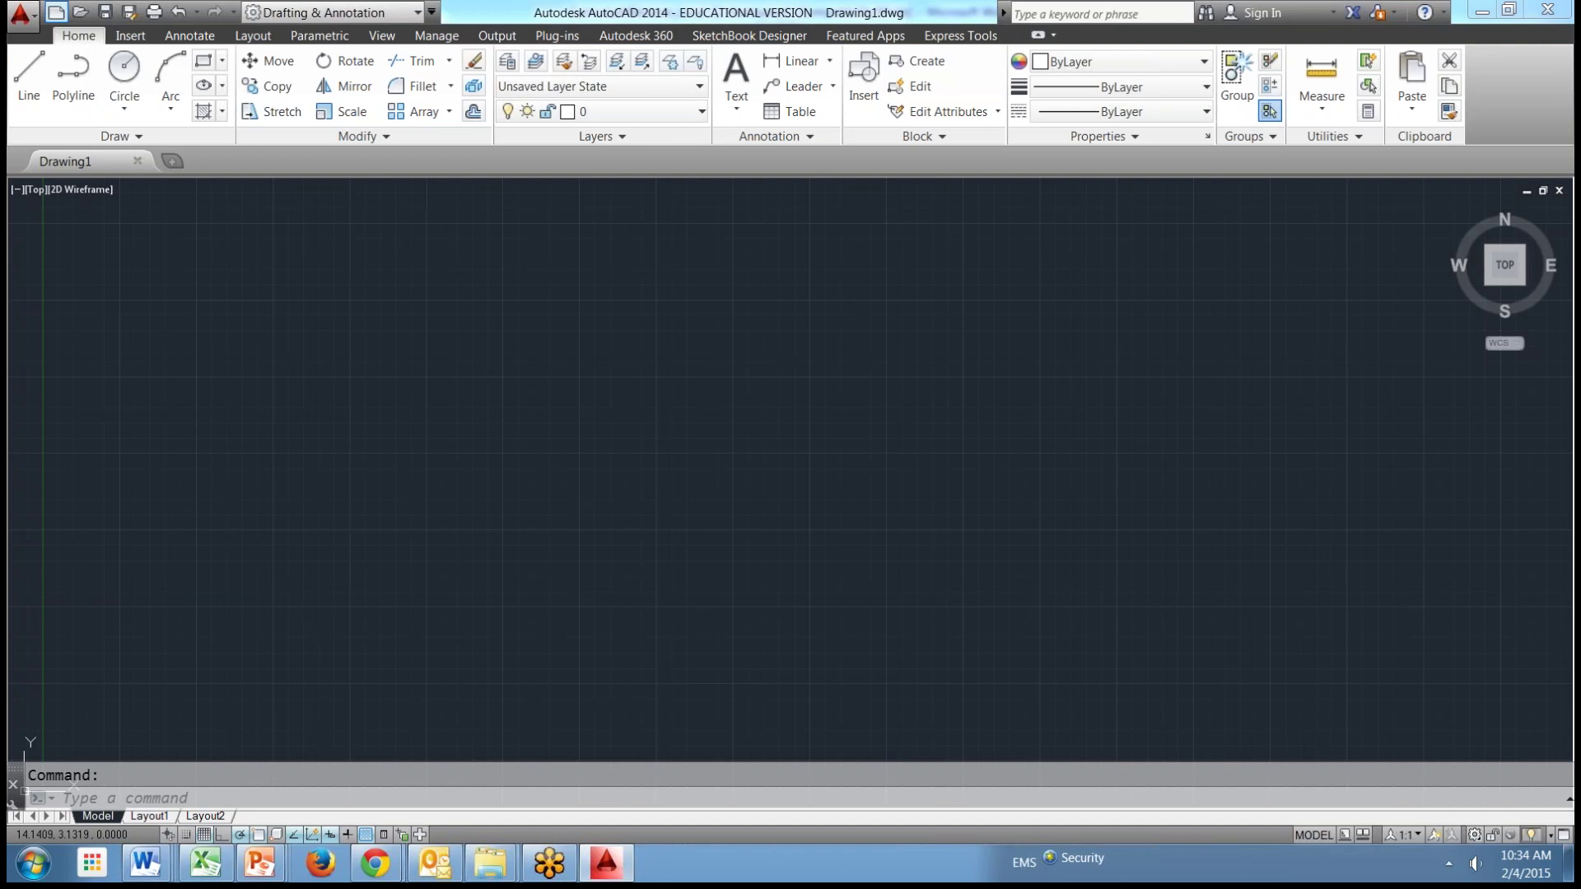
Step: Create Drawing2 from the Tutorial-iArch template, showing its D-Size layout title block
{"action": "left_click", "coordinate": [56, 12]}
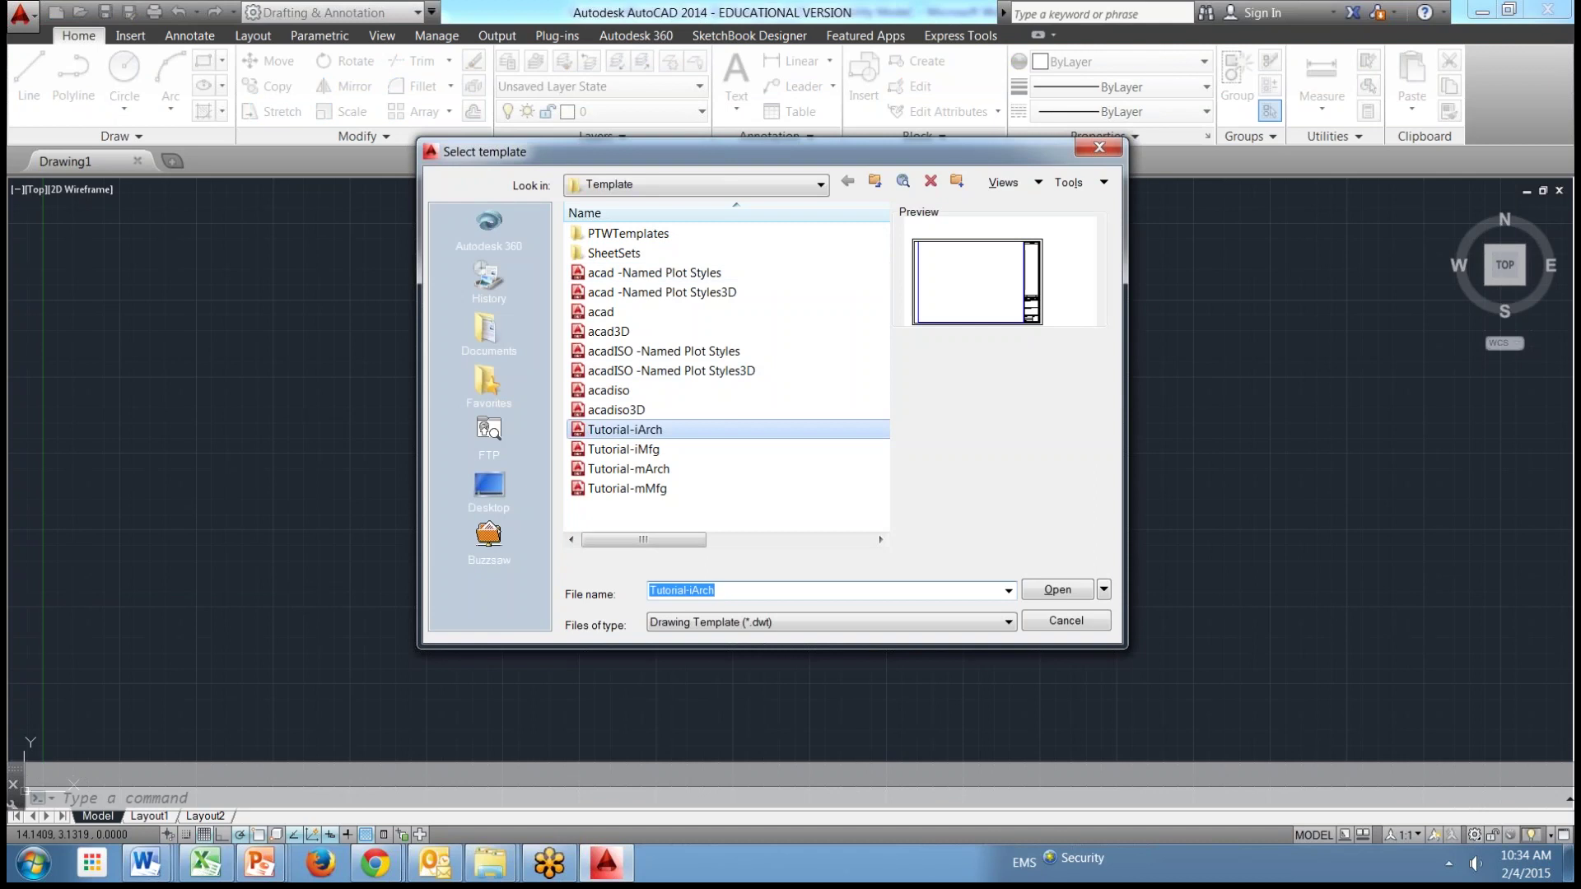
{"action": "mouse_move", "coordinate": [625, 430]}
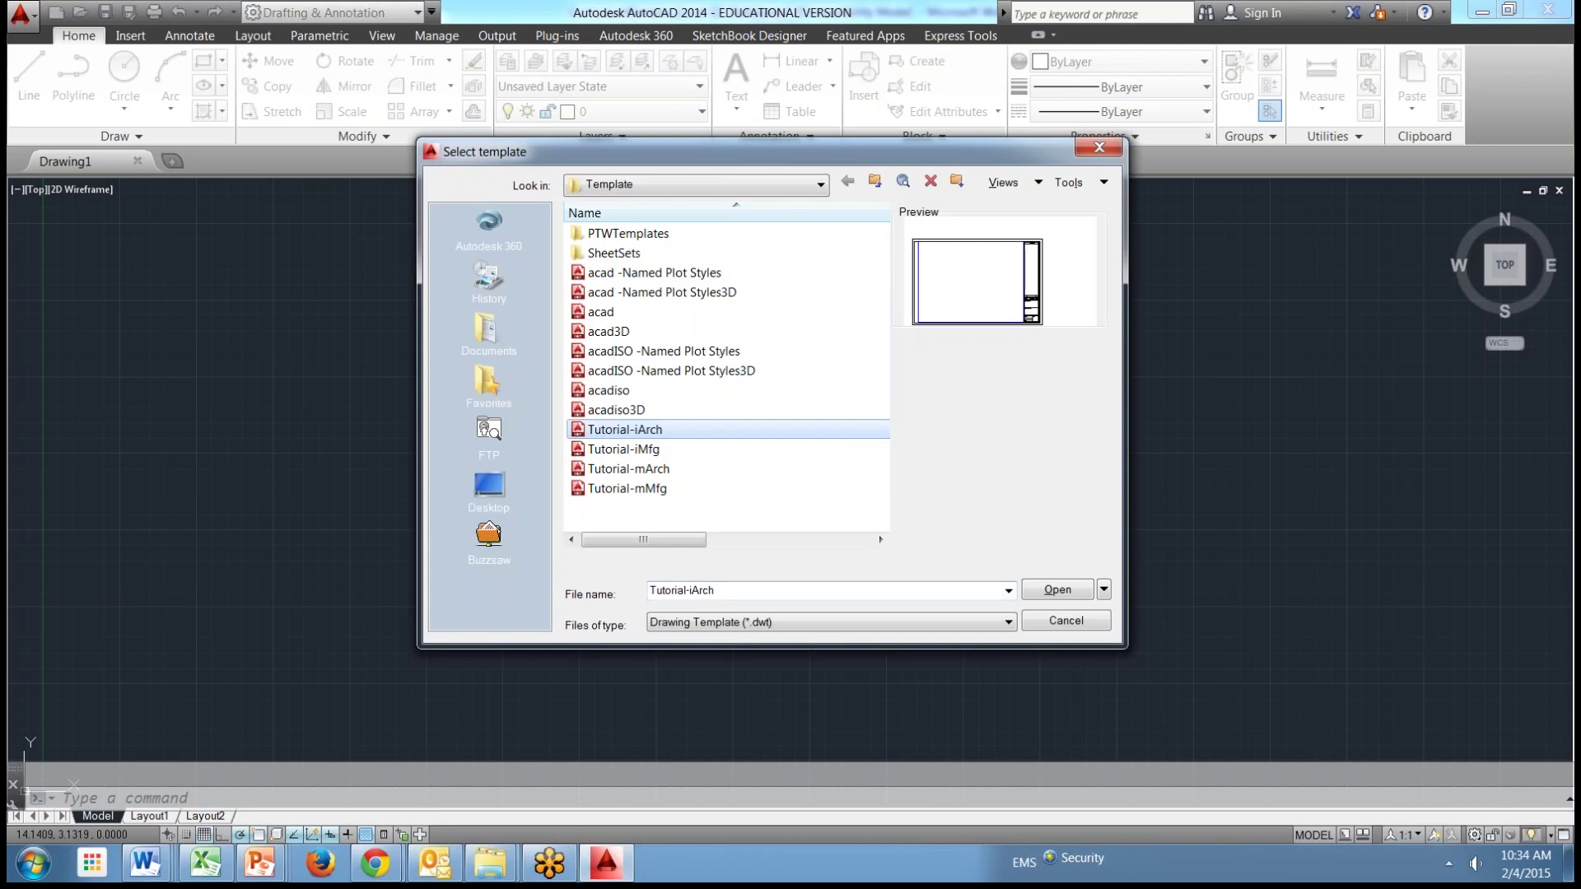
{"action": "left_click", "coordinate": [1058, 589]}
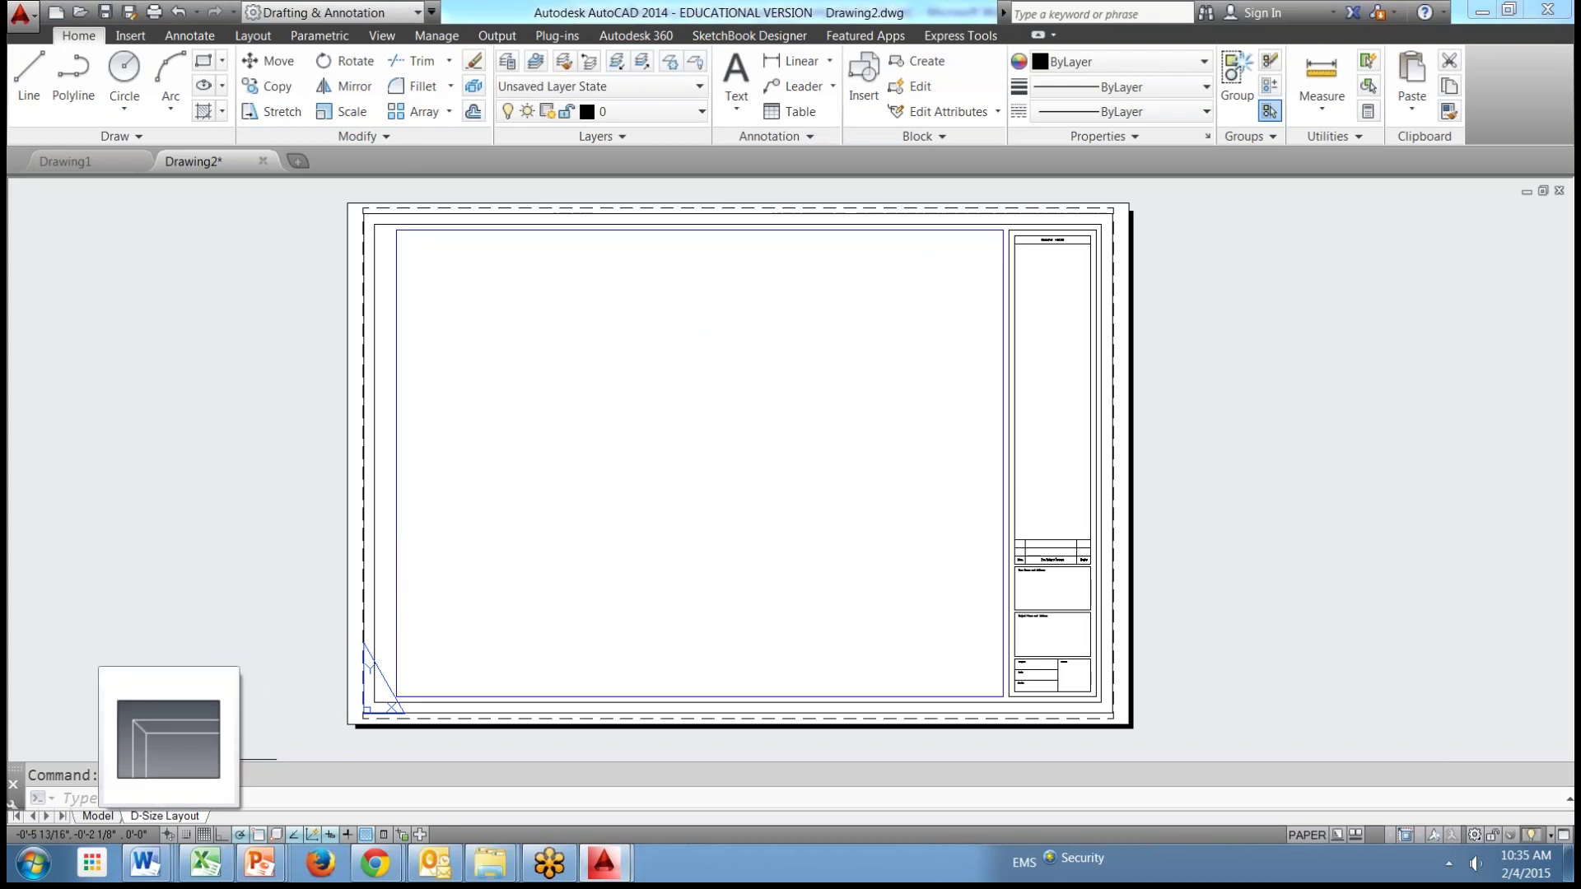
Step: Switch Drawing2 to model space and centre the view on the origin
{"action": "left_click", "coordinate": [98, 816]}
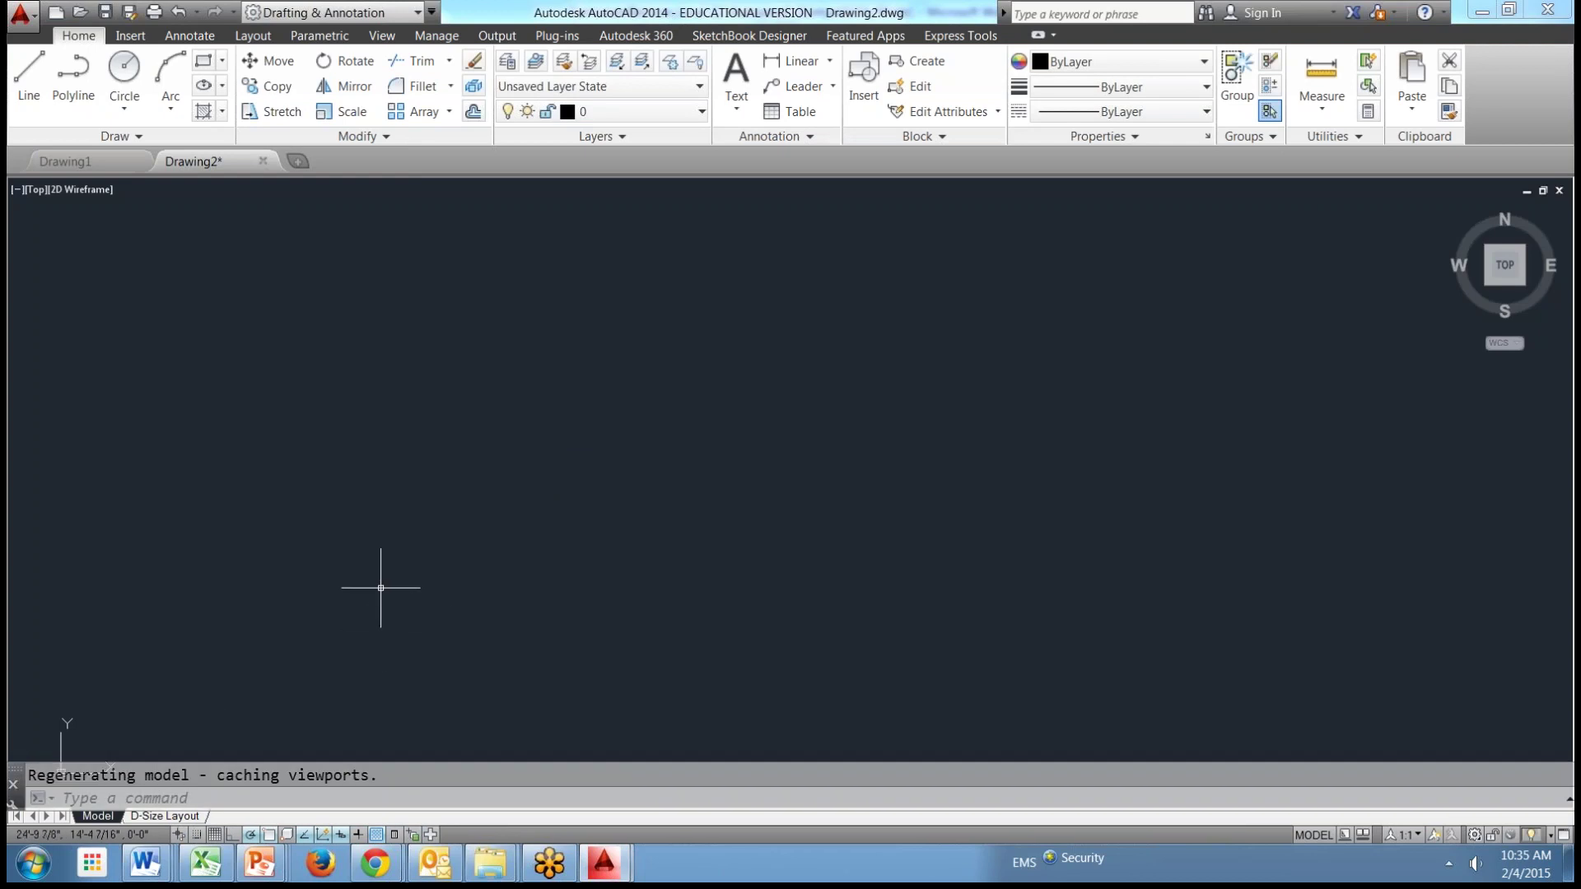
{"action": "scroll", "coordinate": [521, 547], "scroll_direction": "down", "scroll_amount": 3}
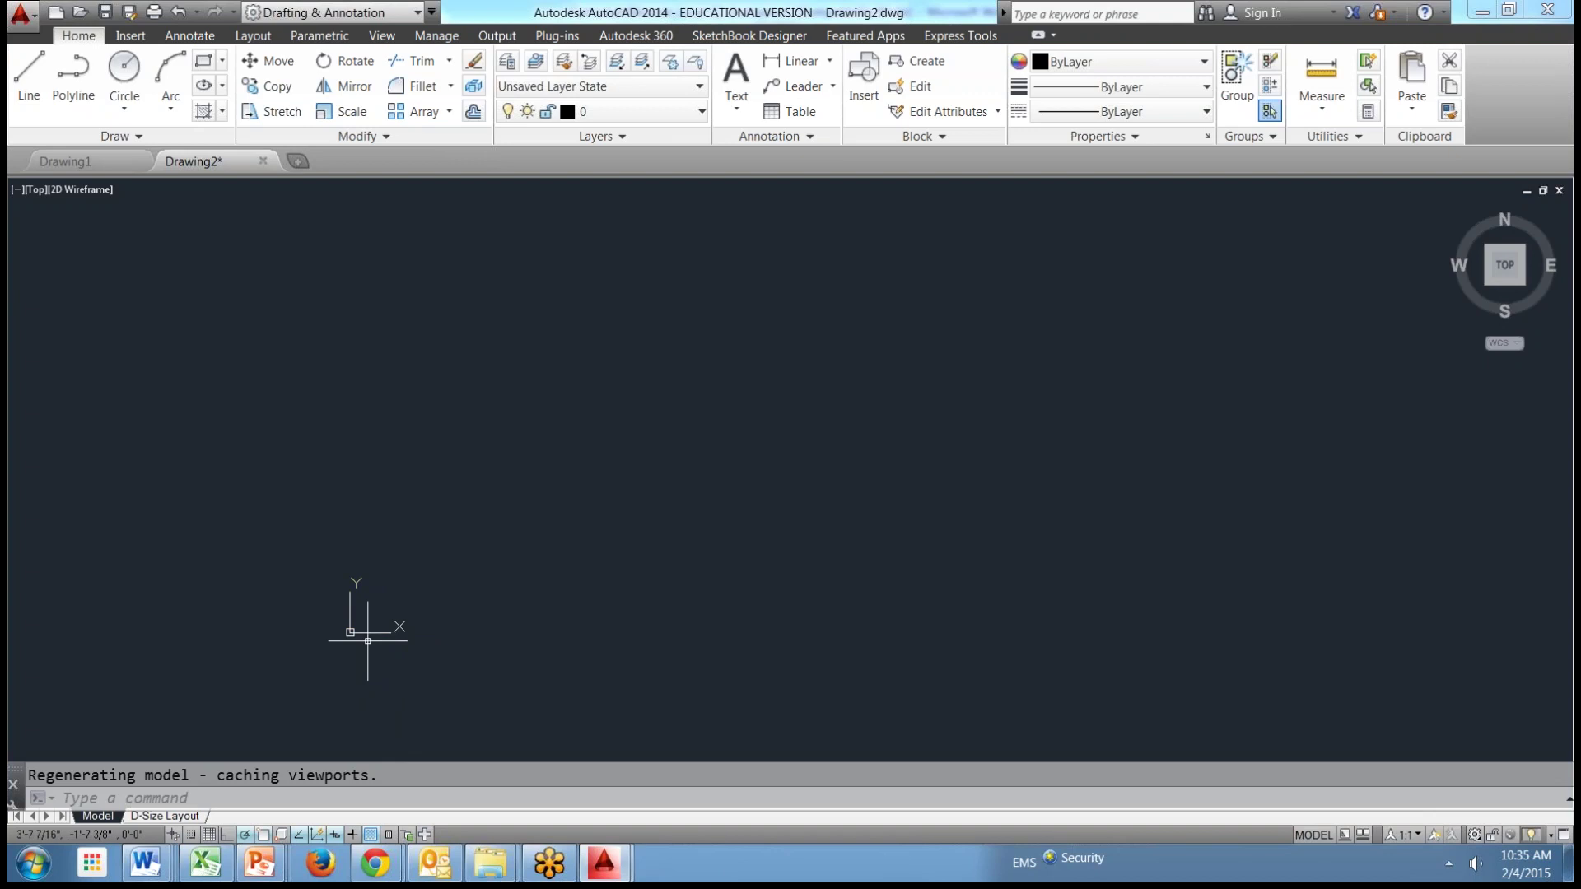
{"action": "middle_click_drag", "start_coordinate": [354, 631], "coordinate": [706, 464]}
Step: Draw a vertical line through the origin and a horizontal line running left from it
{"action": "left_click", "coordinate": [29, 74]}
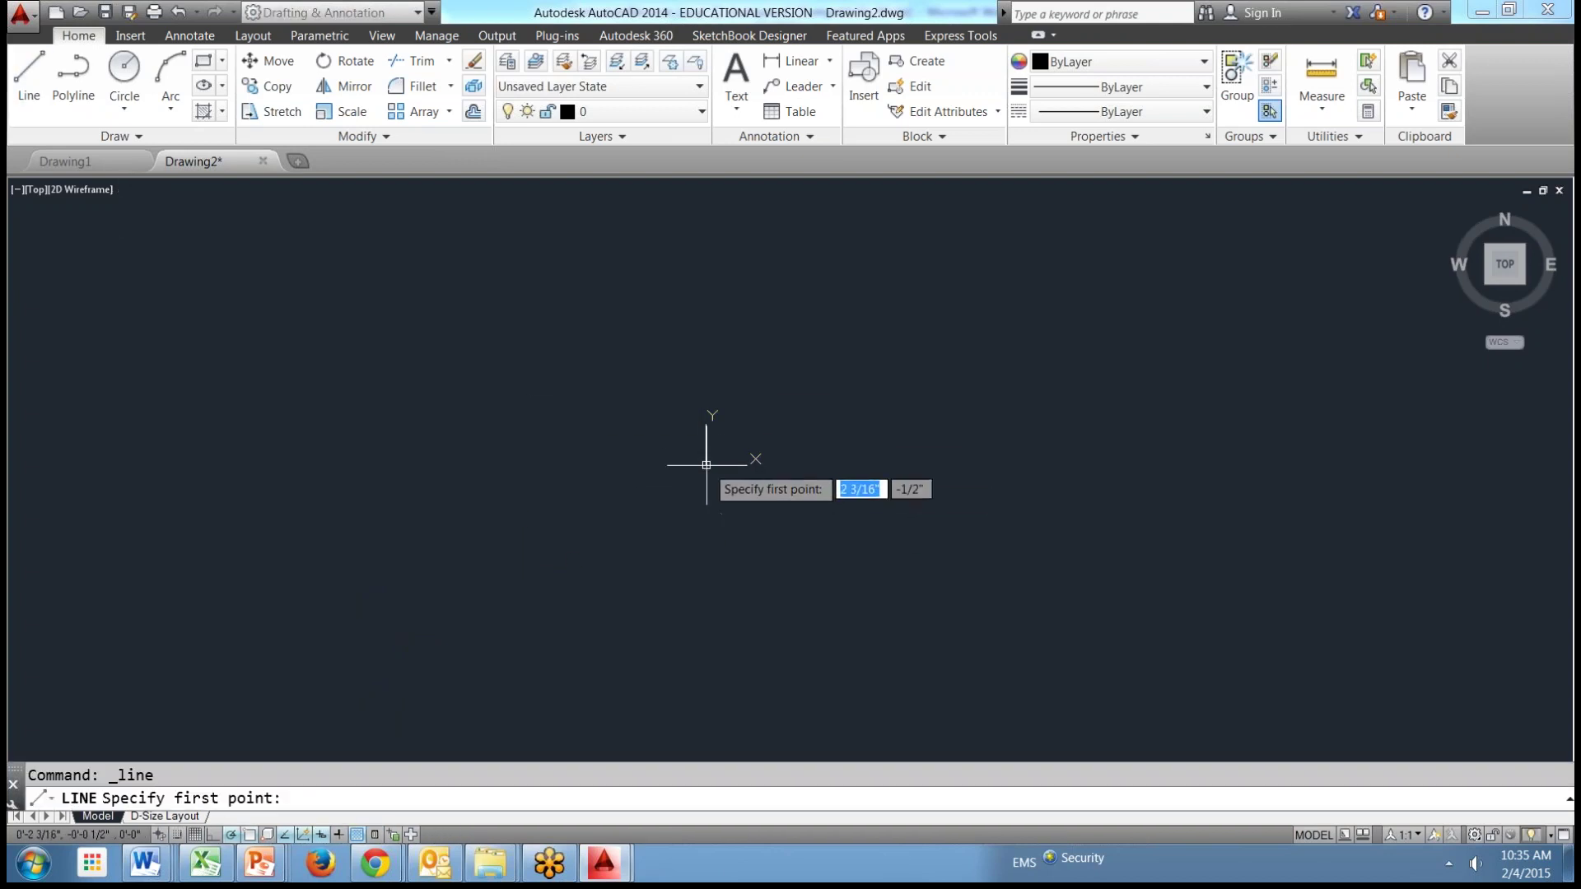
{"action": "left_click", "coordinate": [705, 529]}
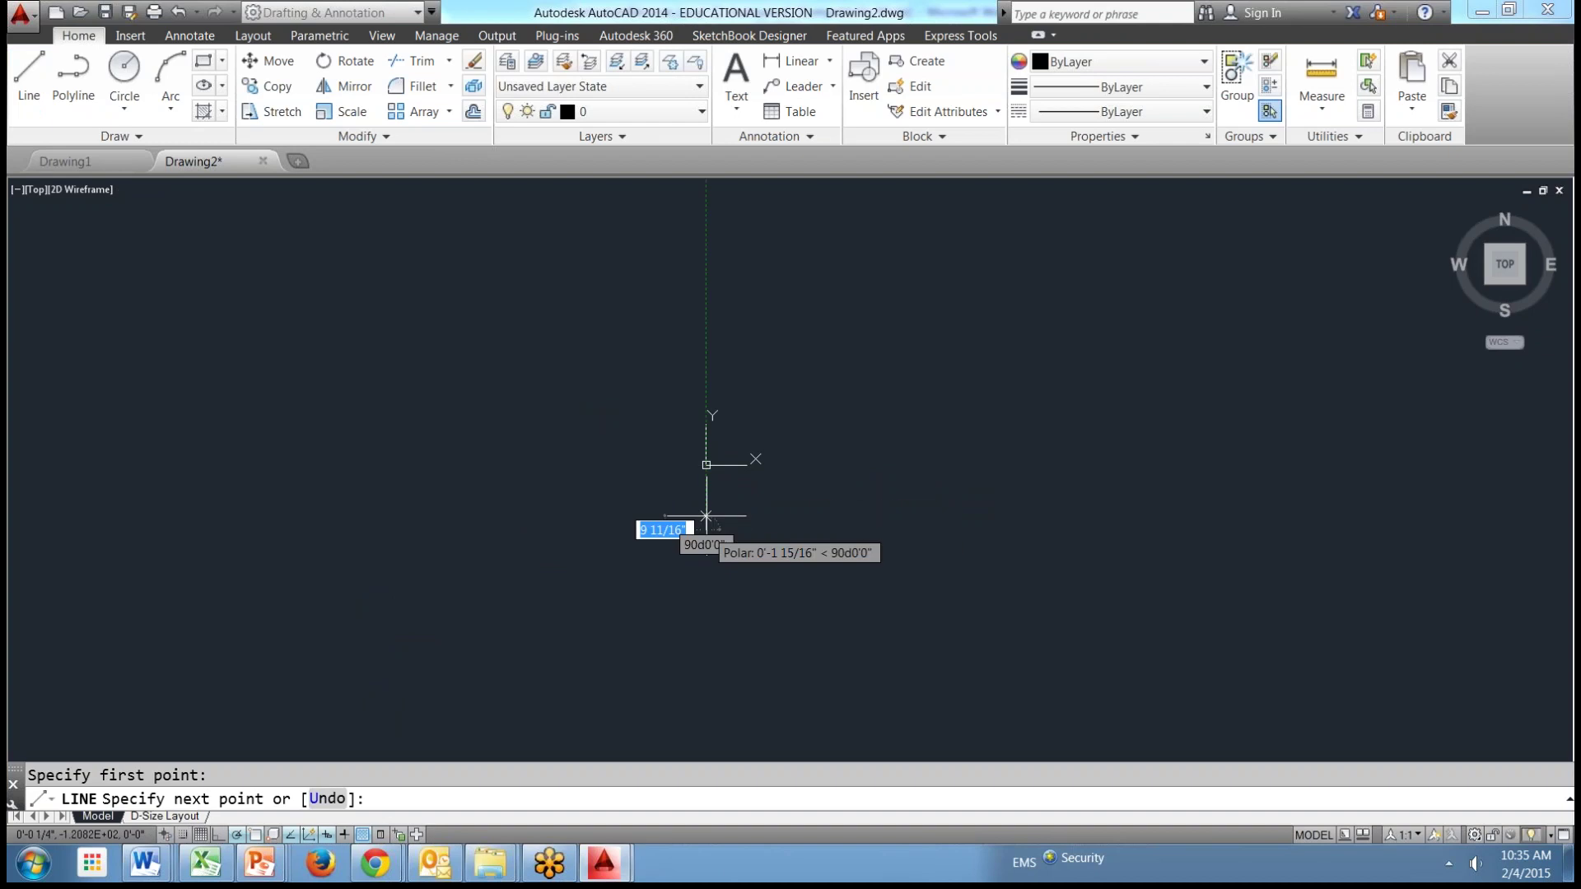
{"action": "left_click", "coordinate": [706, 374]}
{"action": "key", "text": "Return"}
{"action": "key", "text": "Return"}
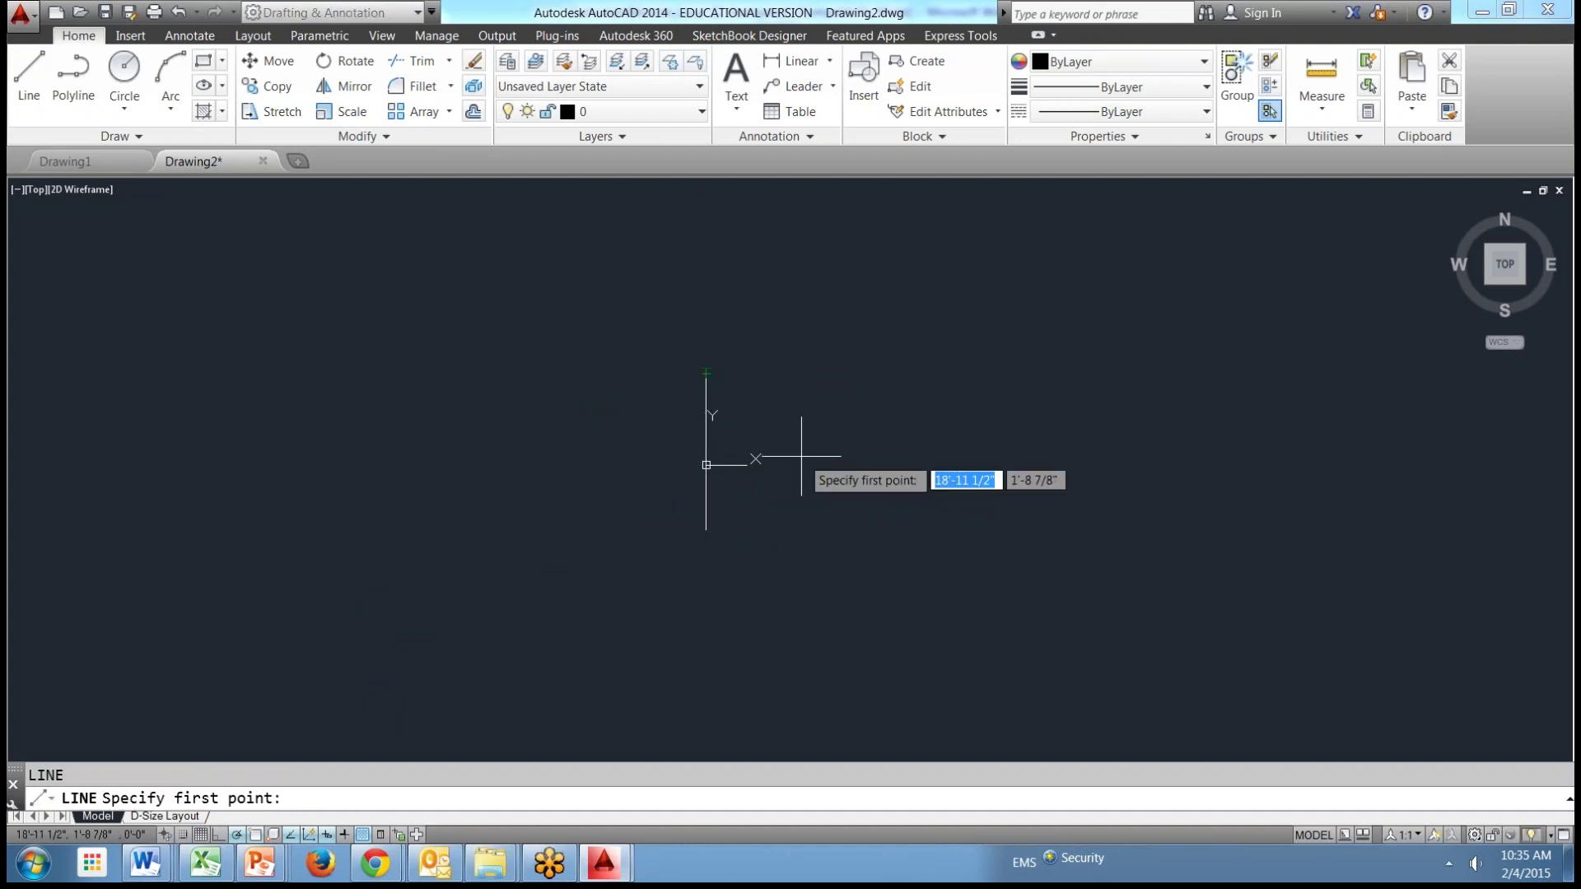
{"action": "left_click", "coordinate": [706, 464]}
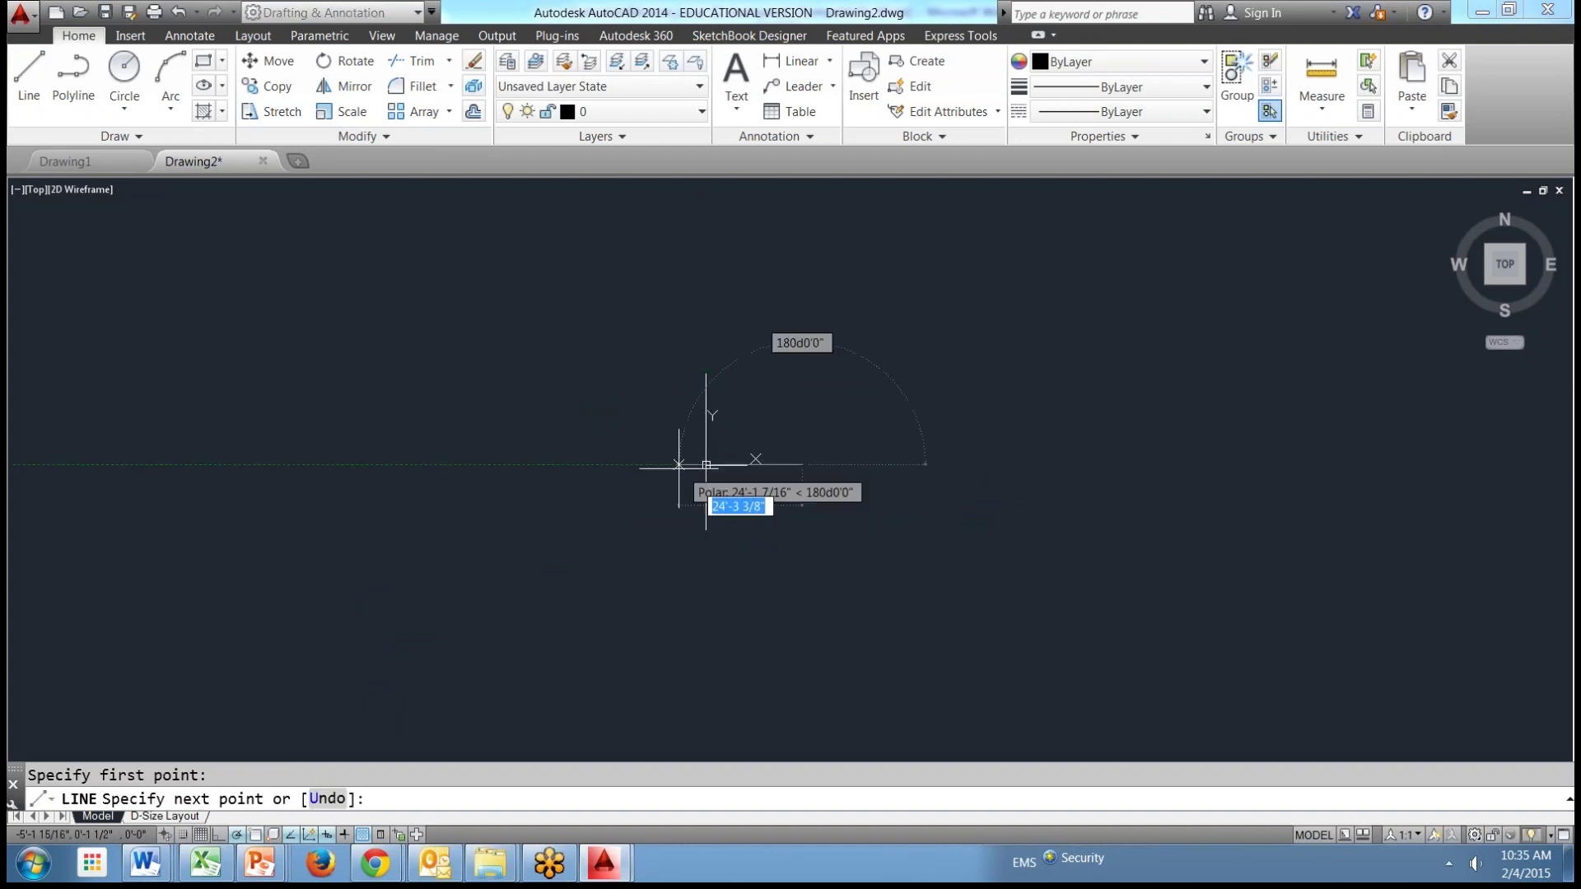
{"action": "left_click", "coordinate": [616, 466]}
{"action": "key", "text": "Return"}
{"action": "scroll", "coordinate": [684, 455], "scroll_direction": "up", "scroll_amount": 4}
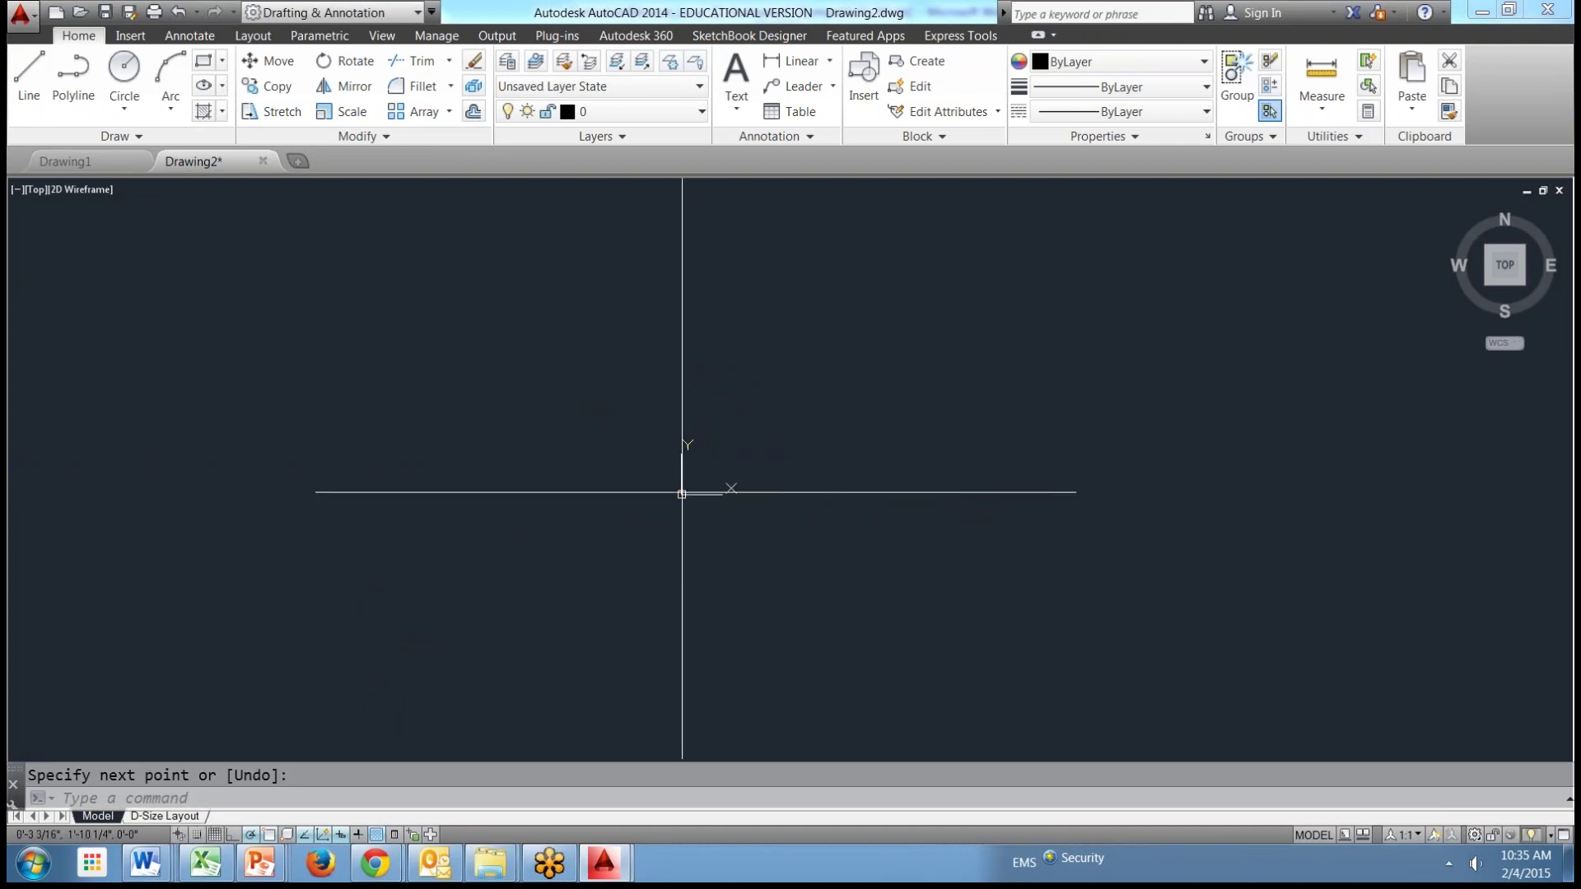
{"action": "scroll", "coordinate": [539, 512], "scroll_direction": "up", "scroll_amount": 2}
{"action": "middle_click_drag", "start_coordinate": [539, 511], "coordinate": [506, 517]}
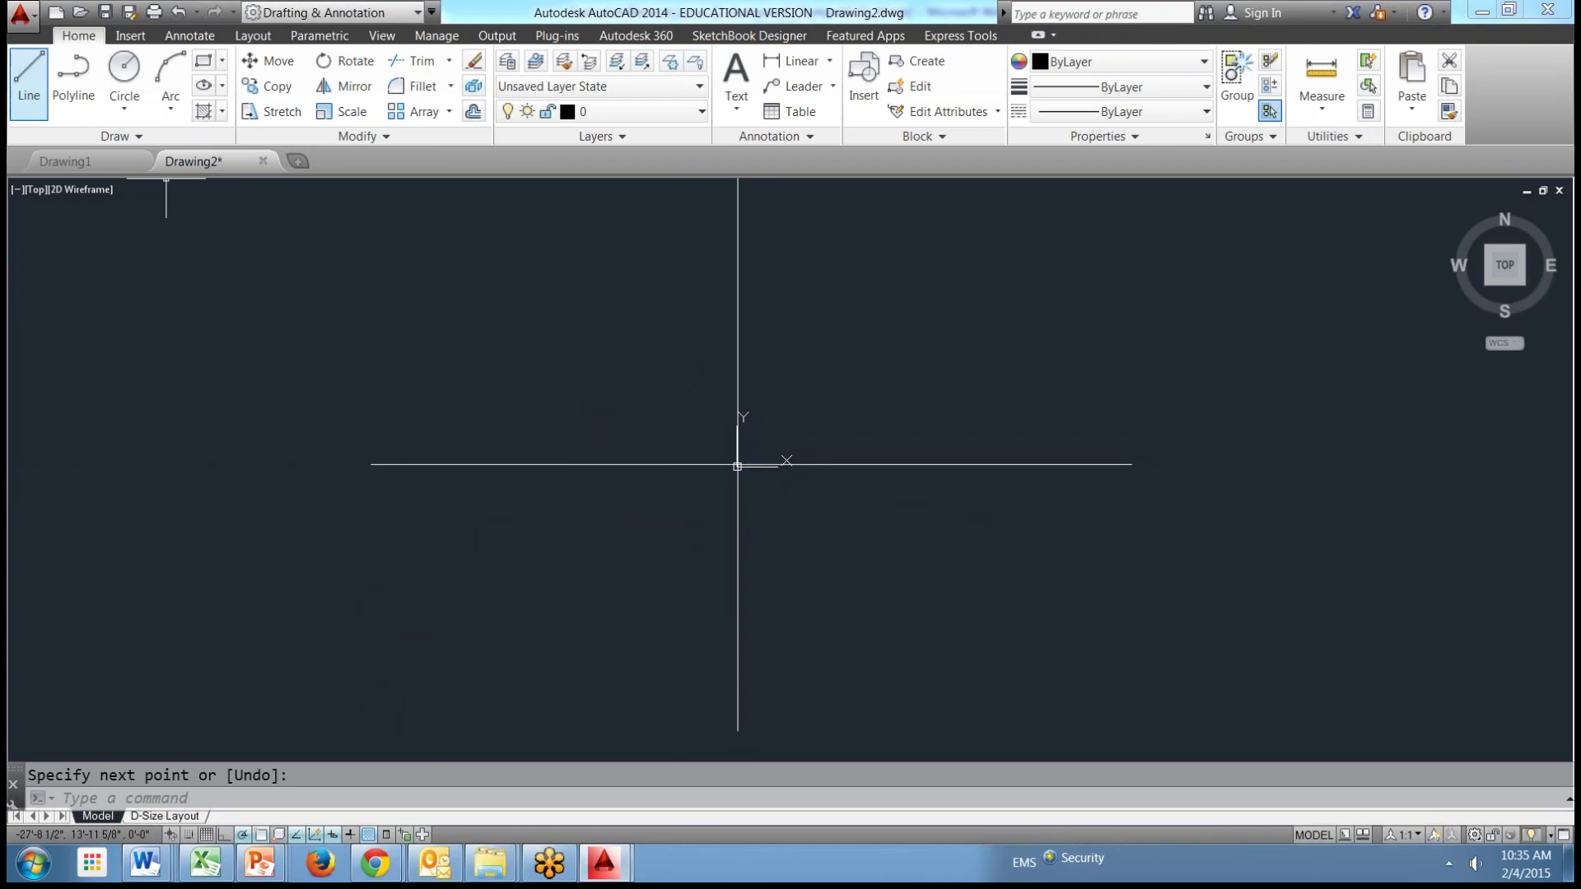
{"action": "left_click", "coordinate": [29, 70]}
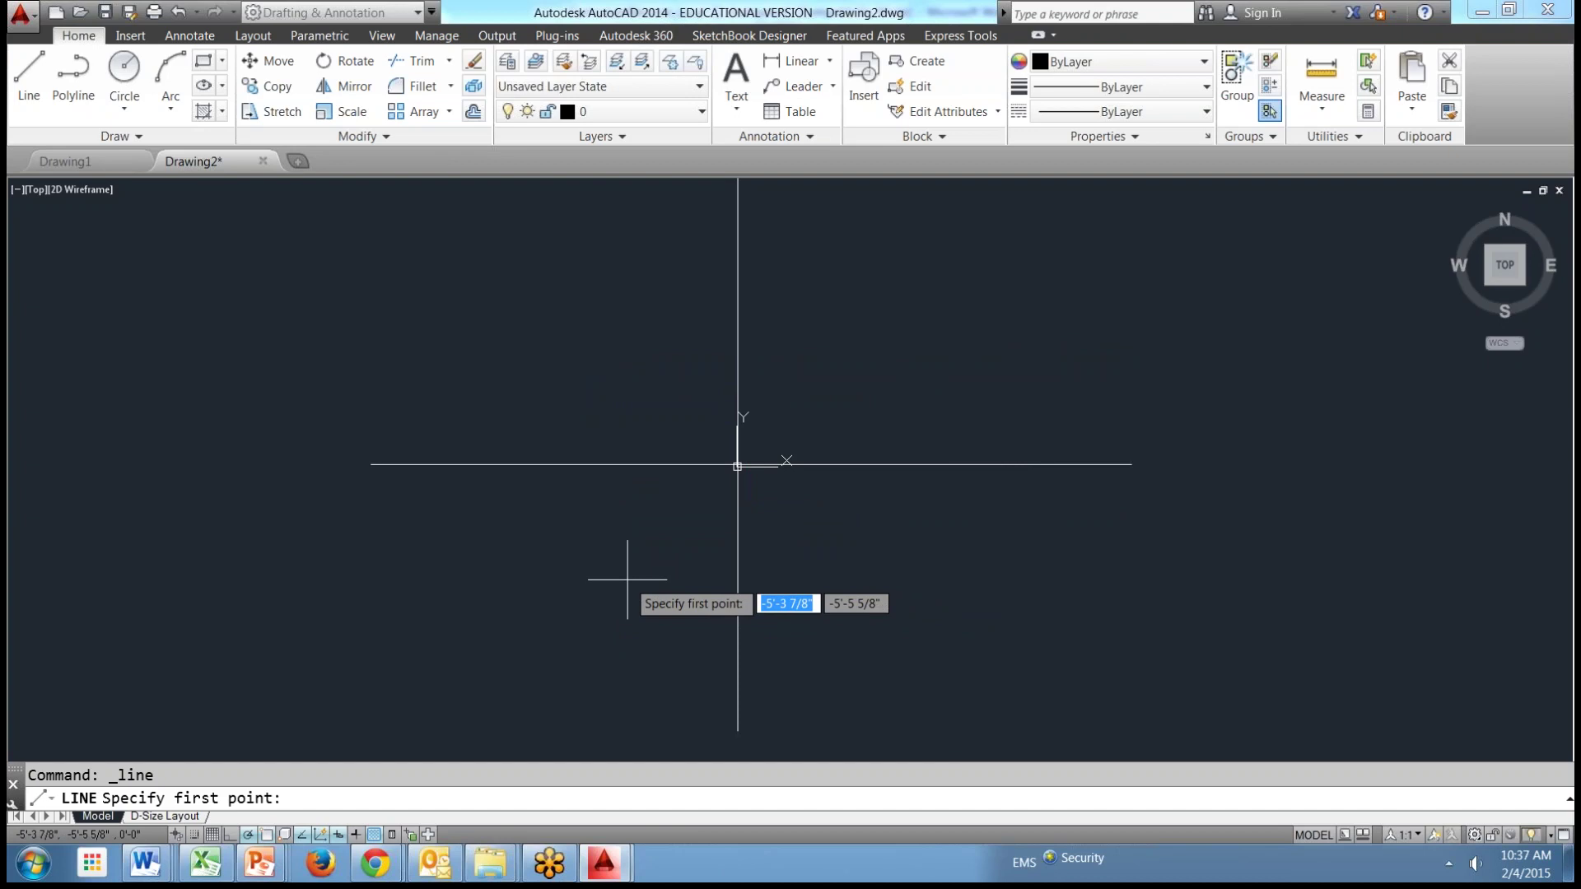
Step: Window-select the vertical and horizontal axis lines and delete them
{"action": "key", "text": "Escape"}
{"action": "left_click", "coordinate": [823, 543]}
{"action": "left_click", "coordinate": [607, 381]}
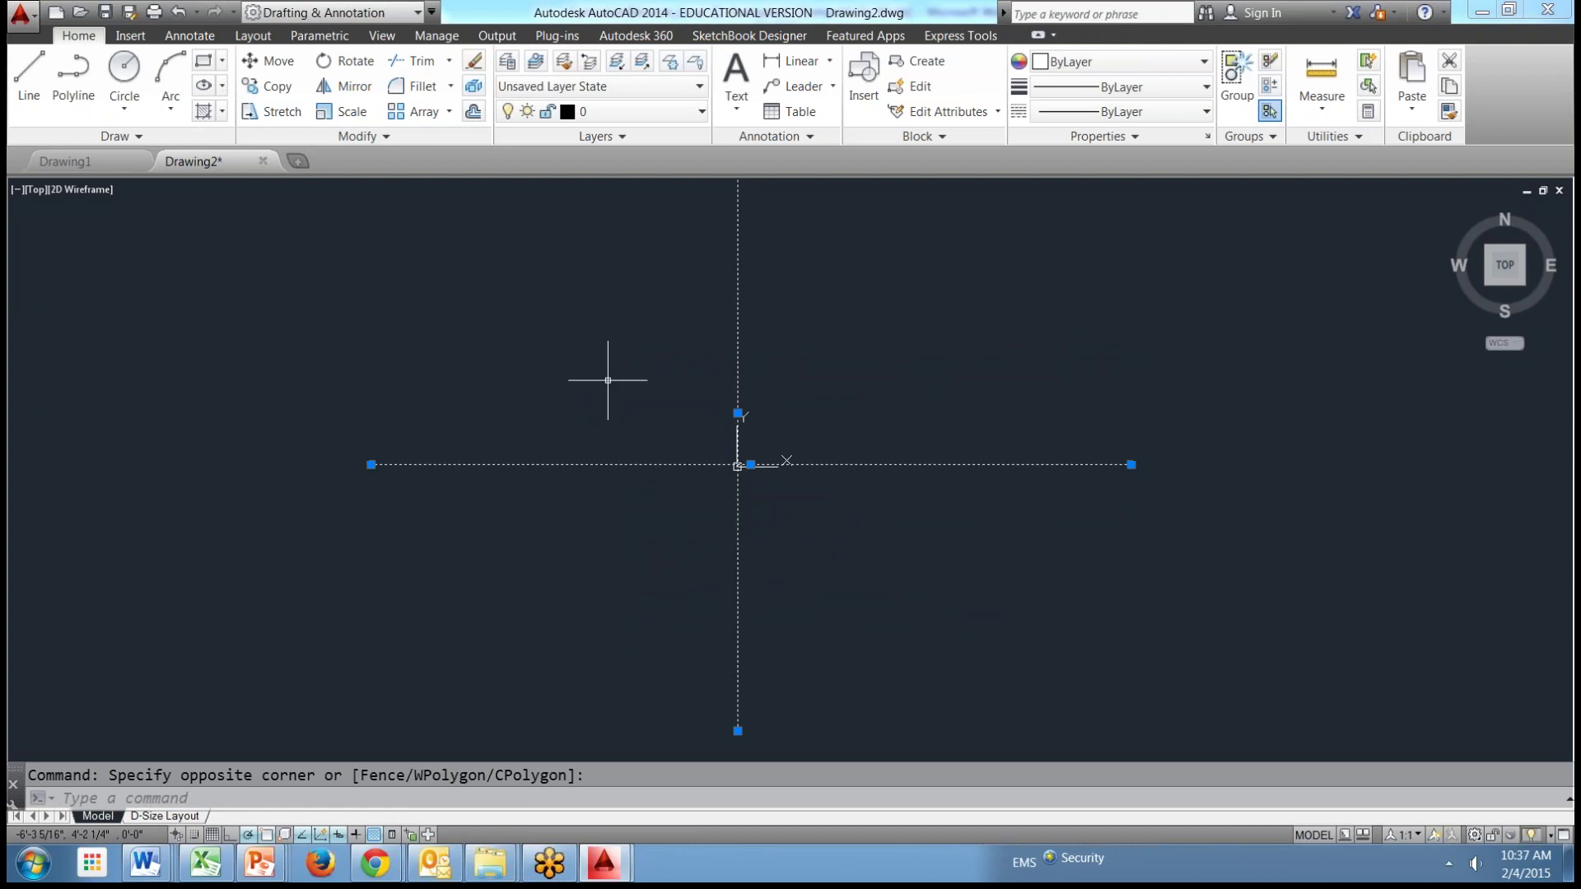
{"action": "key", "text": "Delete"}
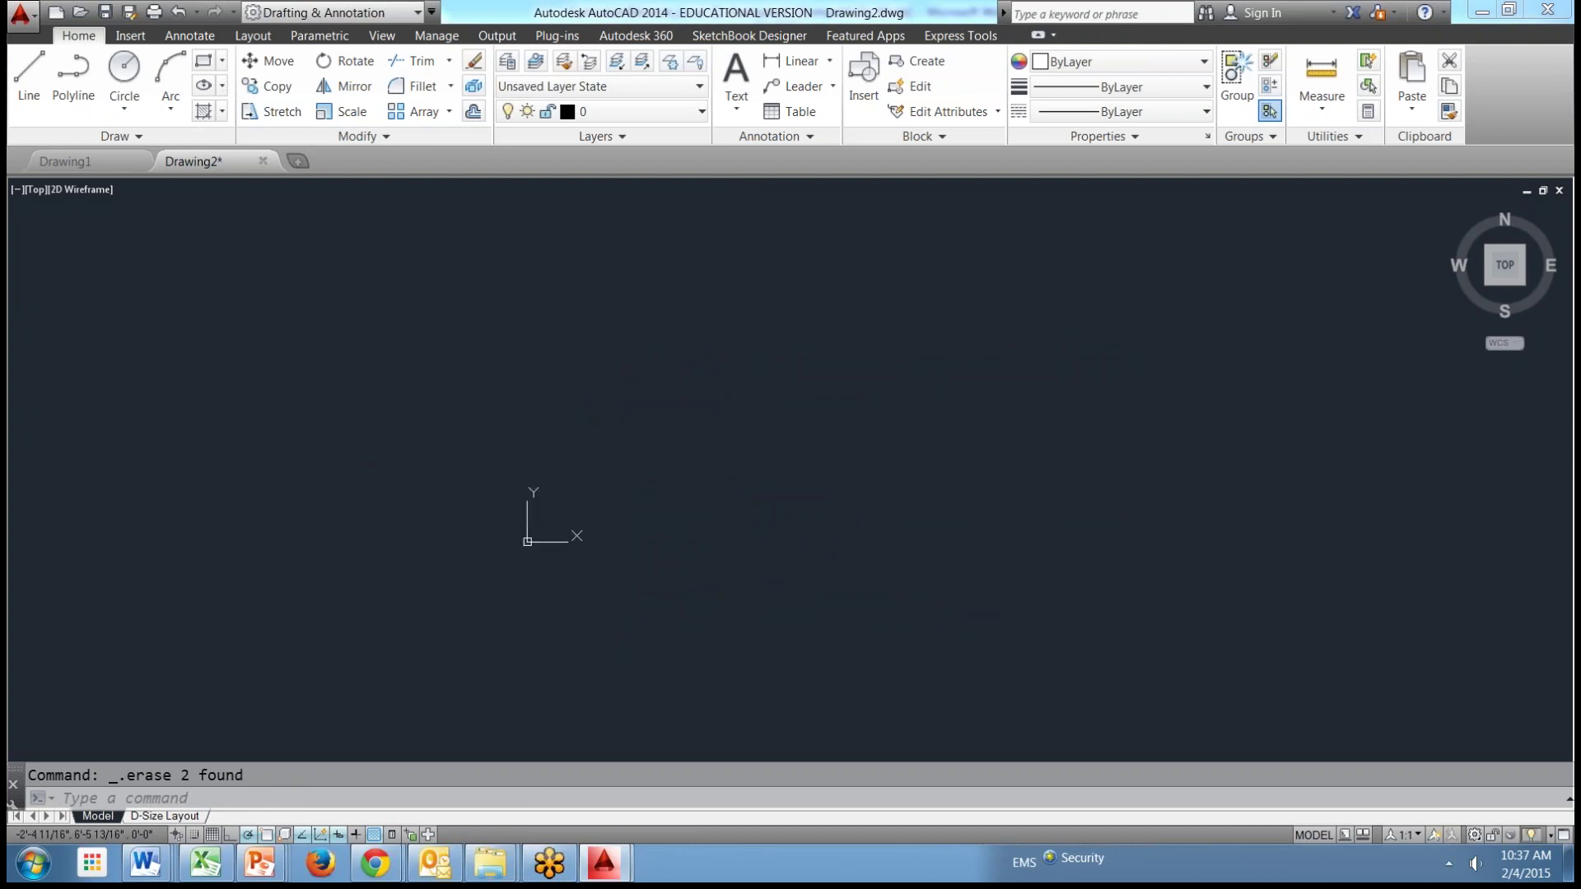
{"action": "left_click", "coordinate": [967, 555]}
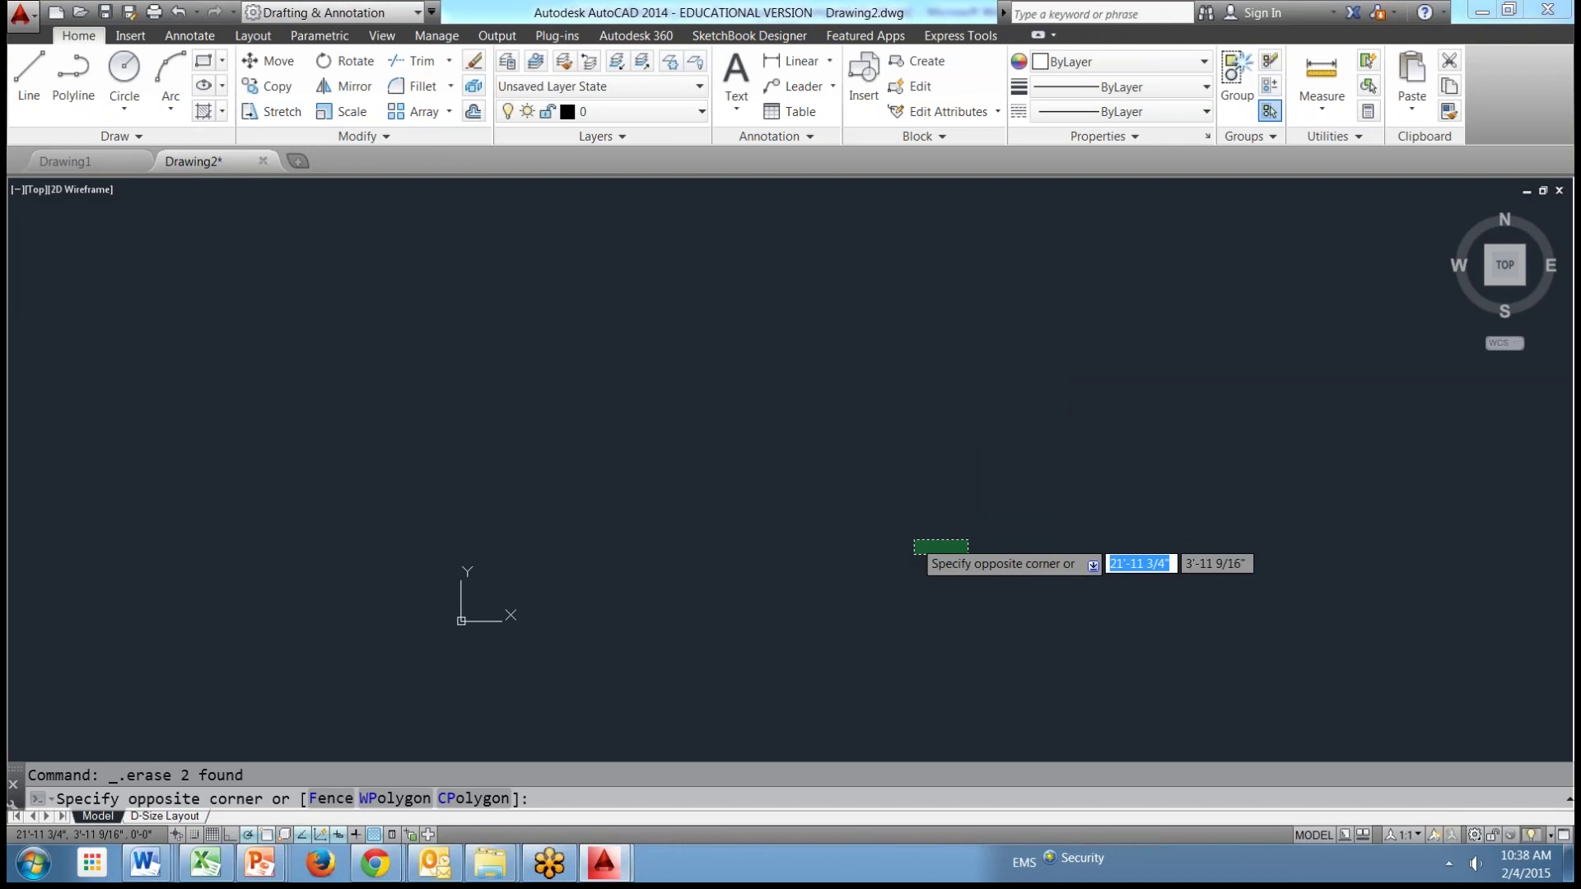
{"action": "key", "text": "Escape"}
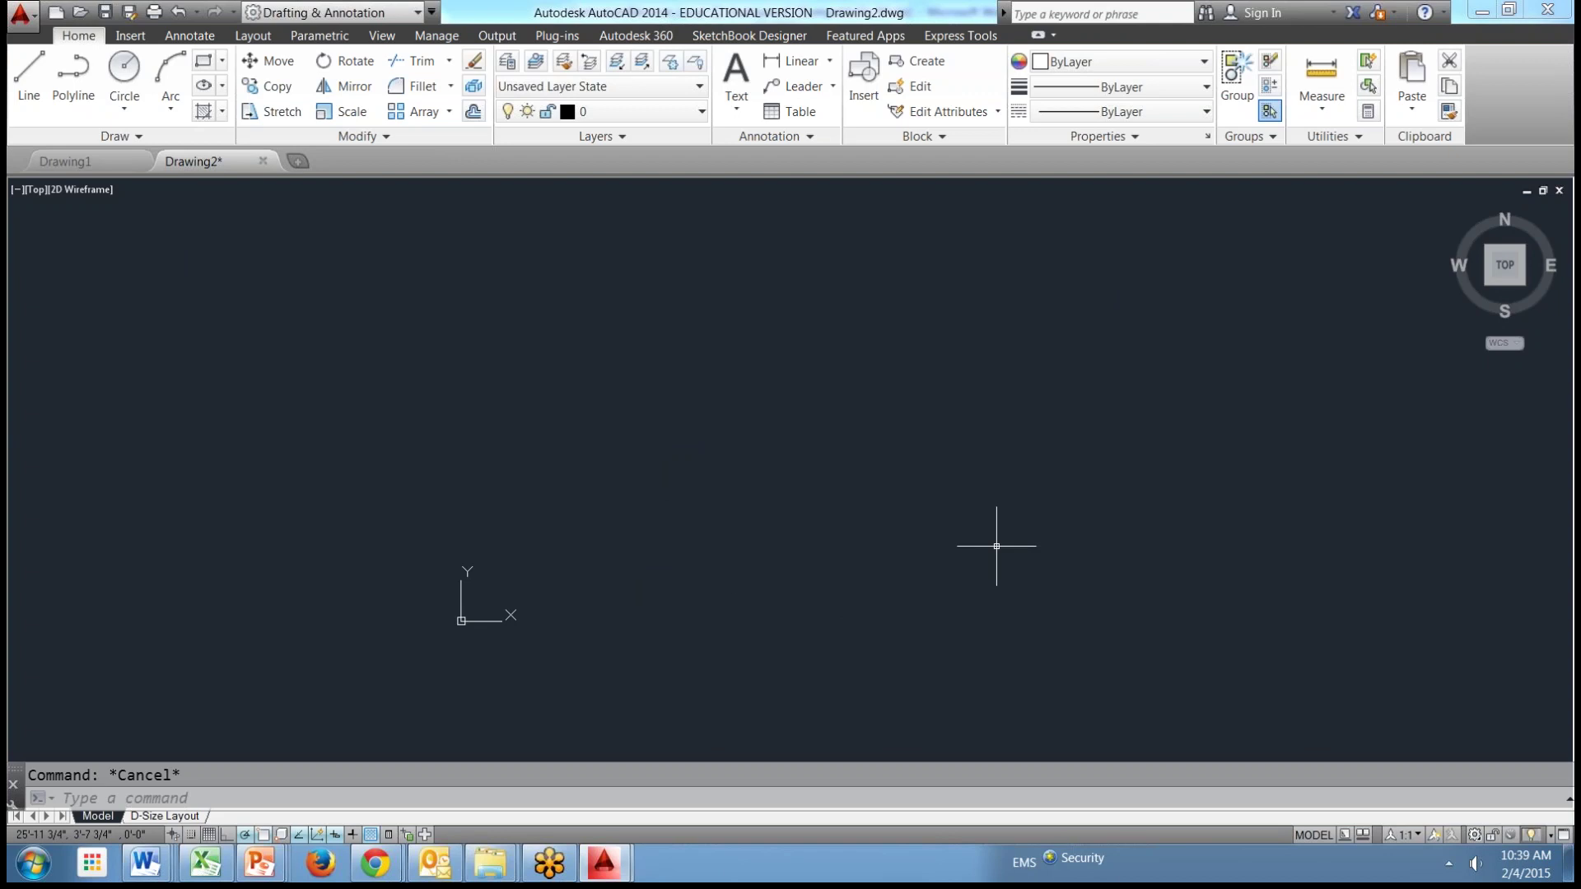
{"action": "left_click", "coordinate": [997, 546]}
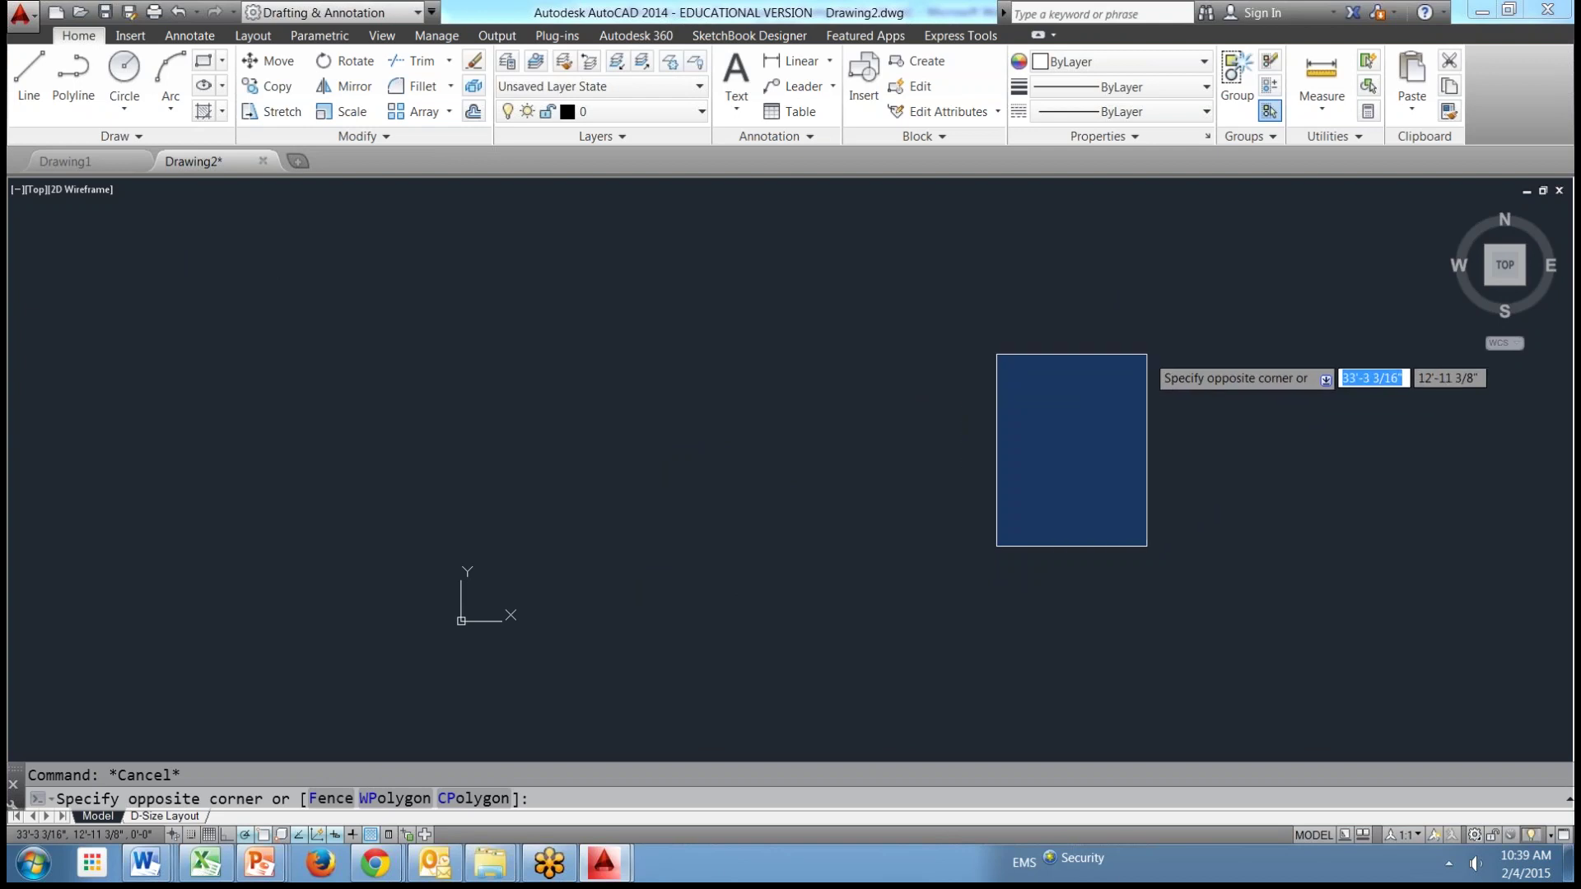
{"action": "middle_click_drag", "start_coordinate": [1196, 358], "coordinate": [899, 355]}
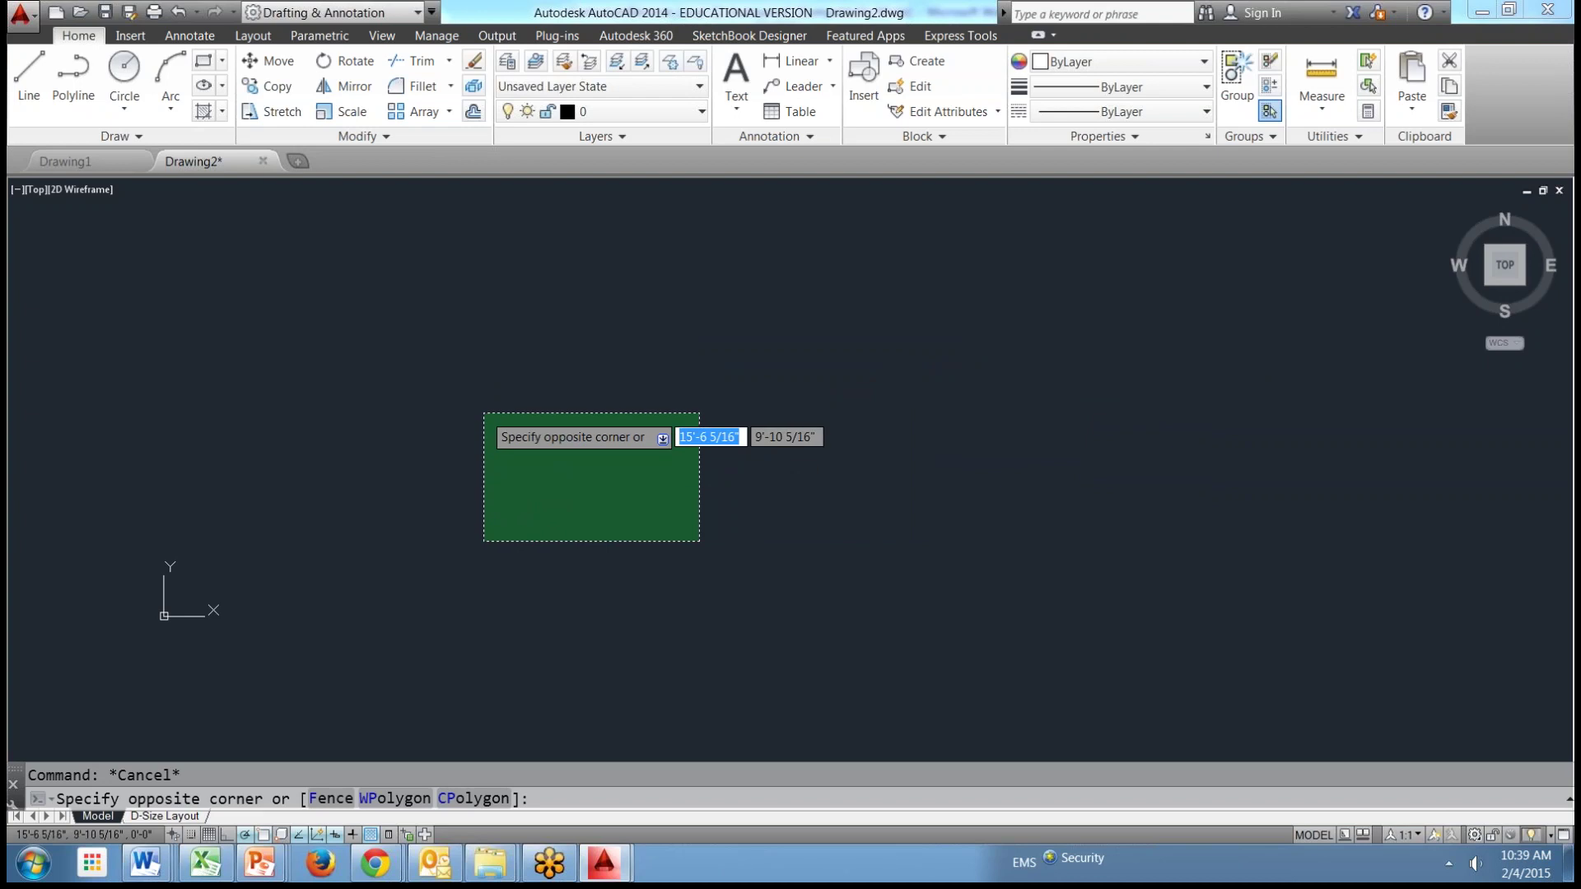
Step: Draw a four-cornered Line outline closing back at its upper-left start point
{"action": "key", "text": "Escape"}
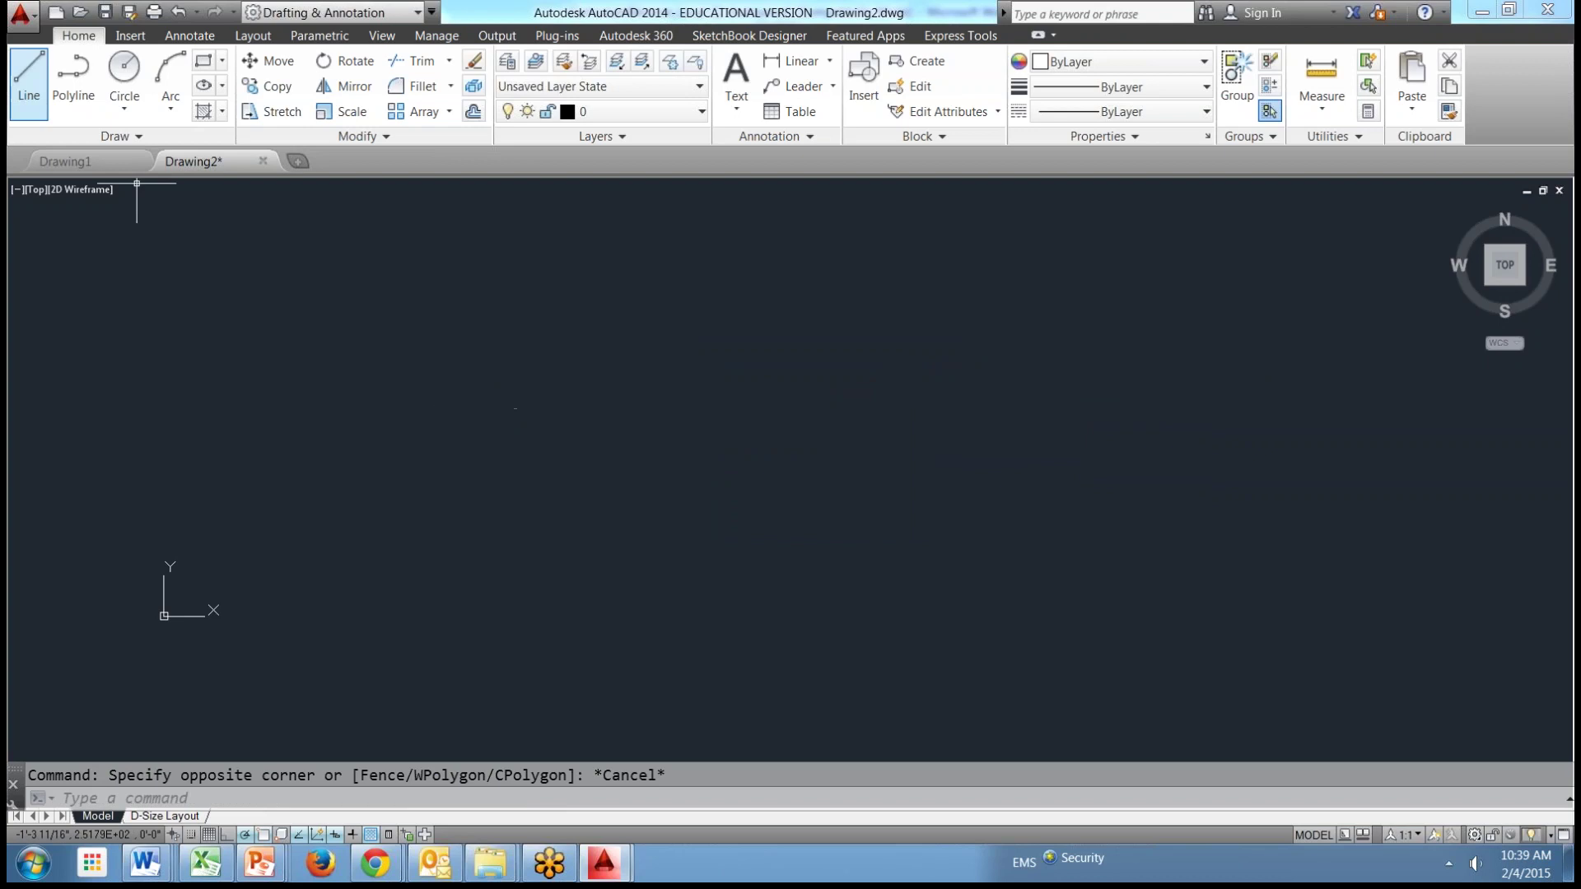
{"action": "left_click", "coordinate": [29, 83]}
{"action": "left_click", "coordinate": [643, 394]}
{"action": "left_click", "coordinate": [859, 421]}
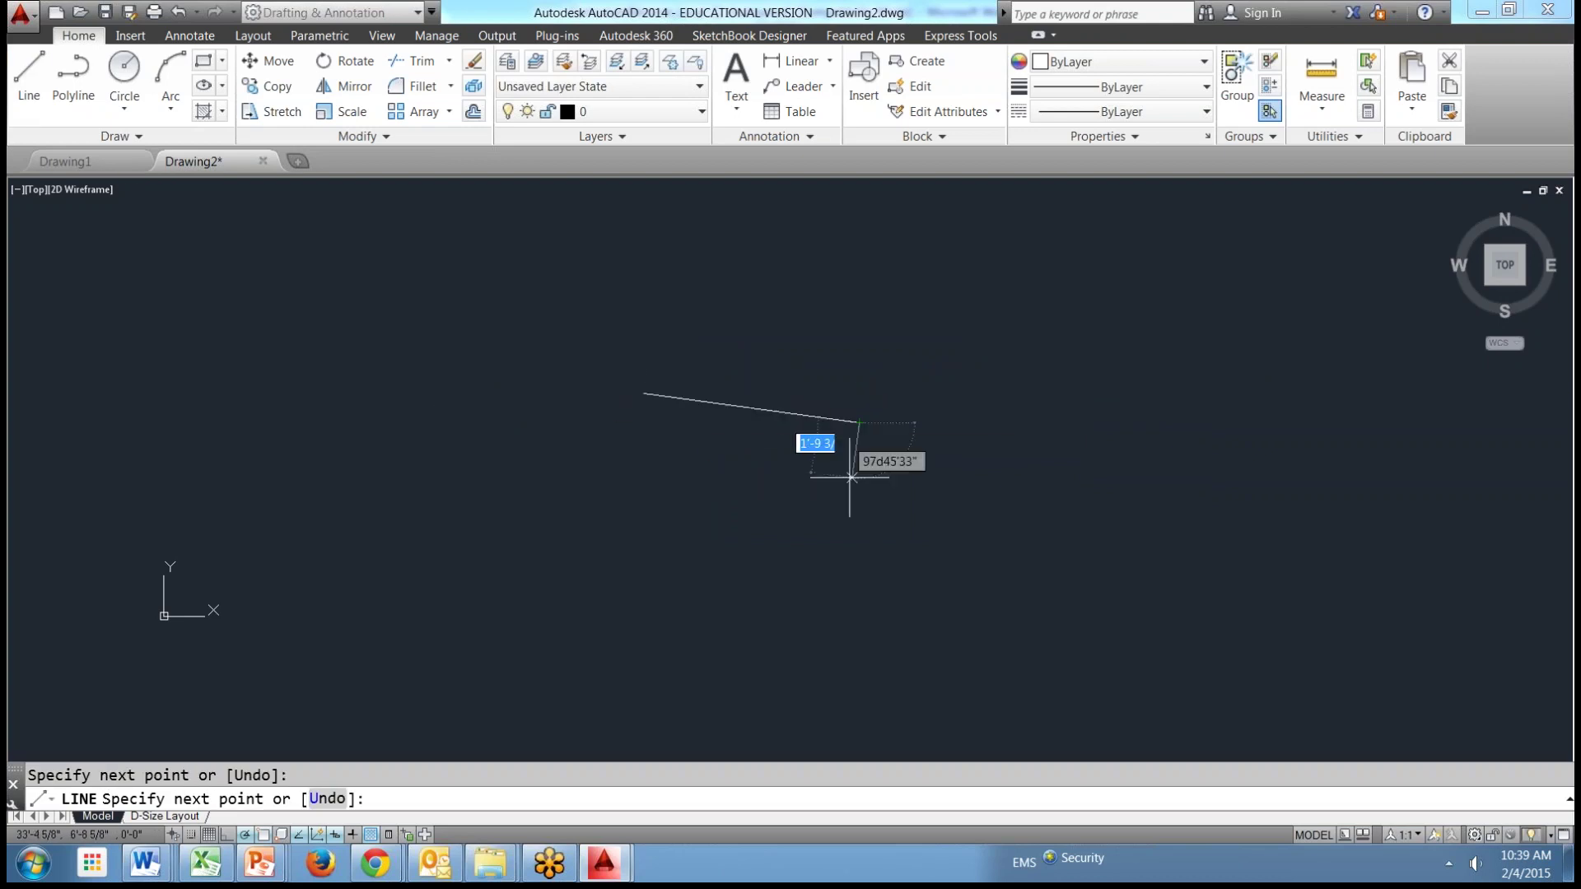
{"action": "left_click", "coordinate": [851, 566]}
{"action": "left_click", "coordinate": [651, 560]}
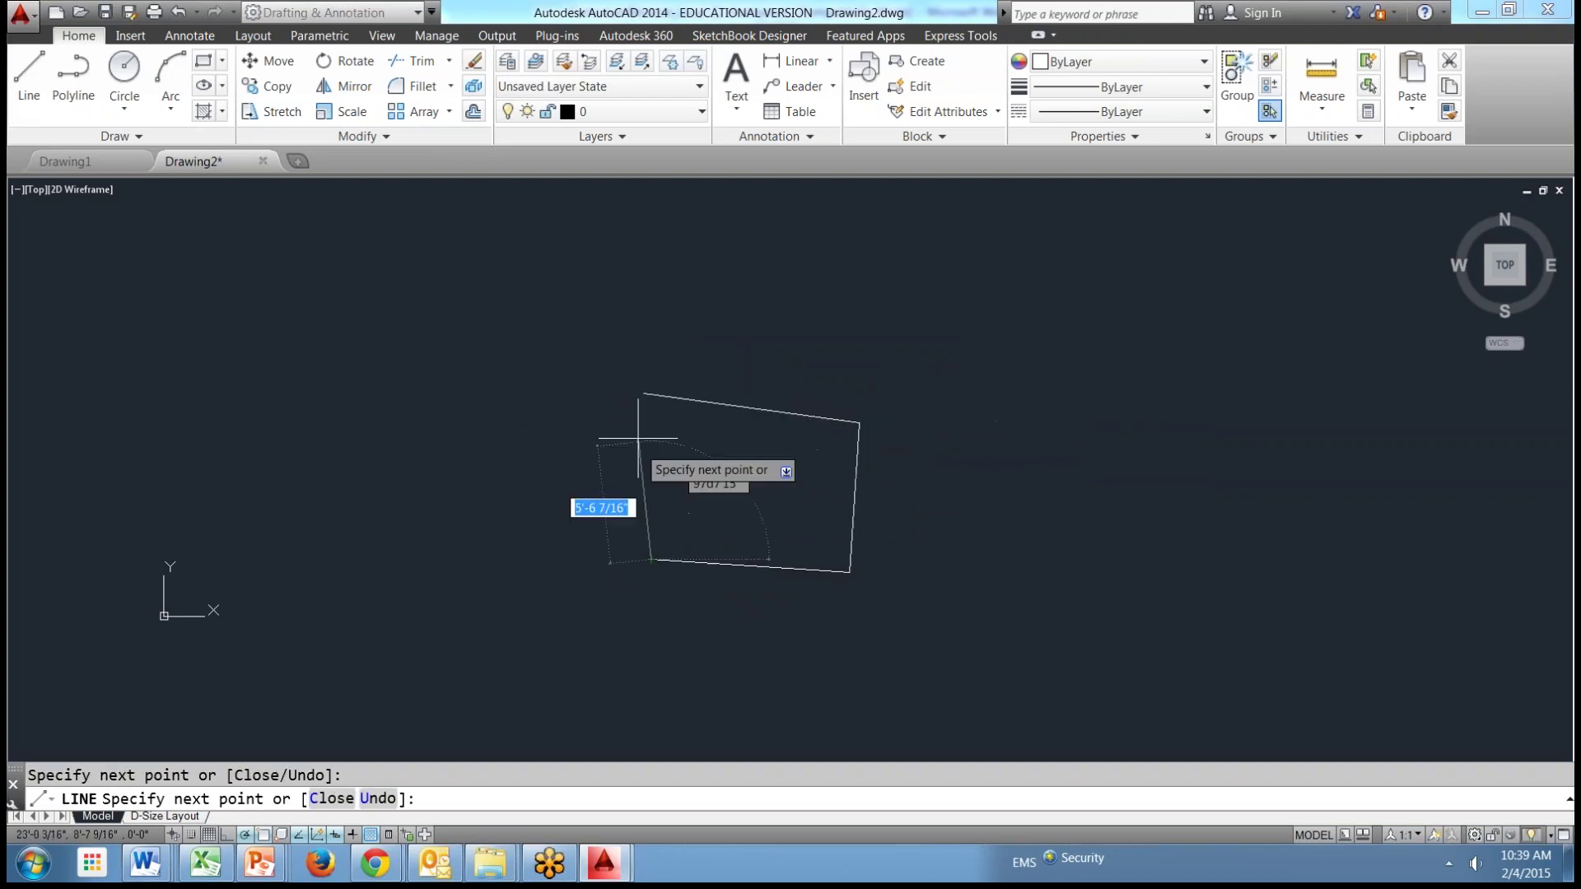
{"action": "left_click", "coordinate": [643, 395]}
{"action": "key", "text": "Return"}
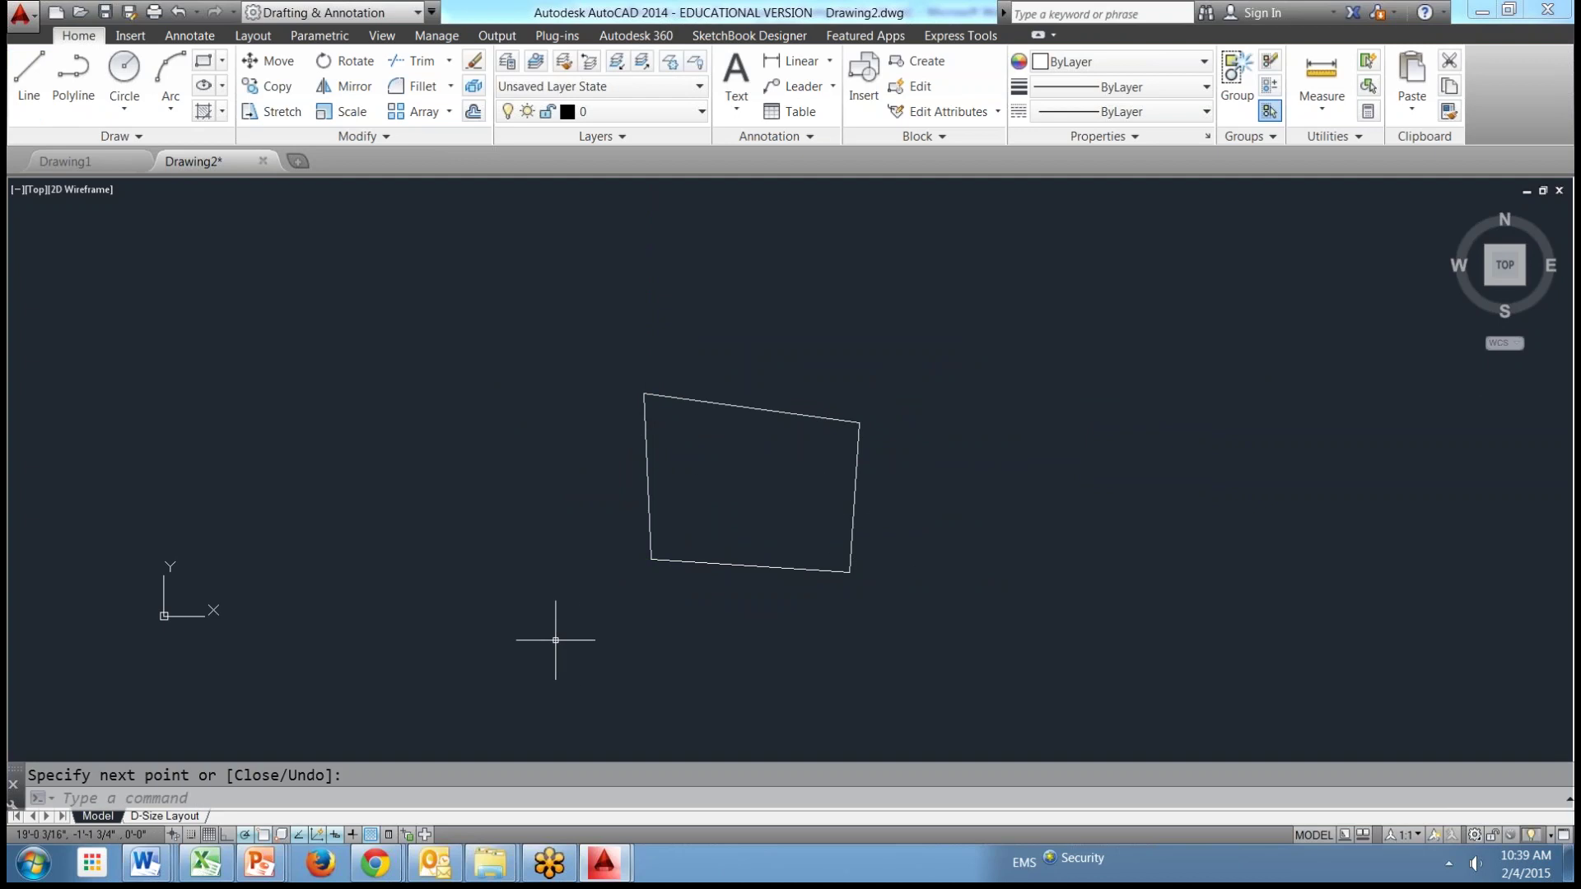
{"action": "left_click", "coordinate": [554, 639]}
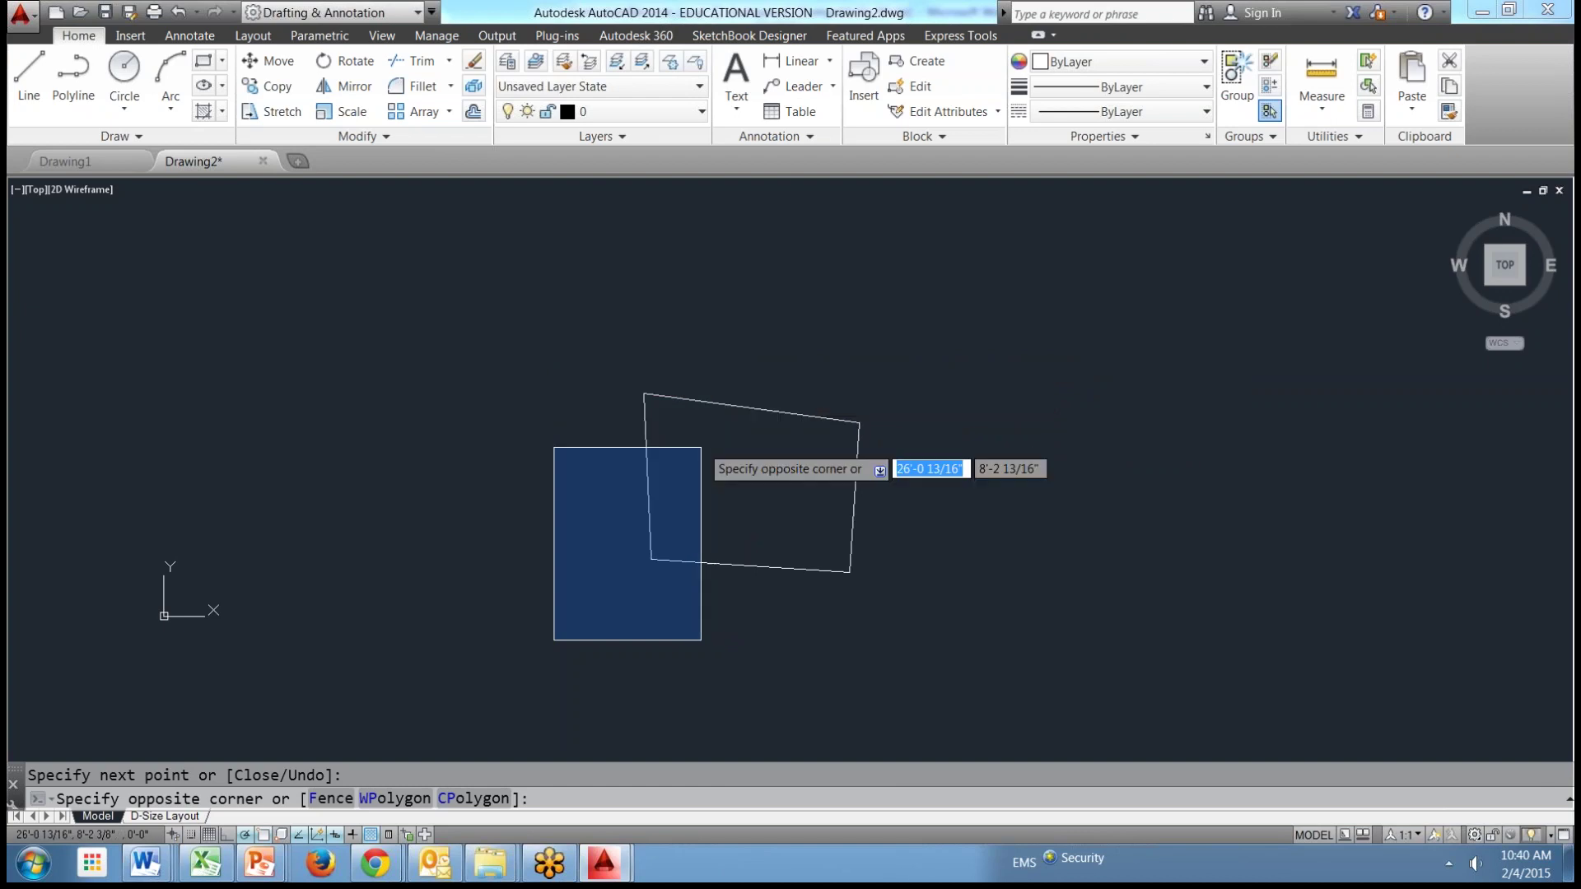
{"action": "left_click", "coordinate": [734, 340]}
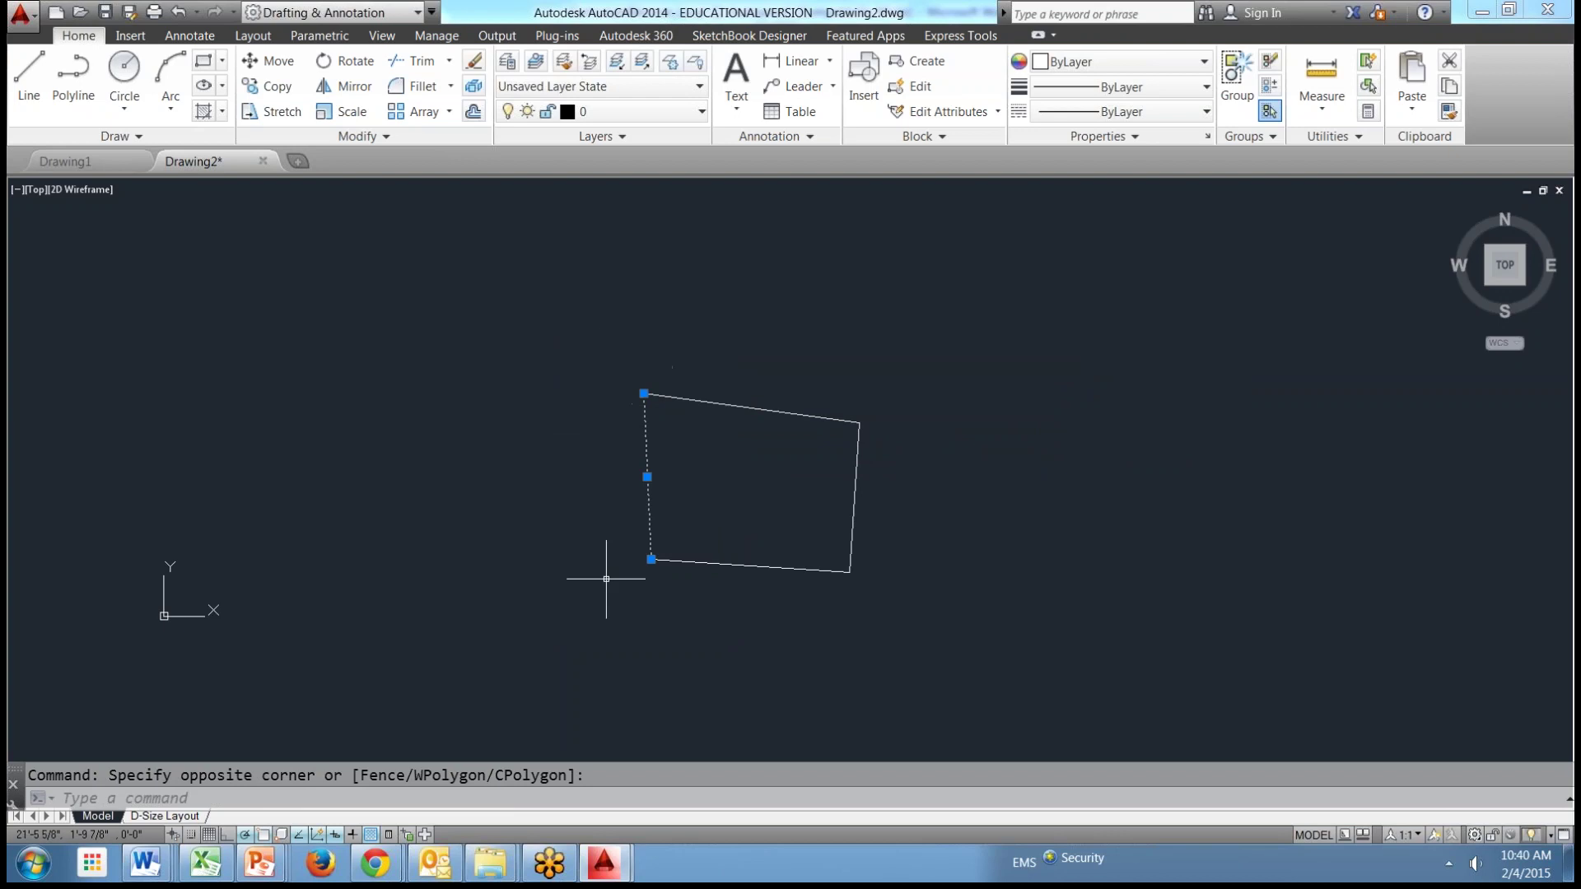
{"action": "key", "text": "Escape"}
{"action": "left_click", "coordinate": [583, 606]}
{"action": "left_click", "coordinate": [713, 346]}
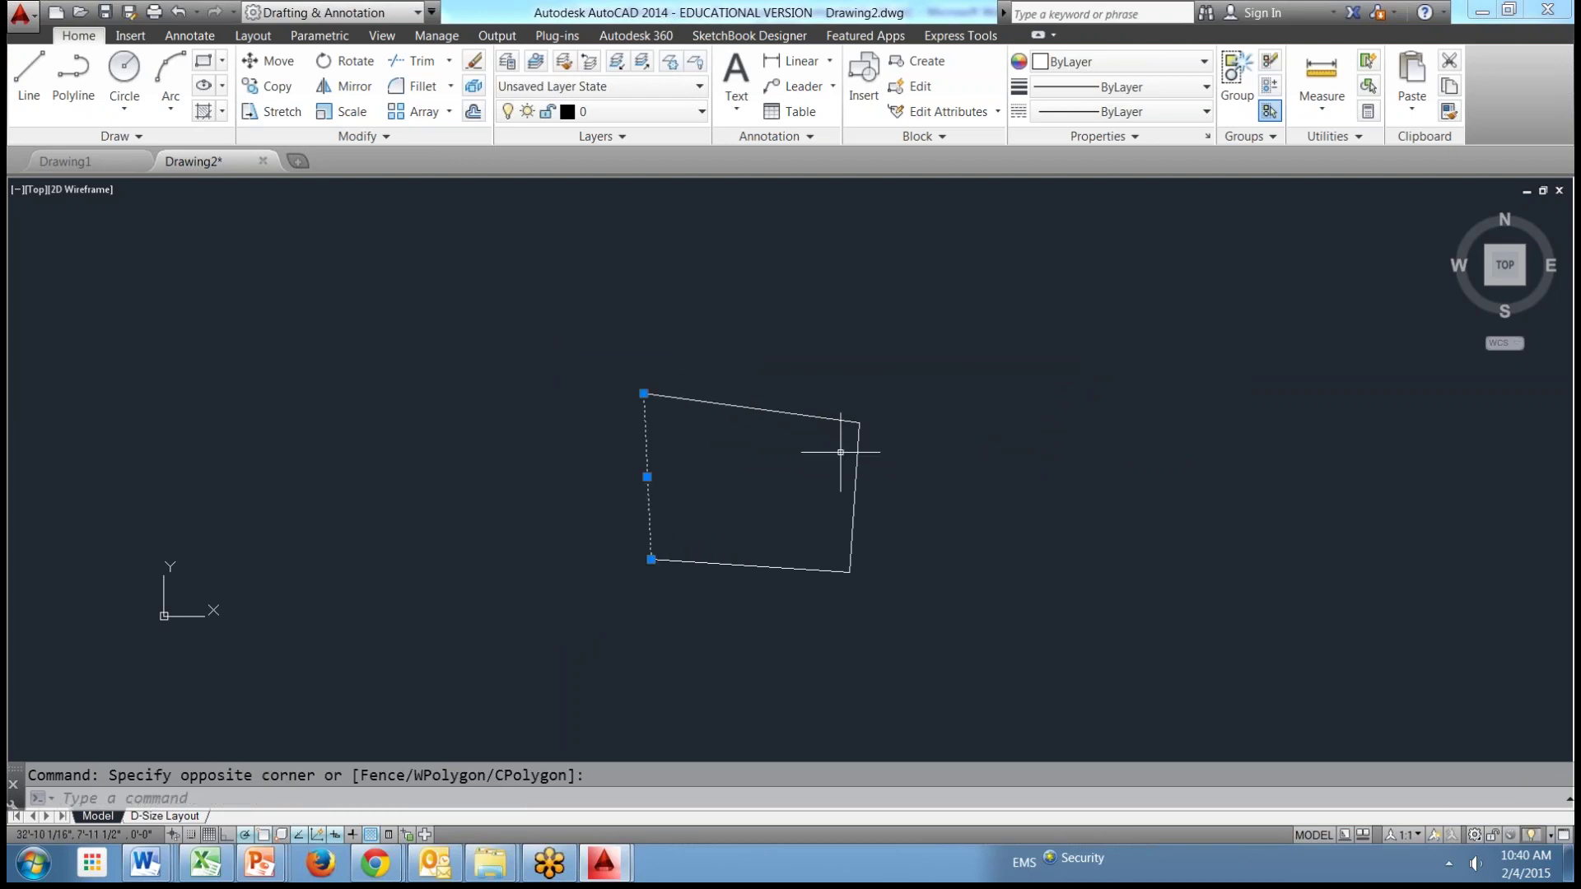
{"action": "key", "text": "Escape"}
{"action": "left_click", "coordinate": [569, 640]}
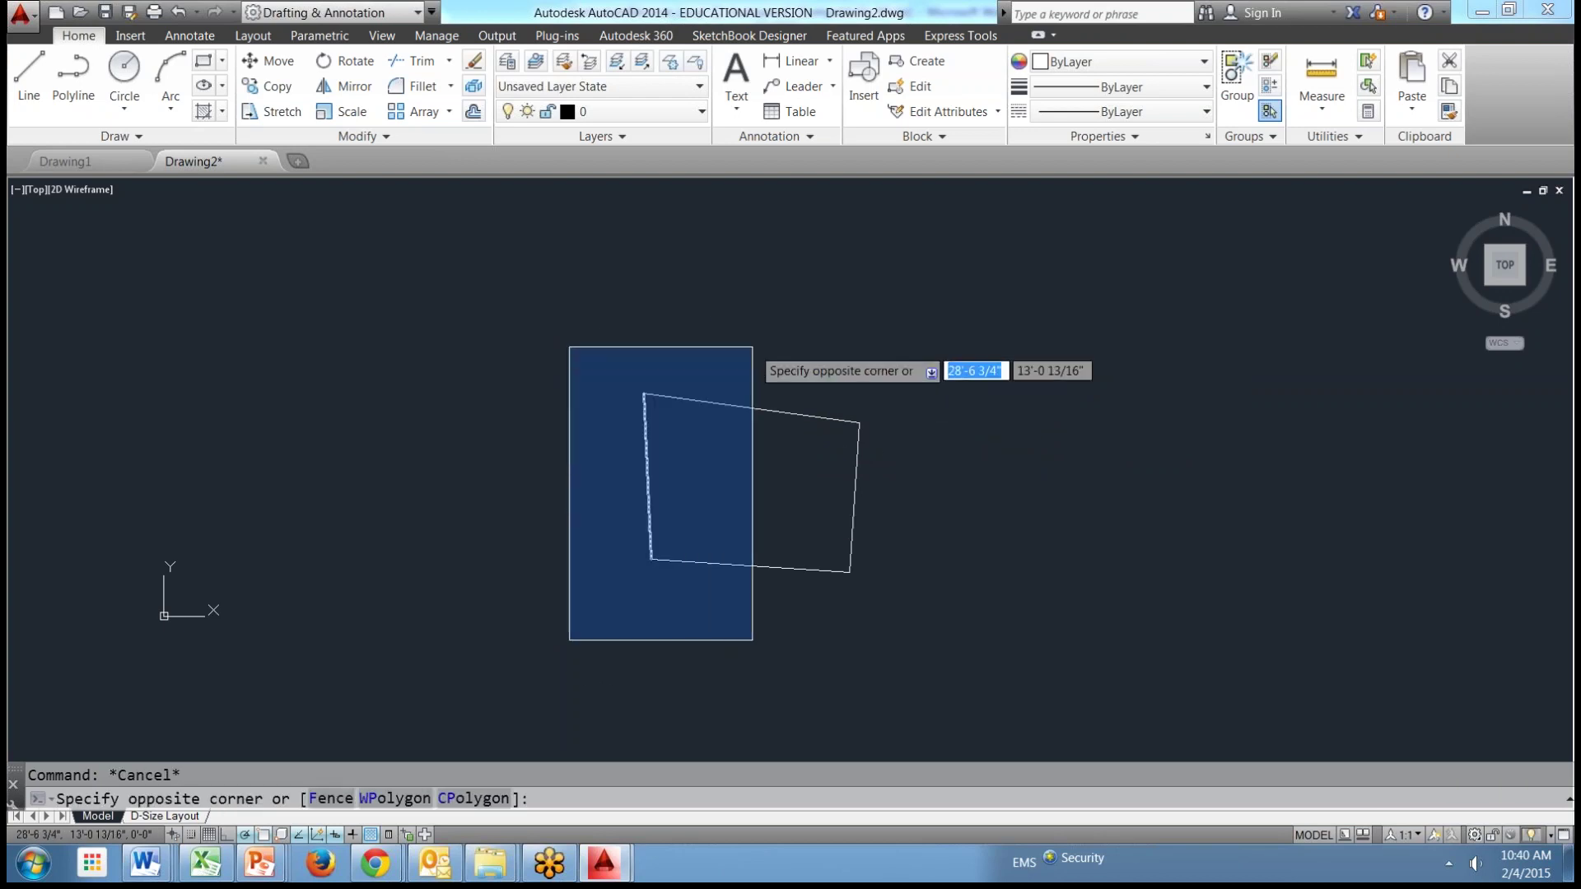
{"action": "left_click", "coordinate": [752, 347]}
{"action": "key", "text": "Escape"}
{"action": "left_click", "coordinate": [568, 655]}
{"action": "left_click", "coordinate": [776, 368]}
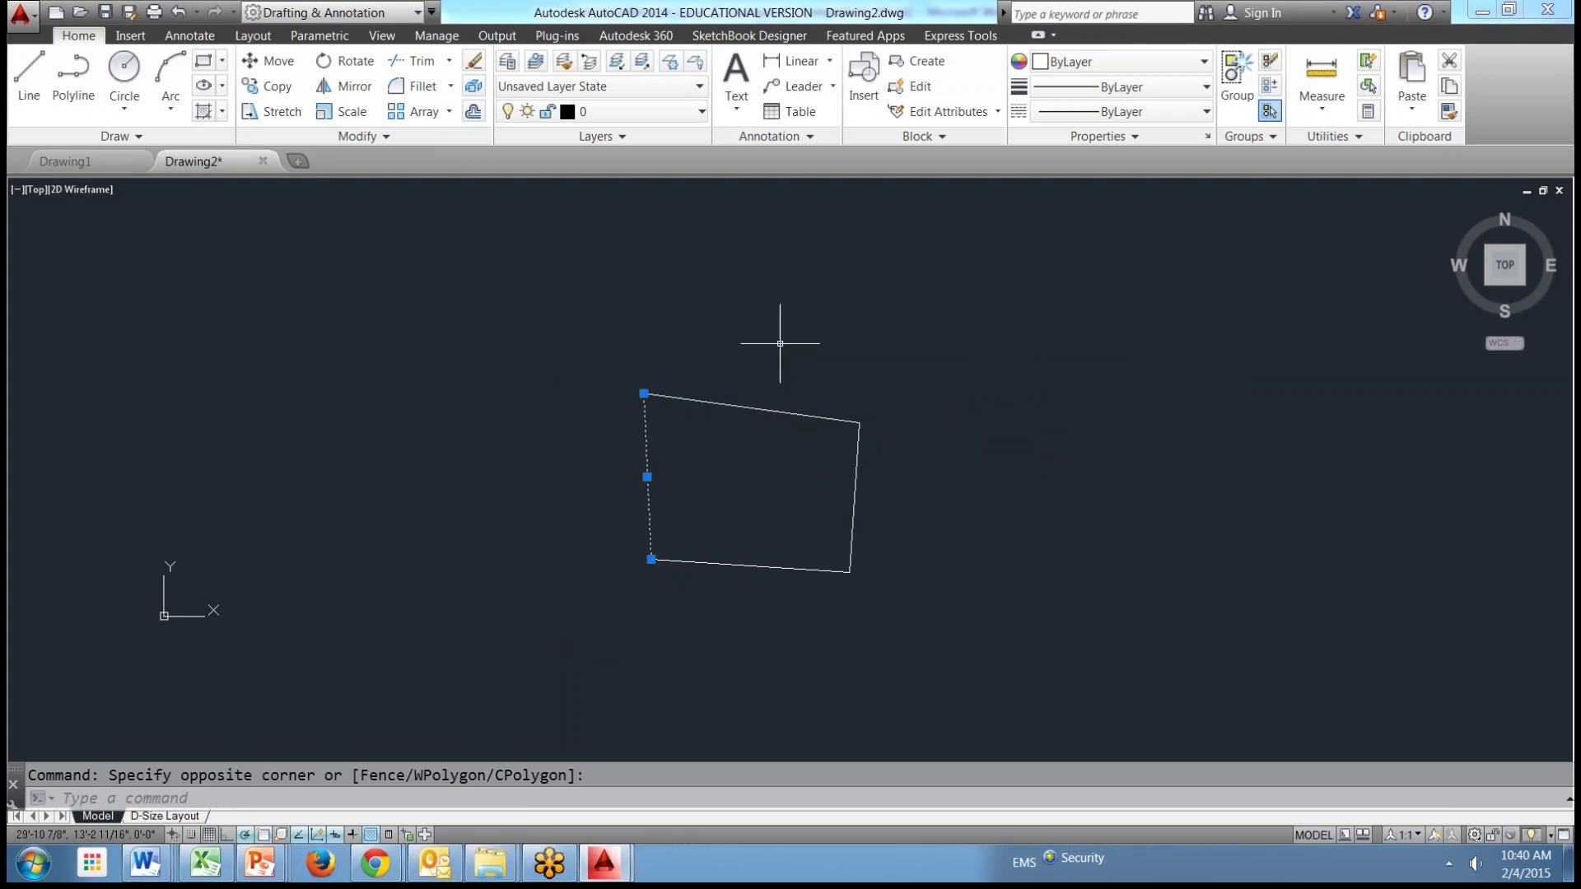
{"action": "key", "text": "Escape"}
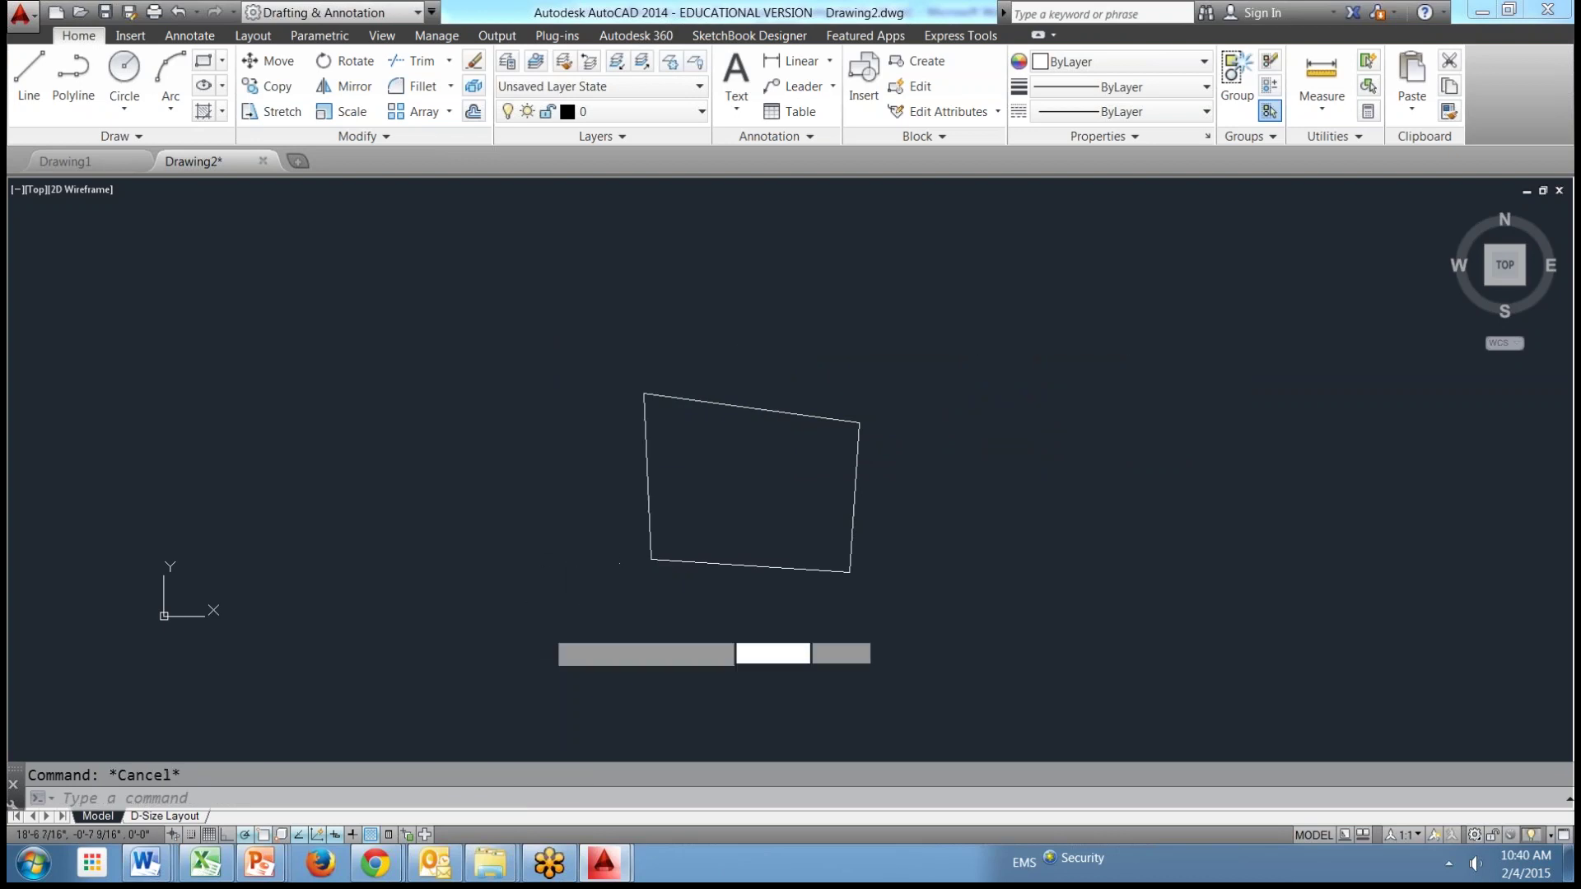
{"action": "left_click", "coordinate": [546, 630]}
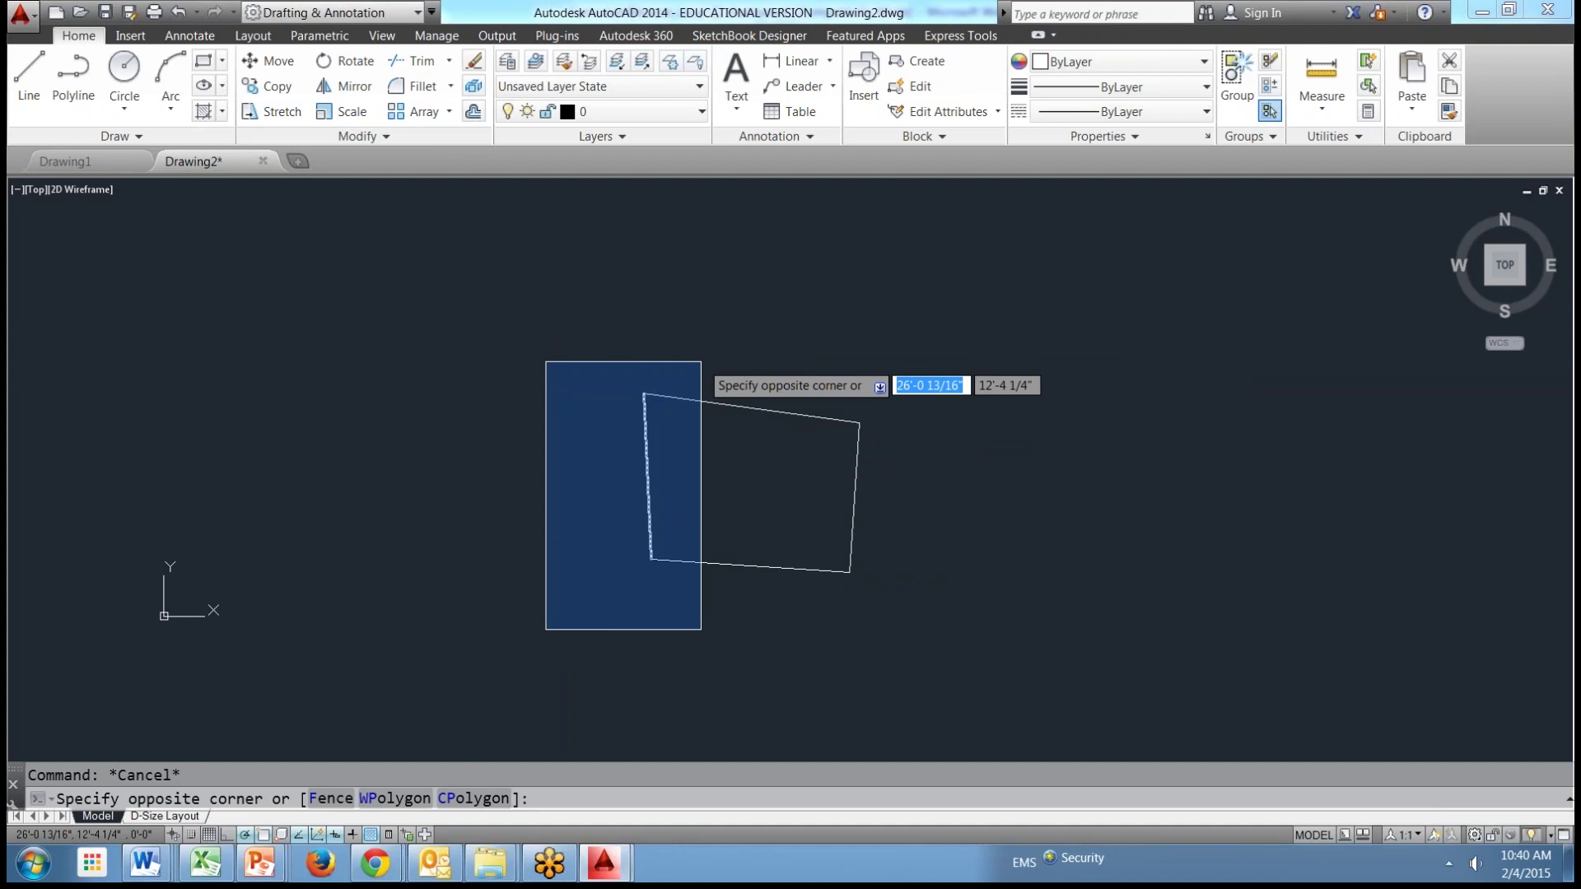
{"action": "left_click", "coordinate": [733, 360]}
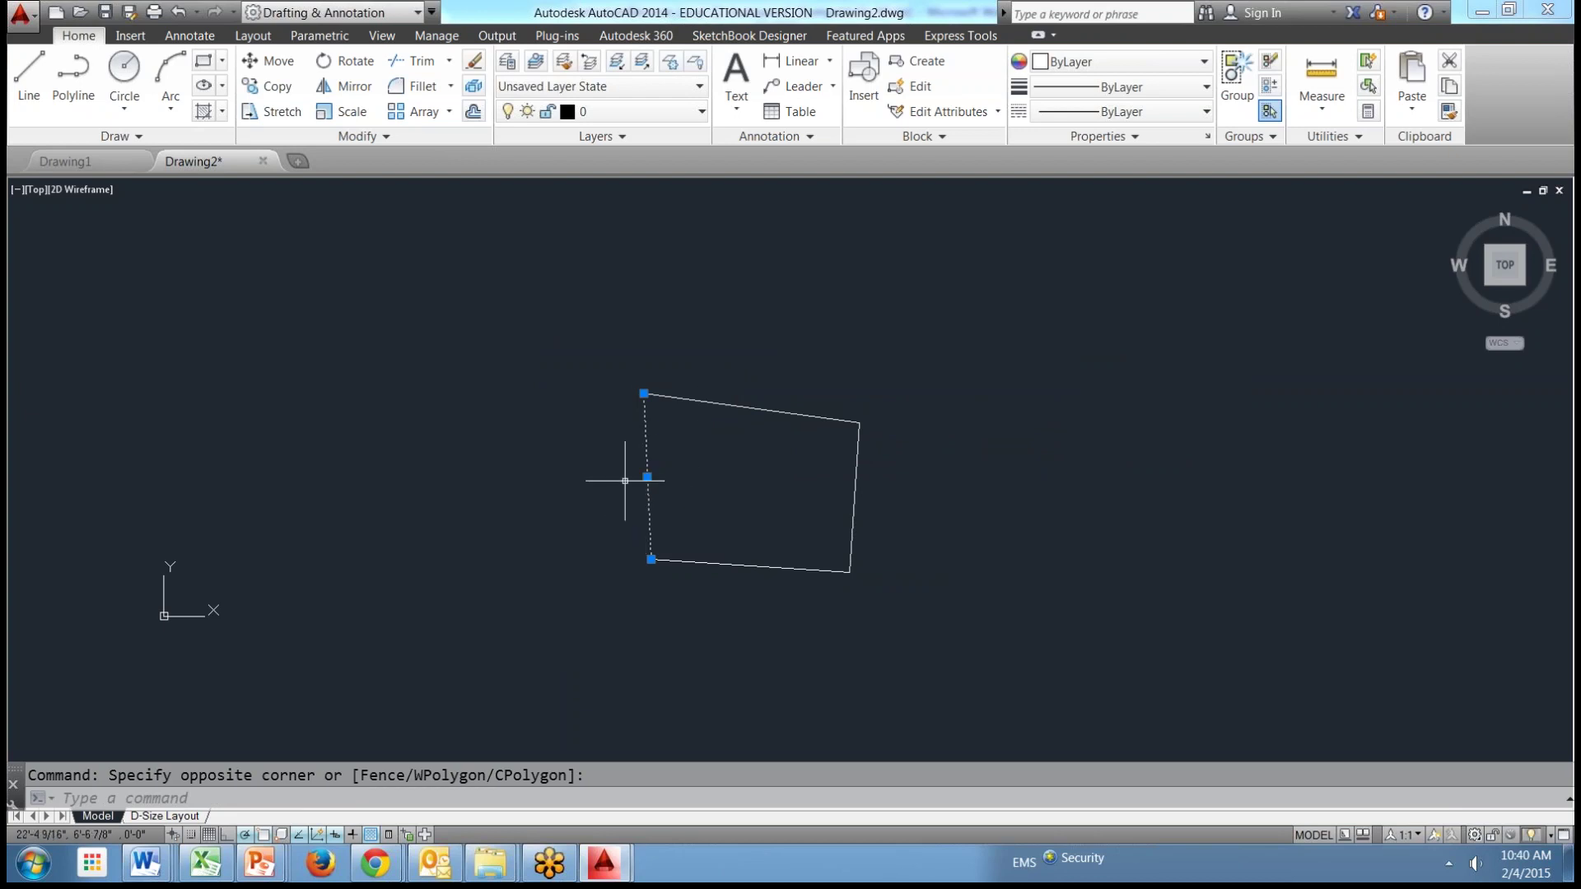
{"action": "key", "text": "Escape"}
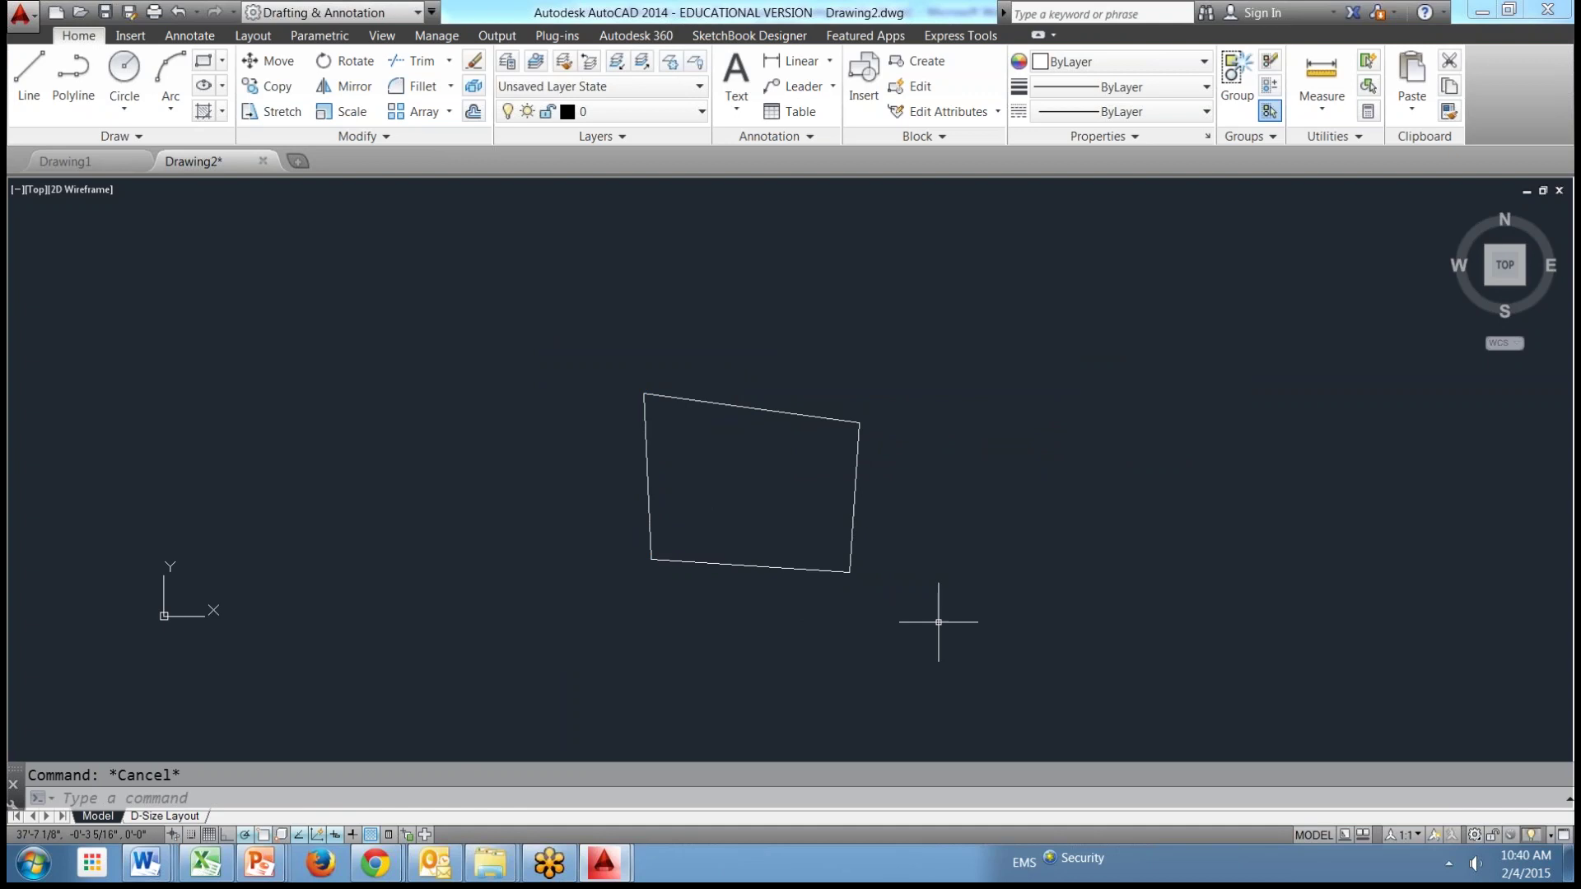
{"action": "left_click", "coordinate": [939, 623]}
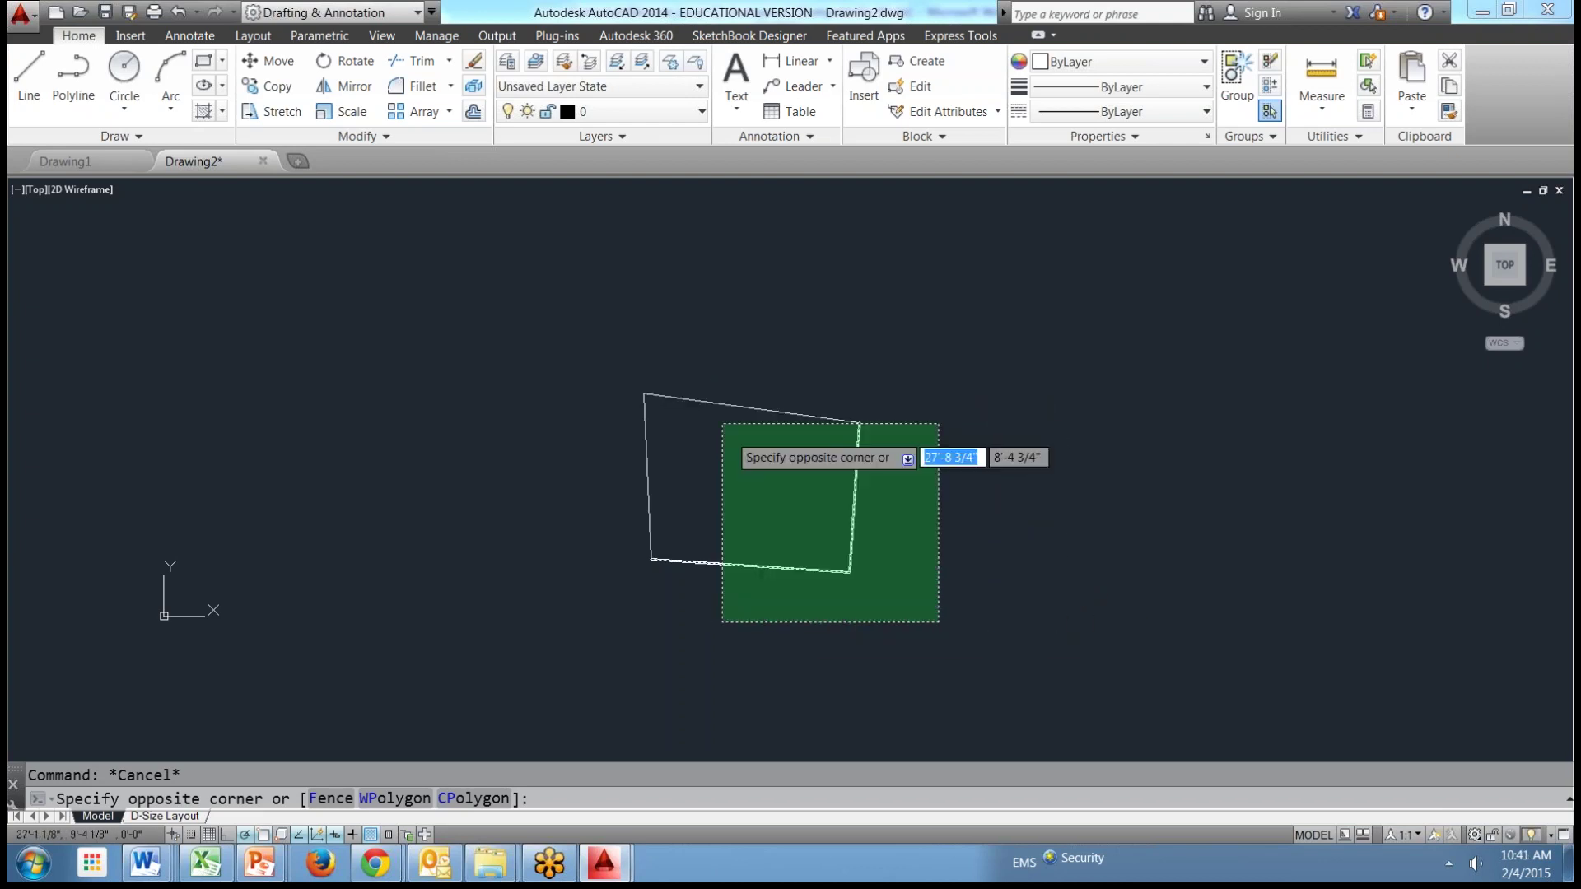
{"action": "left_click", "coordinate": [703, 366]}
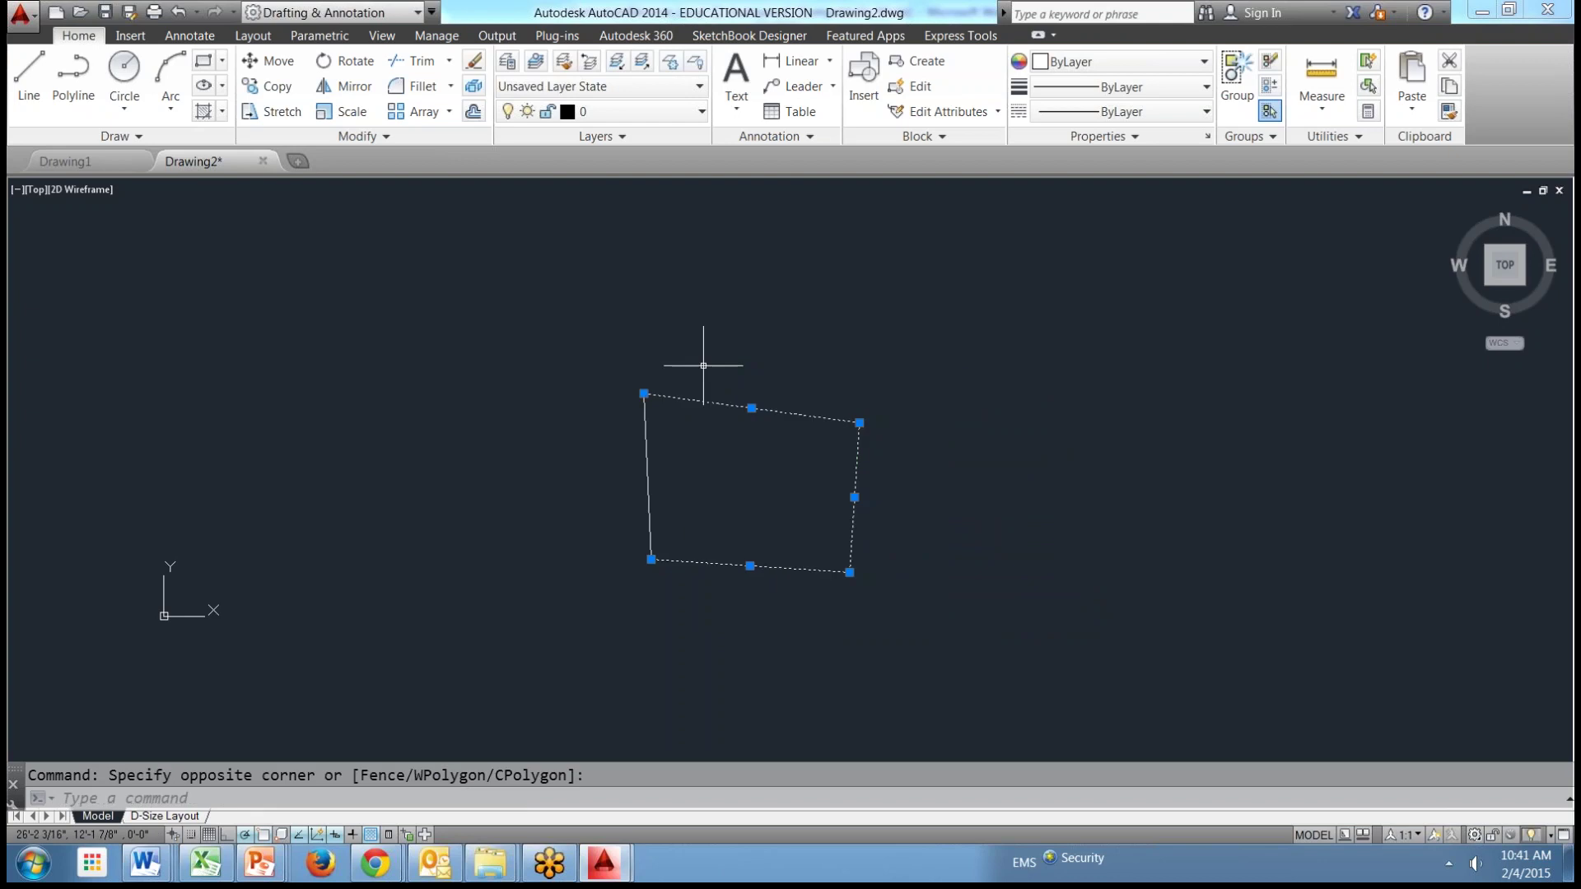
{"action": "key", "text": "Escape"}
{"action": "left_click", "coordinate": [863, 605]}
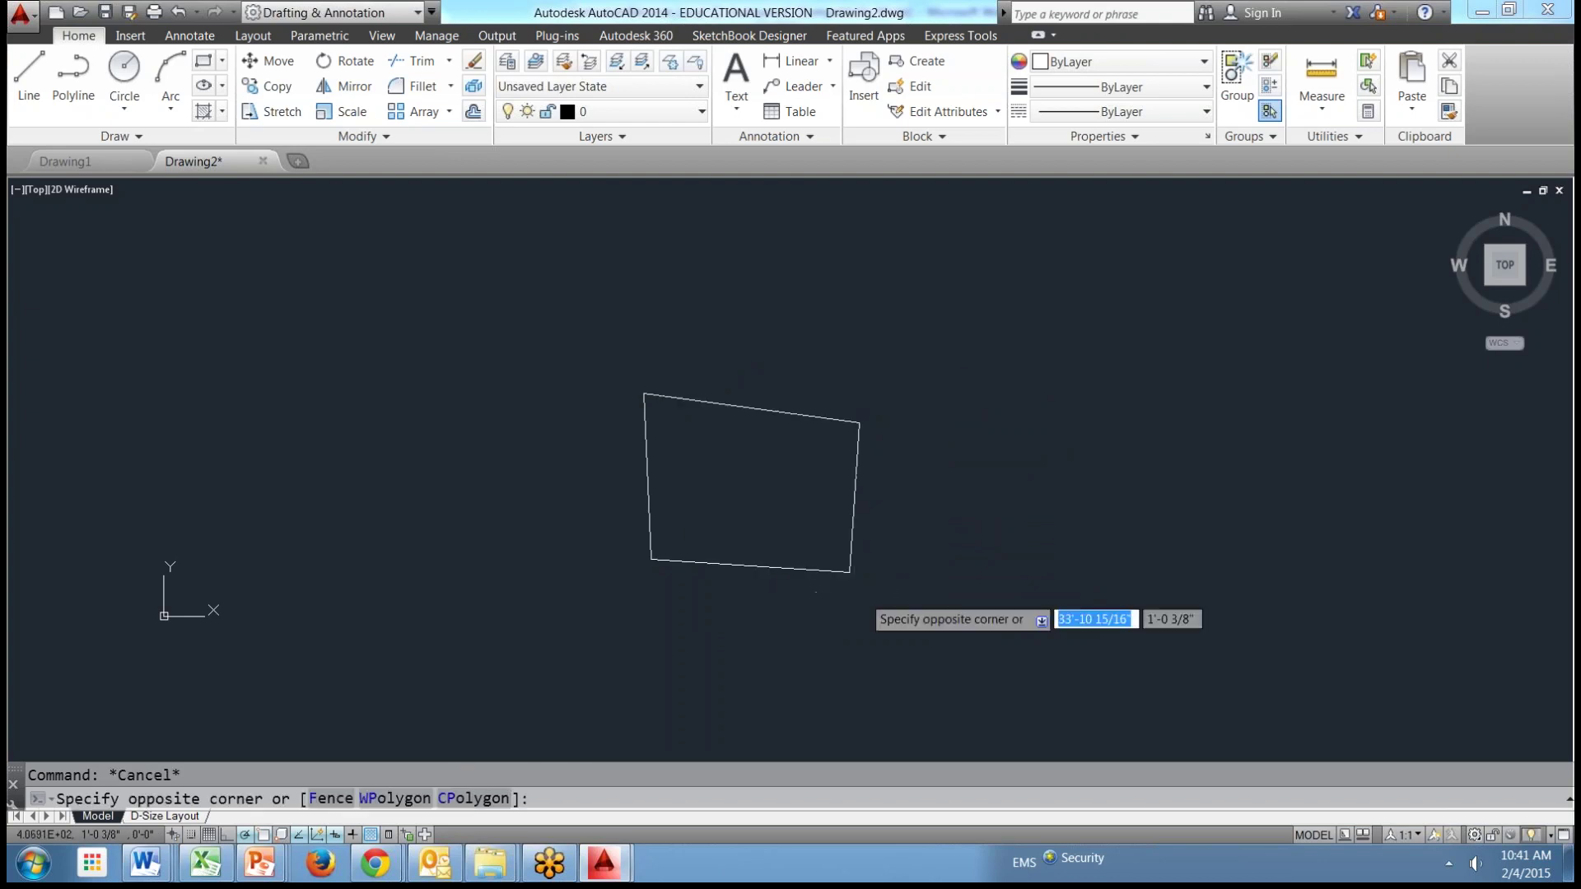
{"action": "left_click", "coordinate": [763, 575]}
{"action": "key", "text": "Escape"}
{"action": "left_click", "coordinate": [887, 606]}
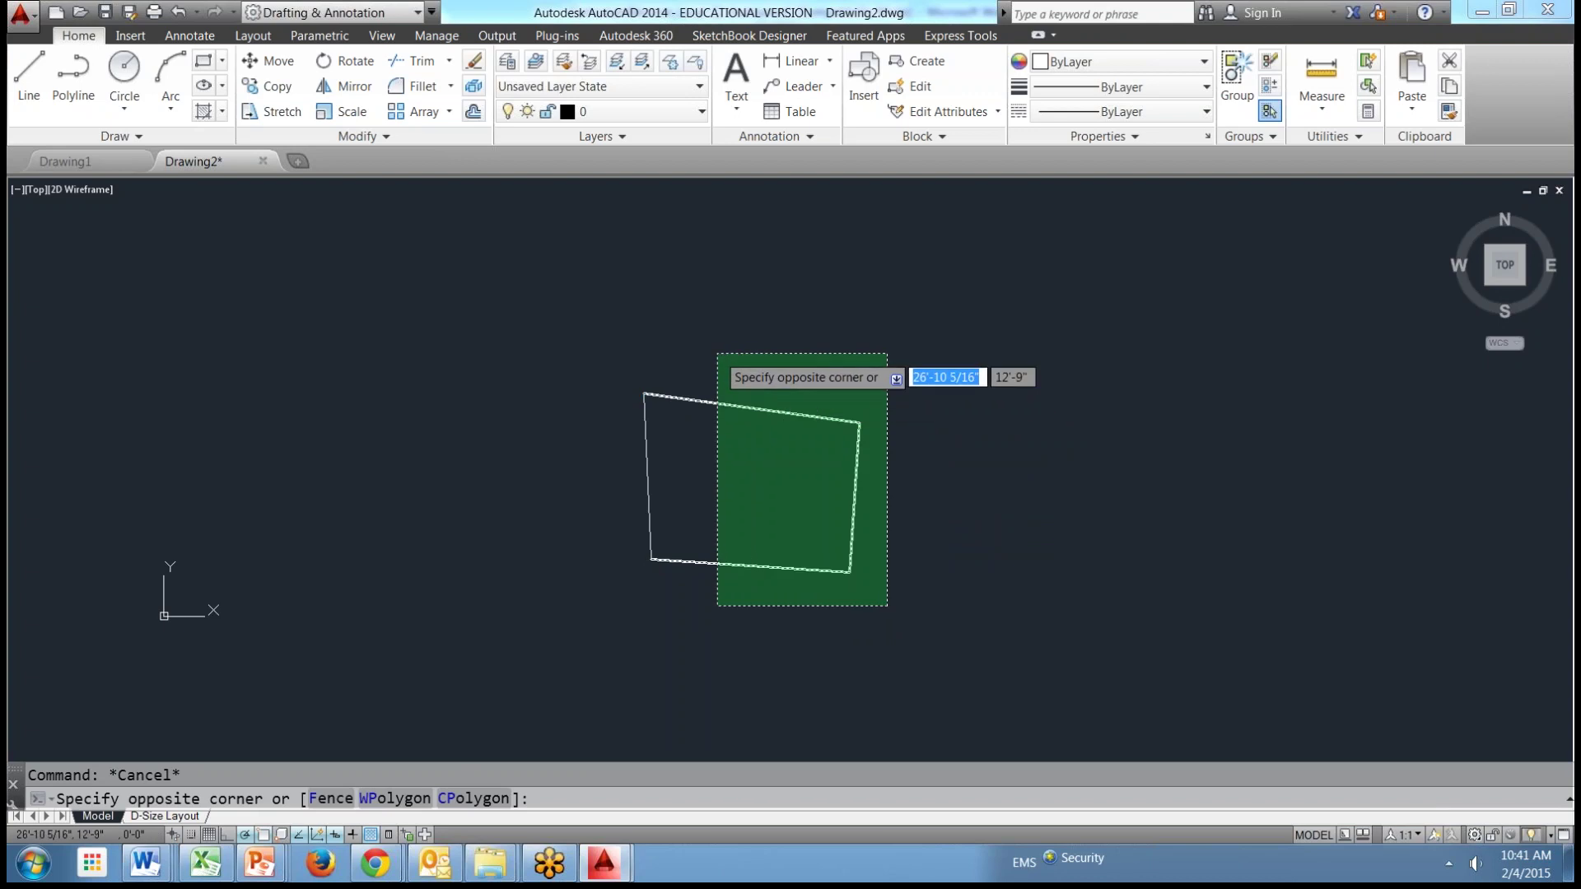
{"action": "left_click", "coordinate": [718, 354]}
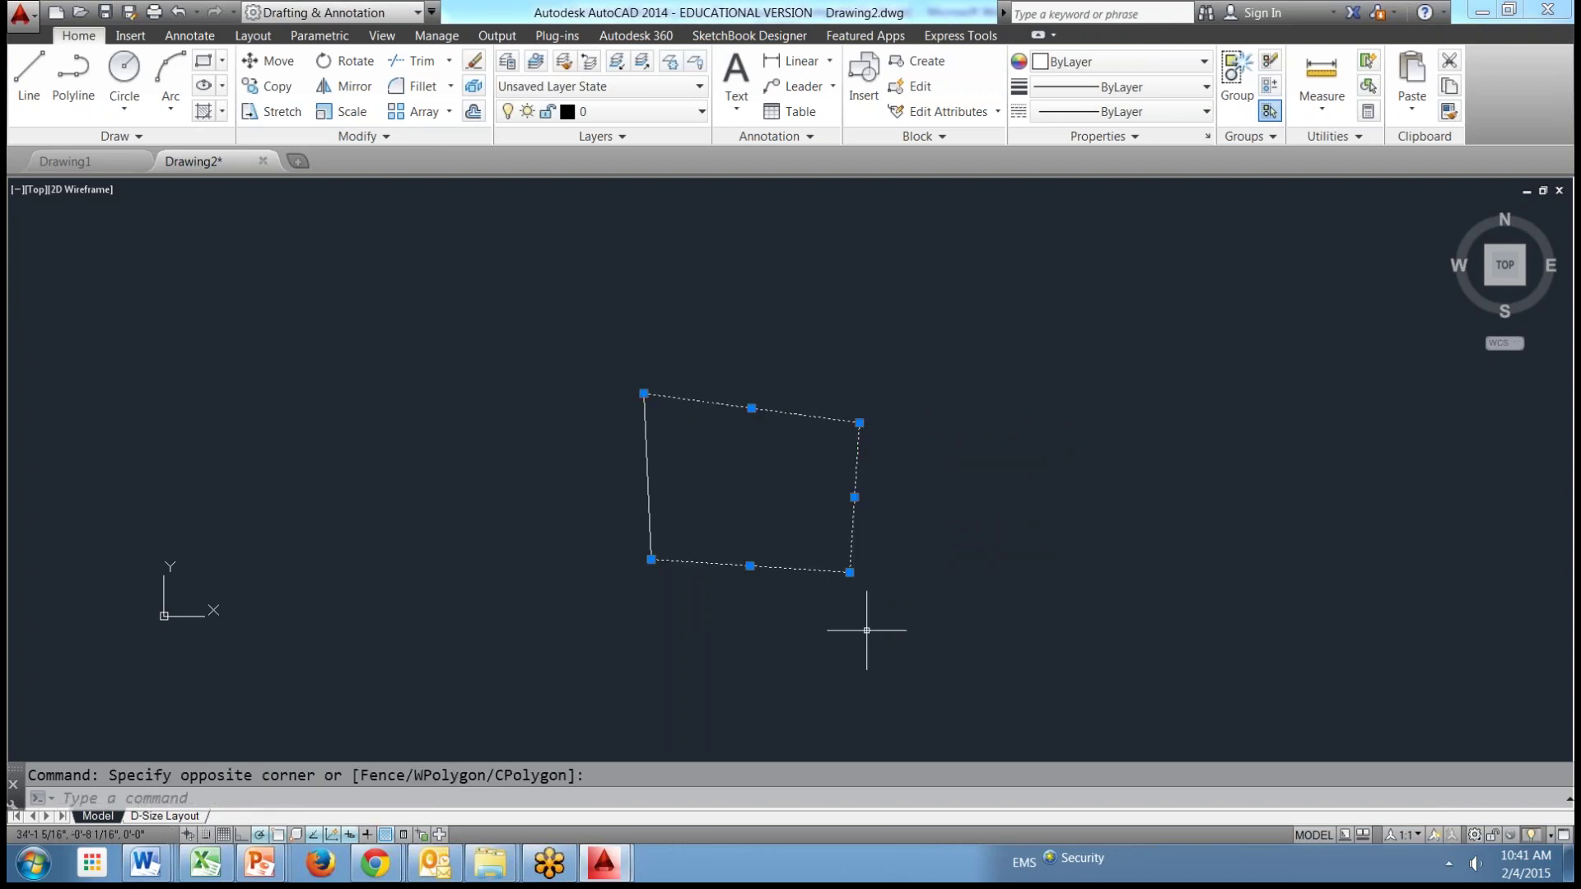
{"action": "key", "text": "Escape"}
{"action": "left_click", "coordinate": [893, 615]}
{"action": "left_click", "coordinate": [725, 390]}
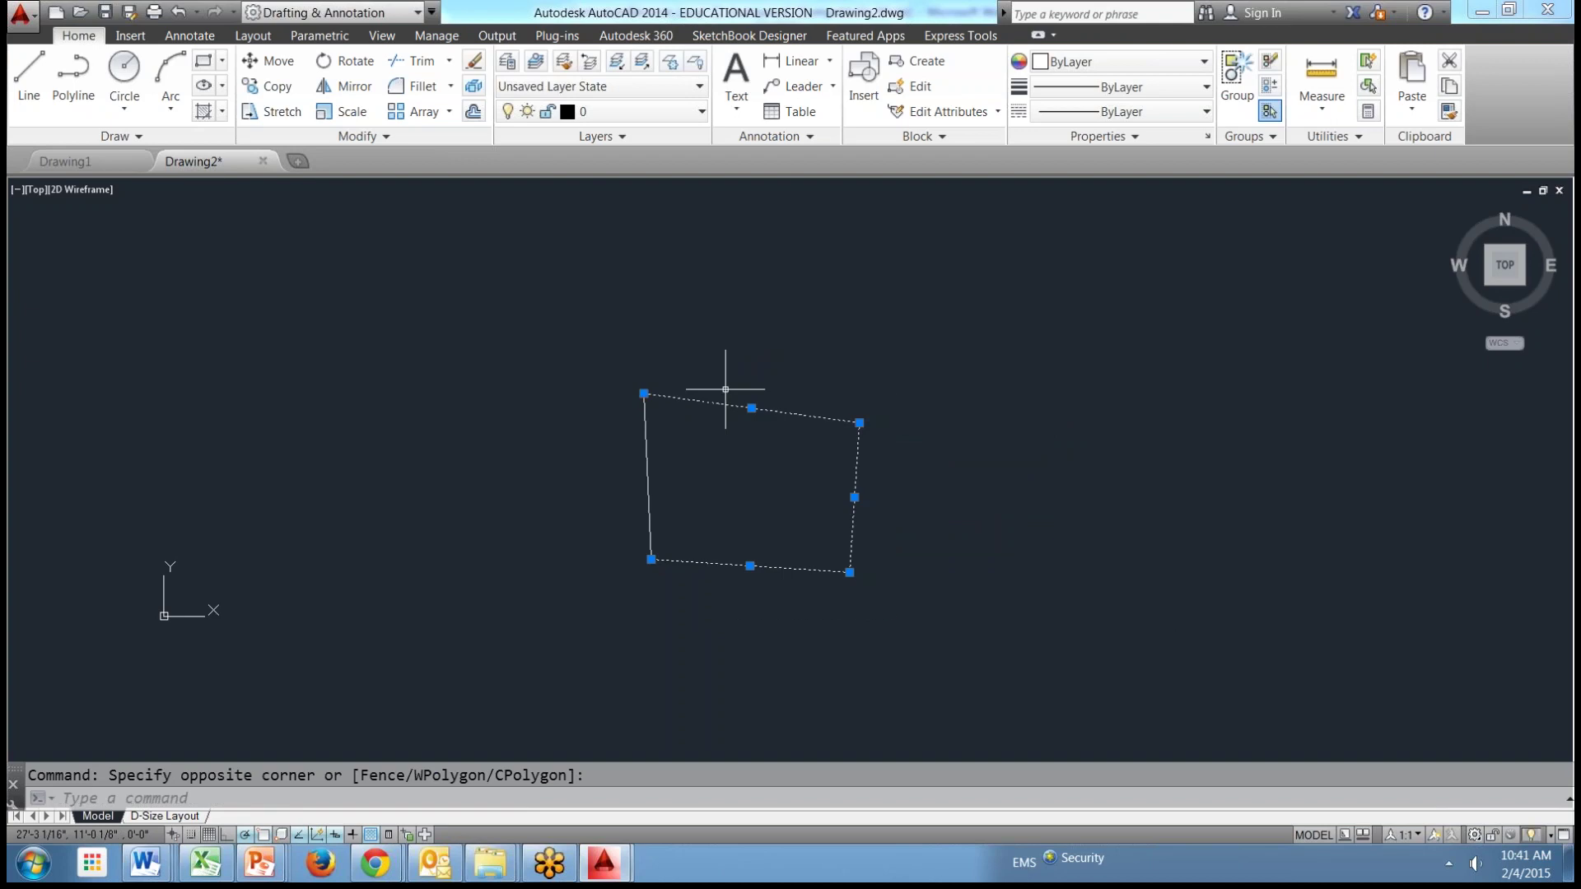
{"action": "key", "text": "Escape"}
{"action": "left_click", "coordinate": [904, 595]}
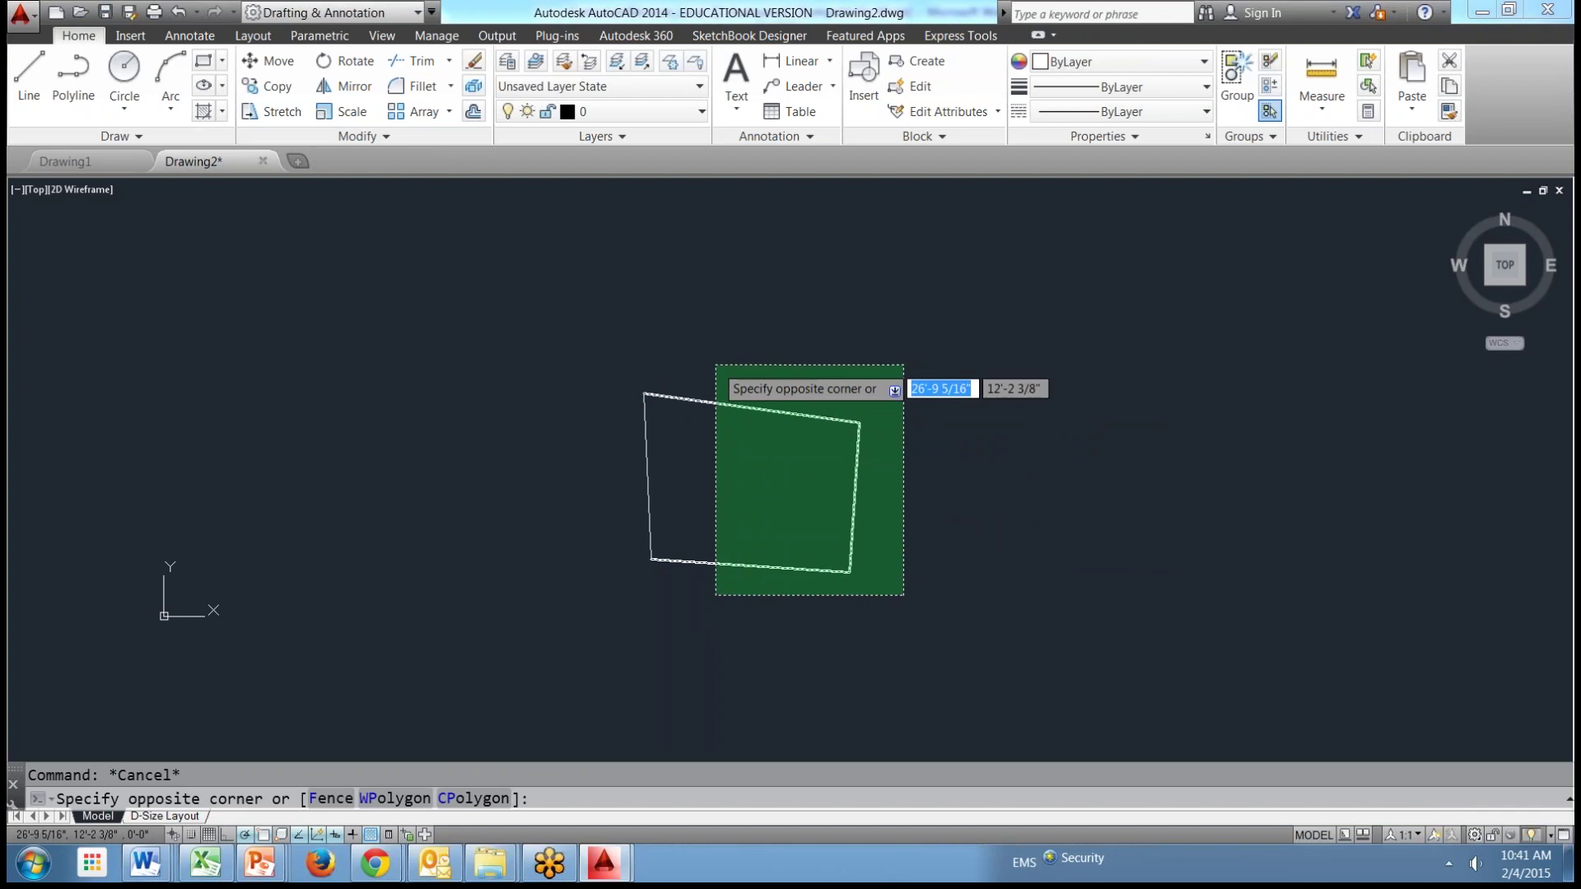
{"action": "left_click", "coordinate": [716, 366]}
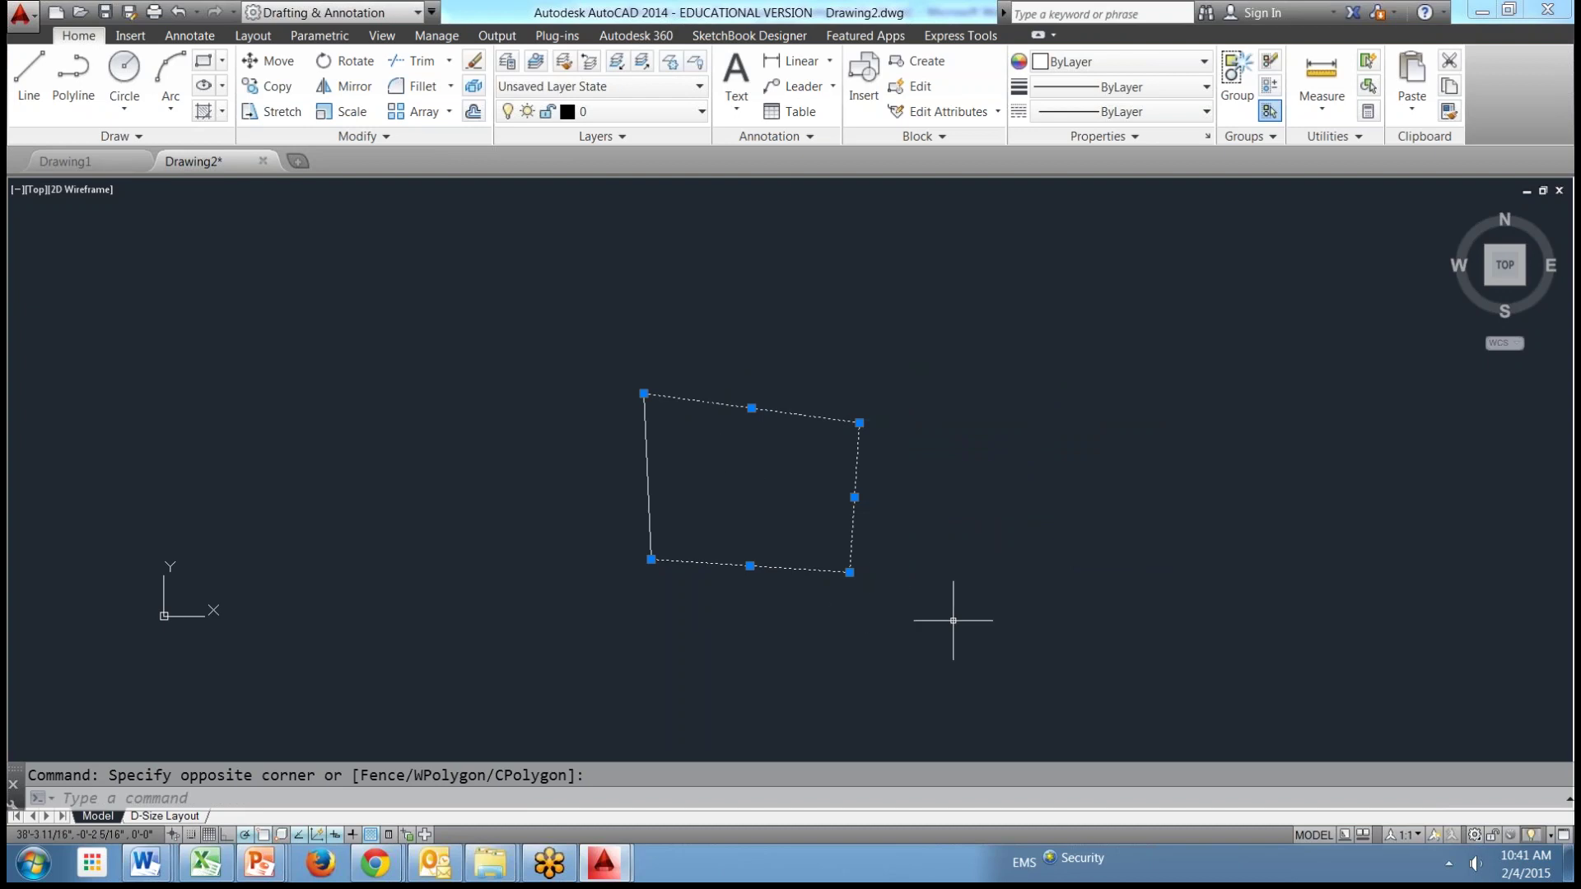
{"action": "key", "text": "Escape"}
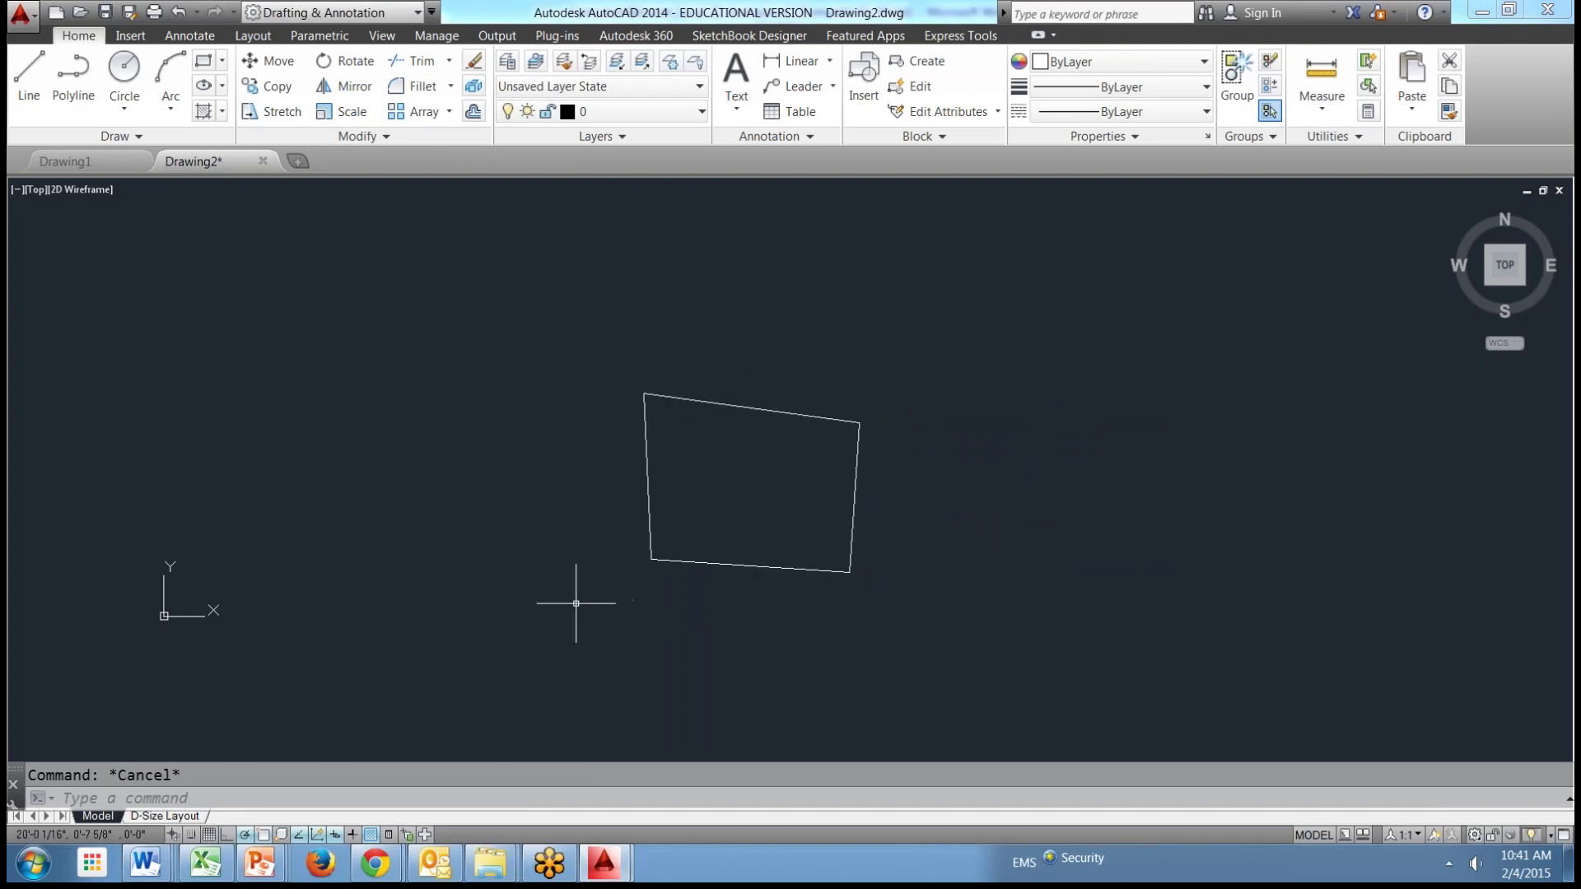
Step: Select the four-sided outline with a crossing window and delete it
{"action": "left_click", "coordinate": [576, 603]}
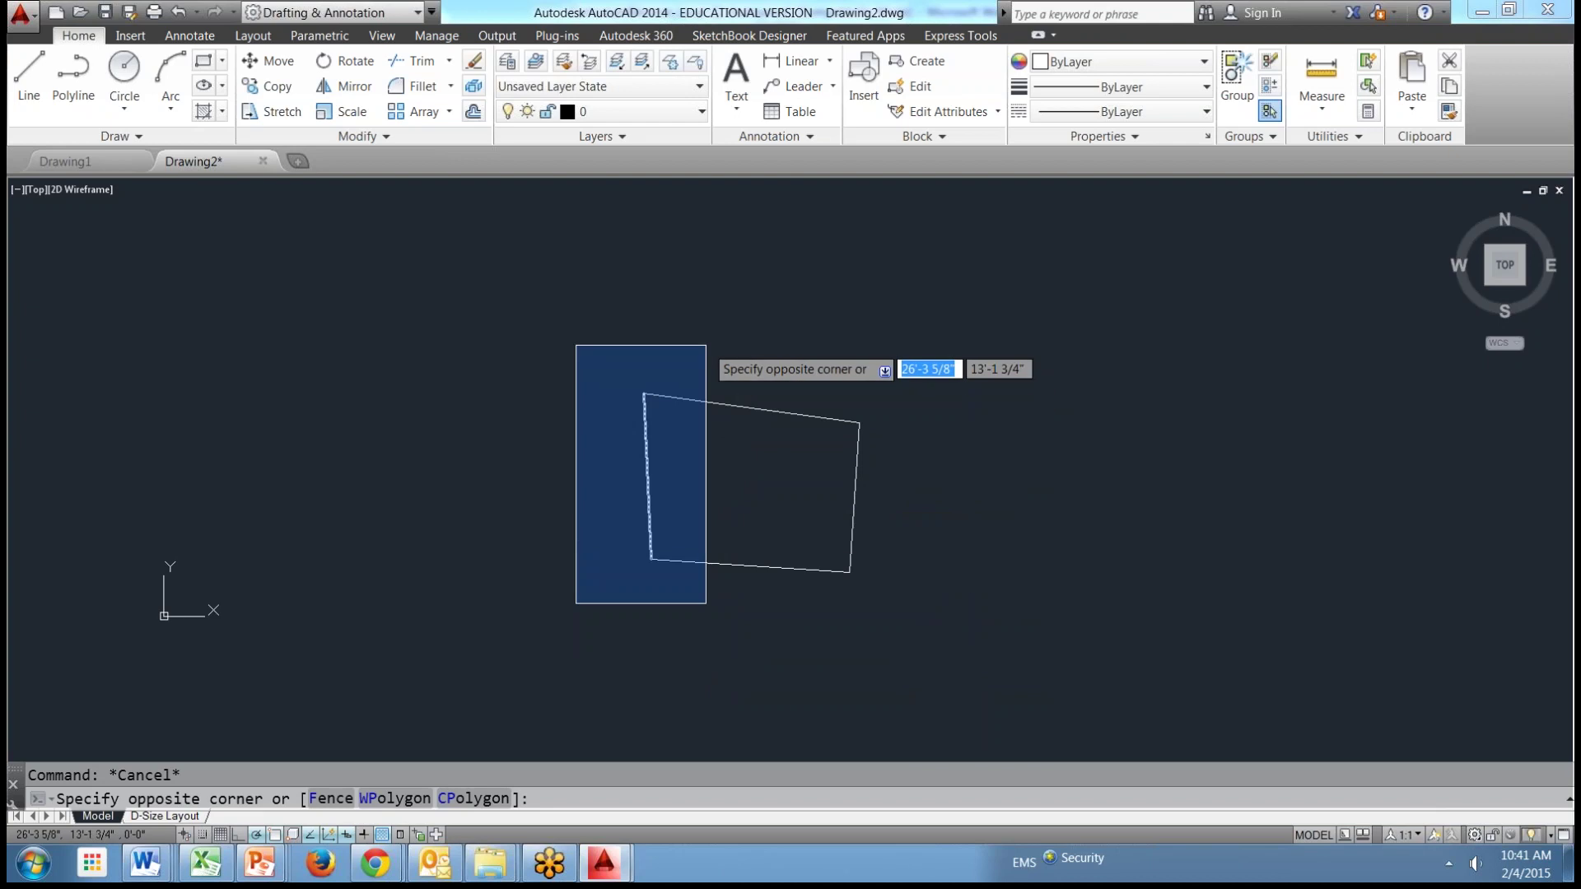
{"action": "key", "text": "Escape"}
{"action": "left_click", "coordinate": [910, 630]}
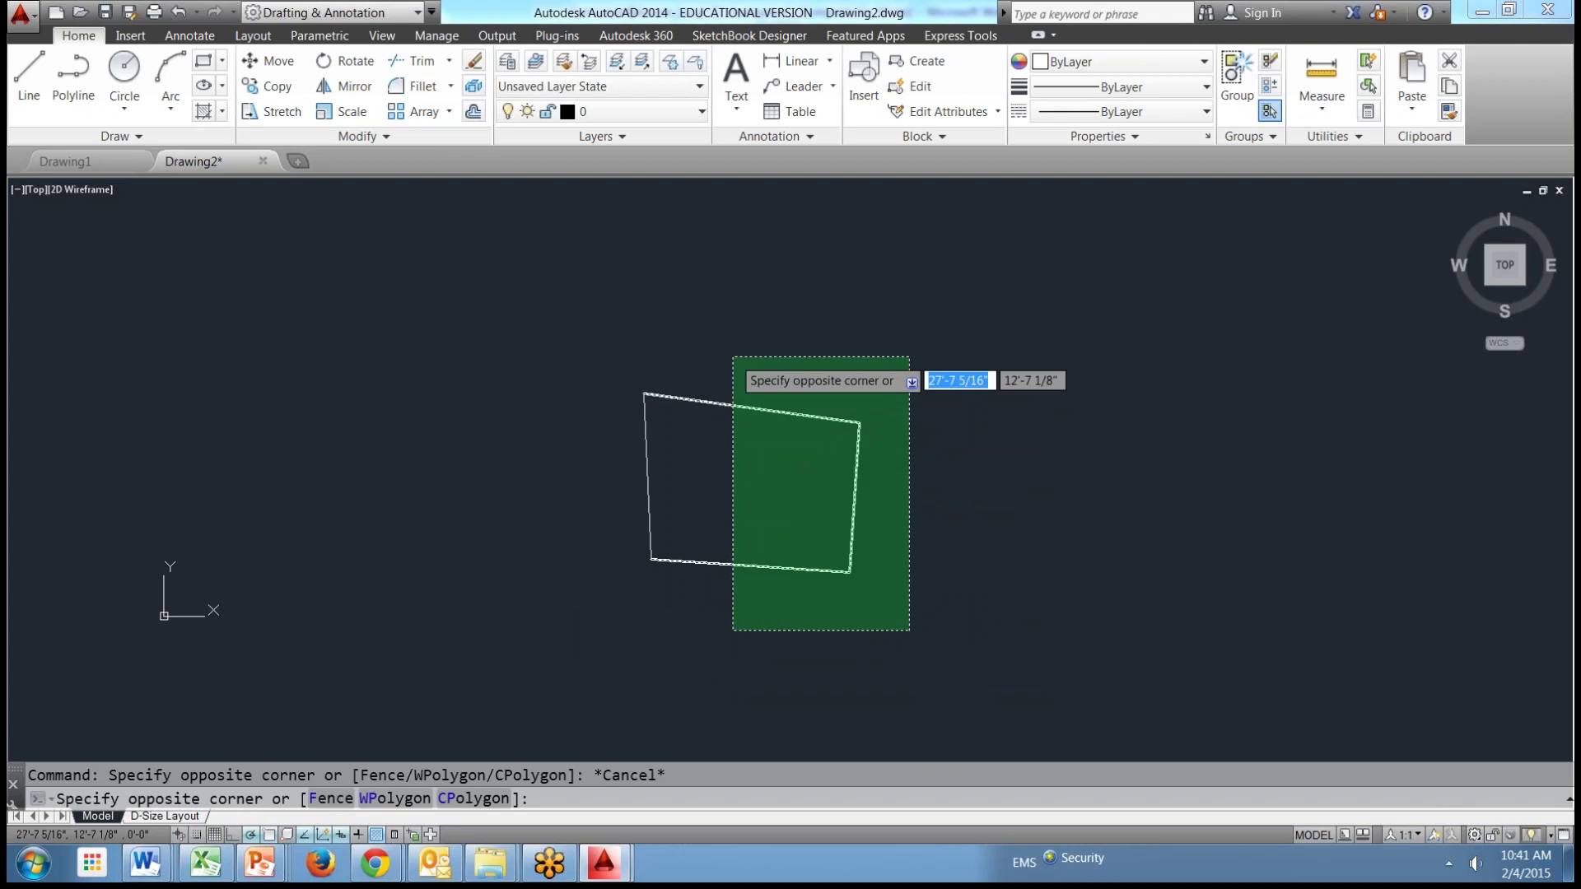
{"action": "left_click", "coordinate": [733, 357]}
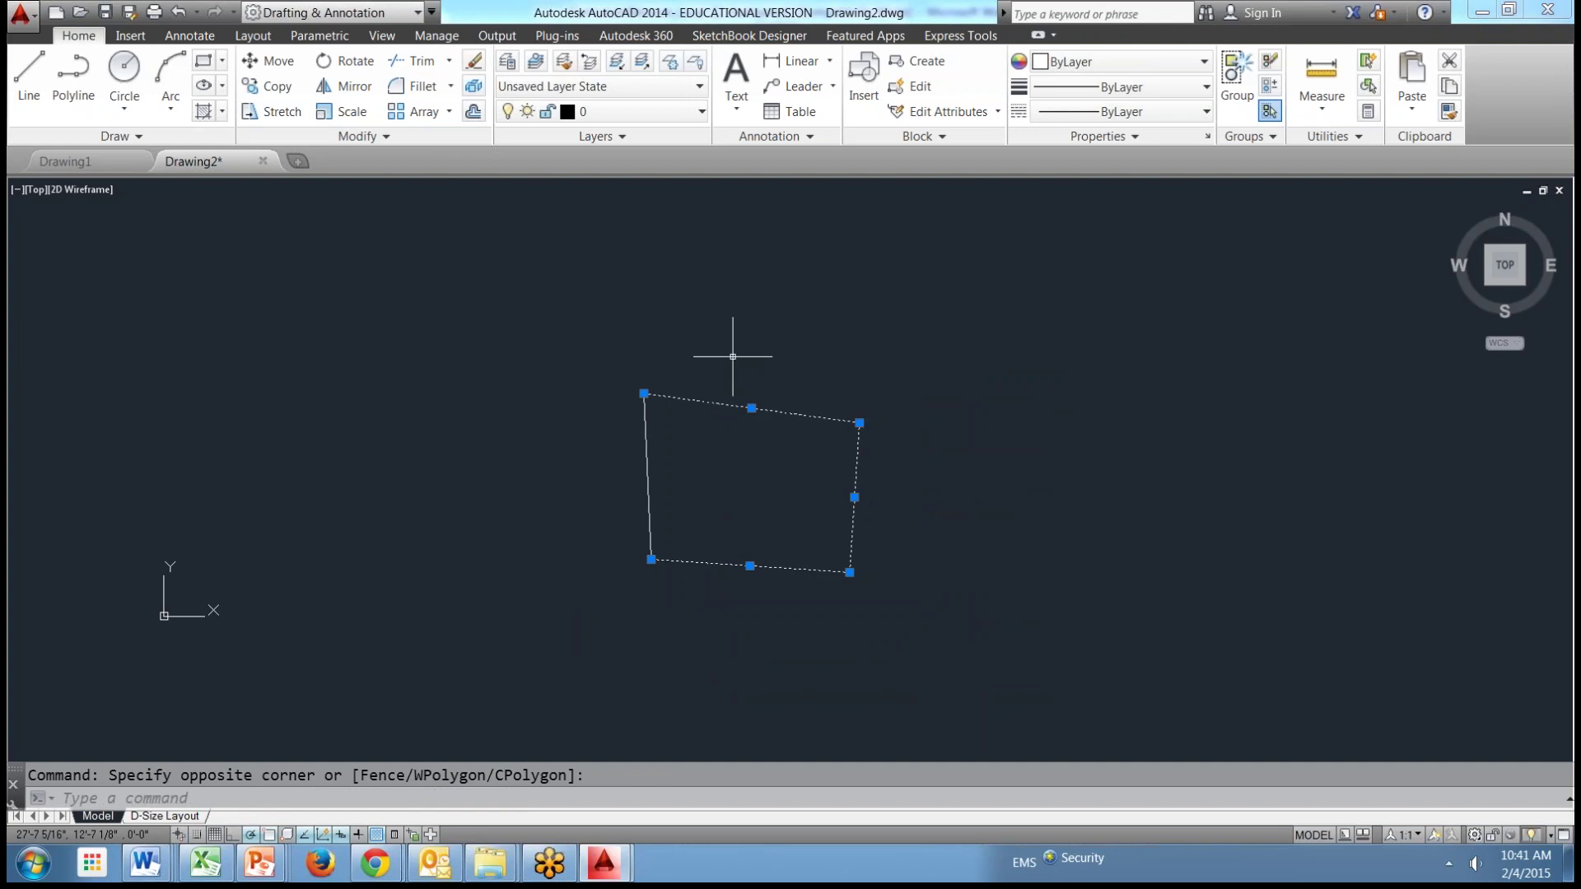
{"action": "key", "text": "Escape"}
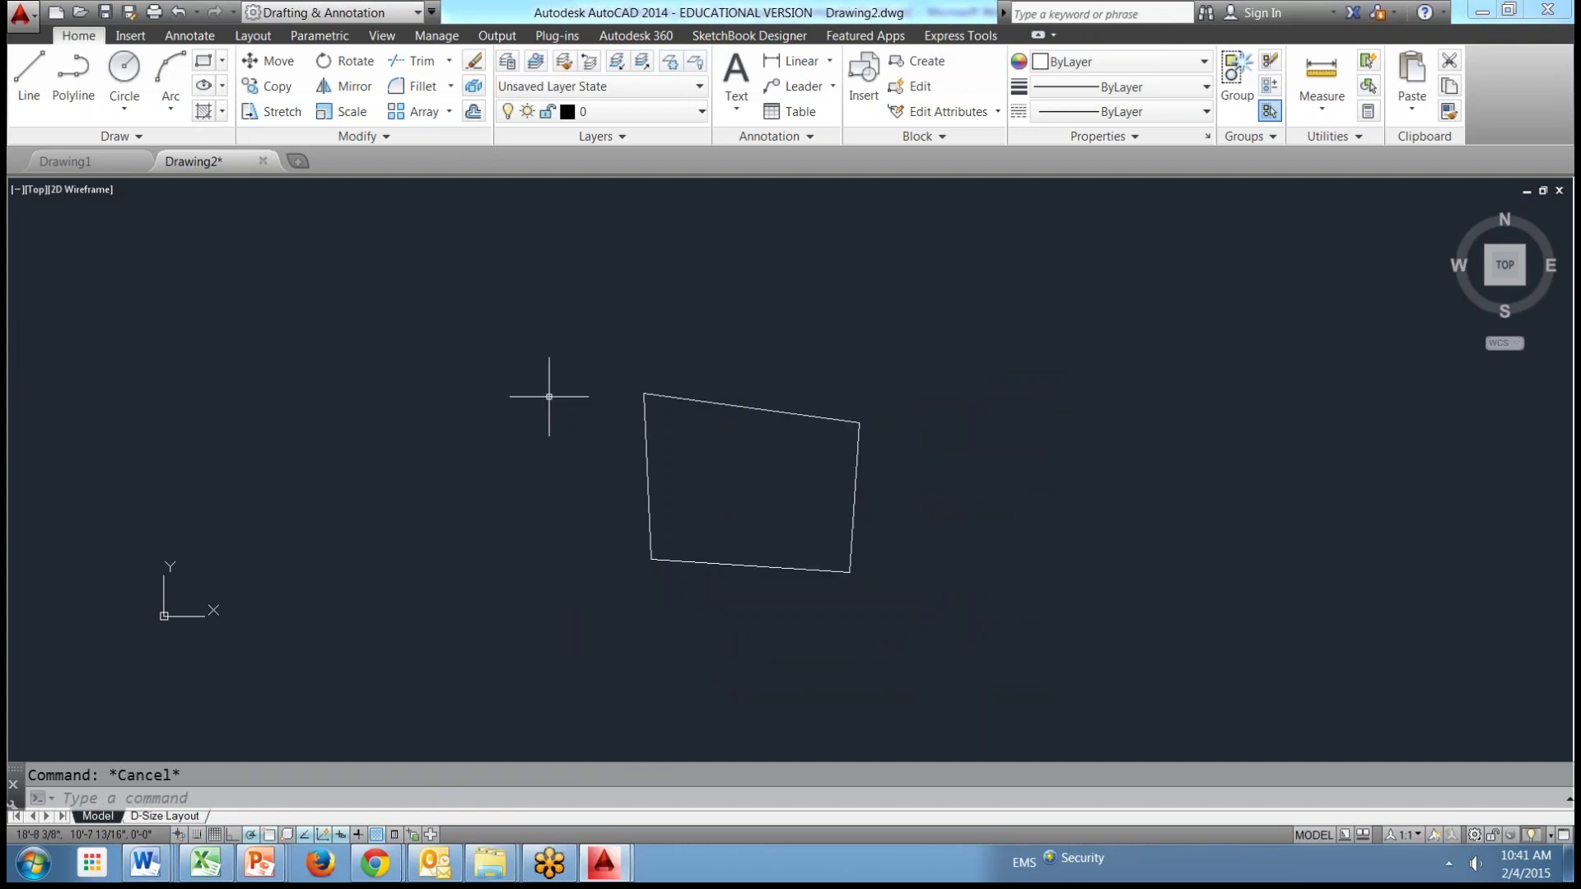
{"action": "left_click", "coordinate": [903, 632]}
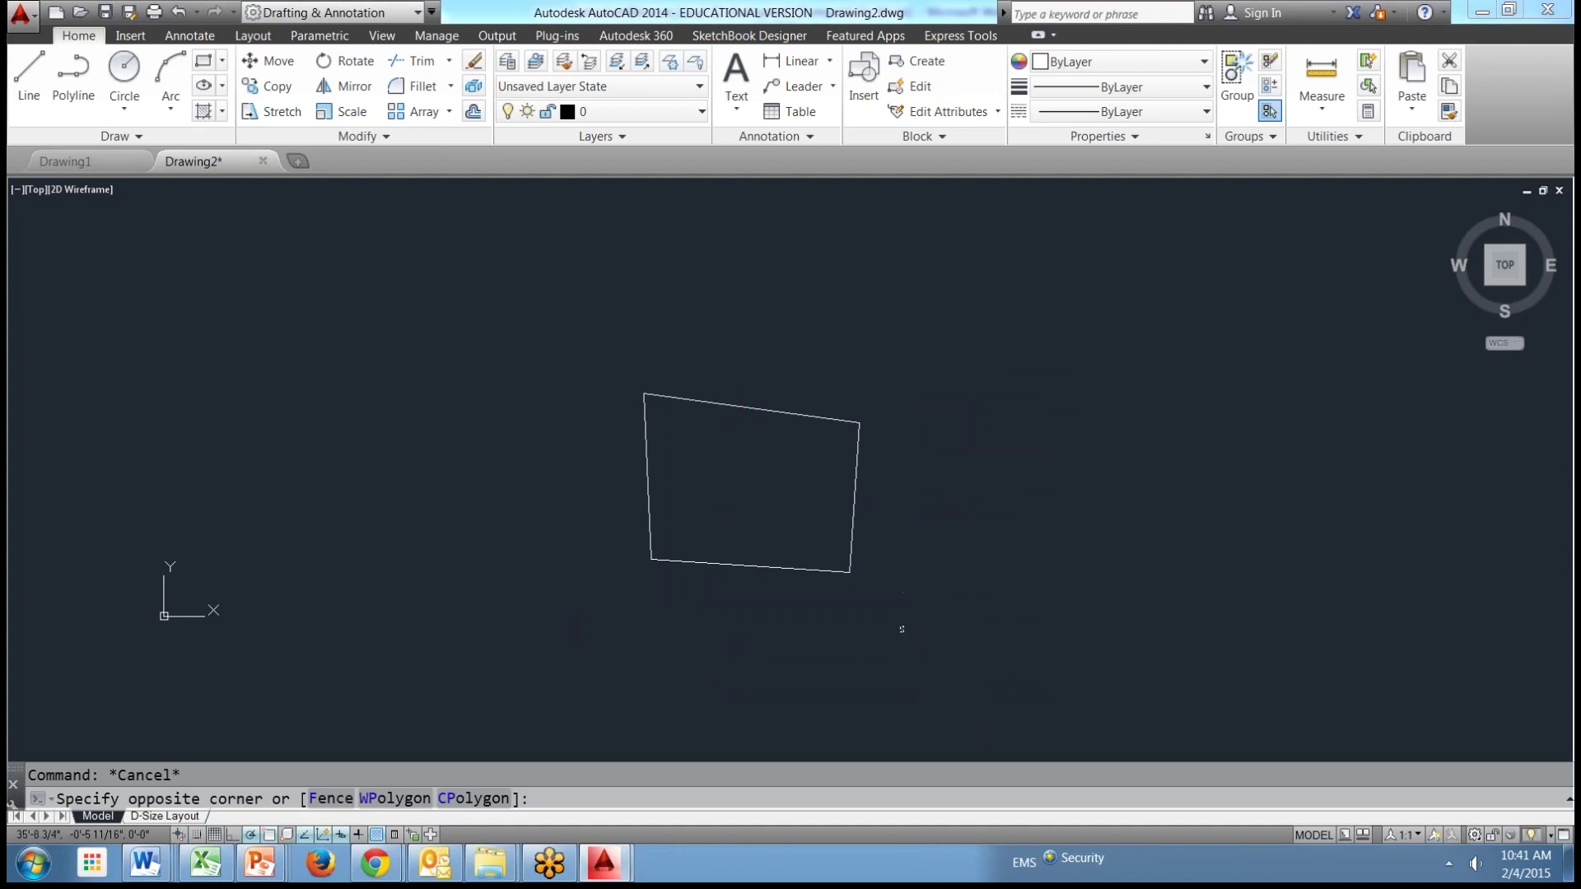
{"action": "left_click", "coordinate": [563, 314]}
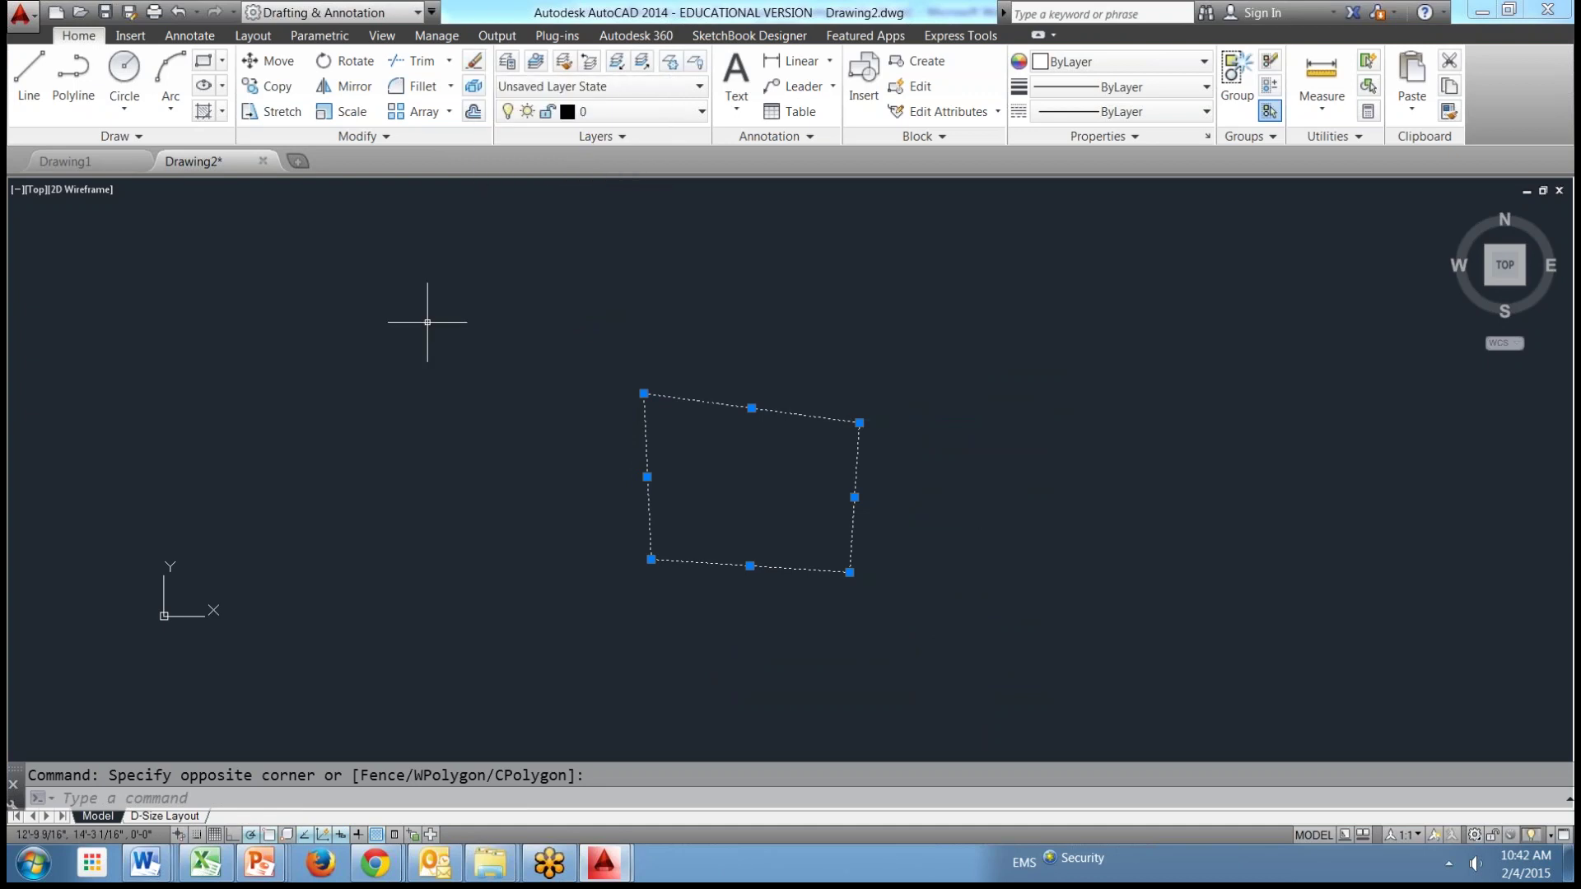
{"action": "key", "text": "Delete"}
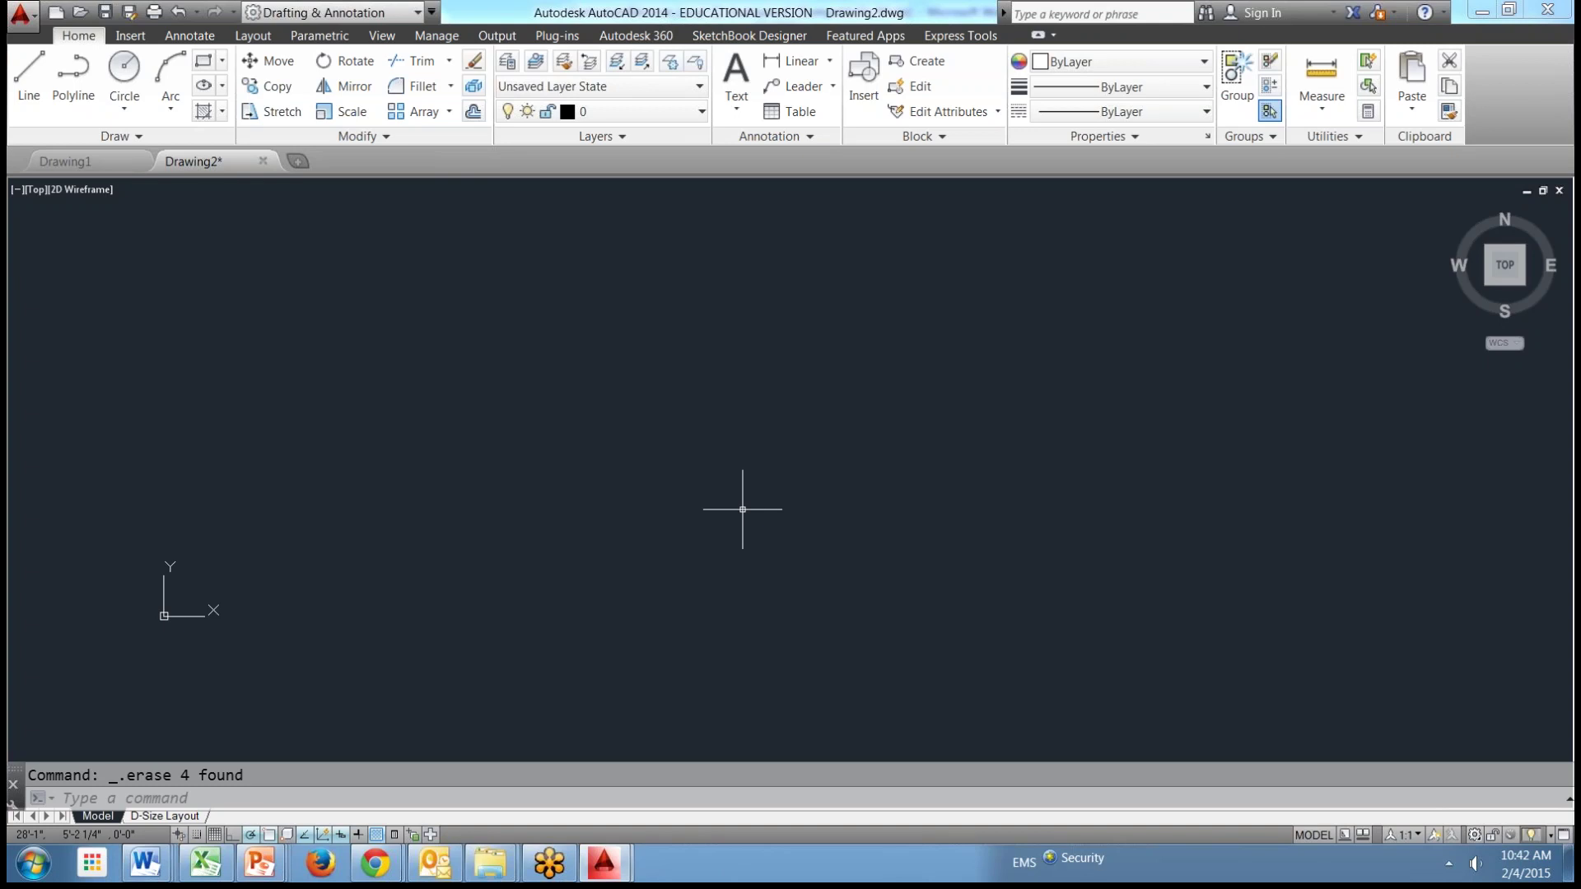
Step: Undo the erase, then delete and restore the whole outline once more
{"action": "key", "text": "ctrl+z"}
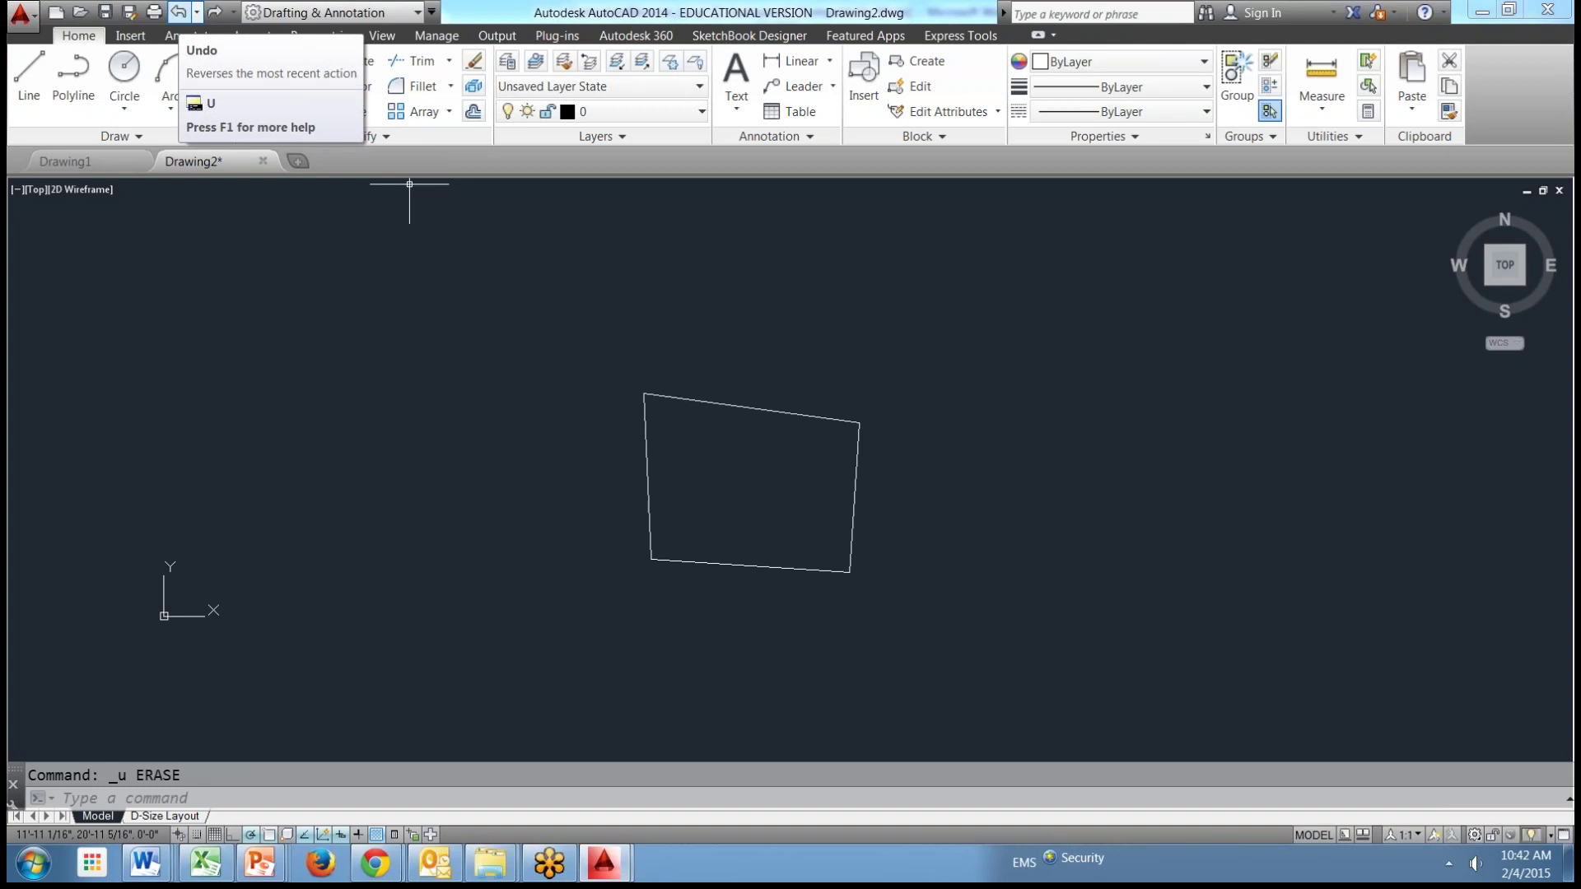
{"action": "left_click", "coordinate": [955, 597]}
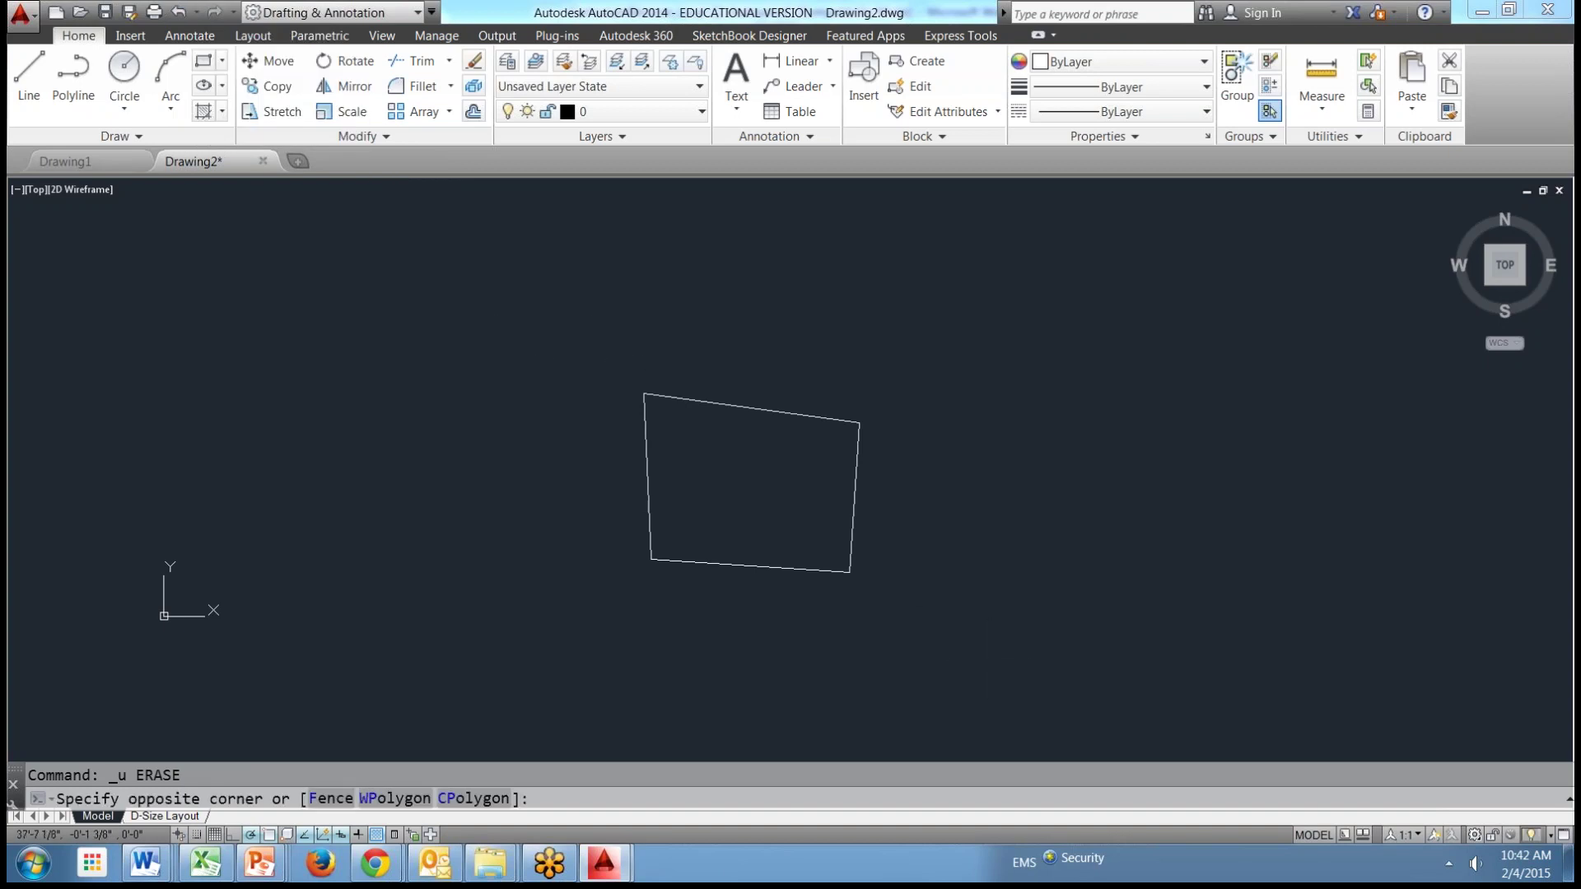
{"action": "left_click", "coordinate": [598, 306]}
{"action": "key", "text": "Delete"}
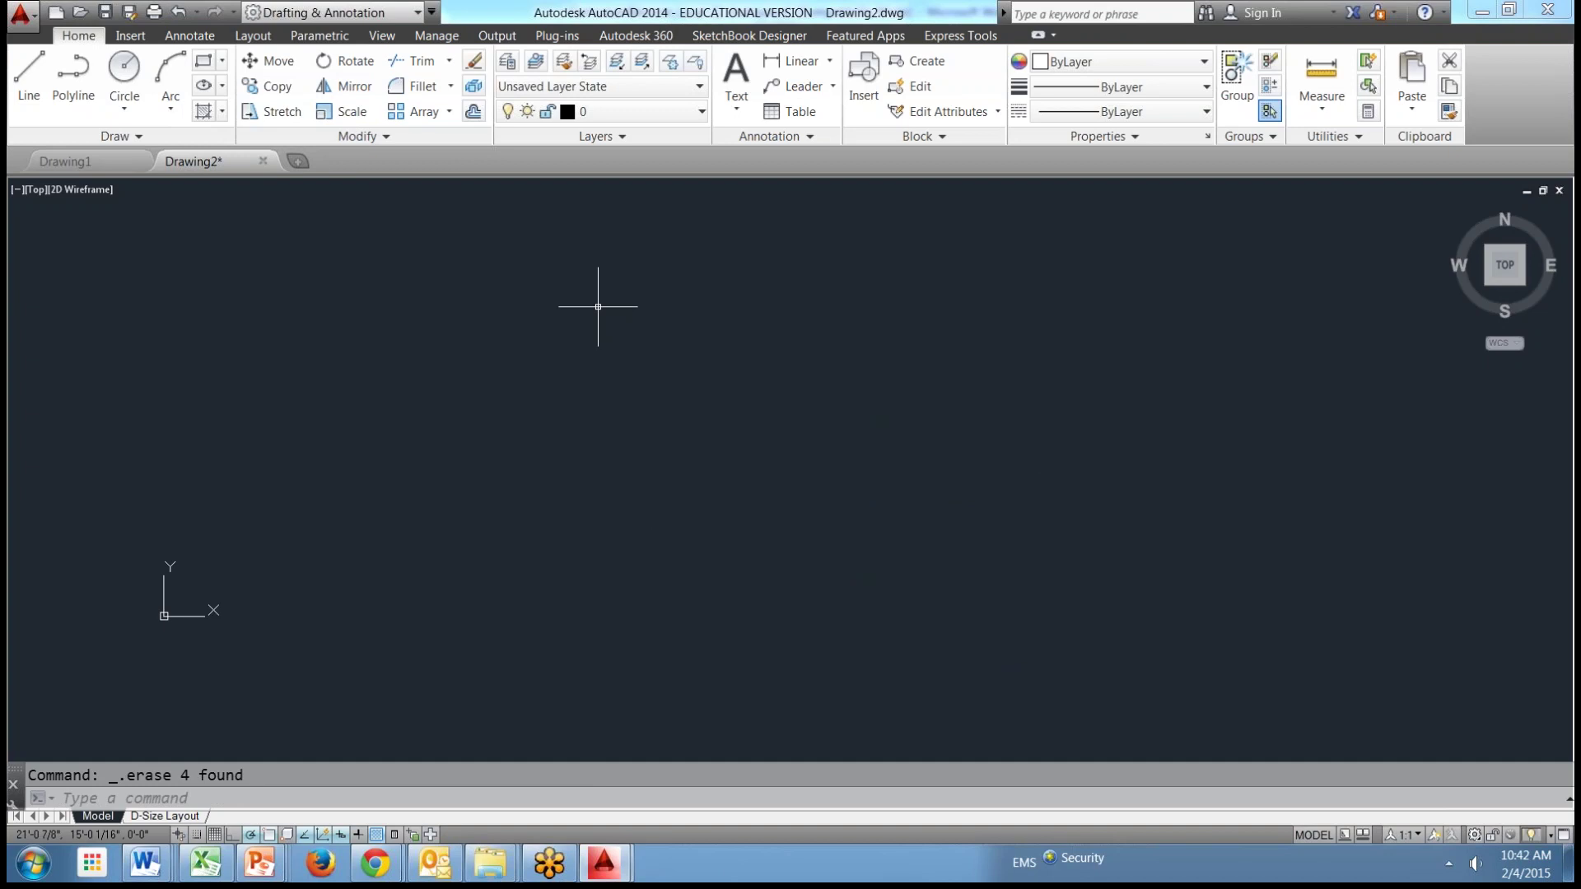
{"action": "key", "text": "ctrl+z"}
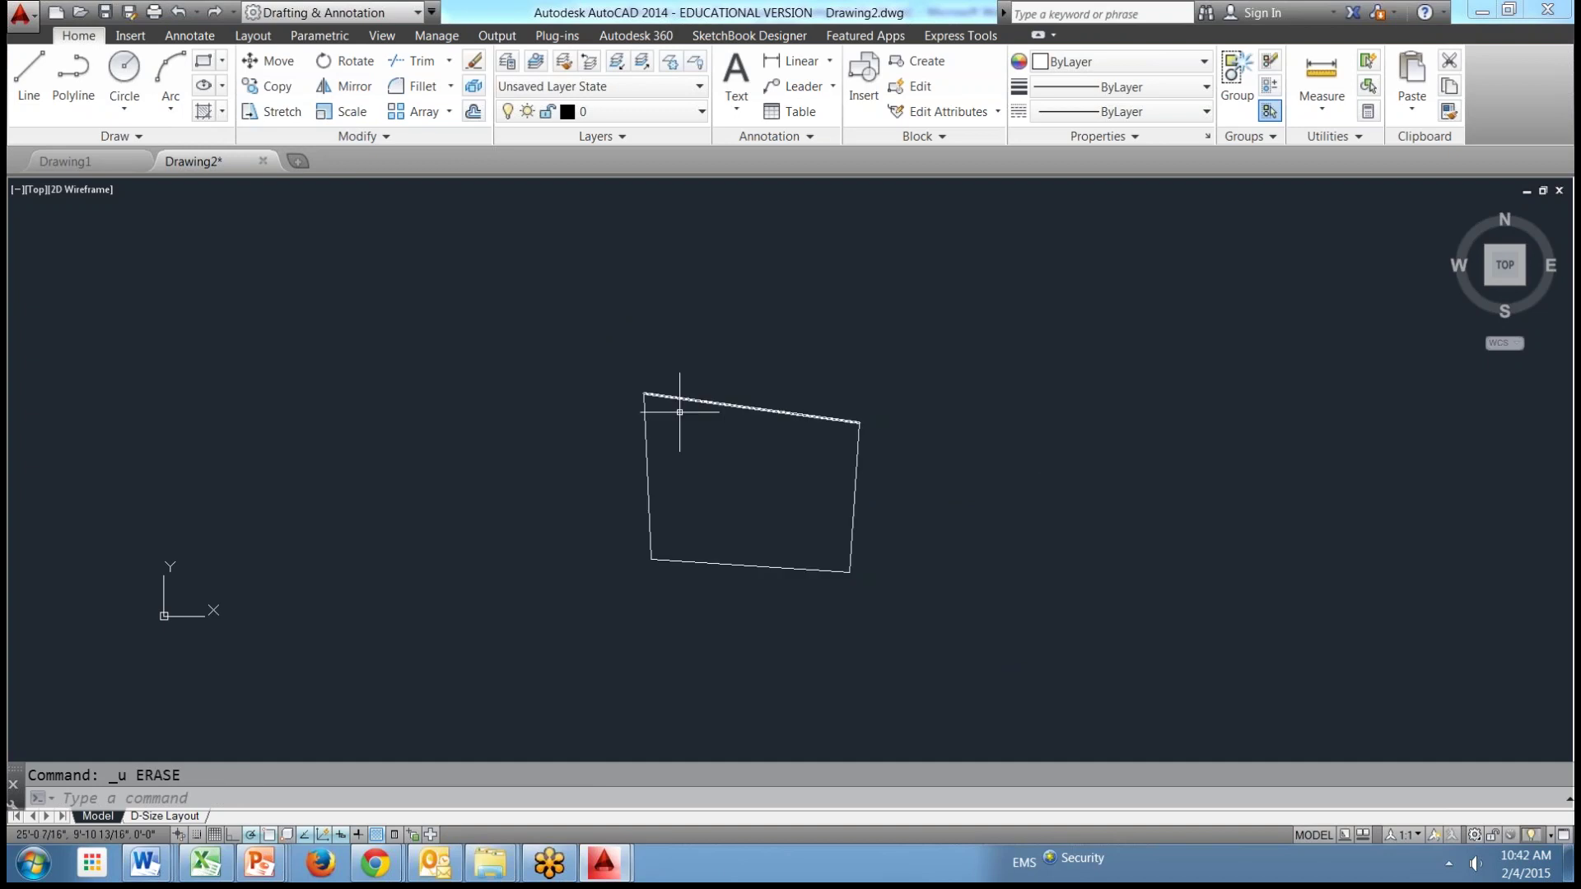
Step: Erase the outline's top, right and bottom edges, then undo to restore them
{"action": "key", "text": "Escape"}
{"action": "left_click", "coordinate": [955, 595]}
{"action": "left_click", "coordinate": [808, 389]}
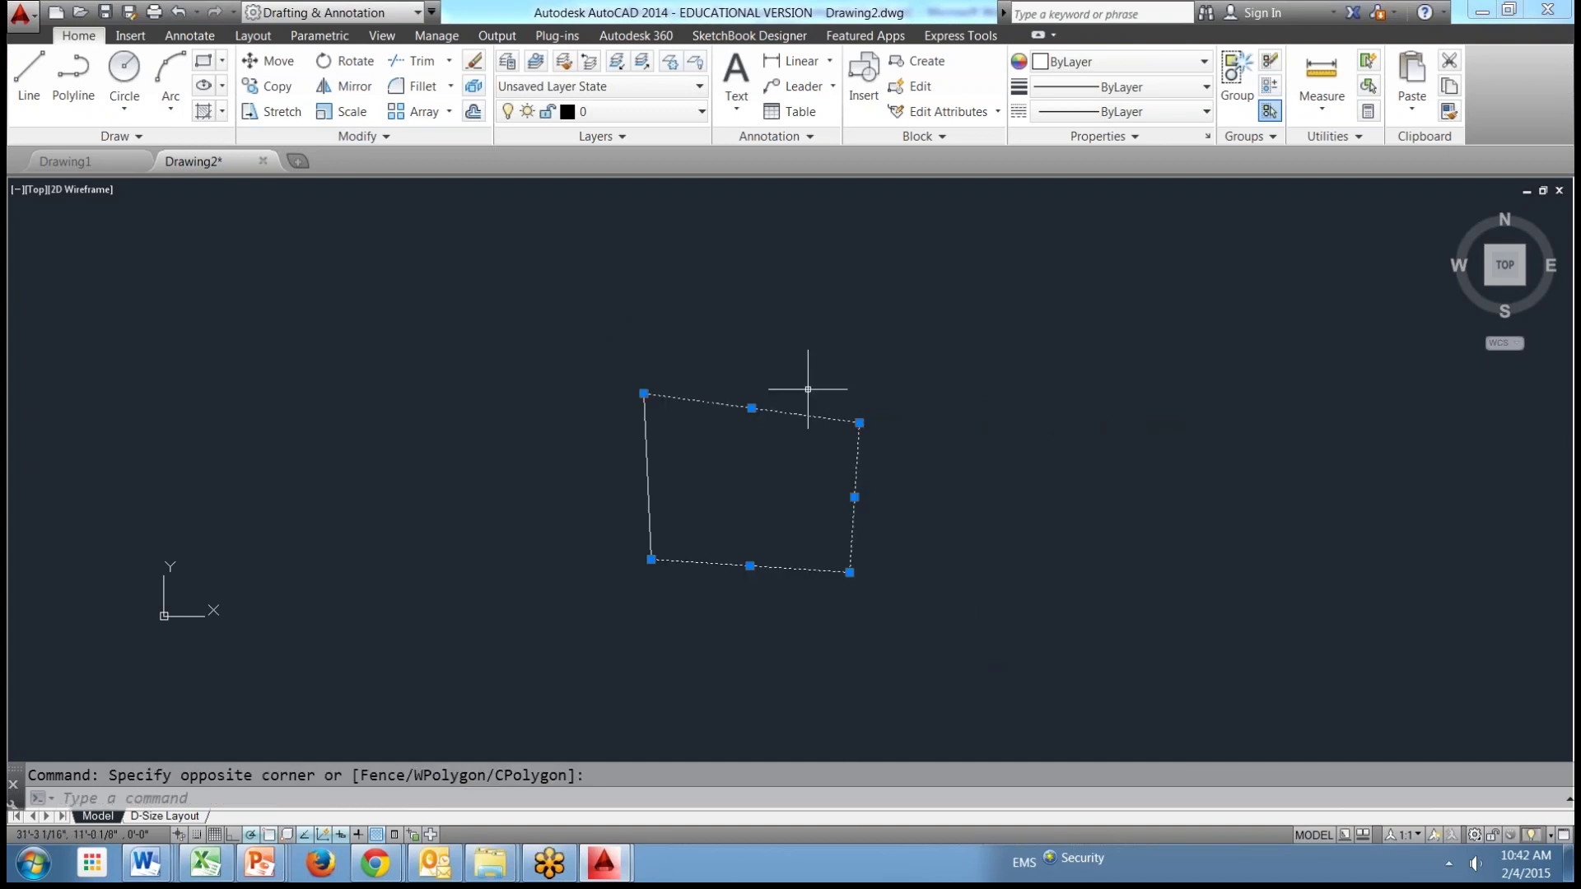
{"action": "key", "text": "Delete"}
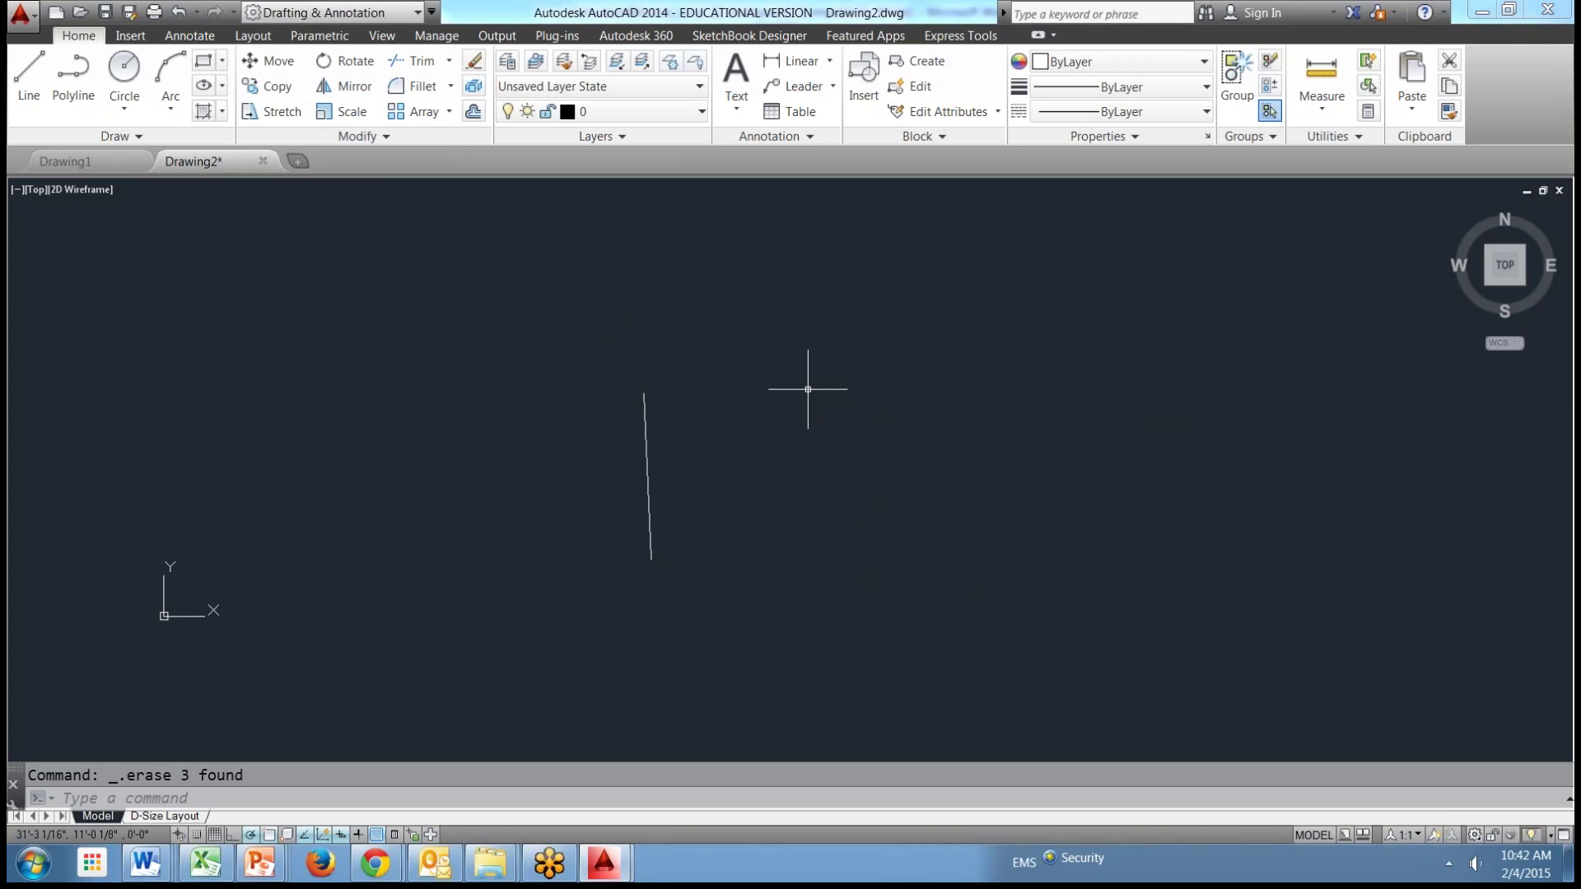
{"action": "key", "text": "ctrl+z"}
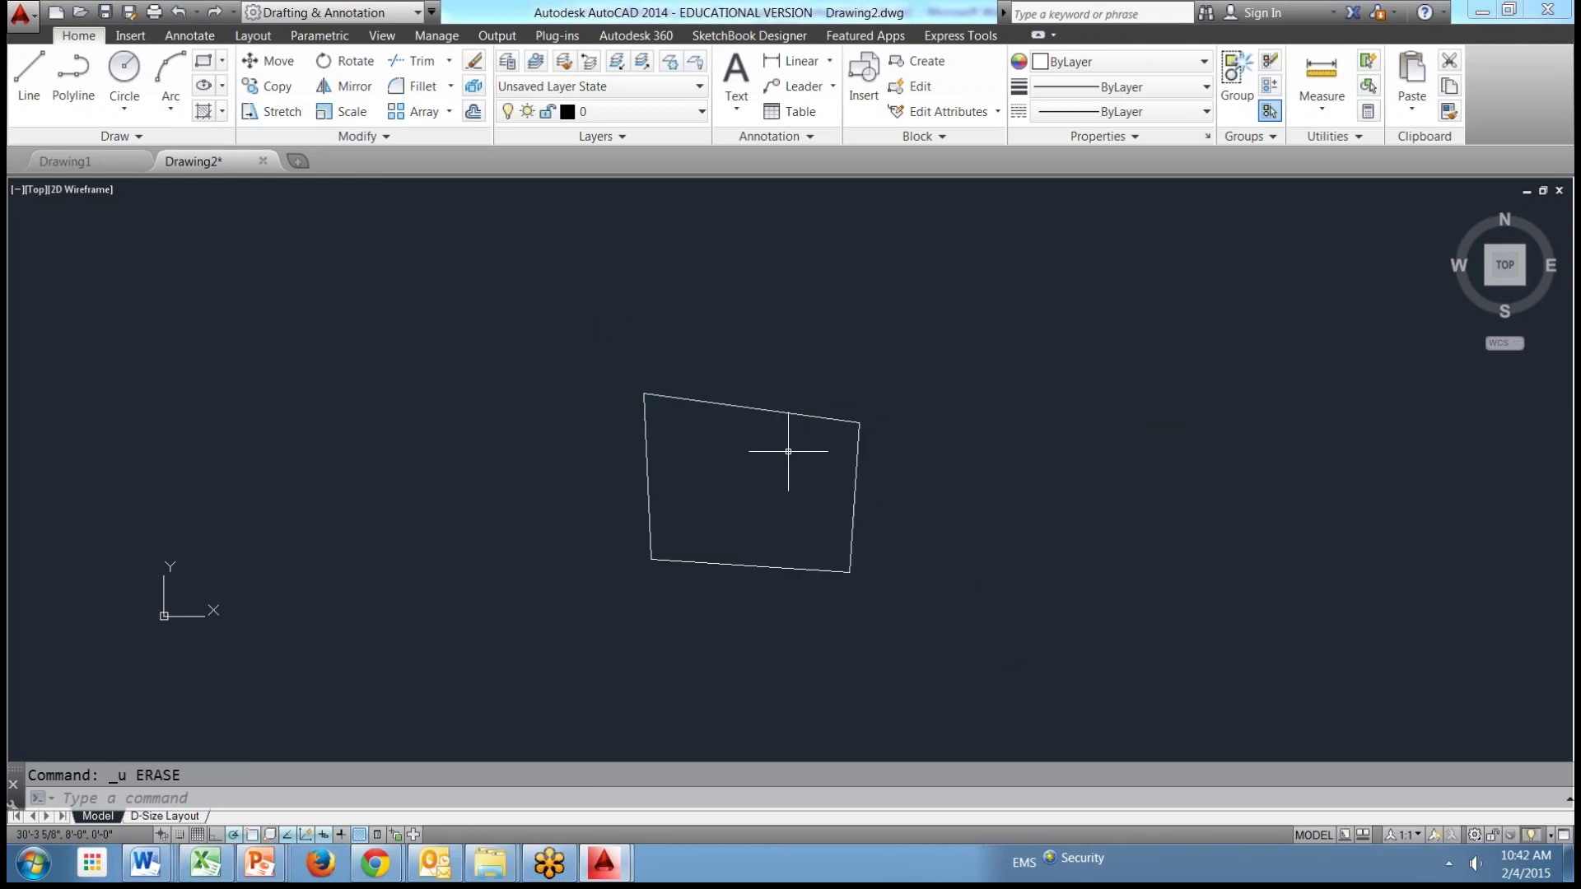
{"action": "left_click", "coordinate": [867, 603]}
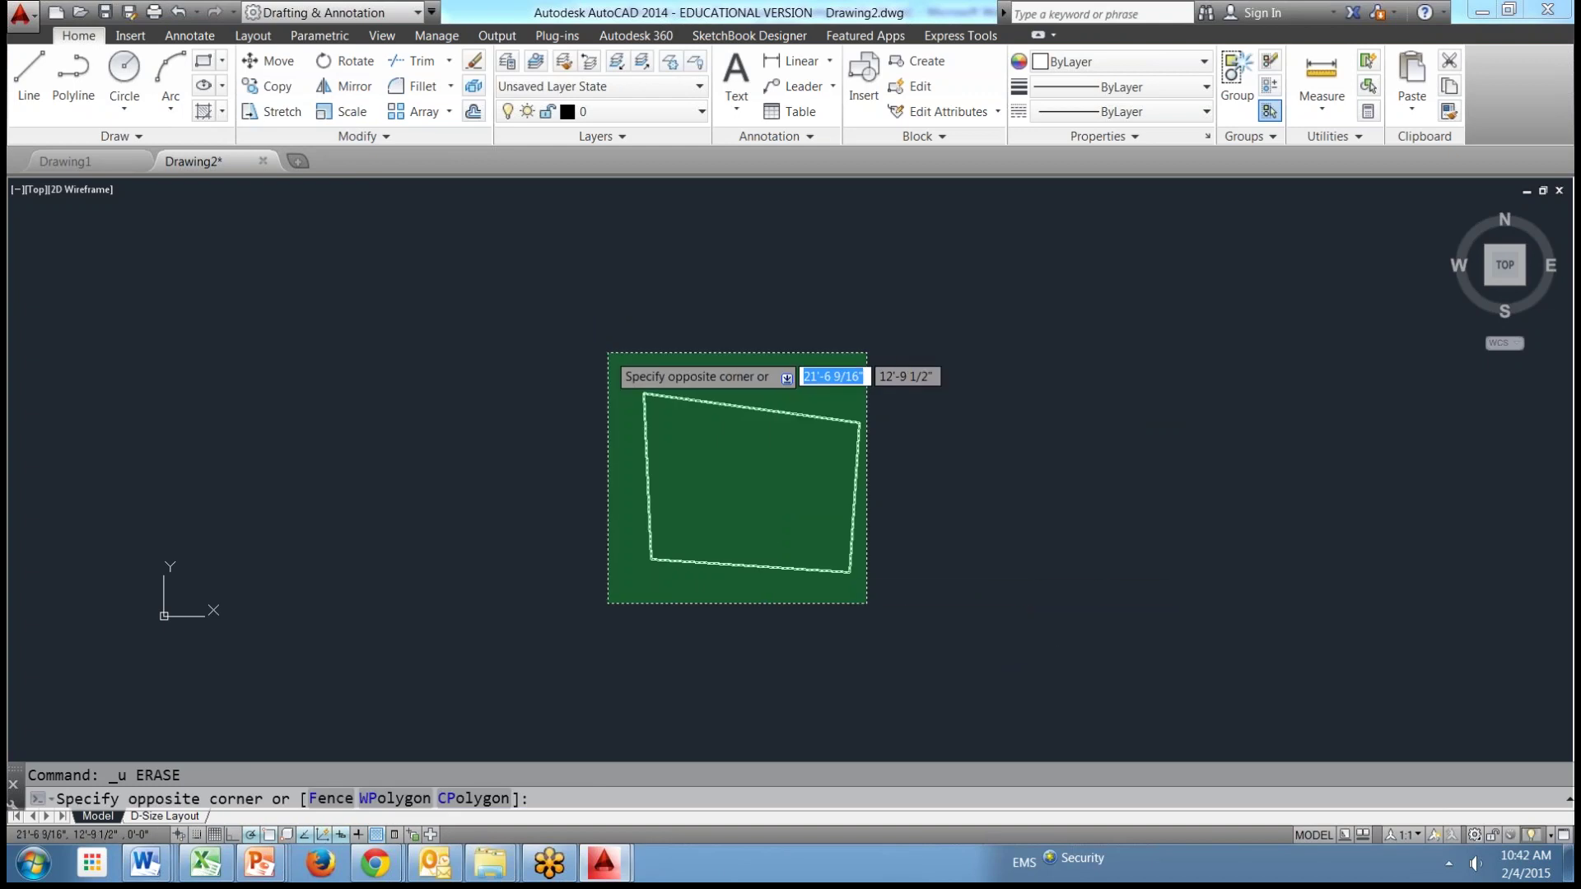
{"action": "key", "text": "Escape"}
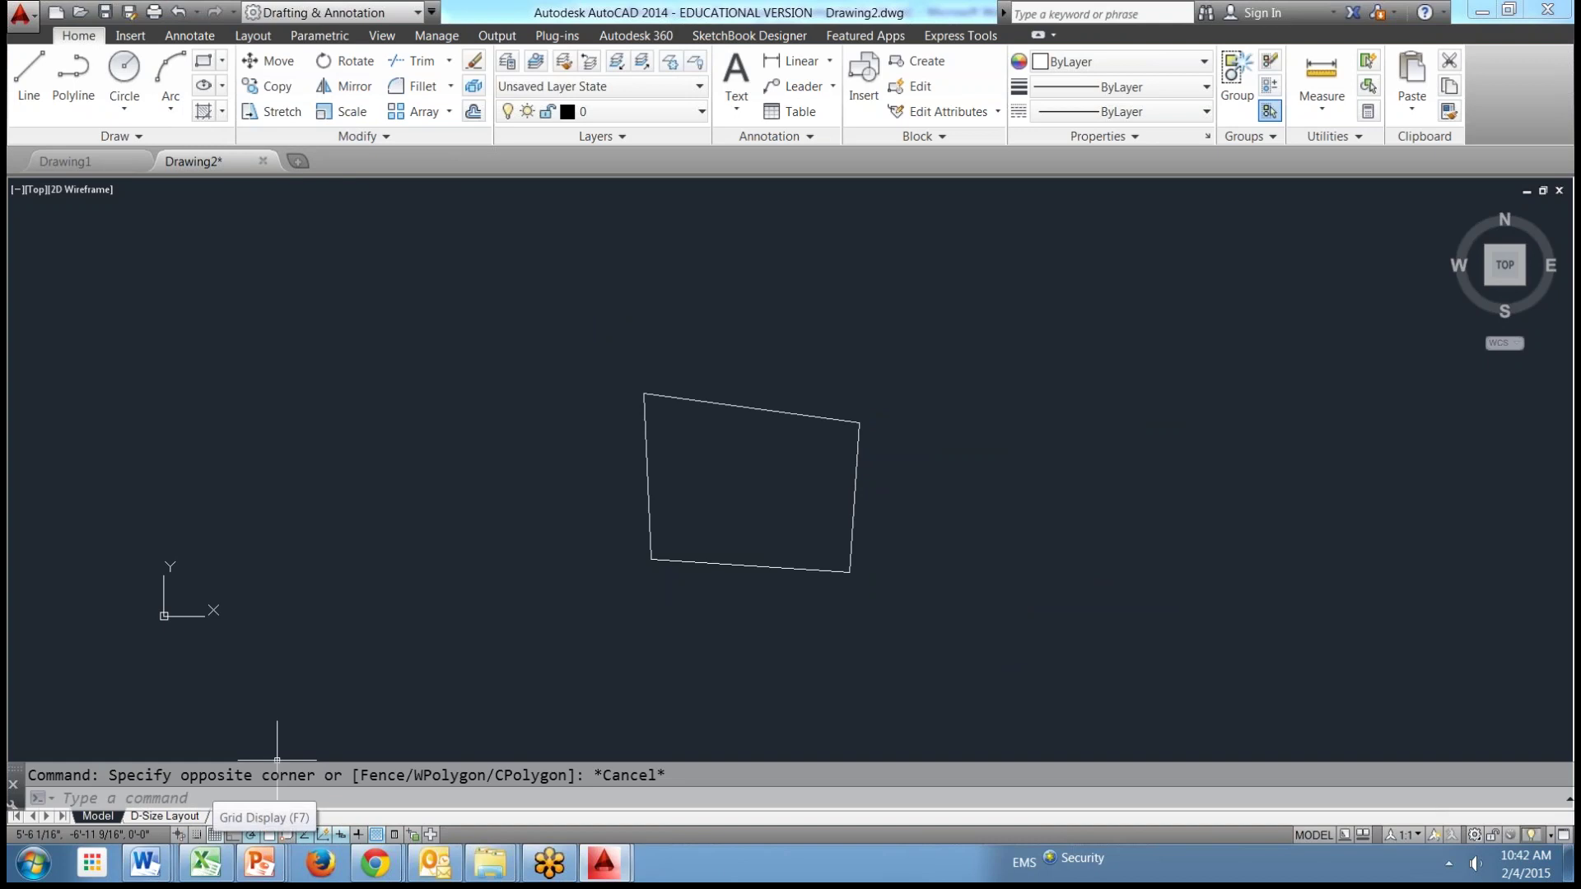
Step: Turn on Grid Display and Snap Mode, and begin the Line command
{"action": "left_click", "coordinate": [214, 834]}
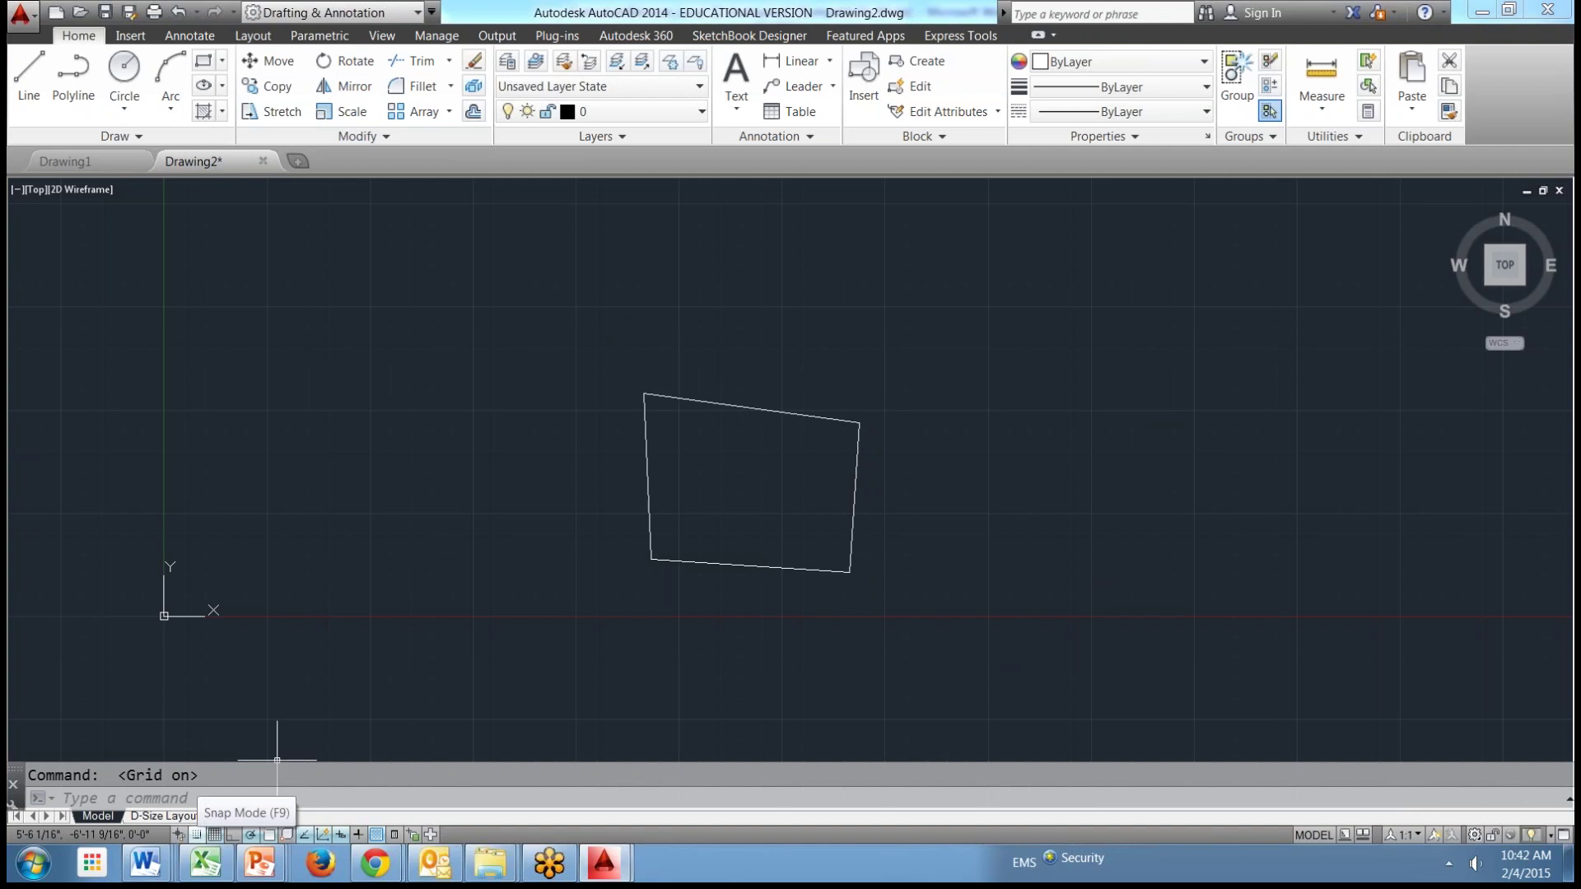
{"action": "left_click", "coordinate": [196, 834]}
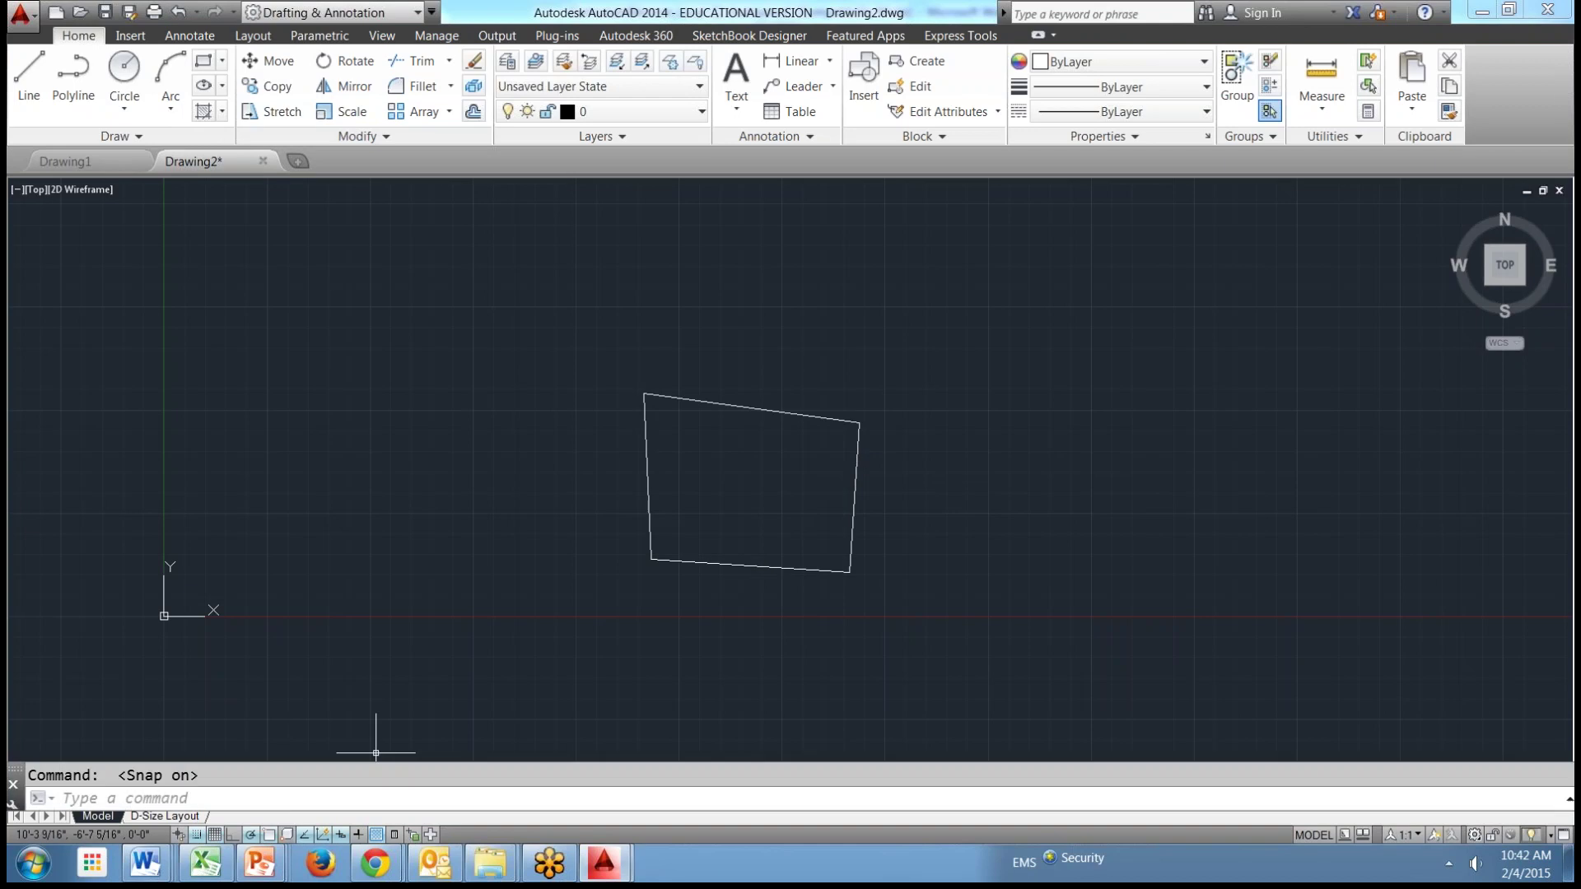
{"action": "left_click", "coordinate": [29, 72]}
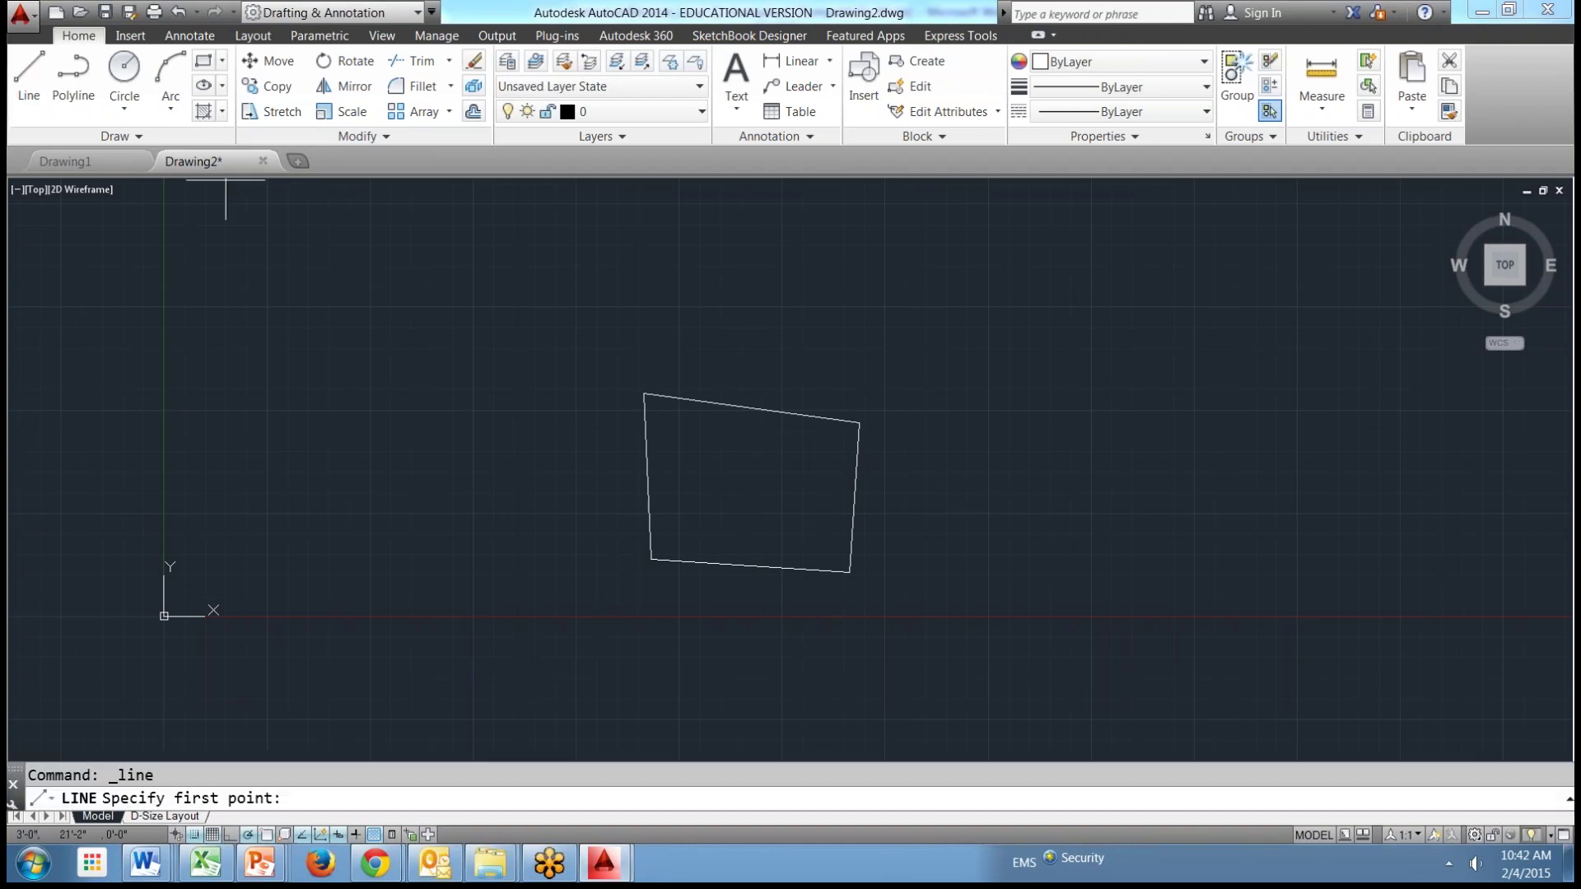
{"action": "scroll", "coordinate": [820, 630], "scroll_direction": "up", "scroll_amount": 2}
{"action": "scroll", "coordinate": [819, 630], "scroll_direction": "up", "scroll_amount": 5}
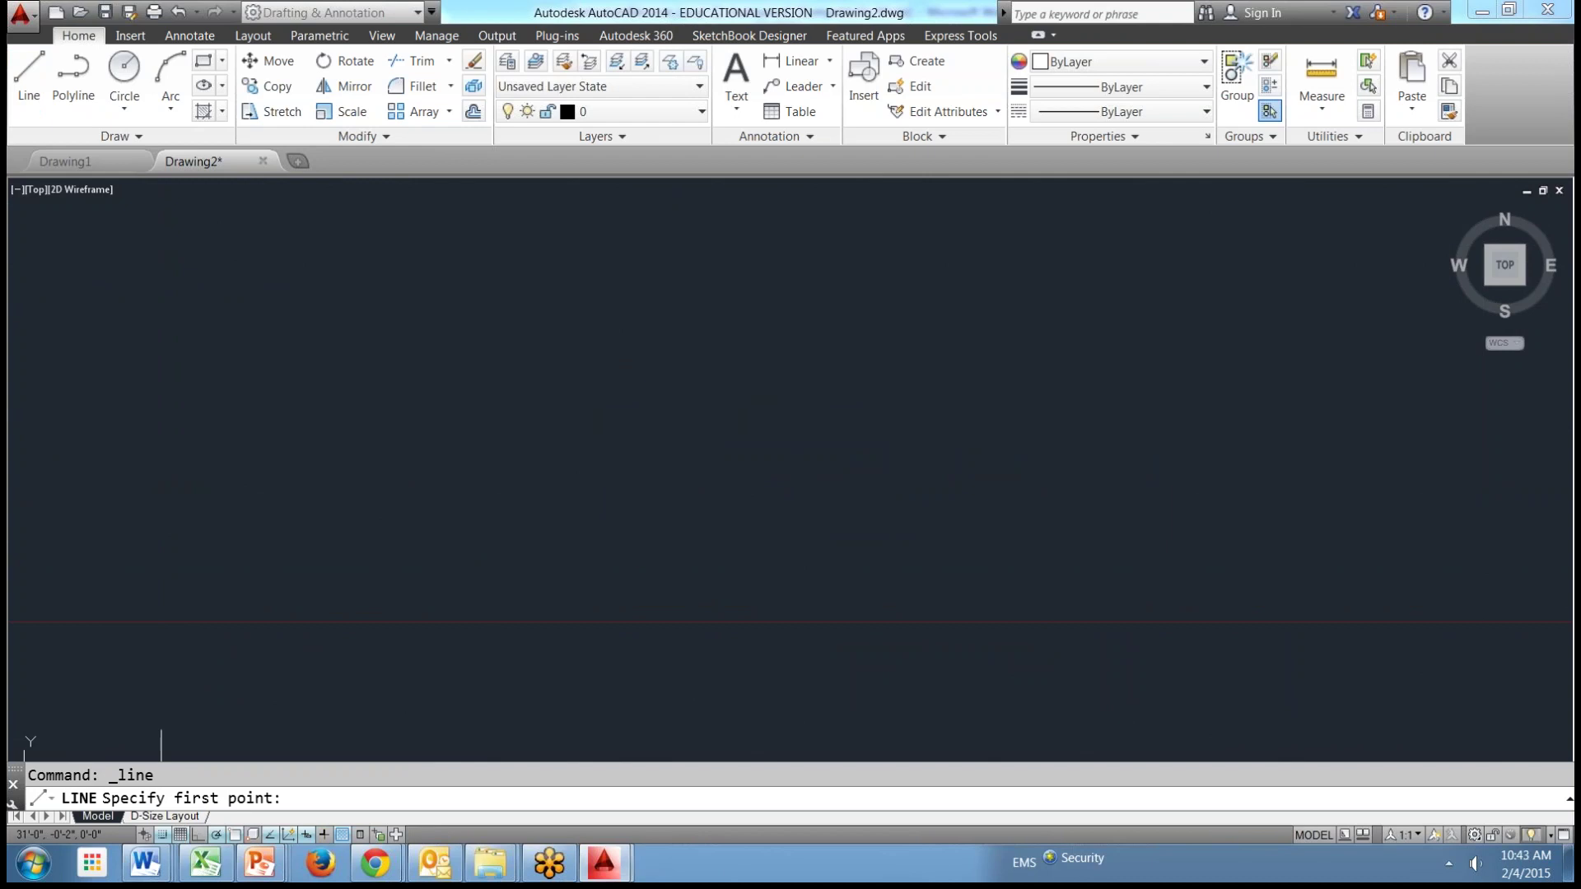
{"action": "right_click", "coordinate": [162, 835]}
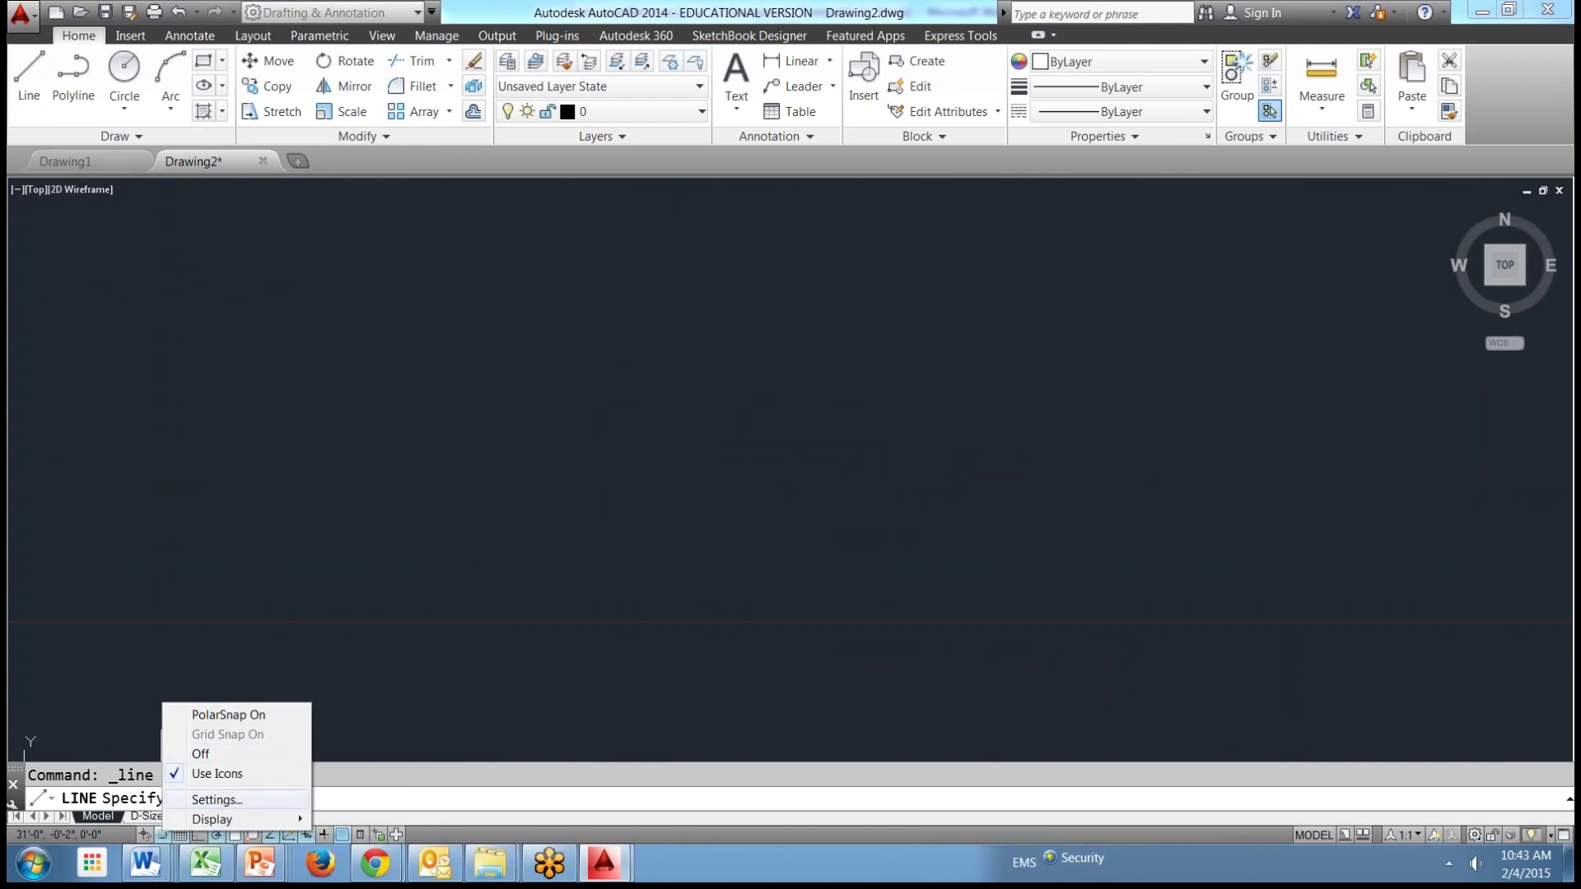
{"action": "left_click", "coordinate": [216, 800]}
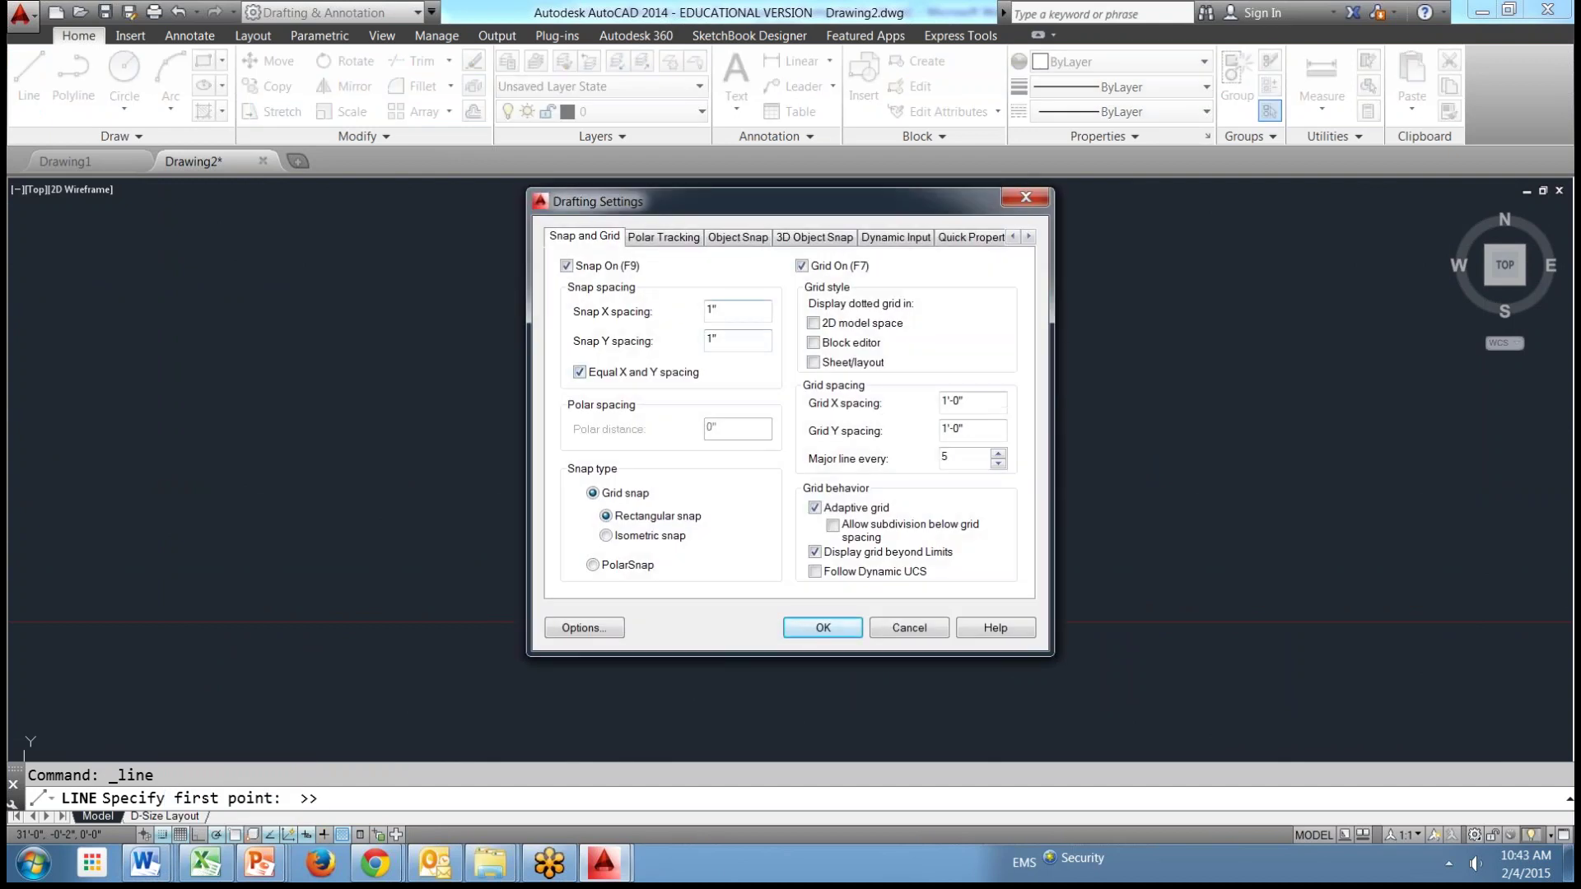
{"action": "double_click", "coordinate": [713, 309]}
{"action": "left_click", "coordinate": [909, 628]}
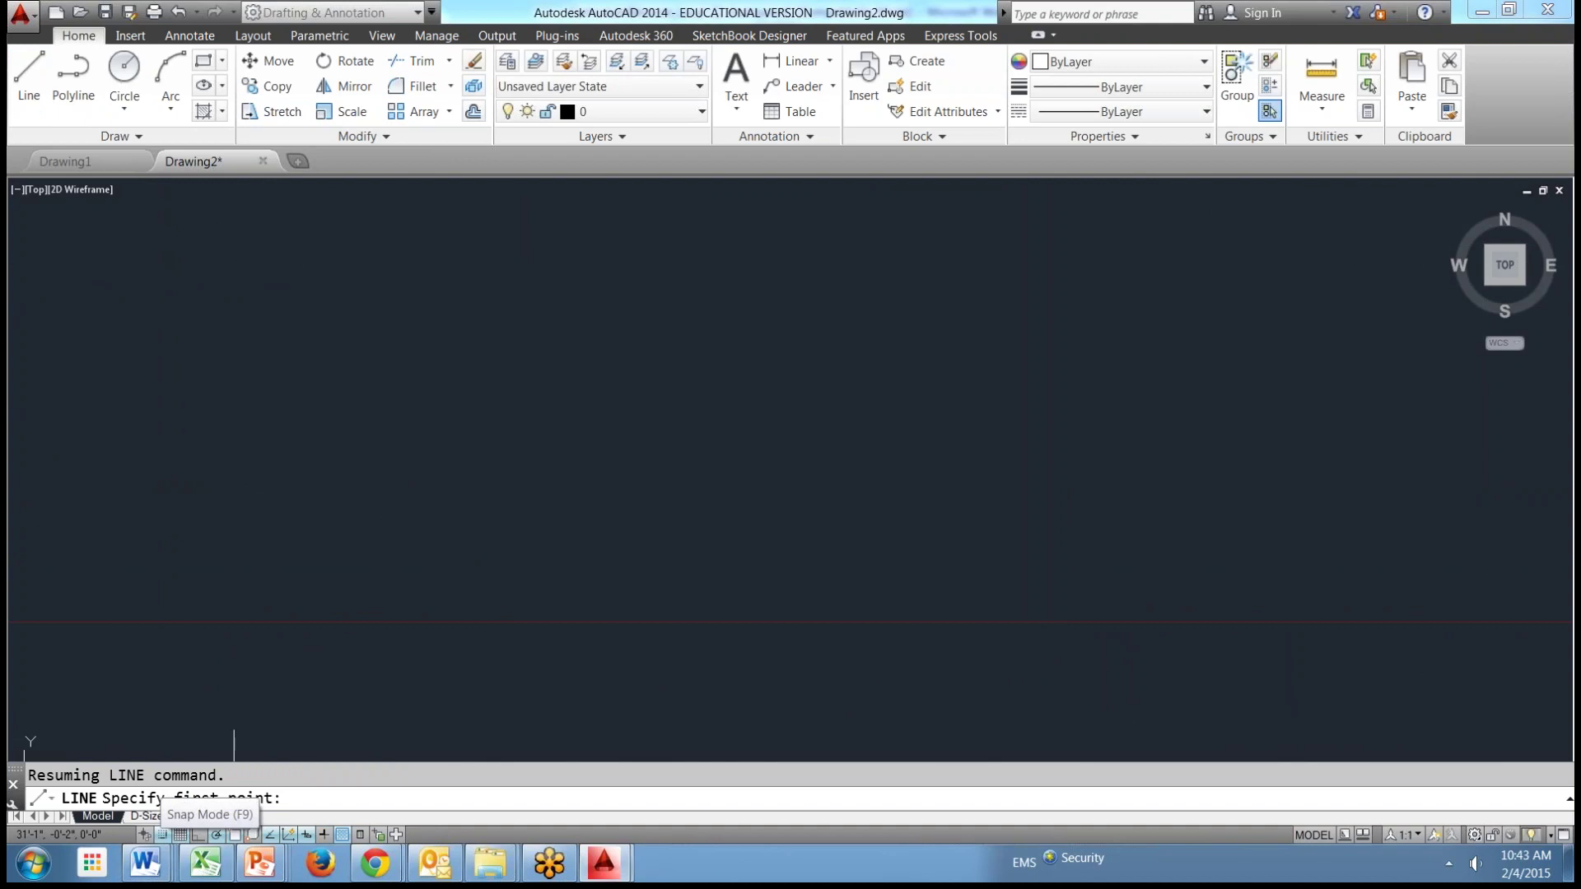
Step: Switch both Snap Mode and Grid Display off on the status bar
{"action": "right_click", "coordinate": [162, 834]}
{"action": "left_click", "coordinate": [247, 756]}
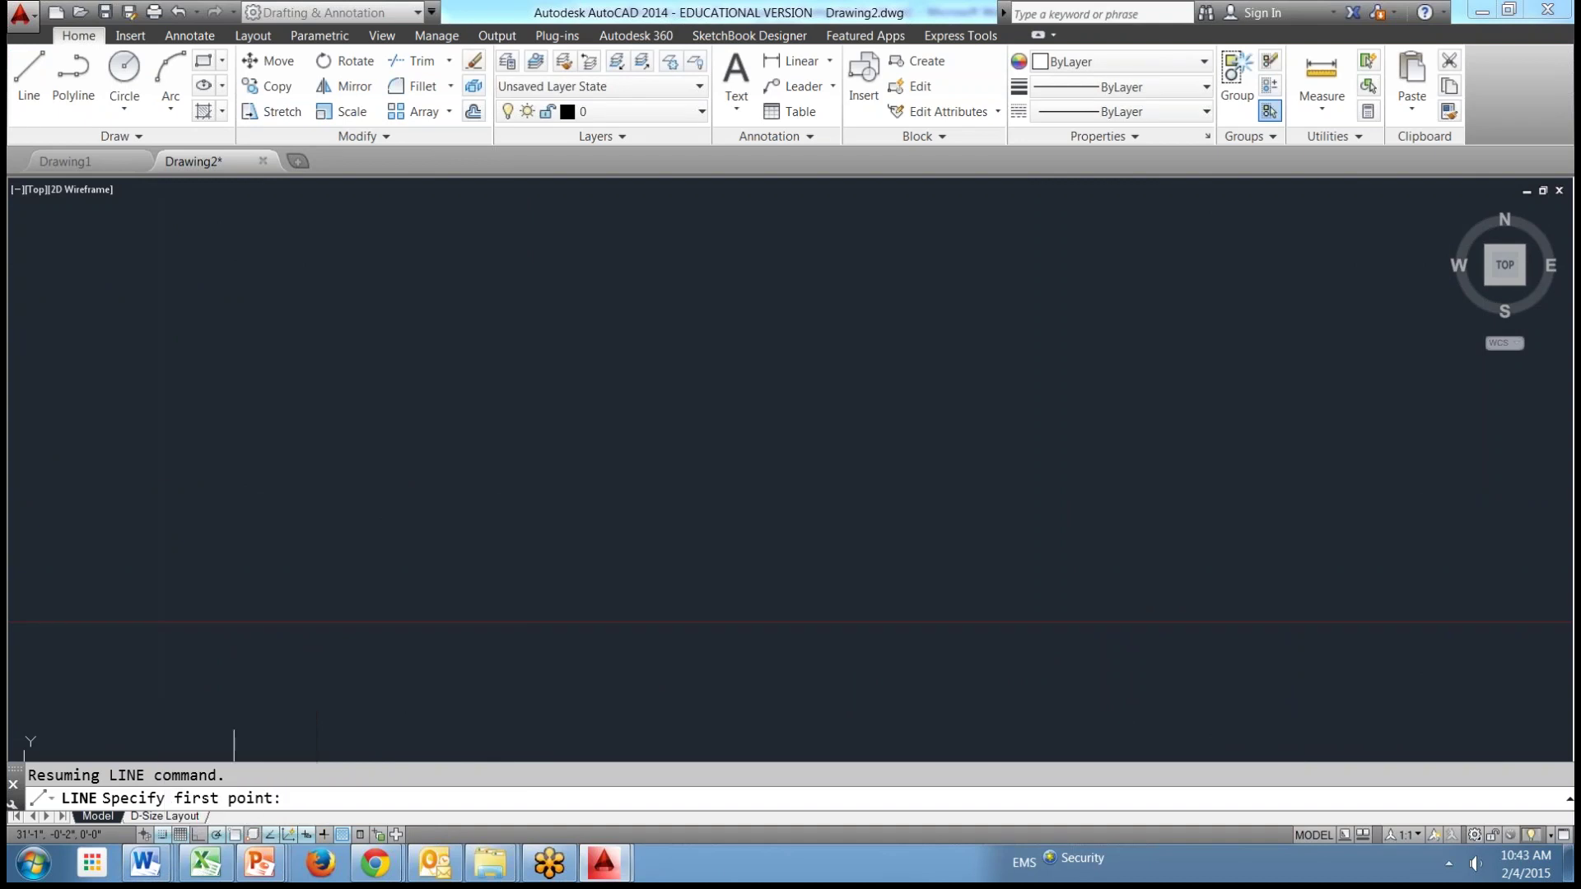
{"action": "right_click", "coordinate": [181, 834]}
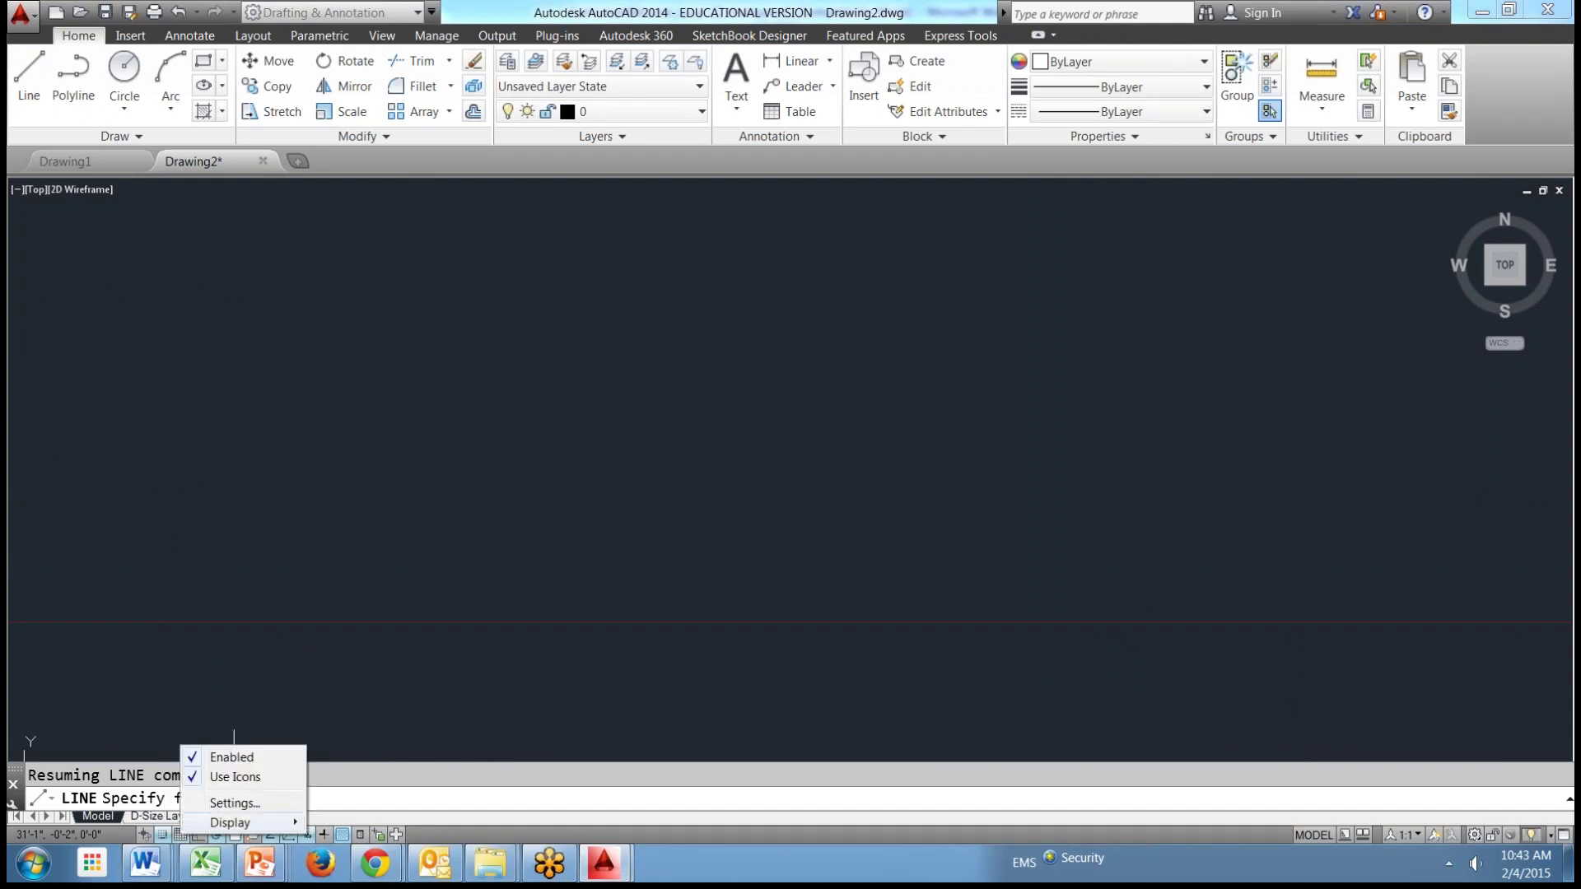
{"action": "key", "text": "Escape"}
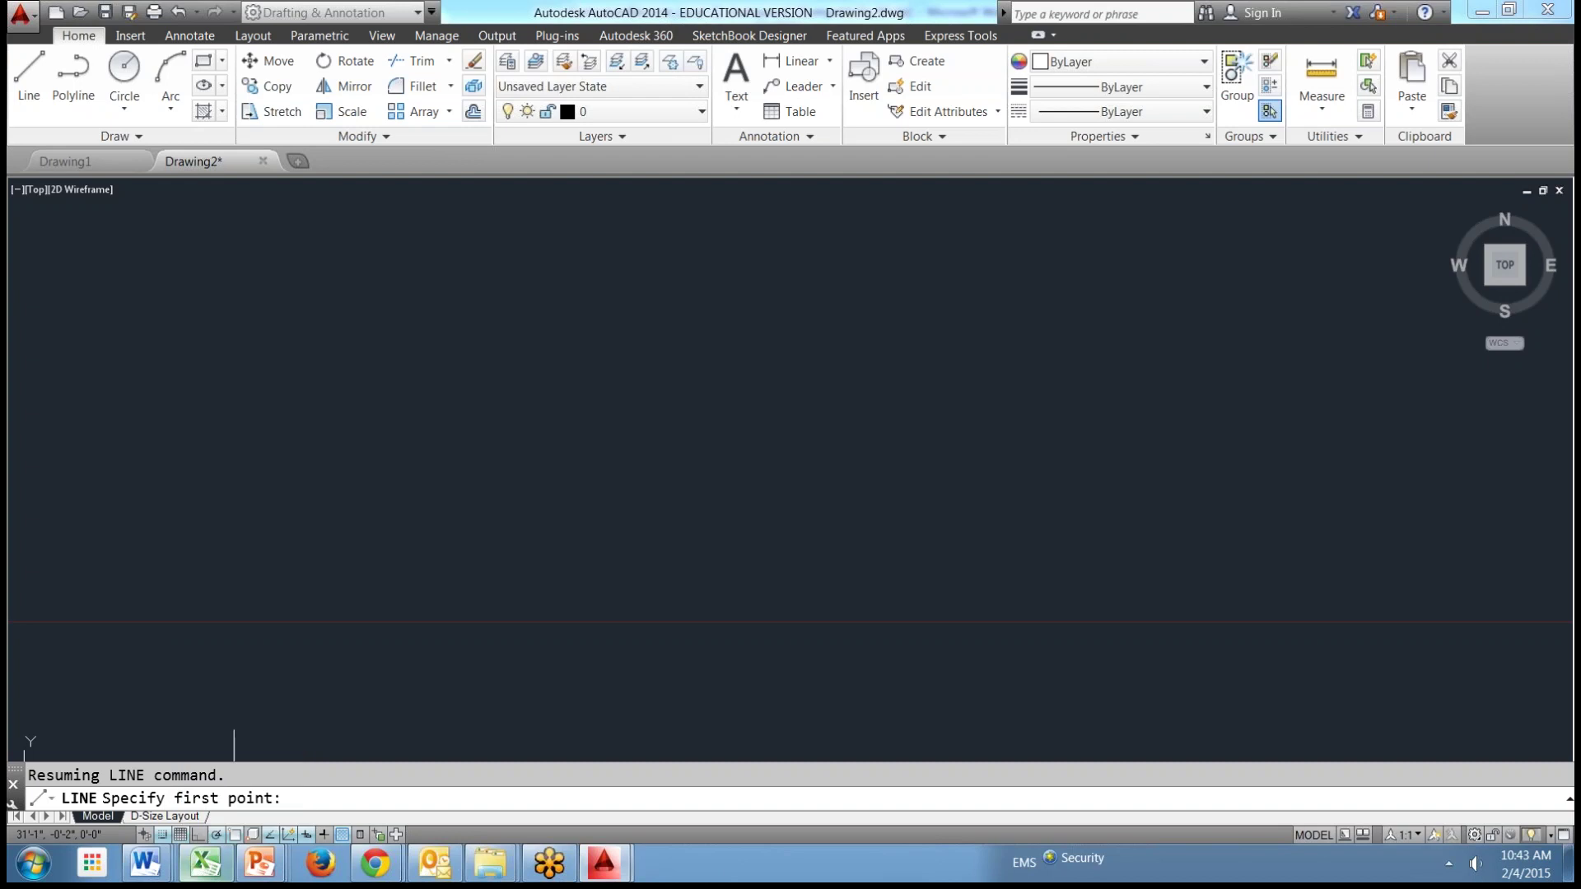
{"action": "right_click", "coordinate": [181, 834]}
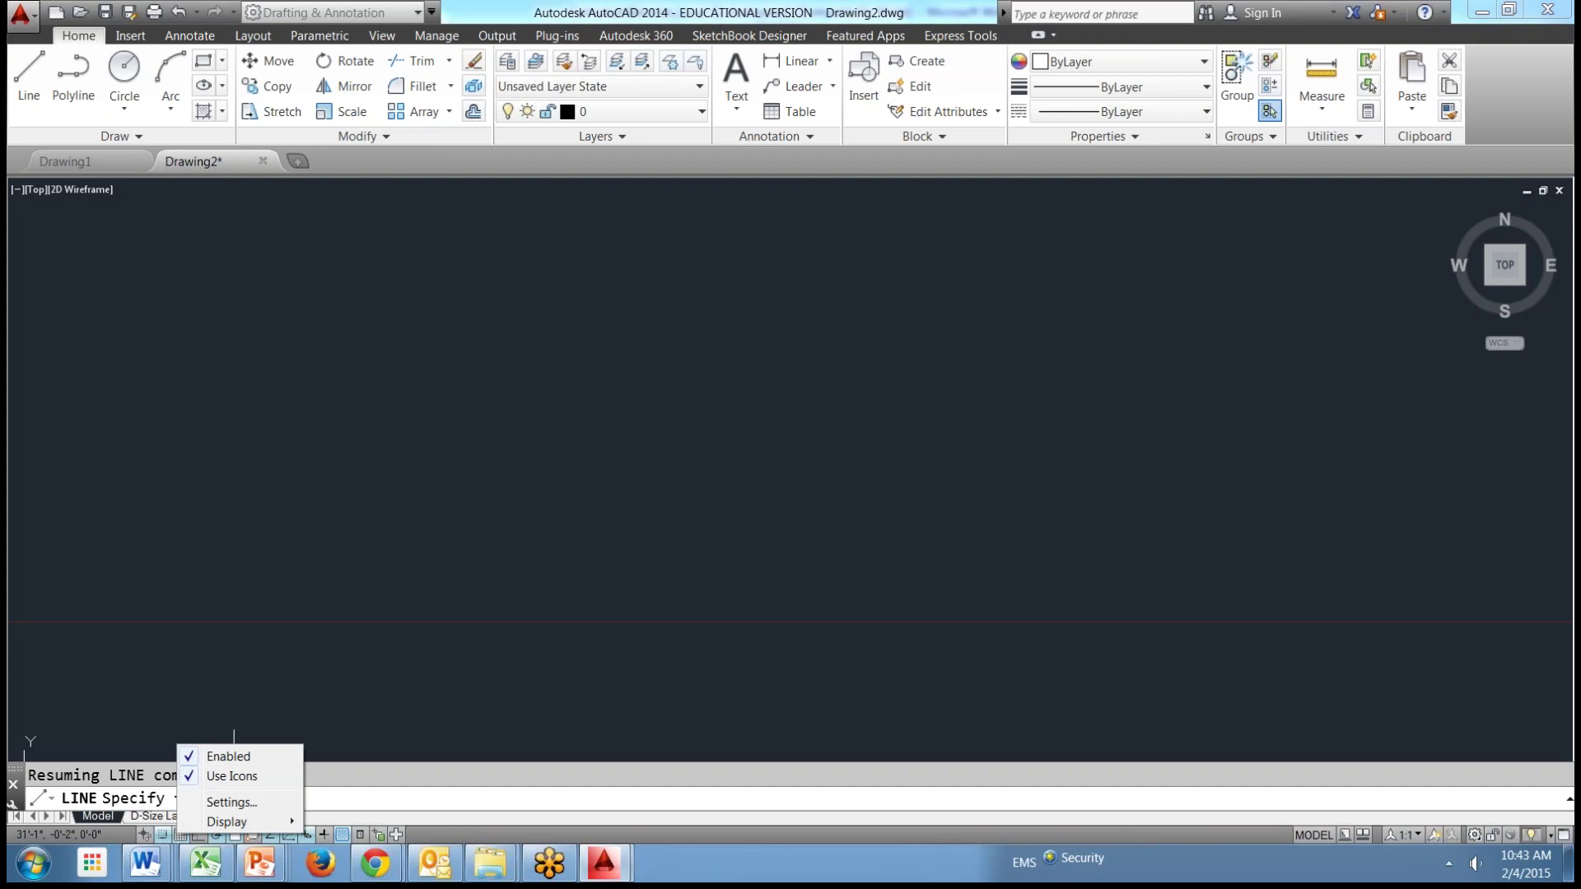
{"action": "key", "text": "Escape"}
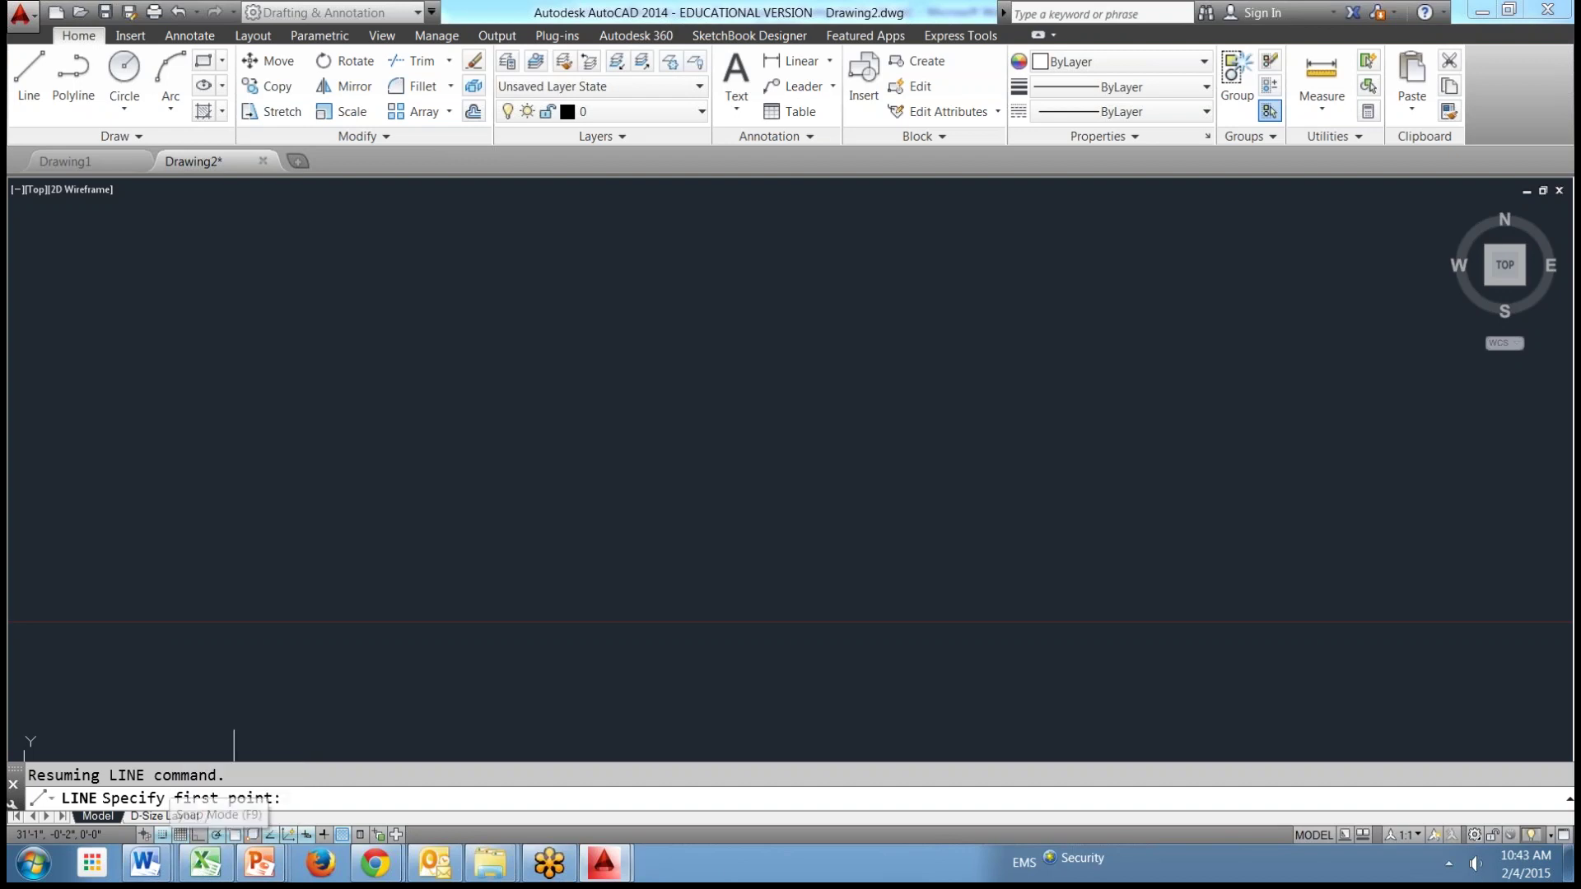
{"action": "left_click", "coordinate": [162, 834]}
{"action": "left_click", "coordinate": [181, 835]}
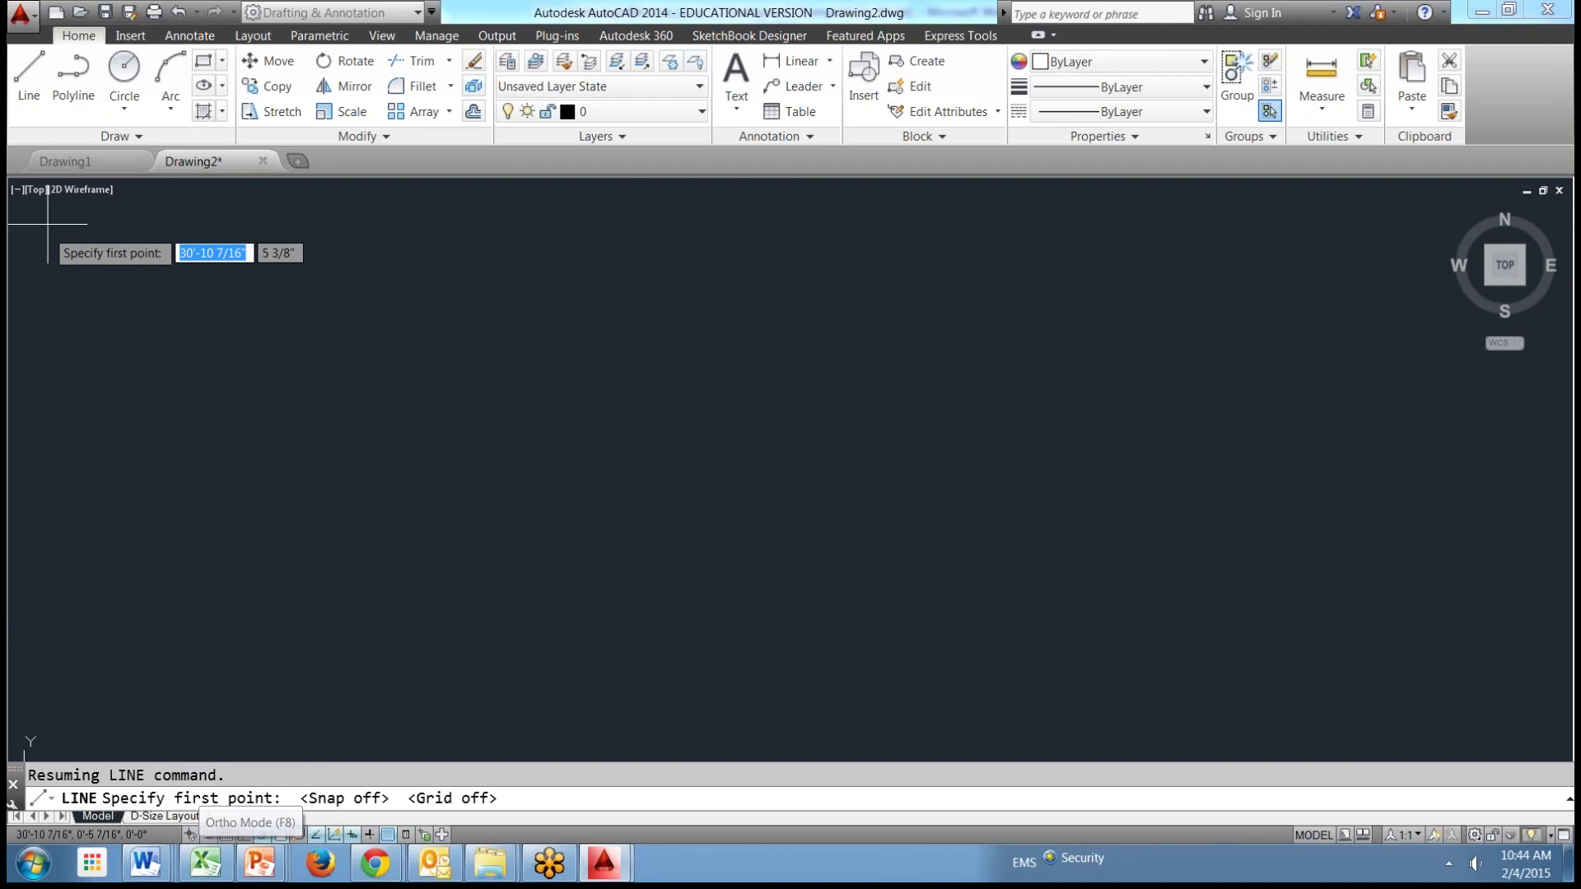
Step: Cancel an Ortho-constrained line, then turn Ortho off and Polar Tracking on
{"action": "left_click", "coordinate": [29, 82]}
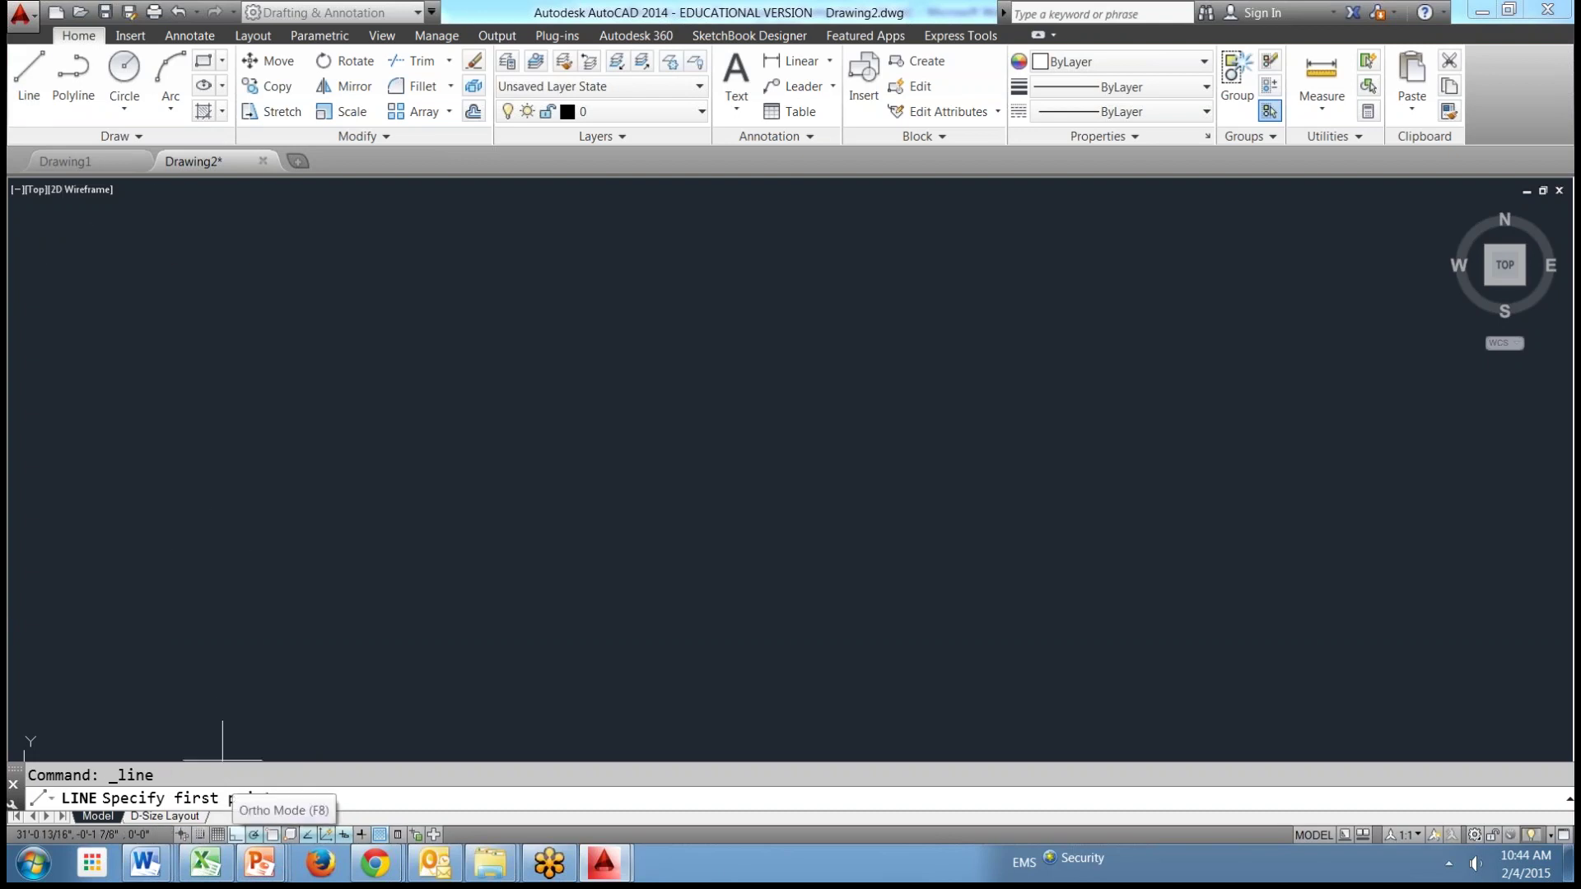
{"action": "left_click", "coordinate": [237, 834]}
{"action": "left_click", "coordinate": [650, 400]}
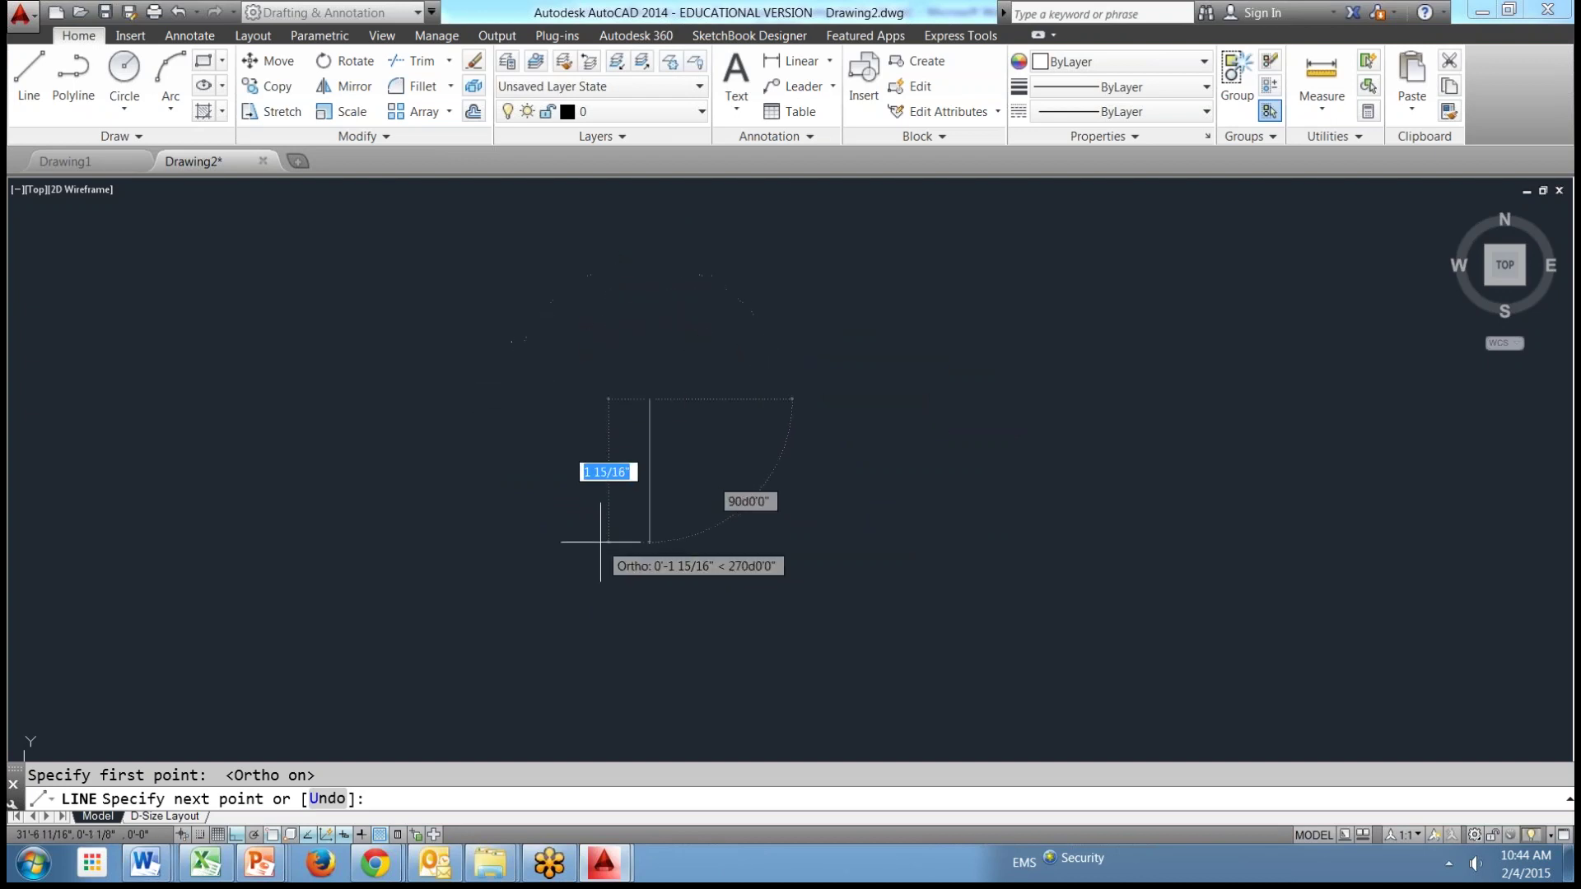
{"action": "key", "text": "Escape"}
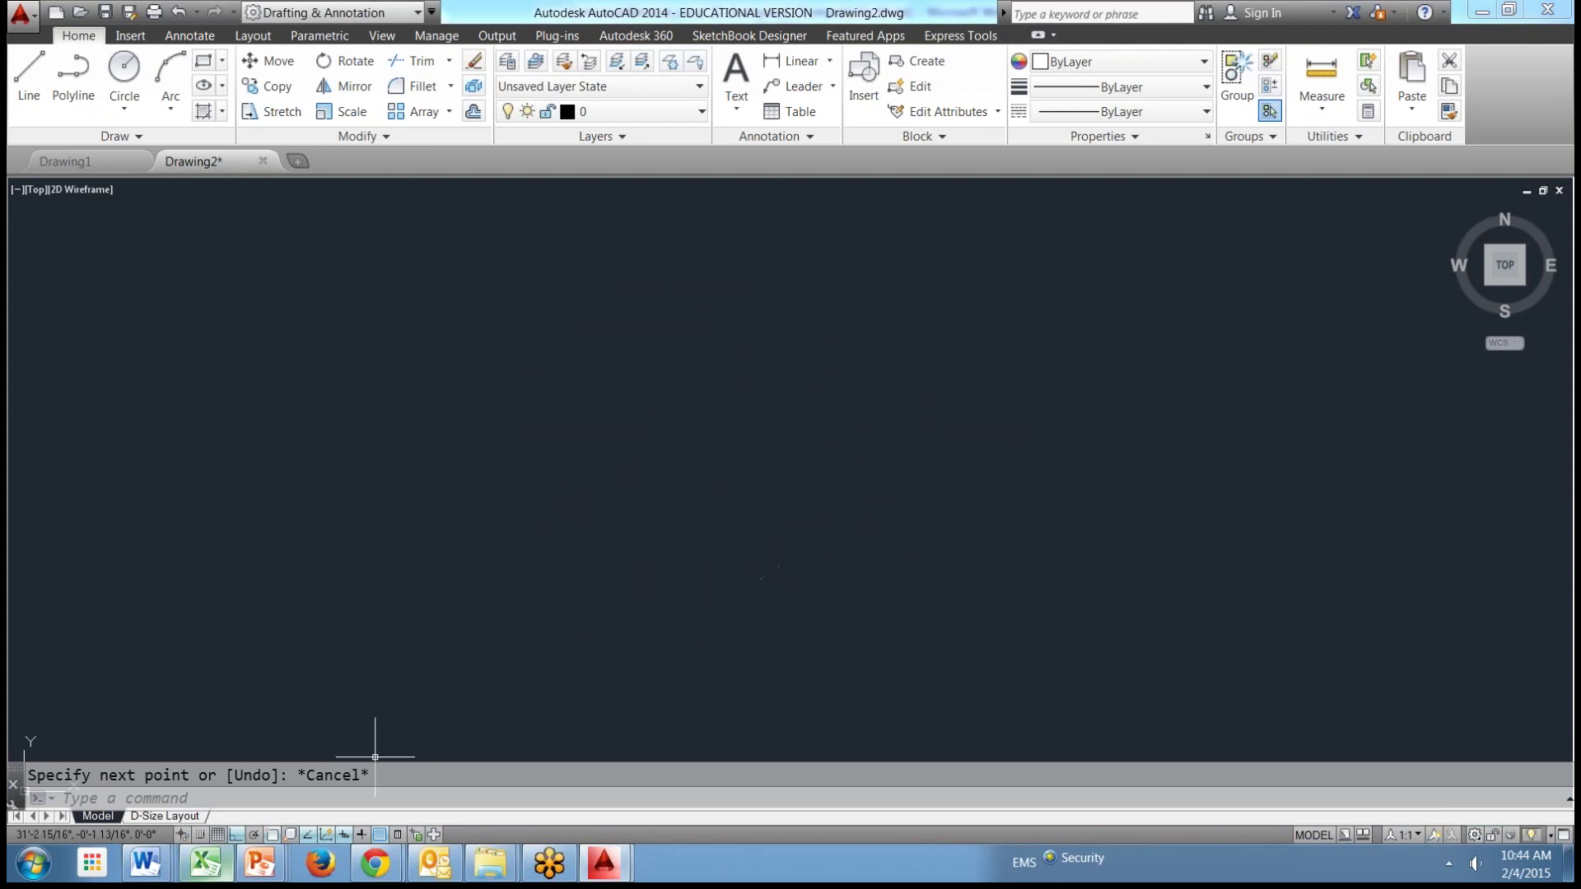
{"action": "key", "text": "F8"}
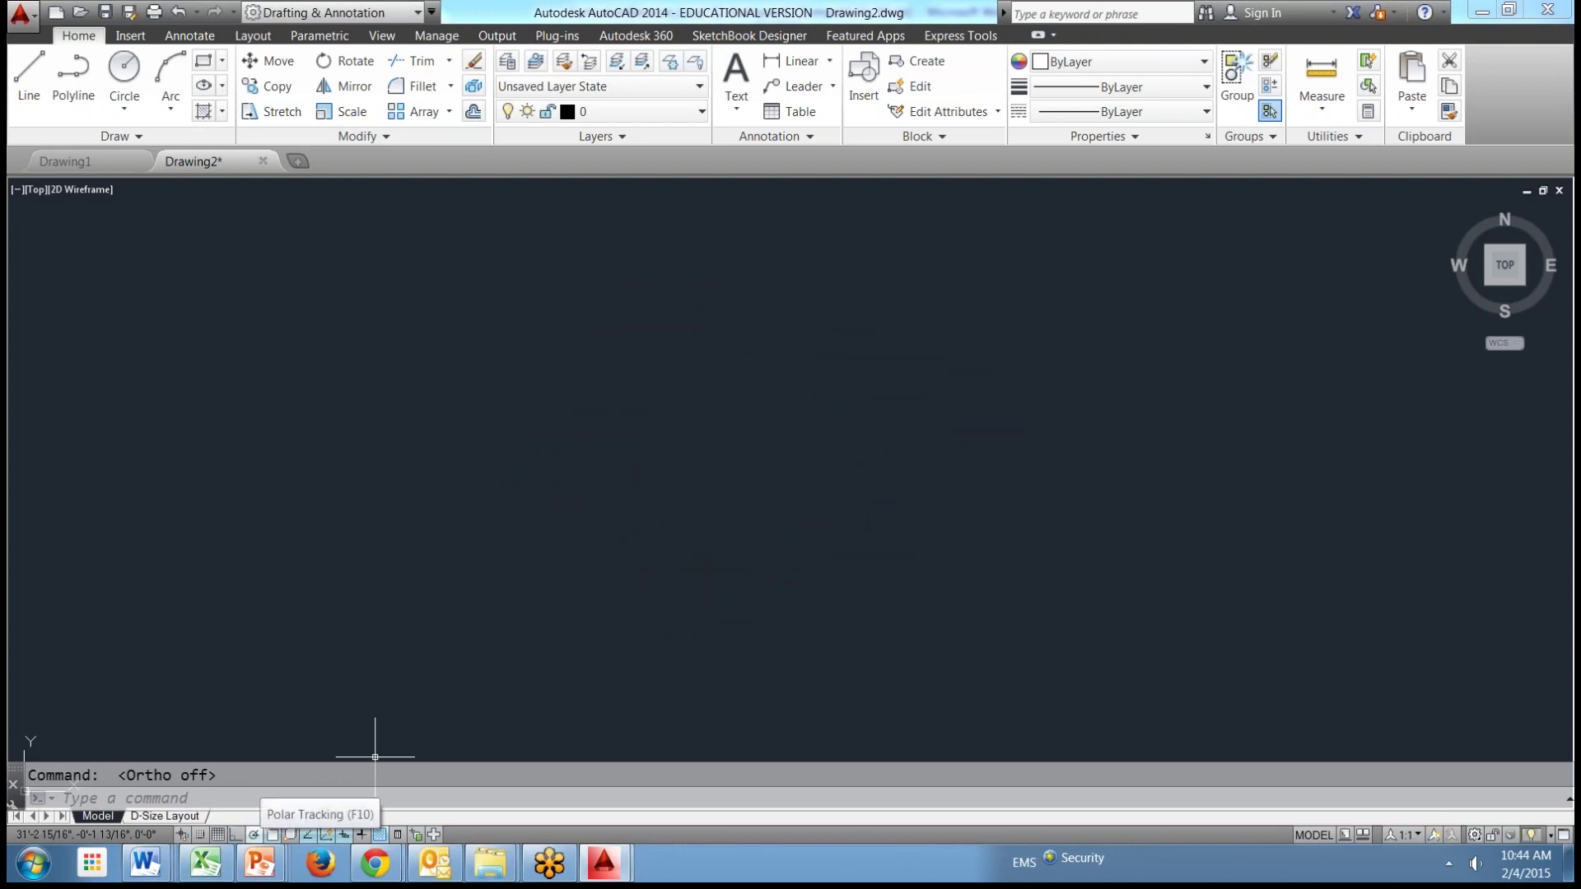
{"action": "key", "text": "F10"}
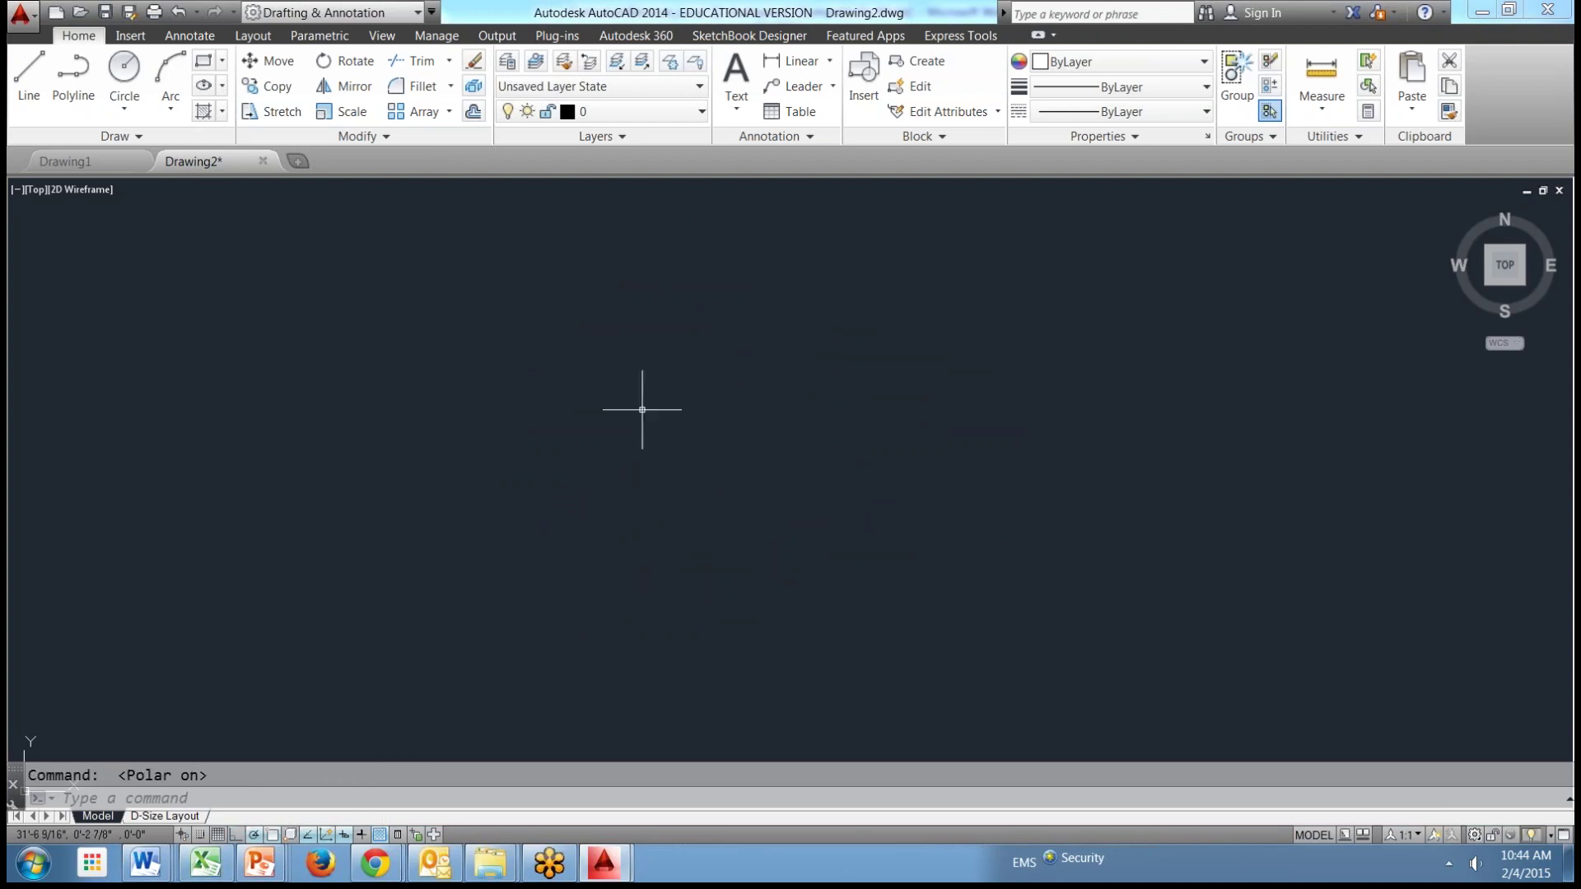
{"action": "left_click", "coordinate": [642, 410]}
Step: Abandon an unfinished line and toggle object snap off and back on
{"action": "key", "text": "Escape"}
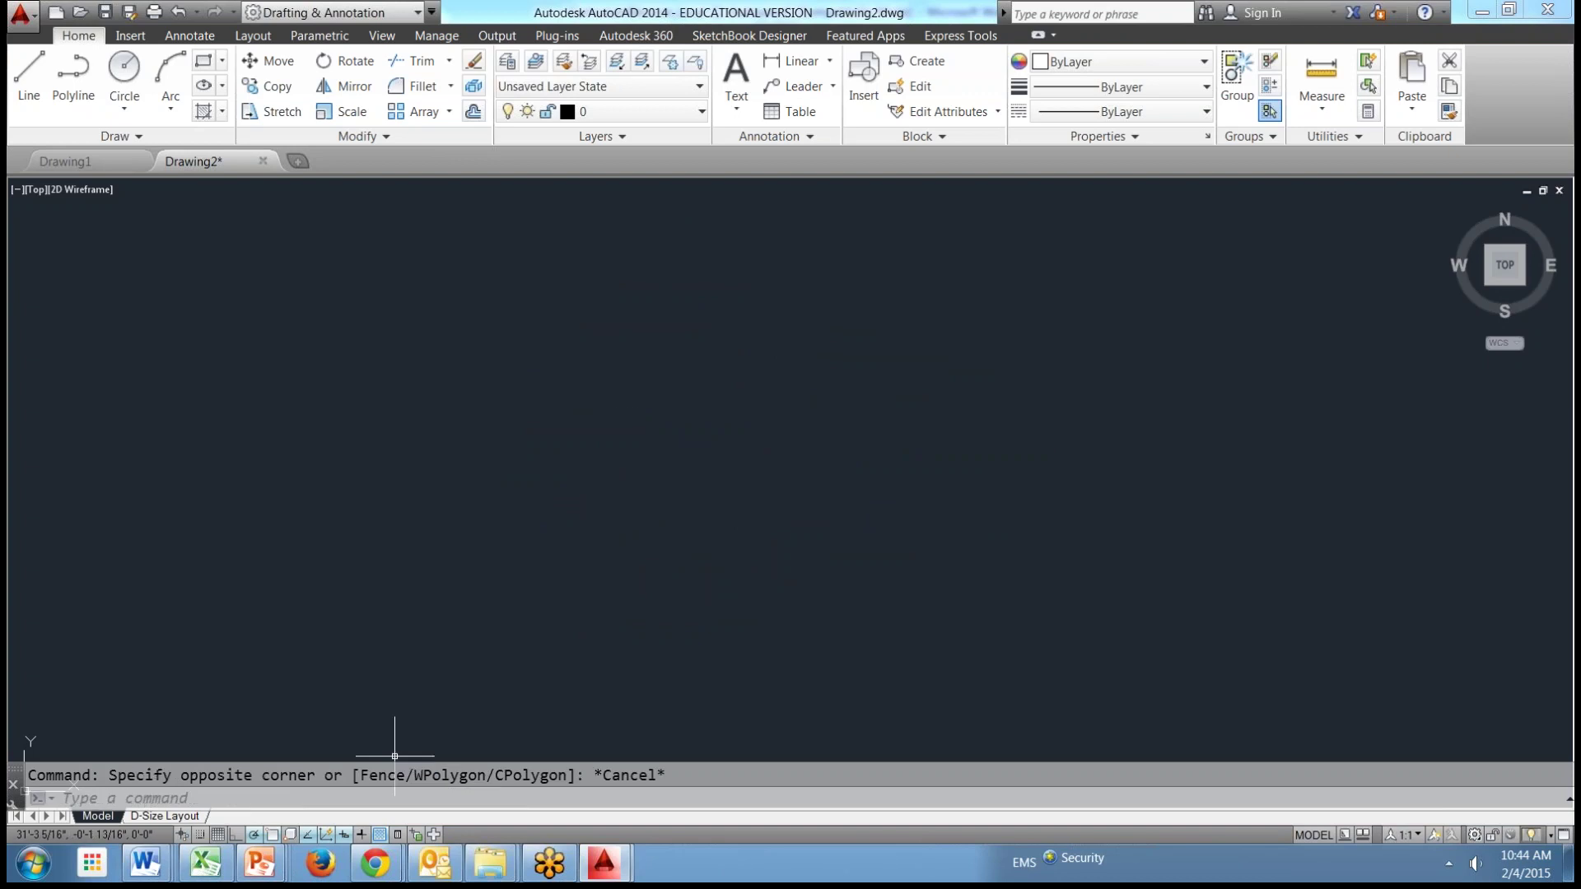
{"action": "left_click", "coordinate": [29, 73]}
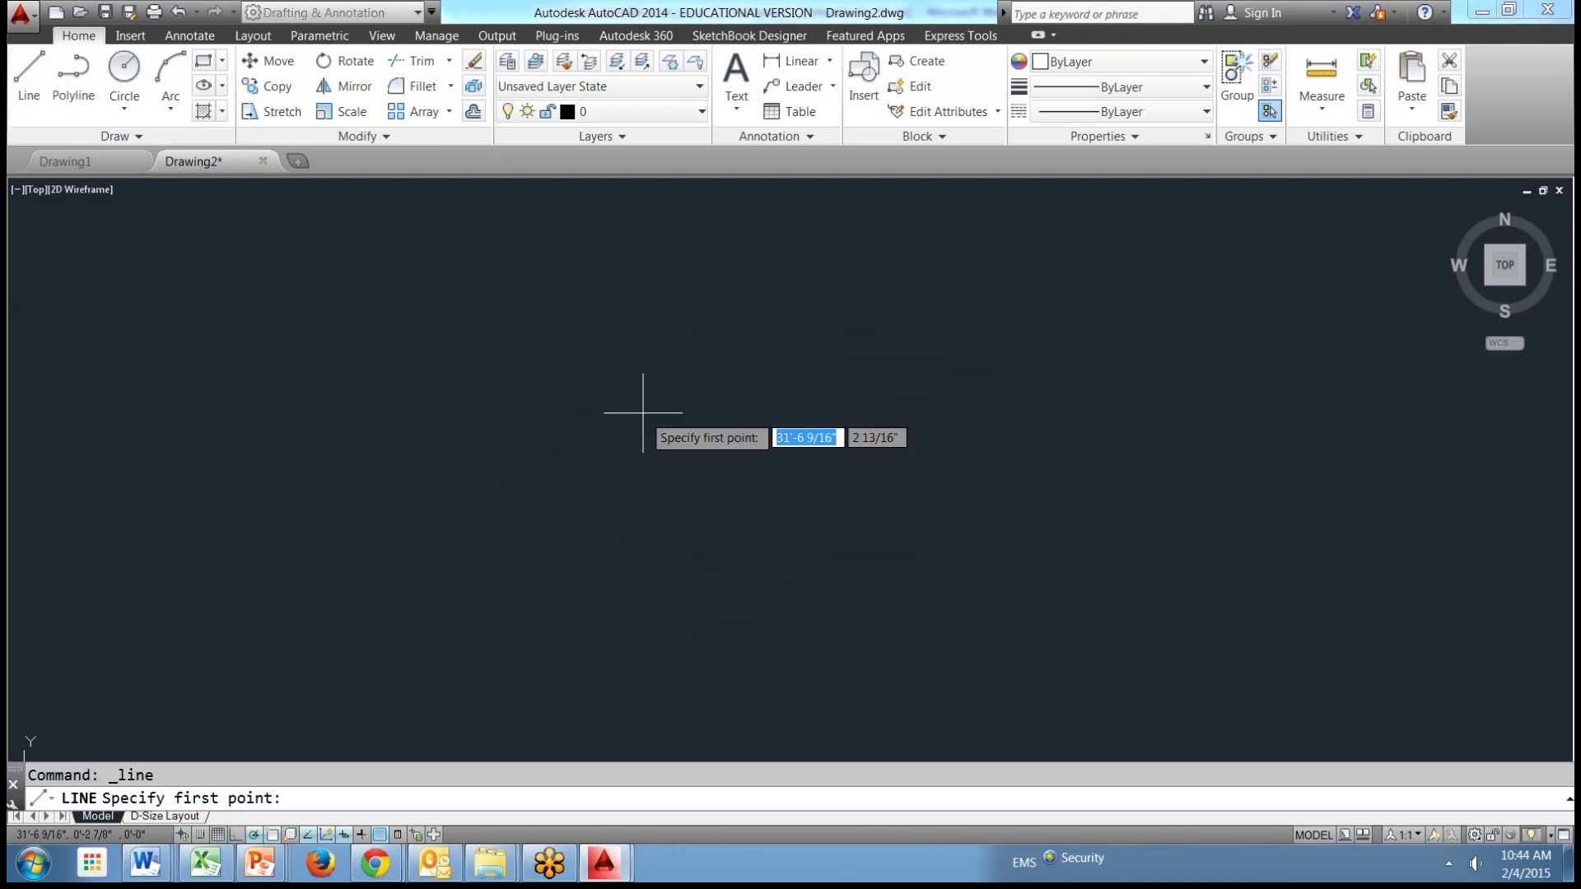
{"action": "left_click", "coordinate": [643, 409]}
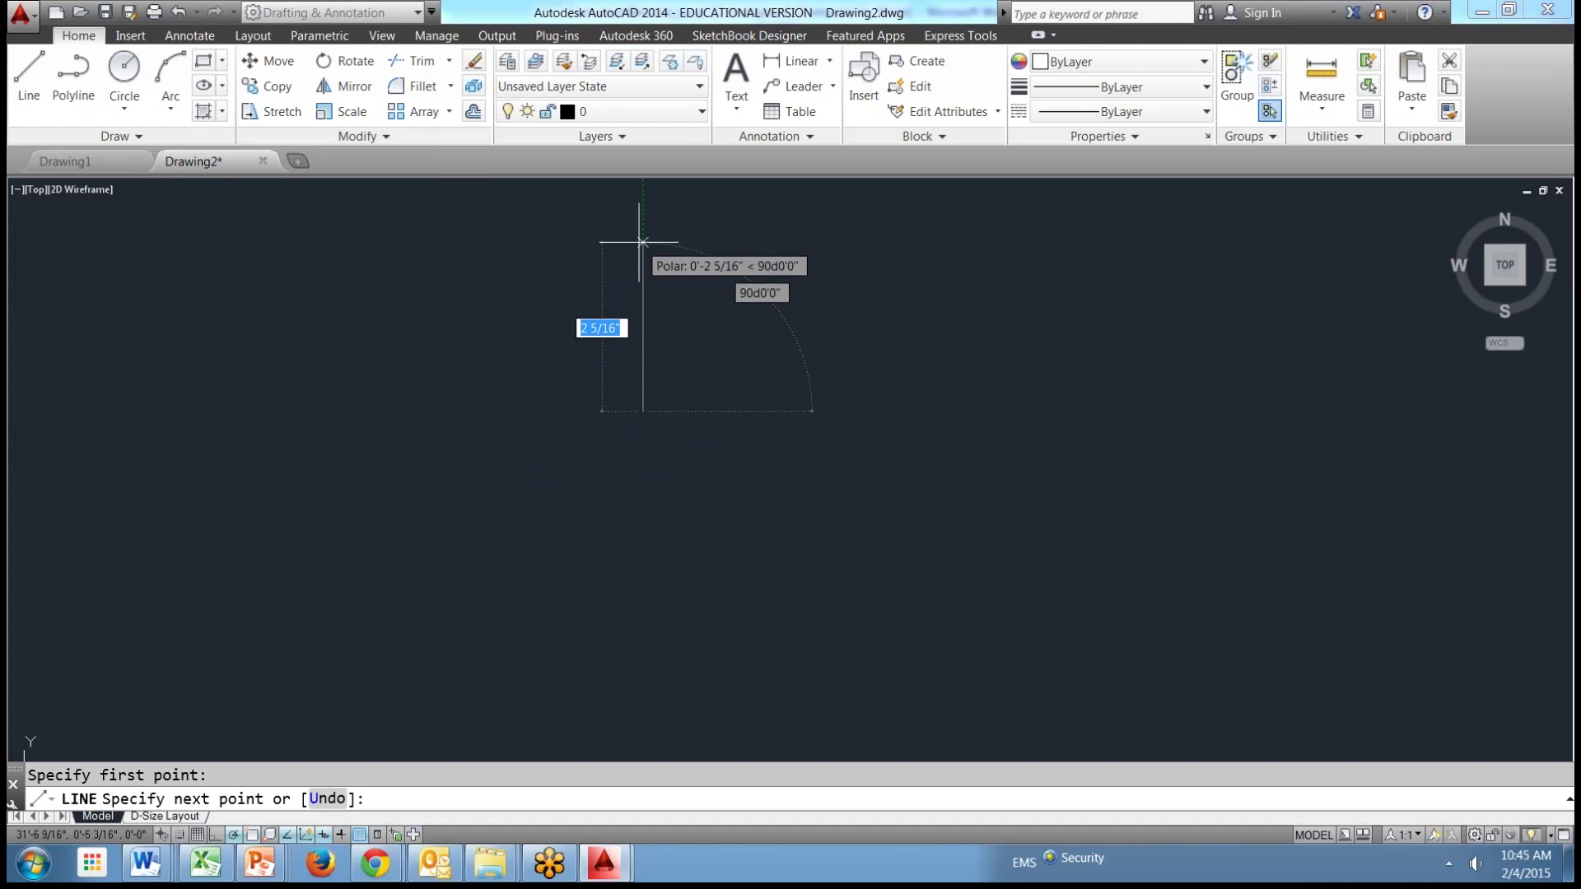
{"action": "key", "text": "Escape"}
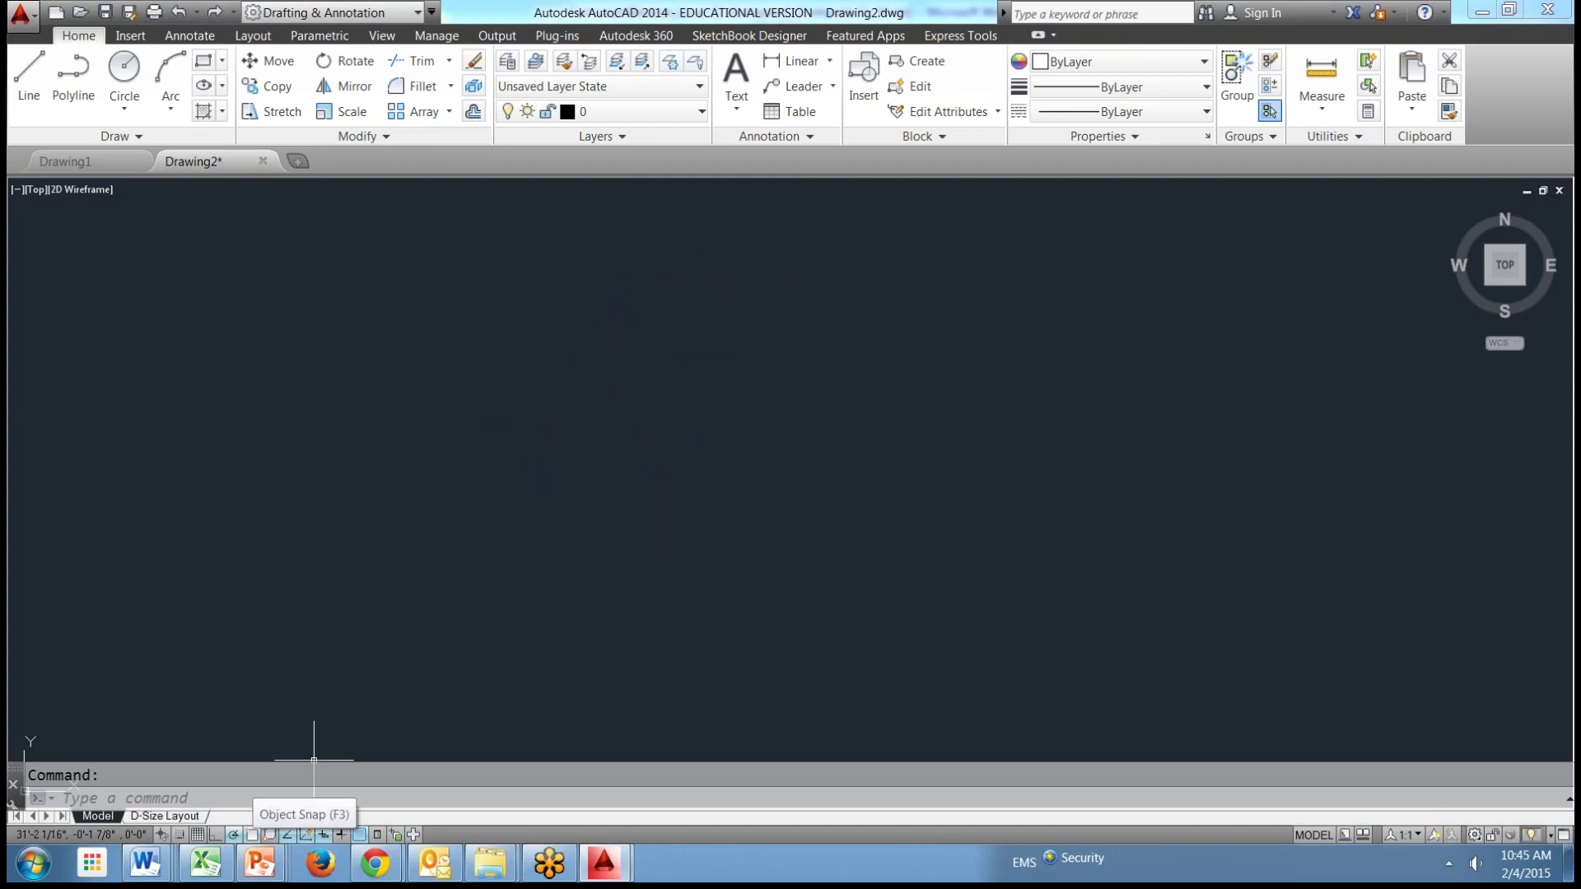
{"action": "left_click", "coordinate": [252, 834]}
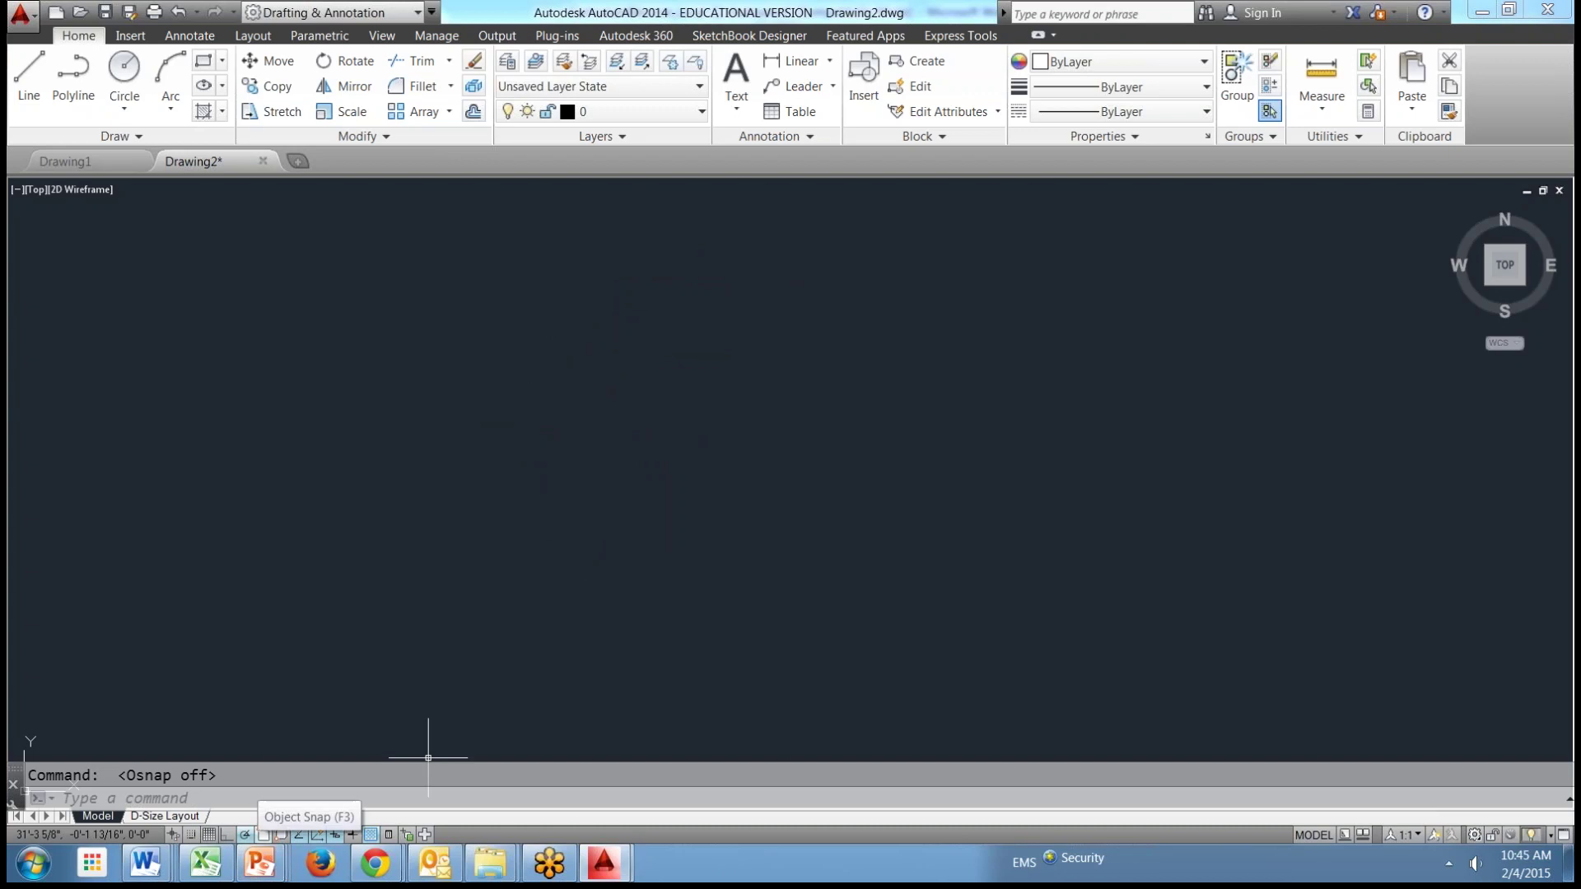
{"action": "key", "text": "F3"}
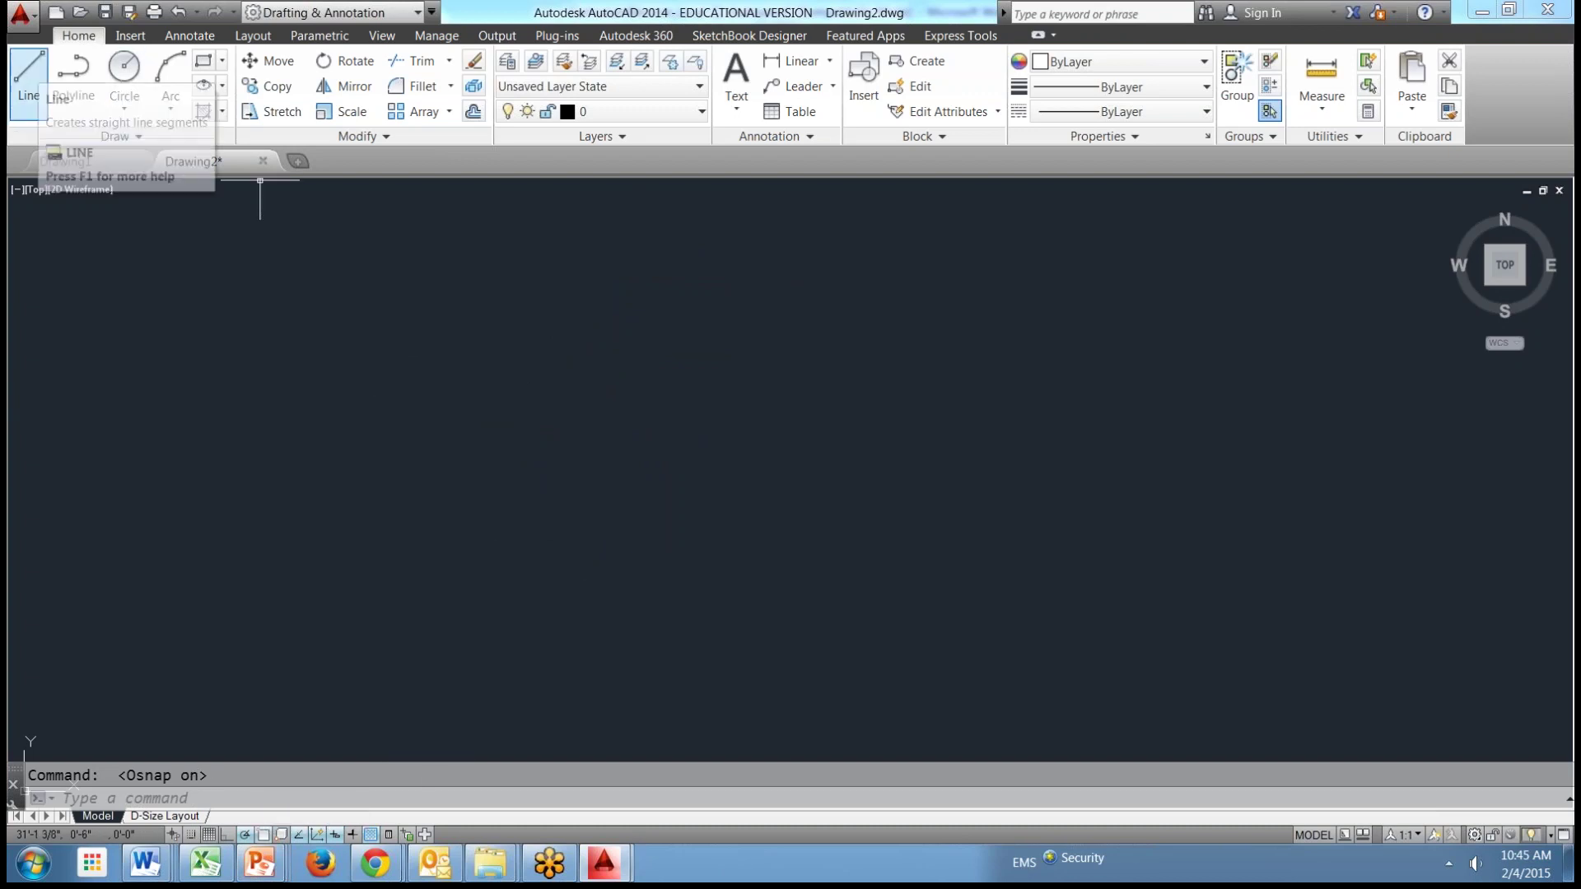
Step: Draw three connected segments through four corner points, then turn object snap off
{"action": "left_click", "coordinate": [29, 74]}
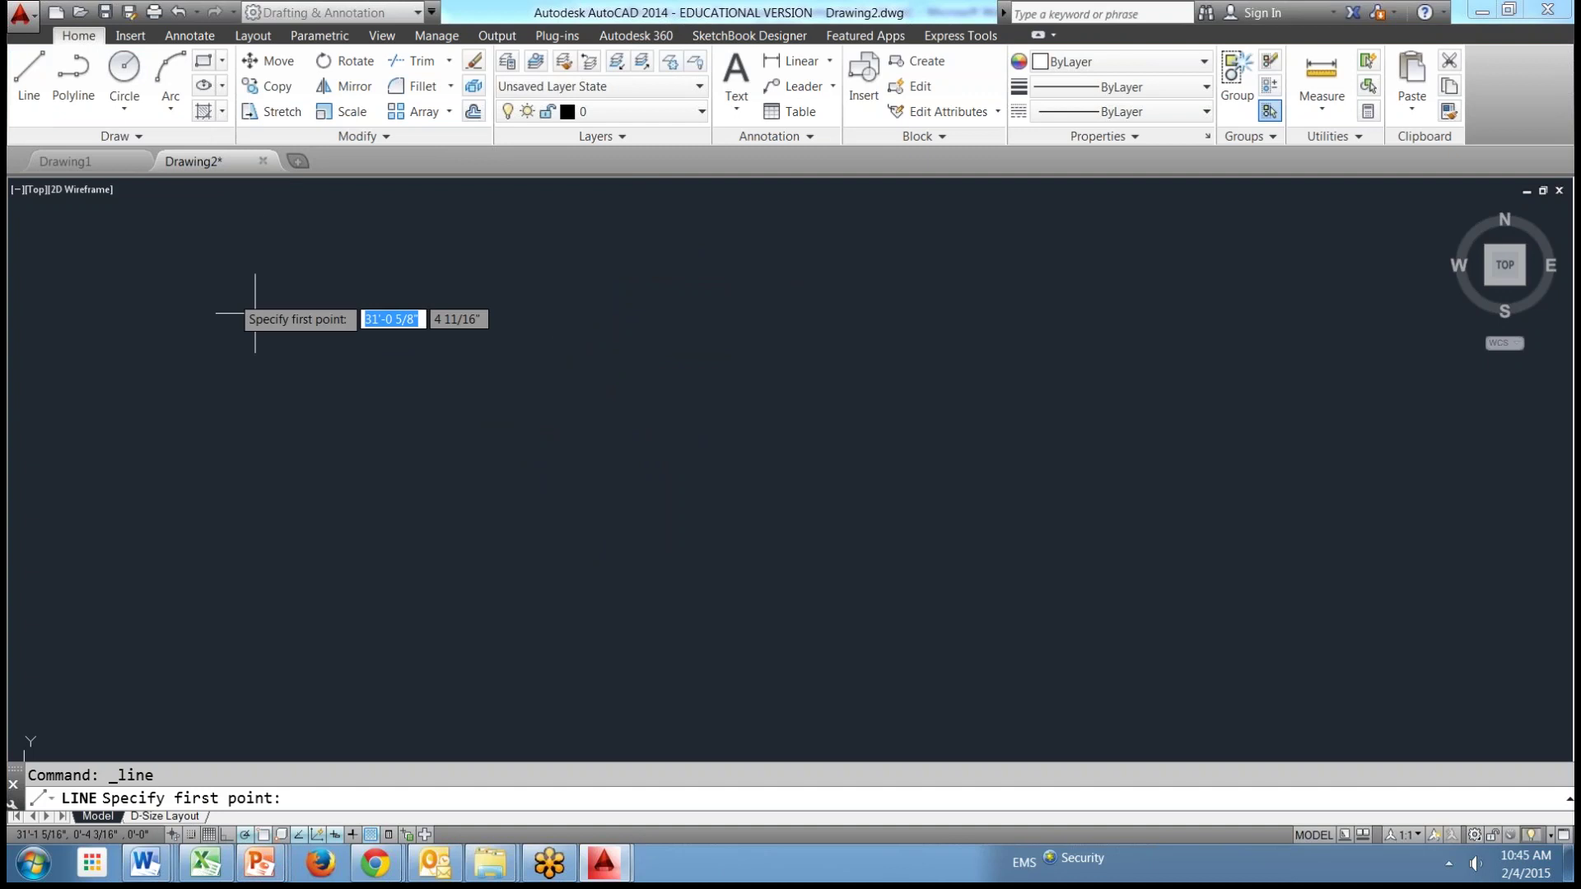
{"action": "left_click", "coordinate": [611, 307]}
{"action": "left_click", "coordinate": [1005, 409]}
{"action": "left_click", "coordinate": [968, 556]}
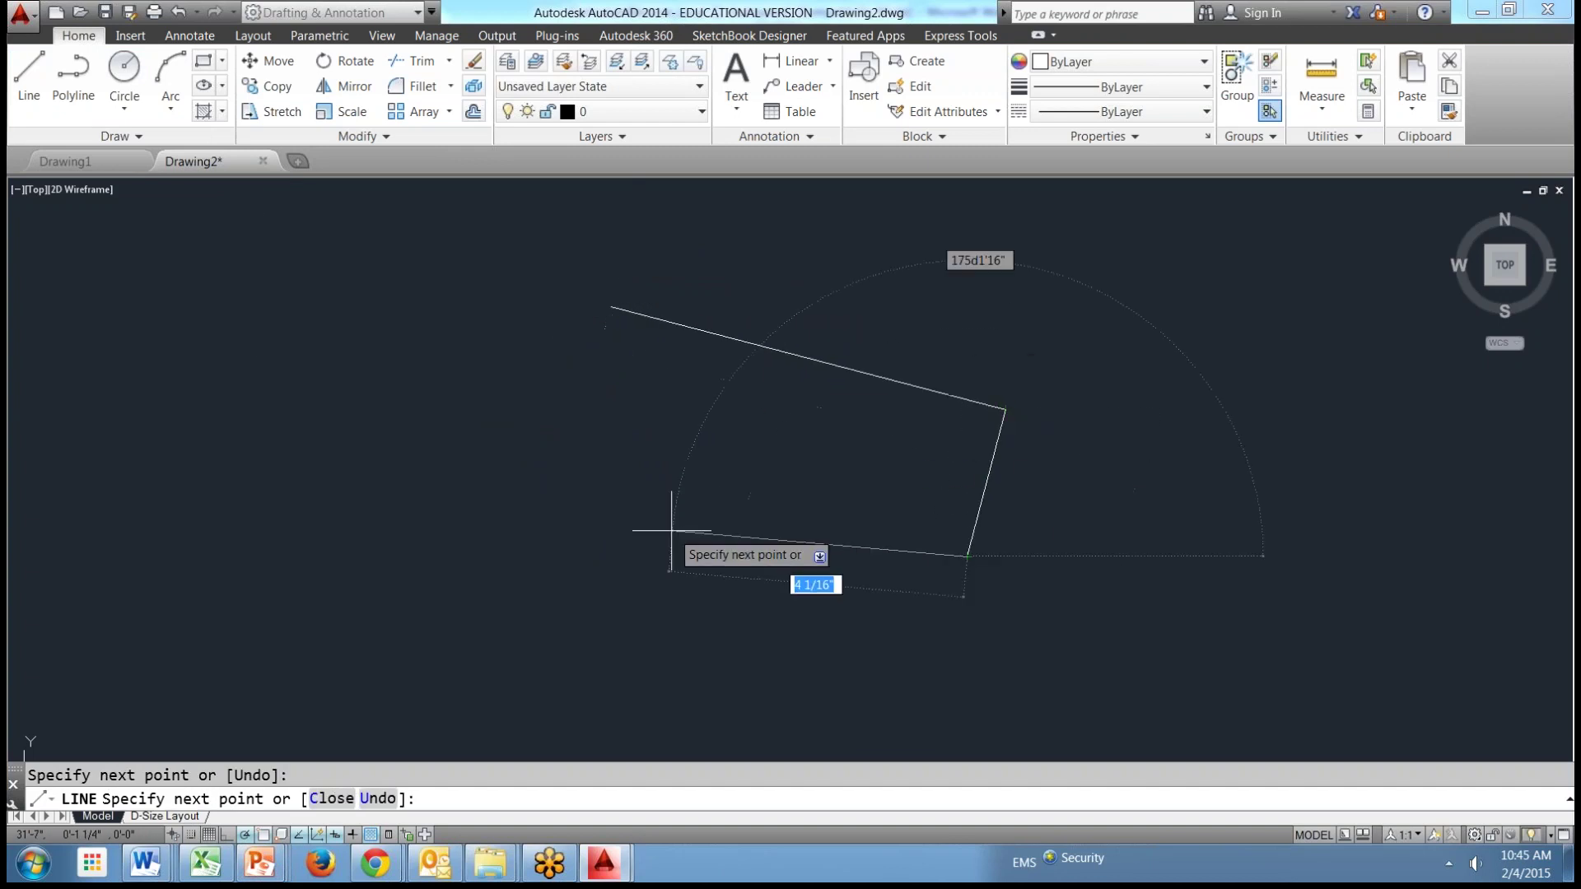
{"action": "left_click", "coordinate": [643, 530]}
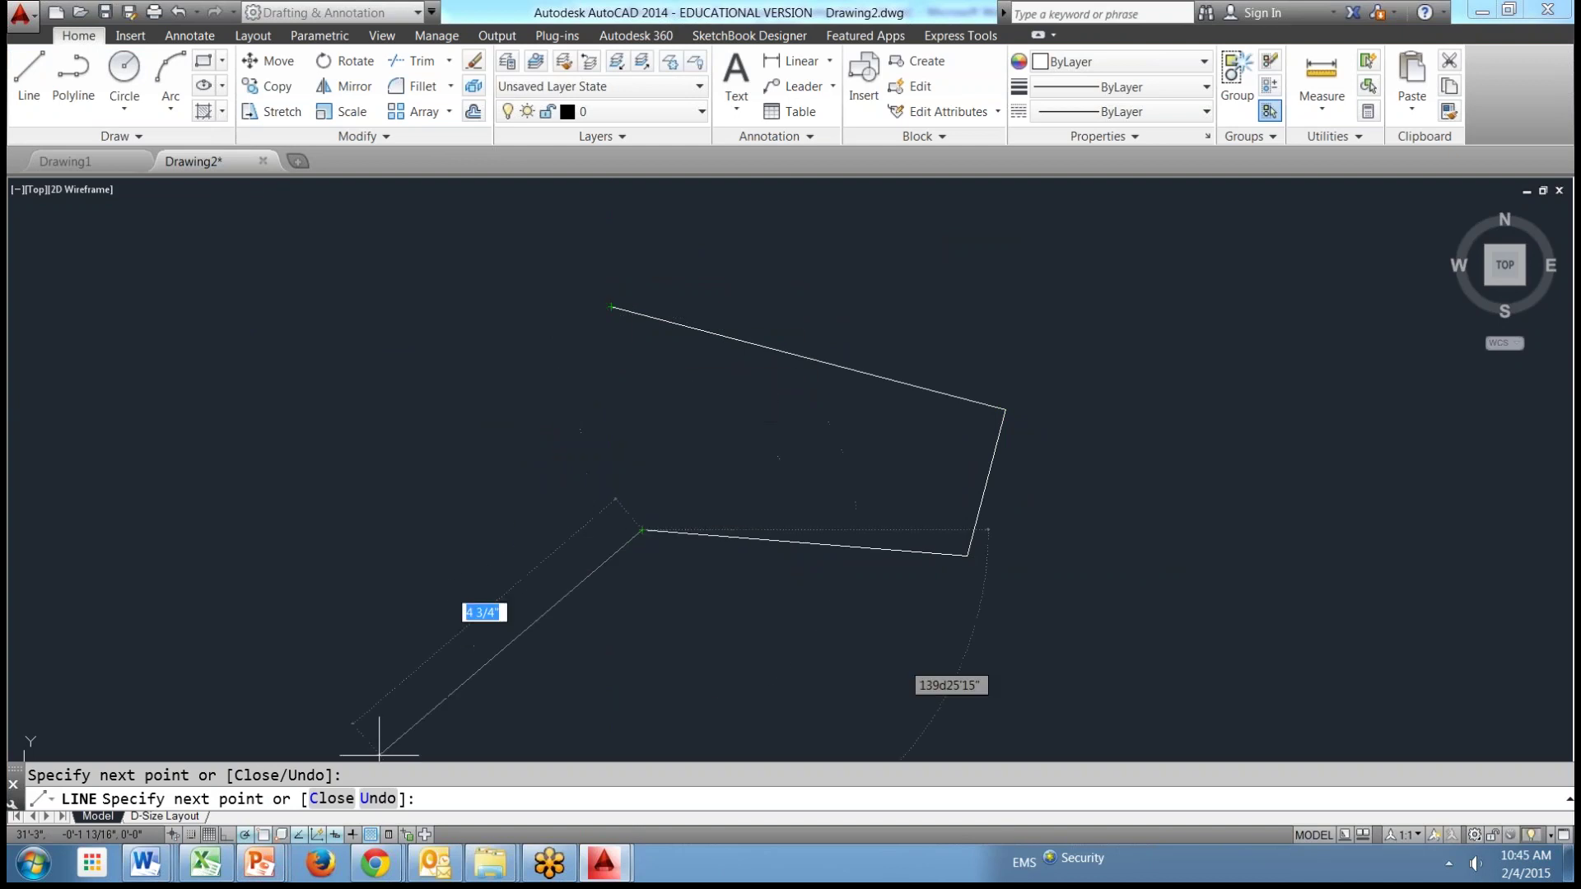
{"action": "key", "text": "F3"}
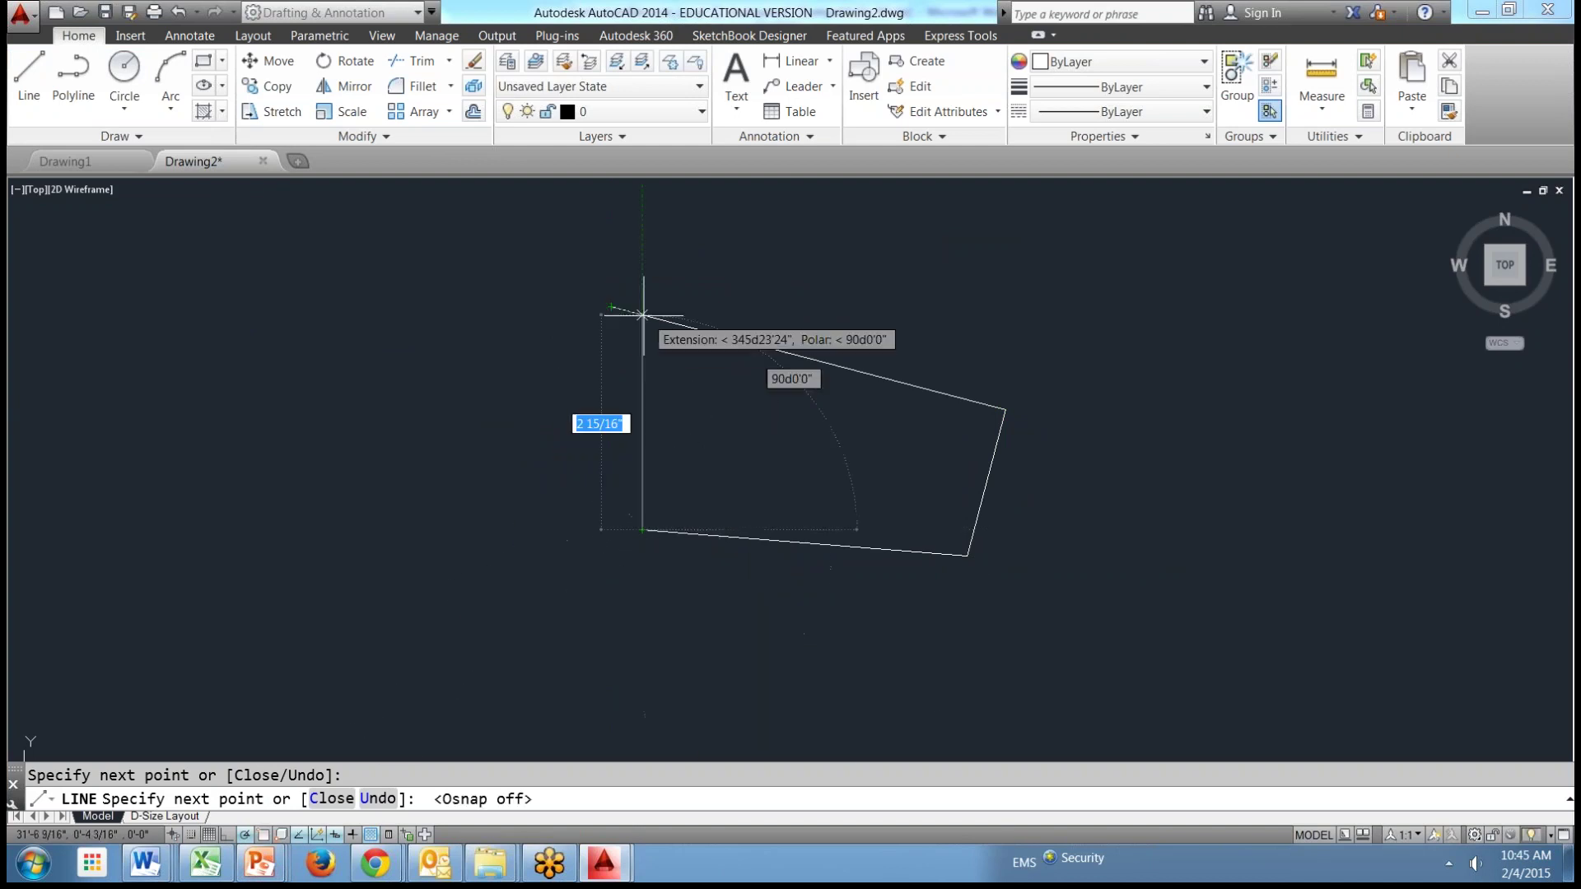
{"action": "key", "text": "Escape"}
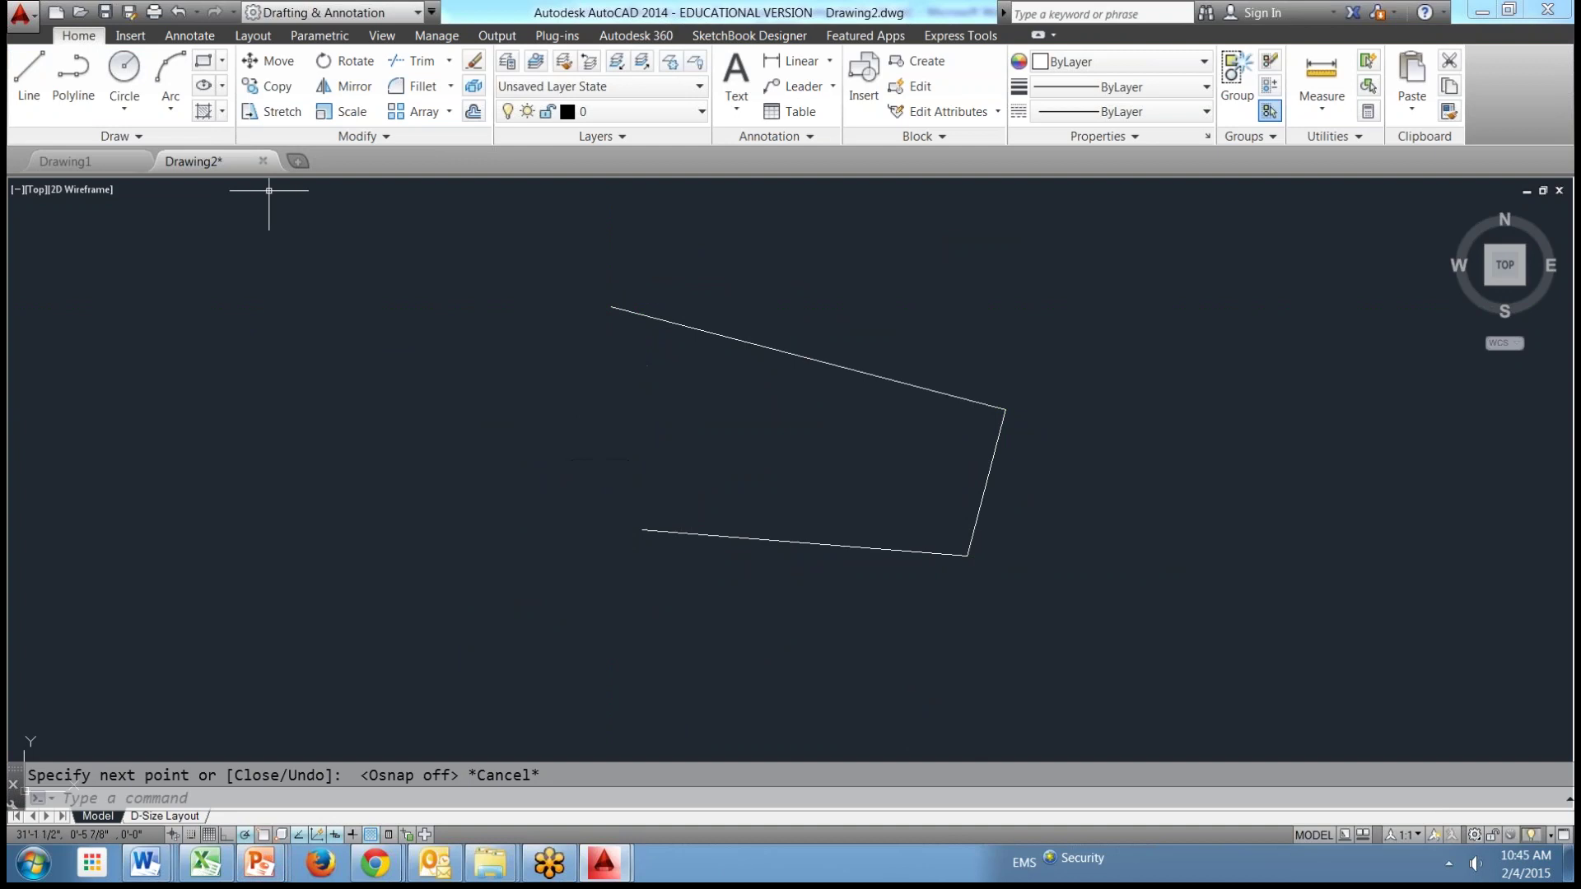
Step: Abandon the new line and zoom in to pick the outline's left edge line
{"action": "key", "text": "space"}
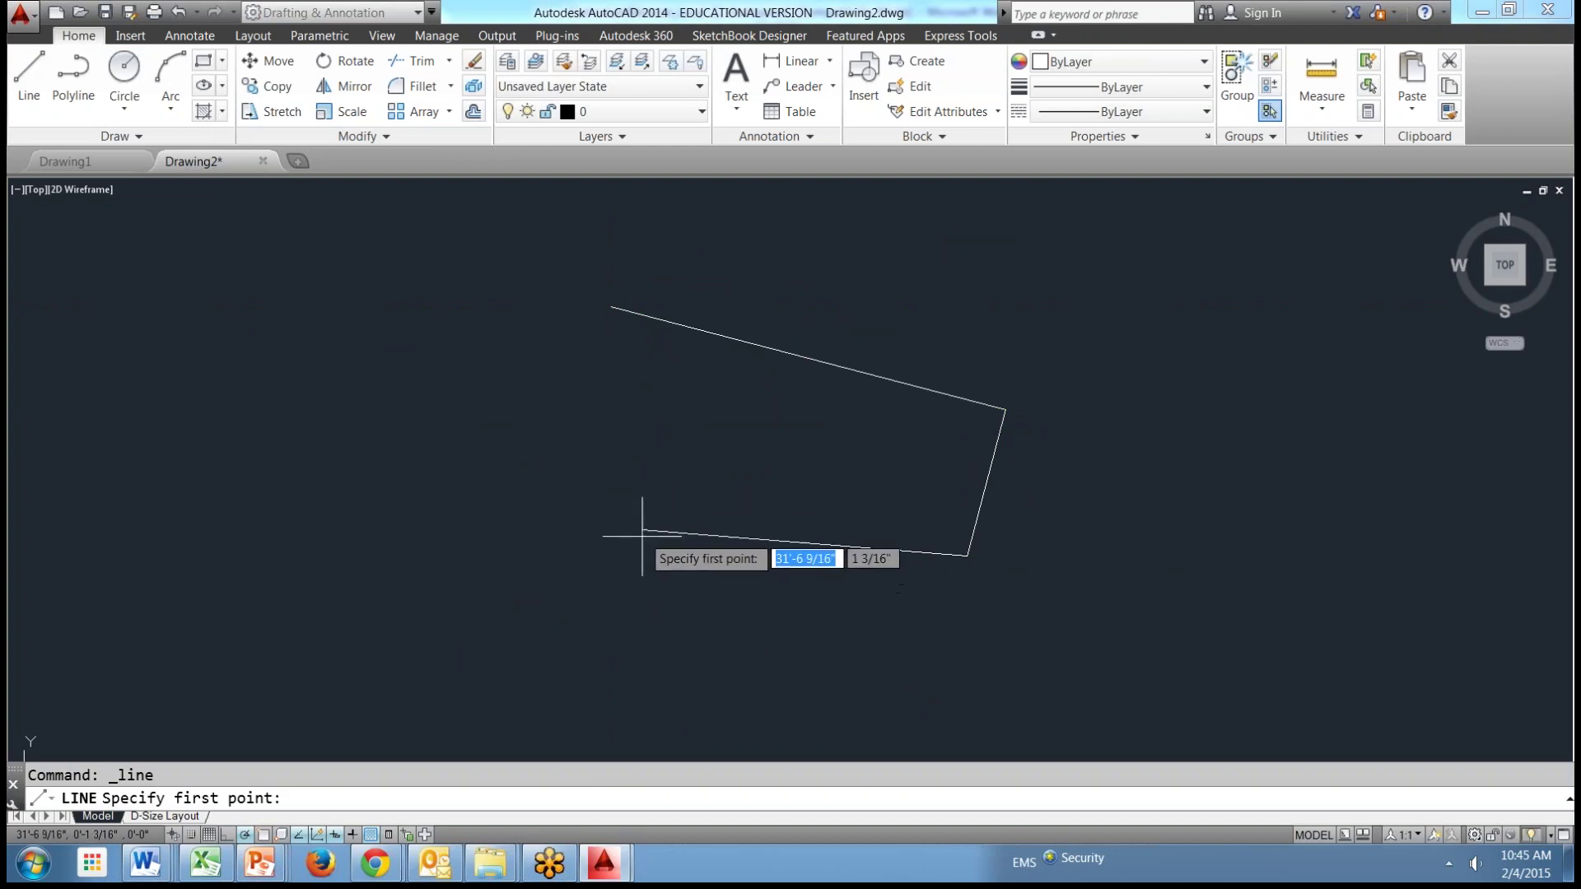
{"action": "left_click", "coordinate": [643, 534]}
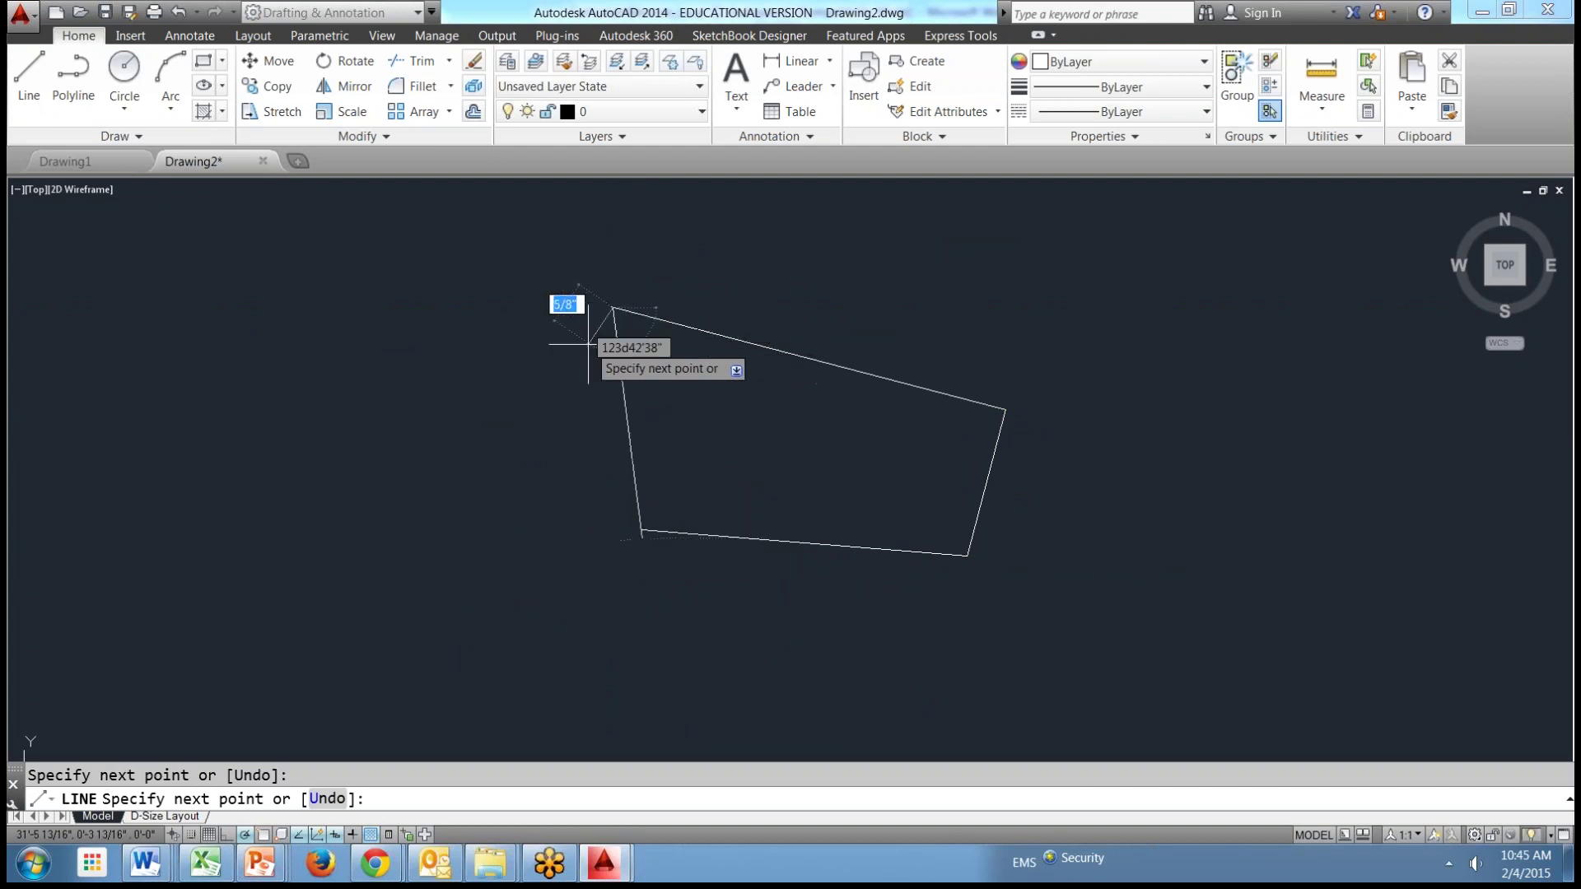
{"action": "key", "text": "Escape"}
{"action": "scroll", "coordinate": [609, 325], "scroll_direction": "up", "scroll_amount": 2}
{"action": "scroll", "coordinate": [593, 288], "scroll_direction": "up", "scroll_amount": 3}
{"action": "scroll", "coordinate": [565, 324], "scroll_direction": "up", "scroll_amount": 1}
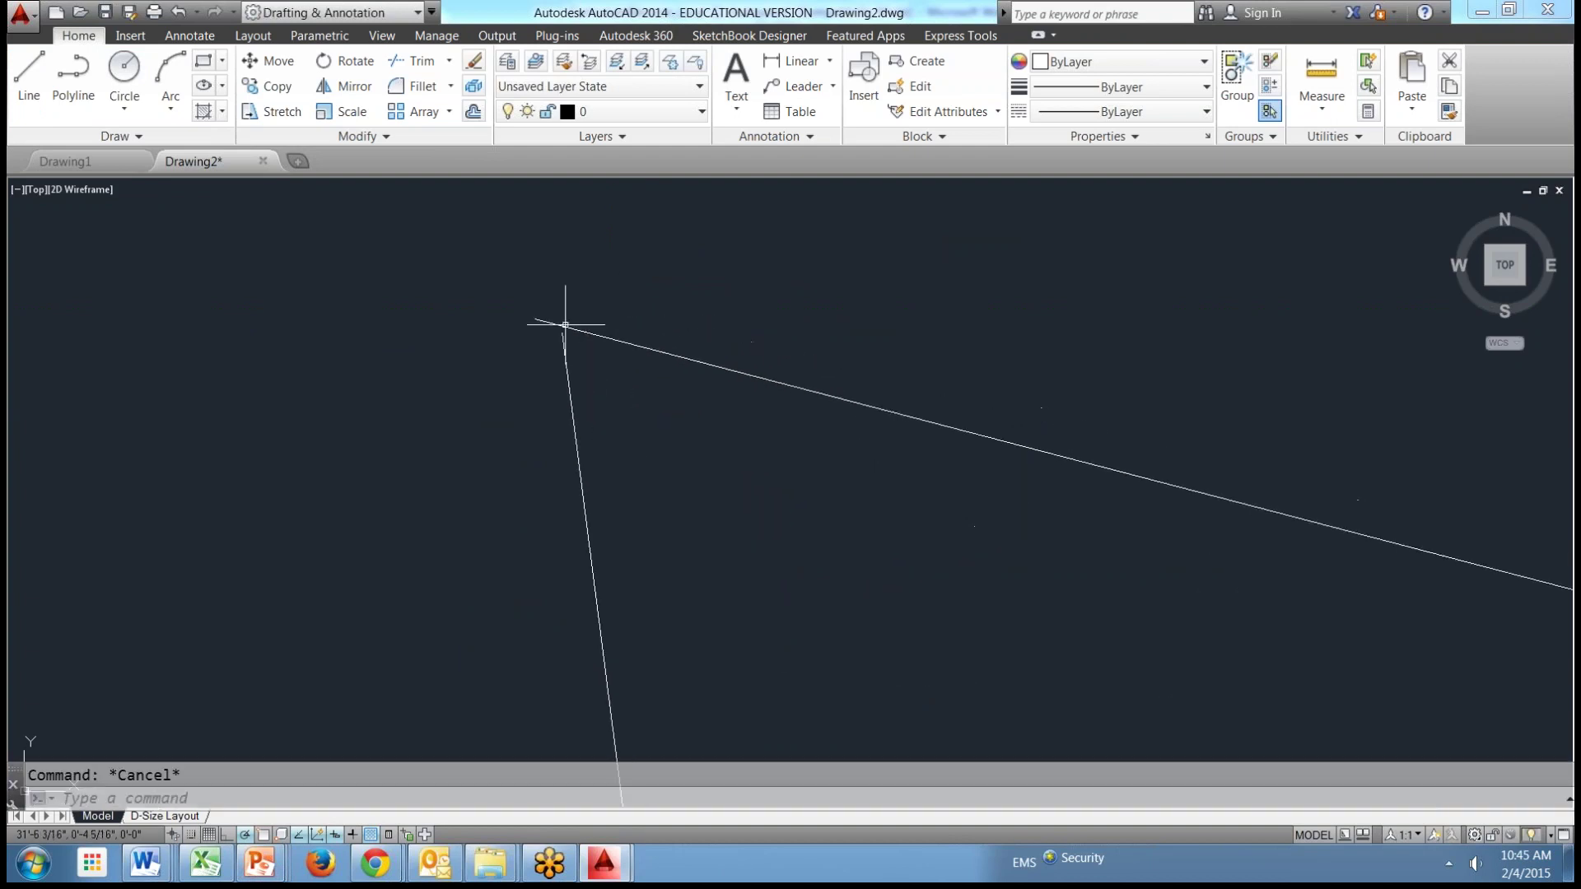
{"action": "scroll", "coordinate": [554, 335], "scroll_direction": "up", "scroll_amount": 2}
{"action": "scroll", "coordinate": [555, 328], "scroll_direction": "up", "scroll_amount": 2}
{"action": "middle_click_drag", "start_coordinate": [554, 329], "coordinate": [825, 326]}
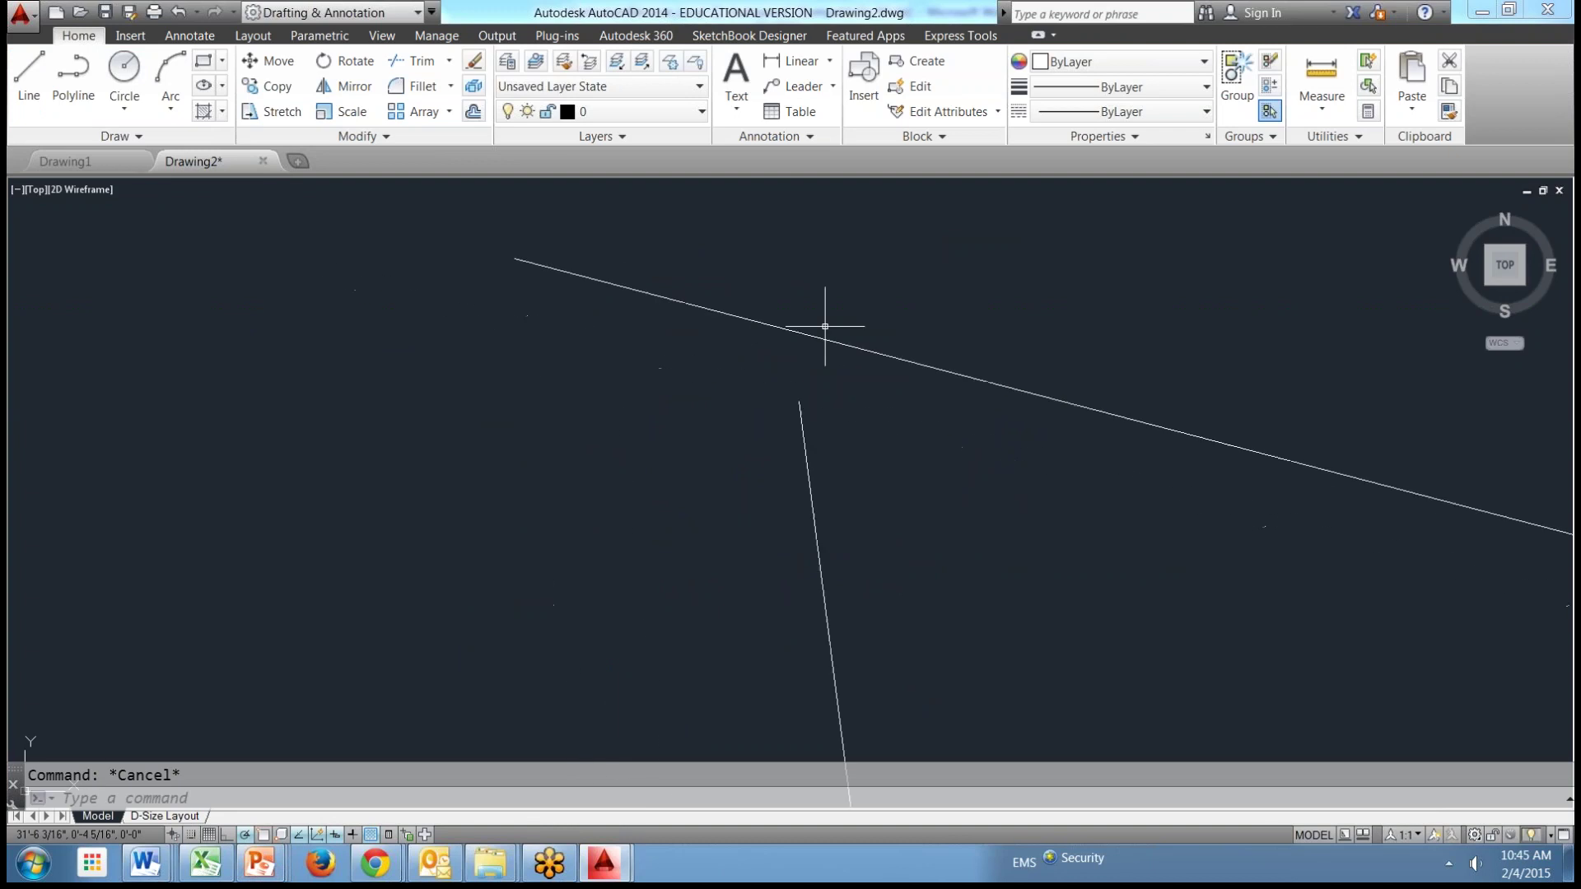
{"action": "left_click", "coordinate": [801, 421]}
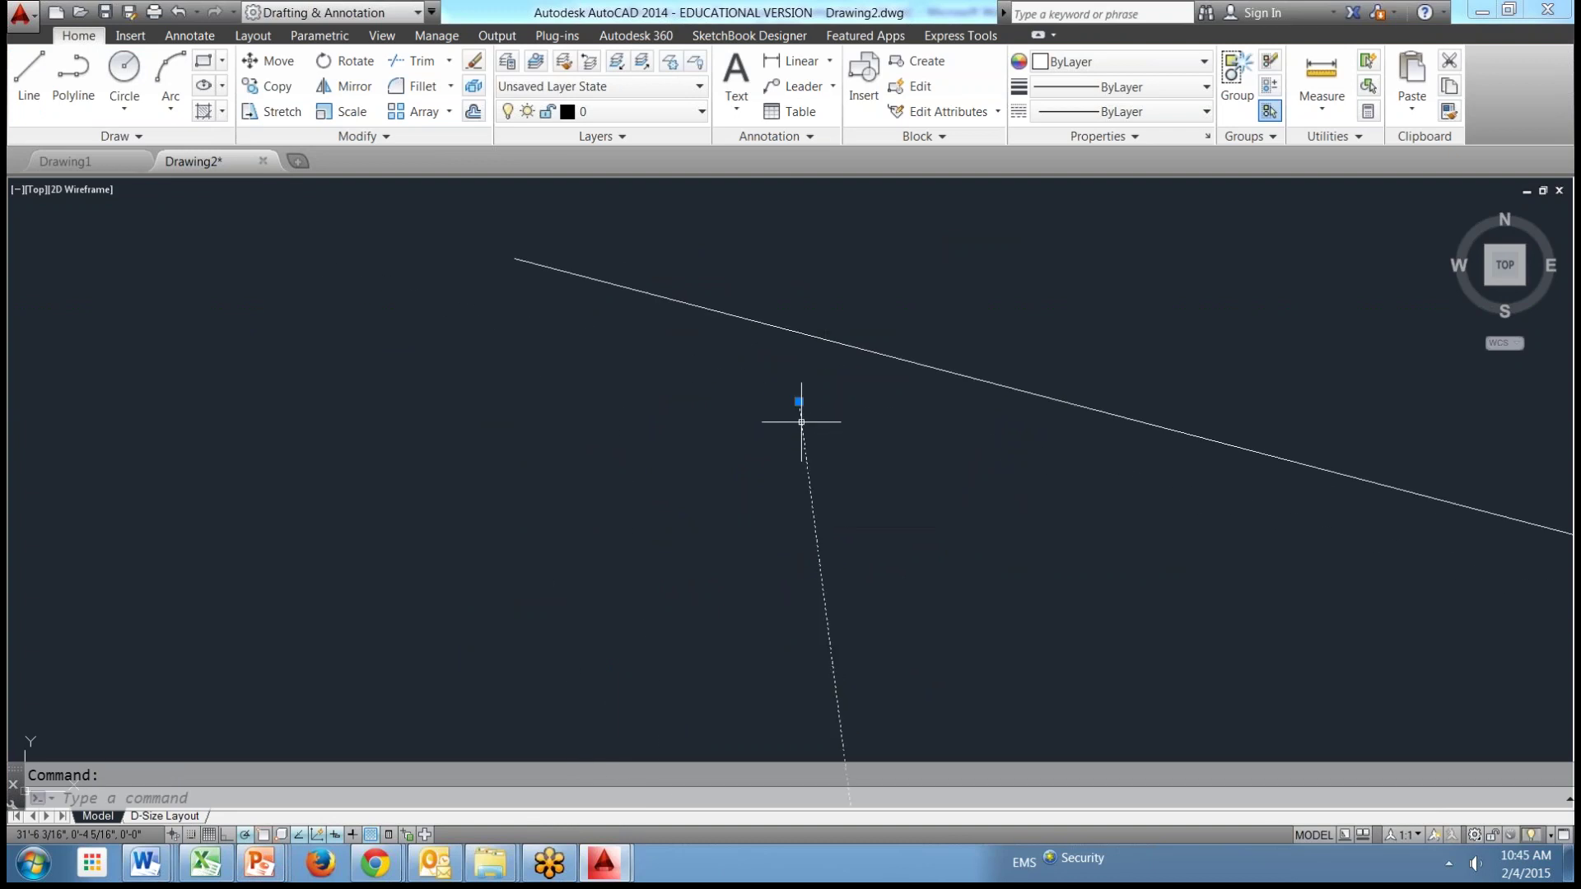
{"action": "scroll", "coordinate": [610, 352], "scroll_direction": "down", "scroll_amount": 5}
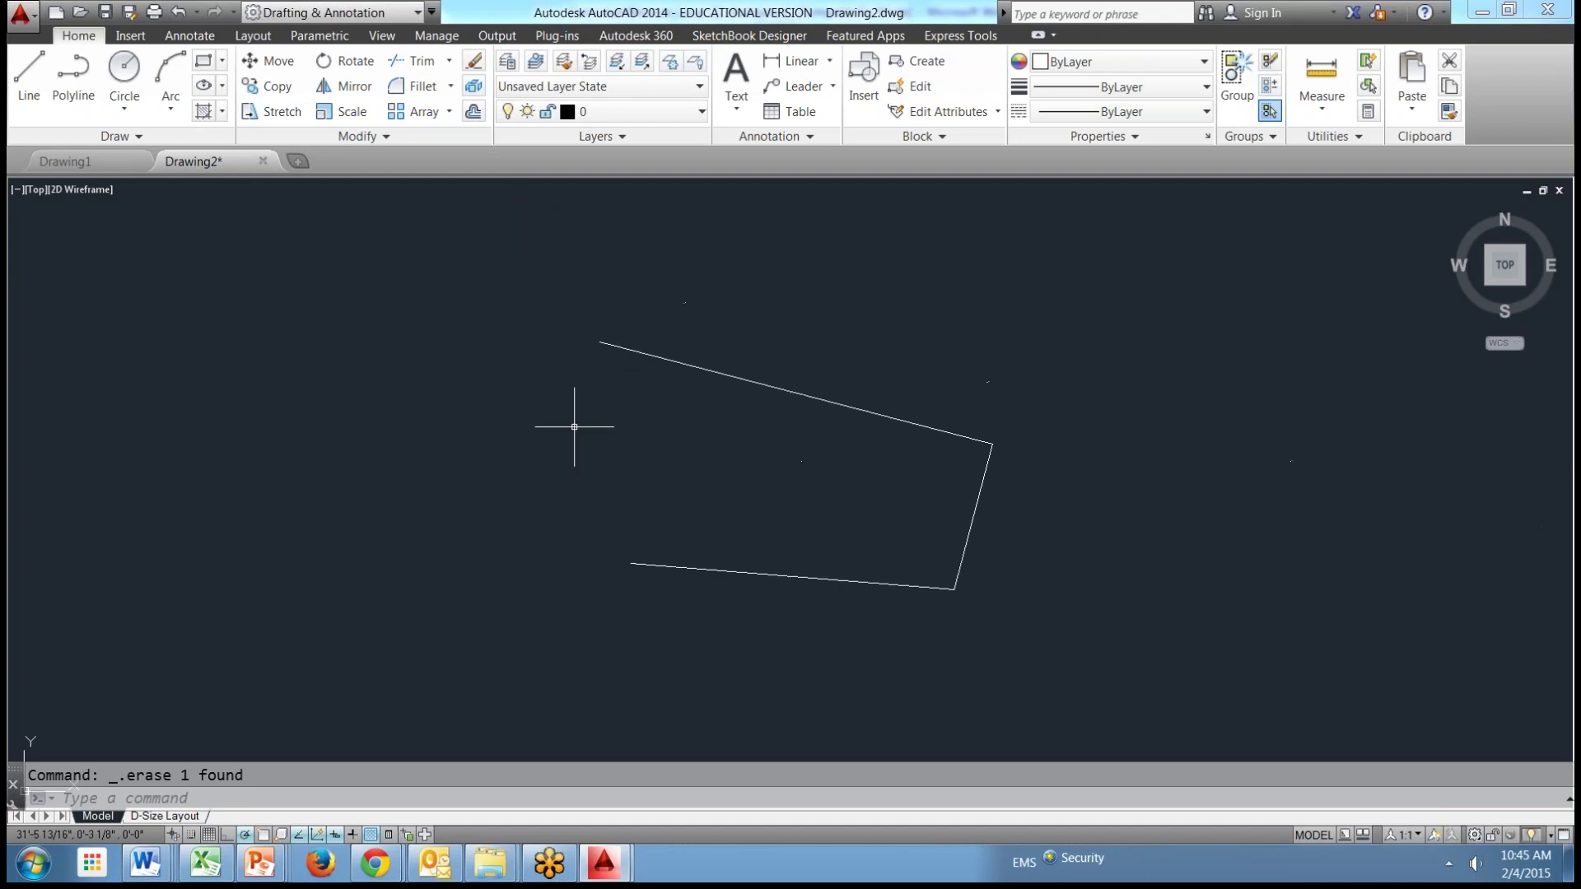
Step: Try a line up from the bottom-left corner, then cancel it
{"action": "left_click", "coordinate": [29, 74]}
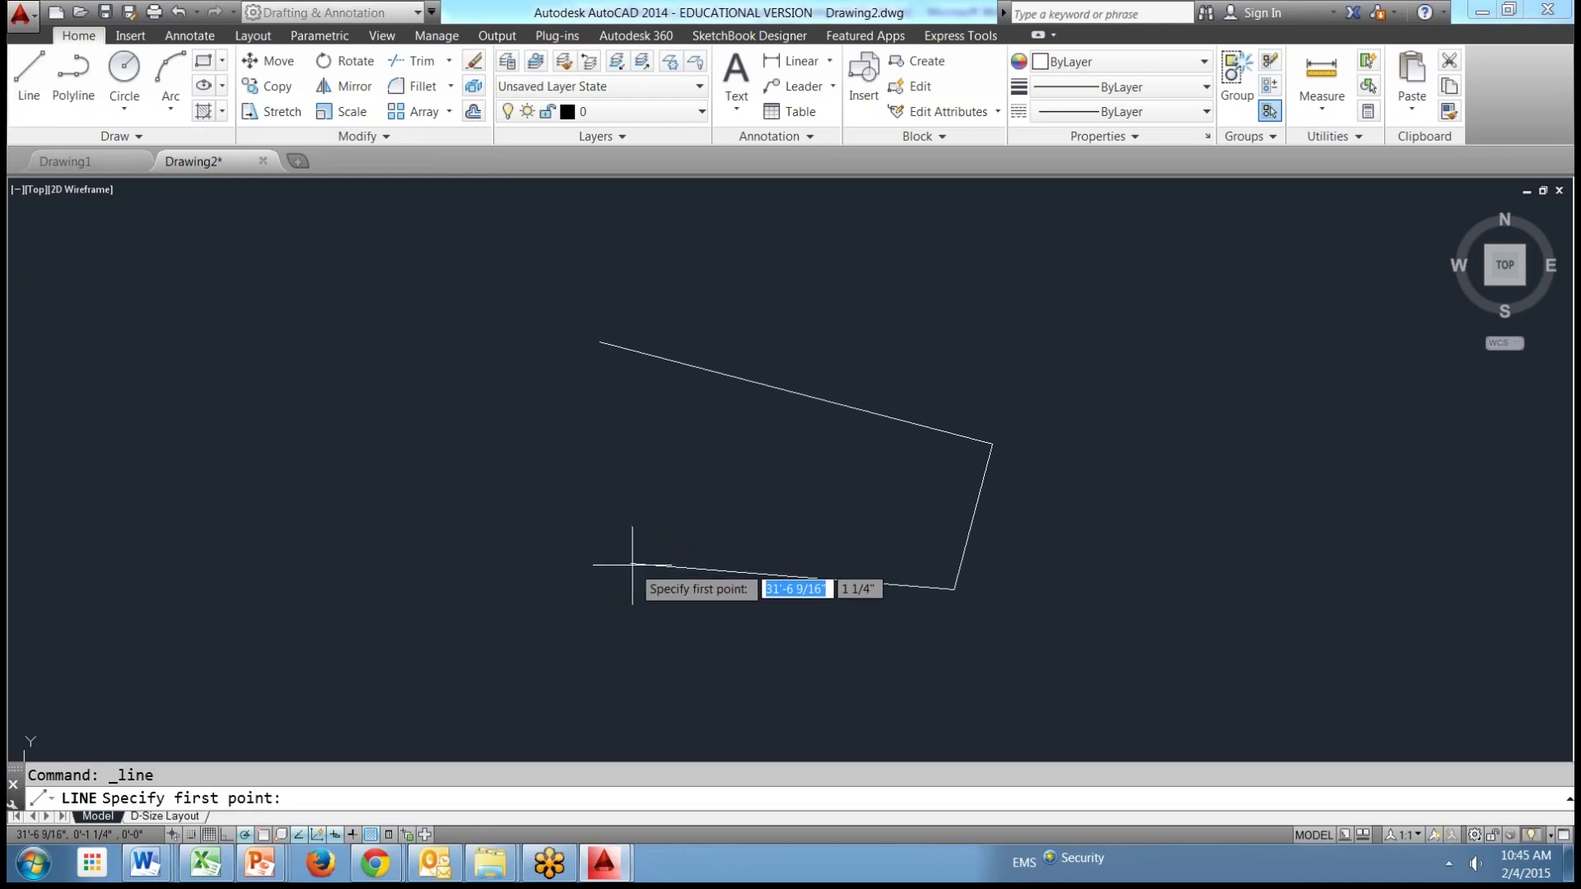
{"action": "left_click", "coordinate": [630, 564]}
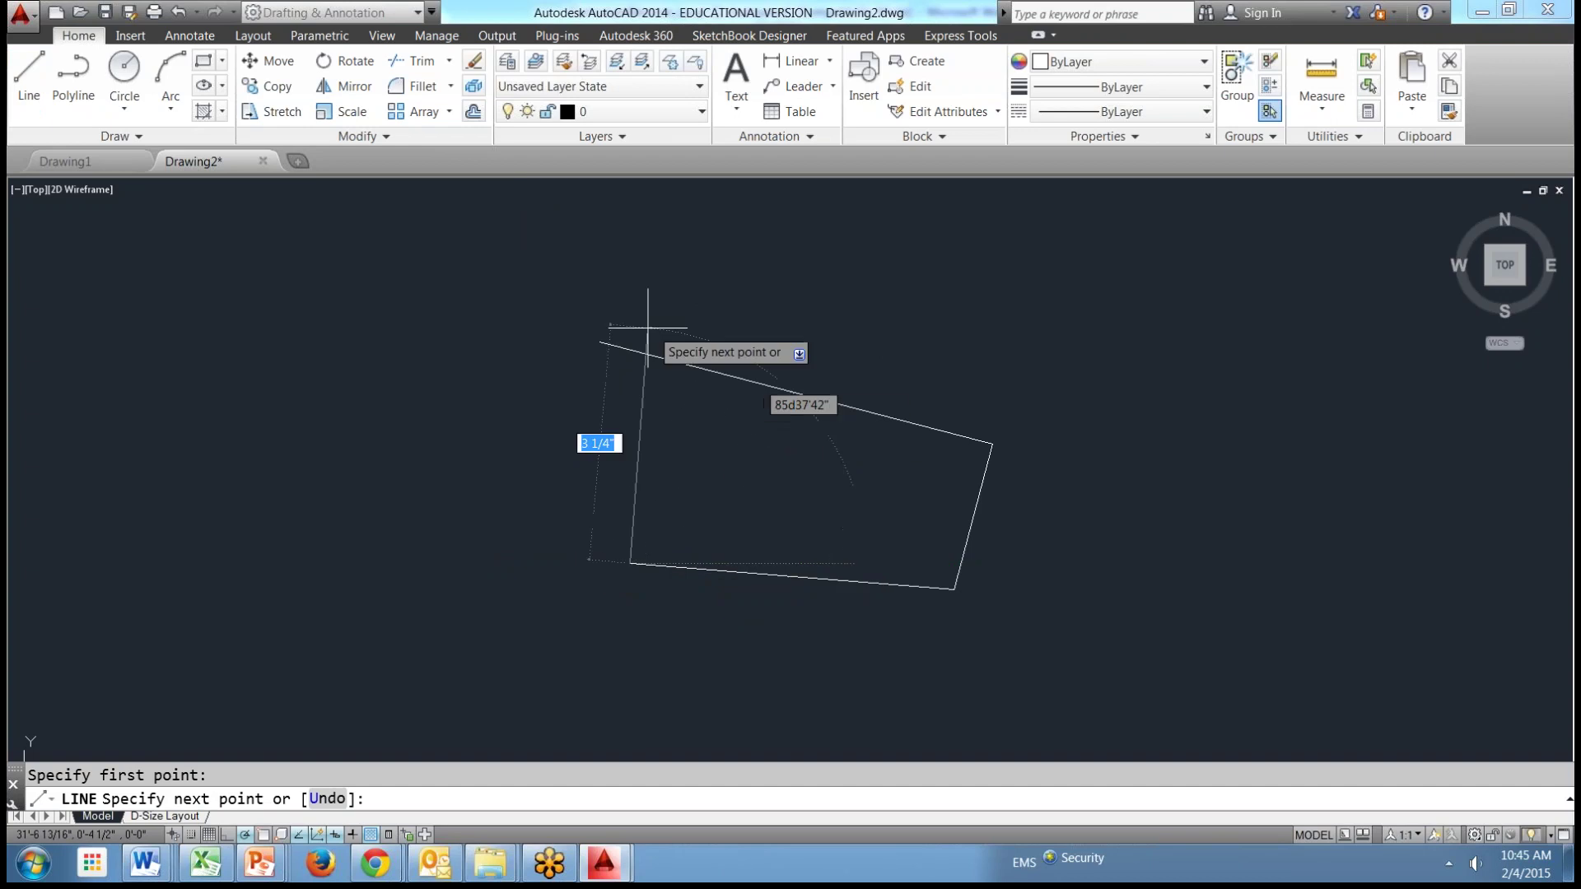
{"action": "left_click", "coordinate": [602, 341]}
{"action": "key", "text": "Escape"}
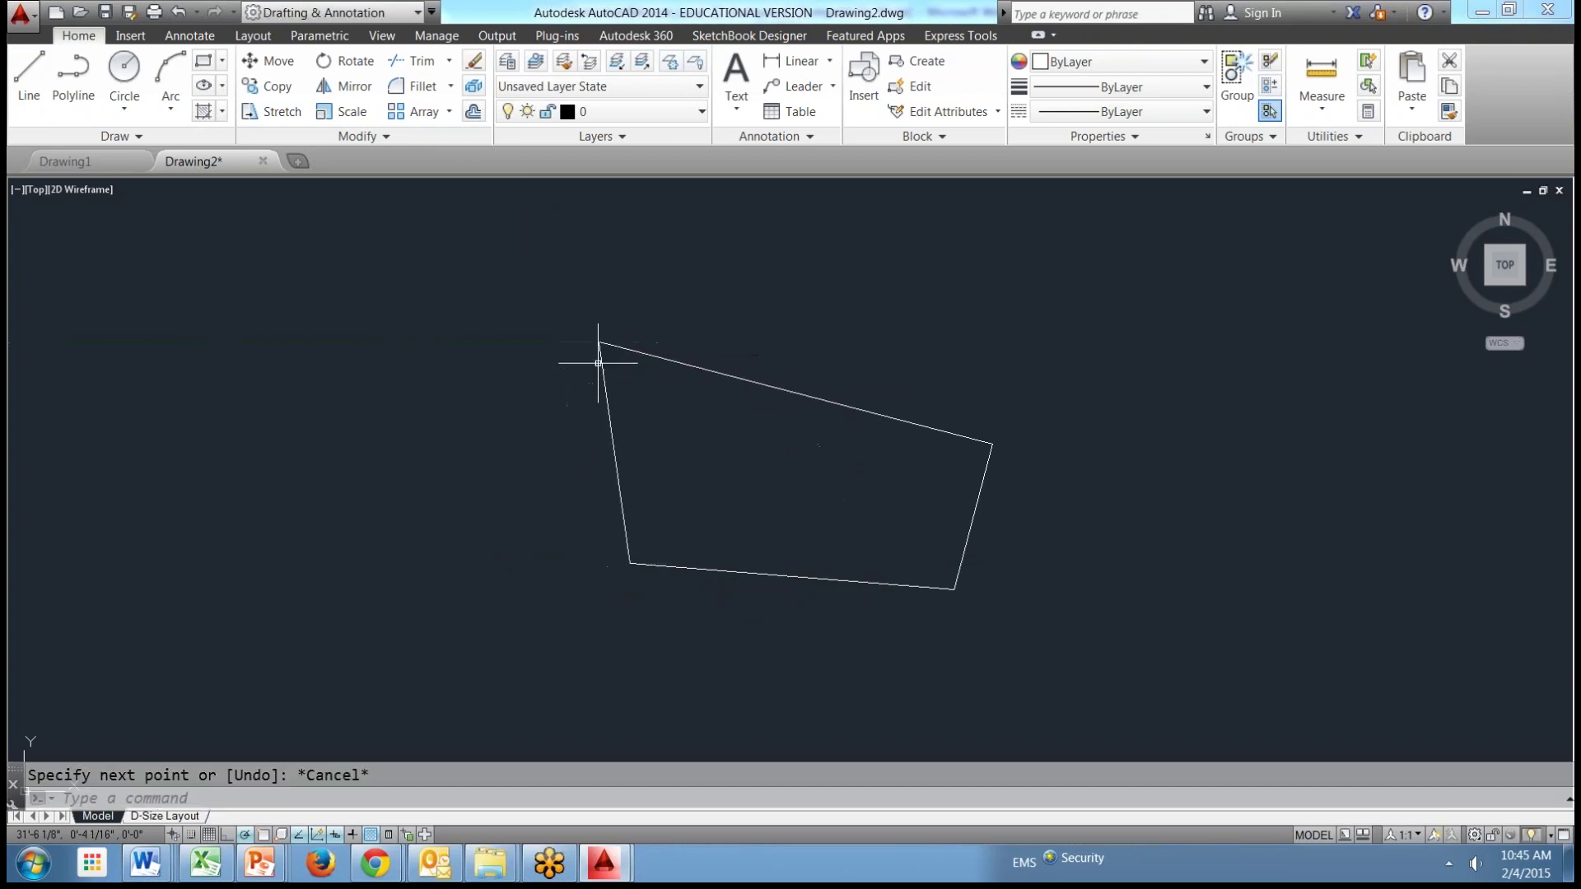
{"action": "key", "text": "Escape"}
Step: Zoom around the outline and turn object snap on with F3
{"action": "scroll", "coordinate": [601, 340], "scroll_direction": "up", "scroll_amount": 5}
{"action": "scroll", "coordinate": [678, 442], "scroll_direction": "up", "scroll_amount": 3}
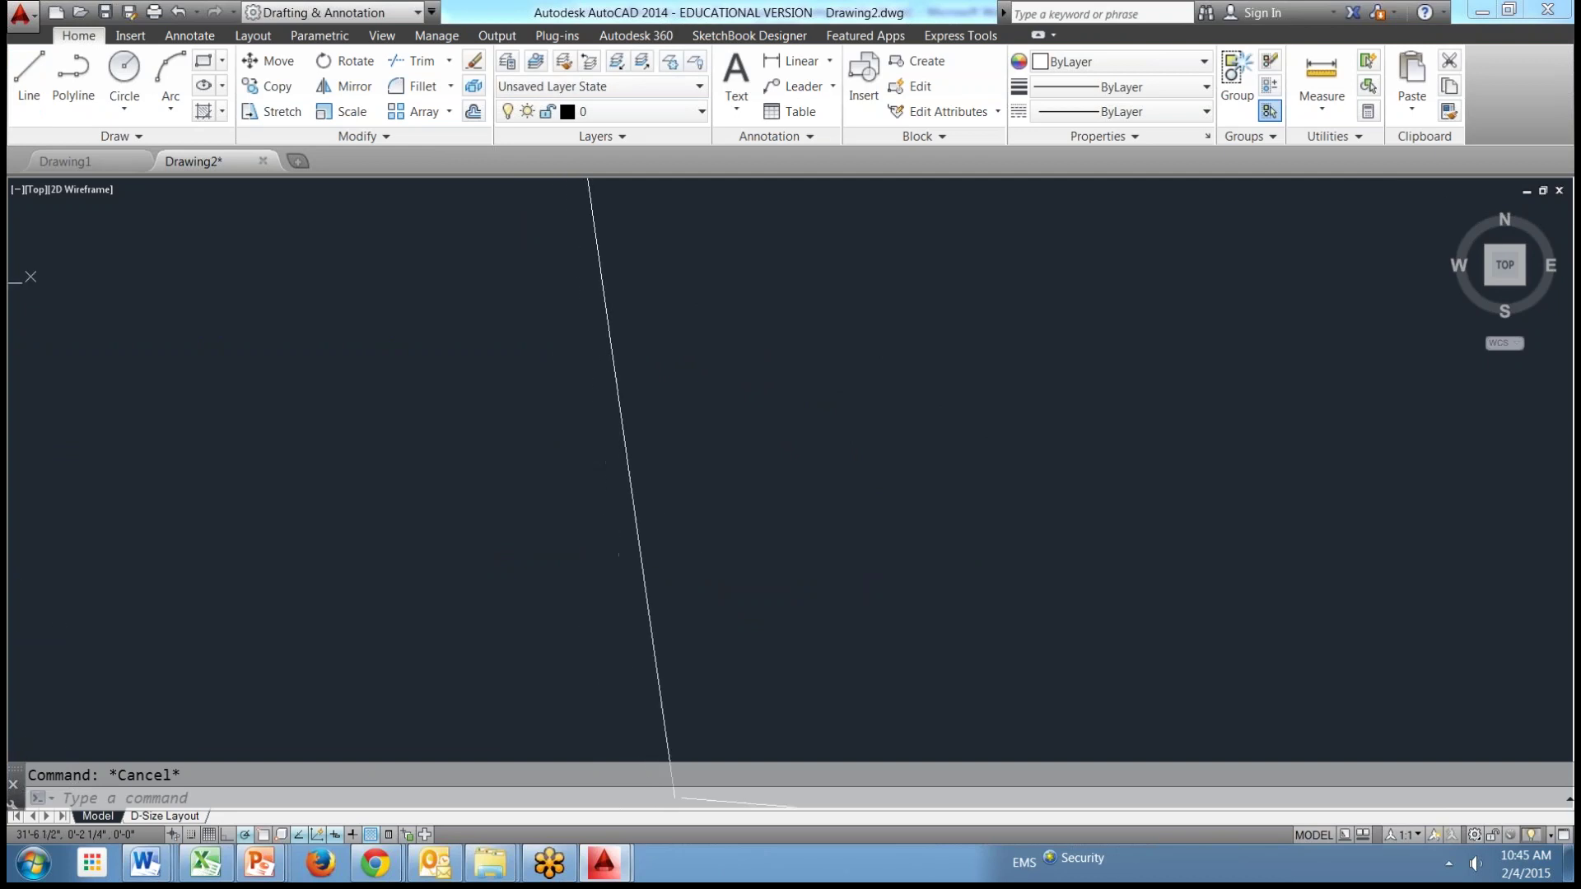
{"action": "scroll", "coordinate": [706, 370], "scroll_direction": "down", "scroll_amount": 3}
{"action": "scroll", "coordinate": [738, 431], "scroll_direction": "down", "scroll_amount": 1}
{"action": "scroll", "coordinate": [833, 522], "scroll_direction": "up", "scroll_amount": 2}
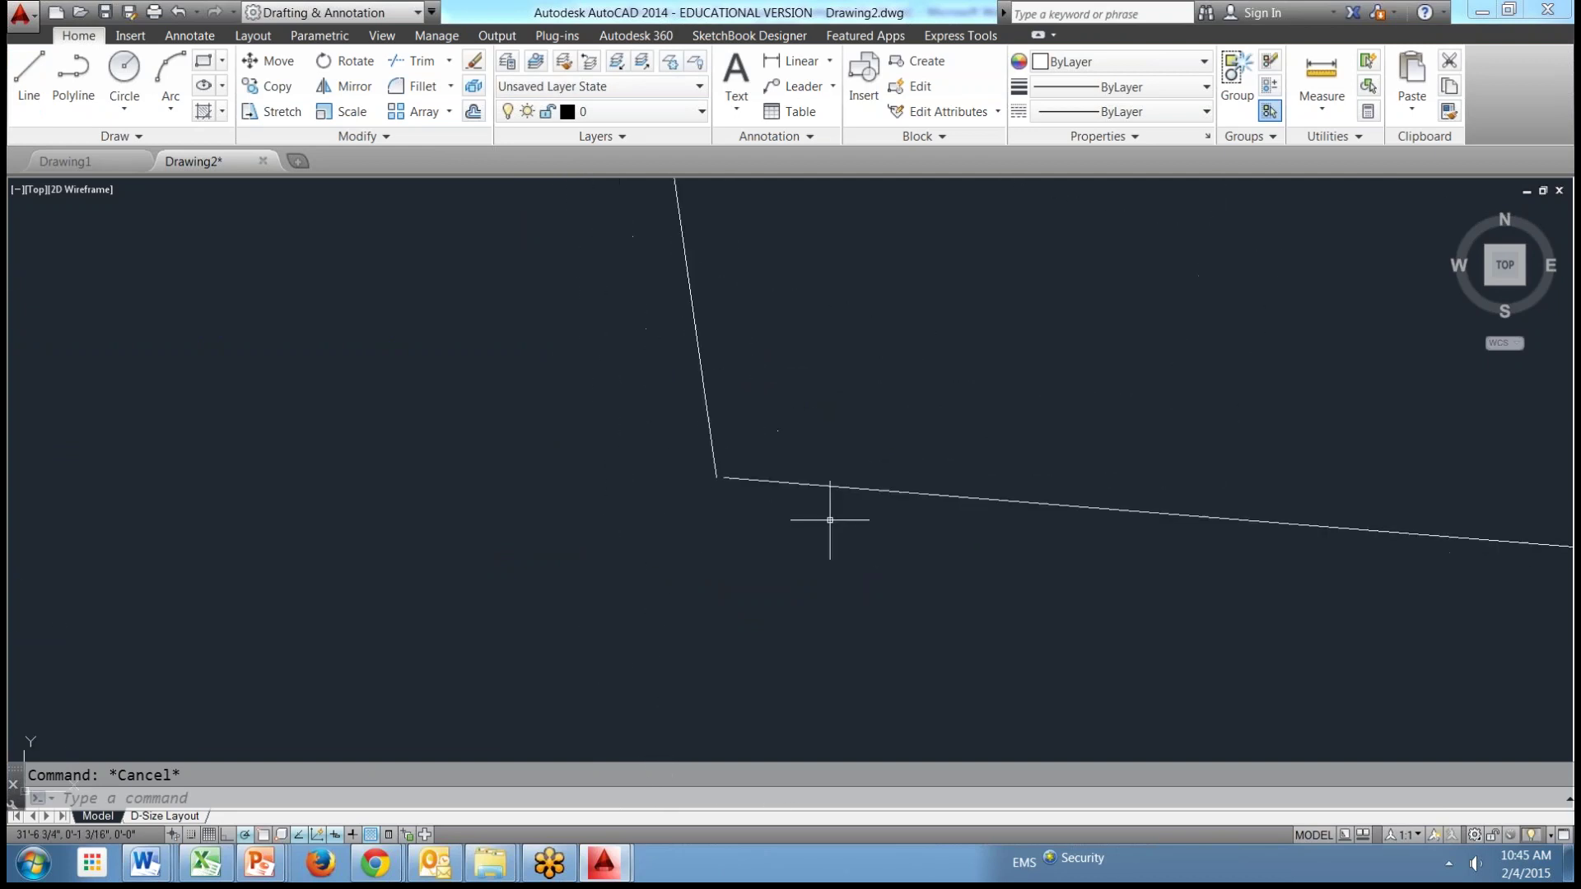
{"action": "scroll", "coordinate": [656, 452], "scroll_direction": "up", "scroll_amount": 2}
{"action": "scroll", "coordinate": [634, 441], "scroll_direction": "up", "scroll_amount": 1}
{"action": "scroll", "coordinate": [690, 501], "scroll_direction": "up", "scroll_amount": 1}
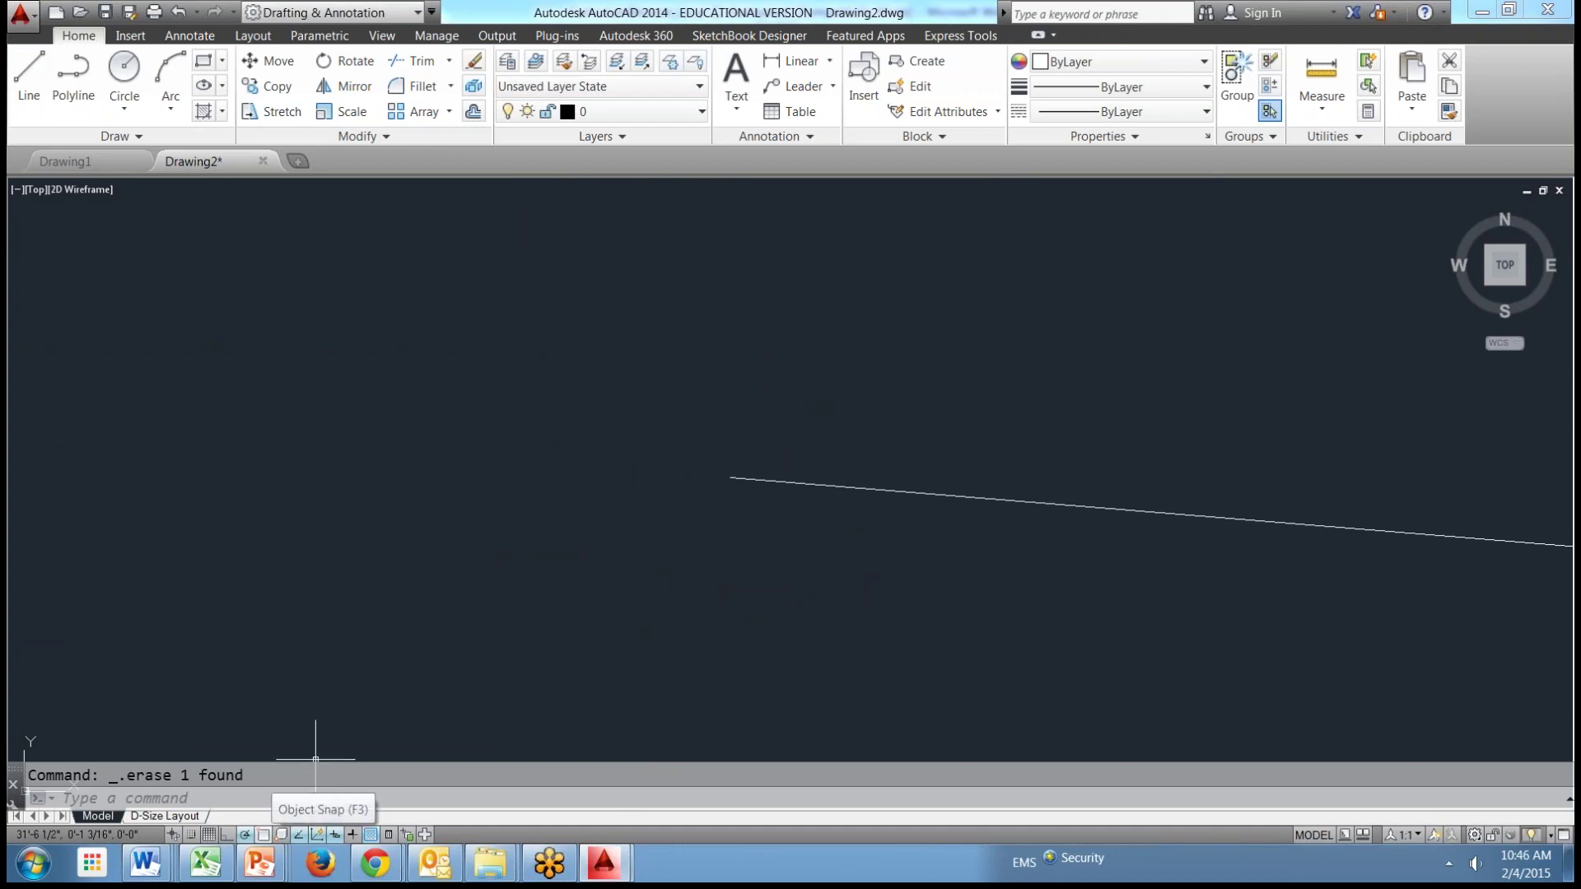
{"action": "key", "text": "F3"}
Step: Redraw the left side from the bottom-left endpoint up to the upper-left corner
{"action": "scroll", "coordinate": [546, 553], "scroll_direction": "down", "scroll_amount": 1}
{"action": "scroll", "coordinate": [591, 427], "scroll_direction": "down", "scroll_amount": 4}
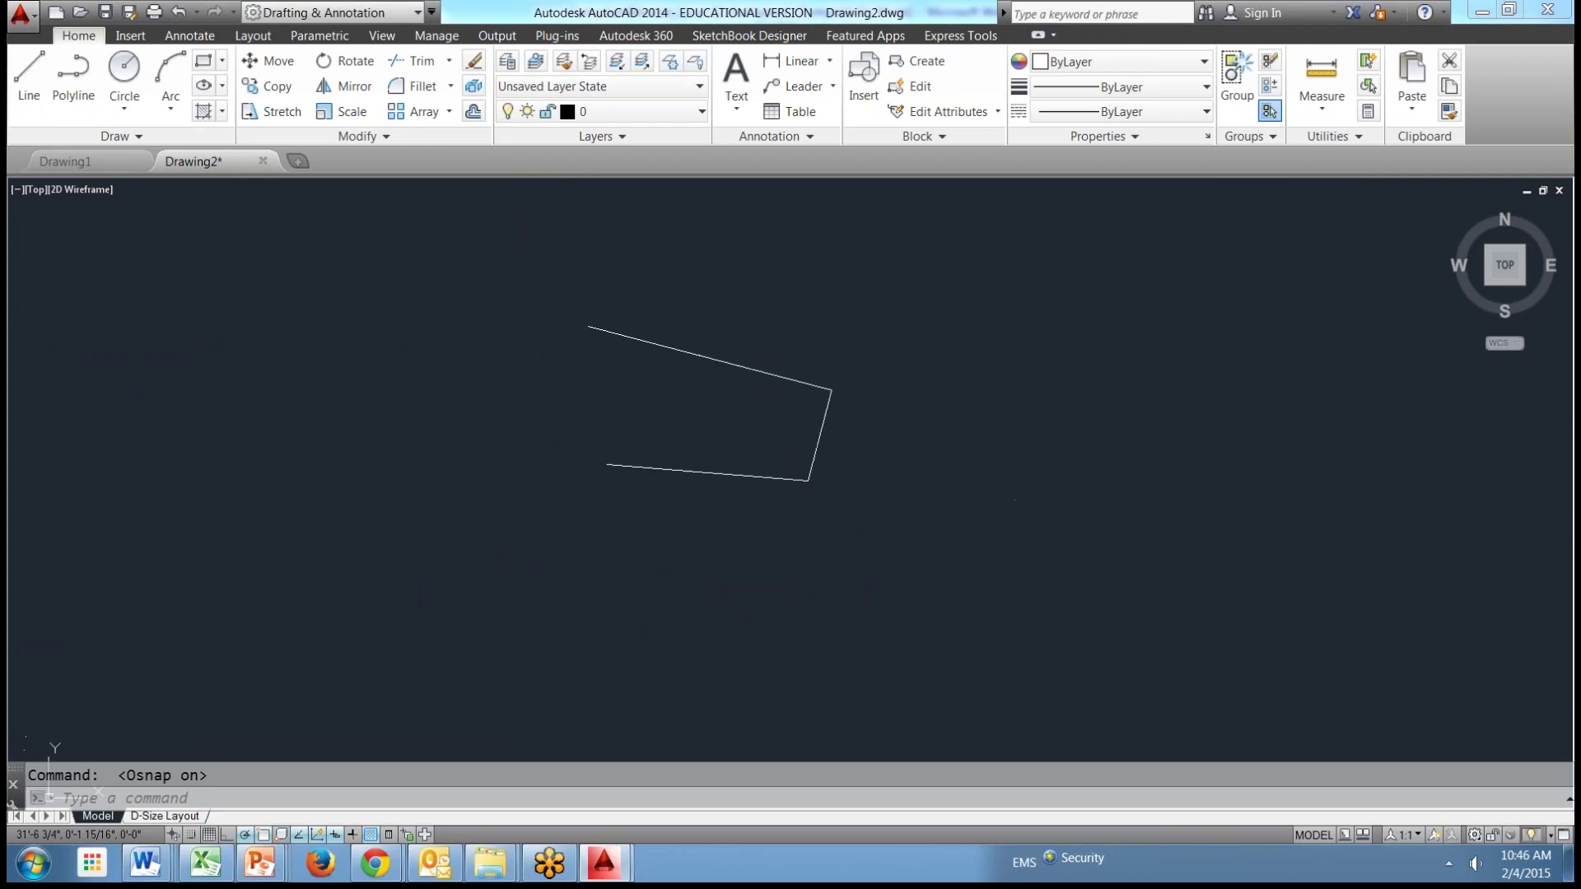
{"action": "left_click", "coordinate": [29, 74]}
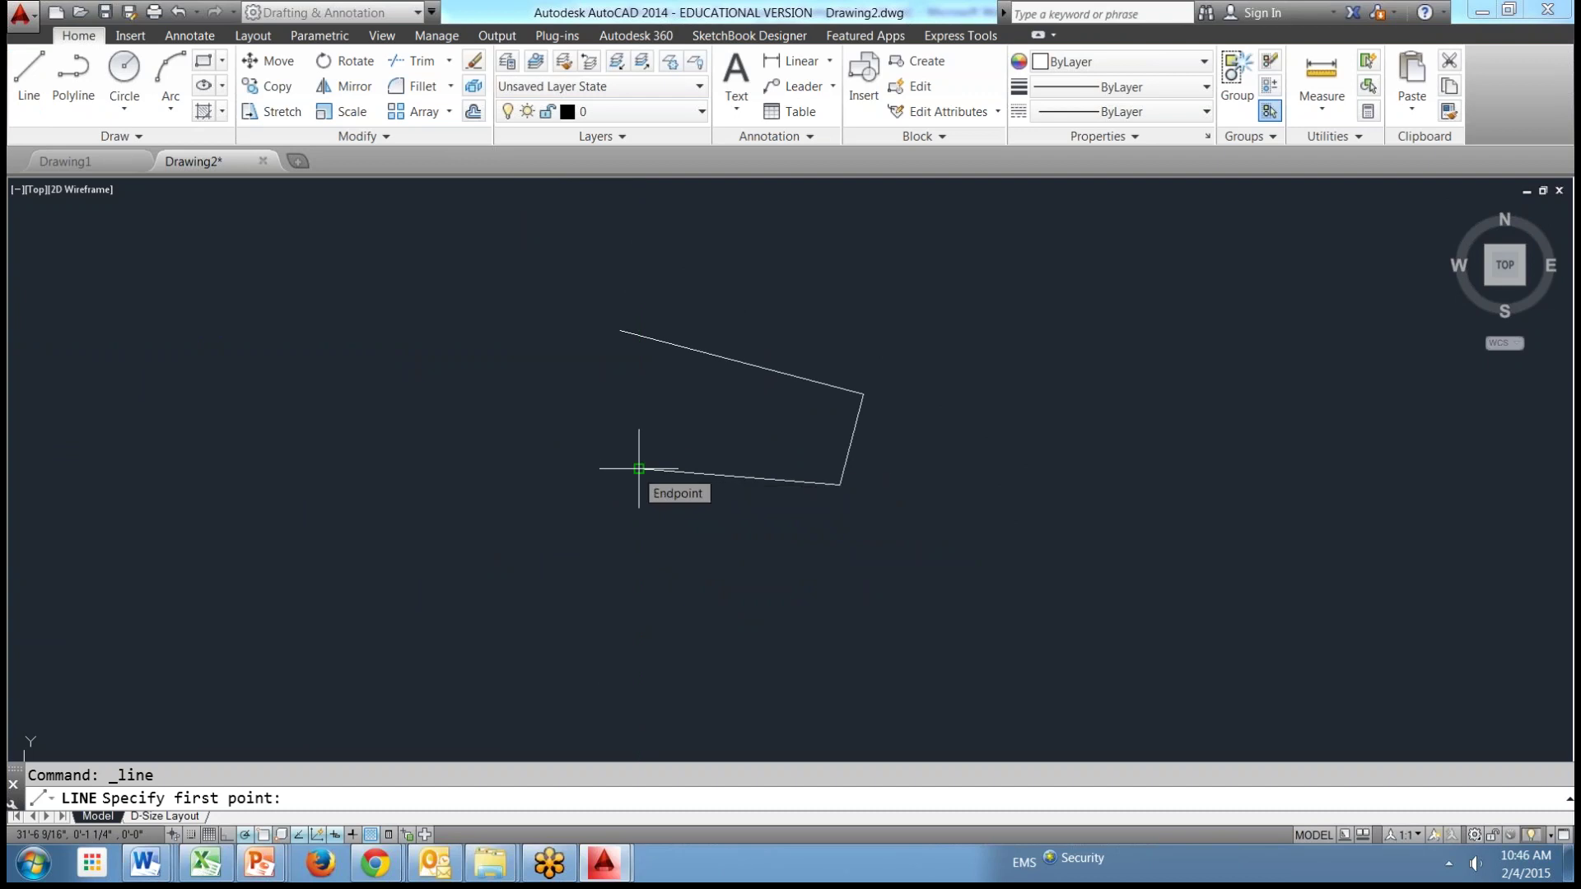
{"action": "left_click", "coordinate": [639, 469]}
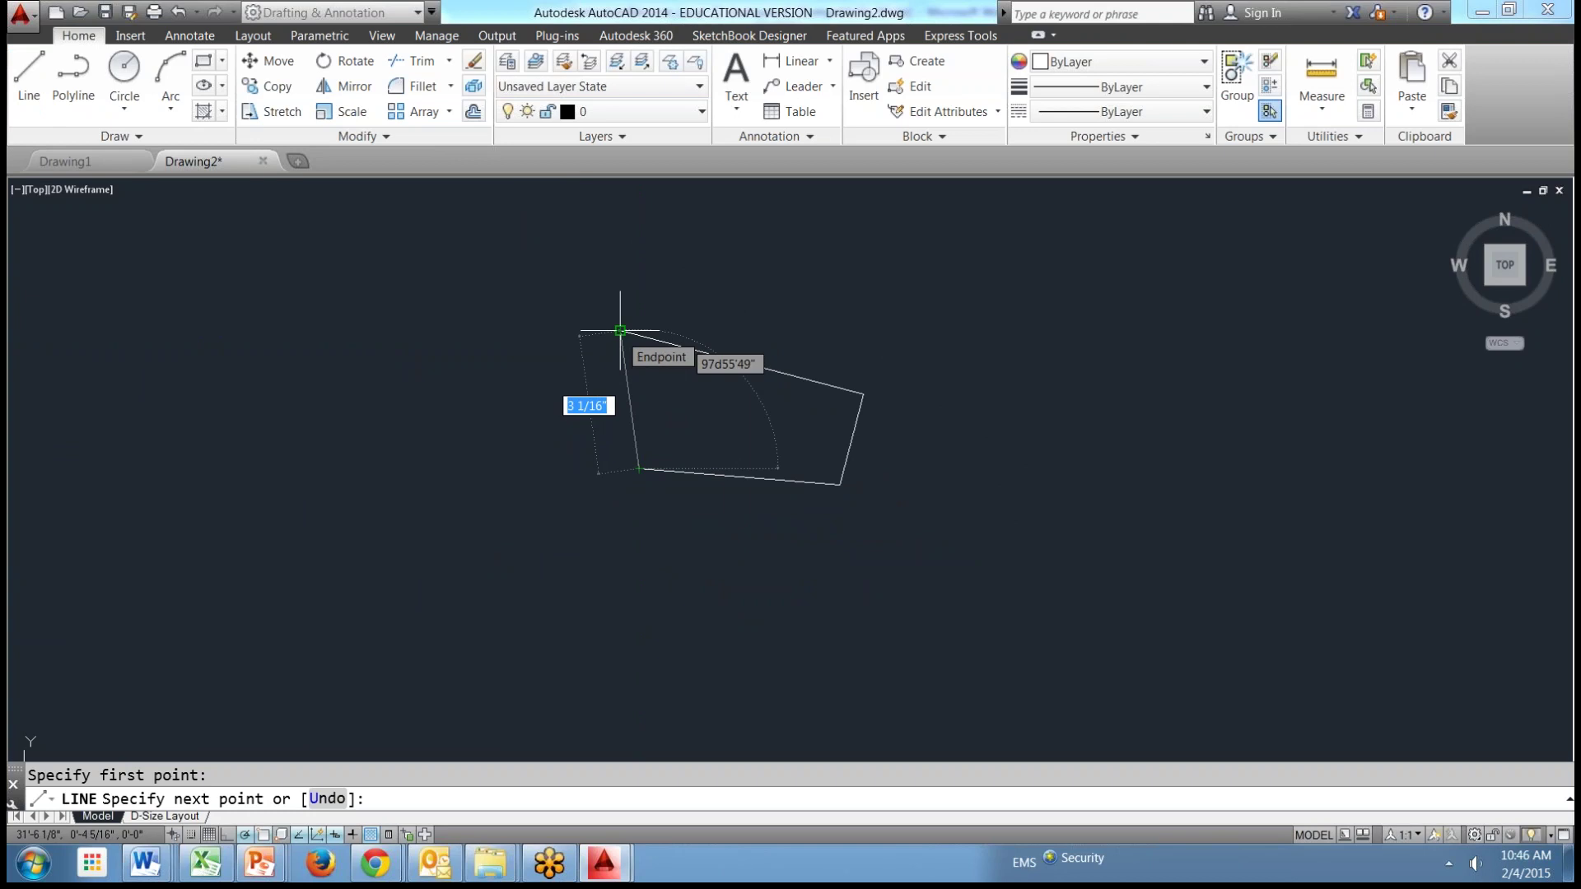
{"action": "left_click", "coordinate": [621, 330]}
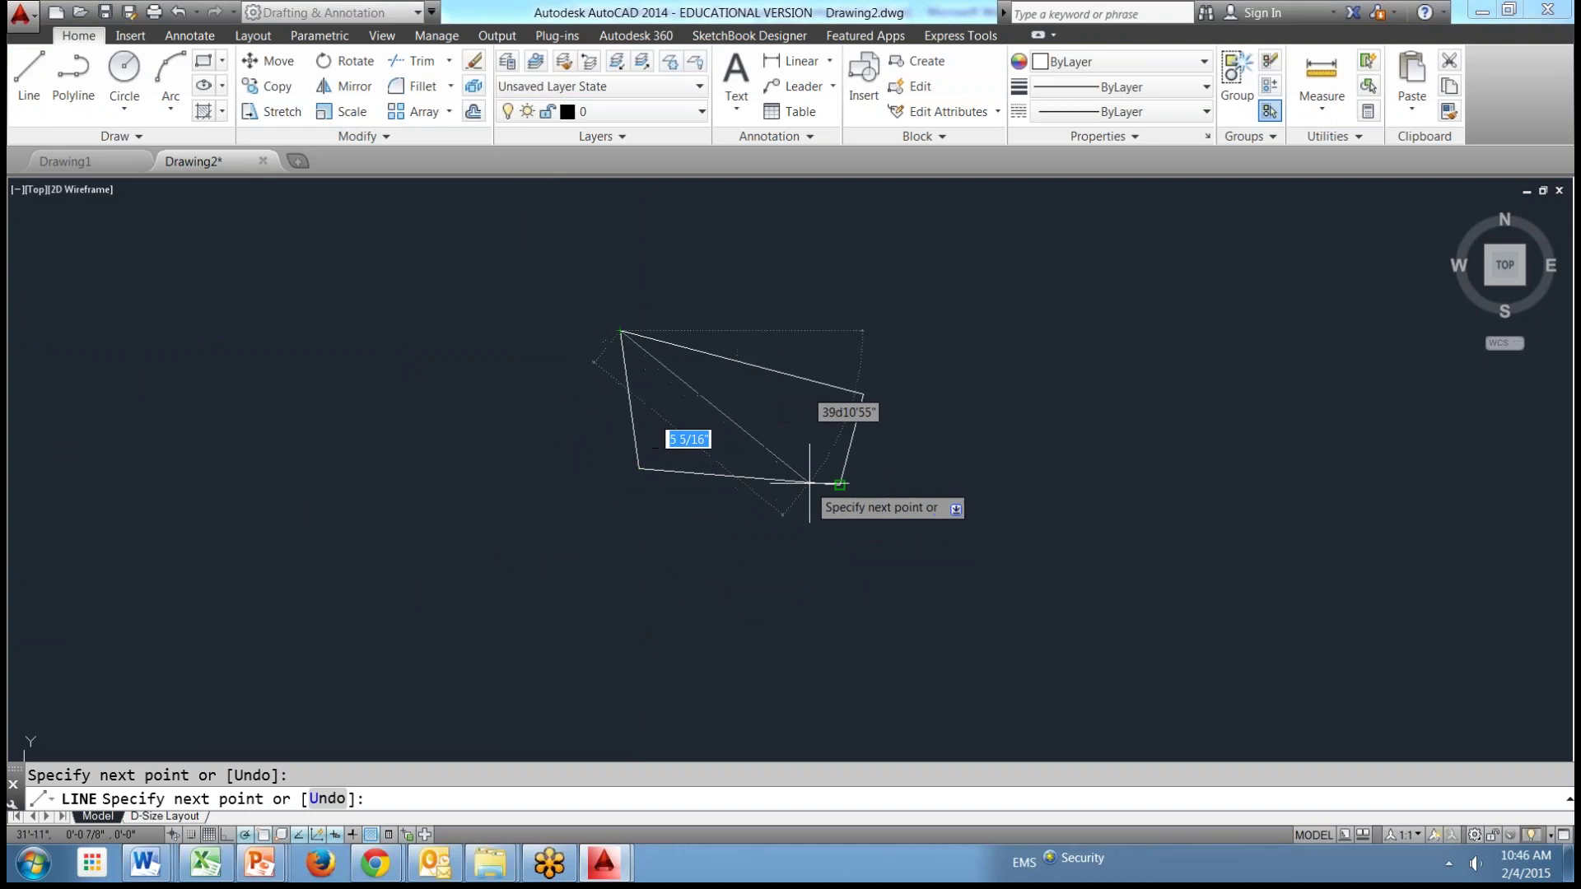
Step: Zigzag the line to the lower-right corner, top midpoint, left, bottom and right edges
{"action": "left_click", "coordinate": [839, 484]}
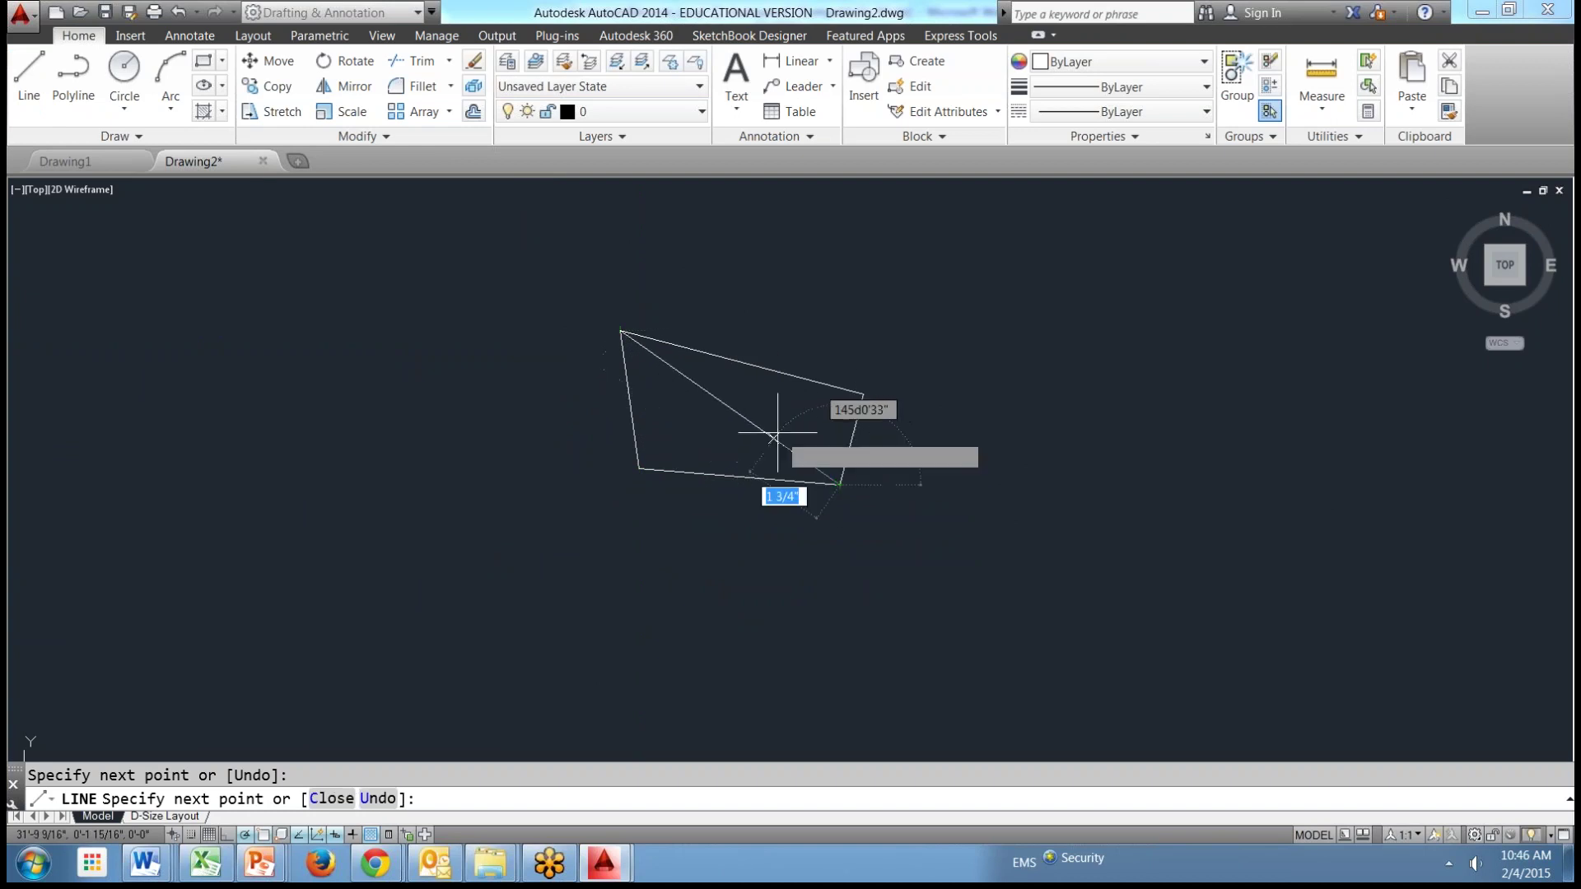
{"action": "left_click", "coordinate": [742, 363]}
{"action": "left_click", "coordinate": [629, 401]}
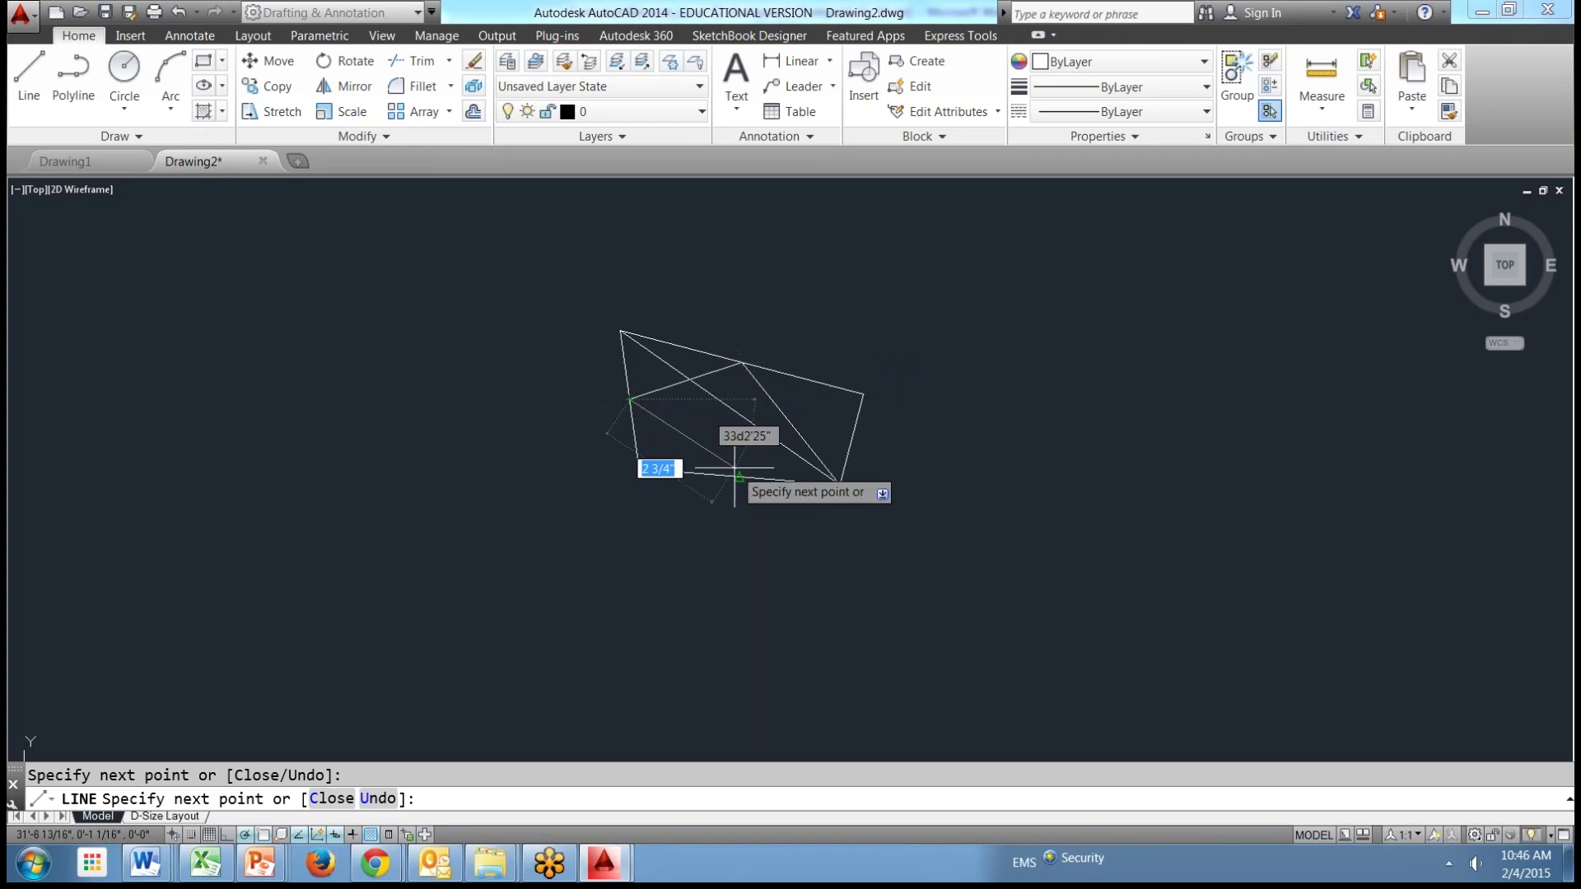
{"action": "left_click", "coordinate": [739, 476]}
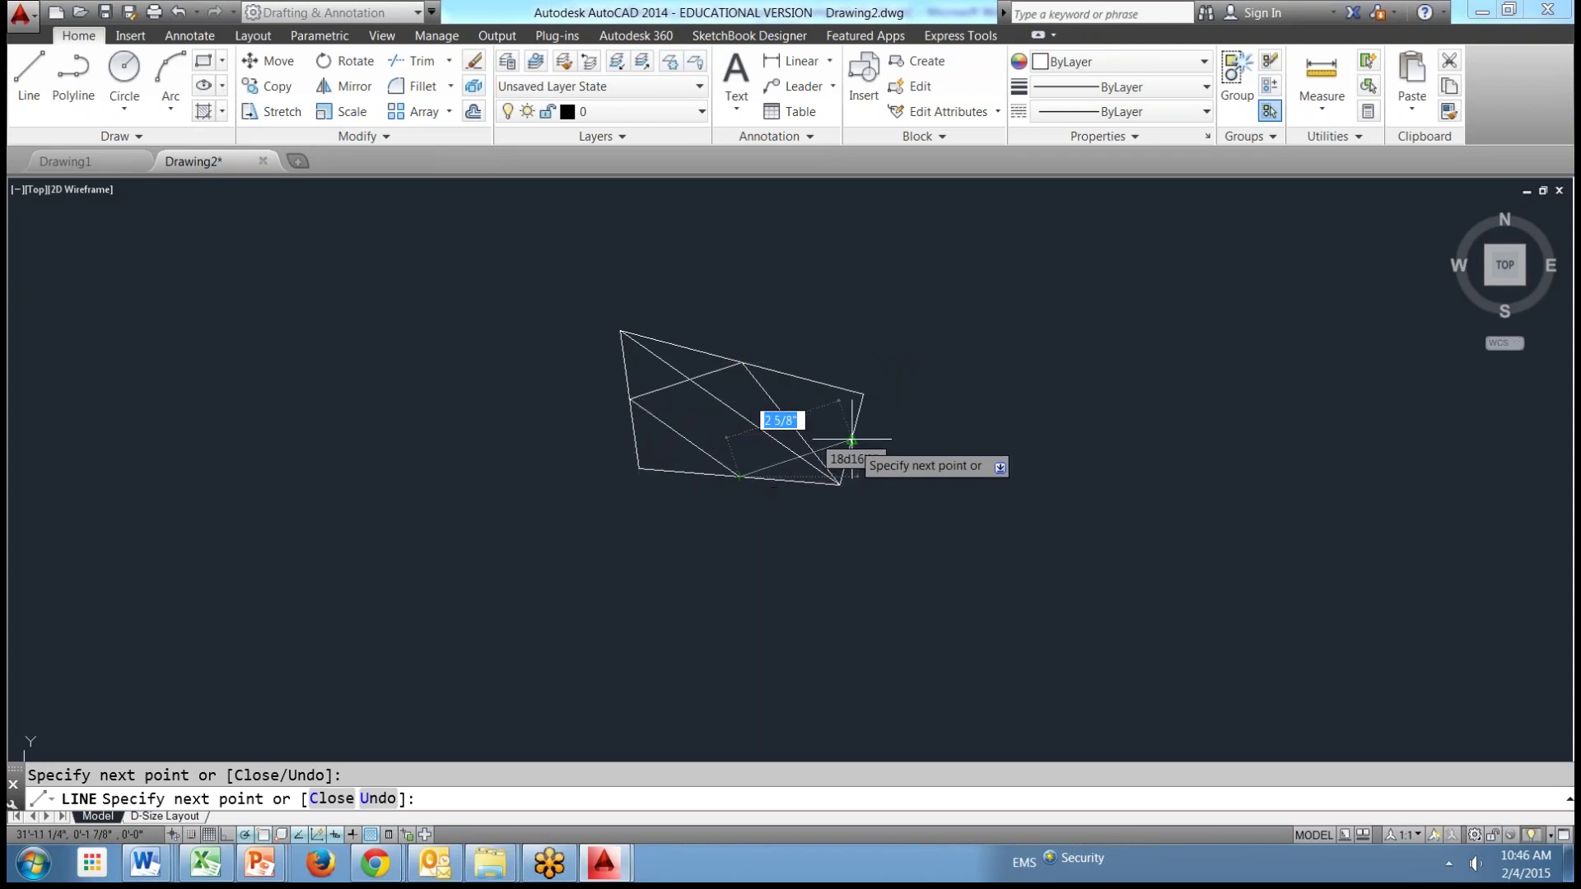
{"action": "left_click", "coordinate": [851, 442]}
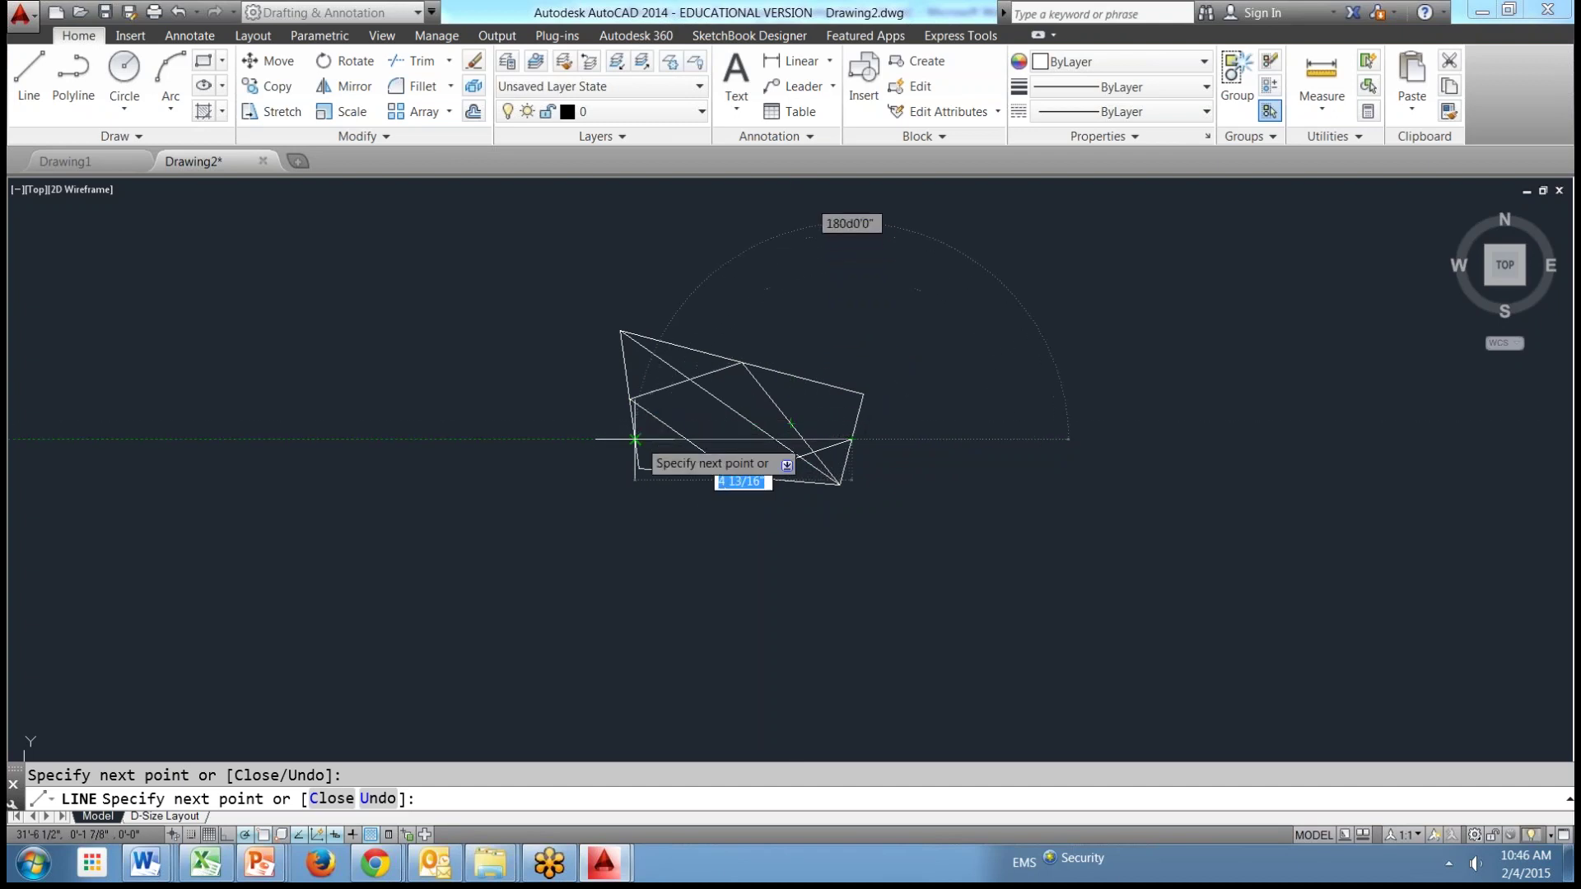
Step: Pan along the chain and run it to a corner, the top edge and the diagonal
{"action": "scroll", "coordinate": [638, 440], "scroll_direction": "up", "scroll_amount": 8}
{"action": "middle_click_drag", "start_coordinate": [599, 537], "coordinate": [586, 307]}
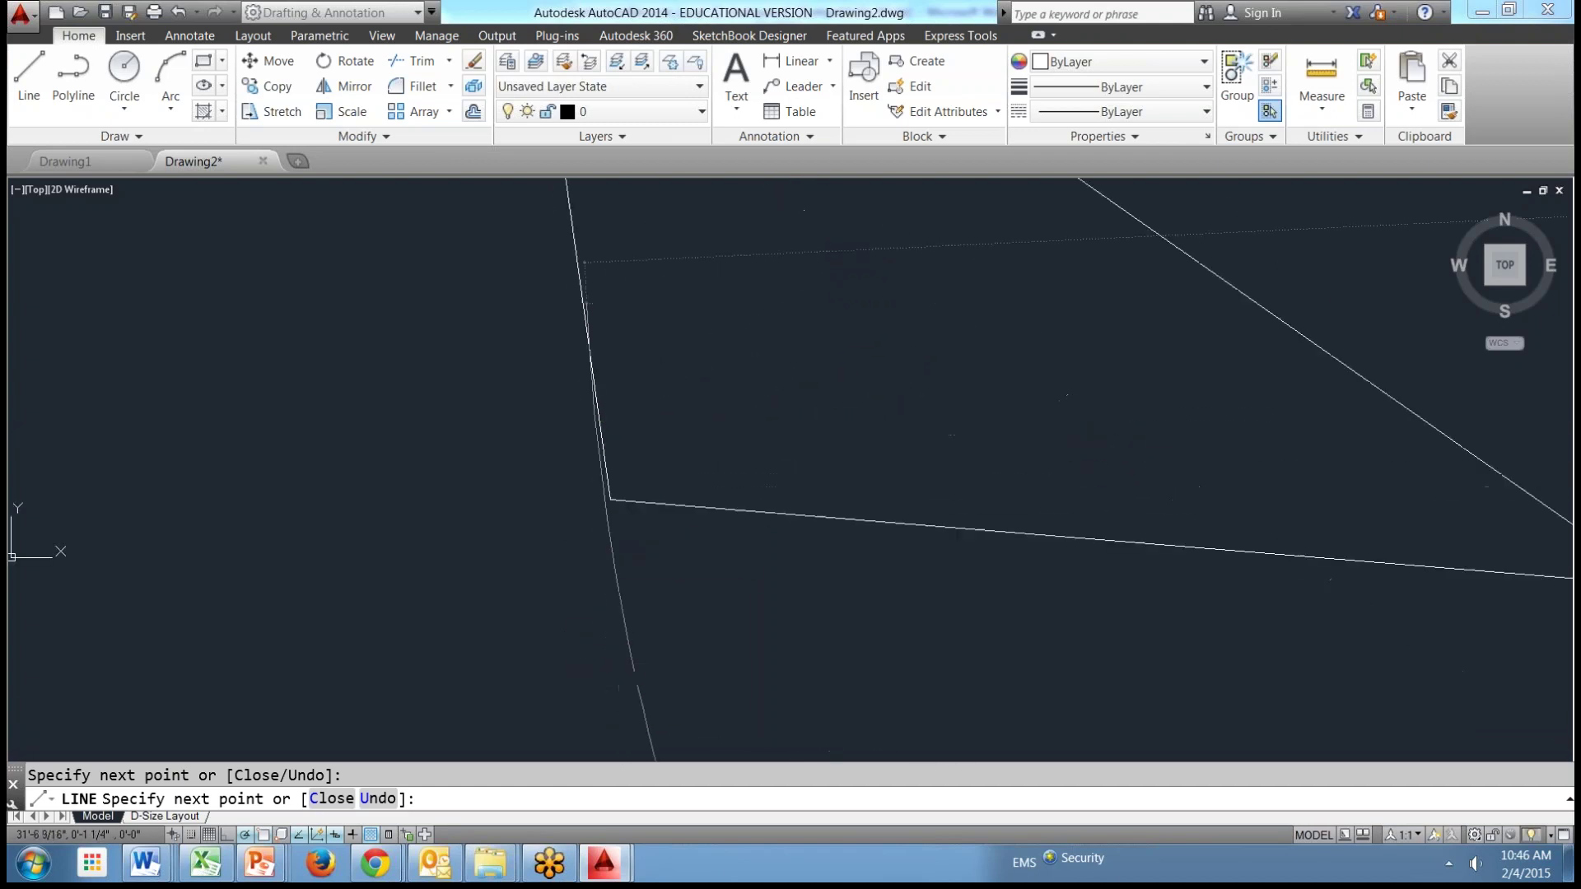
{"action": "scroll", "coordinate": [611, 495], "scroll_direction": "down", "scroll_amount": 2}
{"action": "left_click", "coordinate": [618, 502]}
{"action": "scroll", "coordinate": [730, 695], "scroll_direction": "down", "scroll_amount": 2}
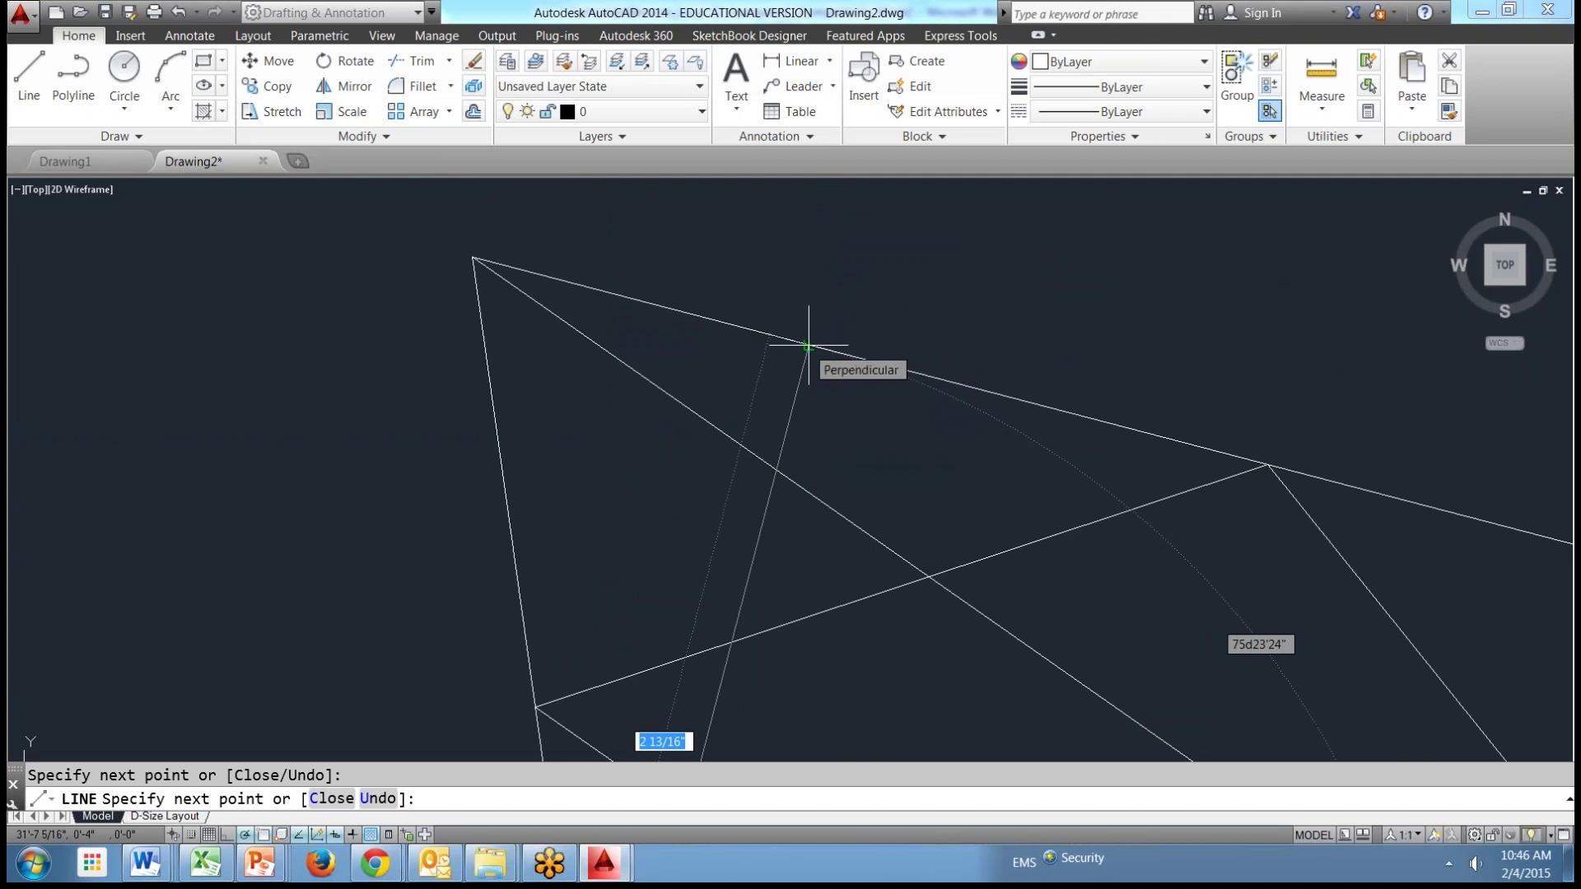
{"action": "left_click", "coordinate": [809, 346]}
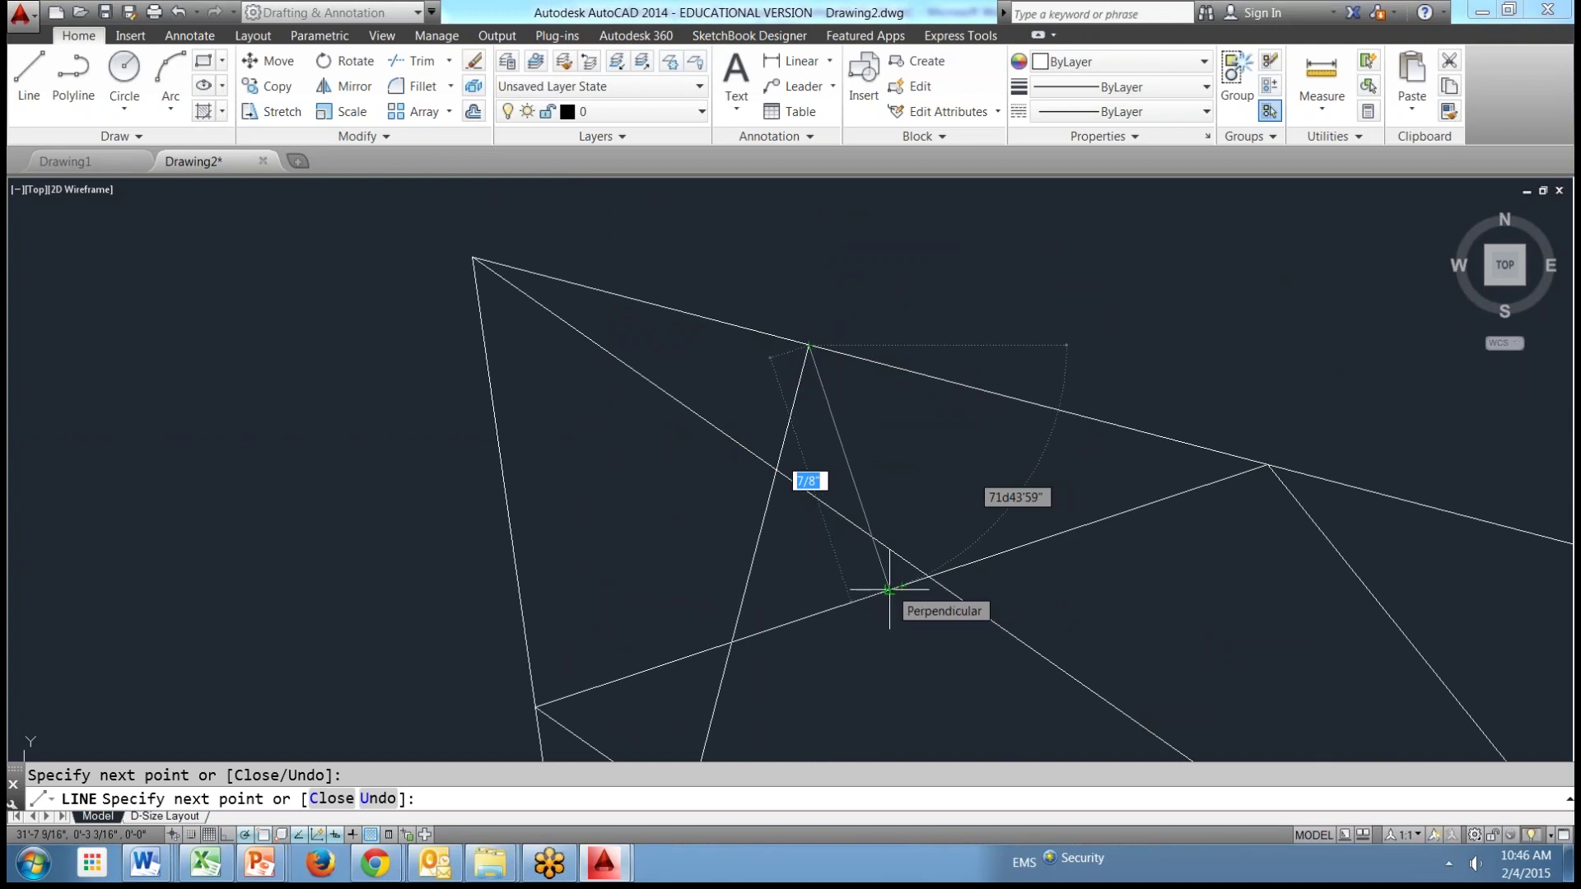
{"action": "left_click", "coordinate": [890, 589]}
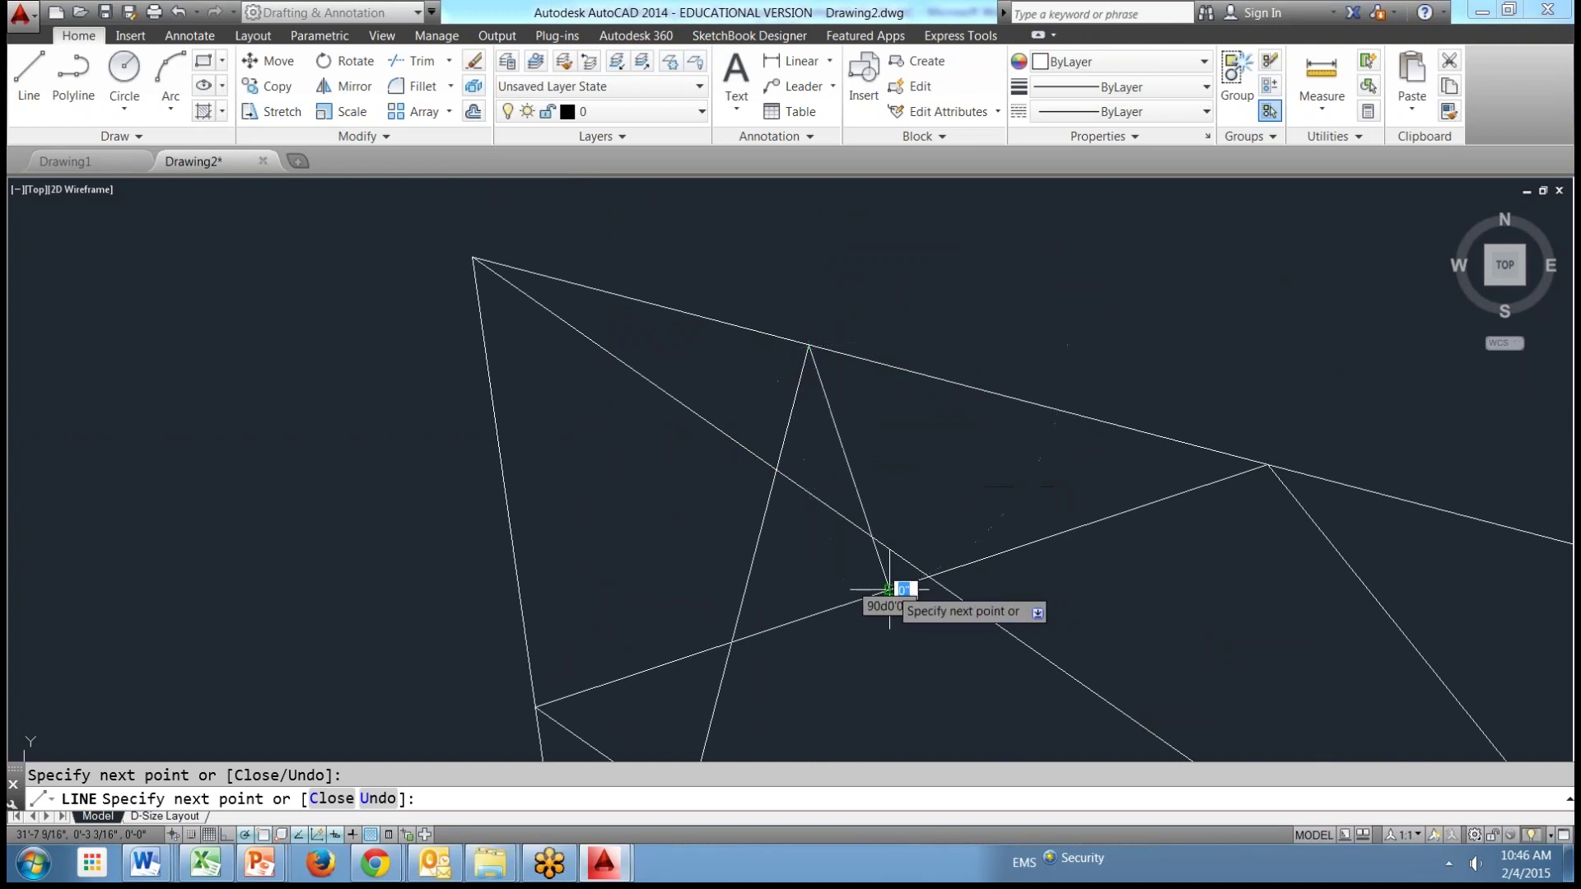
Step: Add ever-smaller perpendicular zigzags toward the tip, end the chain and zoom out
{"action": "left_click", "coordinate": [944, 380]}
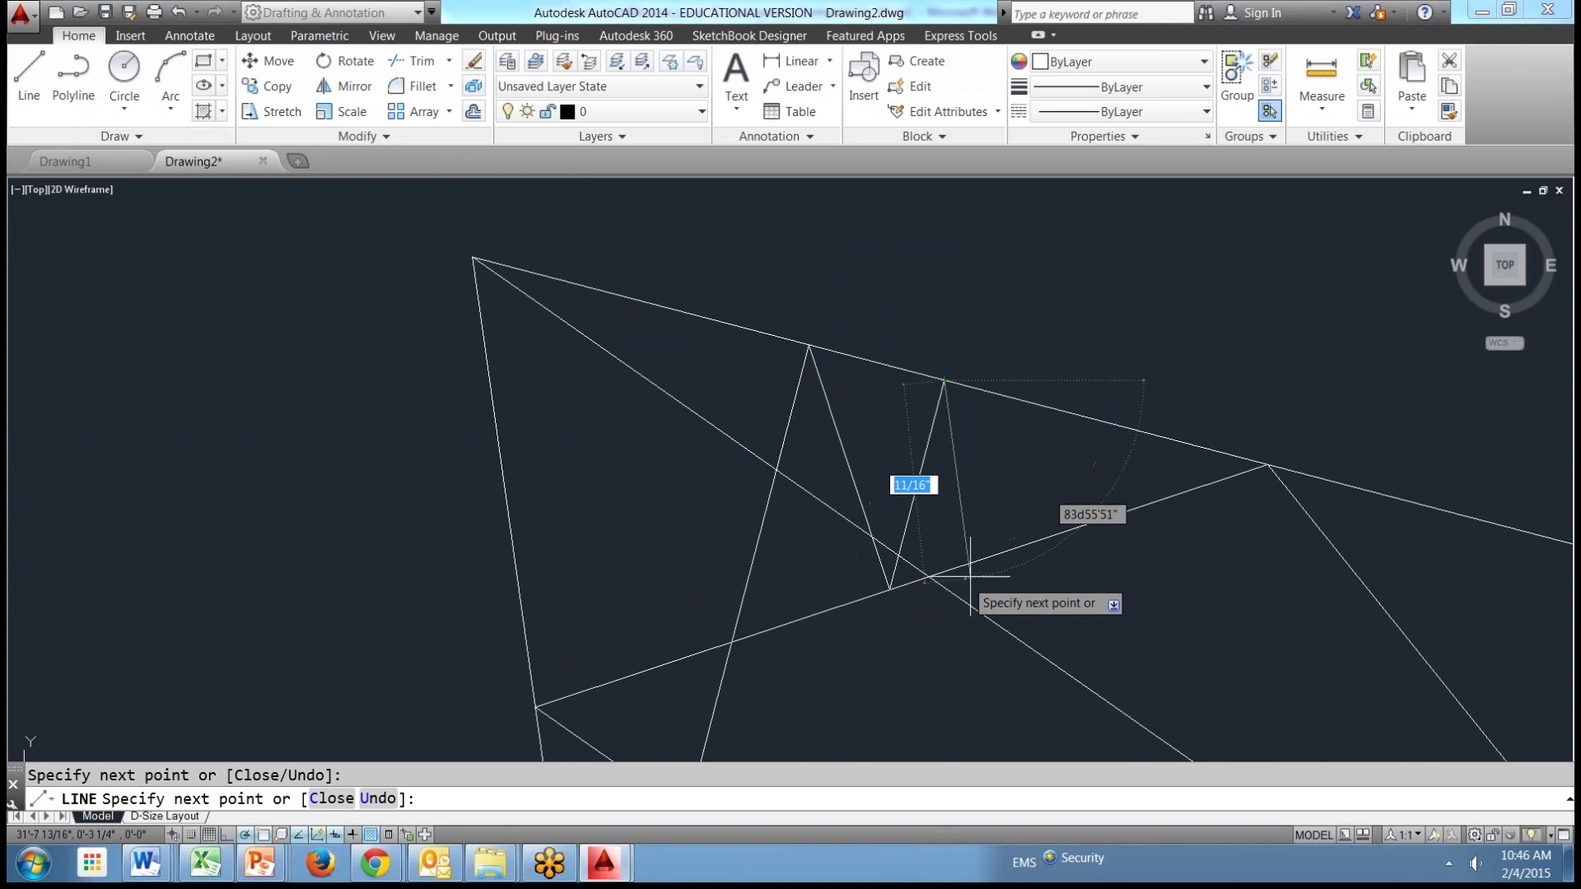
{"action": "left_click", "coordinate": [1022, 543]}
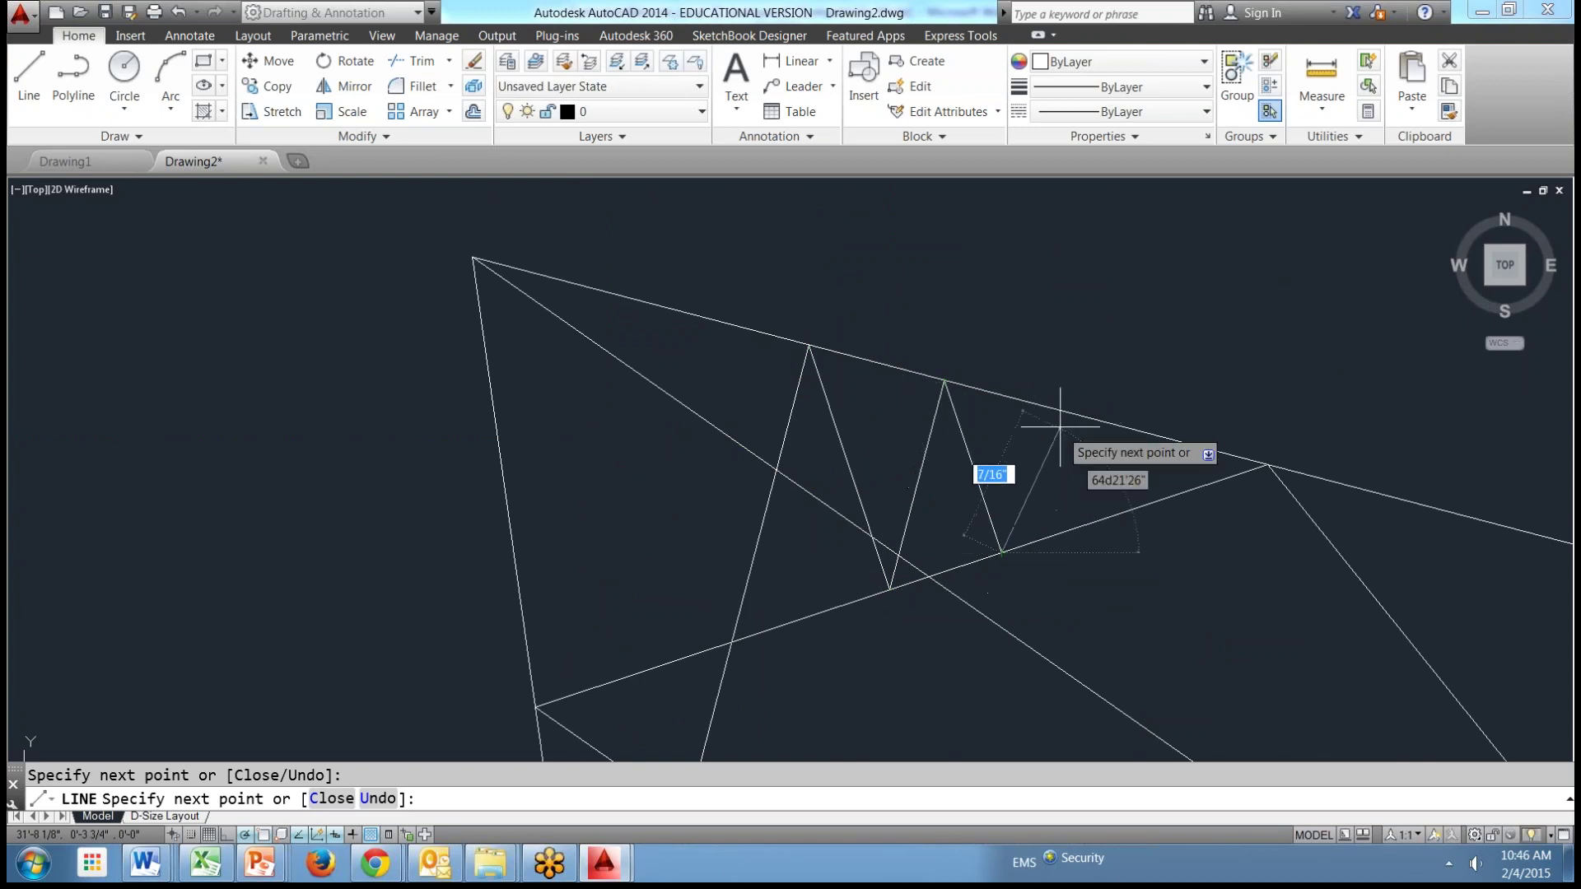
{"action": "left_click", "coordinate": [1058, 471]}
{"action": "left_click", "coordinate": [1078, 528]}
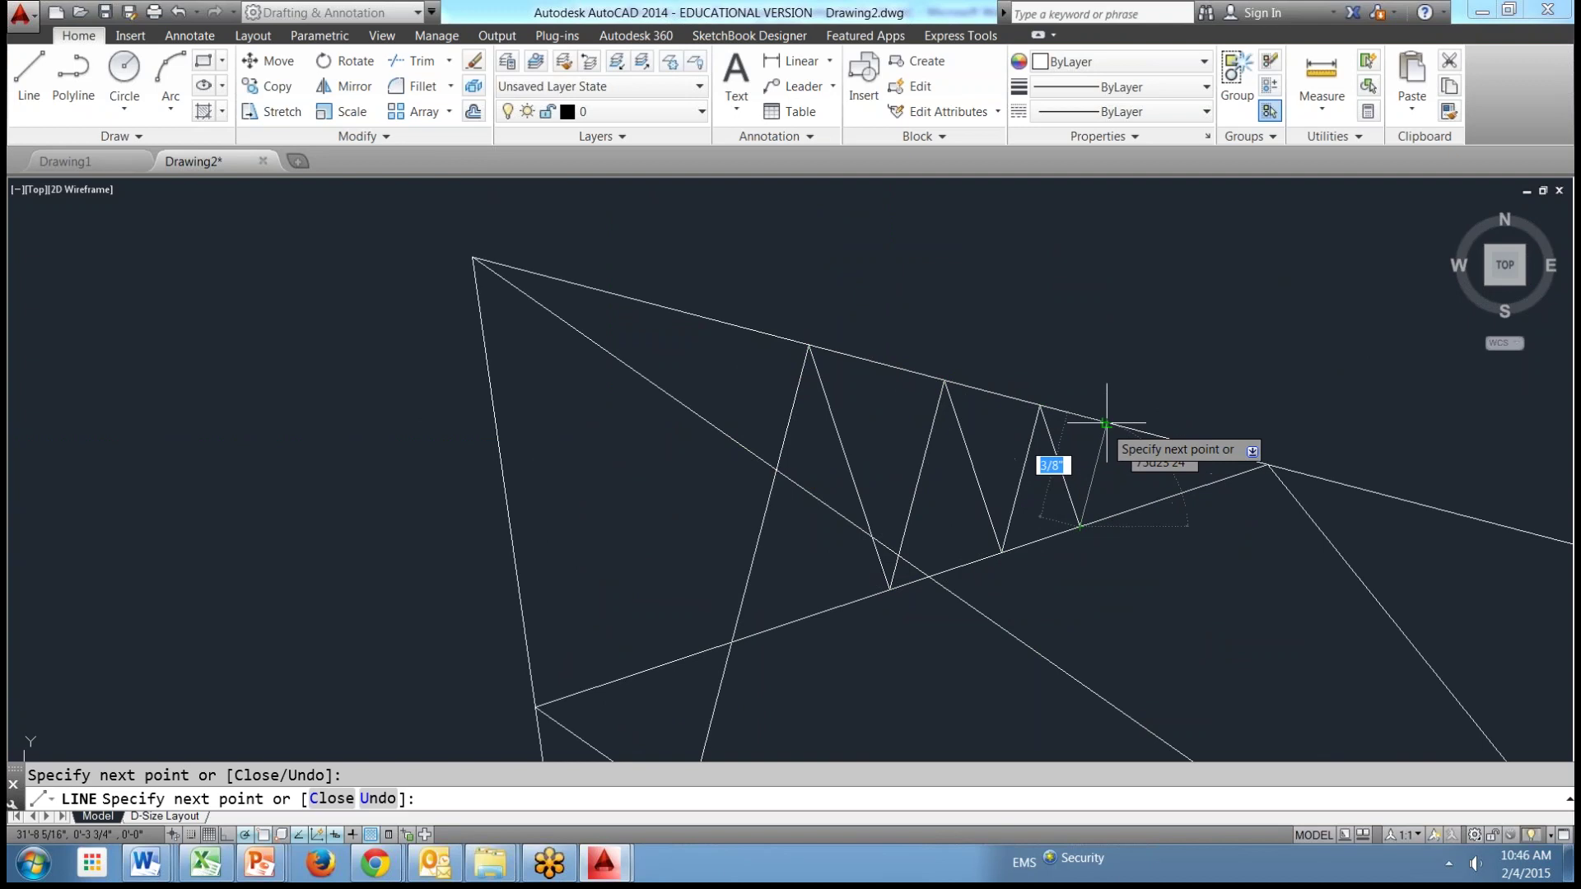
{"action": "left_click", "coordinate": [1106, 425]}
{"action": "left_click", "coordinate": [1134, 505]}
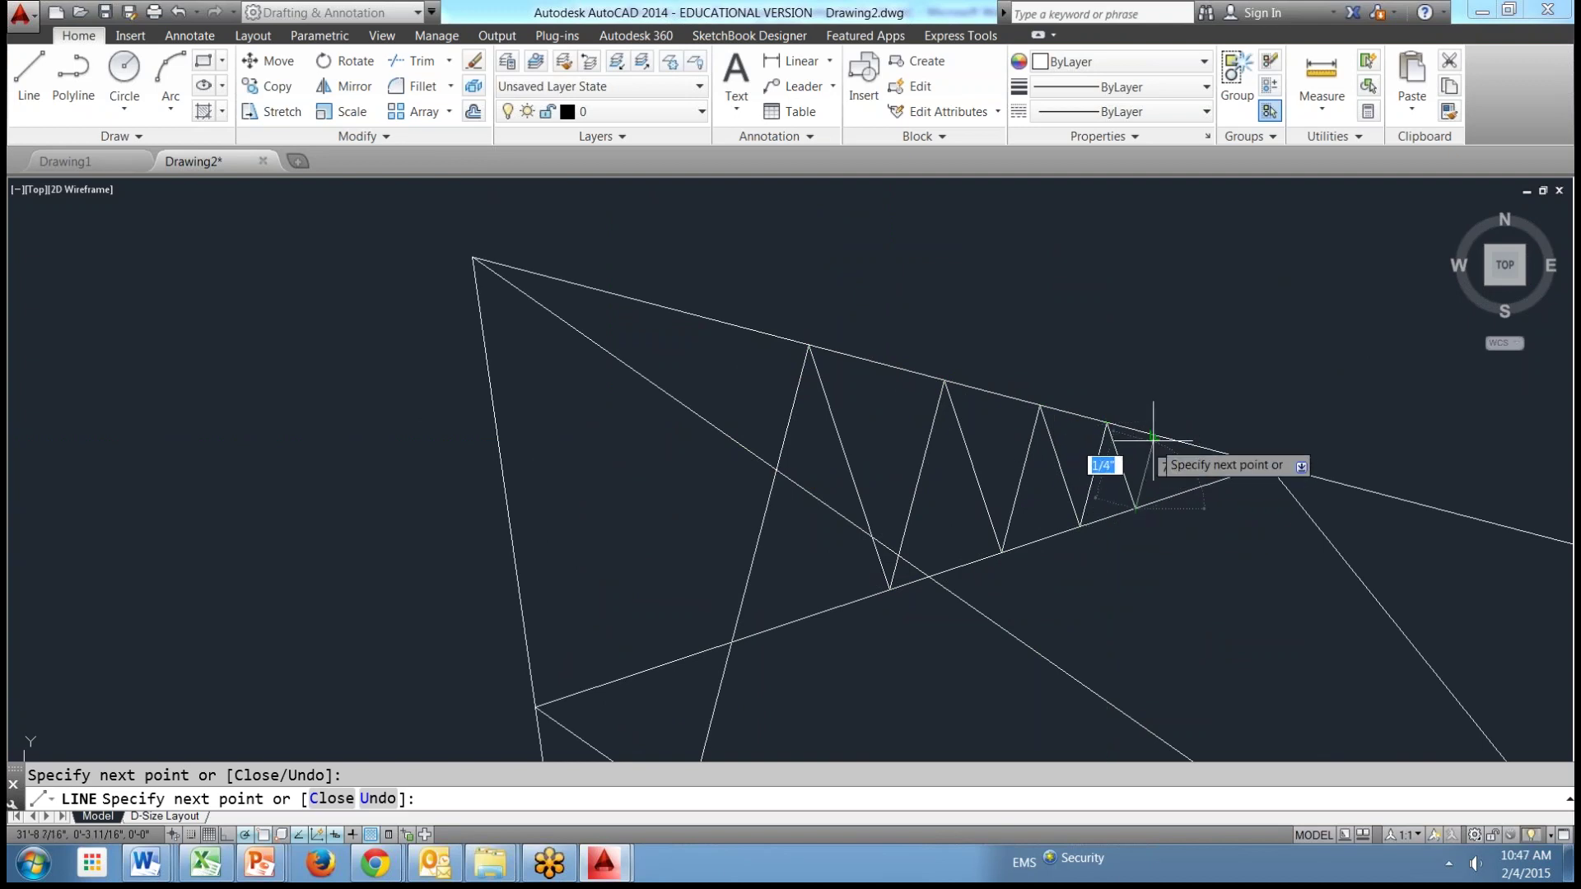
{"action": "left_click", "coordinate": [1156, 436]}
{"action": "left_click", "coordinate": [1175, 497]}
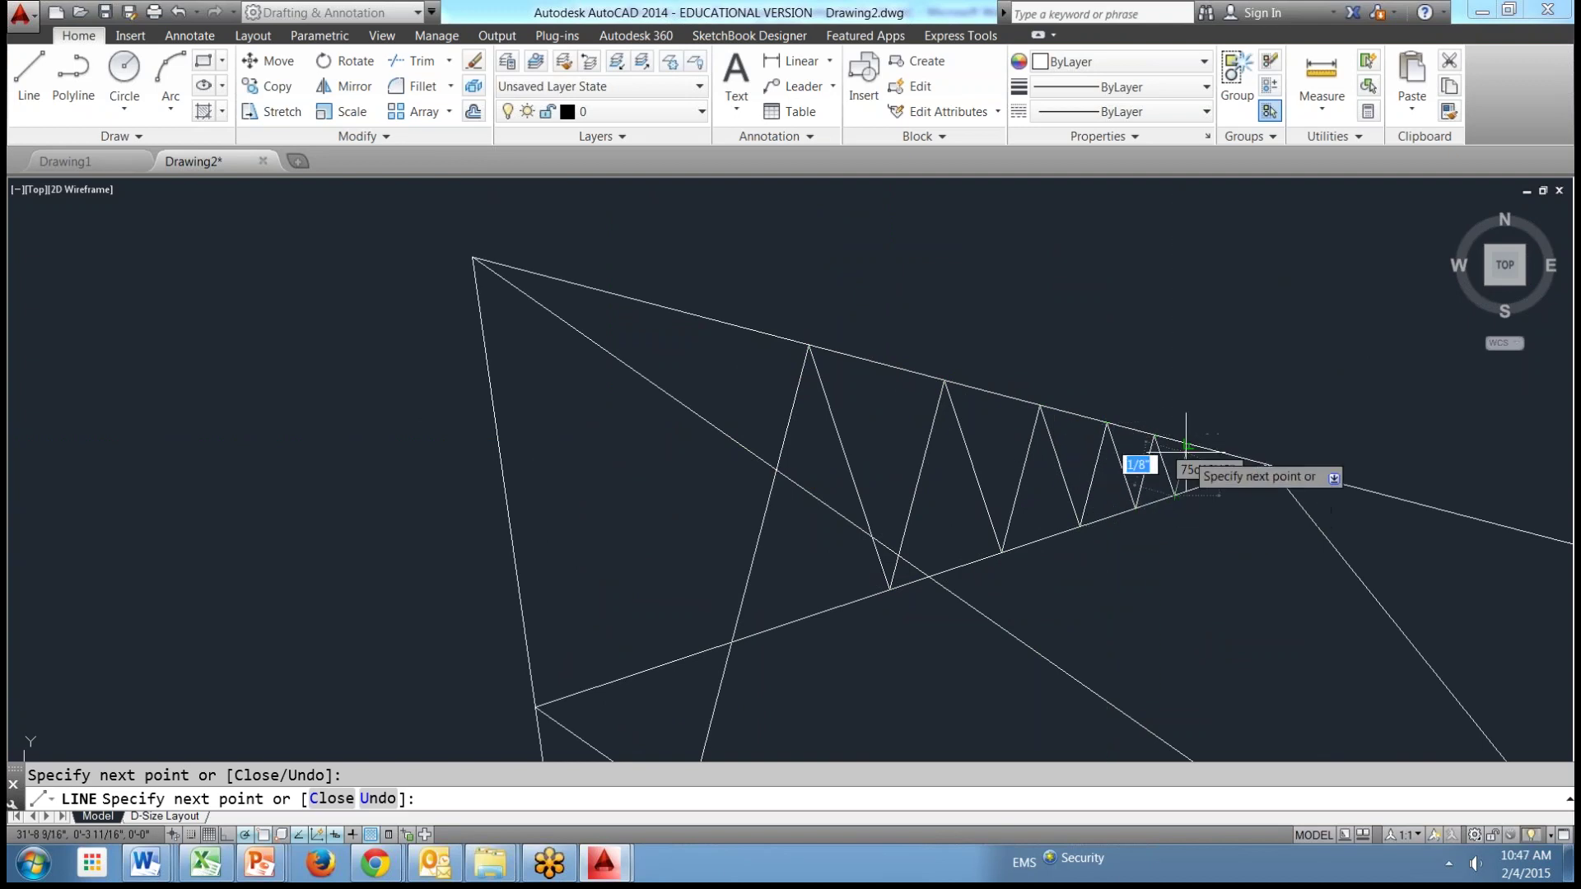
{"action": "key", "text": "Escape"}
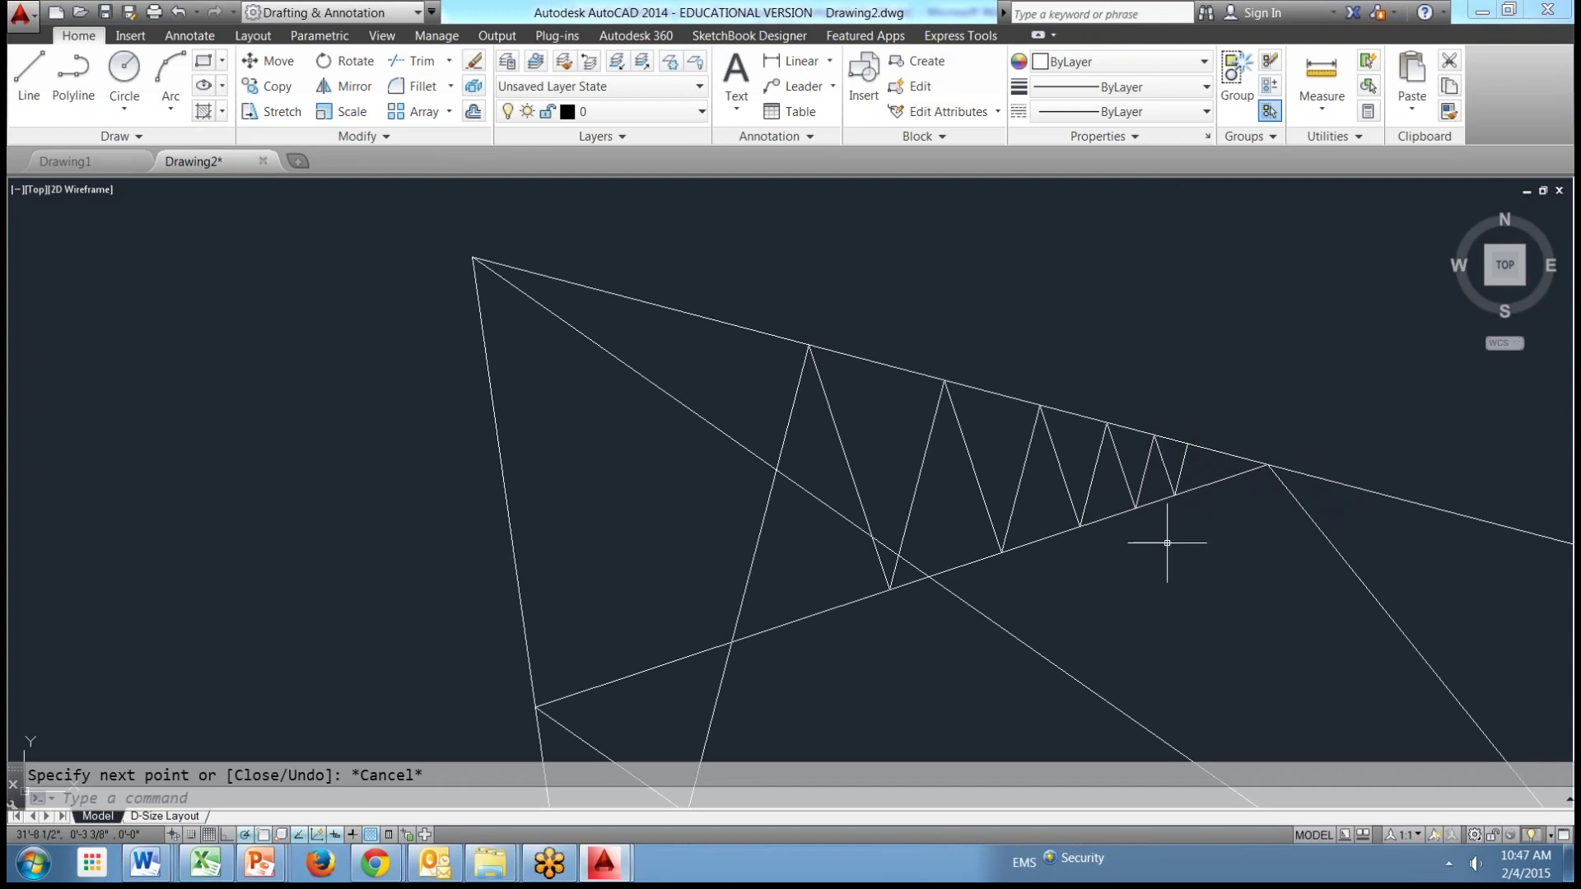
{"action": "scroll", "coordinate": [1161, 560], "scroll_direction": "down", "scroll_amount": 4}
{"action": "middle_click_drag", "start_coordinate": [1154, 573], "coordinate": [1071, 469]}
{"action": "scroll", "coordinate": [1059, 516], "scroll_direction": "up", "scroll_amount": 3}
{"action": "scroll", "coordinate": [1035, 530], "scroll_direction": "down", "scroll_amount": 5}
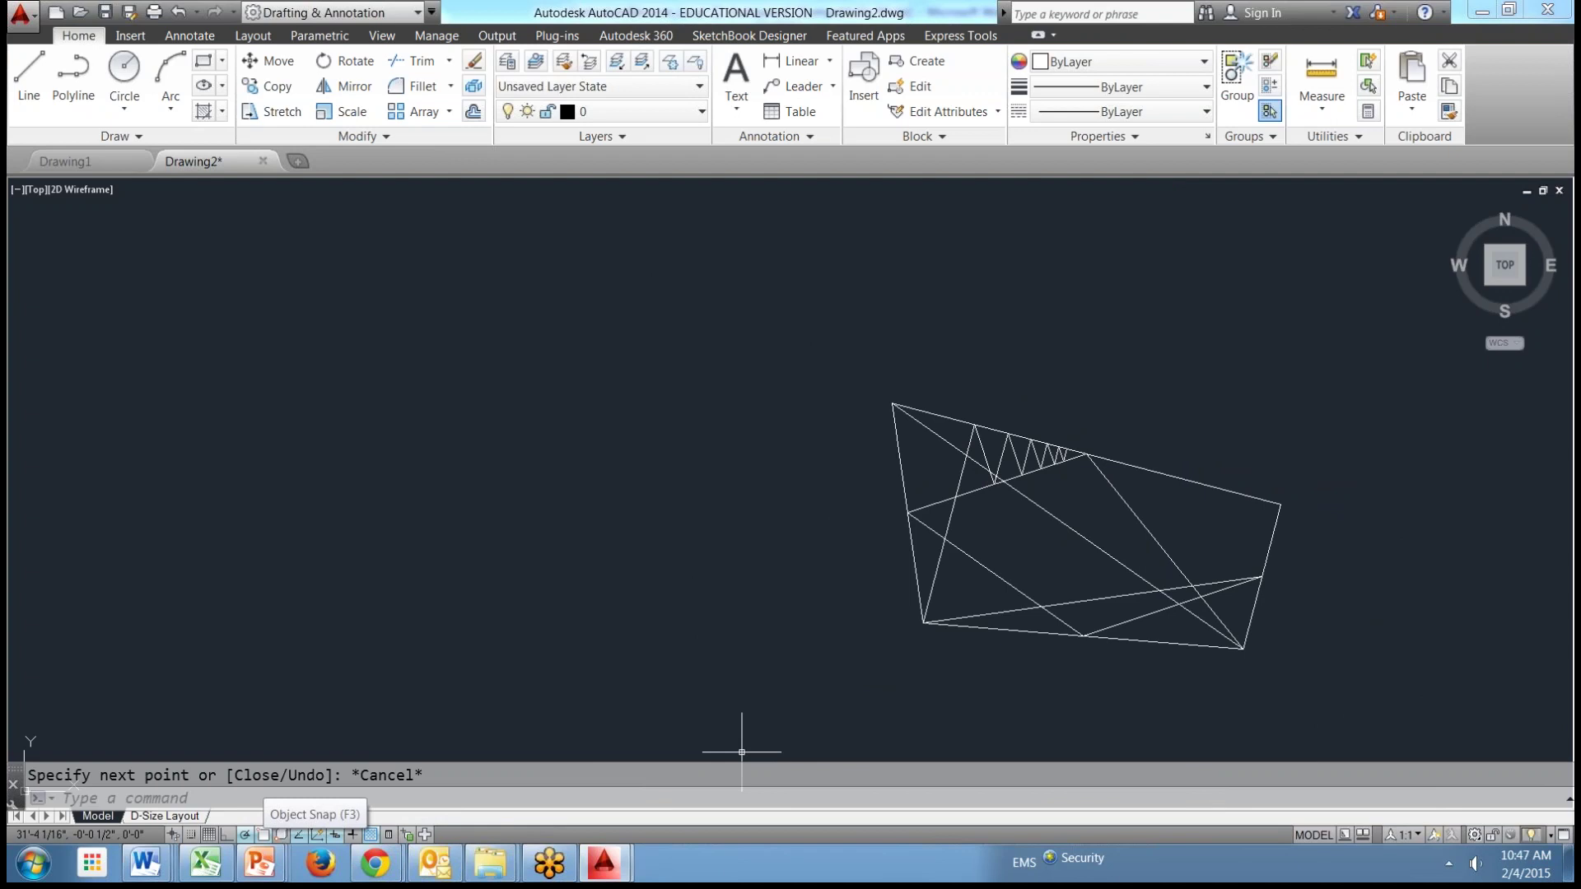
{"action": "right_click", "coordinate": [262, 835]}
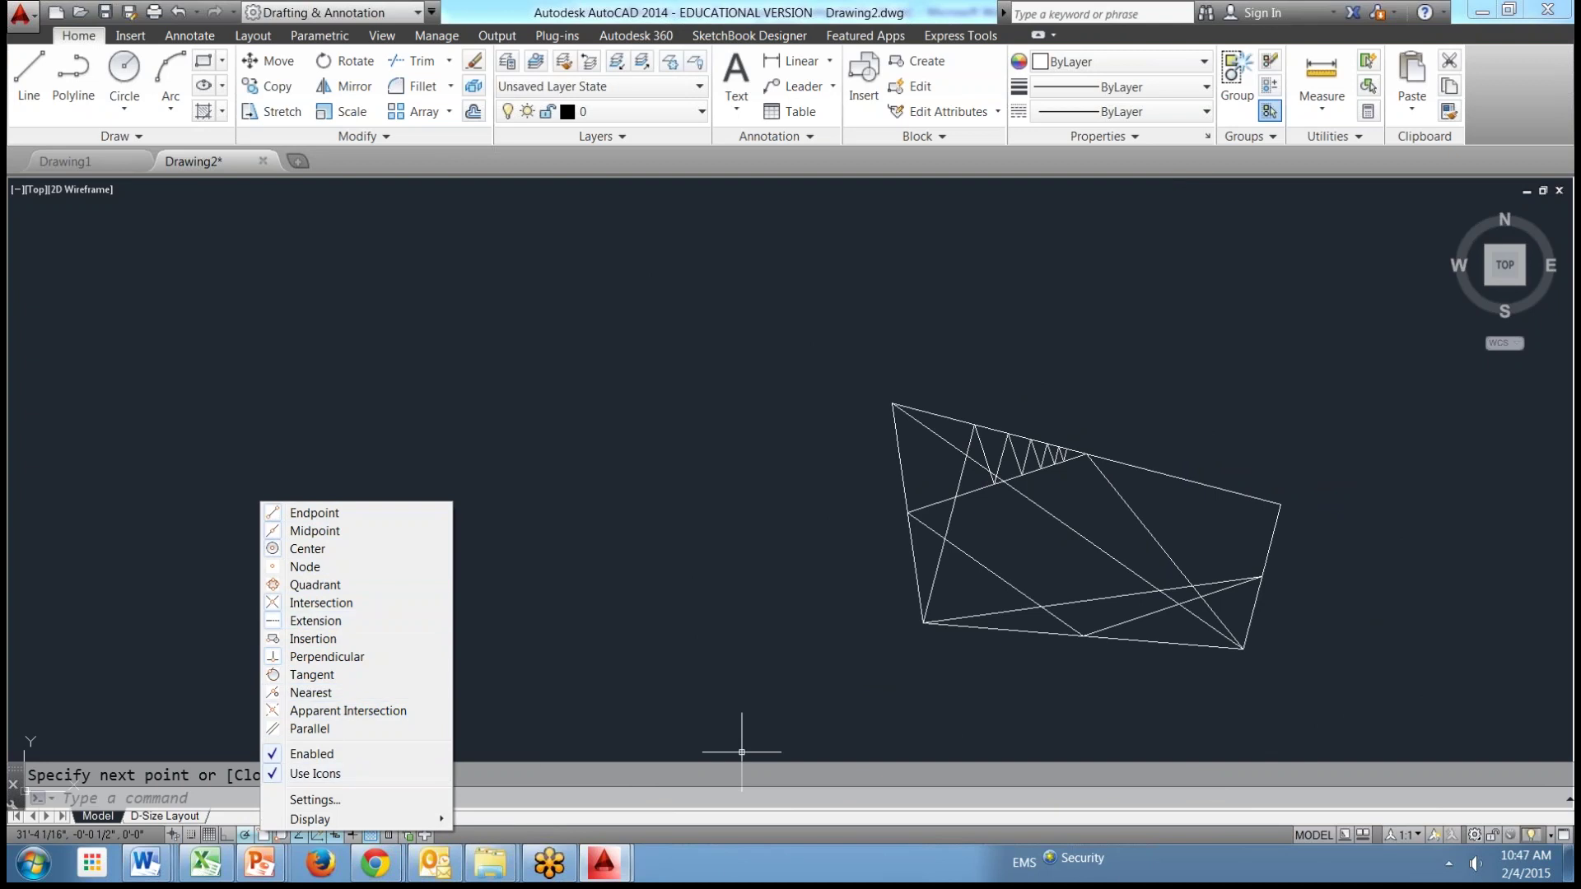
{"action": "key", "text": "Escape"}
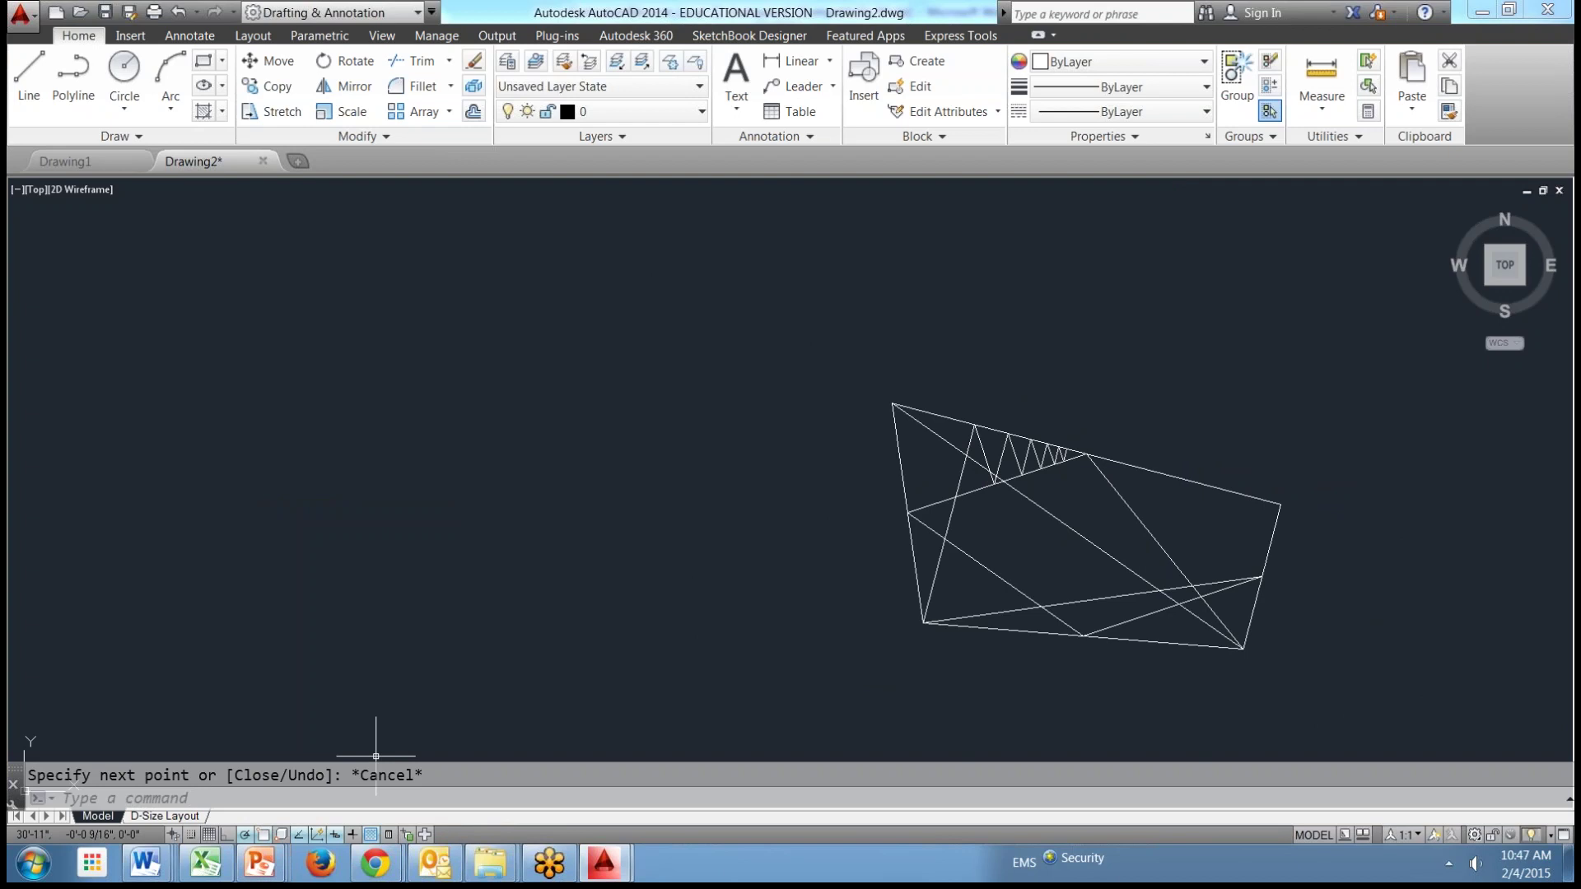
{"action": "right_click", "coordinate": [263, 834]}
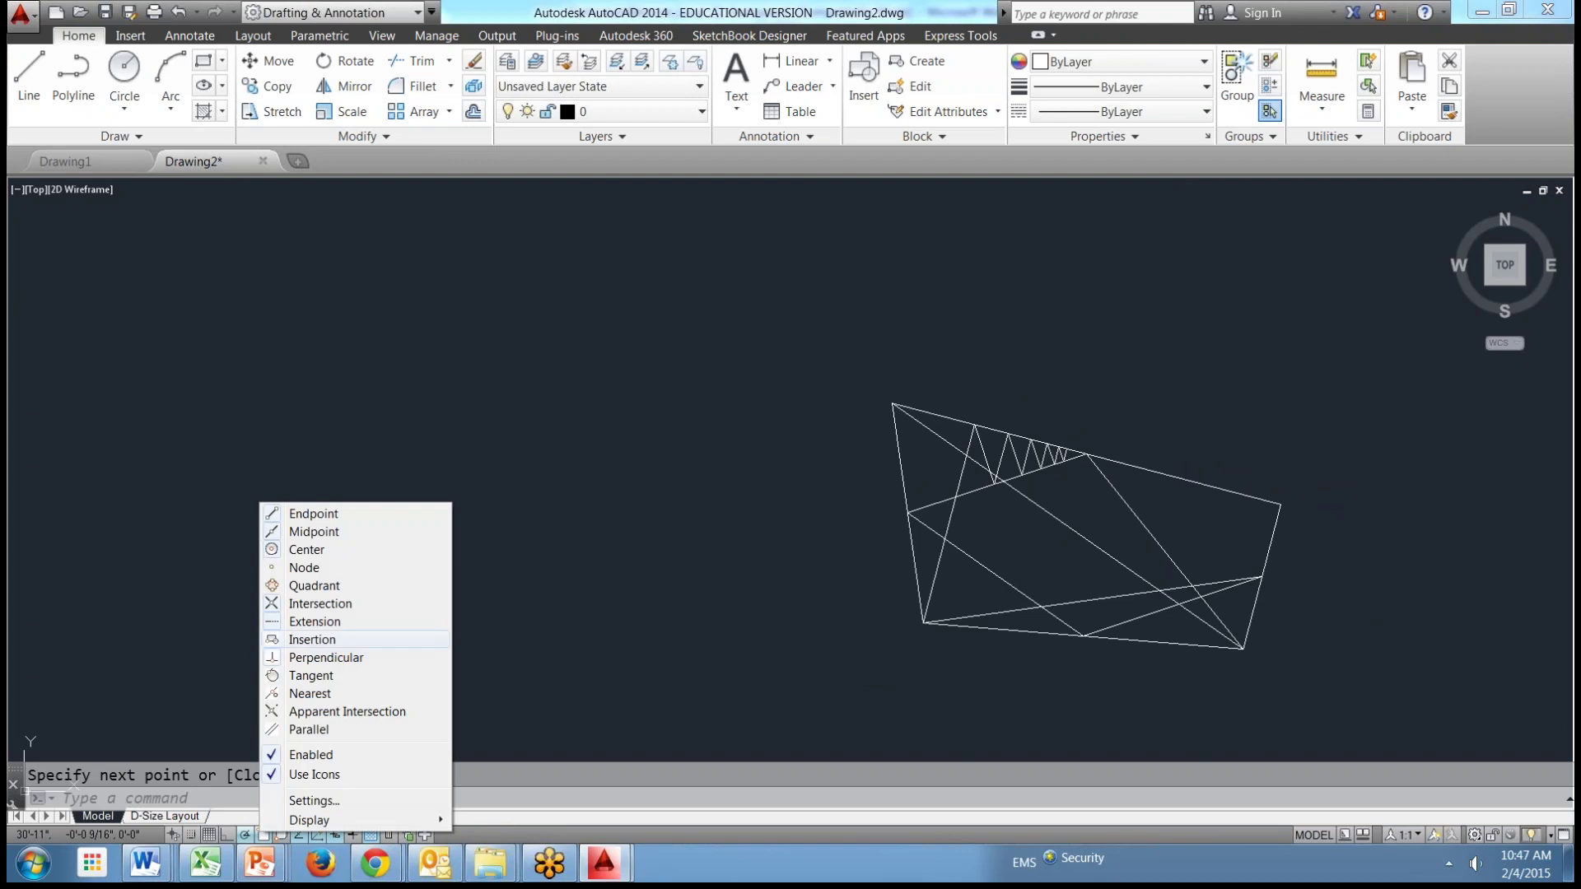
{"action": "key", "text": "Escape"}
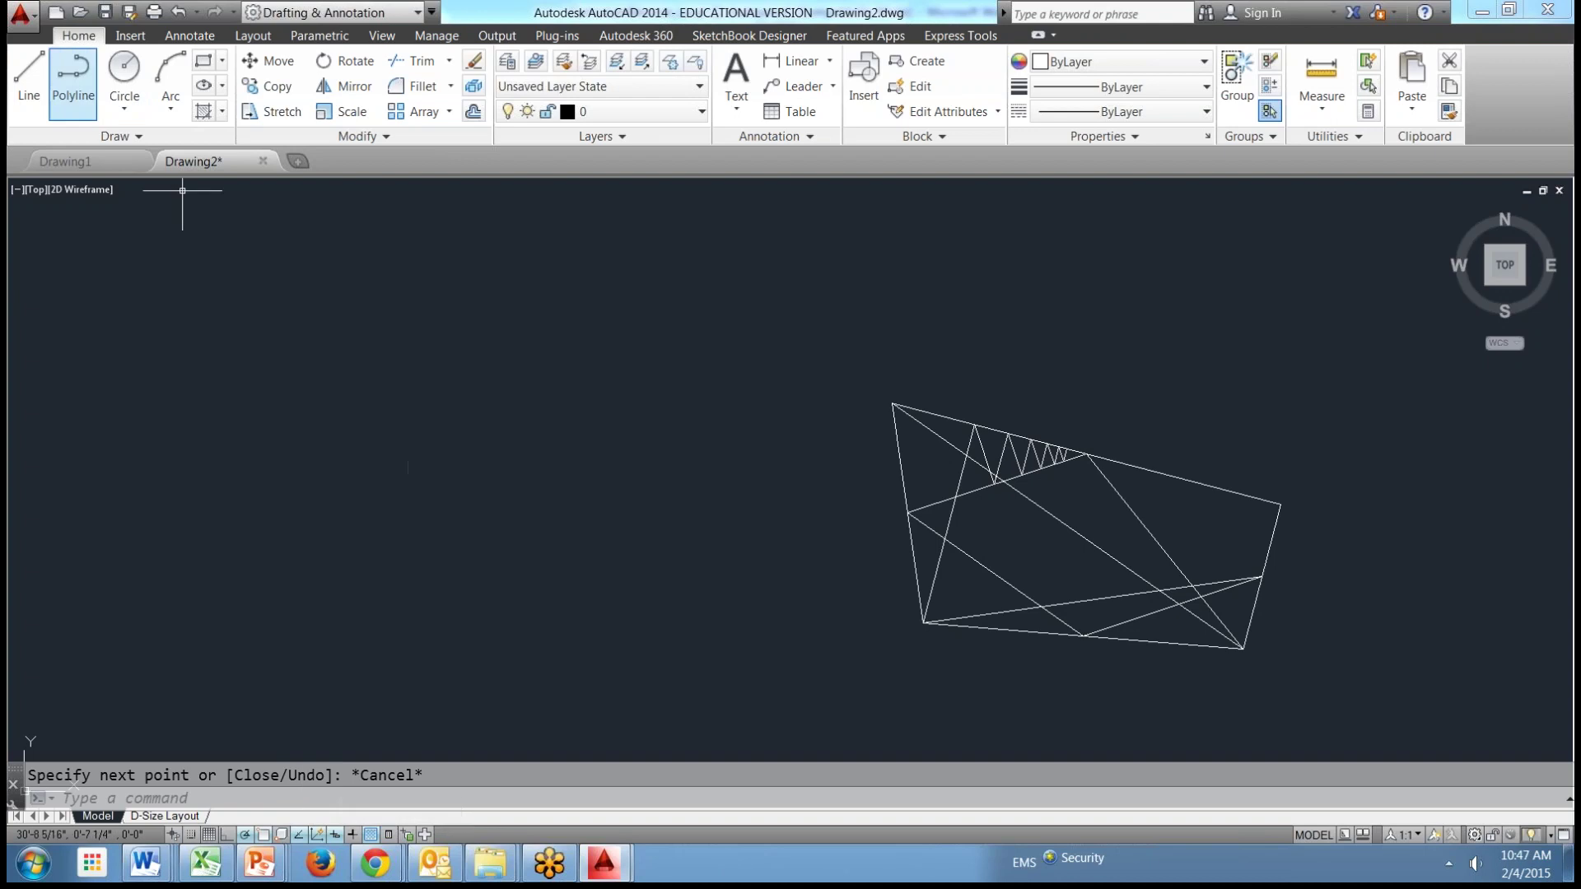
Step: Start two lines left of the shape and cancel both
{"action": "left_click", "coordinate": [29, 70]}
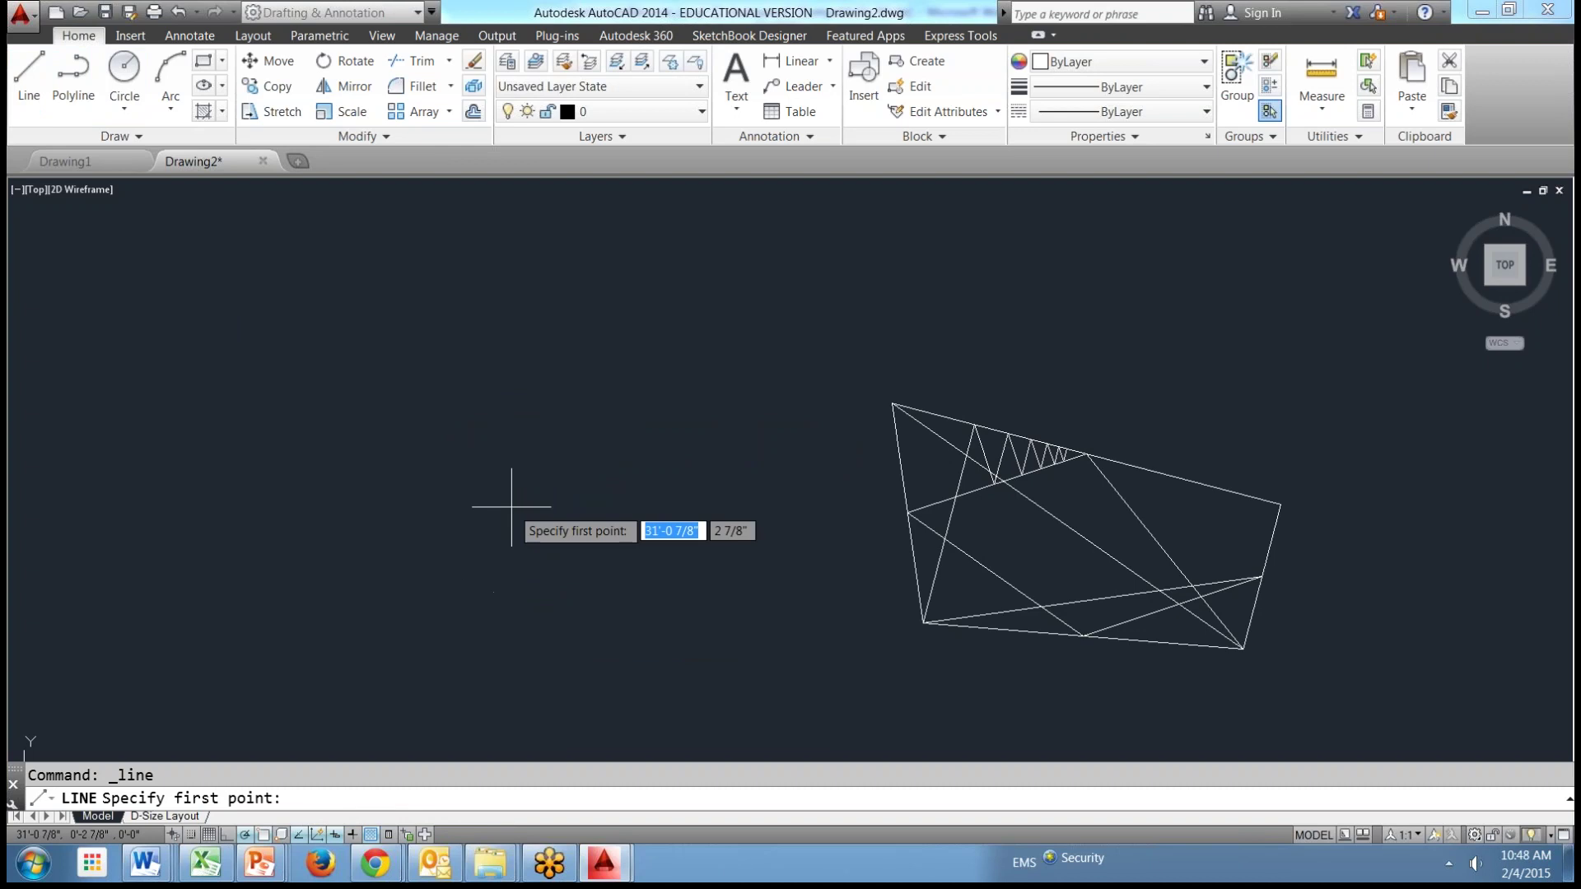
{"action": "key", "text": "Escape"}
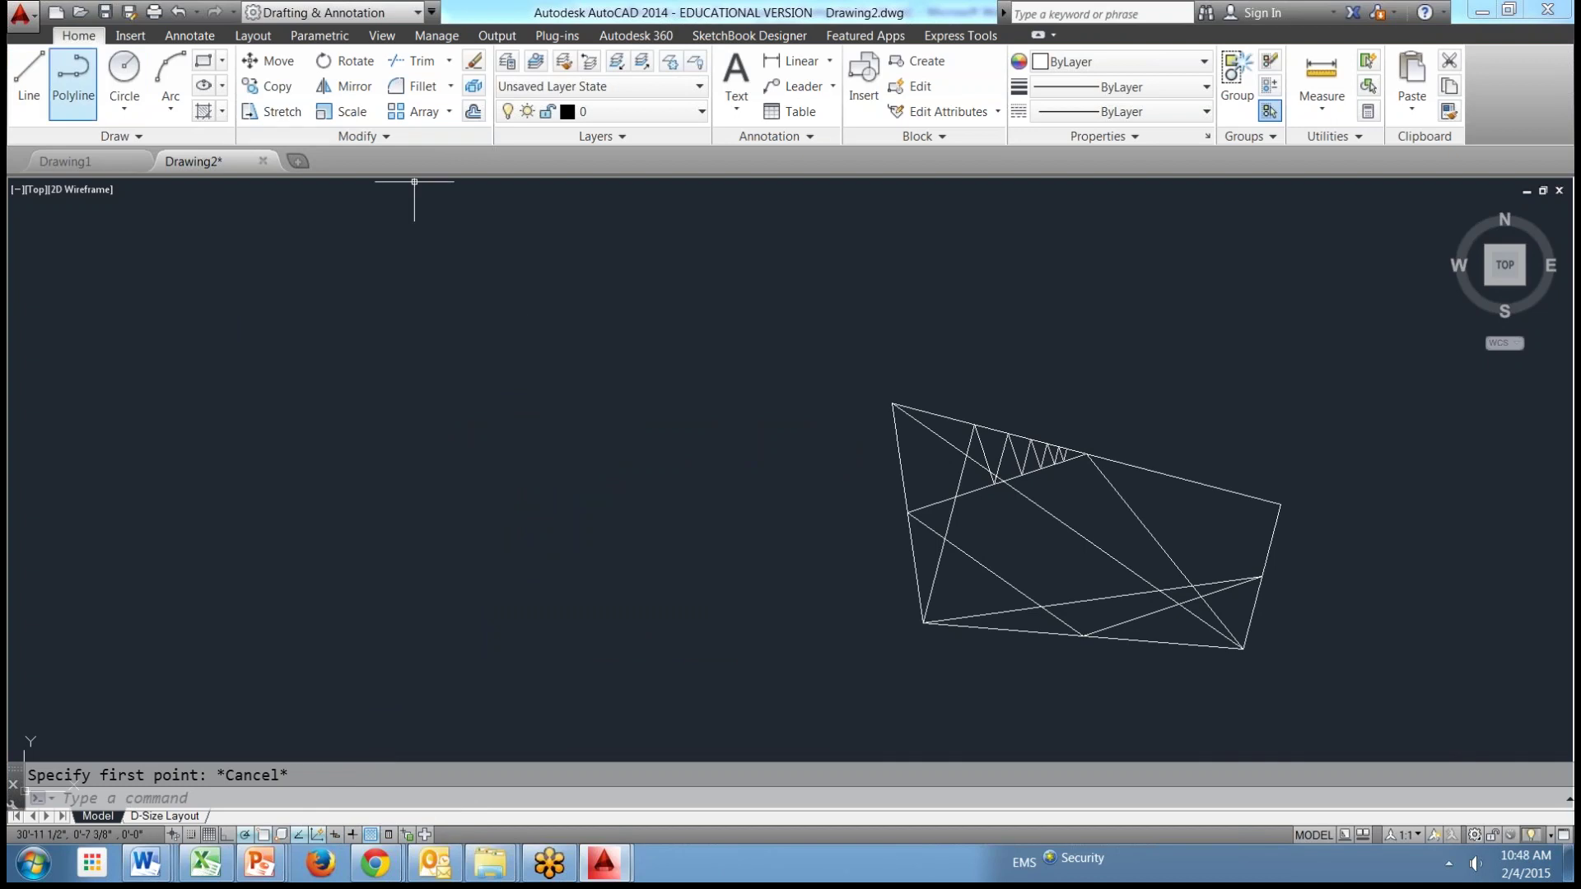
{"action": "left_click", "coordinate": [28, 74]}
{"action": "left_click", "coordinate": [512, 382]}
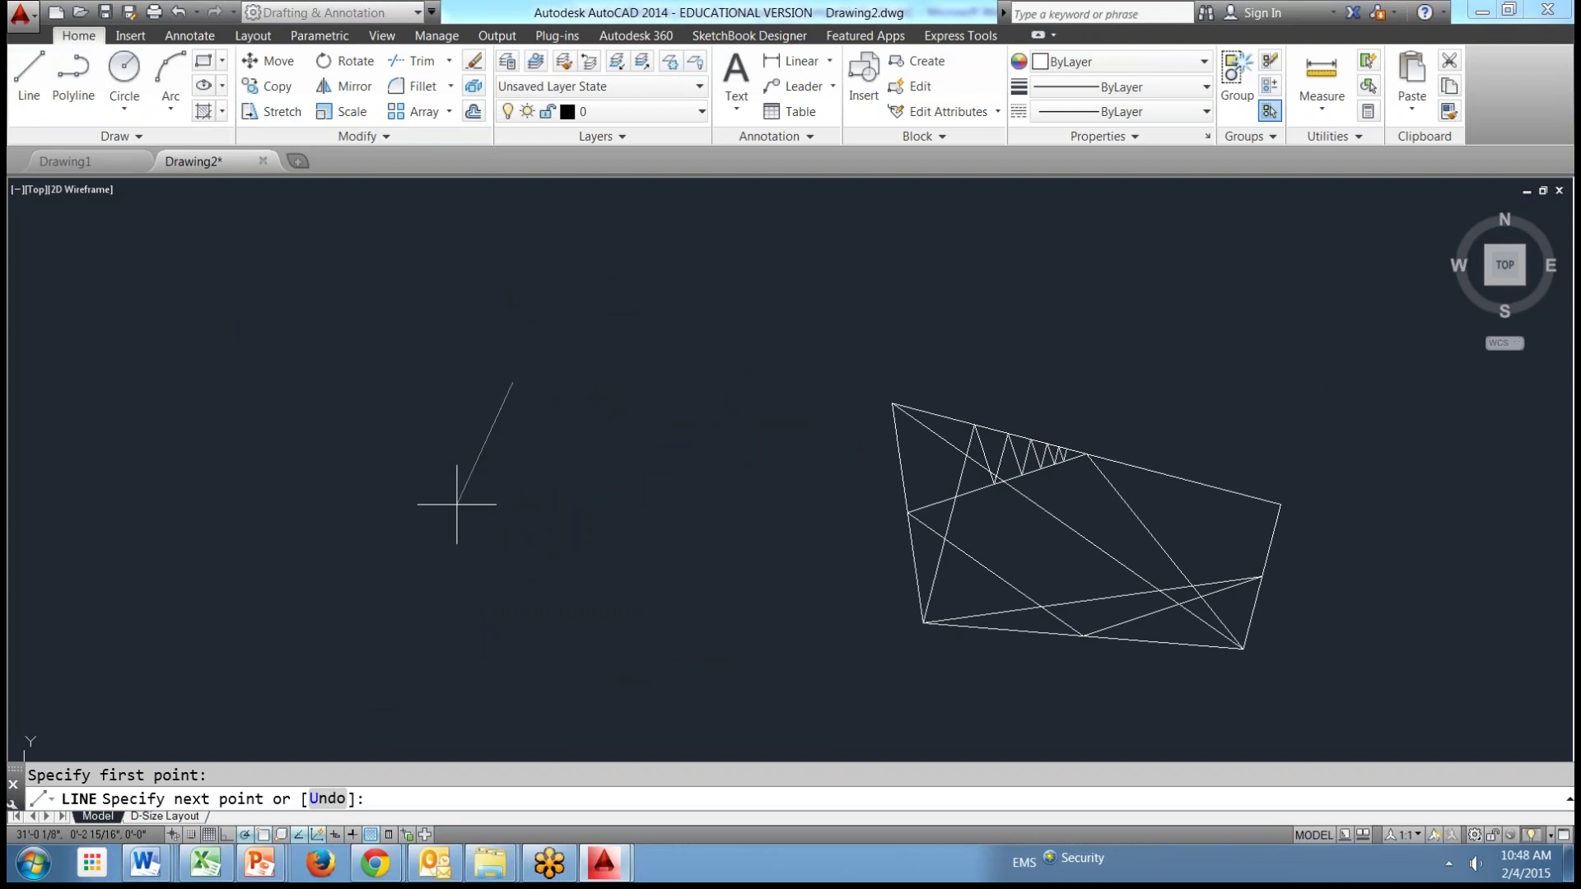
{"action": "key", "text": "Escape"}
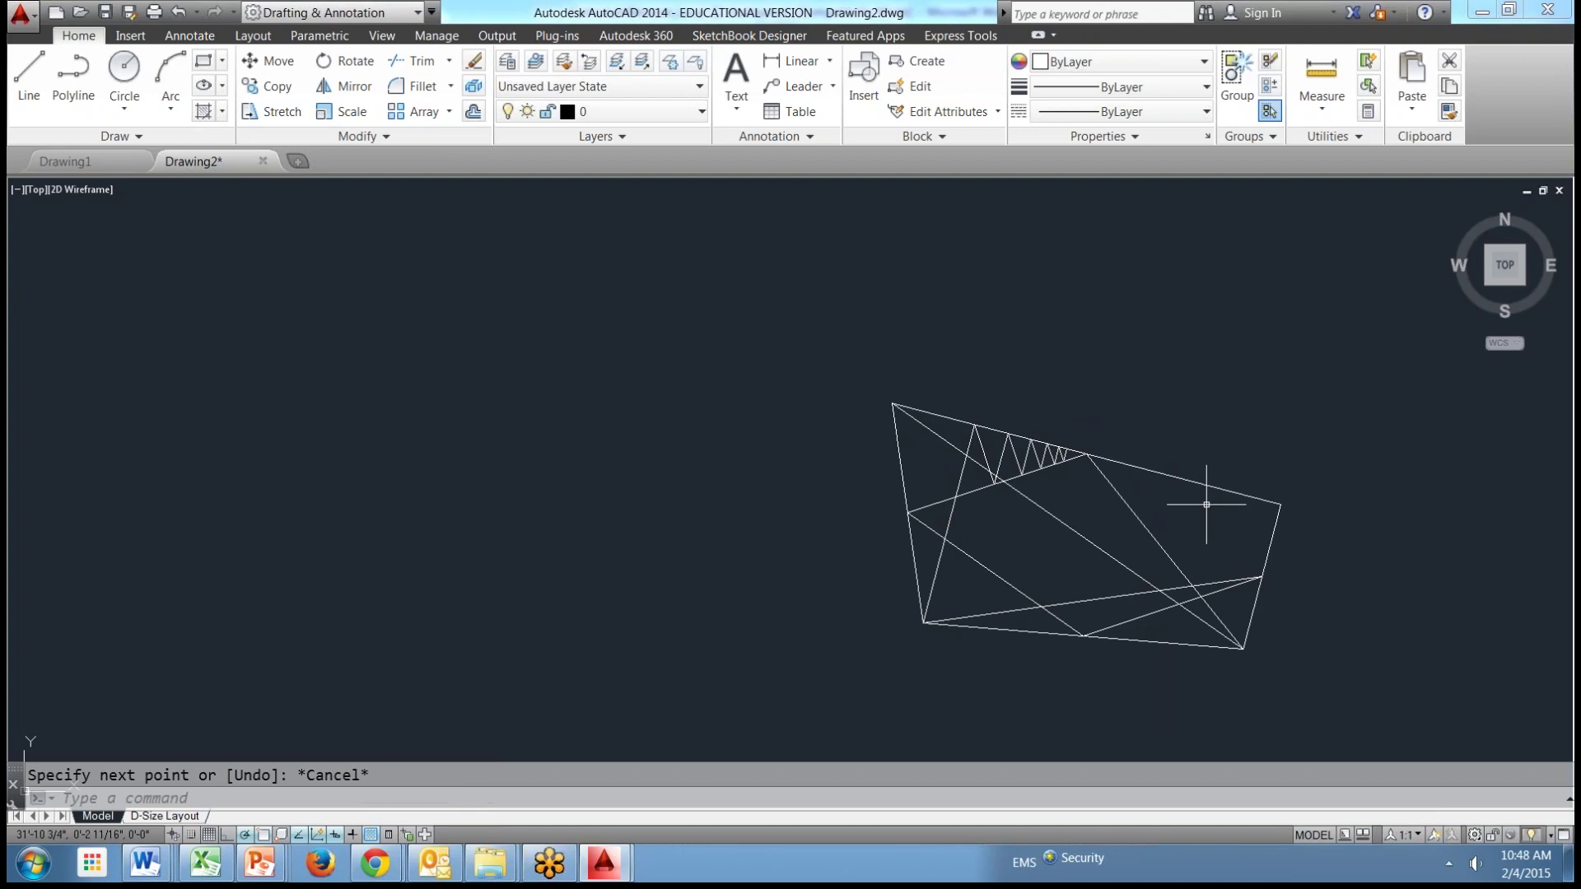
Step: Select the zigzag segments and long left edge and show the Lineweight choices
{"action": "left_click", "coordinate": [1043, 456]}
{"action": "left_click", "coordinate": [1026, 458]}
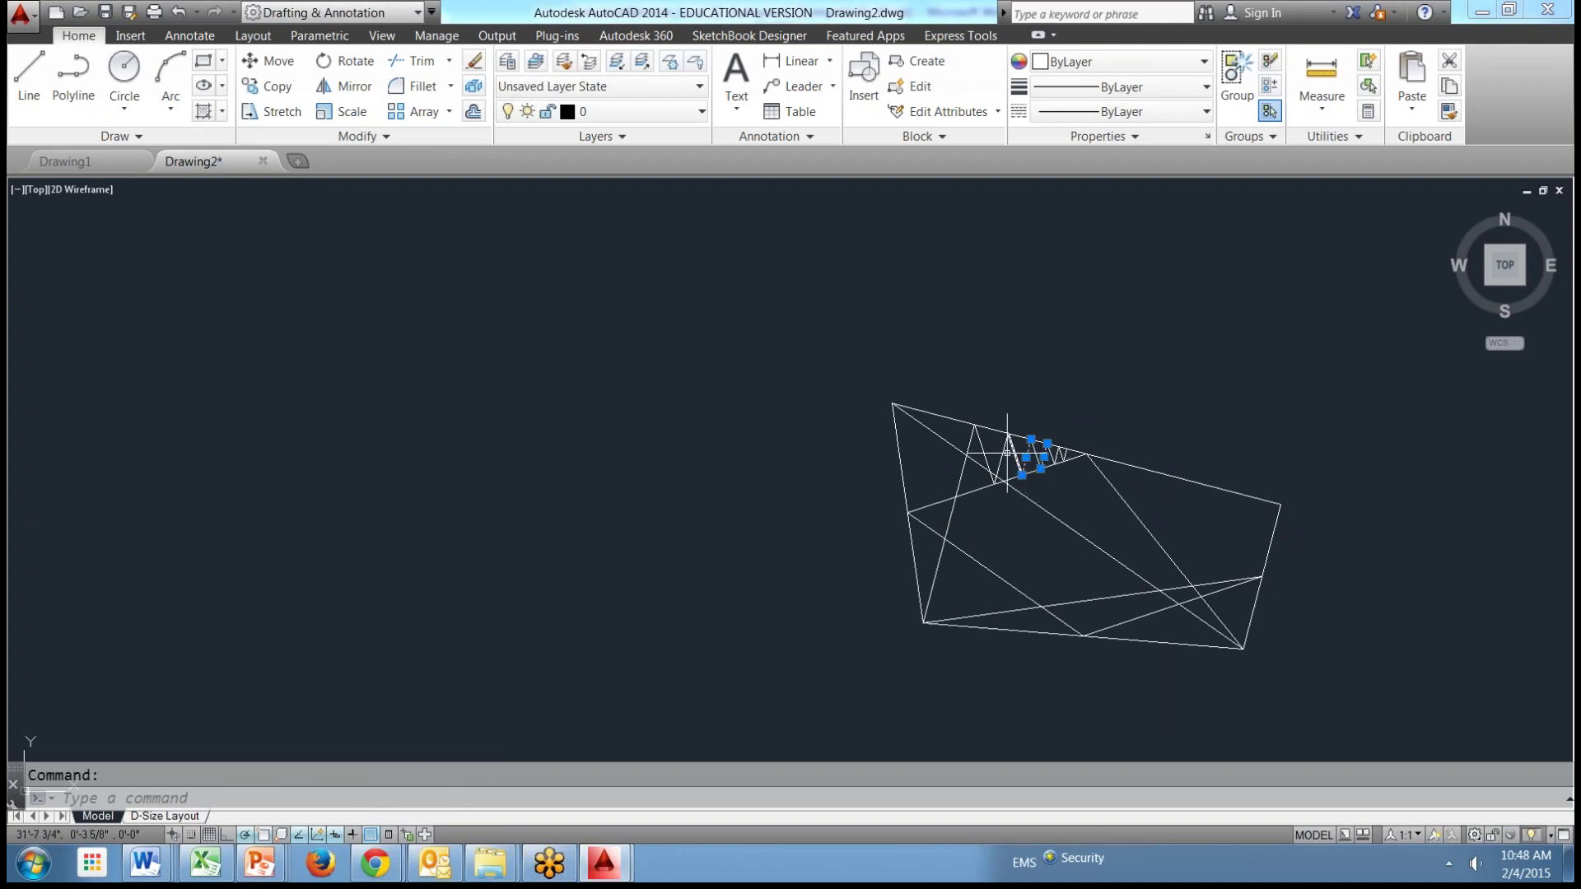
{"action": "left_click", "coordinate": [967, 445]}
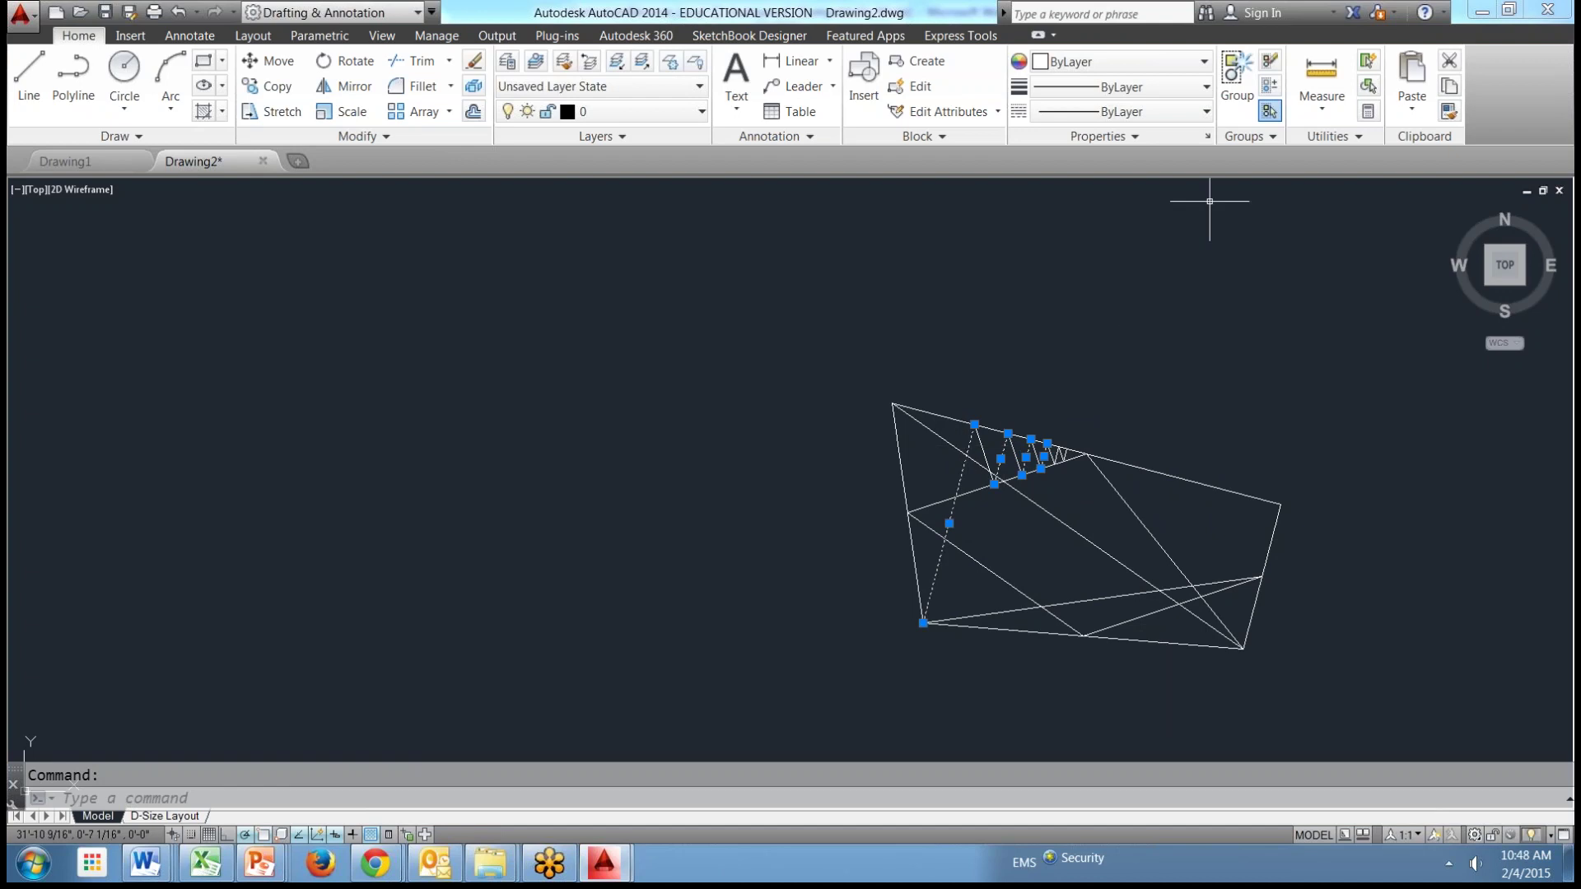
{"action": "left_click", "coordinate": [1186, 87]}
Step: Give the selected lines a 1.00 mm lineweight and turn on lineweight display
{"action": "scroll", "coordinate": [1120, 329], "scroll_direction": "down", "scroll_amount": 5}
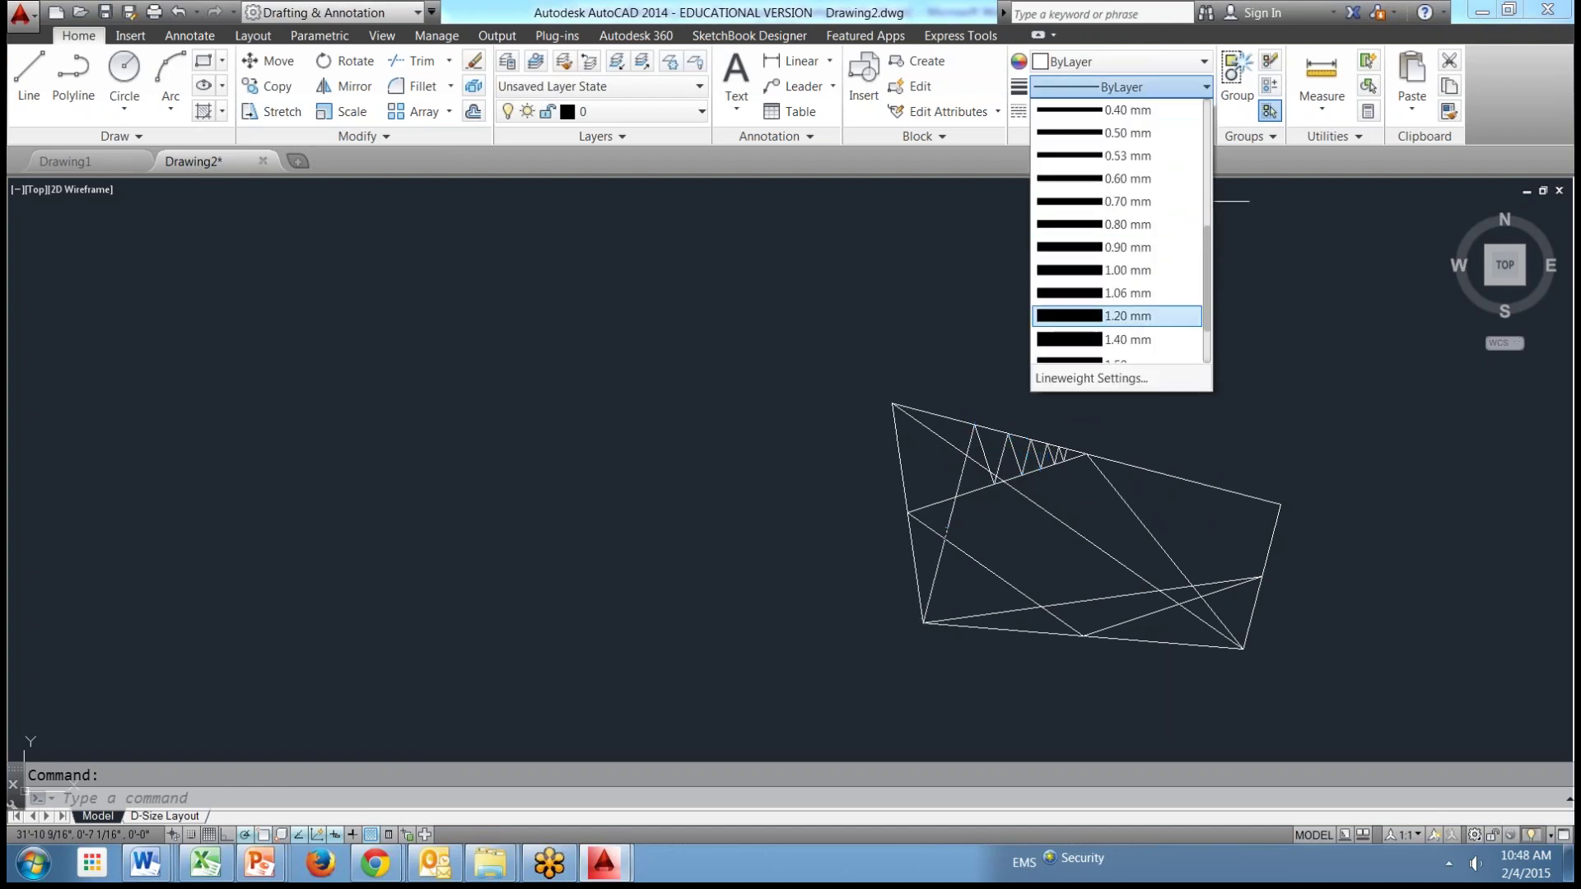
{"action": "left_click", "coordinate": [1120, 270]}
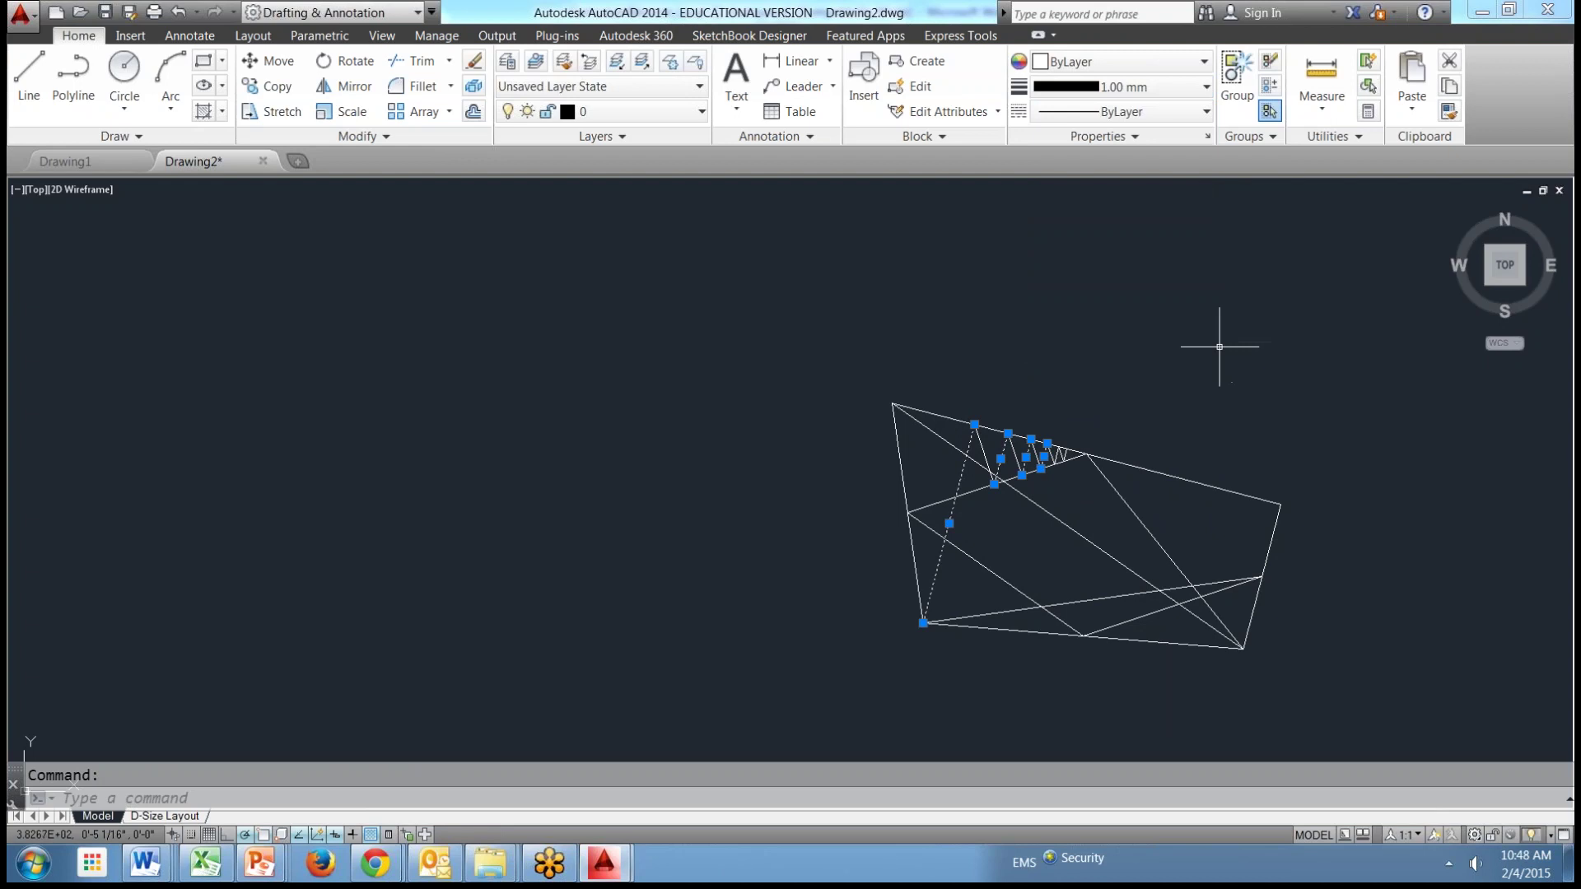
{"action": "key", "text": "Escape"}
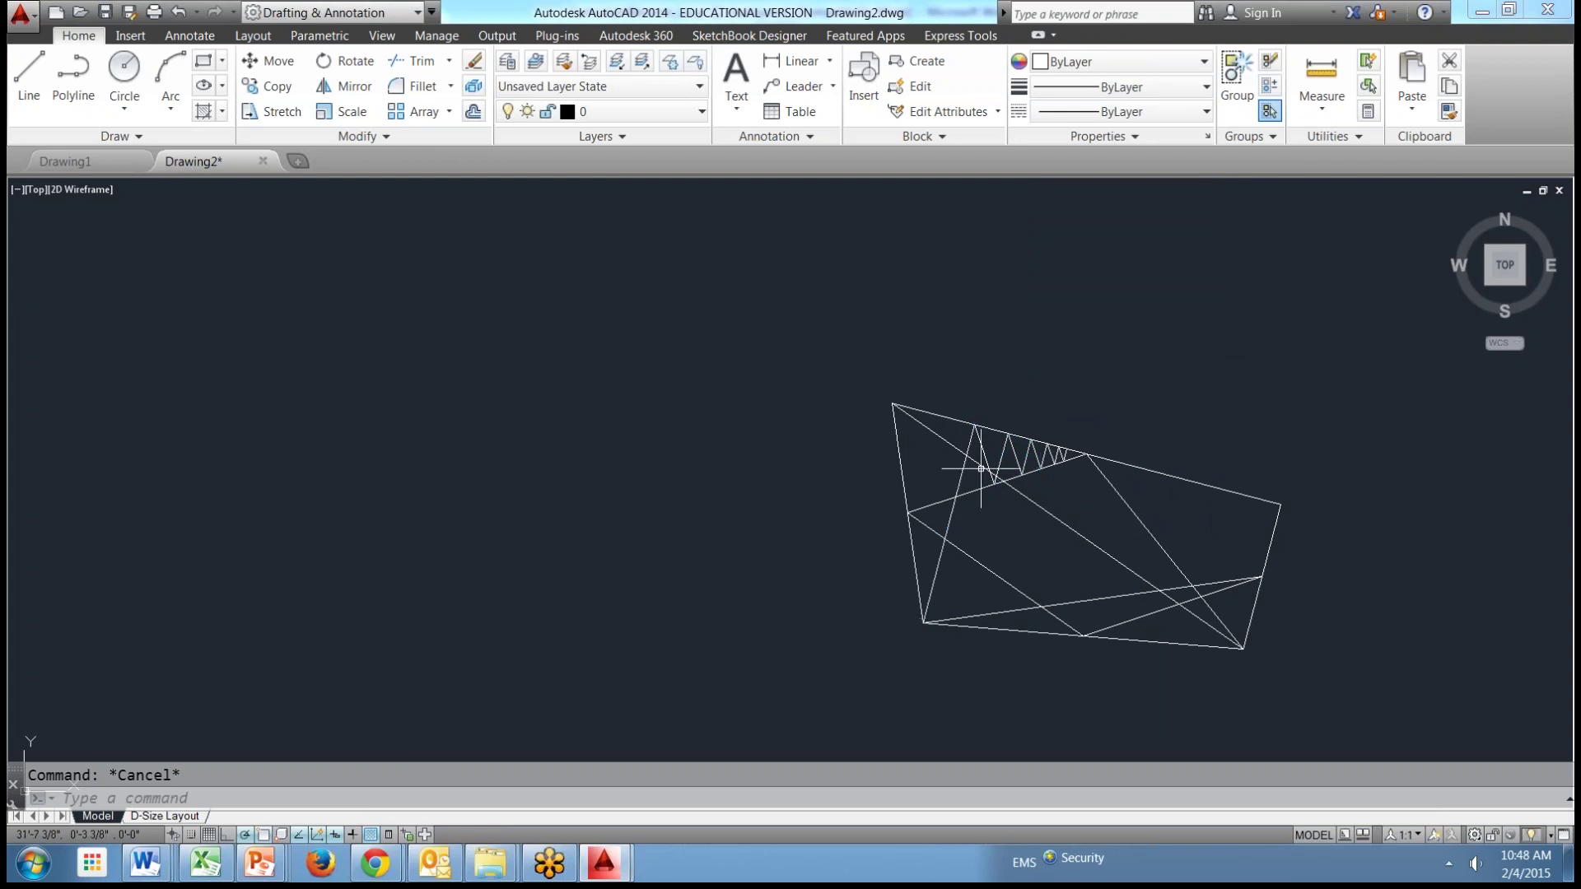
{"action": "mouse_move", "coordinate": [1013, 468]}
{"action": "middle_mouse_down"}
{"action": "mouse_move", "coordinate": [865, 389]}
{"action": "mouse_move", "coordinate": [798, 406]}
{"action": "middle_mouse_up"}
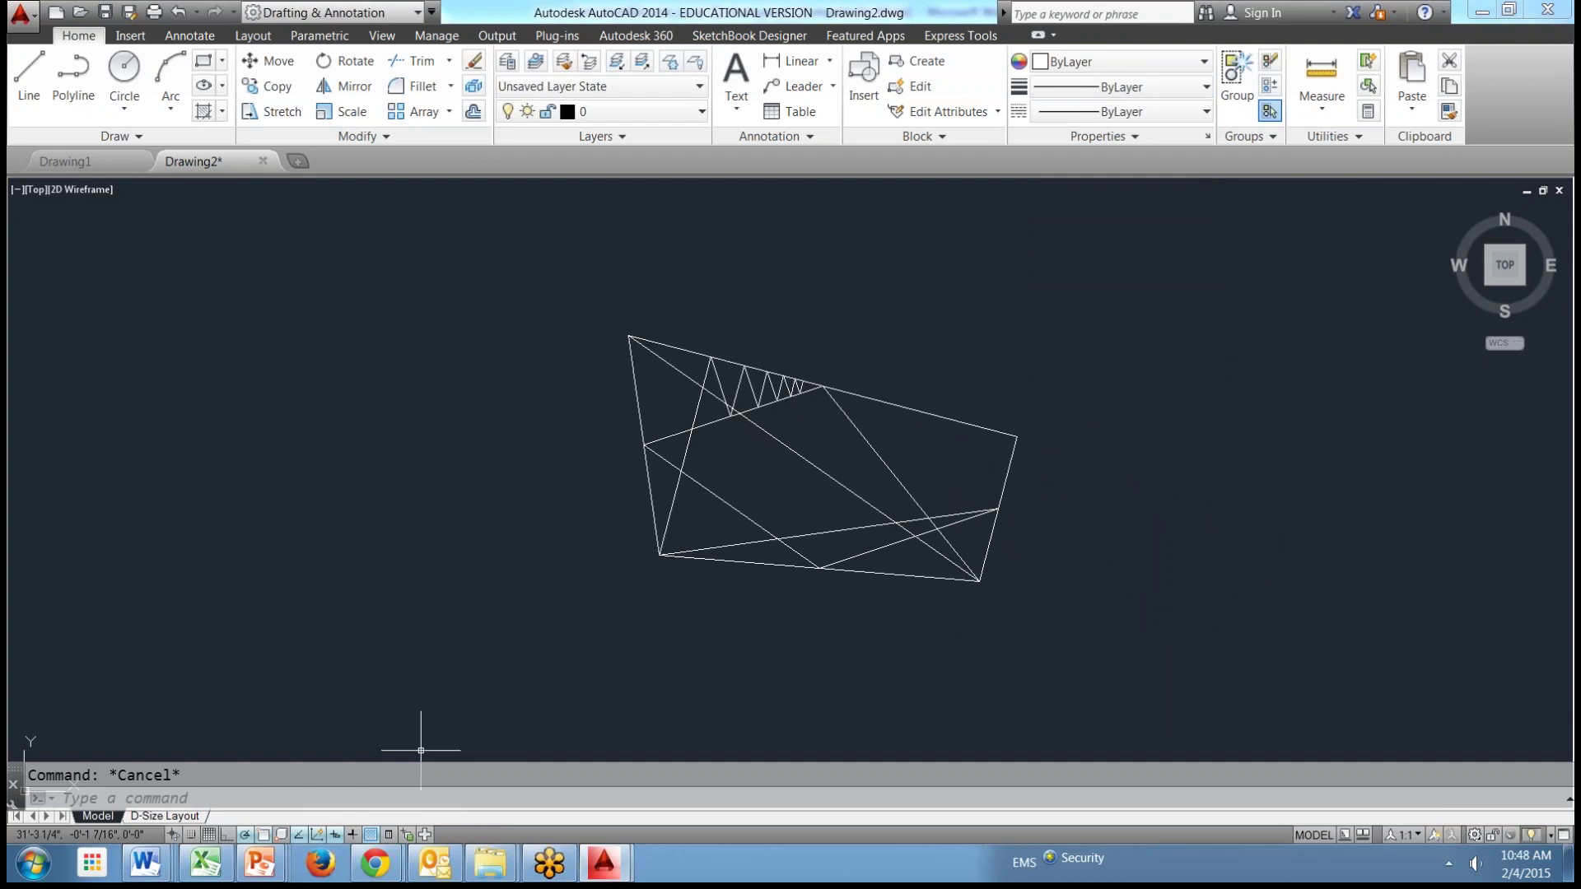
{"action": "left_click", "coordinate": [353, 835]}
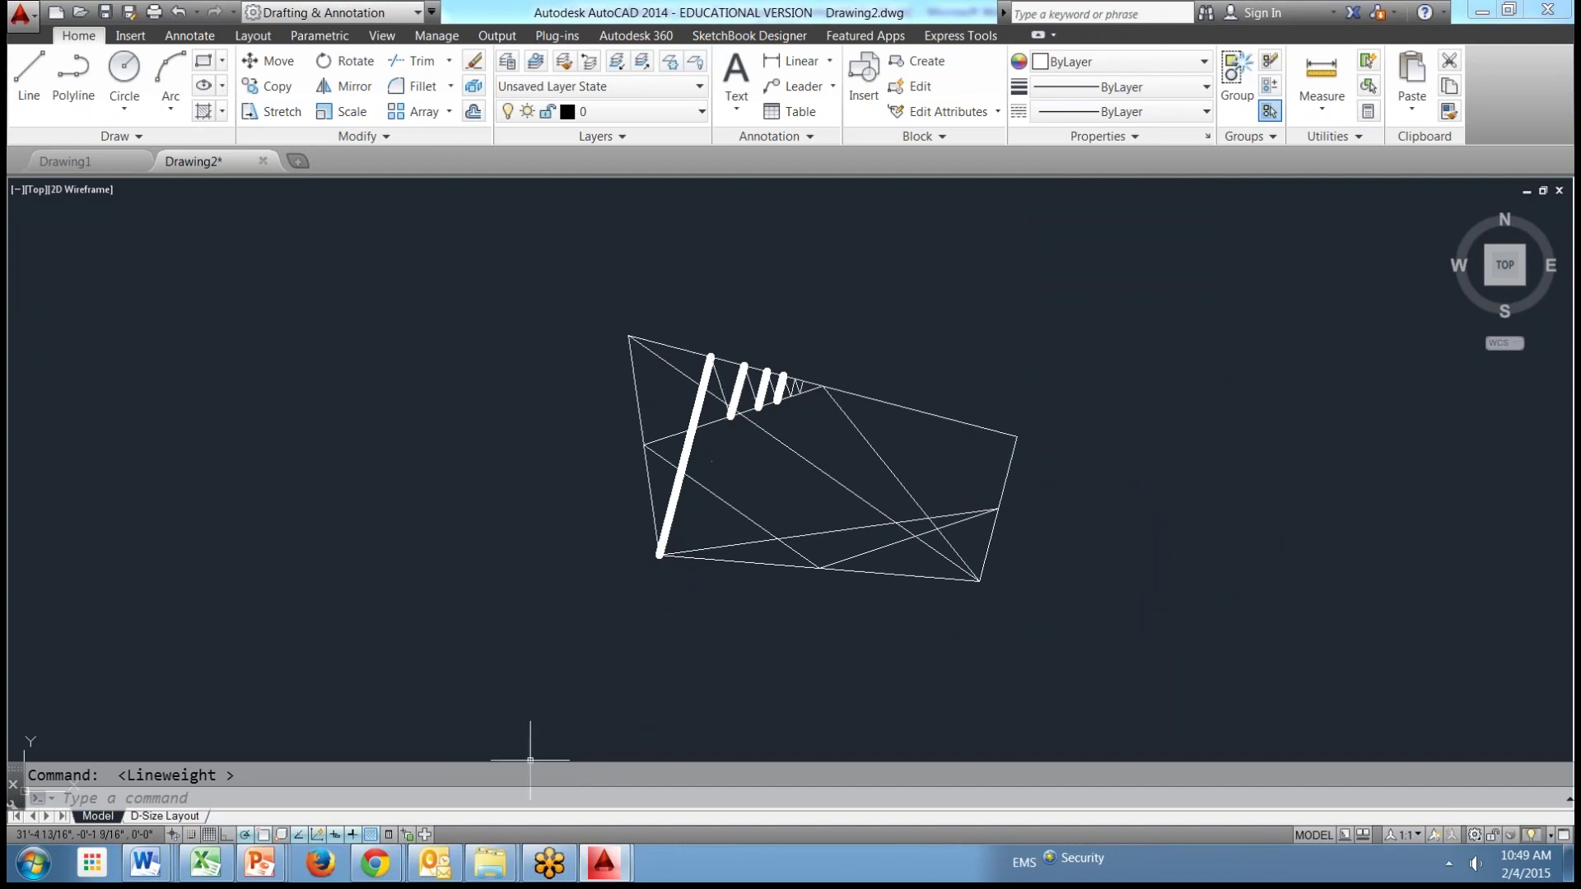
Step: Undo the lineweight change so all lines are thin, and clear the selection
{"action": "key", "text": "ctrl+z"}
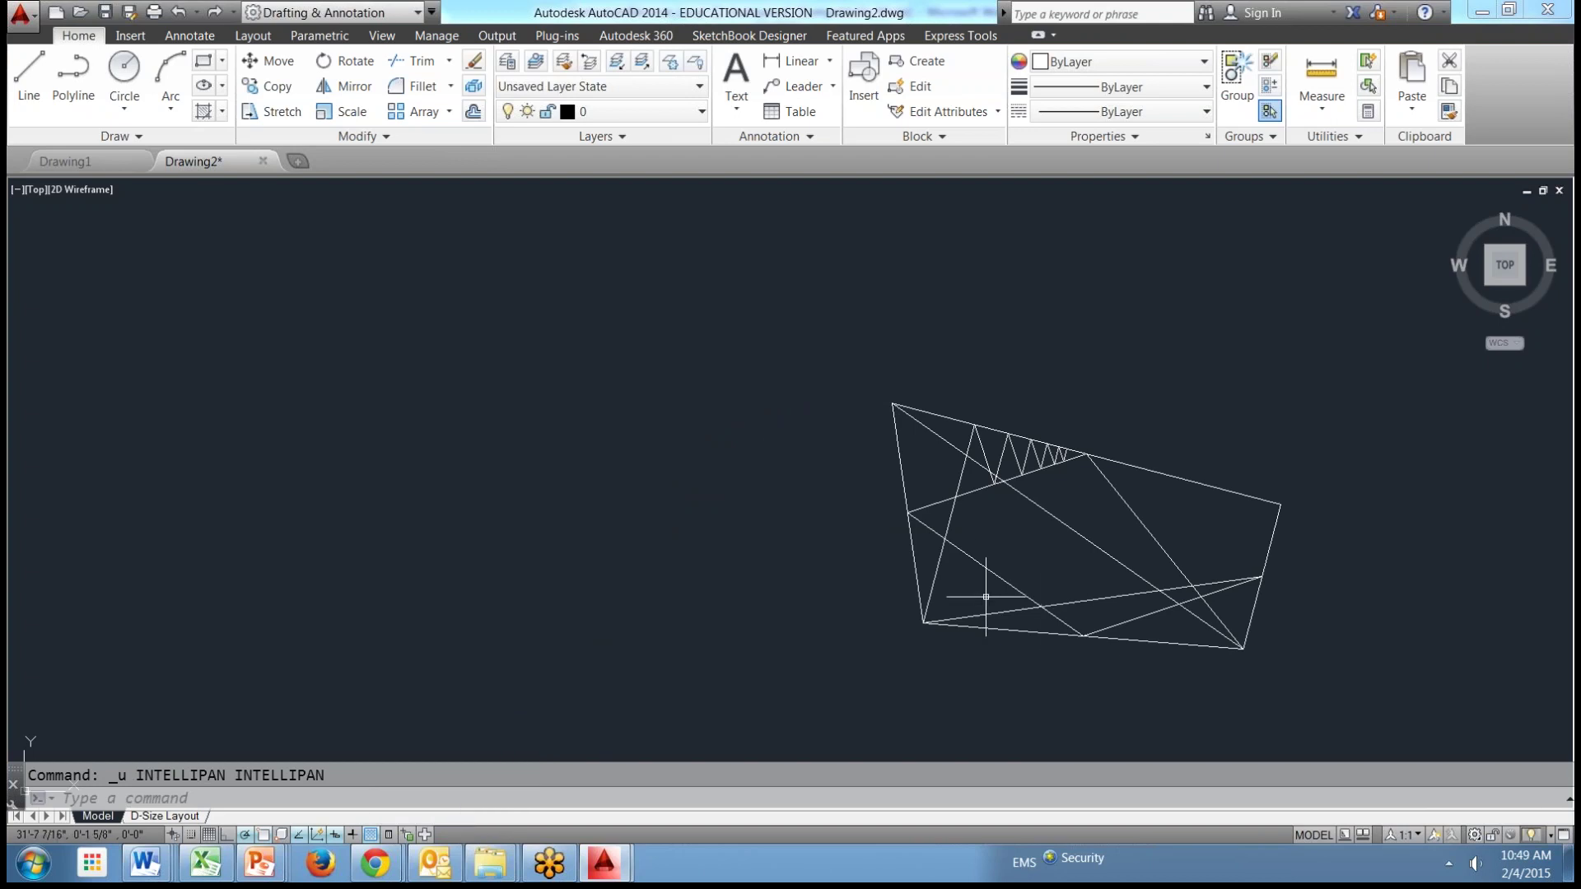
{"action": "key", "text": "ctrl+z"}
{"action": "key", "text": "ctrl+z"}
{"action": "left_click", "coordinate": [849, 474]}
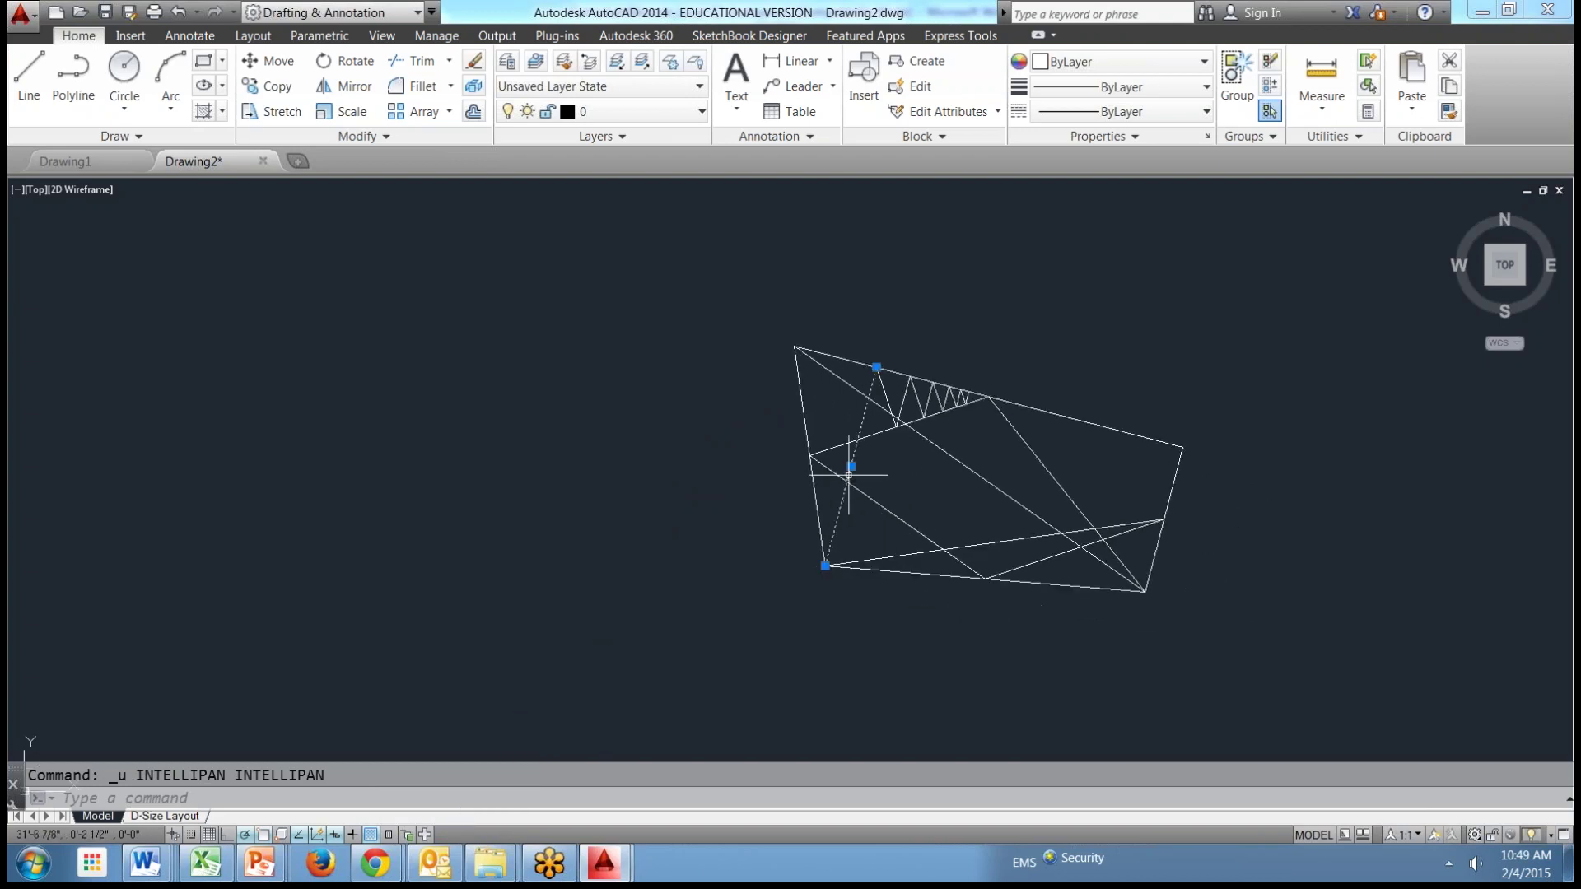
{"action": "key", "text": "Escape"}
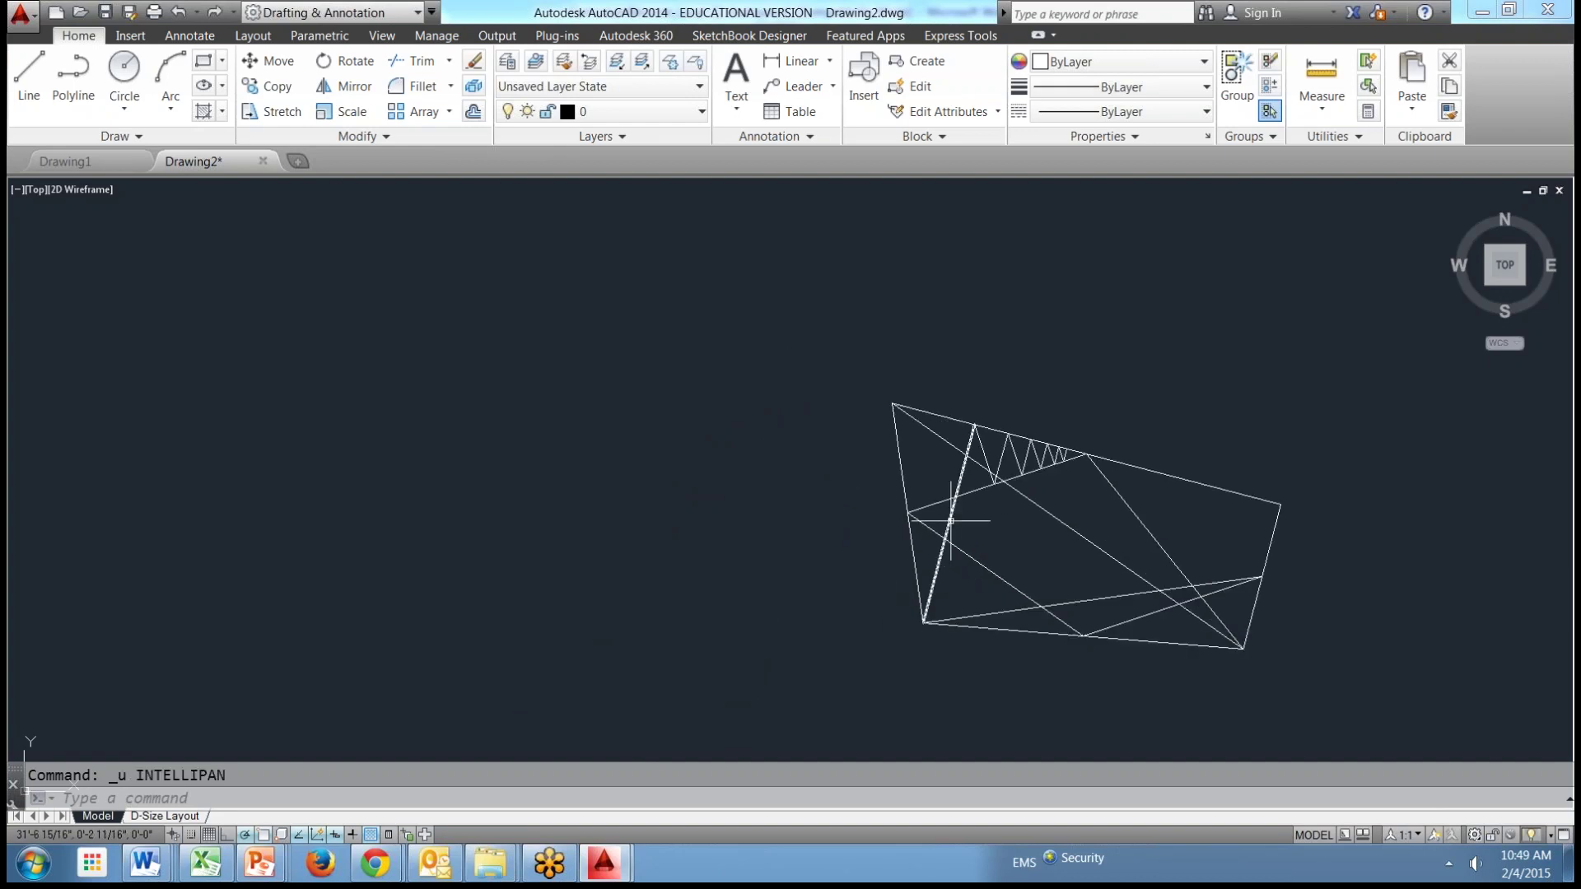
{"action": "left_click", "coordinate": [951, 520]}
{"action": "key", "text": "ctrl+z"}
{"action": "left_click", "coordinate": [951, 521]}
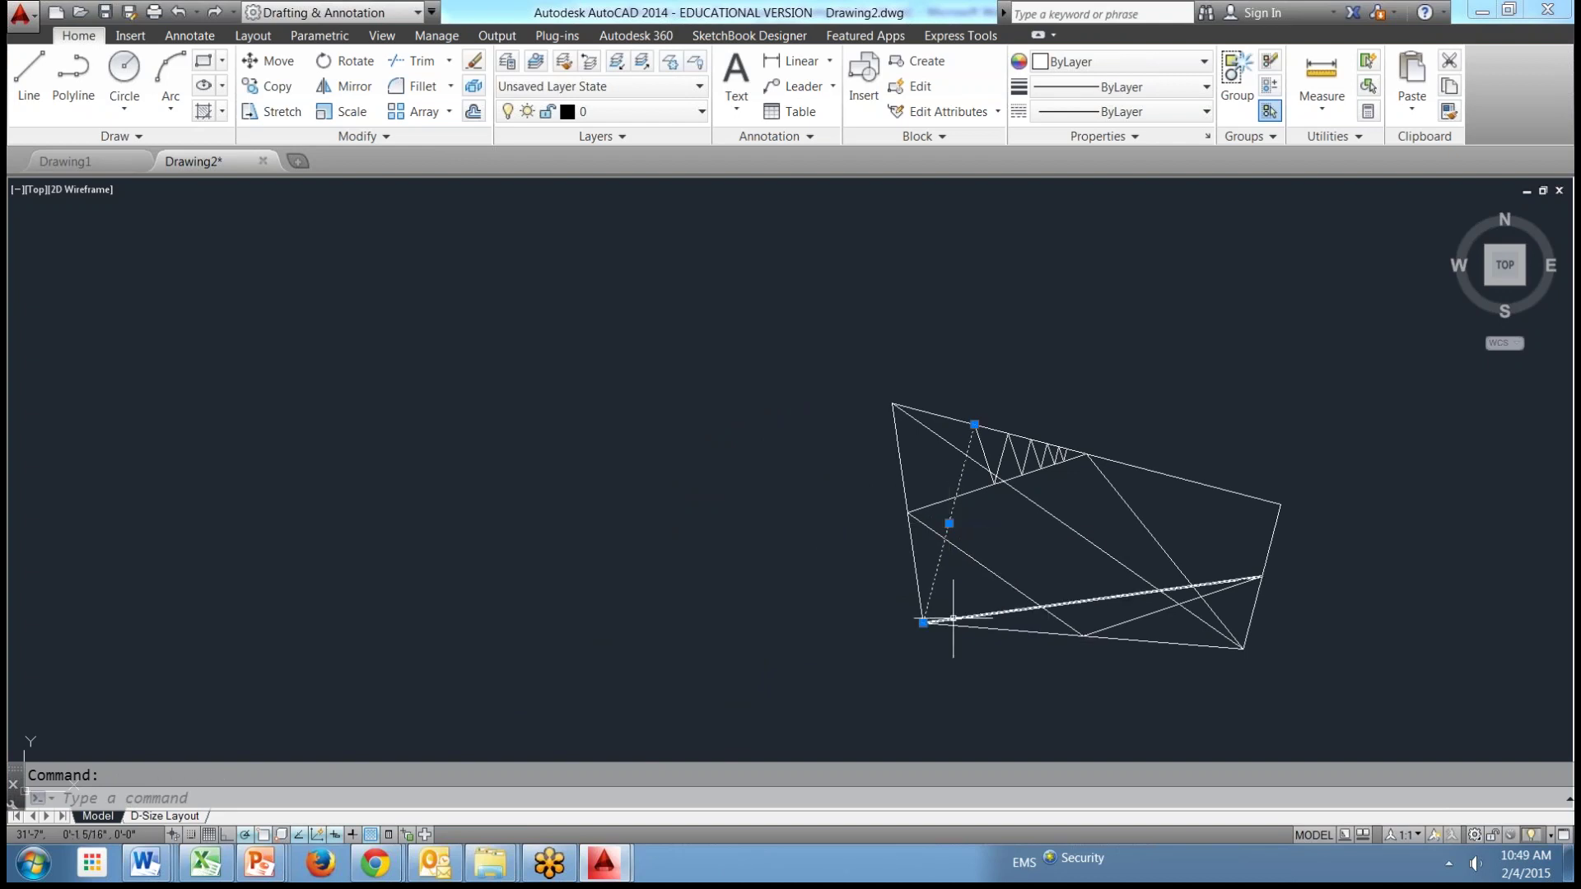
{"action": "middle_click_drag", "start_coordinate": [983, 597], "coordinate": [705, 467]}
{"action": "key", "text": "Escape"}
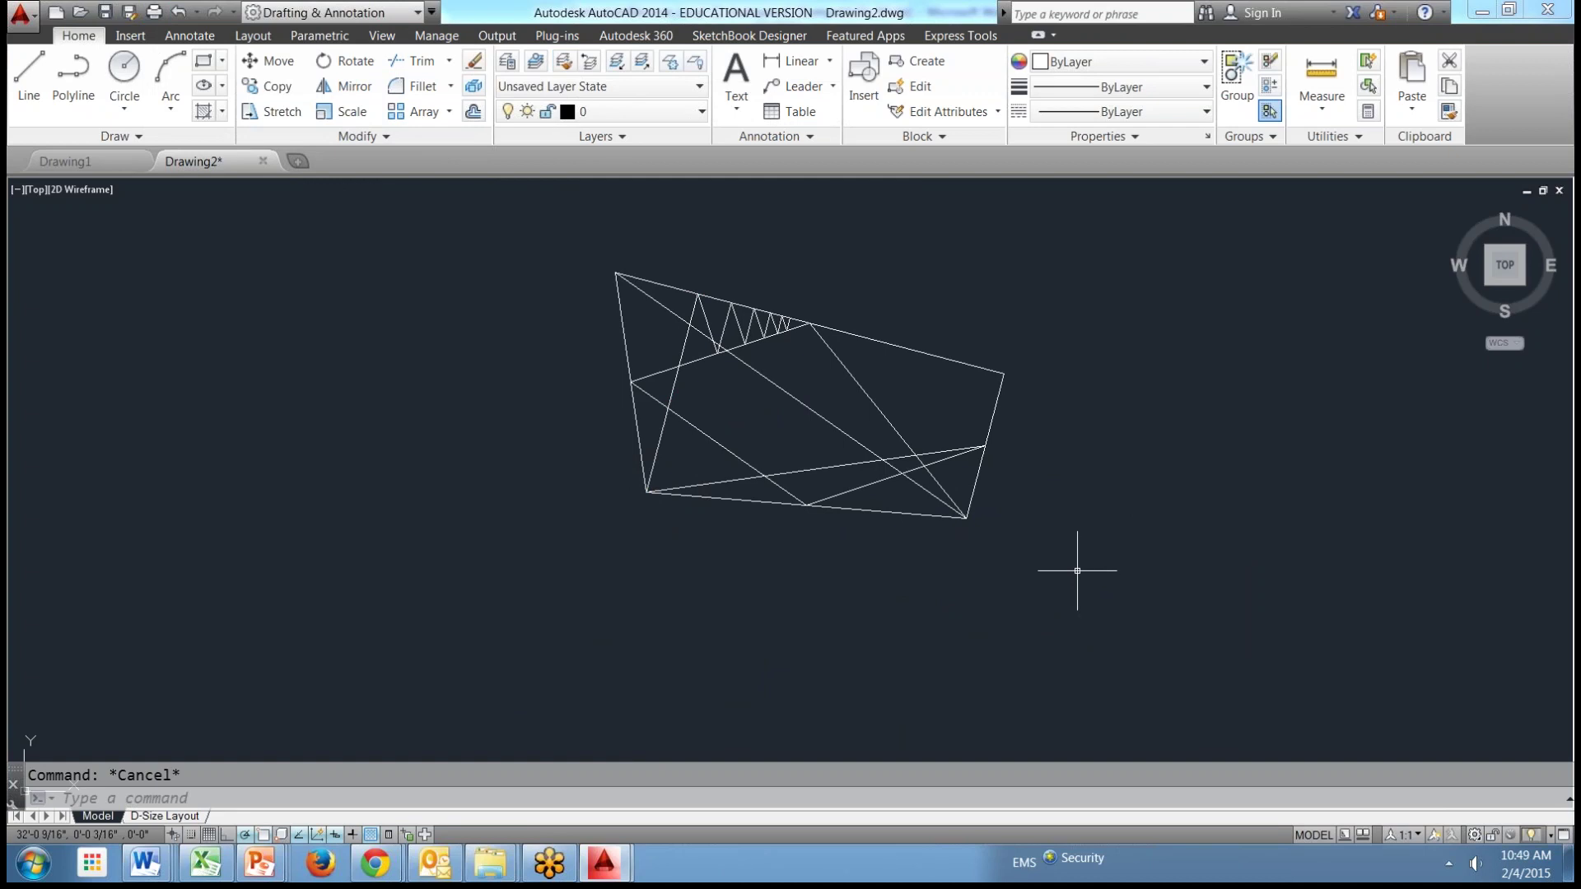
{"action": "left_click", "coordinate": [1077, 570]}
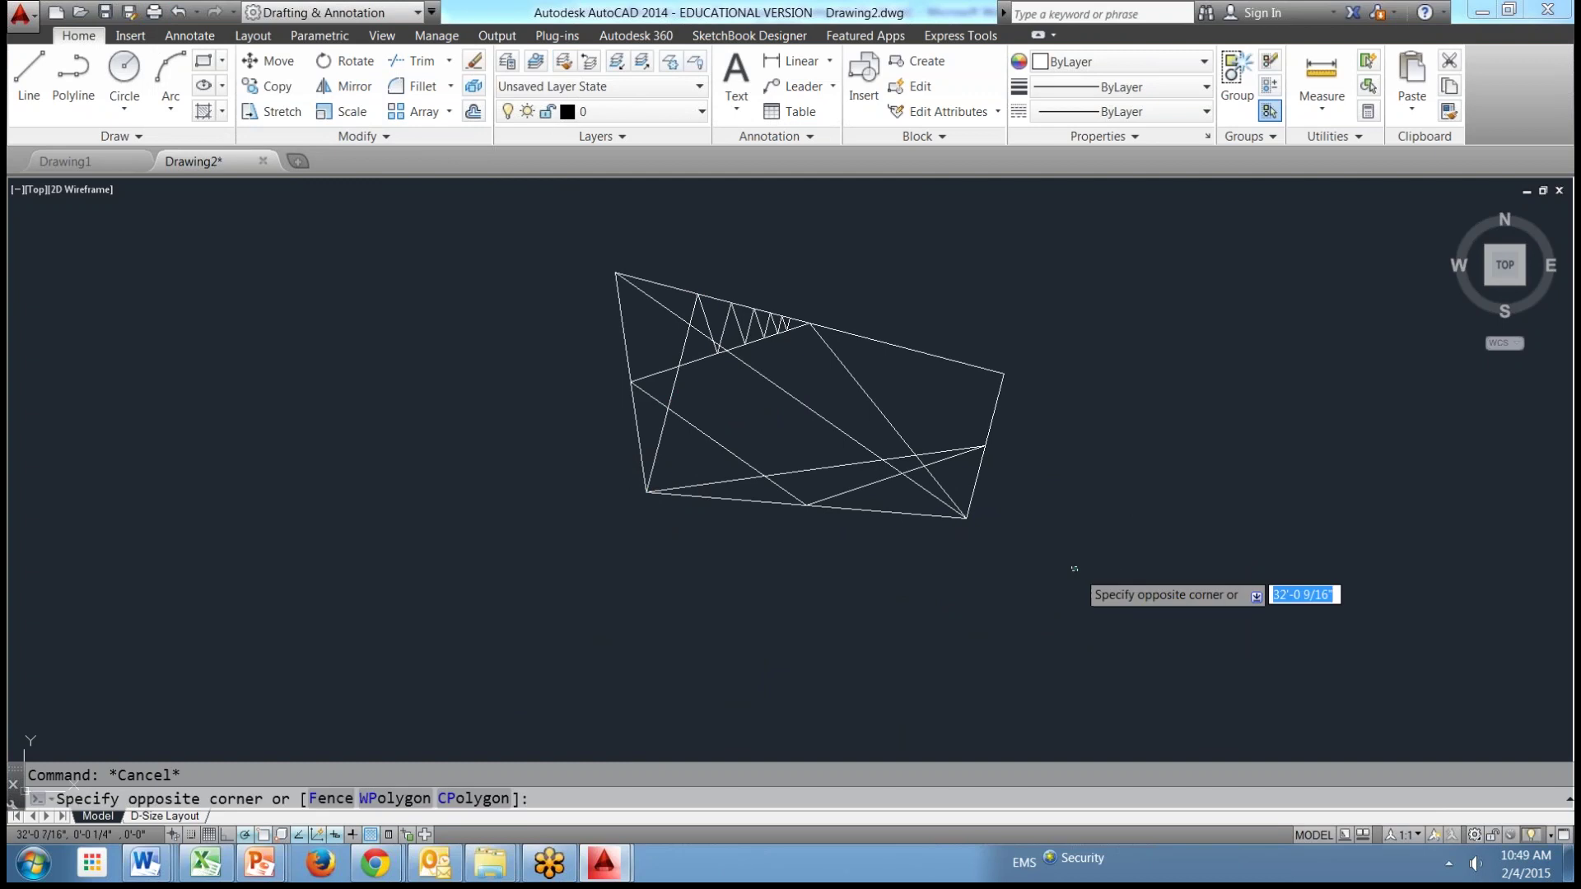
{"action": "left_click", "coordinate": [515, 263]}
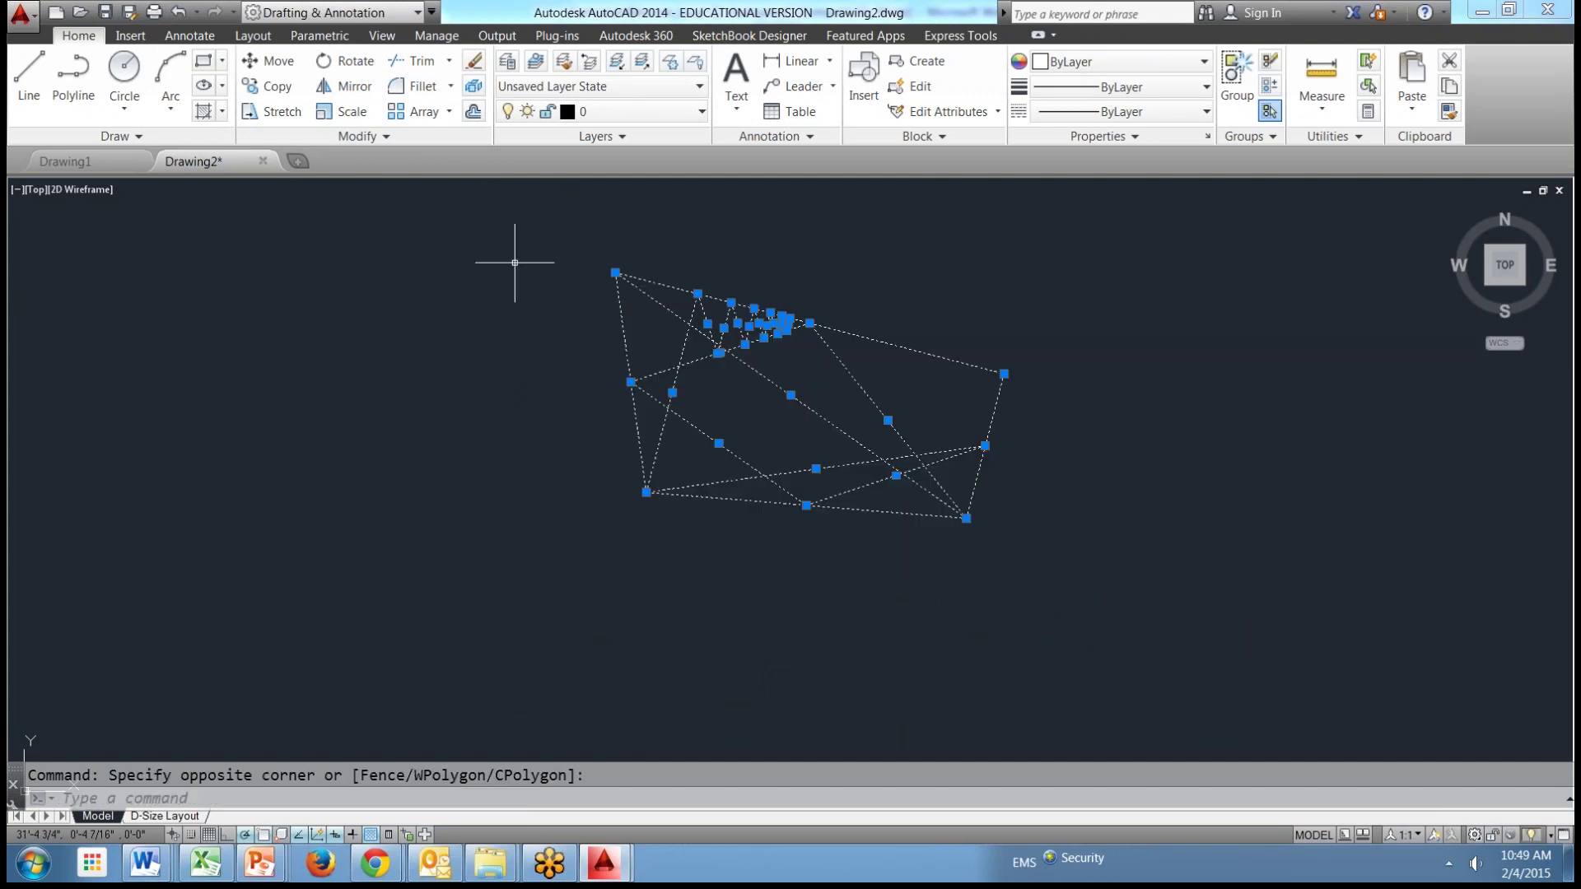
{"action": "key", "text": "Delete"}
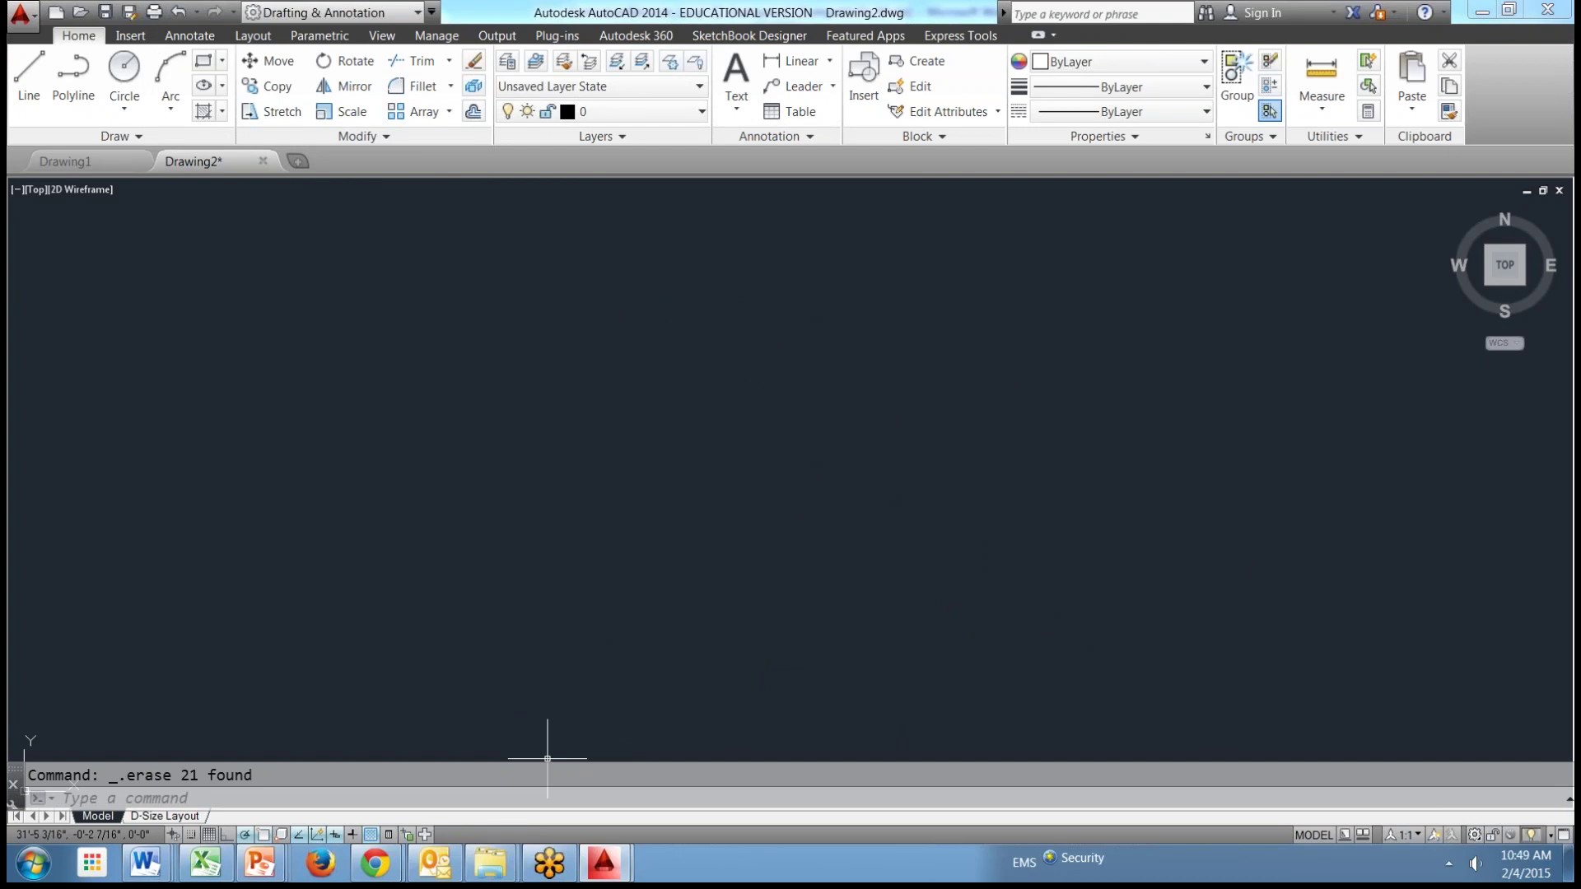
{"action": "key", "text": "ctrl+z"}
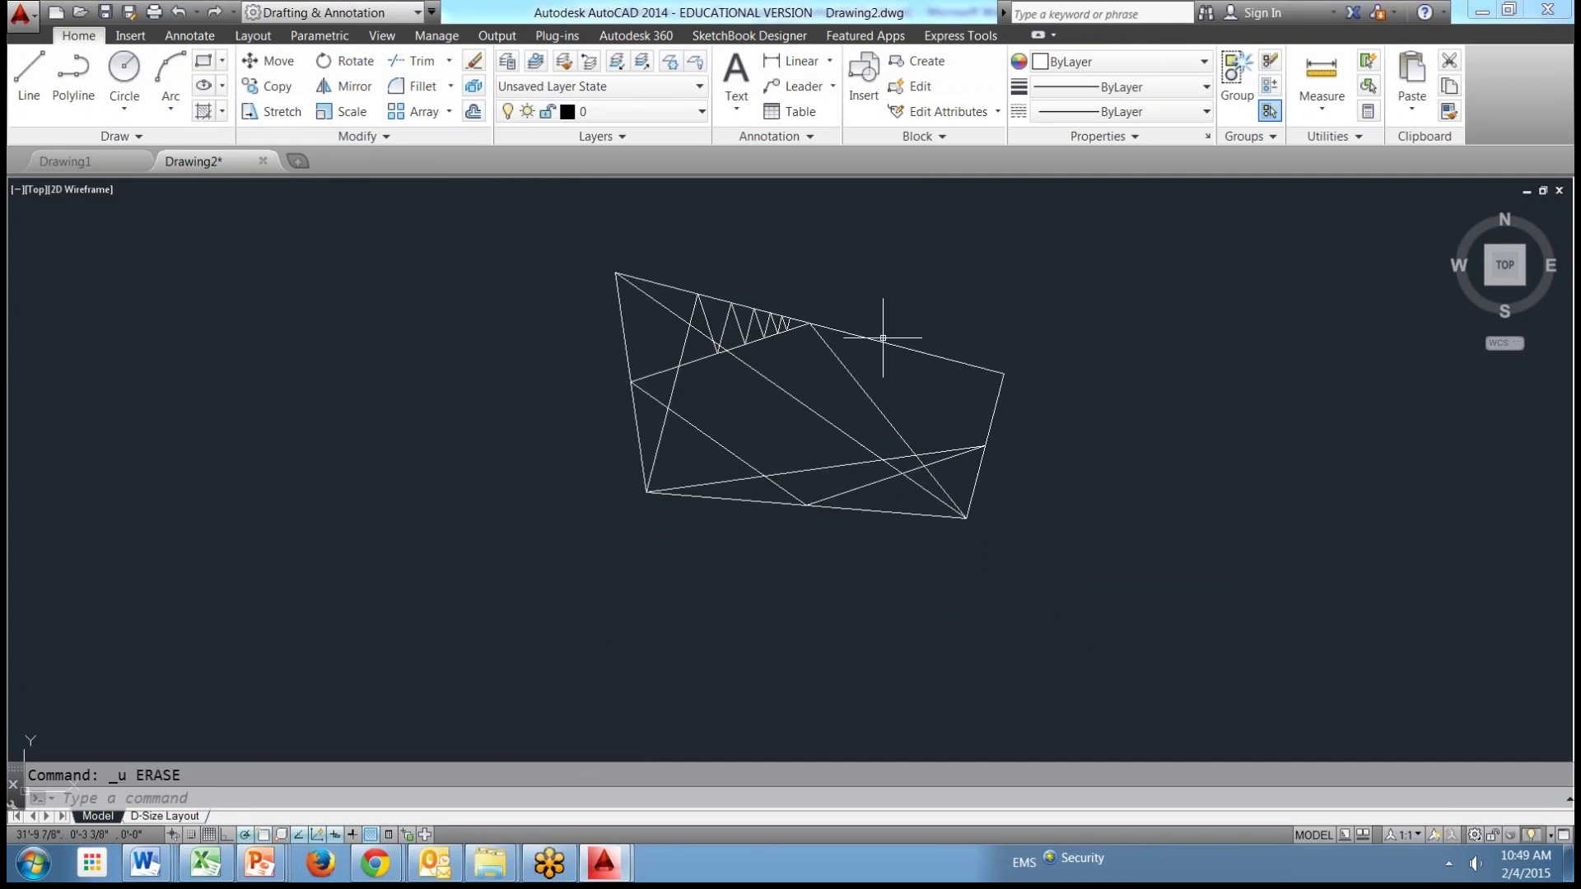
{"action": "left_click", "coordinate": [876, 339]}
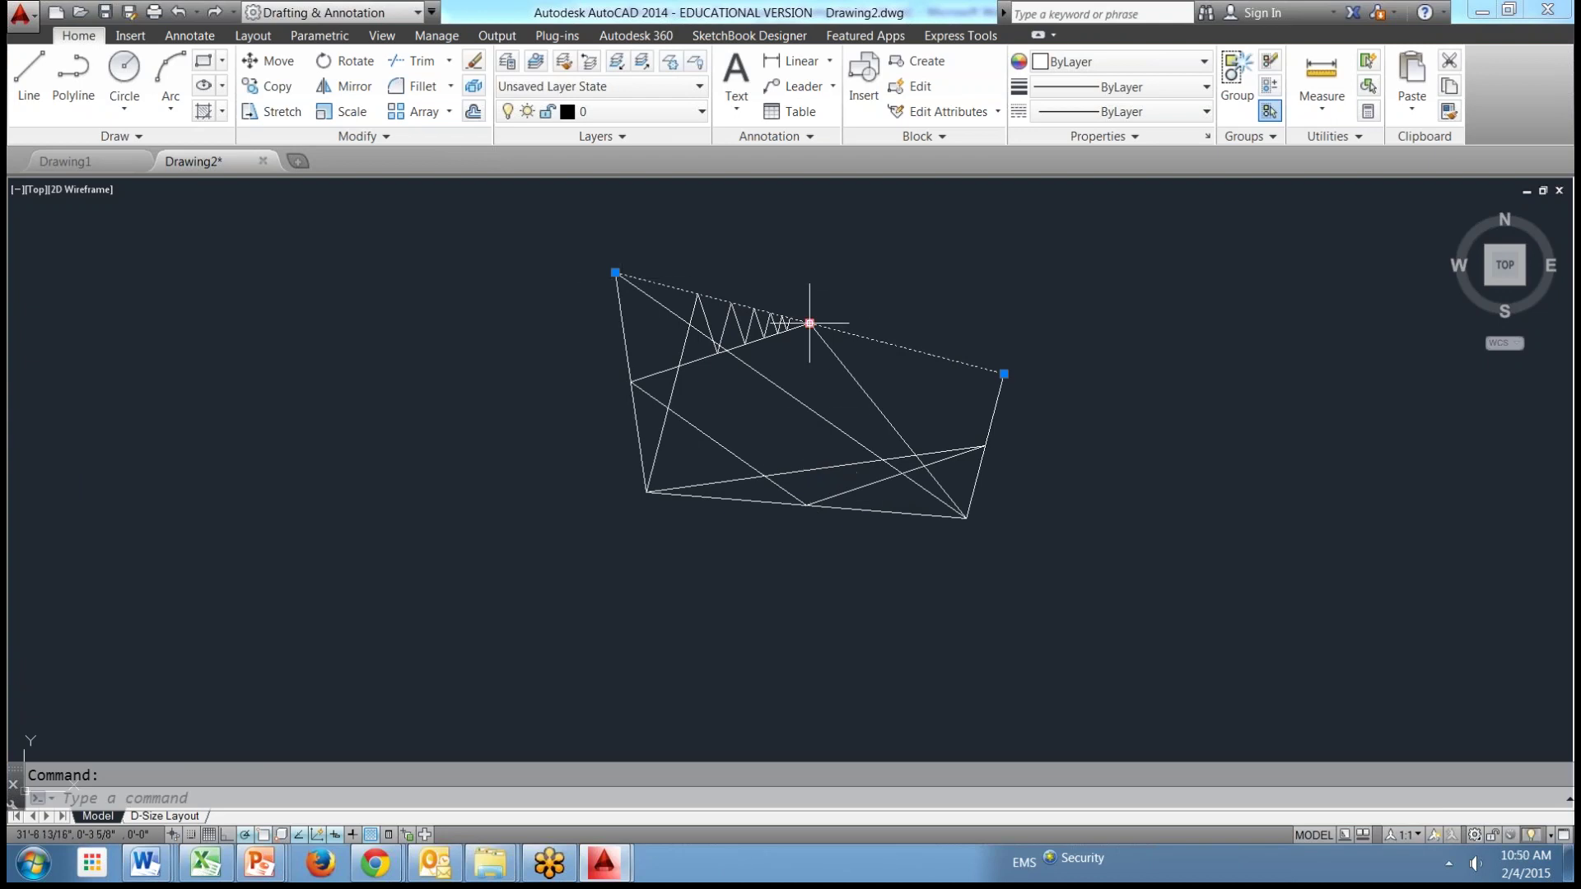
{"action": "left_click", "coordinate": [809, 323]}
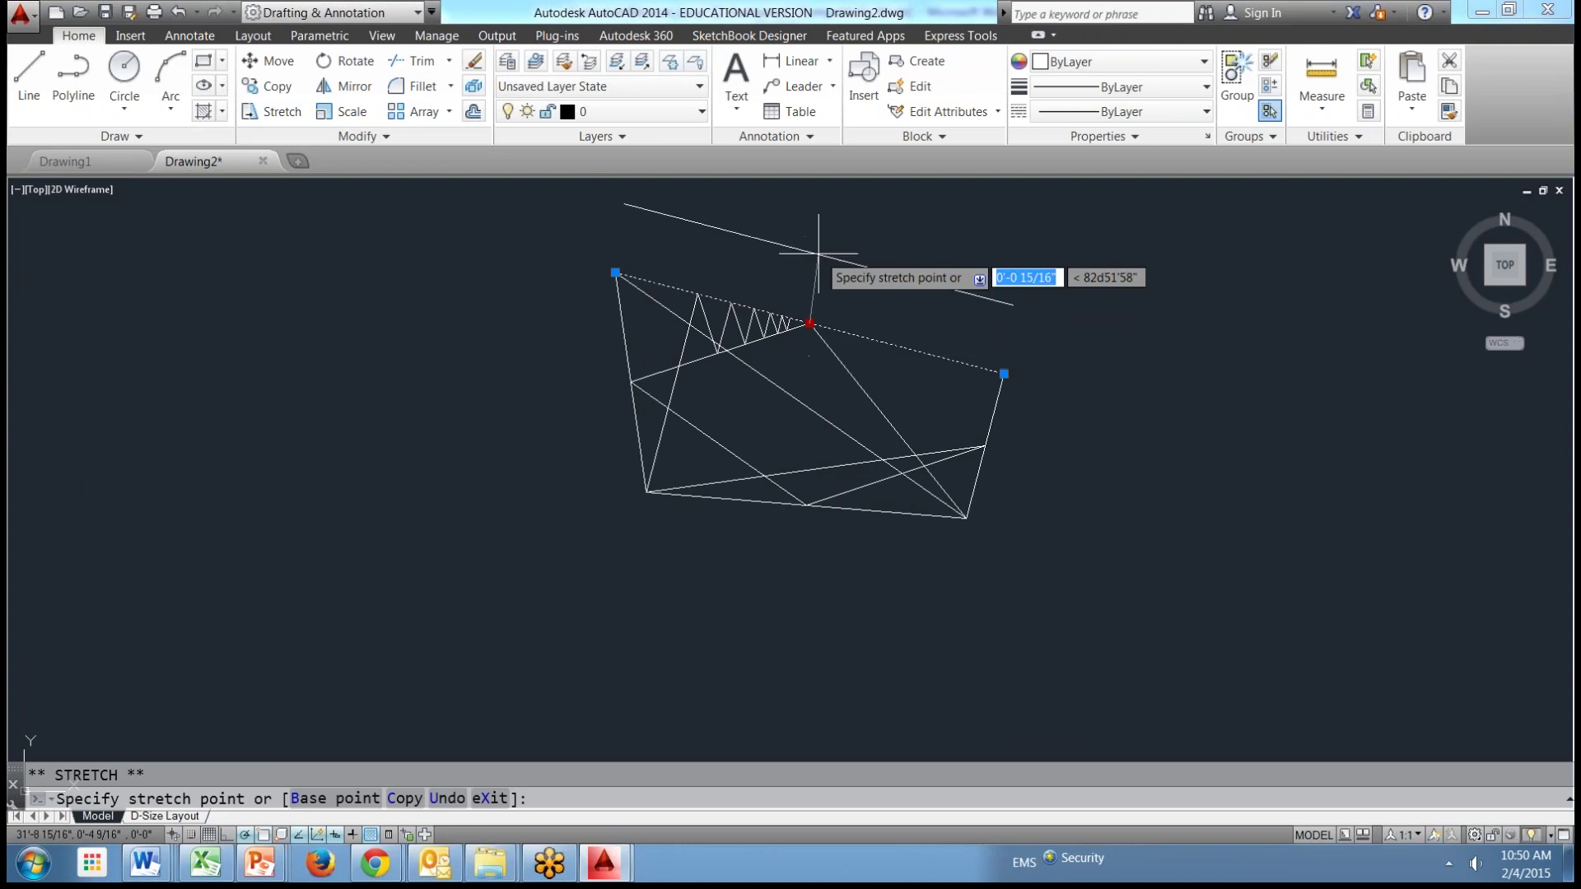
{"action": "left_click", "coordinate": [819, 254]}
{"action": "key", "text": "Escape"}
{"action": "key", "text": "ctrl+z"}
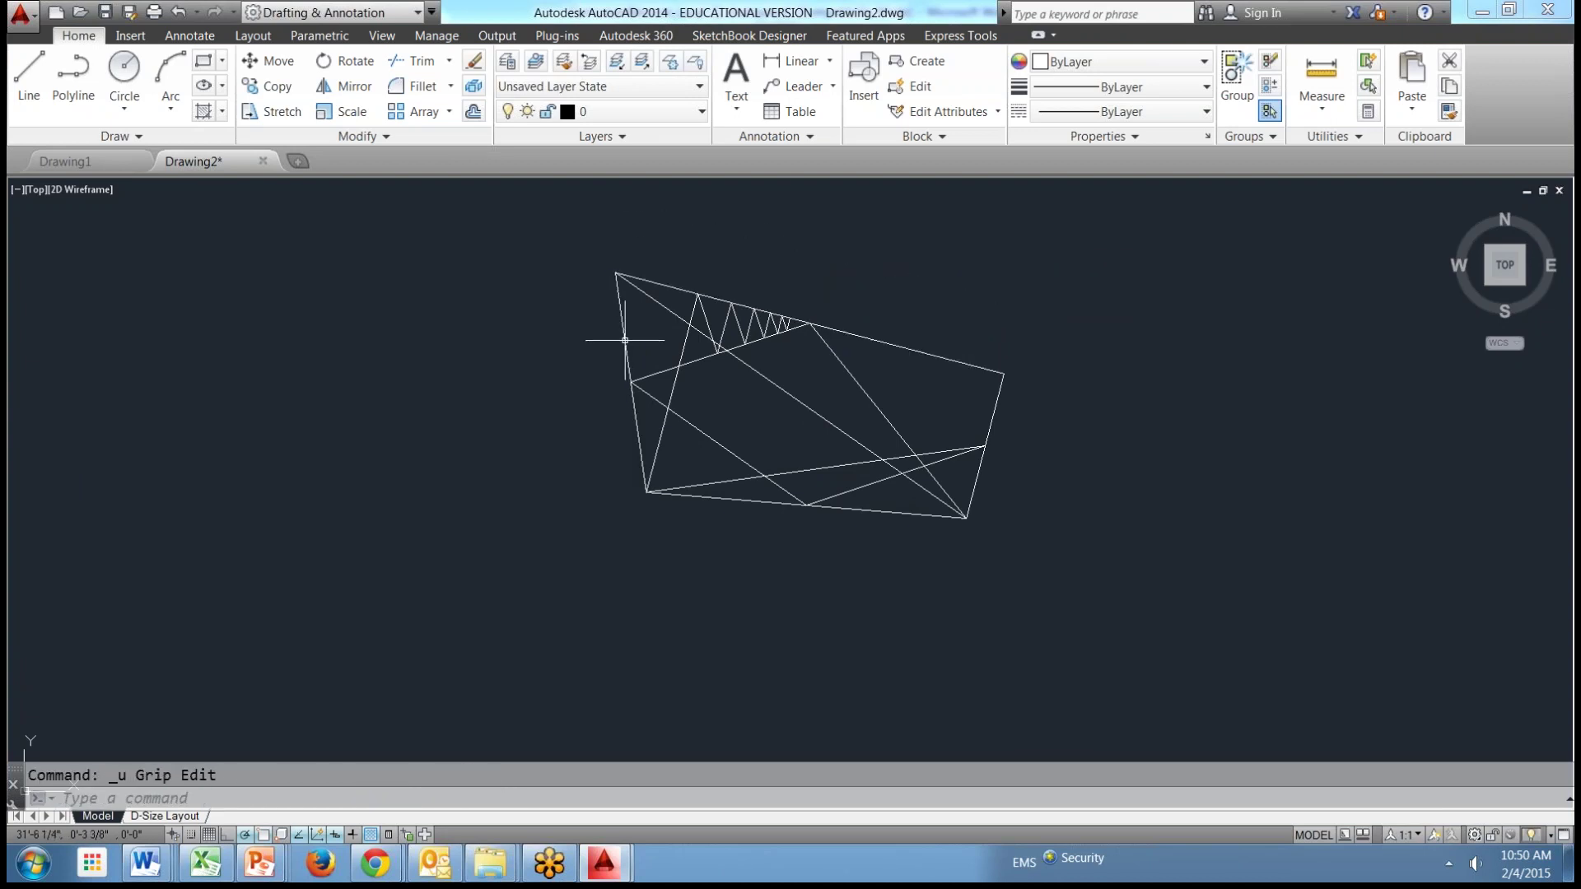
{"action": "left_click", "coordinate": [661, 283]}
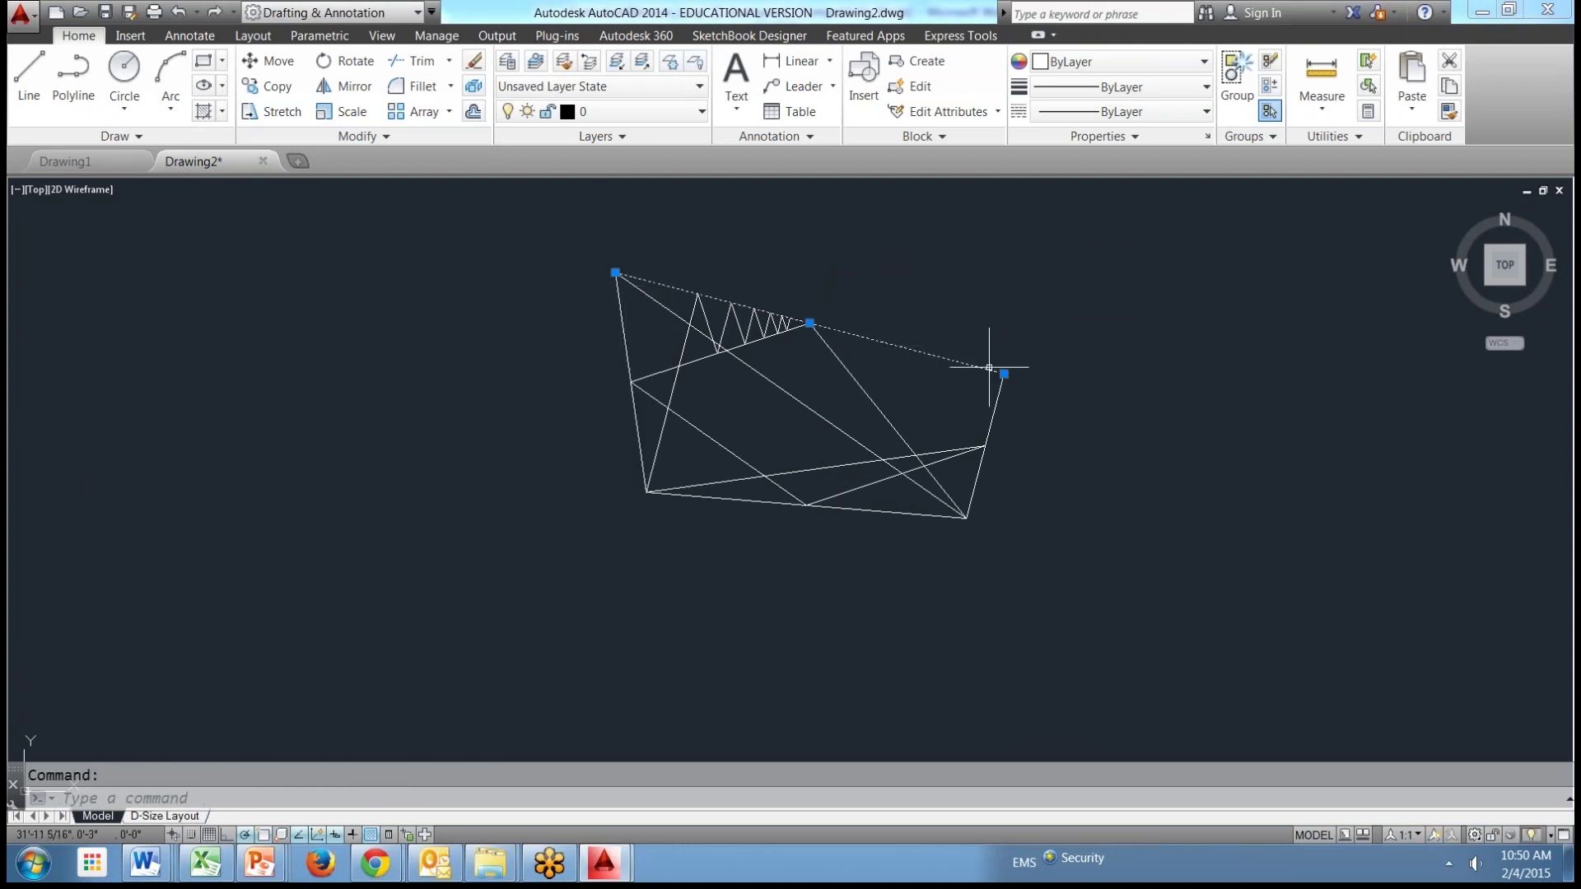
{"action": "left_click", "coordinate": [1004, 373]}
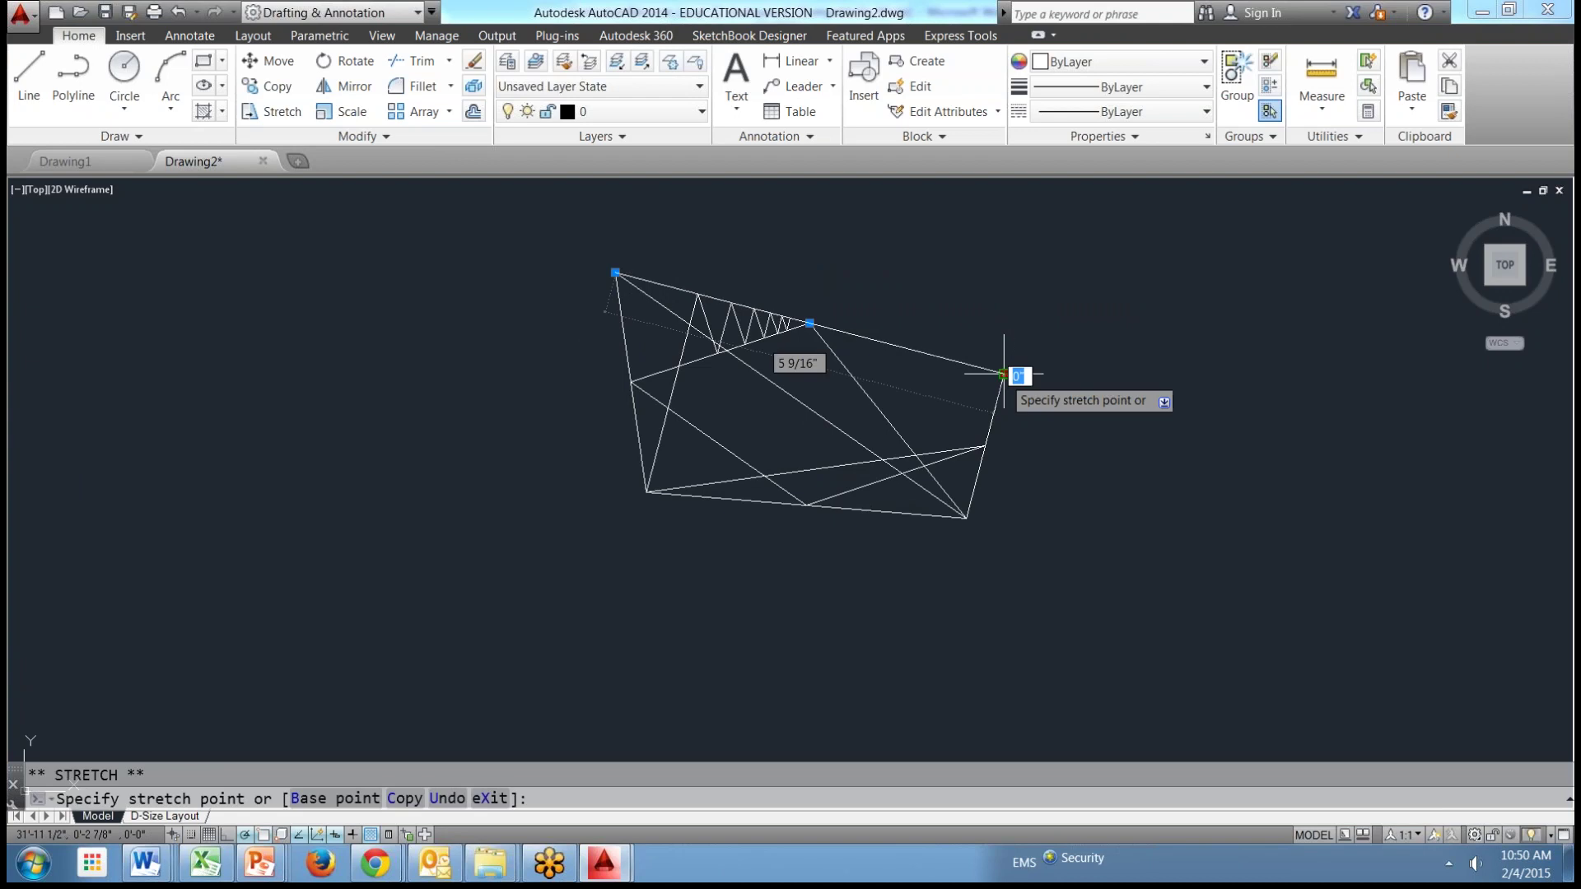
{"action": "left_click", "coordinate": [1108, 292]}
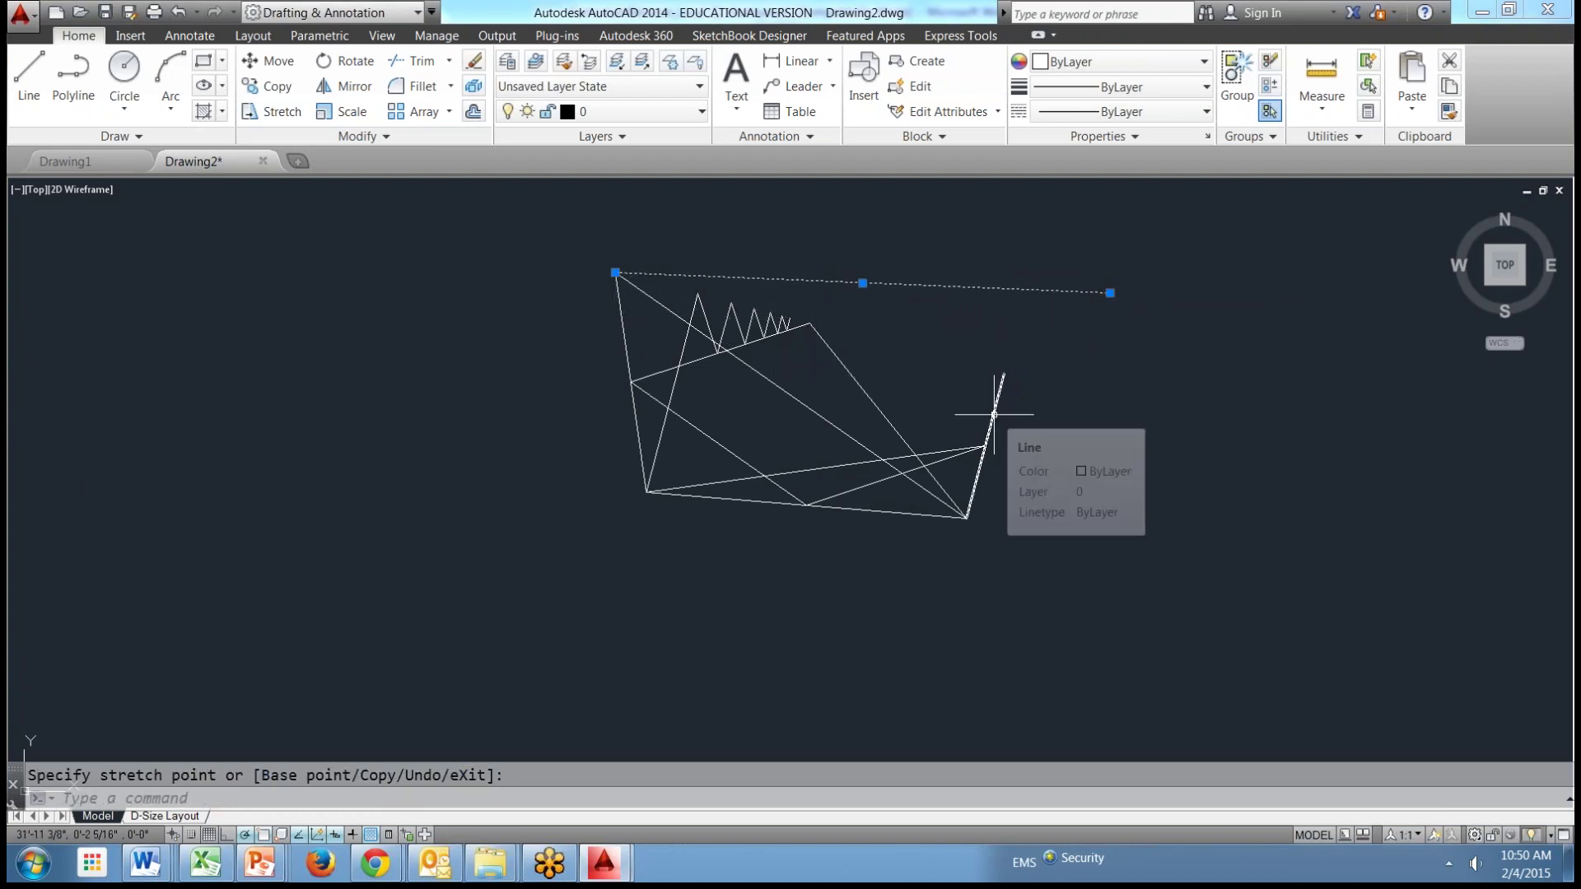
{"action": "key", "text": "Escape"}
{"action": "key", "text": "ctrl+z"}
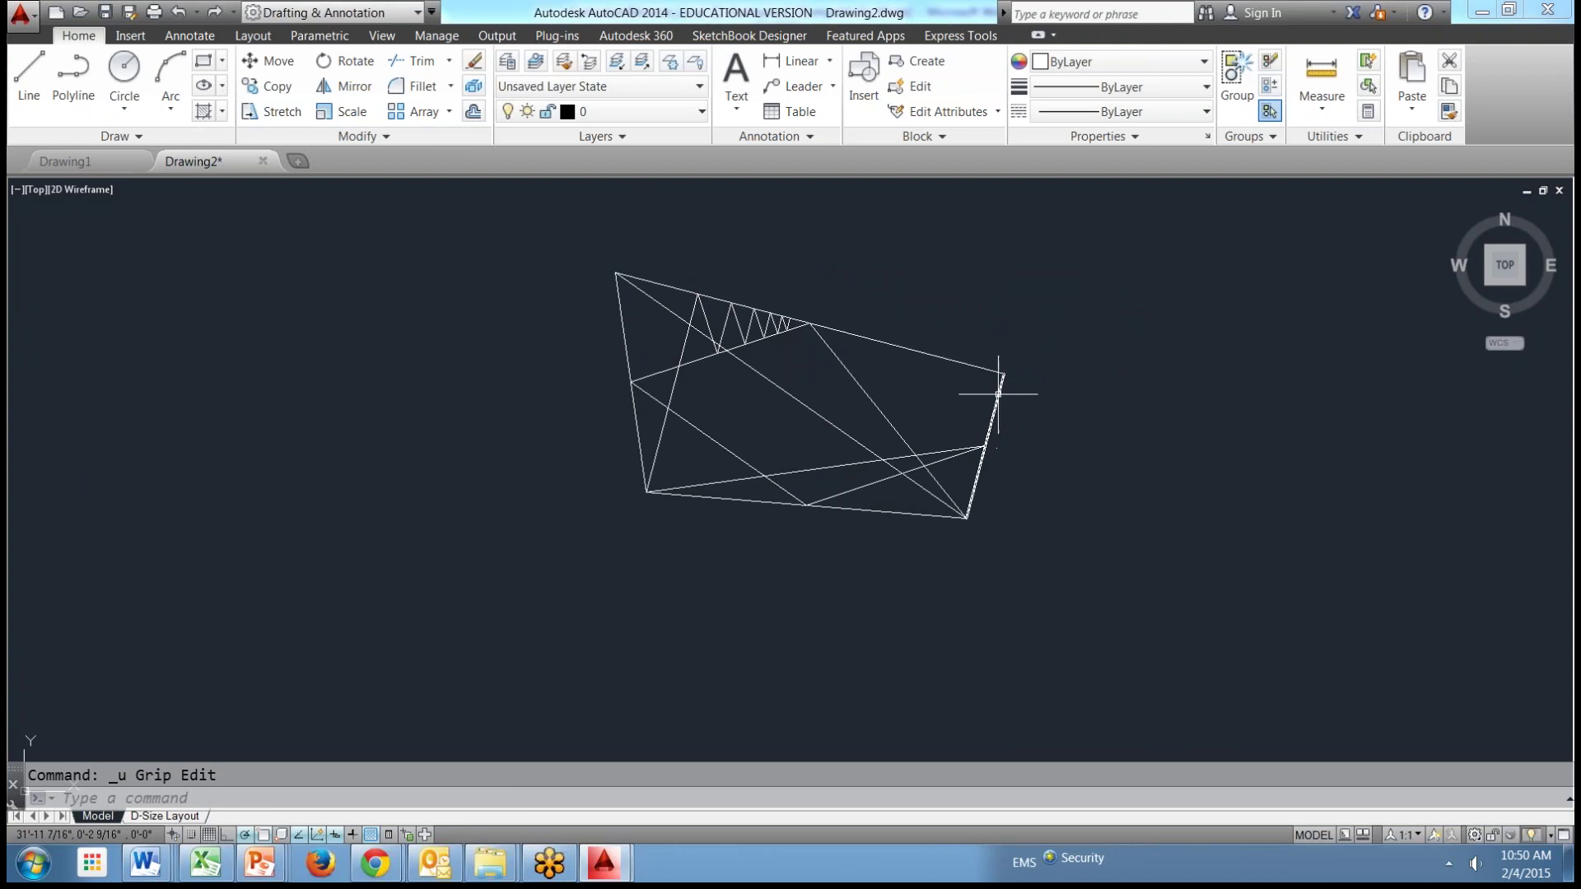
{"action": "left_click", "coordinate": [1009, 398]}
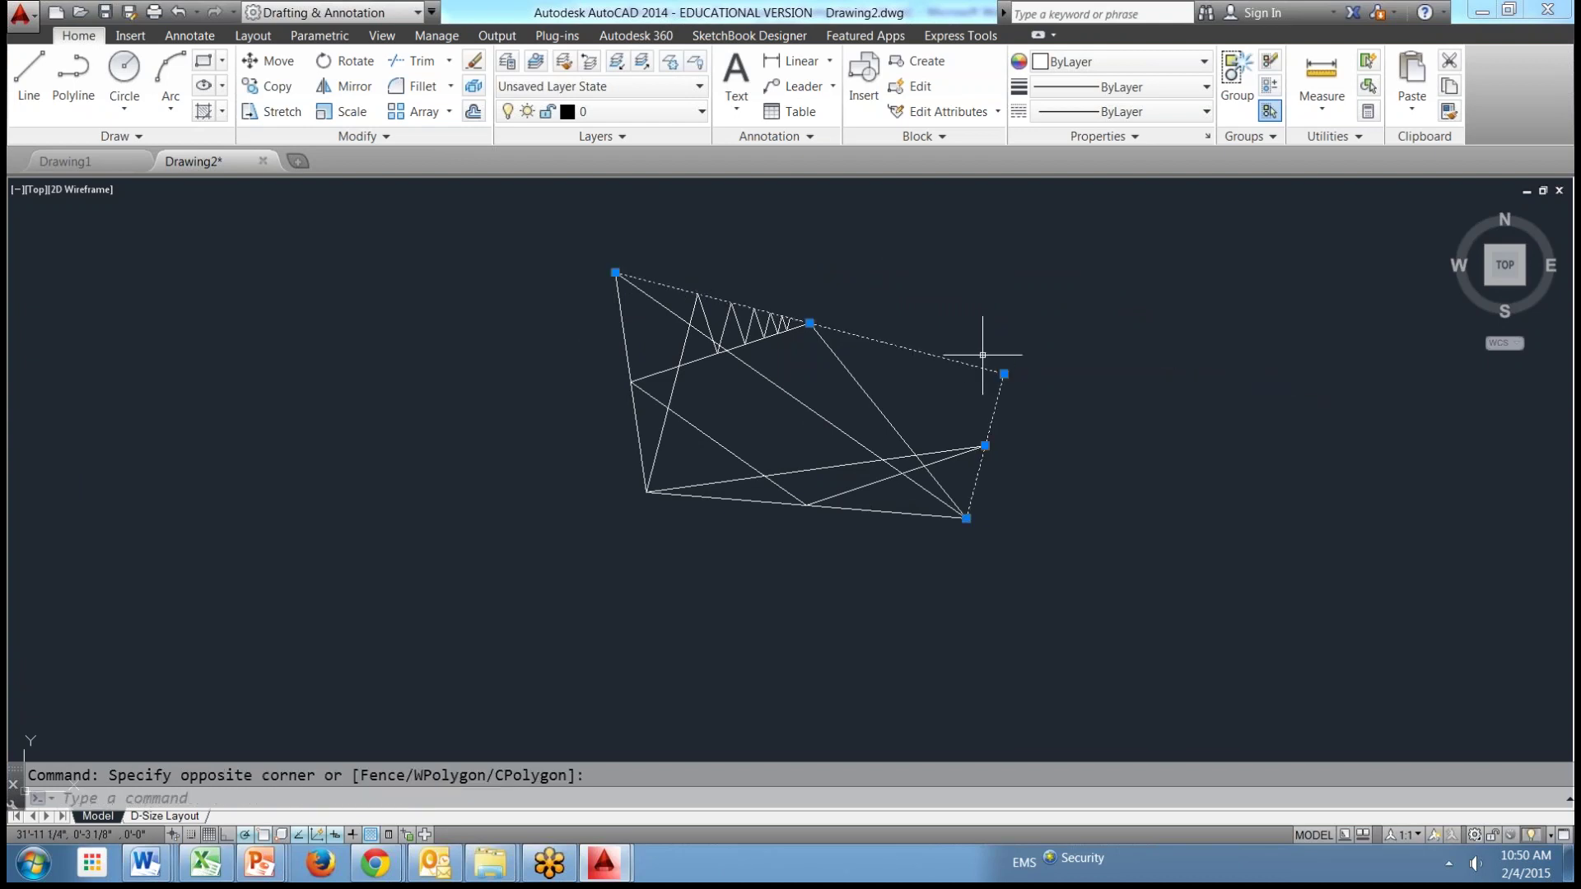
{"action": "left_click", "coordinate": [1004, 374]}
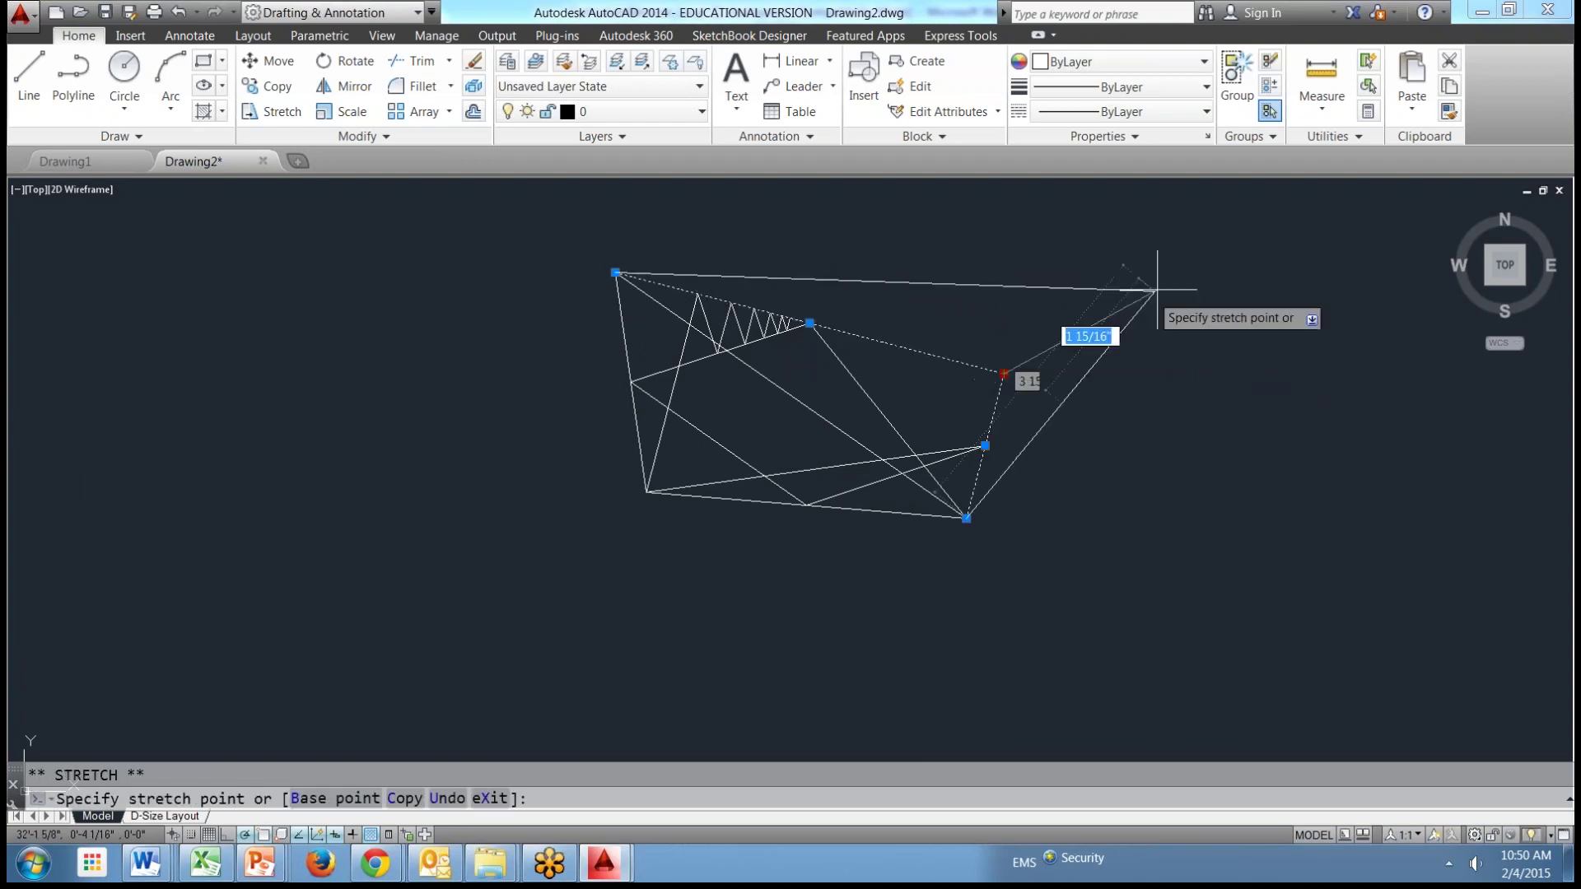
{"action": "left_click", "coordinate": [1195, 267]}
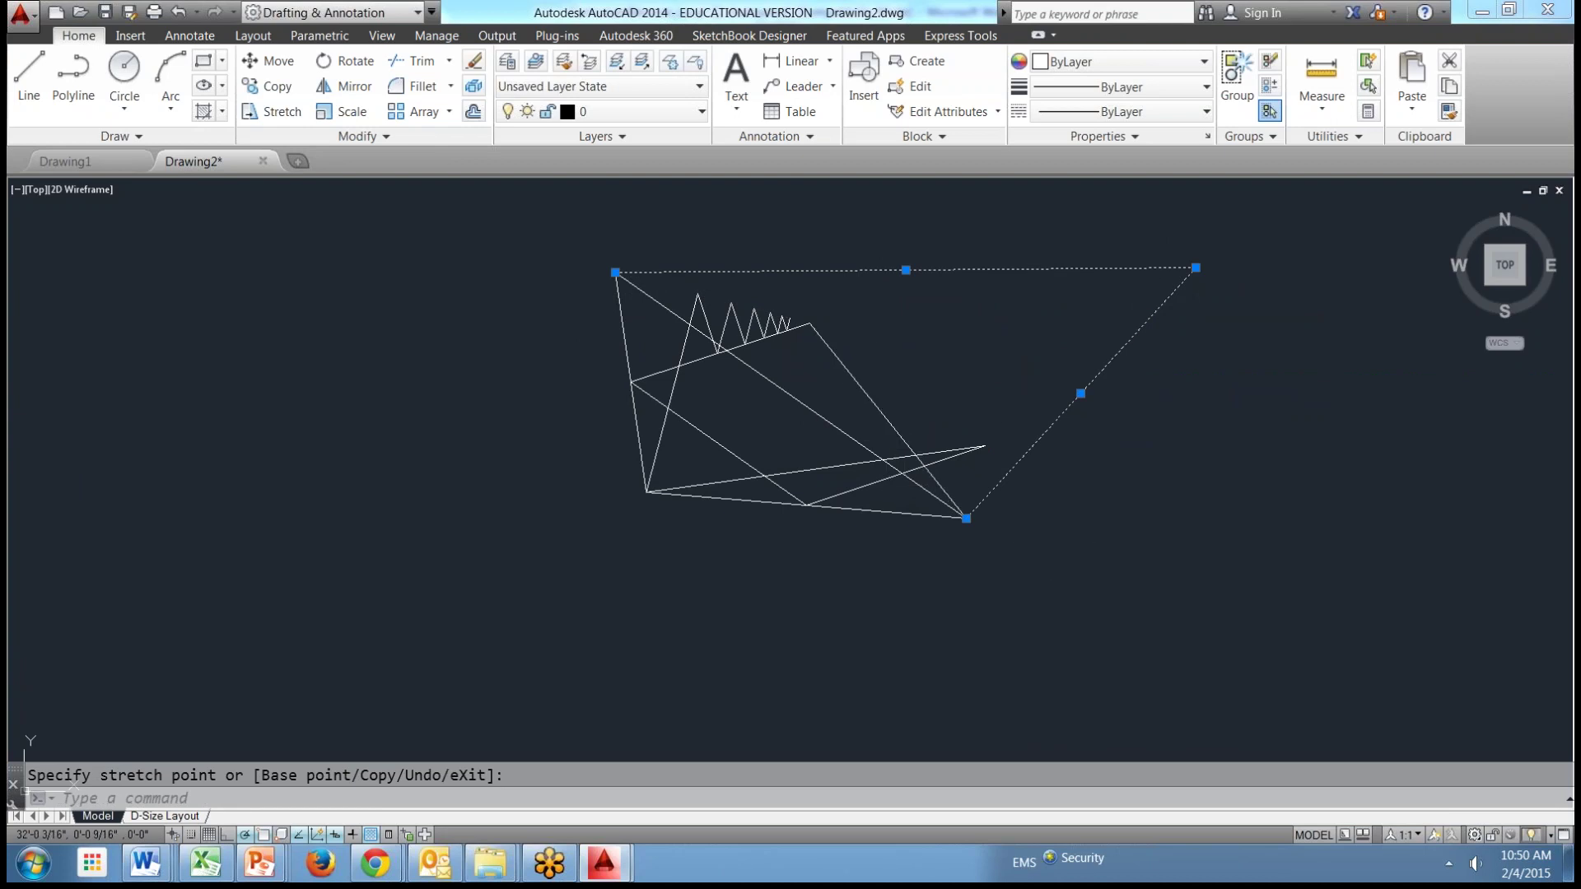
{"action": "key", "text": "Escape"}
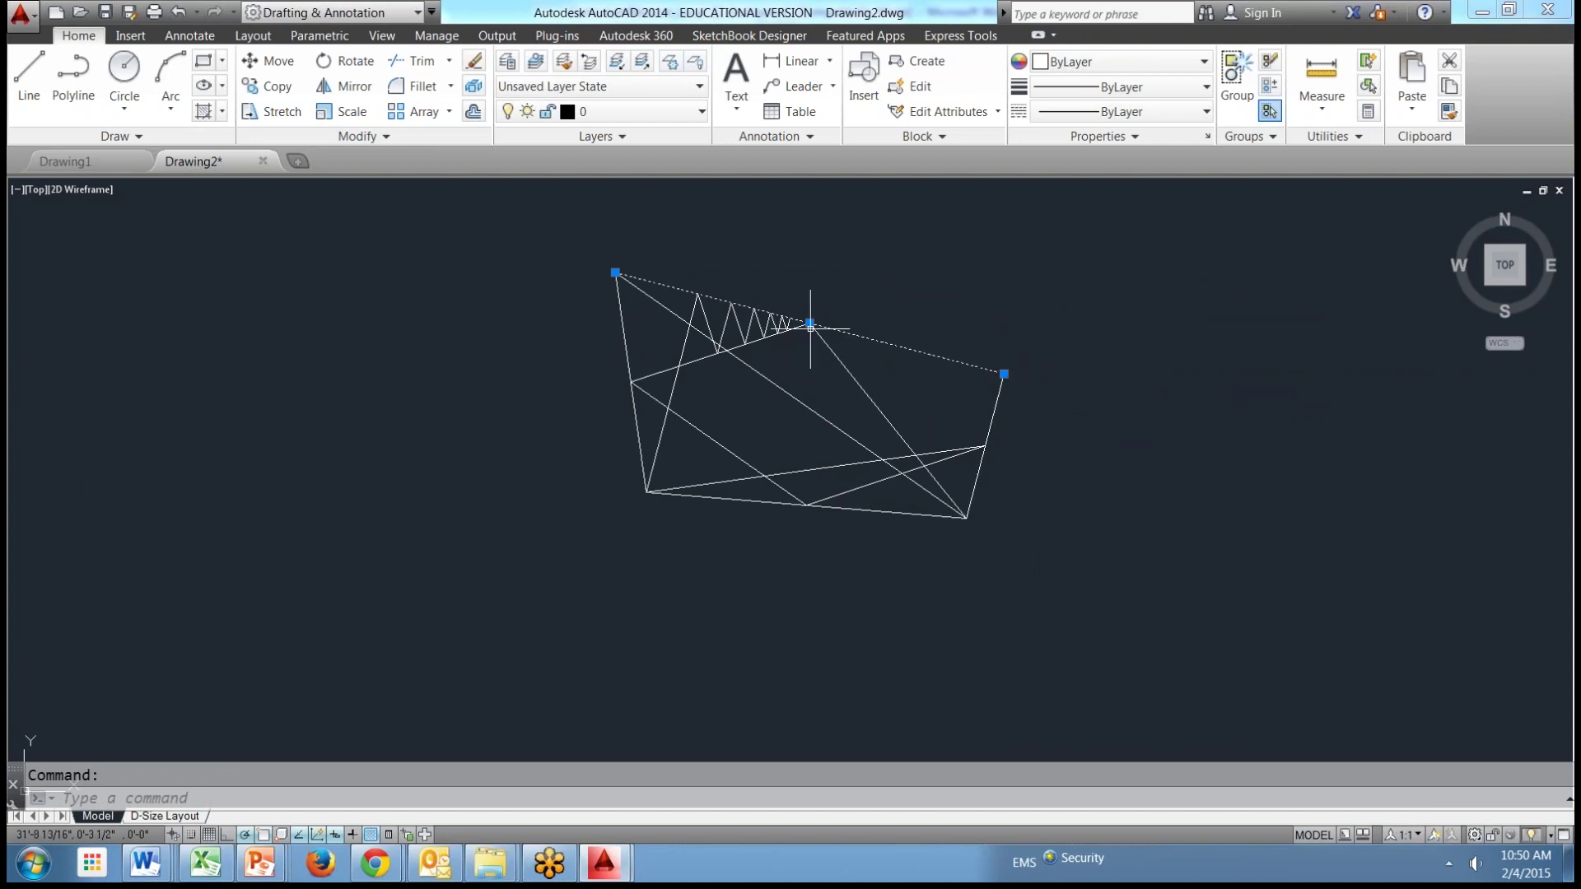
{"action": "mouse_move", "coordinate": [615, 272]}
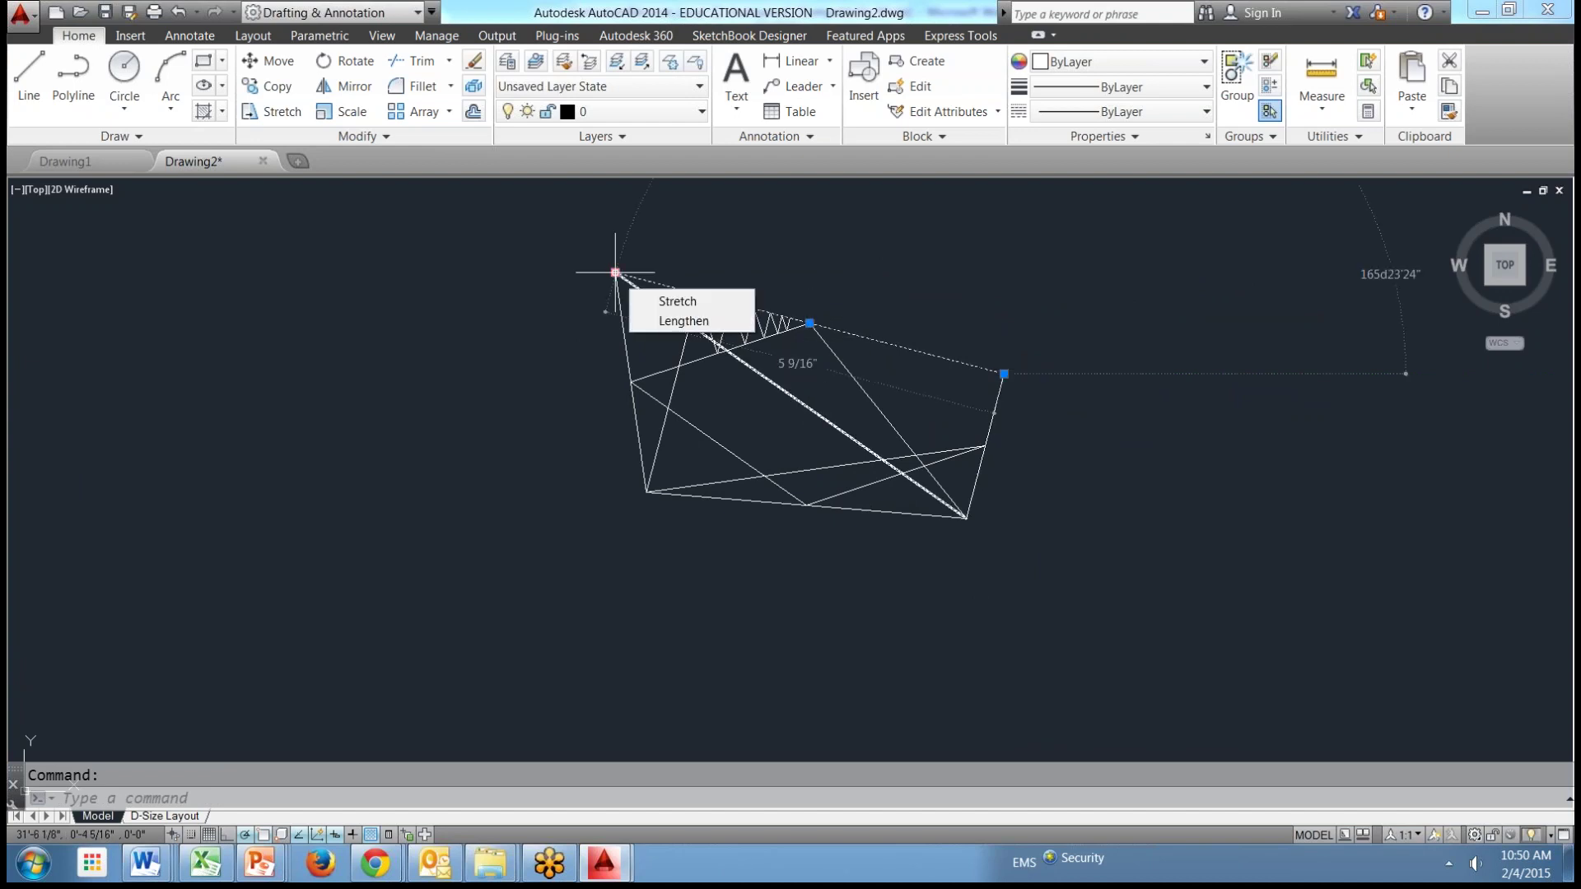
{"action": "key", "text": "Escape"}
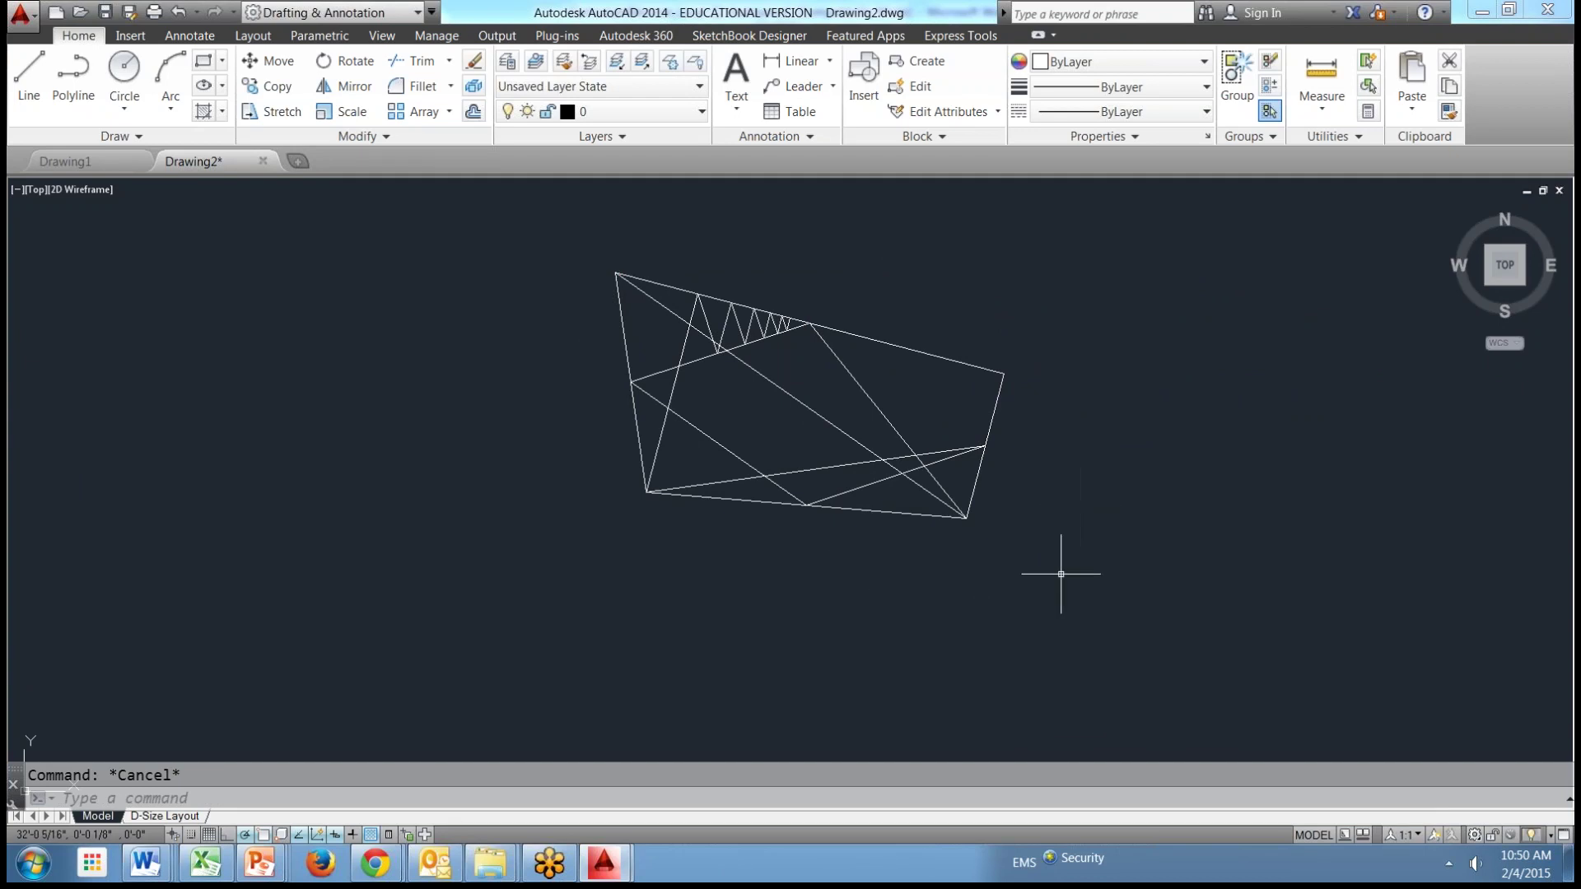
{"action": "middle_click_drag", "start_coordinate": [1054, 590], "coordinate": [1021, 606]}
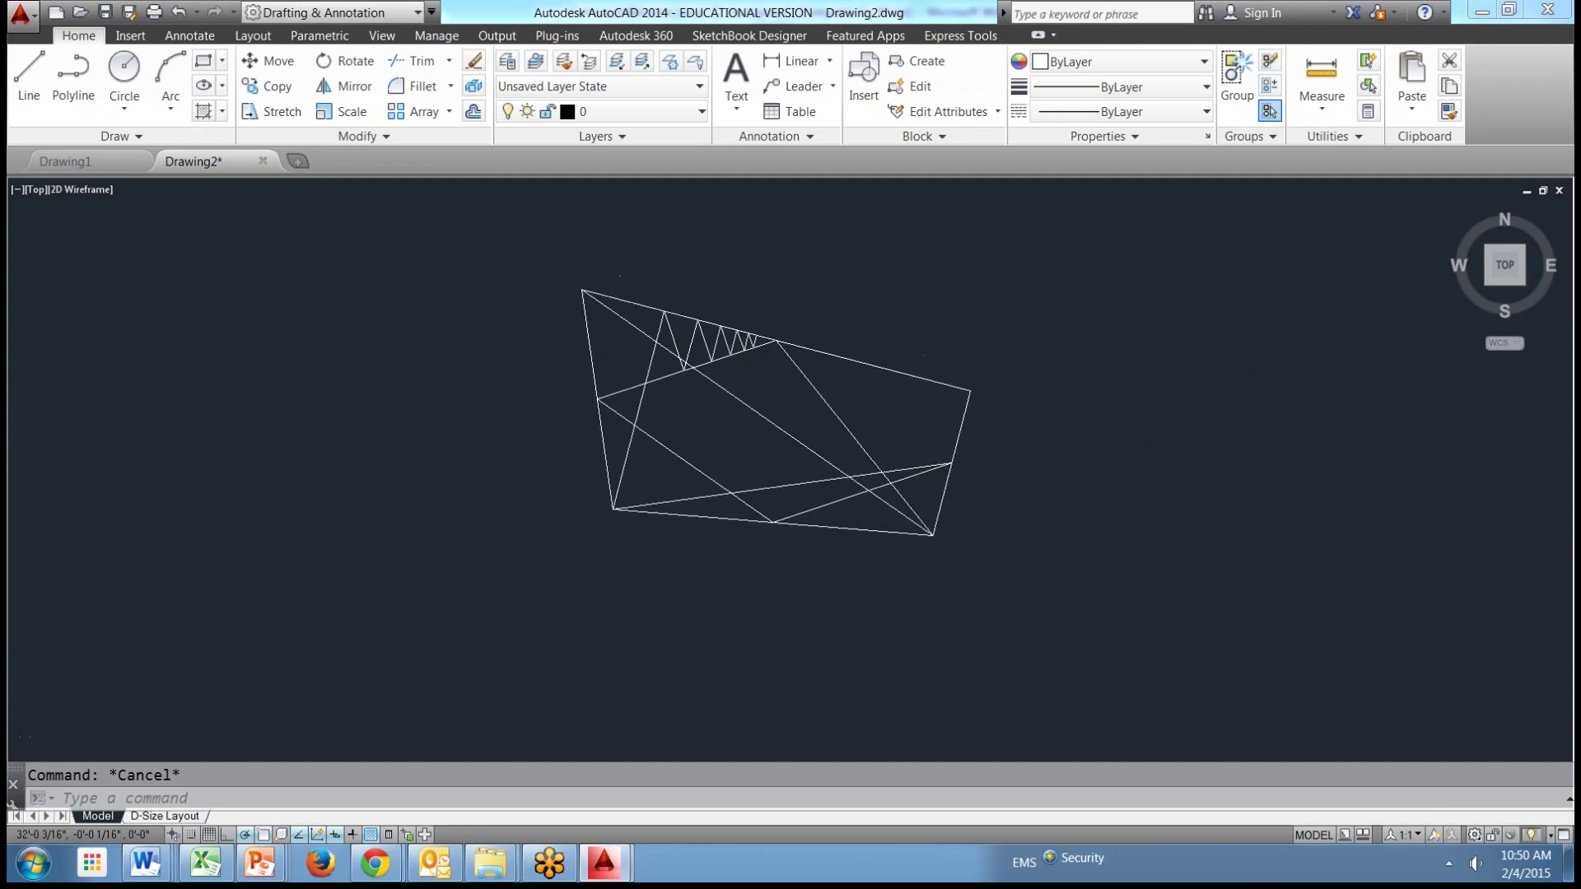
Step: Crossing-window all 21 lines of the zigzag drawing and delete them
{"action": "left_click", "coordinate": [1023, 623]}
{"action": "left_click", "coordinate": [393, 242]}
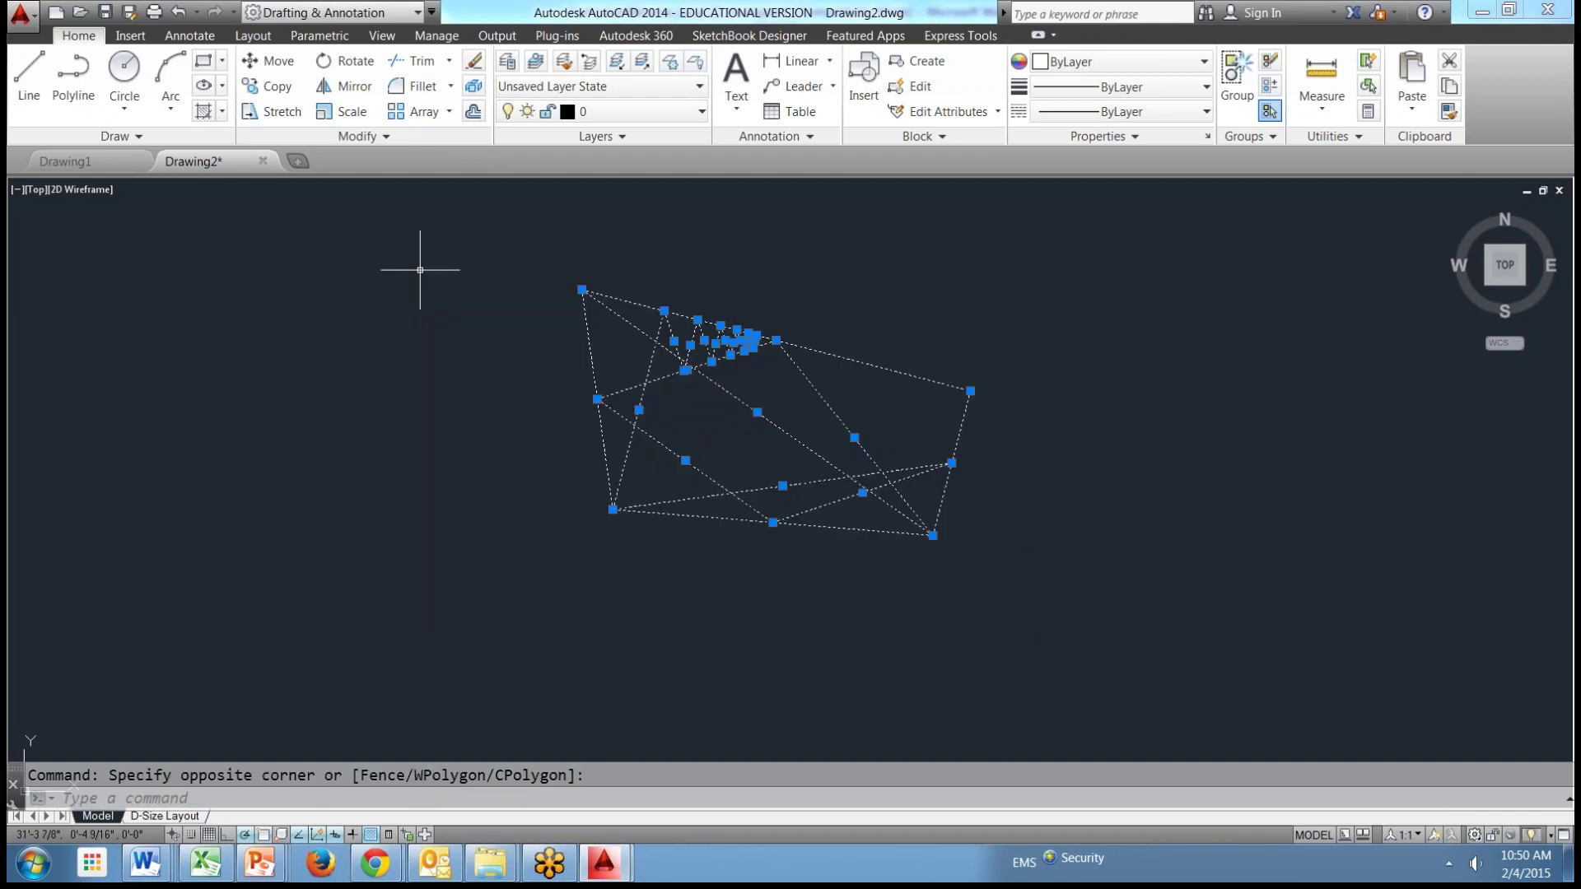
{"action": "key", "text": "Delete"}
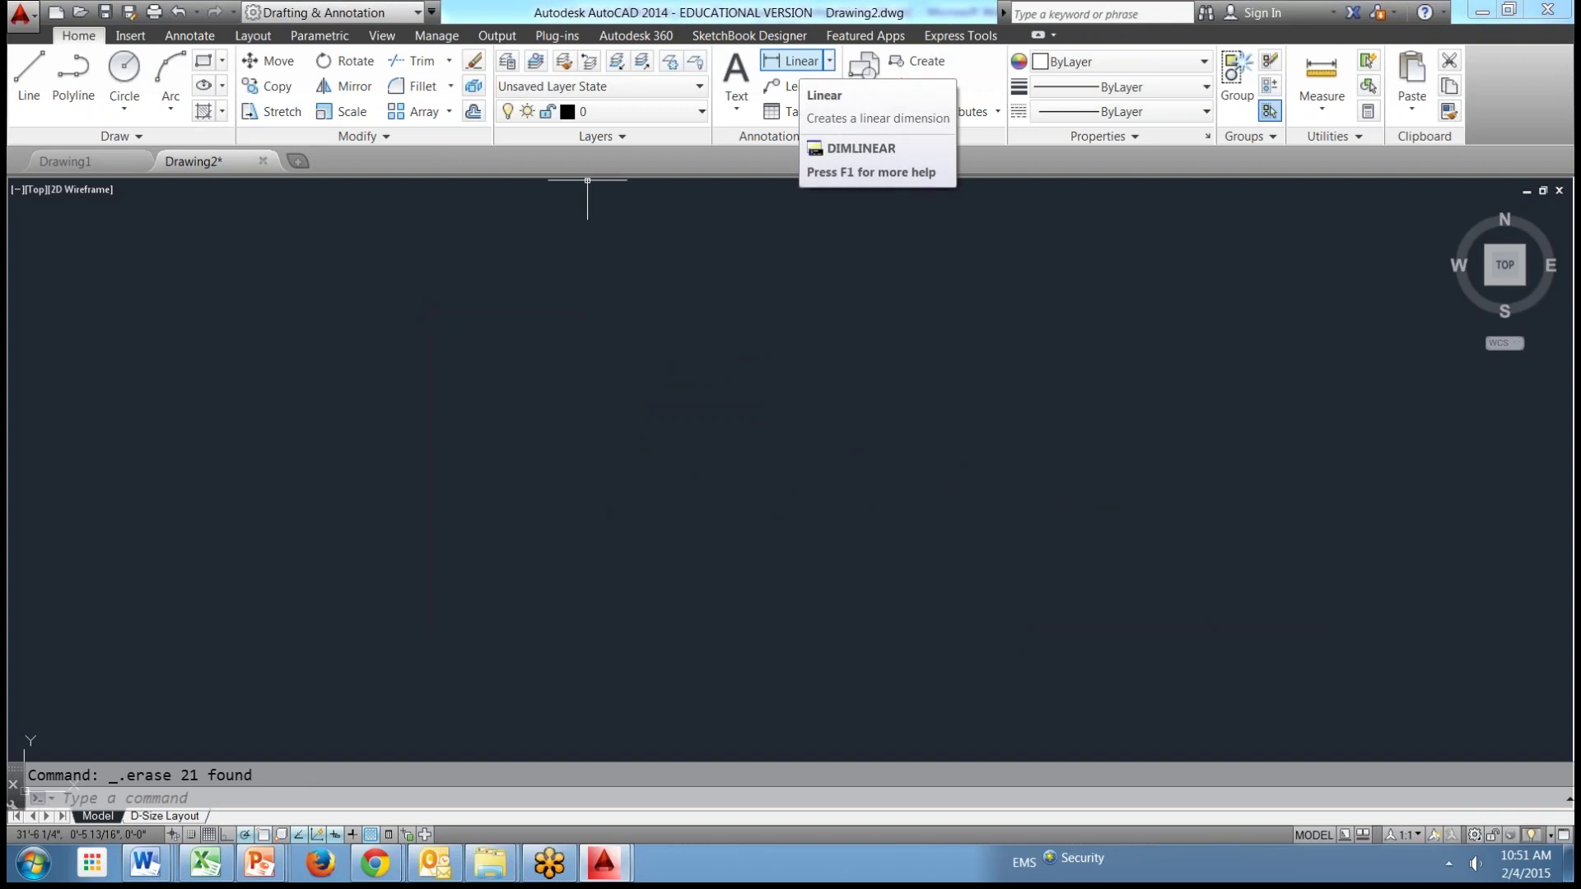
{"action": "left_click", "coordinate": [736, 74]}
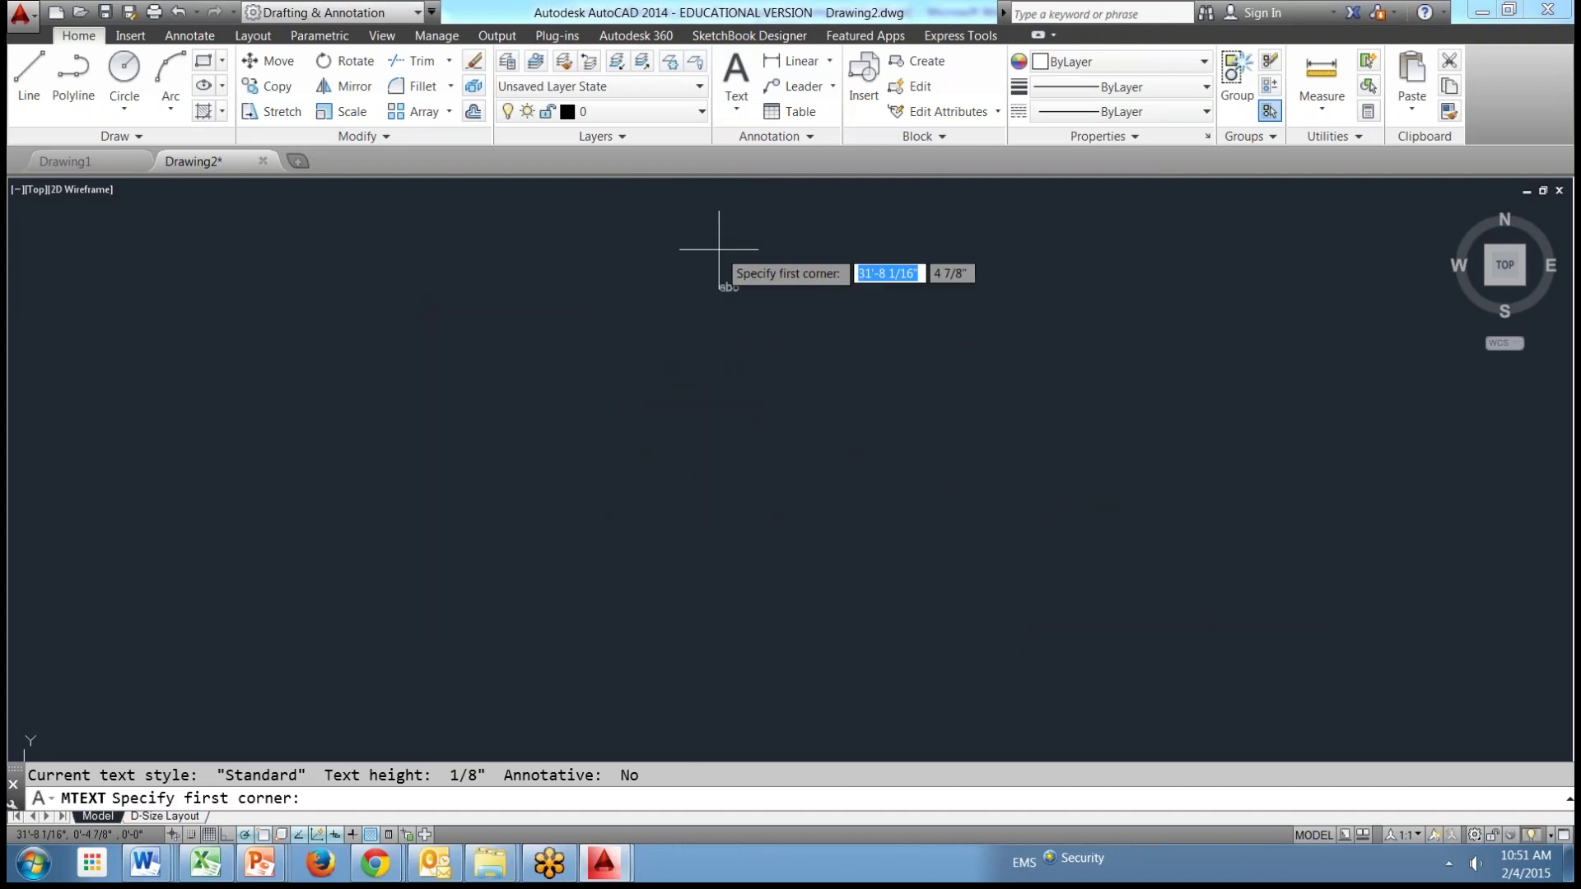
{"action": "left_click", "coordinate": [736, 107]}
{"action": "left_click", "coordinate": [744, 185]}
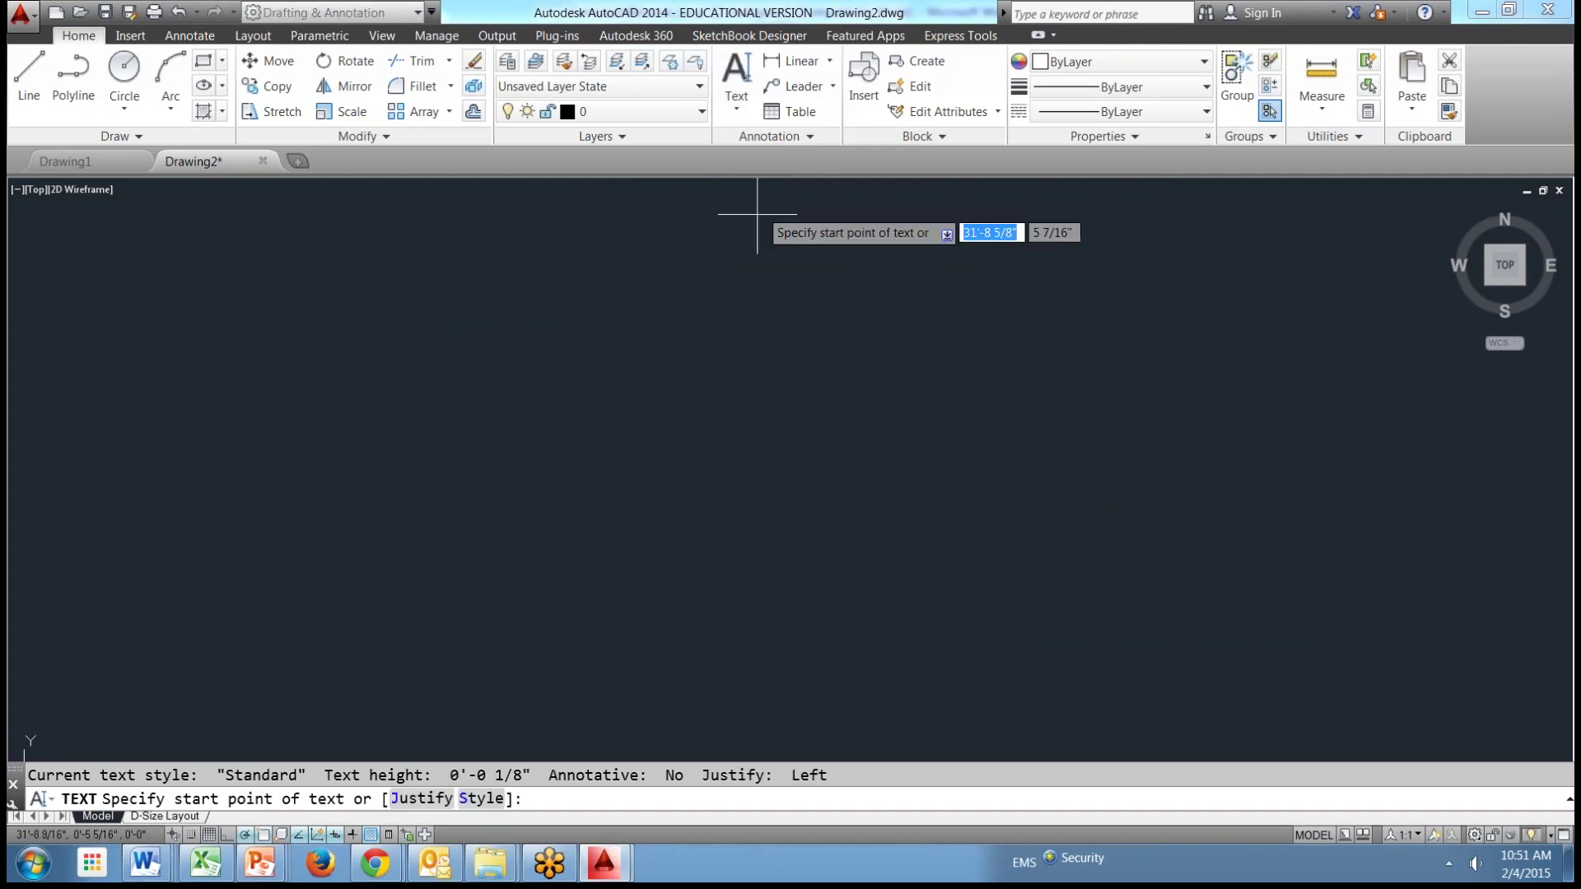
{"action": "left_click", "coordinate": [733, 333]}
{"action": "key", "text": "Return"}
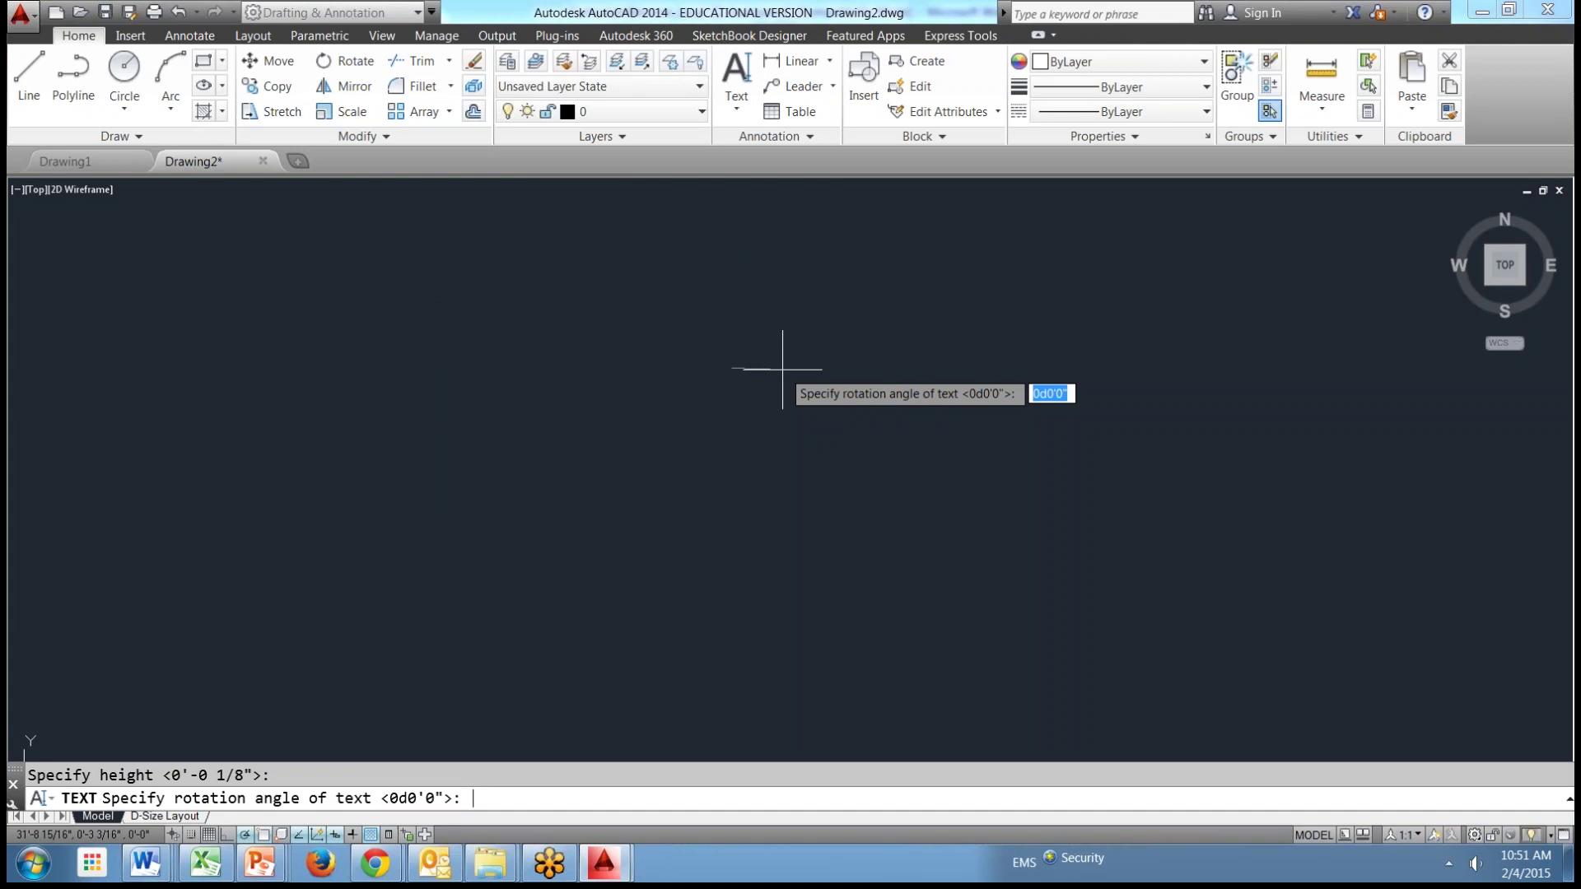
{"action": "key", "text": "Return"}
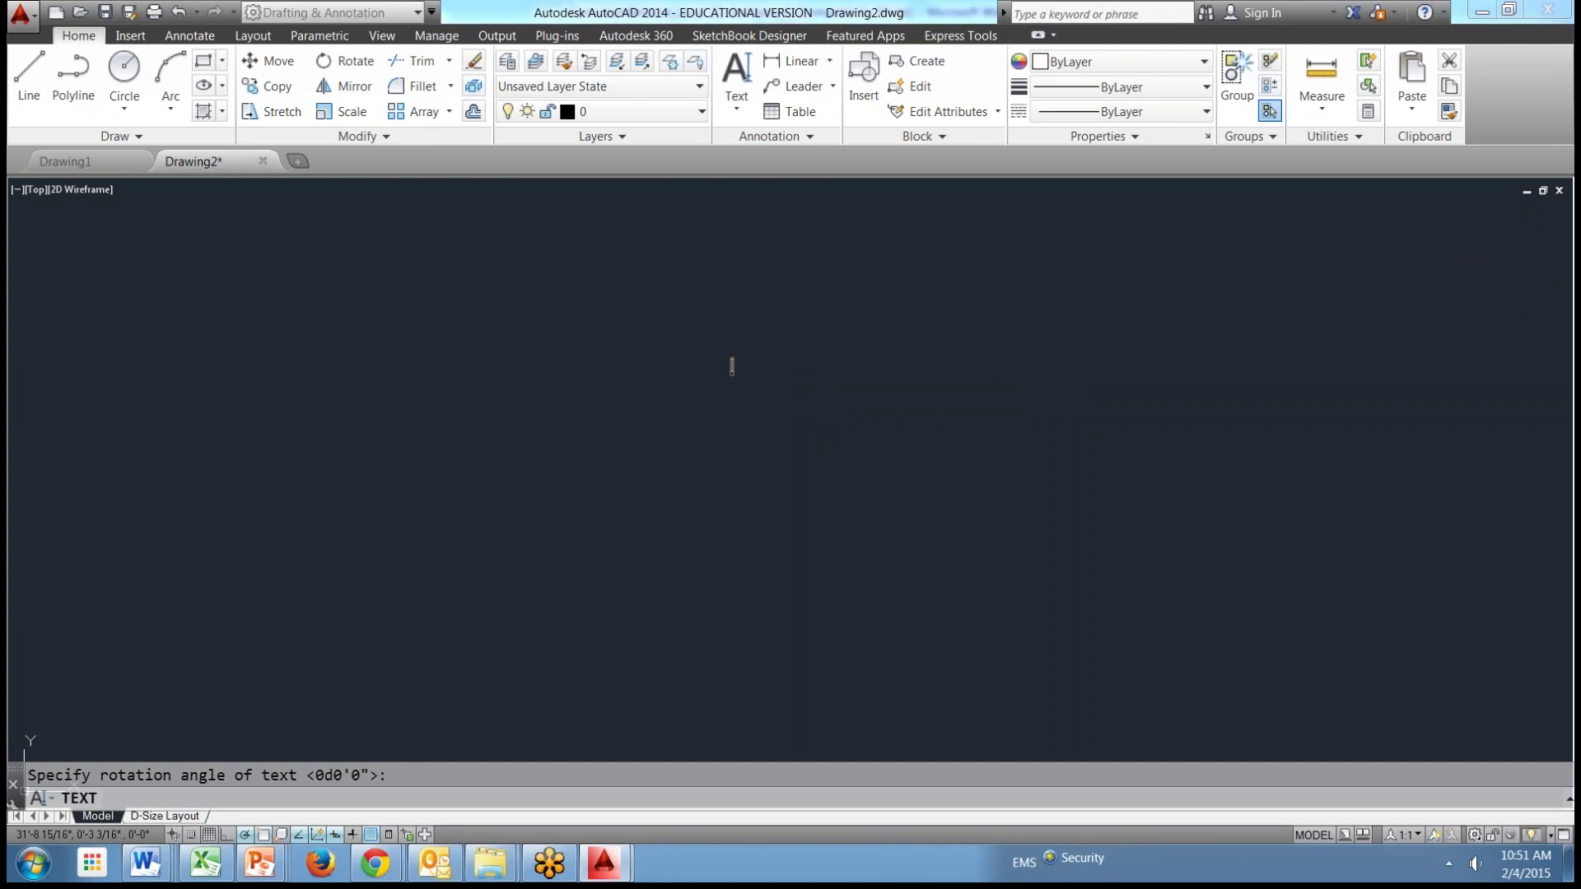
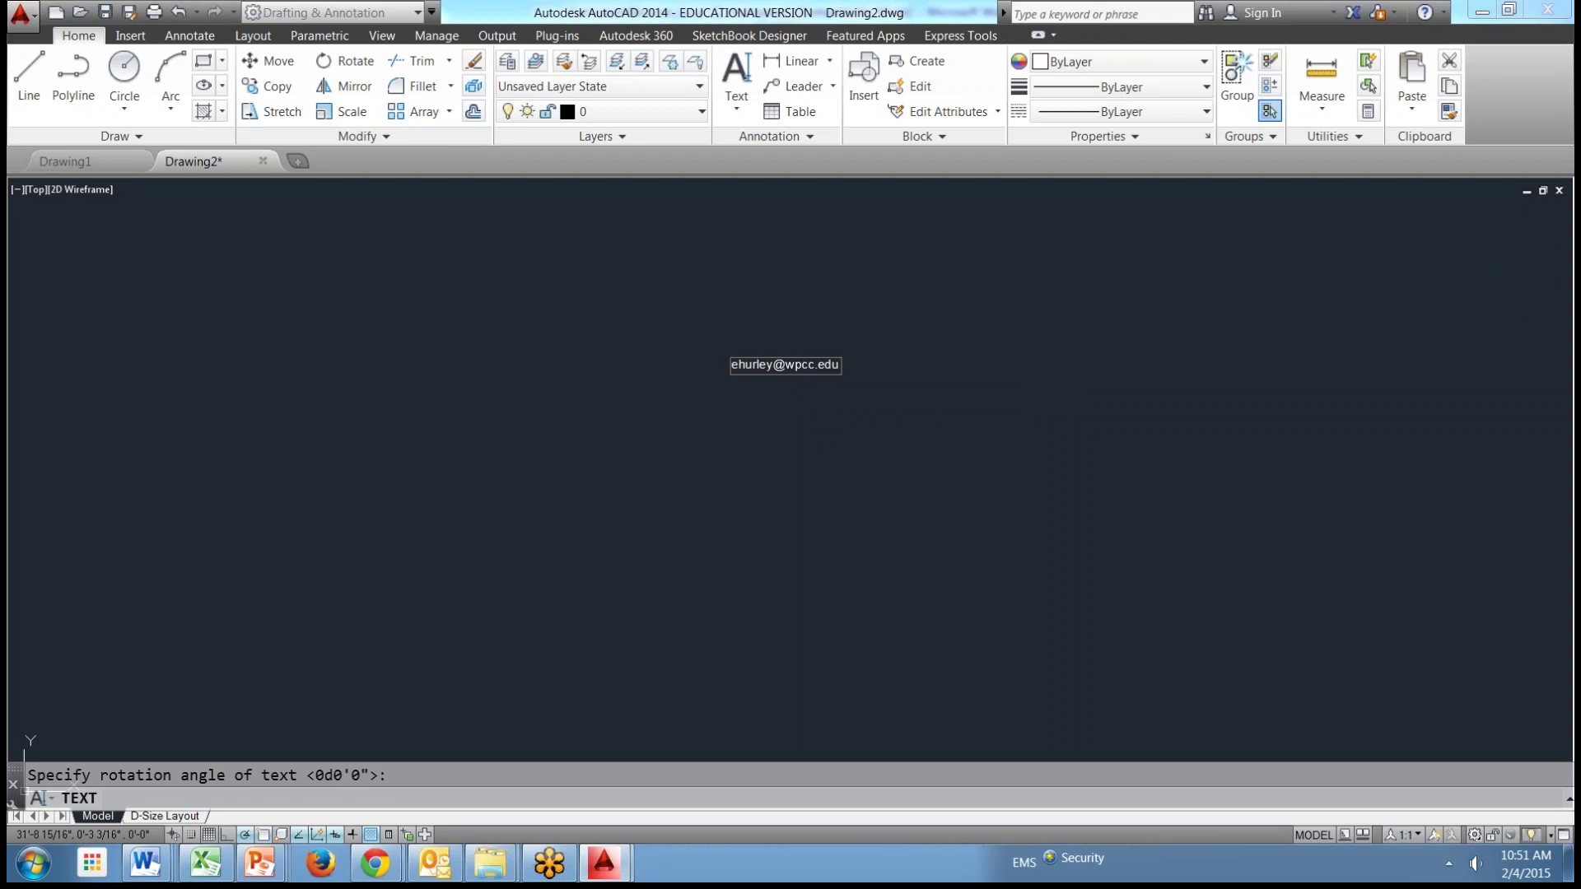
{"action": "key", "text": "Escape"}
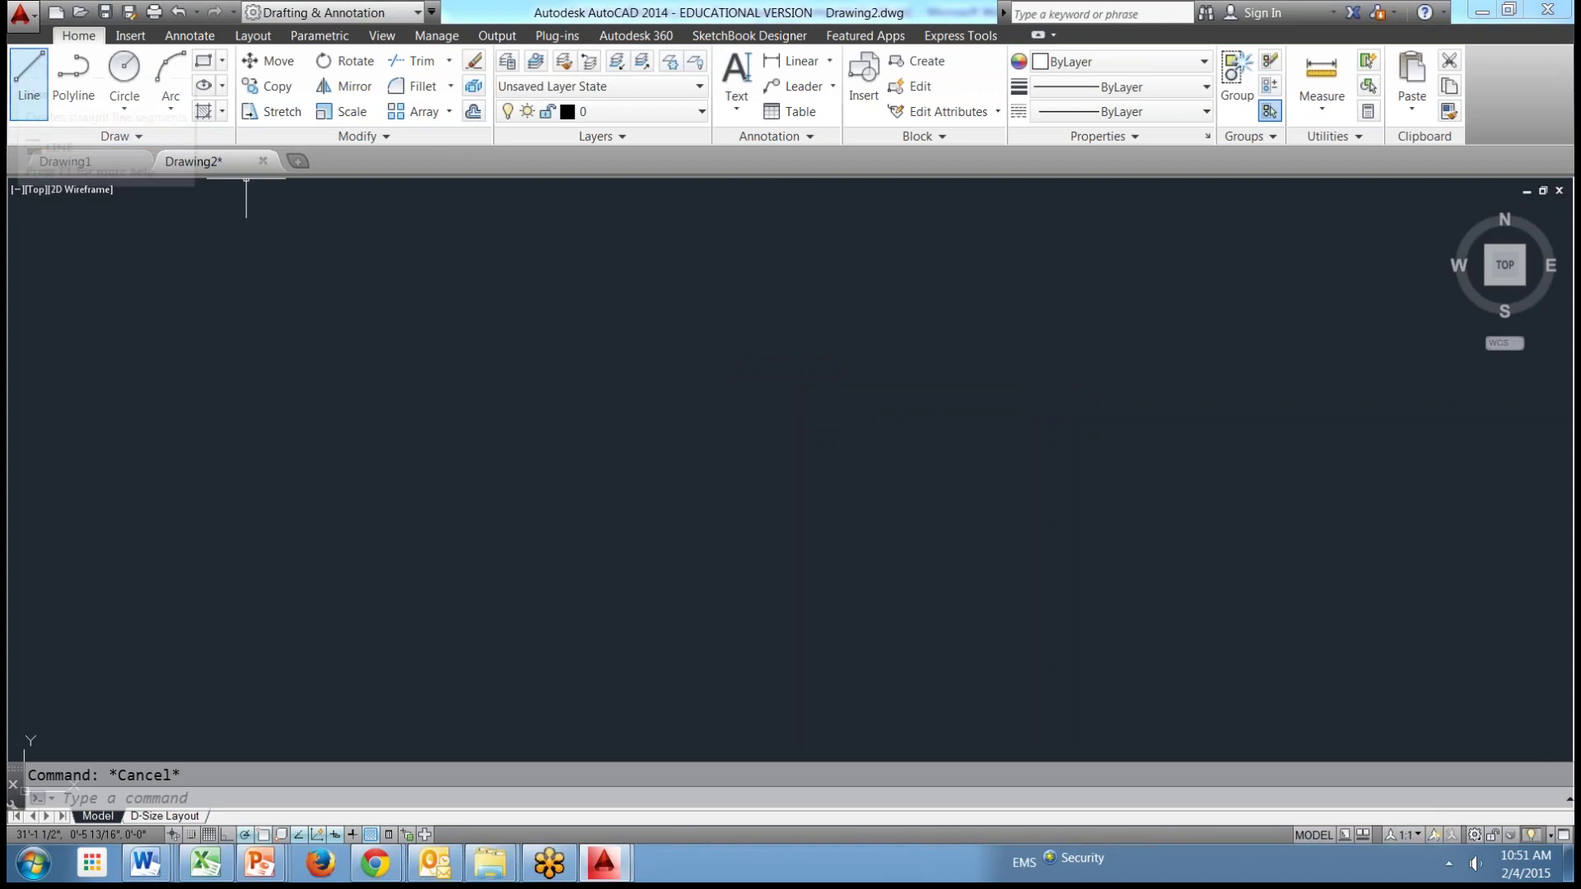
Step: Start the Line command from the Draw panel
{"action": "left_click", "coordinate": [28, 78]}
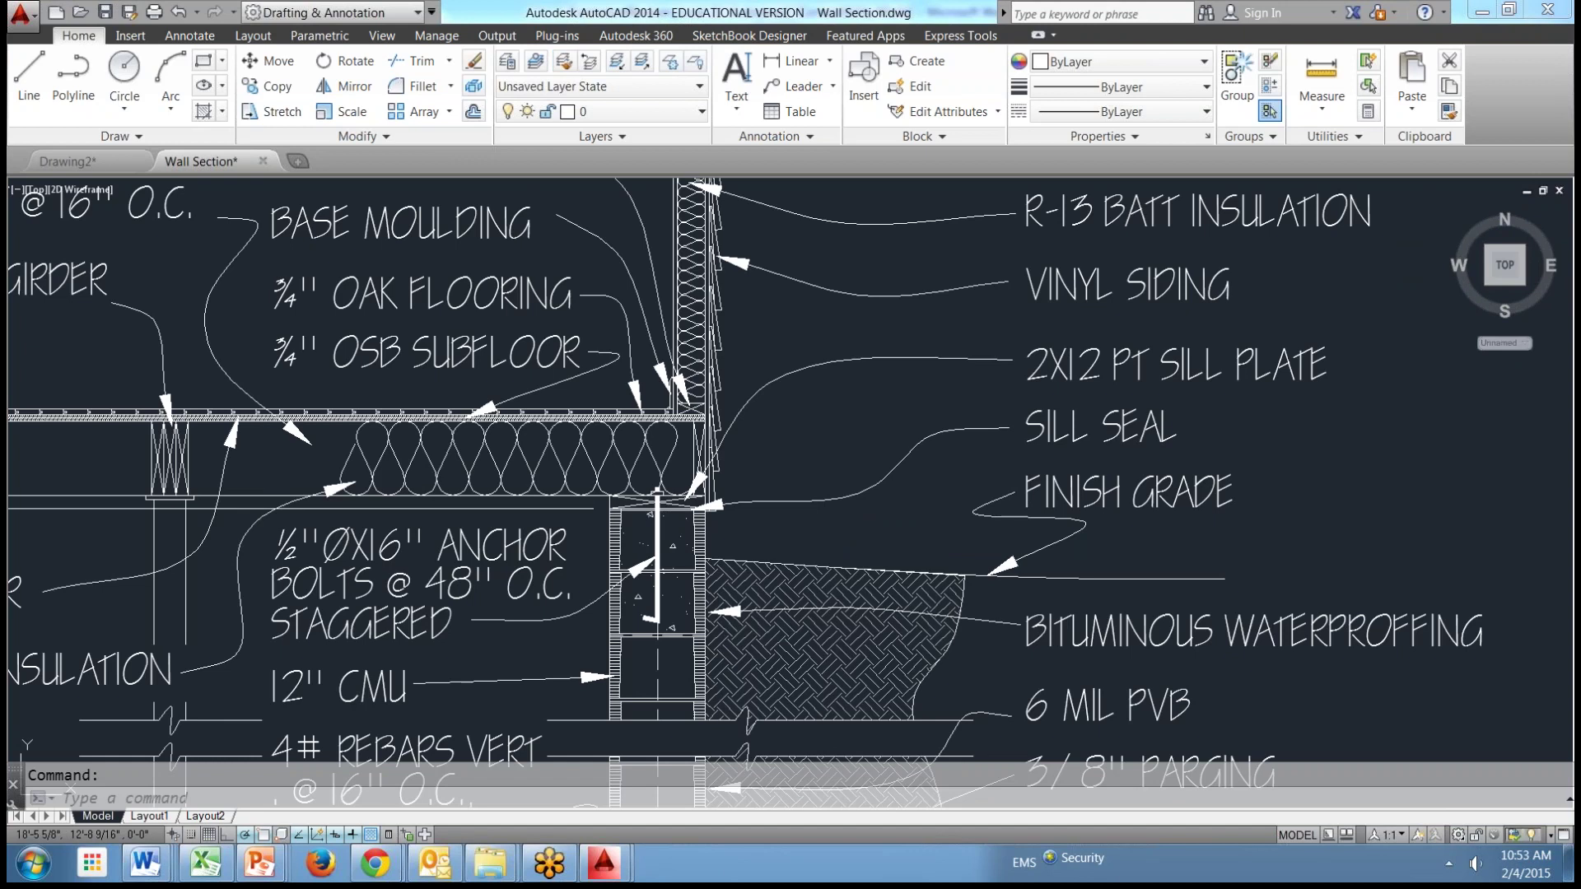
{"action": "scroll", "coordinate": [765, 427], "scroll_direction": "down", "scroll_amount": 2}
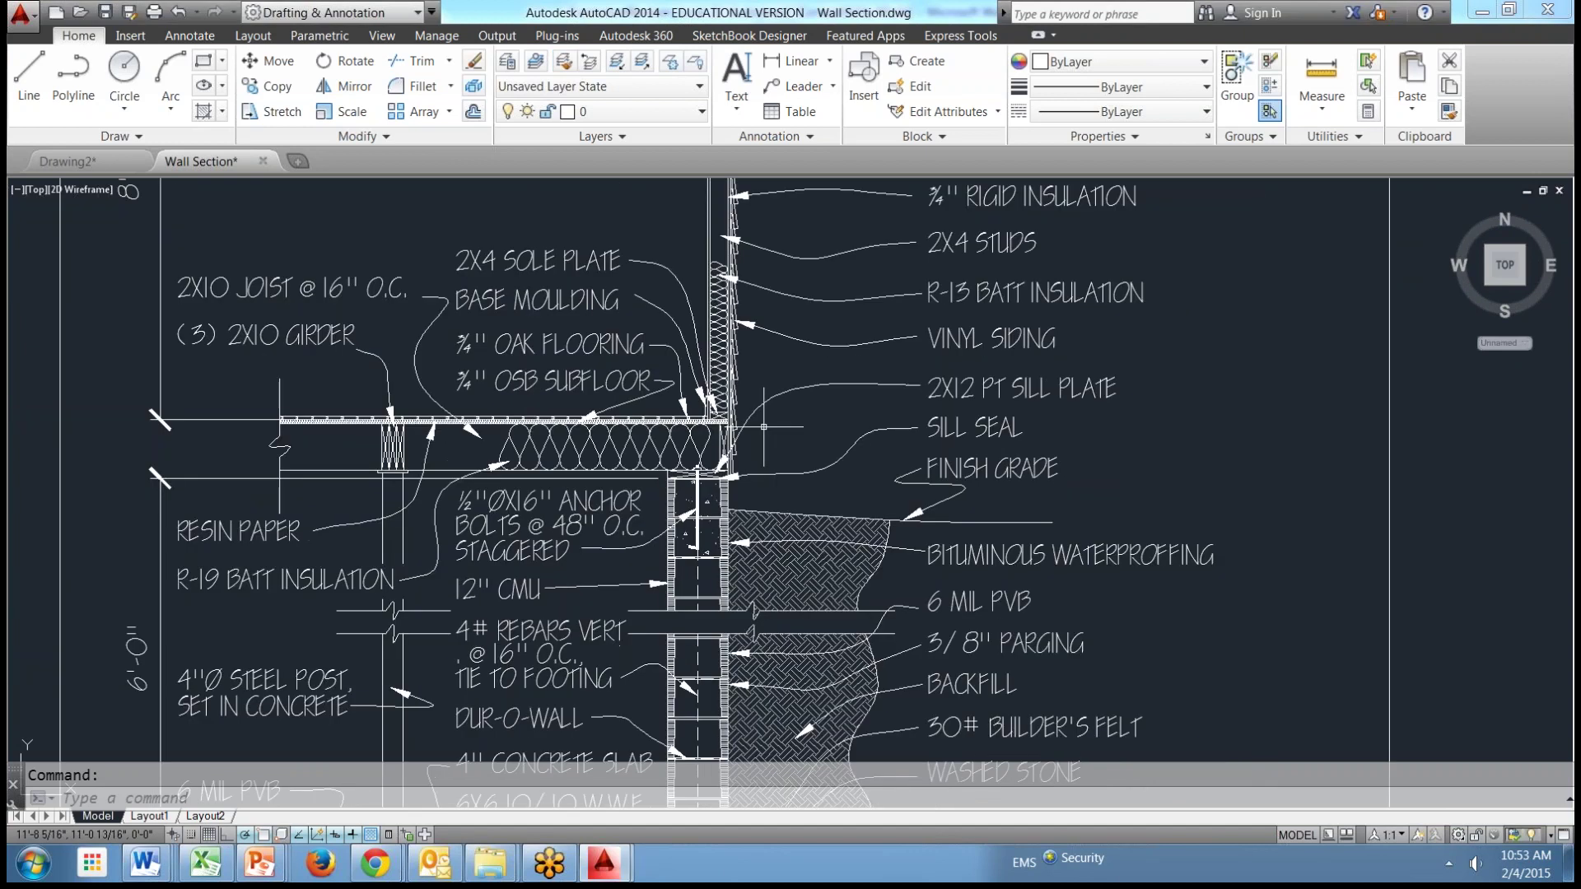
{"action": "middle_click_drag", "start_coordinate": [764, 426], "coordinate": [757, 295]}
{"action": "scroll", "coordinate": [719, 292], "scroll_direction": "up", "scroll_amount": 3}
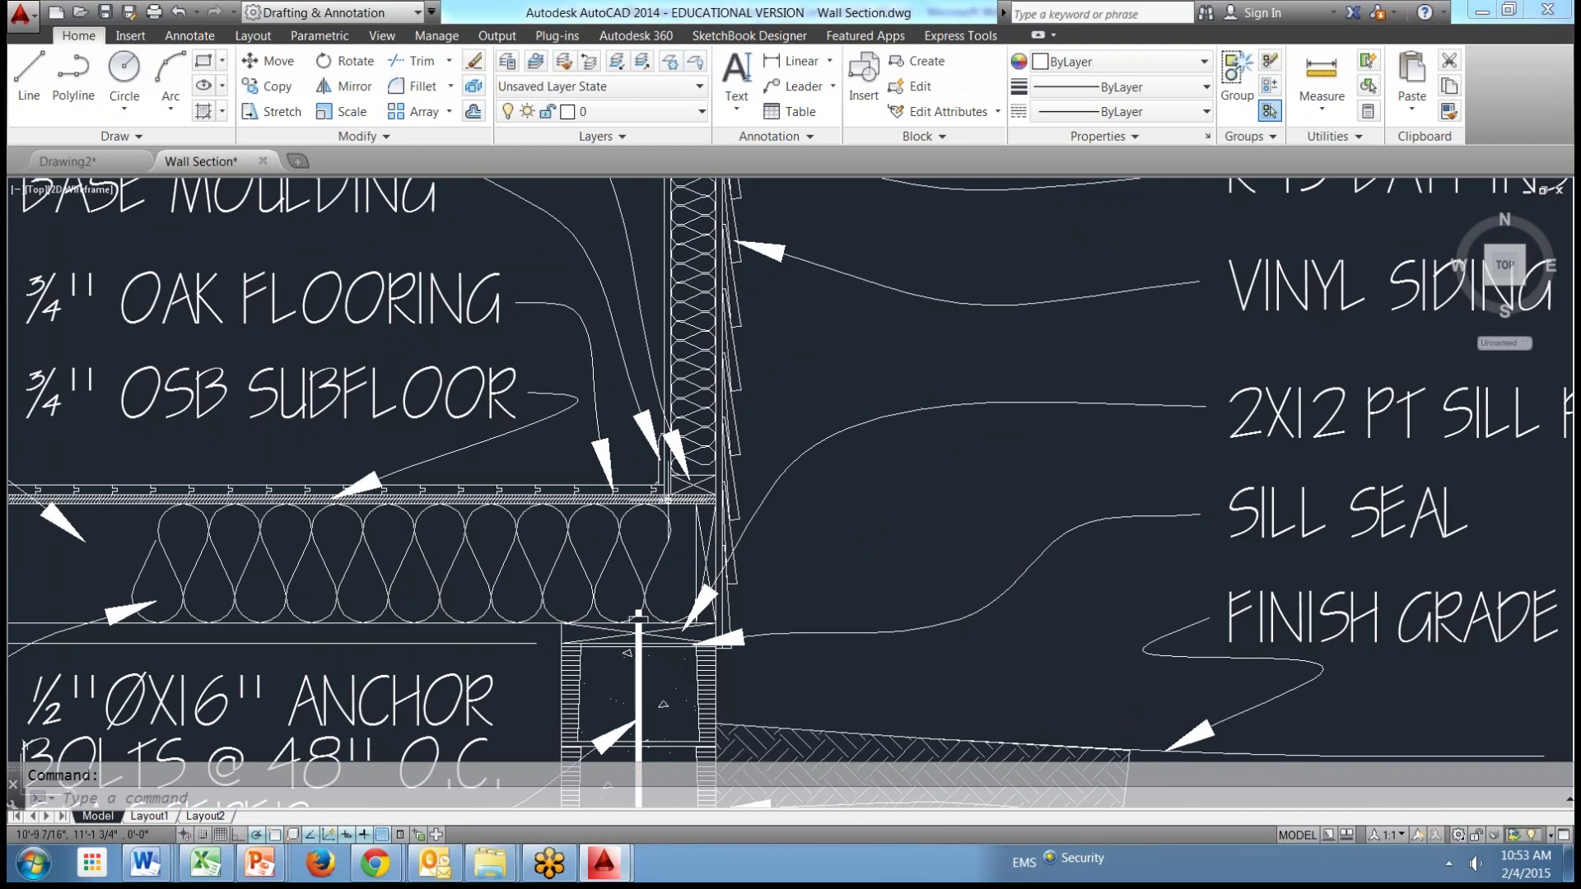
{"action": "middle_click_drag", "start_coordinate": [690, 362], "coordinate": [706, 451]}
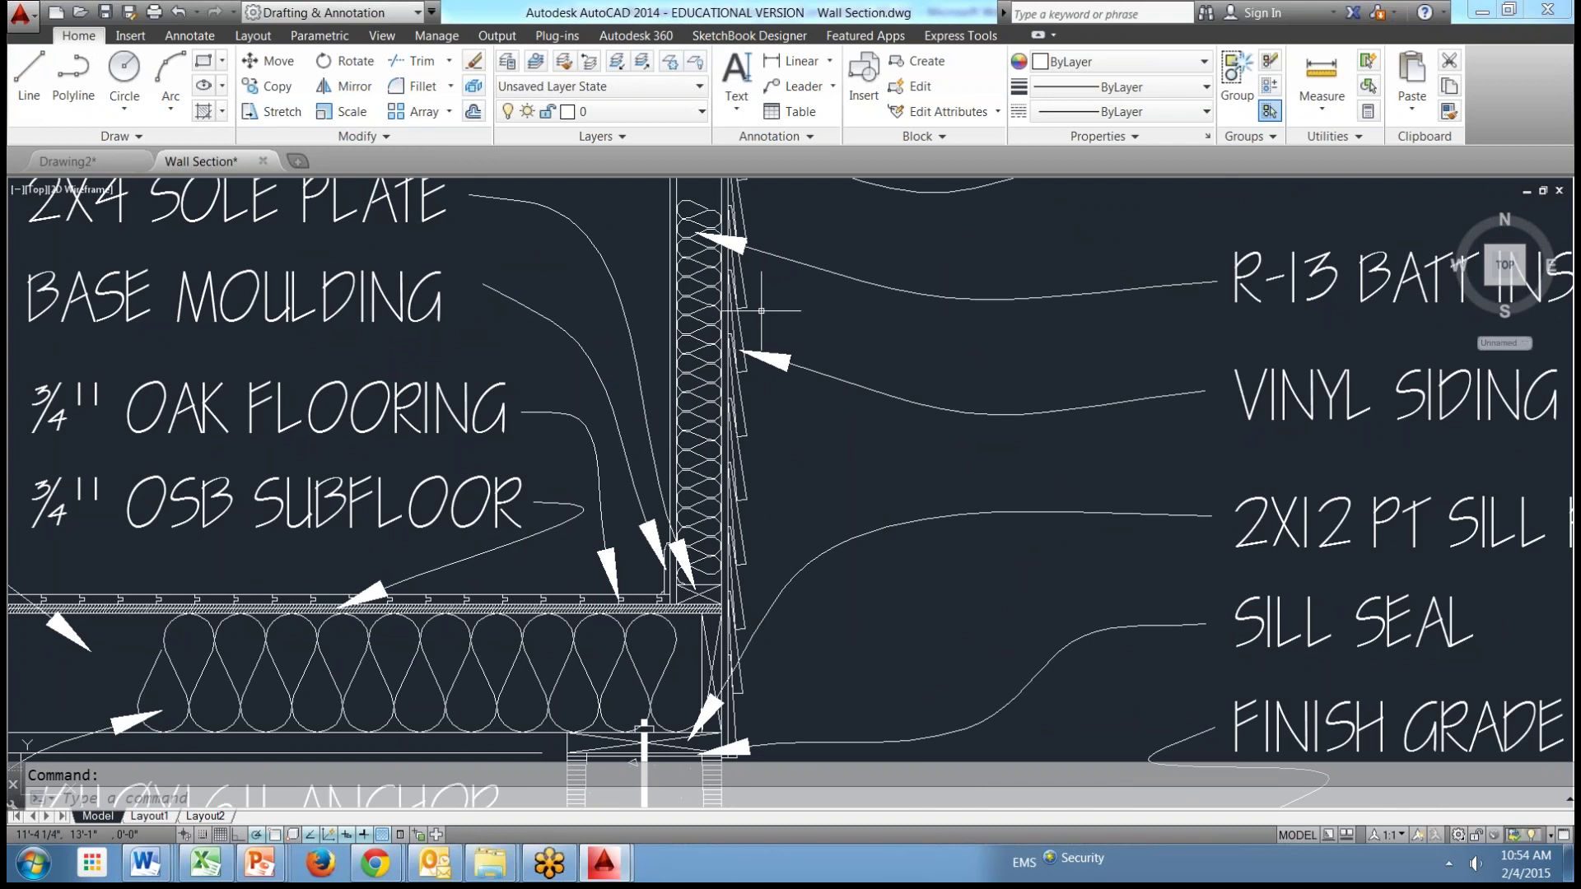
{"action": "left_click", "coordinate": [722, 202]}
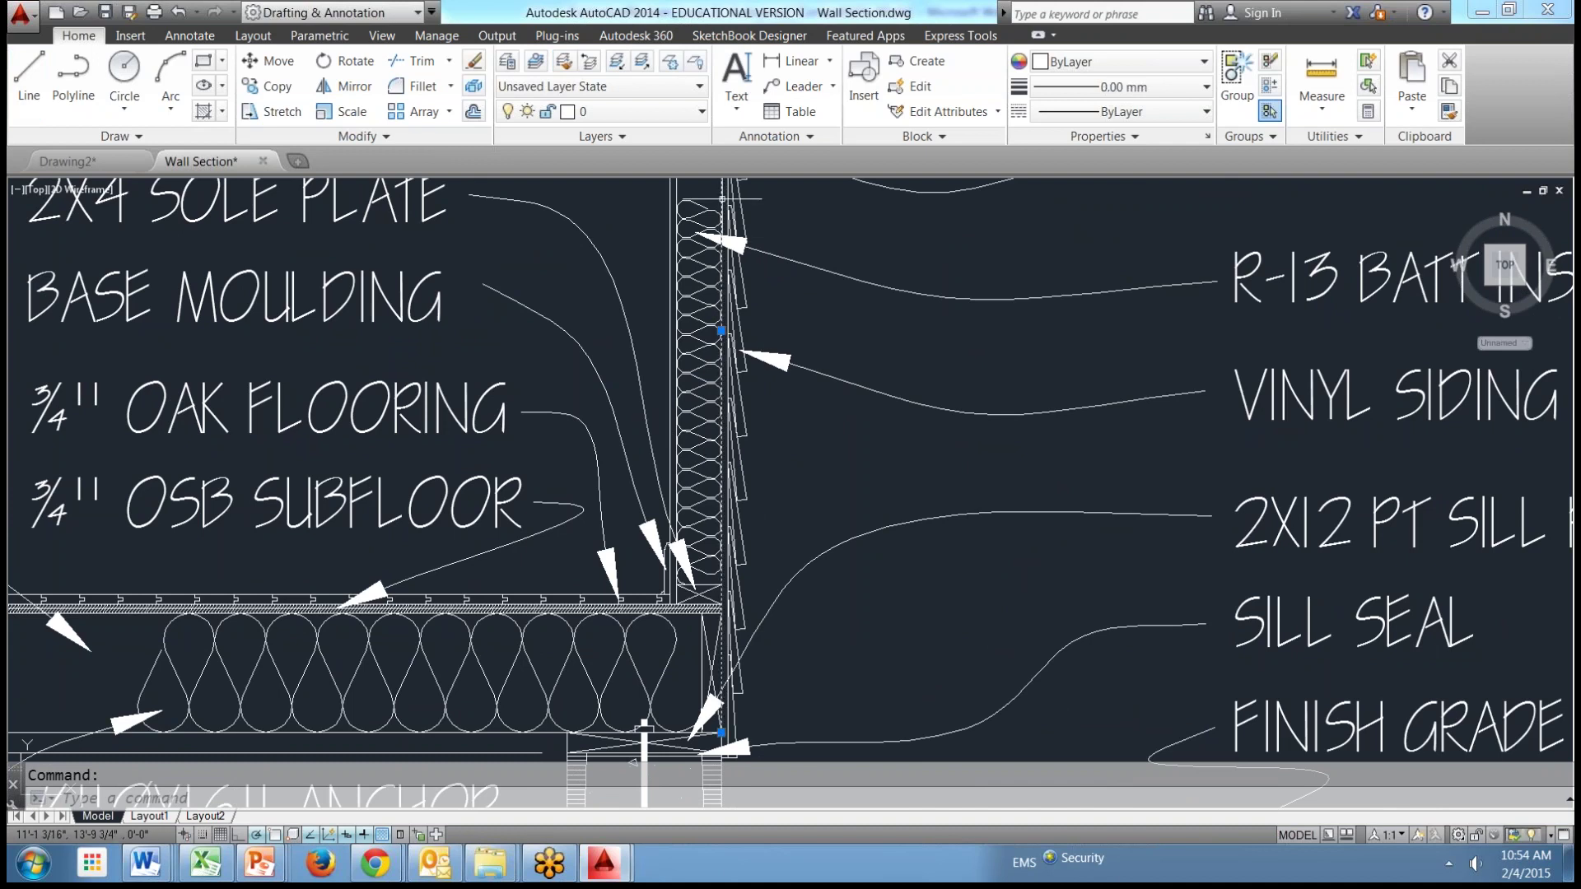
{"action": "left_click", "coordinate": [1120, 61]}
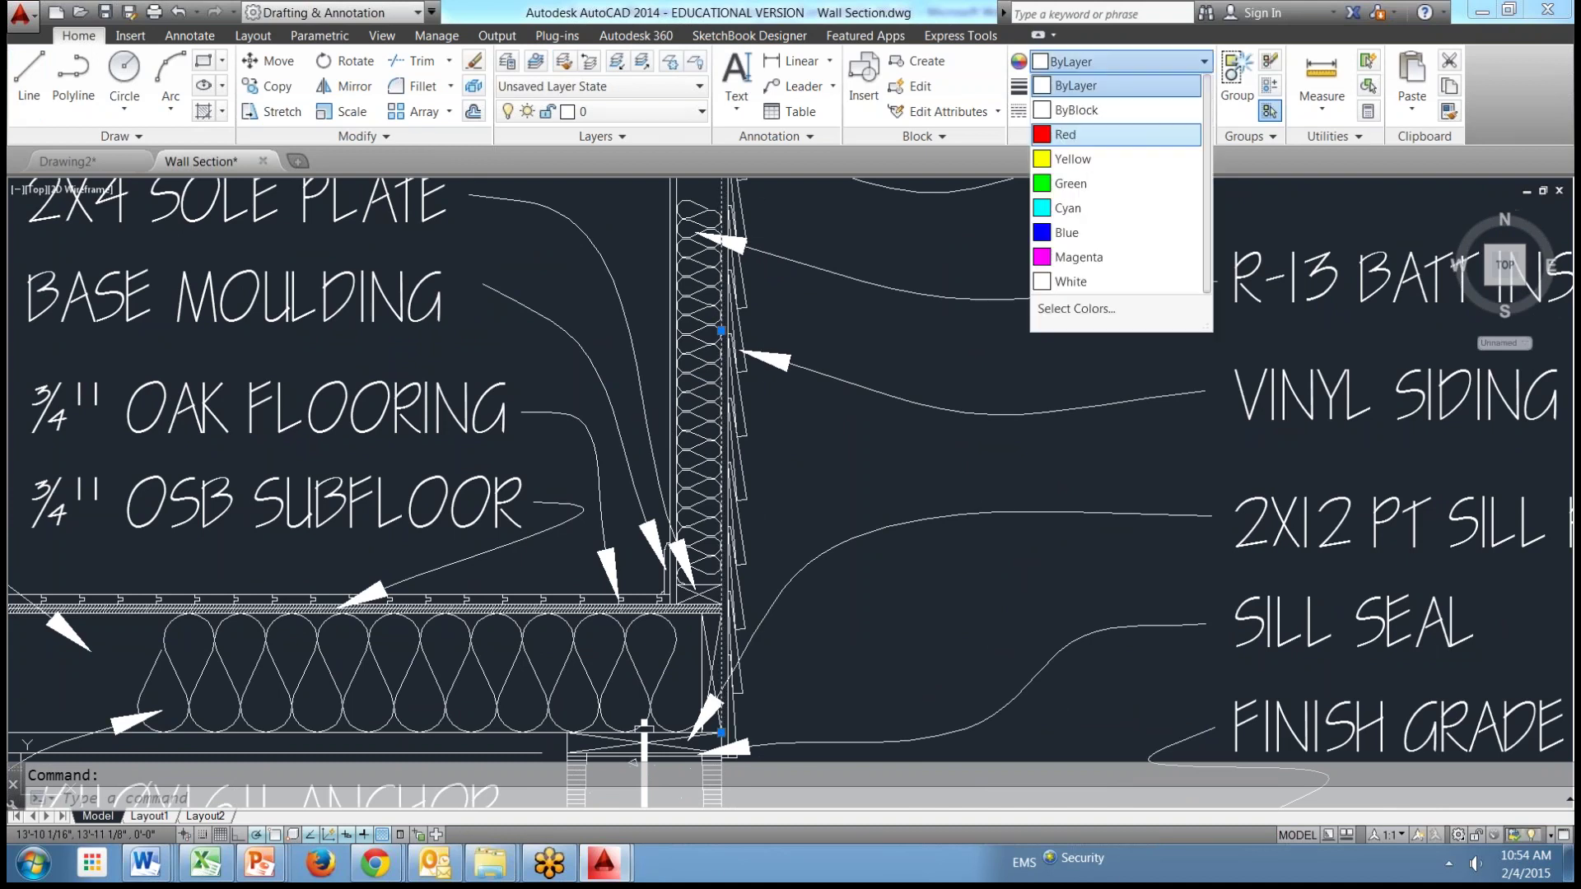
{"action": "left_click", "coordinate": [1062, 106]}
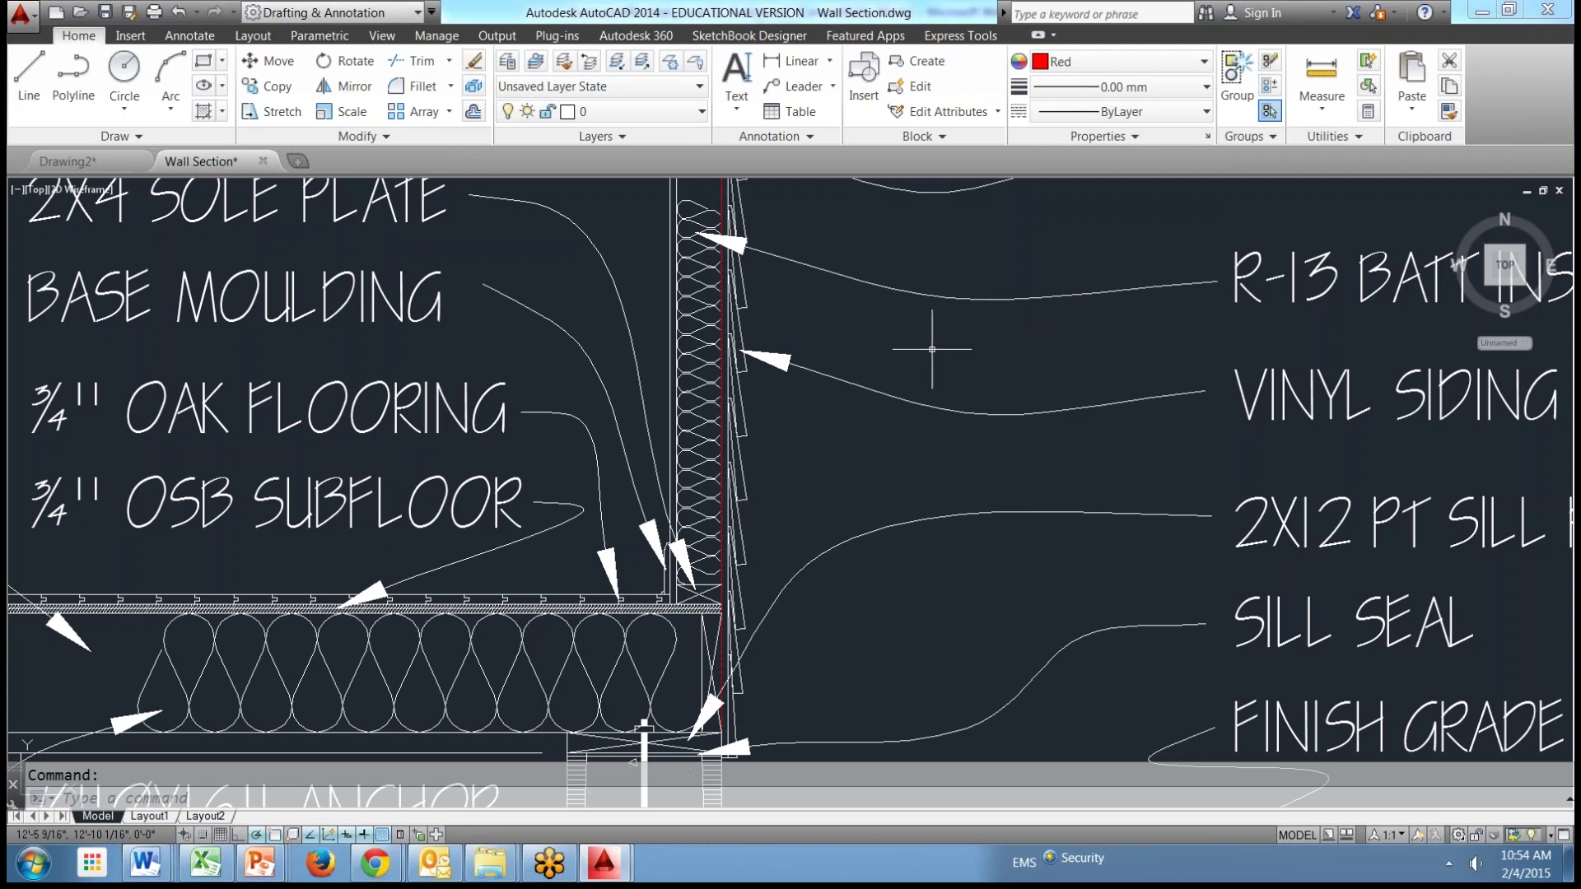
{"action": "key", "text": "Escape"}
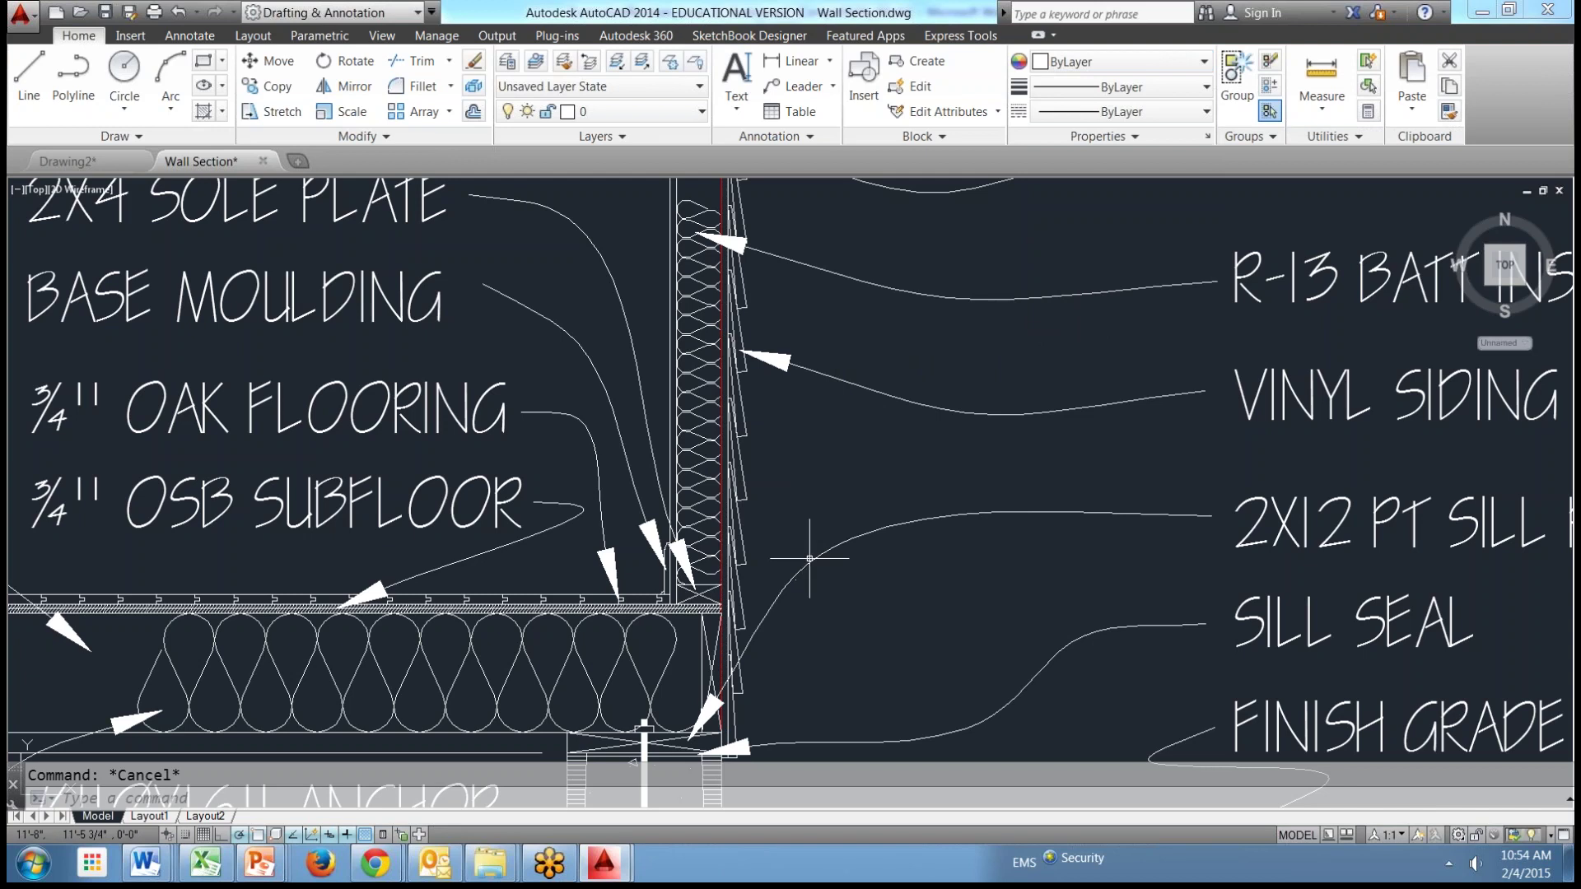
{"action": "scroll", "coordinate": [741, 457], "scroll_direction": "up", "scroll_amount": 2}
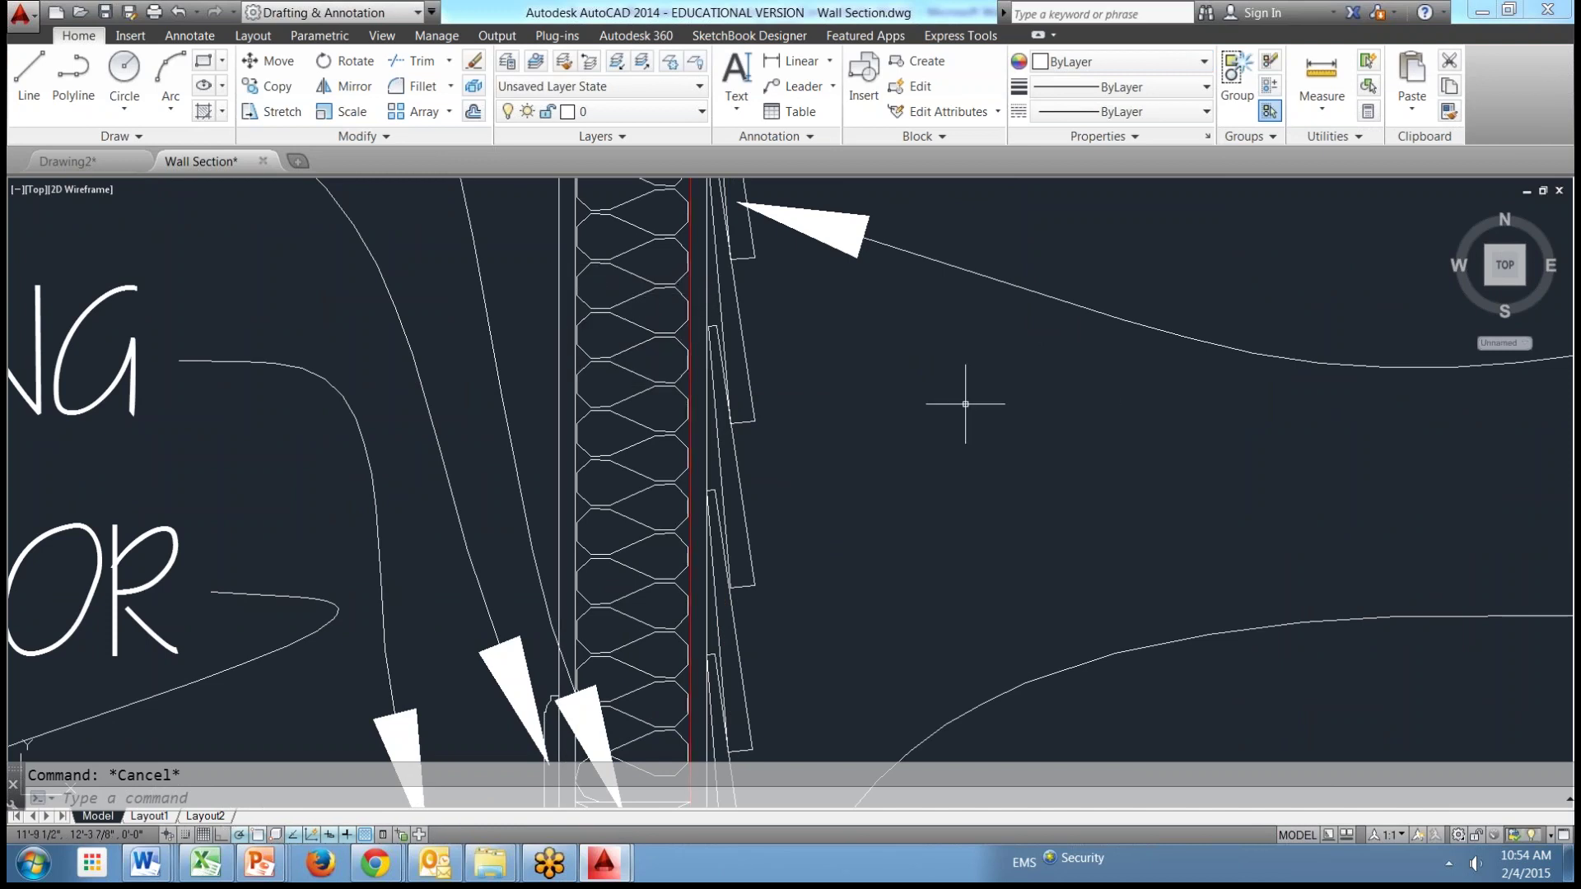
{"action": "scroll", "coordinate": [953, 436], "scroll_direction": "down", "scroll_amount": 4}
{"action": "scroll", "coordinate": [953, 437], "scroll_direction": "down", "scroll_amount": 2}
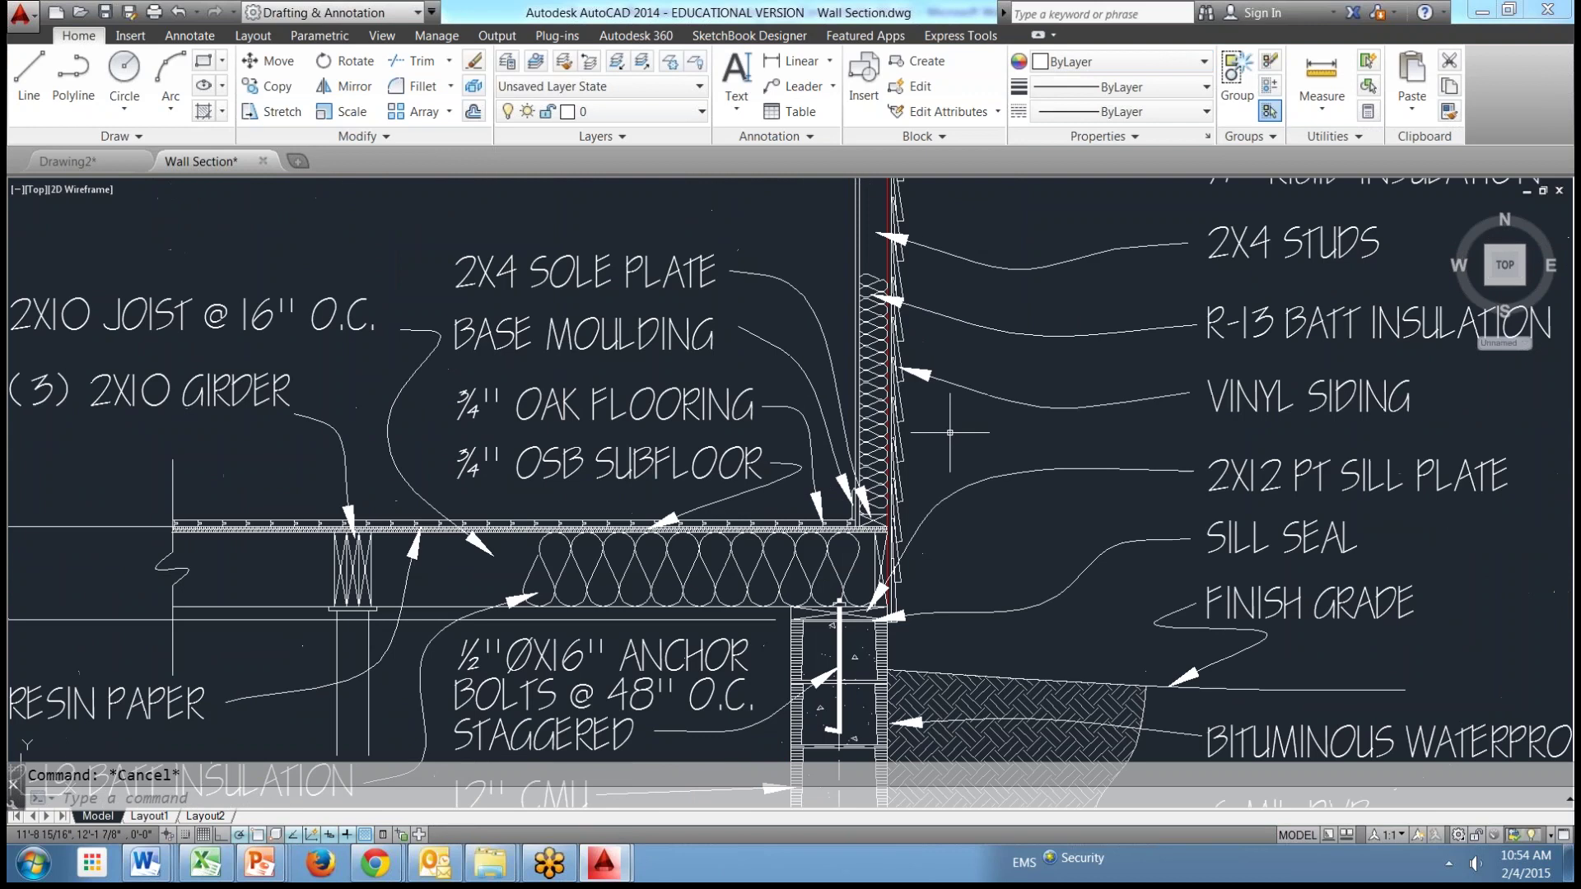
{"action": "middle_click_drag", "start_coordinate": [953, 436], "coordinate": [880, 446]}
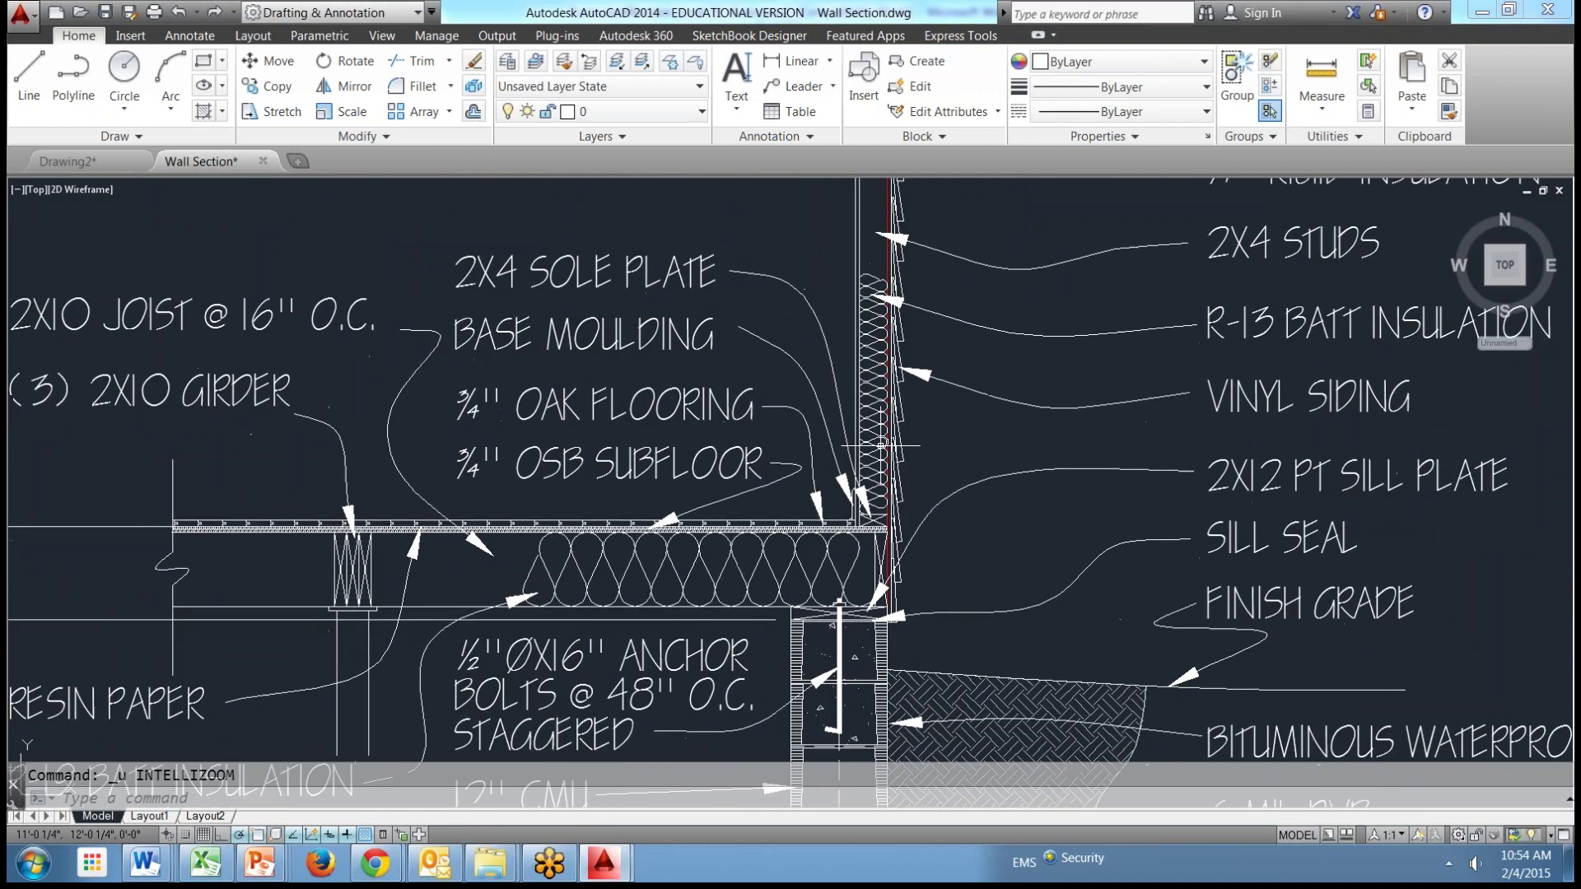
{"action": "scroll", "coordinate": [880, 446], "scroll_direction": "up", "scroll_amount": 5}
{"action": "scroll", "coordinate": [881, 446], "scroll_direction": "down", "scroll_amount": 3}
{"action": "key", "text": "ctrl+z"}
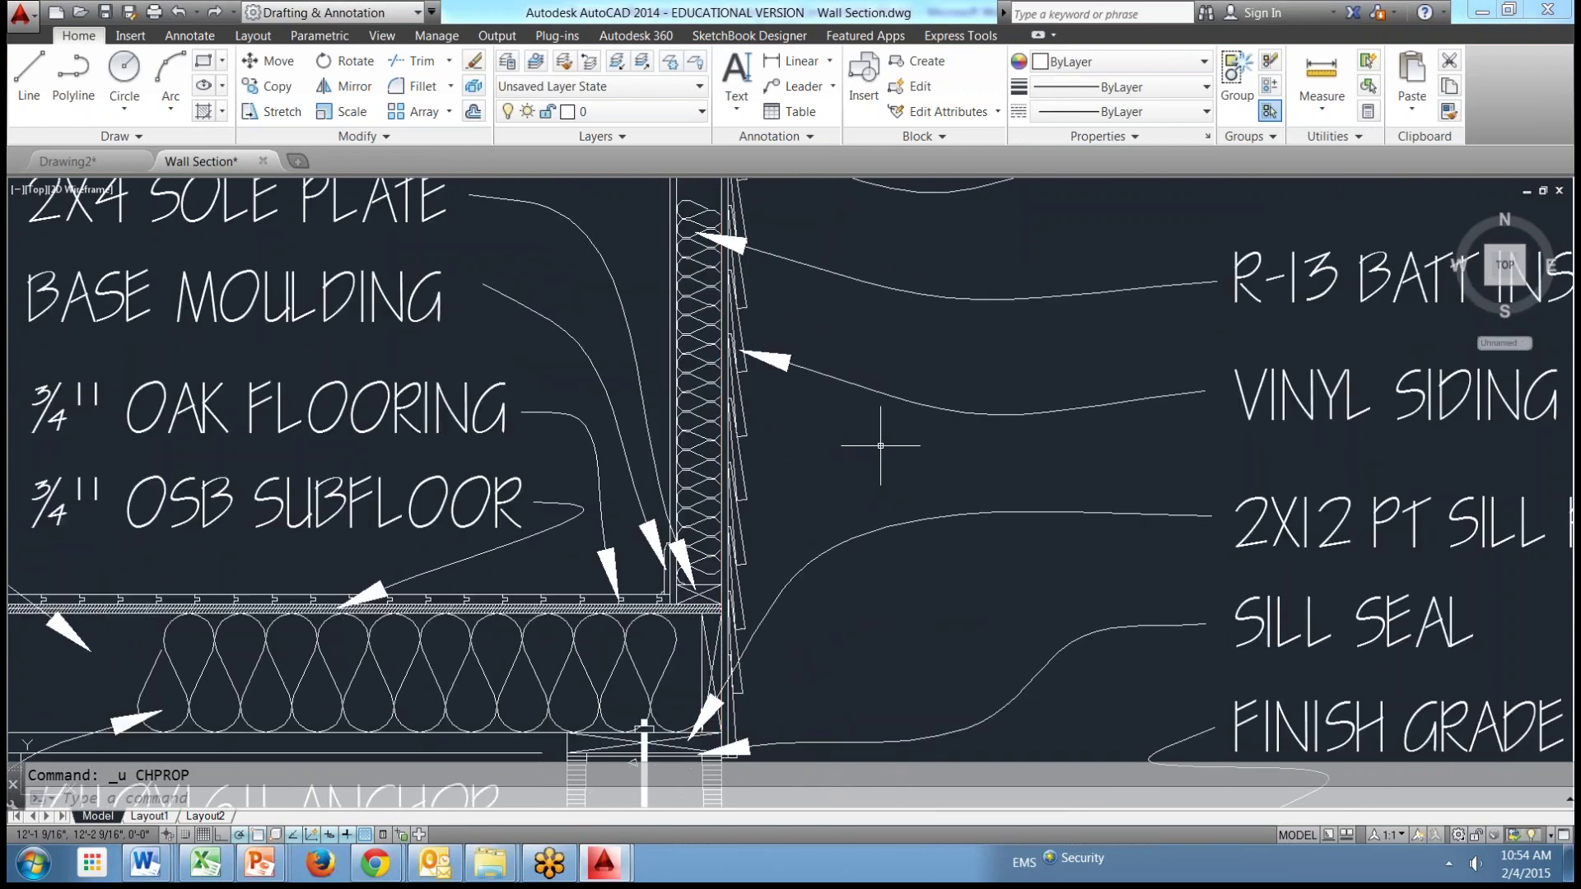
{"action": "scroll", "coordinate": [704, 634], "scroll_direction": "down", "scroll_amount": 1}
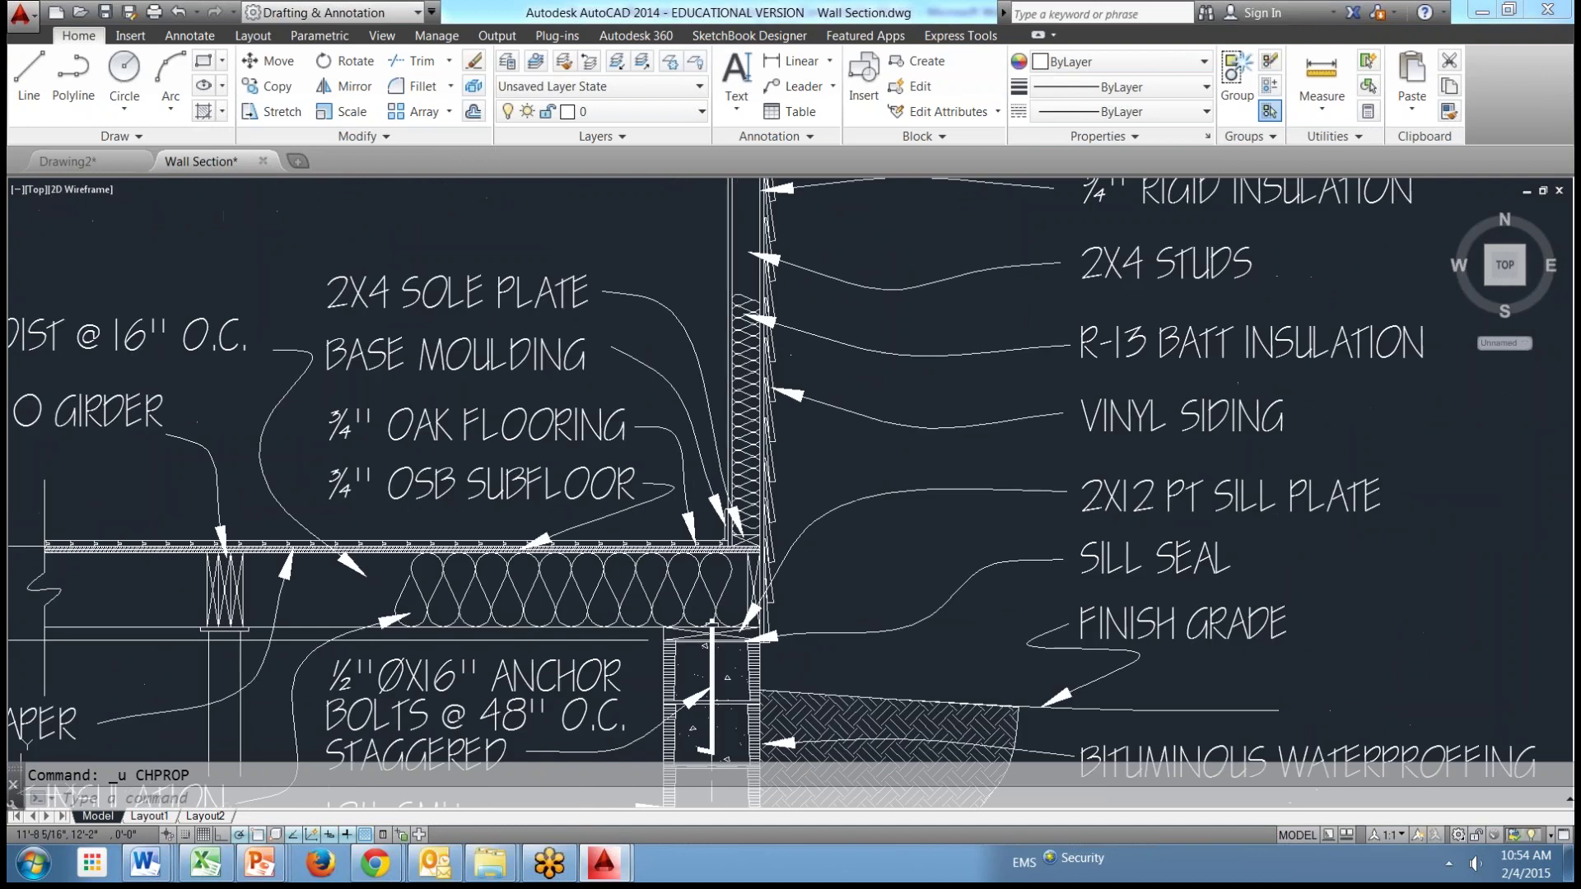
{"action": "scroll", "coordinate": [703, 634], "scroll_direction": "down", "scroll_amount": 1}
{"action": "middle_click_drag", "start_coordinate": [704, 634], "coordinate": [729, 618]}
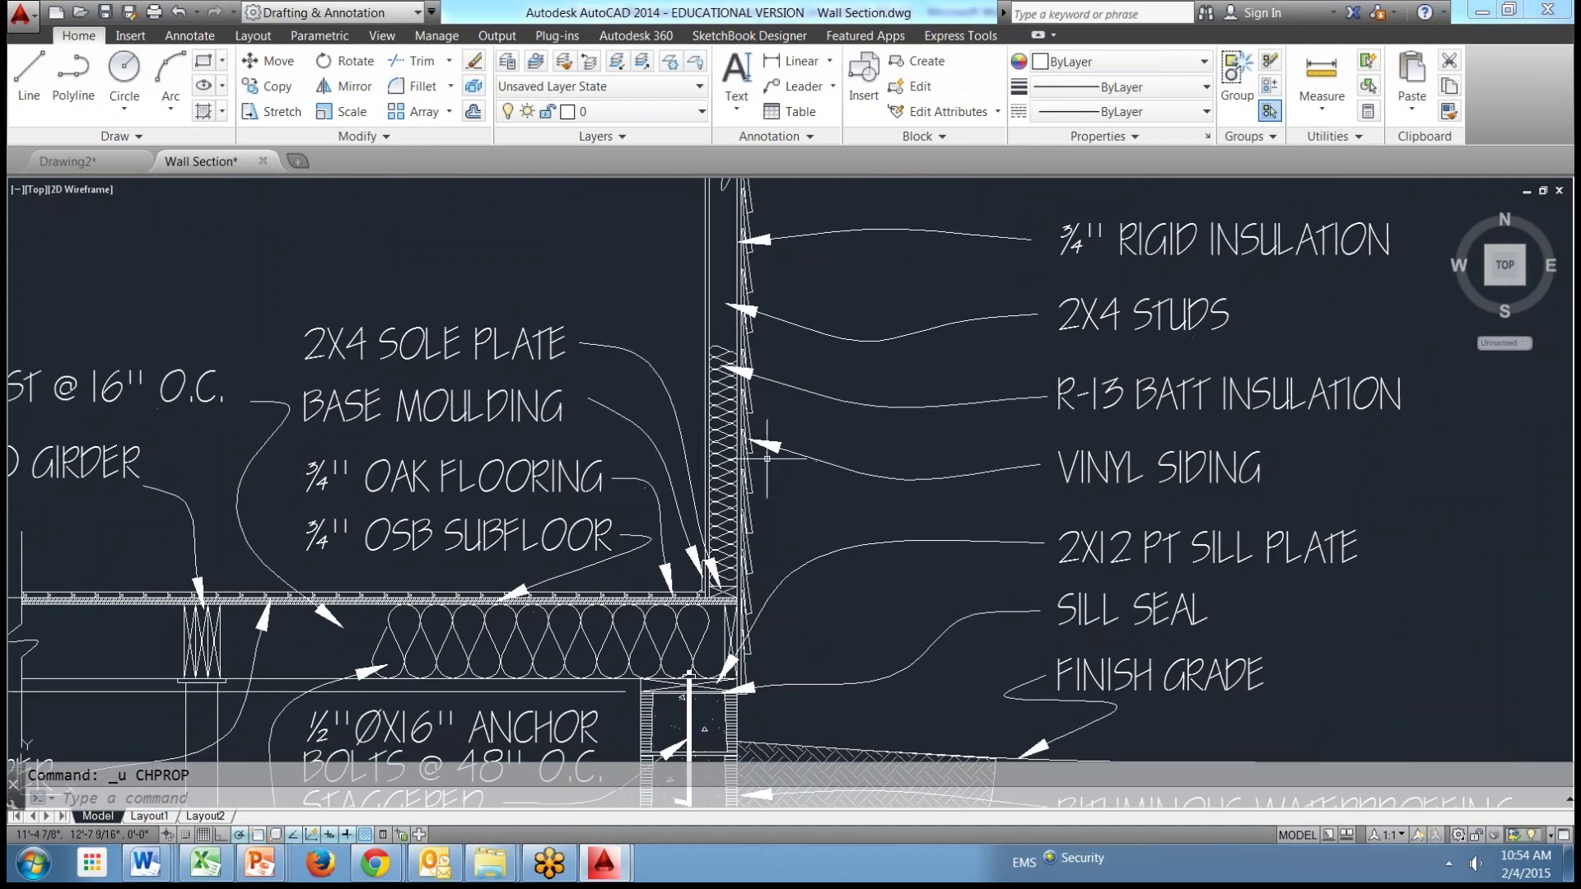
Step: Switch to Drawing2, starting and cancelling the Line command twice
{"action": "left_click", "coordinate": [66, 161]}
{"action": "left_click", "coordinate": [29, 74]}
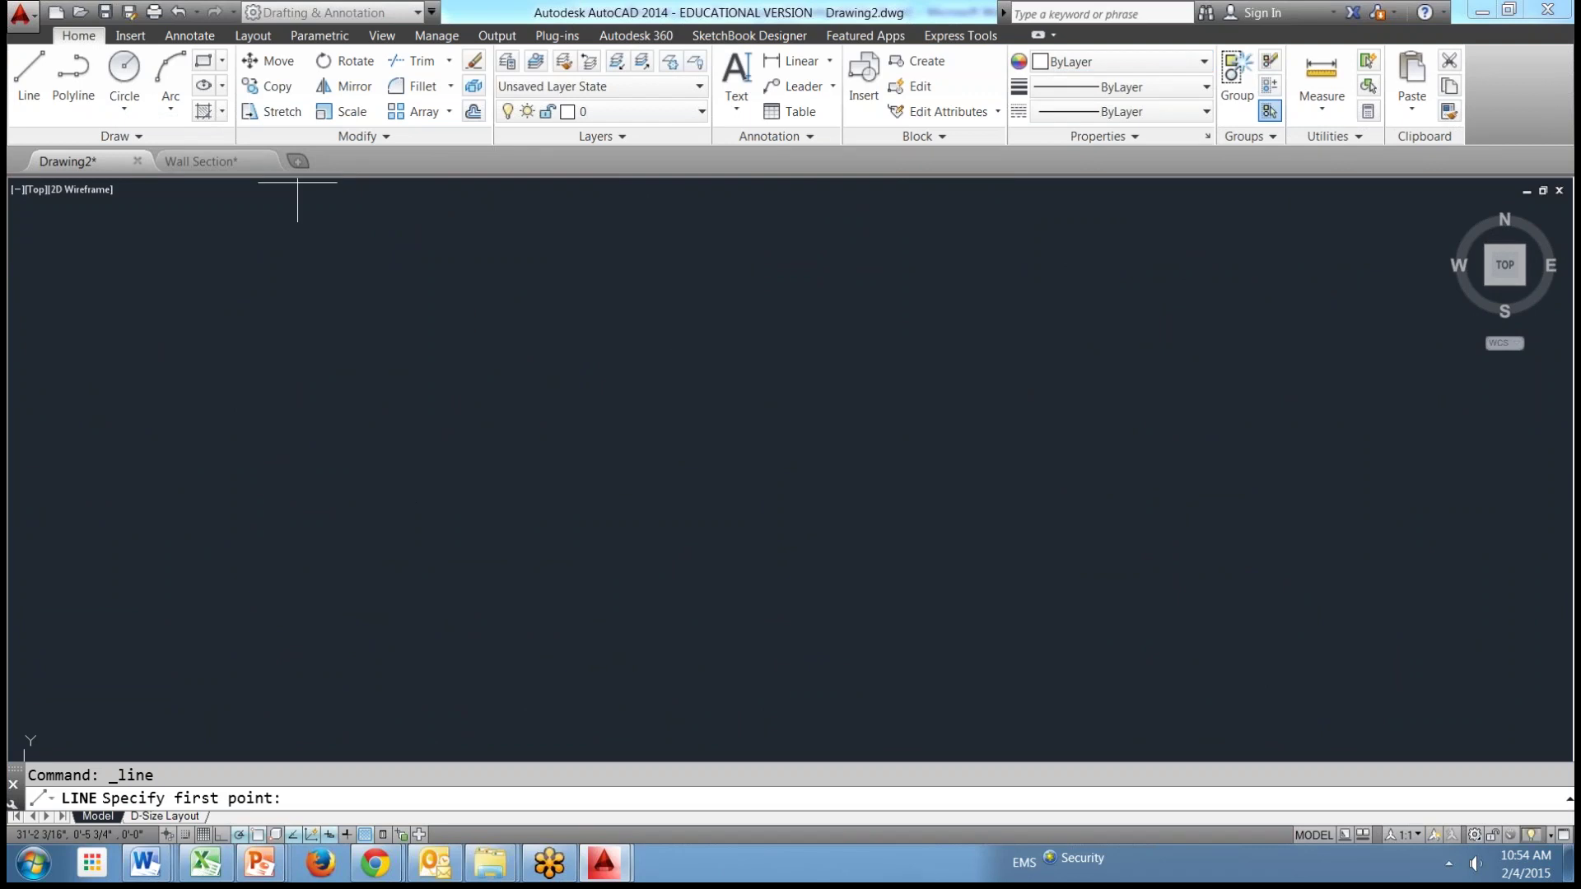
{"action": "key", "text": "Escape"}
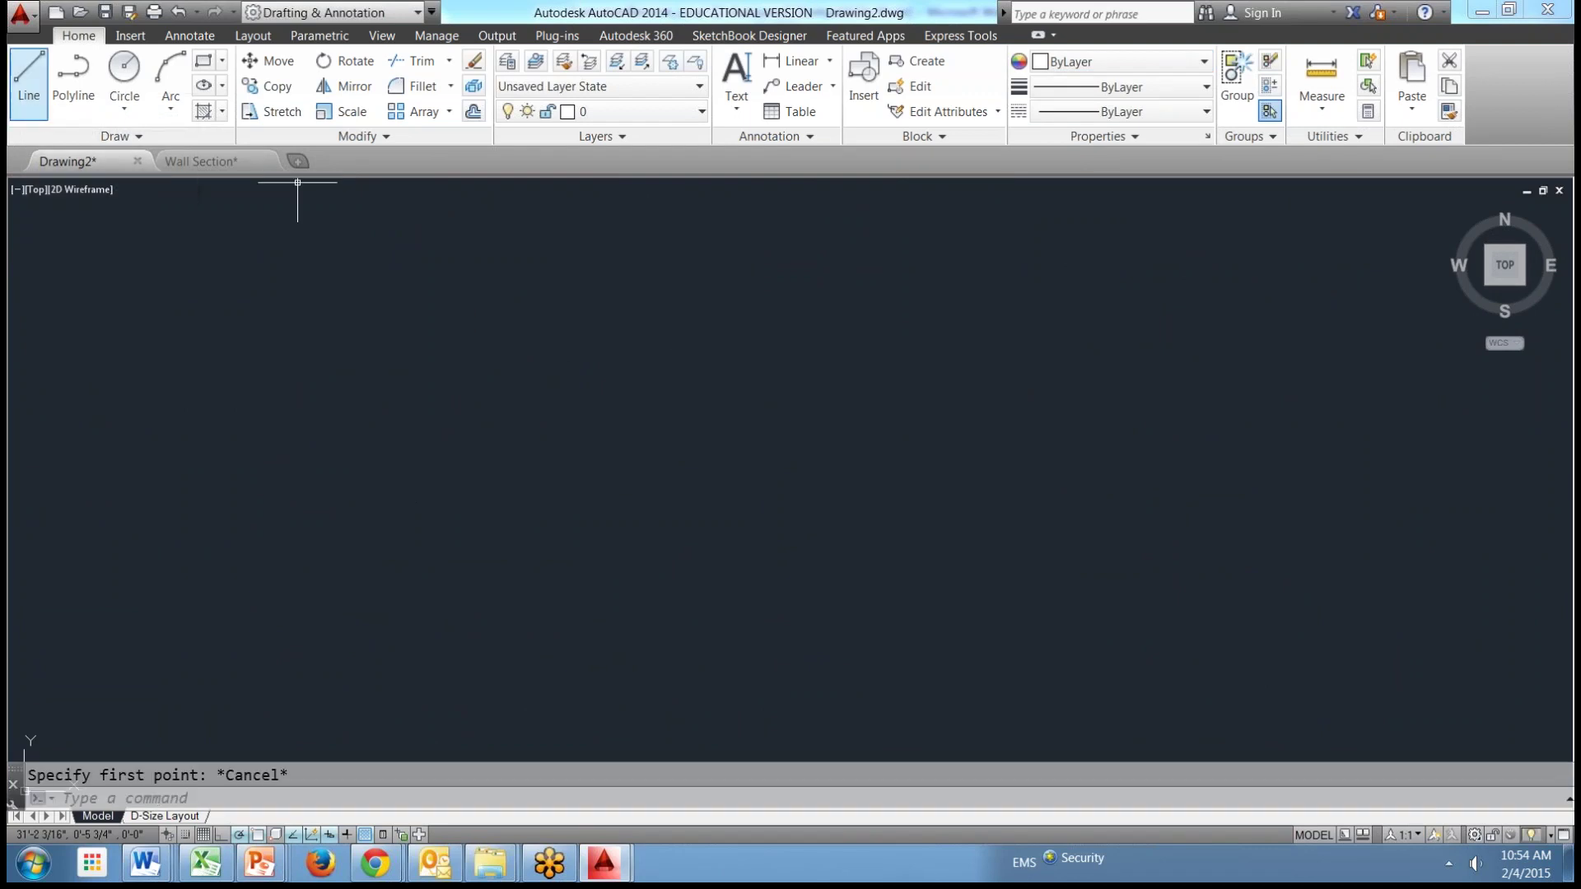
{"action": "left_click", "coordinate": [29, 75]}
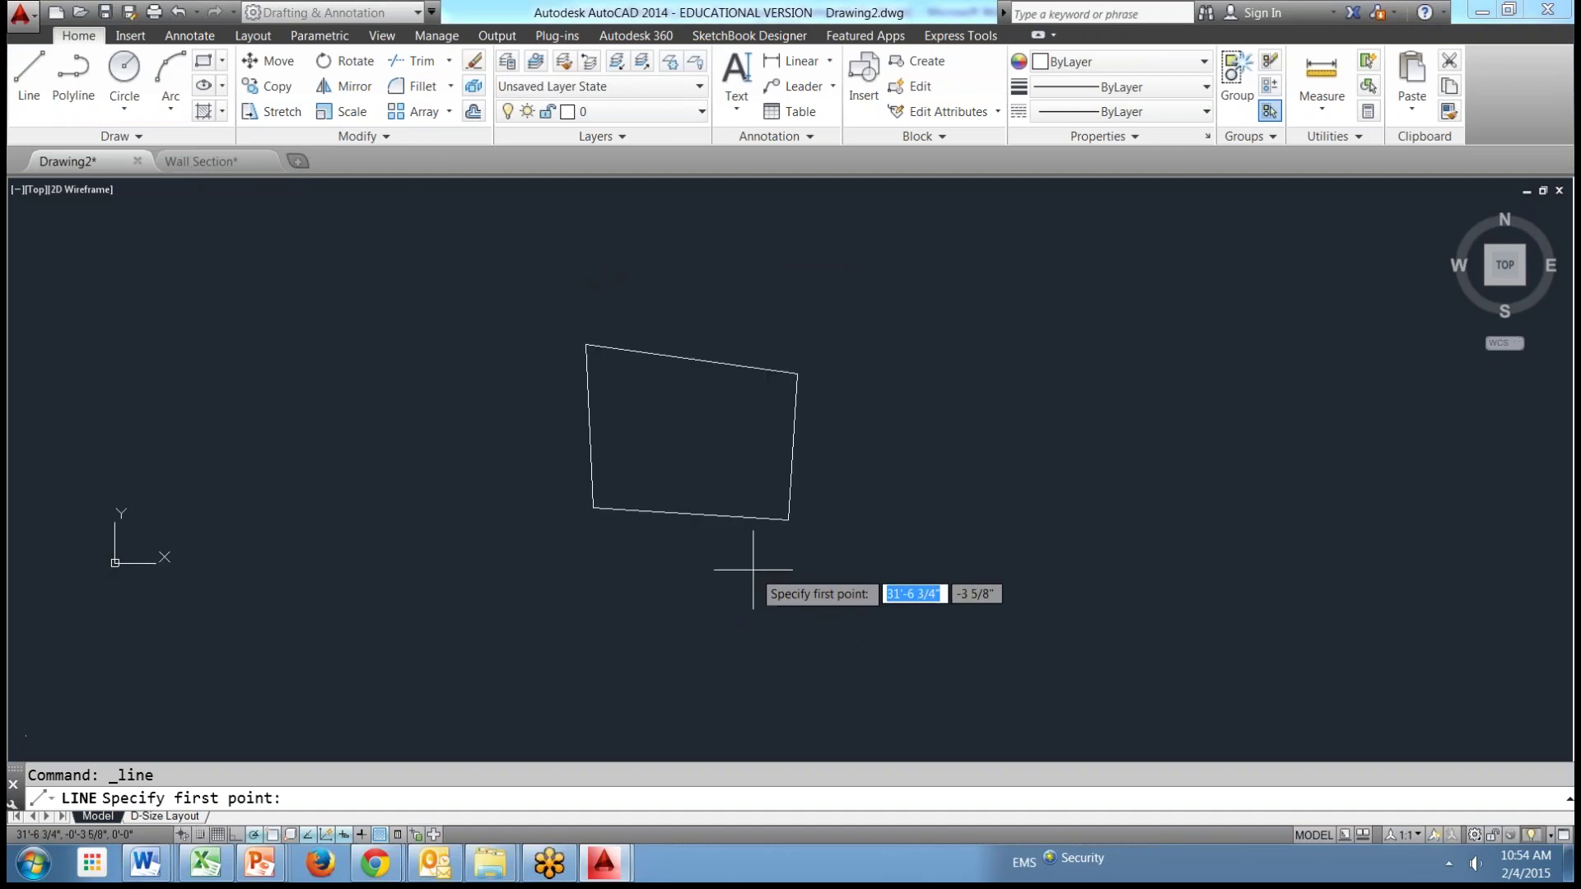
{"action": "key", "text": "Escape"}
Step: Window-select the stray quadrilateral and delete it
{"action": "left_click", "coordinate": [811, 568]}
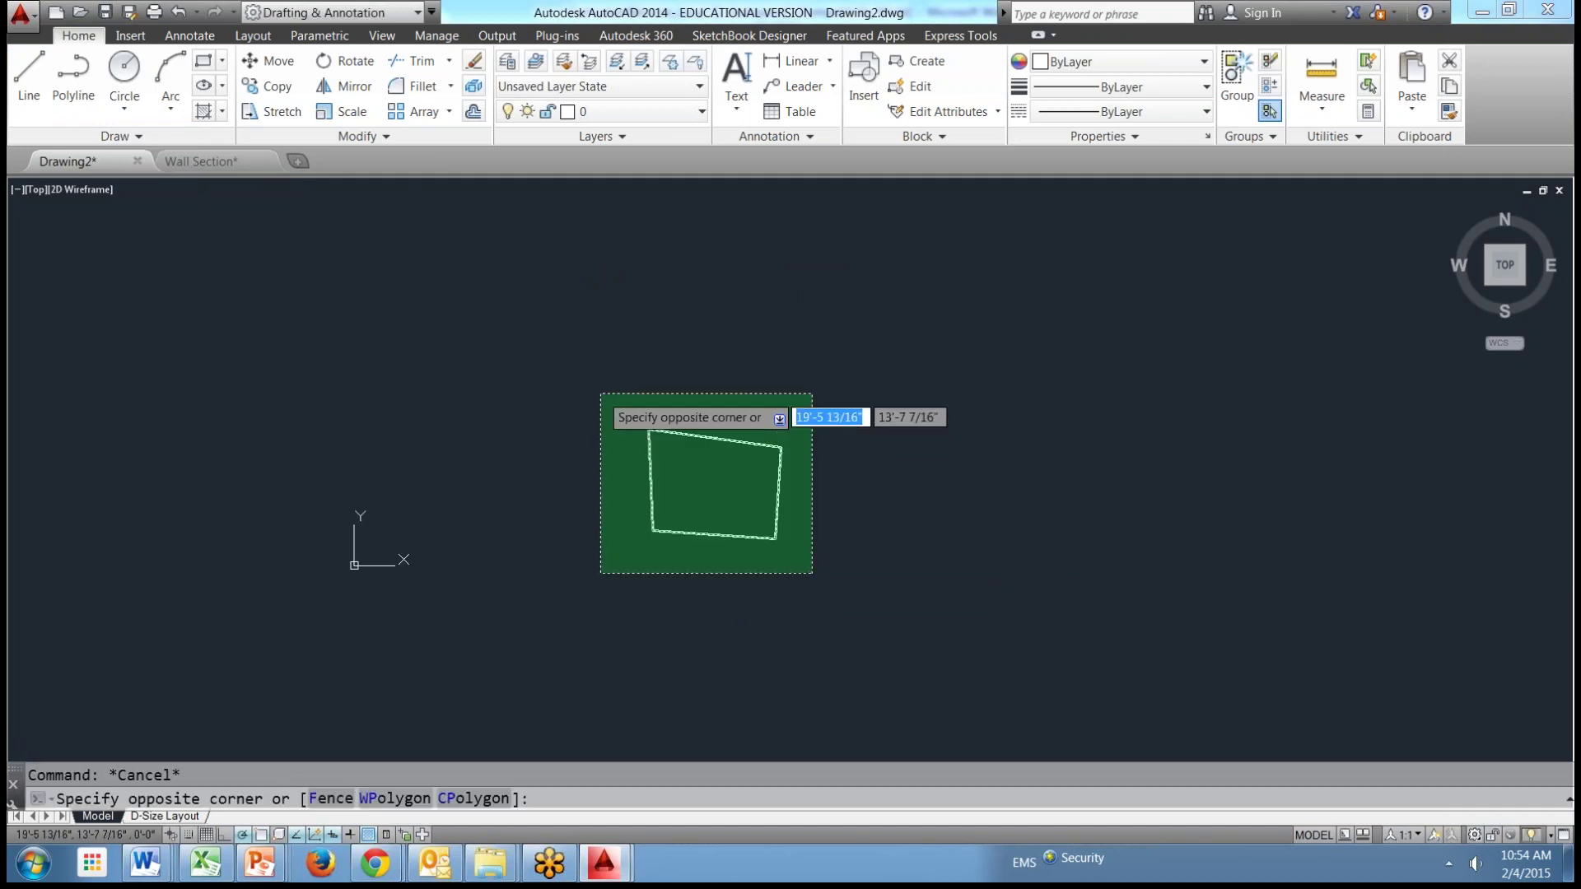
{"action": "left_click", "coordinate": [600, 392]}
{"action": "key", "text": "Delete"}
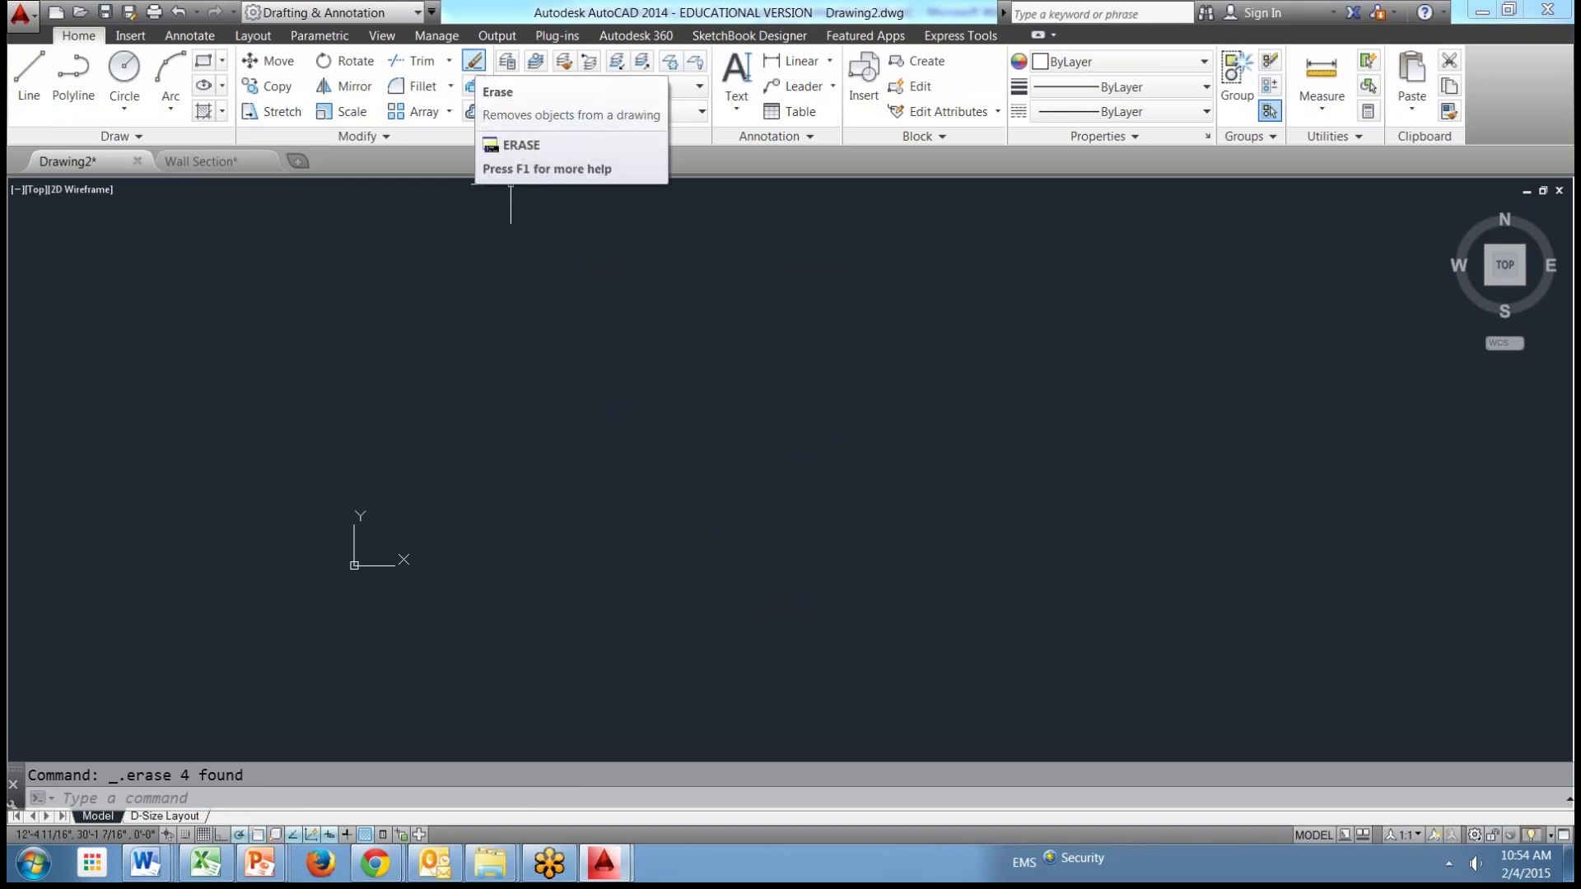
{"action": "left_click", "coordinate": [29, 70]}
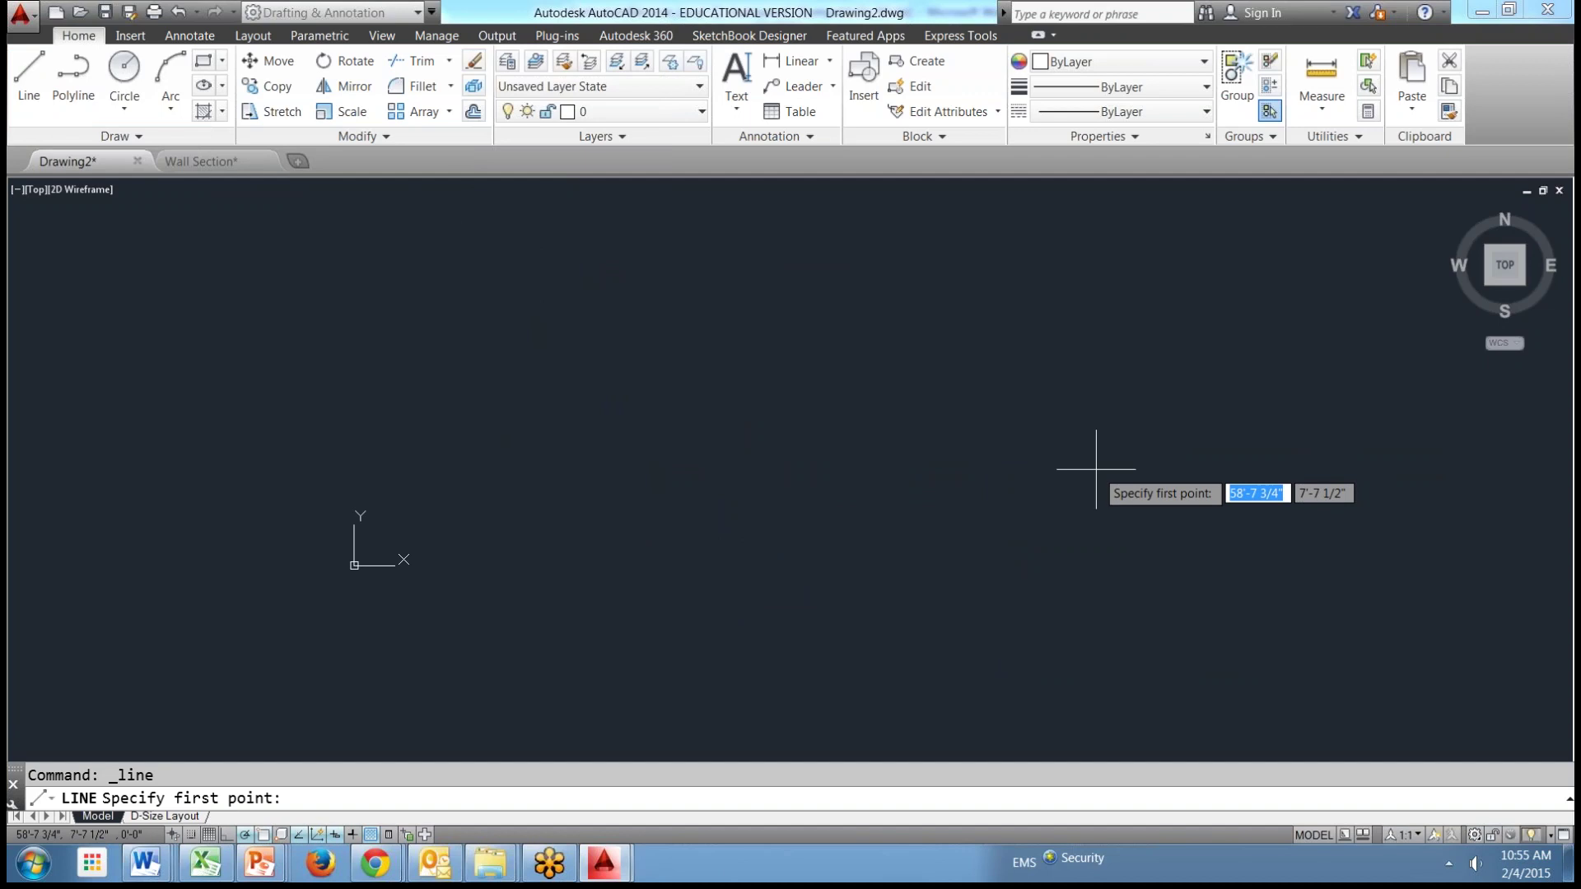
Step: Make a first attempt at a 24-unit line from a picked starting point
{"action": "left_click", "coordinate": [1096, 469]}
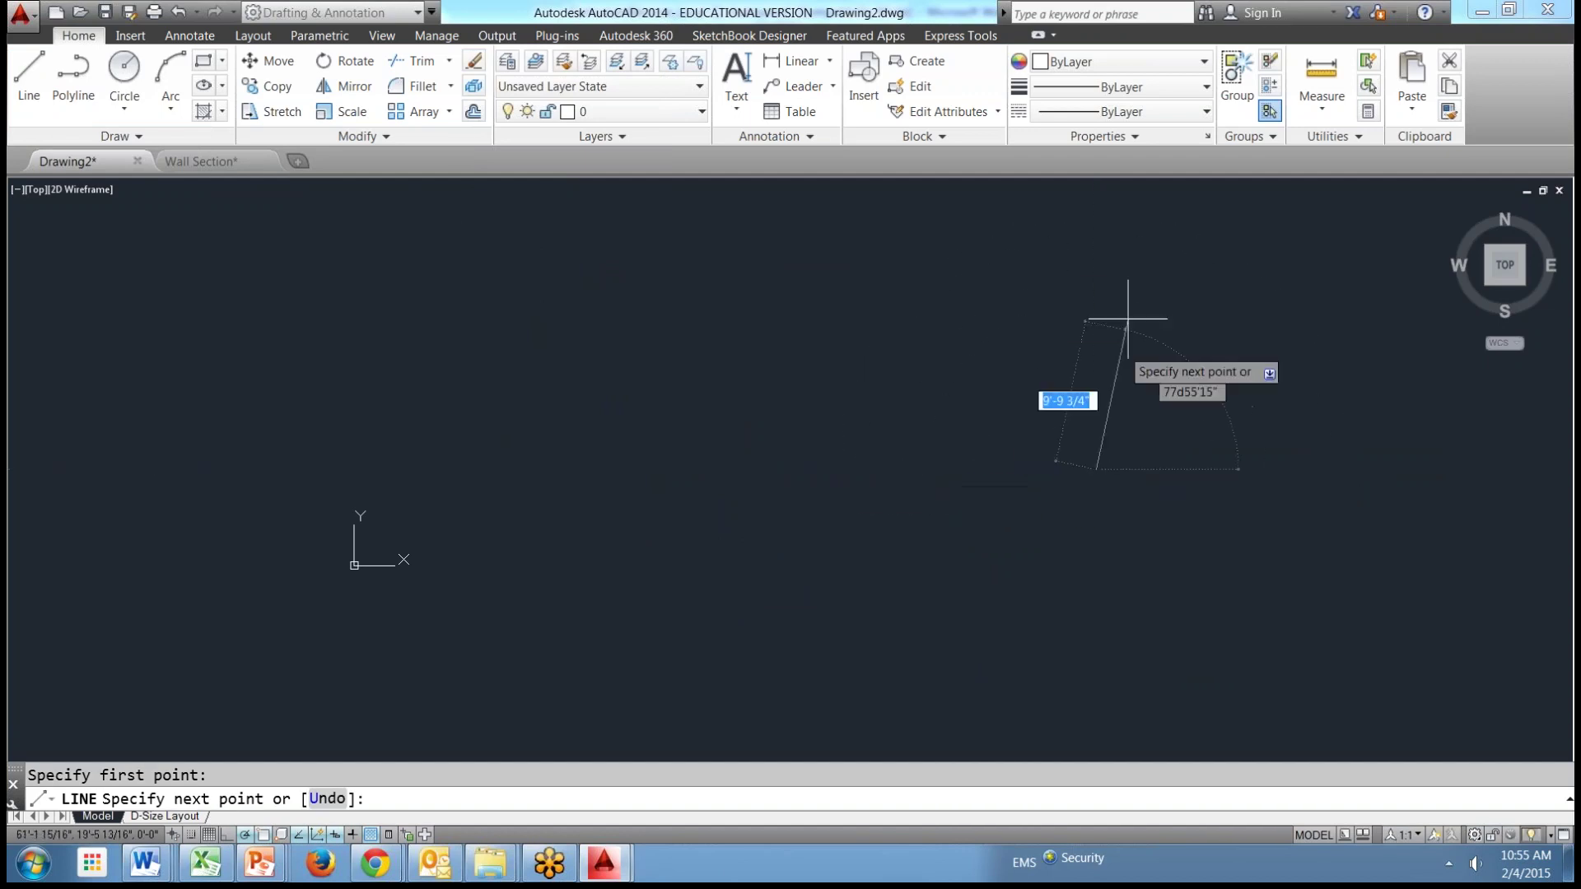
{"action": "scroll", "coordinate": [1094, 354], "scroll_direction": "up", "scroll_amount": 1}
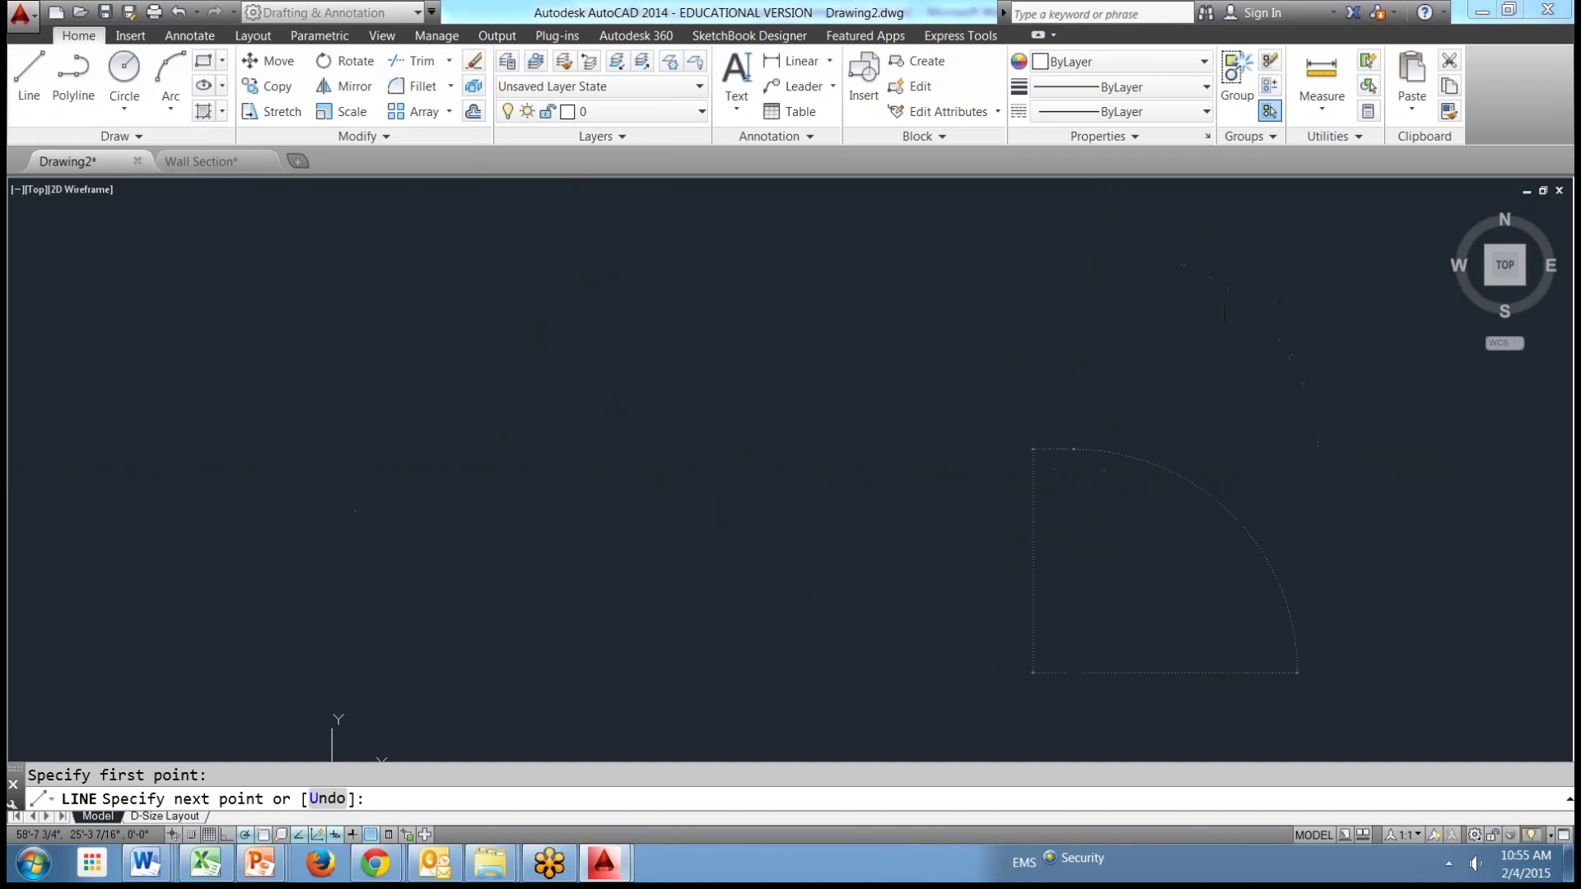
{"action": "middle_click_drag", "start_coordinate": [1072, 388], "coordinate": [1080, 323]}
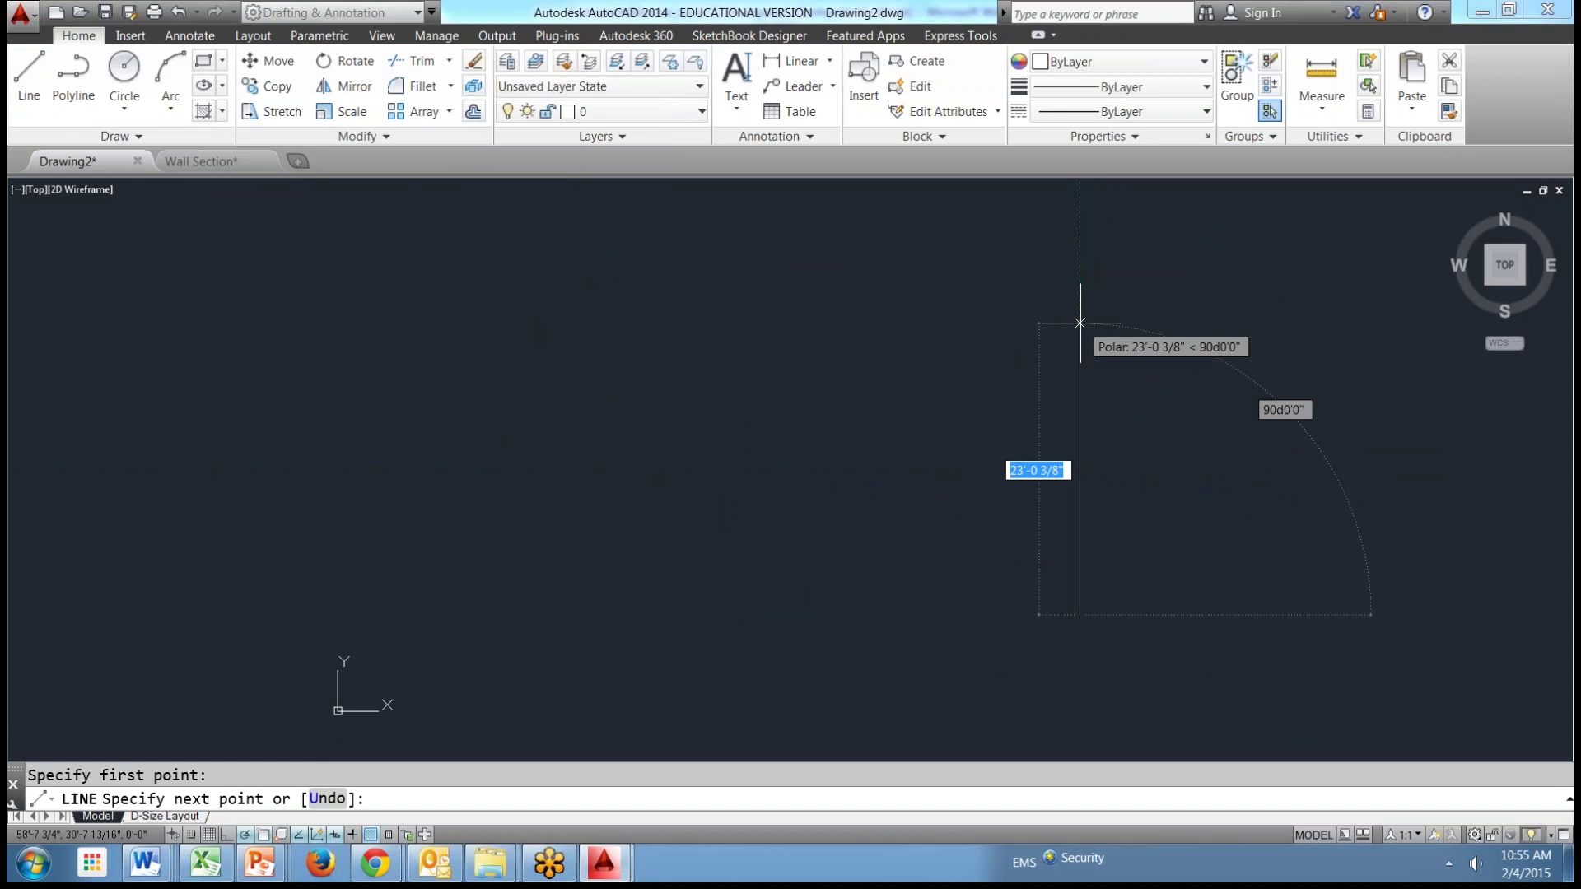
{"action": "type", "text": "2"}
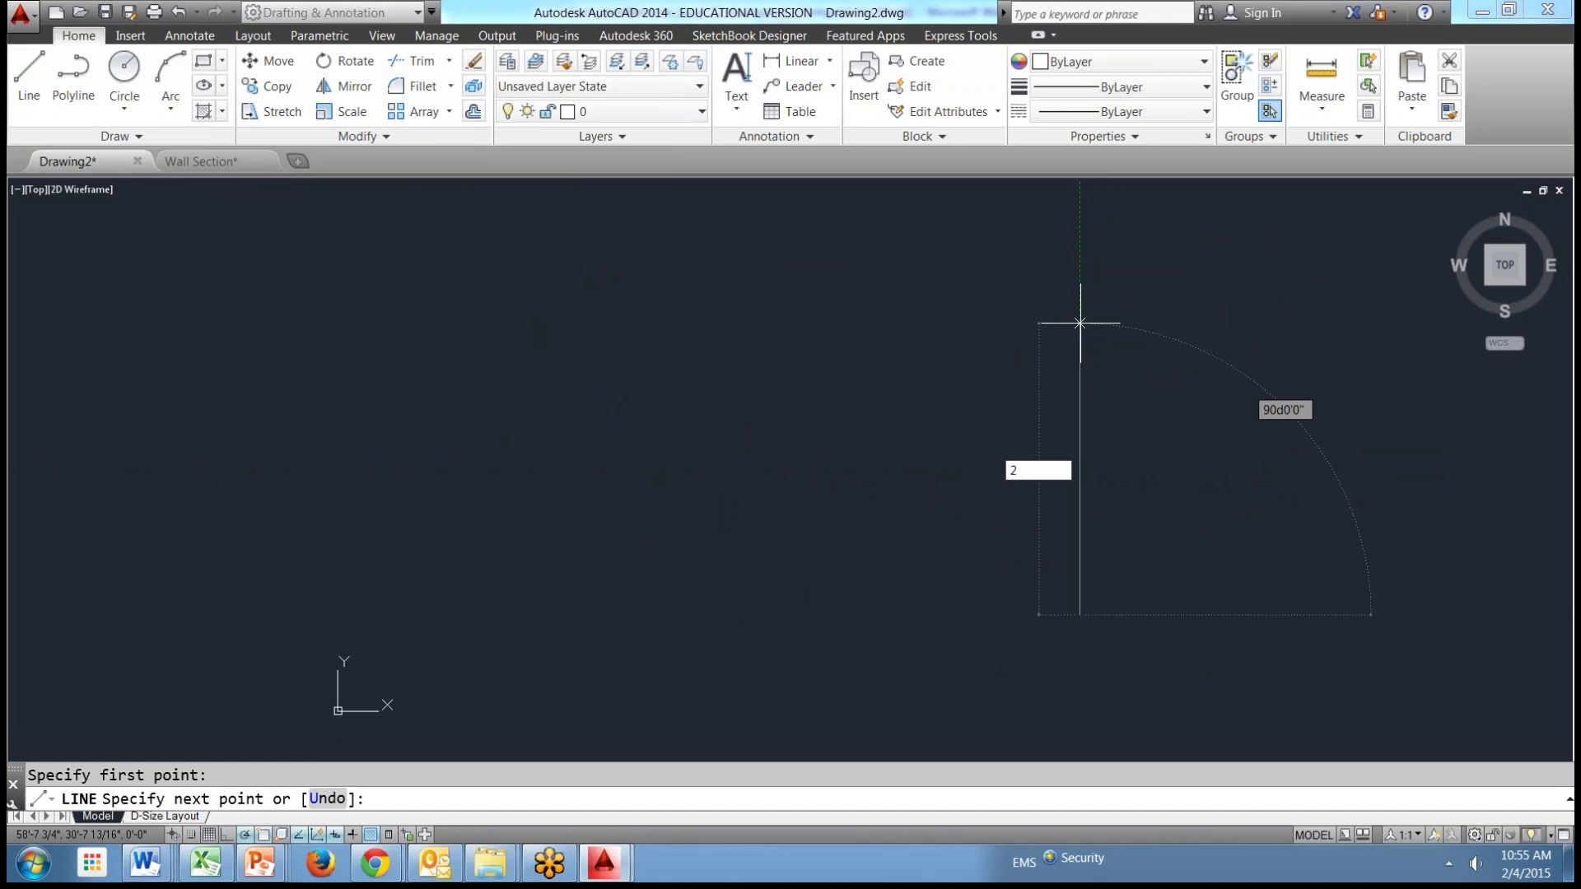
{"action": "type", "text": "4"}
{"action": "key", "text": "Return"}
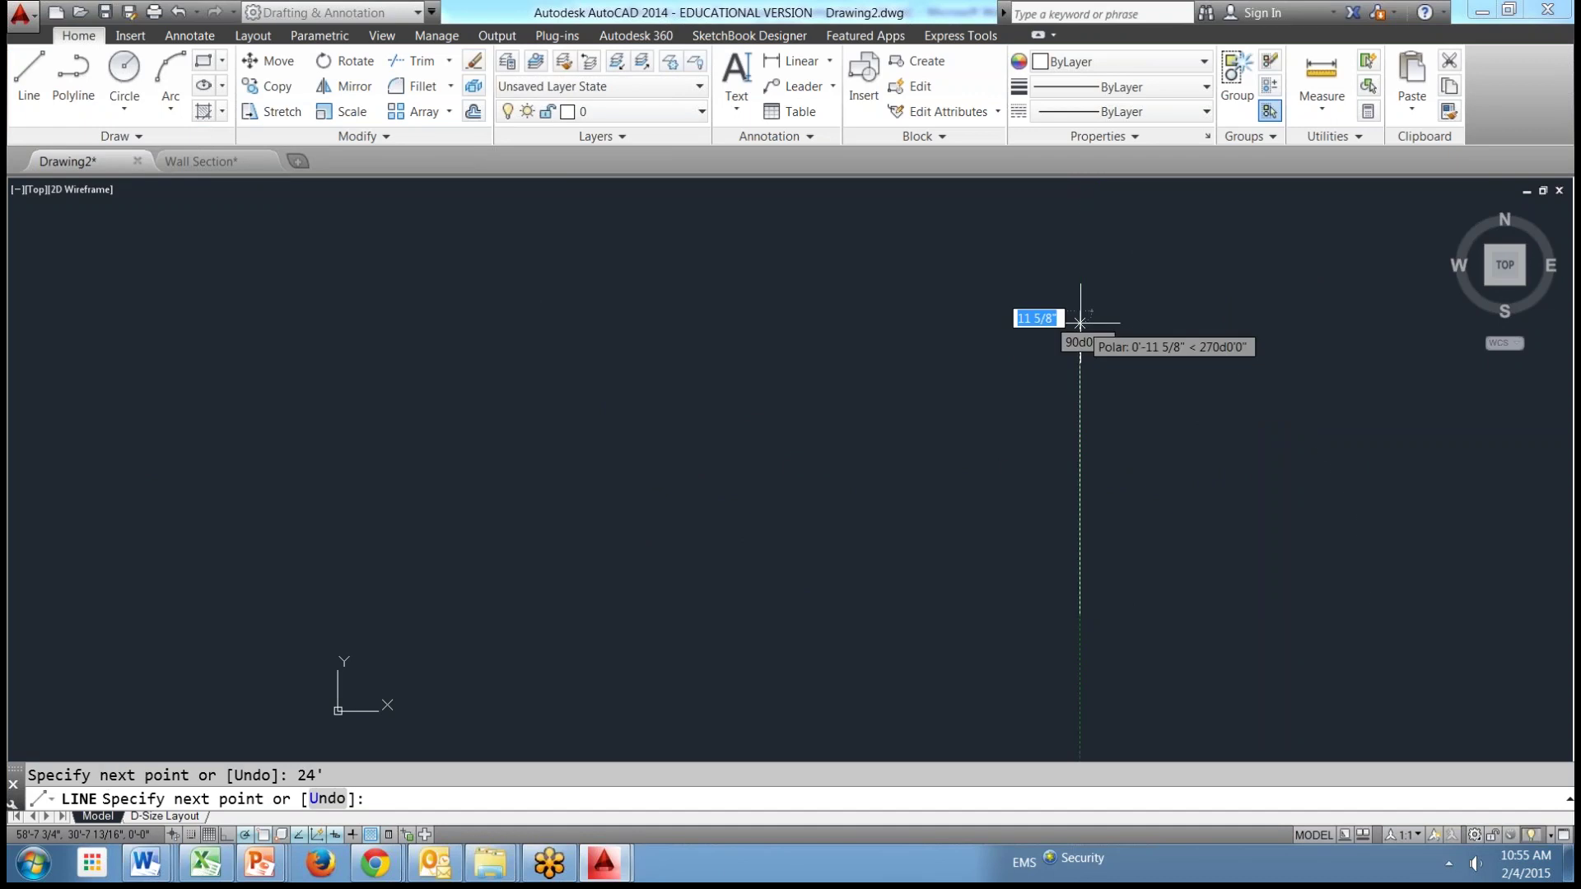
{"action": "key", "text": "Return"}
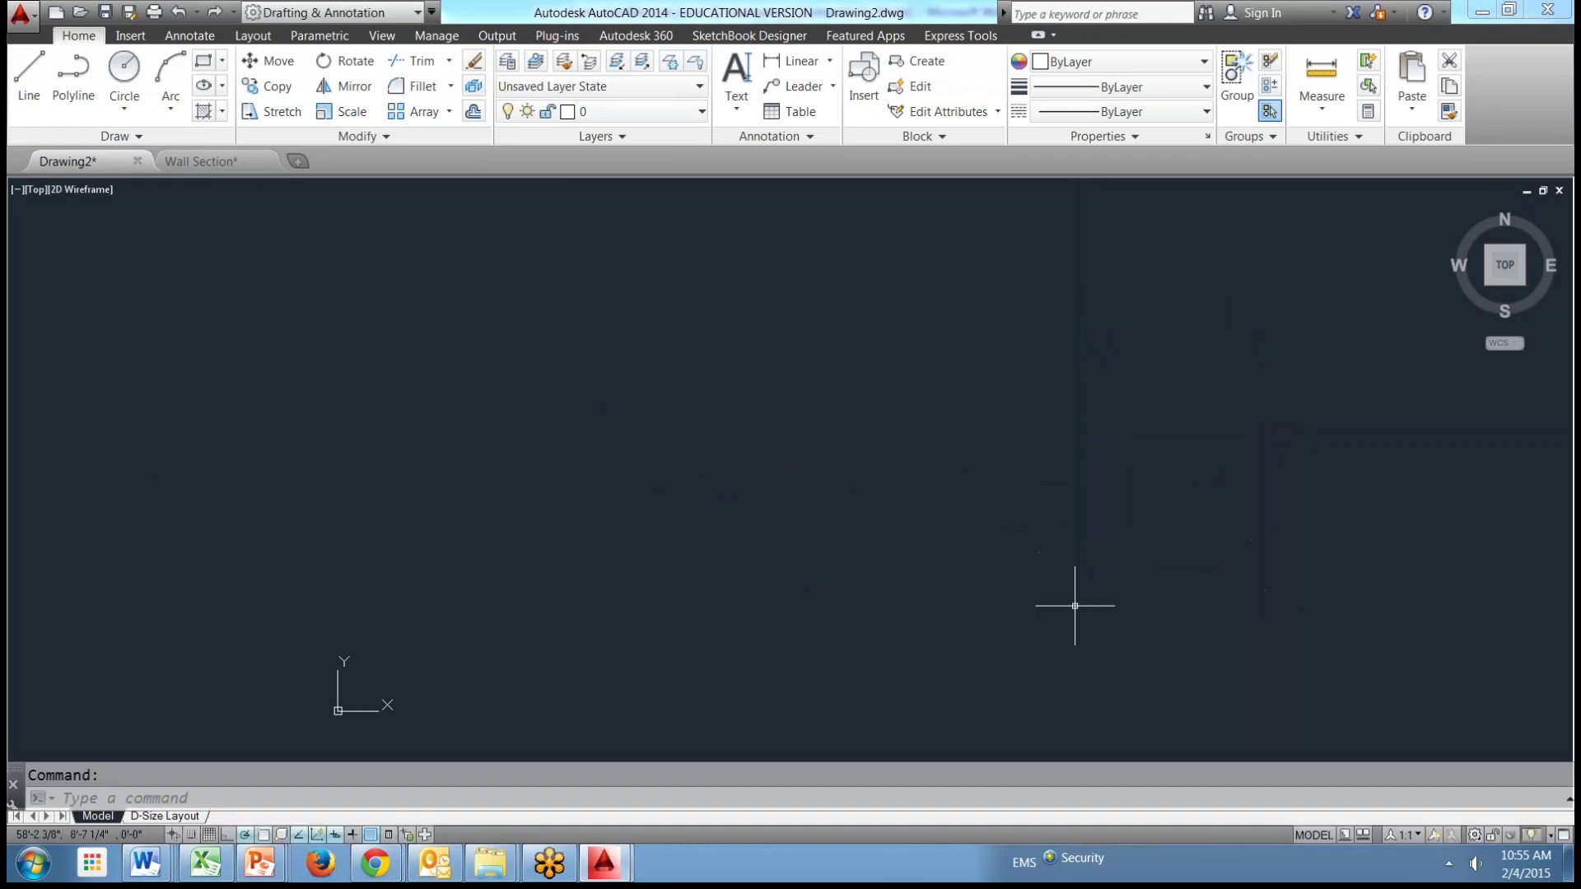
{"action": "key", "text": "Return"}
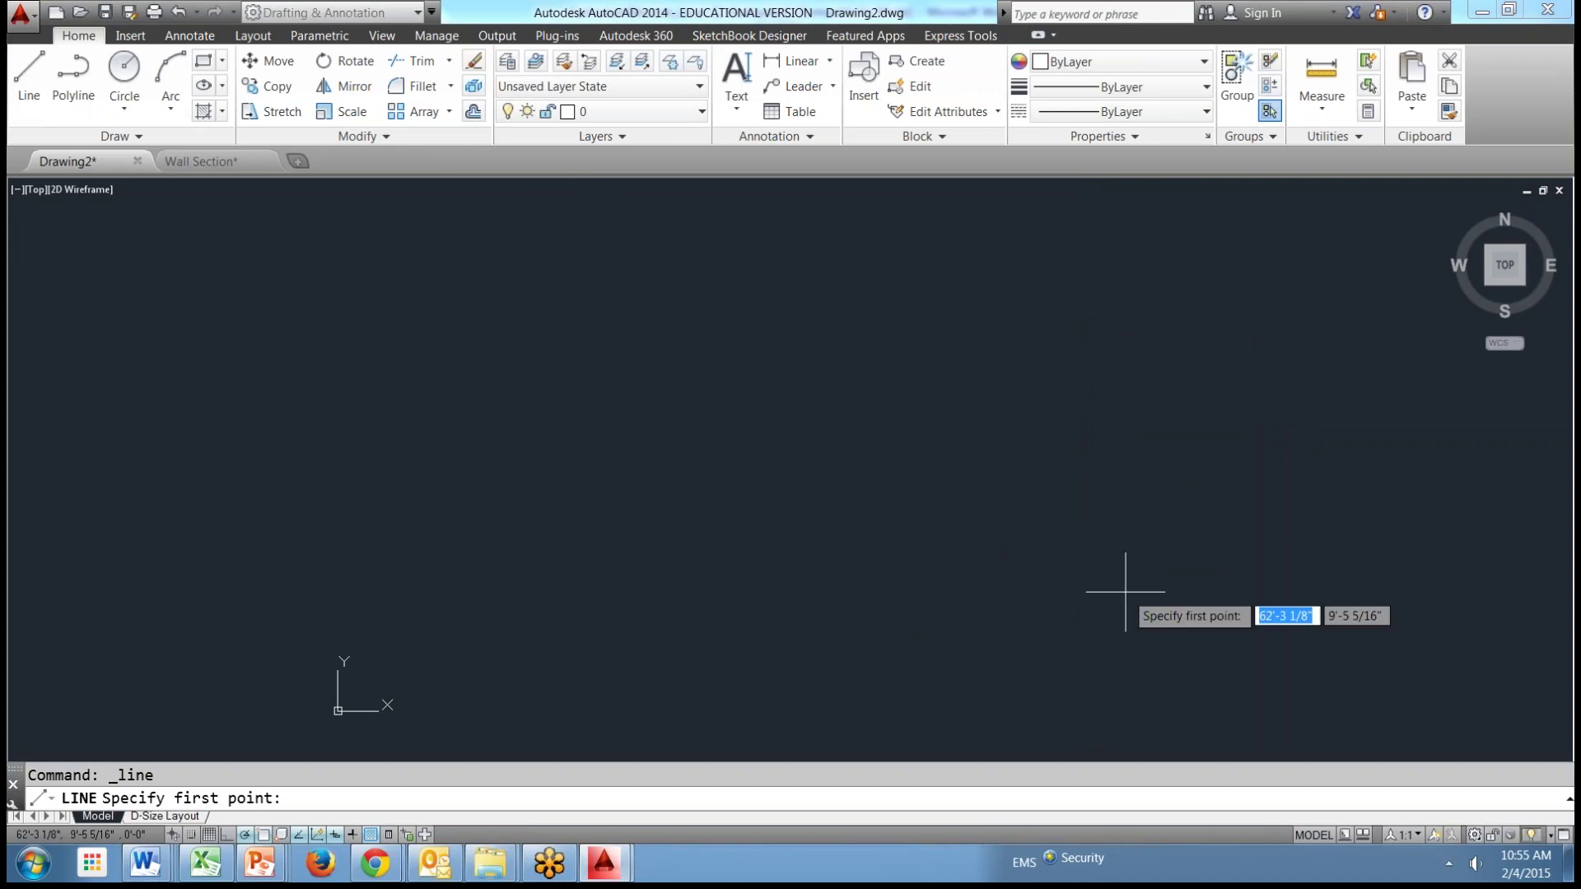
Step: Draw a 24' vertical line up from a new starting corner
{"action": "left_click", "coordinate": [1125, 591]}
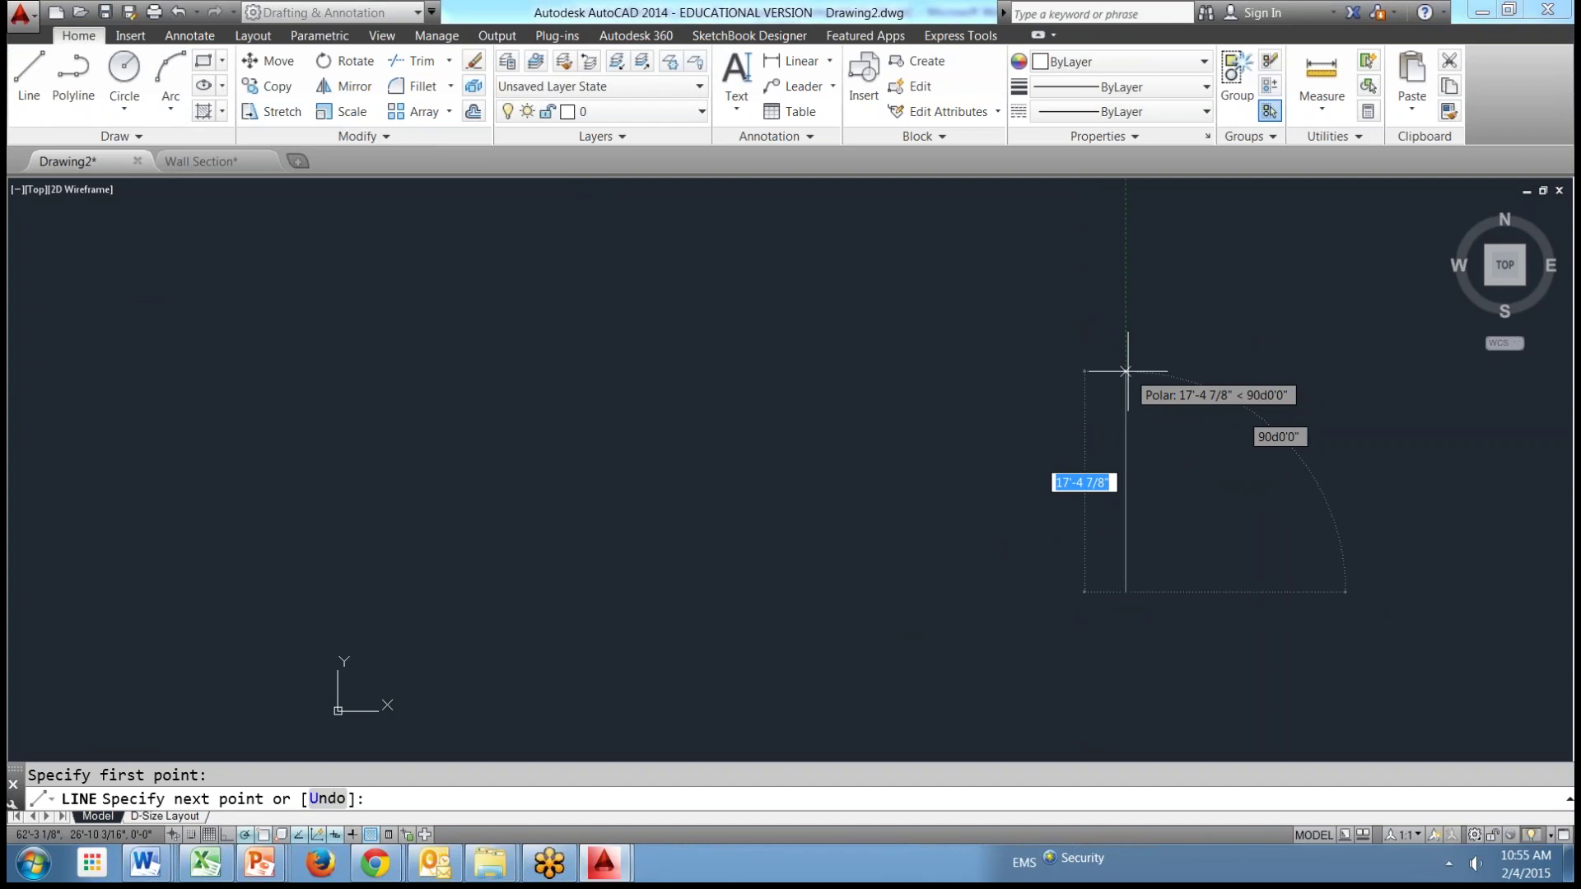
{"action": "type", "text": "2"}
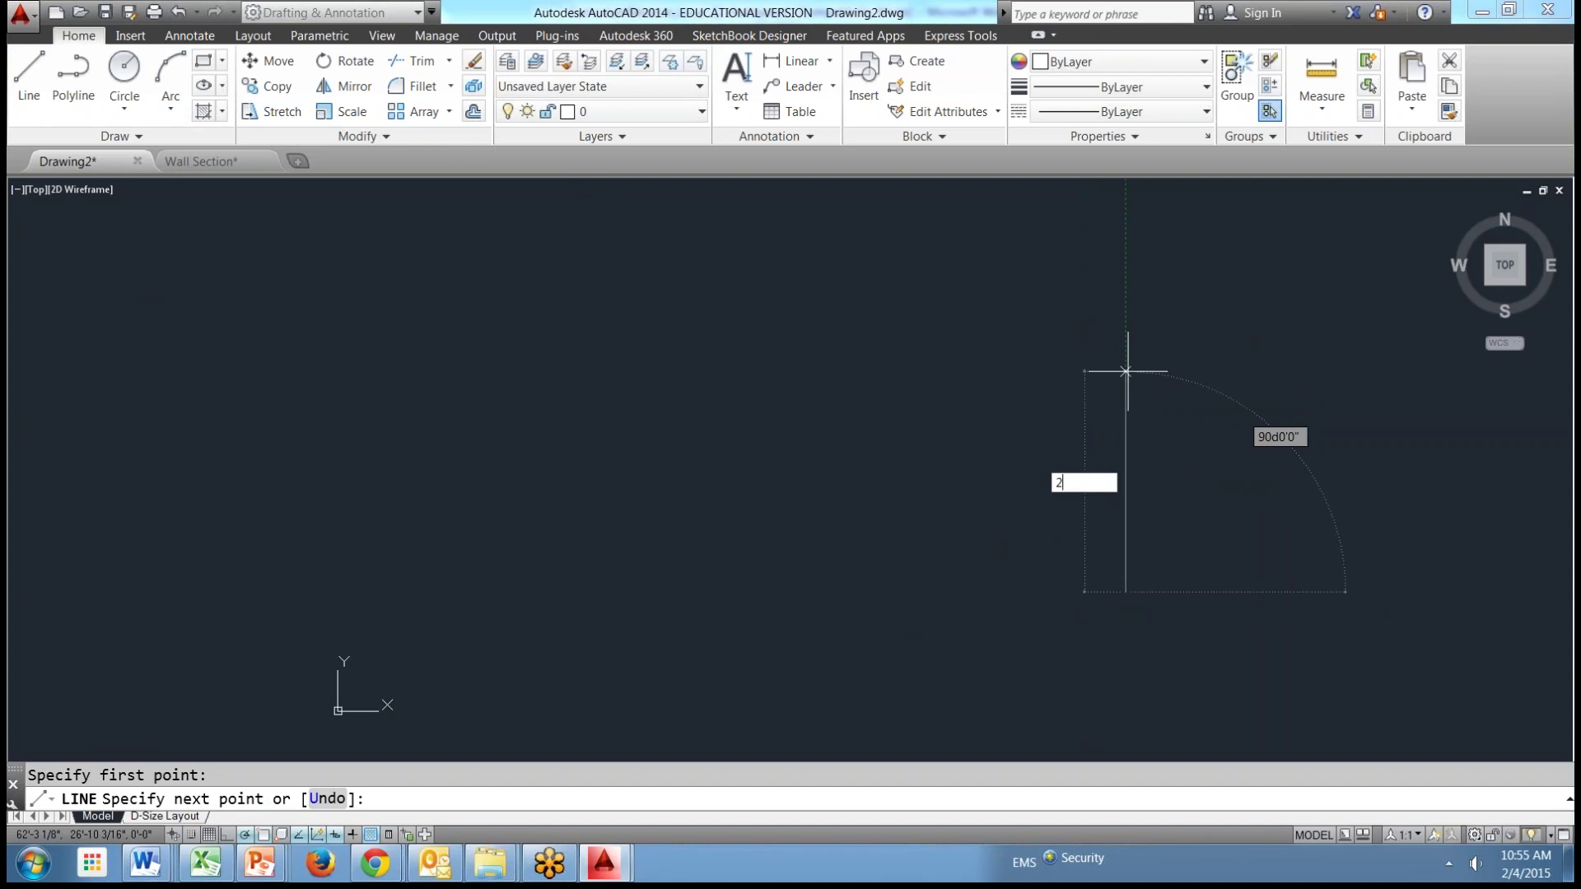
{"action": "type", "text": "4'"}
{"action": "key", "text": "Return"}
{"action": "scroll", "coordinate": [1125, 371], "scroll_direction": "down", "scroll_amount": 4}
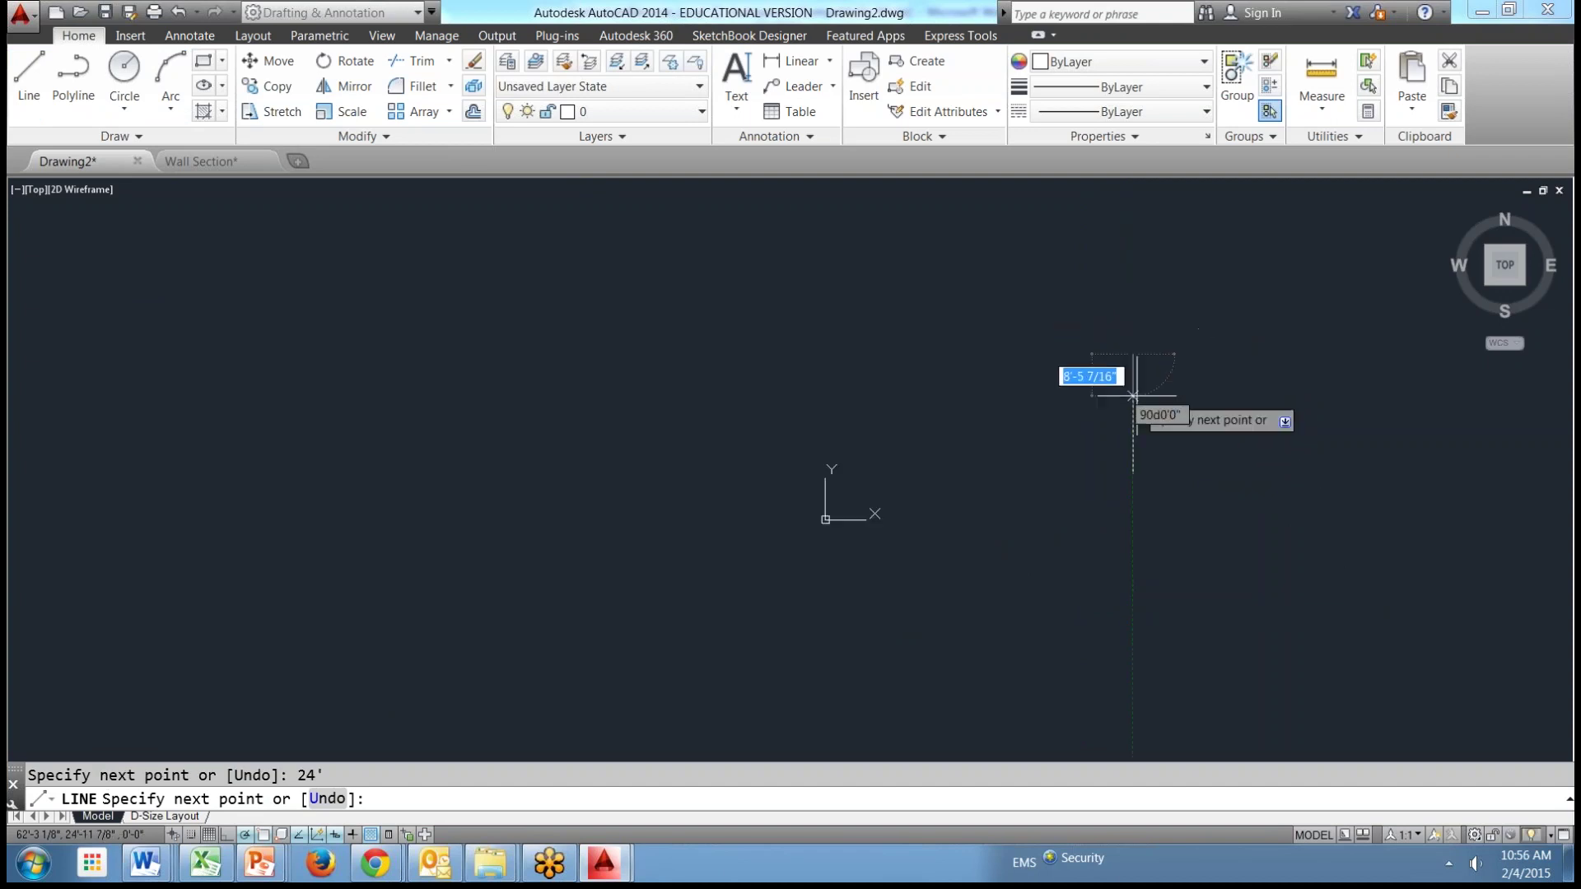
{"action": "middle_click_drag", "start_coordinate": [1156, 311], "coordinate": [1092, 306]}
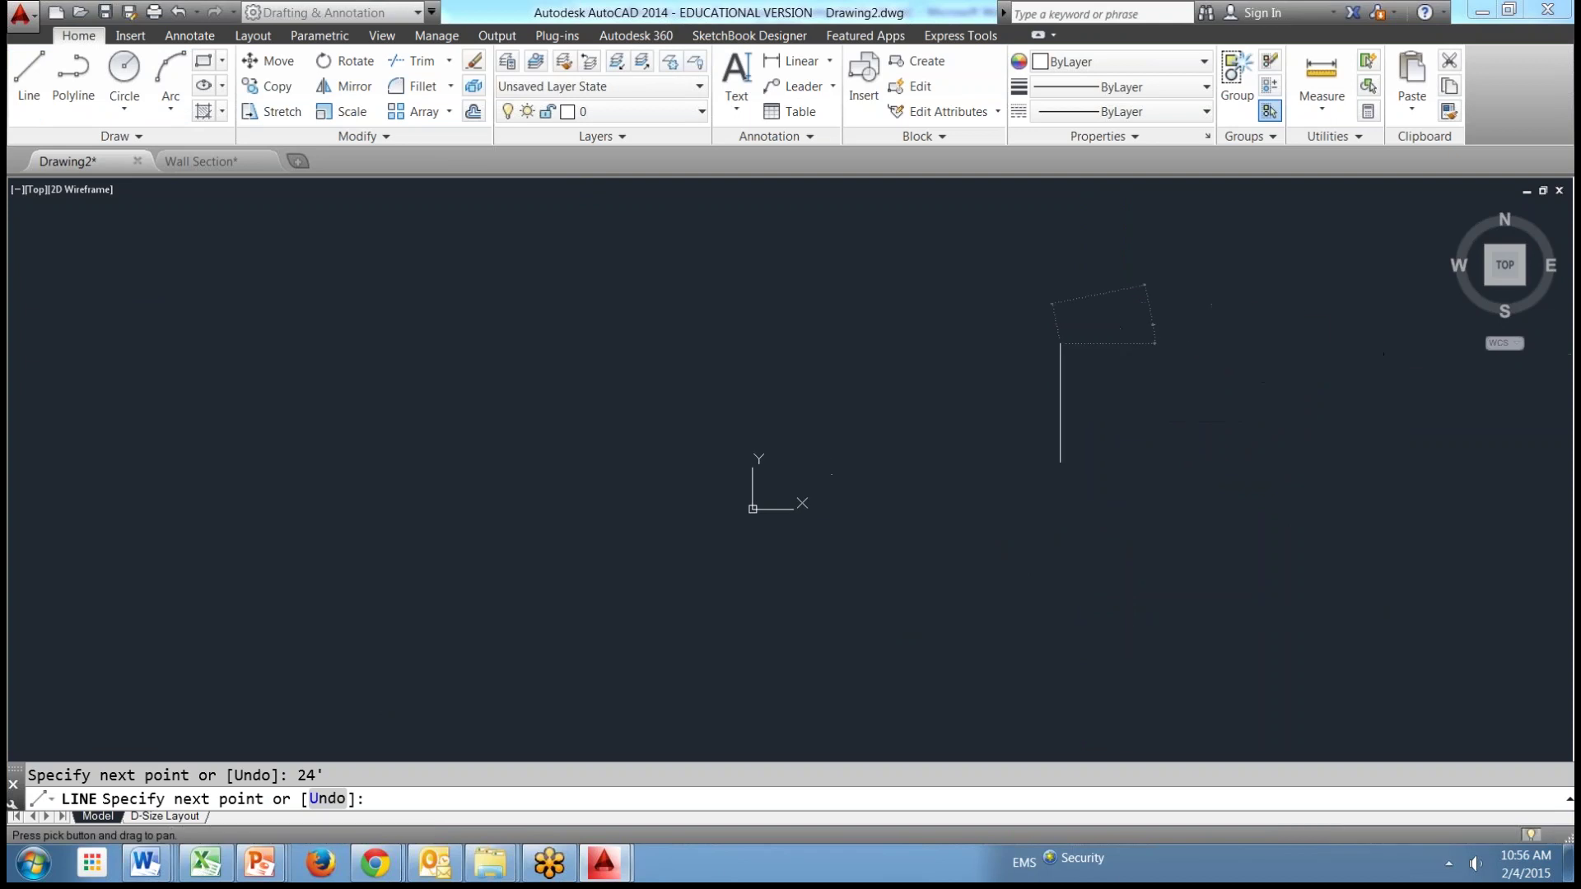
{"action": "scroll", "coordinate": [988, 387], "scroll_direction": "up", "scroll_amount": 2}
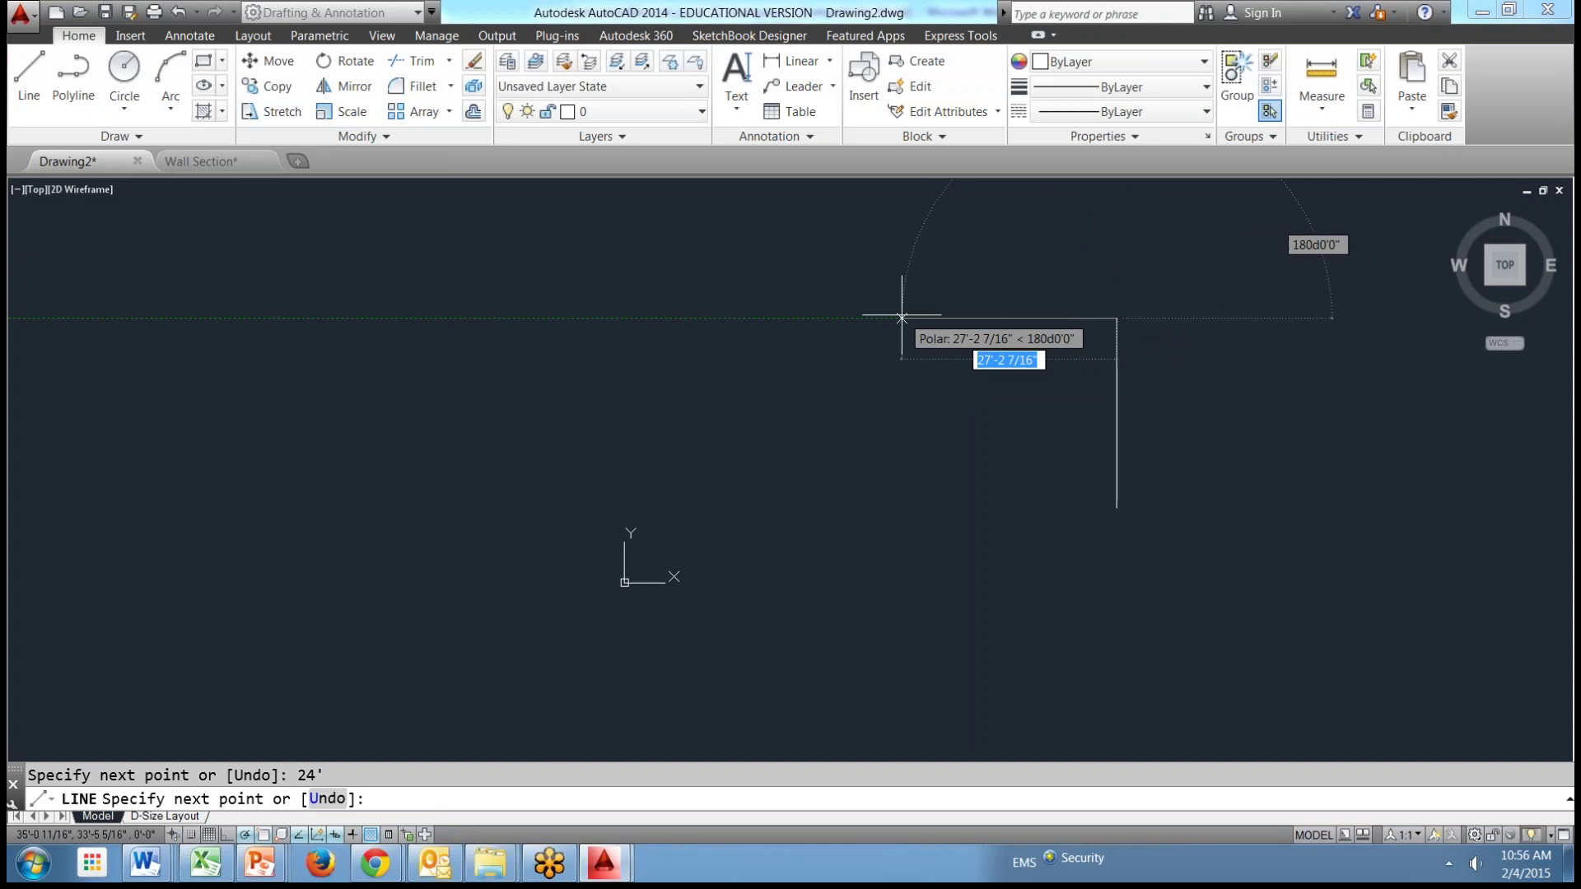
Step: Draw the 20' top edge running left from the vertical line's top
{"action": "type", "text": "20"}
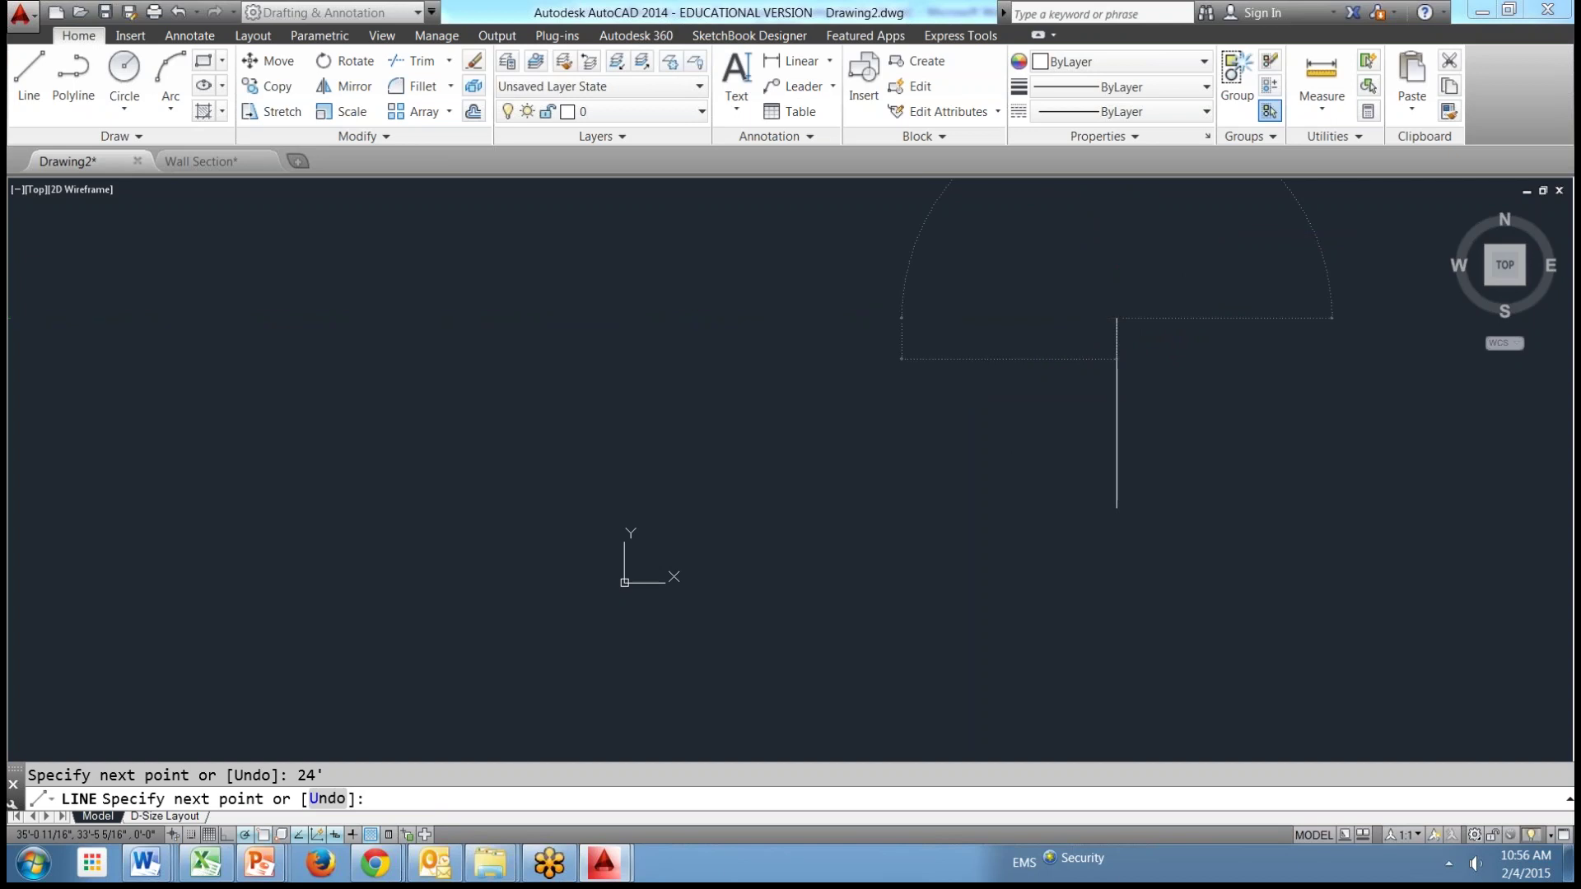
{"action": "key", "text": "Return"}
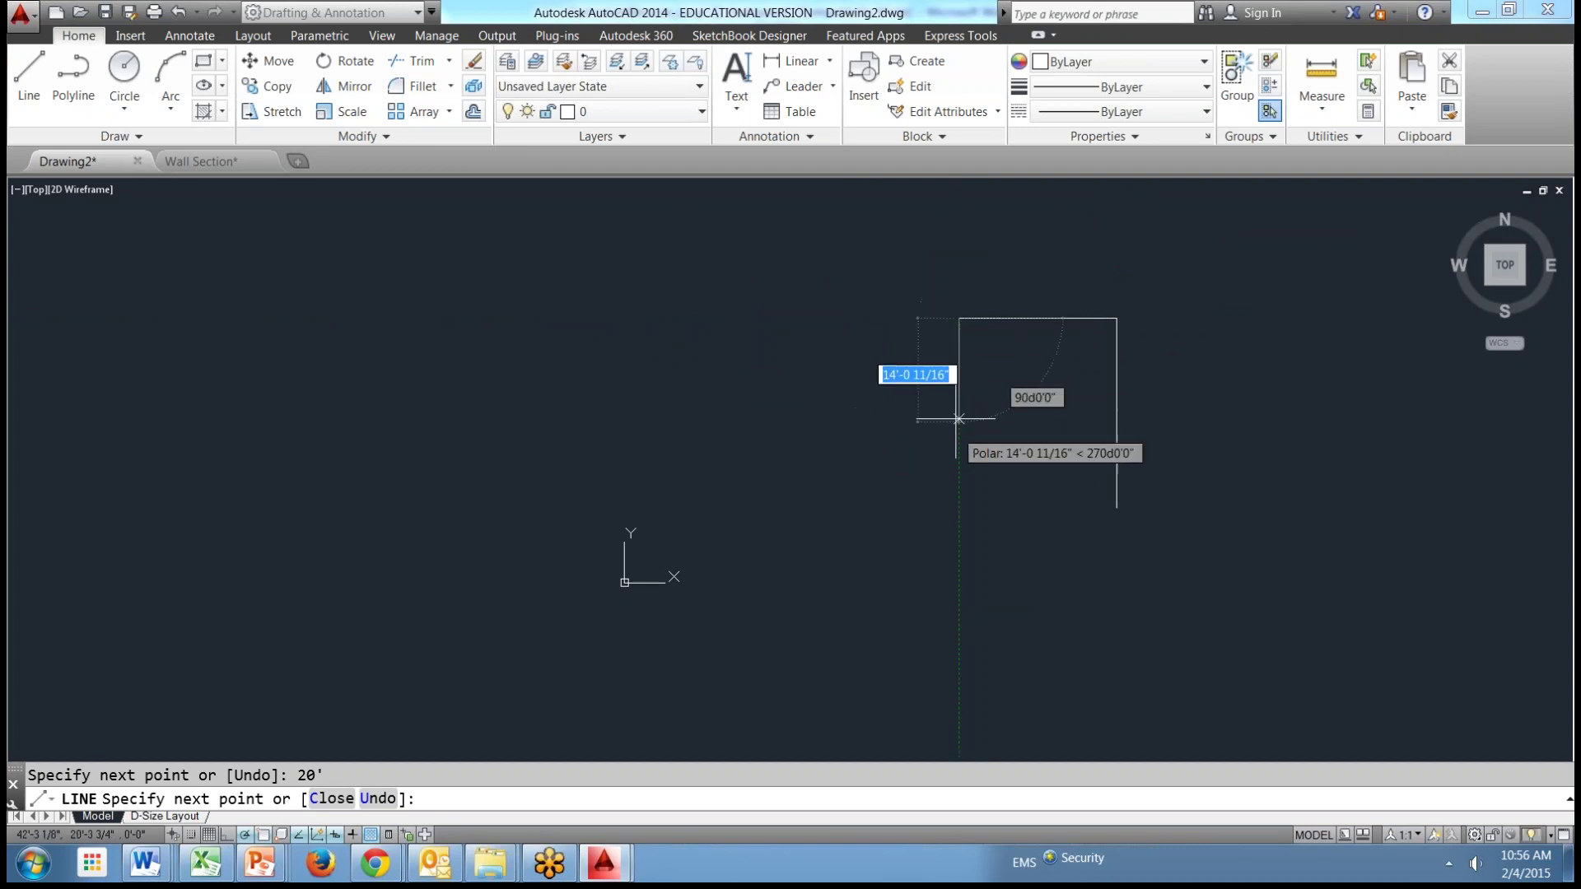
{"action": "key", "text": "Escape"}
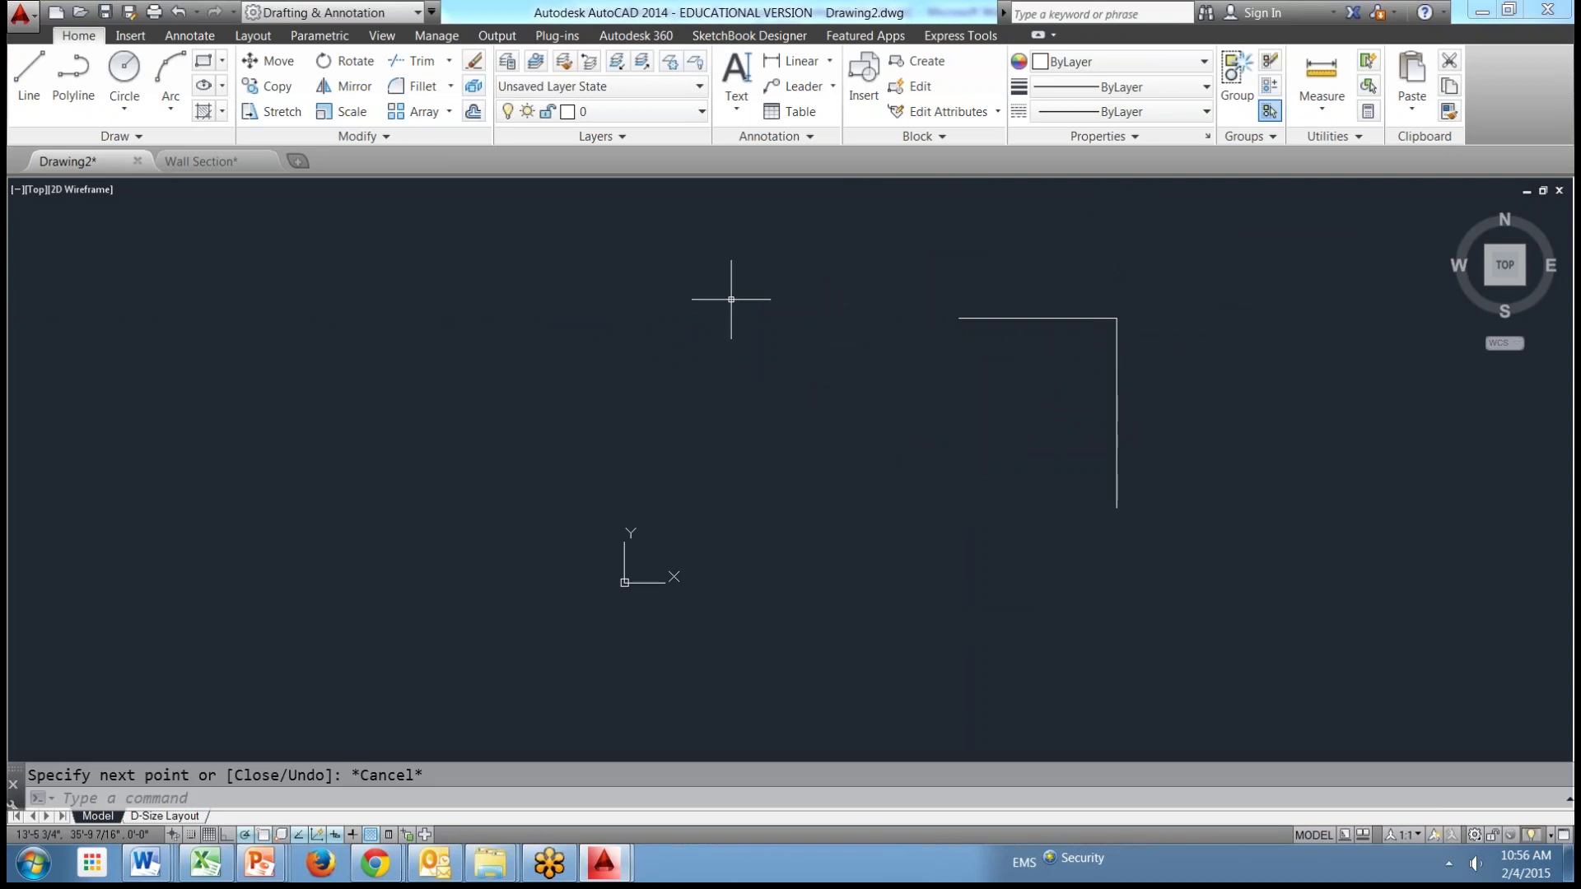
{"action": "key", "text": "Return"}
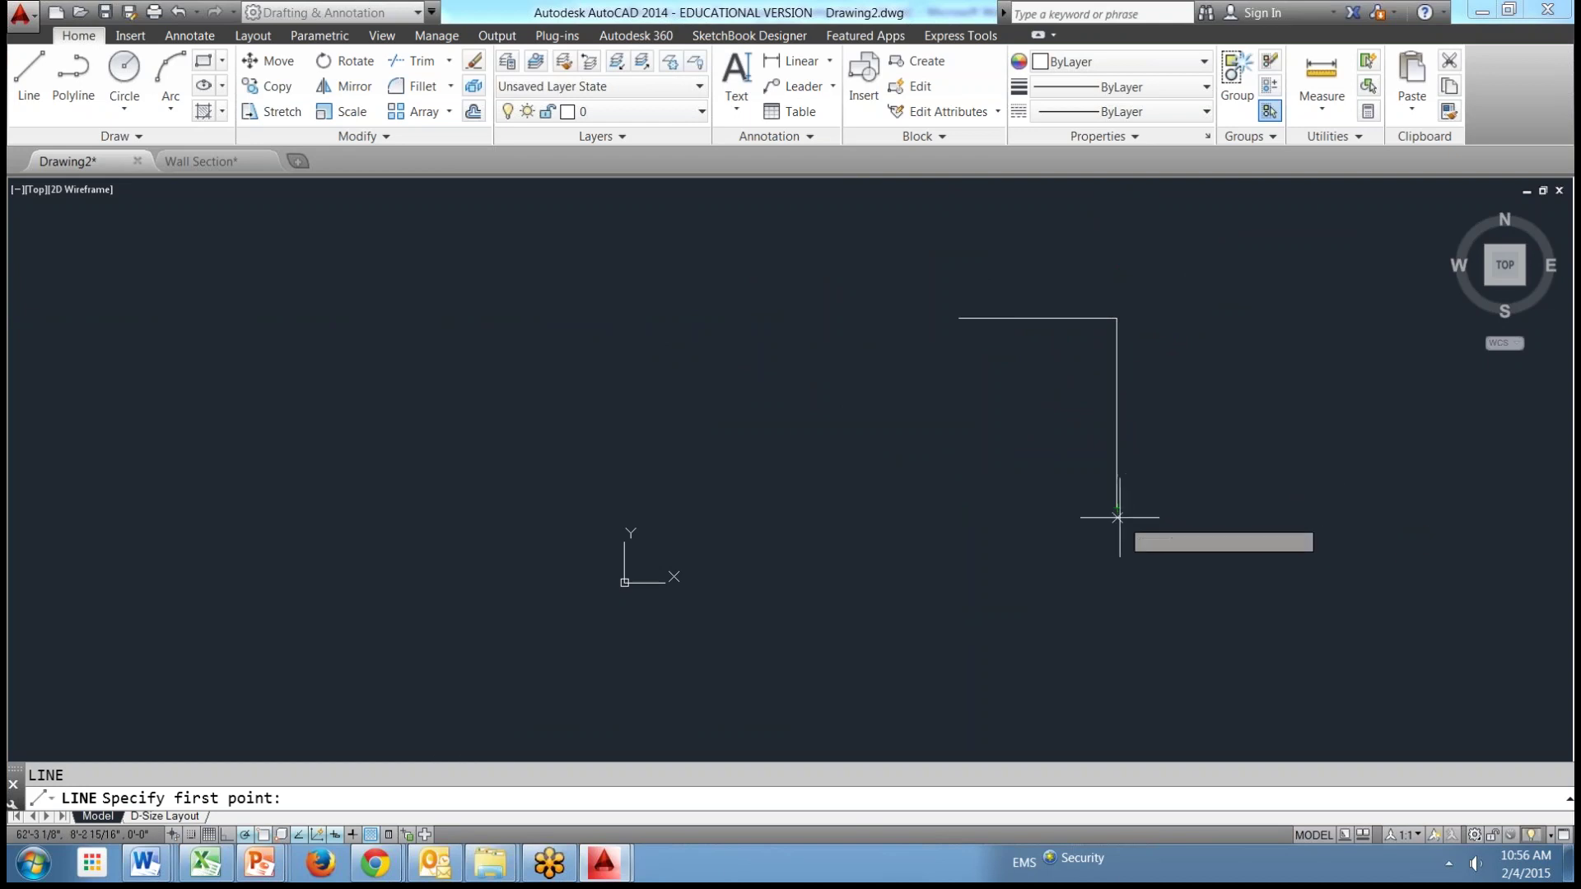
Step: Draw a 28' bottom edge from the vertical line's base, then 12' up
{"action": "left_click", "coordinate": [1117, 507]}
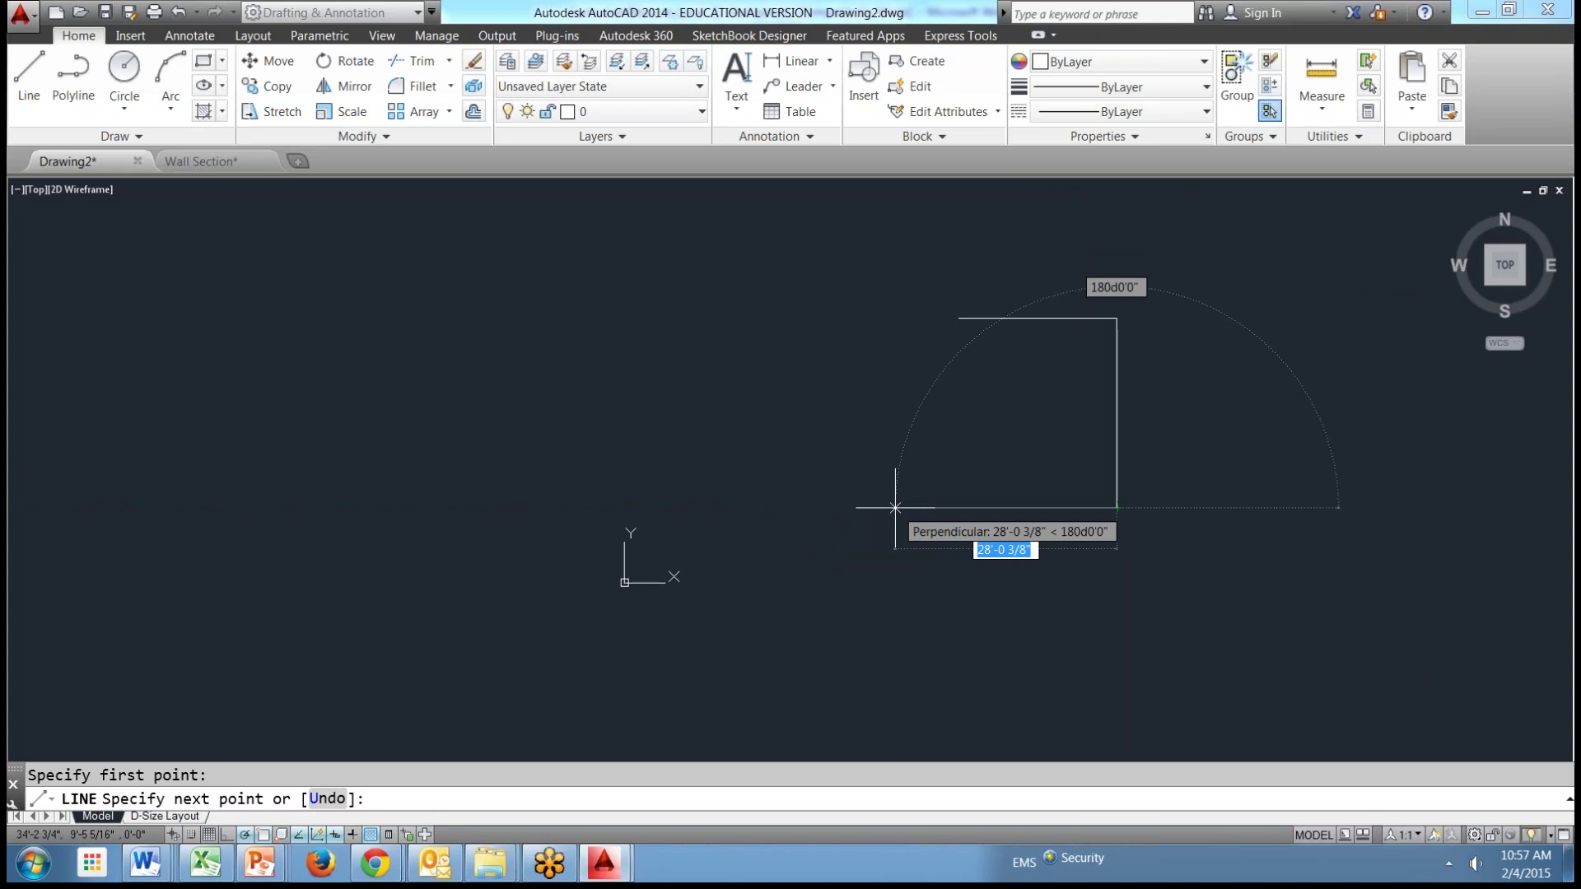
{"action": "type", "text": "28"}
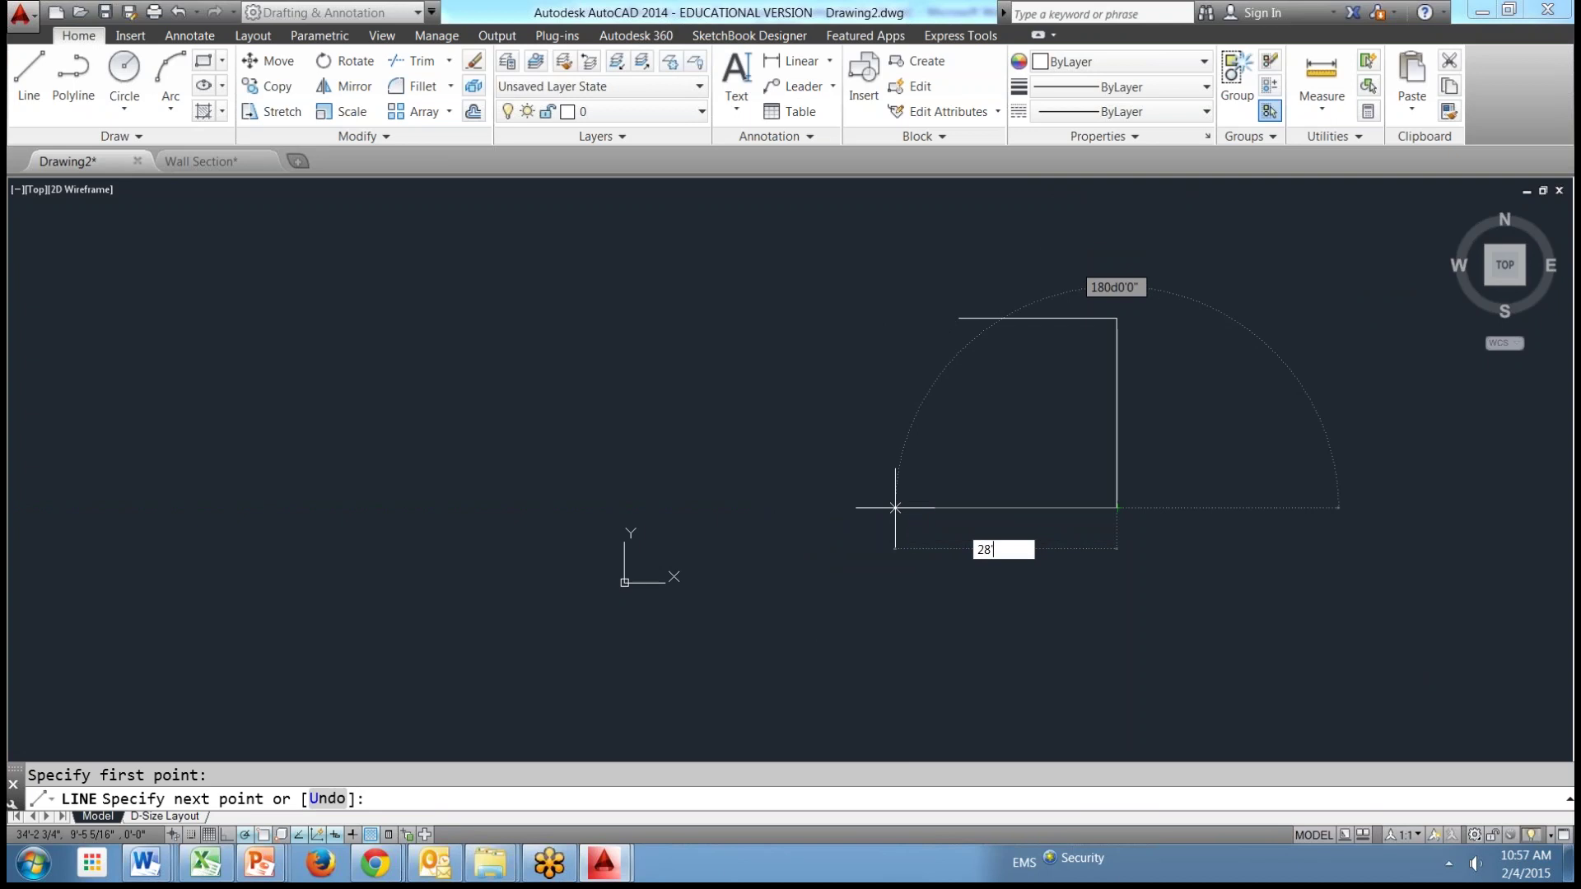
{"action": "key", "text": "Return"}
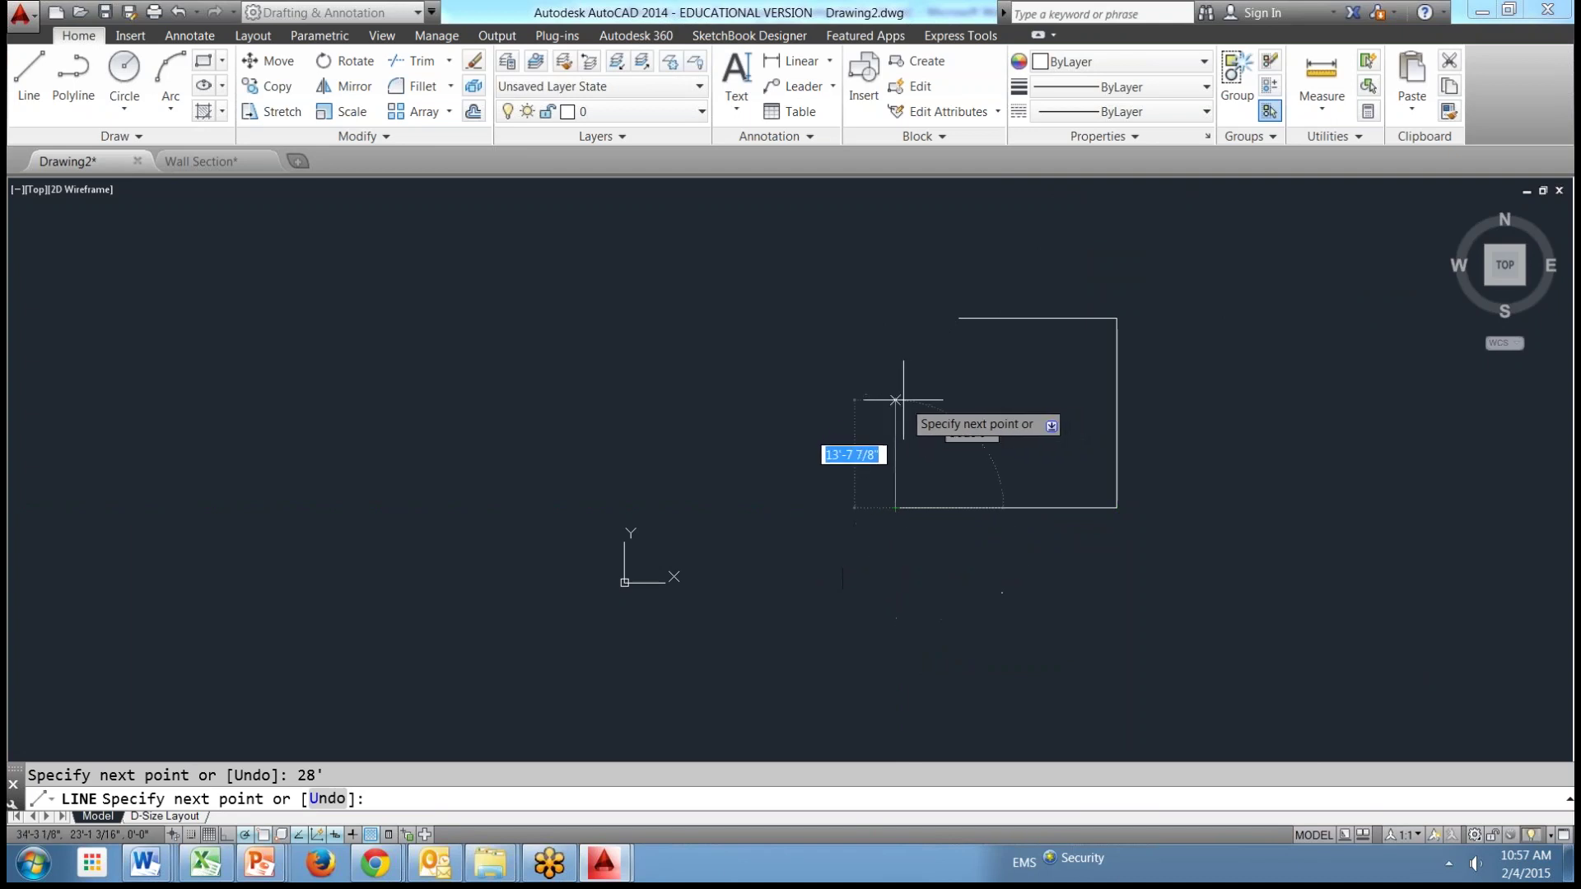
{"action": "type", "text": "12"}
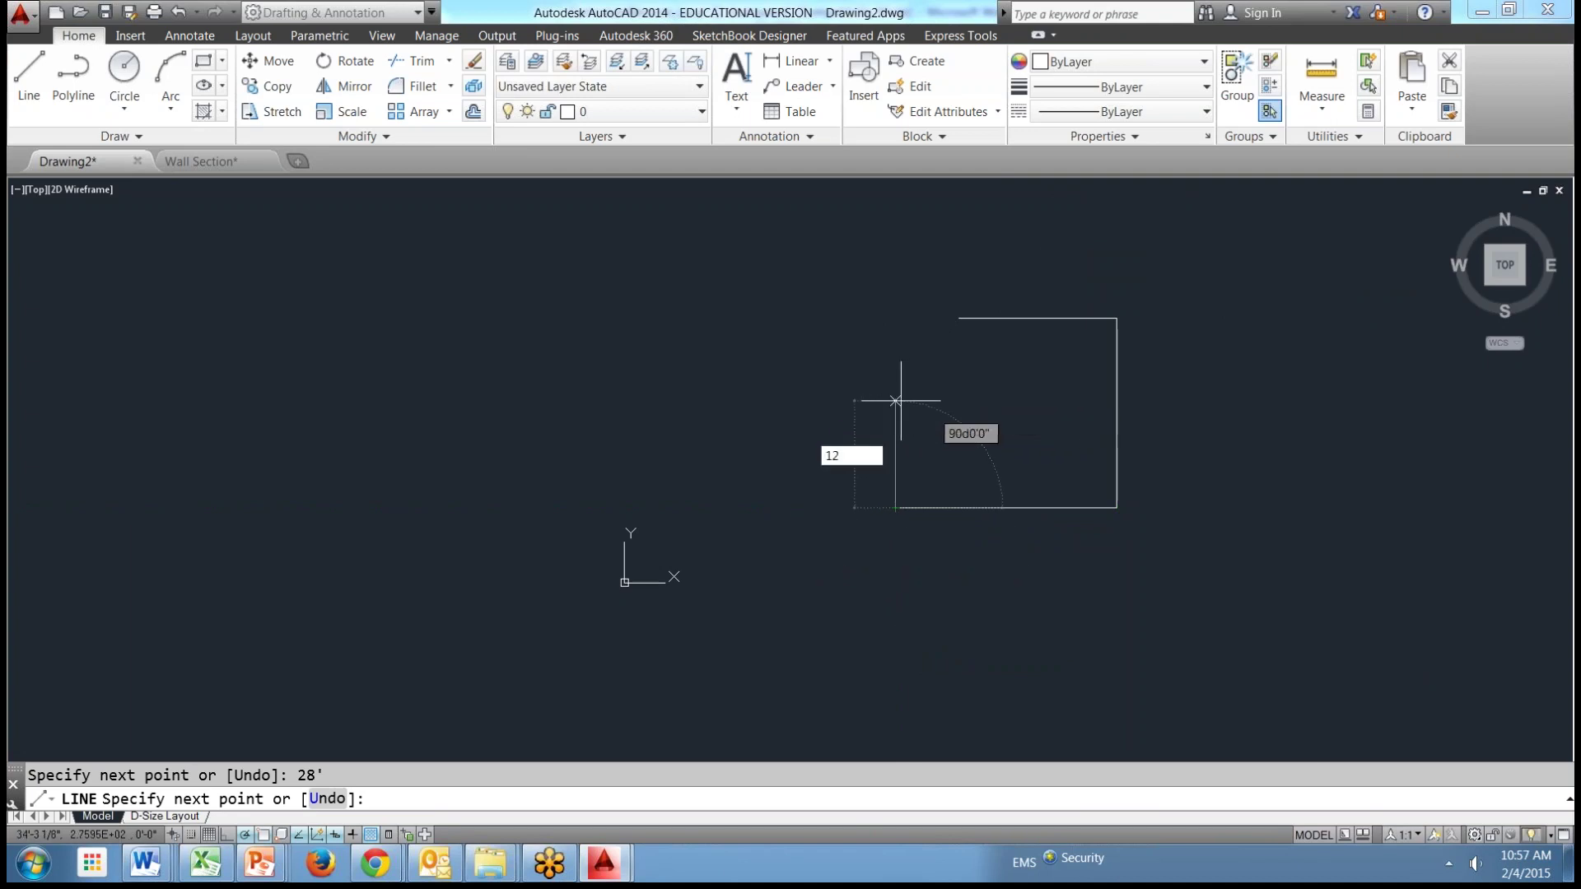
{"action": "key", "text": "Return"}
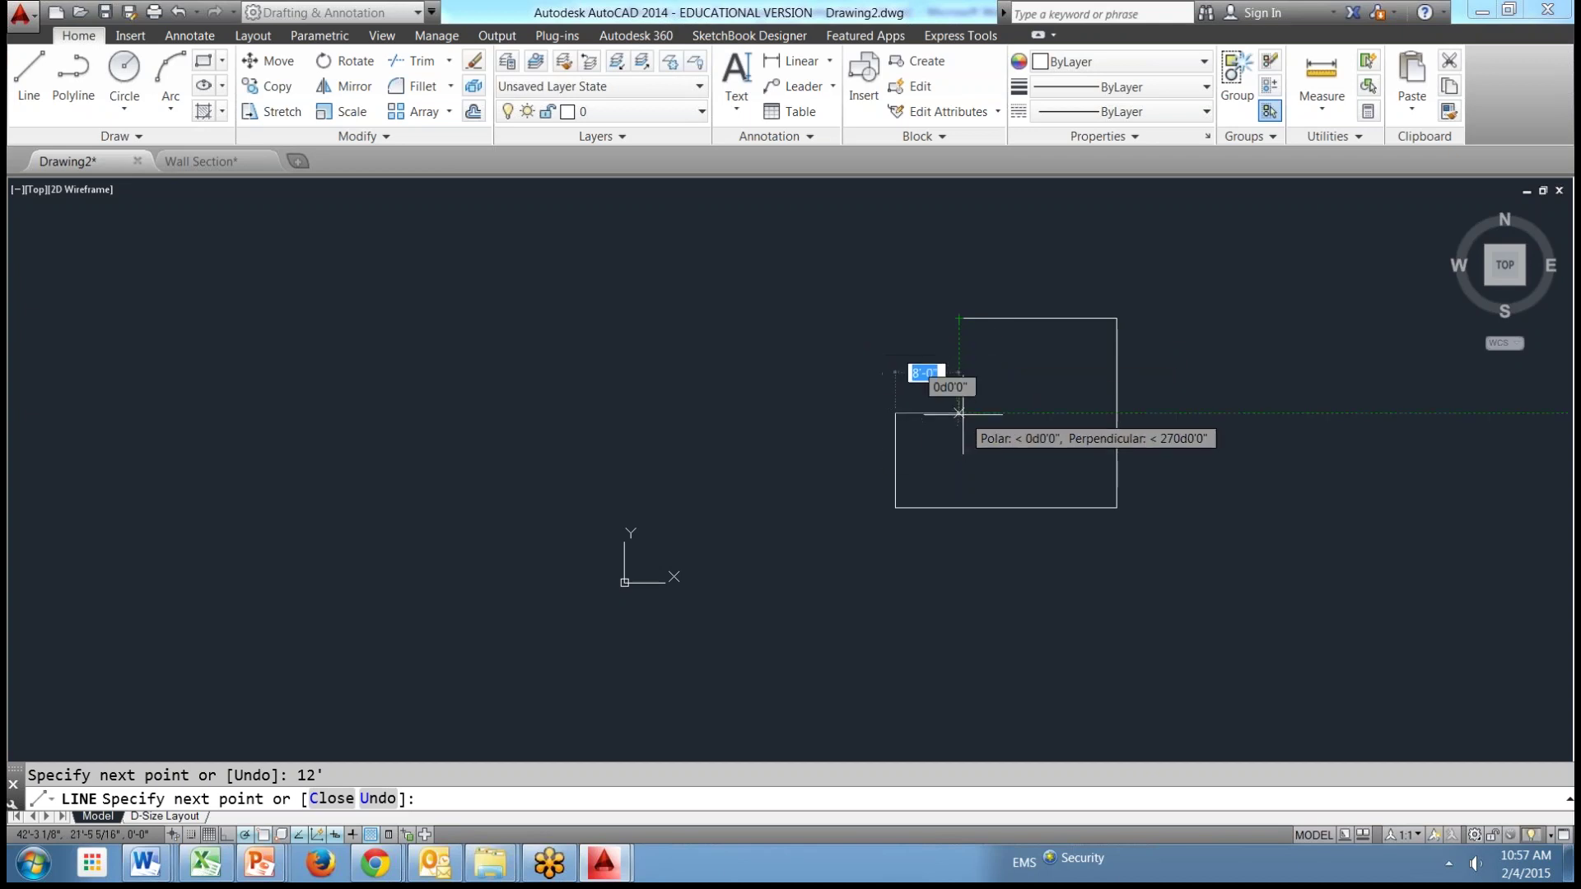
Step: Add the 8' jog and a rise meeting the top edge, ending the line
{"action": "scroll", "coordinate": [959, 413], "scroll_direction": "up", "scroll_amount": 2}
{"action": "scroll", "coordinate": [961, 411], "scroll_direction": "up", "scroll_amount": 2}
{"action": "middle_click_drag", "start_coordinate": [963, 407], "coordinate": [878, 527]}
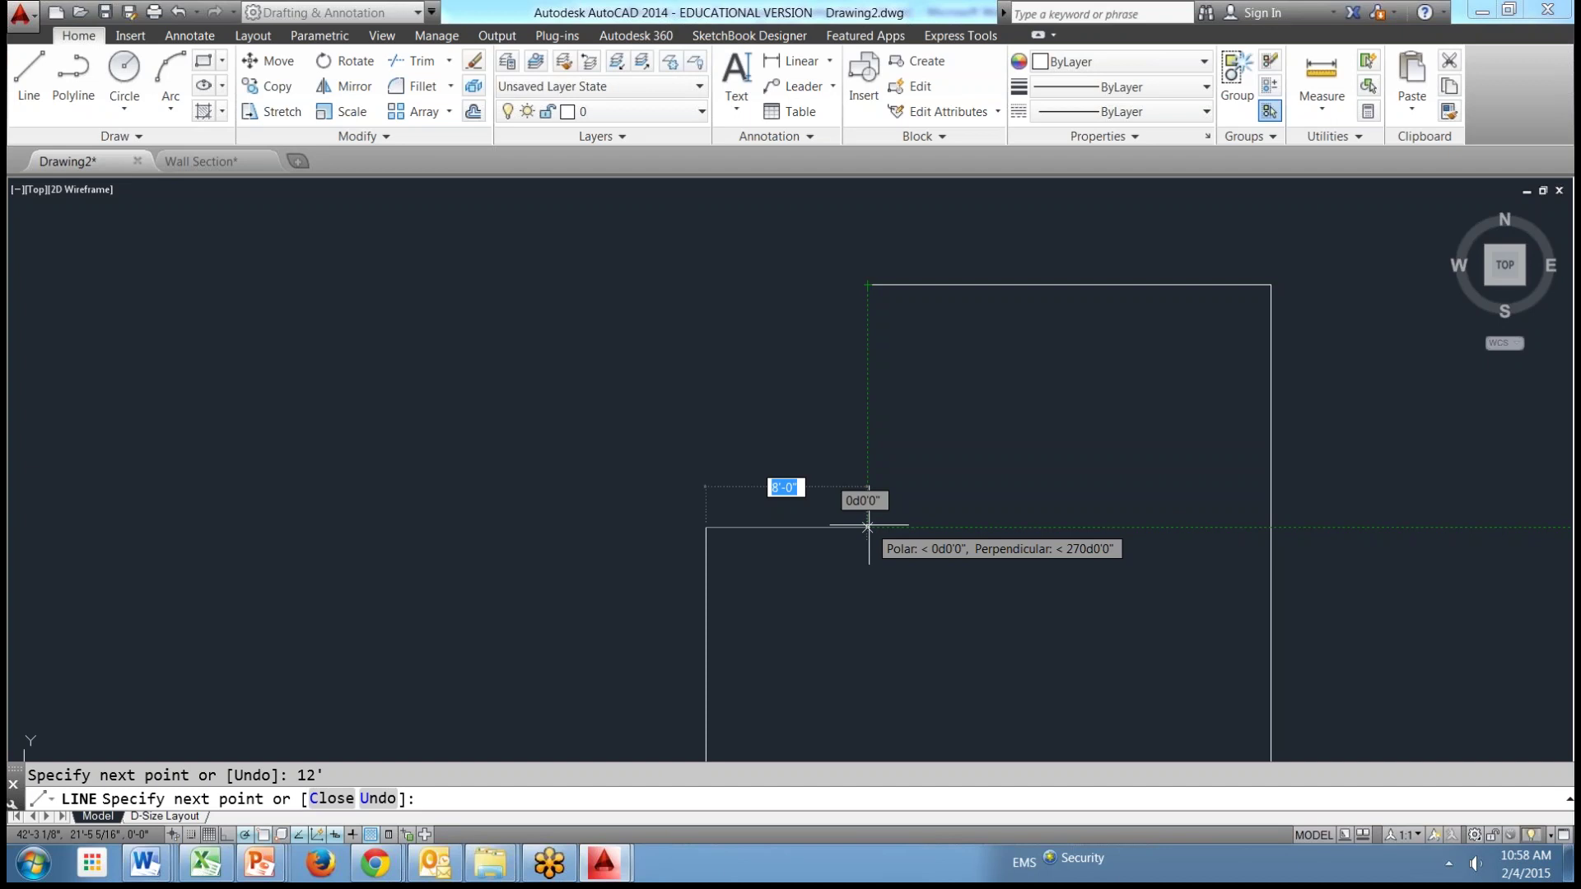
{"action": "left_click", "coordinate": [867, 527]}
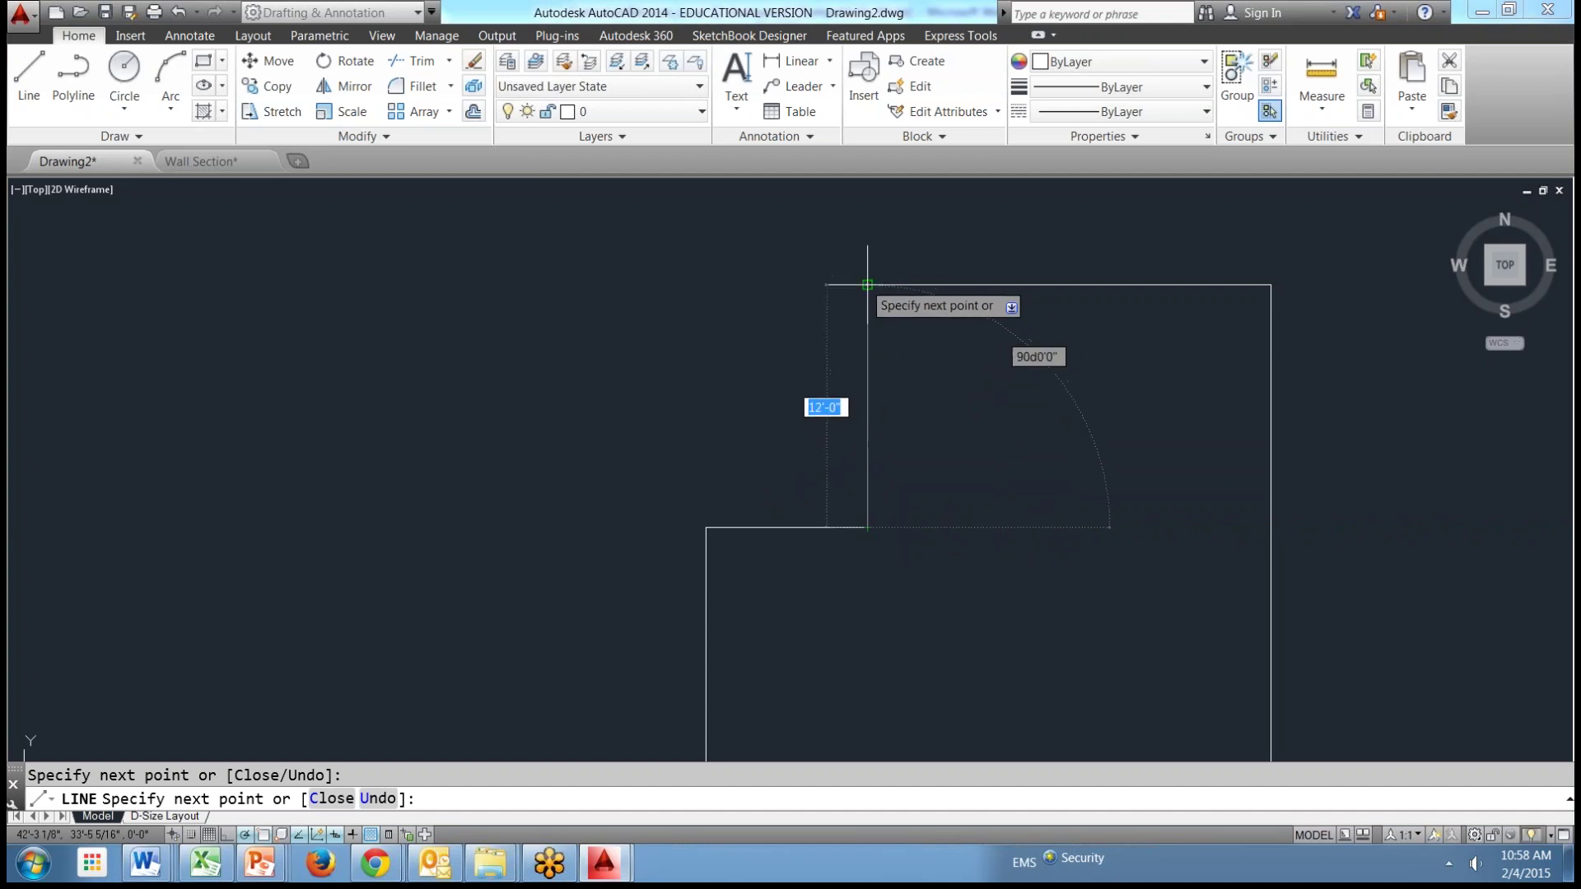
{"action": "left_click", "coordinate": [867, 284]}
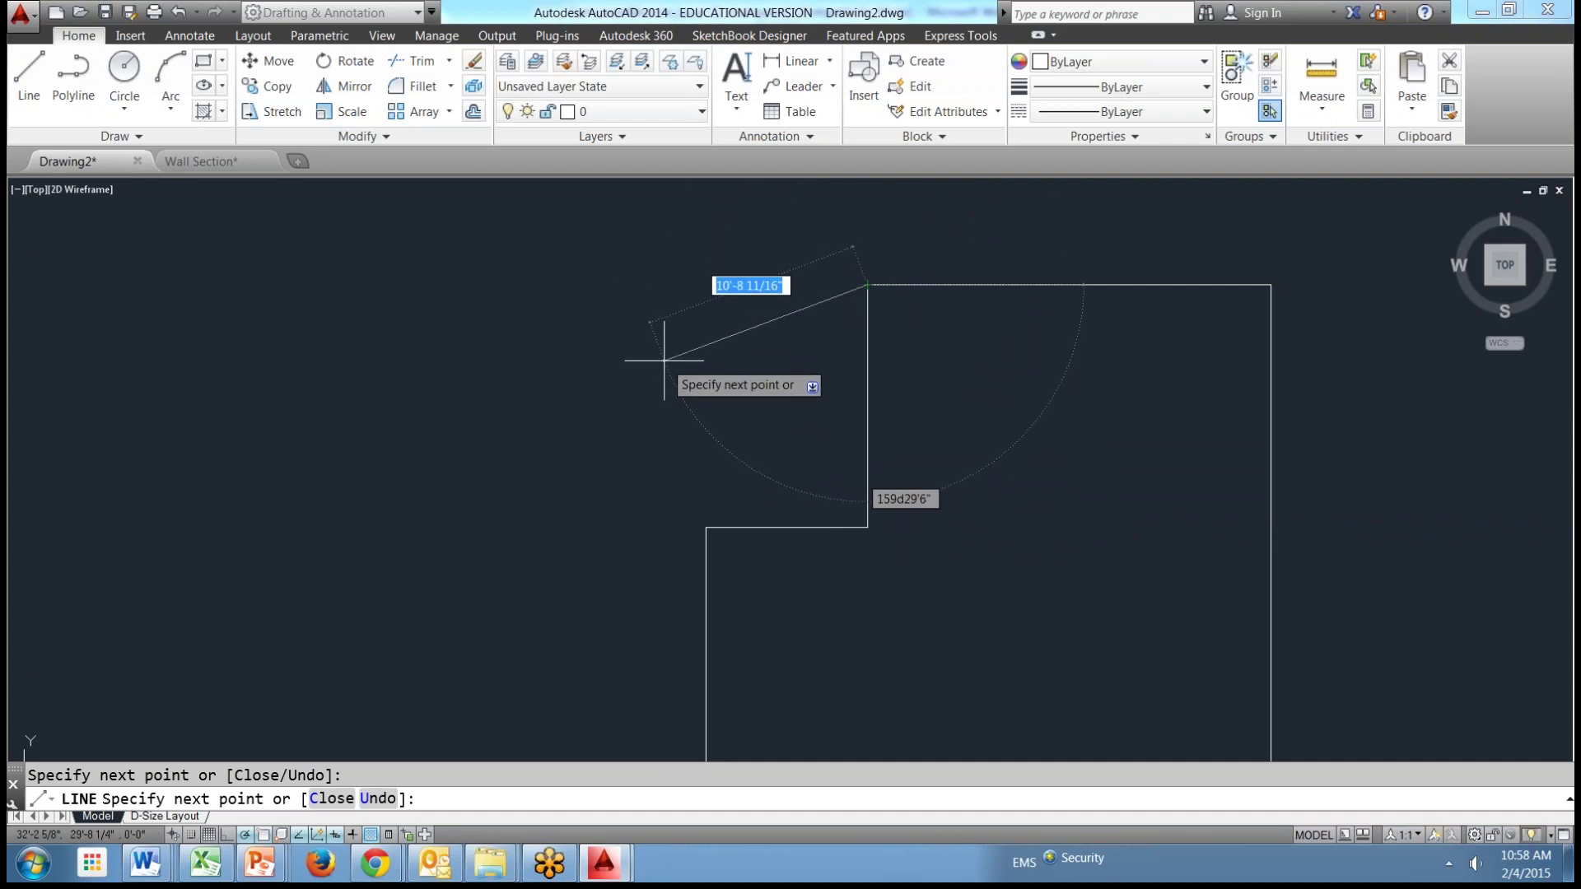
{"action": "key", "text": "Return"}
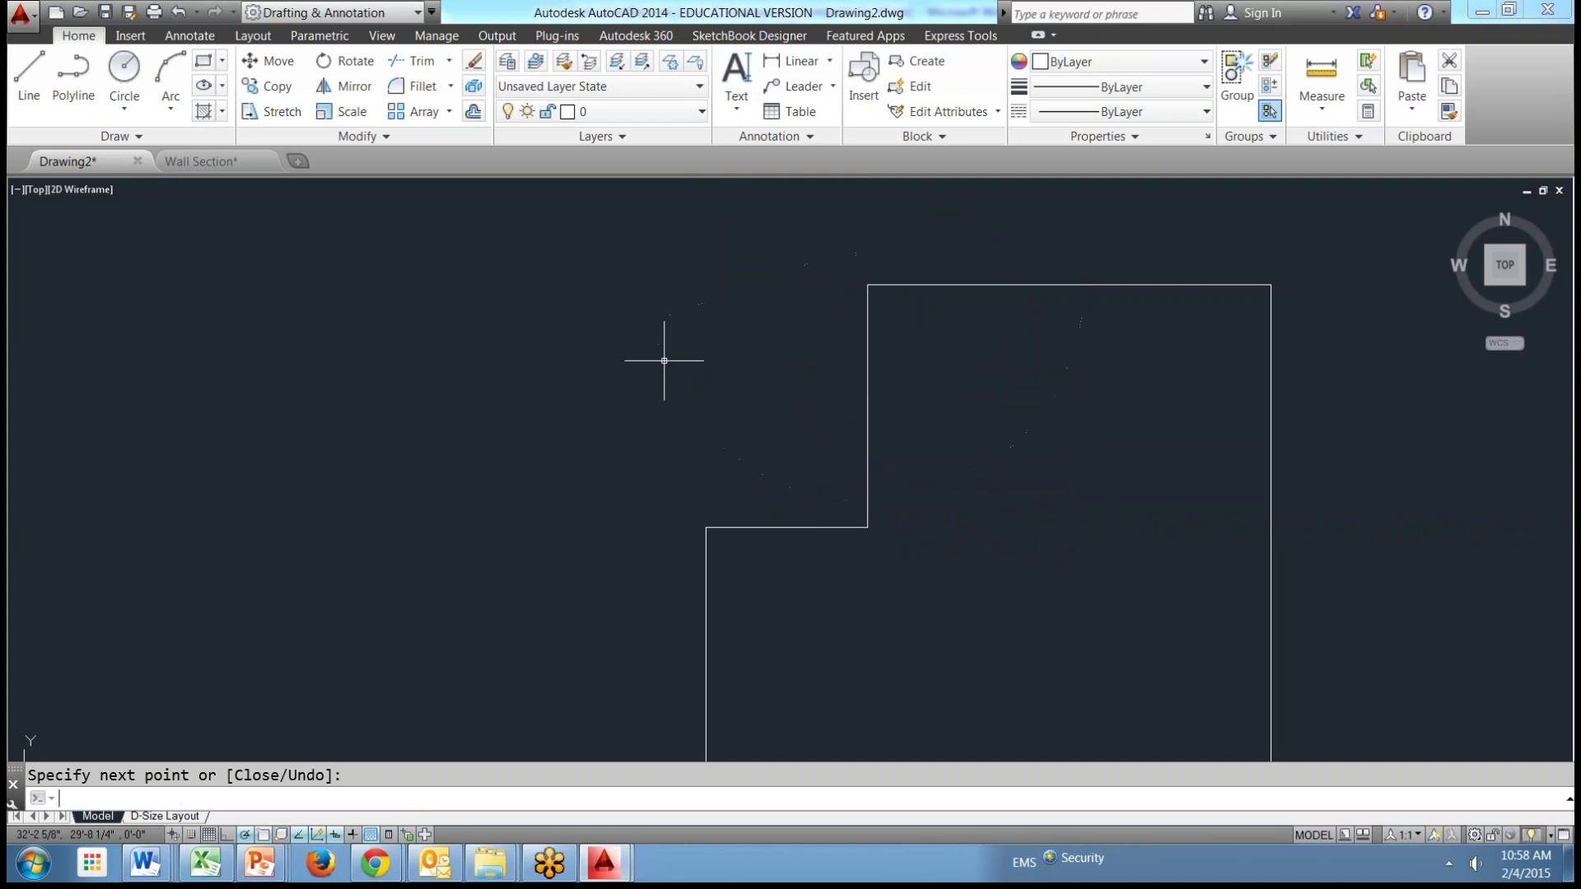
Step: Frame the whole L-shaped outline in view, then switch to the Wall Section drawing
{"action": "middle_click_drag", "start_coordinate": [693, 374], "coordinate": [598, 332]}
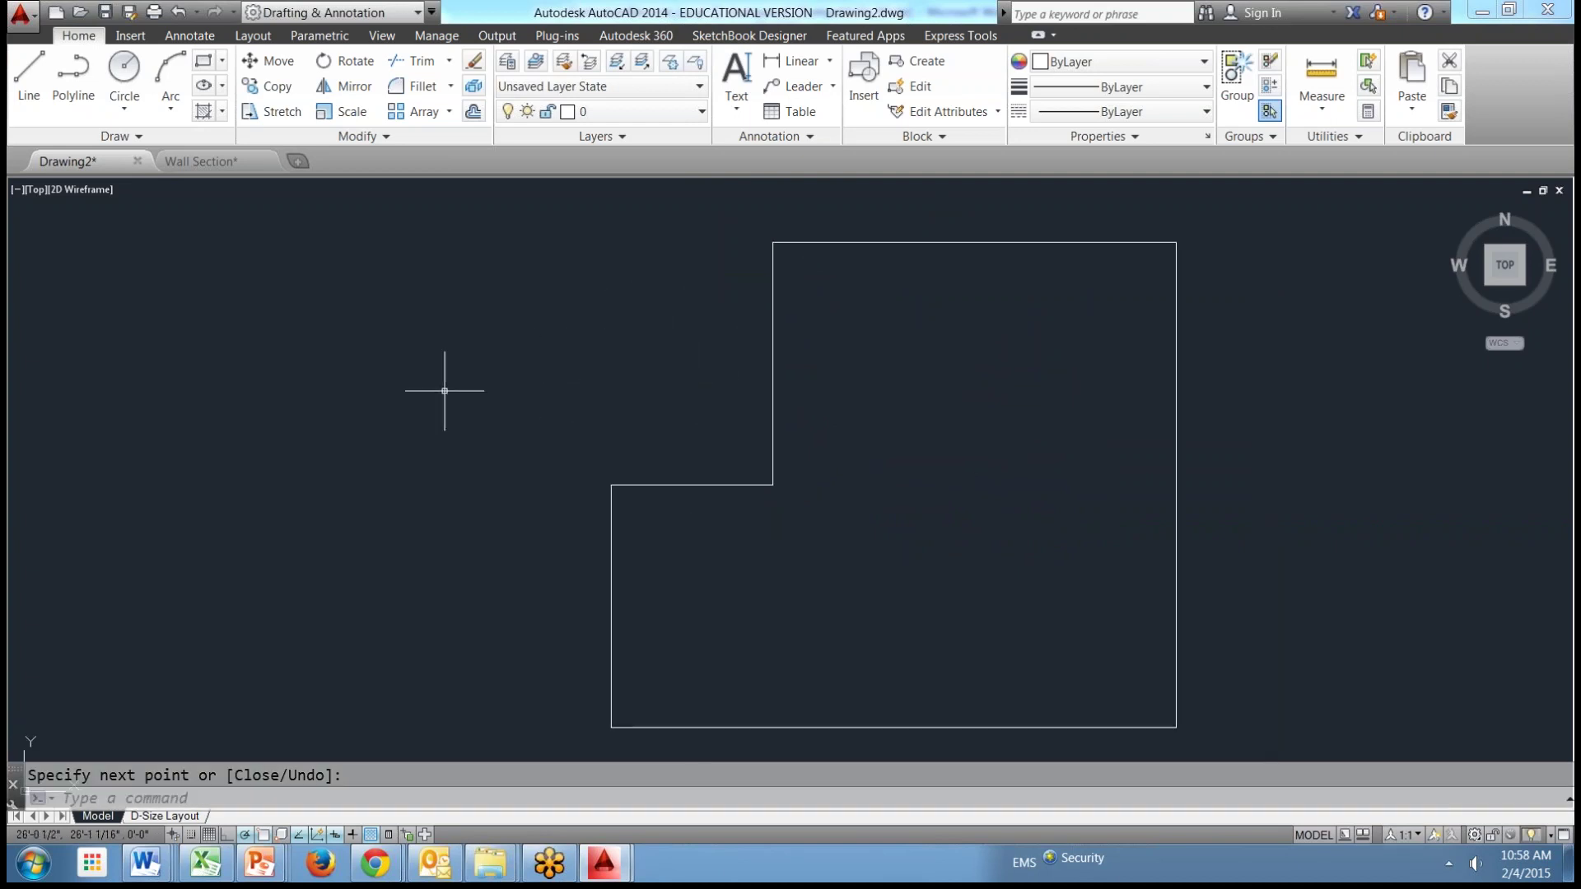
{"action": "scroll", "coordinate": [564, 438], "scroll_direction": "down", "scroll_amount": 2}
{"action": "middle_click_drag", "start_coordinate": [565, 438], "coordinate": [578, 417]}
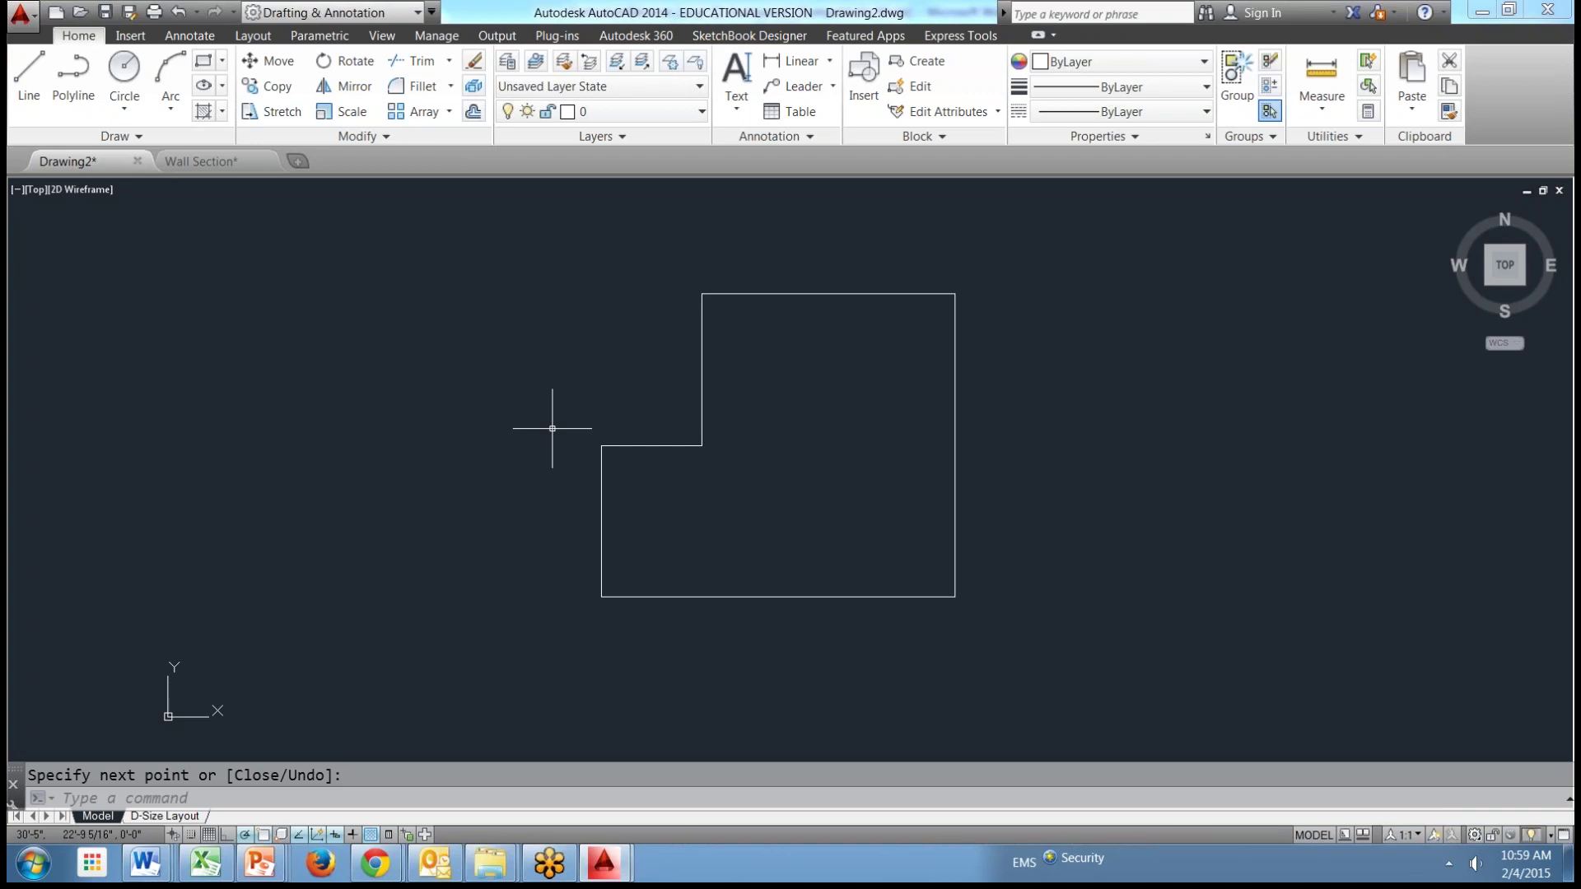
{"action": "mouse_move", "coordinate": [201, 160]}
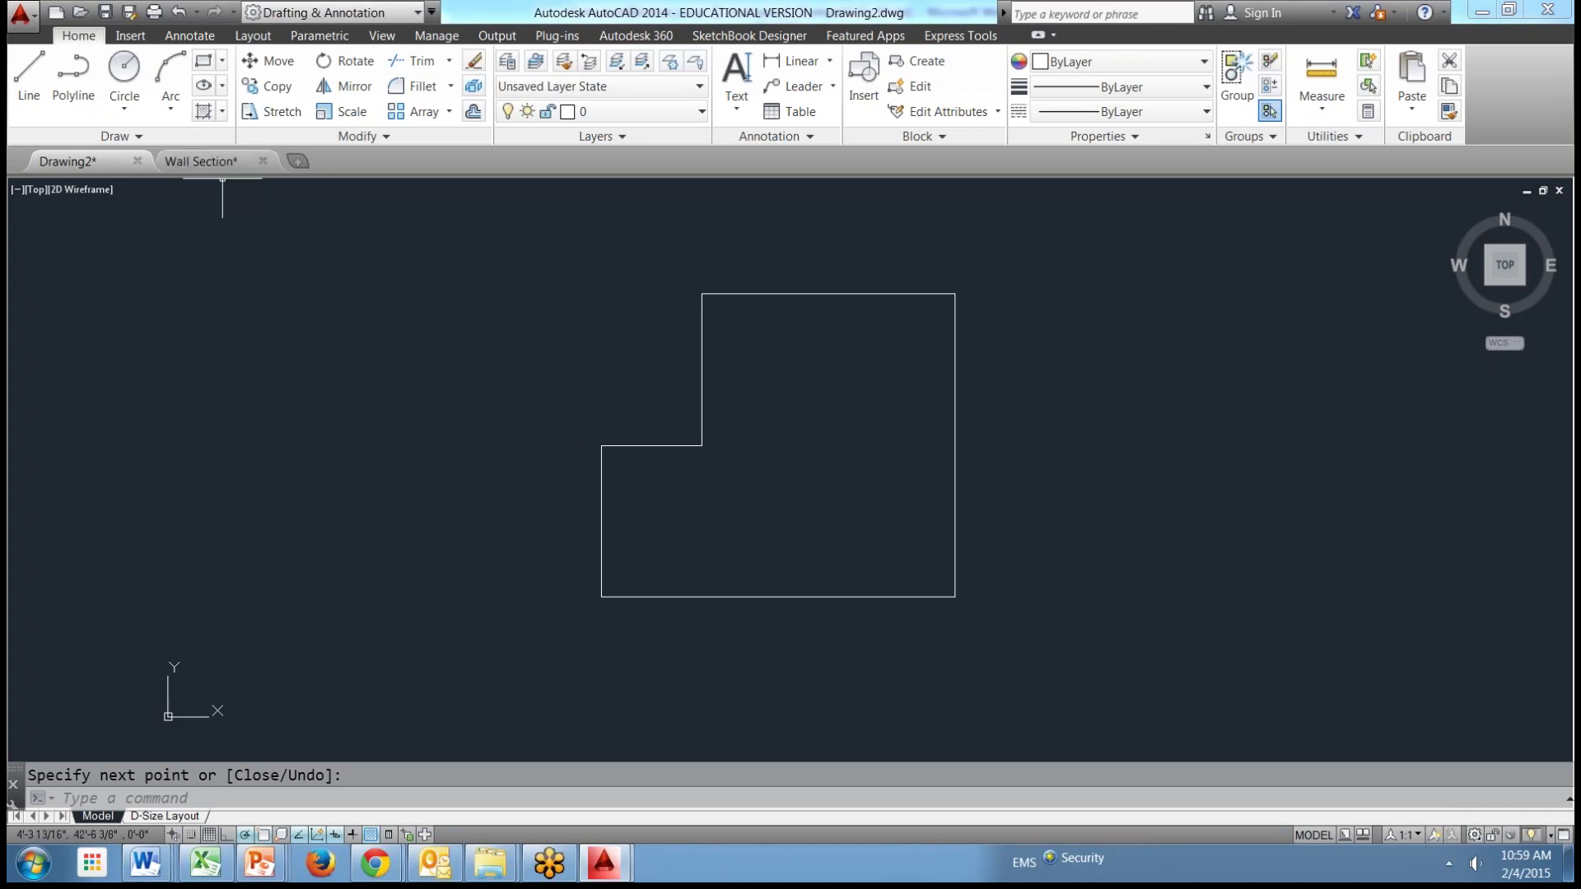
{"action": "left_click", "coordinate": [215, 161]}
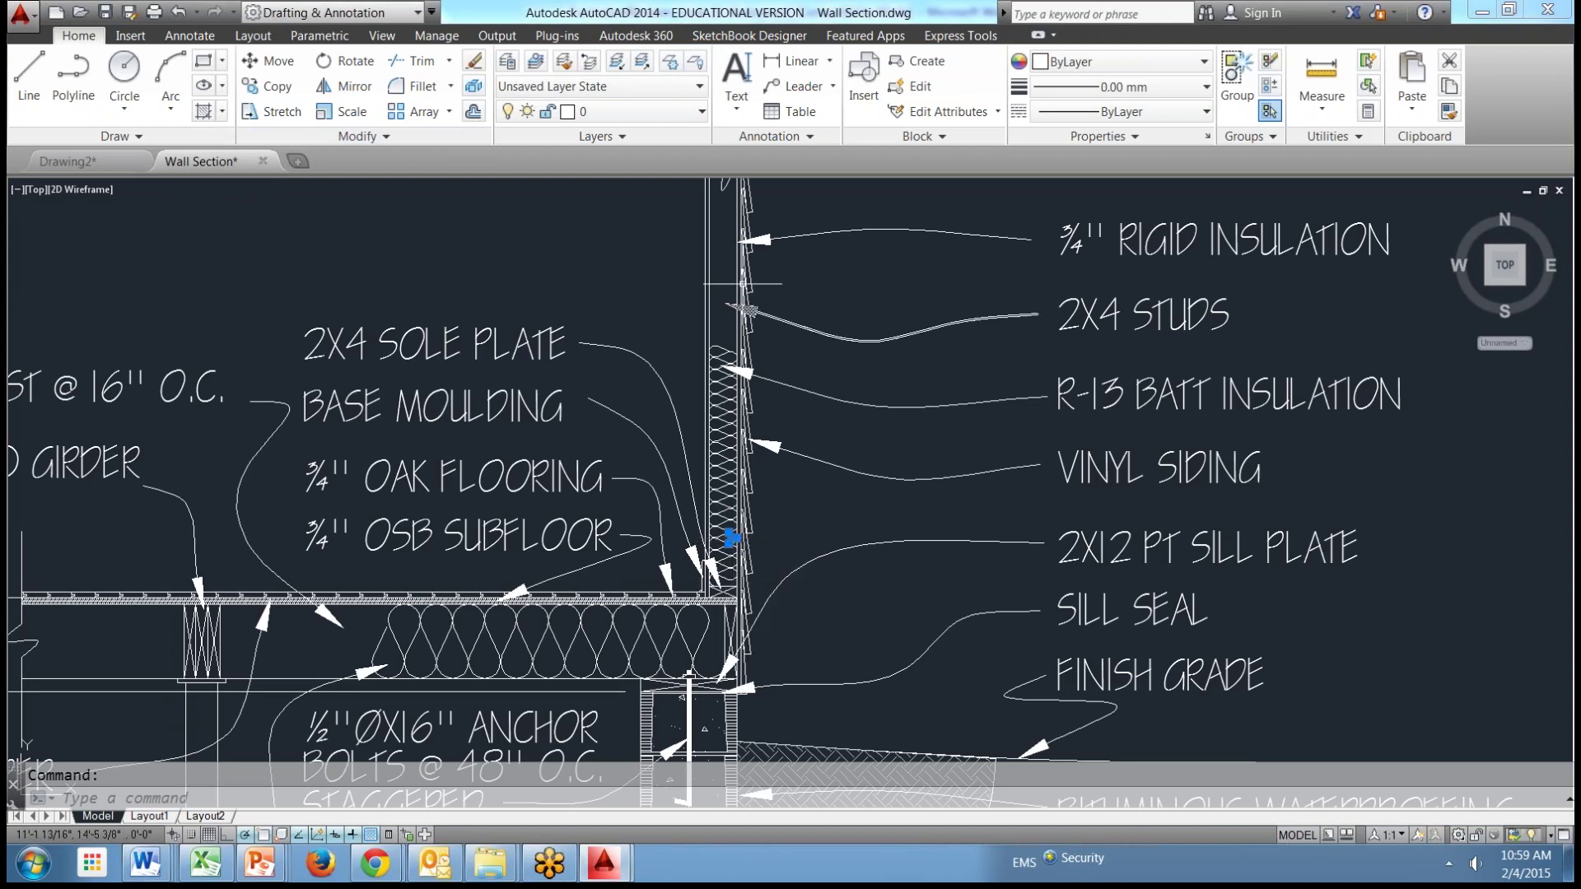
Step: Check a Wall Section wall line's properties, then return to Drawing2
{"action": "key", "text": "Escape"}
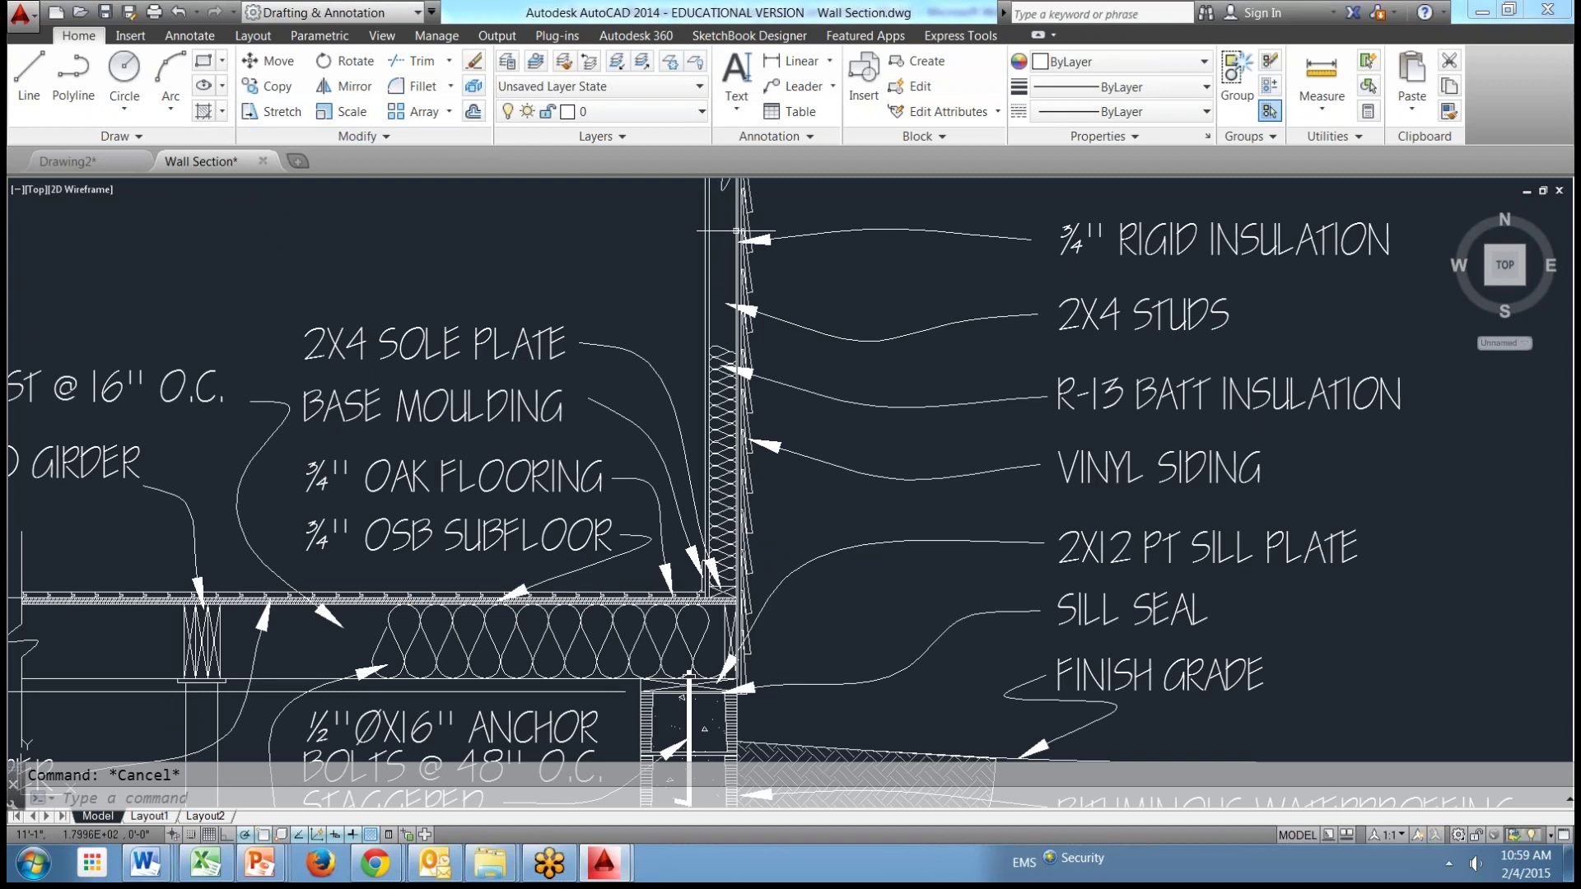
{"action": "left_click", "coordinate": [722, 264]}
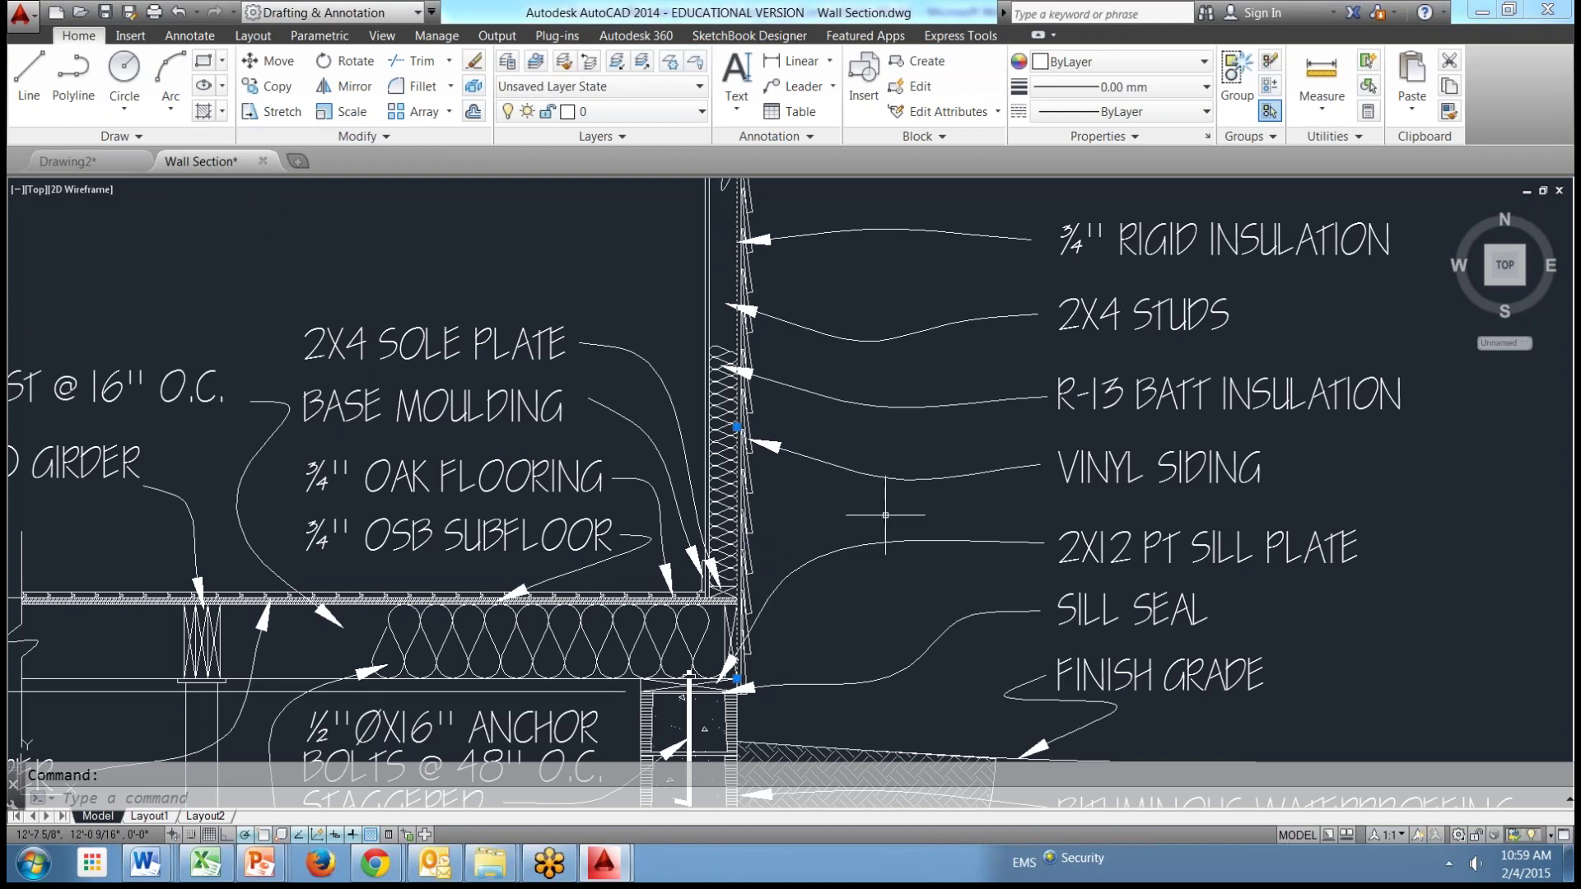
{"action": "left_click", "coordinate": [66, 161]}
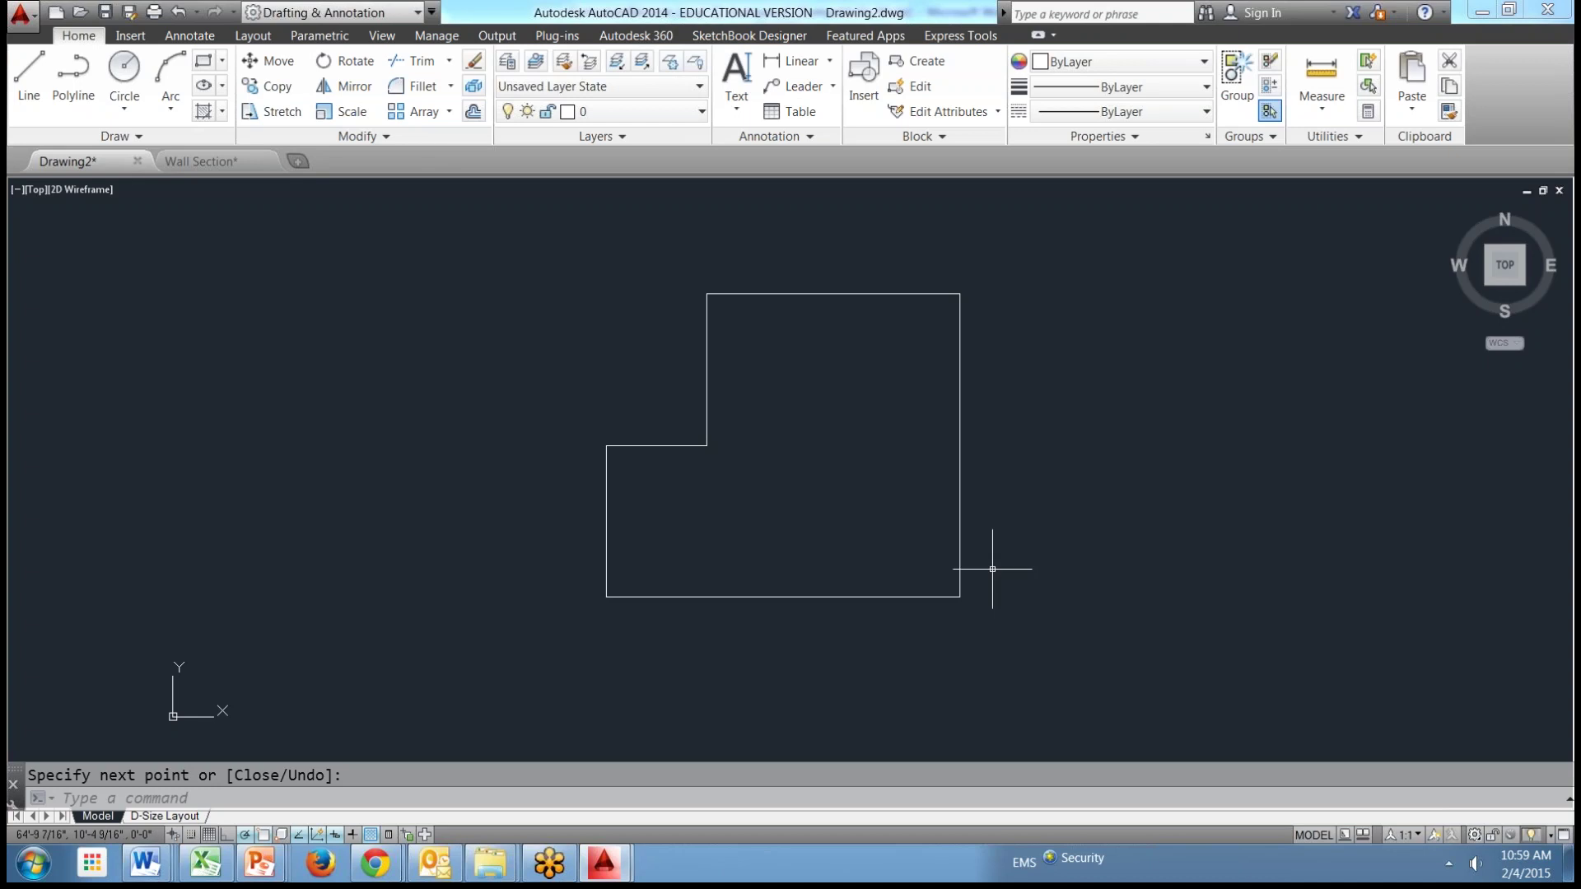
Step: Window-select the entire L-shaped outline and change its colour to Yellow
{"action": "left_click", "coordinate": [976, 621]}
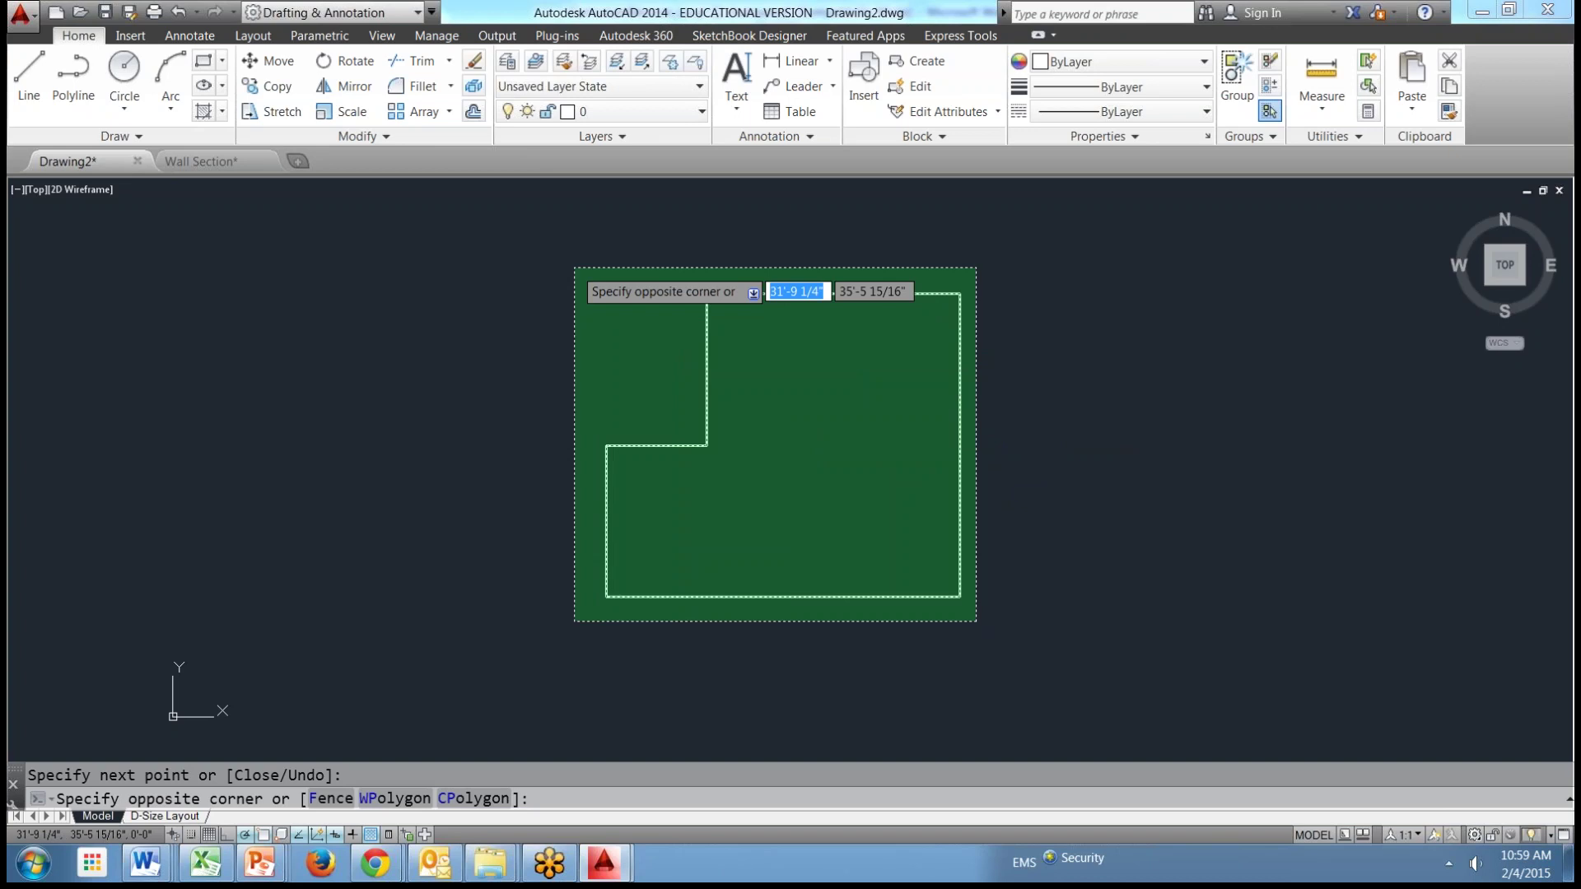
{"action": "left_click", "coordinate": [574, 267]}
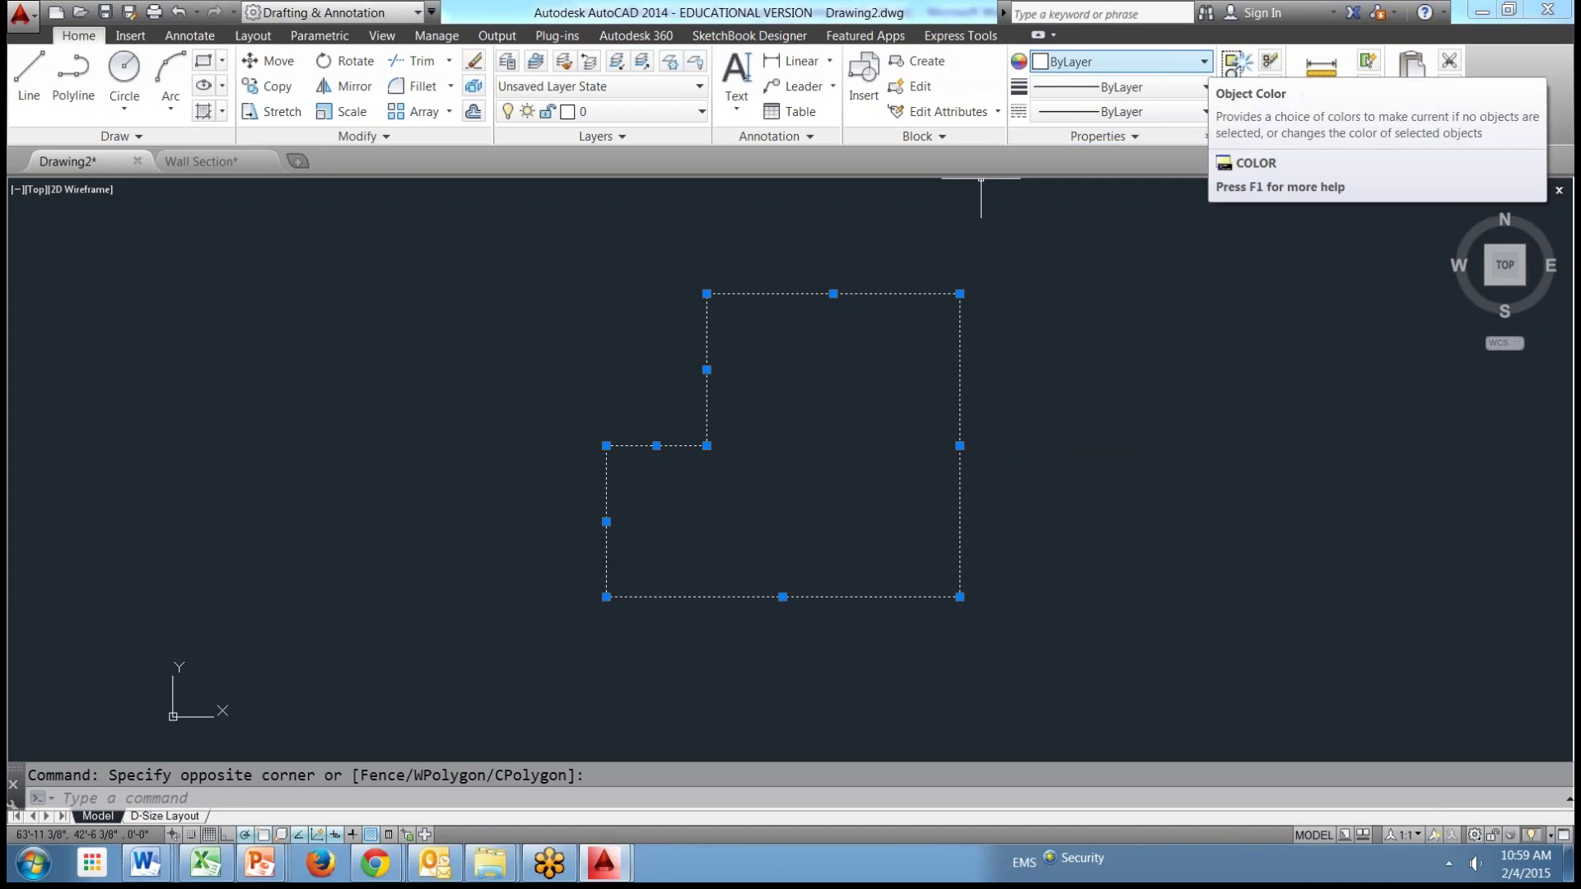
{"action": "left_click", "coordinate": [1186, 61]}
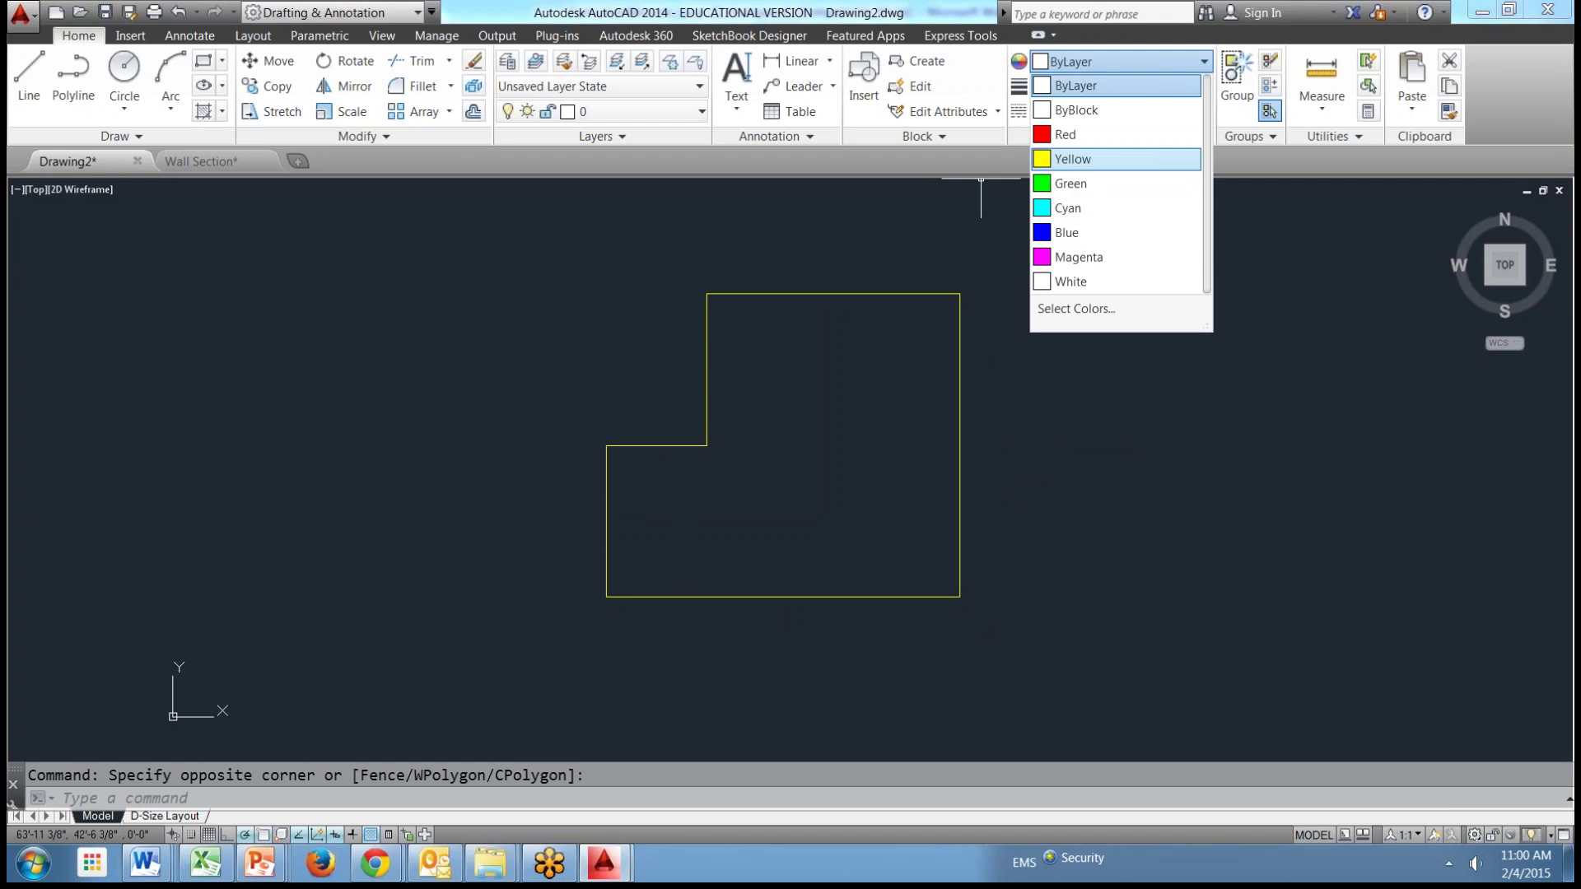
{"action": "left_click", "coordinate": [1070, 159]}
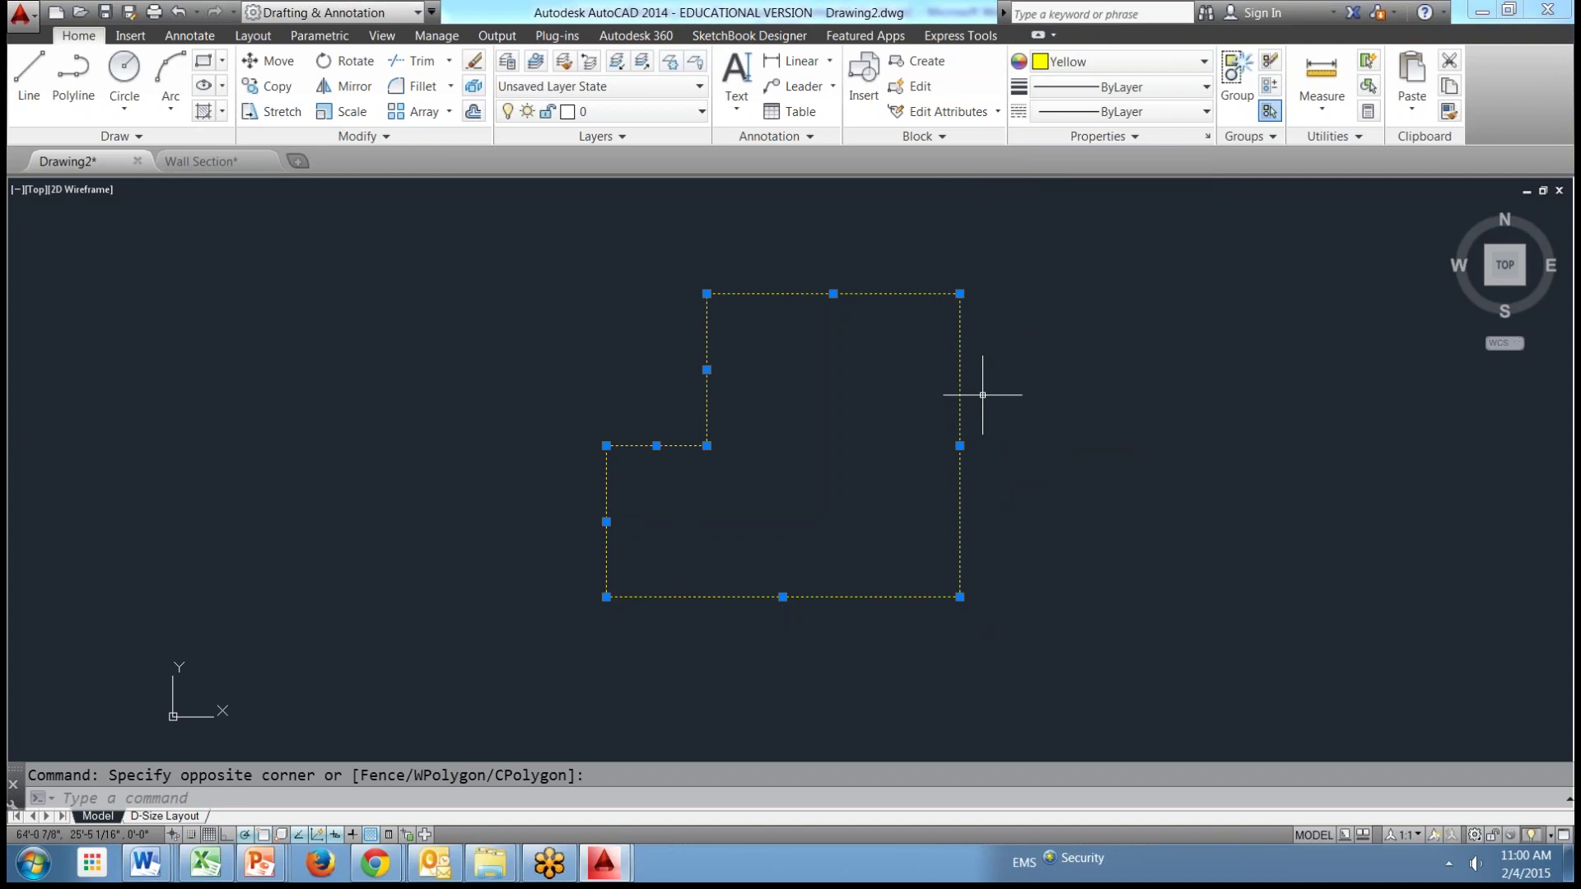
{"action": "key", "text": "Escape"}
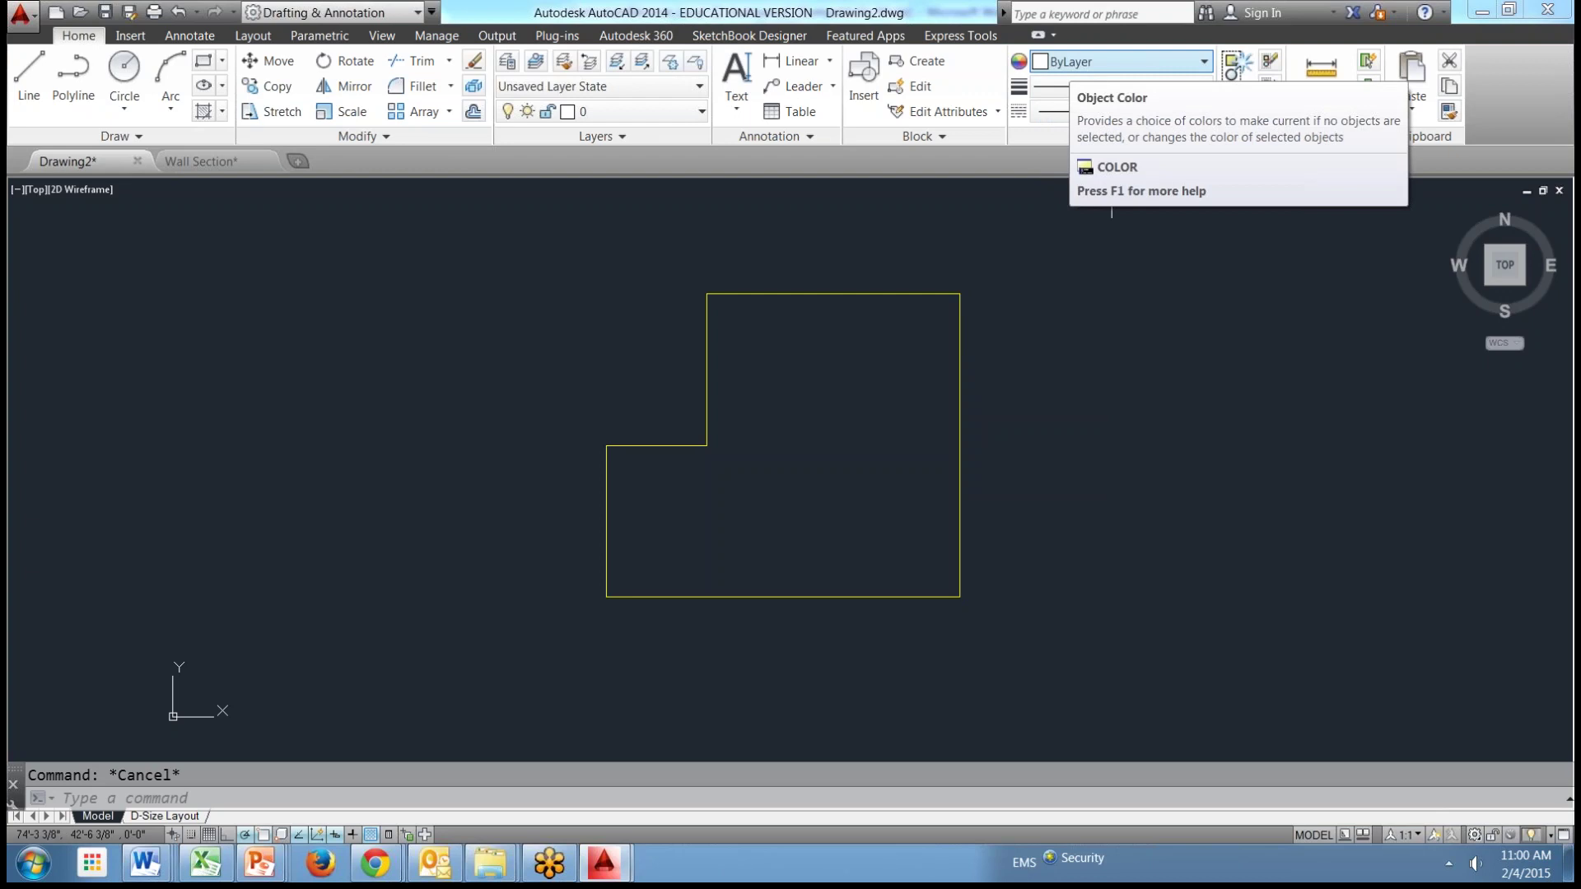
{"action": "left_click", "coordinate": [960, 452]}
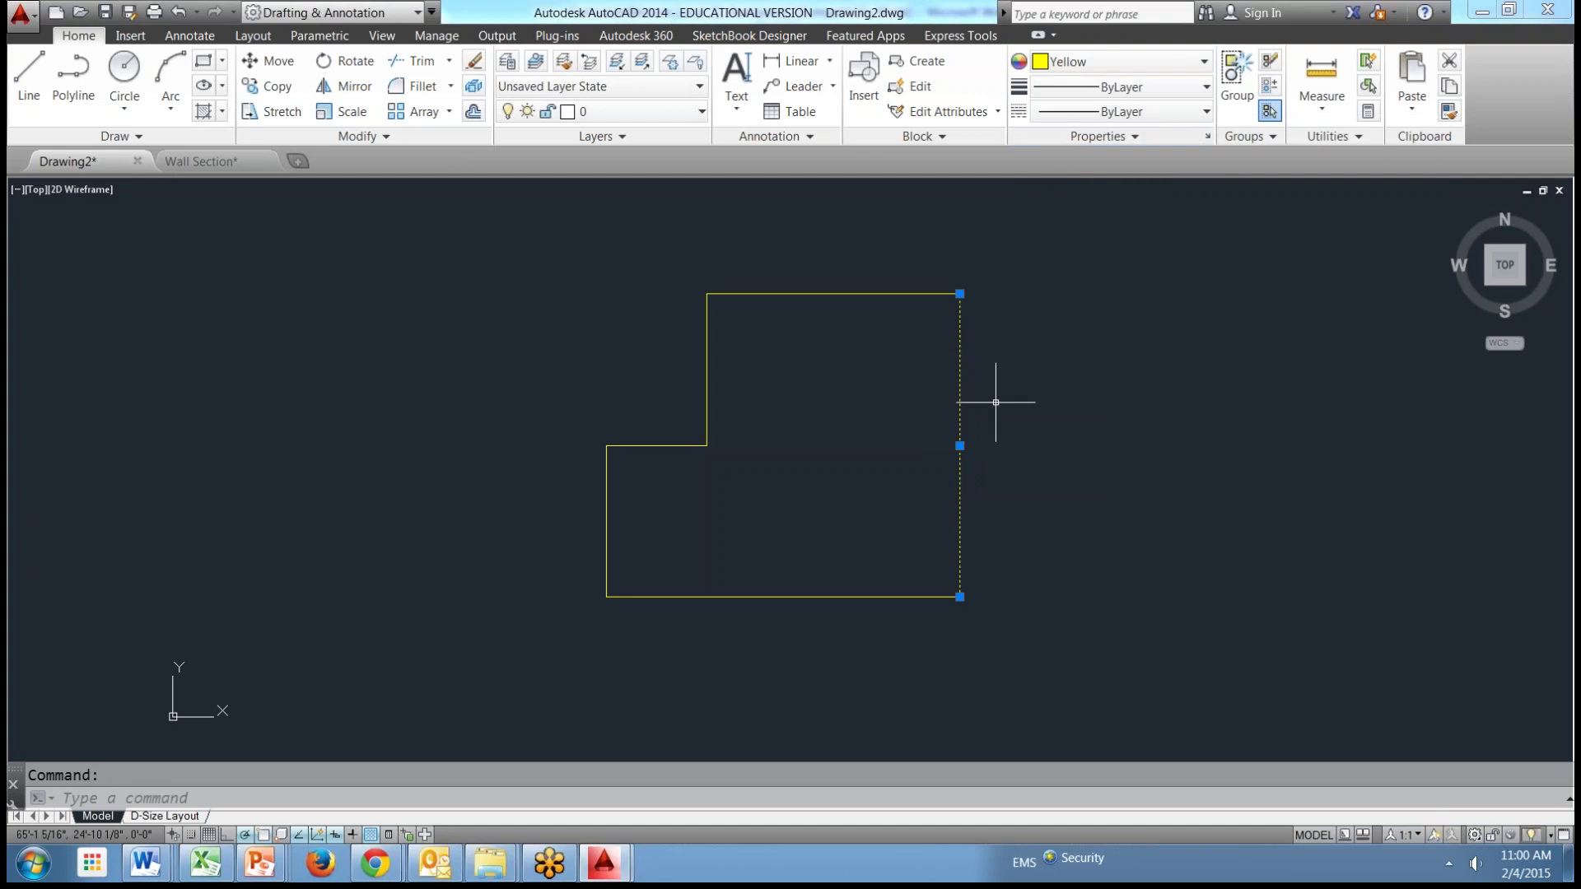
{"action": "key", "text": "Escape"}
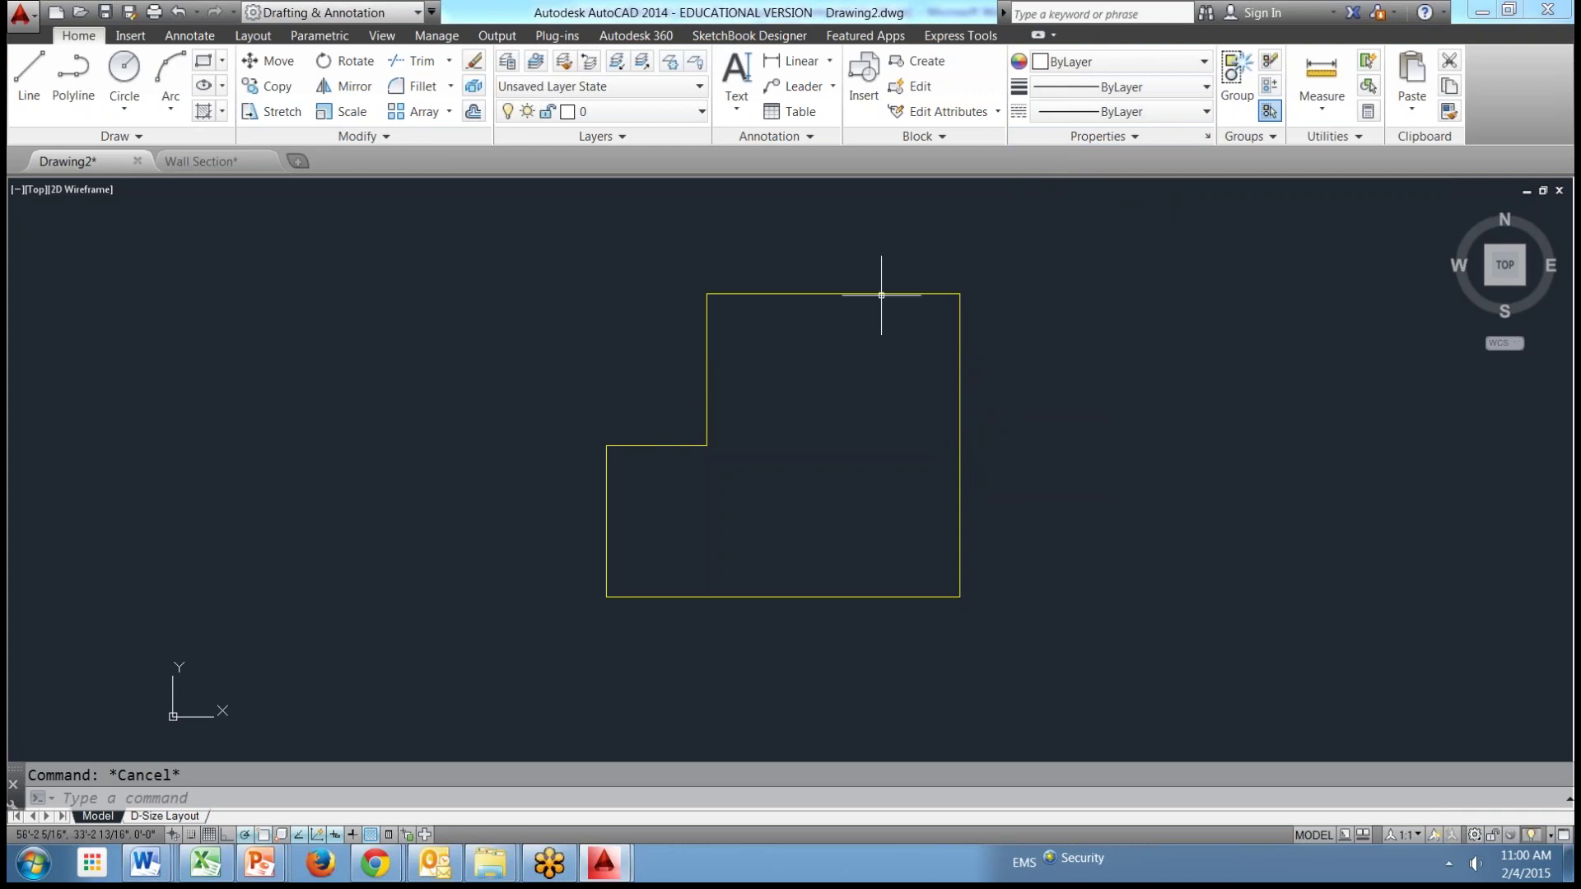
{"action": "left_click", "coordinate": [707, 350]}
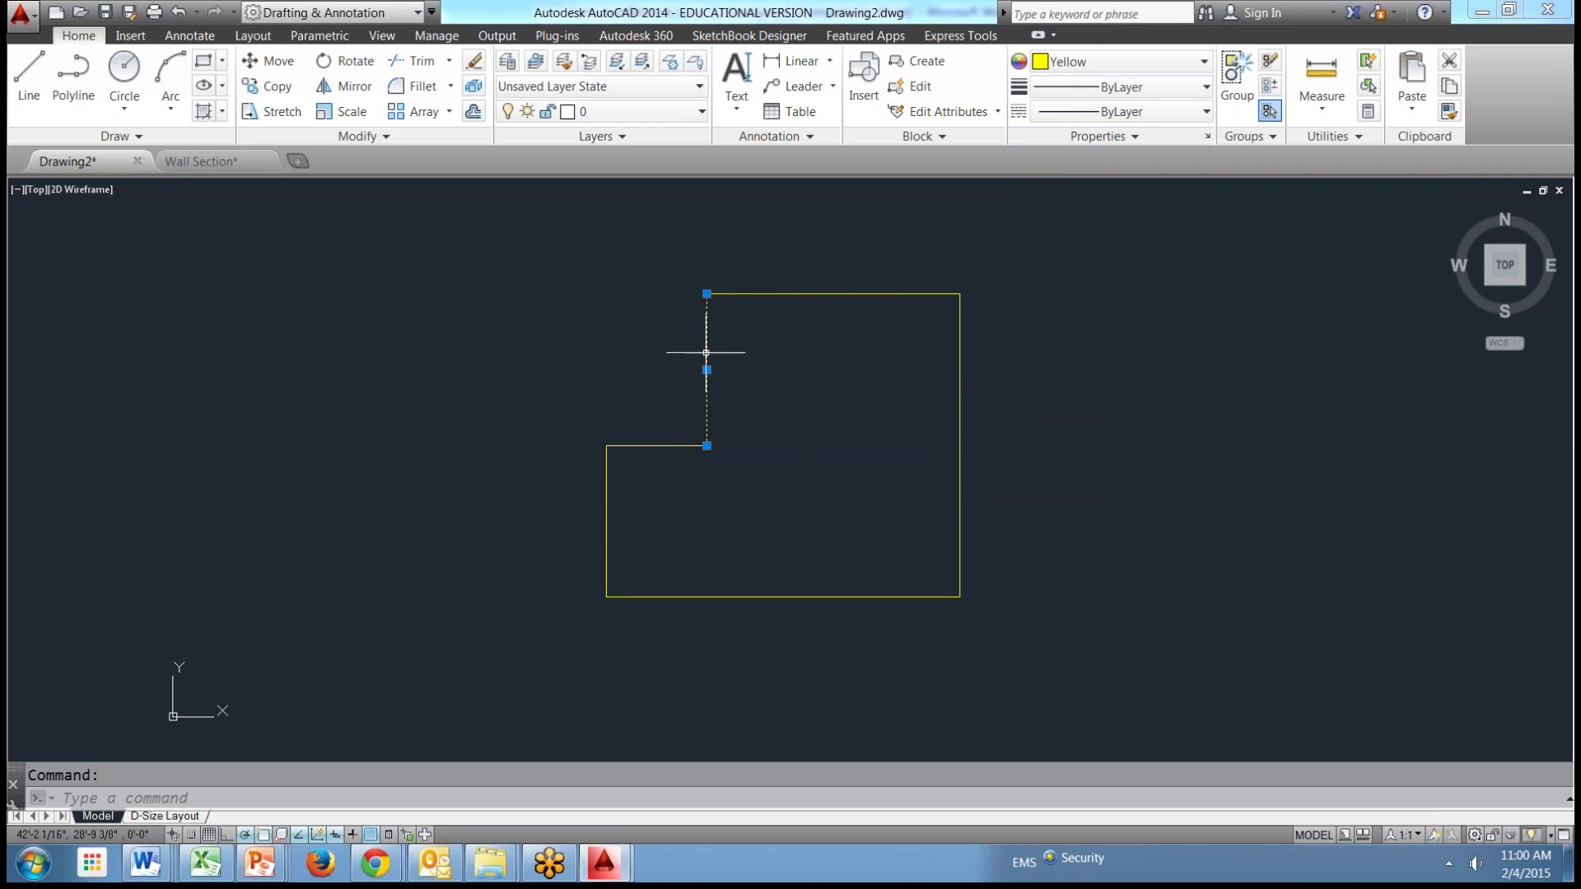
{"action": "left_click", "coordinate": [632, 446]}
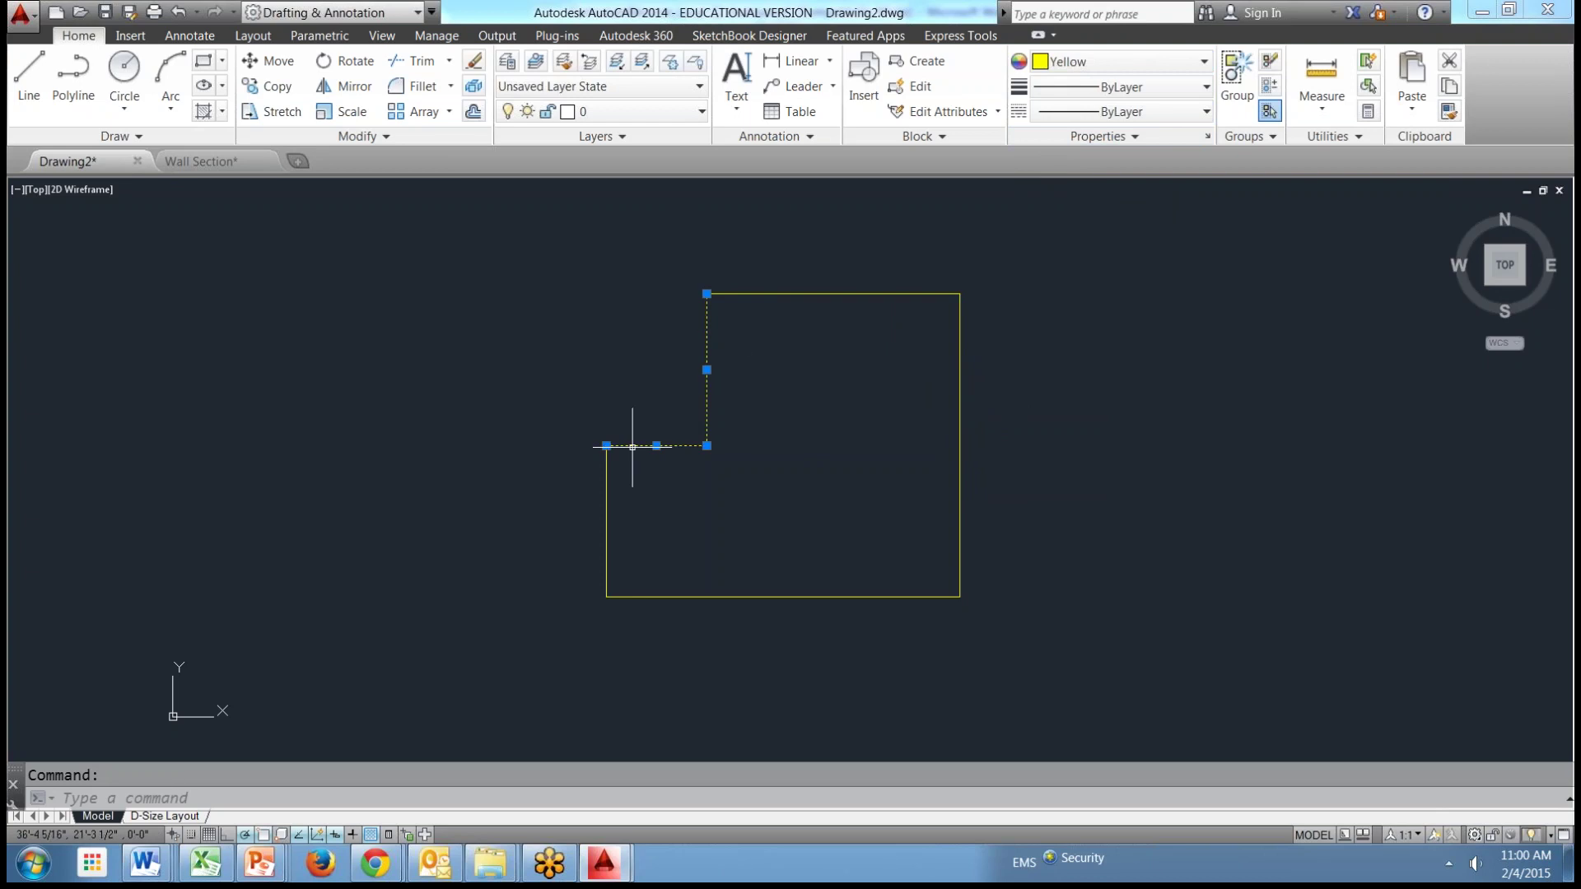
{"action": "left_click", "coordinate": [607, 517]}
{"action": "left_click", "coordinate": [770, 597]}
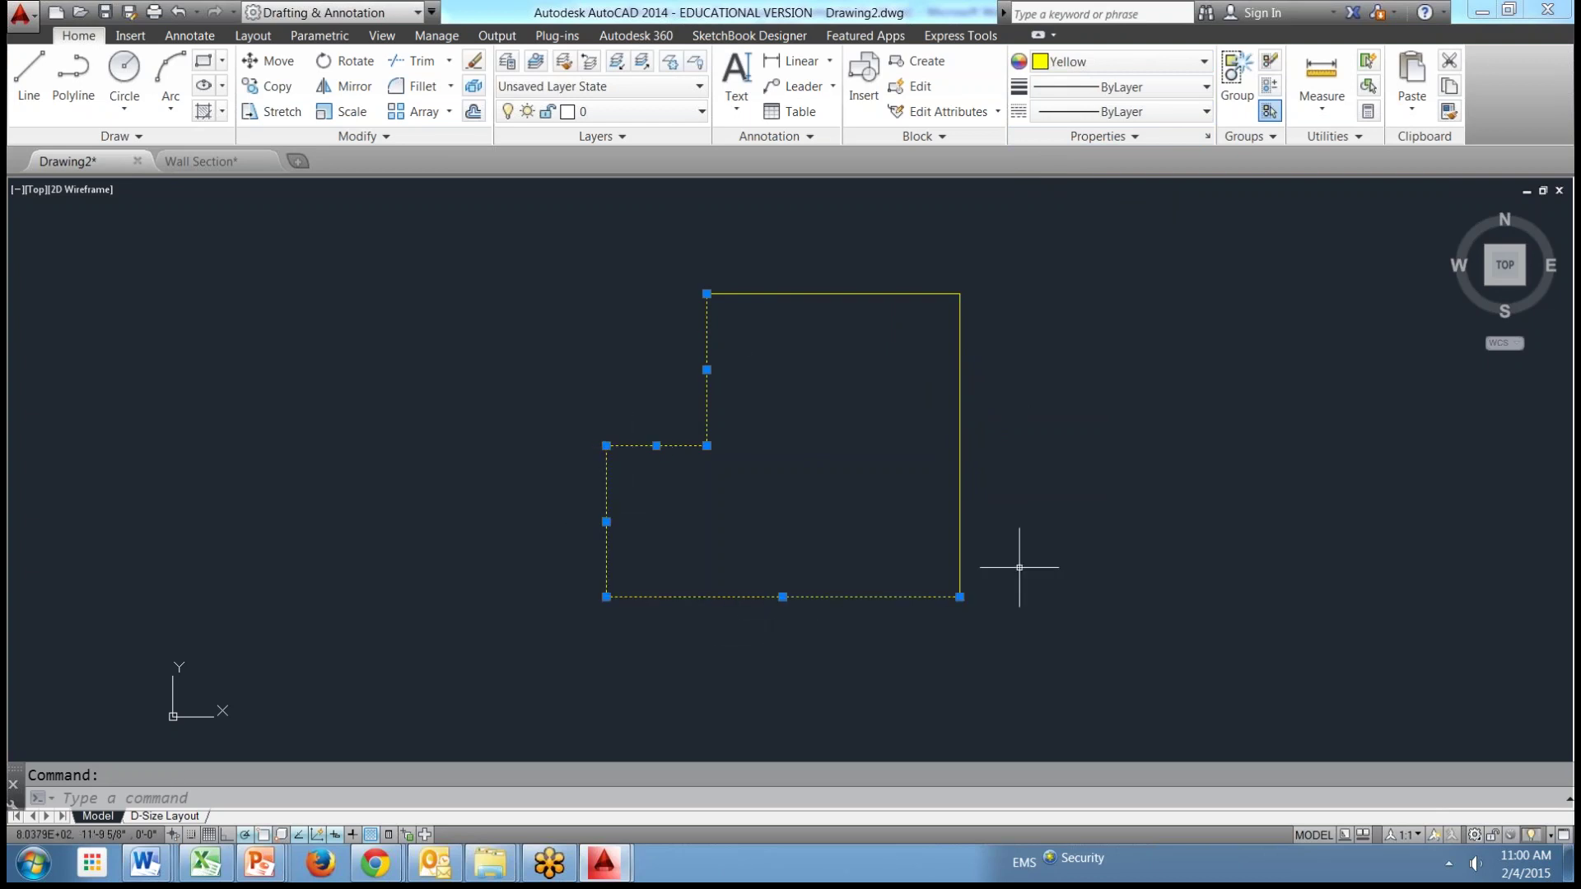
{"action": "left_click", "coordinate": [960, 452]}
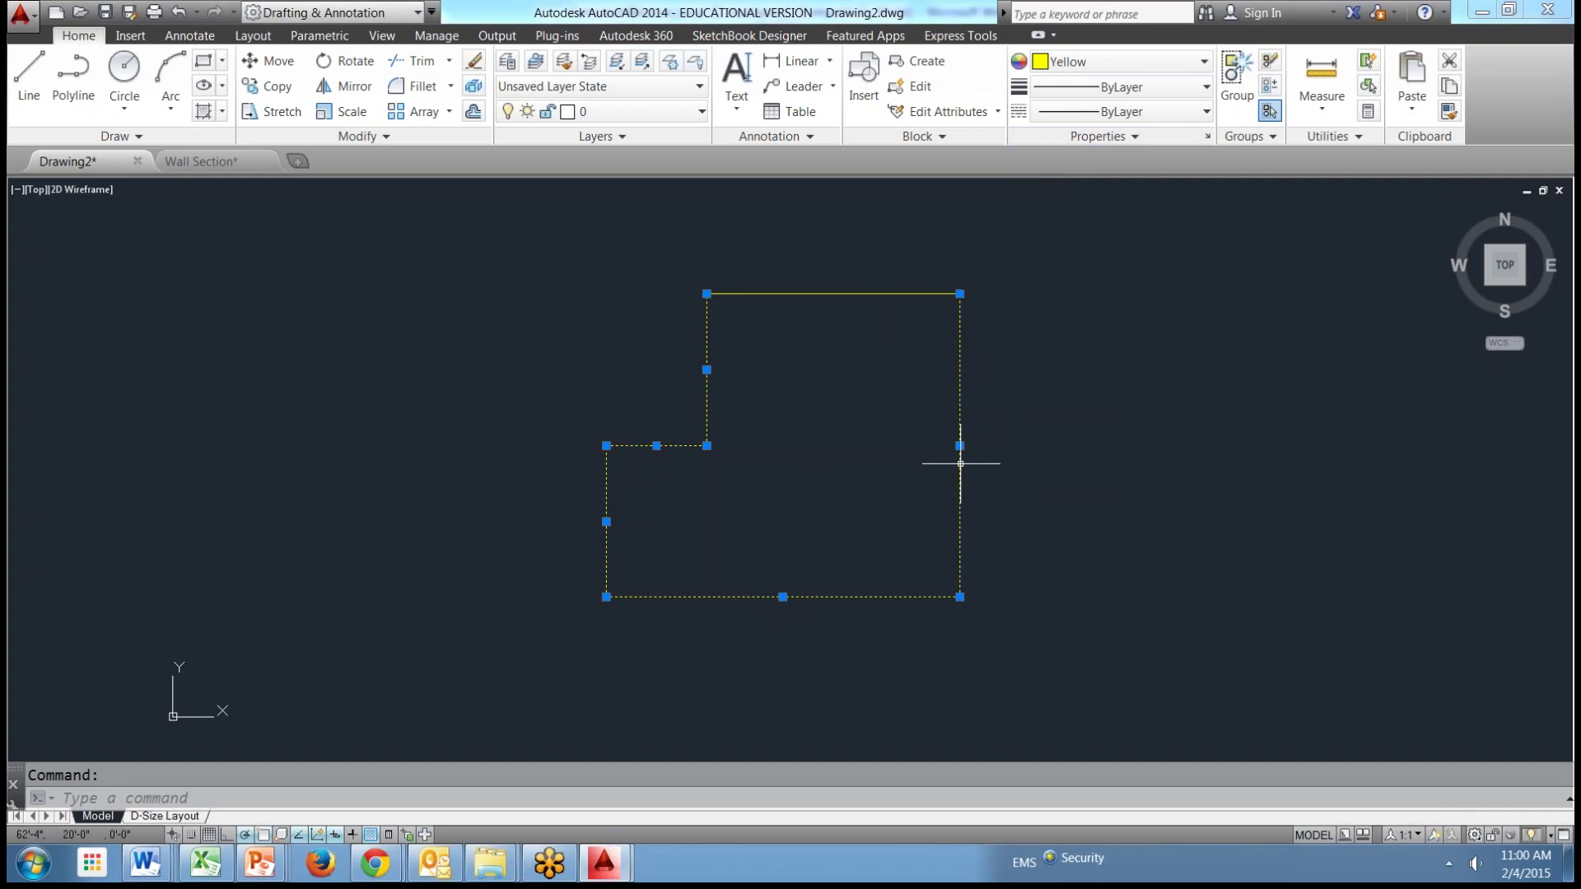
{"action": "left_click", "coordinate": [840, 294]}
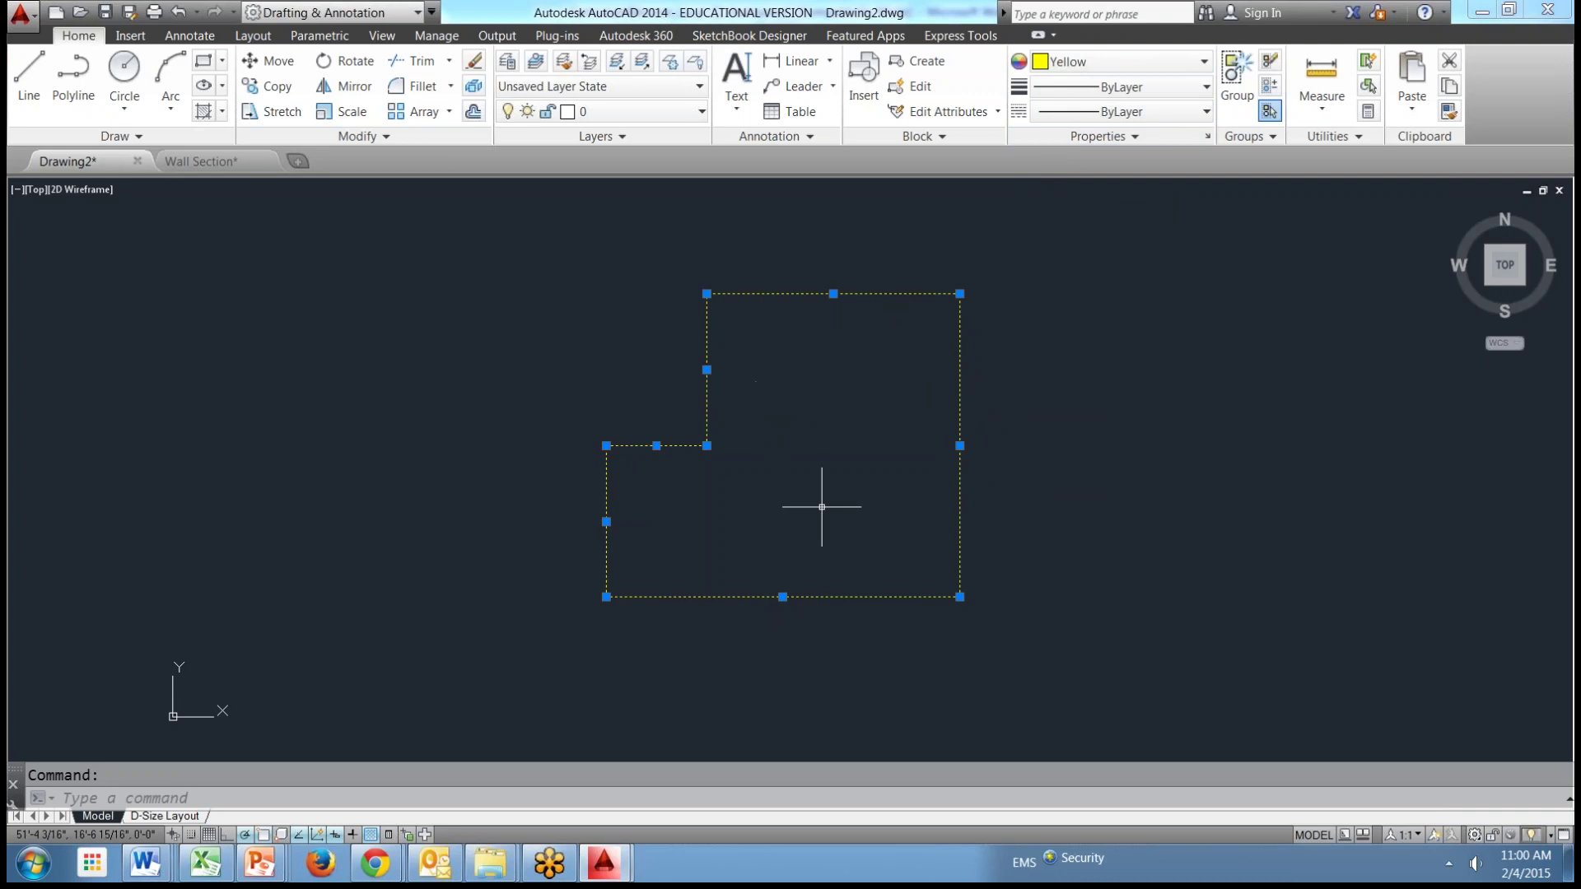
{"action": "key", "text": "Escape"}
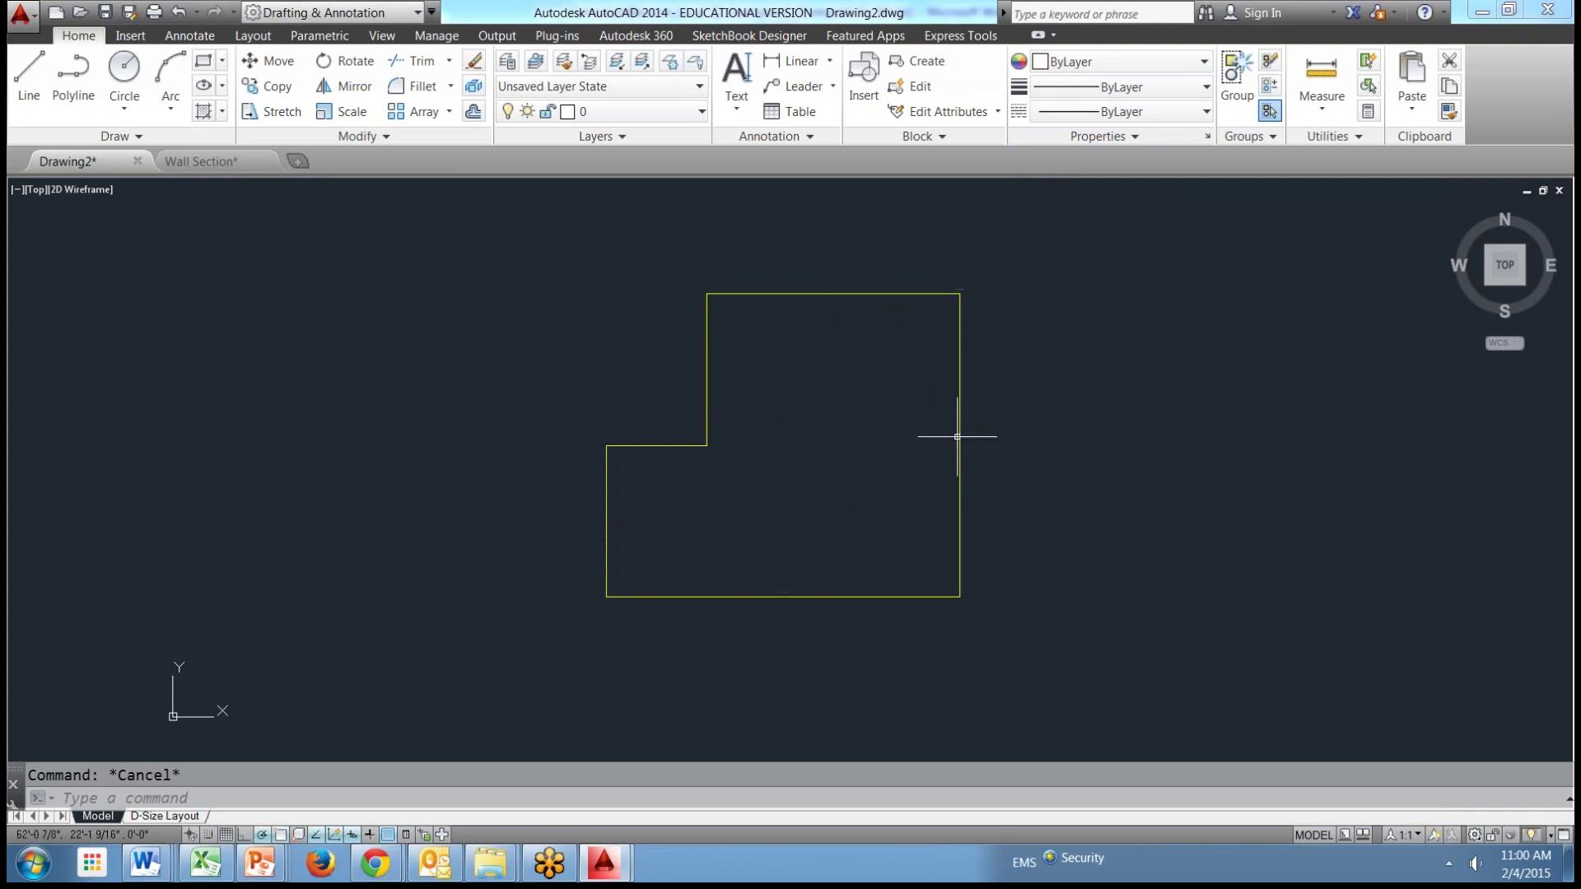
{"action": "left_click", "coordinate": [965, 439]}
{"action": "left_click", "coordinate": [848, 284]}
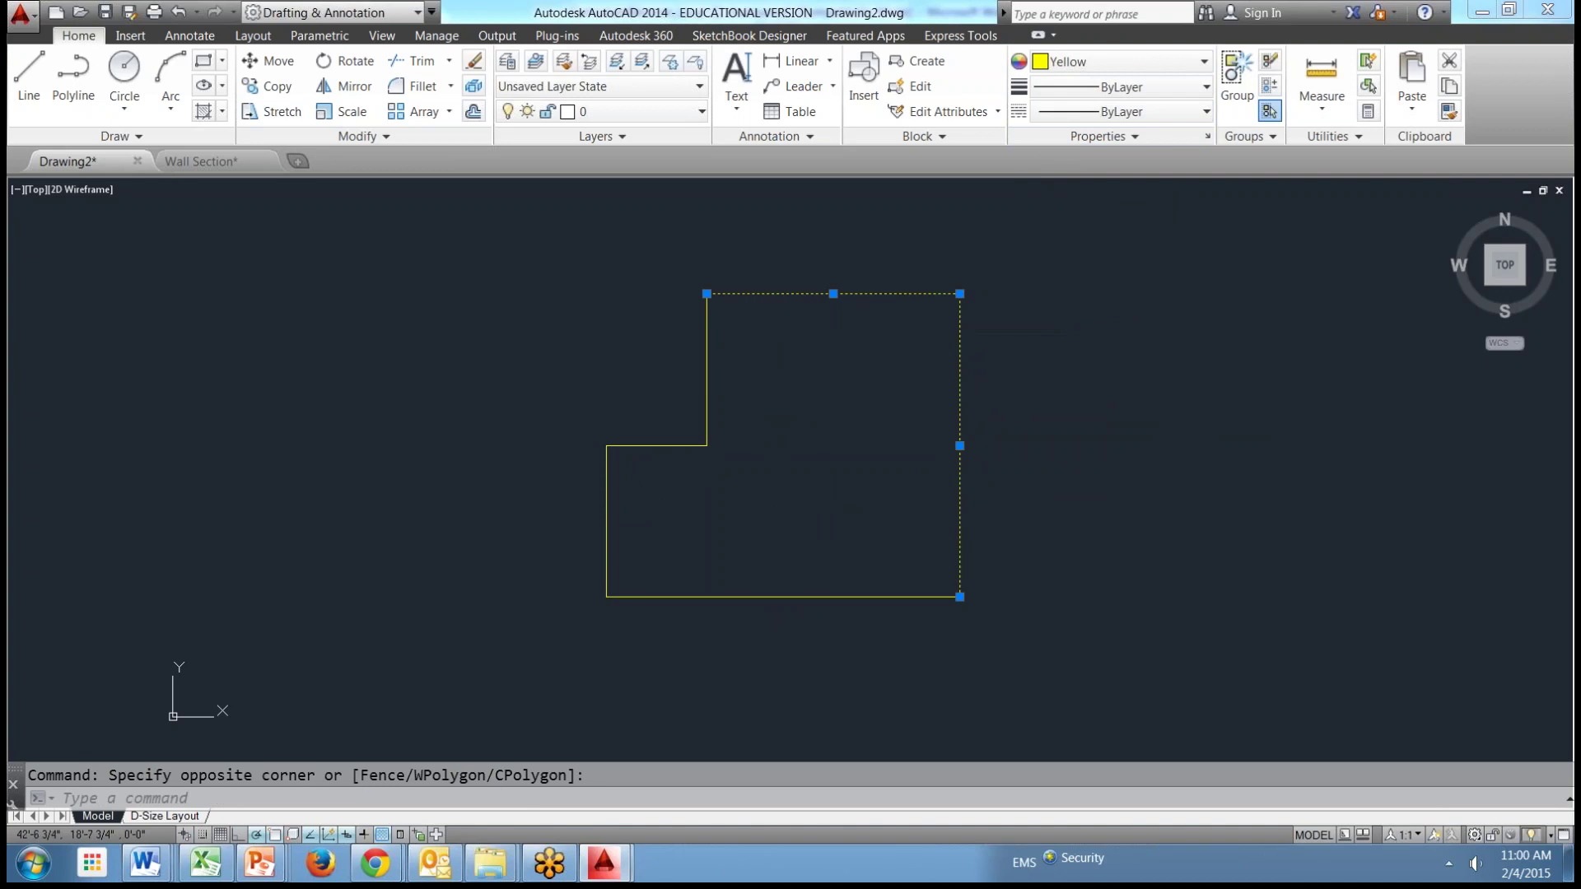
{"action": "left_click", "coordinate": [800, 442]}
{"action": "left_click", "coordinate": [650, 371]}
{"action": "key", "text": "Escape"}
{"action": "left_click", "coordinate": [667, 514]}
{"action": "key", "text": "Escape"}
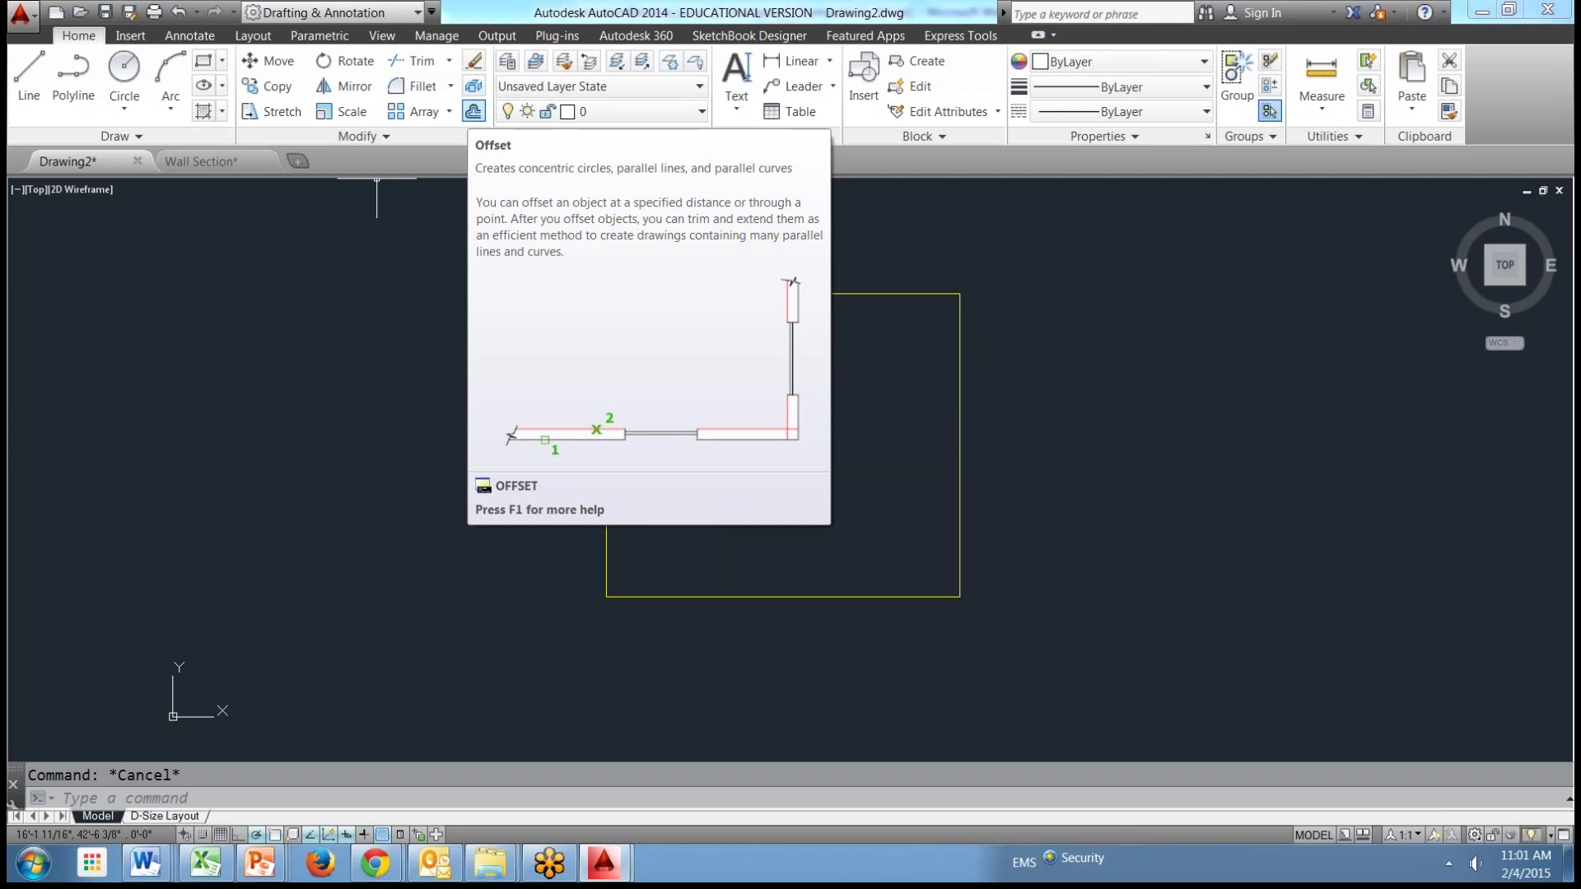
Step: Start Offset, then switch over to the Wall Section drawing
{"action": "left_click", "coordinate": [474, 111]}
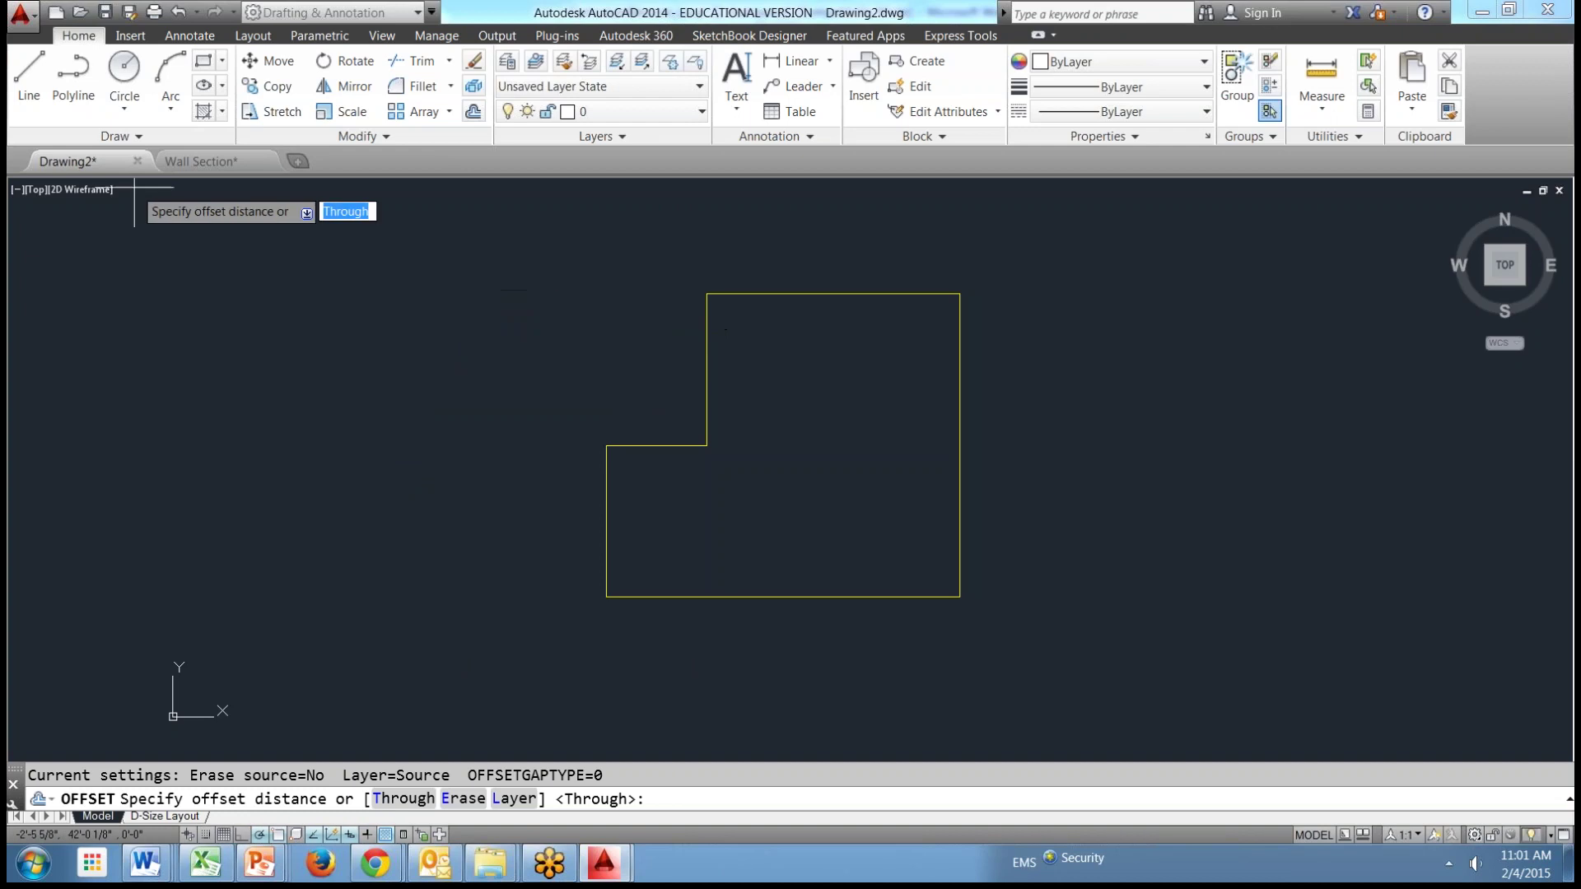
{"action": "left_click", "coordinate": [201, 161]}
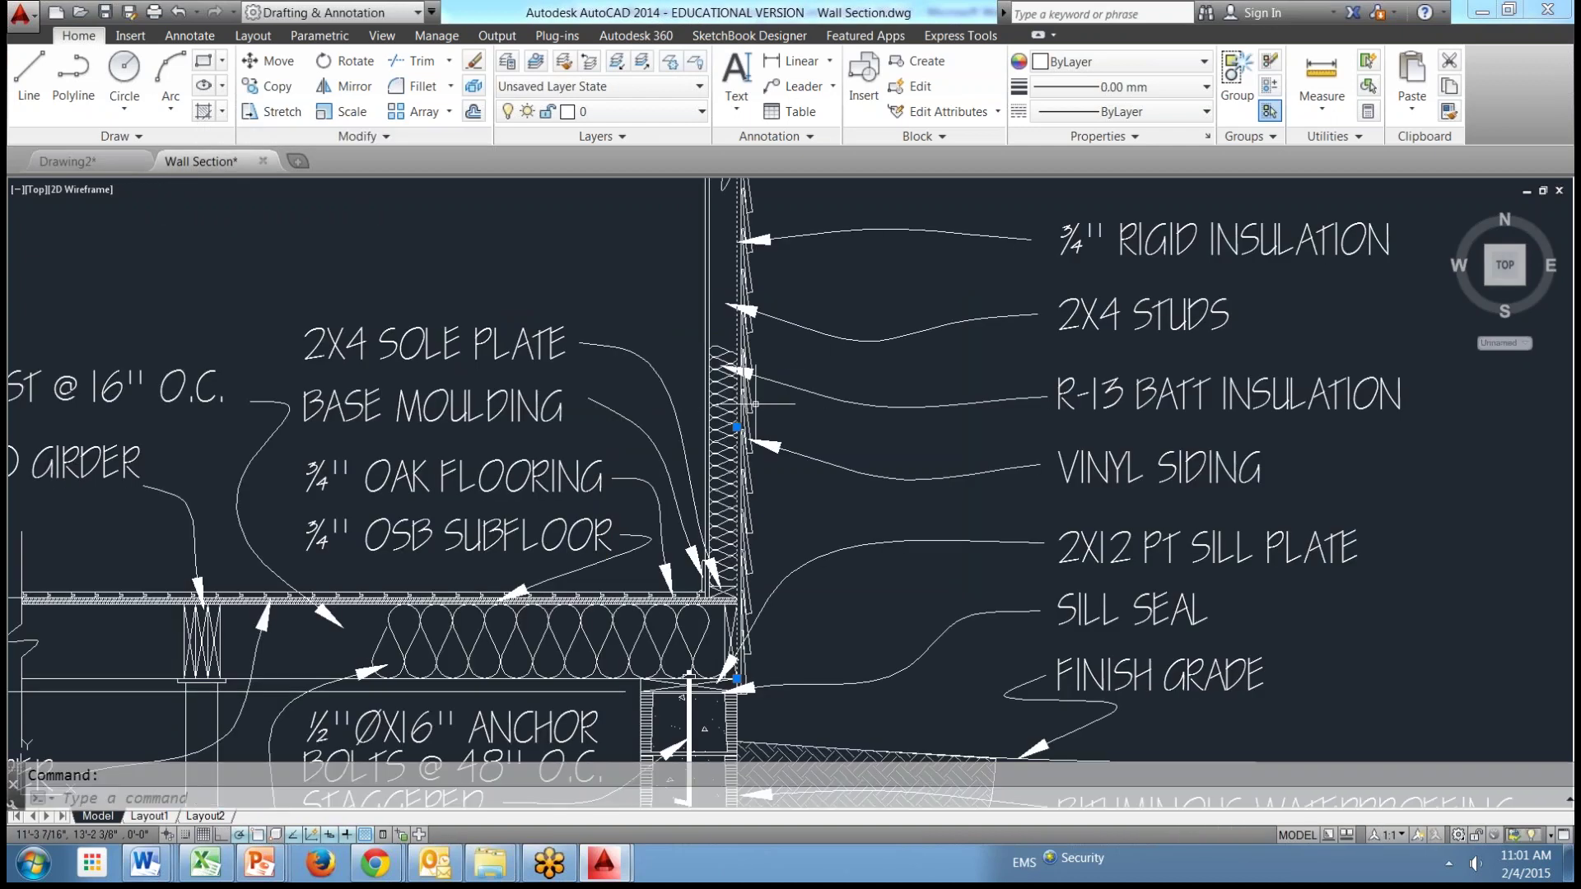
Step: Zoom into the Wall Section wall and check a vertical wall layer line
{"action": "key", "text": "Escape"}
{"action": "scroll", "coordinate": [741, 345], "scroll_direction": "up", "scroll_amount": 2}
{"action": "scroll", "coordinate": [740, 344], "scroll_direction": "up", "scroll_amount": 4}
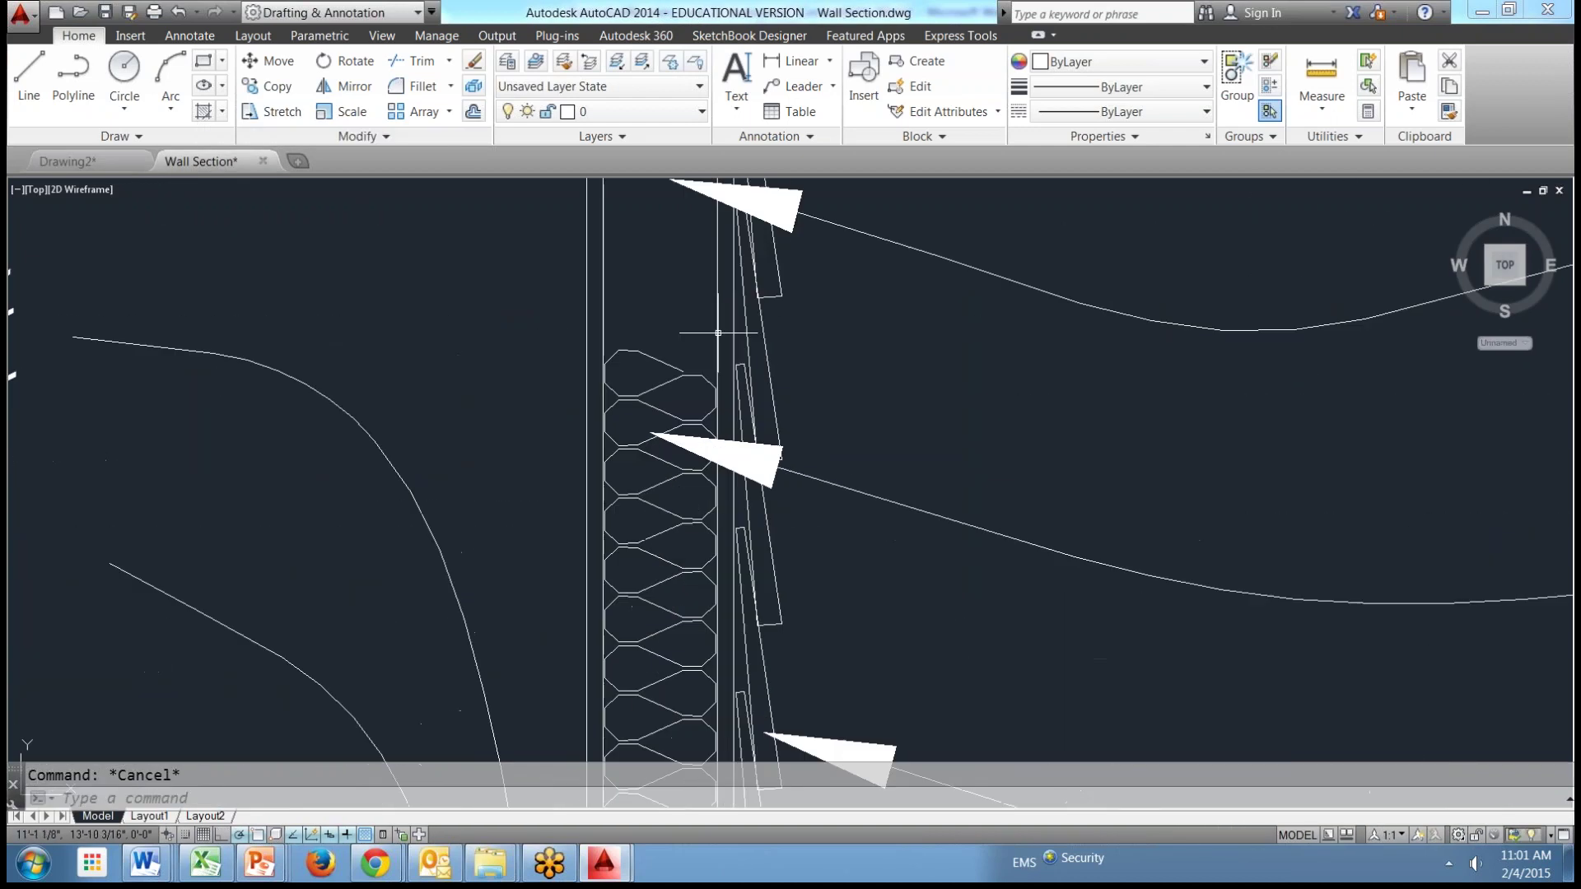
{"action": "left_click", "coordinate": [718, 332]}
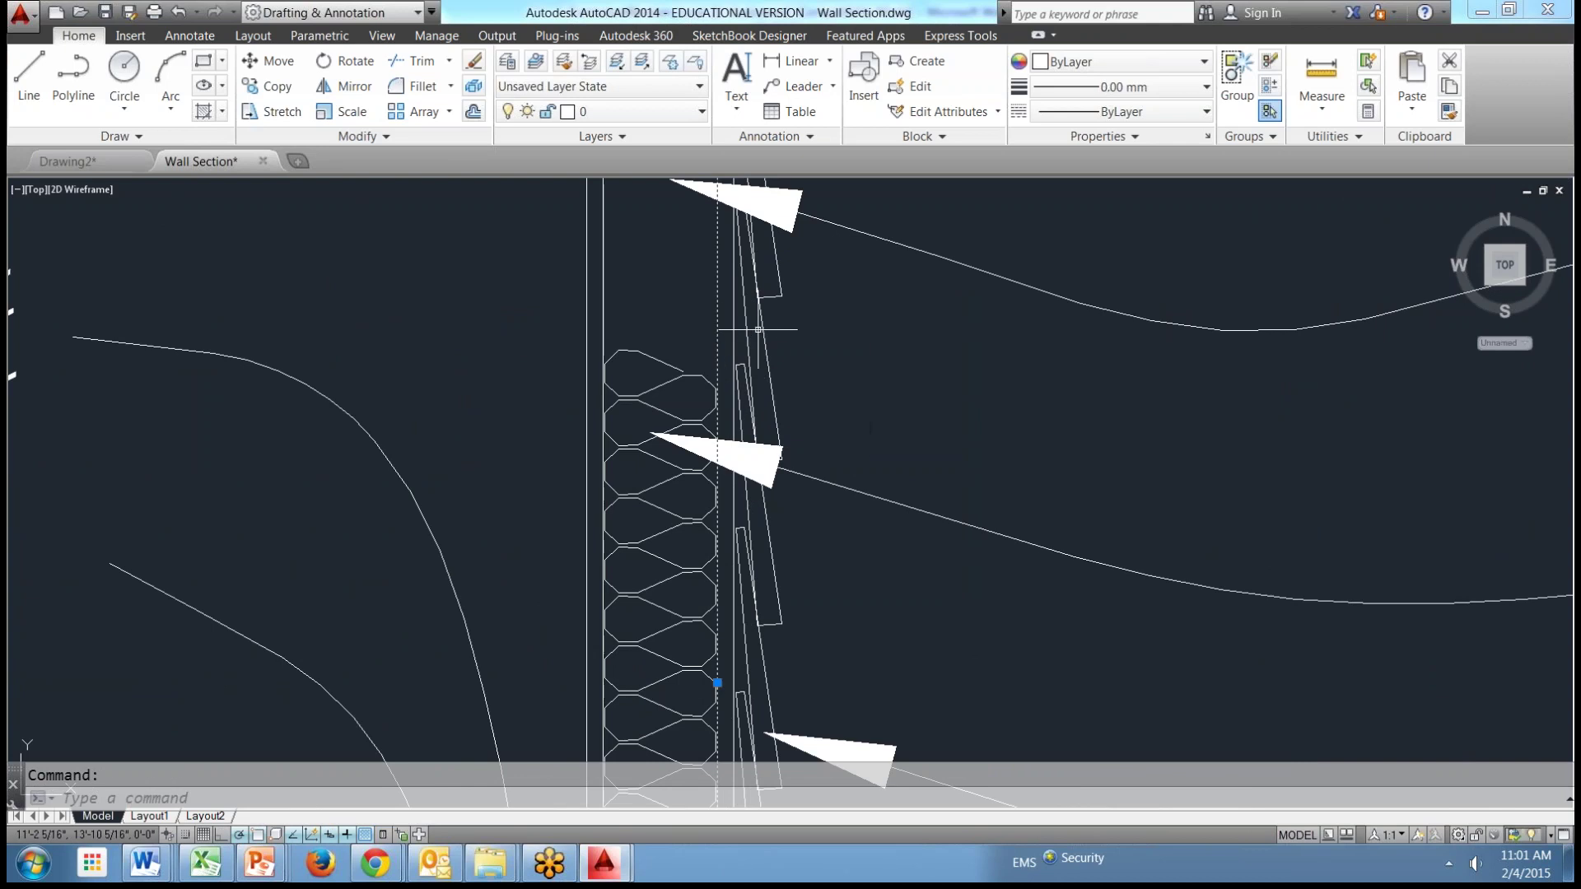
{"action": "key", "text": "Escape"}
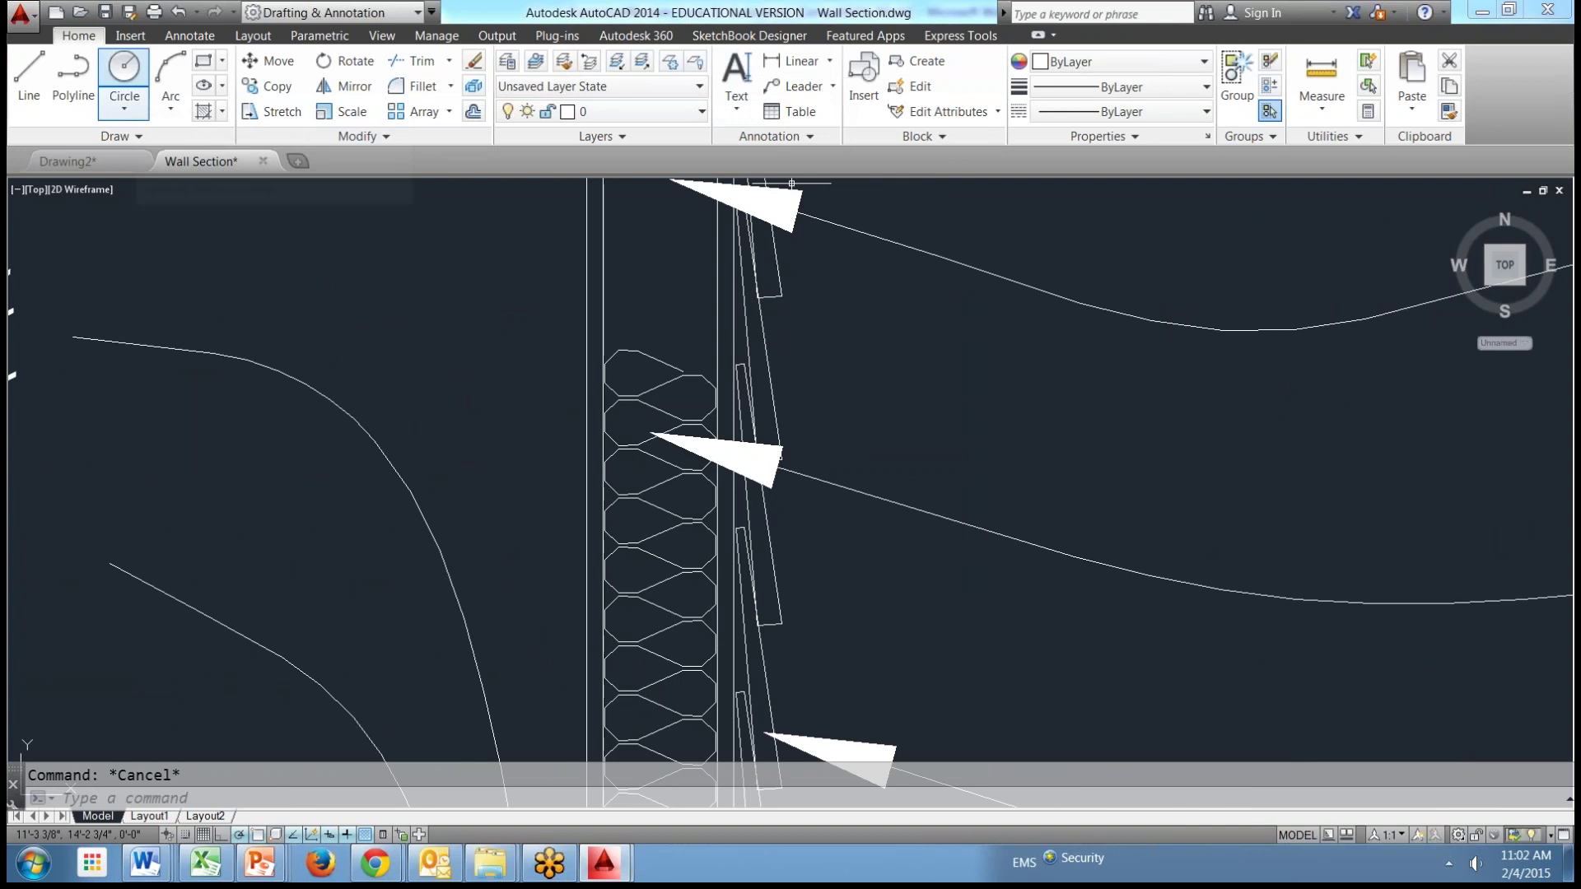
{"action": "left_click", "coordinate": [29, 74]}
{"action": "key", "text": "Escape"}
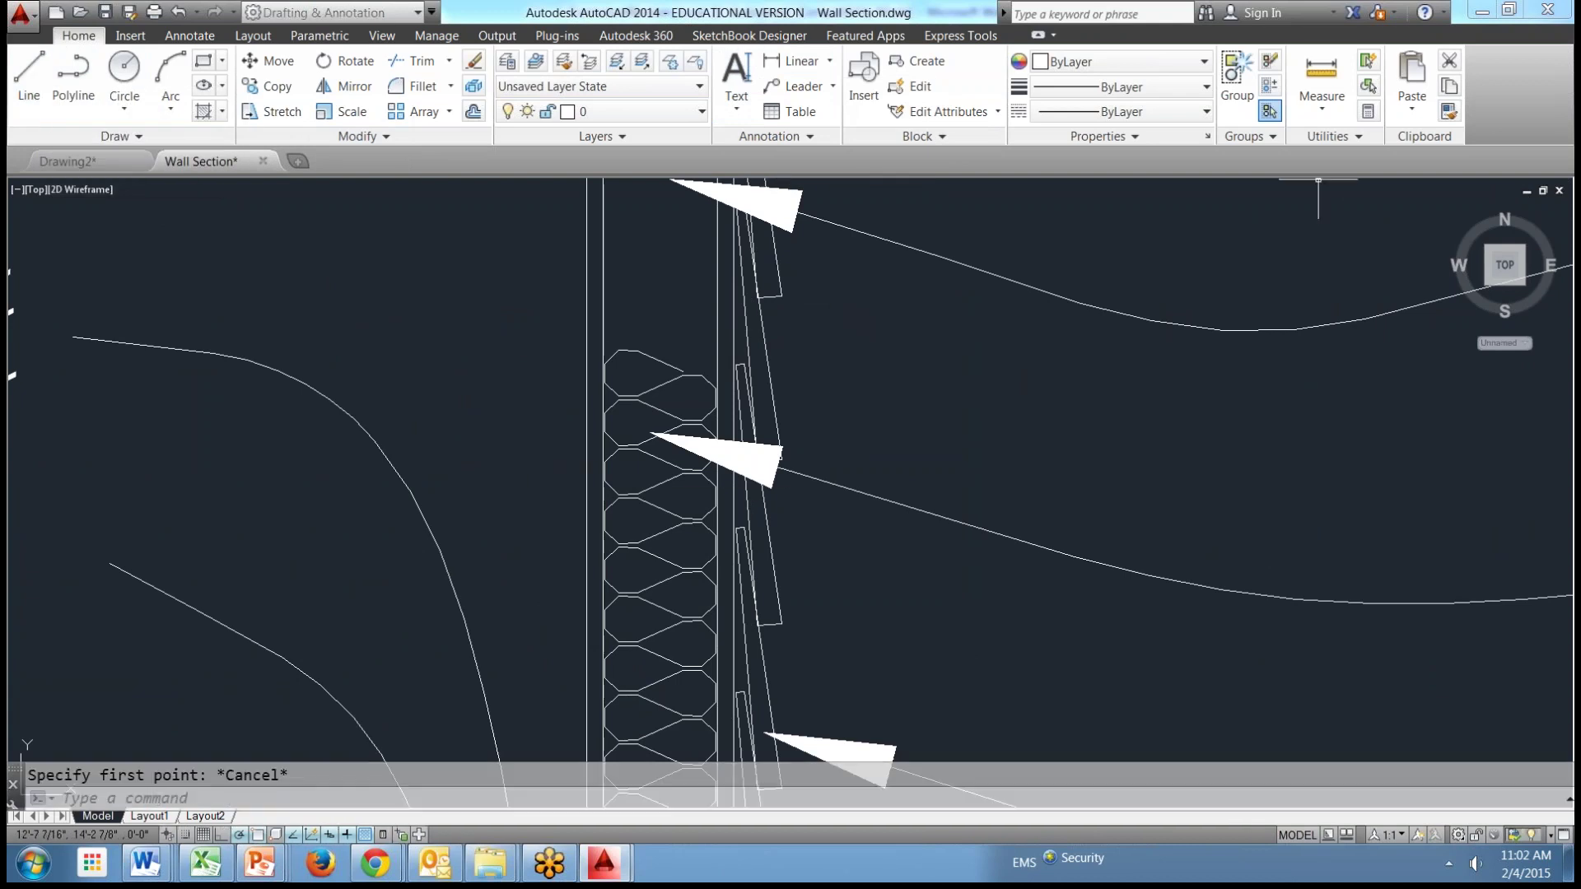
Step: Measure the wall layers: 2" siding layer, 4" inner layer, 6" overall
{"action": "left_click", "coordinate": [1321, 70]}
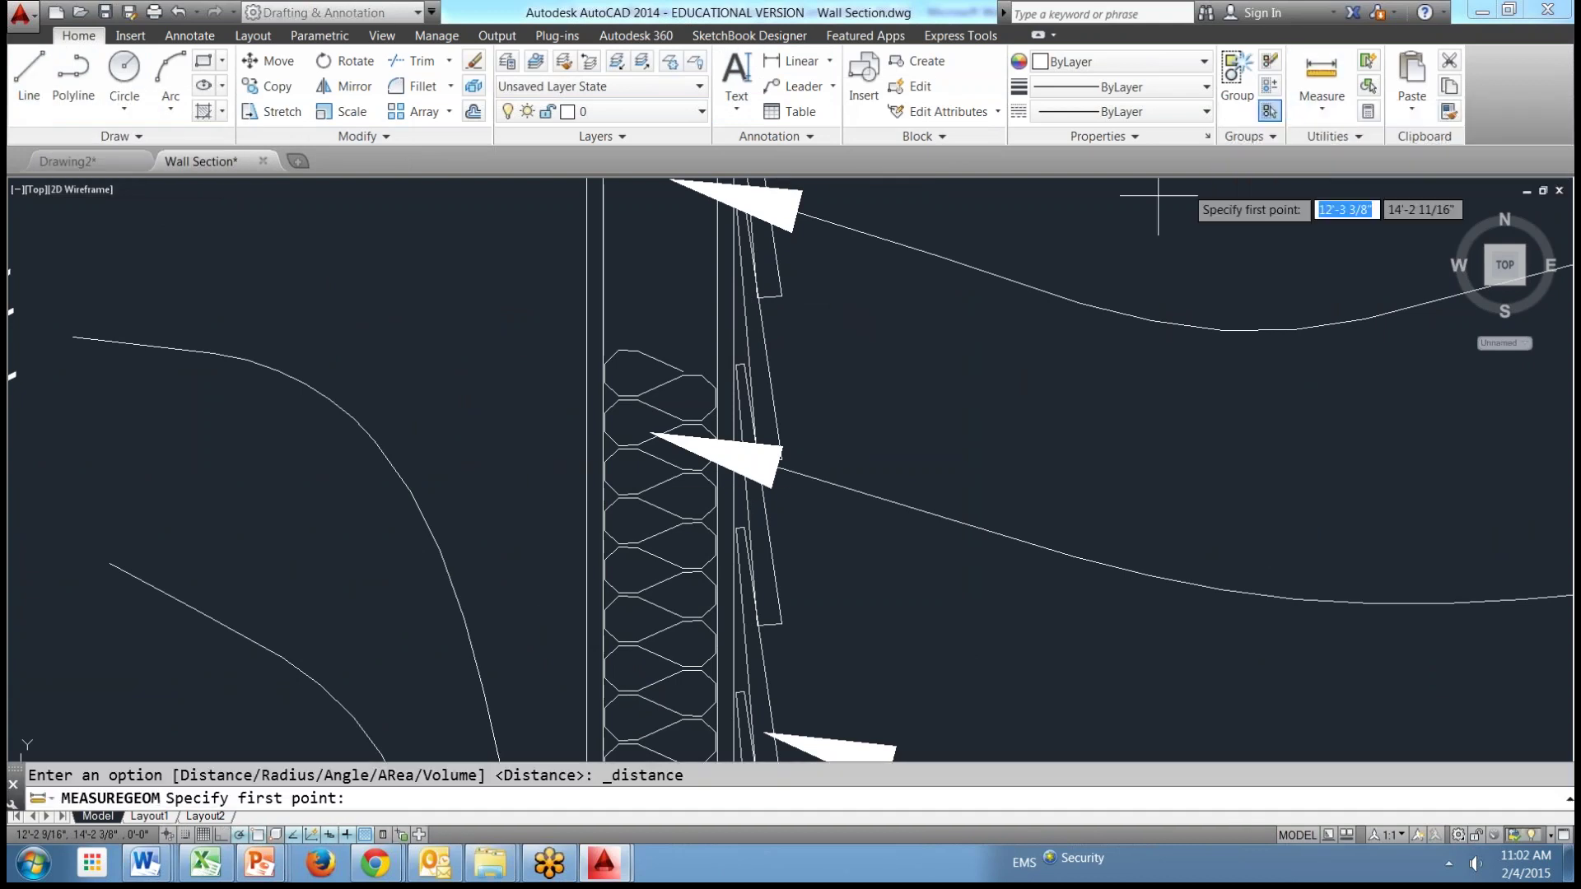
{"action": "left_click", "coordinate": [781, 295]}
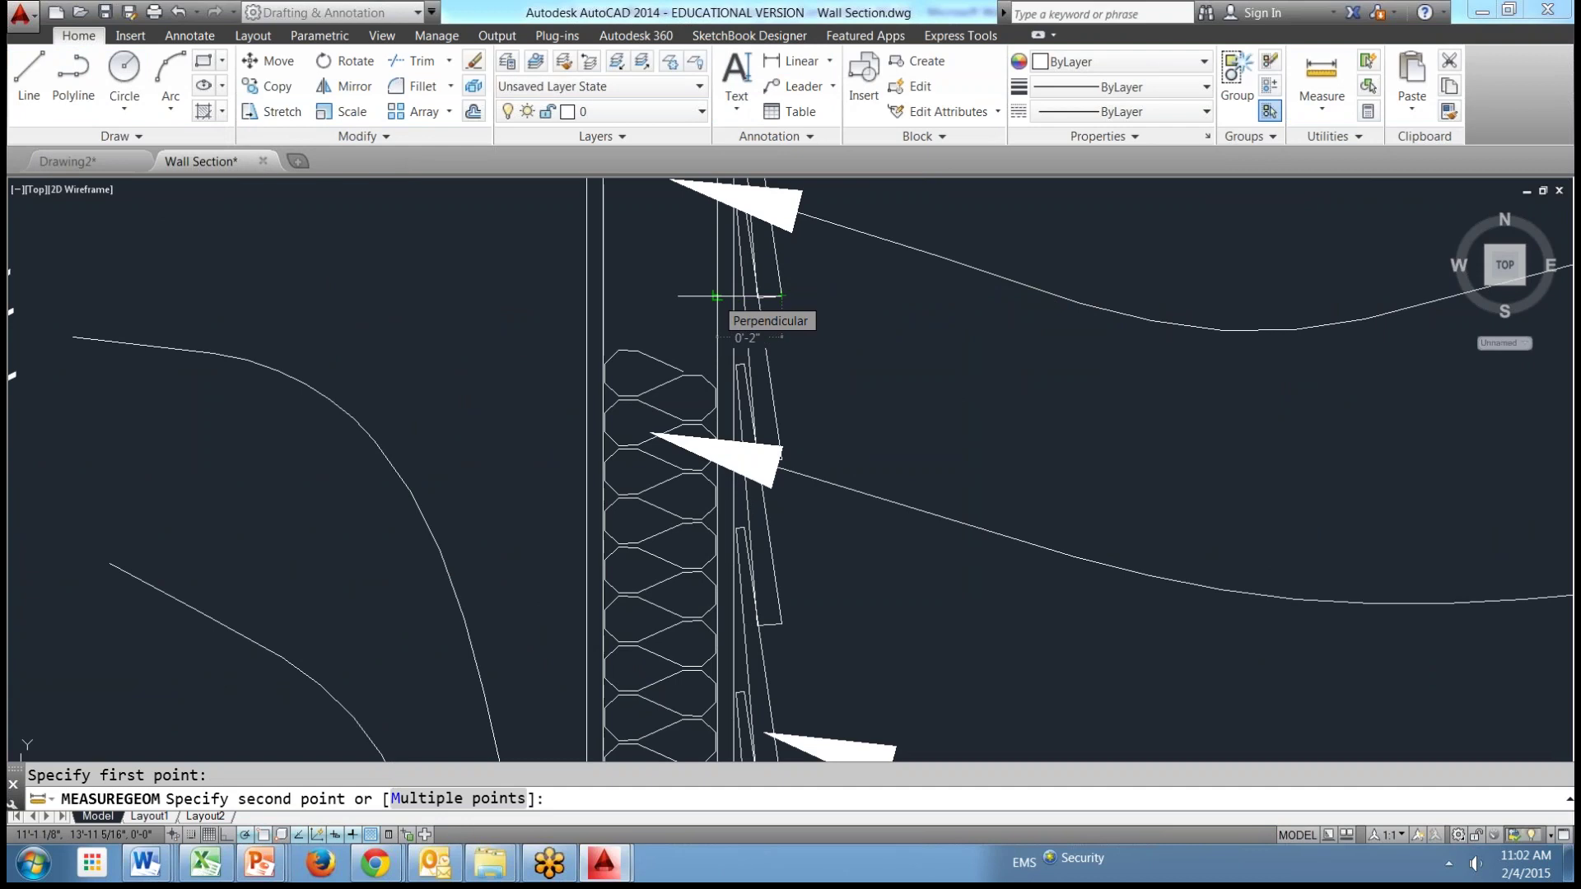
{"action": "left_click", "coordinate": [716, 297]}
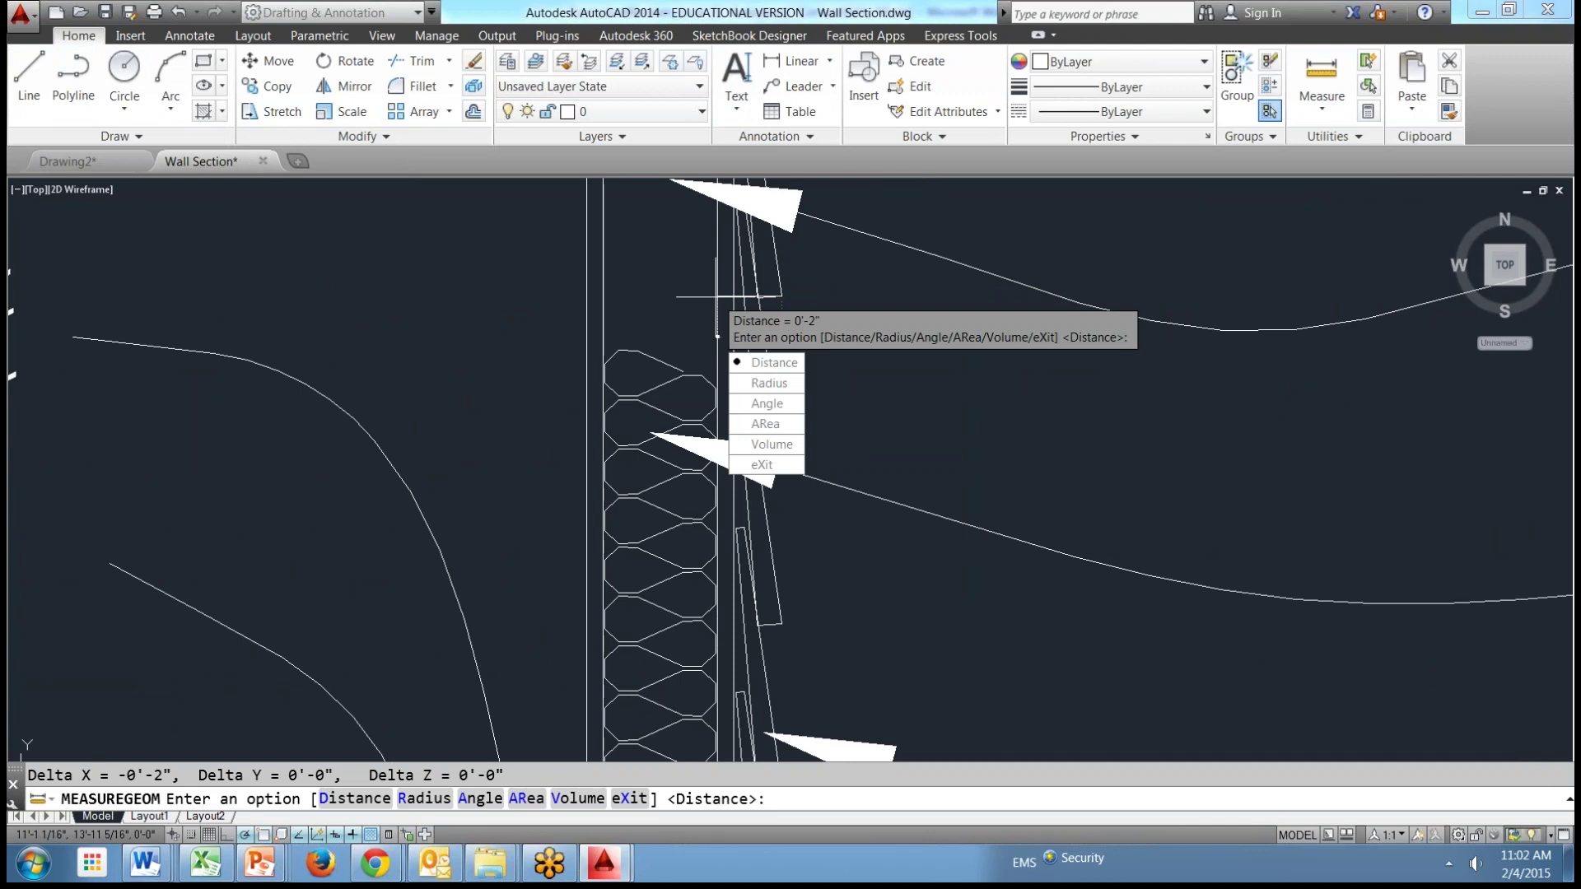
{"action": "key", "text": "Escape"}
{"action": "left_click", "coordinate": [1321, 70]}
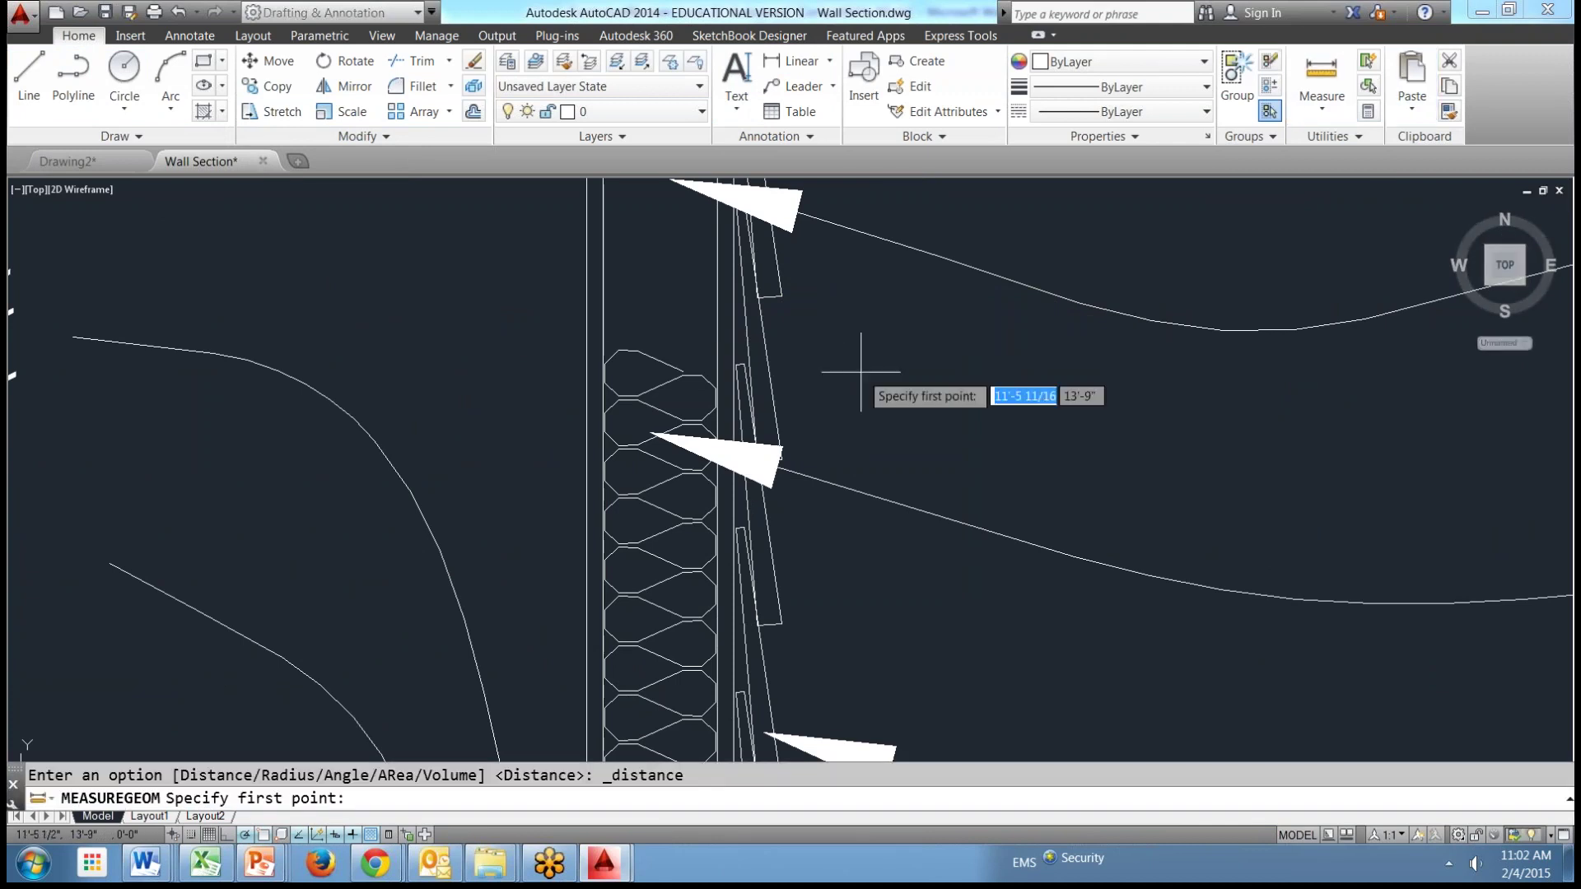
{"action": "left_click", "coordinate": [715, 297]}
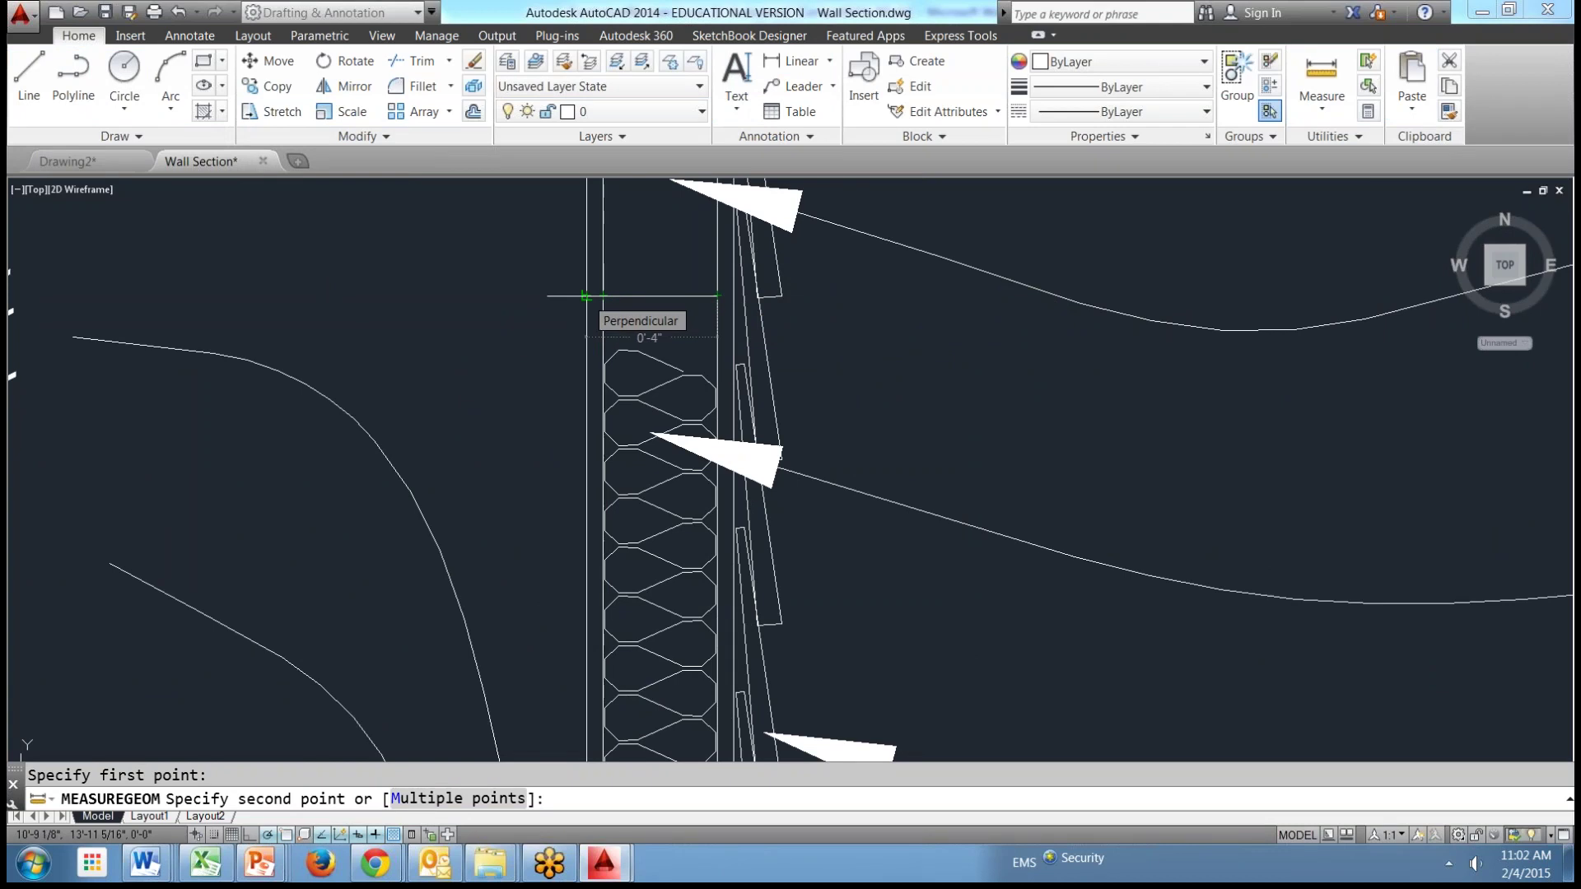
{"action": "left_click", "coordinate": [586, 296]}
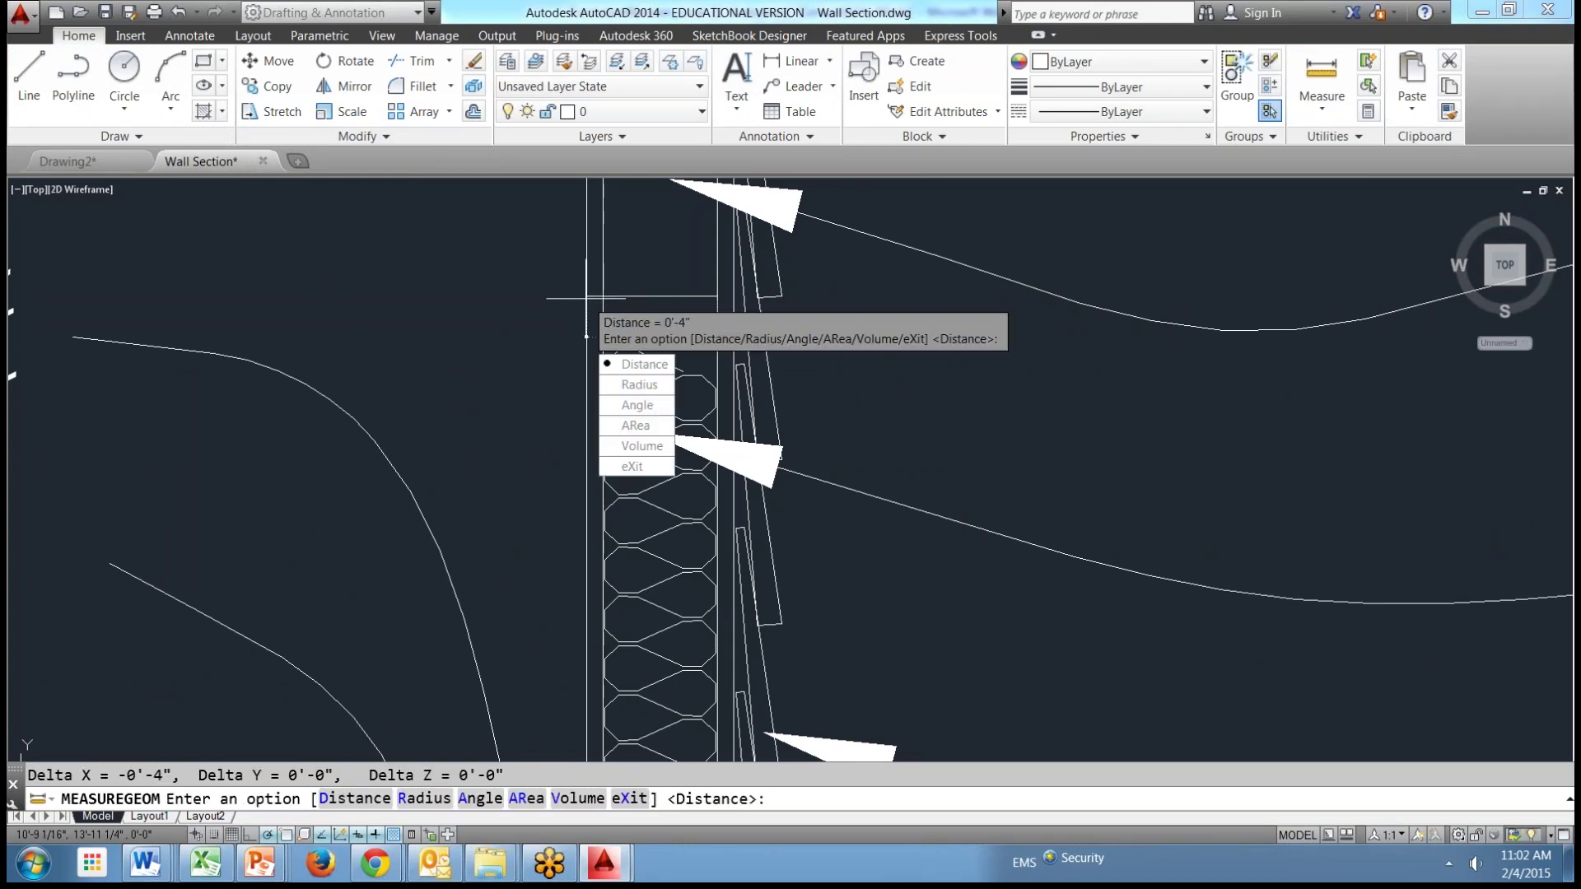
{"action": "key", "text": "Escape"}
{"action": "left_click", "coordinate": [1322, 72]}
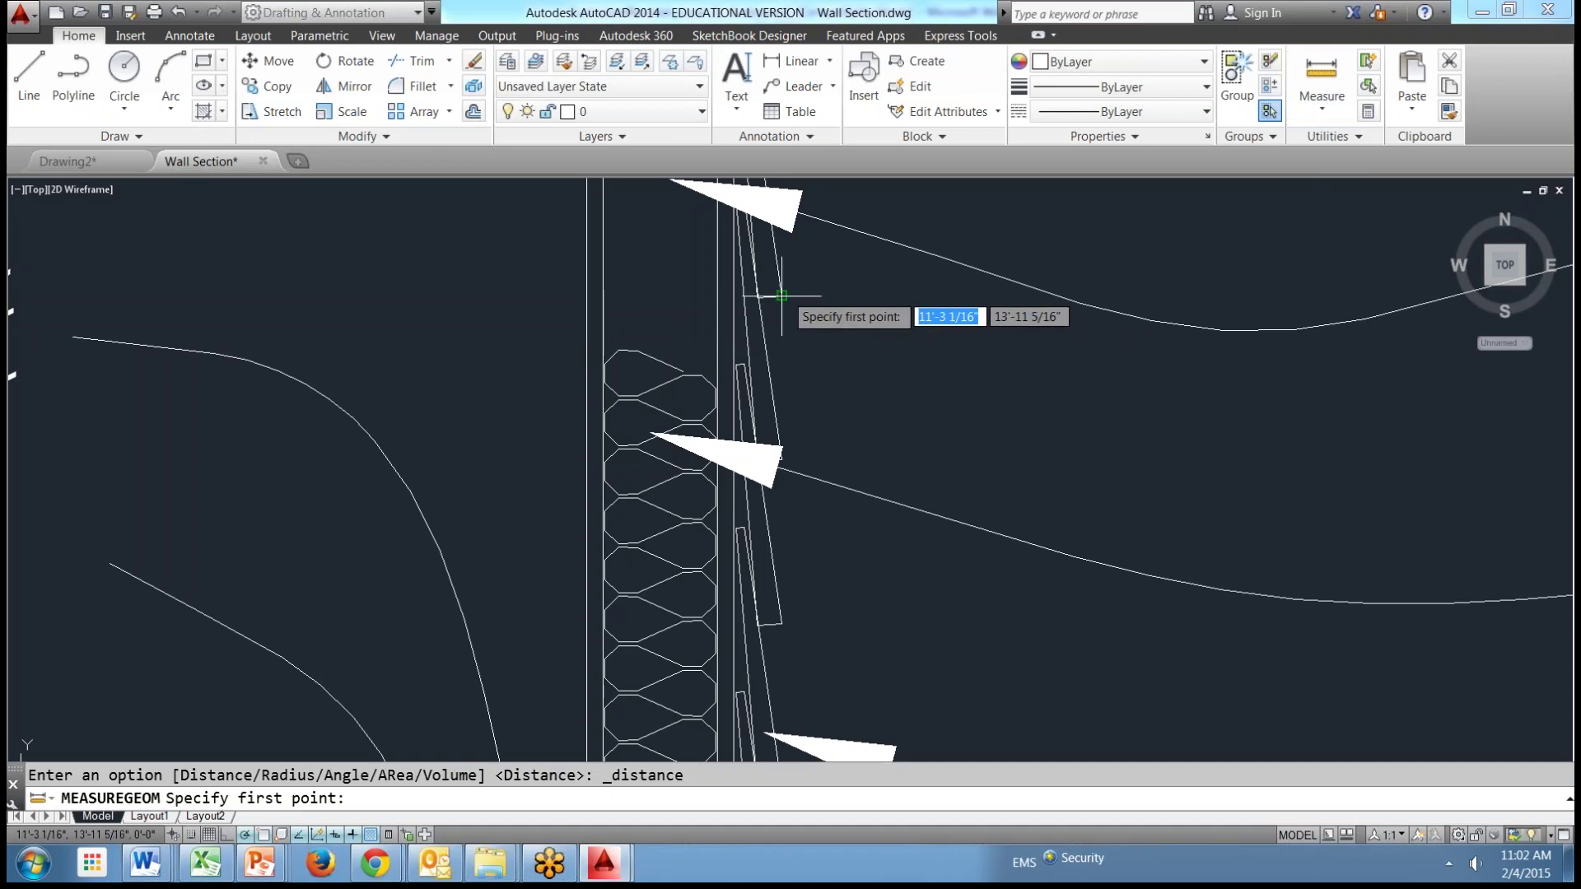
{"action": "left_click", "coordinate": [782, 296]}
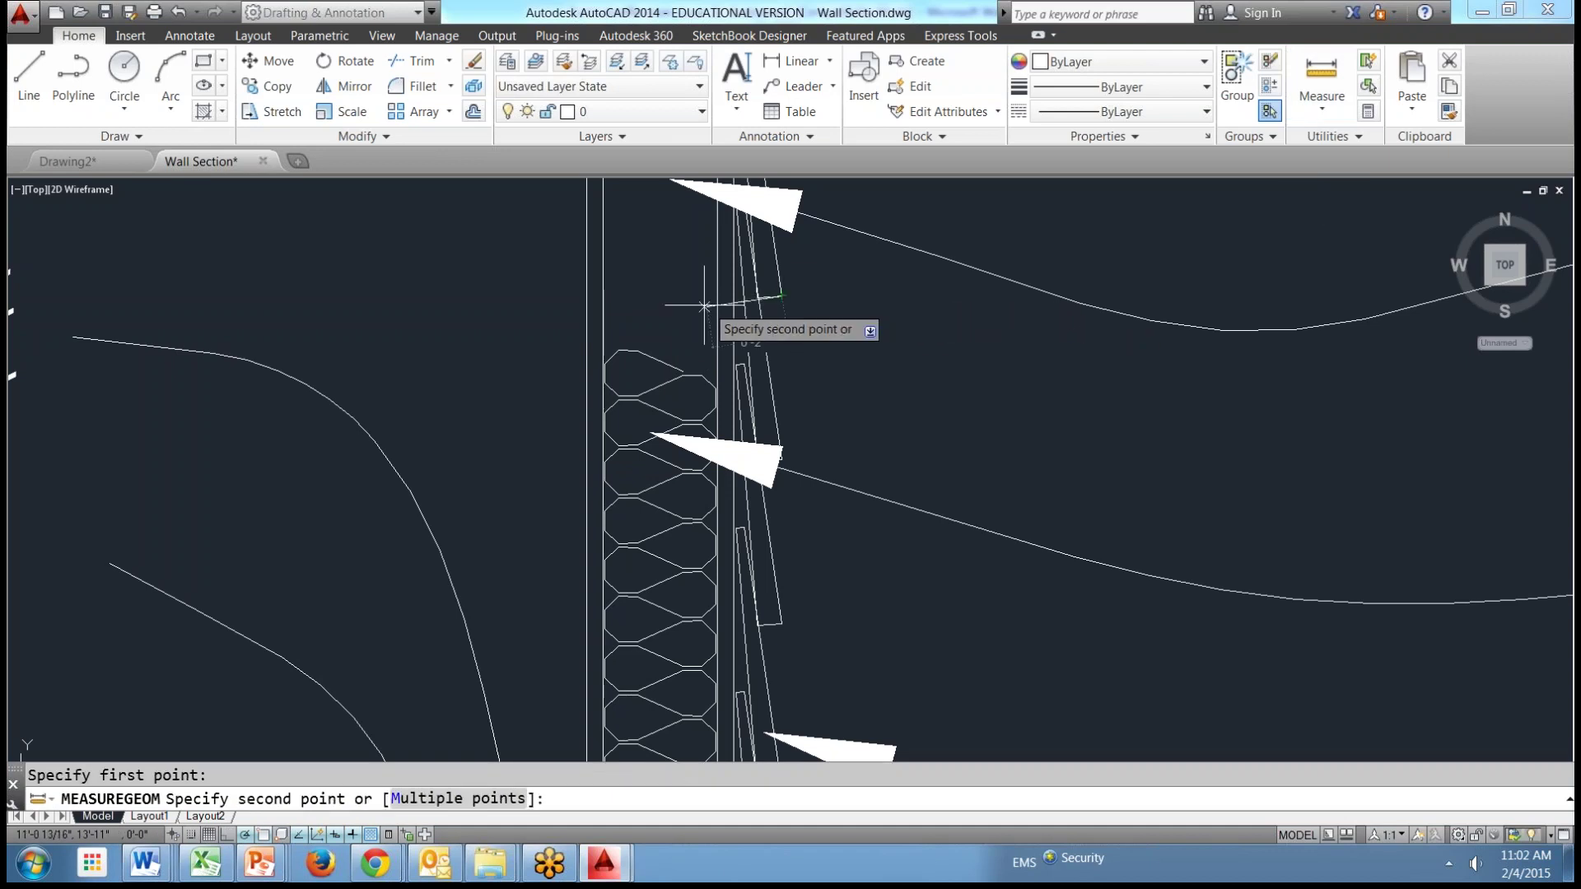
{"action": "left_click", "coordinate": [586, 295]}
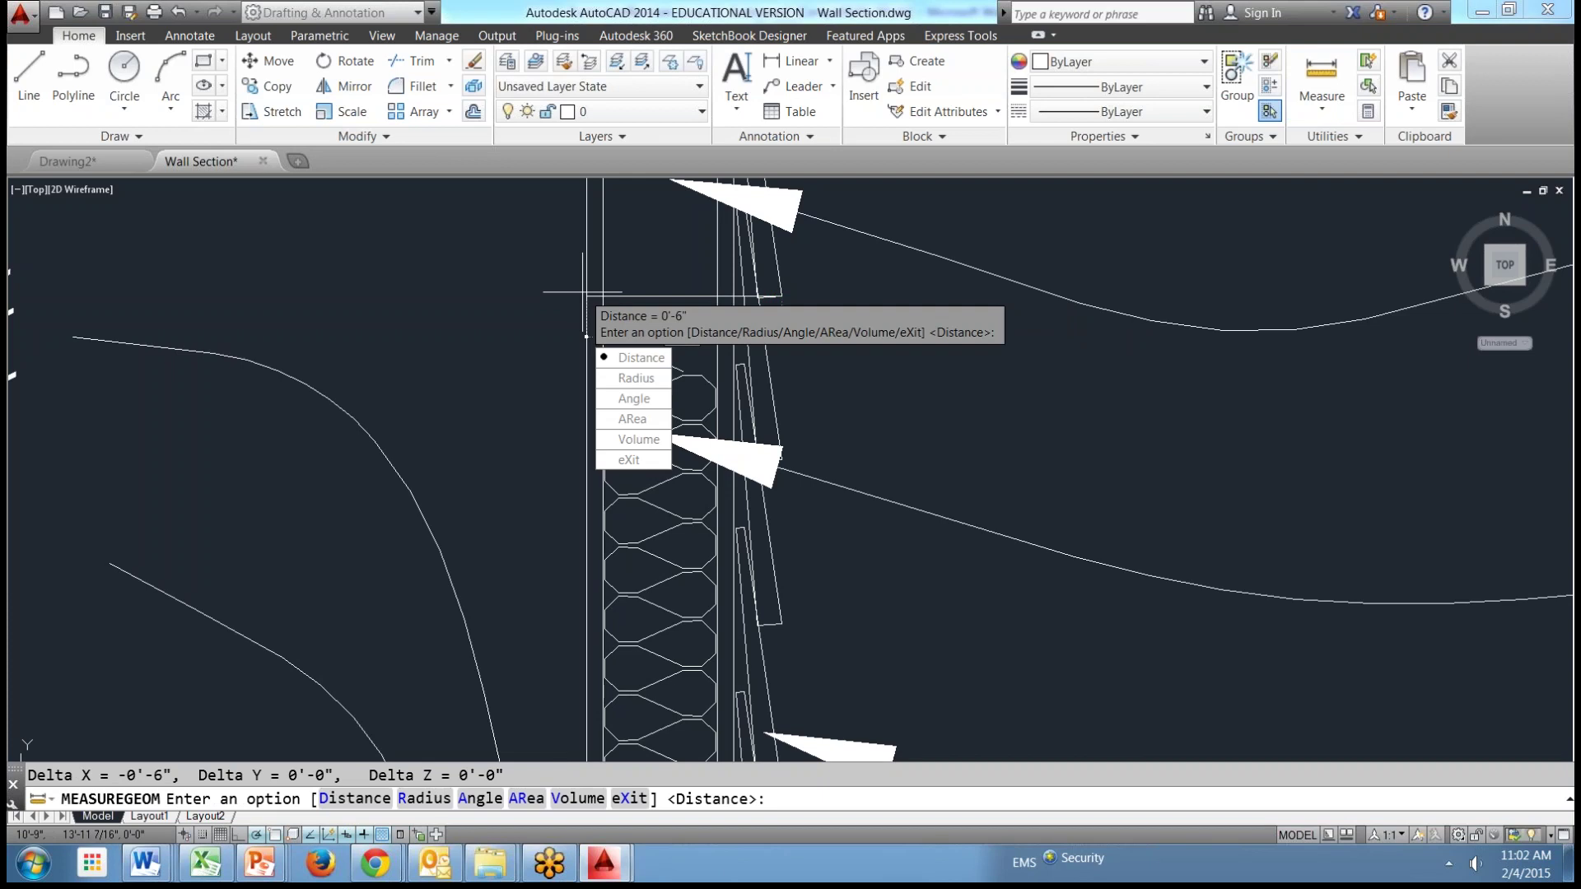
{"action": "key", "text": "Escape"}
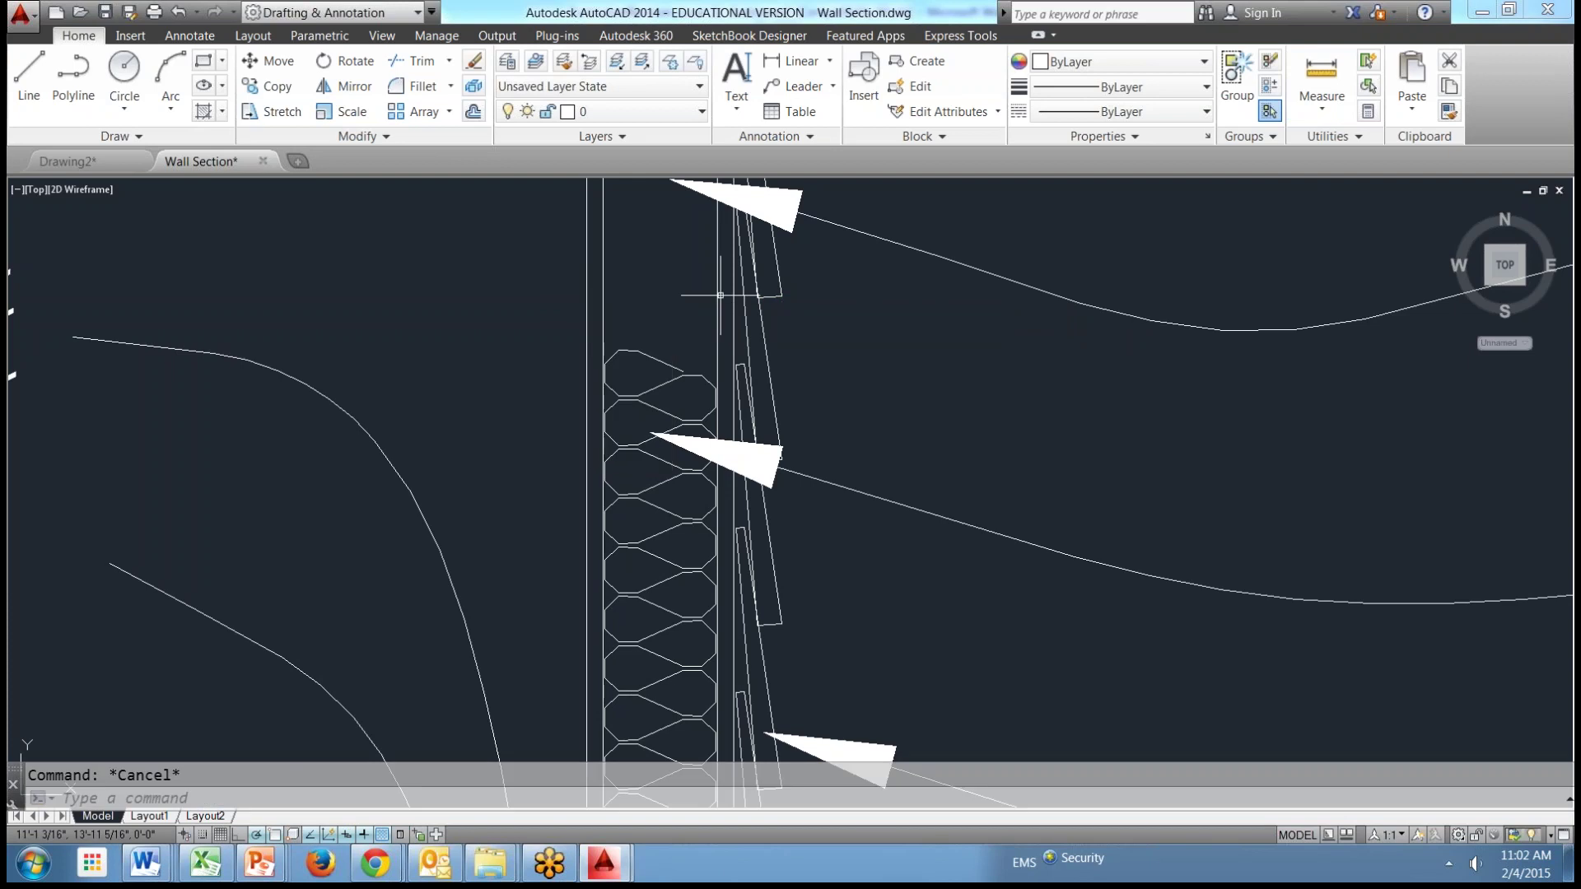
Step: Recheck a vertical wall line, then switch back to Drawing2
{"action": "left_click", "coordinate": [717, 299]}
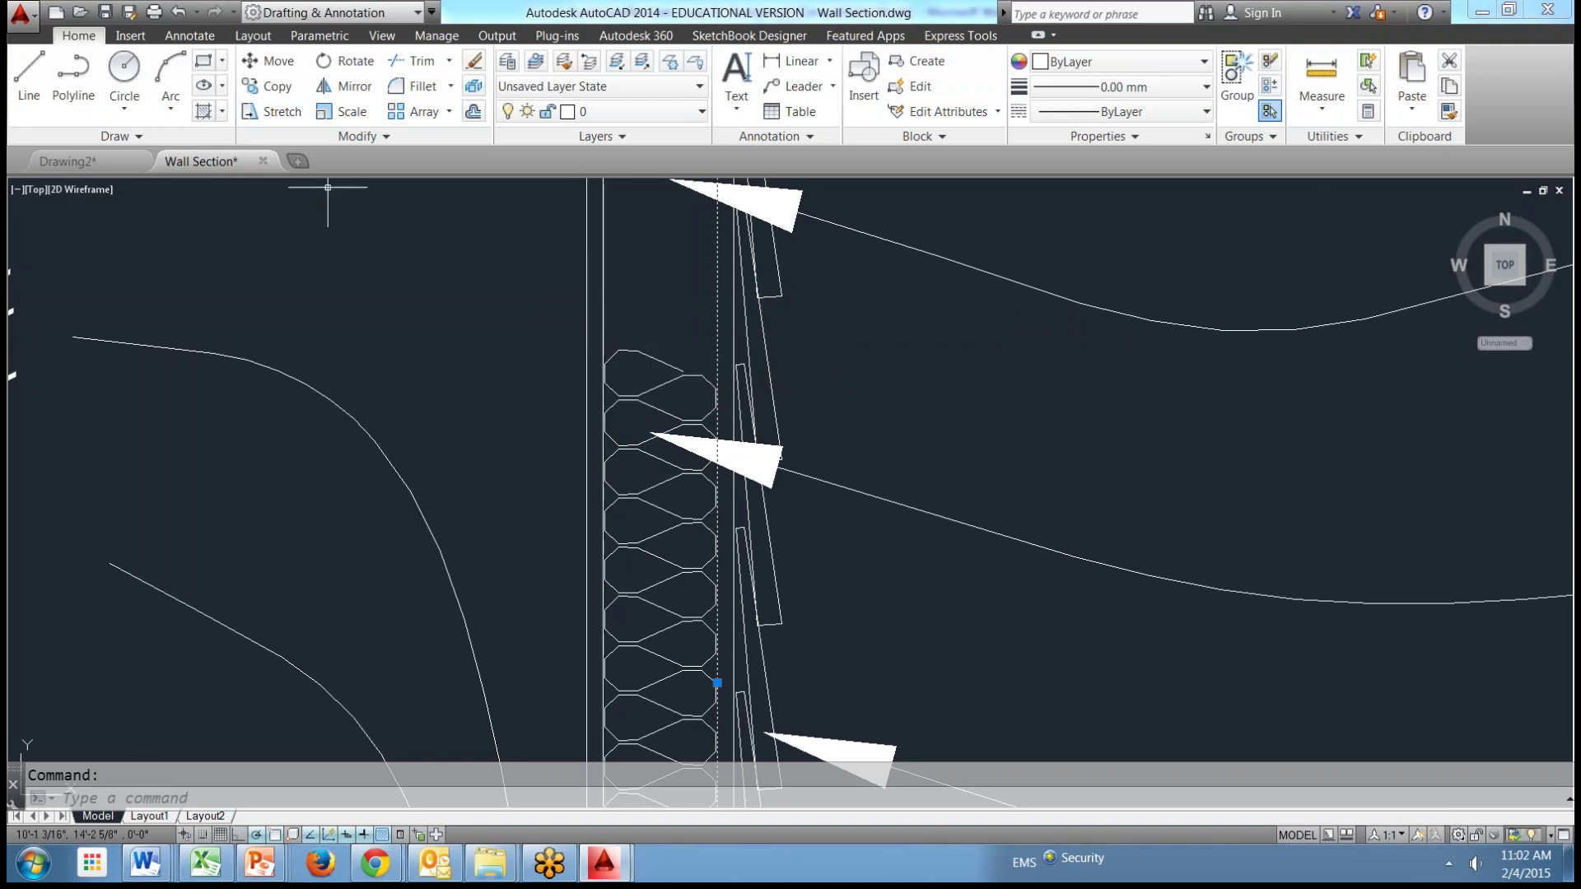
{"action": "key", "text": "Escape"}
{"action": "left_click", "coordinate": [66, 162]}
Step: Offset with a 2" distance and pick the yellow outline's top edge
{"action": "type", "text": "o"}
{"action": "key", "text": "Return"}
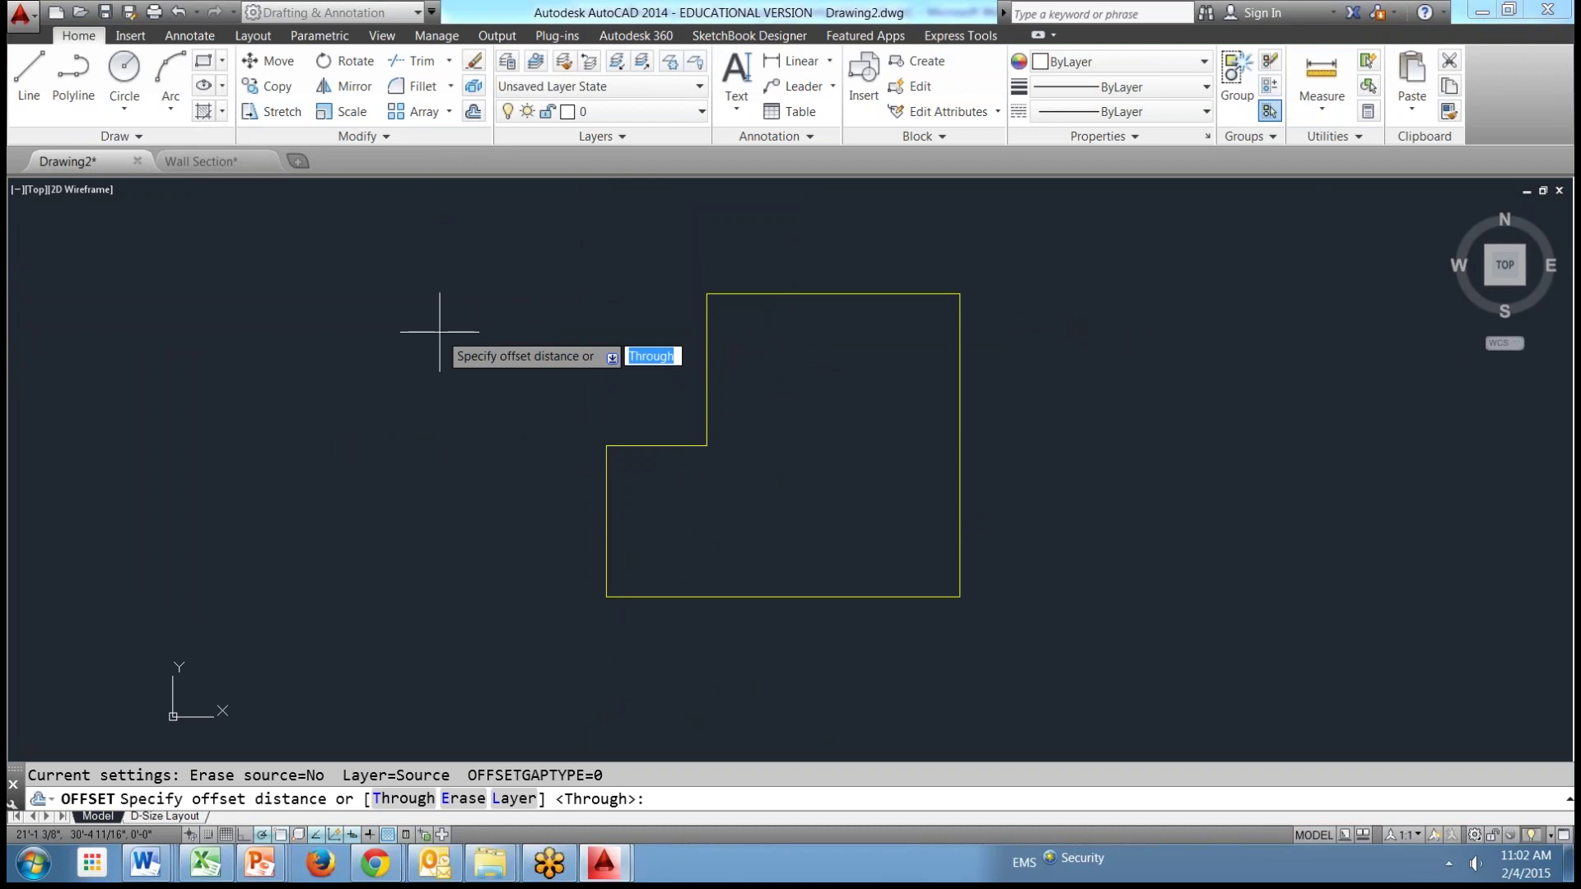
{"action": "type", "text": "2"}
{"action": "key", "text": "Return"}
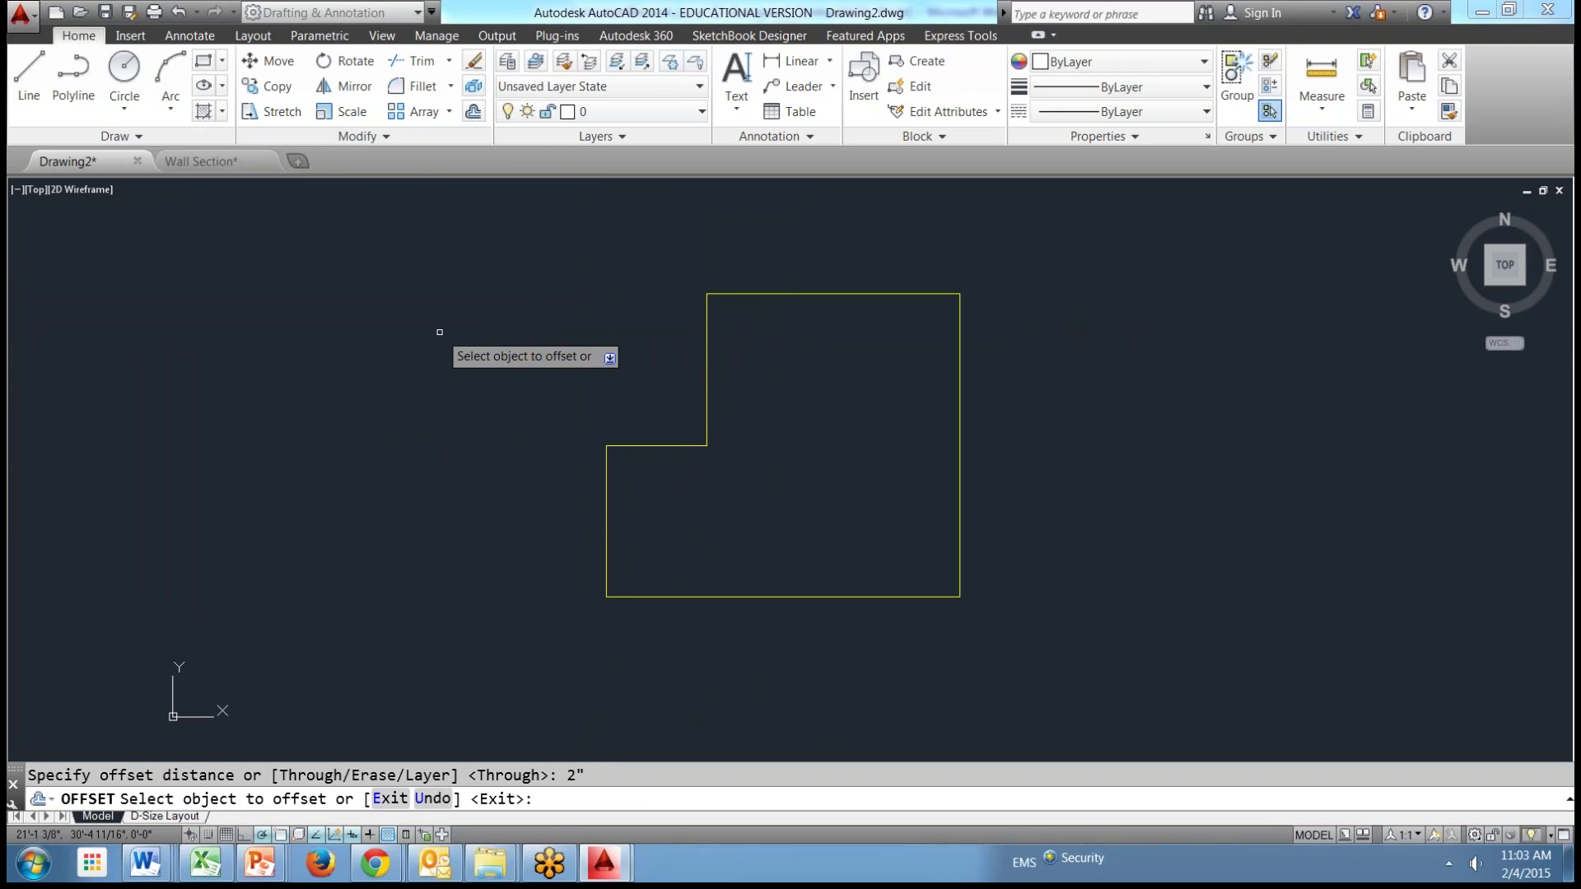
{"action": "left_click", "coordinate": [806, 293]}
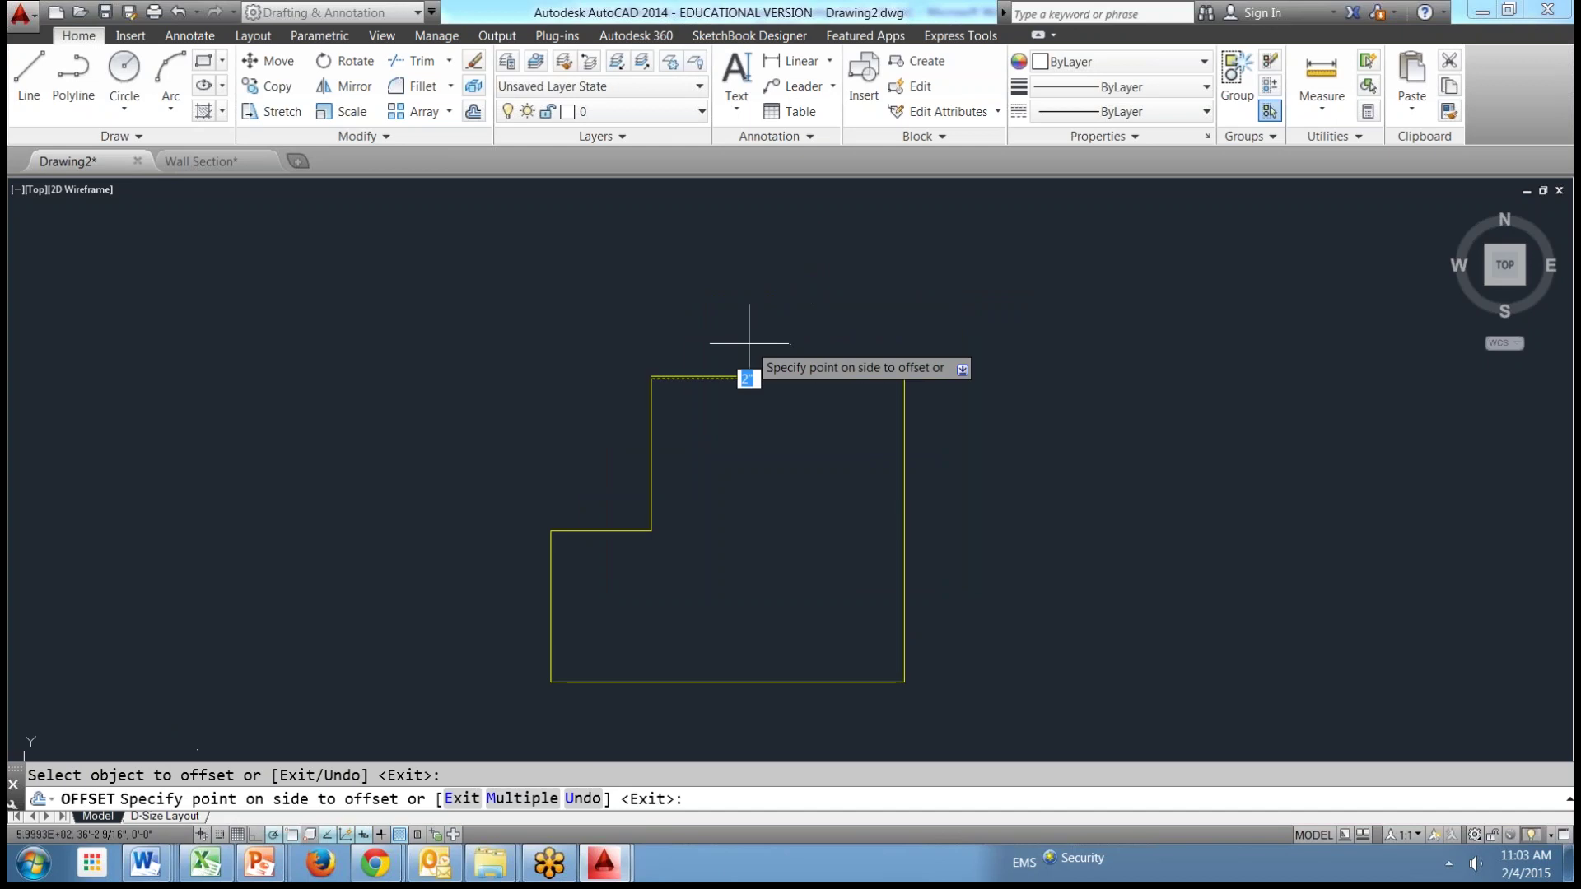
{"action": "scroll", "coordinate": [741, 354], "scroll_direction": "up", "scroll_amount": 5}
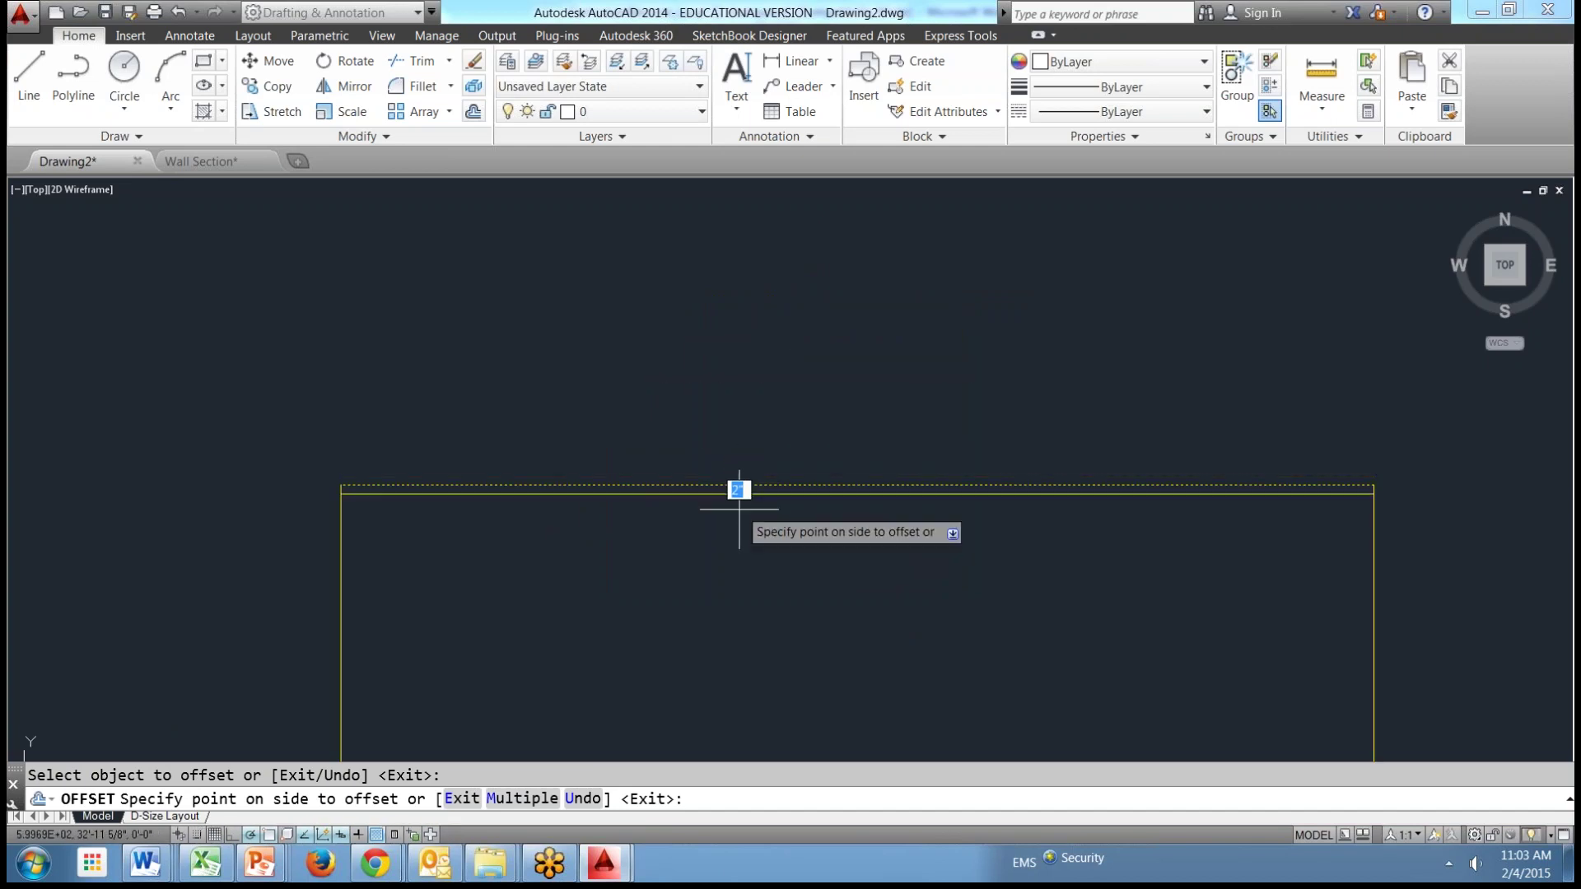
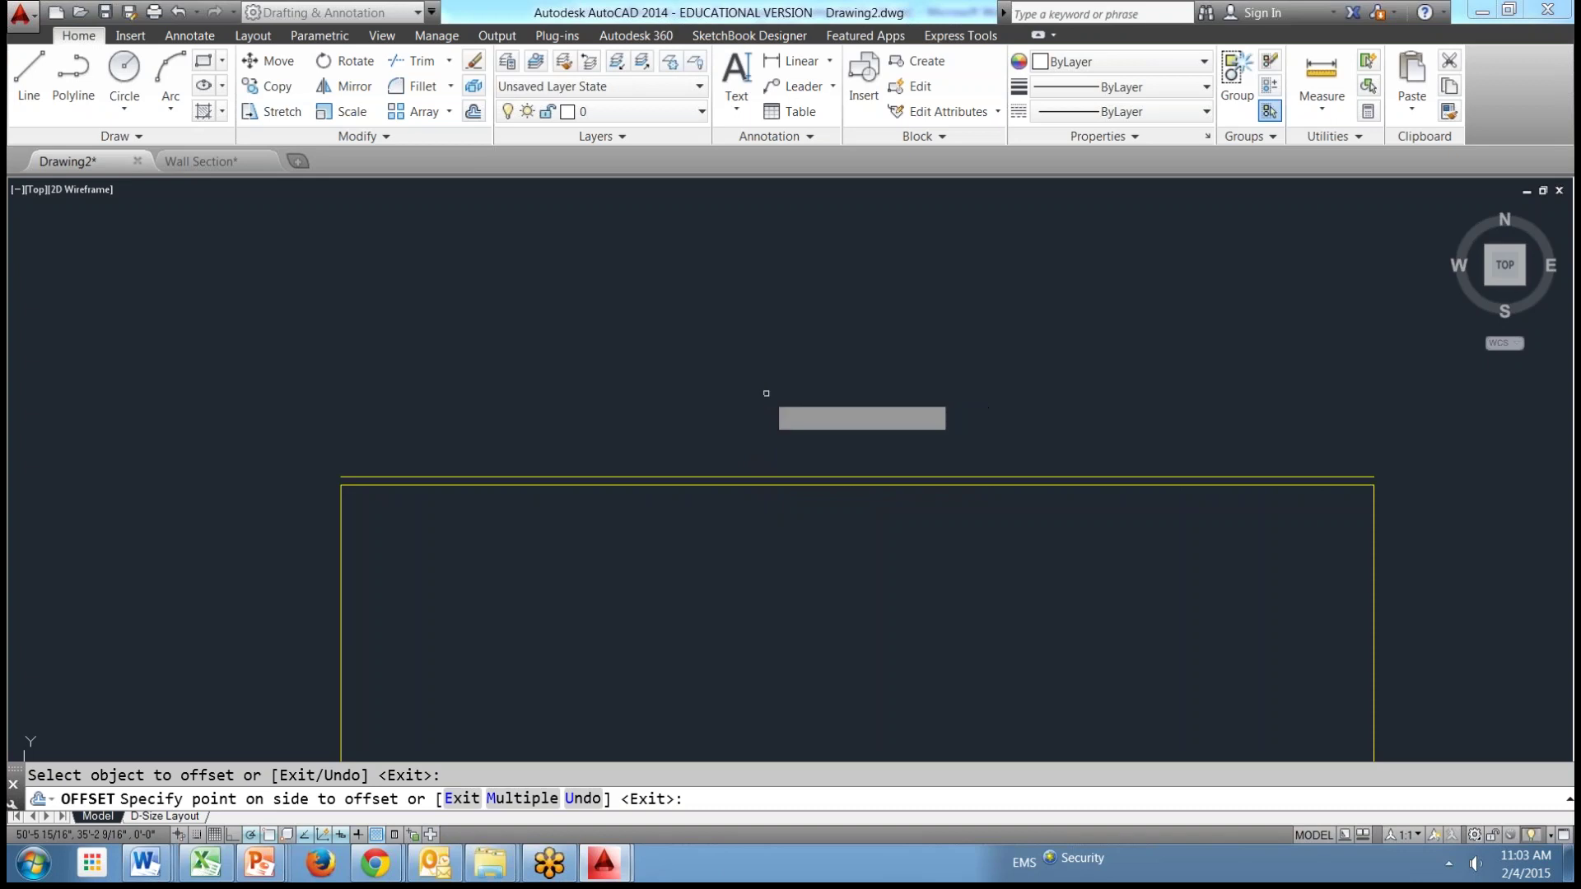
Step: Offset the top, left and inner horizontal wall lines outward to double them
{"action": "left_click", "coordinate": [757, 404]}
{"action": "left_click", "coordinate": [341, 630]}
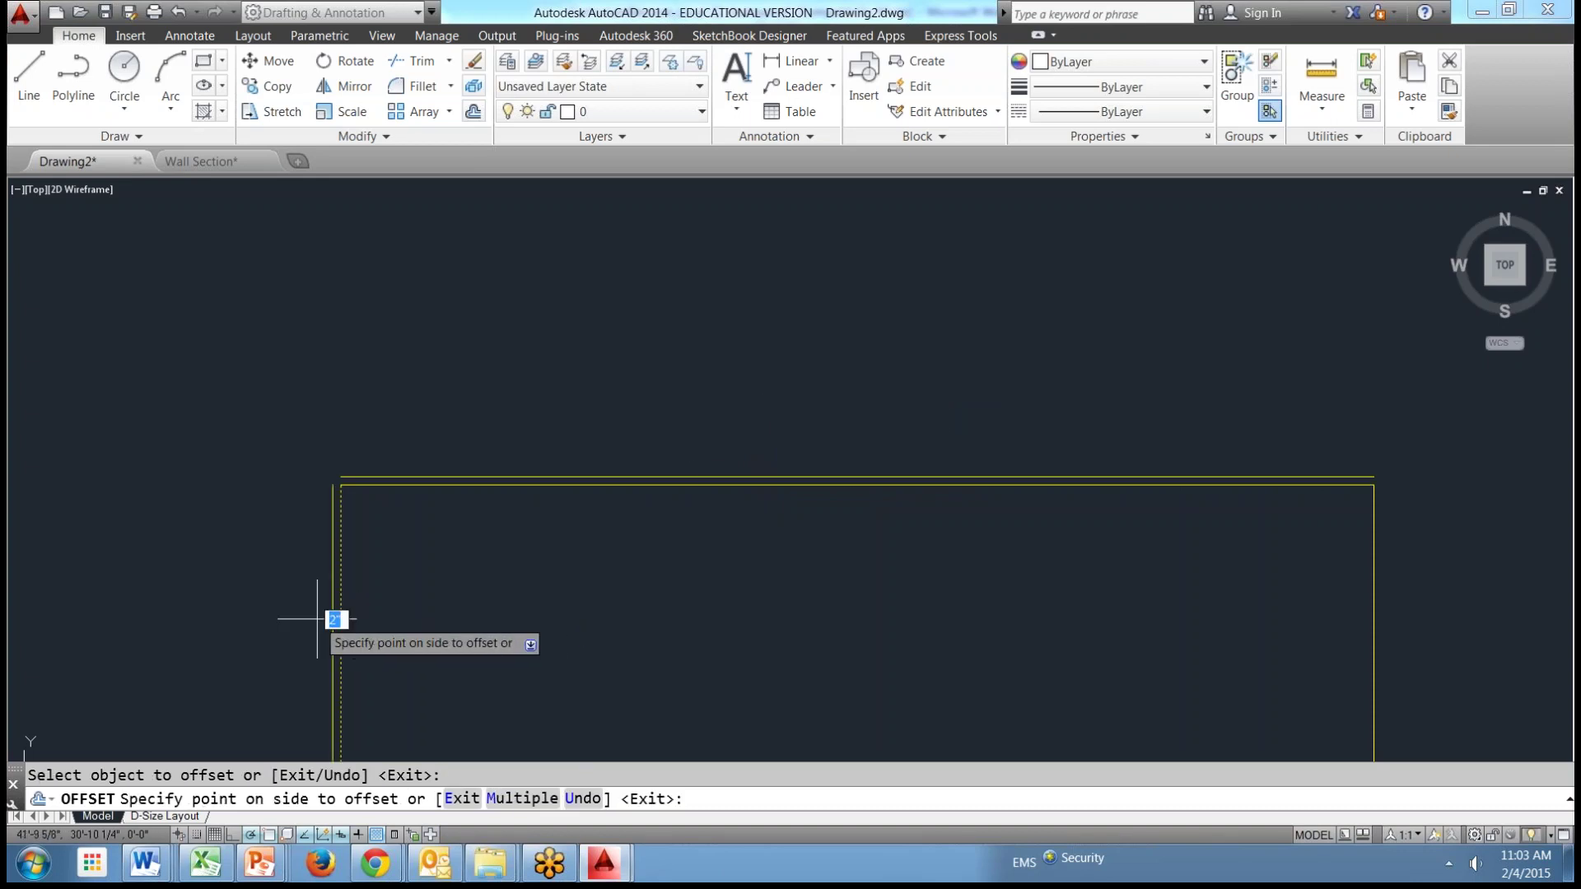
{"action": "left_click", "coordinate": [267, 614]}
{"action": "scroll", "coordinate": [280, 585], "scroll_direction": "up", "scroll_amount": 3}
{"action": "scroll", "coordinate": [576, 411], "scroll_direction": "up", "scroll_amount": 3}
{"action": "scroll", "coordinate": [741, 572], "scroll_direction": "up", "scroll_amount": 2}
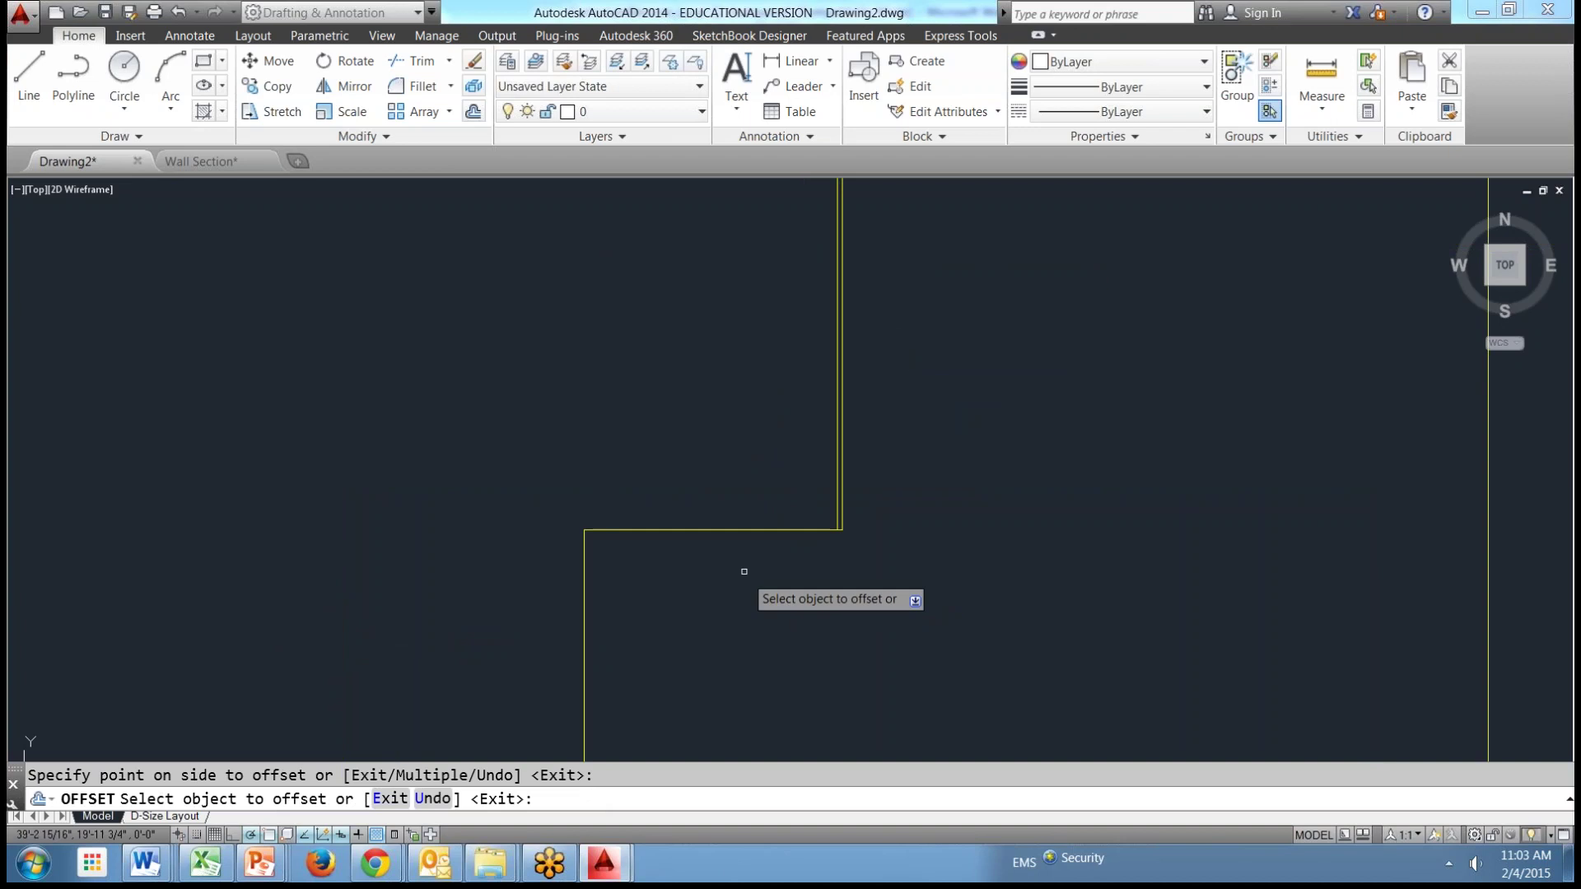
{"action": "left_click", "coordinate": [750, 532]}
{"action": "left_click", "coordinate": [747, 477]}
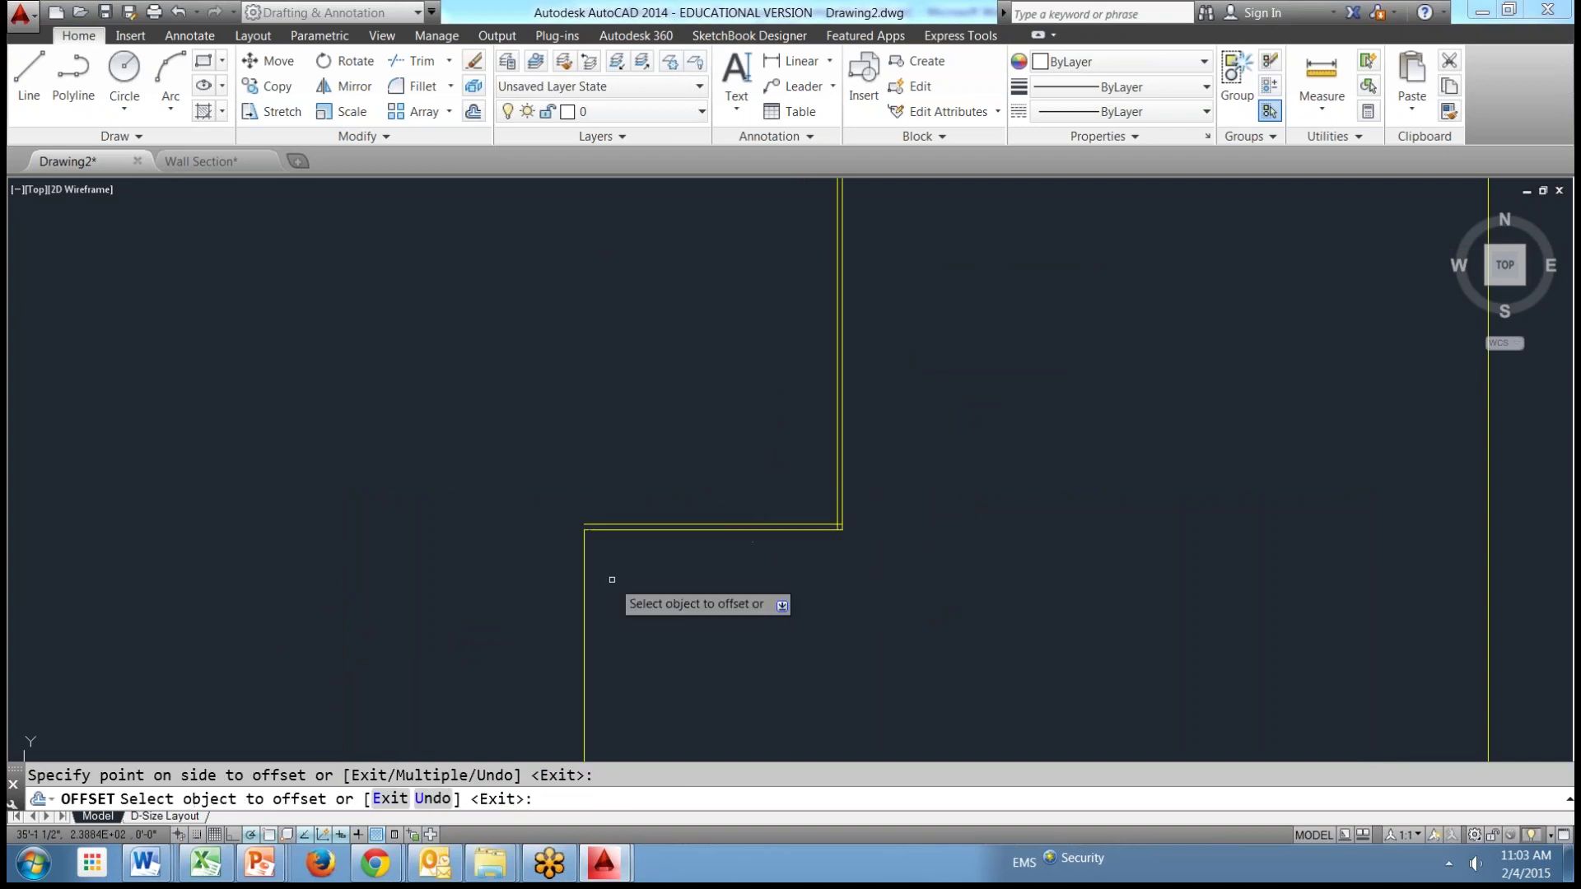
Step: Offset the bottom and right wall lines outward, then end the offset command
{"action": "middle_click_drag", "start_coordinate": [774, 743], "coordinate": [471, 454]}
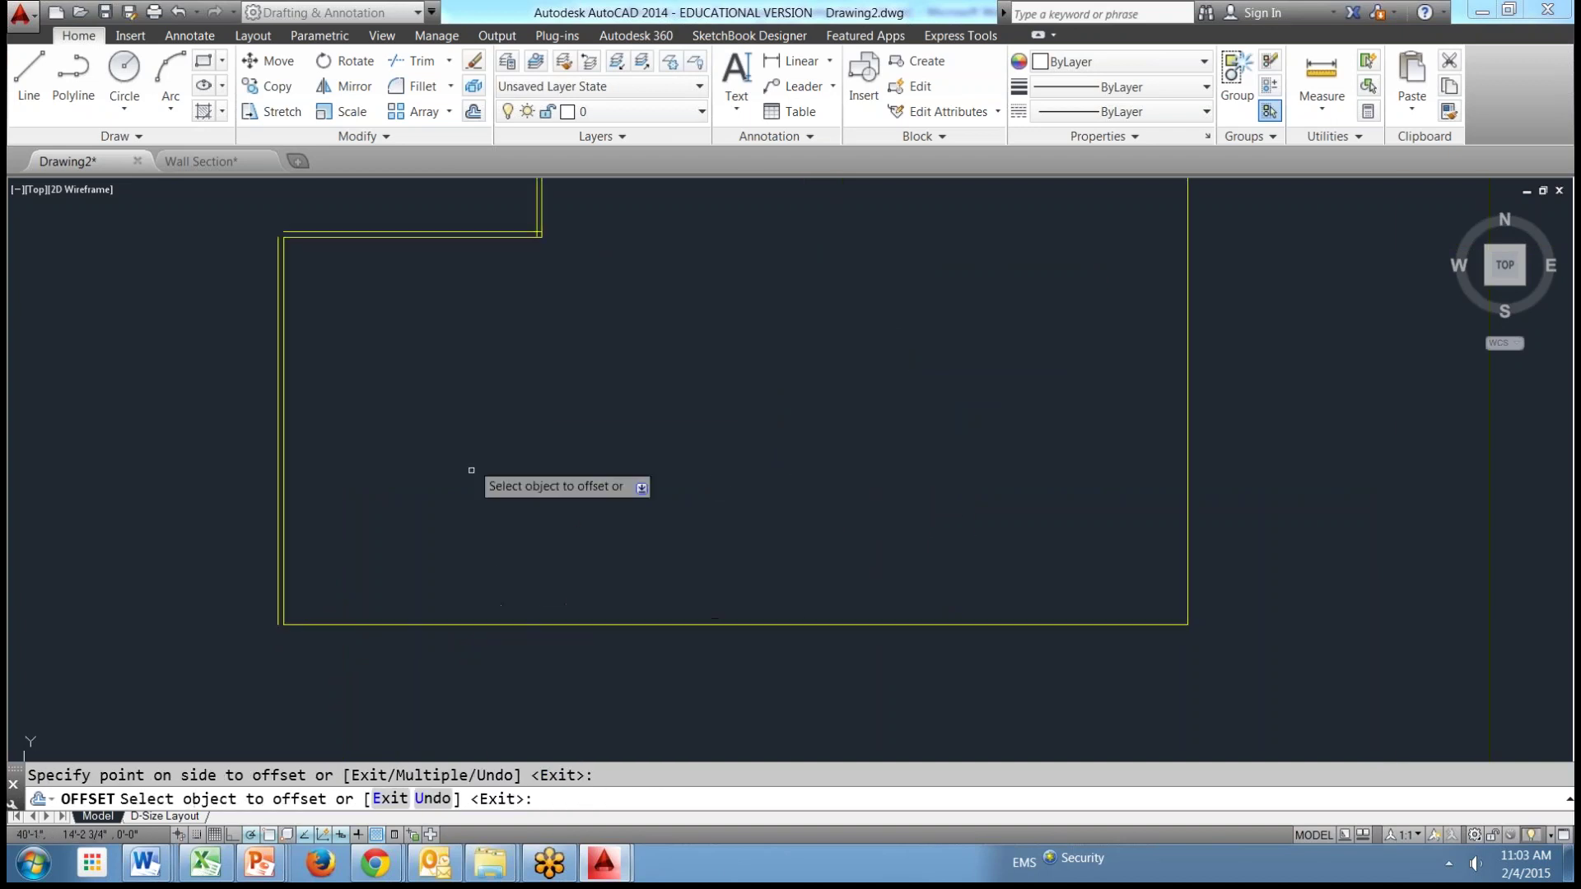
{"action": "left_click", "coordinate": [467, 620]}
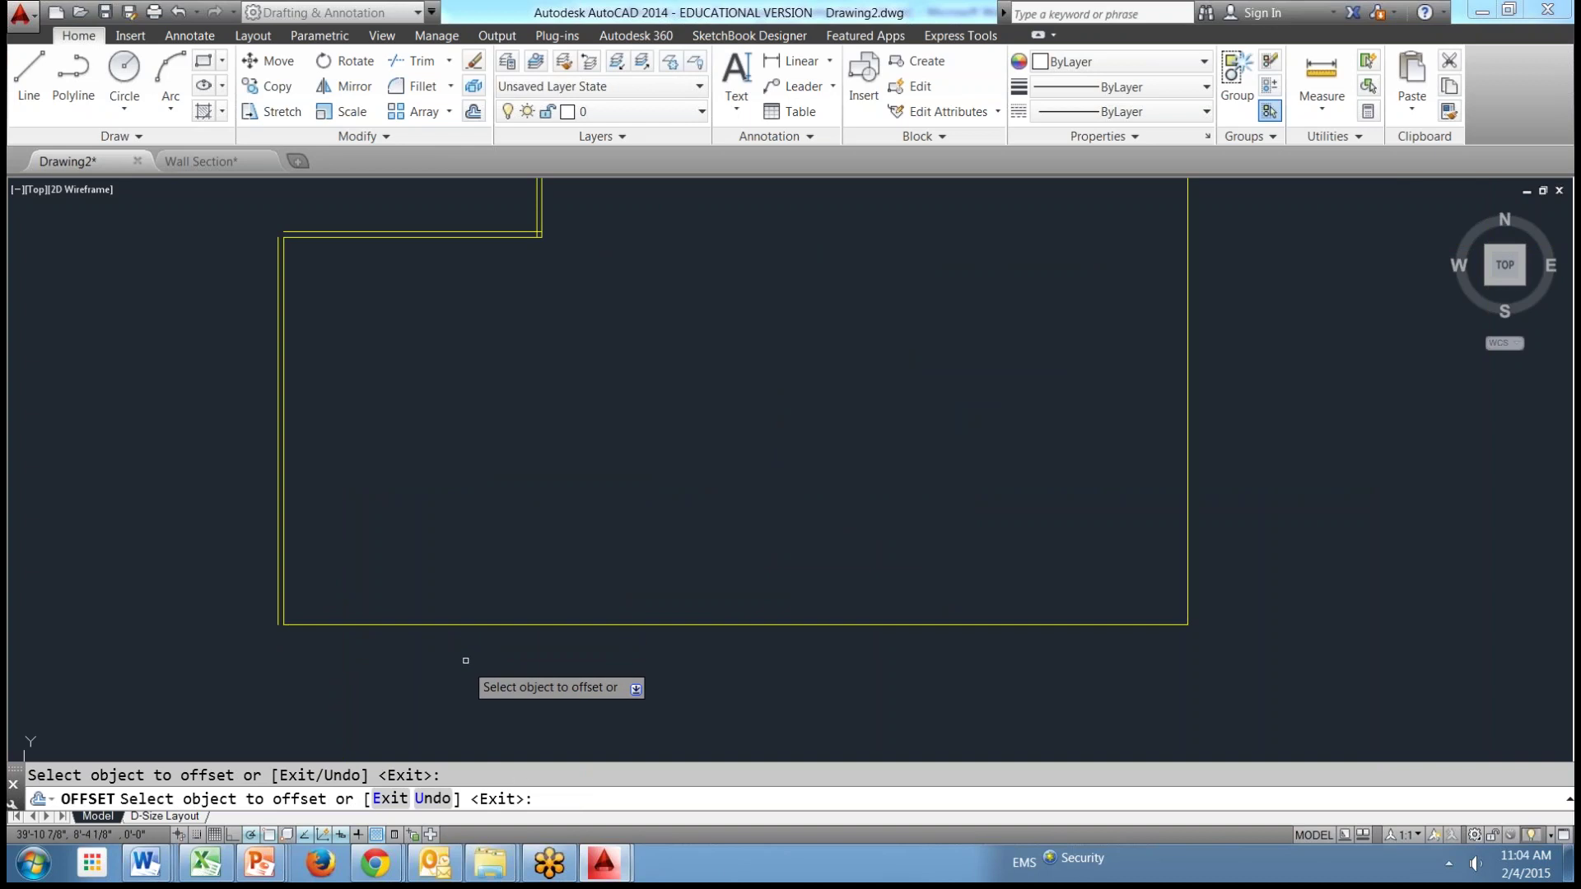
{"action": "left_click", "coordinate": [469, 624]}
{"action": "left_click", "coordinate": [1136, 689]}
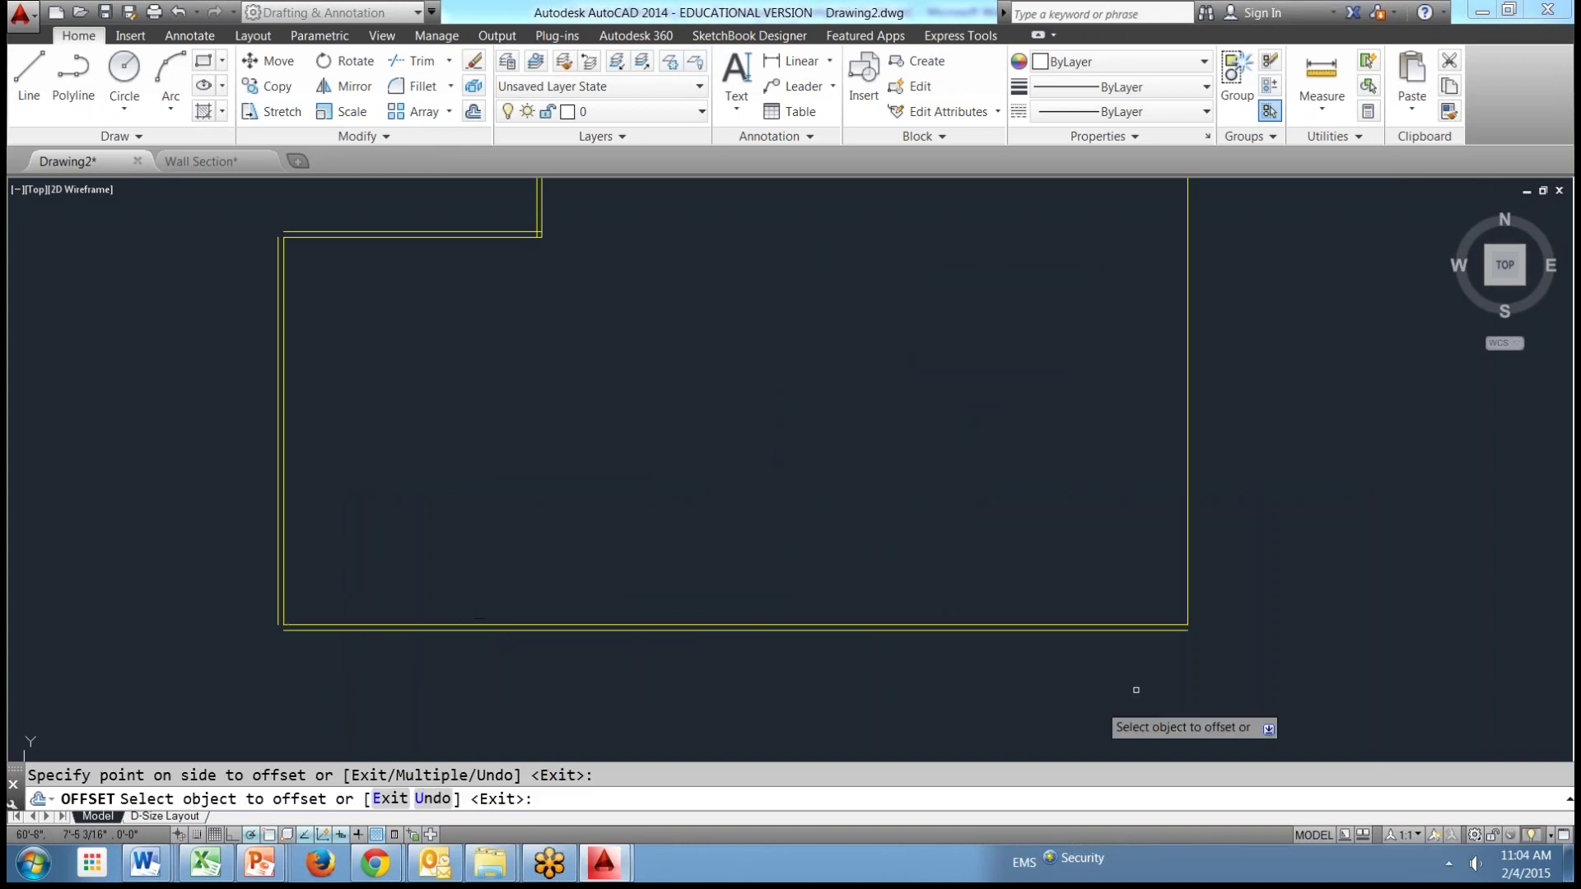
{"action": "left_click", "coordinate": [1189, 459]}
{"action": "left_click", "coordinate": [1263, 512]}
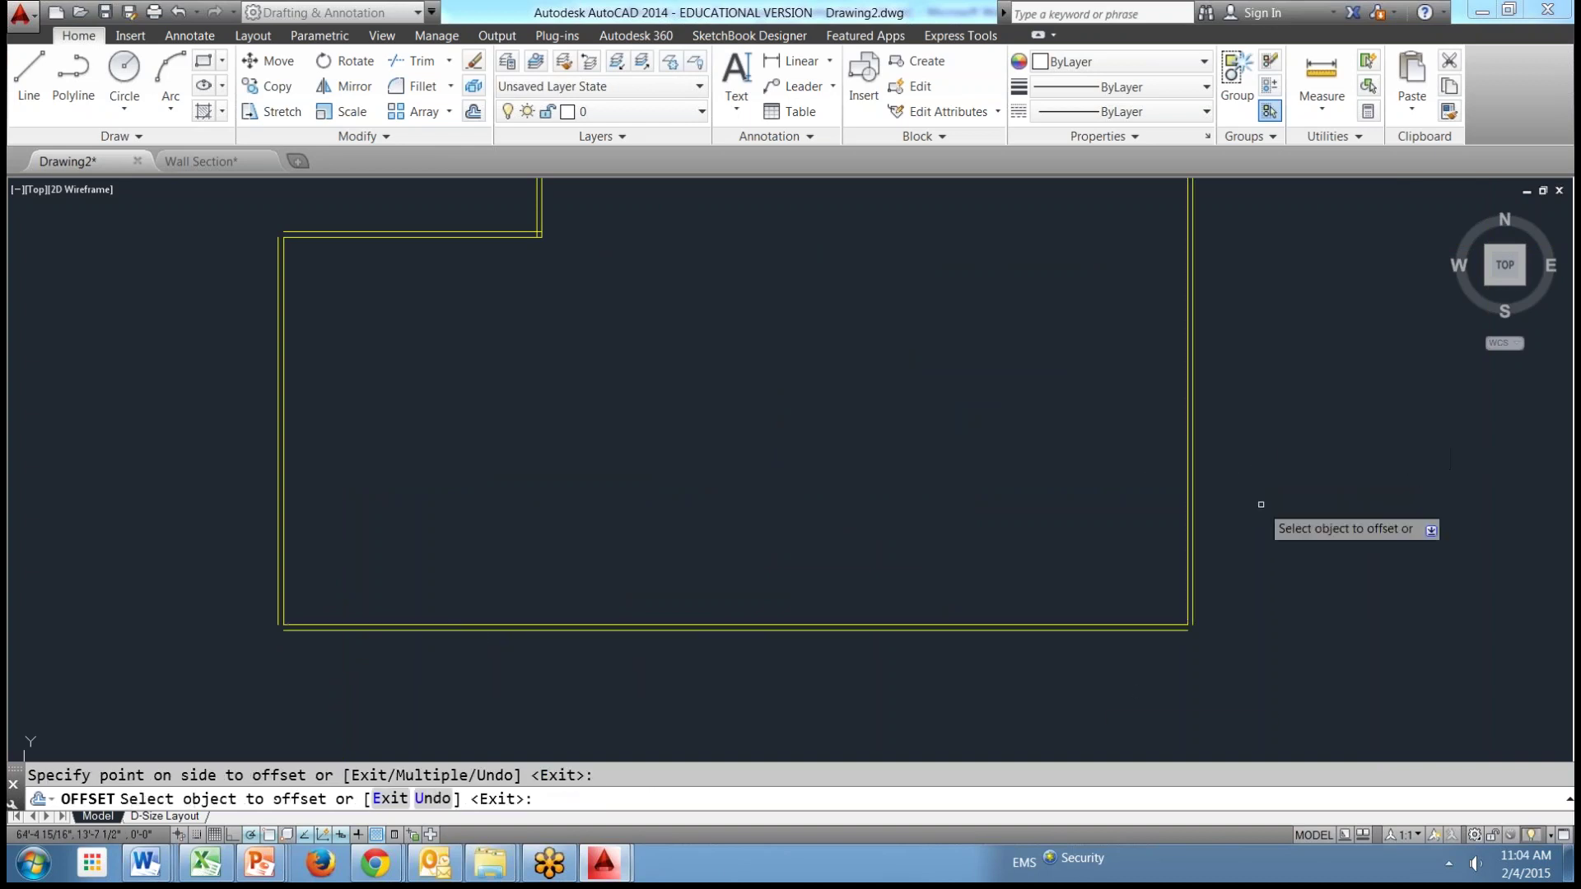
{"action": "scroll", "coordinate": [1316, 488], "scroll_direction": "down", "scroll_amount": 4}
{"action": "middle_click_drag", "start_coordinate": [1316, 488], "coordinate": [1100, 575]}
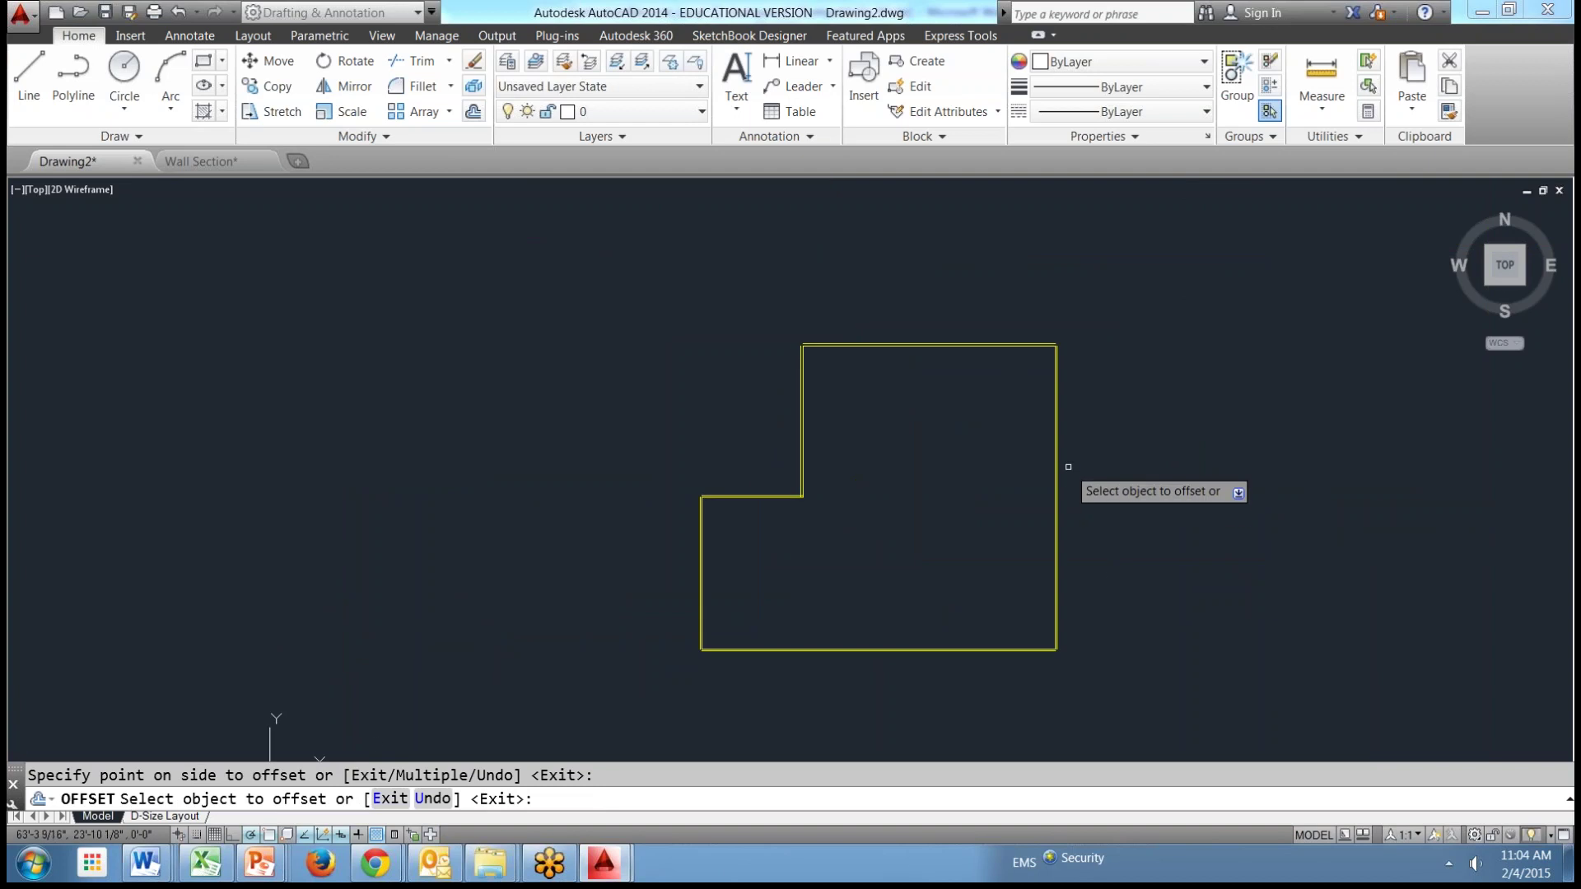
{"action": "key", "text": "Escape"}
{"action": "scroll", "coordinate": [805, 395], "scroll_direction": "up", "scroll_amount": 3}
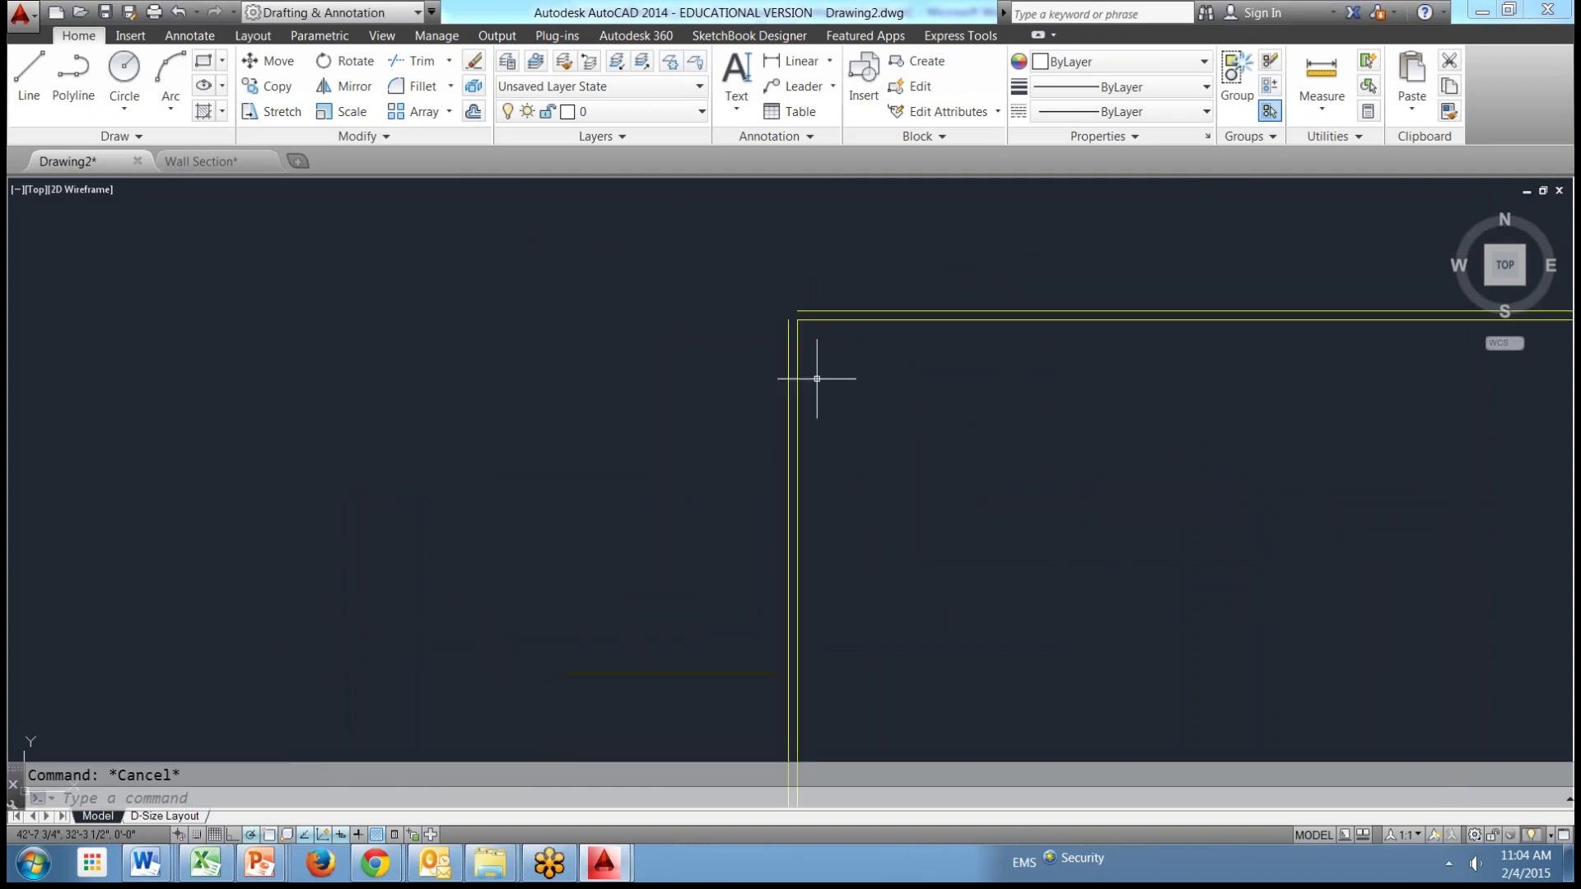
{"action": "scroll", "coordinate": [795, 317], "scroll_direction": "up", "scroll_amount": 5}
Step: Try grip-stretching the top and corner wall lines, cancelling each stretch
{"action": "left_click", "coordinate": [826, 309]}
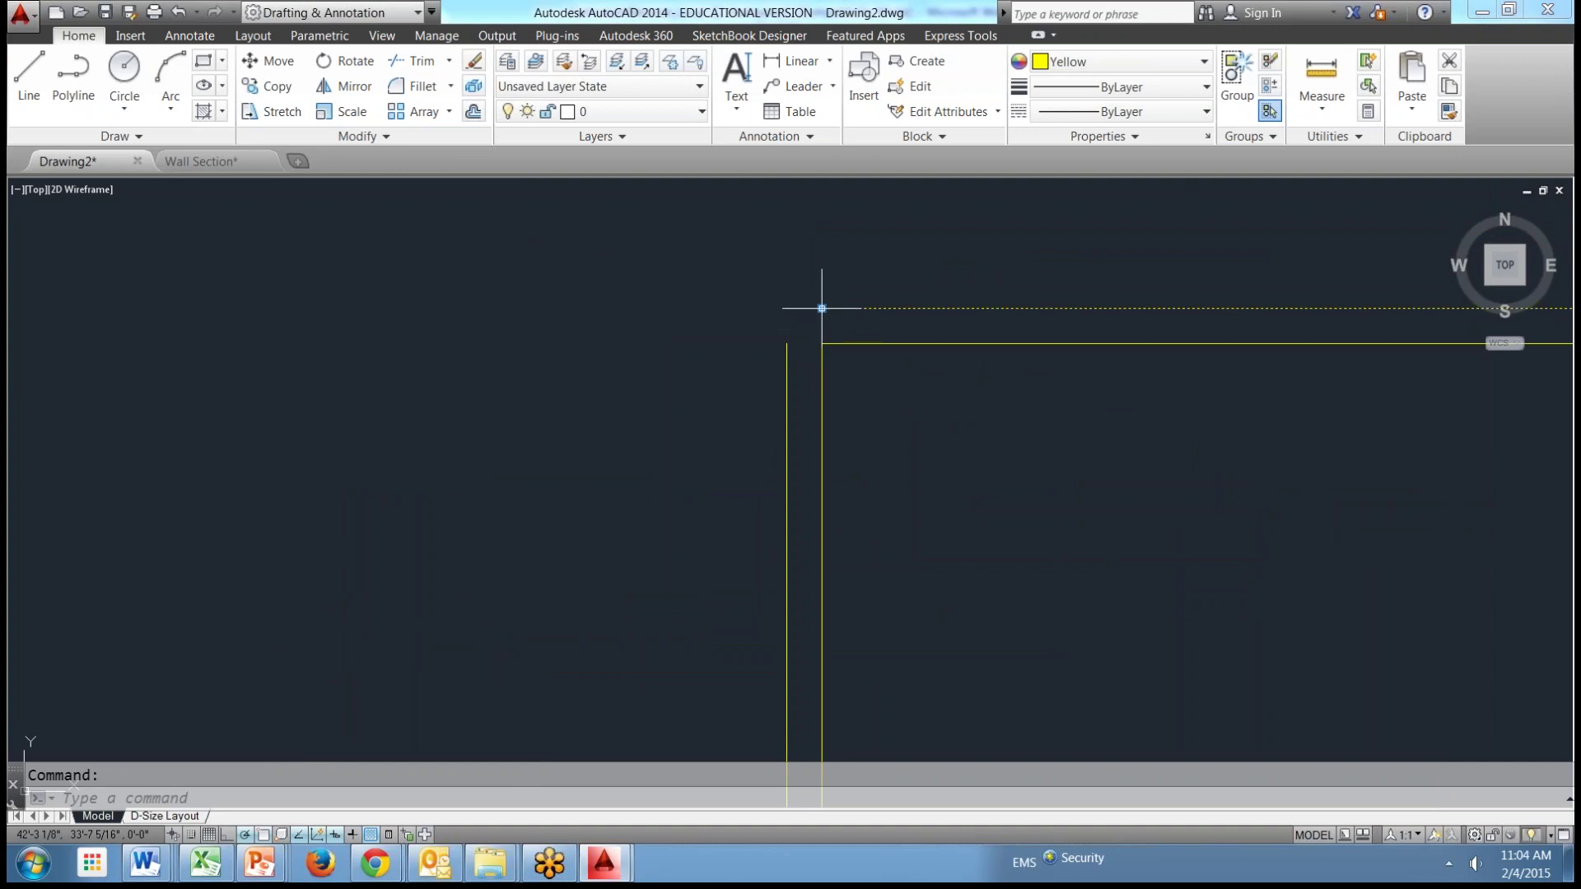
{"action": "left_click", "coordinate": [822, 308]}
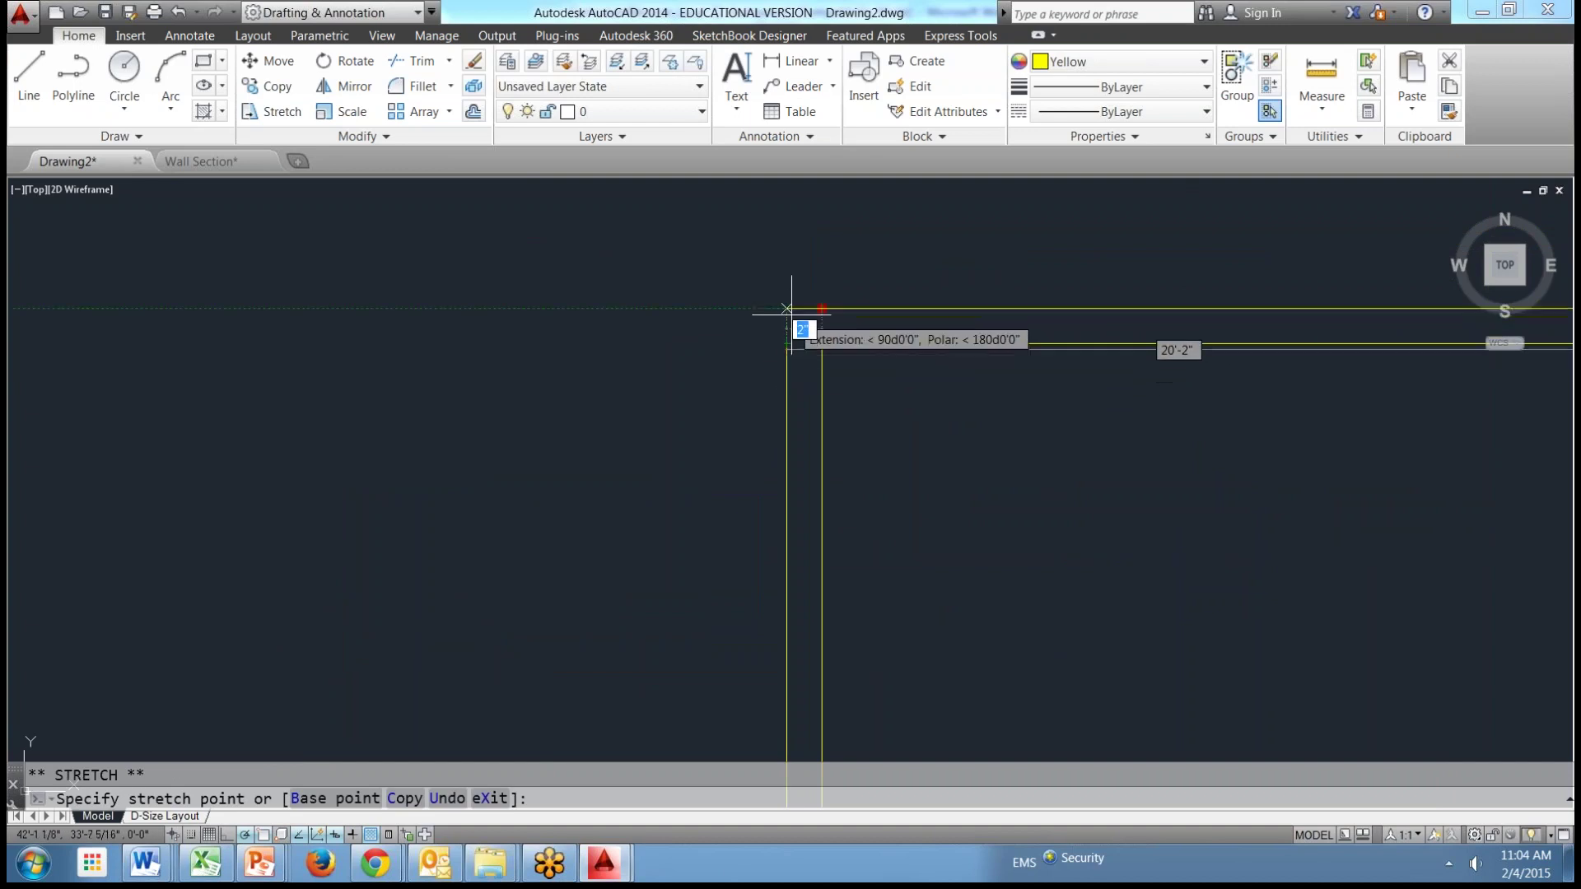
{"action": "key", "text": "Escape"}
{"action": "left_click", "coordinate": [786, 349]}
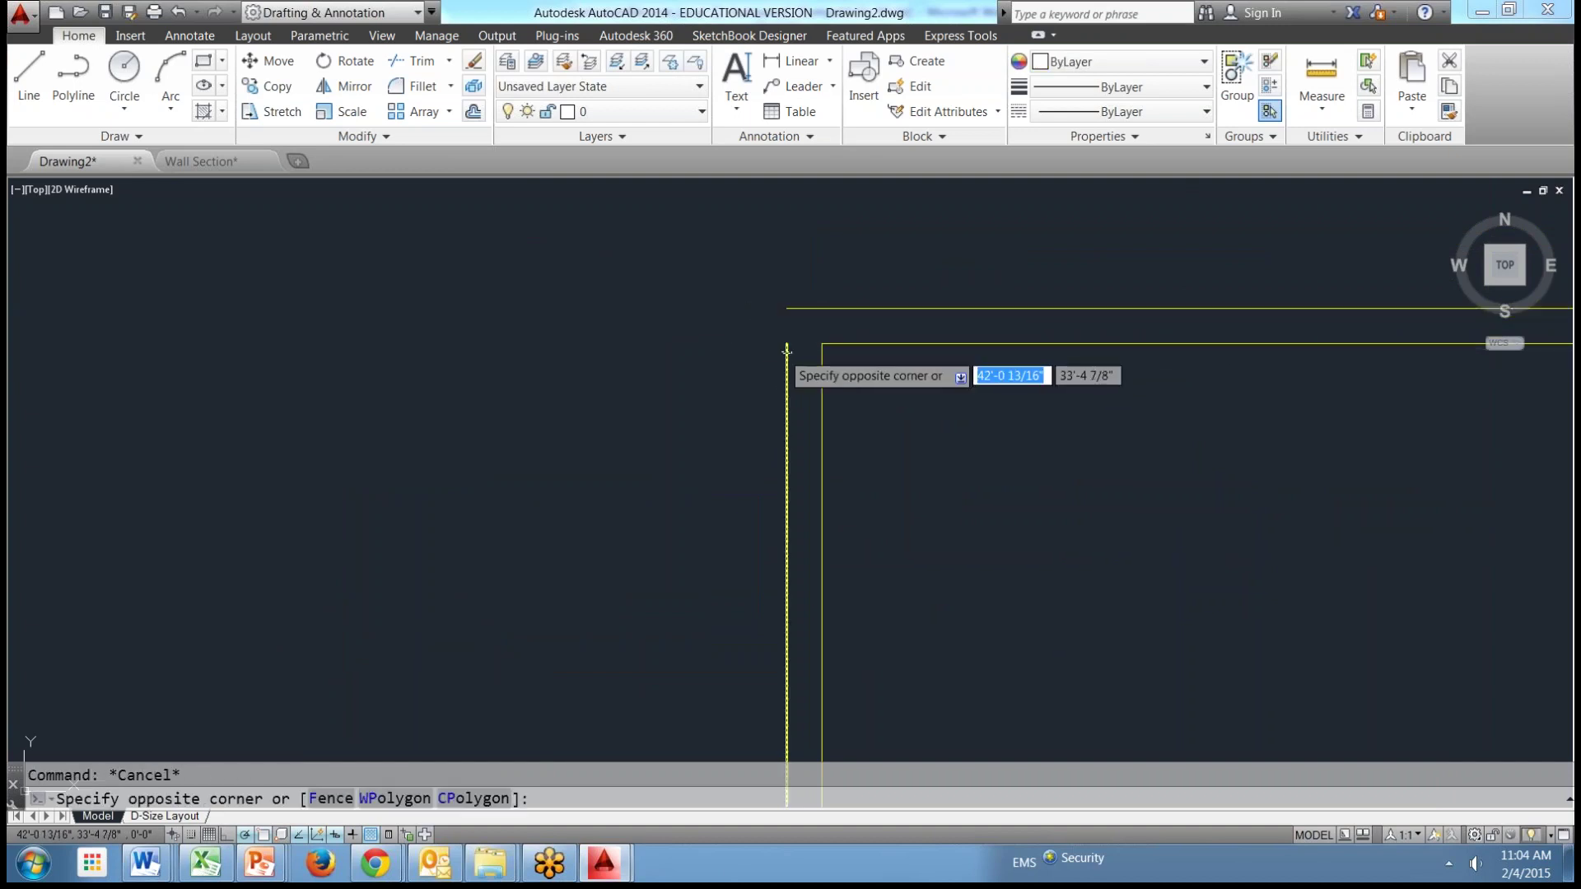
{"action": "left_click", "coordinate": [784, 343]}
{"action": "left_click", "coordinate": [786, 309]}
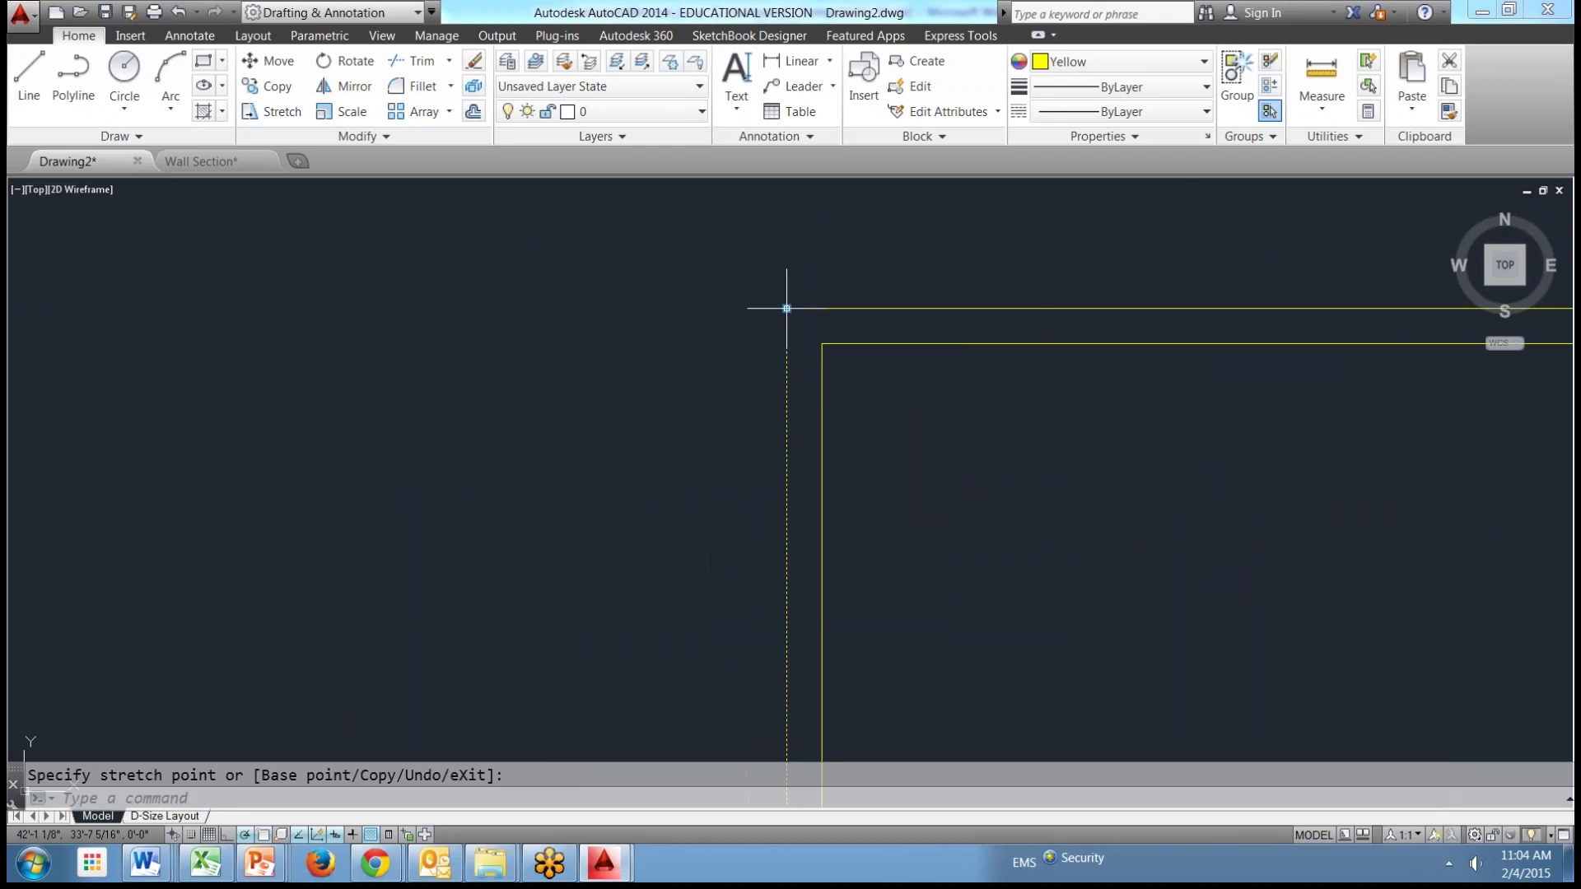
{"action": "key", "text": "Escape"}
Step: Window-select all twelve wall lines of the outline and delete them
{"action": "scroll", "coordinate": [783, 387], "scroll_direction": "down", "scroll_amount": 2}
{"action": "scroll", "coordinate": [812, 452], "scroll_direction": "down", "scroll_amount": 2}
{"action": "mouse_move", "coordinate": [812, 452]}
{"action": "middle_mouse_down"}
{"action": "mouse_move", "coordinate": [812, 370]}
{"action": "mouse_move", "coordinate": [776, 424]}
{"action": "middle_mouse_up"}
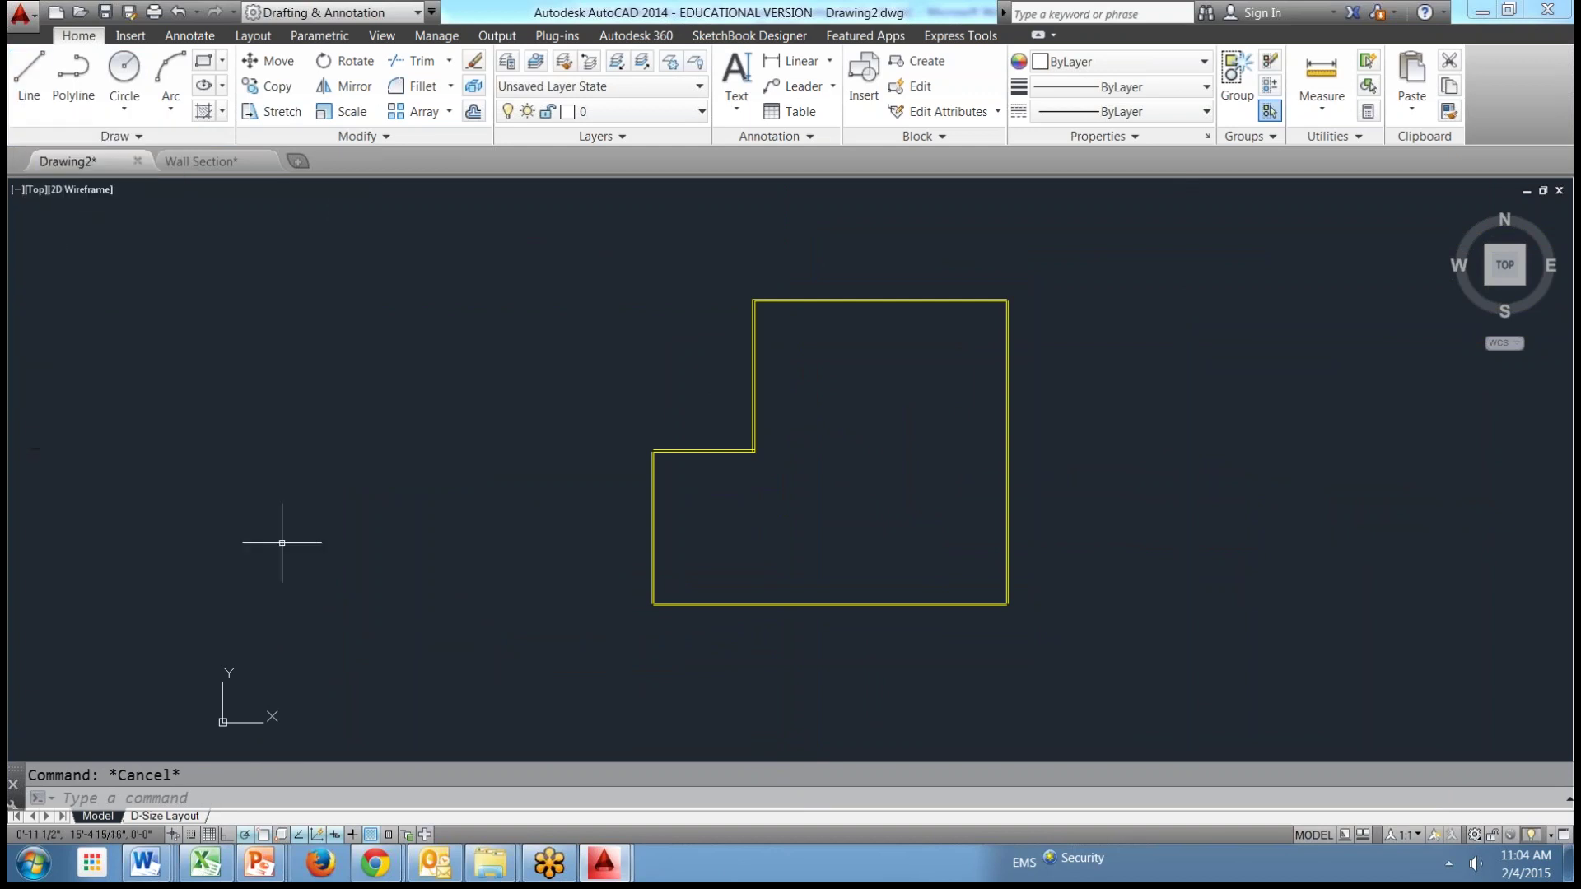
{"action": "left_click", "coordinate": [1049, 625]}
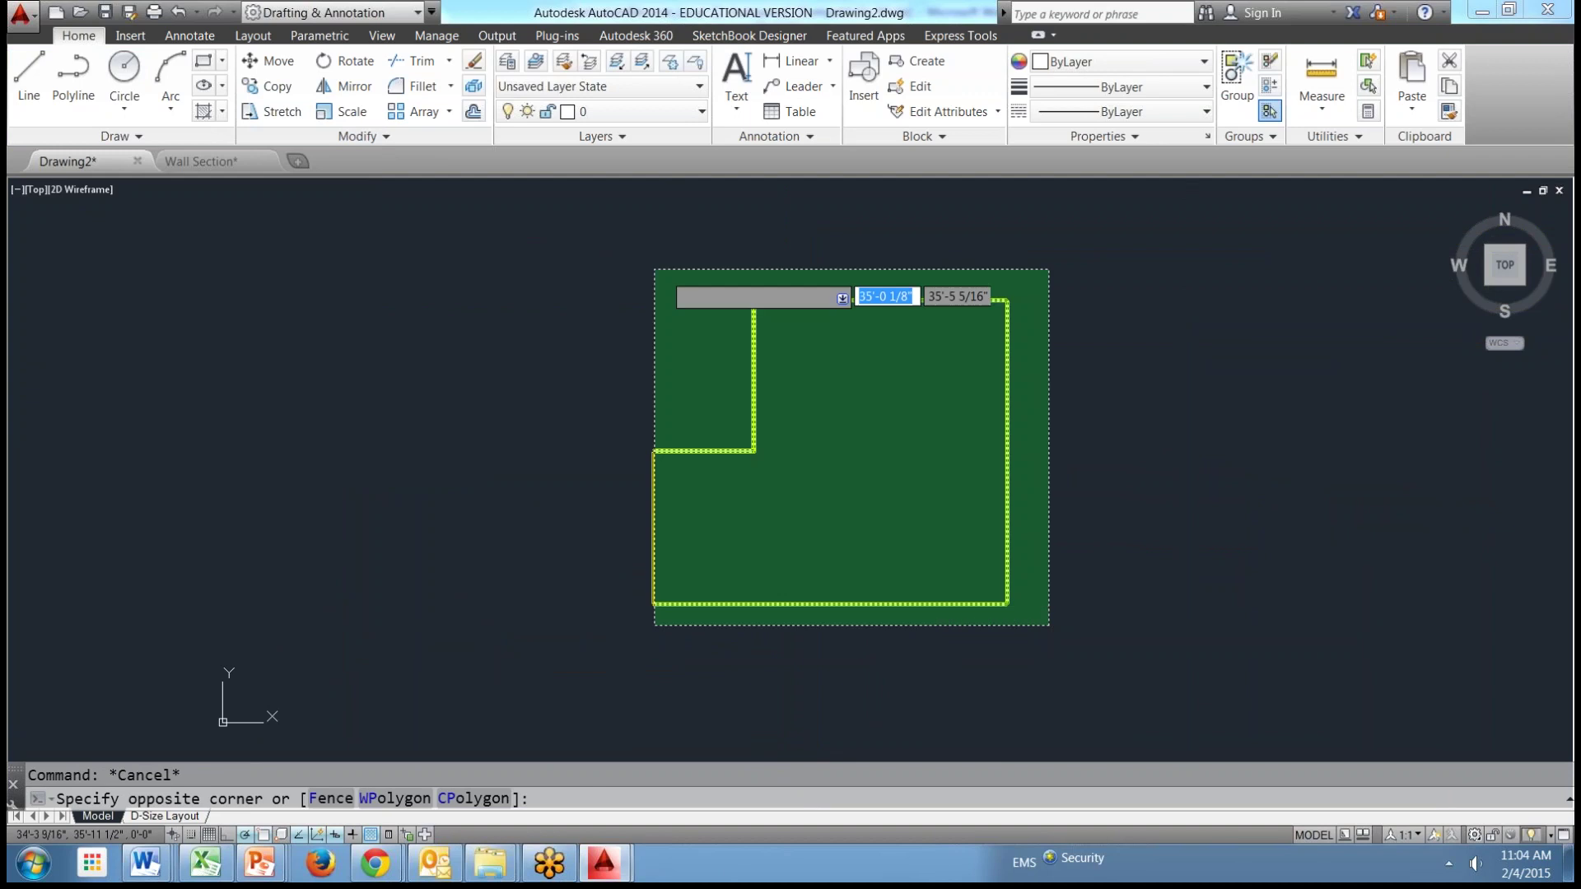
{"action": "left_click", "coordinate": [585, 283]}
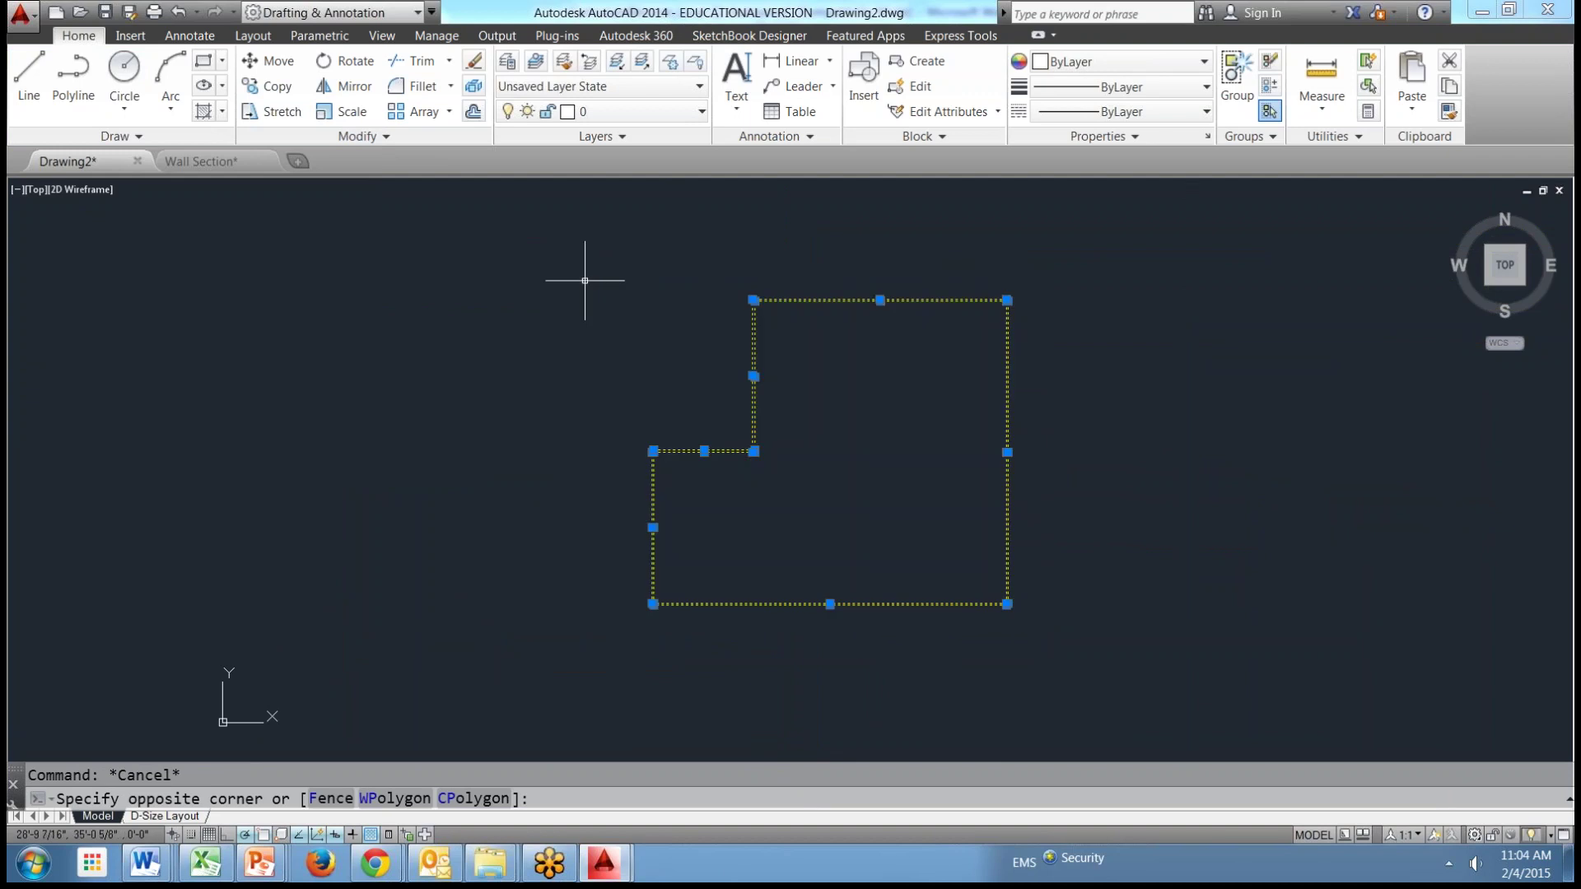
{"action": "key", "text": "Delete"}
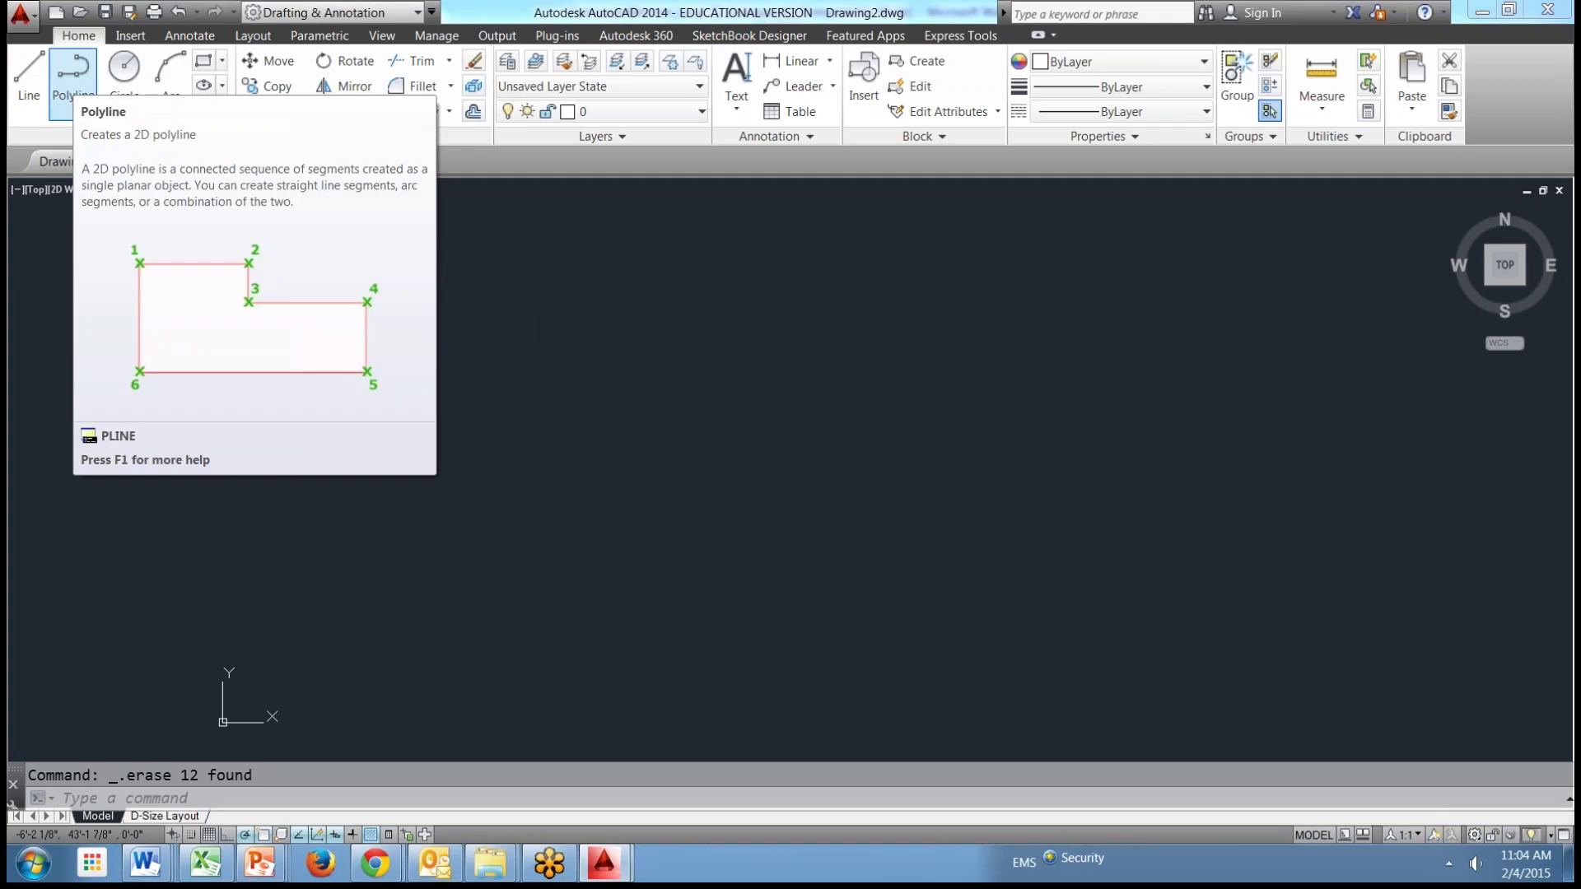
Step: Start a polyline and draw its first 20' and 24' segments
{"action": "left_click", "coordinate": [74, 78]}
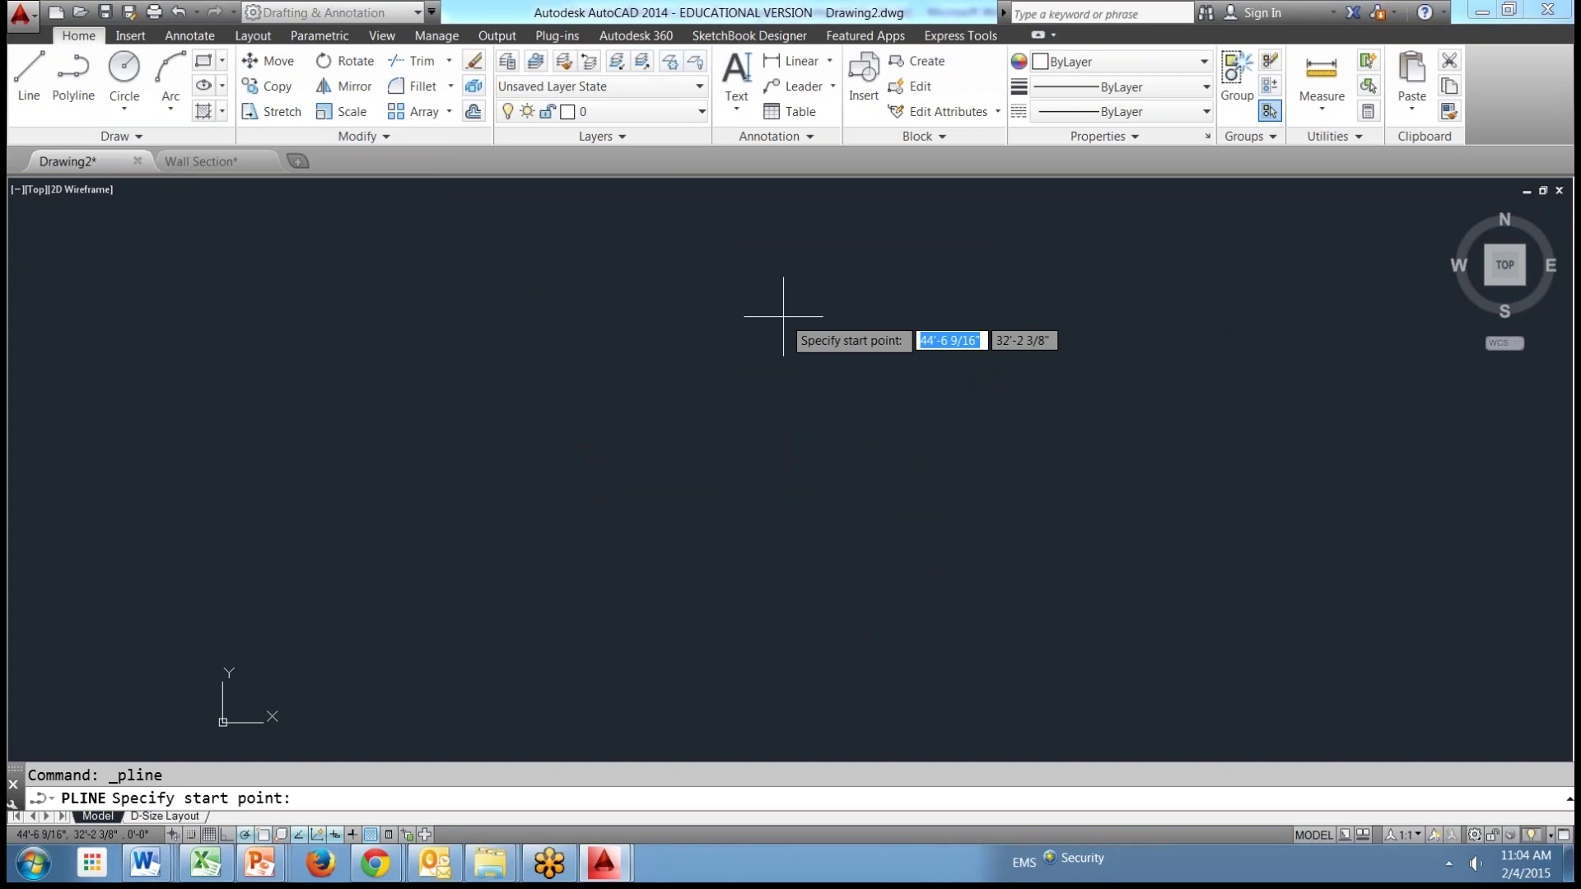
{"action": "left_click", "coordinate": [783, 315]}
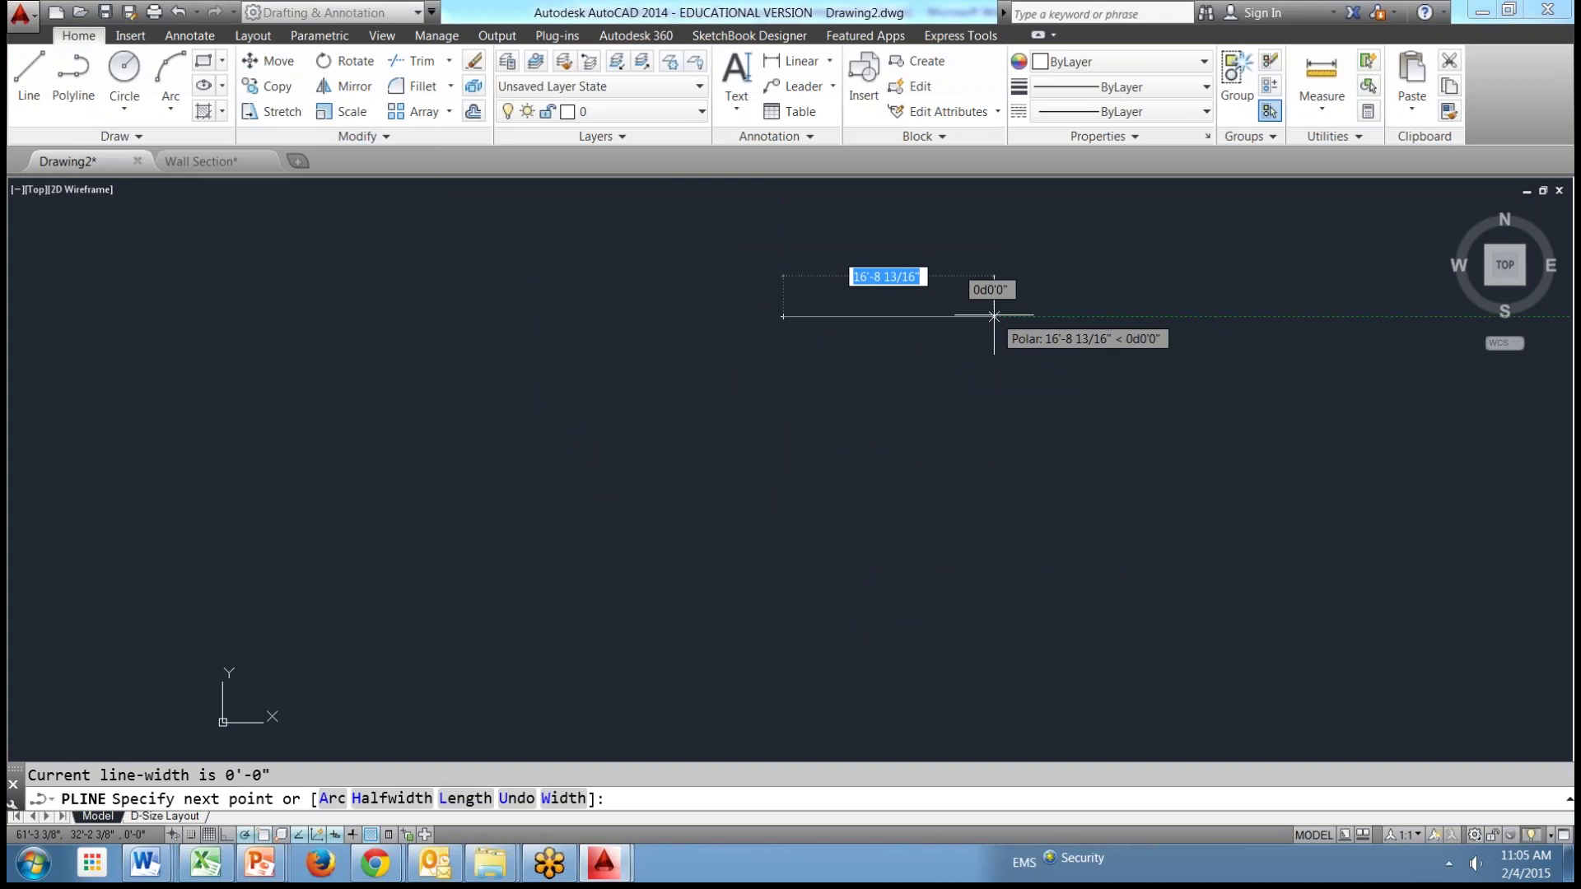
{"action": "type", "text": "20'"}
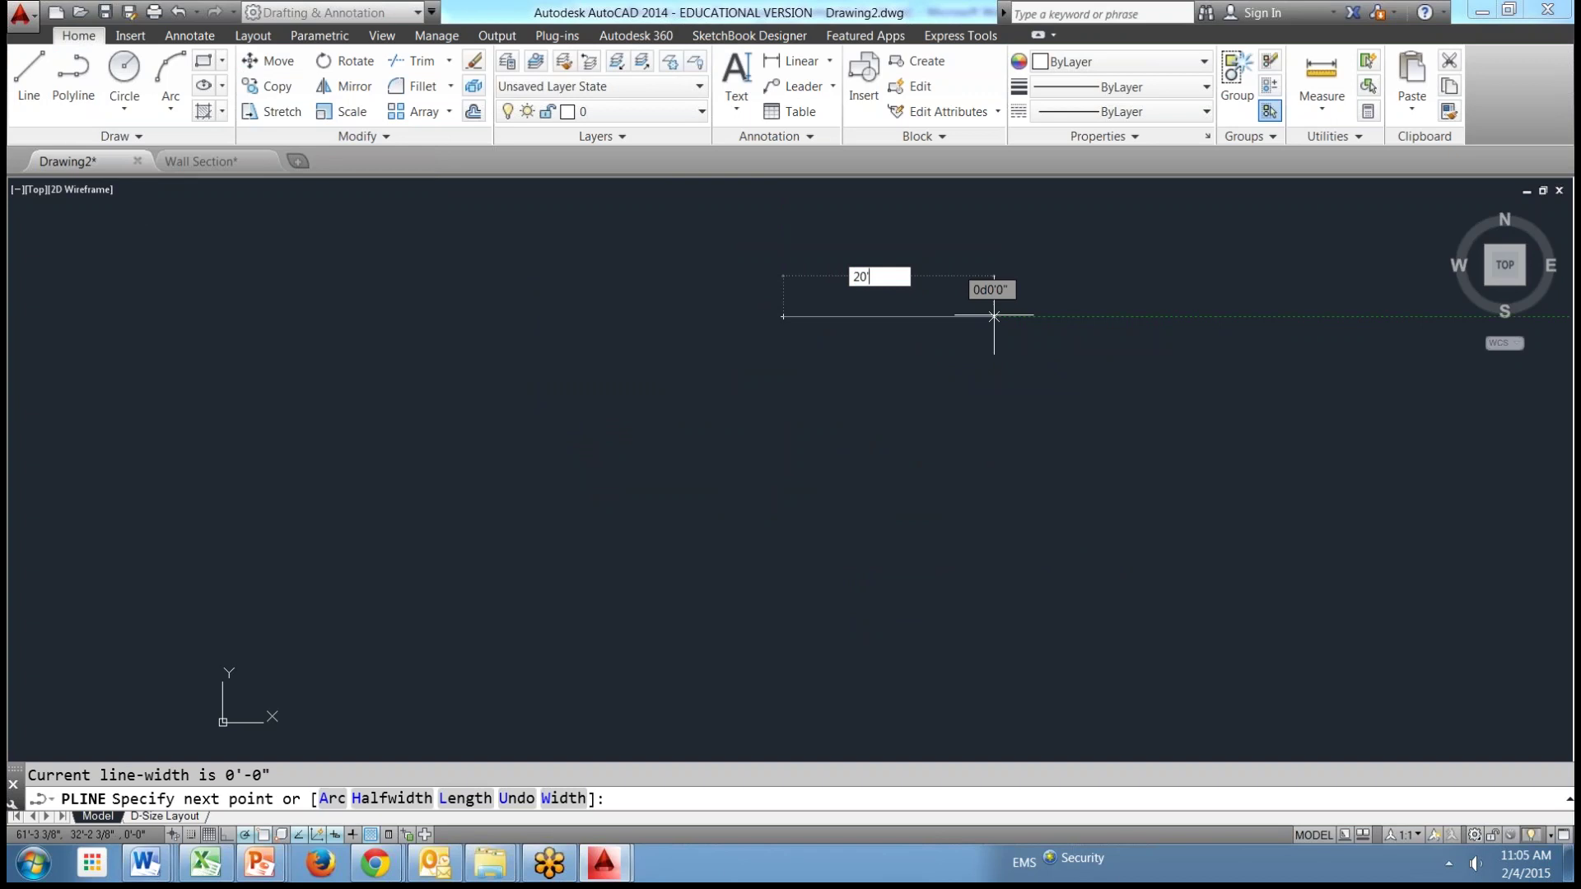
{"action": "key", "text": "Return"}
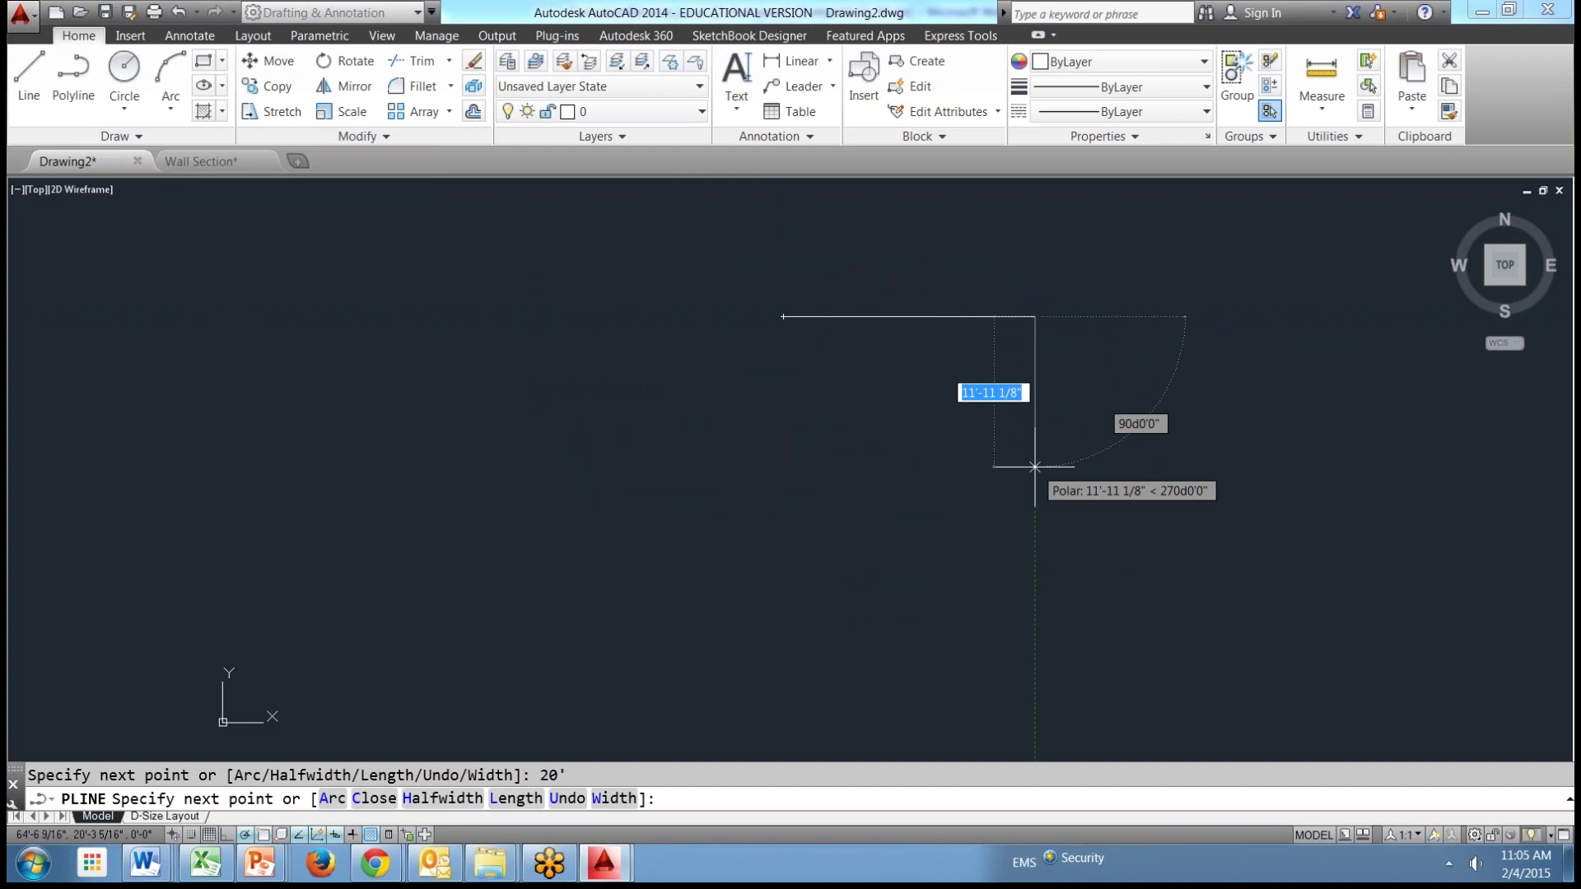
{"action": "type", "text": "24"}
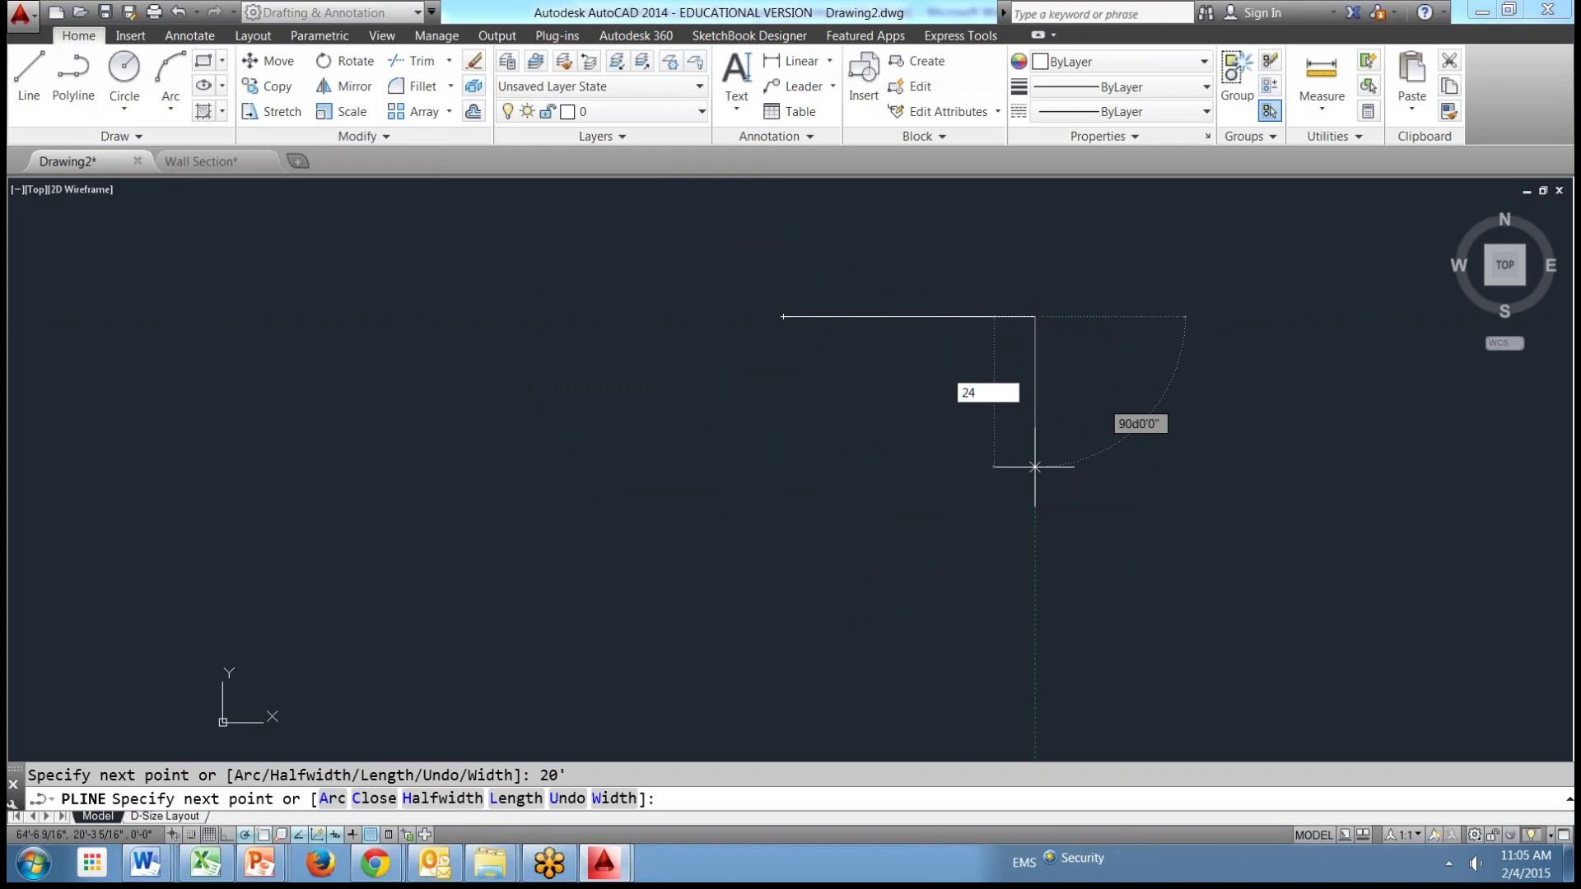
{"action": "key", "text": "Return"}
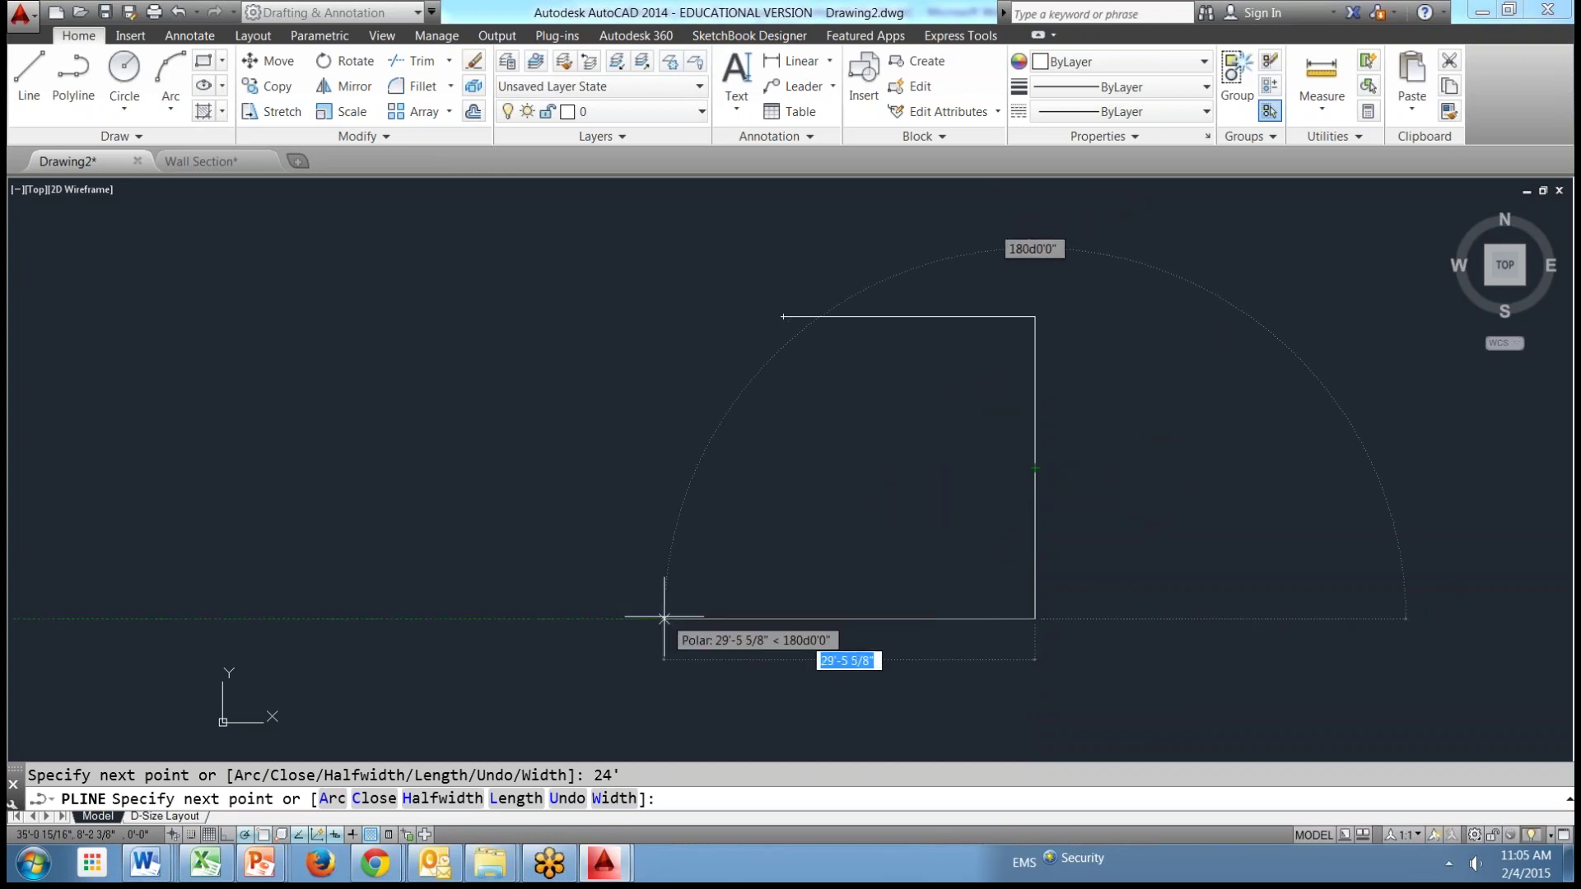
Step: Add the 28' and 12' segments, step inward, and close the L-shape at its start
{"action": "type", "text": "28"}
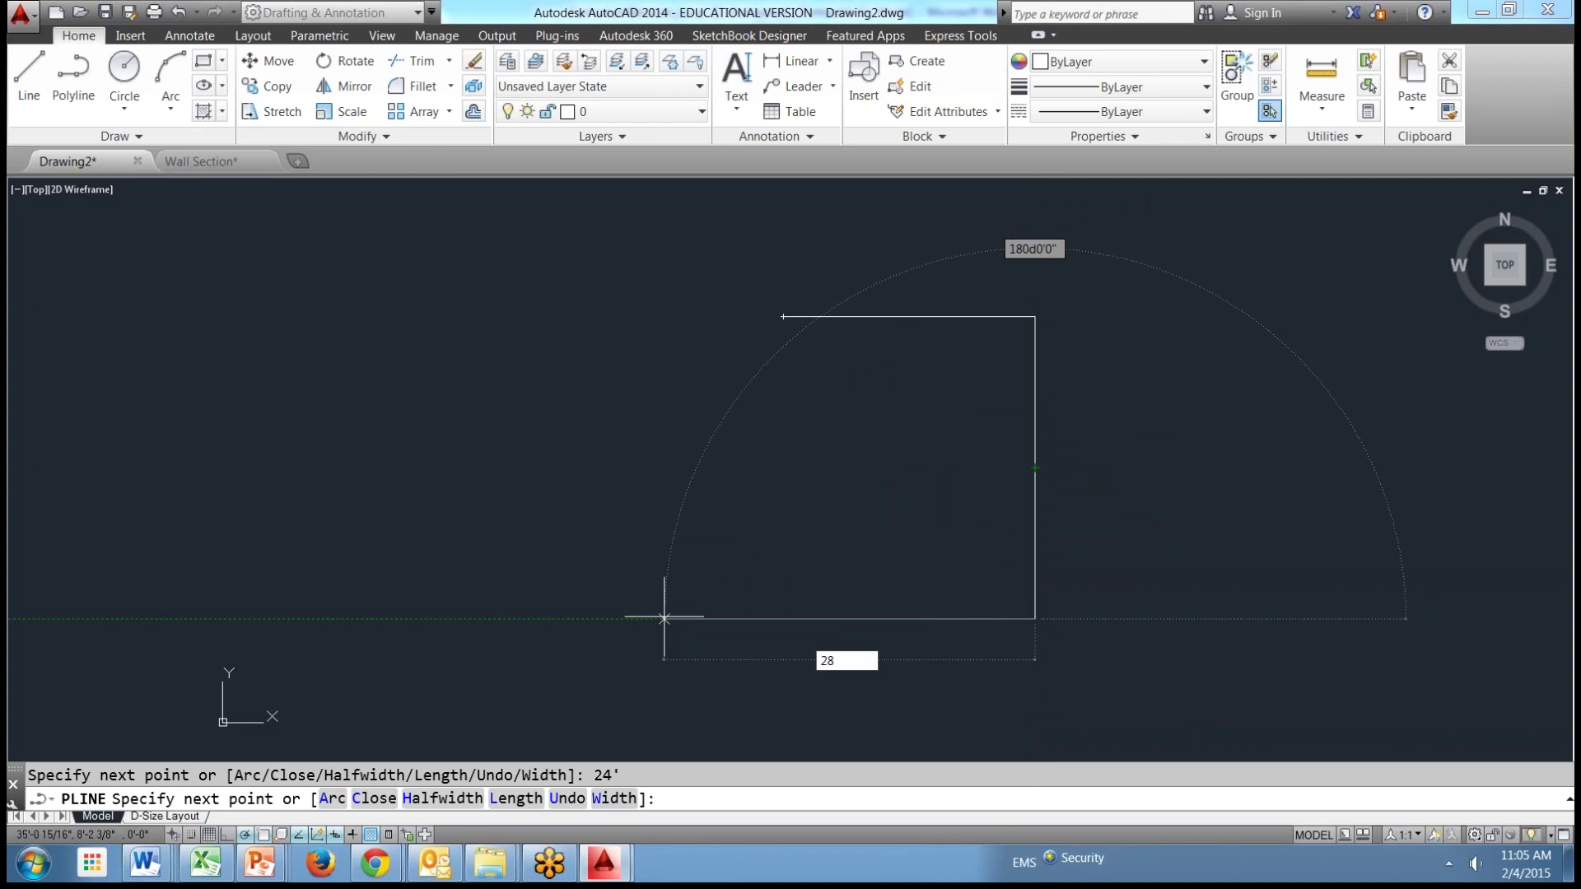
{"action": "key", "text": "Return"}
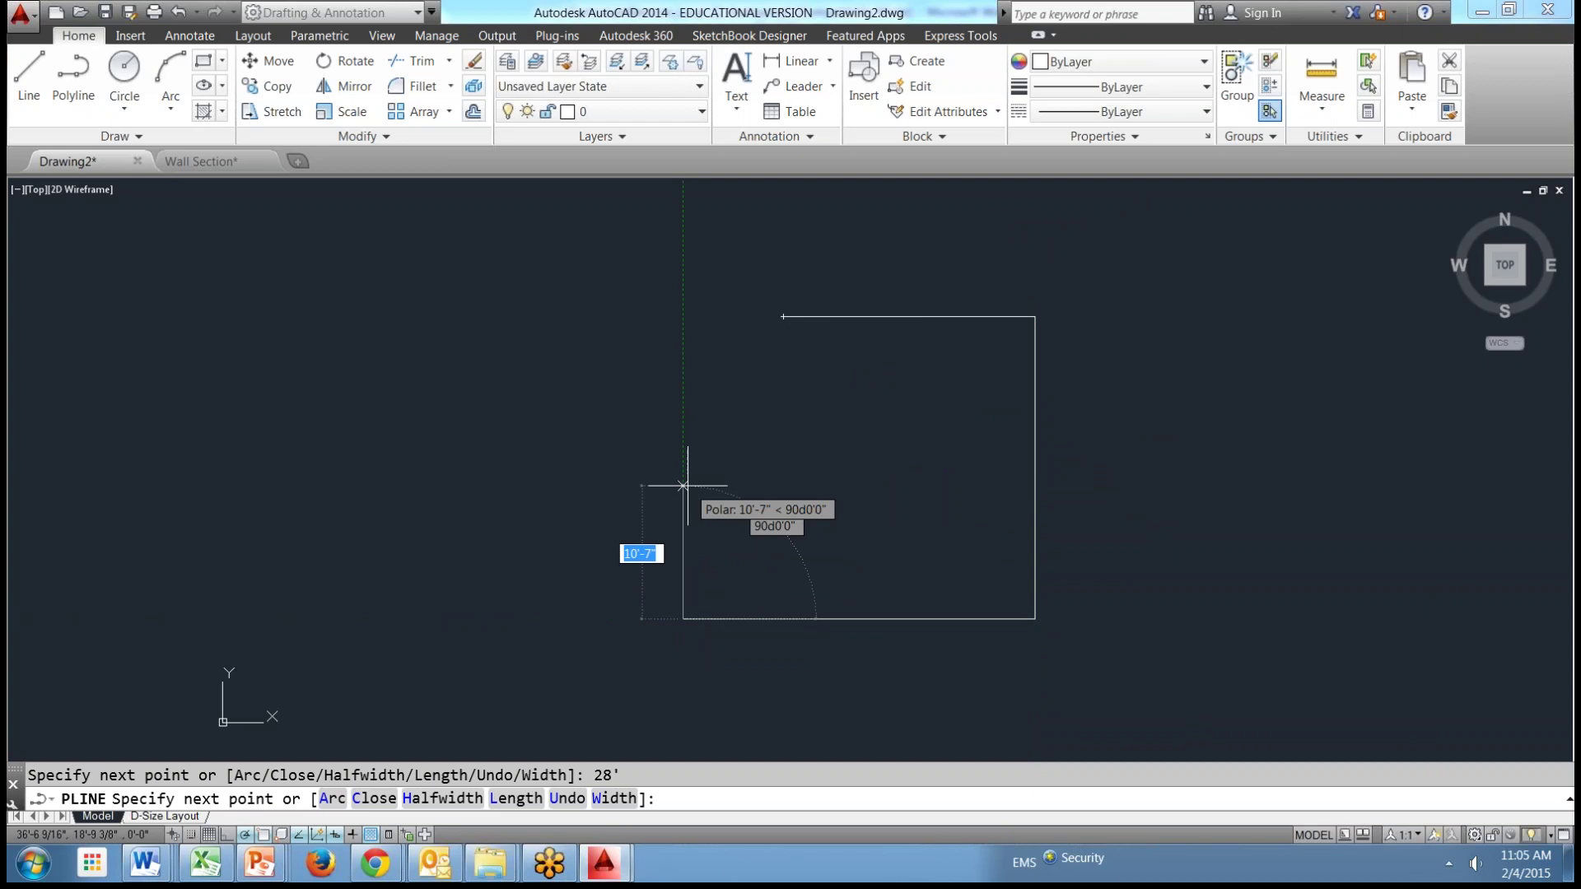
{"action": "type", "text": "12'"}
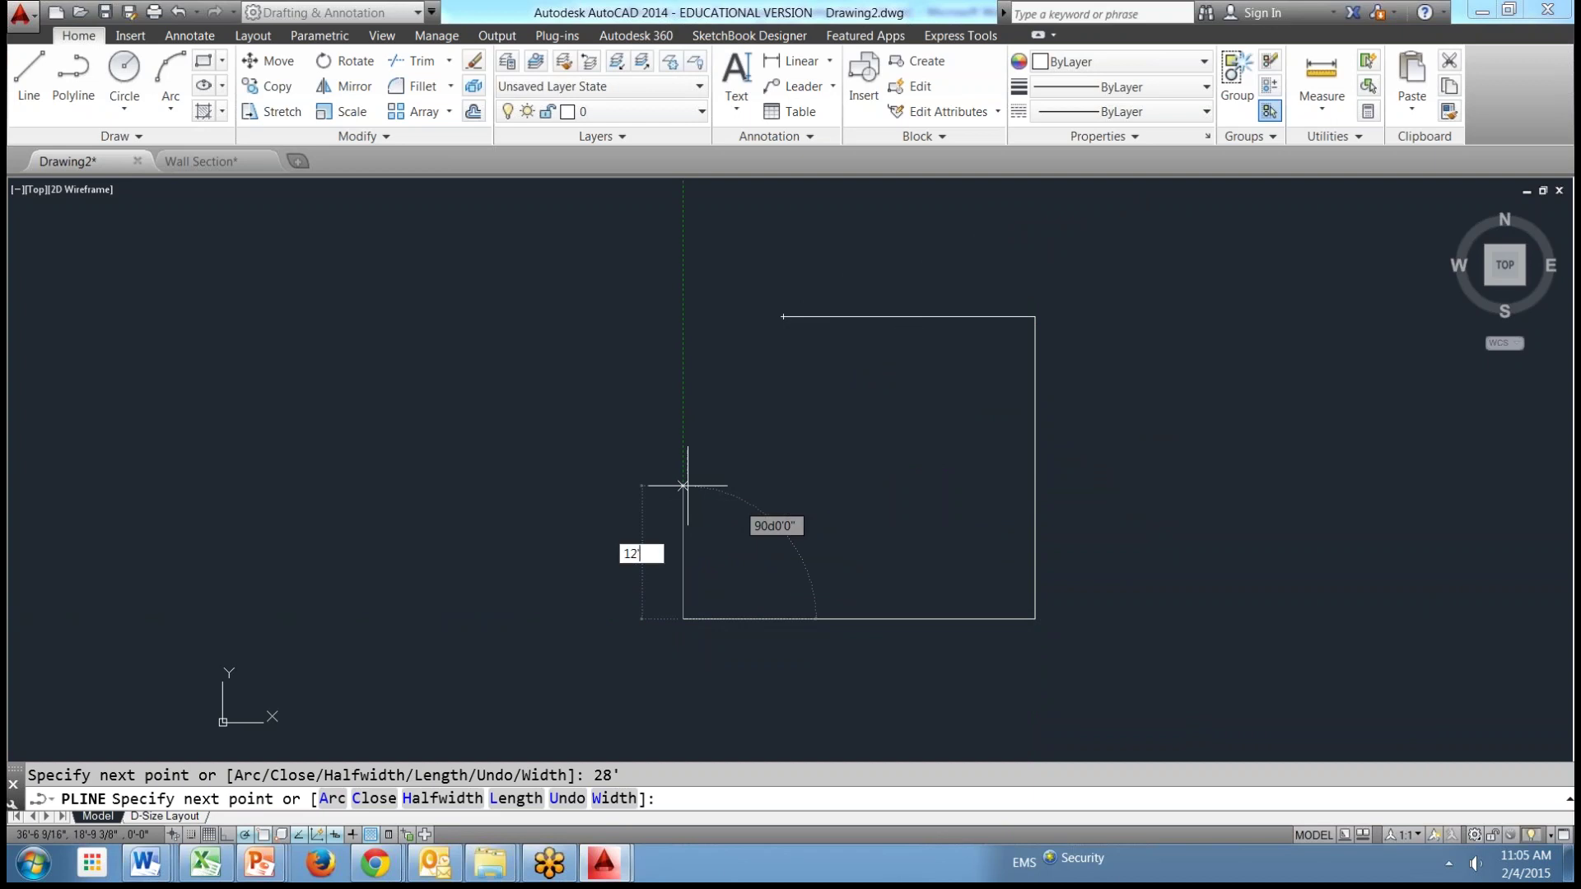
{"action": "key", "text": "Return"}
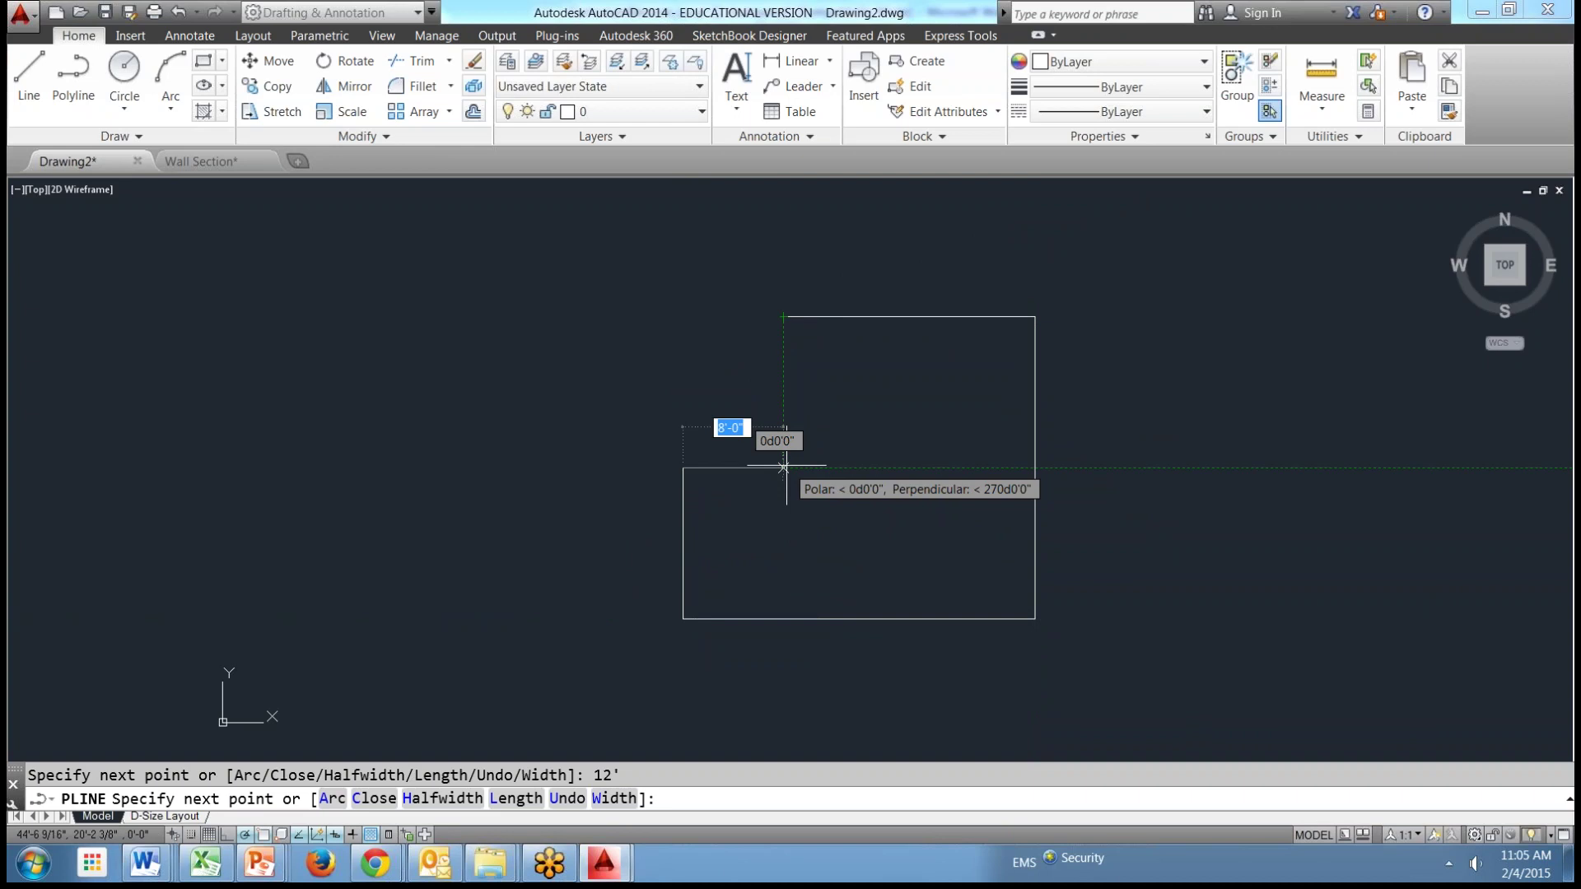
{"action": "left_click", "coordinate": [783, 467]}
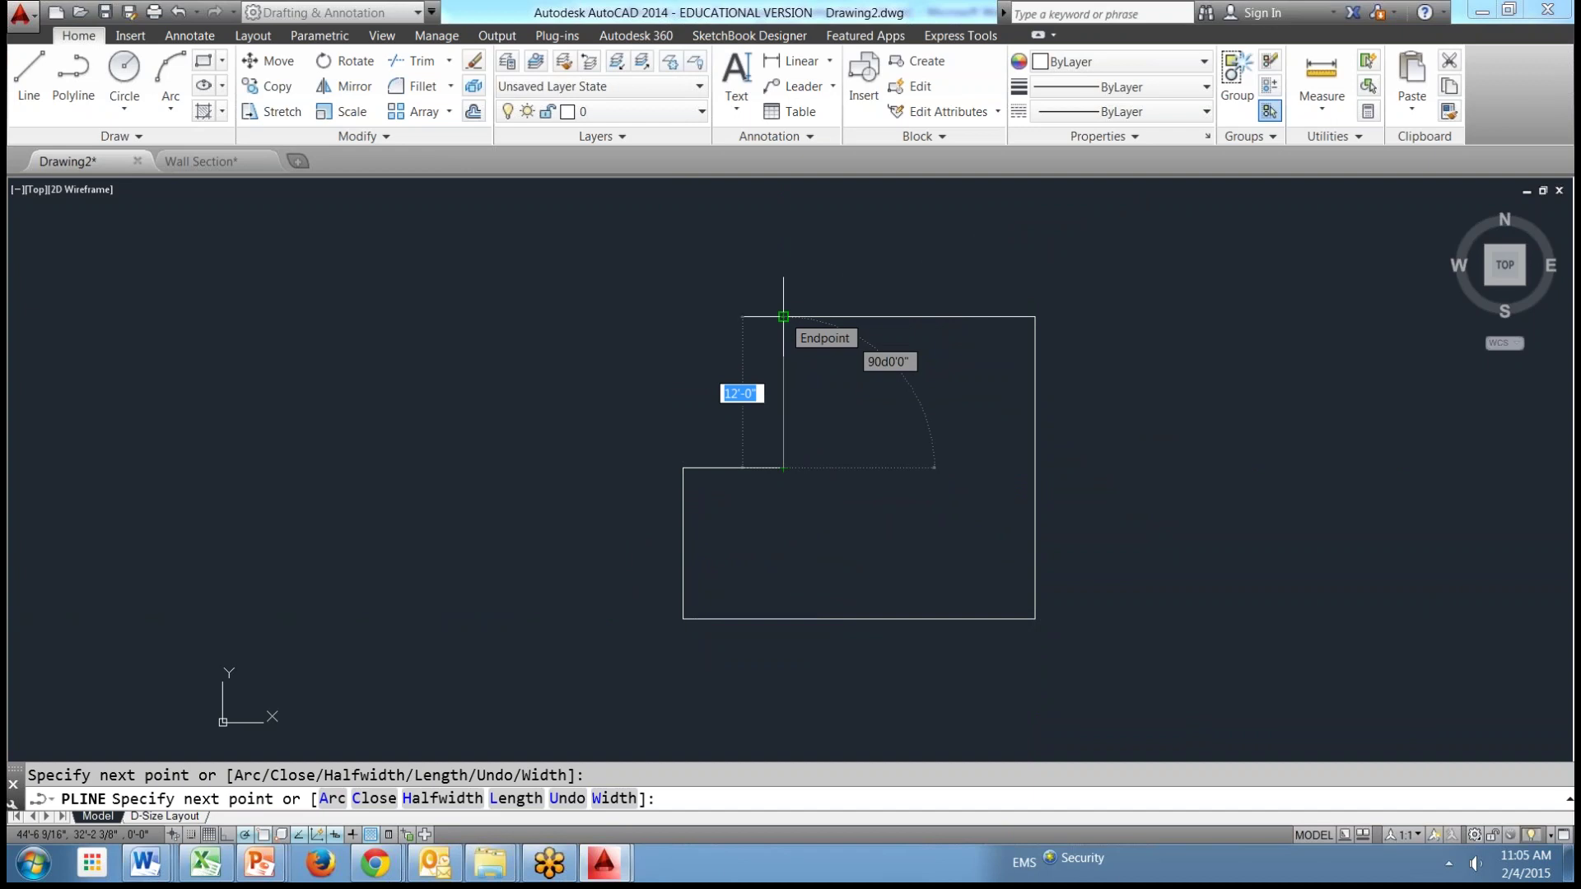
{"action": "left_click", "coordinate": [783, 316]}
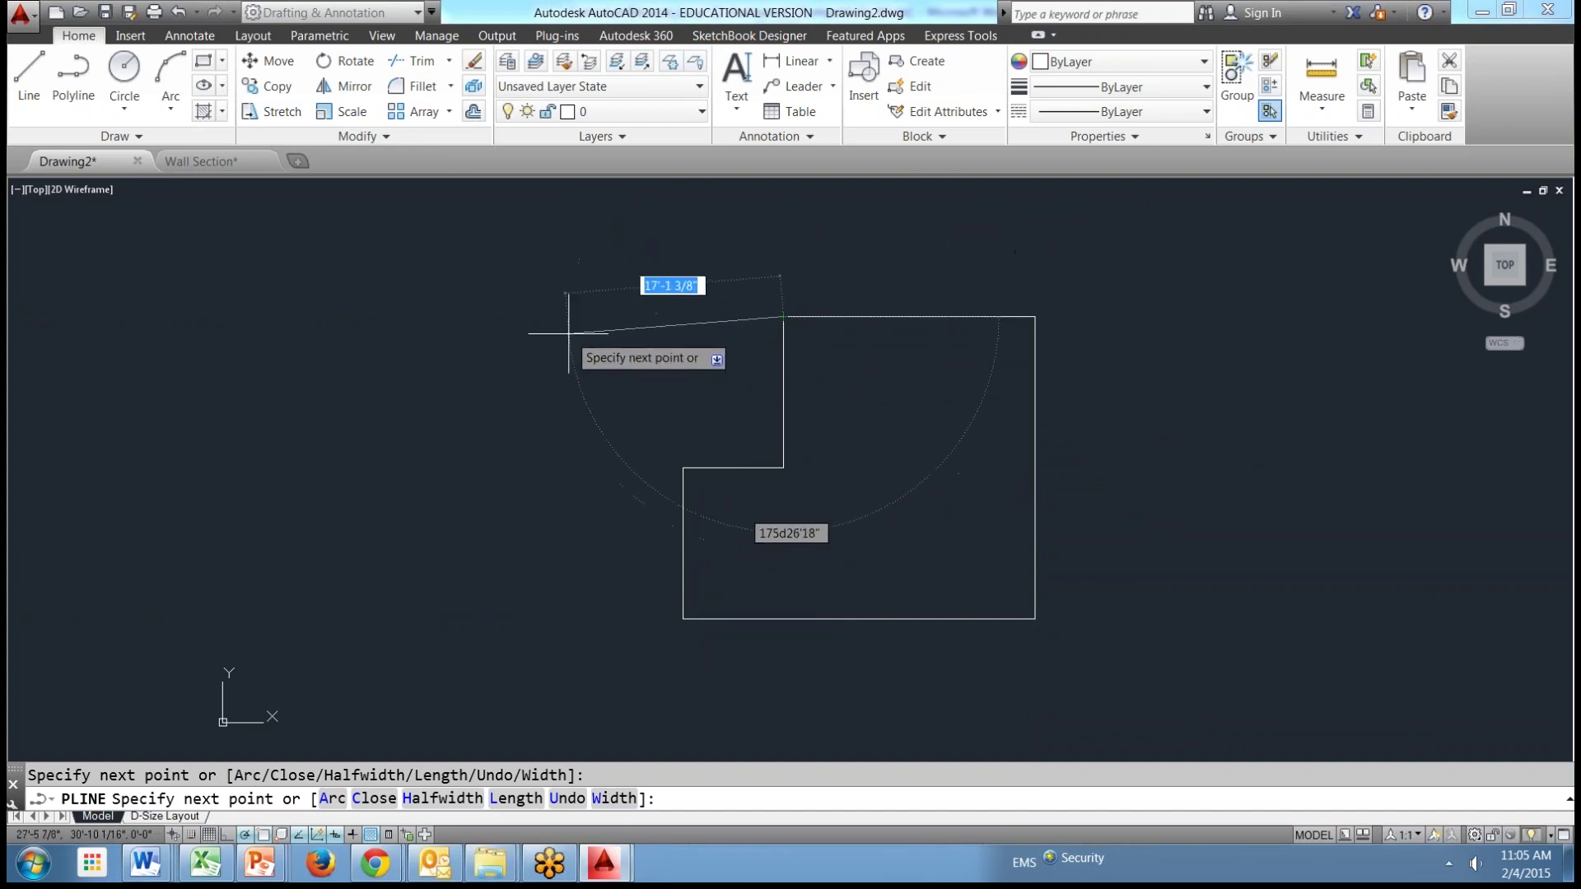
{"action": "key", "text": "Escape"}
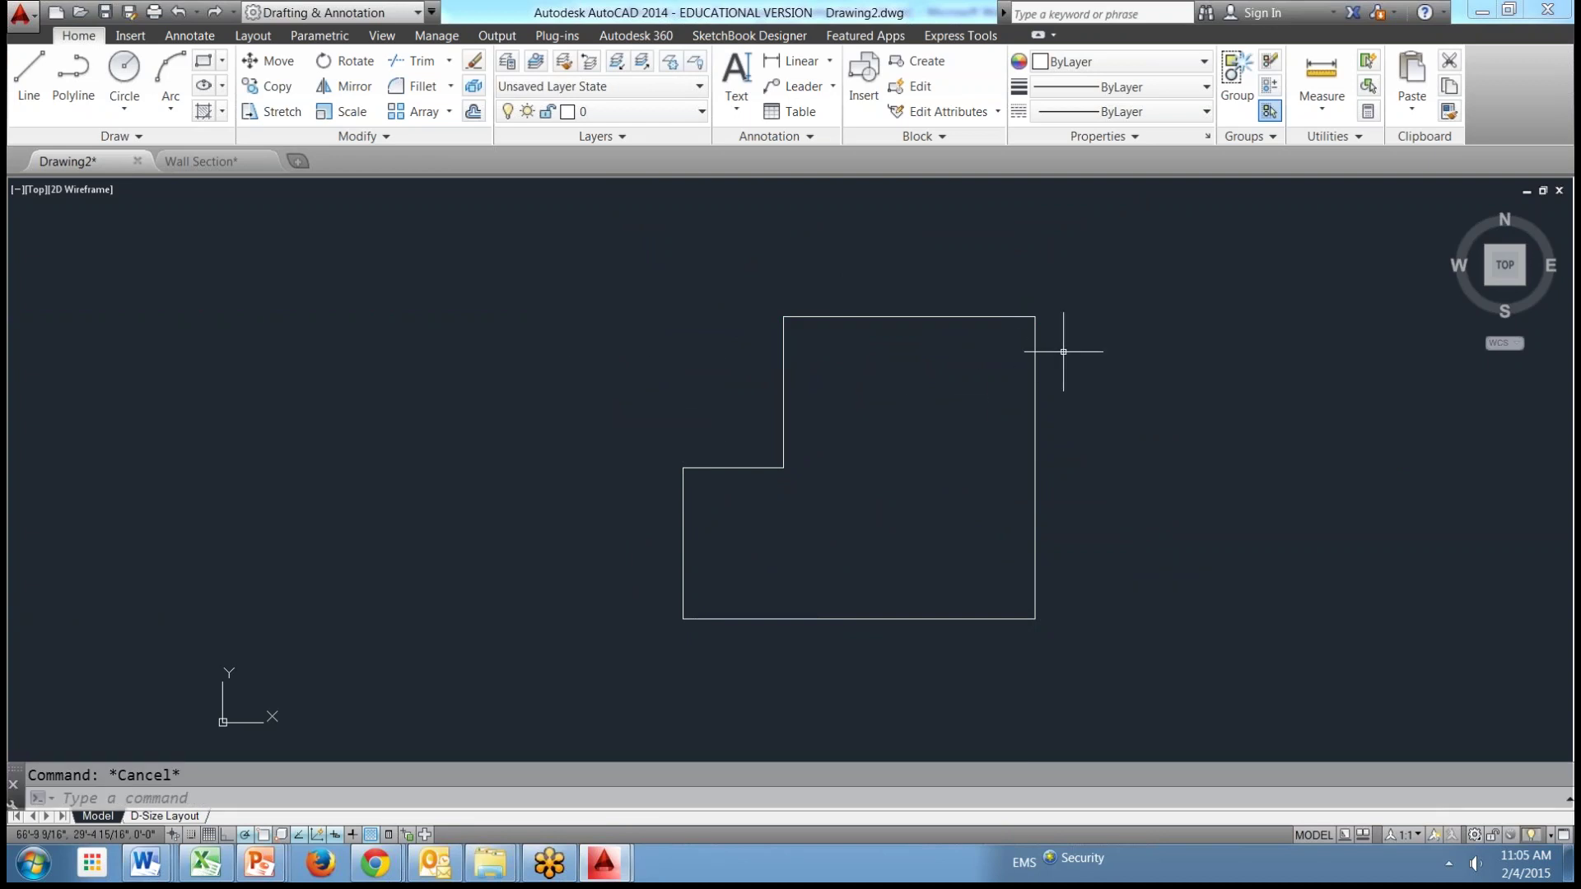
Step: Select the L-shaped polyline and set its colour to Yellow
{"action": "left_click", "coordinate": [1036, 381]}
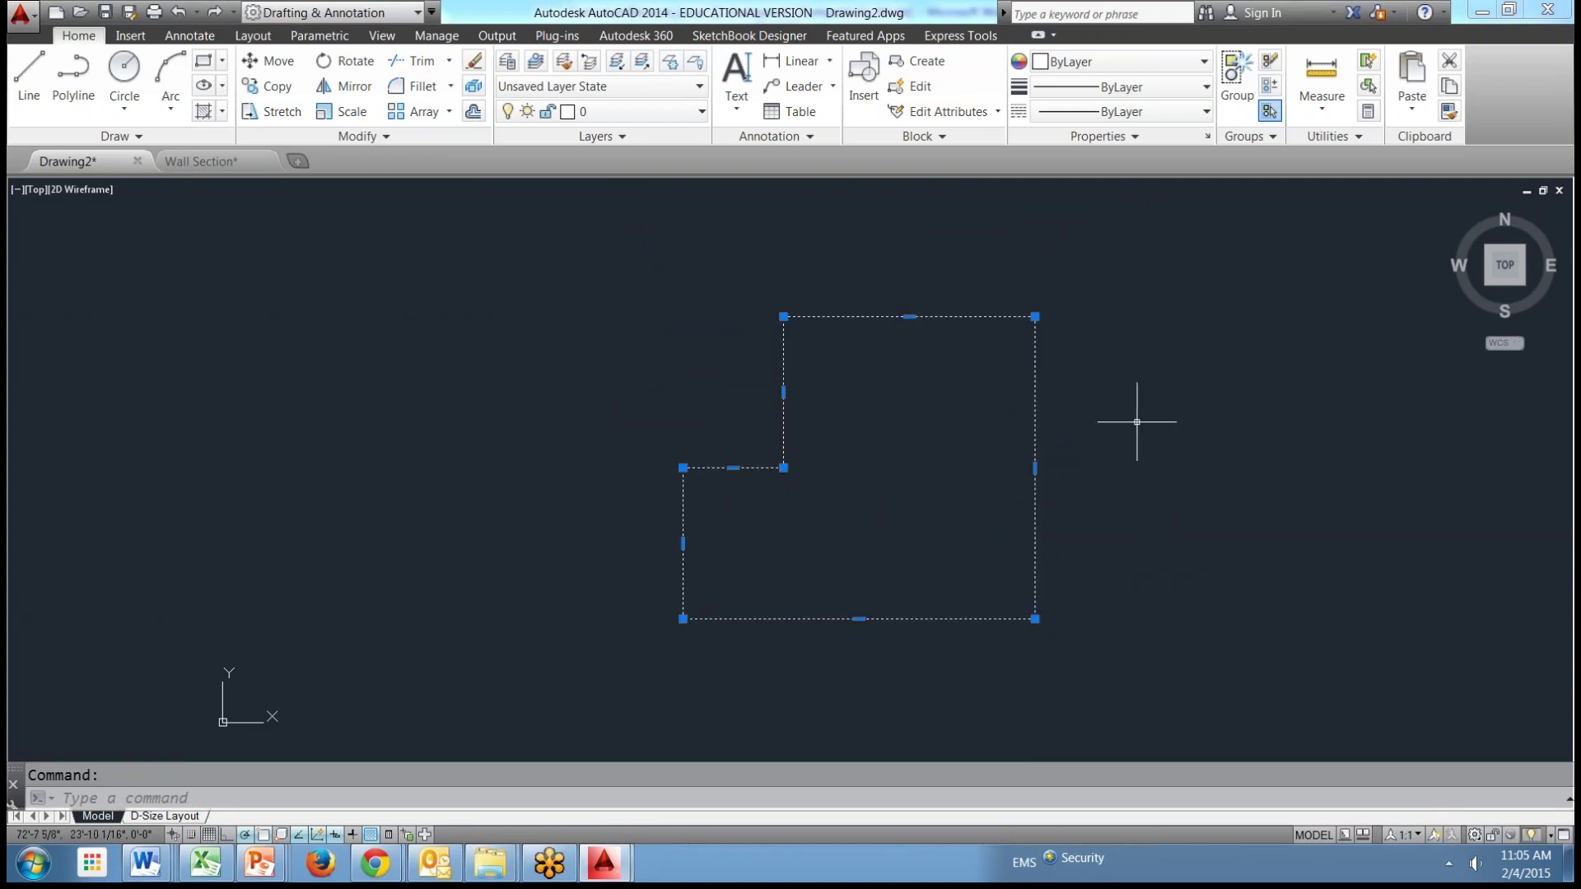
{"action": "key", "text": "Escape"}
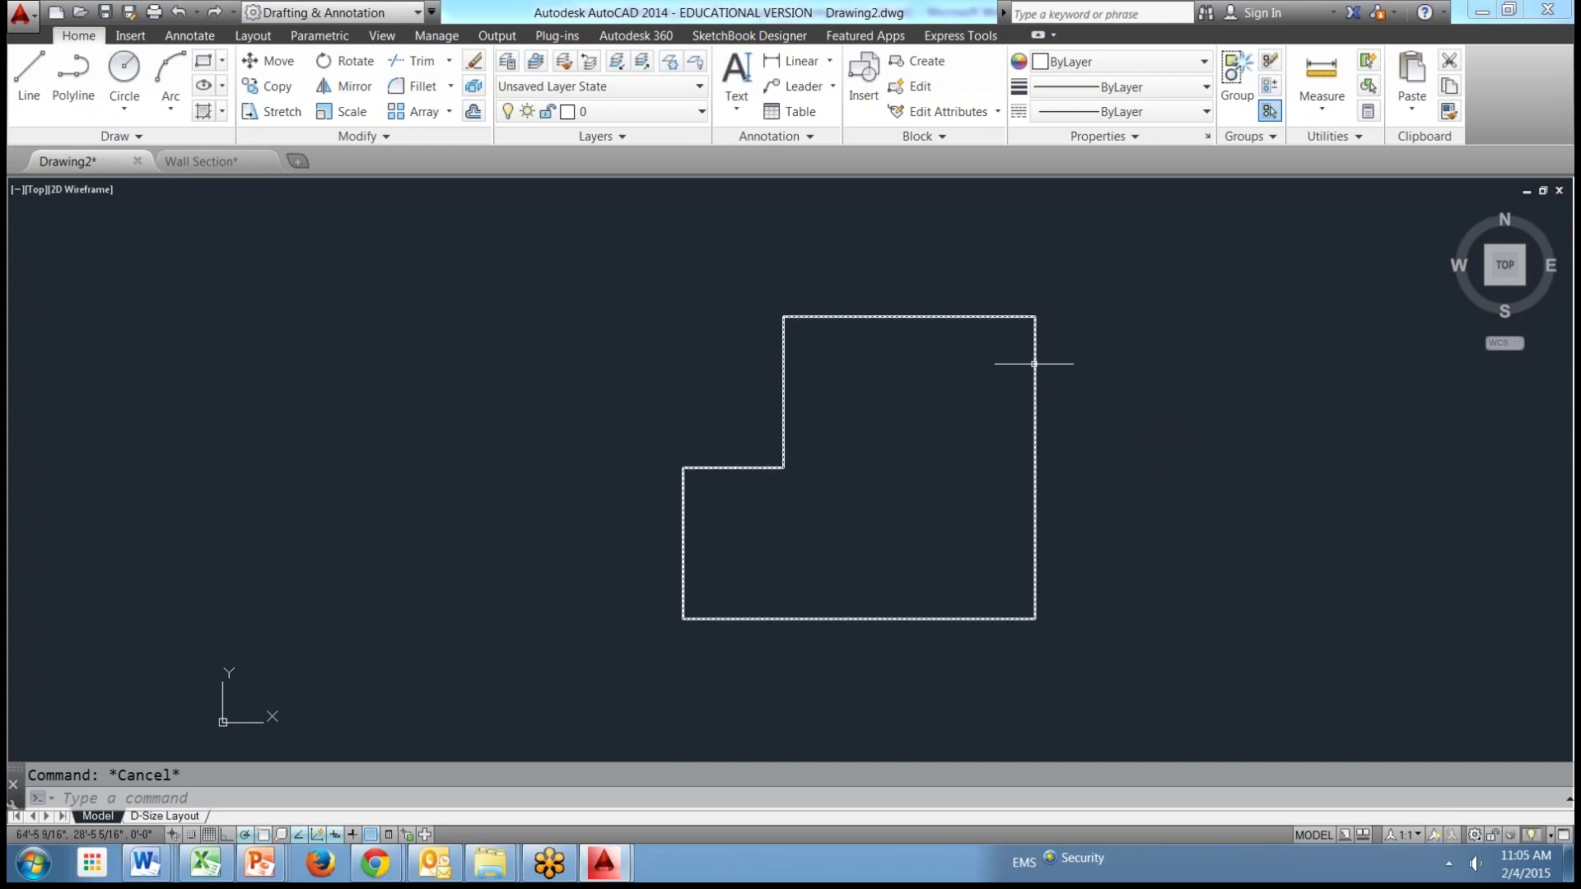
{"action": "left_click", "coordinate": [1036, 387]}
{"action": "key", "text": "Escape"}
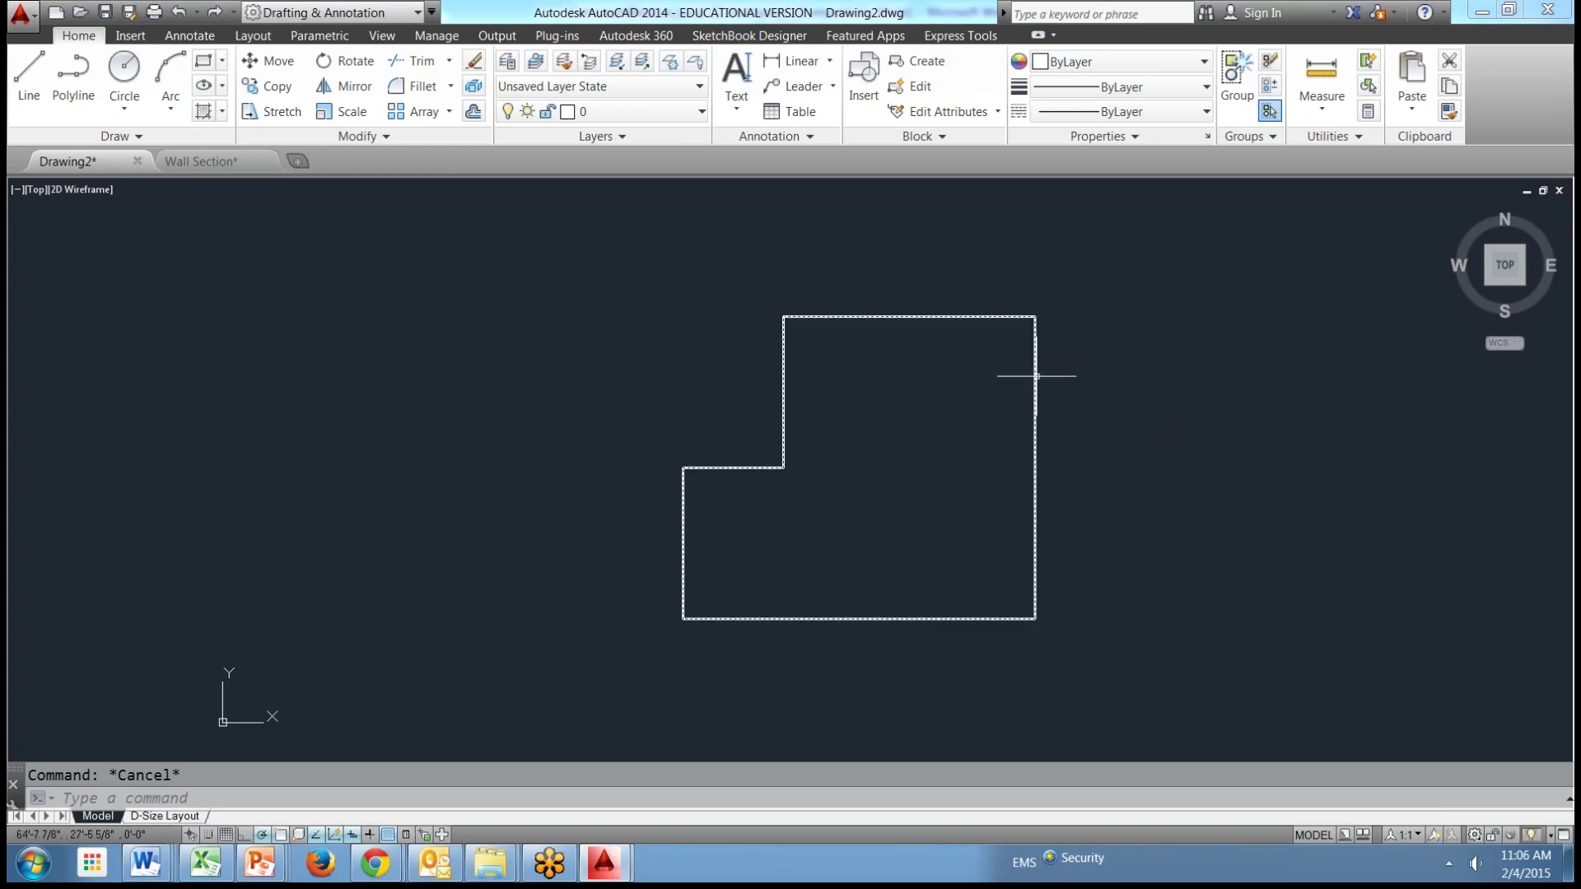
{"action": "left_click", "coordinate": [1034, 375]}
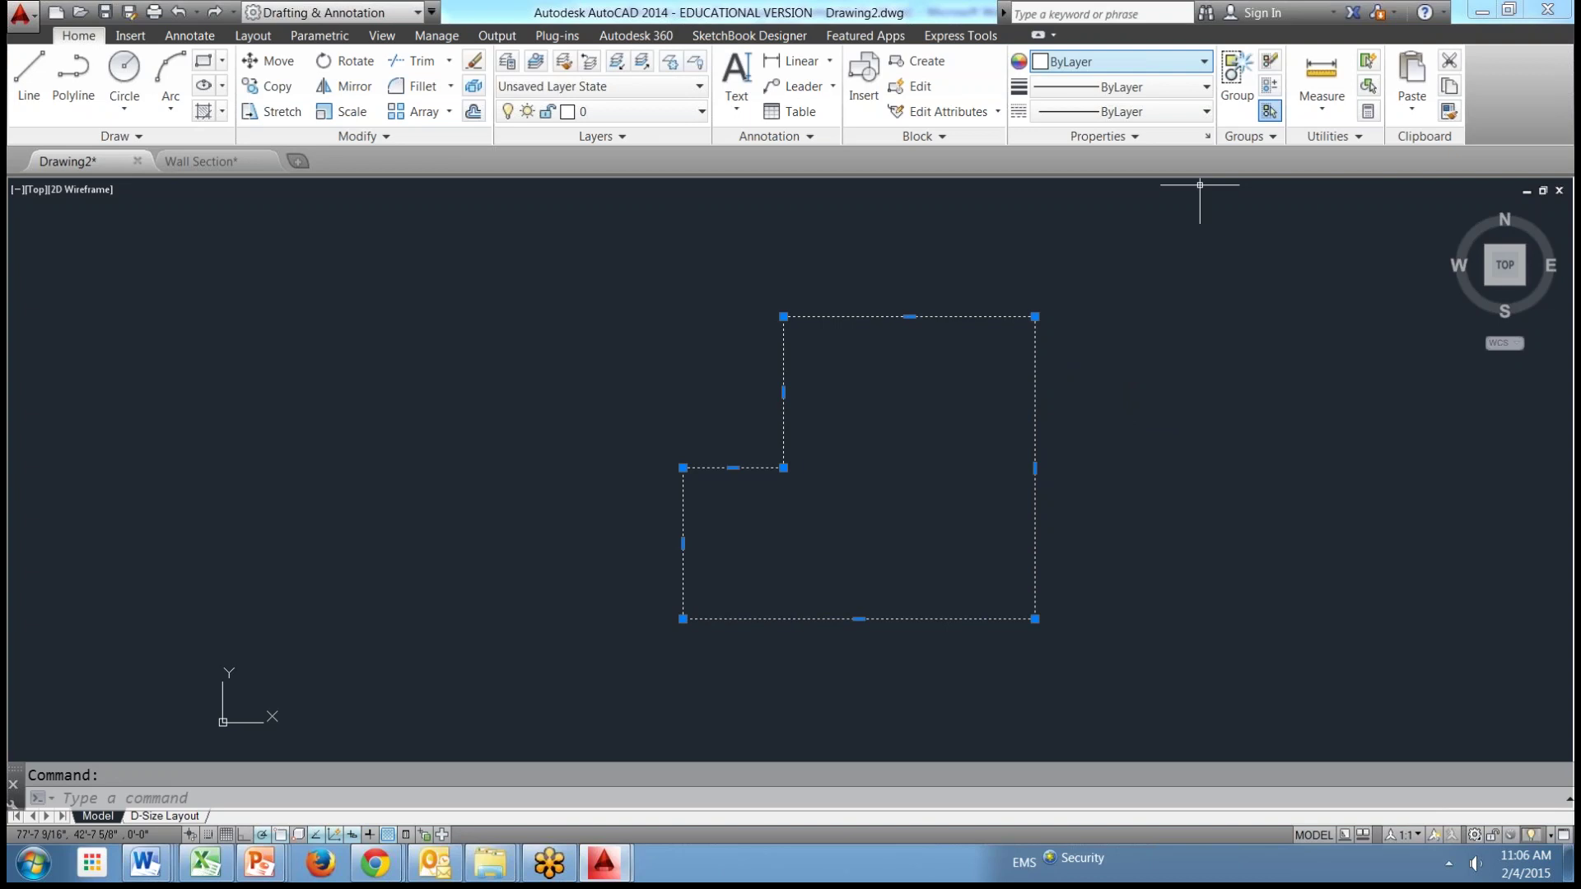
{"action": "left_click", "coordinate": [1120, 62]}
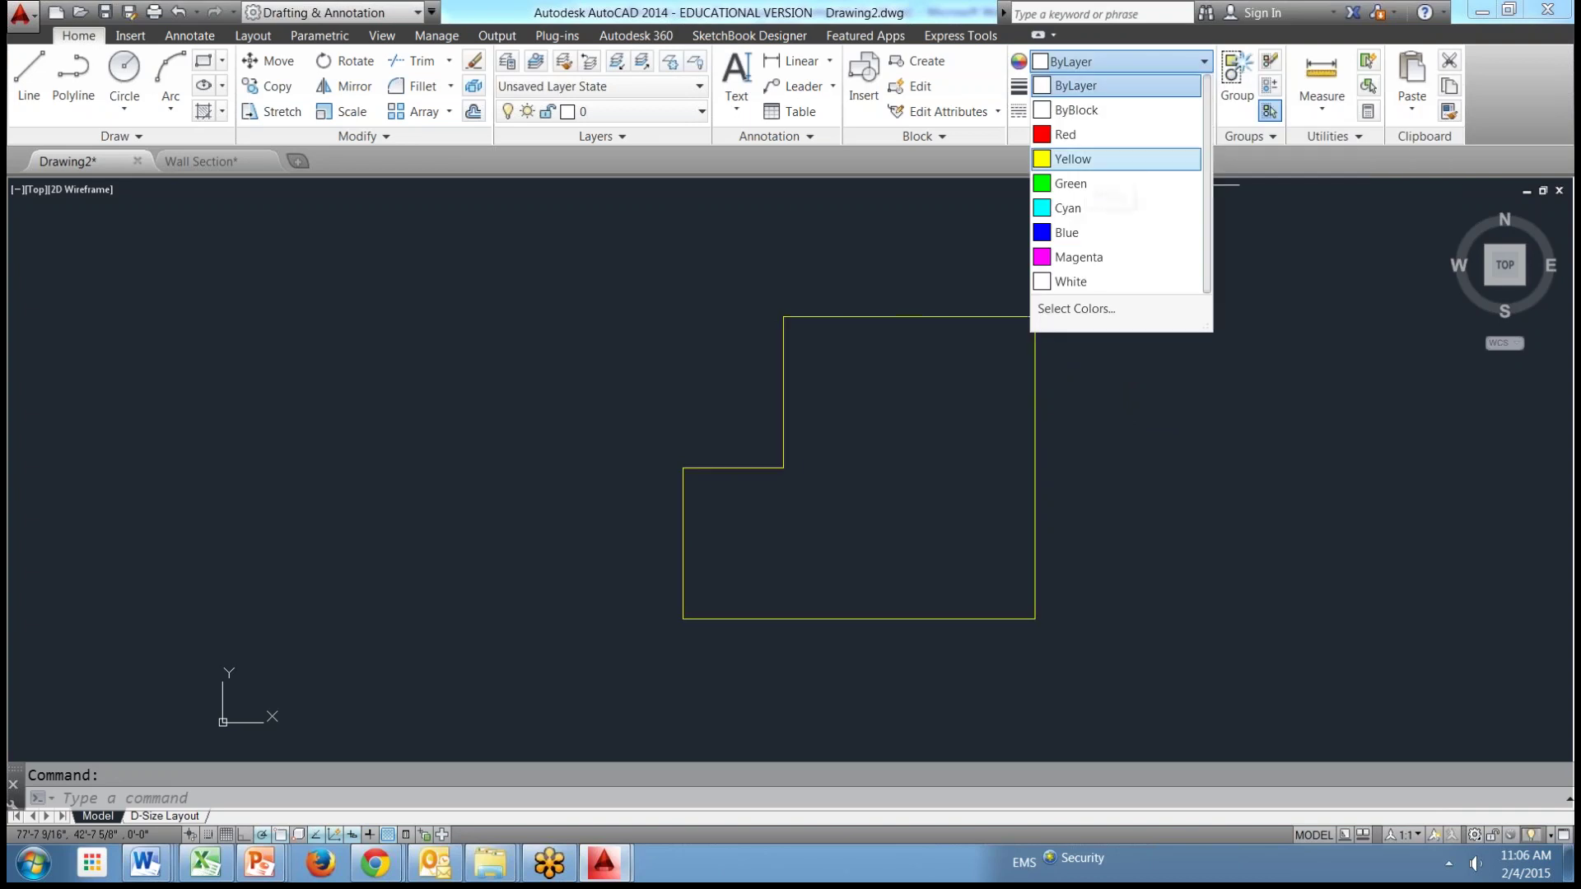
{"action": "left_click", "coordinate": [1087, 159]}
{"action": "key", "text": "Escape"}
{"action": "middle_click_drag", "start_coordinate": [1123, 484], "coordinate": [1054, 474]}
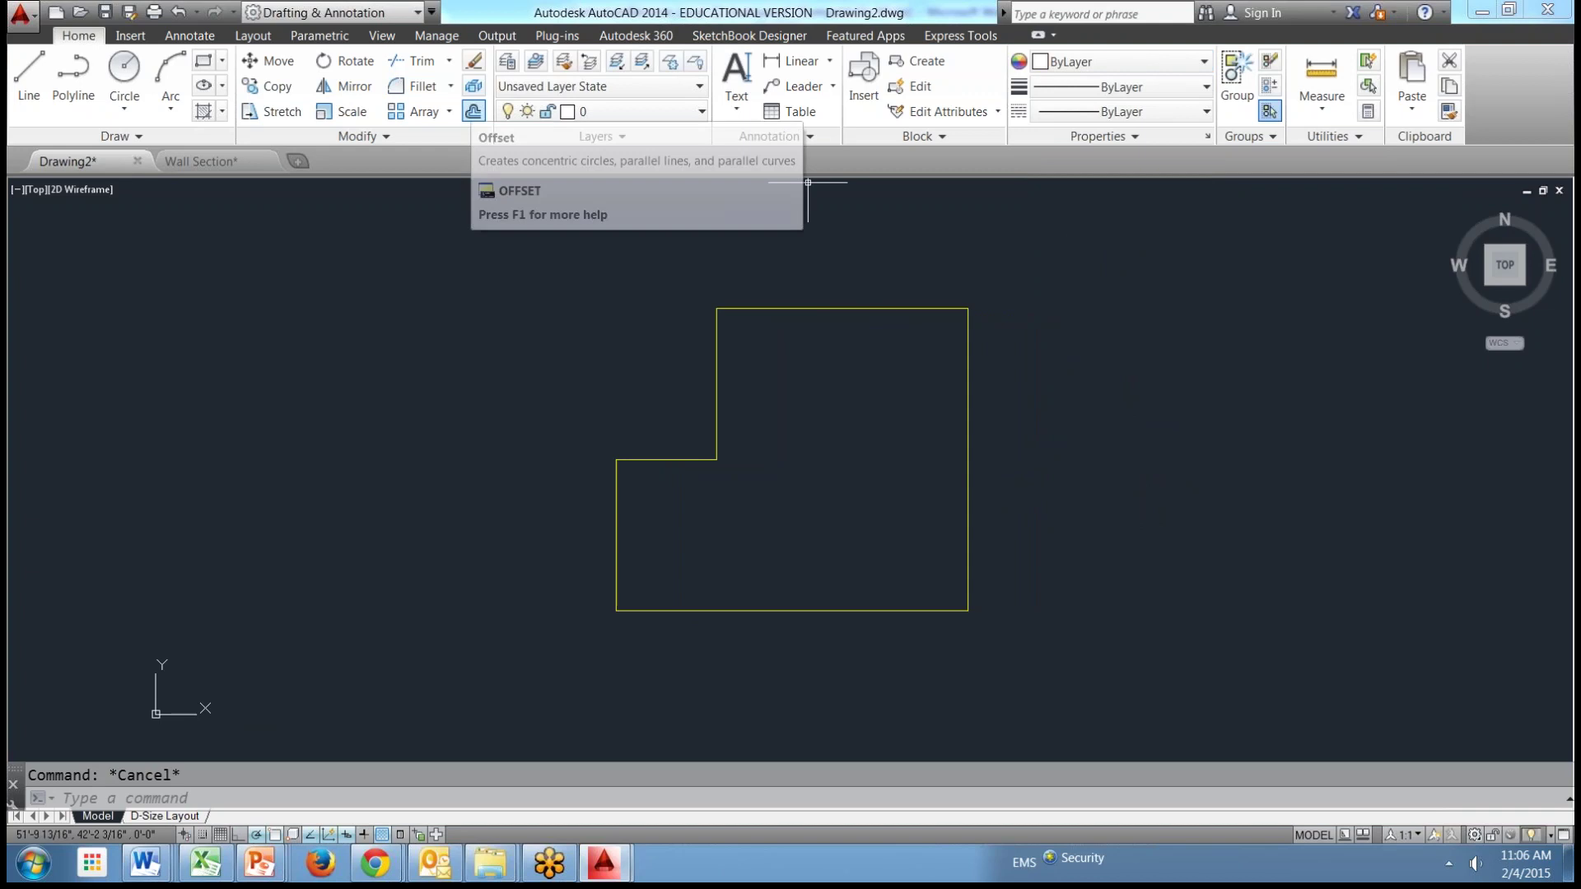
Step: Offset the yellow L-shaped polyline 2" outward
{"action": "left_click", "coordinate": [474, 111]}
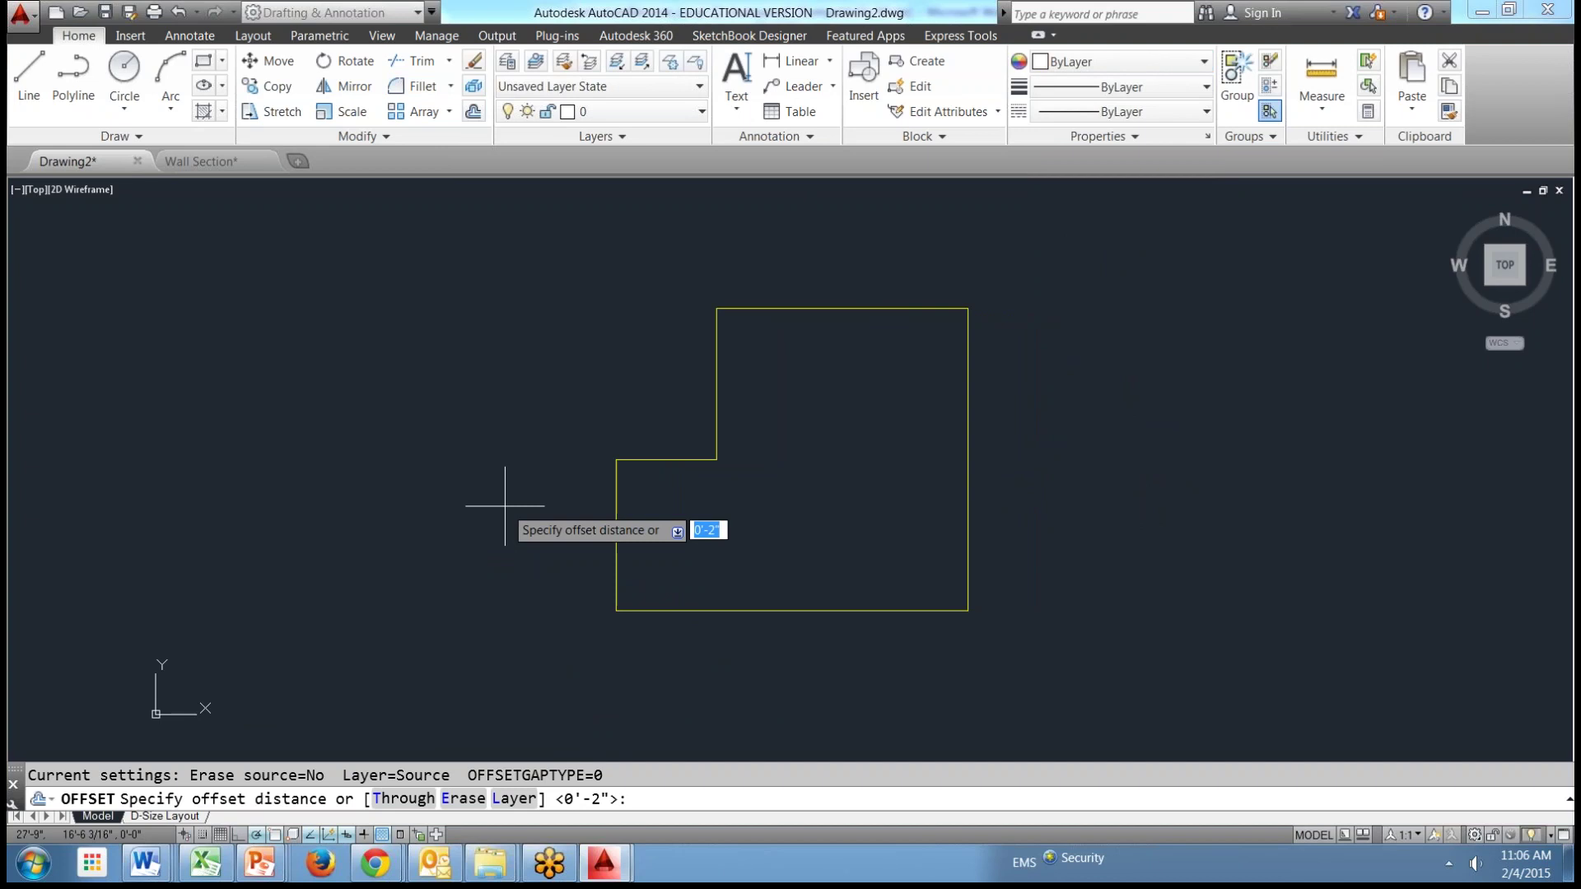
{"action": "type", "text": "2"}
{"action": "key", "text": "Return"}
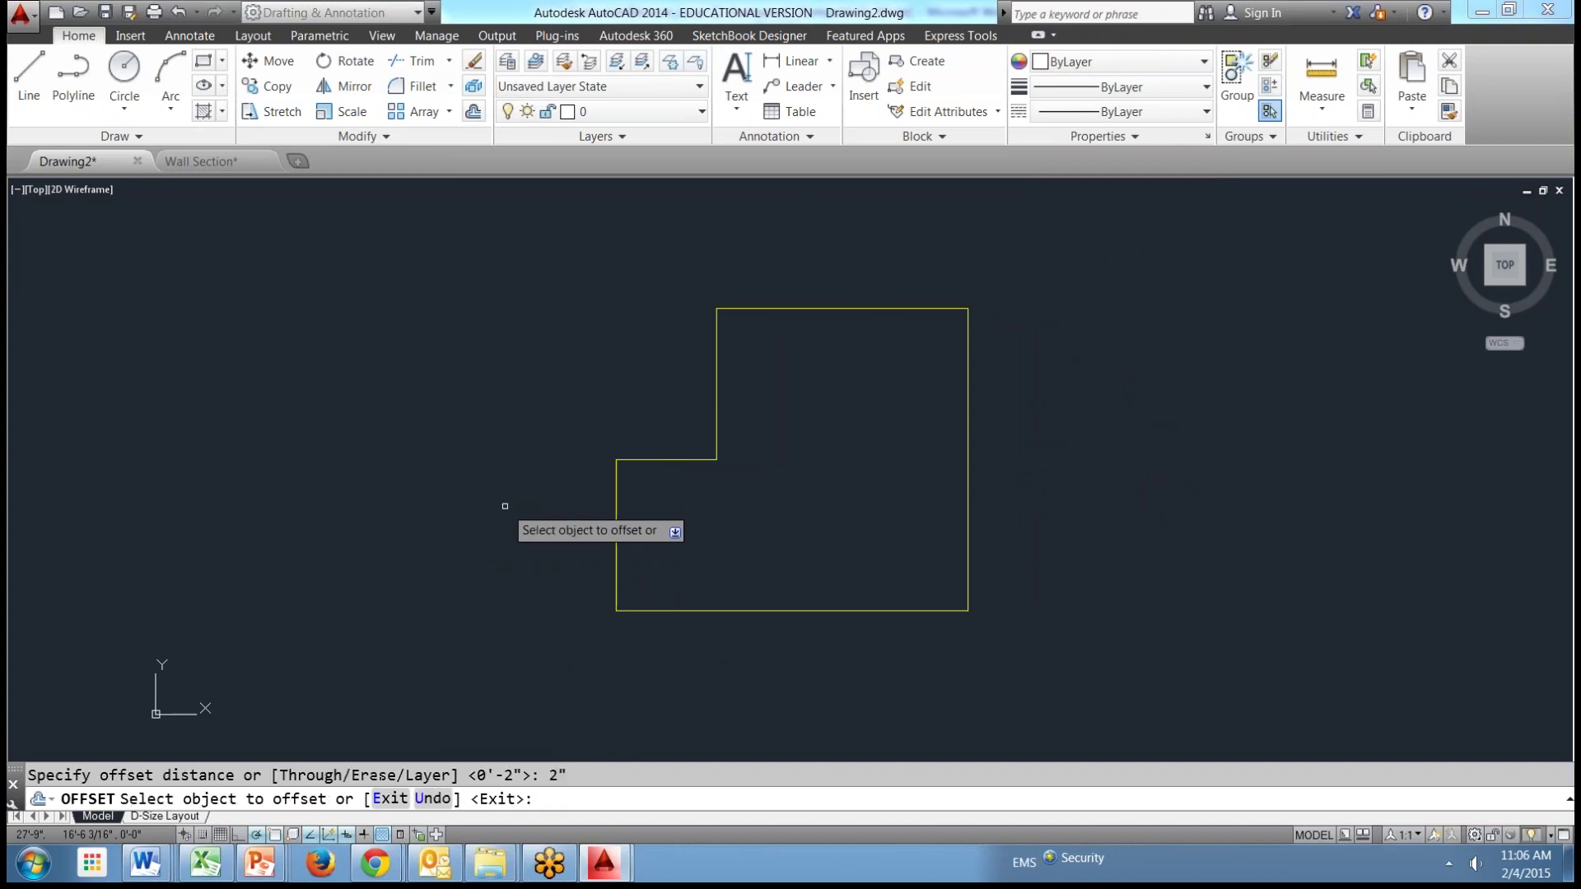
{"action": "left_click", "coordinate": [772, 310]}
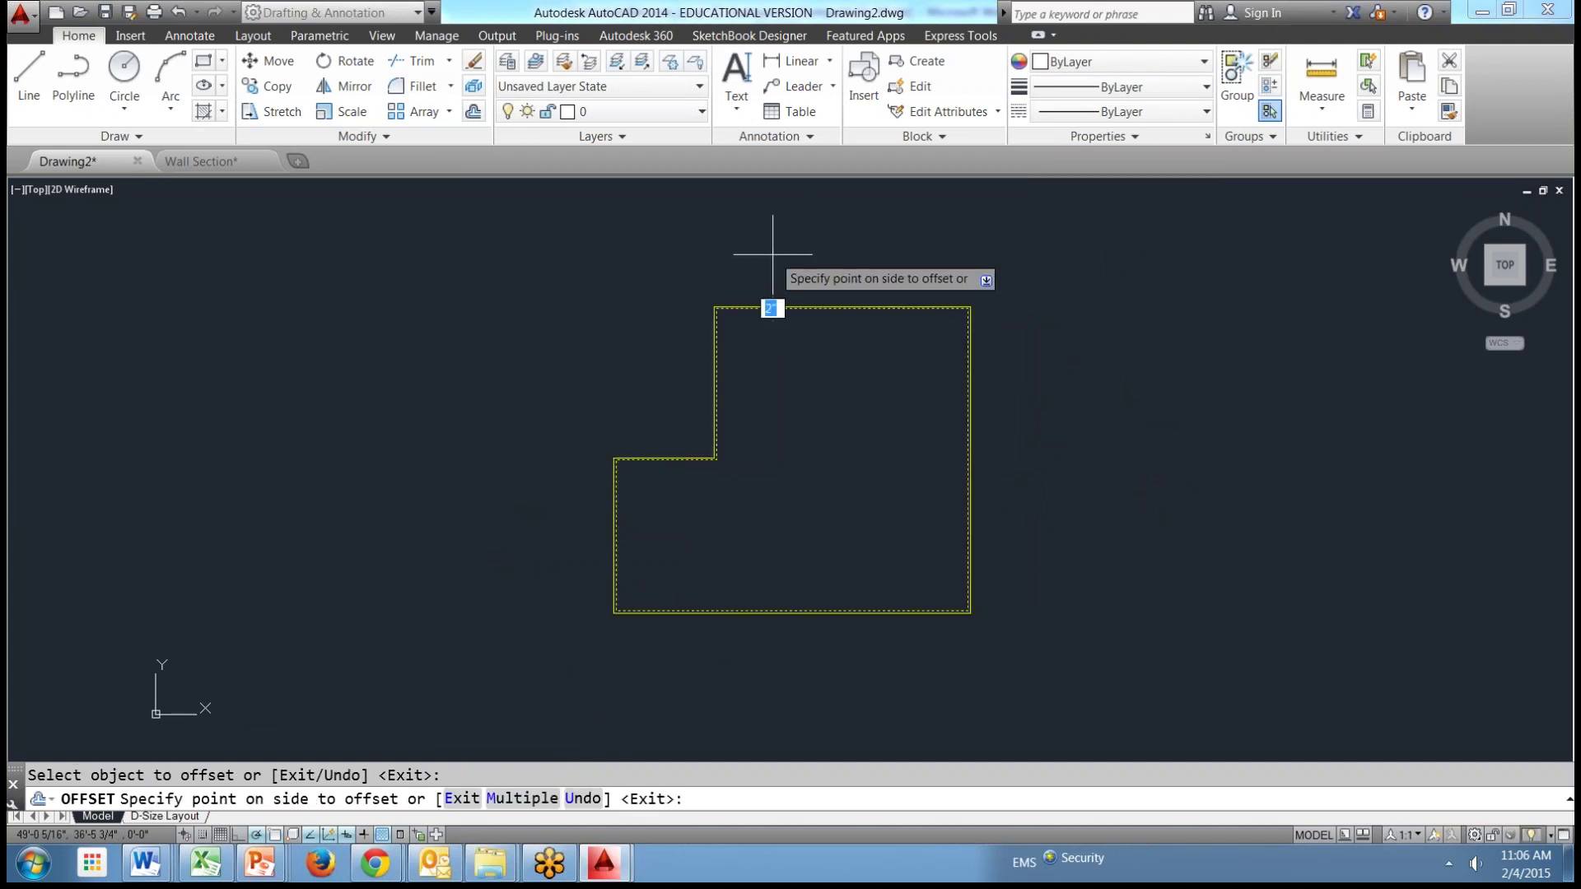
{"action": "left_click", "coordinate": [772, 254]}
{"action": "scroll", "coordinate": [769, 310], "scroll_direction": "up", "scroll_amount": 2}
{"action": "scroll", "coordinate": [767, 314], "scroll_direction": "up", "scroll_amount": 1}
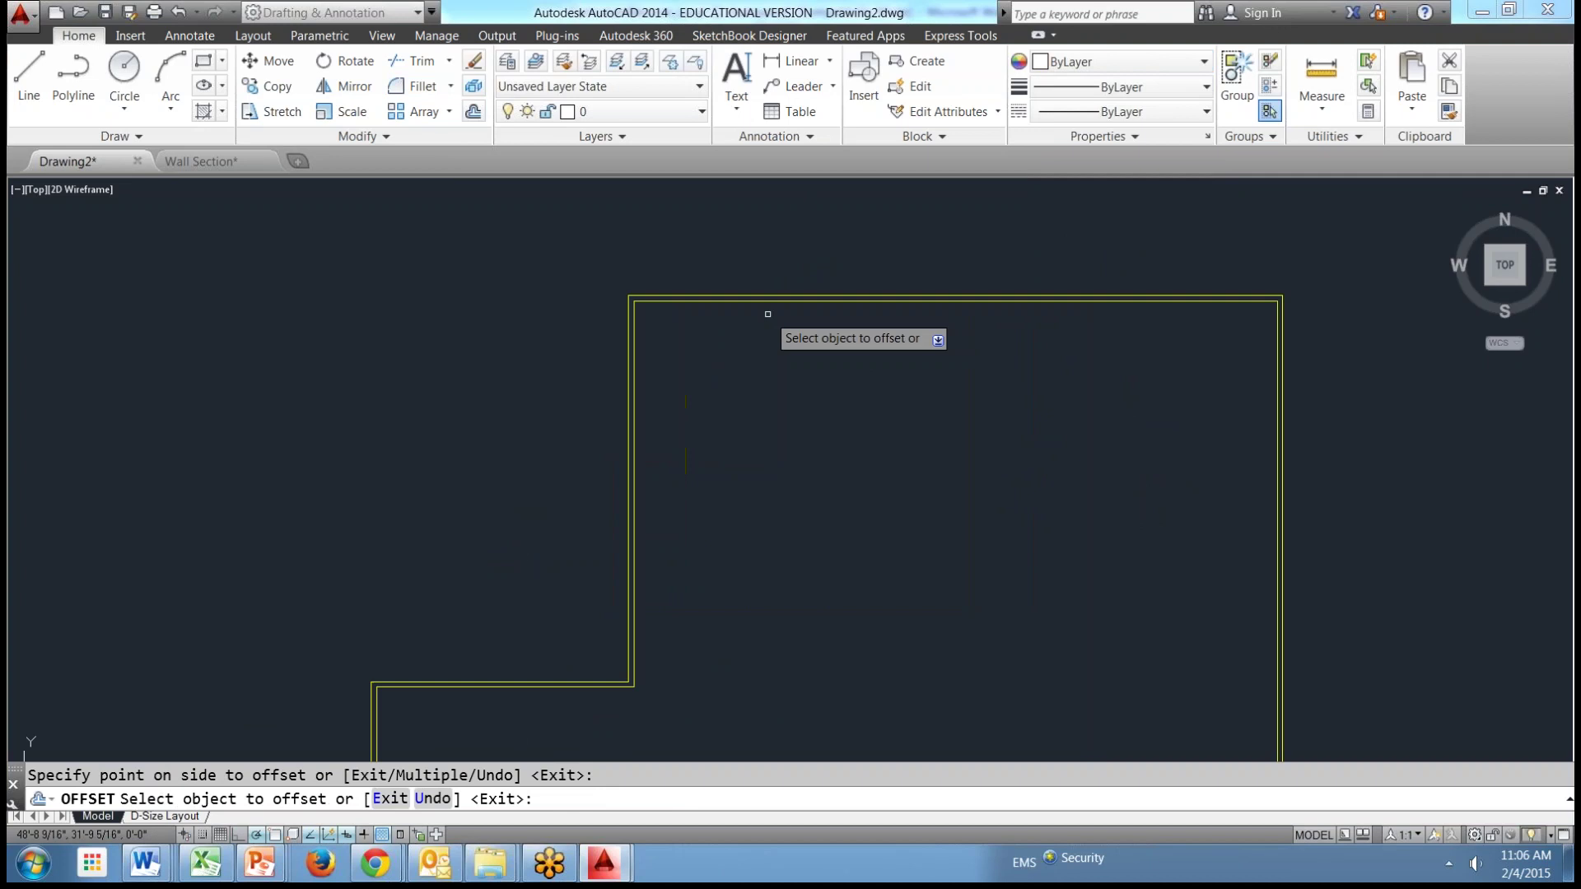
{"action": "scroll", "coordinate": [767, 314], "scroll_direction": "up", "scroll_amount": 2}
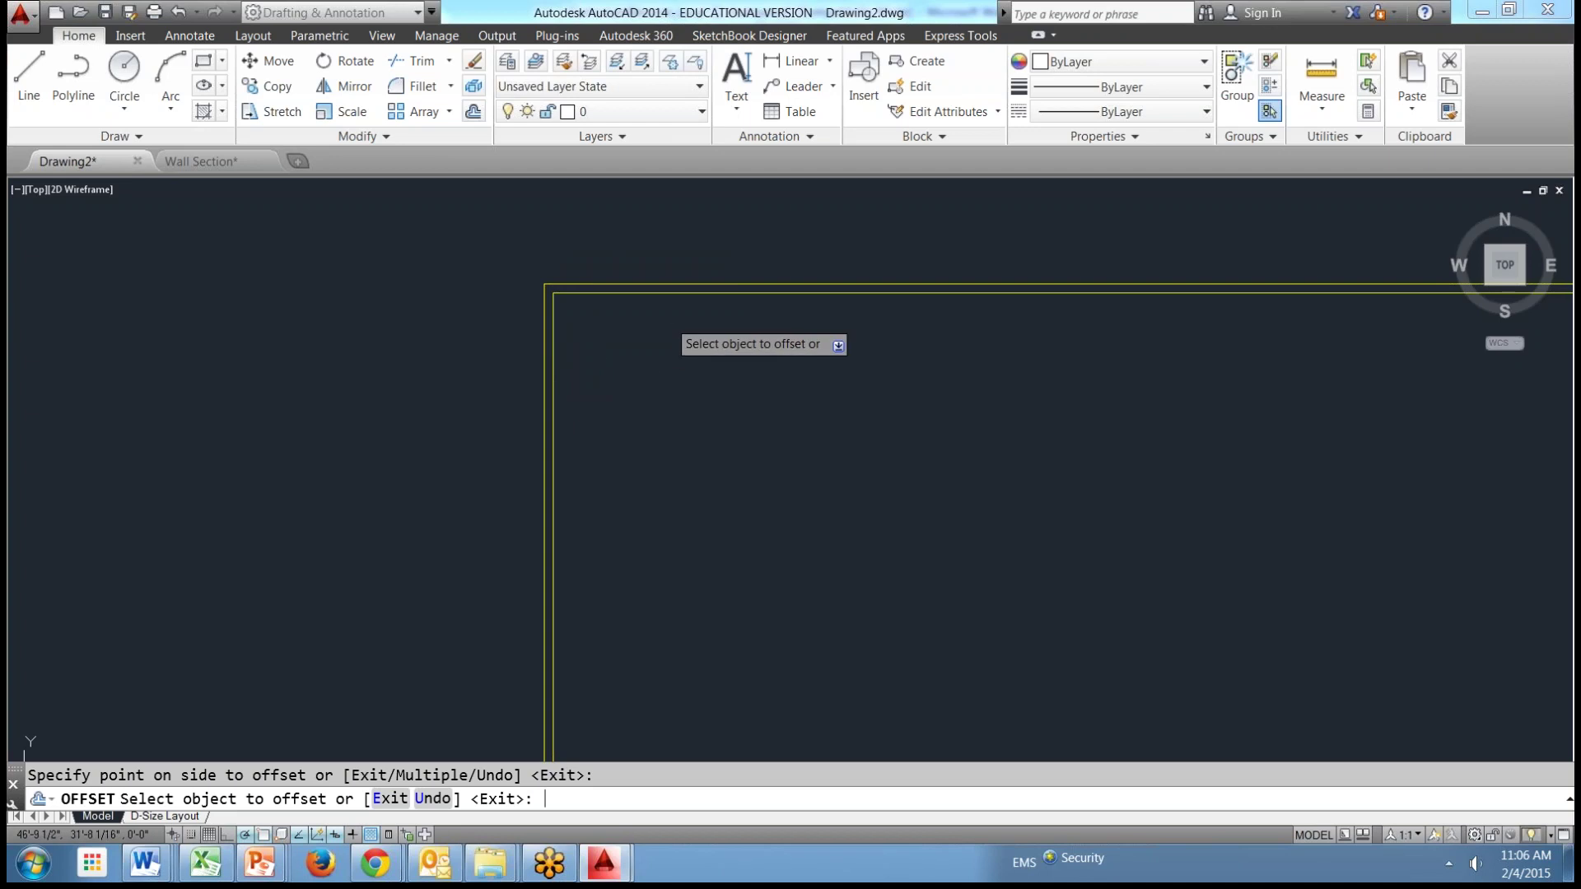
{"action": "key", "text": "Return"}
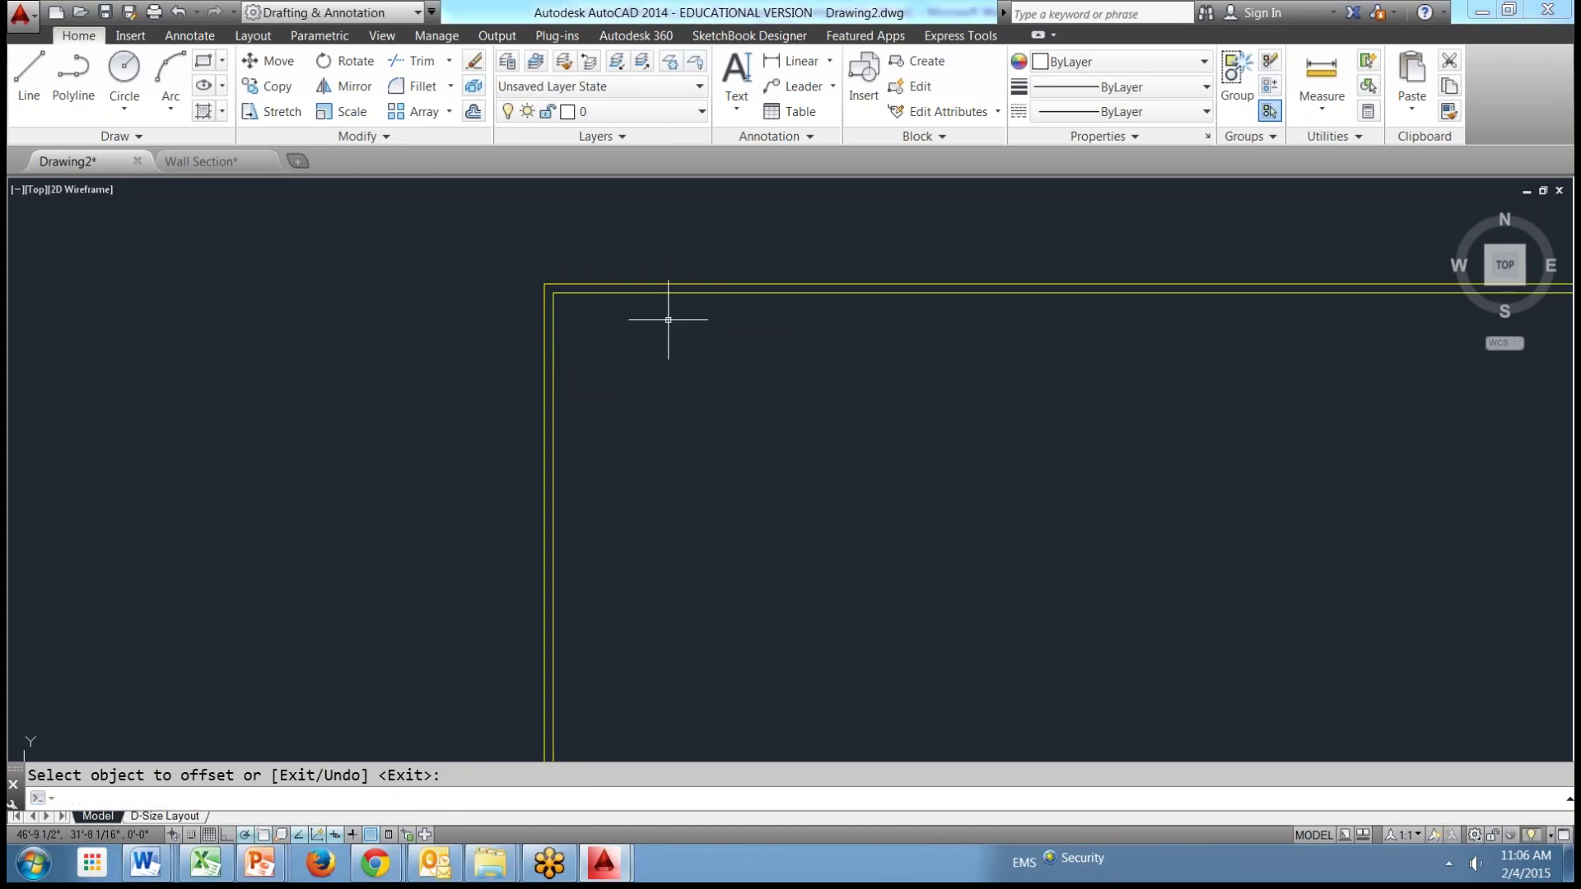
Step: Offset the original L-shaped polyline 4" inward
{"action": "key", "text": "Return"}
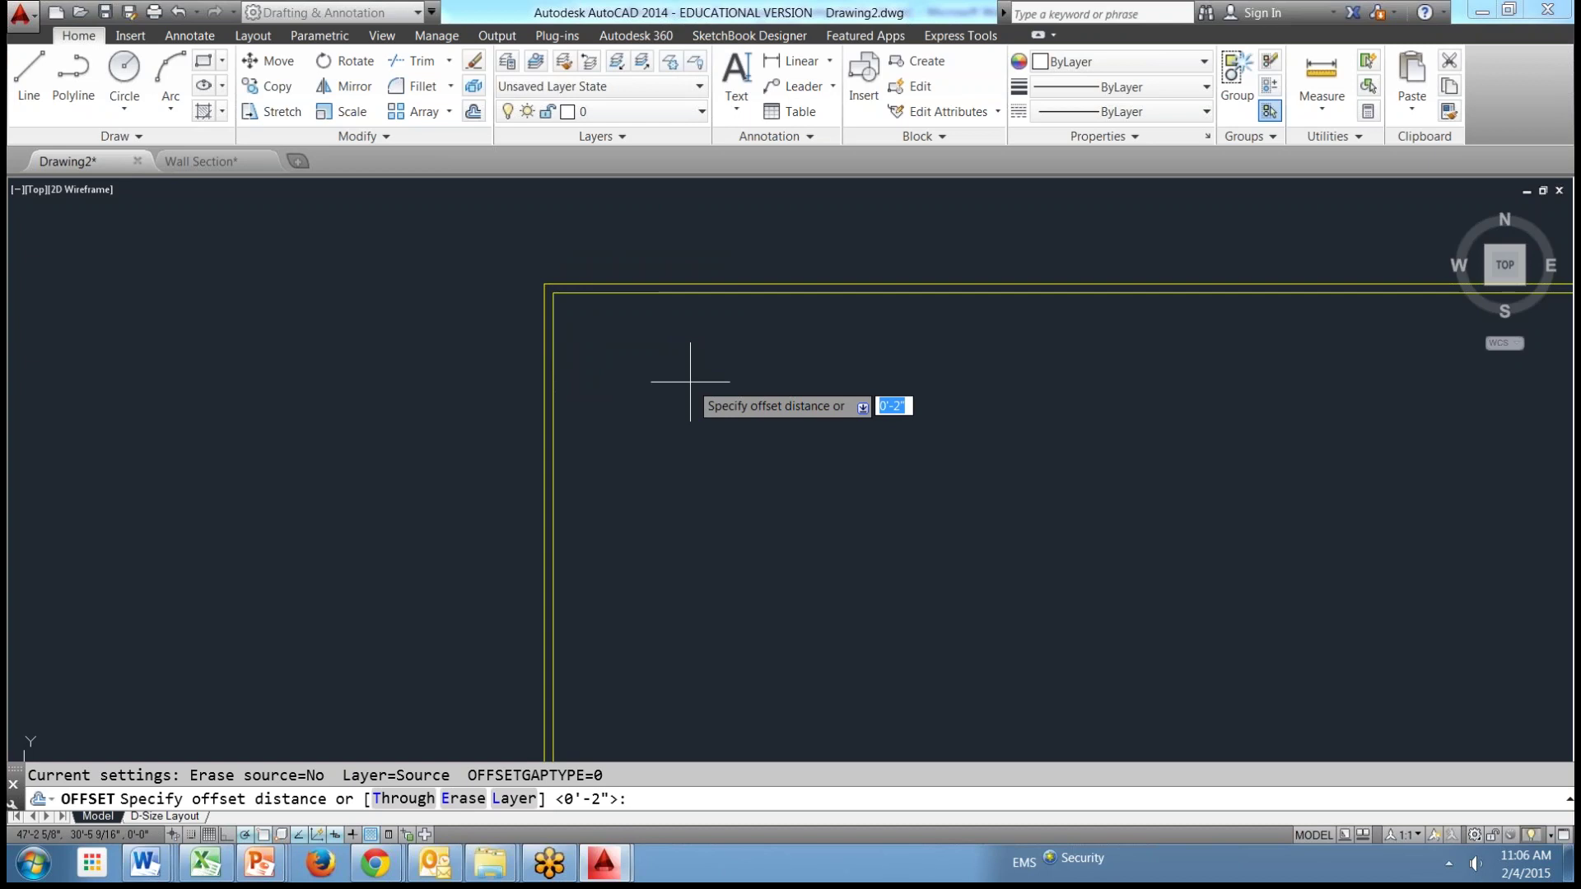
{"action": "type", "text": "4\""}
{"action": "key", "text": "Return"}
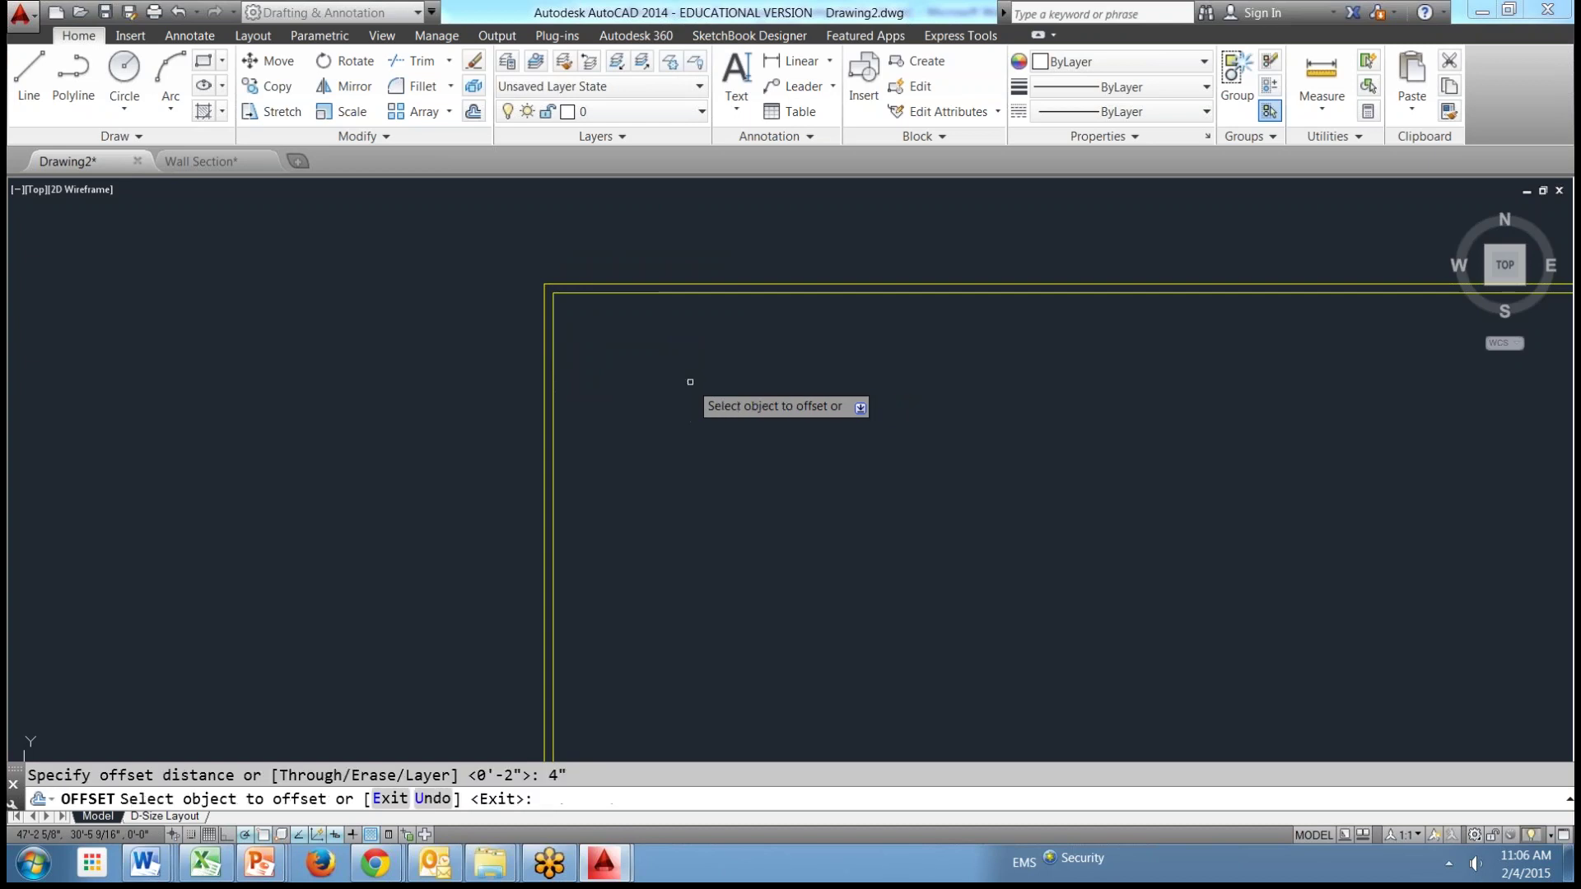
{"action": "left_click", "coordinate": [752, 293]}
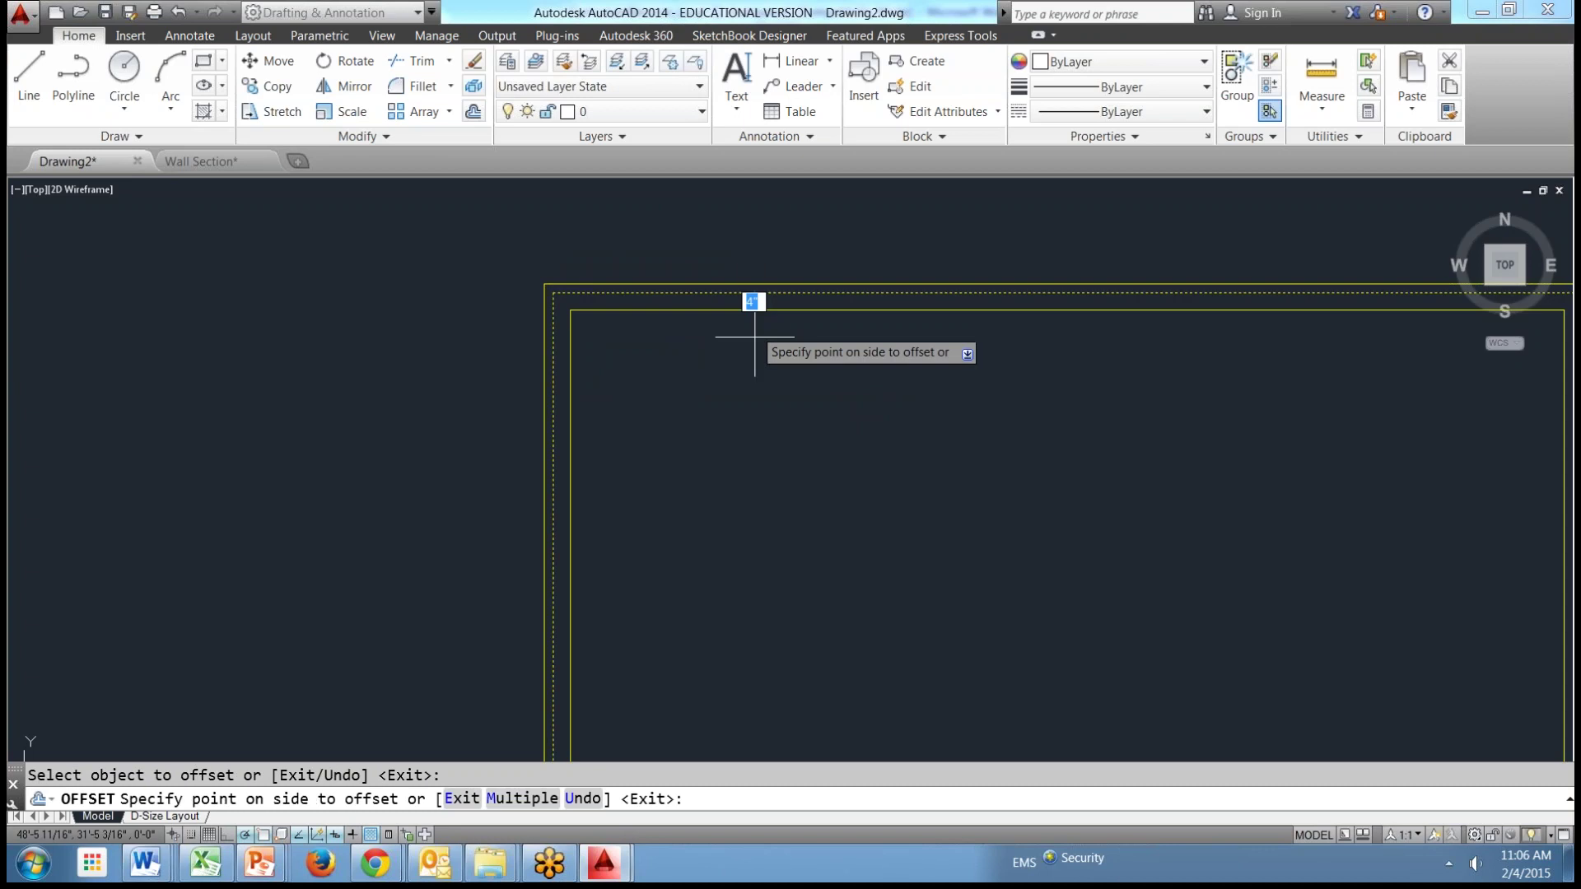
{"action": "left_click", "coordinate": [775, 395]}
{"action": "key", "text": "Escape"}
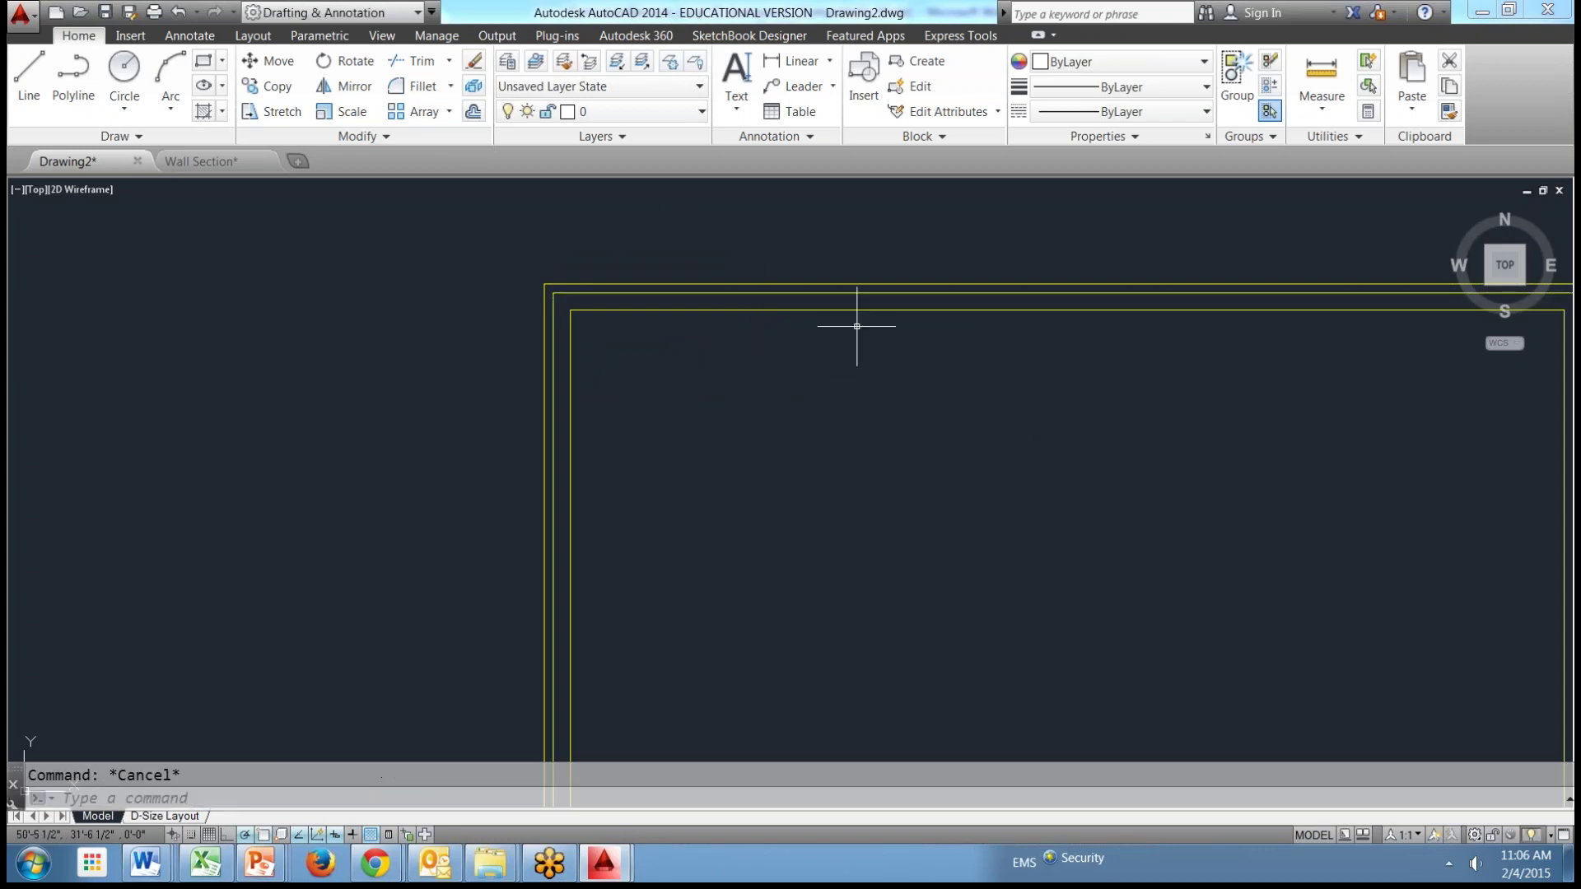
{"action": "scroll", "coordinate": [849, 400], "scroll_direction": "down", "scroll_amount": 5}
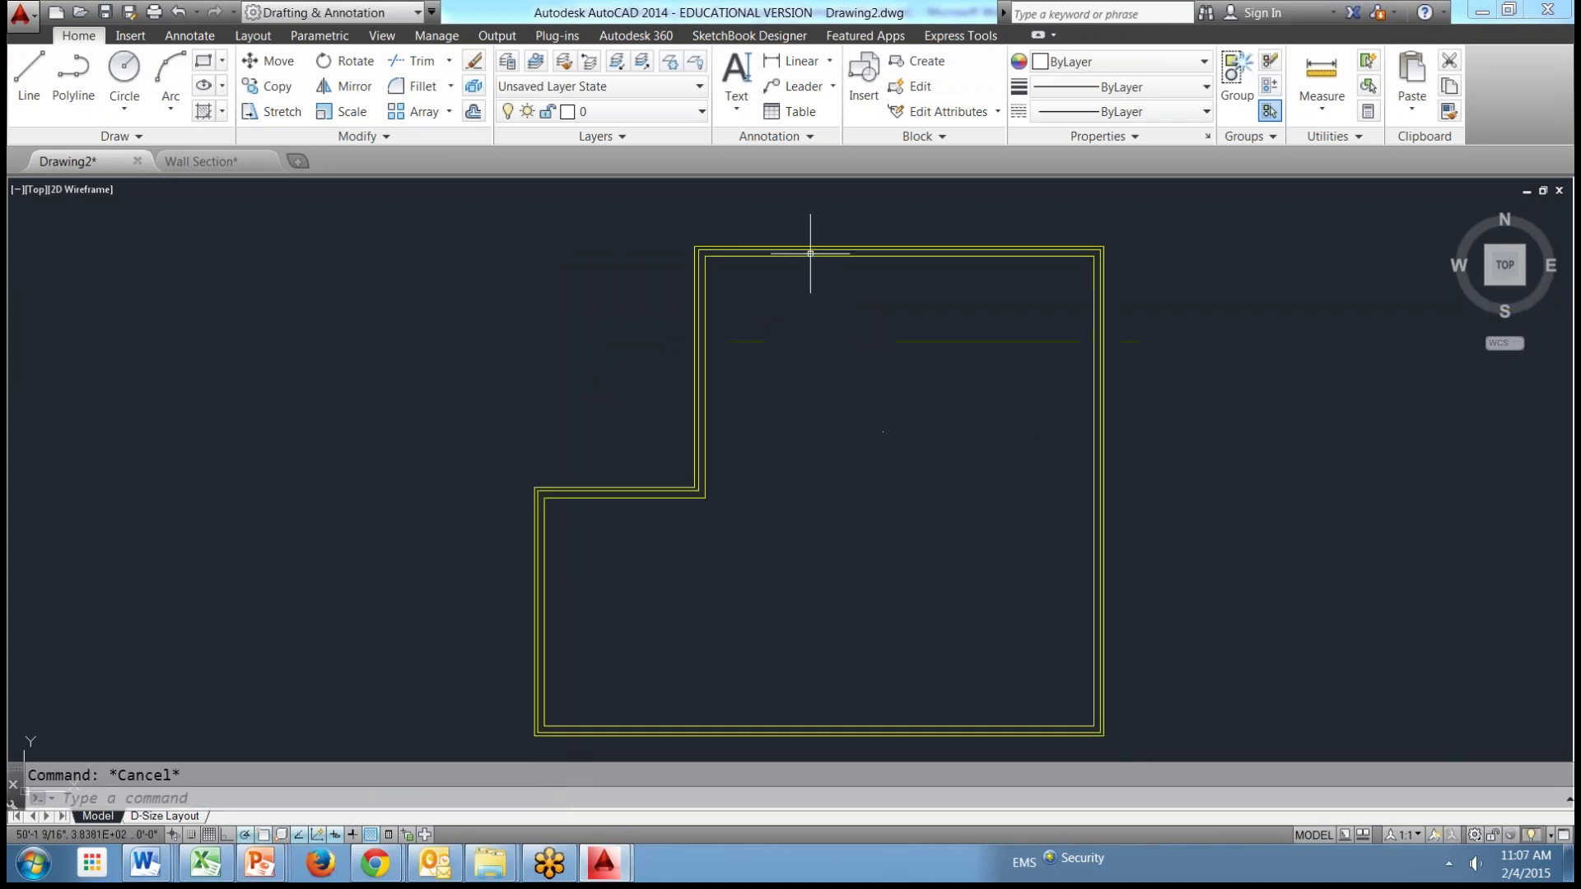
Step: Select the inner and outer outlines, briefly inspecting a line in the Wall Section drawing
{"action": "left_click", "coordinate": [808, 257]}
{"action": "left_click", "coordinate": [808, 257]}
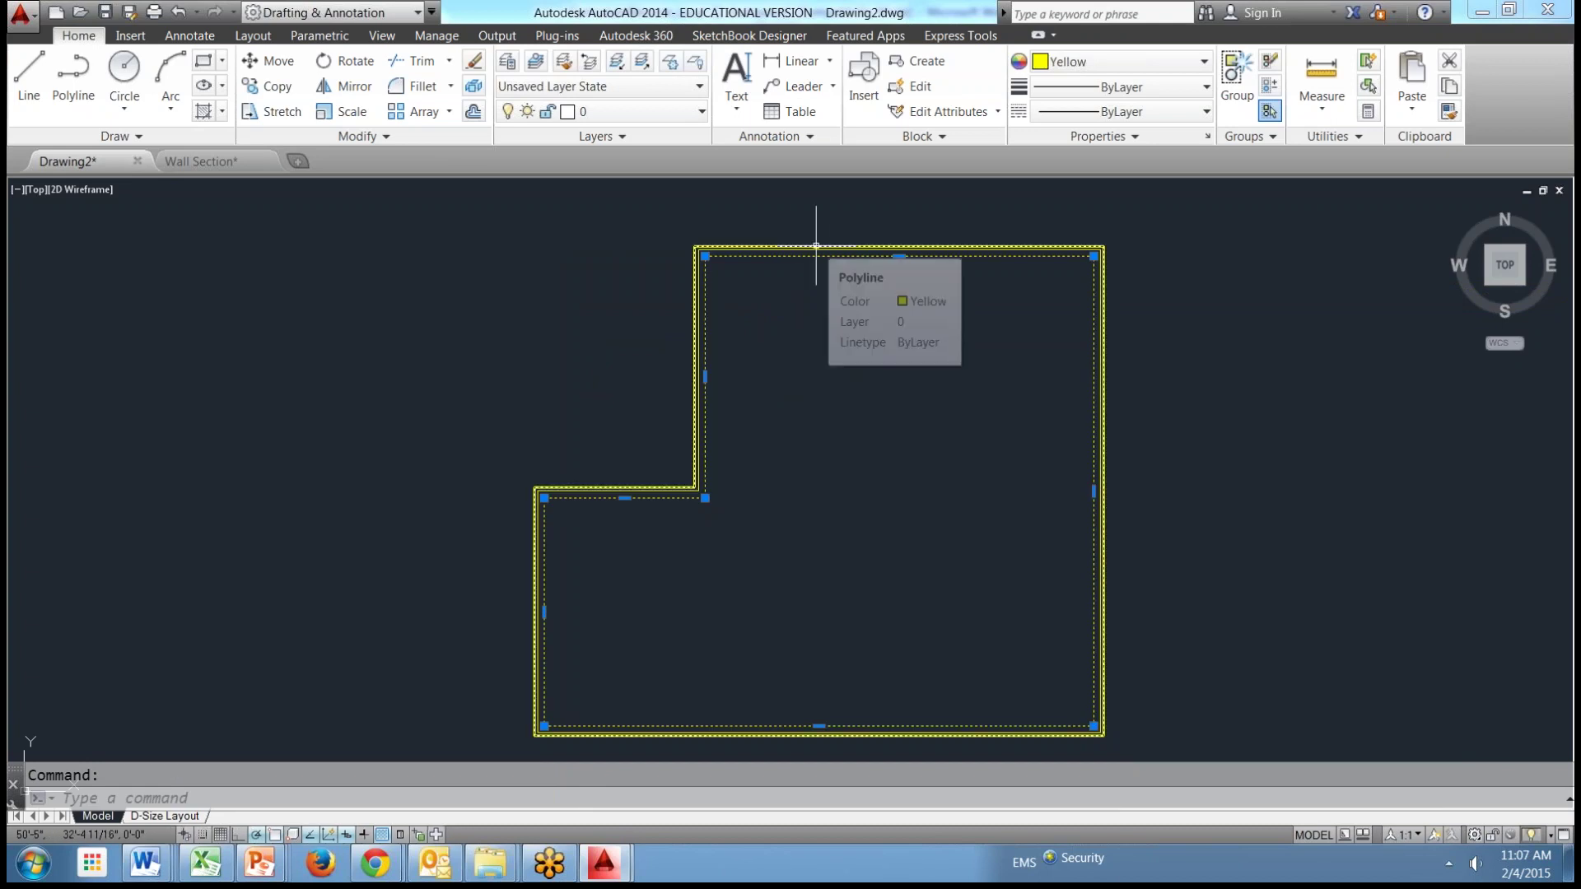
{"action": "left_click", "coordinate": [816, 245]}
{"action": "scroll", "coordinate": [797, 282], "scroll_direction": "up", "scroll_amount": 2}
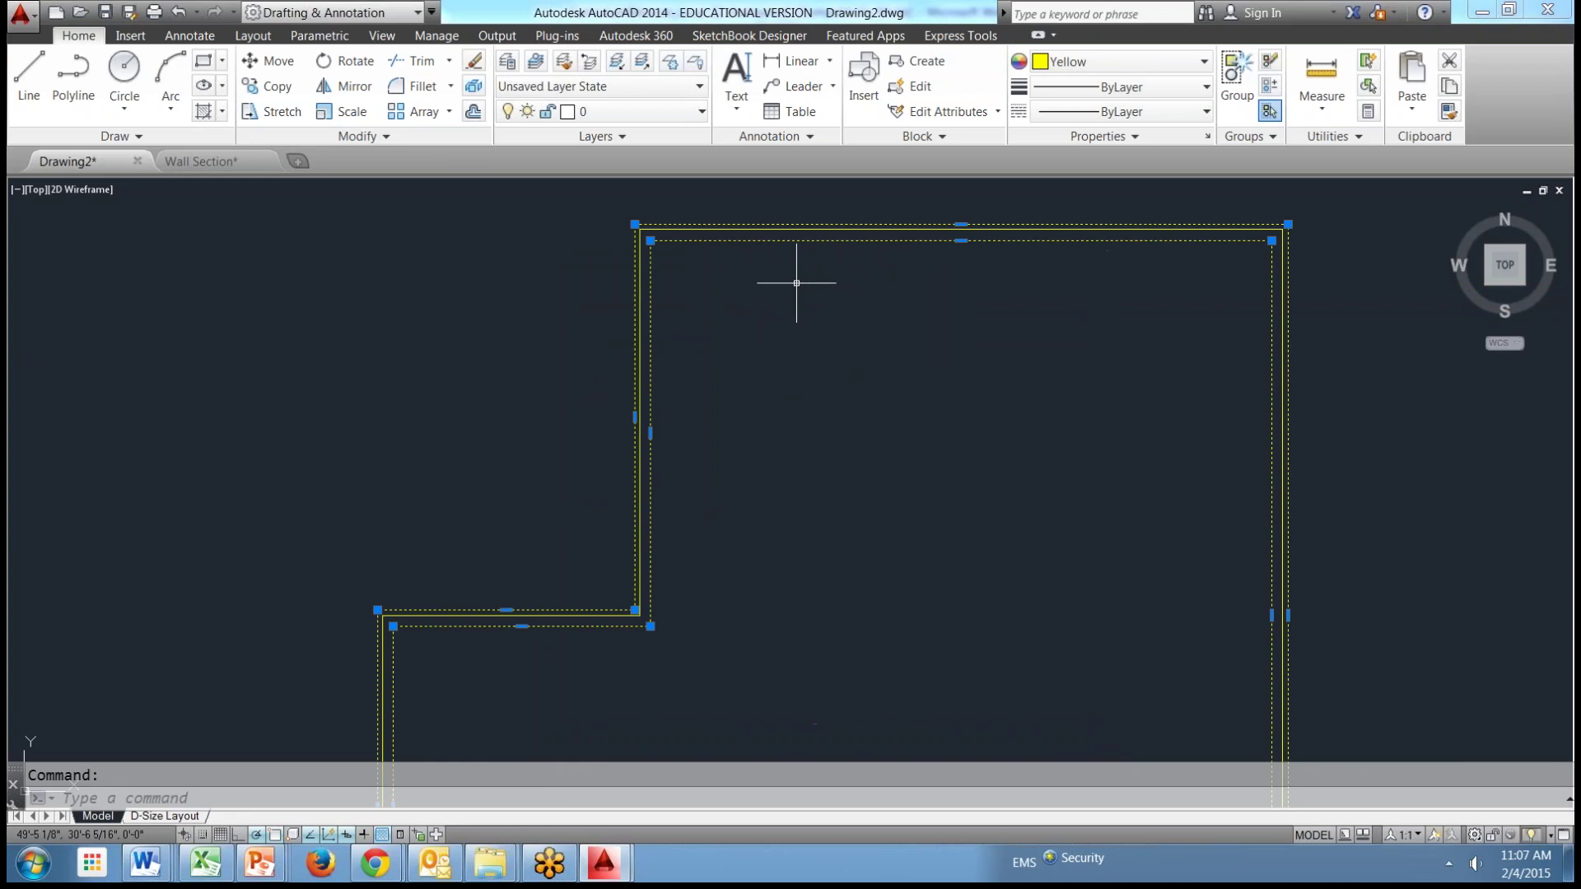
{"action": "middle_click_drag", "start_coordinate": [797, 282], "coordinate": [823, 385]}
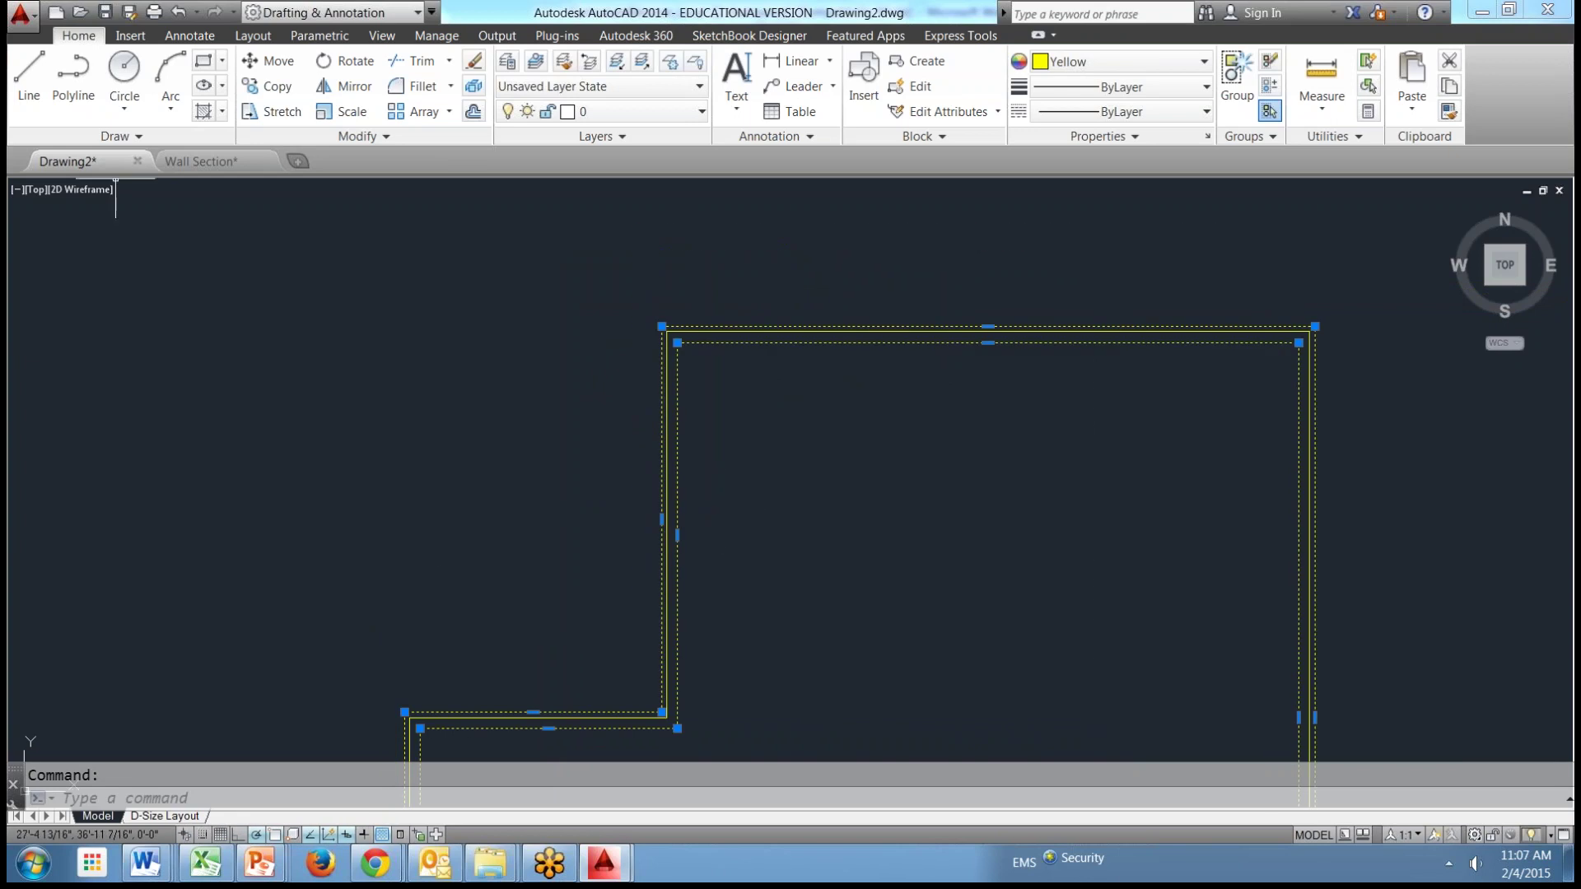
{"action": "left_click", "coordinate": [201, 161]}
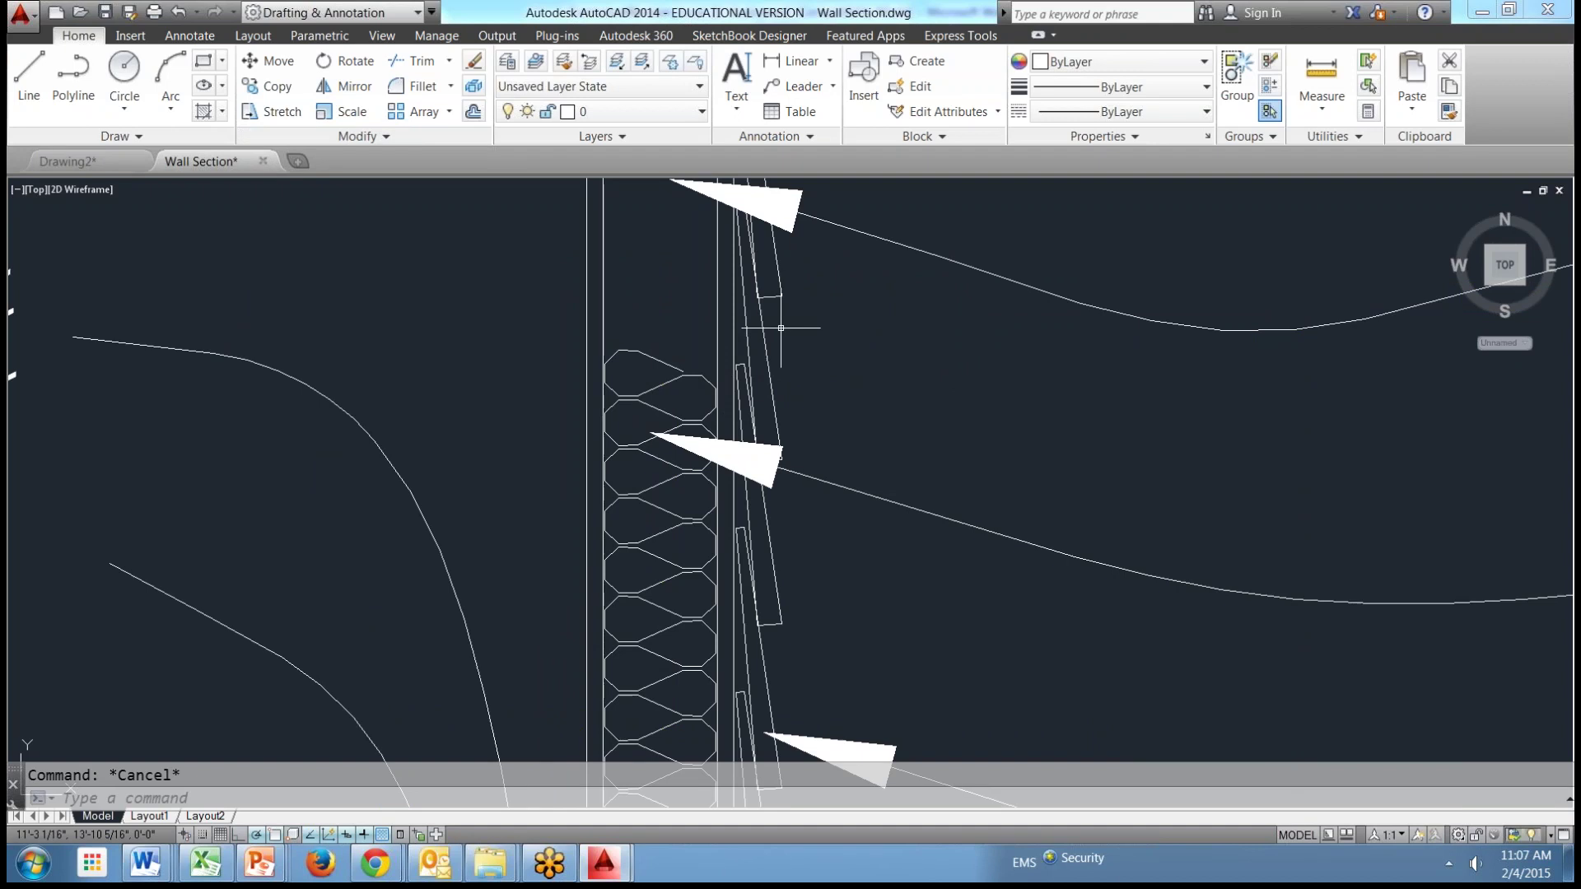
{"action": "left_click", "coordinate": [582, 318]}
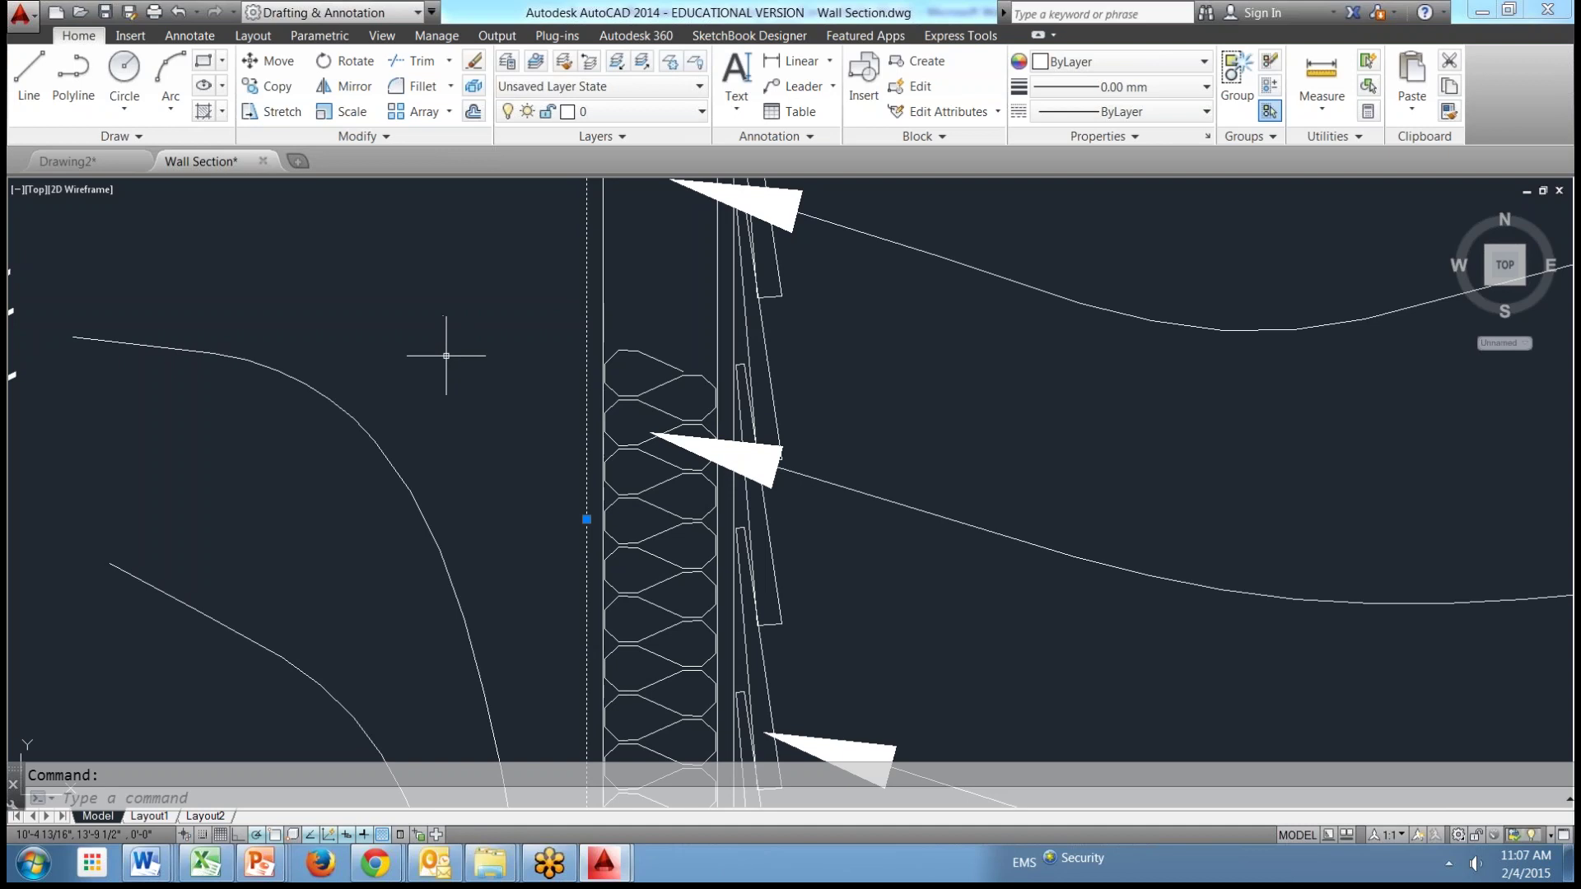
{"action": "key", "text": "Escape"}
{"action": "left_click", "coordinate": [67, 161]}
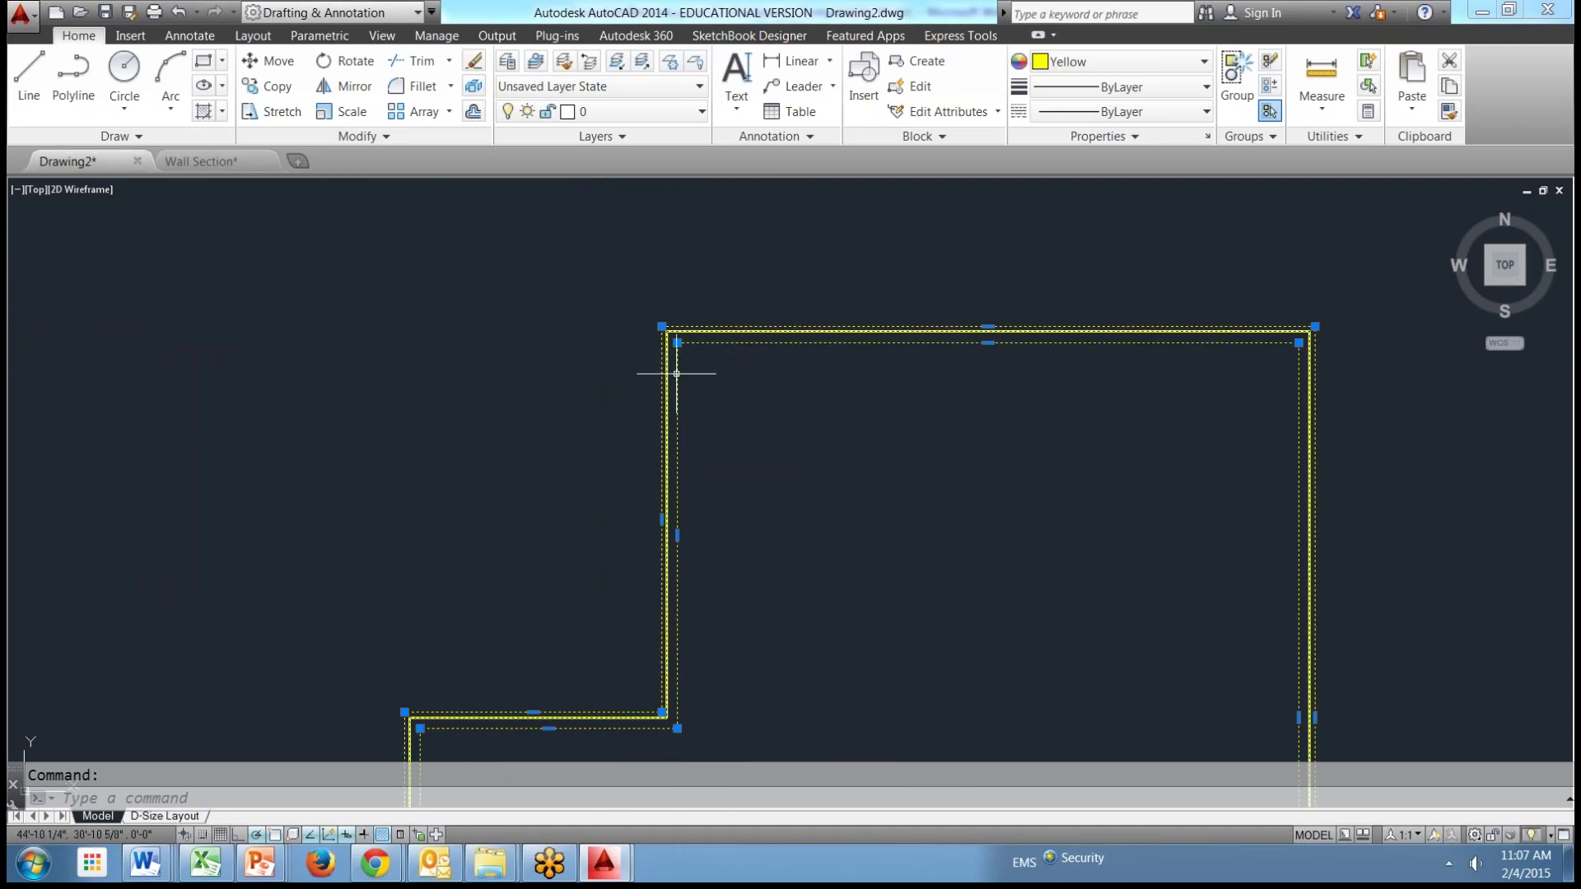
Step: Set the selected inner and outer outlines to ByLayer colour
{"action": "left_click", "coordinate": [1153, 62]}
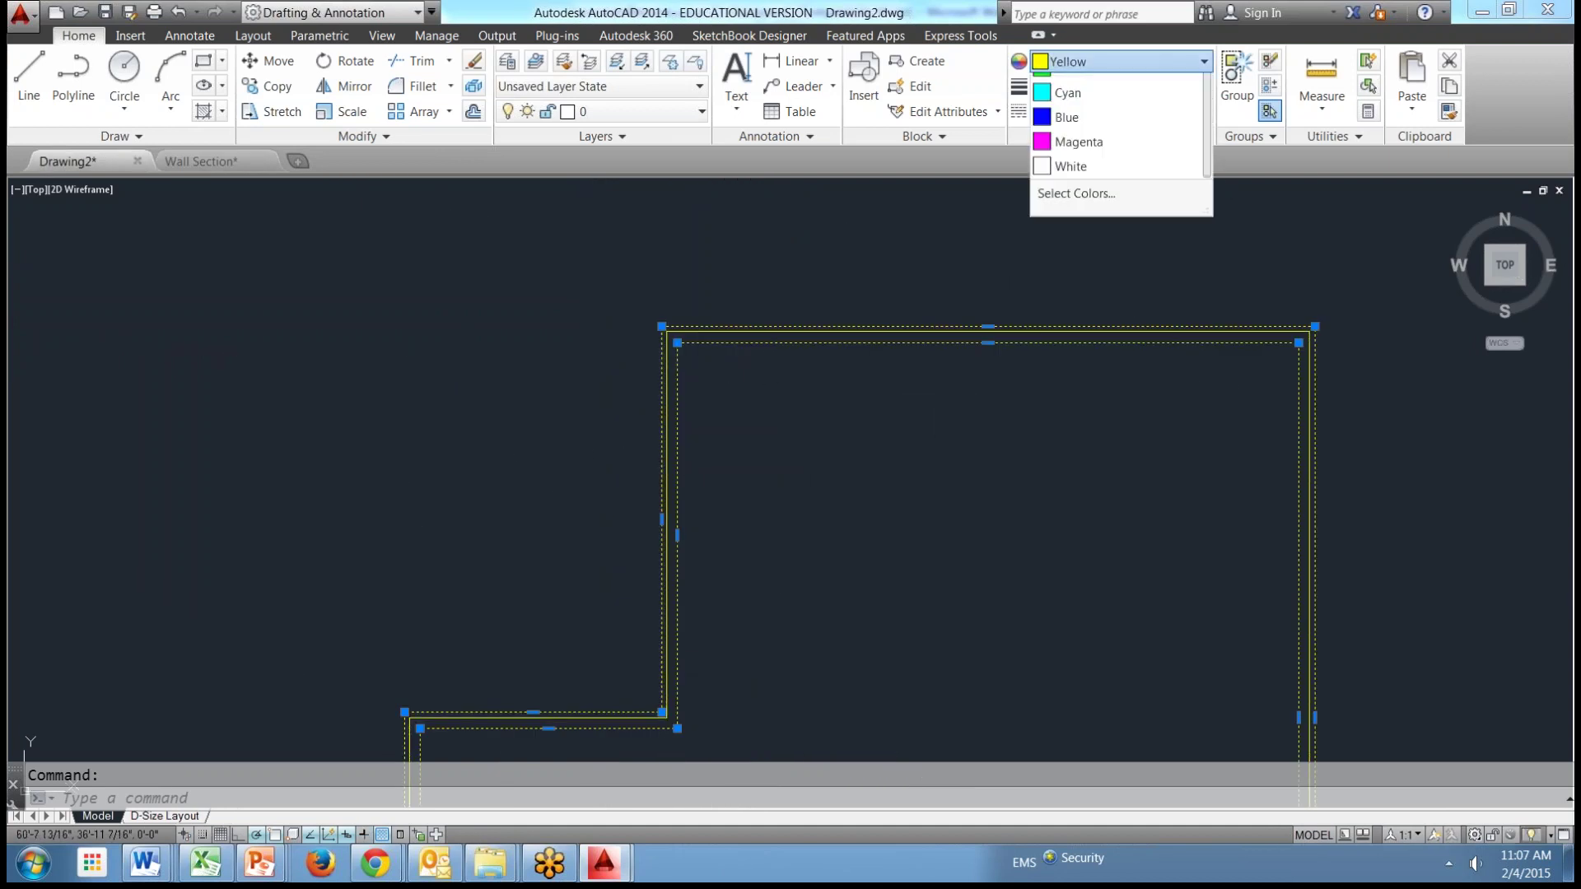
{"action": "left_click", "coordinate": [1075, 86]}
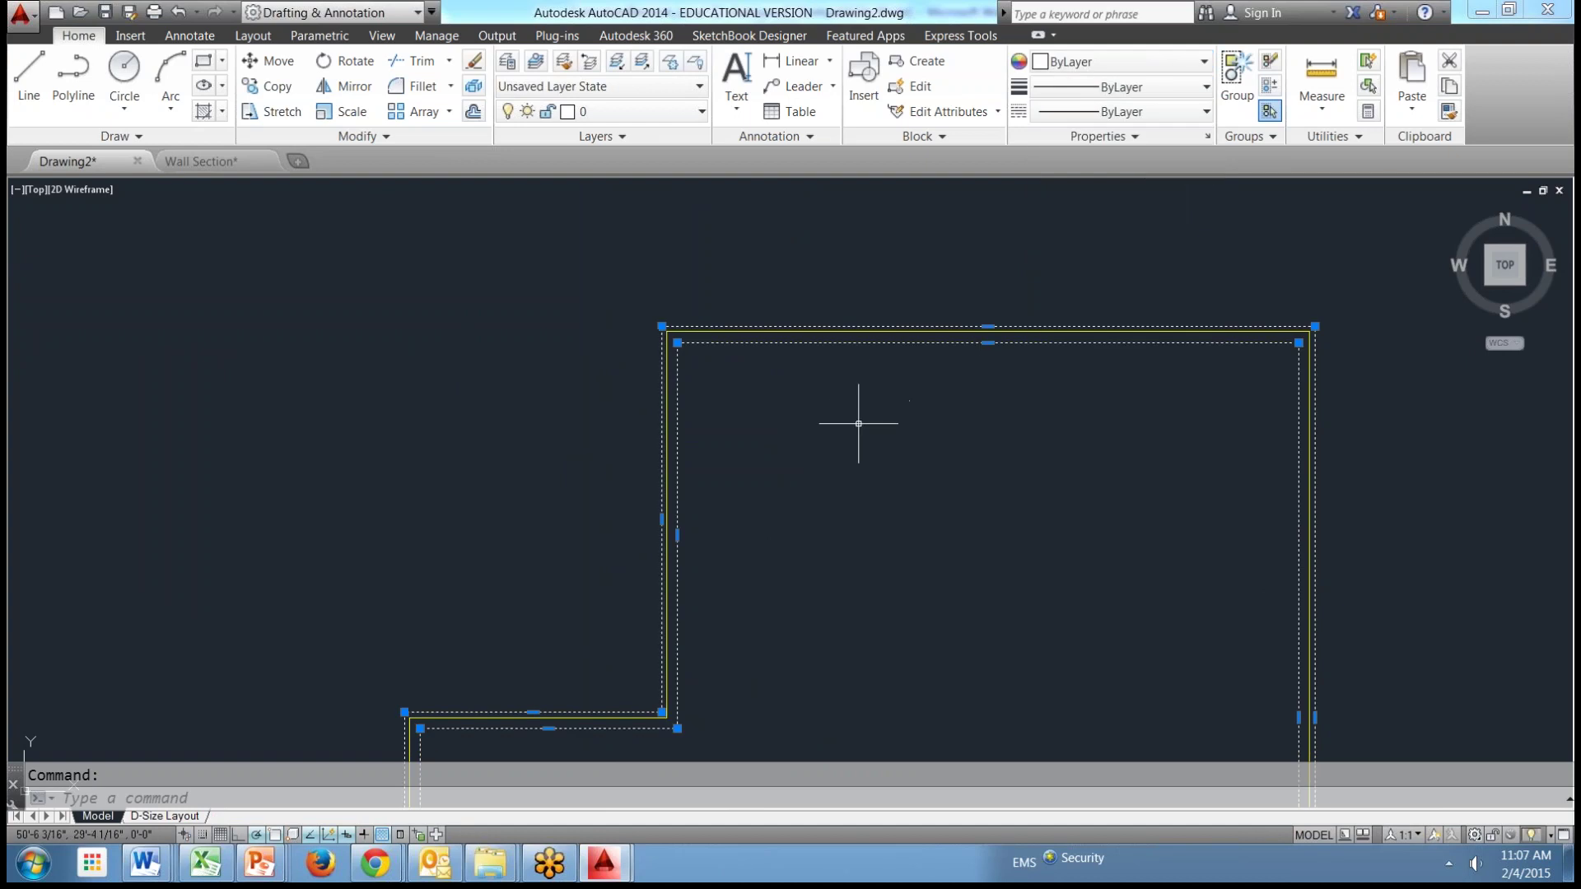
{"action": "key", "text": "Escape"}
{"action": "scroll", "coordinate": [866, 458], "scroll_direction": "down", "scroll_amount": 2}
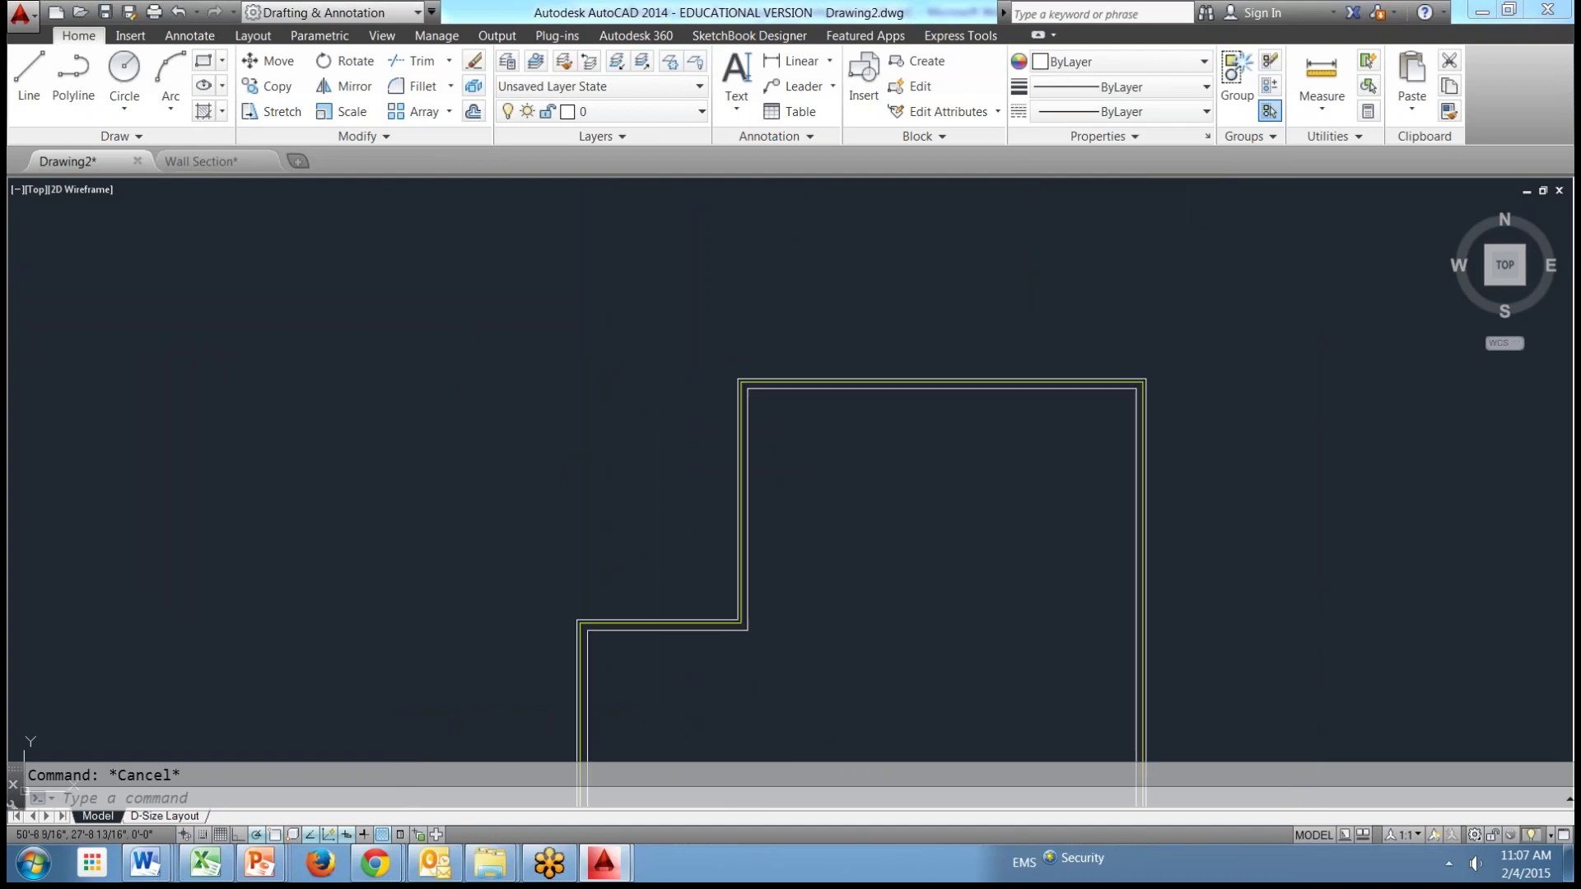
{"action": "middle_click_drag", "start_coordinate": [866, 458], "coordinate": [776, 323]}
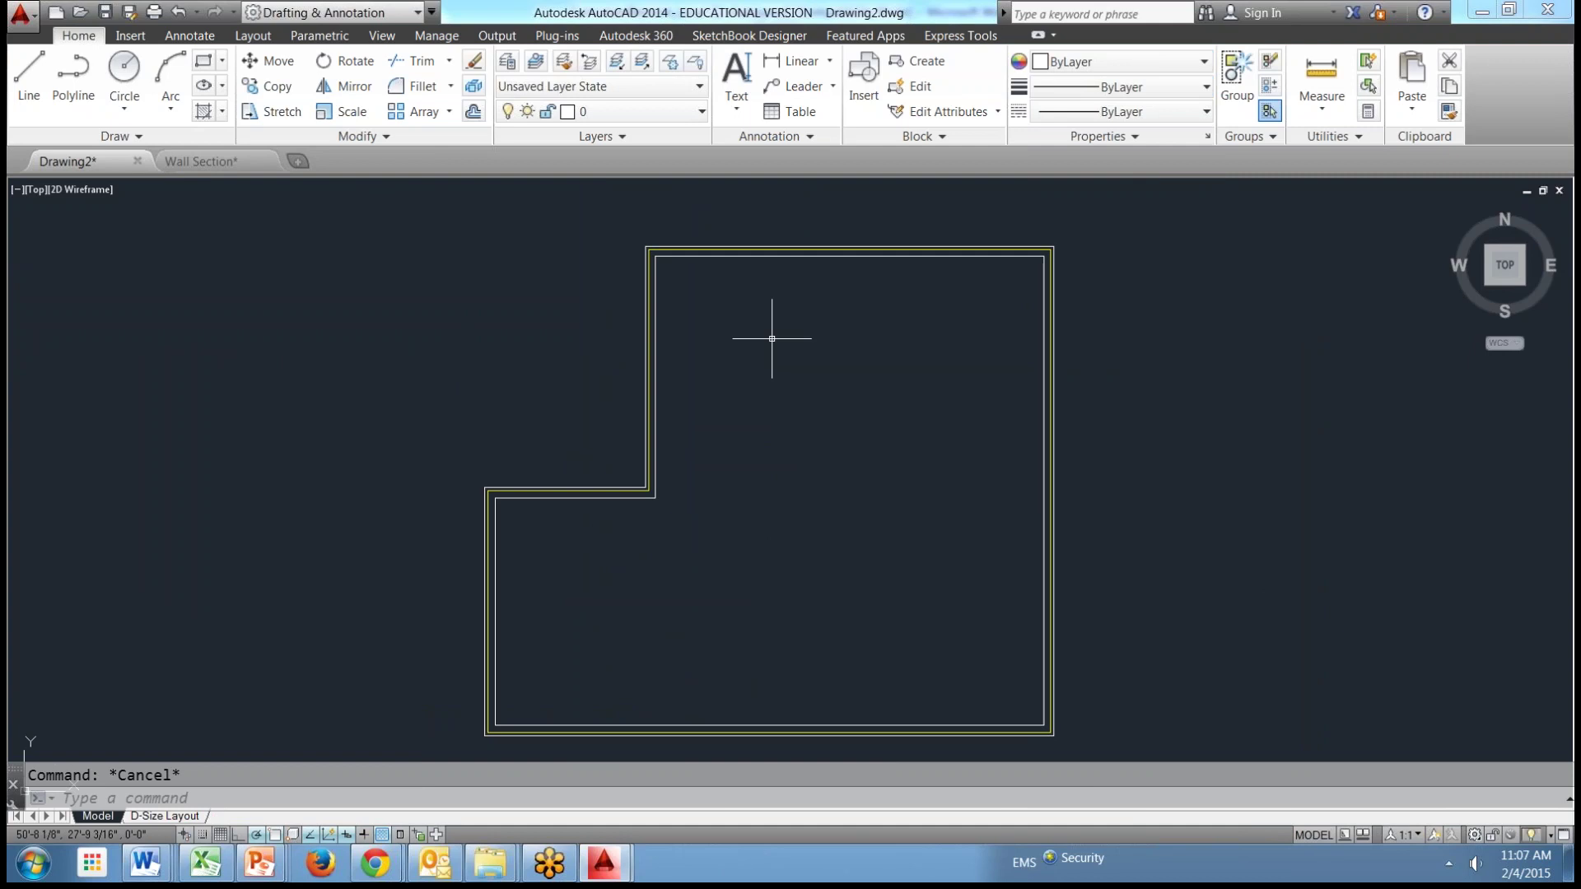
Step: Pan, Zoom Extents and scroll to centre the whole L-shaped plan
{"action": "middle_click_drag", "start_coordinate": [785, 337], "coordinate": [785, 335]}
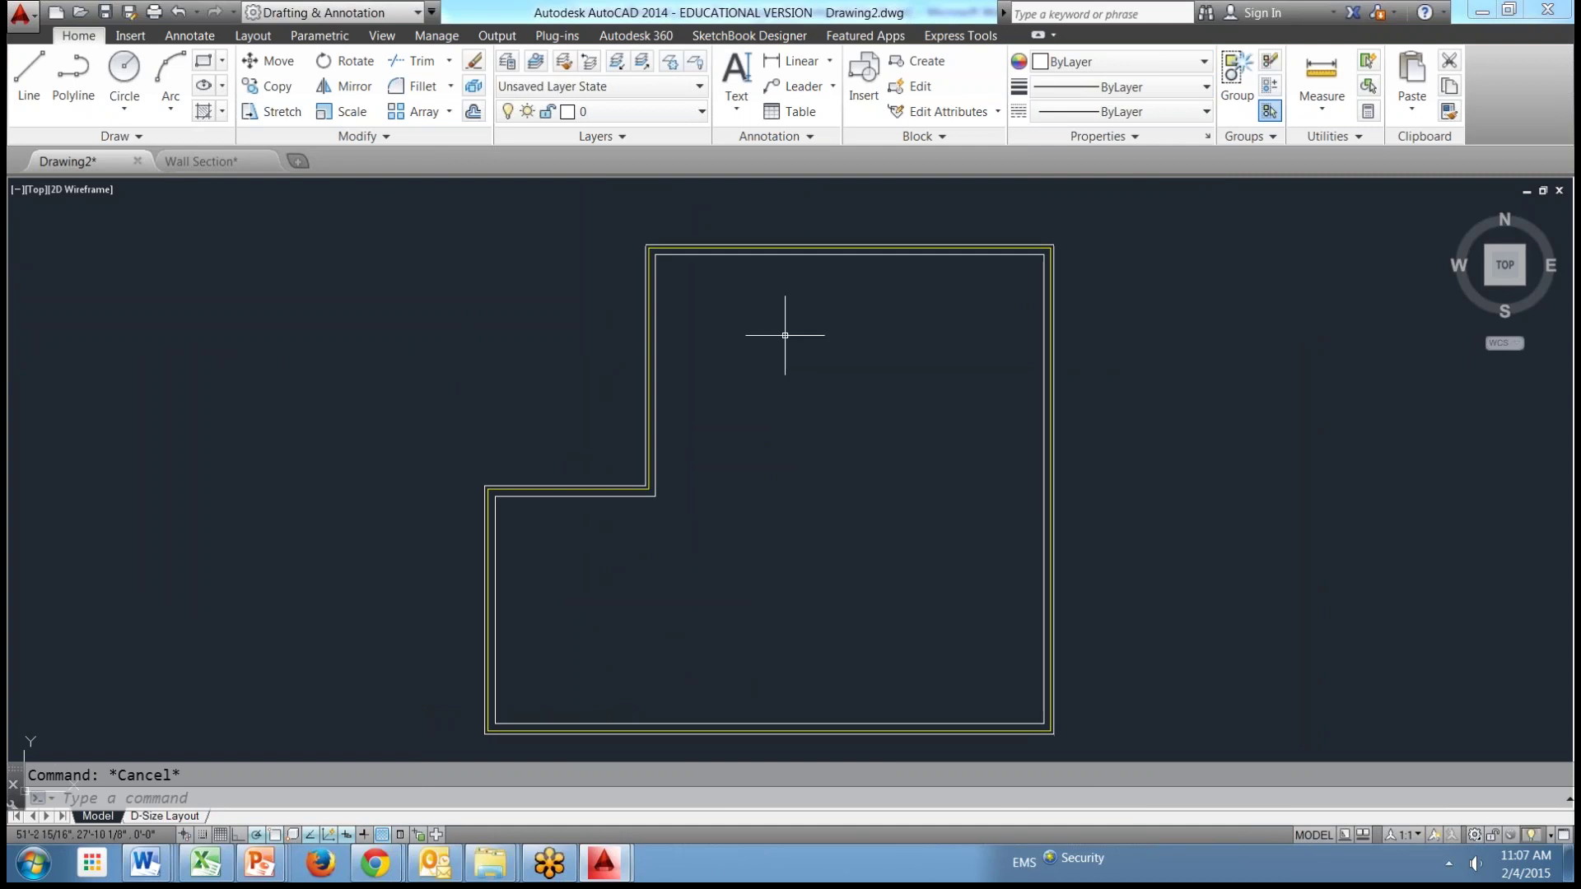
{"action": "scroll", "coordinate": [757, 246], "scroll_direction": "up", "scroll_amount": 5}
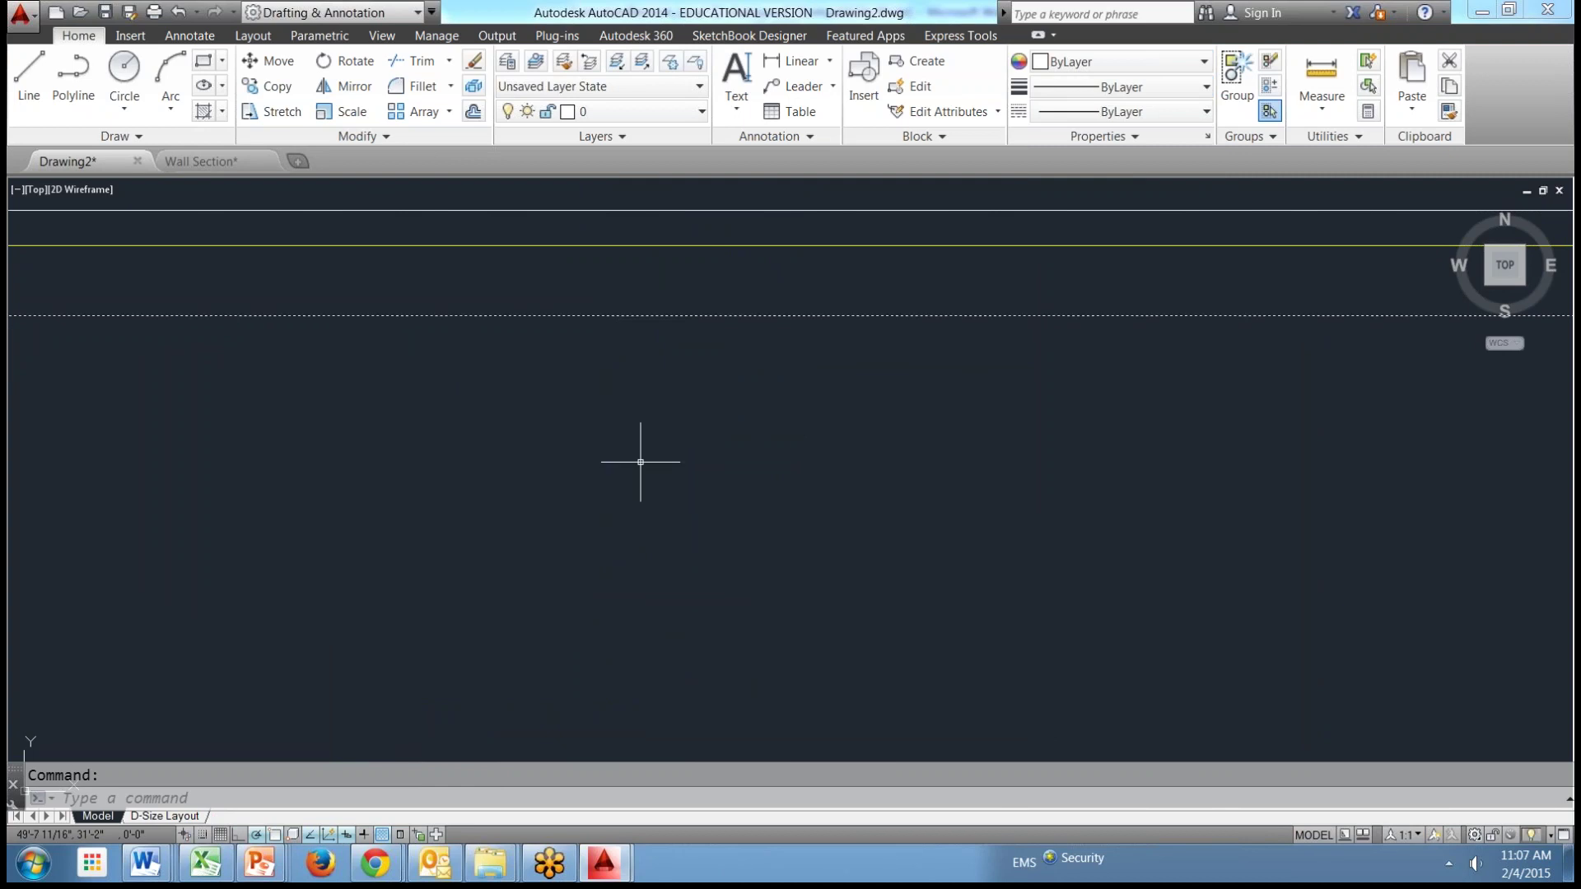
{"action": "key", "text": "Escape"}
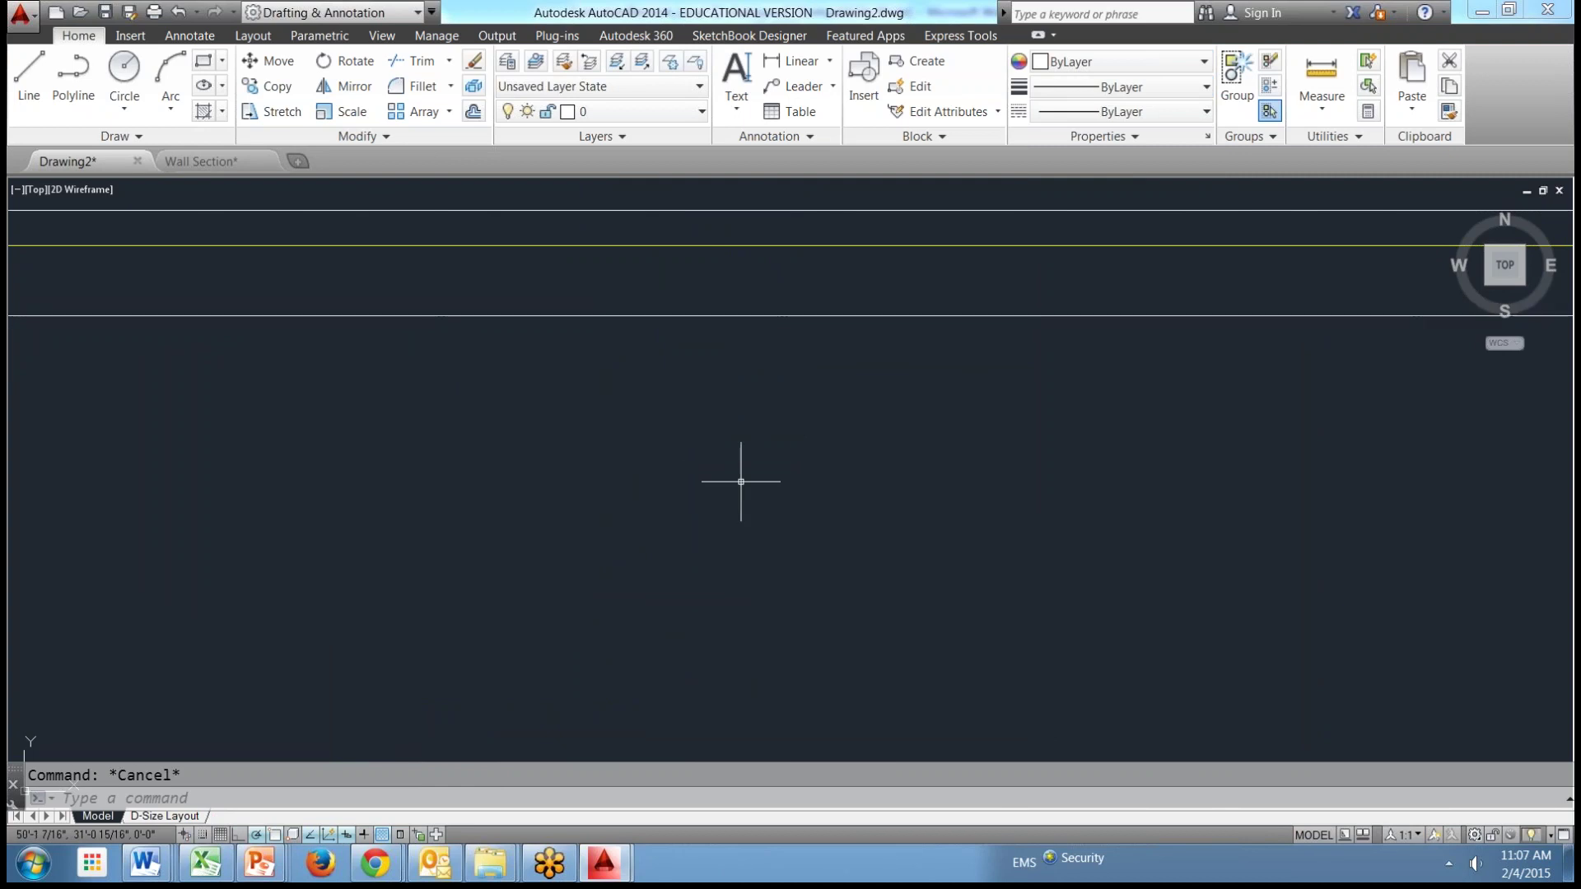
{"action": "scroll", "coordinate": [741, 482], "scroll_direction": "down", "scroll_amount": 10}
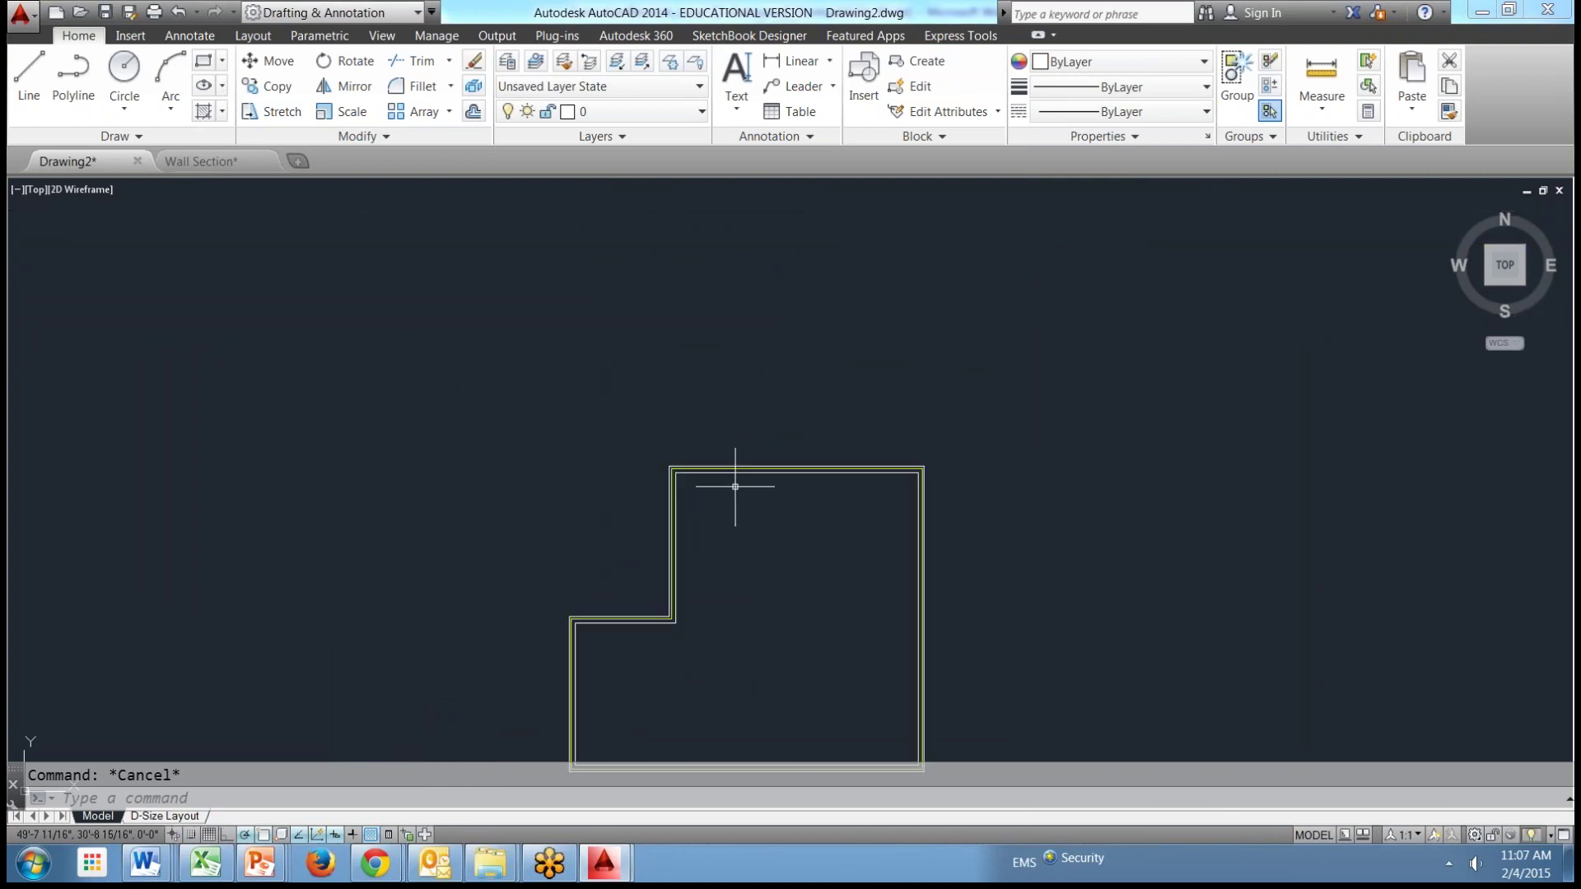
{"action": "mouse_move", "coordinate": [735, 494]}
{"action": "middle_mouse_down"}
{"action": "mouse_move", "coordinate": [741, 417]}
{"action": "mouse_move", "coordinate": [767, 386]}
{"action": "middle_mouse_up"}
{"action": "scroll", "coordinate": [758, 441], "scroll_direction": "up", "scroll_amount": 2}
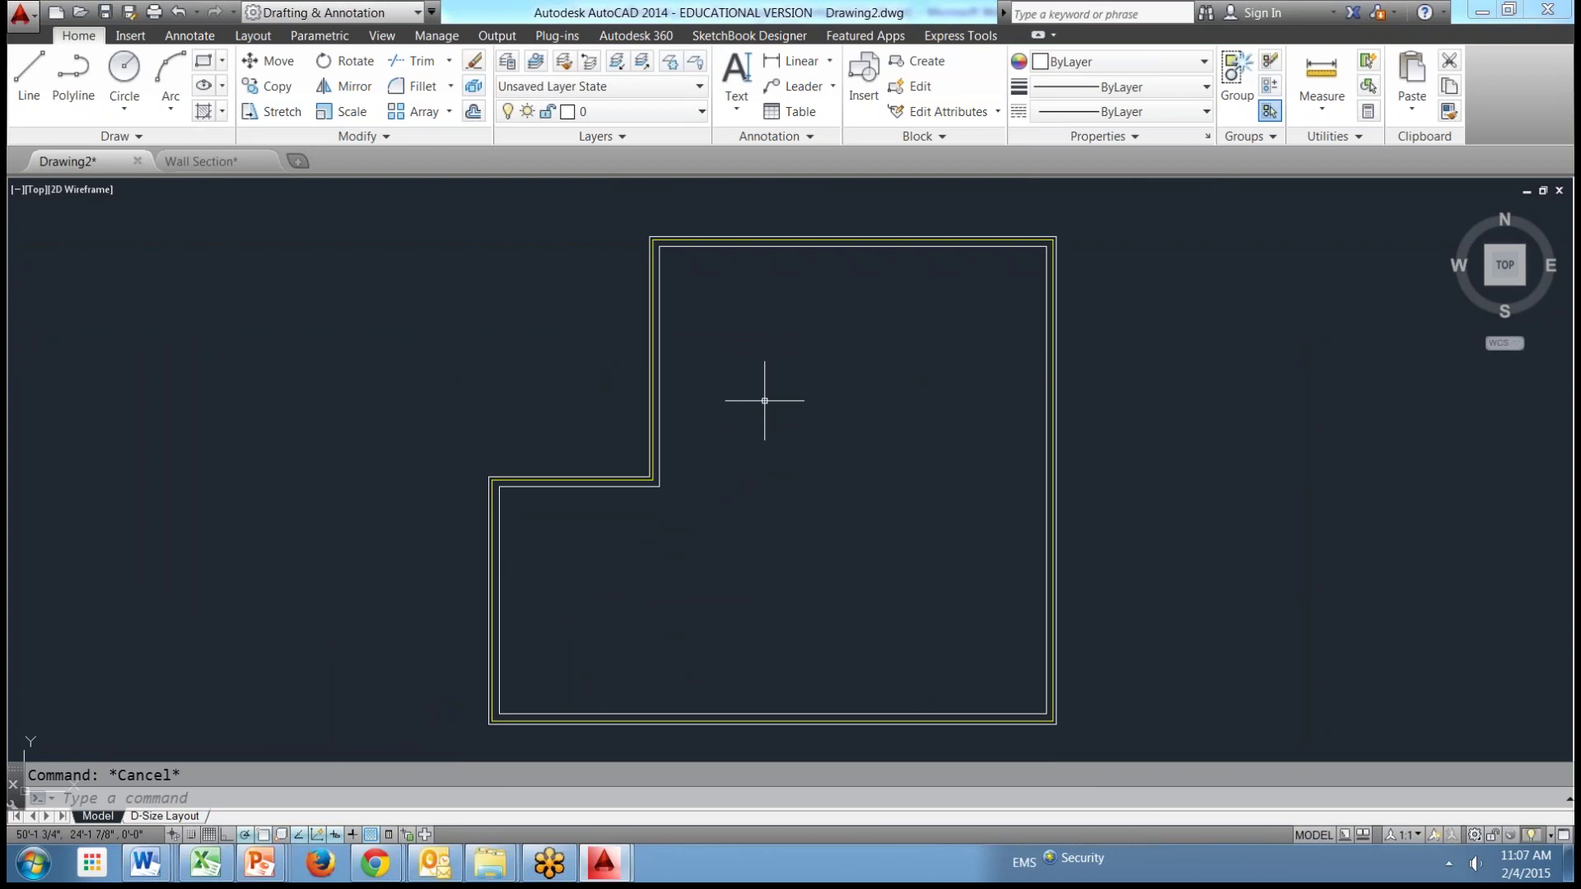
{"action": "middle_click", "coordinate": [764, 401]}
{"action": "middle_click", "coordinate": [764, 401]}
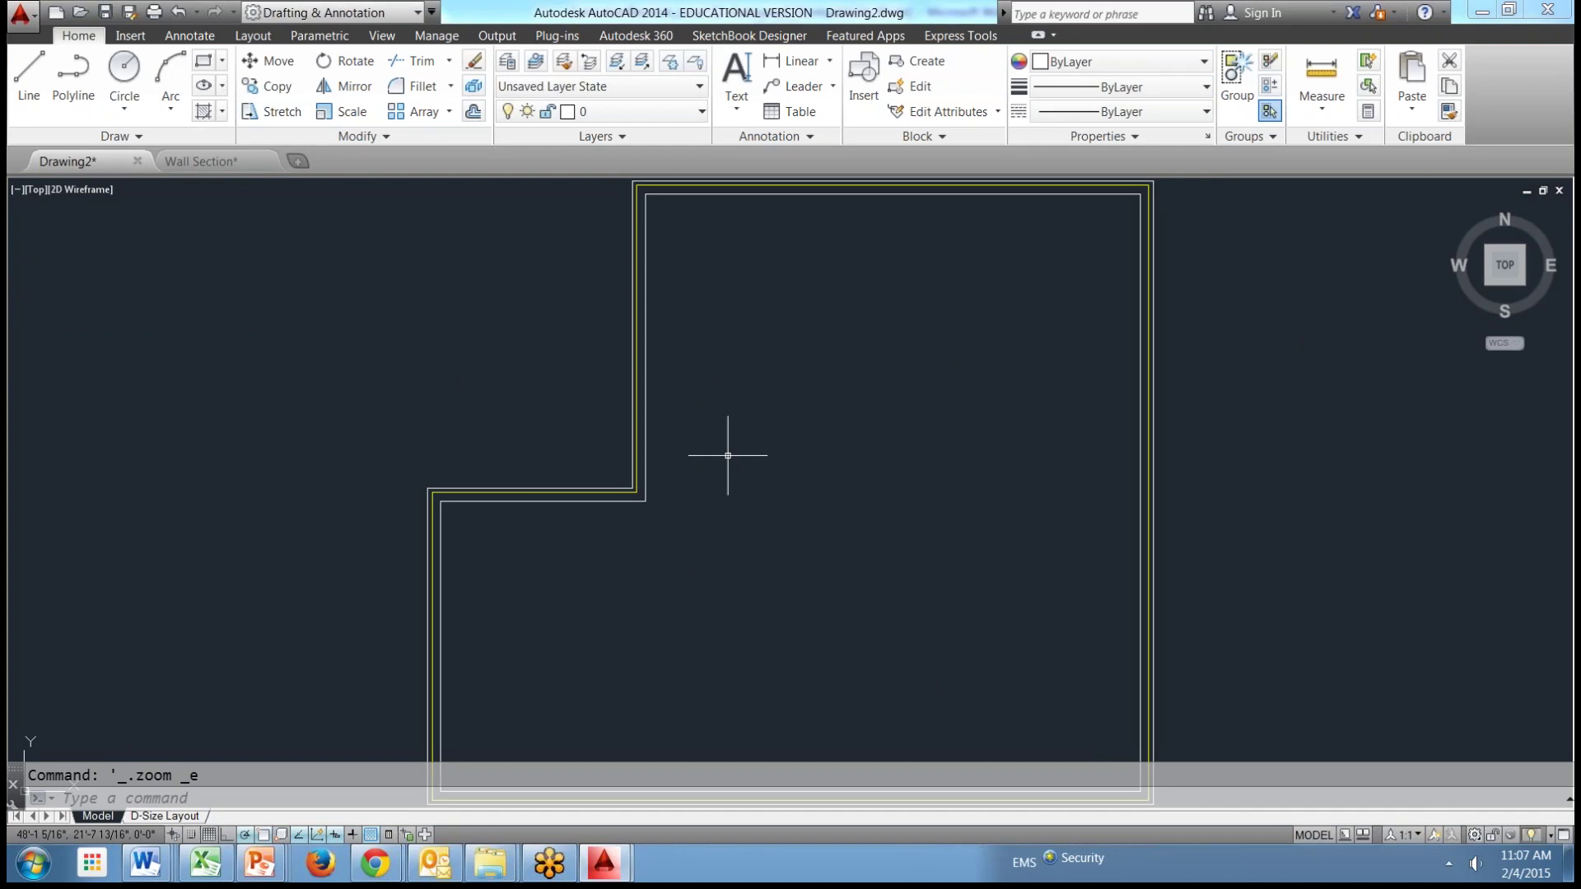
{"action": "scroll", "coordinate": [726, 457], "scroll_direction": "down", "scroll_amount": 2}
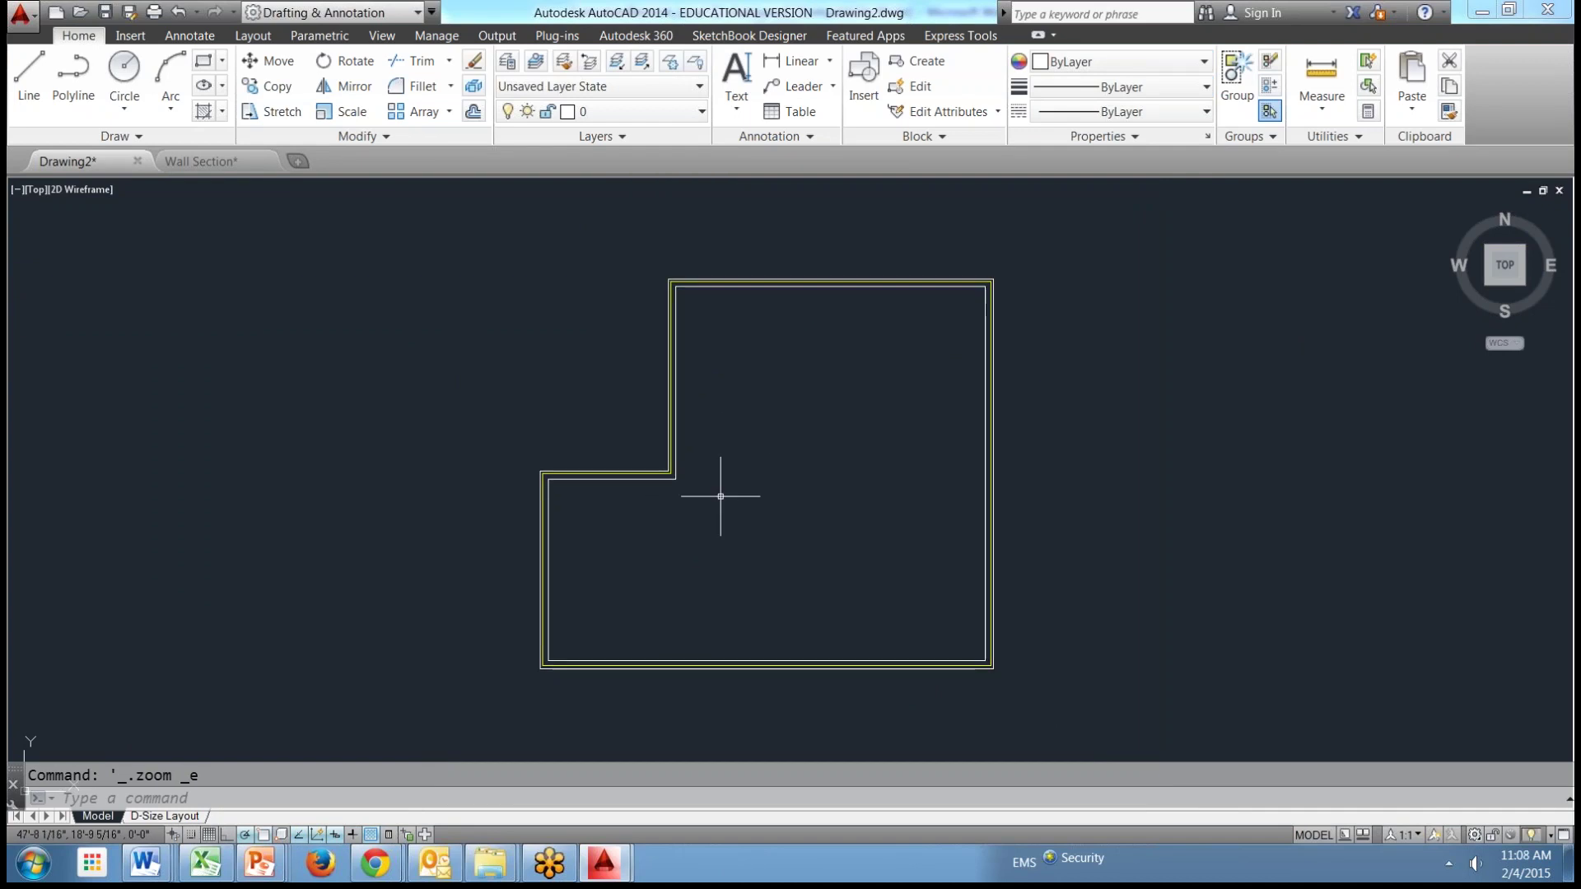
{"action": "scroll", "coordinate": [721, 492], "scroll_direction": "up", "scroll_amount": 2}
{"action": "scroll", "coordinate": [720, 492], "scroll_direction": "down", "scroll_amount": 2}
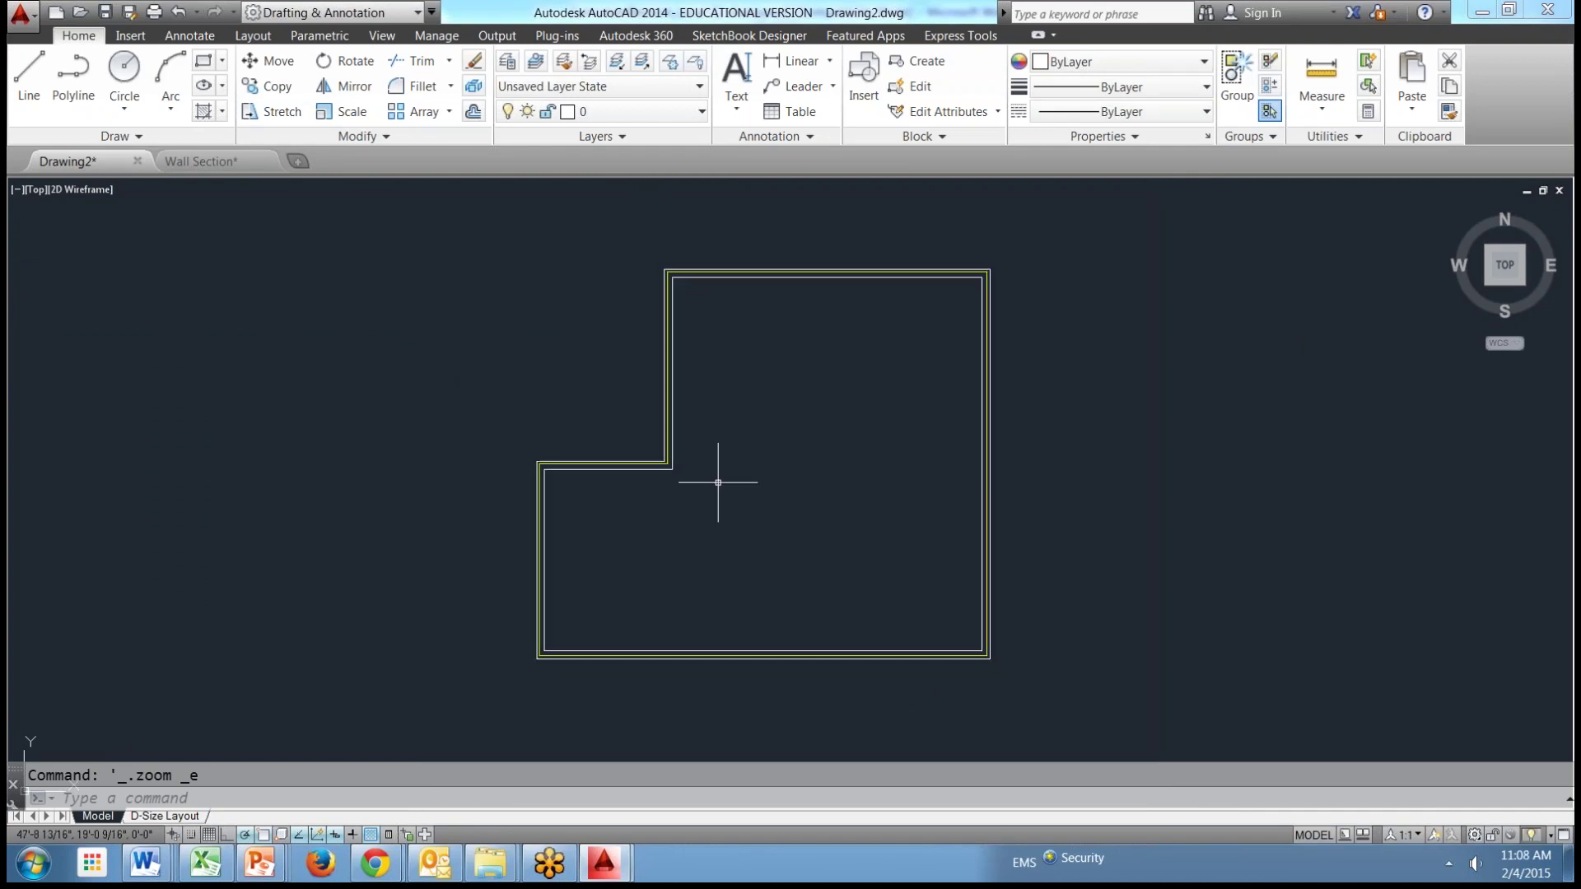
{"action": "scroll", "coordinate": [702, 508], "scroll_direction": "up", "scroll_amount": 1}
{"action": "scroll", "coordinate": [703, 508], "scroll_direction": "down", "scroll_amount": 1}
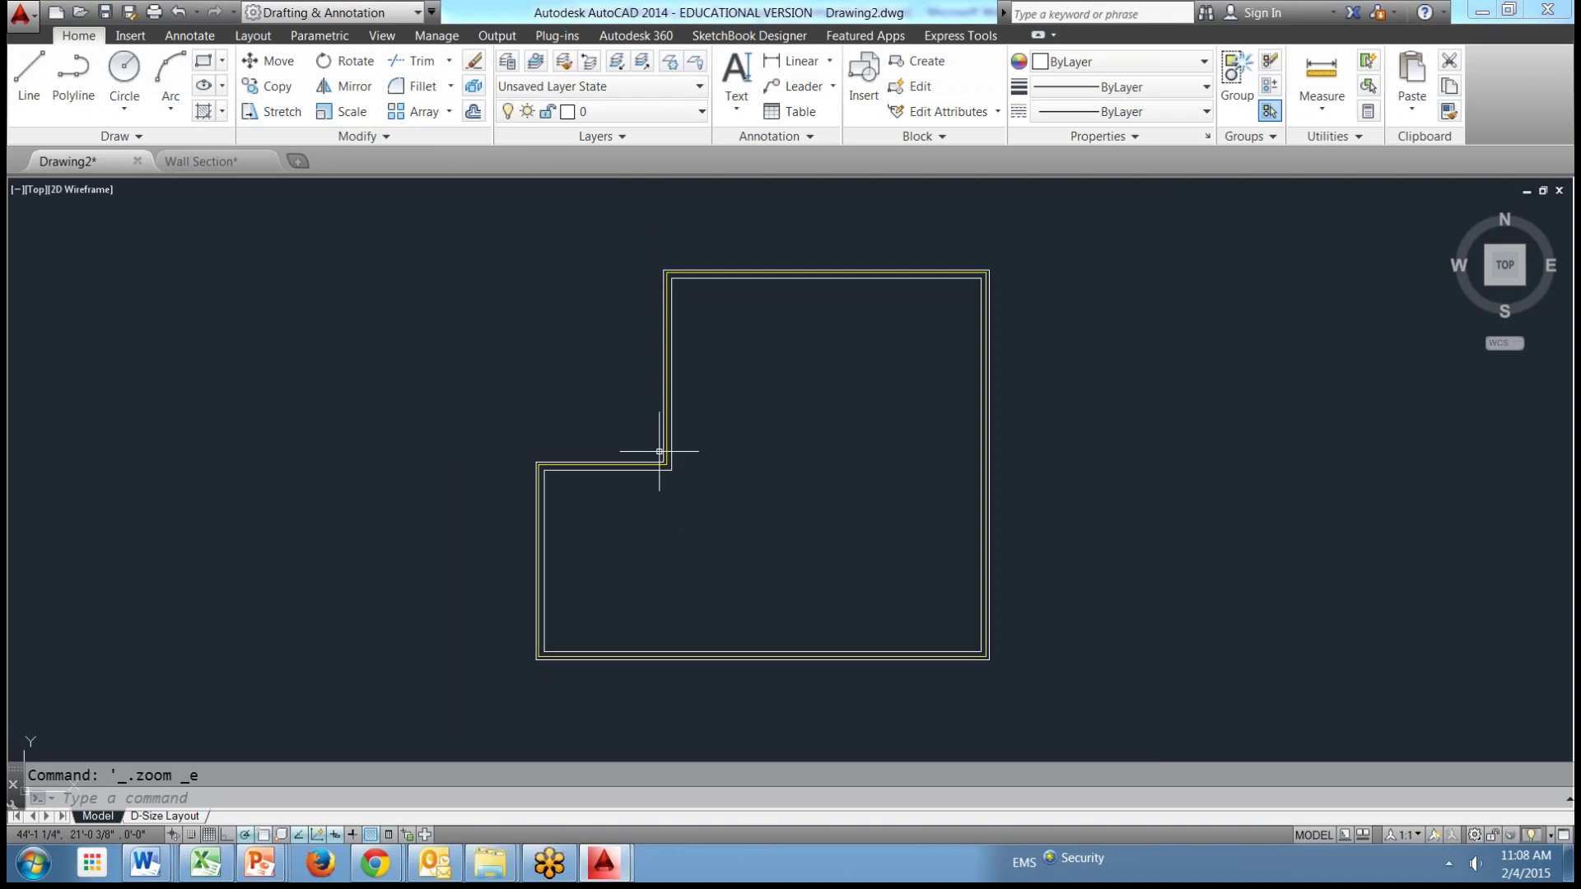
{"action": "left_click", "coordinate": [671, 439]}
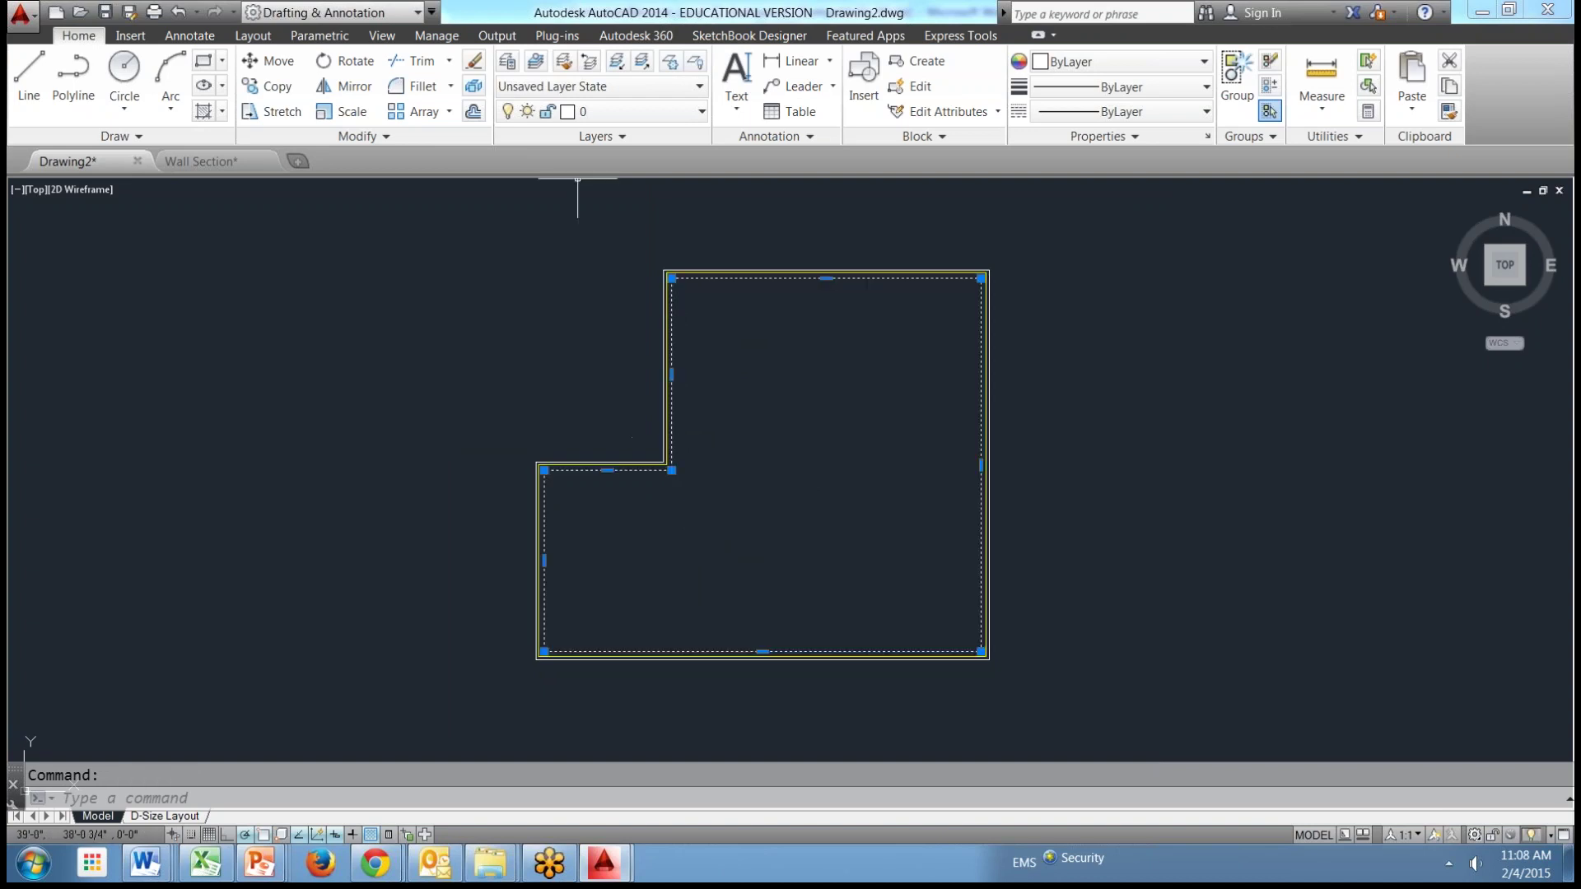
{"action": "key", "text": "Escape"}
{"action": "left_click", "coordinate": [473, 111]}
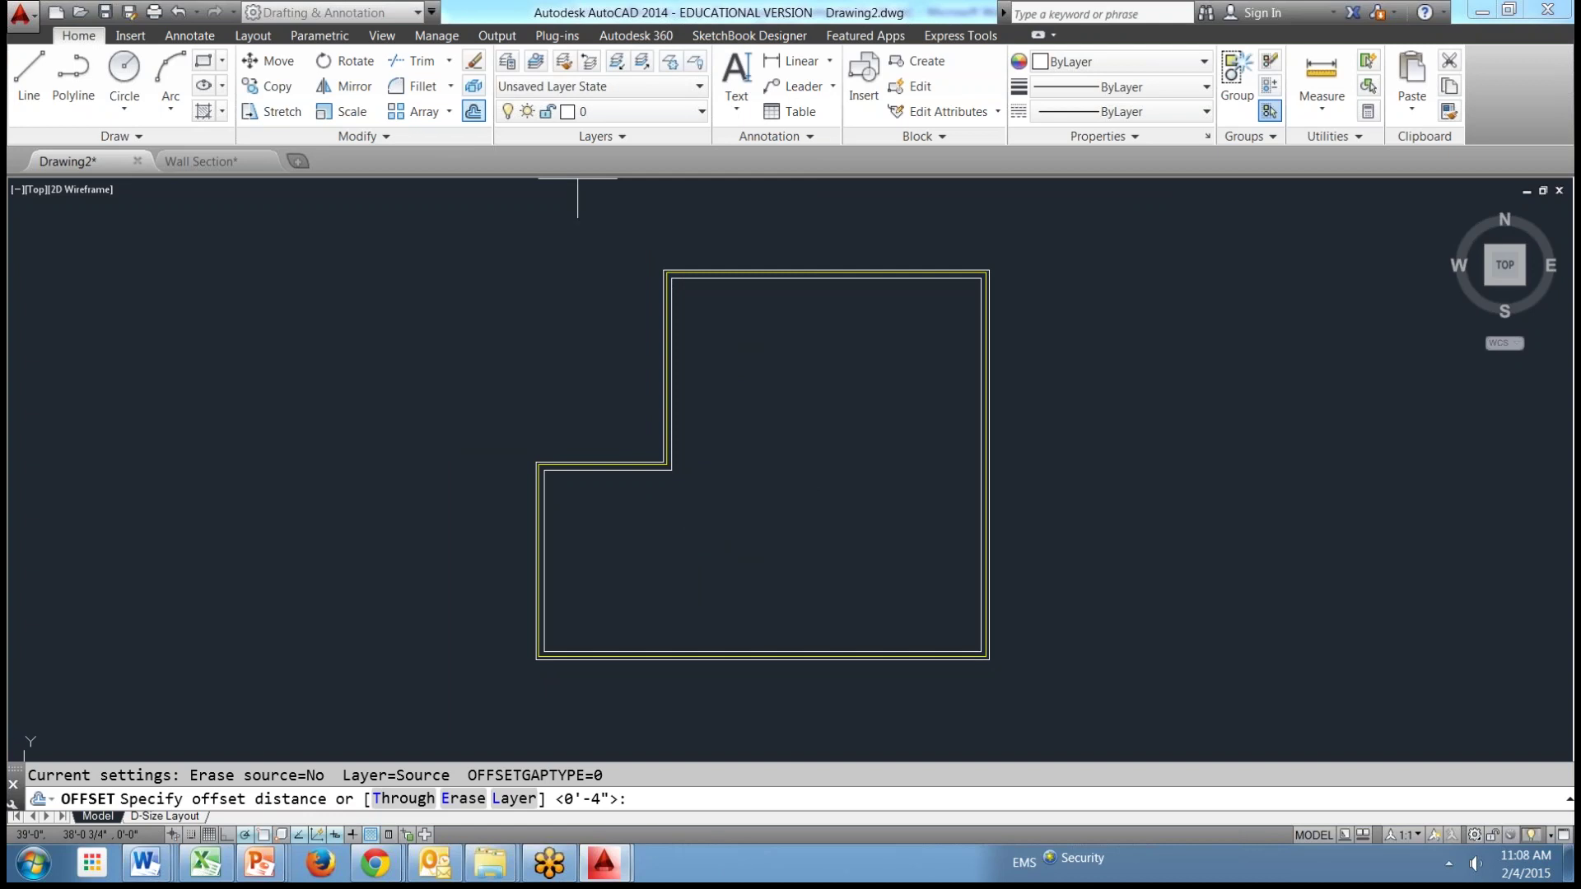
{"action": "type", "text": "5'7"}
{"action": "type", "text": "-1/"}
{"action": "type", "text": "4\""}
{"action": "key", "text": "Return"}
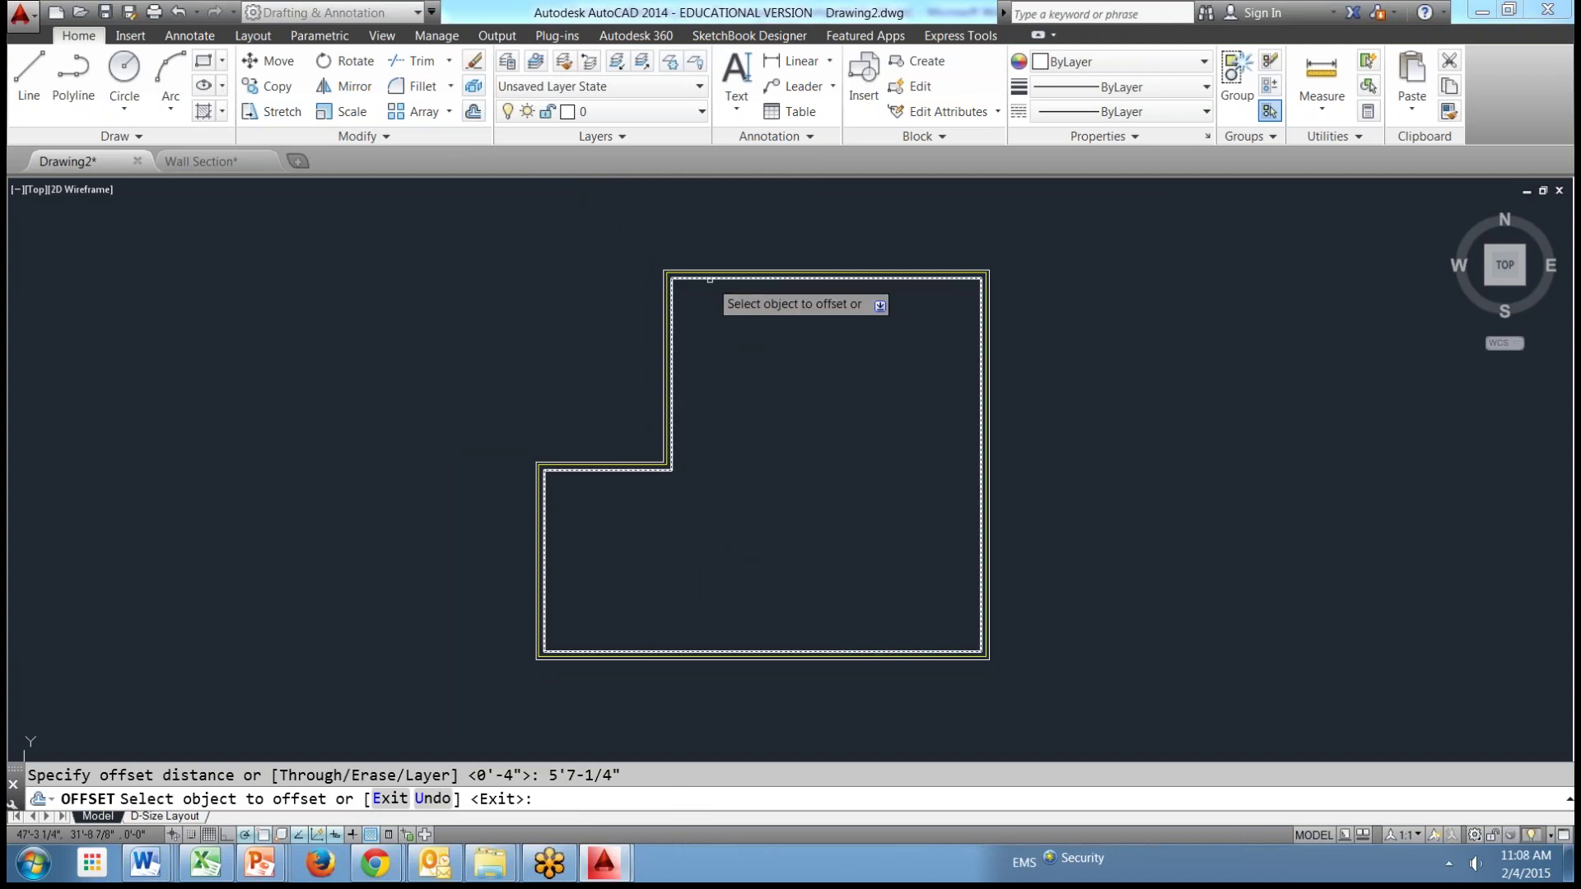
{"action": "left_click", "coordinate": [672, 331]}
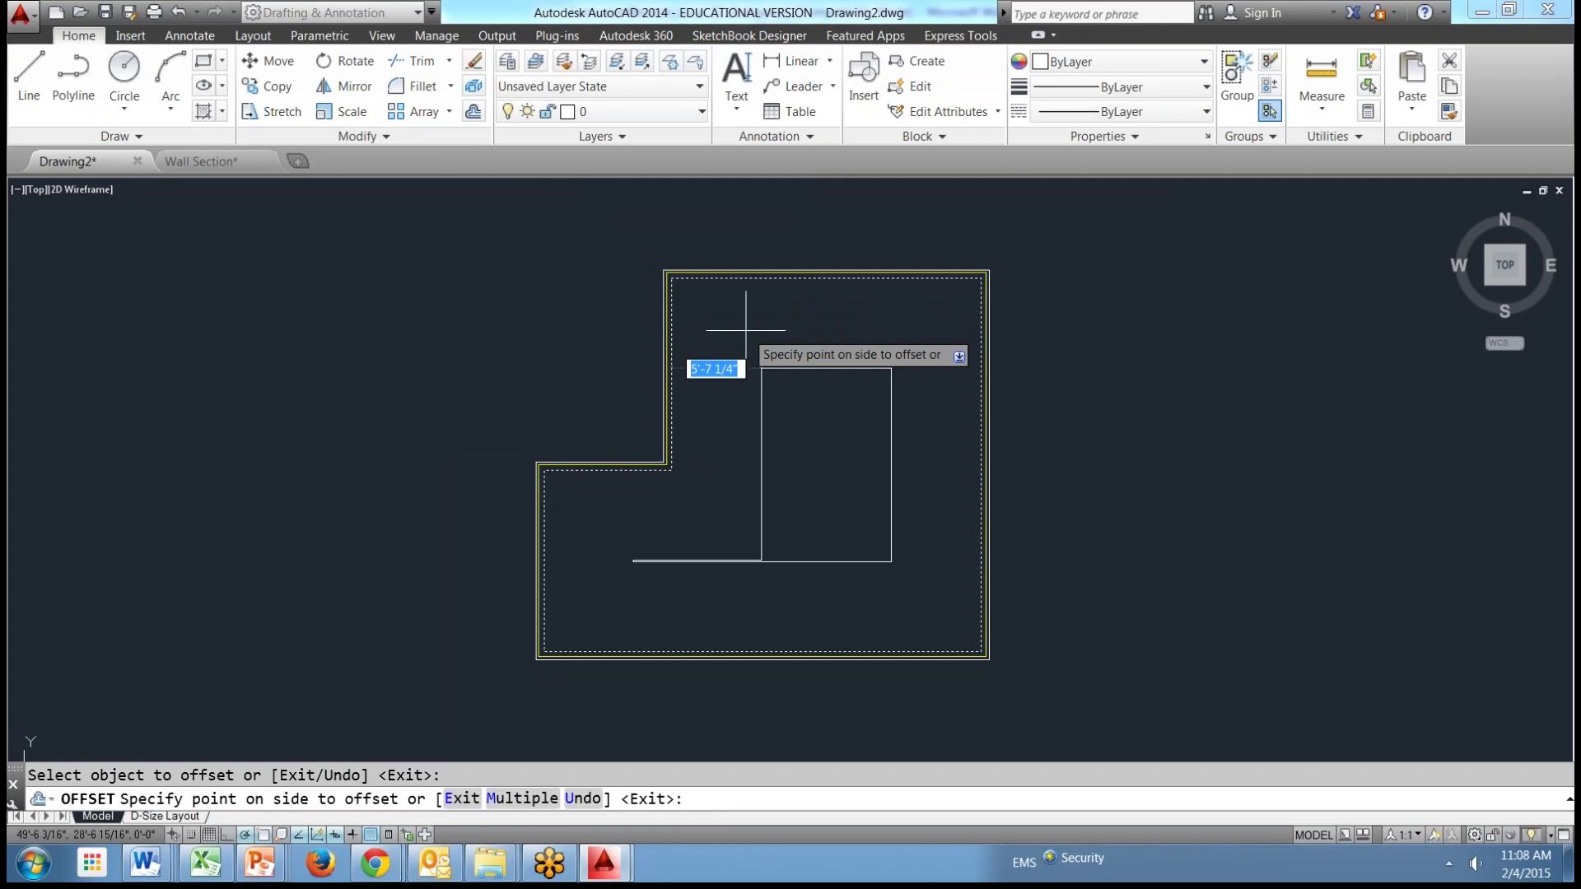
{"action": "key", "text": "Escape"}
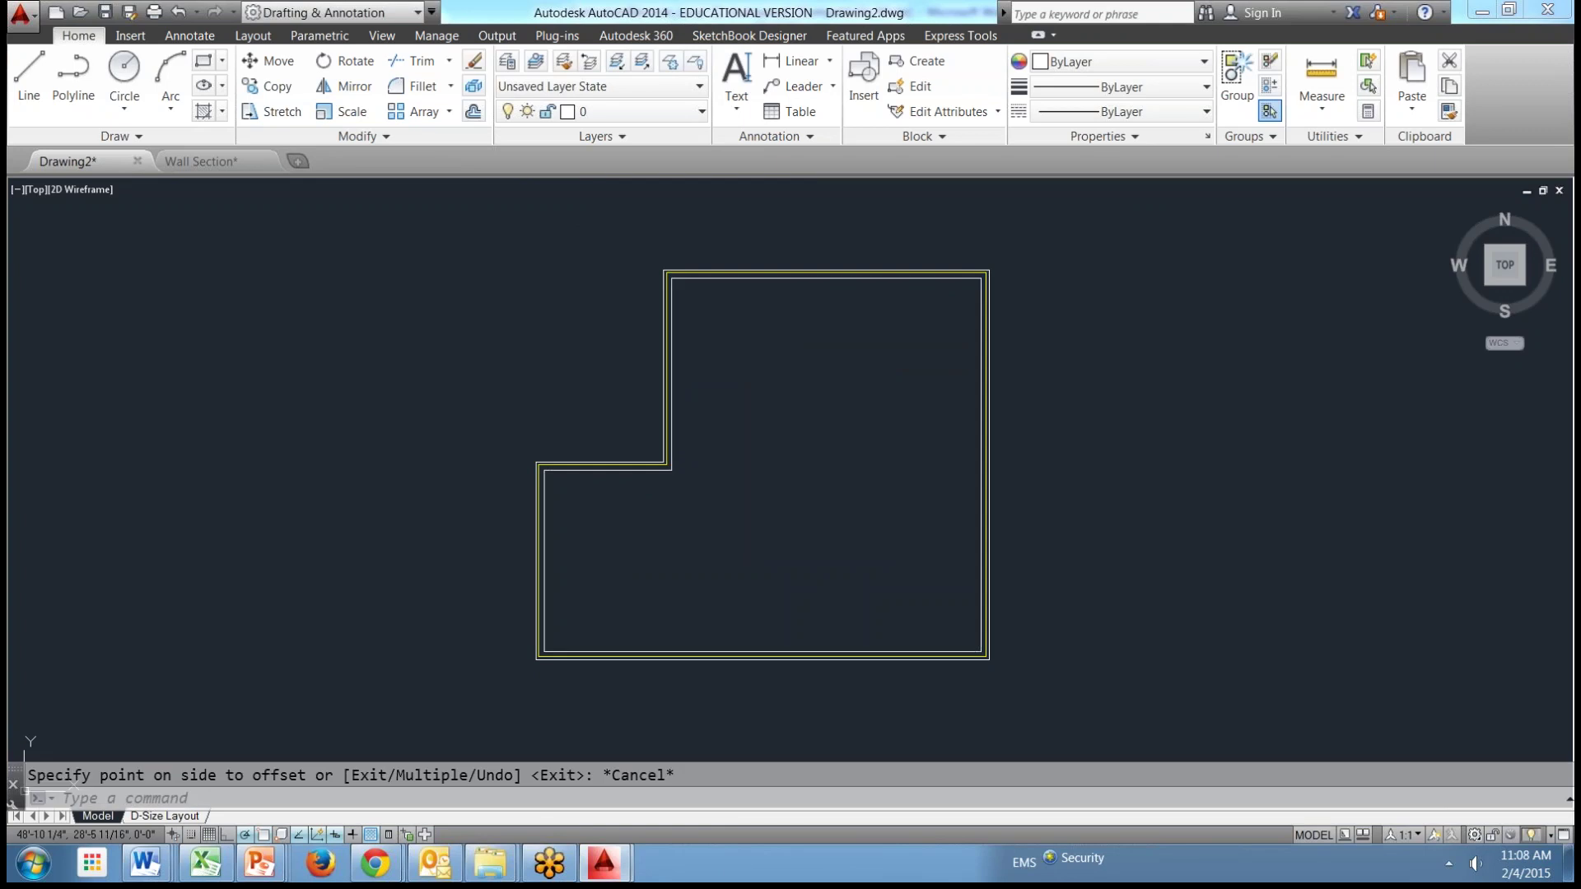
{"action": "left_click", "coordinate": [672, 302]}
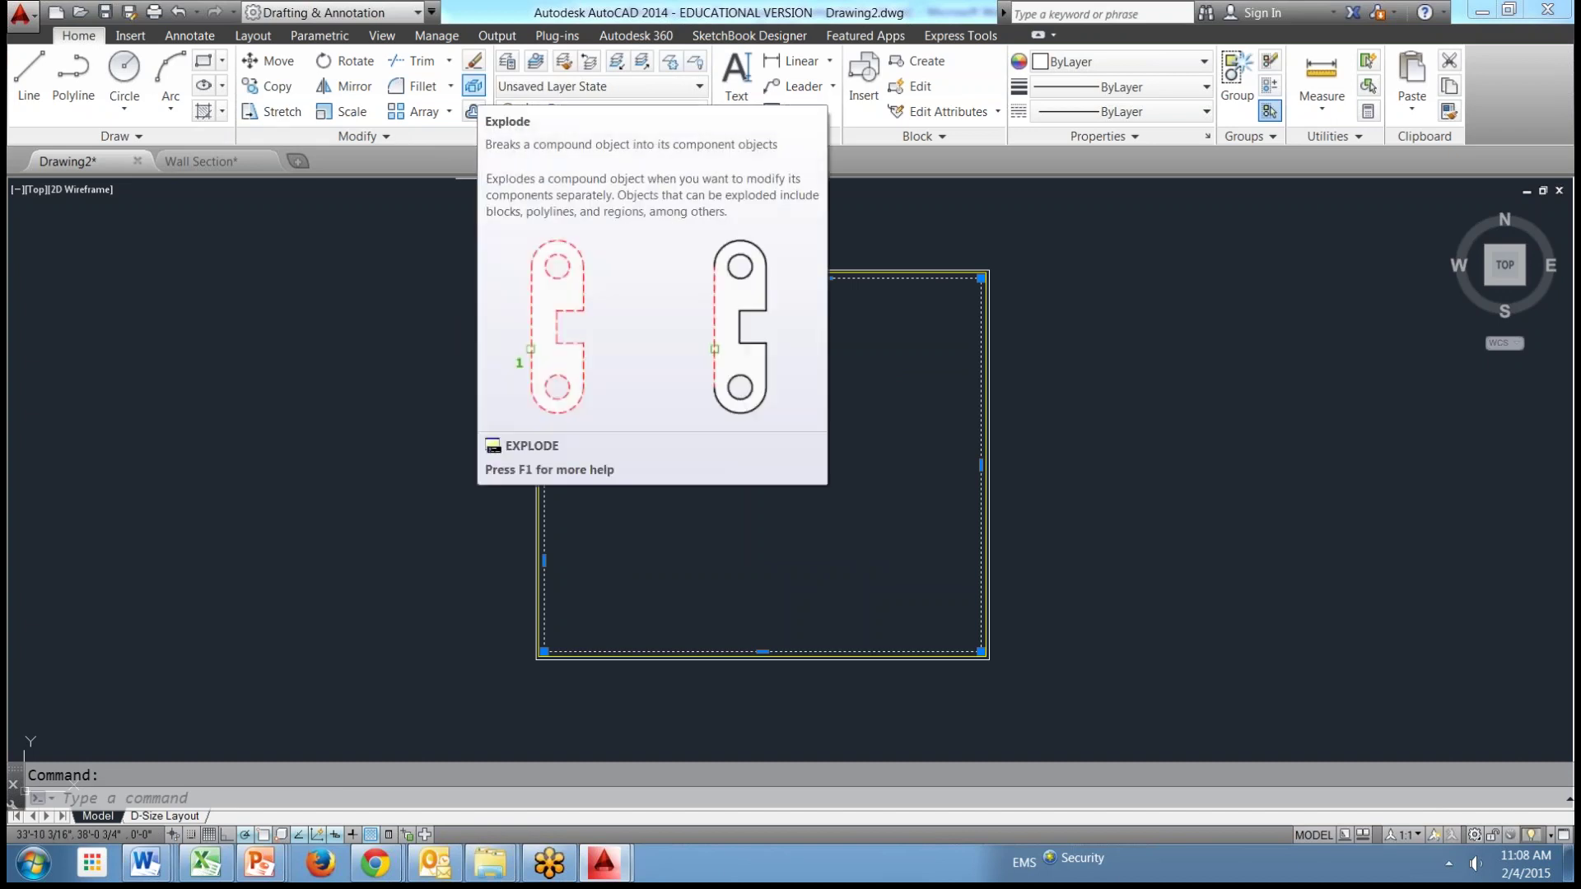
Step: Explode the inner outline and confirm its top and left walls are separate lines
{"action": "left_click", "coordinate": [474, 86]}
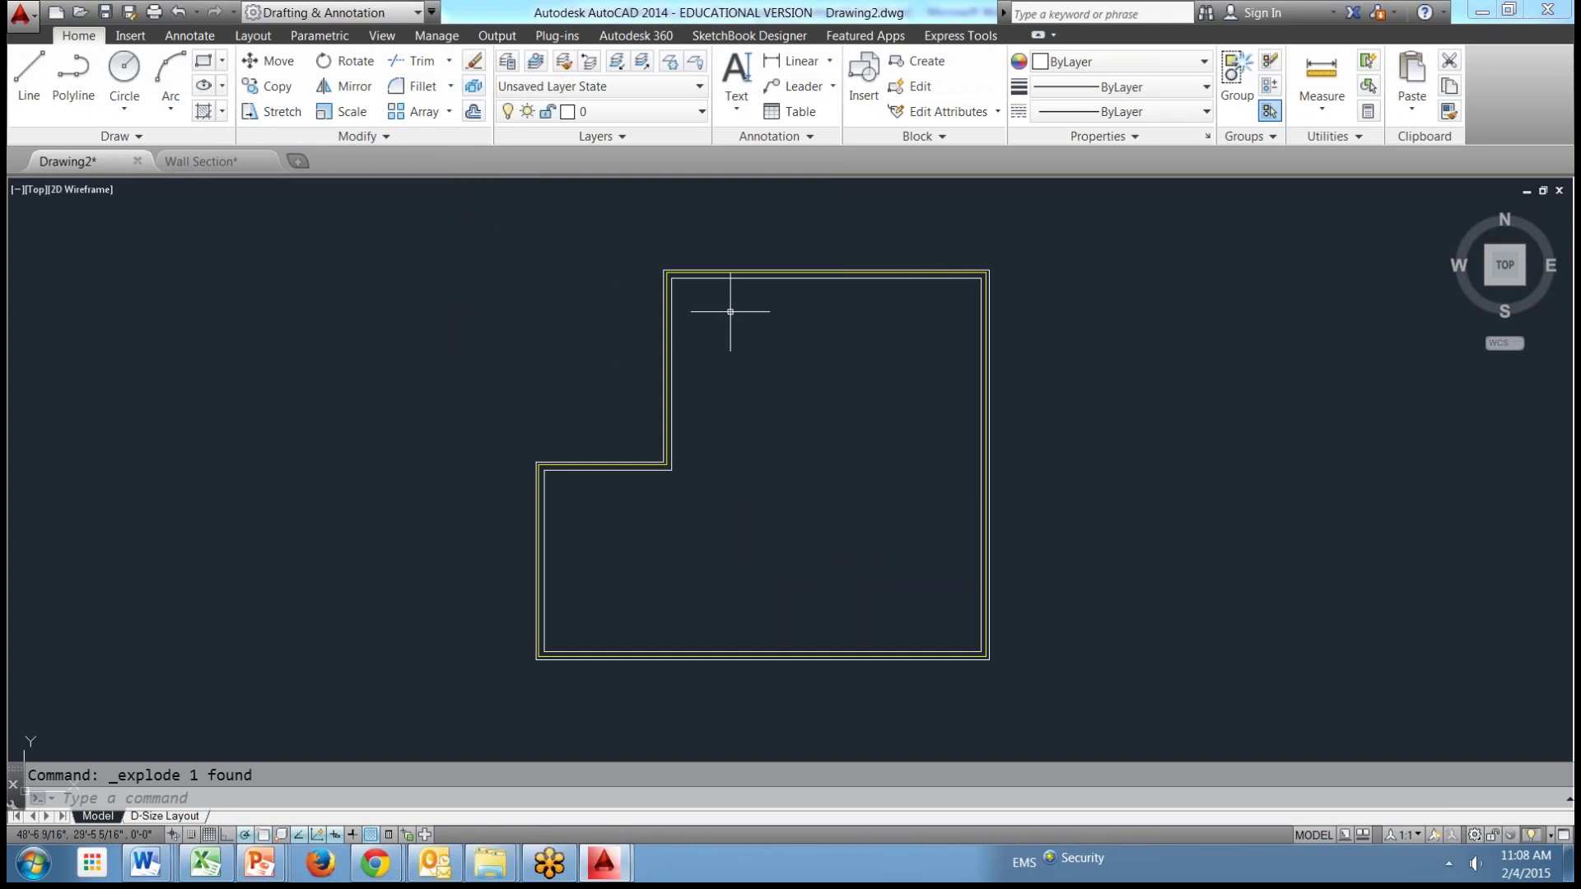
{"action": "left_click", "coordinate": [730, 278]}
{"action": "key", "text": "Escape"}
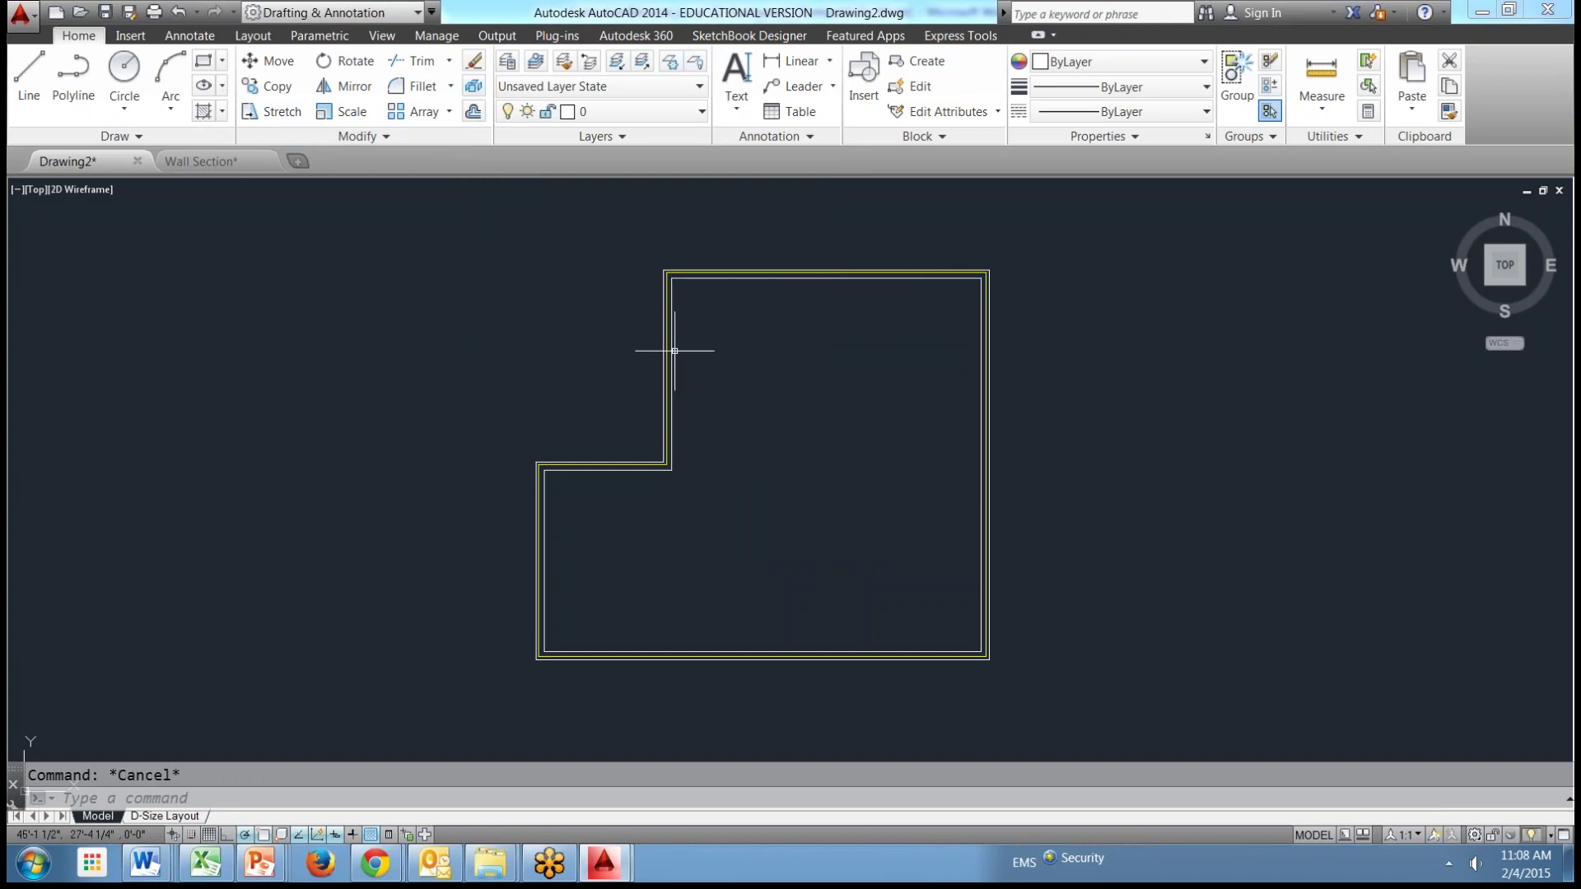
{"action": "left_click", "coordinate": [673, 354]}
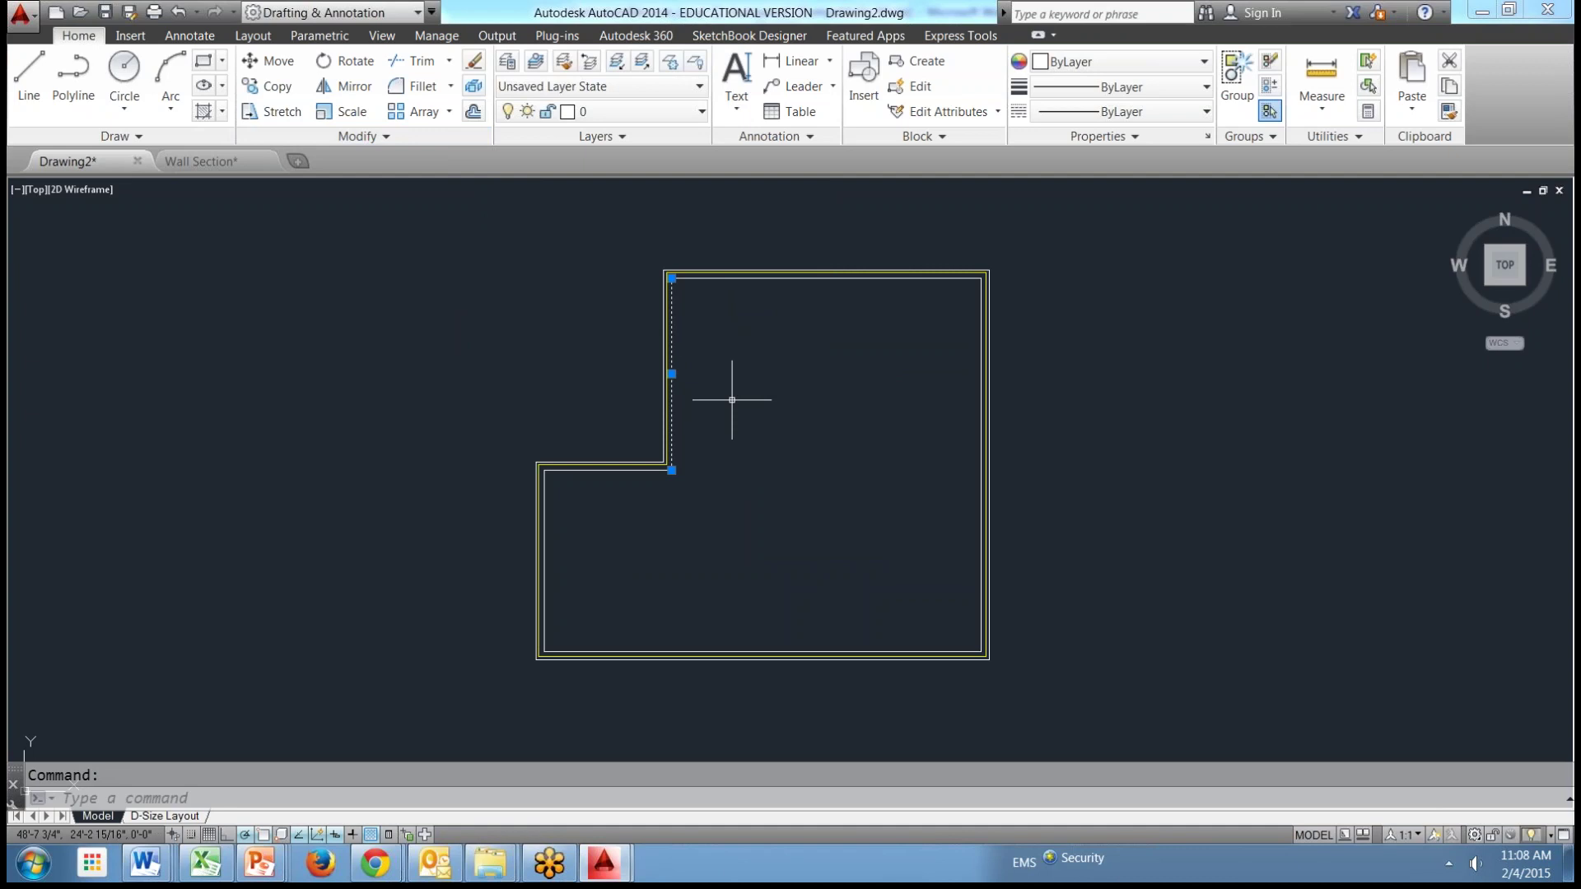
{"action": "key", "text": "Escape"}
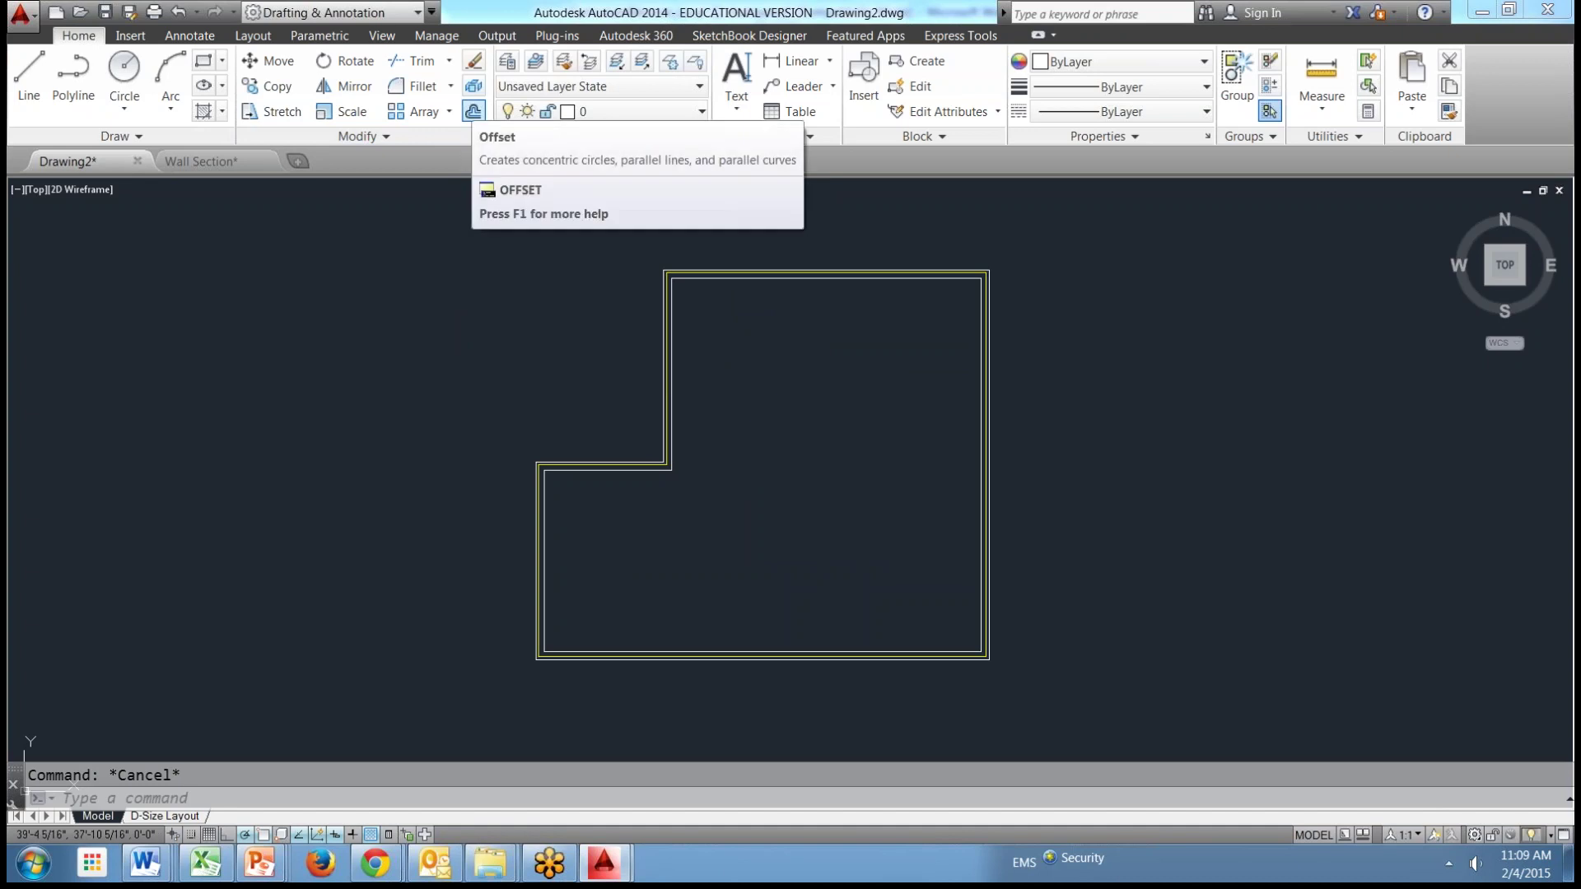
Step: Offset the inner left wall 5'-7 1/4" to the right as an interior wall
{"action": "left_click", "coordinate": [473, 112]}
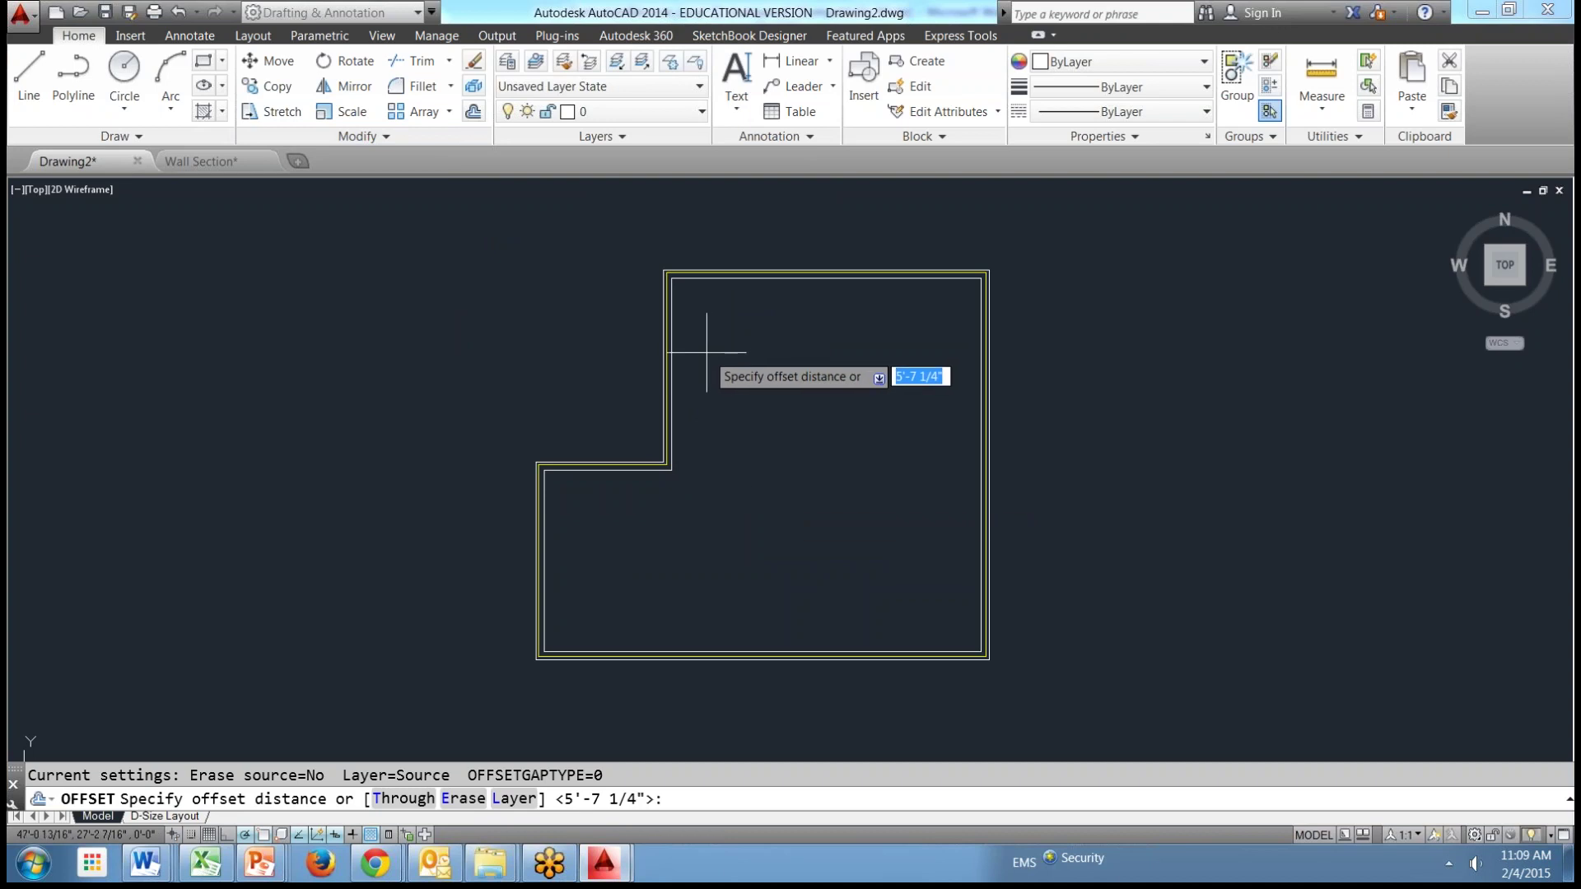
{"action": "key", "text": "Return"}
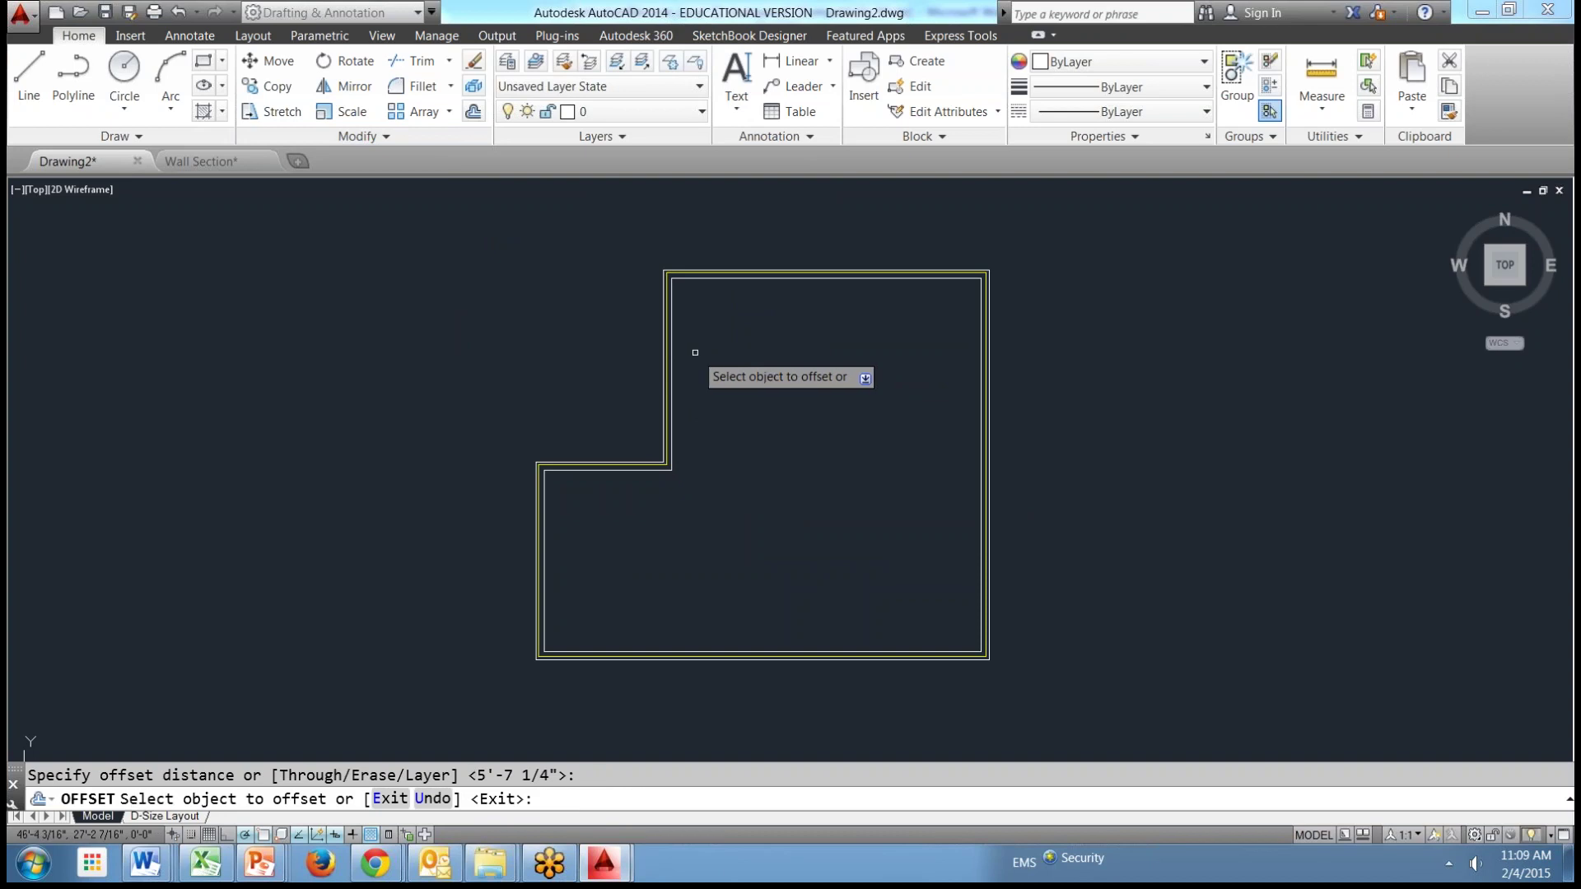
{"action": "left_click", "coordinate": [673, 363]}
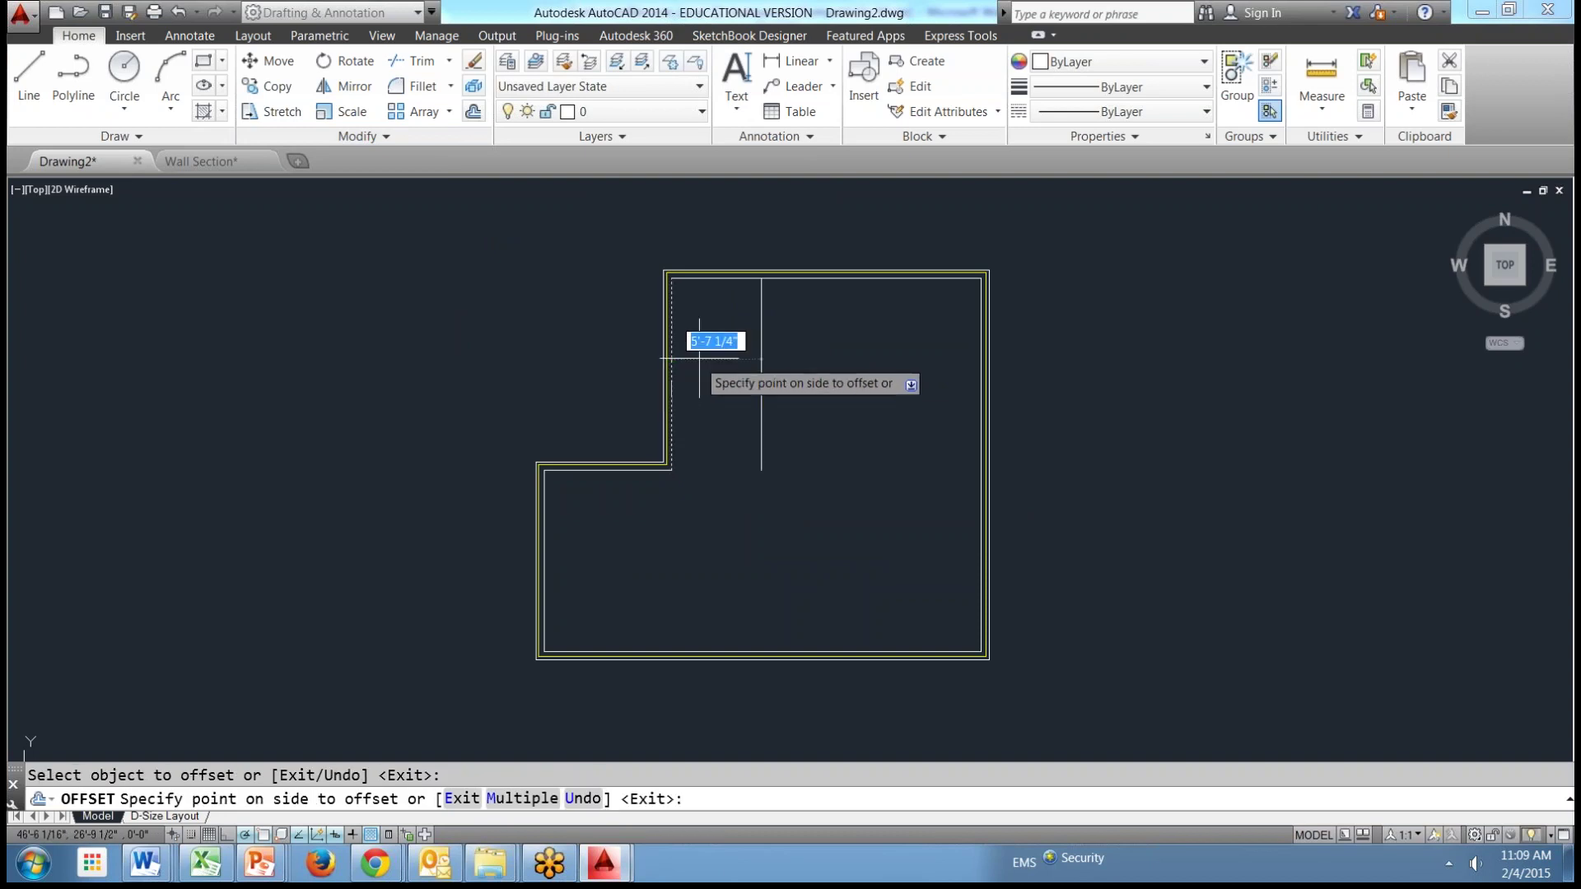
{"action": "left_click", "coordinate": [788, 354]}
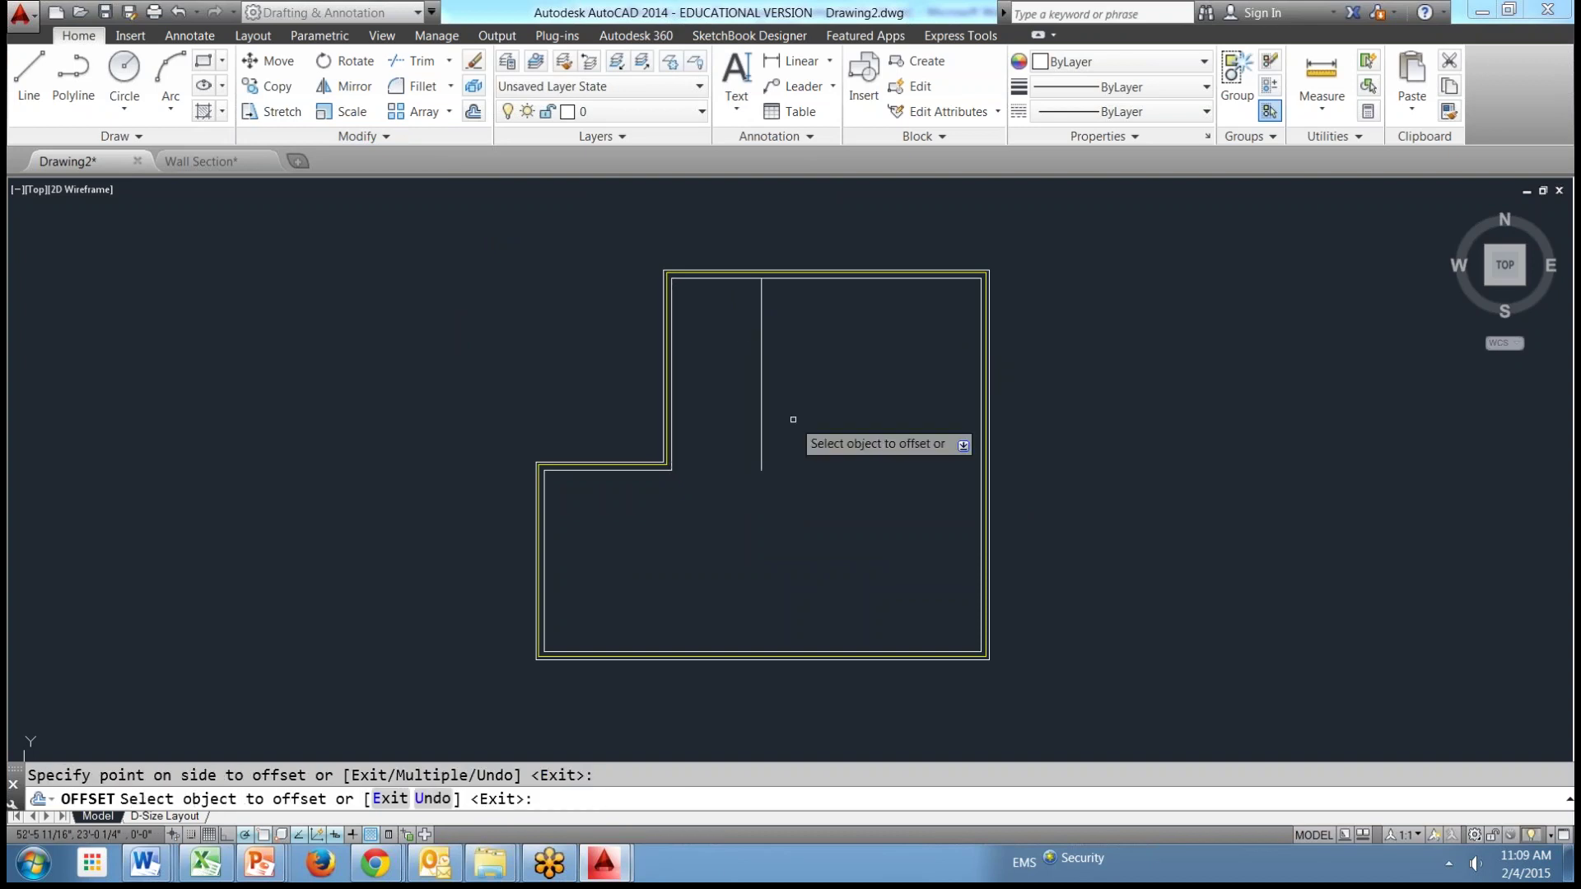
{"action": "scroll", "coordinate": [779, 326], "scroll_direction": "up", "scroll_amount": 2}
{"action": "scroll", "coordinate": [778, 326], "scroll_direction": "up", "scroll_amount": 2}
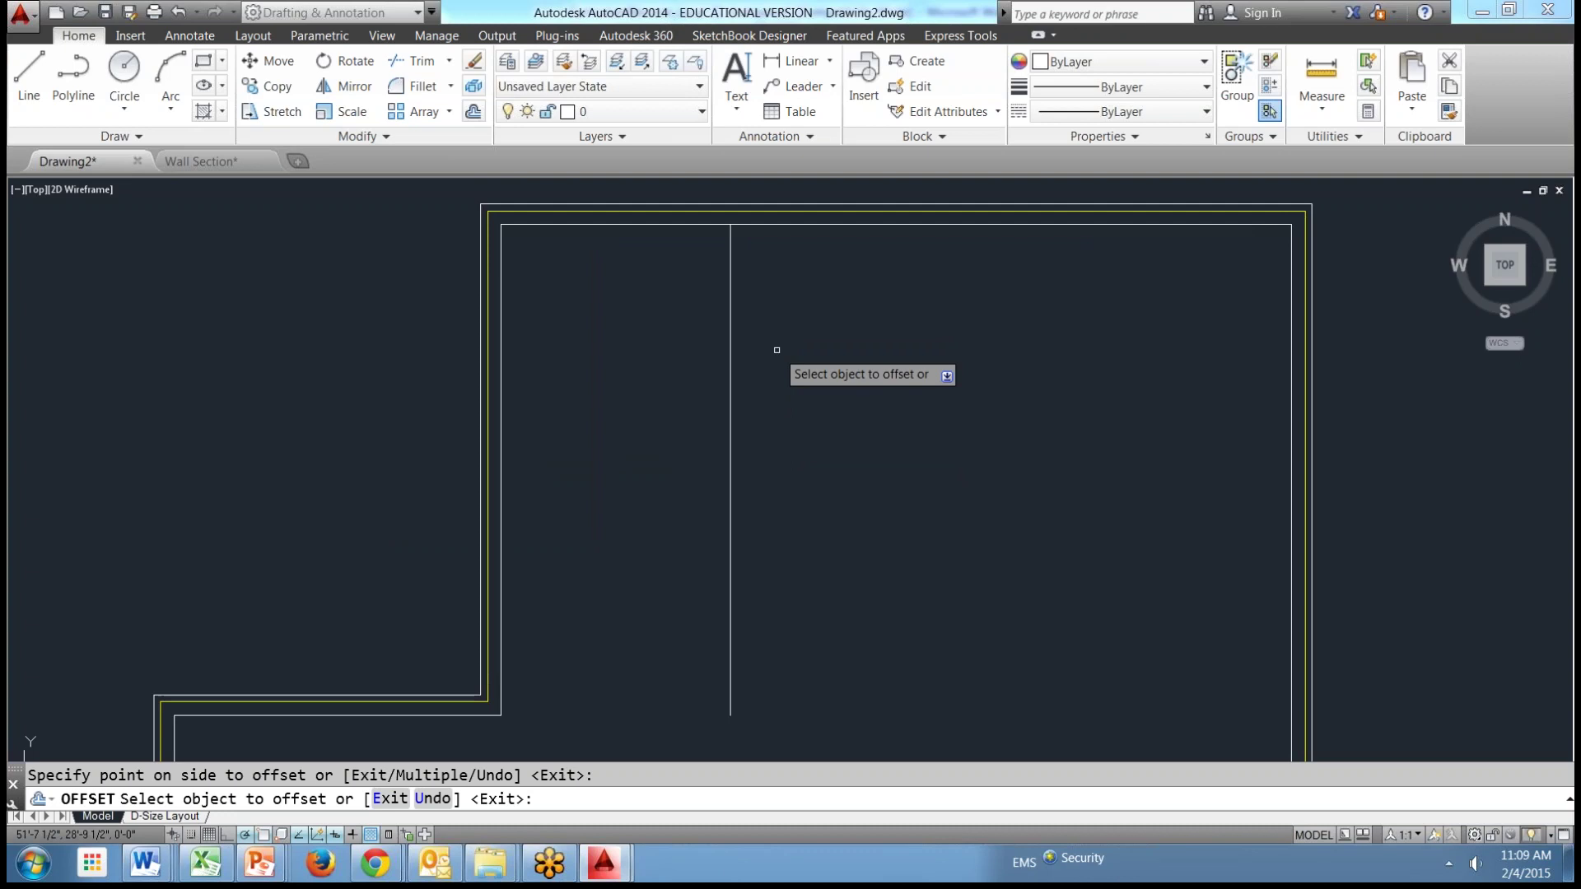
Step: Restart Offset and enter a 4-1/2 offset distance after correcting the entry
{"action": "key", "text": "Return"}
{"action": "key", "text": "Return"}
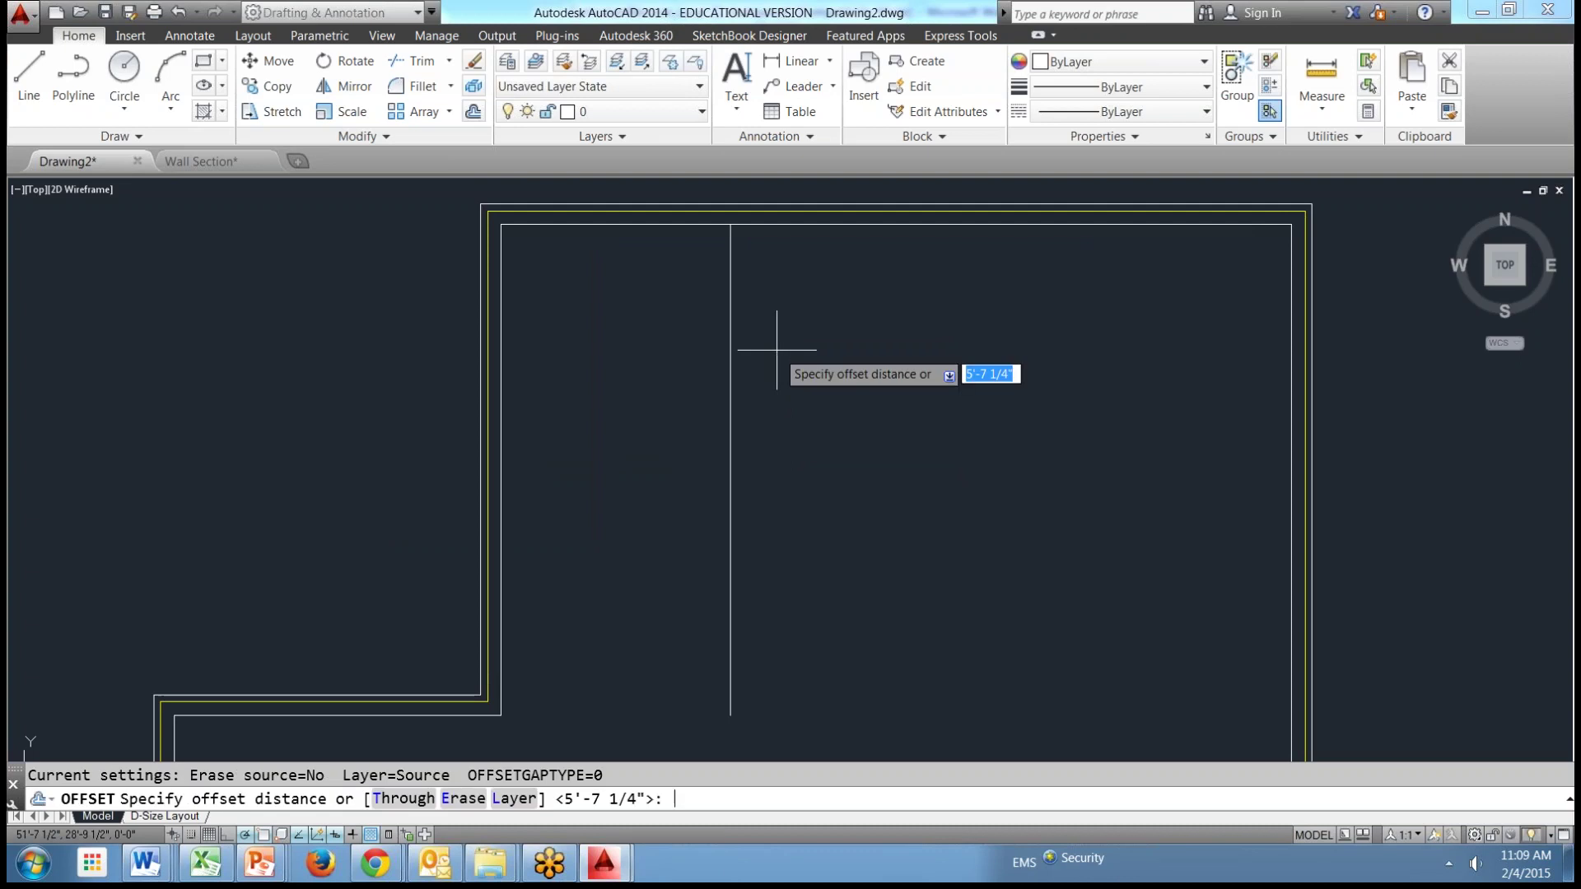
{"action": "type", "text": "4"}
{"action": "key", "text": "BackSpace"}
{"action": "type", "text": ".5"}
{"action": "key", "text": "BackSpace"}
{"action": "key", "text": "BackSpace"}
{"action": "key", "text": "BackSpace"}
{"action": "type", "text": "4-1/"}
{"action": "type", "text": "2"}
{"action": "key", "text": "Return"}
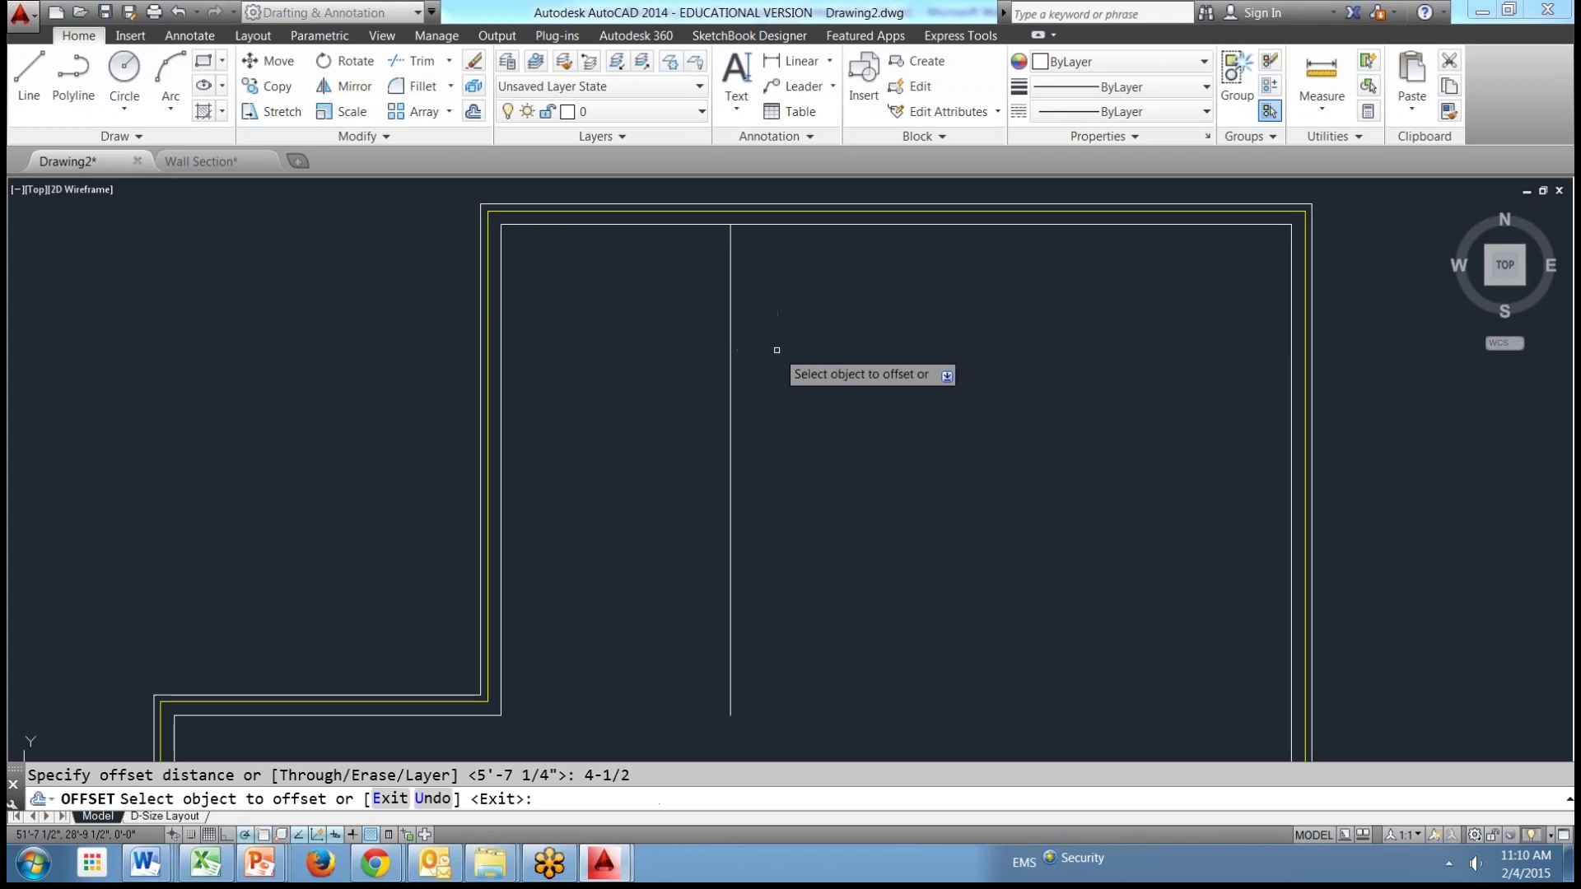
{"action": "key", "text": "Escape"}
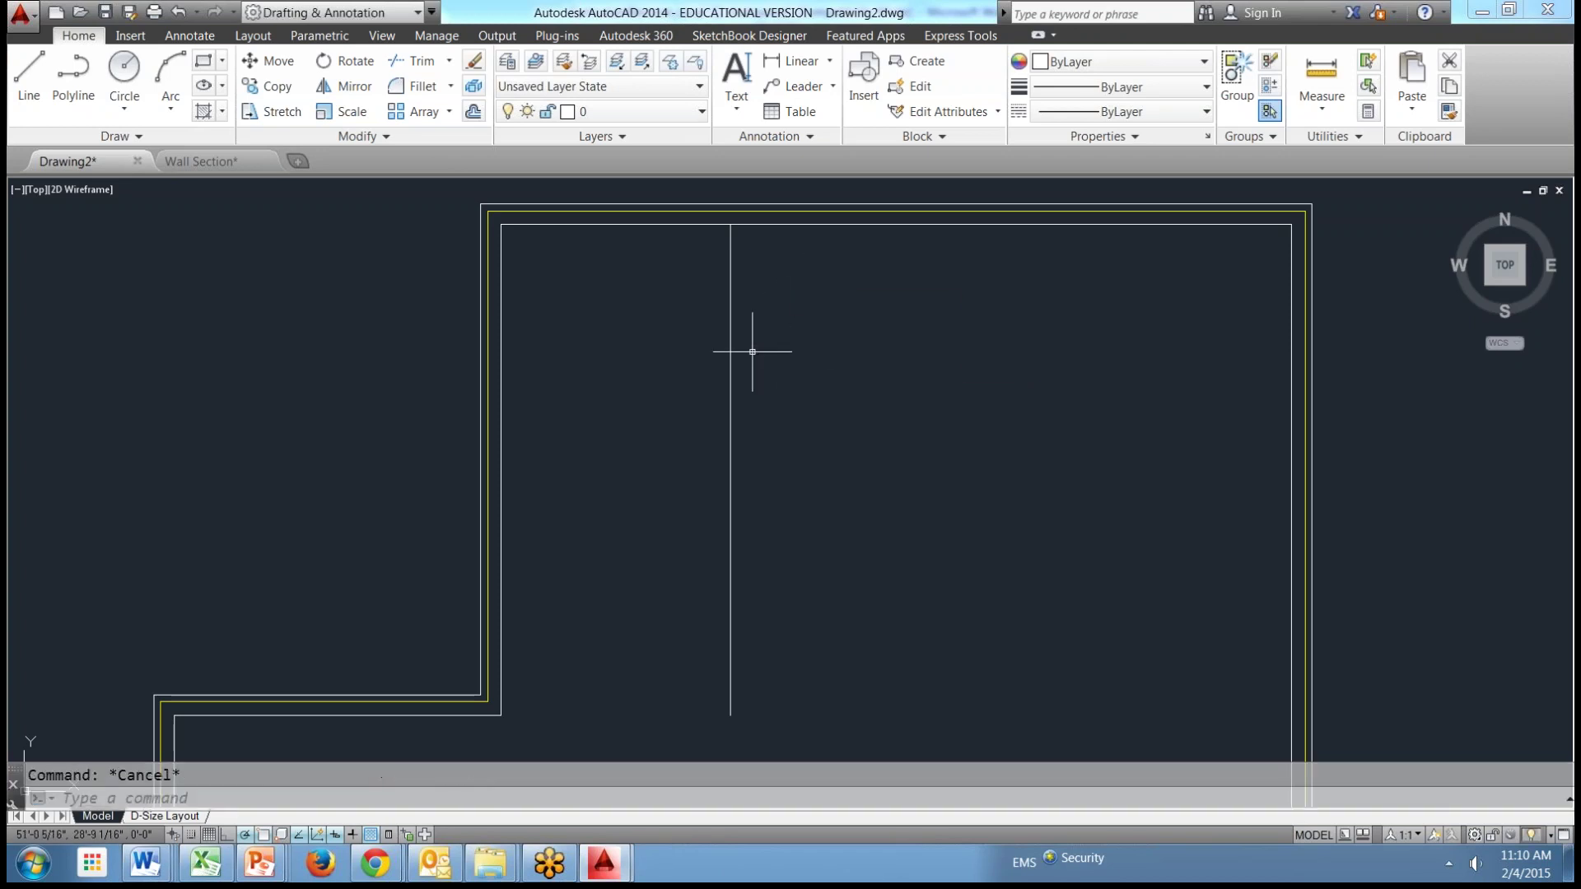
Step: Offset the new interior wall line 4 1/2" to the right to give it thickness
{"action": "key", "text": "Return"}
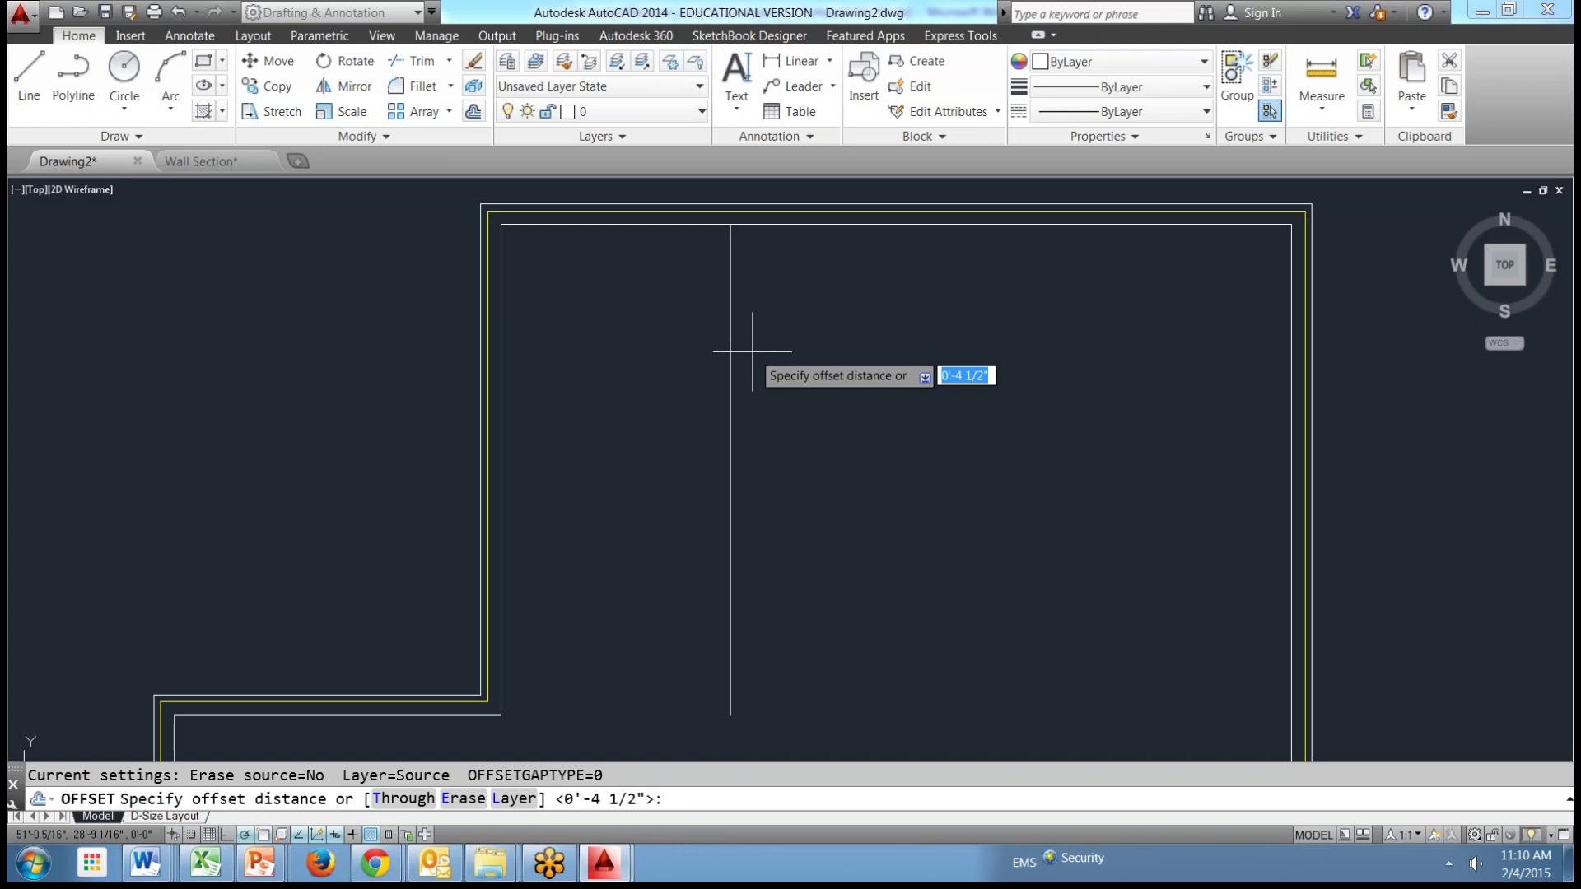
{"action": "type", "text": "4-1"}
{"action": "type", "text": "/2"}
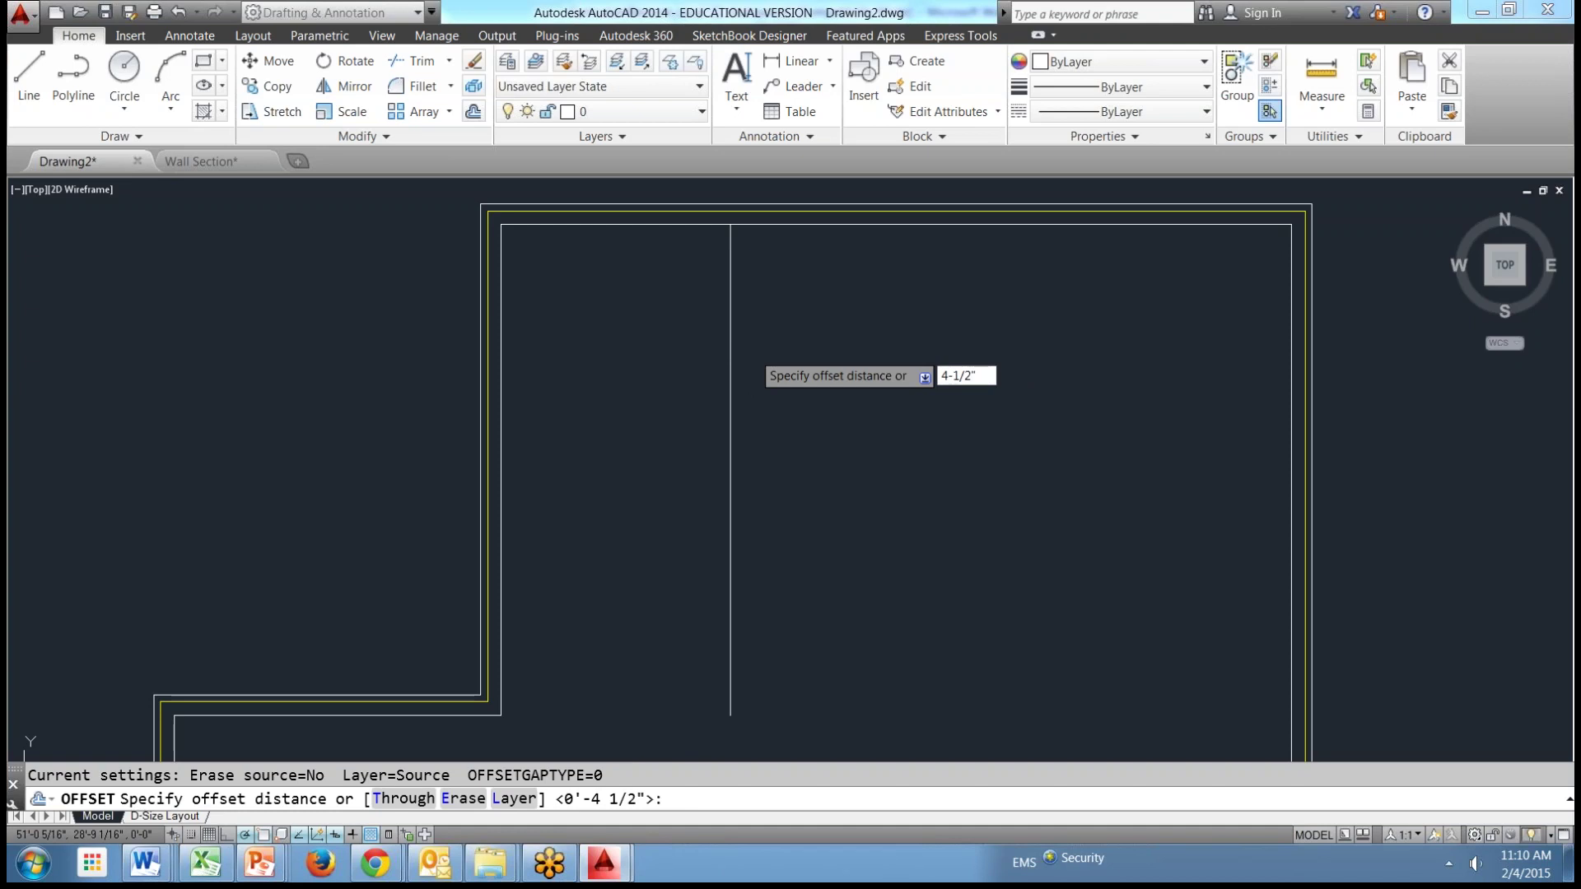
{"action": "key", "text": "Return"}
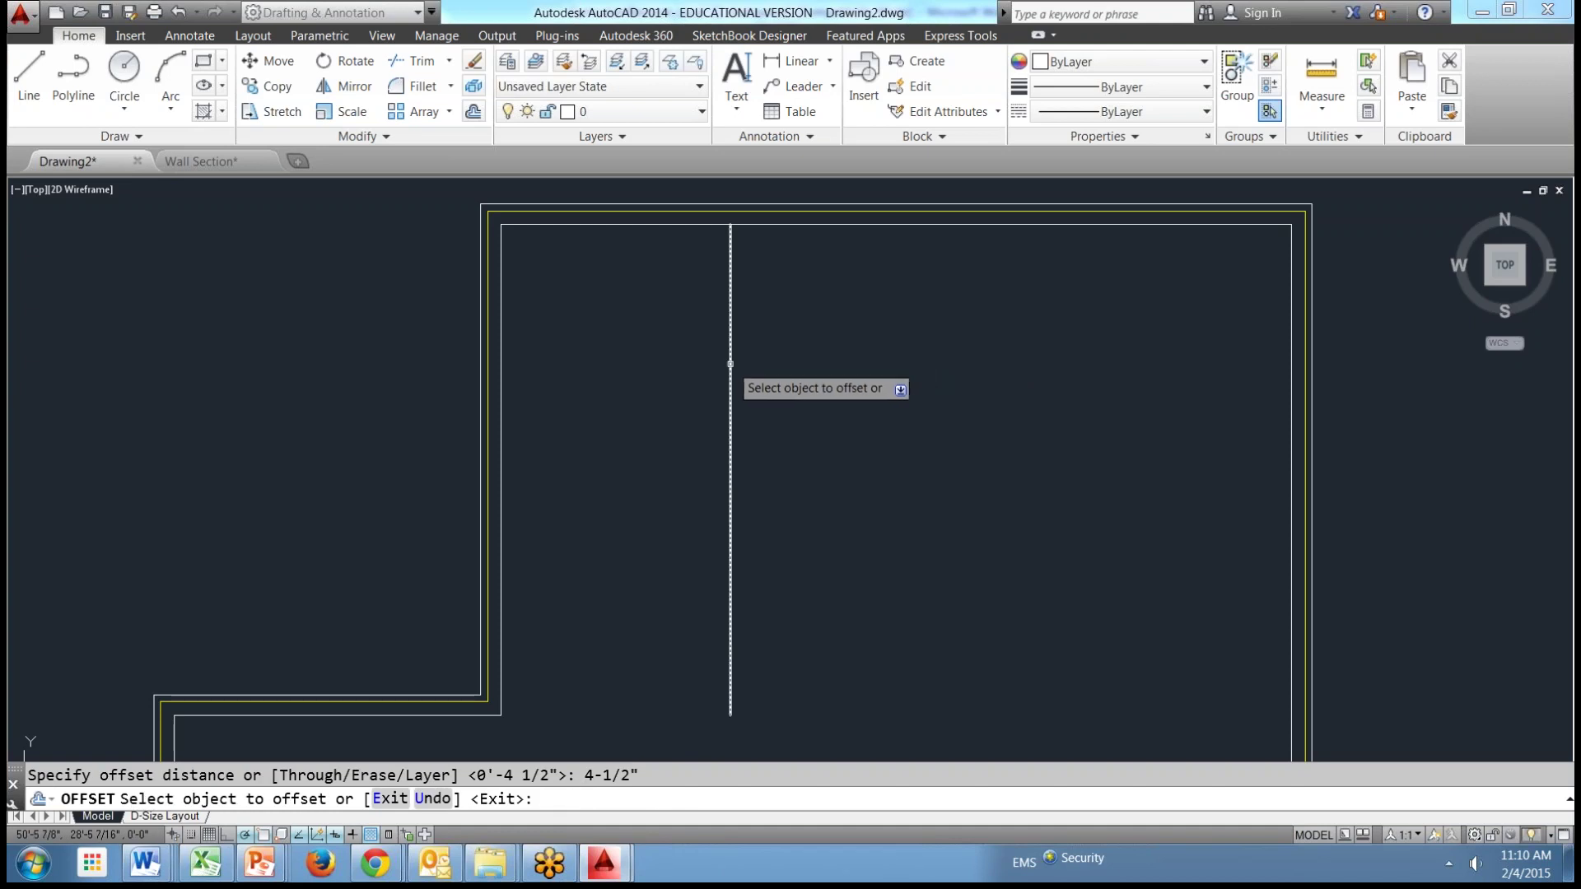
{"action": "left_click", "coordinate": [730, 365]}
{"action": "left_click", "coordinate": [828, 367]}
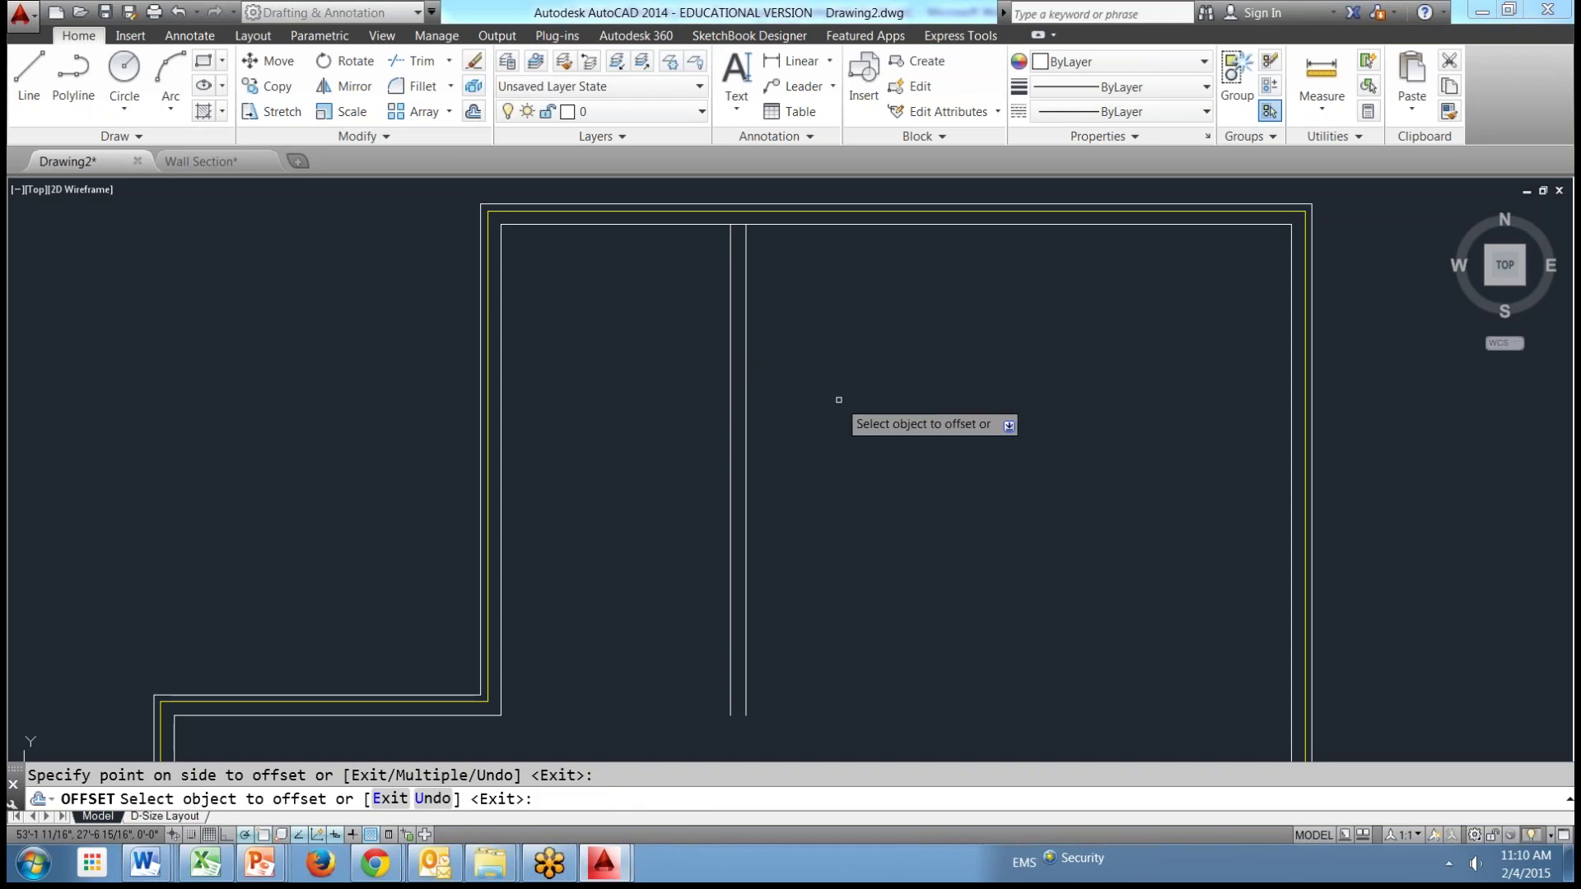
{"action": "key", "text": "Escape"}
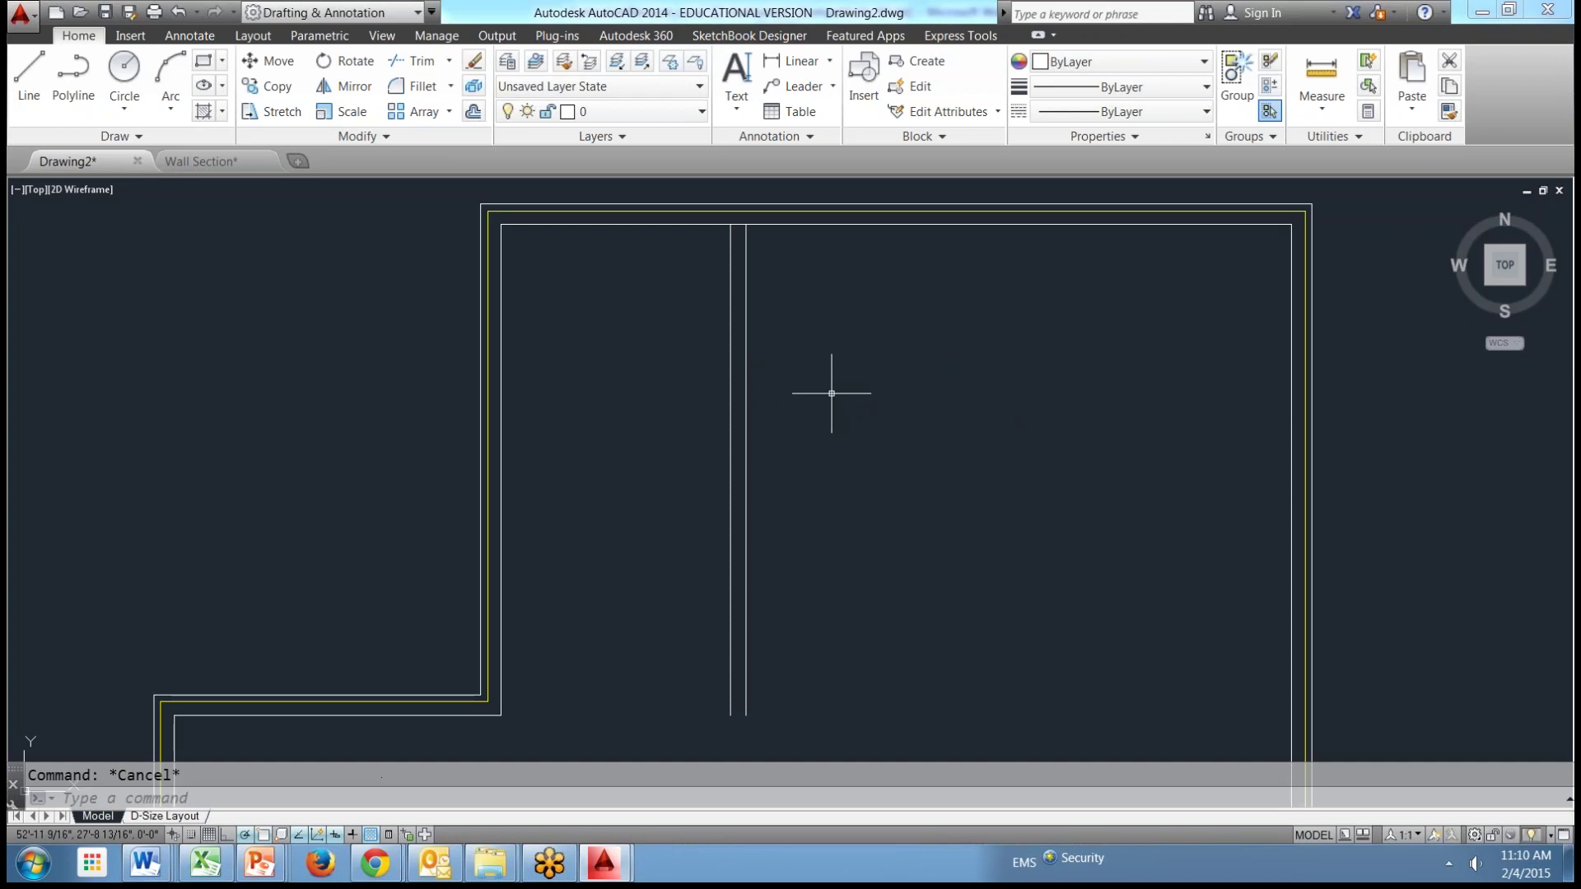
Step: Offset the interior vertical wall line 3' to the right
{"action": "key", "text": "Return"}
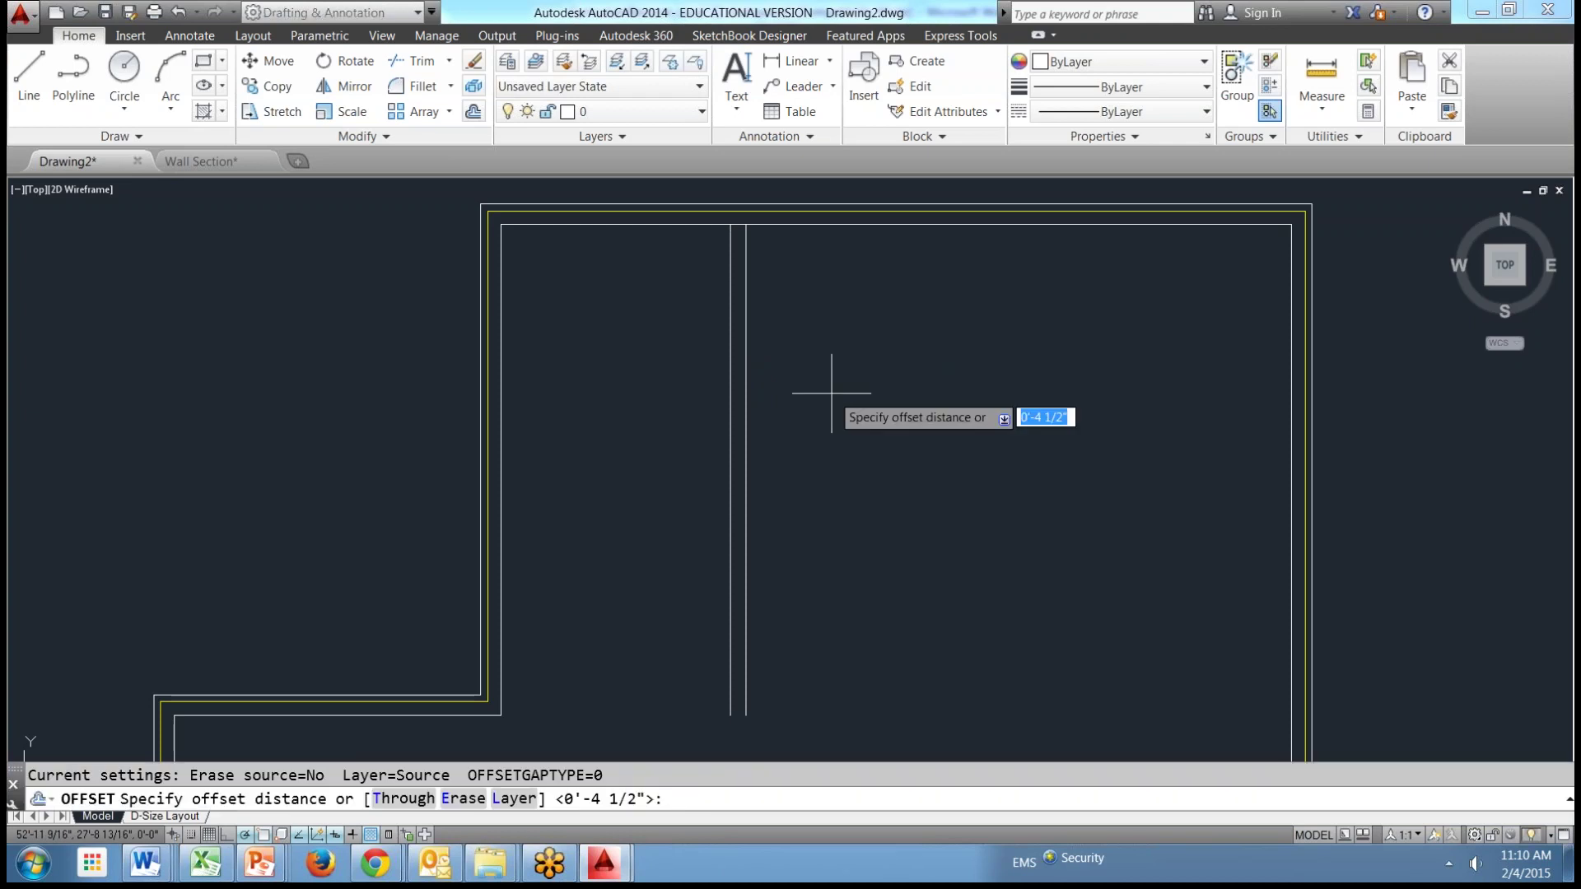
{"action": "type", "text": "3'"}
{"action": "key", "text": "Return"}
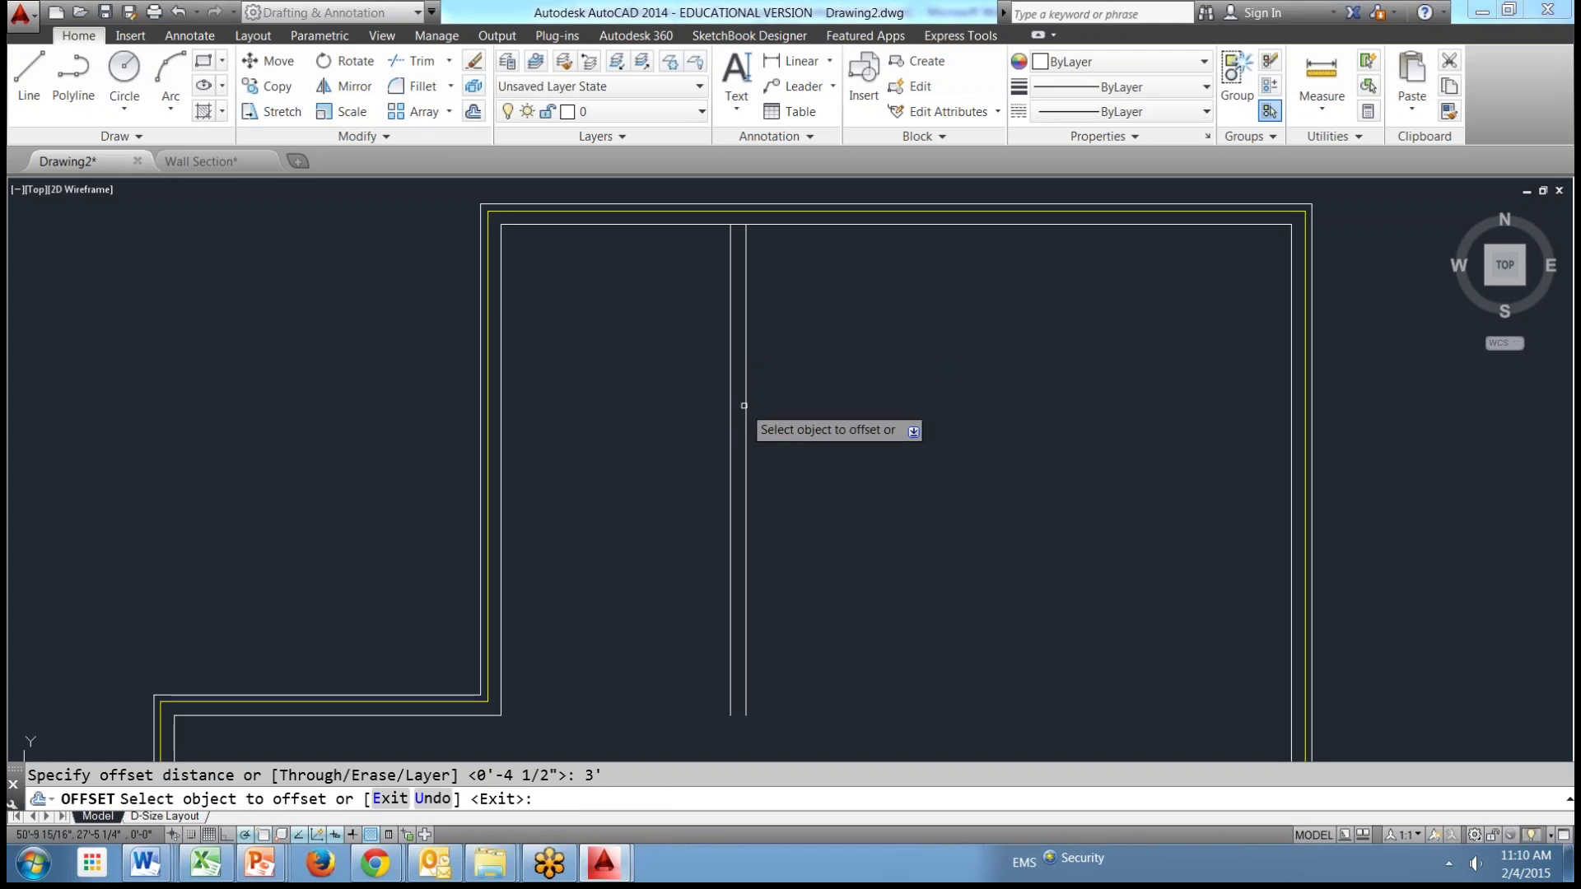
{"action": "left_click", "coordinate": [745, 423]}
{"action": "left_click", "coordinate": [869, 401]}
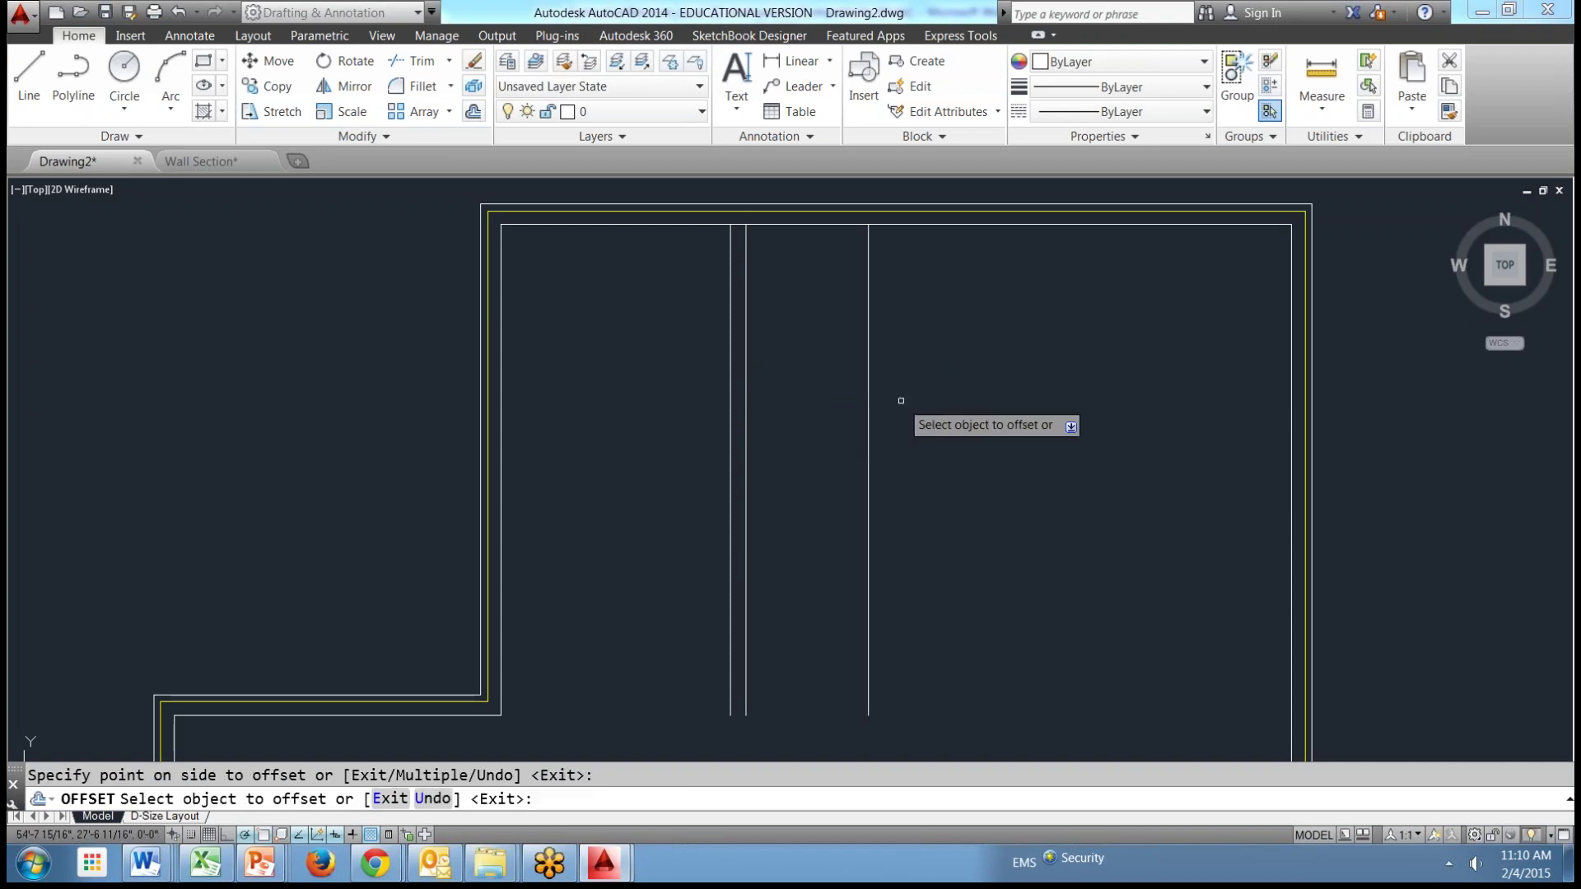
{"action": "key", "text": "Return"}
Step: Offset that new vertical line 4.5" to form the second partition's thickness
{"action": "key", "text": "Return"}
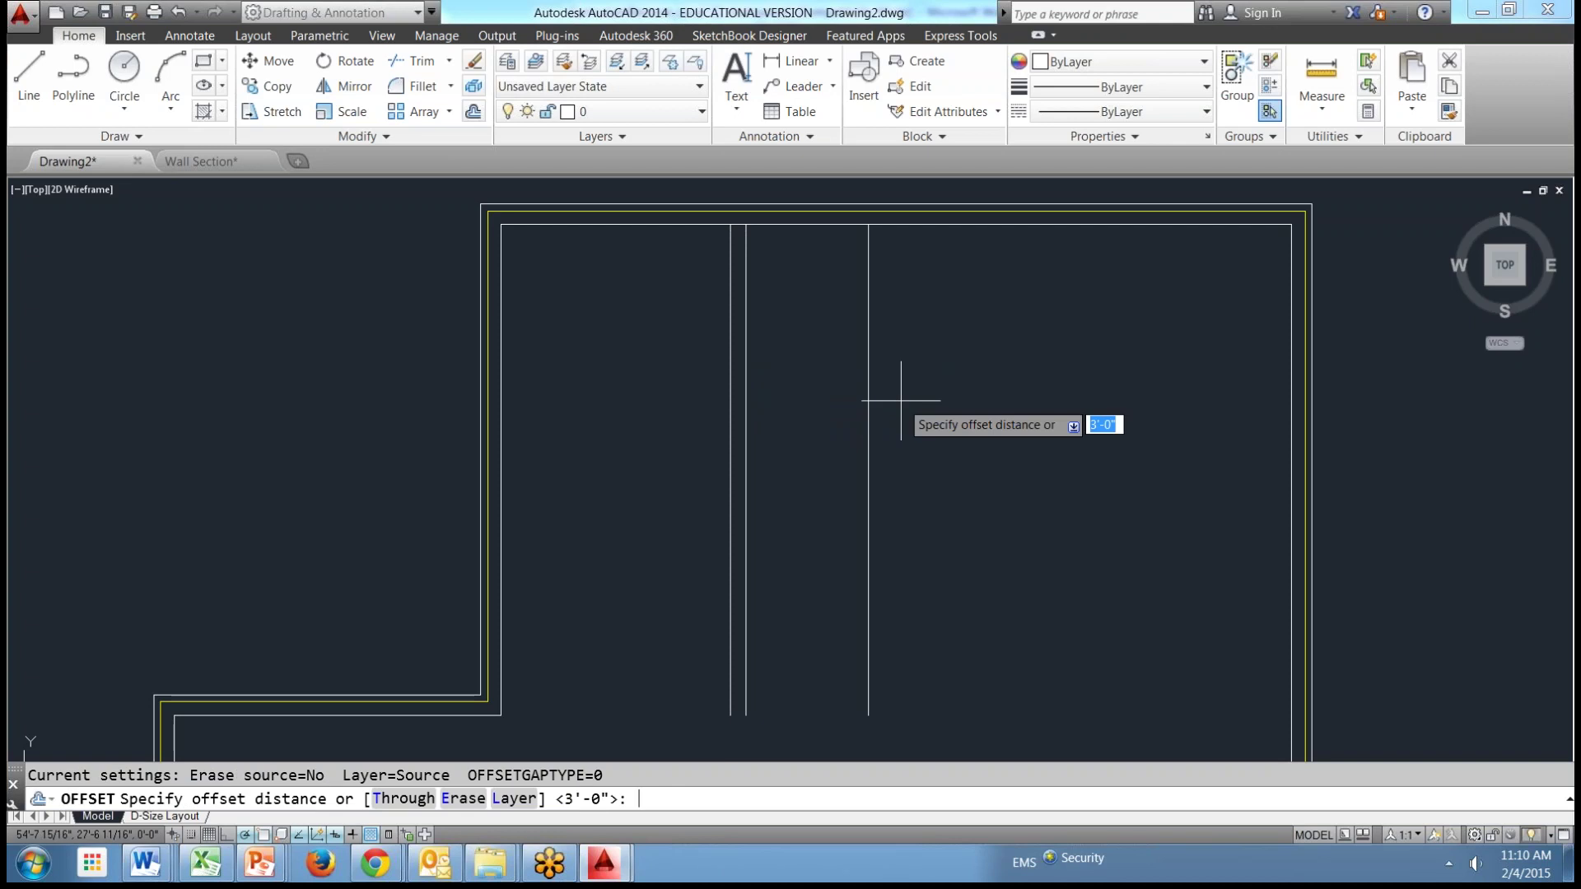
{"action": "type", "text": "4.5"}
{"action": "type", "text": "\""}
{"action": "key", "text": "Return"}
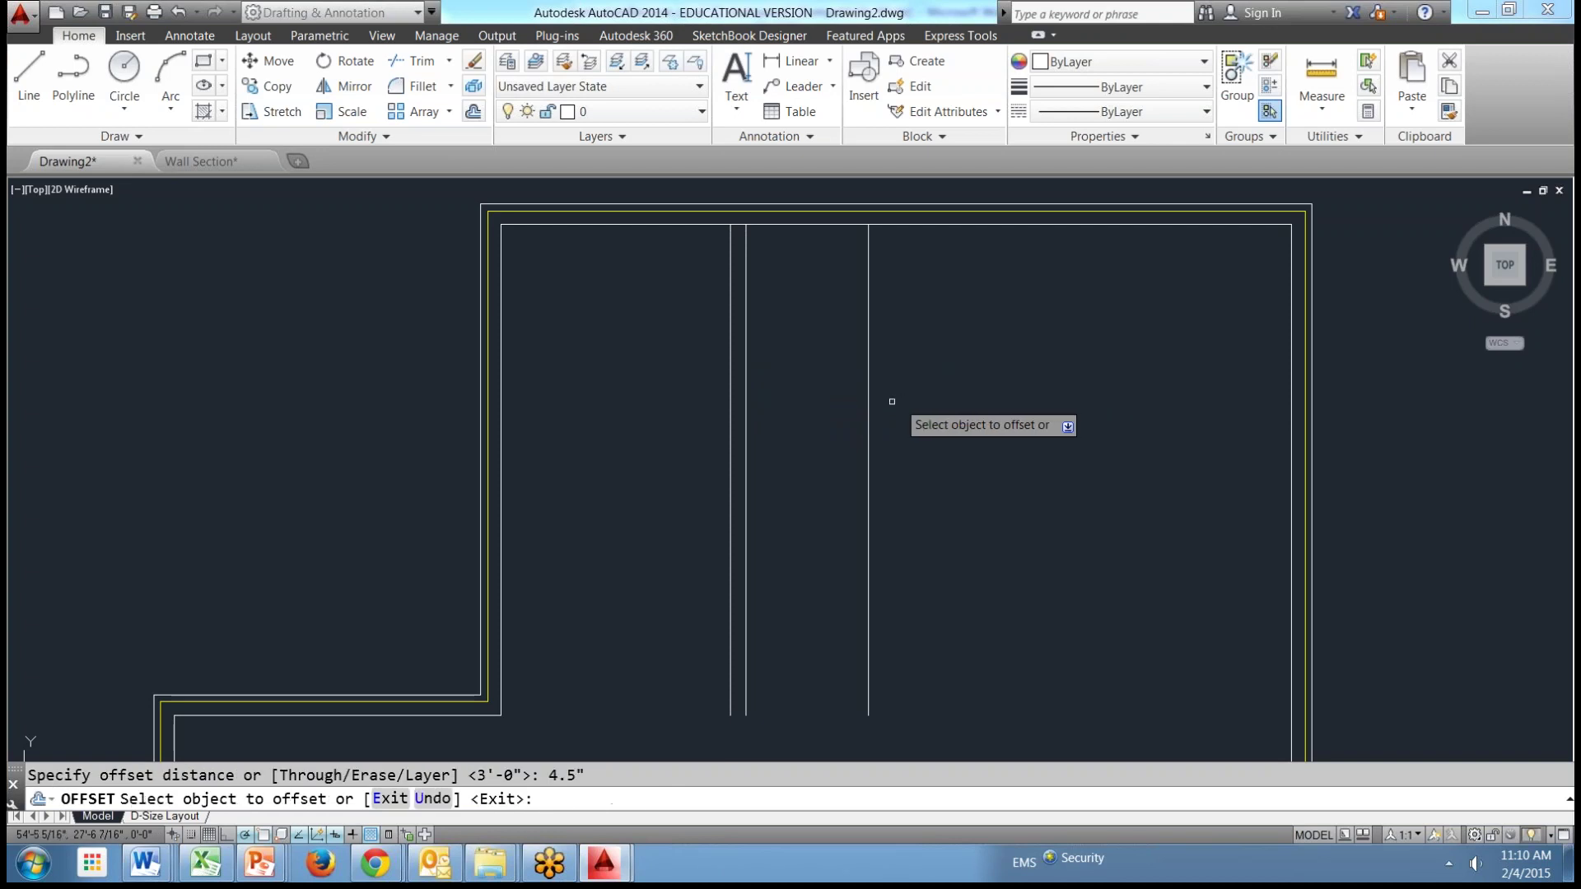
{"action": "left_click", "coordinate": [870, 415]}
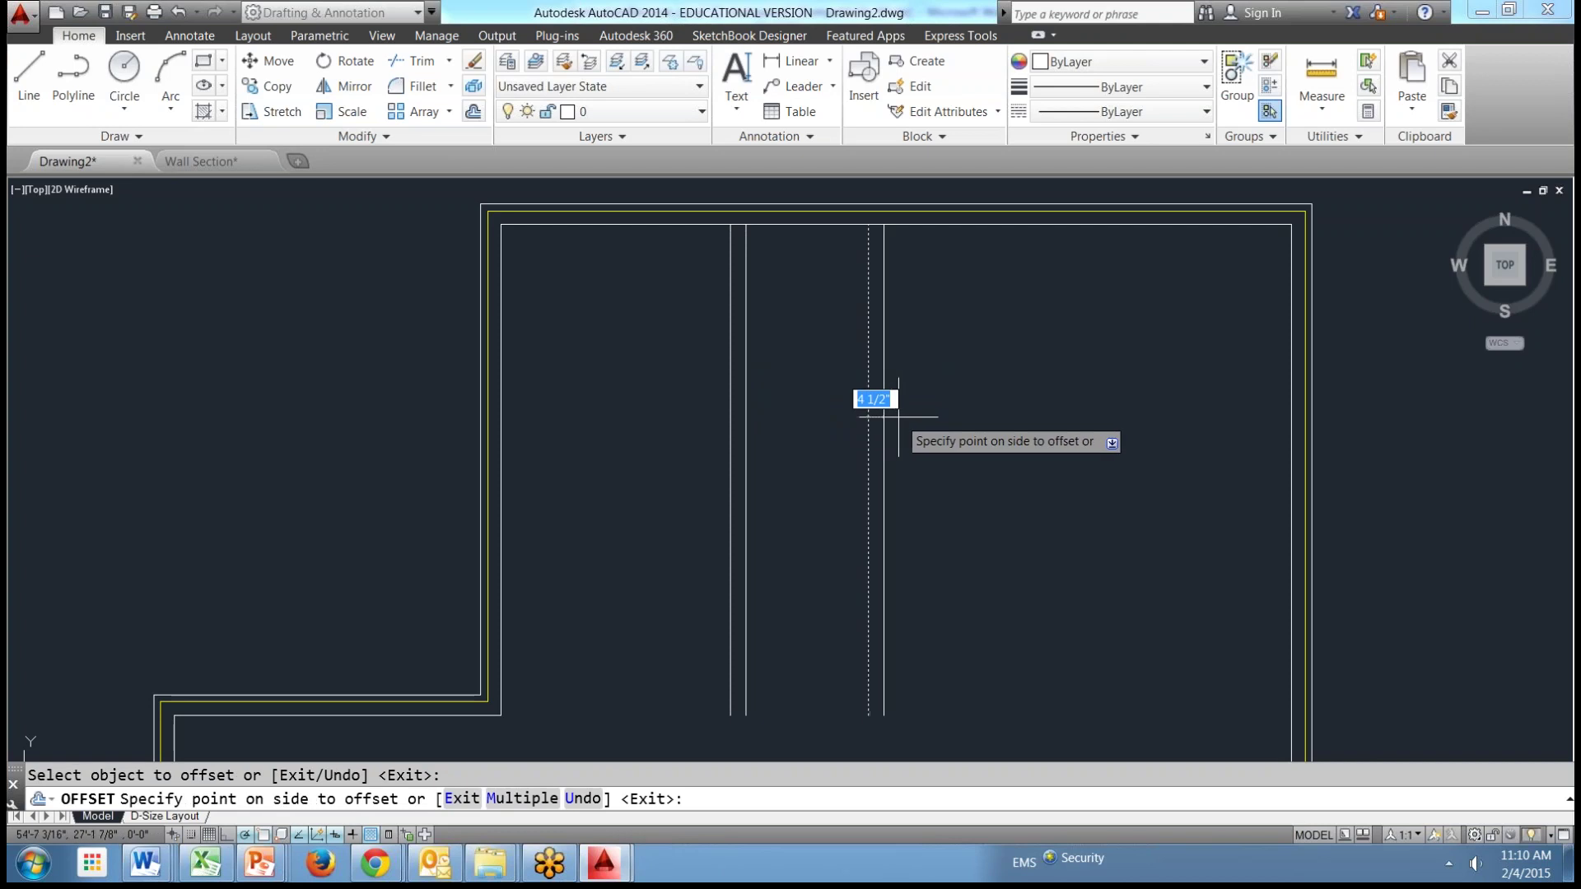
{"action": "left_click", "coordinate": [898, 418]}
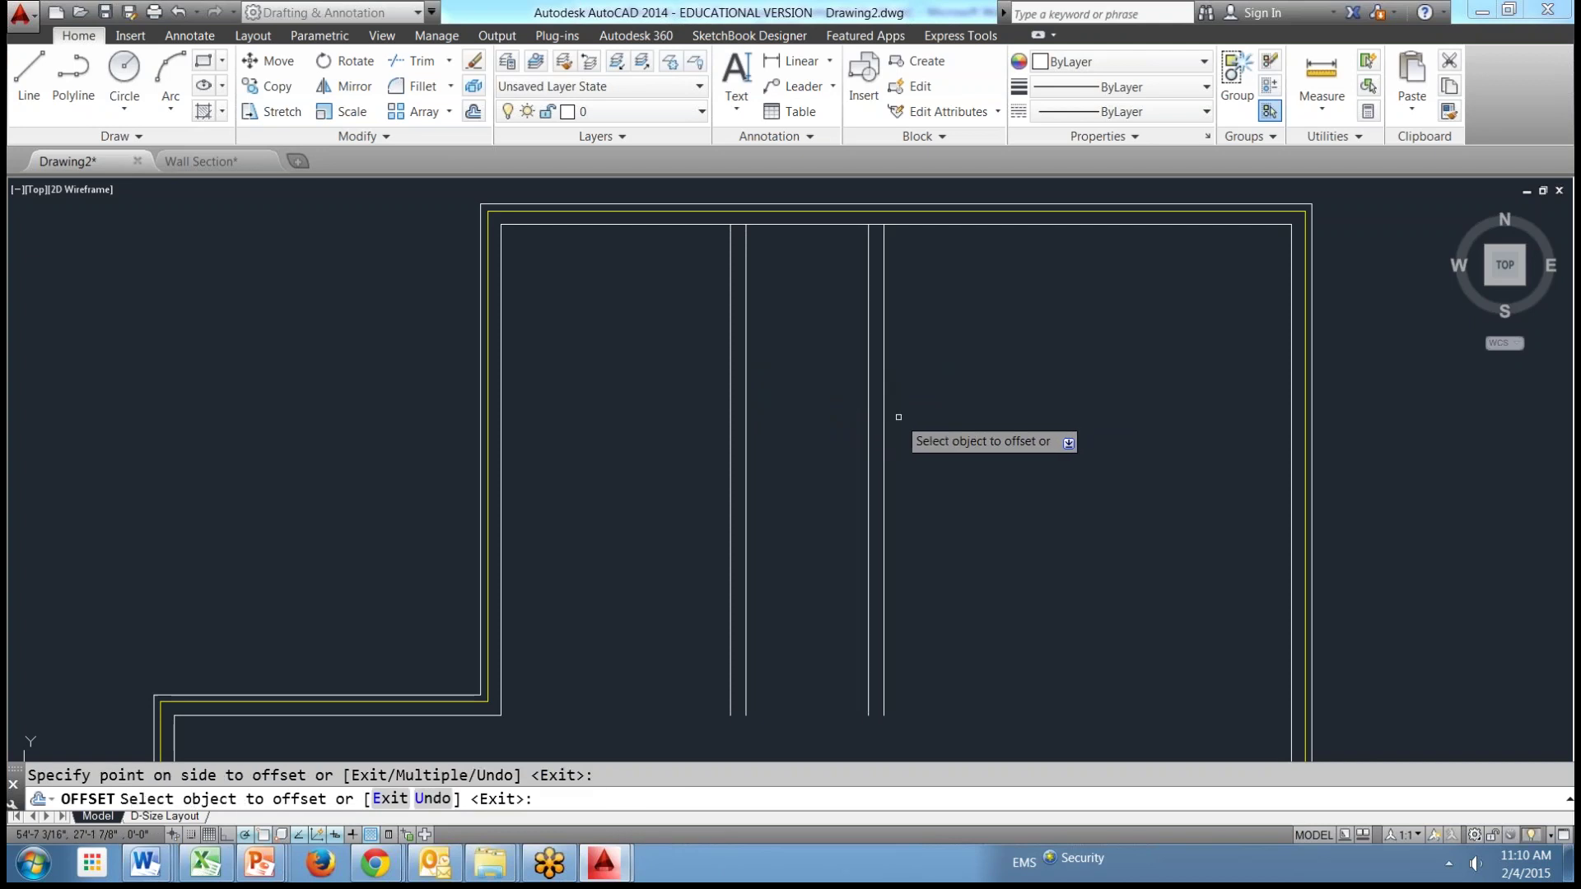
{"action": "key", "text": "Escape"}
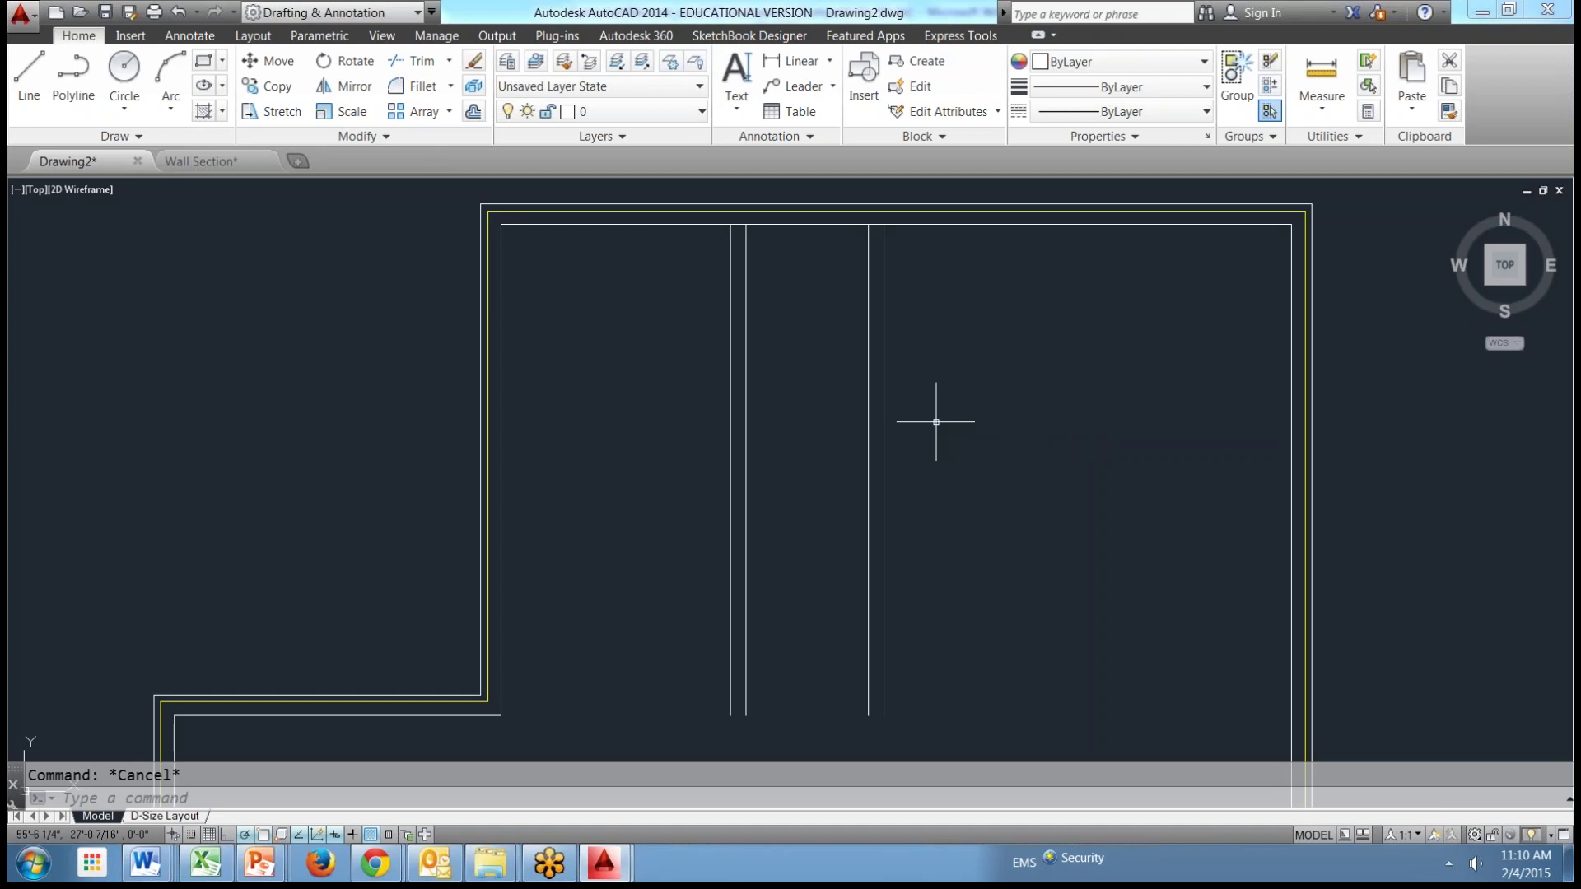
{"action": "scroll", "coordinate": [939, 424], "scroll_direction": "down", "scroll_amount": 2}
Step: Pan to the whole L-shaped plan and open the Trim/Extend dropdown on the Home tab
{"action": "middle_click_drag", "start_coordinate": [956, 431], "coordinate": [932, 405]}
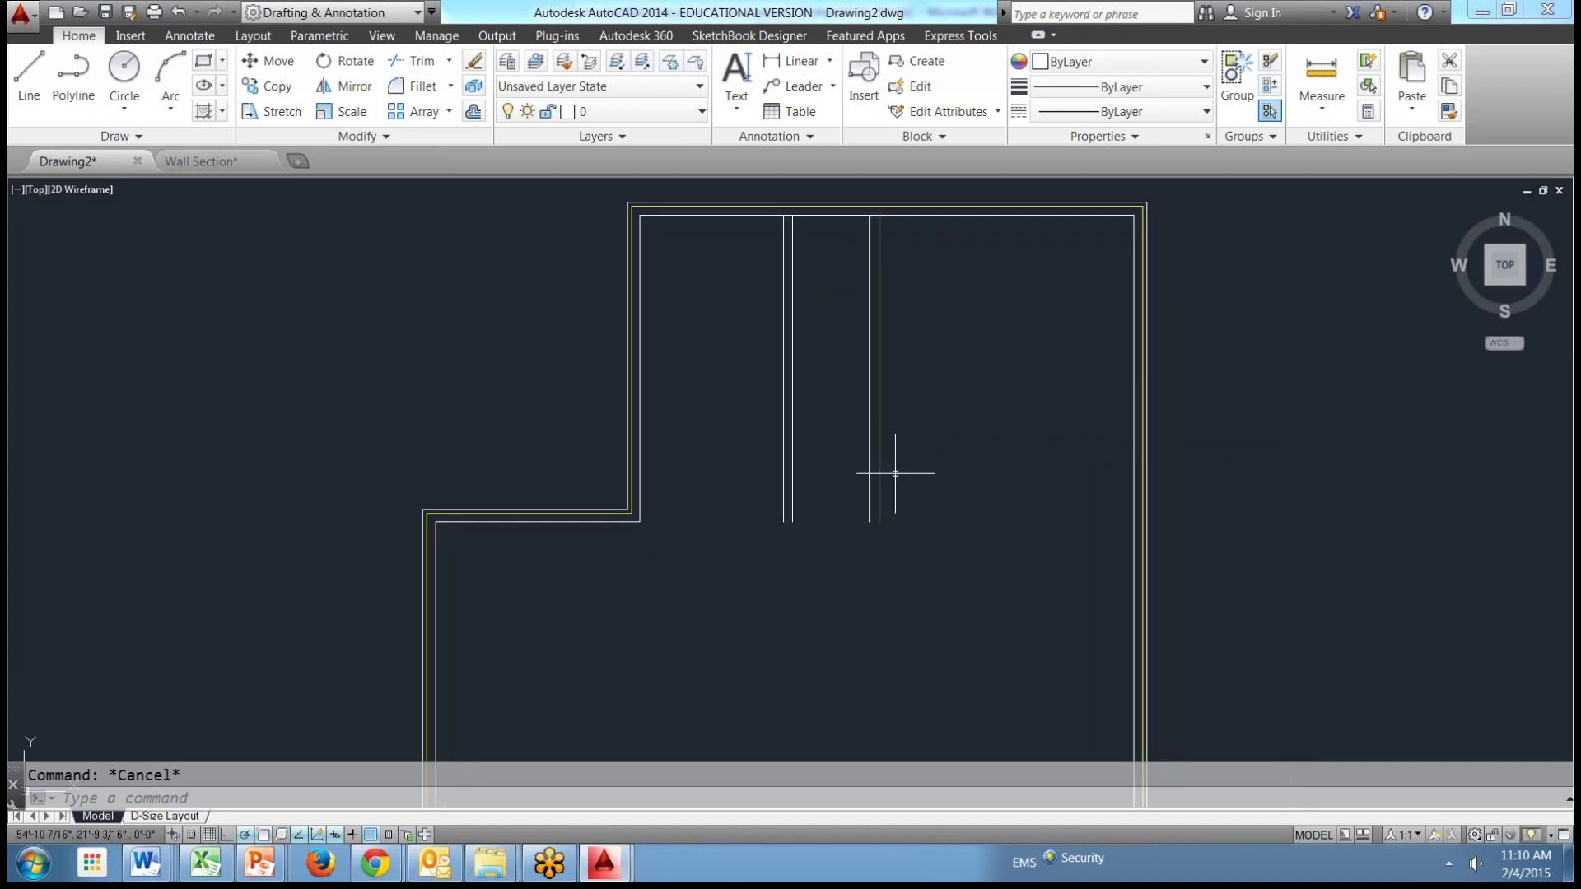
{"action": "left_click", "coordinate": [512, 521]}
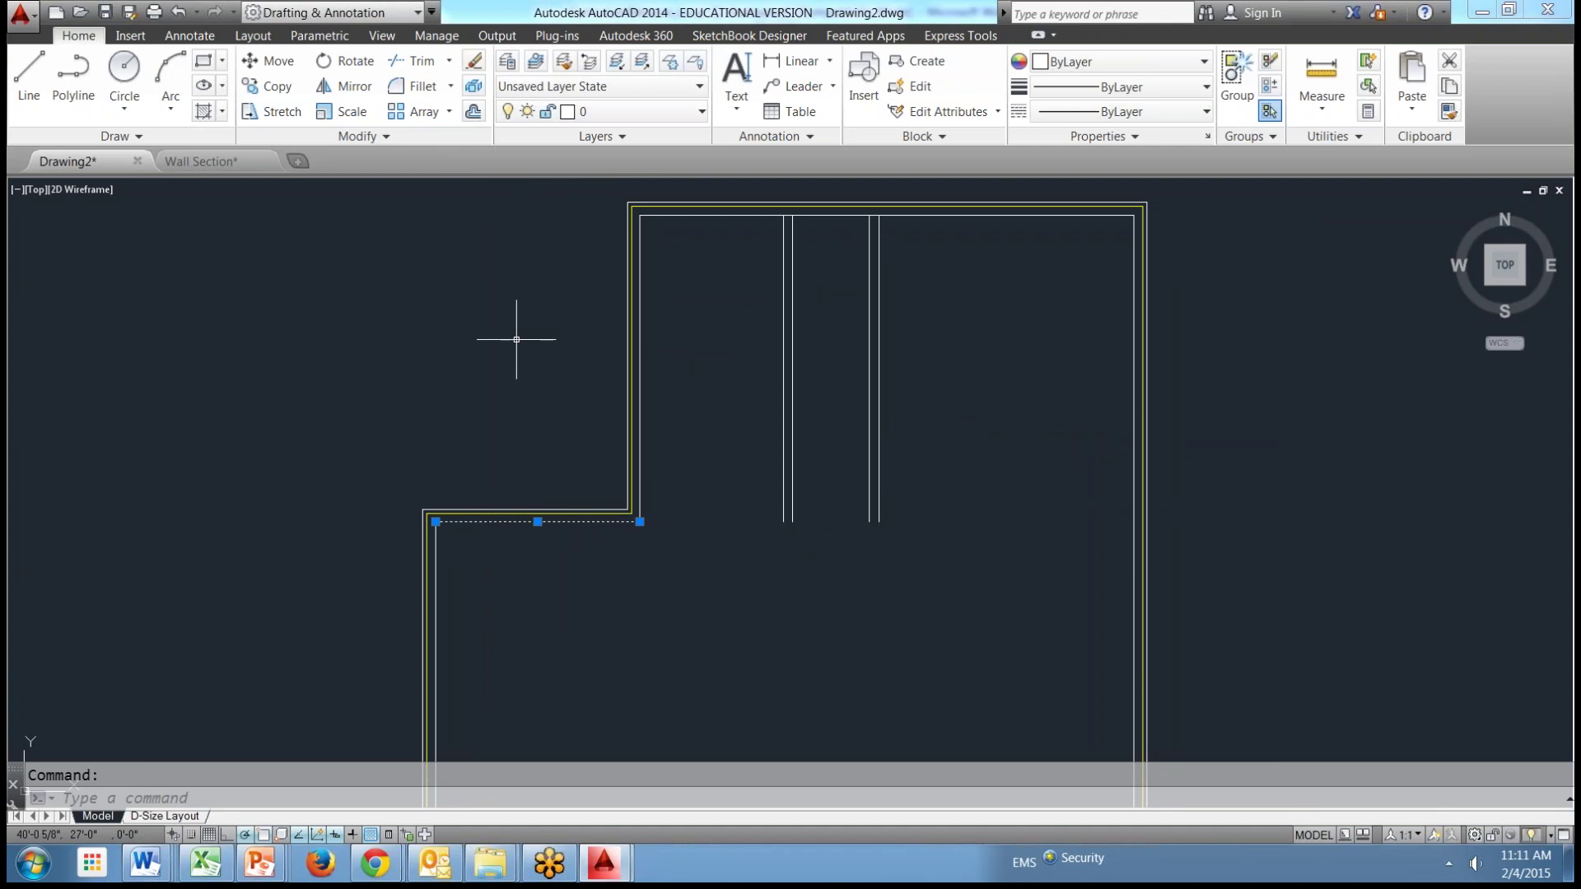
{"action": "key", "text": "Escape"}
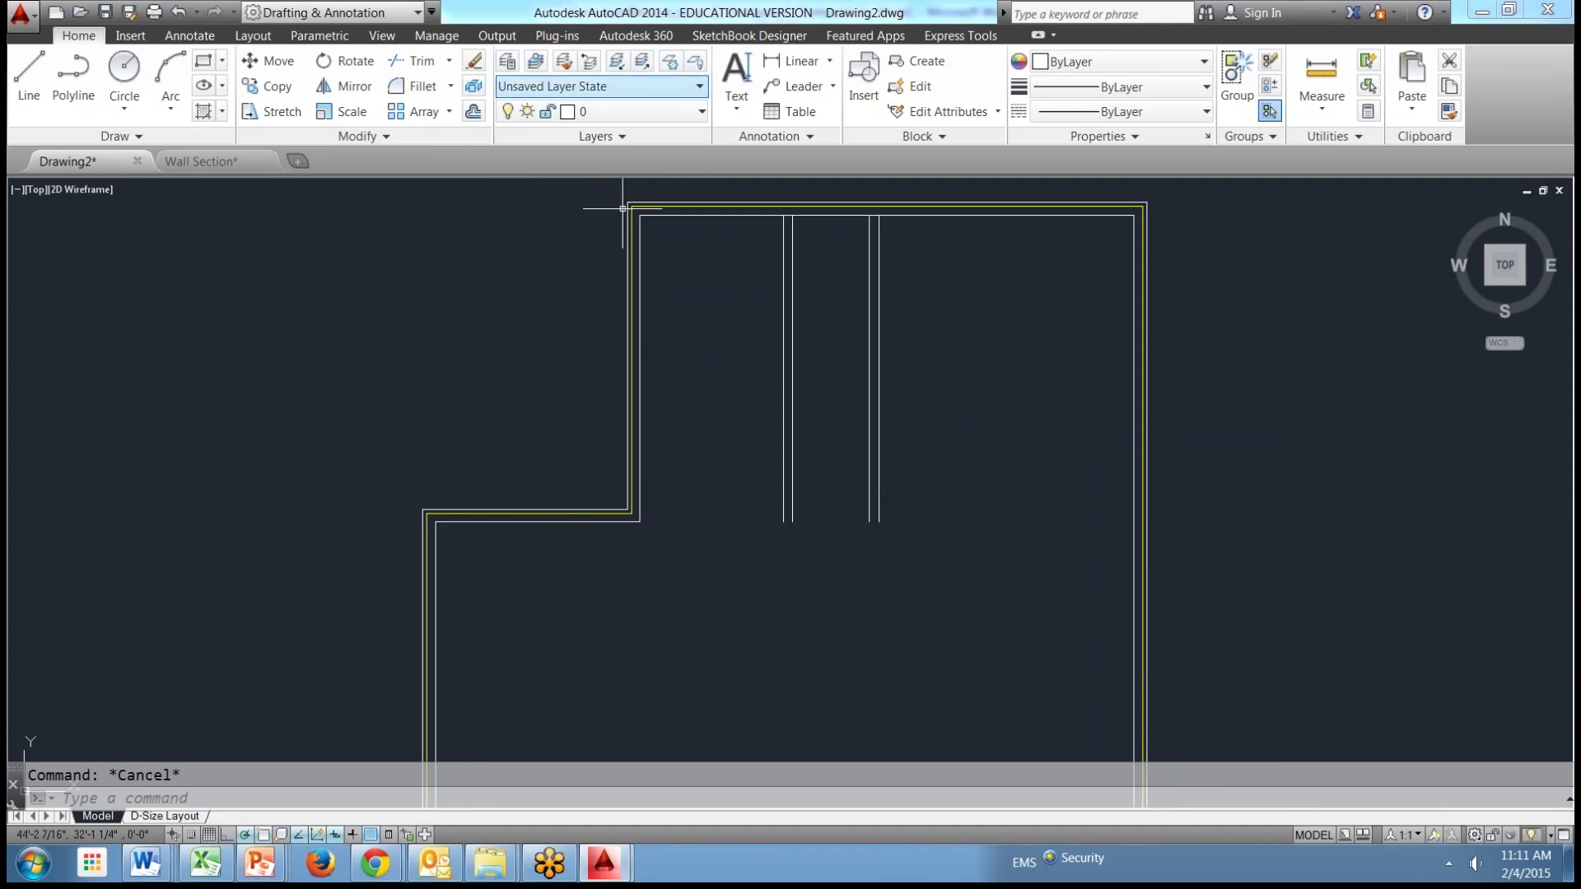
{"action": "left_click", "coordinate": [449, 60]}
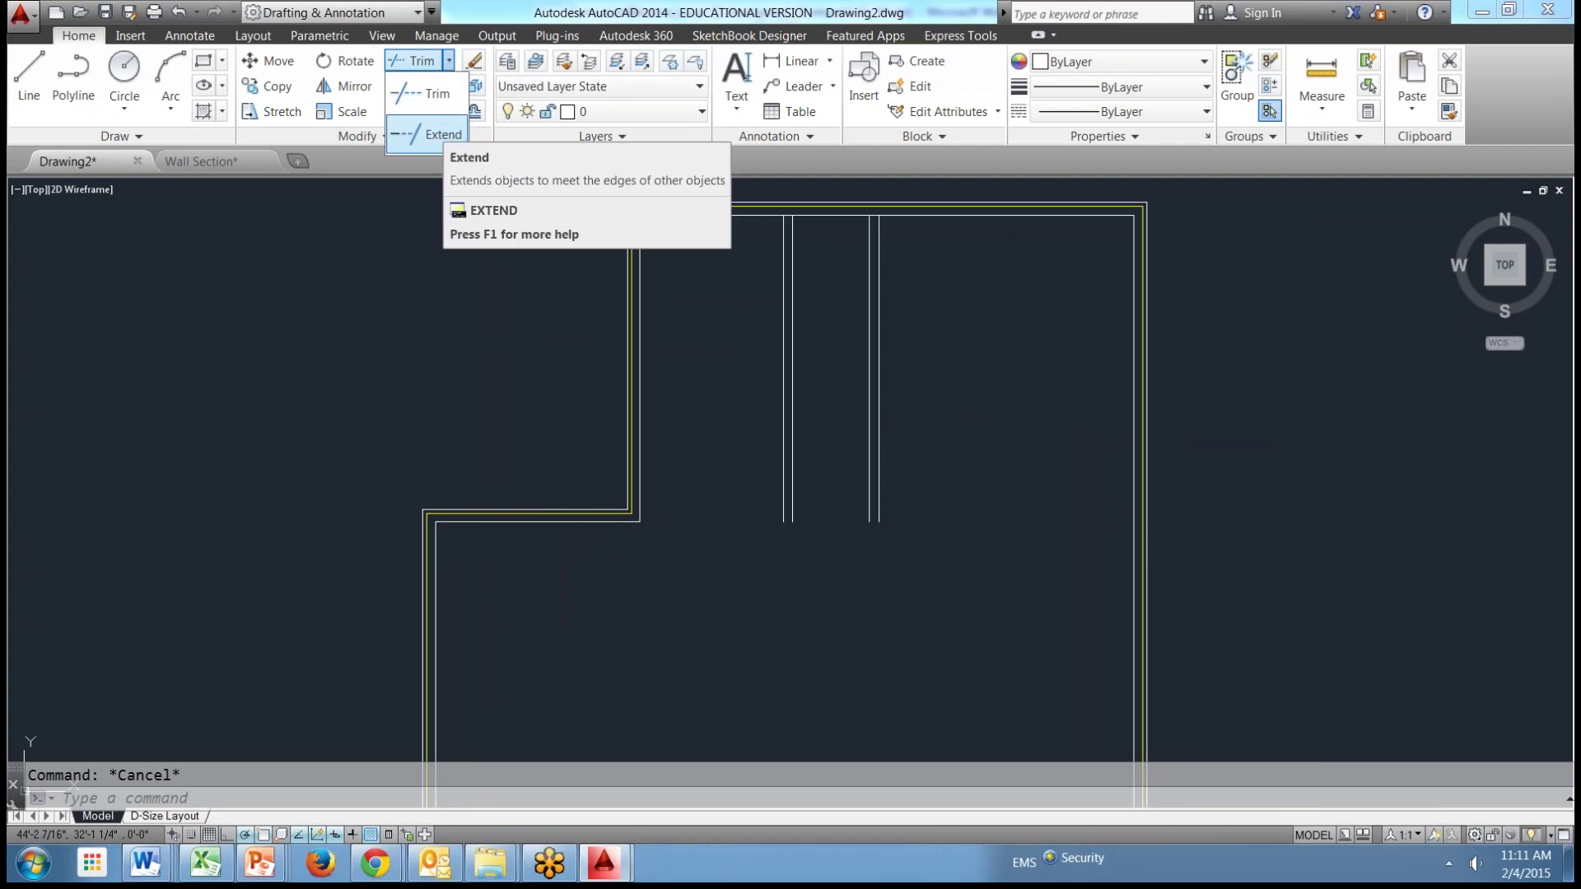
Step: Extend the step's inner horizontal line to the right inner wall as boundary
{"action": "left_click", "coordinate": [425, 134]}
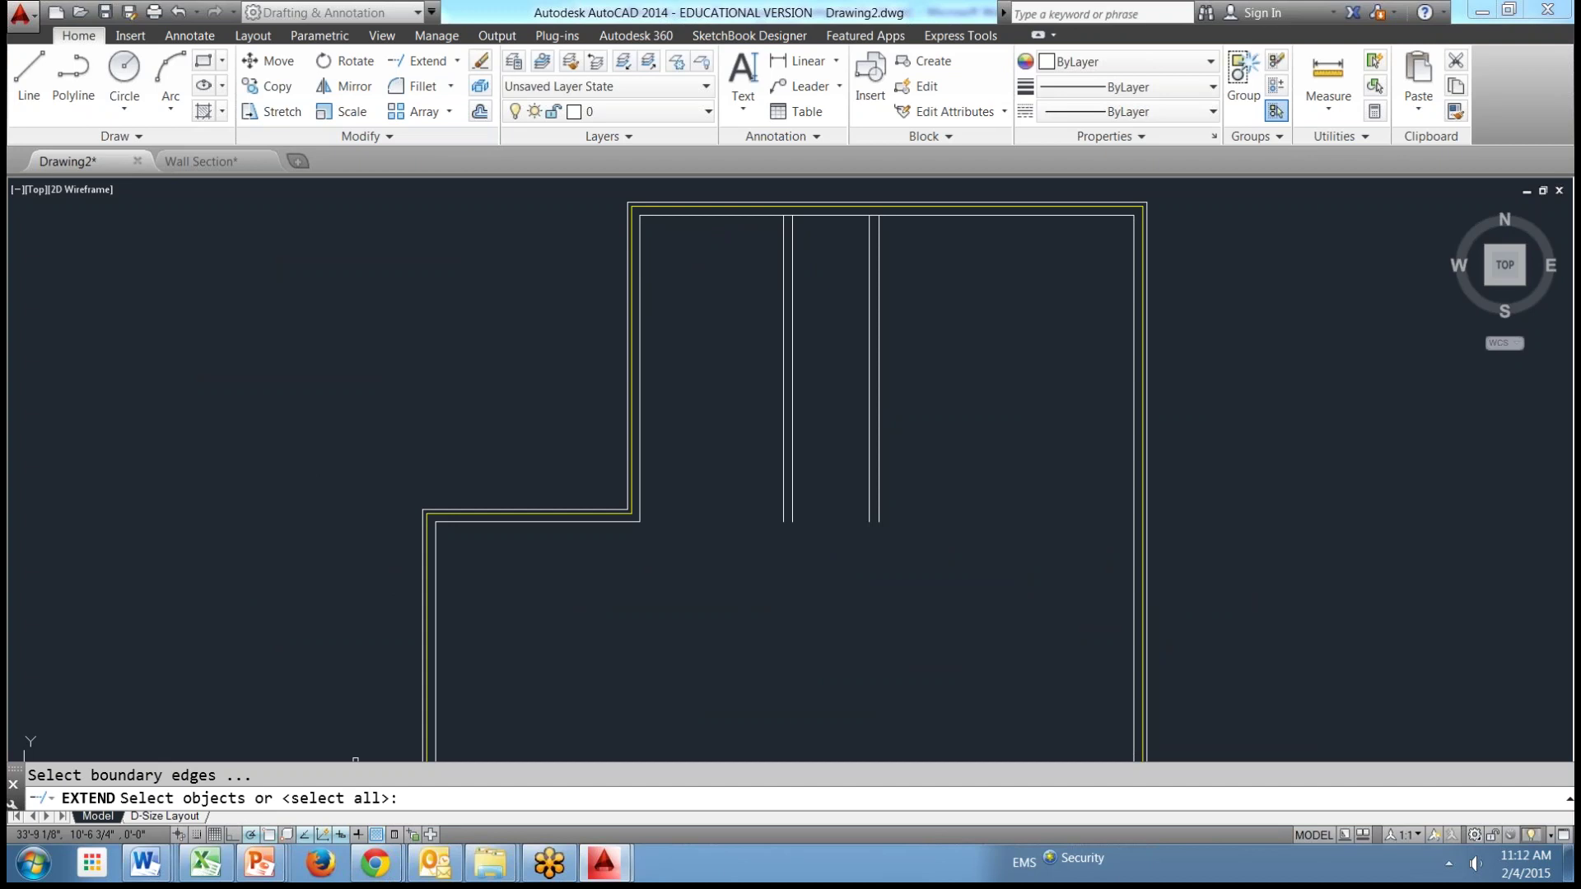
{"action": "left_click", "coordinate": [1132, 483]}
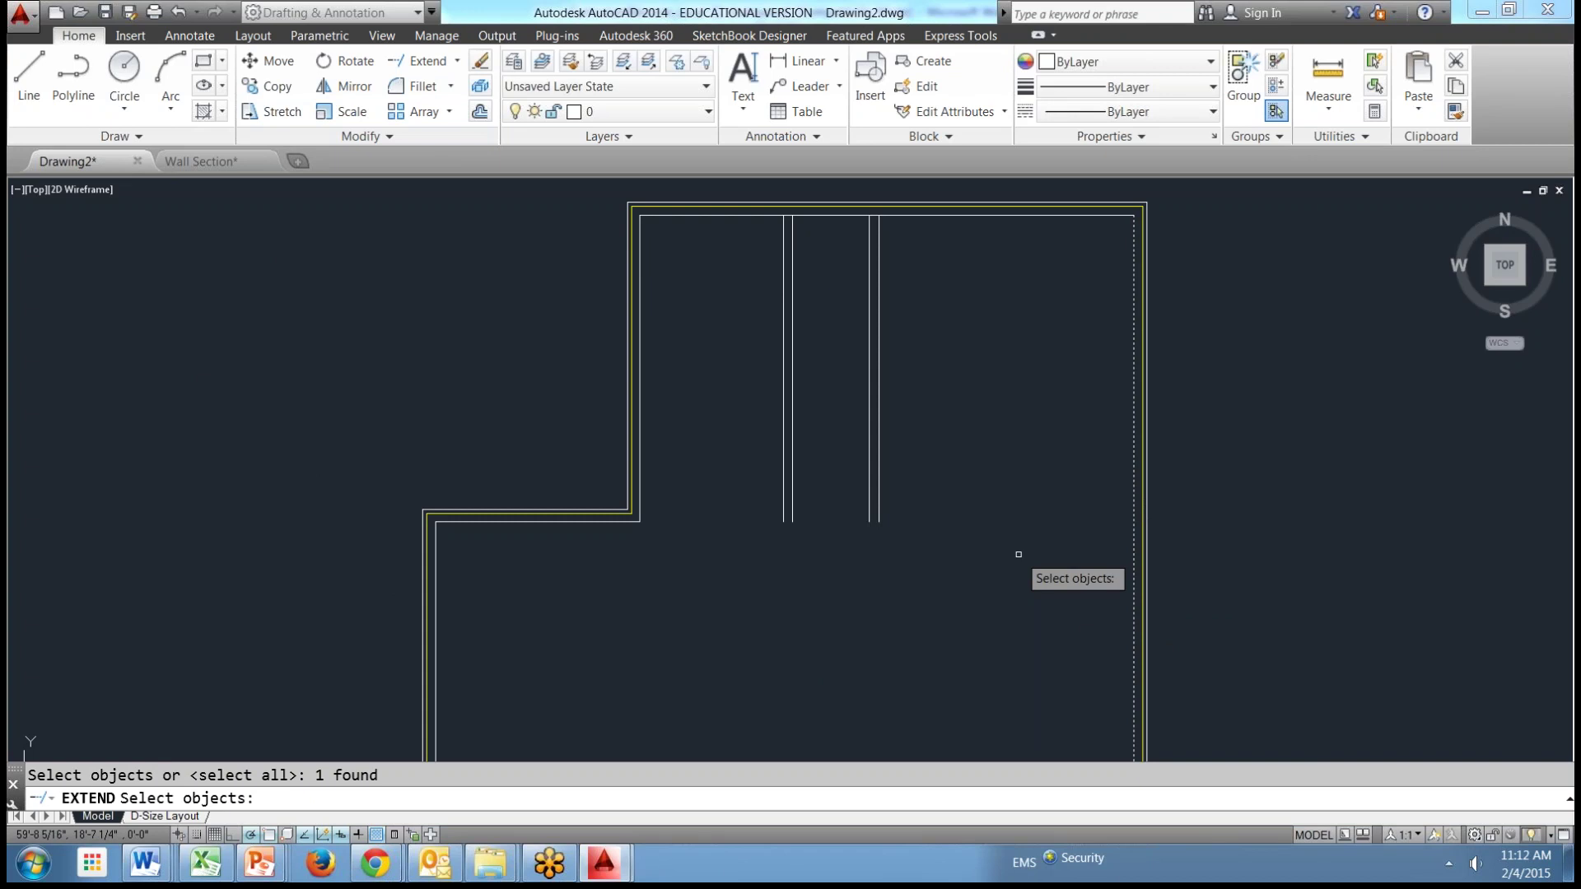
{"action": "key", "text": "Return"}
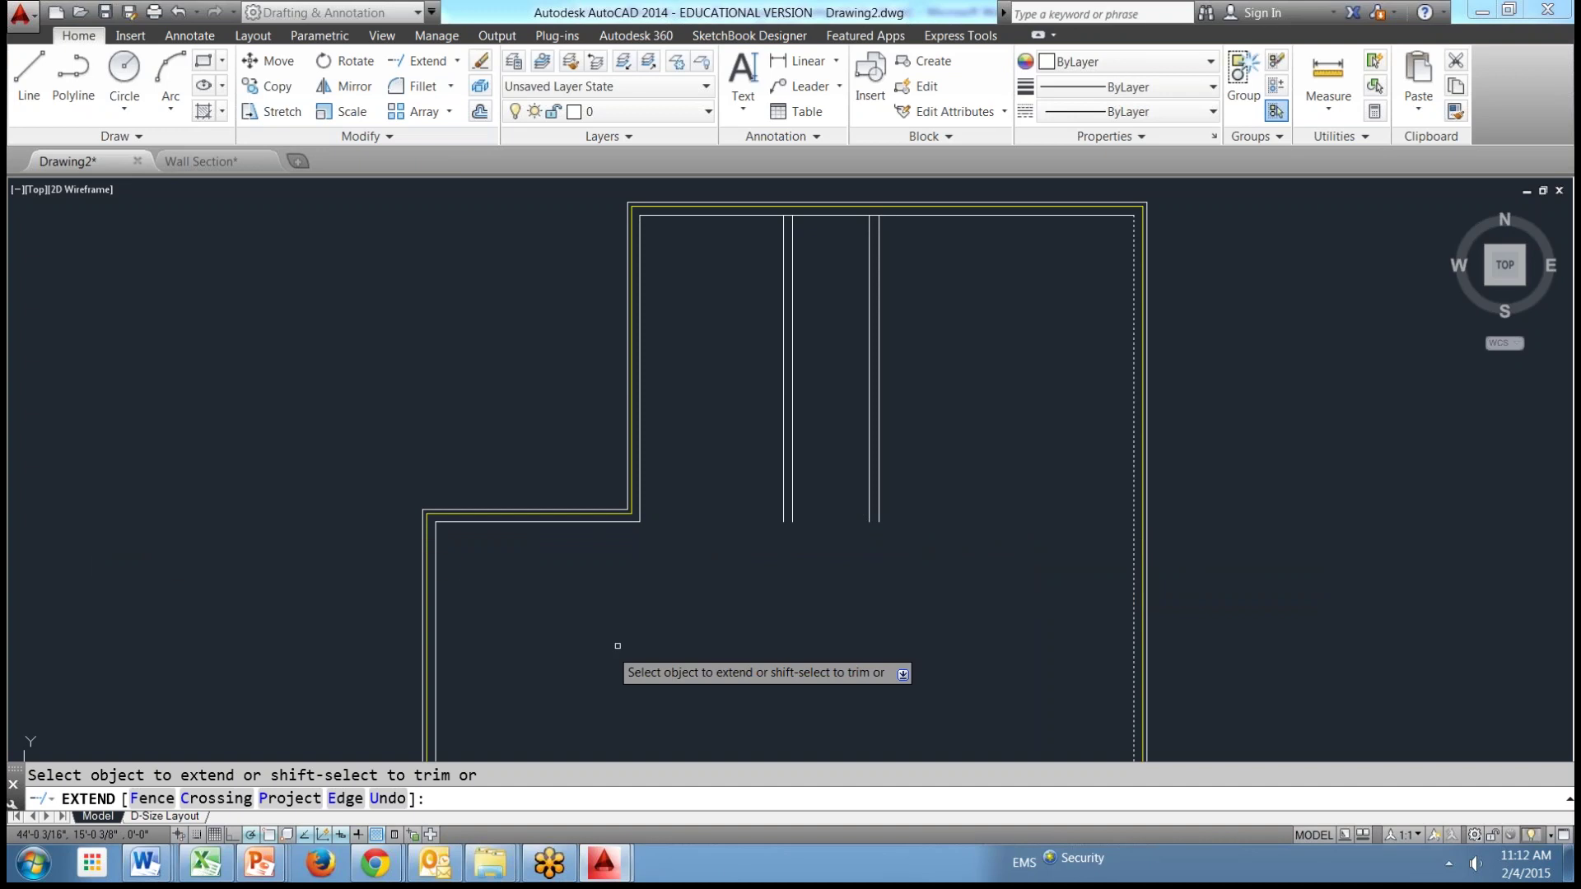
{"action": "left_click", "coordinate": [621, 522]}
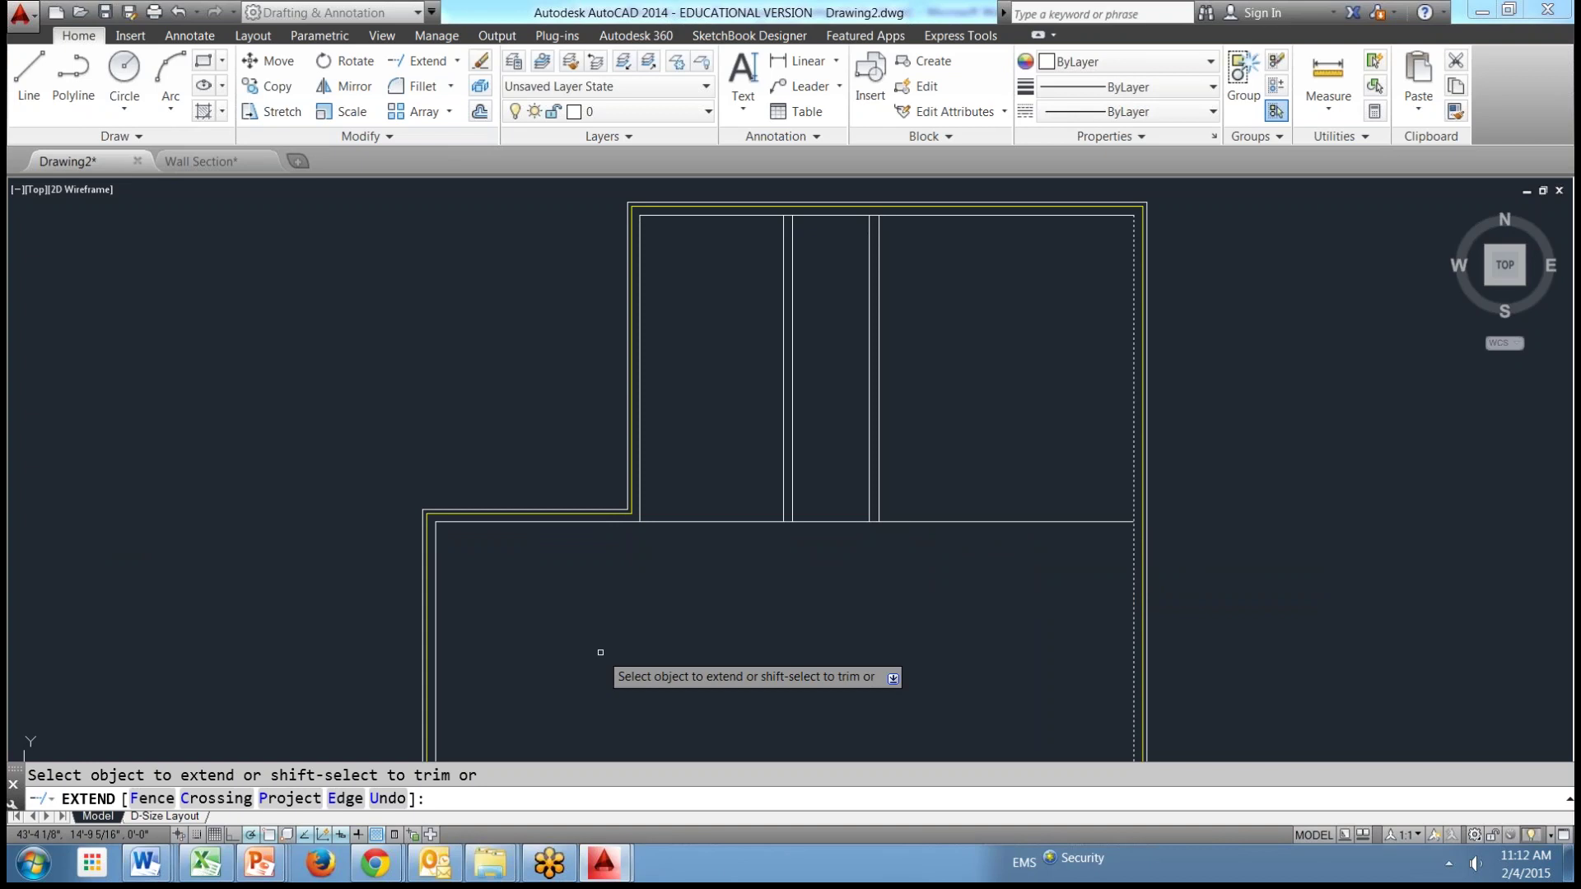
{"action": "key", "text": "Return"}
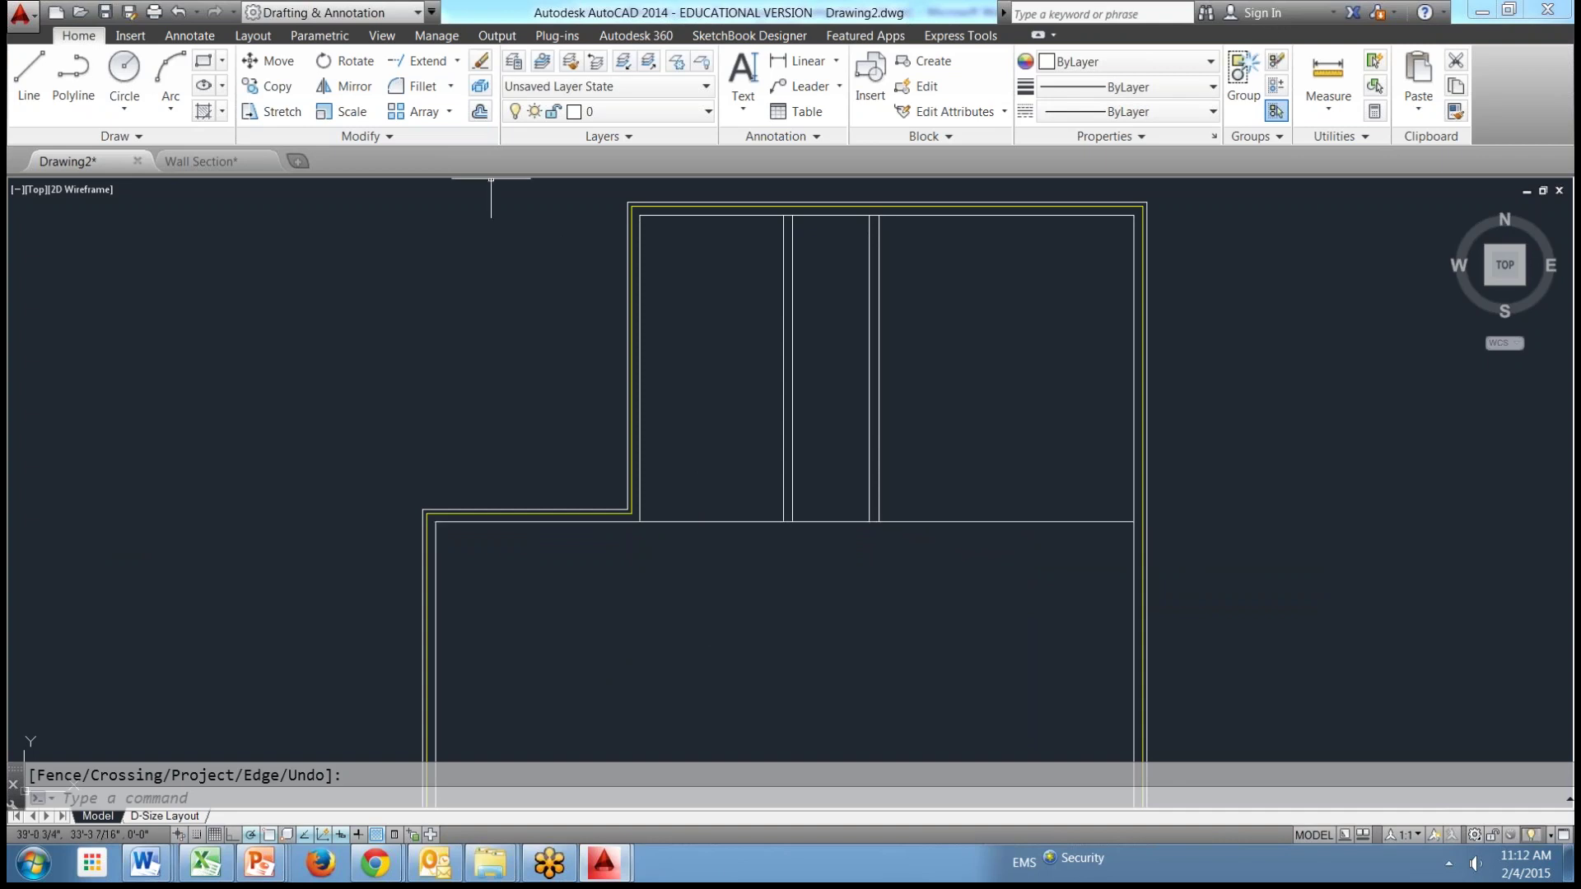
Step: Offset the long horizontal wall line 4 1/2" upward
{"action": "left_click", "coordinate": [479, 110]}
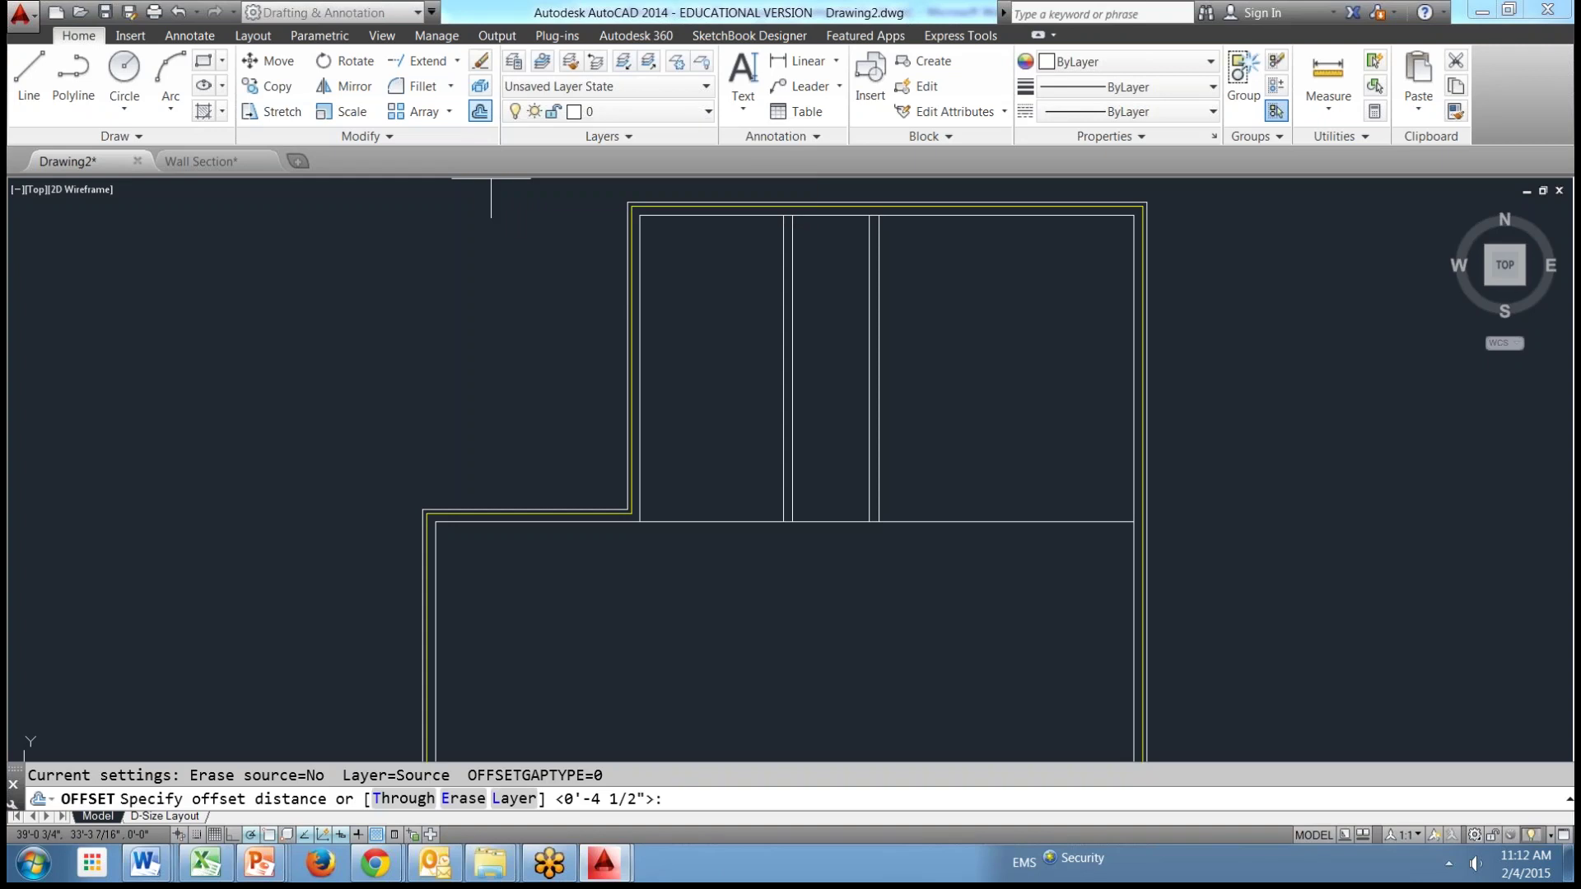
{"action": "key", "text": "Return"}
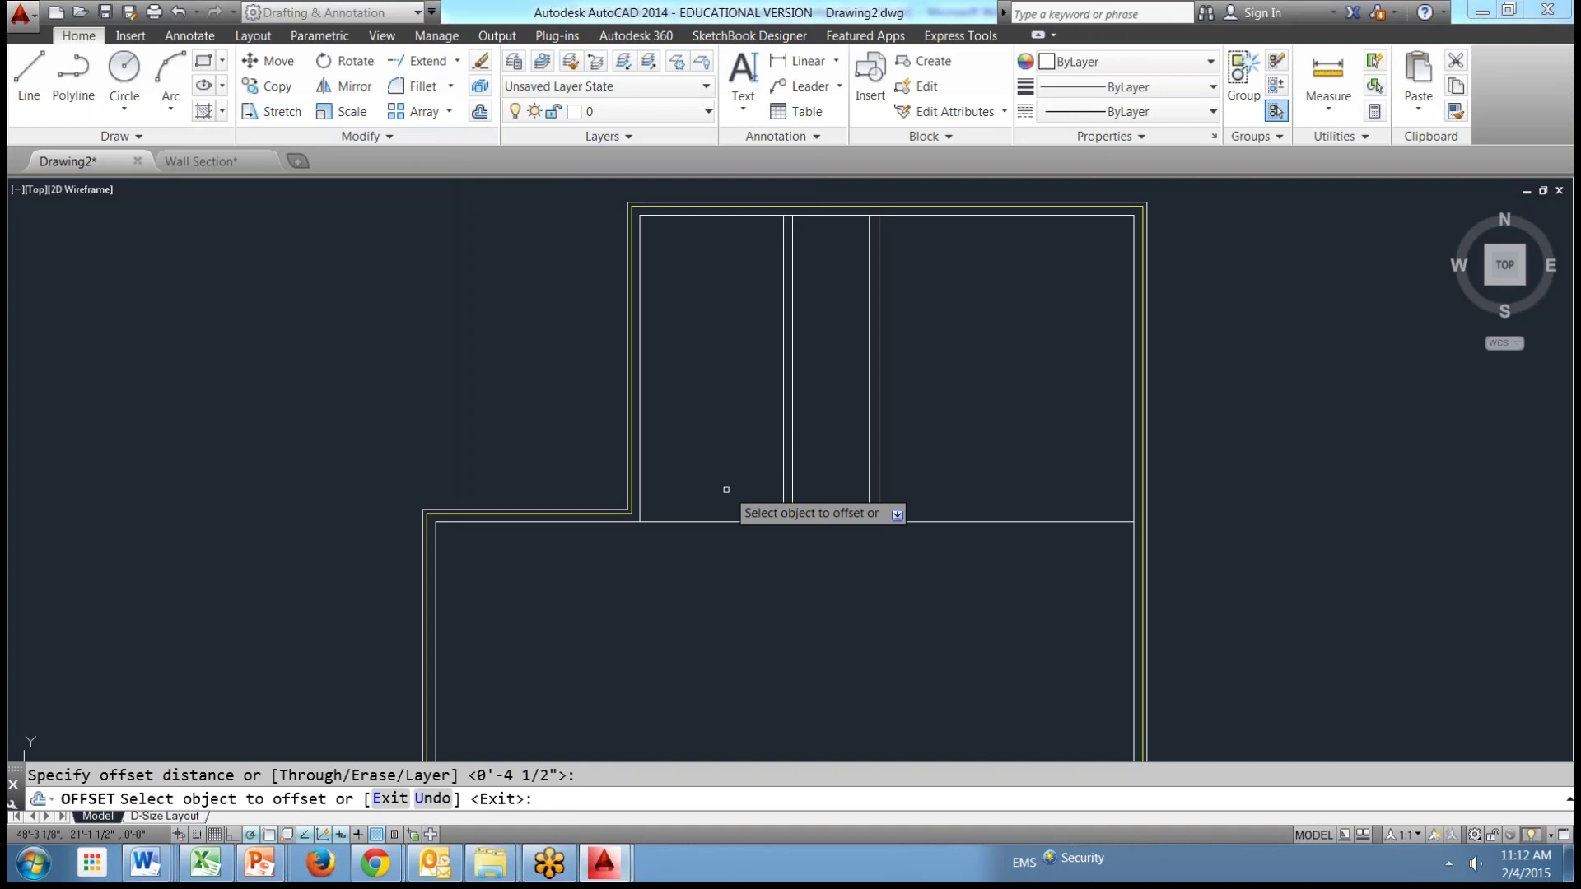
{"action": "left_click", "coordinate": [716, 522]}
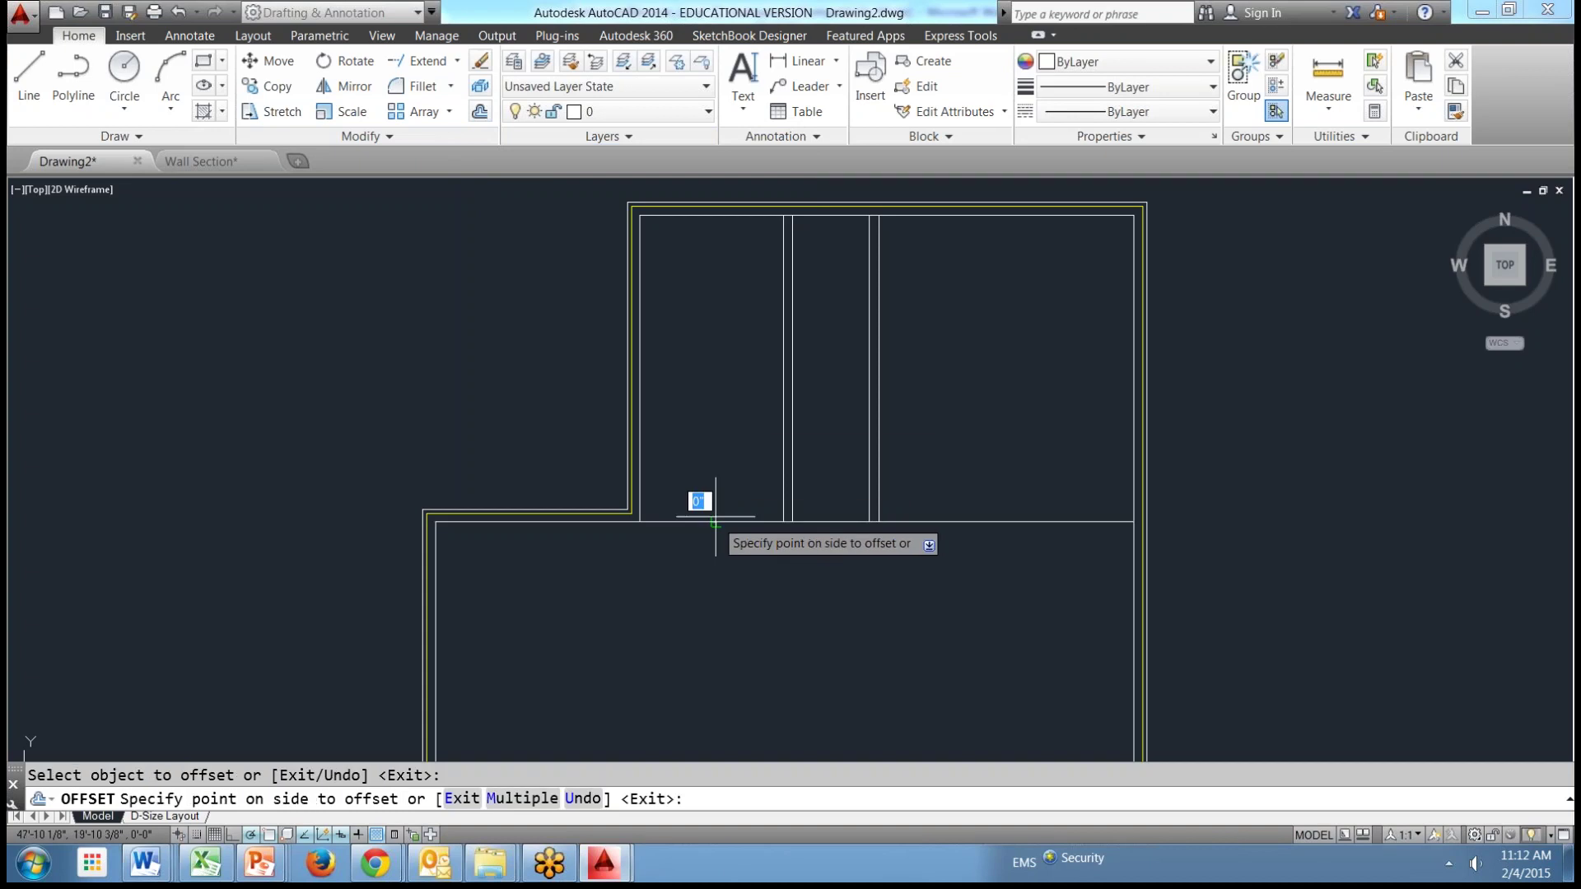
{"action": "left_click", "coordinate": [714, 421]}
{"action": "key", "text": "Escape"}
Step: Zoom in to inspect the new wall line and outer outline, then clear the selection
{"action": "scroll", "coordinate": [617, 522], "scroll_direction": "up", "scroll_amount": 3}
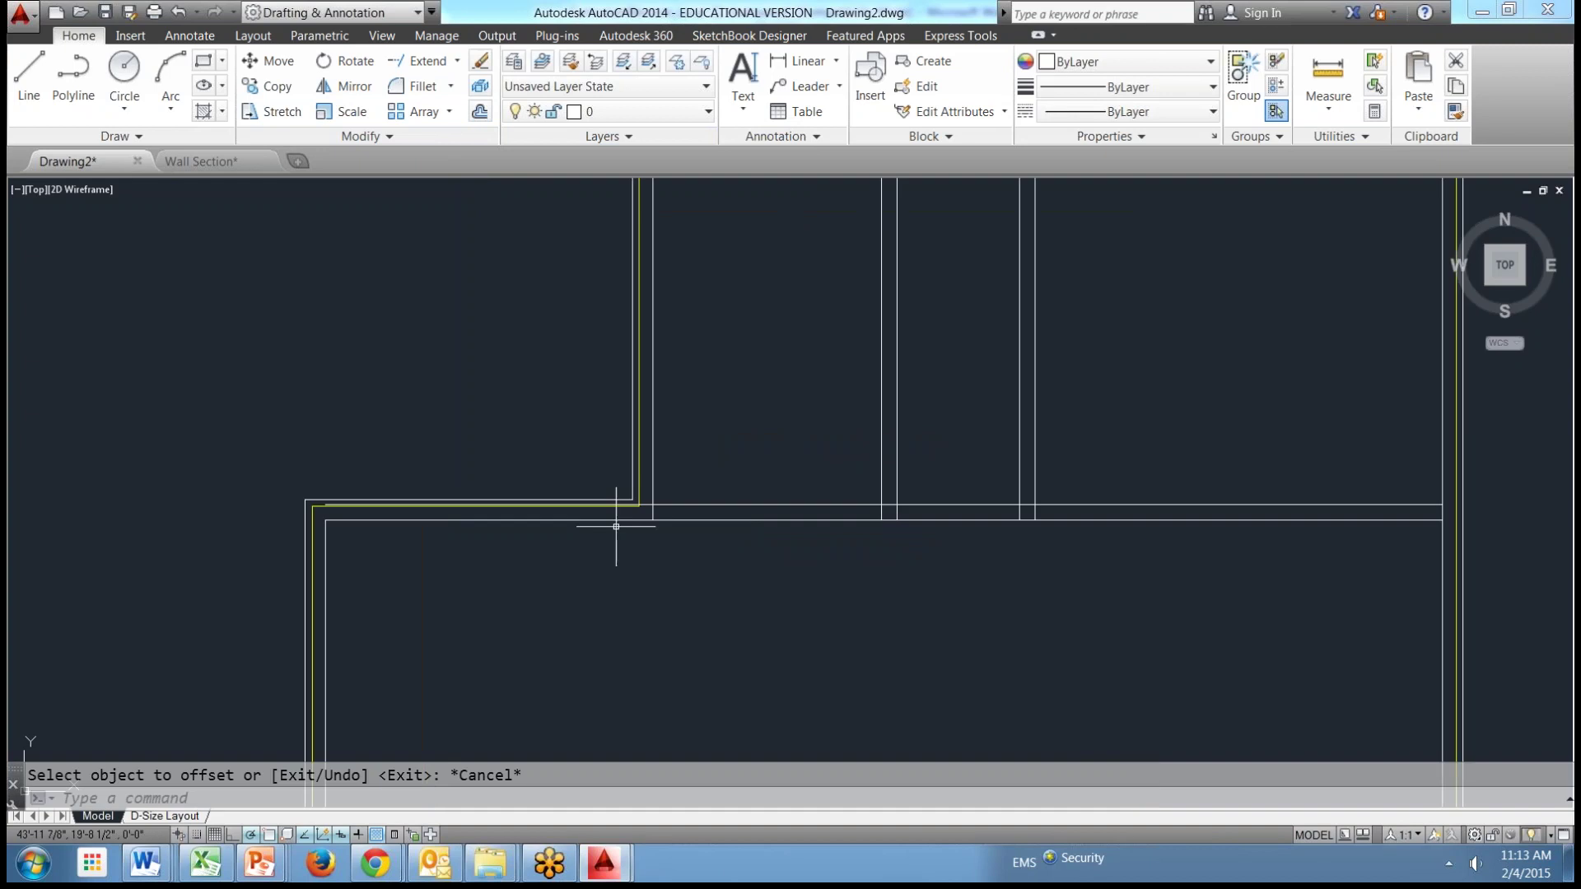
{"action": "scroll", "coordinate": [617, 522], "scroll_direction": "up", "scroll_amount": 3}
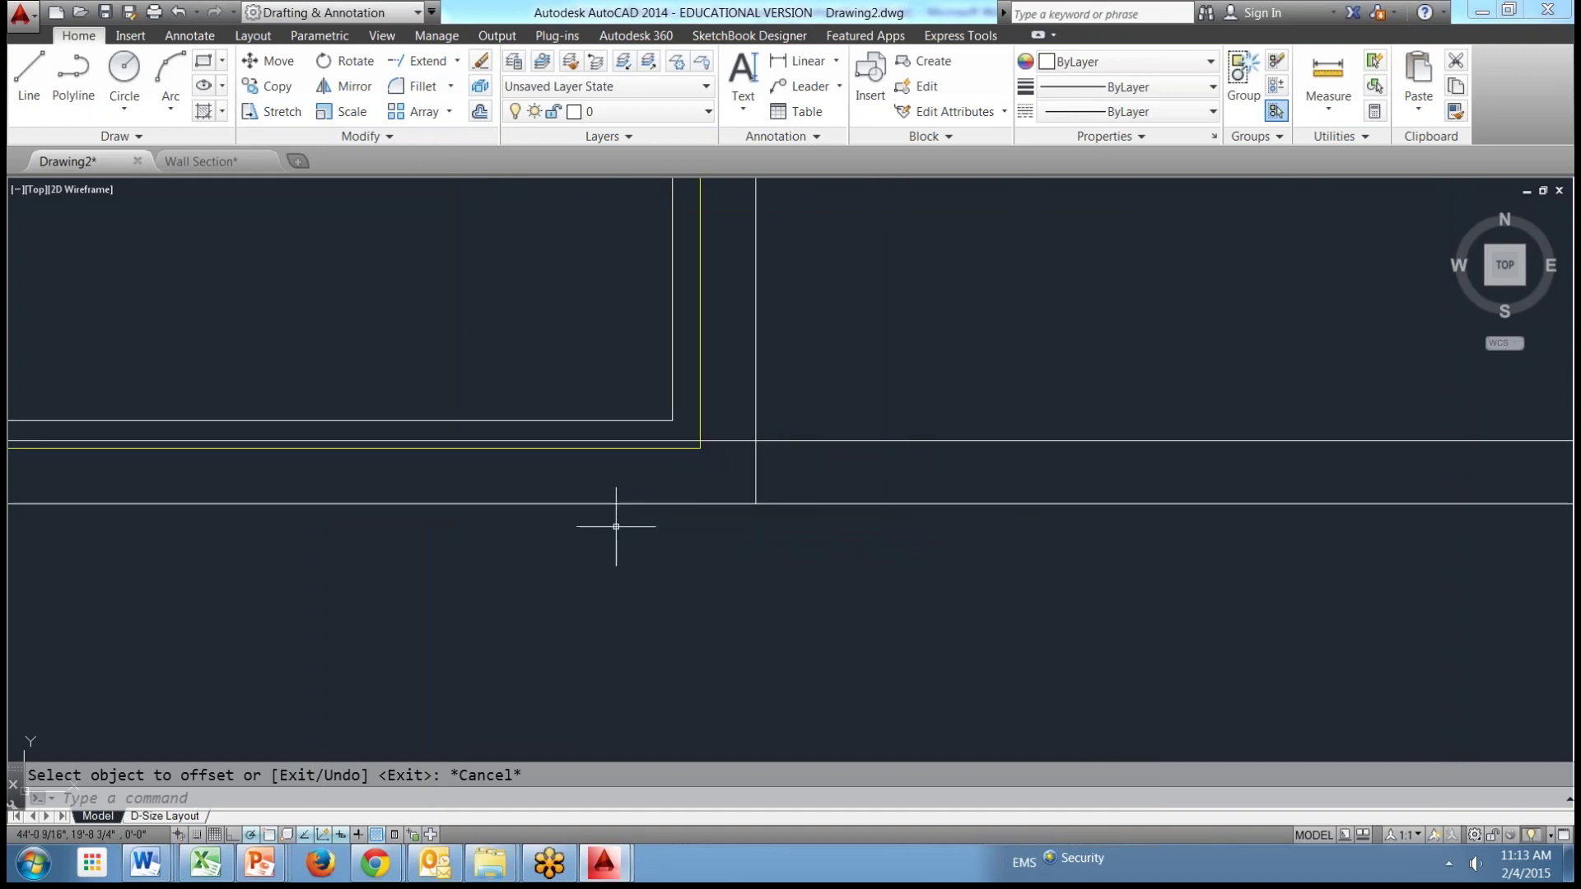
{"action": "key", "text": "Escape"}
{"action": "left_click", "coordinate": [763, 441]}
{"action": "left_click", "coordinate": [700, 434]}
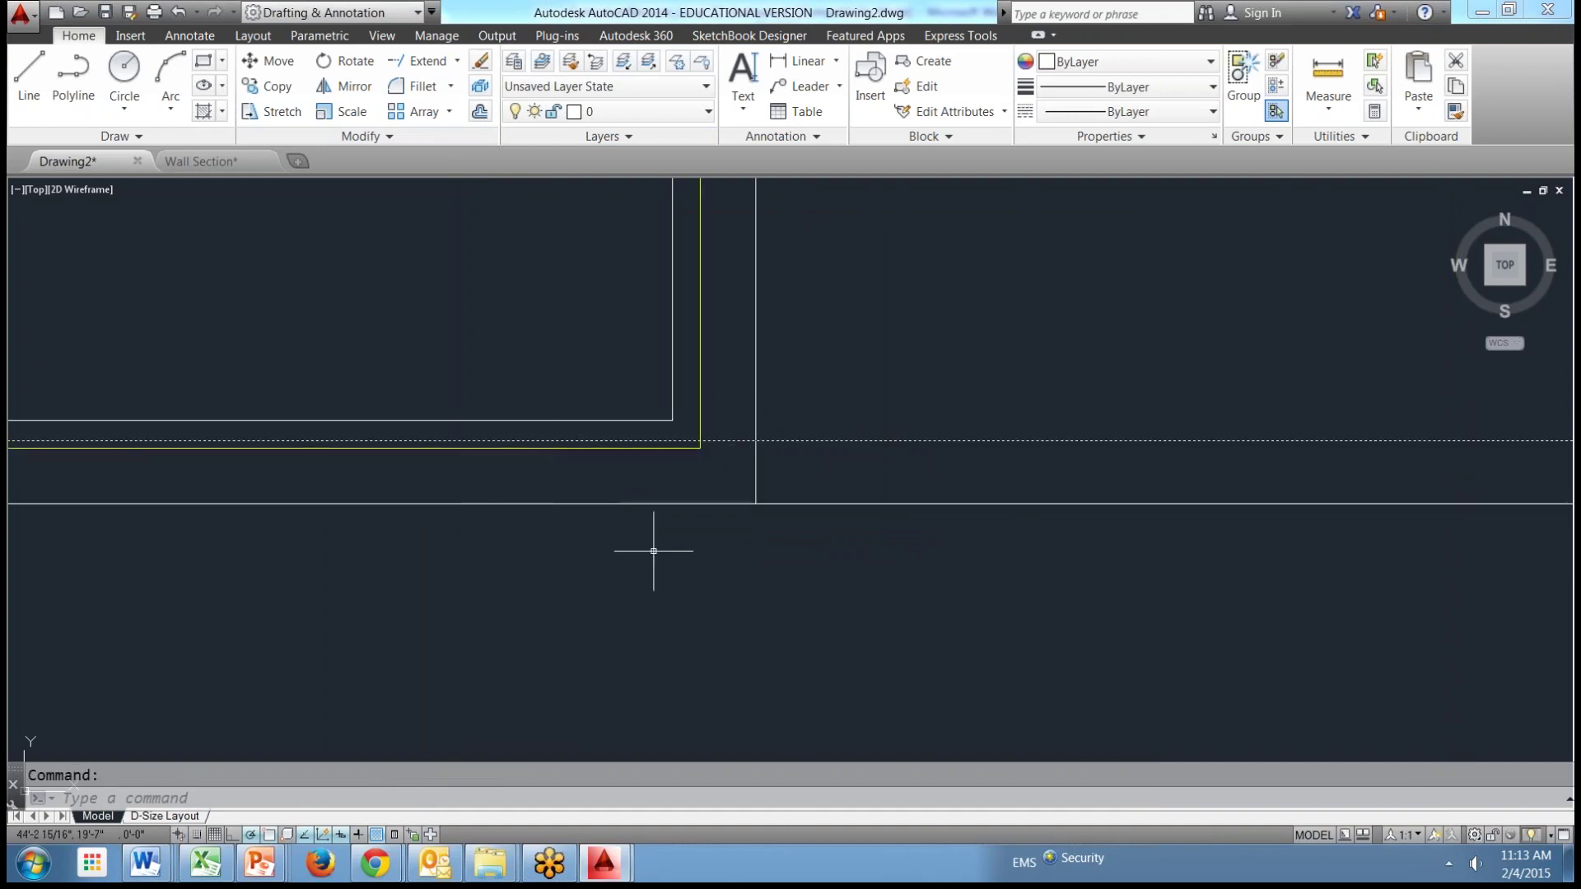
{"action": "scroll", "coordinate": [653, 560], "scroll_direction": "down", "scroll_amount": 2}
{"action": "scroll", "coordinate": [690, 536], "scroll_direction": "down", "scroll_amount": 2}
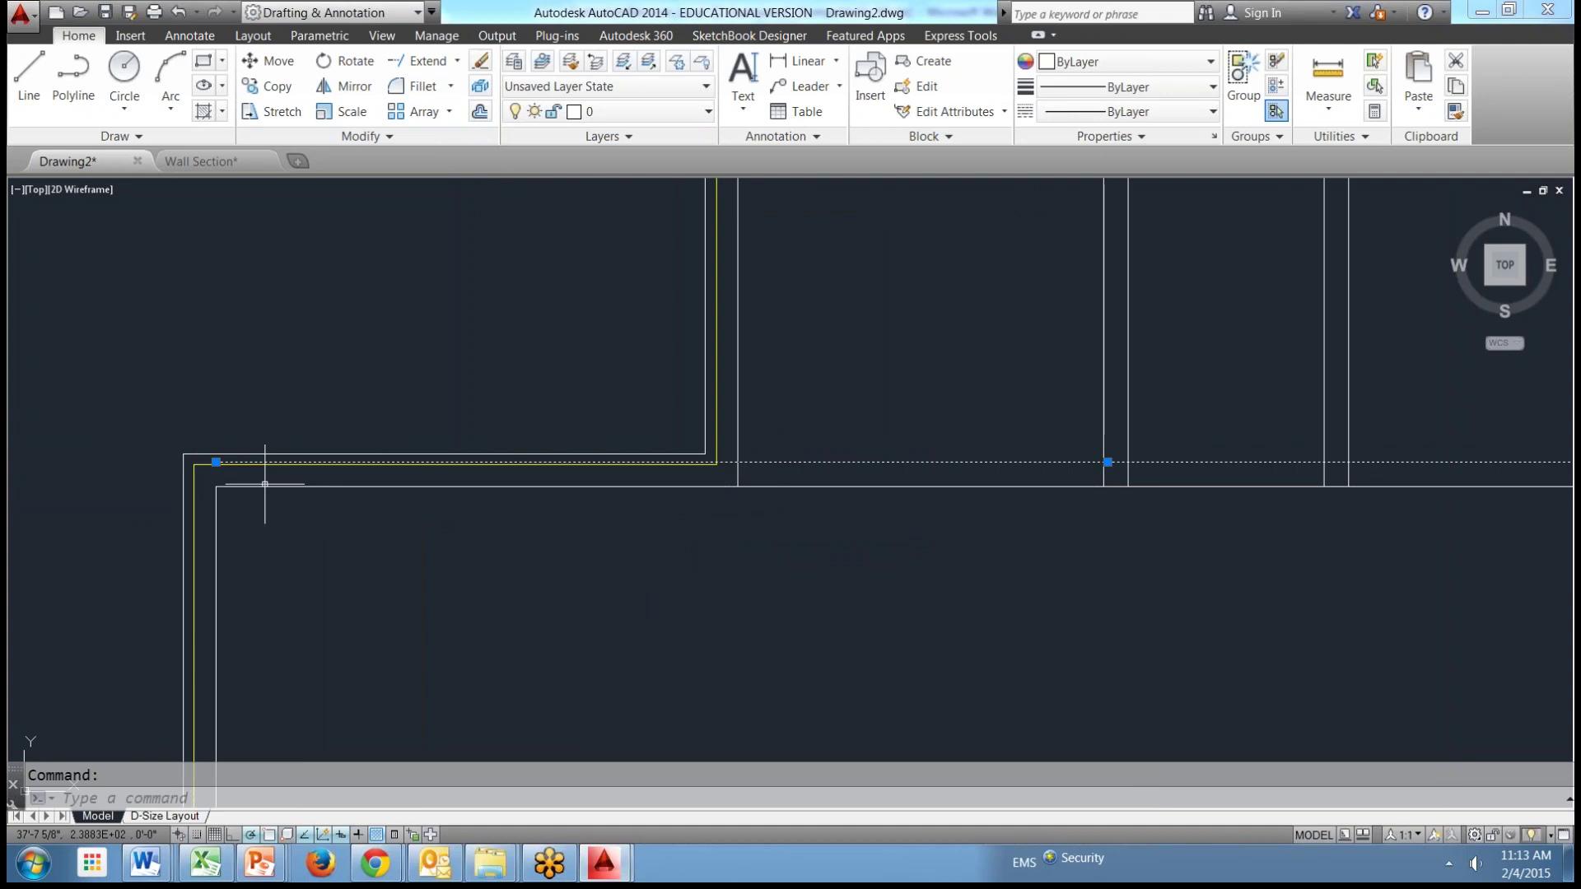
{"action": "key", "text": "Escape"}
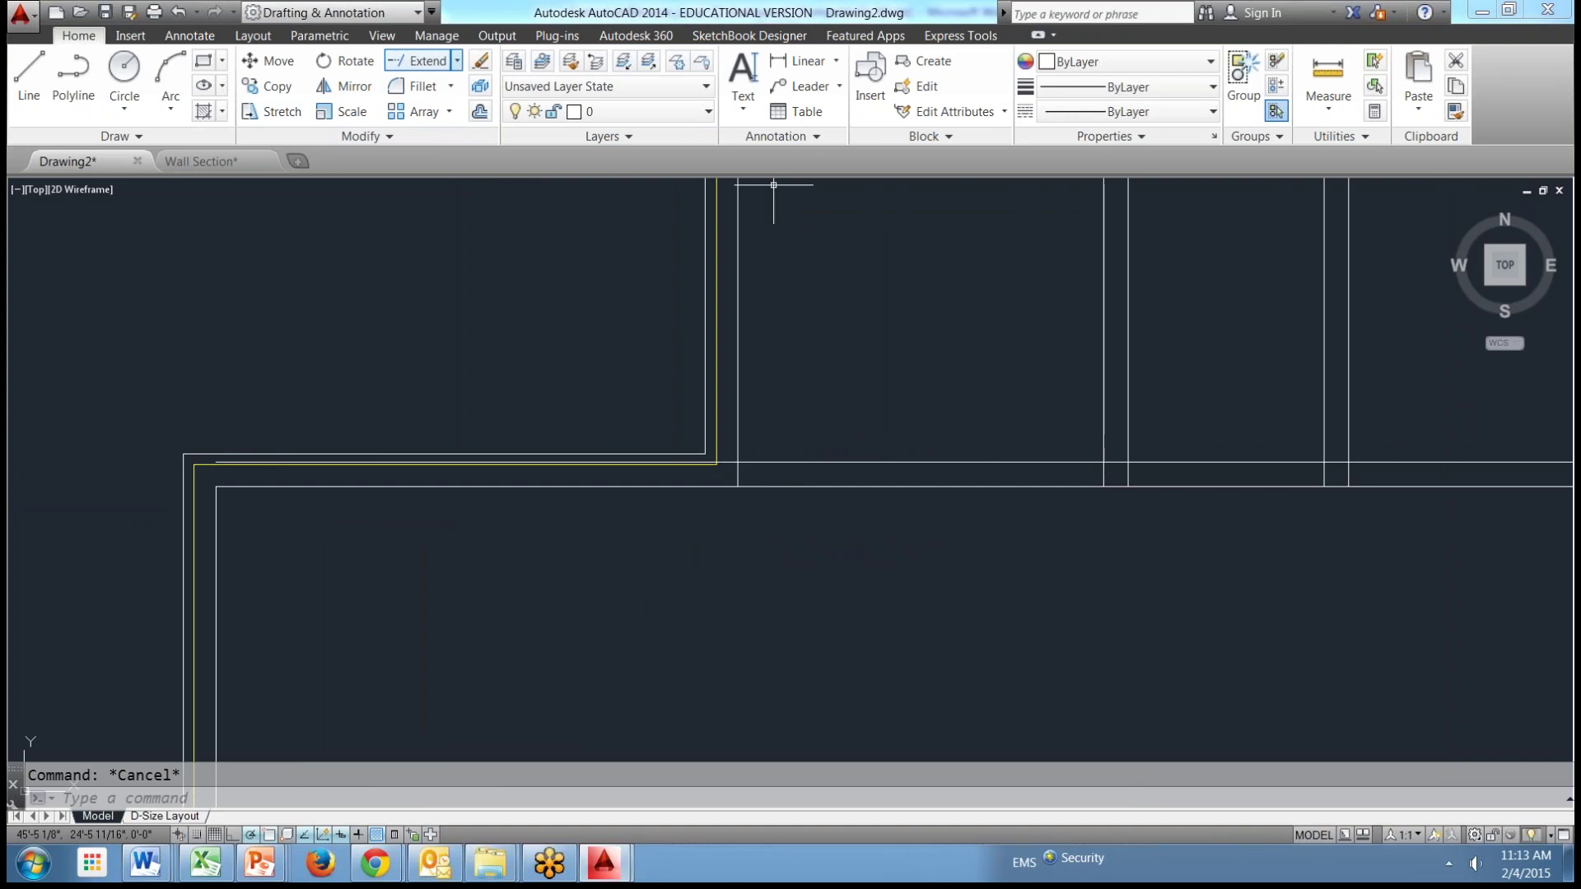
Step: Trim the horizontal and vertical wall lines against each other to remove the corner stubs
{"action": "left_click", "coordinate": [457, 60]}
{"action": "left_click", "coordinate": [420, 85]}
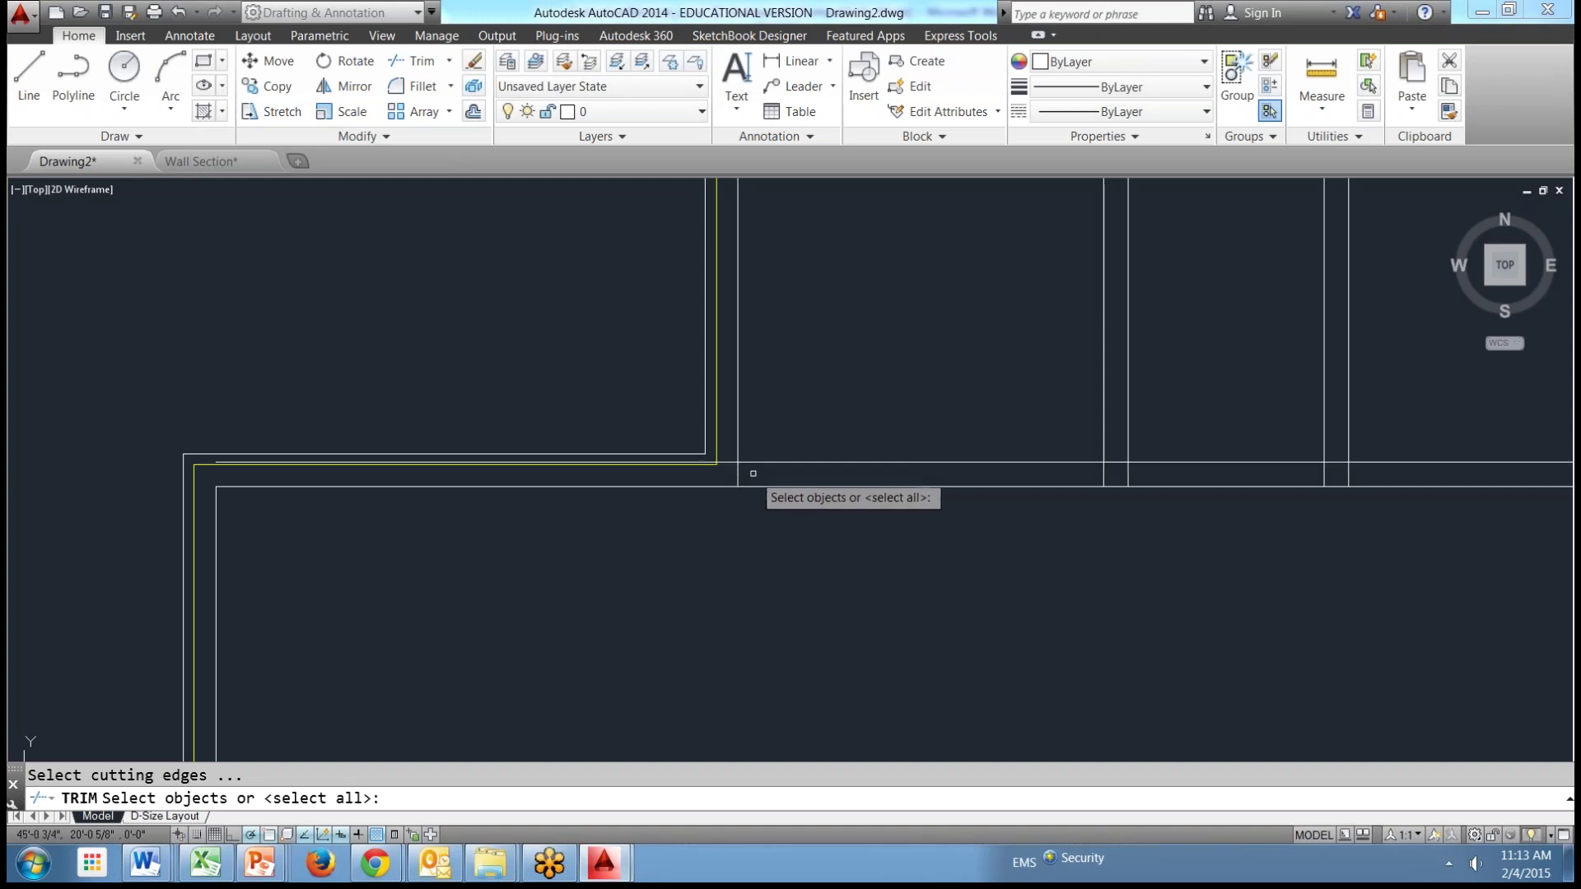
{"action": "left_click", "coordinate": [758, 461]}
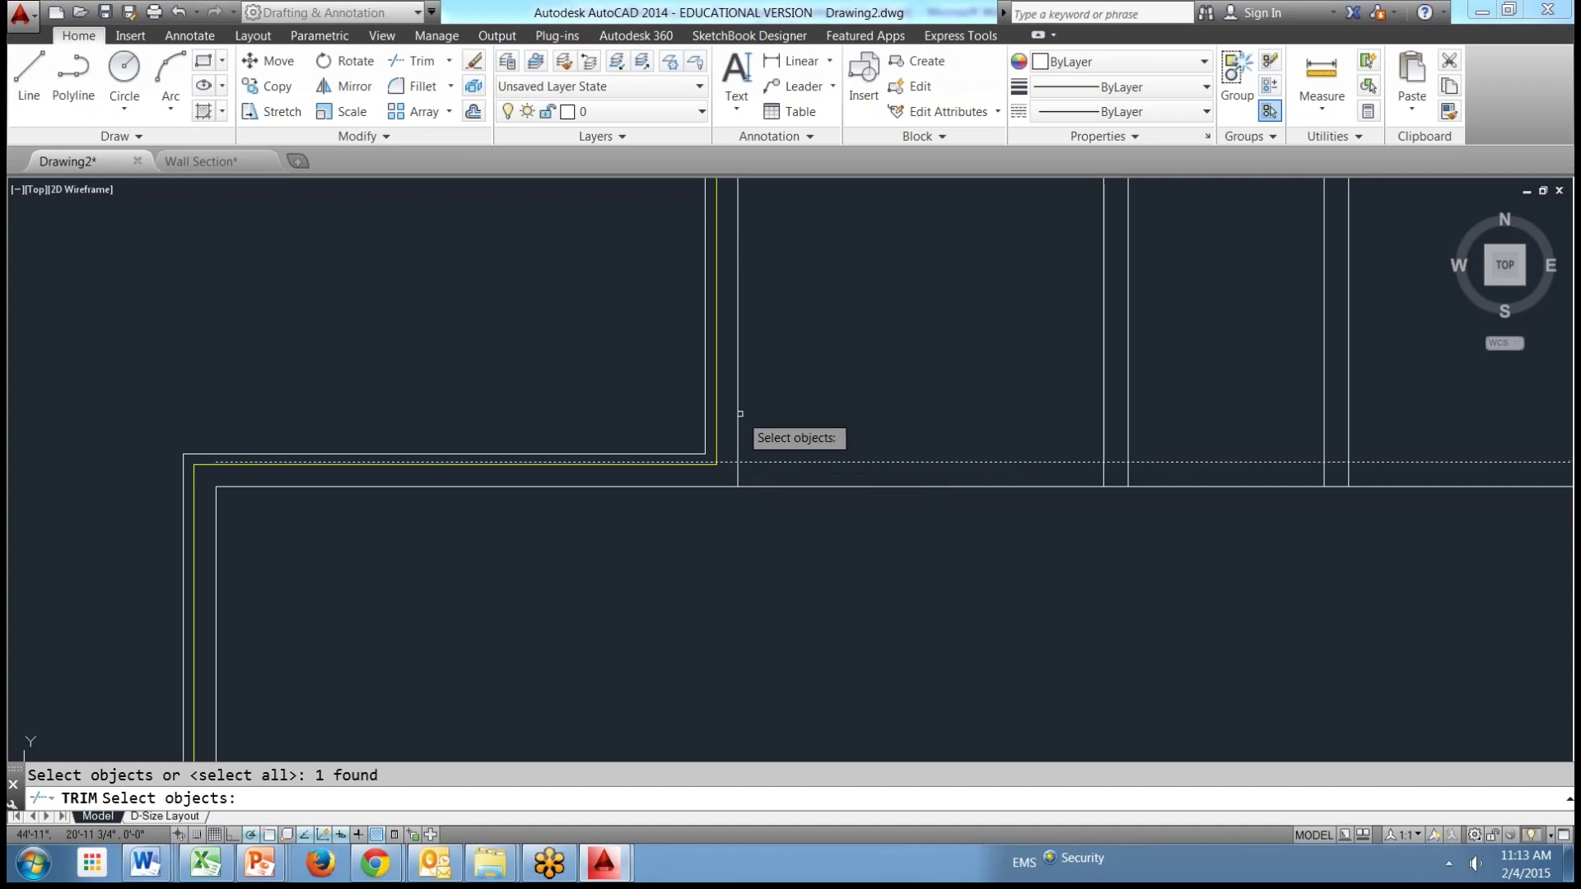
{"action": "left_click", "coordinate": [738, 413]}
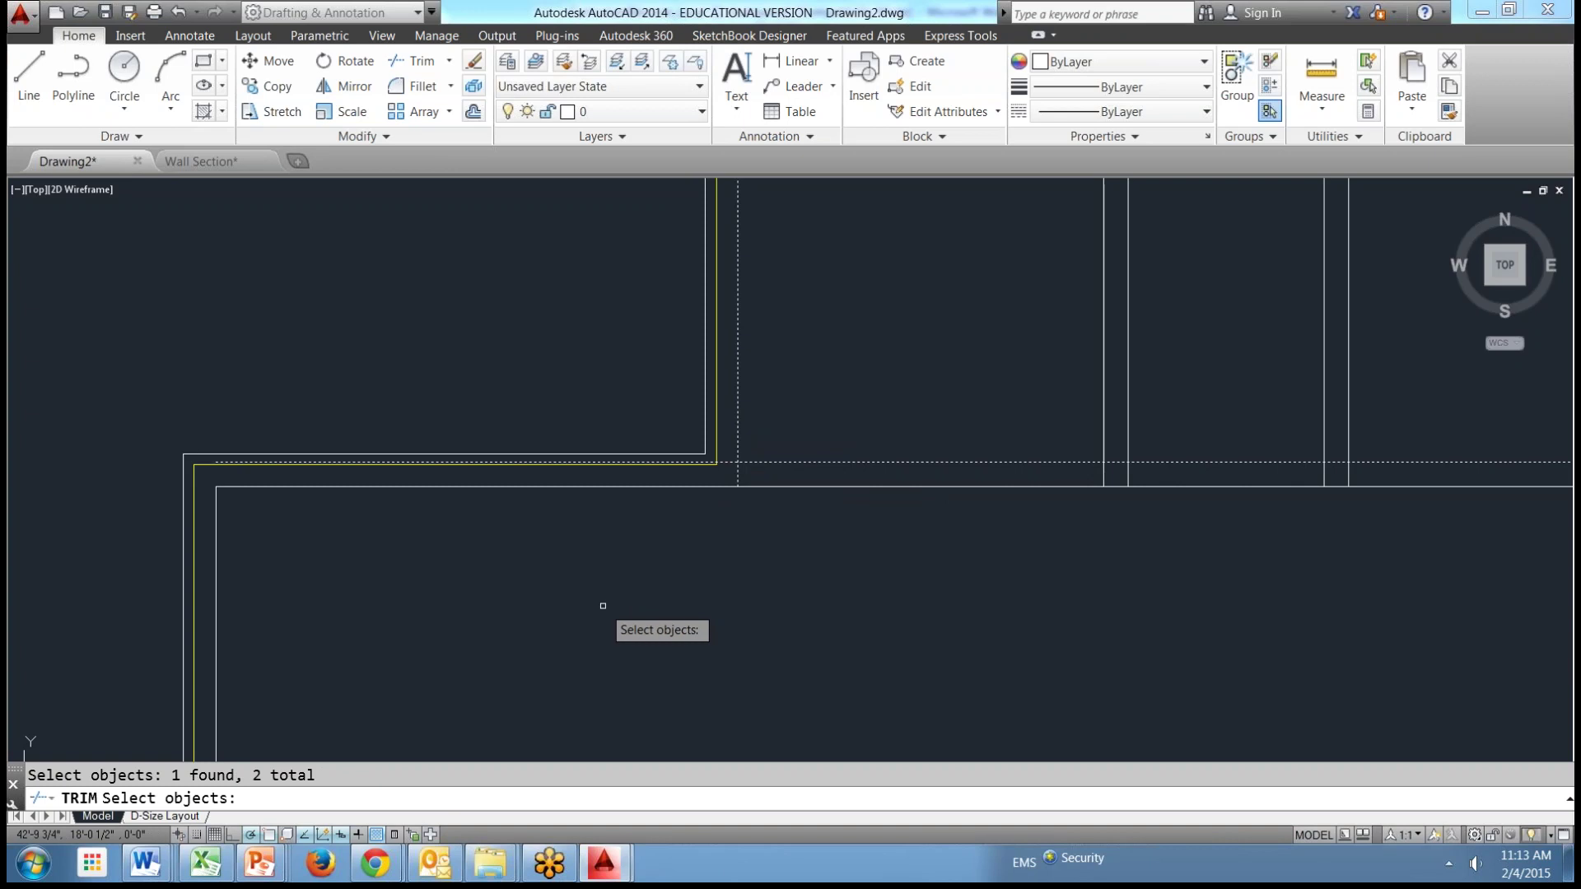
{"action": "key", "text": "Return"}
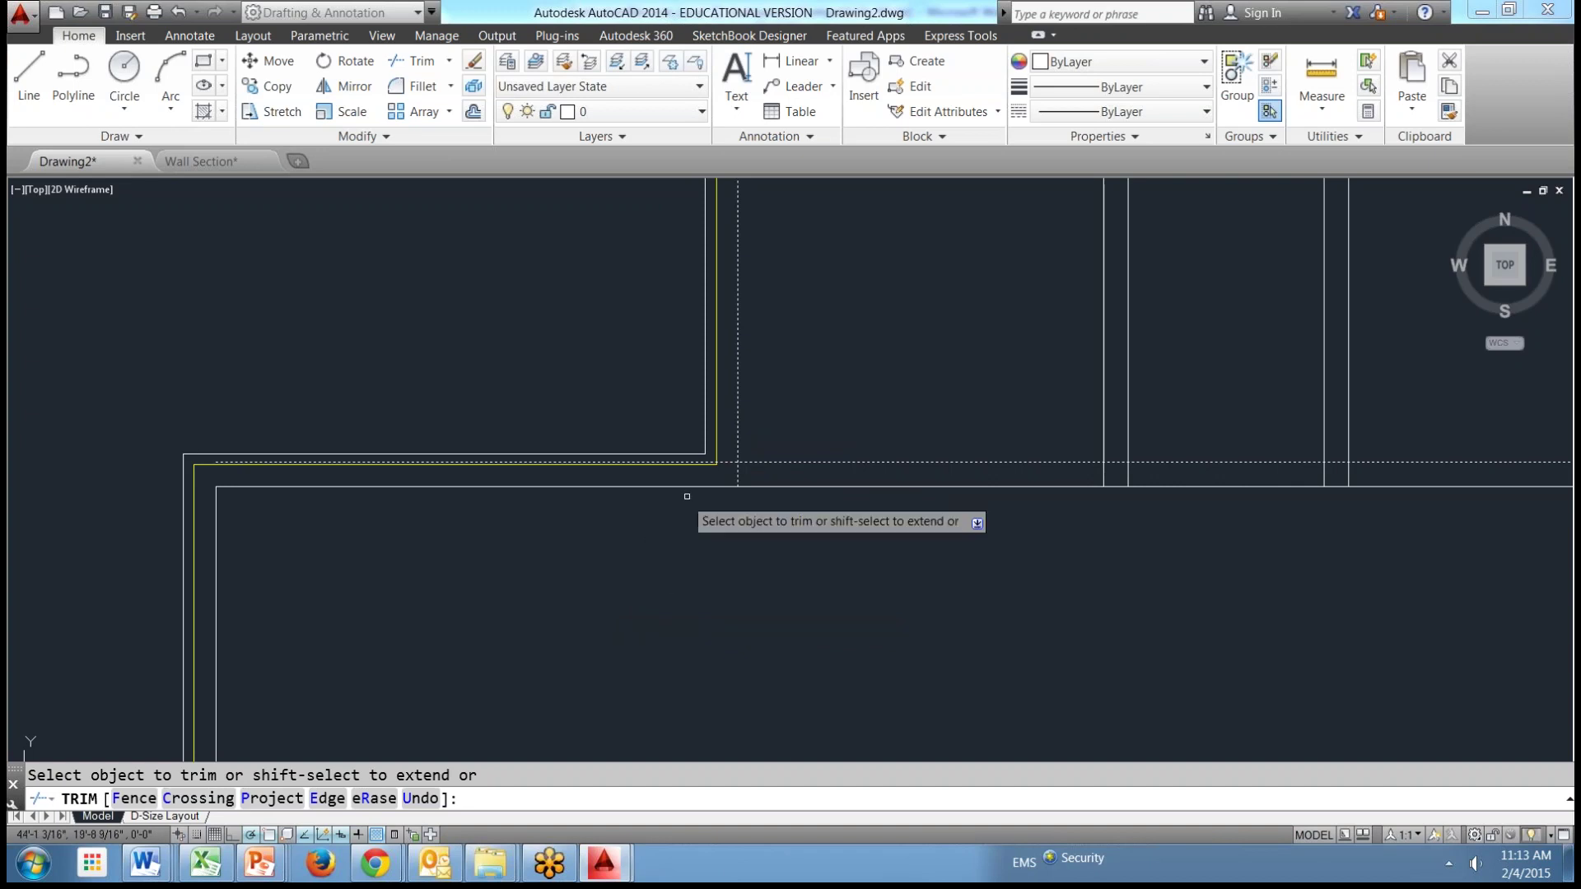
{"action": "left_click", "coordinate": [725, 462]}
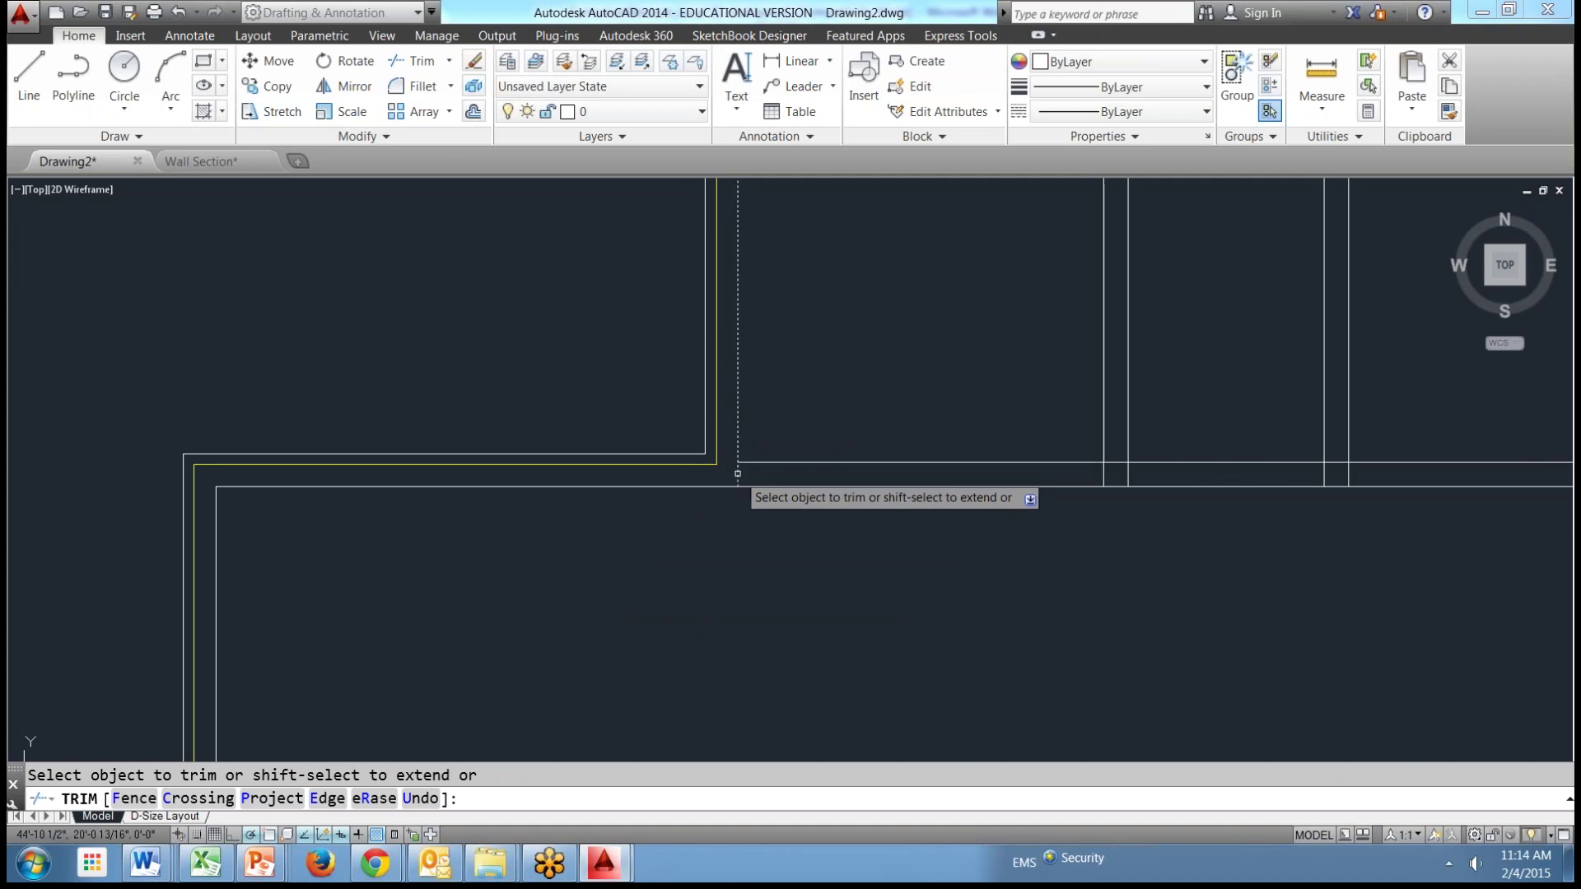
{"action": "left_click", "coordinate": [737, 473]}
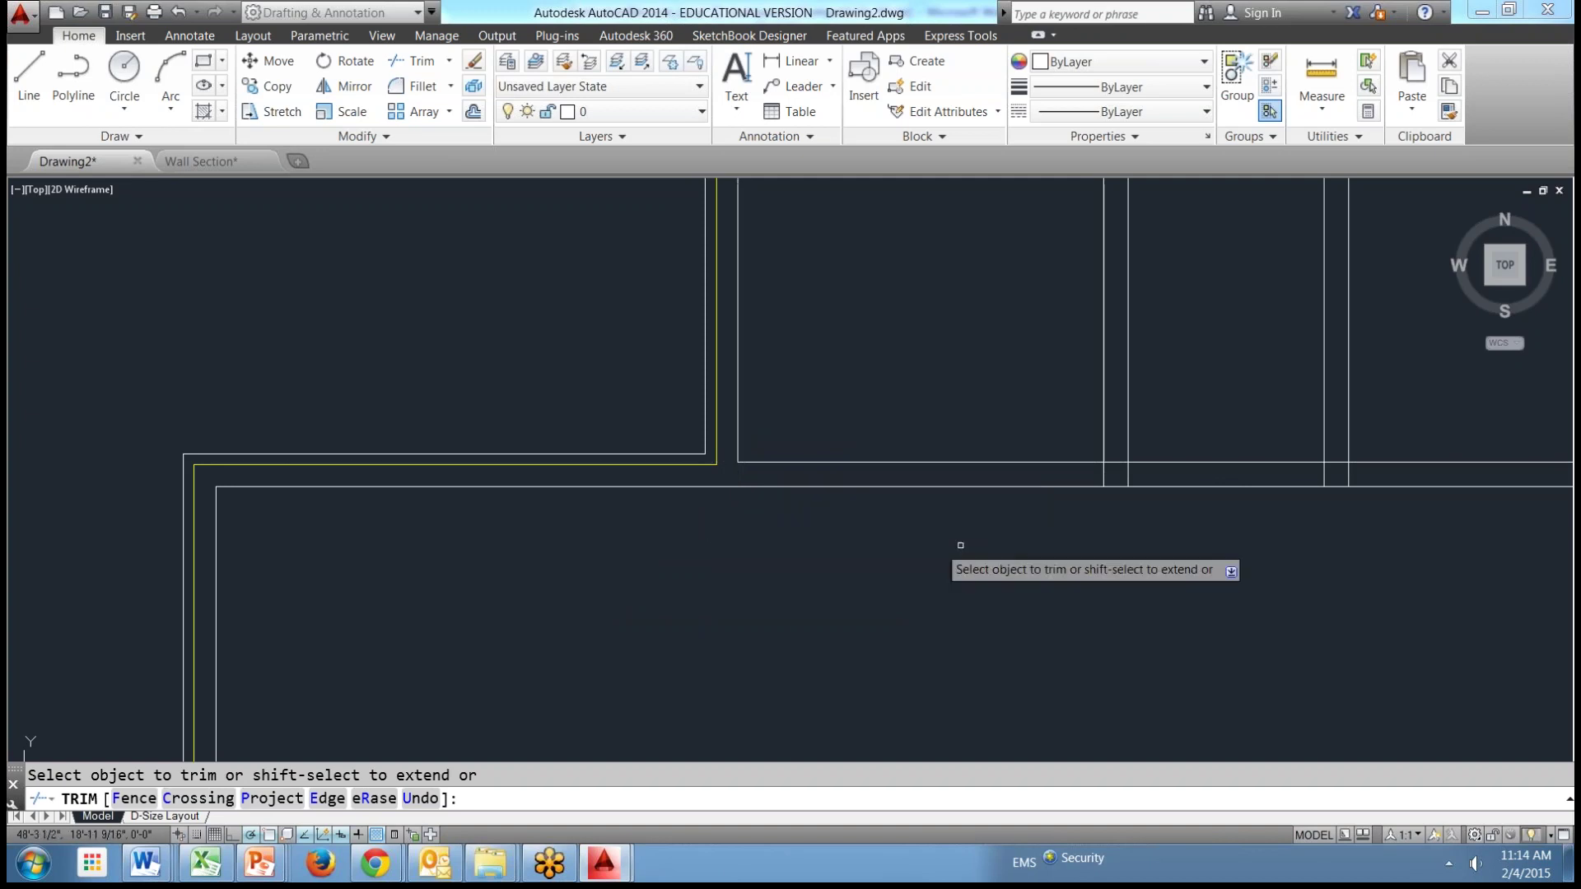
{"action": "middle_click_drag", "start_coordinate": [1263, 527], "coordinate": [965, 523]}
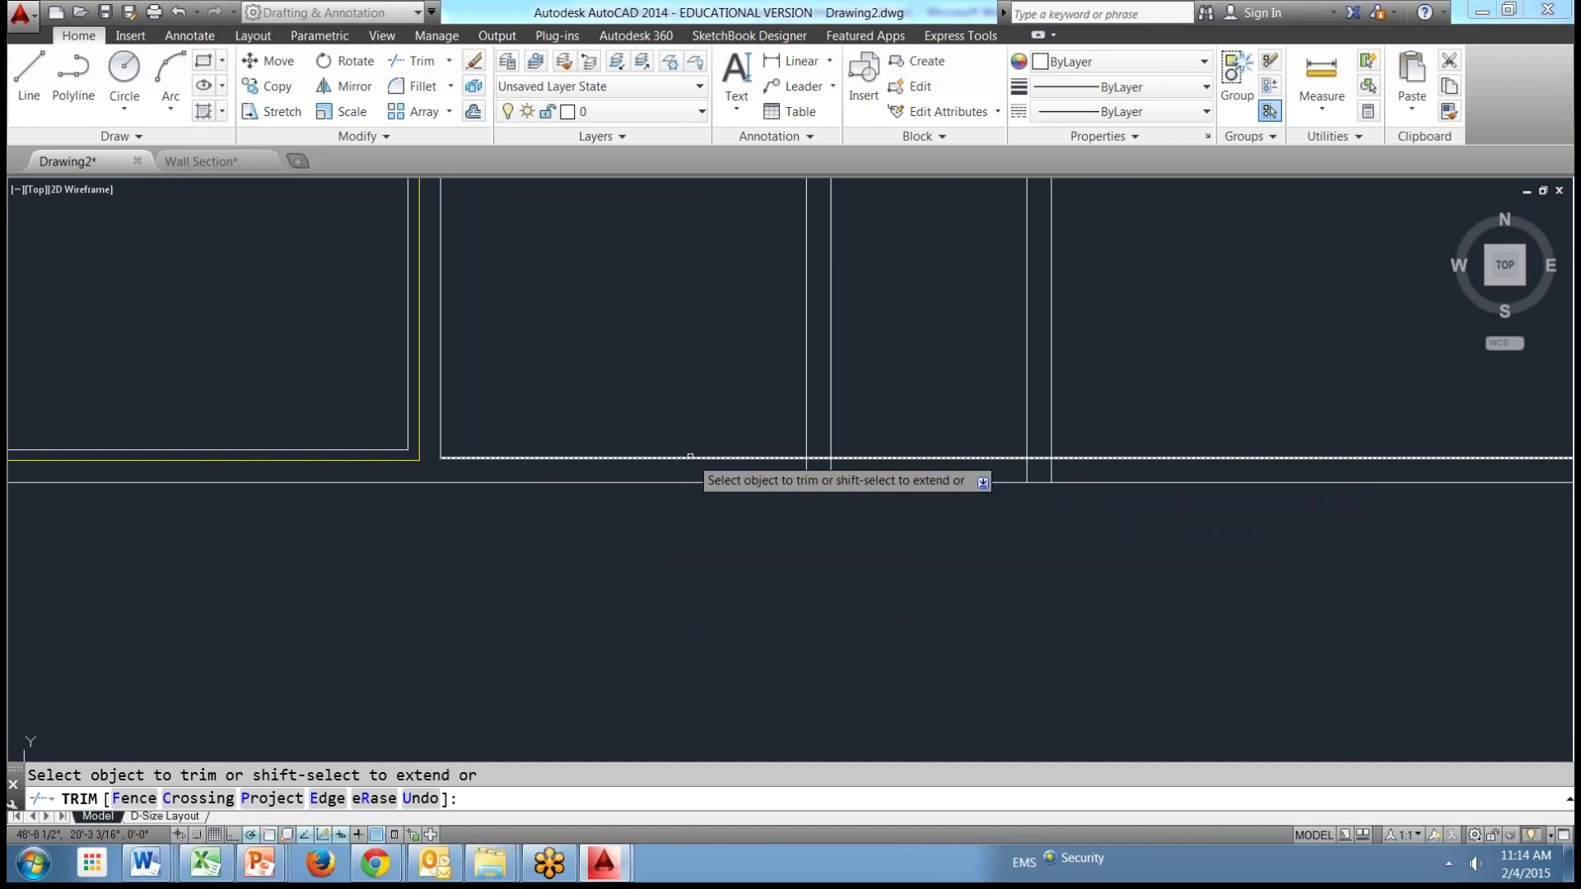
Step: Trim the vertical line ends below the interior wall with a crossing window
{"action": "left_click", "coordinate": [1092, 474]}
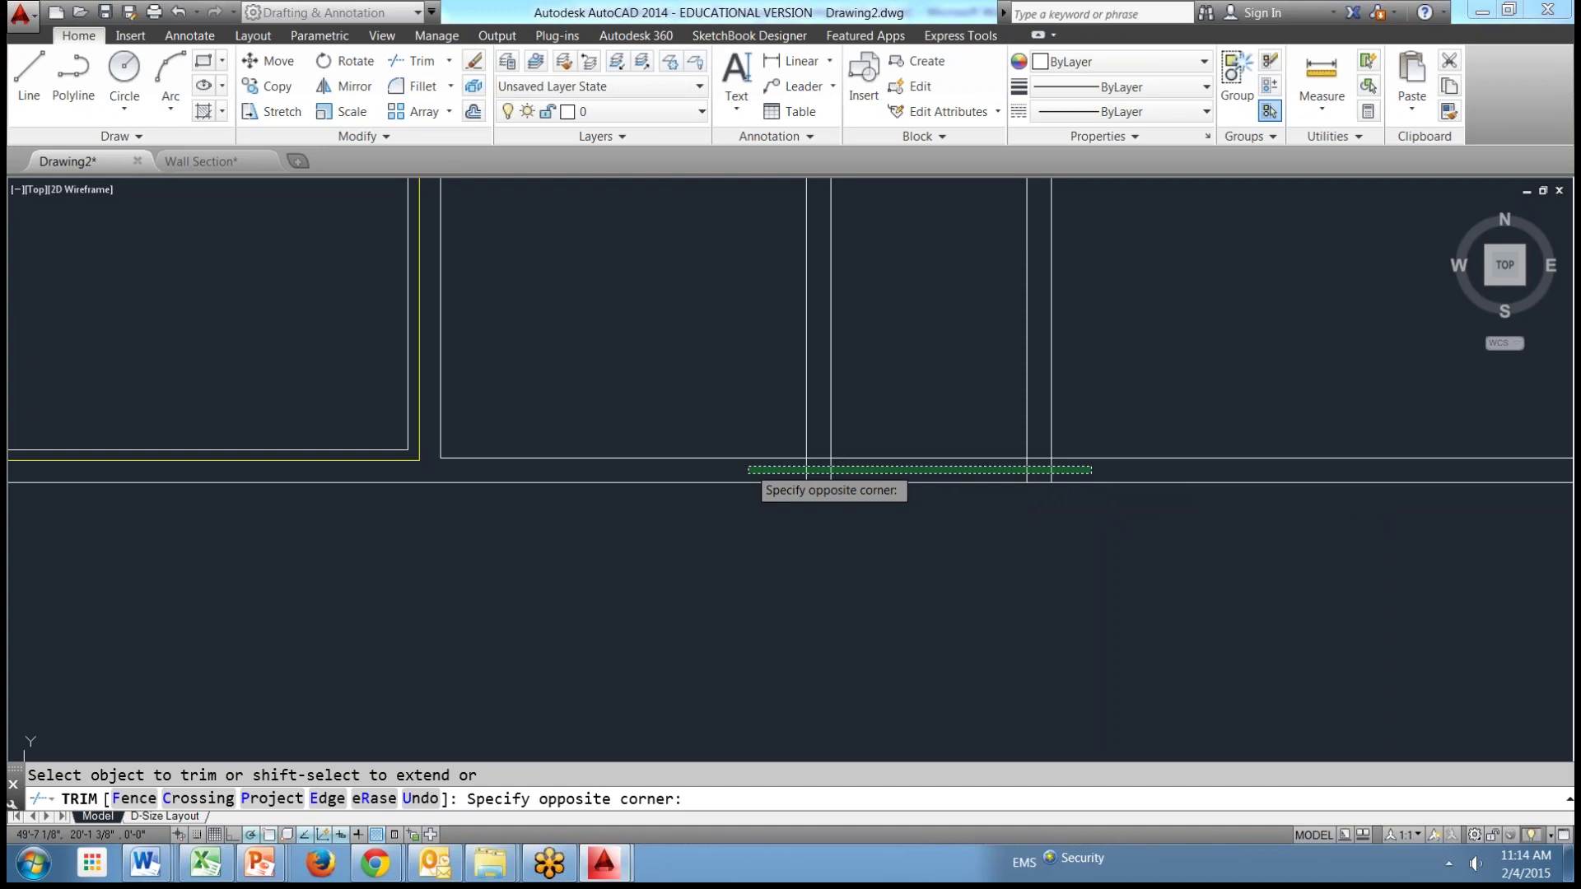
{"action": "left_click", "coordinate": [748, 467]}
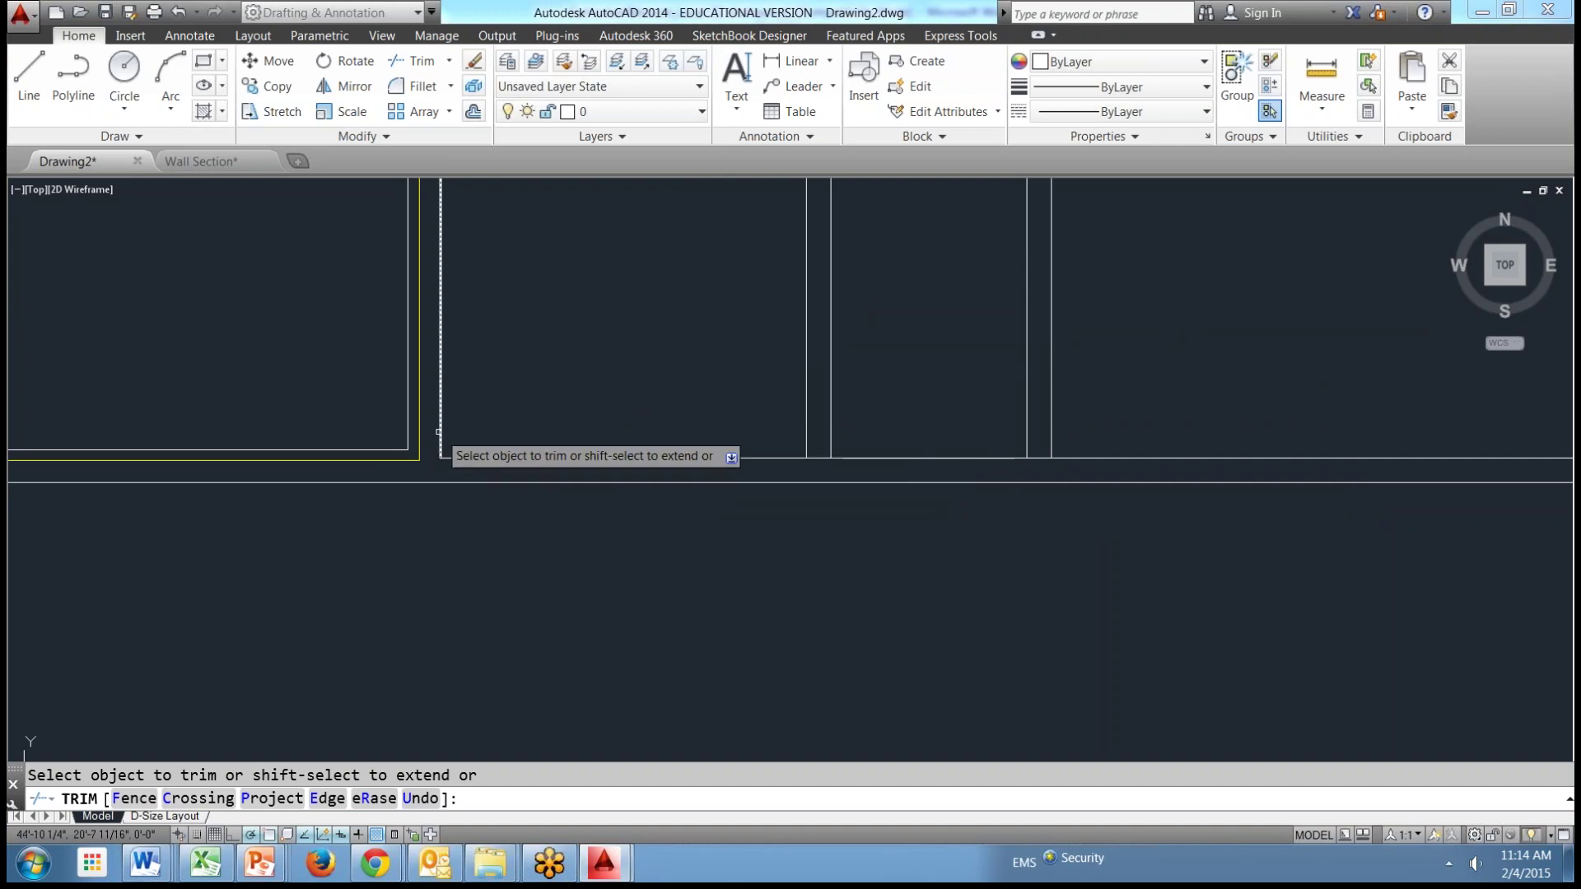
{"action": "scroll", "coordinate": [911, 483], "scroll_direction": "down", "scroll_amount": 2}
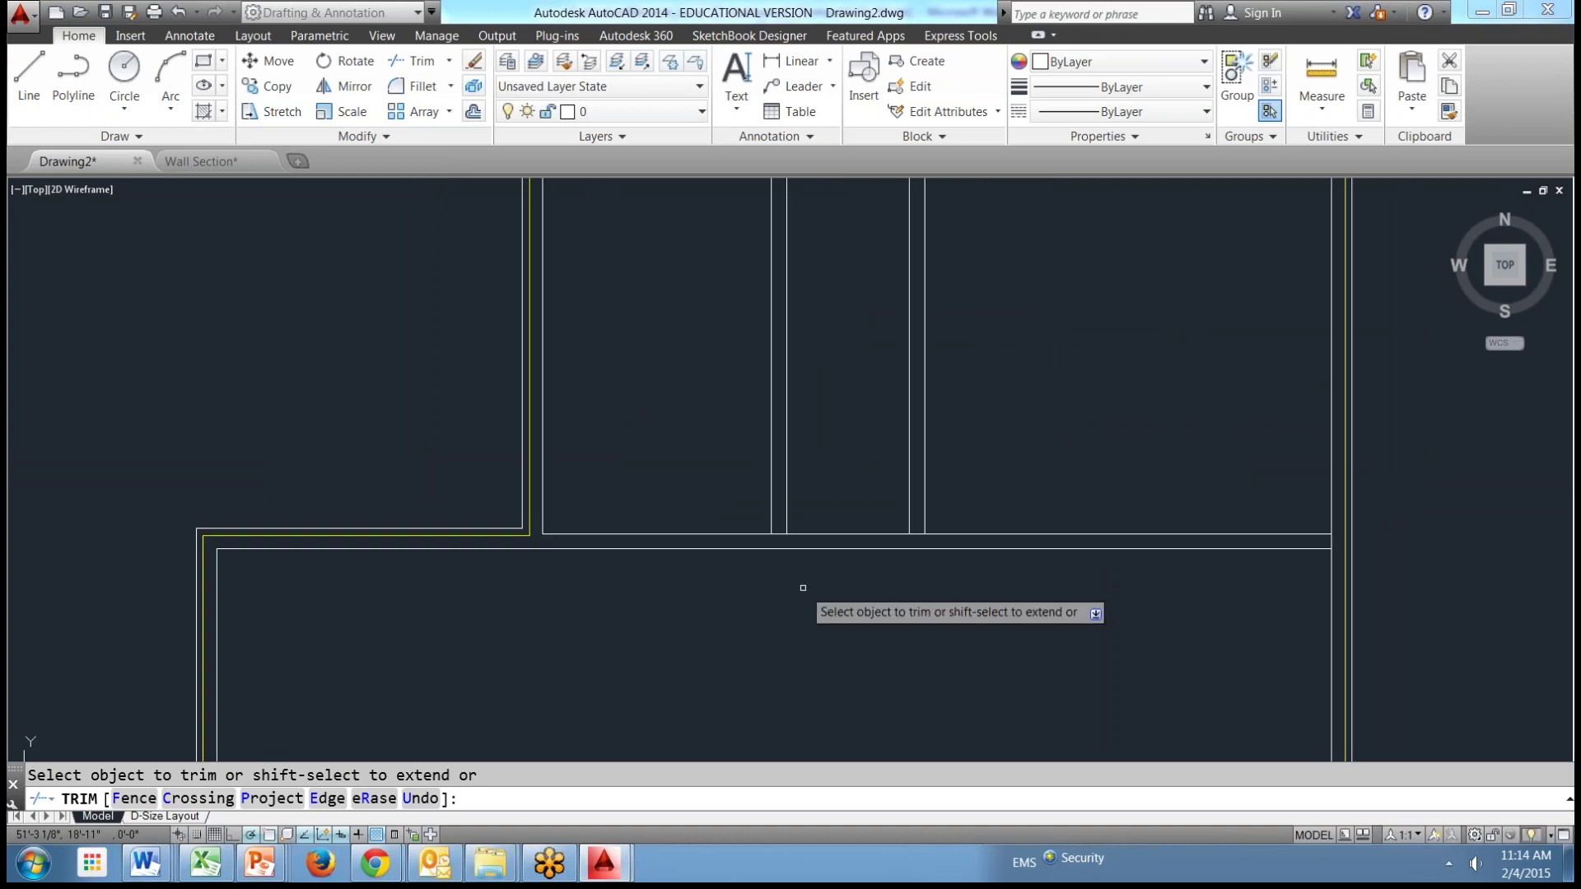
{"action": "key", "text": "Escape"}
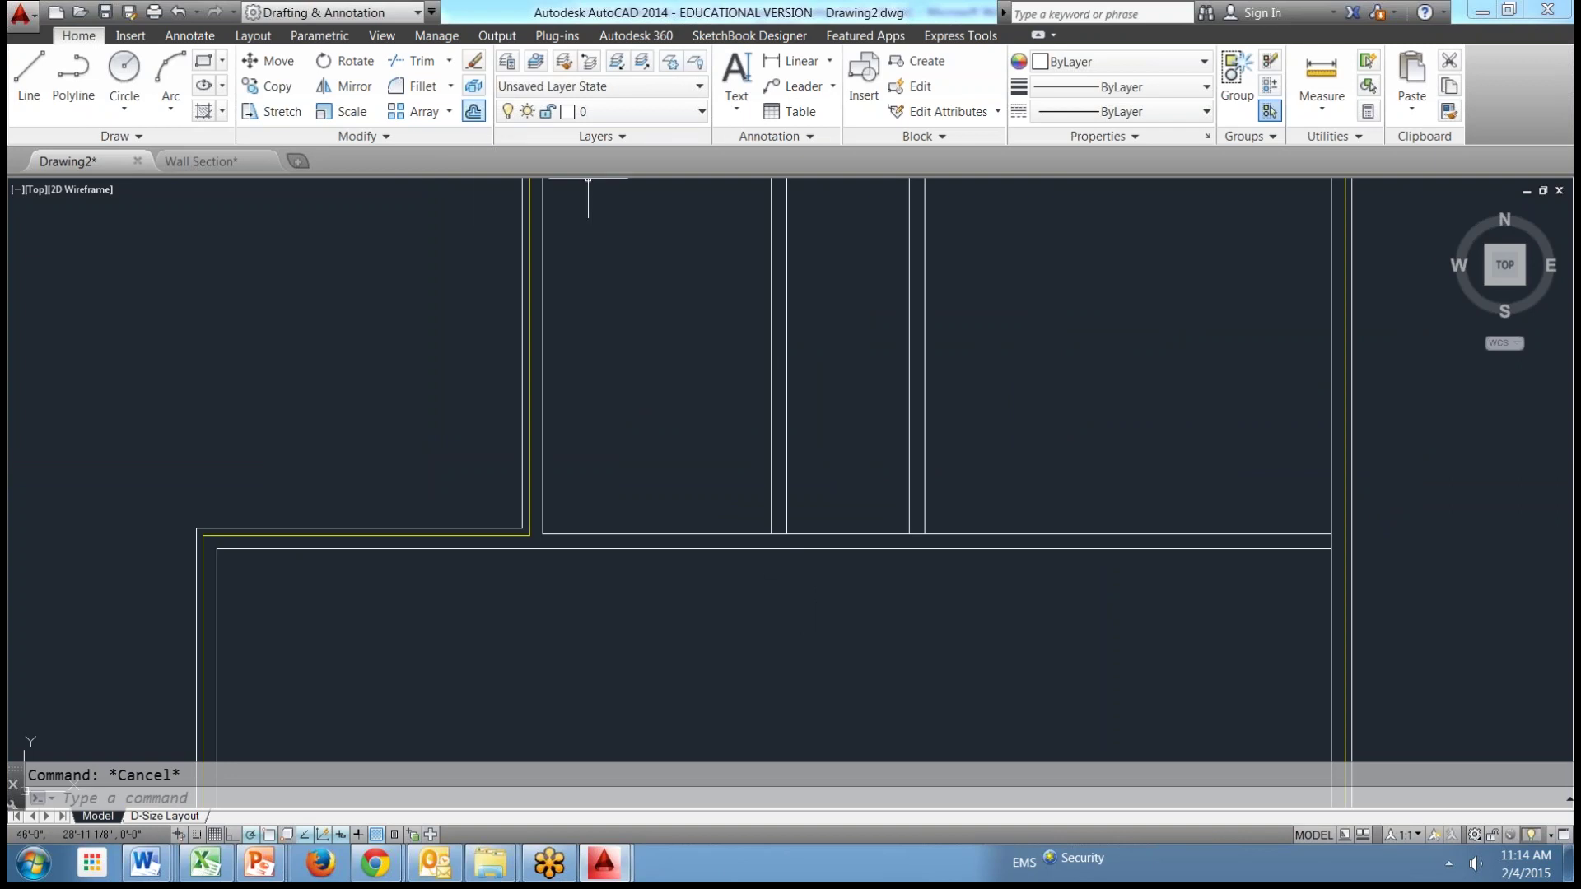
{"action": "left_click", "coordinate": [474, 112]}
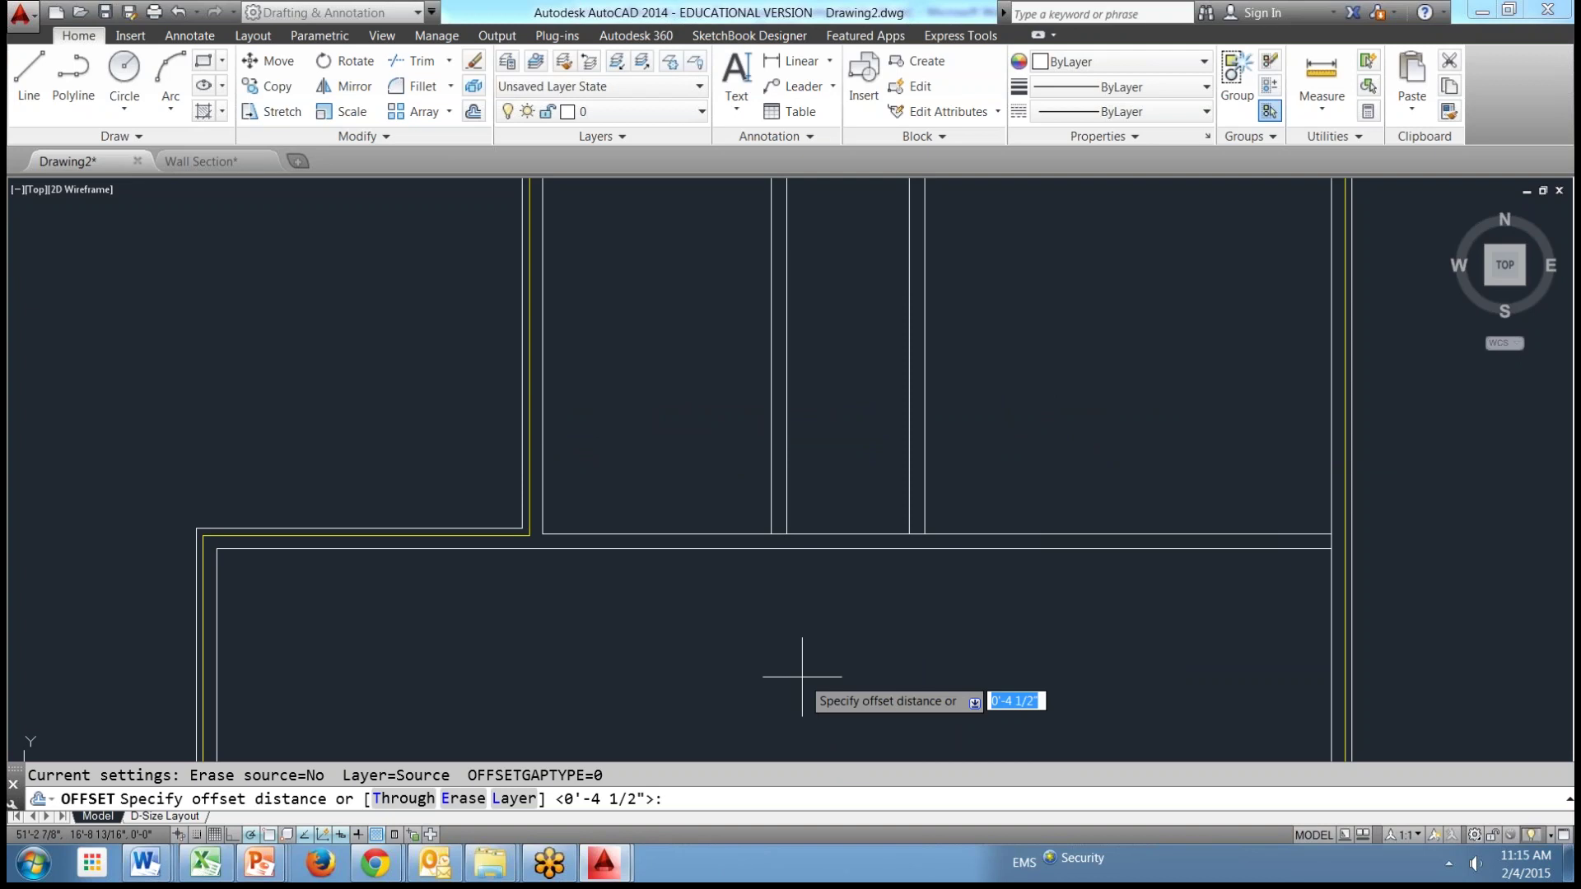
Step: Offset the bottom interior wall line 36" upward
{"action": "type", "text": "36"}
{"action": "type", "text": "\""}
{"action": "key", "text": "Return"}
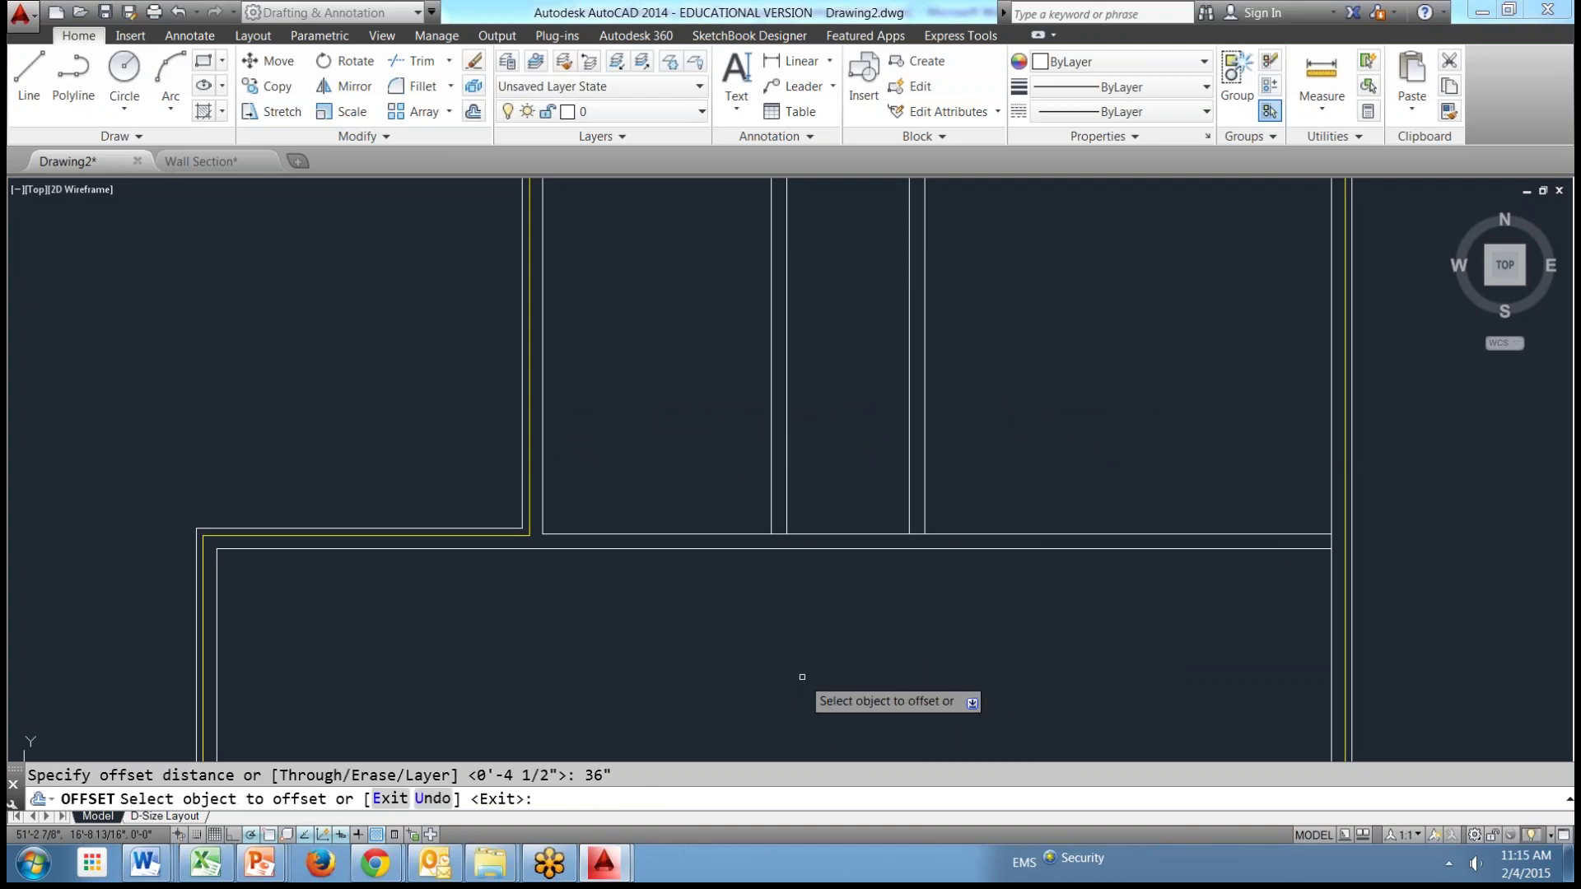
{"action": "left_click", "coordinate": [722, 534]}
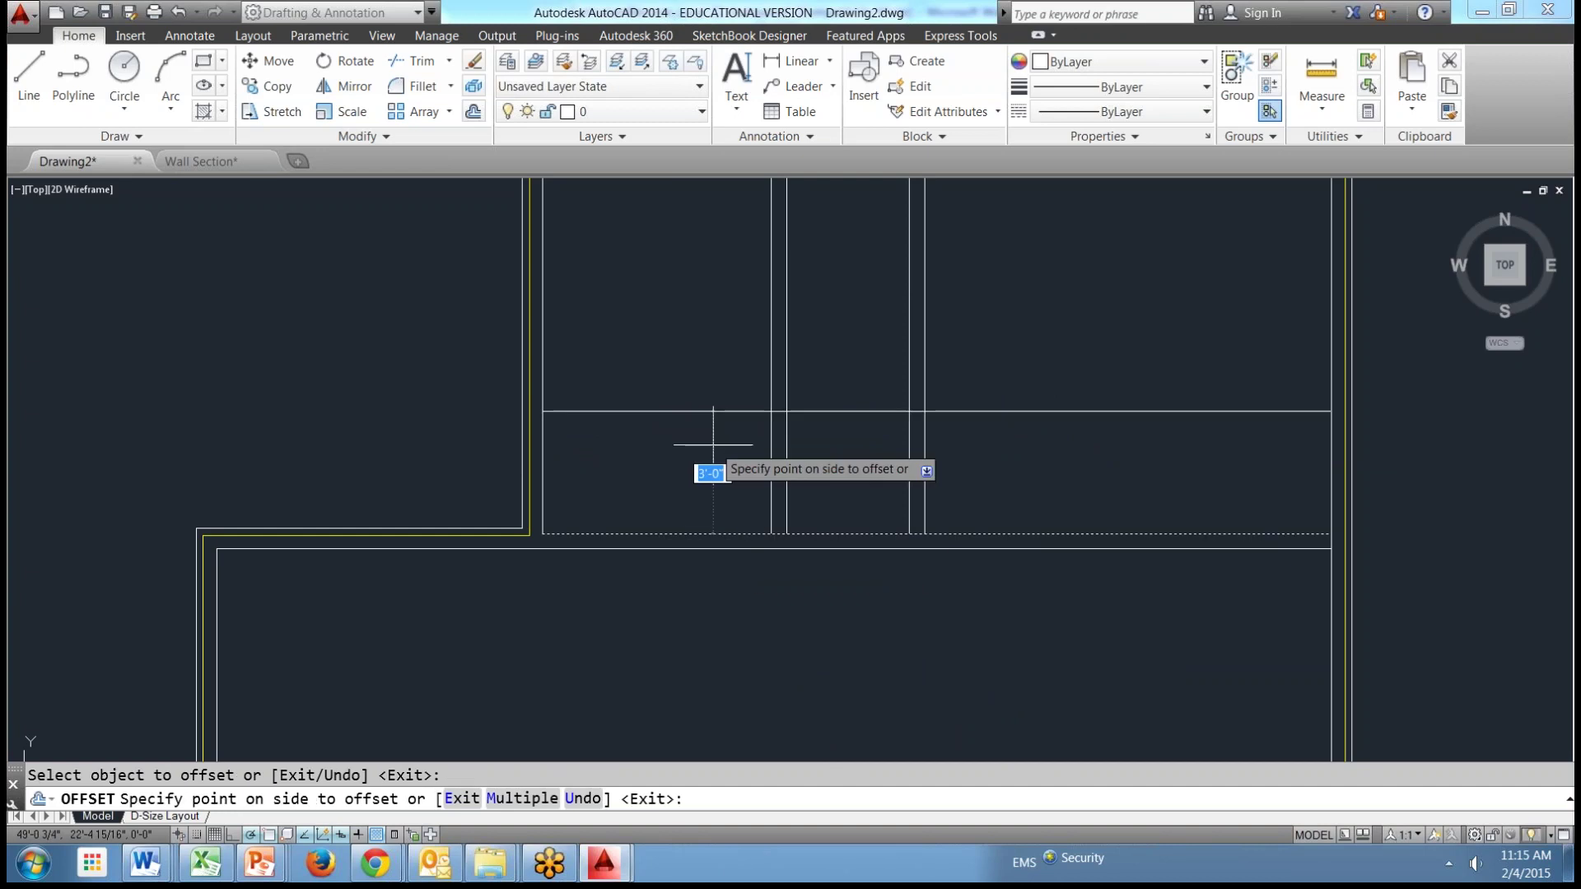
{"action": "left_click", "coordinate": [713, 445]}
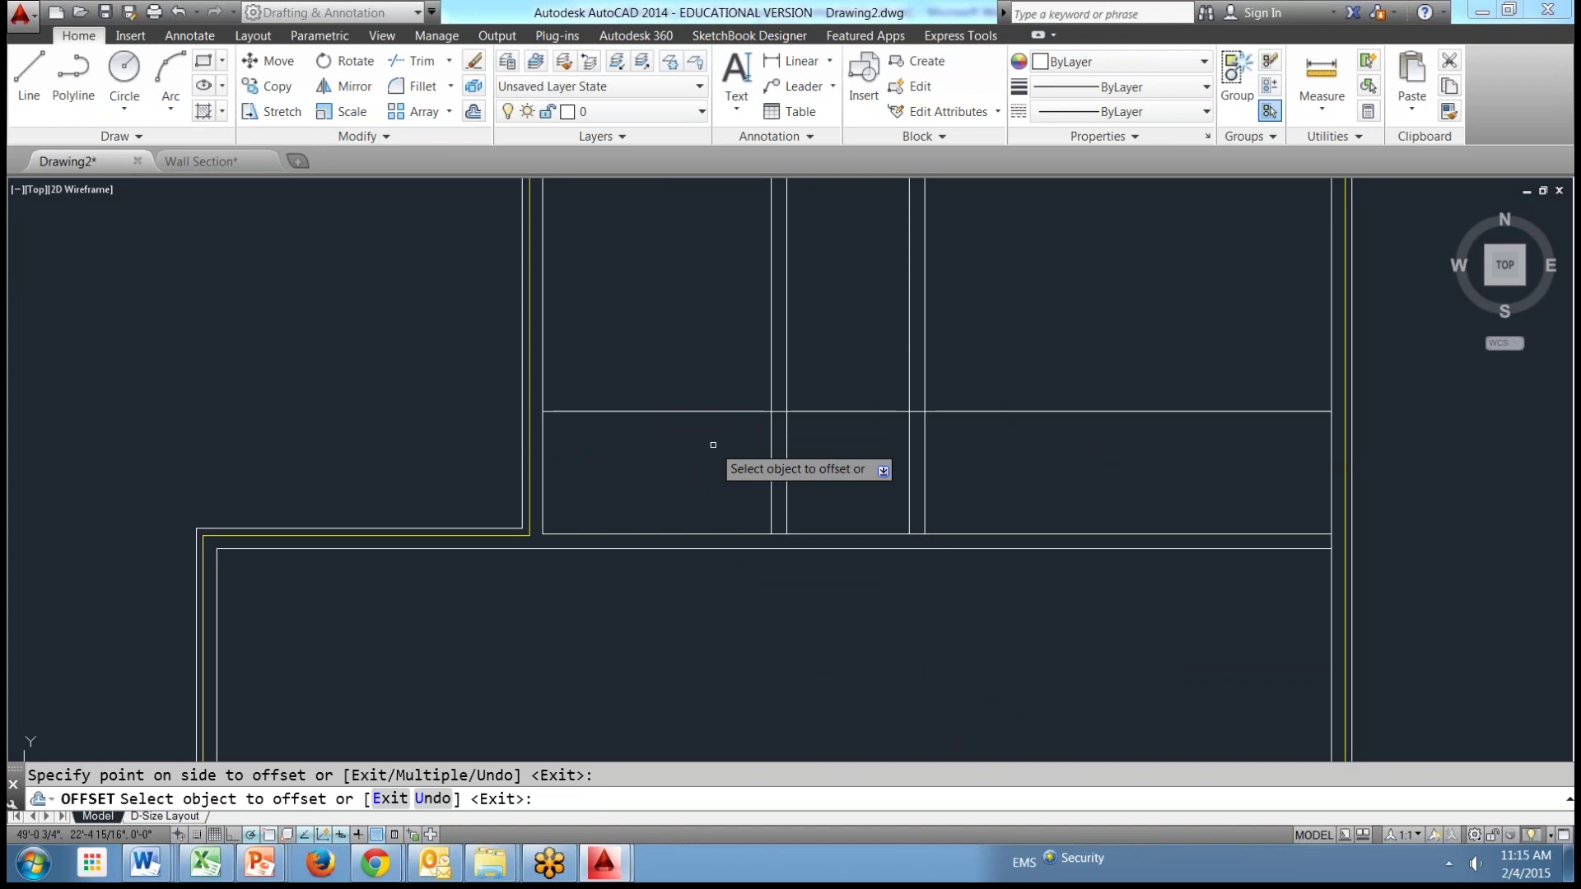
{"action": "key", "text": "Return"}
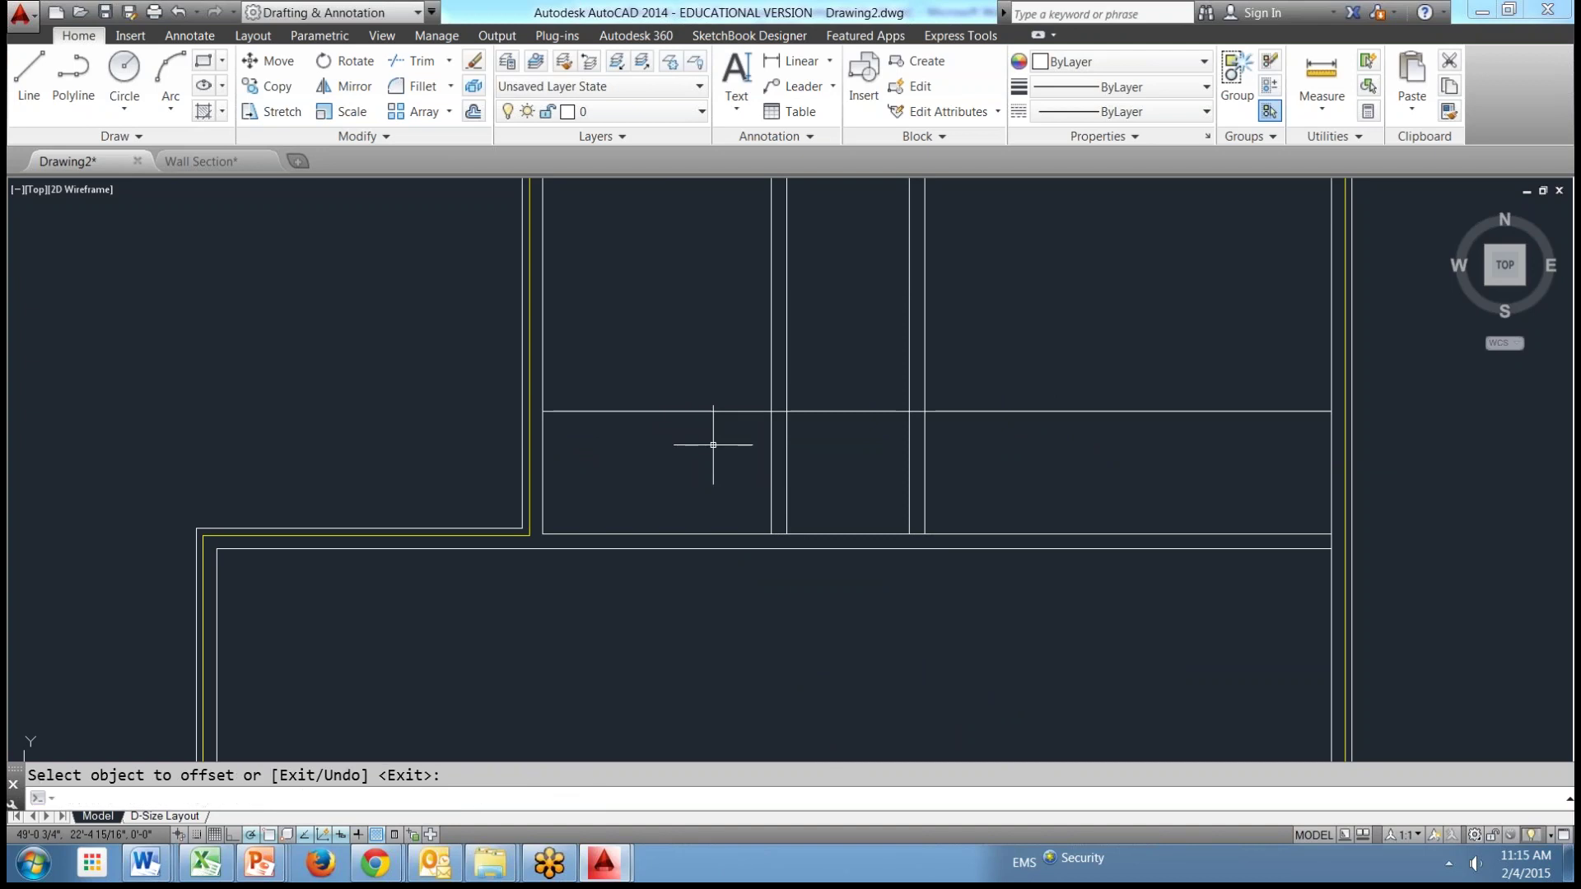
Step: Offset the new line 4.5" upward to give the wall its thickness
{"action": "key", "text": "Return"}
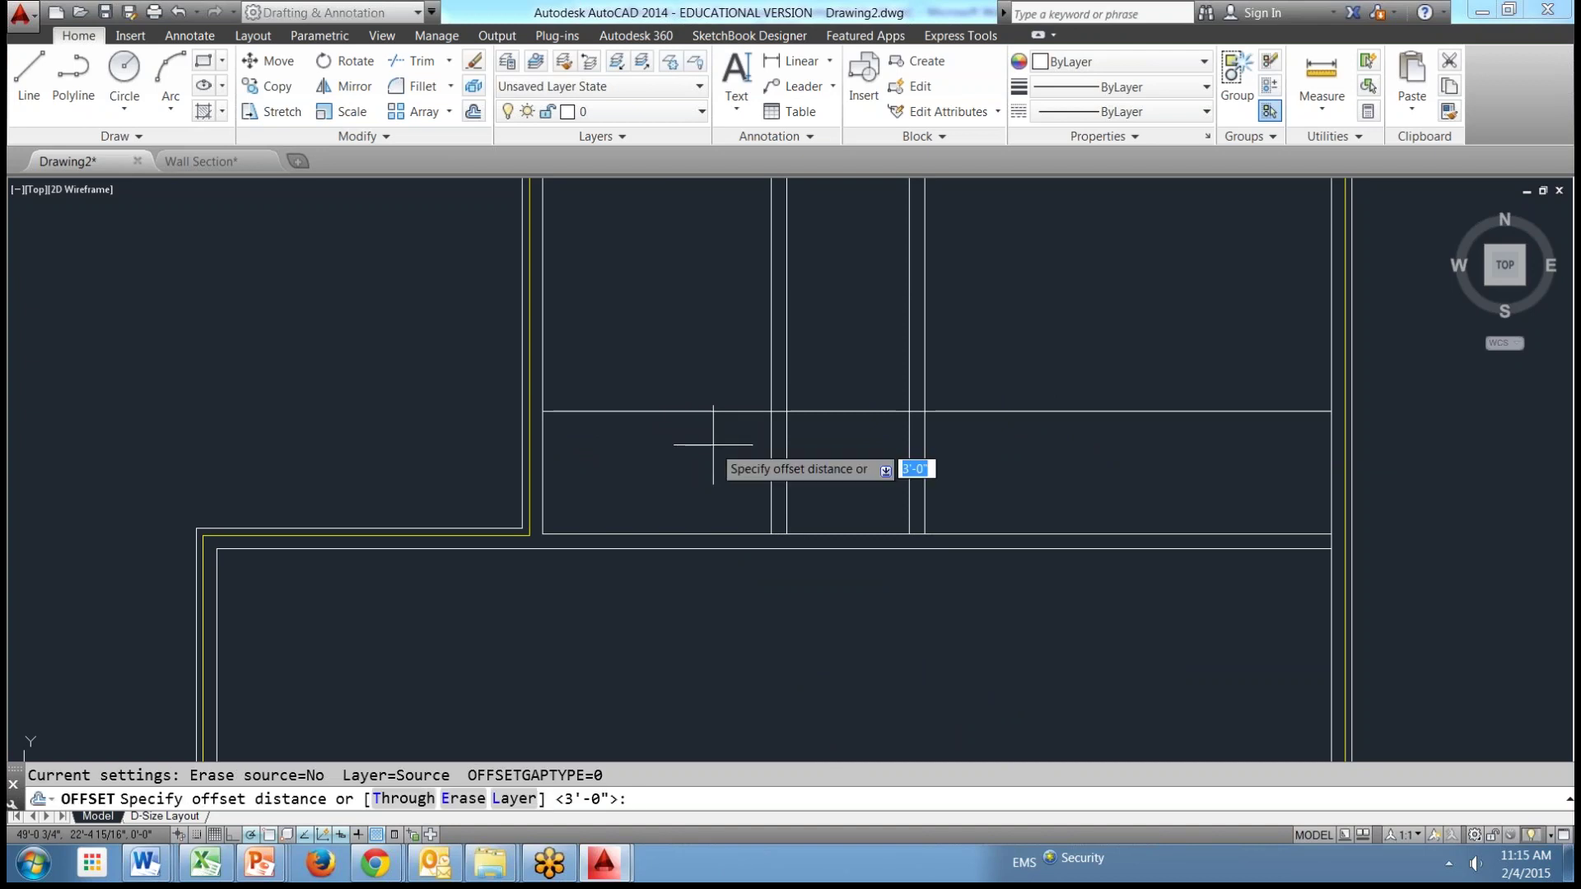
{"action": "type", "text": "4"}
{"action": "type", "text": ".5"}
{"action": "key", "text": "Return"}
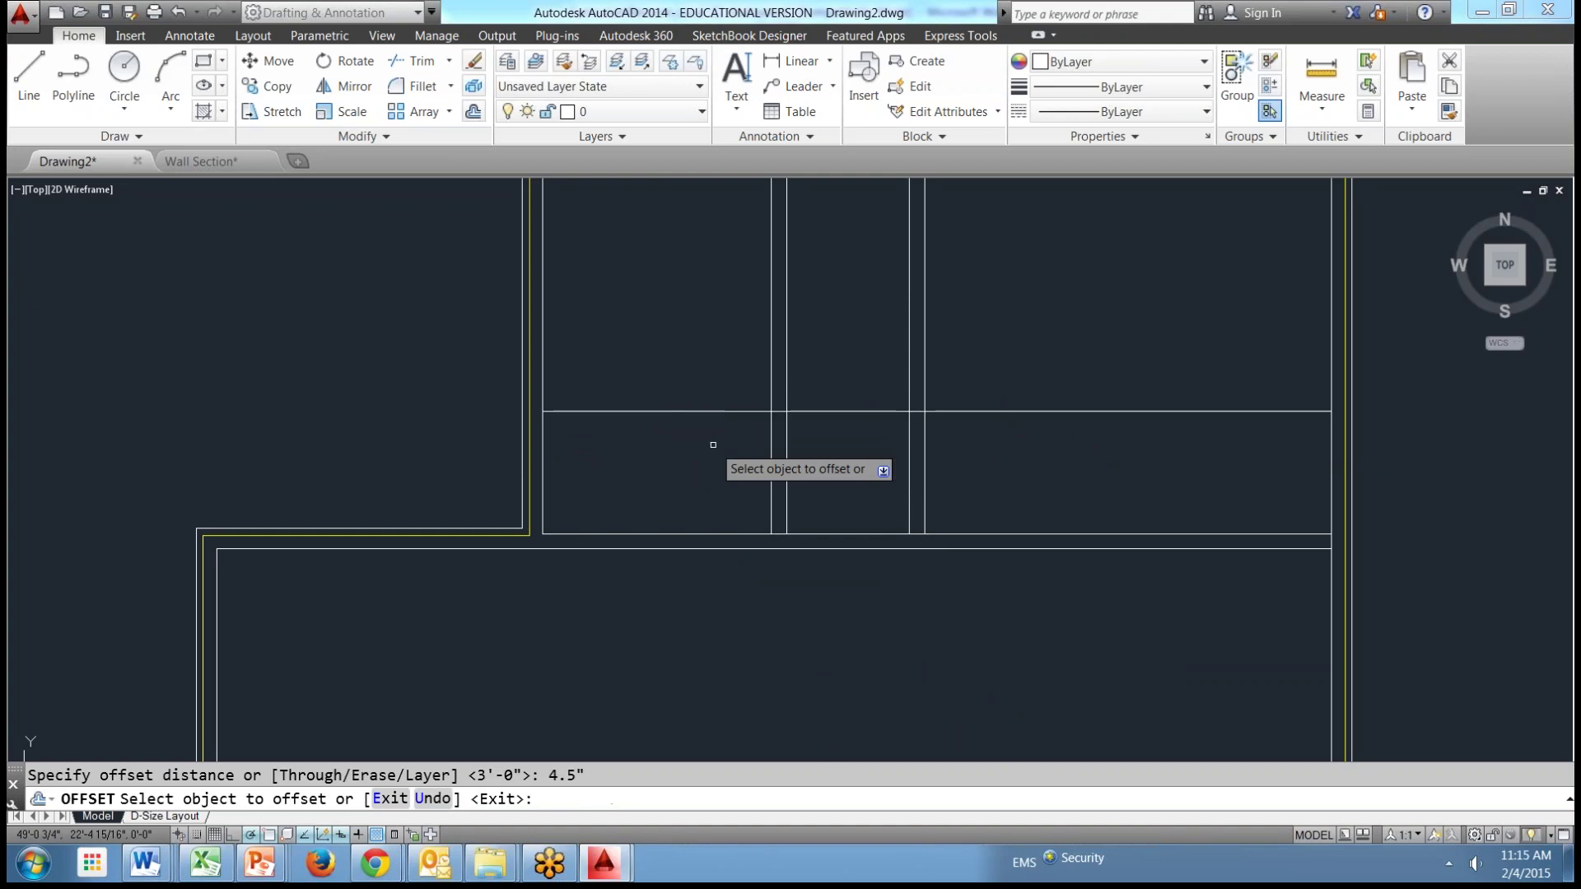
{"action": "left_click", "coordinate": [713, 410]}
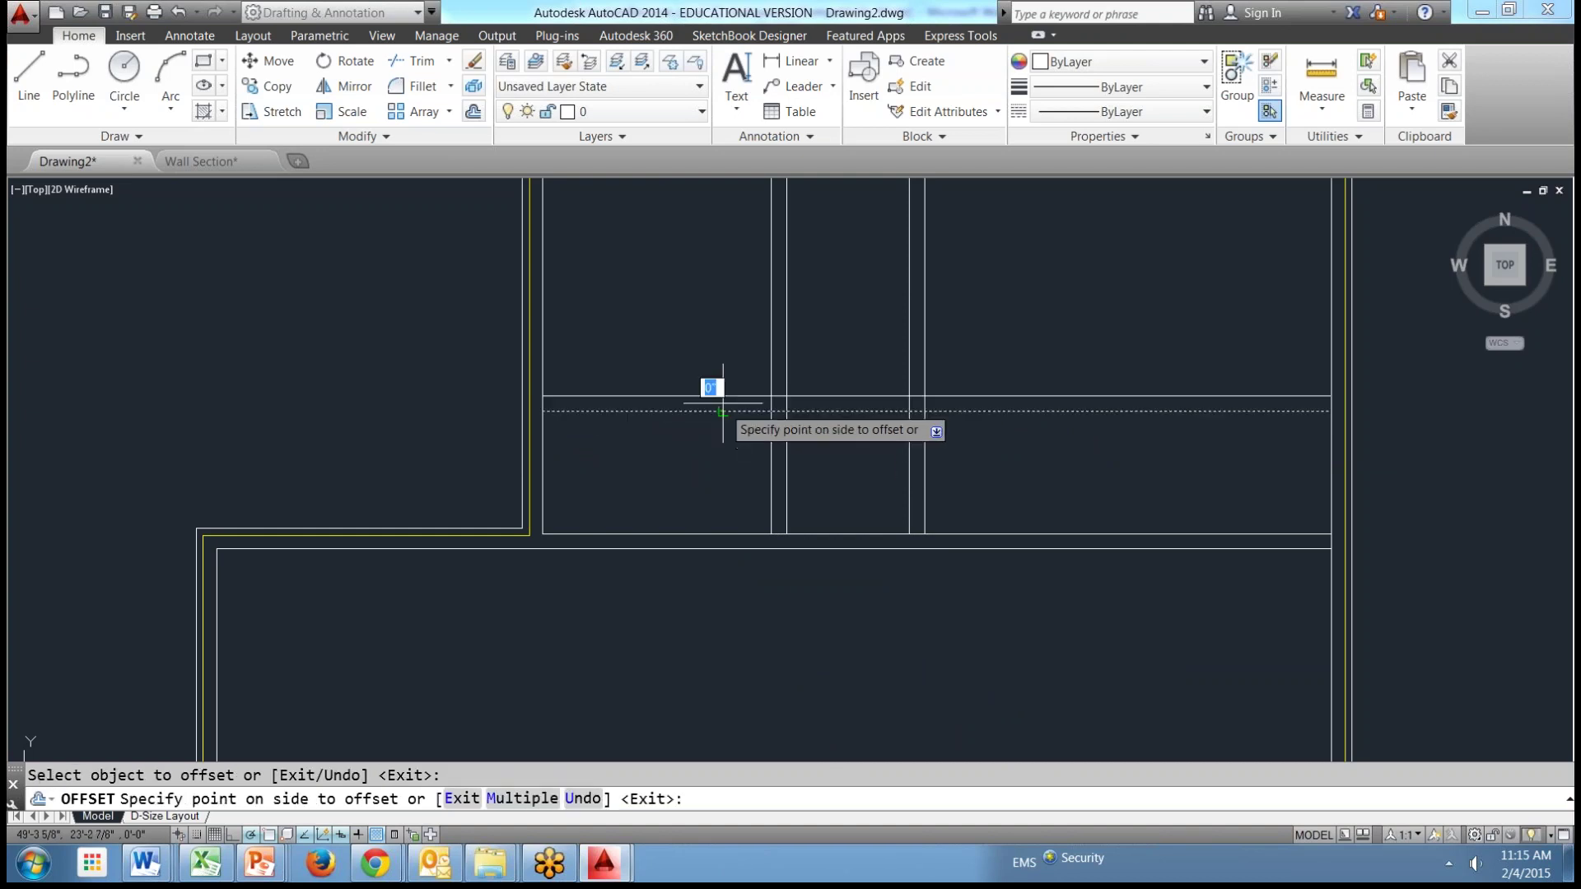
{"action": "left_click", "coordinate": [712, 336]}
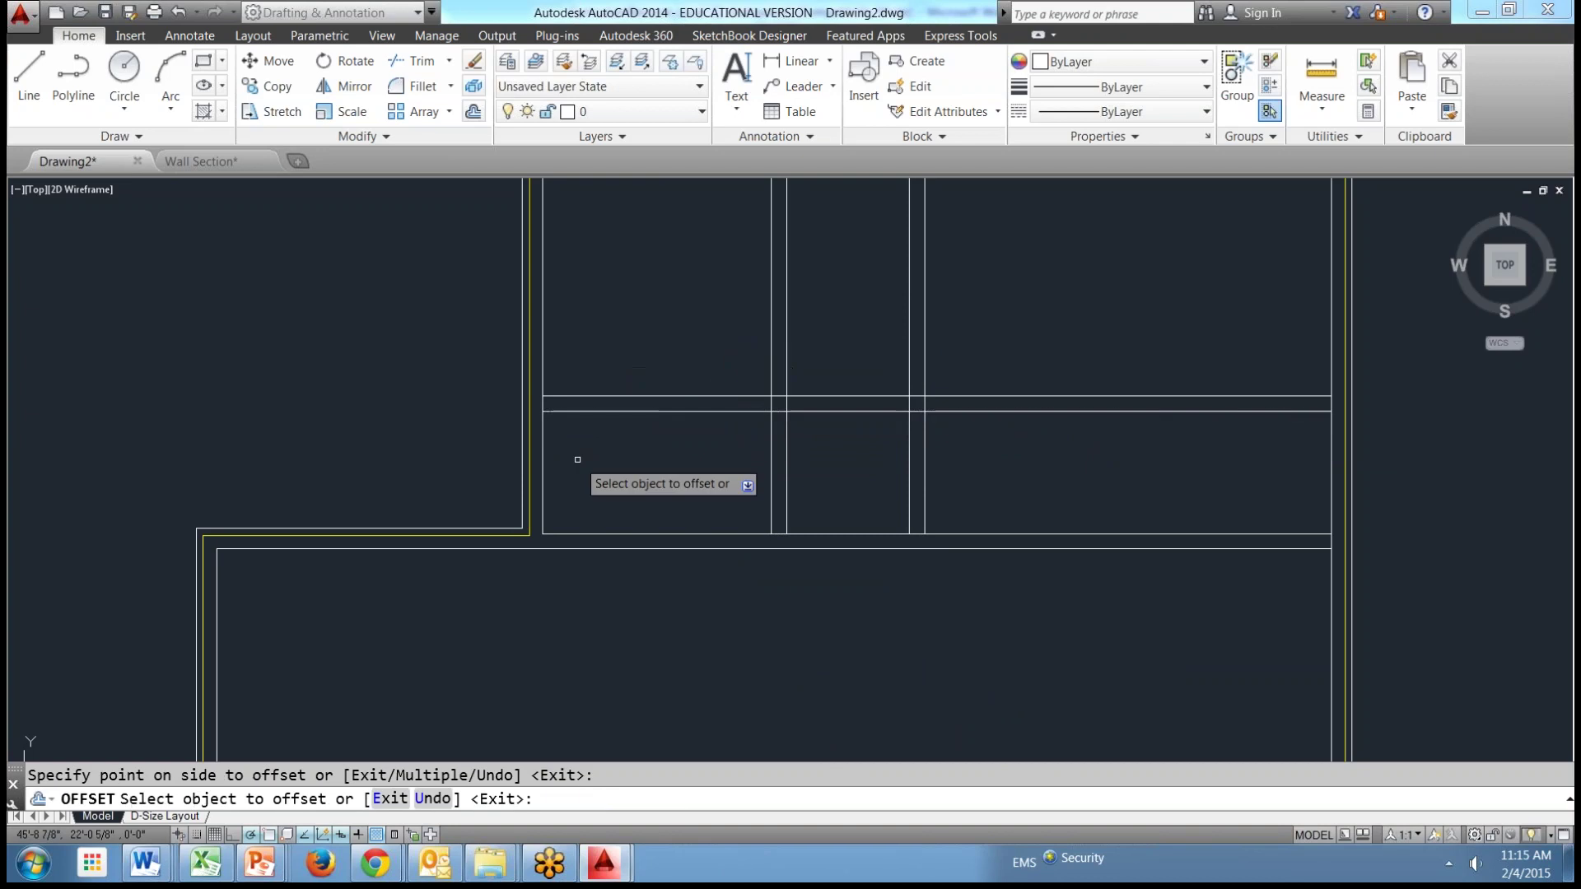
{"action": "key", "text": "Escape"}
{"action": "key", "text": "Escape"}
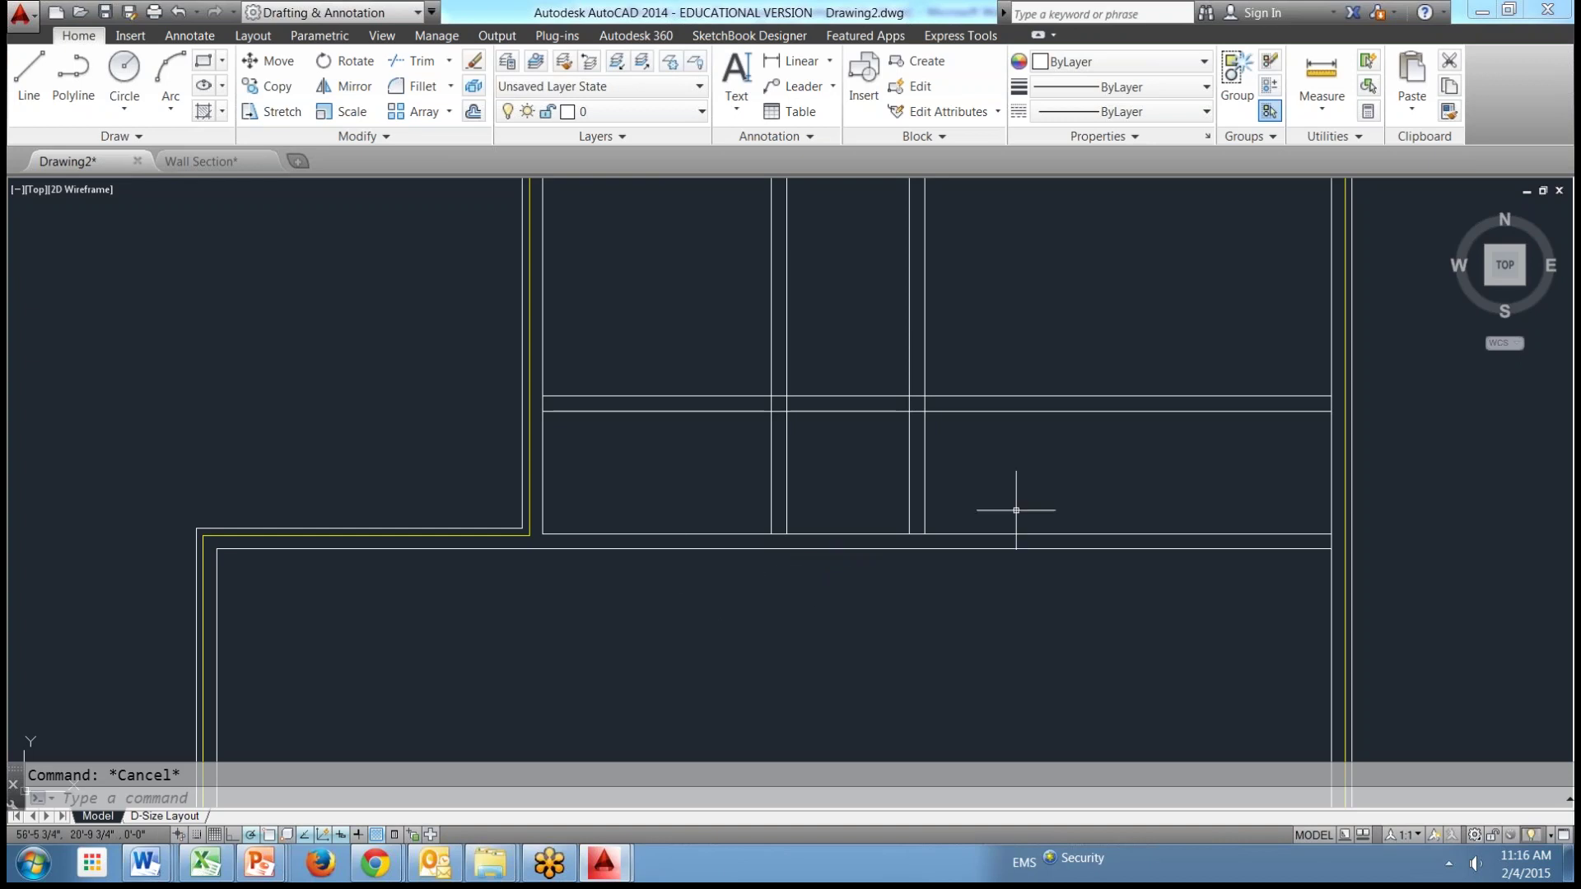
Step: Zoom out and pan to show the whole floor plan, then start Trim
{"action": "scroll", "coordinate": [1023, 490], "scroll_direction": "down", "scroll_amount": 2}
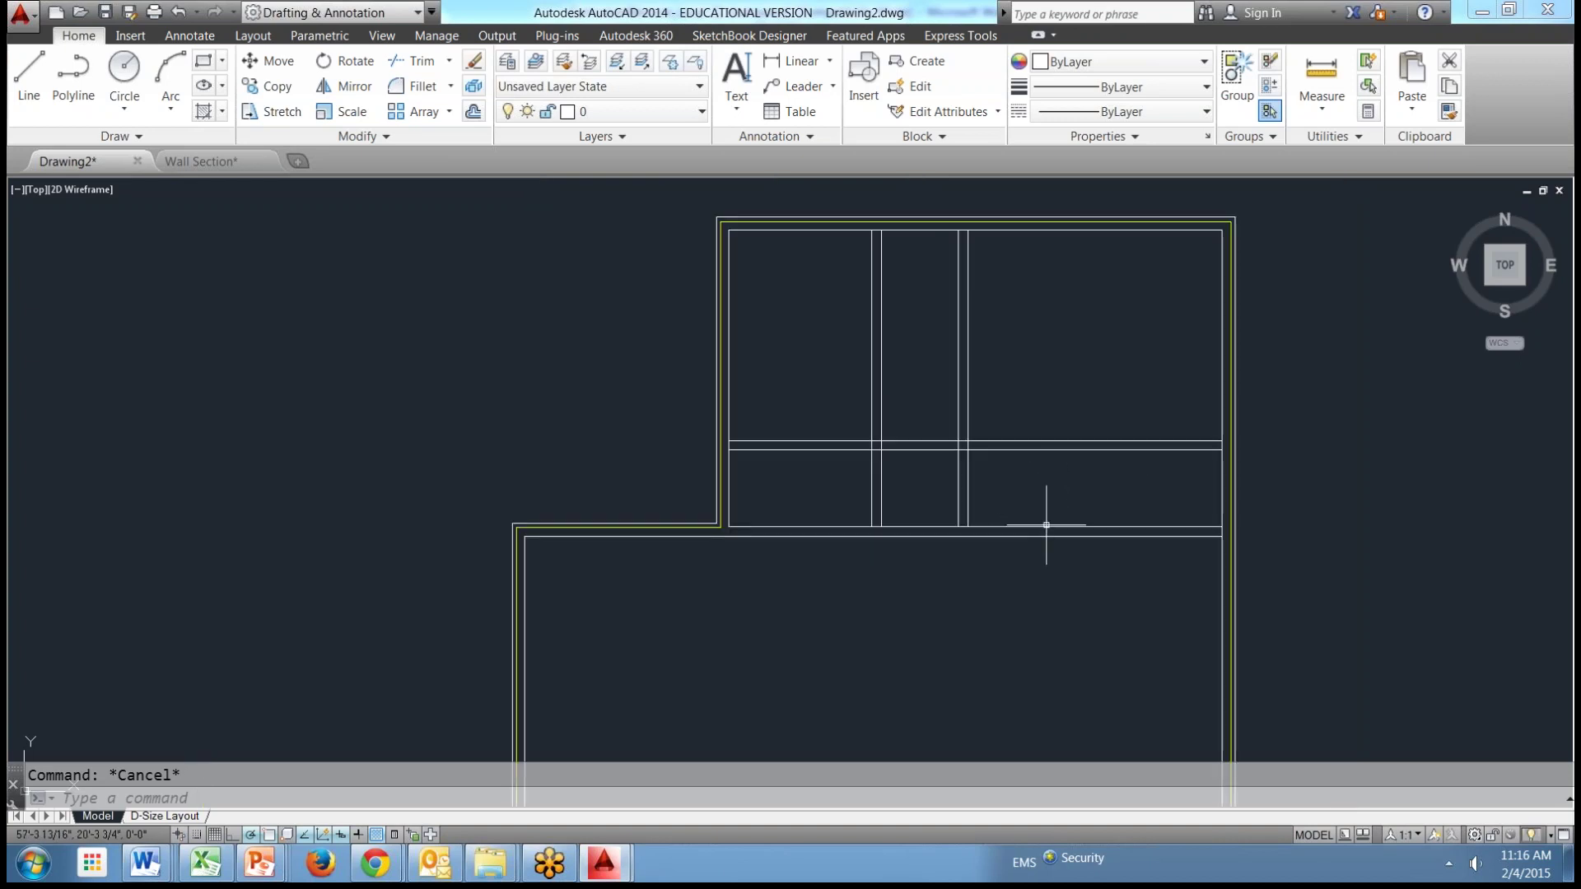
{"action": "middle_click_drag", "start_coordinate": [1045, 529], "coordinate": [966, 495]}
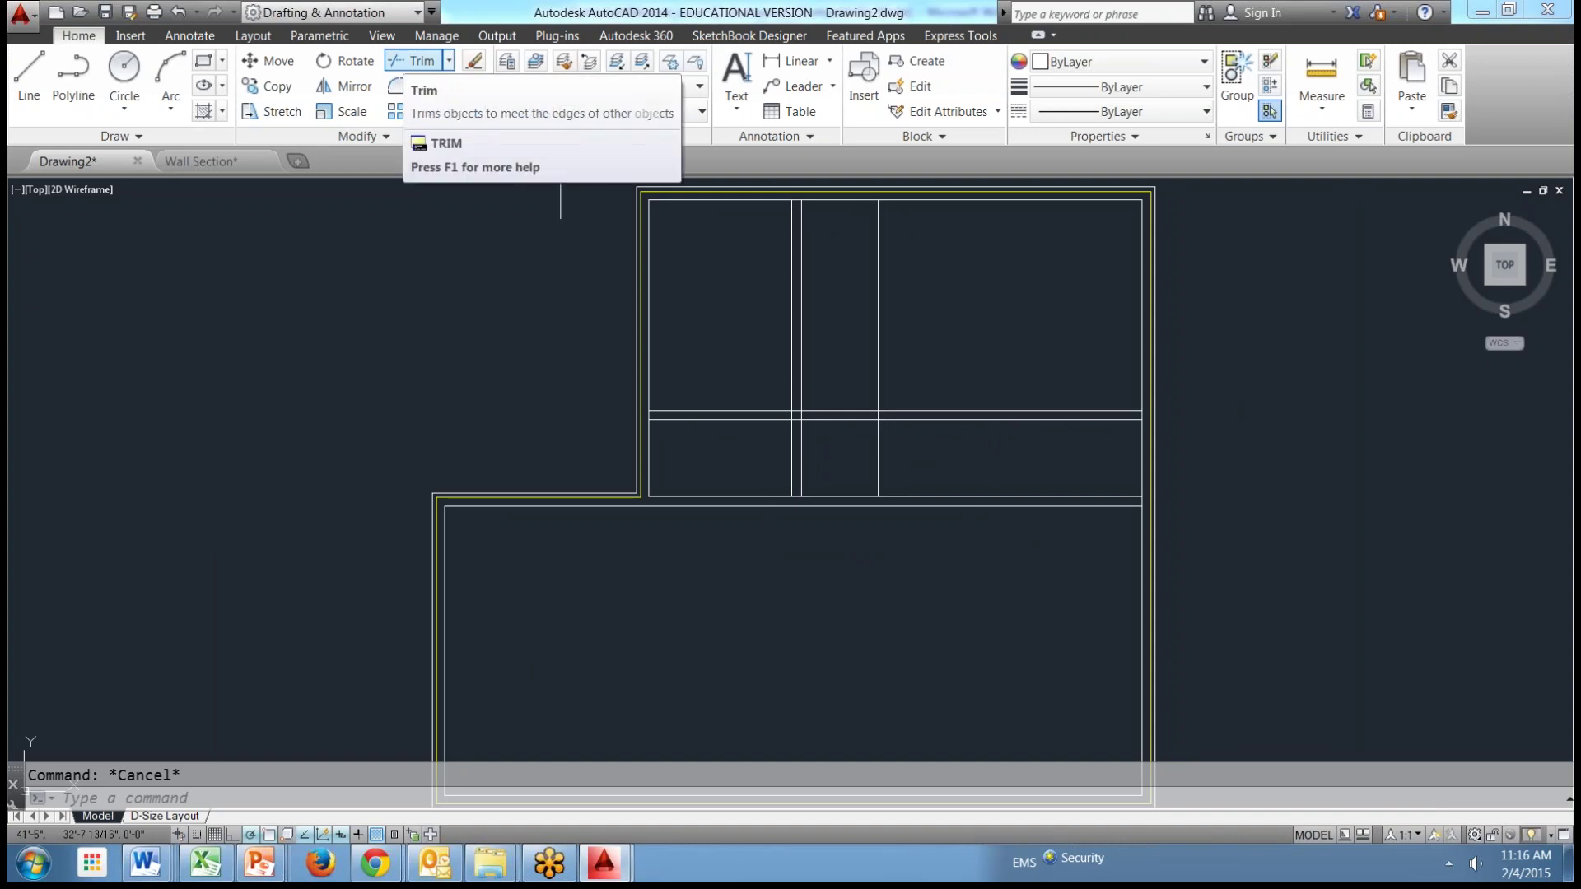
{"action": "left_click", "coordinate": [412, 60]}
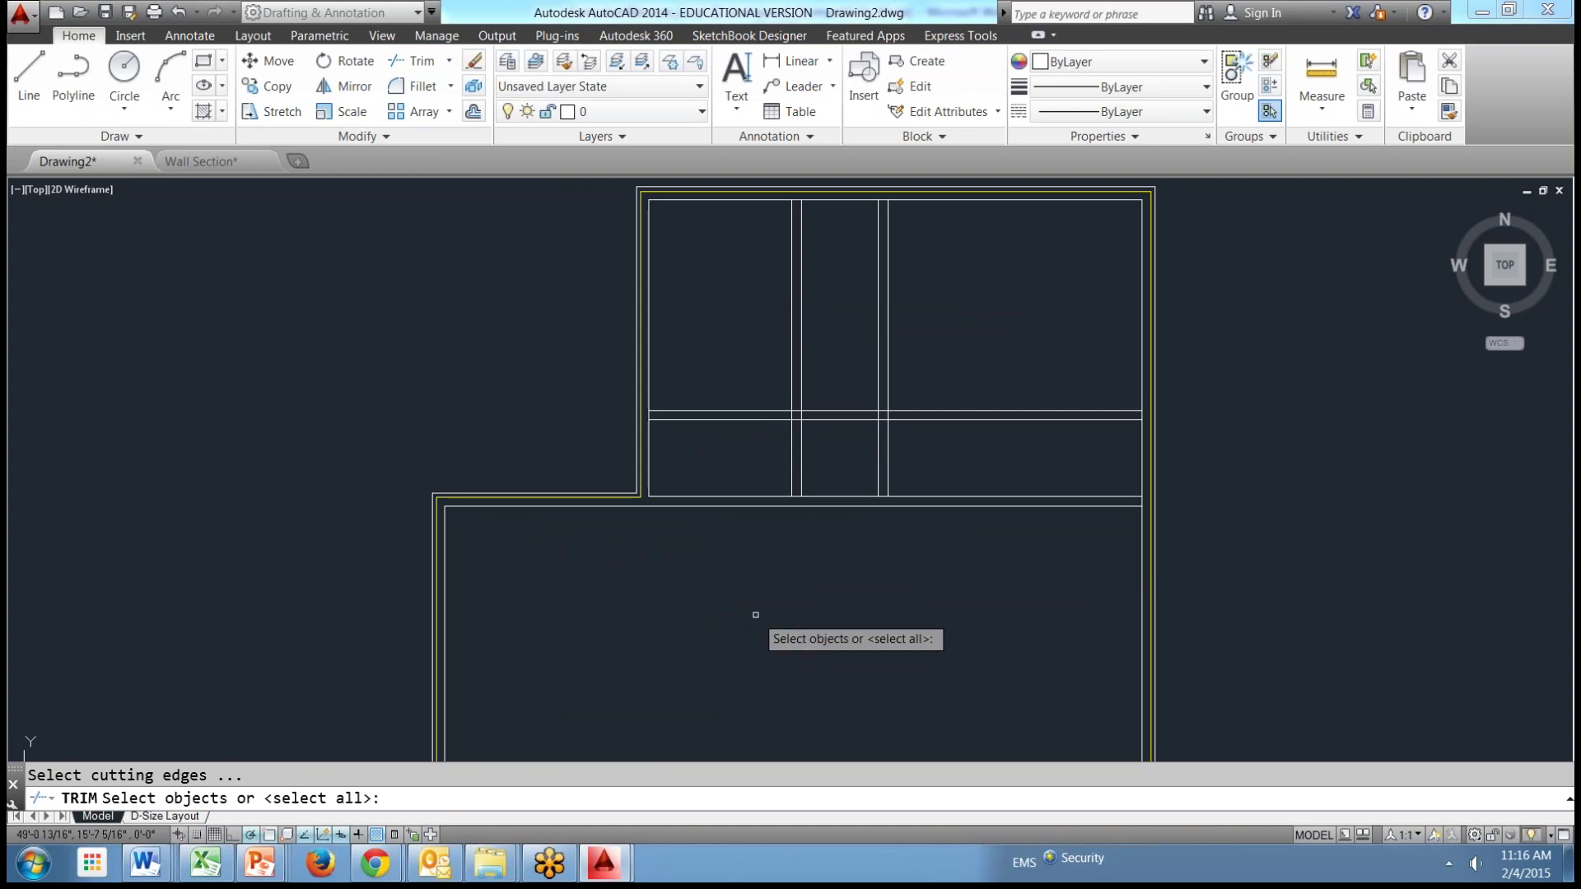
Step: Using all lines as cutting edges, trim the right wall and new wall lines in the right room
{"action": "key", "text": "Return"}
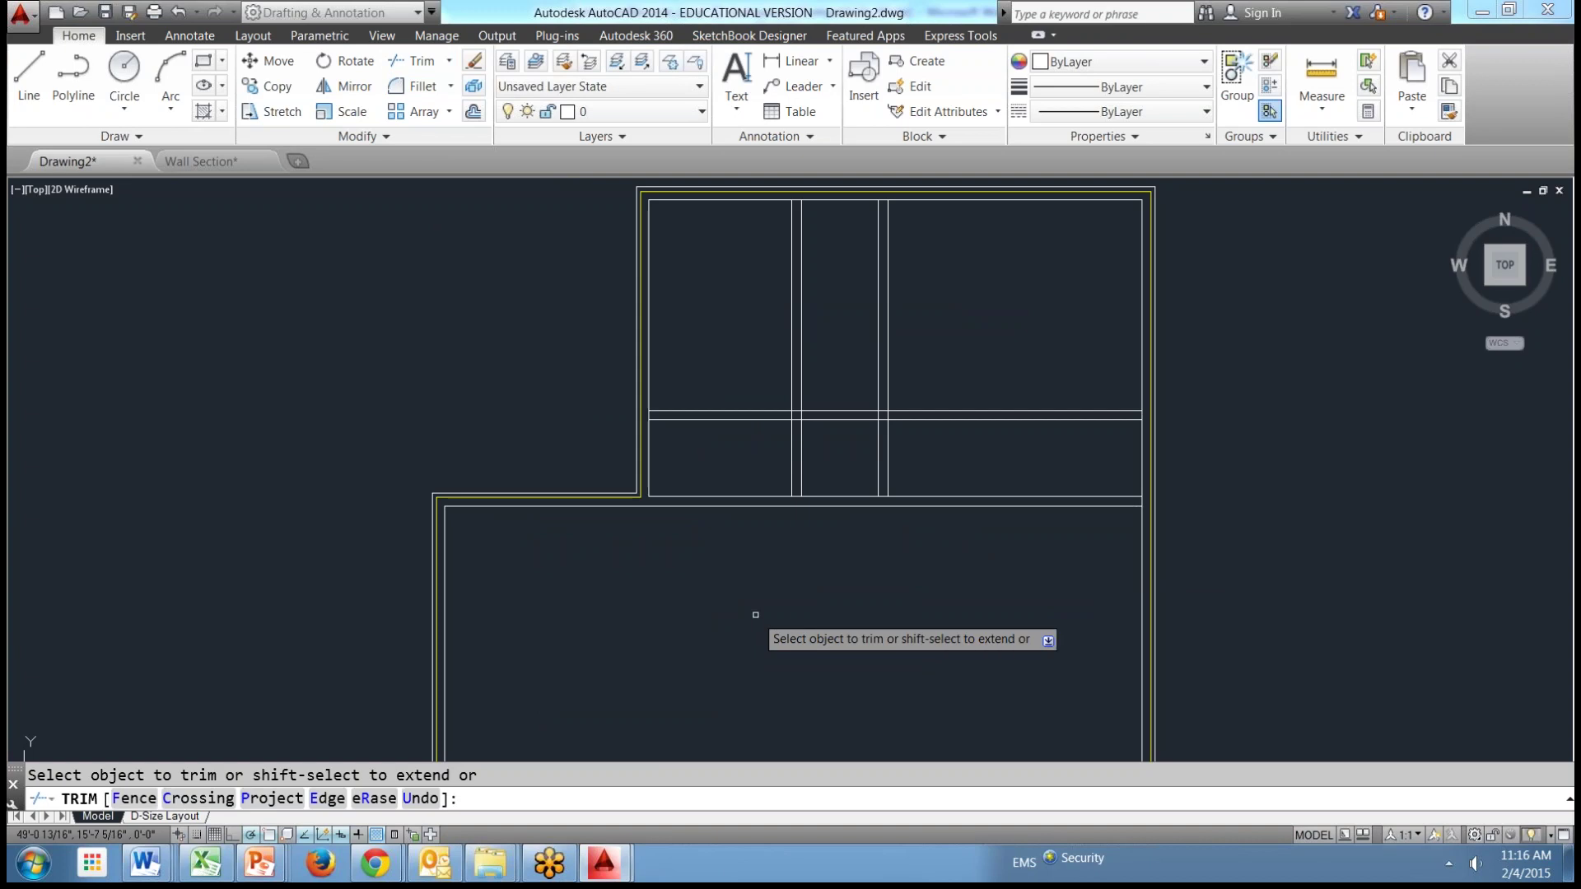
{"action": "scroll", "coordinate": [1148, 436], "scroll_direction": "up", "scroll_amount": 4}
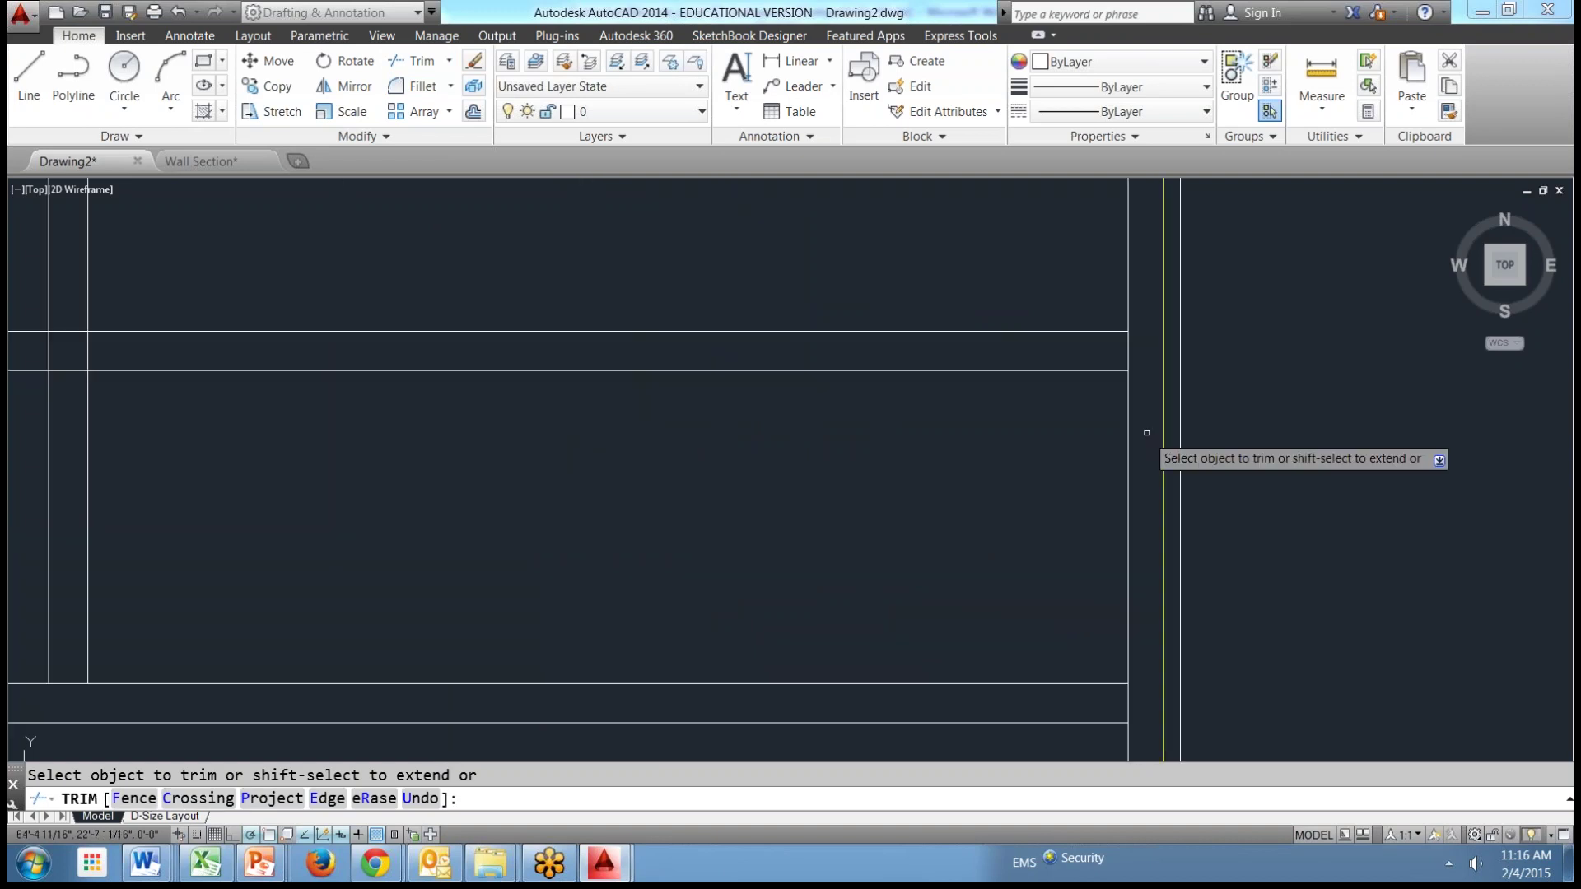
{"action": "left_click", "coordinate": [1126, 354]}
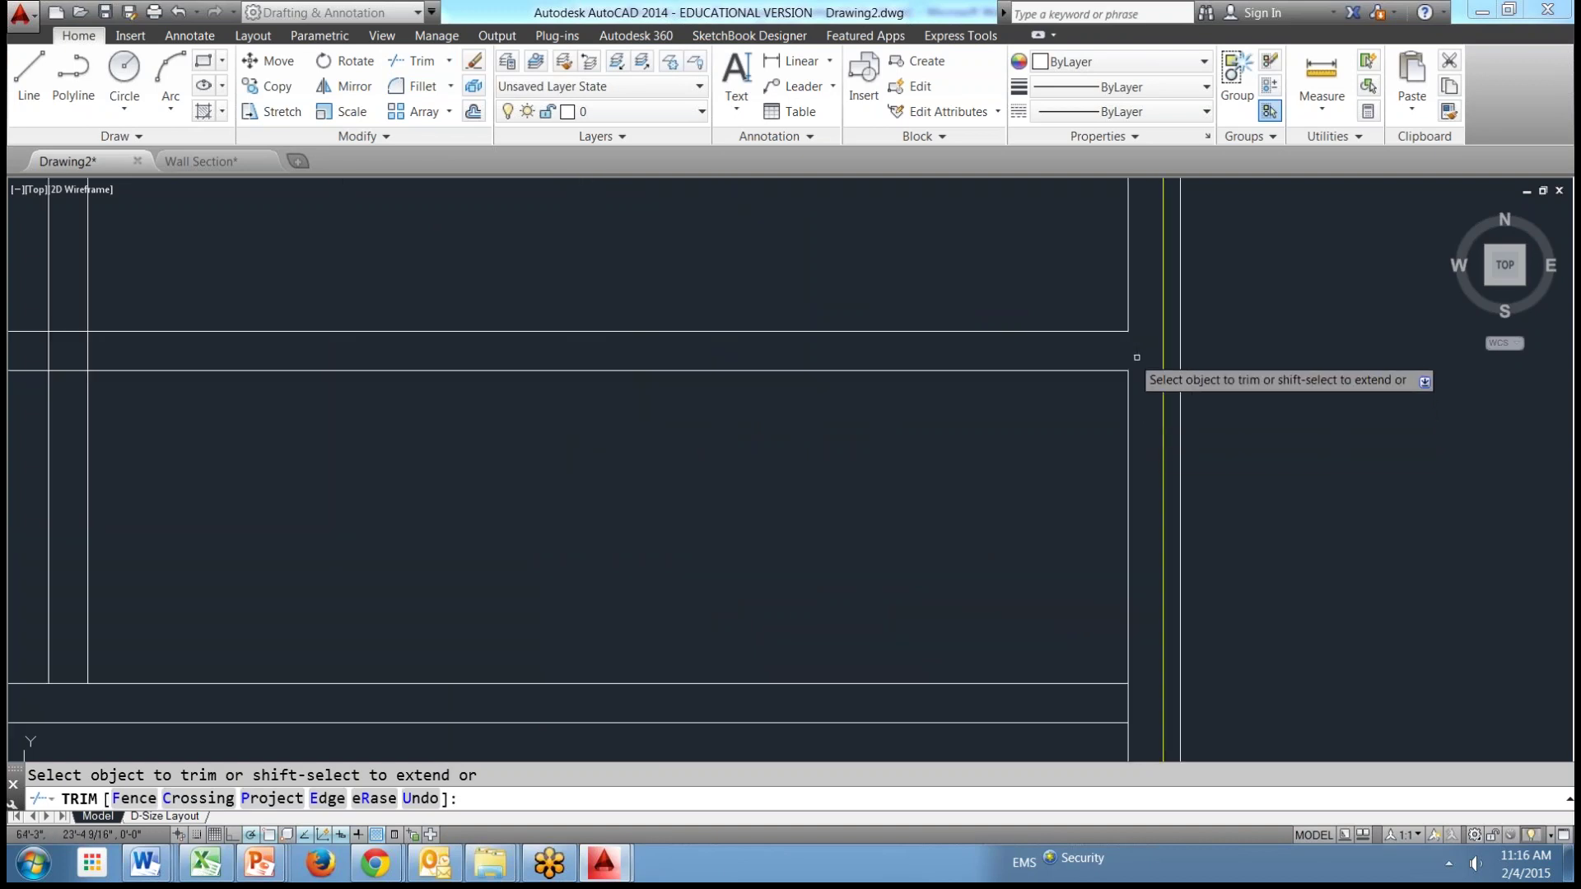
{"action": "left_click", "coordinate": [1125, 702]}
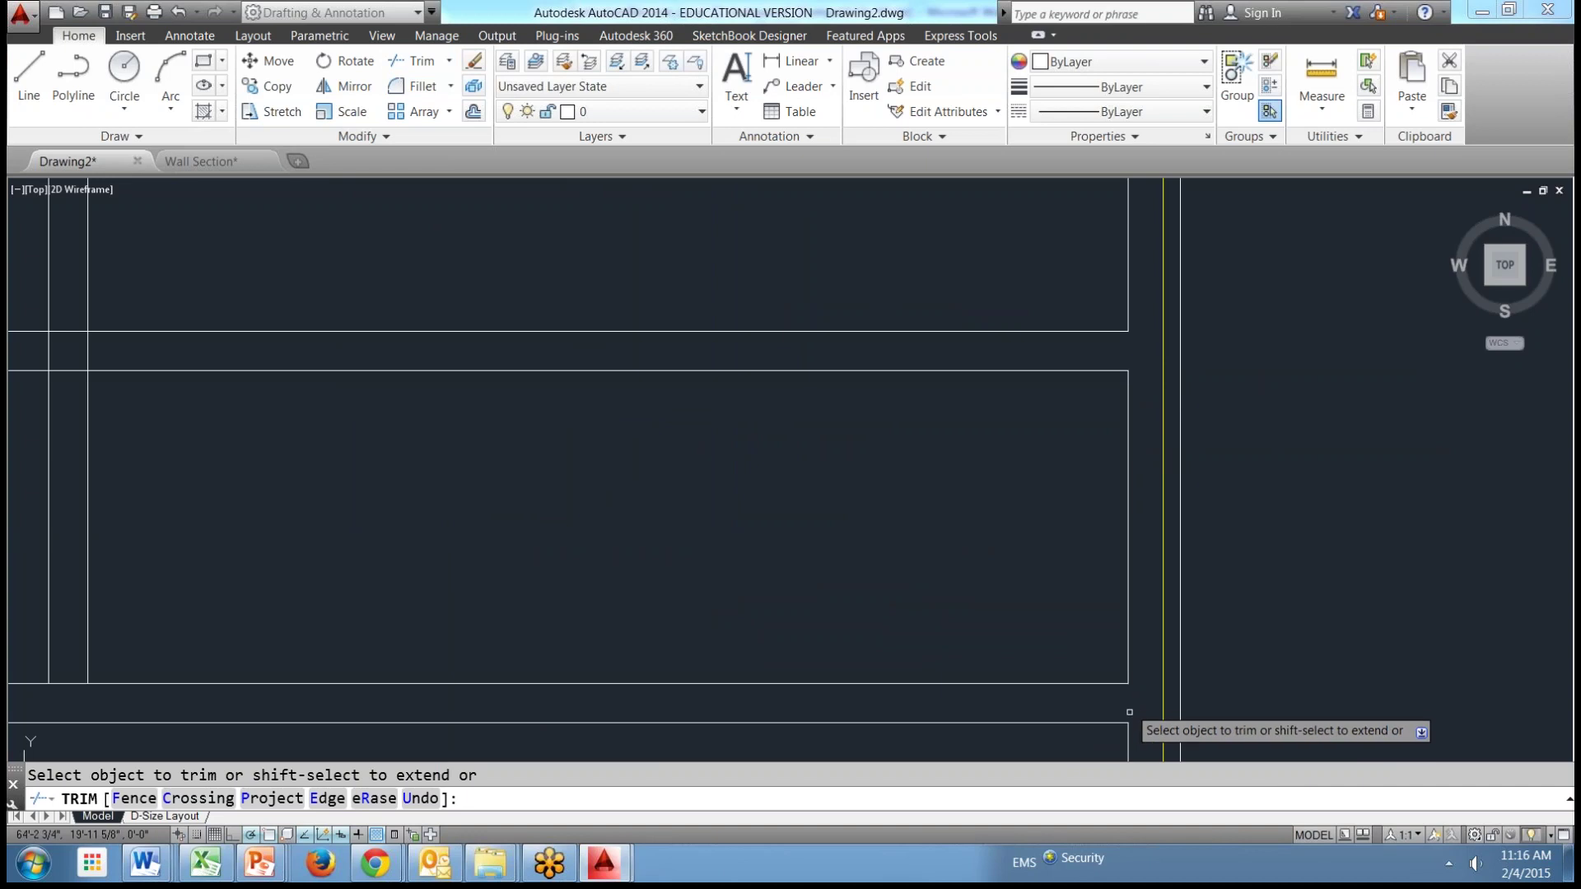
{"action": "left_click", "coordinate": [1128, 753]}
{"action": "scroll", "coordinate": [977, 514], "scroll_direction": "down", "scroll_amount": 1}
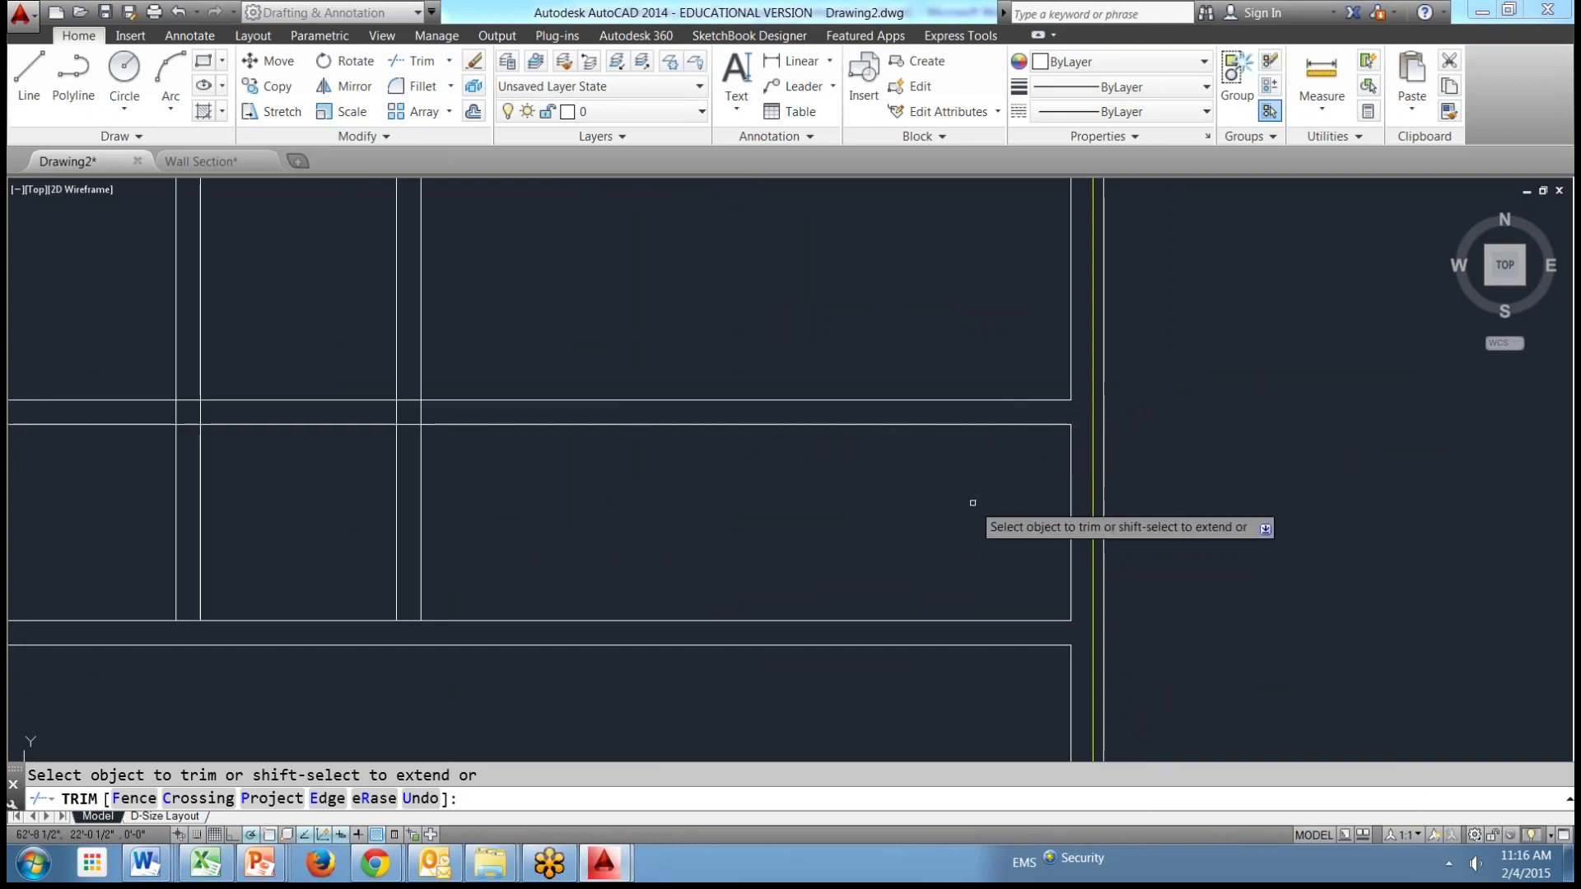
{"action": "scroll", "coordinate": [972, 503], "scroll_direction": "down", "scroll_amount": 1}
{"action": "scroll", "coordinate": [973, 503], "scroll_direction": "down", "scroll_amount": 2}
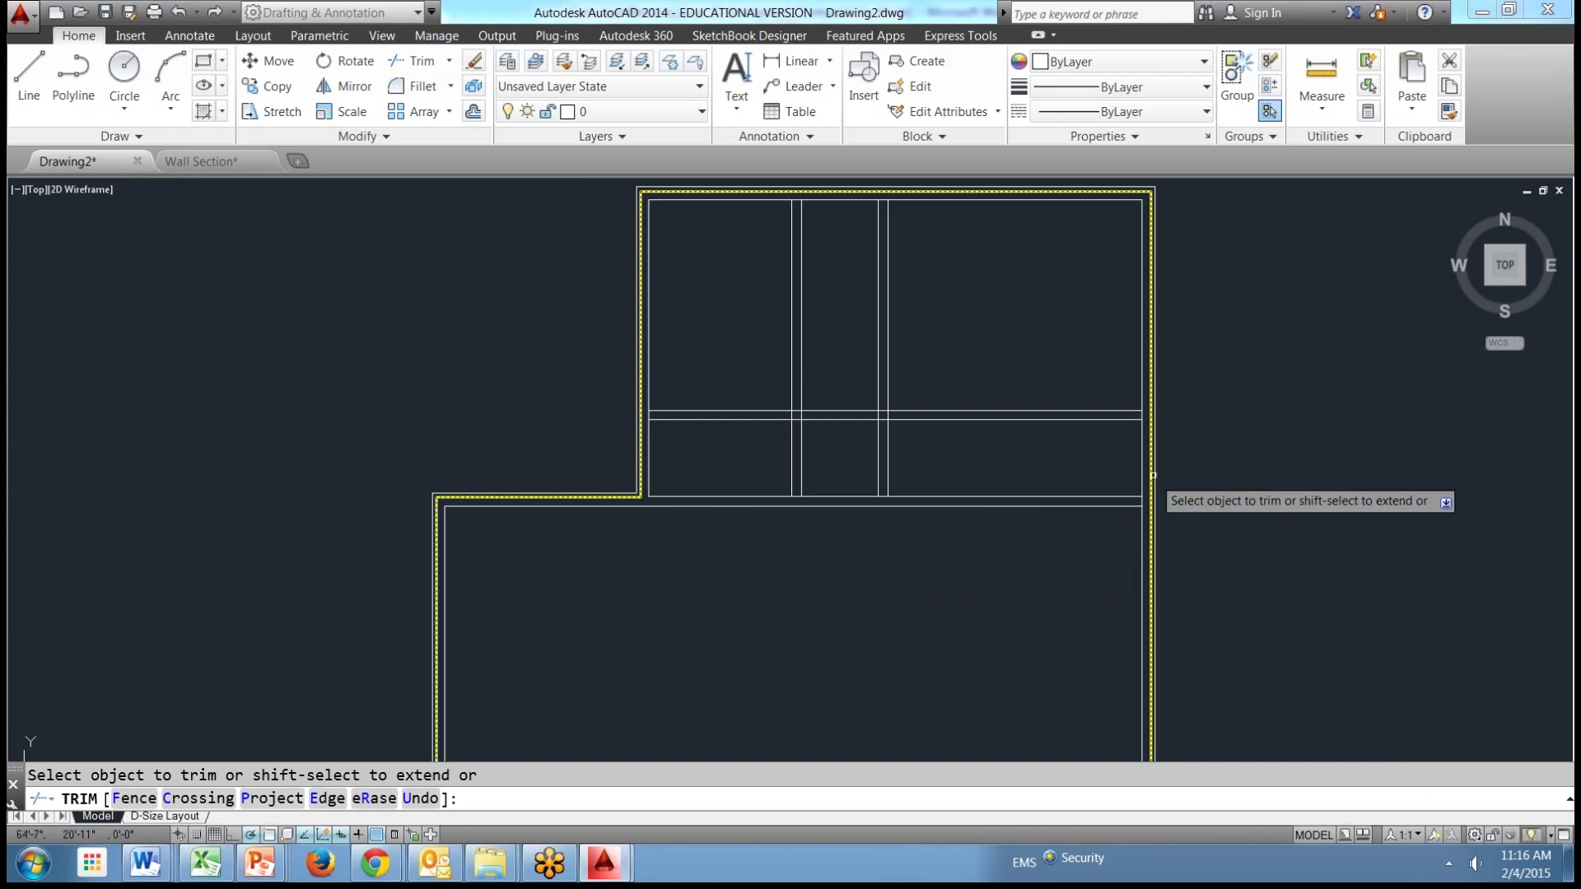
{"action": "scroll", "coordinate": [1145, 412], "scroll_direction": "up", "scroll_amount": 3}
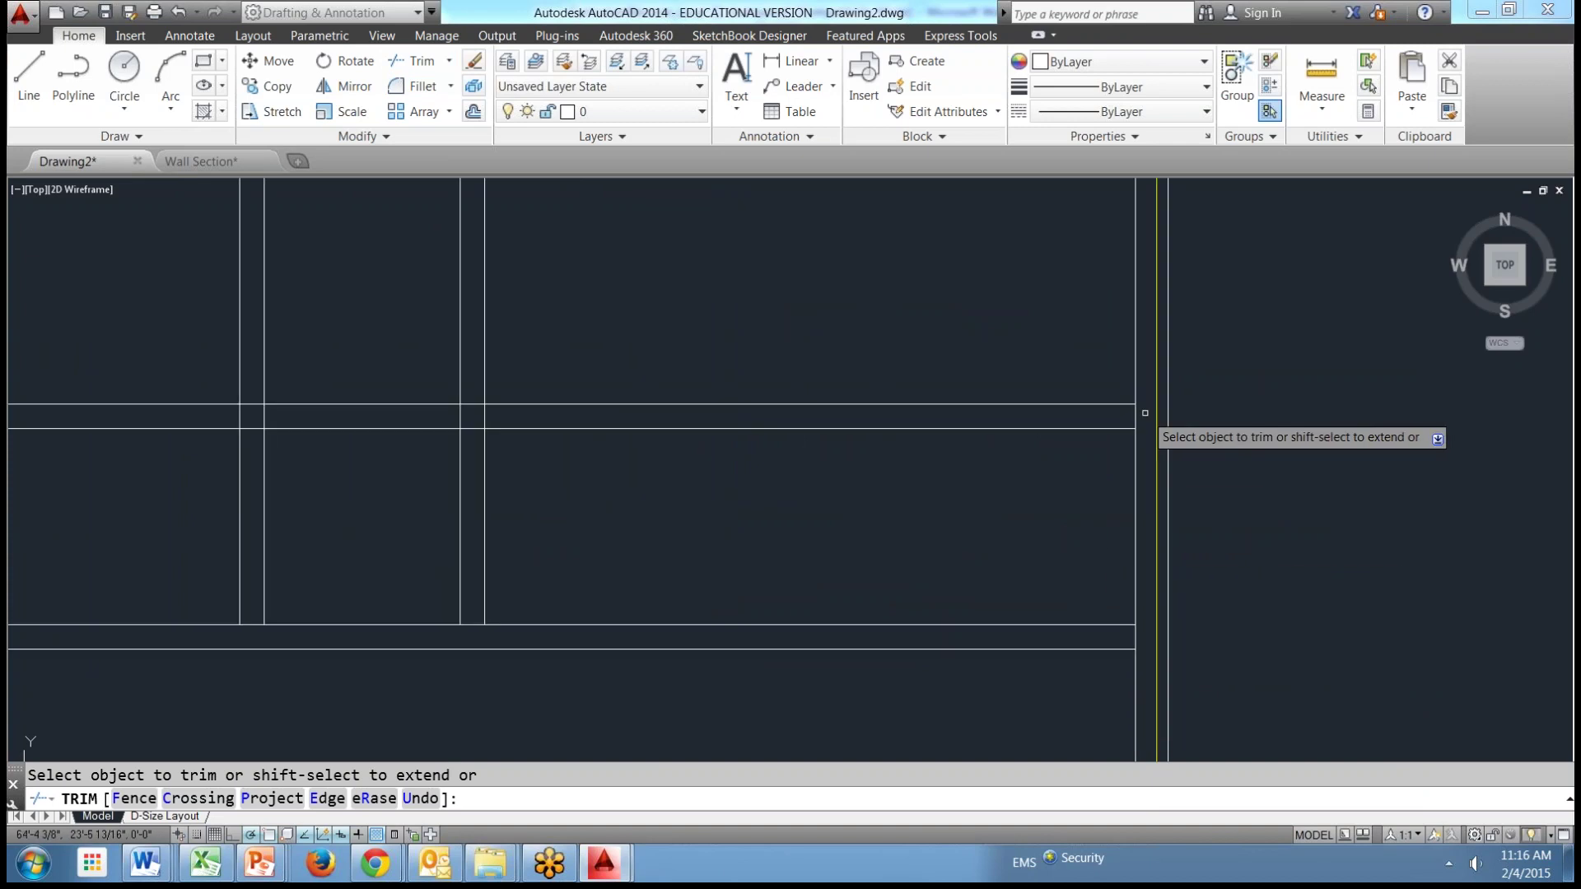
{"action": "left_click", "coordinate": [1133, 634]}
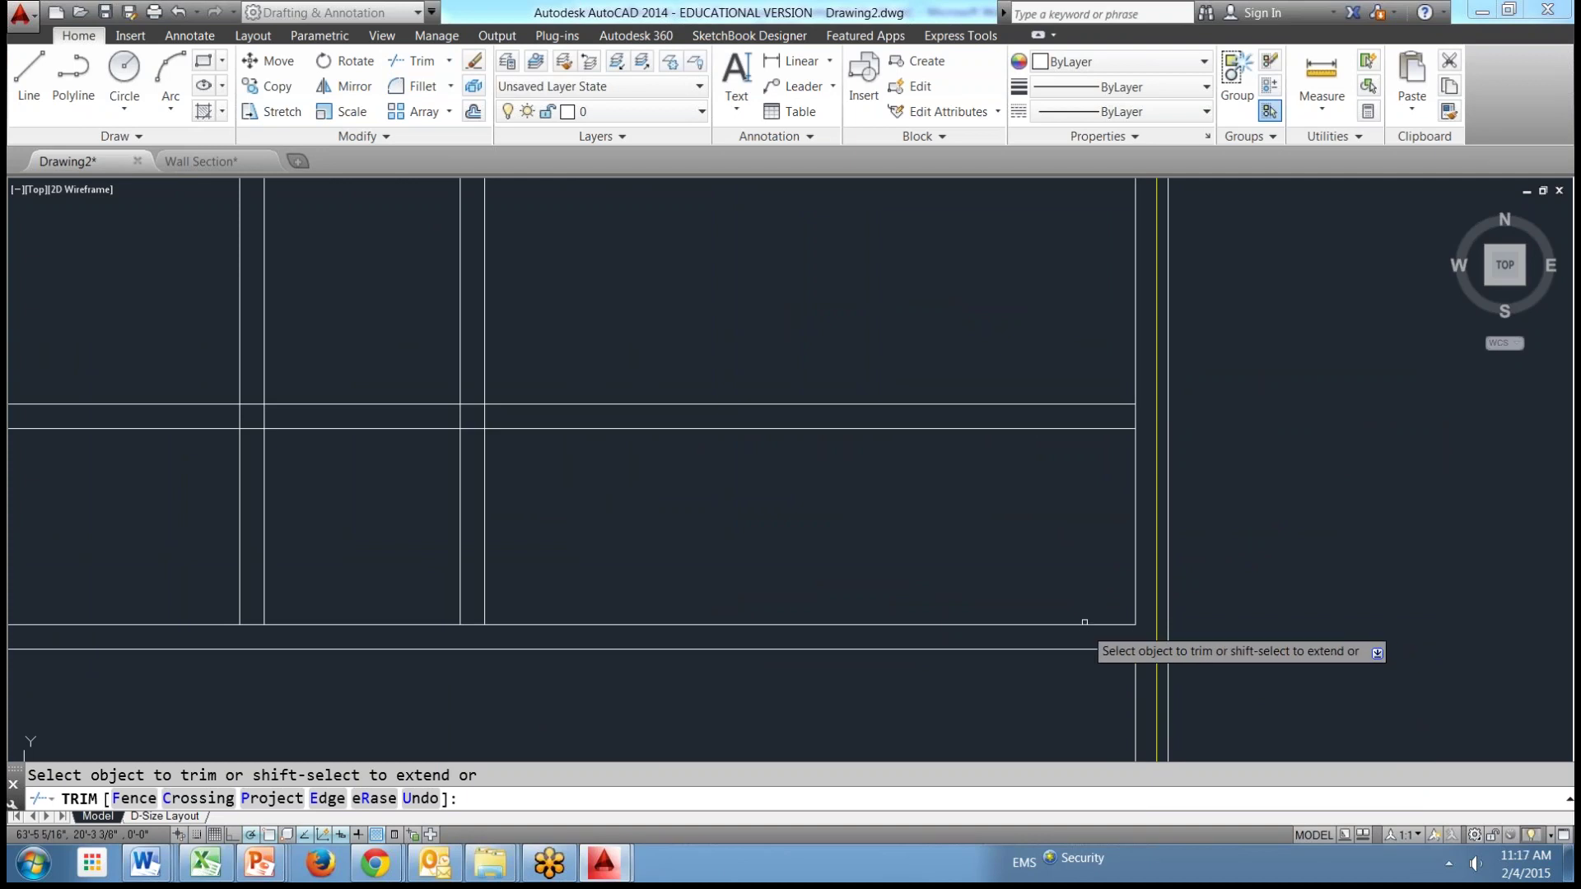
{"action": "left_click", "coordinate": [1047, 429]}
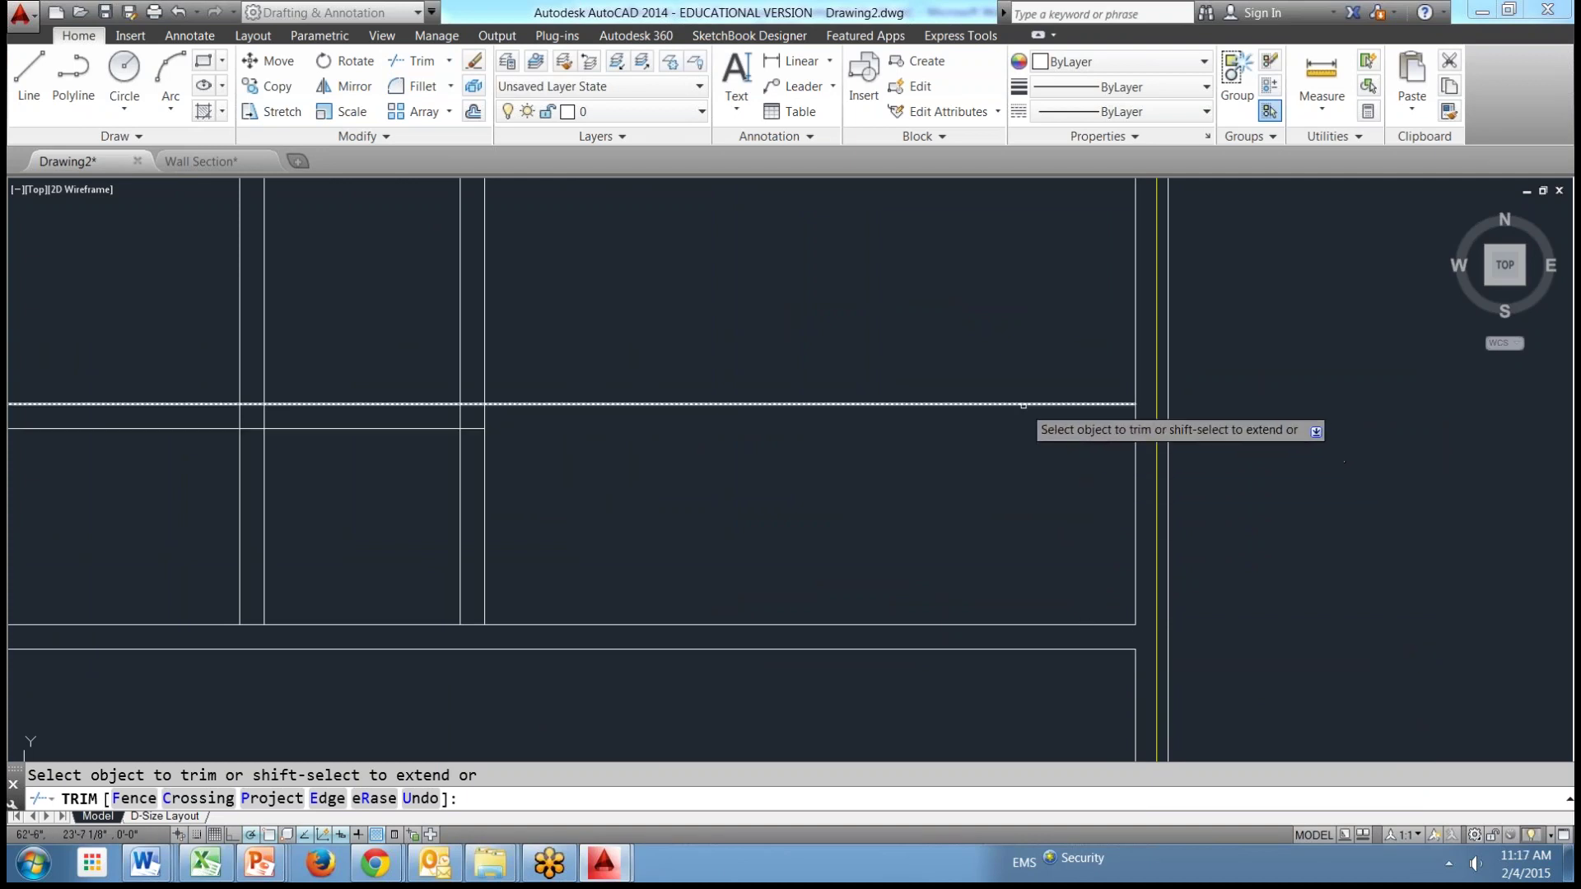
{"action": "left_click", "coordinate": [1023, 405]}
Step: Trim the left rooms' vertical lines and leftover stubs at the closet and hallway junctions
{"action": "middle_click_drag", "start_coordinate": [593, 512], "coordinate": [823, 424]}
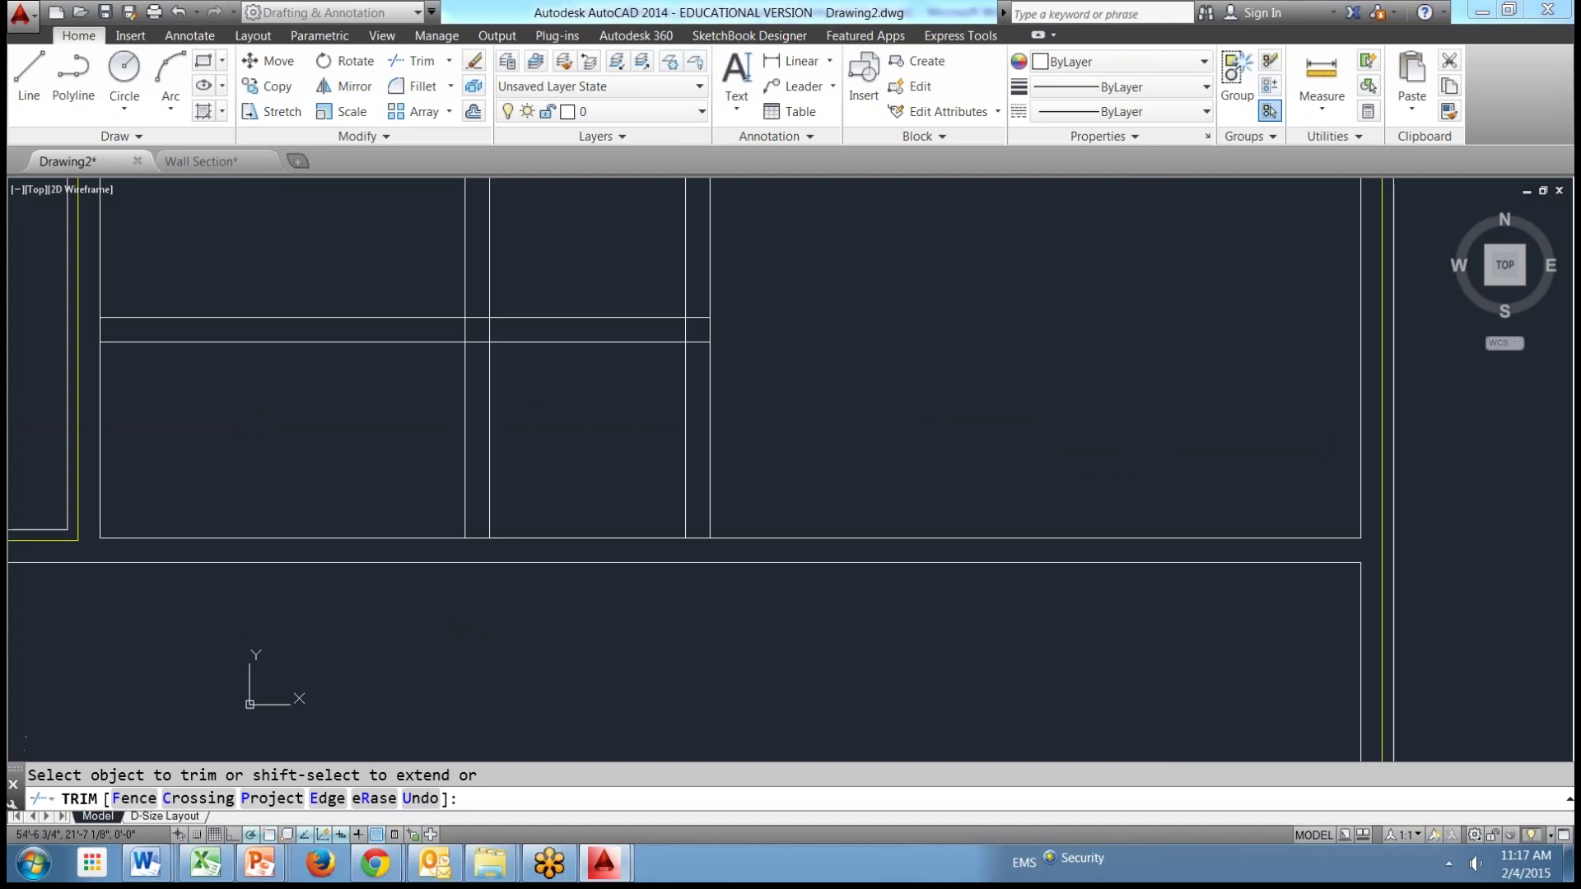
{"action": "left_click", "coordinate": [749, 432]}
{"action": "left_click", "coordinate": [430, 432]}
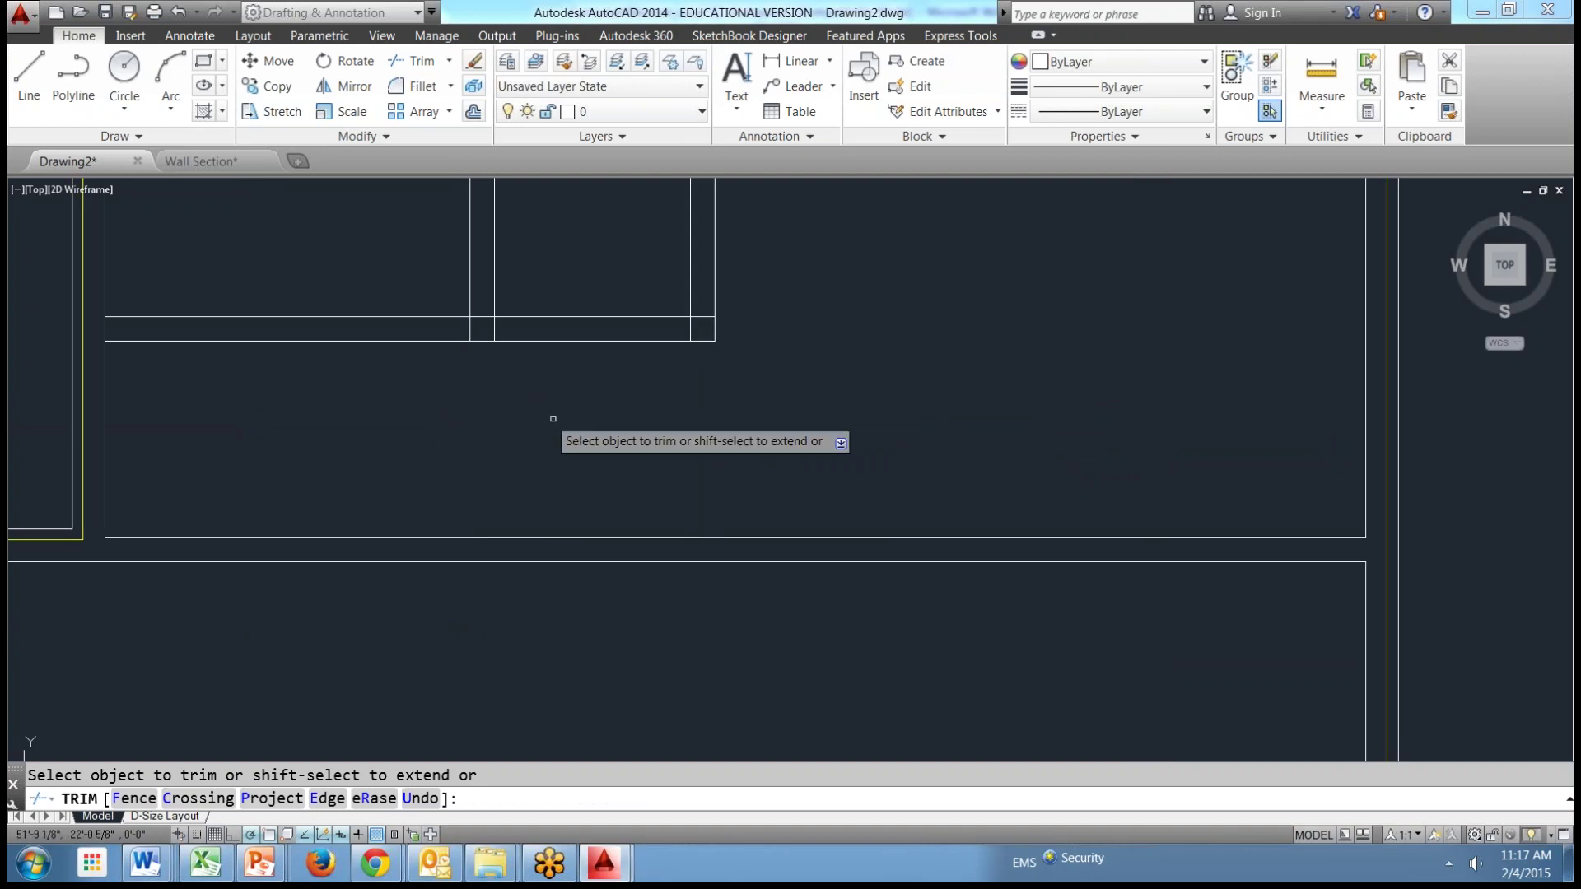
{"action": "middle_click_drag", "start_coordinate": [554, 428], "coordinate": [749, 461]}
{"action": "left_click", "coordinate": [682, 367]}
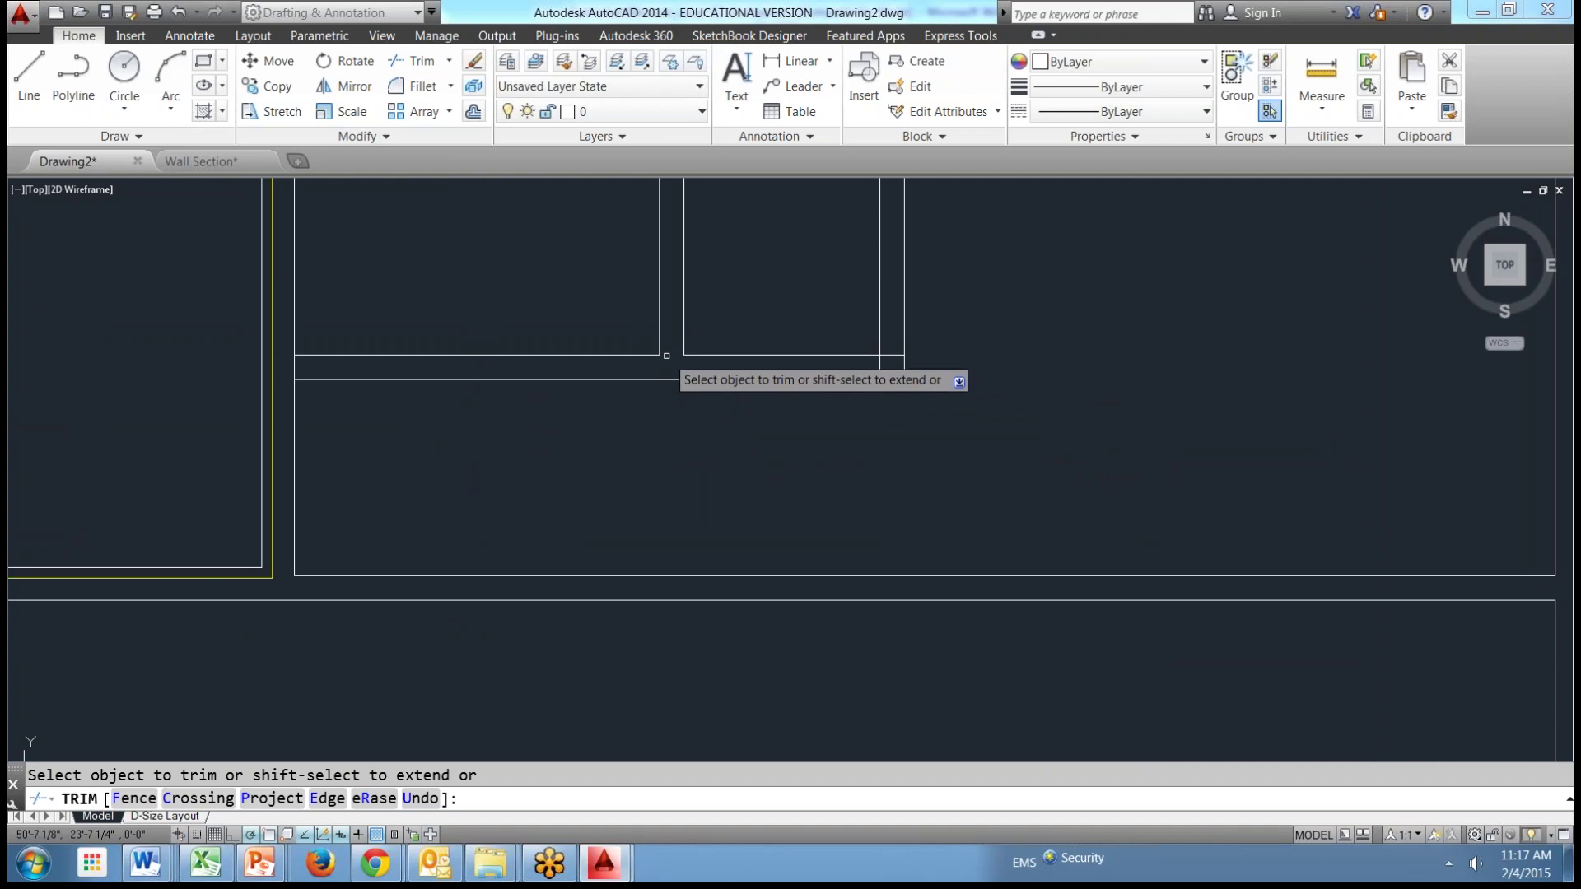
{"action": "left_click", "coordinate": [665, 356]}
{"action": "left_click", "coordinate": [880, 365]}
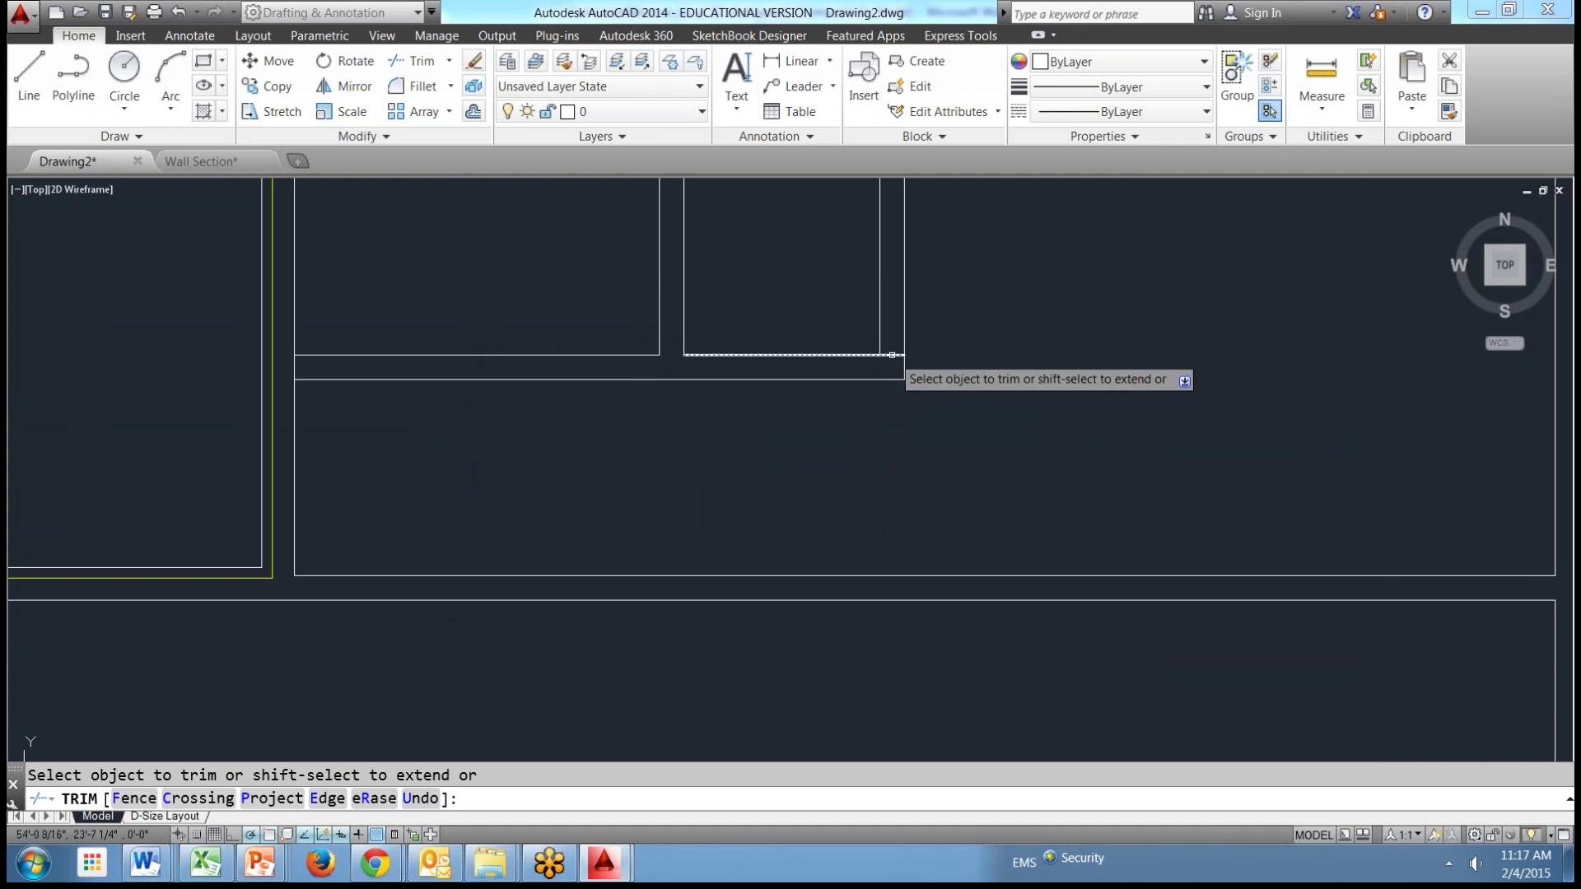
Step: Pan and zoom out to view the whole floor plan
{"action": "scroll", "coordinate": [980, 415], "scroll_direction": "down", "scroll_amount": 2}
{"action": "middle_click_drag", "start_coordinate": [980, 415], "coordinate": [967, 471]}
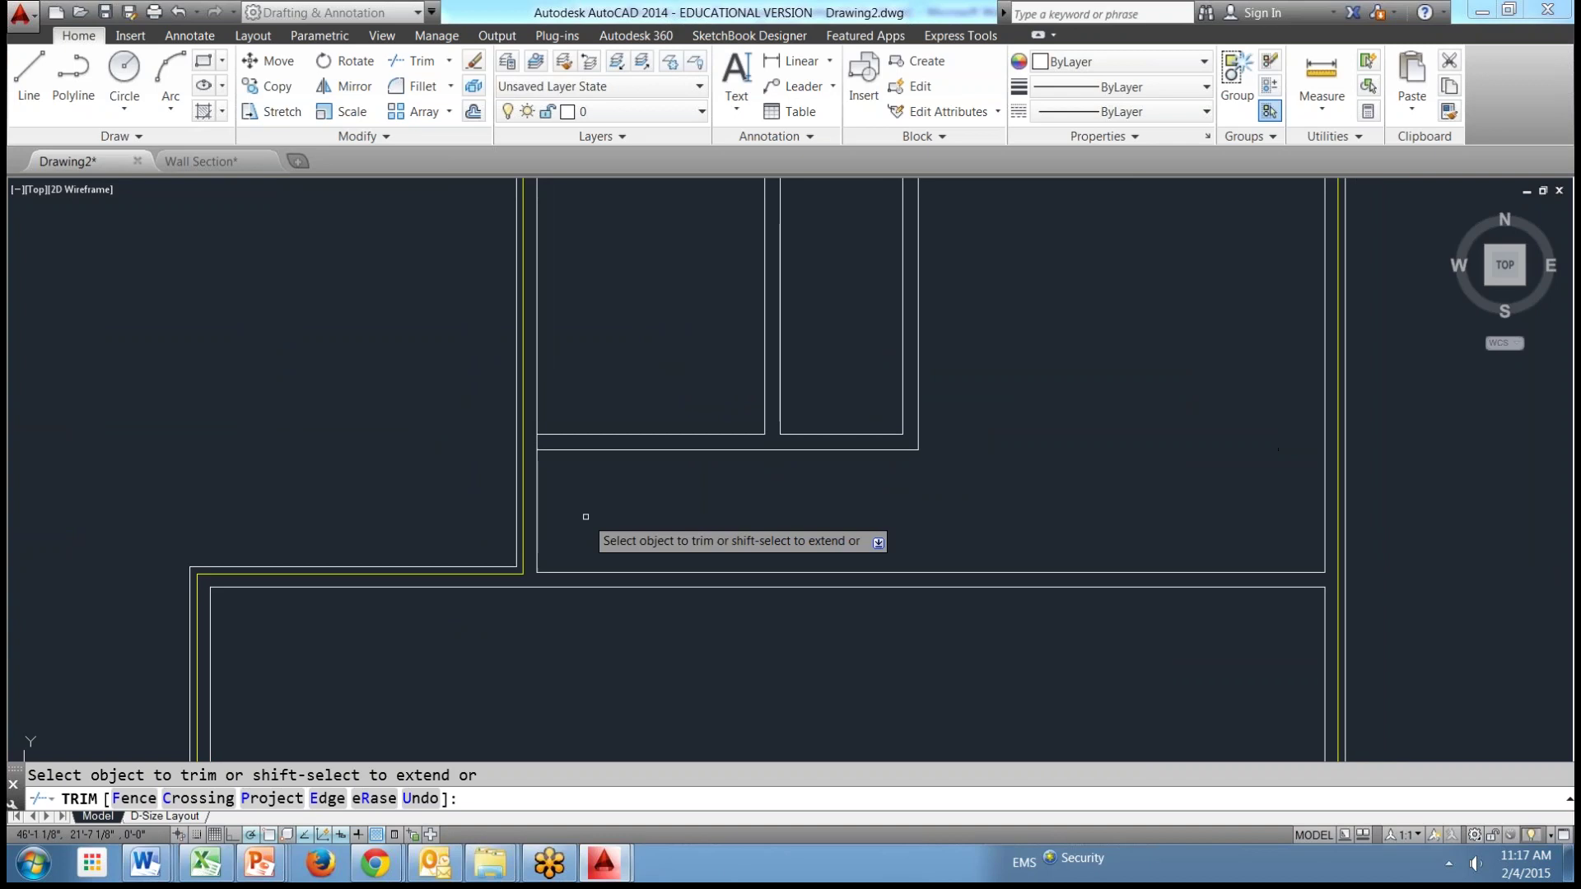
{"action": "middle_click_drag", "start_coordinate": [791, 497], "coordinate": [775, 706]}
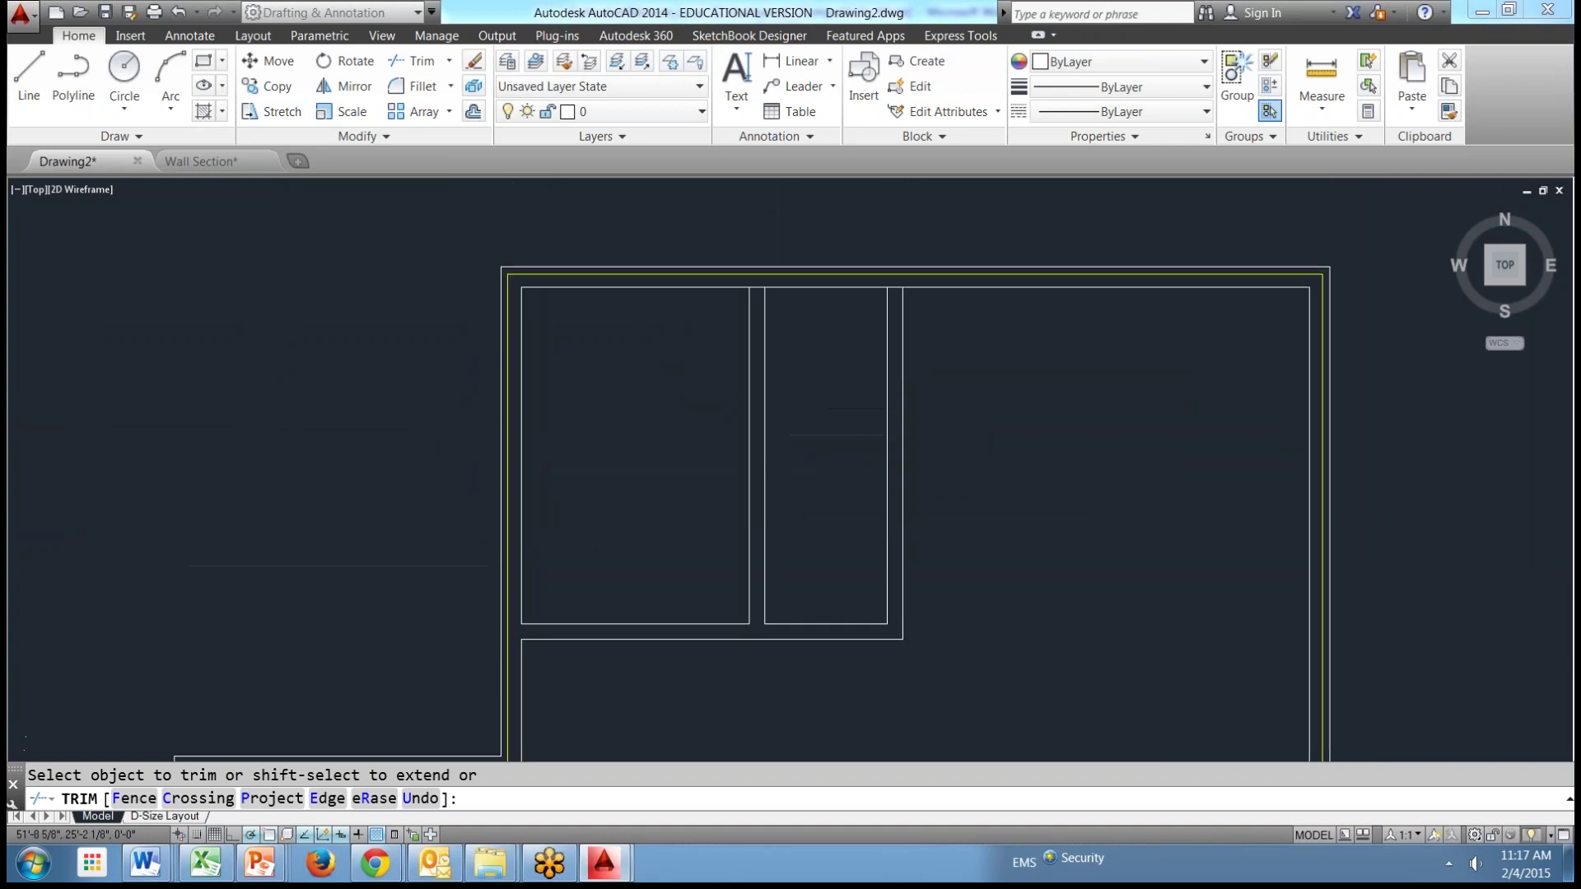
{"action": "middle_click_drag", "start_coordinate": [753, 310], "coordinate": [752, 290]}
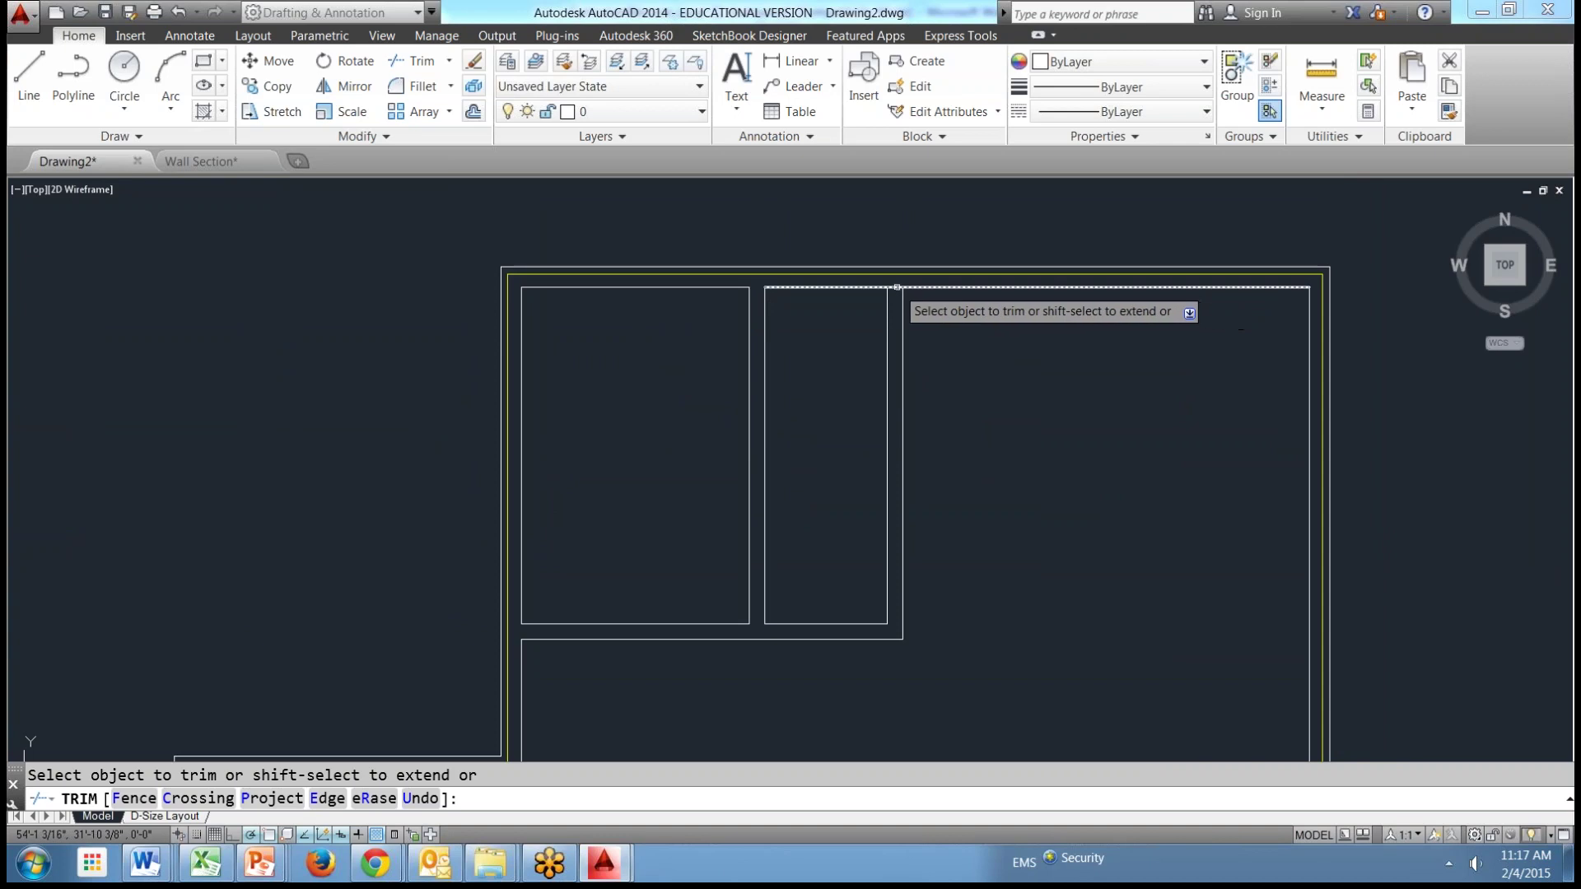
{"action": "scroll", "coordinate": [1036, 371], "scroll_direction": "down", "scroll_amount": 2}
{"action": "middle_click_drag", "start_coordinate": [1067, 455], "coordinate": [1030, 390]}
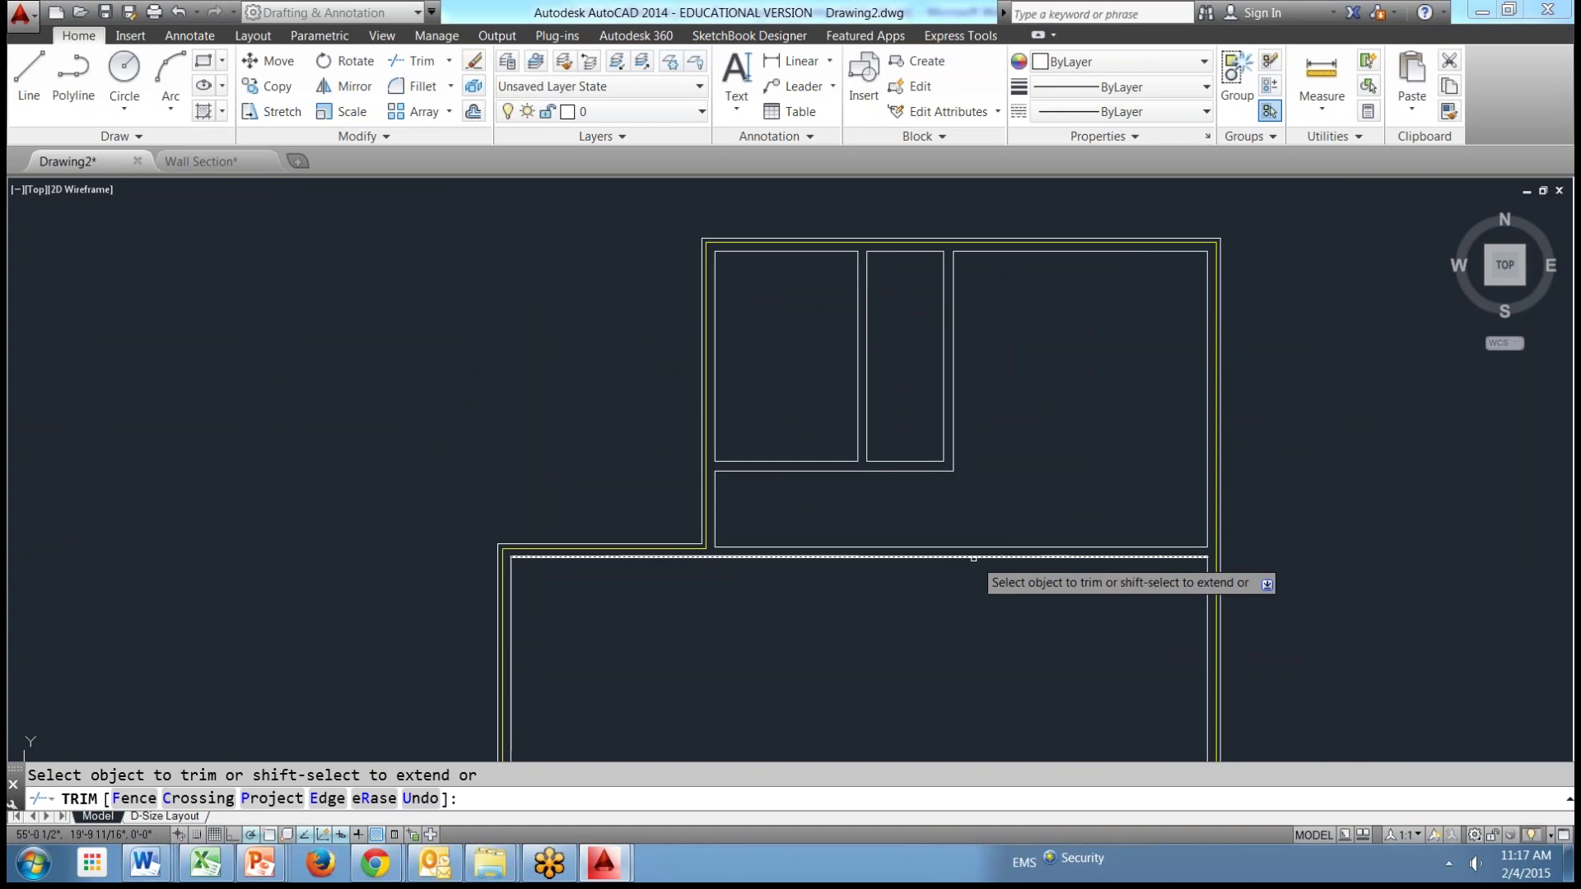
{"action": "middle_click_drag", "start_coordinate": [808, 550], "coordinate": [717, 495]}
{"action": "scroll", "coordinate": [707, 552], "scroll_direction": "down", "scroll_amount": 2}
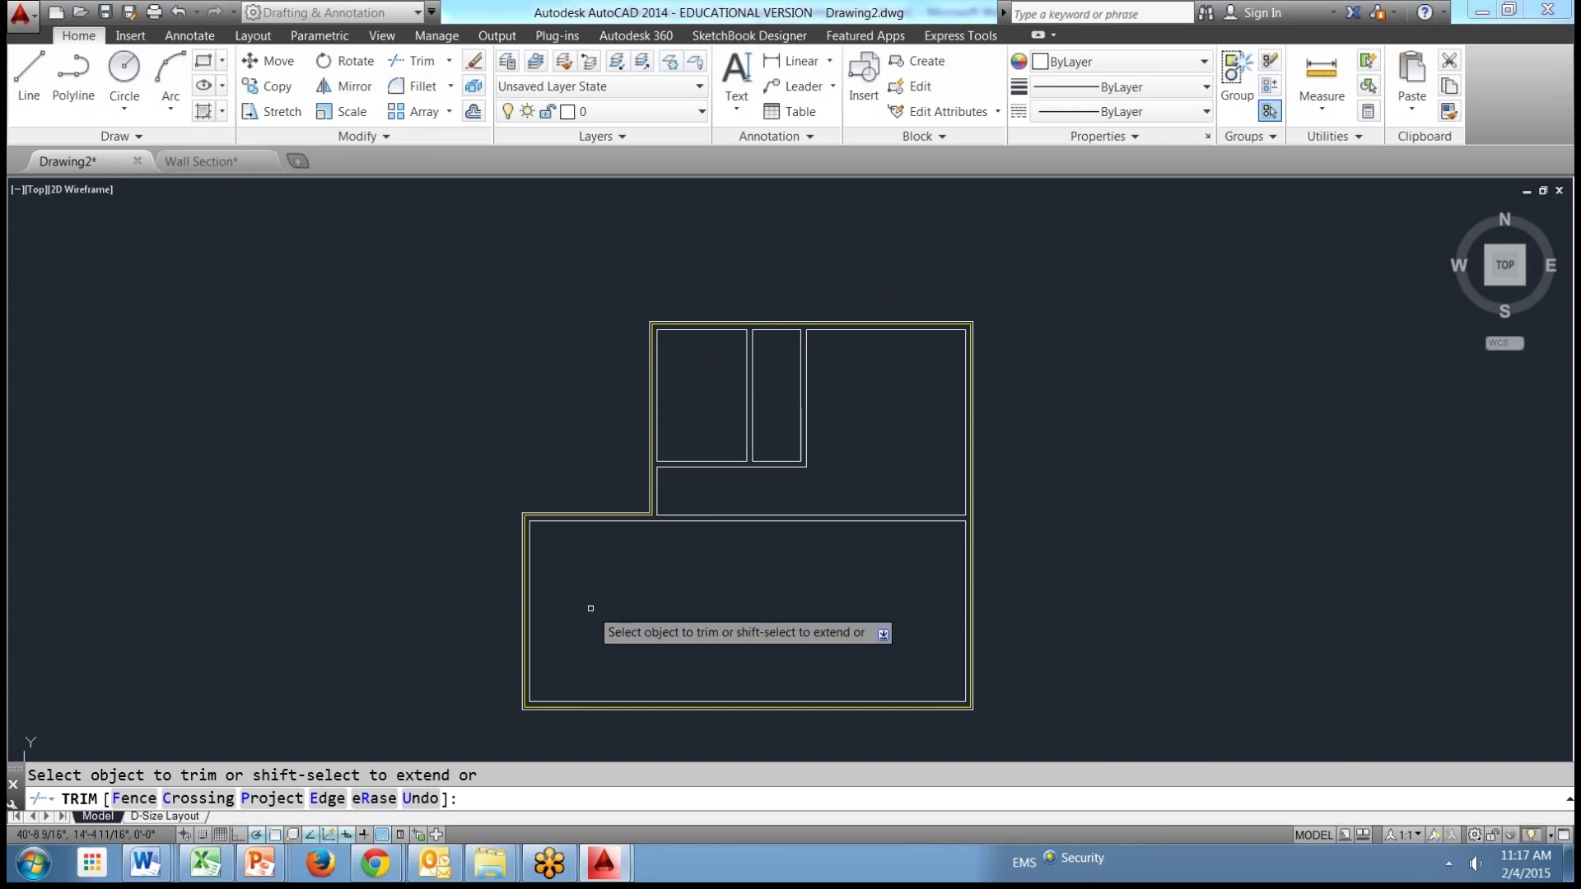
Step: End the Trim command with Esc
{"action": "key", "text": "Escape"}
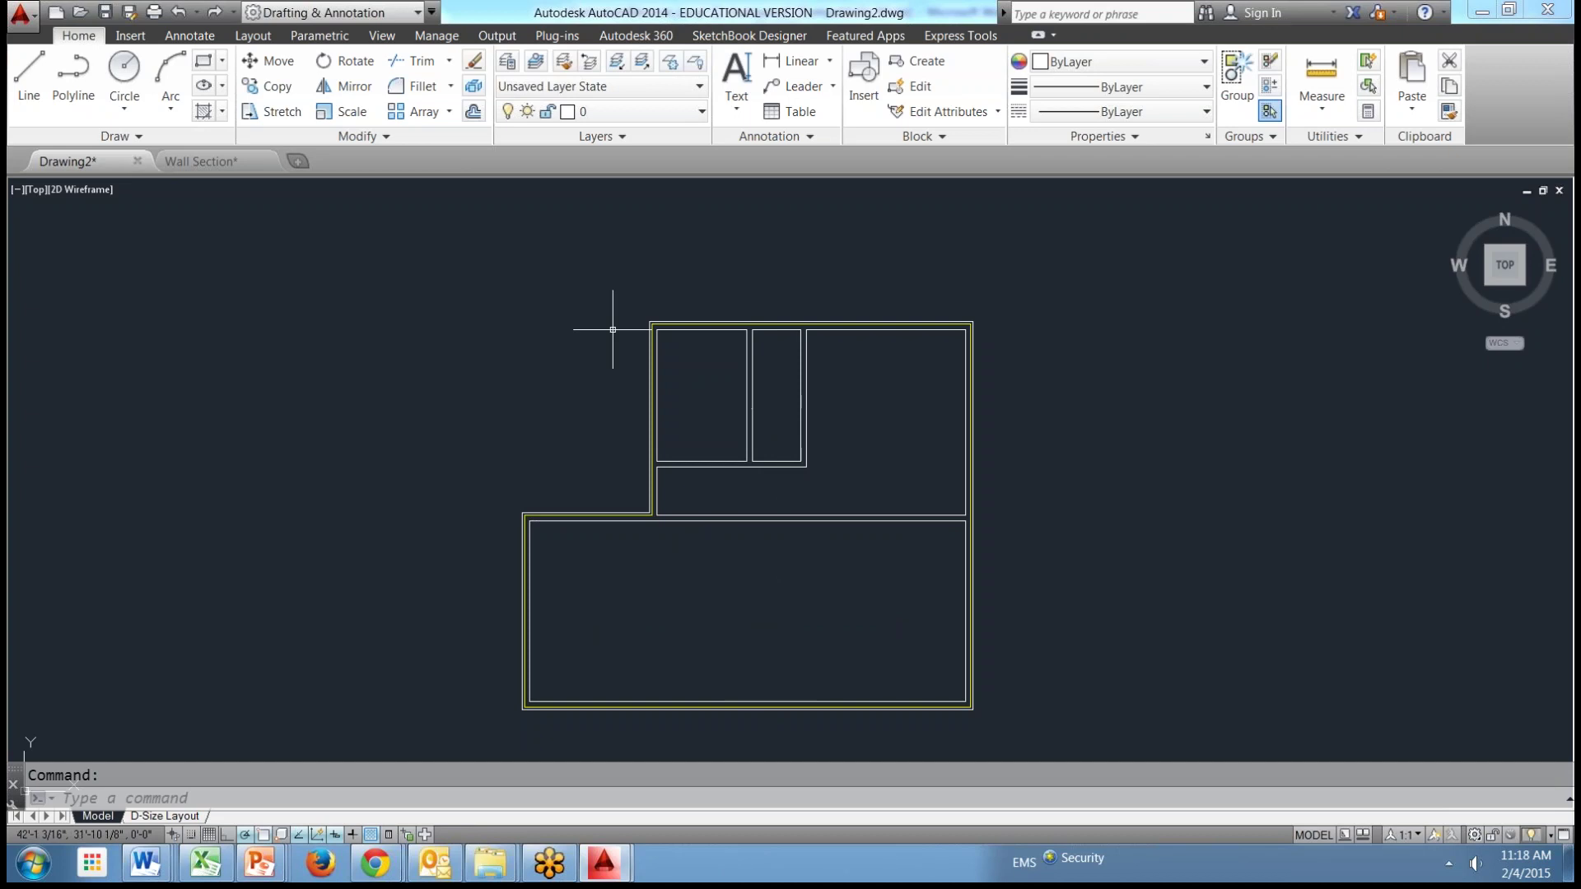
Step: Extend both vertical closet wall lines down to the inner bottom wall
{"action": "left_click", "coordinate": [449, 61]}
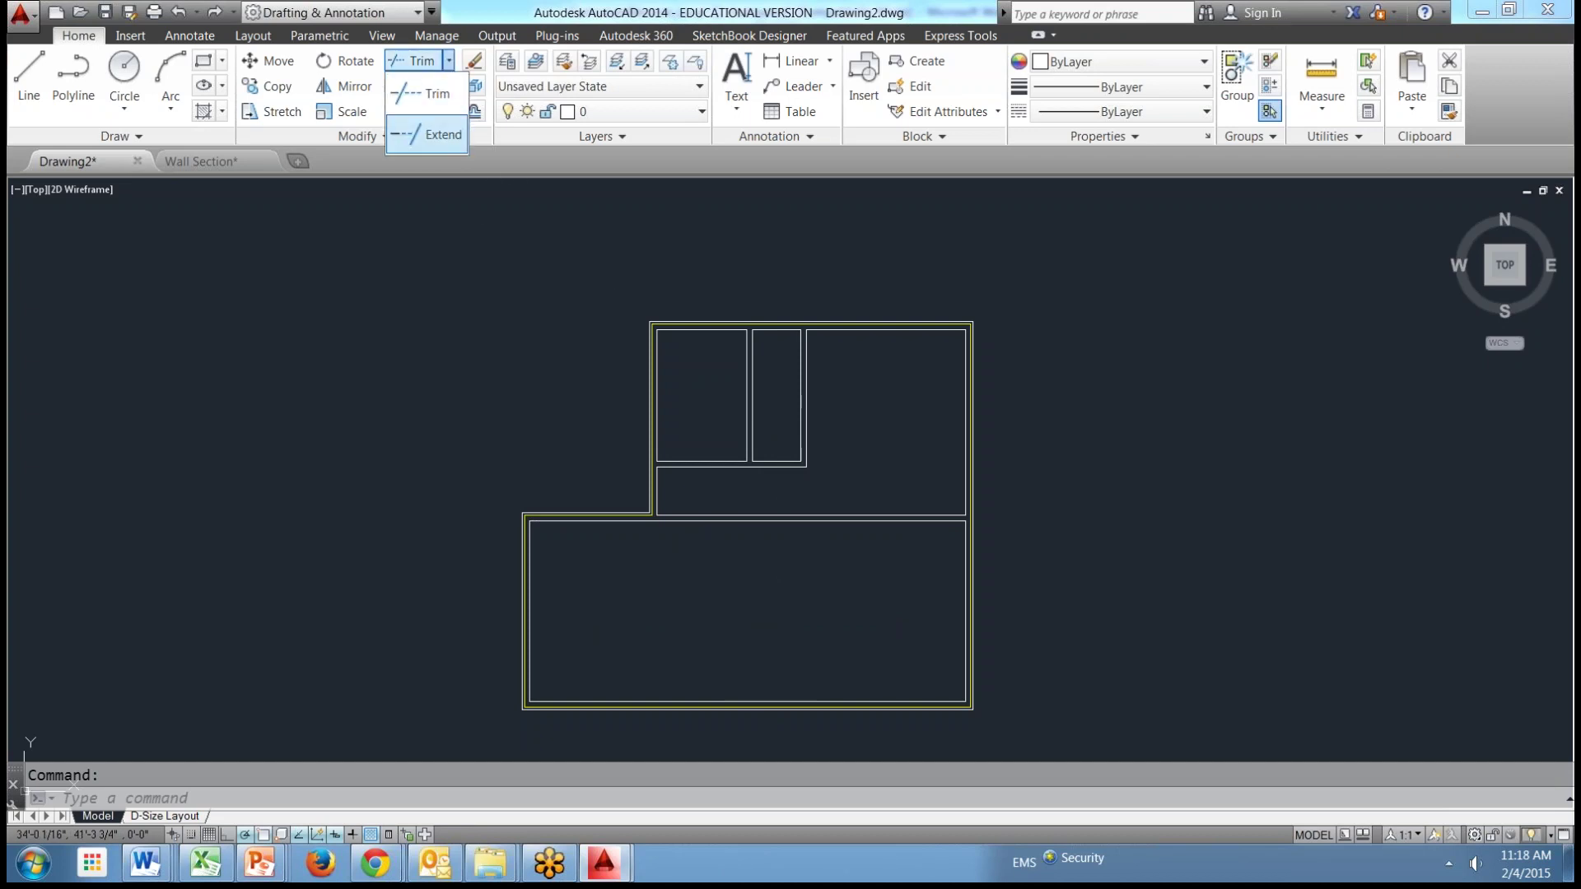
{"action": "left_click", "coordinate": [428, 135]}
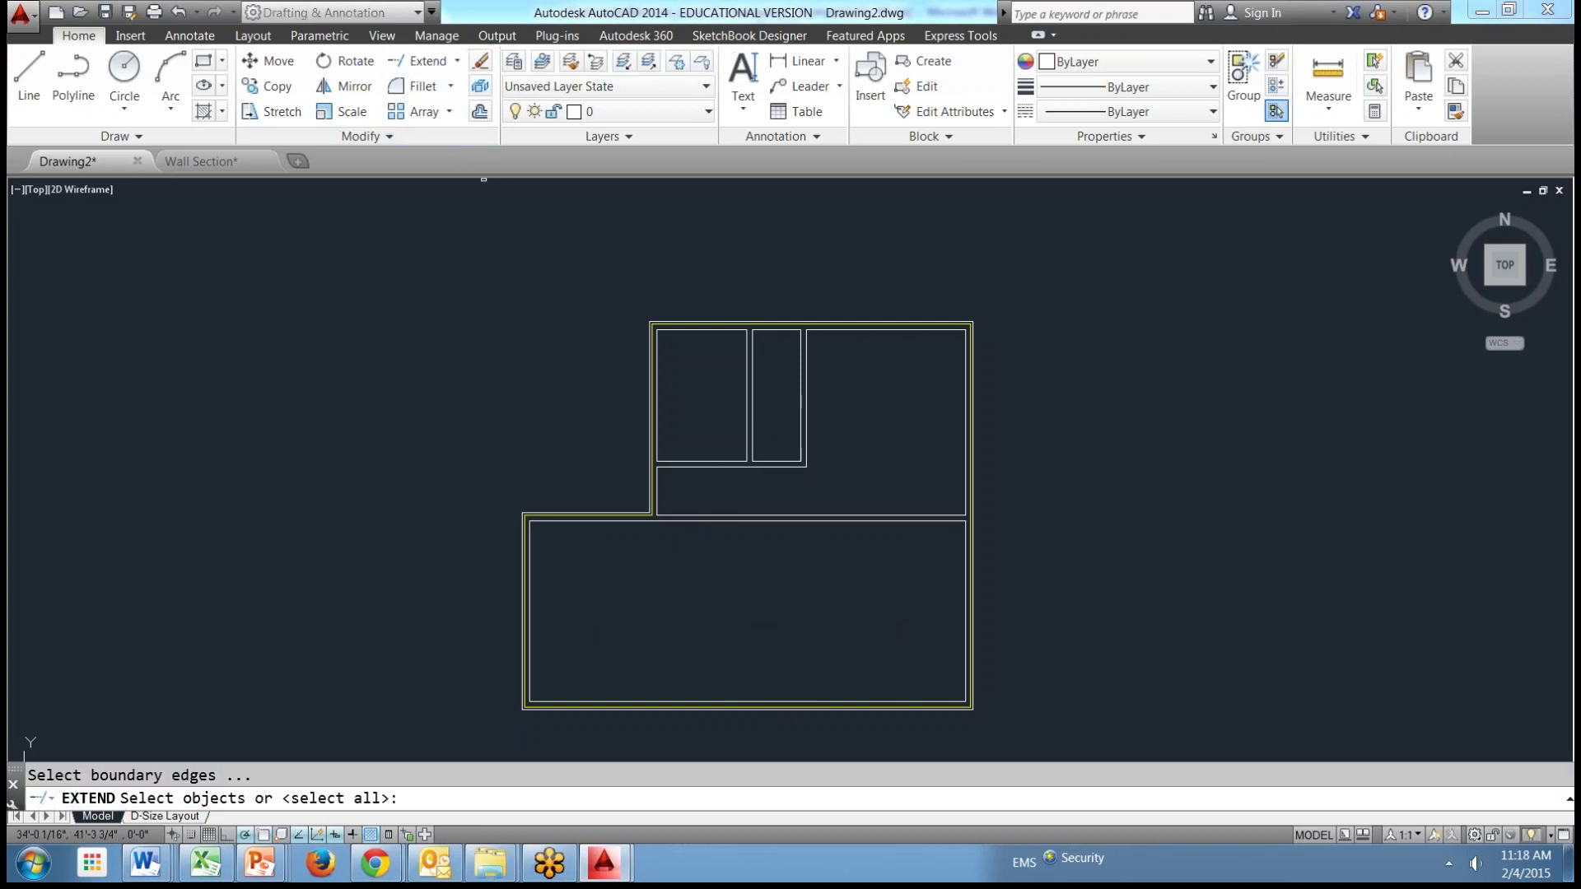
{"action": "left_click", "coordinate": [757, 701]}
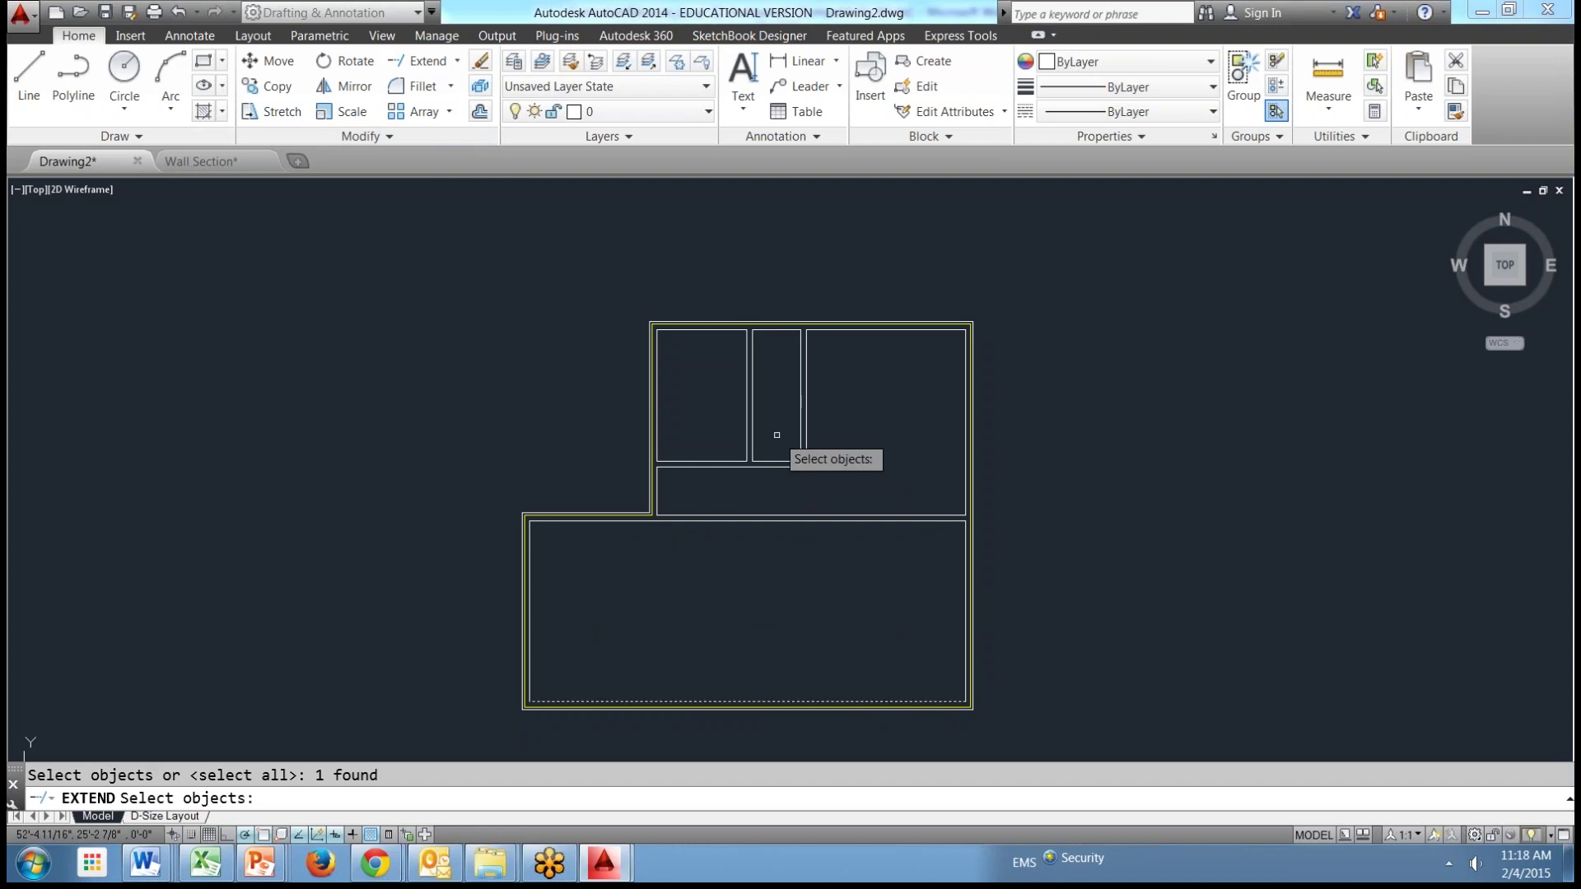
{"action": "key", "text": "Return"}
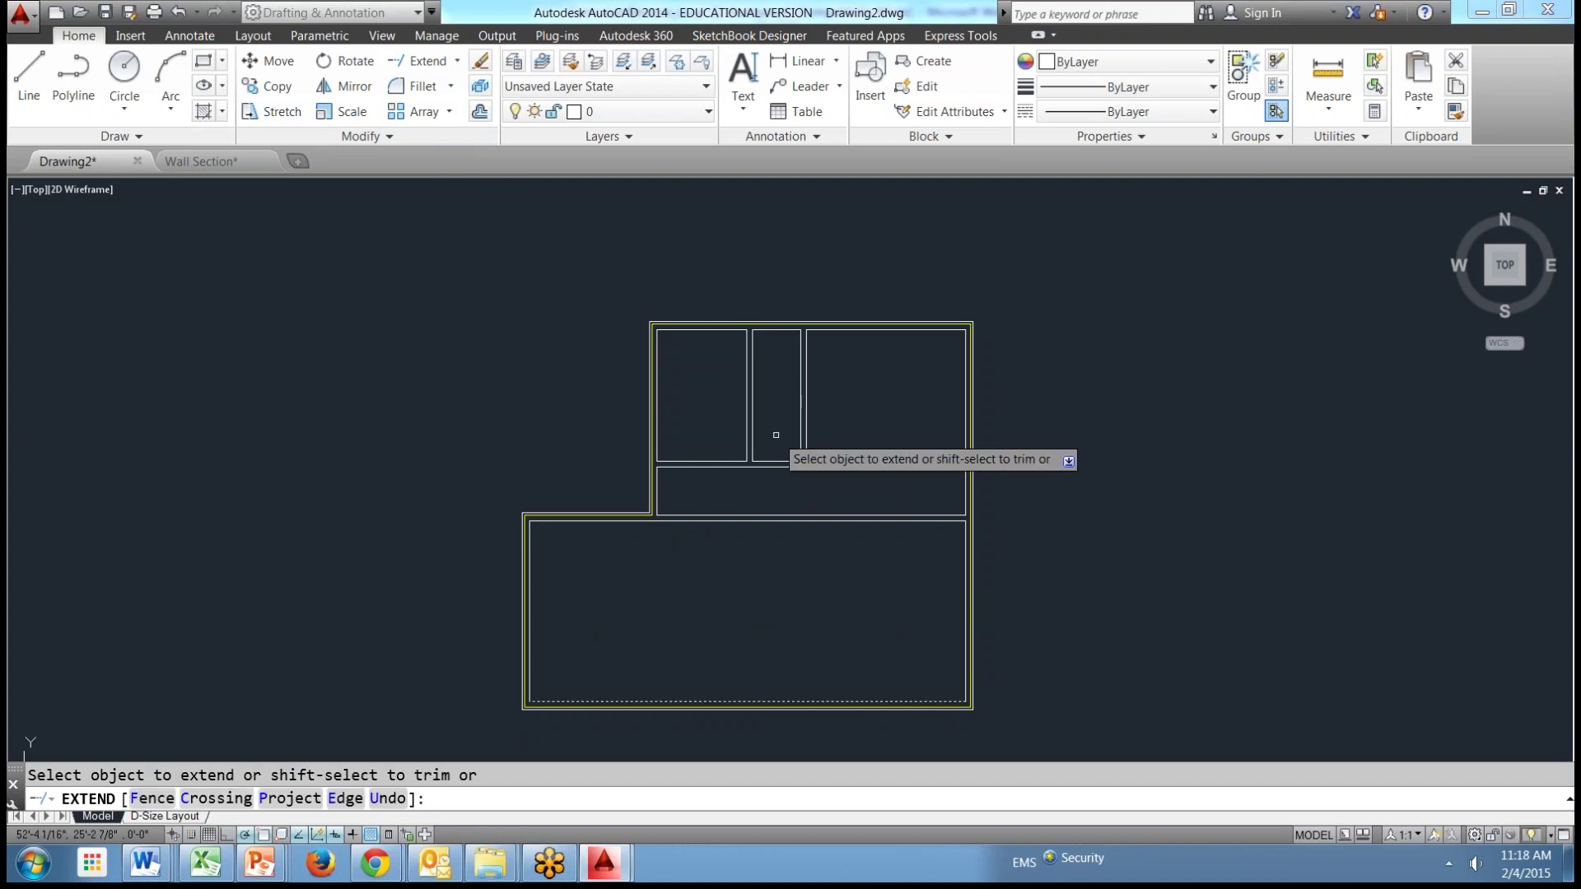
{"action": "left_click", "coordinate": [777, 435]}
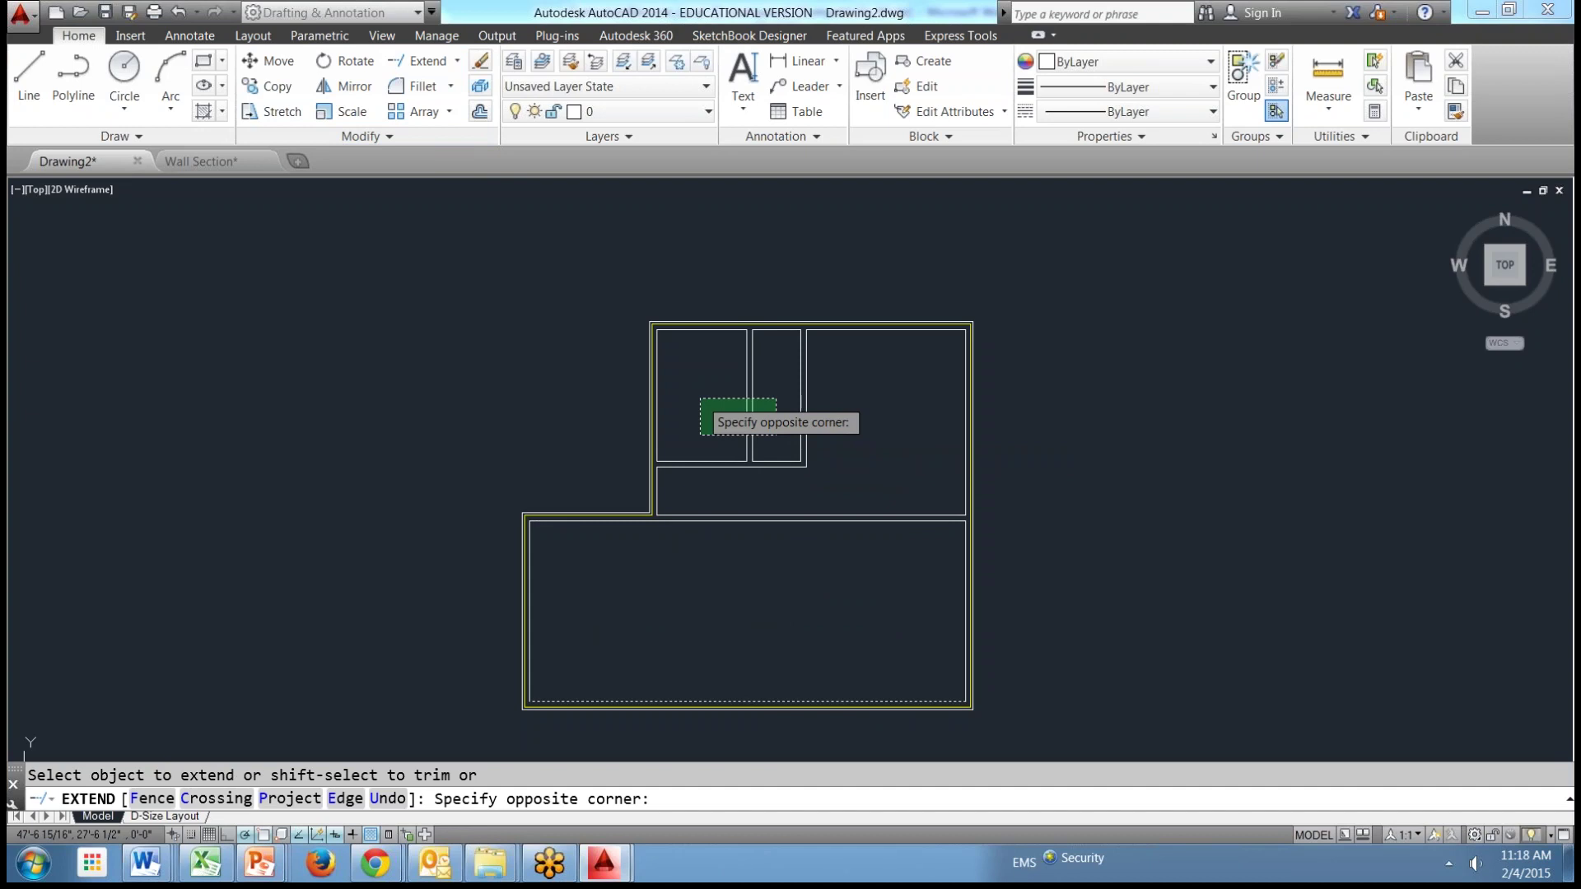
{"action": "left_click", "coordinate": [700, 400]}
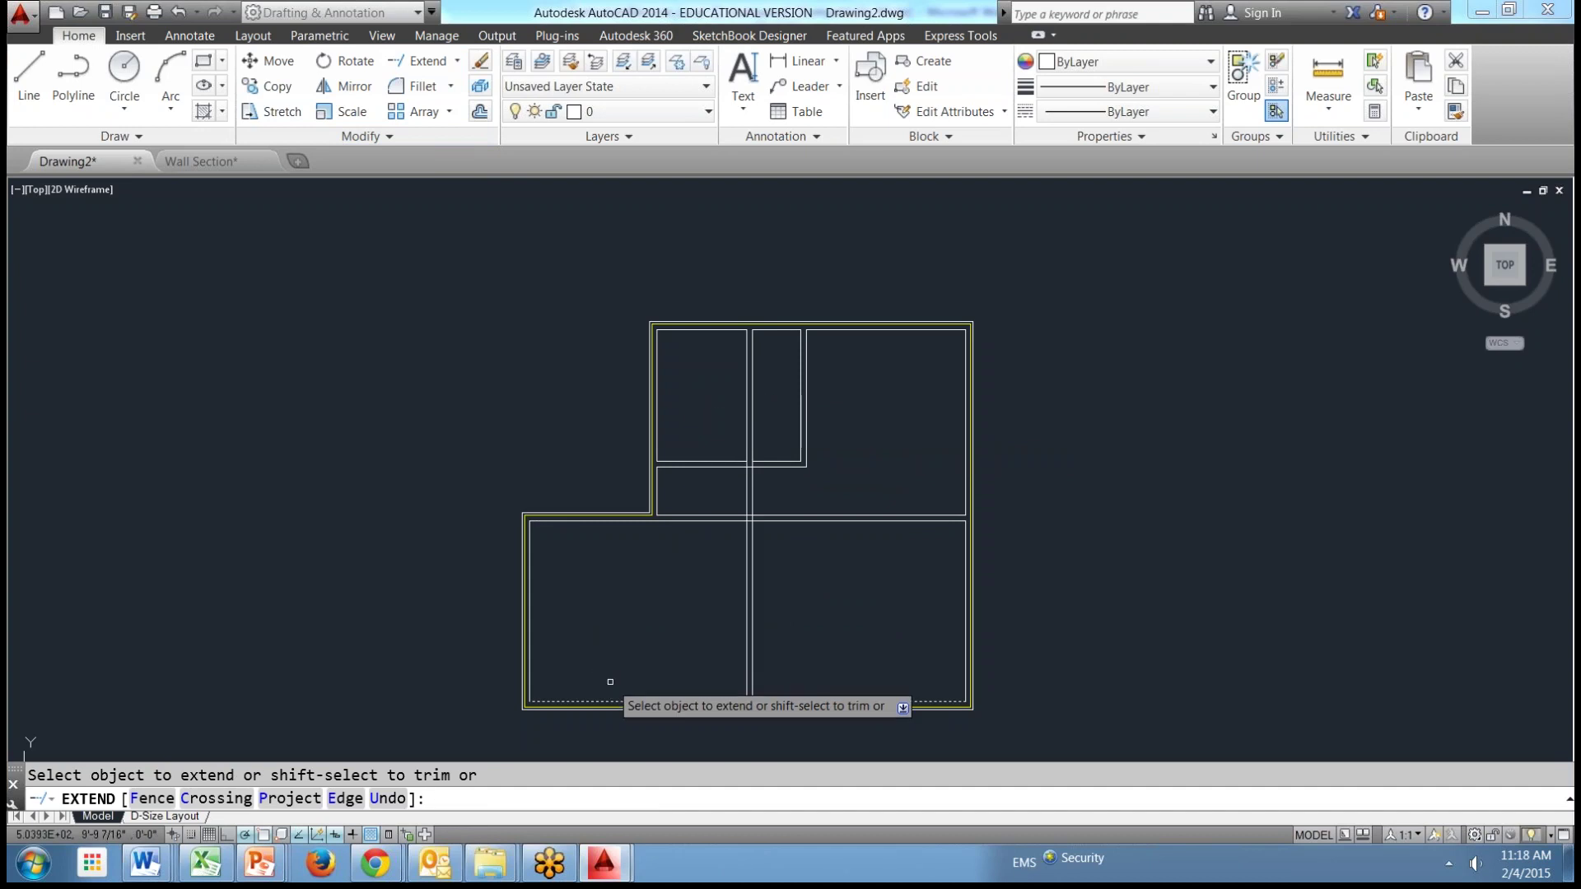
{"action": "key", "text": "Escape"}
{"action": "left_click", "coordinate": [457, 60]}
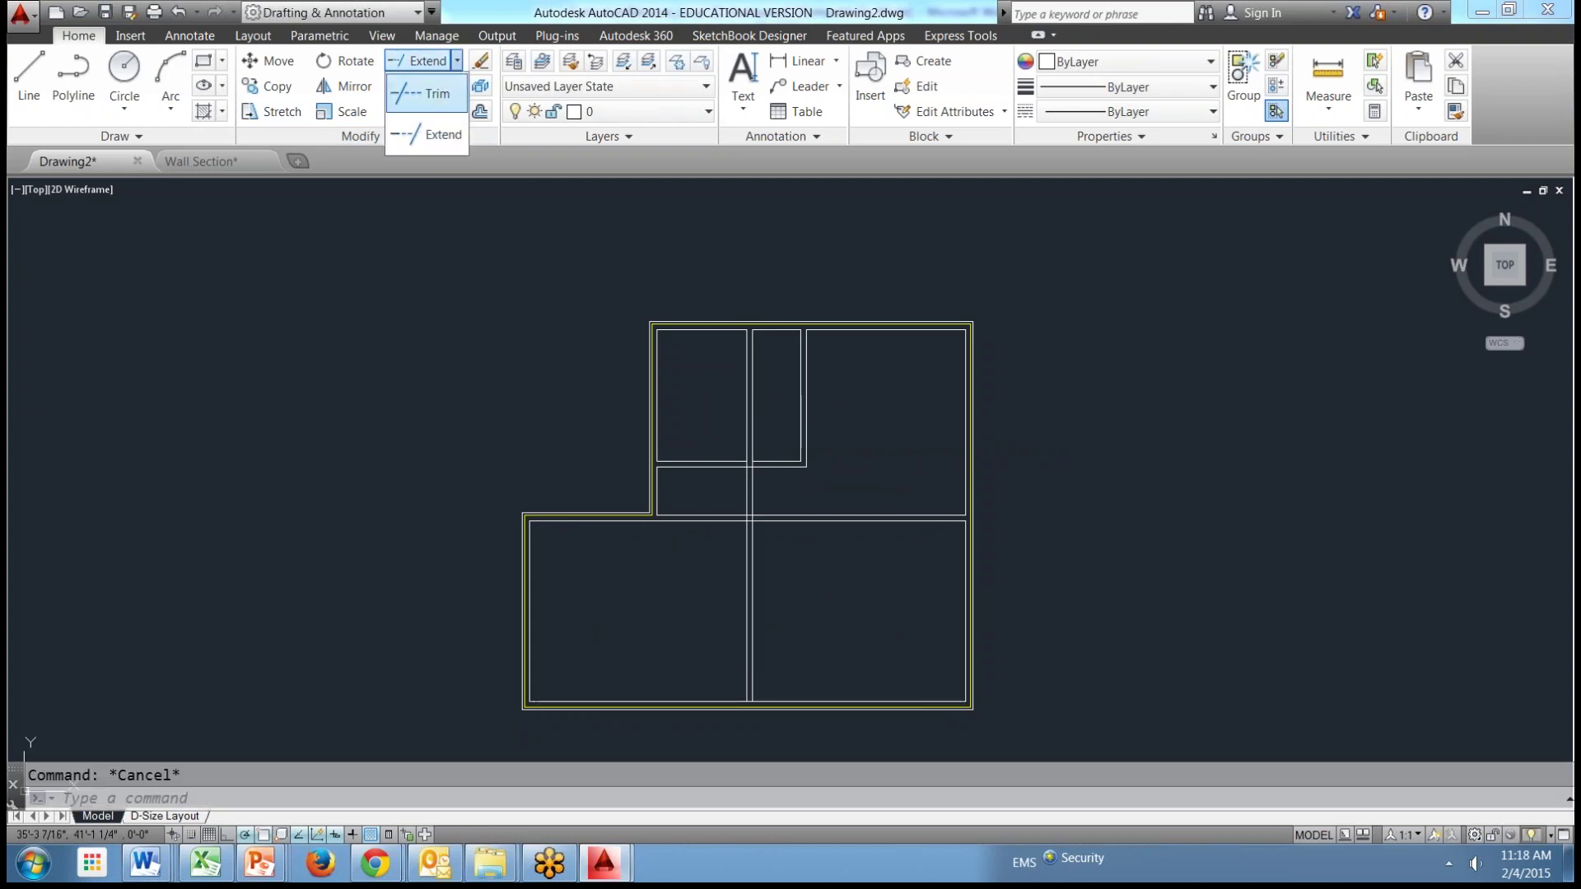
{"action": "left_click", "coordinate": [426, 93]}
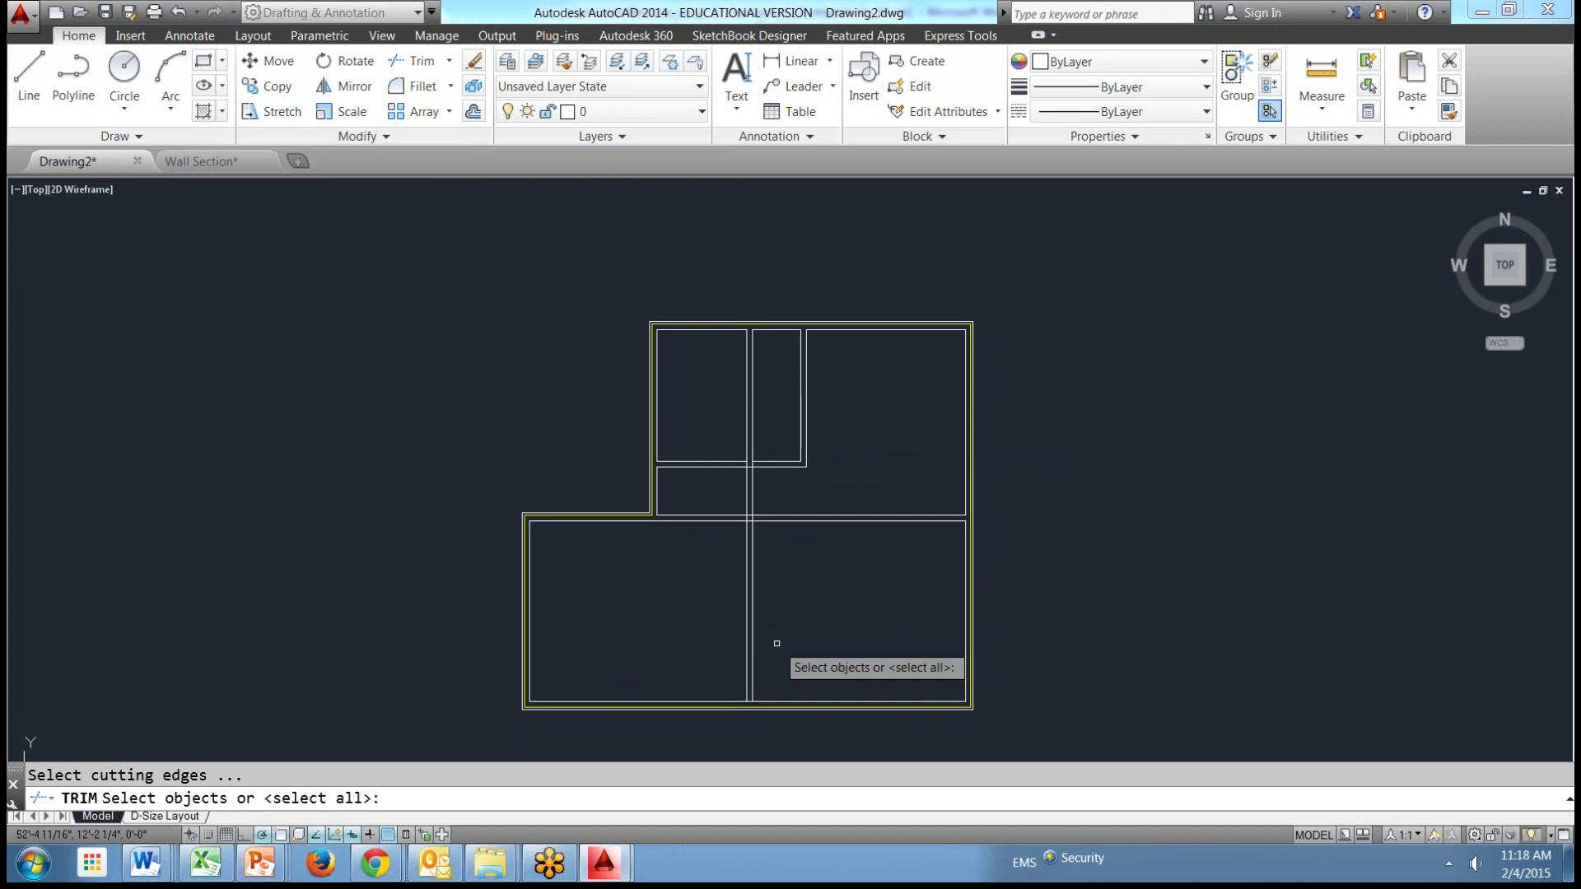
Step: Trim the extended double wall out of the hallway, using all lines as cutting edges
{"action": "key", "text": "Return"}
{"action": "scroll", "coordinate": [754, 701], "scroll_direction": "up", "scroll_amount": 4}
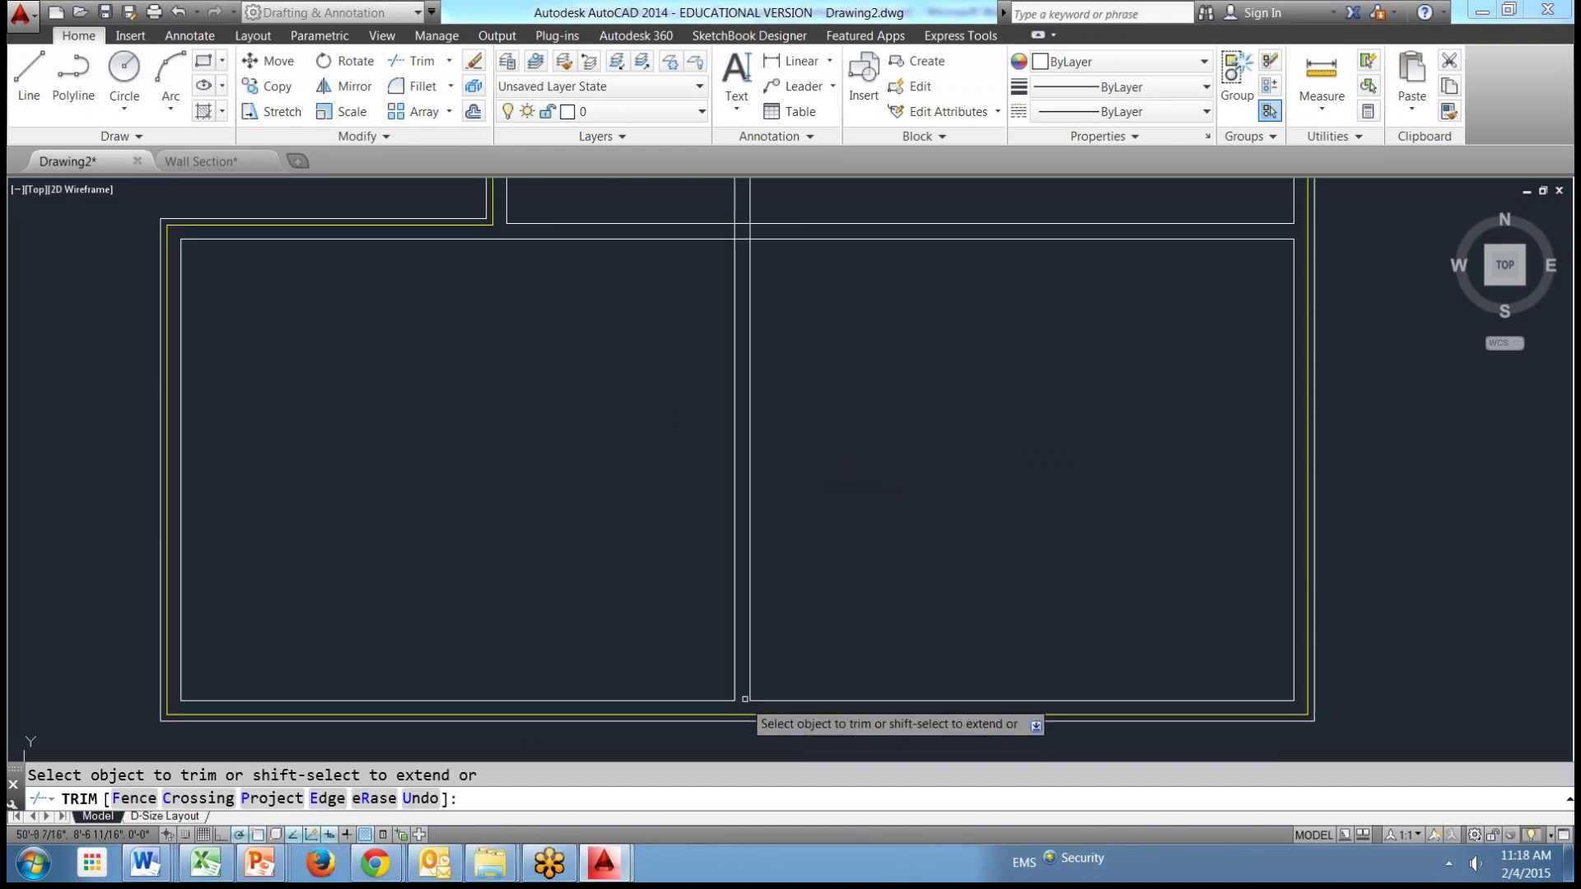
{"action": "scroll", "coordinate": [848, 422], "scroll_direction": "down", "scroll_amount": 2}
{"action": "scroll", "coordinate": [753, 432], "scroll_direction": "up", "scroll_amount": 1}
{"action": "scroll", "coordinate": [754, 433], "scroll_direction": "up", "scroll_amount": 1}
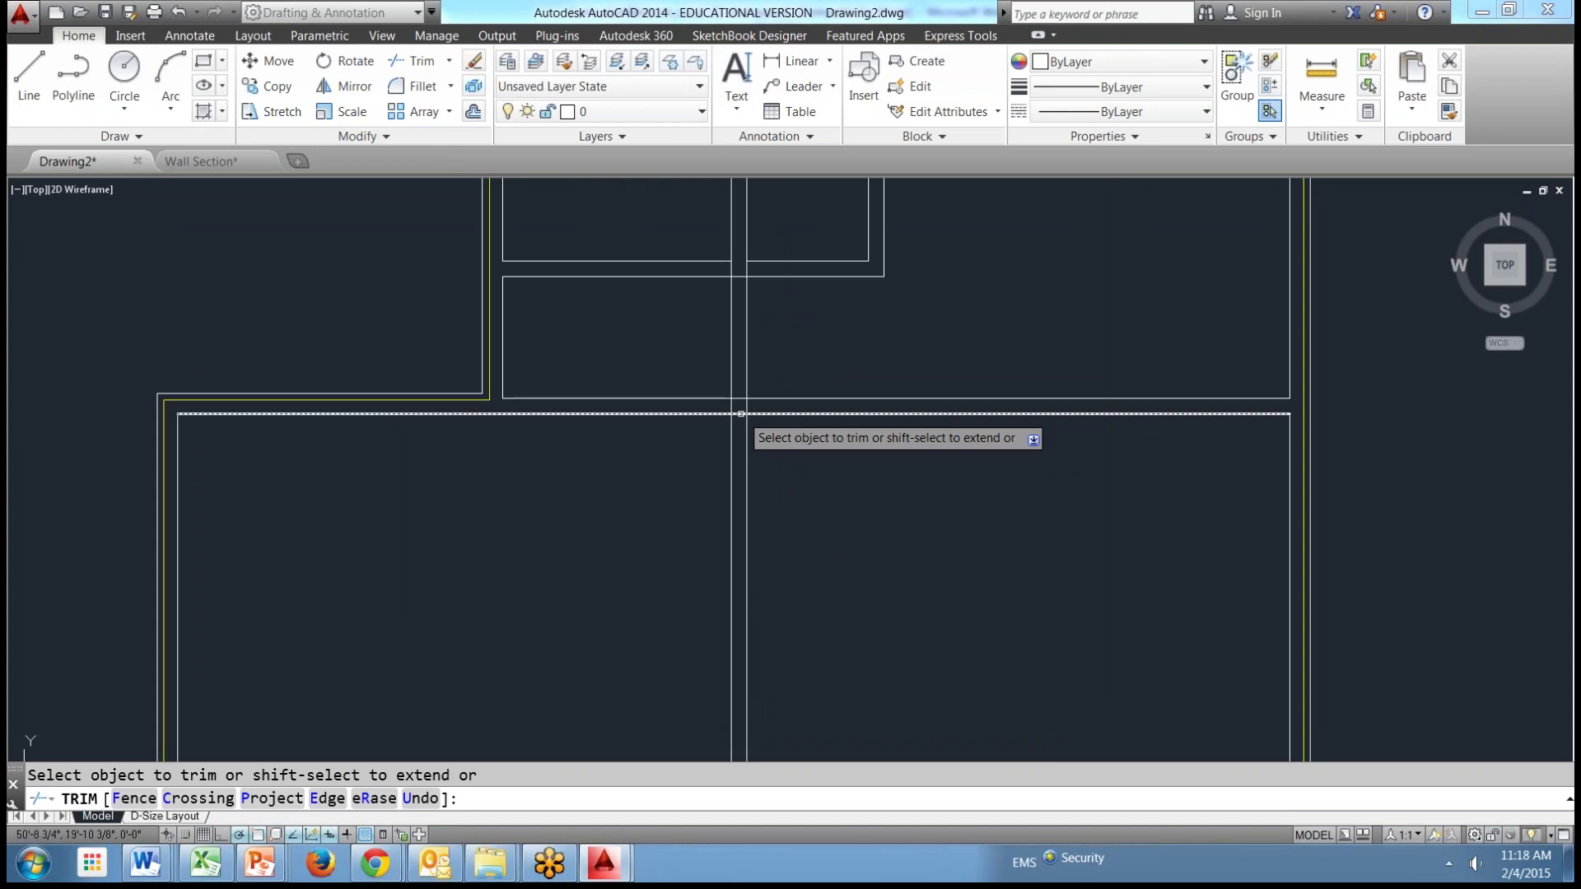
{"action": "left_click", "coordinate": [770, 372]}
{"action": "left_click", "coordinate": [721, 363]}
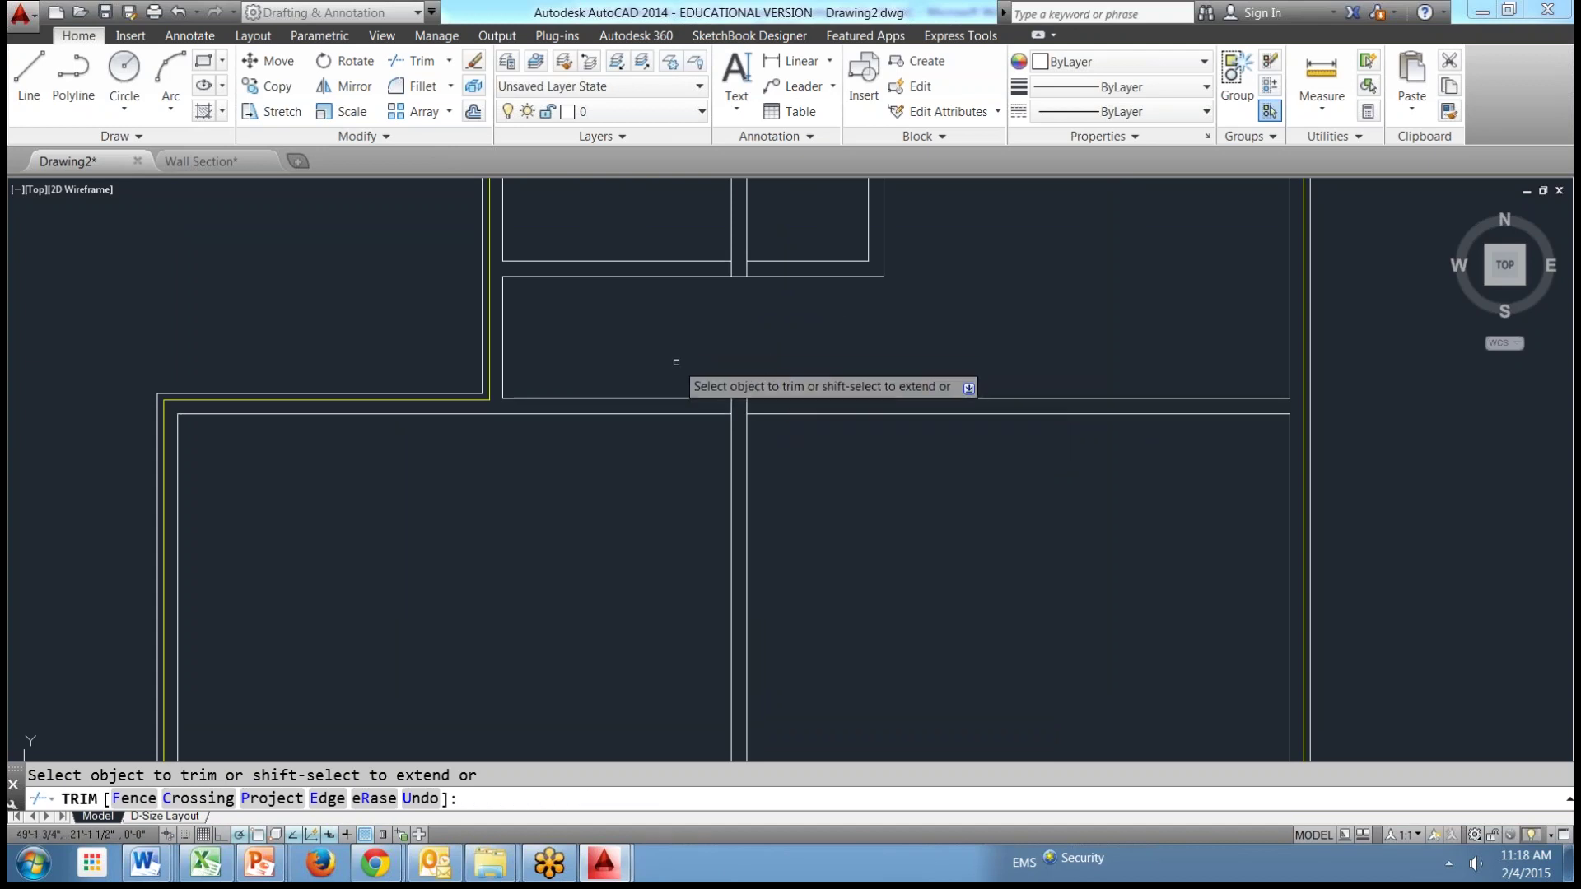
Step: Trim the leftover double-wall crossing at the hallway's bottom wall
{"action": "left_click", "coordinate": [735, 411]}
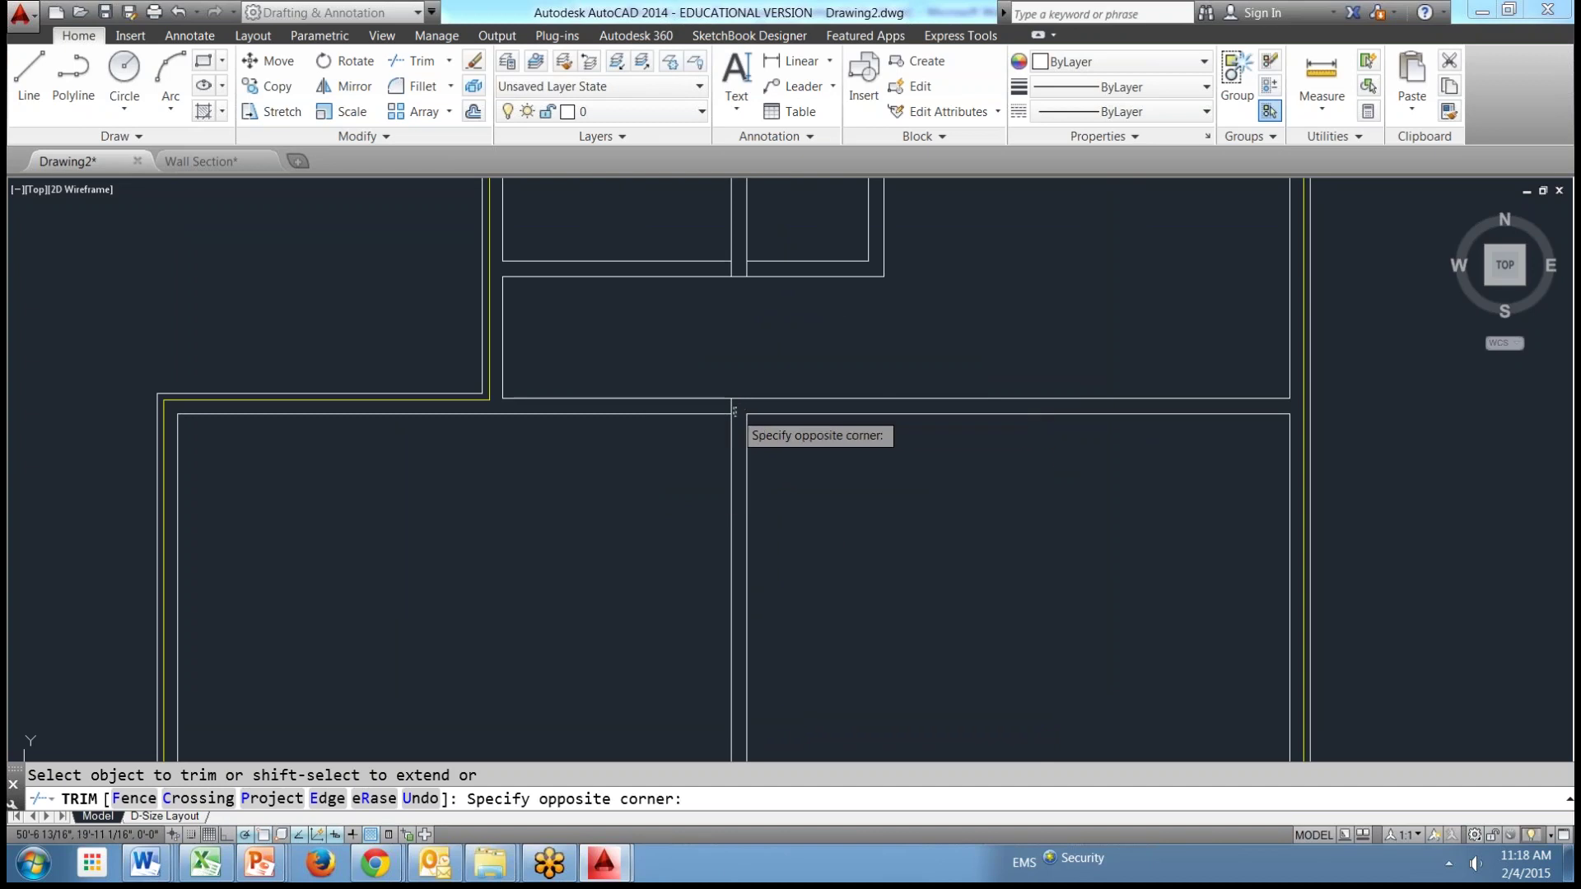
{"action": "left_click", "coordinate": [722, 419]}
{"action": "scroll", "coordinate": [857, 427], "scroll_direction": "down", "scroll_amount": 3}
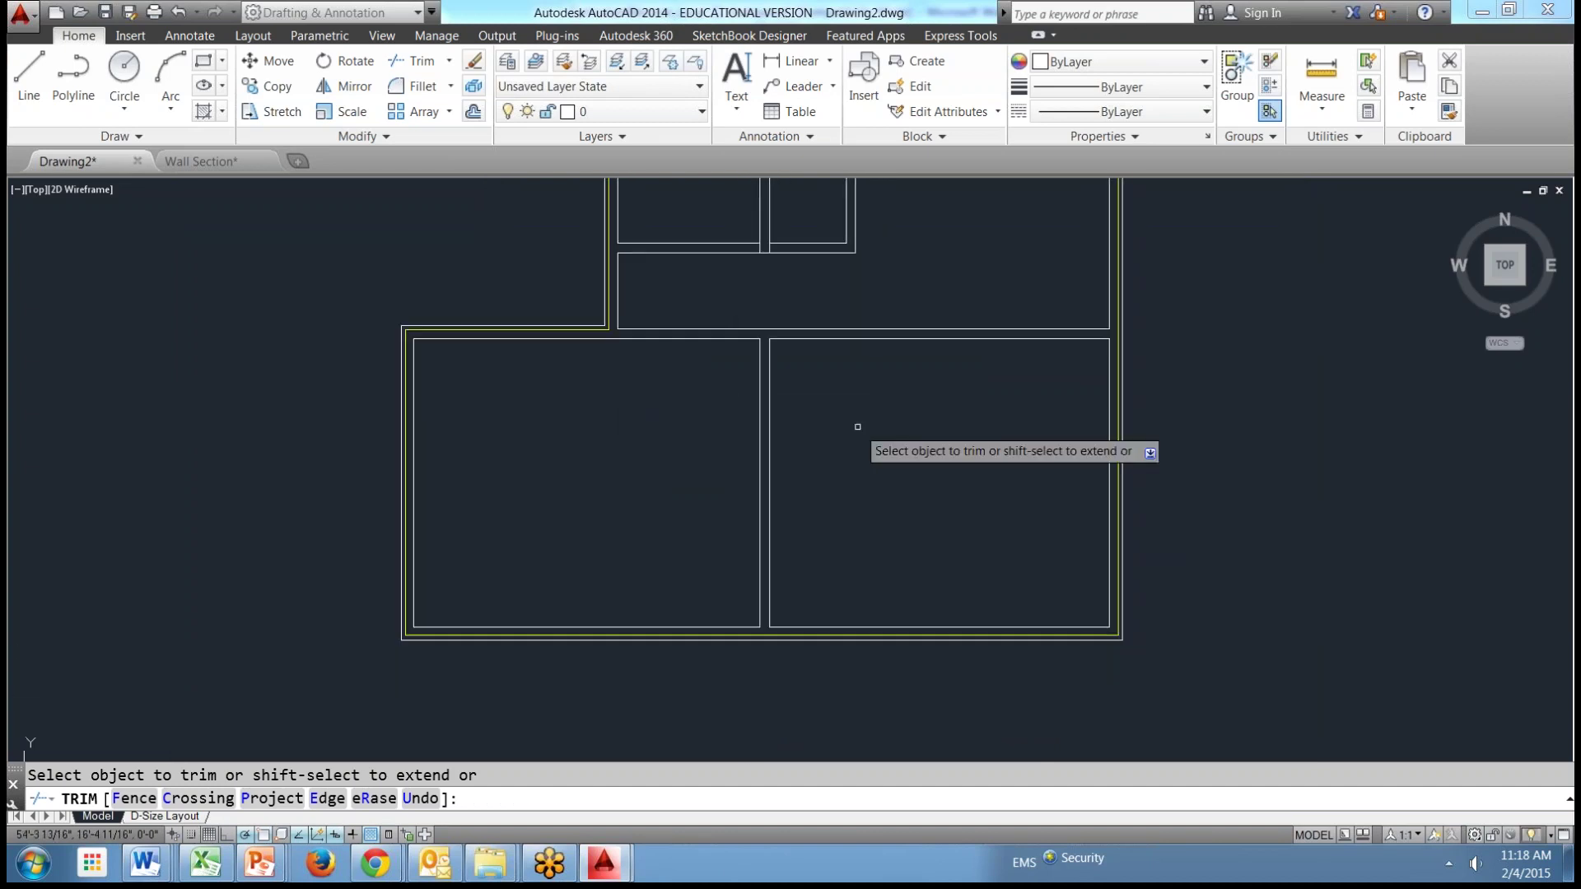
{"action": "scroll", "coordinate": [846, 484], "scroll_direction": "down", "scroll_amount": 4}
{"action": "scroll", "coordinate": [841, 481], "scroll_direction": "up", "scroll_amount": 2}
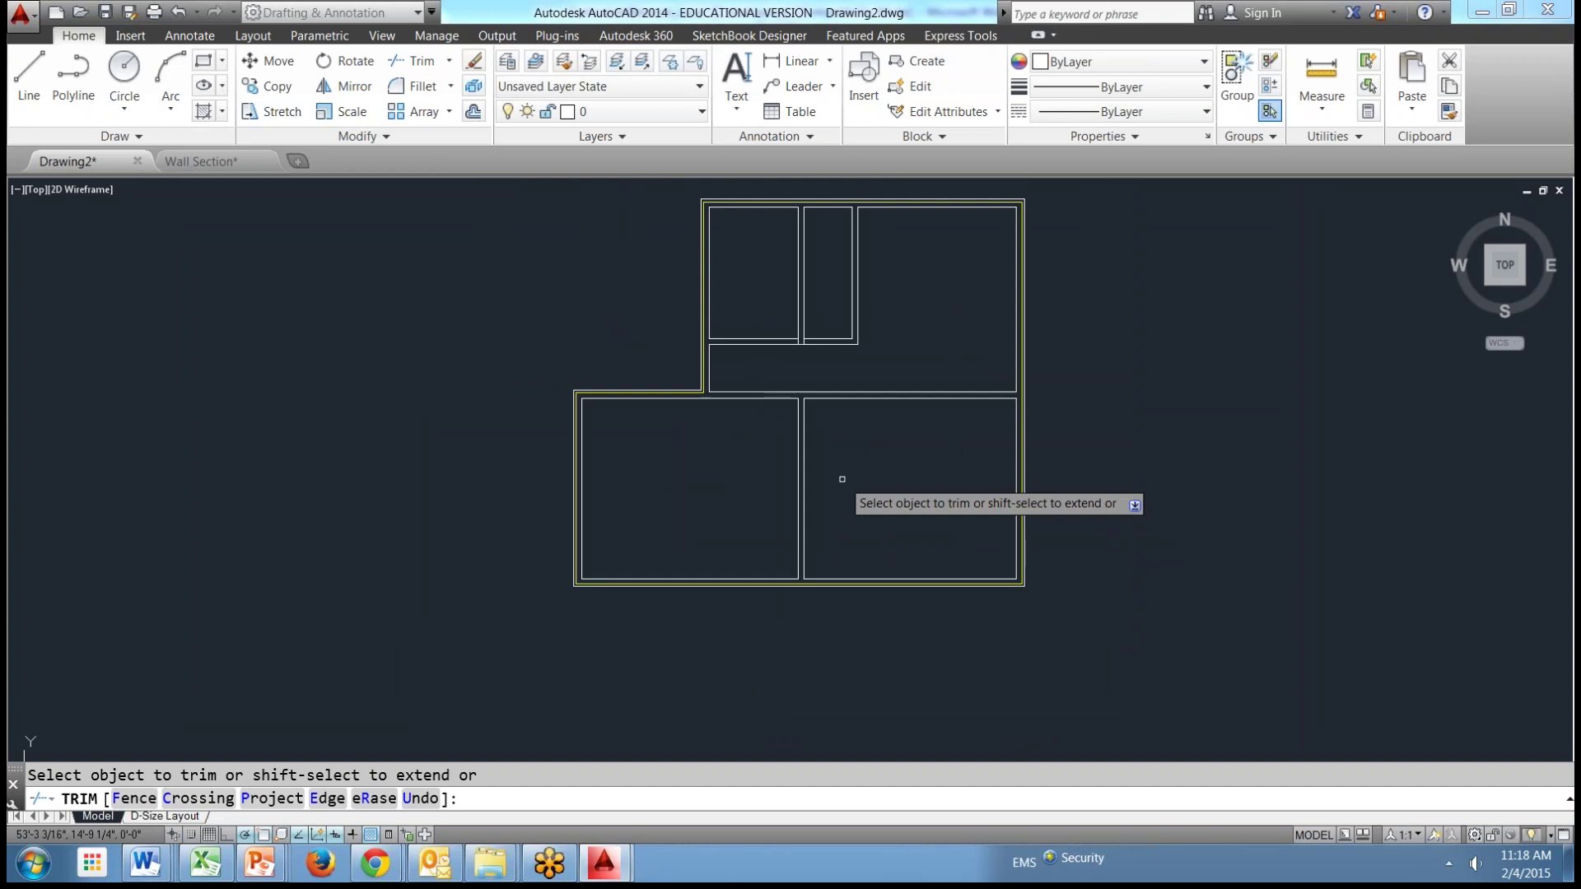
{"action": "key", "text": "Escape"}
{"action": "middle_click_drag", "start_coordinate": [840, 478], "coordinate": [826, 445]}
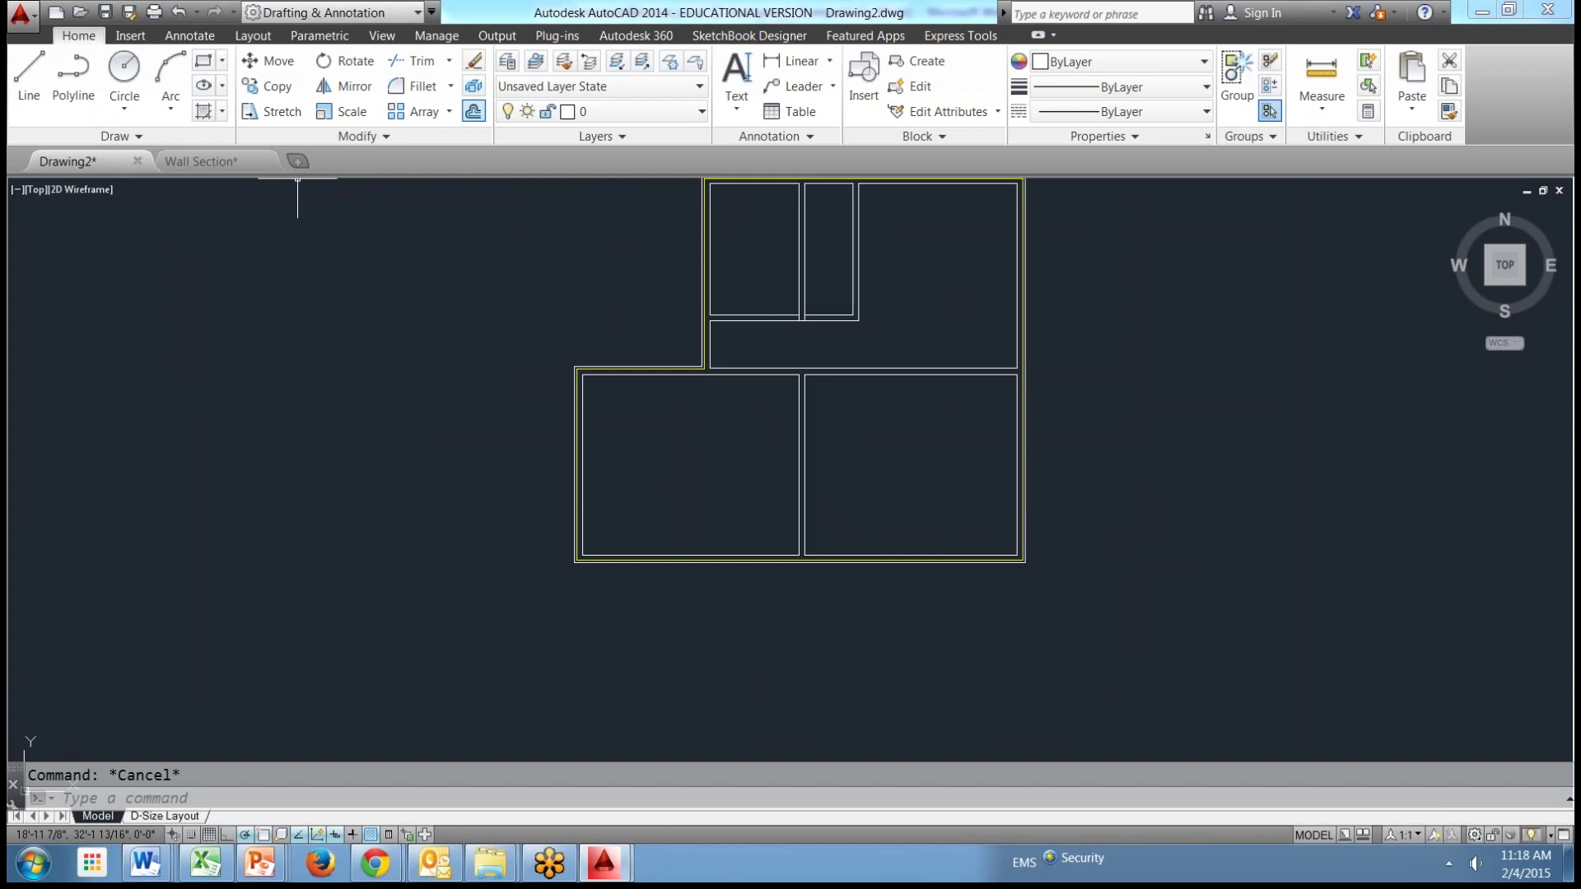
Step: Offset the wall line between the lower rooms 2'3" to the left, then add a 4.5 offset
{"action": "left_click", "coordinate": [474, 111]}
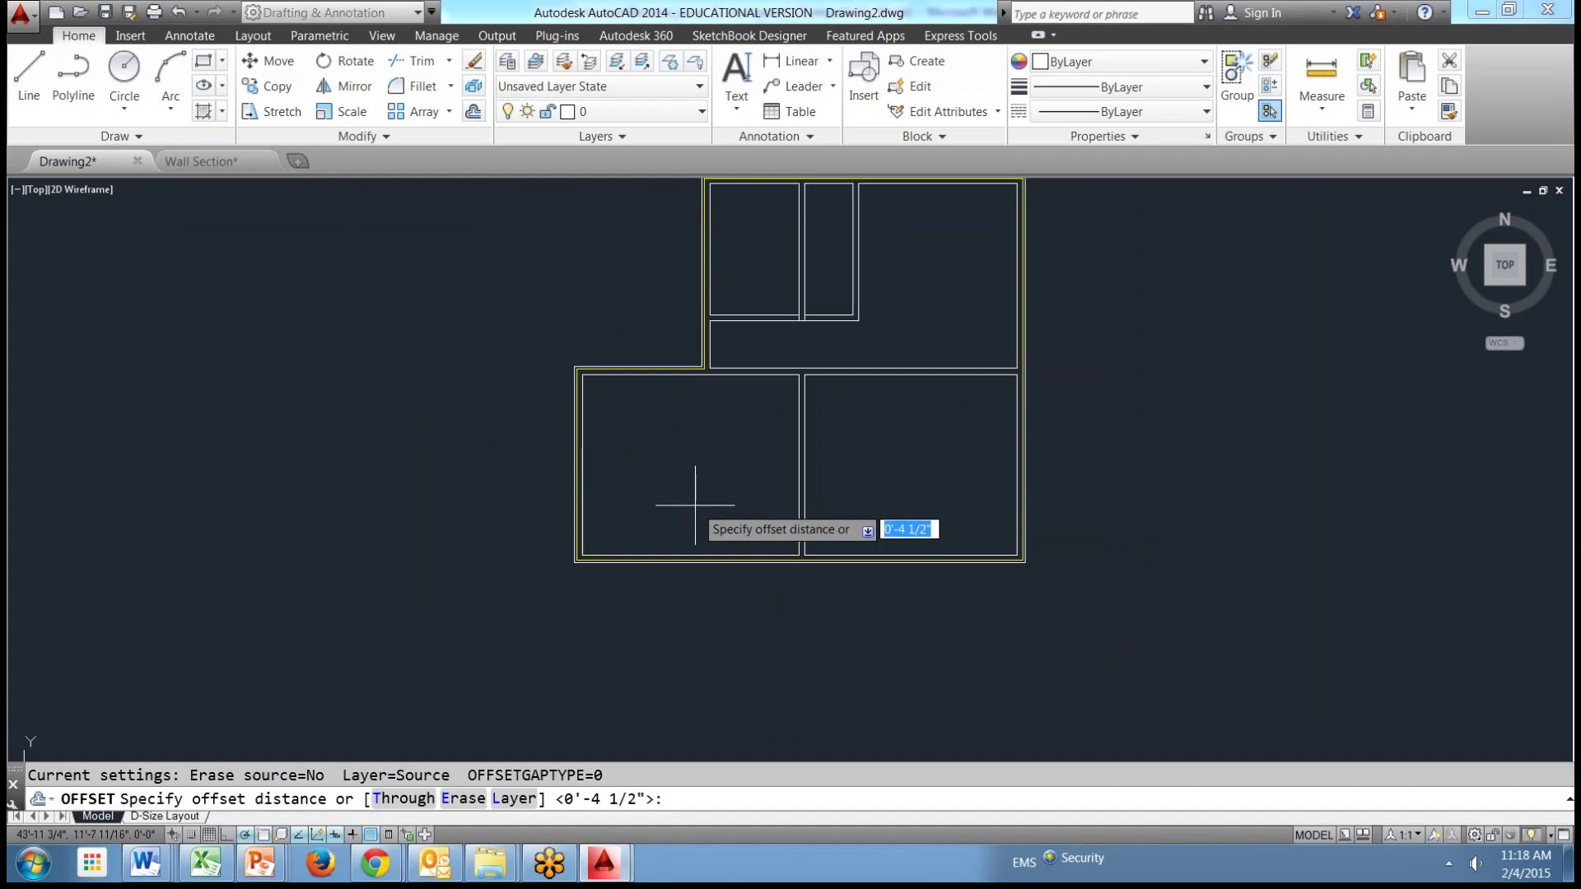
{"action": "type", "text": "2'"}
{"action": "type", "text": "3\""}
{"action": "key", "text": "Return"}
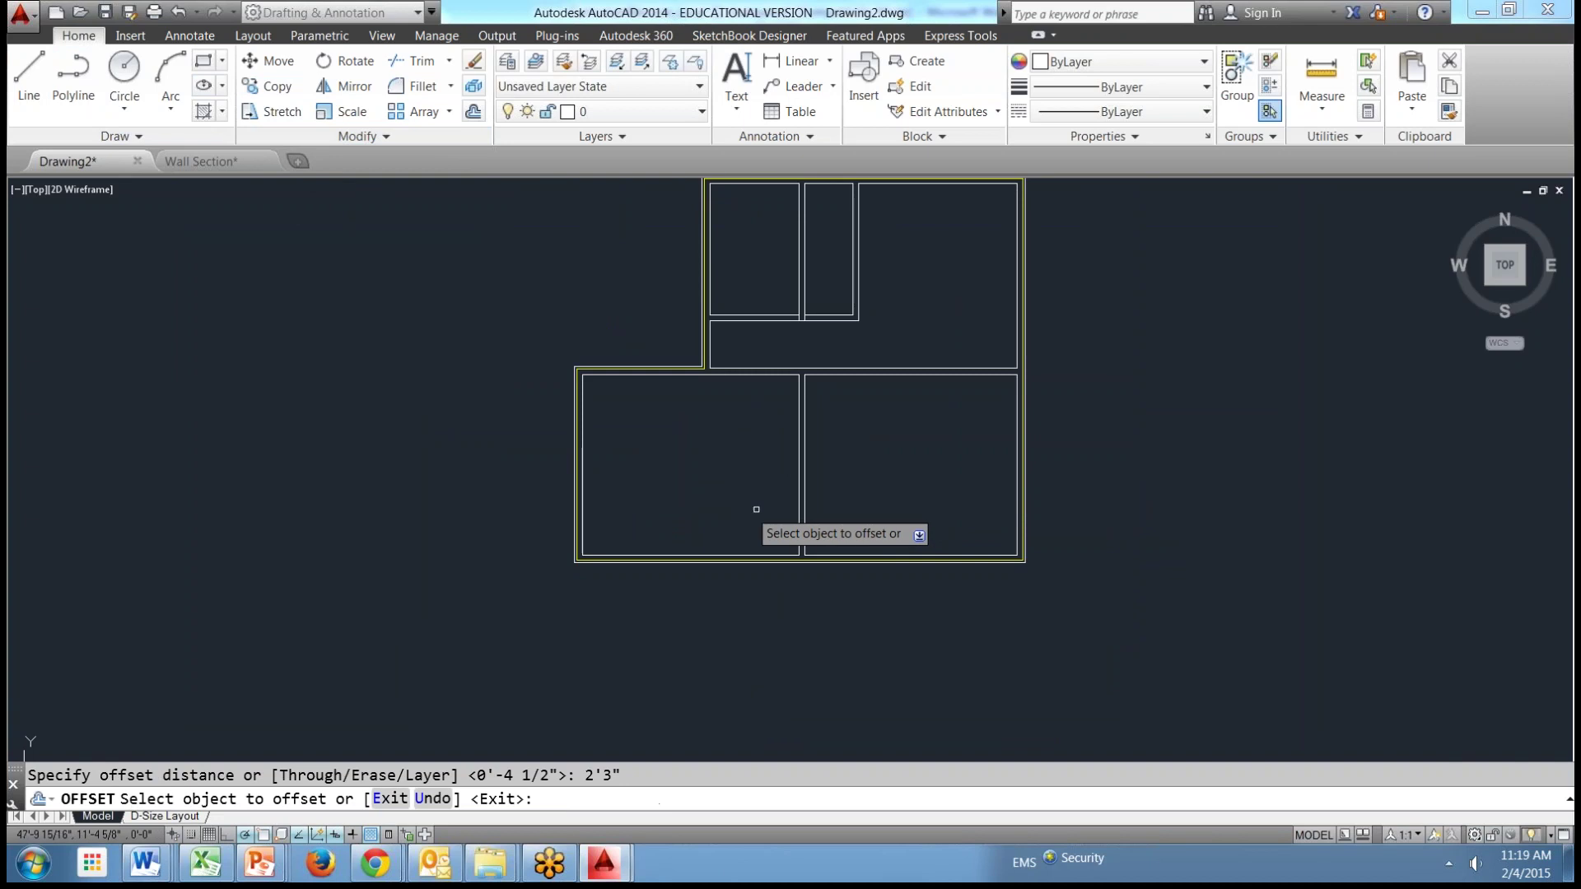
{"action": "left_click", "coordinate": [798, 494]}
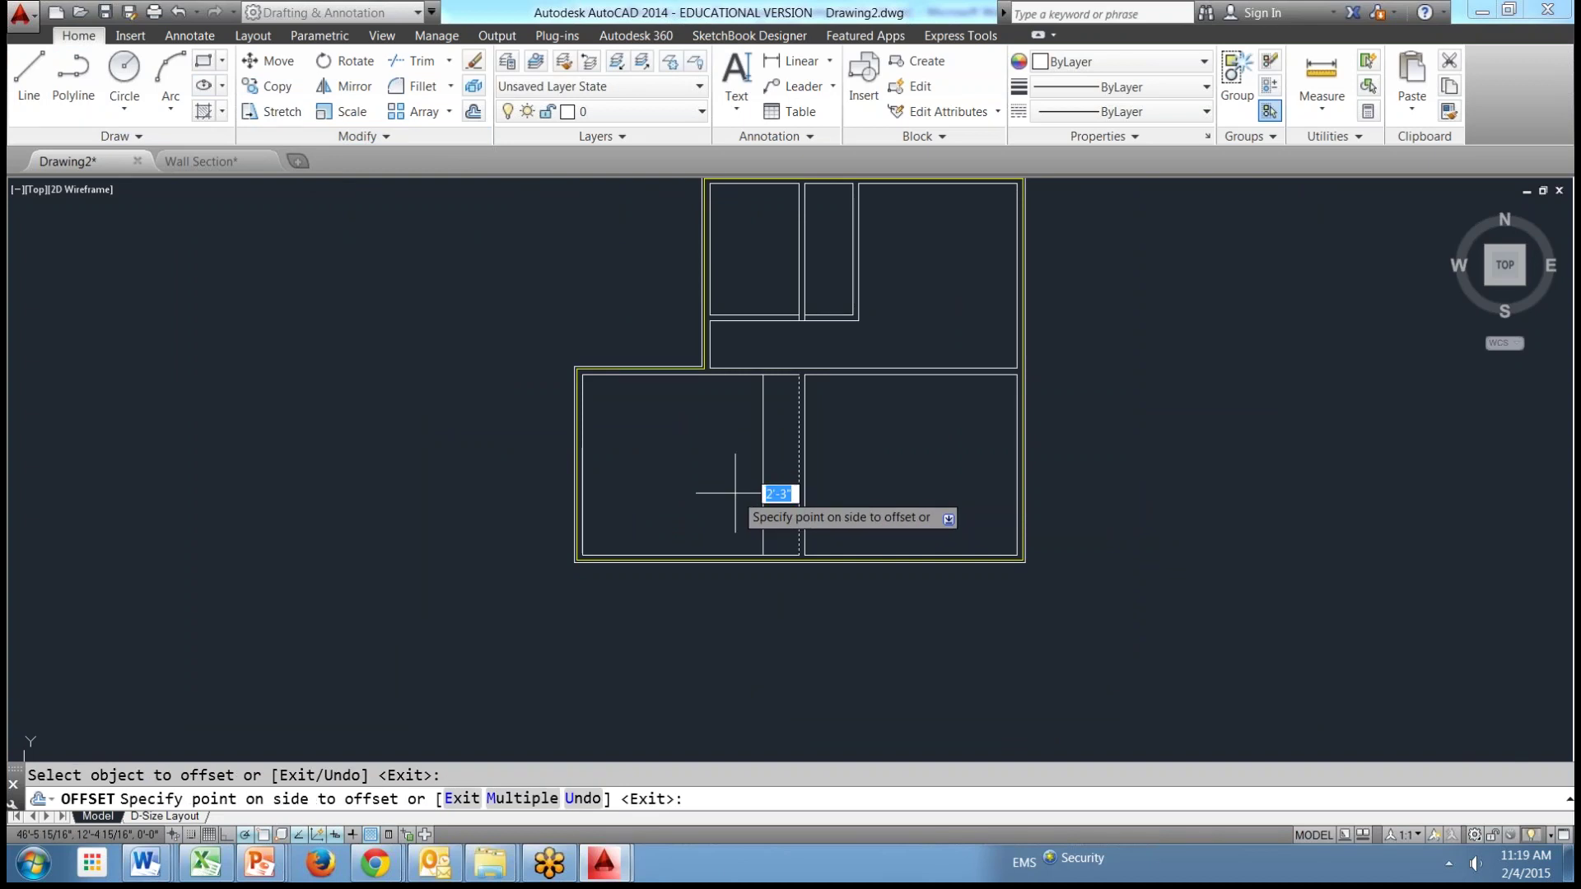
{"action": "left_click", "coordinate": [735, 494]}
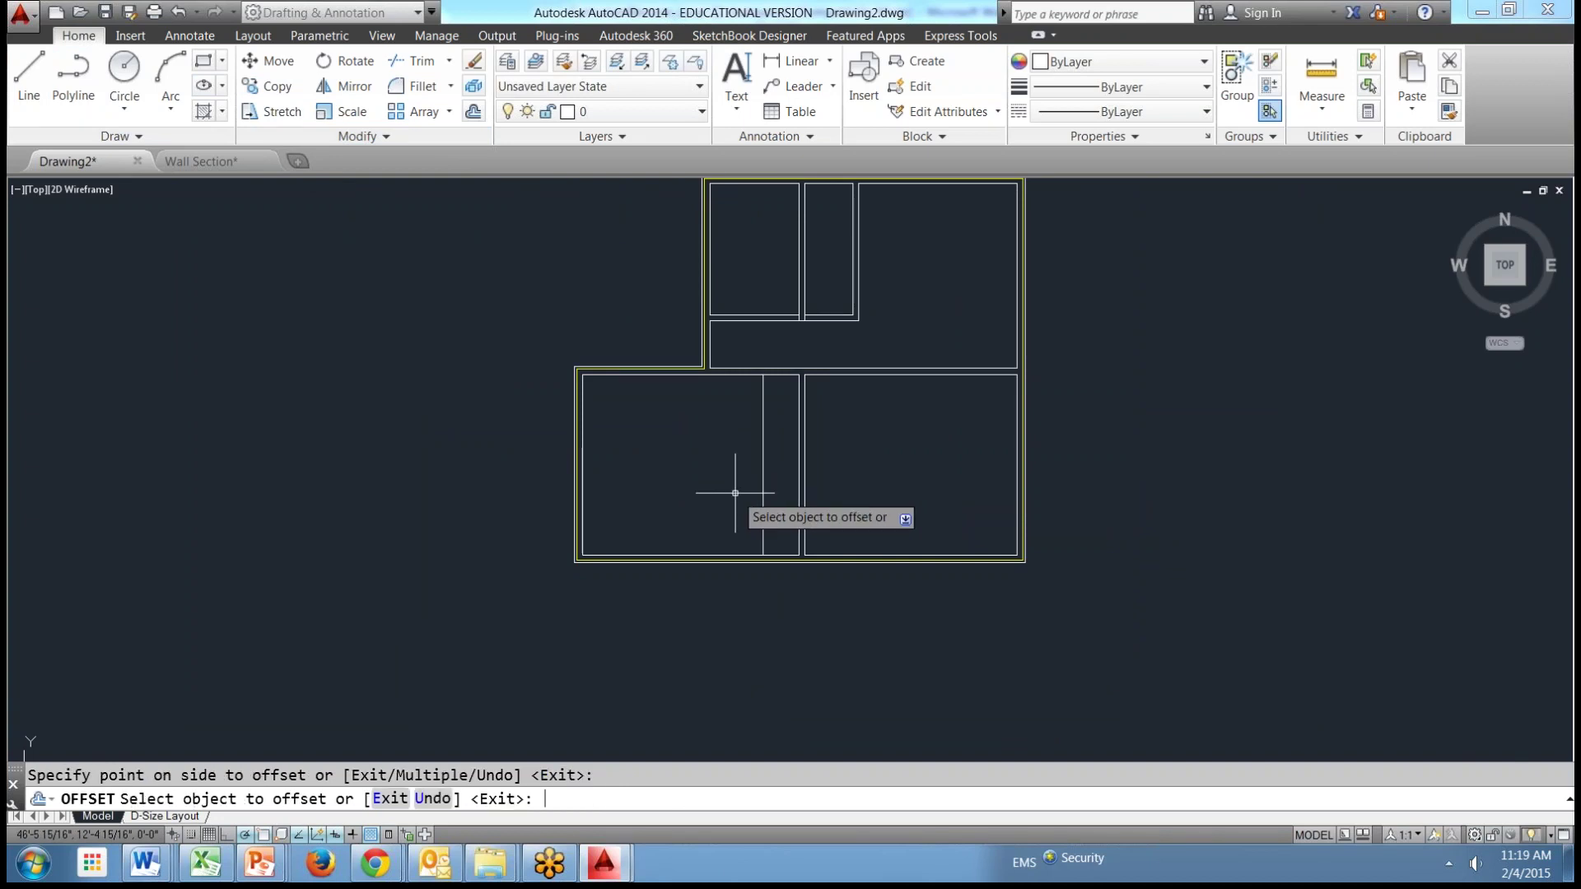
{"action": "key", "text": "Return"}
{"action": "key", "text": "Return"}
{"action": "type", "text": "4"}
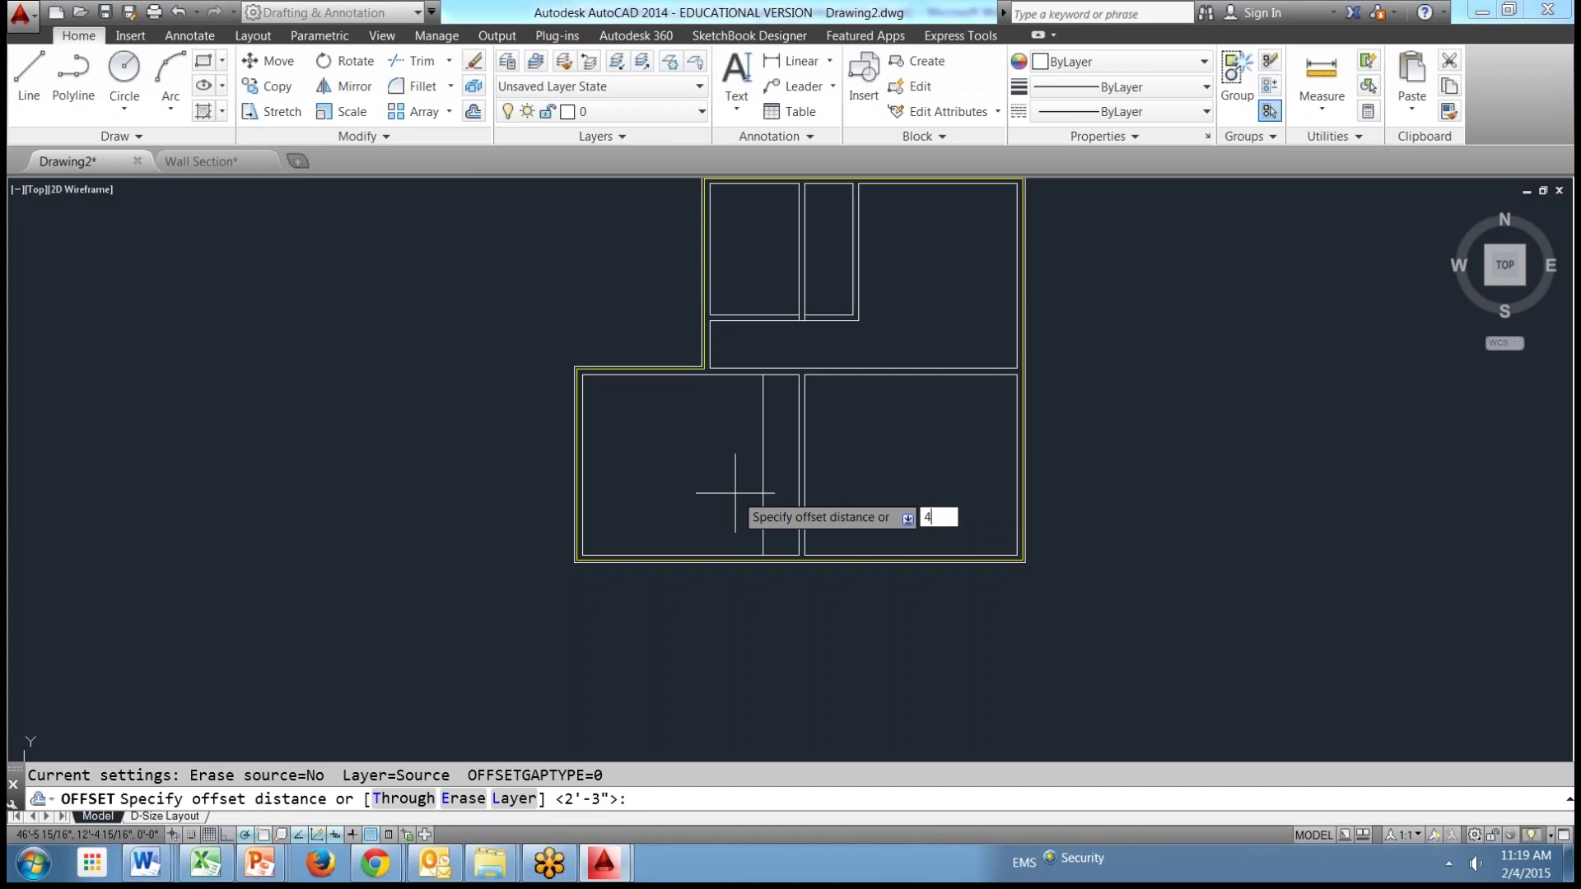
{"action": "type", "text": ".5"}
{"action": "key", "text": "Return"}
{"action": "left_click", "coordinate": [763, 497]}
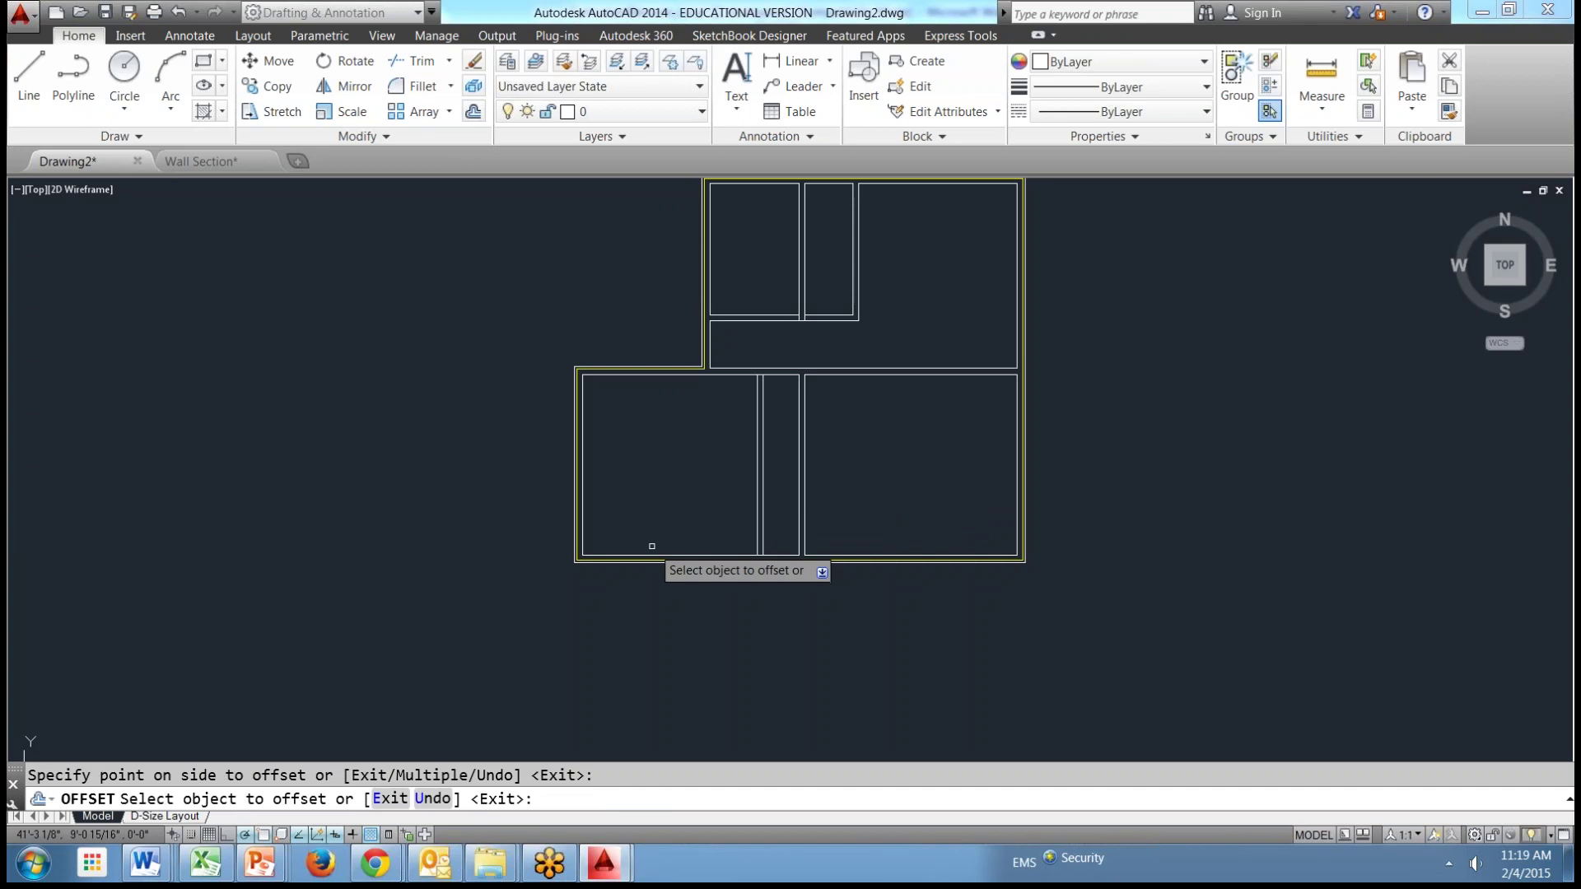
{"action": "key", "text": "Escape"}
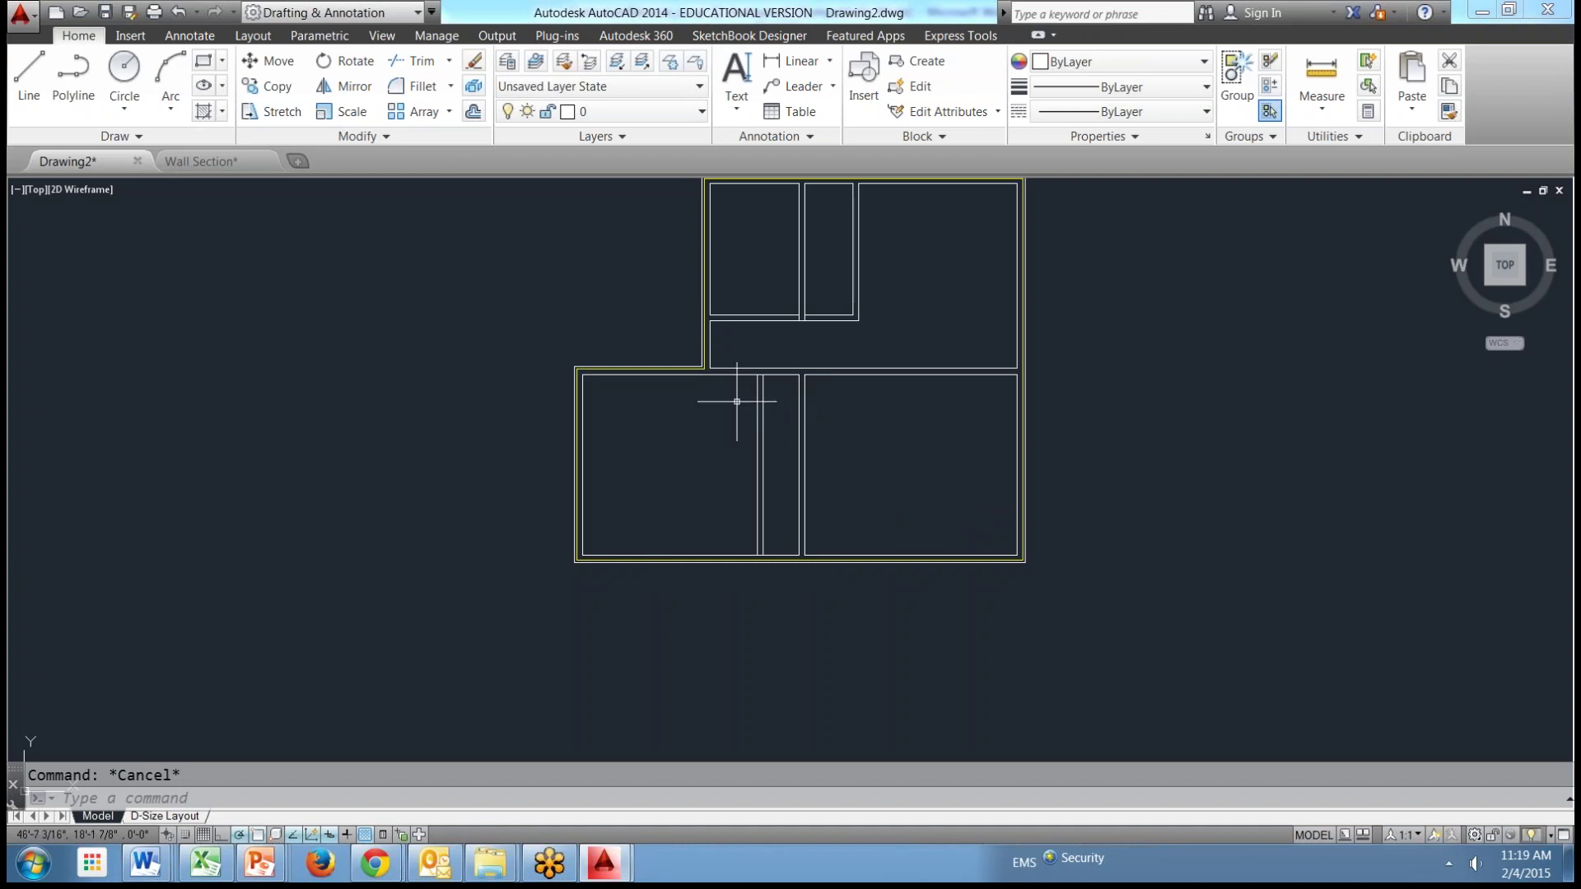
Step: Offset the lower-left room's top wall 3' down, then add a second line 4.5" below it
{"action": "type", "text": "o"}
{"action": "key", "text": "Return"}
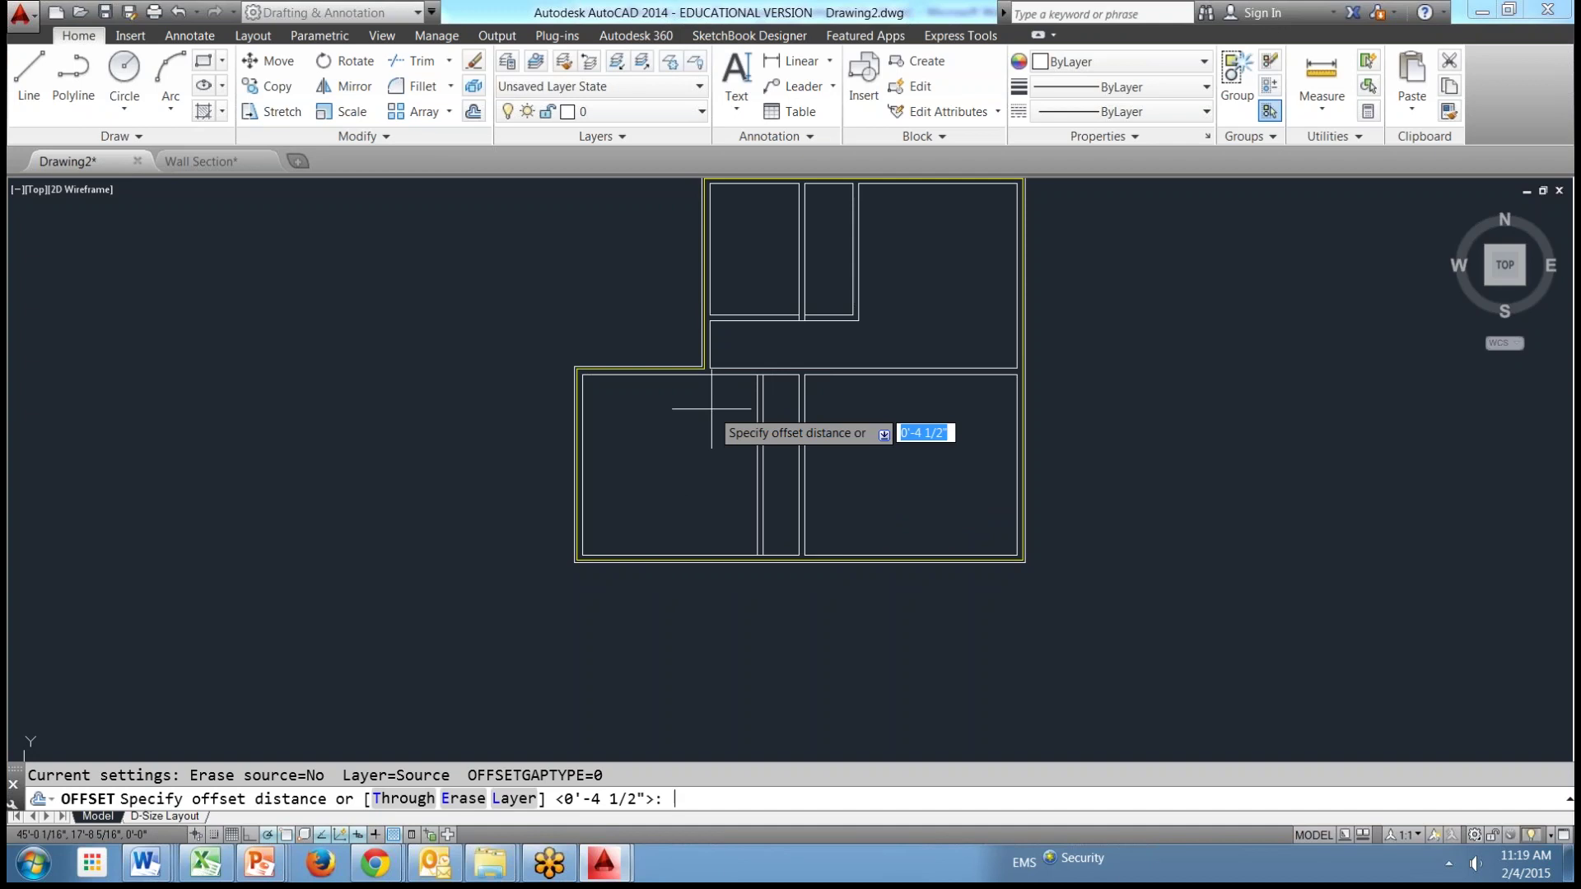
{"action": "type", "text": "3"}
{"action": "key", "text": "Return"}
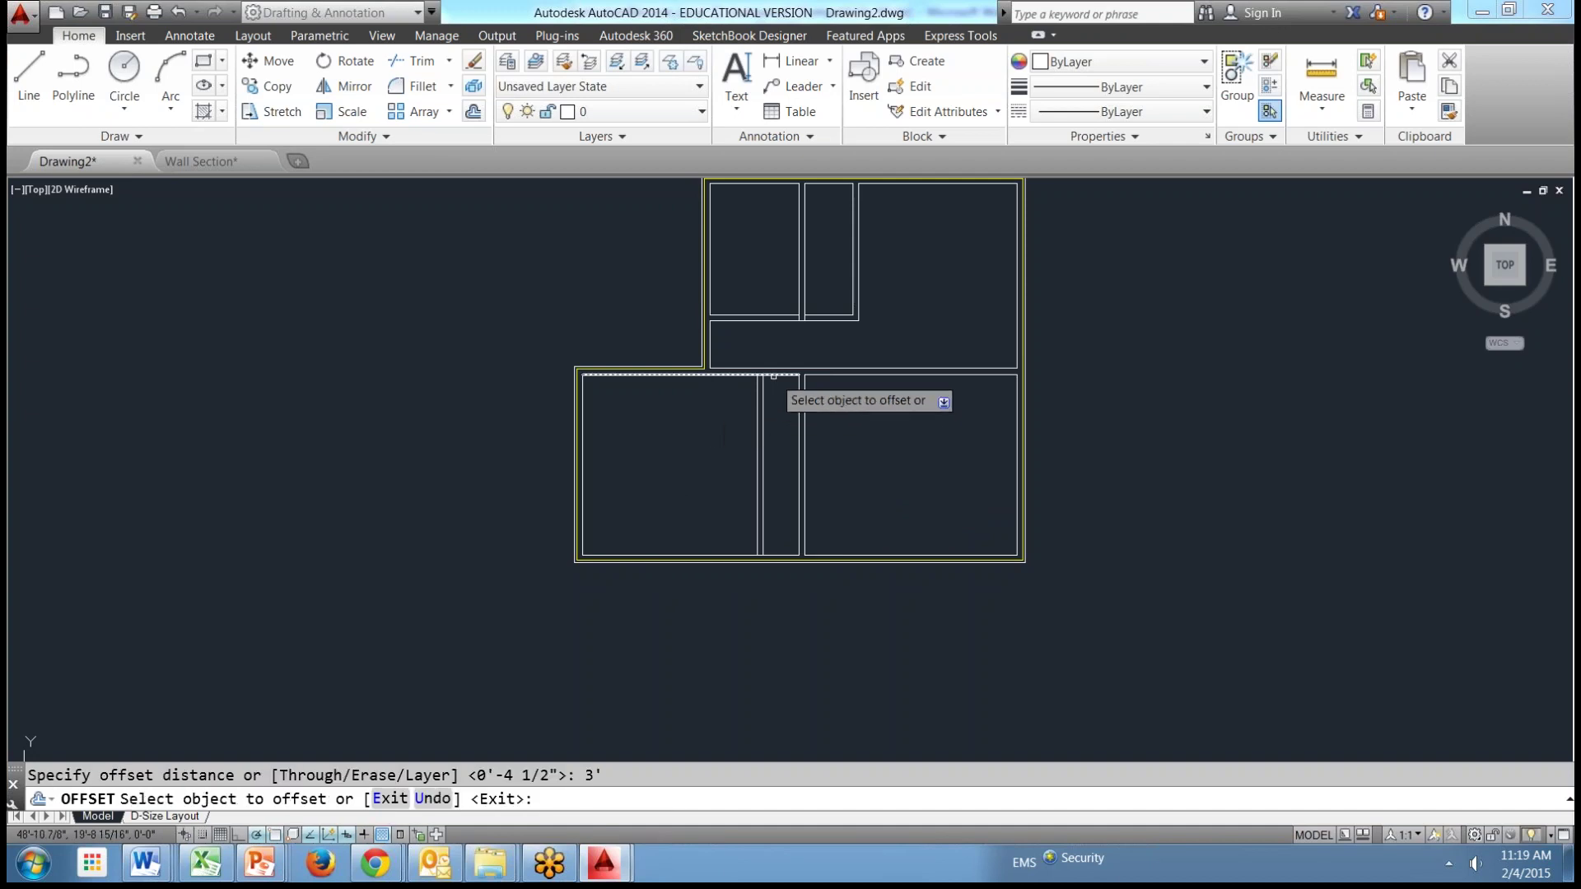
{"action": "left_click", "coordinate": [765, 375]}
{"action": "left_click", "coordinate": [778, 424]}
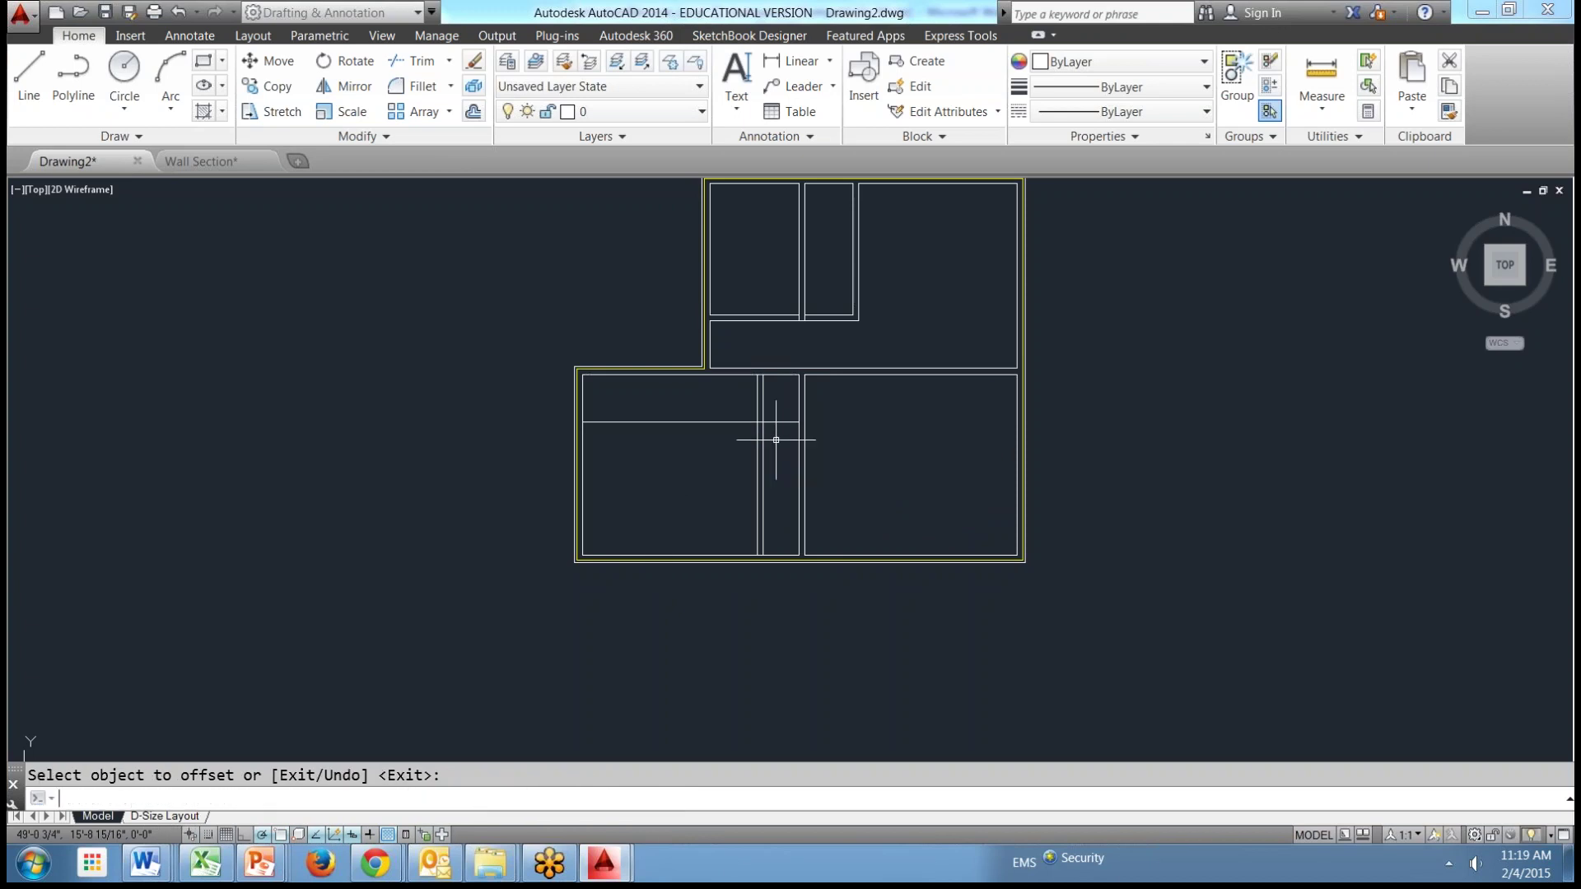
{"action": "type", "text": "4"}
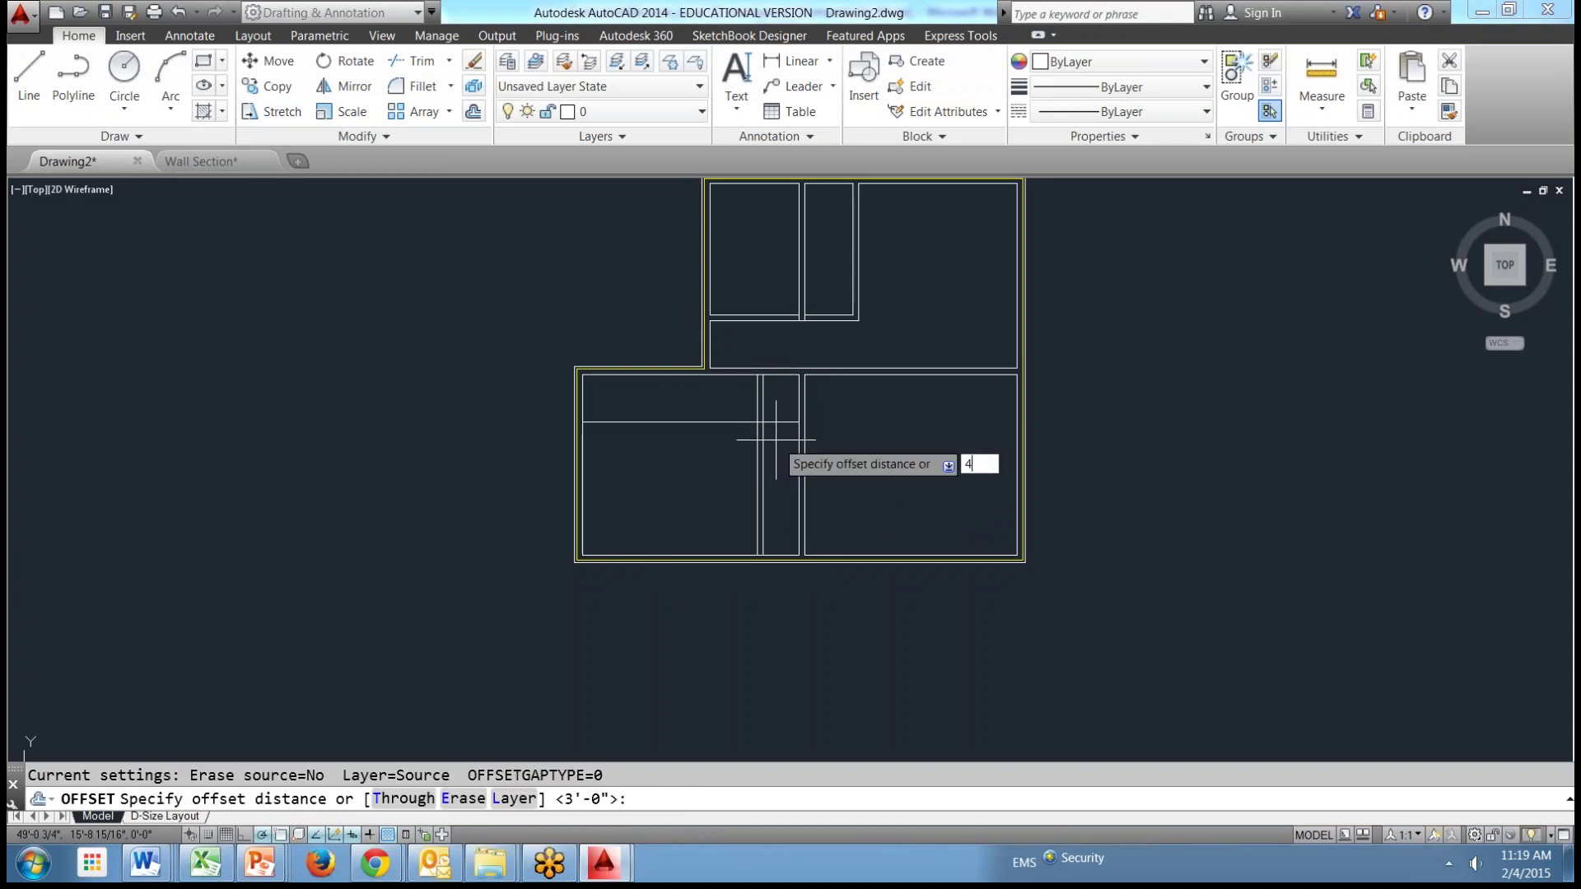
{"action": "type", "text": ".5\""}
{"action": "key", "text": "Return"}
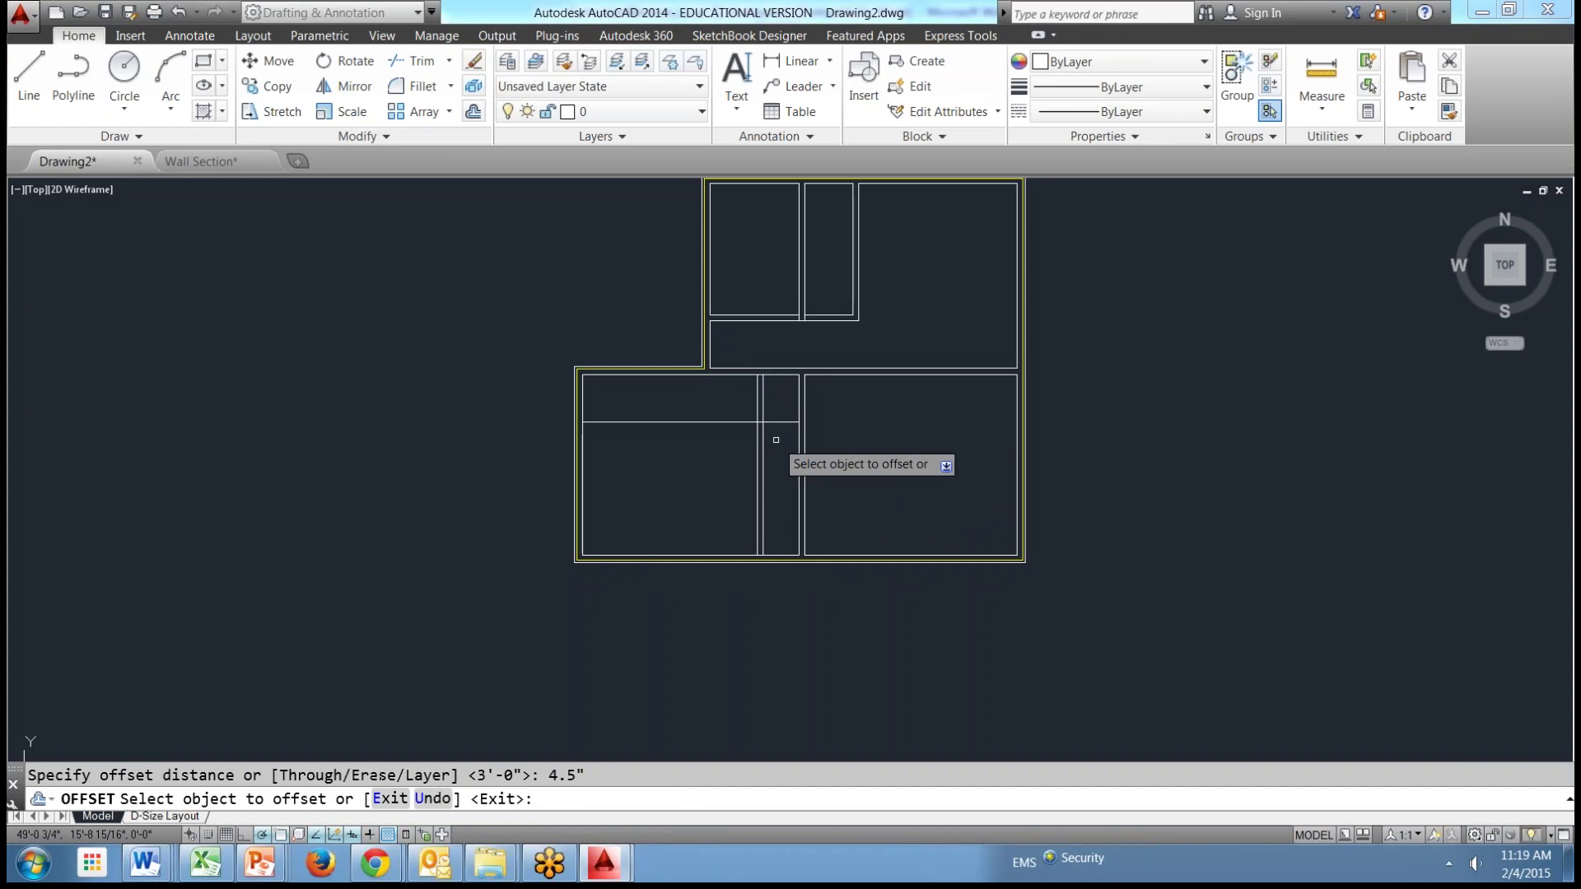
{"action": "left_click", "coordinate": [772, 423]}
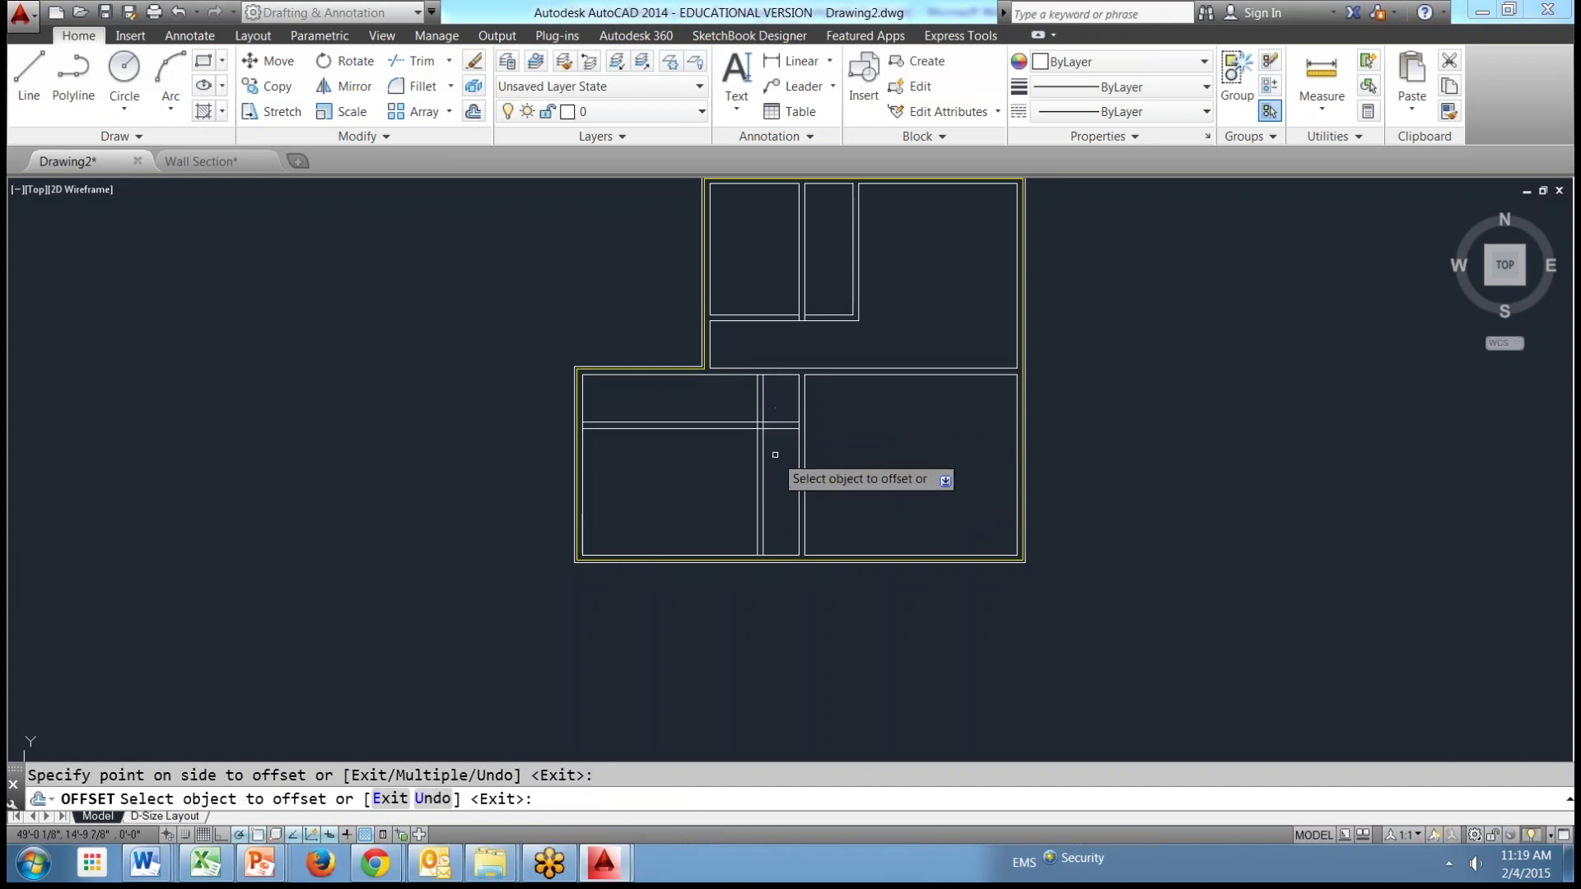
{"action": "key", "text": "Escape"}
Step: Trim the two extra horizontal lines and the leftover closet-wall piece in the lower-left room
{"action": "left_click", "coordinate": [416, 60]}
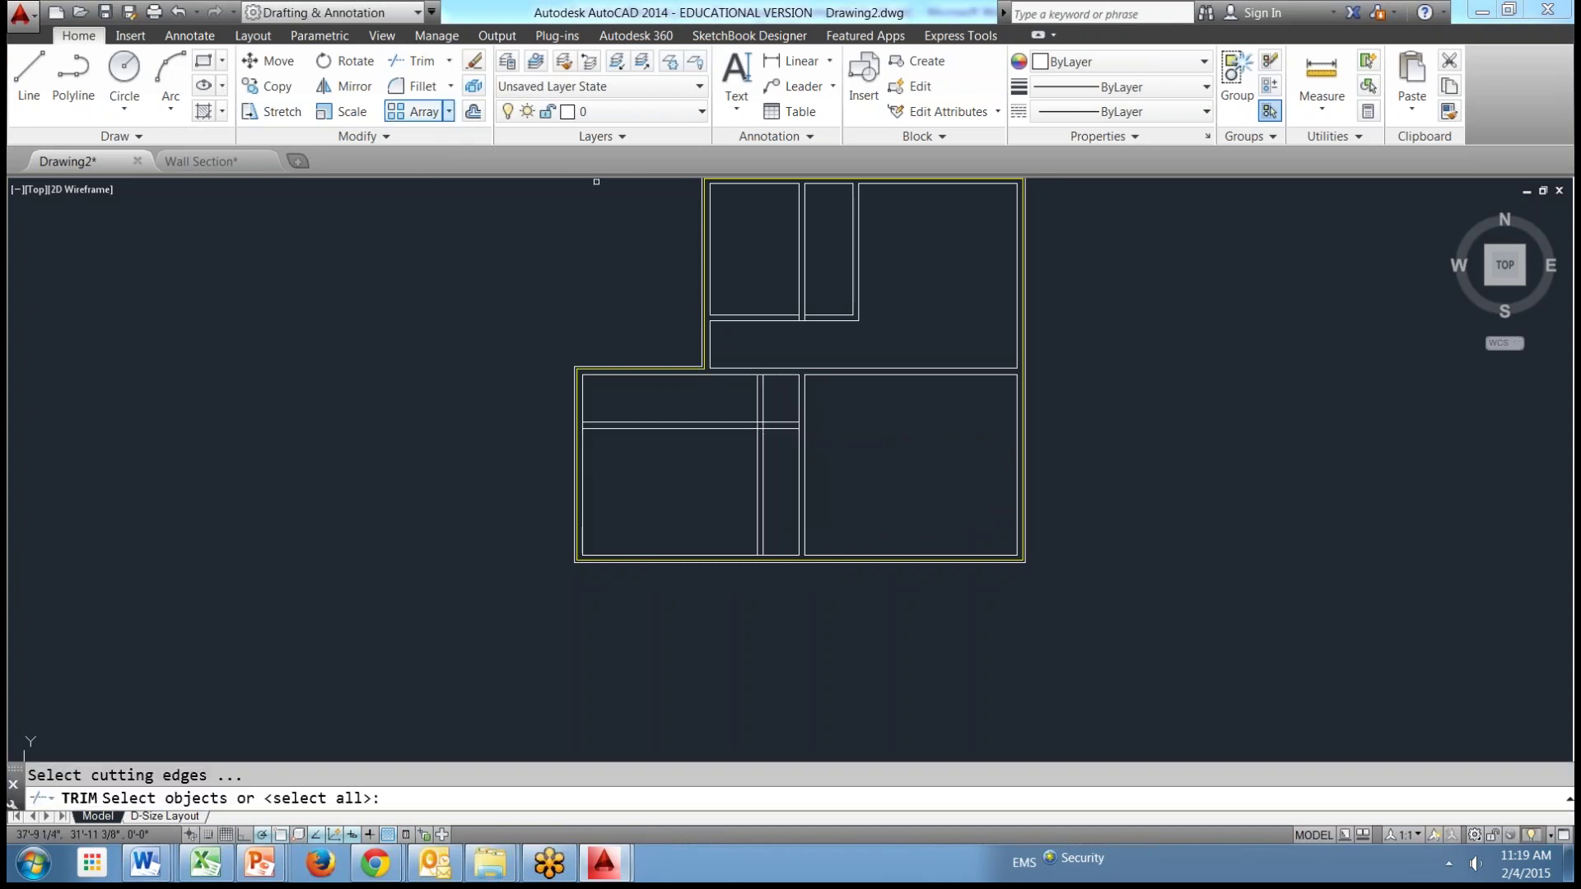
{"action": "key", "text": "Return"}
{"action": "left_click", "coordinate": [734, 392]}
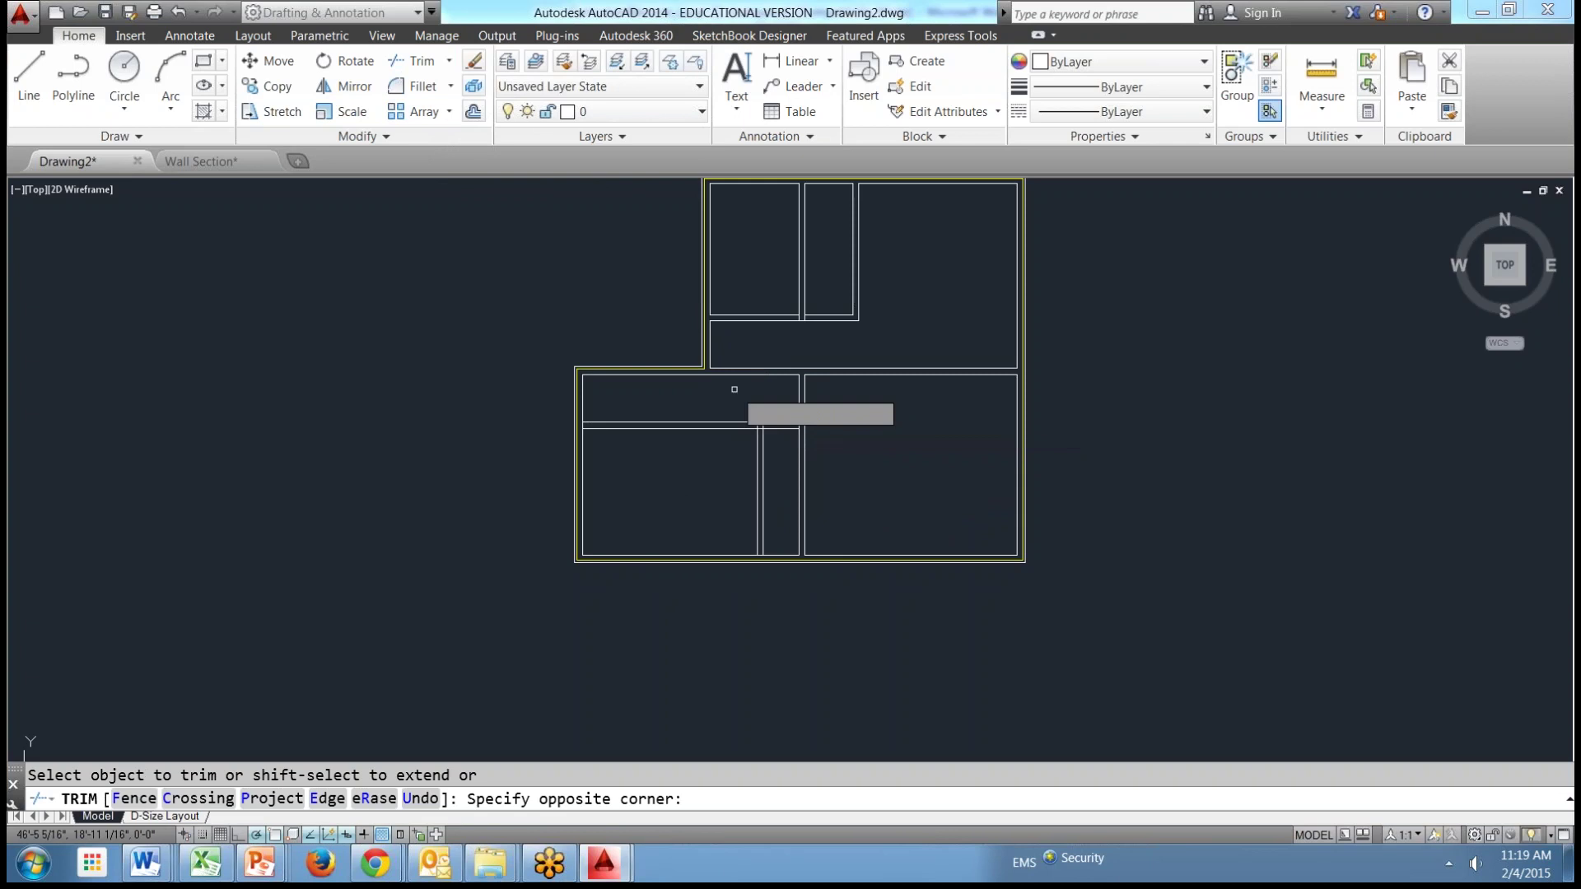
{"action": "left_click", "coordinate": [706, 448]}
{"action": "scroll", "coordinate": [679, 402], "scroll_direction": "up", "scroll_amount": 6}
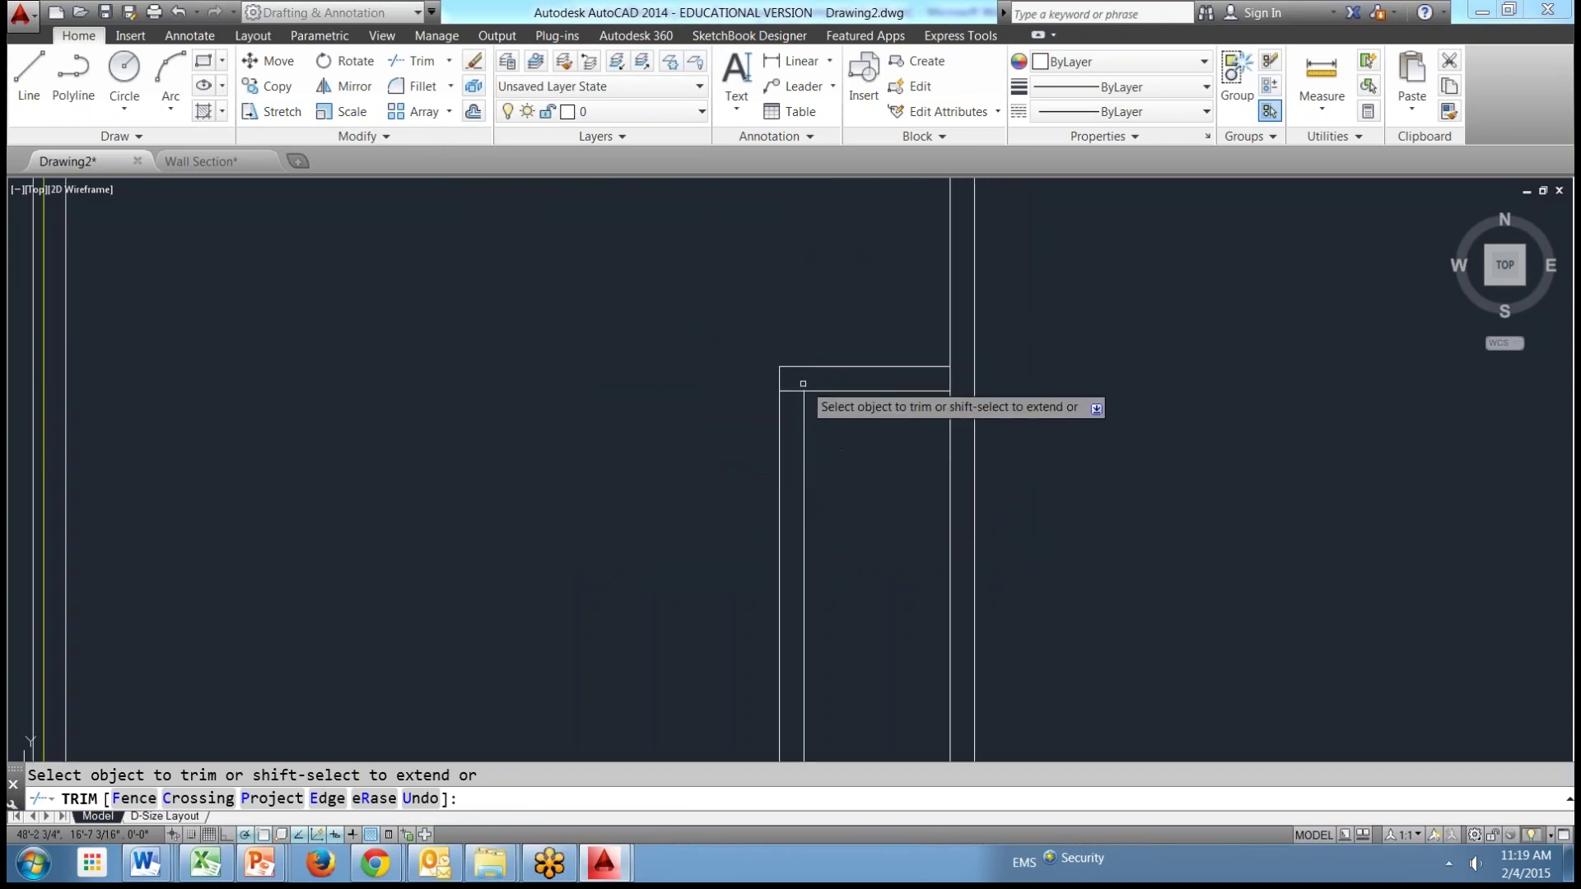
{"action": "right_click", "coordinate": [671, 389]}
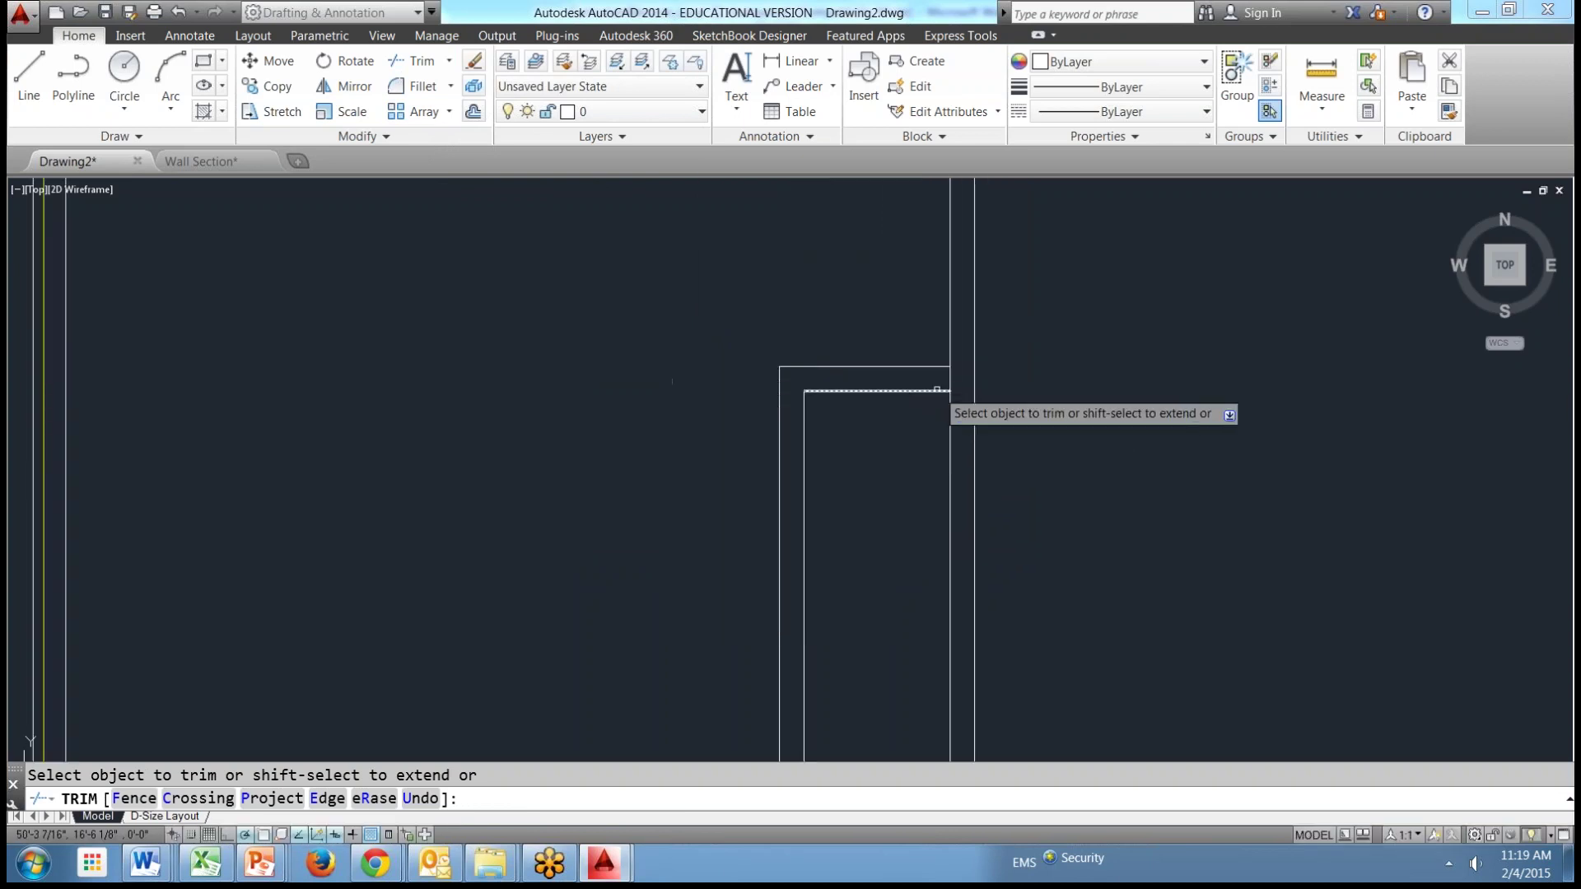
{"action": "left_click", "coordinate": [950, 378]}
{"action": "key", "text": "Escape"}
Step: Pan the floor plan back to the center of the view
{"action": "scroll", "coordinate": [477, 377], "scroll_direction": "down", "scroll_amount": 5}
{"action": "scroll", "coordinate": [547, 459], "scroll_direction": "up", "scroll_amount": 4}
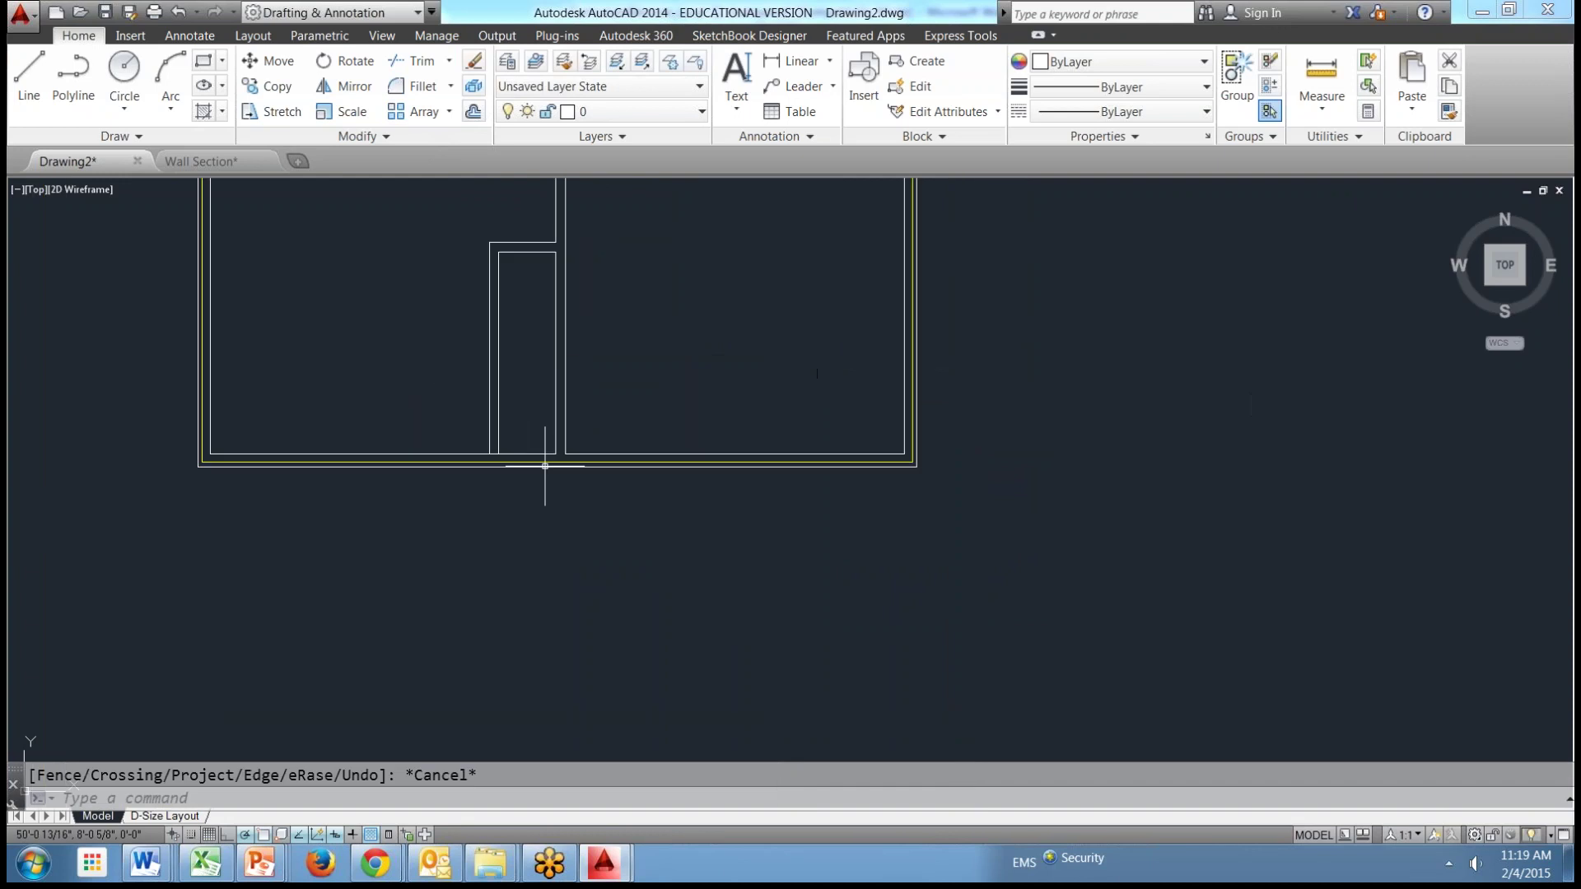
{"action": "key", "text": "Return"}
{"action": "key", "text": "Return"}
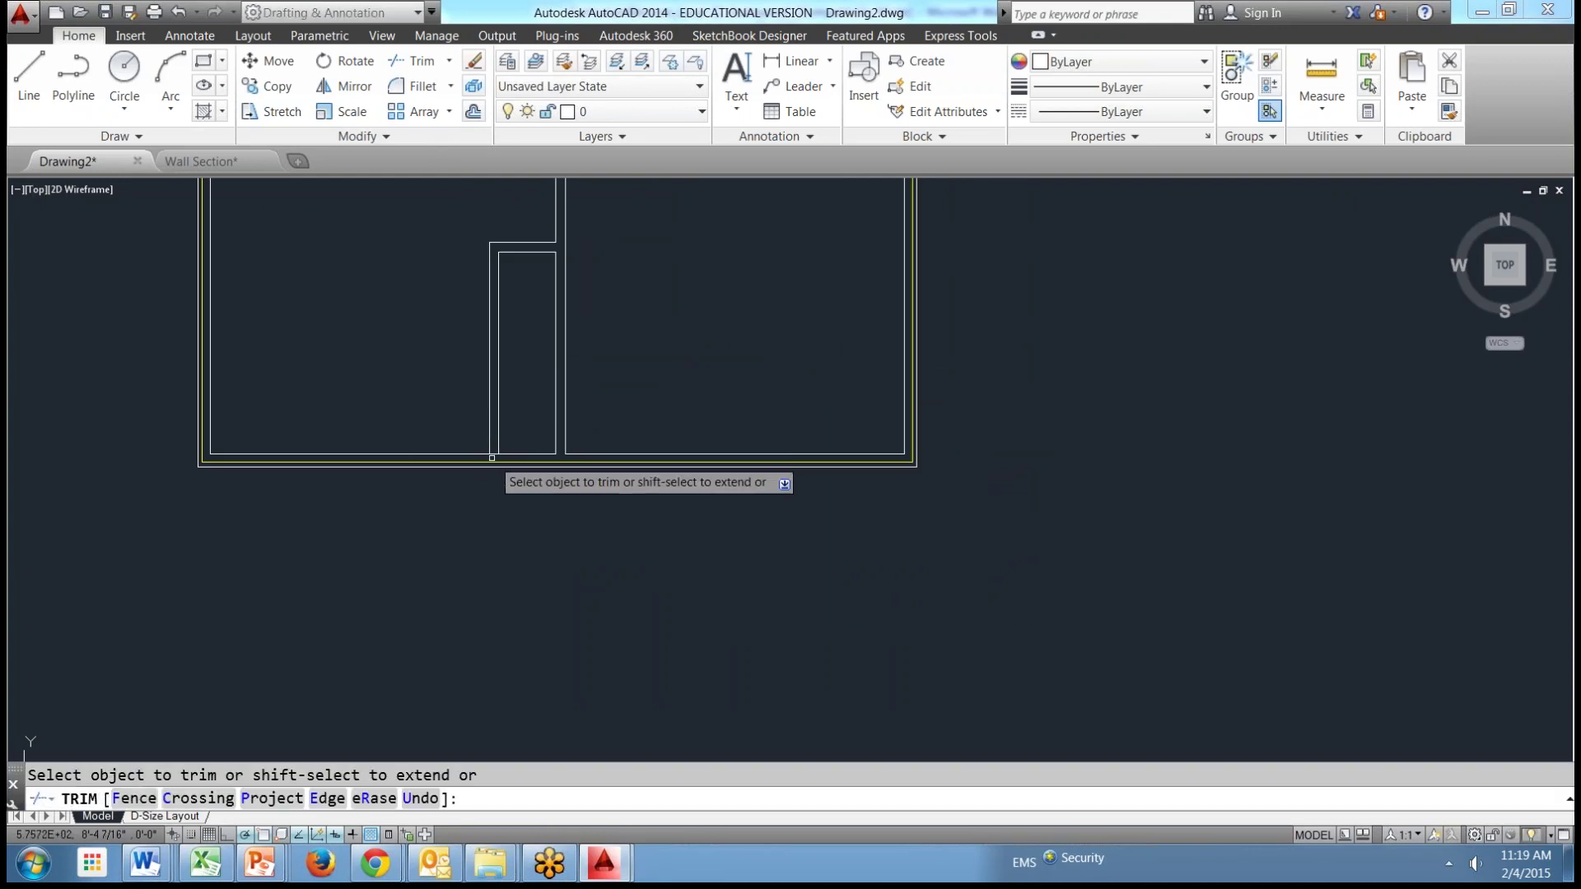
{"action": "scroll", "coordinate": [491, 457], "scroll_direction": "up", "scroll_amount": 2}
{"action": "key", "text": "Escape"}
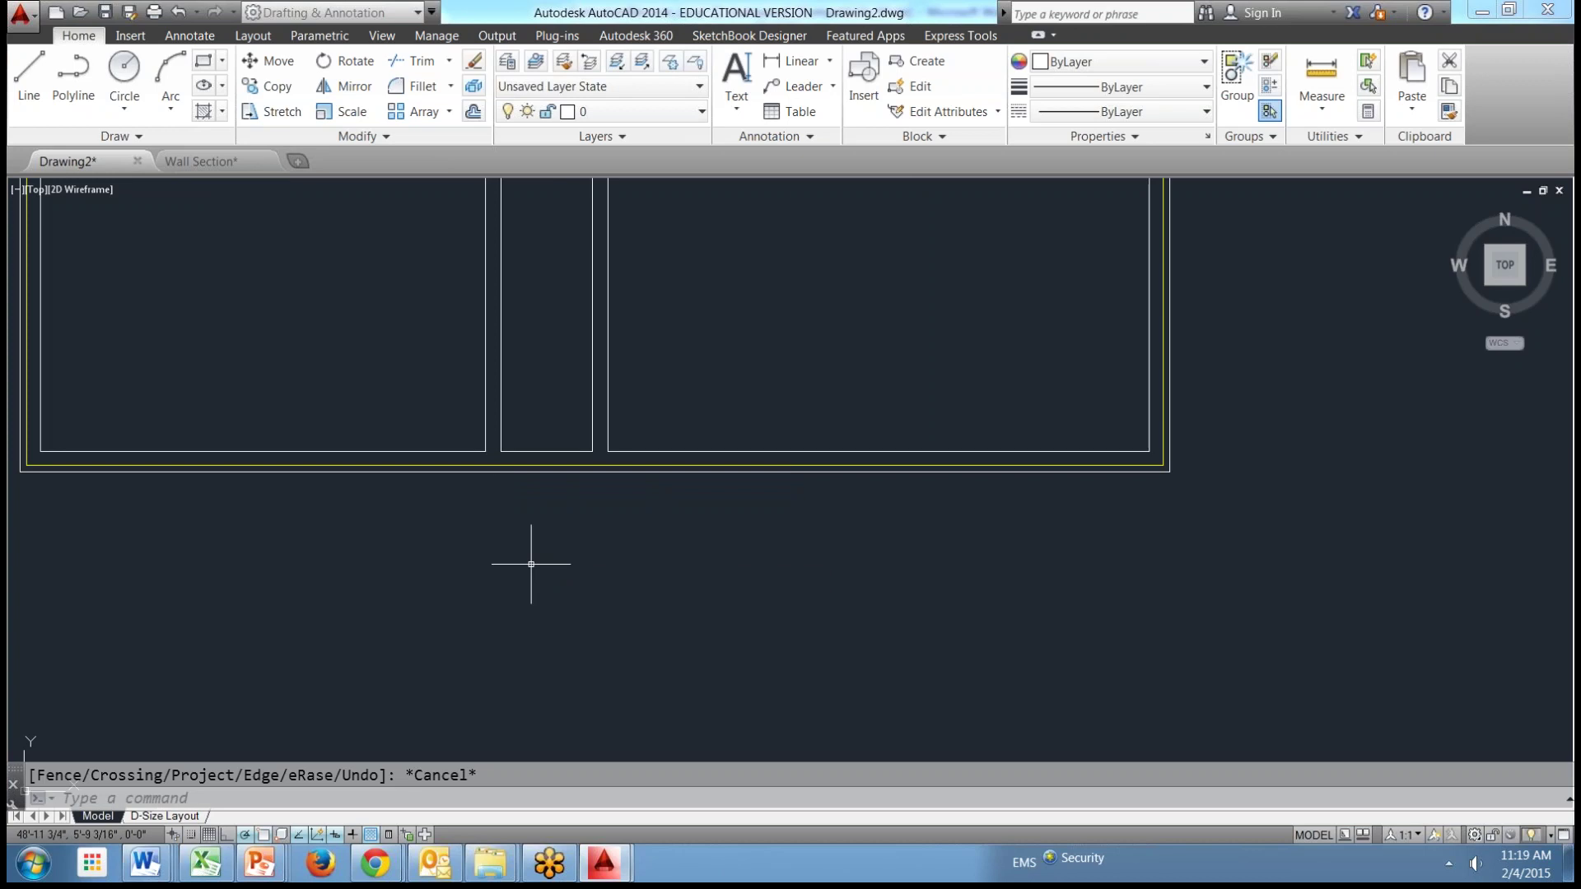
{"action": "scroll", "coordinate": [589, 584], "scroll_direction": "down", "scroll_amount": 4}
{"action": "middle_click_drag", "start_coordinate": [589, 584], "coordinate": [724, 603]}
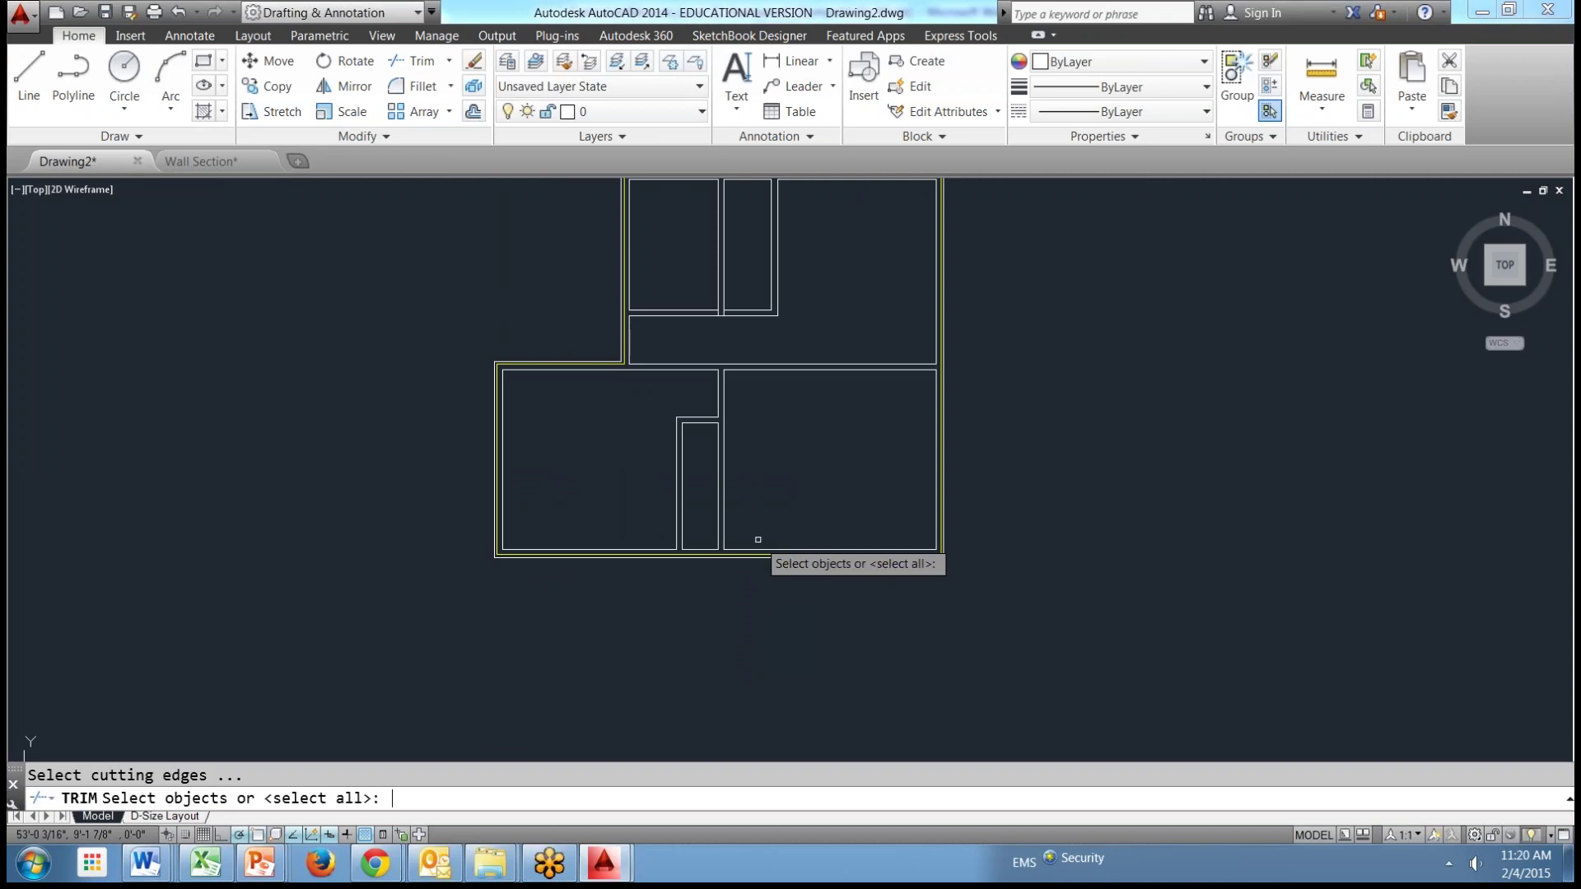
{"action": "key", "text": "Return"}
{"action": "key", "text": "Return"}
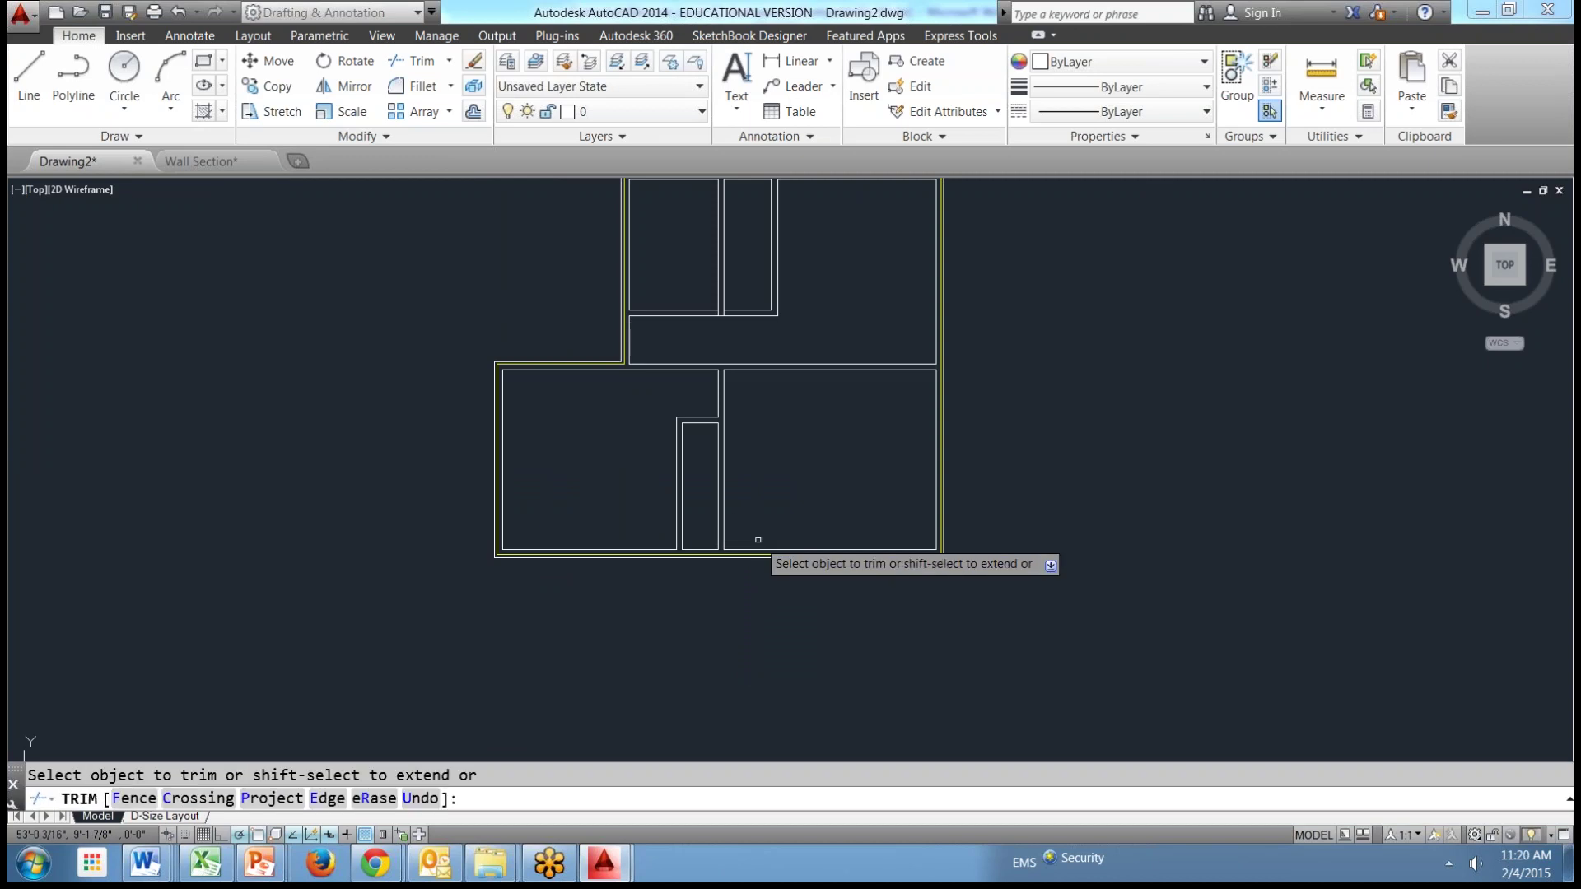
{"action": "key", "text": "Escape"}
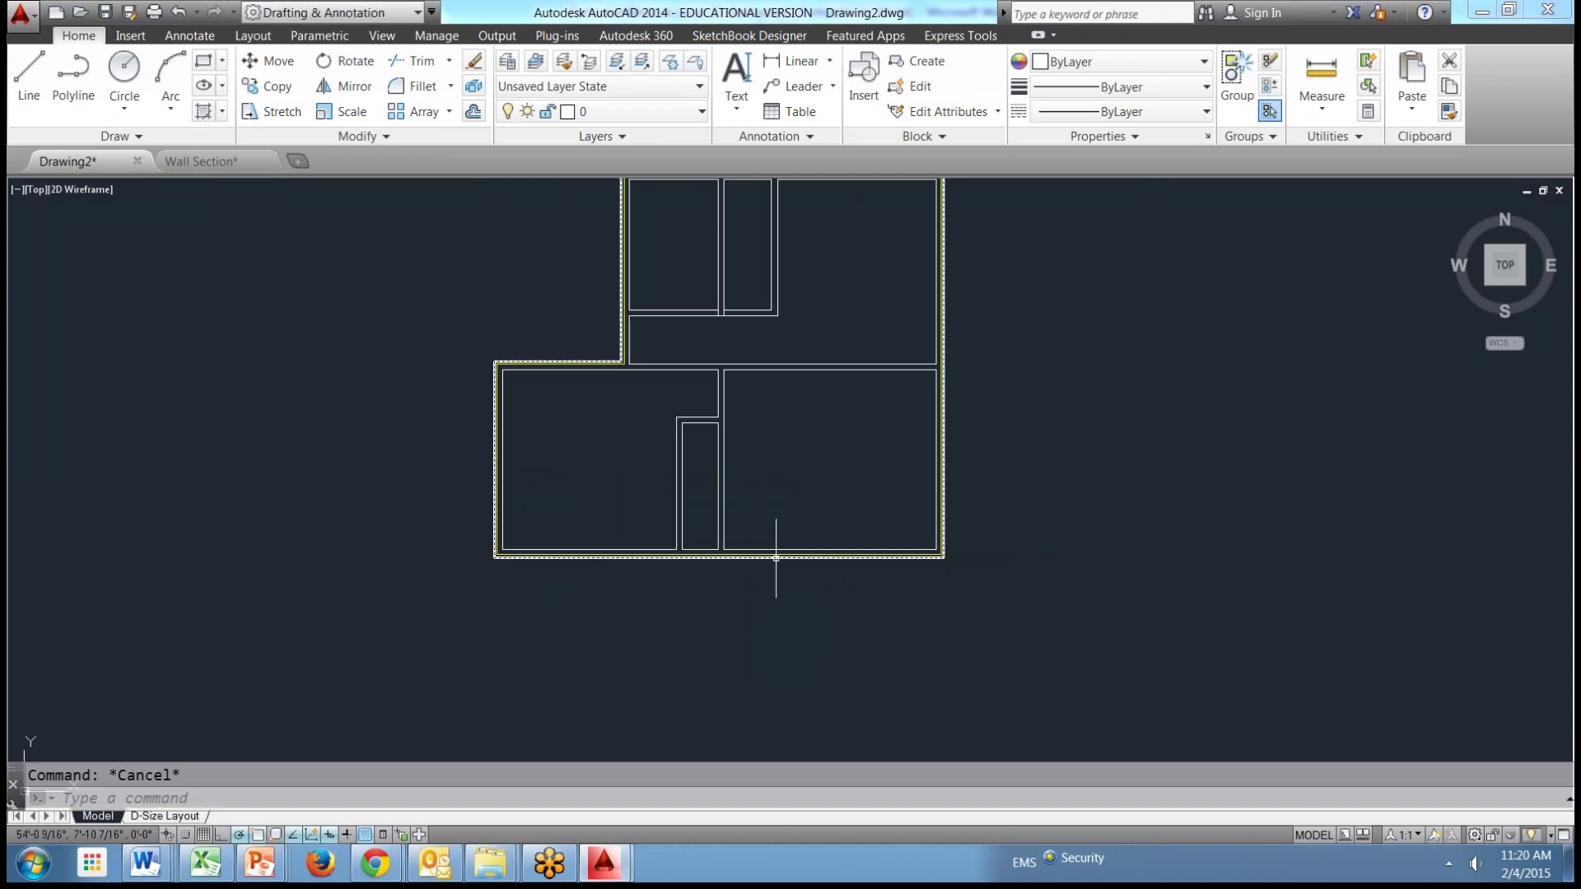
{"action": "middle_click_drag", "start_coordinate": [770, 558], "coordinate": [814, 620]}
{"action": "middle_click_drag", "start_coordinate": [834, 538], "coordinate": [852, 565]}
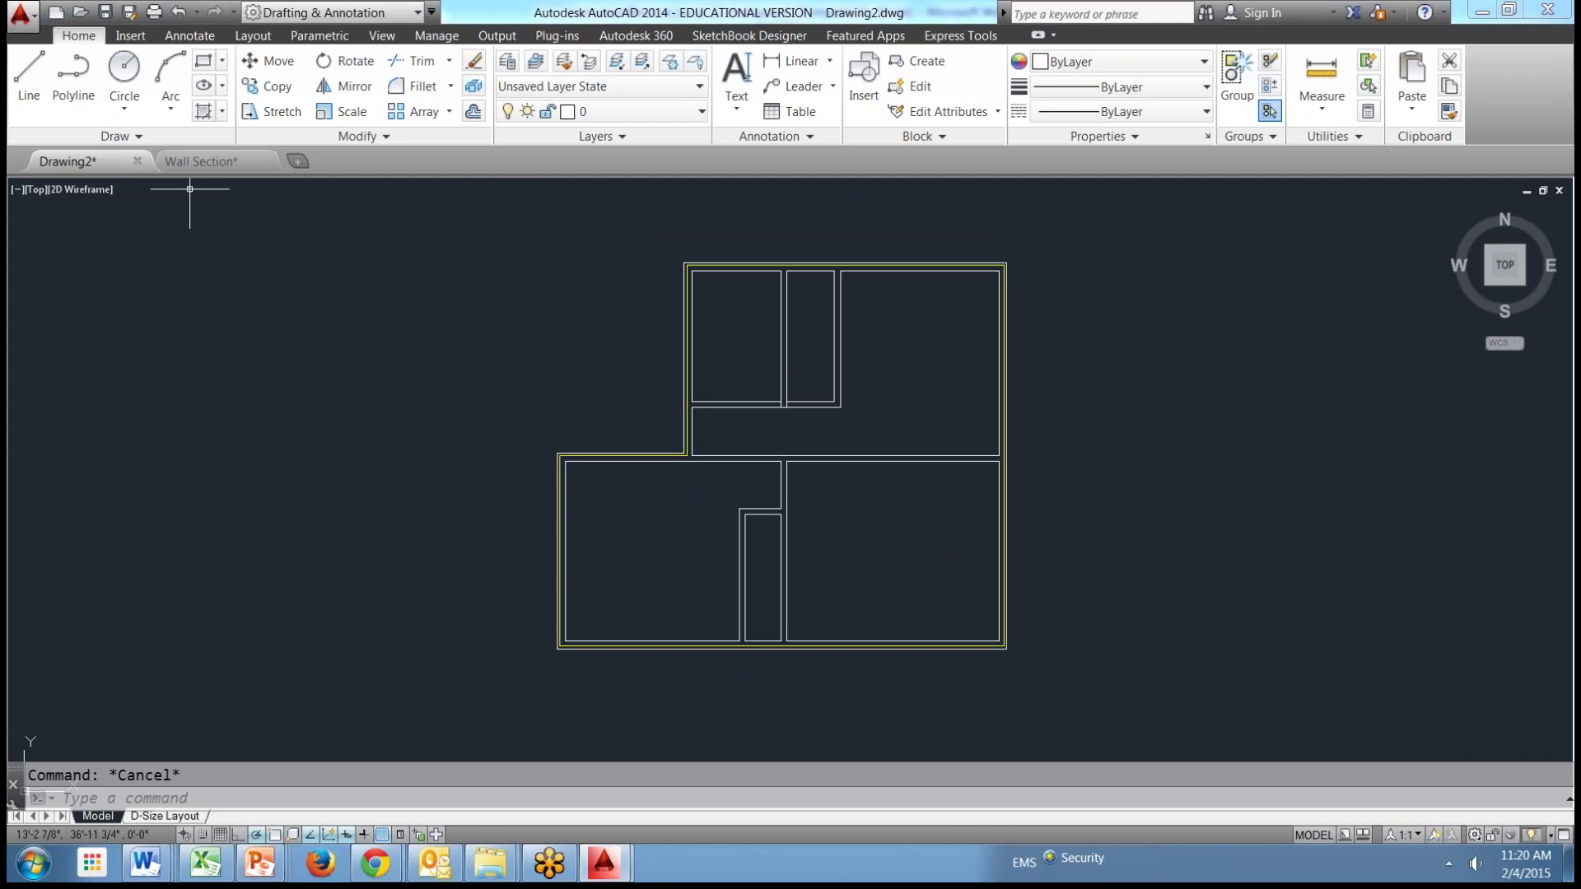
Step: Start Save As for the drawing with the save location set to cdrive folders
{"action": "left_click", "coordinate": [21, 12]}
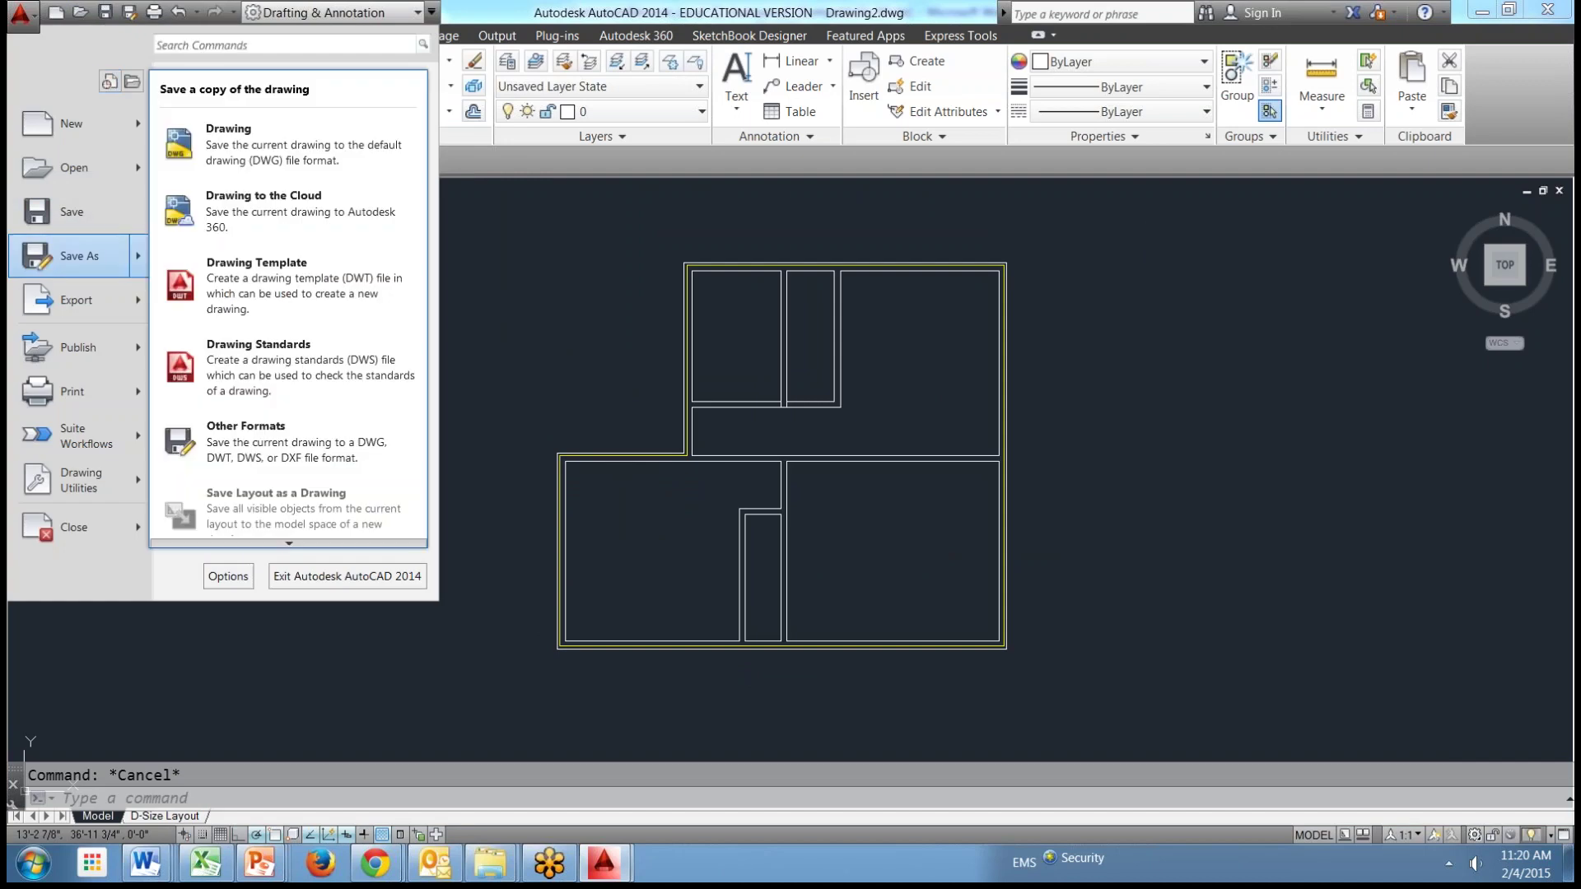
{"action": "left_click", "coordinate": [79, 255]}
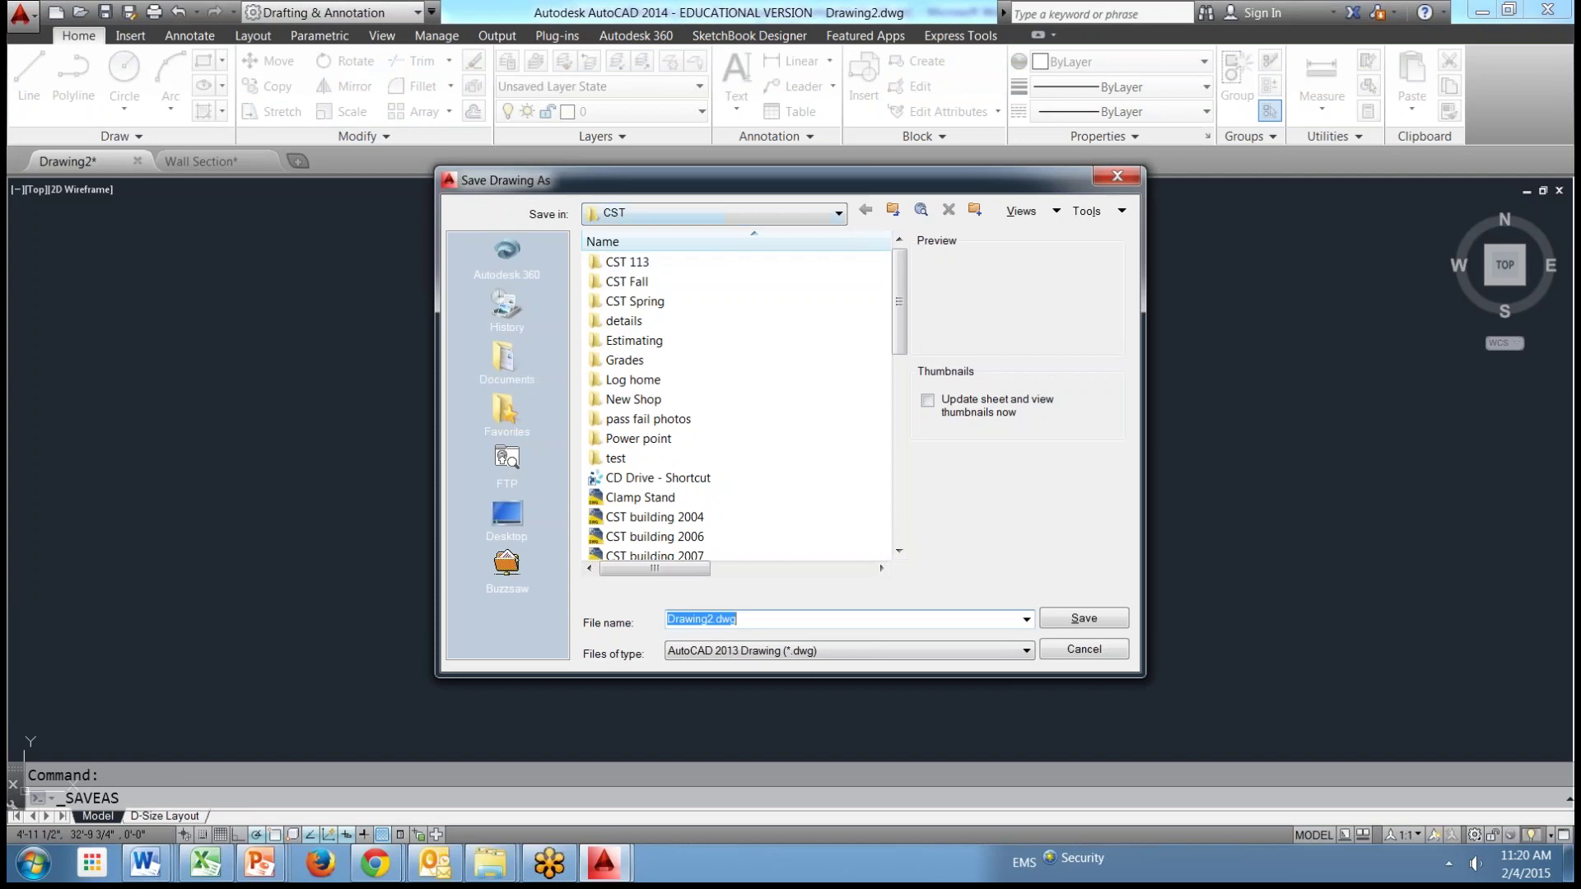
{"action": "left_click", "coordinate": [717, 213]}
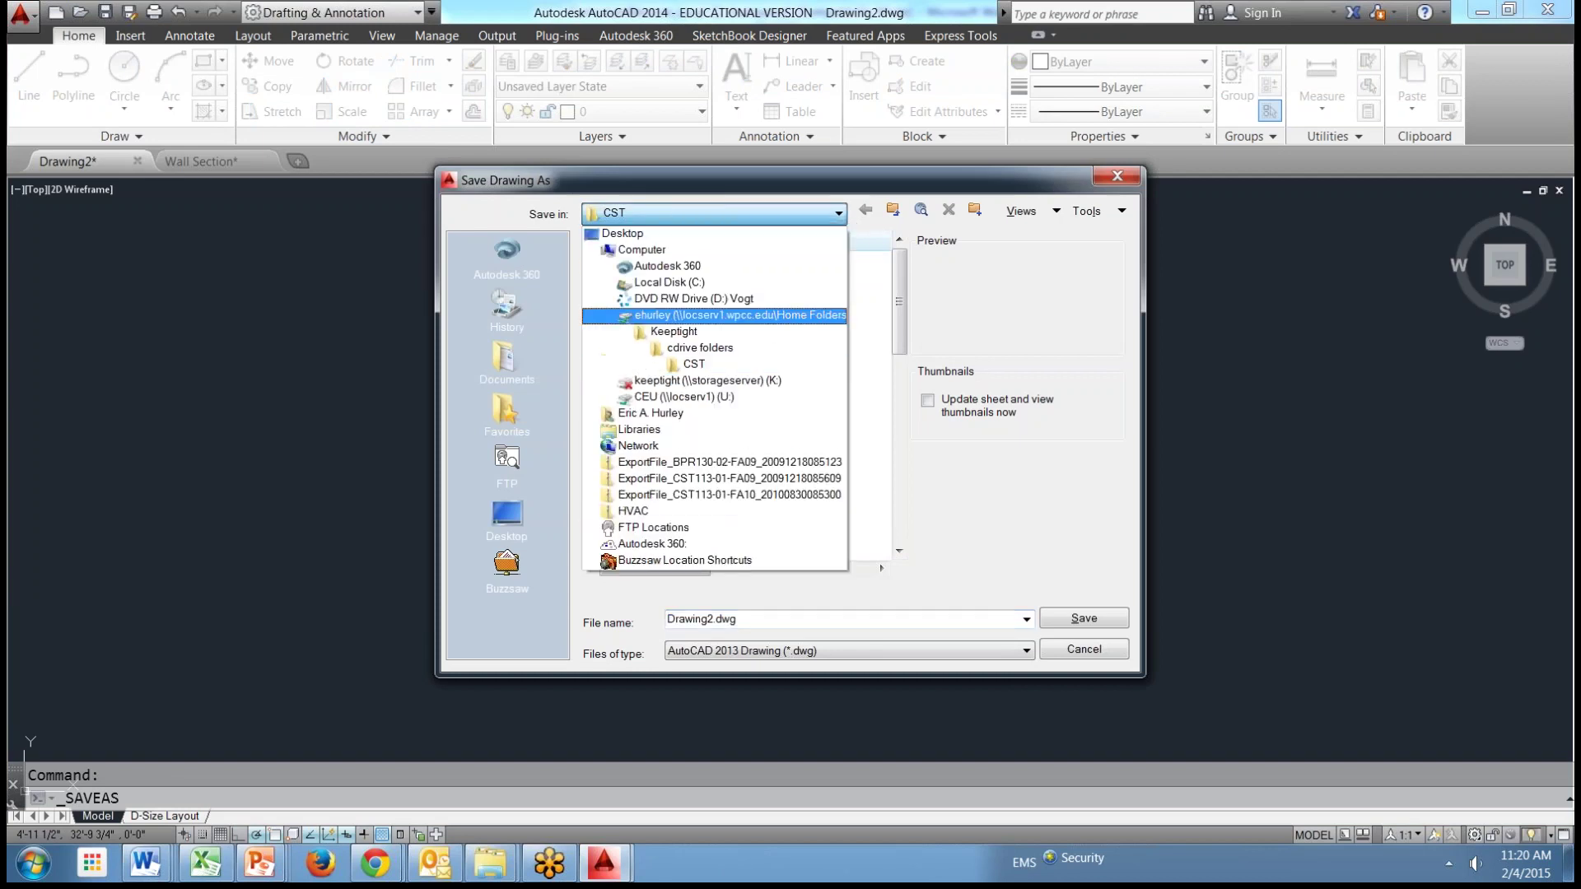
{"action": "left_click", "coordinate": [708, 380]}
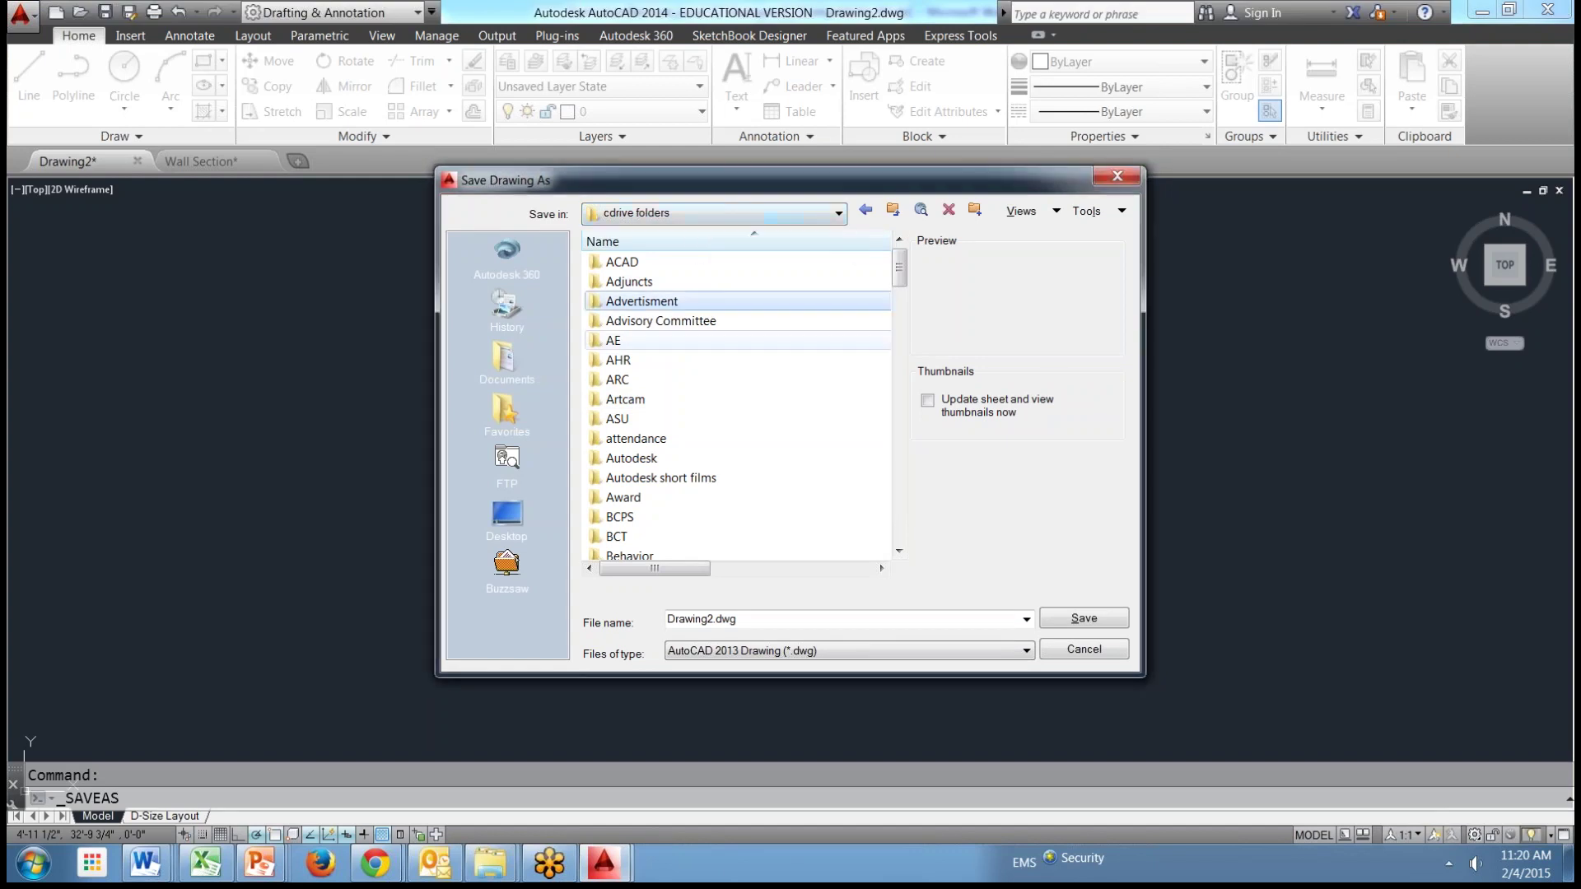
Step: Save the drawing as 'Berry house' inside the DES 110 folder
{"action": "scroll", "coordinate": [659, 387], "scroll_direction": "down", "scroll_amount": 1}
{"action": "scroll", "coordinate": [659, 445], "scroll_direction": "down", "scroll_amount": 1}
{"action": "scroll", "coordinate": [659, 444], "scroll_direction": "down", "scroll_amount": 1}
{"action": "scroll", "coordinate": [659, 444], "scroll_direction": "down", "scroll_amount": 2}
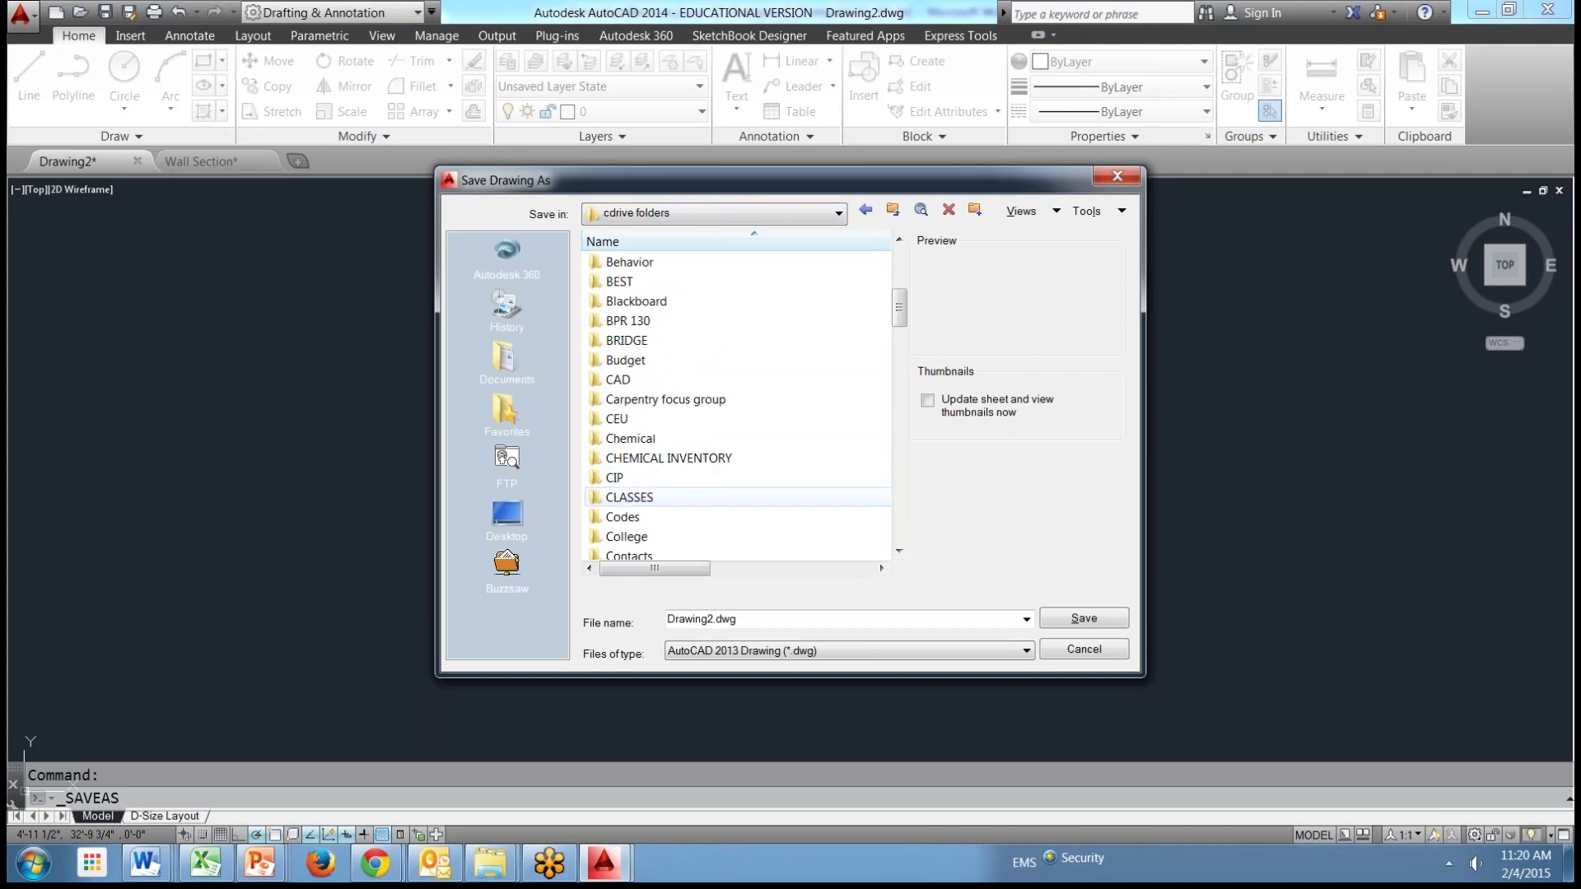
{"action": "scroll", "coordinate": [658, 445], "scroll_direction": "down", "scroll_amount": 2}
{"action": "scroll", "coordinate": [659, 445], "scroll_direction": "down", "scroll_amount": 2}
{"action": "scroll", "coordinate": [737, 403], "scroll_direction": "down", "scroll_amount": 1}
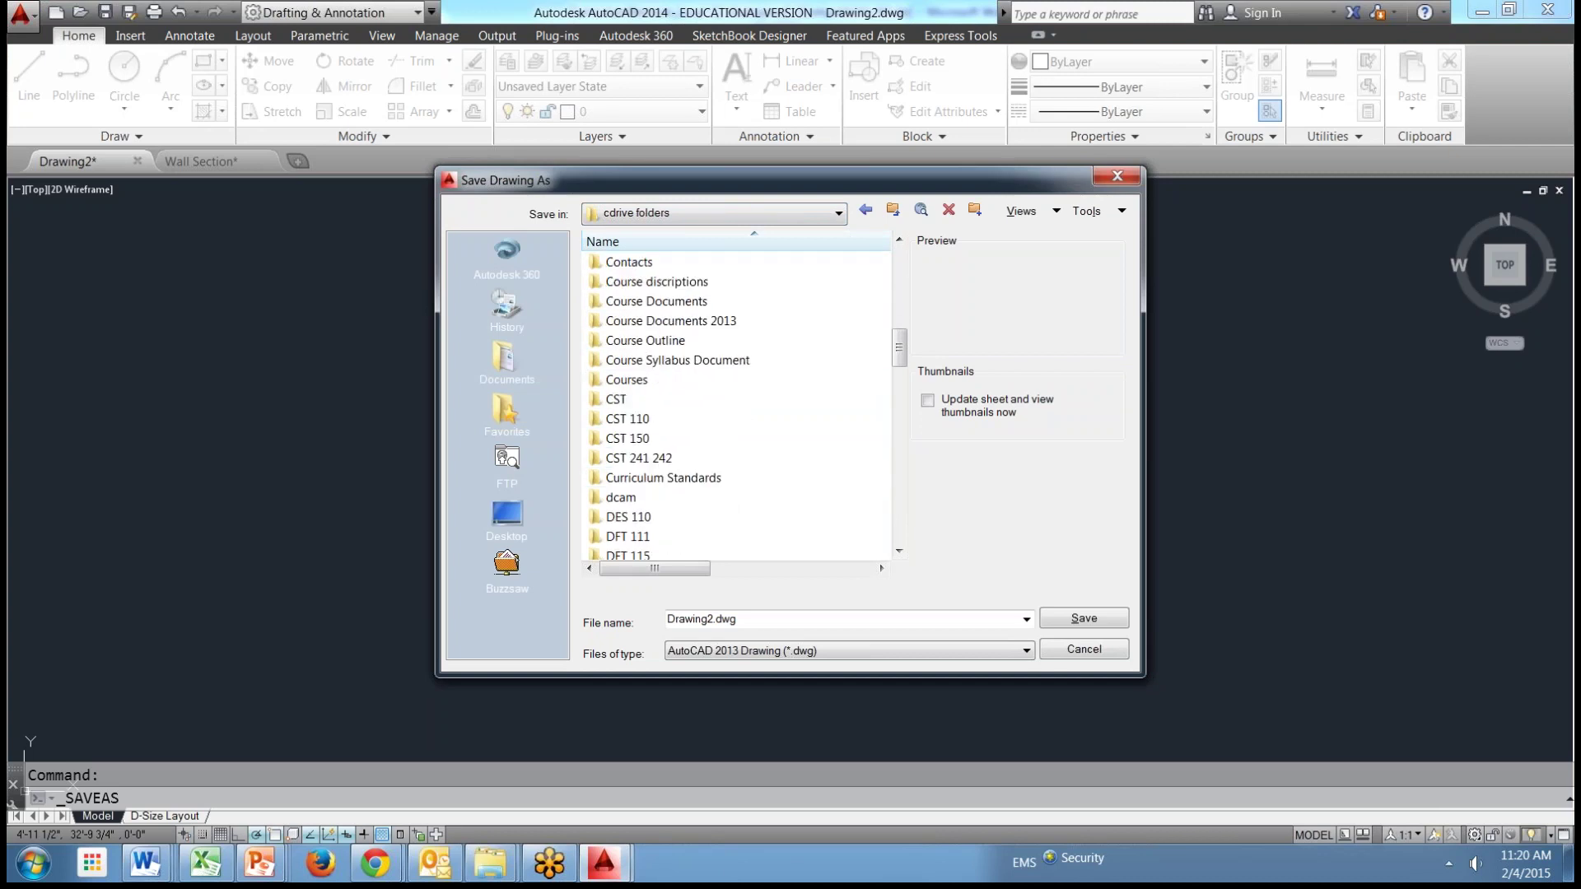
{"action": "scroll", "coordinate": [642, 461], "scroll_direction": "down", "scroll_amount": 1}
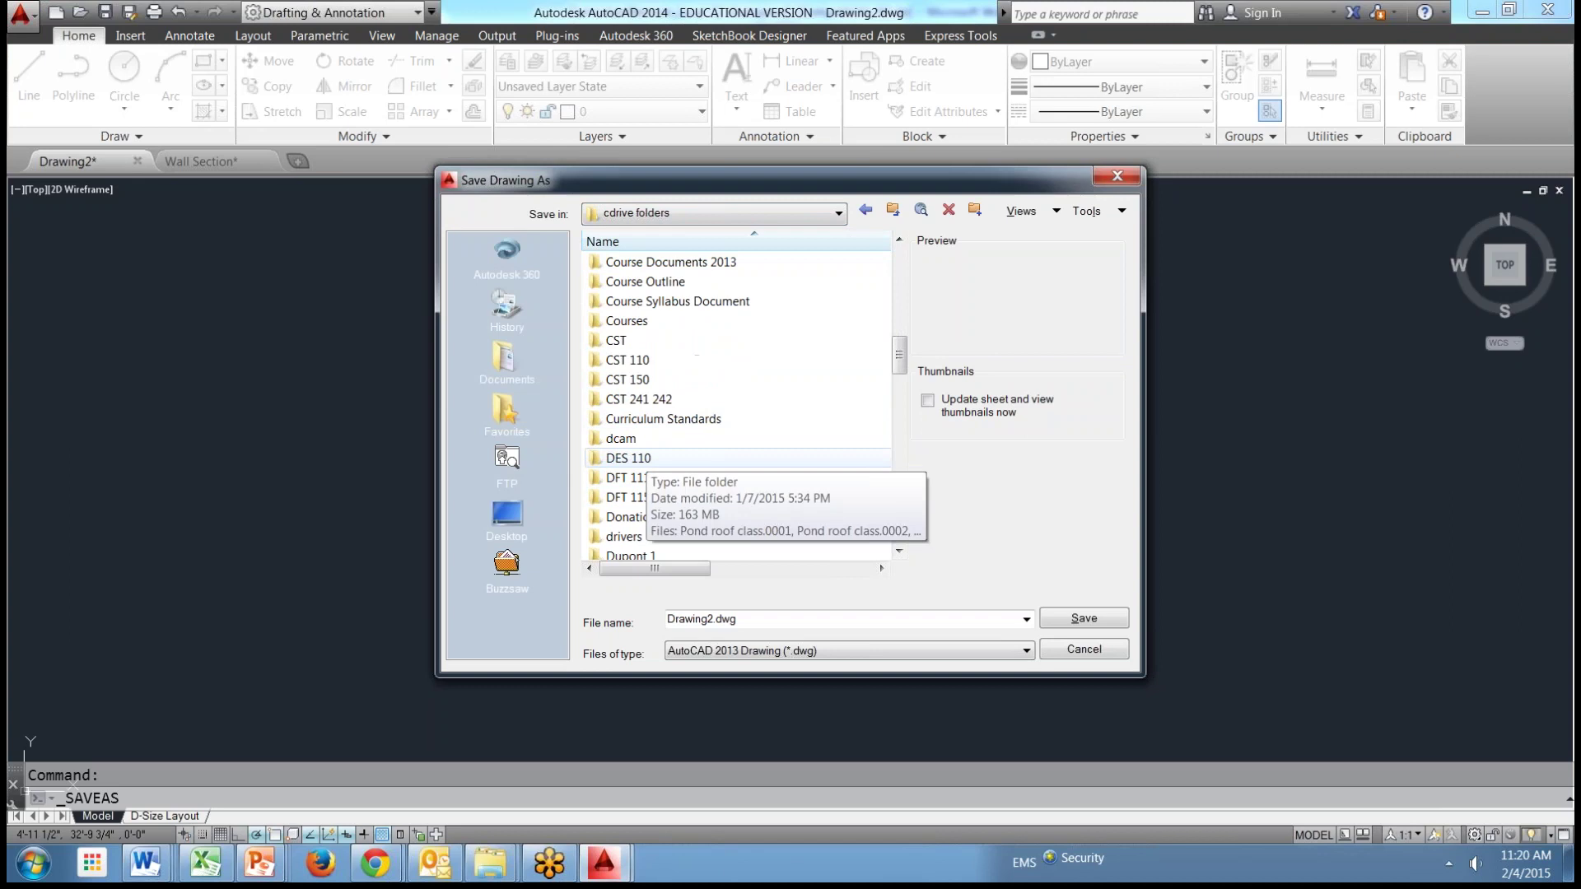
{"action": "left_click", "coordinate": [635, 459]}
{"action": "double_click", "coordinate": [634, 459]}
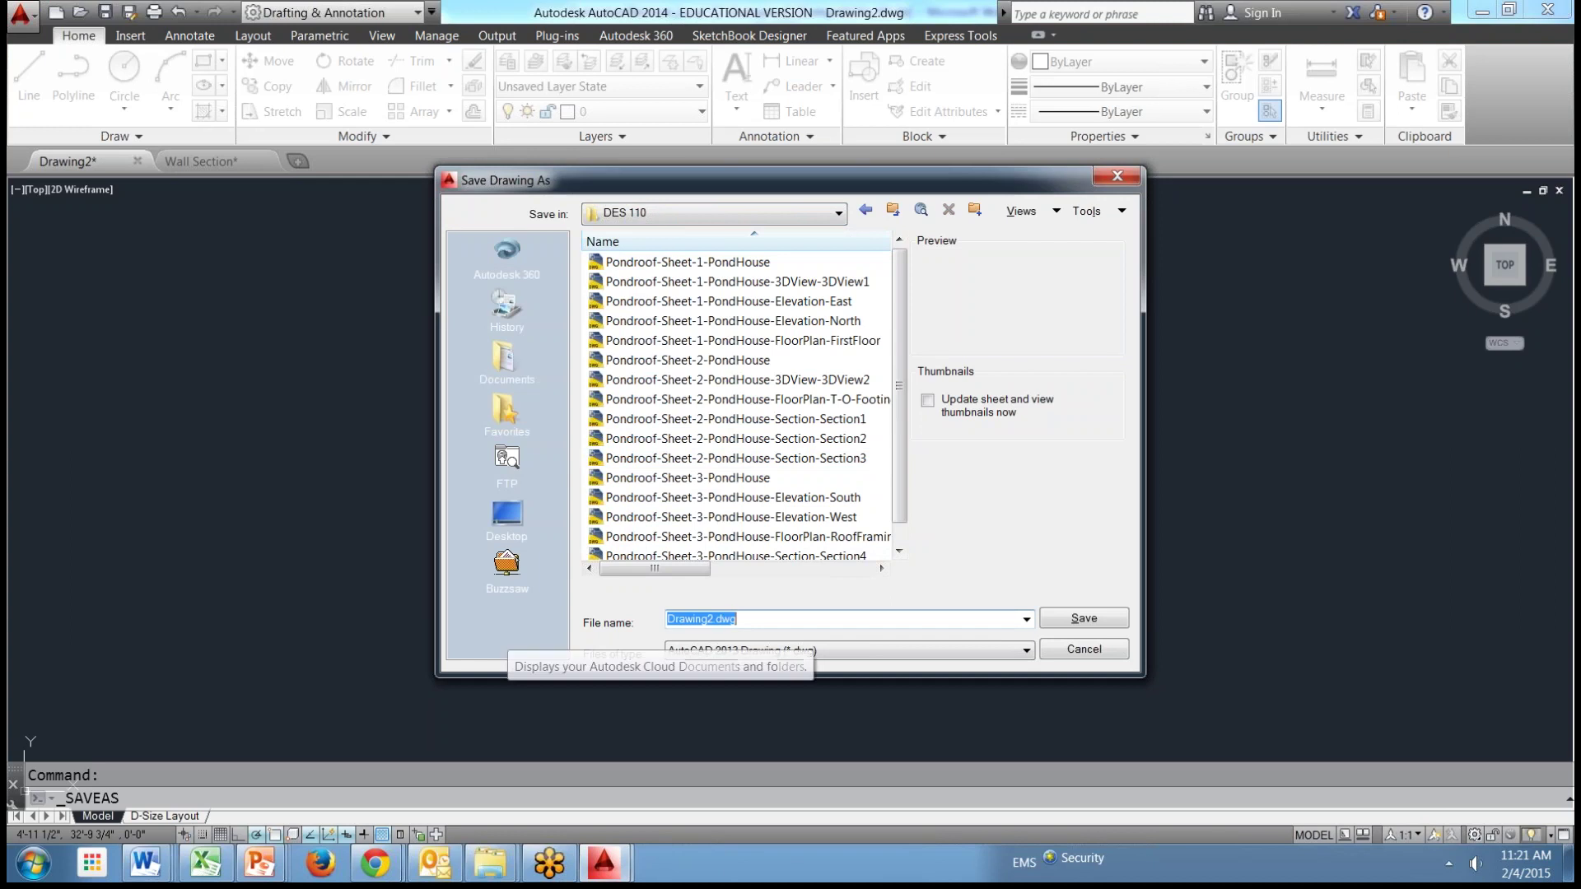
{"action": "type", "text": "Berry "}
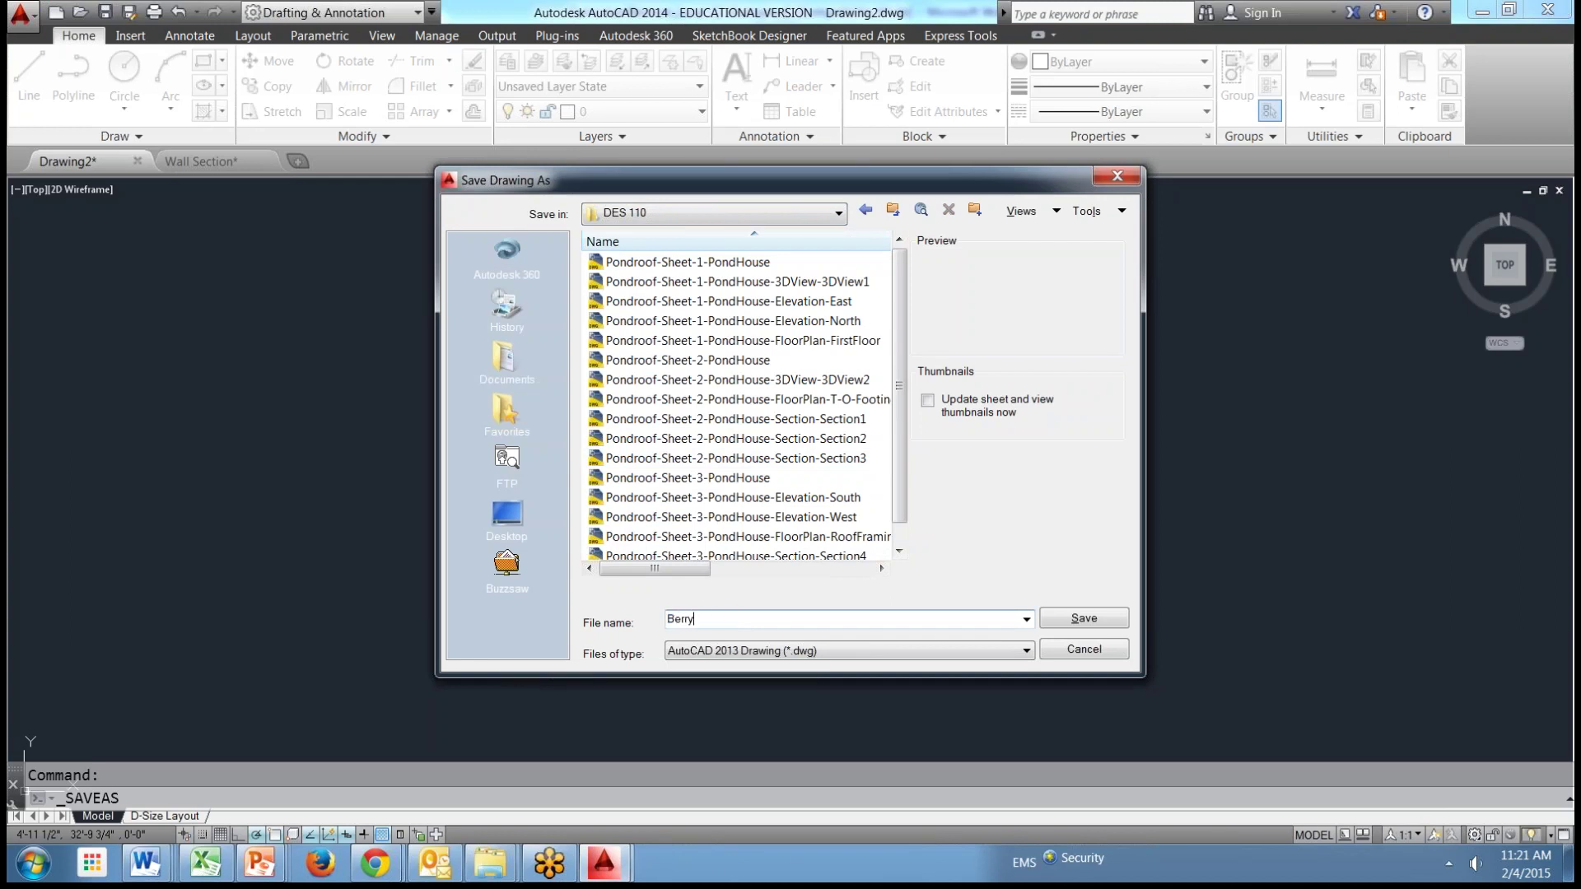
{"action": "type", "text": "house"}
{"action": "key", "text": "Return"}
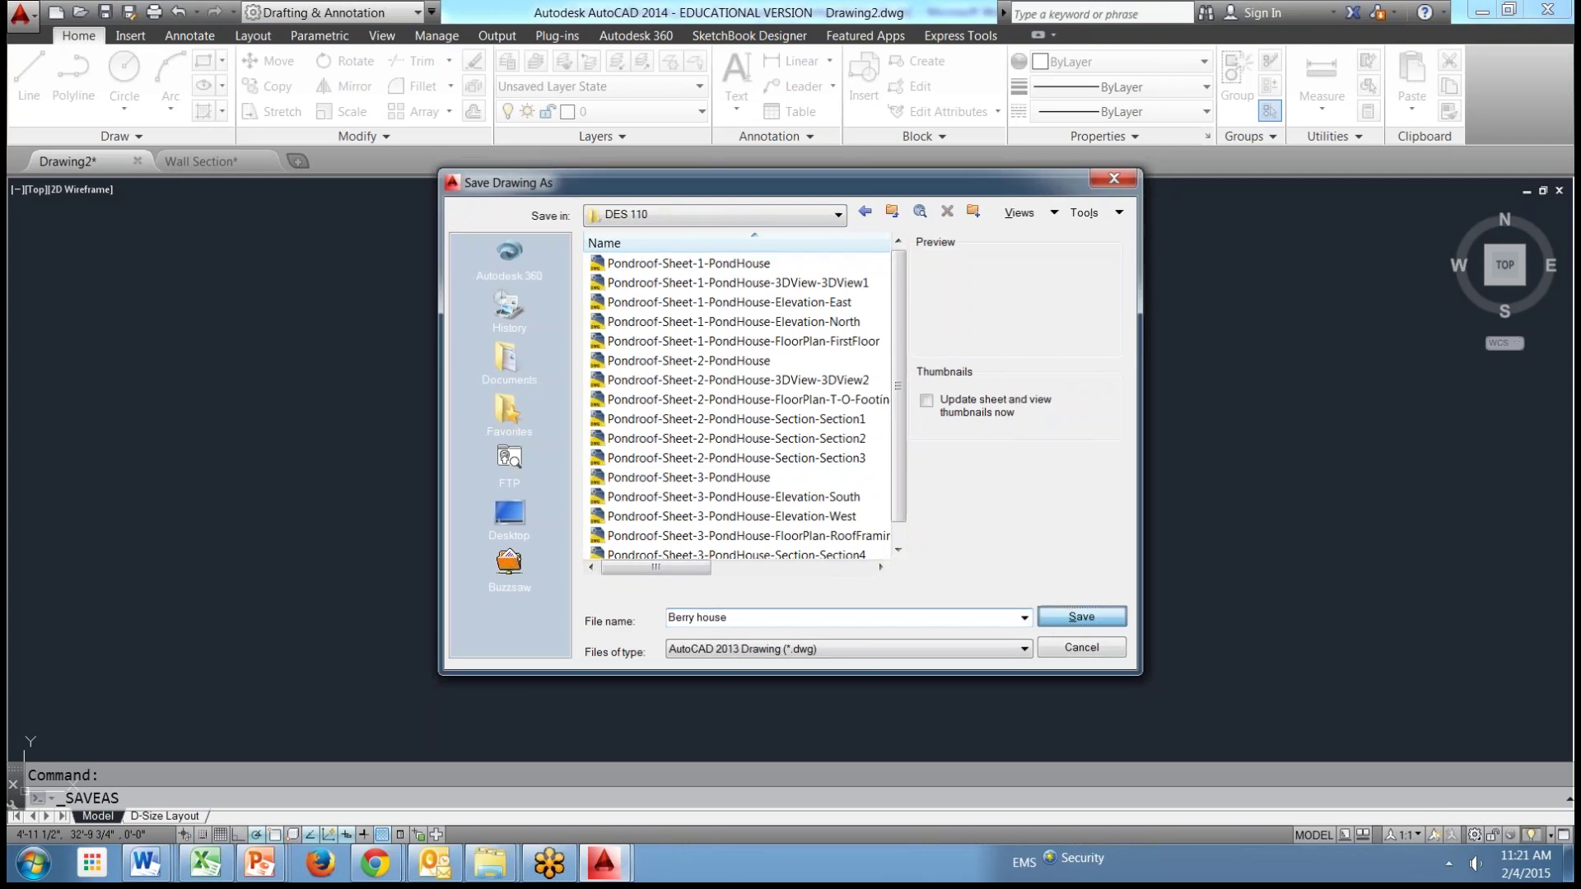
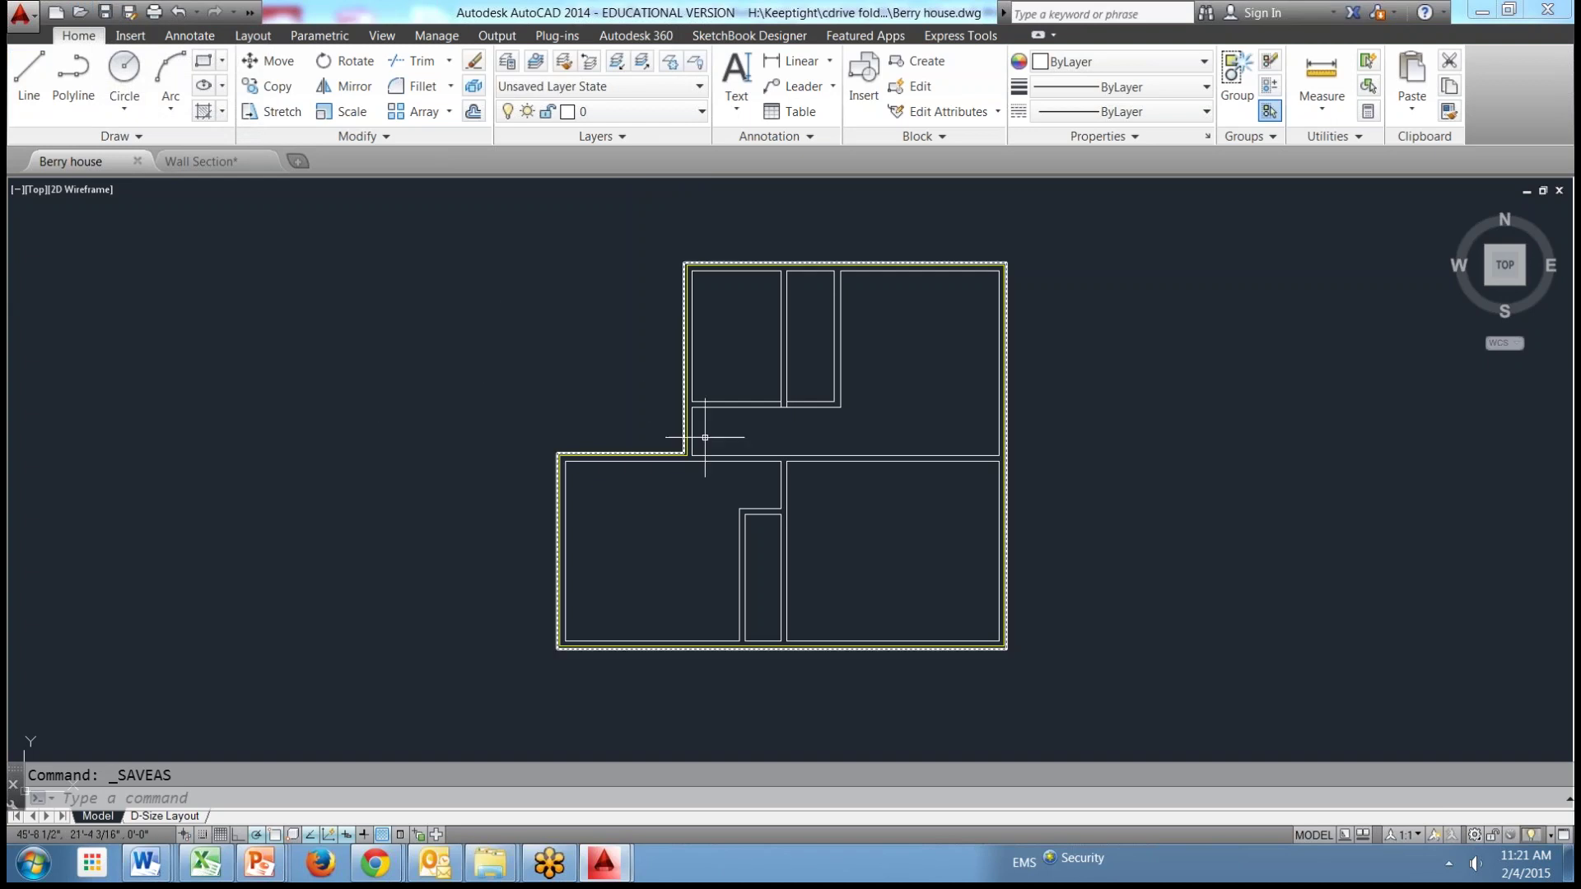
Step: Draw a short centre line across the closet wall at its midpoint
{"action": "scroll", "coordinate": [753, 522], "scroll_direction": "up", "scroll_amount": 2}
{"action": "scroll", "coordinate": [714, 368], "scroll_direction": "down", "scroll_amount": 2}
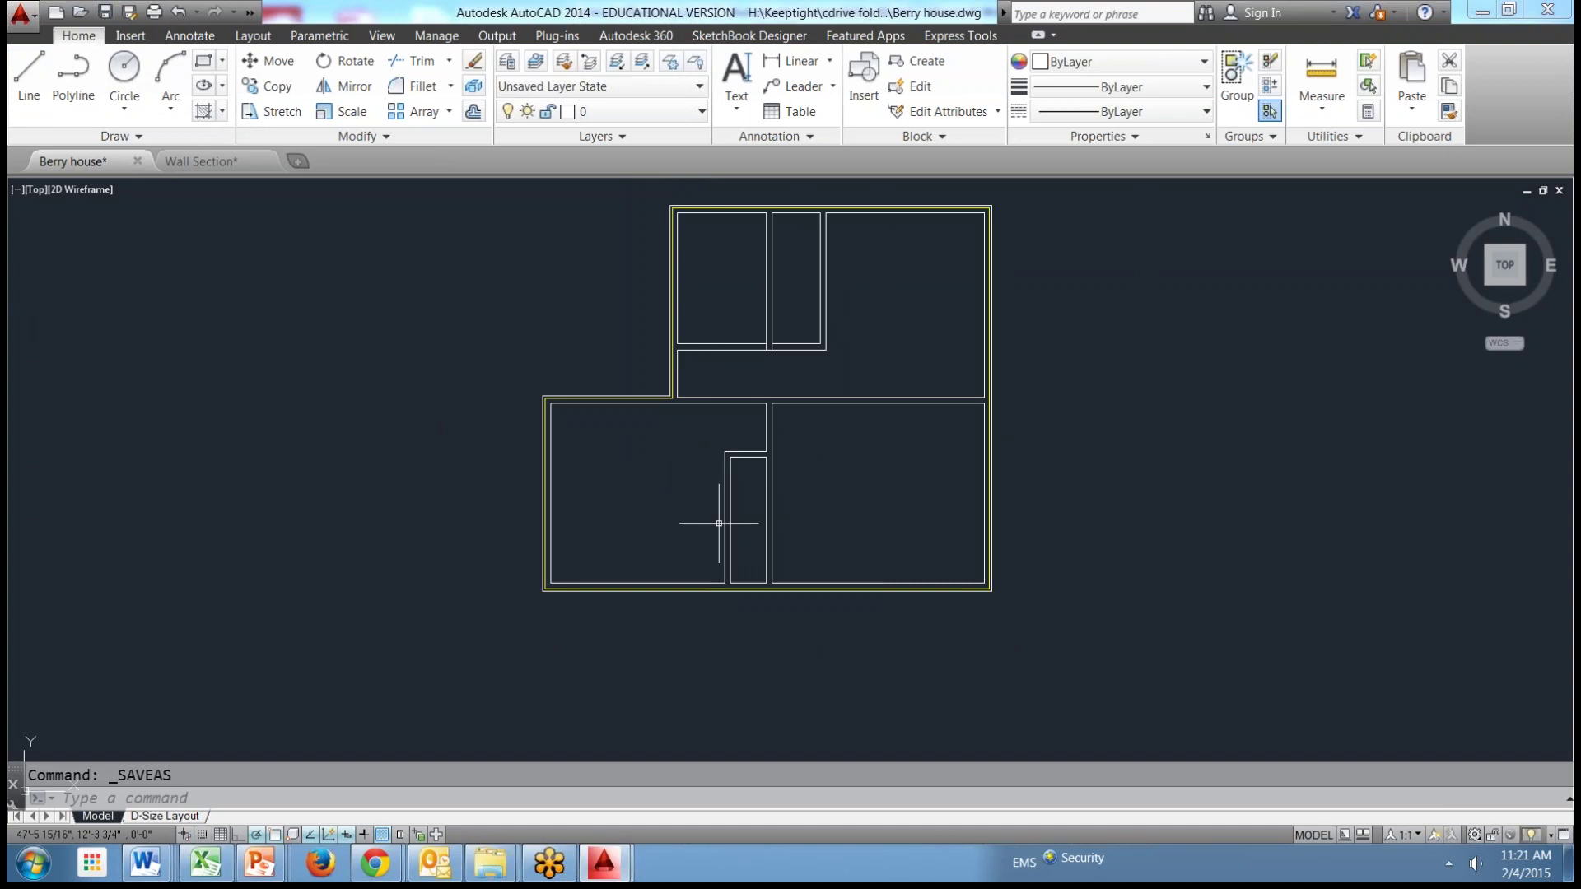
{"action": "scroll", "coordinate": [719, 523], "scroll_direction": "up", "scroll_amount": 2}
{"action": "scroll", "coordinate": [717, 522], "scroll_direction": "up", "scroll_amount": 2}
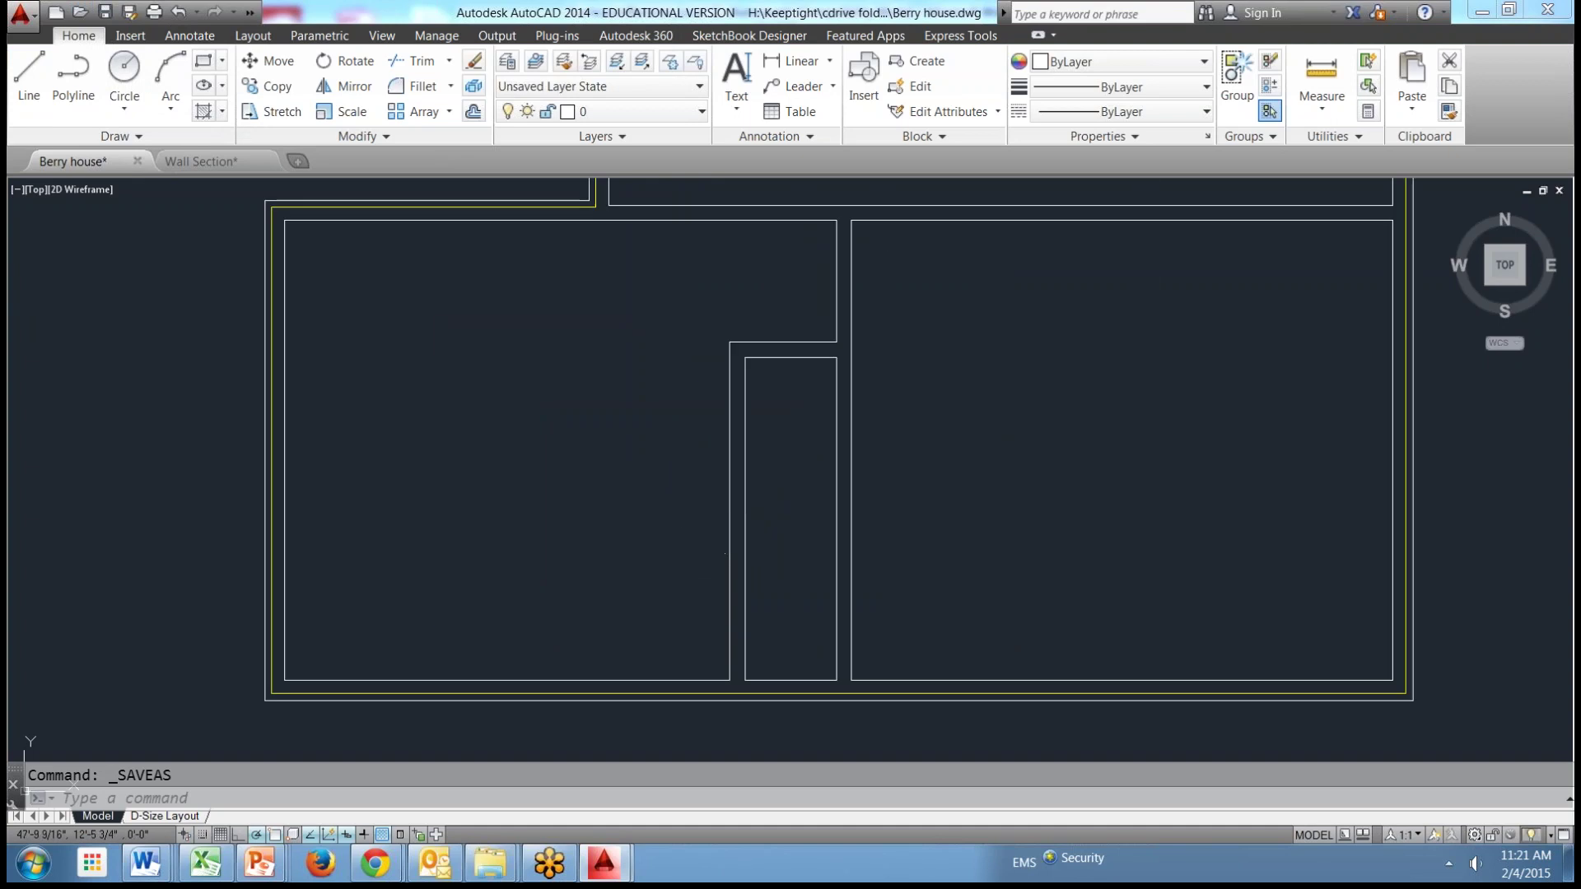
{"action": "middle_click_drag", "start_coordinate": [783, 358], "coordinate": [807, 311]}
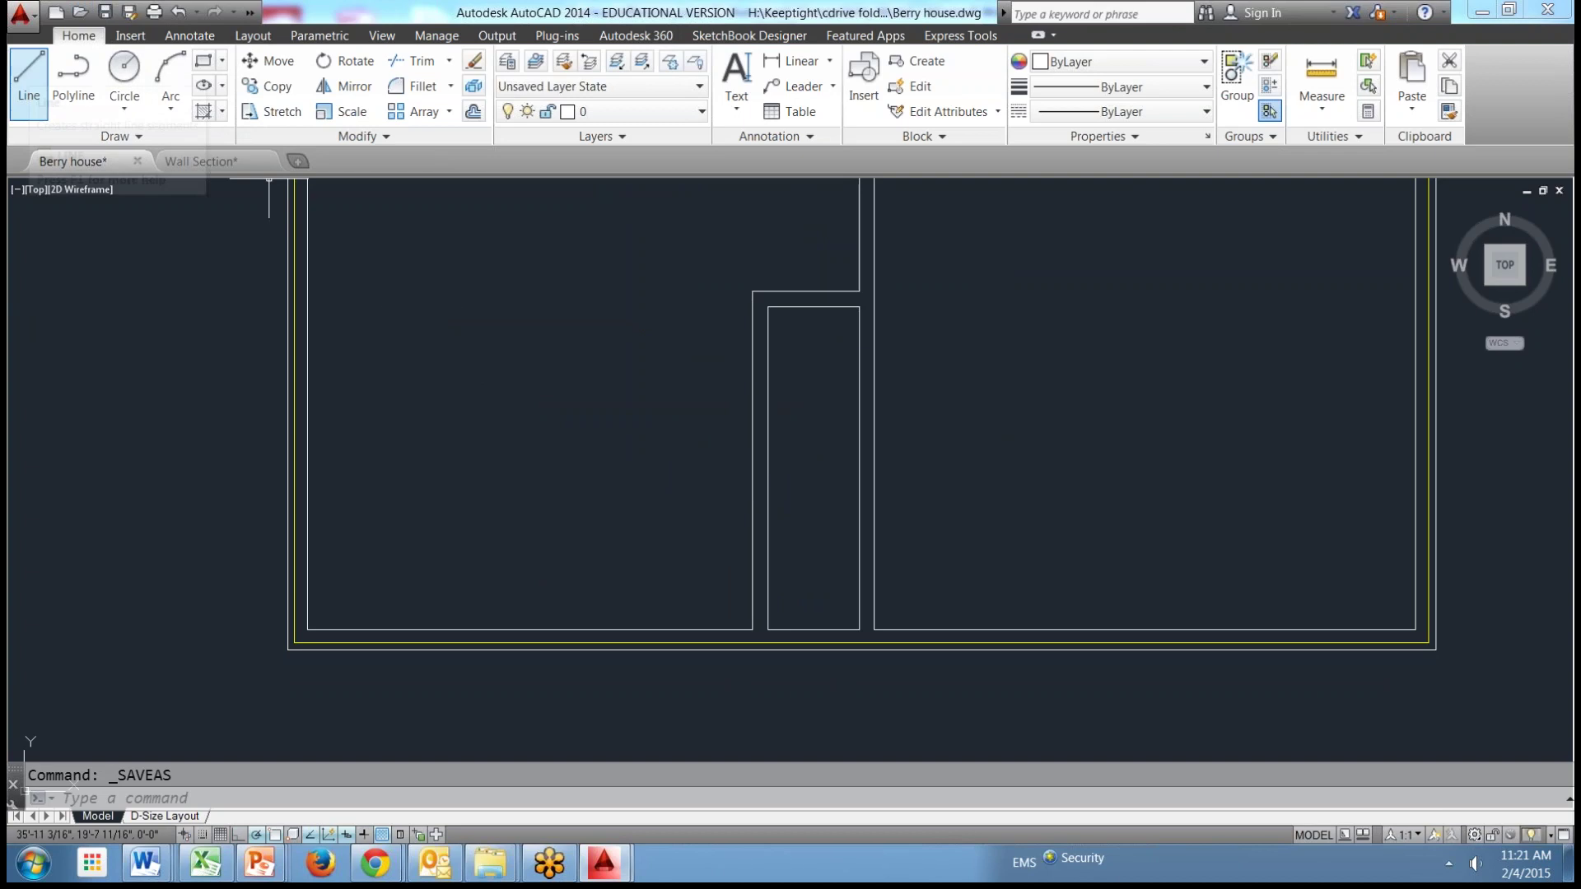
{"action": "left_click", "coordinate": [29, 70]}
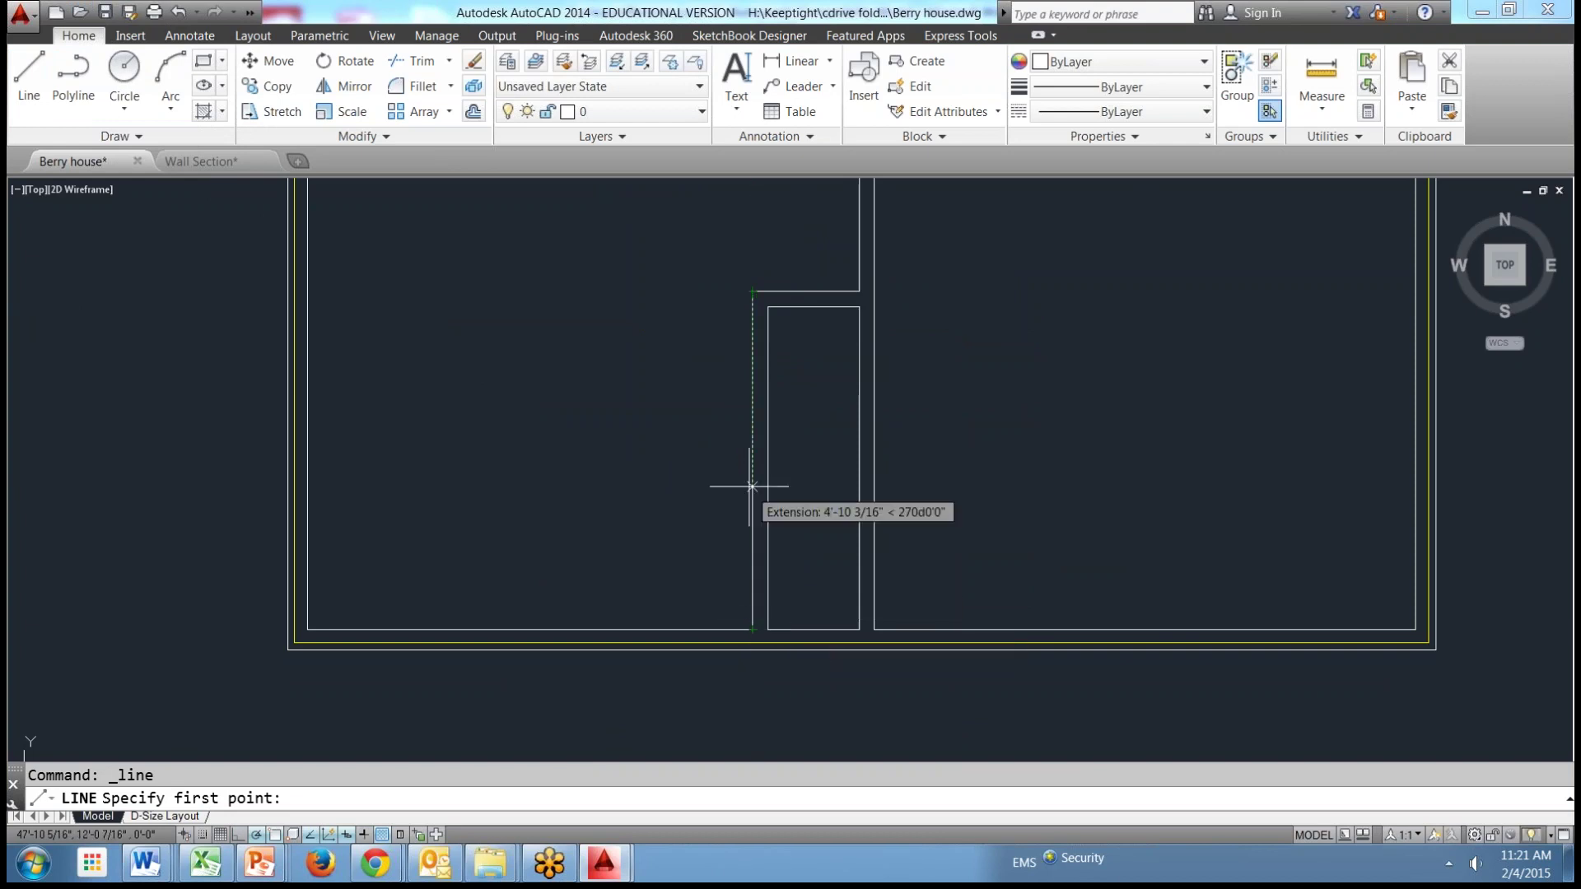
{"action": "left_click", "coordinate": [752, 460]}
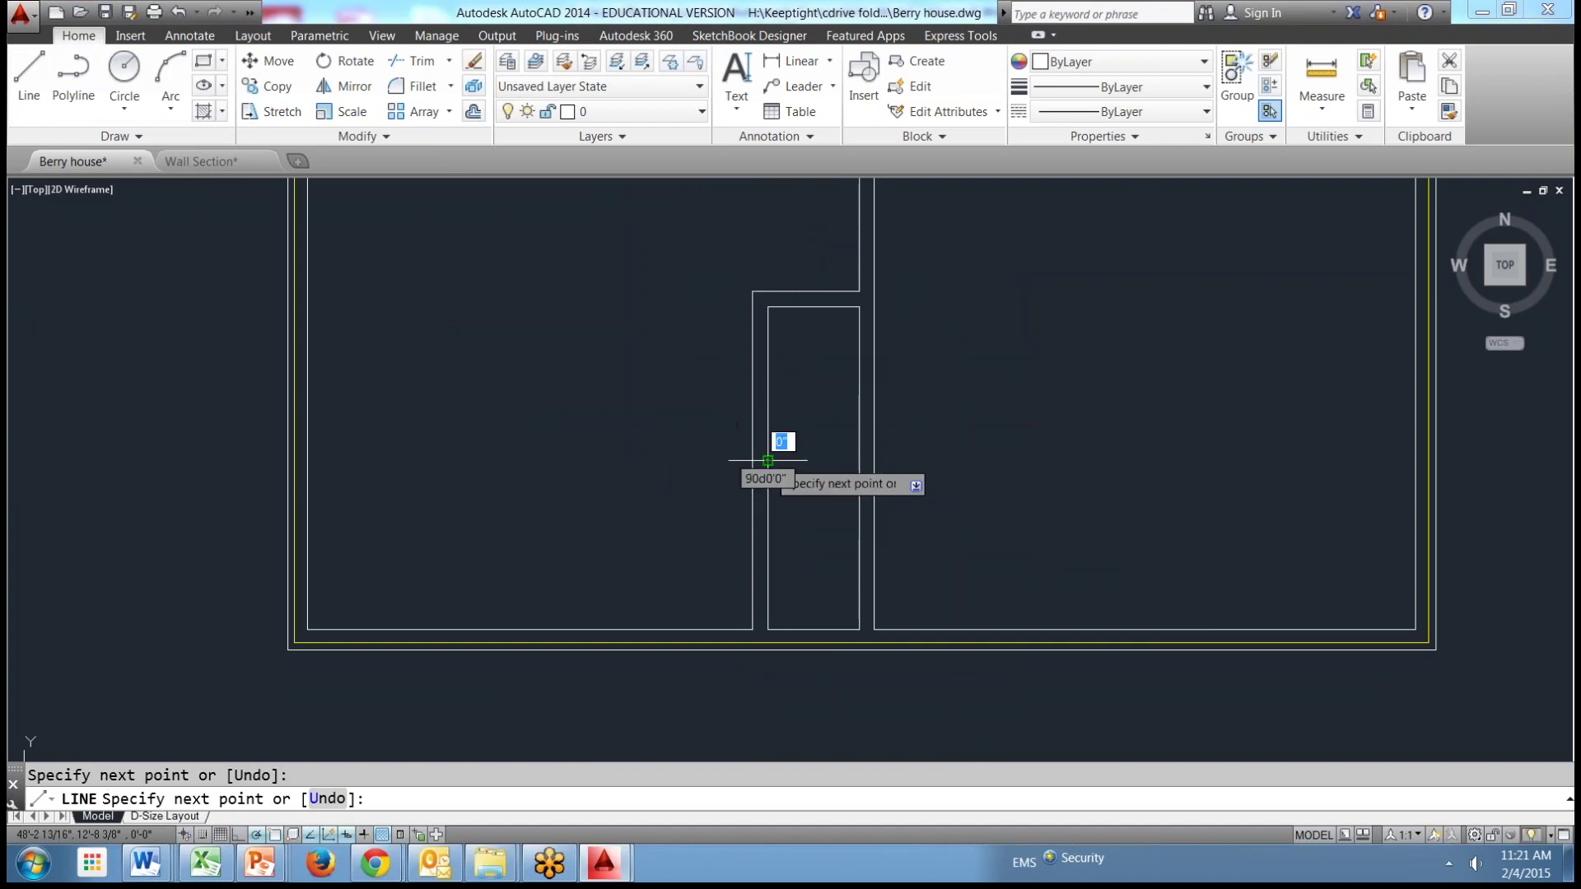
{"action": "left_click", "coordinate": [767, 461]}
{"action": "key", "text": "Return"}
Step: Offset the centre line 24" above and 24" below
{"action": "scroll", "coordinate": [735, 479], "scroll_direction": "up", "scroll_amount": 2}
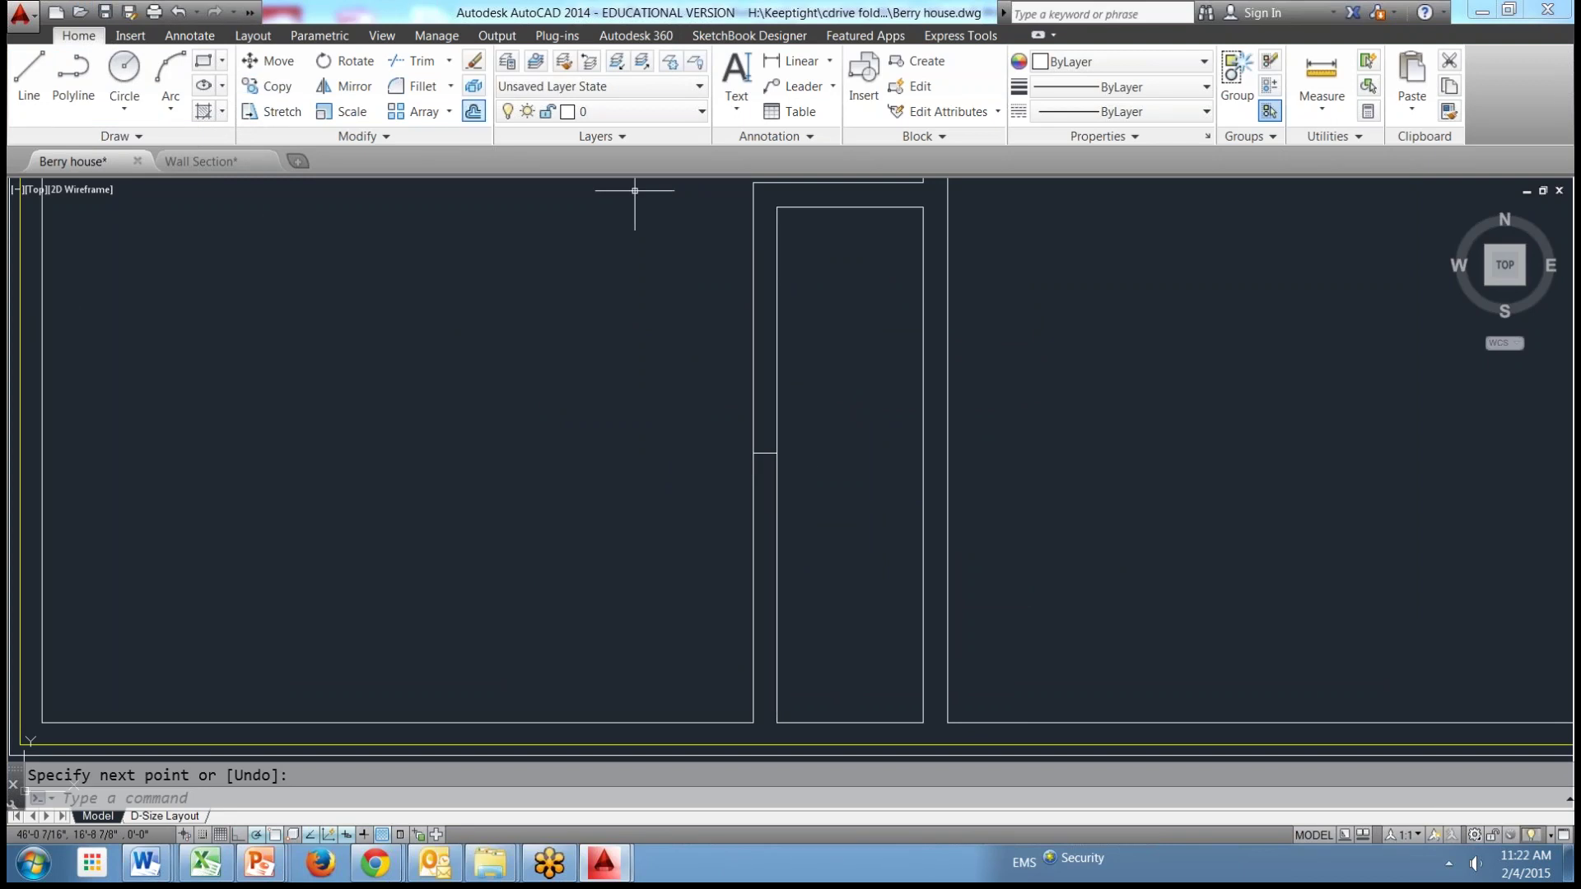
{"action": "left_click", "coordinate": [474, 111]}
{"action": "type", "text": "24"}
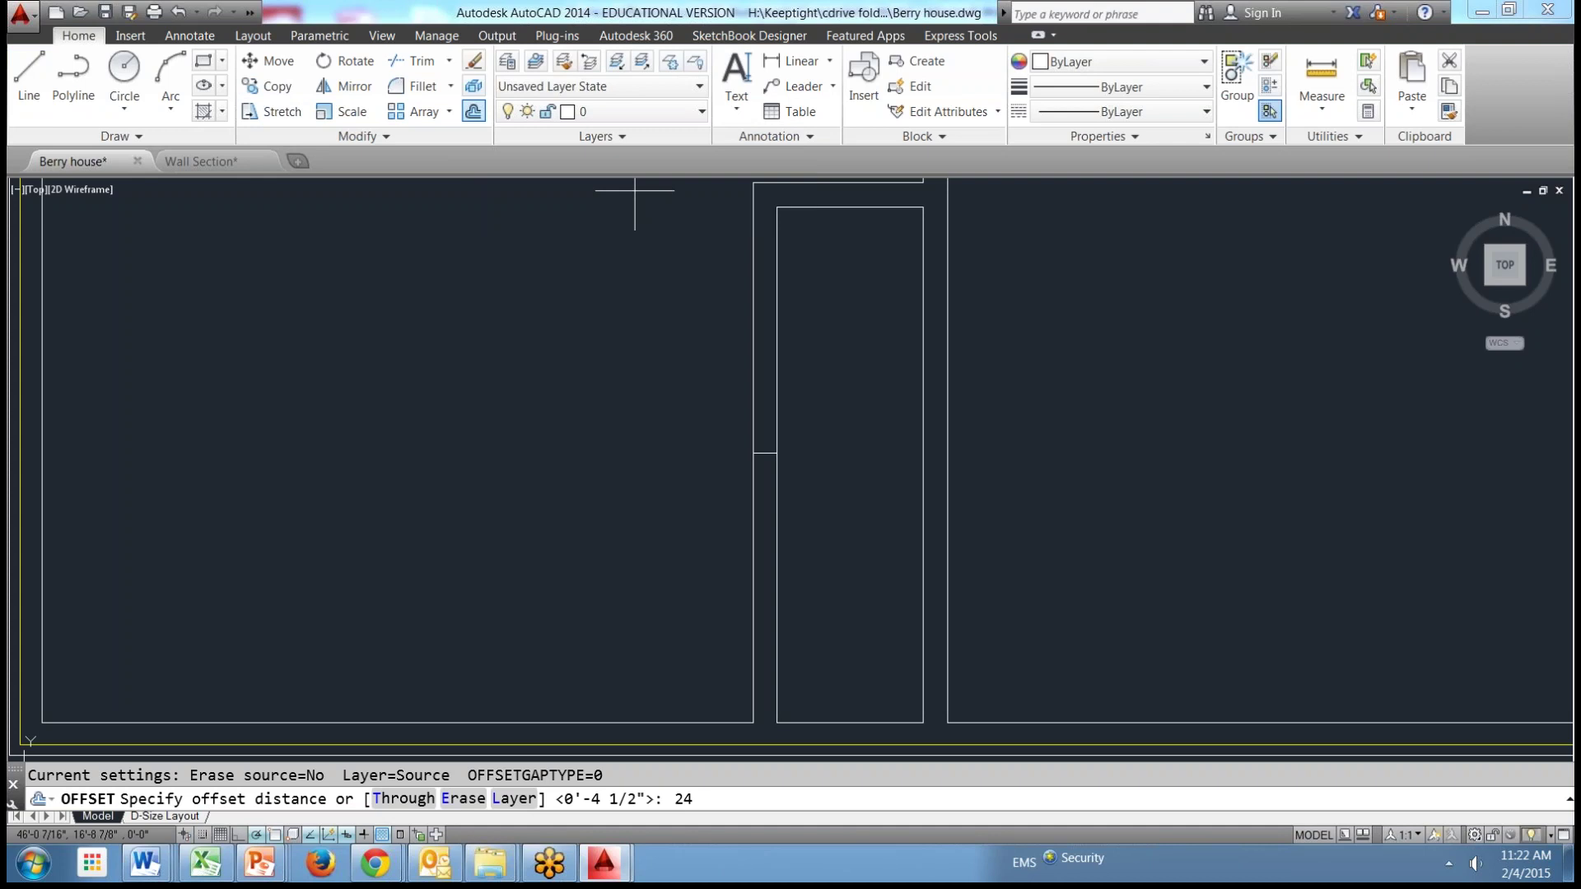
{"action": "type", "text": "\""}
{"action": "key", "text": "Return"}
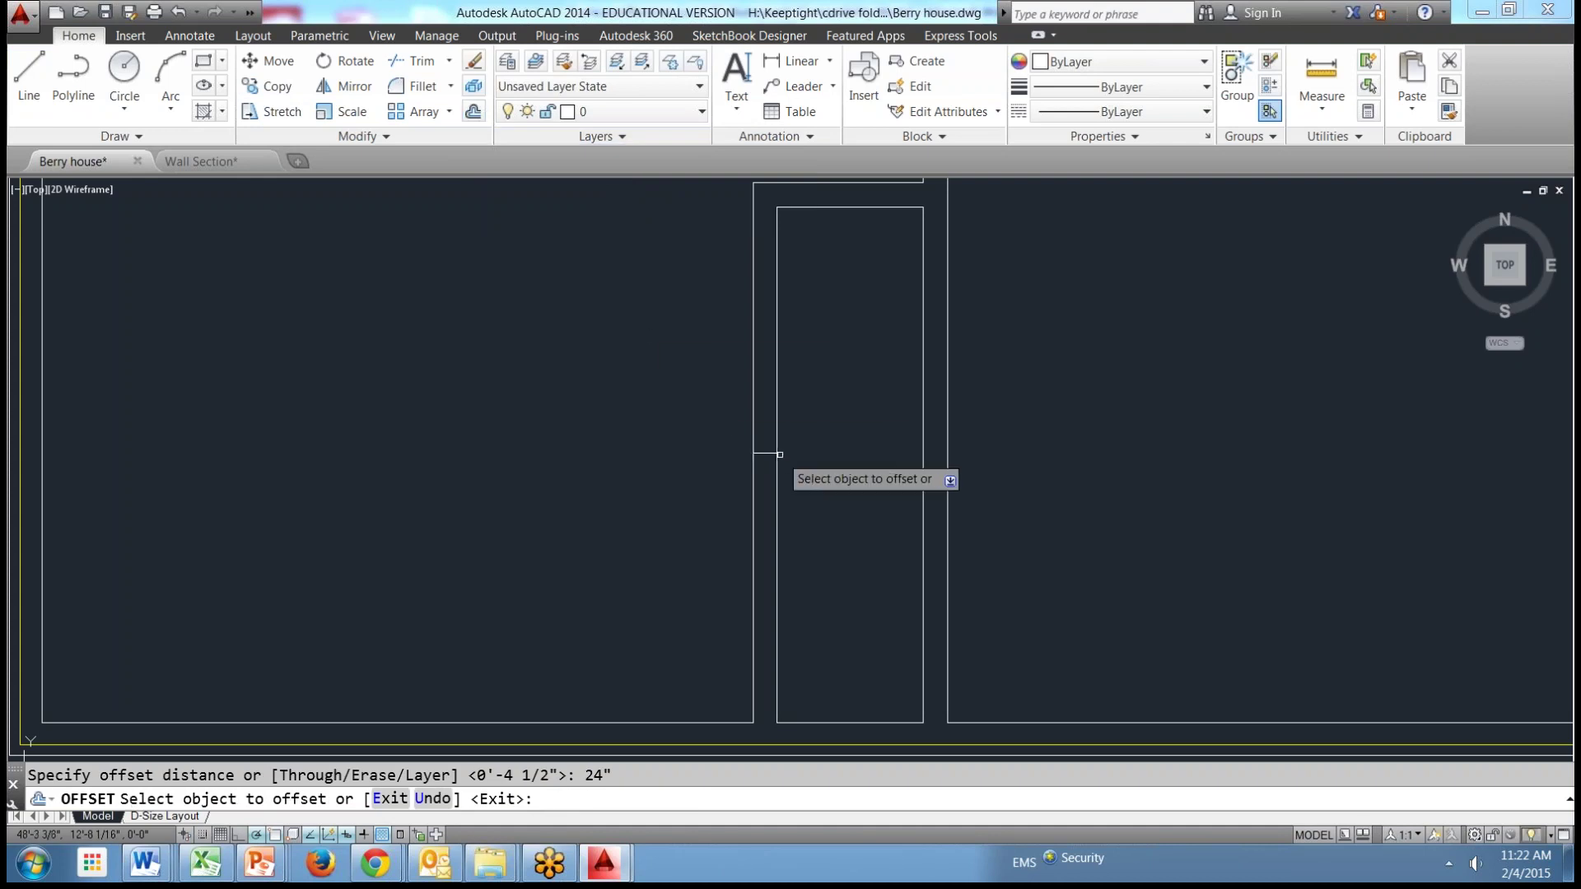
{"action": "left_click", "coordinate": [778, 454]}
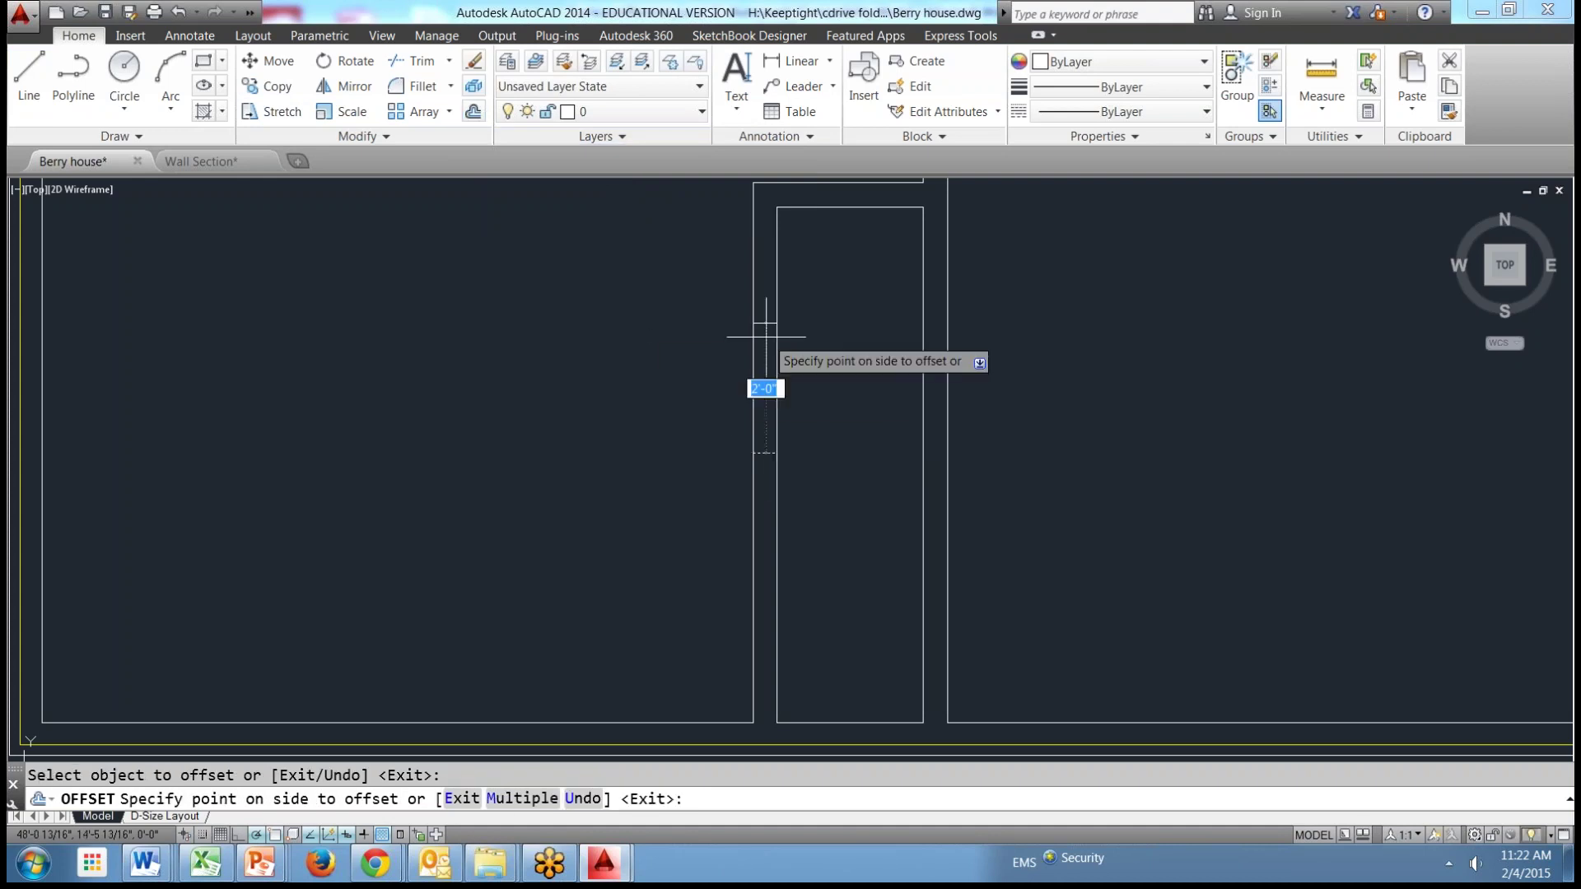
{"action": "left_click", "coordinate": [766, 336]}
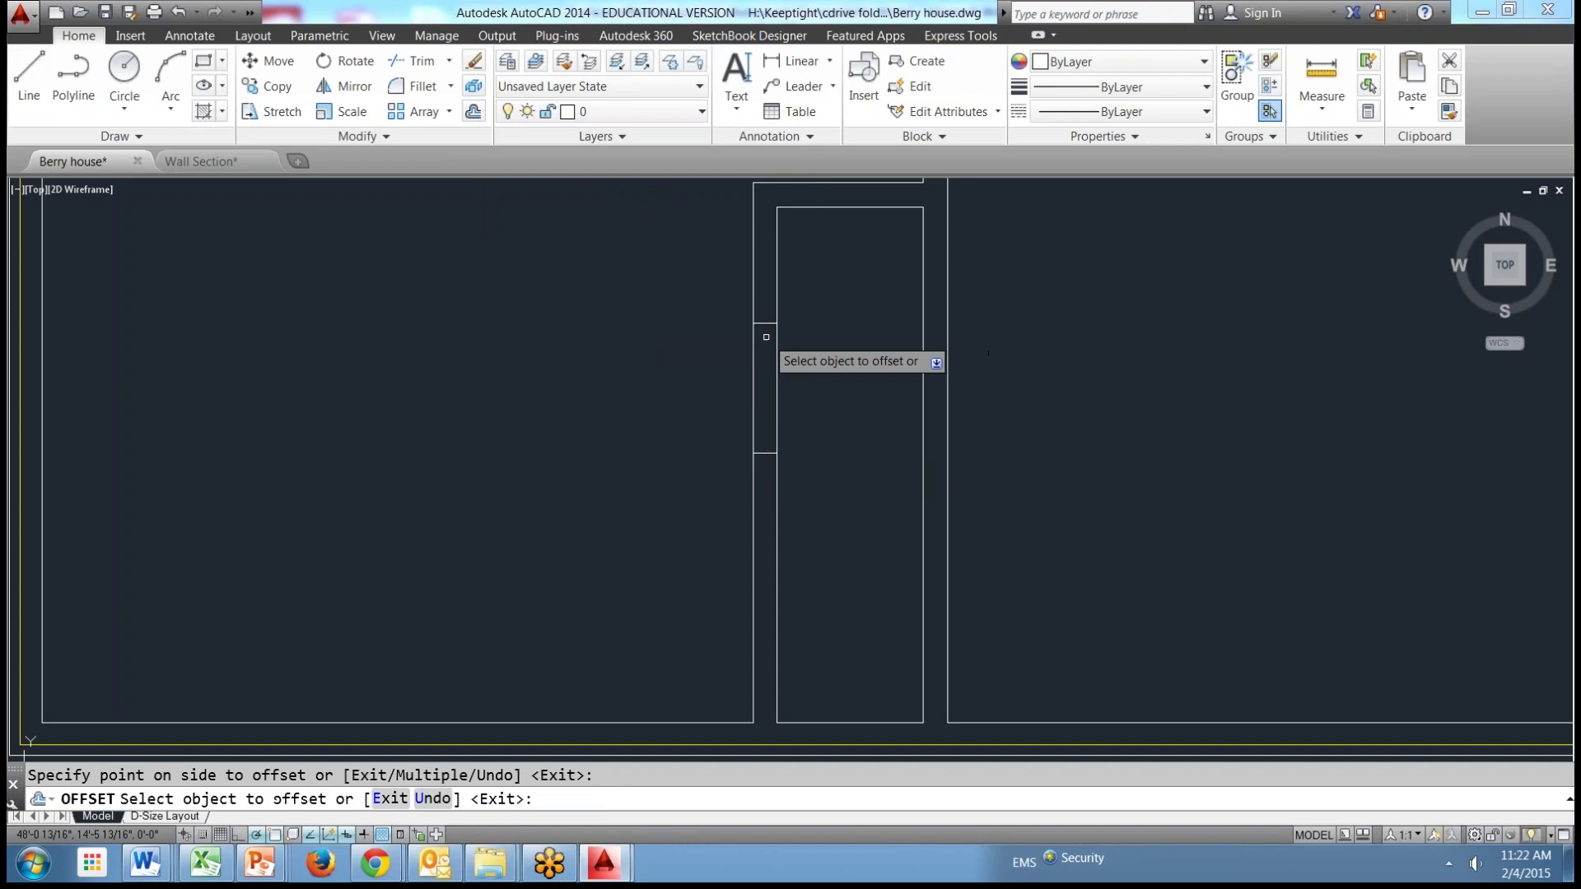
{"action": "left_click", "coordinate": [760, 453]}
{"action": "left_click", "coordinate": [758, 576]}
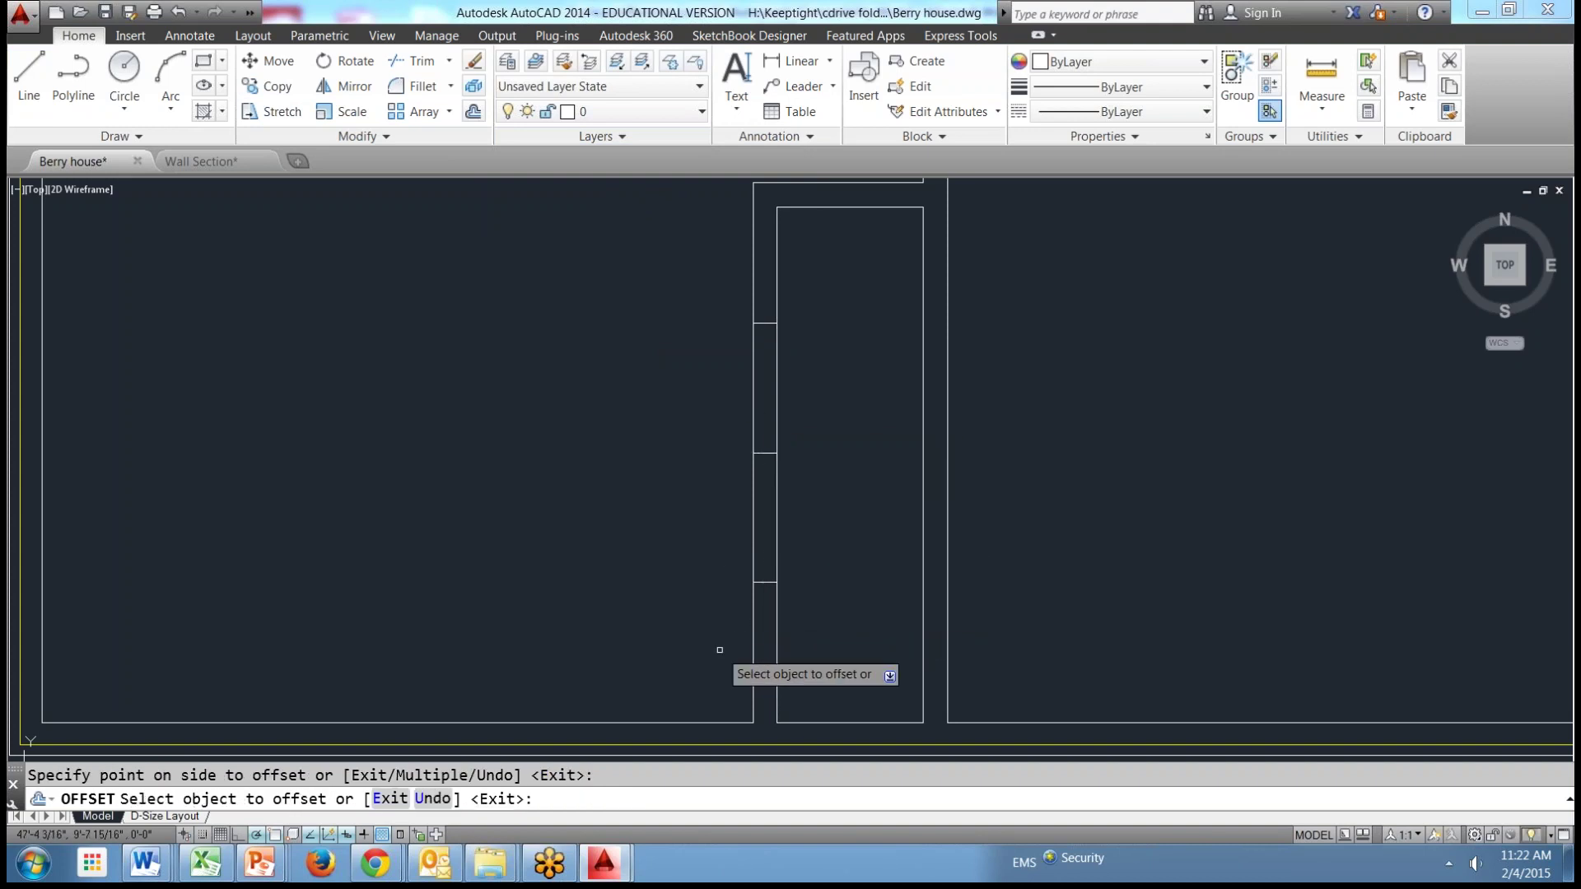
{"action": "key", "text": "Escape"}
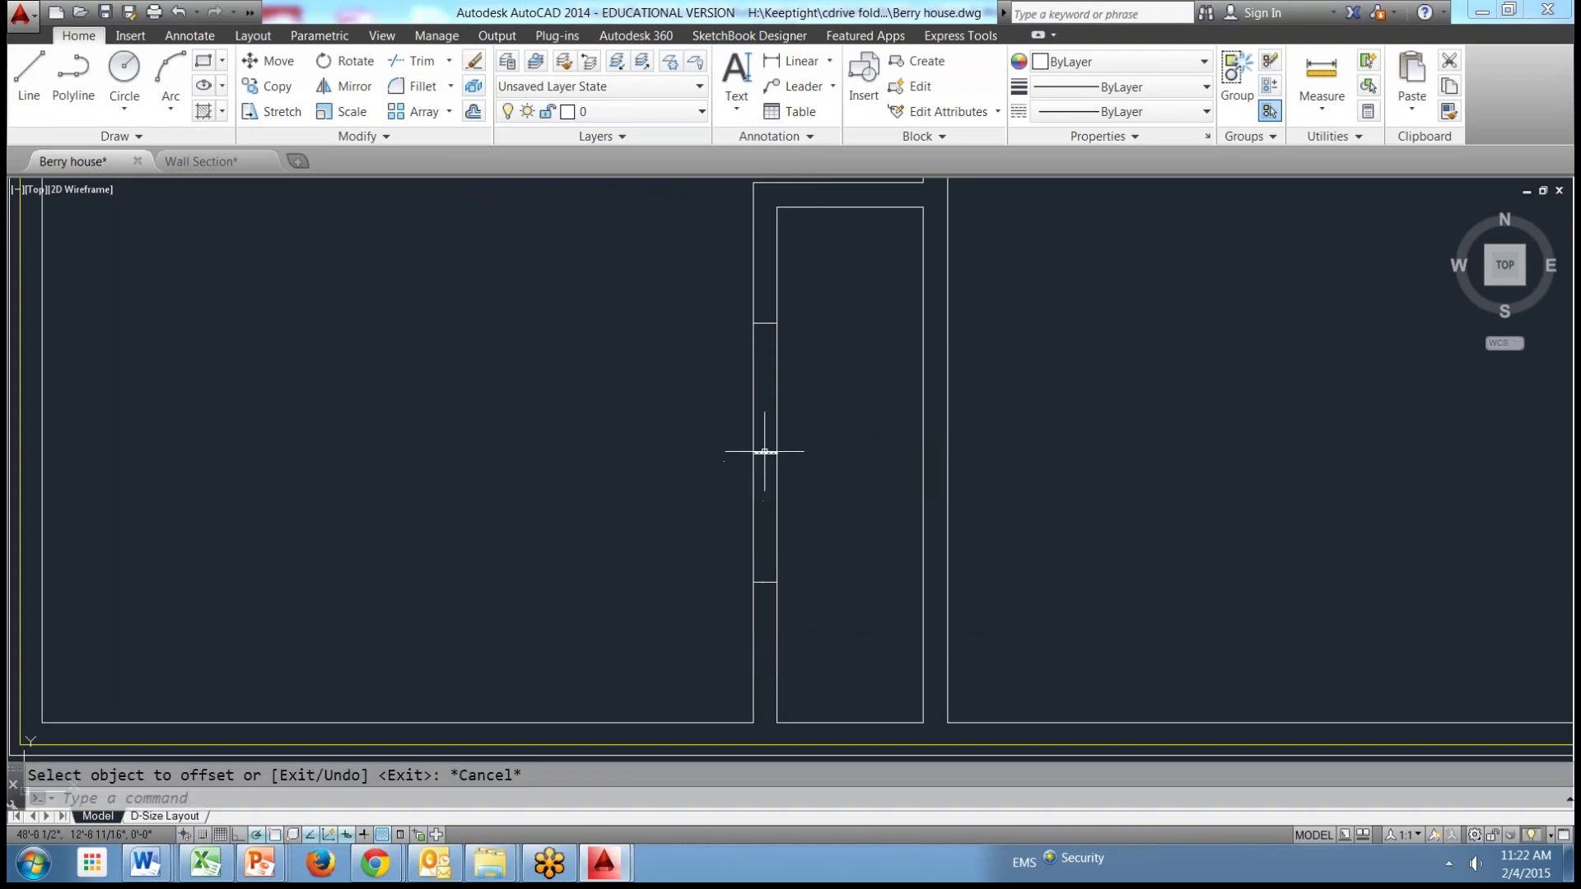
Step: Delete the centre guide line and trim the wall out between the two offsets
{"action": "left_click", "coordinate": [764, 452]}
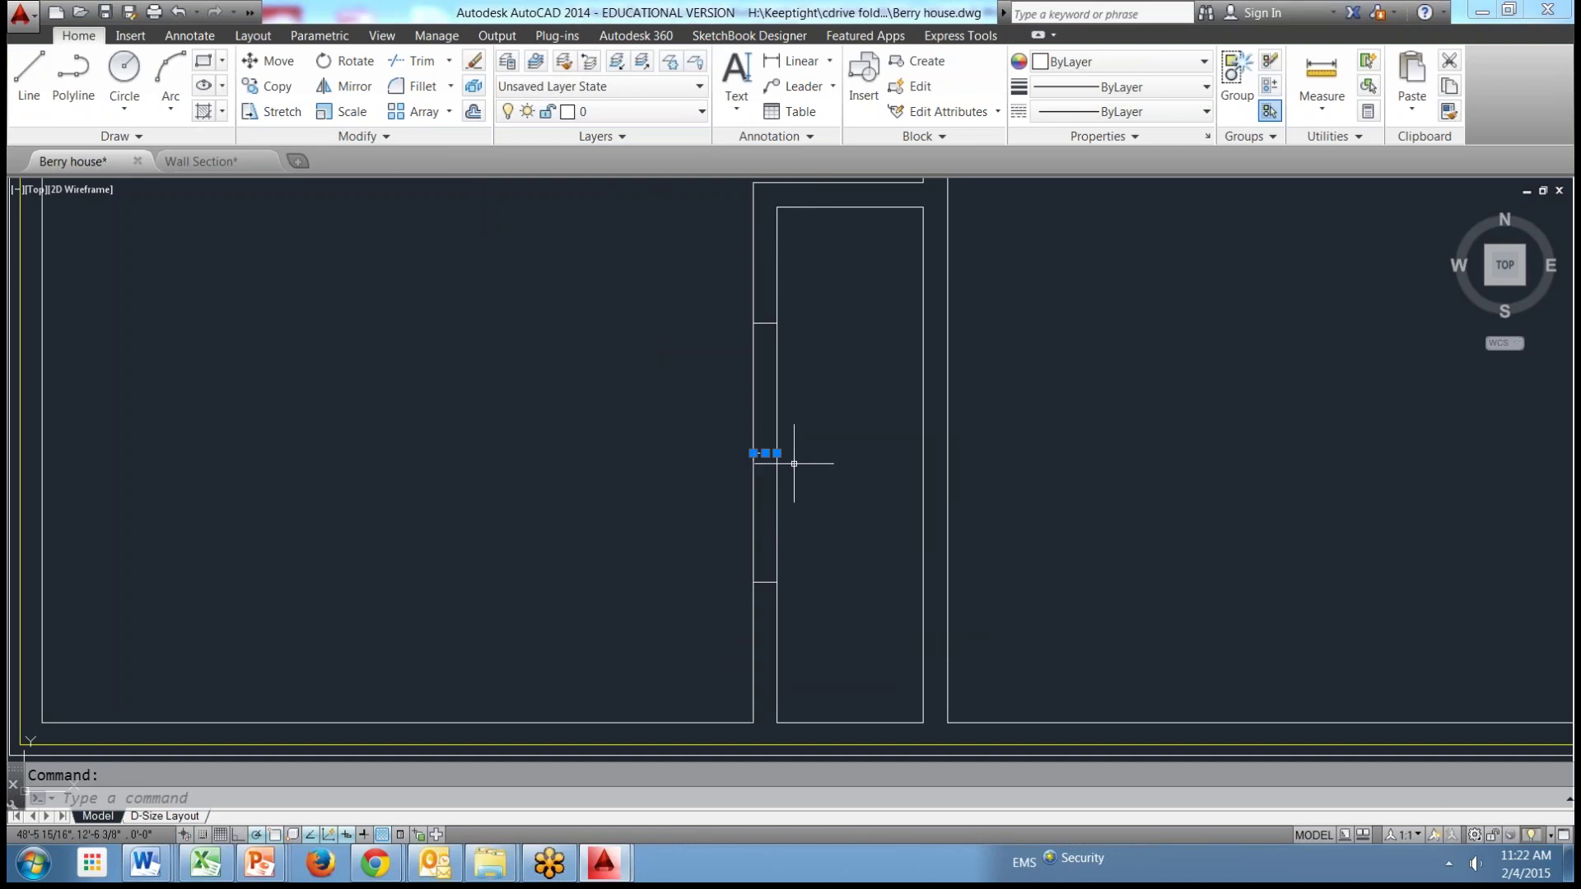
{"action": "key", "text": "Delete"}
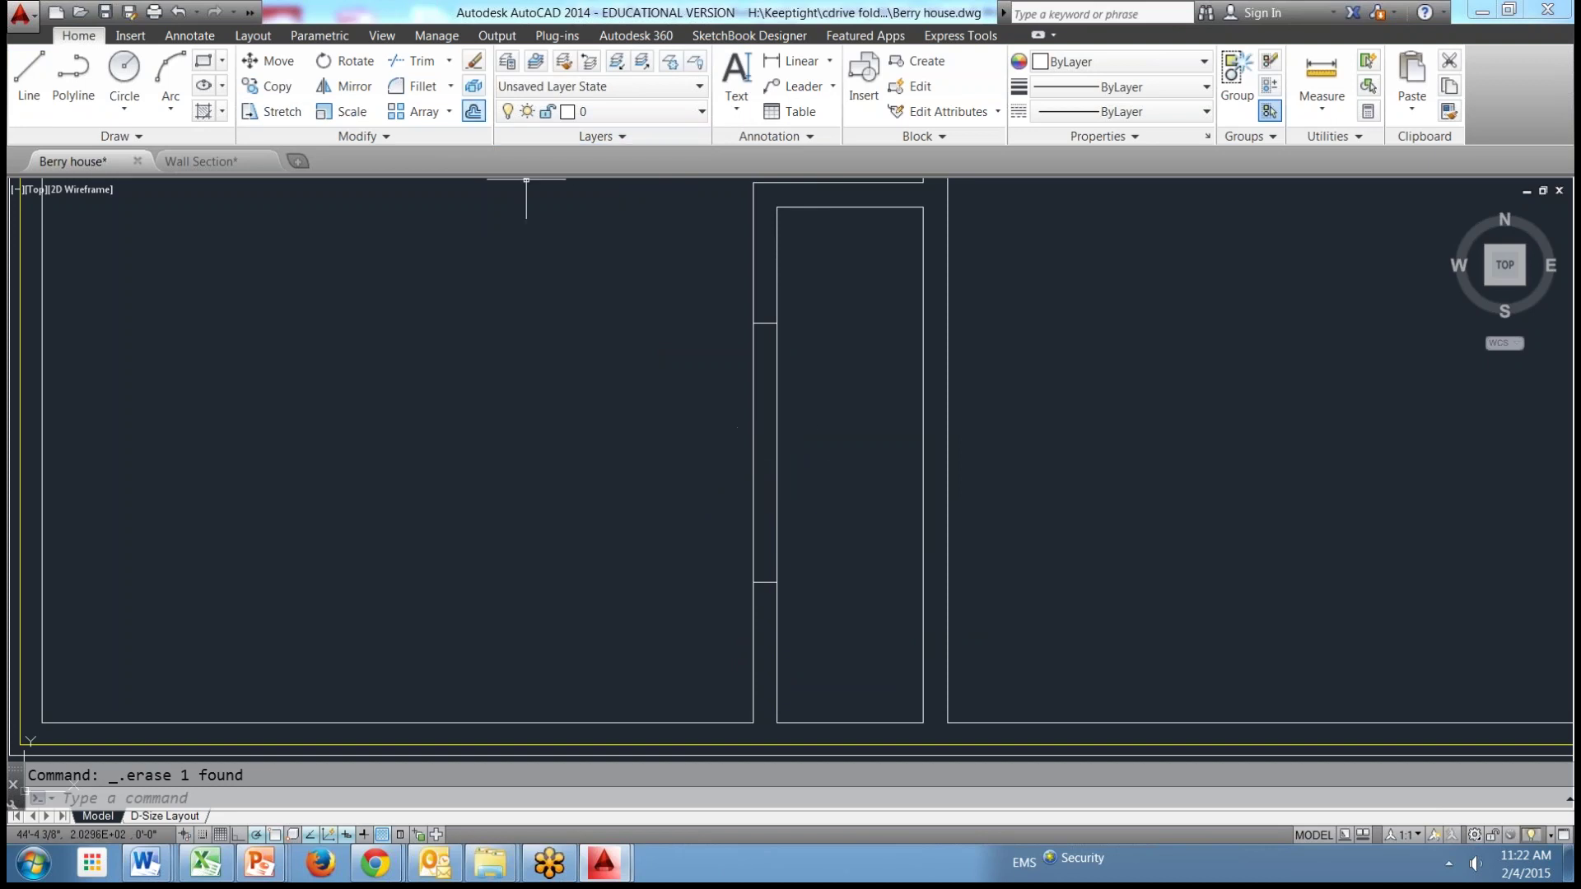
{"action": "left_click", "coordinate": [412, 60]}
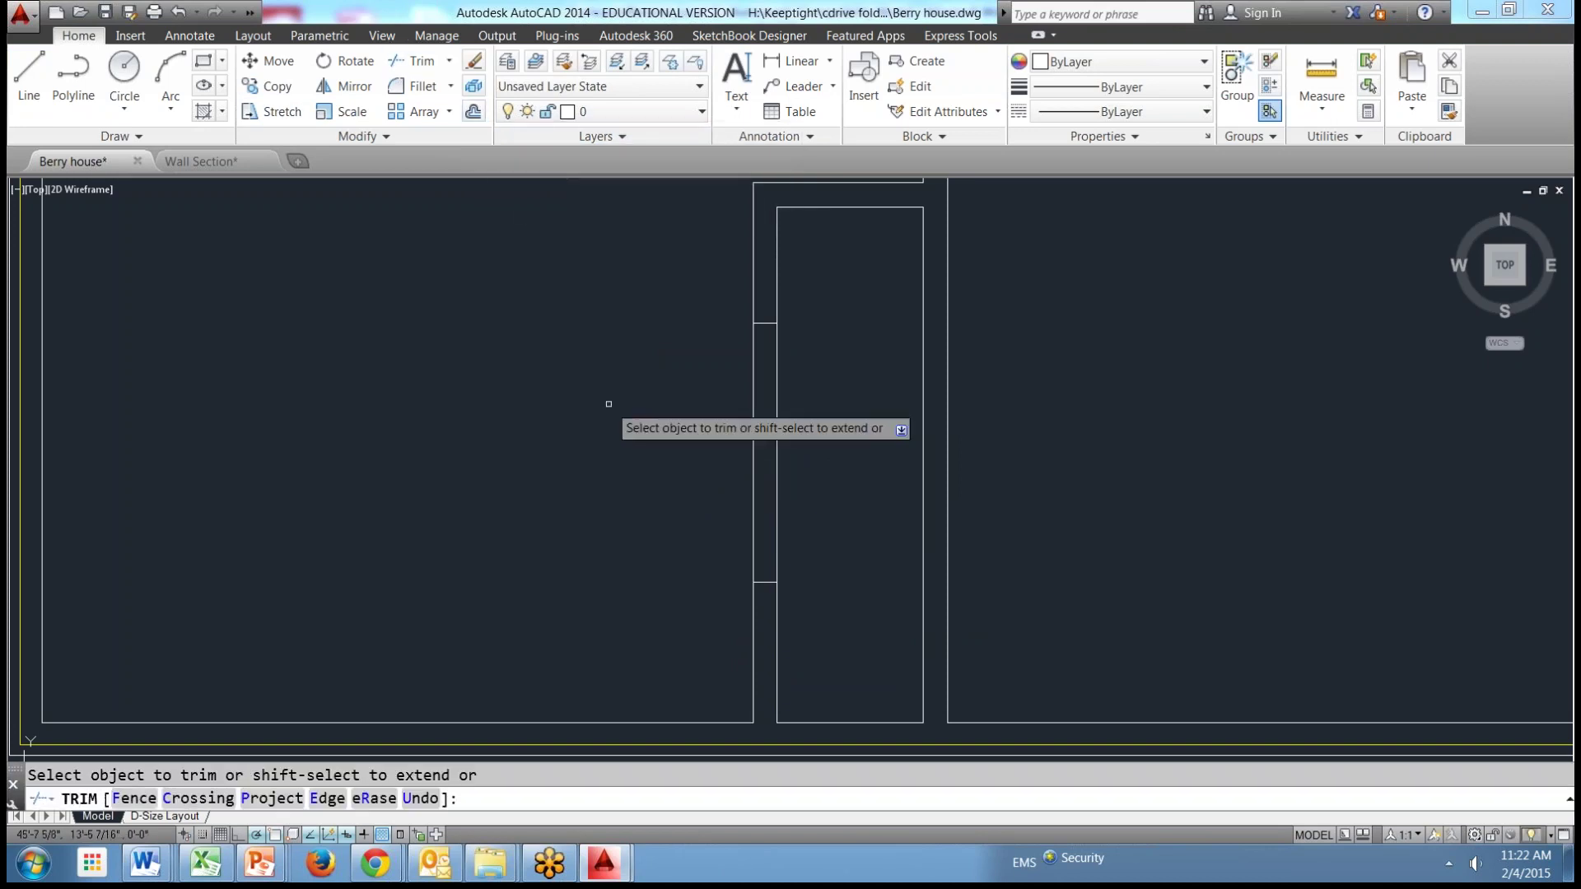
{"action": "left_click", "coordinate": [800, 438]}
{"action": "left_click", "coordinate": [642, 503]}
{"action": "key", "text": "Escape"}
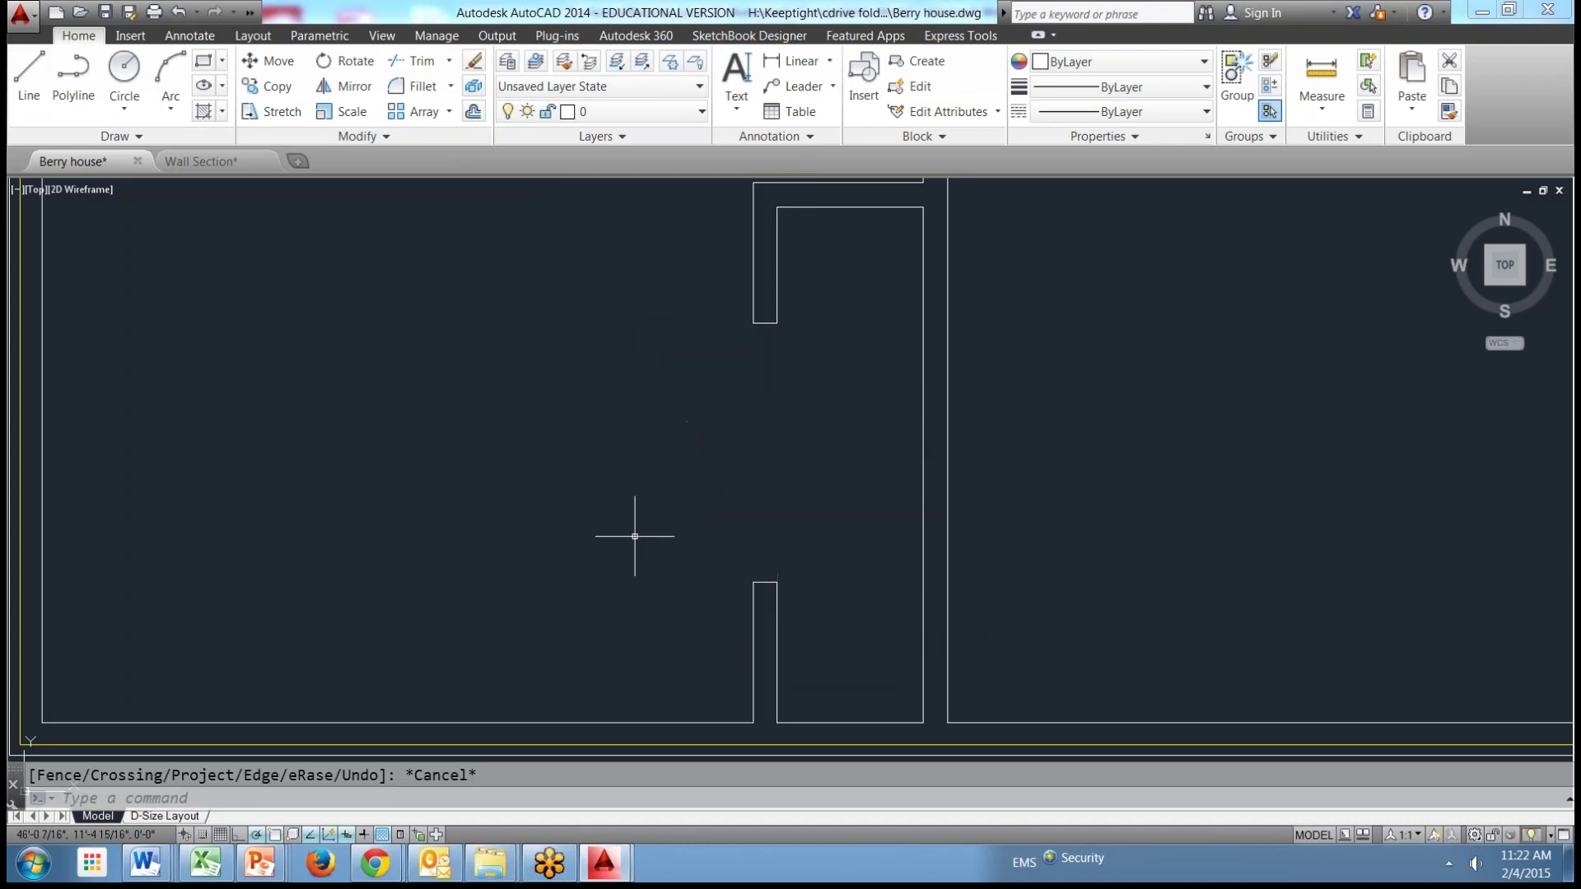
{"action": "scroll", "coordinate": [635, 536], "scroll_direction": "down", "scroll_amount": 2}
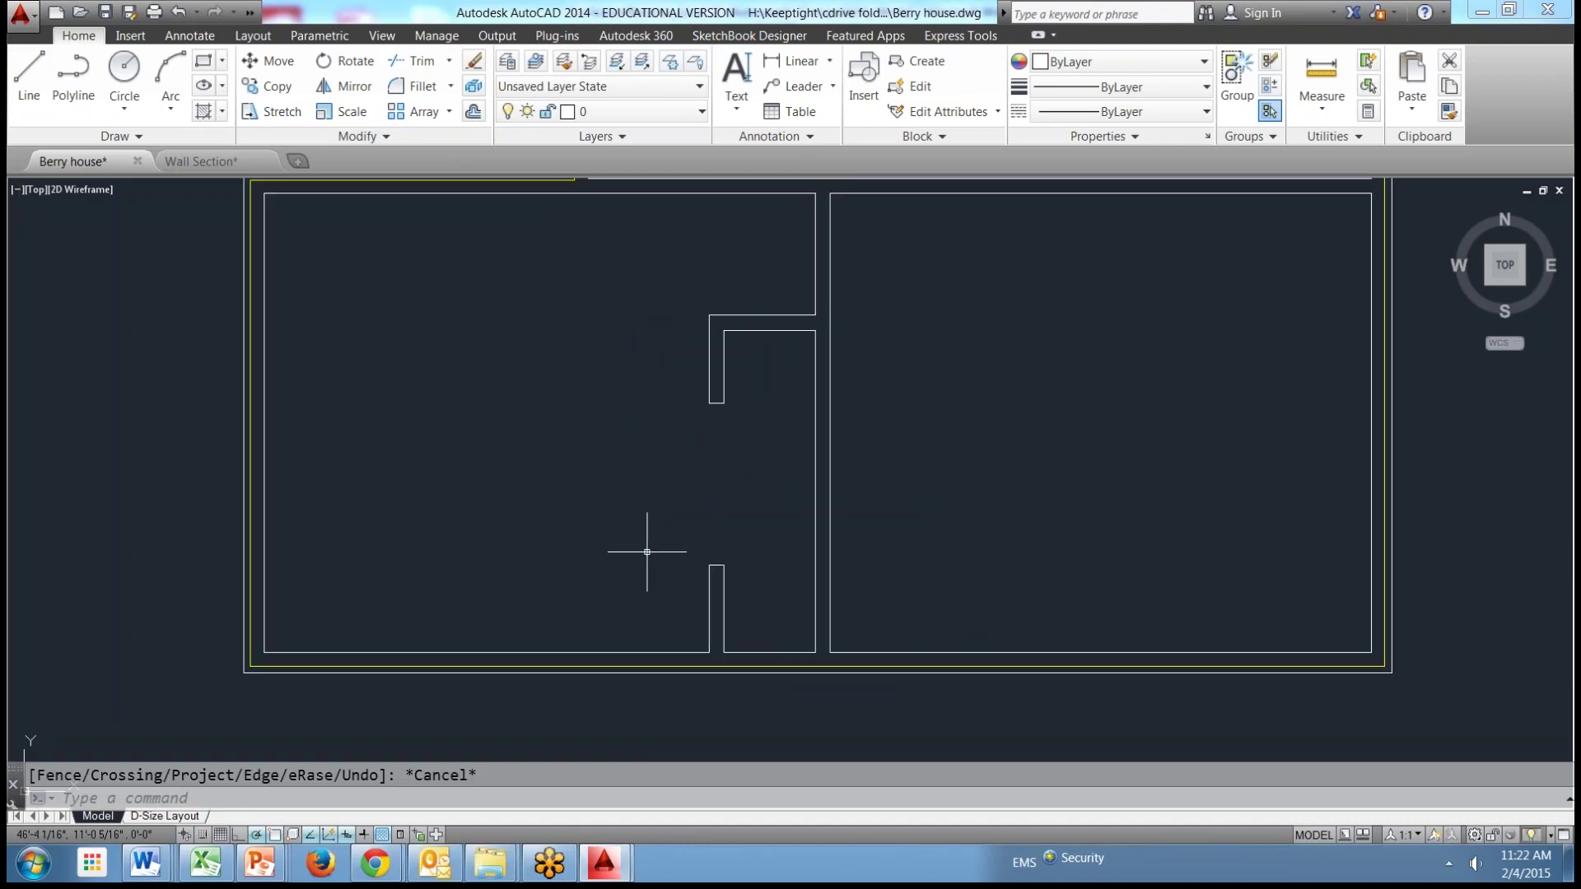
Step: Draw a short line across the wall dividing the two lower rooms
{"action": "mouse_move", "coordinate": [748, 455]}
{"action": "middle_mouse_down"}
{"action": "mouse_move", "coordinate": [822, 601]}
{"action": "mouse_move", "coordinate": [749, 554]}
{"action": "middle_mouse_up"}
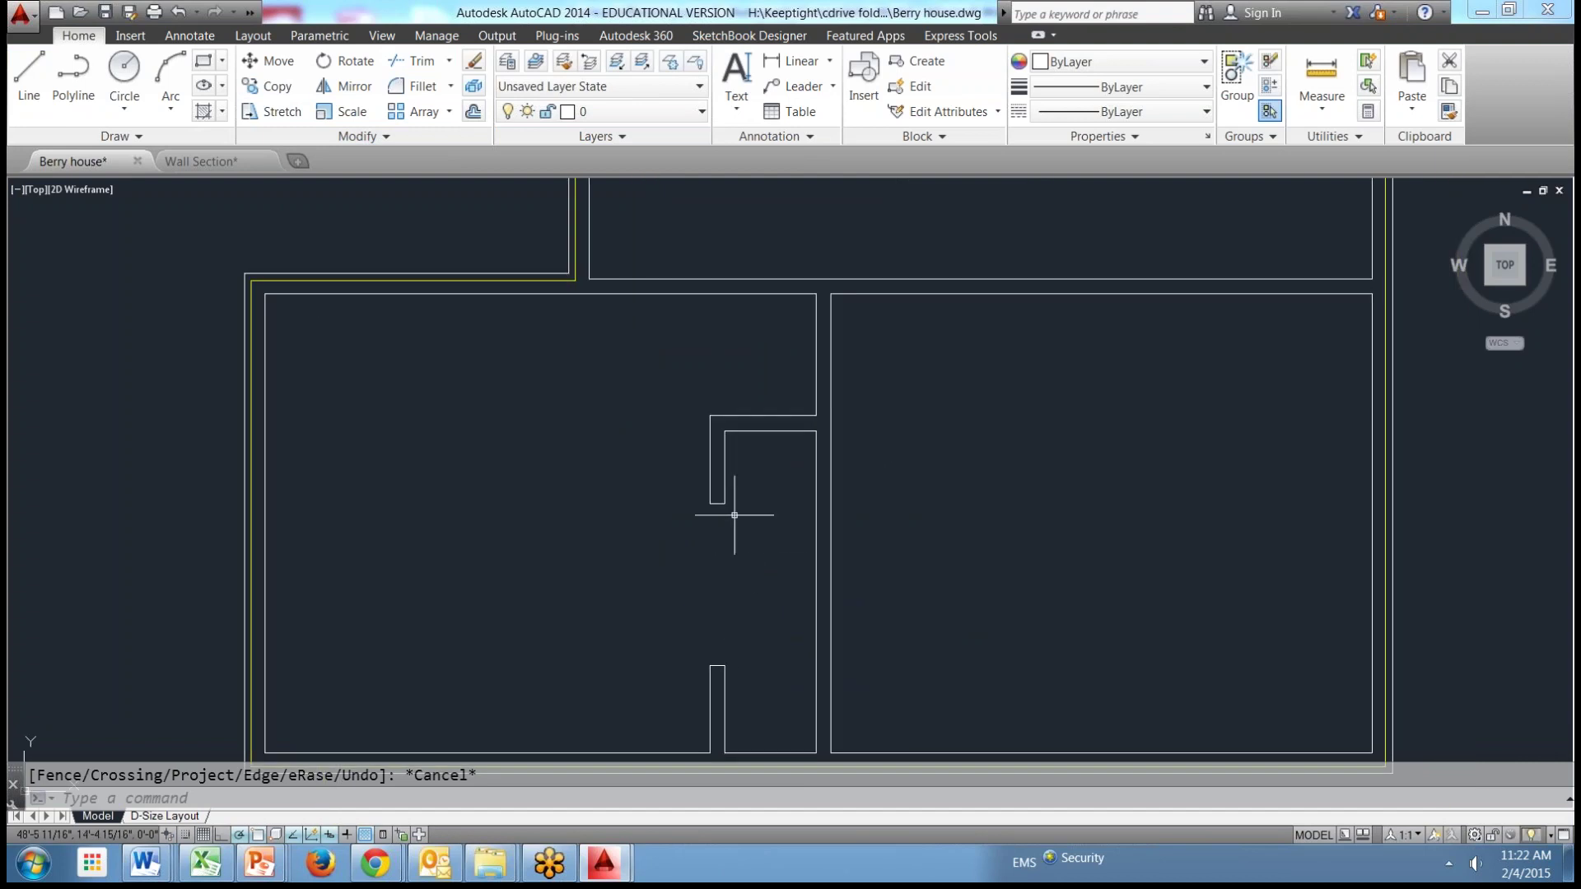
{"action": "left_click", "coordinate": [29, 70]}
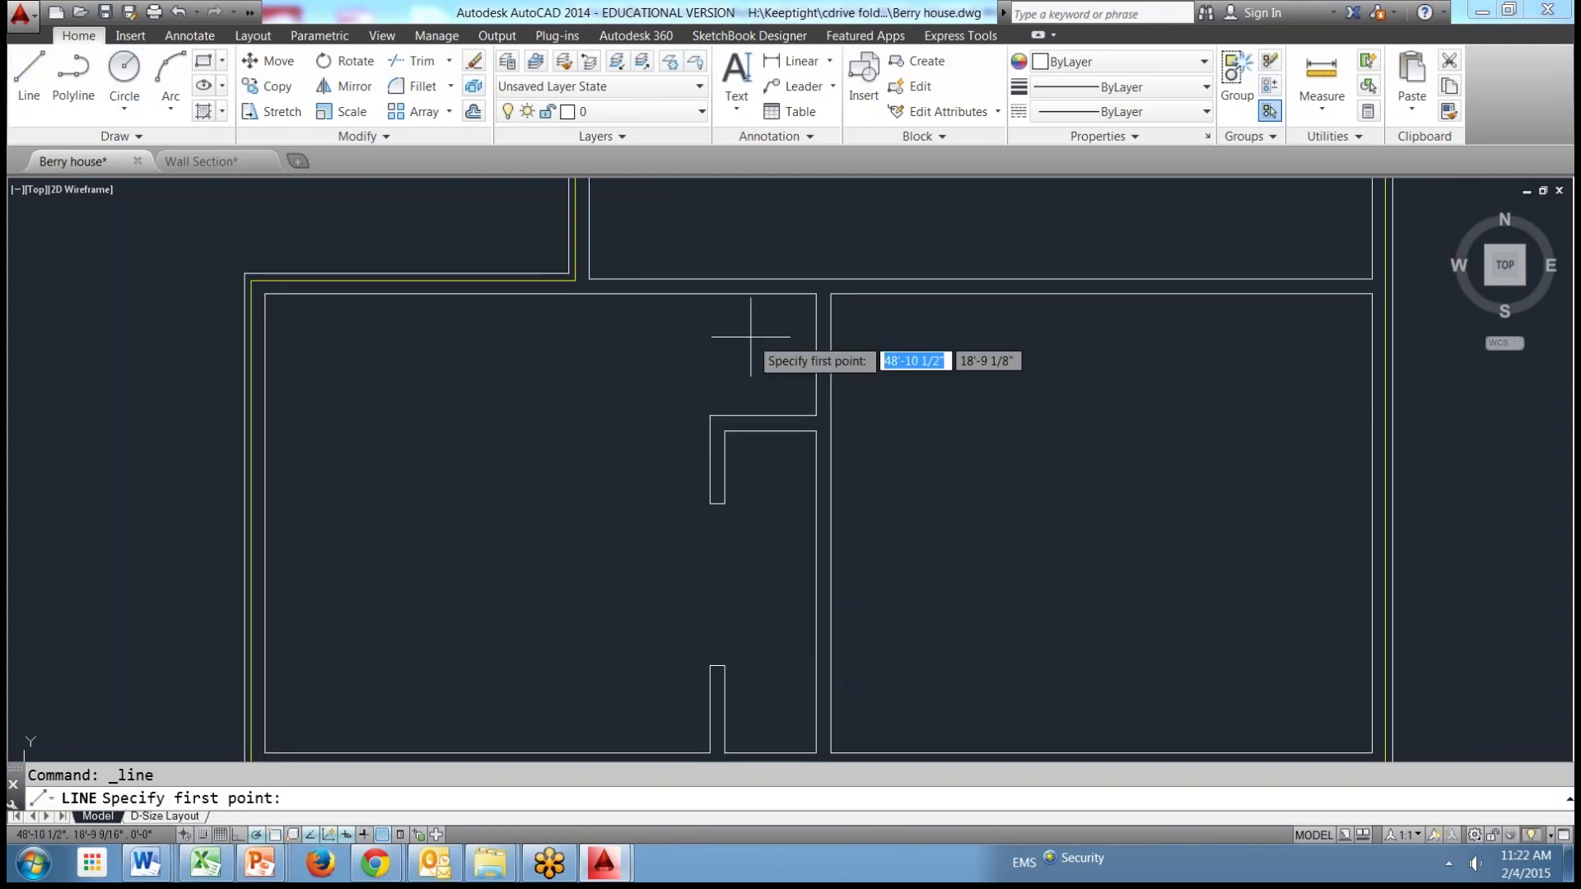
{"action": "left_click", "coordinate": [831, 354]}
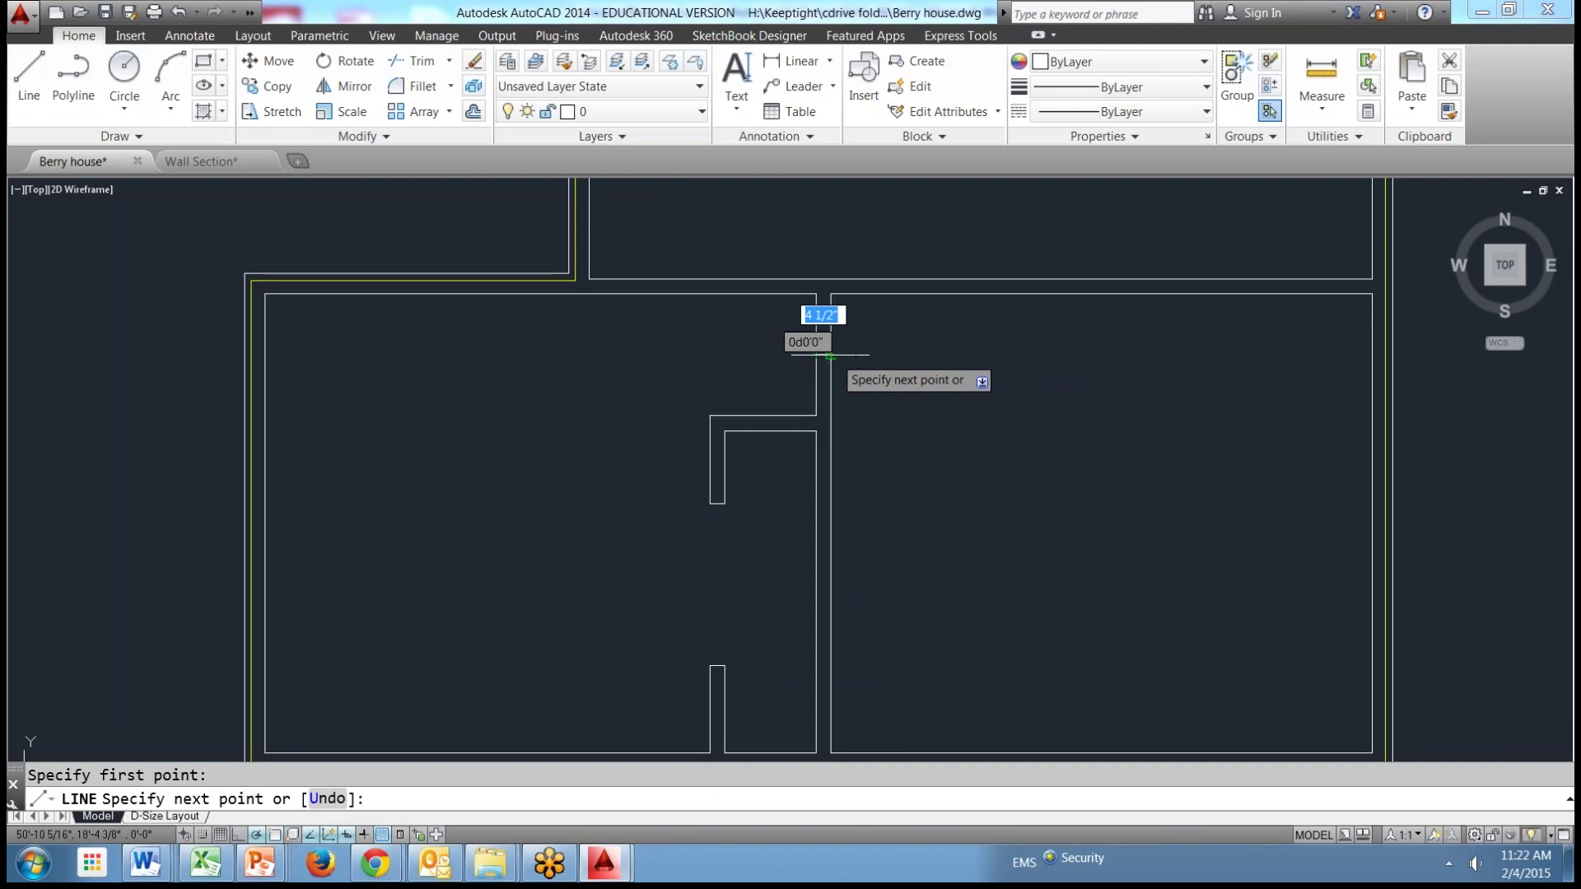
{"action": "left_click", "coordinate": [816, 355]}
{"action": "key", "text": "Return"}
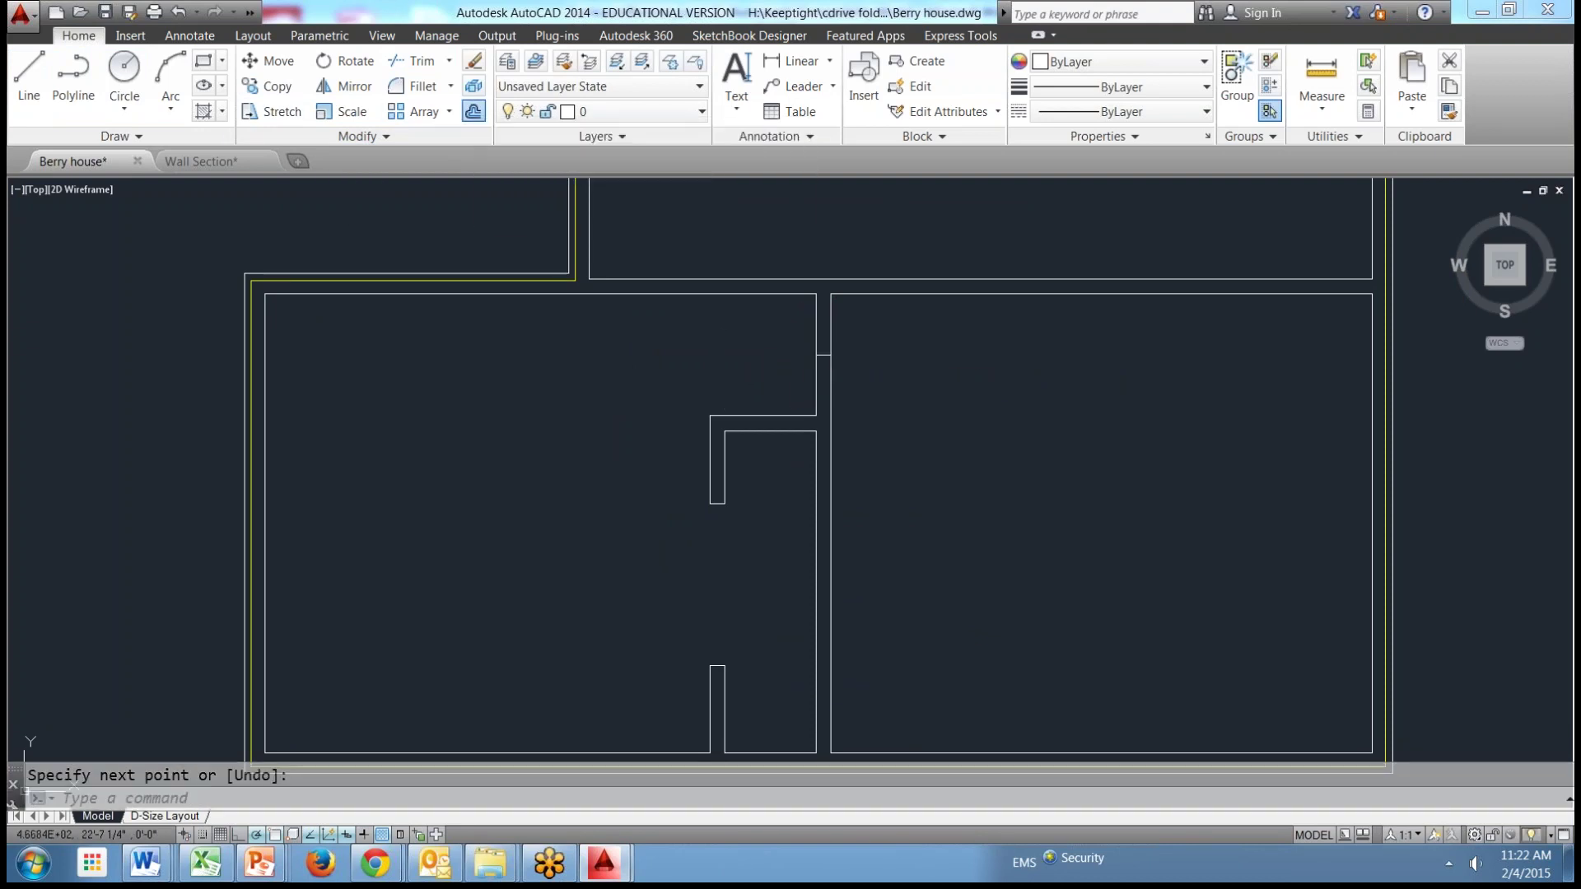
Step: Offset that line 1'3" to each side
{"action": "left_click", "coordinate": [474, 111]}
{"action": "scroll", "coordinate": [816, 354], "scroll_direction": "up", "scroll_amount": 2}
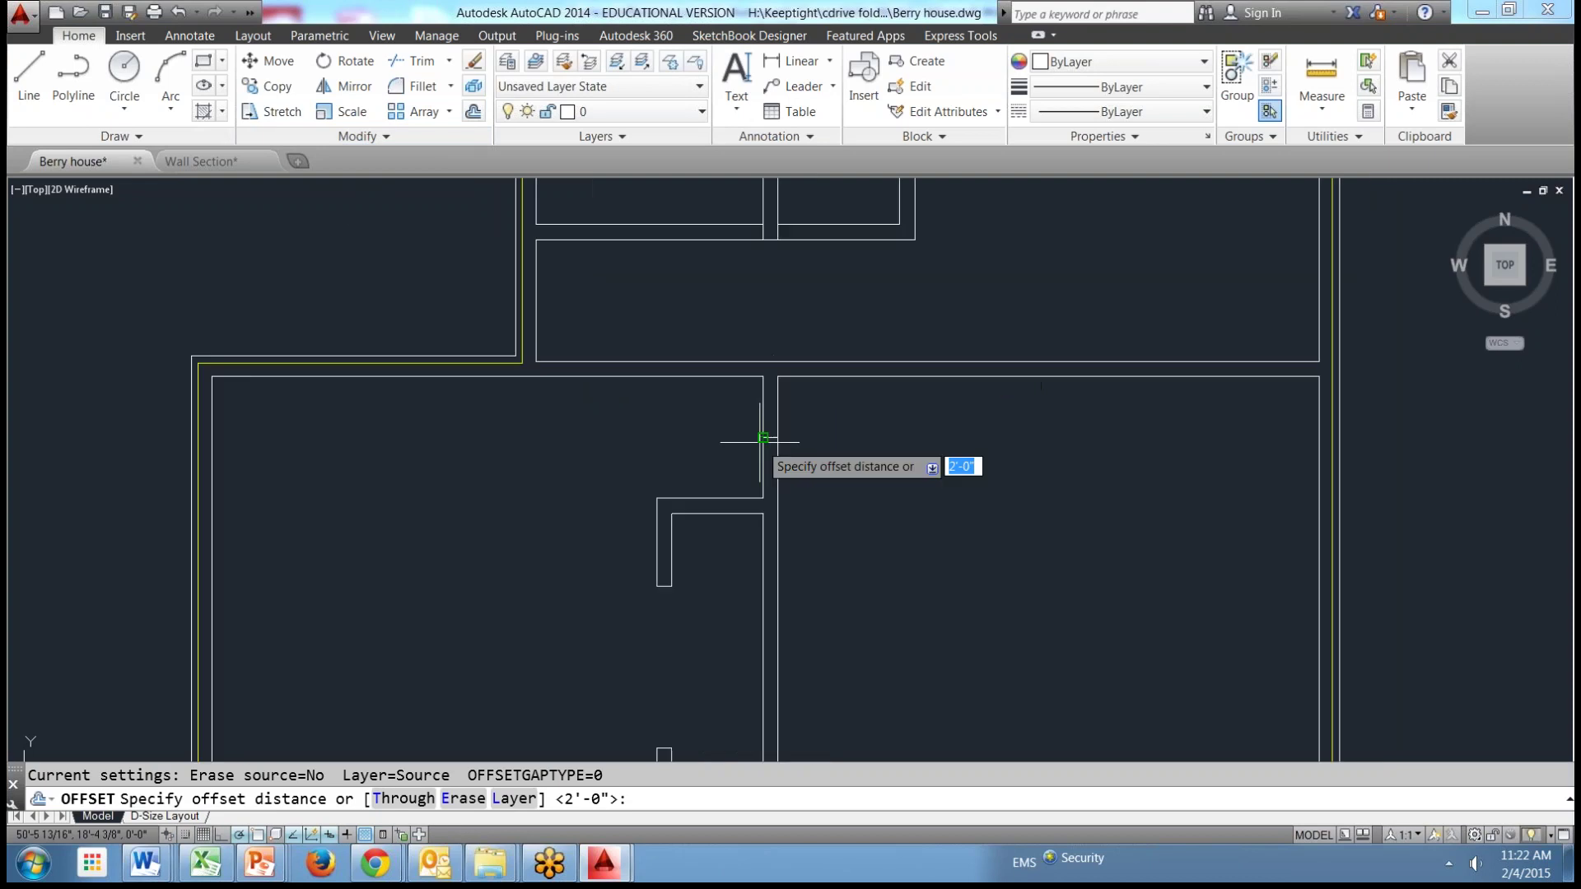
{"action": "scroll", "coordinate": [755, 445], "scroll_direction": "up", "scroll_amount": 2}
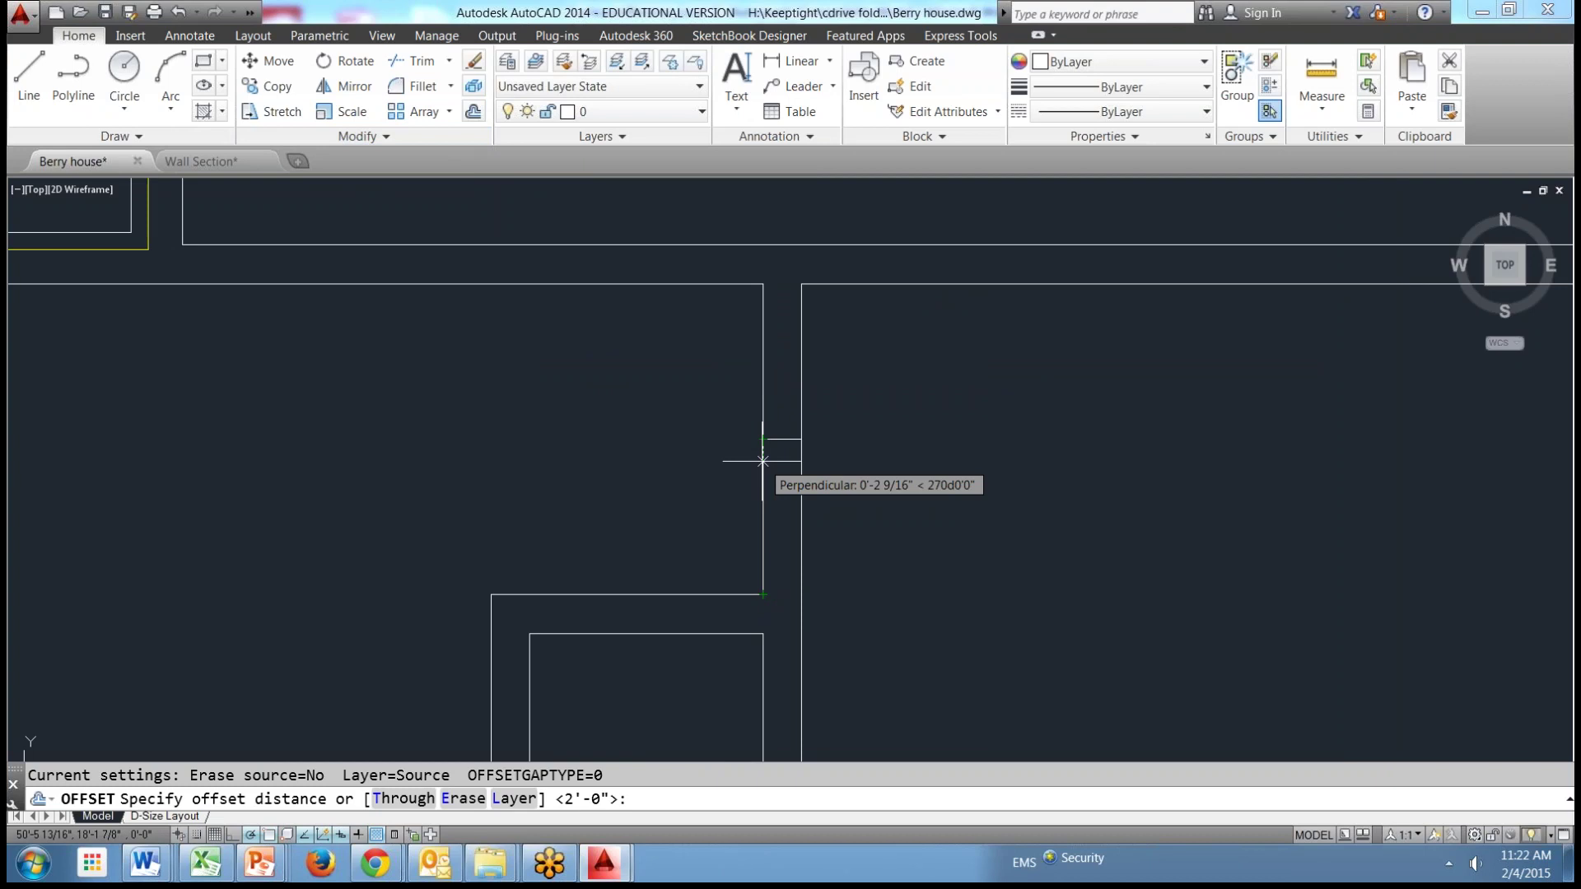
{"action": "type", "text": "1'3\""}
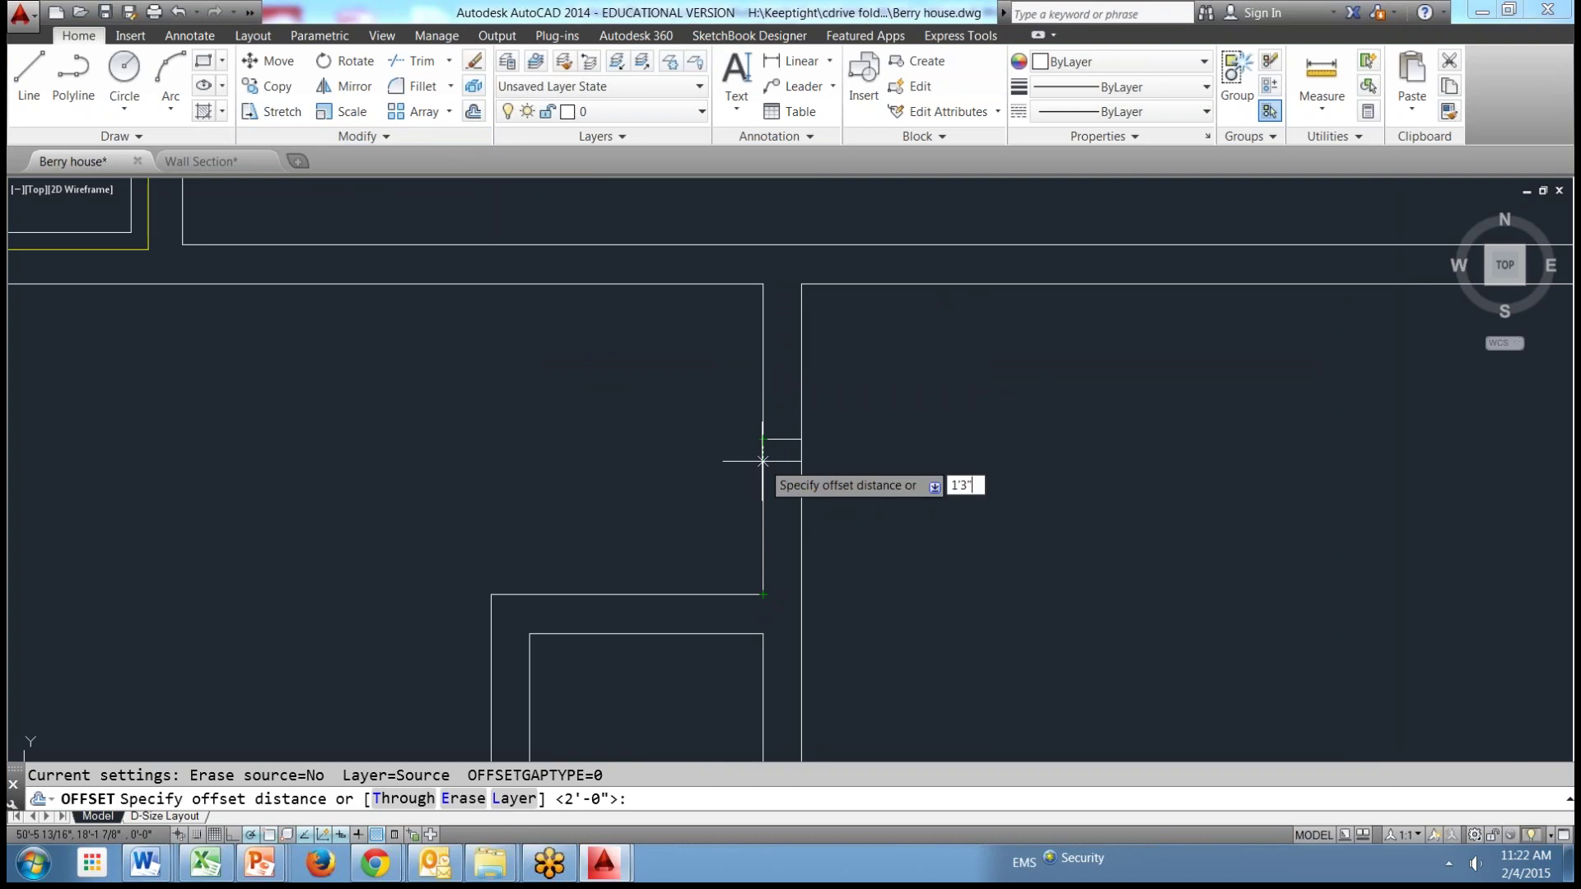
{"action": "key", "text": "Return"}
{"action": "left_click", "coordinate": [778, 440]}
{"action": "left_click", "coordinate": [789, 366]}
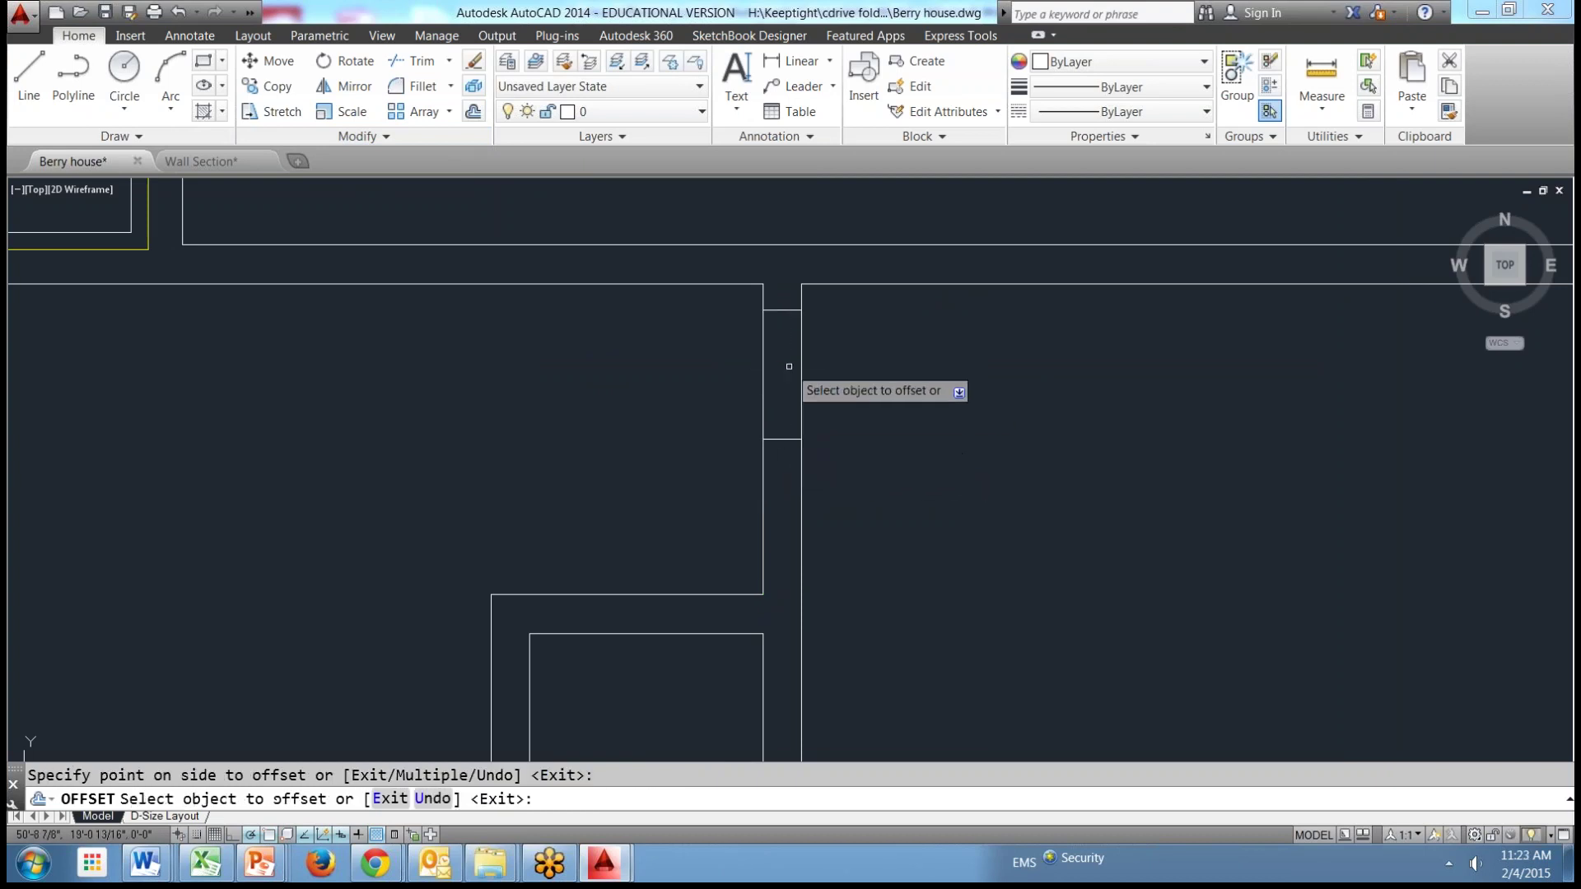
{"action": "left_click", "coordinate": [780, 440]}
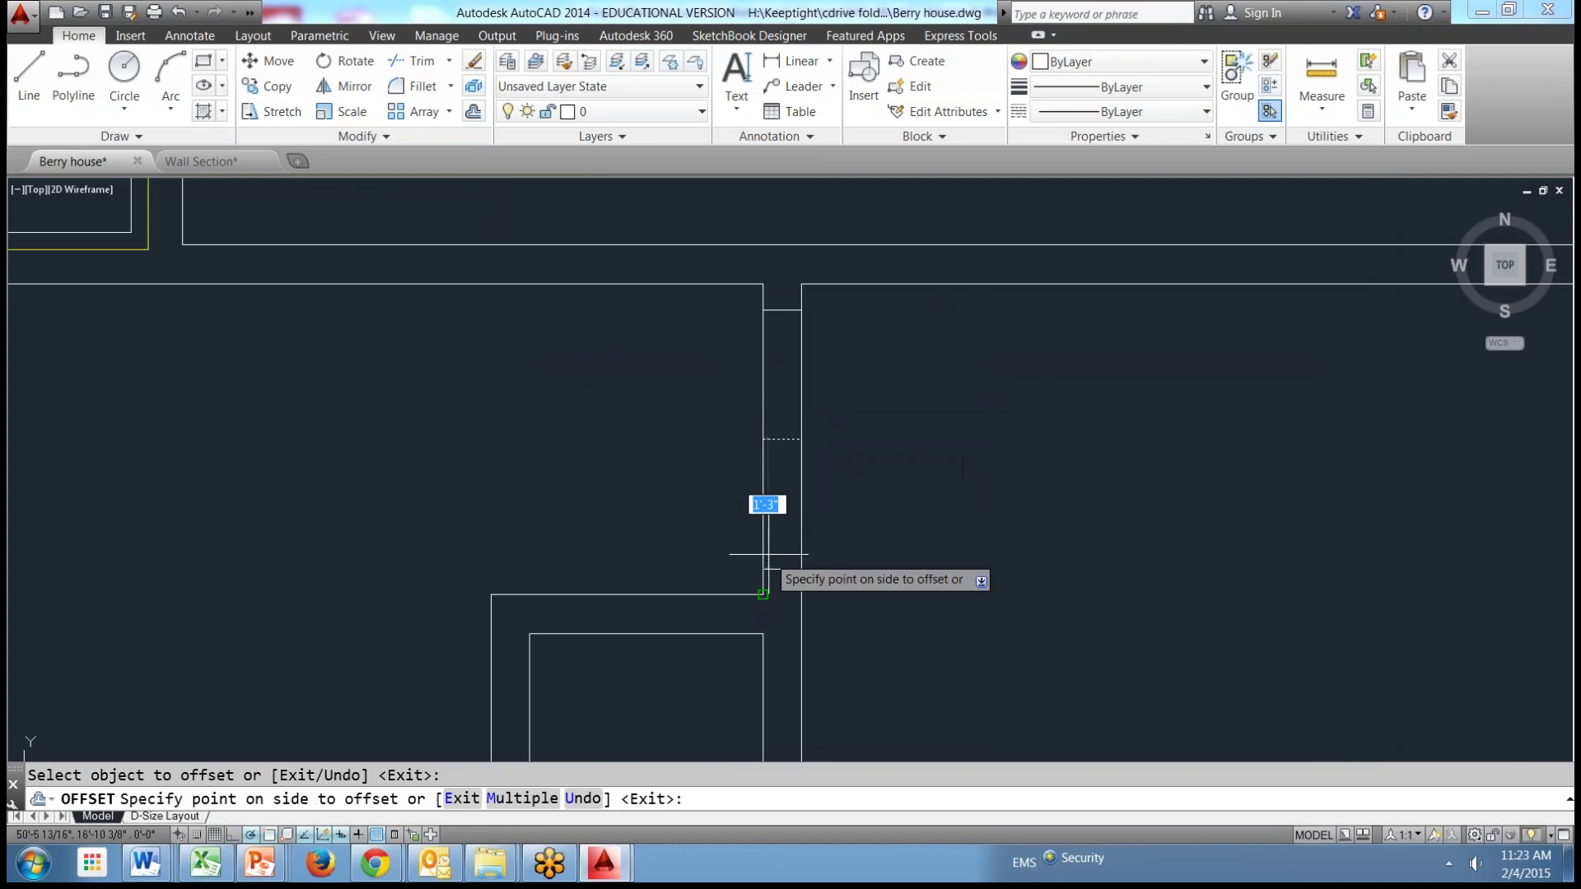
{"action": "left_click", "coordinate": [768, 554]}
{"action": "key", "text": "Escape"}
Step: Delete the centre line and trim the wall between the two offsets
{"action": "left_click", "coordinate": [782, 440]}
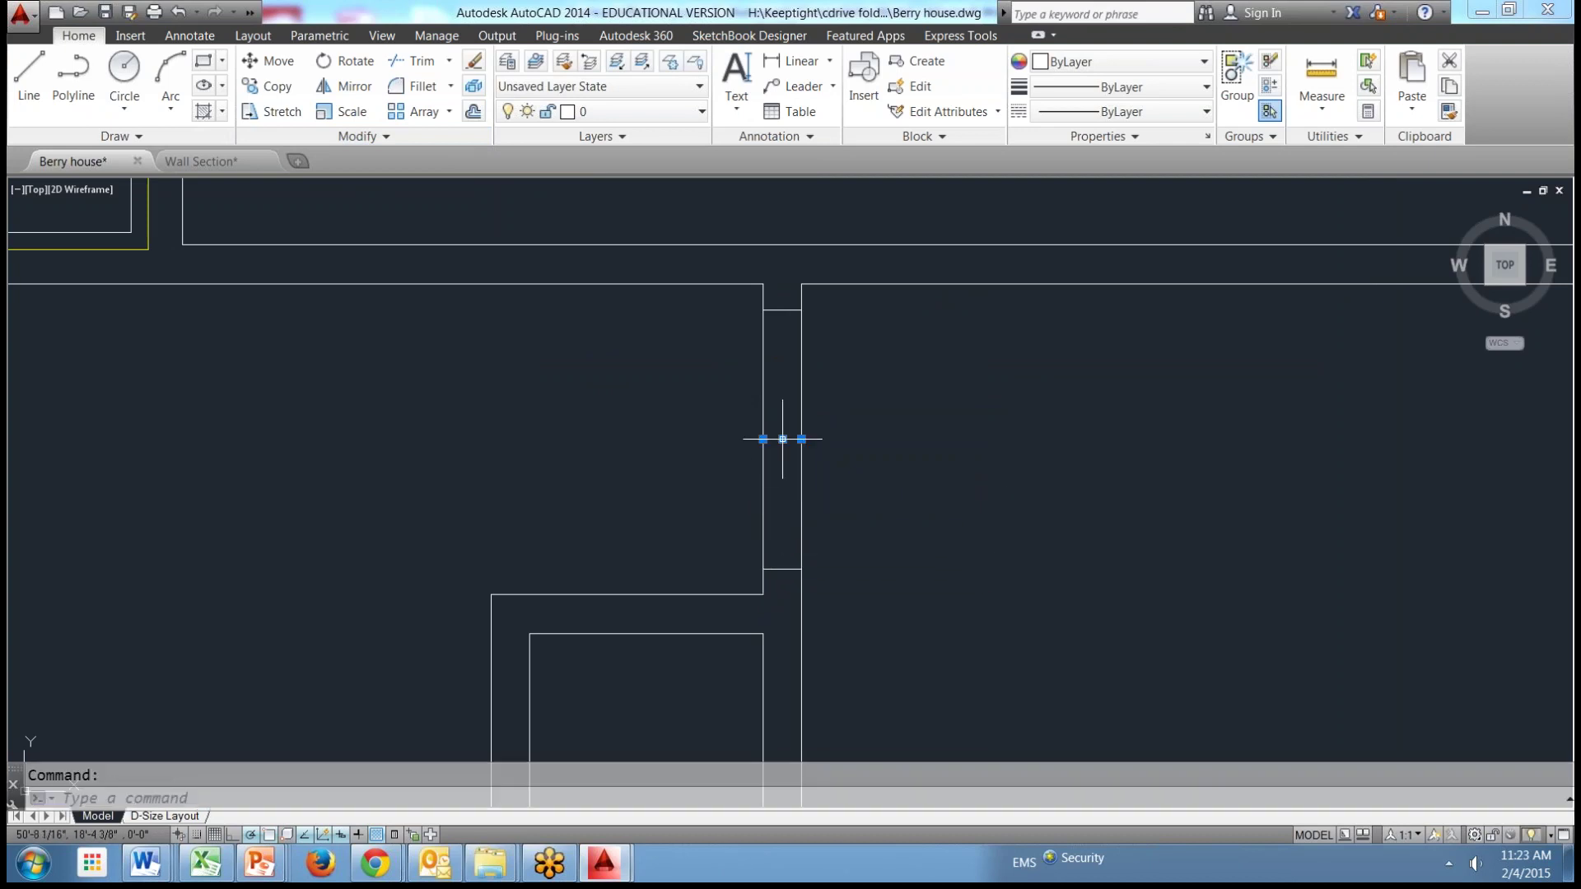
{"action": "key", "text": "Delete"}
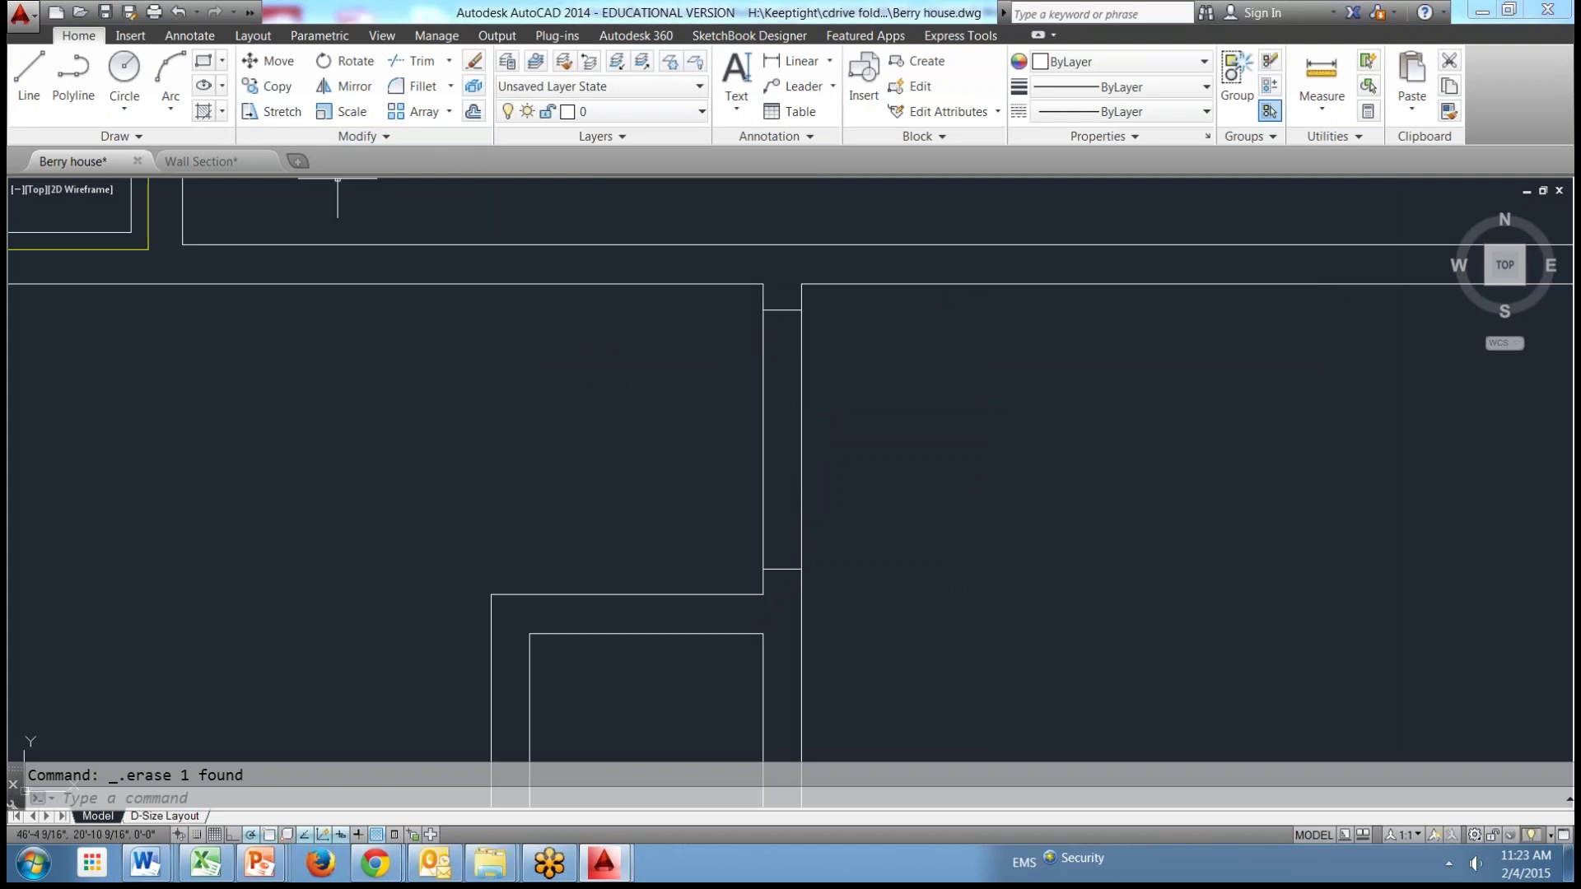
{"action": "left_click", "coordinate": [412, 61]}
{"action": "key", "text": "Return"}
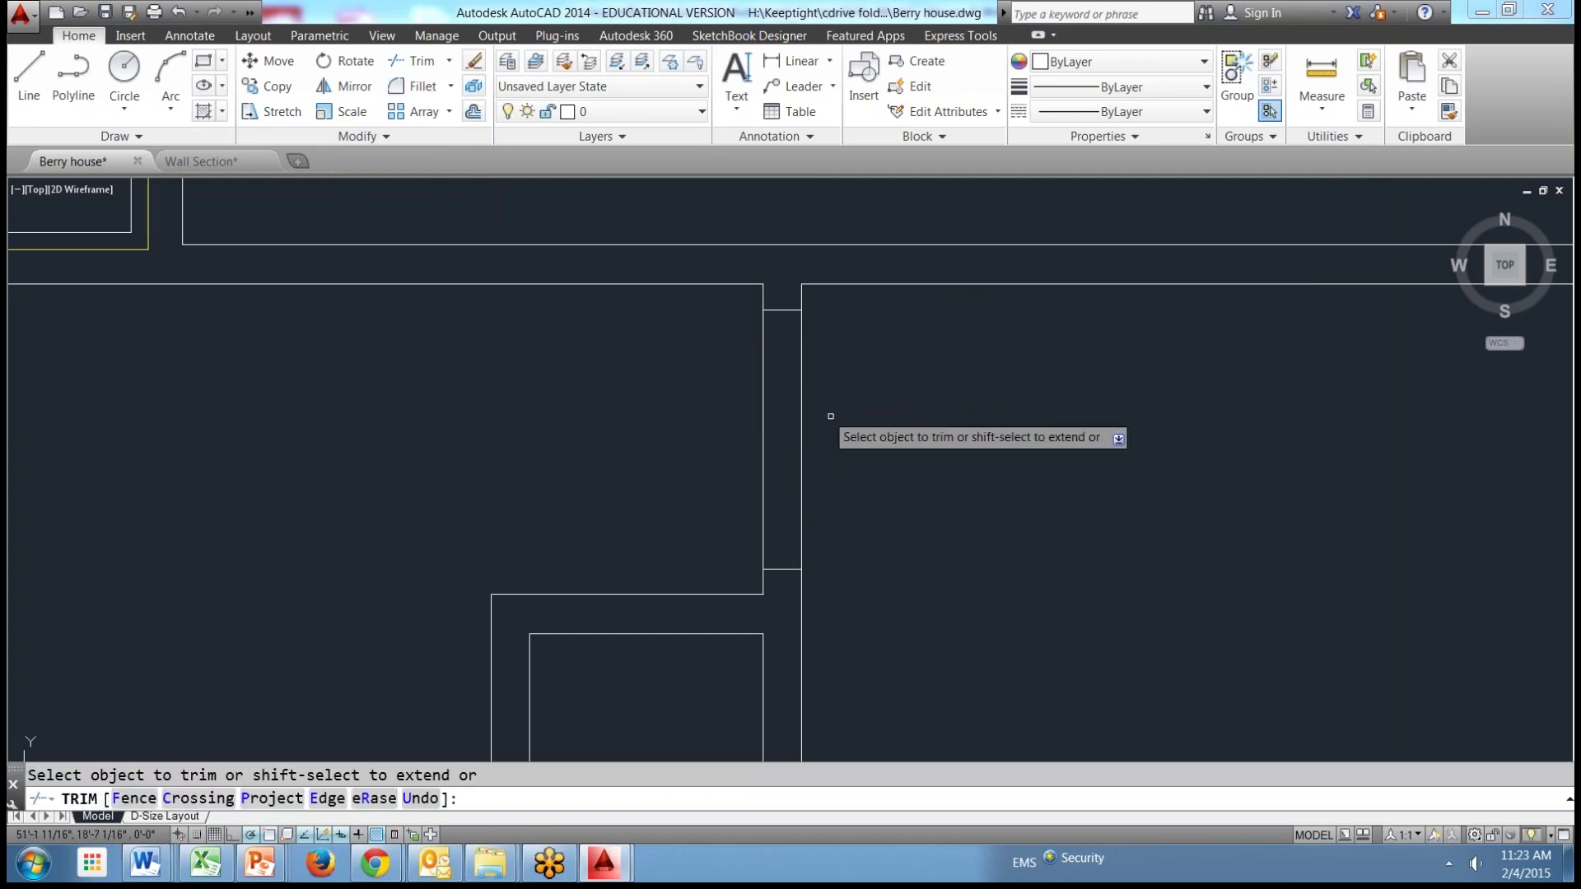
{"action": "left_click", "coordinate": [836, 404]}
{"action": "left_click", "coordinate": [772, 419]}
{"action": "key", "text": "Escape"}
{"action": "scroll", "coordinate": [663, 523], "scroll_direction": "down", "scroll_amount": 2}
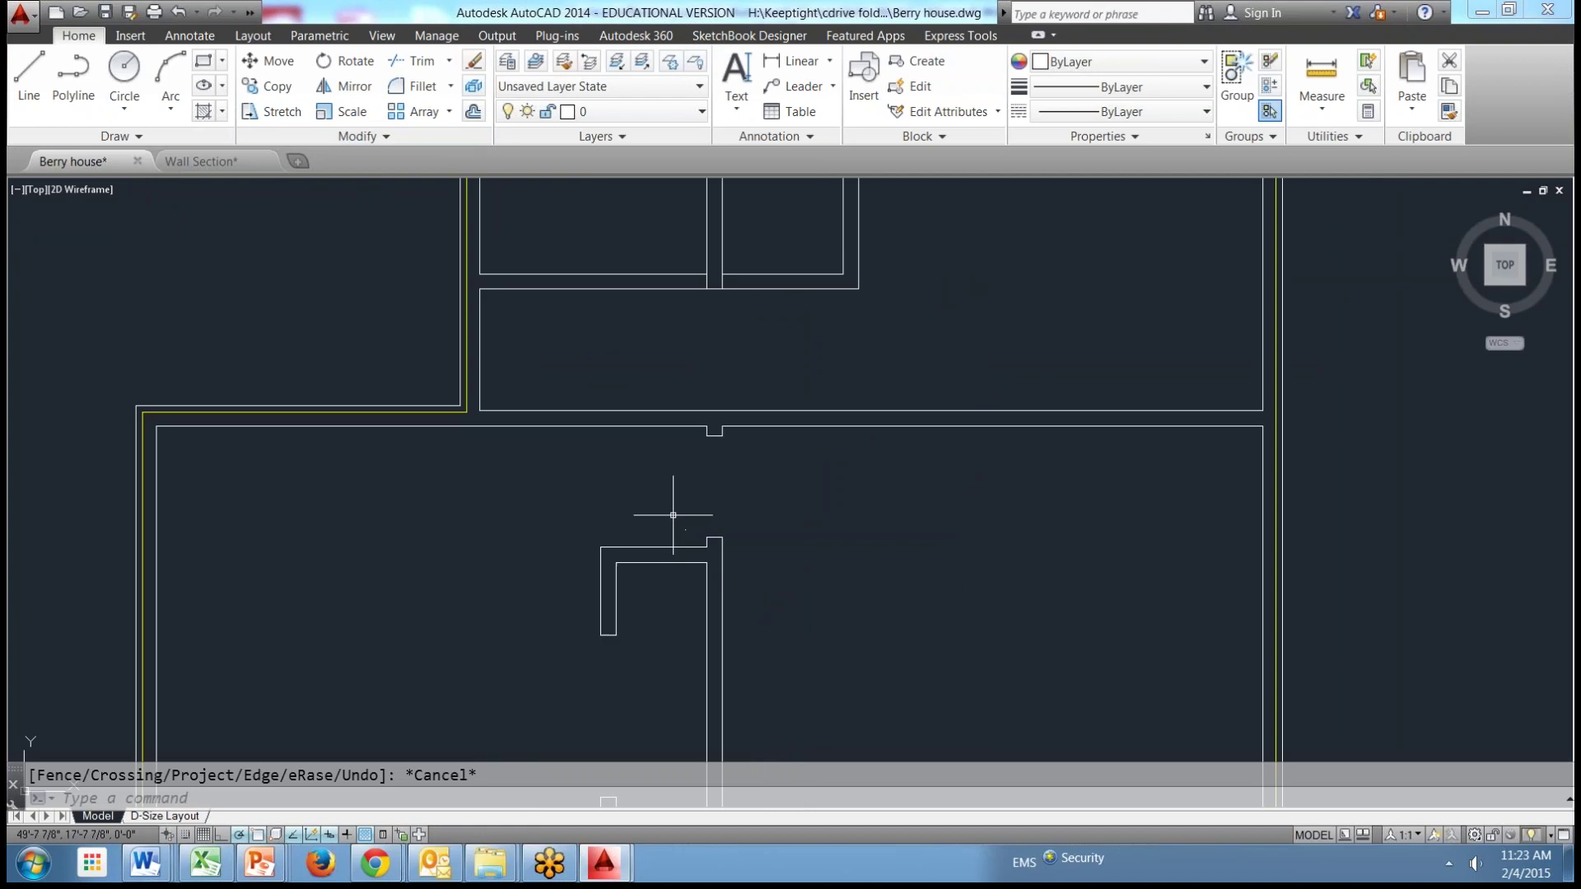
{"action": "scroll", "coordinate": [692, 519], "scroll_direction": "down", "scroll_amount": 1}
Step: Draw a jamb line across the upper wall, 4" from the wall notch
{"action": "middle_click_drag", "start_coordinate": [727, 516], "coordinate": [743, 461]}
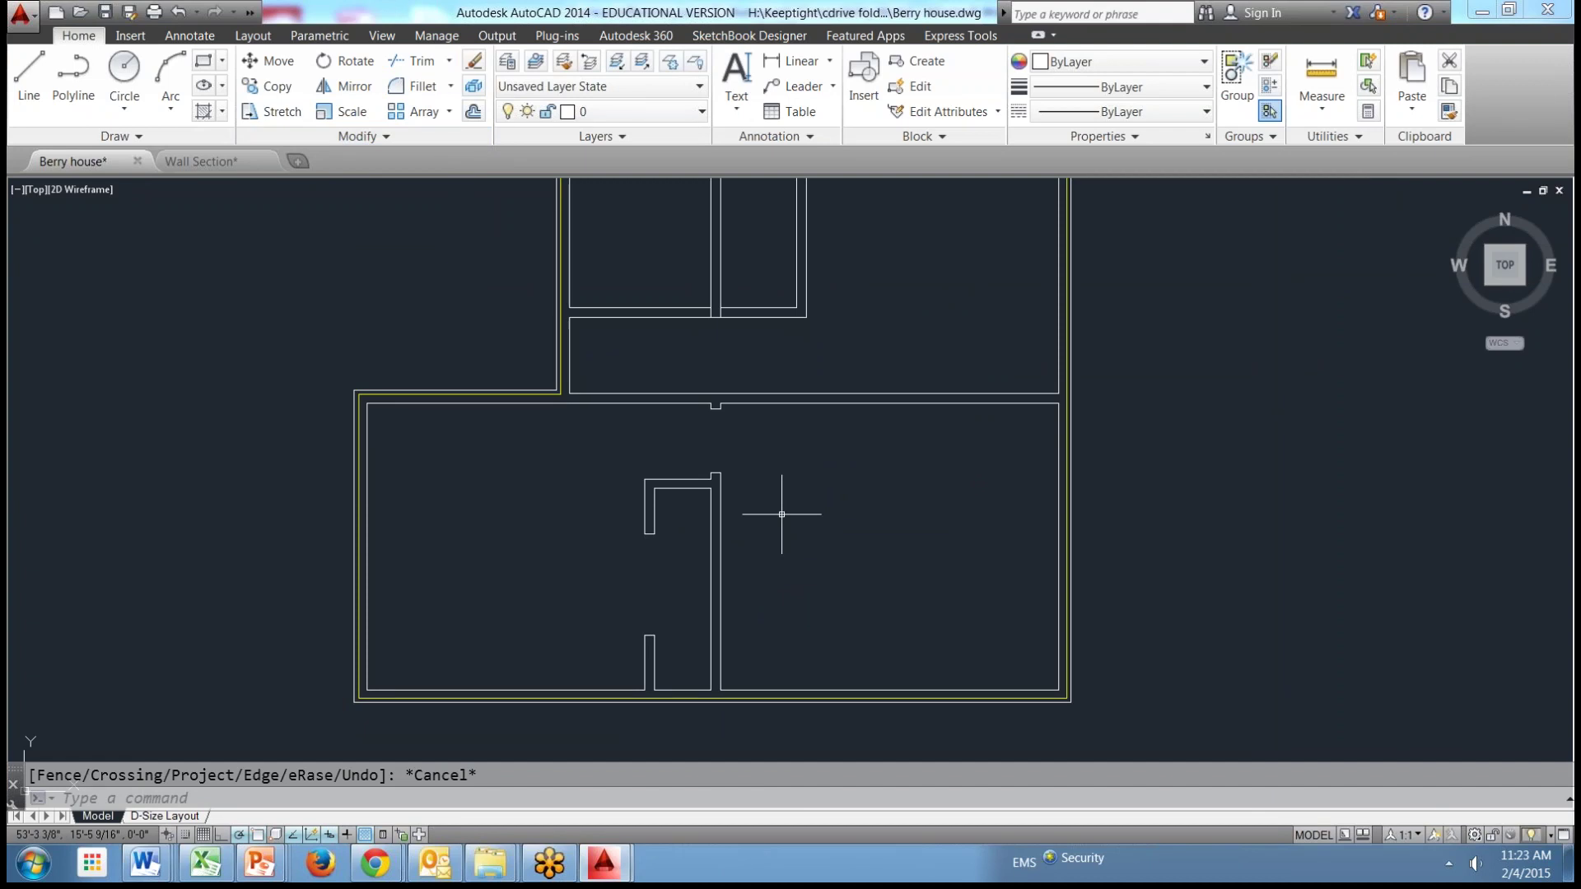
{"action": "left_click", "coordinate": [29, 83]}
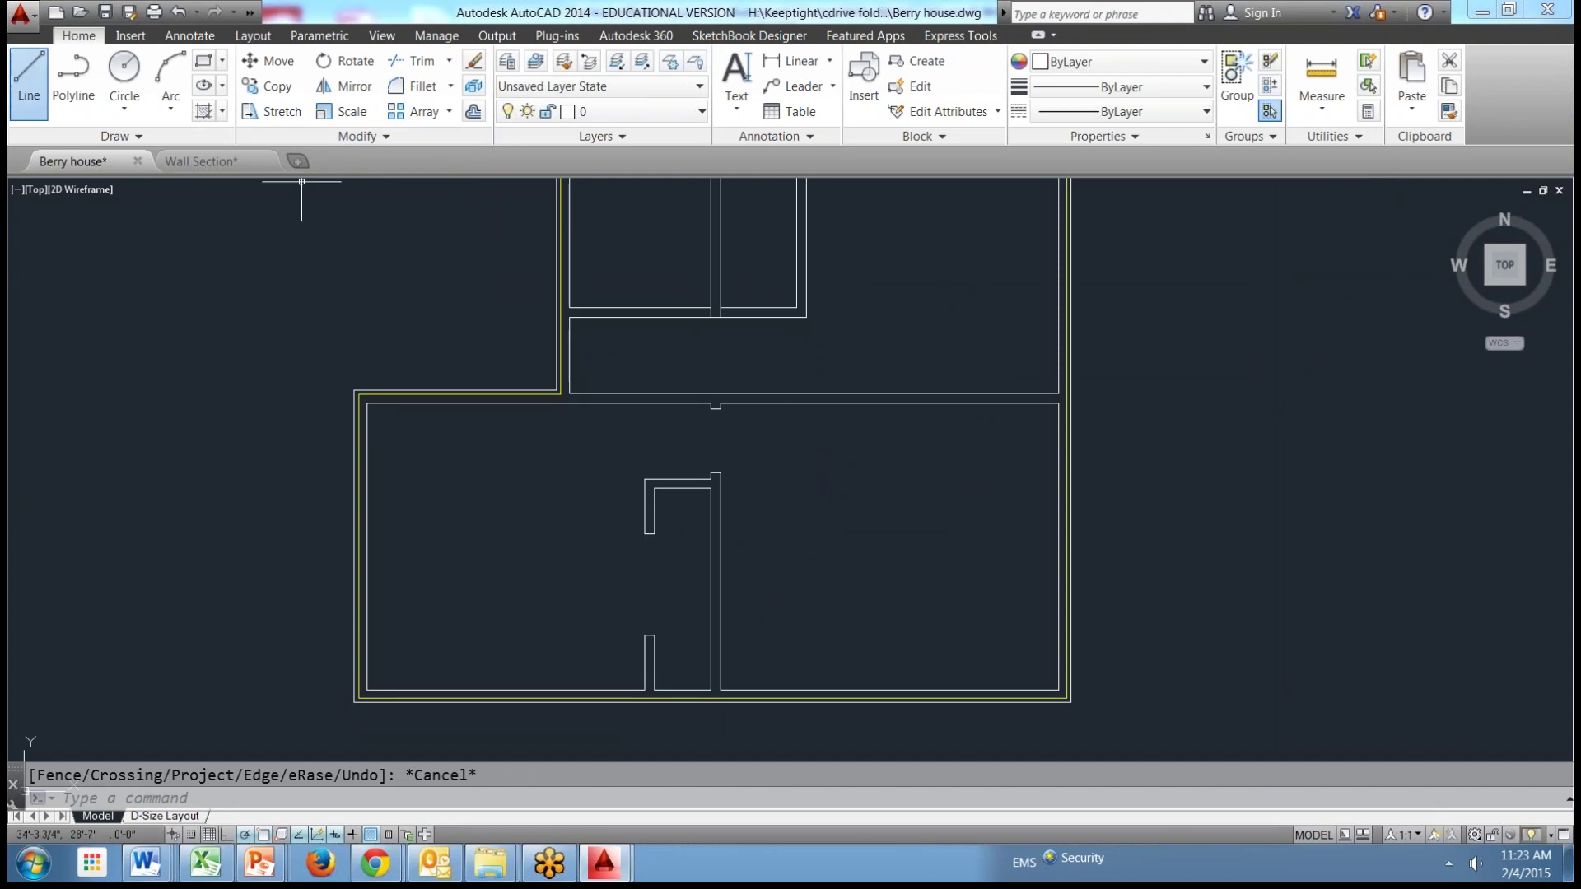
{"action": "scroll", "coordinate": [741, 428], "scroll_direction": "up", "scroll_amount": 3}
{"action": "scroll", "coordinate": [774, 416], "scroll_direction": "up", "scroll_amount": 2}
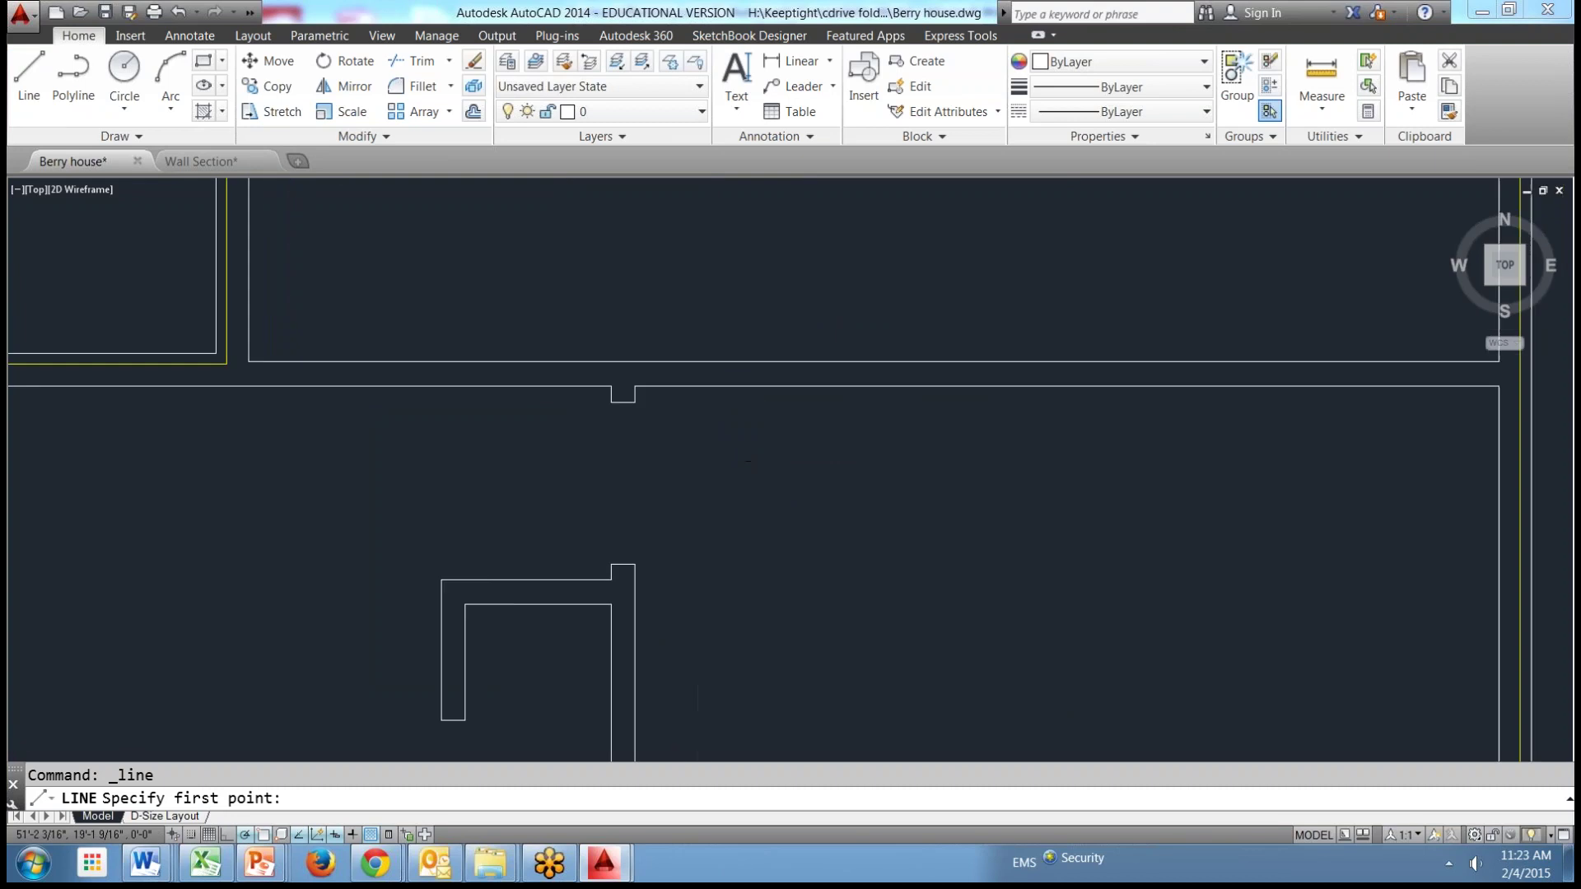
{"action": "middle_click_drag", "start_coordinate": [651, 426], "coordinate": [621, 417]}
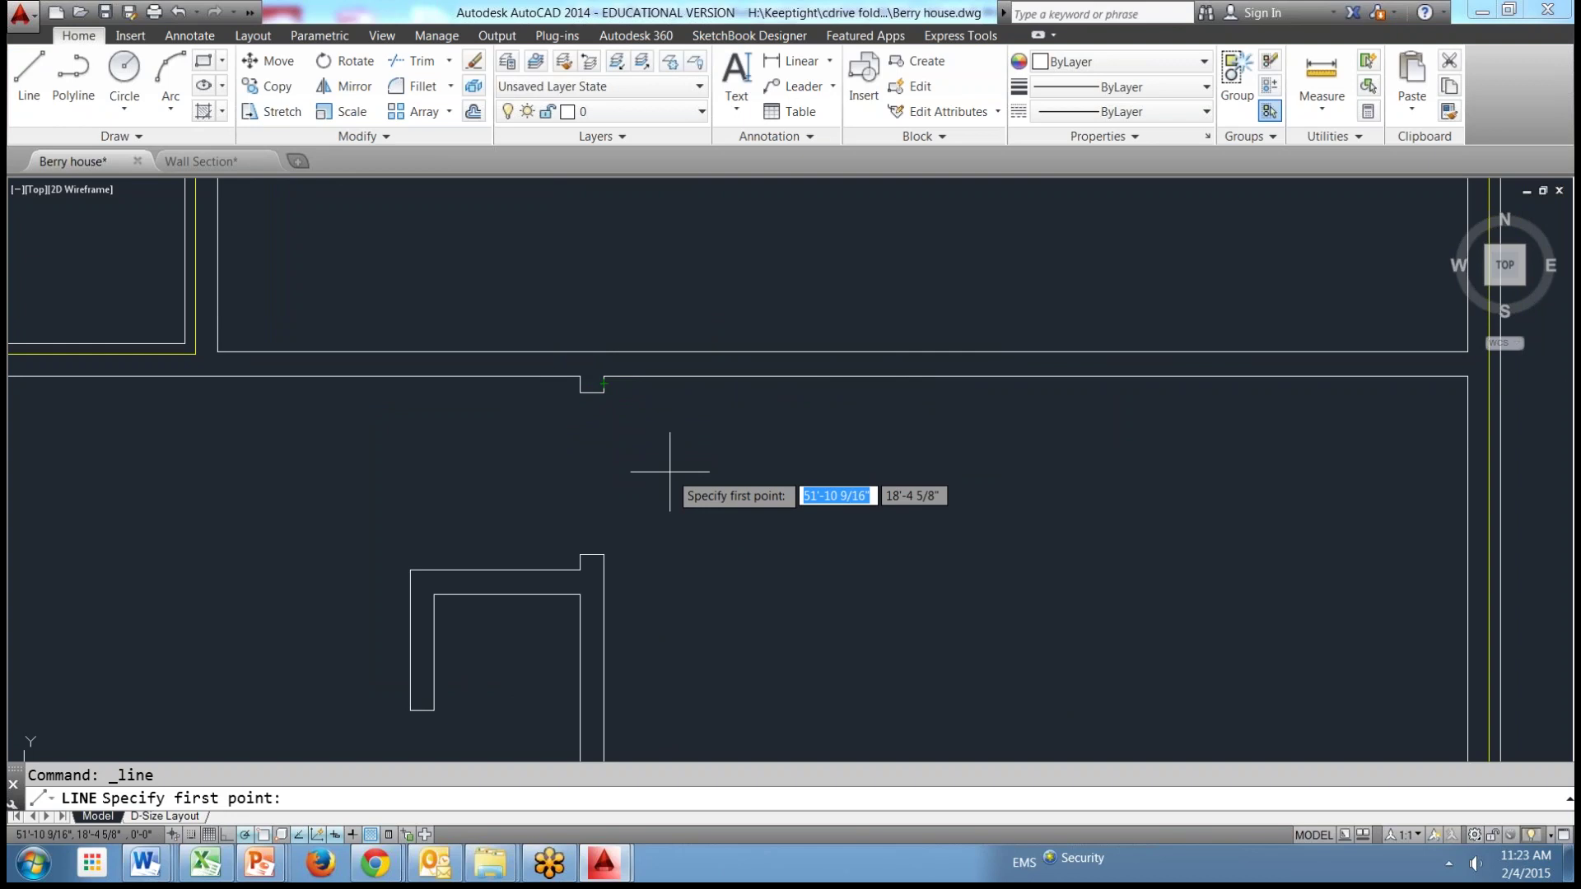
{"action": "scroll", "coordinate": [783, 486], "scroll_direction": "down", "scroll_amount": 6}
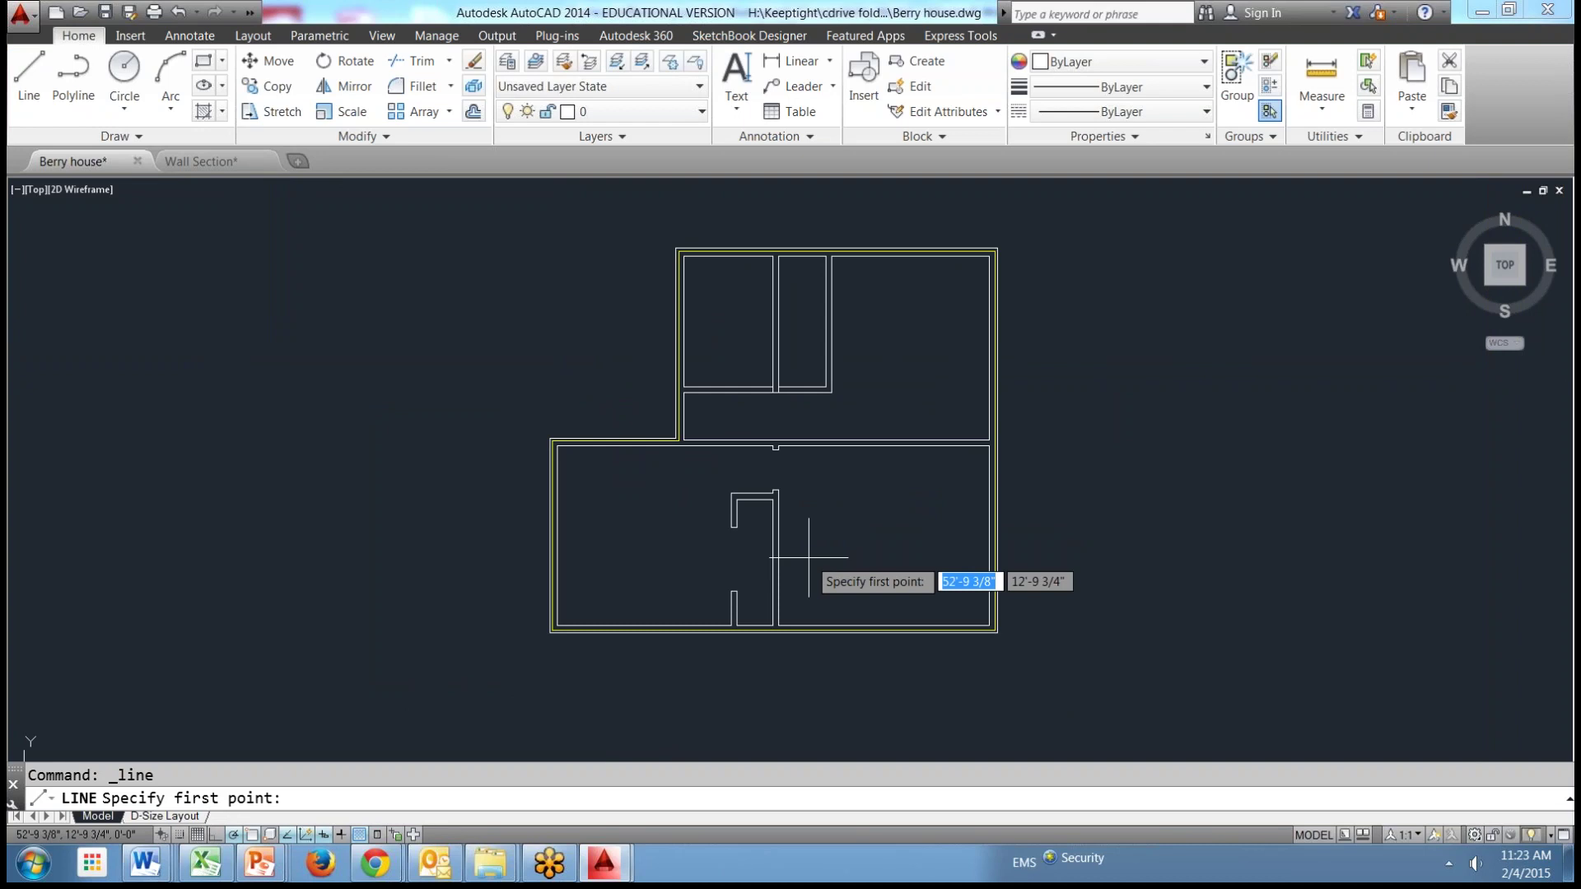
{"action": "middle_click_drag", "start_coordinate": [809, 557], "coordinate": [817, 587]}
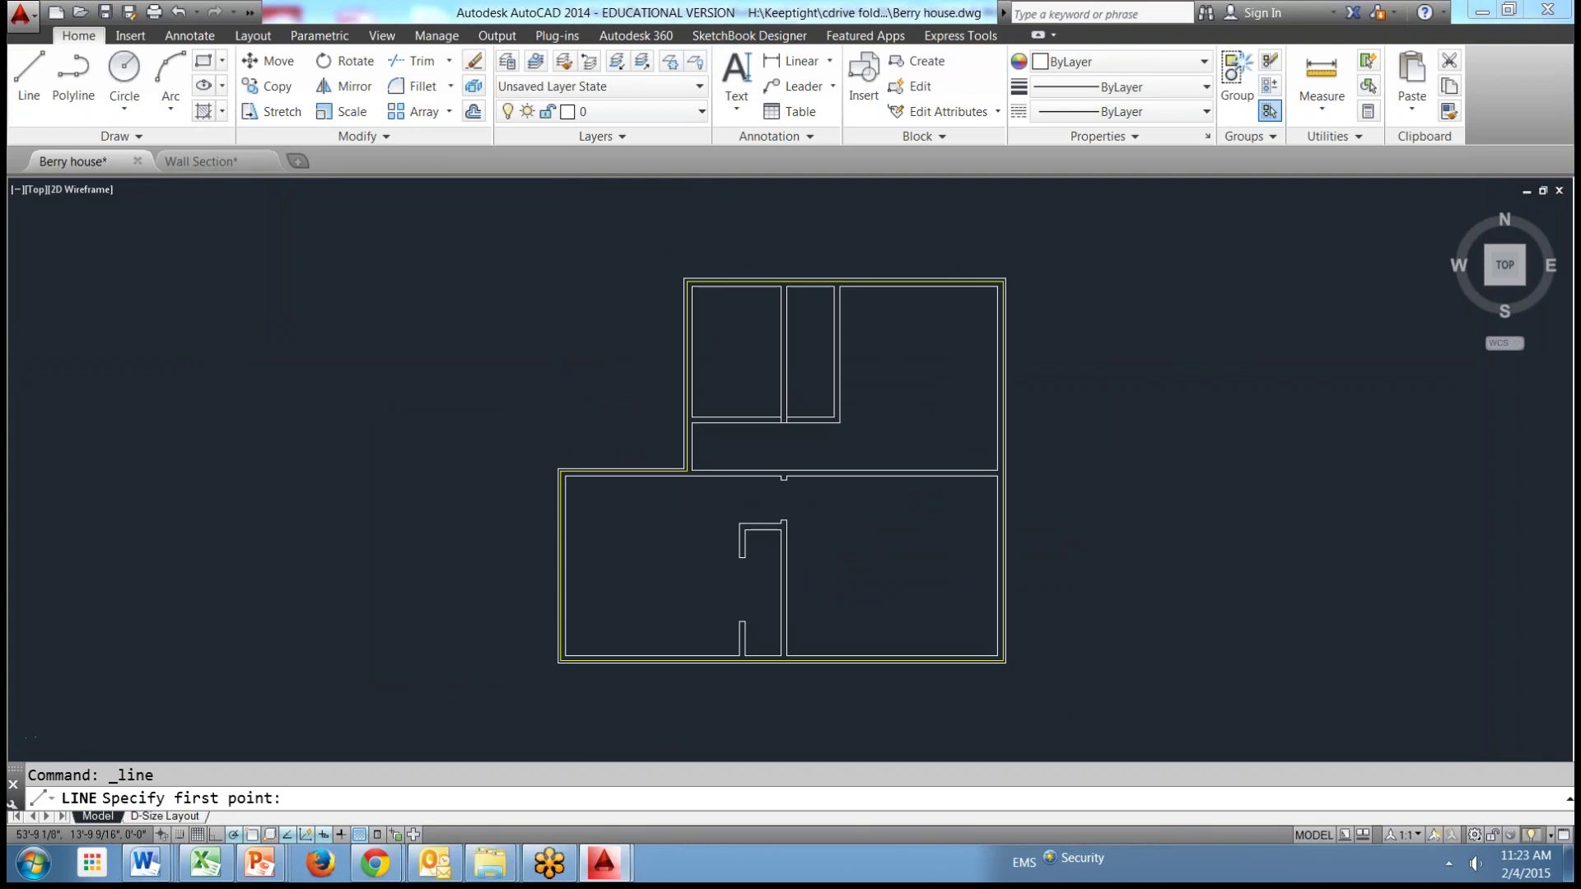
{"action": "scroll", "coordinate": [822, 499], "scroll_direction": "up", "scroll_amount": 4}
{"action": "scroll", "coordinate": [813, 471], "scroll_direction": "up", "scroll_amount": 2}
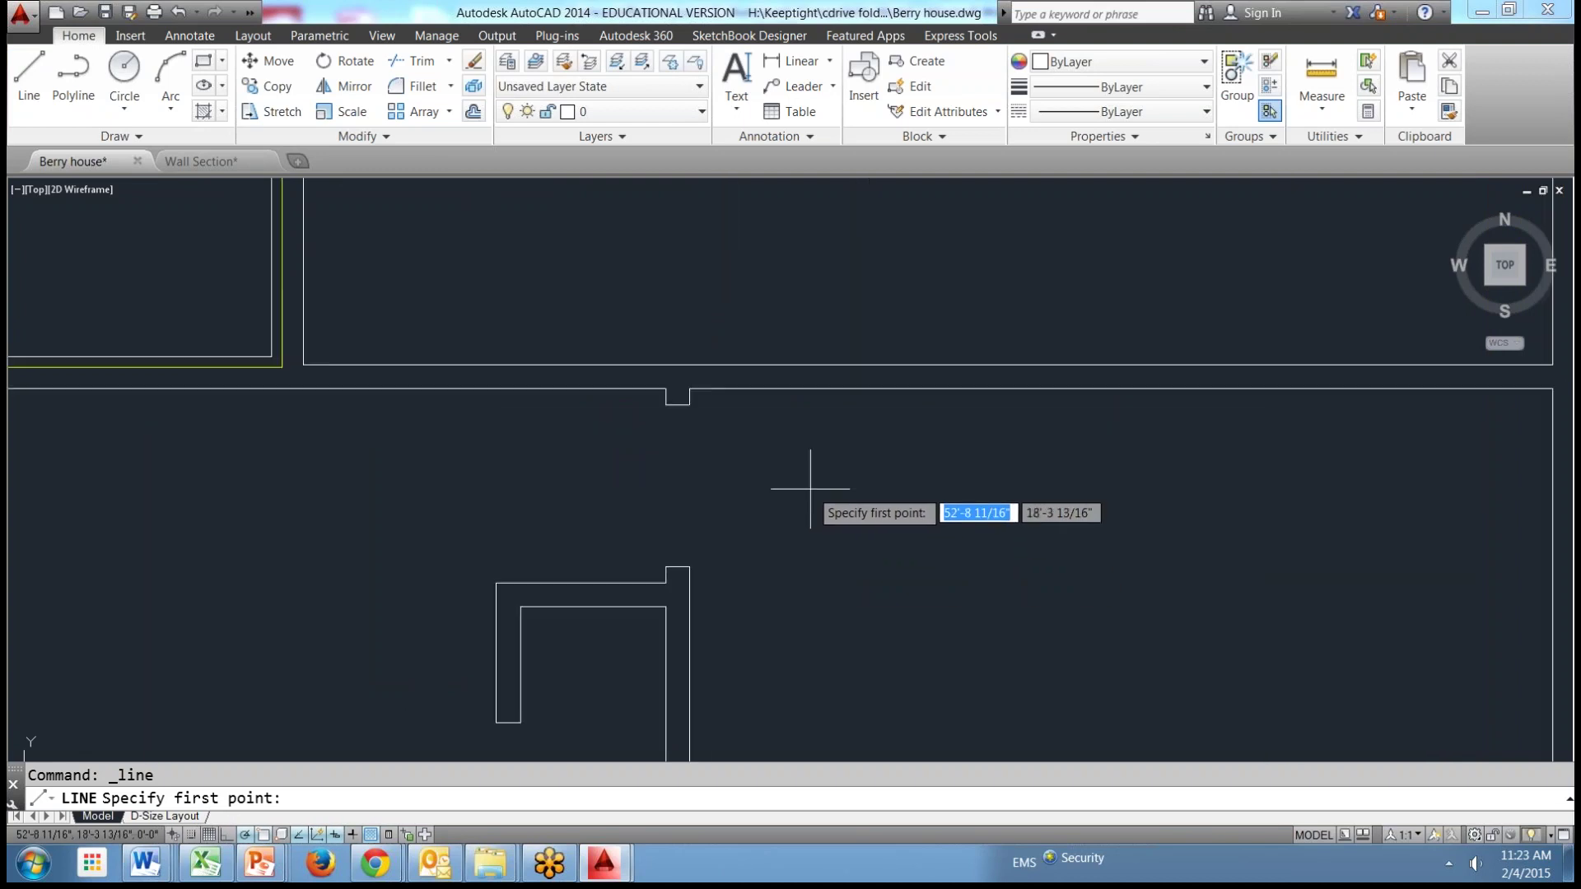
{"action": "scroll", "coordinate": [751, 419], "scroll_direction": "up", "scroll_amount": 2}
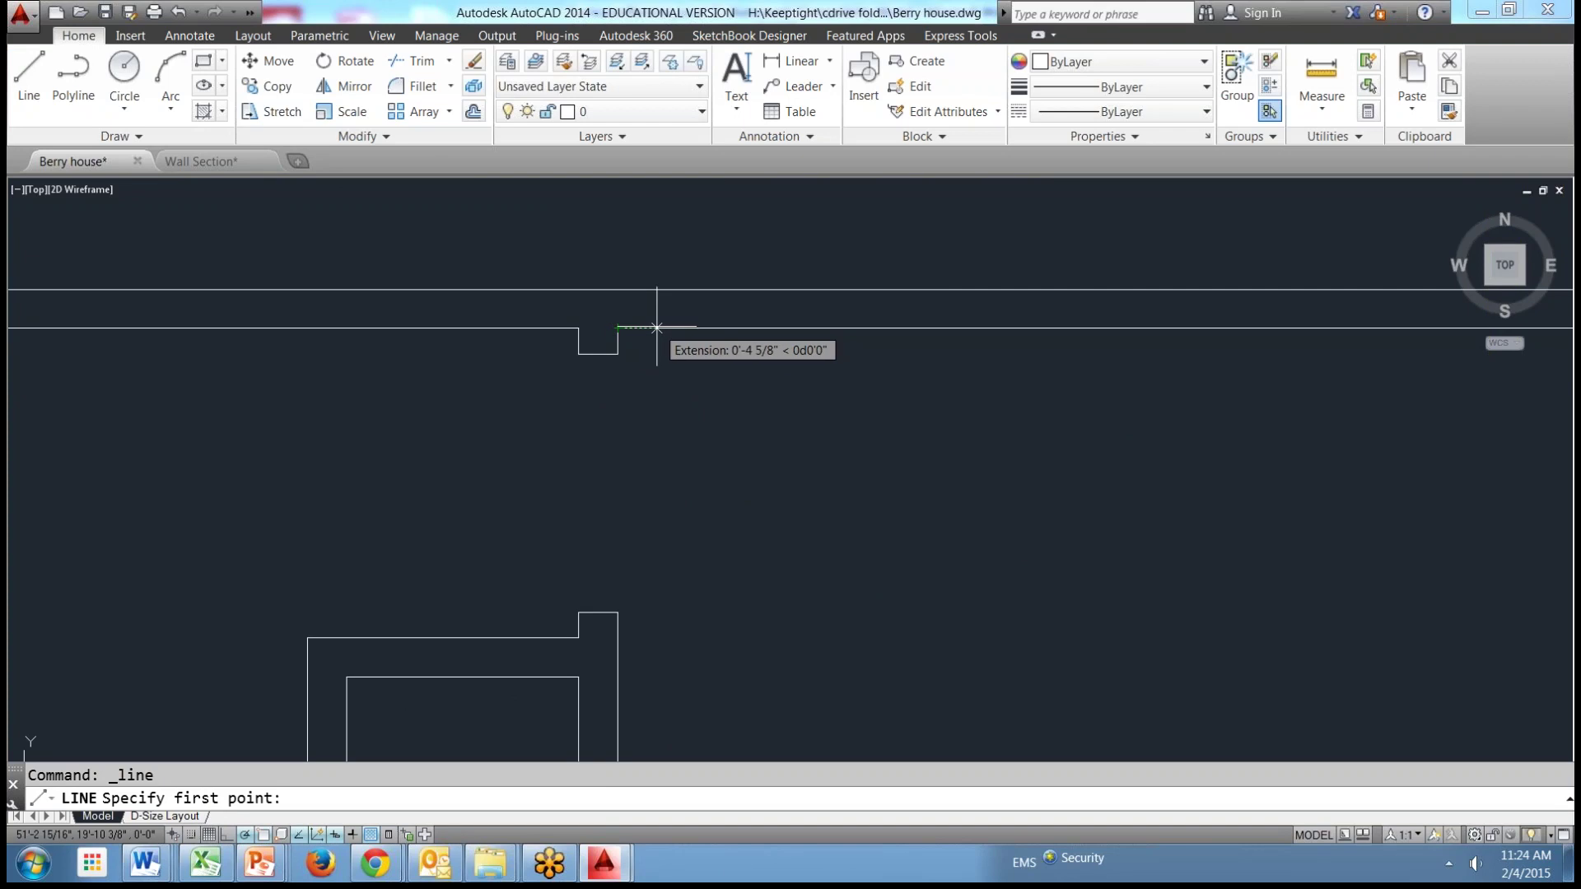
{"action": "type", "text": "4"}
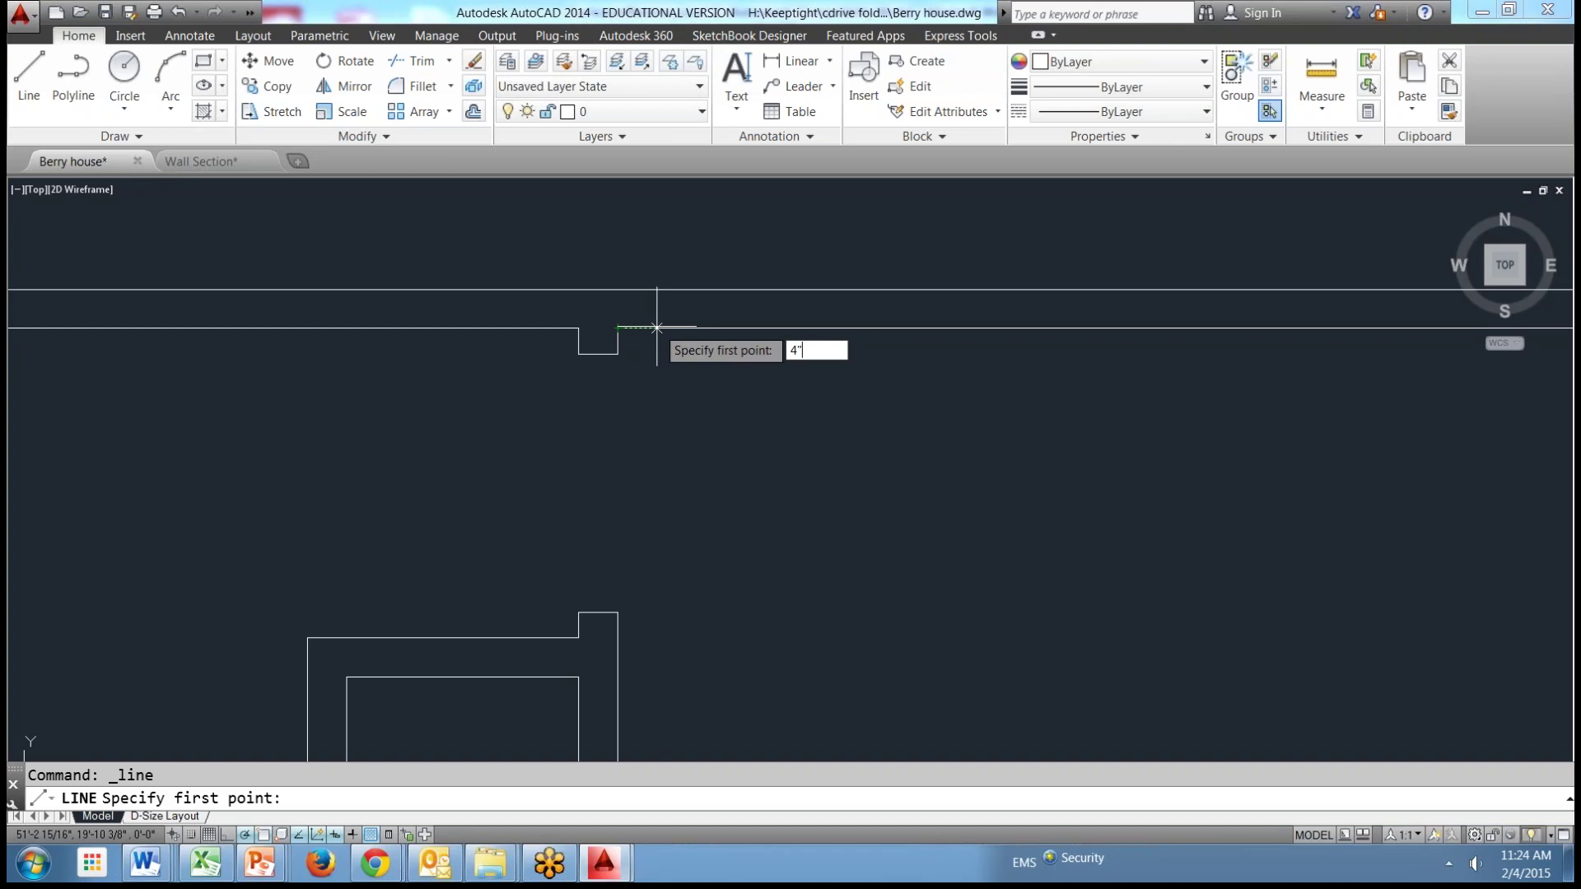
{"action": "key", "text": "Return"}
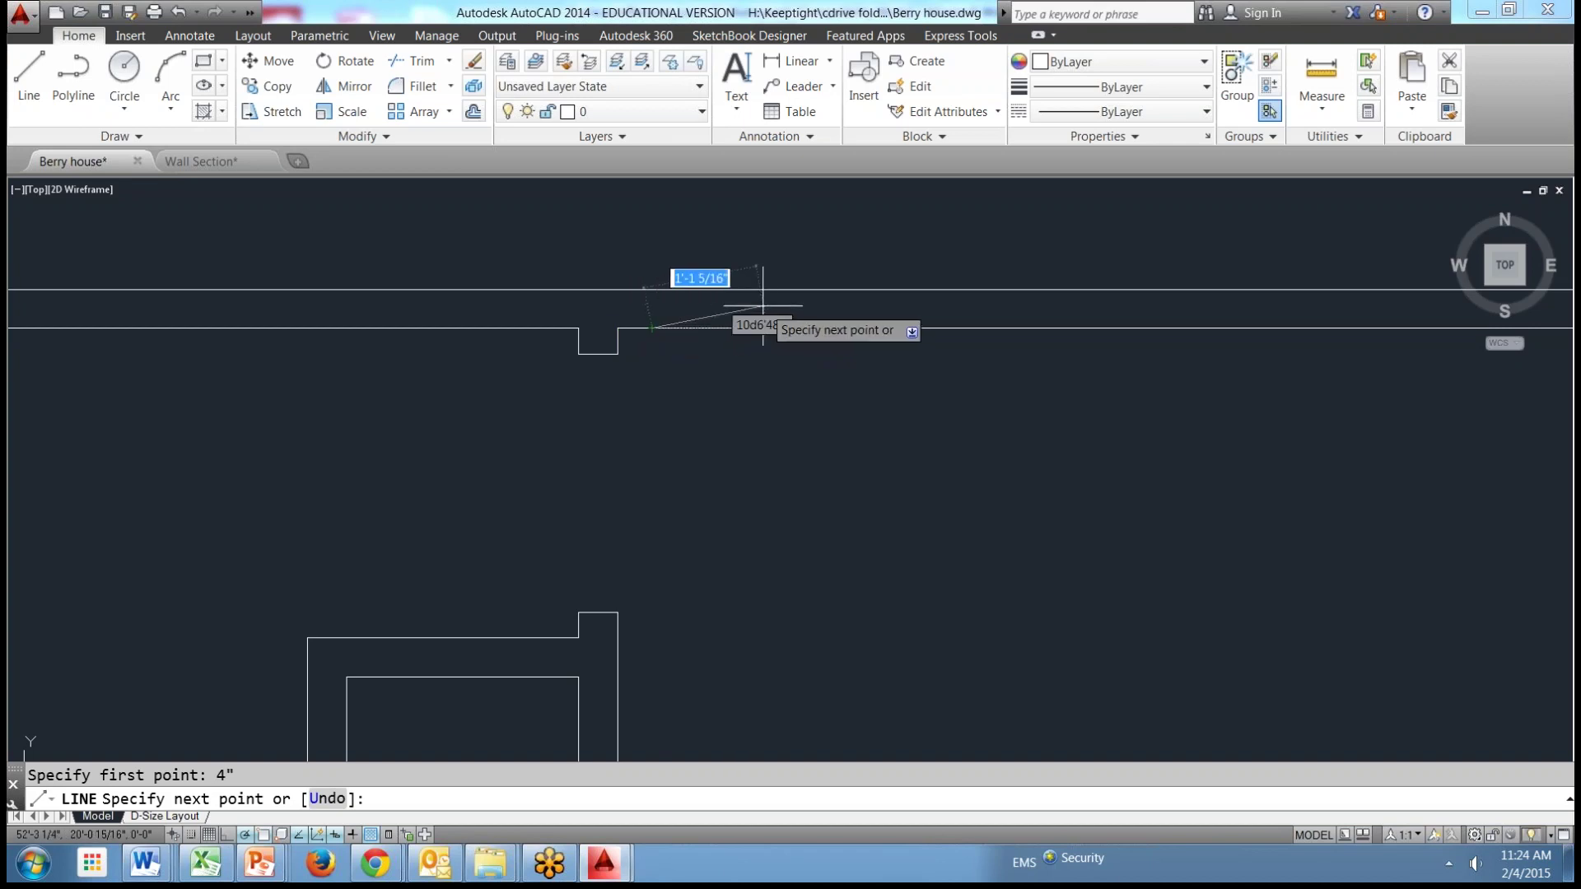
{"action": "left_click", "coordinate": [652, 289]}
{"action": "key", "text": "Return"}
Step: Select the jamb line and attempt a trim of the wall, then cancel it
{"action": "scroll", "coordinate": [638, 404], "scroll_direction": "down", "scroll_amount": 3}
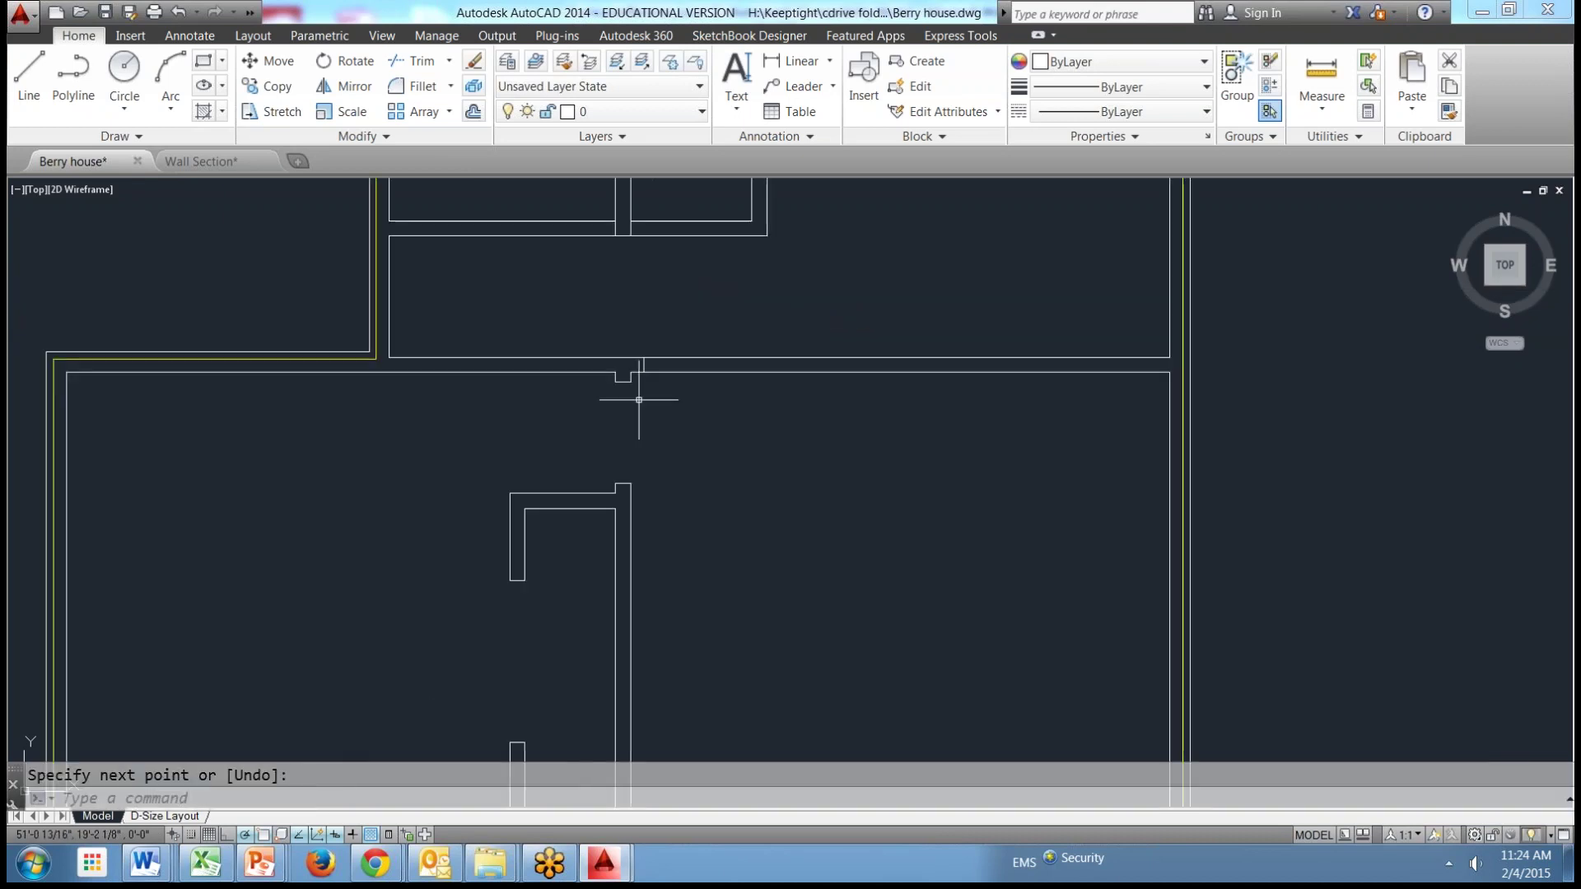
{"action": "scroll", "coordinate": [635, 399], "scroll_direction": "up", "scroll_amount": 1}
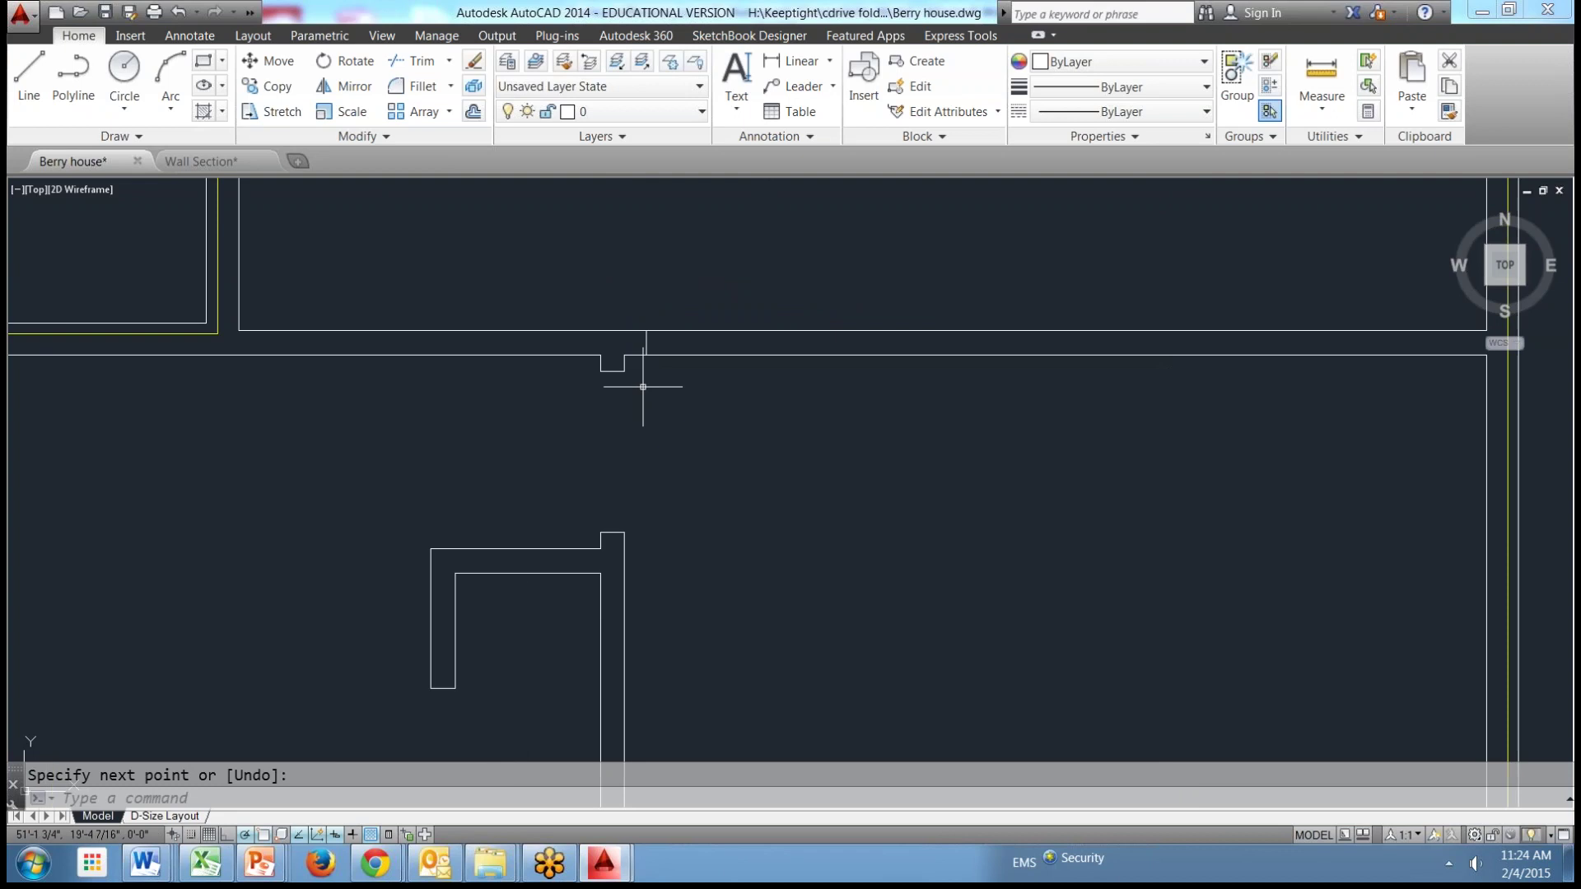
{"action": "left_click", "coordinate": [645, 343]}
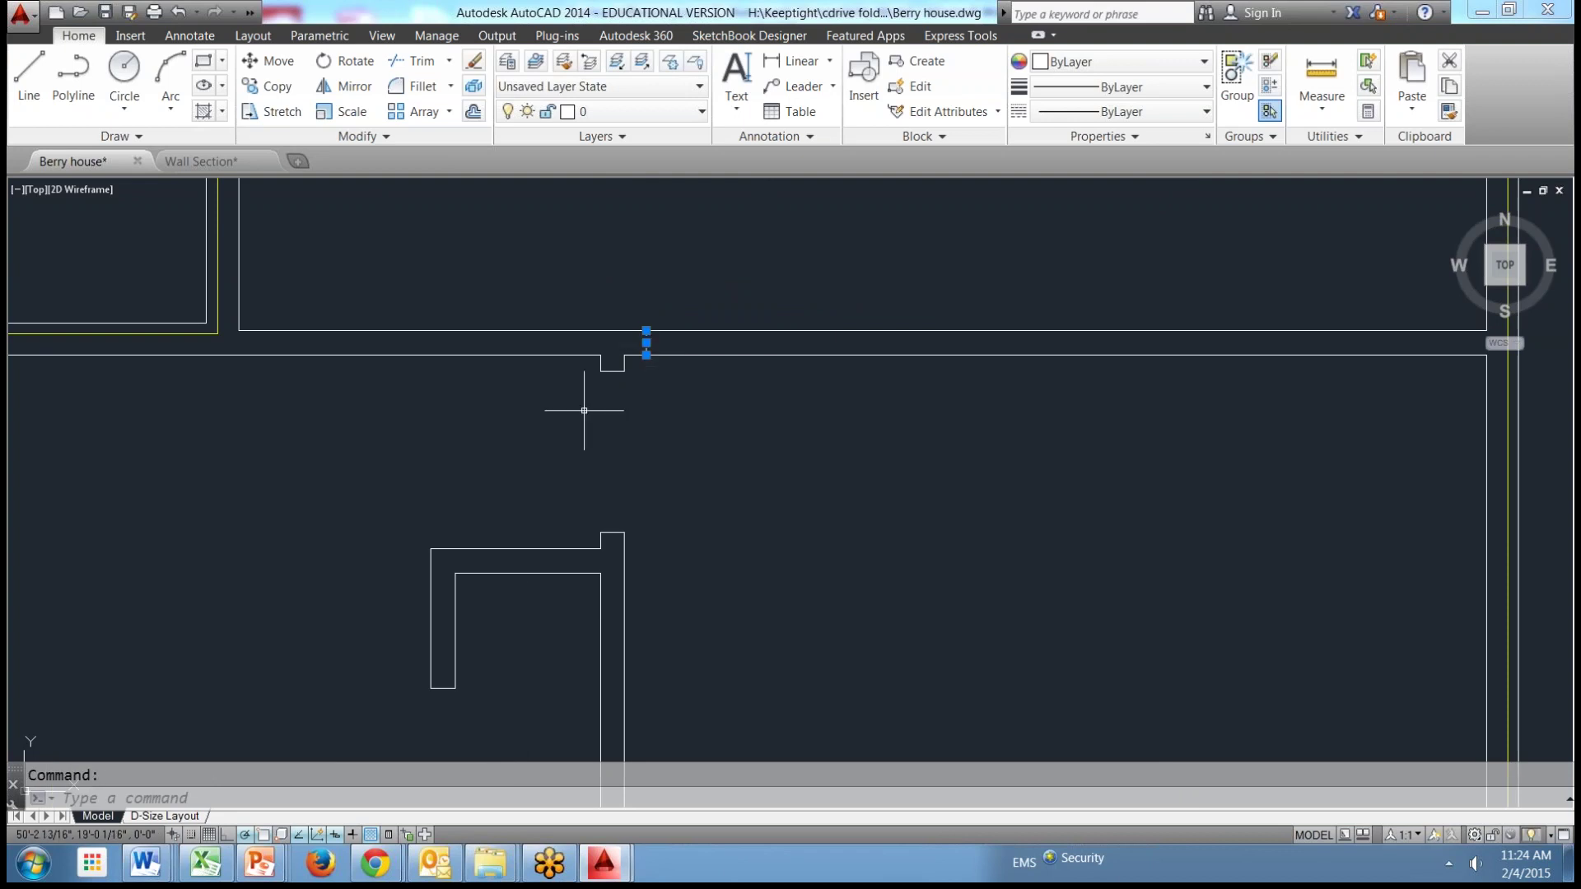
{"action": "key", "text": "Escape"}
{"action": "left_click", "coordinate": [411, 60]}
{"action": "type", "text": "36\""}
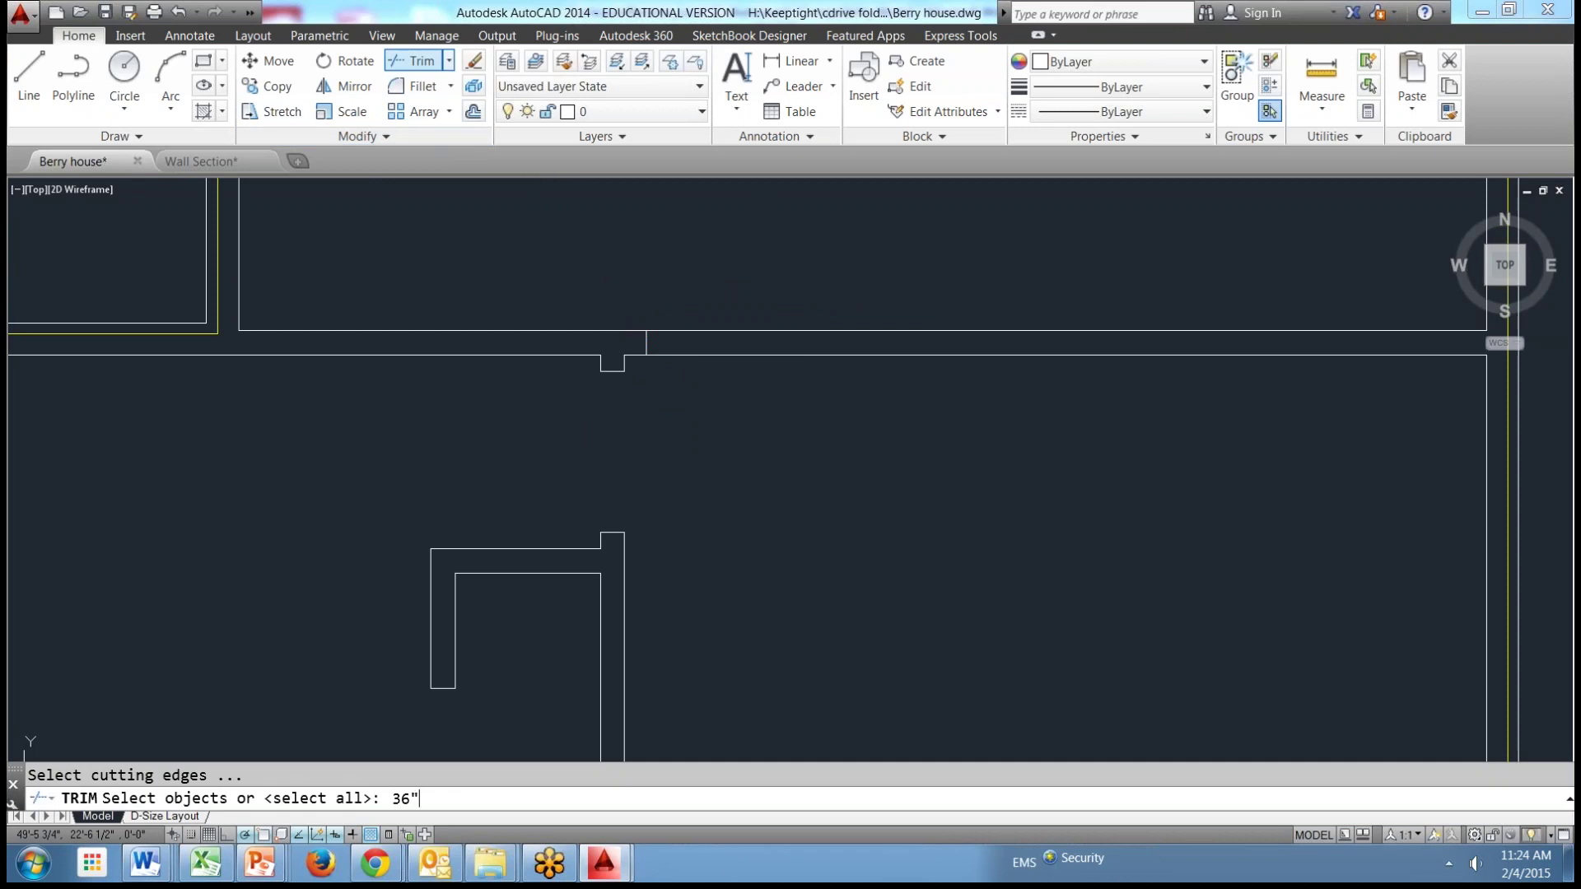
{"action": "key", "text": "Return"}
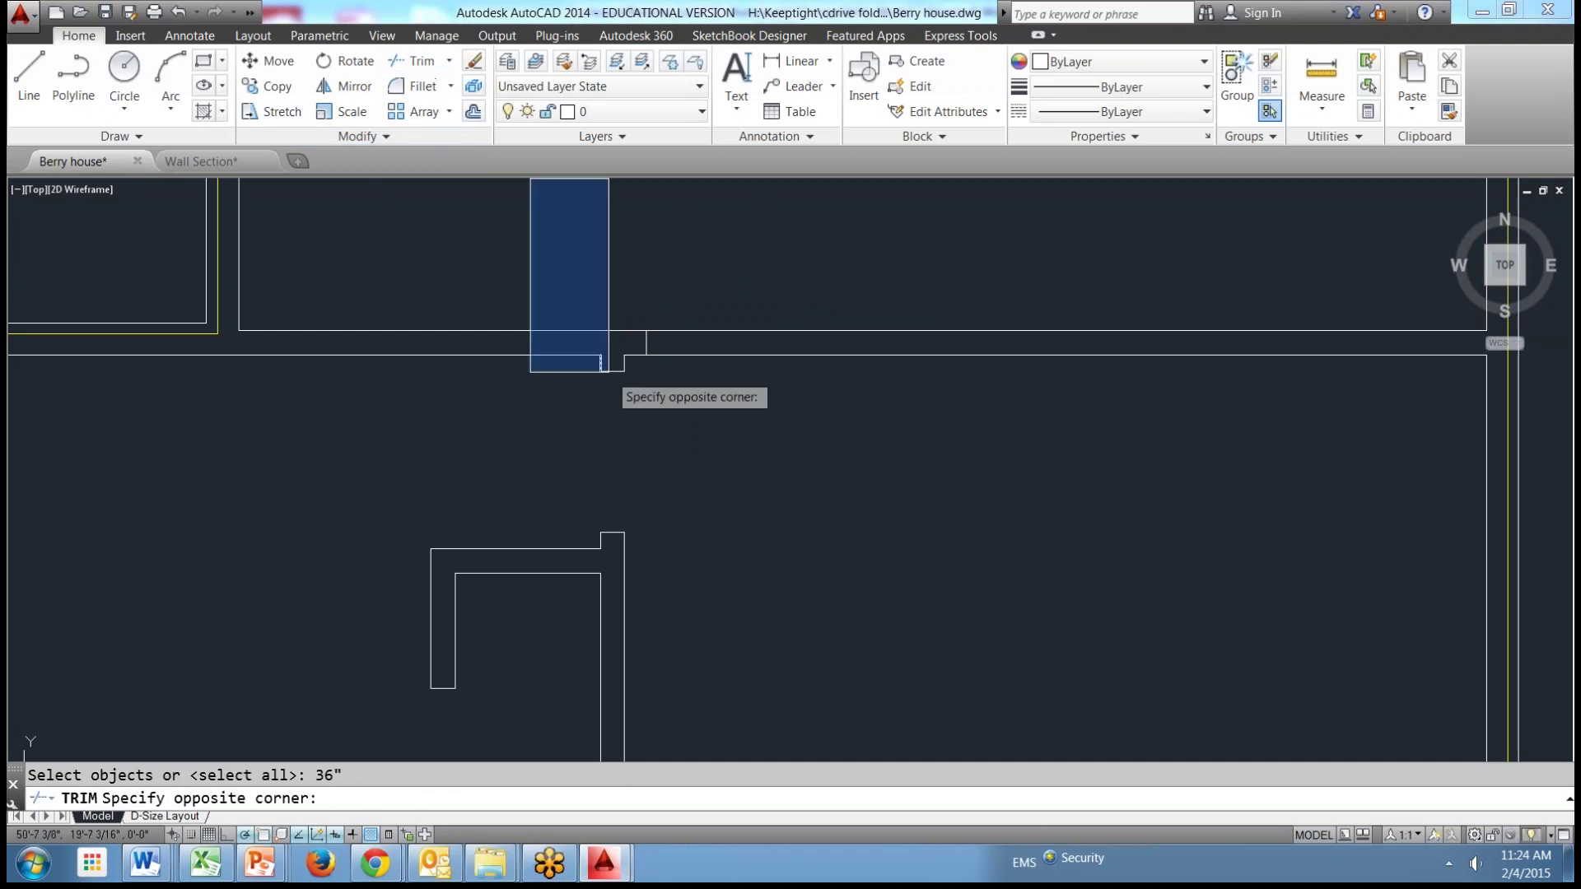
{"action": "left_click", "coordinate": [687, 365]}
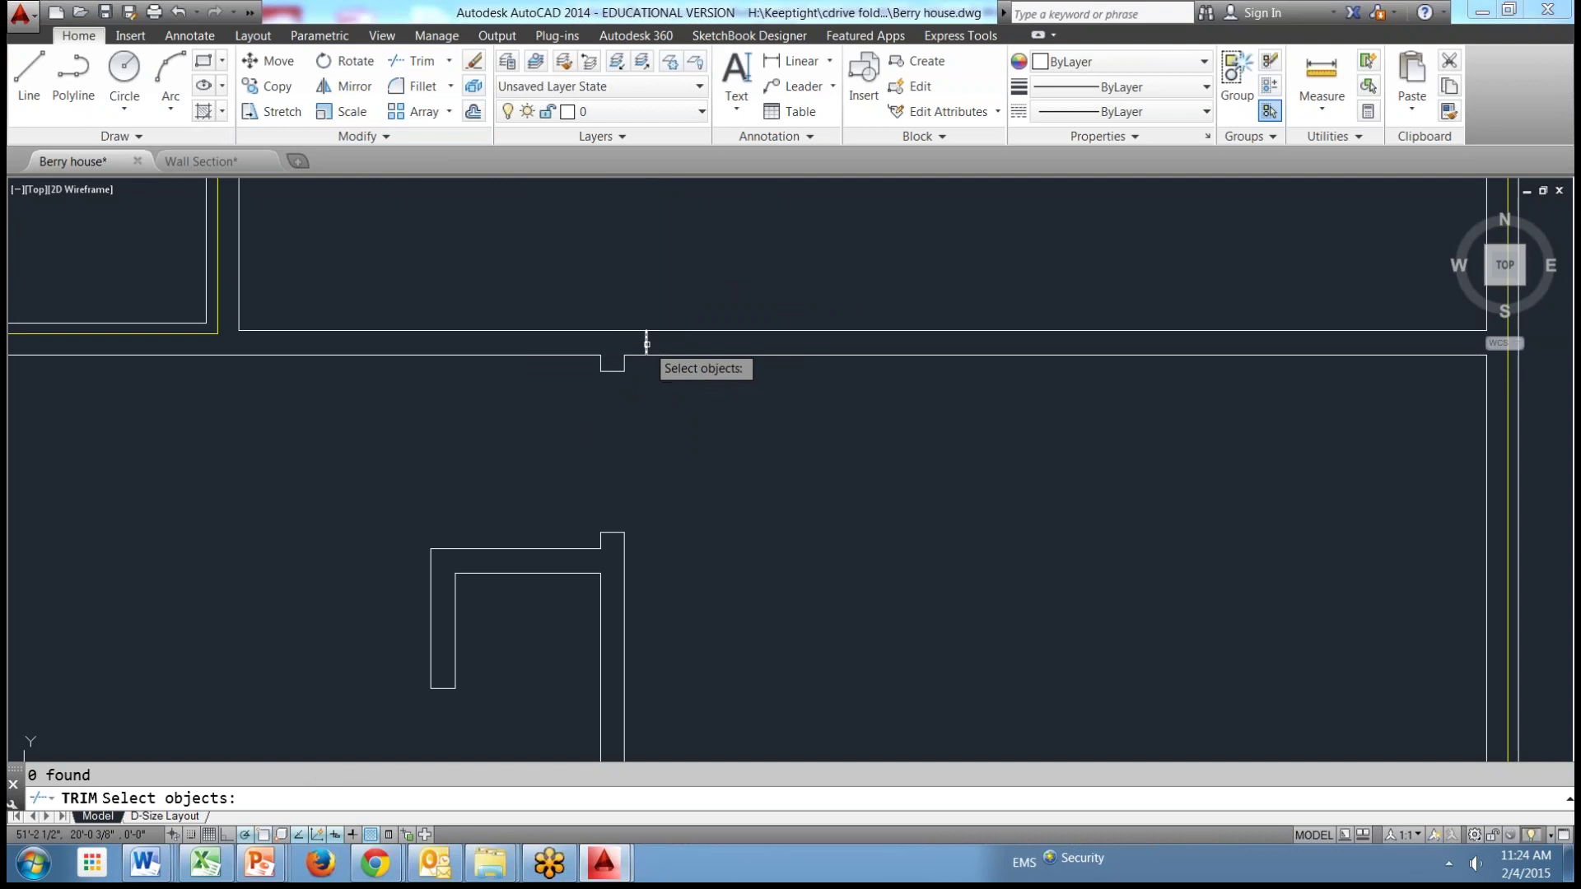
{"action": "left_click", "coordinate": [646, 344]}
{"action": "left_click", "coordinate": [713, 349]}
{"action": "left_click", "coordinate": [691, 371]}
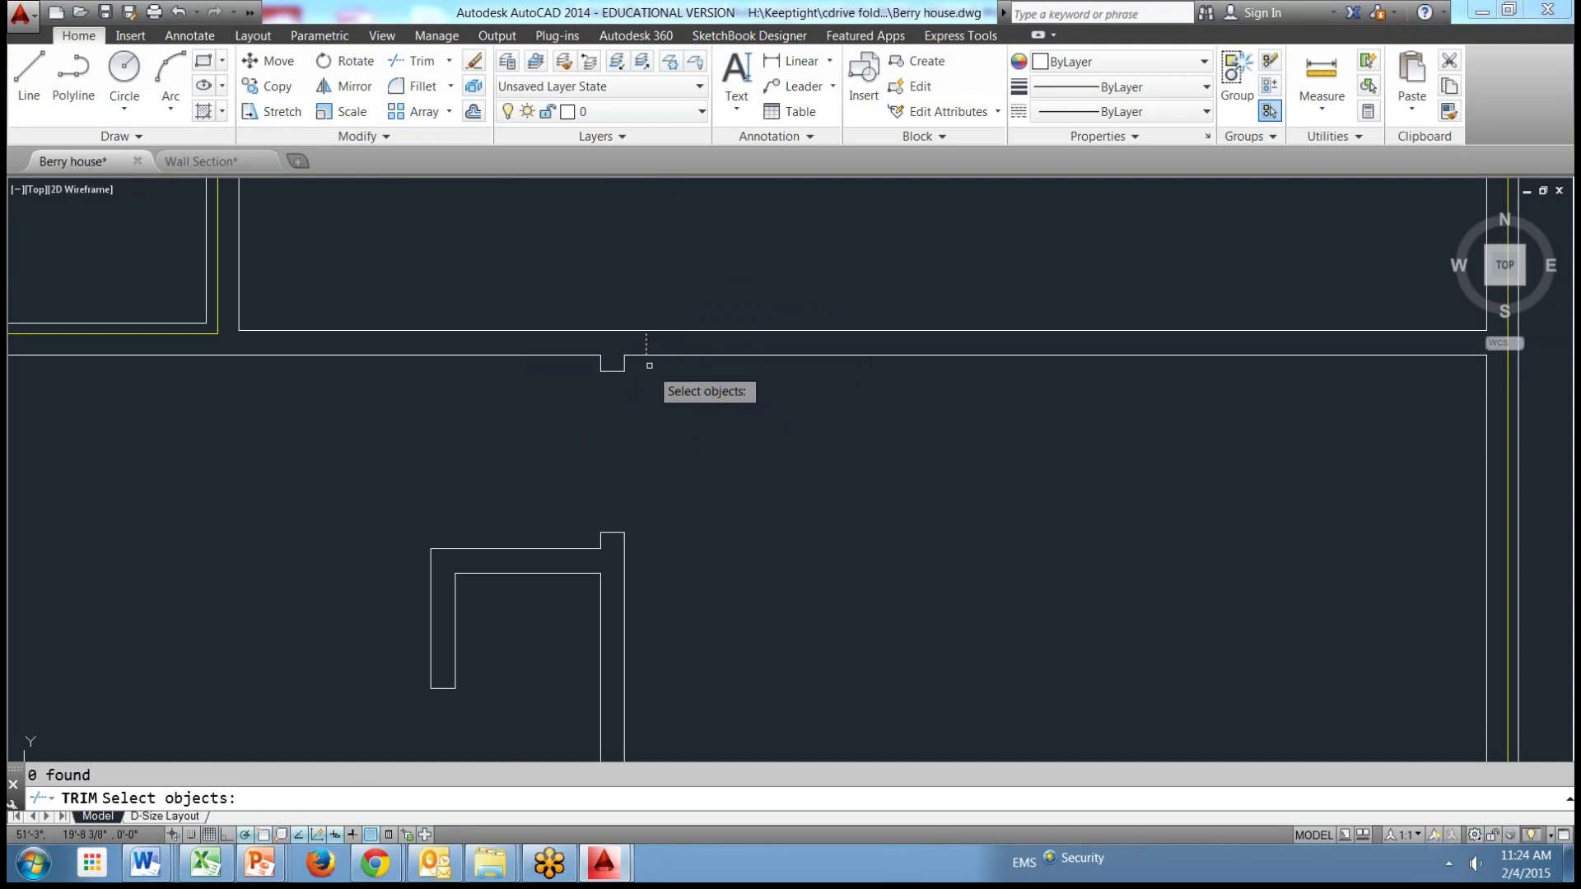
{"action": "key", "text": "Escape"}
Step: Offset the jamb line 36" to the right to create the second jamb
{"action": "key", "text": "Return"}
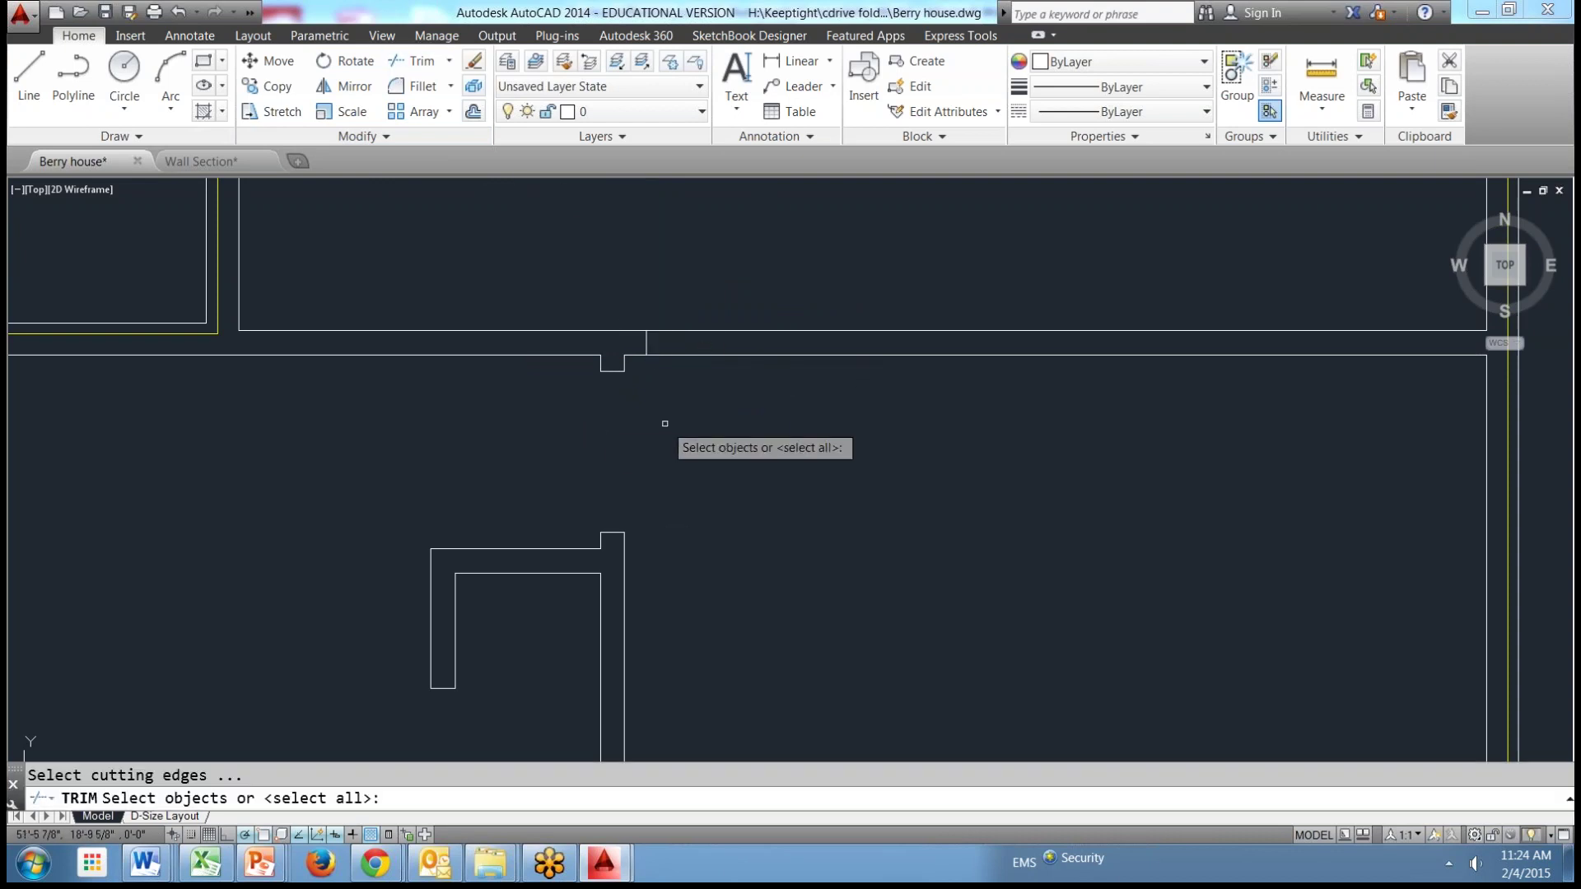
{"action": "type", "text": "36"}
{"action": "left_click", "coordinate": [614, 513]}
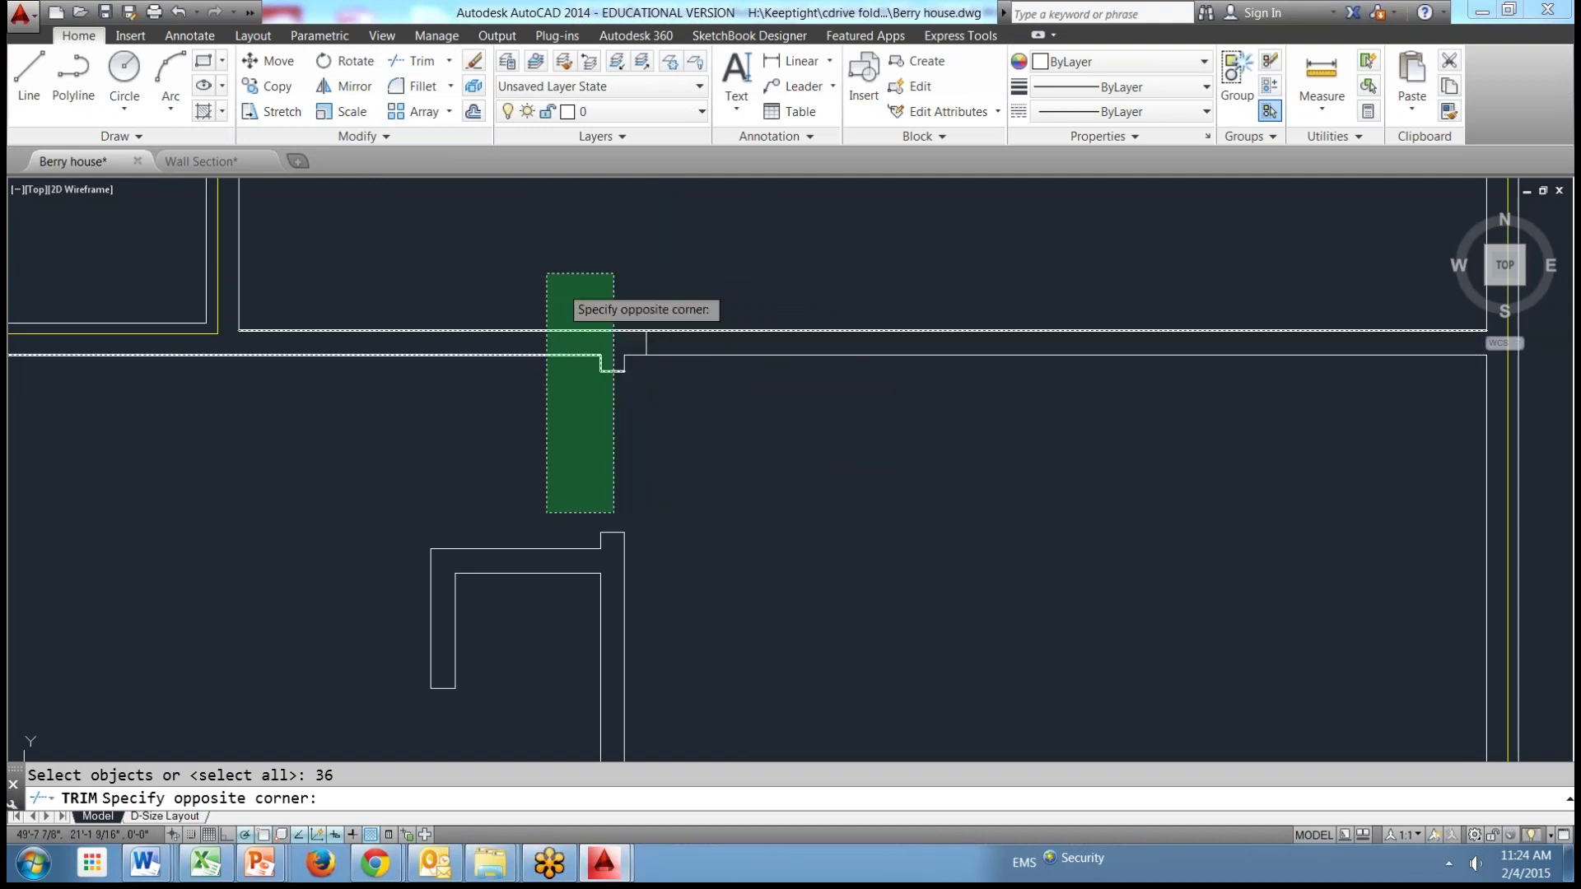
{"action": "left_click", "coordinate": [547, 274]}
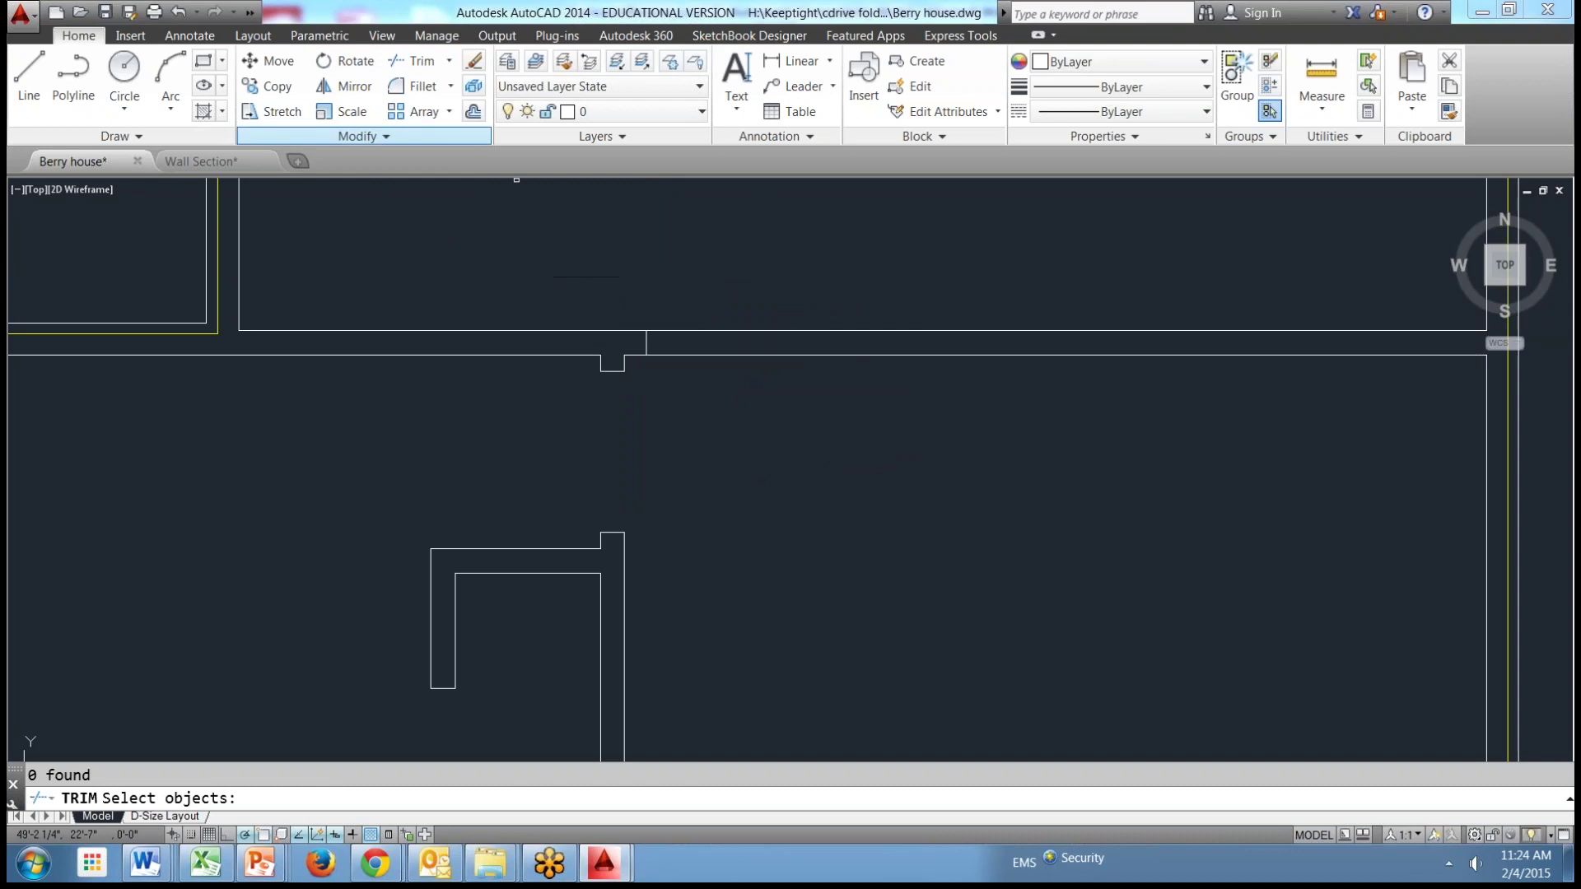
{"action": "left_click", "coordinate": [473, 111]}
{"action": "type", "text": "36\""}
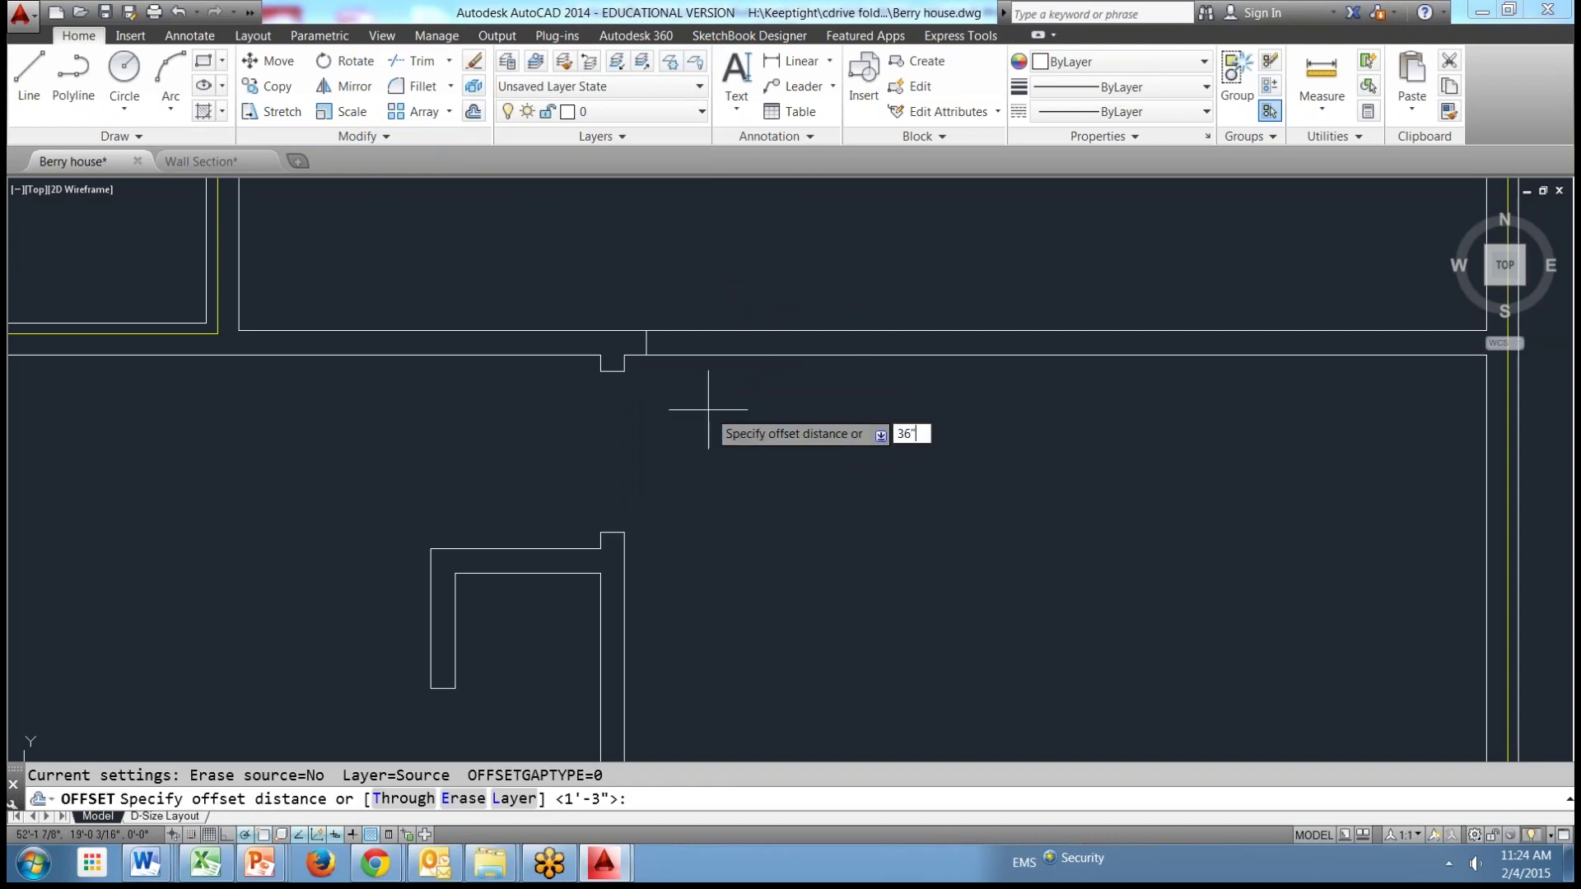
{"action": "key", "text": "Return"}
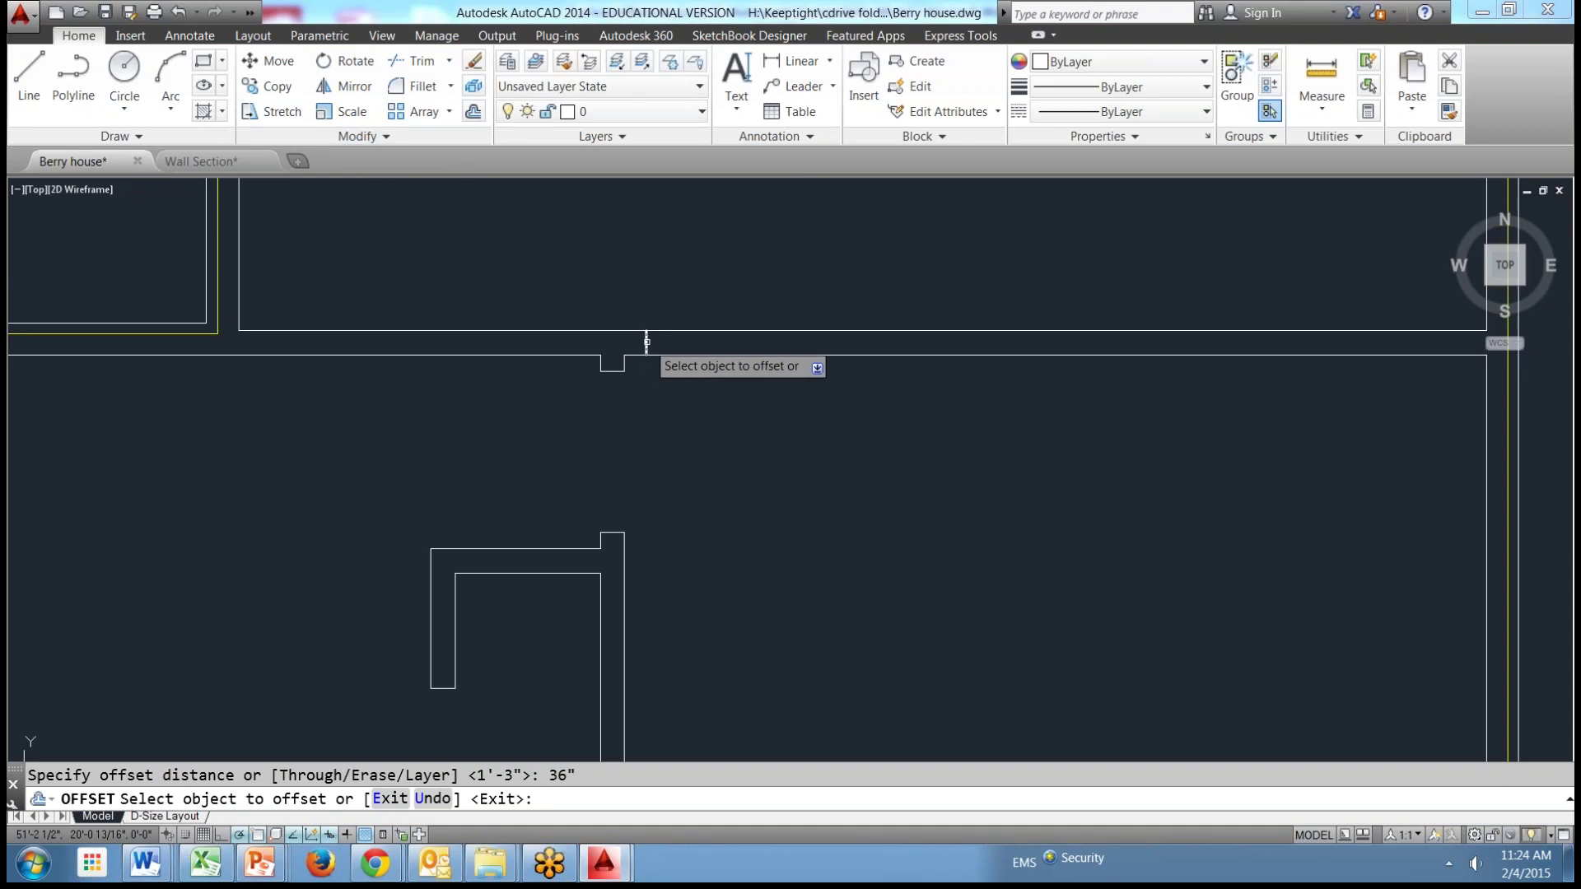
{"action": "left_click", "coordinate": [646, 344]}
{"action": "left_click", "coordinate": [863, 347]}
{"action": "key", "text": "Escape"}
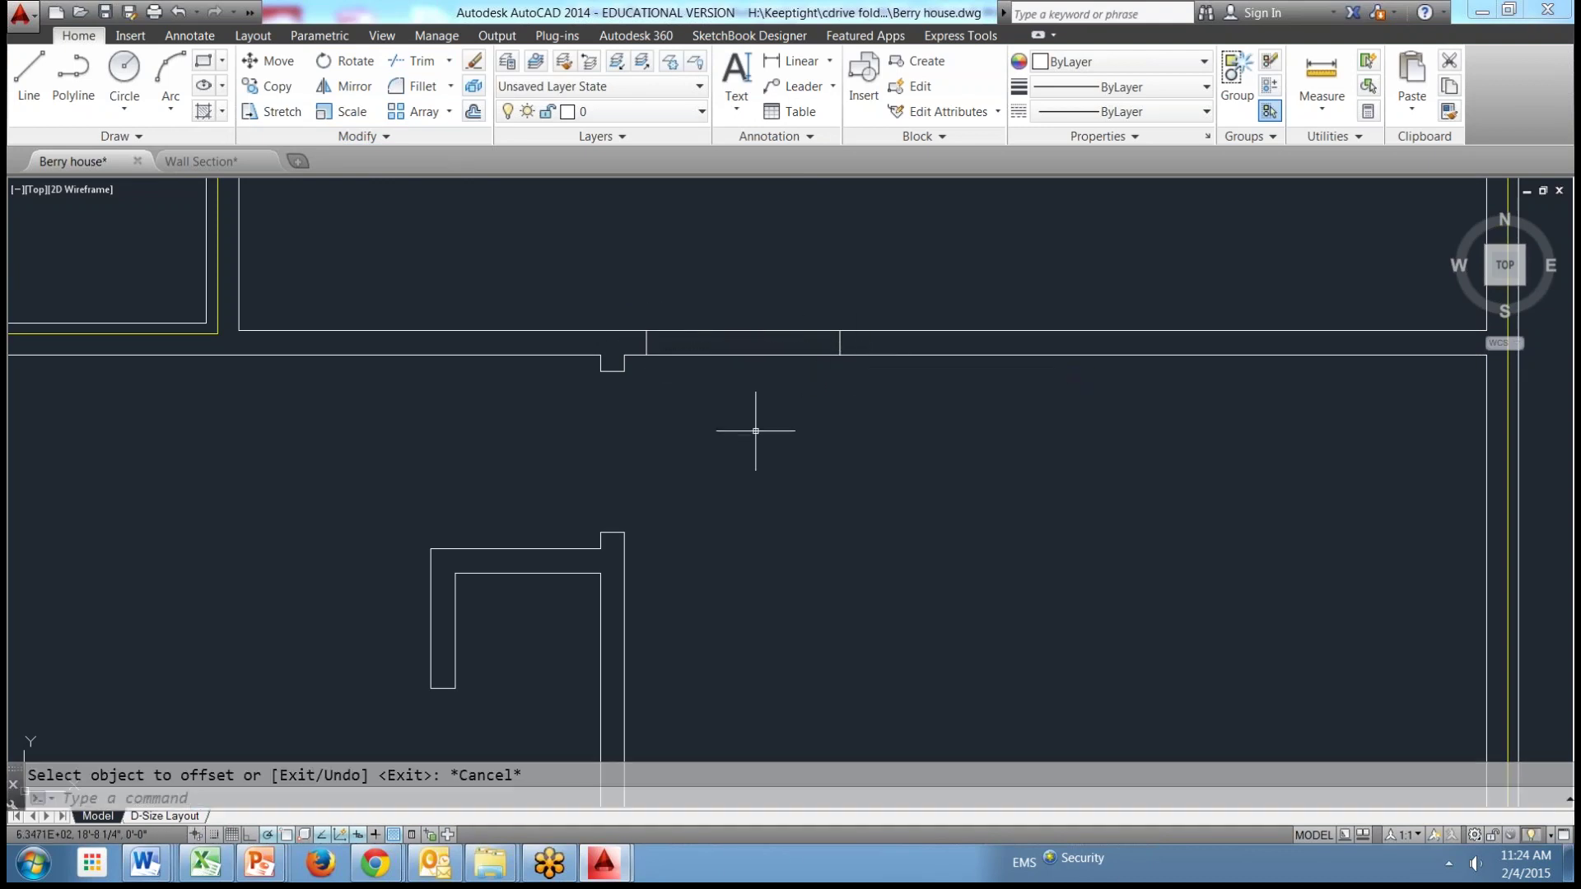
Step: Trim out the wall lines between the two jambs
{"action": "left_click", "coordinate": [410, 60]}
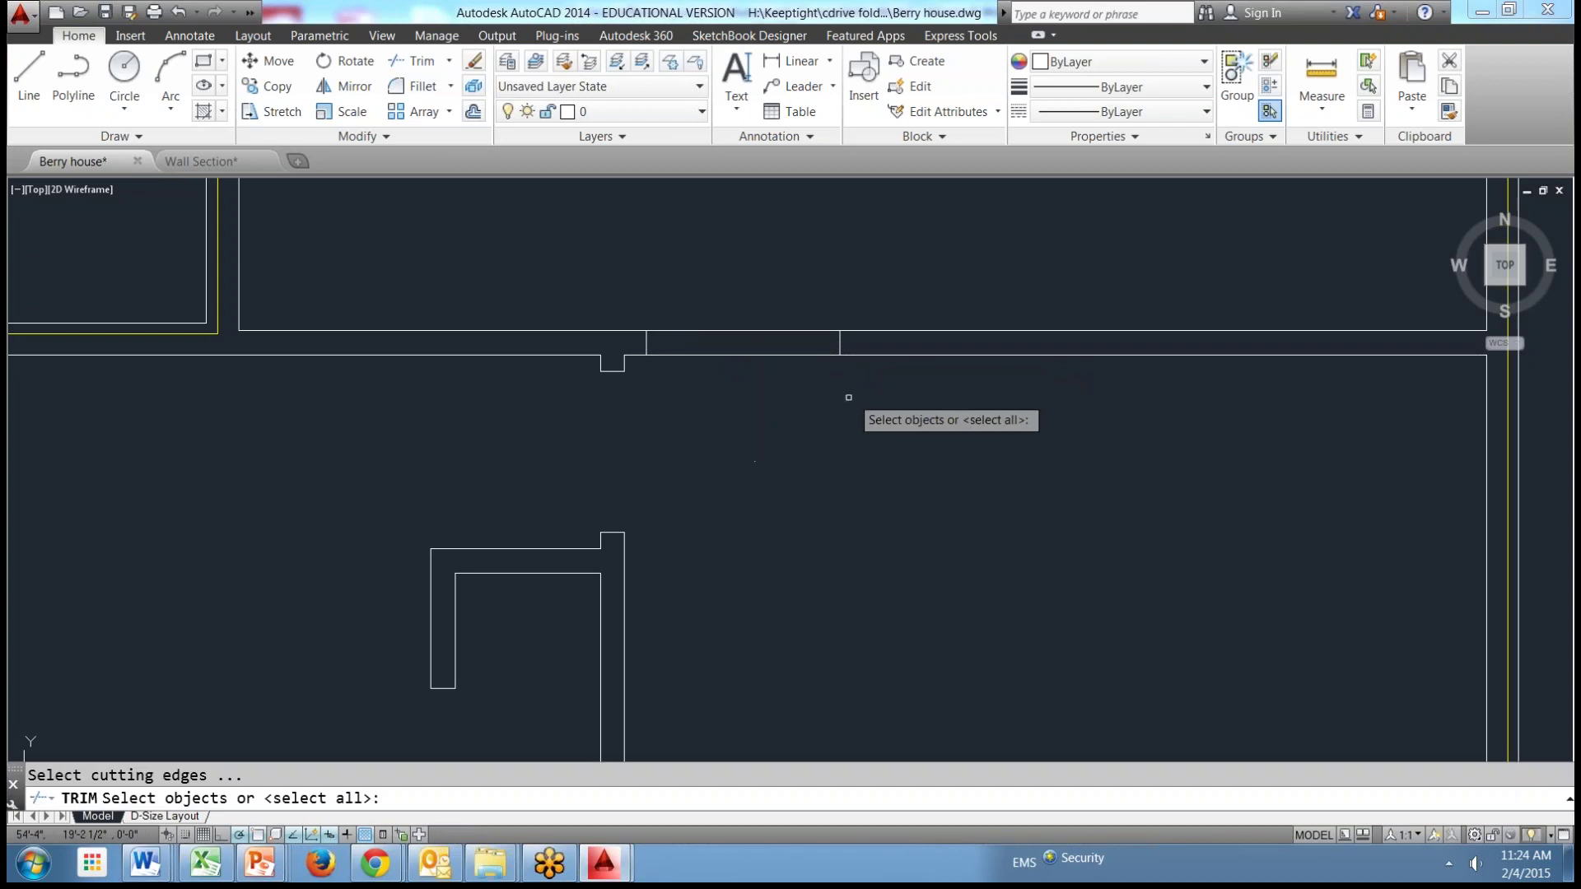
{"action": "key", "text": "Return"}
{"action": "left_click", "coordinate": [738, 331]}
{"action": "key", "text": "Escape"}
Step: Recentre the view on the new opening and finish trimming the wall lines
{"action": "scroll", "coordinate": [734, 445], "scroll_direction": "down", "scroll_amount": 2}
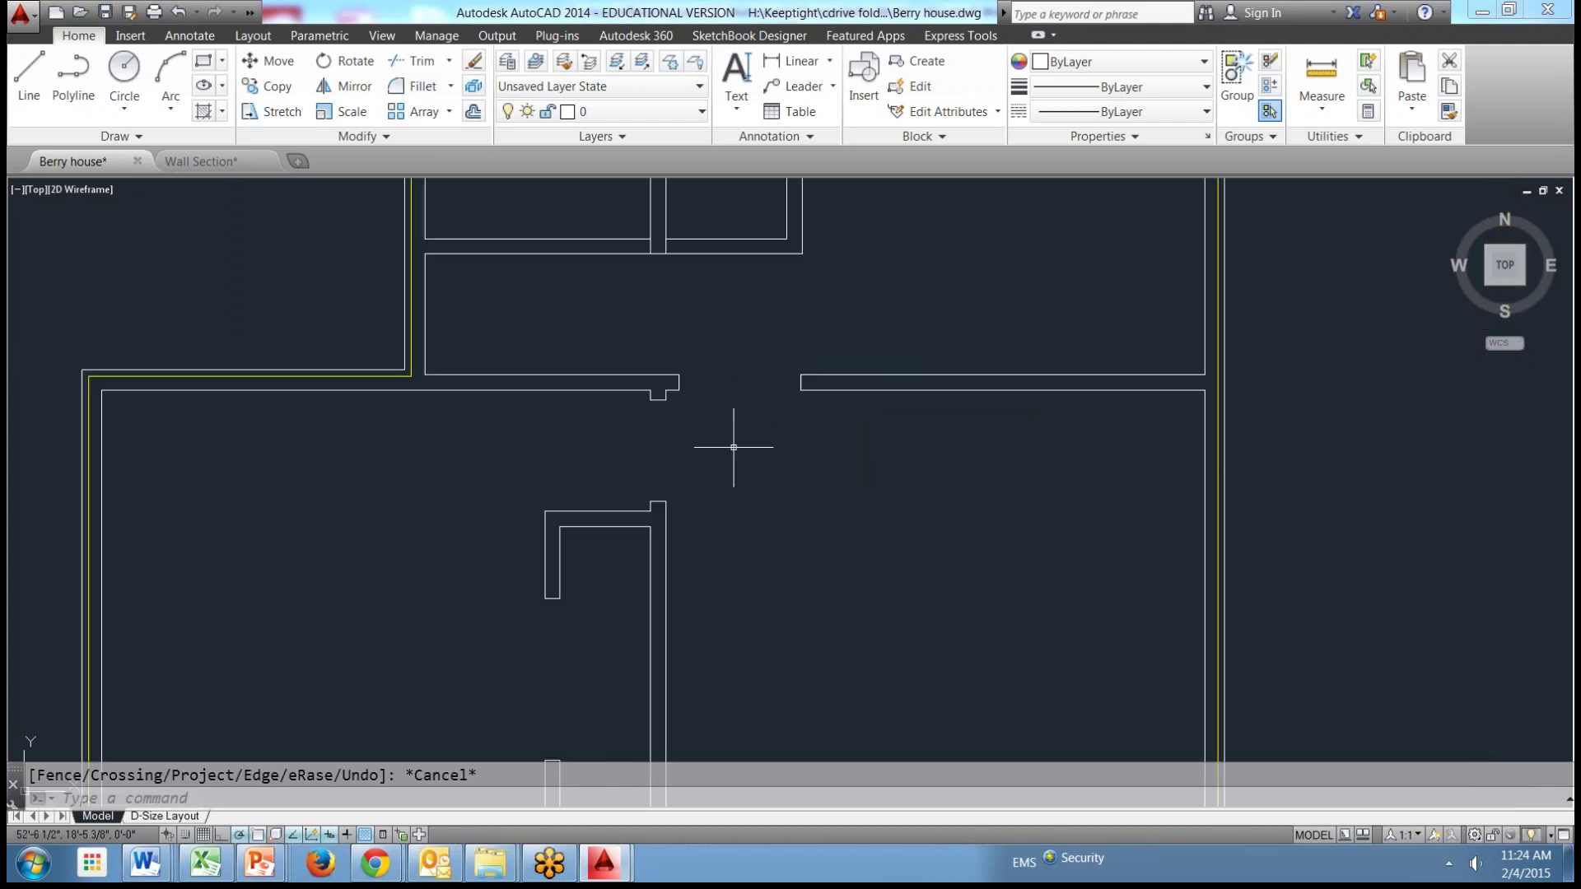
{"action": "scroll", "coordinate": [733, 451], "scroll_direction": "down", "scroll_amount": 2}
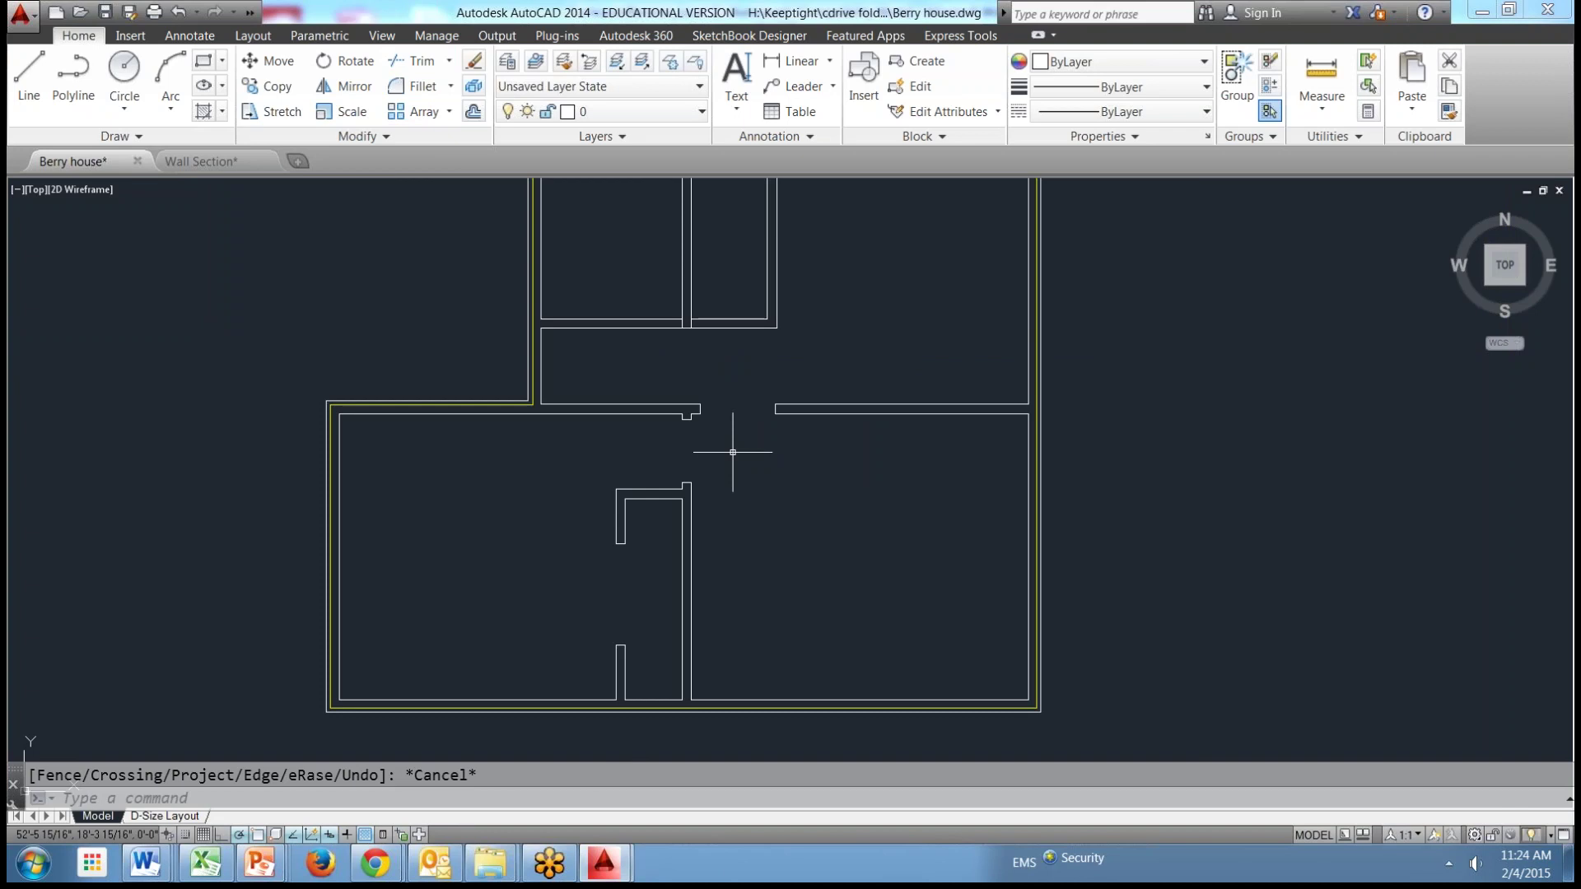
{"action": "middle_click_drag", "start_coordinate": [733, 481], "coordinate": [762, 457]}
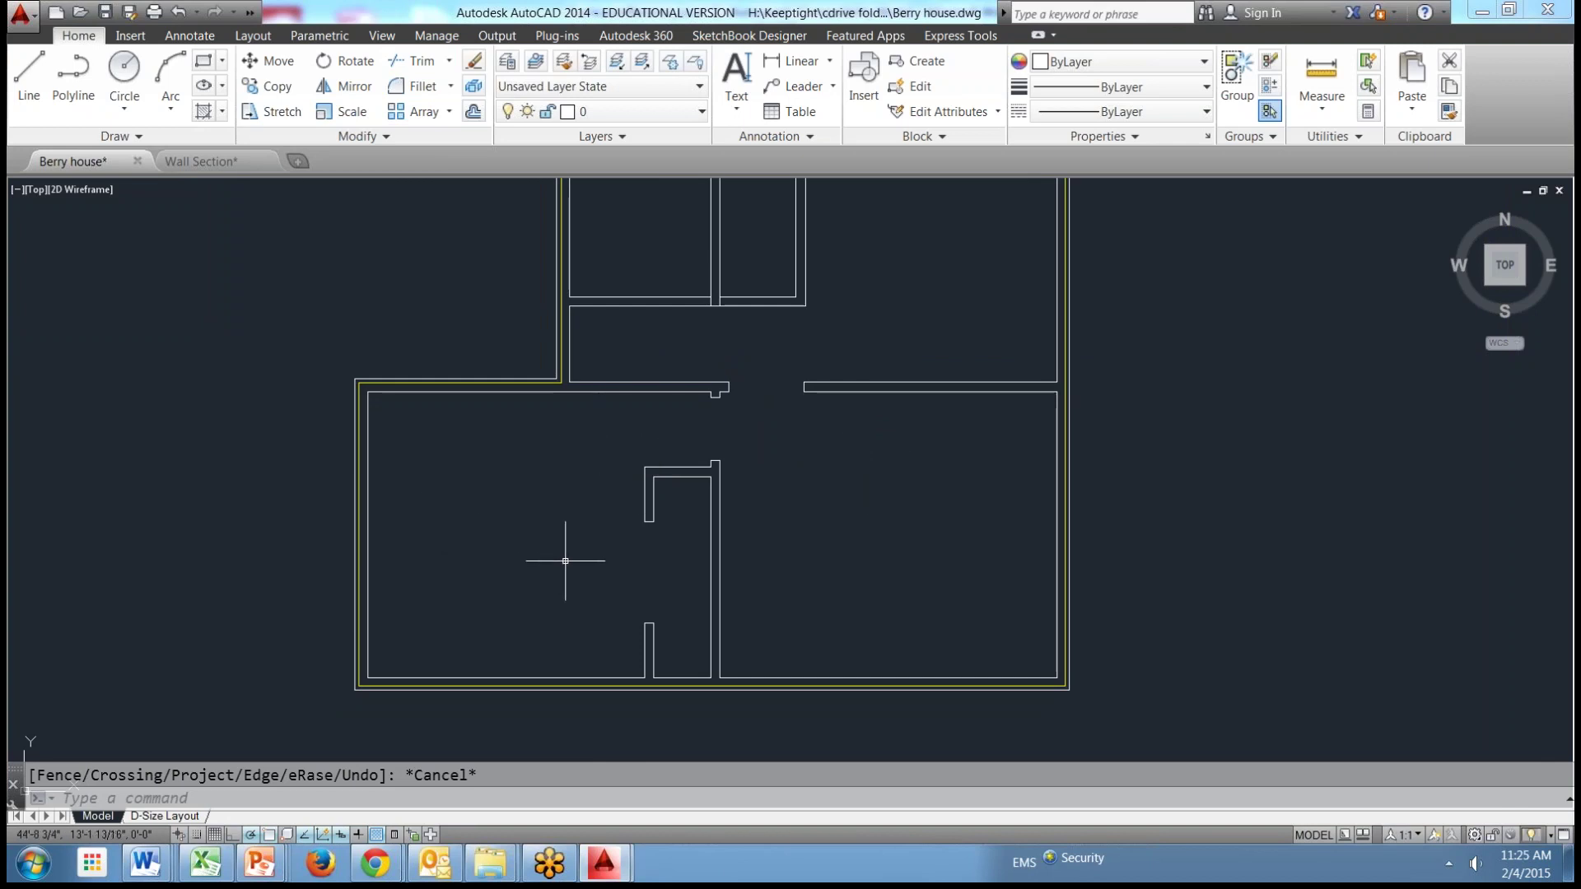
{"action": "middle_click_drag", "start_coordinate": [565, 560], "coordinate": [676, 656]}
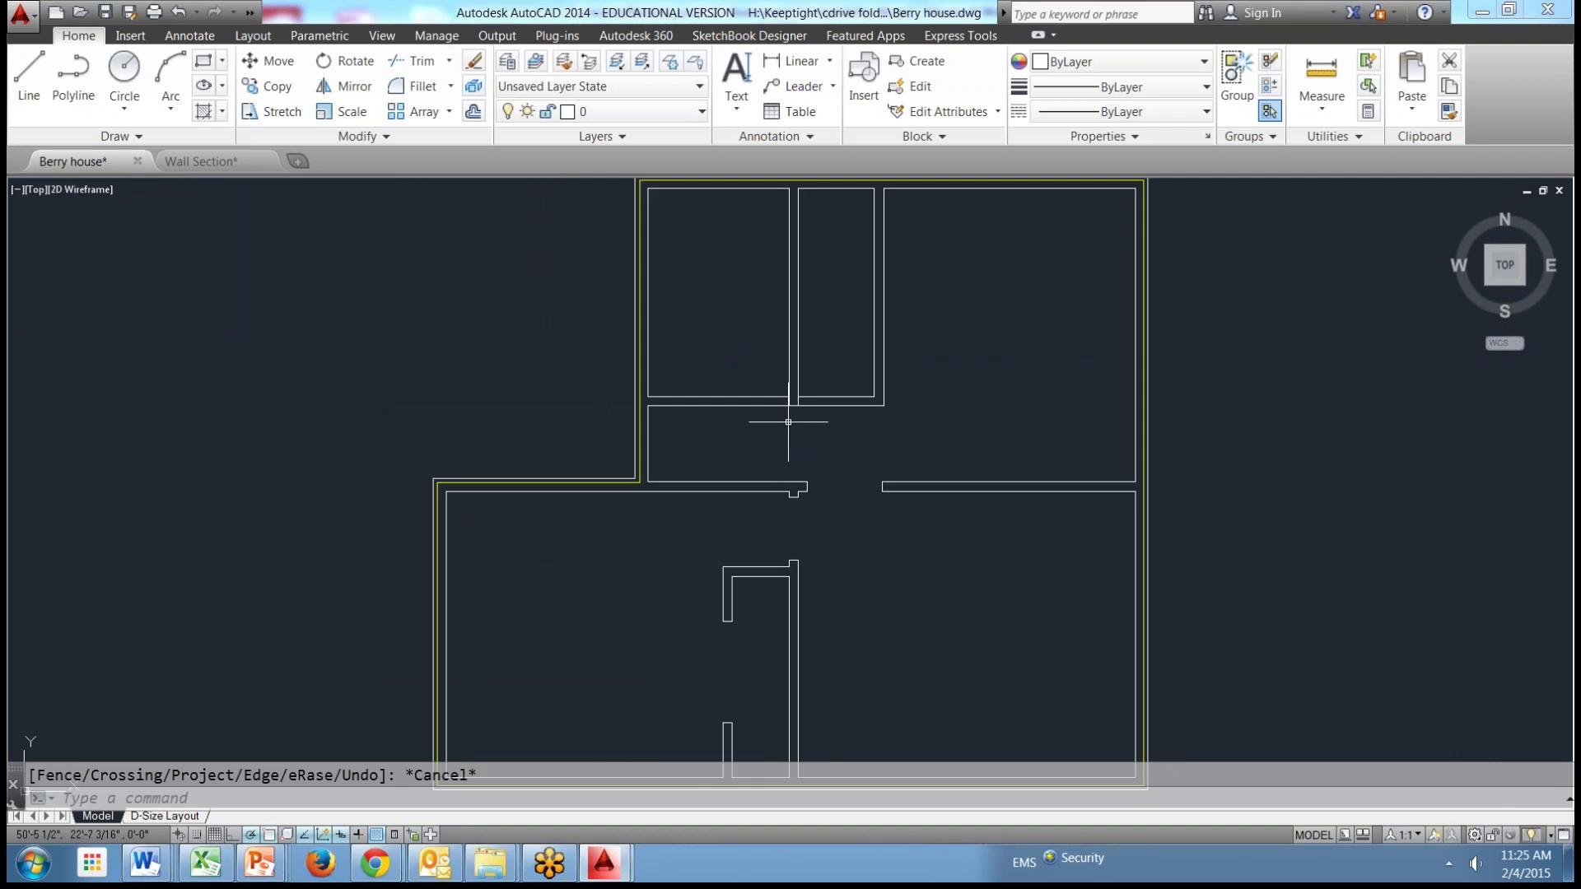
{"action": "left_click", "coordinate": [416, 60]}
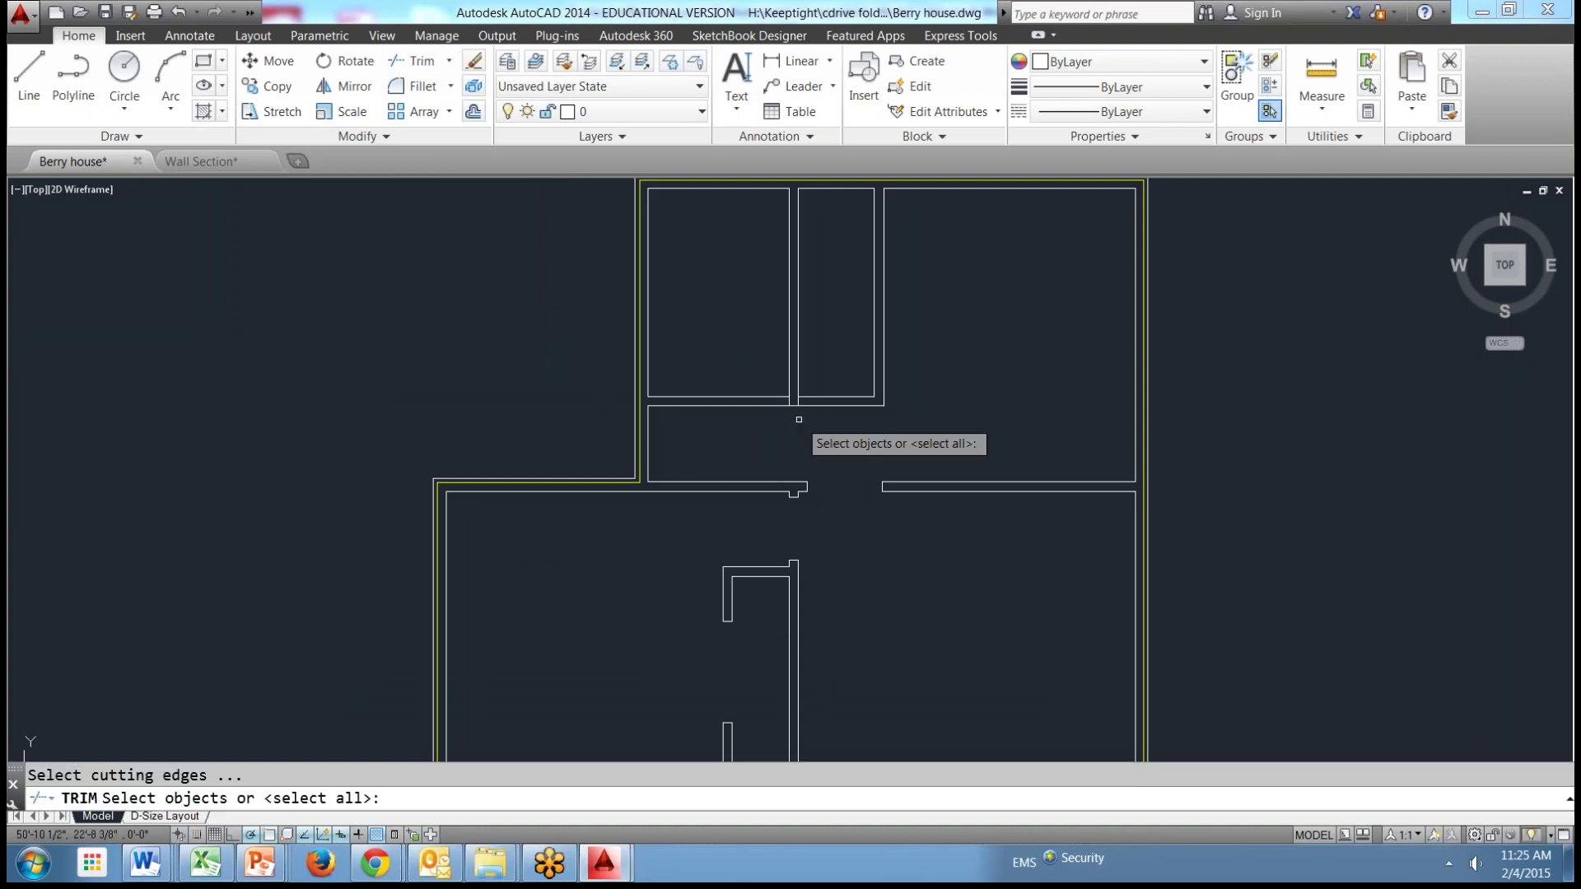
{"action": "key", "text": "Return"}
{"action": "scroll", "coordinate": [797, 416], "scroll_direction": "up", "scroll_amount": 5}
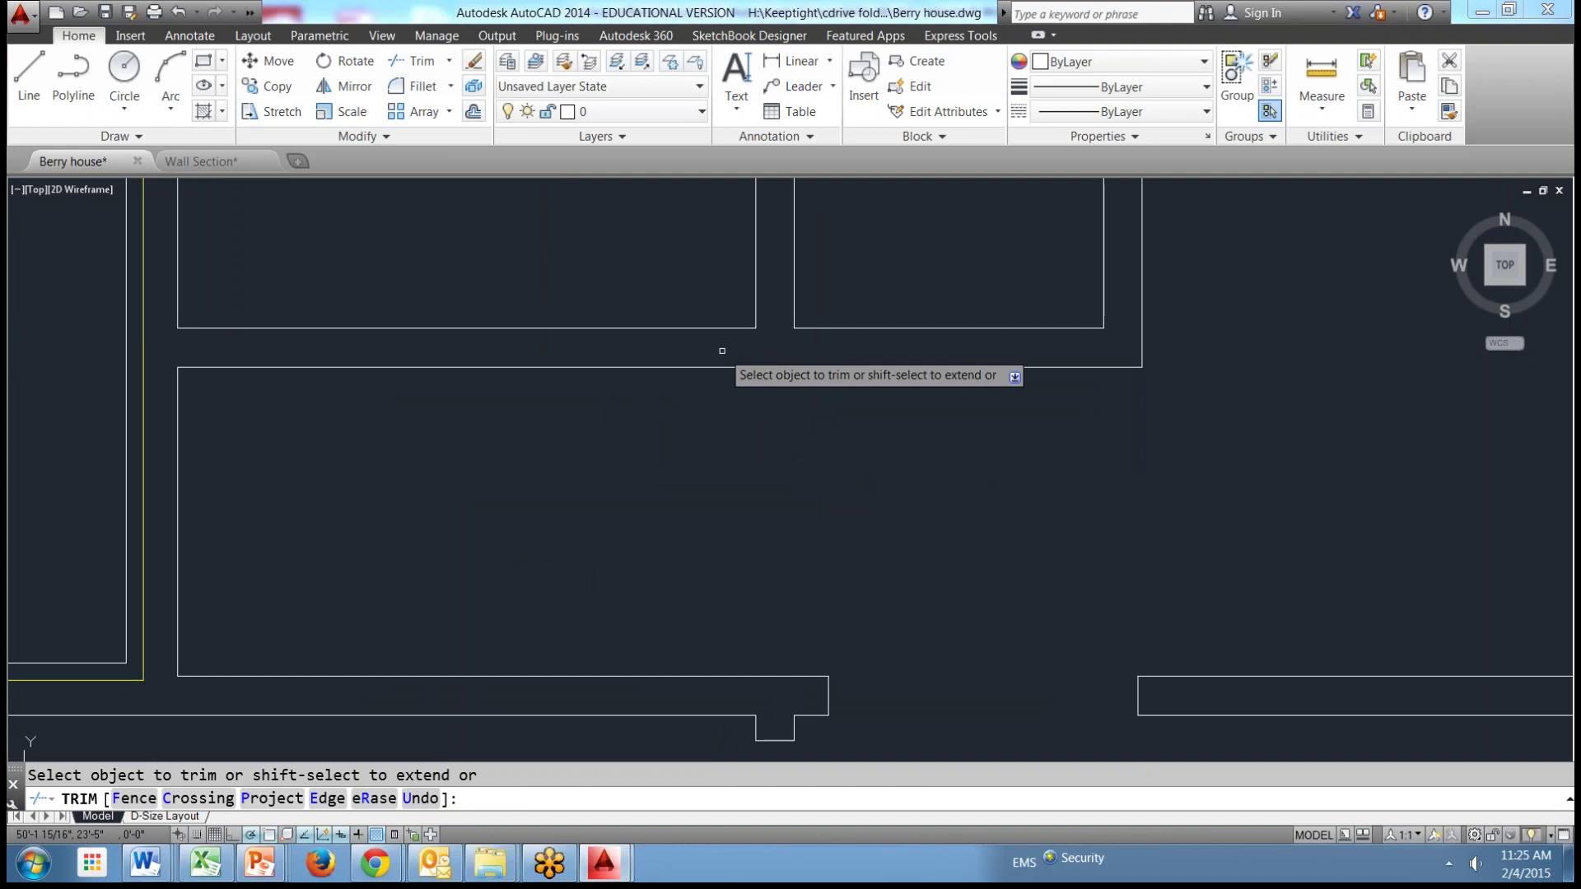
{"action": "key", "text": "Escape"}
Step: Pan the floor plan slightly higher in the view
{"action": "scroll", "coordinate": [725, 408], "scroll_direction": "down", "scroll_amount": 2}
{"action": "scroll", "coordinate": [725, 416], "scroll_direction": "down", "scroll_amount": 3}
{"action": "middle_click_drag", "start_coordinate": [750, 450], "coordinate": [752, 399]}
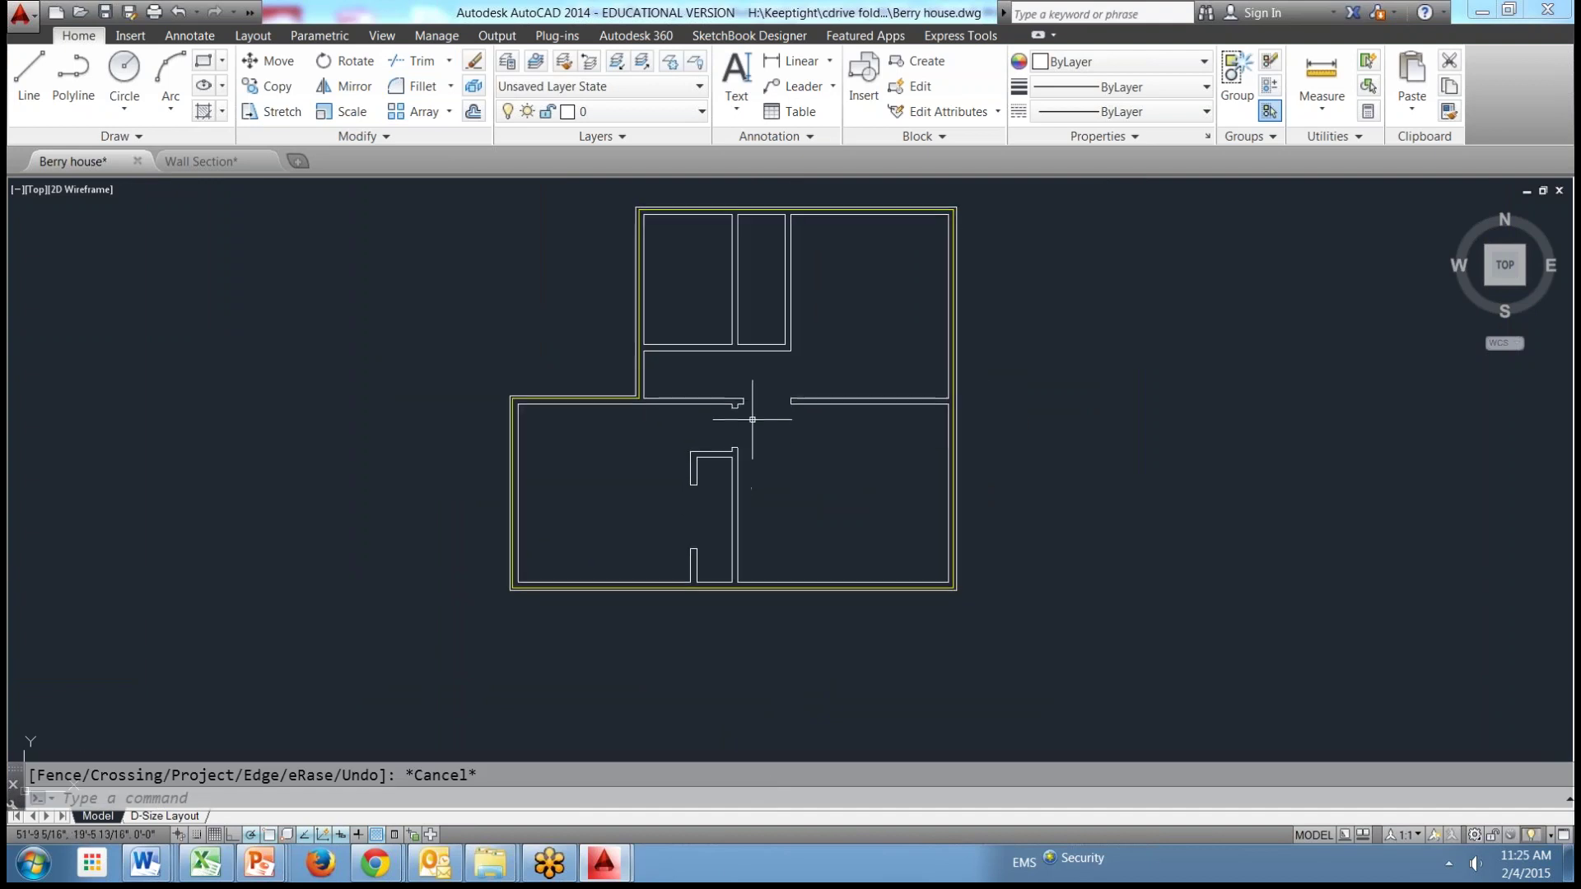
{"action": "scroll", "coordinate": [764, 330], "scroll_direction": "up", "scroll_amount": 4}
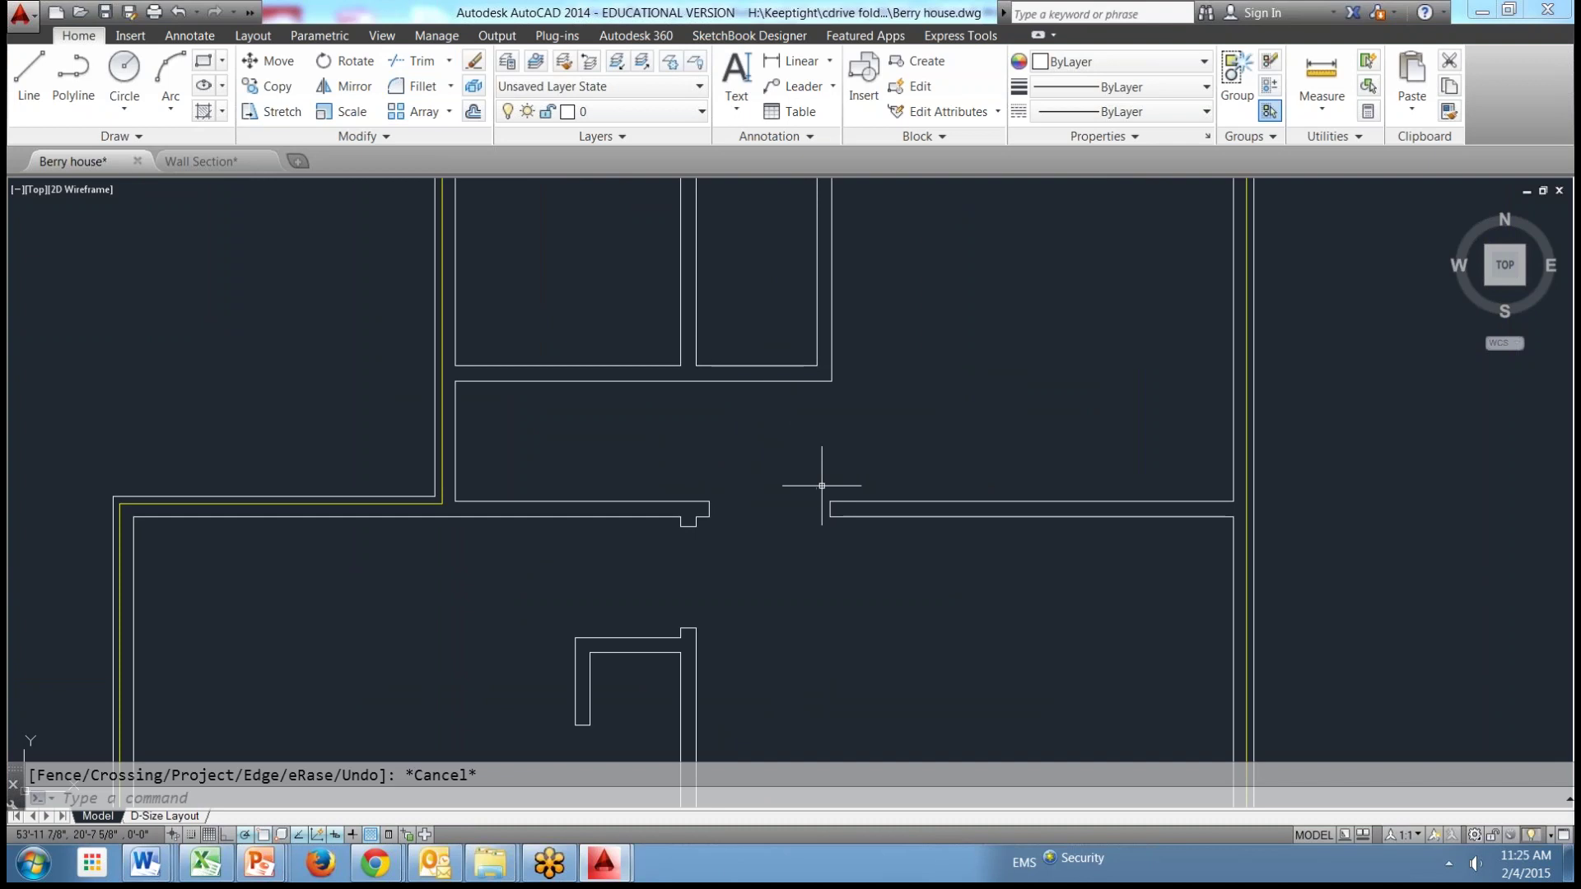
{"action": "middle_click_drag", "start_coordinate": [717, 412], "coordinate": [706, 416]}
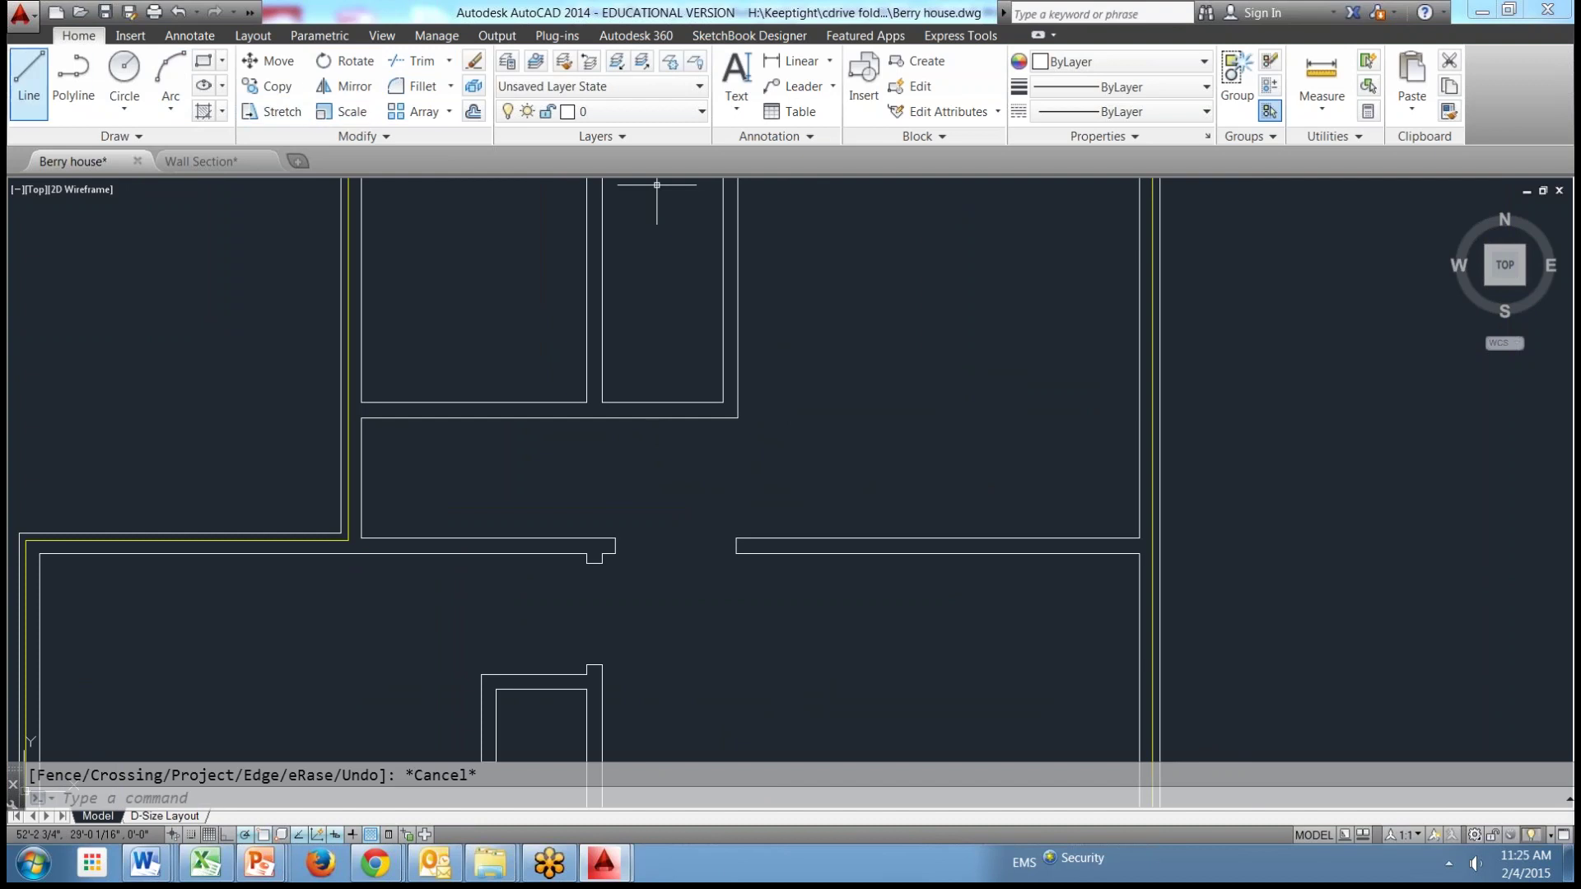
Step: Draw a short centre line across the wall below the narrow upper room
{"action": "left_click", "coordinate": [29, 79]}
{"action": "left_click", "coordinate": [662, 420]}
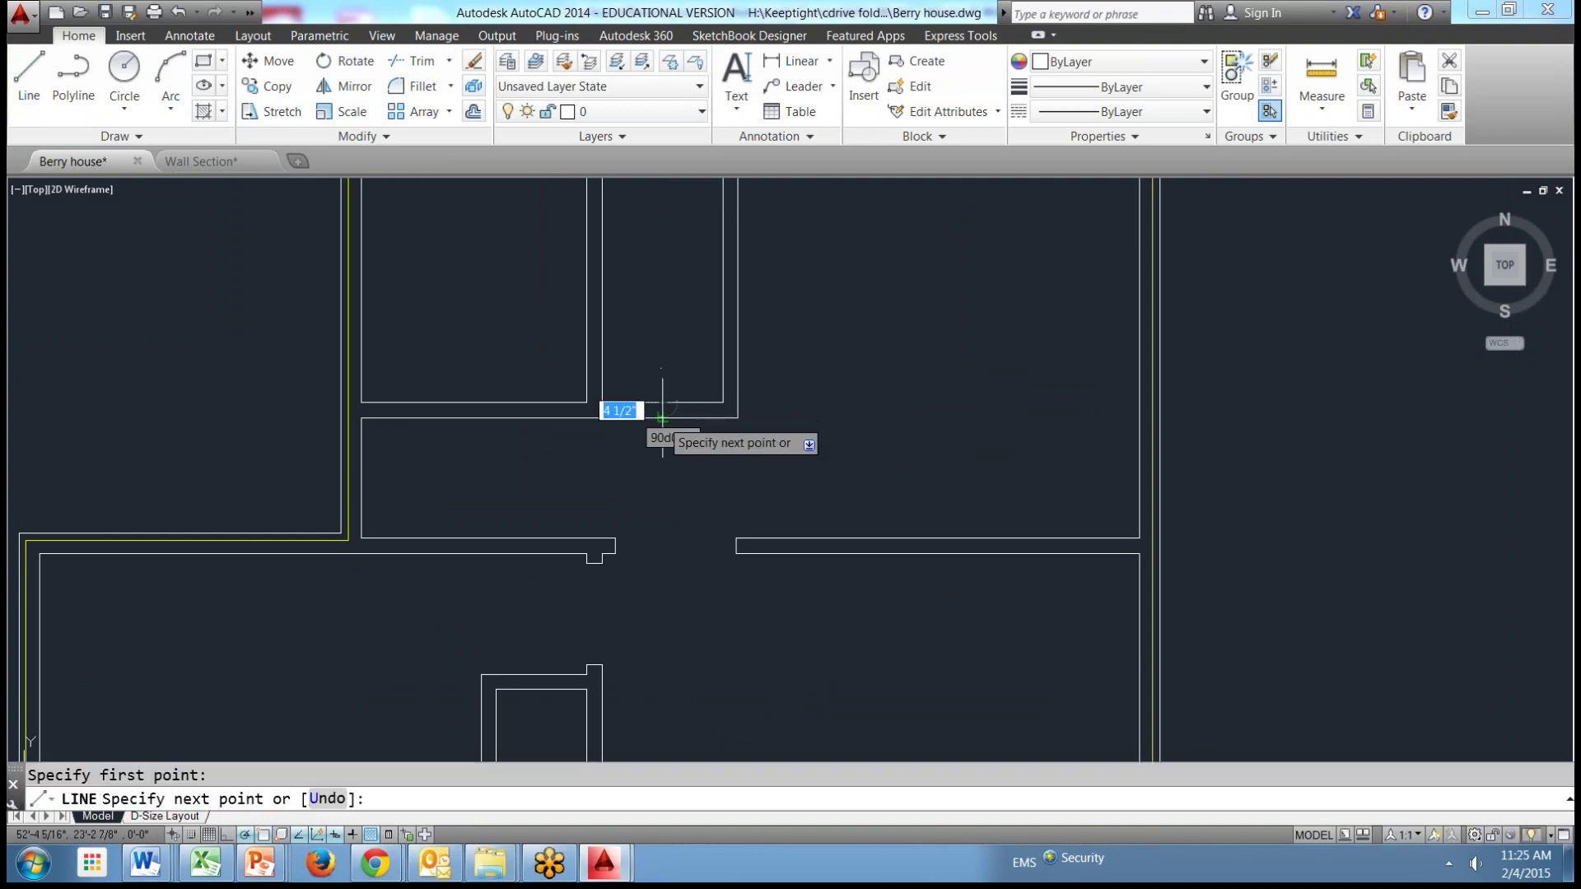
{"action": "left_click", "coordinate": [662, 404]}
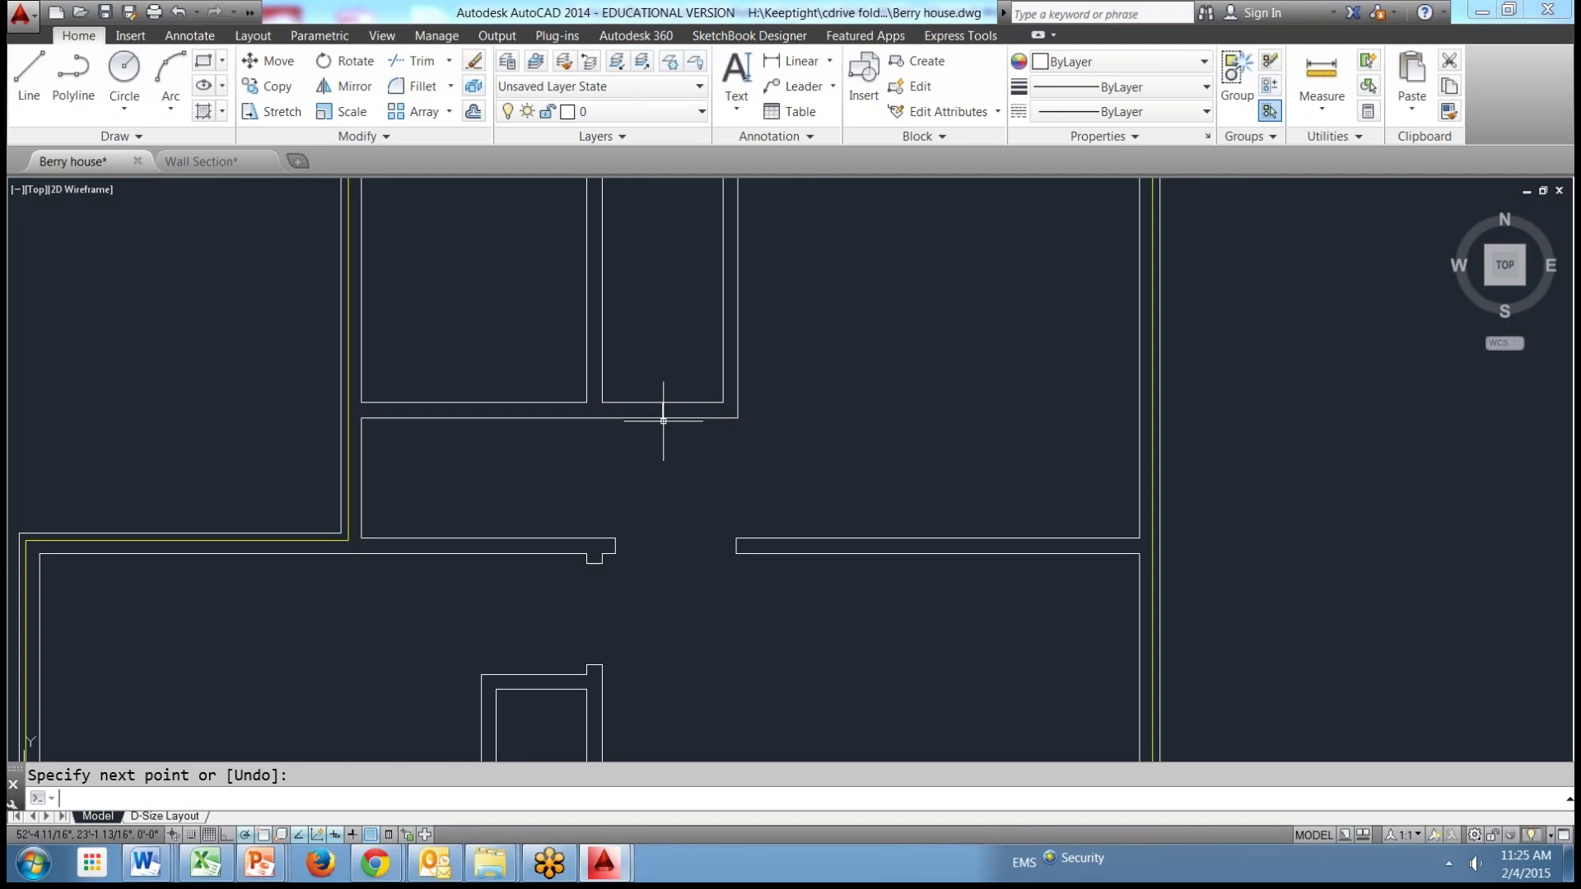
{"action": "key", "text": "Return"}
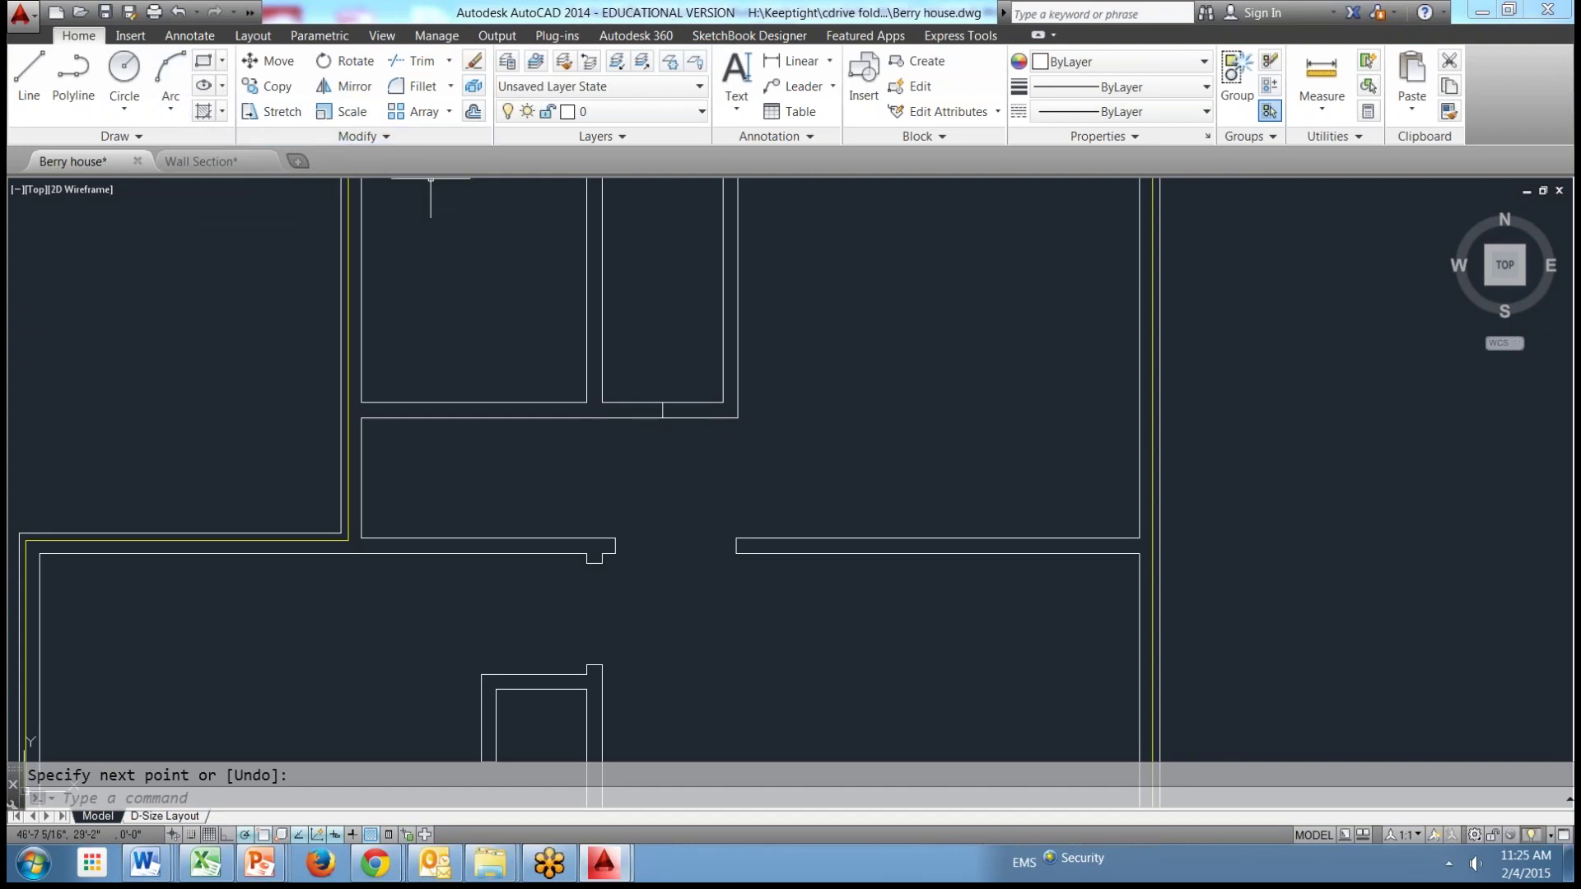
Step: Offset the centre line 1'3 to each side
{"action": "left_click", "coordinate": [474, 113]}
{"action": "type", "text": "1'3"}
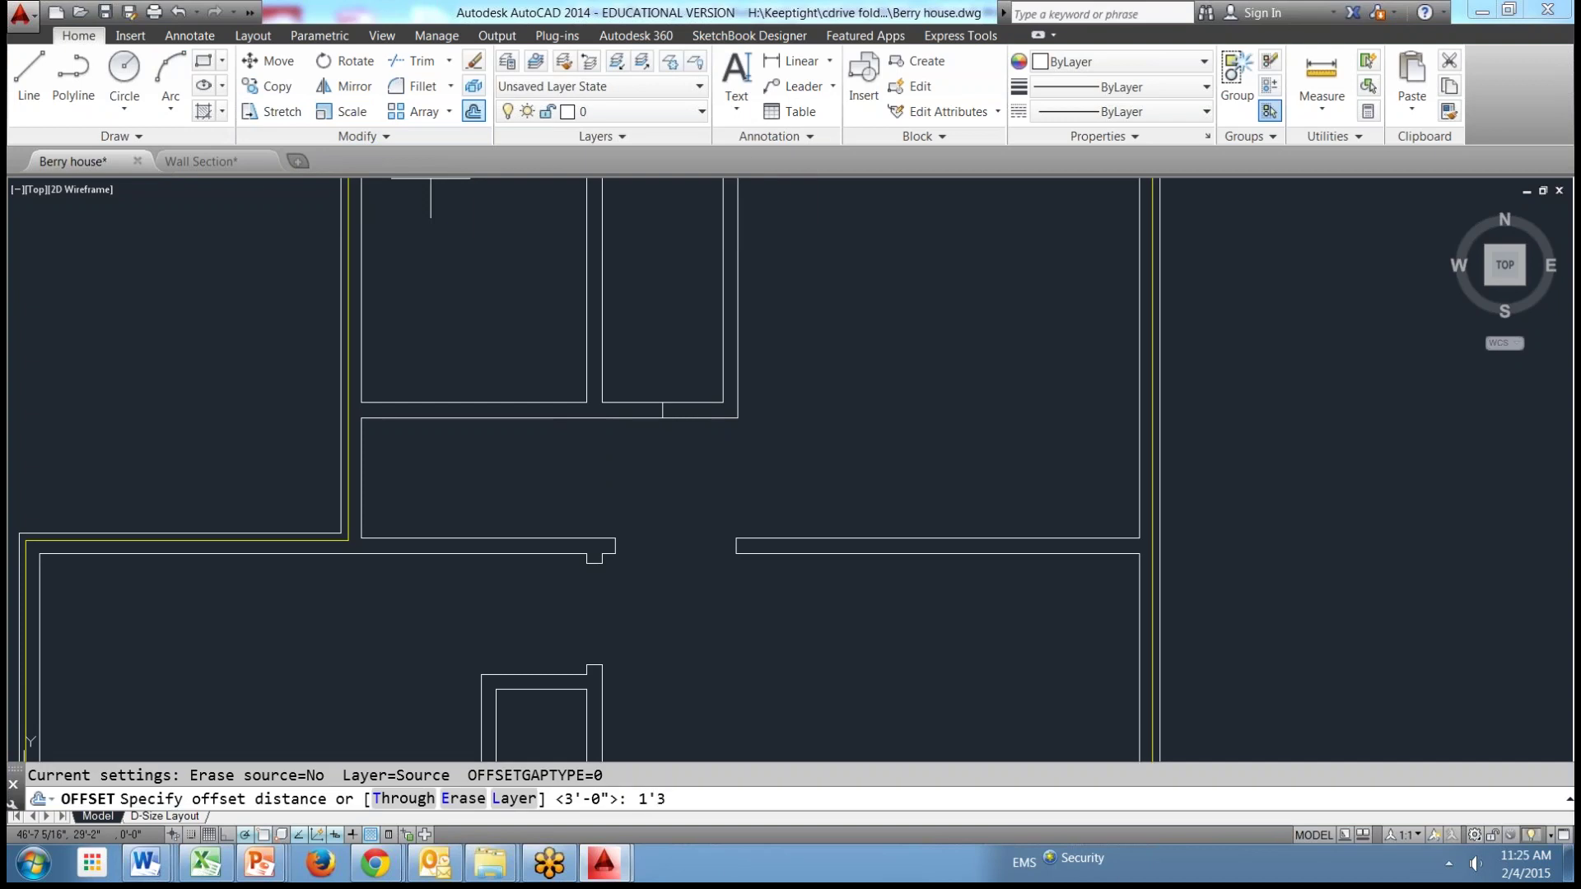
{"action": "key", "text": "Return"}
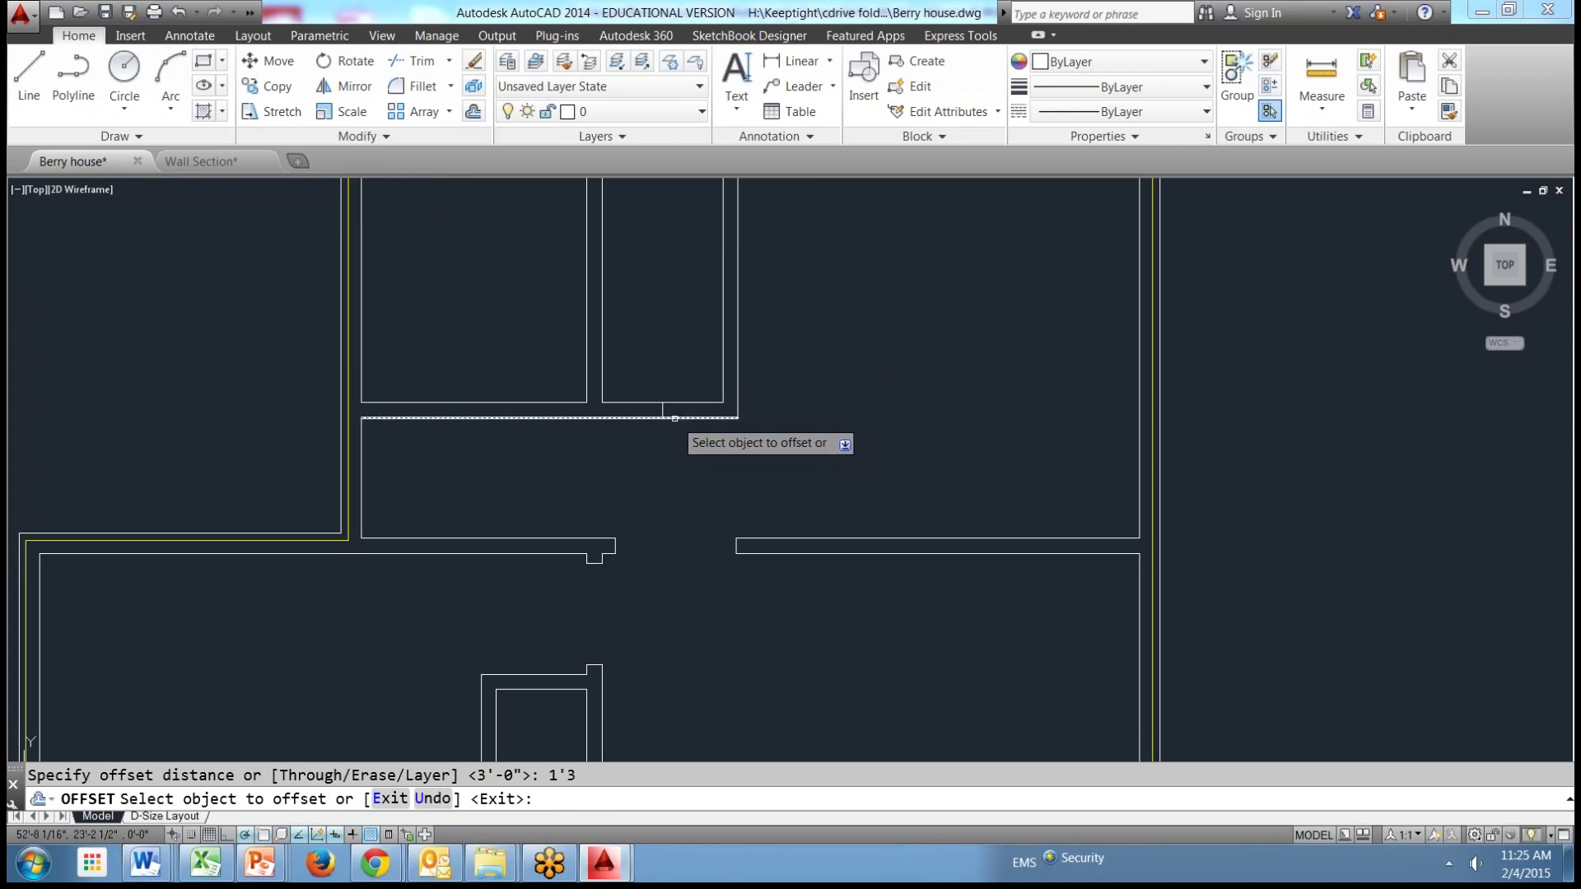
{"action": "left_click", "coordinate": [671, 418]}
{"action": "left_click", "coordinate": [688, 415]}
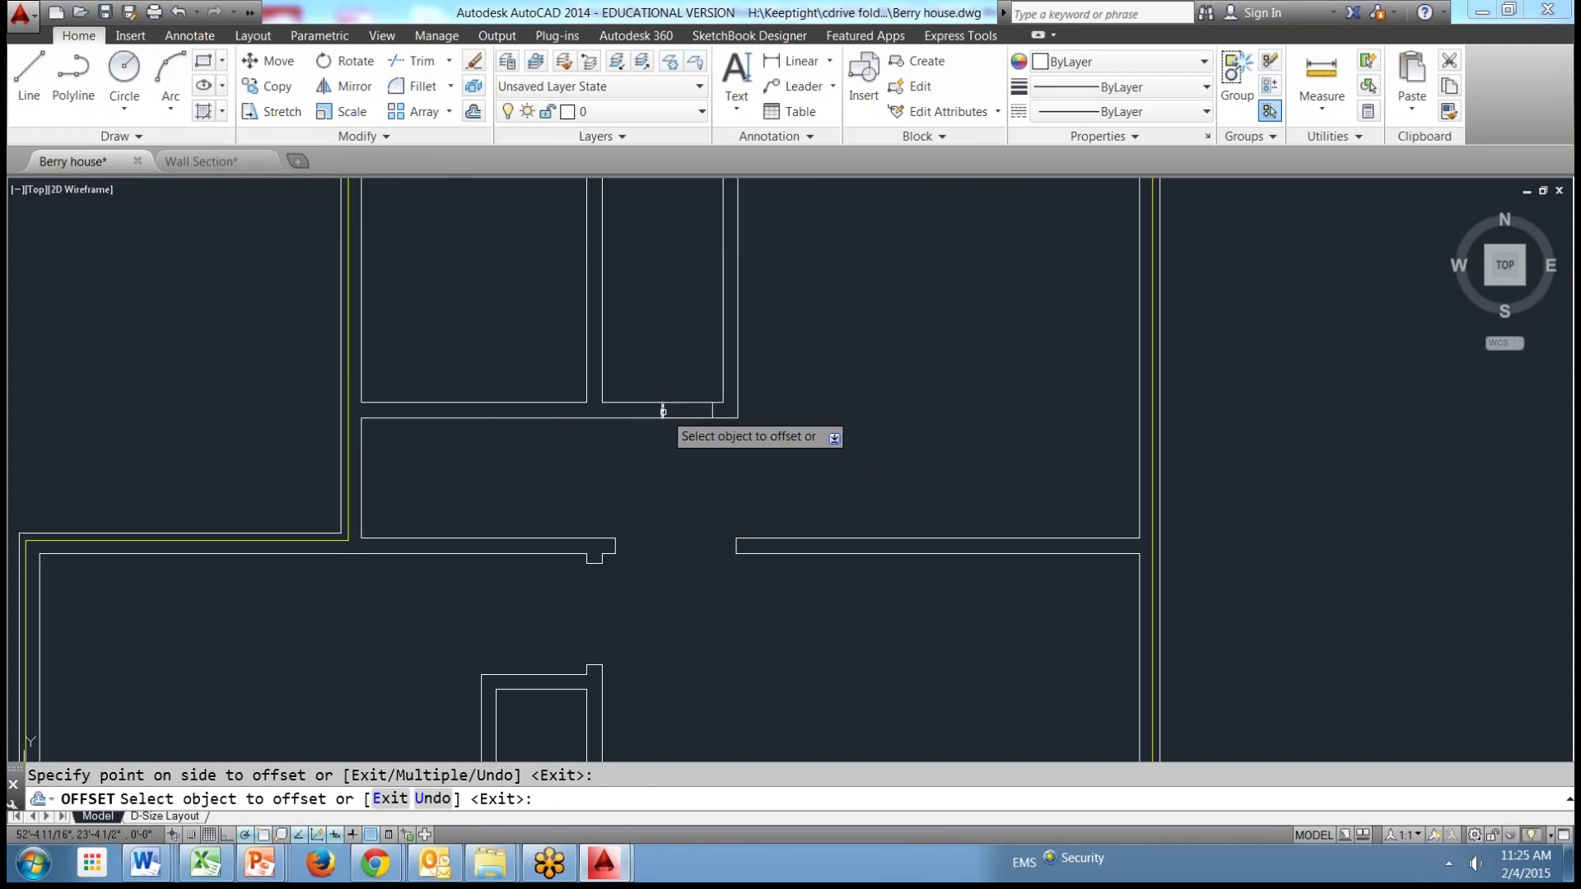
{"action": "left_click", "coordinate": [622, 409]}
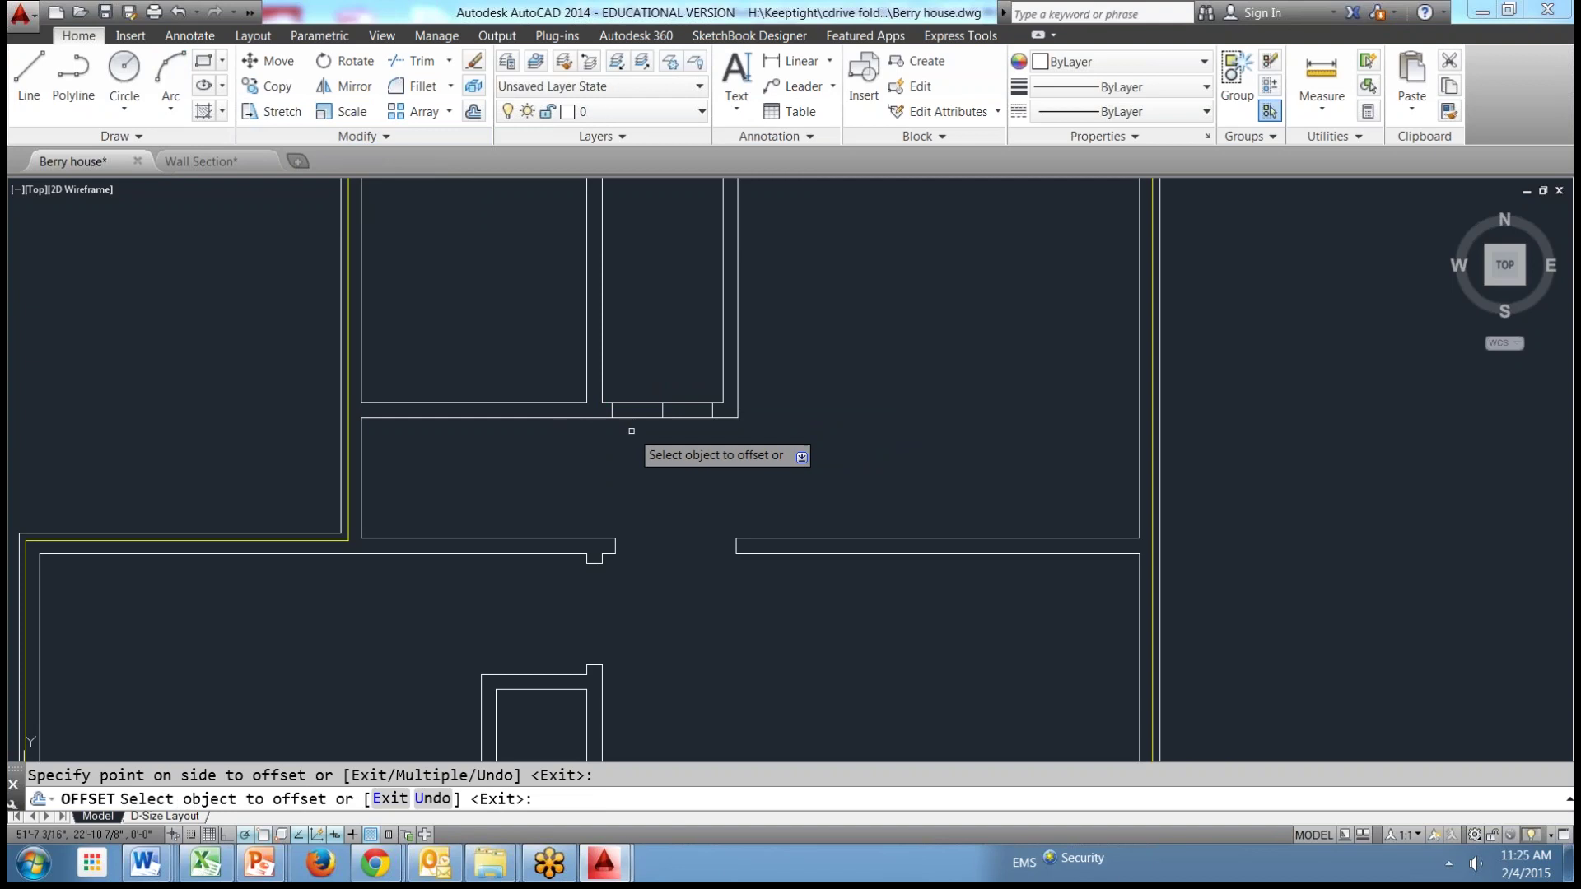
{"action": "key", "text": "Escape"}
Step: Delete the centre line and trim the wall open between the two offsets
{"action": "left_click", "coordinate": [663, 425]}
{"action": "left_click", "coordinate": [670, 374]}
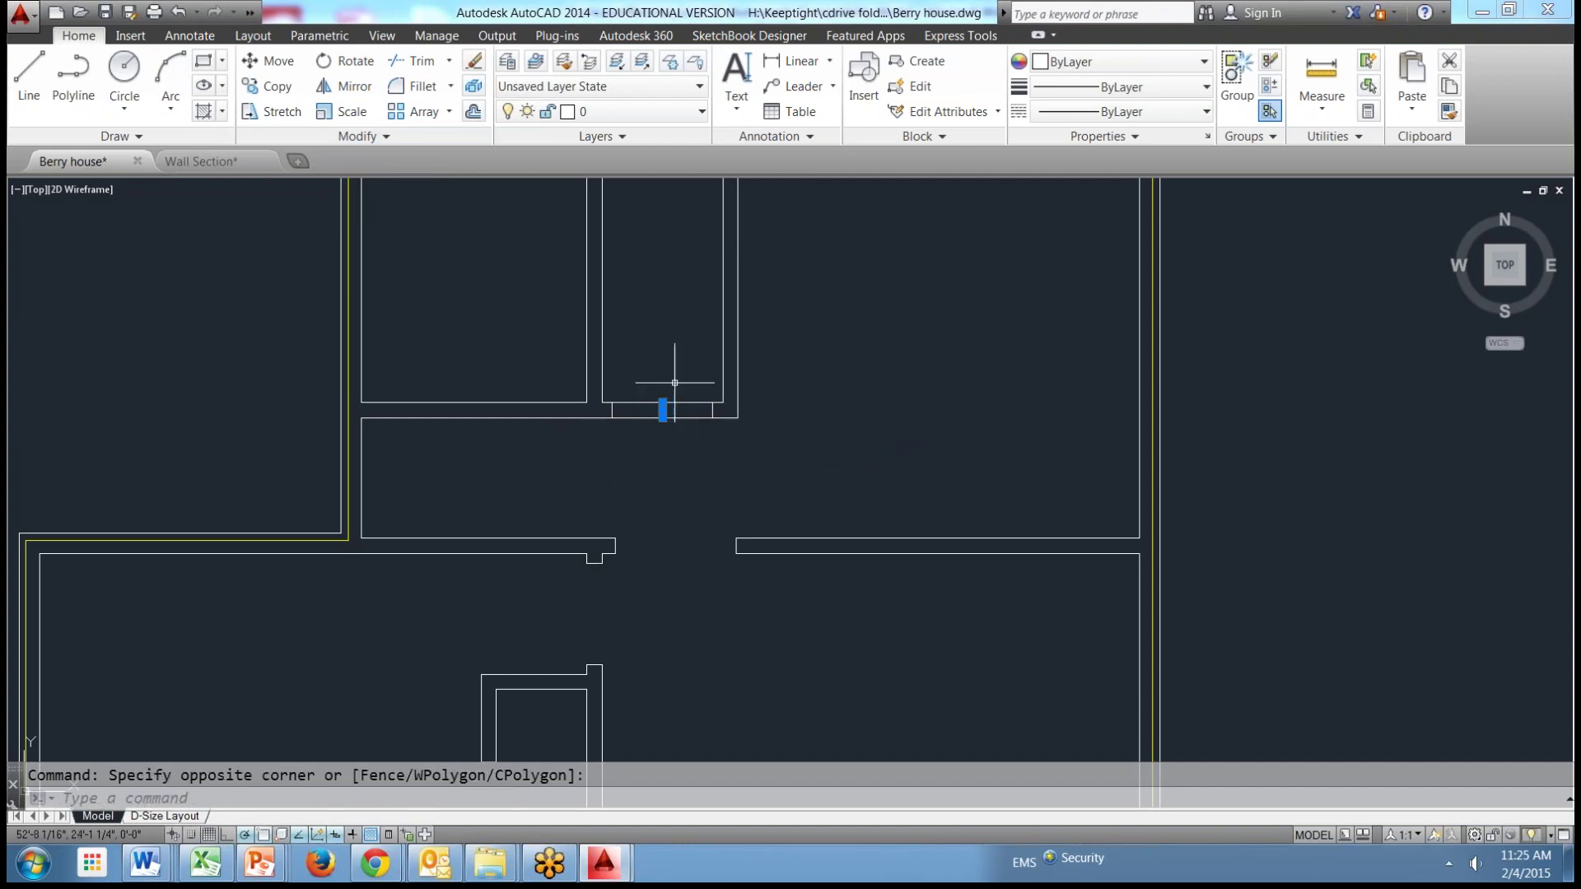
{"action": "key", "text": "Delete"}
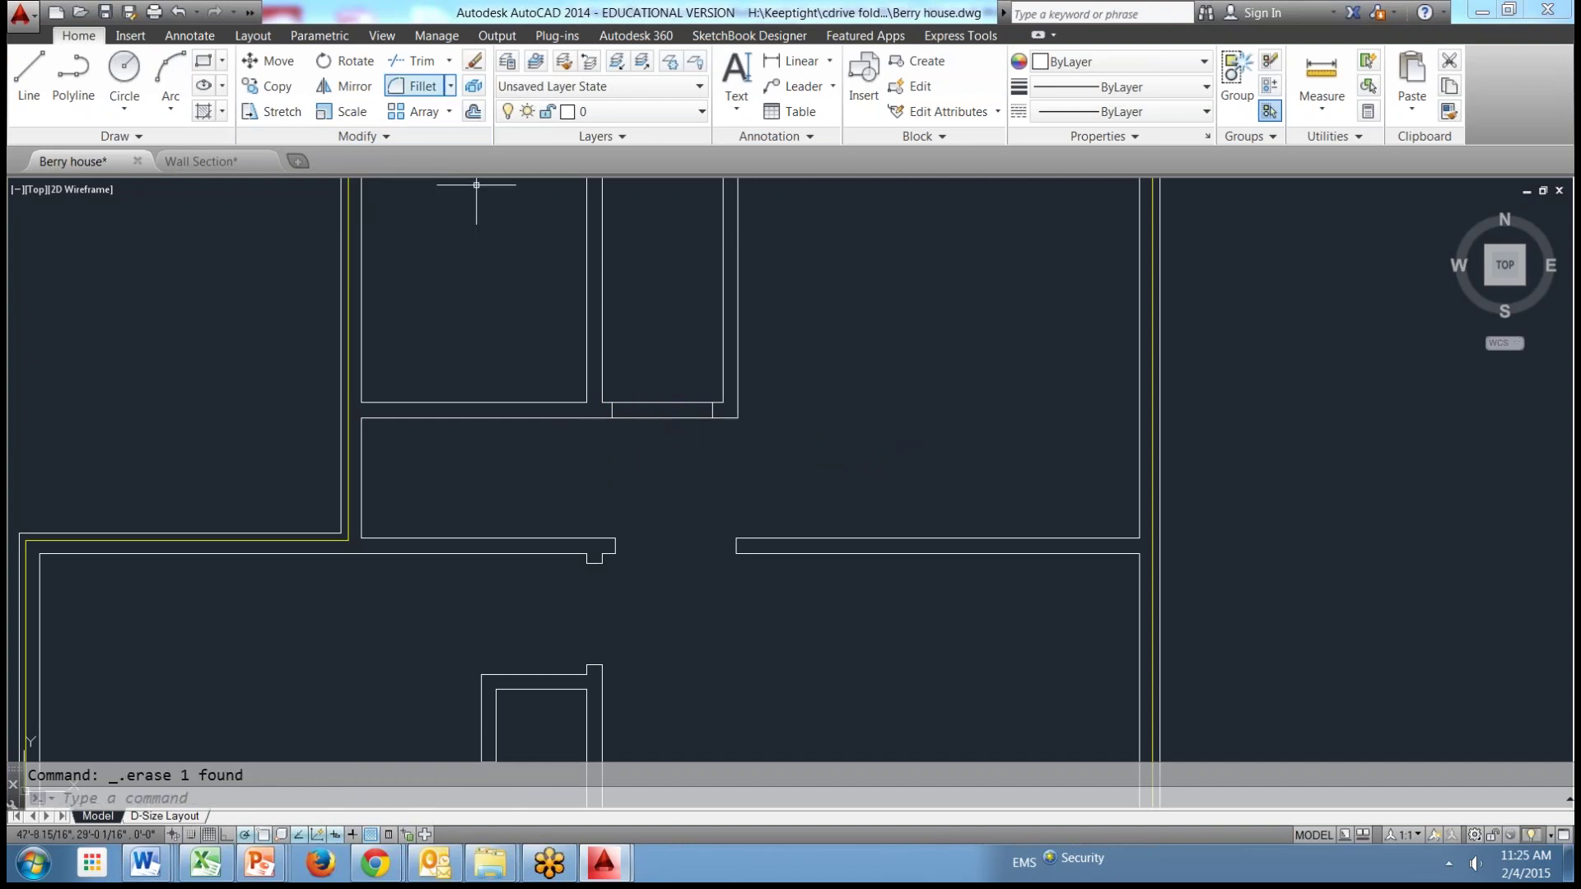
{"action": "left_click", "coordinate": [416, 60]}
{"action": "key", "text": "Return"}
{"action": "left_click", "coordinate": [671, 424]}
{"action": "left_click", "coordinate": [657, 389]}
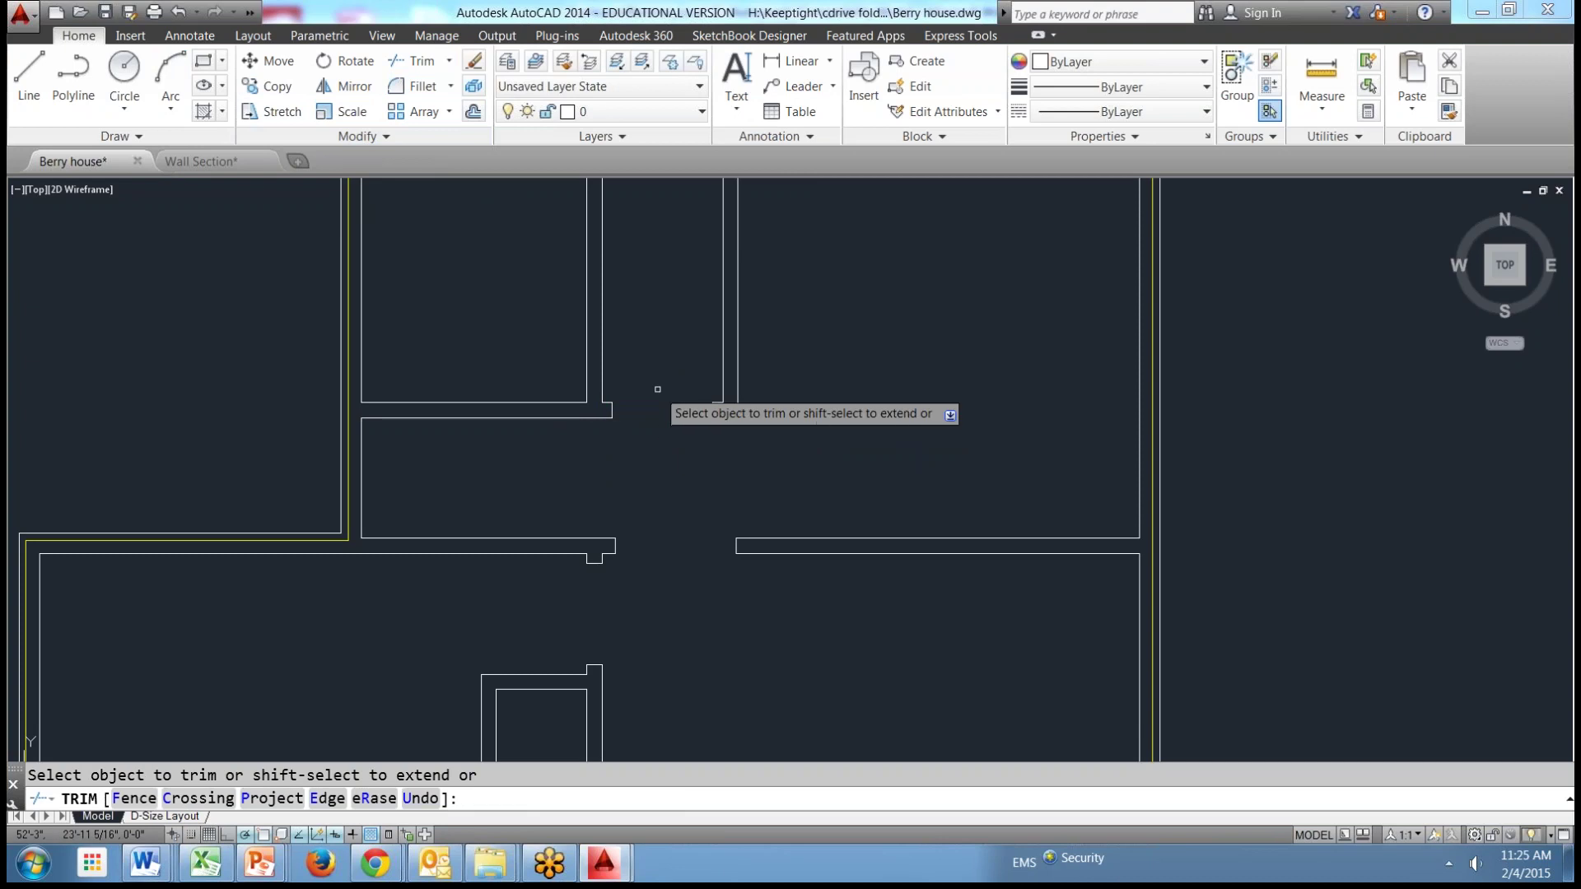
{"action": "key", "text": "Escape"}
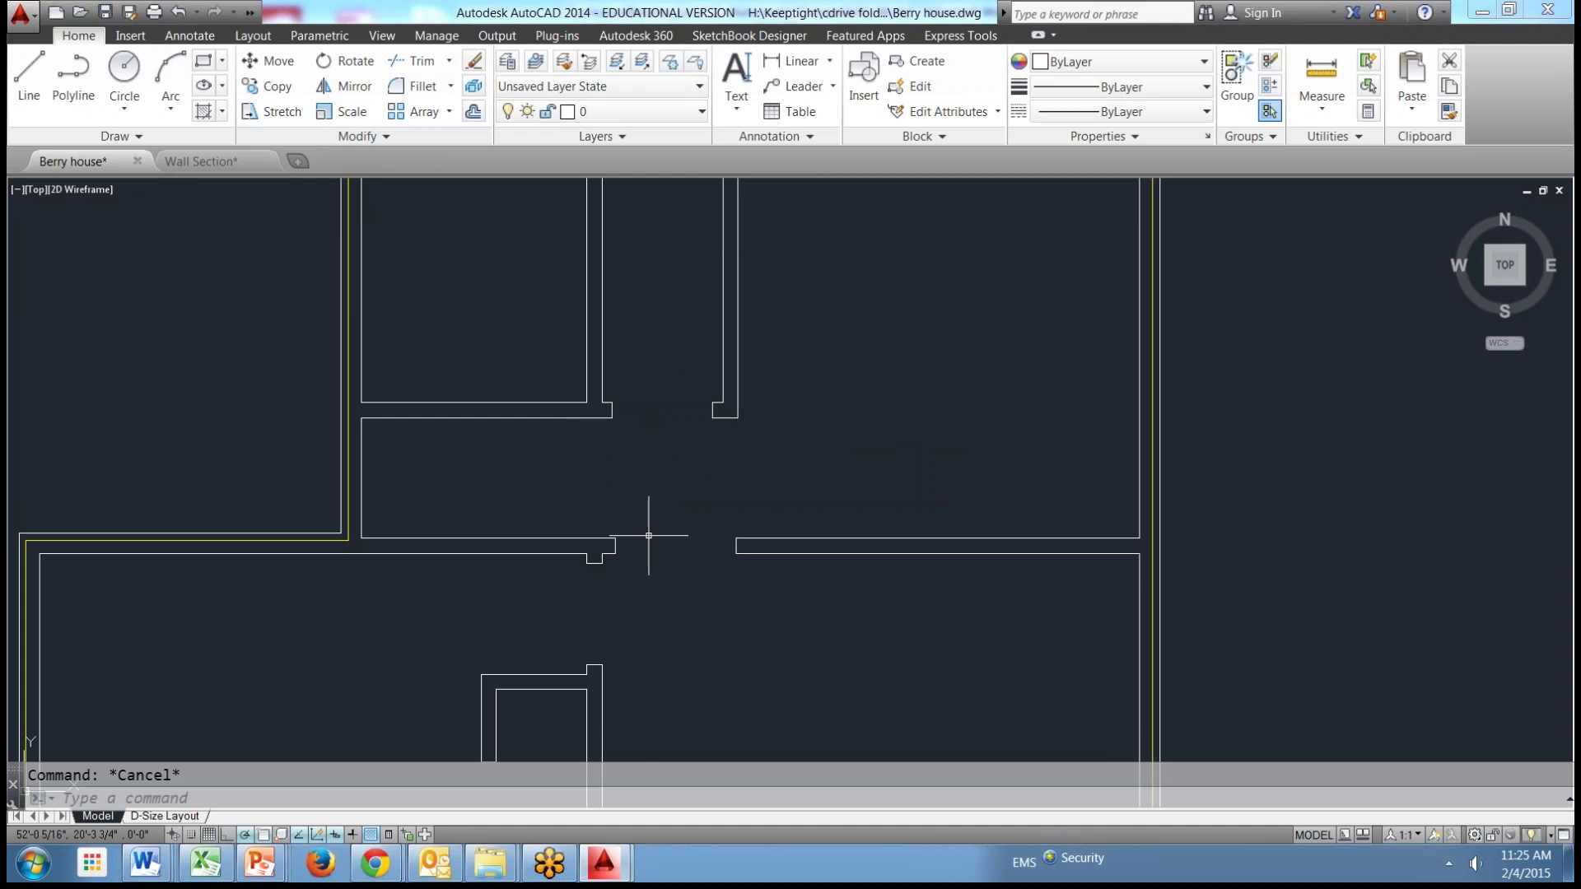
{"action": "middle_click_drag", "start_coordinate": [466, 457], "coordinate": [720, 452]}
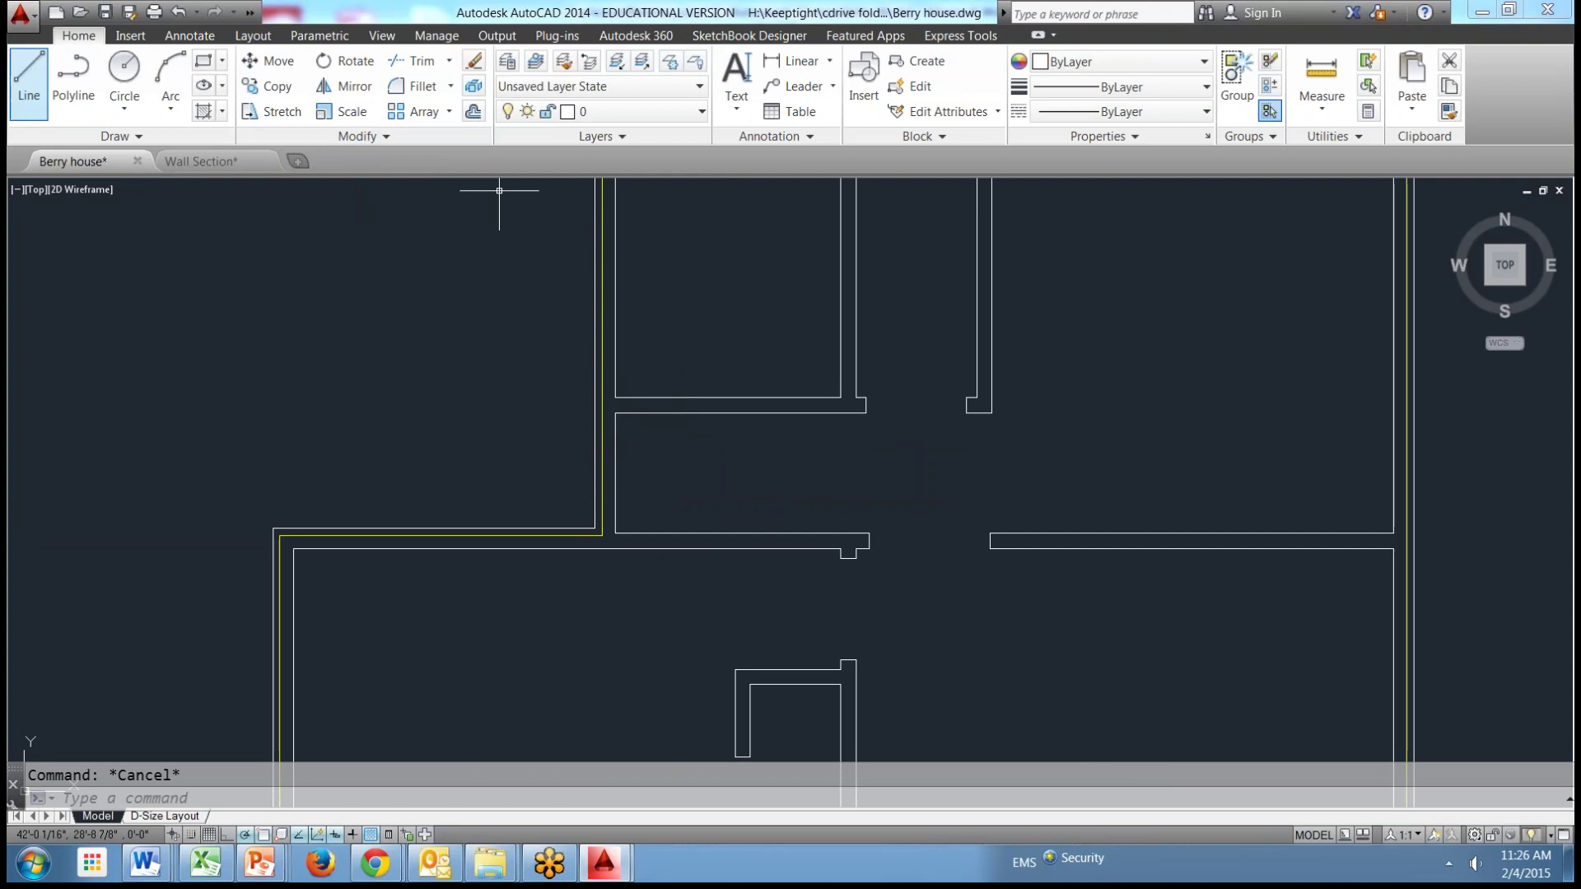
Step: Draw a jamb line starting 4 from the wall corner across to the opposite wall face
{"action": "left_click", "coordinate": [29, 82]}
{"action": "scroll", "coordinate": [626, 383], "scroll_direction": "up", "scroll_amount": 5}
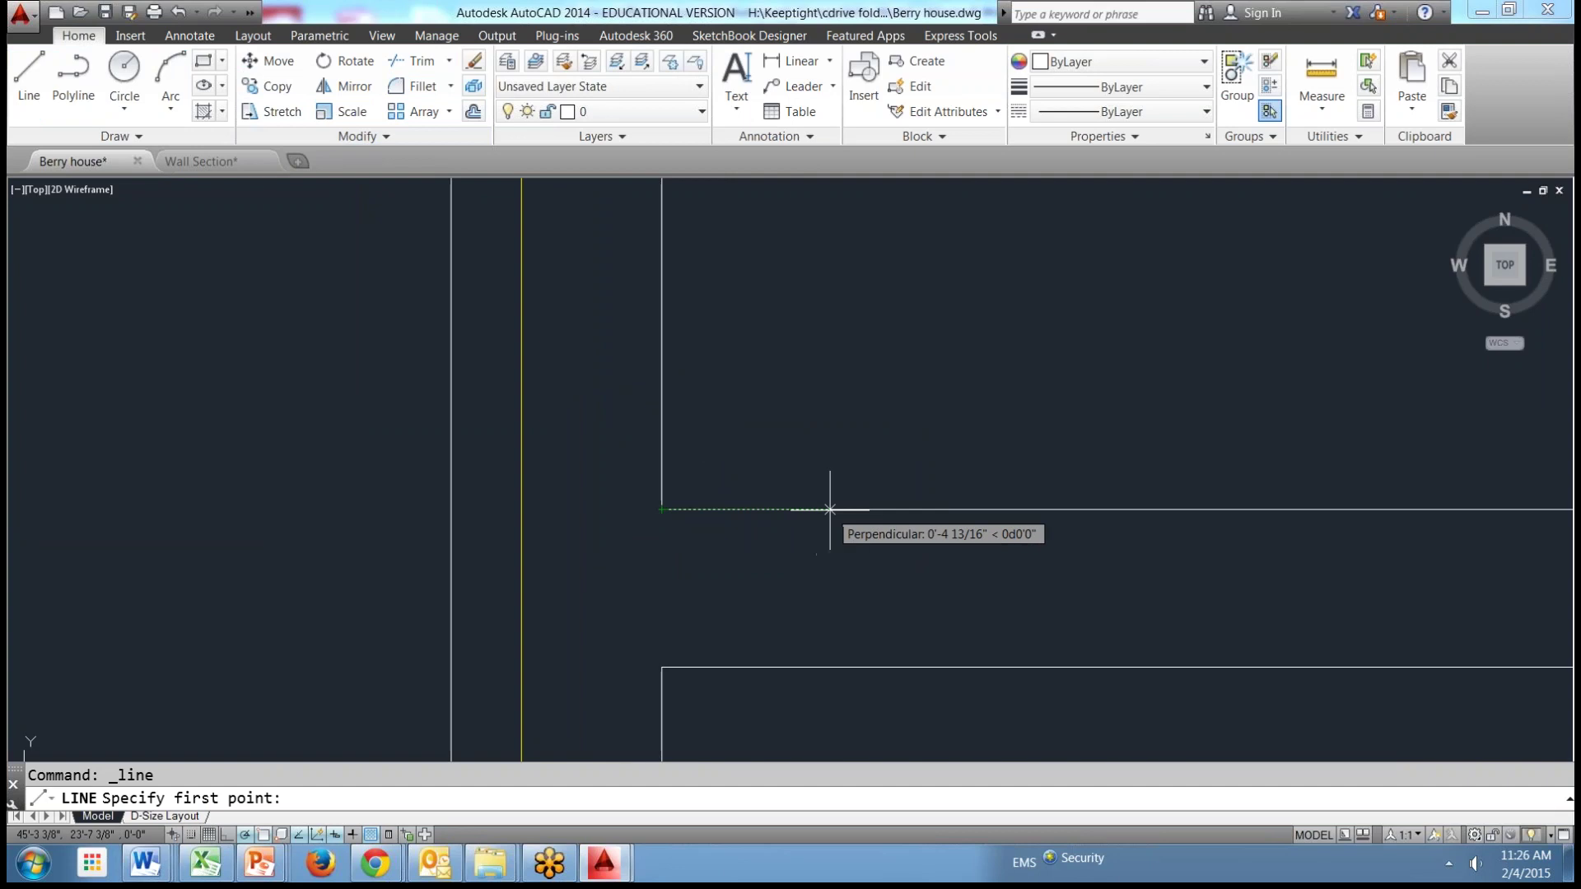
{"action": "type", "text": "4"}
{"action": "key", "text": "Return"}
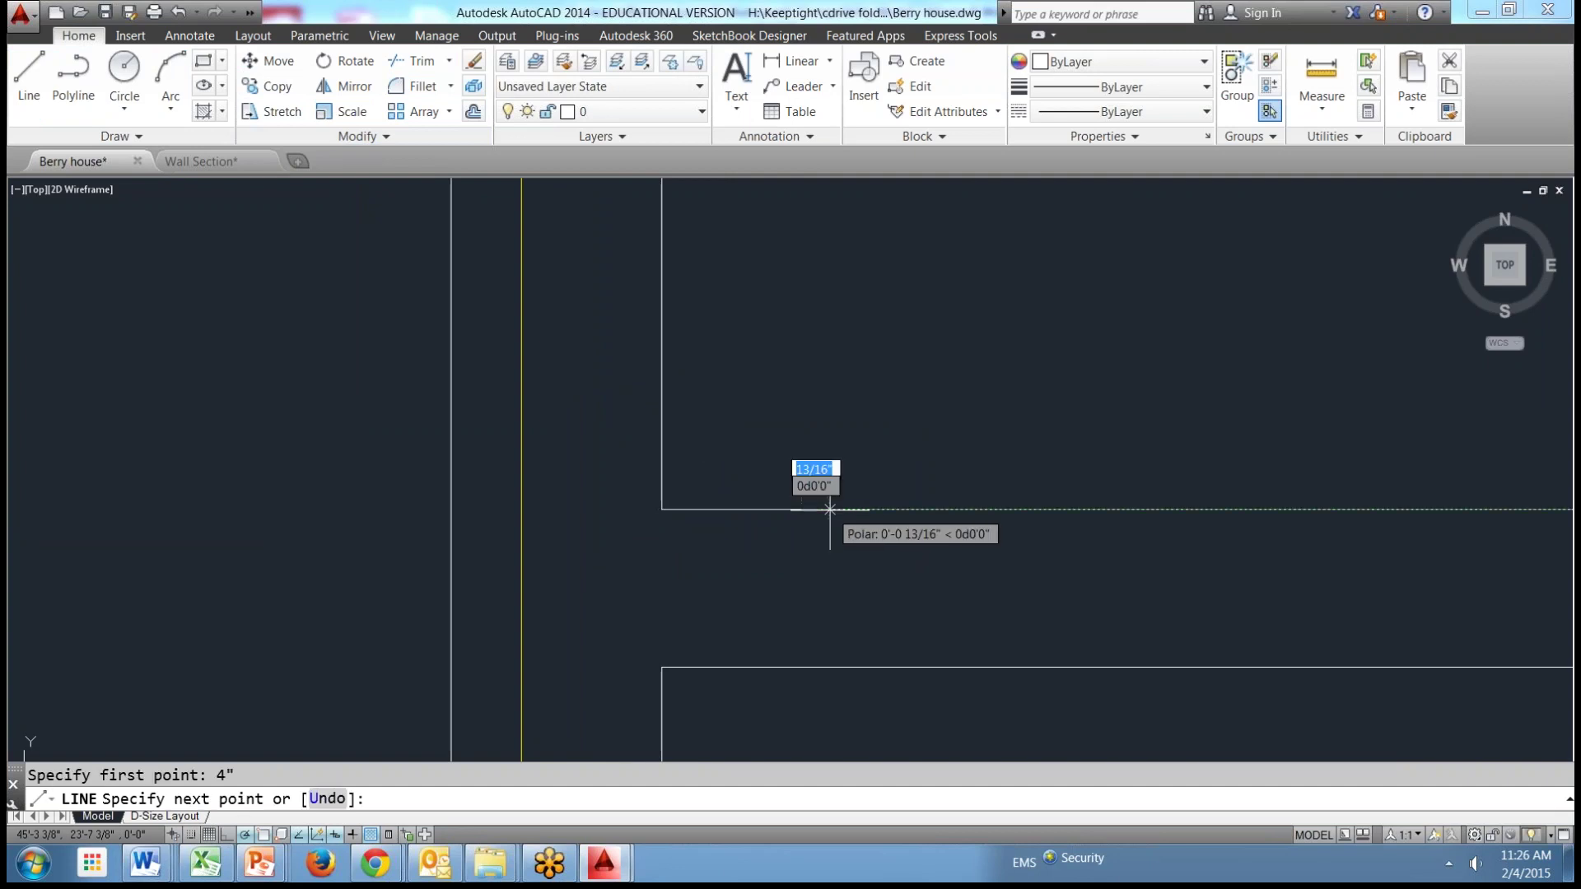
{"action": "left_click", "coordinate": [800, 667]}
{"action": "key", "text": "Escape"}
{"action": "scroll", "coordinate": [819, 434], "scroll_direction": "down", "scroll_amount": 2}
{"action": "scroll", "coordinate": [848, 522], "scroll_direction": "down", "scroll_amount": 2}
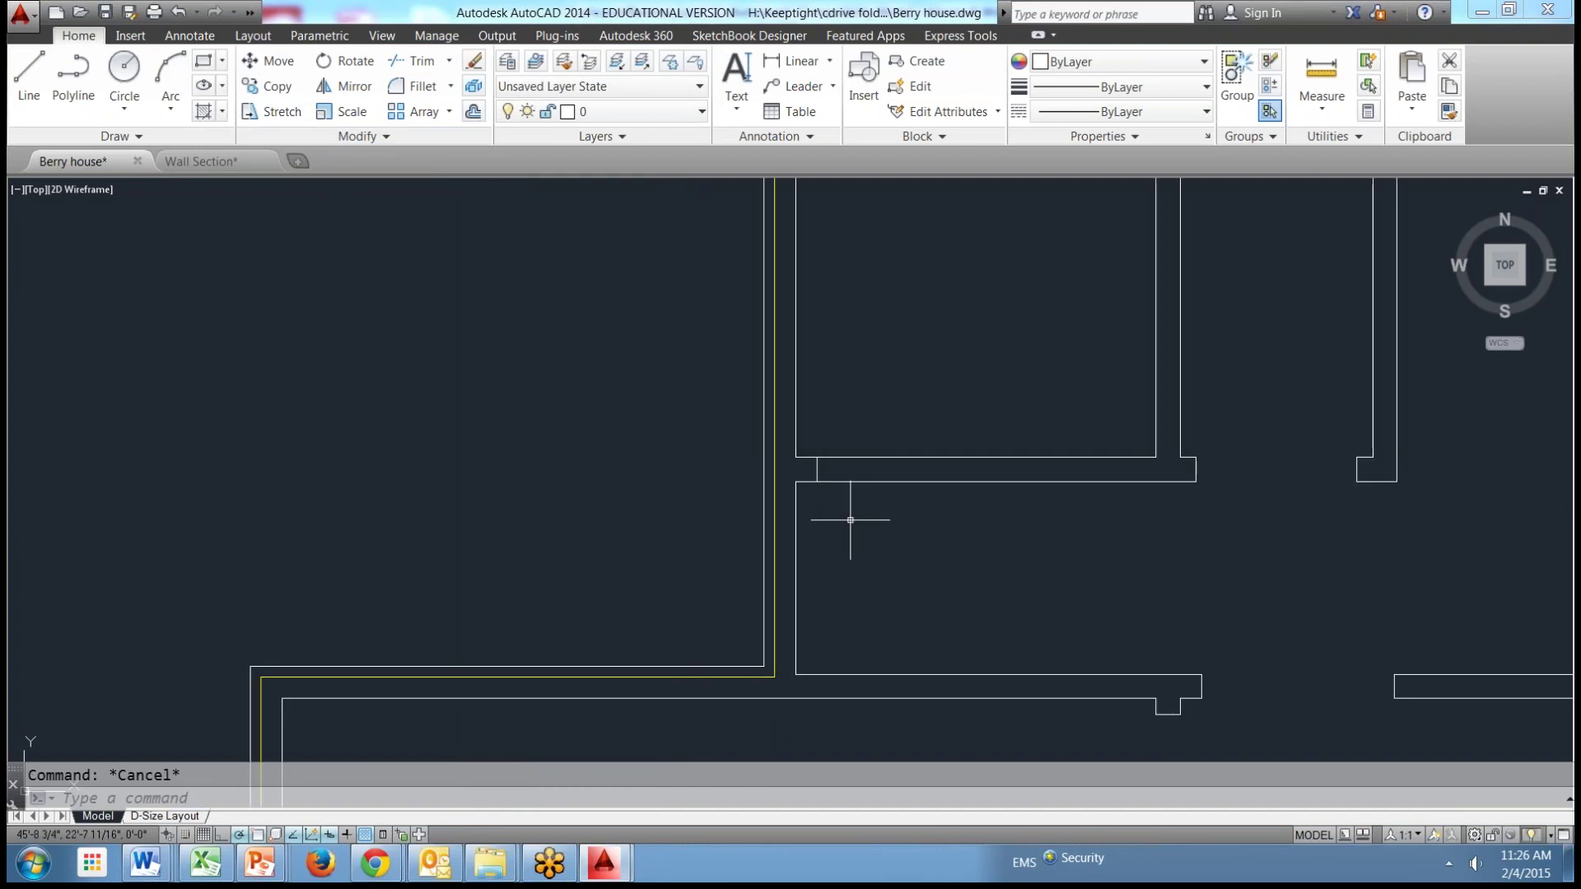
{"action": "scroll", "coordinate": [713, 431], "scroll_direction": "down", "scroll_amount": 1}
{"action": "scroll", "coordinate": [716, 438], "scroll_direction": "down", "scroll_amount": 1}
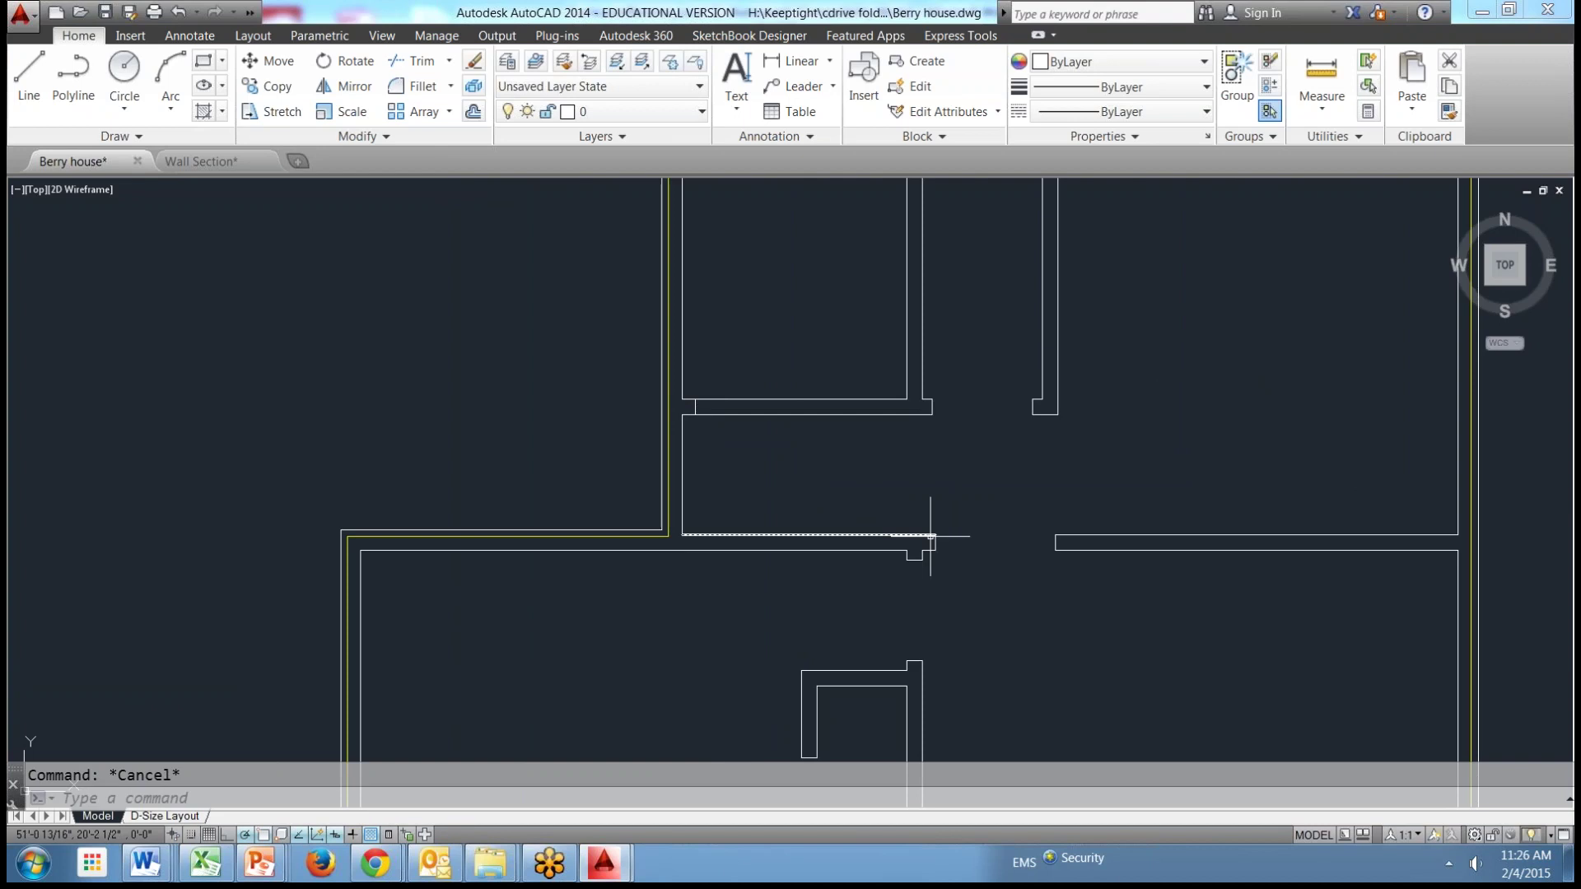
{"action": "scroll", "coordinate": [961, 563], "scroll_direction": "down", "scroll_amount": 3}
{"action": "scroll", "coordinate": [858, 549], "scroll_direction": "up", "scroll_amount": 1}
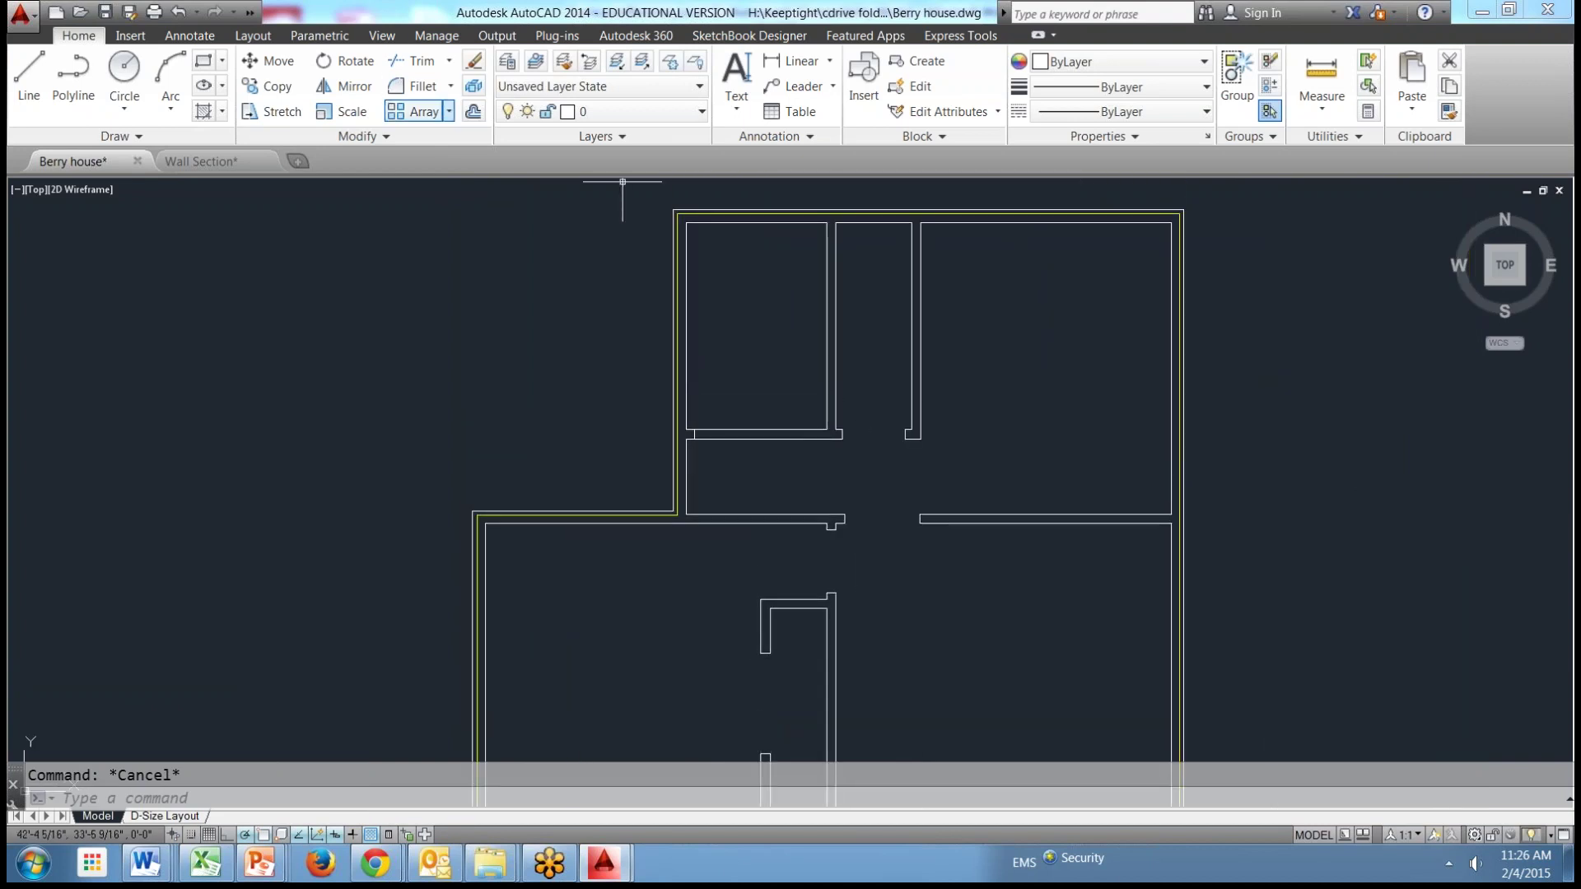
Step: Offset the short jamb line 2'6 to the right
{"action": "left_click", "coordinate": [474, 111]}
{"action": "type", "text": "2'6"}
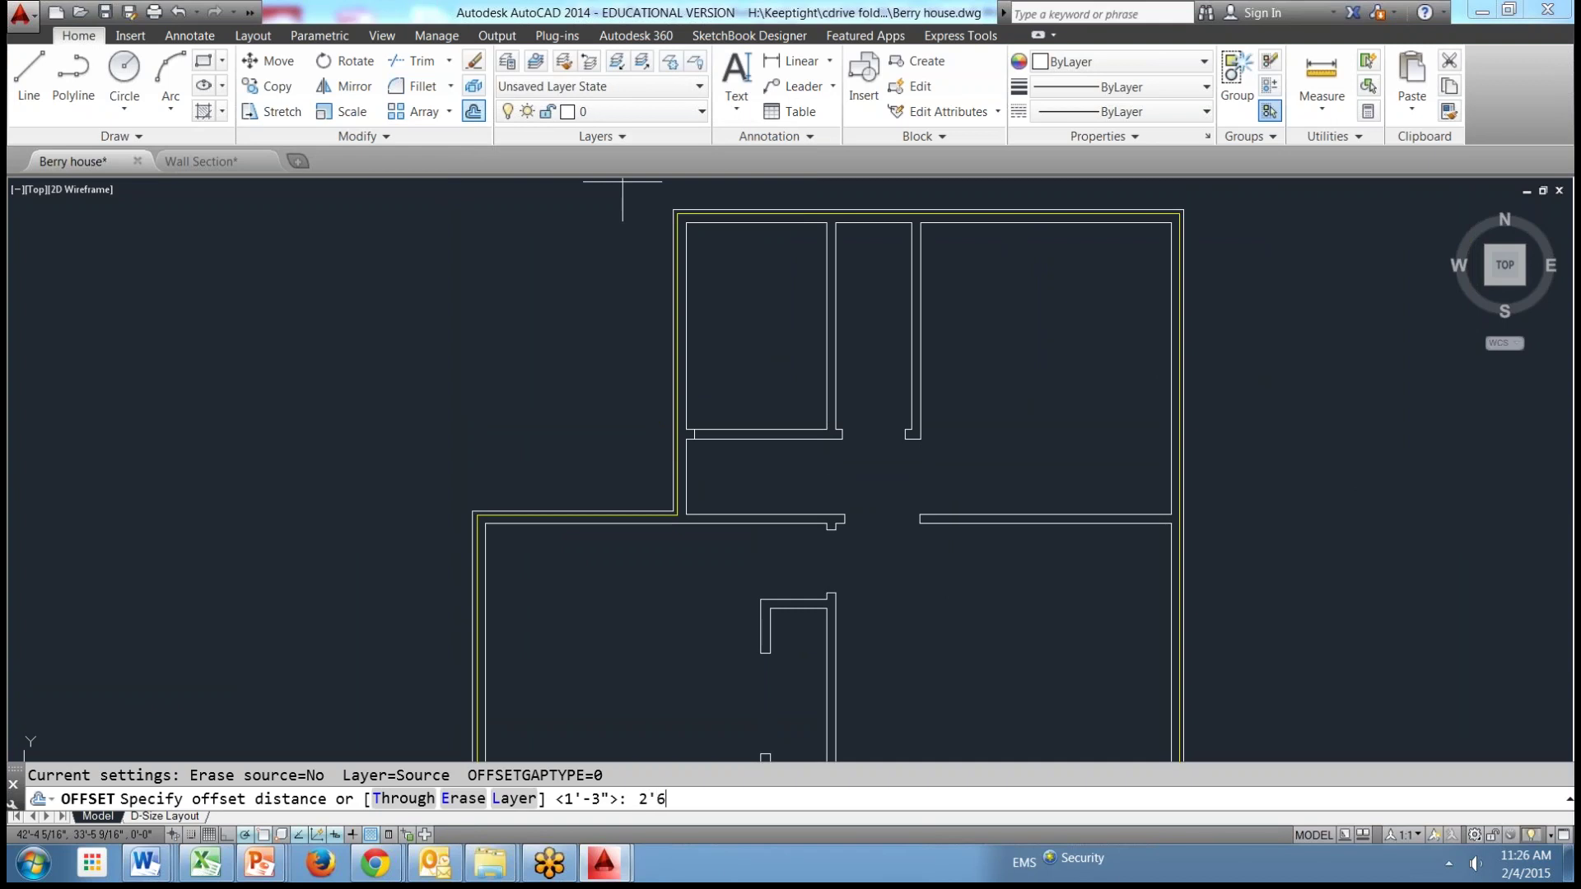
{"action": "key", "text": "Return"}
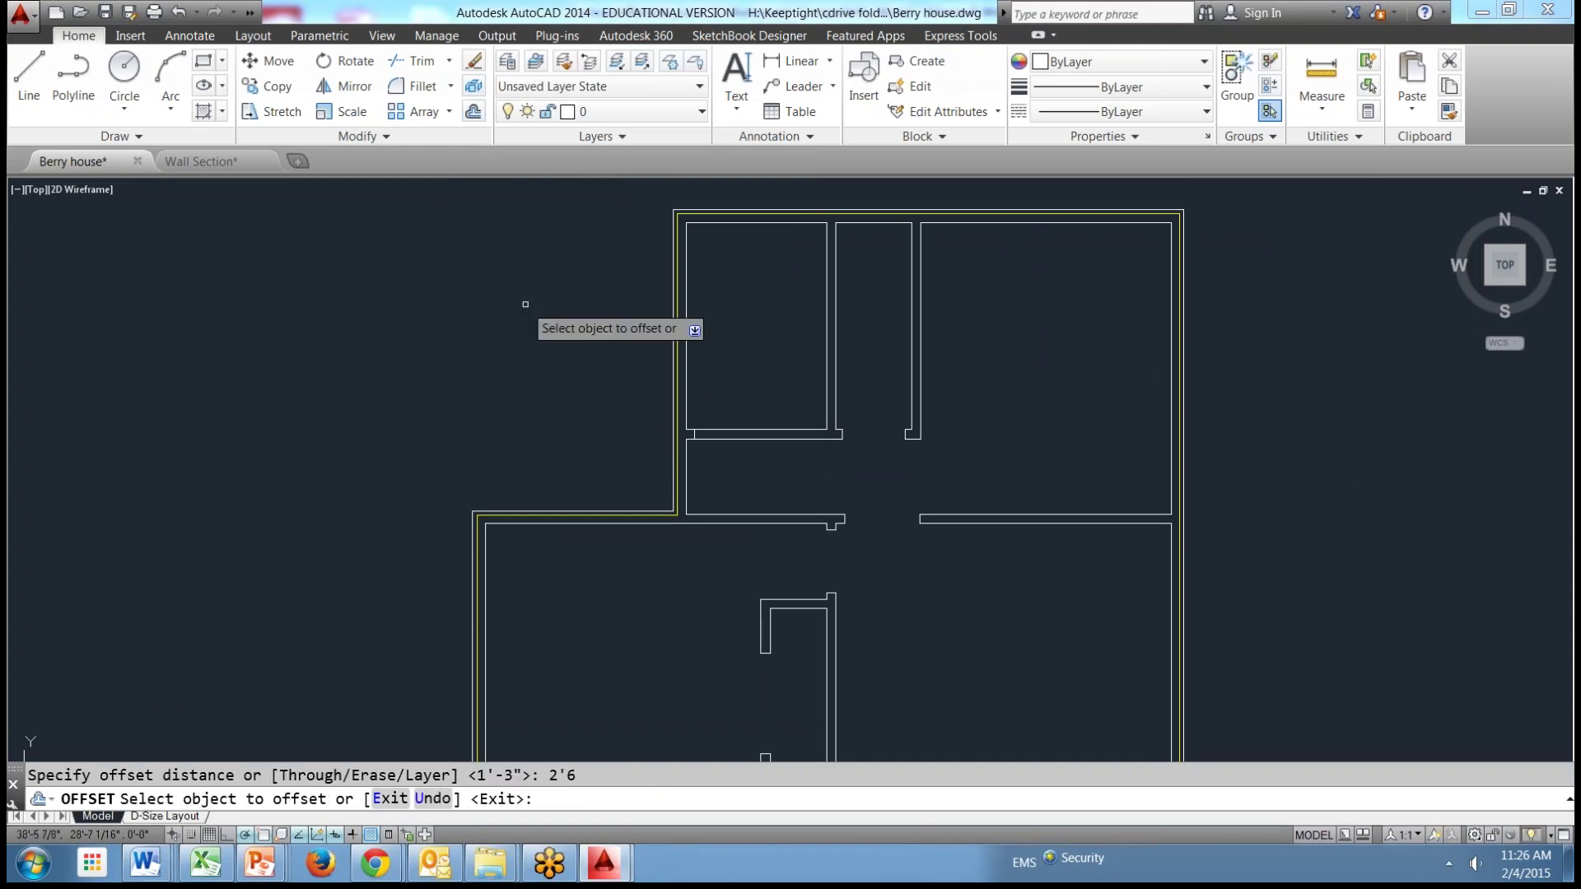
{"action": "scroll", "coordinate": [692, 444], "scroll_direction": "up", "scroll_amount": 4}
{"action": "left_click", "coordinate": [694, 419]}
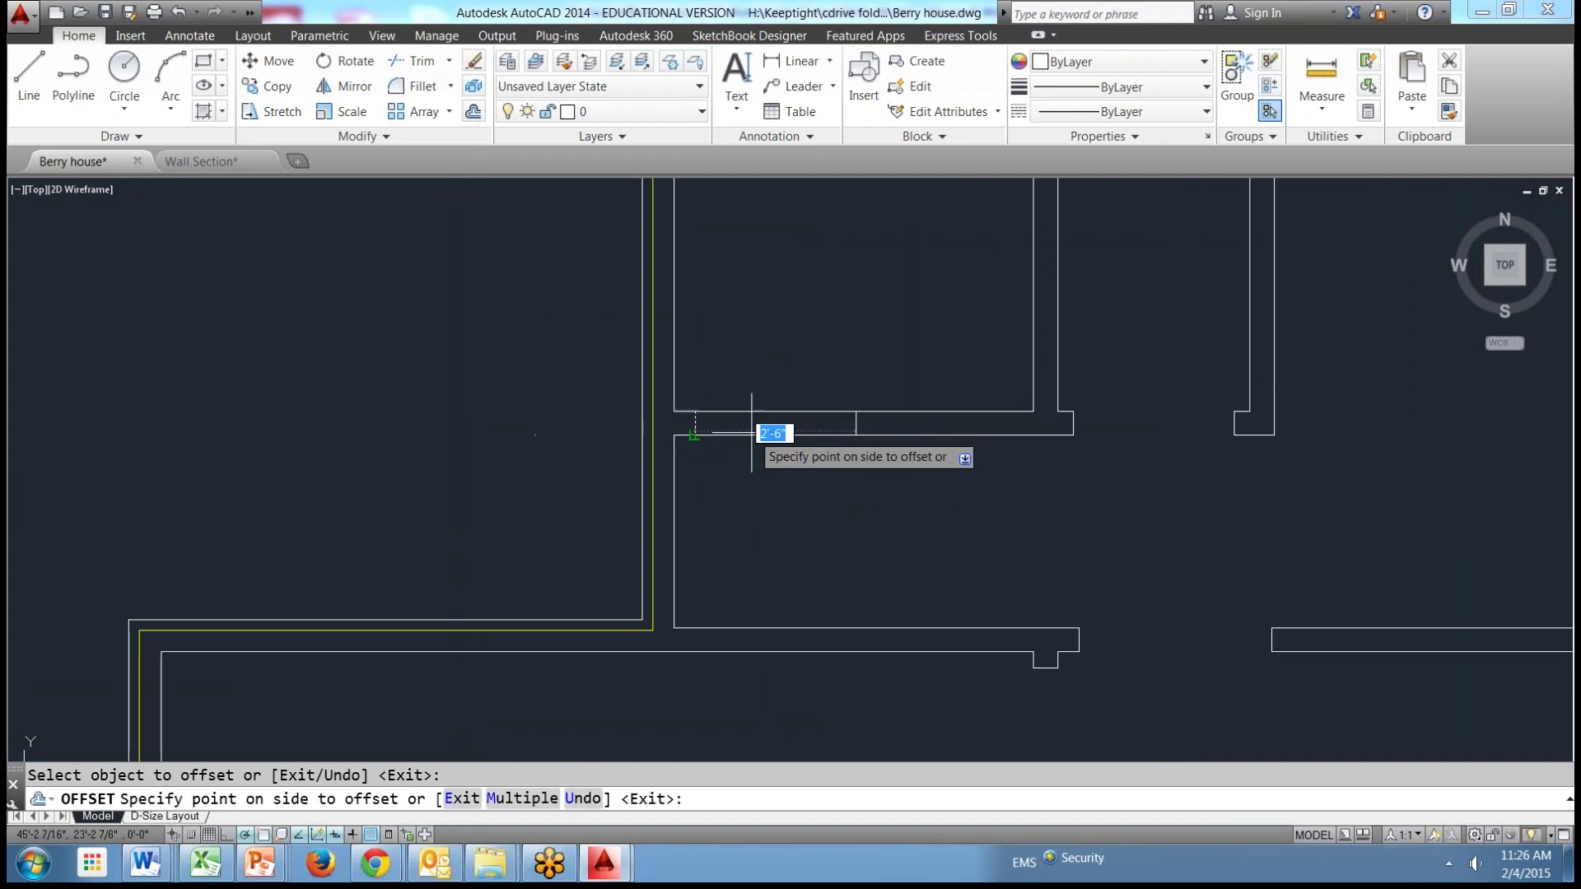
{"action": "left_click", "coordinate": [770, 431]}
{"action": "key", "text": "Escape"}
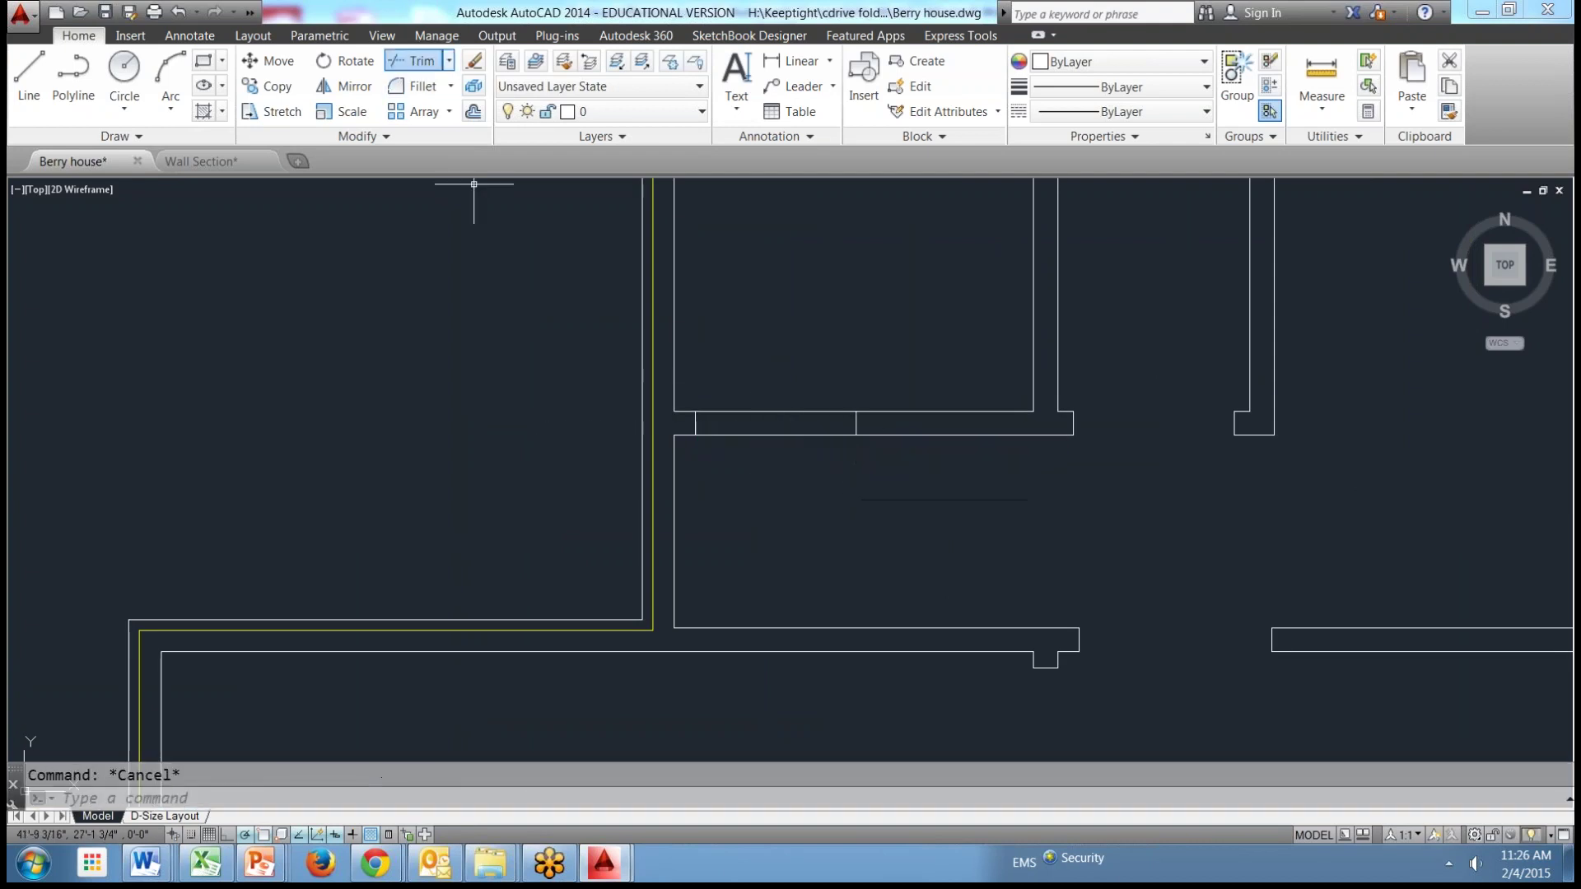
Step: Trim the wall between the two jamb lines, using all objects as cutting edges
{"action": "left_click", "coordinate": [422, 60]}
{"action": "key", "text": "Return"}
{"action": "left_click", "coordinate": [795, 498]}
{"action": "left_click", "coordinate": [745, 383]}
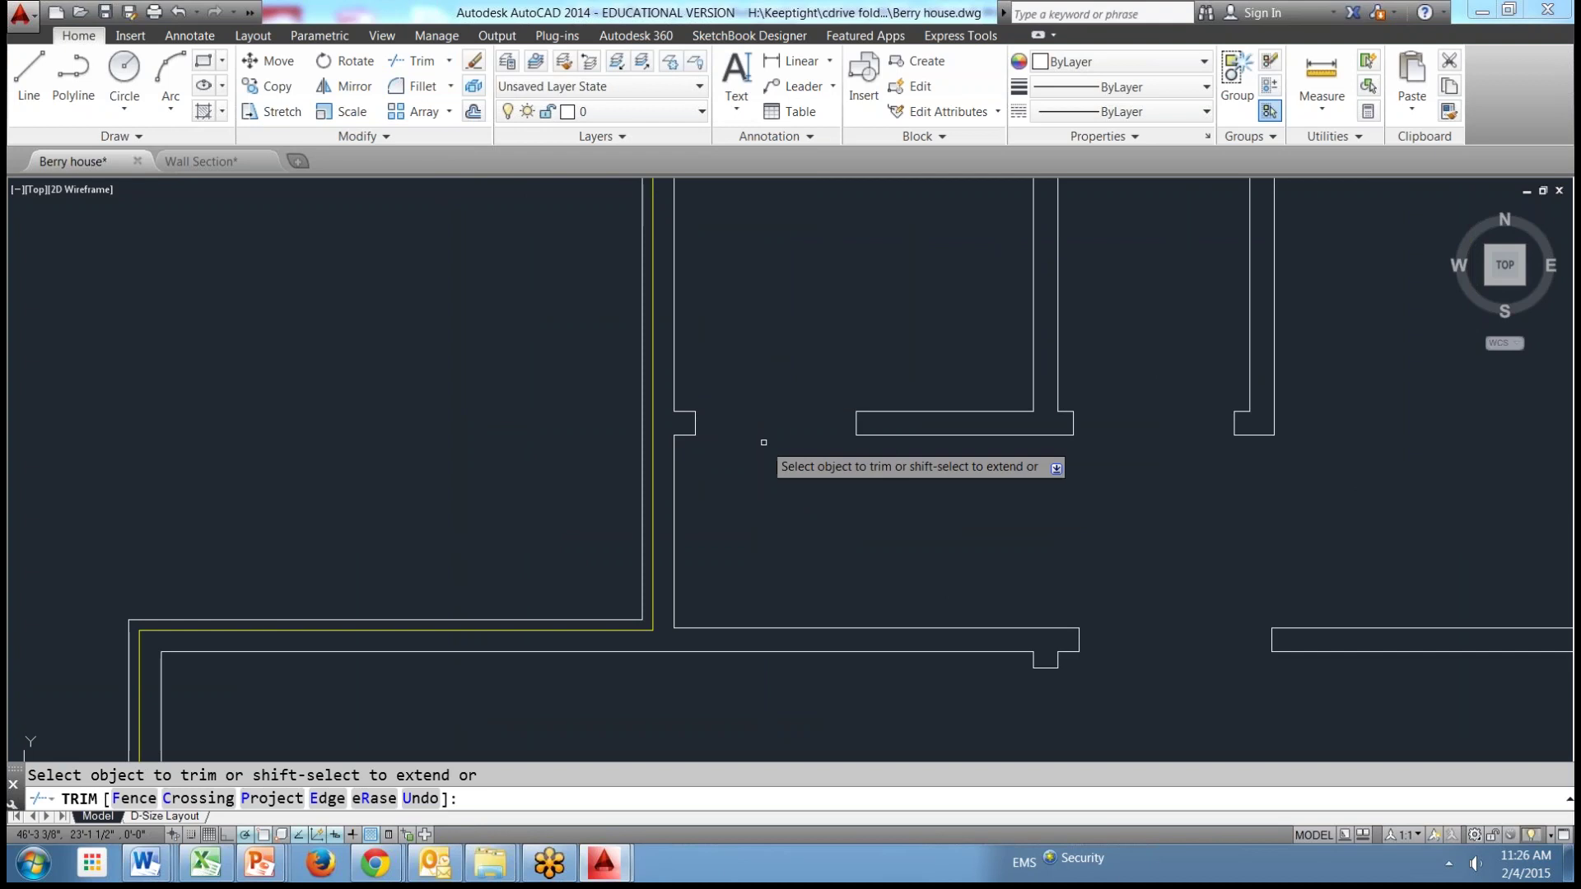
{"action": "key", "text": "Escape"}
{"action": "scroll", "coordinate": [762, 513], "scroll_direction": "down", "scroll_amount": 3}
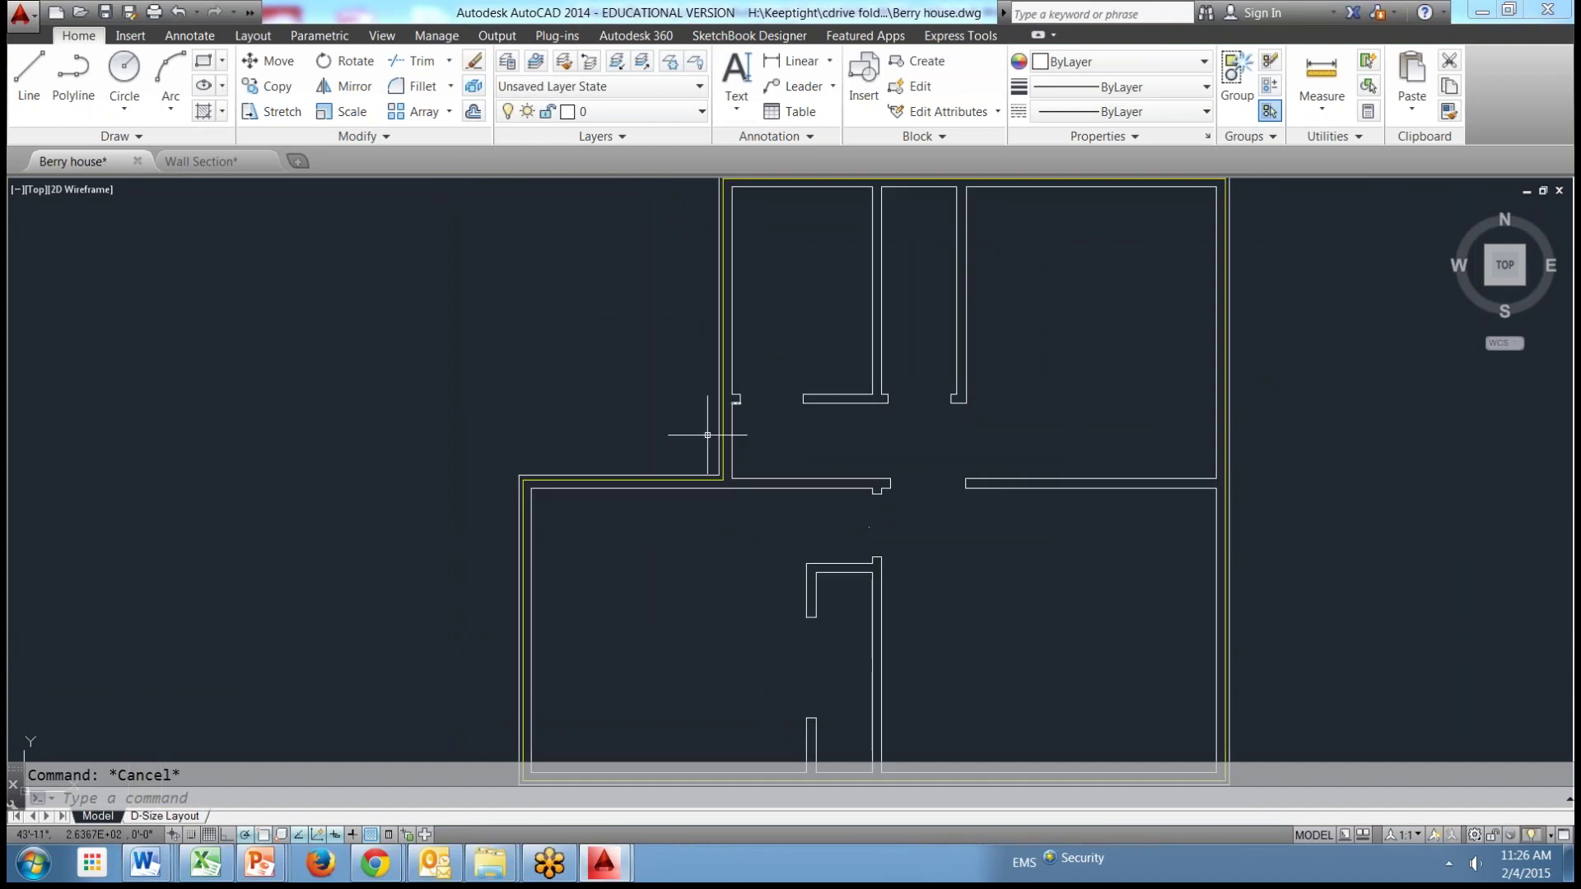
{"action": "middle_click_drag", "start_coordinate": [741, 440], "coordinate": [641, 137]}
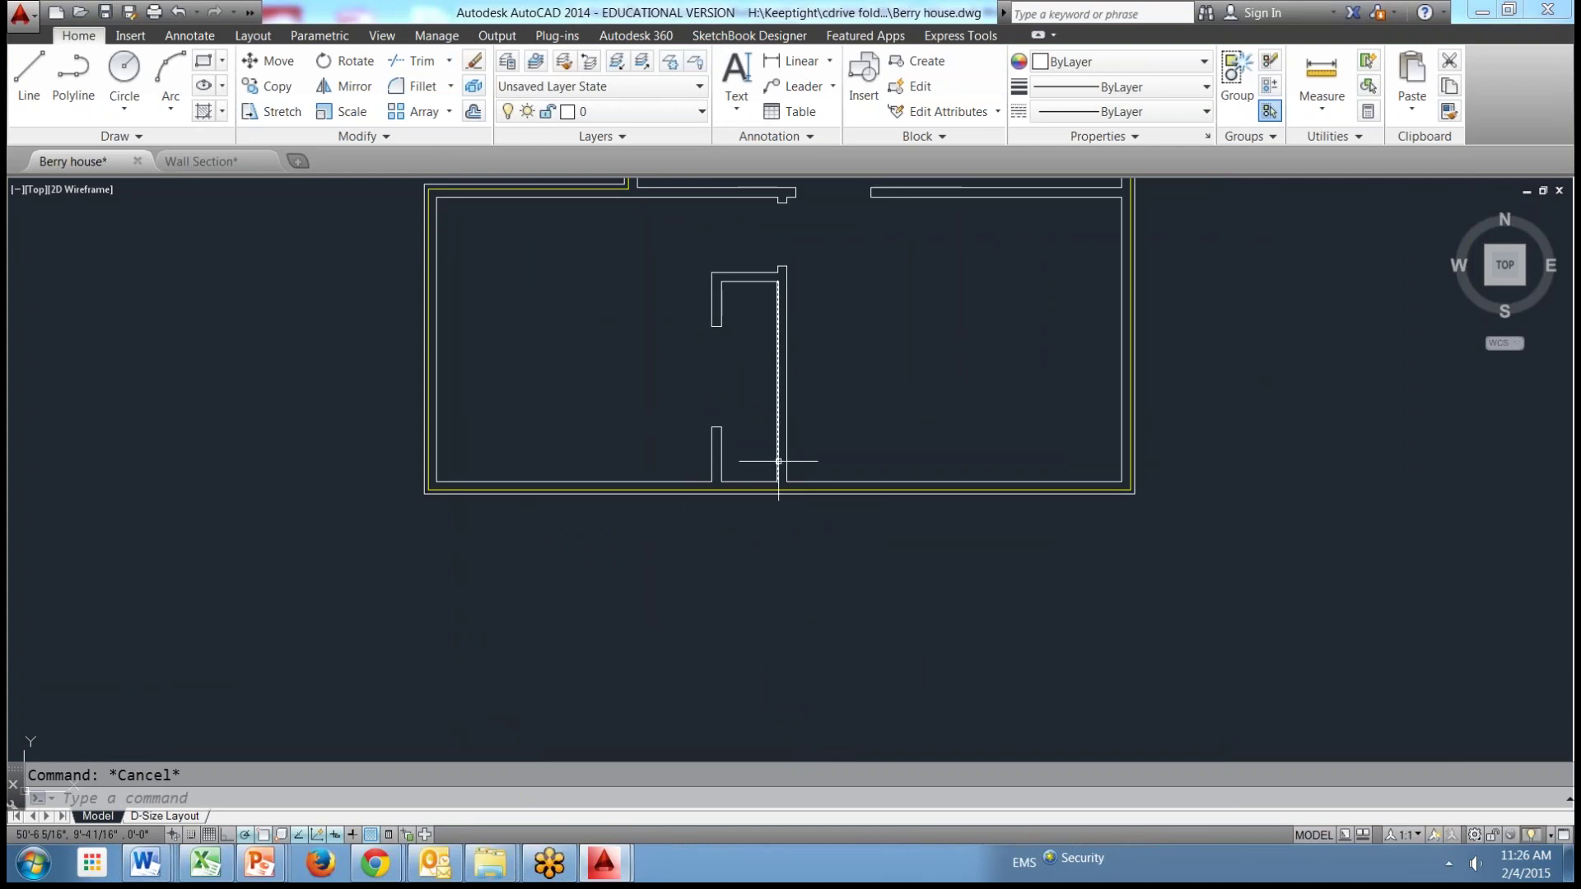
Step: Draw another jamb line starting 4" along the wall down to the lower wall line
{"action": "key", "text": "space"}
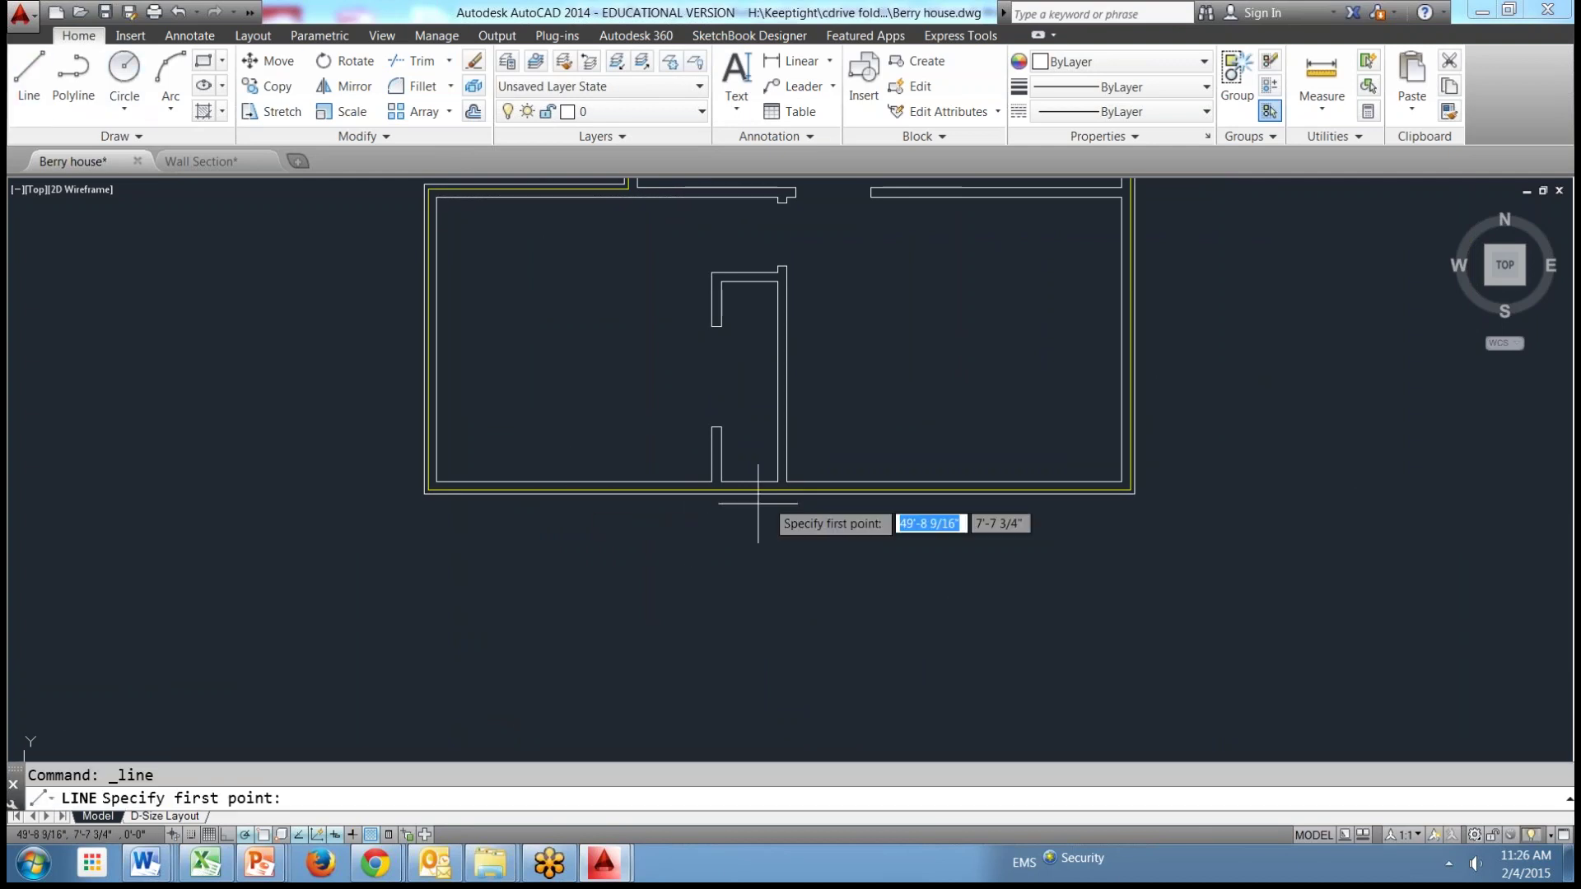
{"action": "scroll", "coordinate": [787, 482], "scroll_direction": "up", "scroll_amount": 5}
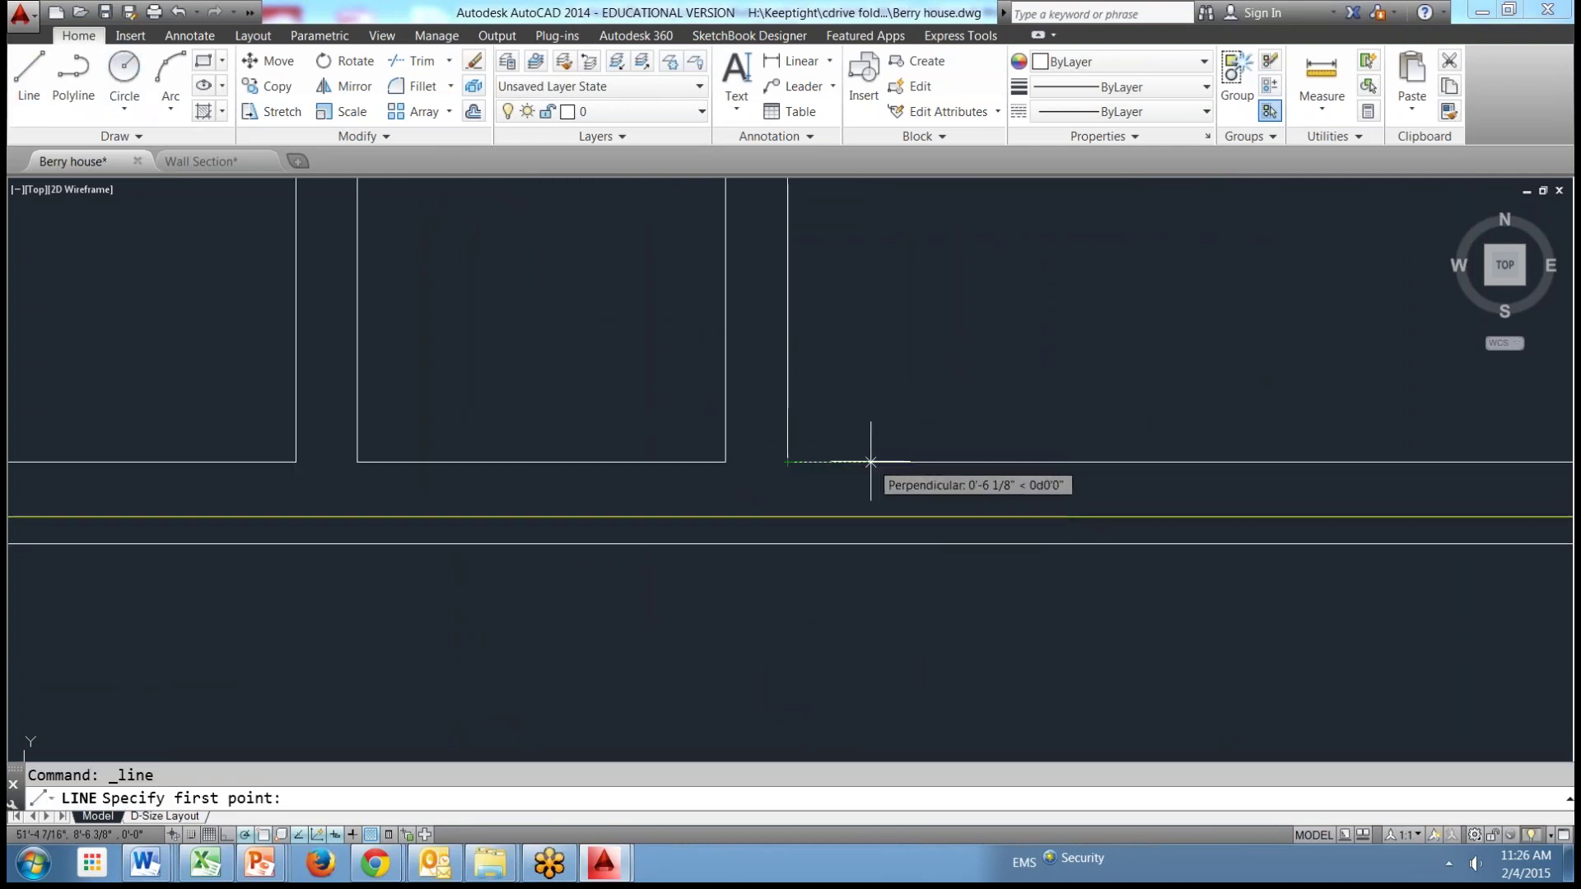
{"action": "type", "text": "4\""}
{"action": "key", "text": "Return"}
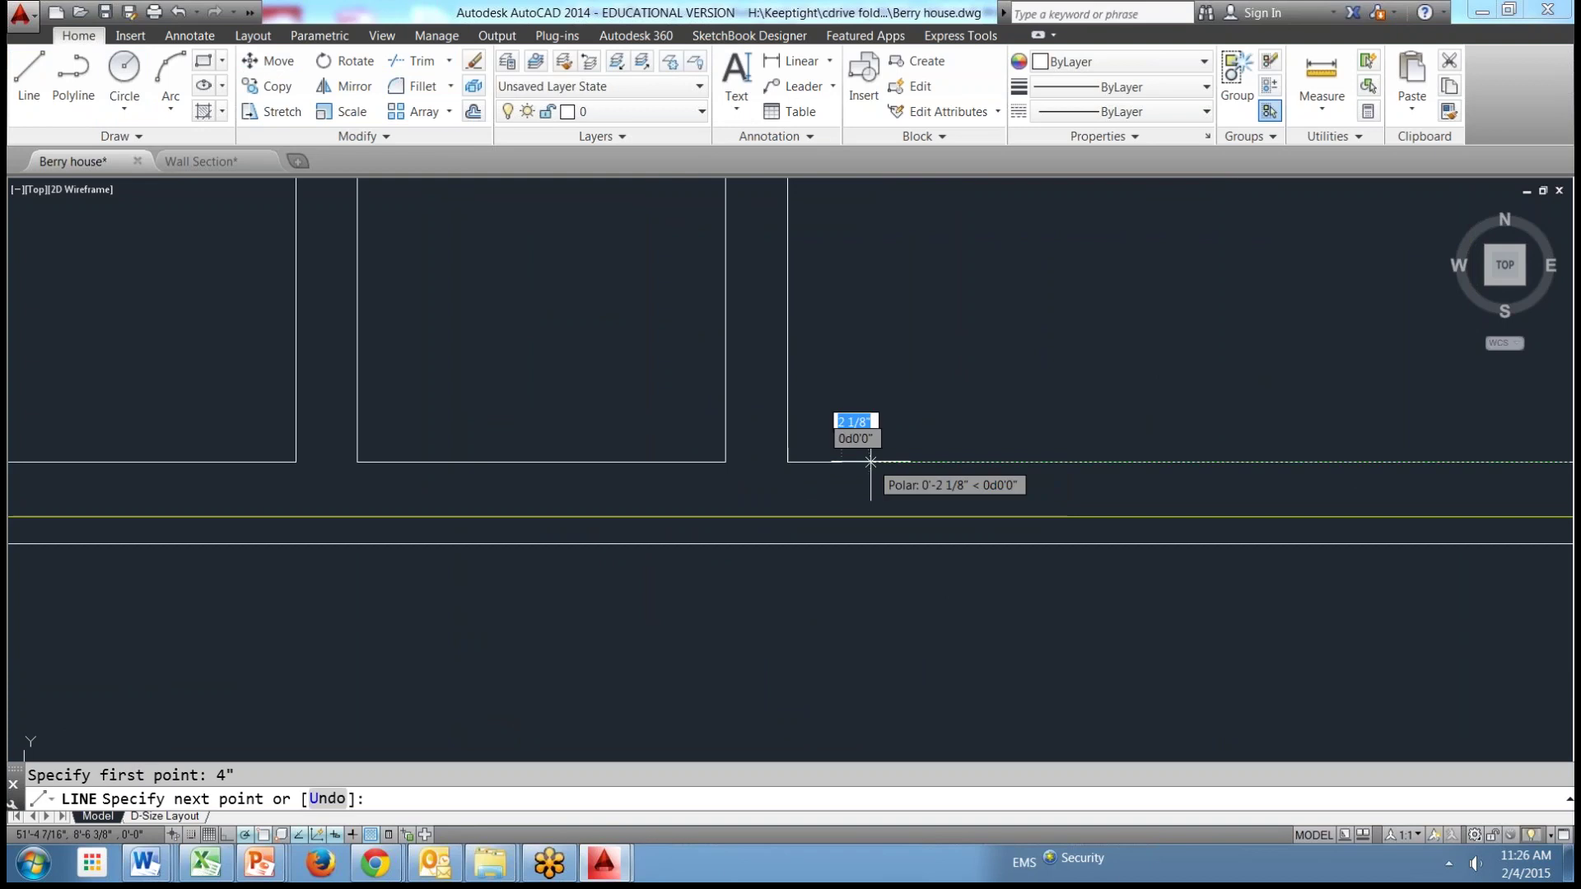
{"action": "left_click", "coordinate": [870, 461]}
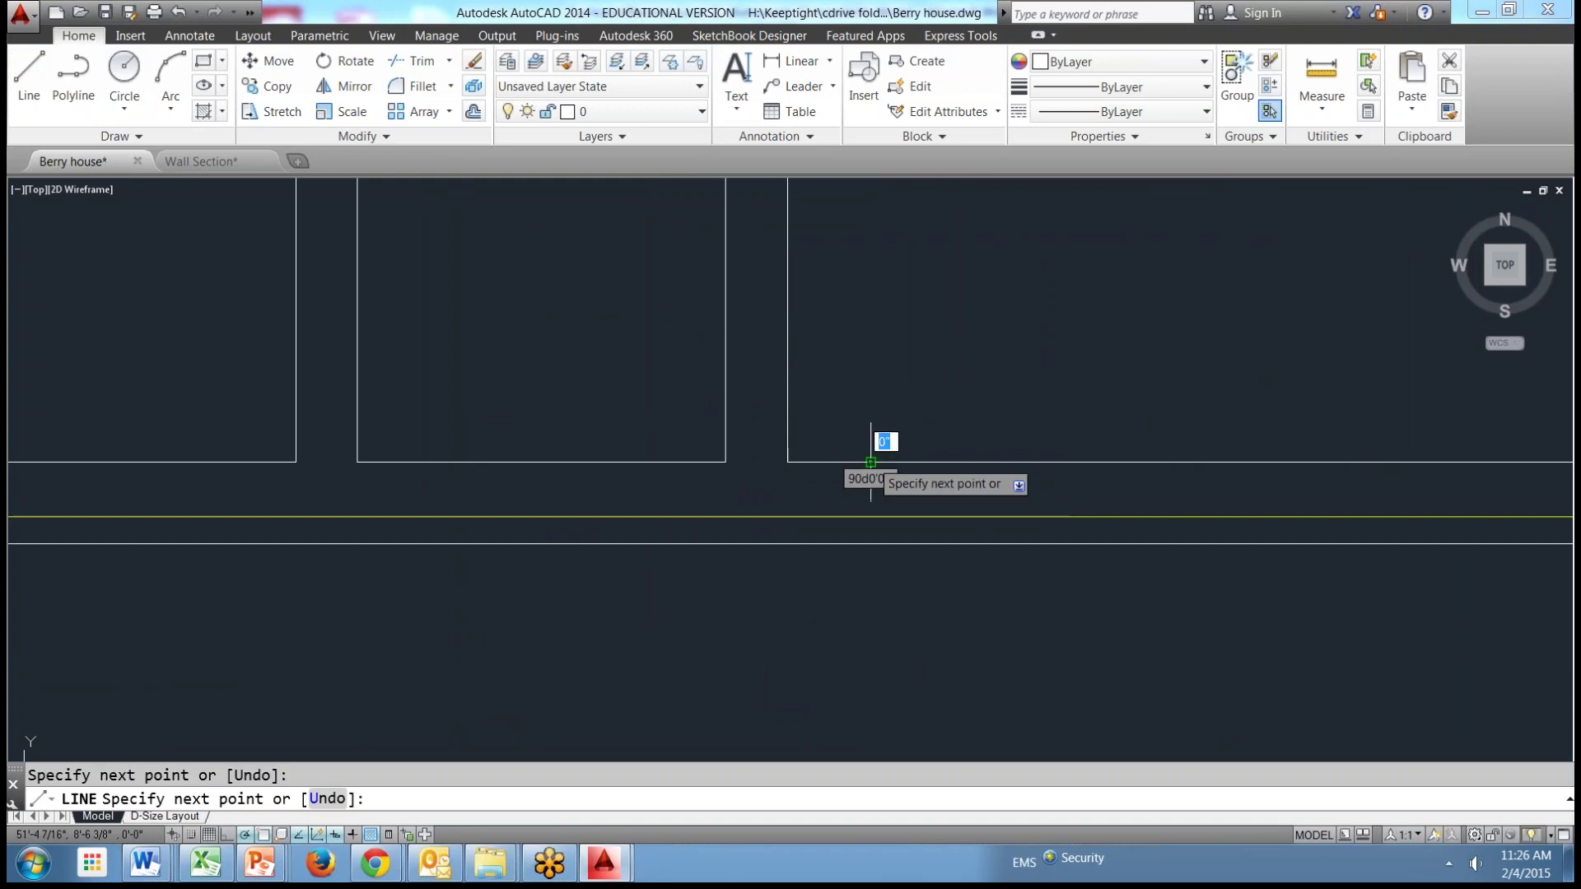
{"action": "left_click", "coordinate": [870, 542]}
{"action": "key", "text": "Escape"}
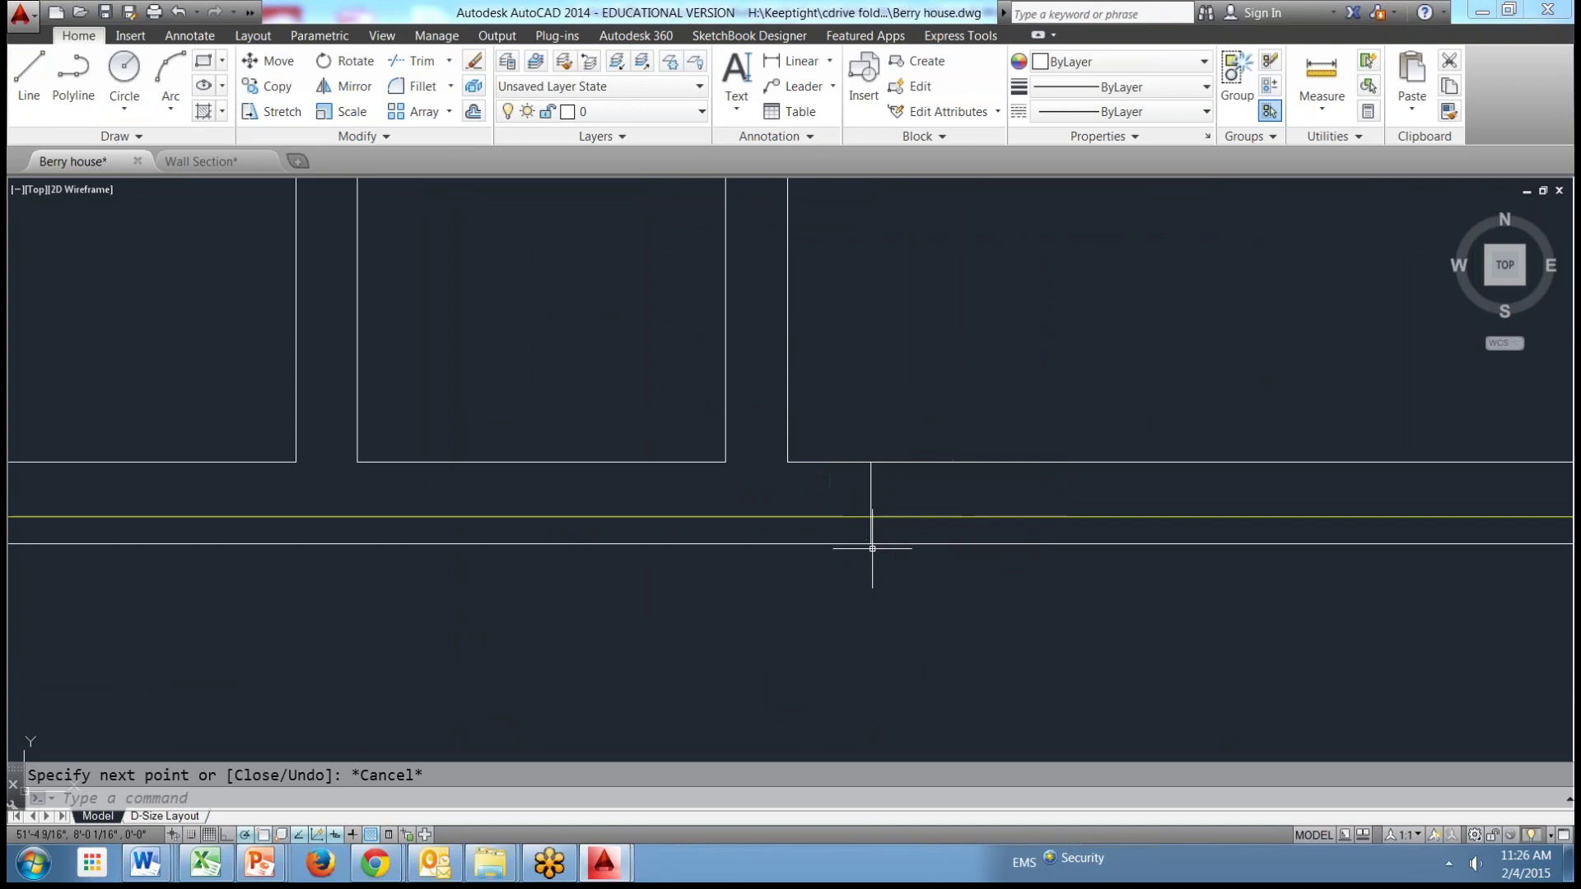
Step: Offset the new jamb line 36" to the right, after cancelling a mistaken trim
{"action": "type", "text": "tr"}
{"action": "key", "text": "Return"}
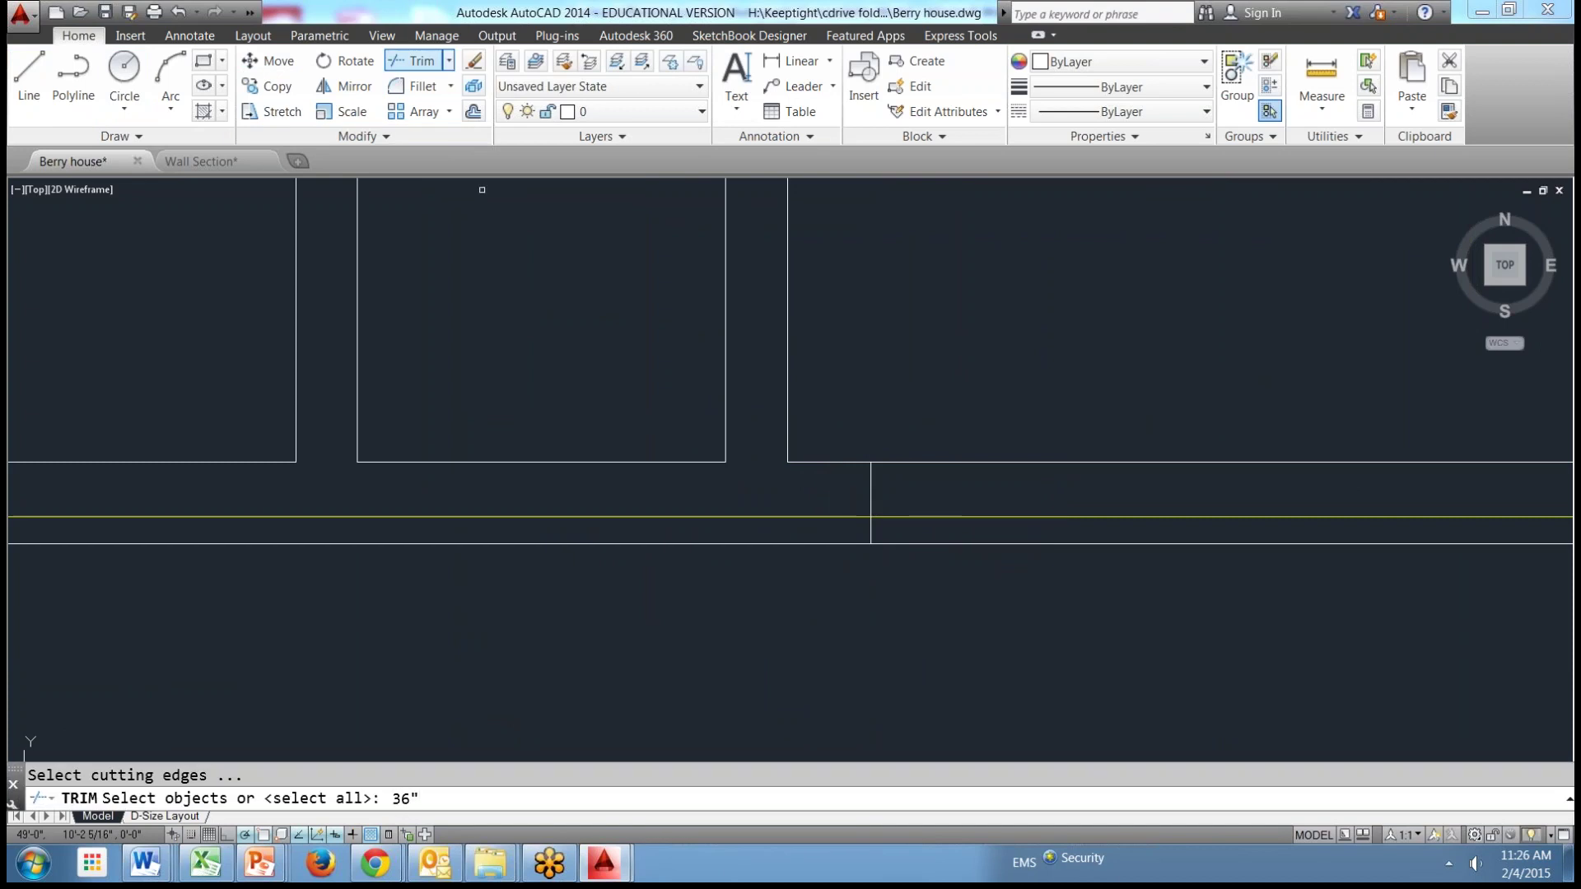
{"action": "left_click", "coordinate": [506, 213]}
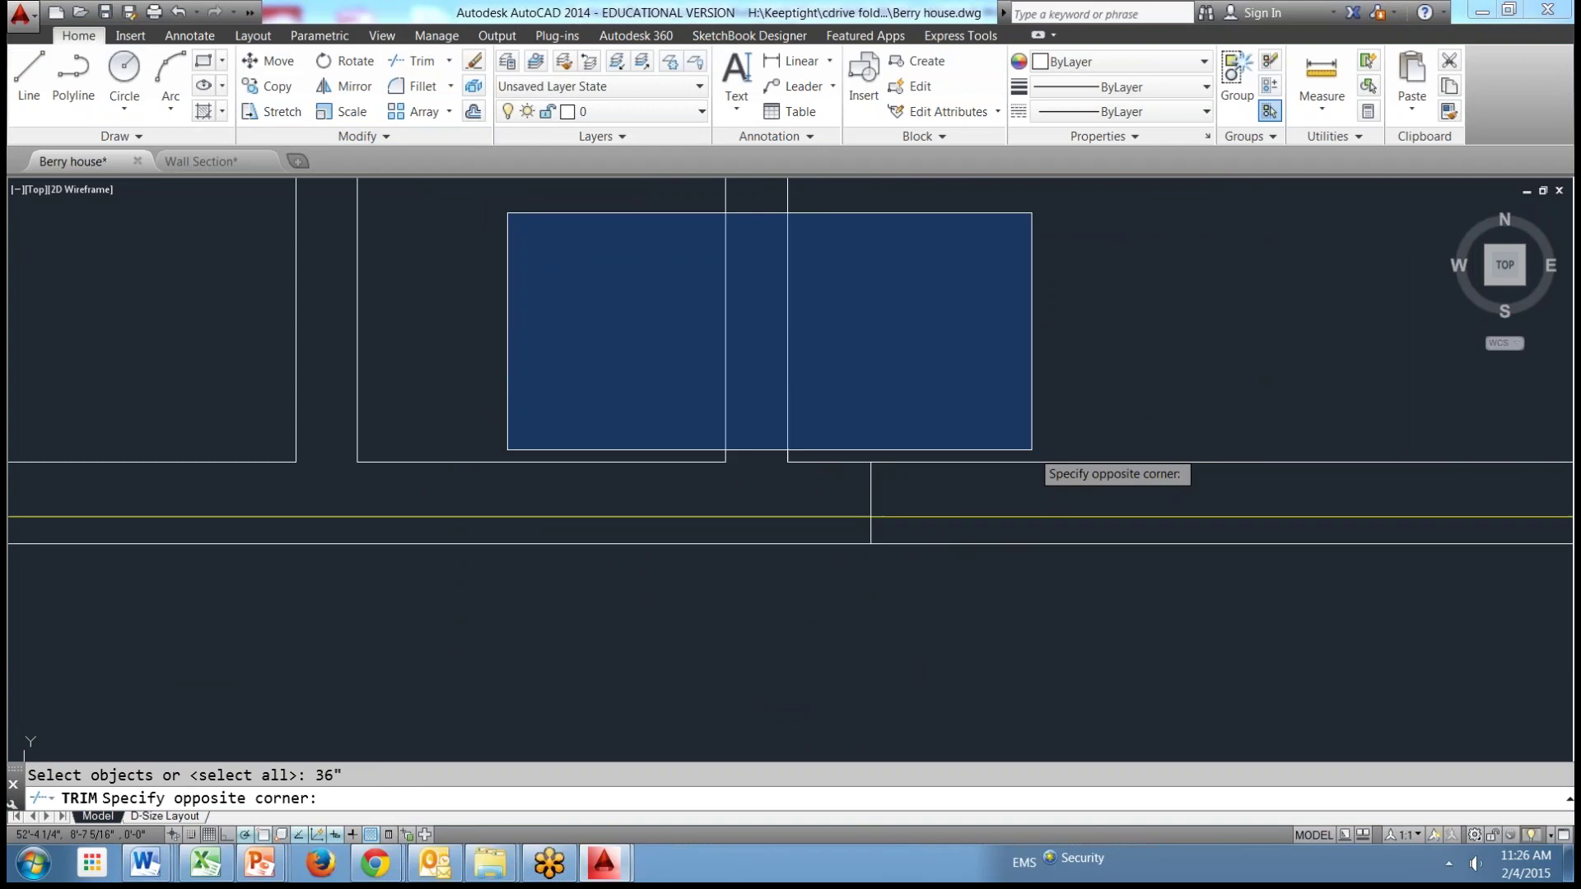
{"action": "key", "text": "Escape"}
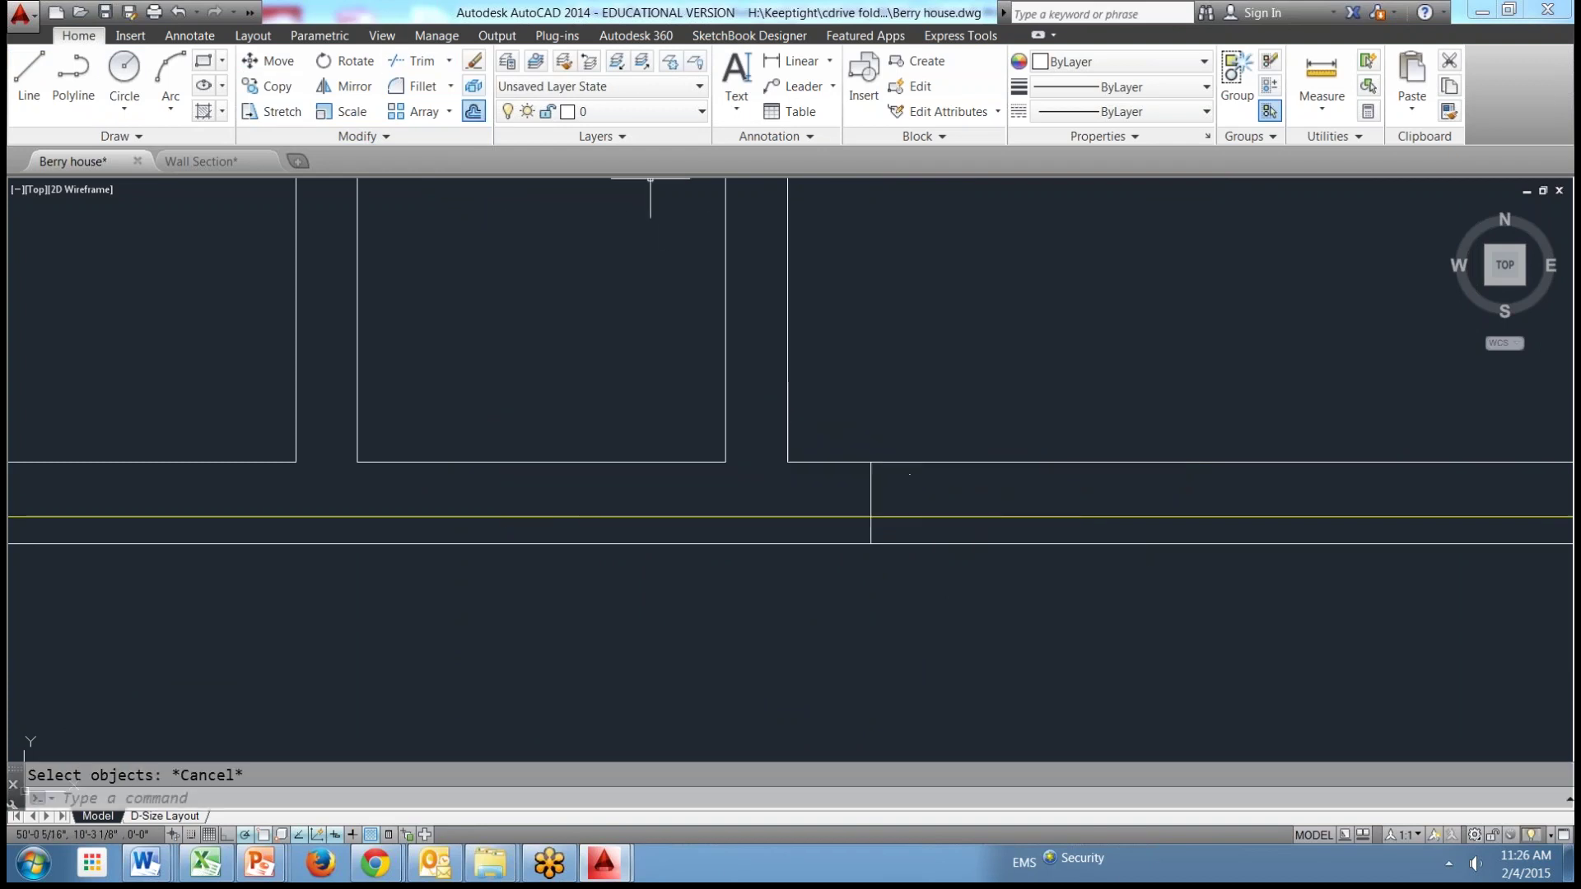
{"action": "left_click", "coordinate": [474, 111]}
{"action": "type", "text": "36"}
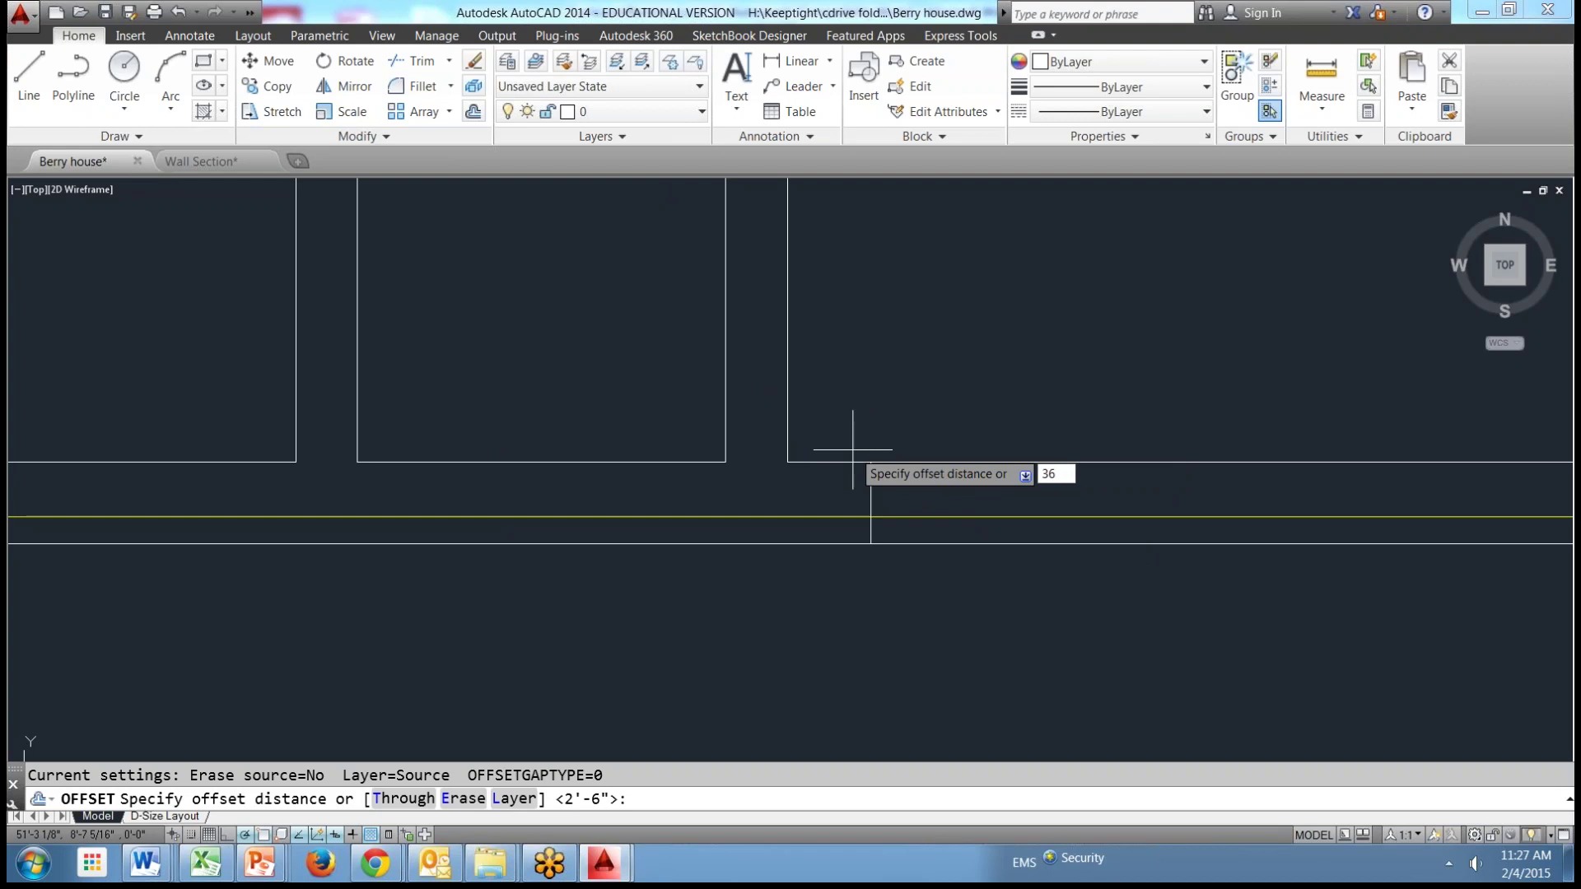
{"action": "key", "text": "Return"}
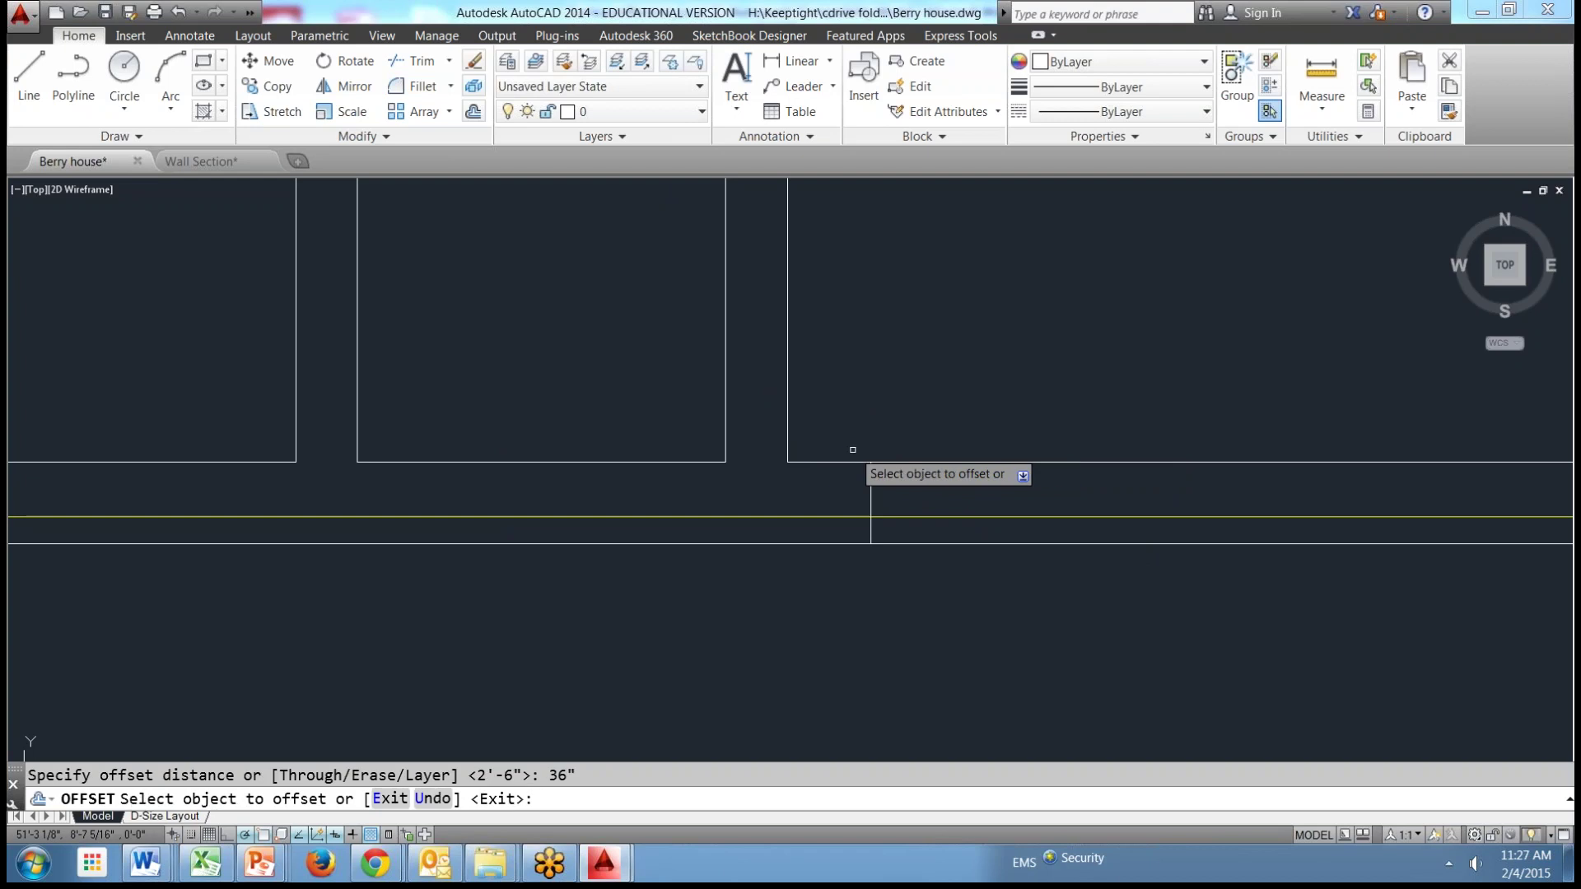
{"action": "left_click", "coordinate": [870, 491]}
{"action": "left_click", "coordinate": [1039, 496]}
{"action": "key", "text": "Escape"}
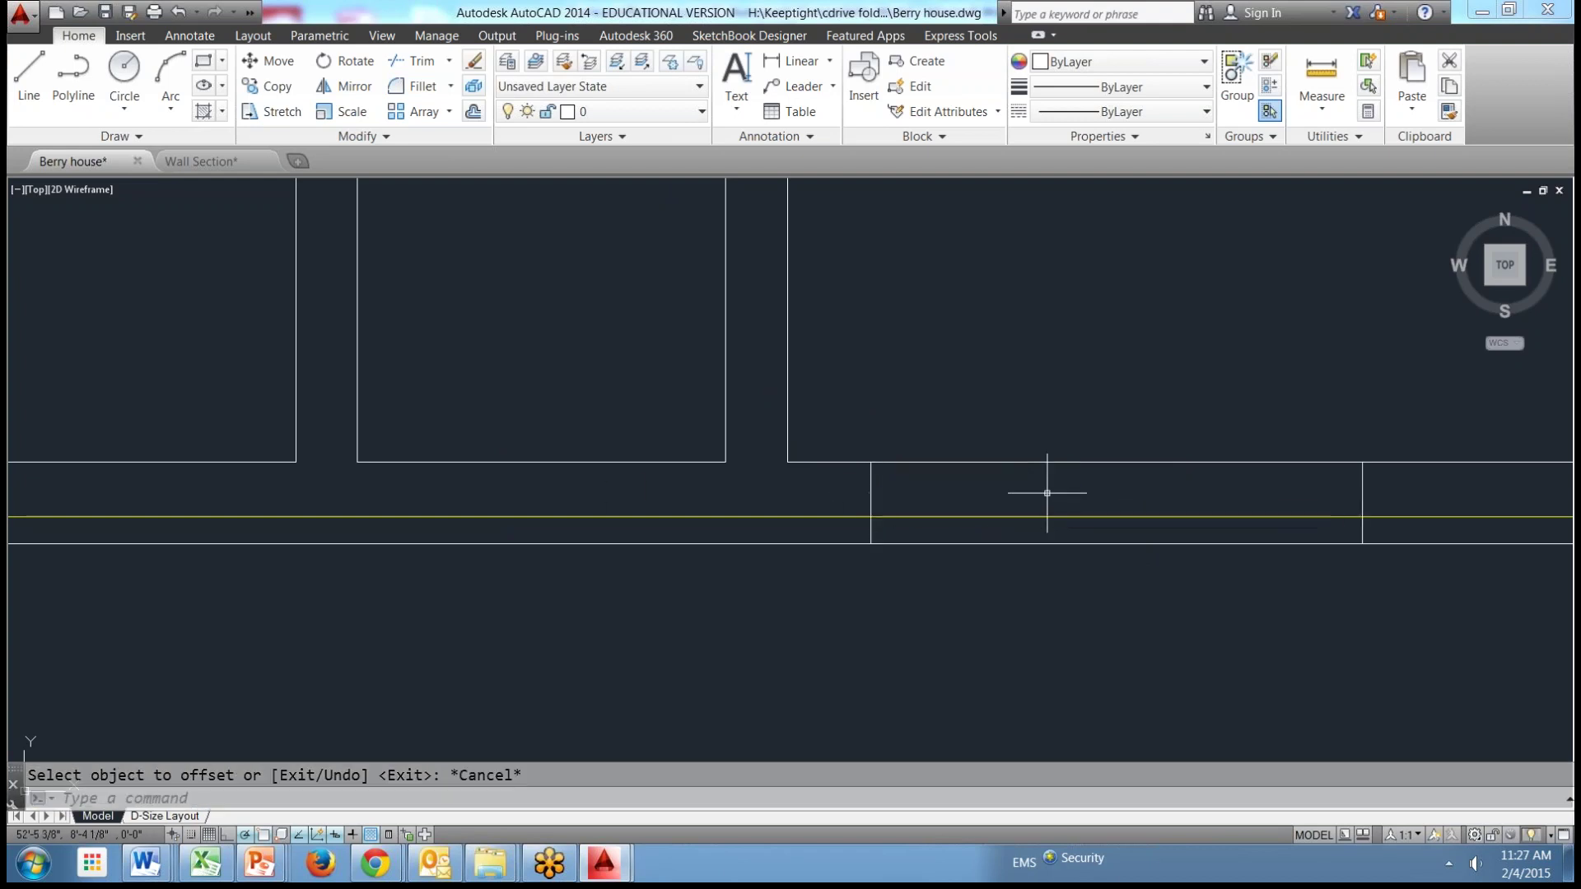
{"action": "key", "text": "Escape"}
Step: Trim the bottom wall between the two 36"-apart jamb lines
{"action": "scroll", "coordinate": [1047, 493], "scroll_direction": "down", "scroll_amount": 8}
{"action": "middle_click_drag", "start_coordinate": [1129, 590], "coordinate": [1010, 554]}
{"action": "scroll", "coordinate": [960, 487], "scroll_direction": "up", "scroll_amount": 5}
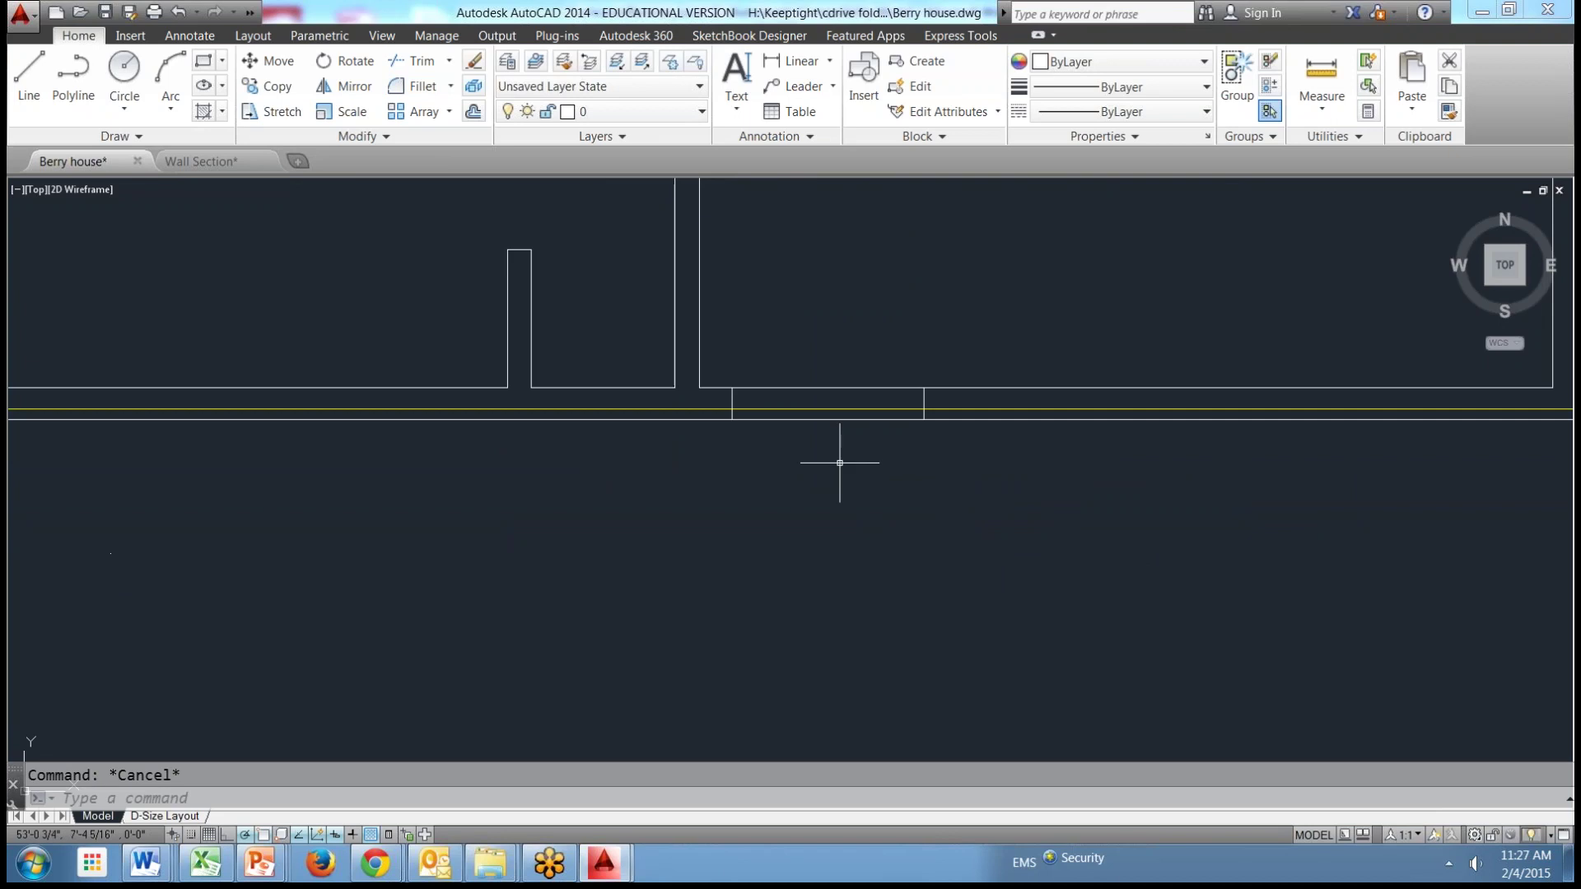
{"action": "left_click", "coordinate": [416, 60]}
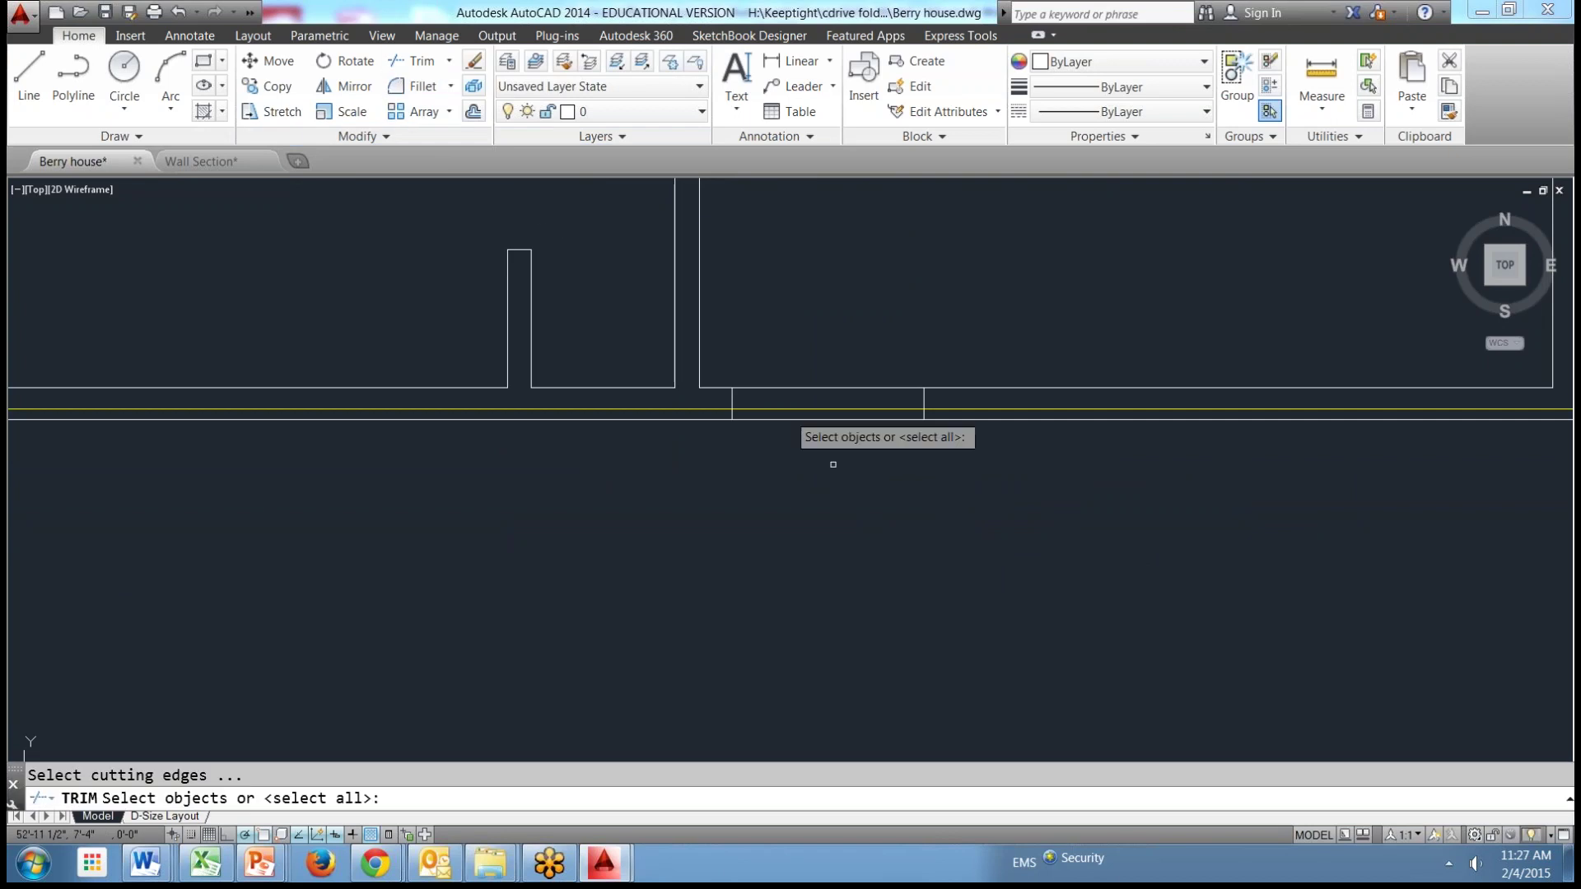
{"action": "key", "text": "Return"}
{"action": "left_click", "coordinate": [880, 503]}
{"action": "left_click", "coordinate": [813, 360]}
{"action": "key", "text": "Escape"}
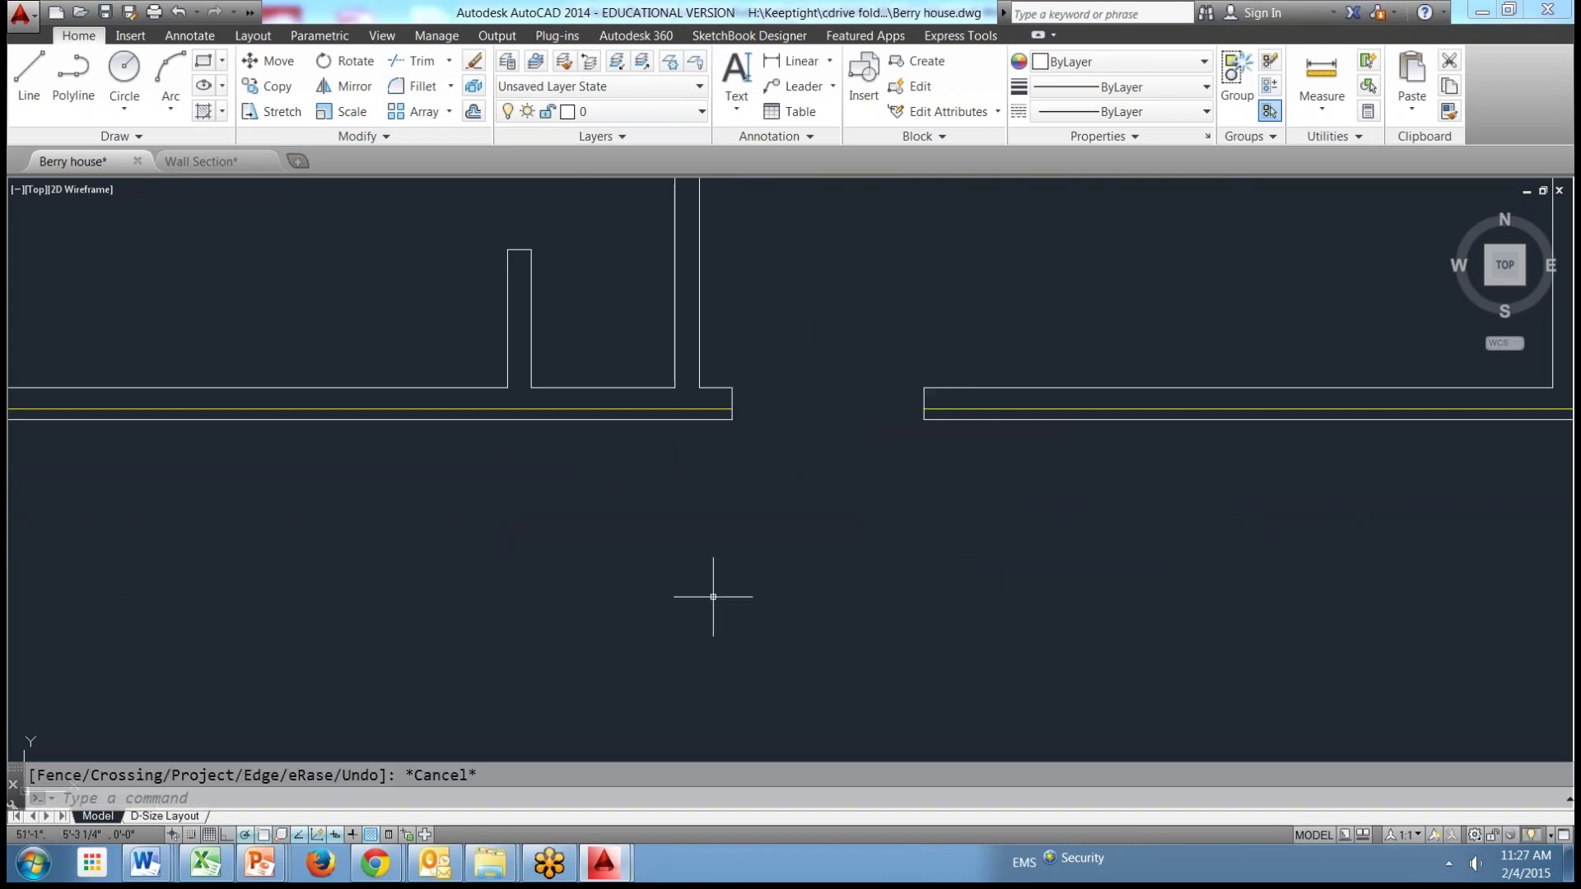
{"action": "scroll", "coordinate": [781, 497], "scroll_direction": "down", "scroll_amount": 5}
{"action": "scroll", "coordinate": [777, 527], "scroll_direction": "up", "scroll_amount": 3}
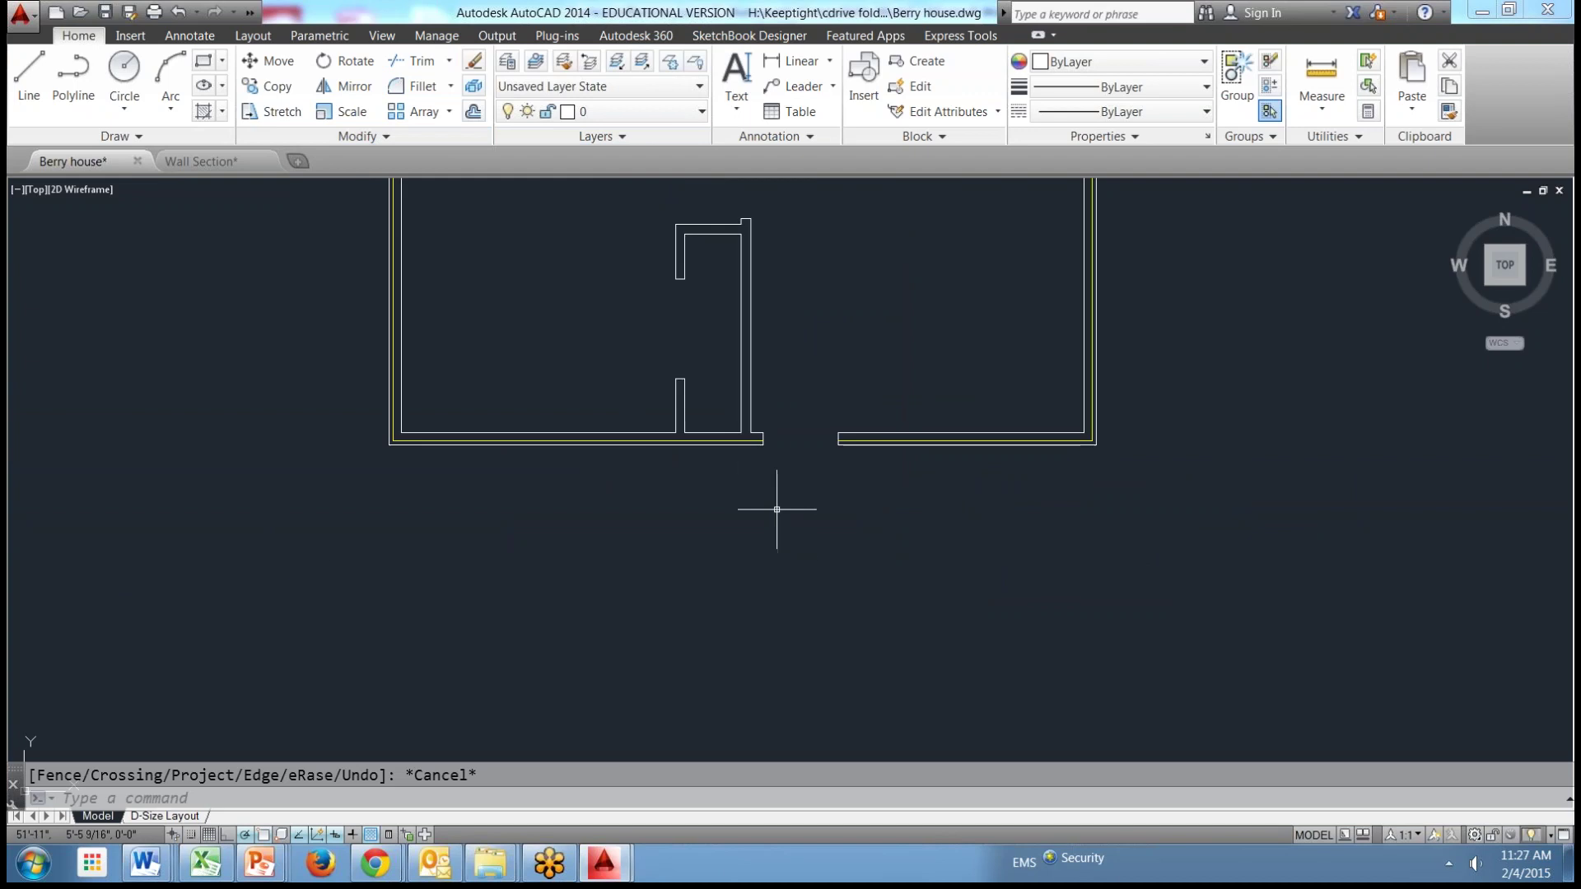
Step: Draw a short jamb line across the interior wall, 4" from the corner
{"action": "middle_click_drag", "start_coordinate": [777, 509], "coordinate": [780, 588]}
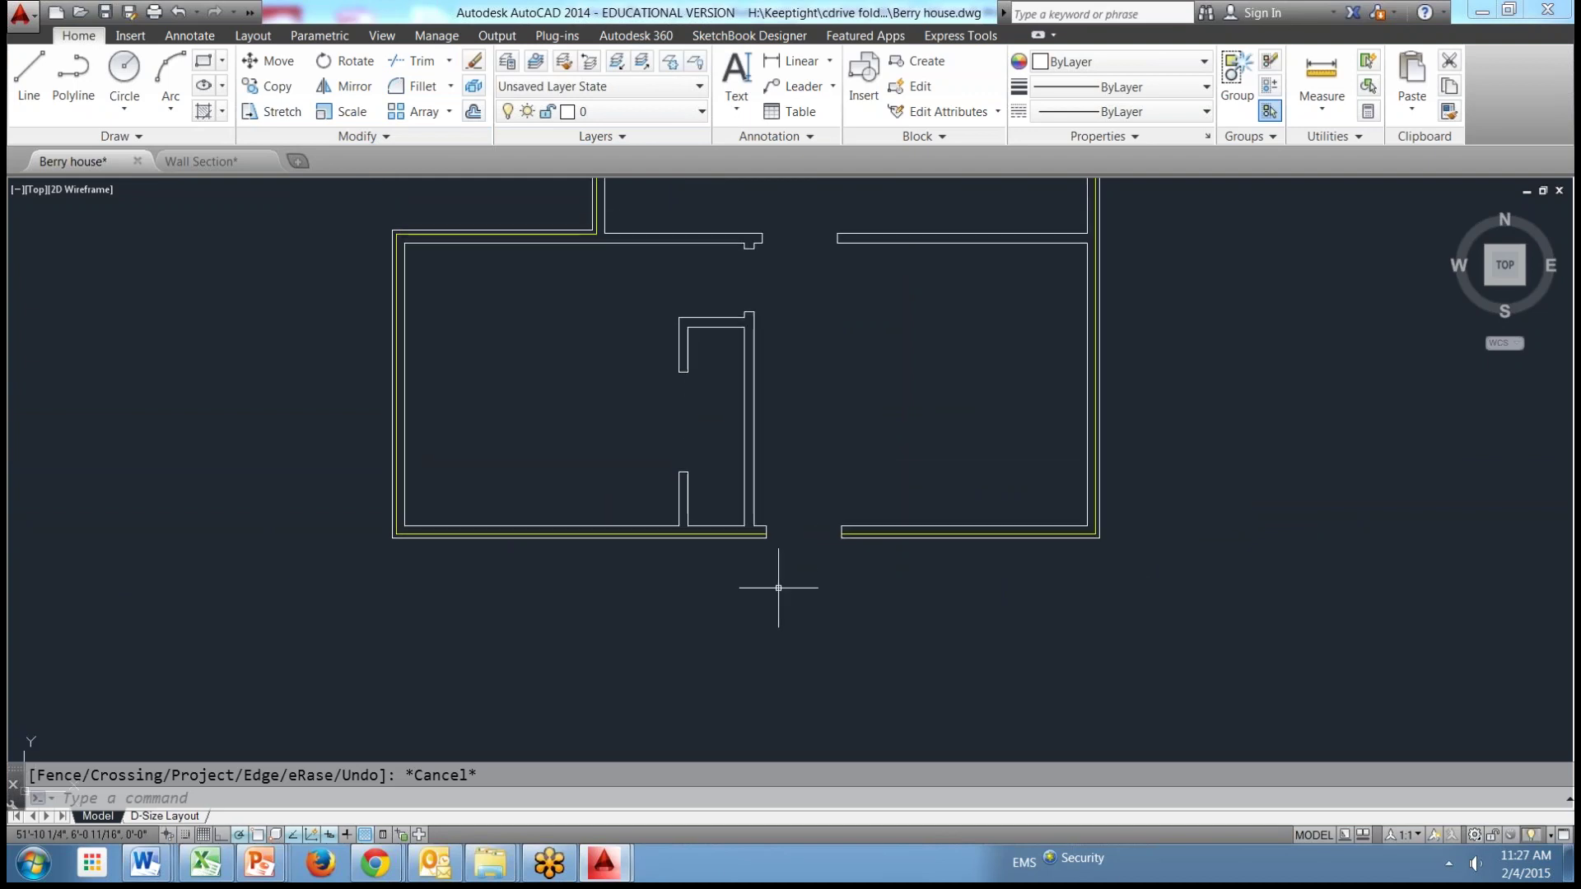
{"action": "scroll", "coordinate": [778, 588], "scroll_direction": "down", "scroll_amount": 2}
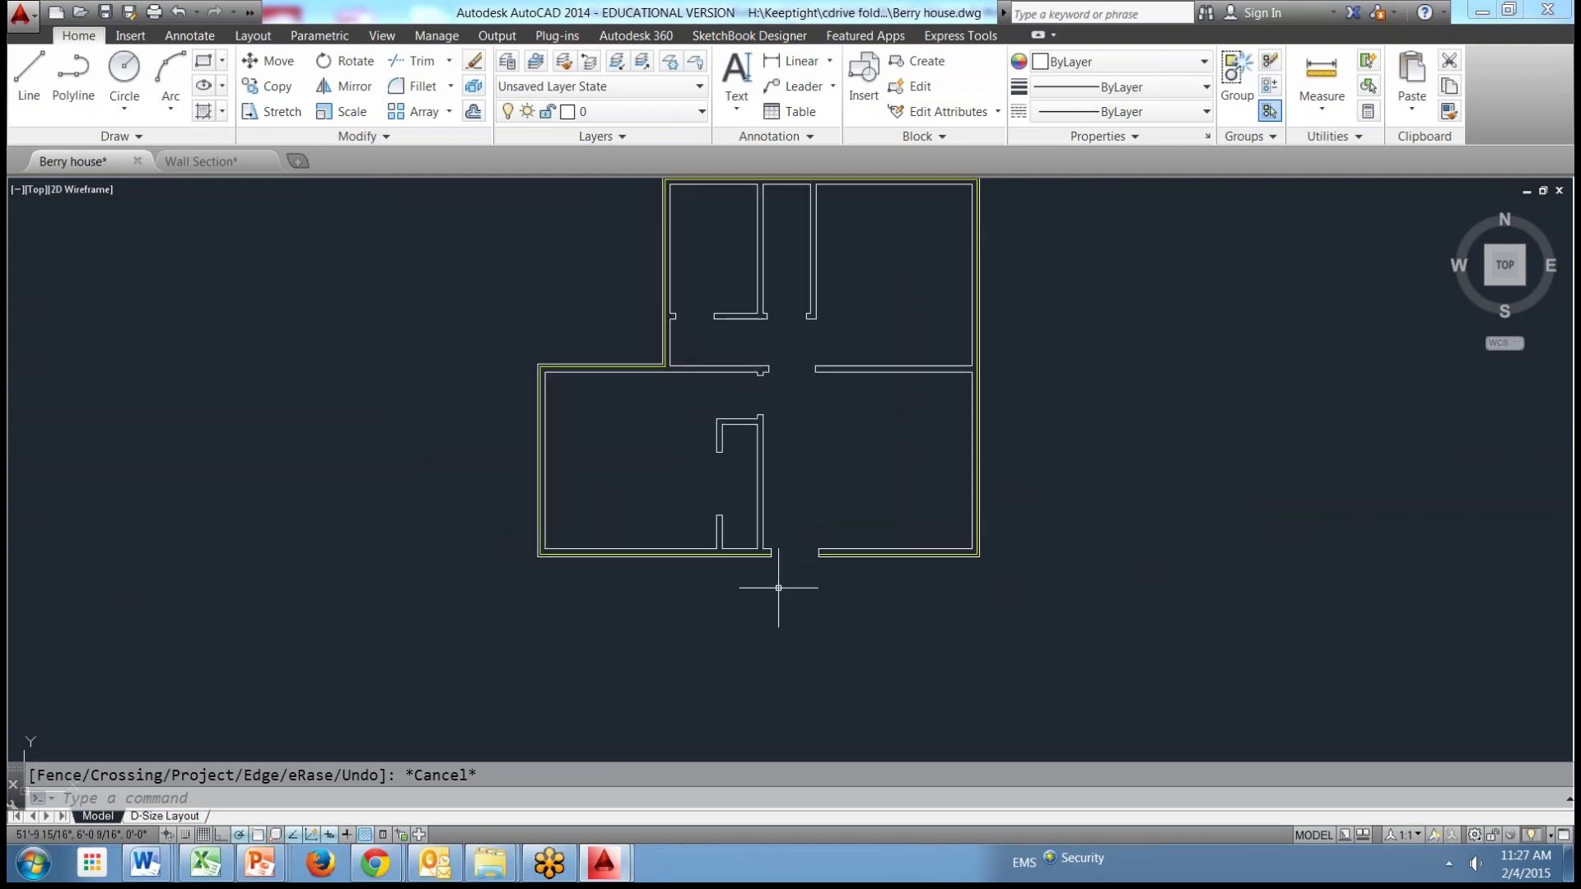
{"action": "scroll", "coordinate": [706, 448], "scroll_direction": "up", "scroll_amount": 7}
{"action": "middle_click_drag", "start_coordinate": [771, 511], "coordinate": [777, 458]}
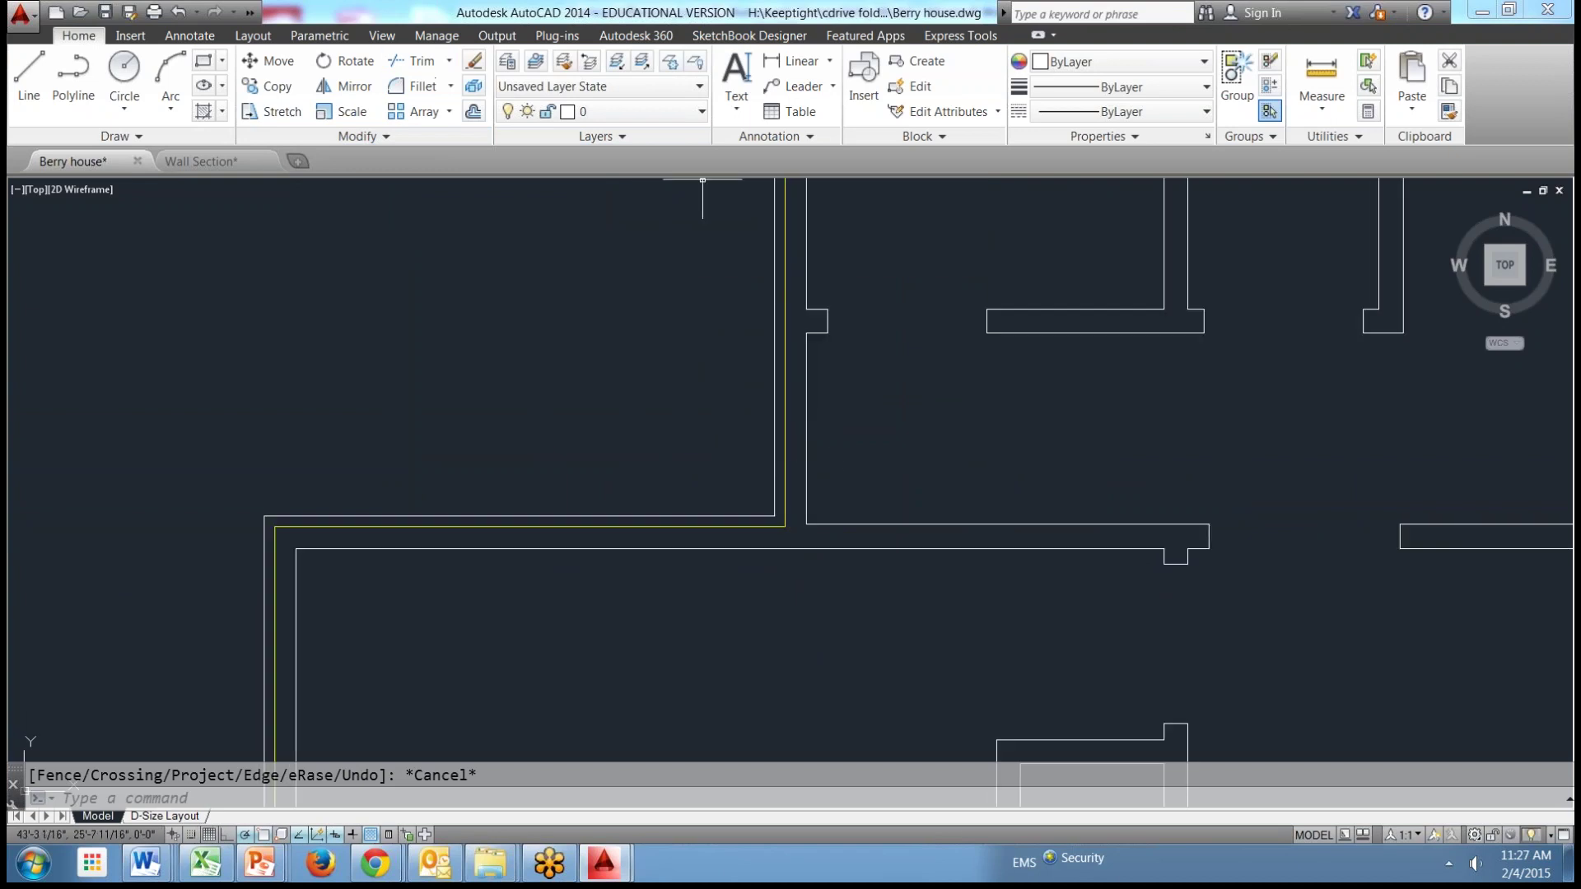
{"action": "left_click", "coordinate": [29, 74]}
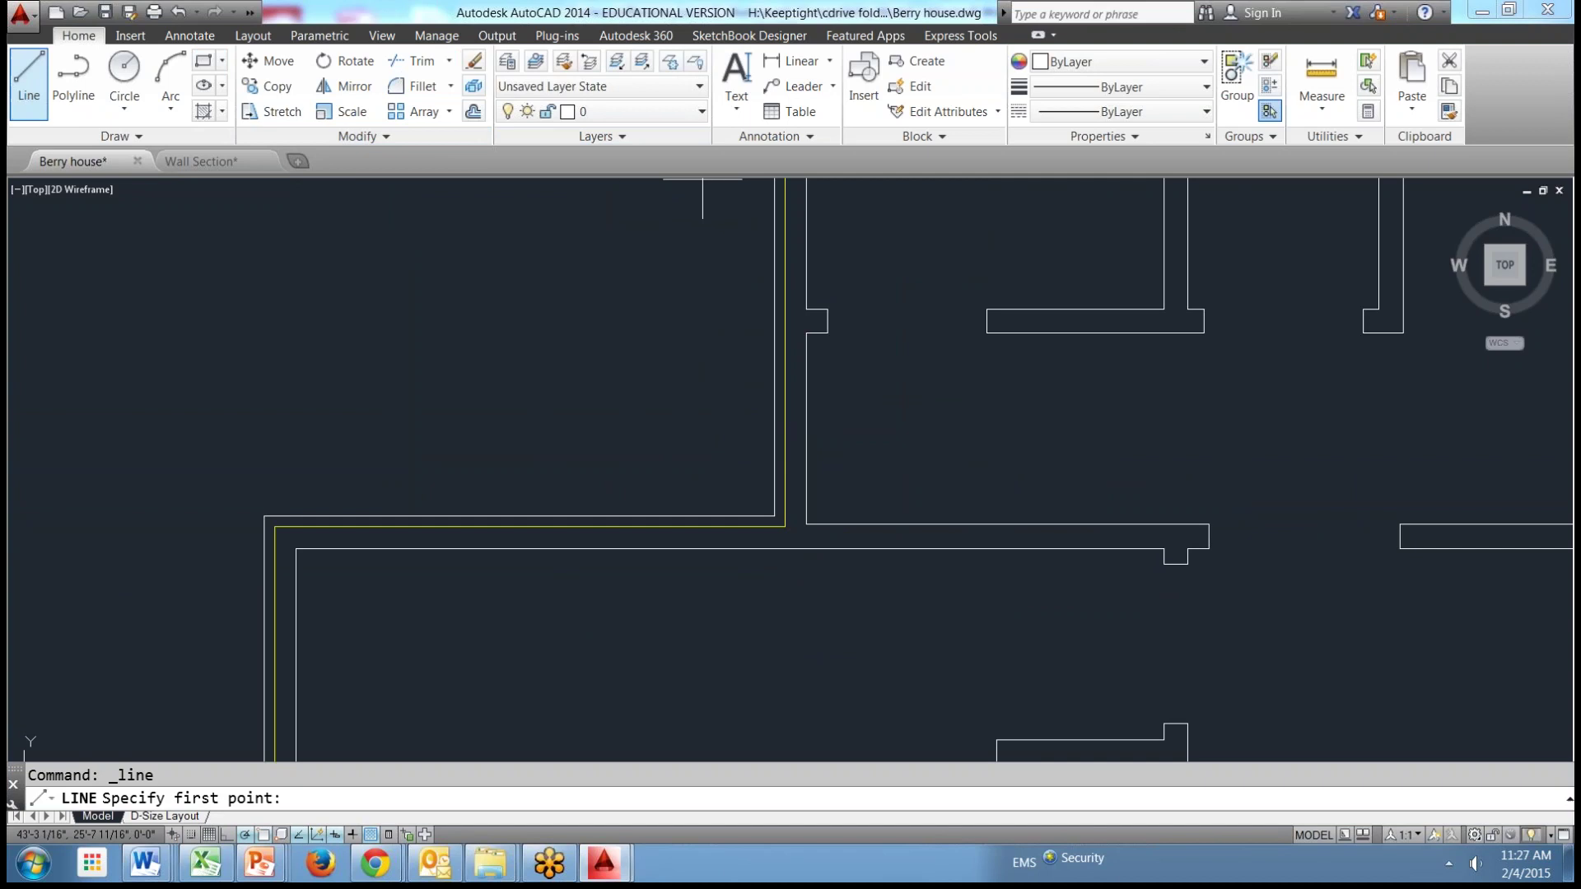
{"action": "left_click", "coordinate": [807, 524]}
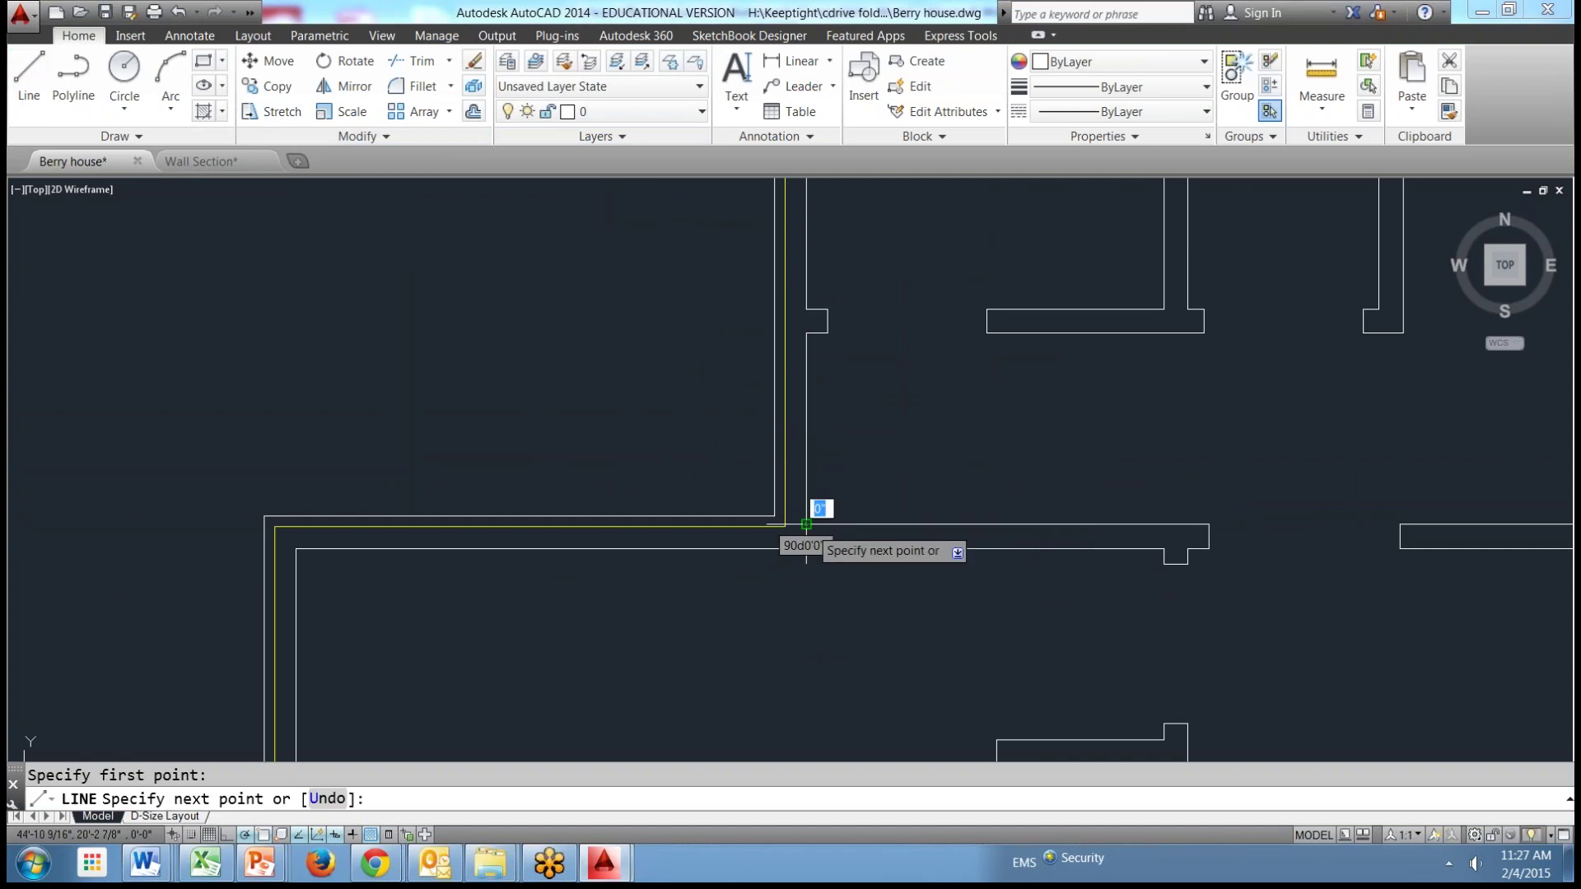
{"action": "key", "text": "Escape"}
{"action": "left_click", "coordinate": [29, 74]}
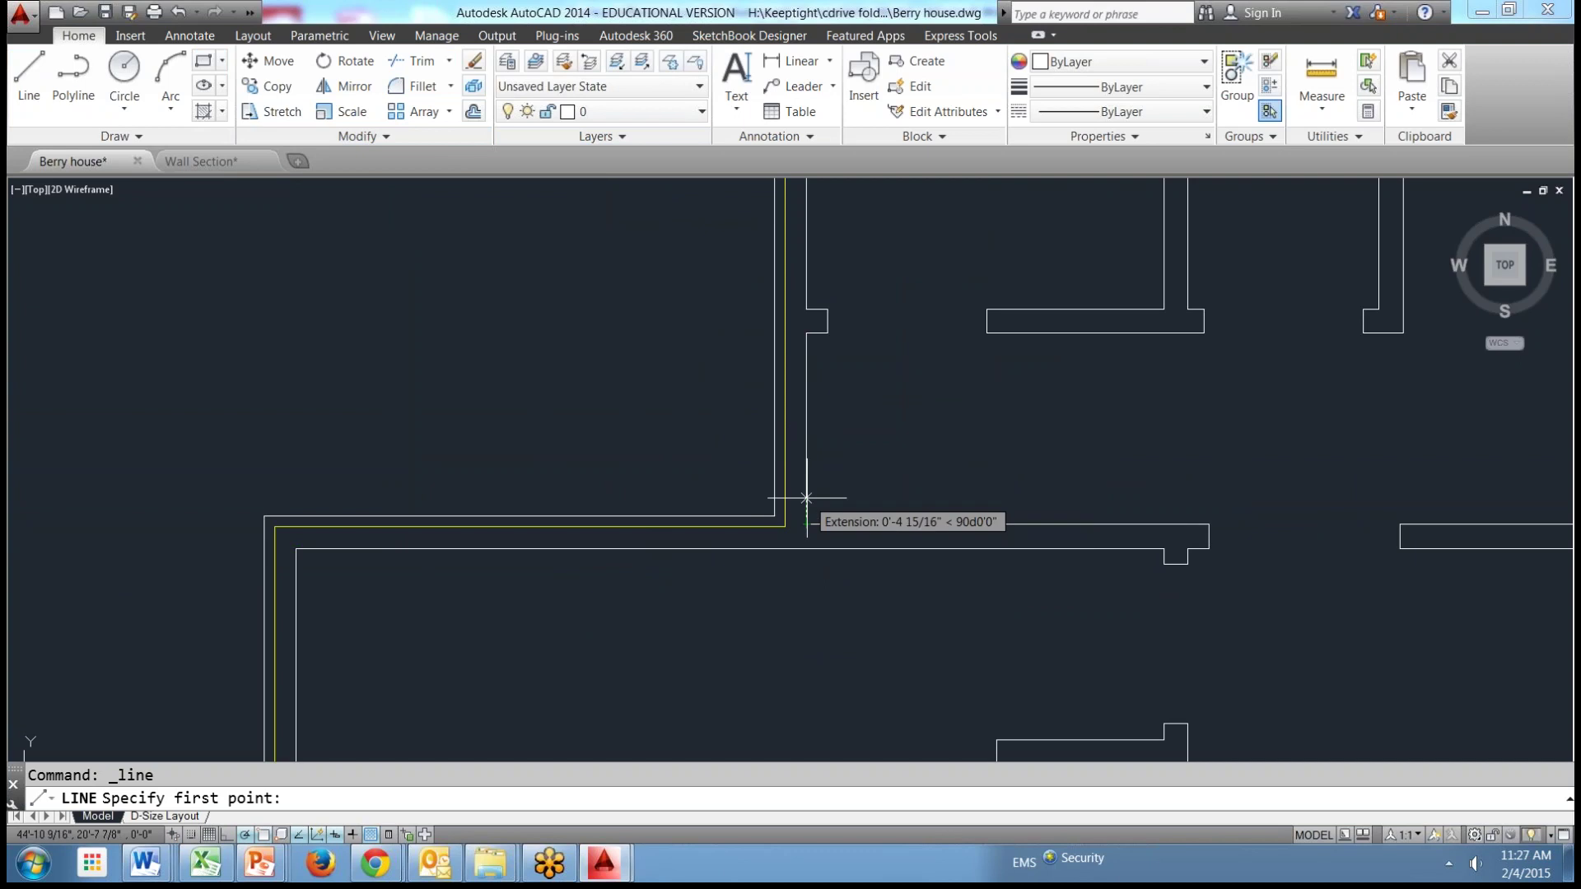
{"action": "type", "text": "4\""}
{"action": "key", "text": "Return"}
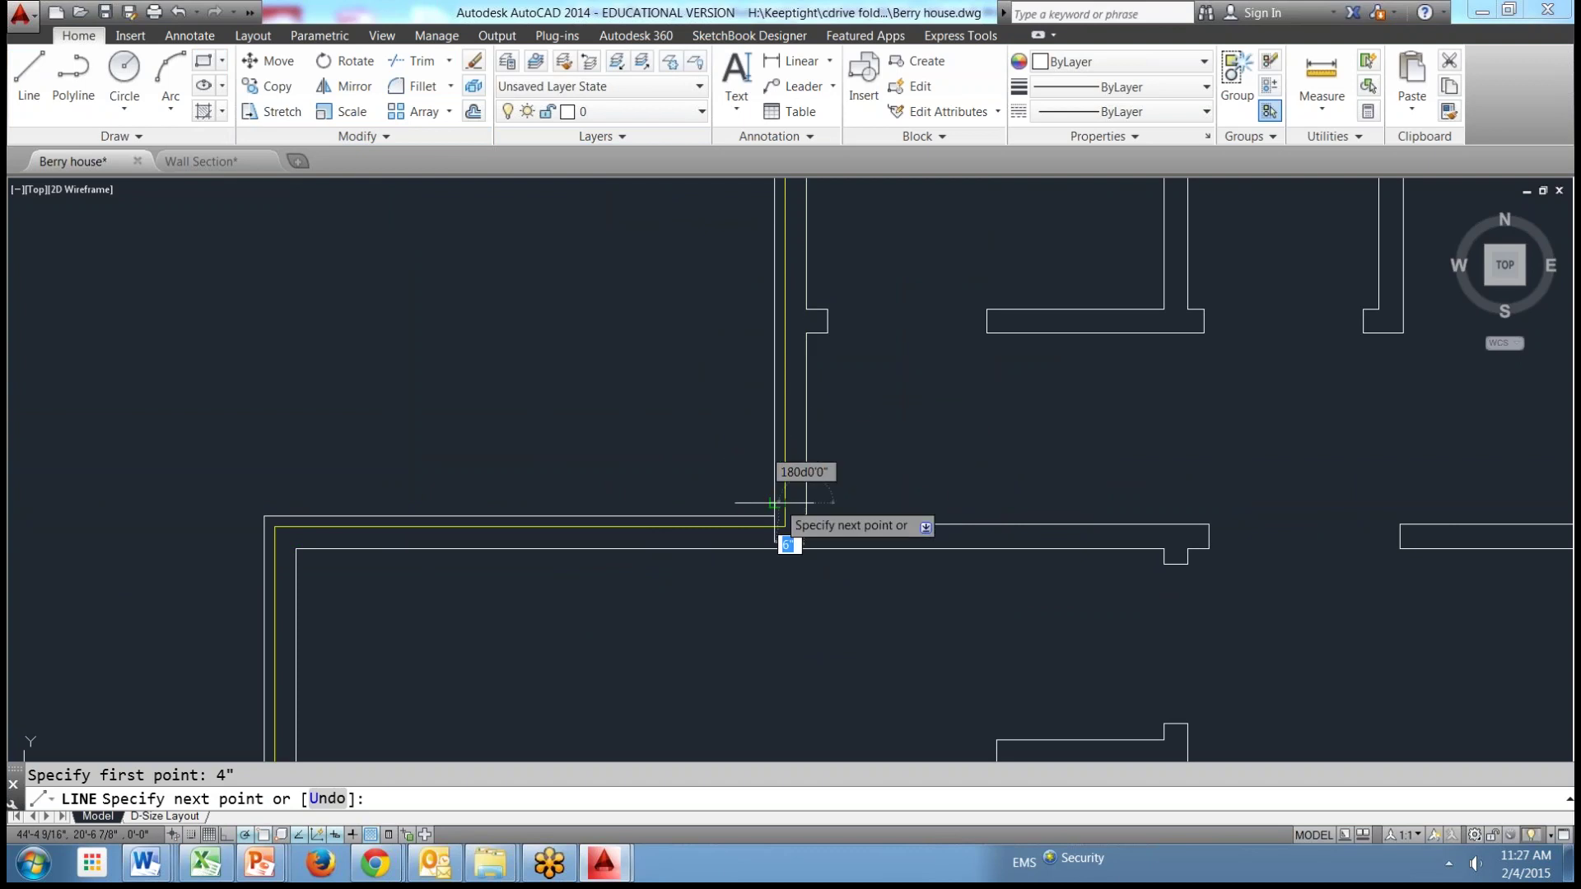
{"action": "left_click", "coordinate": [775, 503]}
{"action": "key", "text": "Escape"}
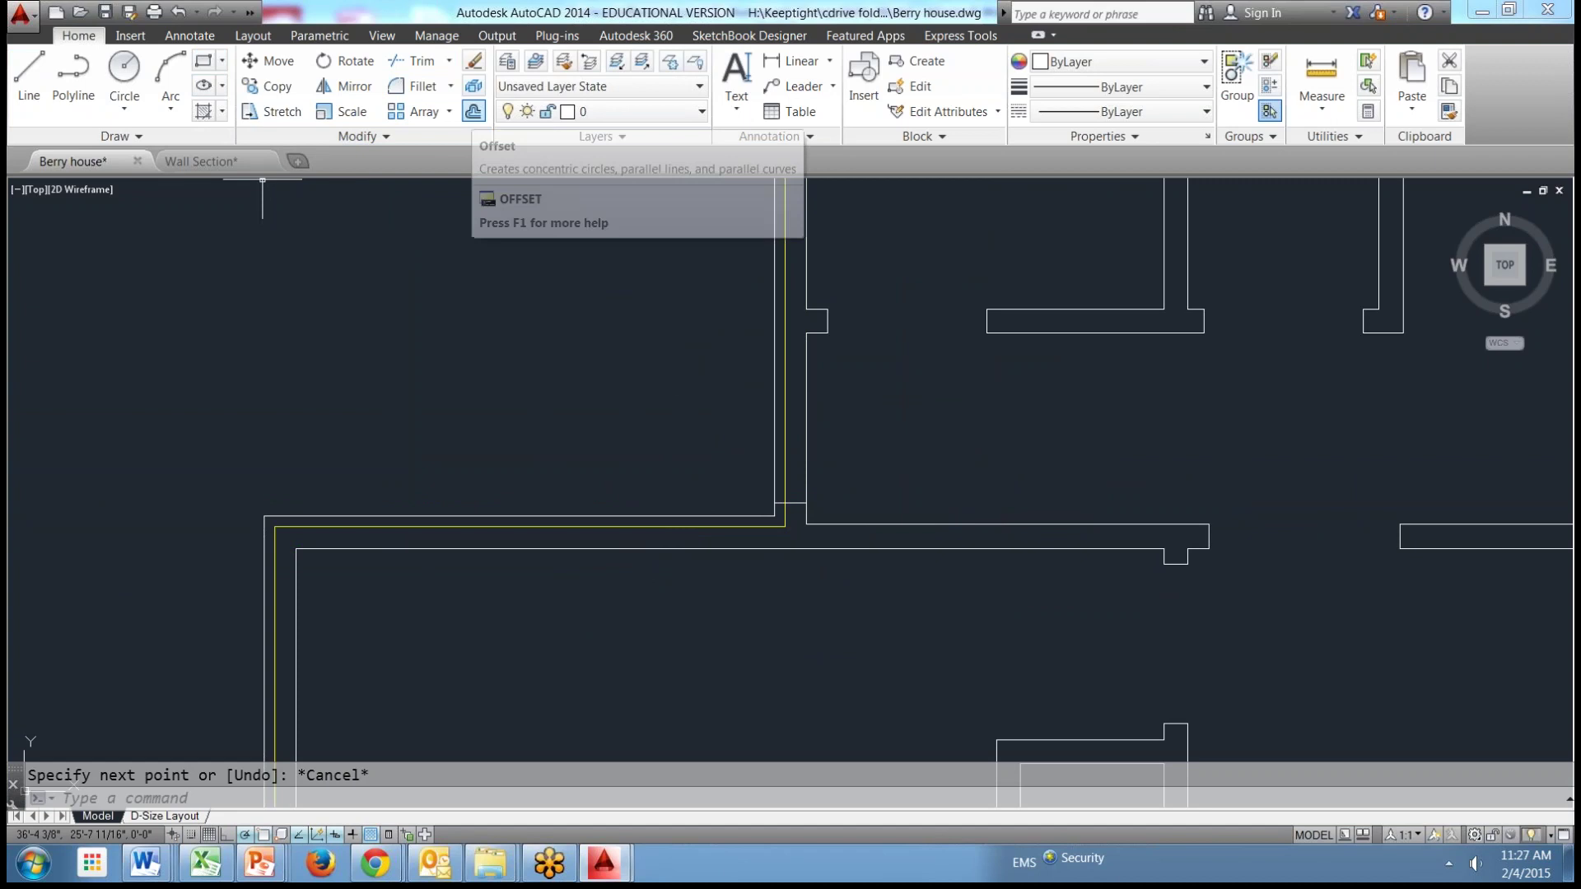
Step: Offset the jamb line 2'6 upward, correcting an initial 2'8 distance
{"action": "left_click", "coordinate": [473, 111]}
{"action": "type", "text": "2'8"}
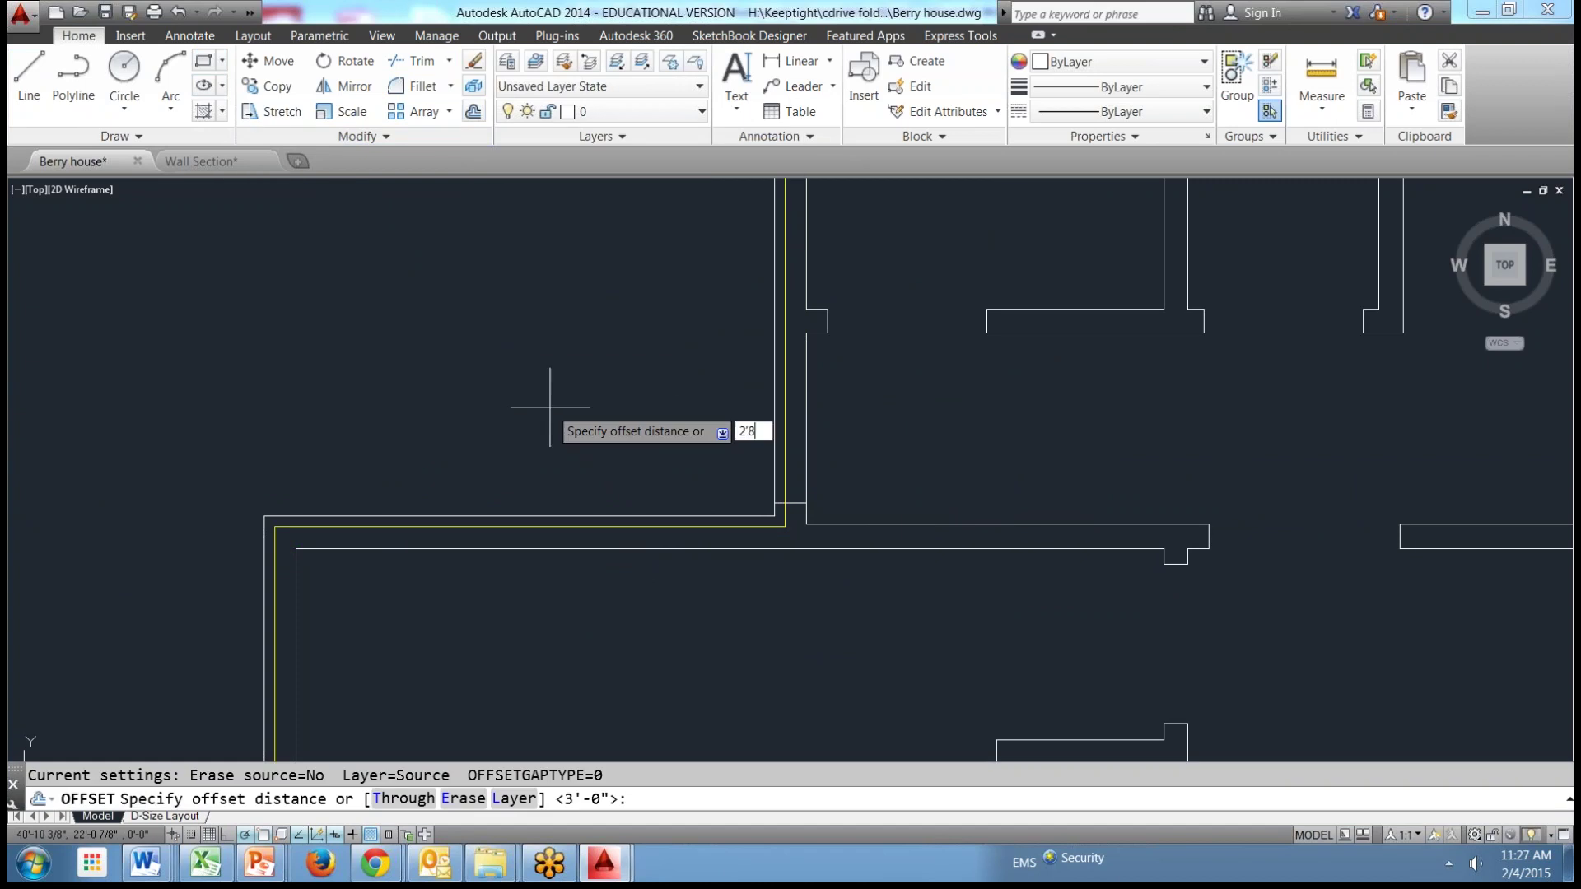
{"action": "key", "text": "Return"}
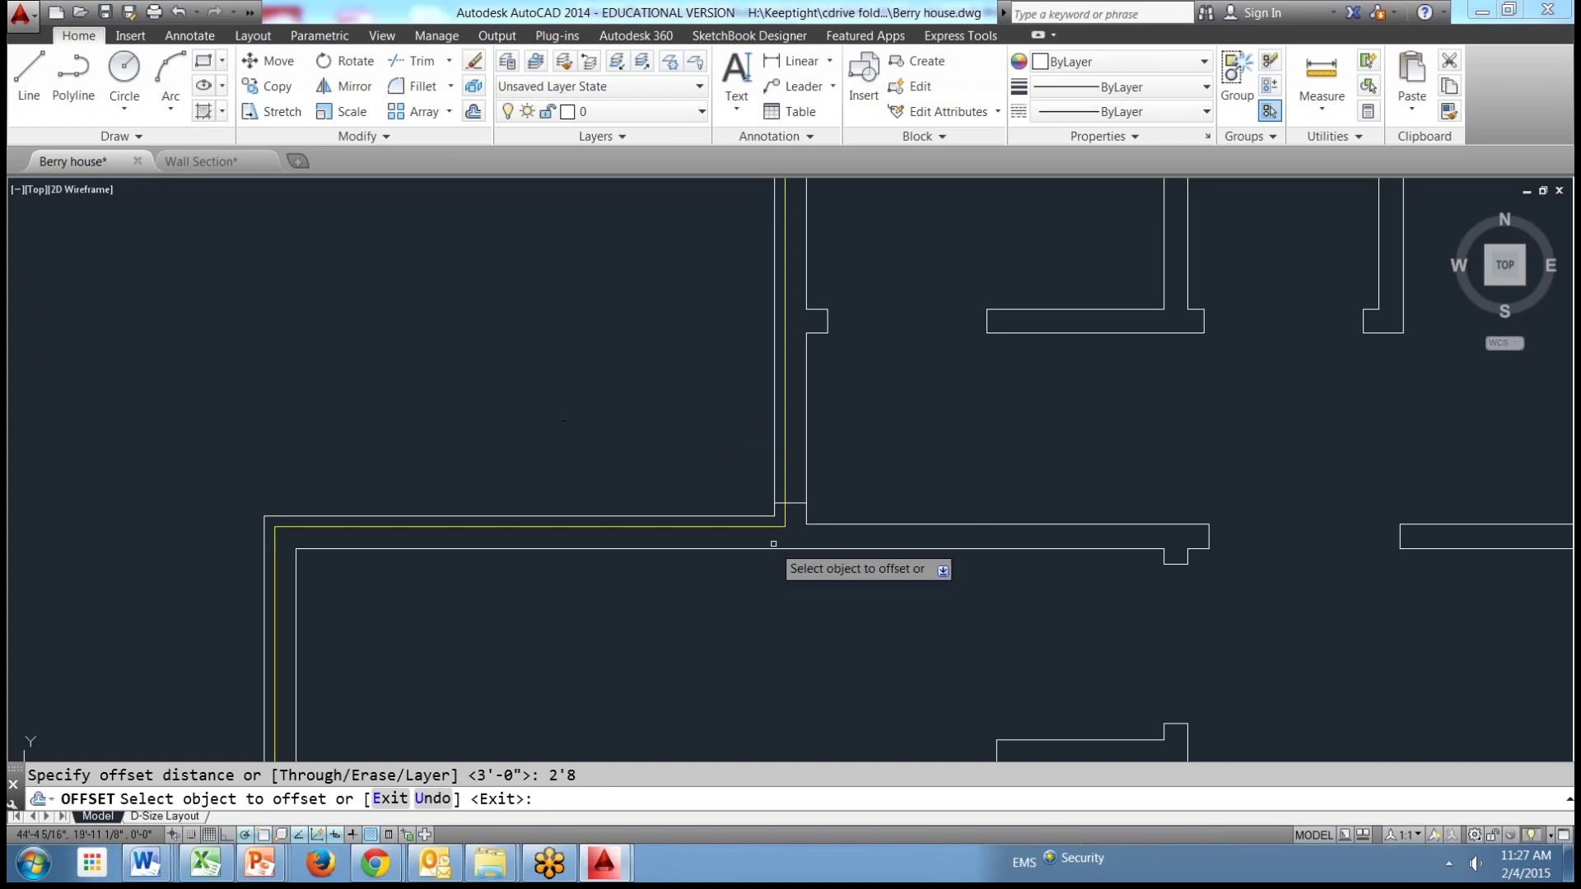
{"action": "left_click", "coordinate": [796, 503]}
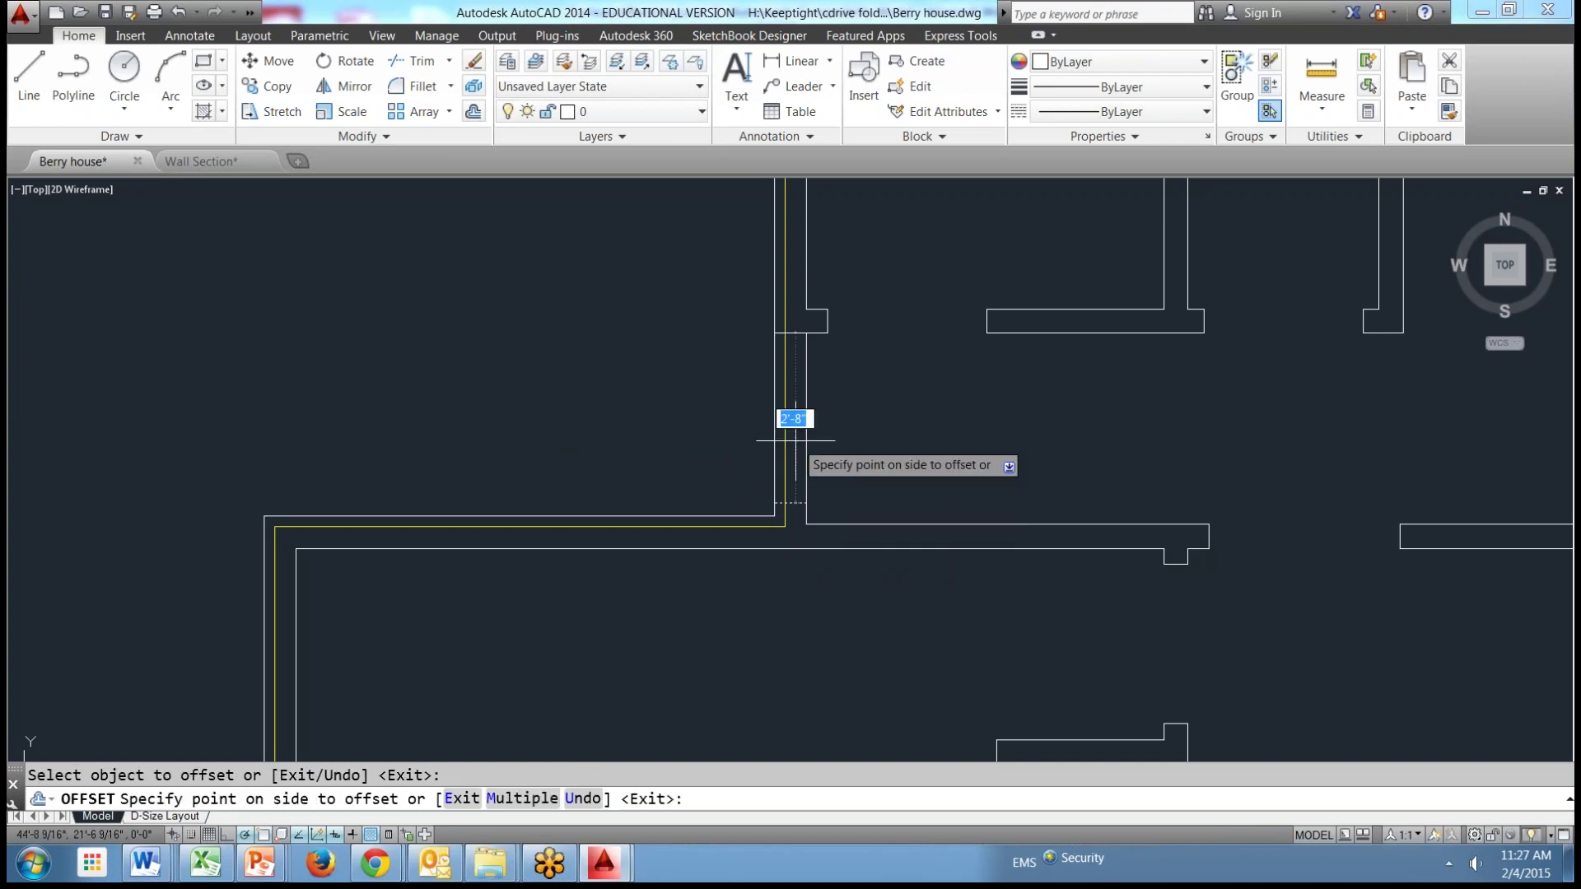
{"action": "key", "text": "Escape"}
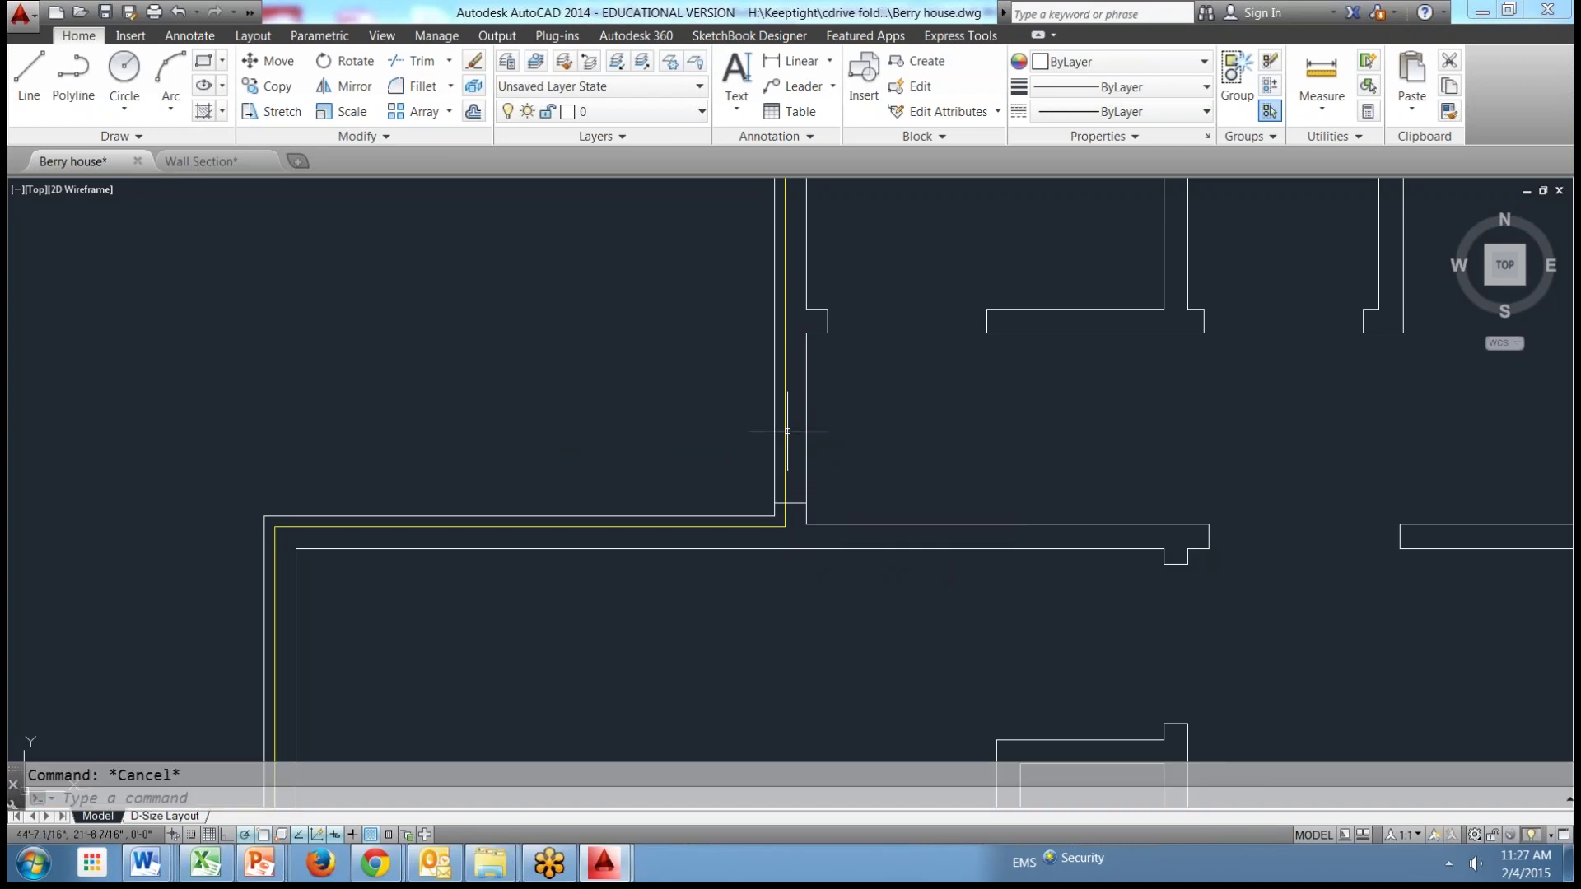
{"action": "key", "text": "Return"}
{"action": "type", "text": "2'6"}
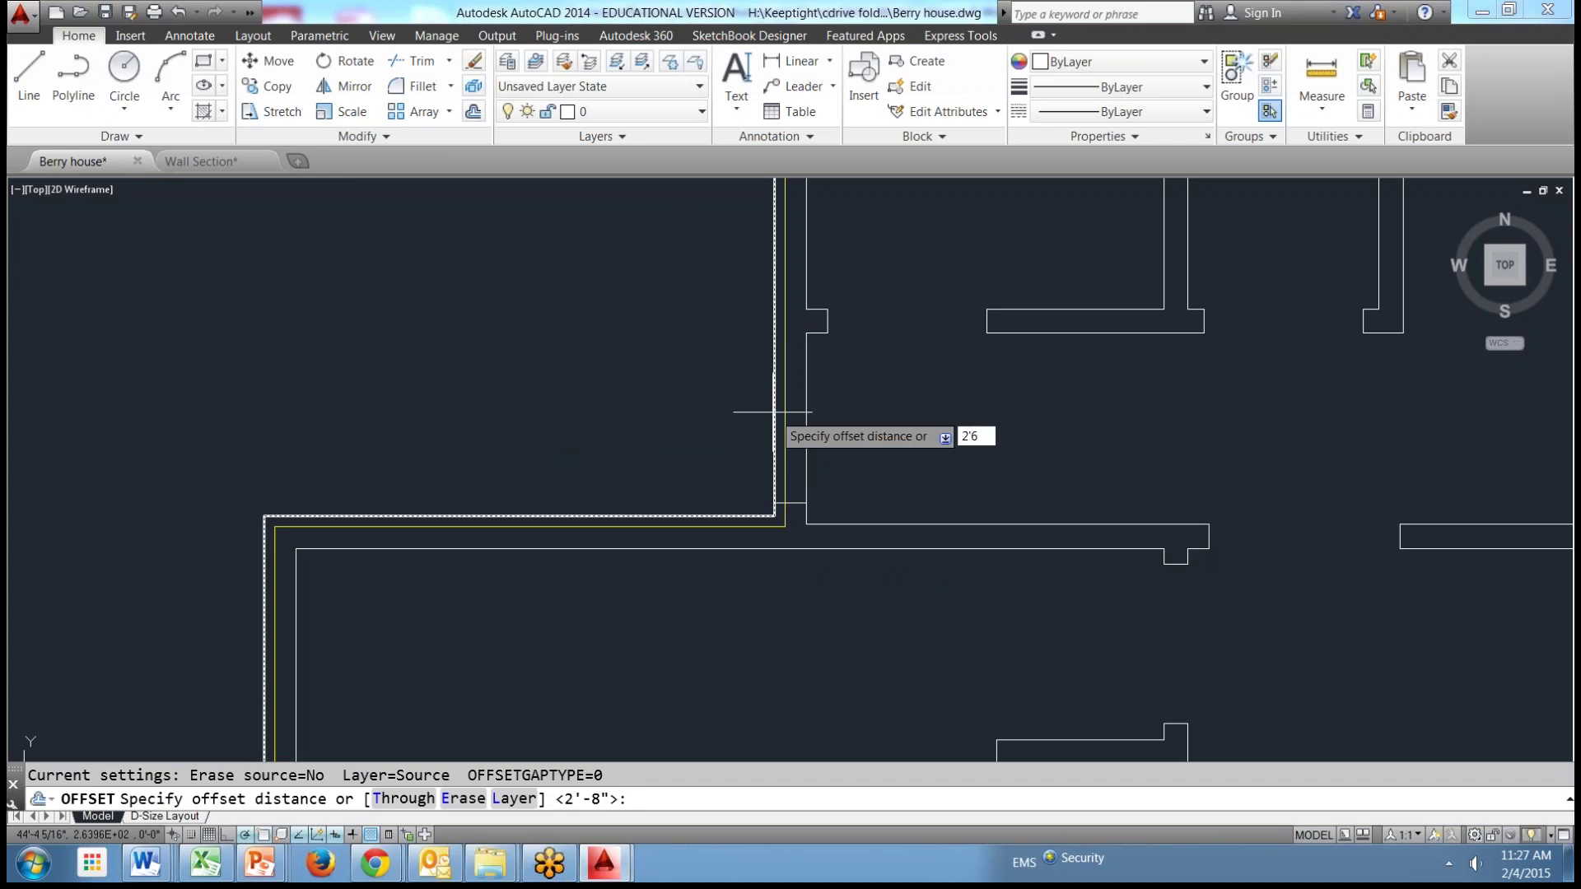
{"action": "key", "text": "Return"}
{"action": "left_click", "coordinate": [800, 438]}
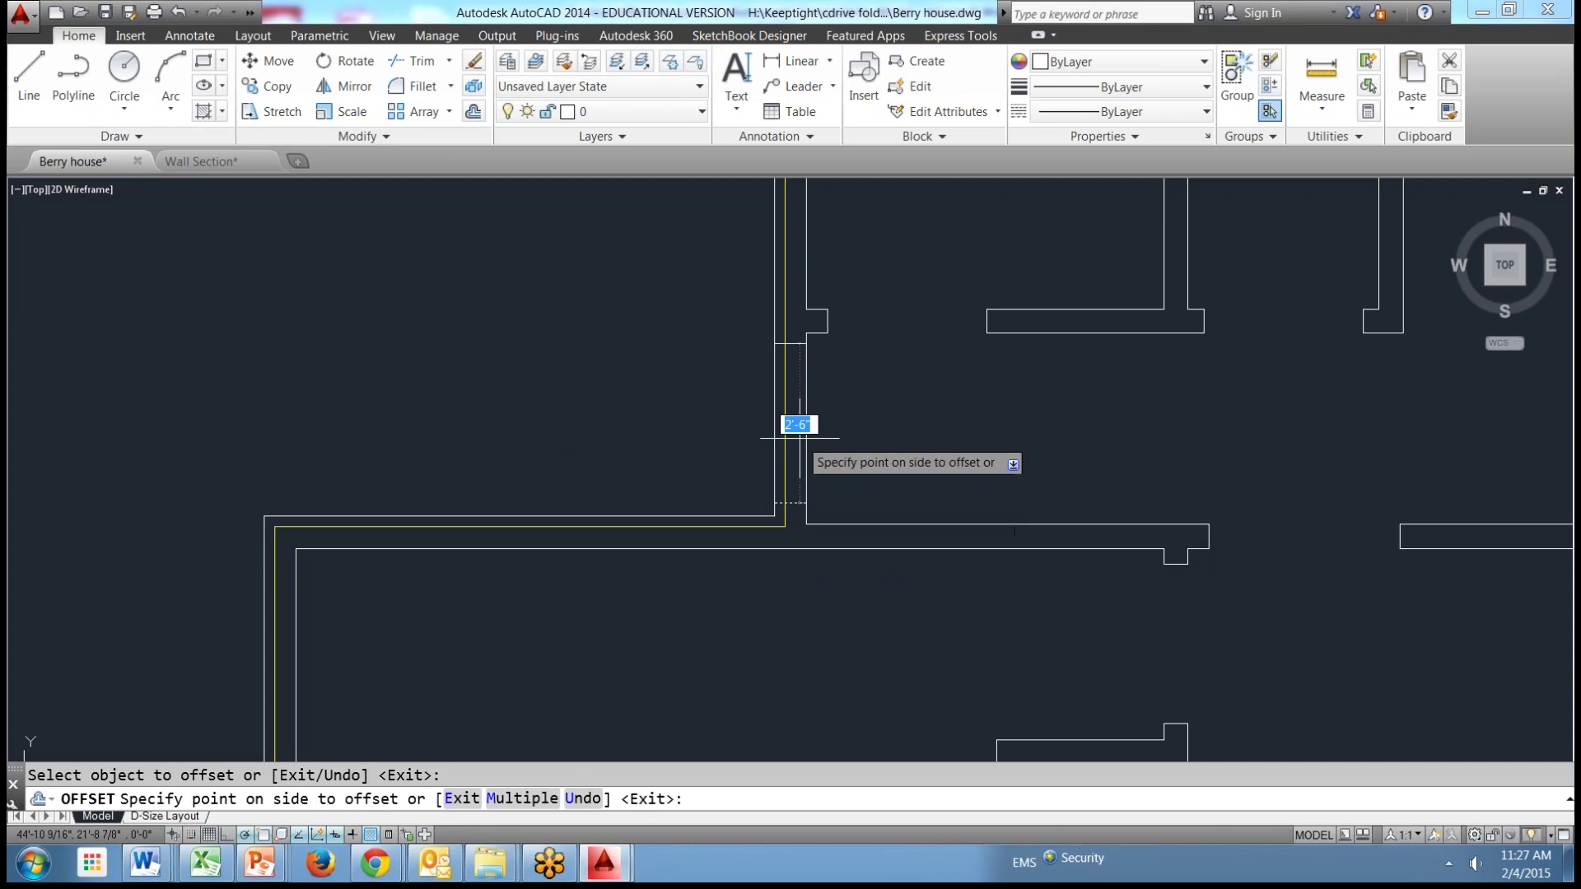
{"action": "left_click", "coordinate": [797, 437]}
{"action": "key", "text": "Escape"}
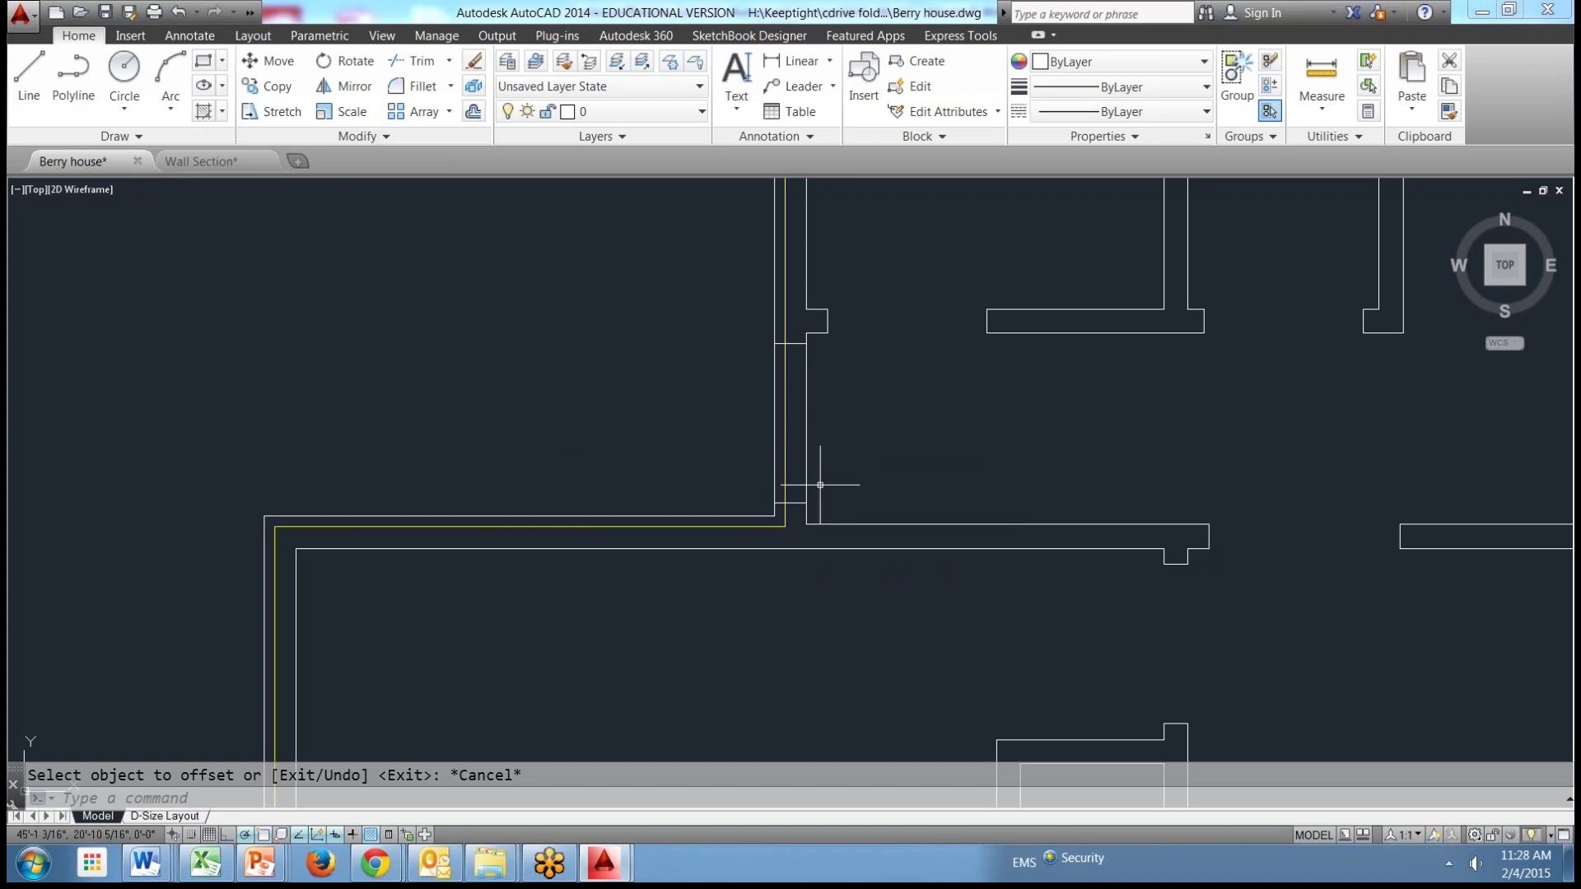
Step: Trim the interior wall segment between the two jamb lines
{"action": "left_click", "coordinate": [416, 61]}
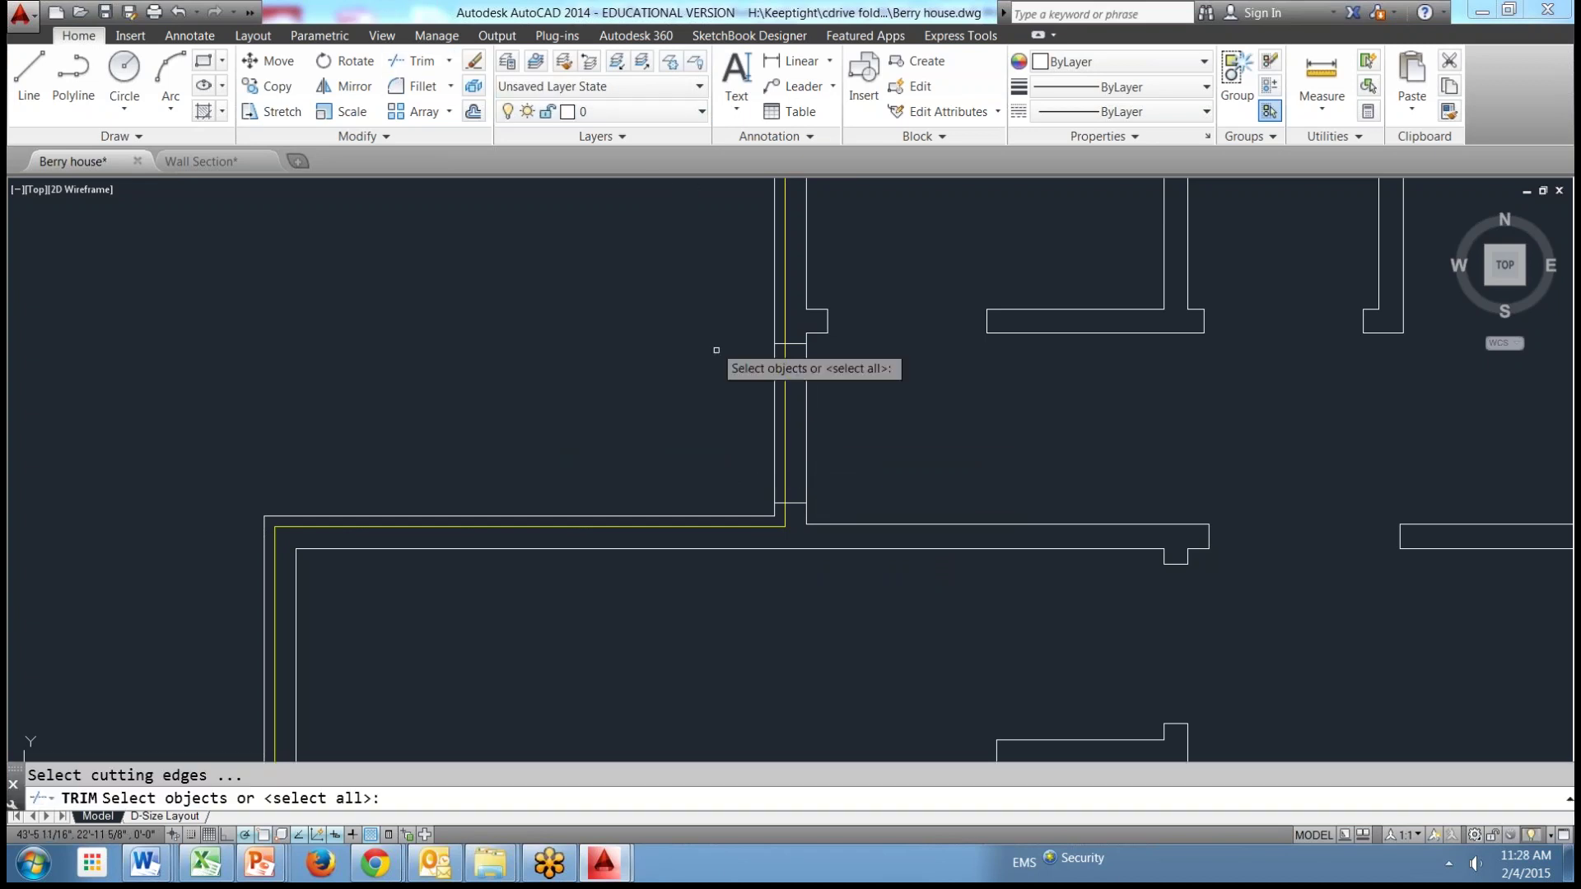
{"action": "key", "text": "Return"}
{"action": "left_click", "coordinate": [827, 441]}
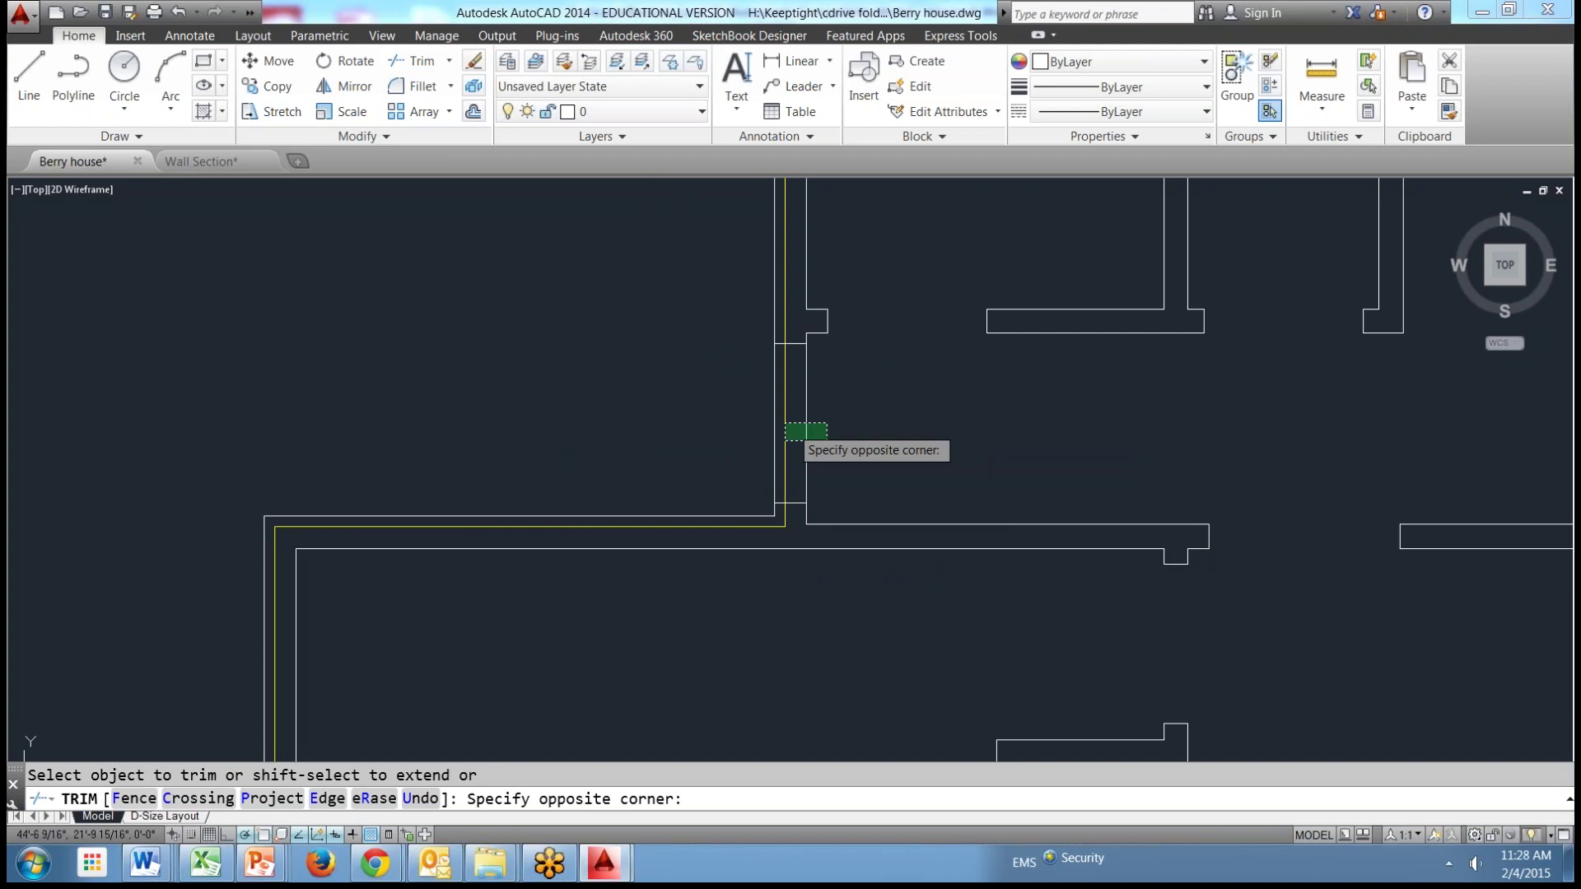
{"action": "key", "text": "Escape"}
{"action": "scroll", "coordinate": [717, 432], "scroll_direction": "down", "scroll_amount": 3}
{"action": "scroll", "coordinate": [755, 500], "scroll_direction": "down", "scroll_amount": 2}
{"action": "middle_click_drag", "start_coordinate": [755, 501], "coordinate": [692, 446]}
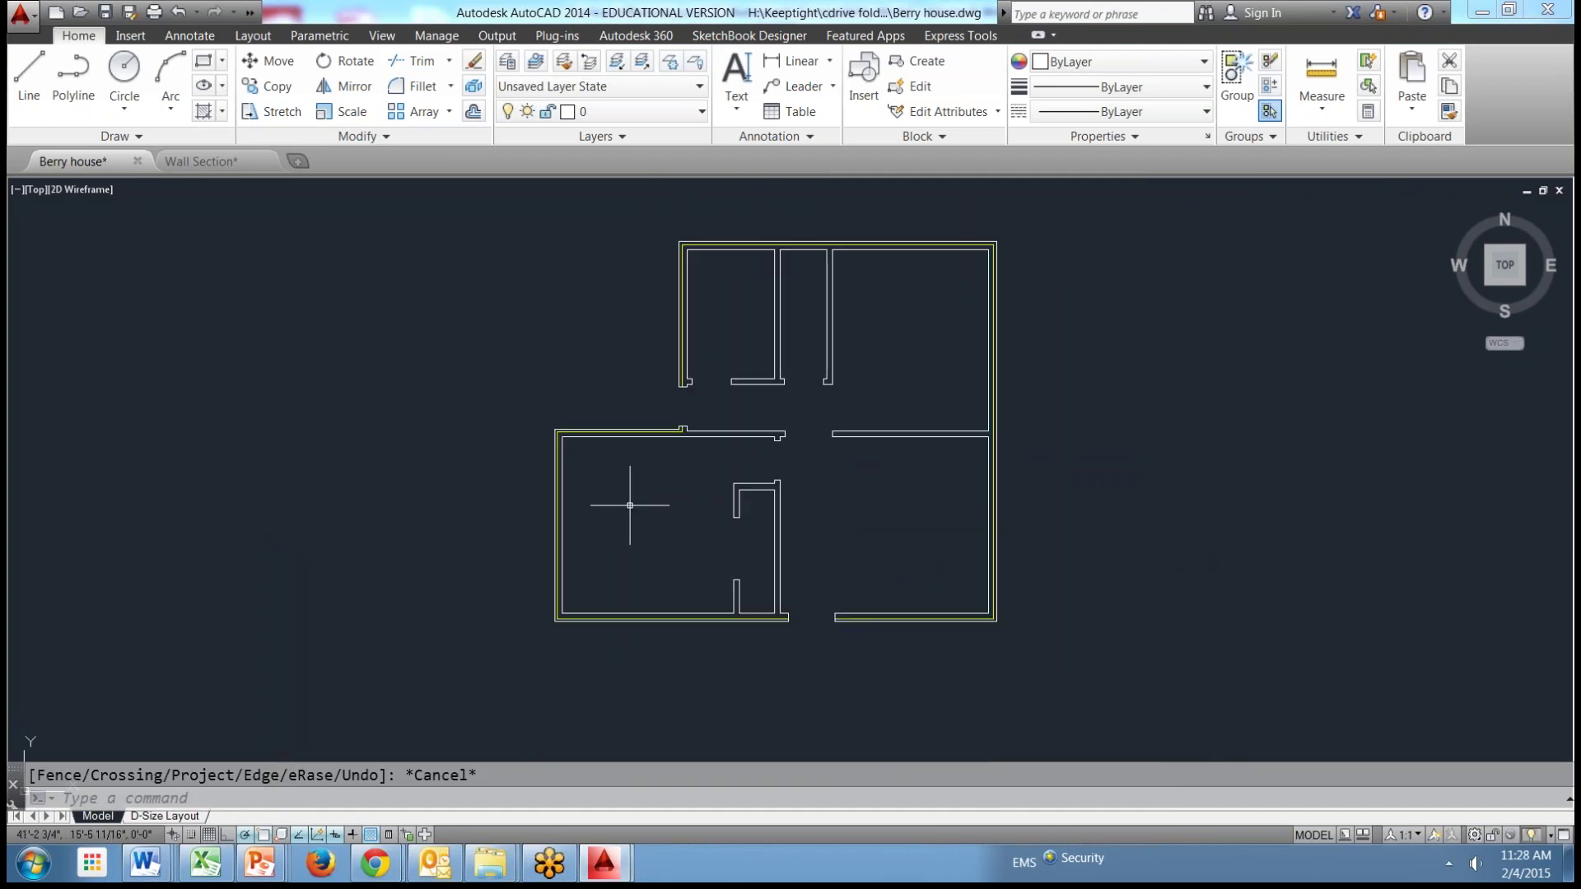
Step: Zoom to the full floor plan extents and save the Berry house drawing
{"action": "scroll", "coordinate": [766, 446], "scroll_direction": "up", "scroll_amount": 5}
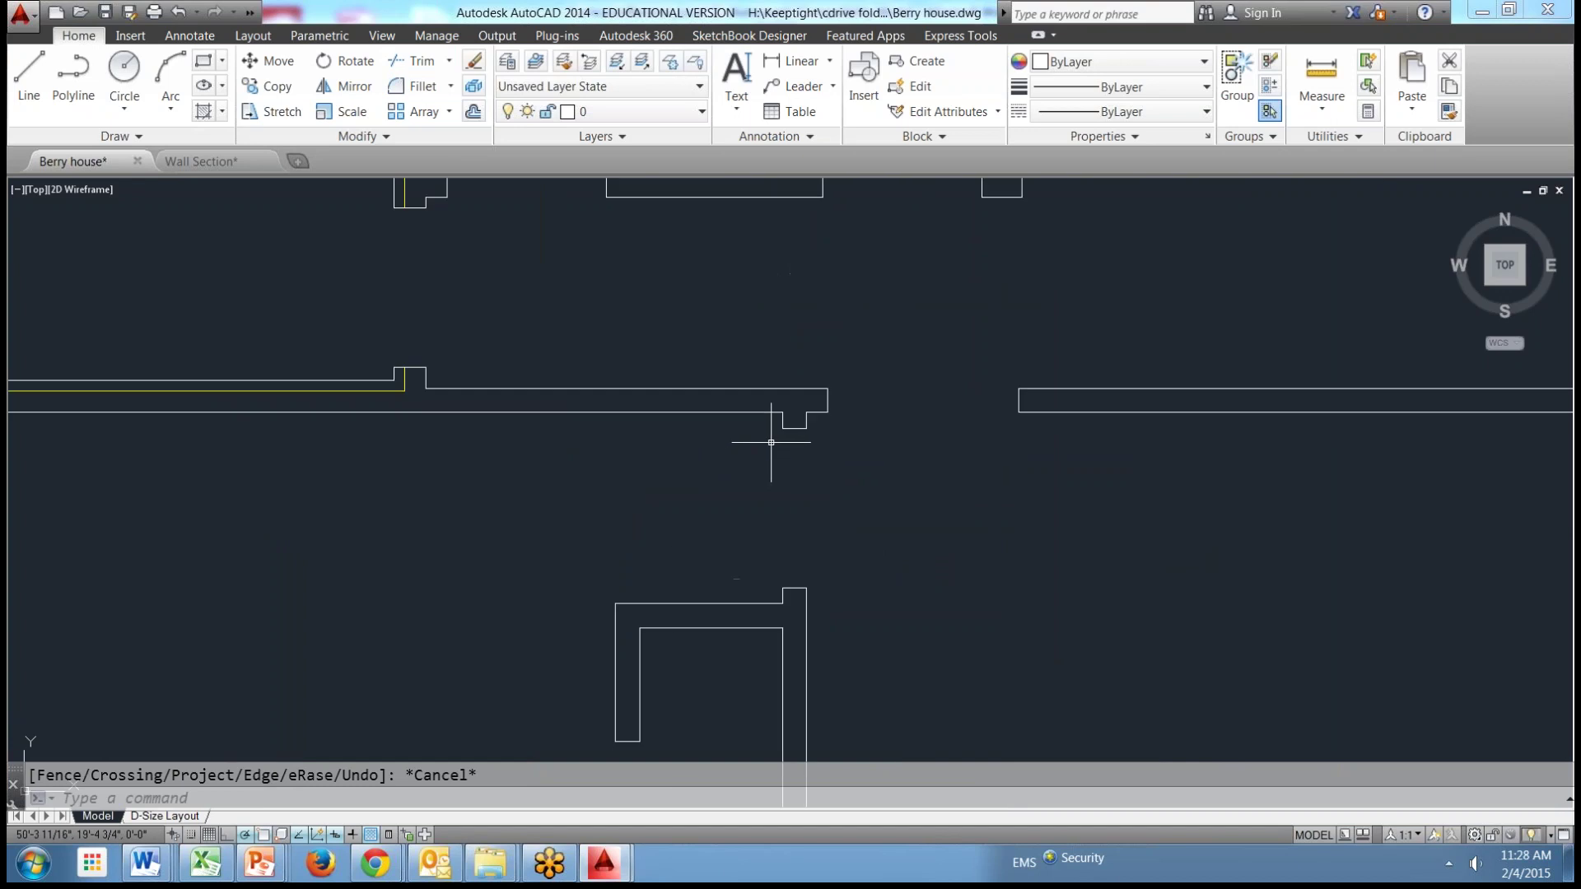
{"action": "scroll", "coordinate": [819, 465], "scroll_direction": "down", "scroll_amount": 2}
{"action": "middle_click_drag", "start_coordinate": [935, 346], "coordinate": [850, 534]}
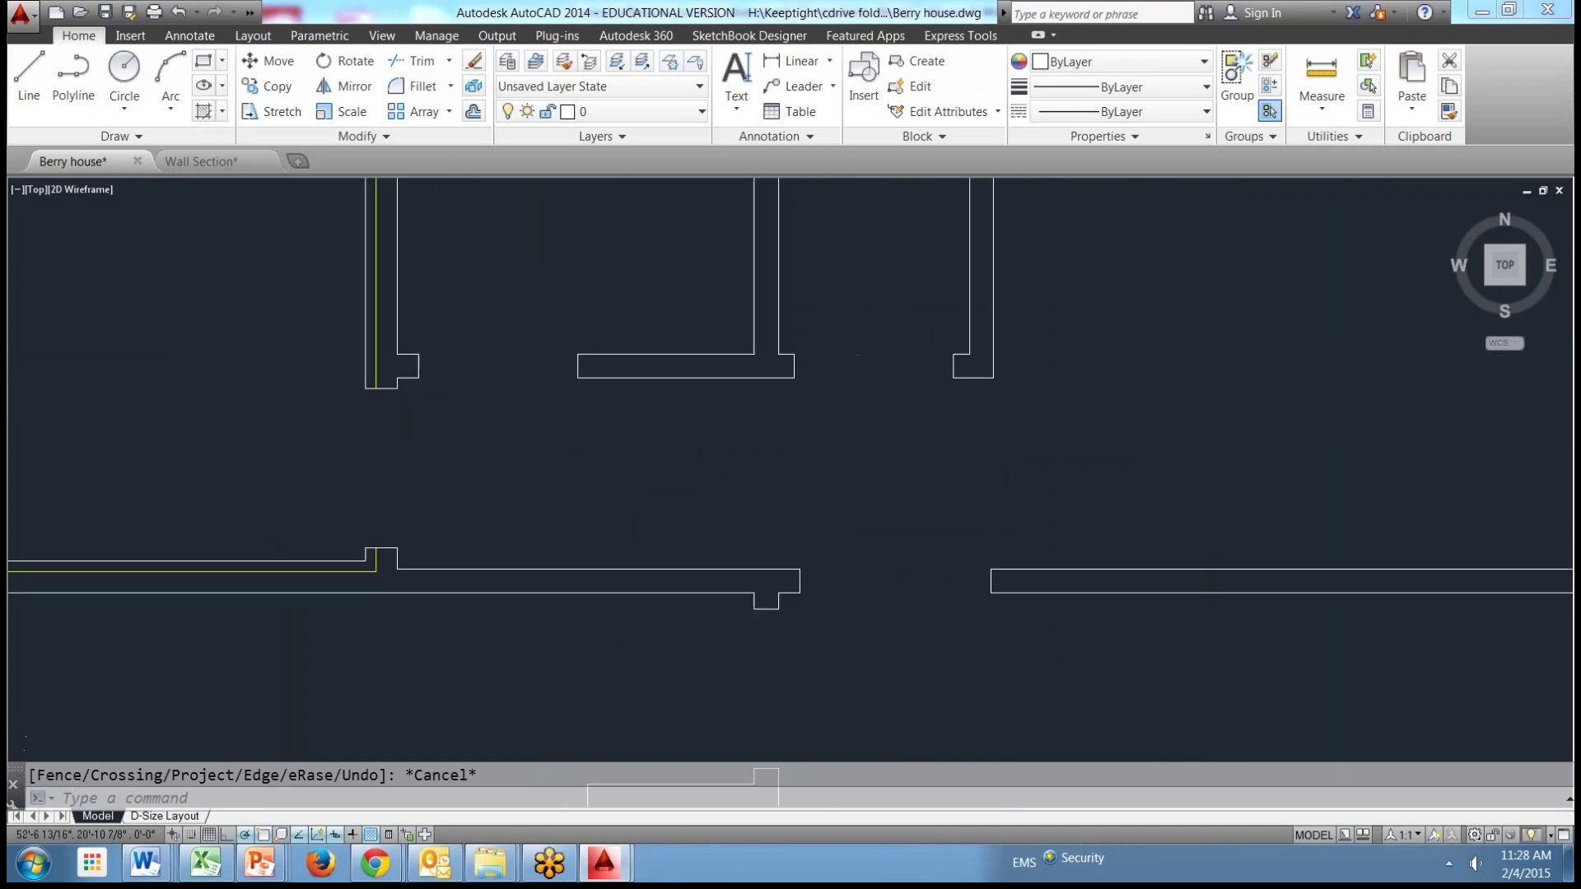
{"action": "scroll", "coordinate": [845, 525], "scroll_direction": "up", "scroll_amount": 1}
{"action": "scroll", "coordinate": [857, 524], "scroll_direction": "up", "scroll_amount": 1}
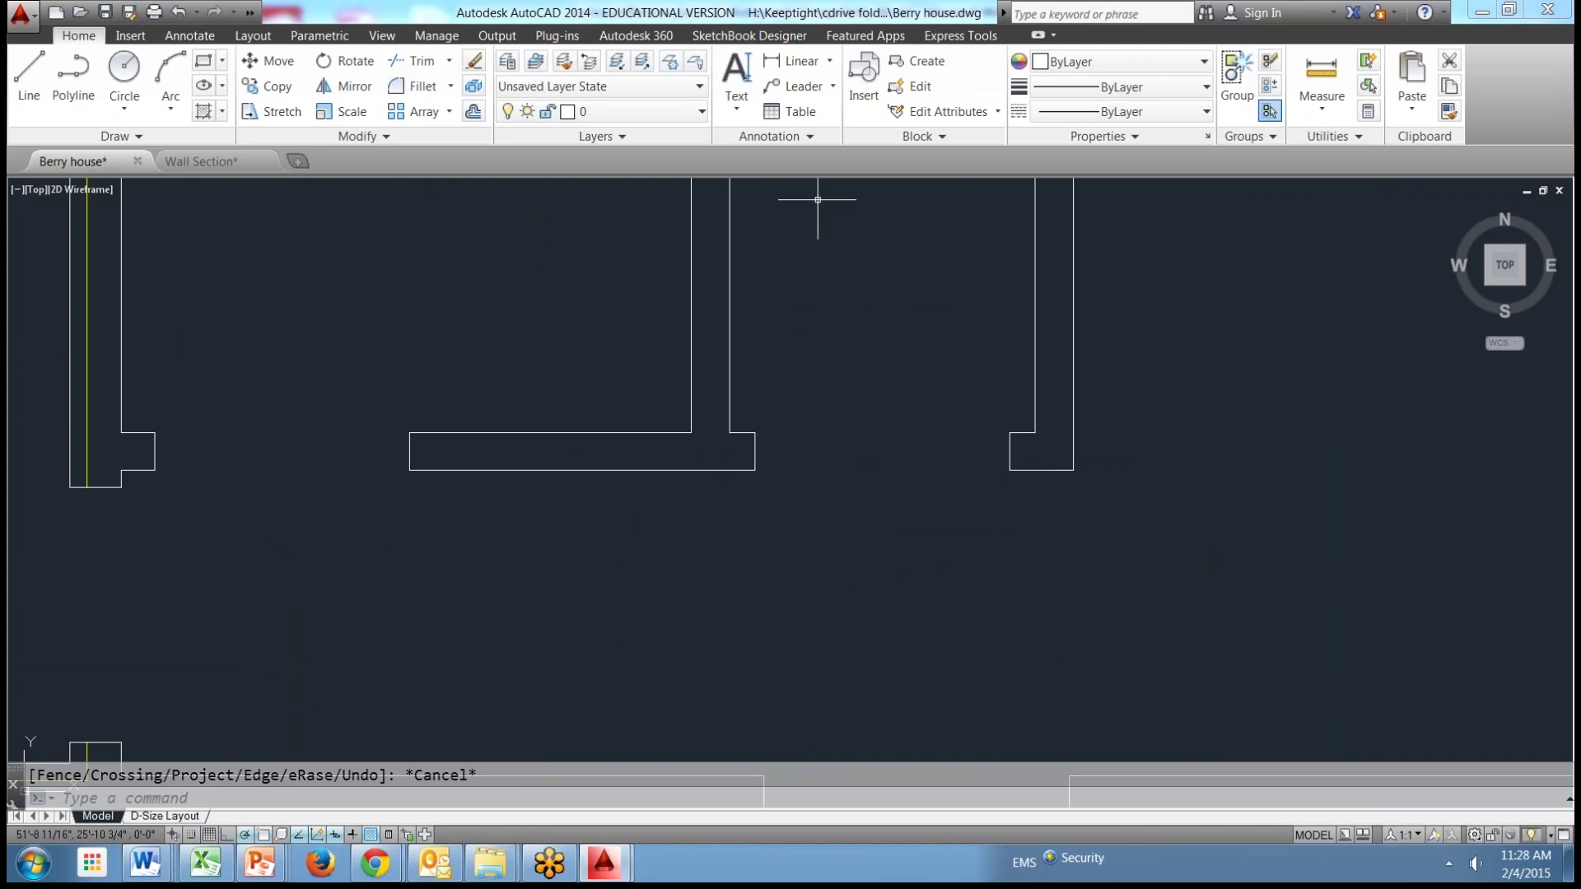
{"action": "type", "text": "o"}
{"action": "key", "text": "Return"}
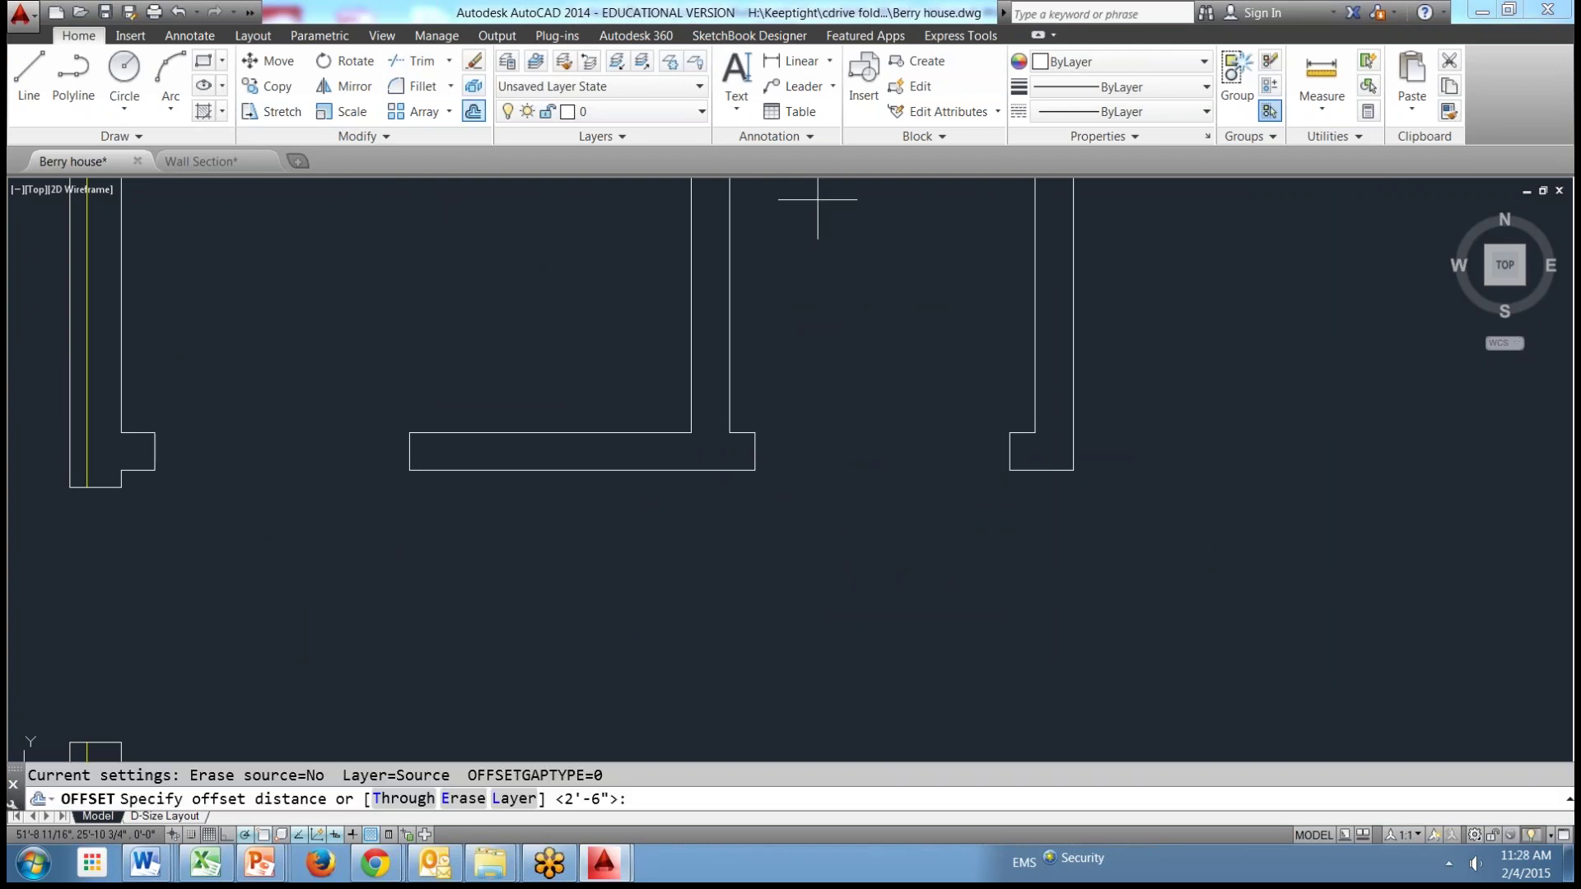
{"action": "key", "text": "Escape"}
{"action": "scroll", "coordinate": [521, 352], "scroll_direction": "down", "scroll_amount": 5}
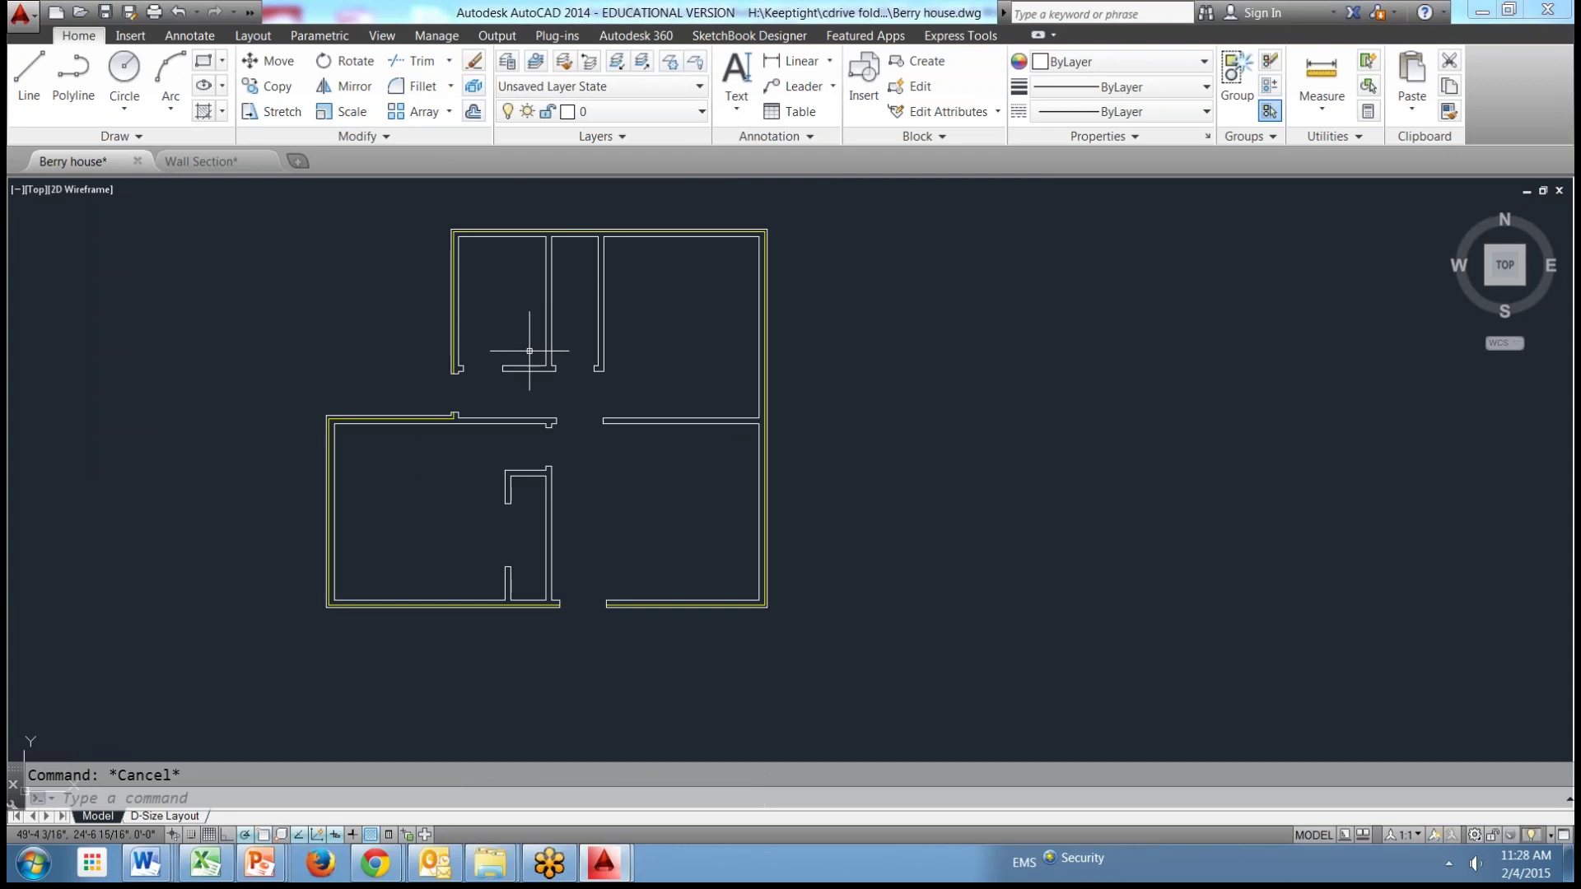
{"action": "middle_click", "coordinate": [529, 351]}
{"action": "middle_click", "coordinate": [529, 352]}
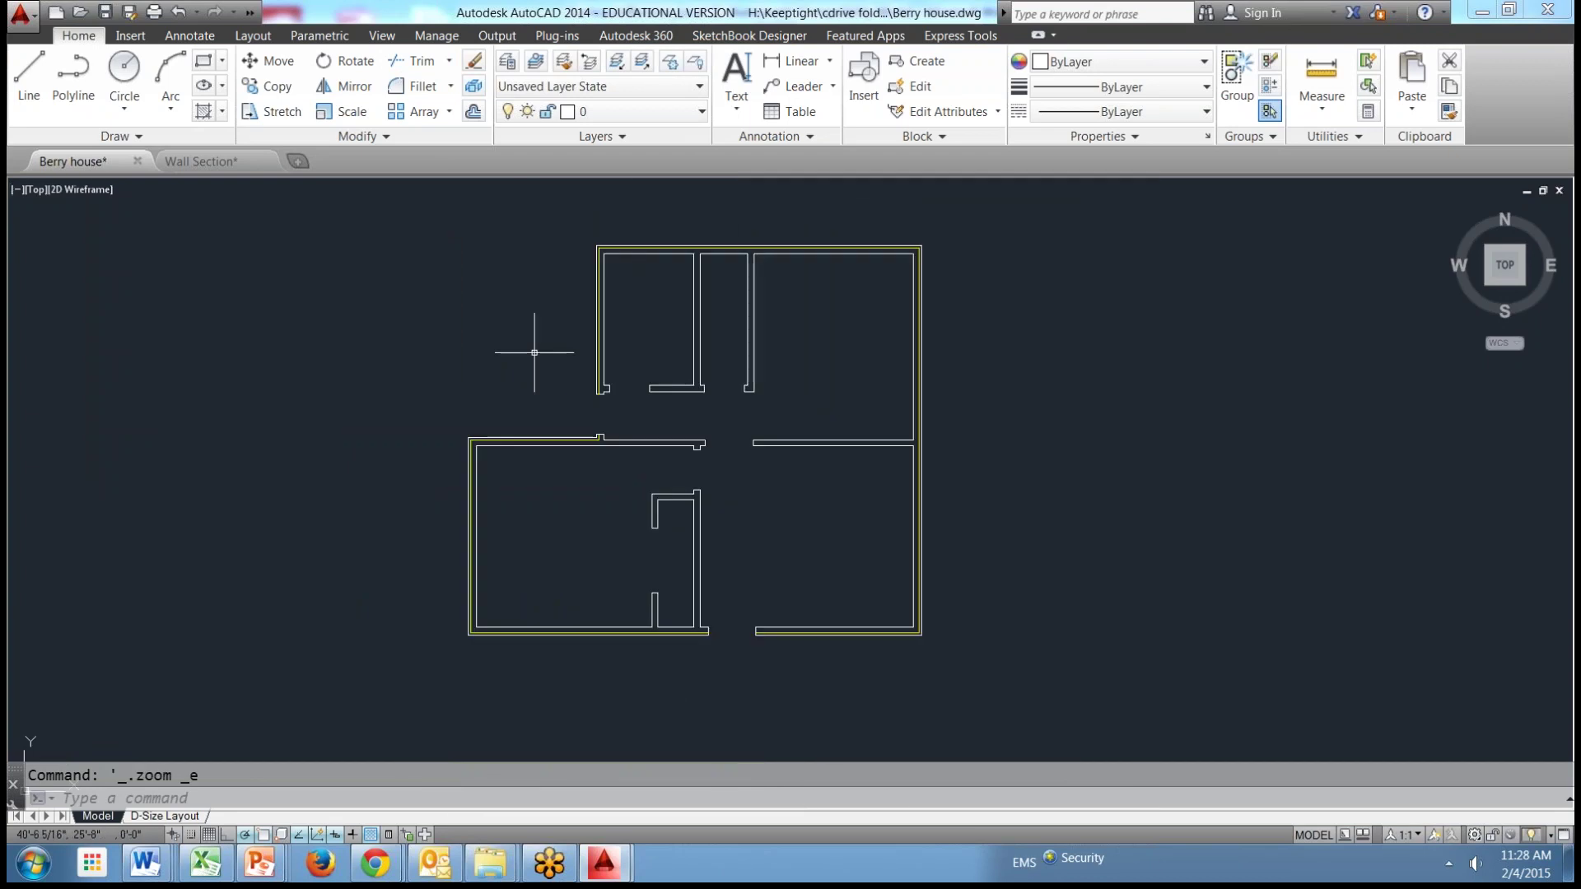
{"action": "left_click", "coordinate": [104, 11]}
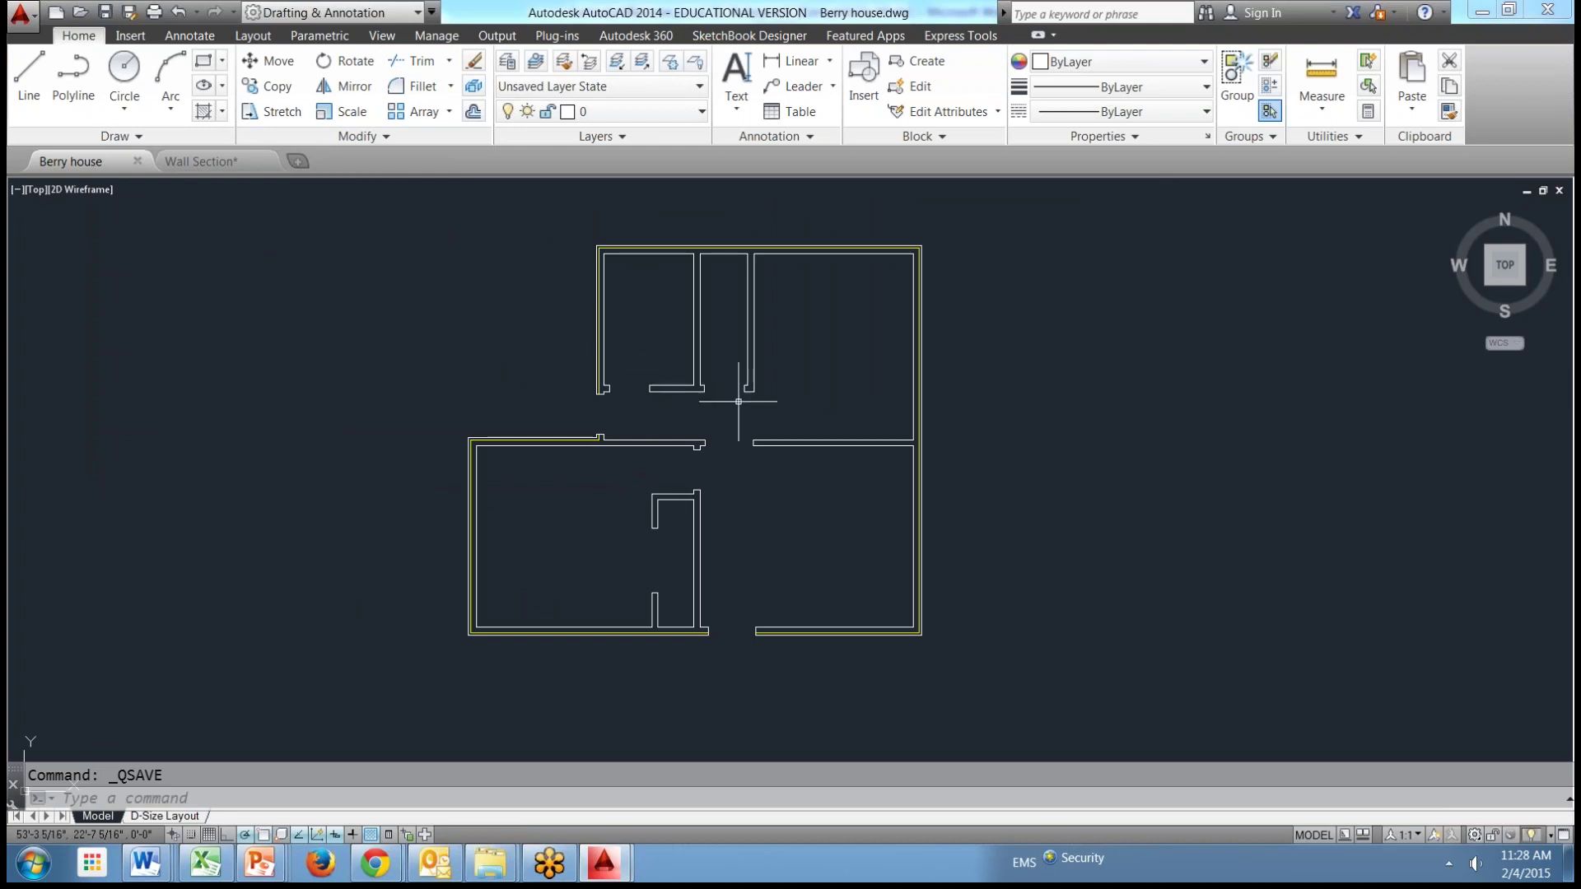
{"action": "middle_click_drag", "start_coordinate": [738, 402], "coordinate": [791, 409]}
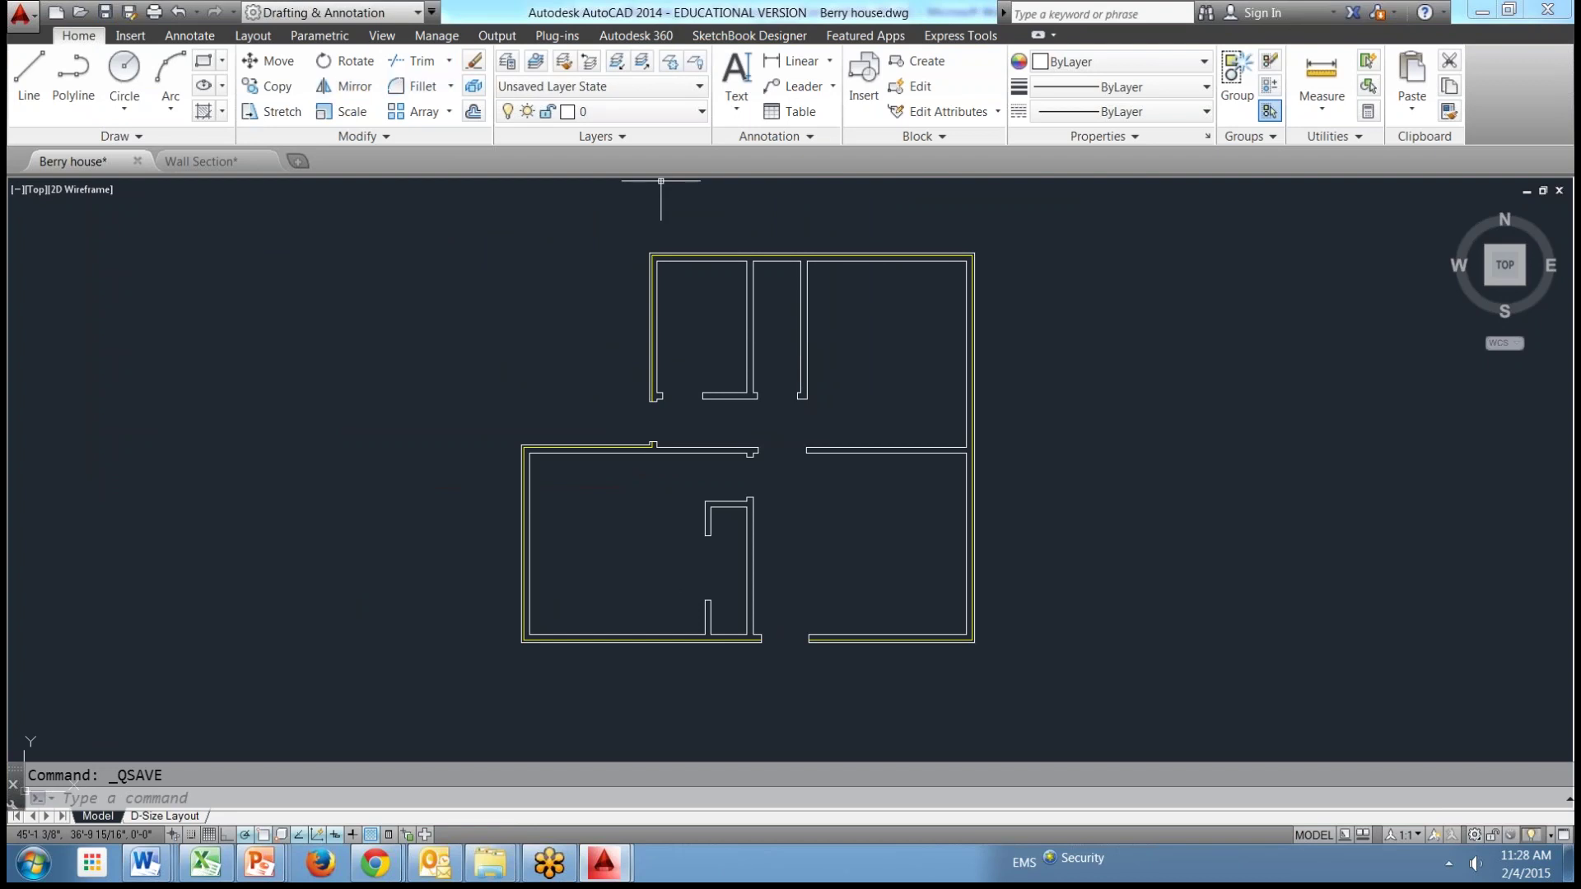
{"action": "left_click", "coordinate": [473, 111]}
Step: Offset both jamb end lines 3/4" inward on either side of the opening
{"action": "scroll", "coordinate": [865, 505], "scroll_direction": "up", "scroll_amount": 3}
{"action": "scroll", "coordinate": [1048, 529], "scroll_direction": "up", "scroll_amount": 3}
{"action": "scroll", "coordinate": [1048, 529], "scroll_direction": "up", "scroll_amount": 2}
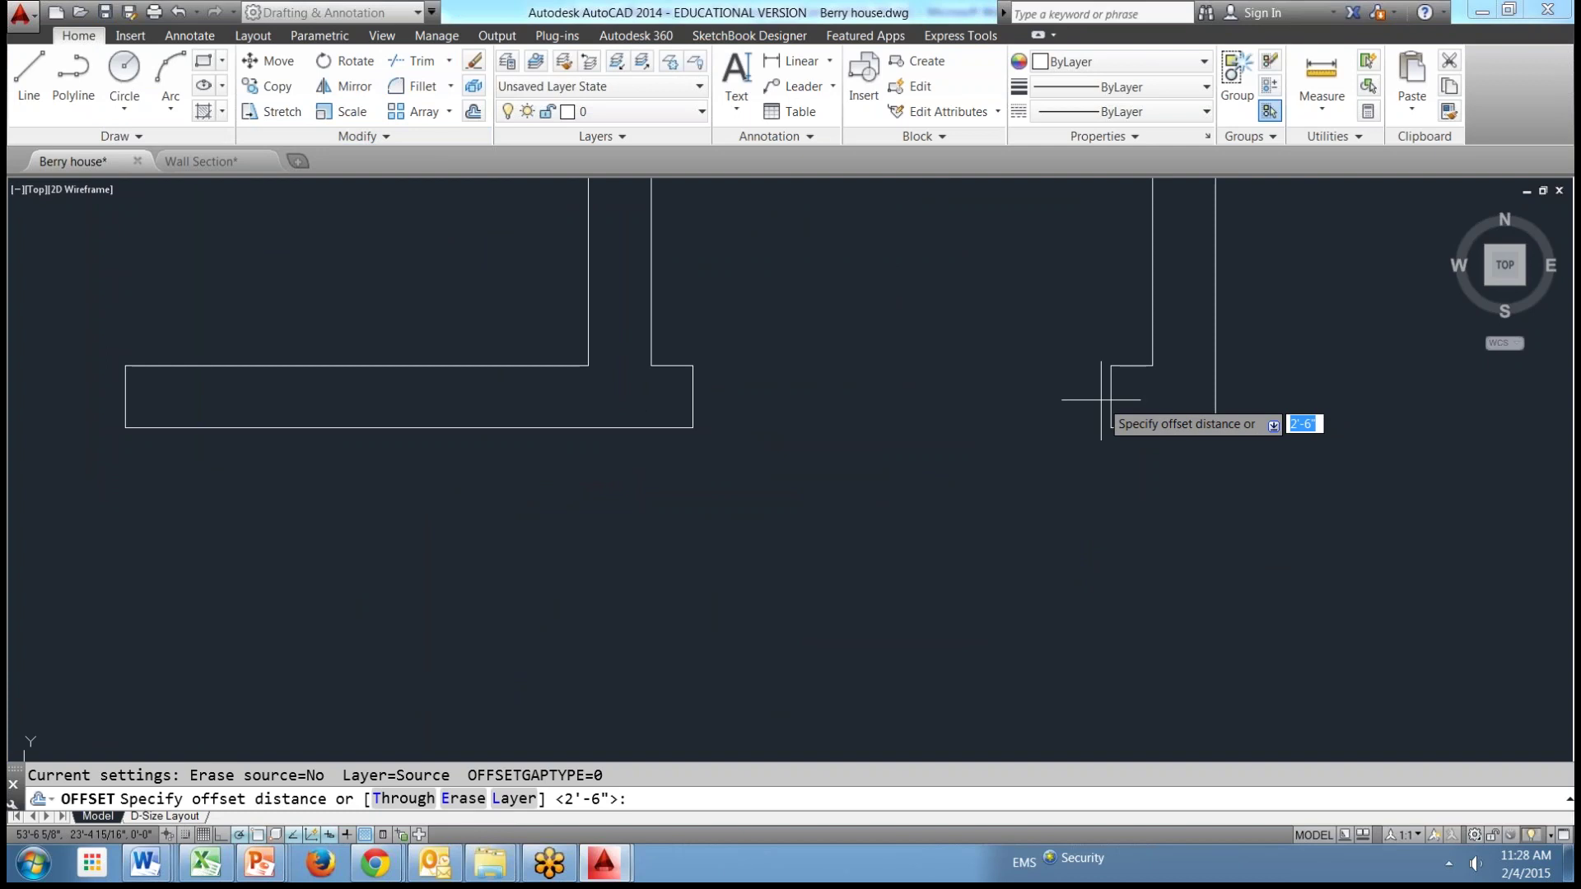
{"action": "type", "text": "3/4\""}
{"action": "key", "text": "Return"}
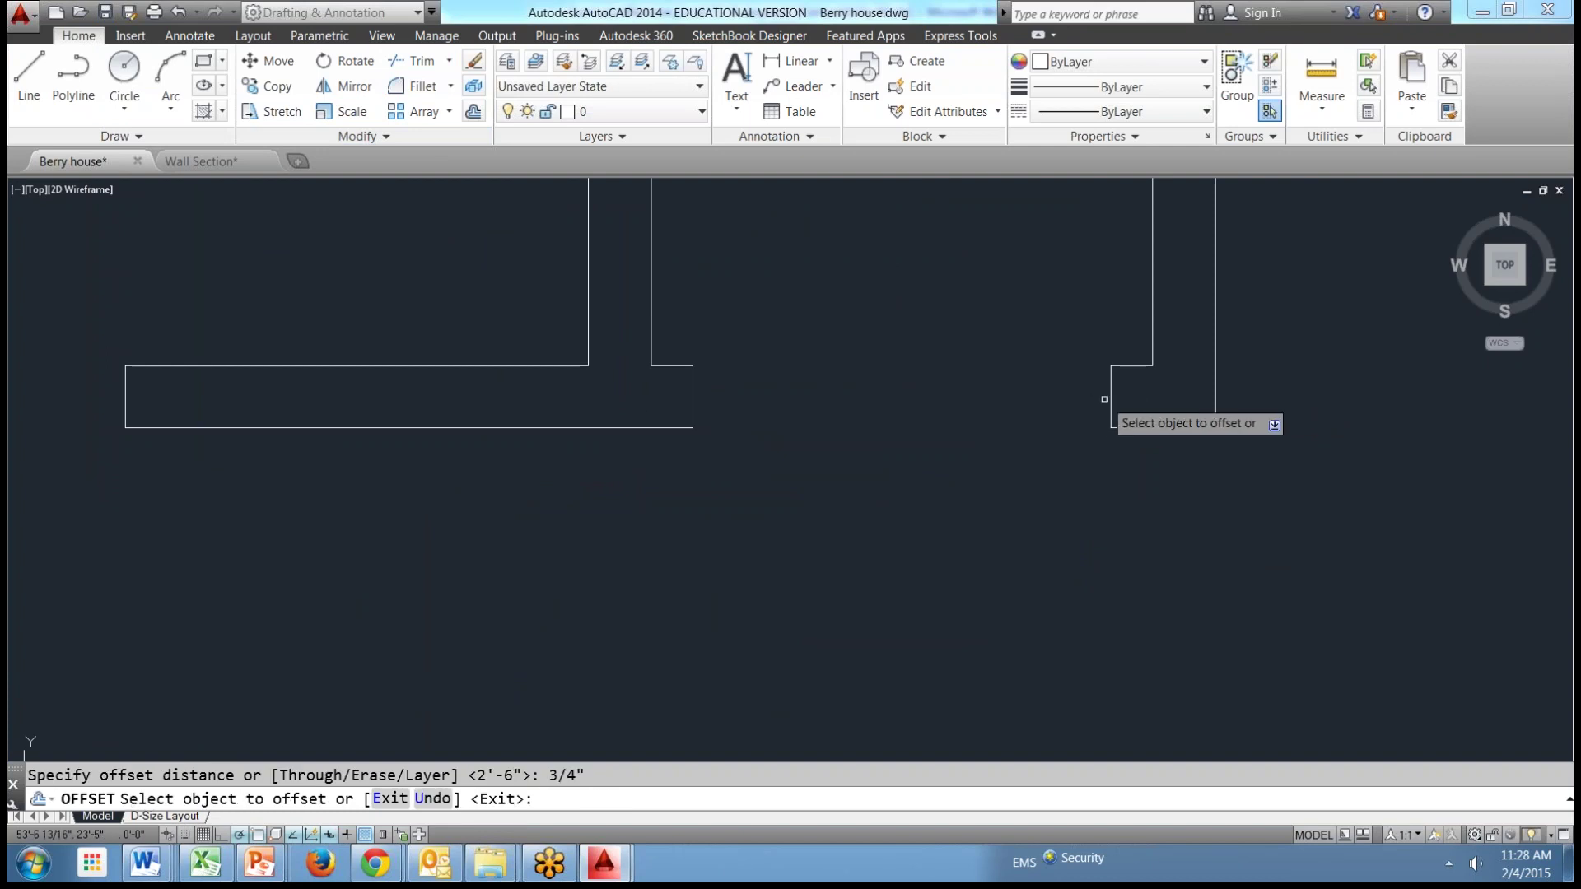
{"action": "left_click", "coordinate": [1115, 397]}
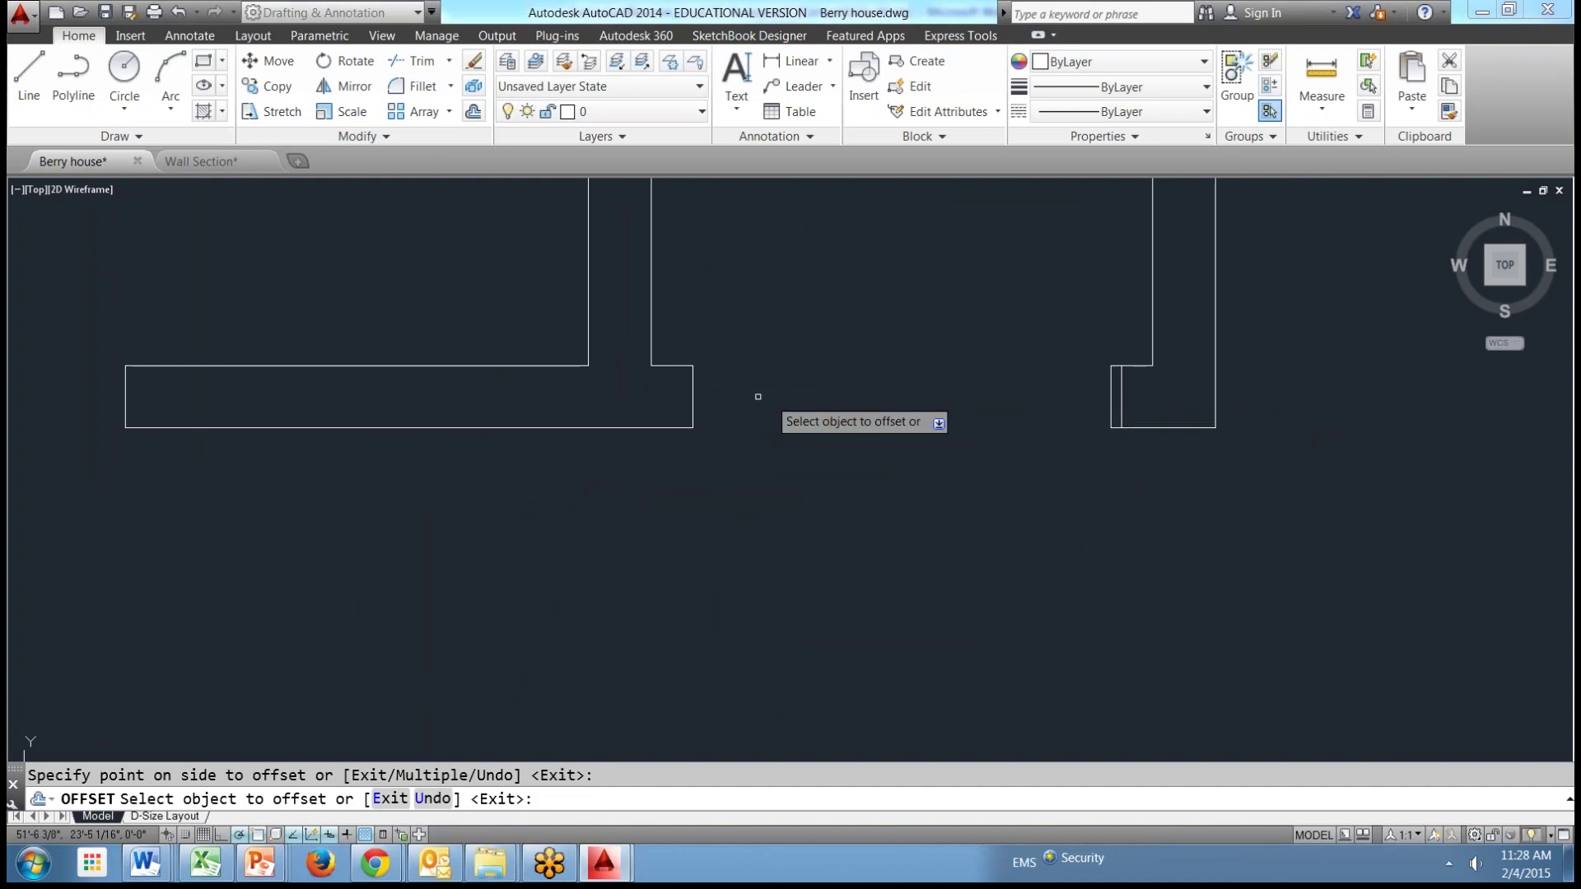
{"action": "left_click", "coordinate": [693, 399]}
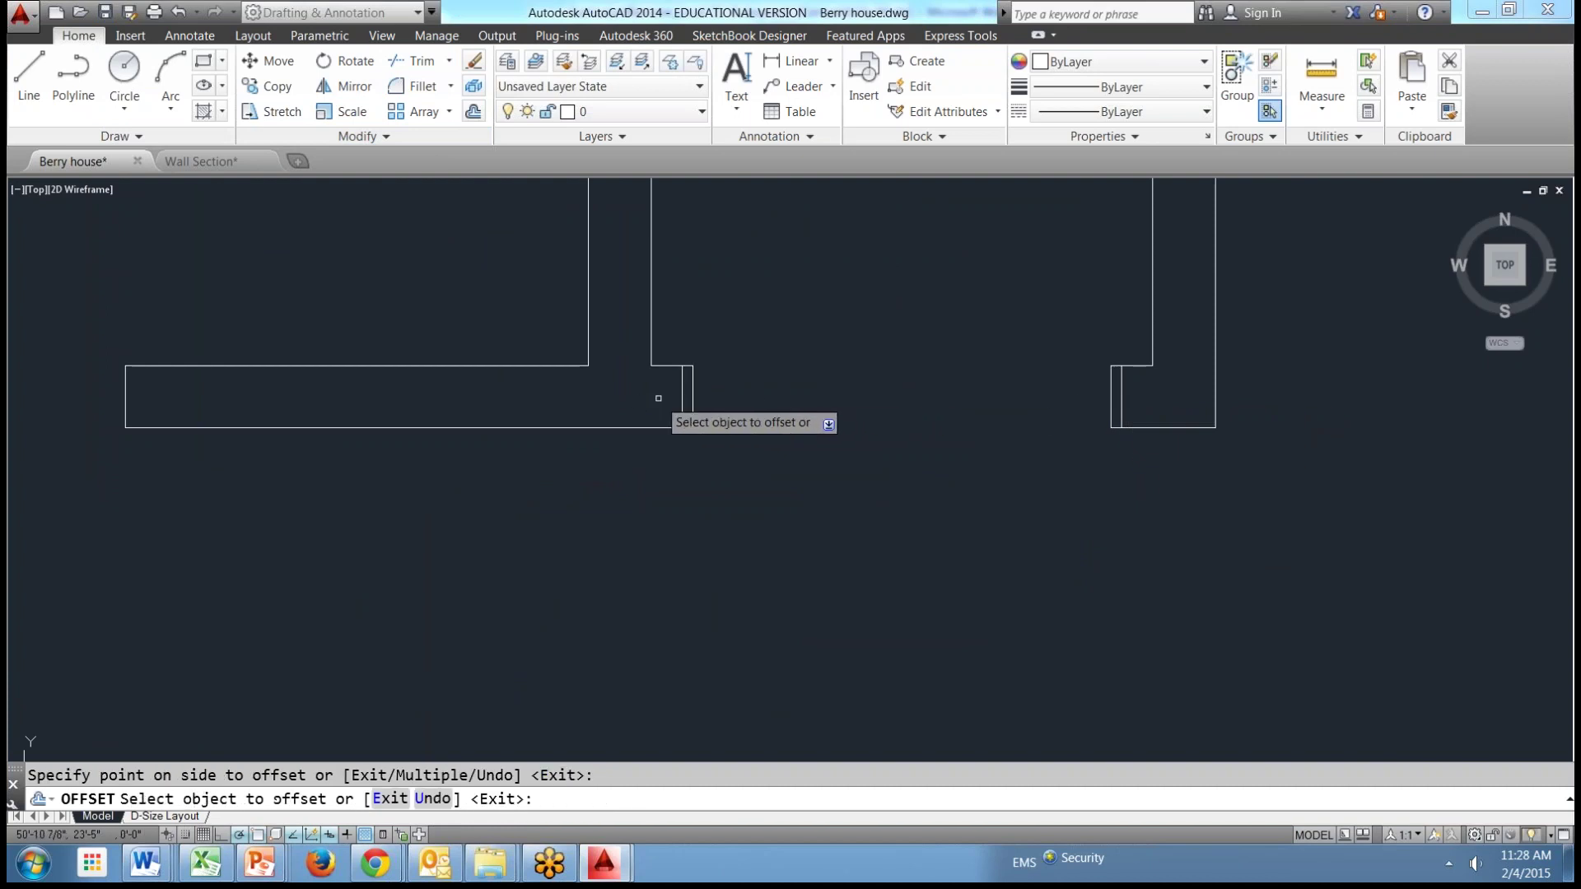
{"action": "key", "text": "Escape"}
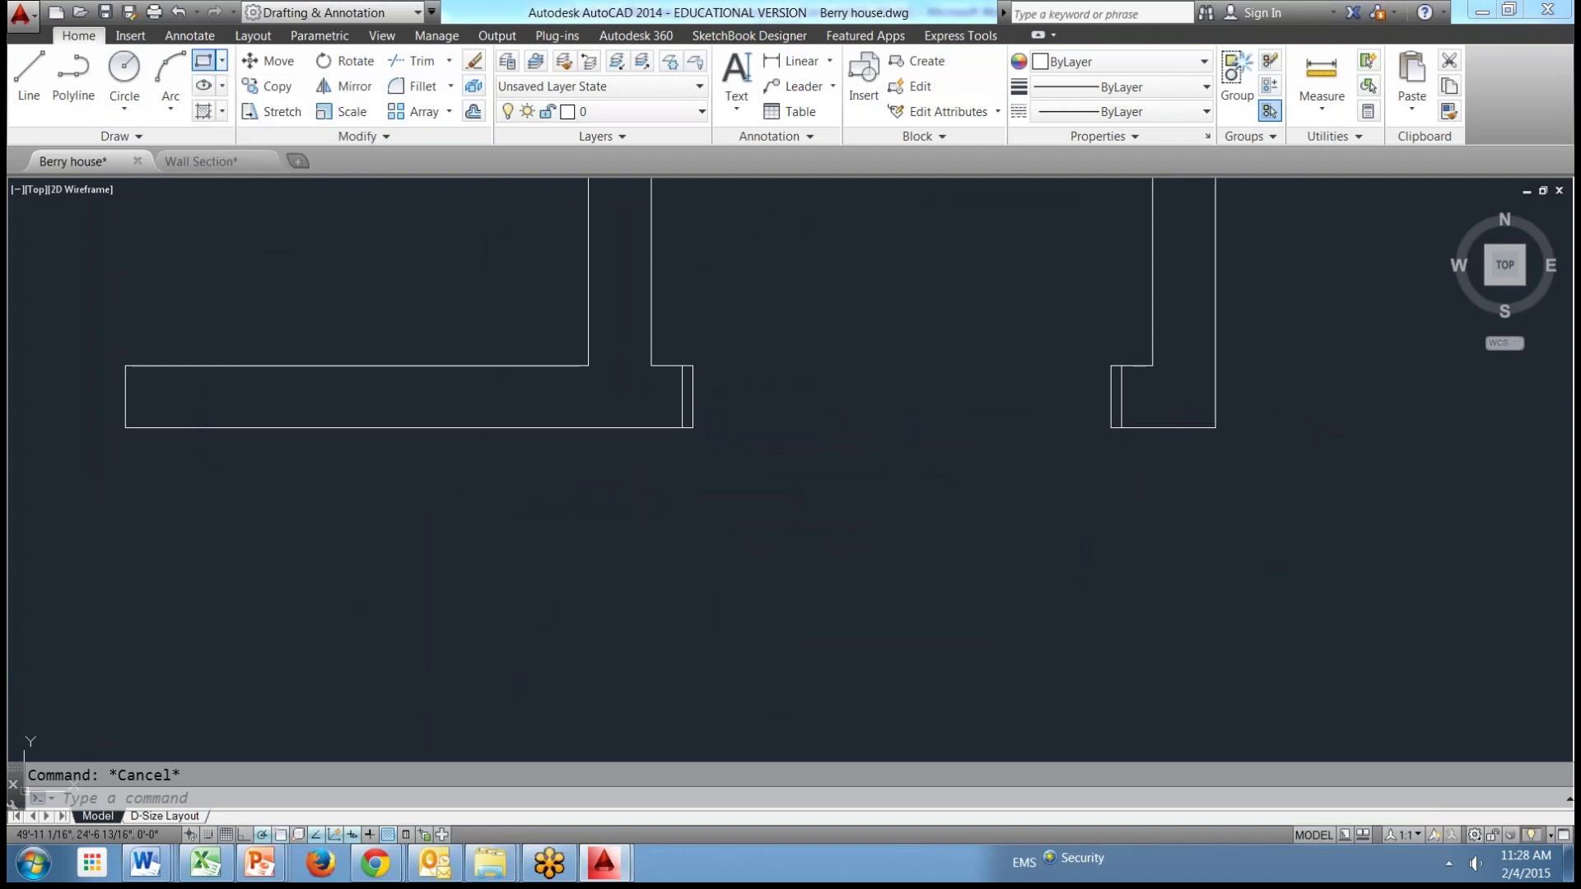
Step: Draw a 3" by 3/4" rectangle at the right jamb's top corner and select it
{"action": "left_click", "coordinate": [204, 61]}
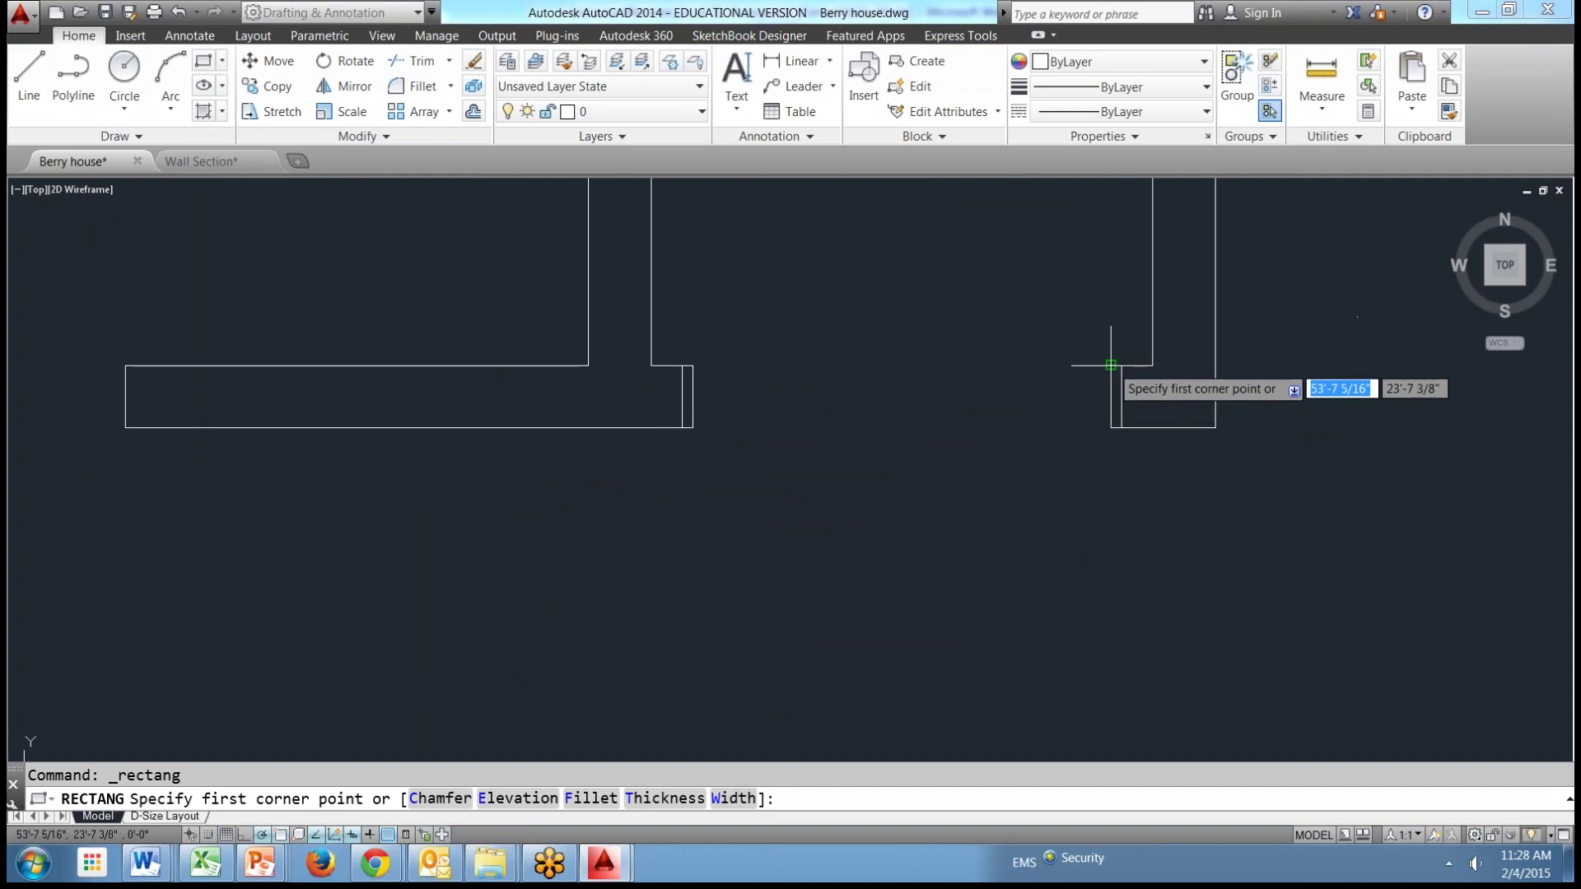
{"action": "left_click", "coordinate": [1111, 365]}
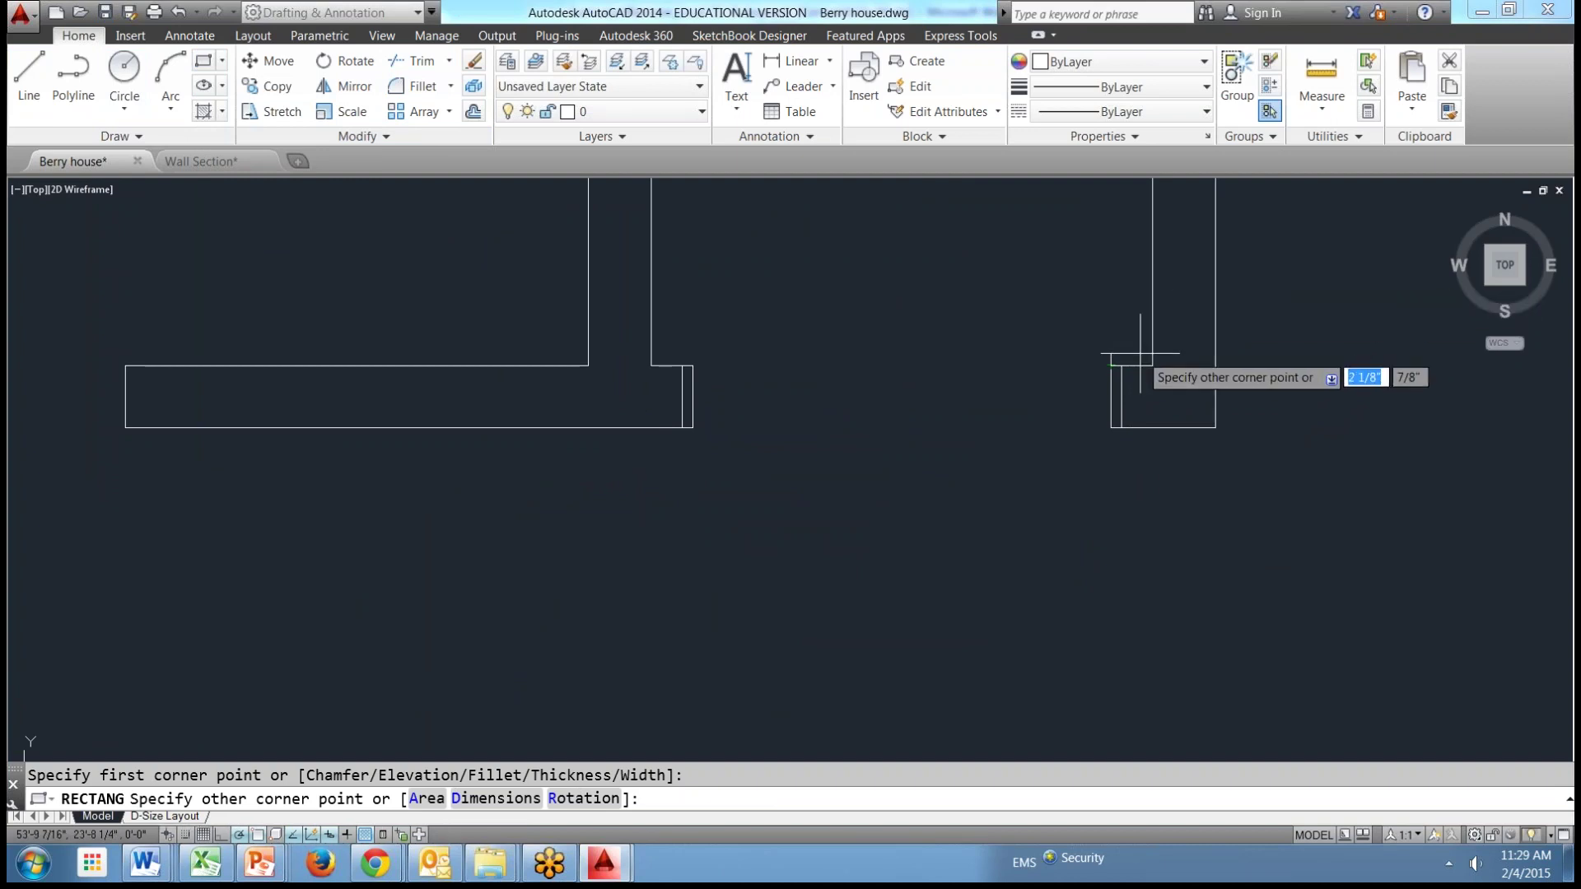
{"action": "type", "text": "3\""}
{"action": "key", "text": "Tab"}
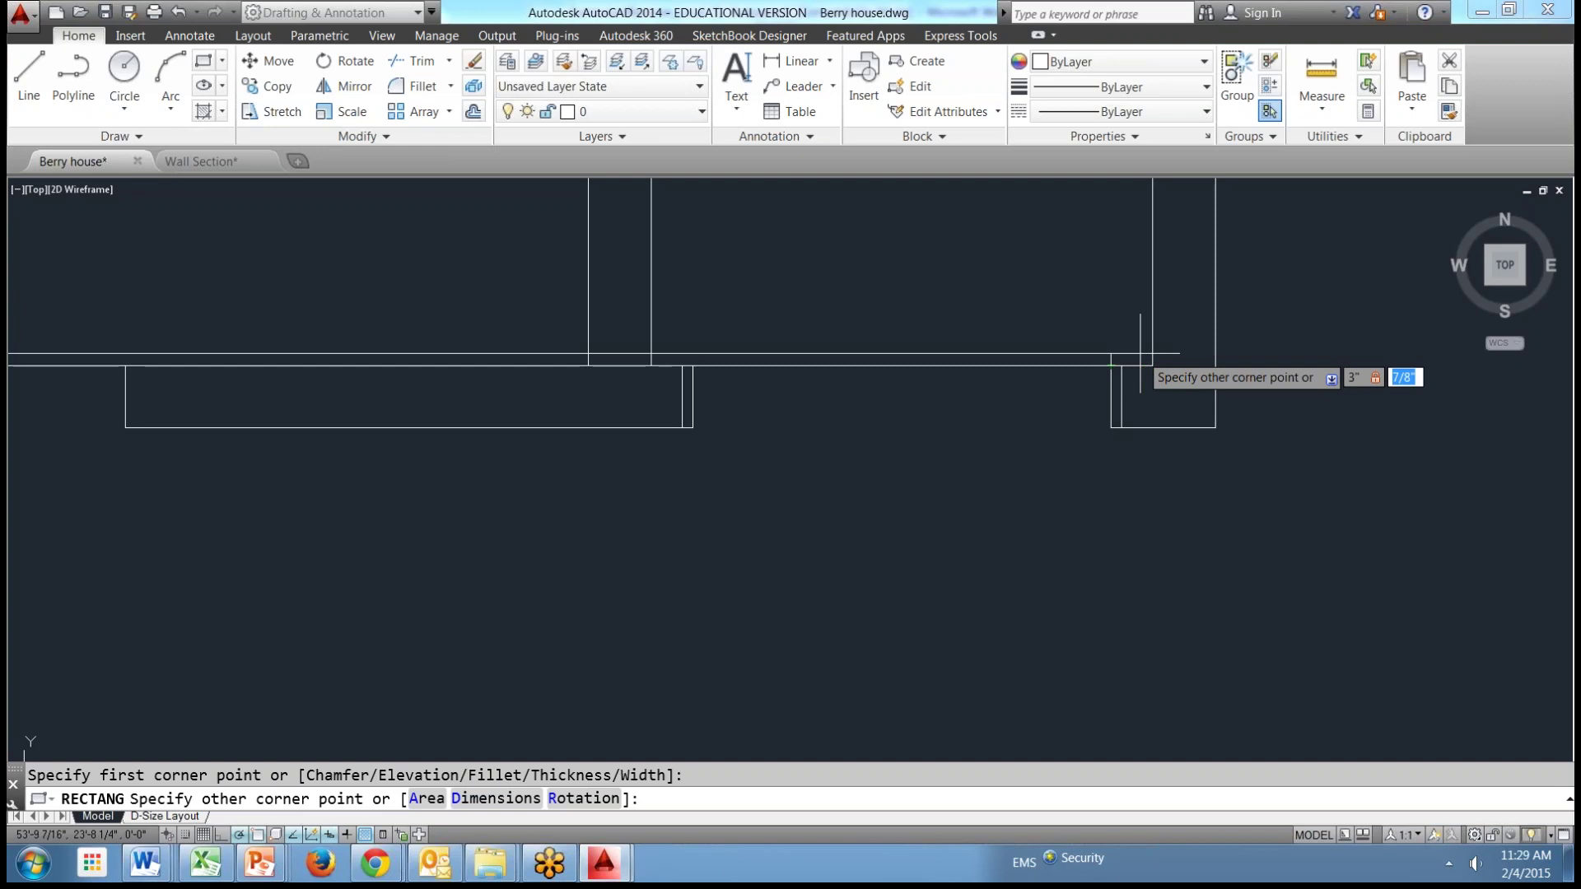
{"action": "type", "text": "3/4"}
{"action": "type", "text": "\""}
{"action": "key", "text": "Tab"}
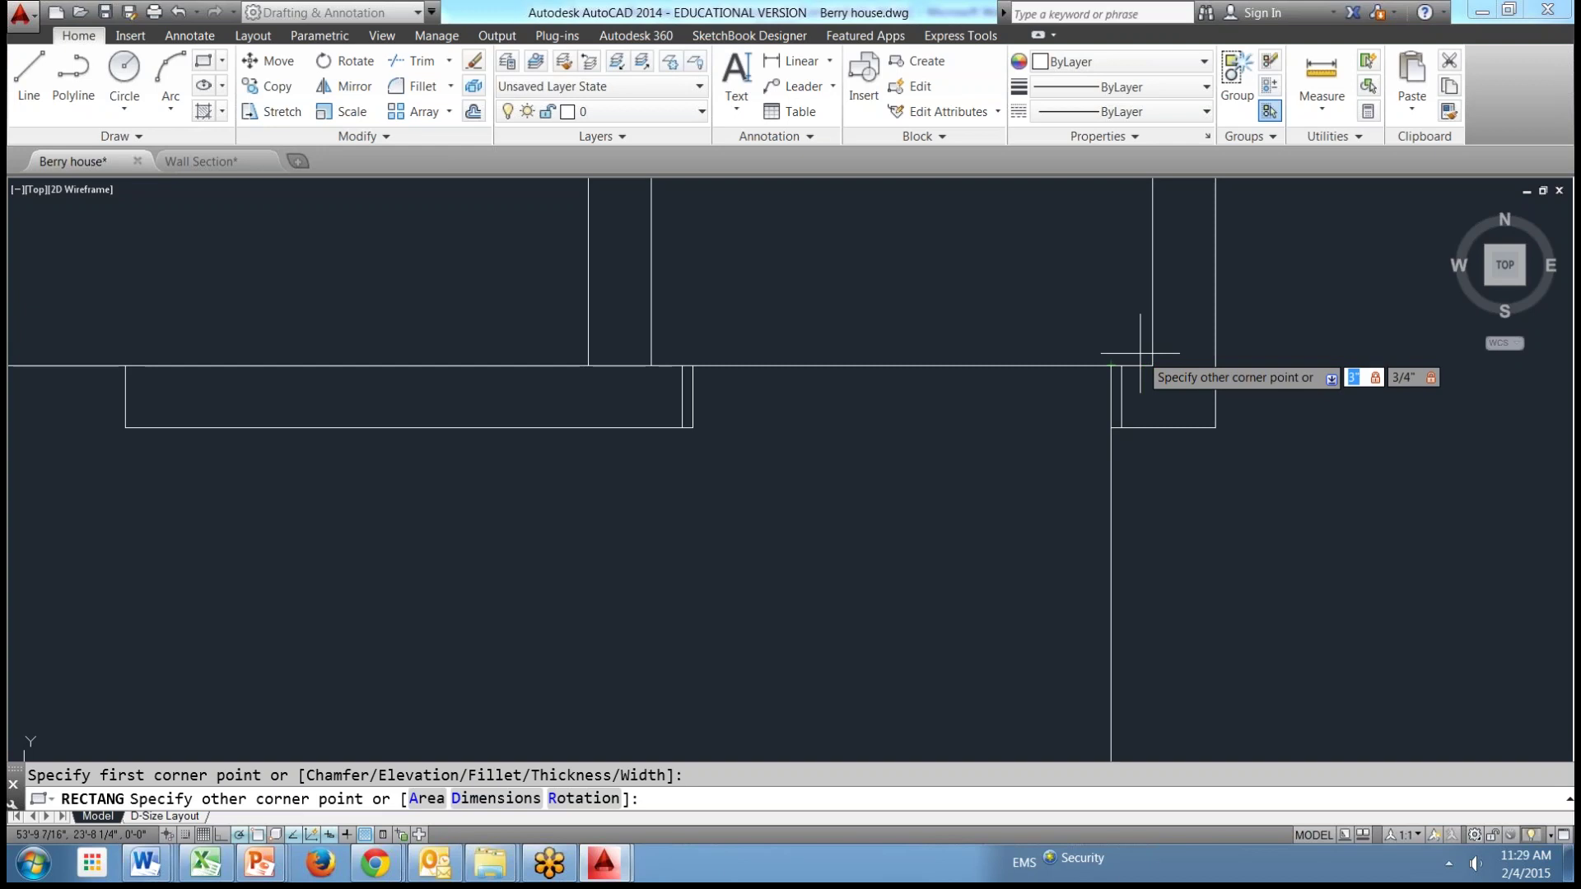
{"action": "key", "text": "Return"}
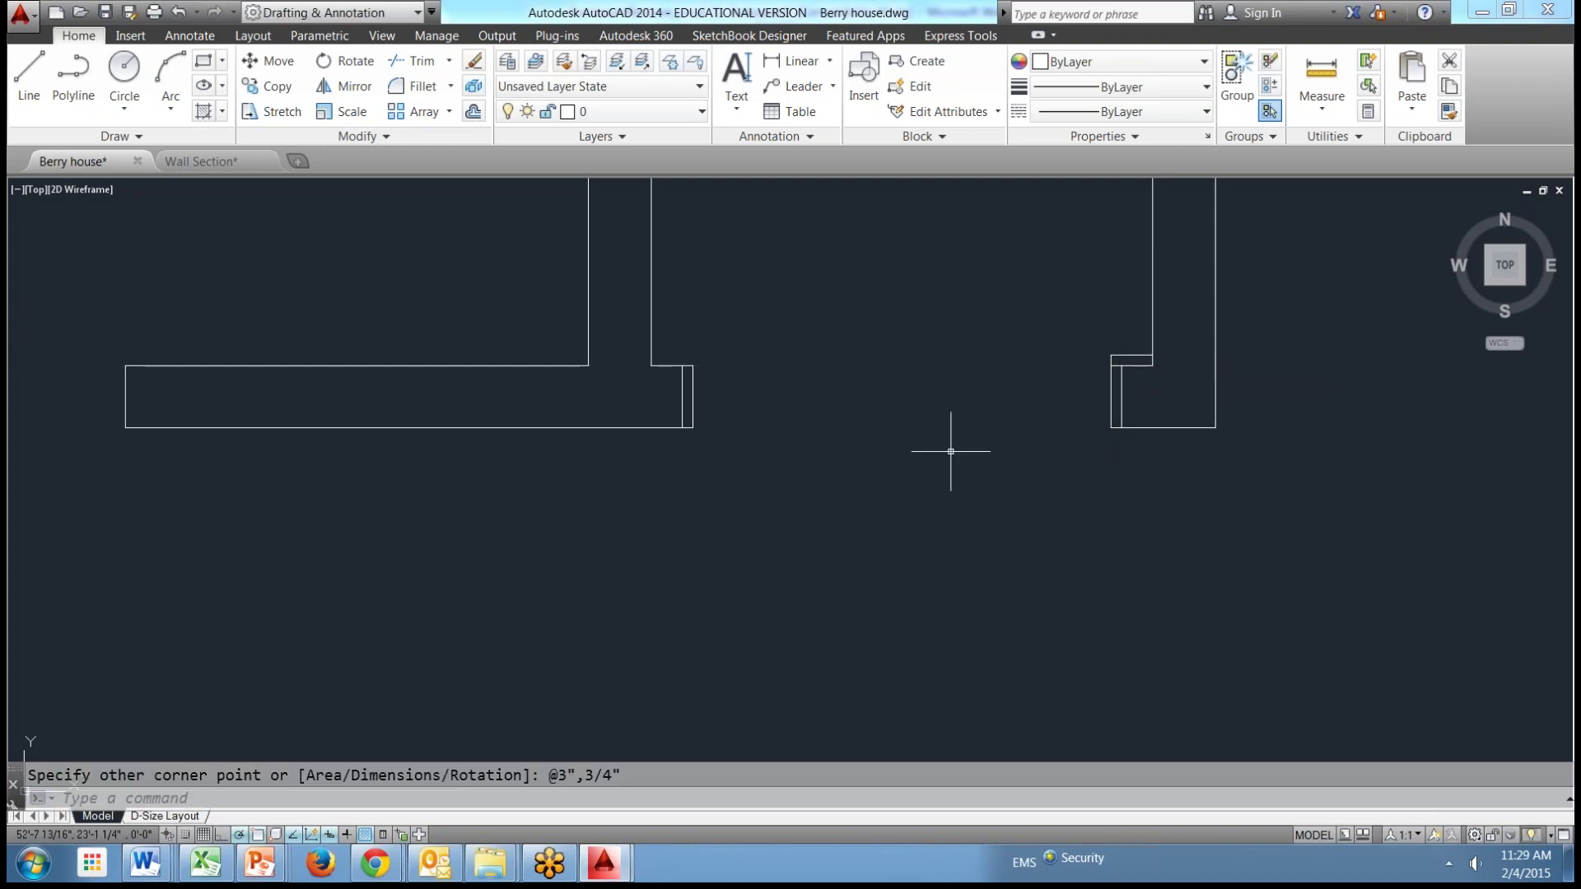
{"action": "left_click", "coordinate": [1125, 360]}
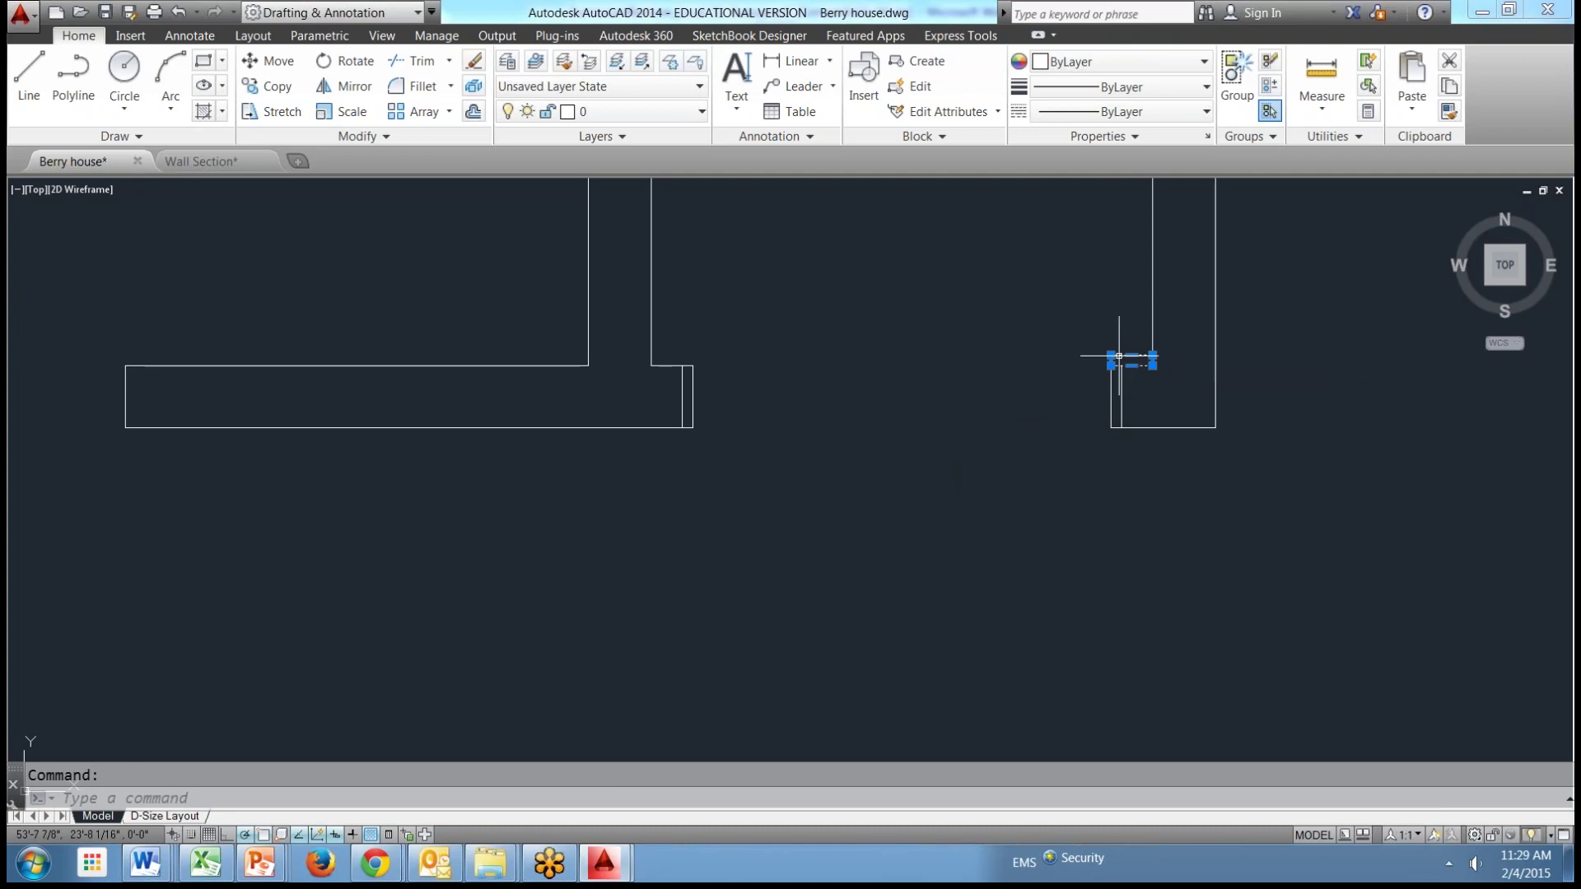
{"action": "key", "text": "Escape"}
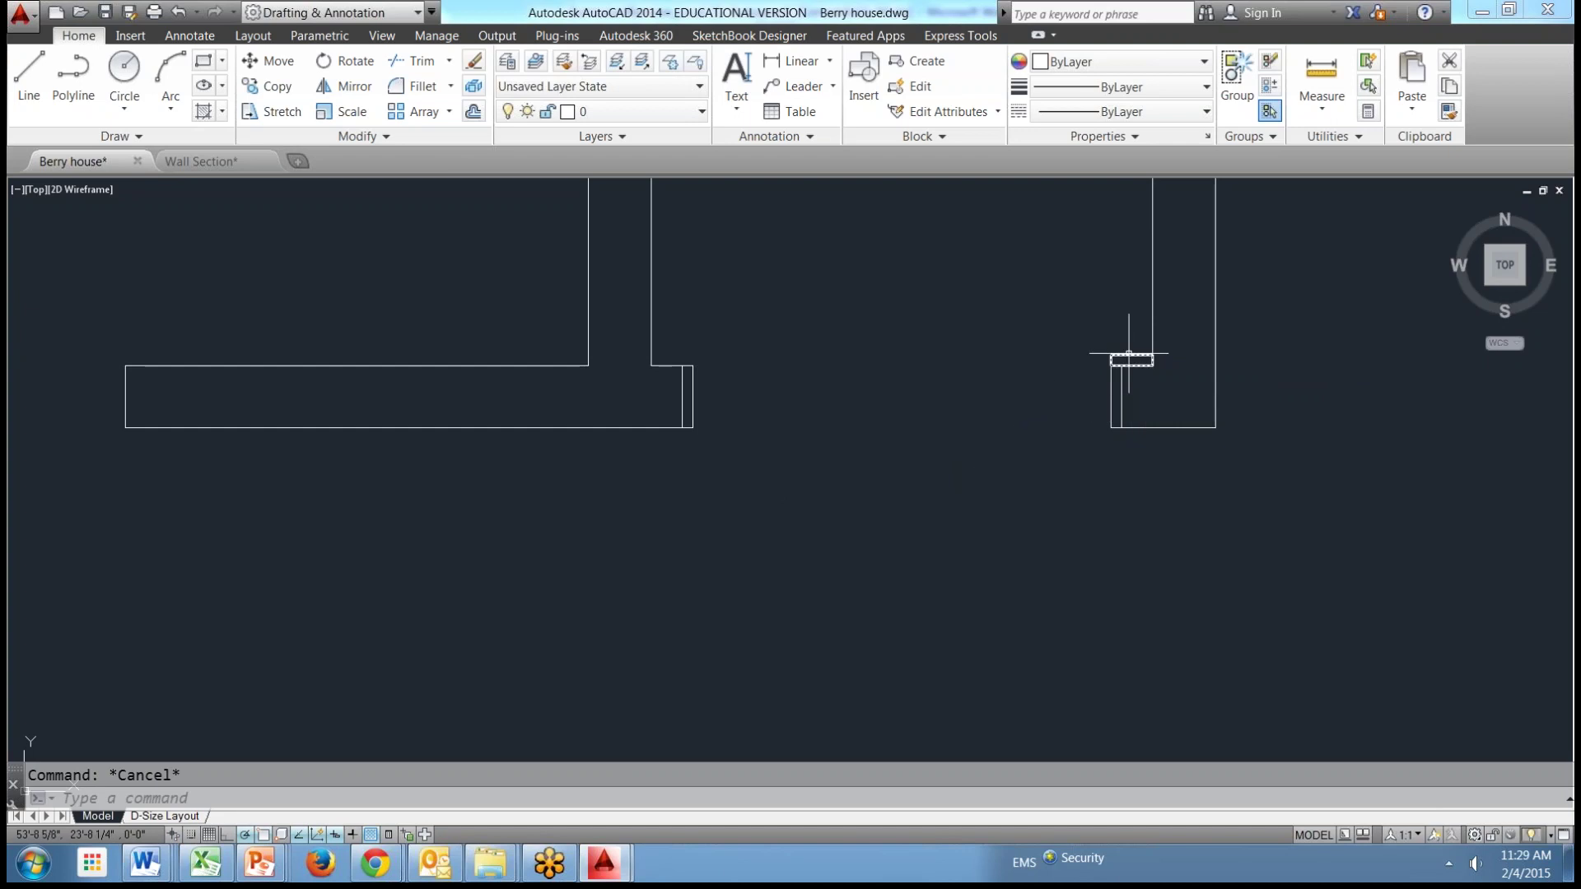
{"action": "left_click", "coordinate": [1128, 355]}
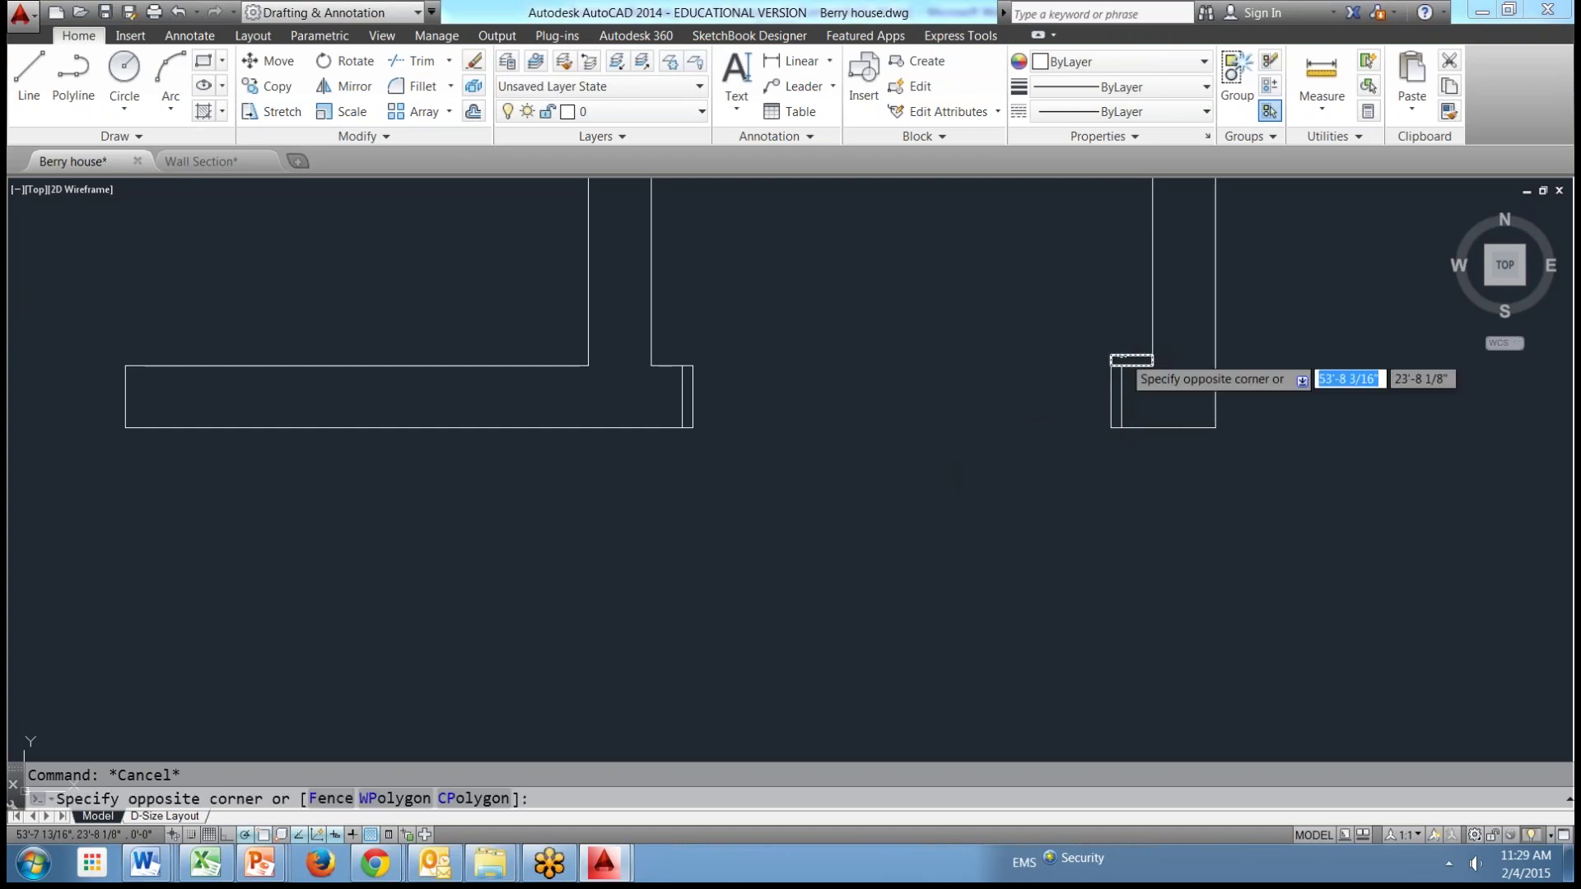
{"action": "key", "text": "Escape"}
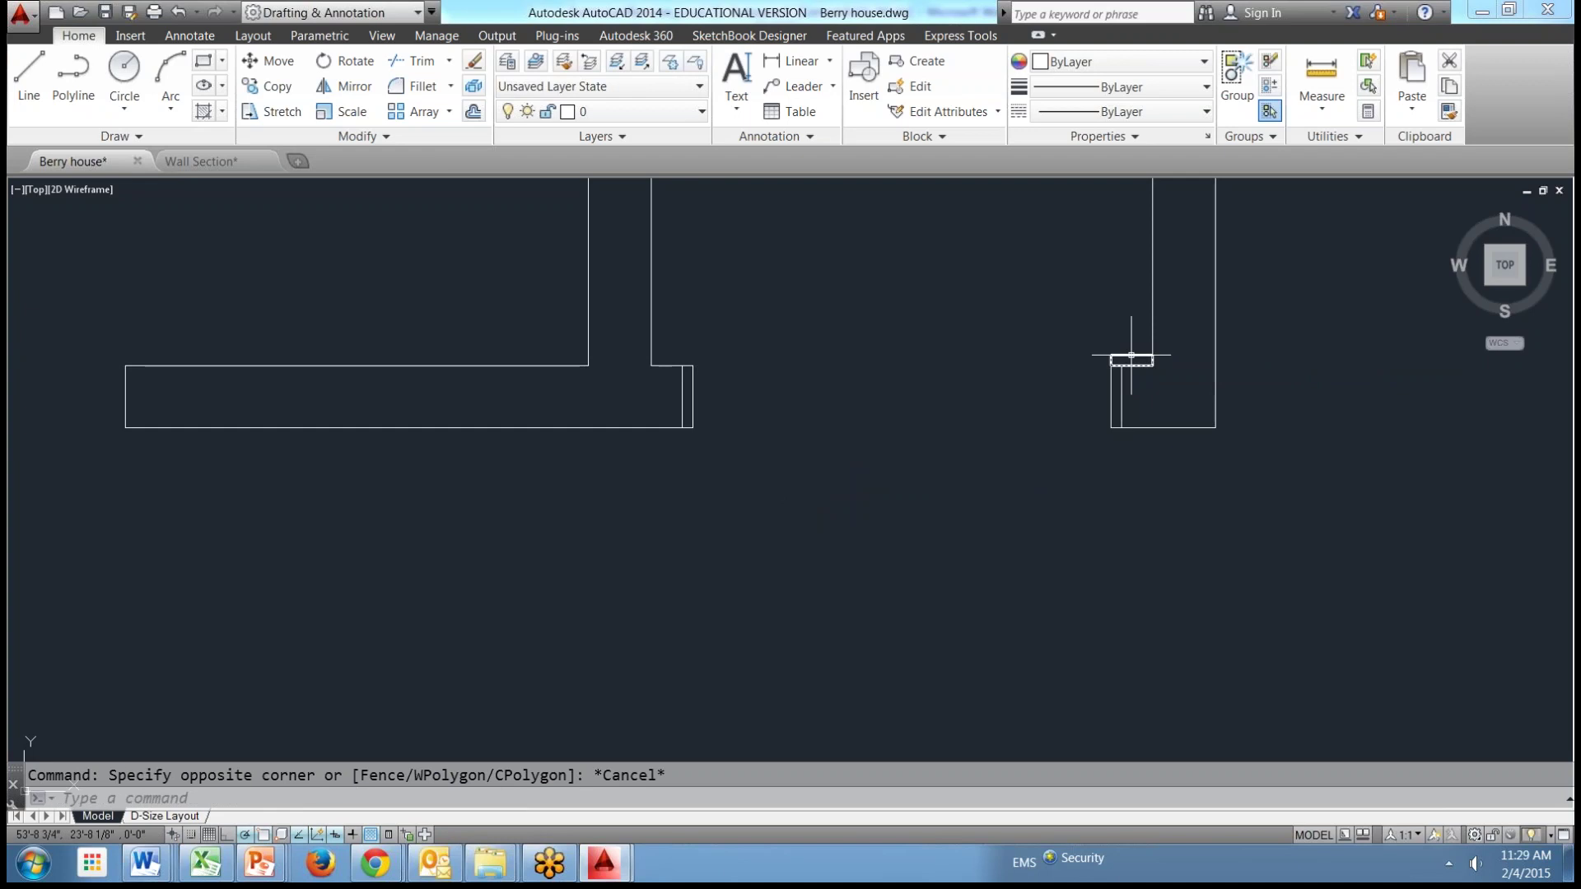
{"action": "left_click", "coordinate": [1132, 357]}
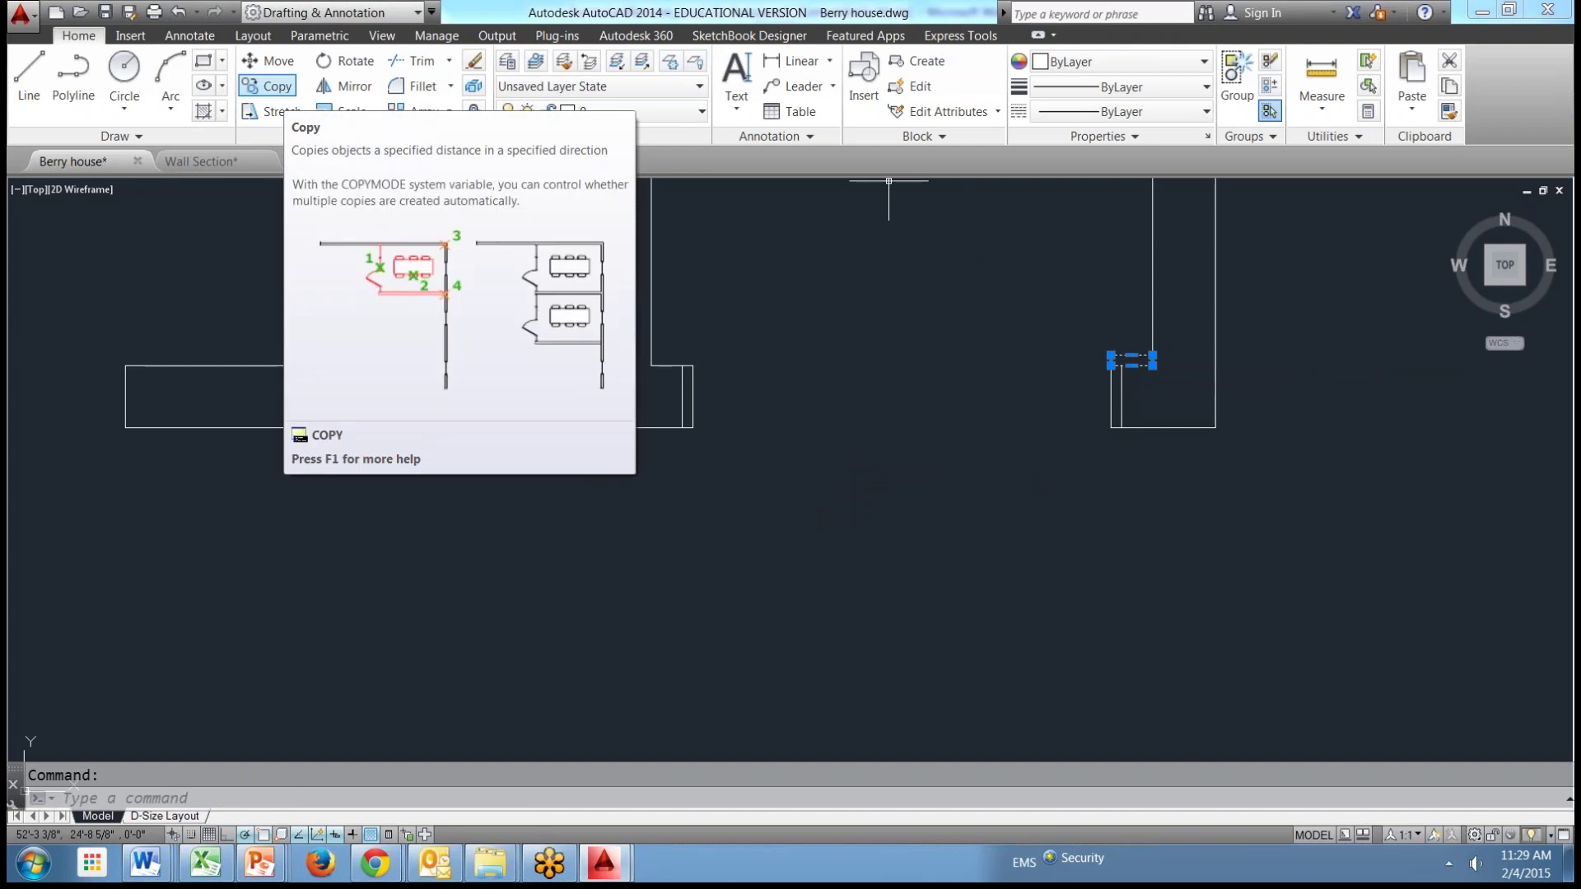
Step: Copy the small rectangle to the left jamb's top corner
{"action": "left_click", "coordinate": [268, 85]}
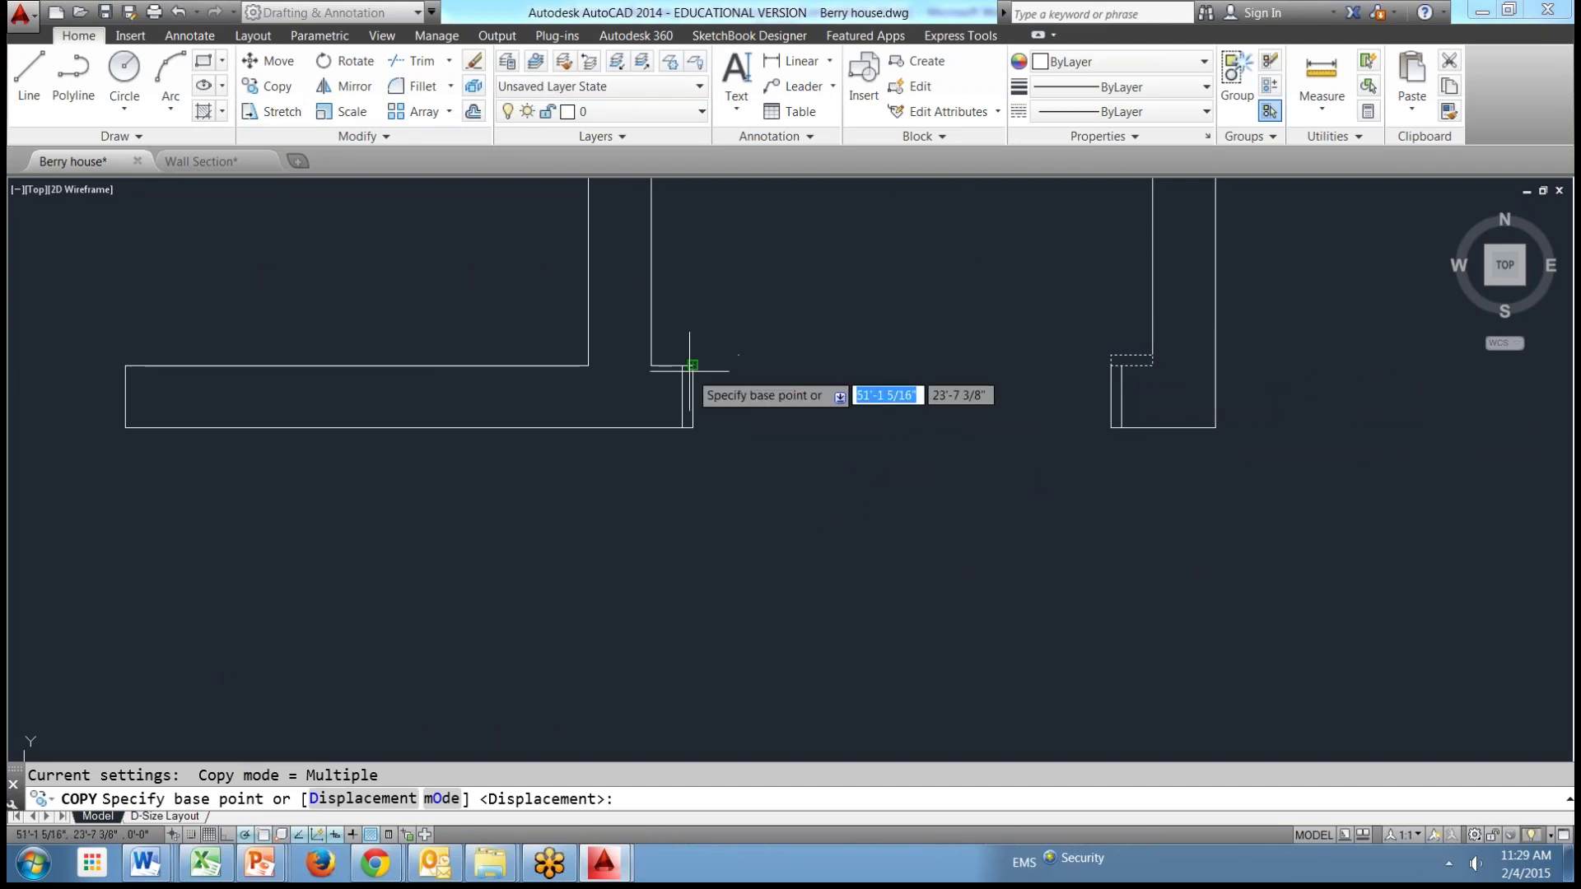
{"action": "left_click", "coordinate": [1152, 364]}
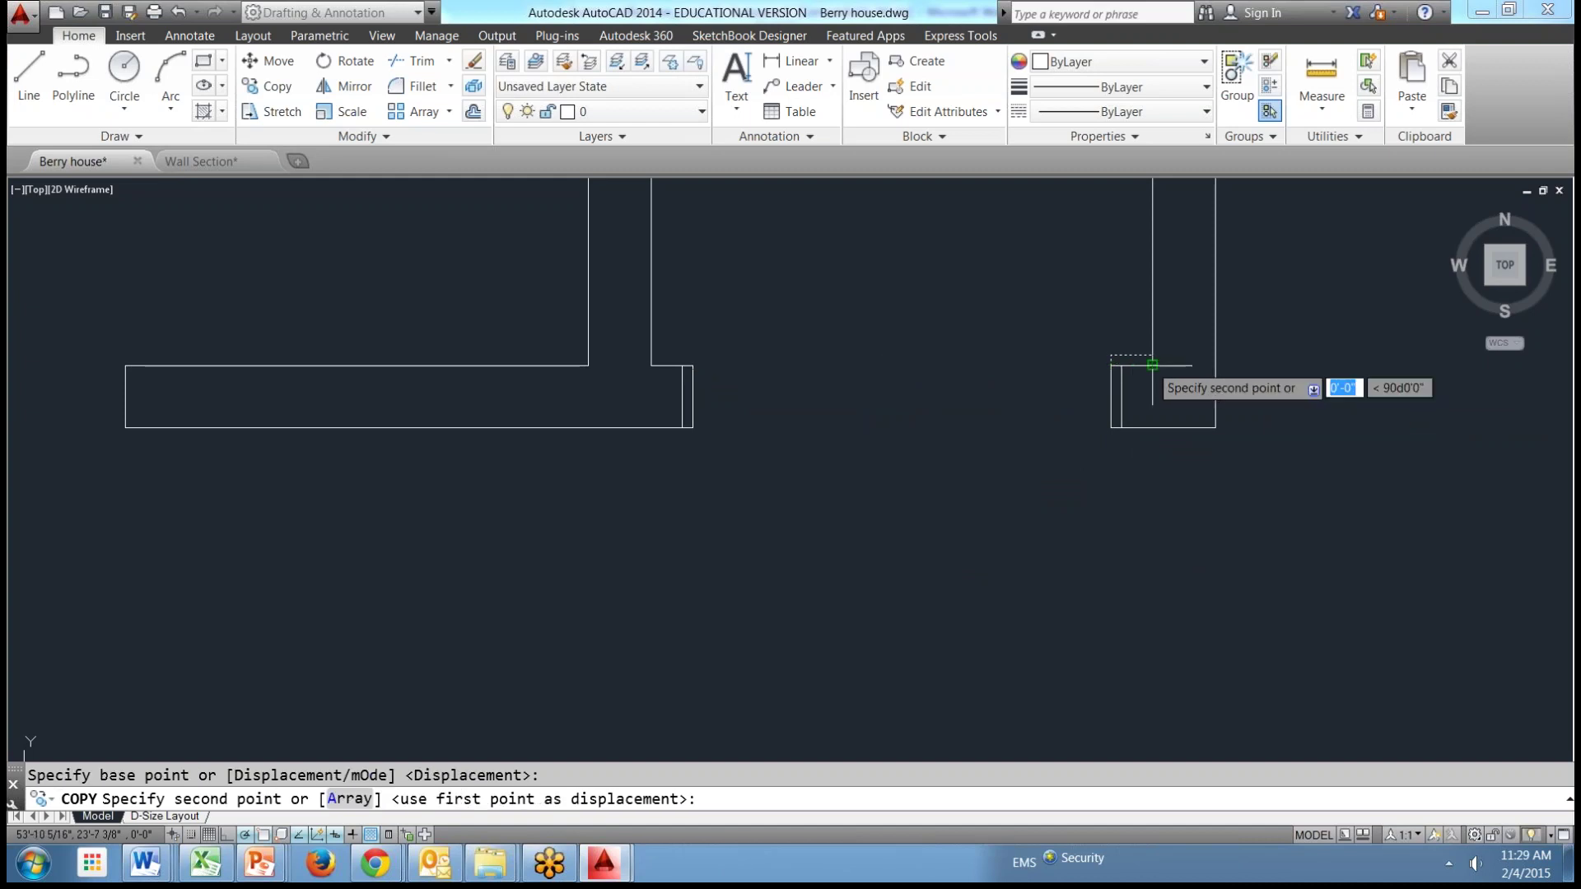
{"action": "left_click", "coordinate": [692, 364]}
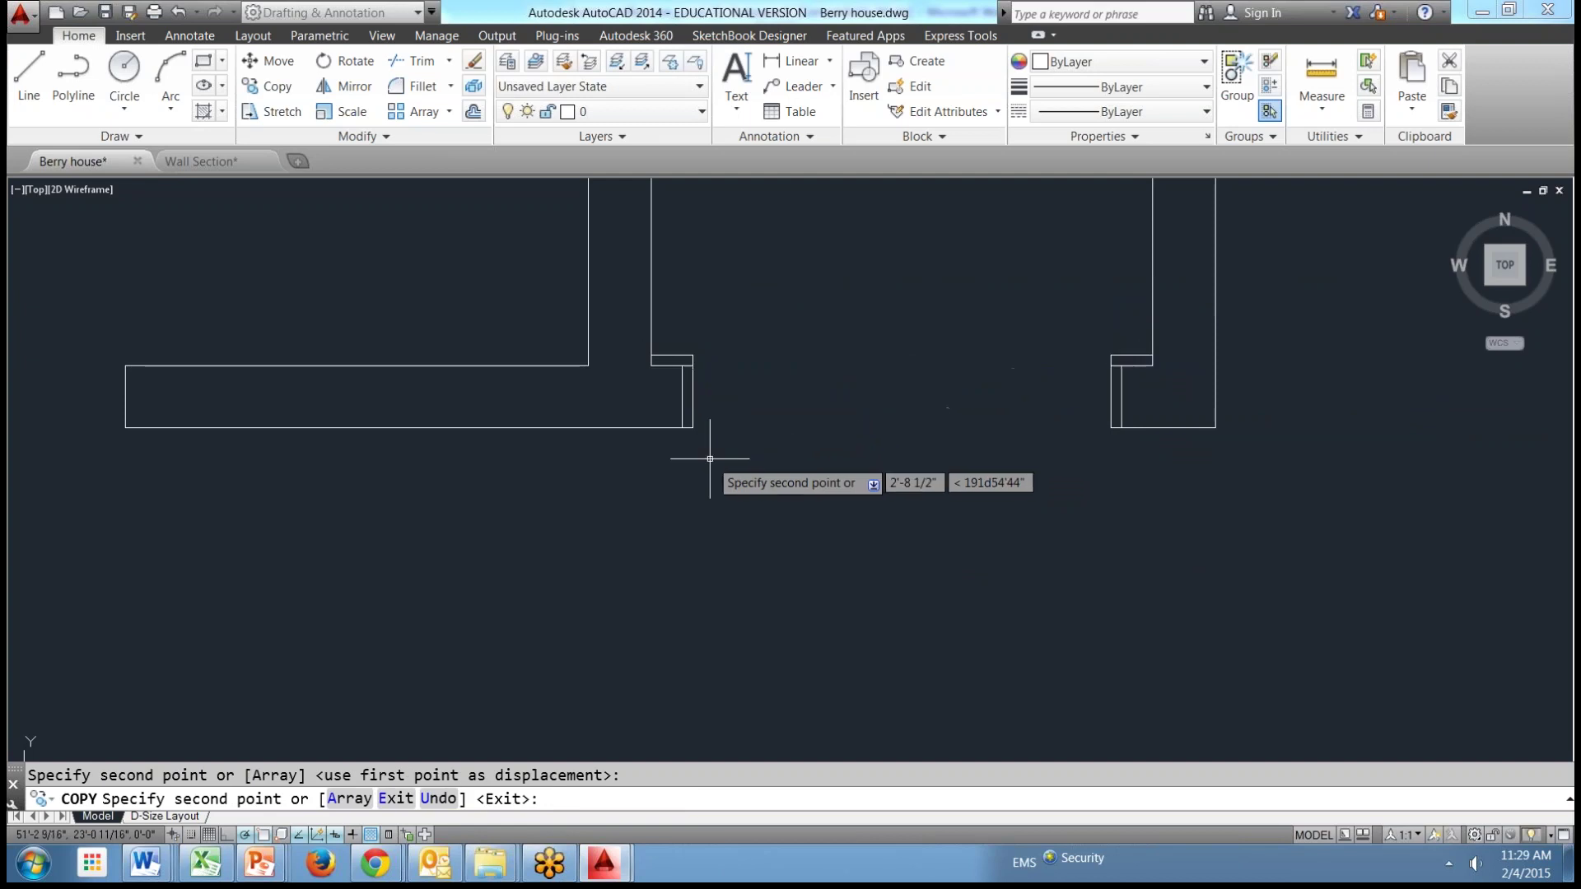
{"action": "key", "text": "Escape"}
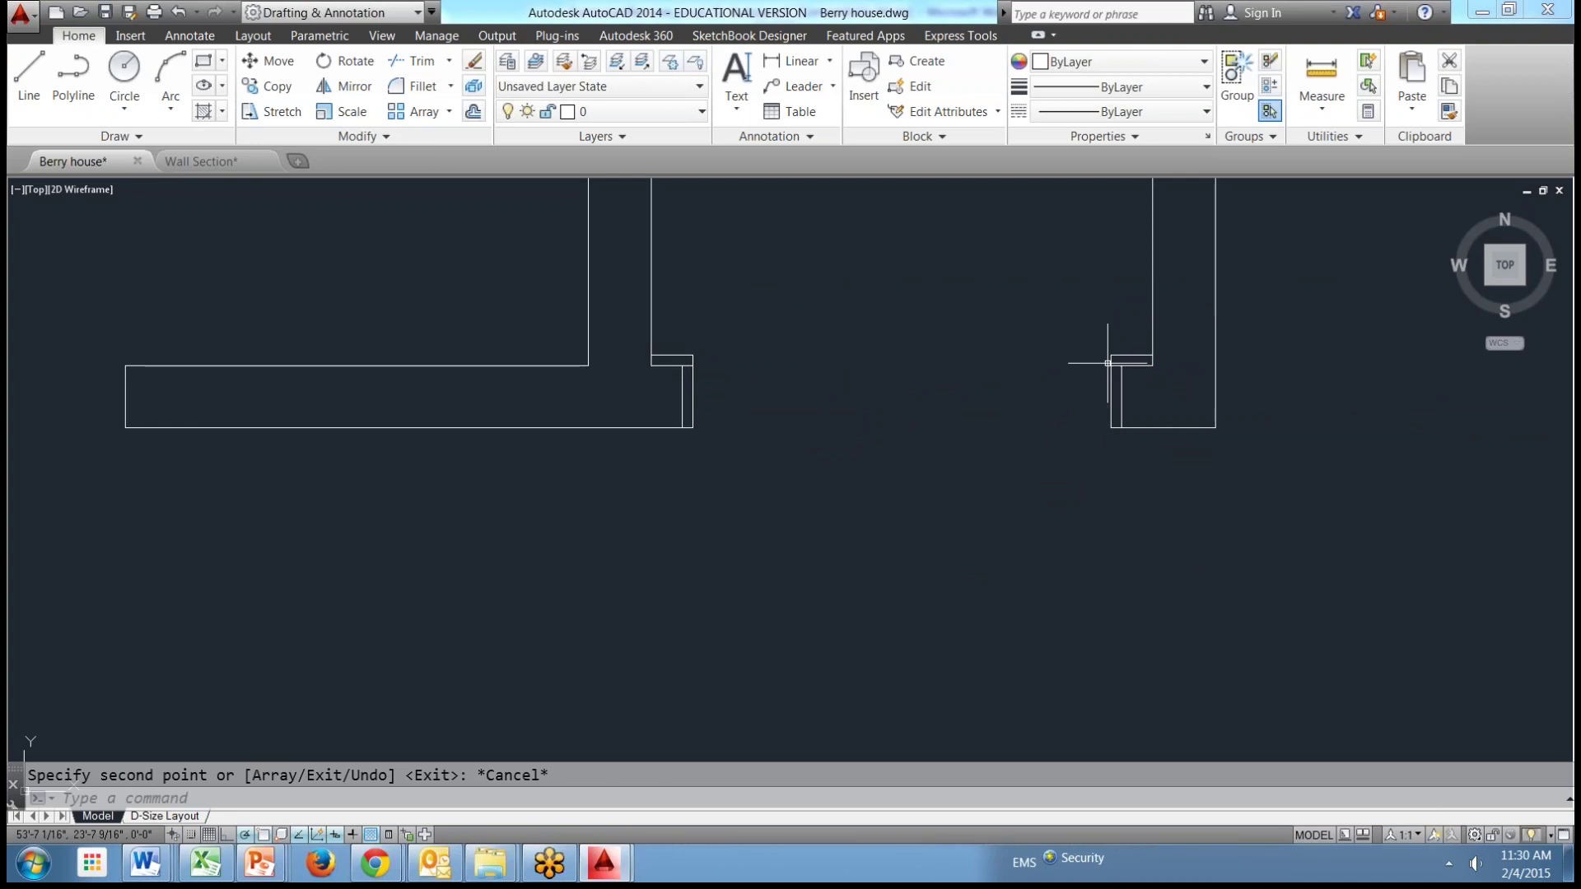
Step: Copy both small rectangles down to the bottom ends of the jambs
{"action": "left_click", "coordinate": [663, 357]}
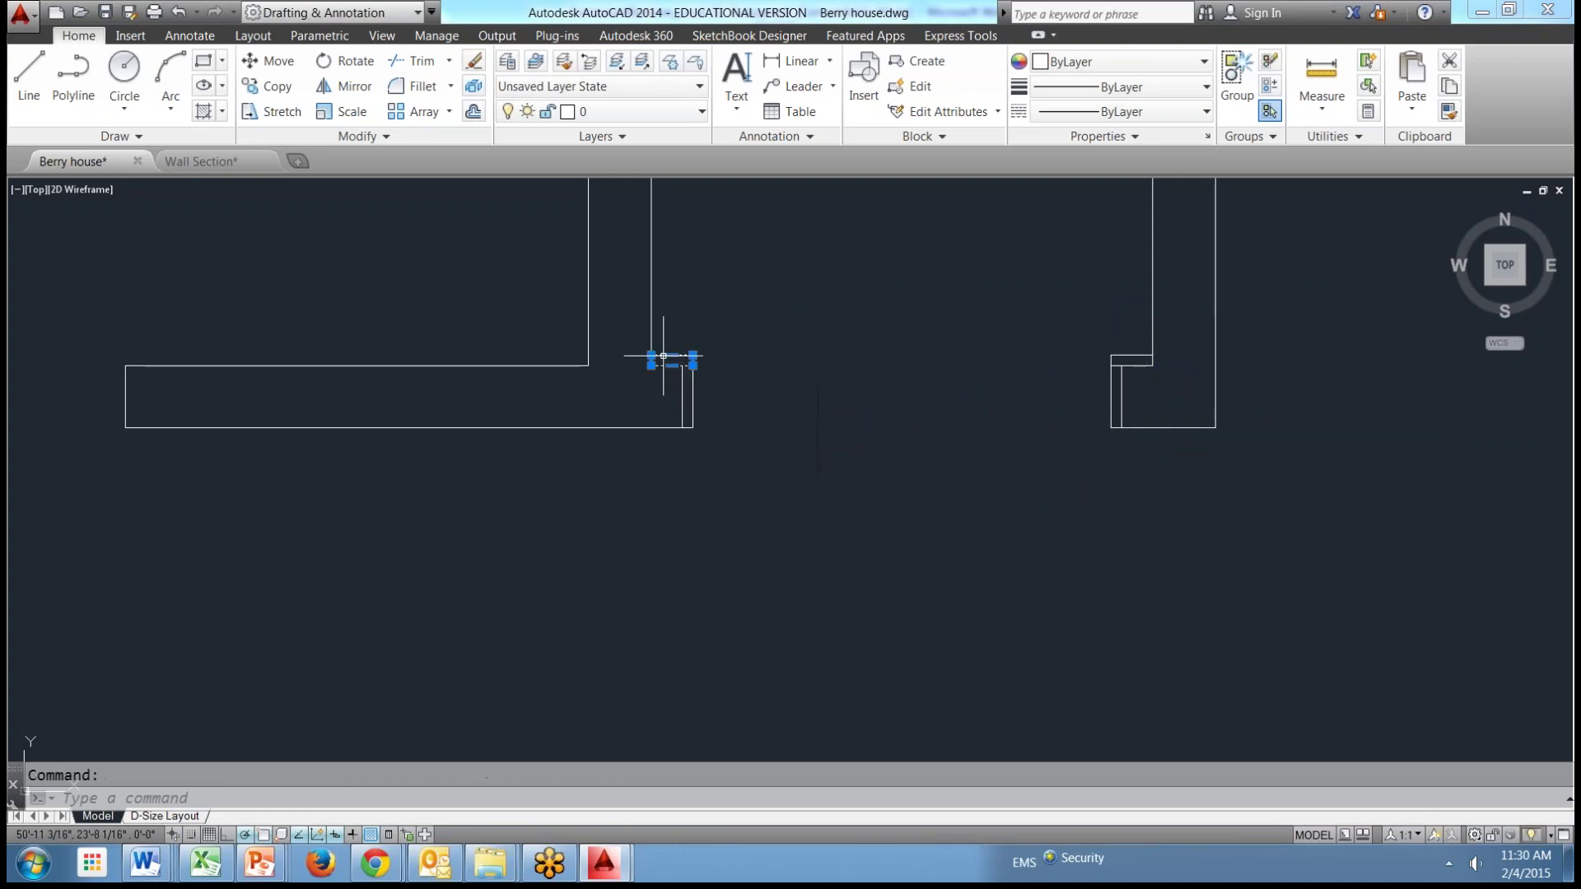
{"action": "left_click", "coordinate": [1122, 357]}
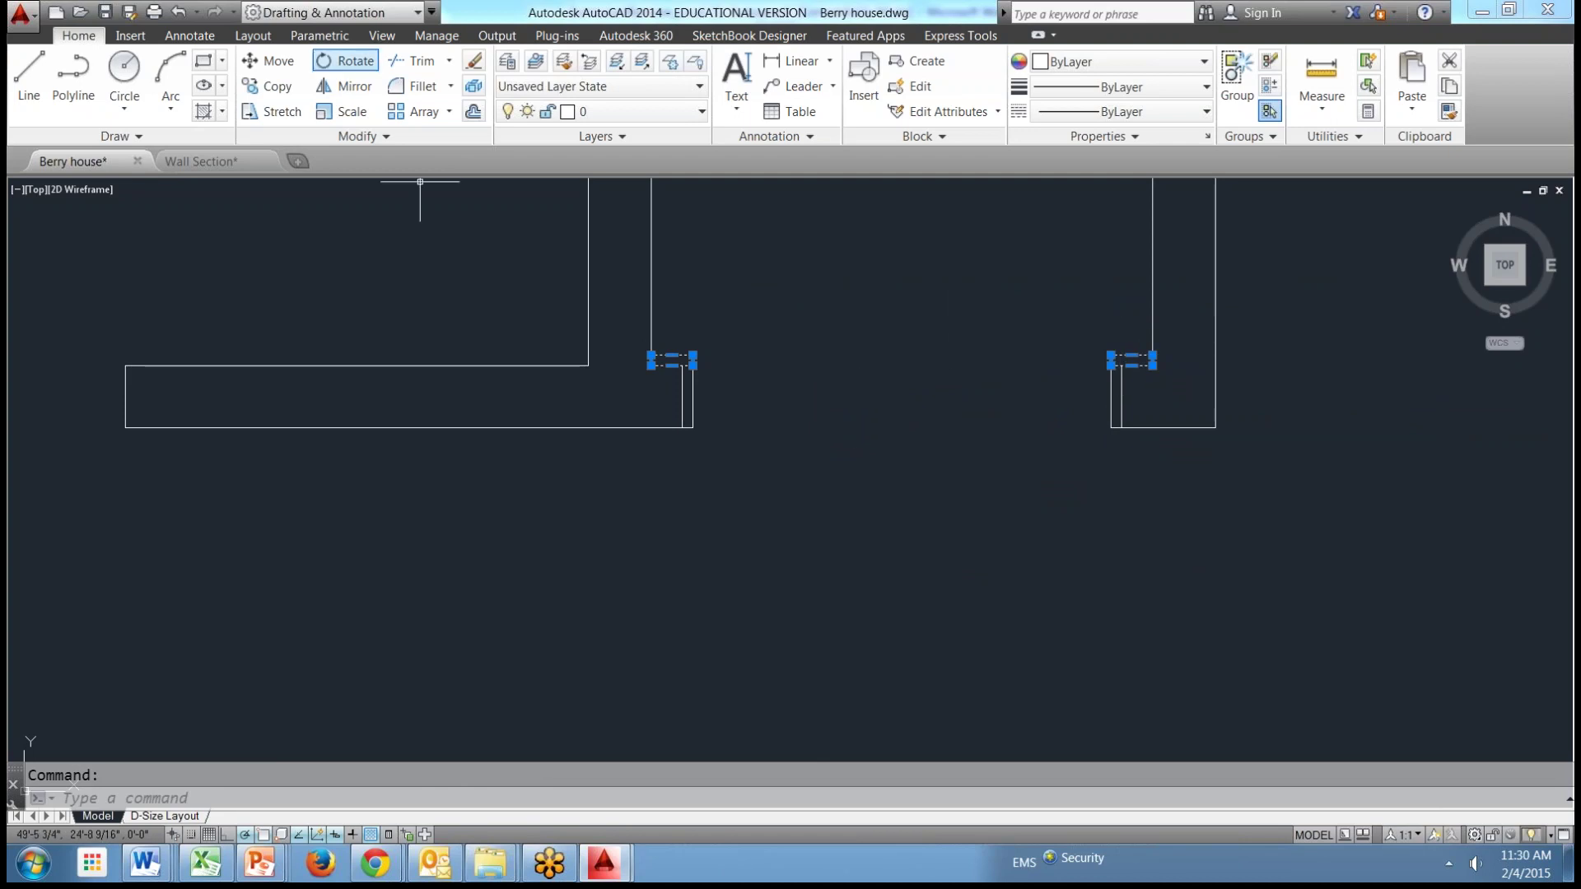
{"action": "left_click", "coordinate": [270, 85]}
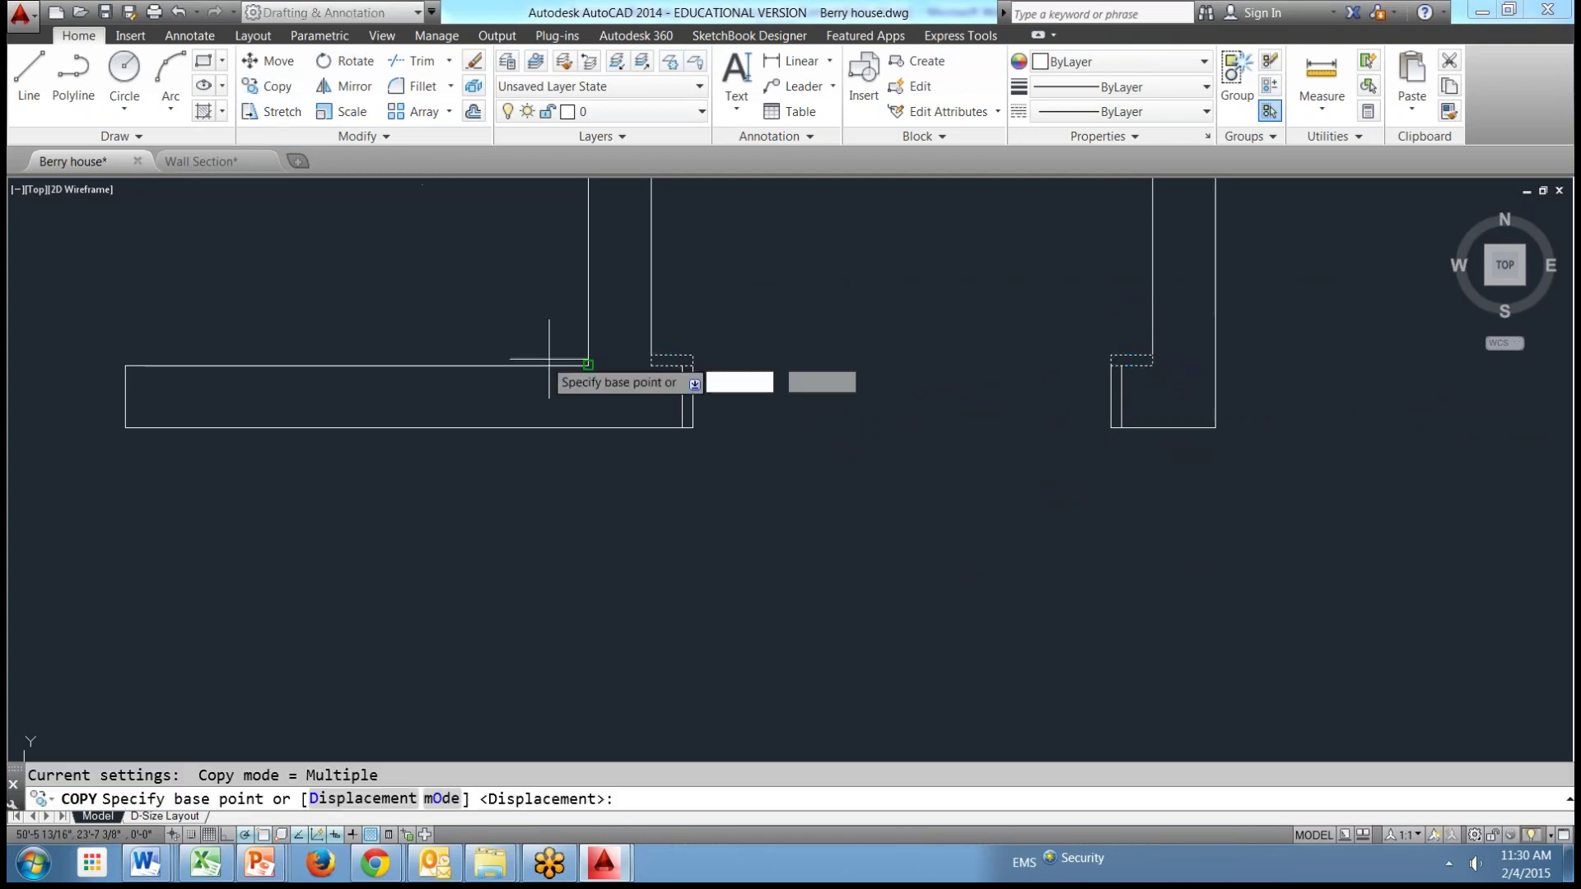
{"action": "left_click", "coordinate": [693, 355]}
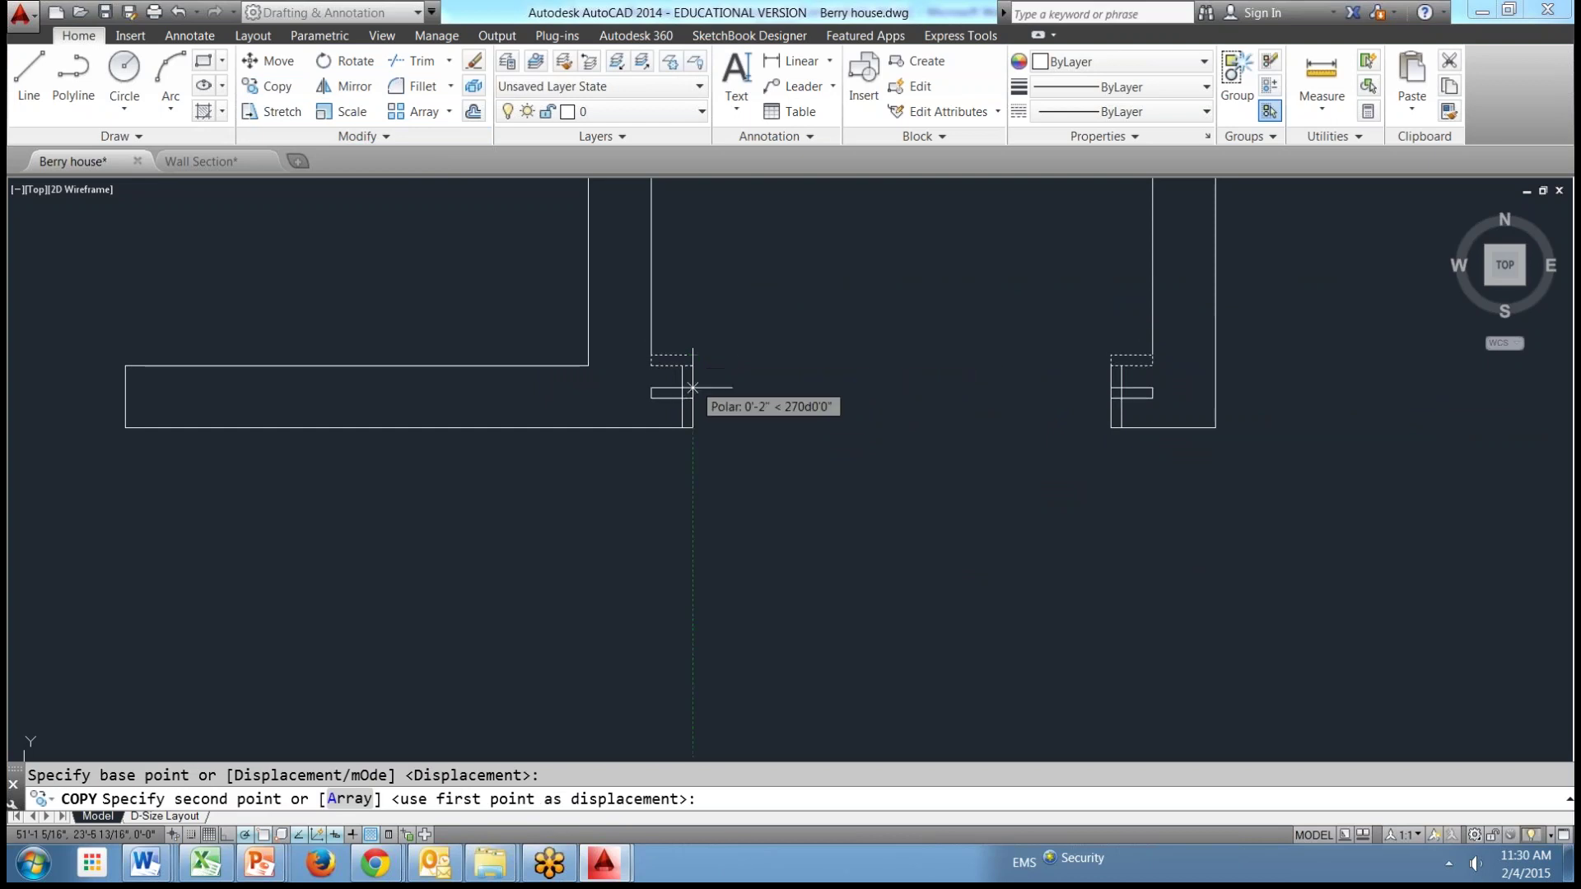
{"action": "left_click", "coordinate": [692, 427]}
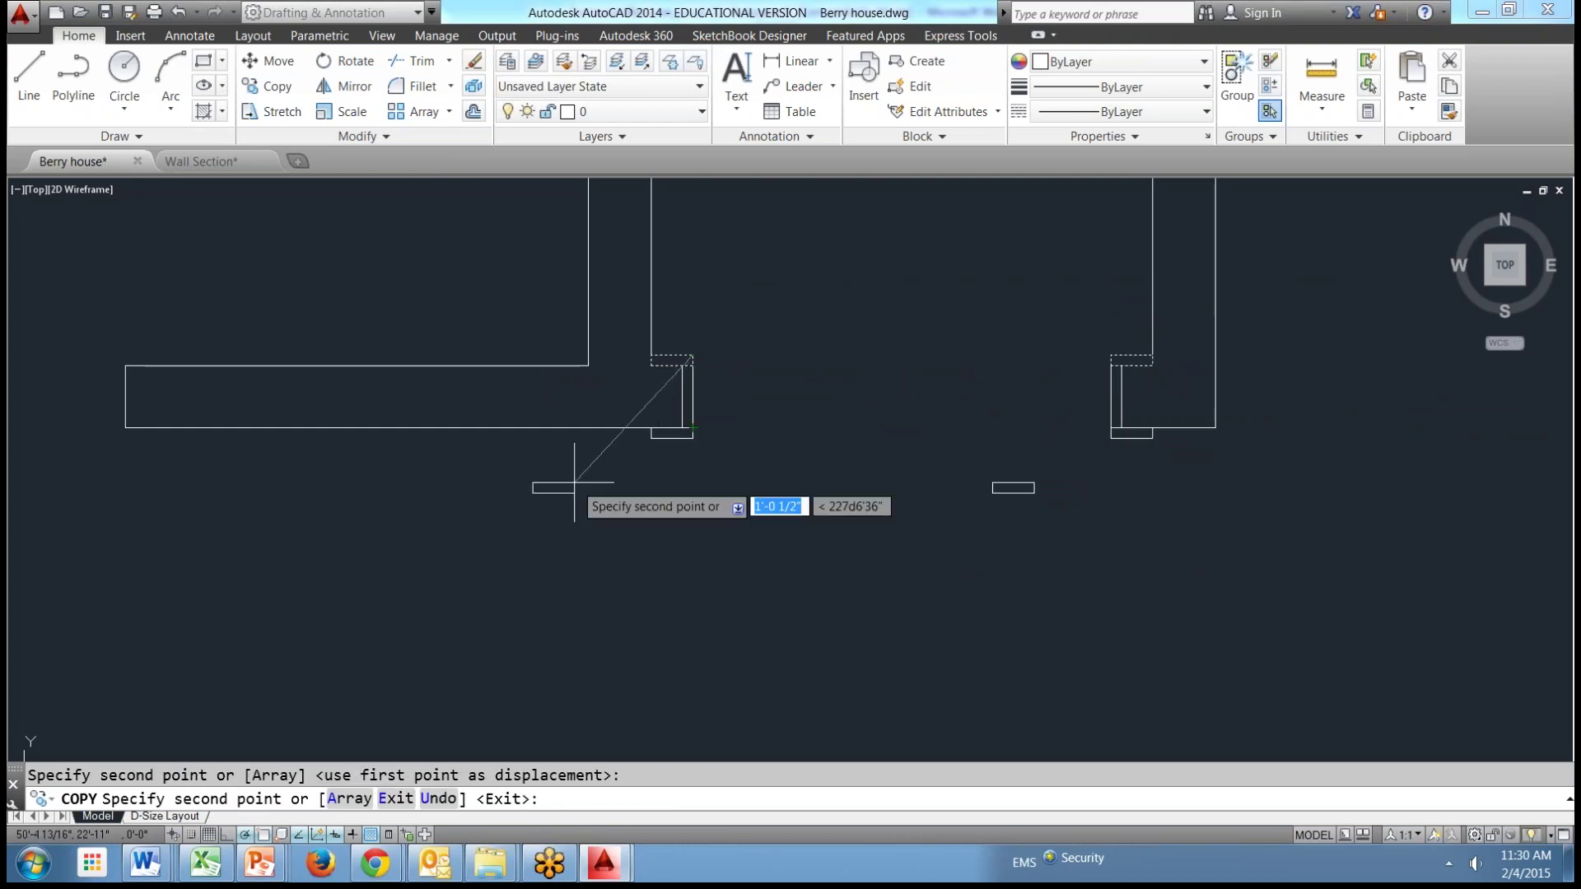
{"action": "key", "text": "Escape"}
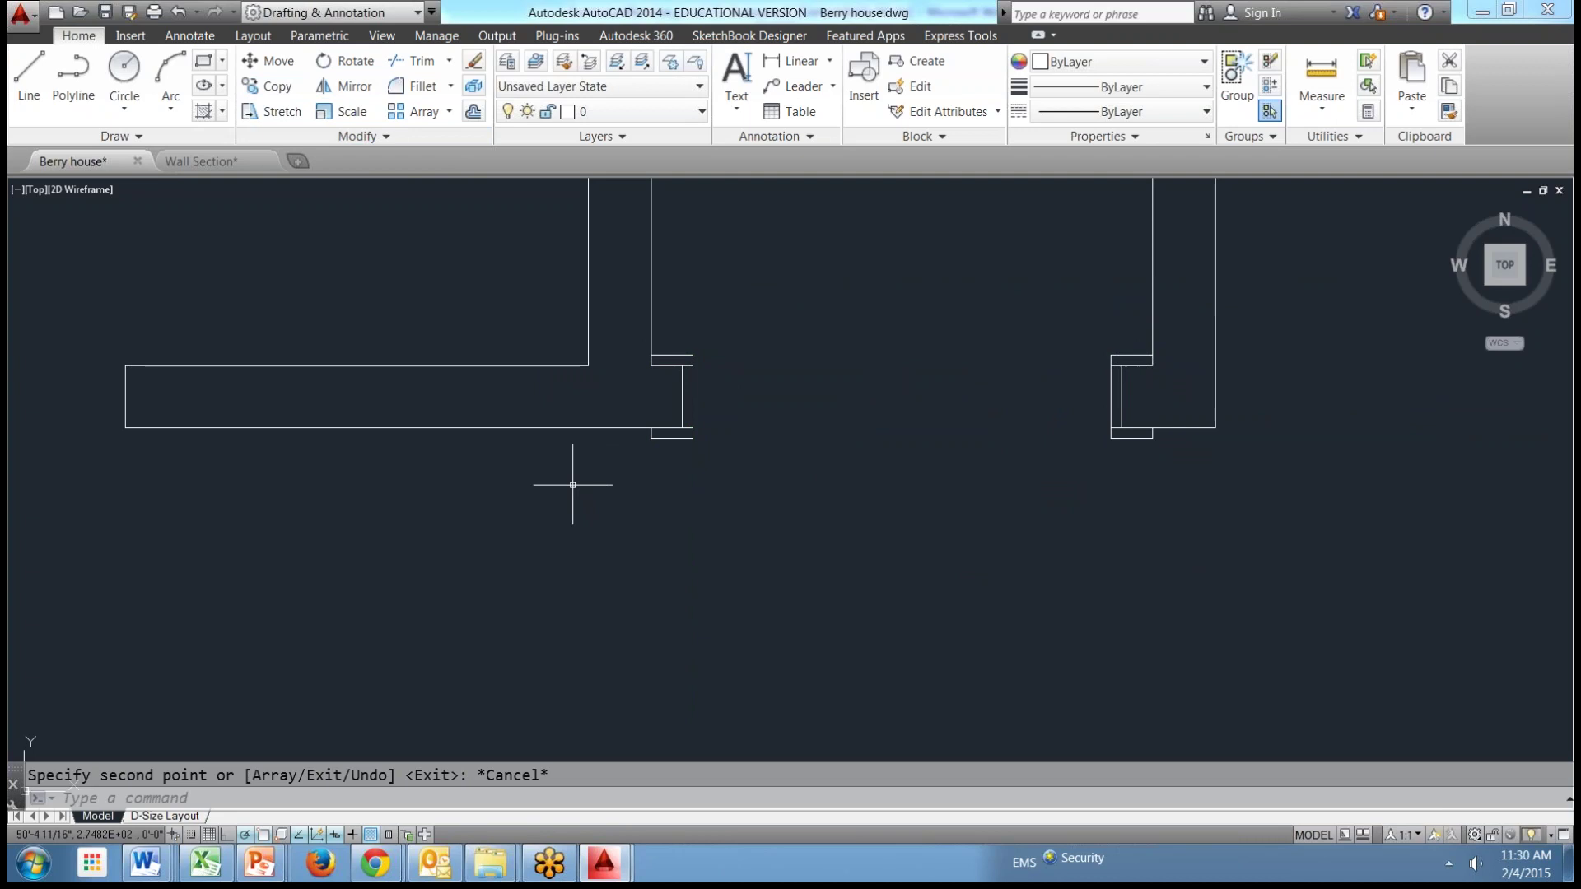
{"action": "scroll", "coordinate": [724, 494], "scroll_direction": "down", "scroll_amount": 2}
{"action": "scroll", "coordinate": [755, 501], "scroll_direction": "up", "scroll_amount": 1}
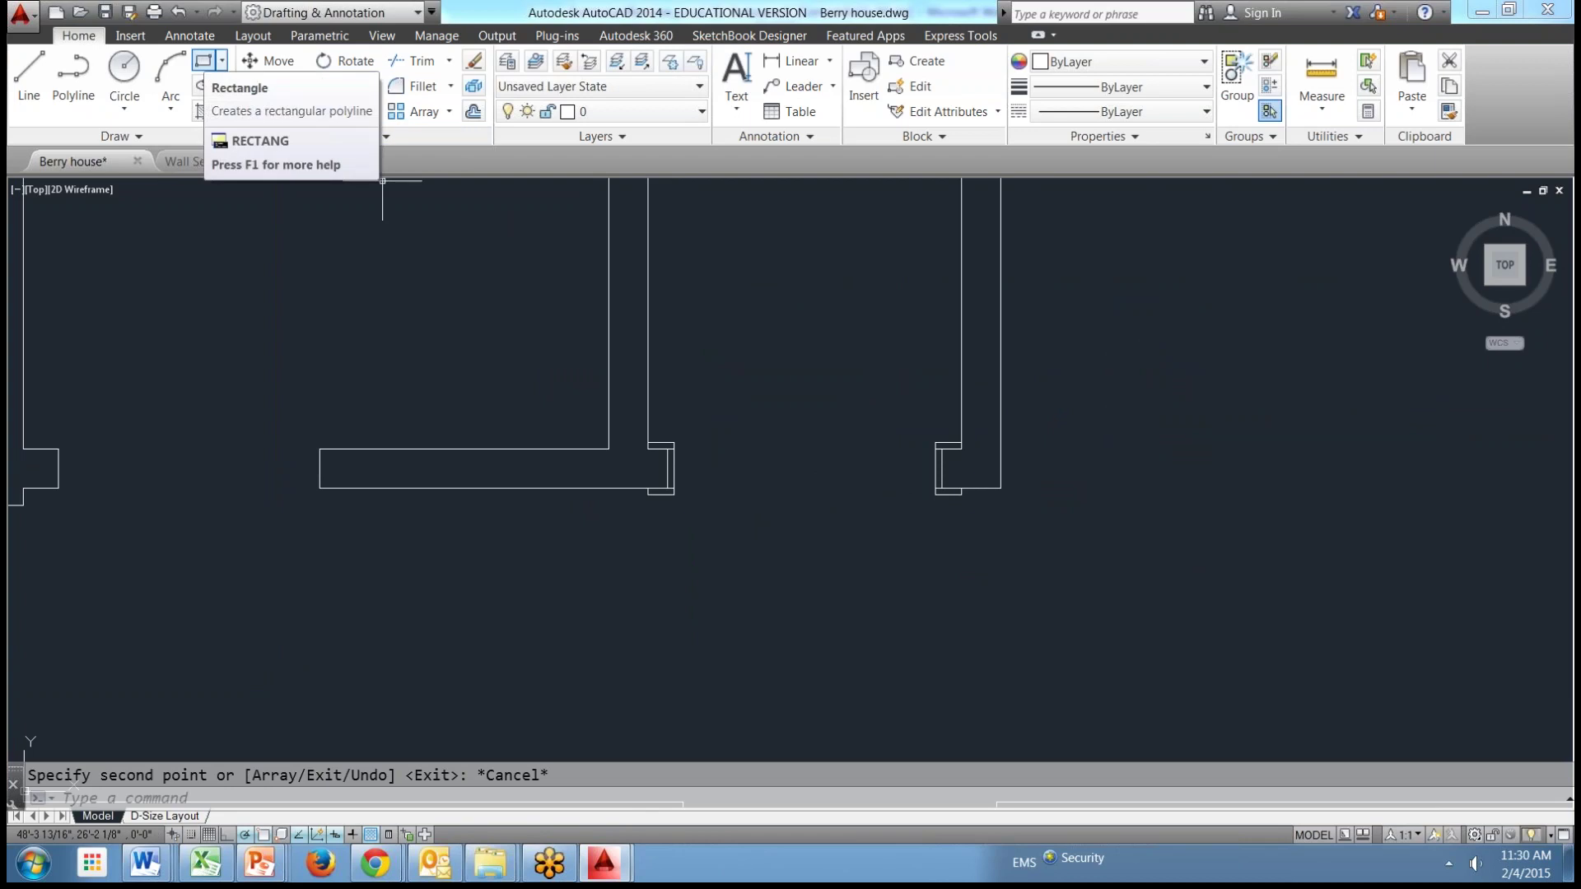
Step: Draw a 2'6" by 1-3/8" door panel rectangle from the jamb corner across the opening
{"action": "left_click", "coordinate": [204, 60]}
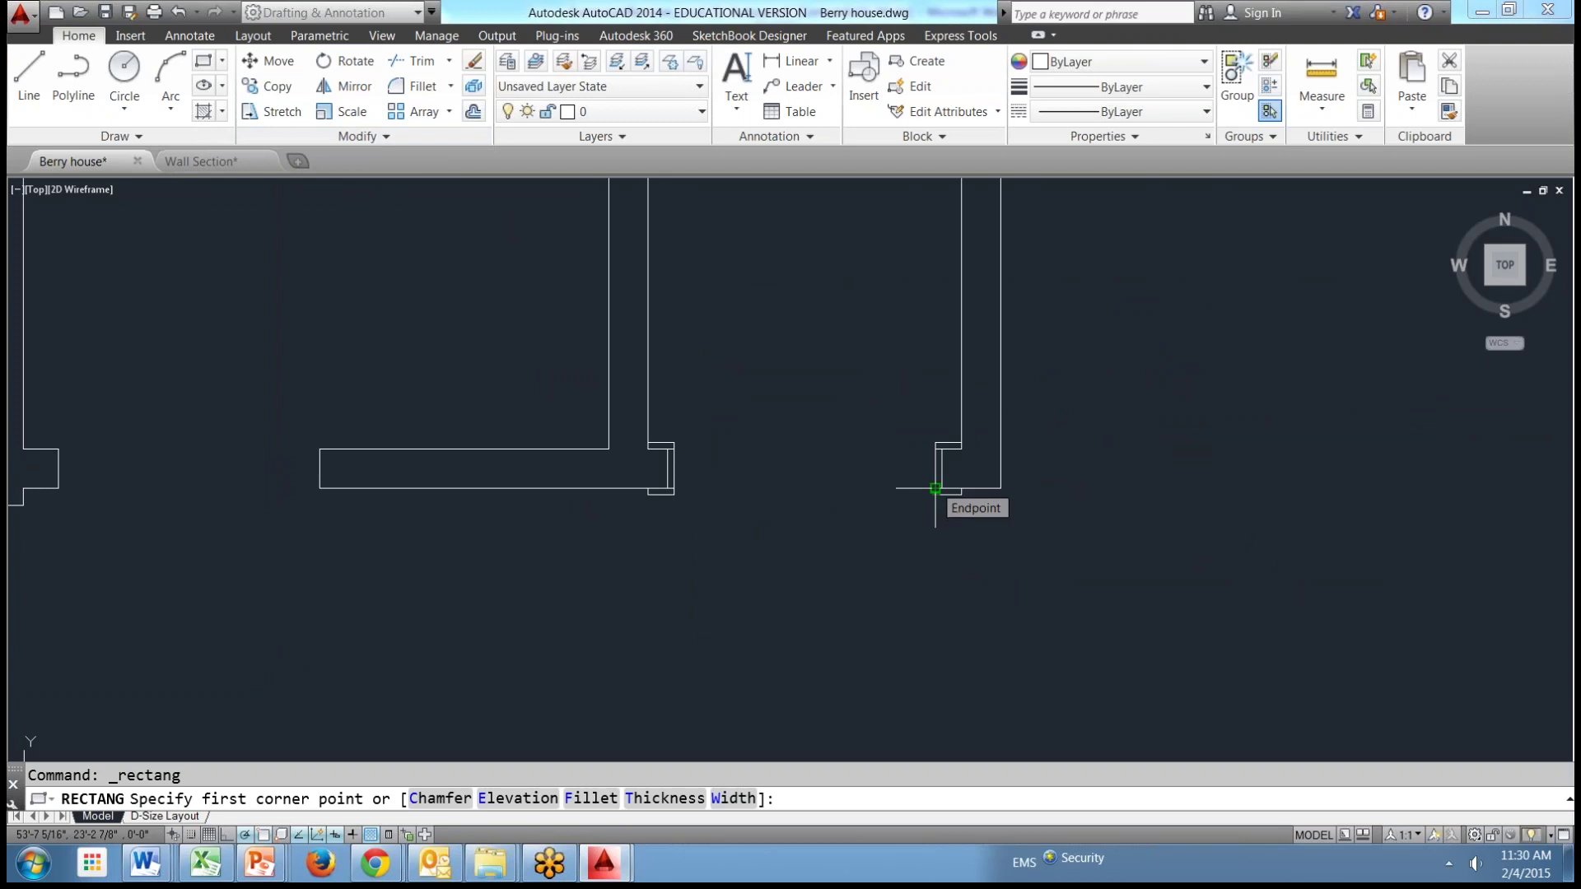
{"action": "scroll", "coordinate": [935, 488], "scroll_direction": "up", "scroll_amount": 5}
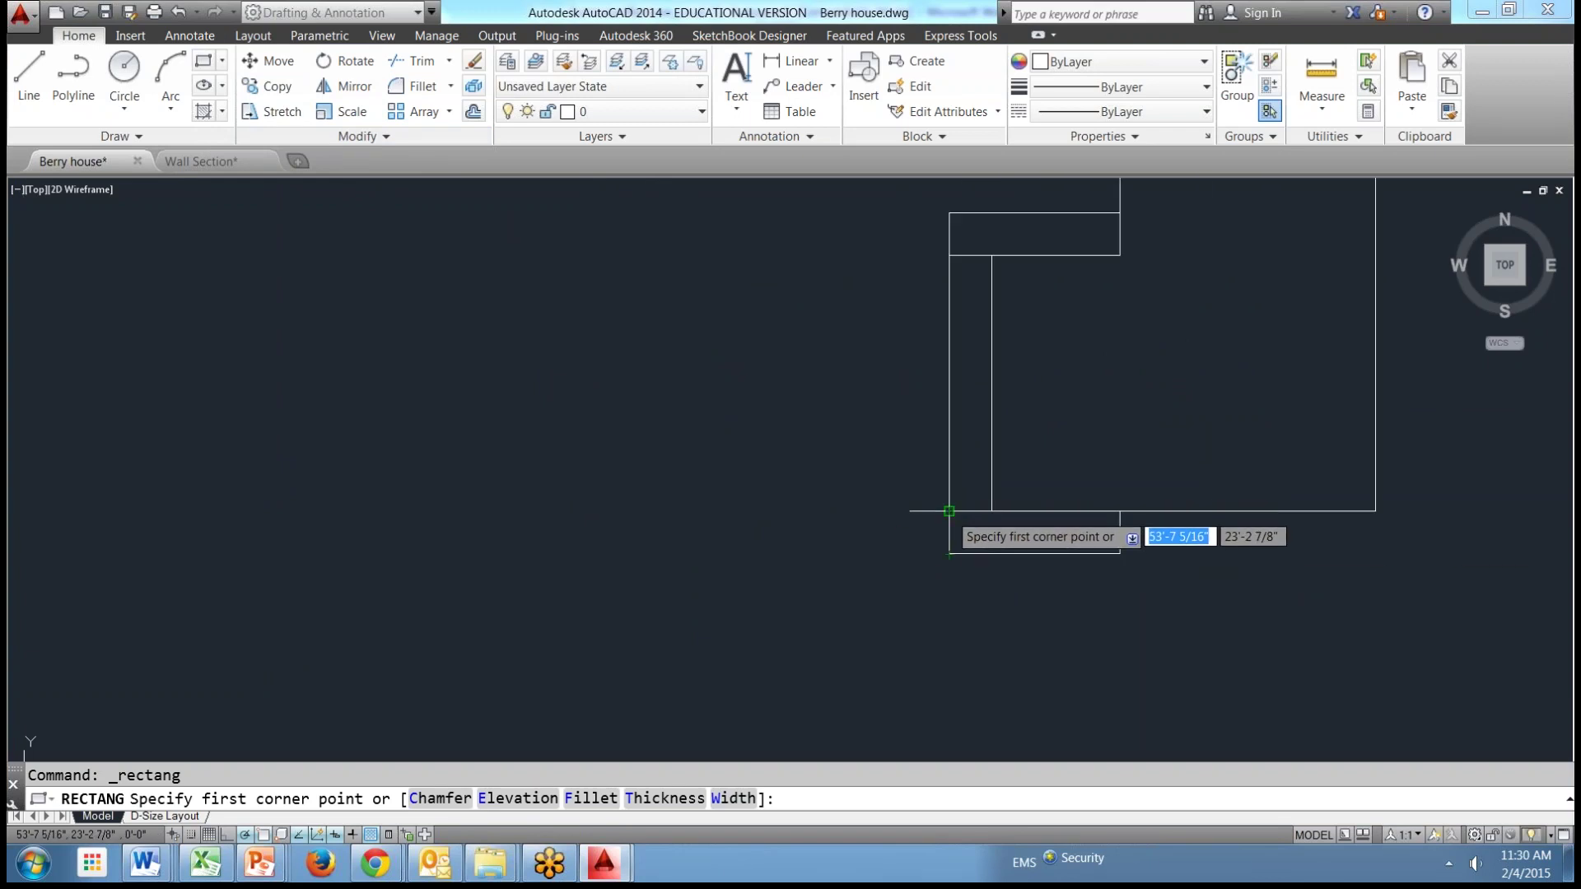
{"action": "left_click", "coordinate": [949, 512]}
{"action": "scroll", "coordinate": [713, 388], "scroll_direction": "down", "scroll_amount": 3}
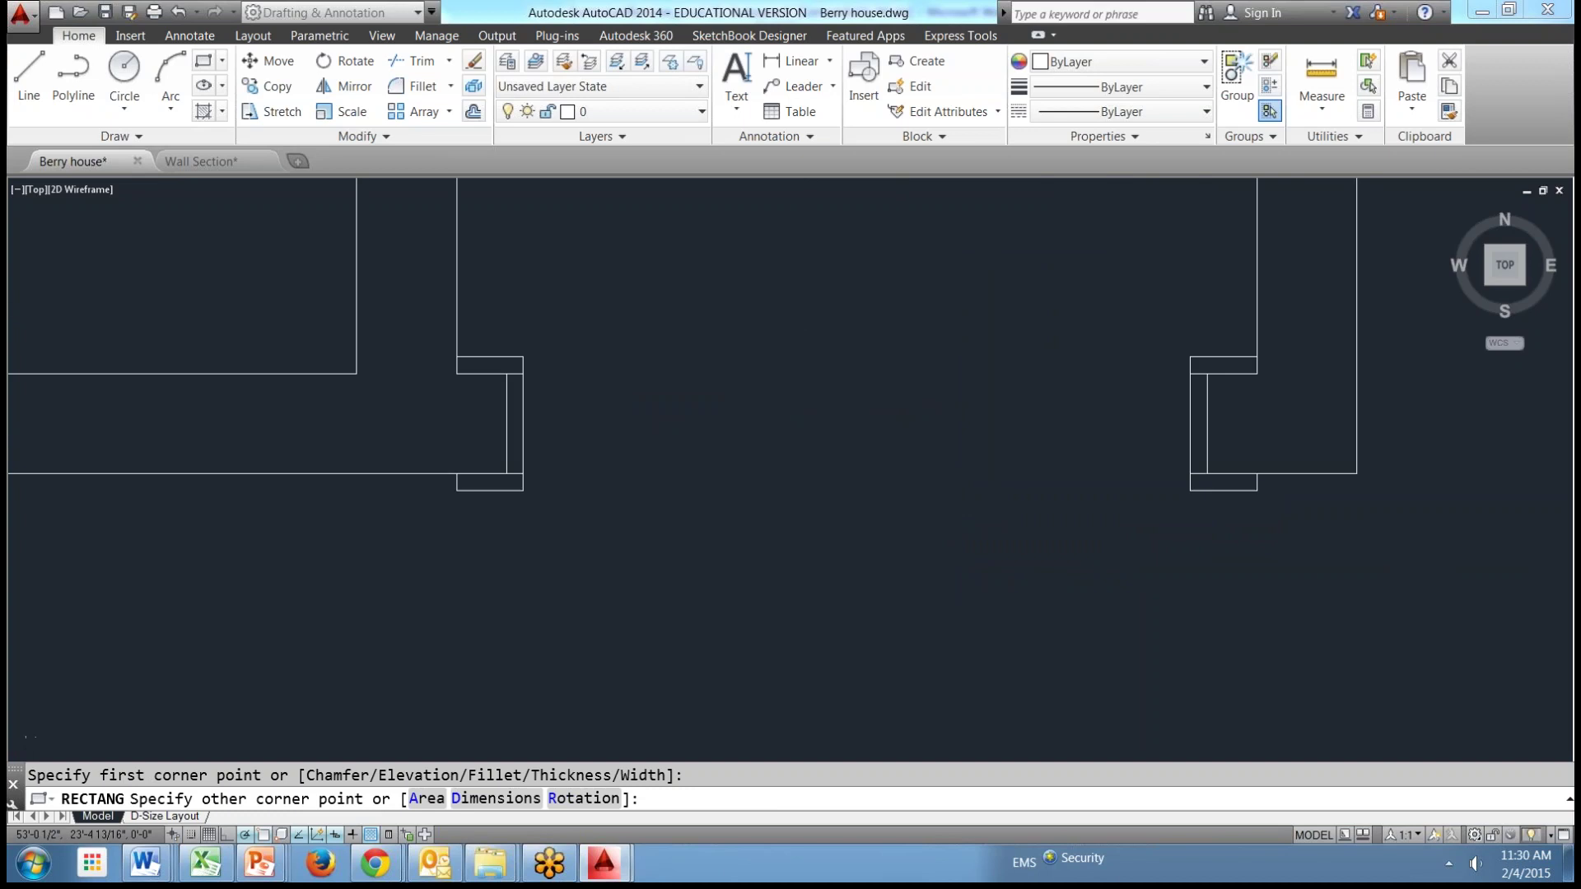
{"action": "middle_click_drag", "start_coordinate": [725, 423], "coordinate": [897, 429]}
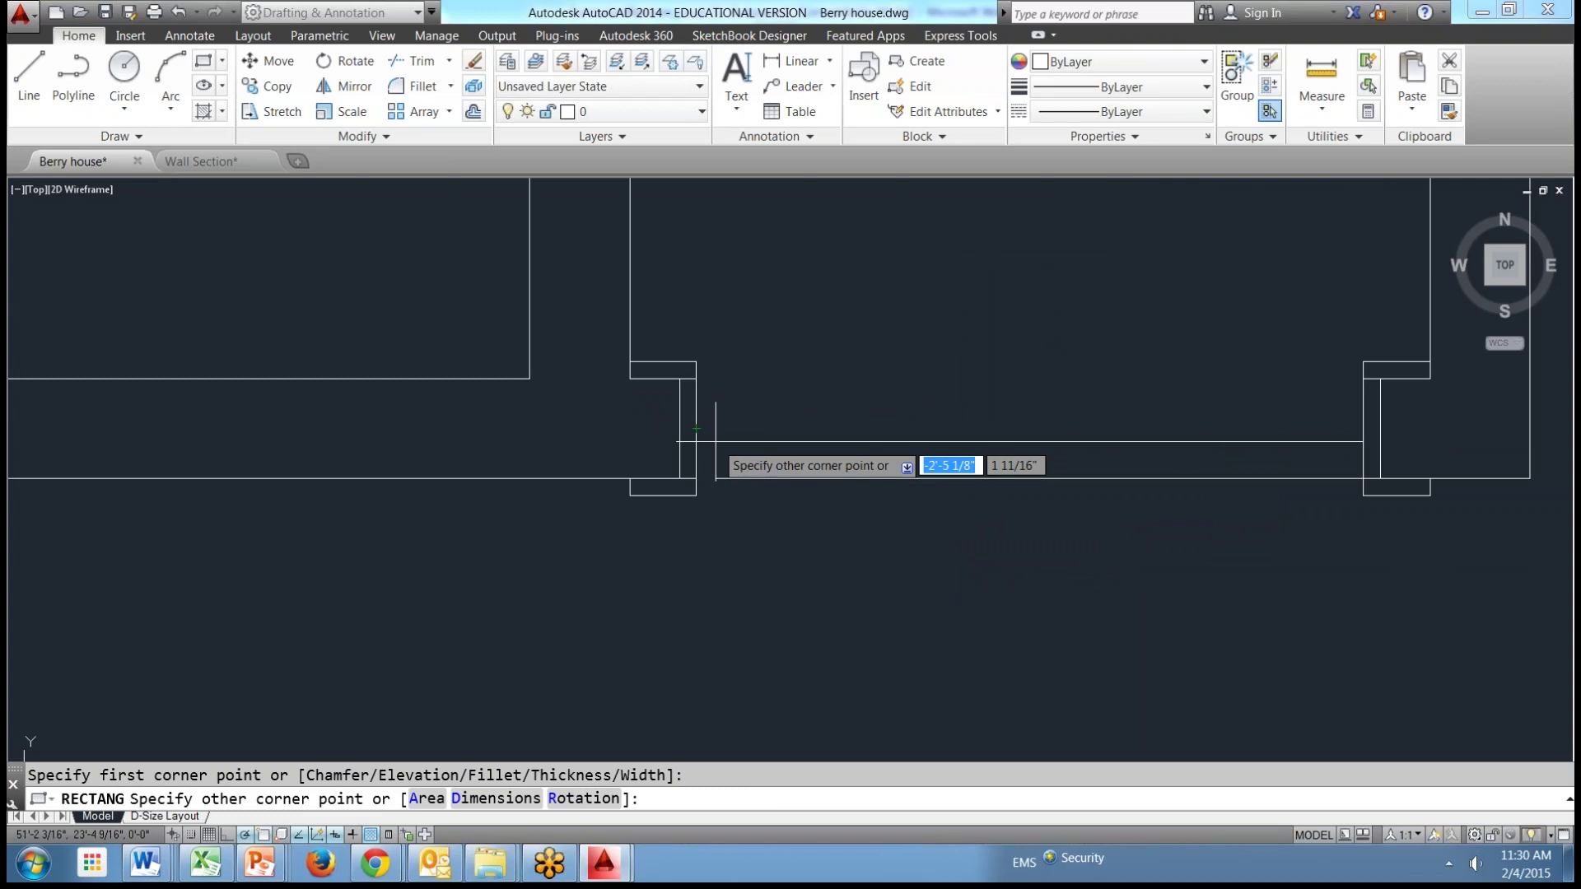
{"action": "type", "text": "-"}
{"action": "type", "text": "2'6\""}
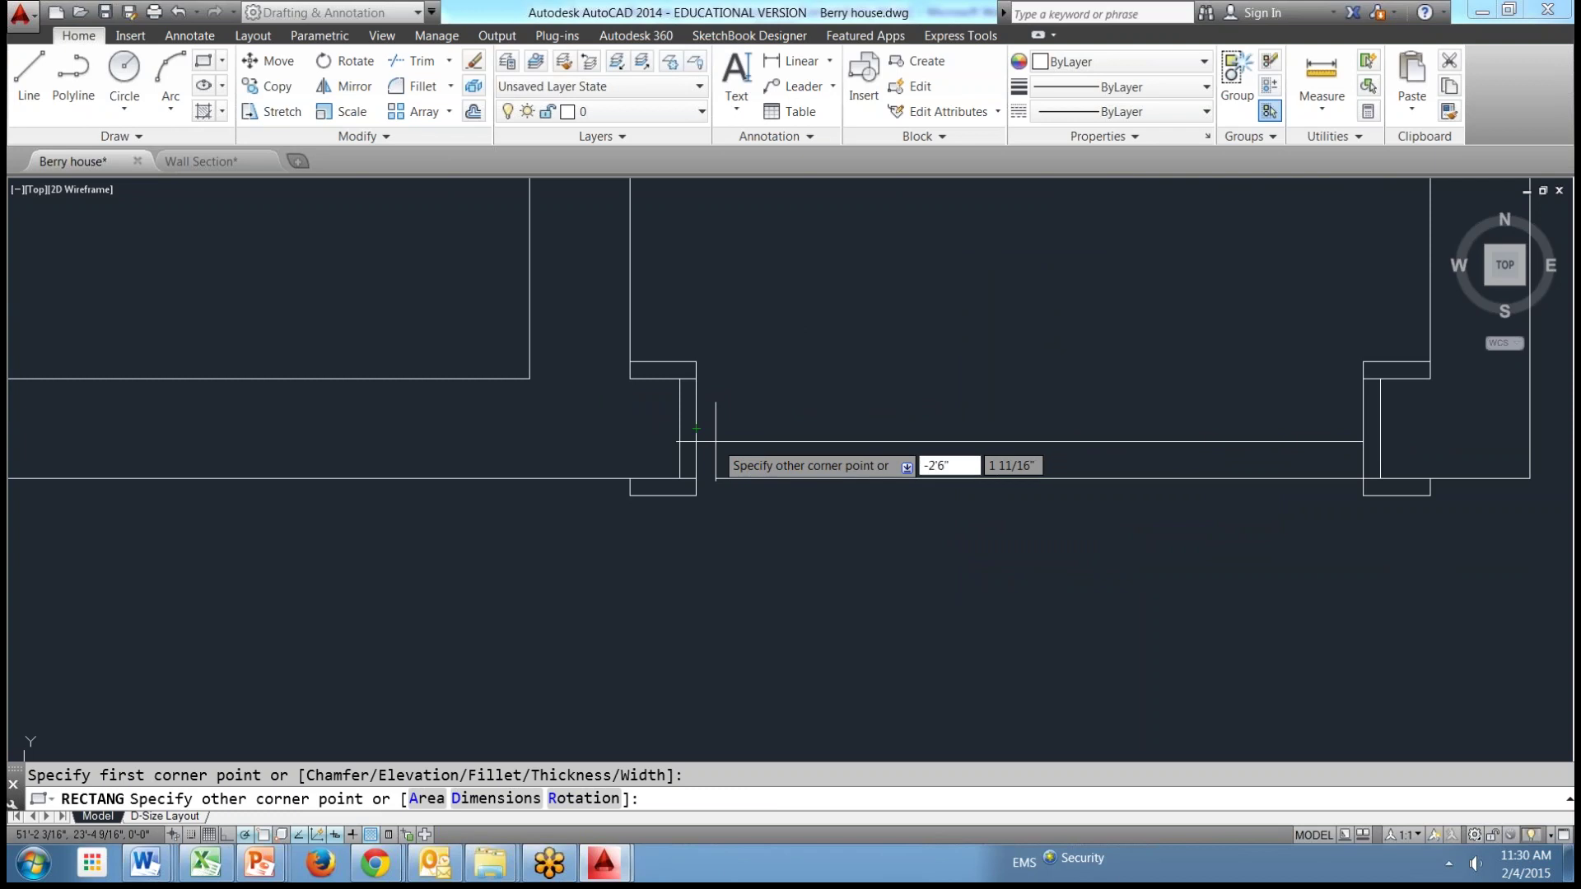
{"action": "key", "text": "Tab"}
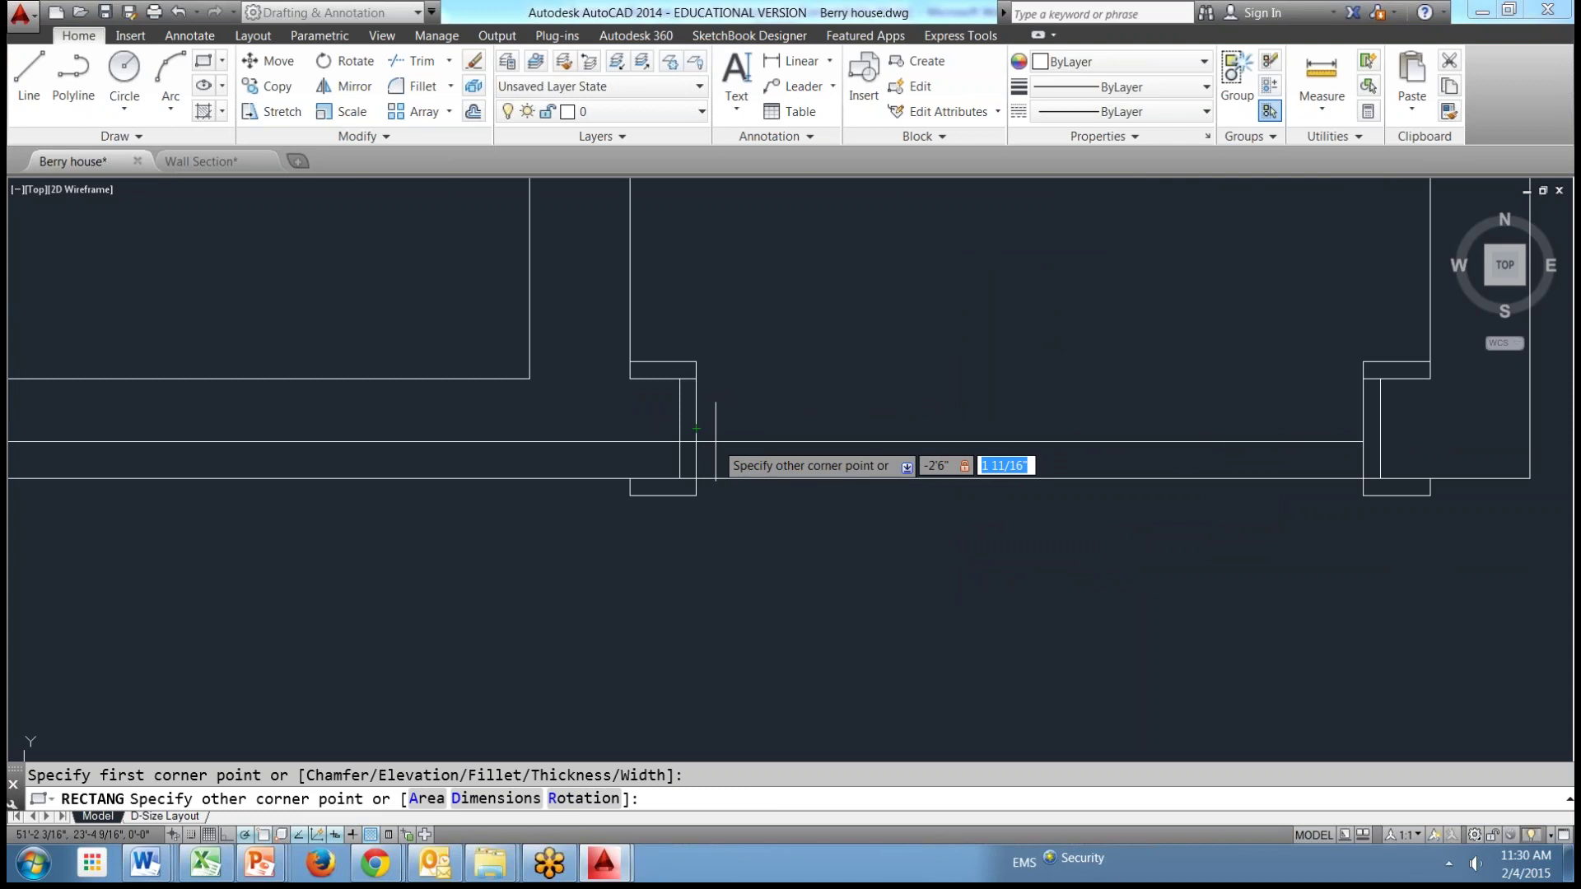
{"action": "type", "text": "1-"}
{"action": "type", "text": "1/2"}
{"action": "key", "text": "BackSpace"}
{"action": "key", "text": "BackSpace"}
{"action": "key", "text": "BackSpace"}
{"action": "type", "text": "3"}
{"action": "type", "text": "/8\""}
{"action": "key", "text": "Tab"}
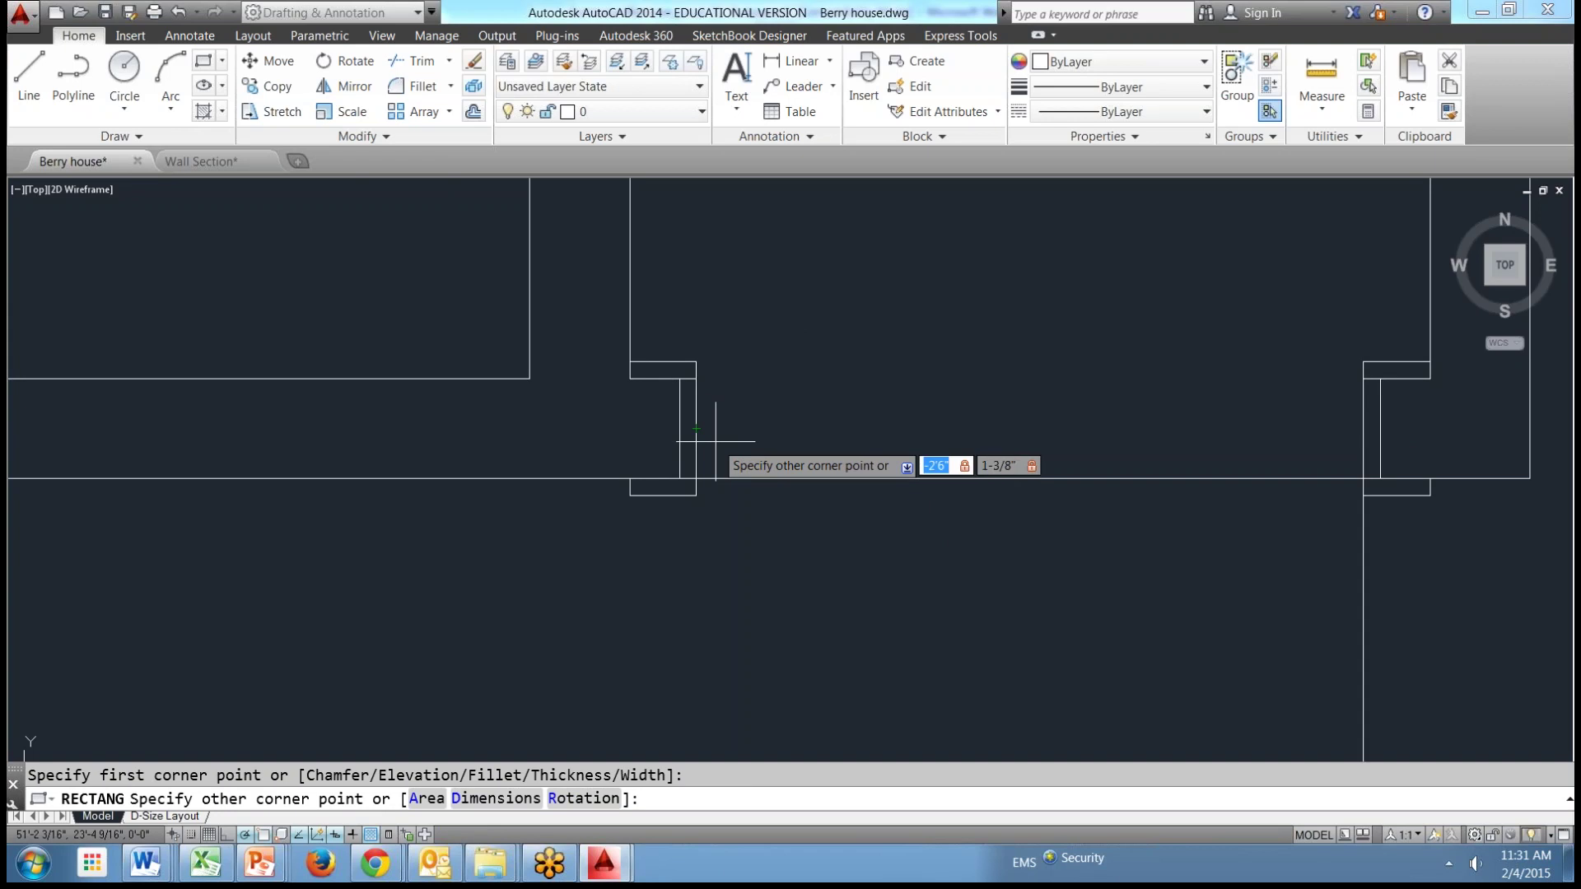
{"action": "key", "text": "Return"}
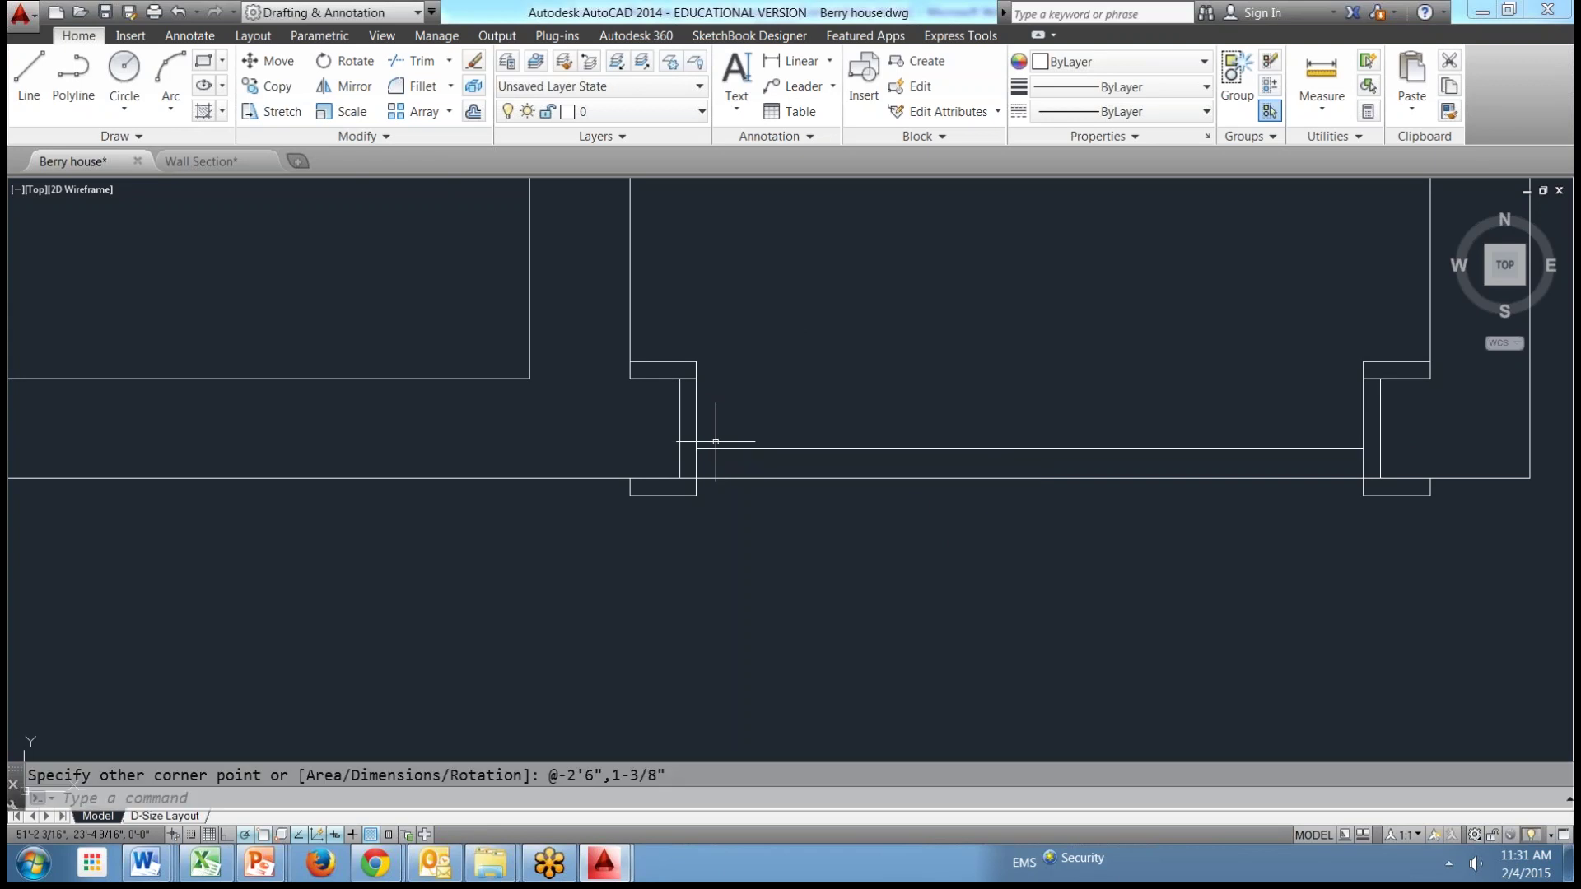
{"action": "key", "text": "Escape"}
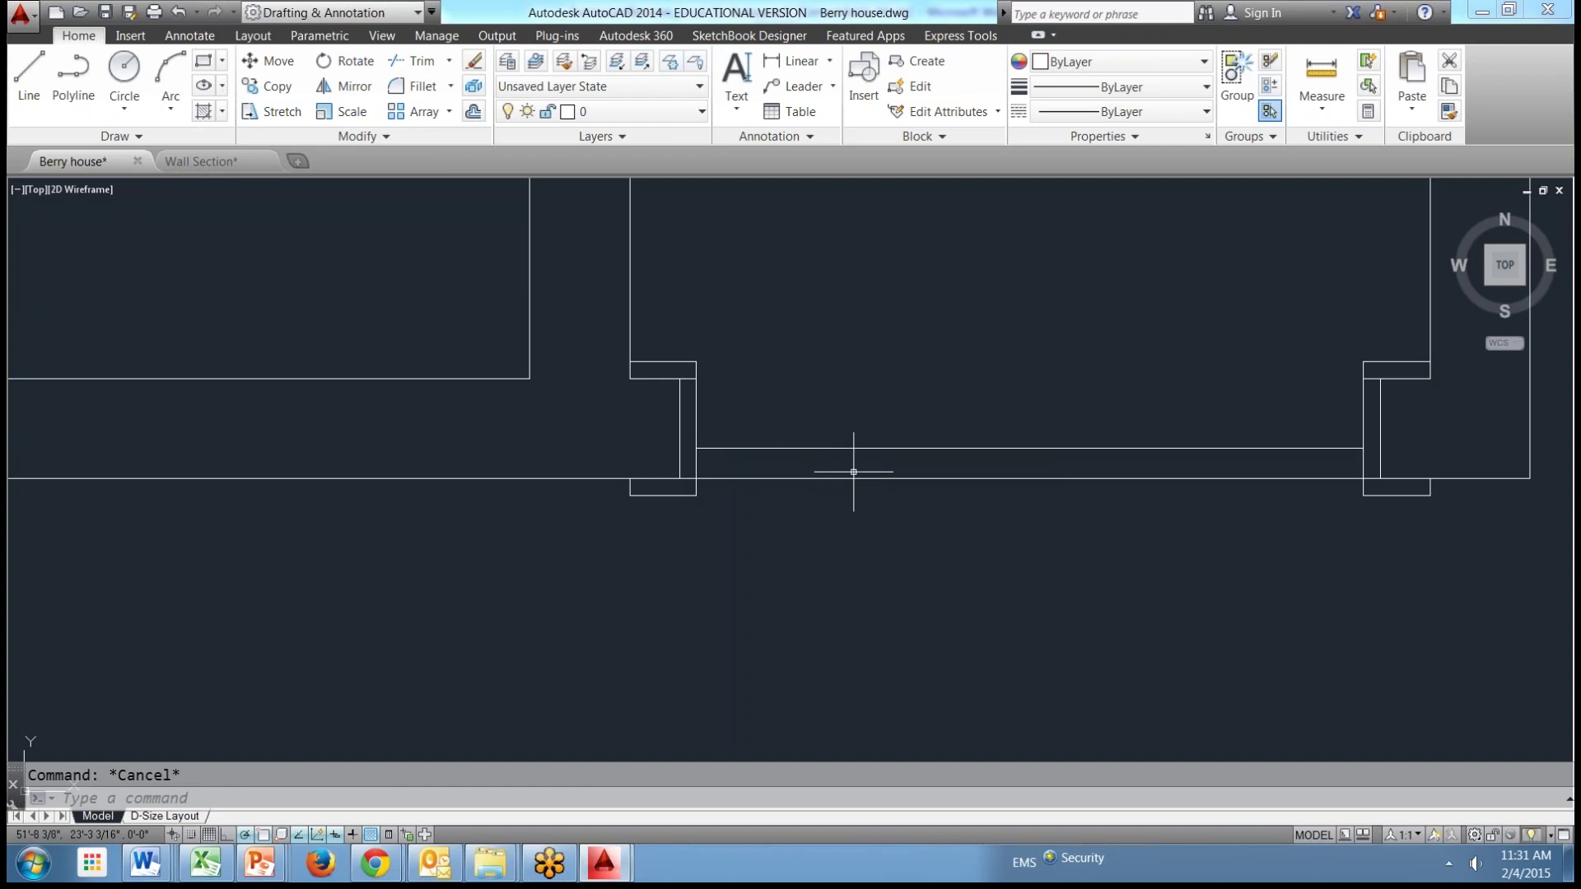
Step: Select the new door panel rectangle and view more of the surrounding plan
{"action": "left_click", "coordinate": [854, 472]}
{"action": "key", "text": "Escape"}
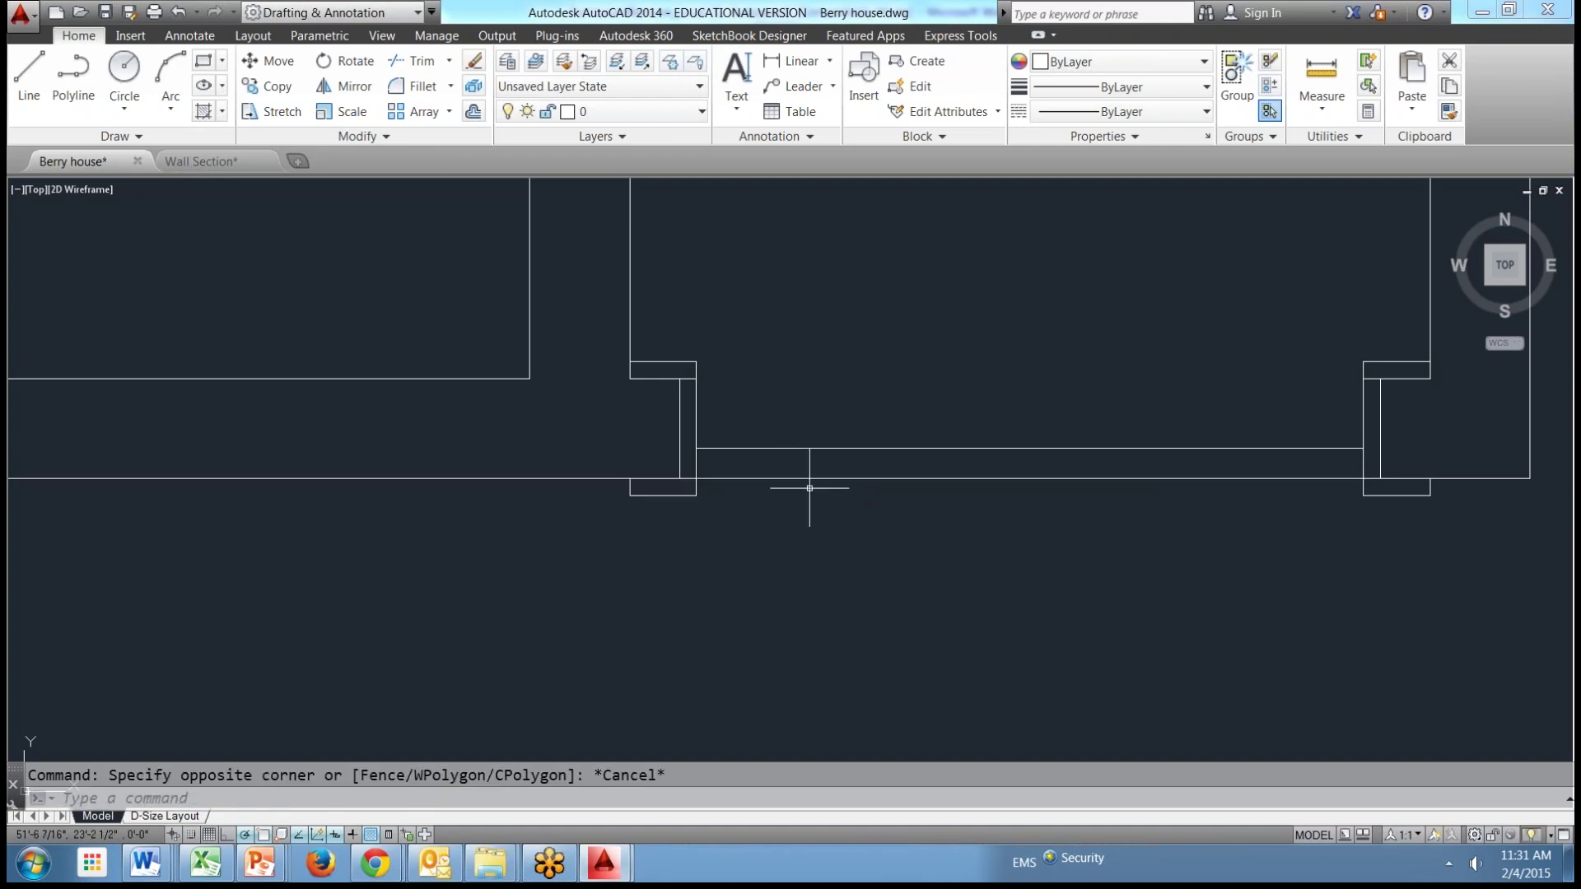
{"action": "left_click", "coordinate": [811, 478]}
{"action": "scroll", "coordinate": [794, 495], "scroll_direction": "down", "scroll_amount": 6}
{"action": "middle_click_drag", "start_coordinate": [733, 533], "coordinate": [762, 452]}
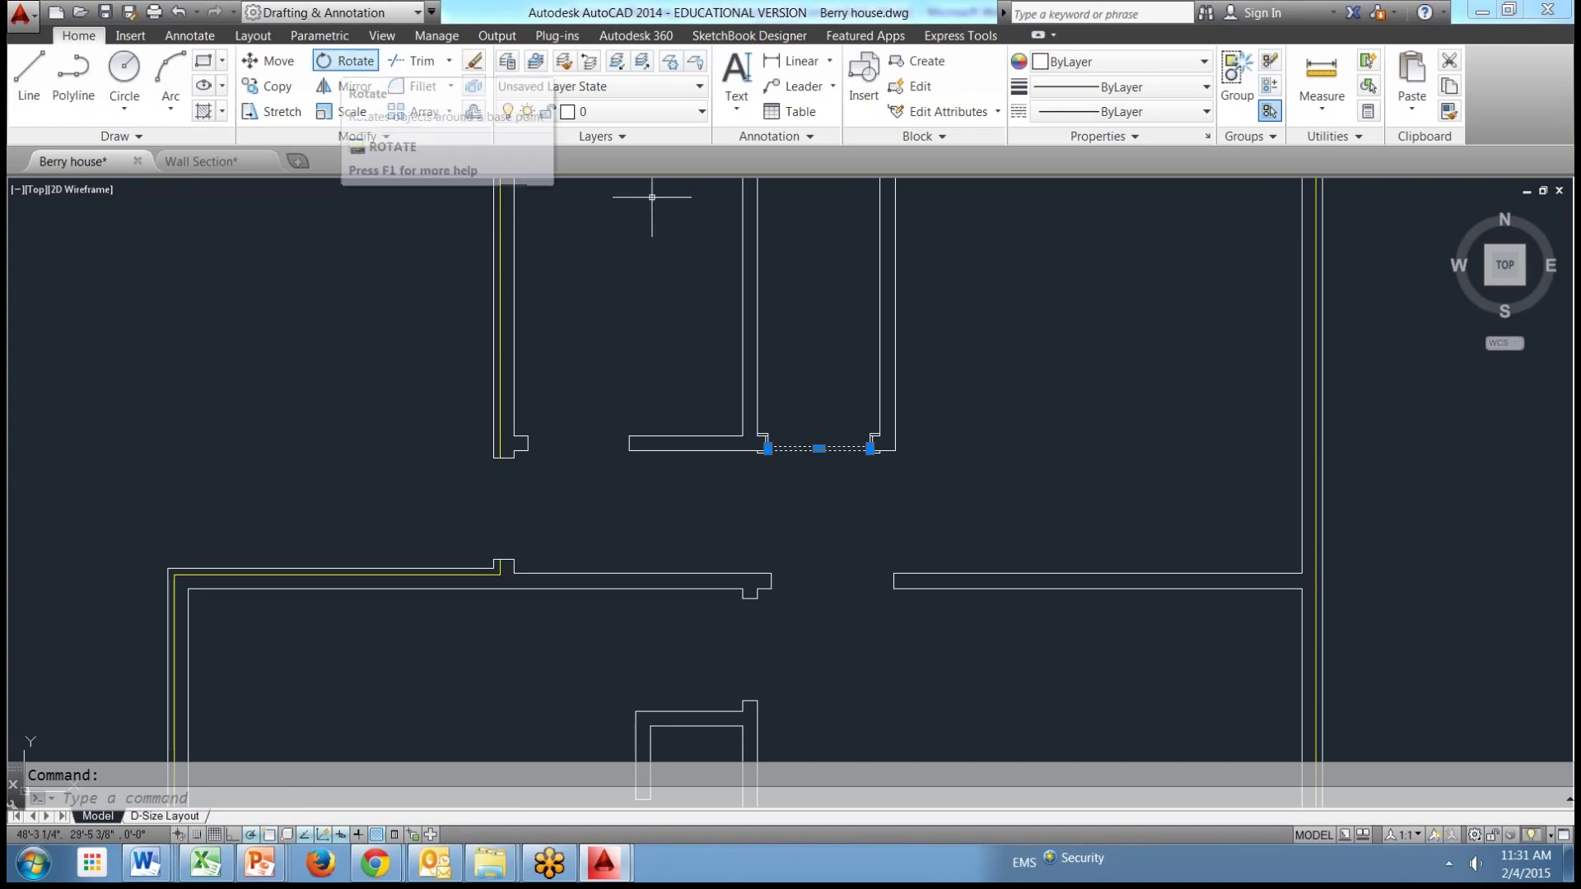
Step: Rotate the door panel 90° about its jamb corner so it stands open
{"action": "left_click", "coordinate": [346, 61]}
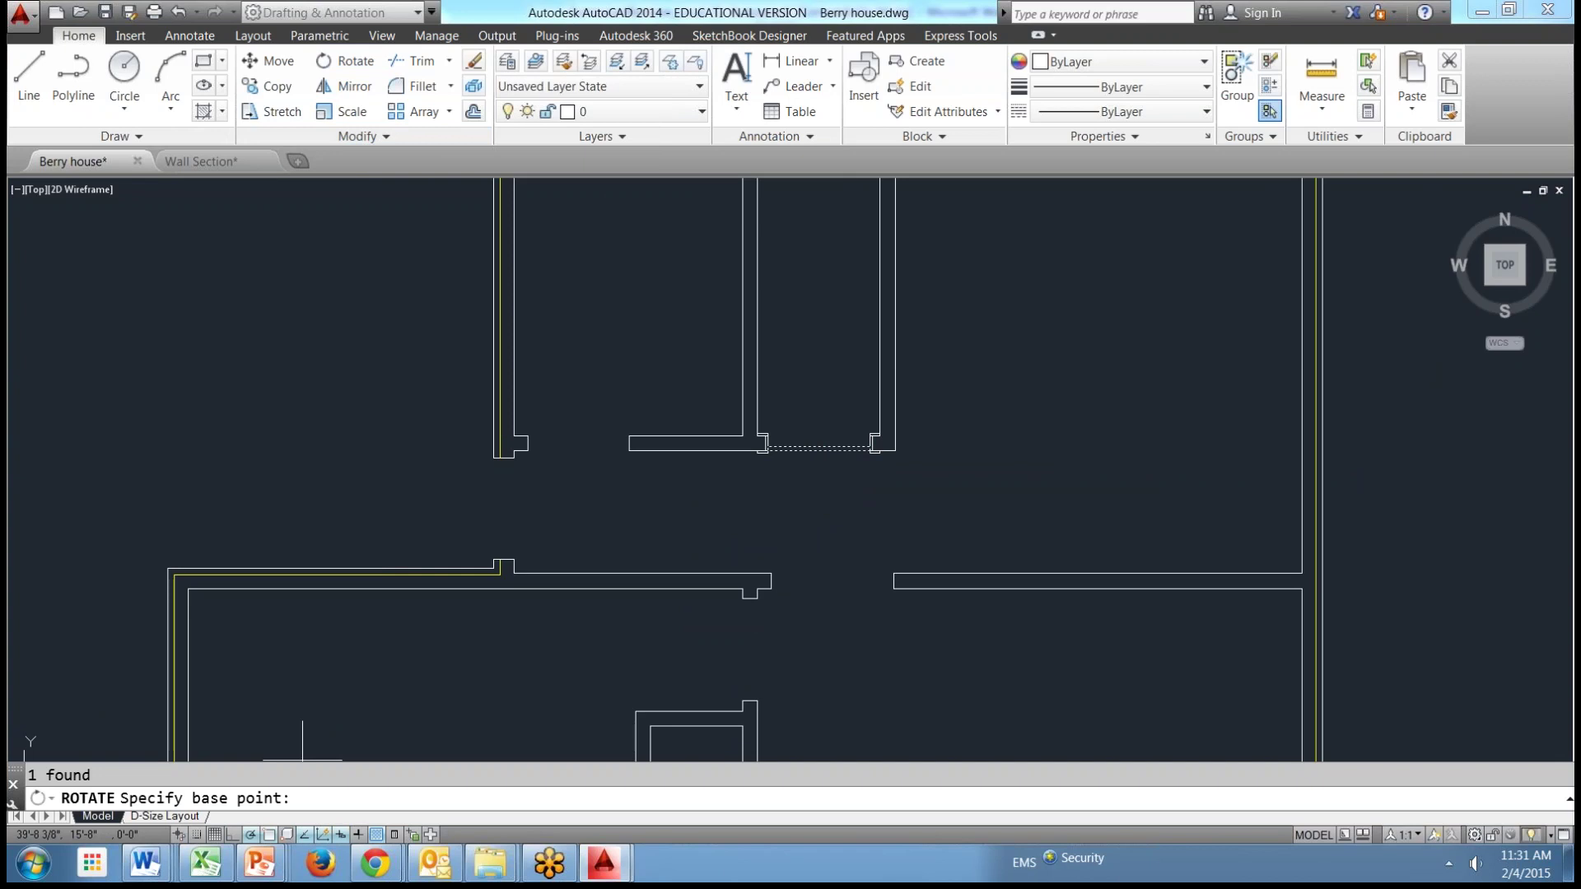
{"action": "scroll", "coordinate": [823, 461], "scroll_direction": "up", "scroll_amount": 7}
{"action": "scroll", "coordinate": [879, 451], "scroll_direction": "up", "scroll_amount": 1}
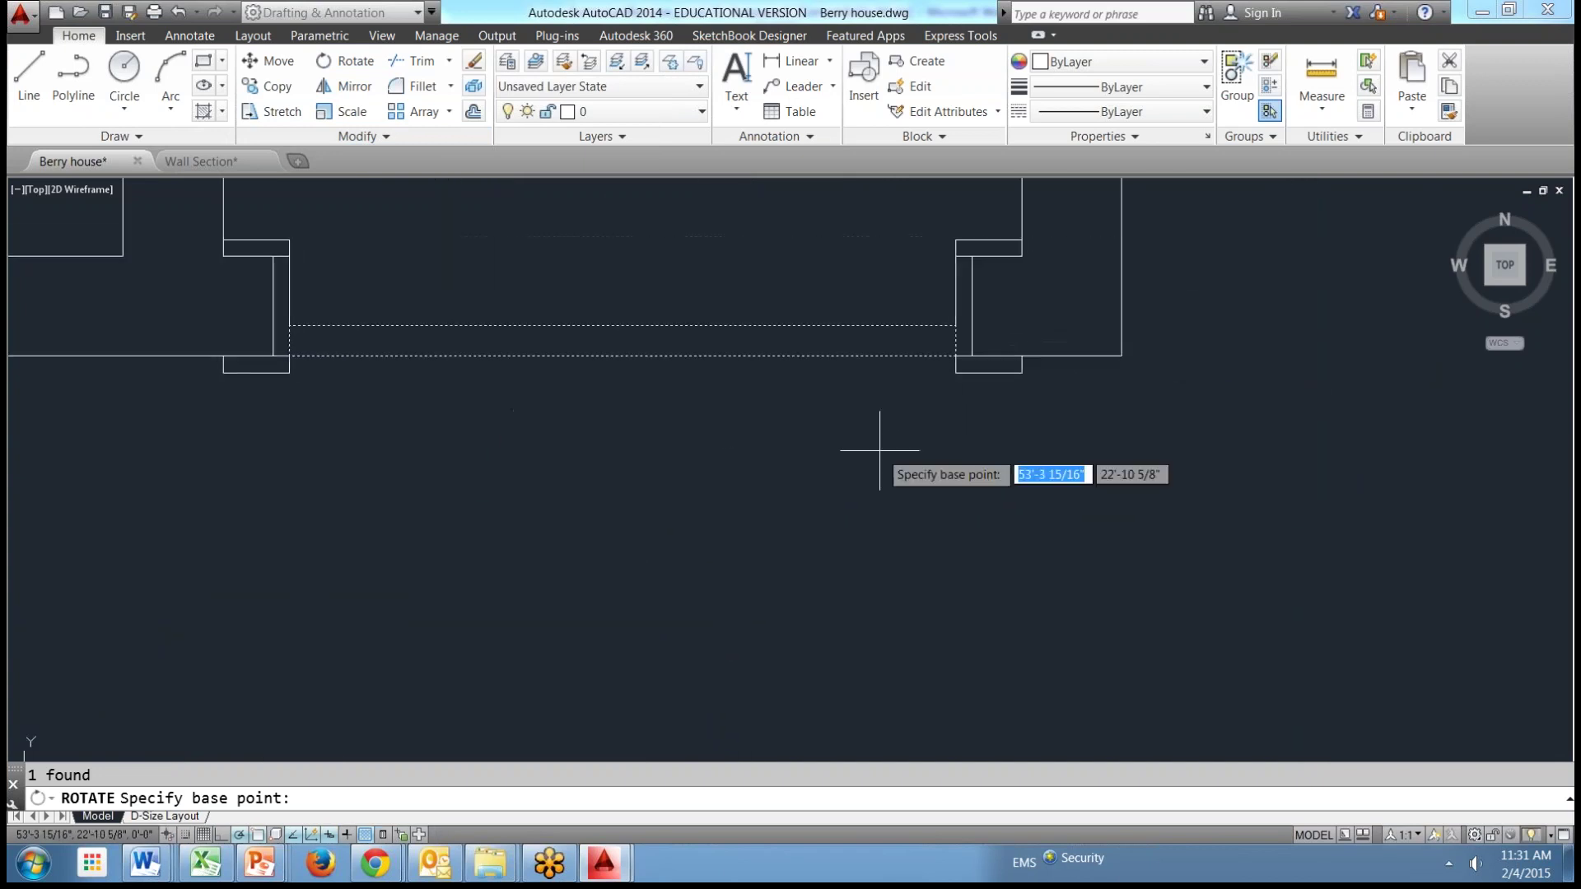
{"action": "scroll", "coordinate": [692, 431], "scroll_direction": "down", "scroll_amount": 3}
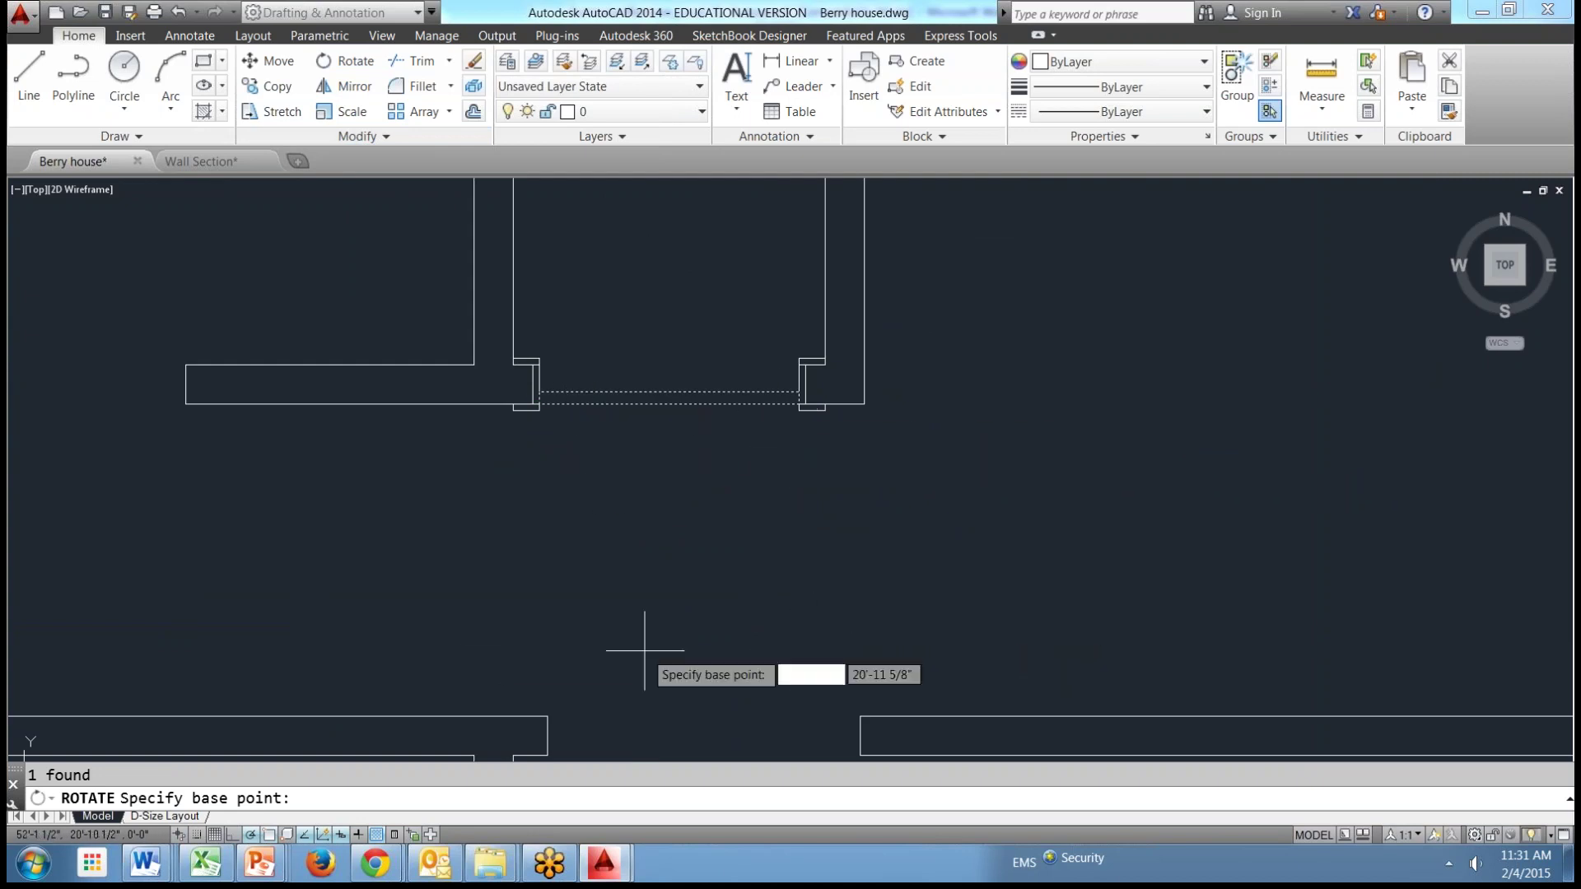
{"action": "middle_click_drag", "start_coordinate": [651, 650], "coordinate": [659, 486]}
{"action": "scroll", "coordinate": [663, 482], "scroll_direction": "down", "scroll_amount": 5}
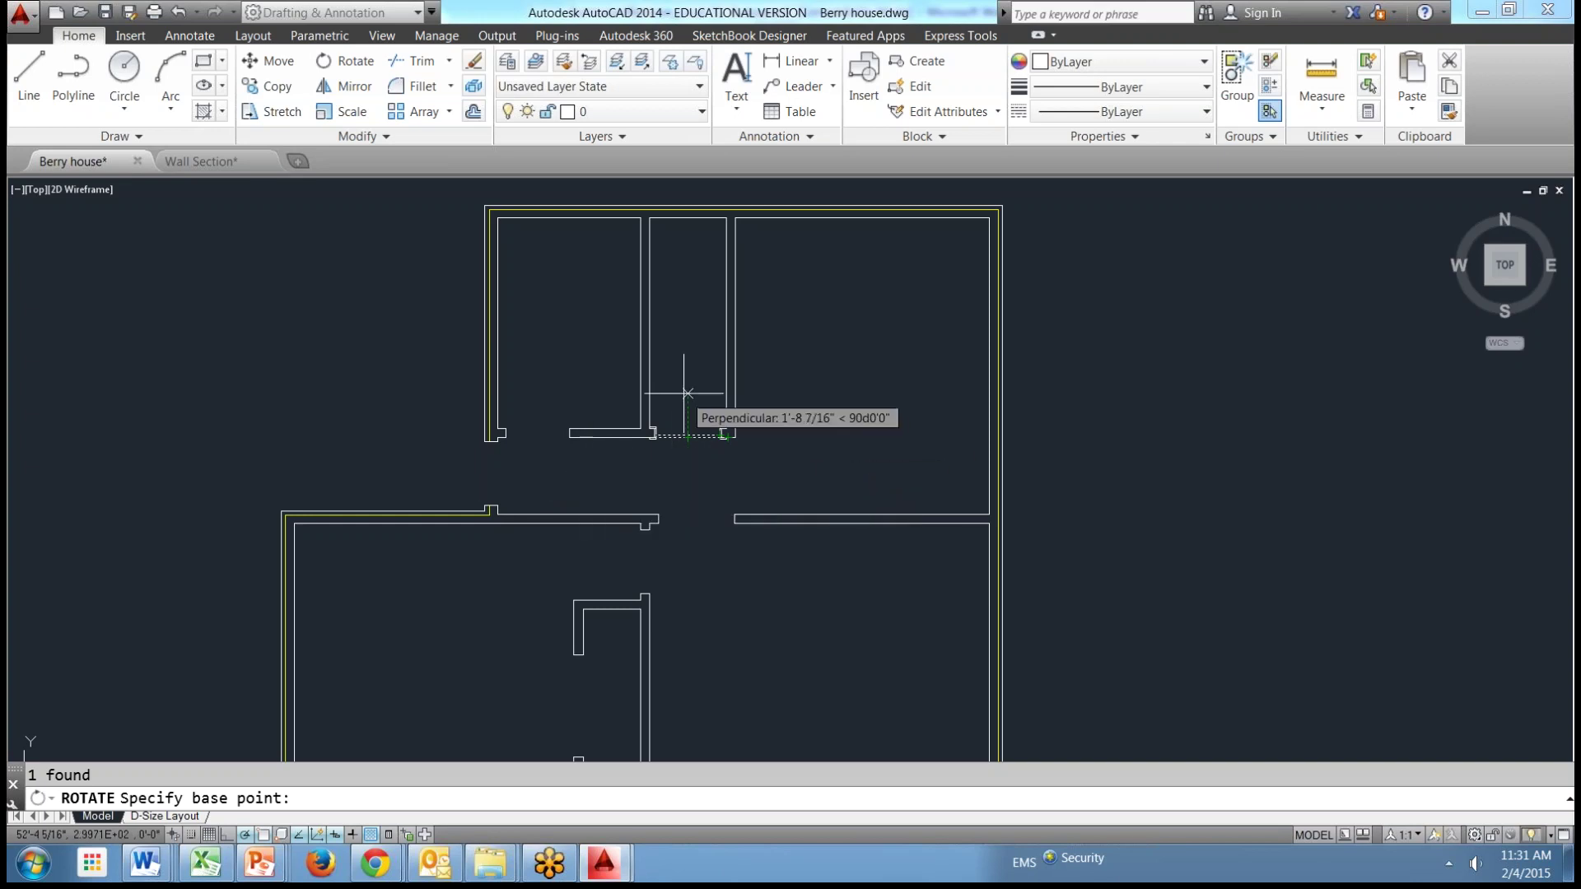
{"action": "scroll", "coordinate": [715, 436], "scroll_direction": "up", "scroll_amount": 5}
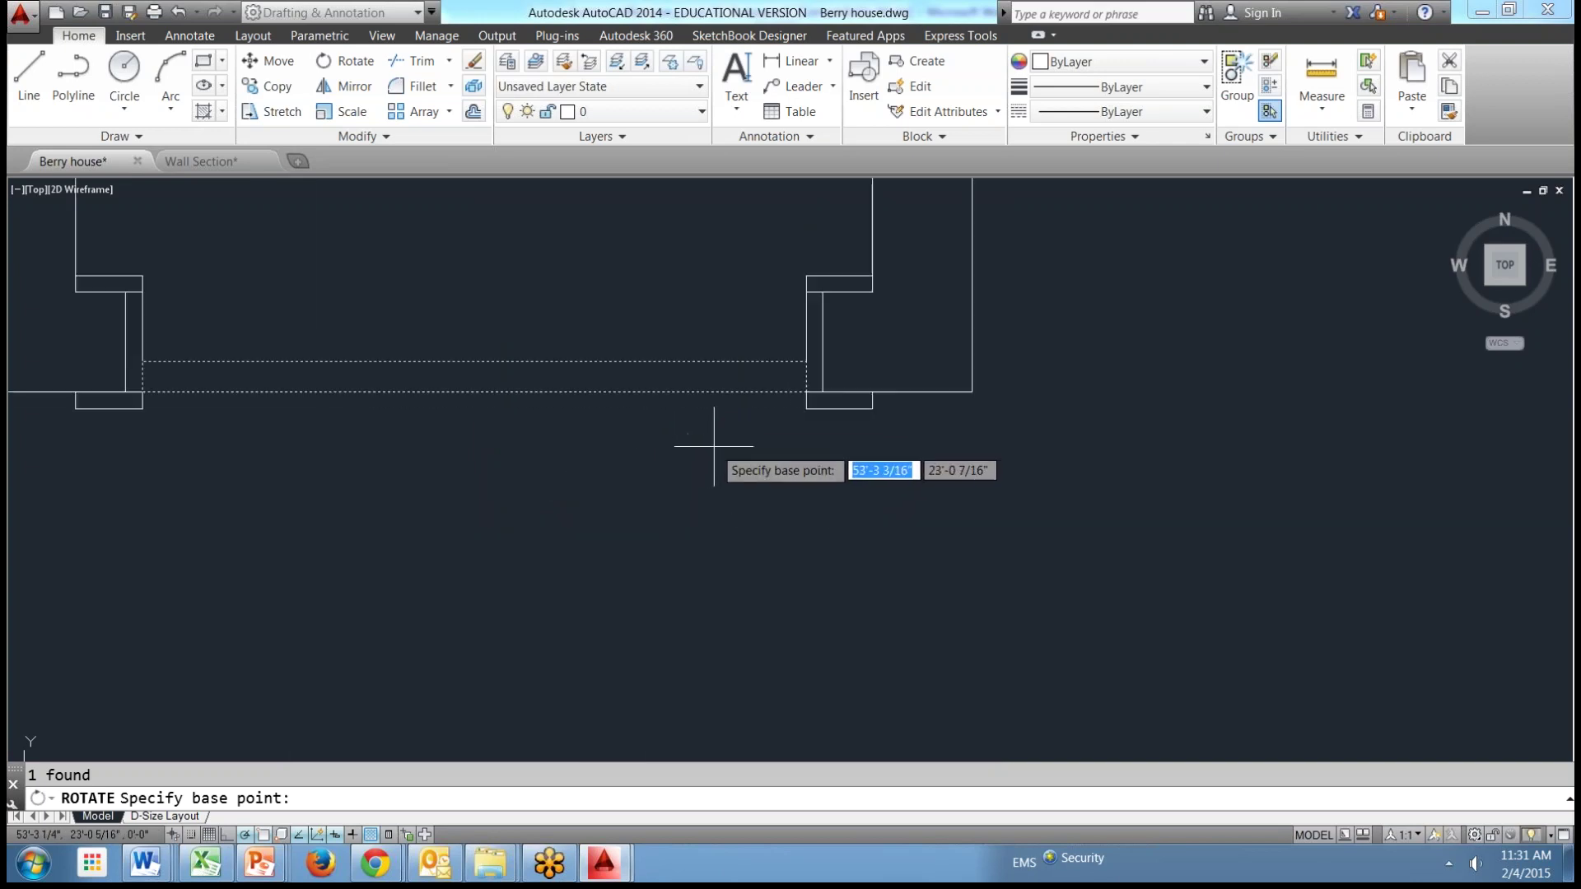
{"action": "left_click", "coordinate": [805, 387]}
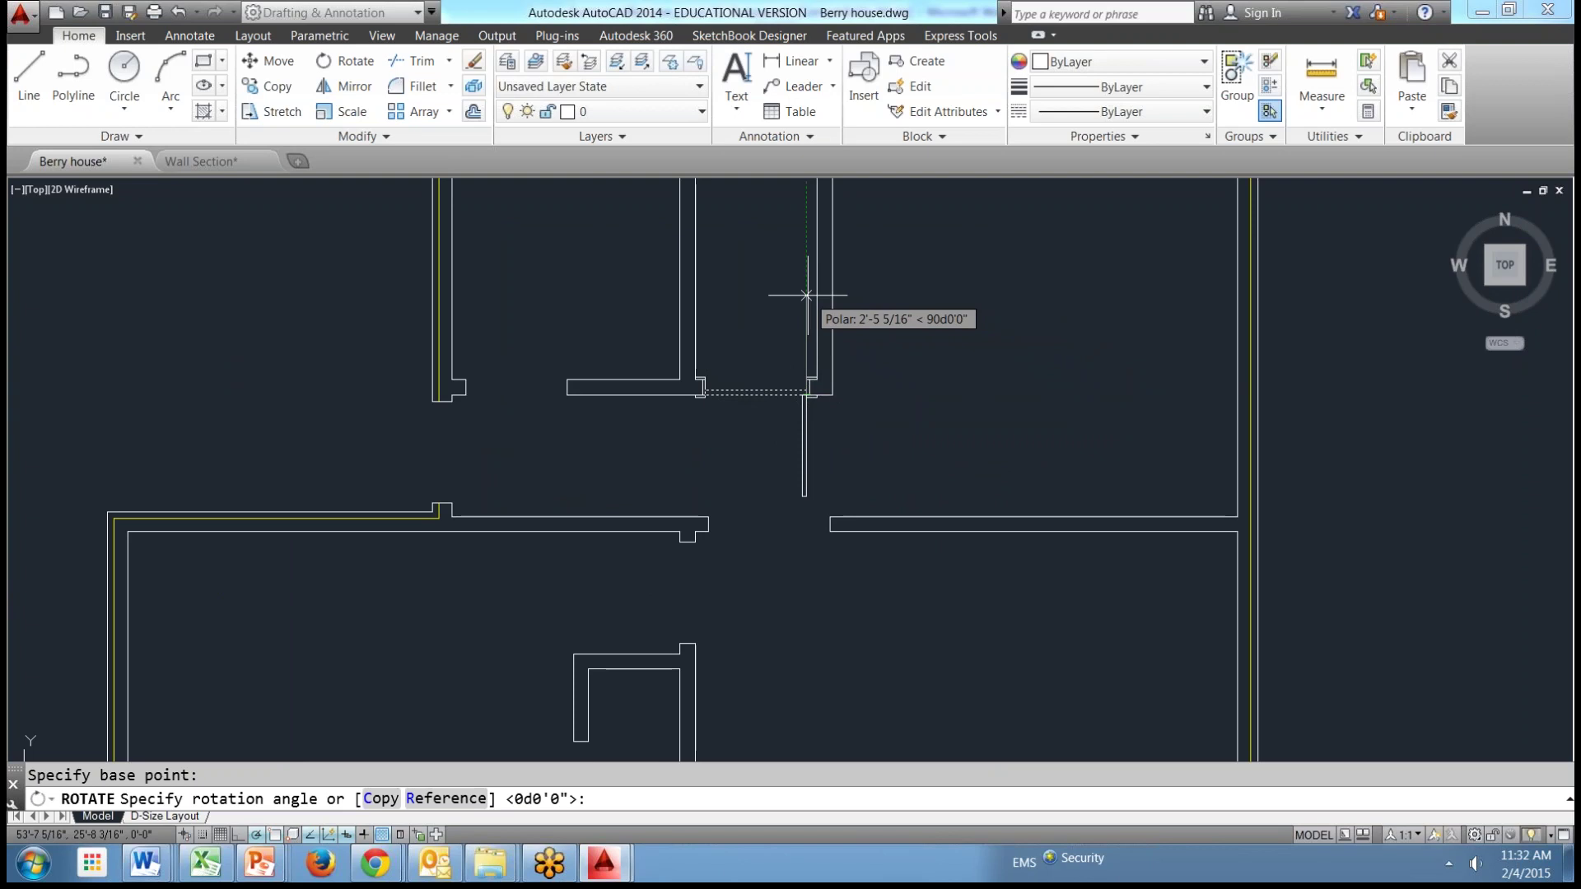
{"action": "left_click", "coordinate": [806, 295]}
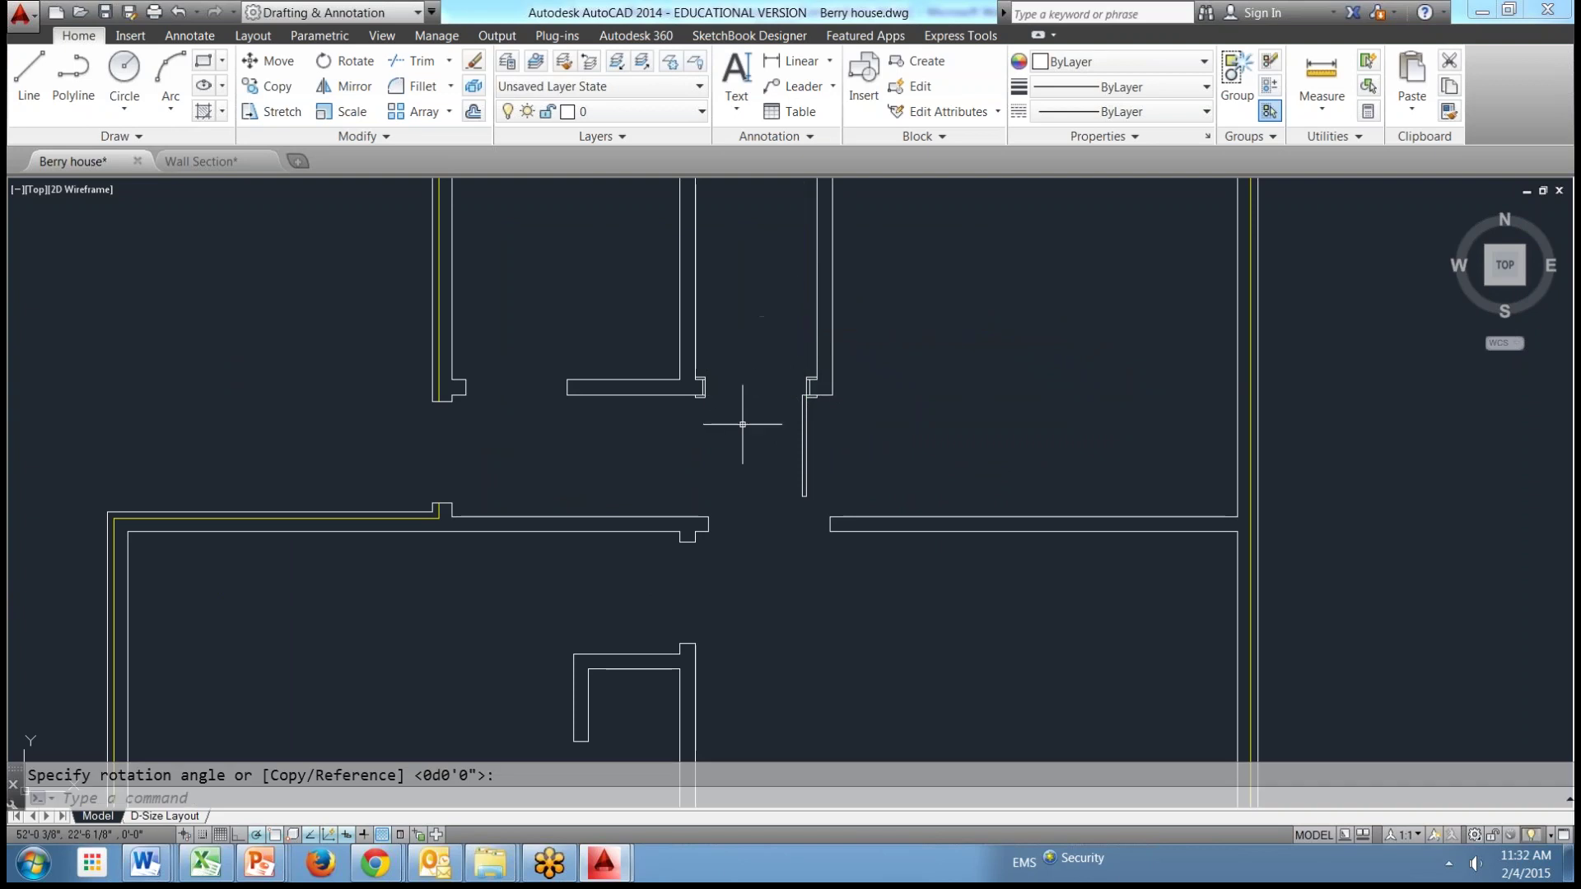
{"action": "middle_click_drag", "start_coordinate": [743, 424], "coordinate": [744, 448]}
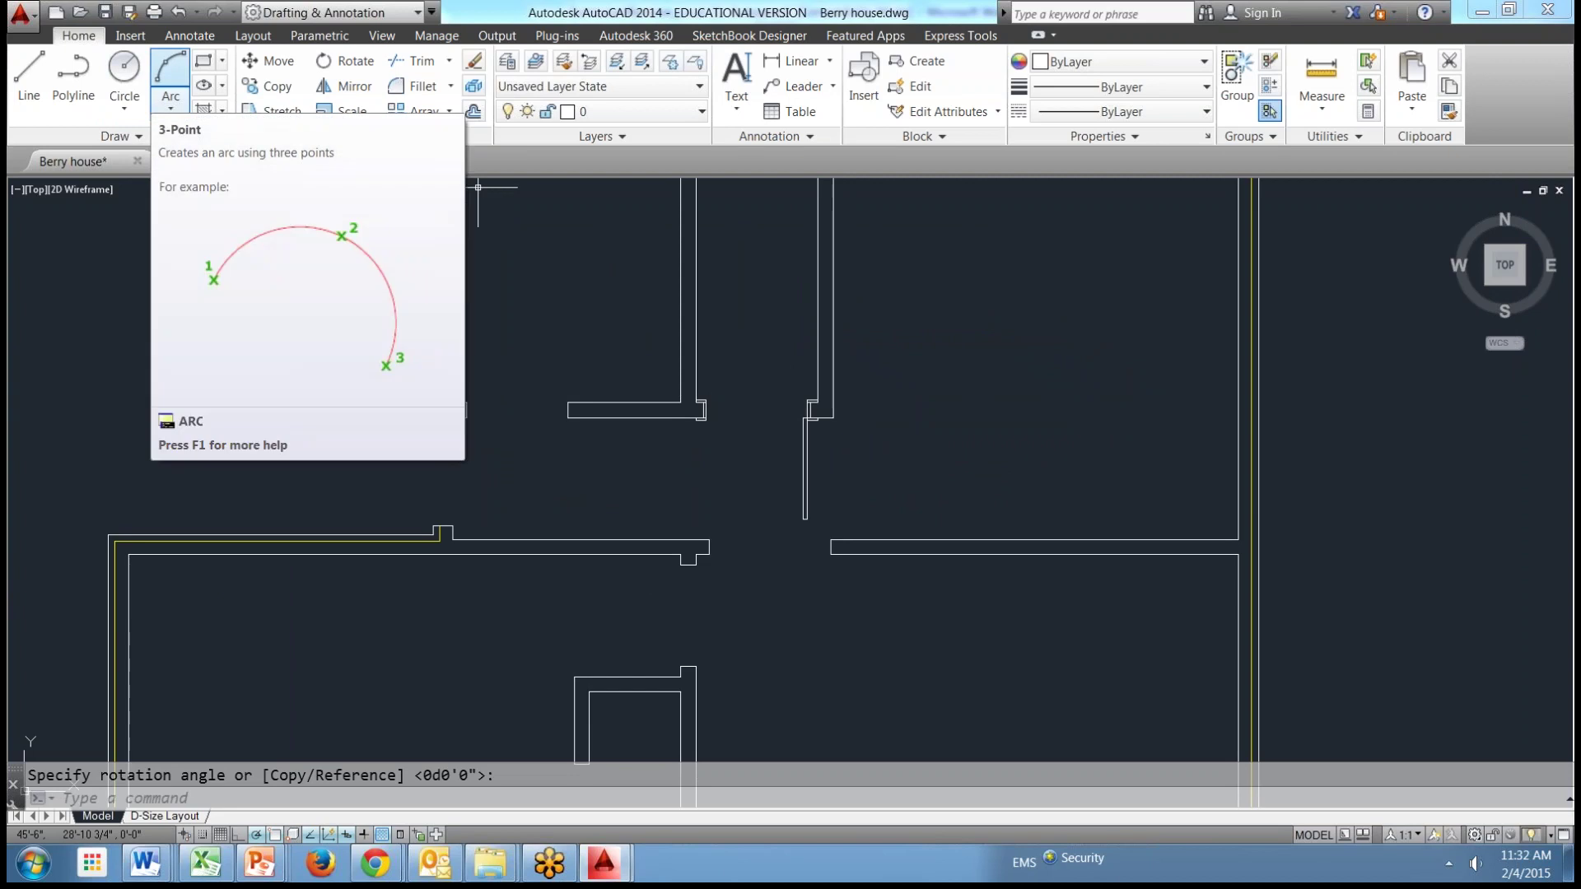
Step: Draw a Start-End-Radius swing arc from the left jamb corner to the door tip, radius to the hinge
{"action": "left_click", "coordinate": [170, 107]}
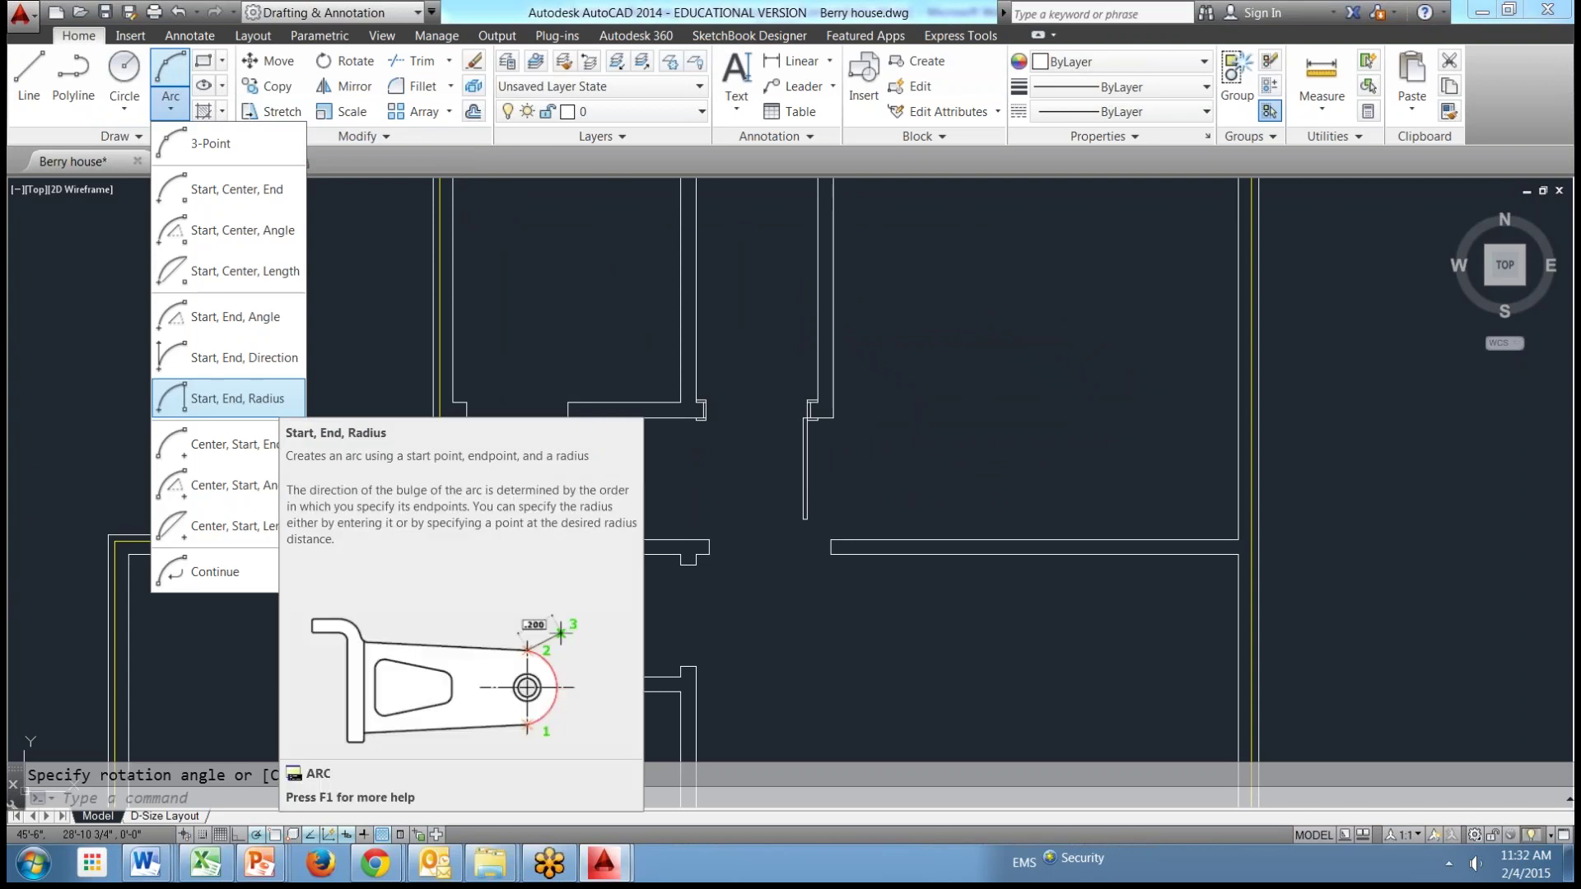
{"action": "left_click", "coordinate": [205, 399]}
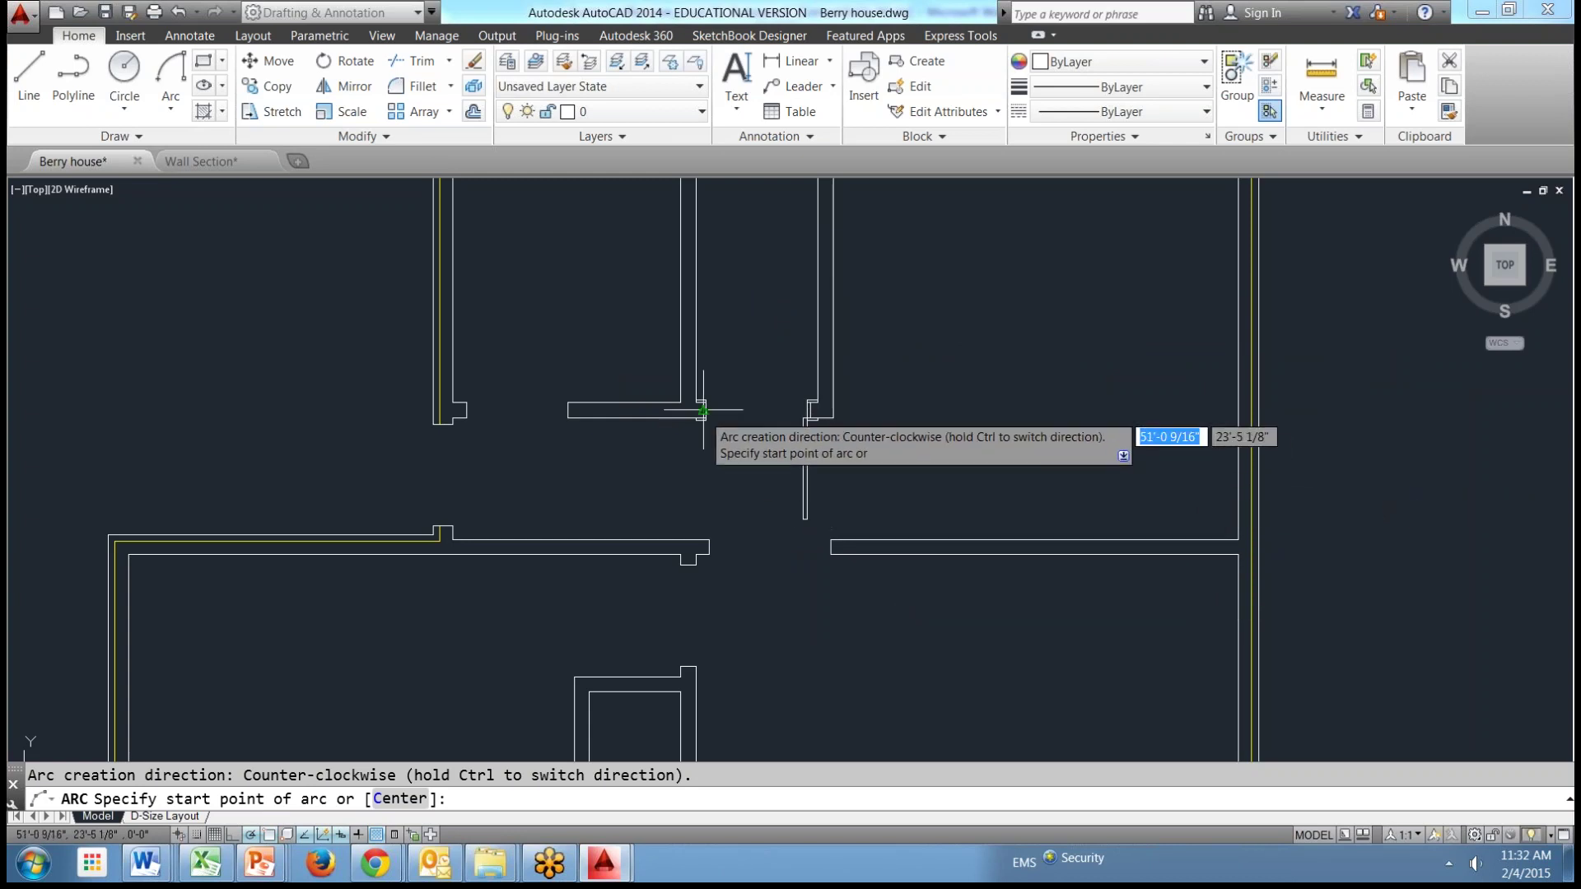
{"action": "scroll", "coordinate": [708, 436], "scroll_direction": "up", "scroll_amount": 4}
{"action": "left_click", "coordinate": [717, 436]}
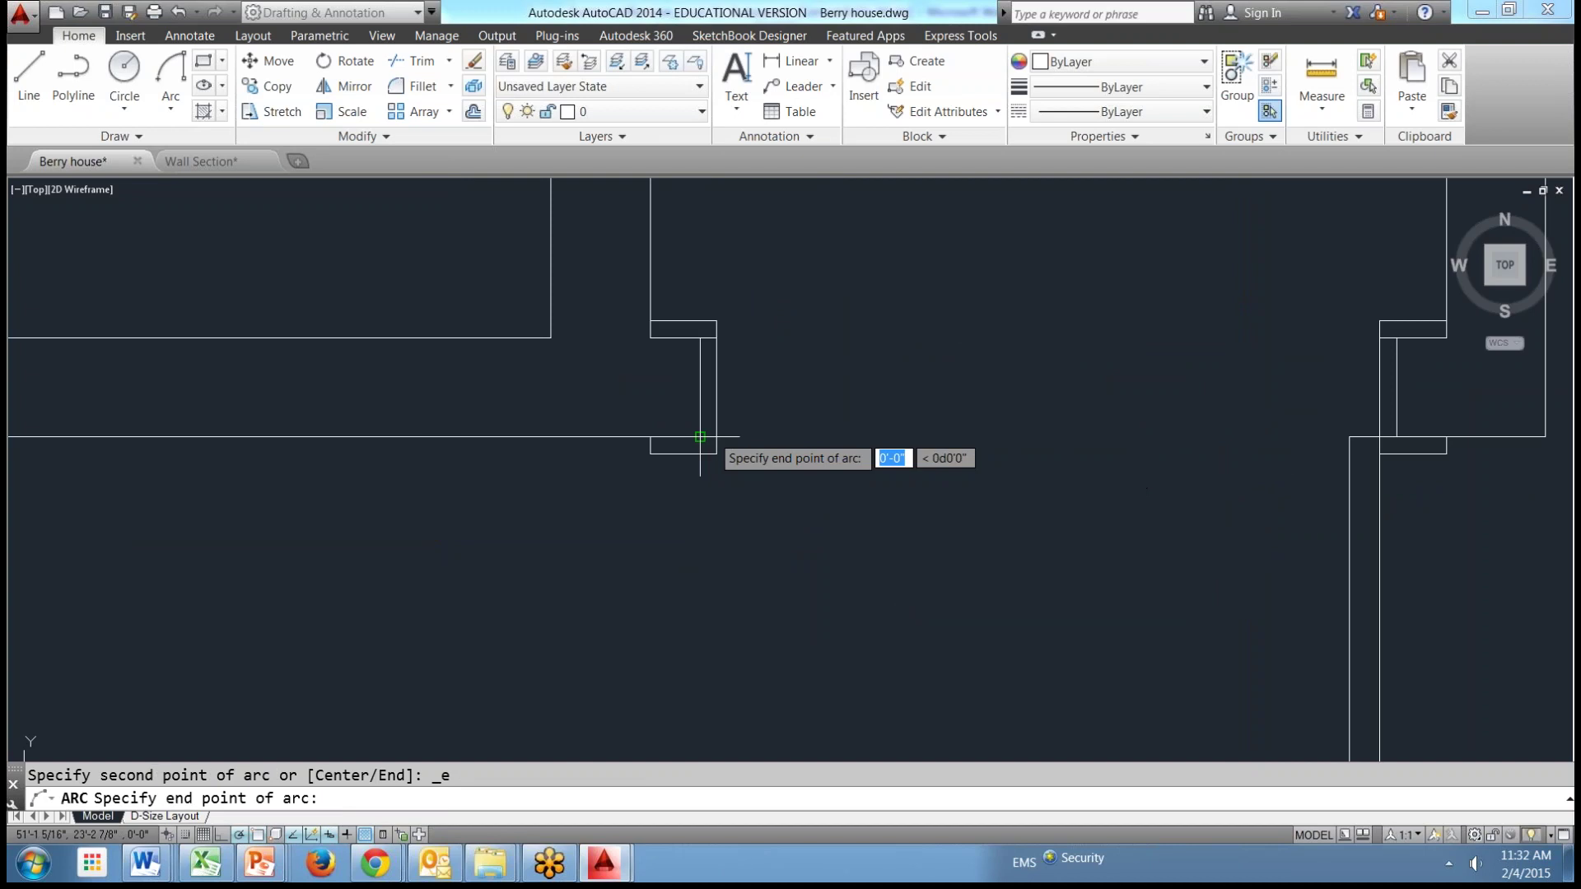
{"action": "scroll", "coordinate": [717, 440], "scroll_direction": "down", "scroll_amount": 3}
{"action": "scroll", "coordinate": [733, 576], "scroll_direction": "up", "scroll_amount": 3}
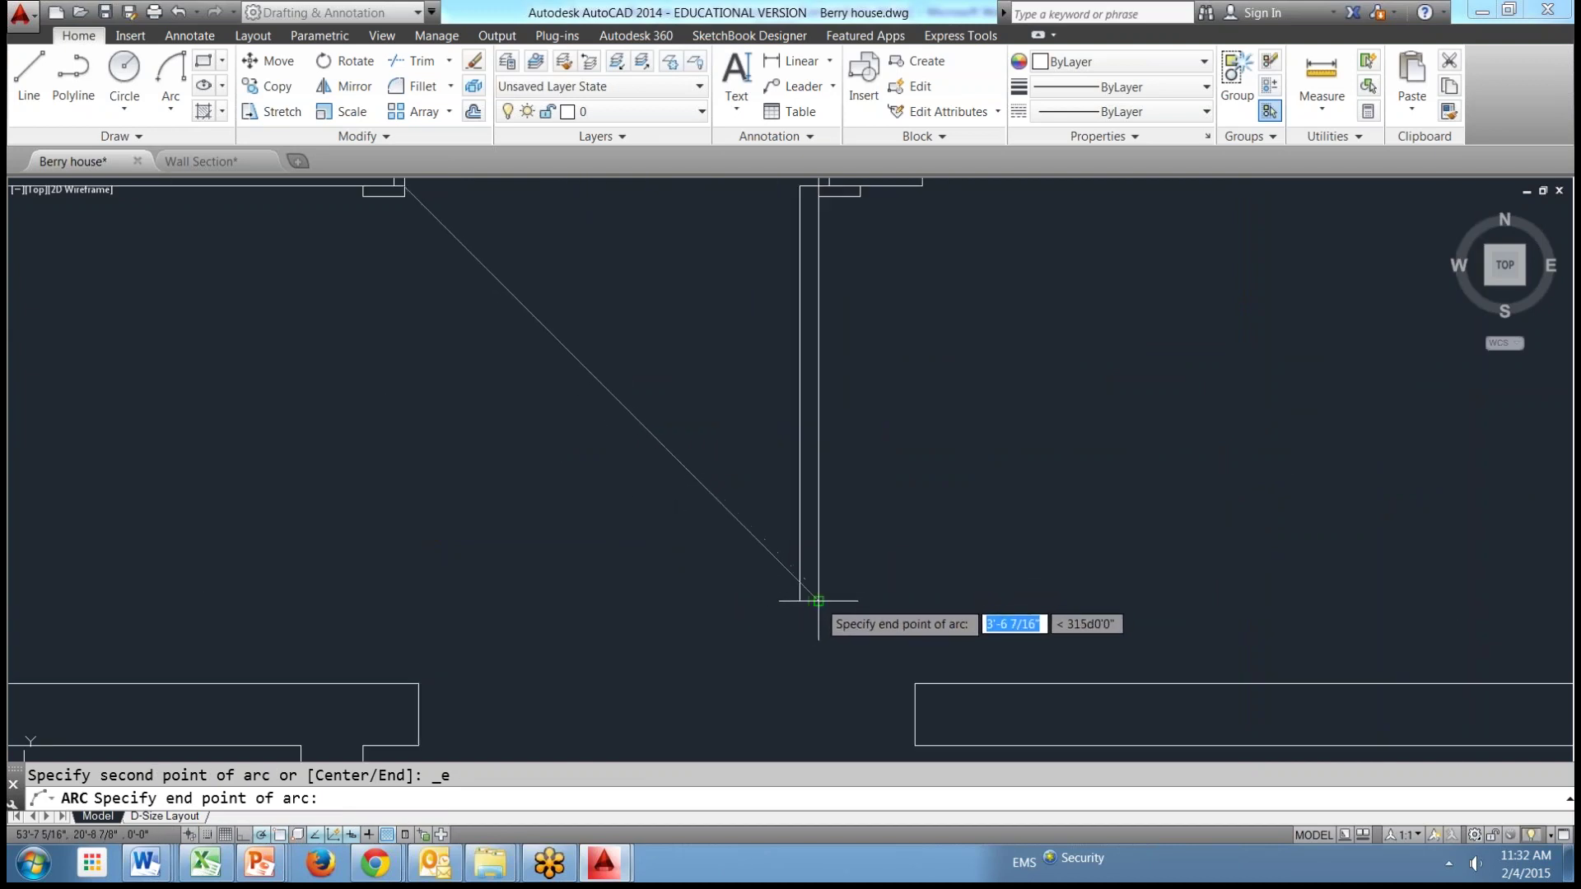
{"action": "left_click", "coordinate": [818, 600]}
{"action": "middle_click_drag", "start_coordinate": [817, 600], "coordinate": [759, 717]}
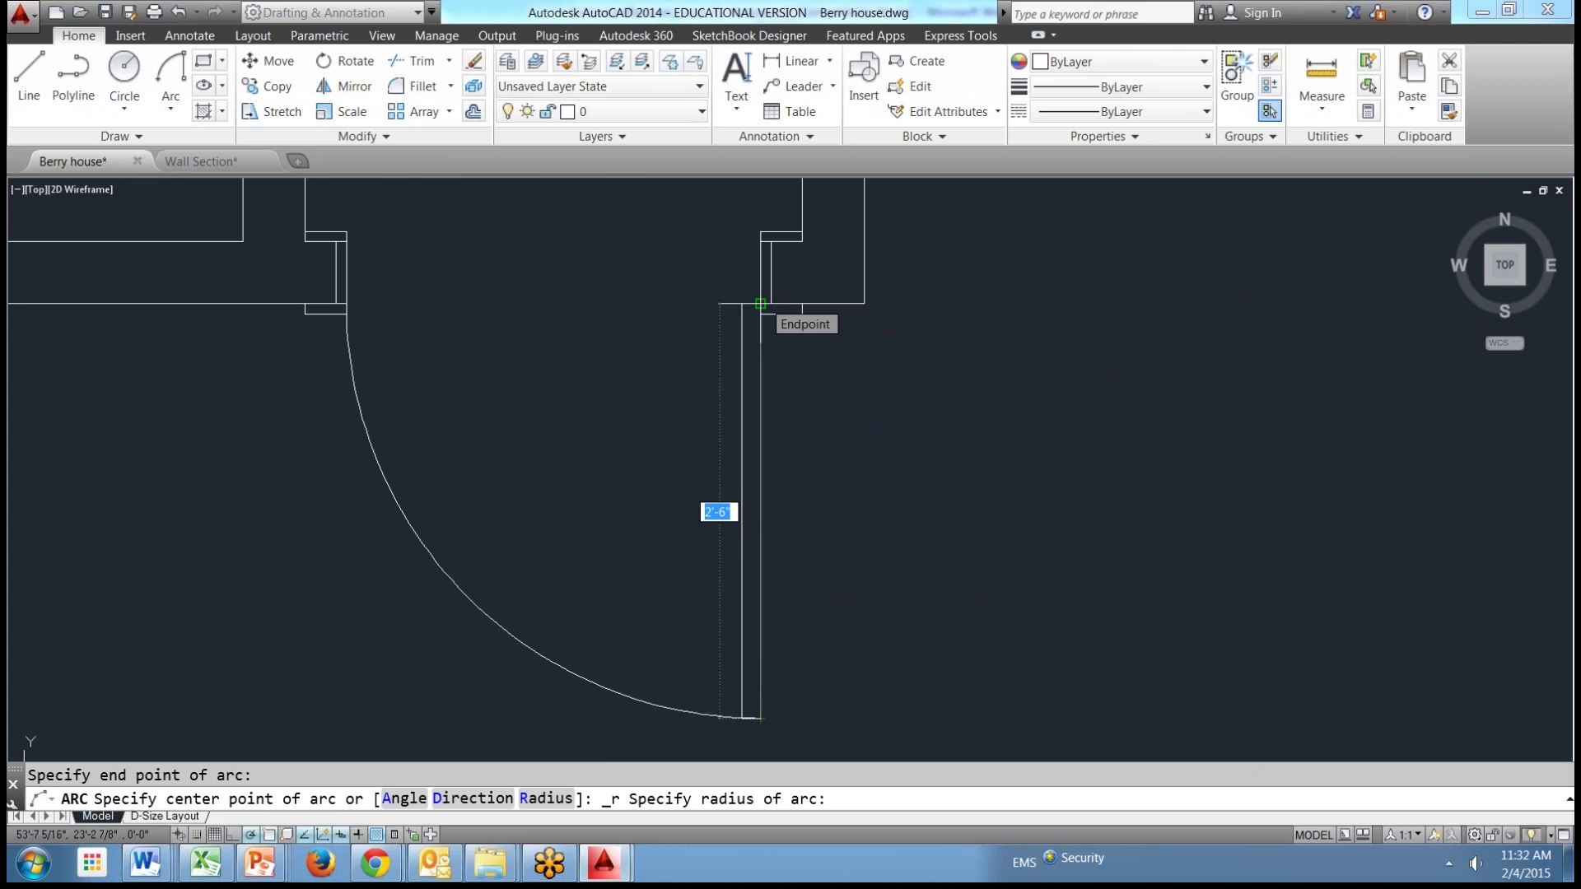
{"action": "left_click", "coordinate": [760, 304]}
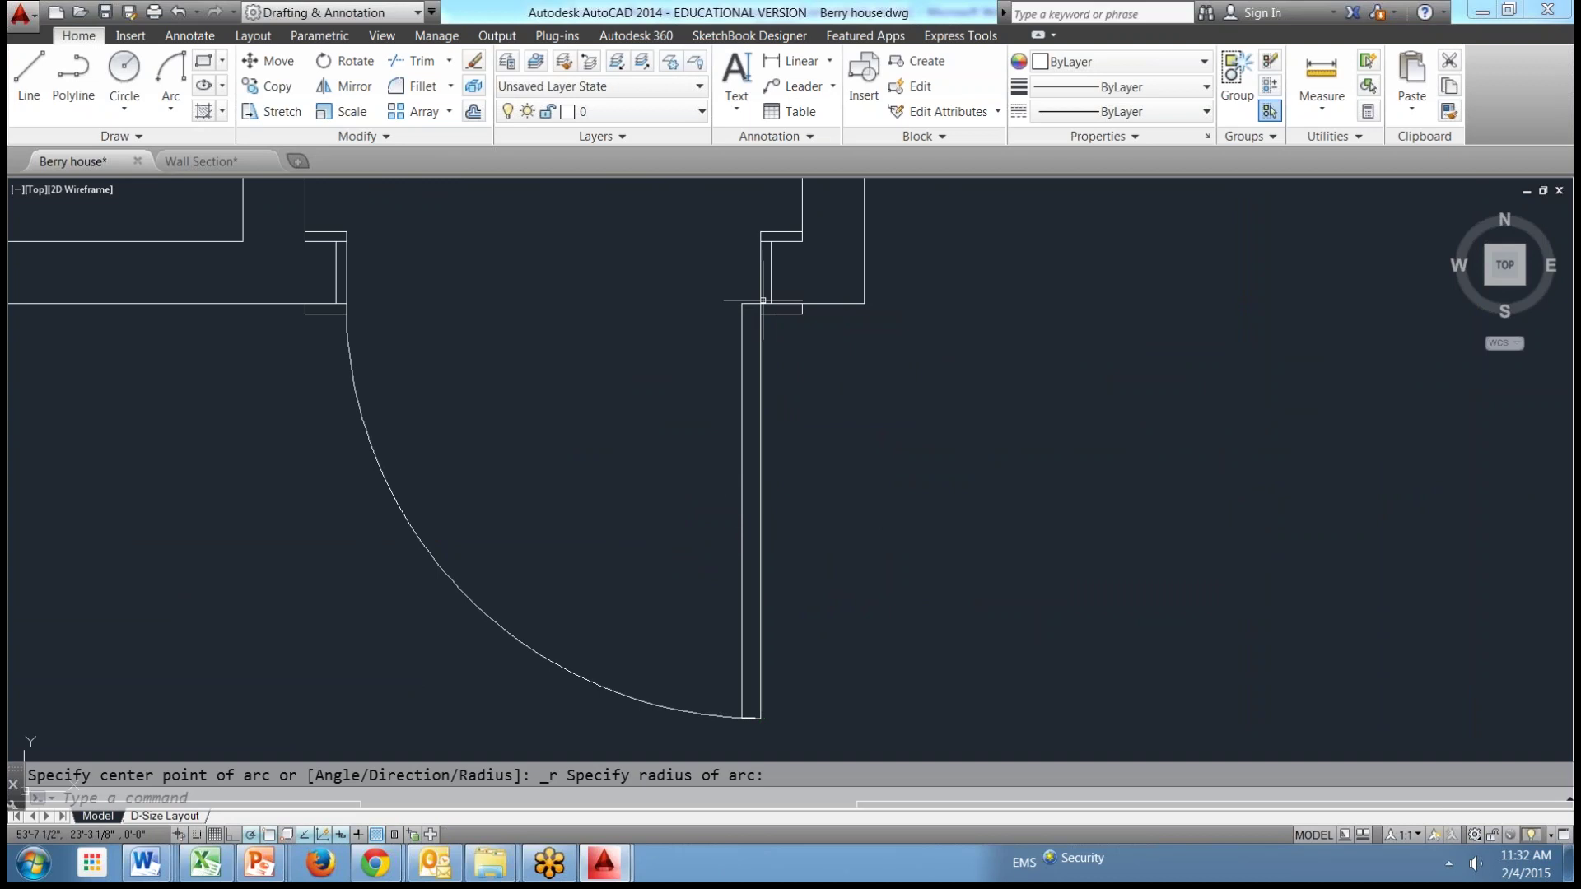
Step: Zoom and pan to centre the finished door swing in view
{"action": "scroll", "coordinate": [971, 330], "scroll_direction": "down", "scroll_amount": 2}
{"action": "scroll", "coordinate": [989, 410], "scroll_direction": "down", "scroll_amount": 3}
{"action": "scroll", "coordinate": [988, 409], "scroll_direction": "down", "scroll_amount": 2}
{"action": "scroll", "coordinate": [996, 412], "scroll_direction": "down", "scroll_amount": 2}
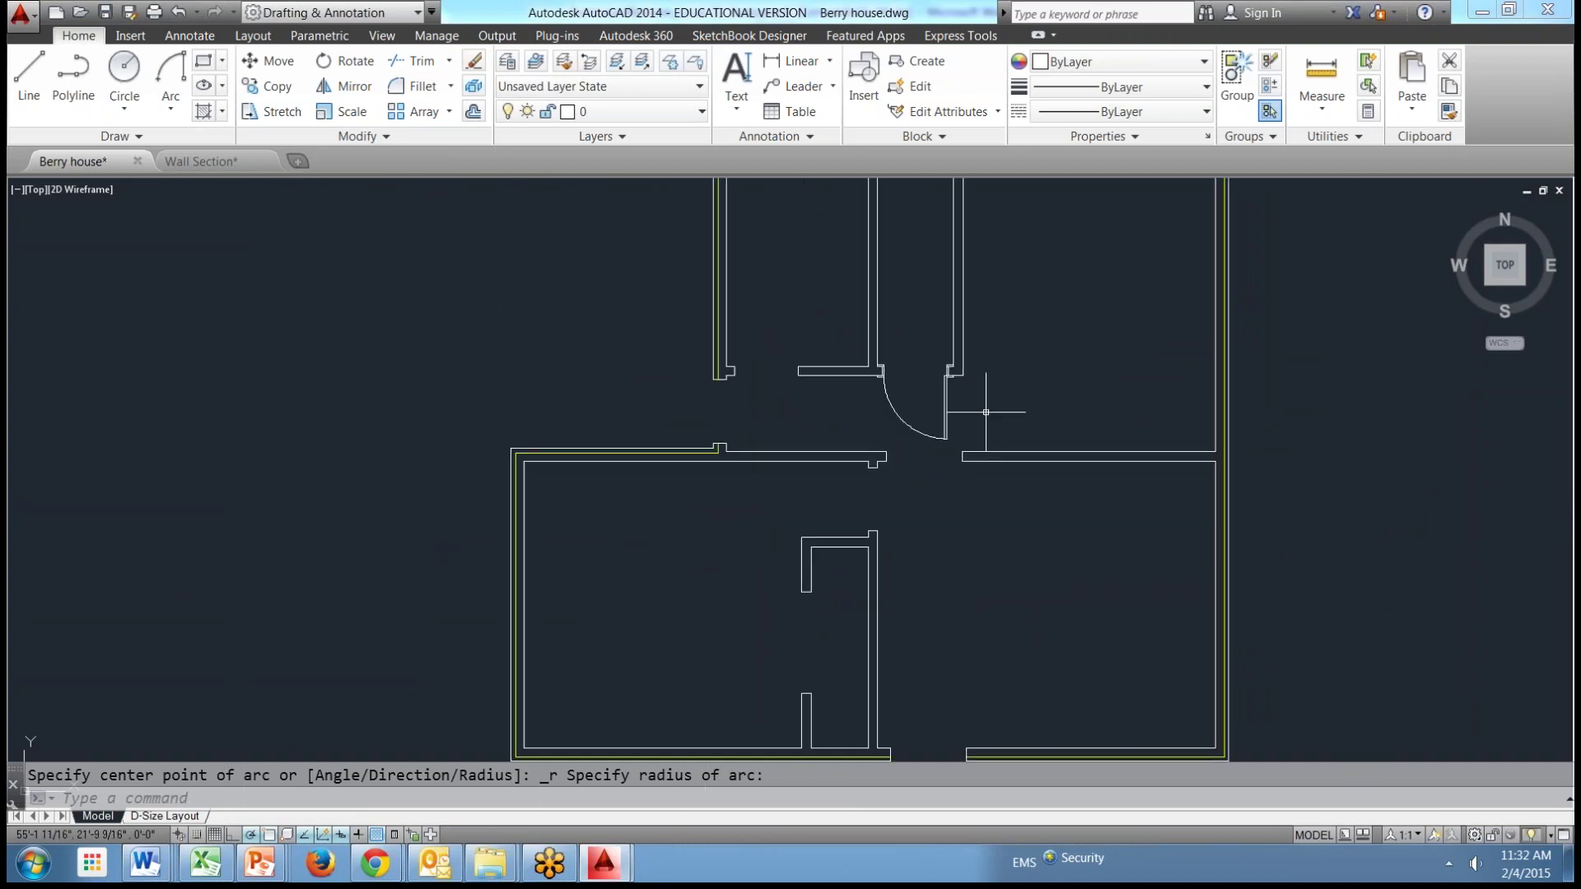
{"action": "middle_click_drag", "start_coordinate": [999, 412], "coordinate": [852, 417]}
{"action": "scroll", "coordinate": [755, 404], "scroll_direction": "up", "scroll_amount": 2}
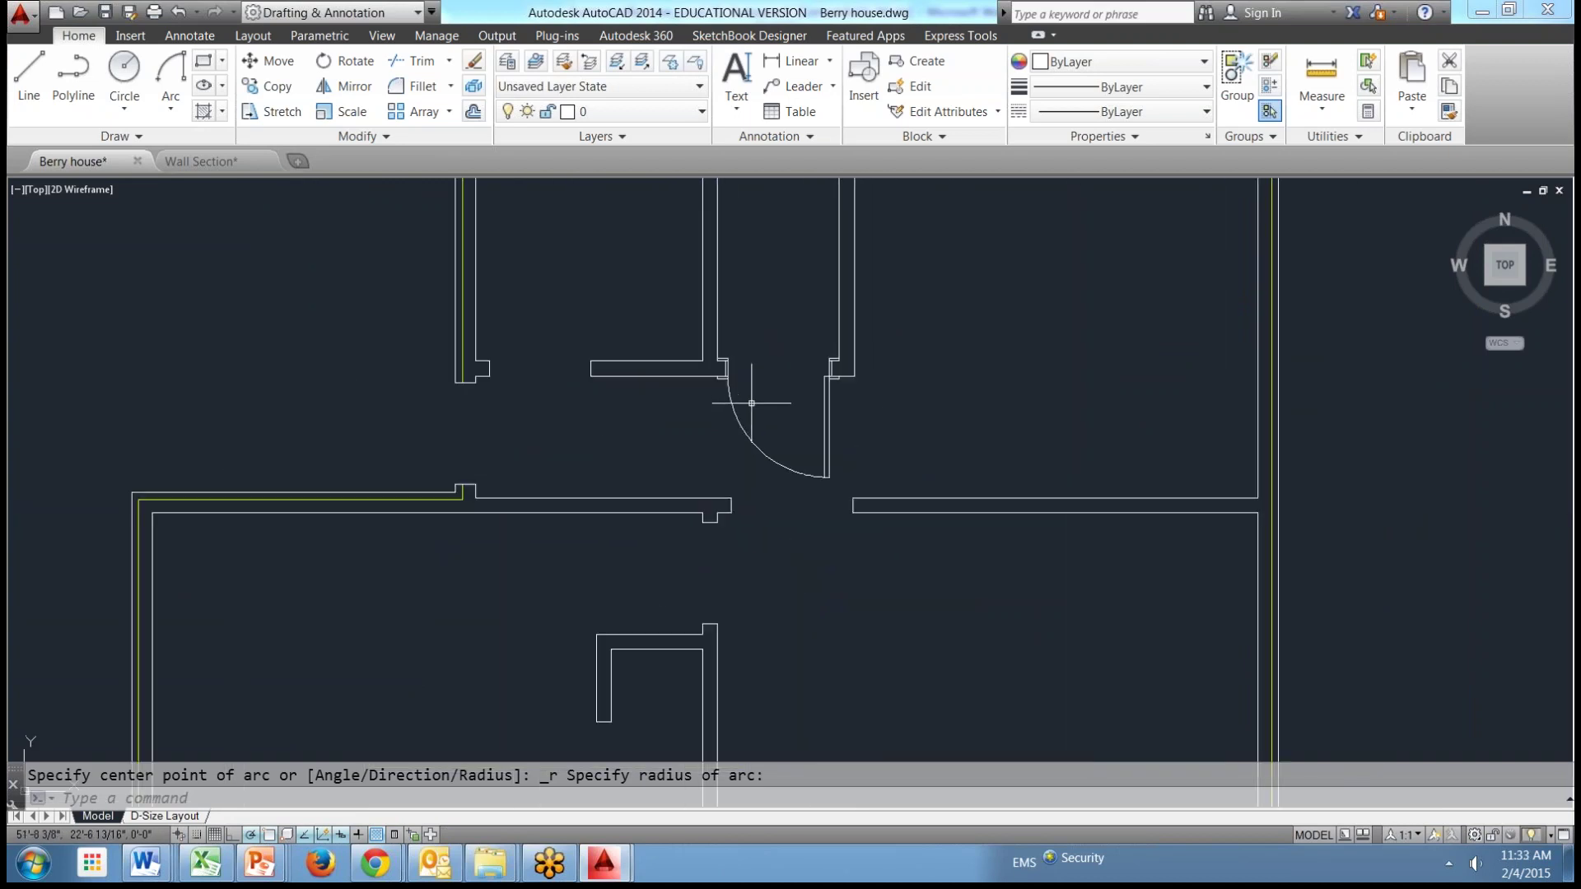
{"action": "scroll", "coordinate": [751, 400], "scroll_direction": "up", "scroll_amount": 2}
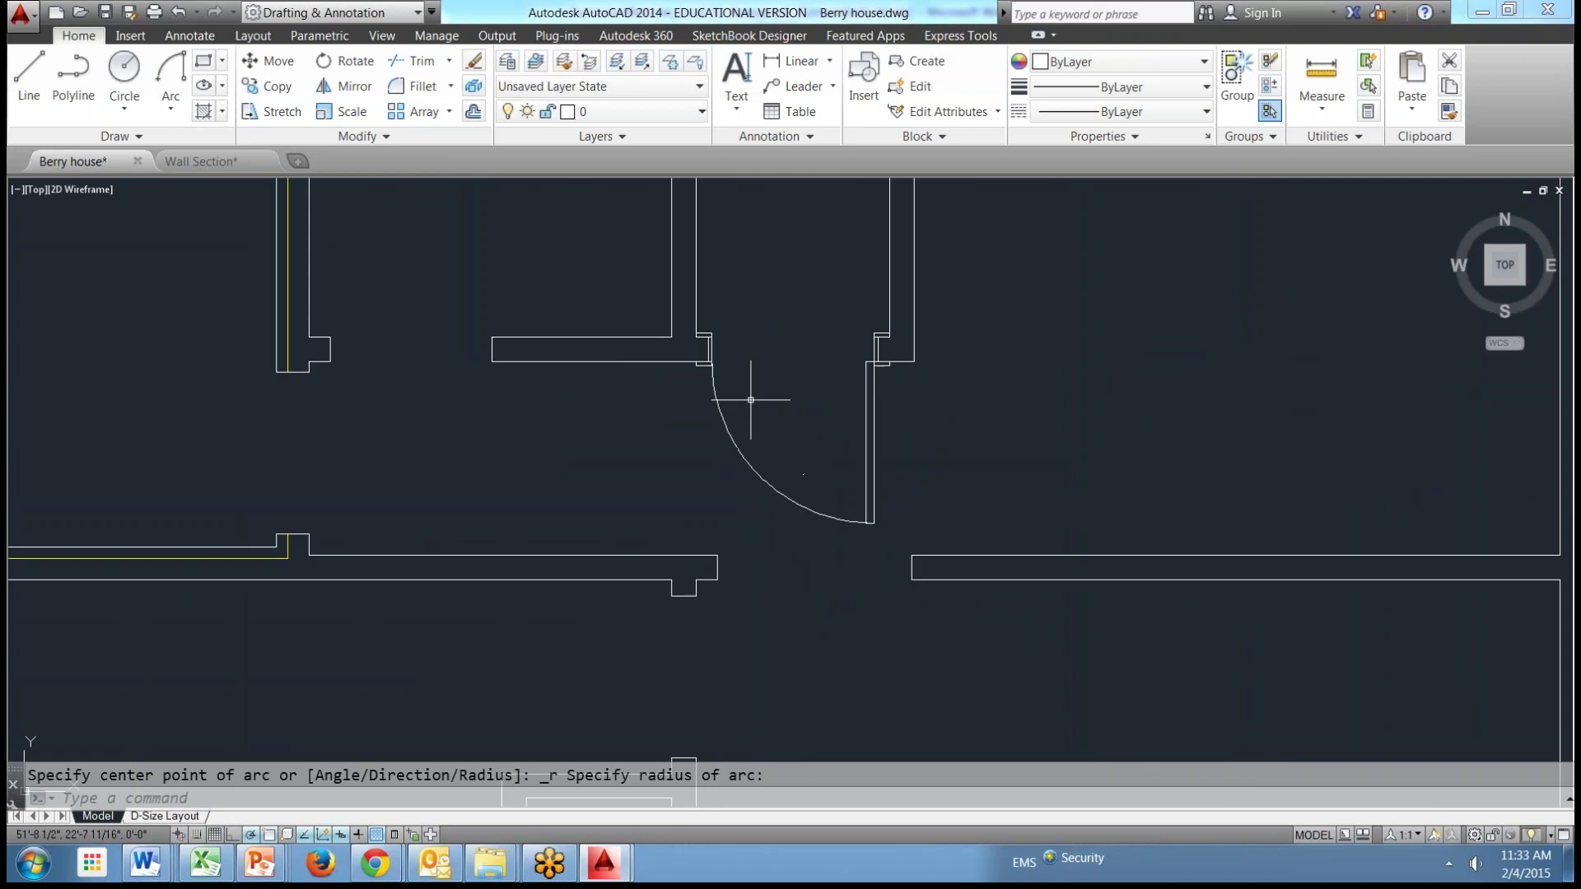
{"action": "middle_click_drag", "start_coordinate": [751, 400], "coordinate": [743, 427]}
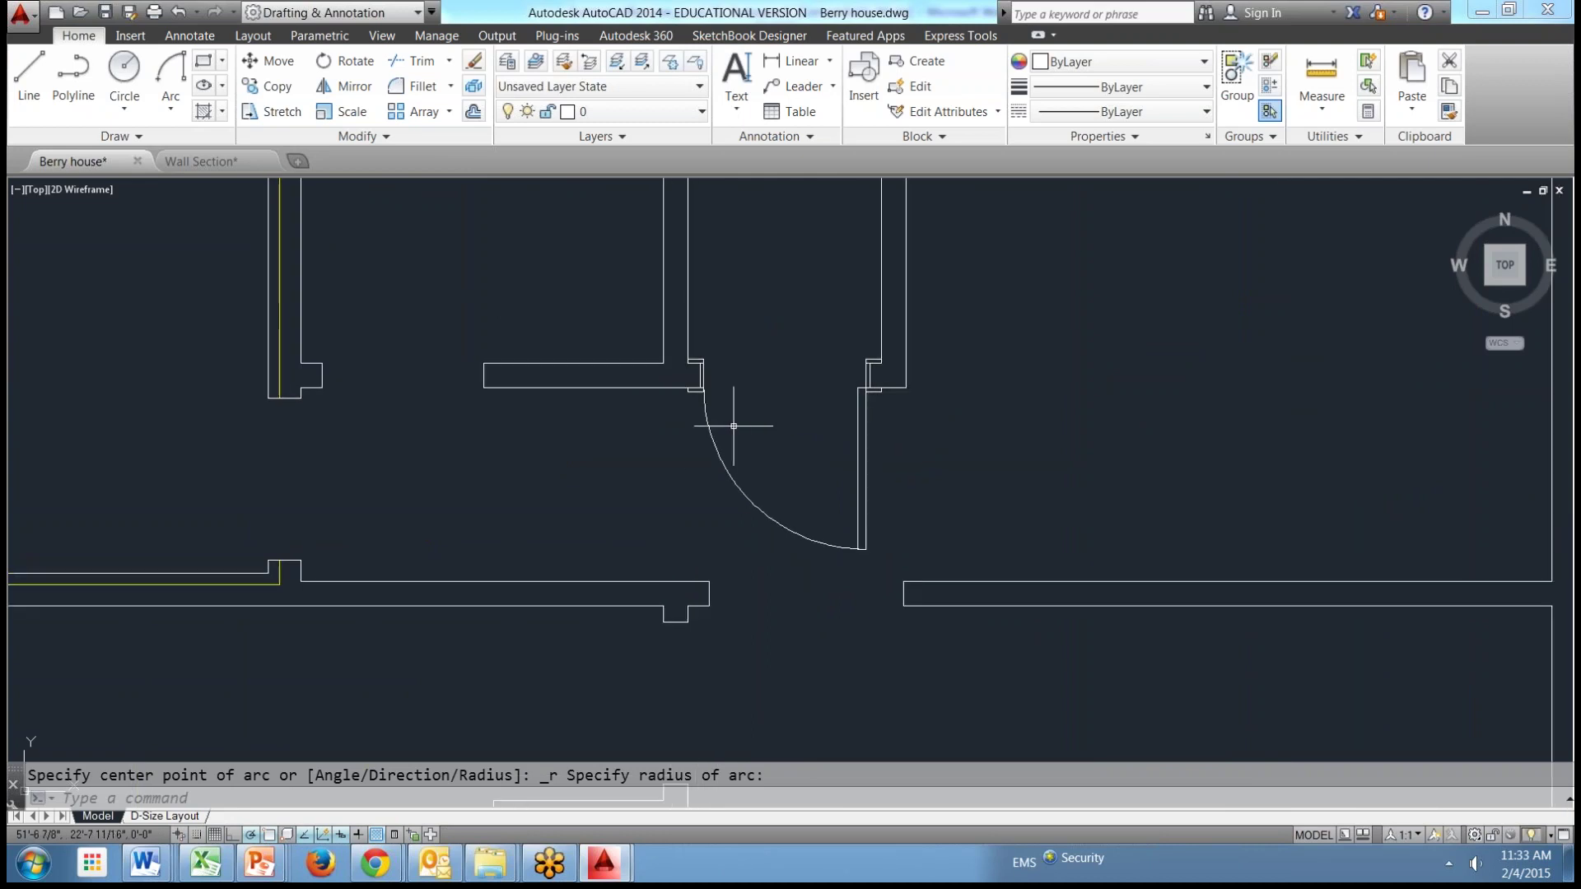
Step: Select the door panel, swing arc and jamb pieces at the opening
{"action": "left_click", "coordinate": [682, 428]}
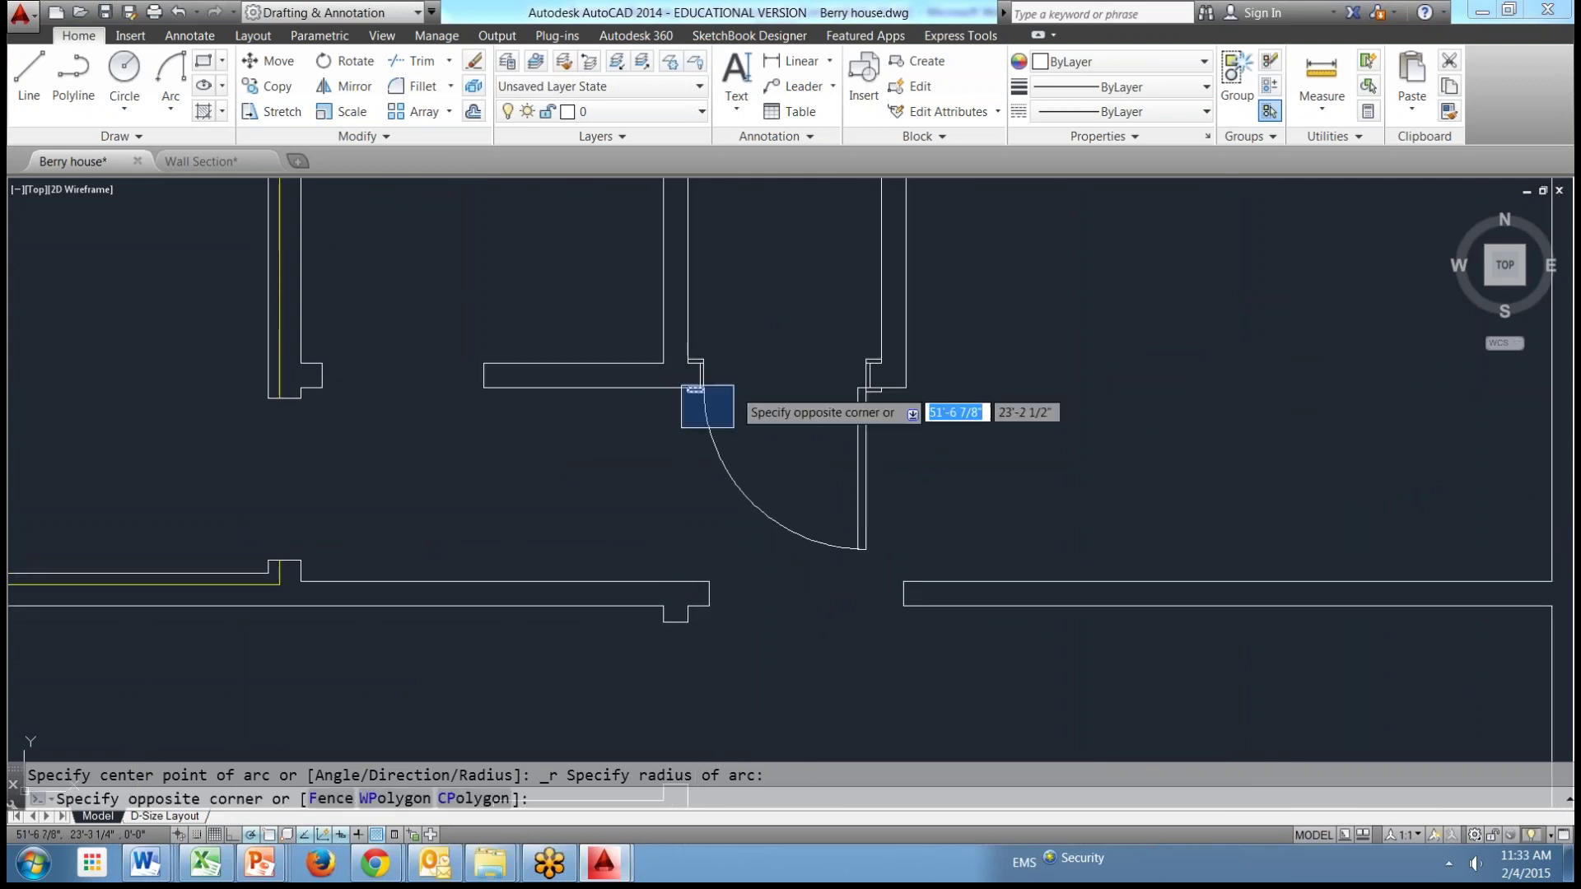
{"action": "left_click", "coordinate": [741, 356]}
{"action": "left_click", "coordinate": [851, 430]}
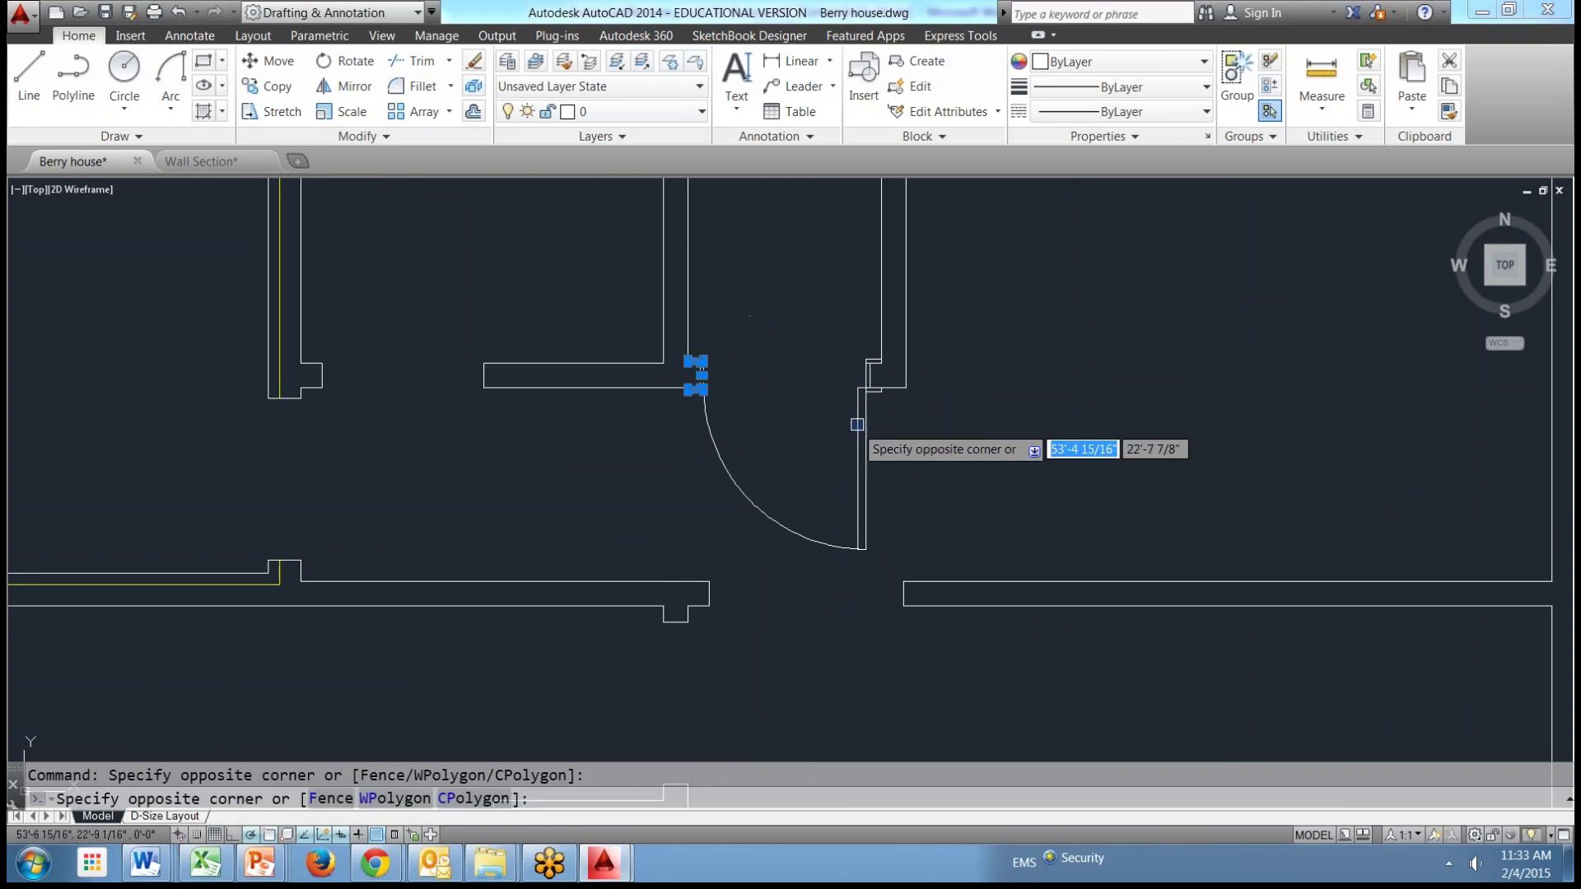
{"action": "left_click", "coordinate": [885, 360]}
{"action": "left_click", "coordinate": [860, 492]}
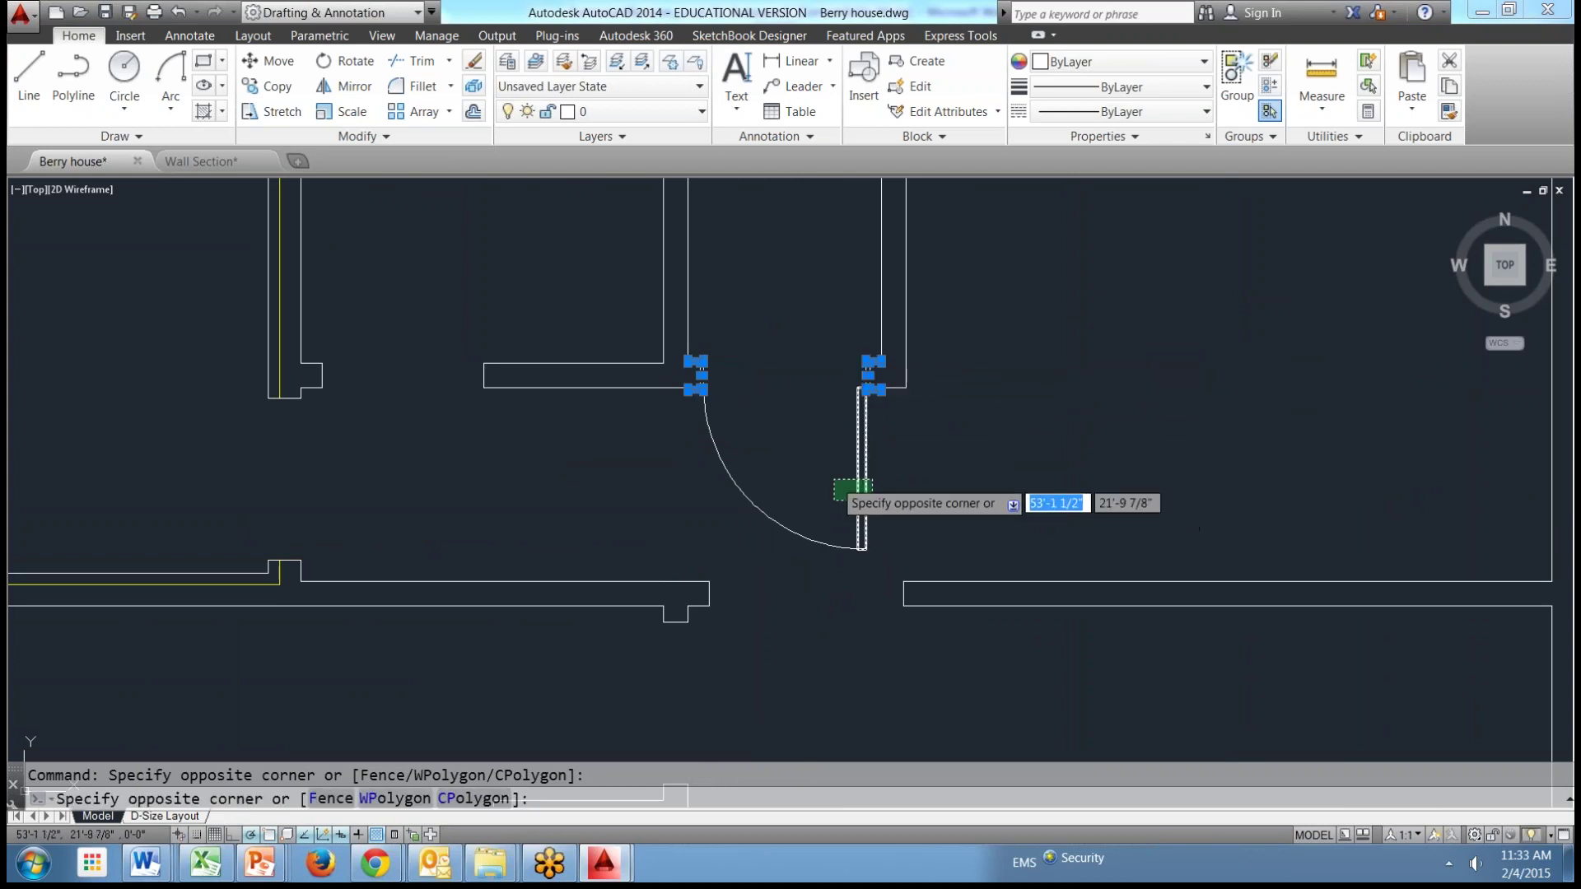
{"action": "left_click", "coordinate": [807, 537]}
{"action": "left_click", "coordinate": [778, 490]}
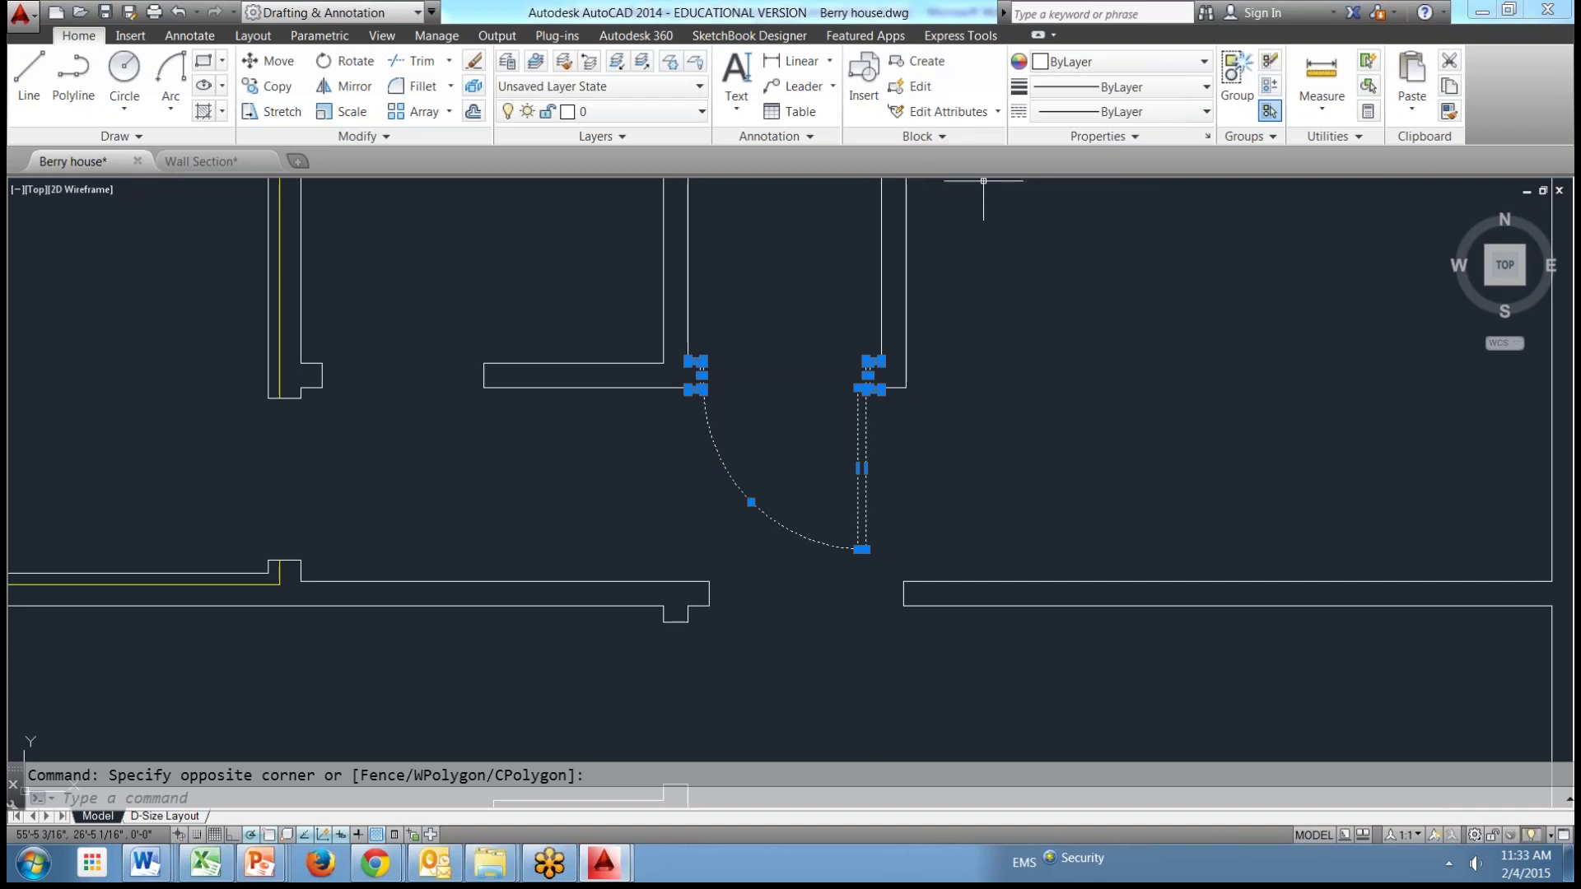
Step: Create a block named '30 Door' with its base point at the jamb endpoint
{"action": "left_click", "coordinate": [916, 61]}
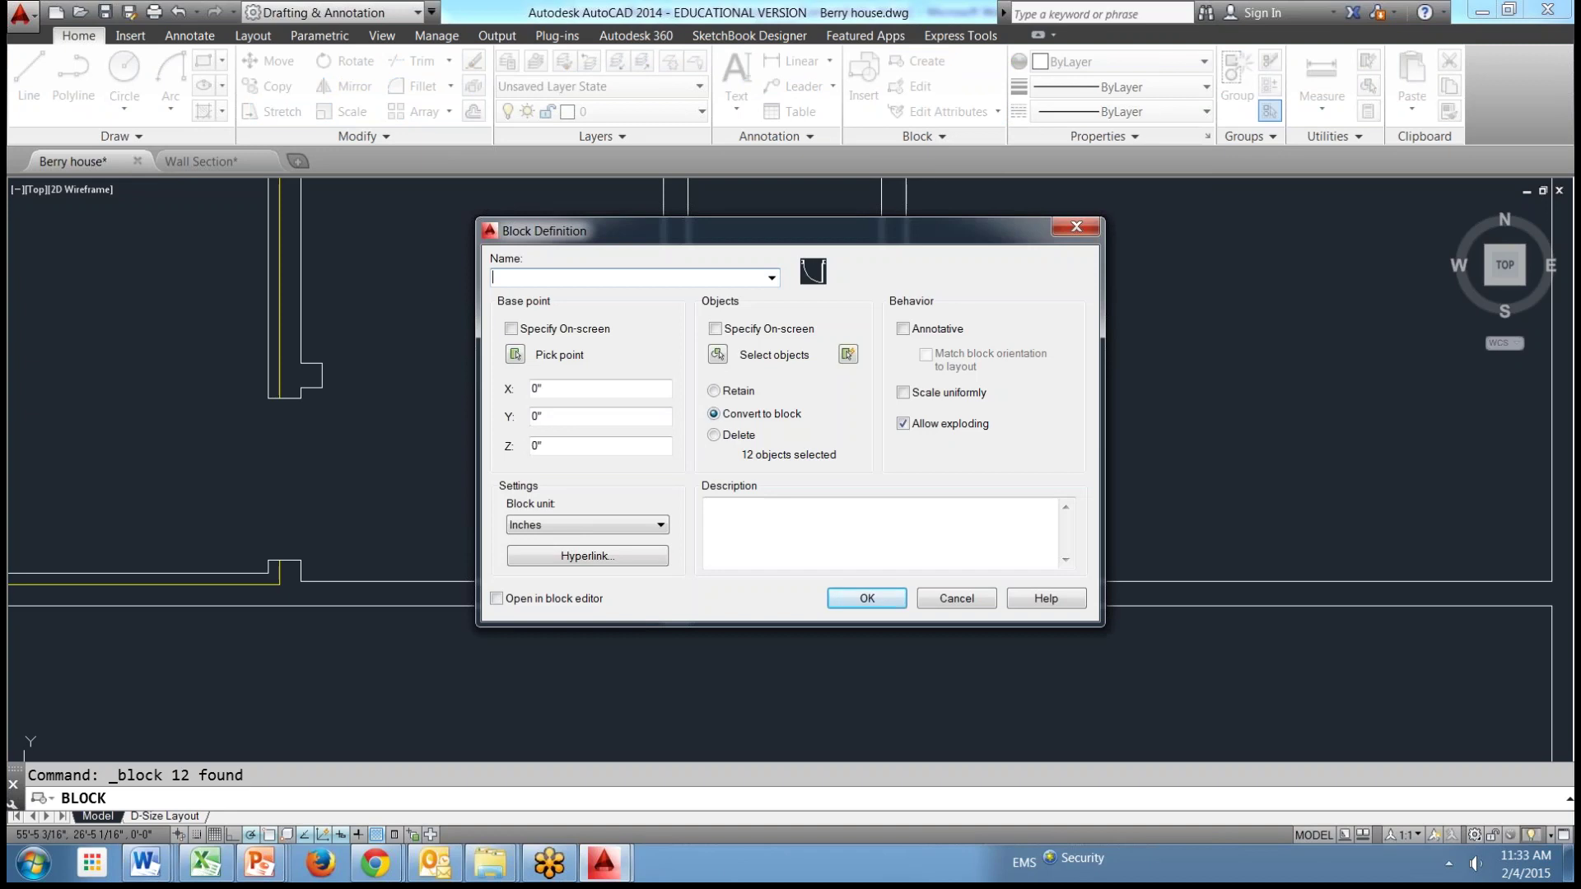
{"action": "mouse_move", "coordinate": [577, 230]}
{"action": "left_mouse_down"}
{"action": "mouse_move", "coordinate": [595, 451]}
{"action": "mouse_move", "coordinate": [578, 657]}
{"action": "mouse_move", "coordinate": [603, 598]}
{"action": "mouse_move", "coordinate": [633, 211]}
{"action": "left_mouse_up"}
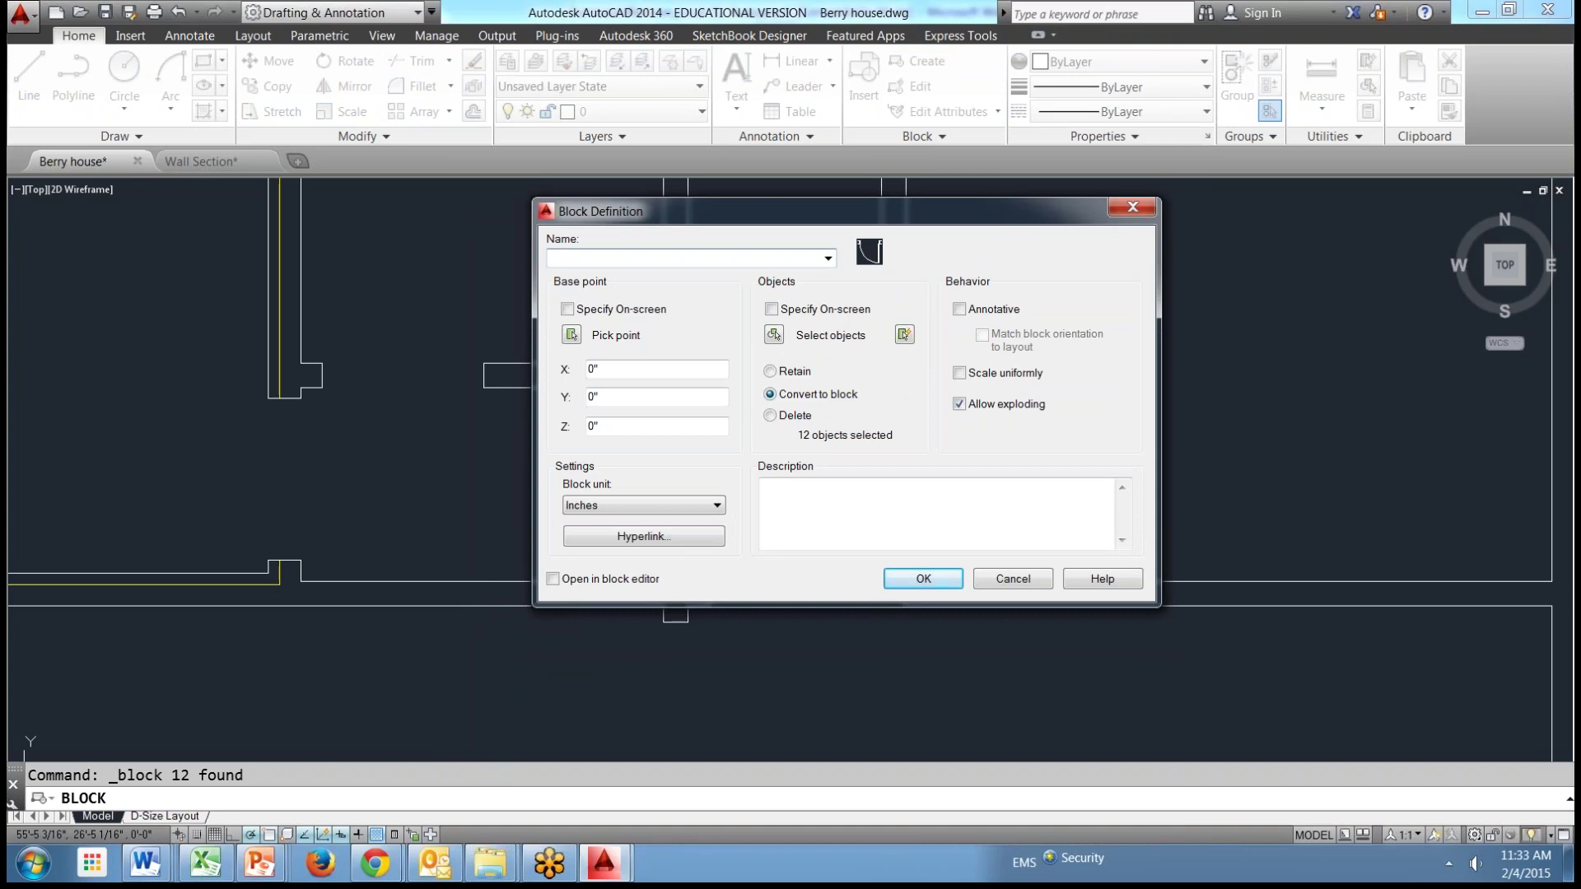
{"action": "type", "text": "2'6"}
{"action": "key", "text": "BackSpace"}
{"action": "key", "text": "BackSpace"}
{"action": "key", "text": "BackSpace"}
{"action": "type", "text": "30"}
{"action": "type", "text": " D"}
{"action": "type", "text": "oor"}
{"action": "left_click", "coordinate": [572, 335]}
{"action": "scroll", "coordinate": [868, 389], "scroll_direction": "up", "scroll_amount": 5}
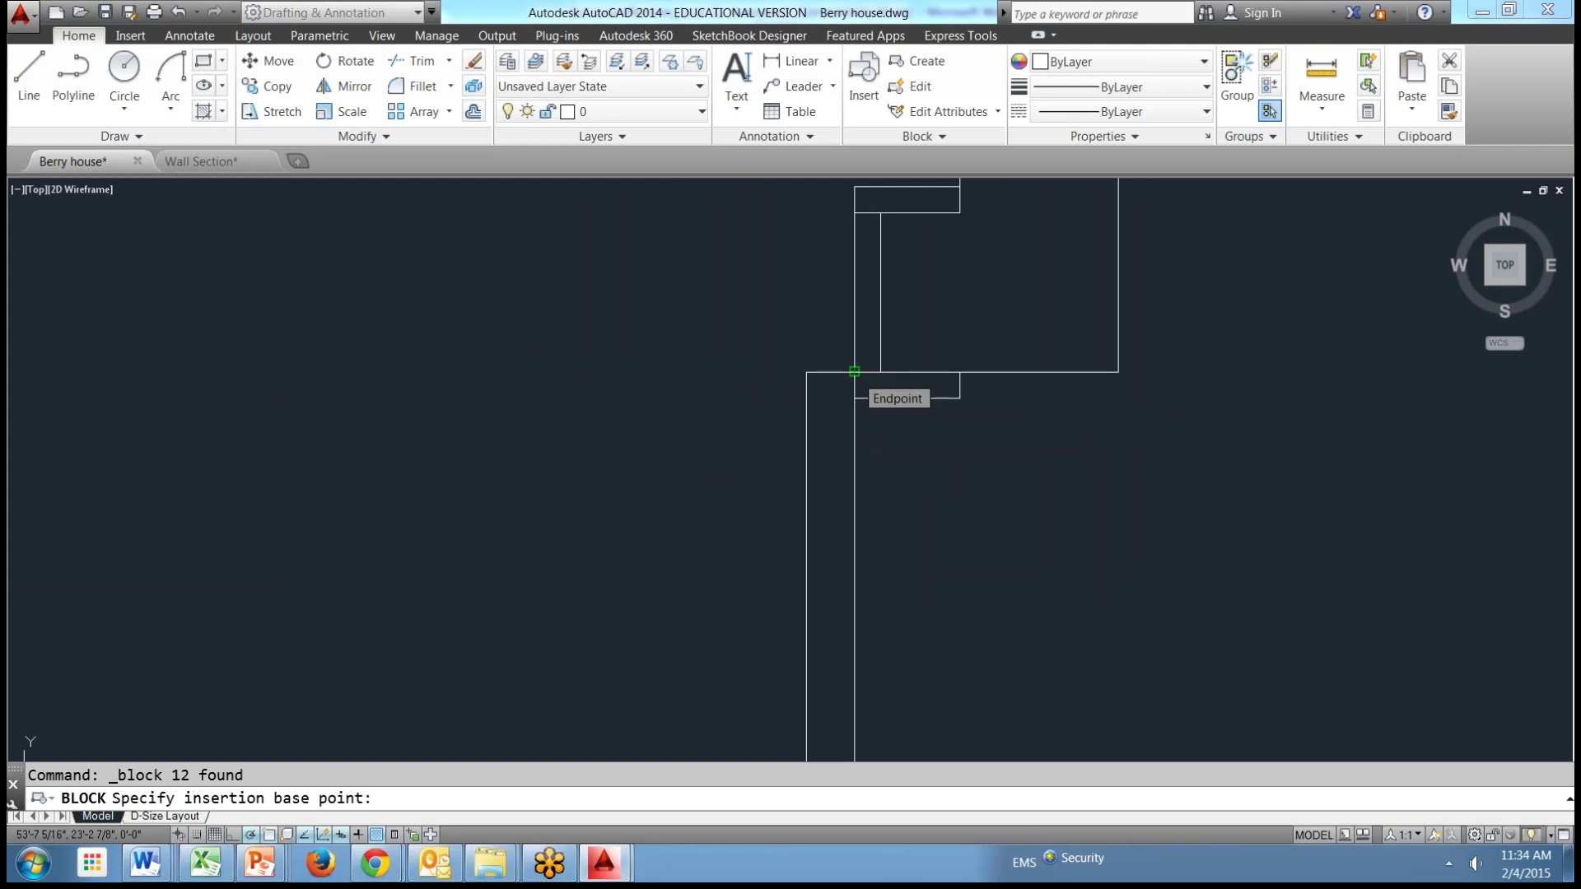
{"action": "left_click", "coordinate": [854, 372]}
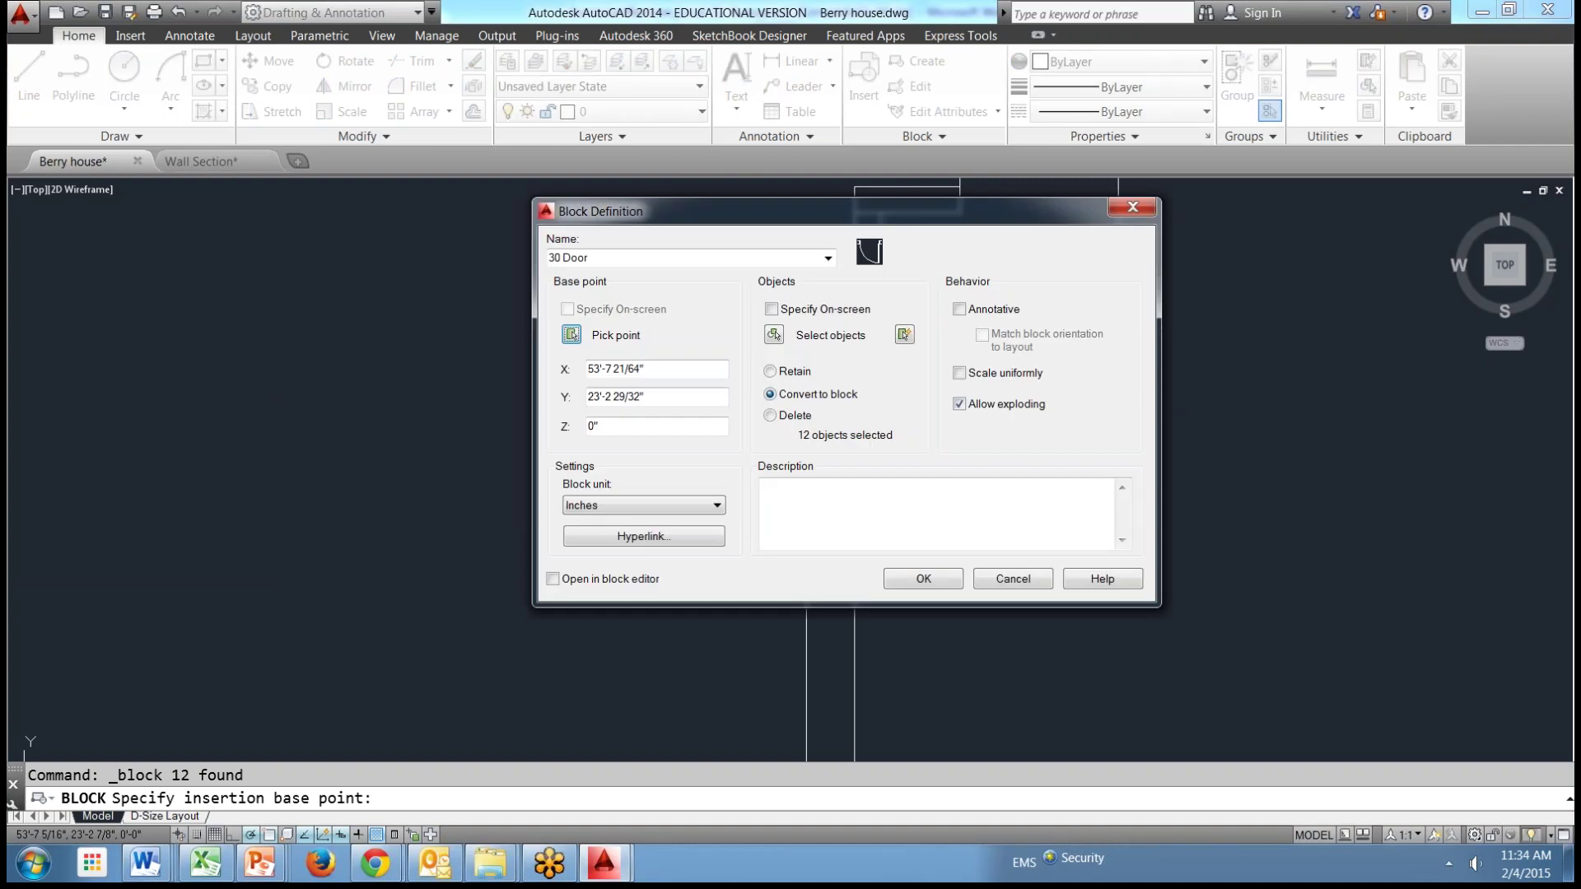
{"action": "left_click", "coordinate": [571, 334]}
Step: Check that the door is now a single block, then deselect it
{"action": "scroll", "coordinate": [1016, 514], "scroll_direction": "down", "scroll_amount": 2}
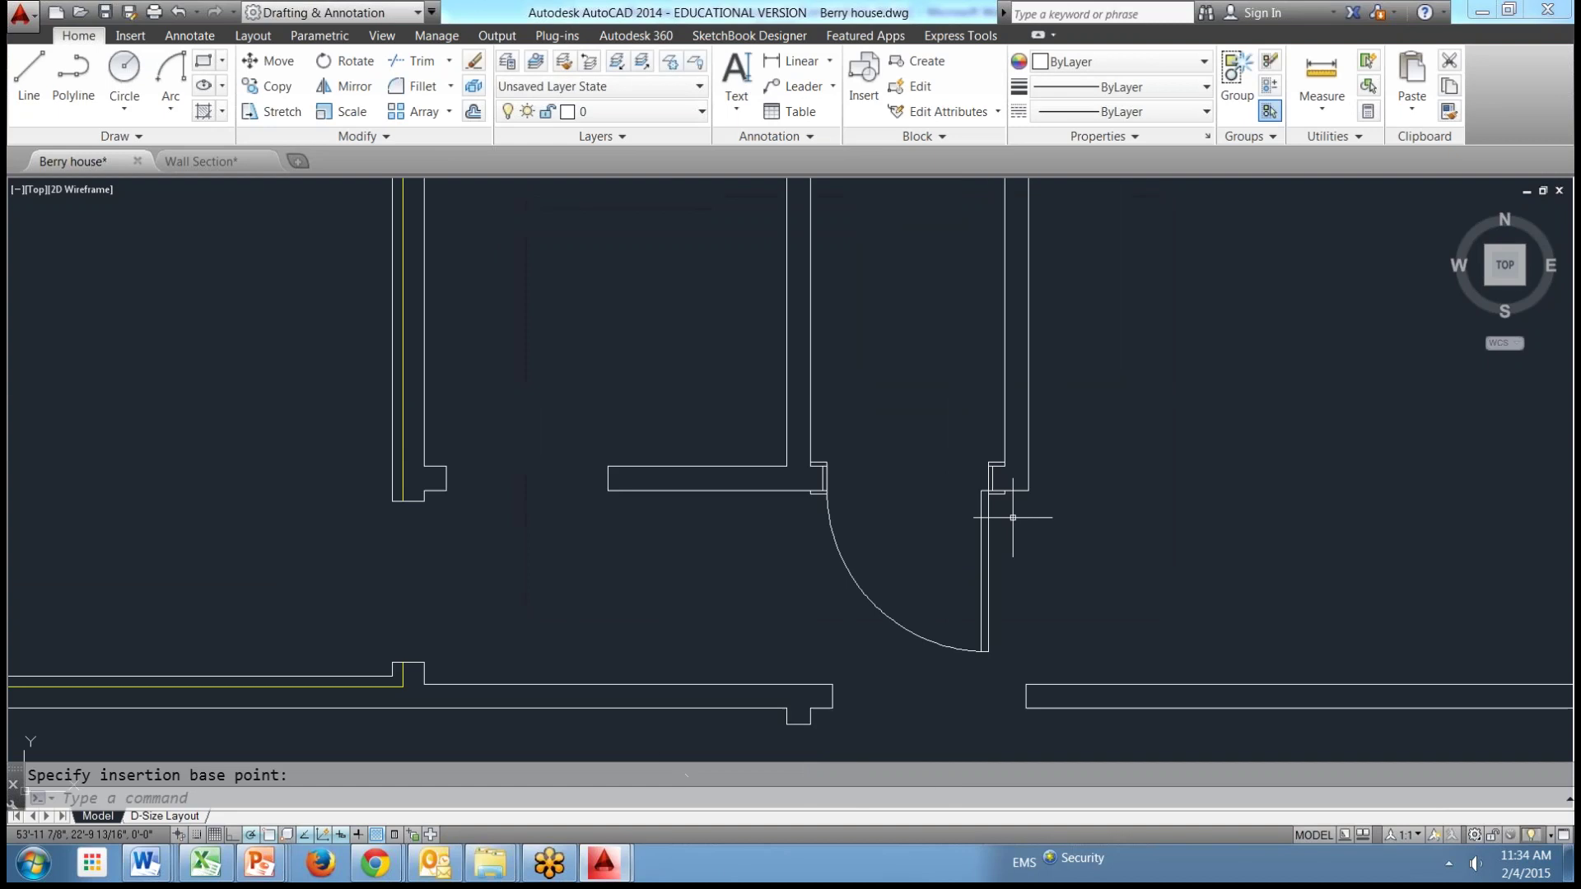
{"action": "scroll", "coordinate": [933, 509], "scroll_direction": "down", "scroll_amount": 1}
{"action": "left_click", "coordinate": [912, 509]}
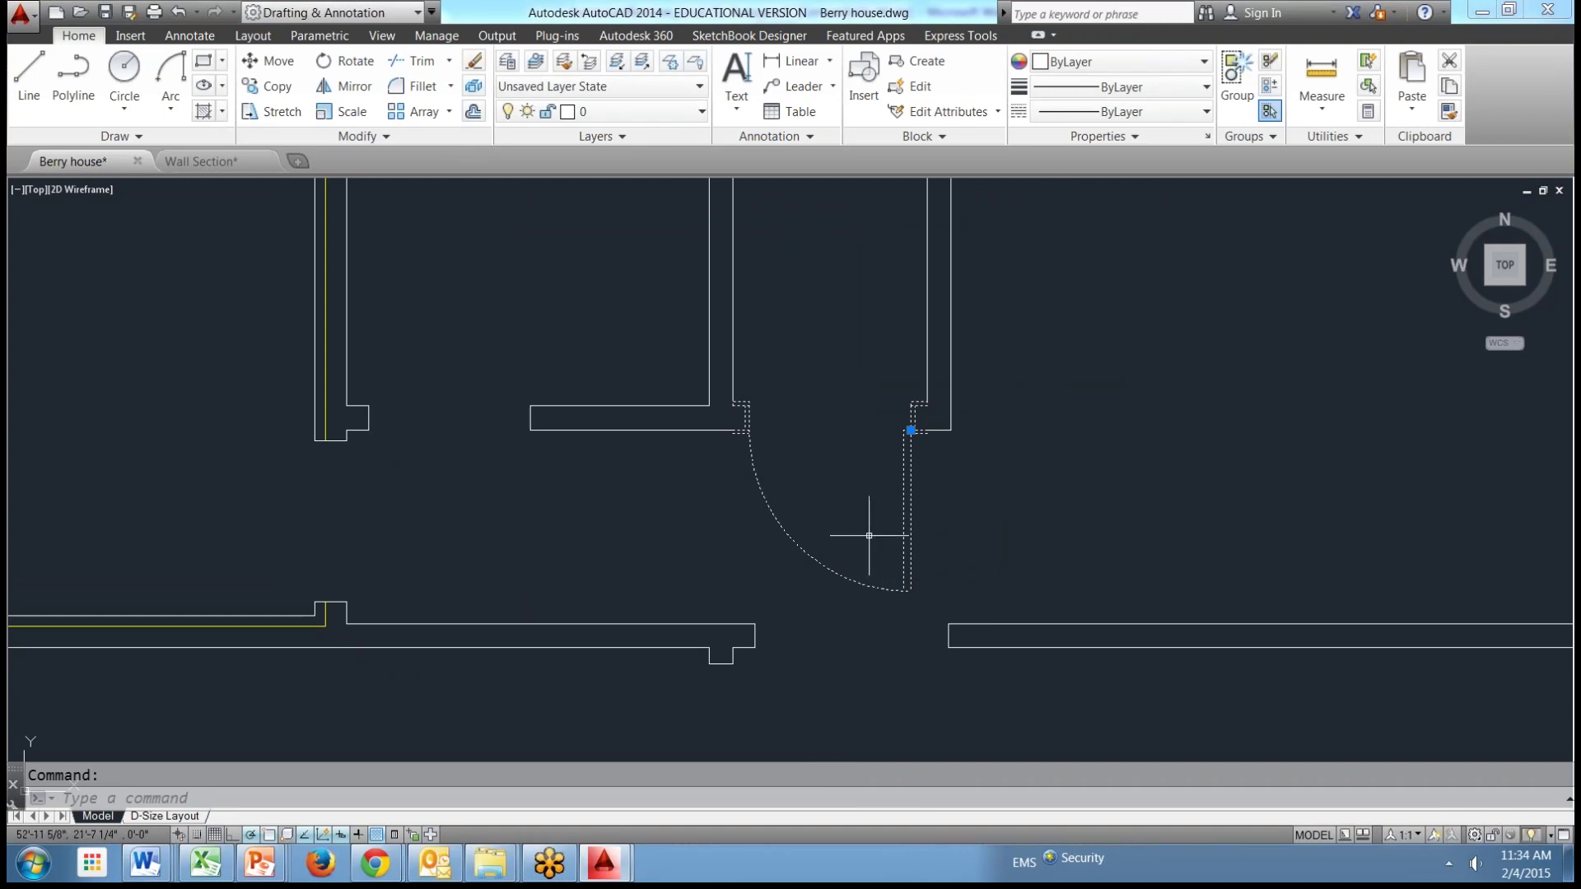
{"action": "key", "text": "Escape"}
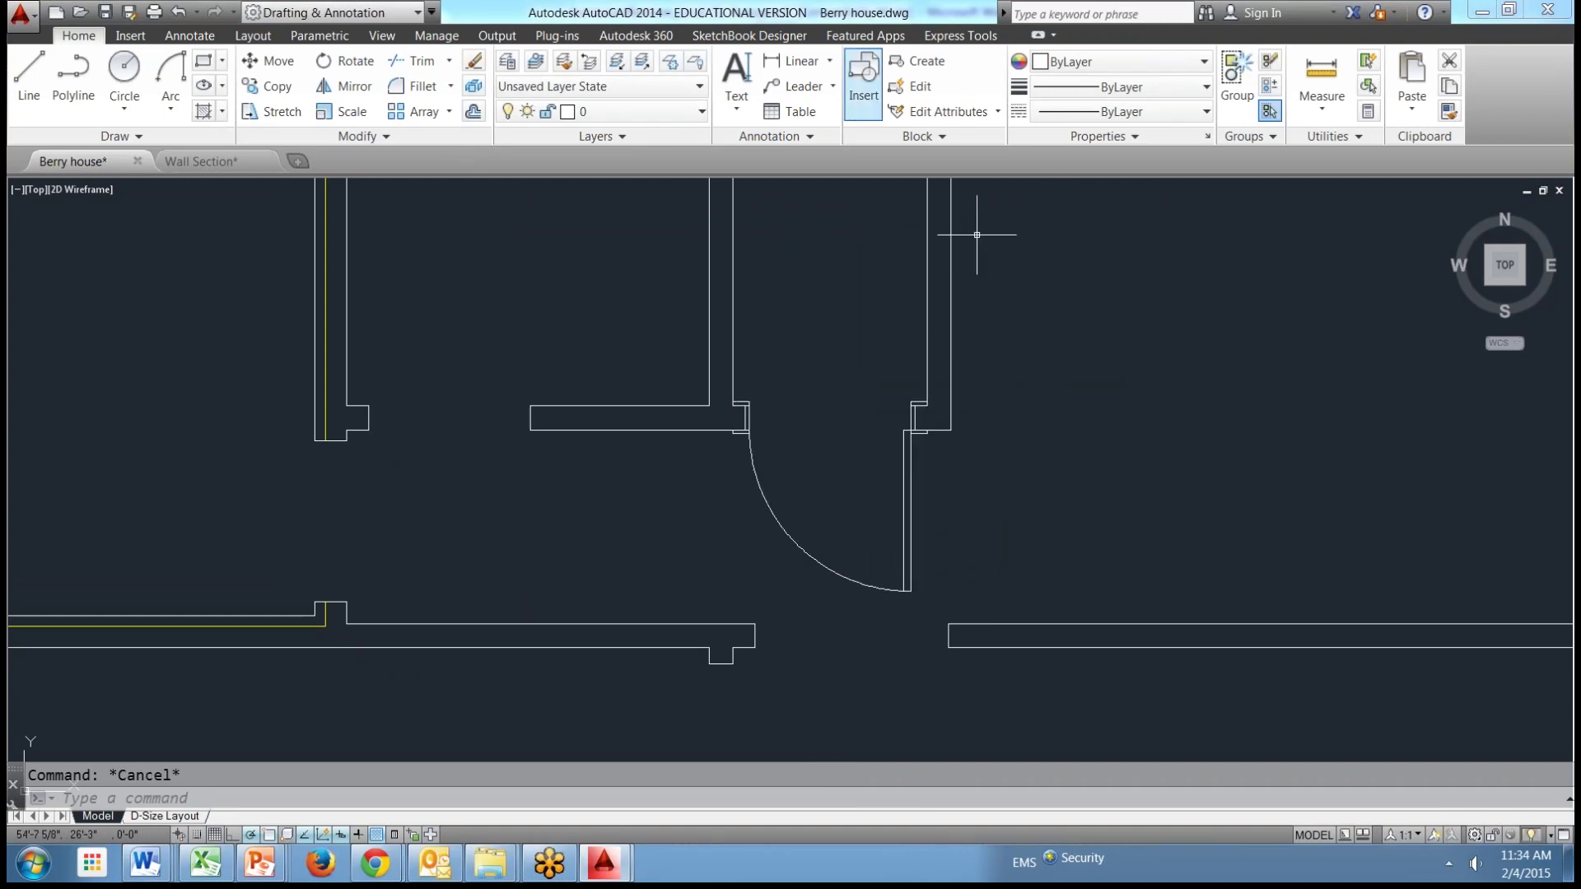
Step: Insert the 30 Door block at the left wall endpoint, rotated 180°, and select it
{"action": "left_click", "coordinate": [863, 82]}
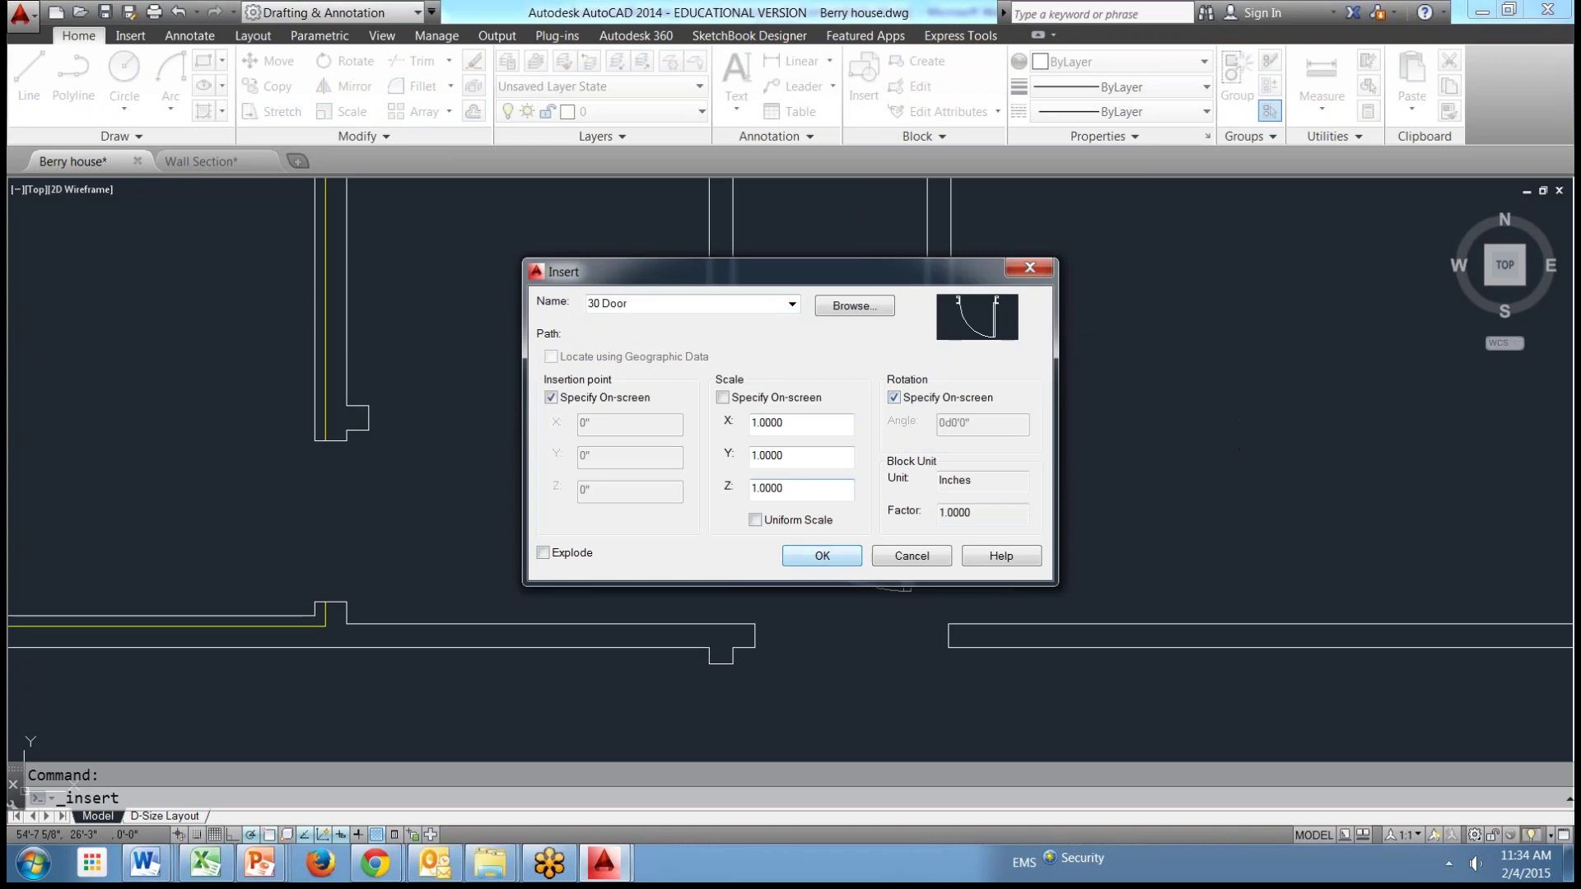
{"action": "left_click", "coordinate": [822, 556]}
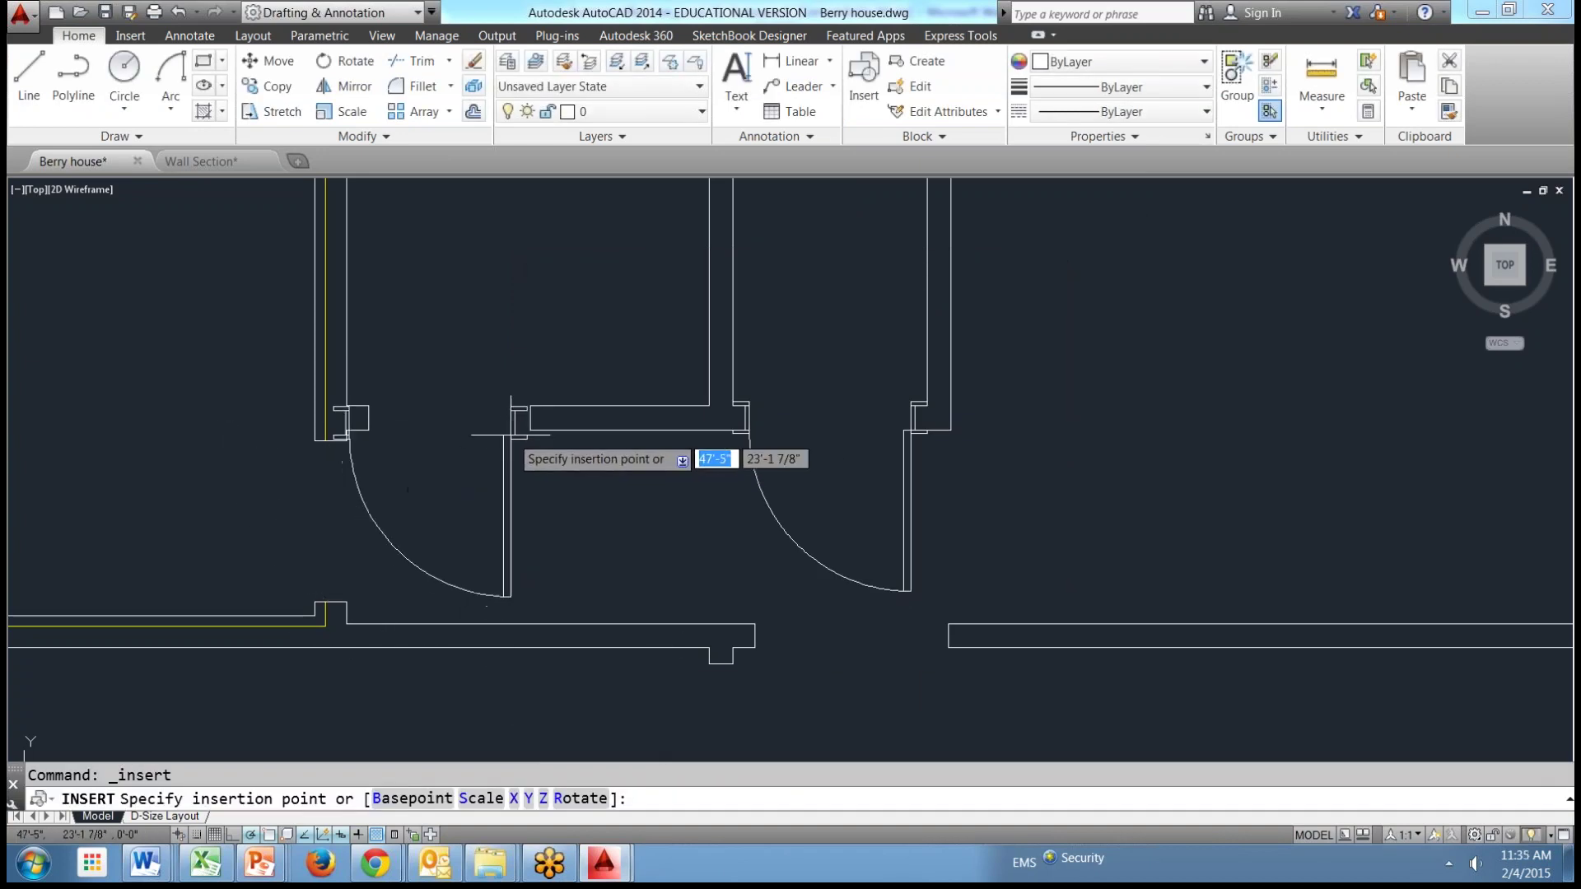
{"action": "key", "text": "Return"}
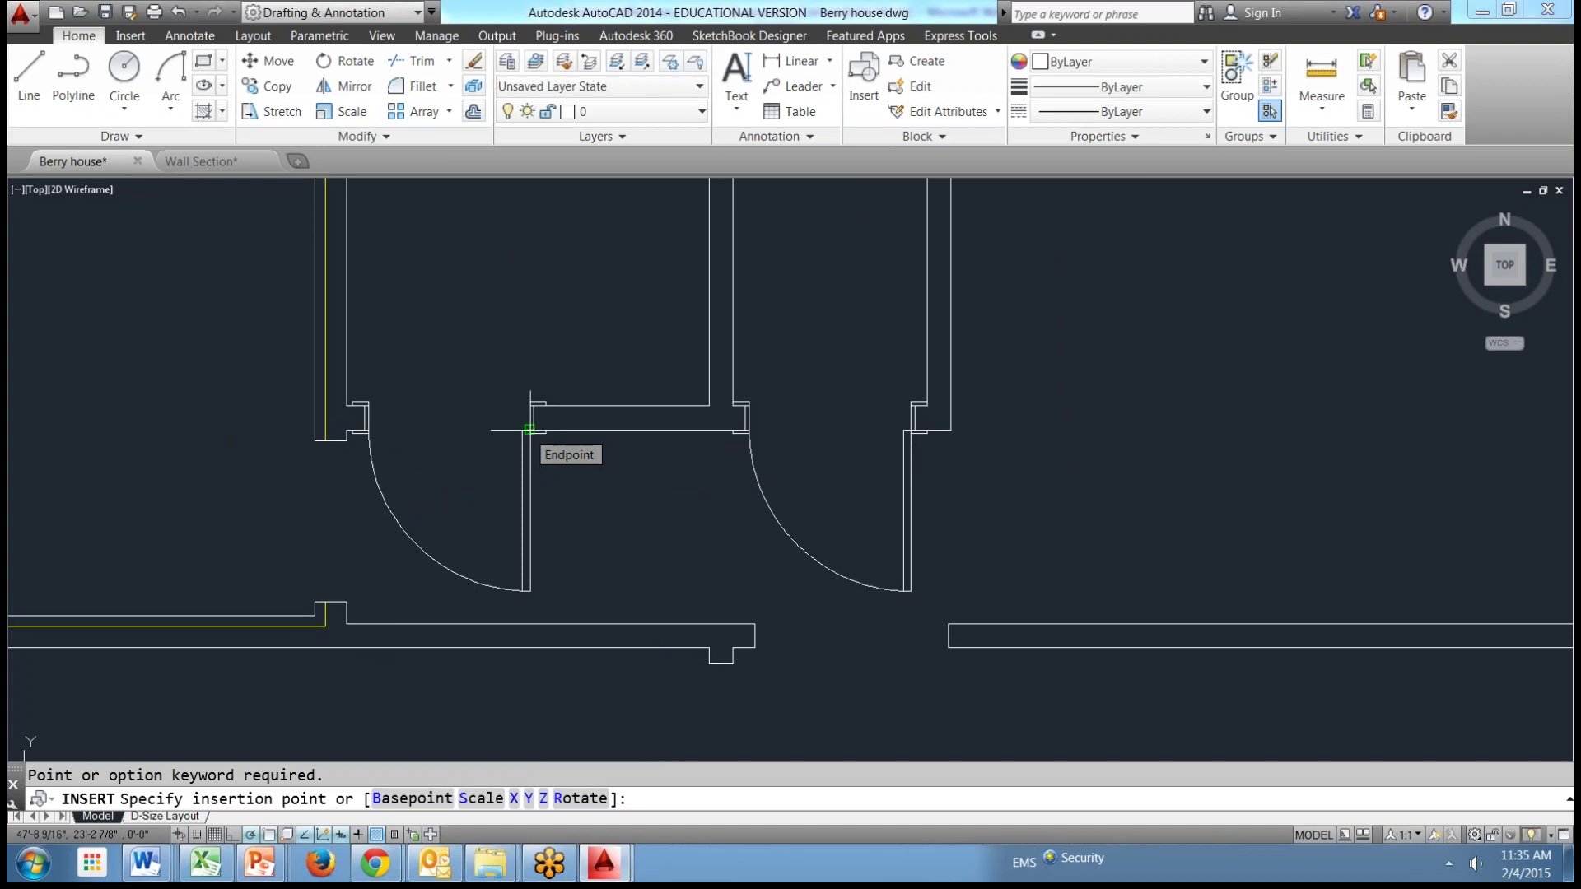
{"action": "left_click", "coordinate": [528, 429]}
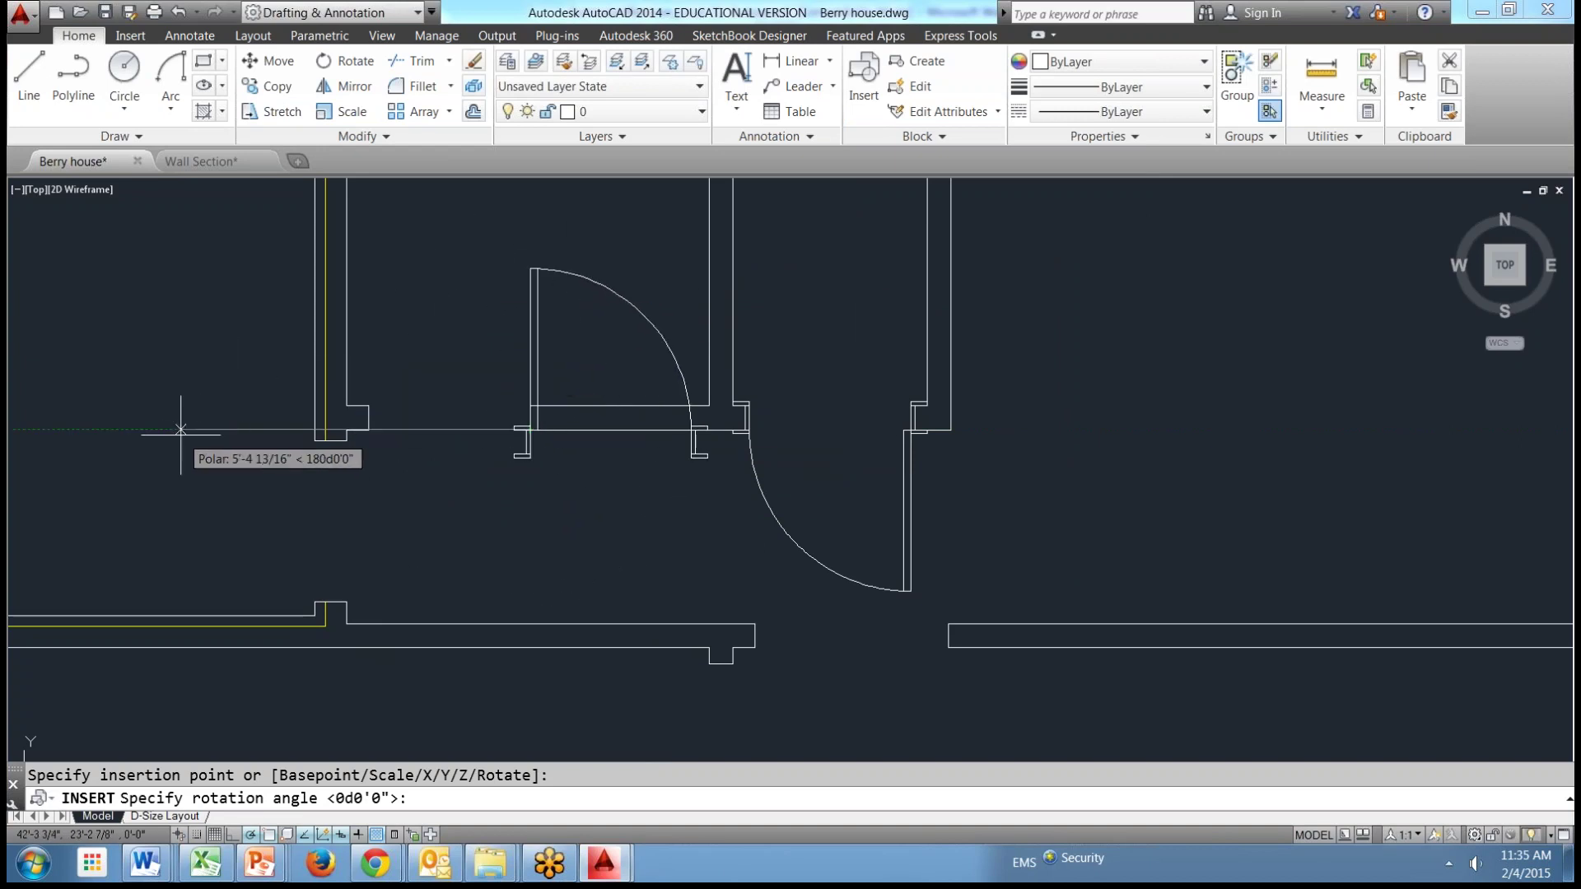
{"action": "left_click", "coordinate": [181, 429]}
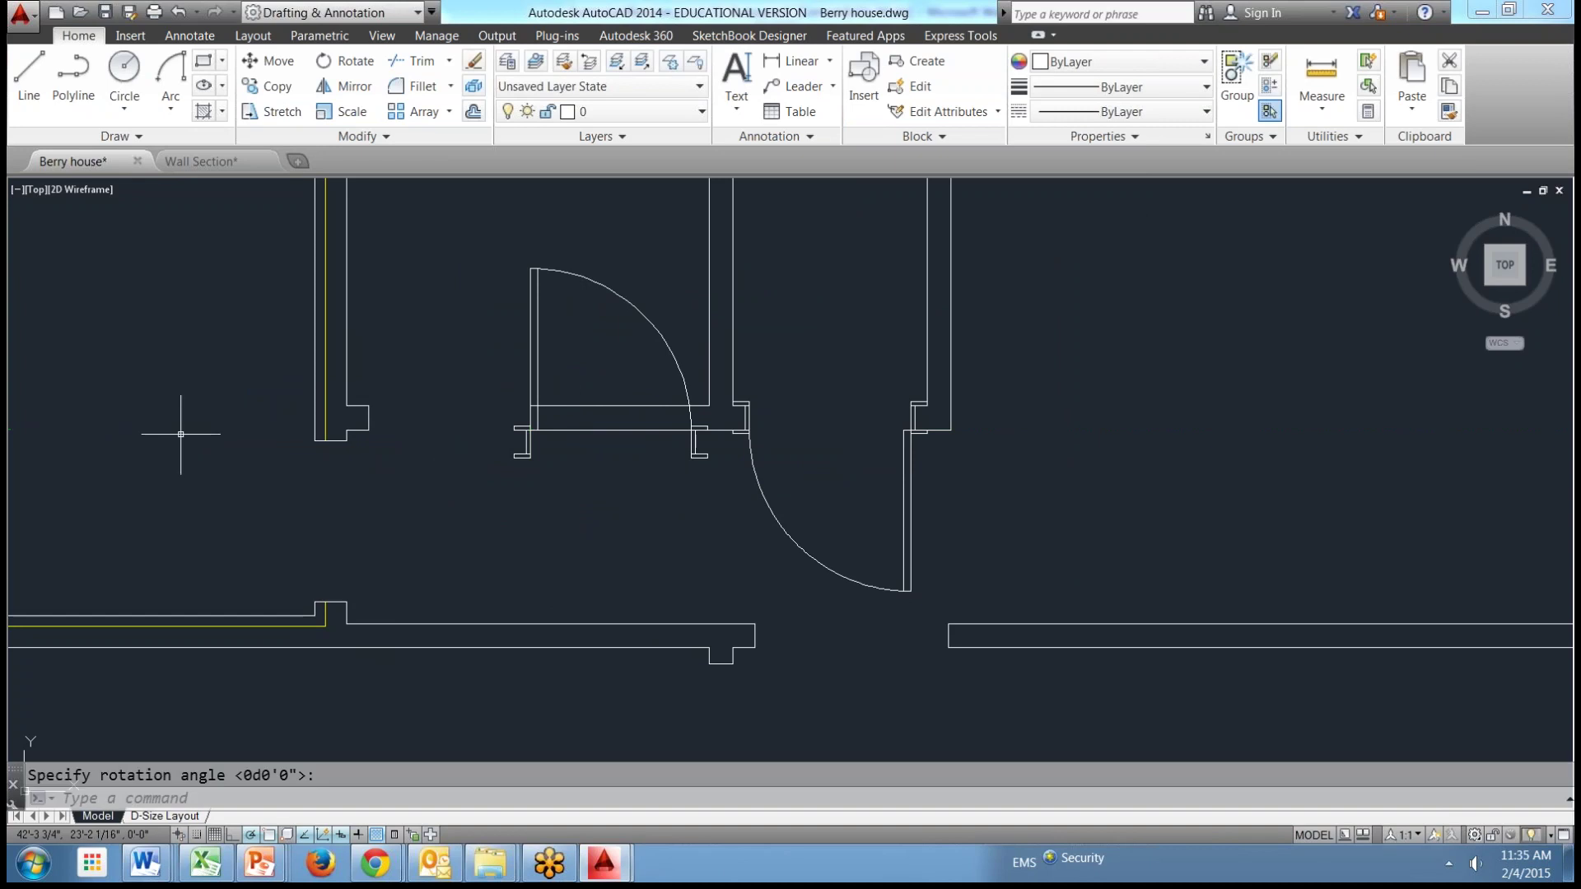
{"action": "left_click", "coordinate": [527, 311]}
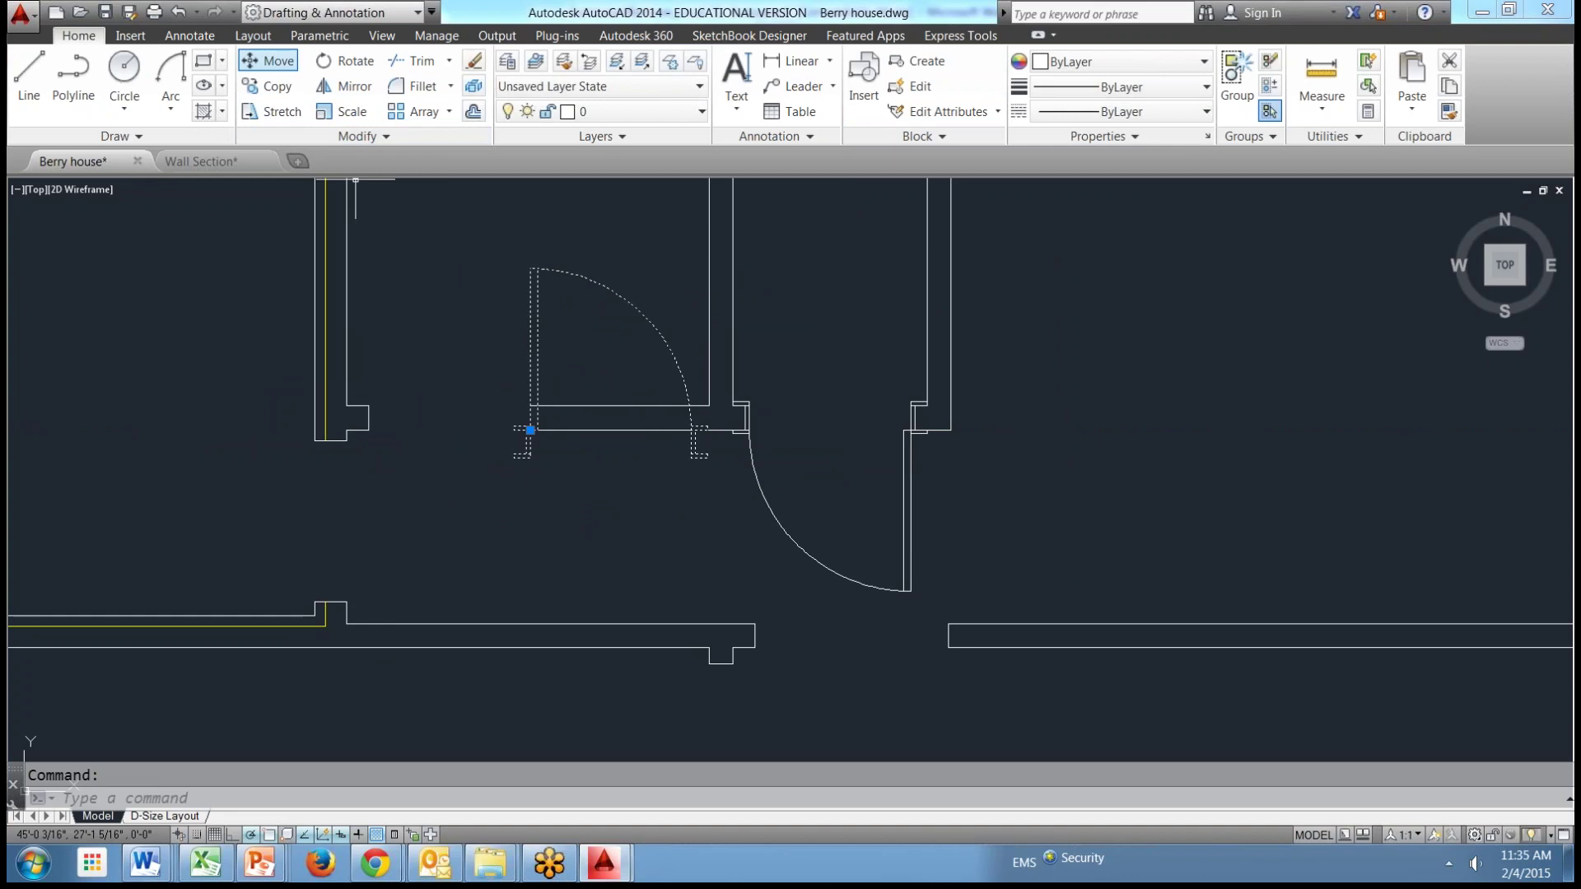
Step: Move the inserted door by its jamb corner into the left wall opening
{"action": "left_click", "coordinate": [263, 61]}
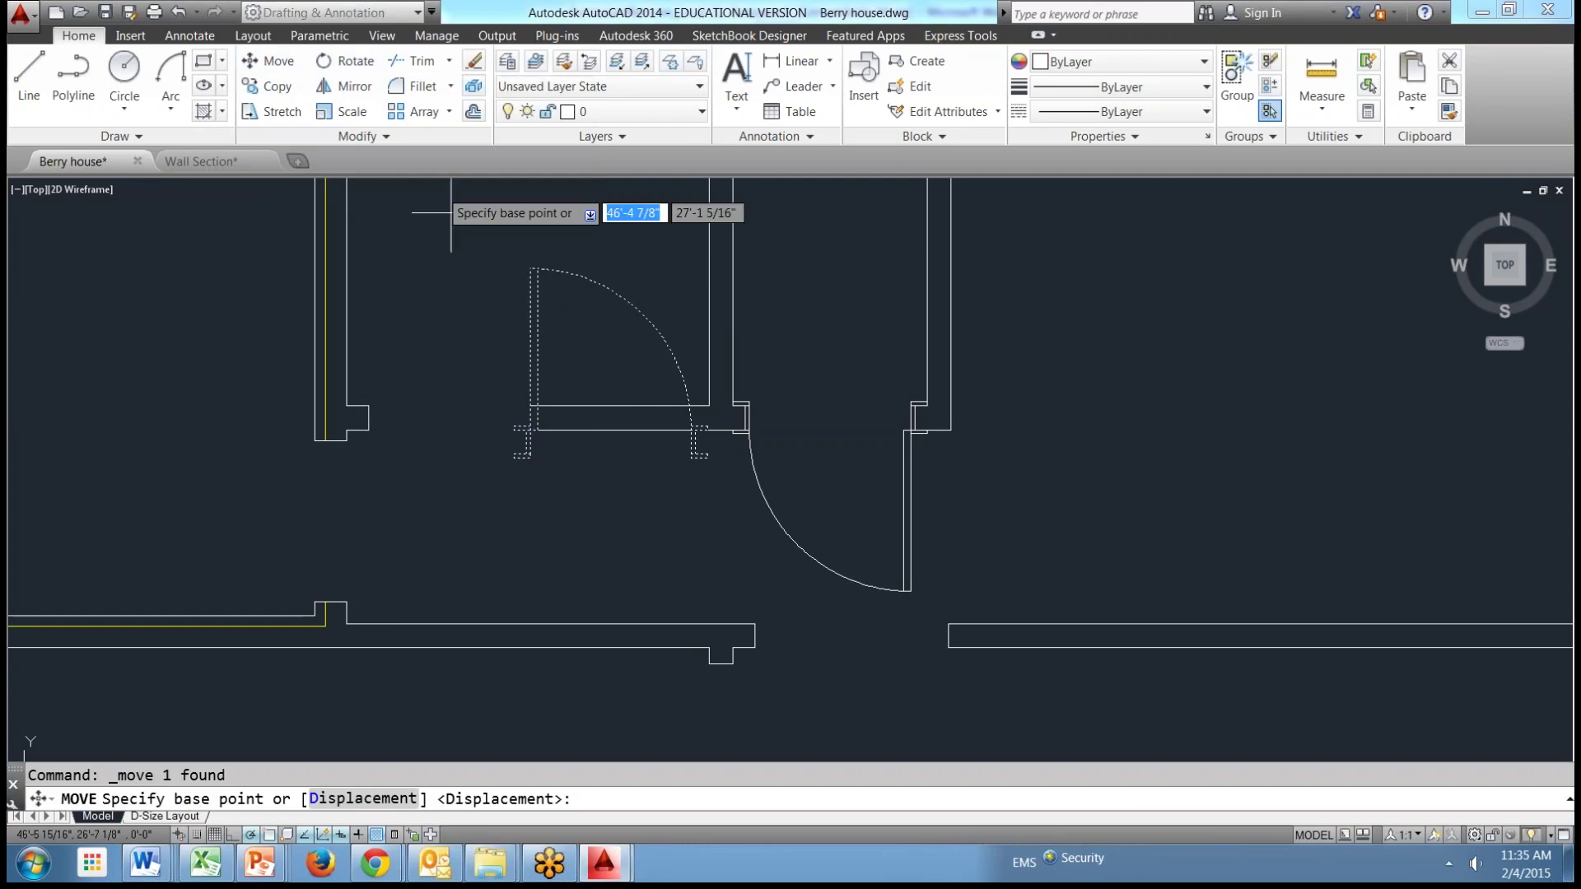
{"action": "scroll", "coordinate": [540, 478], "scroll_direction": "up", "scroll_amount": 2}
{"action": "scroll", "coordinate": [530, 416], "scroll_direction": "up", "scroll_amount": 3}
{"action": "scroll", "coordinate": [530, 416], "scroll_direction": "down", "scroll_amount": 2}
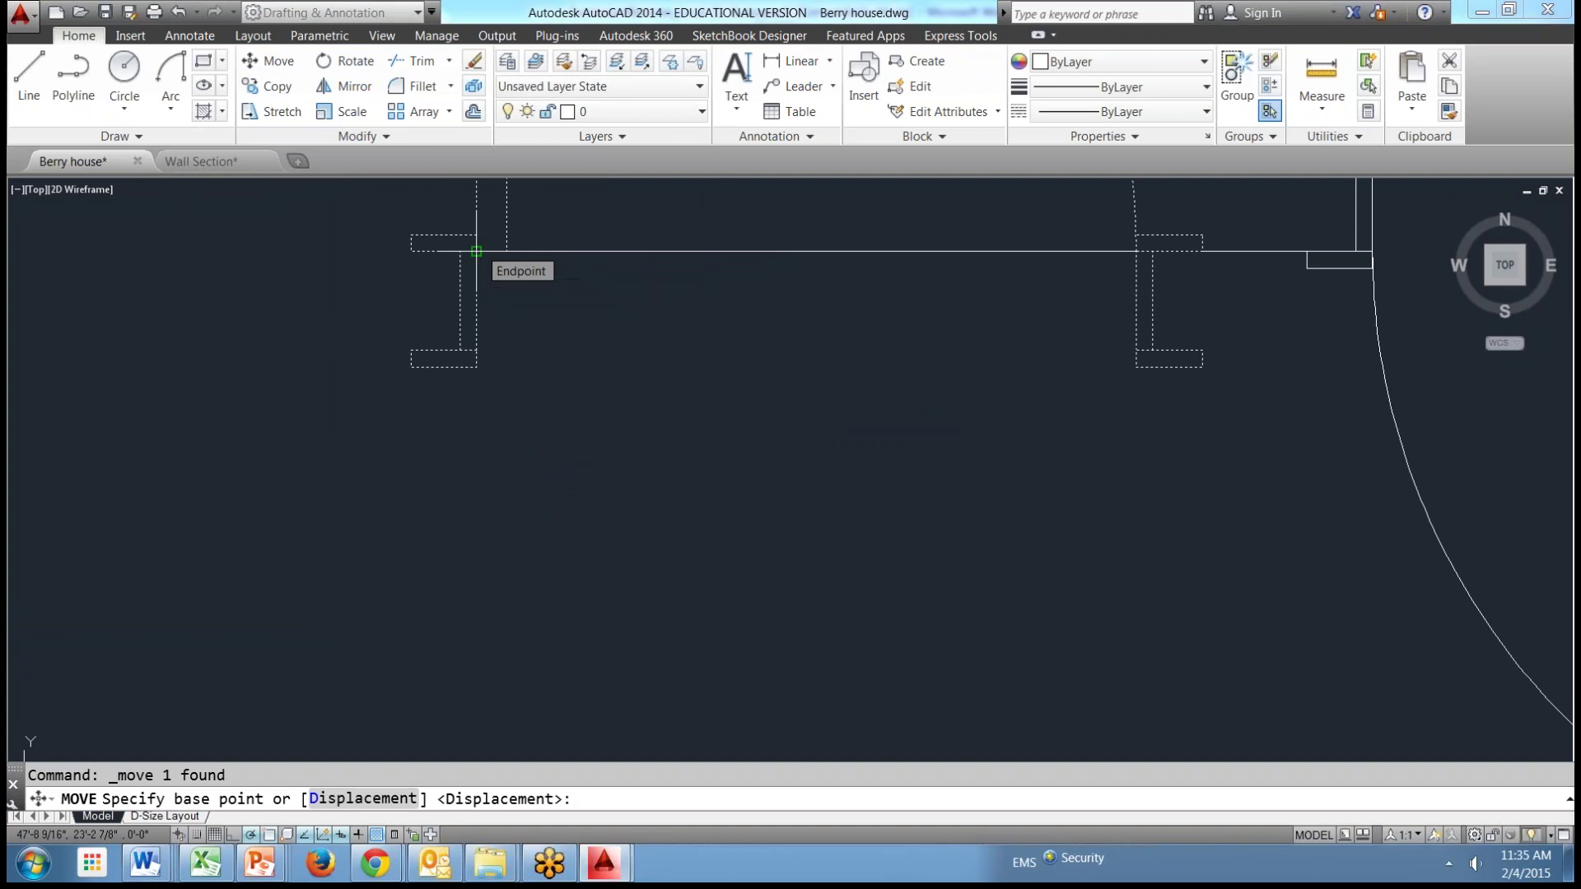
{"action": "middle_click_drag", "start_coordinate": [476, 252], "coordinate": [531, 378]}
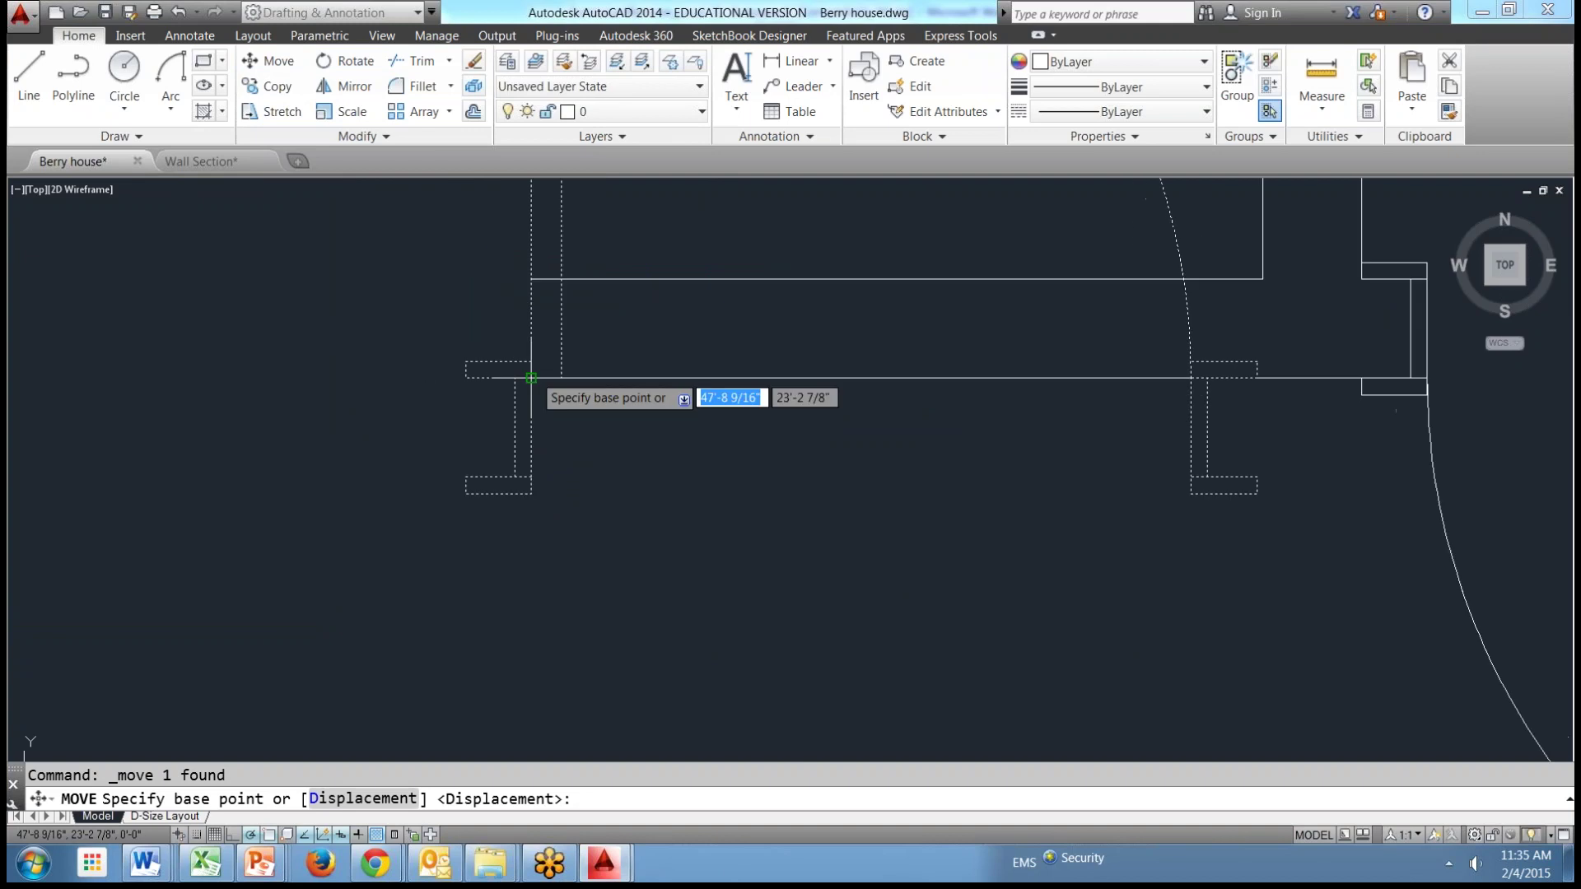
{"action": "left_click", "coordinate": [531, 378]}
{"action": "scroll", "coordinate": [741, 554], "scroll_direction": "down", "scroll_amount": 4}
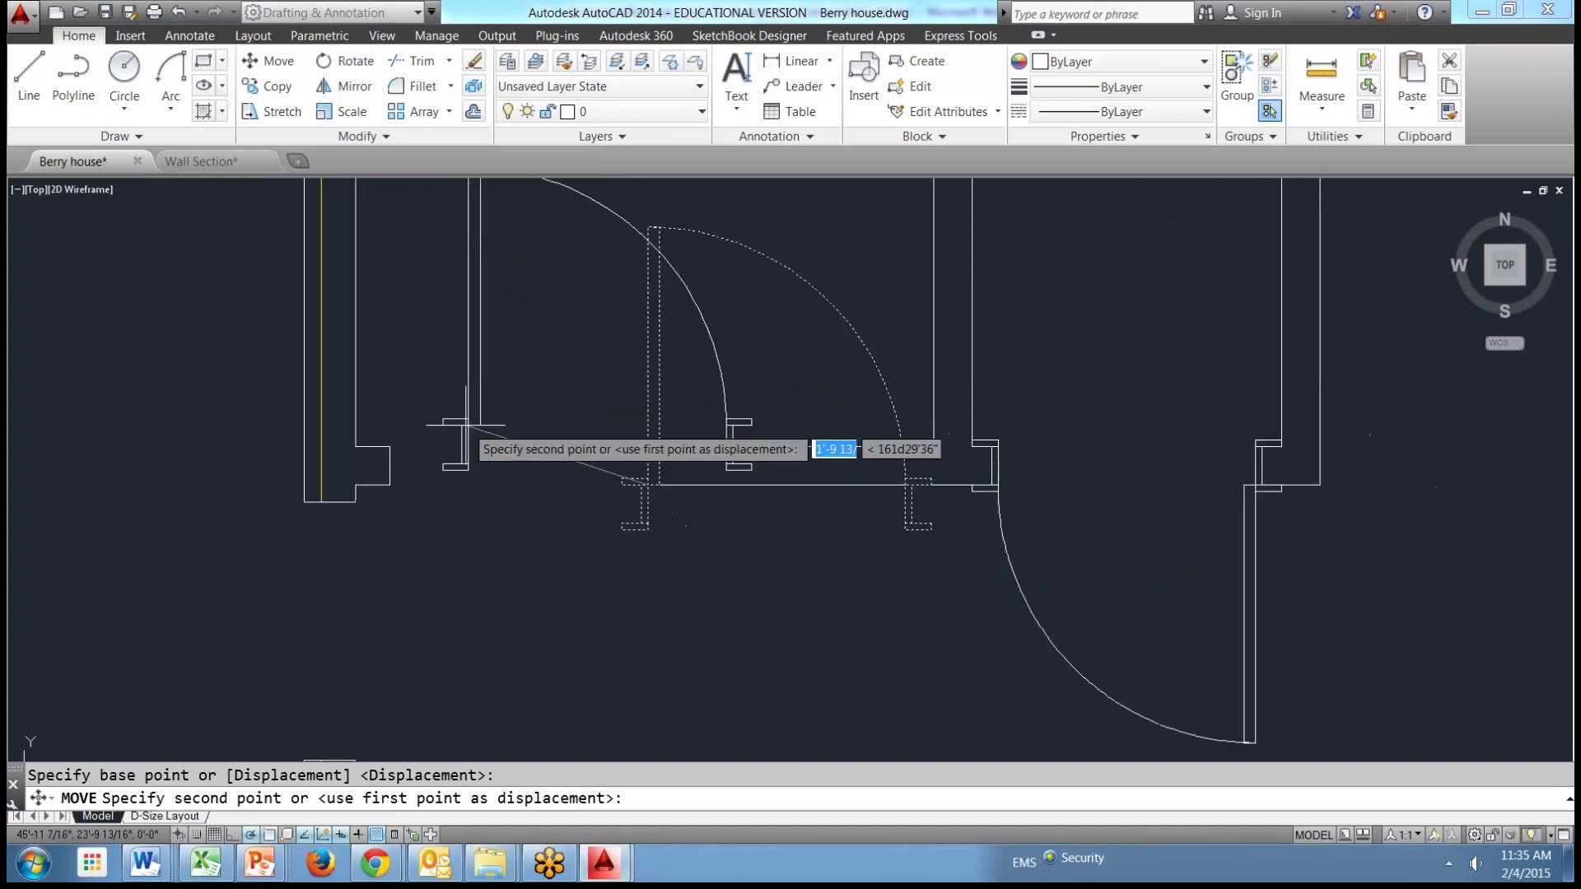
{"action": "left_click", "coordinate": [390, 443]}
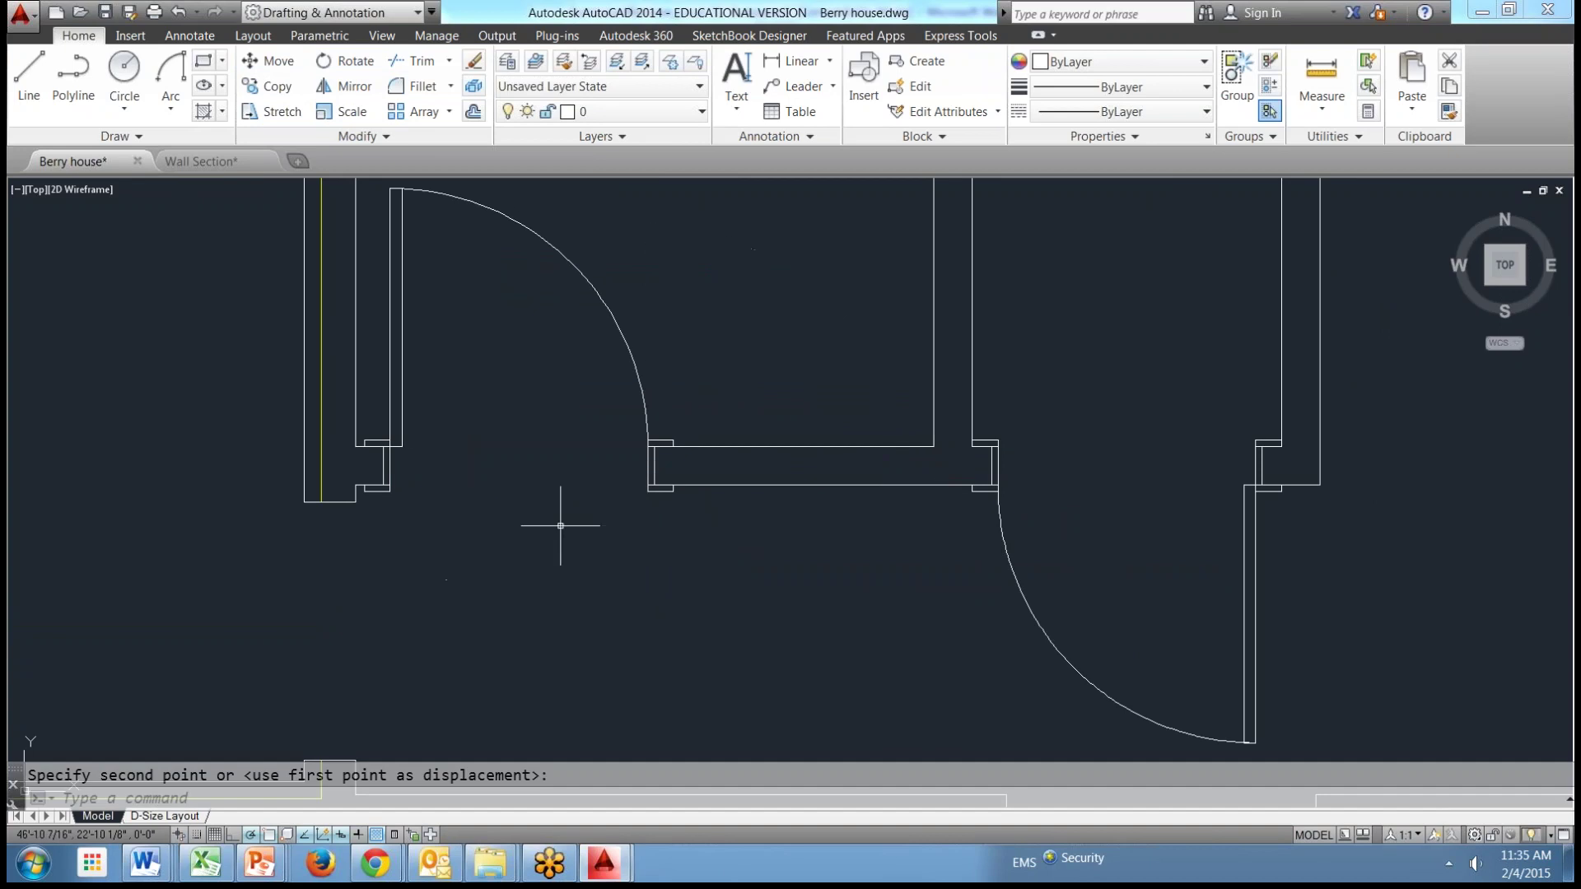
{"action": "scroll", "coordinate": [562, 515], "scroll_direction": "down", "scroll_amount": 6}
{"action": "scroll", "coordinate": [577, 478], "scroll_direction": "up", "scroll_amount": 1}
{"action": "scroll", "coordinate": [593, 444], "scroll_direction": "up", "scroll_amount": 1}
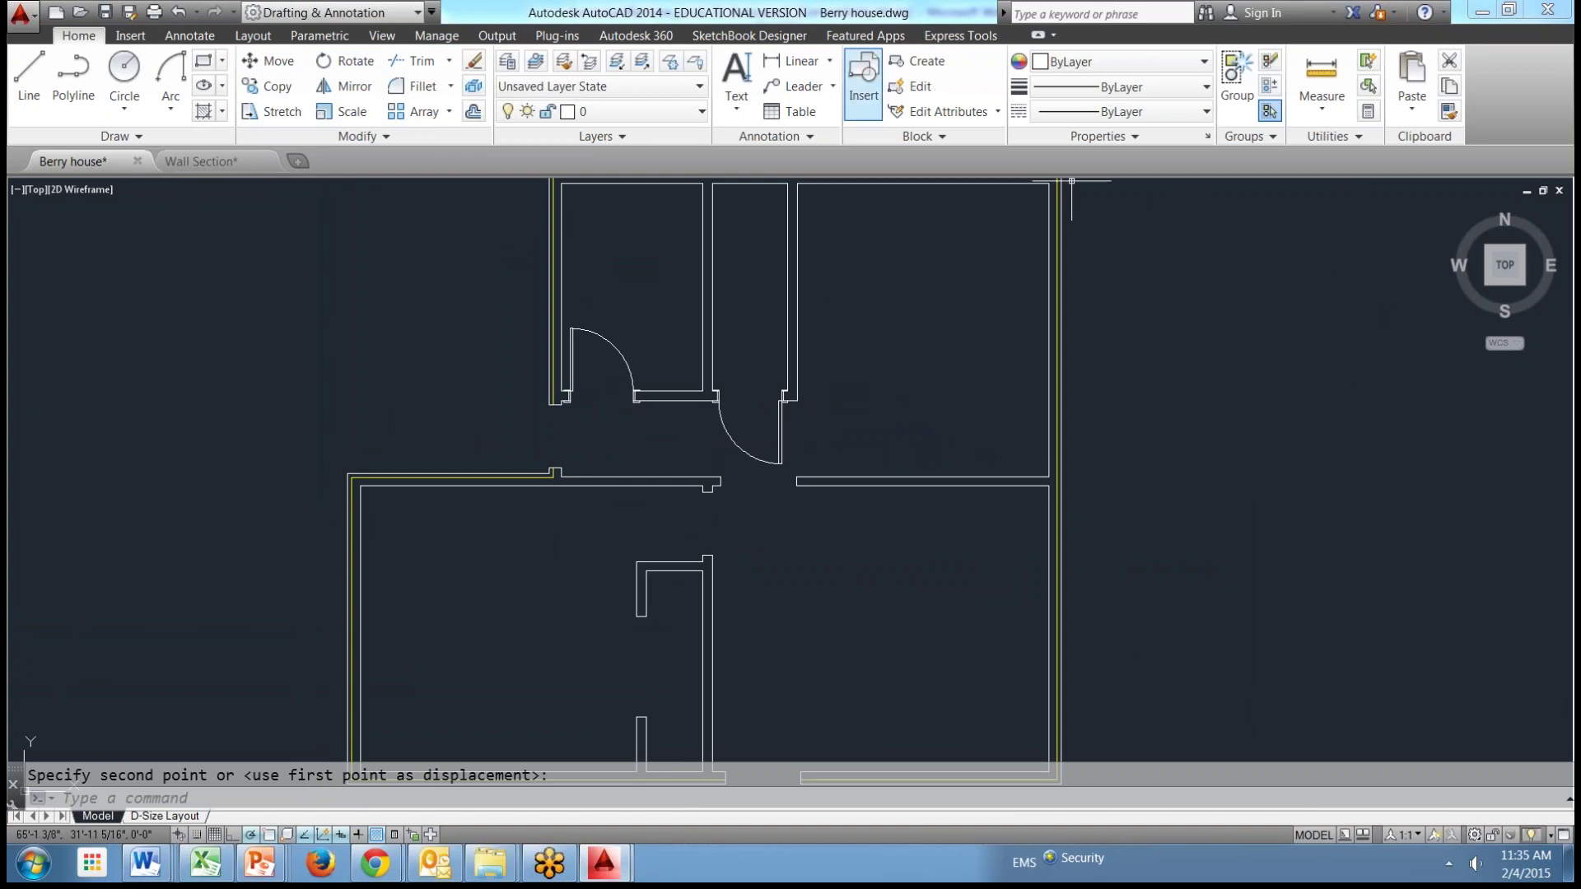
Step: Insert another 30 Door block, rotated 90°, at the vertical wall opening to the left
{"action": "left_click", "coordinate": [863, 79]}
{"action": "left_click", "coordinate": [822, 555]}
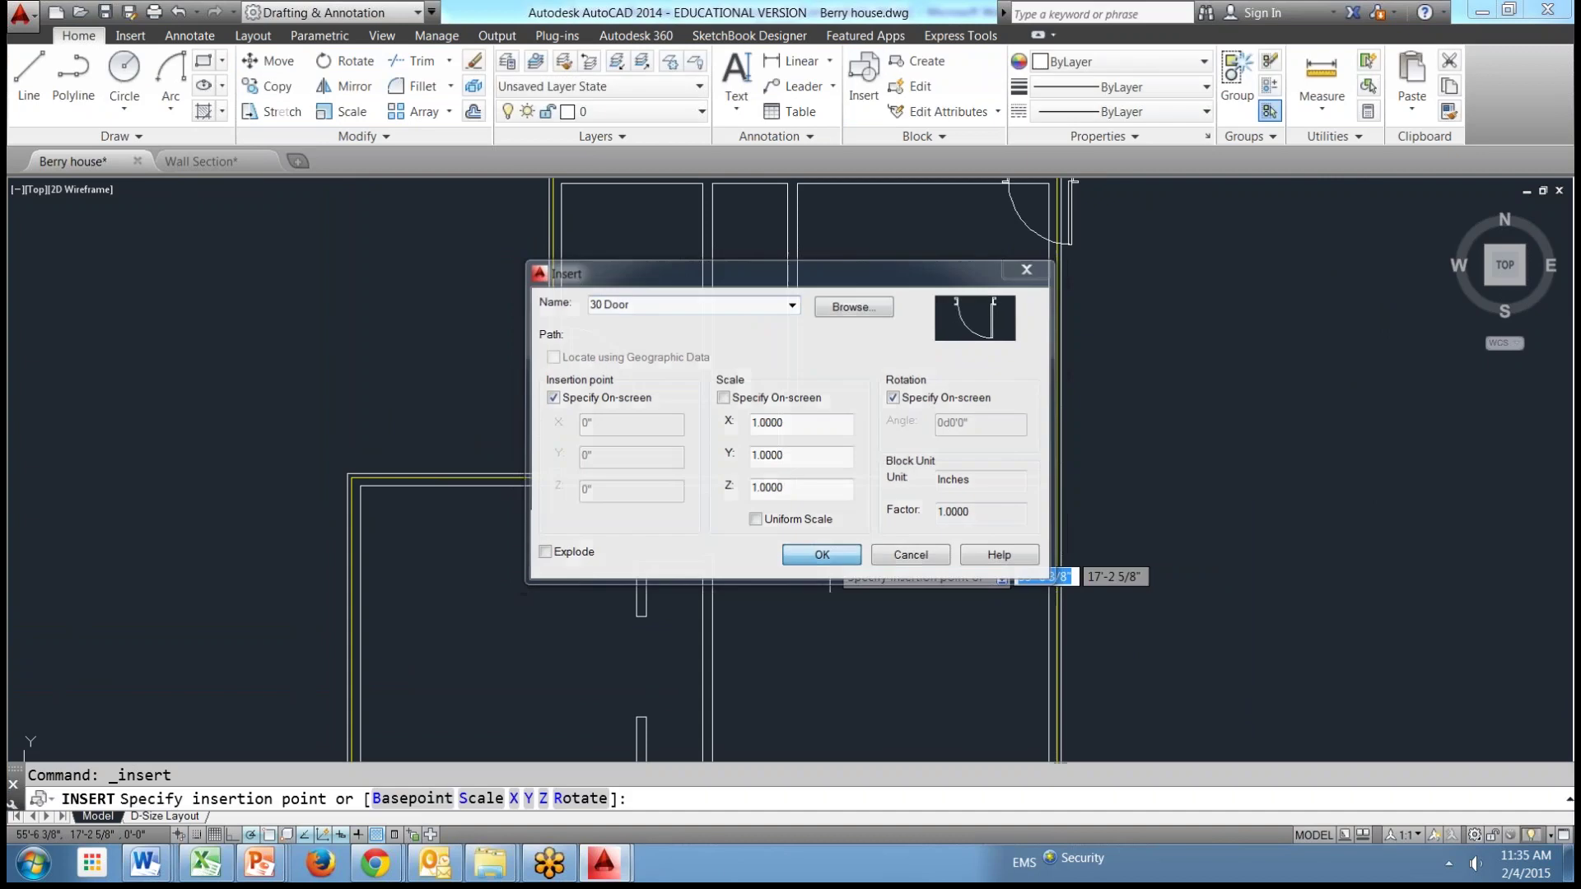
{"action": "scroll", "coordinate": [560, 434], "scroll_direction": "up", "scroll_amount": 3}
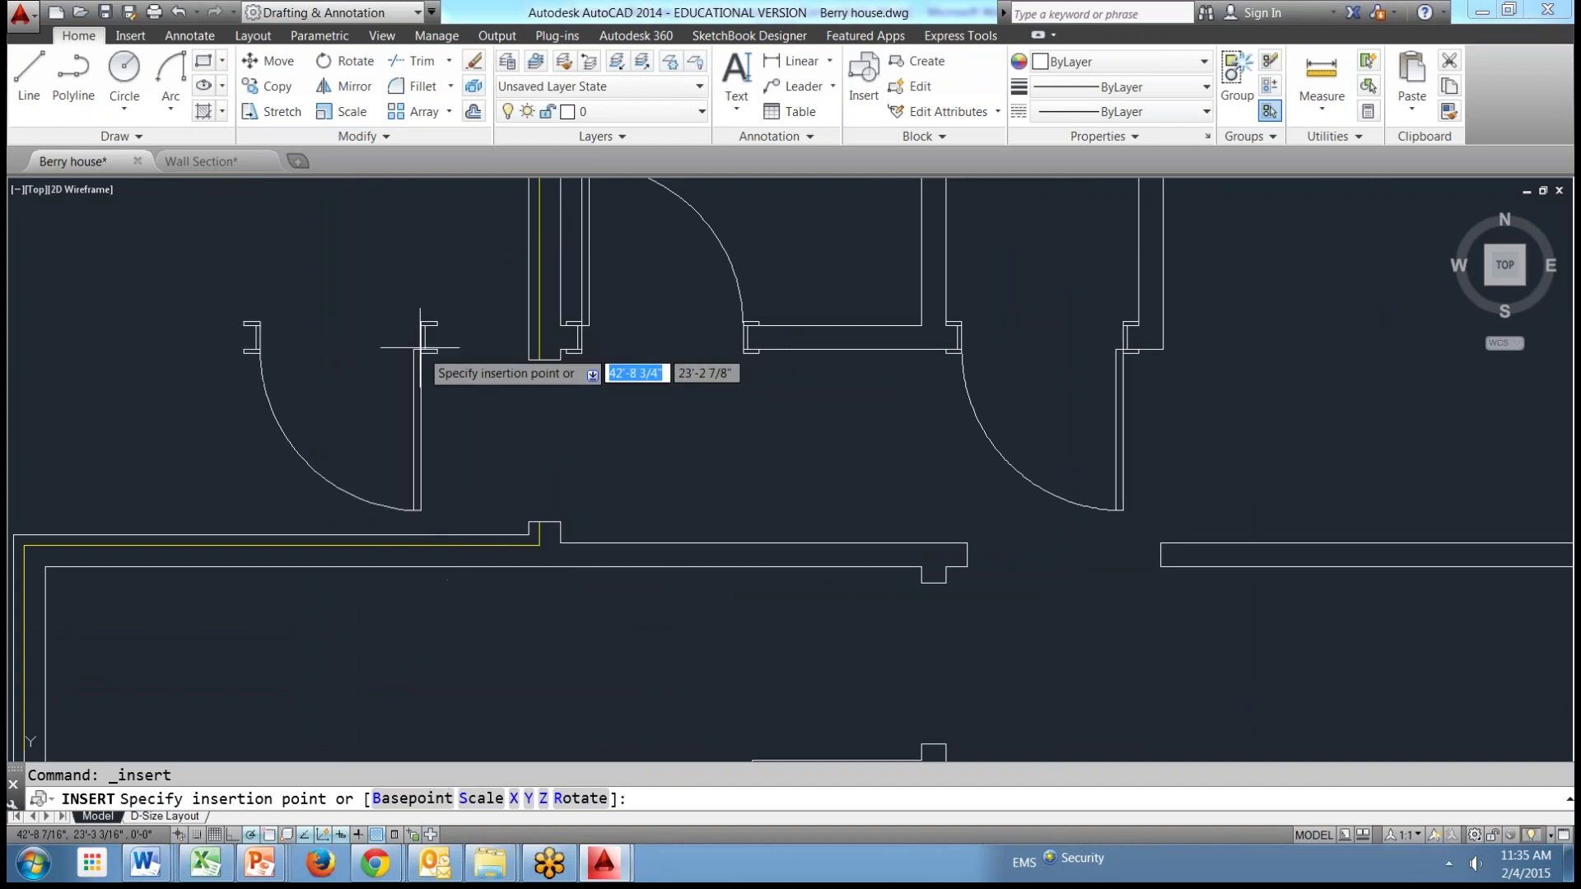
{"action": "left_click", "coordinate": [404, 327]}
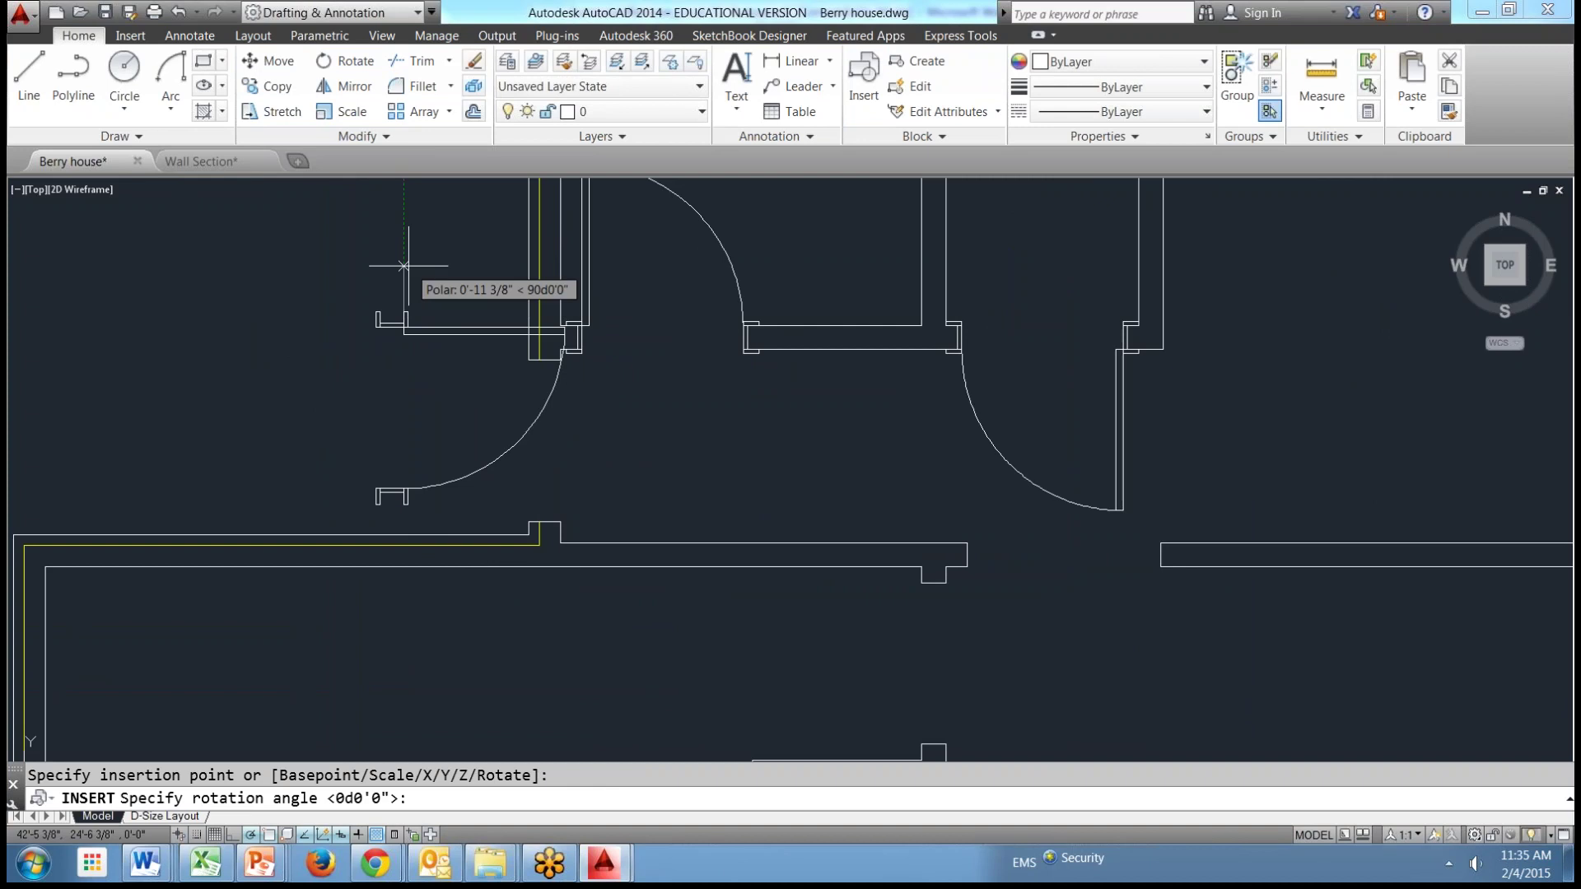
{"action": "left_click", "coordinate": [403, 266]}
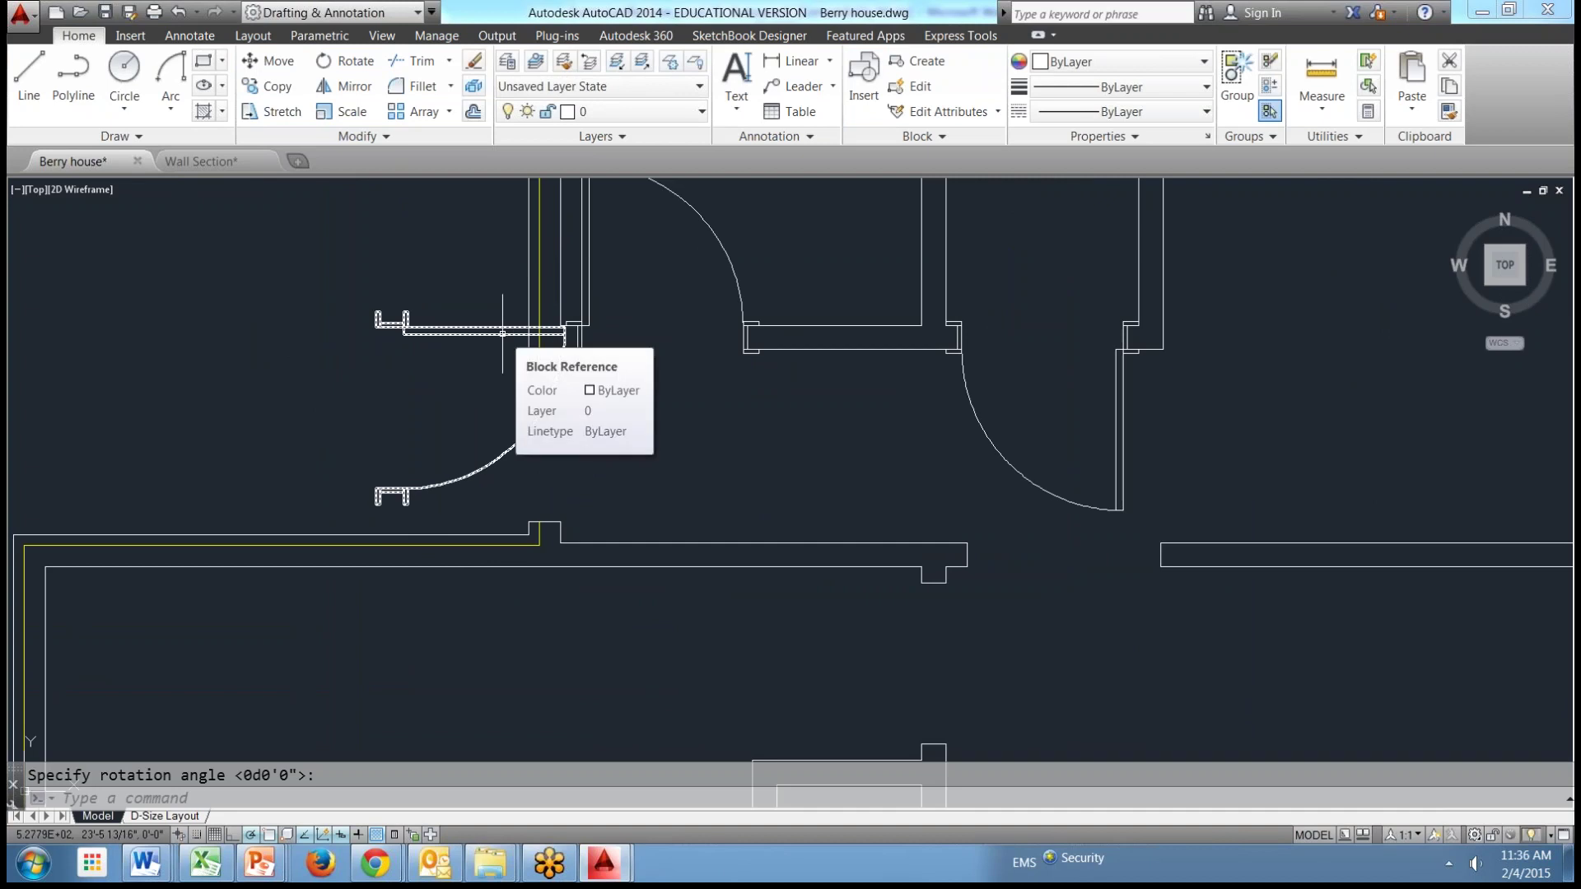
{"action": "key", "text": "Escape"}
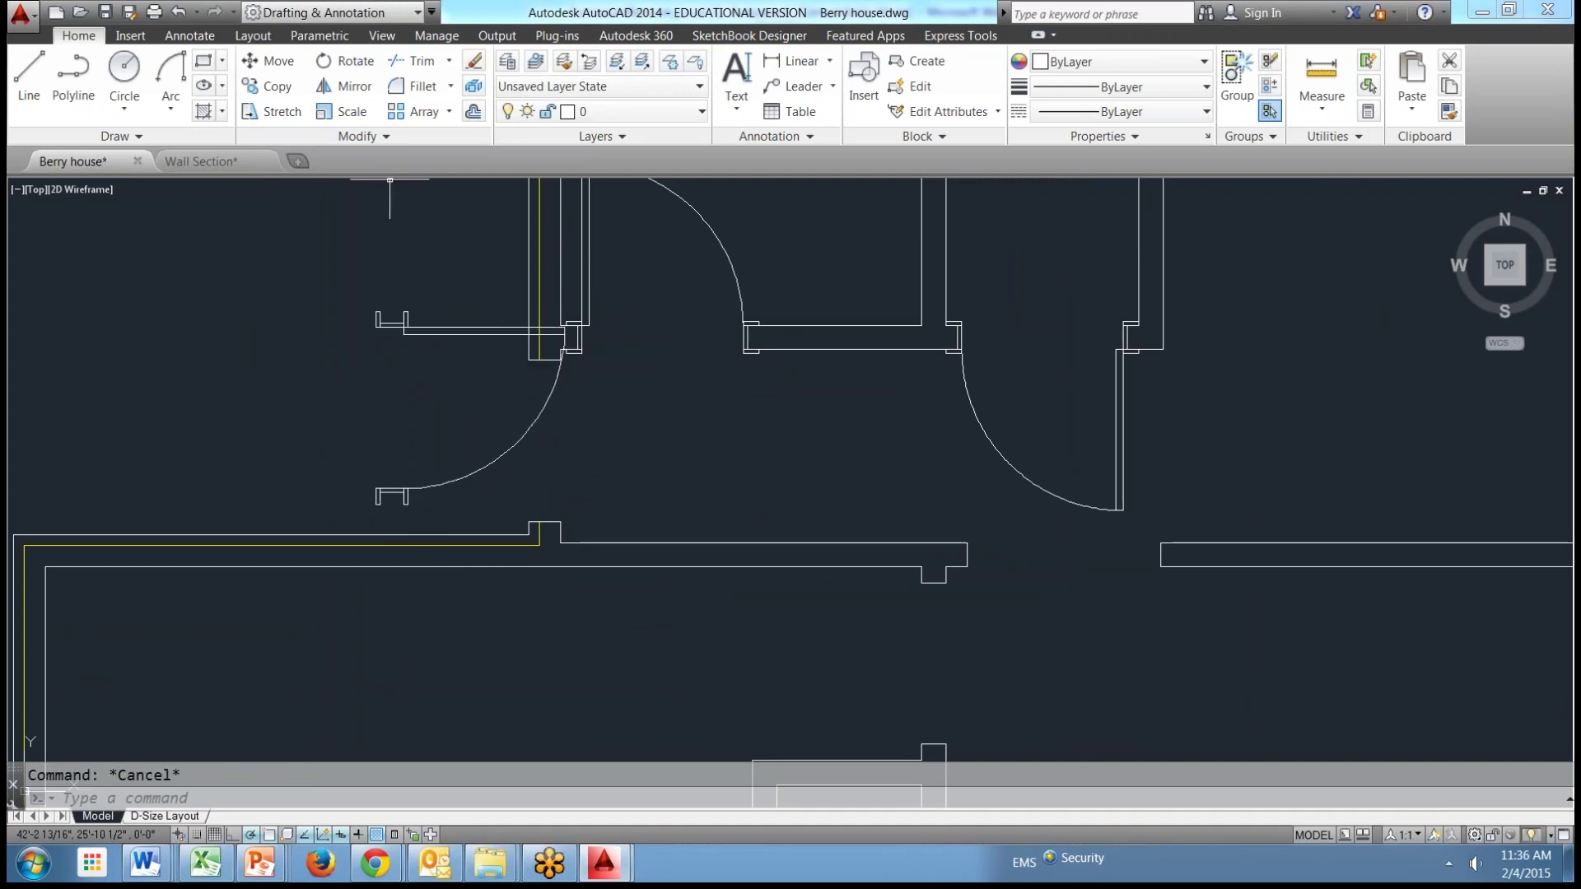
Step: Mirror the new door block, anchoring the mirror line's first point at its upper jamb corner
{"action": "left_click", "coordinate": [344, 85]}
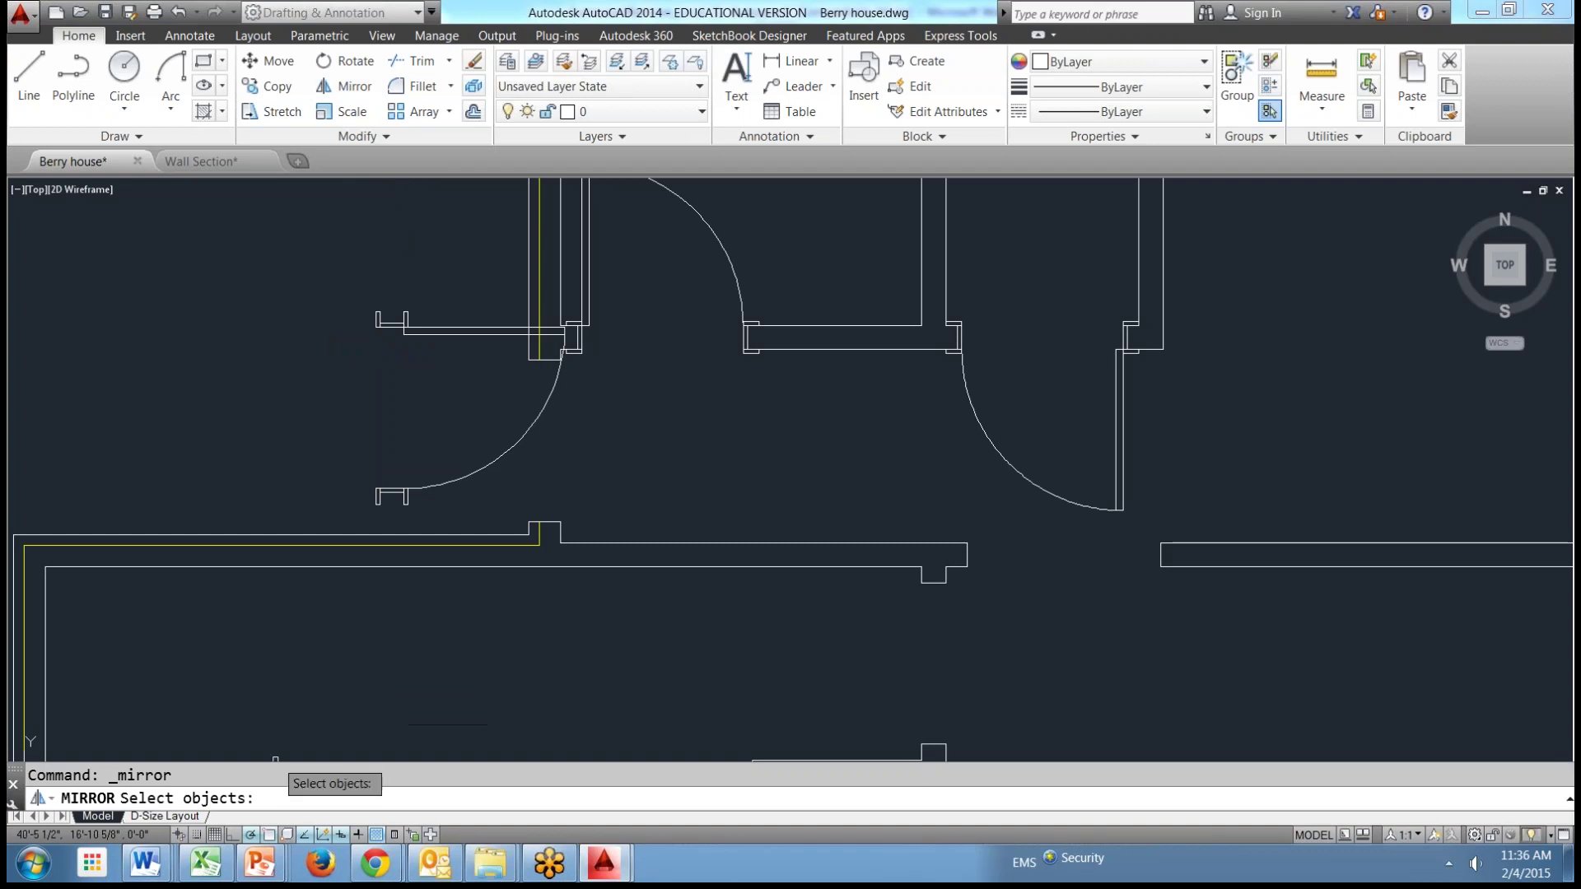
{"action": "left_click", "coordinate": [425, 334]}
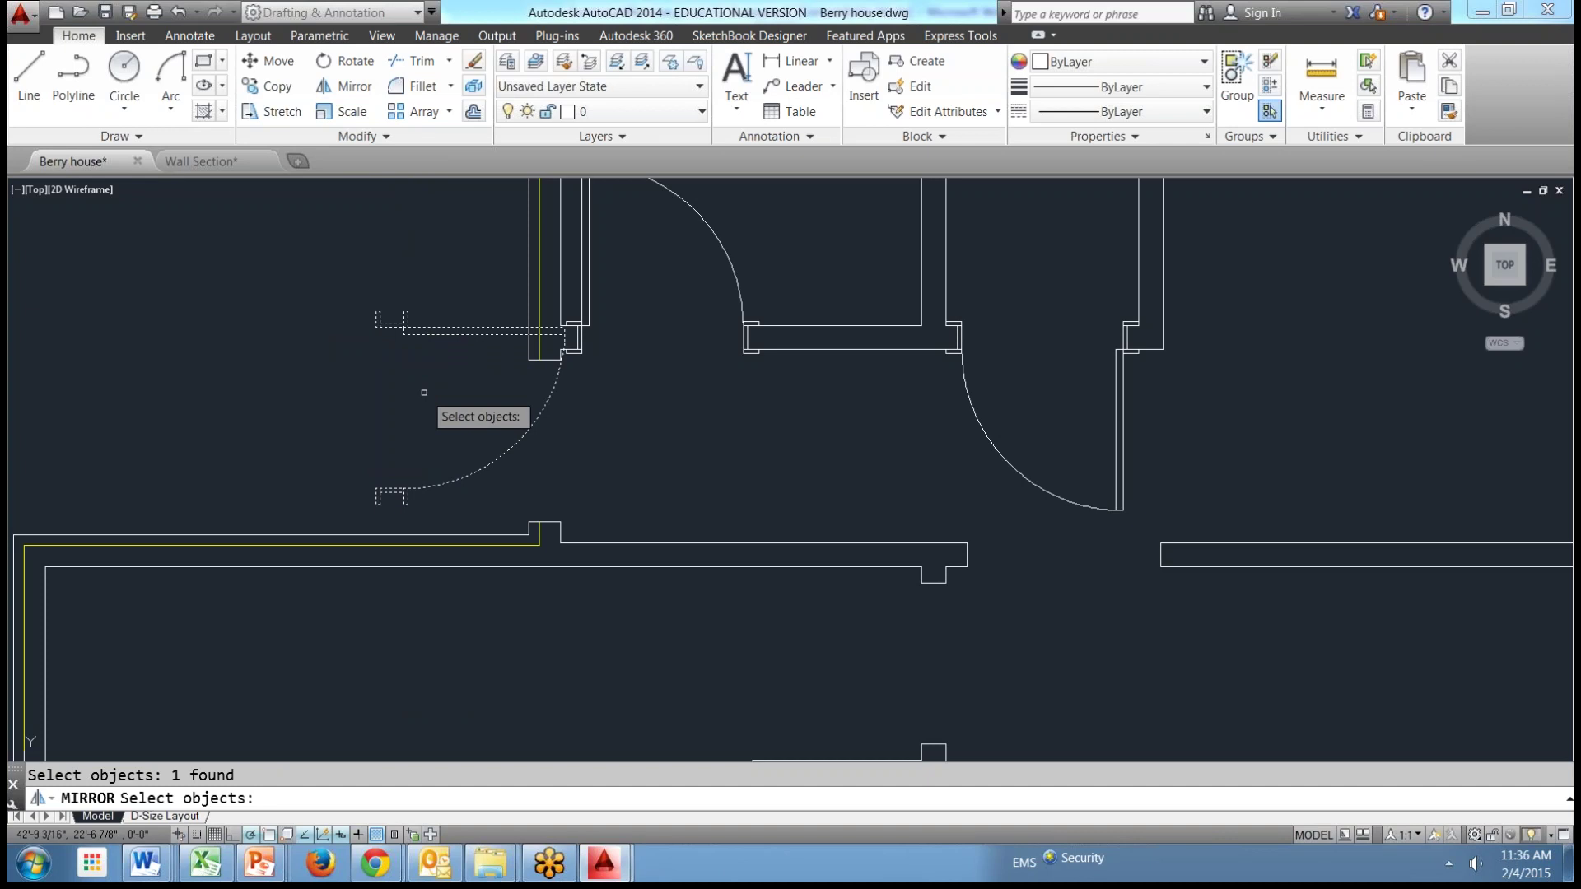
{"action": "key", "text": "Return"}
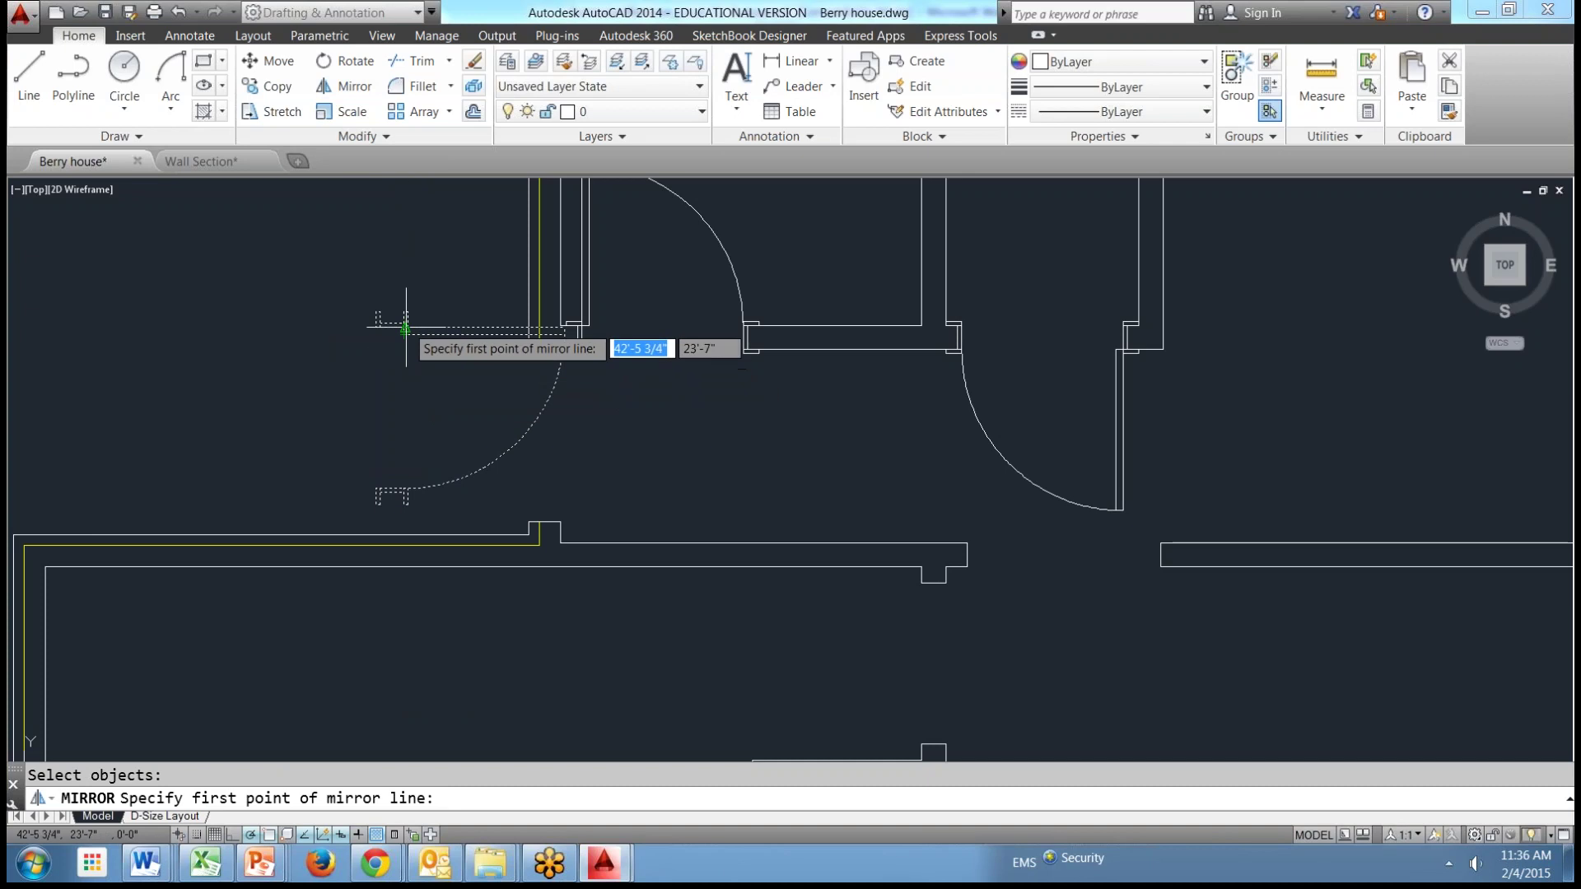
{"action": "scroll", "coordinate": [405, 329], "scroll_direction": "up", "scroll_amount": 5}
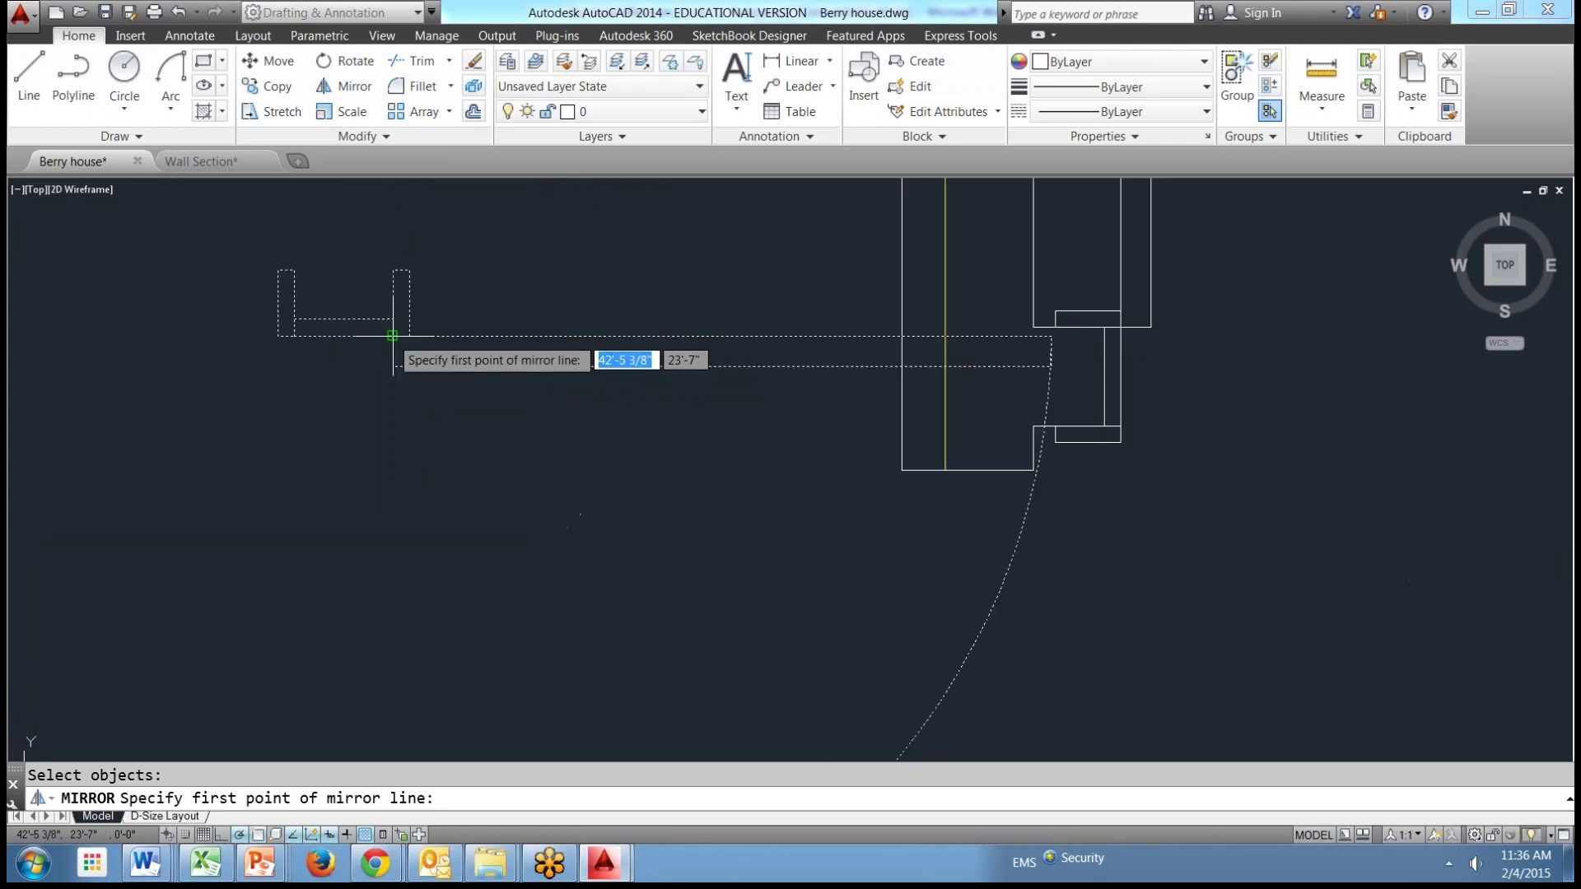
{"action": "left_click", "coordinate": [393, 336]}
{"action": "scroll", "coordinate": [396, 346], "scroll_direction": "down", "scroll_amount": 3}
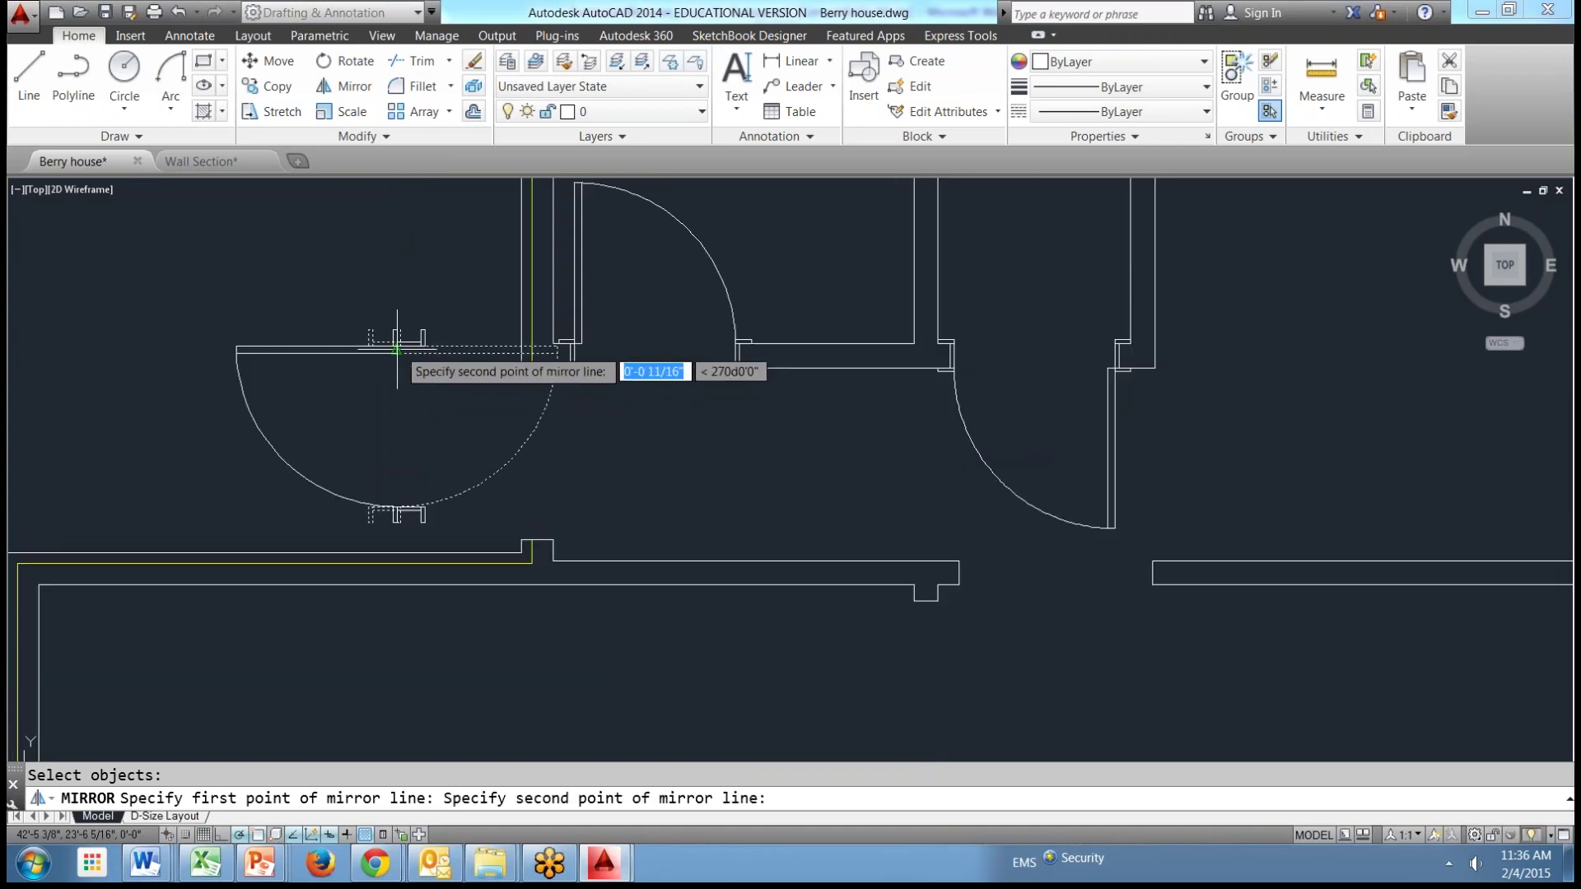
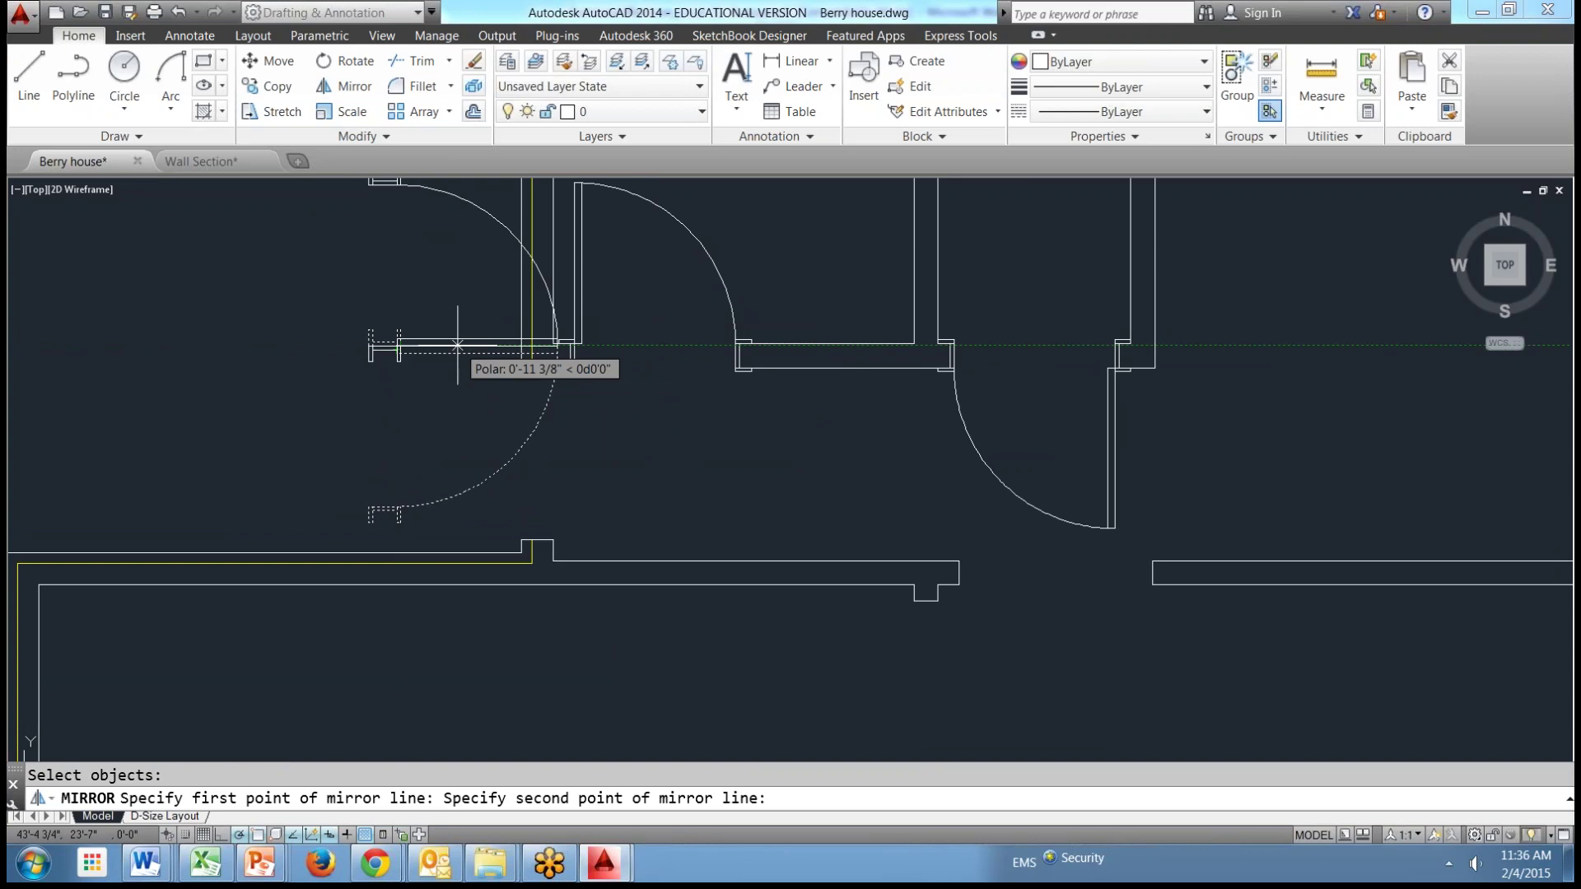
Step: Mirror the door to swing the other way, erasing the original, and select the mirrored door
{"action": "left_click", "coordinate": [458, 346]}
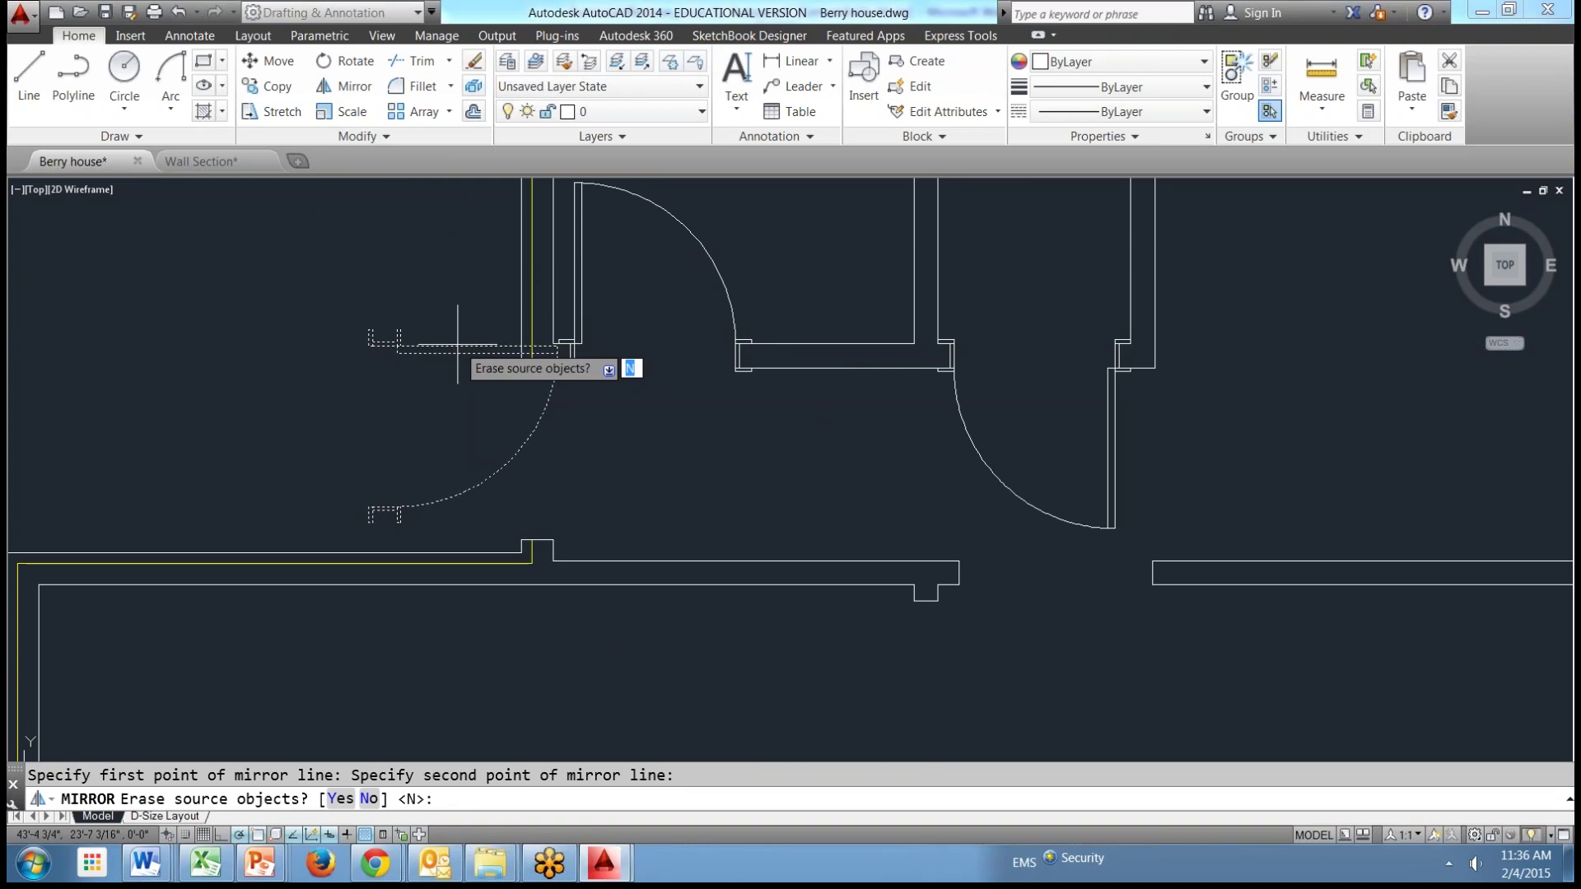
{"action": "key", "text": "Return"}
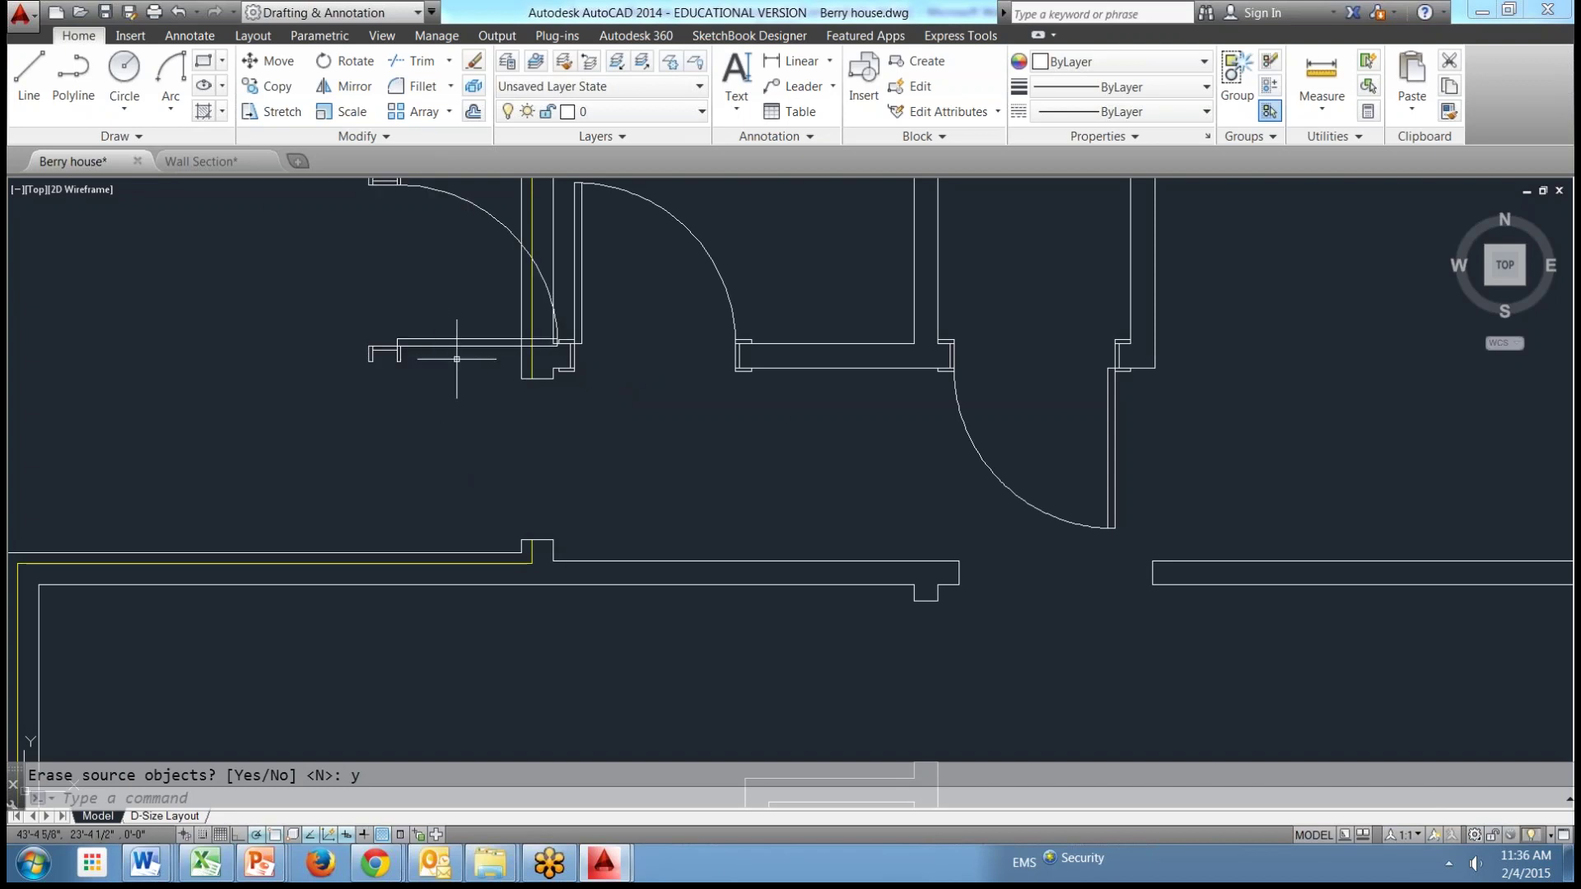
{"action": "left_click", "coordinate": [447, 332]}
{"action": "left_click", "coordinate": [388, 342]}
Step: Move the mirrored door from its jamb corner into the closet opening
{"action": "left_click", "coordinate": [268, 60]}
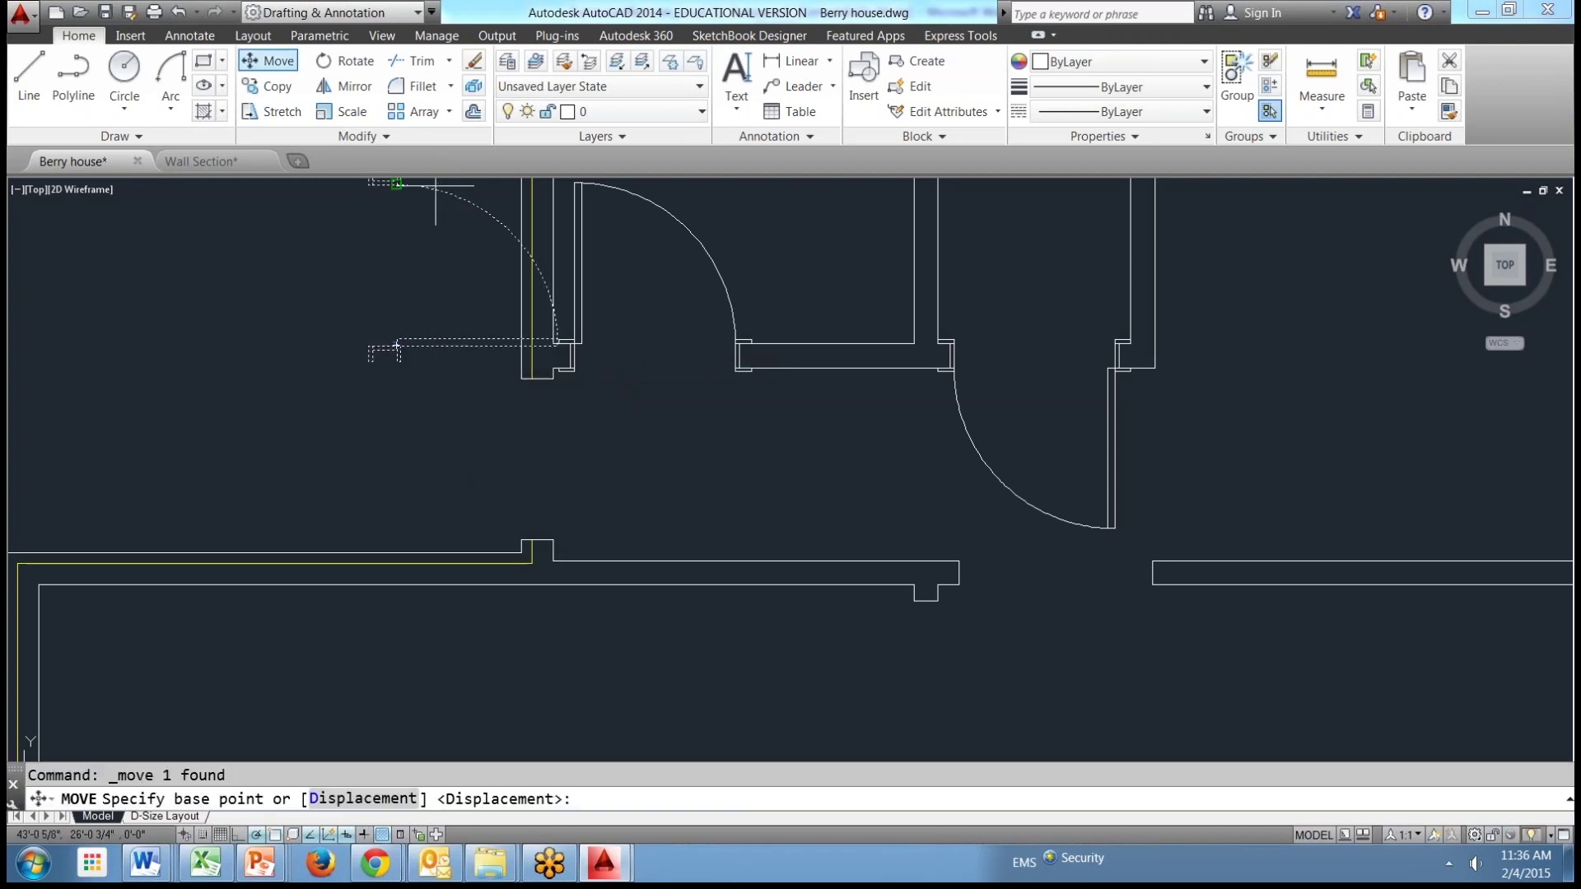
{"action": "scroll", "coordinate": [433, 356], "scroll_direction": "up", "scroll_amount": 4}
{"action": "scroll", "coordinate": [329, 330], "scroll_direction": "up", "scroll_amount": 4}
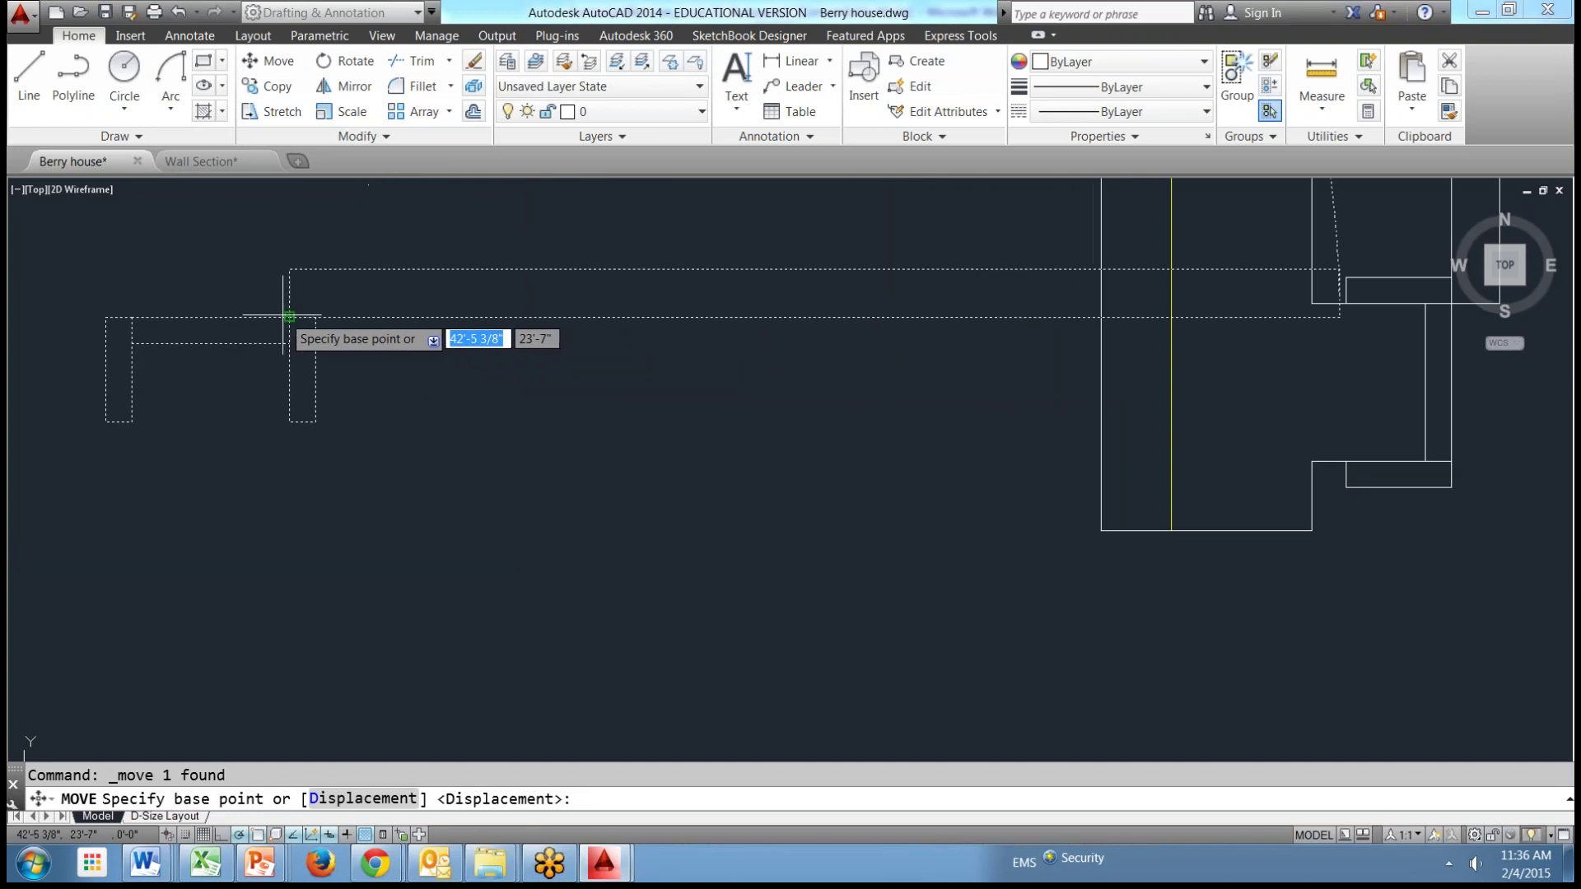
{"action": "left_click", "coordinate": [289, 316]}
{"action": "scroll", "coordinate": [301, 329], "scroll_direction": "down", "scroll_amount": 8}
{"action": "scroll", "coordinate": [354, 441], "scroll_direction": "up", "scroll_amount": 3}
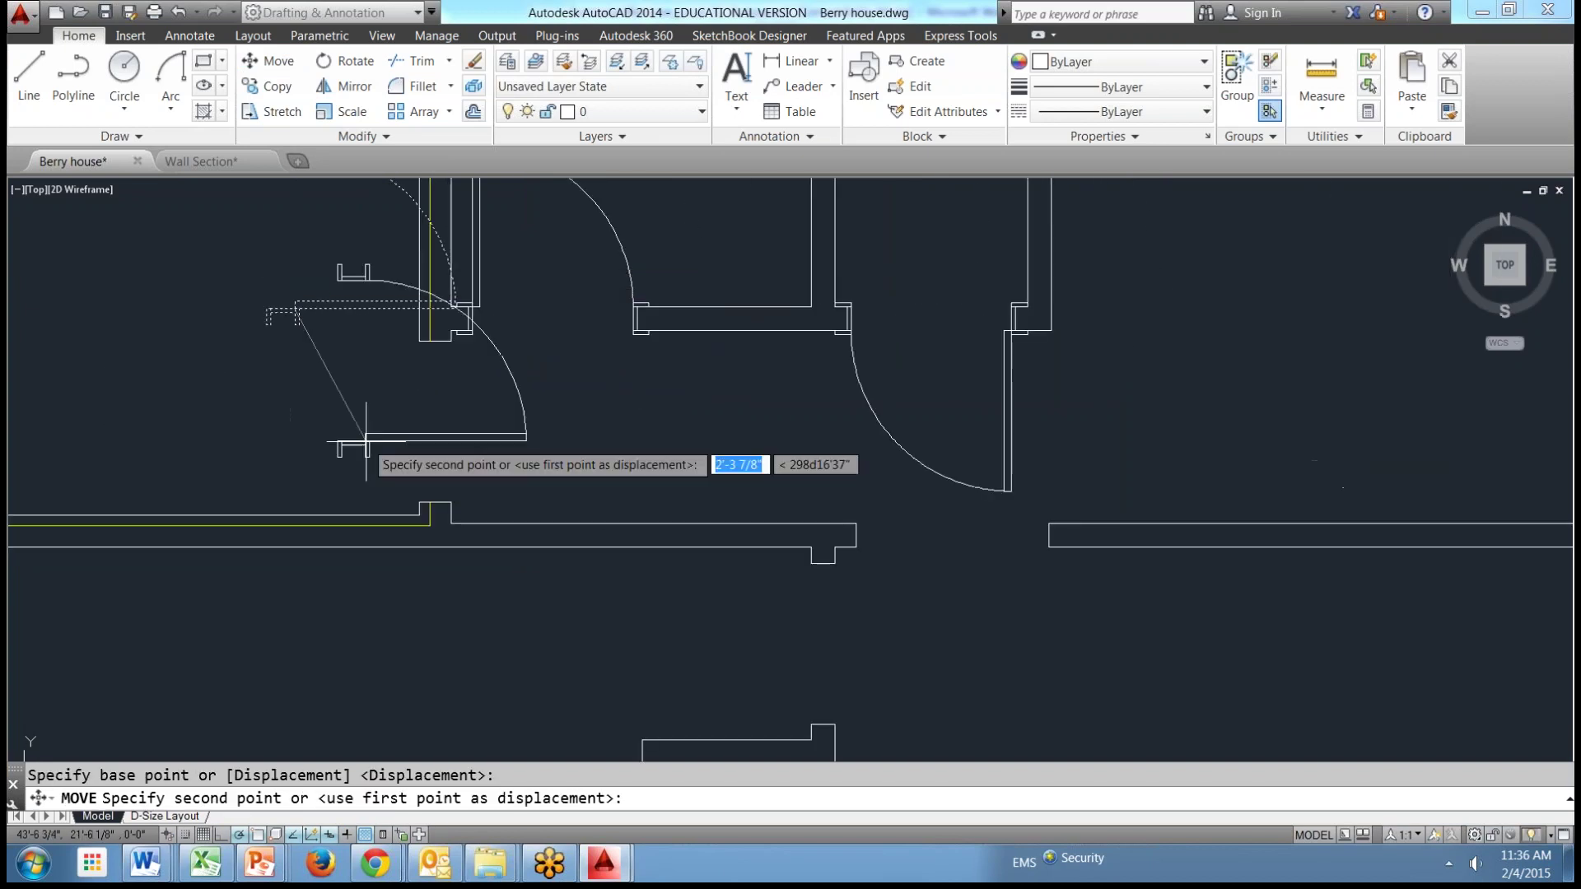
{"action": "left_click", "coordinate": [452, 500]}
{"action": "key", "text": "Escape"}
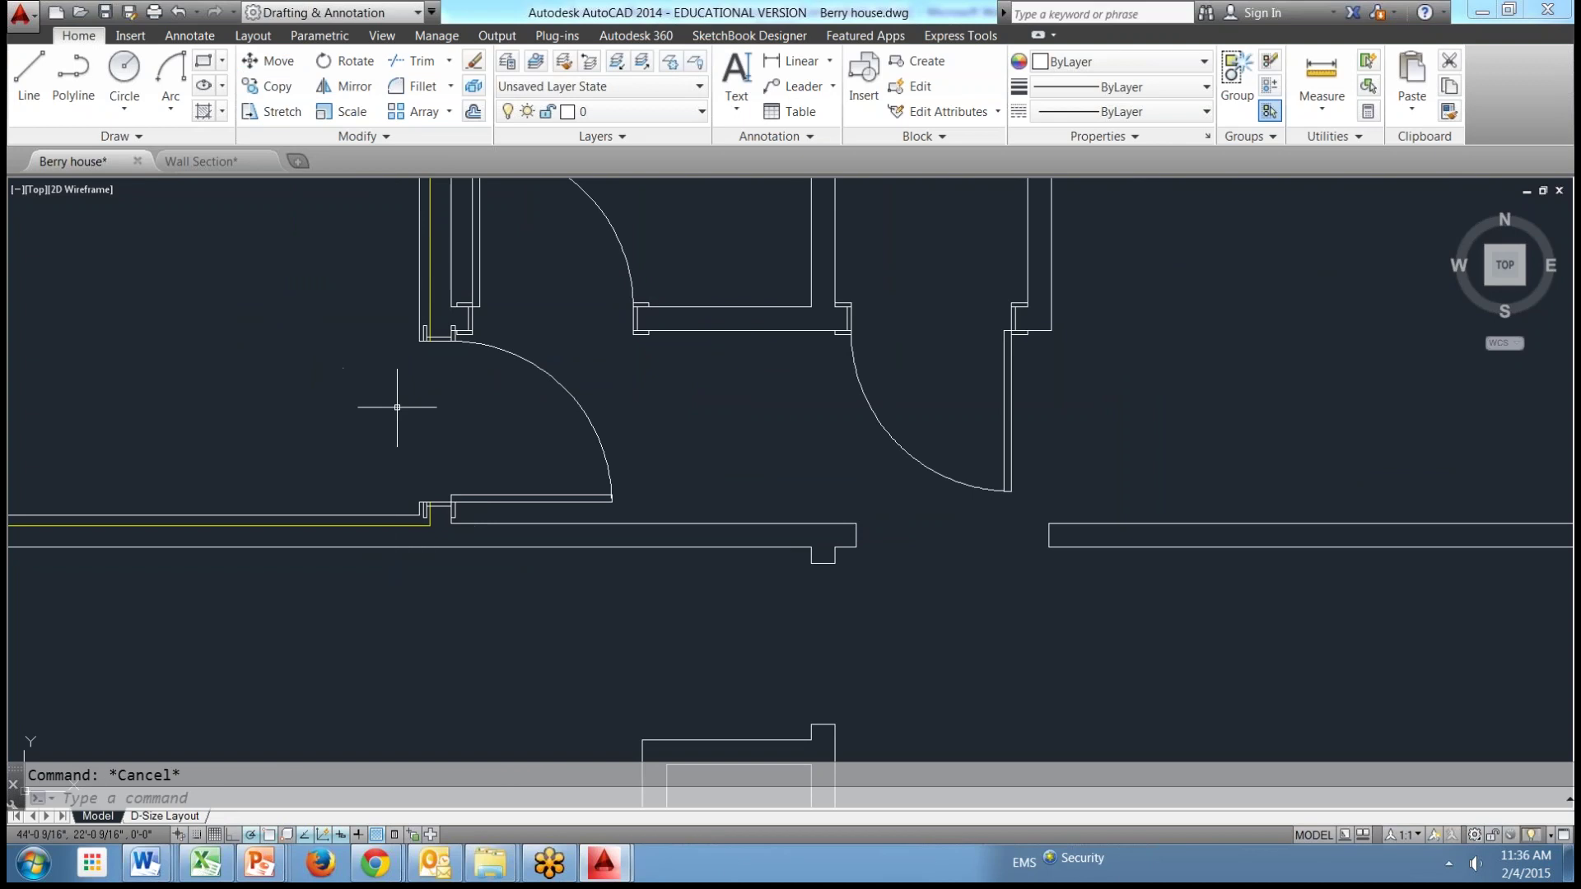
Step: Center the view on the door opening and select the door block
{"action": "scroll", "coordinate": [406, 406], "scroll_direction": "up", "scroll_amount": 3}
{"action": "scroll", "coordinate": [458, 300], "scroll_direction": "up", "scroll_amount": 2}
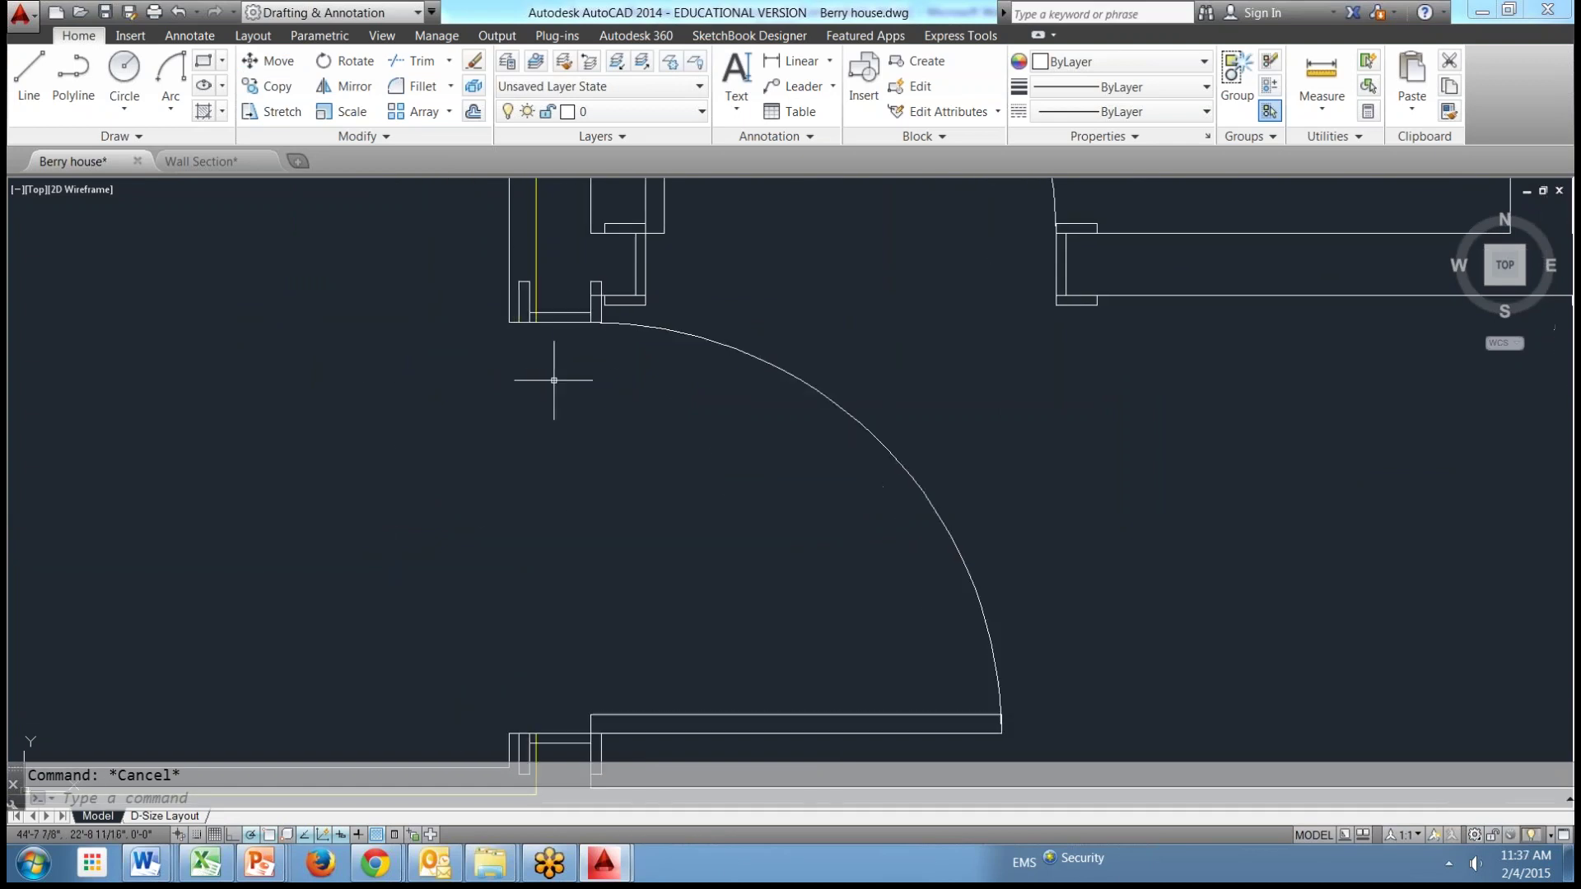
{"action": "scroll", "coordinate": [548, 395], "scroll_direction": "down", "scroll_amount": 4}
{"action": "scroll", "coordinate": [540, 494], "scroll_direction": "up", "scroll_amount": 3}
{"action": "scroll", "coordinate": [543, 454], "scroll_direction": "down", "scroll_amount": 2}
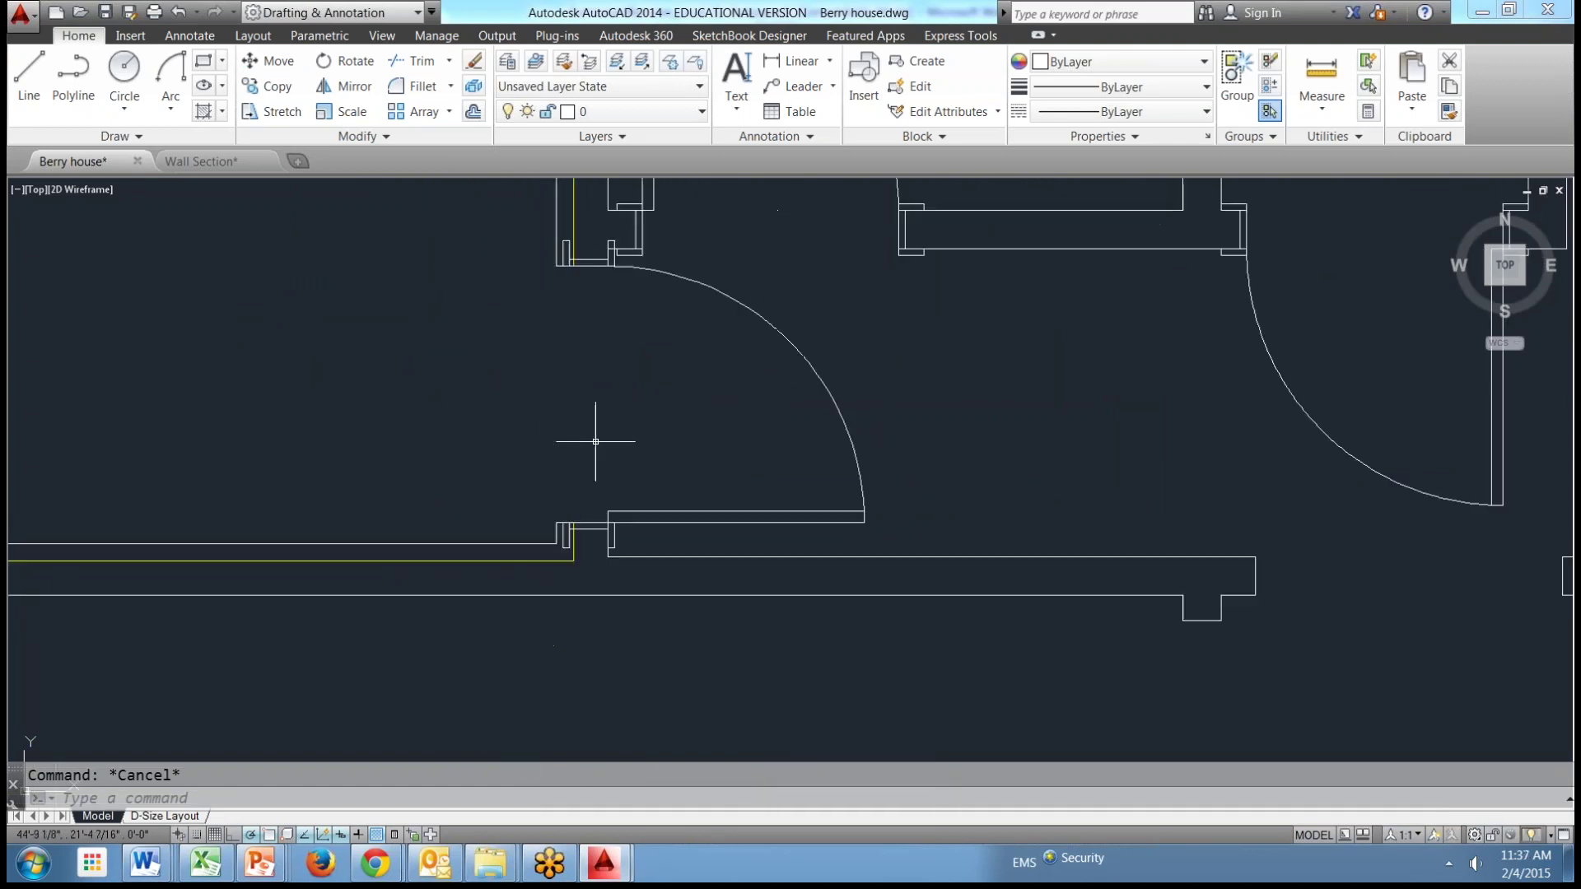
{"action": "scroll", "coordinate": [601, 271], "scroll_direction": "up", "scroll_amount": 3}
{"action": "scroll", "coordinate": [597, 243], "scroll_direction": "down", "scroll_amount": 2}
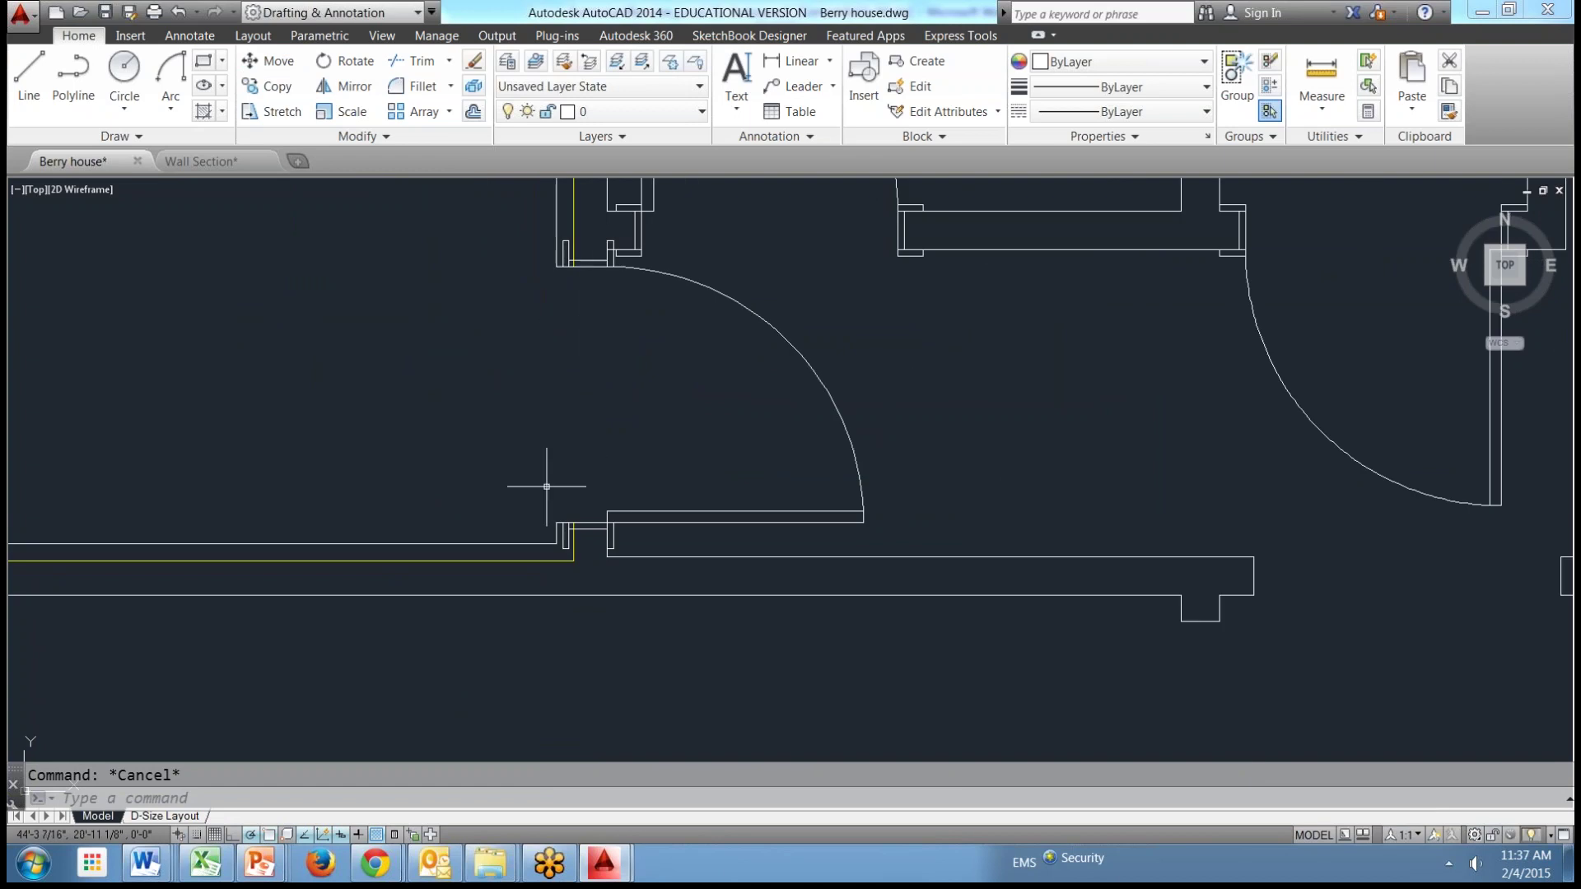
{"action": "middle_click_drag", "start_coordinate": [569, 255], "coordinate": [582, 329]}
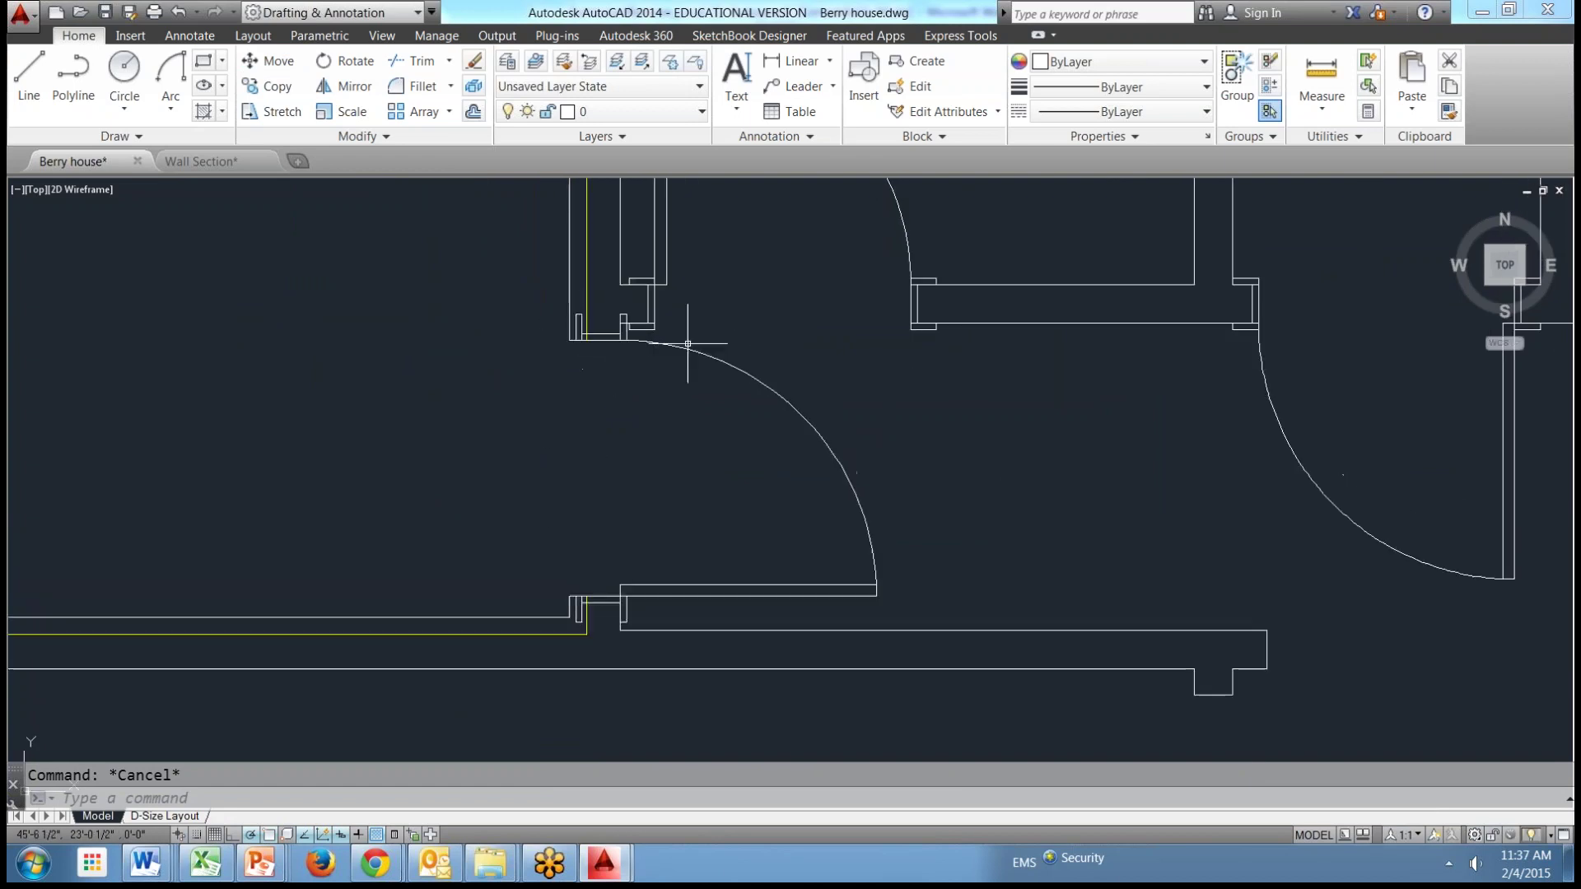
{"action": "left_click", "coordinate": [835, 469]}
{"action": "left_click", "coordinate": [685, 350]}
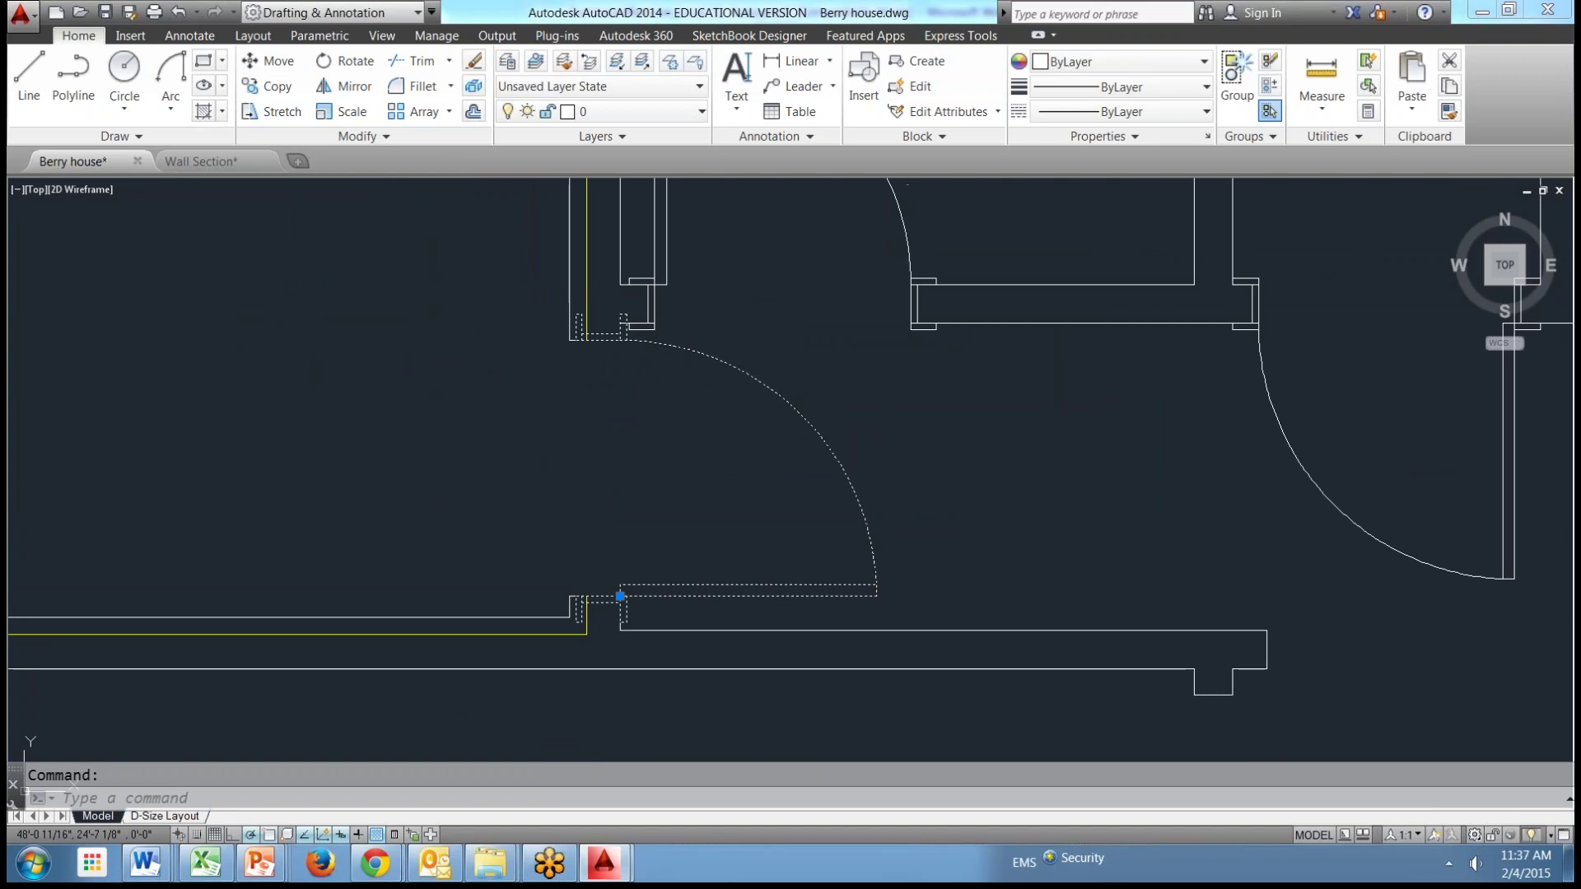
{"action": "left_click", "coordinate": [914, 86]}
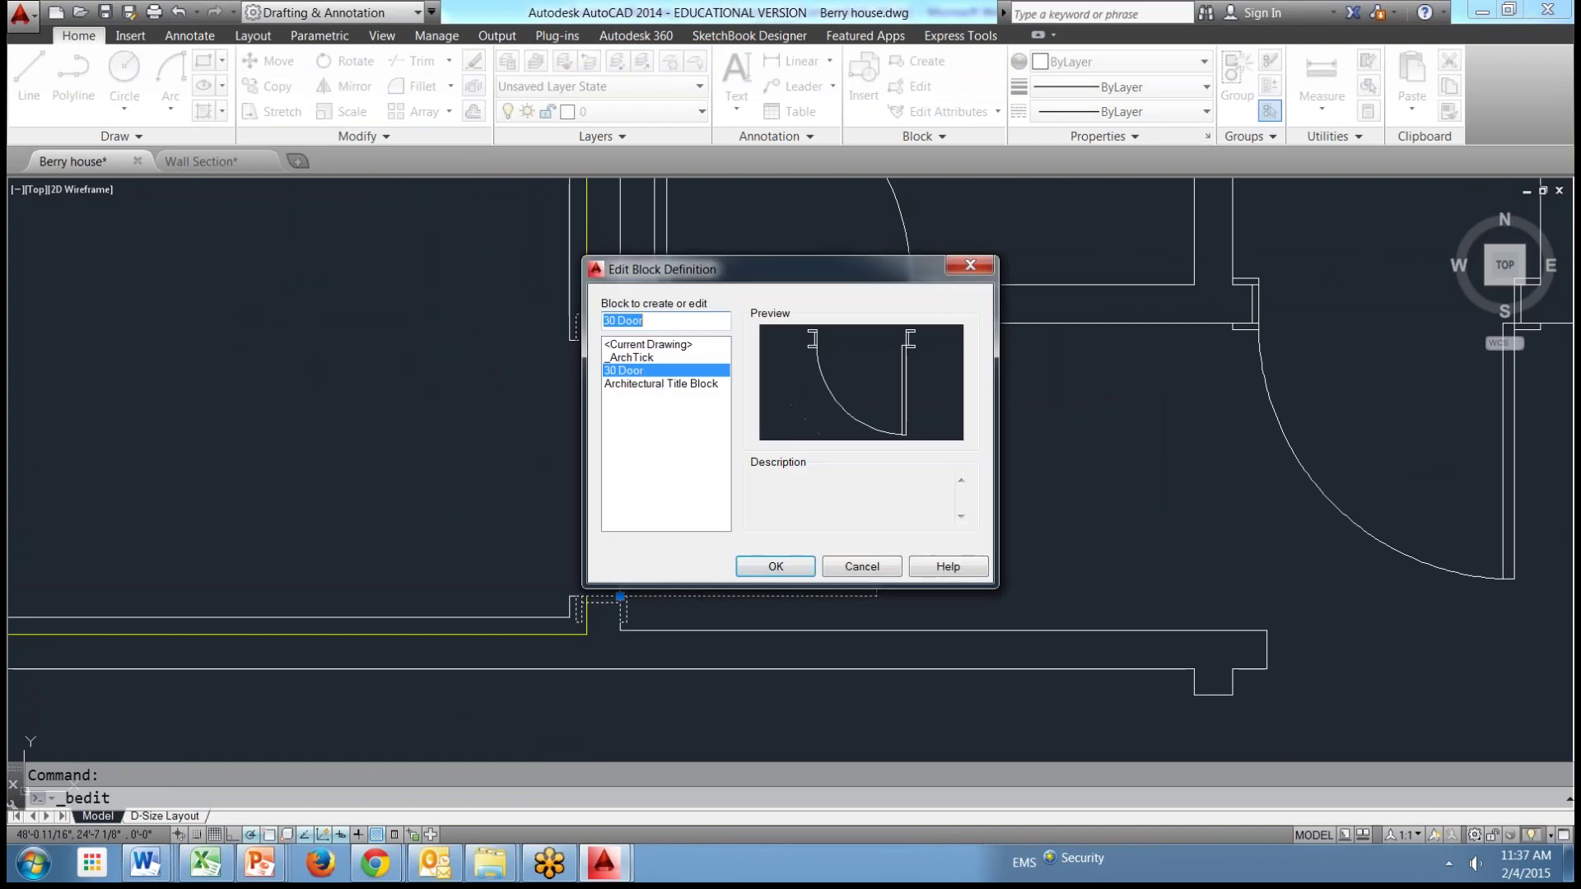
{"action": "left_click_drag", "start_coordinate": [741, 269], "coordinate": [856, 212]}
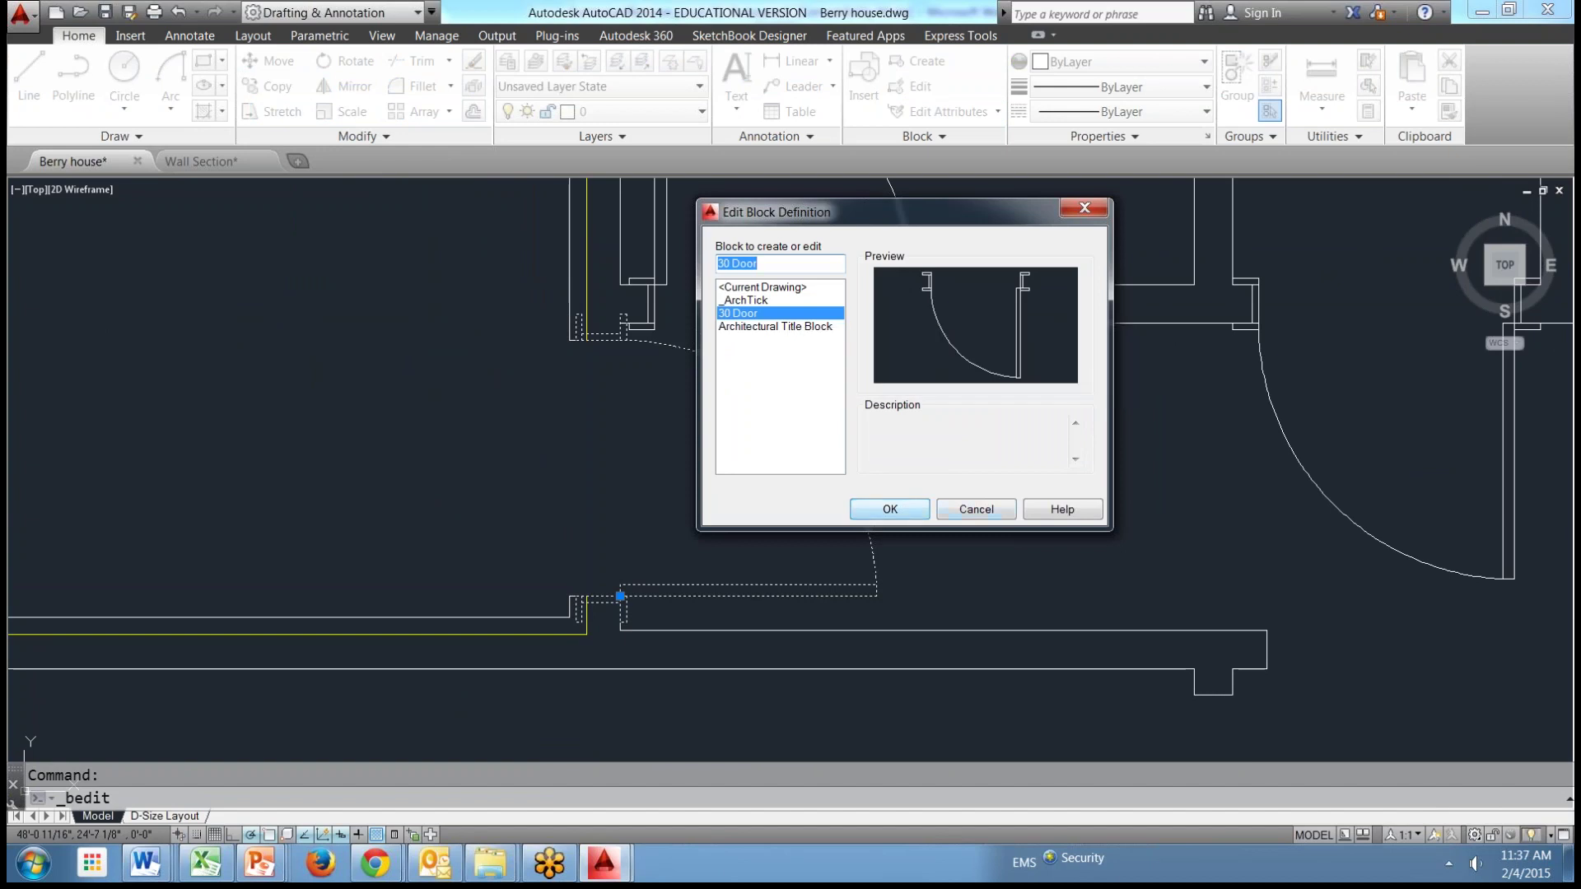
{"action": "left_click", "coordinate": [889, 509]}
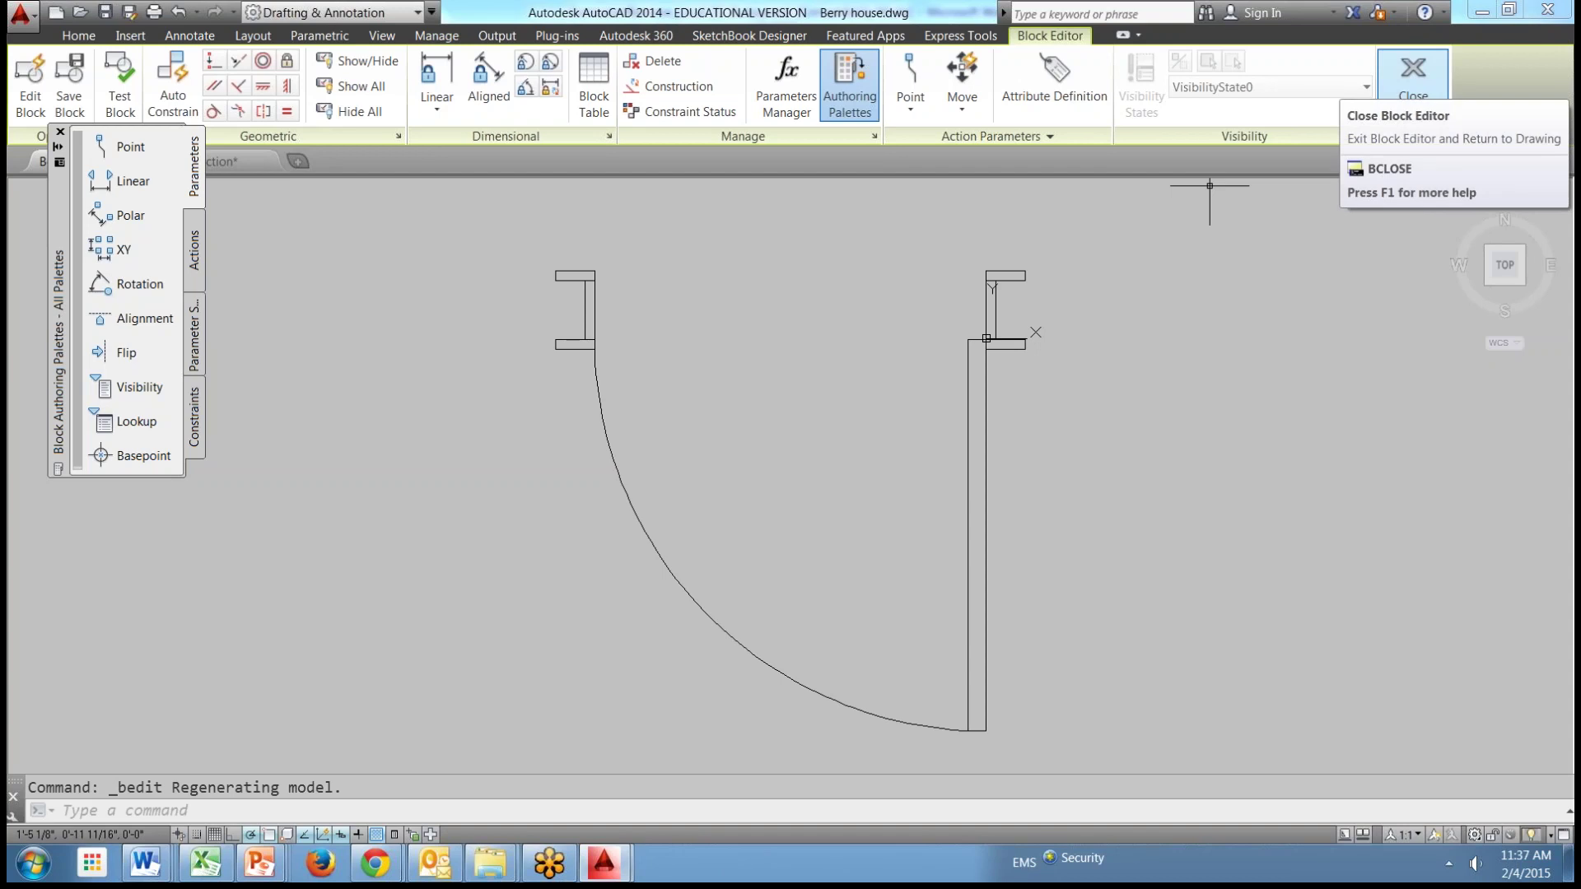
{"action": "left_click", "coordinate": [1413, 79]}
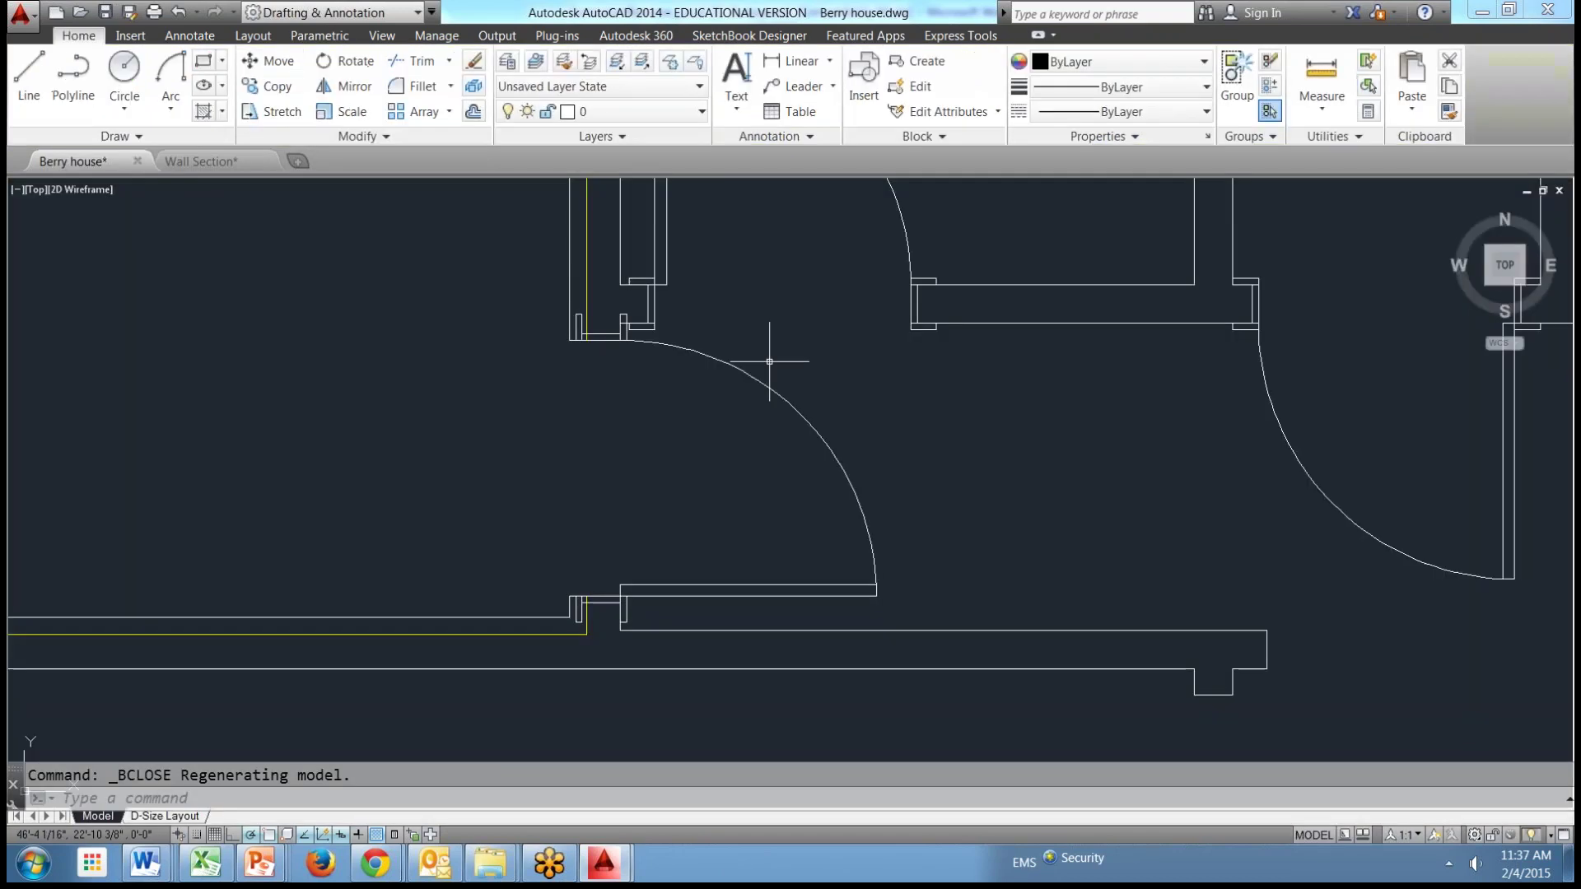
{"action": "left_click", "coordinate": [721, 357]}
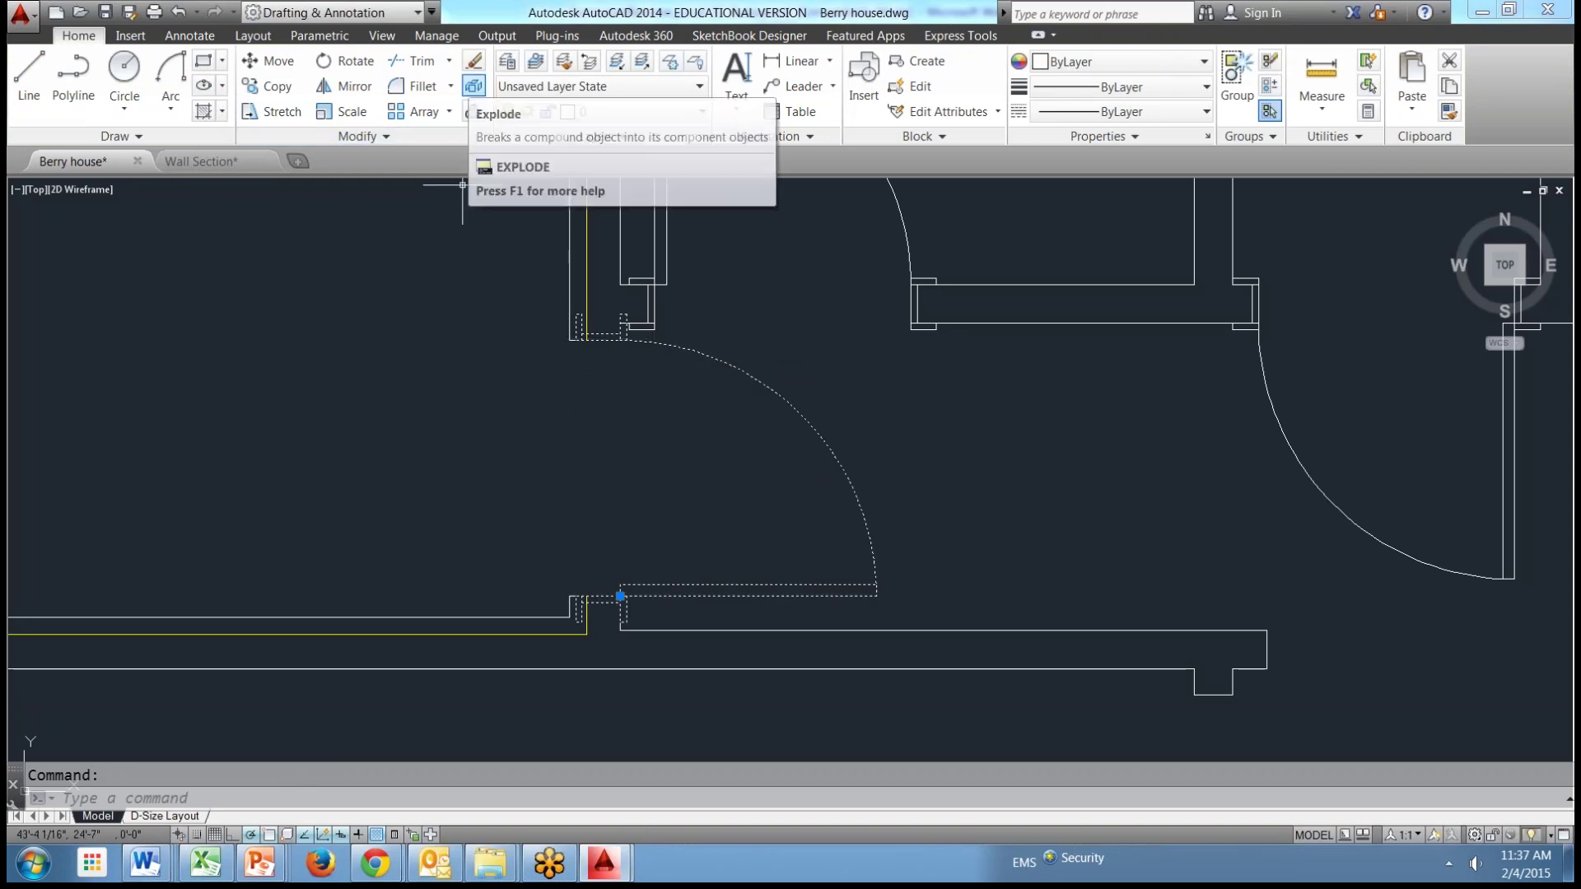
Step: Explode the door block and select both narrow jamb rectangles
{"action": "left_click", "coordinate": [474, 85]}
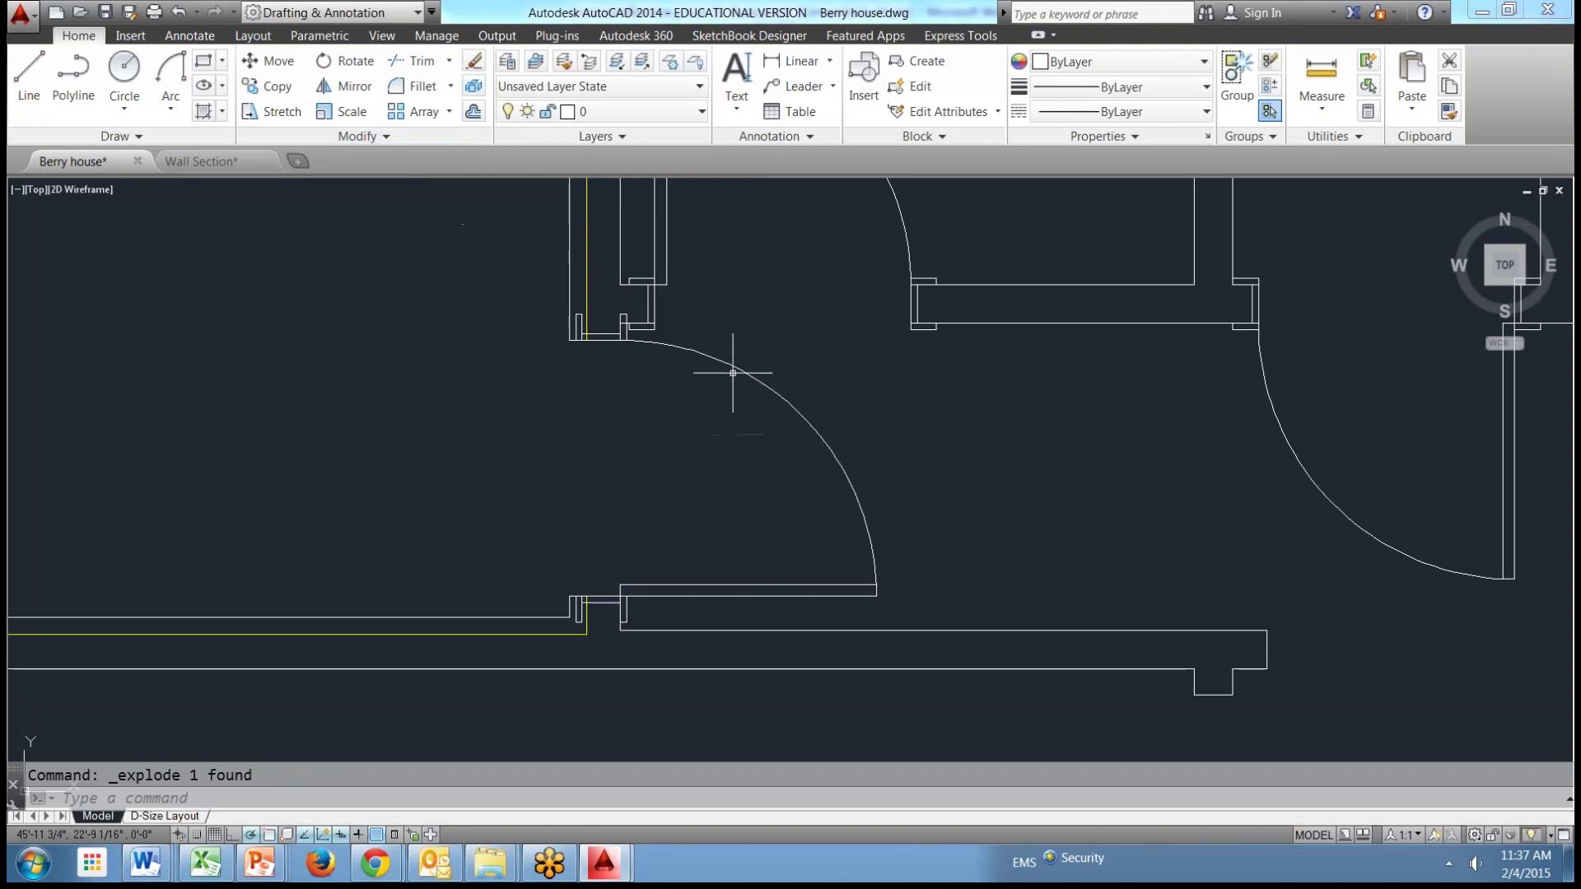
{"action": "scroll", "coordinate": [596, 338], "scroll_direction": "up", "scroll_amount": 5}
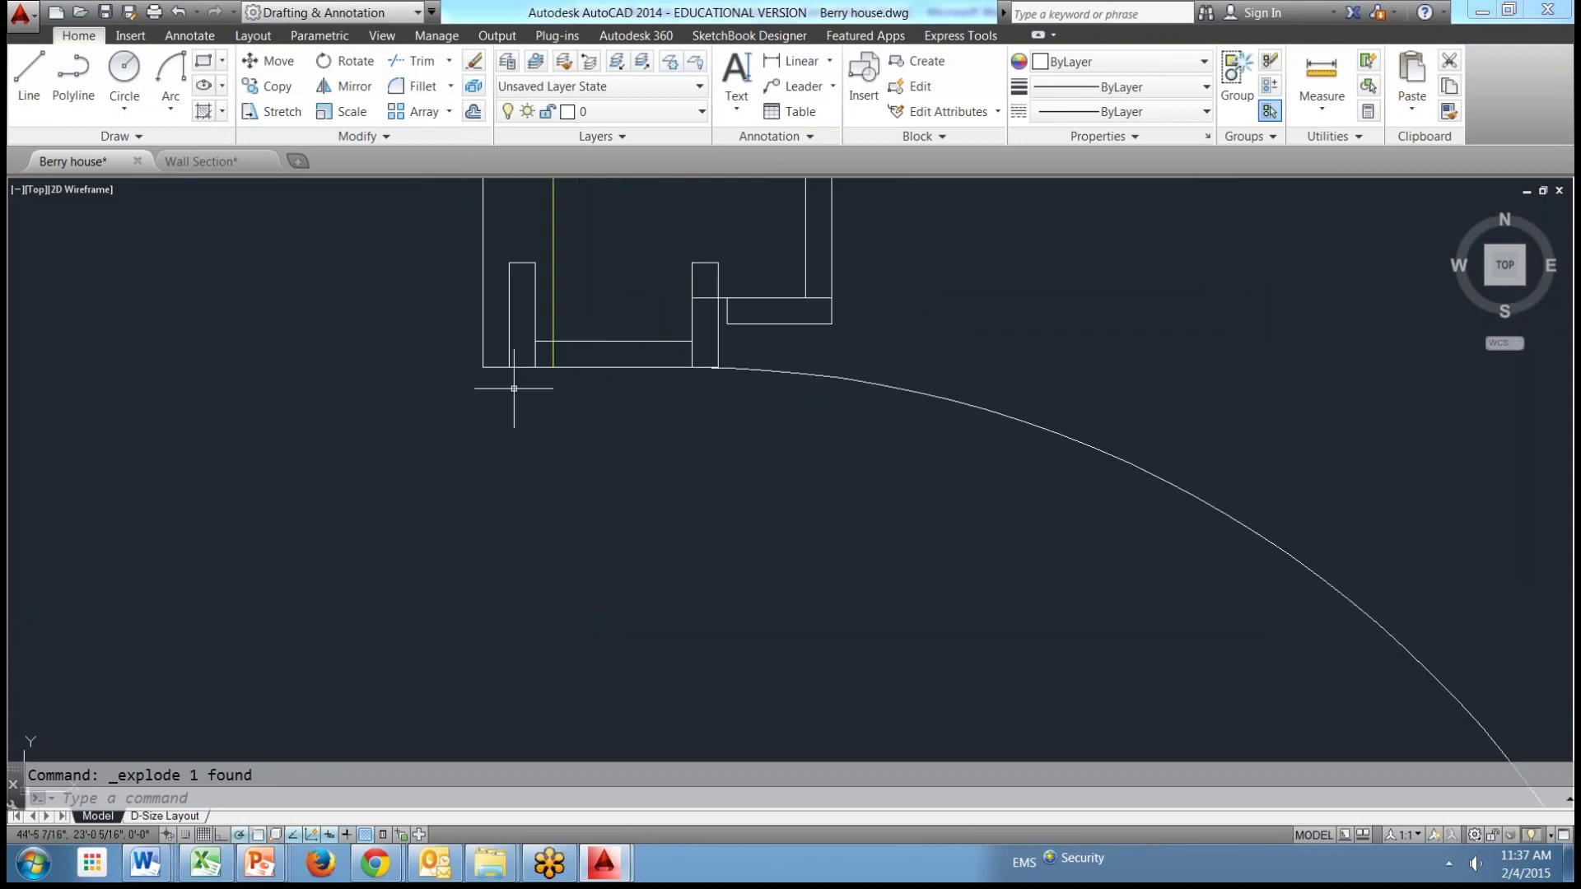
{"action": "left_click", "coordinate": [475, 405]}
{"action": "left_click", "coordinate": [539, 233]}
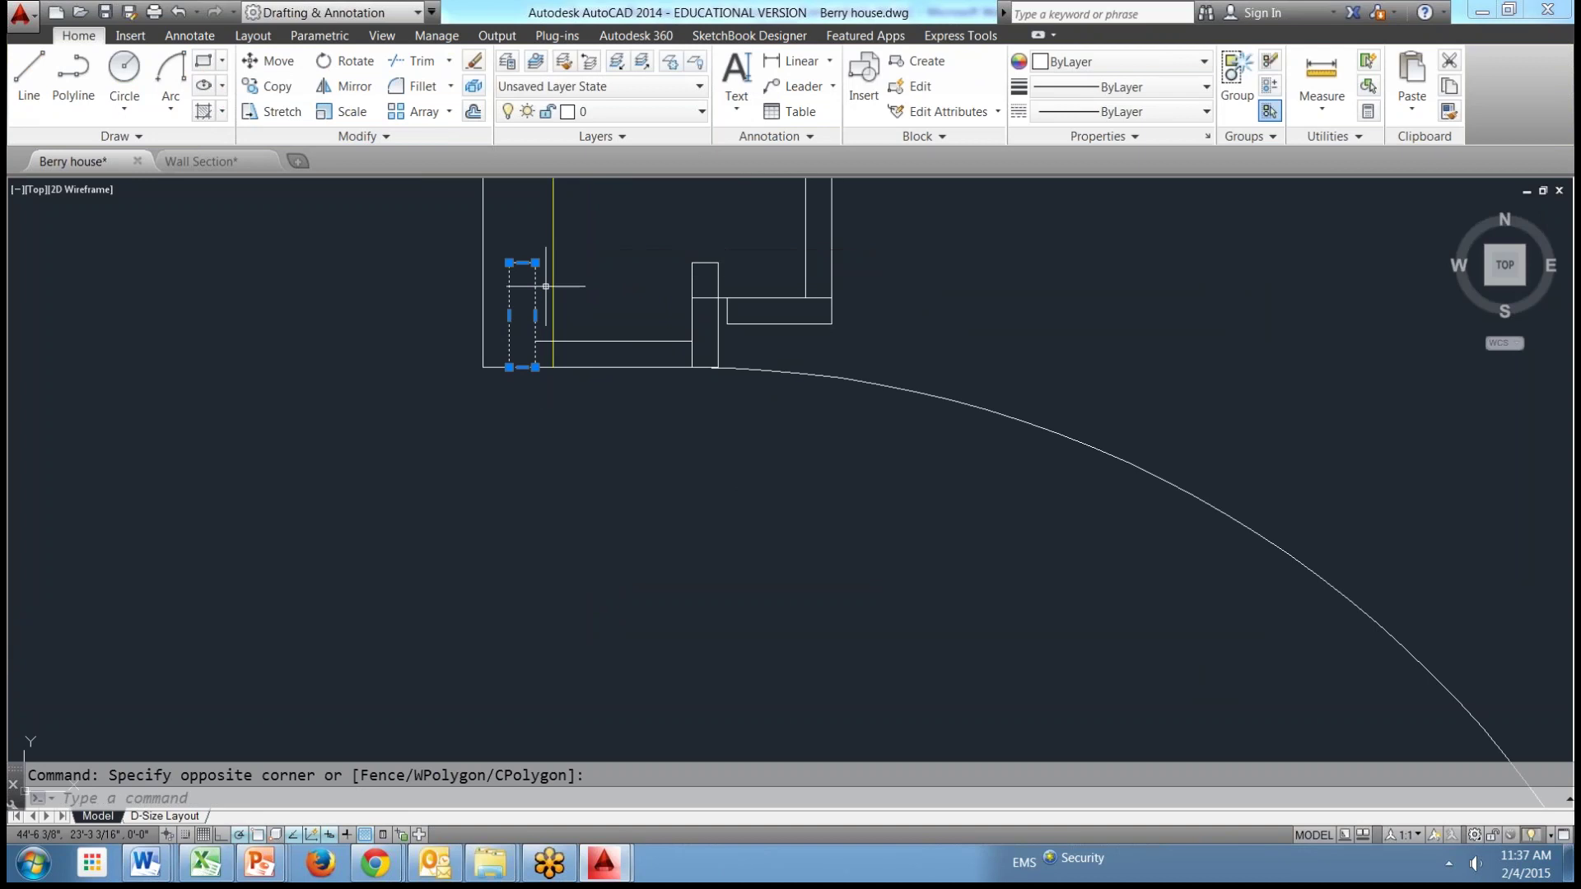
{"action": "middle_click_drag", "start_coordinate": [340, 178], "coordinate": [609, 256]}
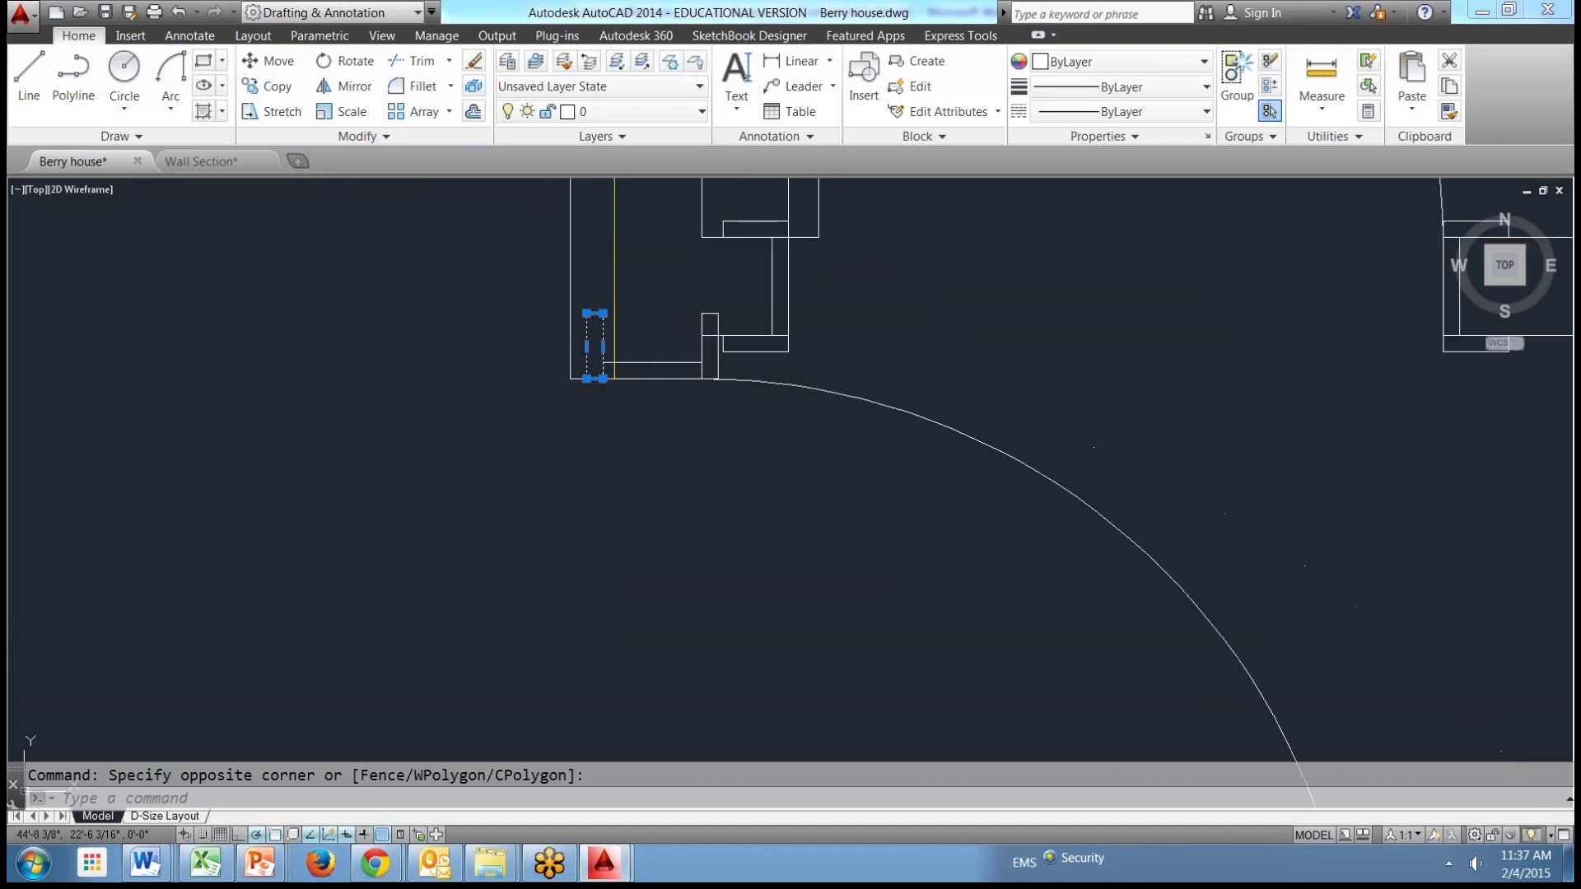
{"action": "scroll", "coordinate": [605, 372], "scroll_direction": "down", "scroll_amount": 2}
{"action": "left_click", "coordinate": [544, 675]}
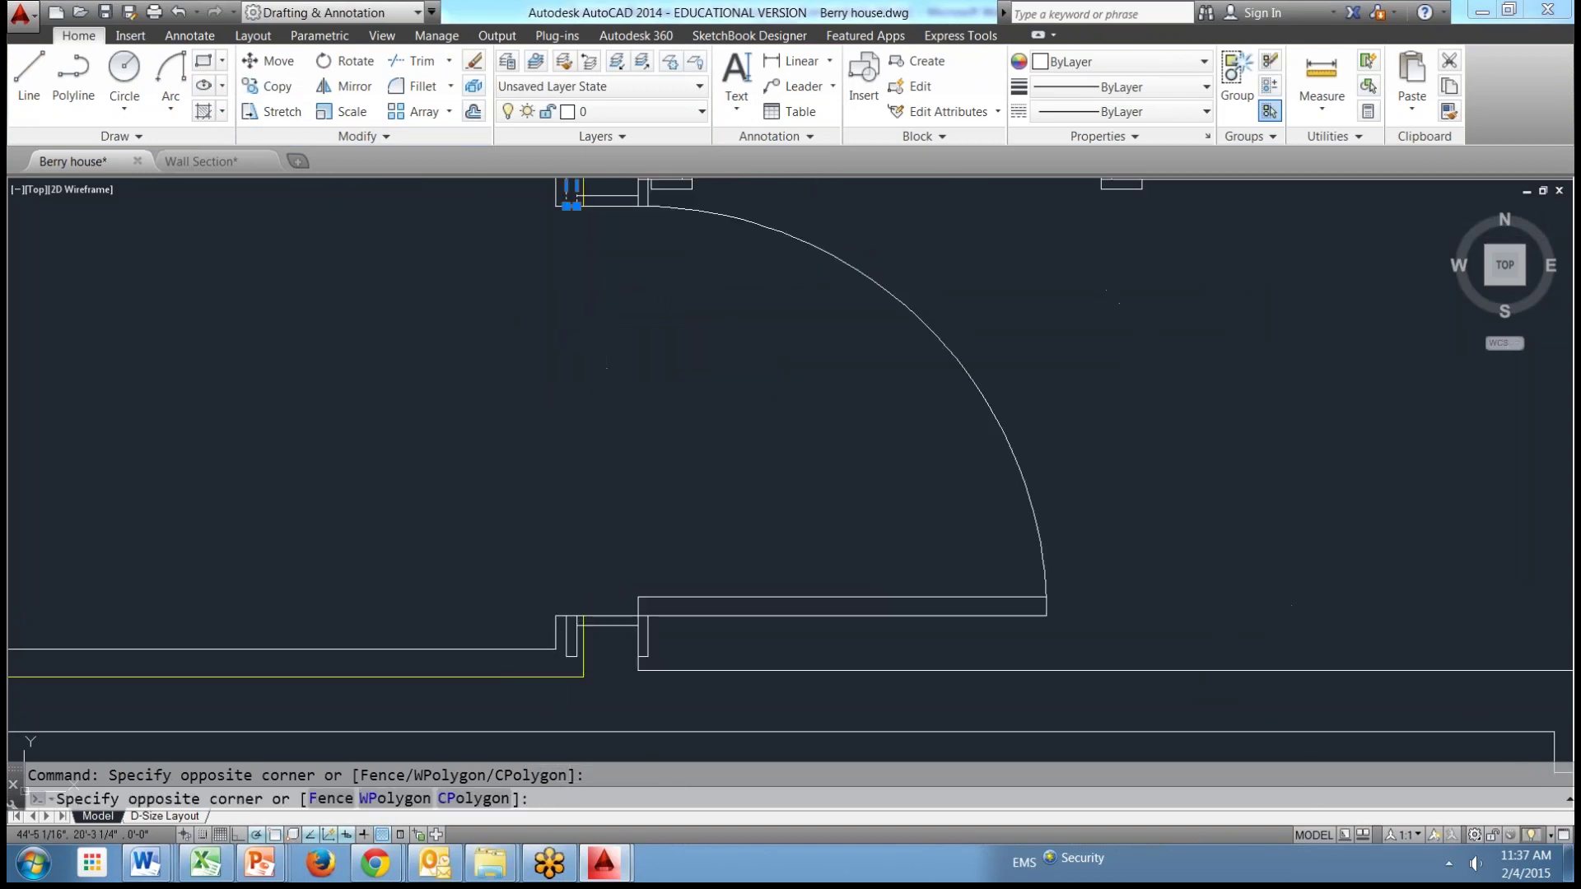
{"action": "left_click", "coordinate": [590, 592]}
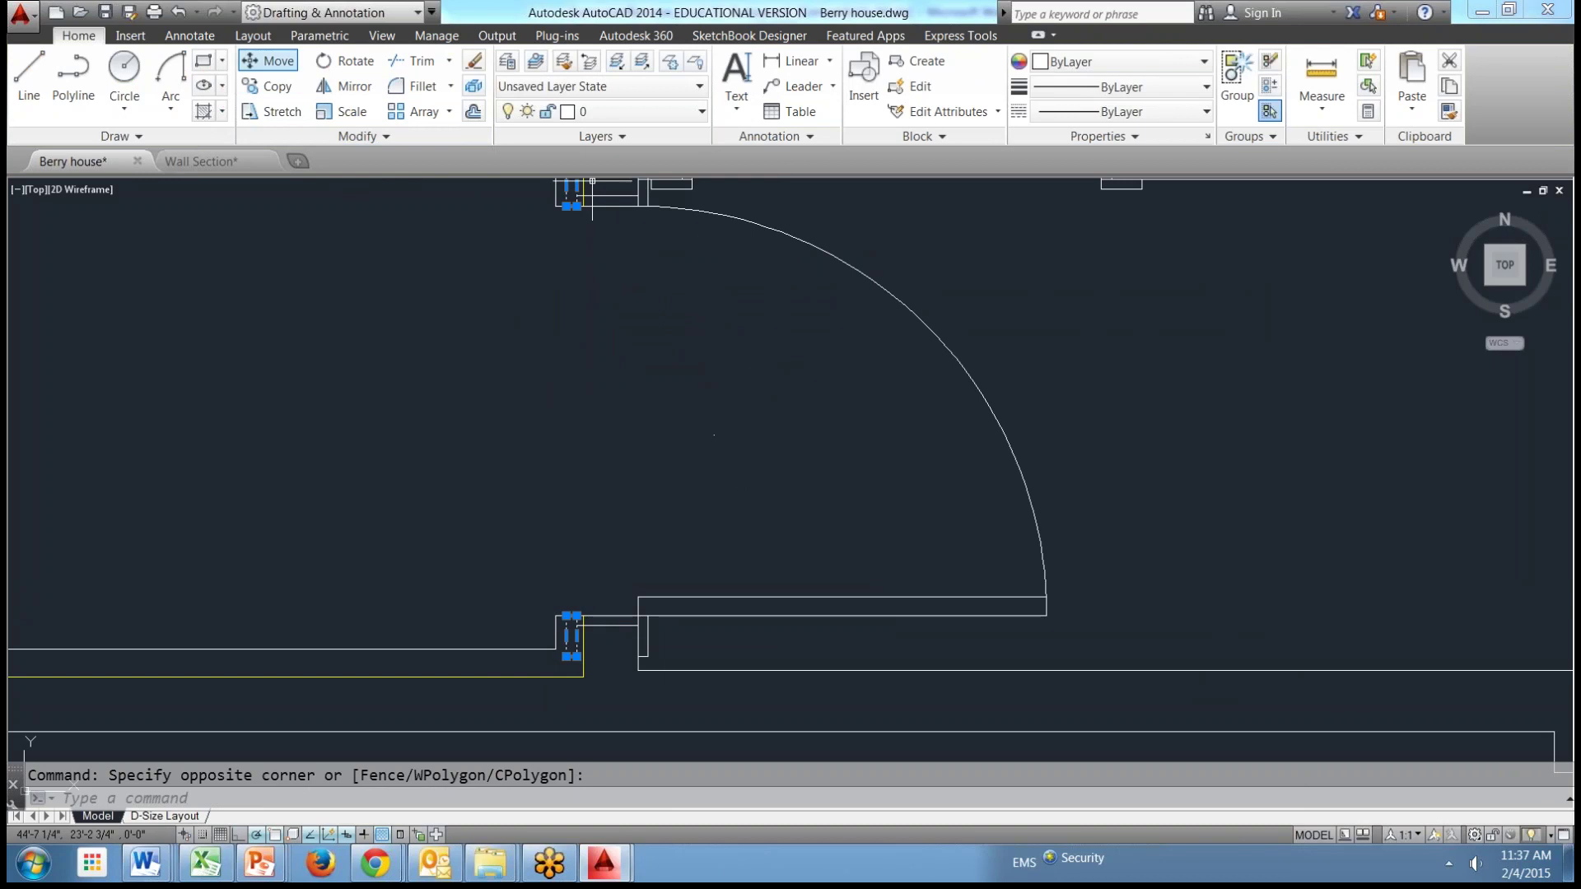
Step: Move both jamb rectangles 3/4 inch to the left
{"action": "left_click", "coordinate": [267, 60]}
{"action": "left_click", "coordinate": [562, 206]}
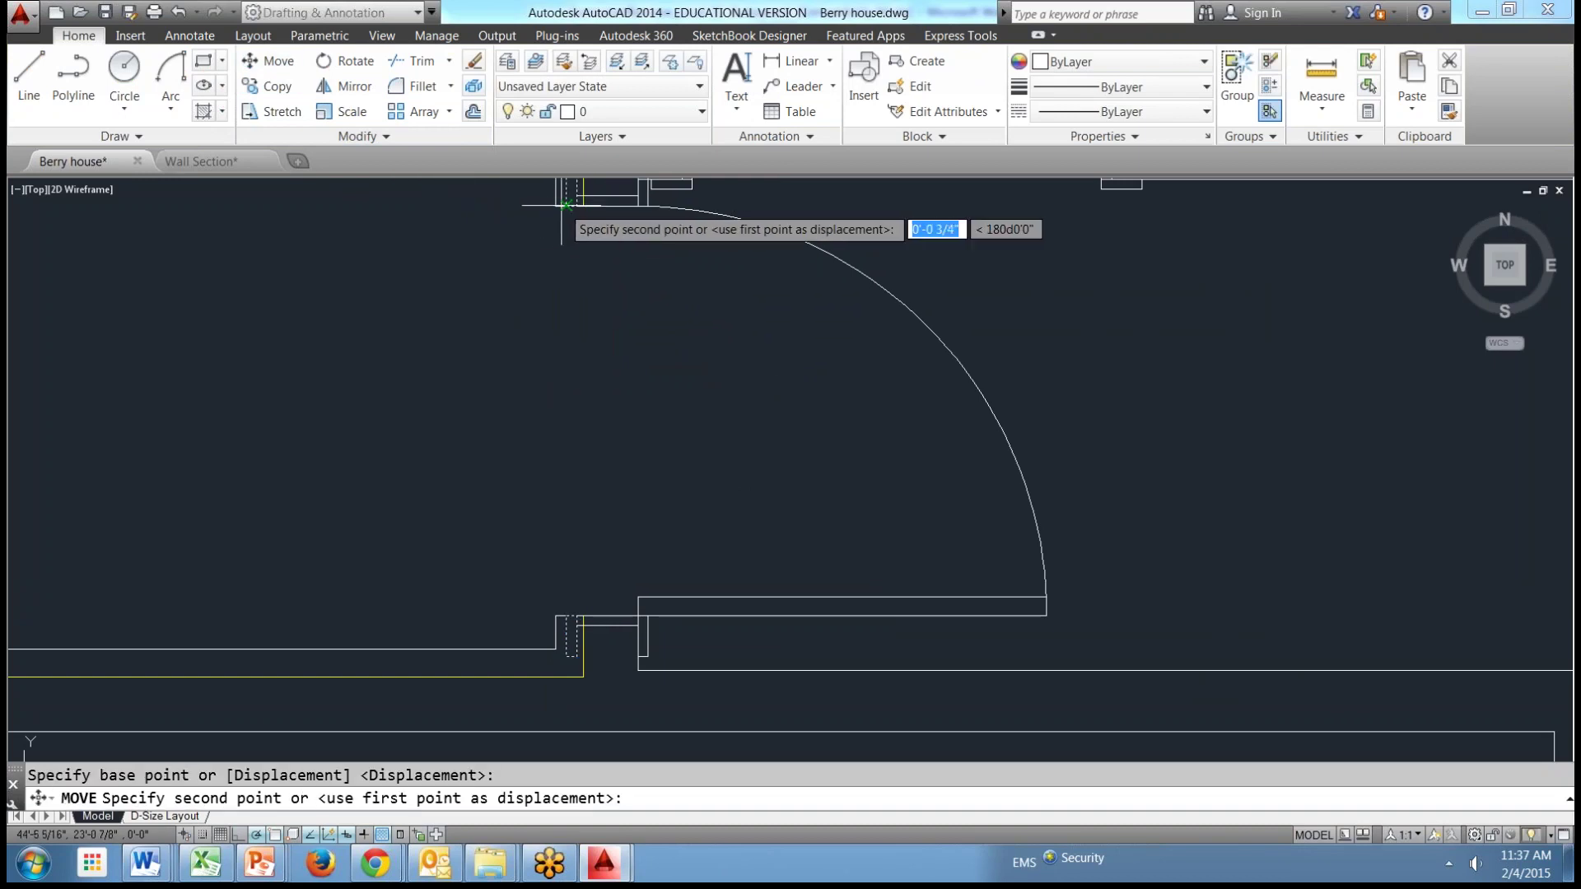
{"action": "left_click", "coordinate": [542, 206]}
{"action": "middle_click_drag", "start_coordinate": [521, 262], "coordinate": [533, 319]}
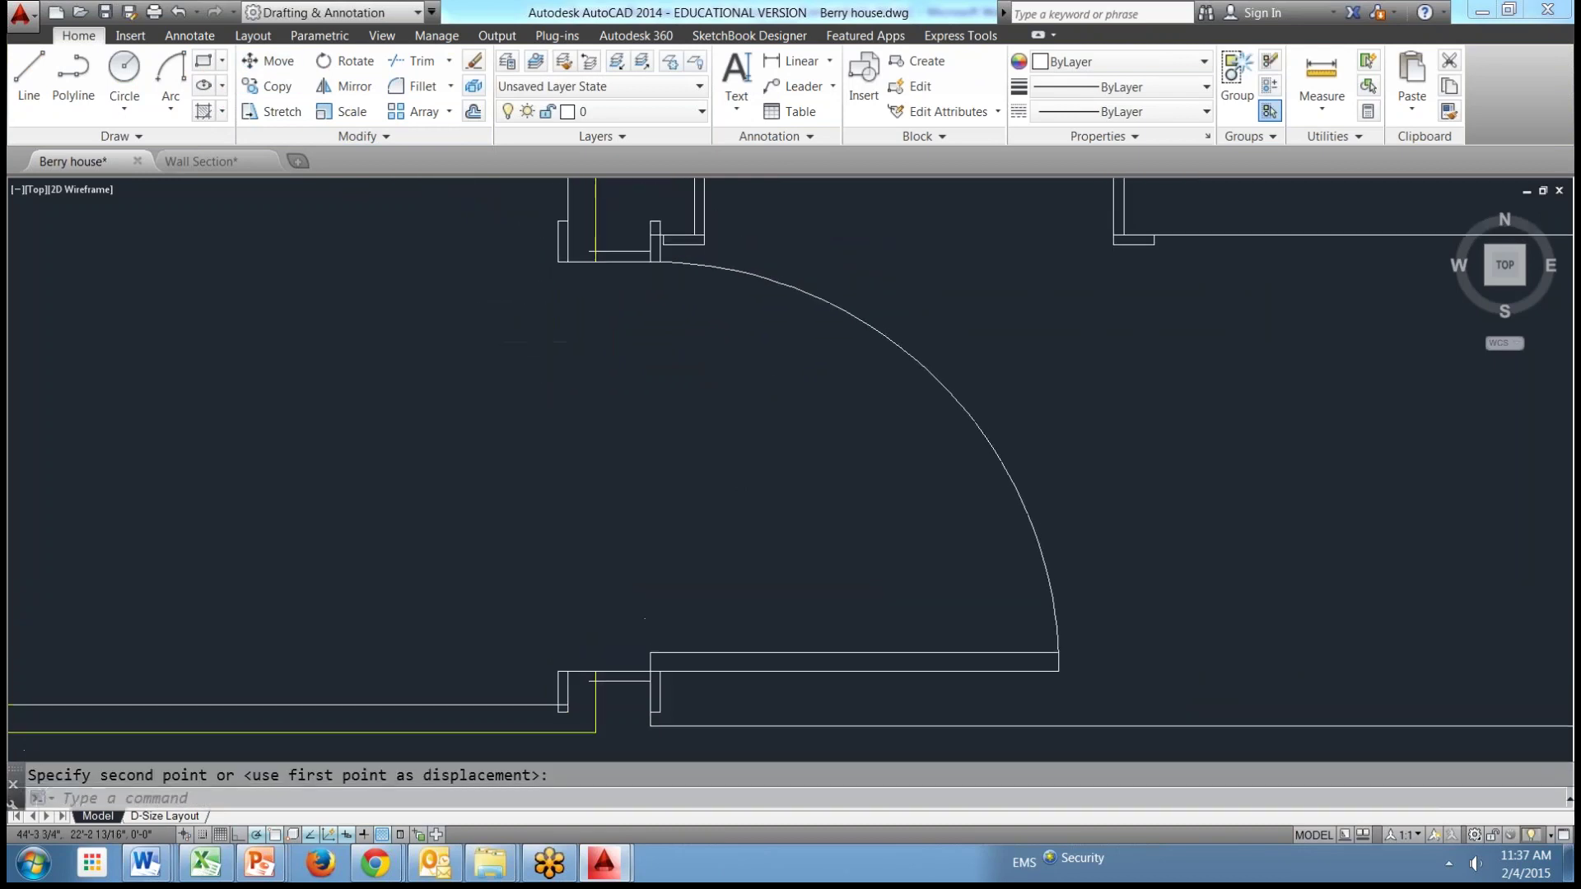
Step: Start Extend with the top jamb edge and lower wall line as boundaries
{"action": "left_click", "coordinate": [449, 60]}
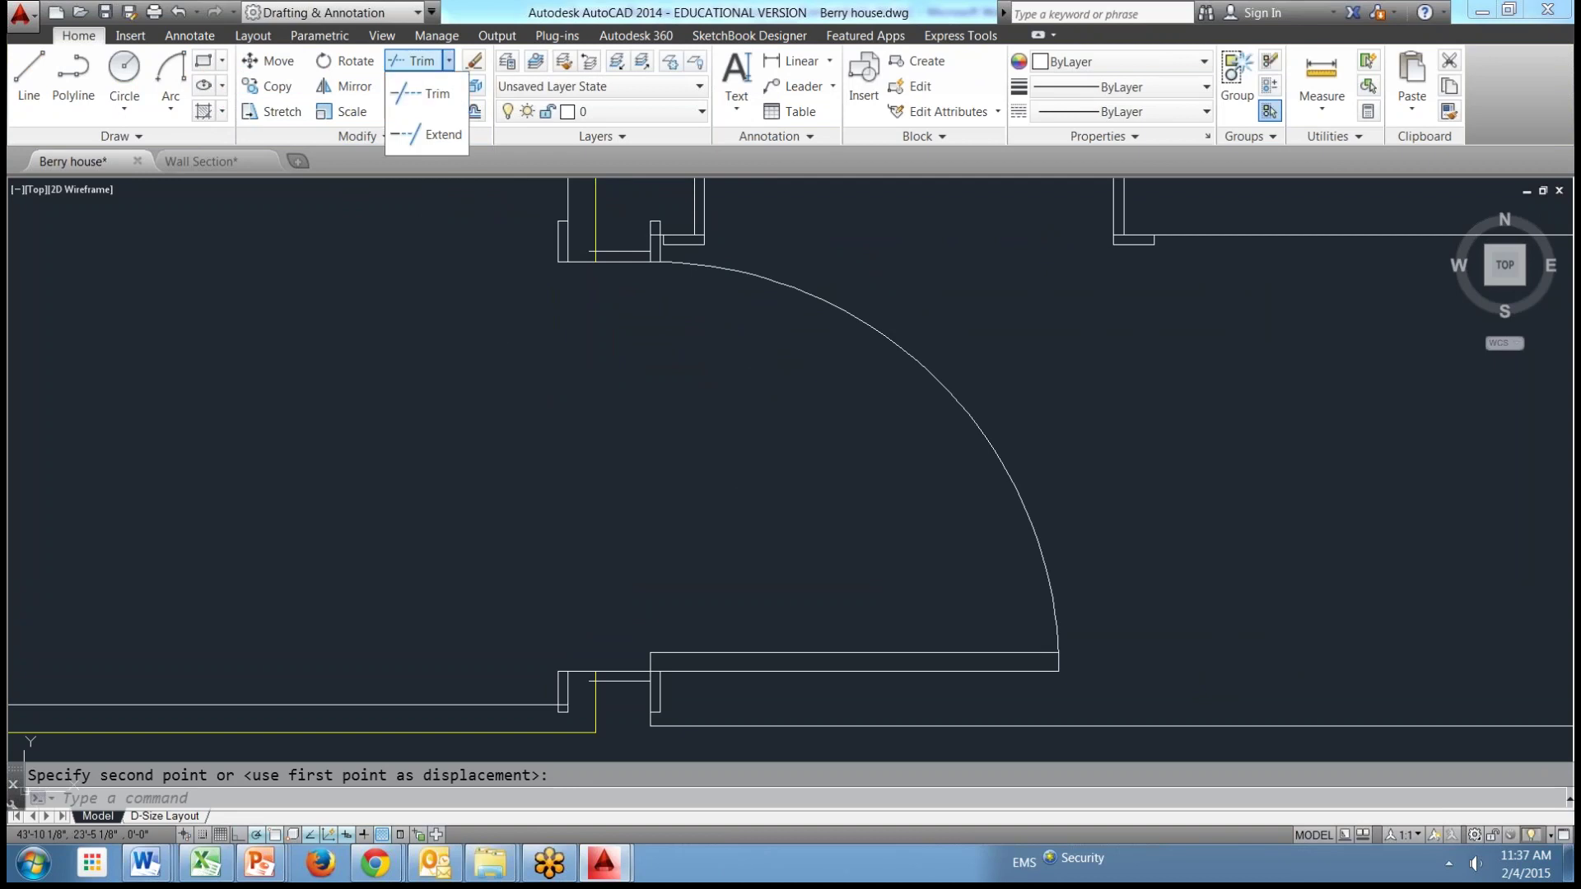
{"action": "left_click", "coordinate": [420, 136]}
{"action": "left_click", "coordinate": [567, 198]}
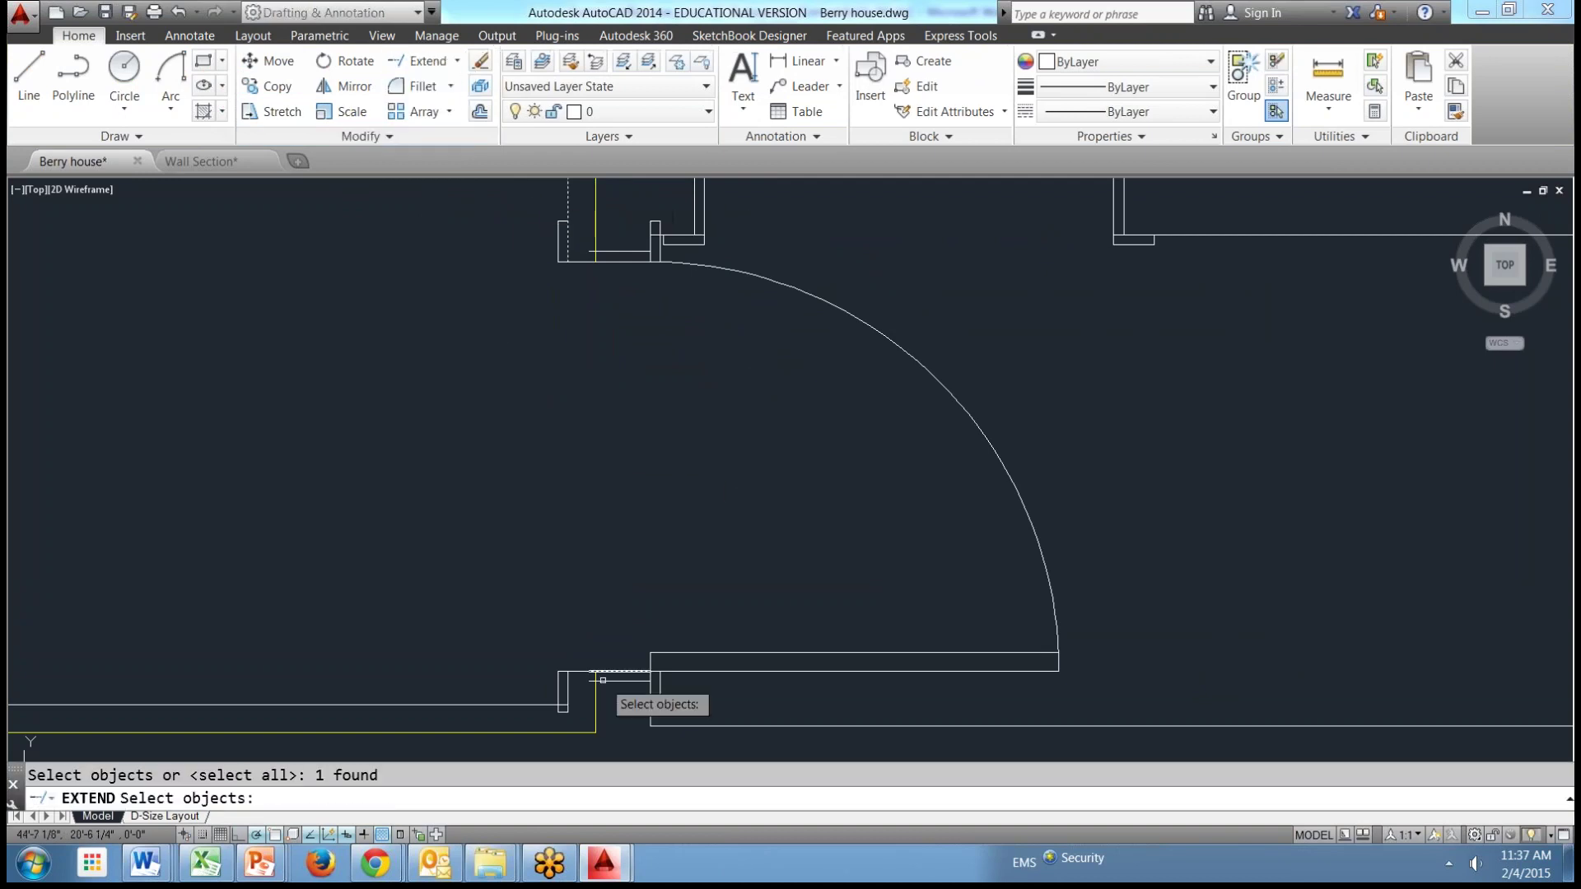
{"action": "left_click", "coordinate": [566, 689]}
{"action": "key", "text": "Return"}
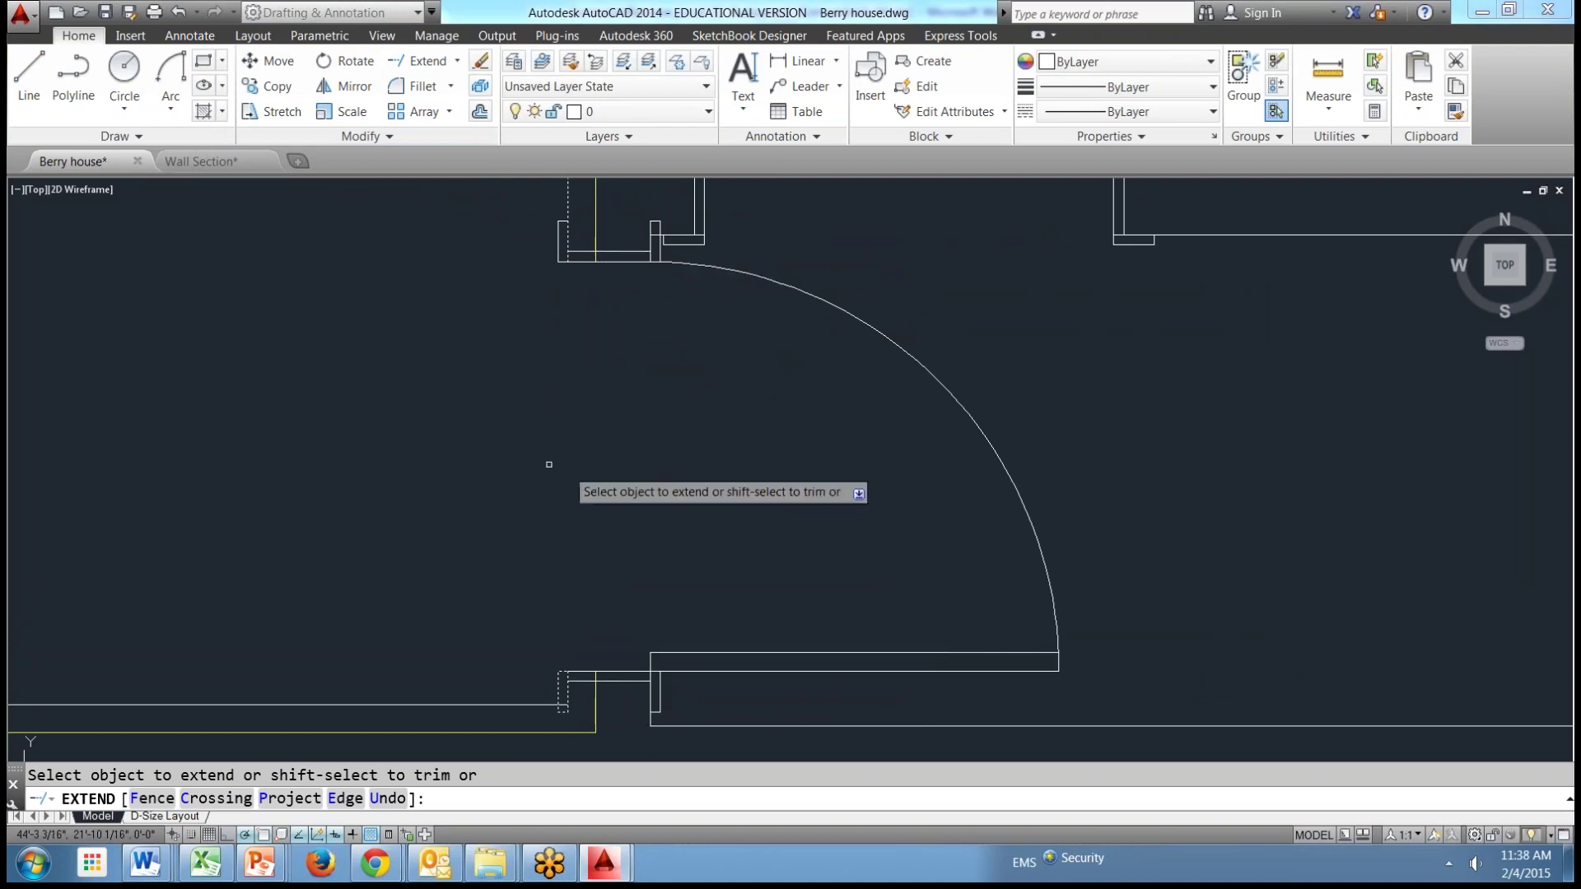
Step: Trim the short wall segment at the top jamb, using all objects as cutting edges
{"action": "left_click", "coordinate": [457, 61]}
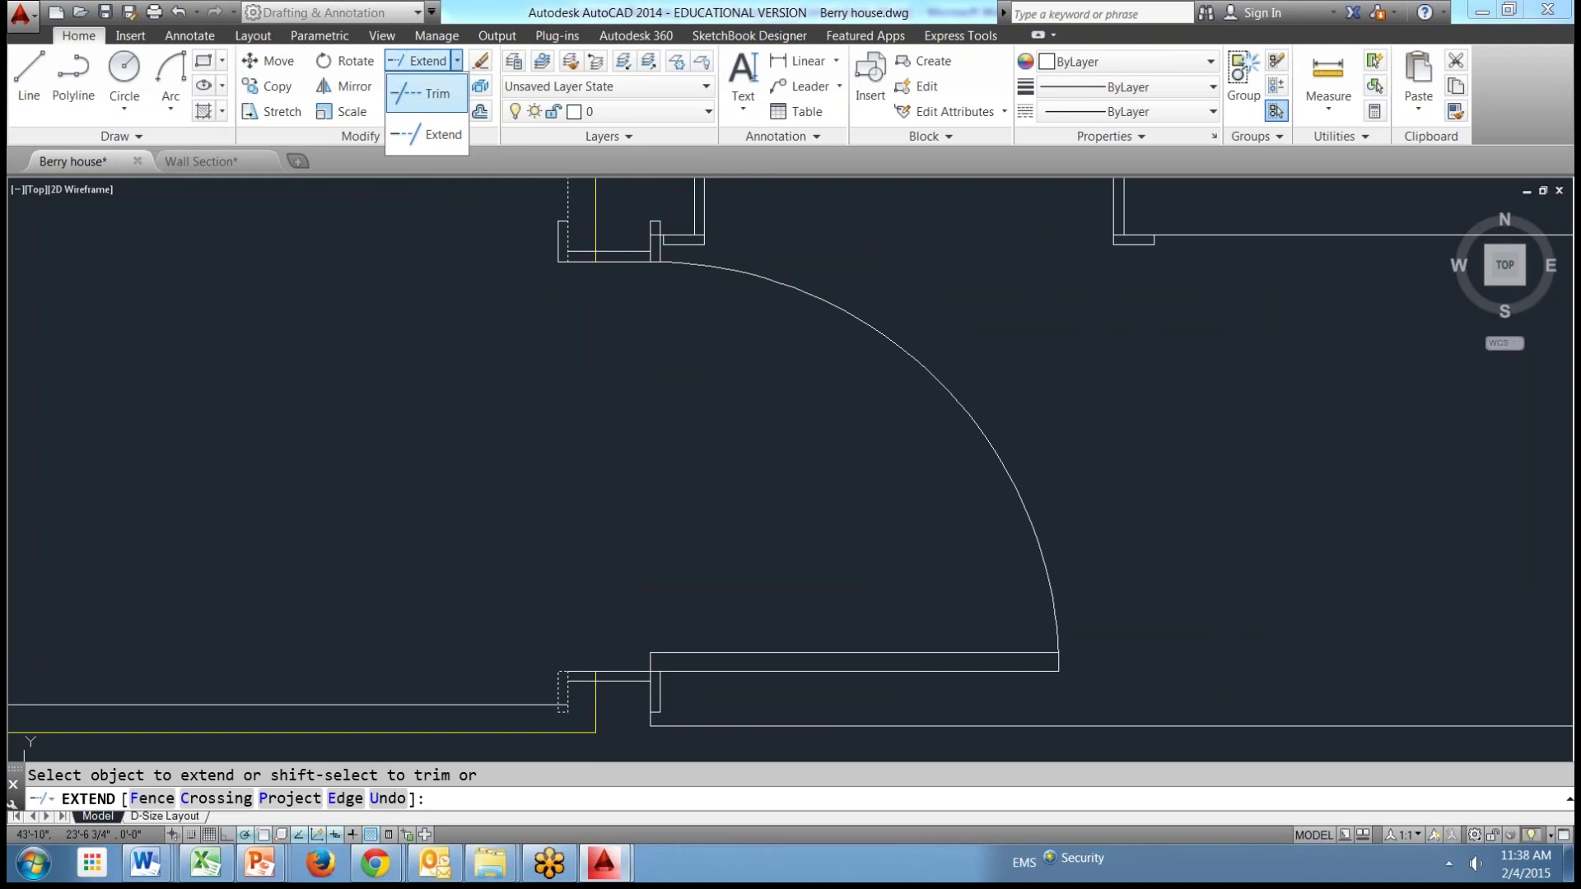
{"action": "left_click", "coordinate": [430, 93]}
{"action": "key", "text": "Return"}
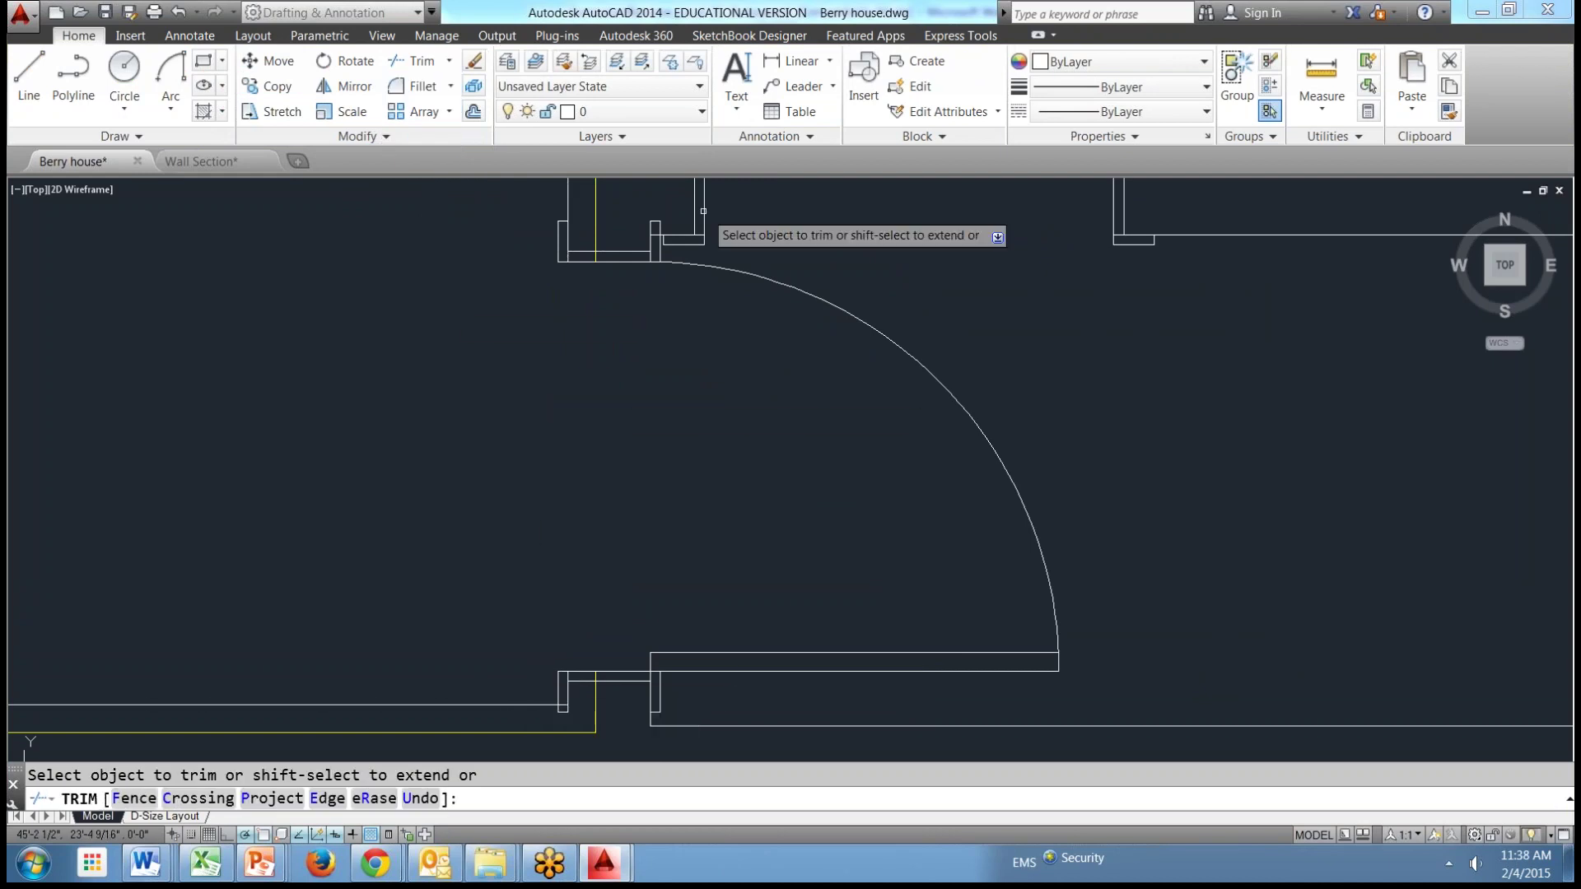
{"action": "left_click", "coordinate": [668, 220]}
{"action": "left_click", "coordinate": [648, 221]}
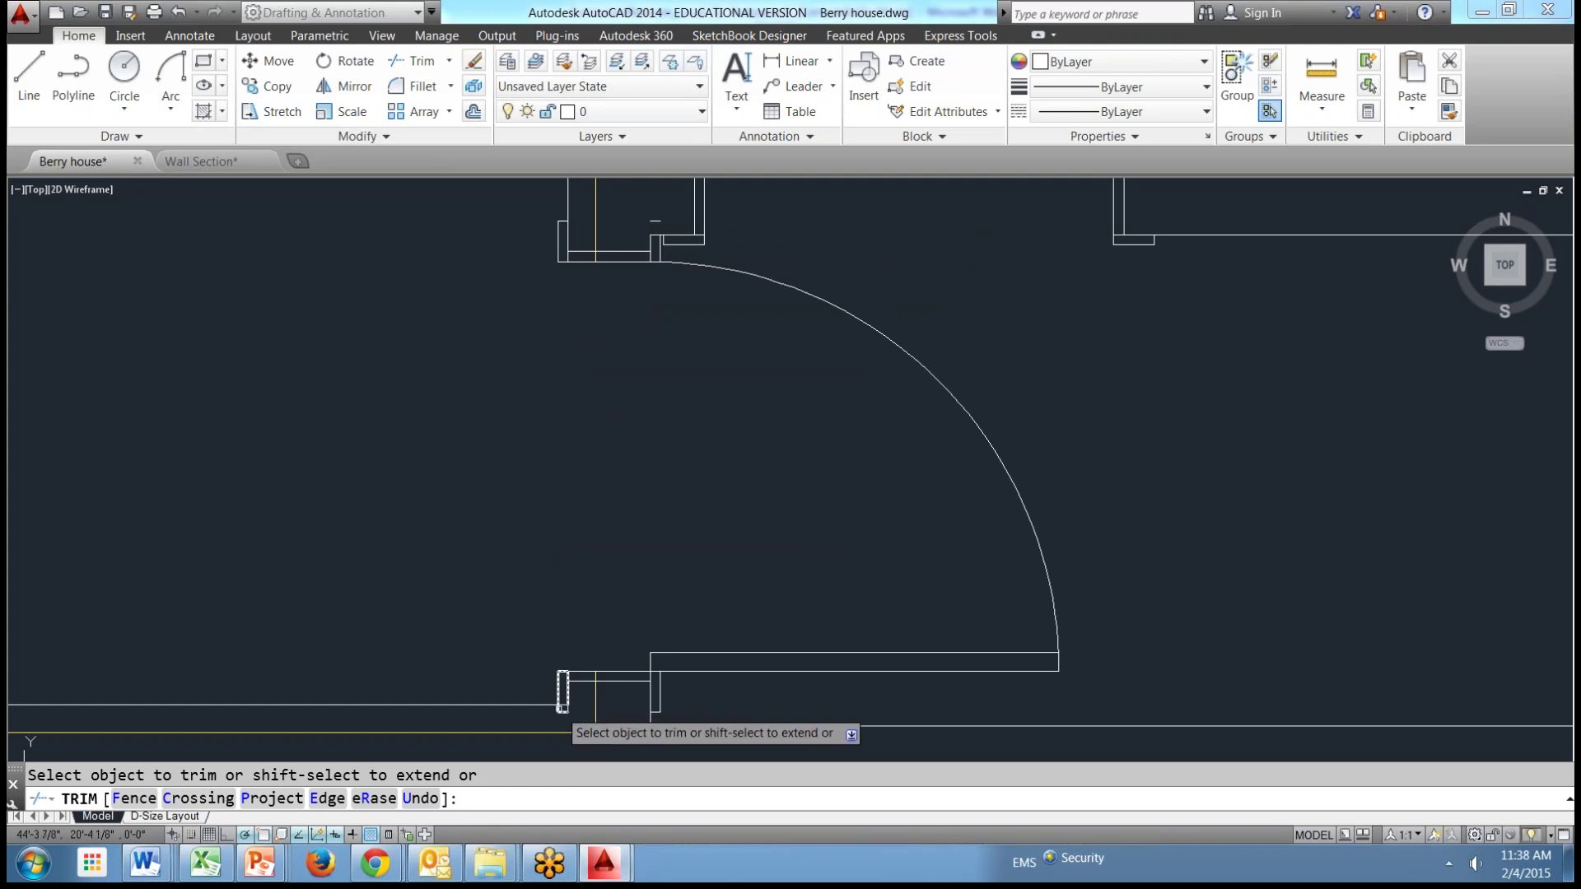
{"action": "scroll", "coordinate": [591, 702], "scroll_direction": "up", "scroll_amount": 2}
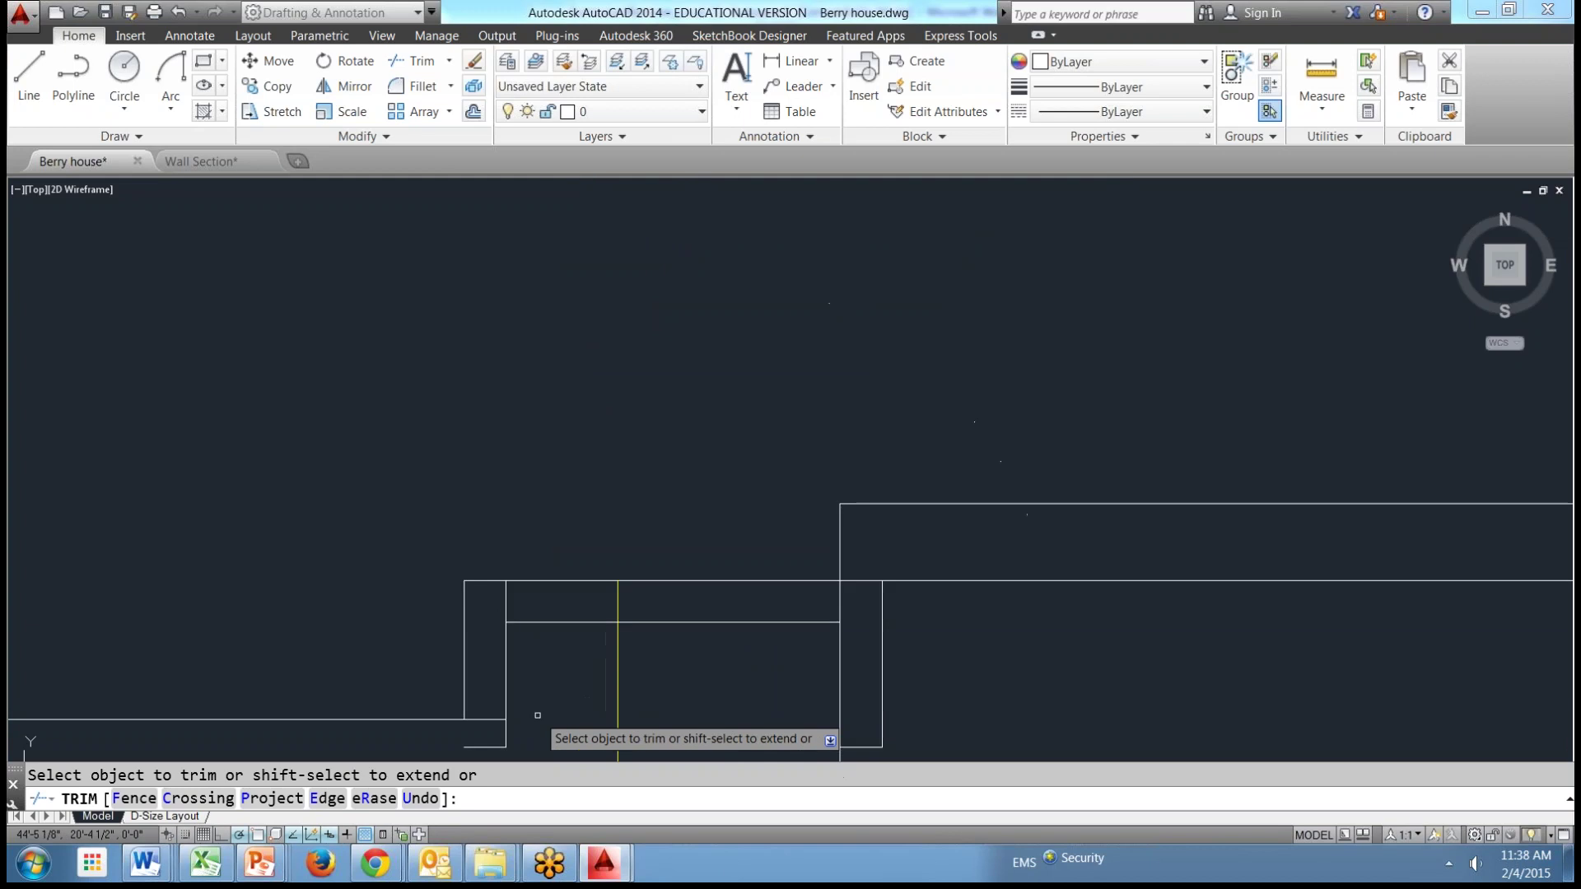
{"action": "scroll", "coordinate": [556, 685], "scroll_direction": "down", "scroll_amount": 1}
{"action": "middle_click_drag", "start_coordinate": [557, 685], "coordinate": [586, 586]}
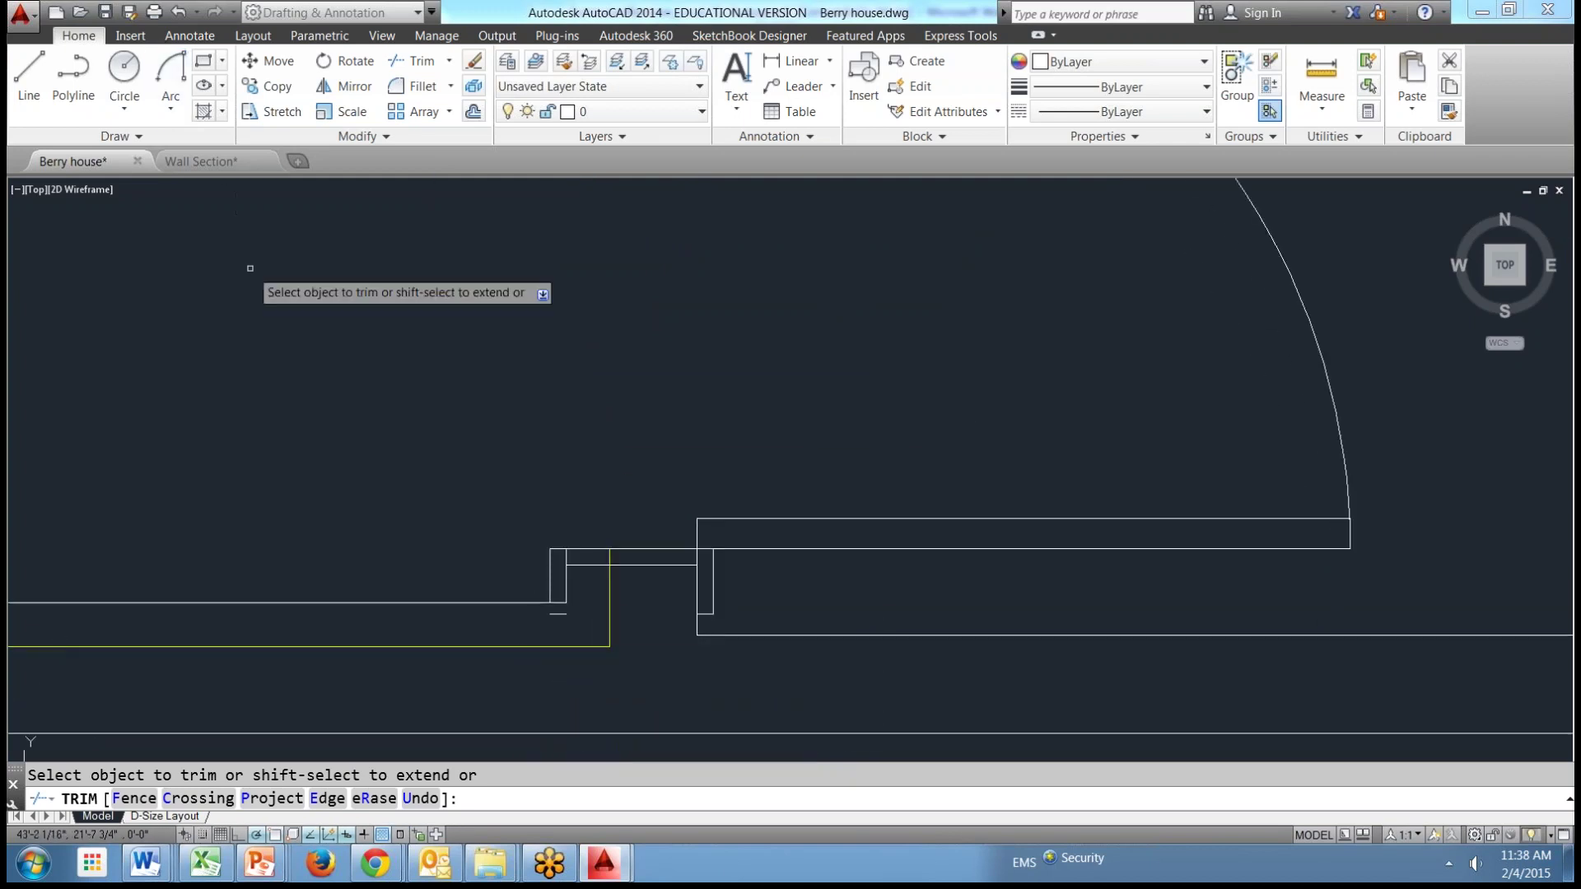
{"action": "key", "text": "Escape"}
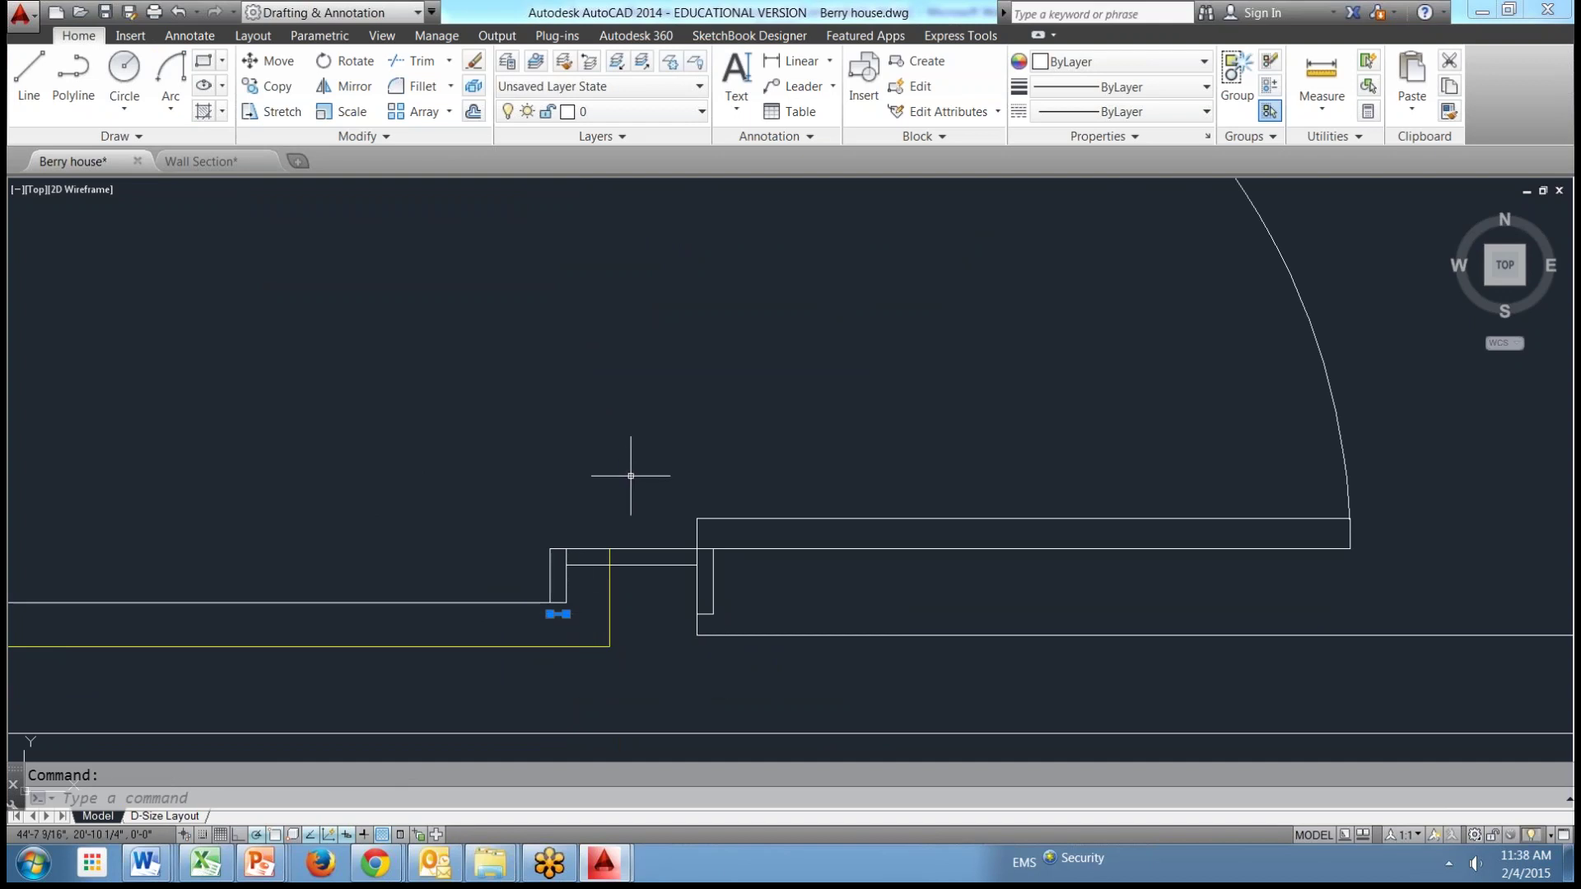
Step: Erase the stray short line near the jamb and zoom out
{"action": "scroll", "coordinate": [788, 746], "scroll_direction": "up", "scroll_amount": 3}
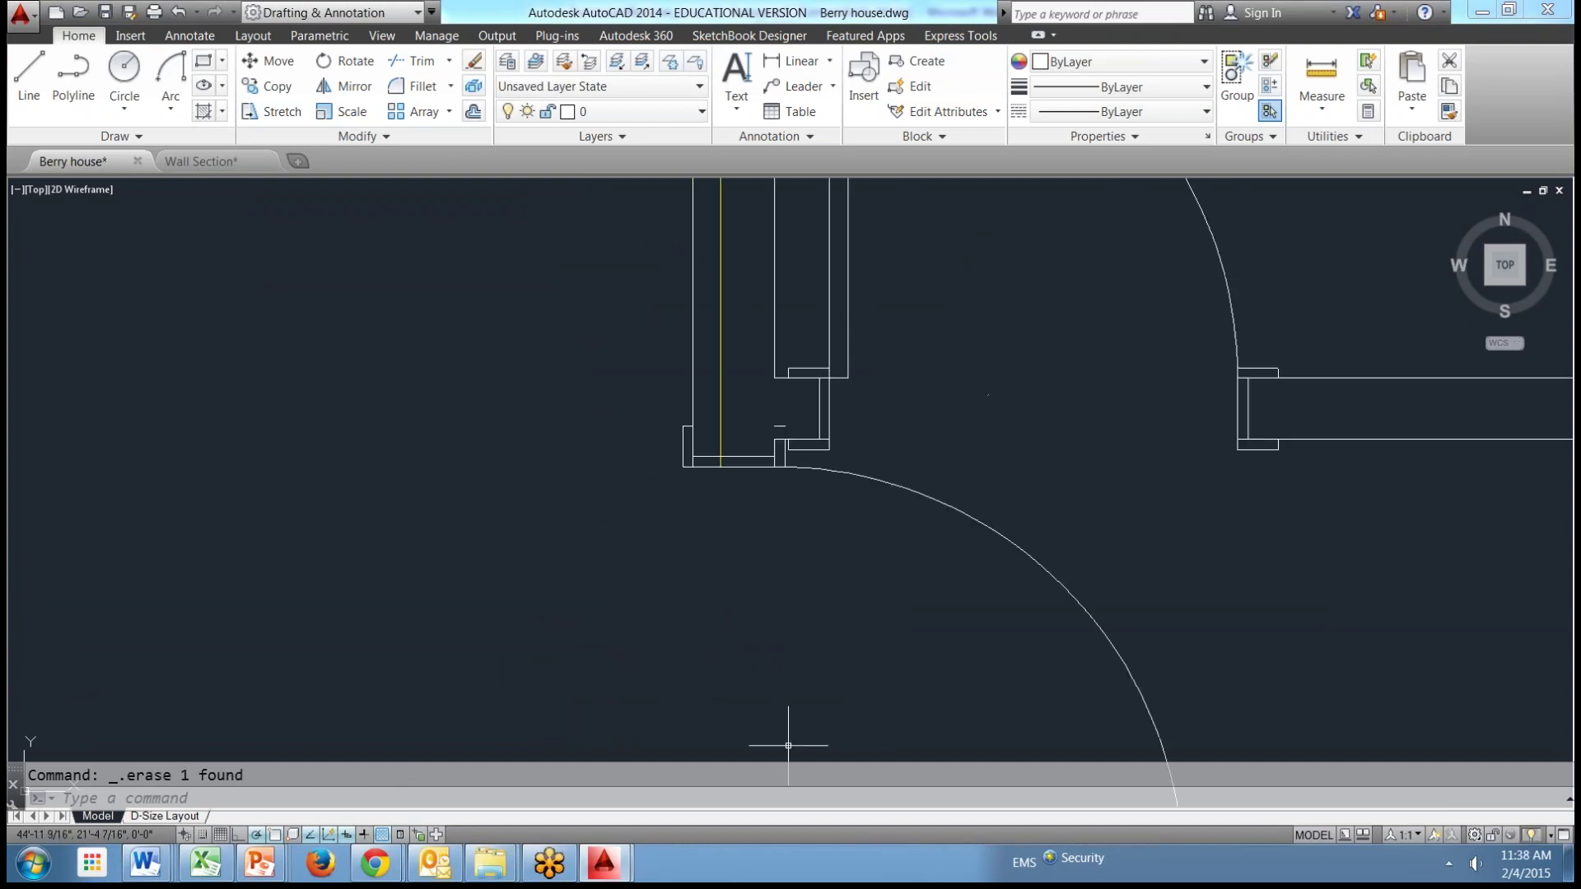
{"action": "left_click", "coordinate": [783, 424]}
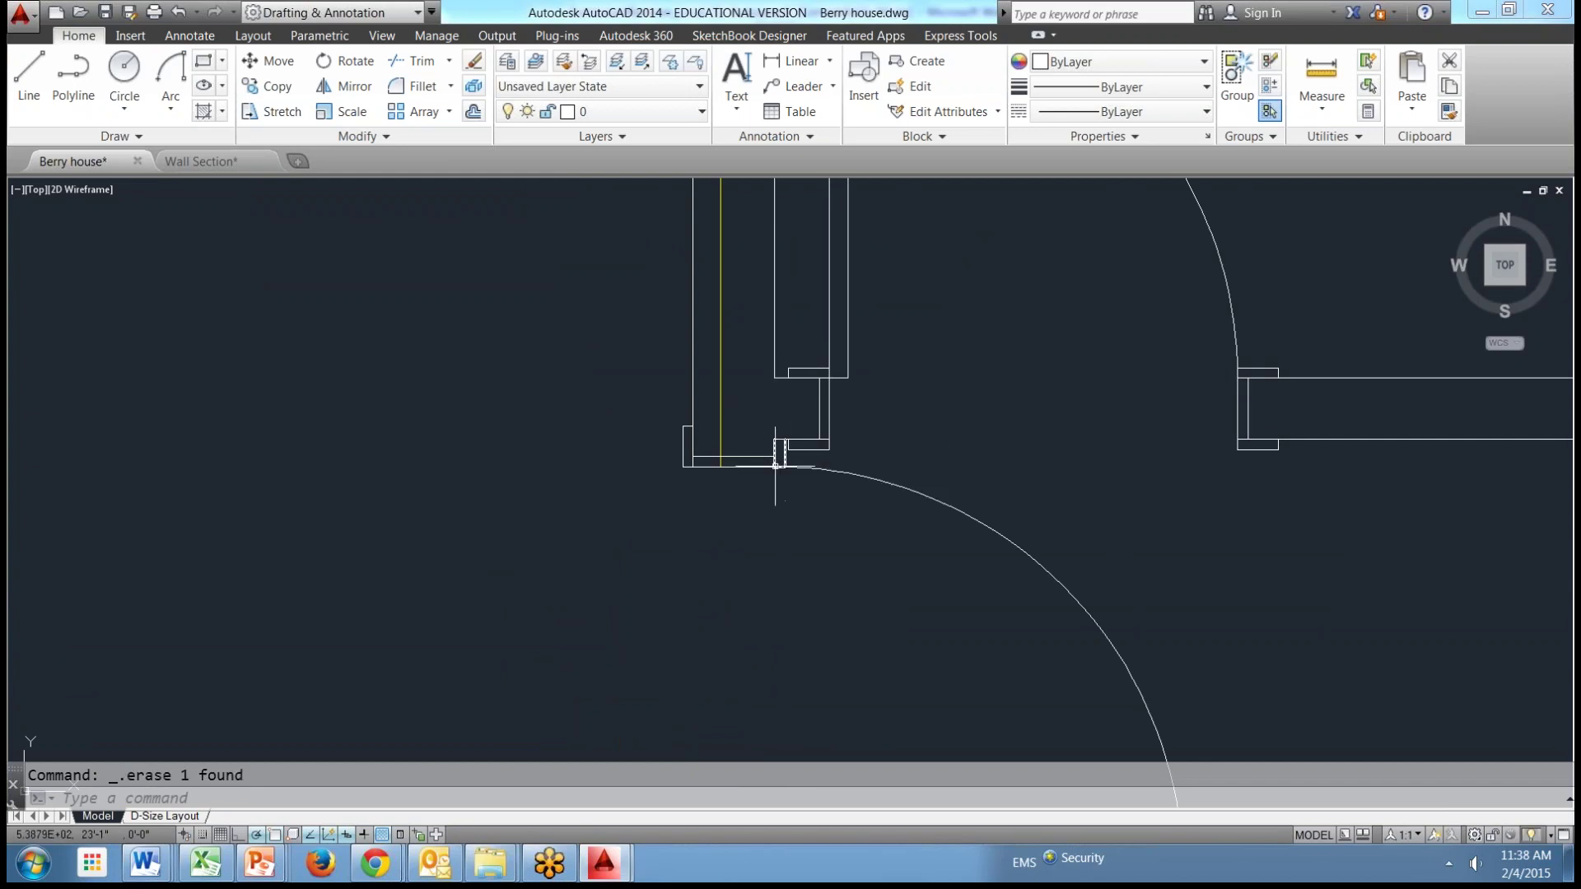
{"action": "scroll", "coordinate": [774, 465], "scroll_direction": "down", "scroll_amount": 3}
{"action": "scroll", "coordinate": [812, 547], "scroll_direction": "down", "scroll_amount": 2}
{"action": "scroll", "coordinate": [776, 547], "scroll_direction": "down", "scroll_amount": 3}
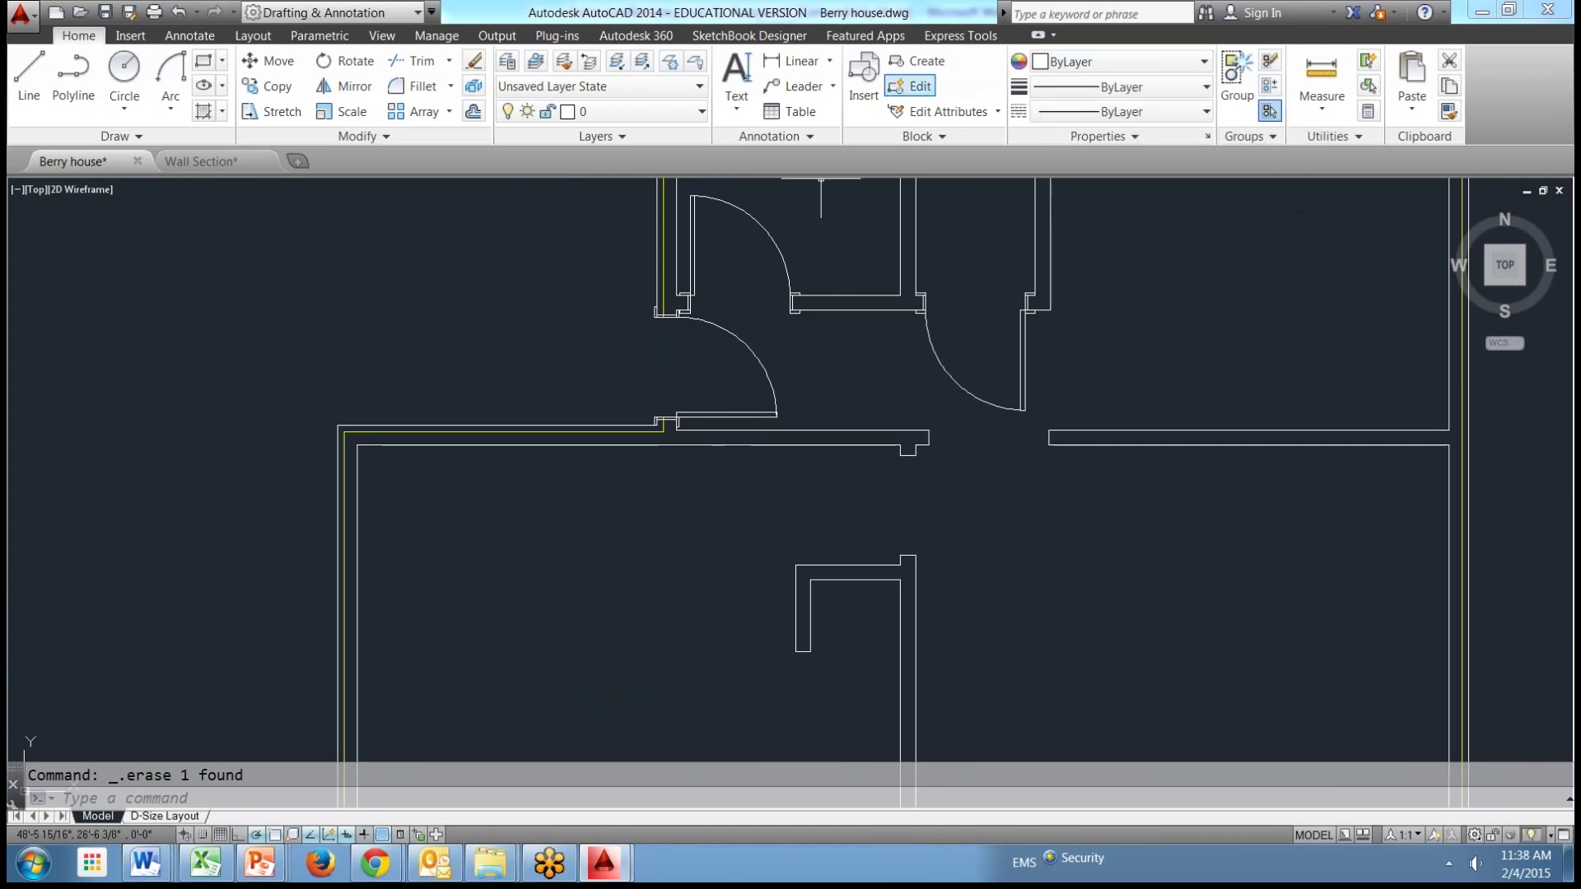
Step: Insert the 30 Door block at the jamb corner, rotated with polar tracking to fit the wall
{"action": "left_click", "coordinate": [864, 74]}
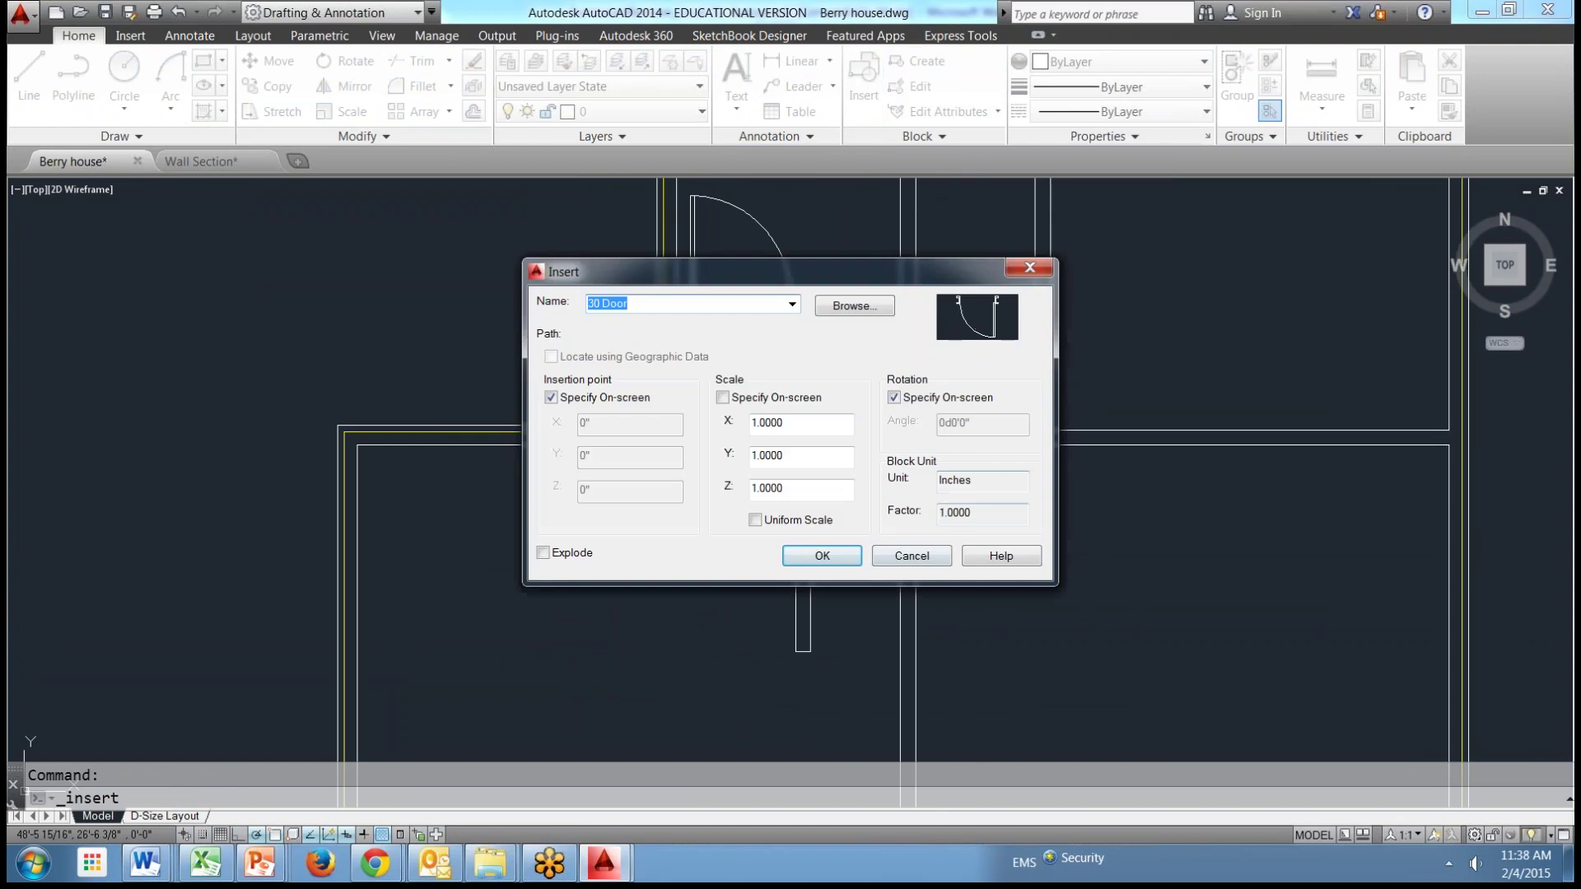
{"action": "left_click", "coordinate": [822, 556]}
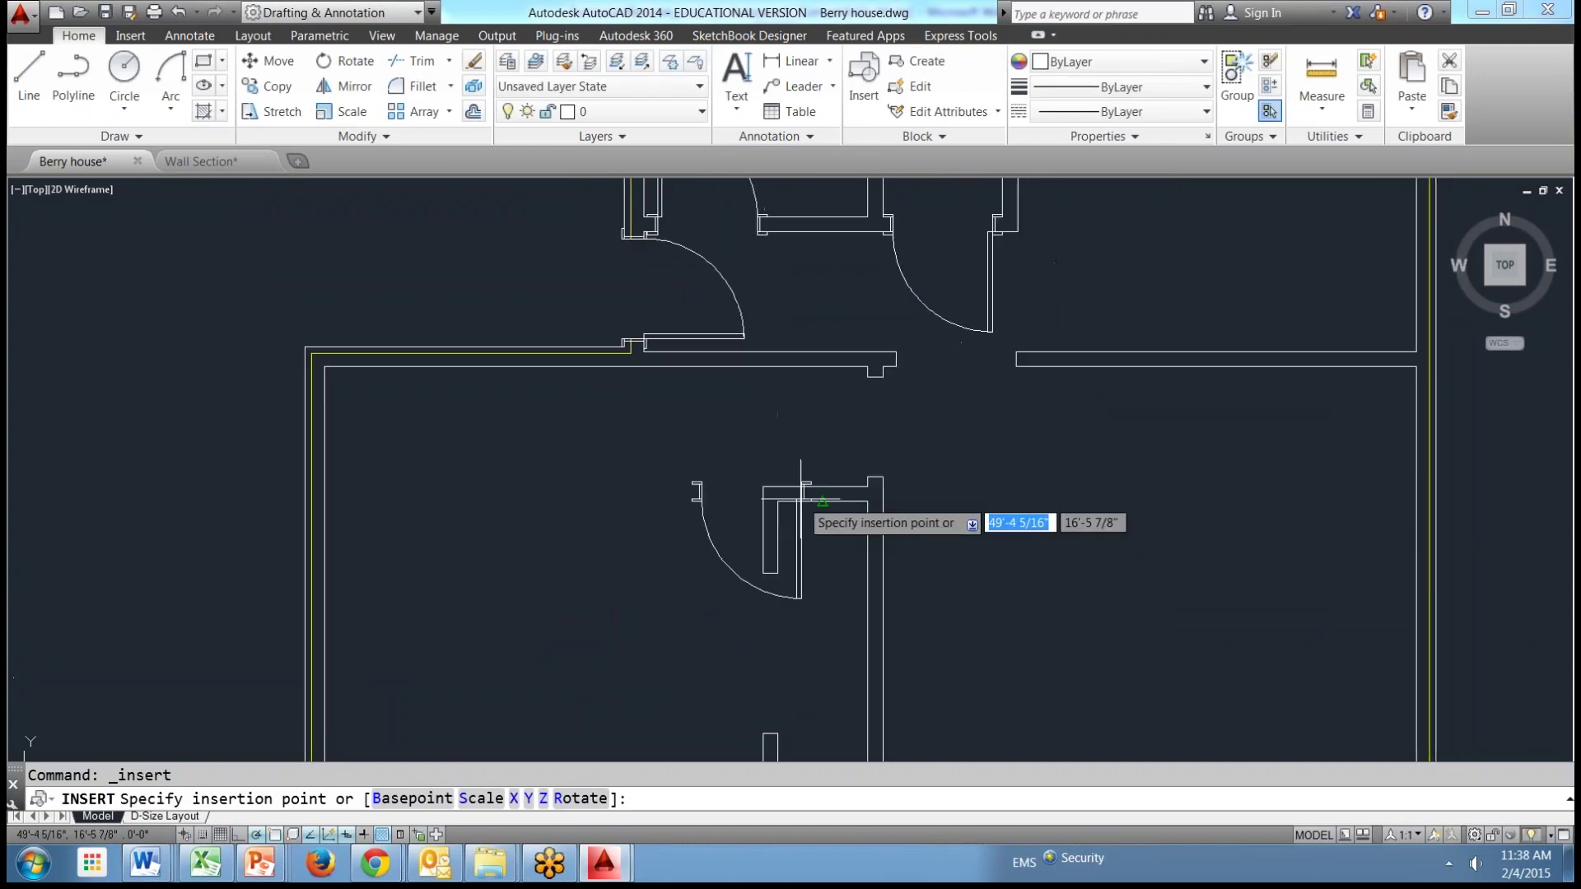
{"action": "scroll", "coordinate": [875, 469], "scroll_direction": "up", "scroll_amount": 3}
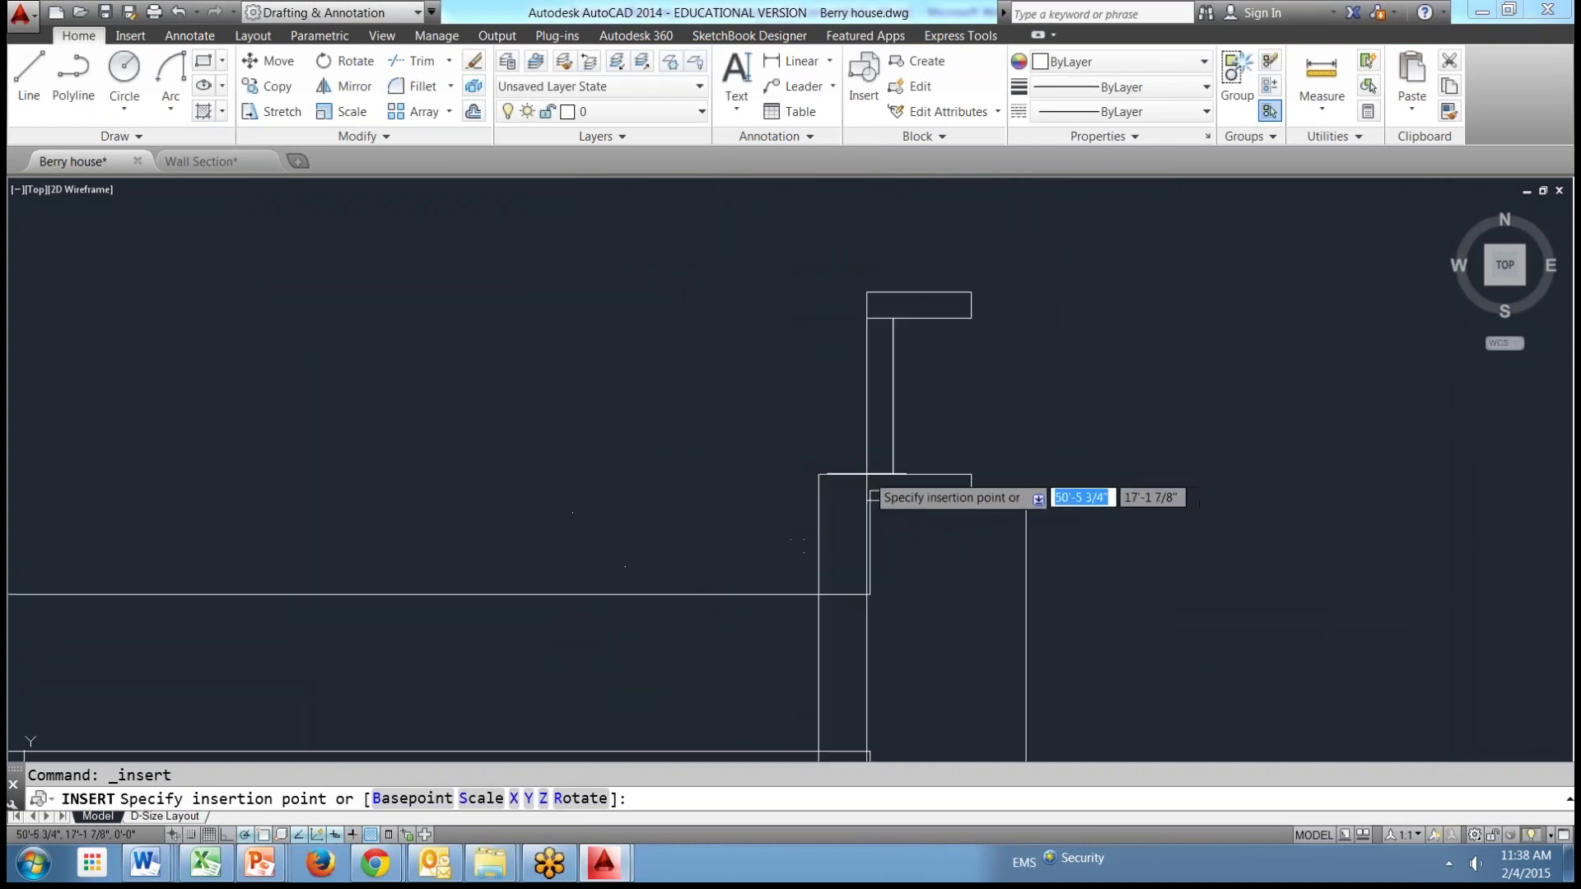
{"action": "left_click", "coordinate": [870, 491]}
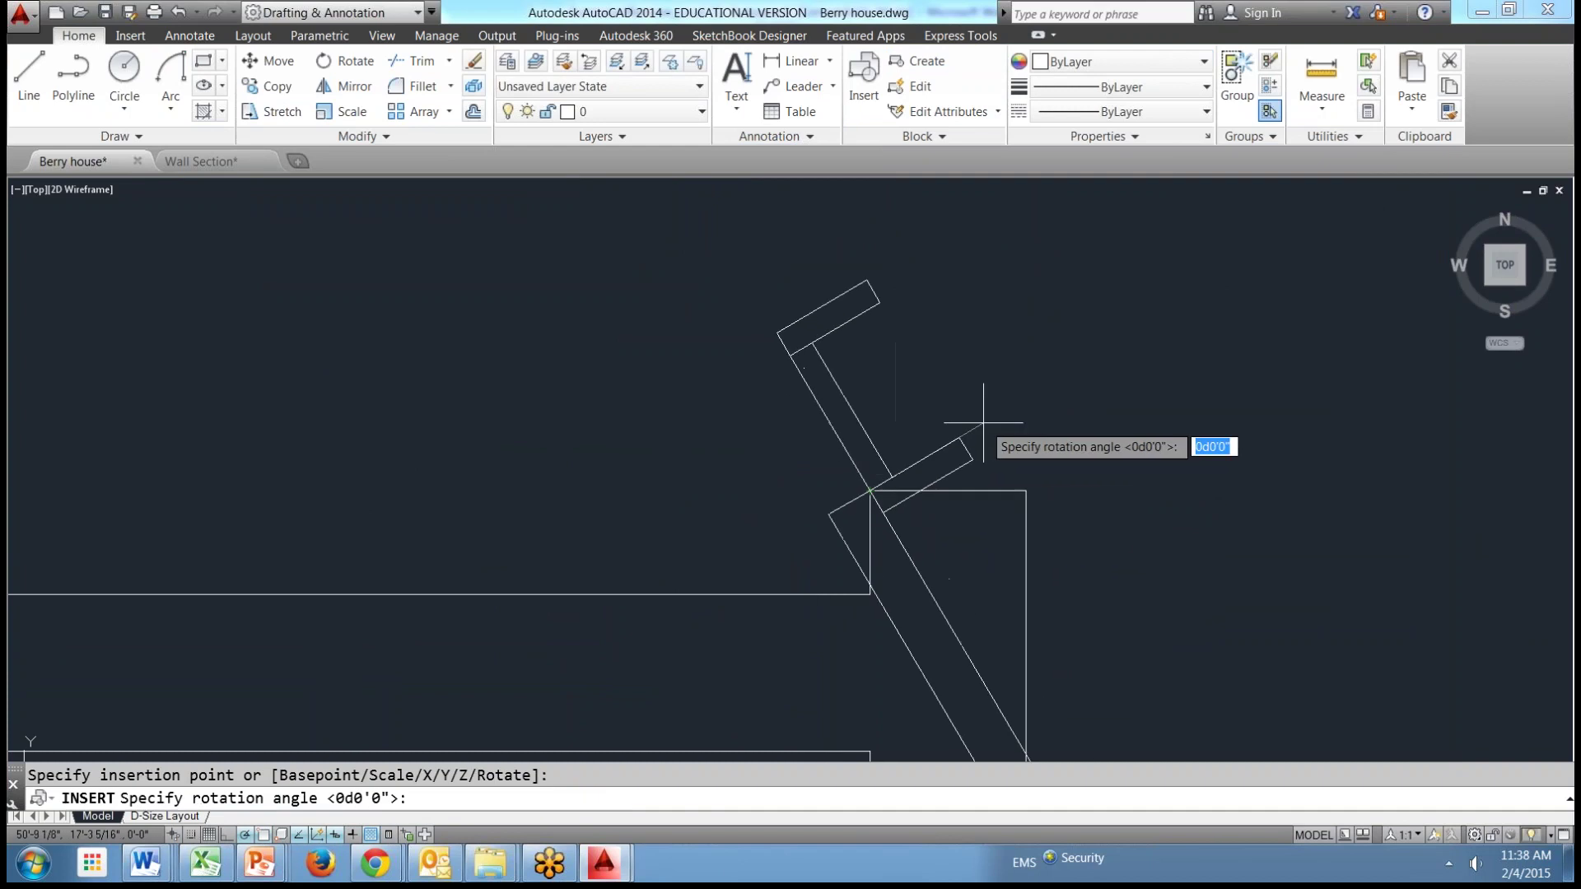
{"action": "scroll", "coordinate": [972, 430], "scroll_direction": "down", "scroll_amount": 3}
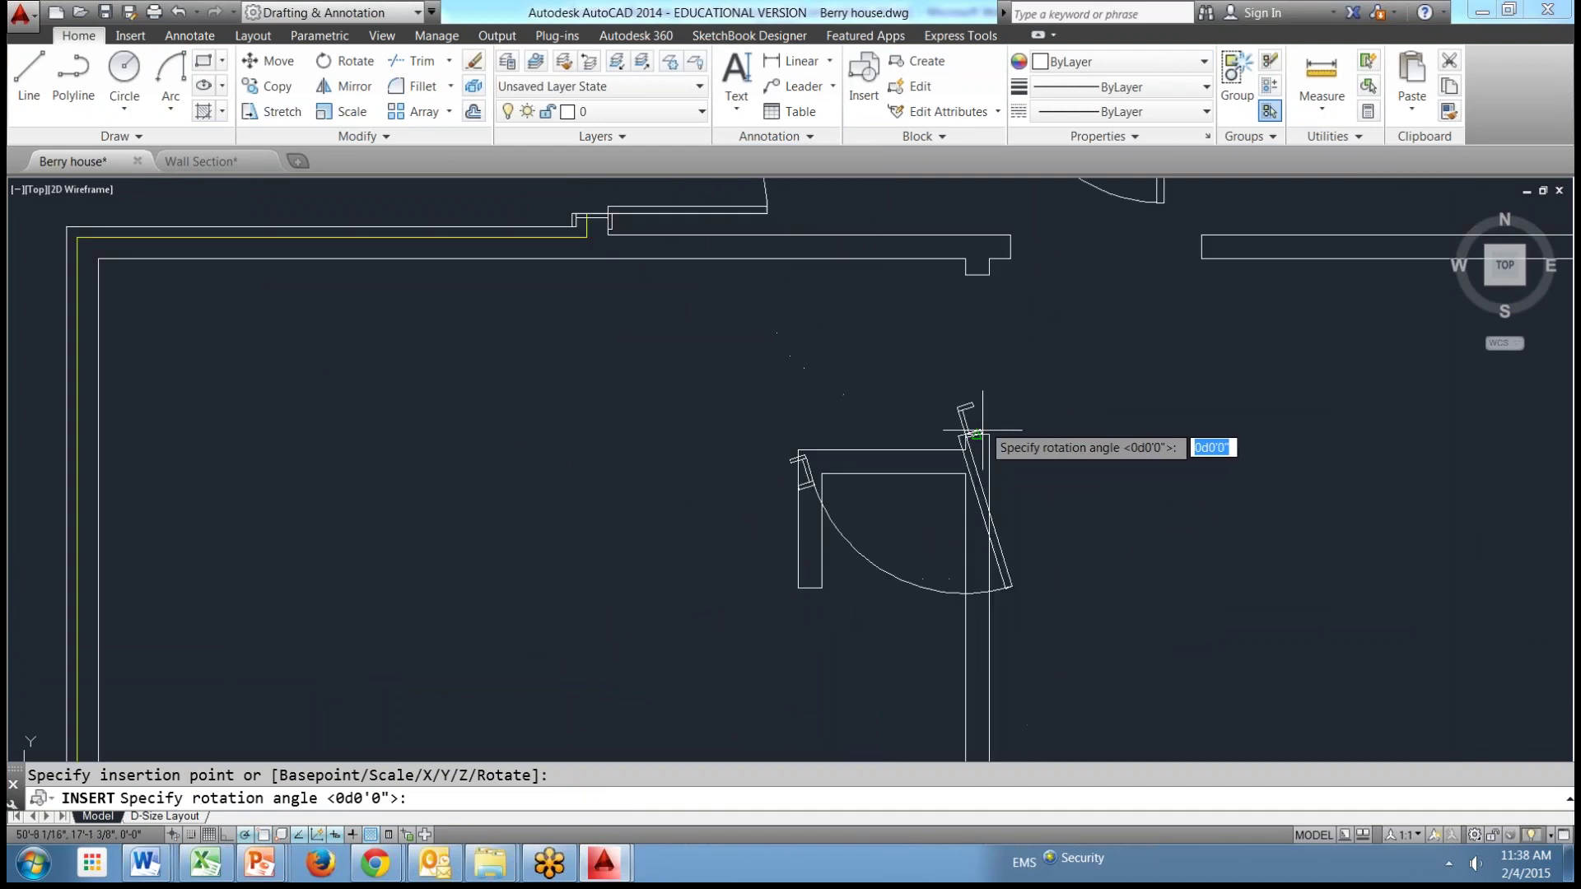
{"action": "left_click", "coordinate": [966, 529]}
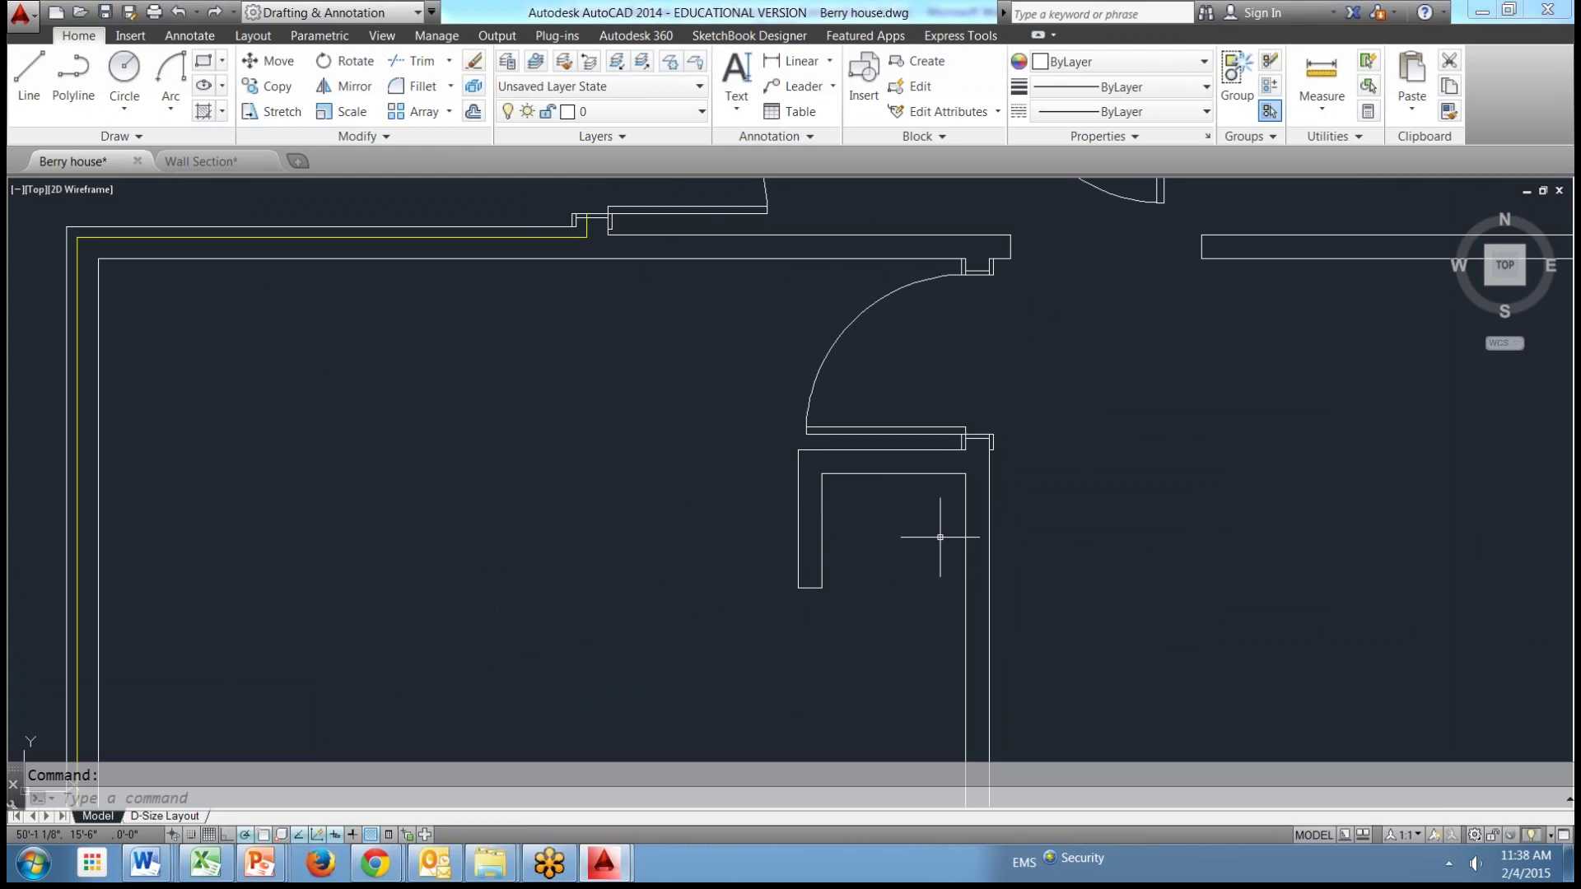
Step: Zoom out and pan the floor plan to center the closet area
{"action": "scroll", "coordinate": [674, 669], "scroll_direction": "down", "scroll_amount": 1}
{"action": "scroll", "coordinate": [674, 669], "scroll_direction": "down", "scroll_amount": 2}
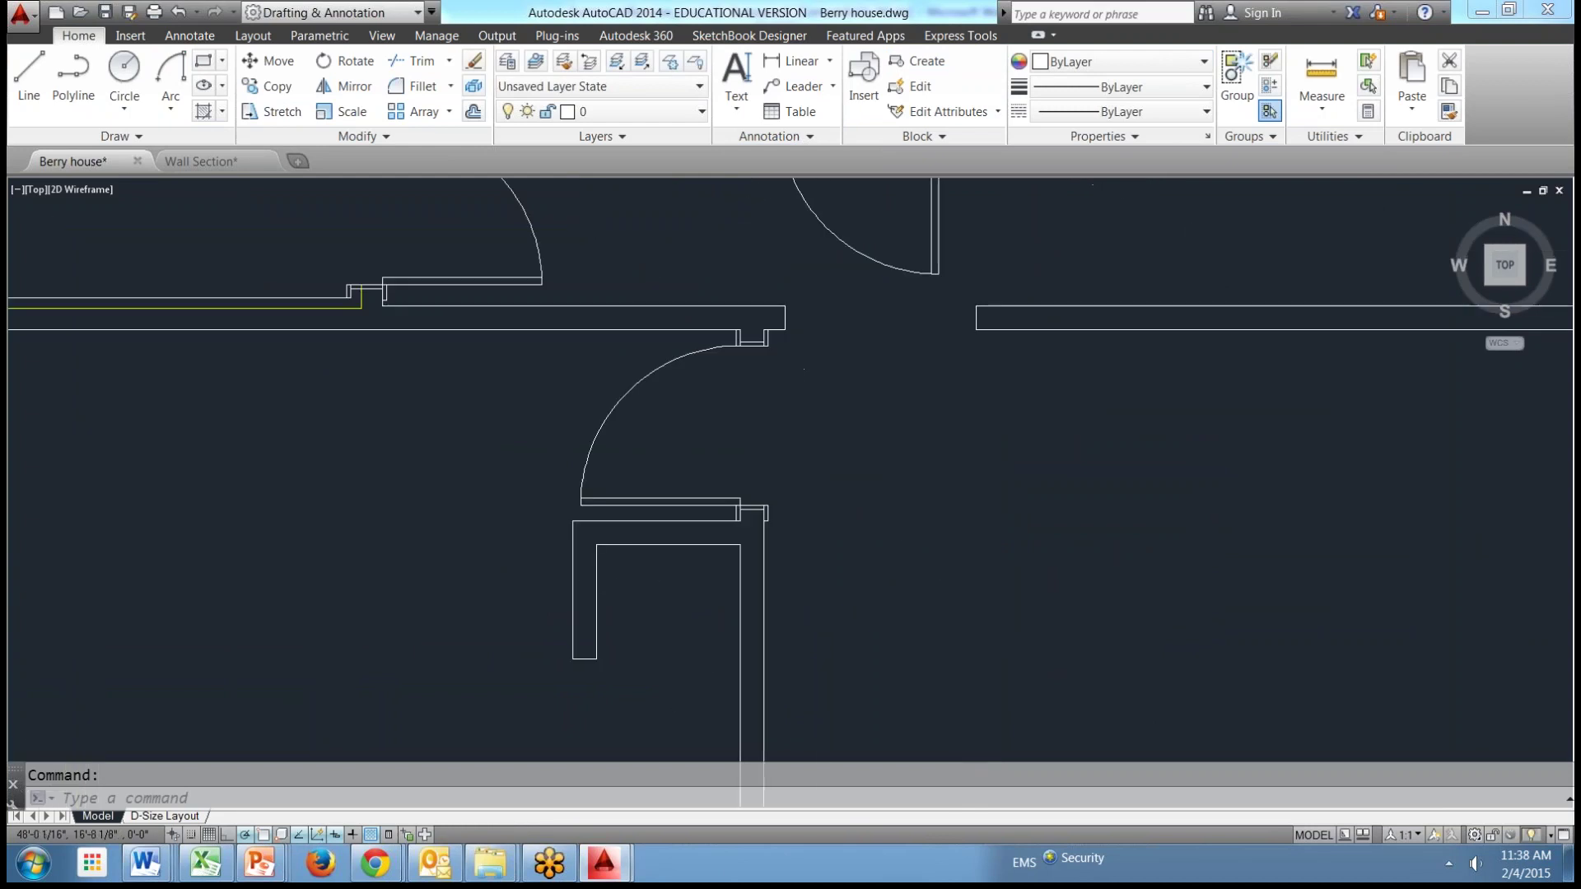
{"action": "scroll", "coordinate": [591, 537], "scroll_direction": "down", "scroll_amount": 3}
{"action": "middle_click_drag", "start_coordinate": [591, 537], "coordinate": [603, 460]}
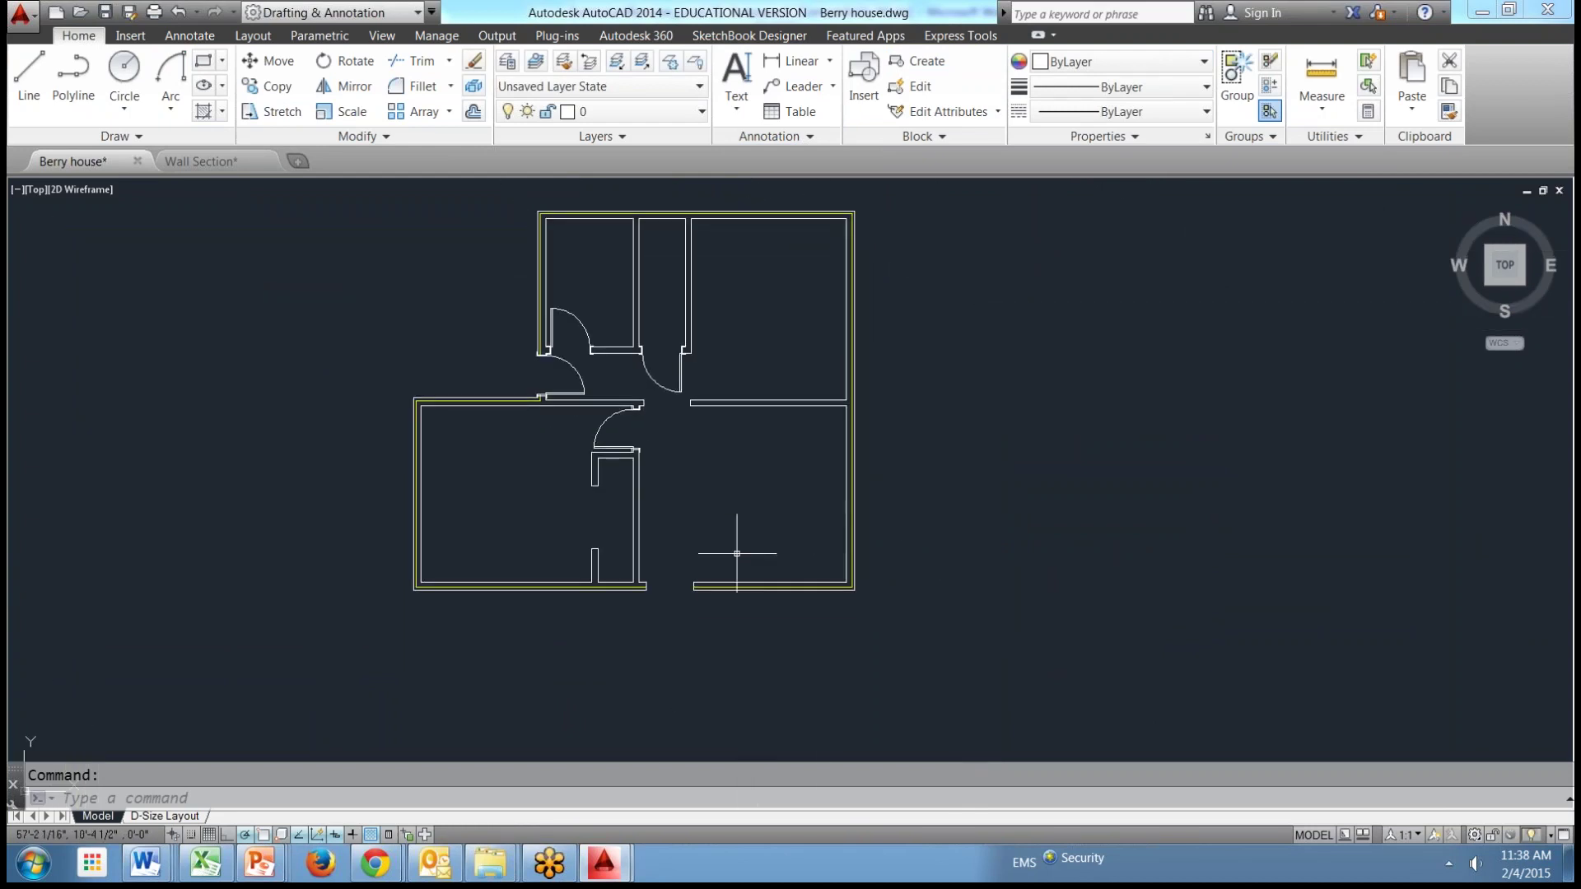
{"action": "scroll", "coordinate": [667, 620], "scroll_direction": "up", "scroll_amount": 2}
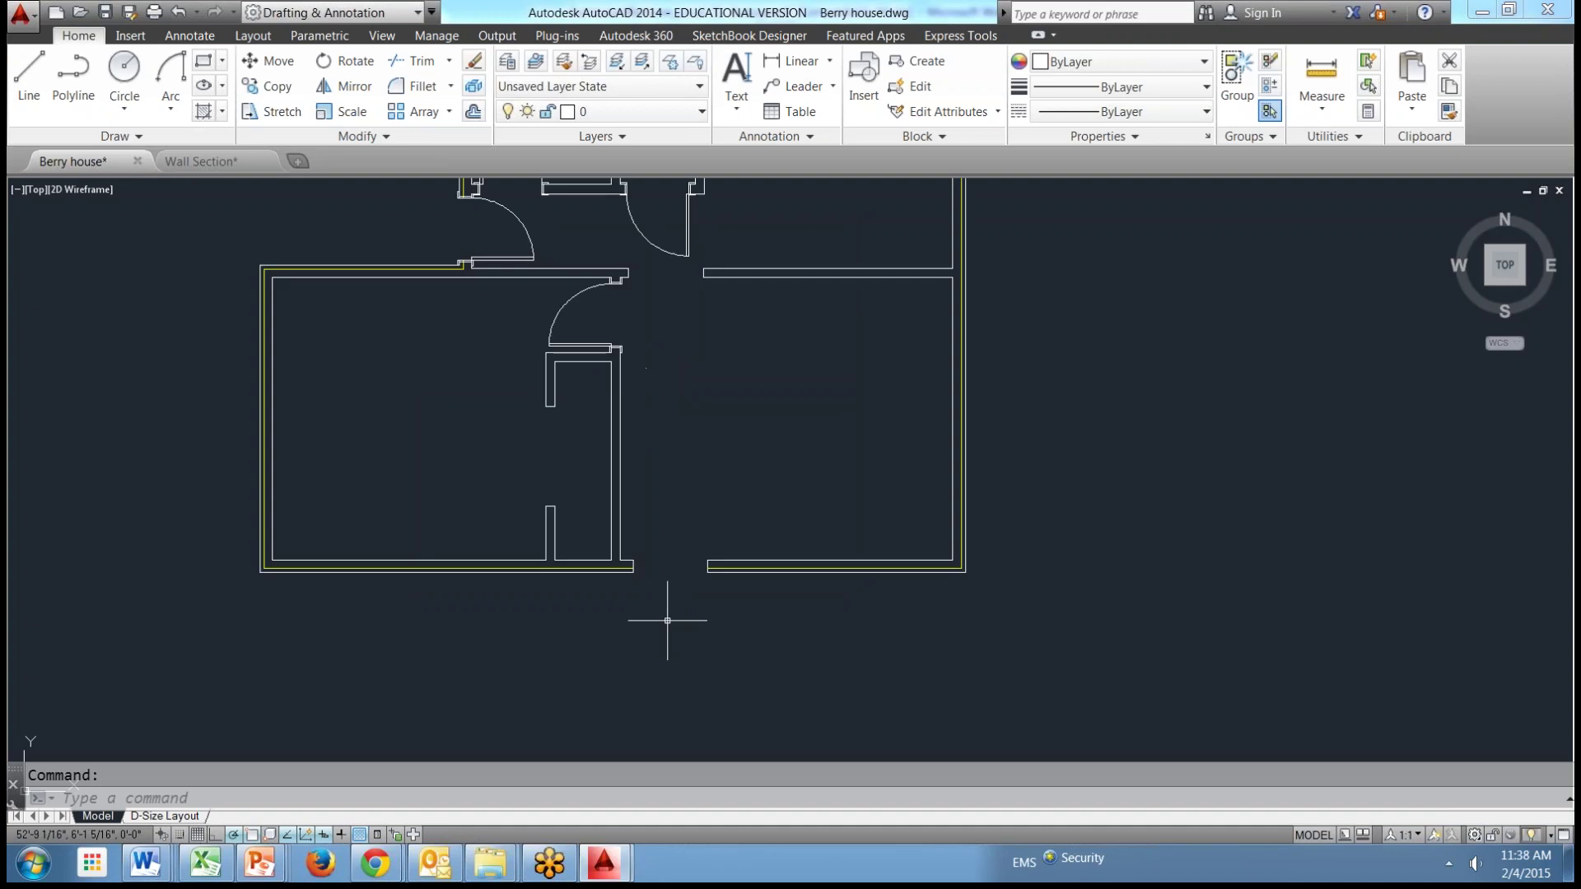
{"action": "middle_click_drag", "start_coordinate": [522, 483], "coordinate": [628, 599]}
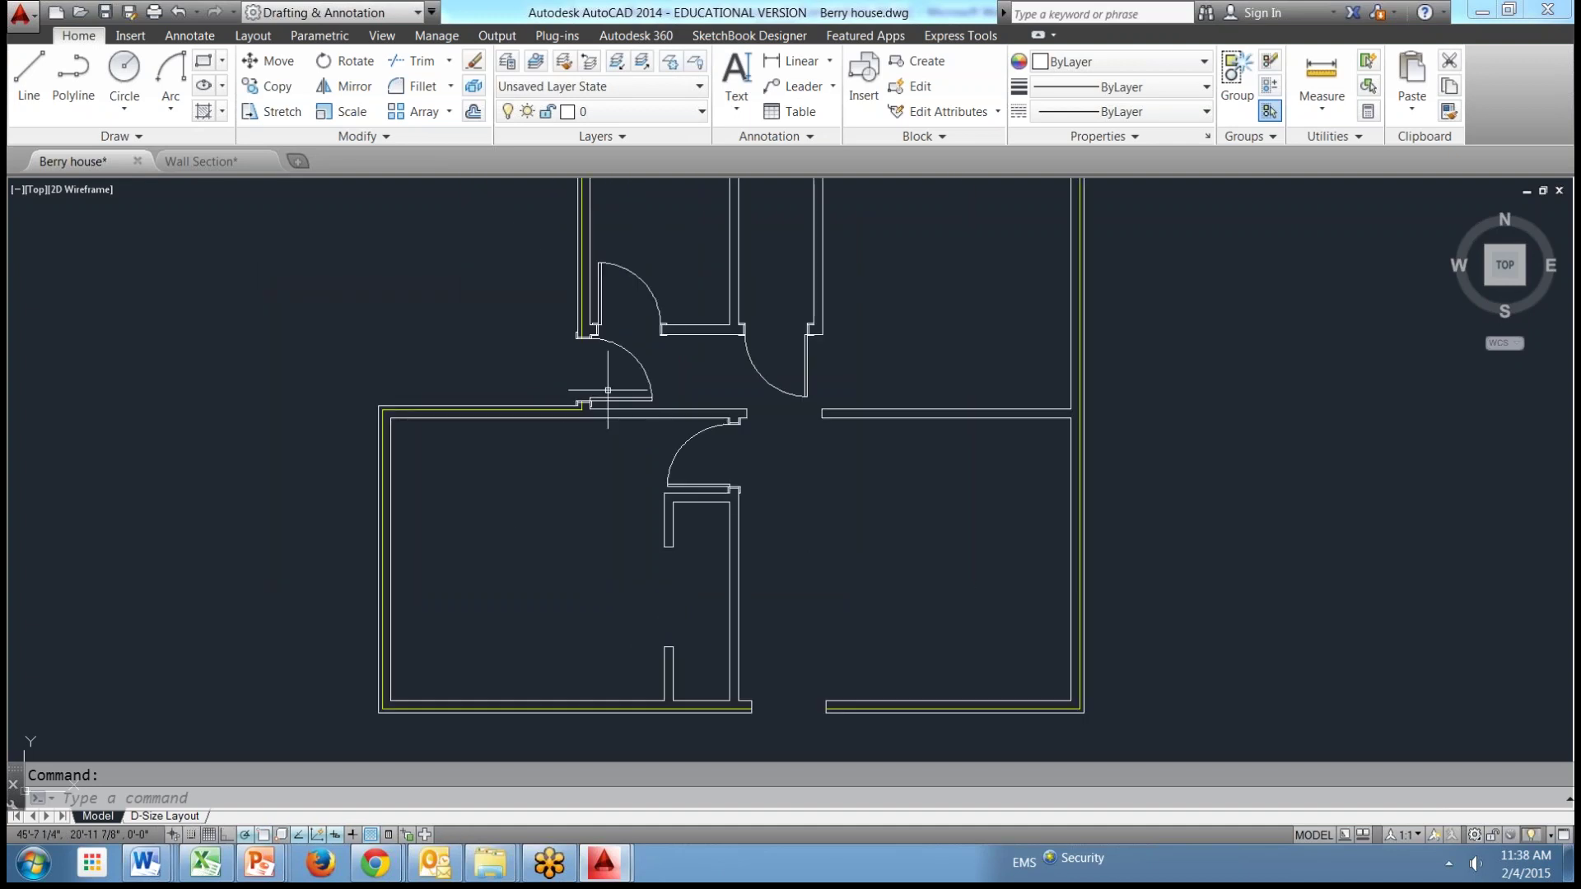
{"action": "middle_click_drag", "start_coordinate": [595, 362], "coordinate": [673, 432]}
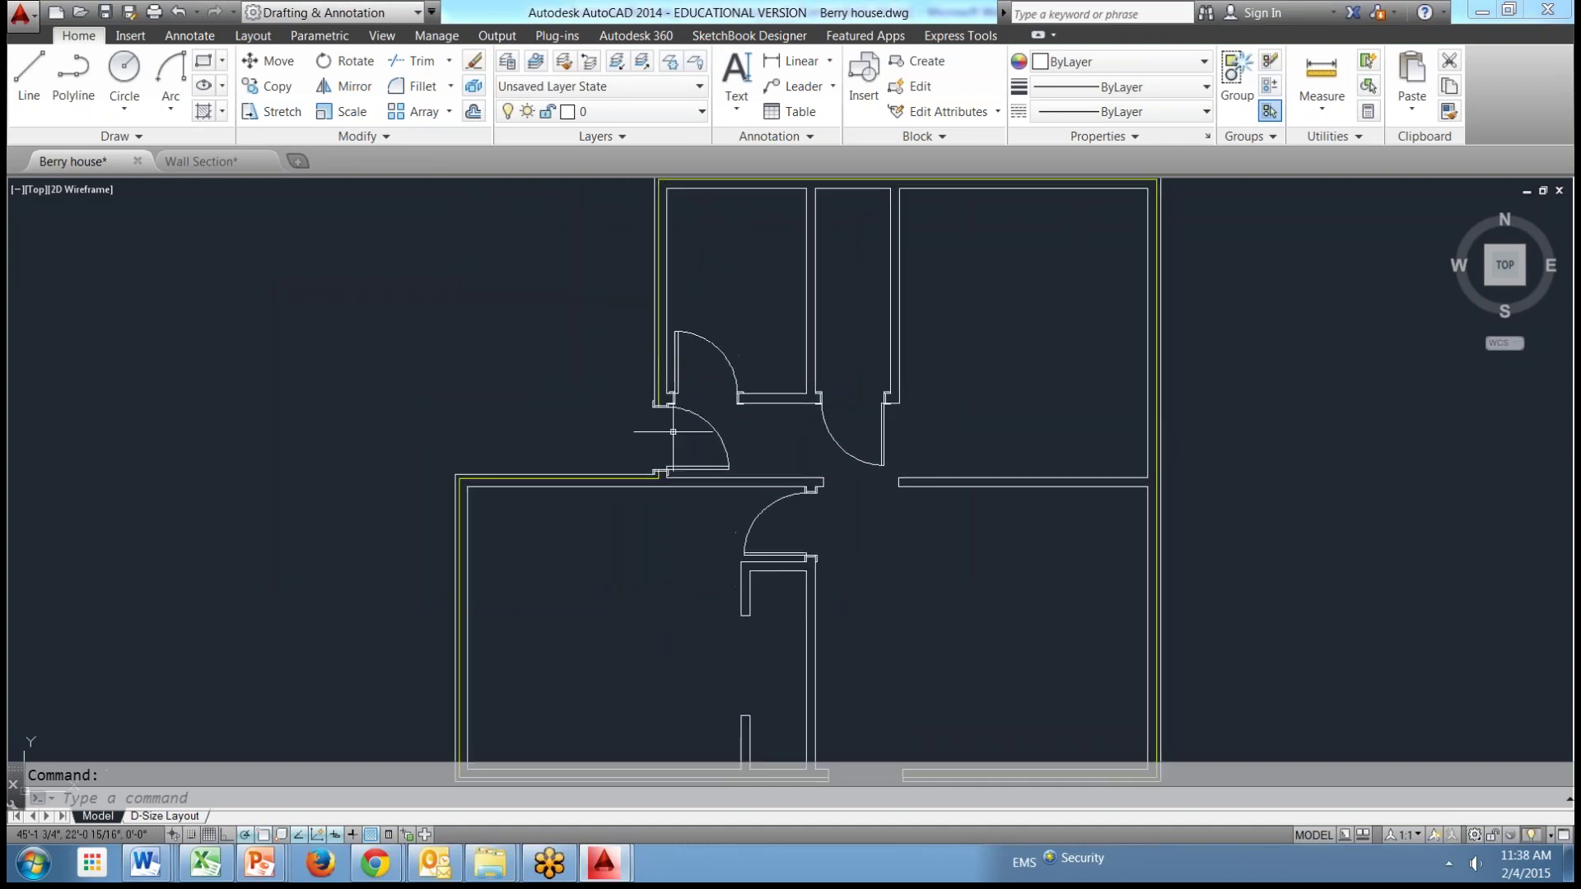
Step: Inspect the door swing arc, jamb pieces and long rectangle, then clear the selection
{"action": "left_click", "coordinate": [682, 421]}
{"action": "scroll", "coordinate": [682, 421], "scroll_direction": "up", "scroll_amount": 8}
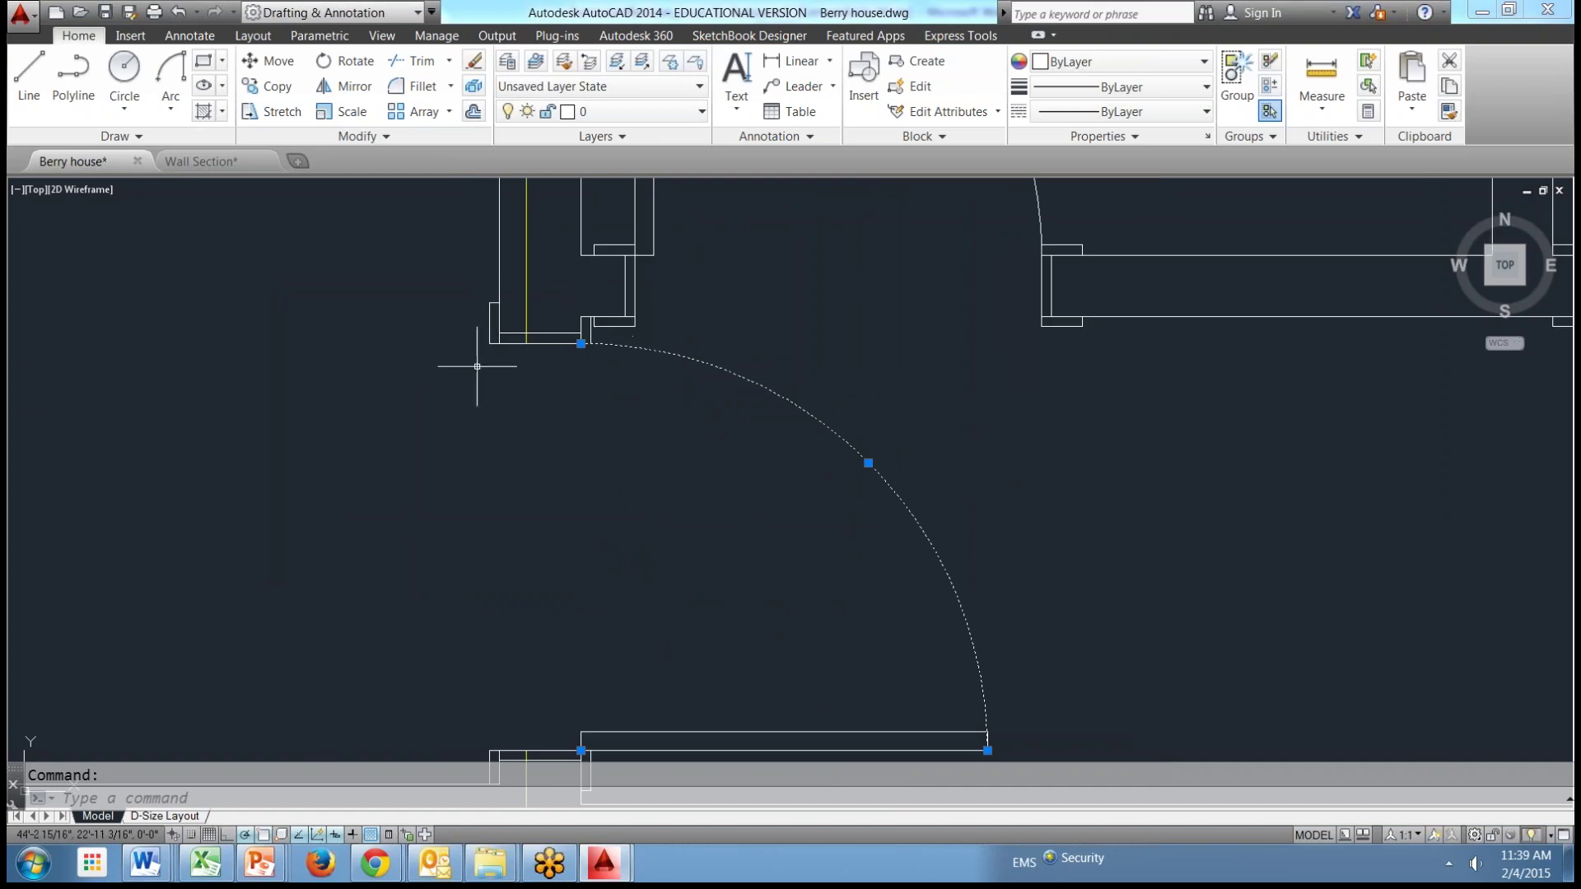
{"action": "left_click", "coordinate": [467, 396]}
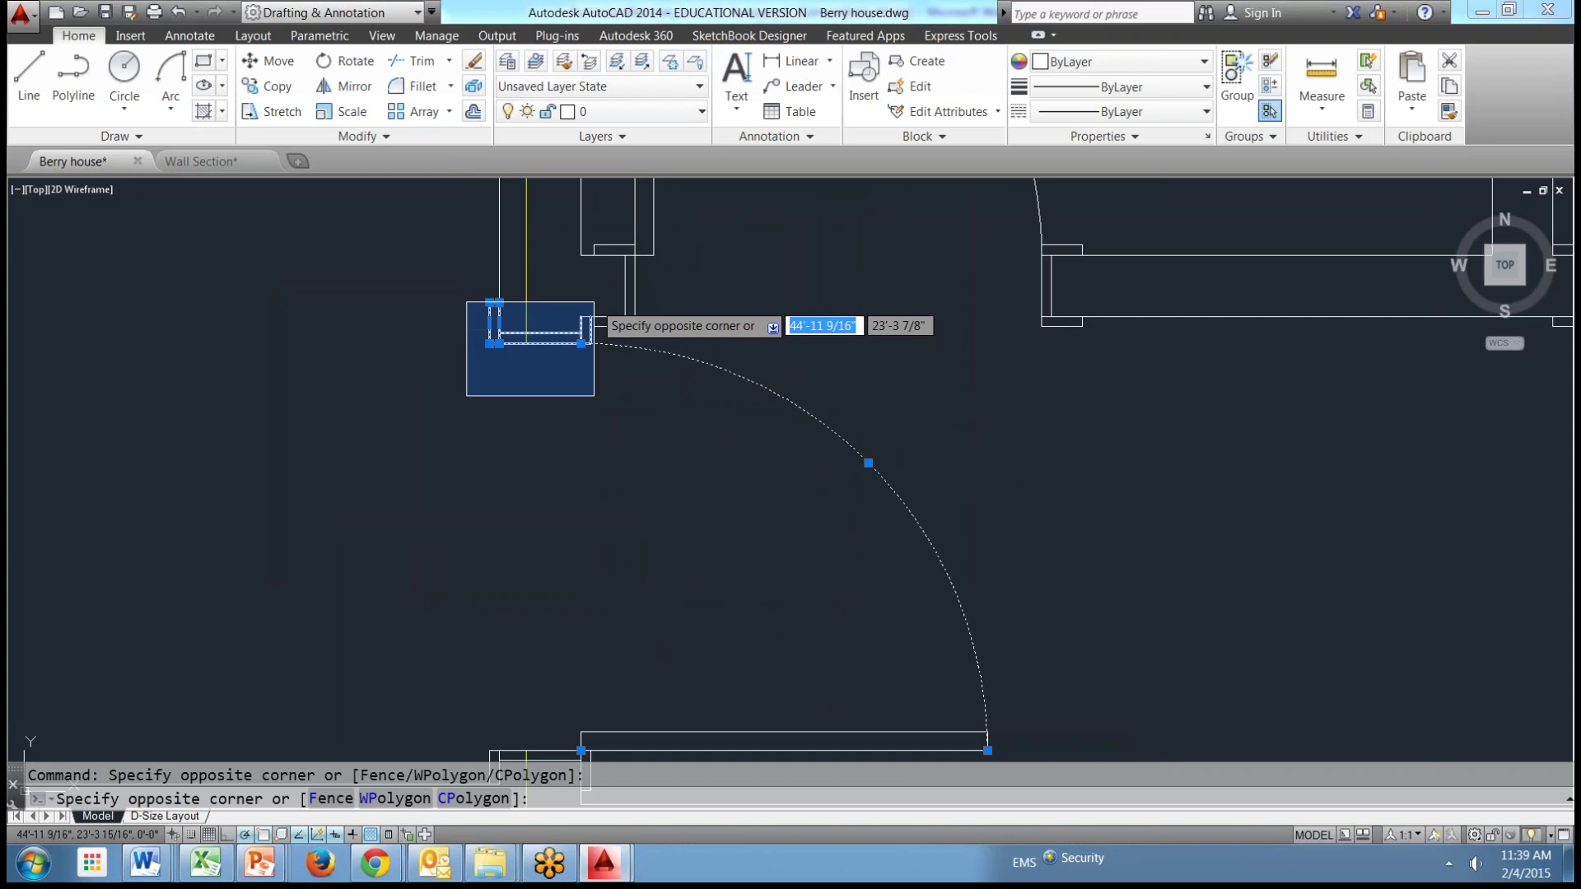
{"action": "left_click", "coordinate": [594, 302]}
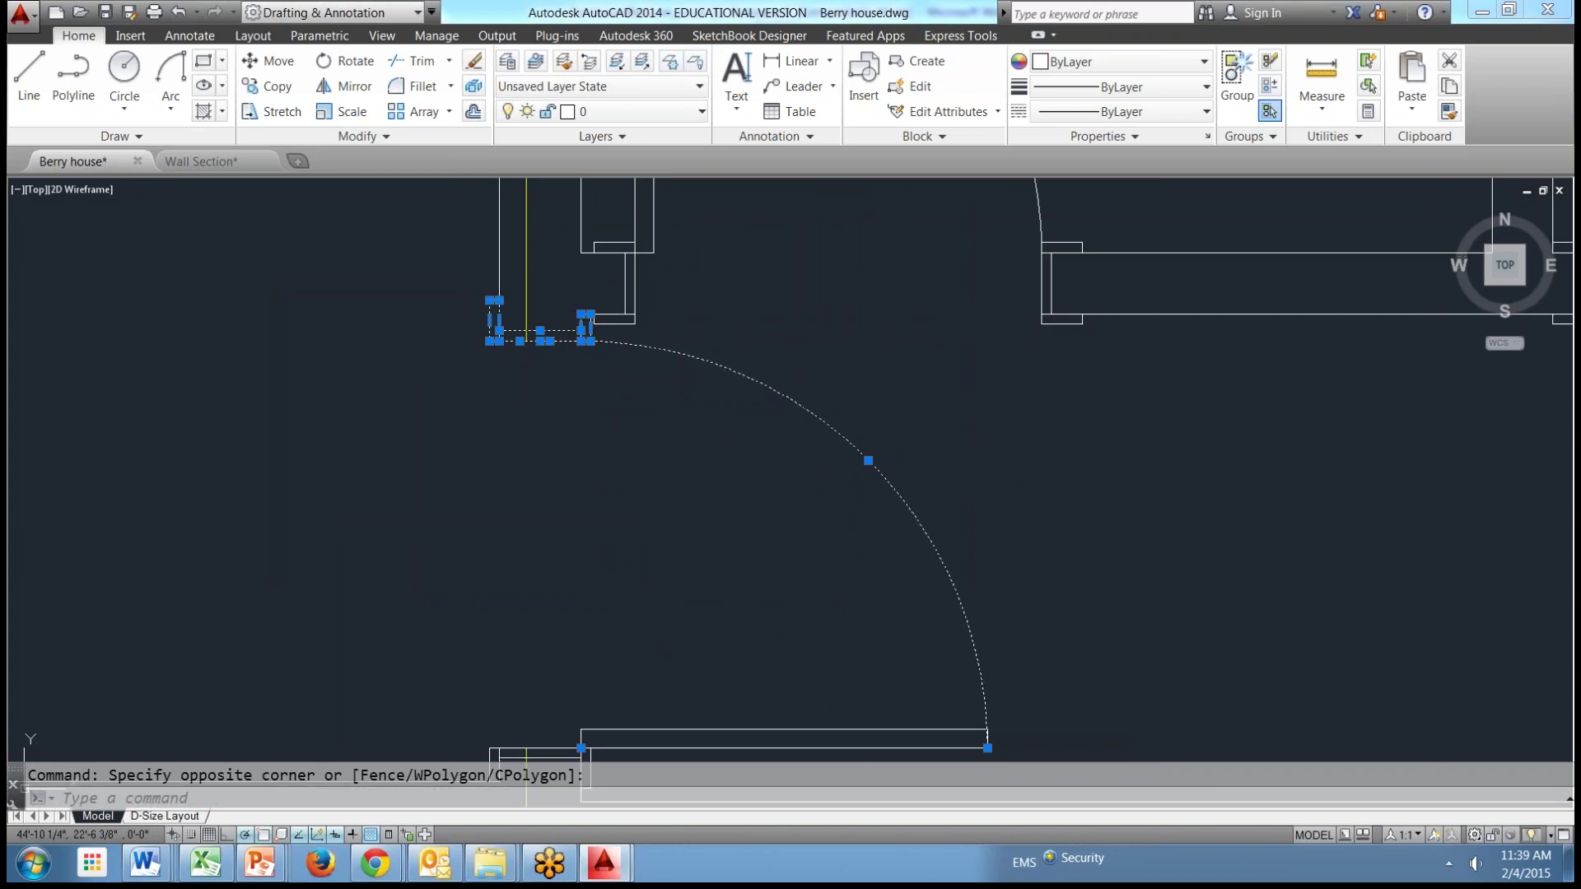
{"action": "middle_click_drag", "start_coordinate": [569, 487], "coordinate": [547, 293]}
{"action": "left_click", "coordinate": [667, 576]}
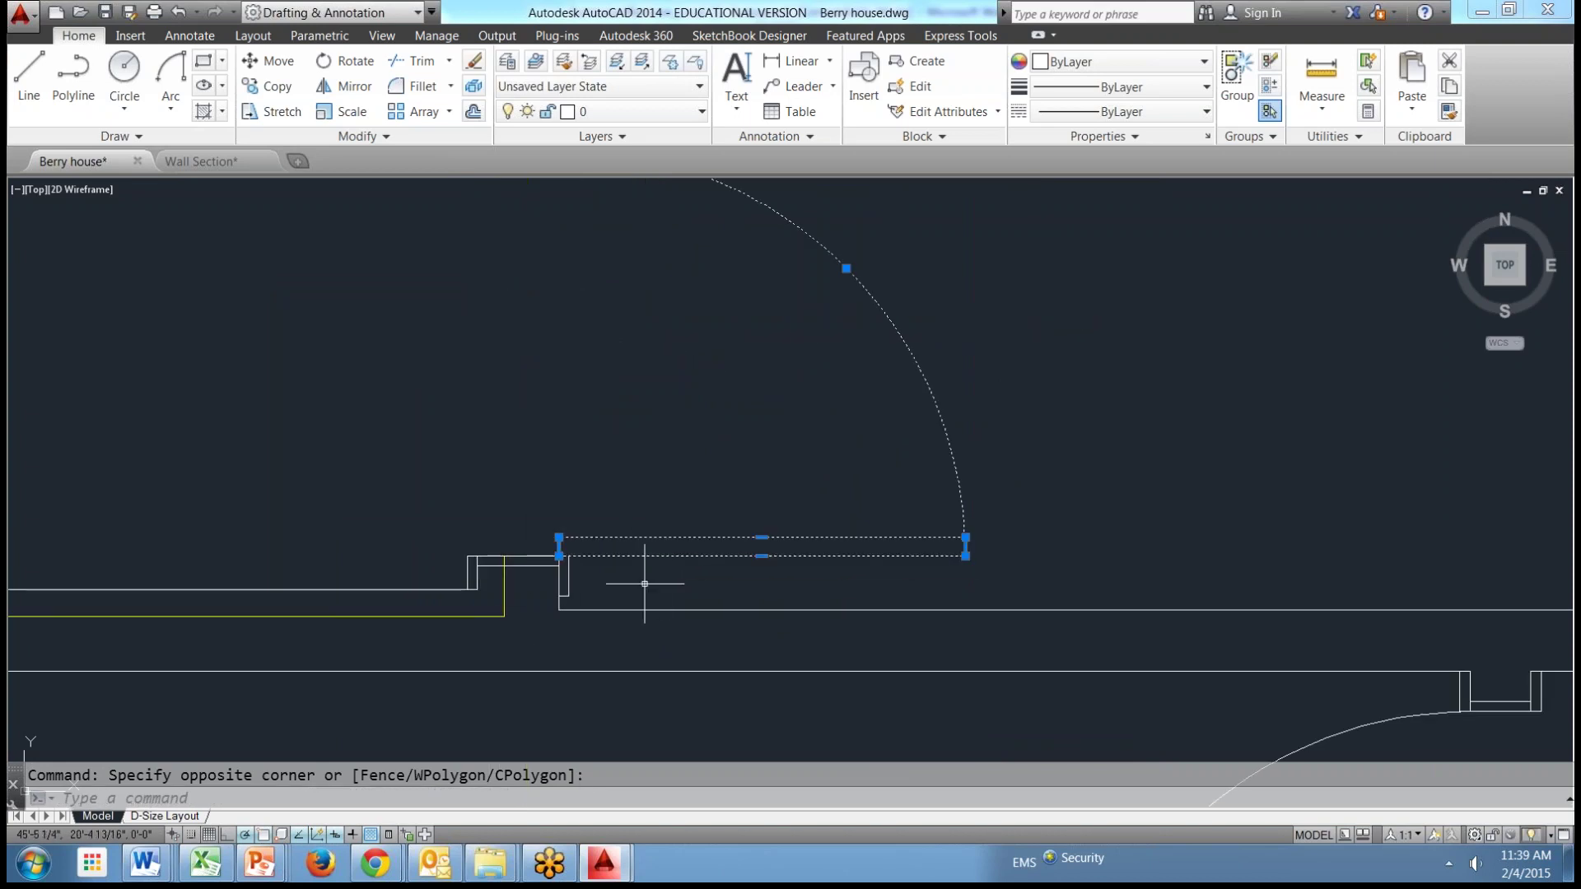
{"action": "key", "text": "Escape"}
{"action": "scroll", "coordinate": [656, 539], "scroll_direction": "down", "scroll_amount": 5}
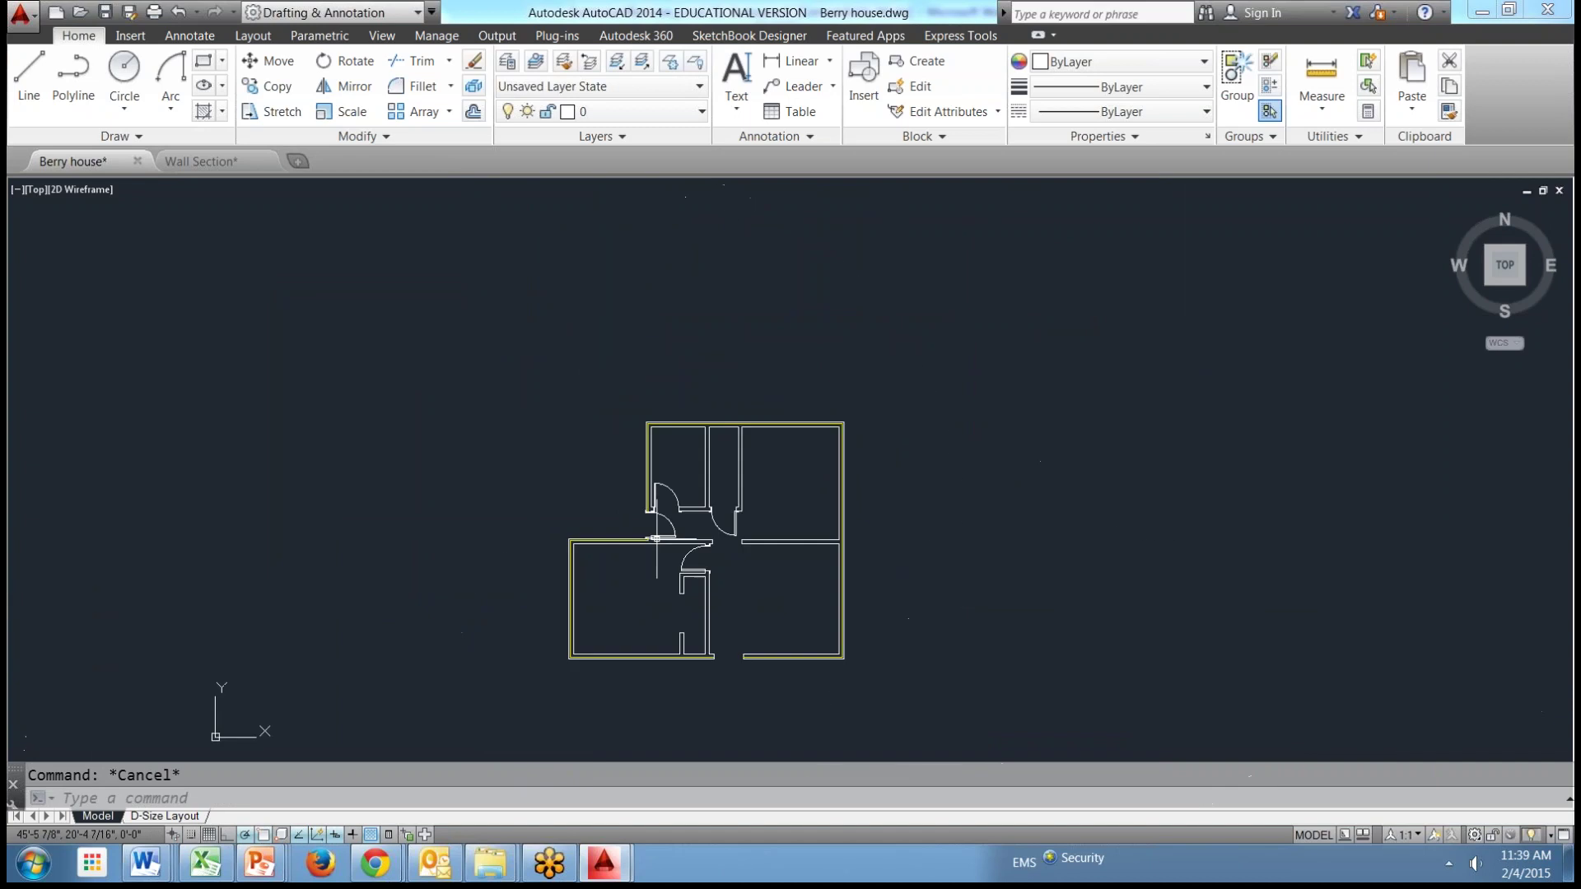
{"action": "scroll", "coordinate": [706, 530], "scroll_direction": "up", "scroll_amount": 8}
Step: Offset the left and right wall end lines of the lower opening 3/4 inch inward
{"action": "middle_click_drag", "start_coordinate": [748, 547], "coordinate": [711, 708]}
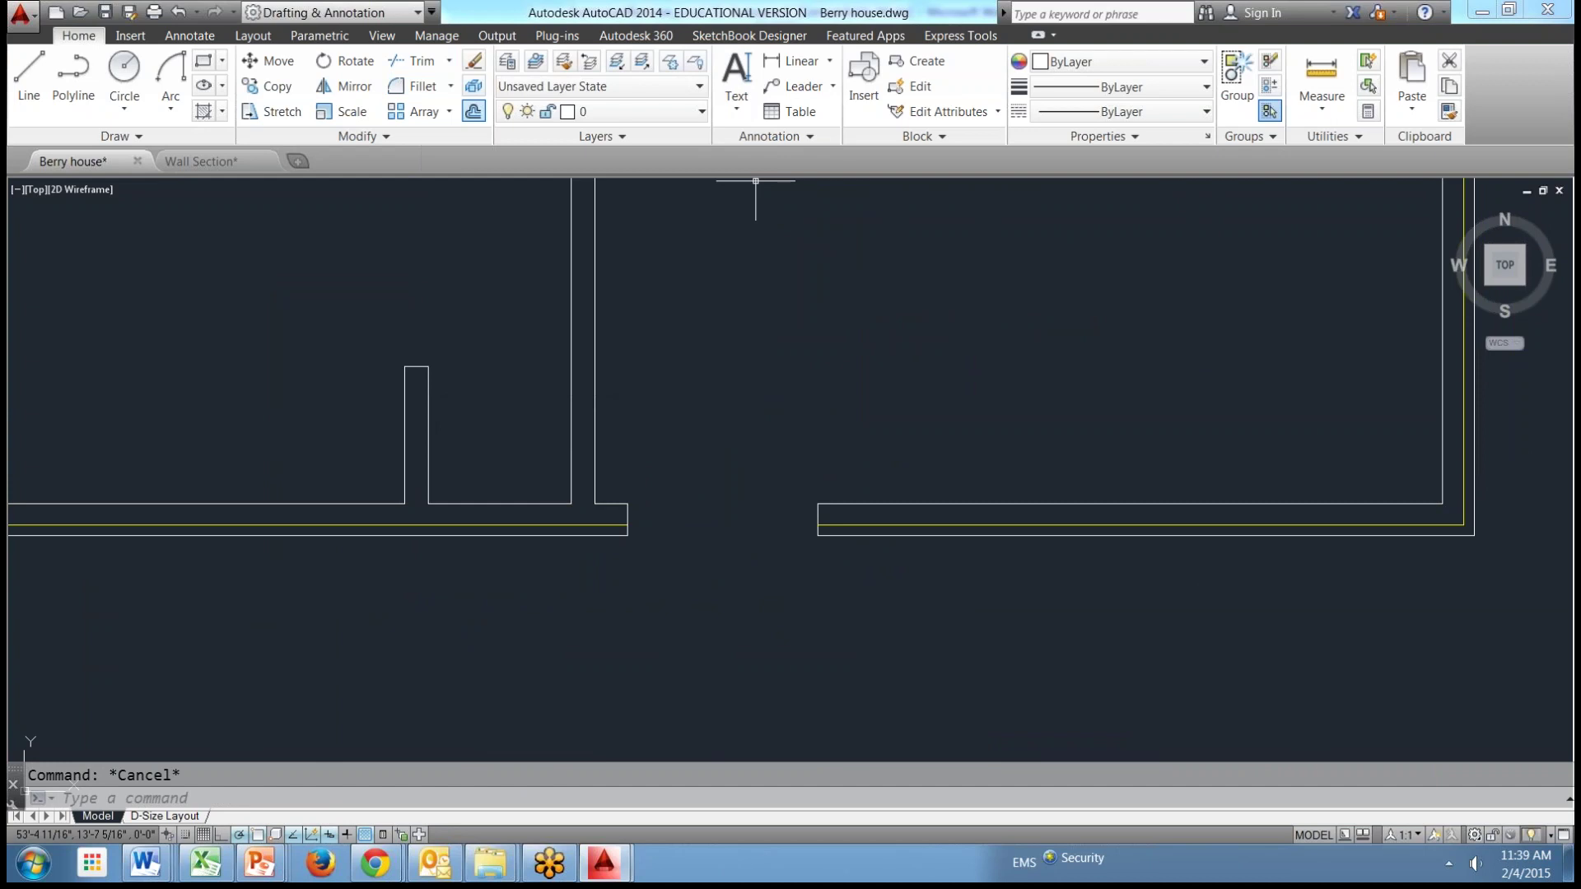
{"action": "left_click", "coordinate": [473, 110]}
{"action": "key", "text": "Return"}
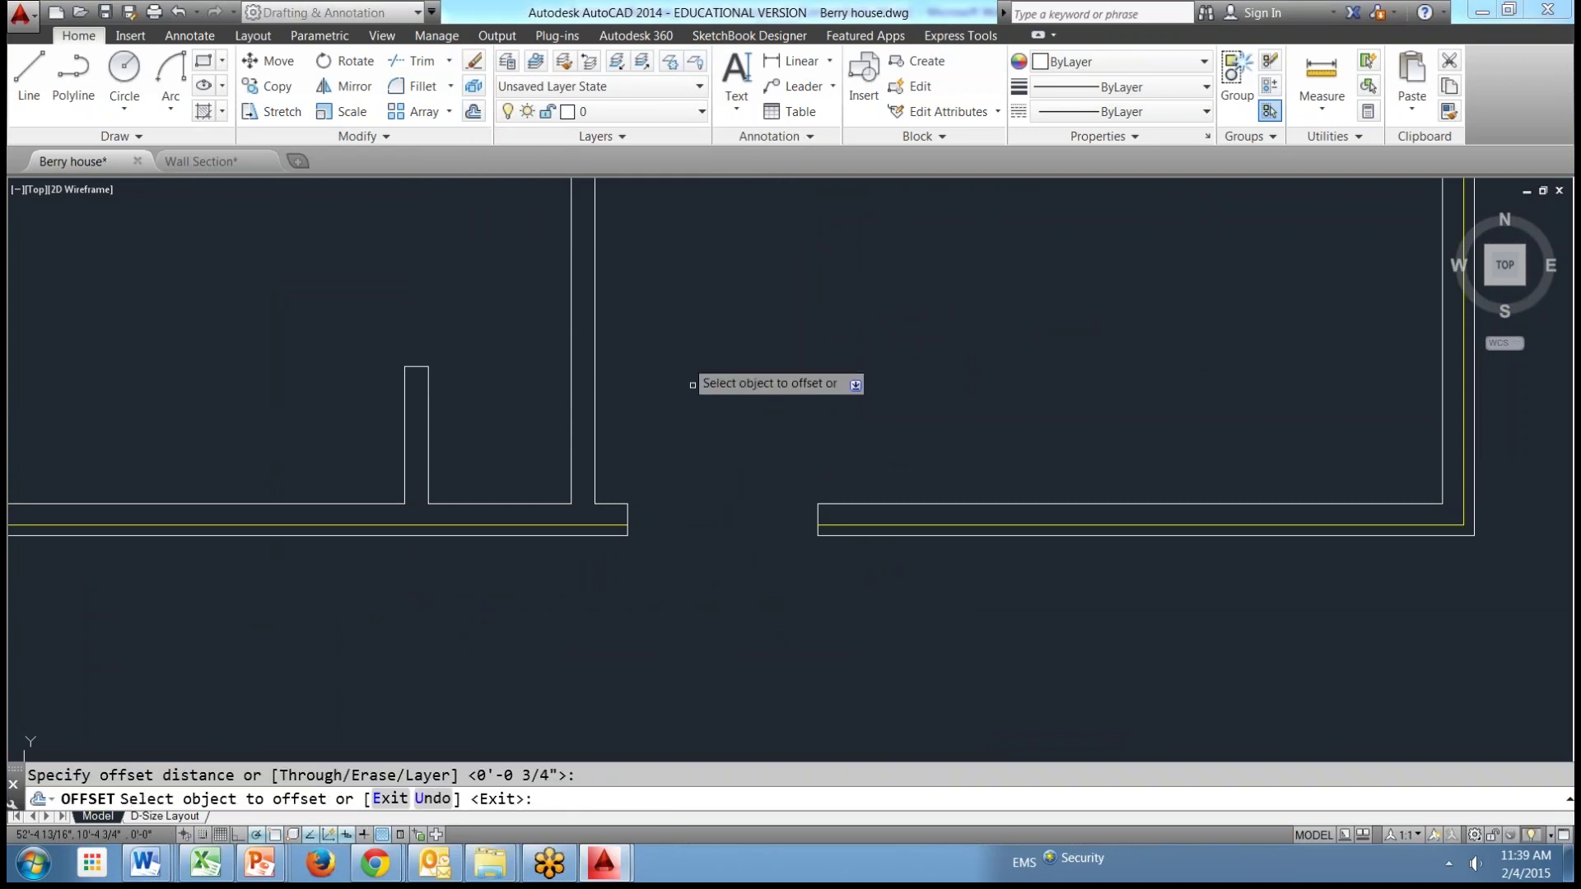
{"action": "left_click", "coordinate": [627, 517]}
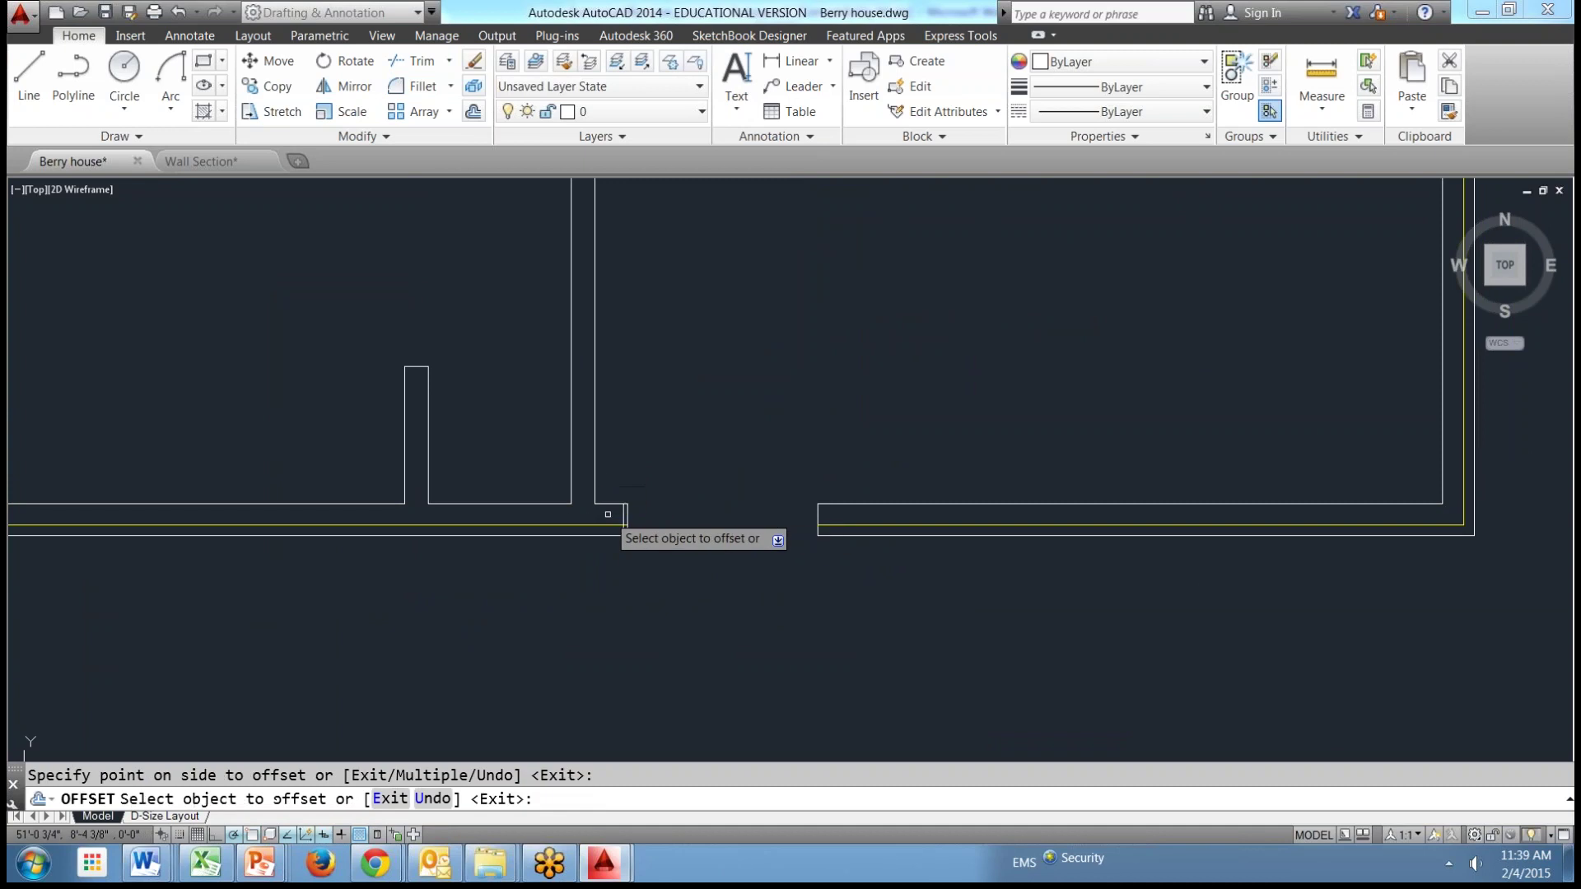
{"action": "left_click", "coordinate": [817, 513]}
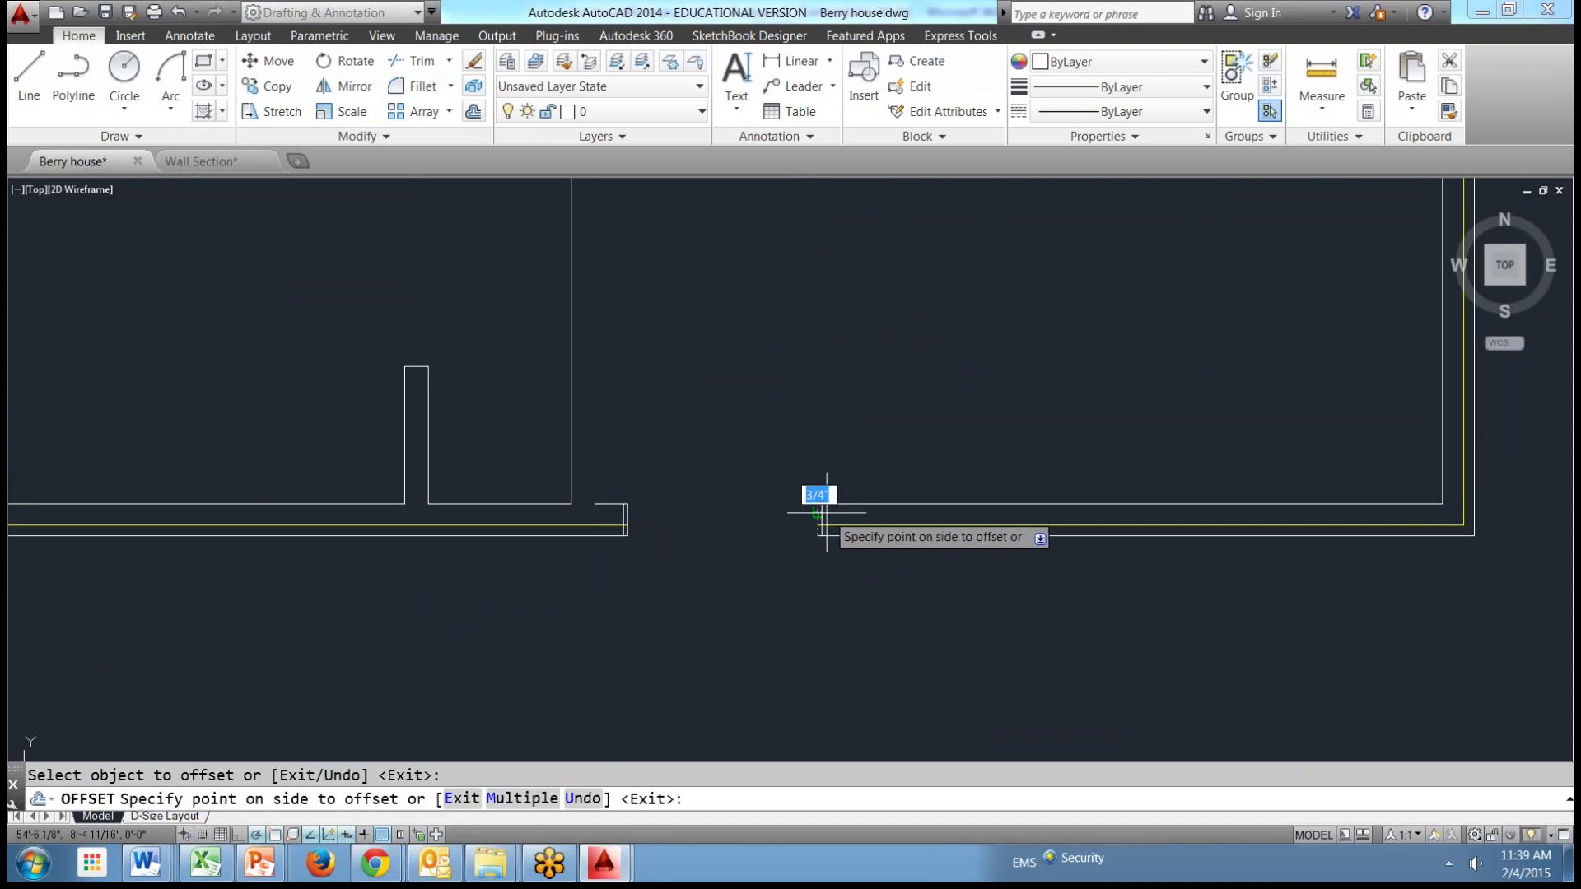
{"action": "left_click", "coordinate": [821, 512]}
{"action": "key", "text": "Escape"}
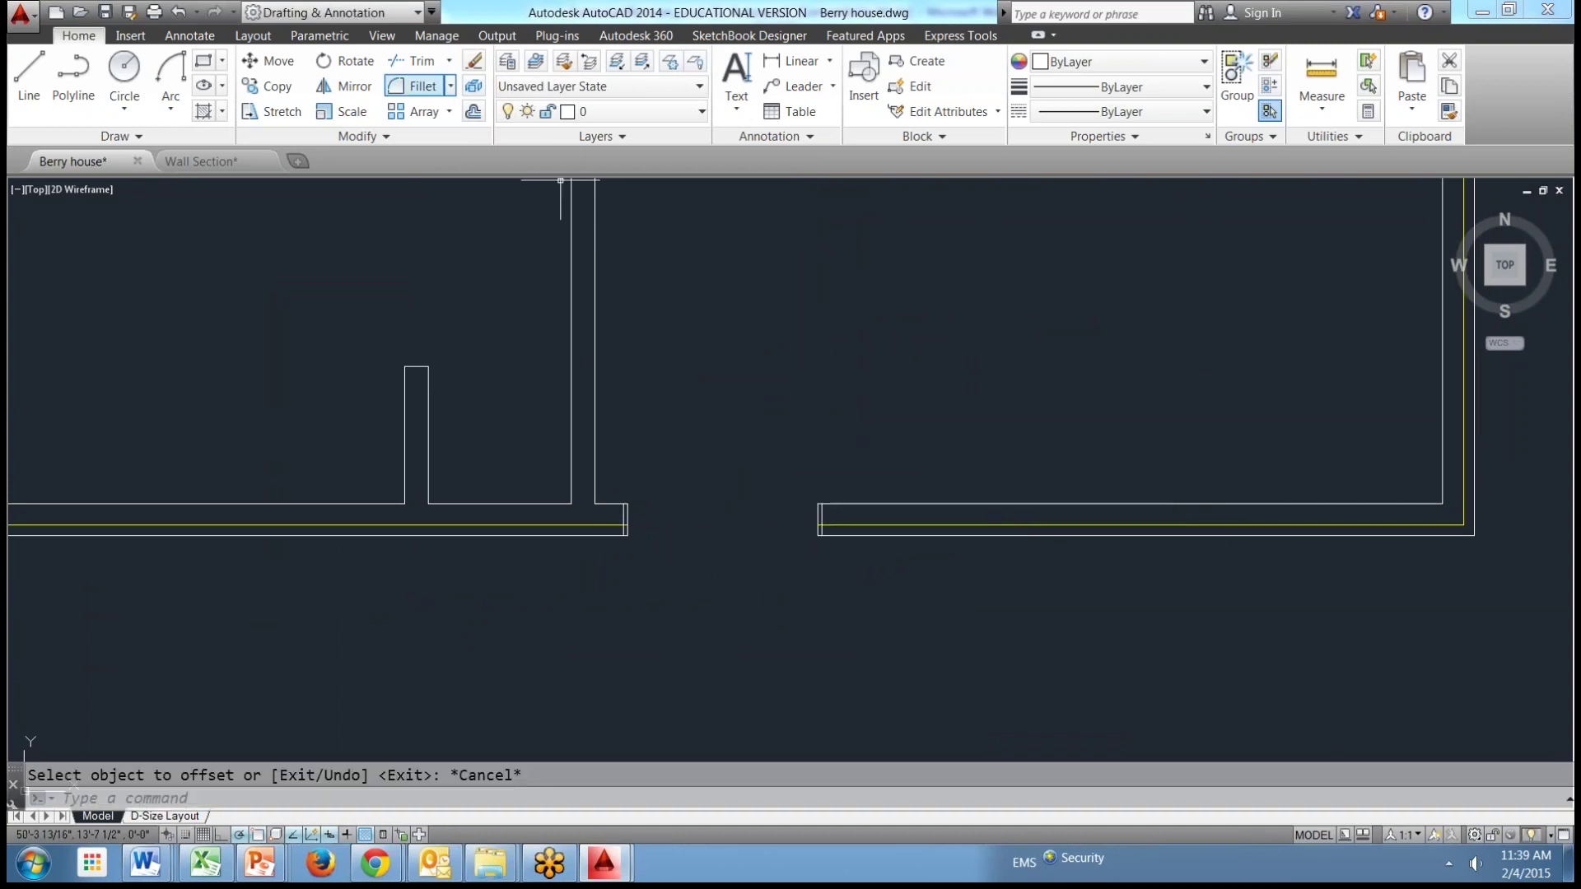
{"action": "left_click", "coordinate": [203, 60]}
Step: Draw a 3 by .75 jamb rectangle at the right wall corner
{"action": "scroll", "coordinate": [790, 496], "scroll_direction": "up", "scroll_amount": 5}
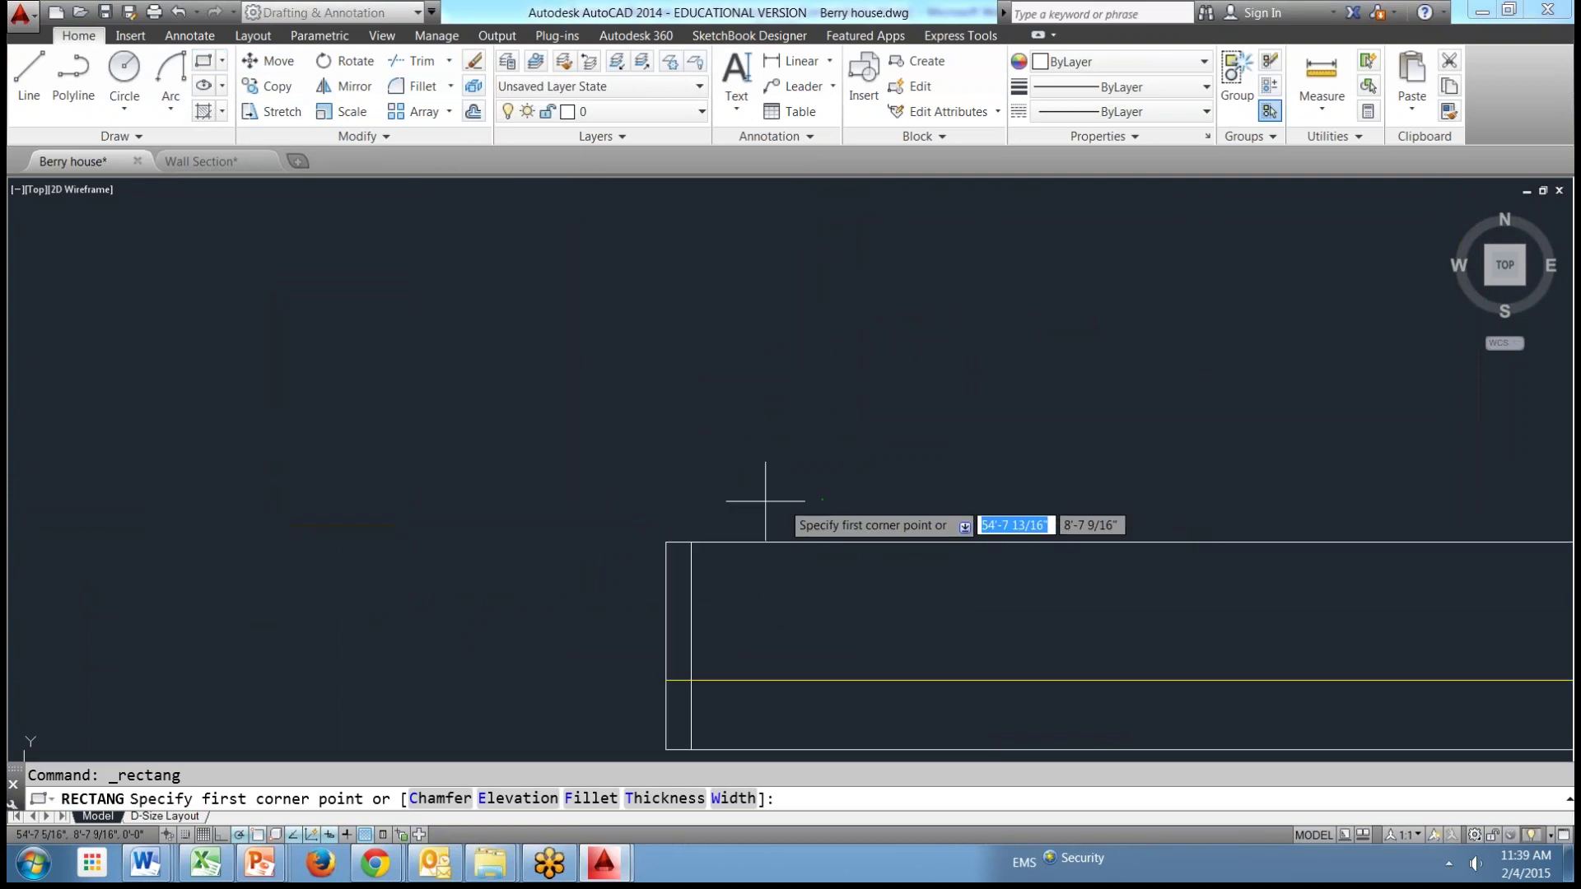
{"action": "left_click", "coordinate": [667, 542]}
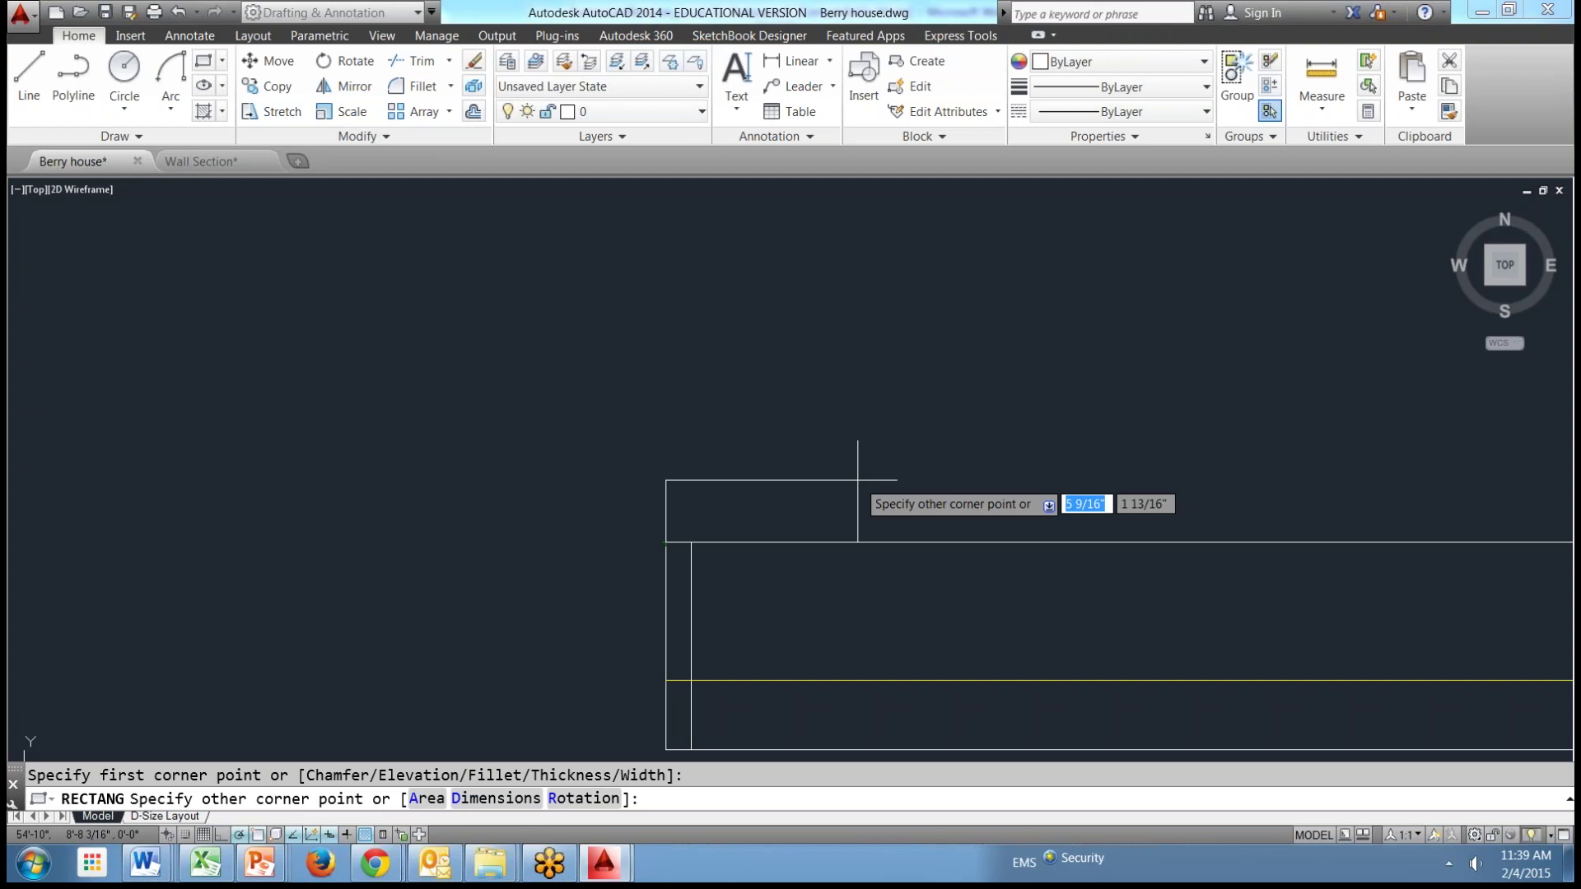
{"action": "key", "text": "Tab"}
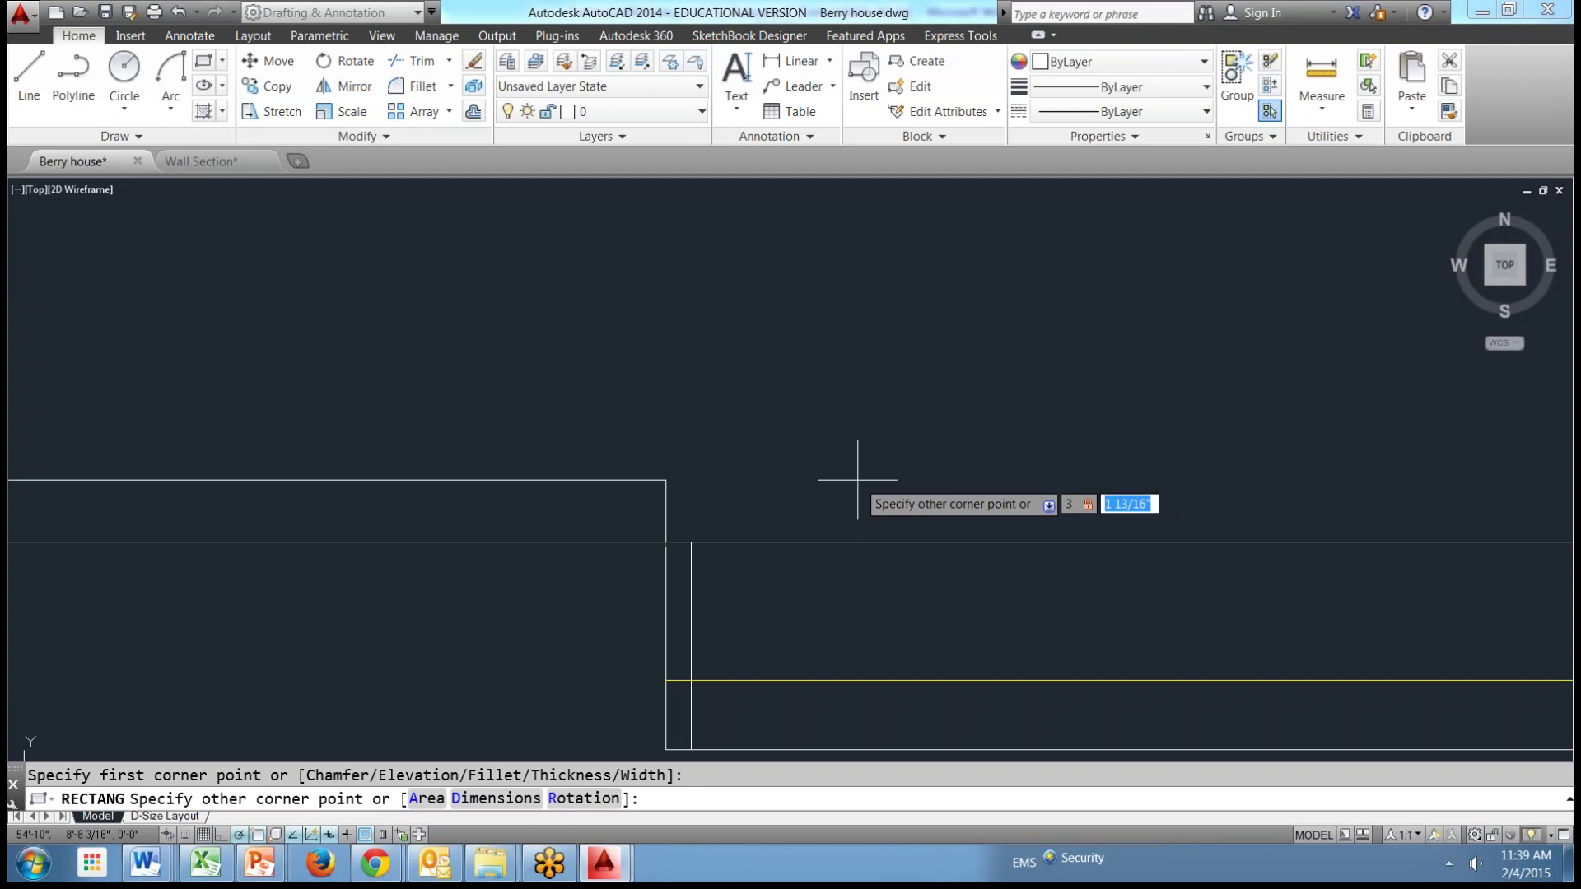
{"action": "type", "text": ".75"}
{"action": "key", "text": "Tab"}
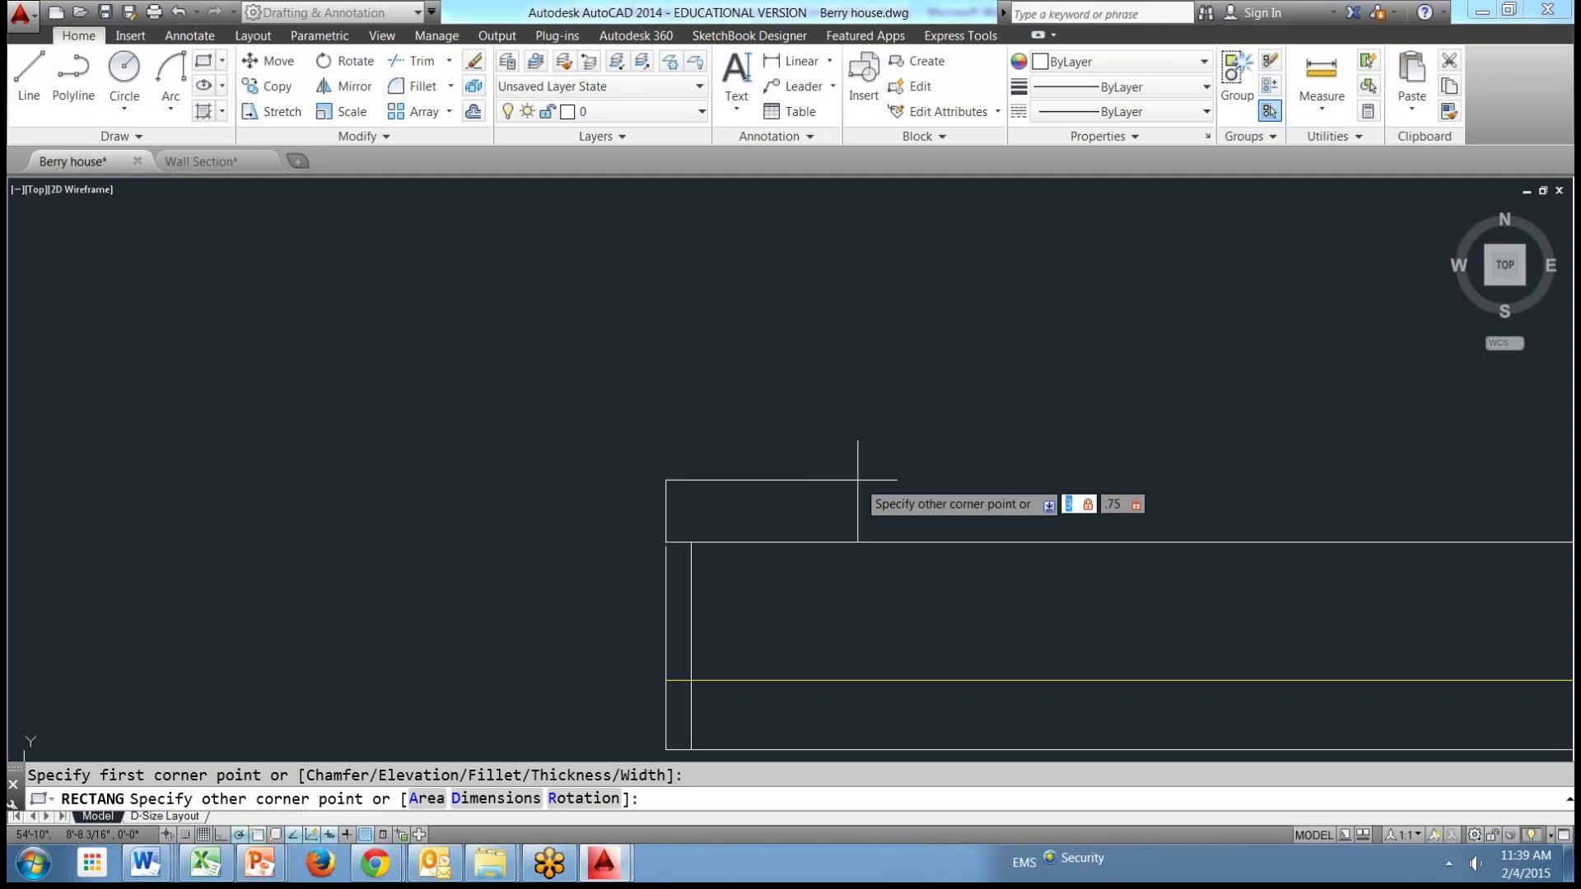
{"action": "key", "text": "Return"}
Step: Copy the jamb rectangle to the left wall corner
{"action": "scroll", "coordinate": [847, 477], "scroll_direction": "down", "scroll_amount": 2}
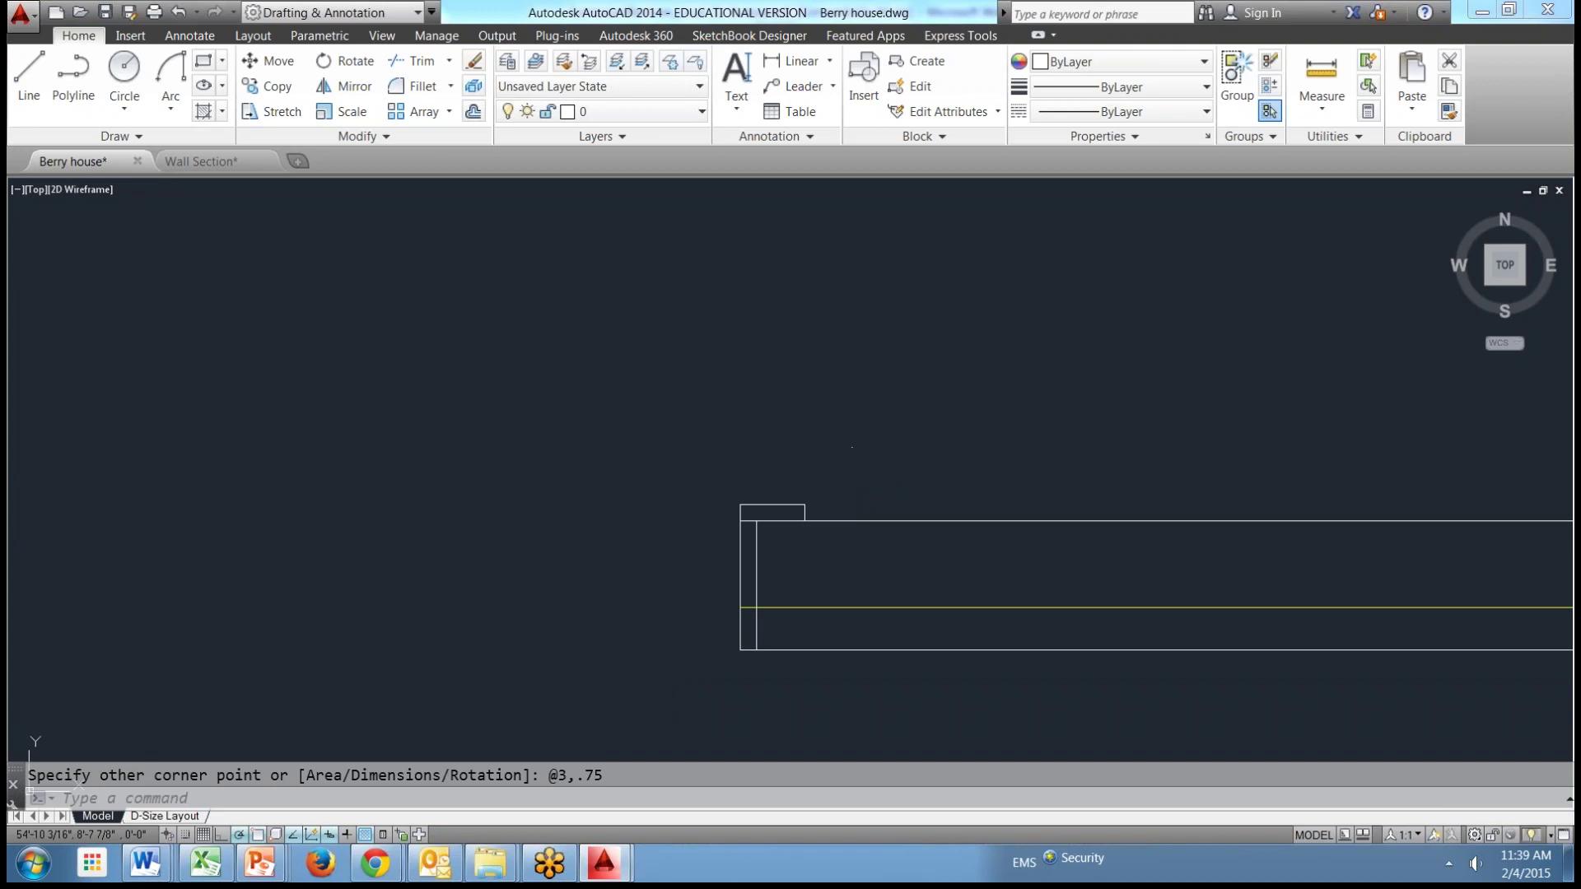
{"action": "middle_click_drag", "start_coordinate": [793, 505], "coordinate": [925, 452]}
{"action": "left_click", "coordinate": [894, 447]}
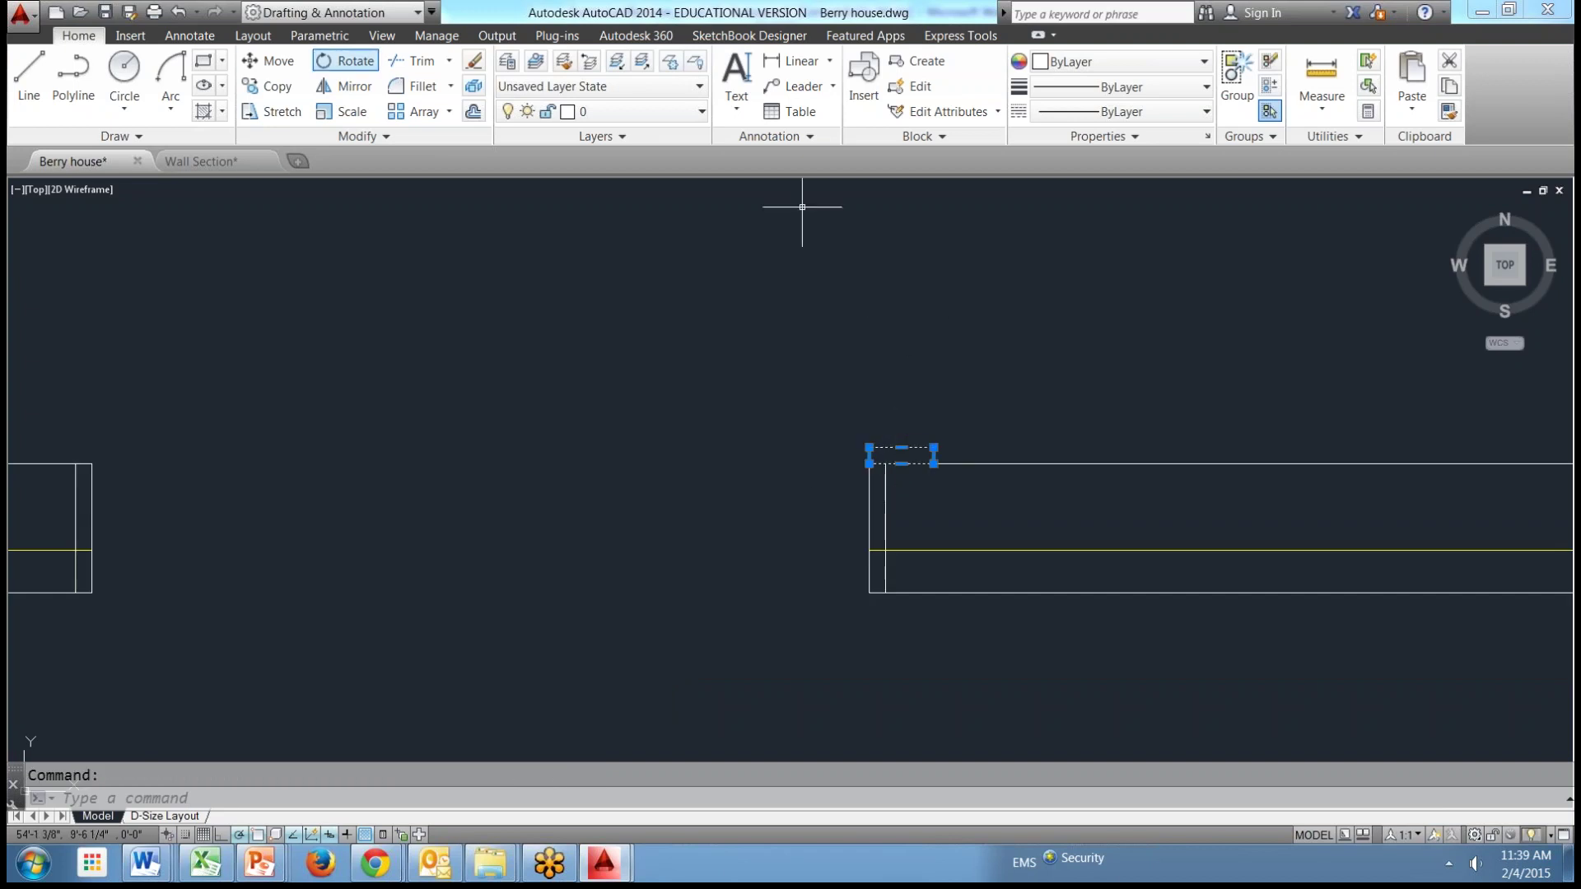
{"action": "left_click", "coordinate": [270, 86]}
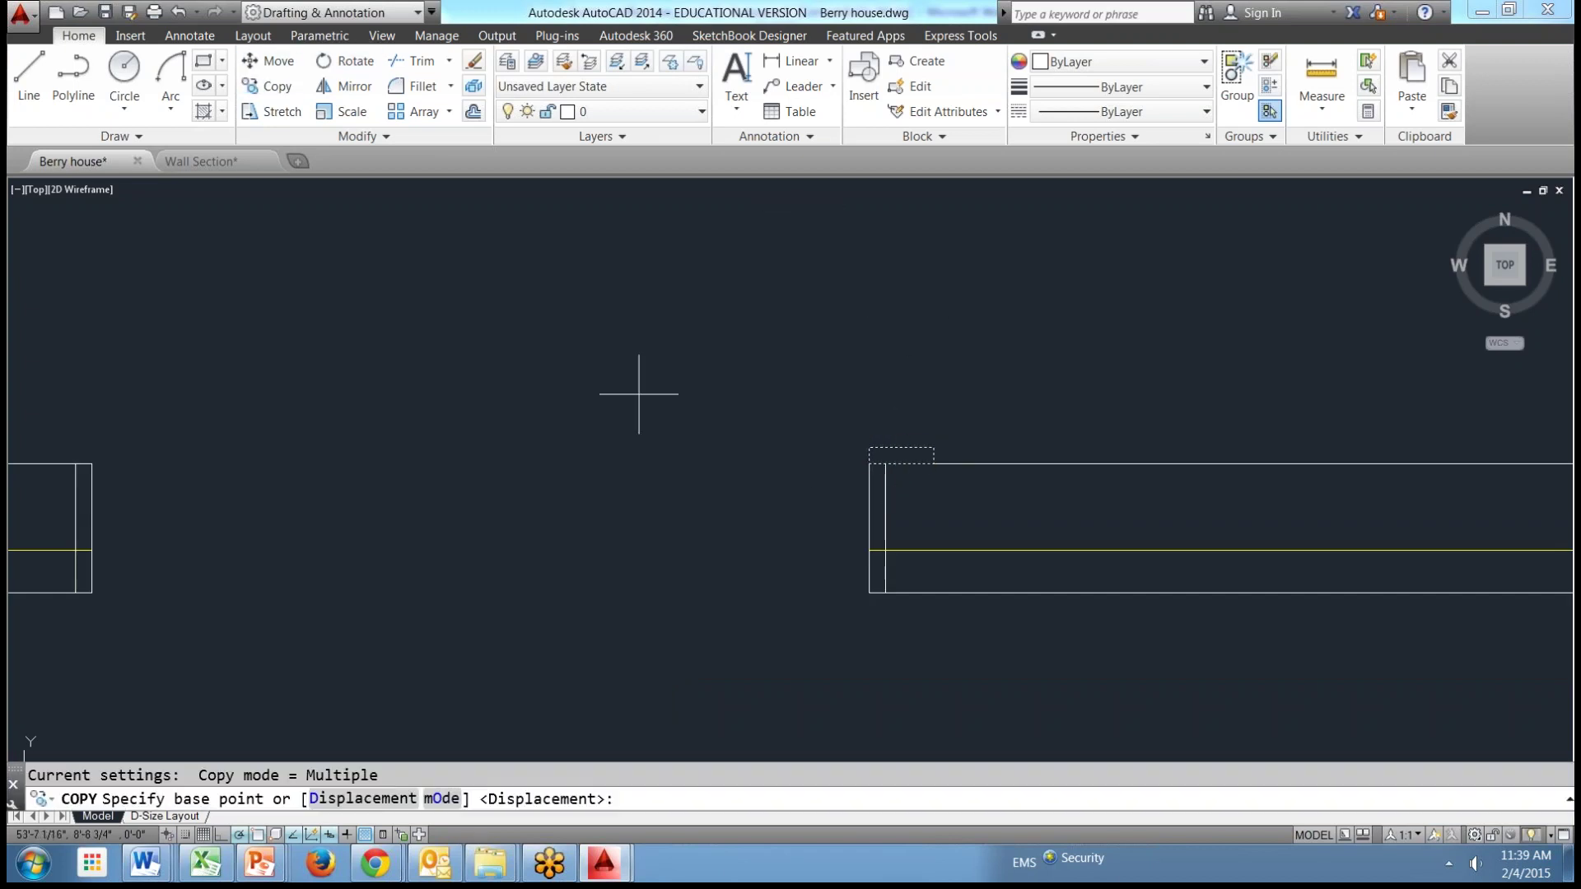
{"action": "left_click", "coordinate": [931, 464]}
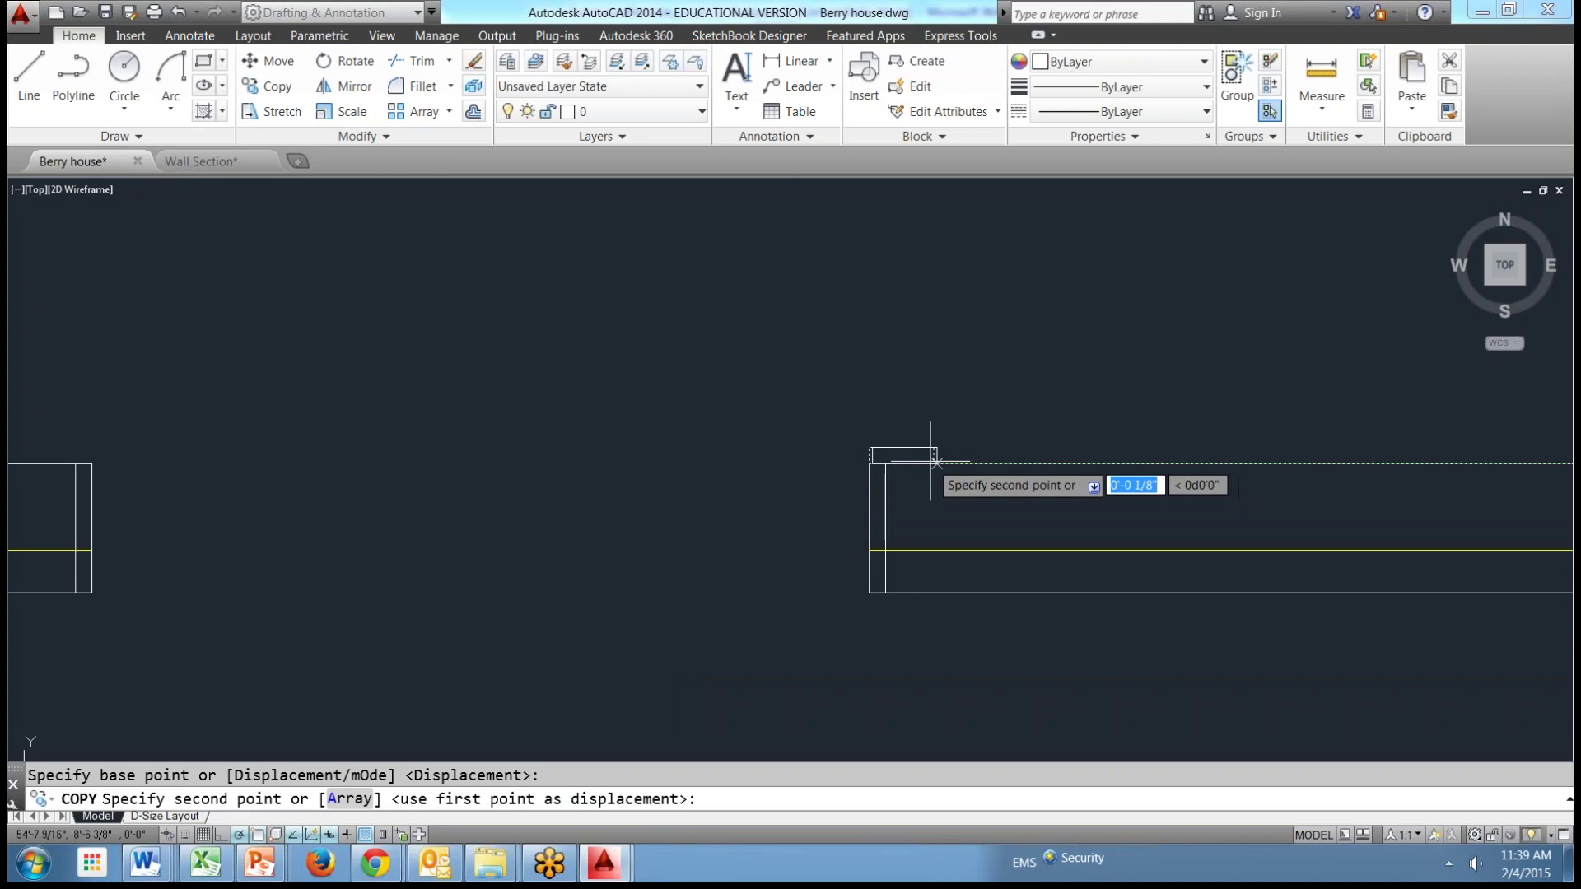
{"action": "left_click", "coordinate": [91, 463]}
{"action": "key", "text": "Return"}
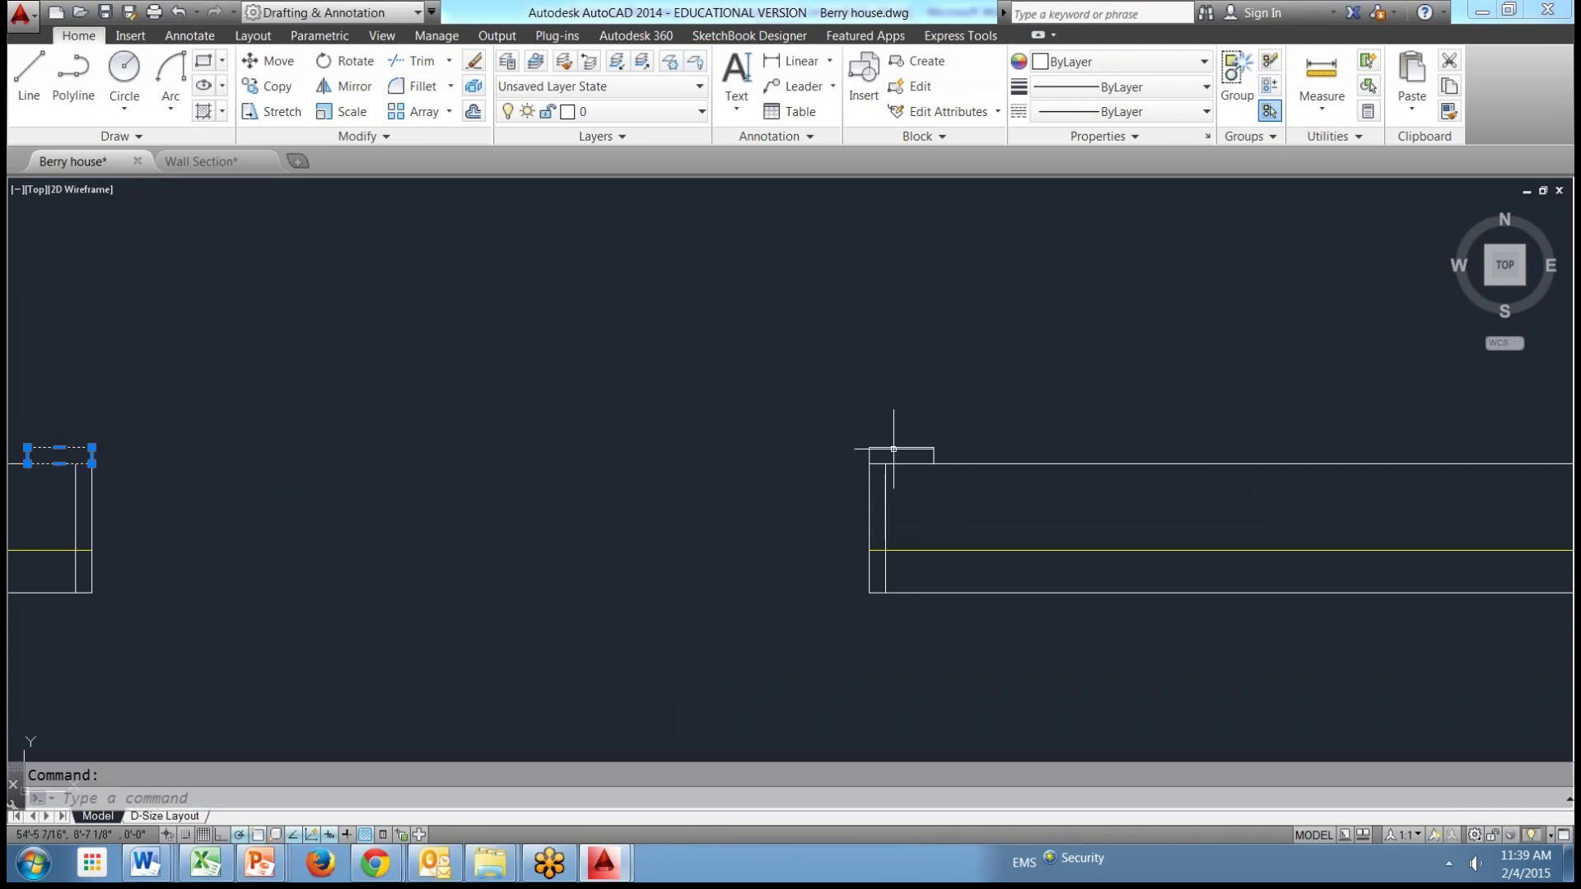
Step: Copy both jamb rectangles down to the wall's lower face
{"action": "left_click", "coordinate": [895, 449]}
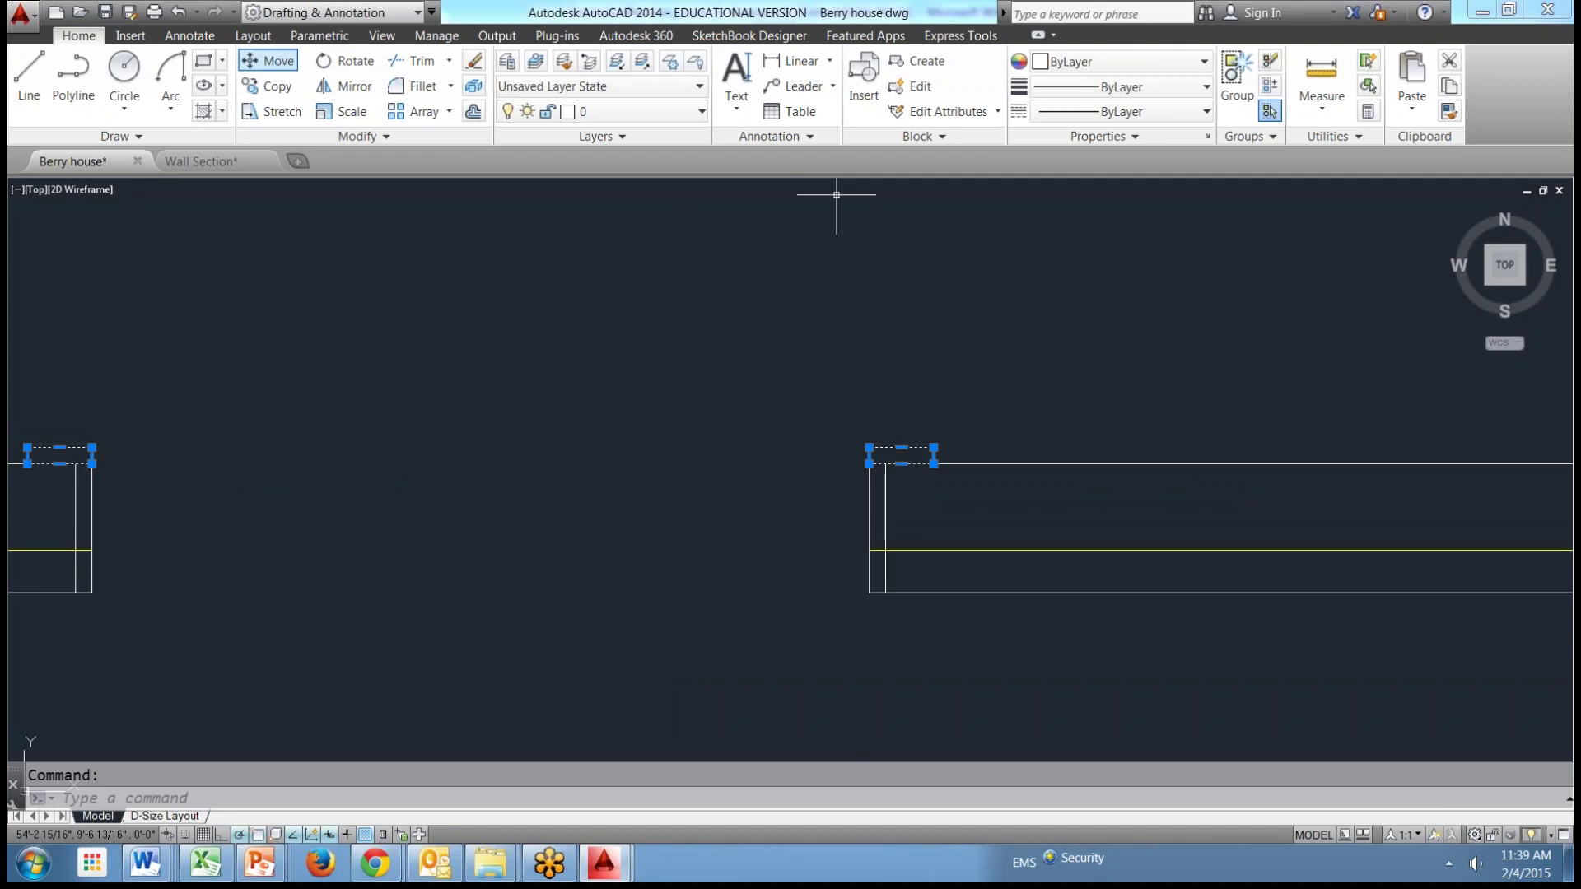
{"action": "left_click", "coordinate": [272, 85]}
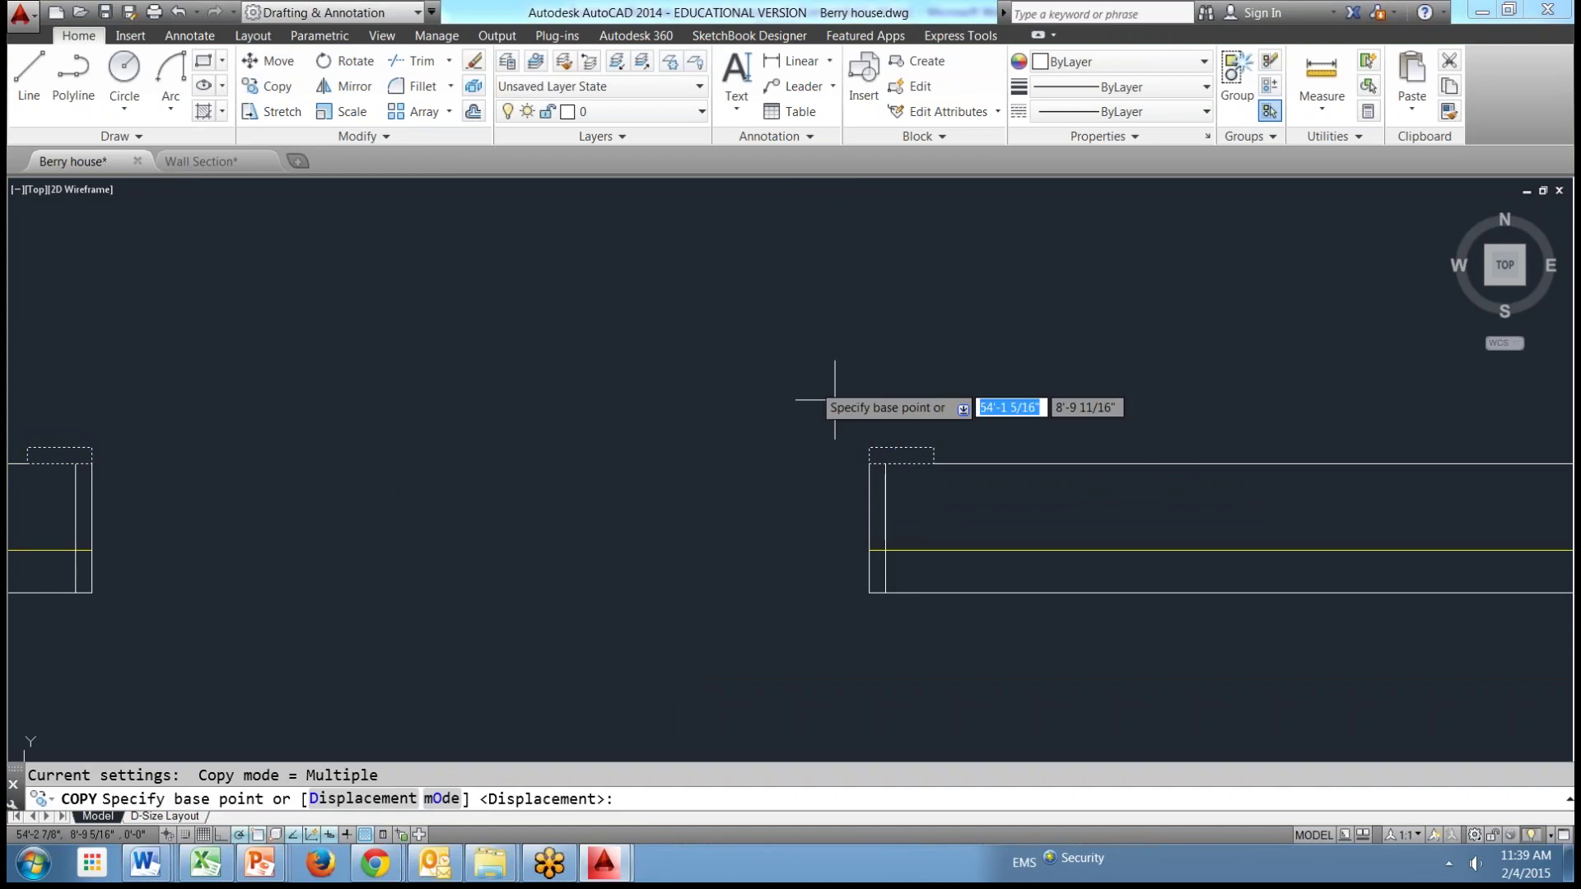
{"action": "left_click", "coordinate": [869, 448]}
{"action": "left_click", "coordinate": [869, 595]}
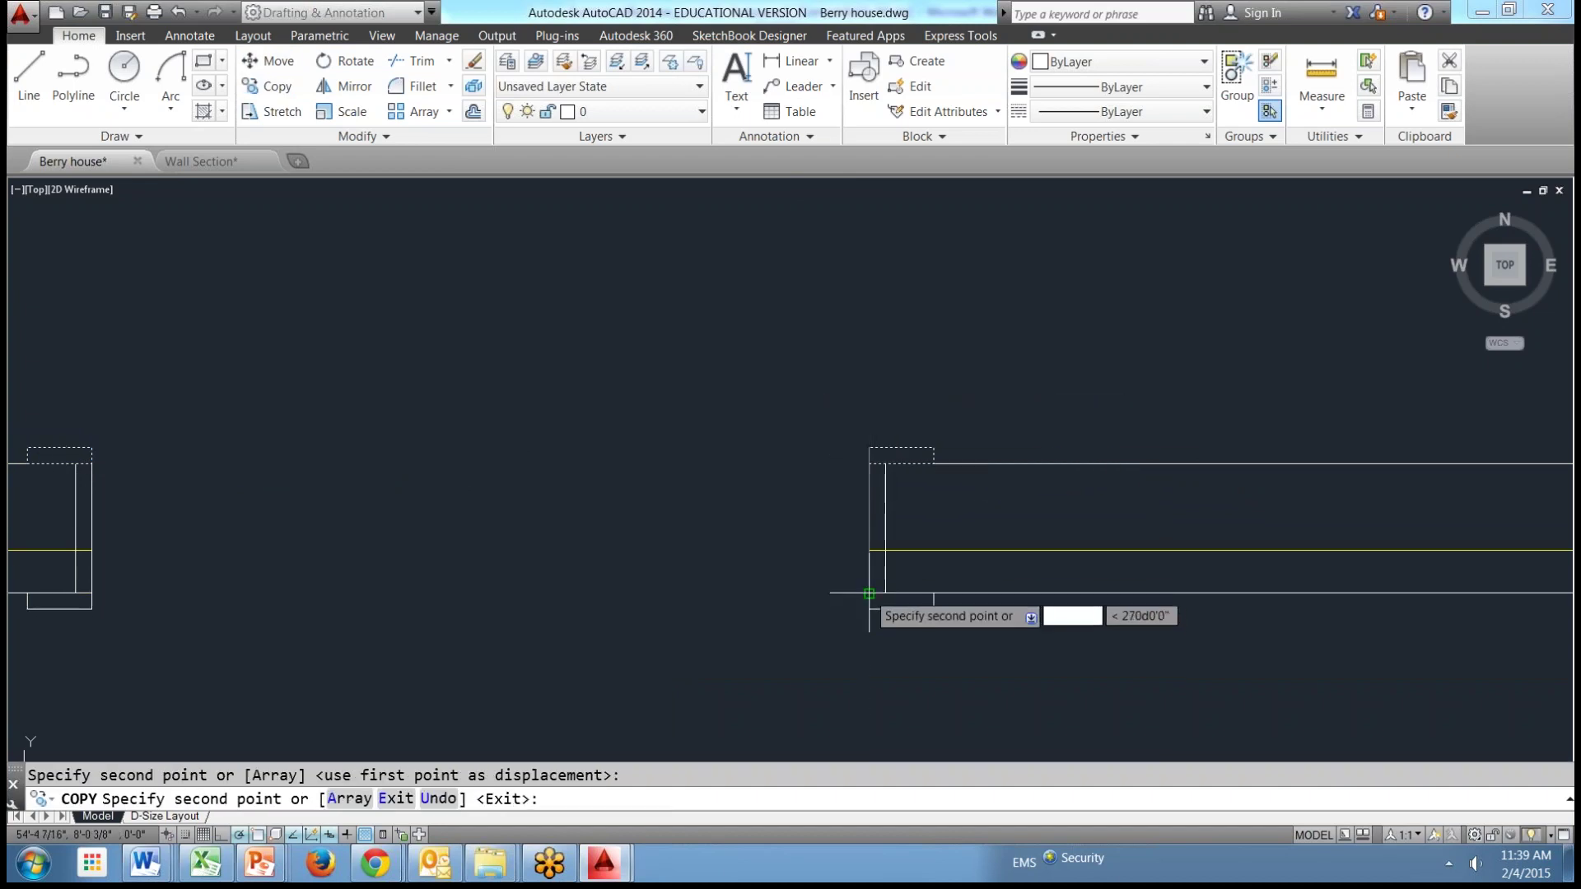
{"action": "key", "text": "Escape"}
{"action": "middle_click_drag", "start_coordinate": [670, 583], "coordinate": [884, 543]}
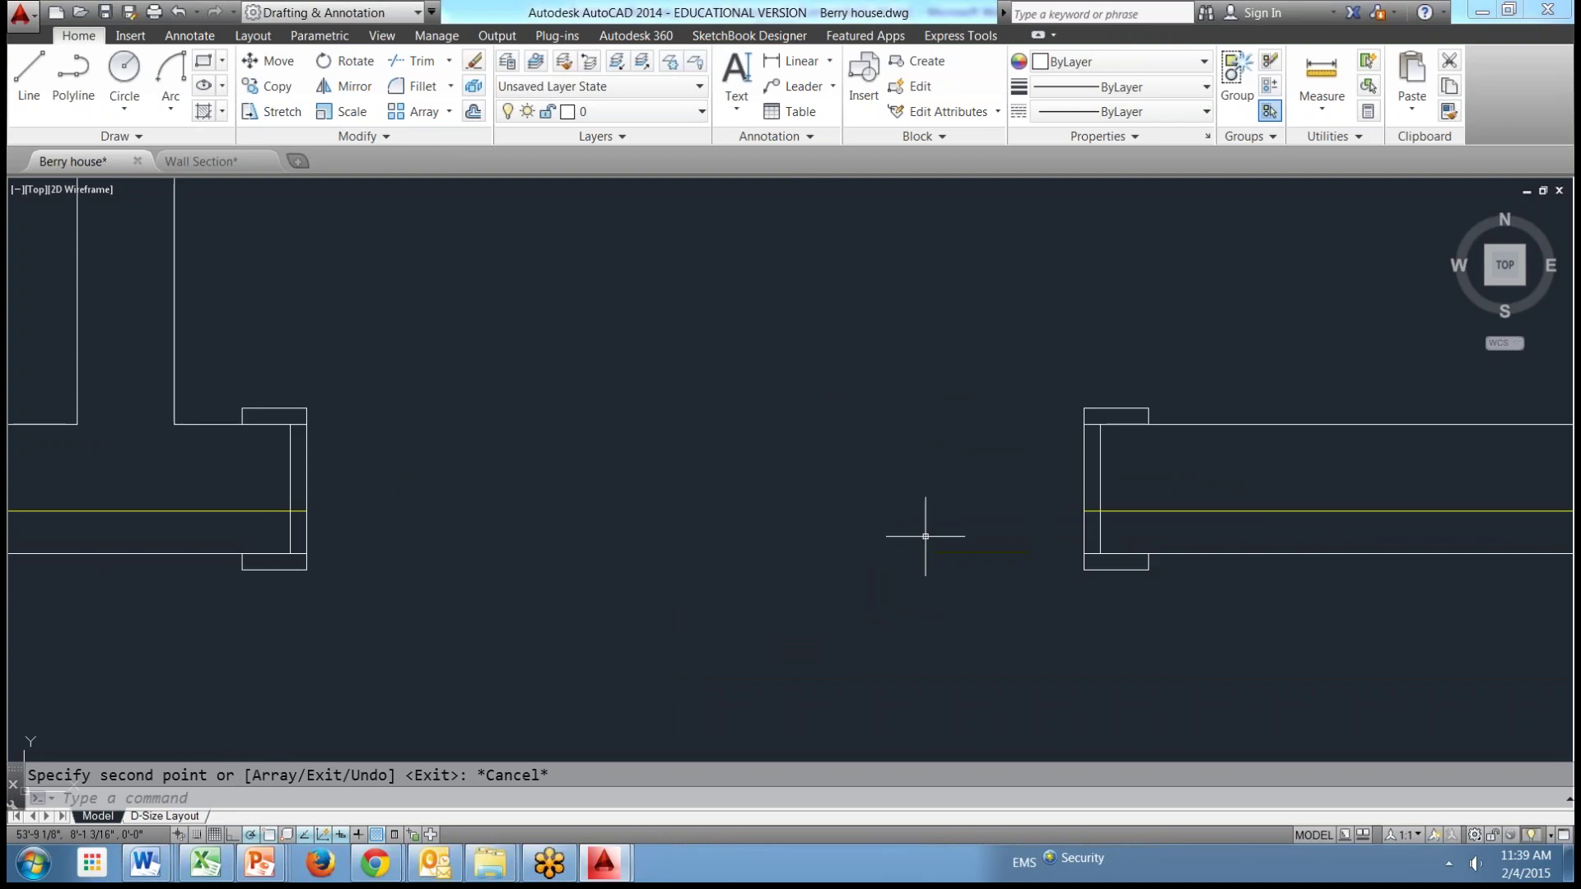
{"action": "key", "text": "Escape"}
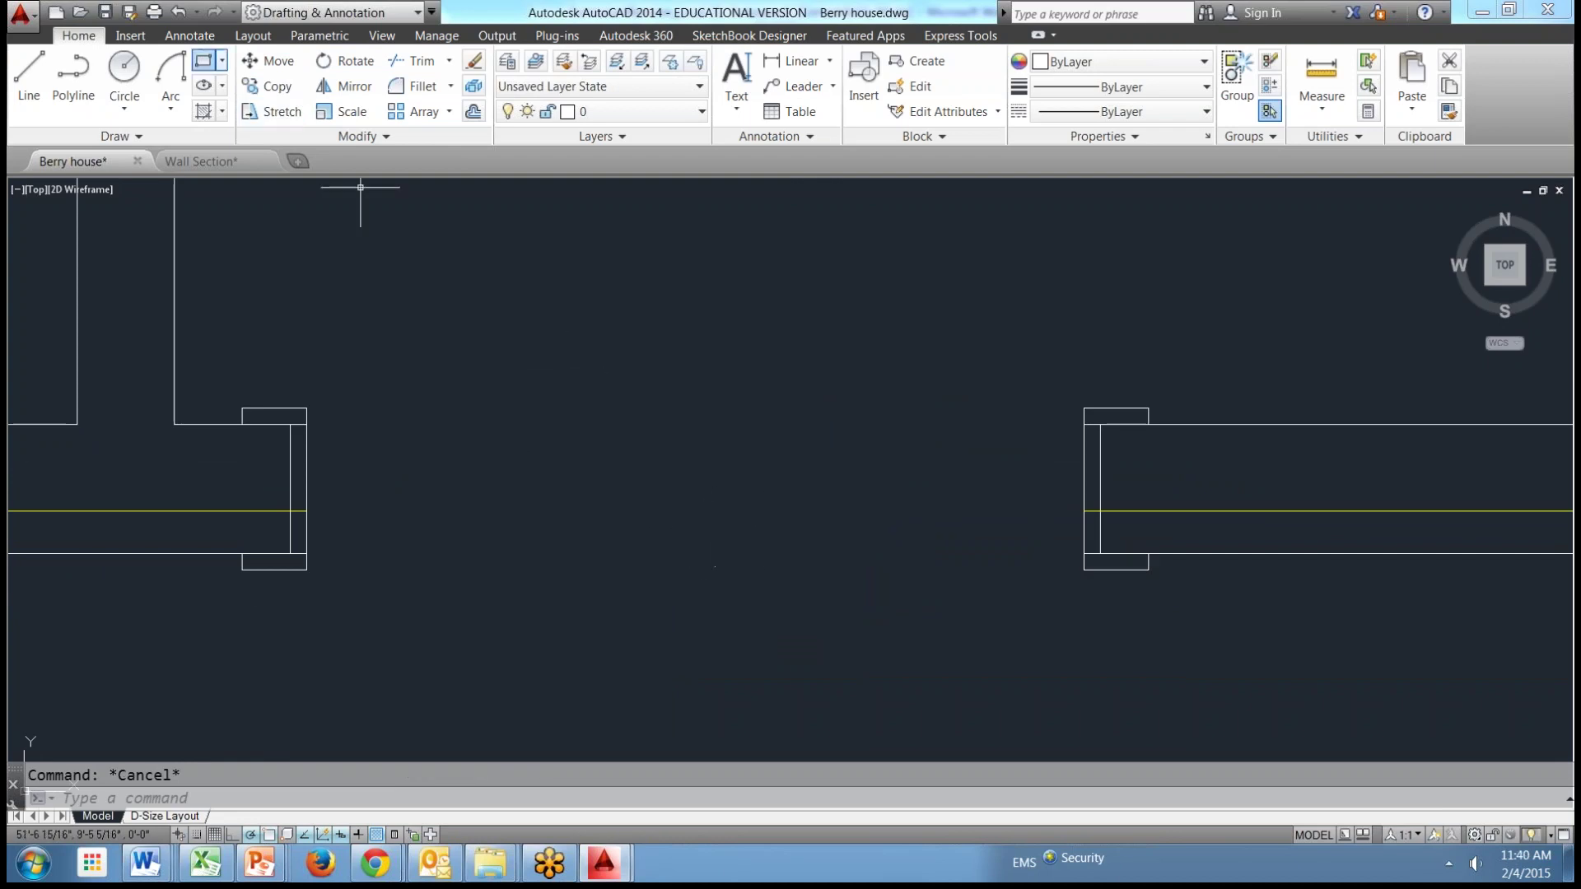
Step: Draw a 36 by 1-3/8 inch door panel rectangle from the jamb corner
{"action": "left_click", "coordinate": [203, 60]}
{"action": "left_click", "coordinate": [1085, 425]}
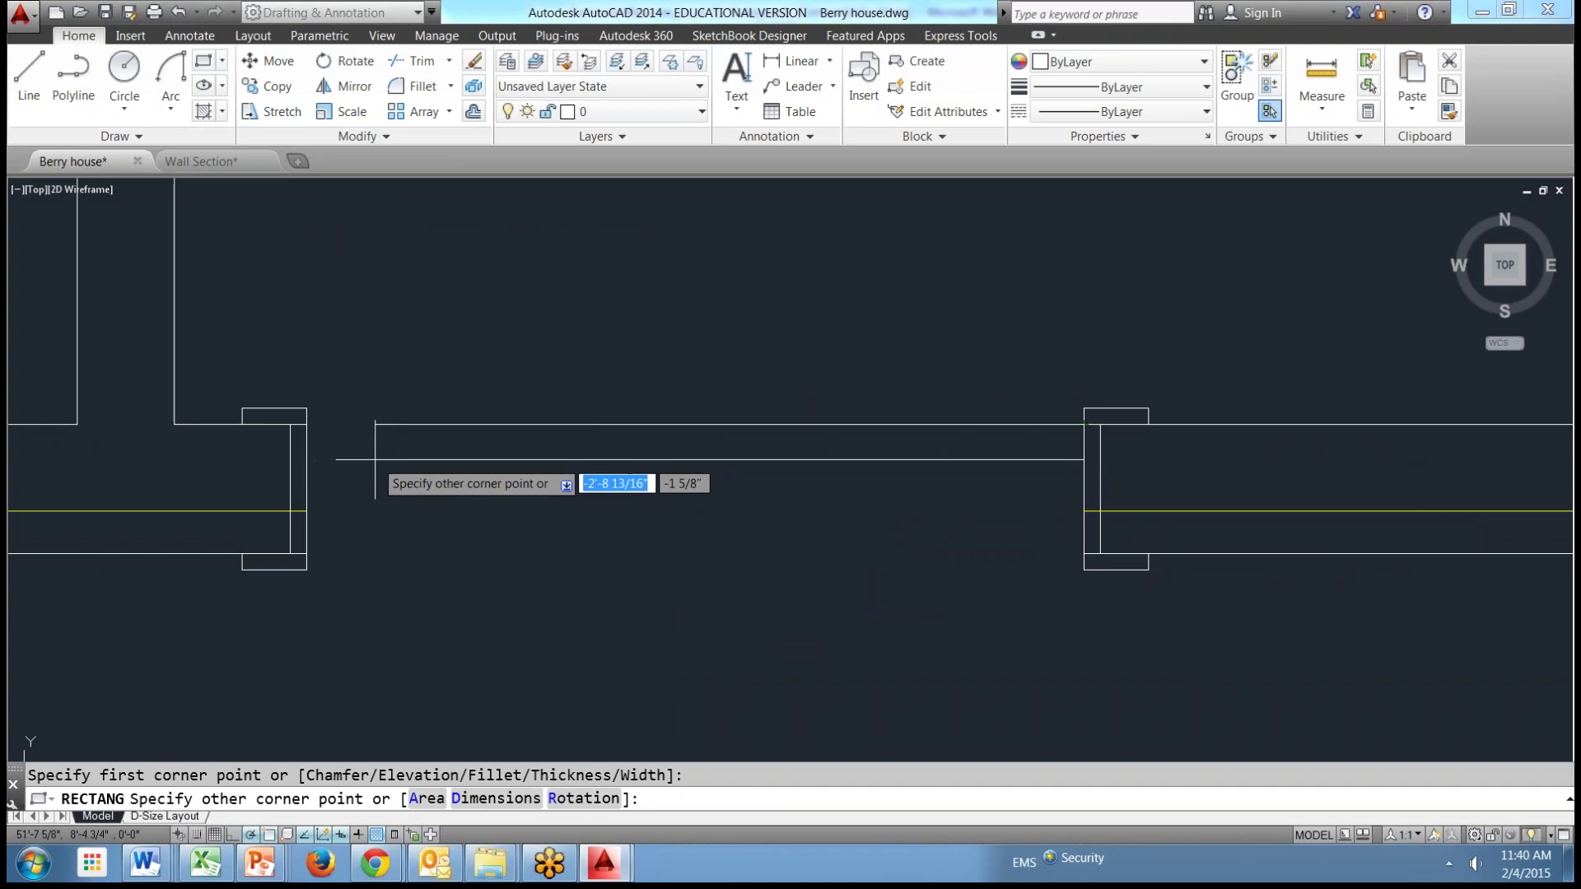
{"action": "type", "text": "-36"}
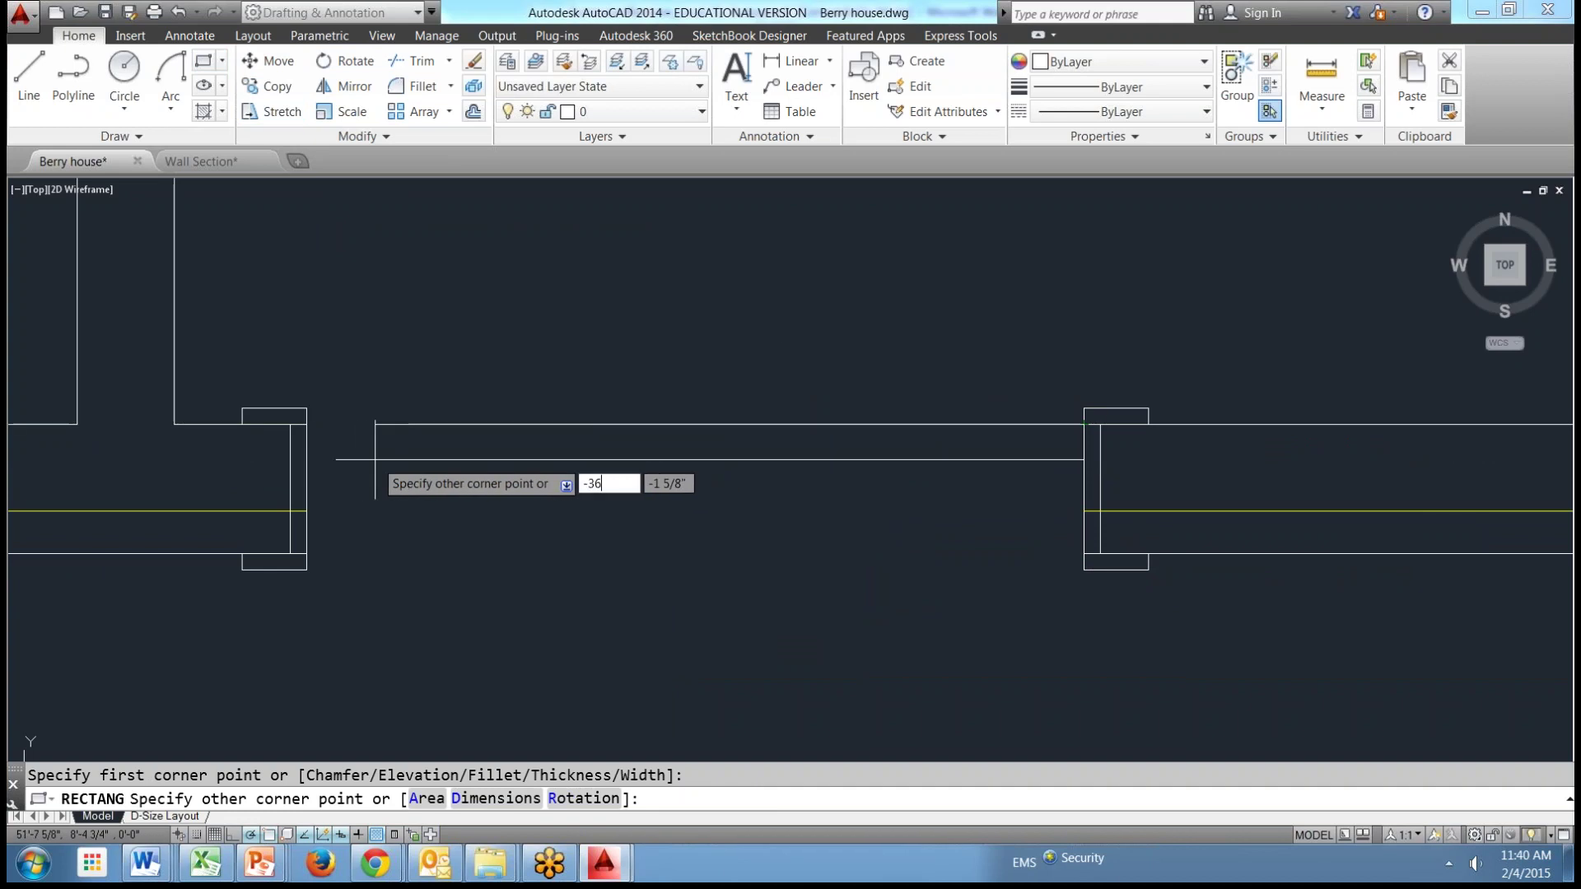
{"action": "key", "text": "Tab"}
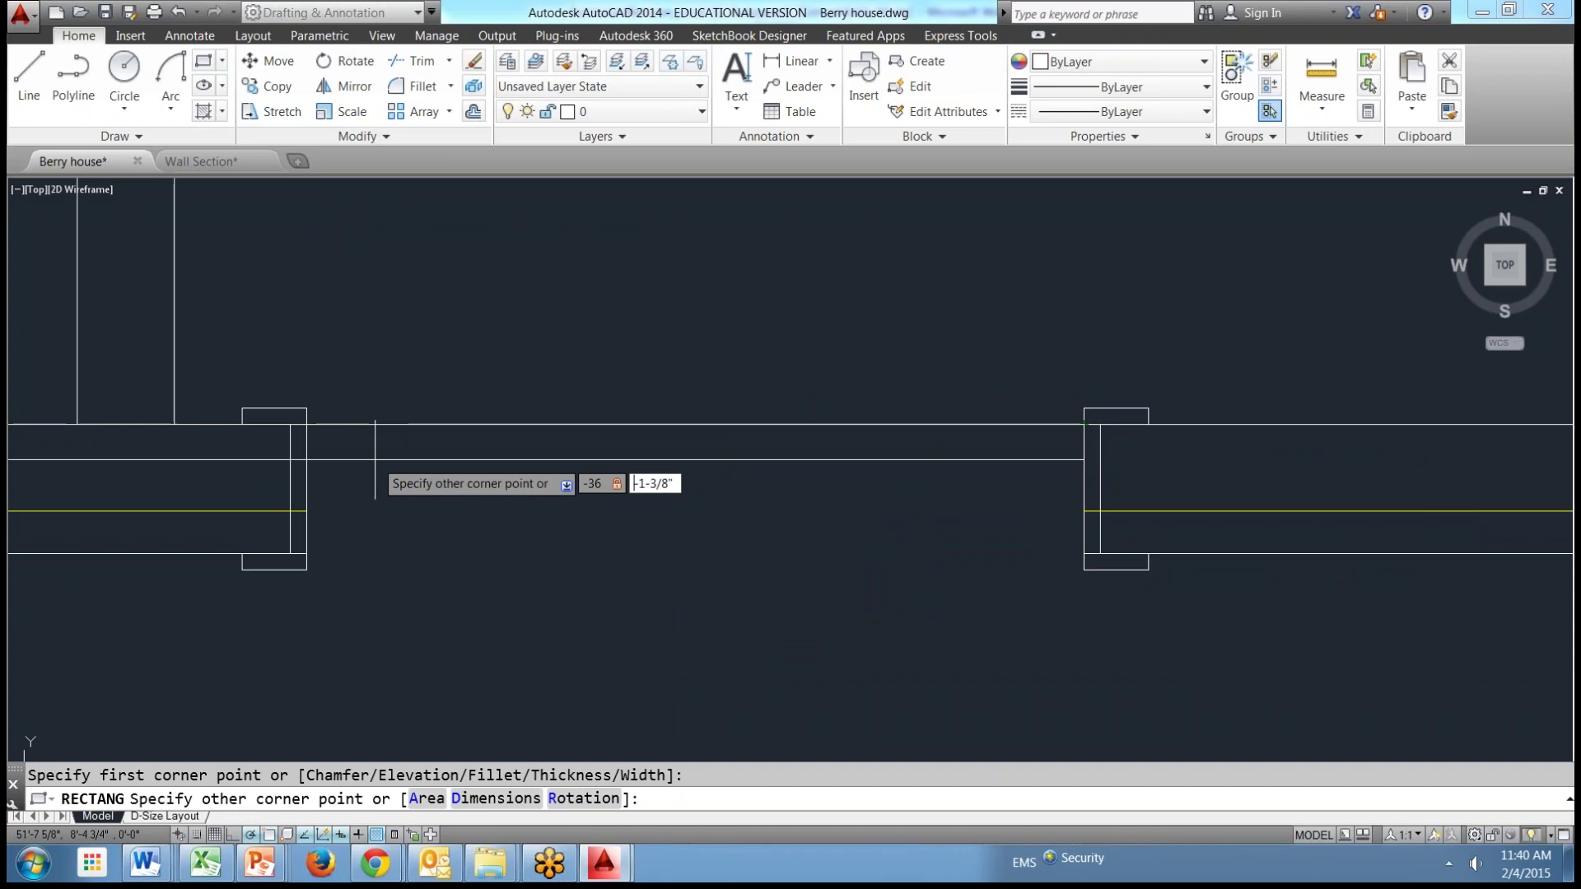
{"action": "key", "text": "Return"}
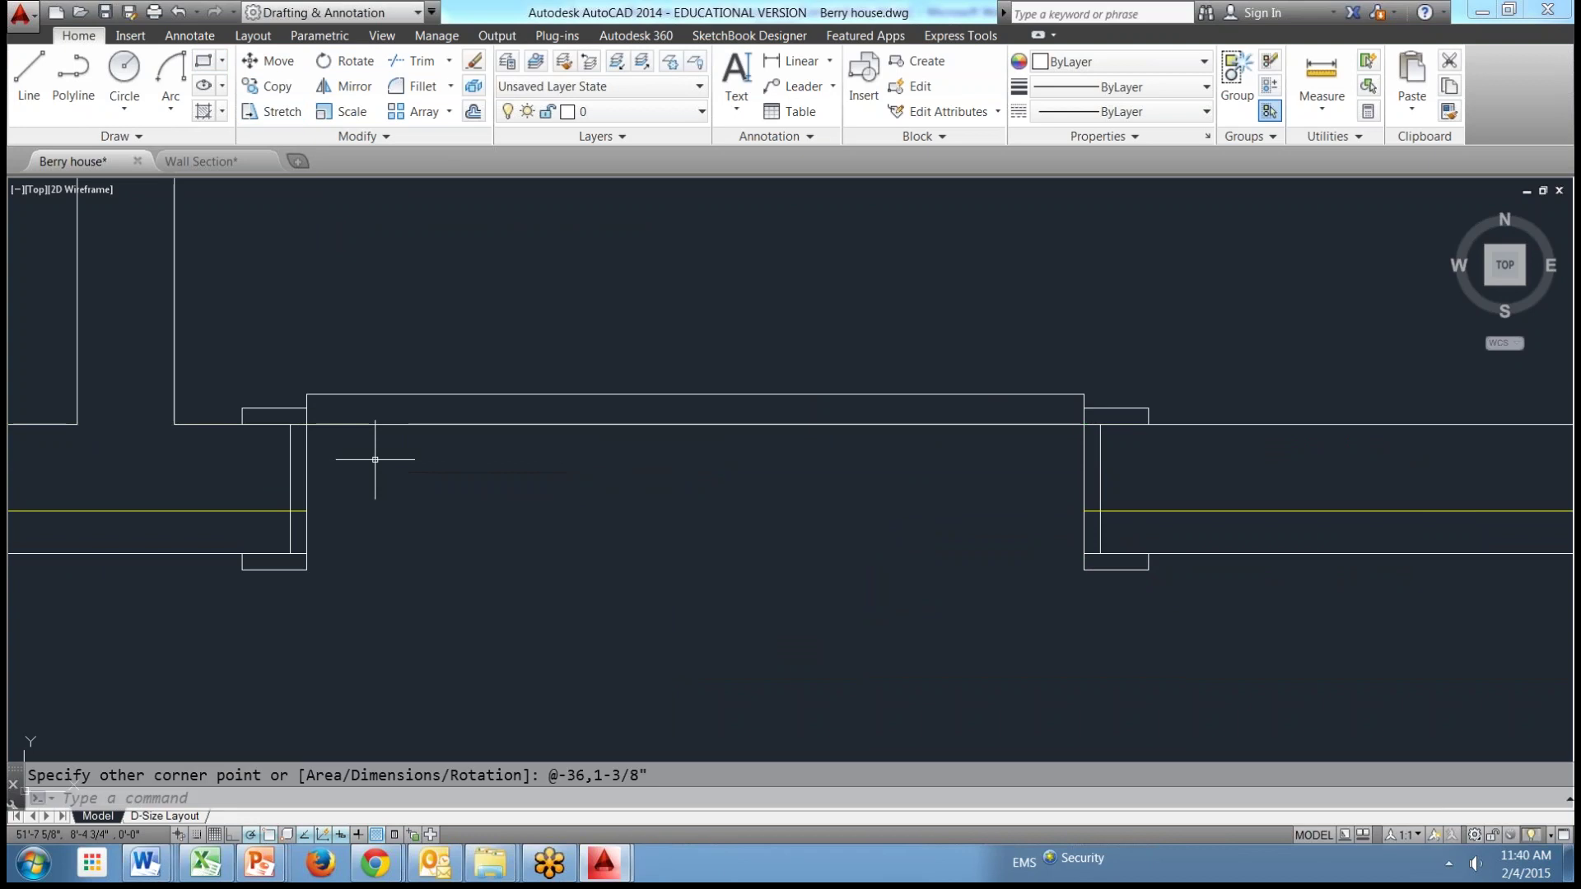
{"action": "left_click", "coordinate": [386, 423]}
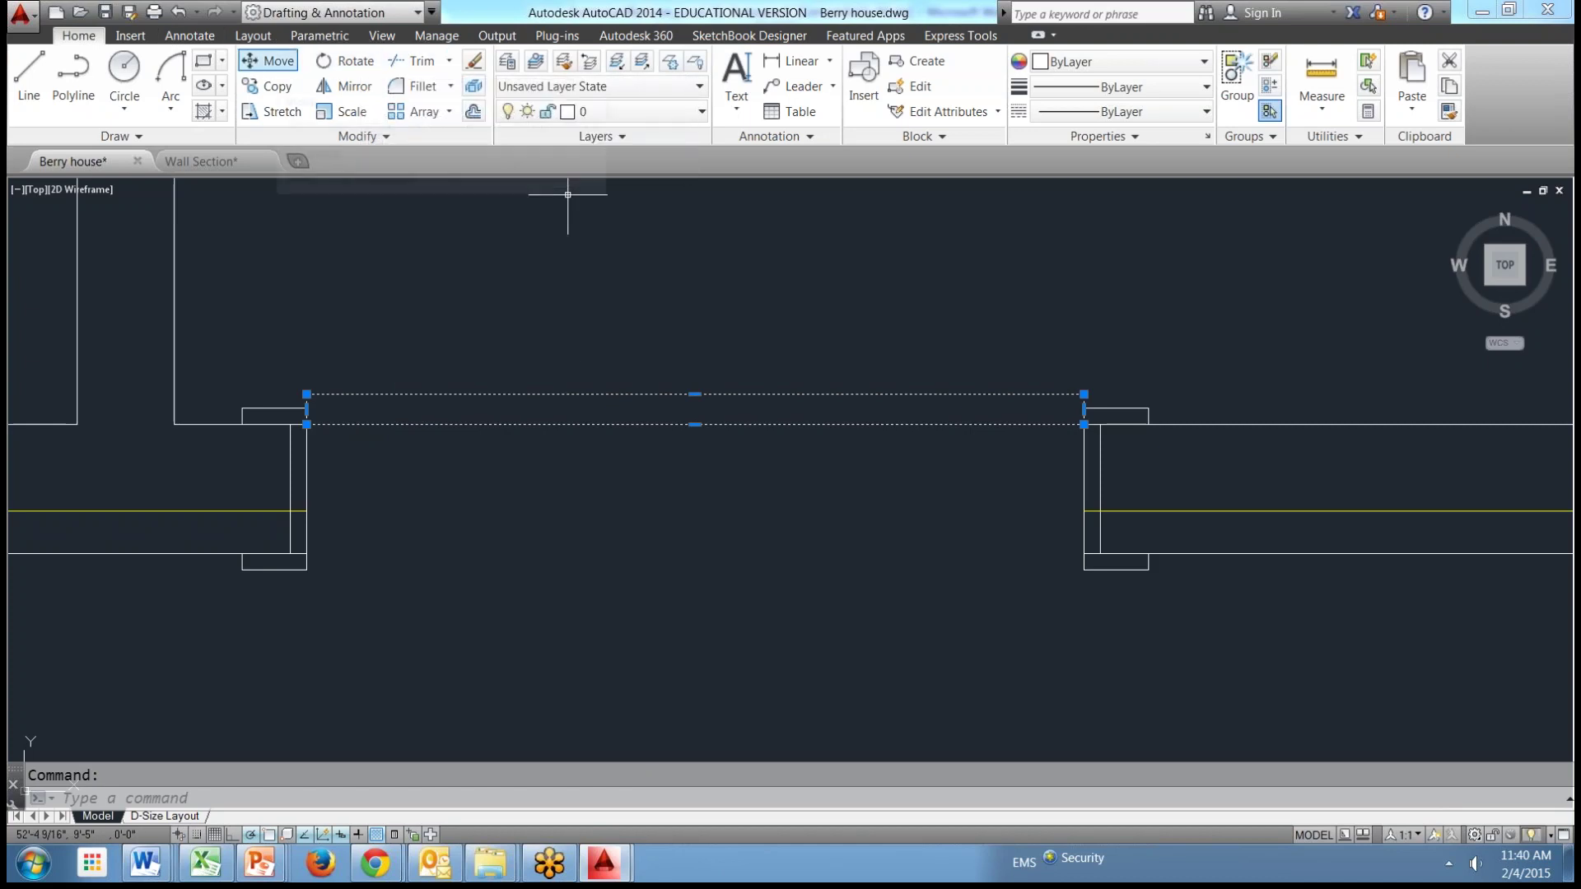
{"action": "left_click", "coordinate": [269, 60]}
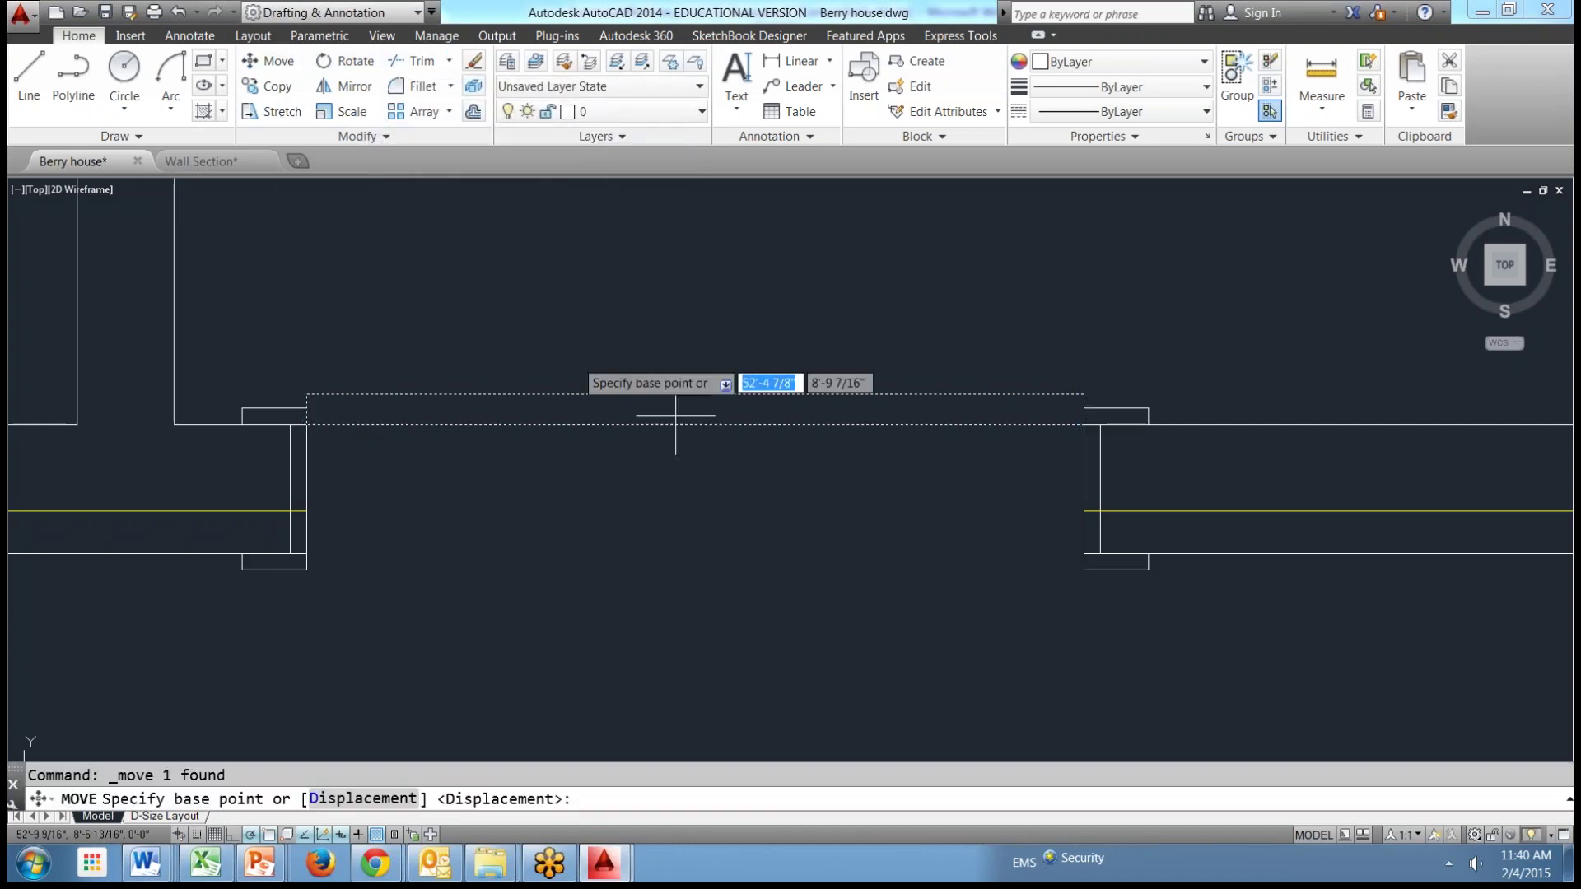
{"action": "left_click", "coordinate": [1084, 395]}
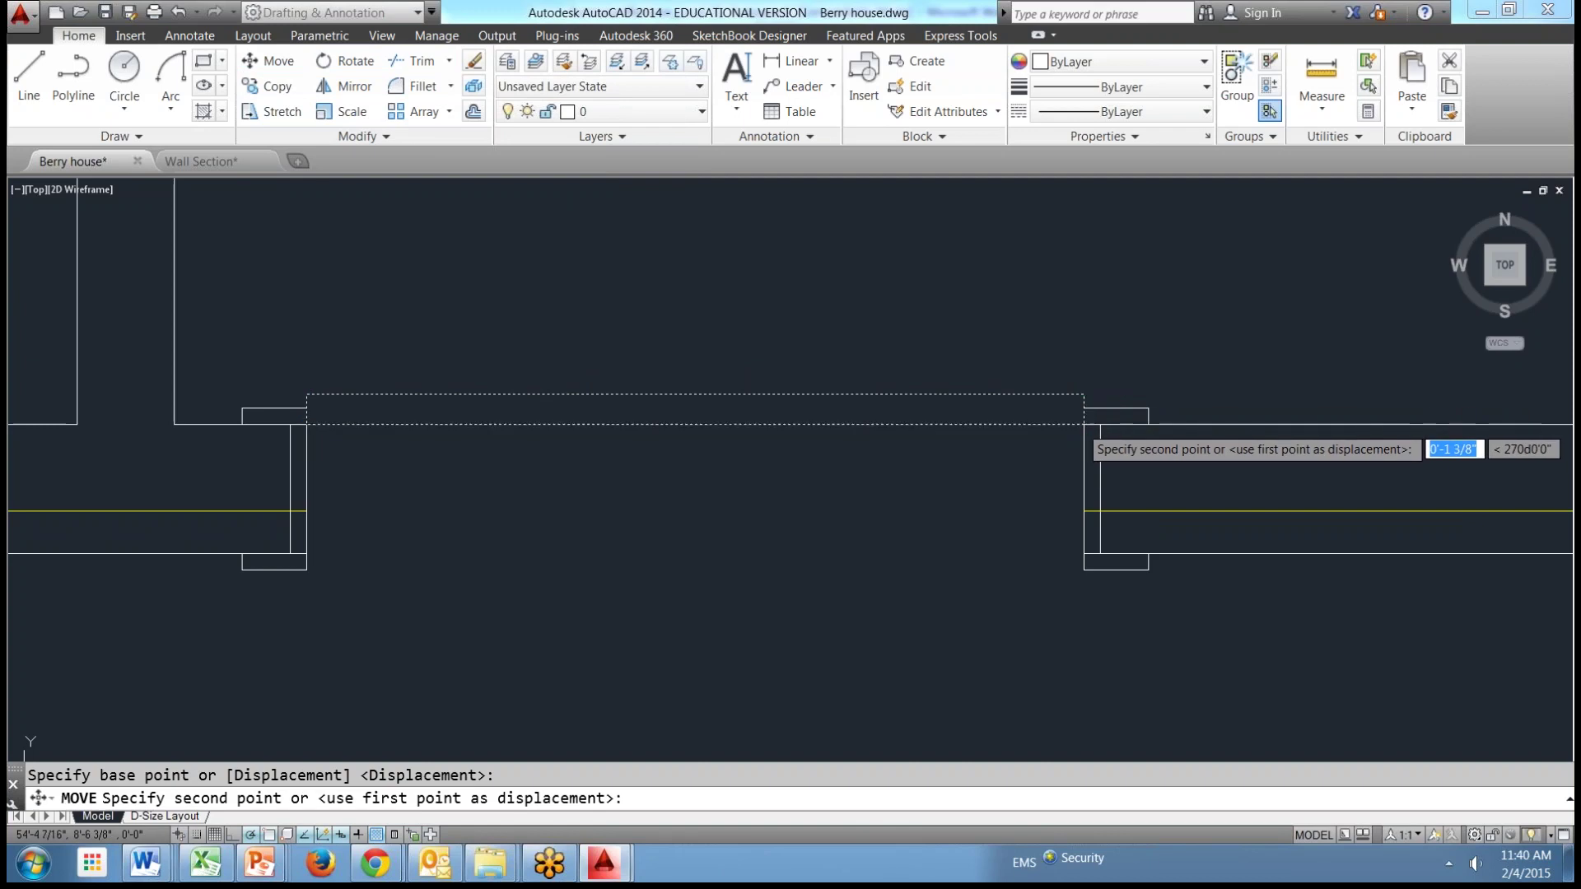
{"action": "key", "text": "Escape"}
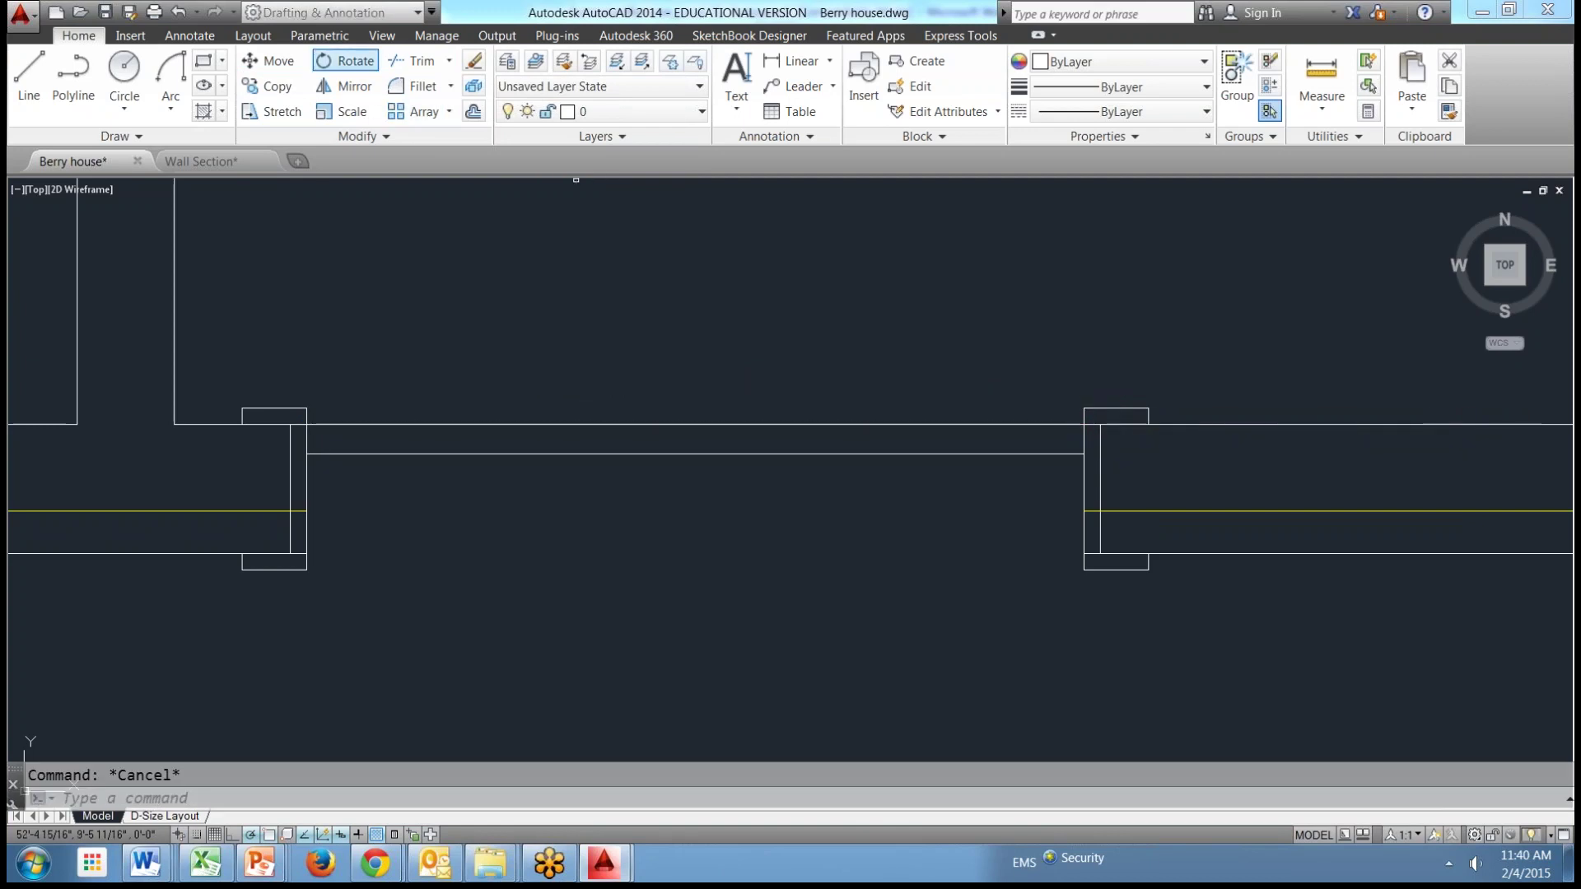
Step: Rotate the door panel 90 degrees open about the left jamb corner
{"action": "left_click", "coordinate": [345, 60]}
{"action": "left_click", "coordinate": [677, 426]}
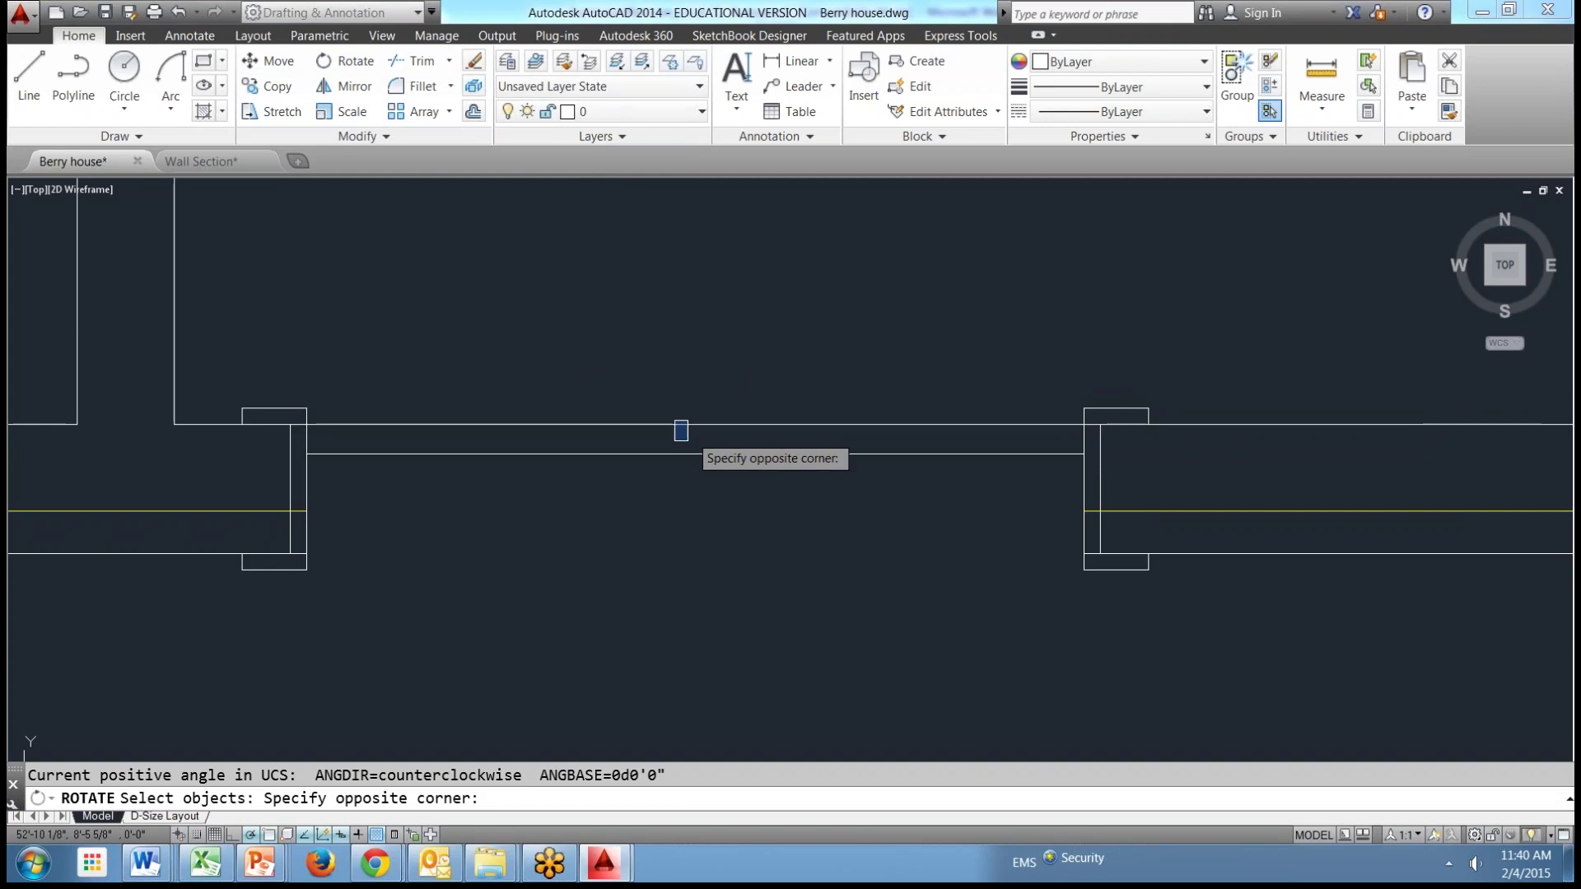
{"action": "left_click", "coordinate": [653, 511]}
{"action": "key", "text": "Return"}
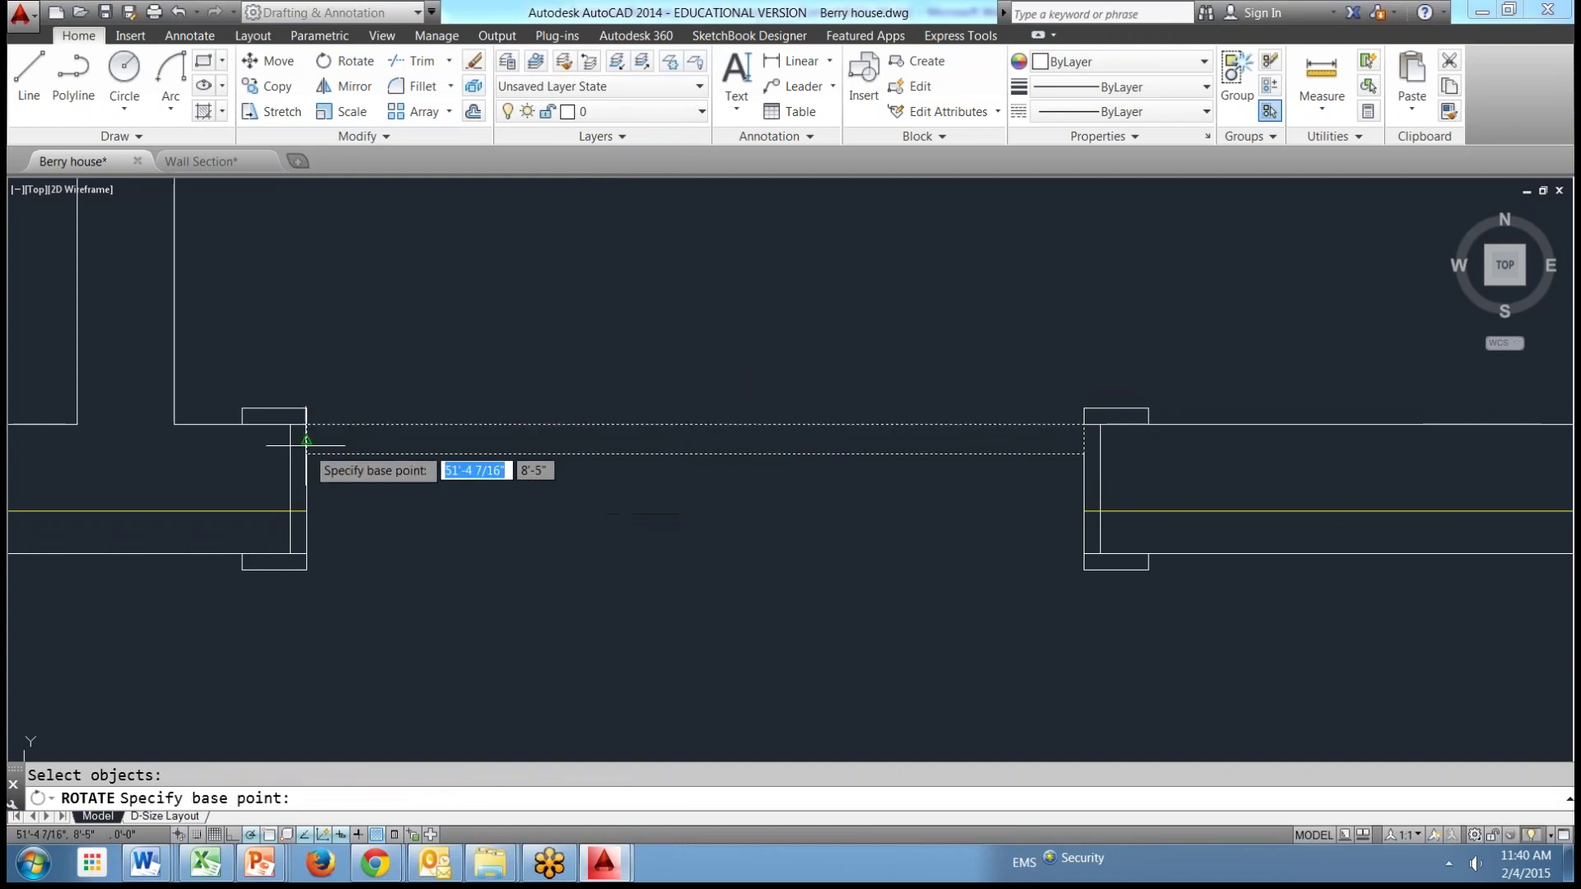
{"action": "left_click", "coordinate": [307, 424]}
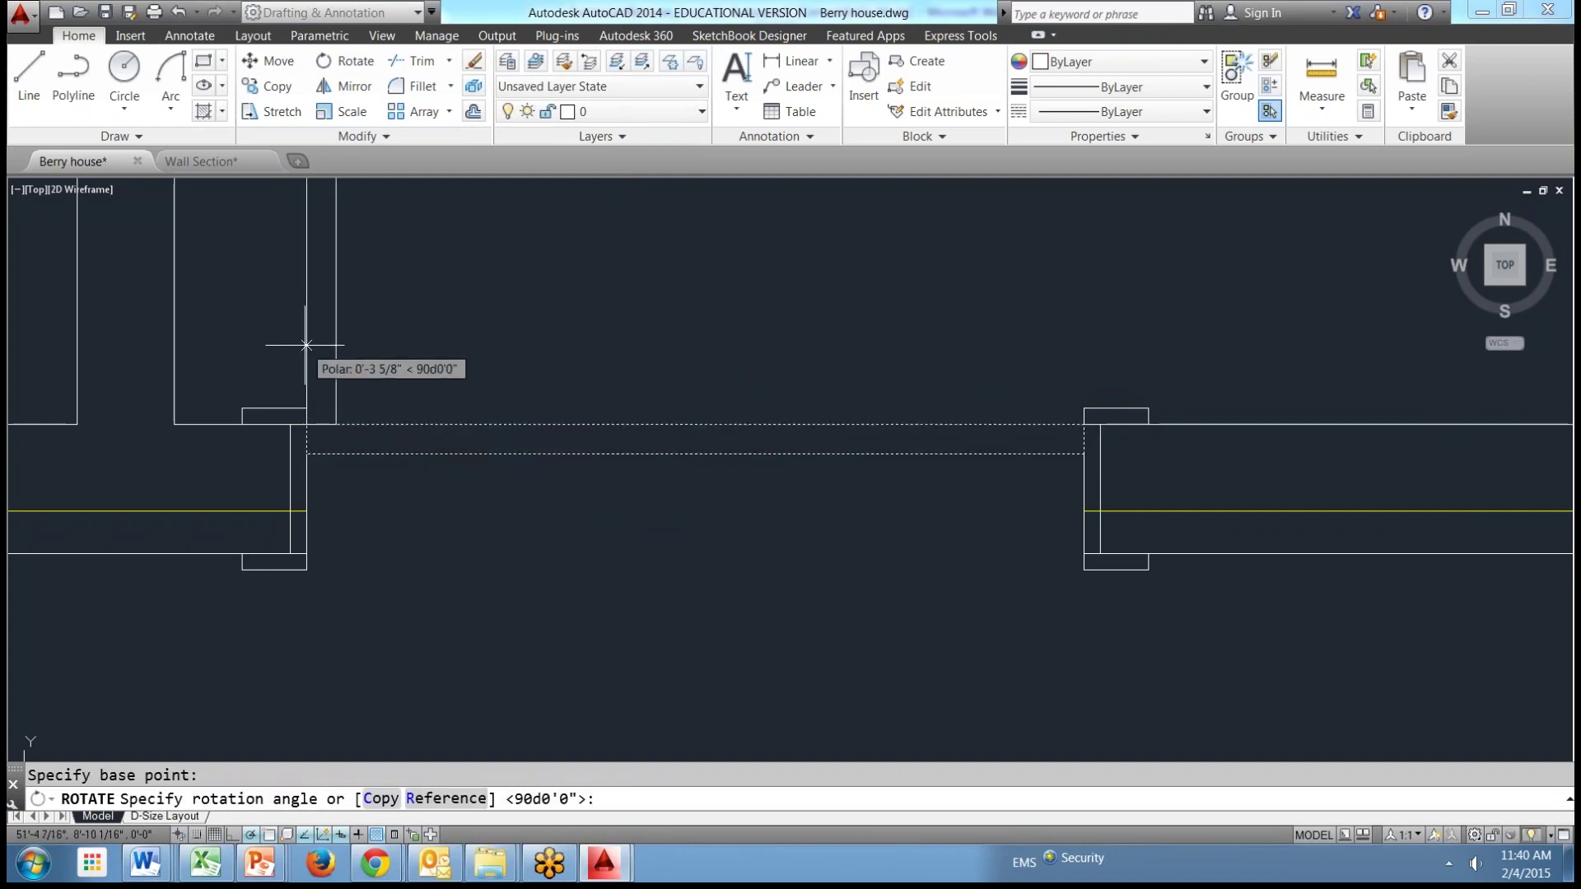
{"action": "key", "text": "Escape"}
{"action": "scroll", "coordinate": [400, 519], "scroll_direction": "down", "scroll_amount": 2}
{"action": "scroll", "coordinate": [412, 511], "scroll_direction": "down", "scroll_amount": 4}
{"action": "middle_click_drag", "start_coordinate": [422, 536], "coordinate": [505, 573]}
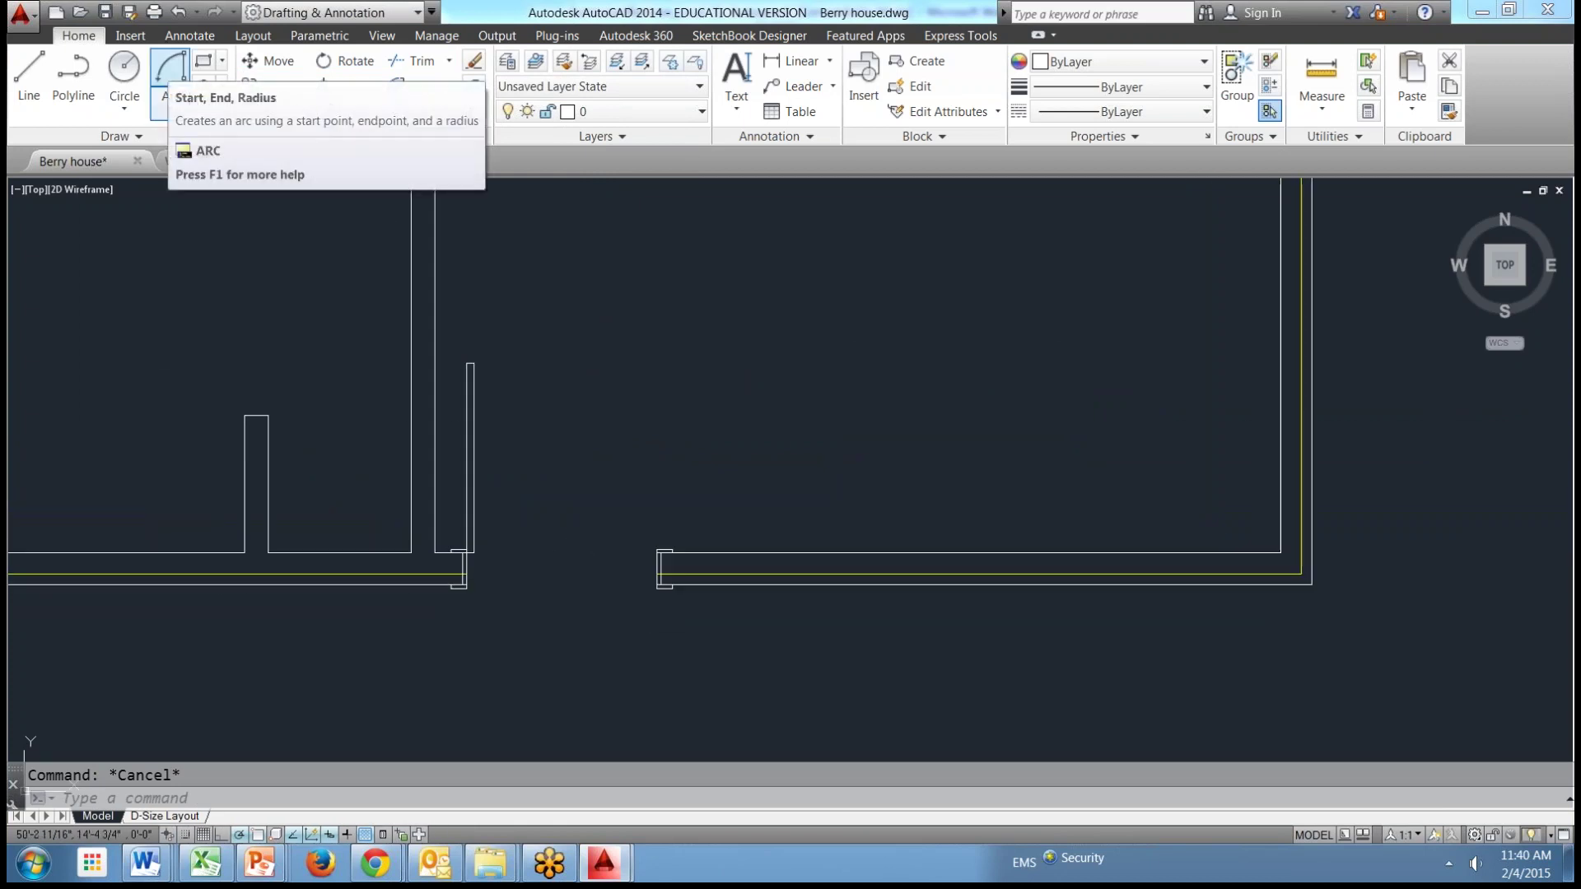
Step: Draw the 3-foot-radius swing arc from the right jamb to the panel's tip
{"action": "left_click", "coordinate": [170, 73]}
{"action": "scroll", "coordinate": [657, 552], "scroll_direction": "up", "scroll_amount": 3}
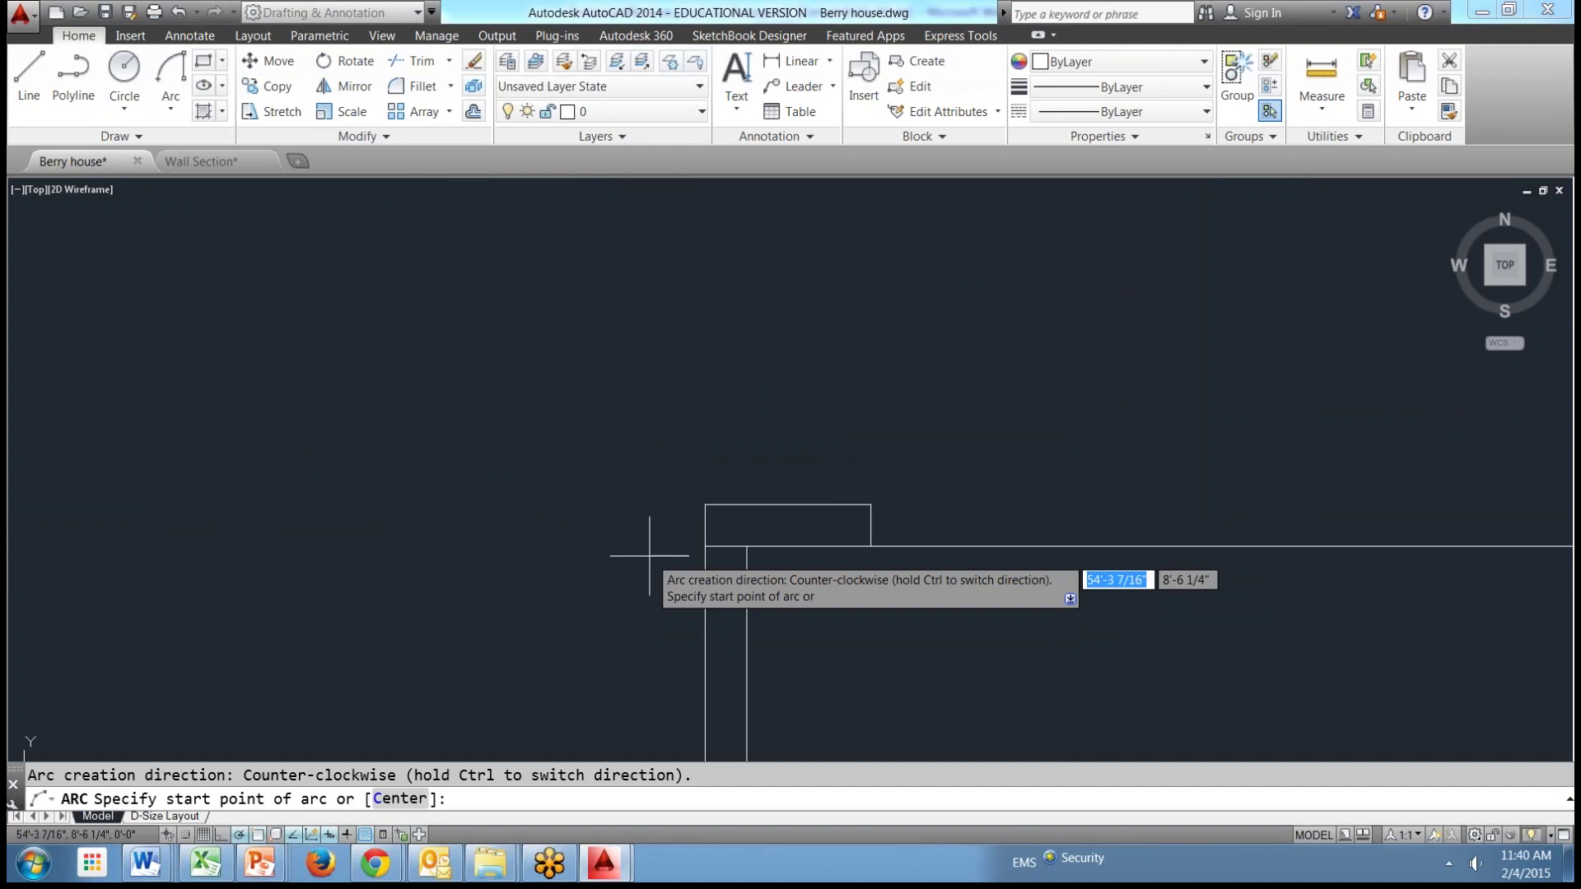
{"action": "left_click", "coordinate": [706, 509]}
{"action": "scroll", "coordinate": [848, 635], "scroll_direction": "down", "scroll_amount": 4}
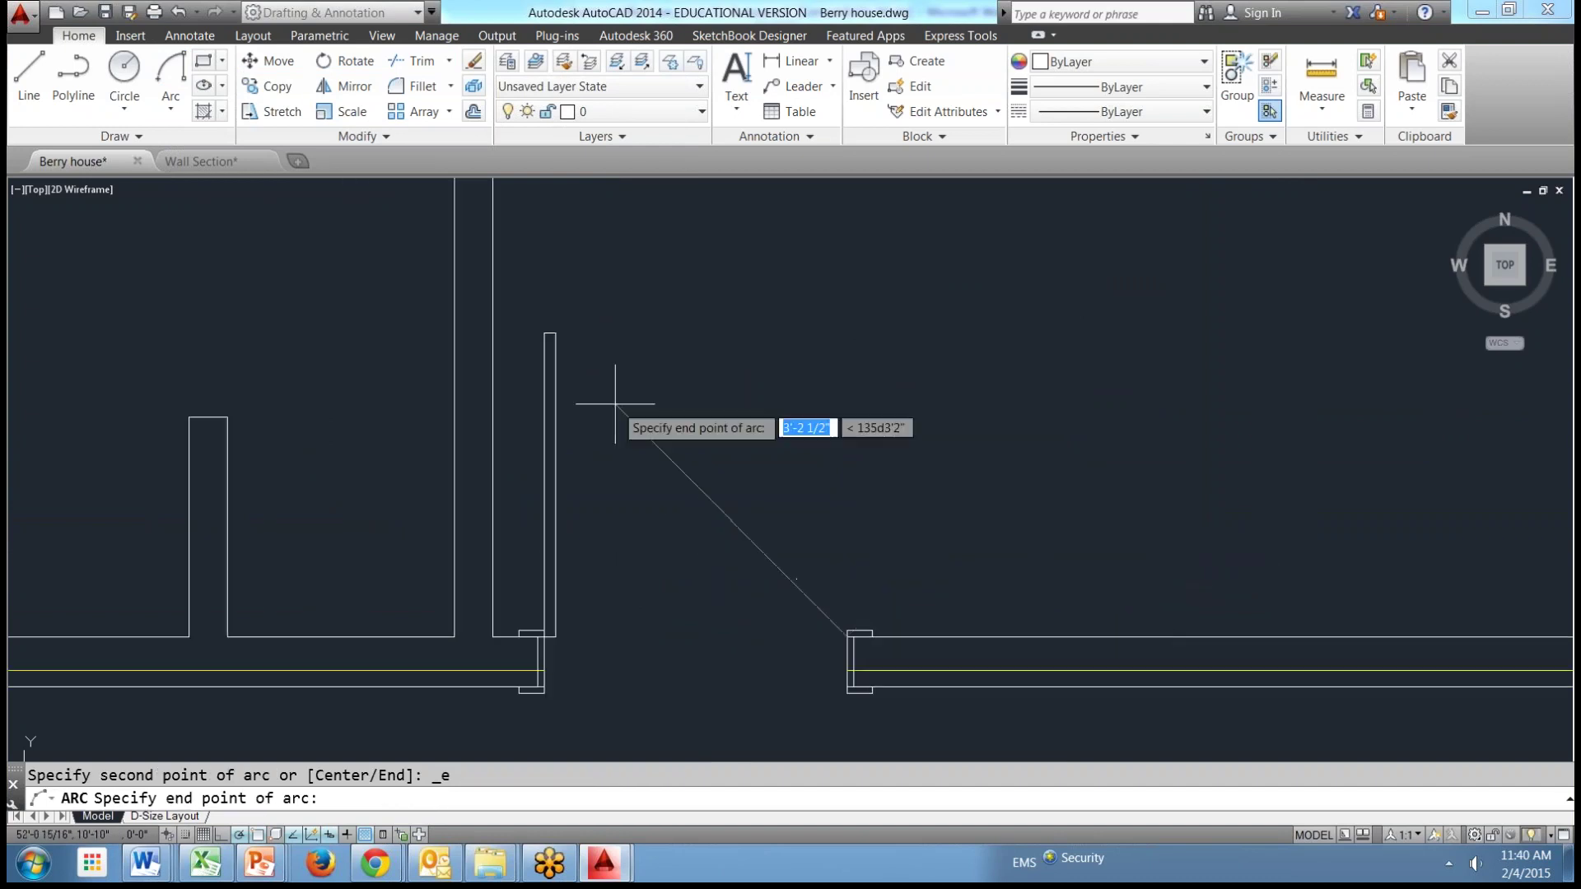
{"action": "left_click", "coordinate": [545, 333]}
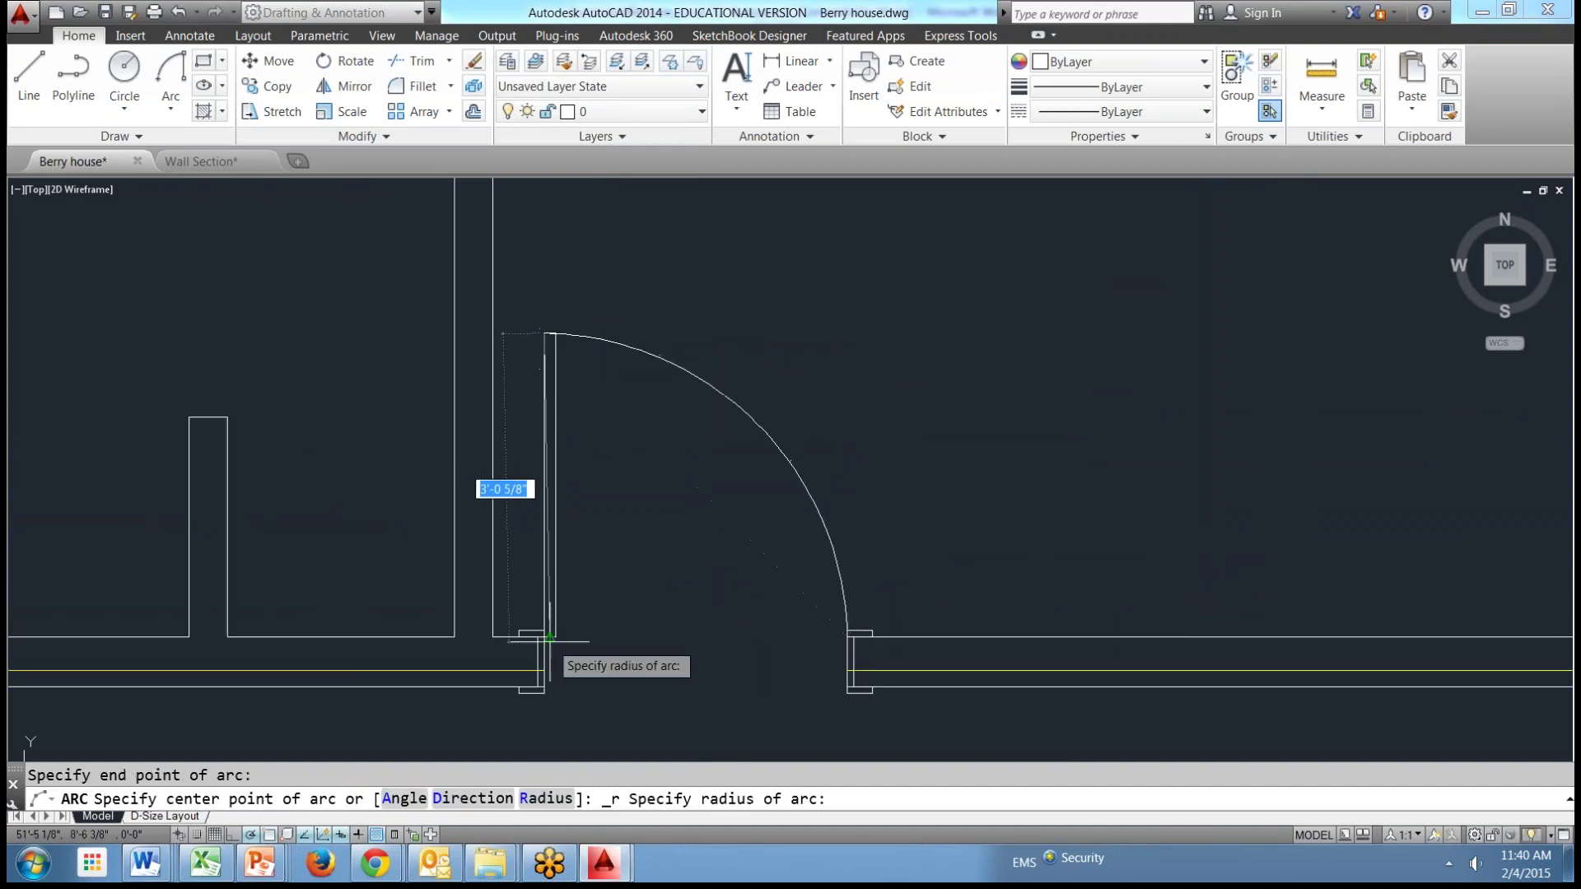
{"action": "key", "text": "Return"}
{"action": "key", "text": "Escape"}
{"action": "scroll", "coordinate": [576, 618], "scroll_direction": "down", "scroll_amount": 4}
{"action": "scroll", "coordinate": [658, 495], "scroll_direction": "up", "scroll_amount": 2}
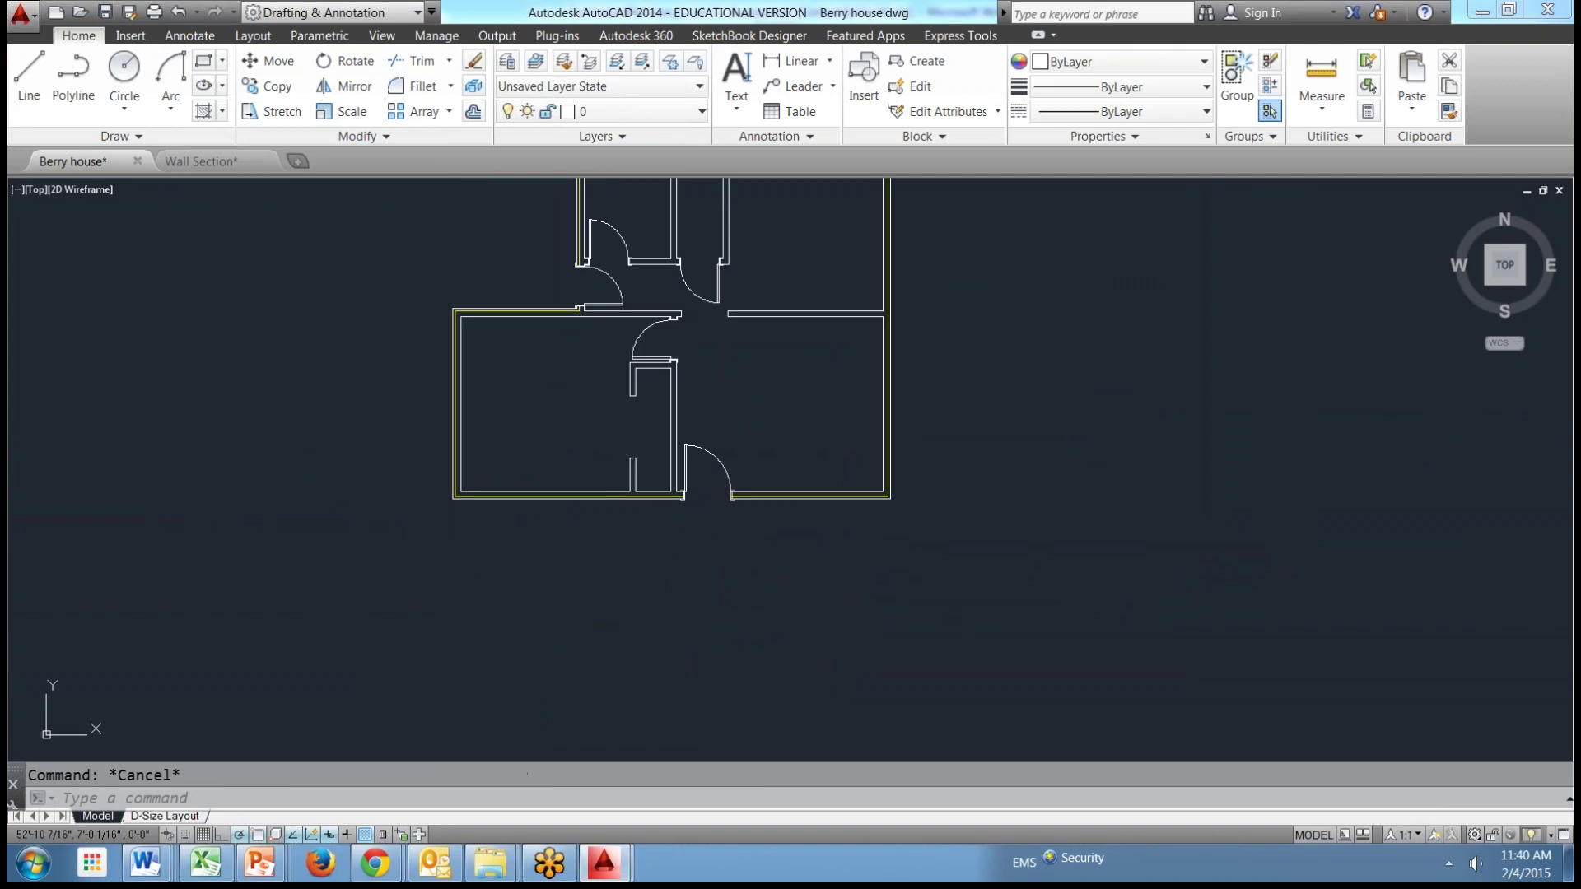
{"action": "scroll", "coordinate": [685, 486], "scroll_direction": "up", "scroll_amount": 2}
{"action": "scroll", "coordinate": [685, 486], "scroll_direction": "up", "scroll_amount": 2}
{"action": "scroll", "coordinate": [696, 489], "scroll_direction": "up", "scroll_amount": 3}
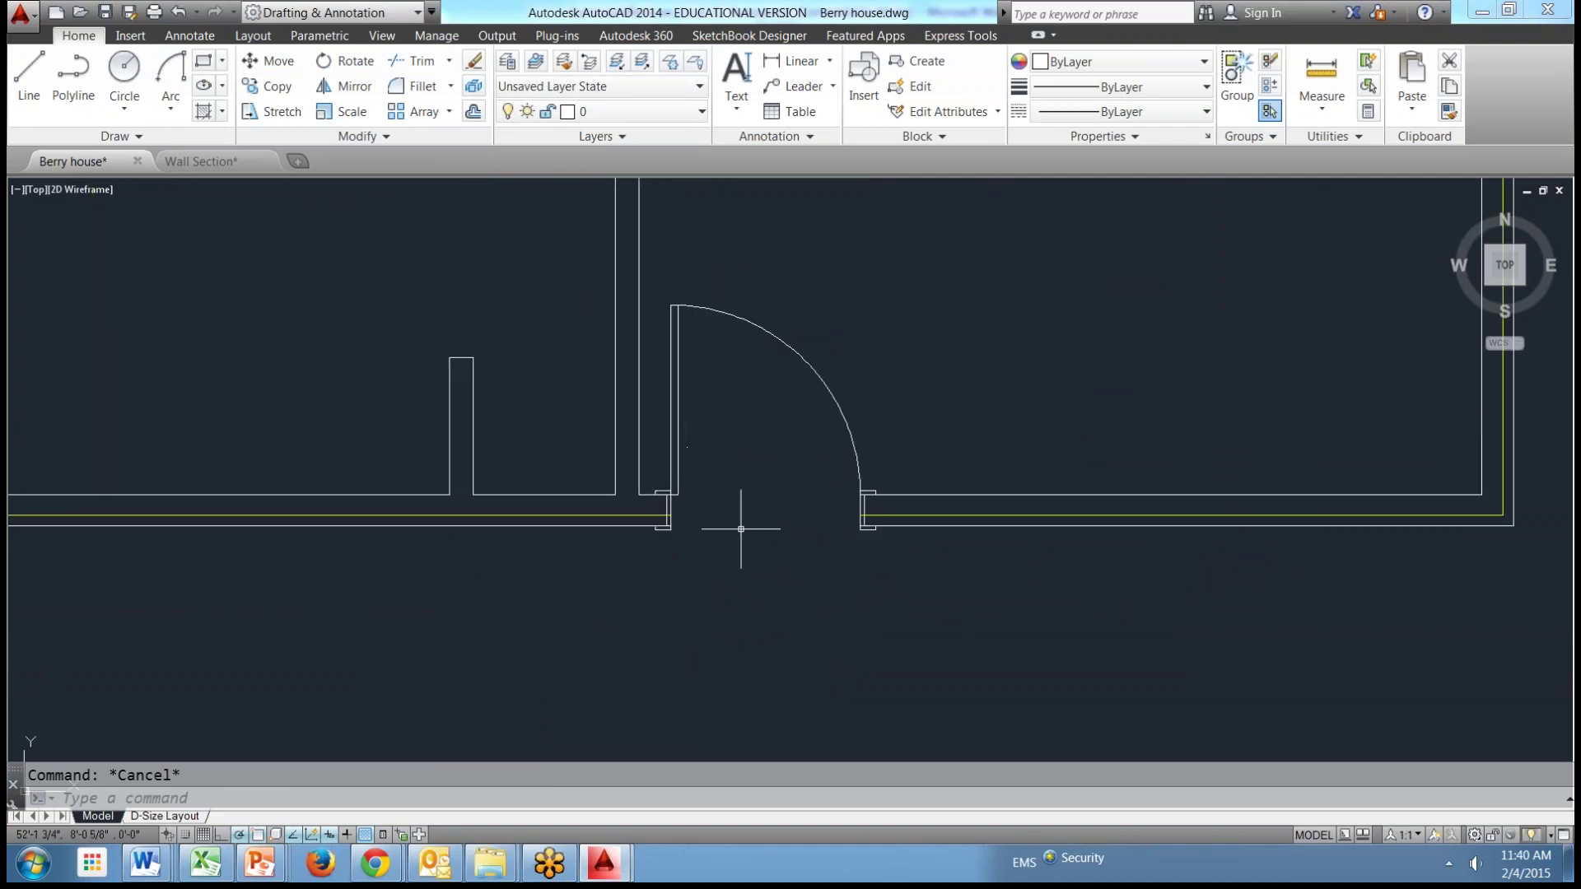
{"action": "scroll", "coordinate": [582, 548], "scroll_direction": "up", "scroll_amount": 3}
Step: Draw a line from the left jamb corner to the right jamb corner
{"action": "scroll", "coordinate": [856, 576], "scroll_direction": "up", "scroll_amount": 2}
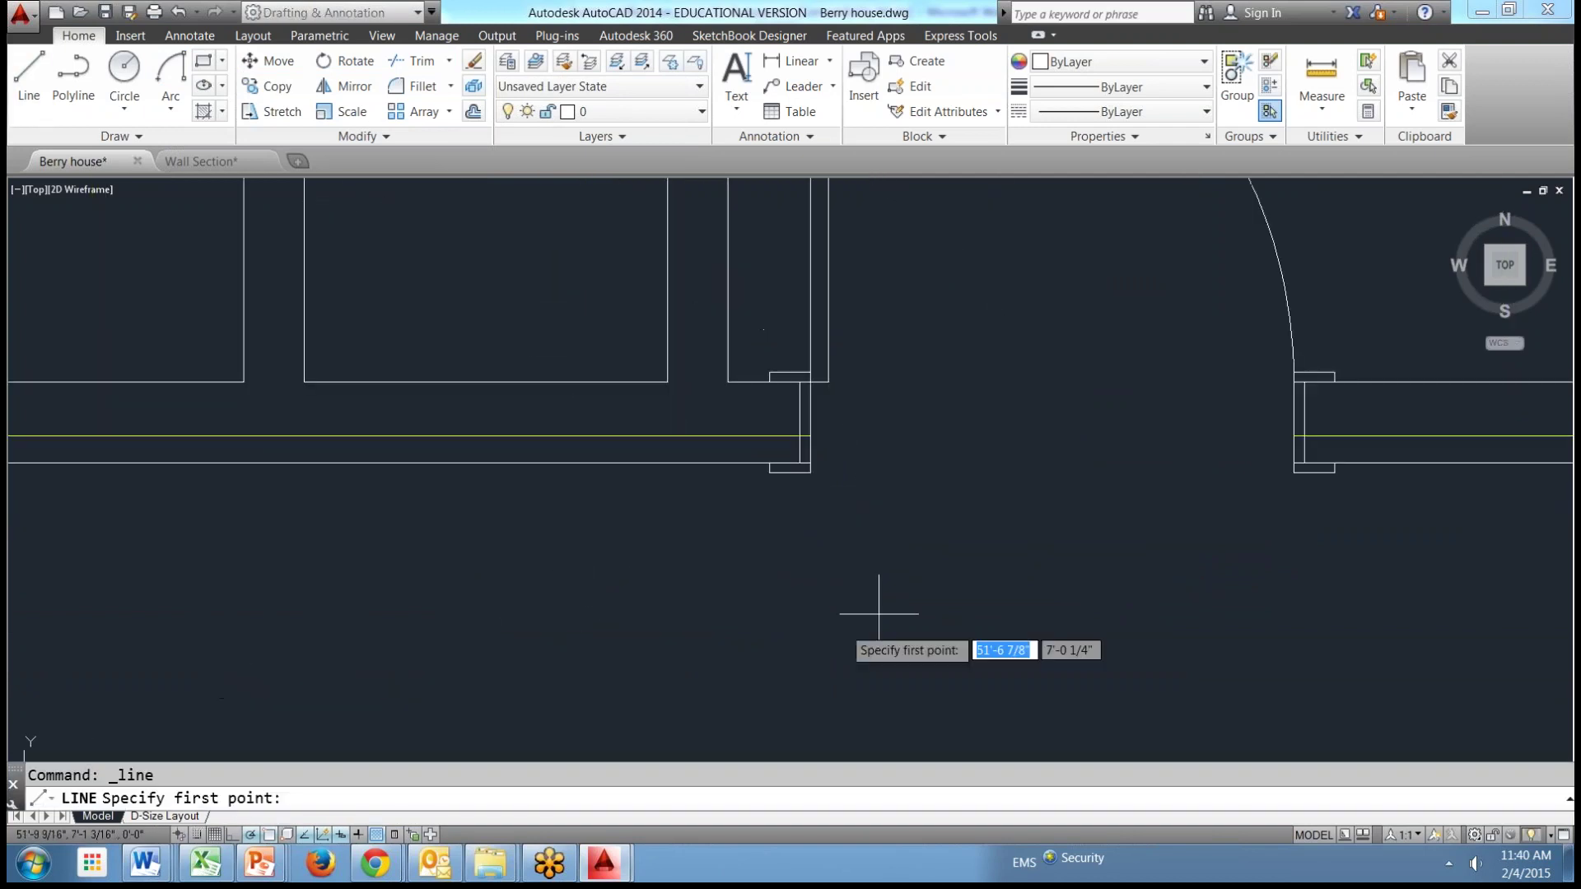
{"action": "left_click", "coordinate": [810, 472]}
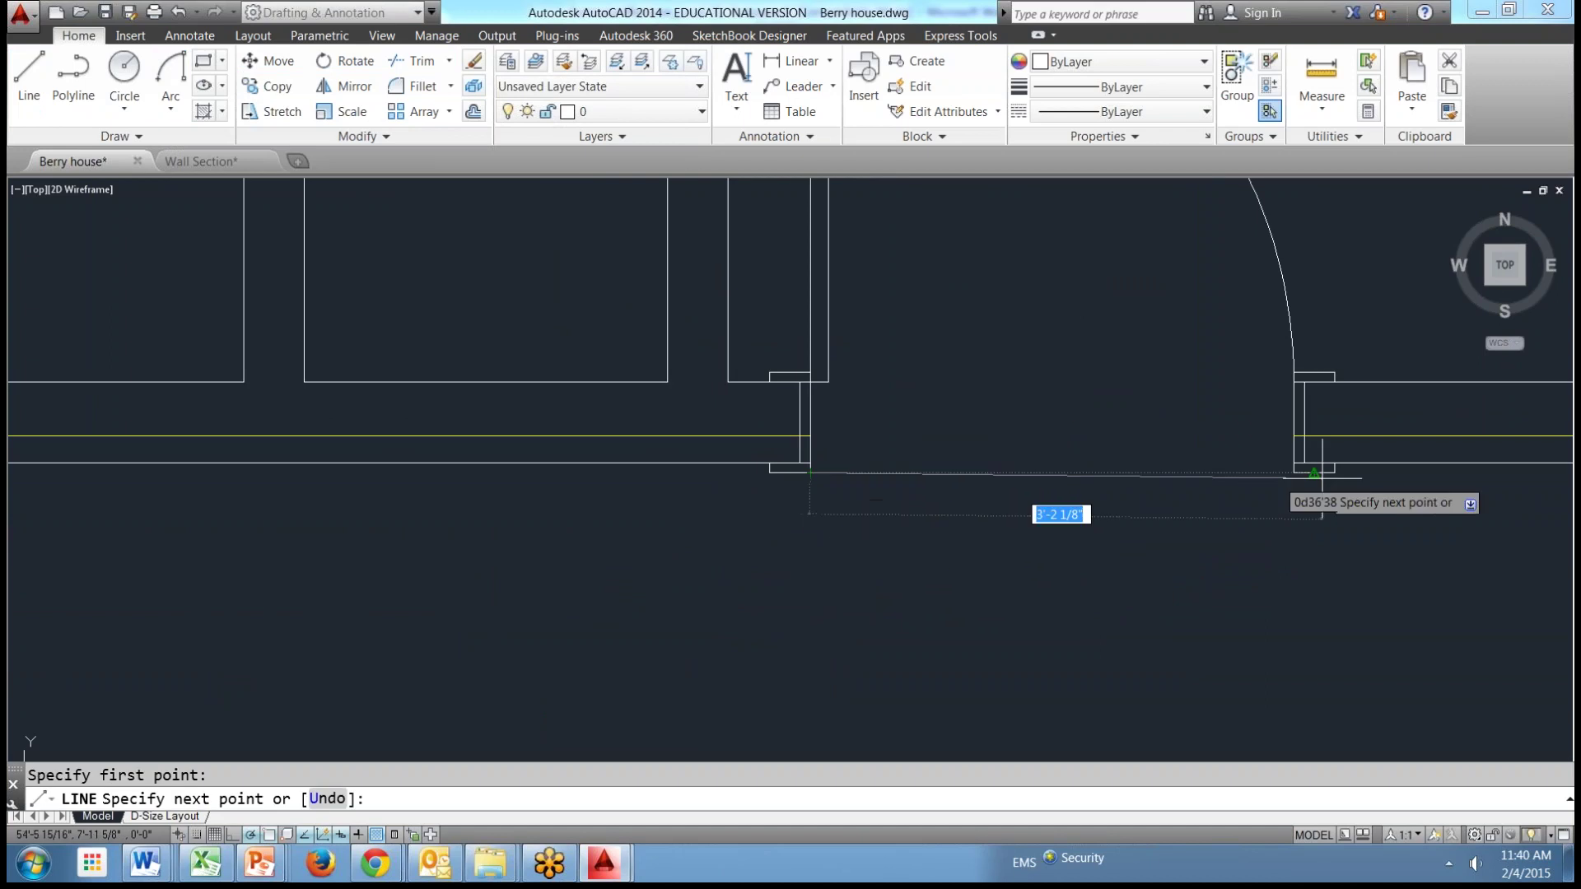
{"action": "left_click", "coordinate": [1293, 473]}
{"action": "key", "text": "Return"}
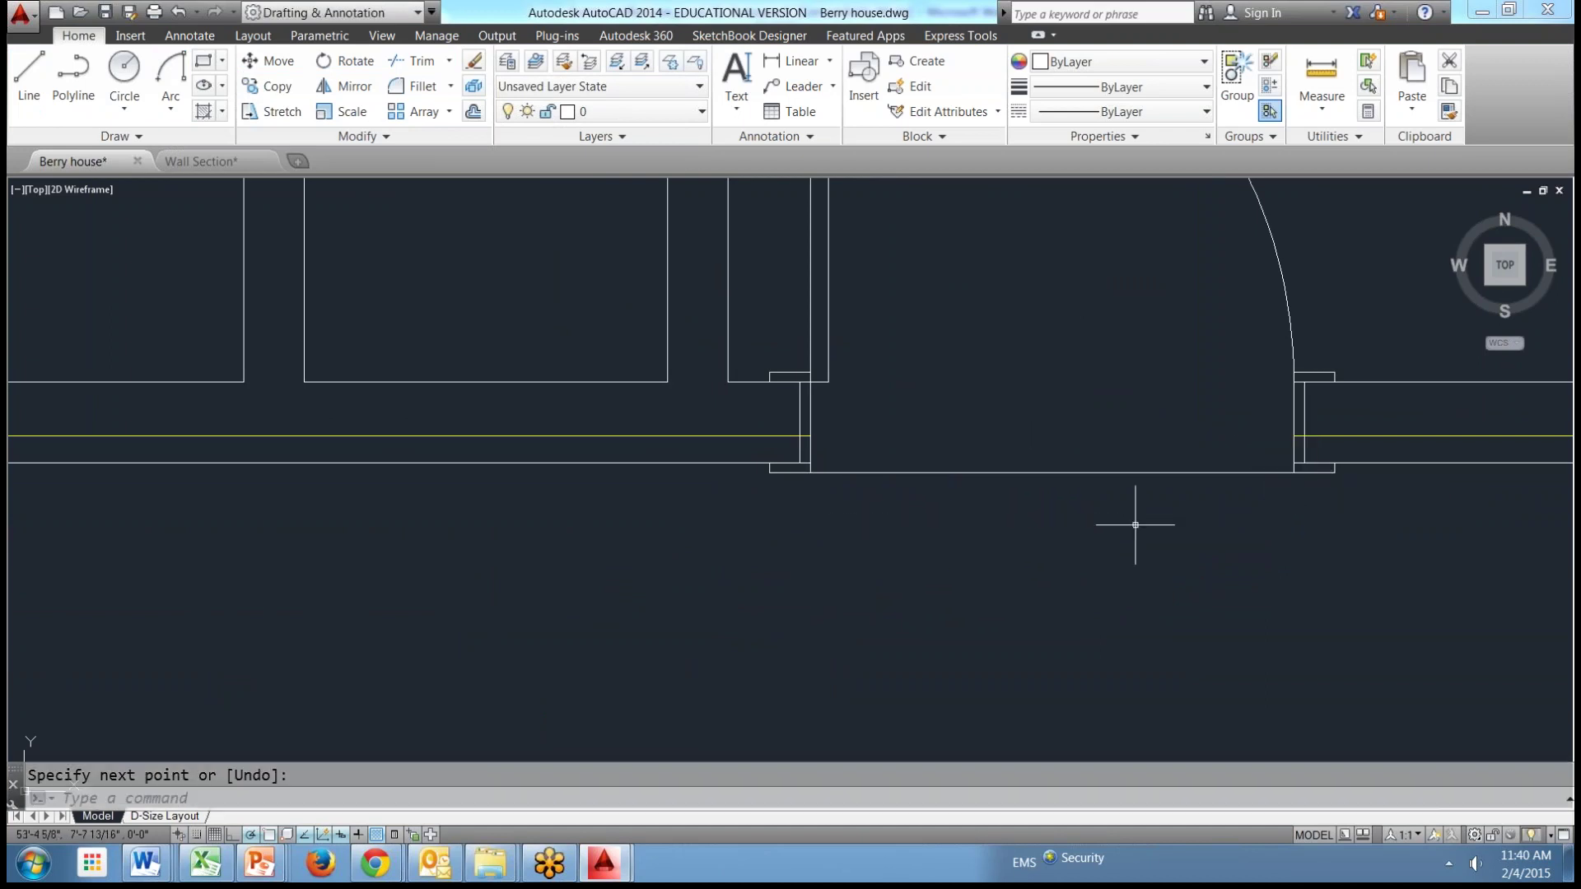
Step: Draw a vertical line between the two wall corners further along the wall
{"action": "mouse_move", "coordinate": [1136, 522]}
{"action": "middle_mouse_down"}
{"action": "mouse_move", "coordinate": [1006, 608]}
{"action": "mouse_move", "coordinate": [956, 621]}
{"action": "middle_mouse_up"}
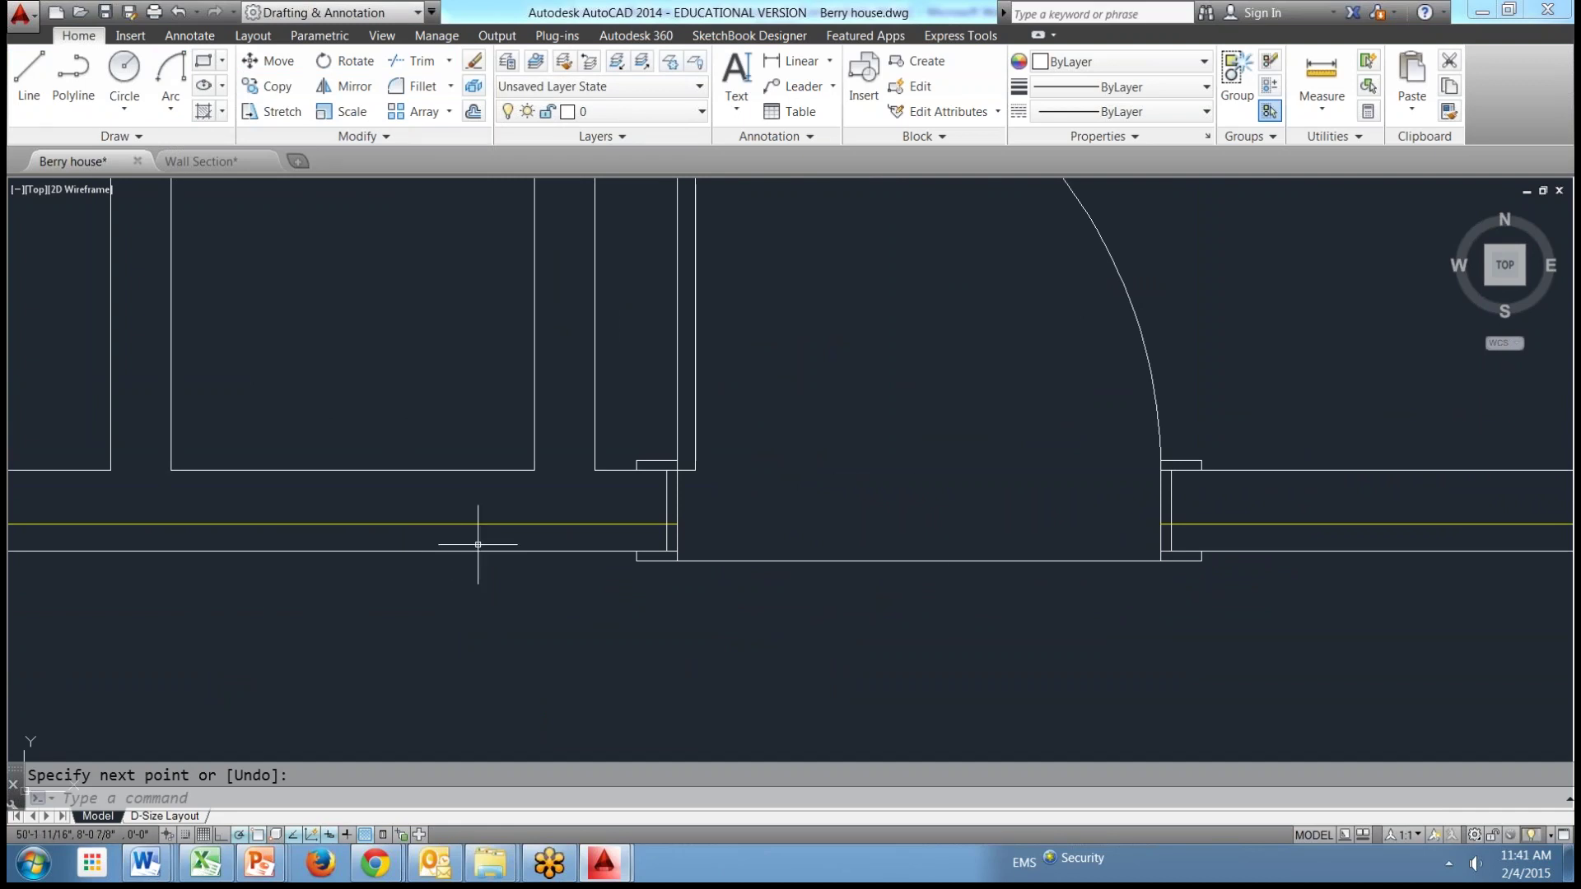
{"action": "scroll", "coordinate": [478, 544], "scroll_direction": "down", "scroll_amount": 6}
{"action": "scroll", "coordinate": [478, 544], "scroll_direction": "down", "scroll_amount": 3}
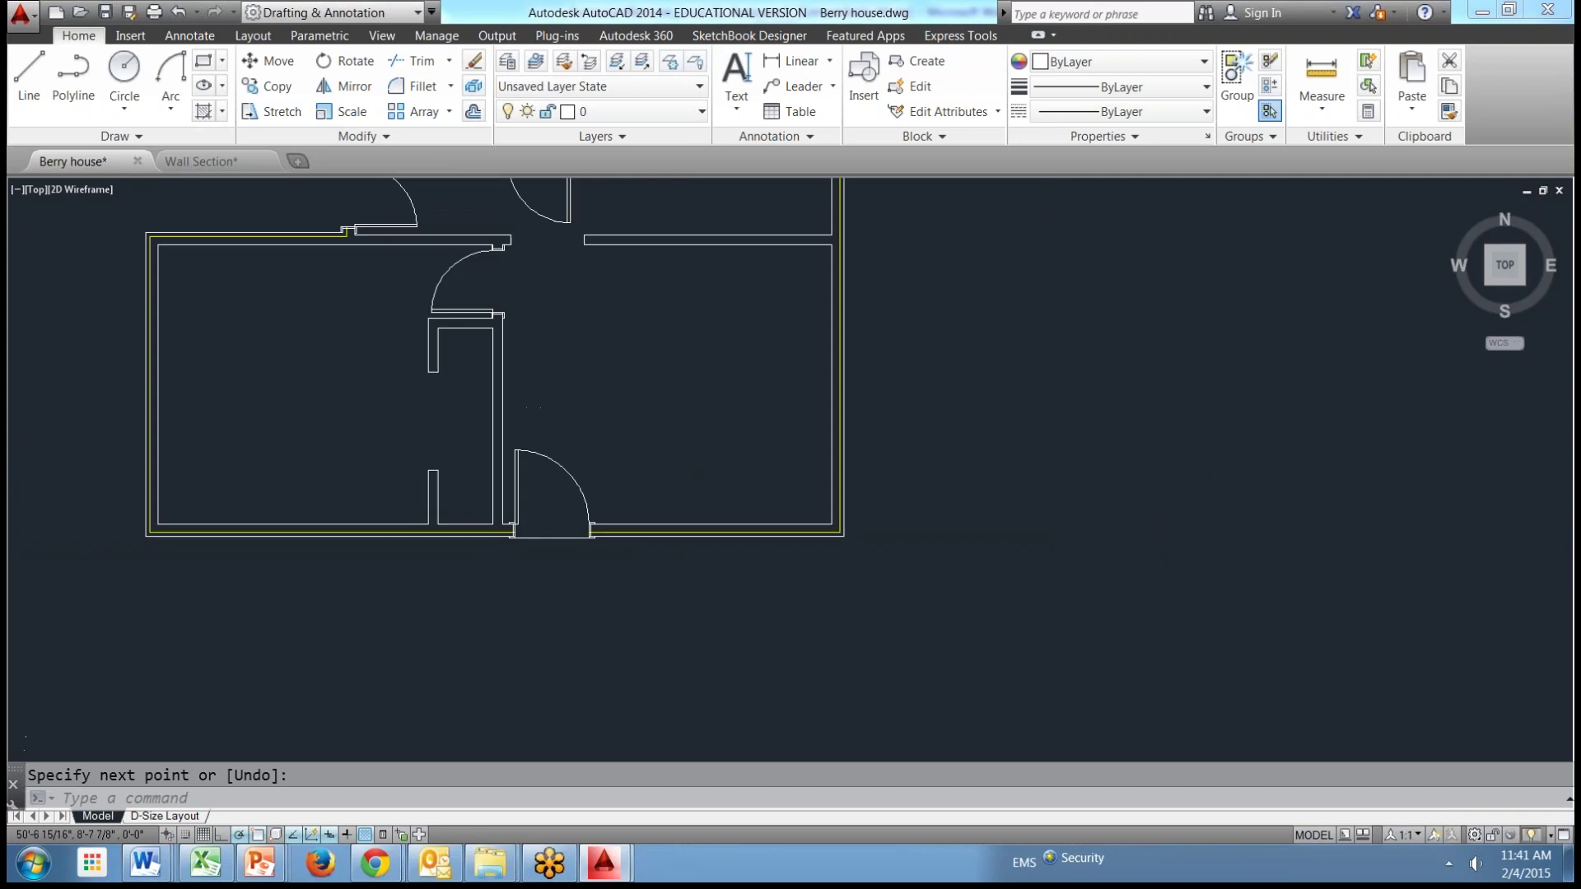
{"action": "scroll", "coordinate": [478, 545], "scroll_direction": "down", "scroll_amount": 2}
{"action": "scroll", "coordinate": [618, 343], "scroll_direction": "up", "scroll_amount": 4}
{"action": "scroll", "coordinate": [618, 343], "scroll_direction": "up", "scroll_amount": 3}
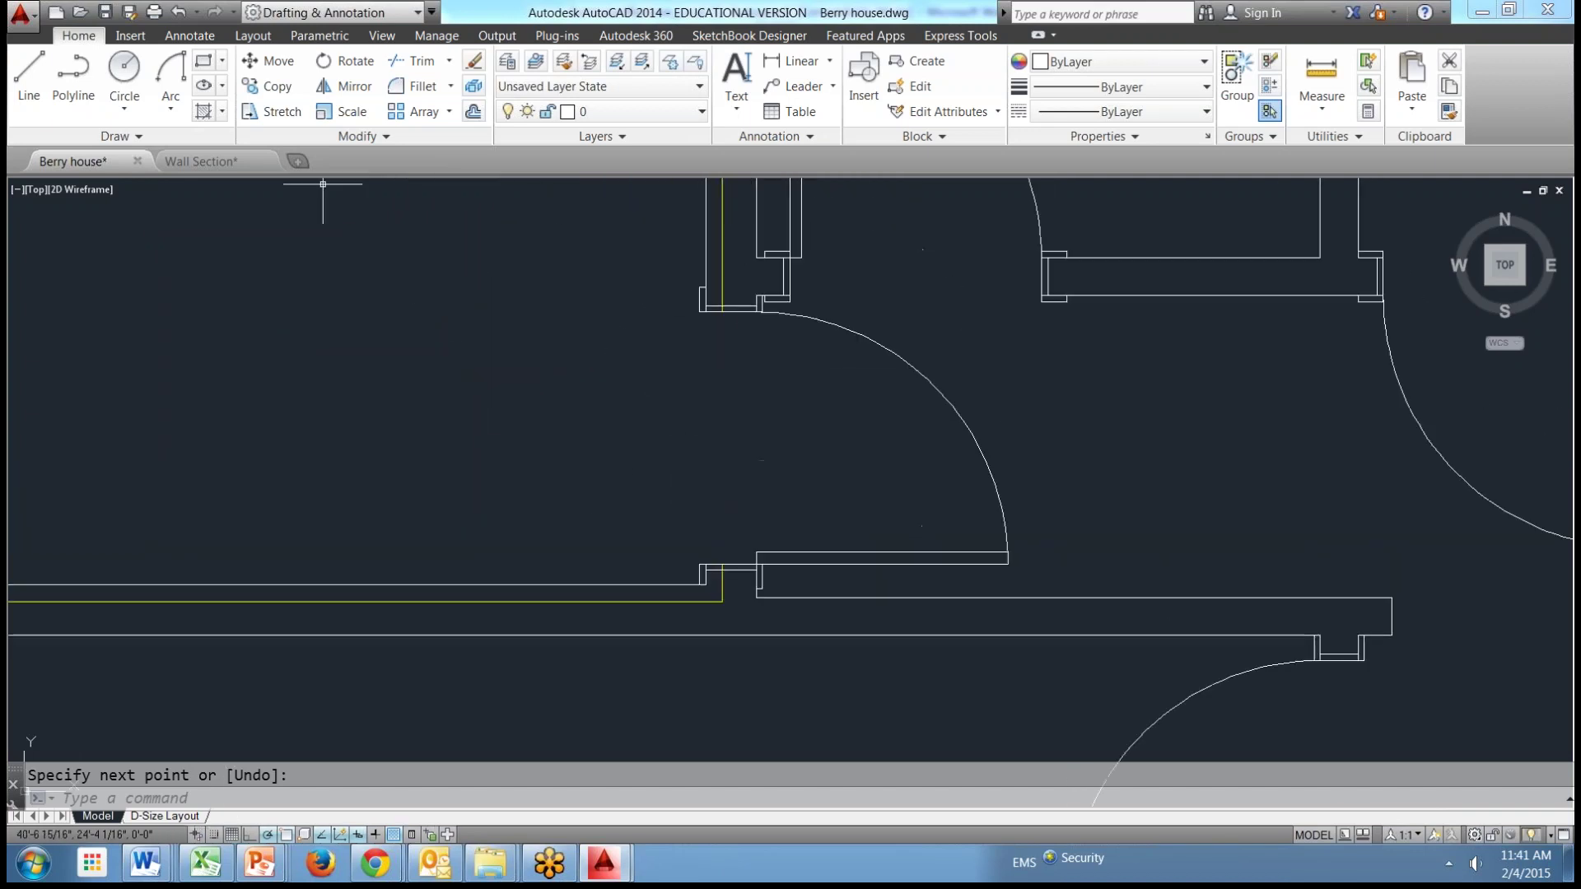
{"action": "left_click", "coordinate": [29, 82]}
{"action": "left_click", "coordinate": [701, 311]}
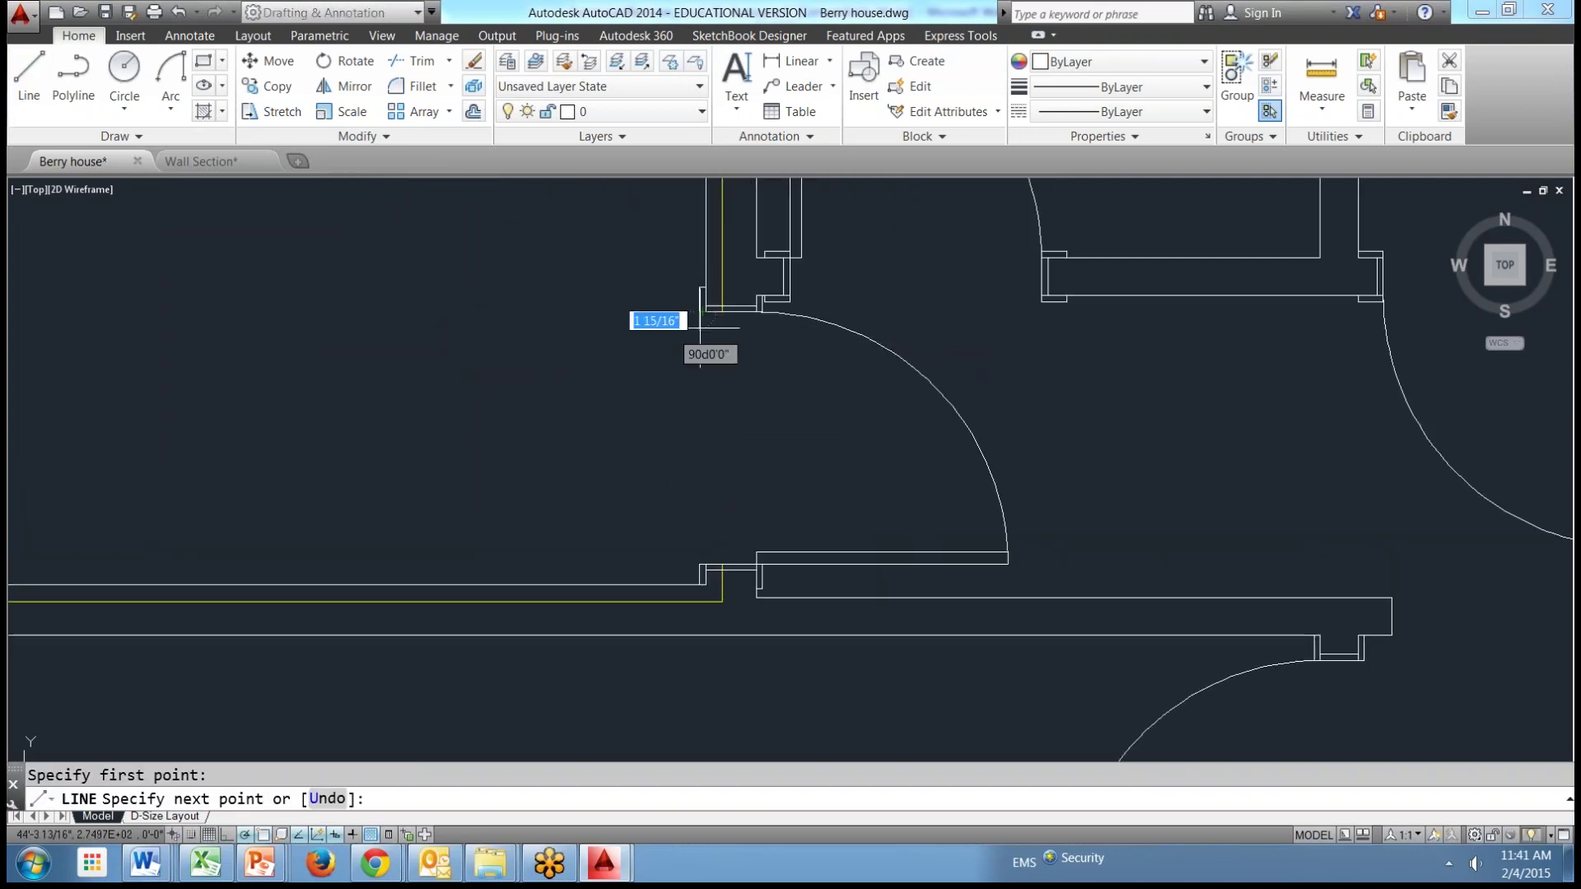
{"action": "left_click", "coordinate": [699, 565]}
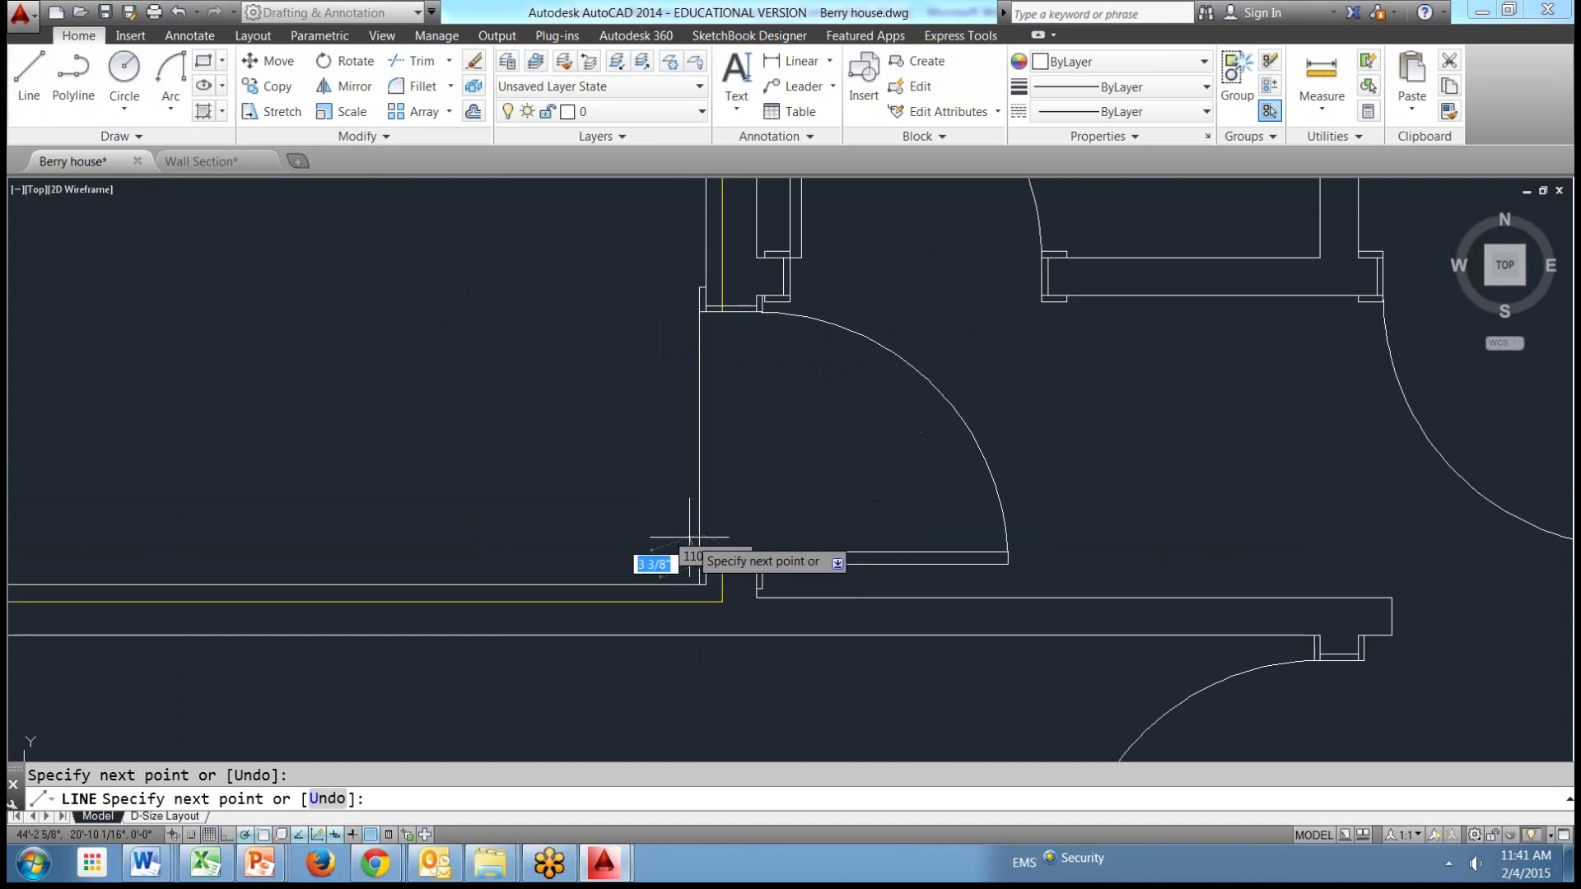
{"action": "key", "text": "Return"}
Step: Zoom out to the full floor plan and save the Berry house drawing
{"action": "scroll", "coordinate": [691, 547], "scroll_direction": "down", "scroll_amount": 4}
{"action": "scroll", "coordinate": [689, 536], "scroll_direction": "down", "scroll_amount": 2}
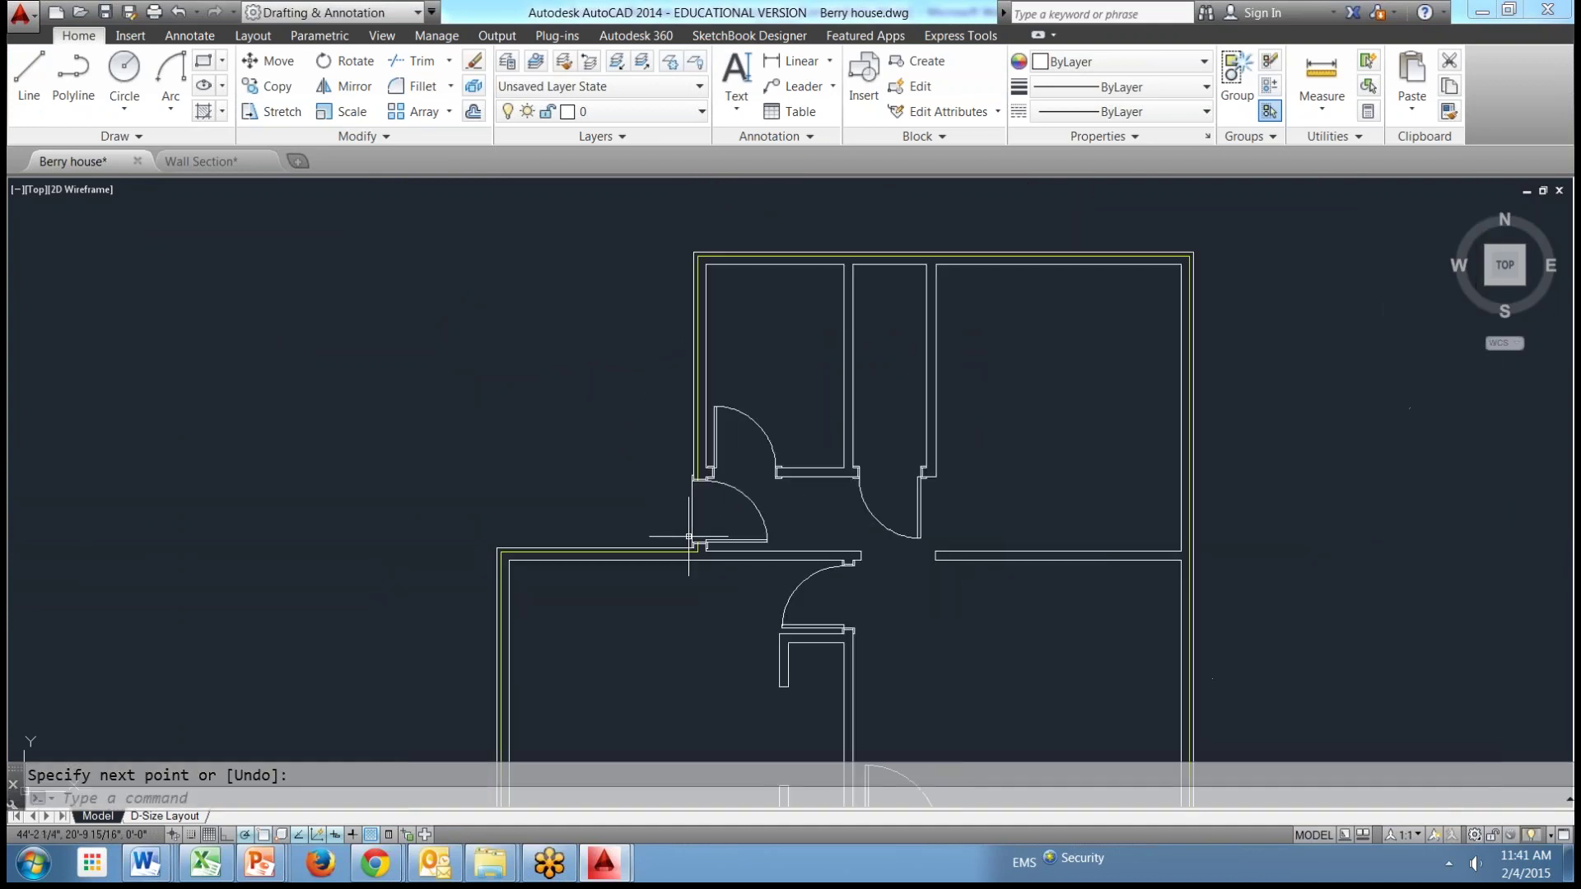
{"action": "scroll", "coordinate": [688, 537], "scroll_direction": "down", "scroll_amount": 2}
{"action": "scroll", "coordinate": [568, 435], "scroll_direction": "down", "scroll_amount": 2}
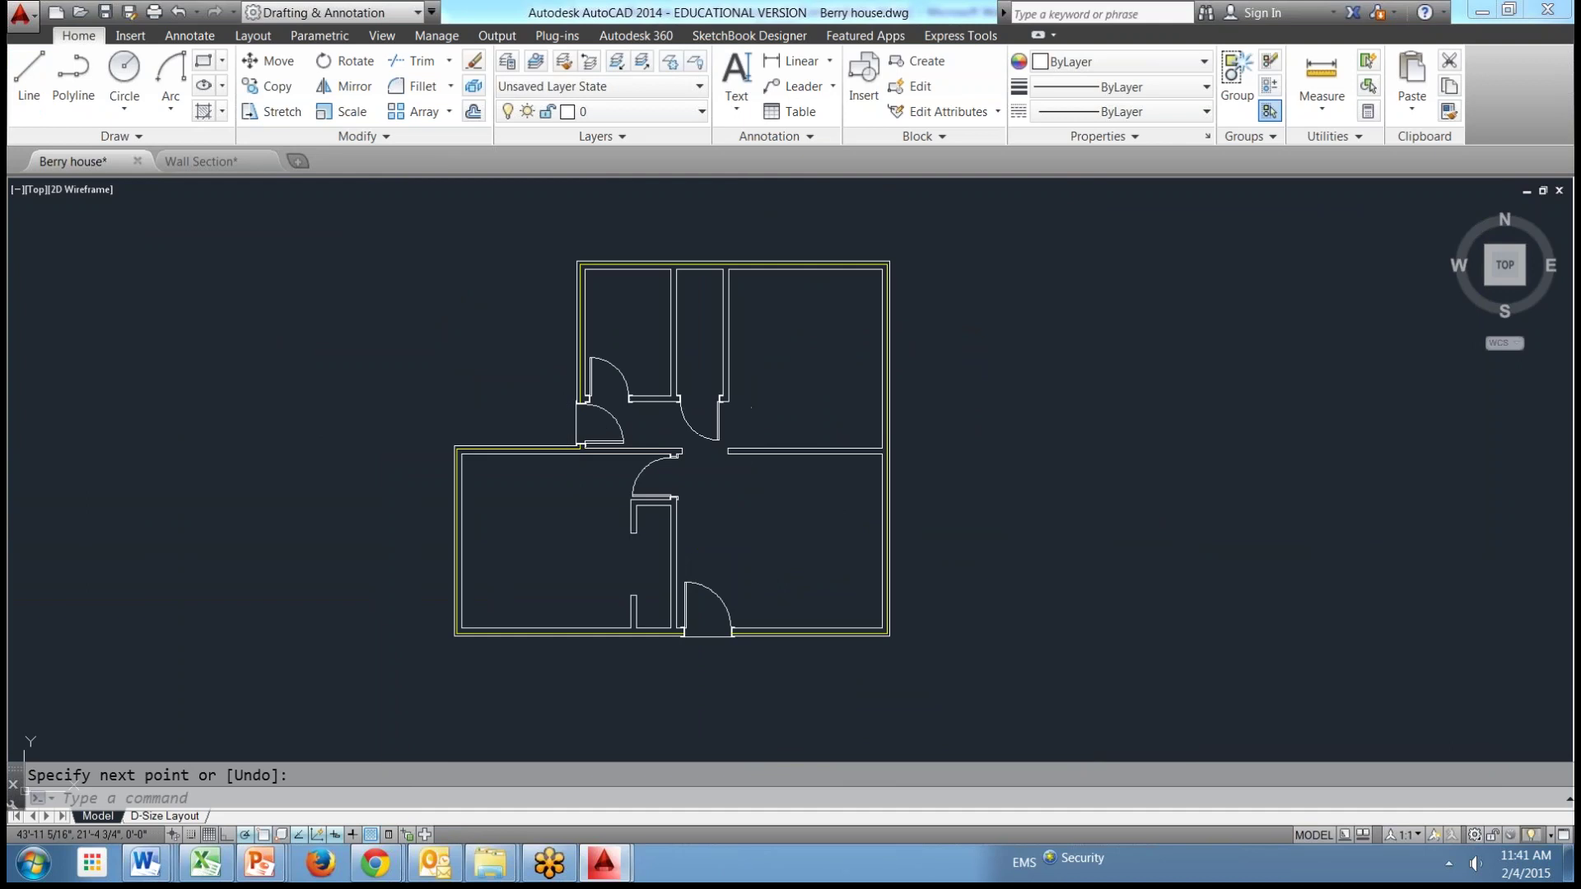
{"action": "middle_click_drag", "start_coordinate": [590, 410], "coordinate": [617, 424]}
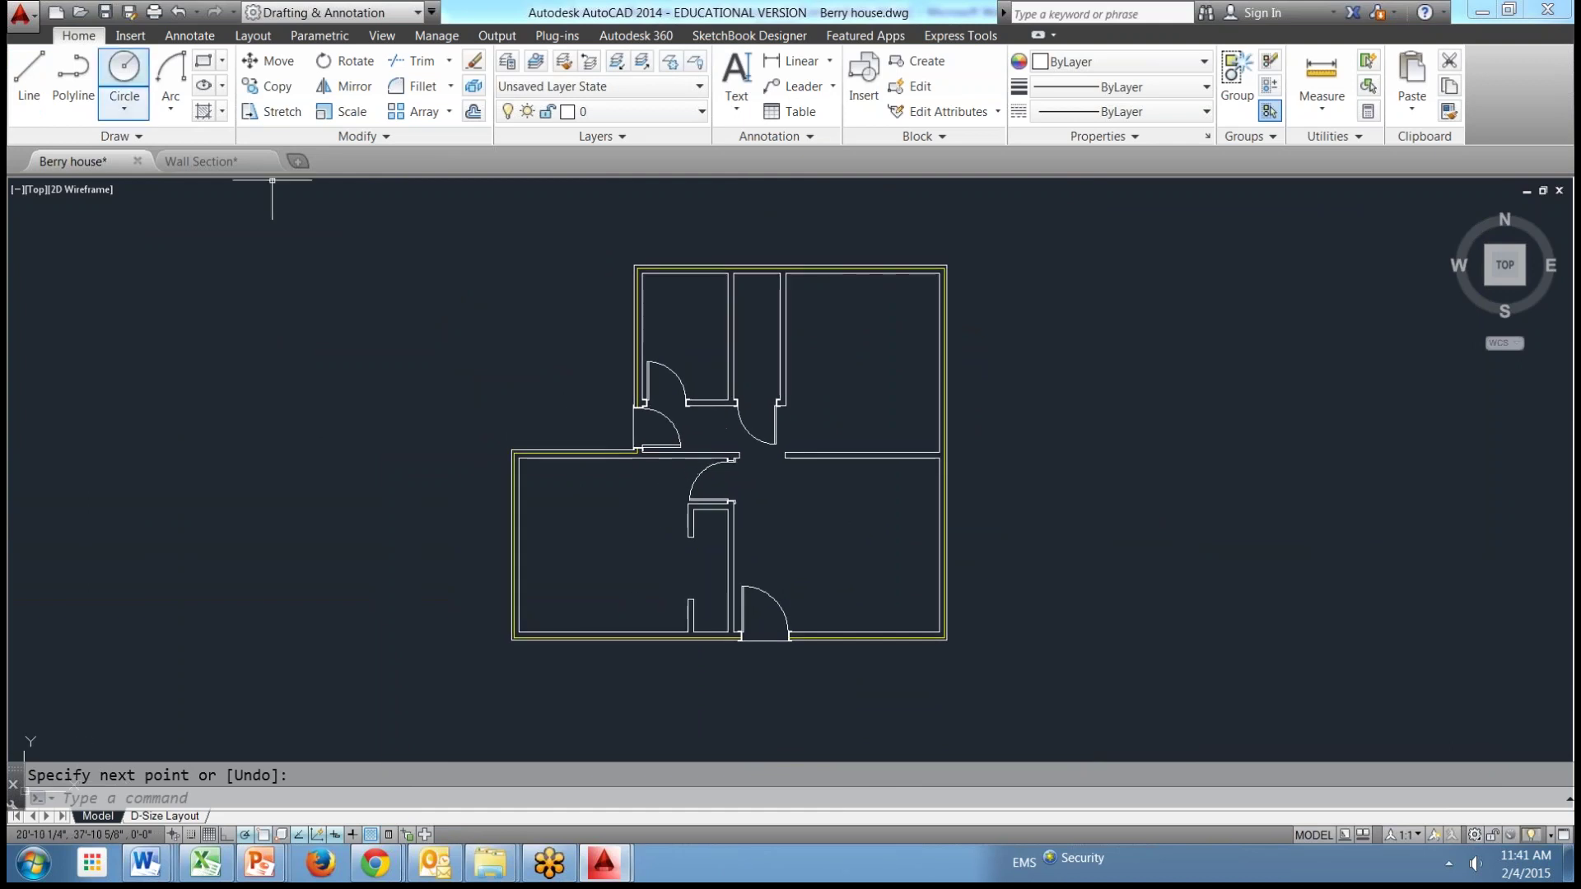
{"action": "key", "text": "ctrl+s"}
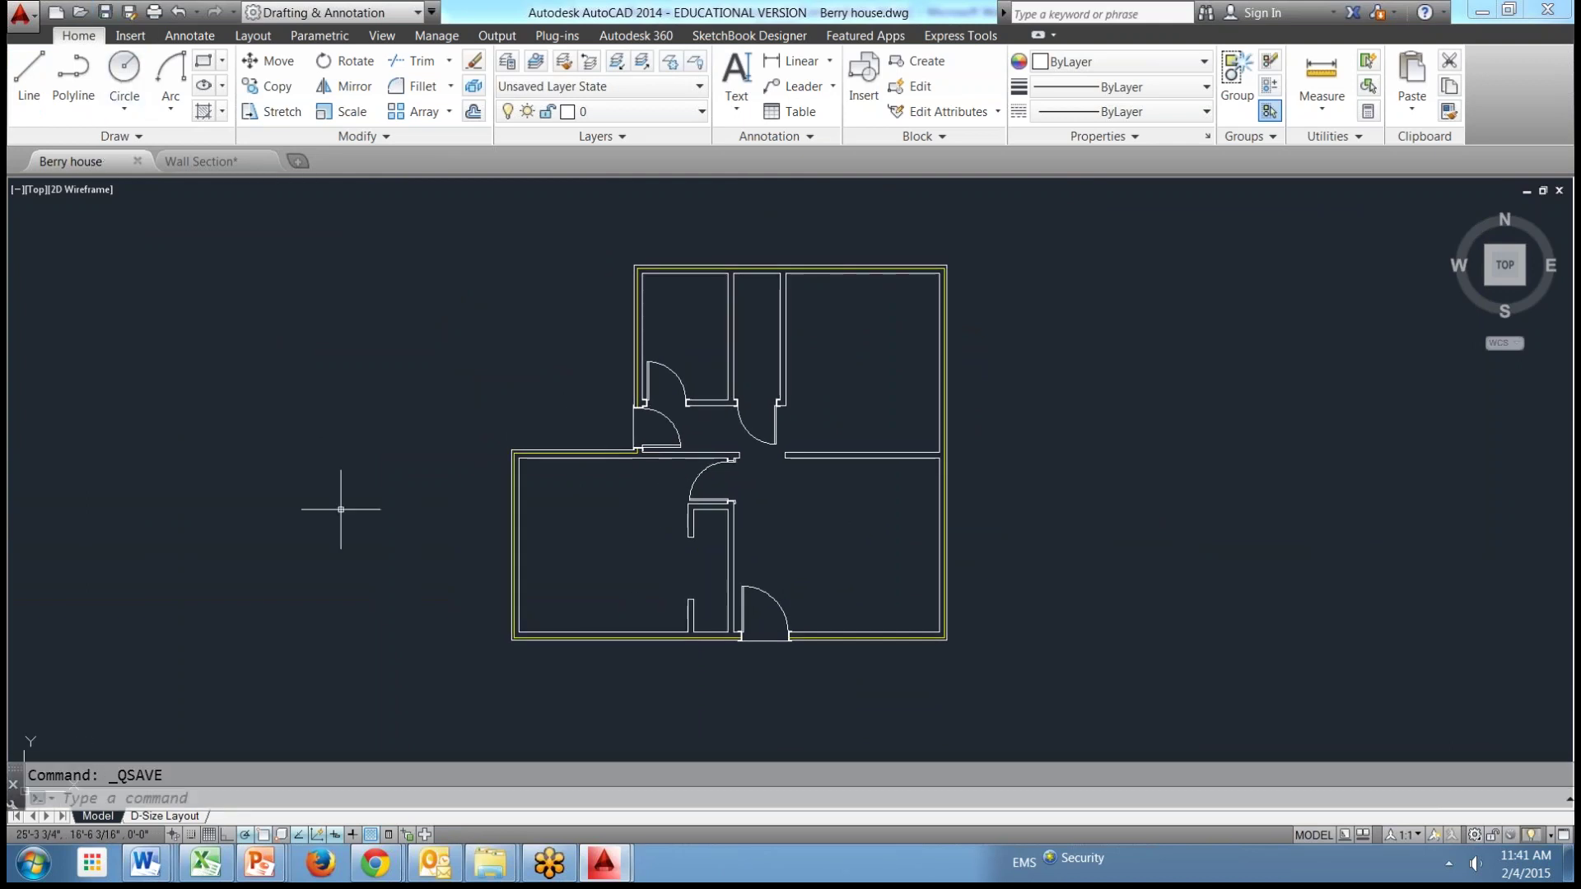
{"action": "middle_click_drag", "start_coordinate": [554, 522], "coordinate": [592, 530]}
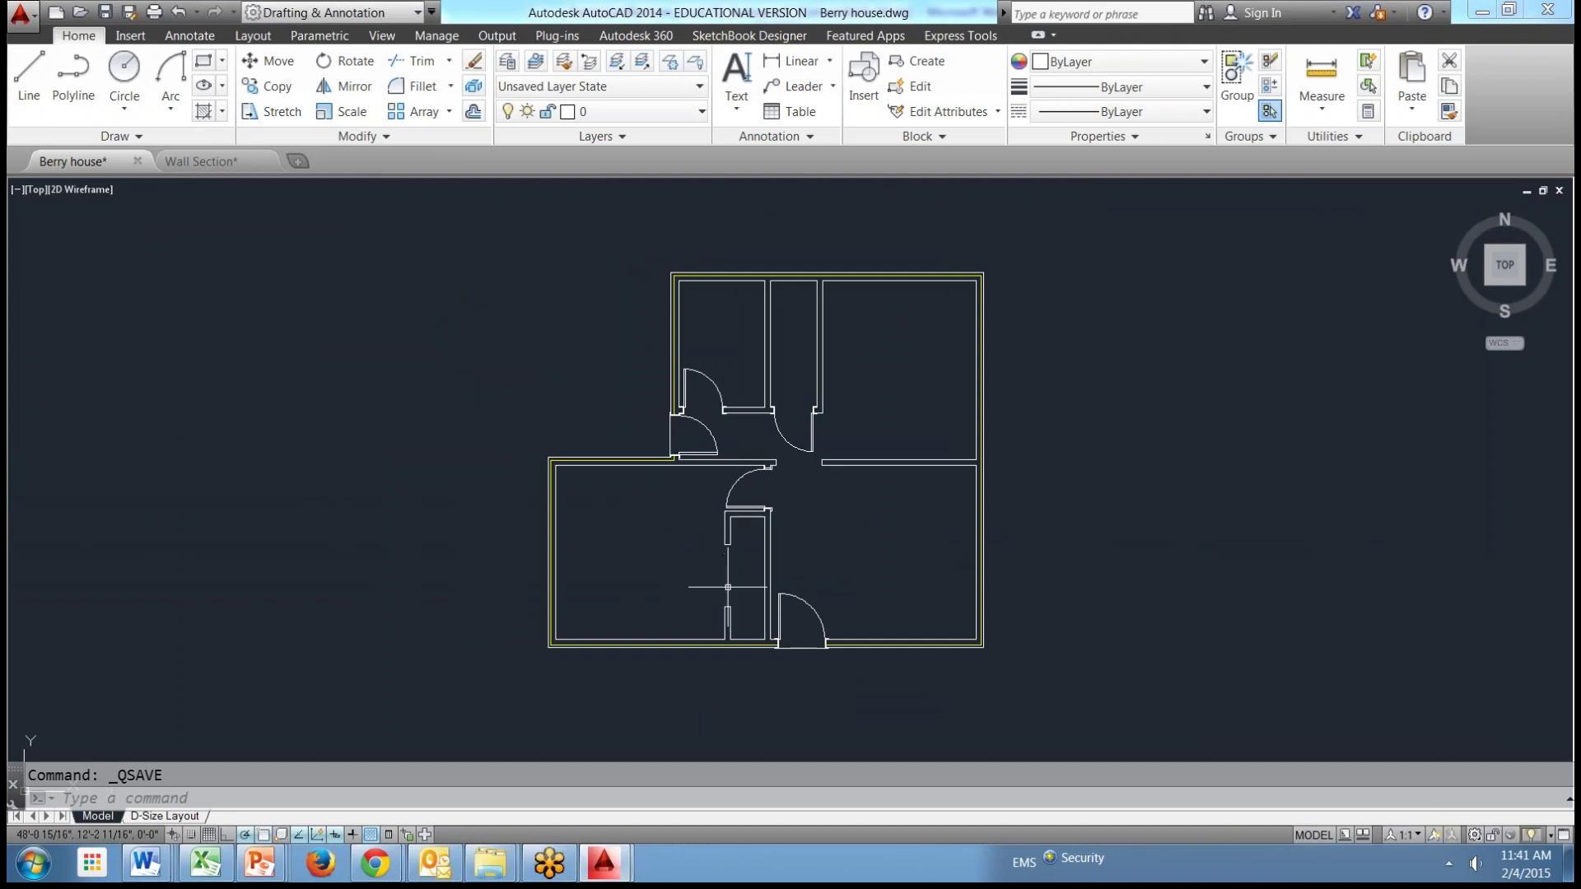
Step: Draw a vertical line from the upper wall end's midpoint down to the lower closet wall stub
{"action": "scroll", "coordinate": [727, 591], "scroll_direction": "up", "scroll_amount": 2}
{"action": "scroll", "coordinate": [727, 591], "scroll_direction": "up", "scroll_amount": 2}
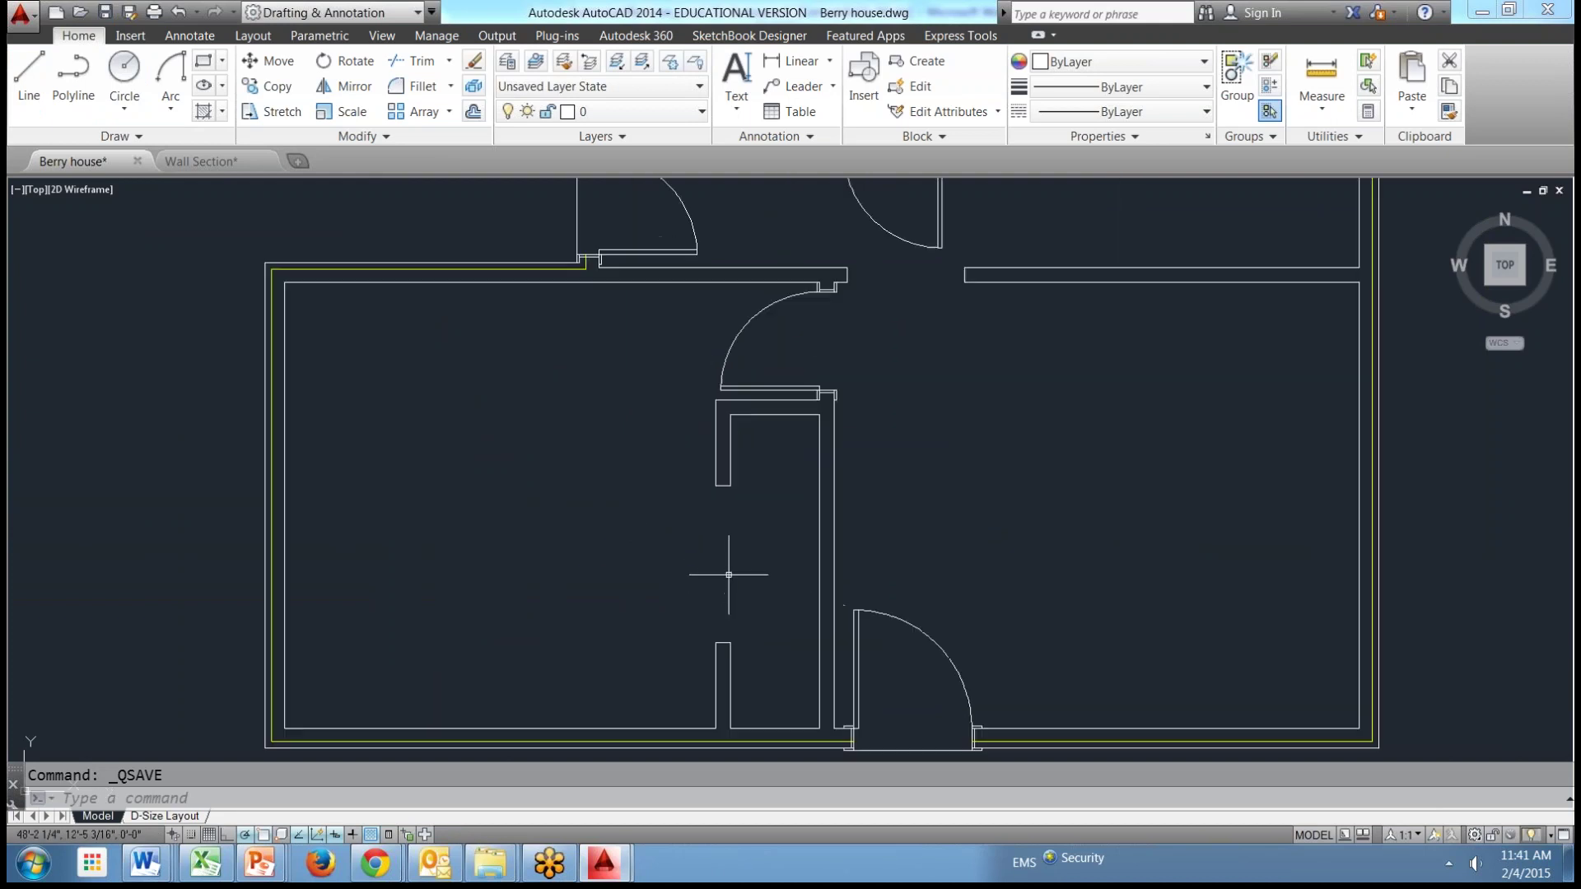
{"action": "scroll", "coordinate": [729, 577], "scroll_direction": "up", "scroll_amount": 2}
{"action": "middle_click_drag", "start_coordinate": [729, 575], "coordinate": [765, 502]}
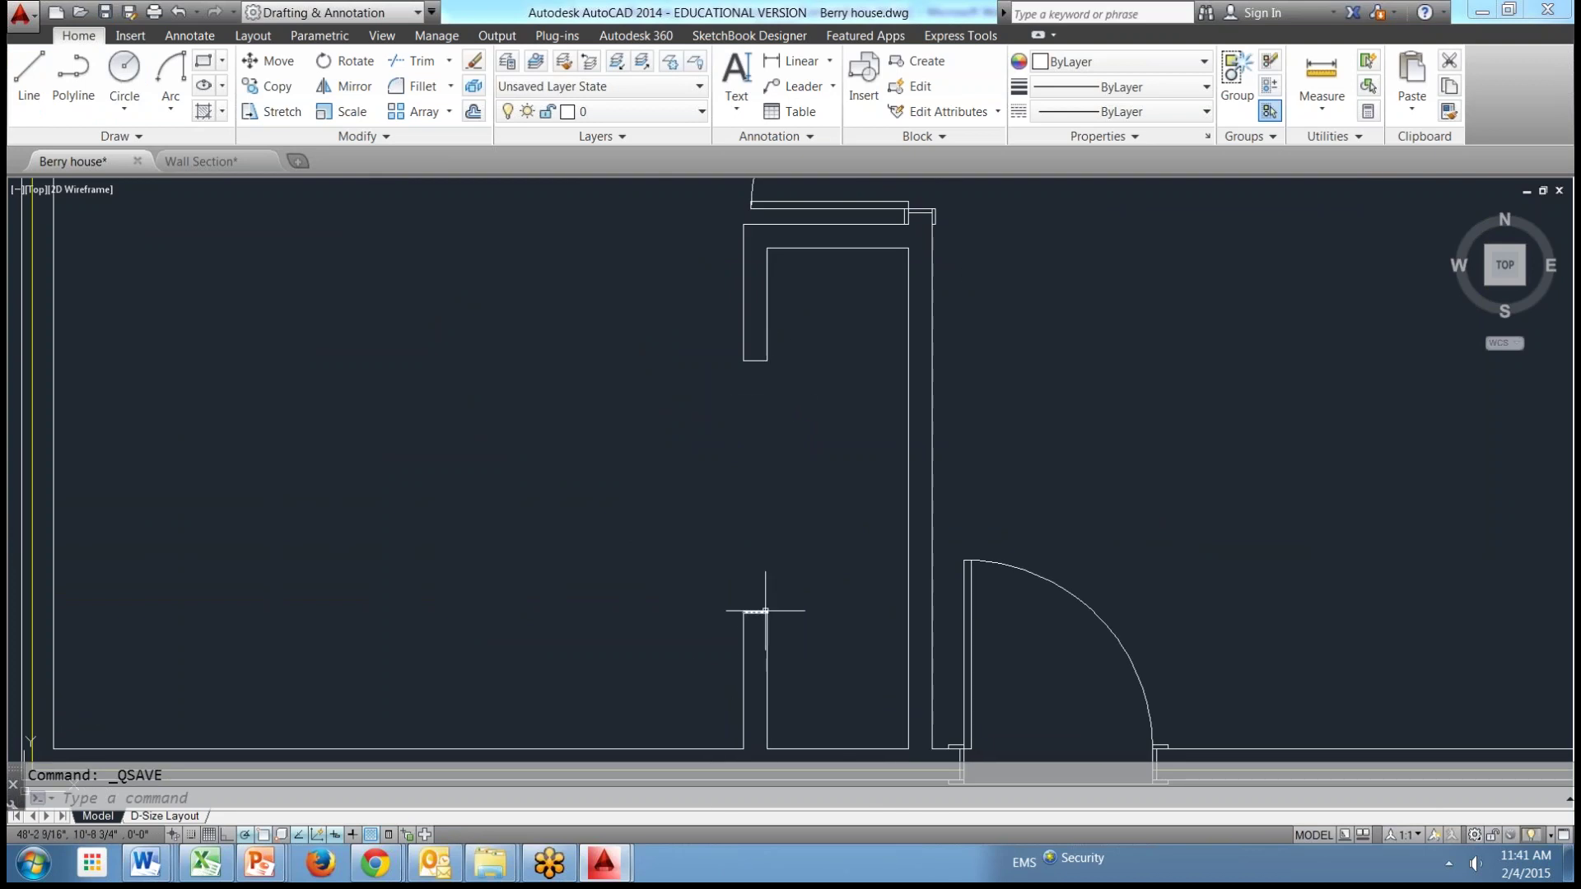
{"action": "key", "text": "l"}
{"action": "key", "text": "Return"}
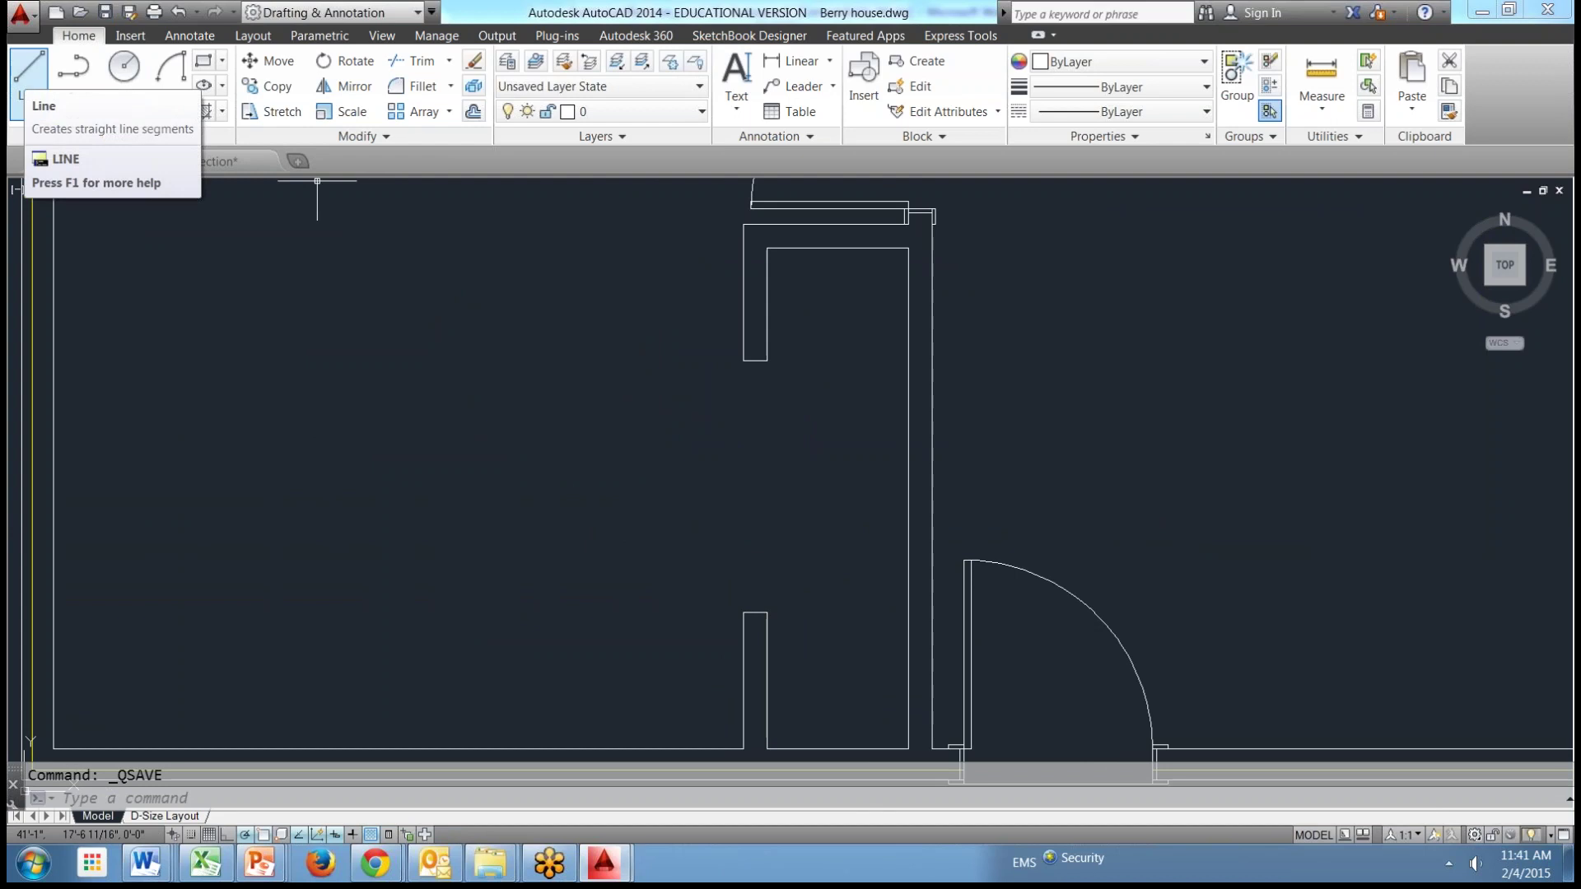
{"action": "left_click", "coordinate": [30, 78]}
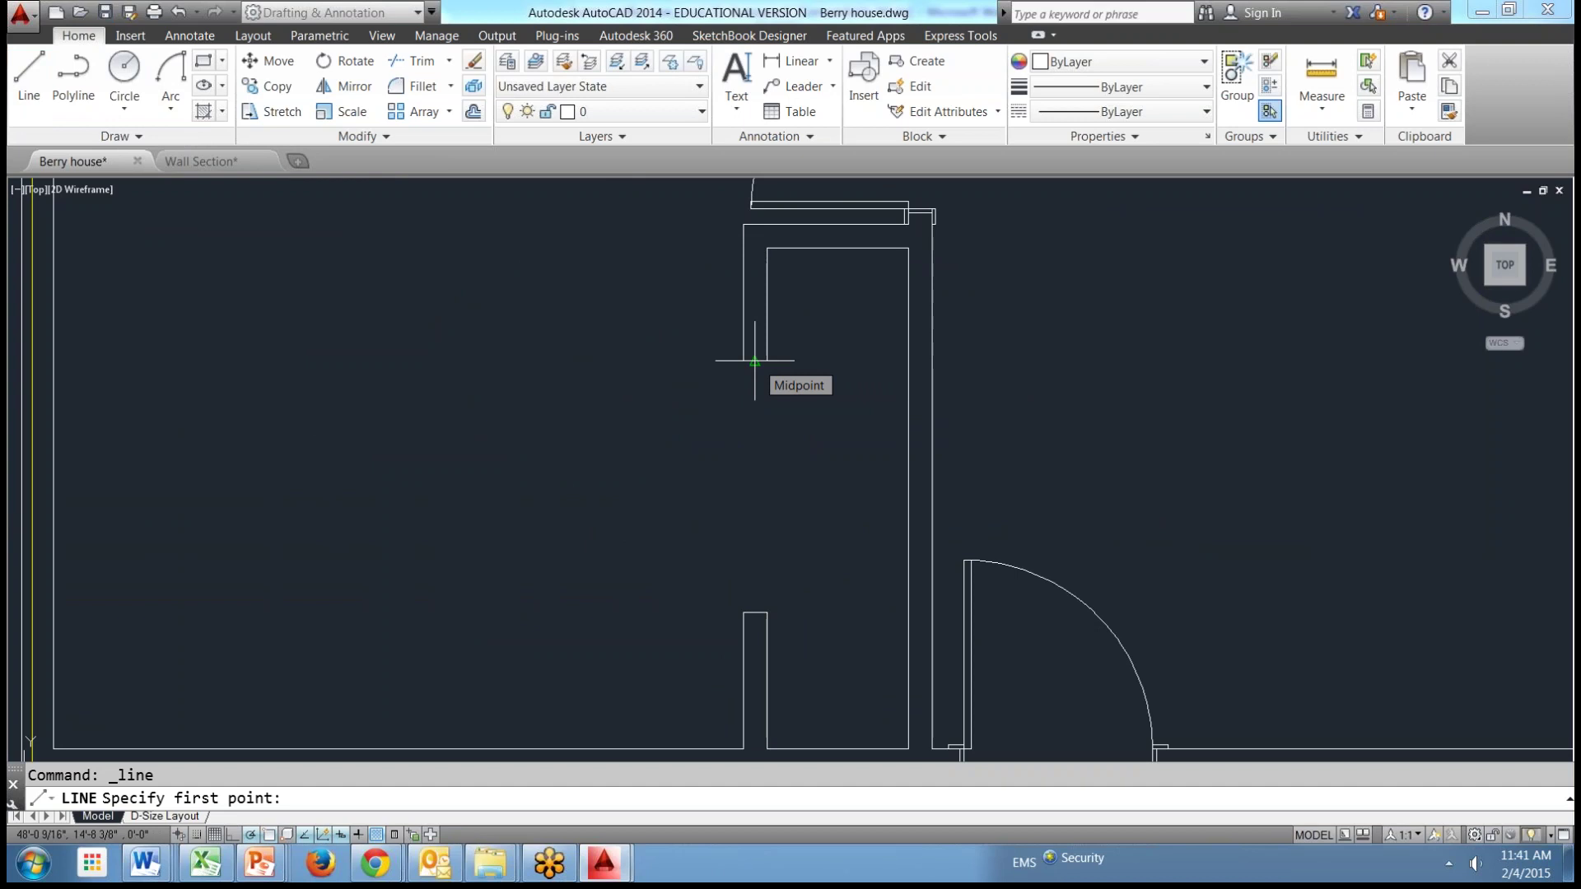
{"action": "left_click", "coordinate": [754, 361]}
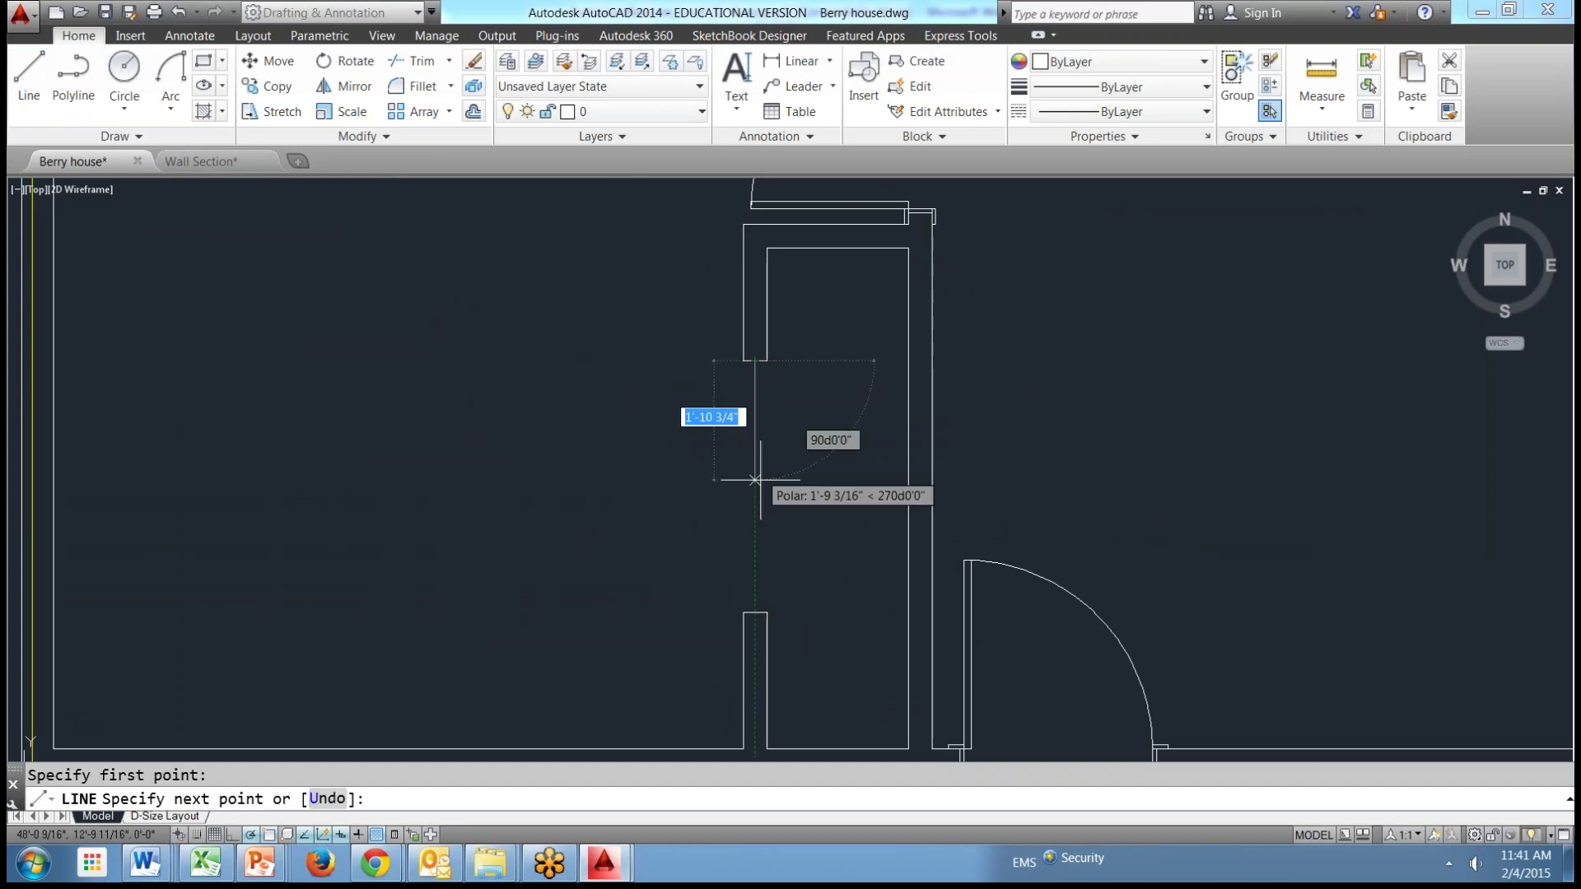
{"action": "left_click", "coordinate": [756, 613]}
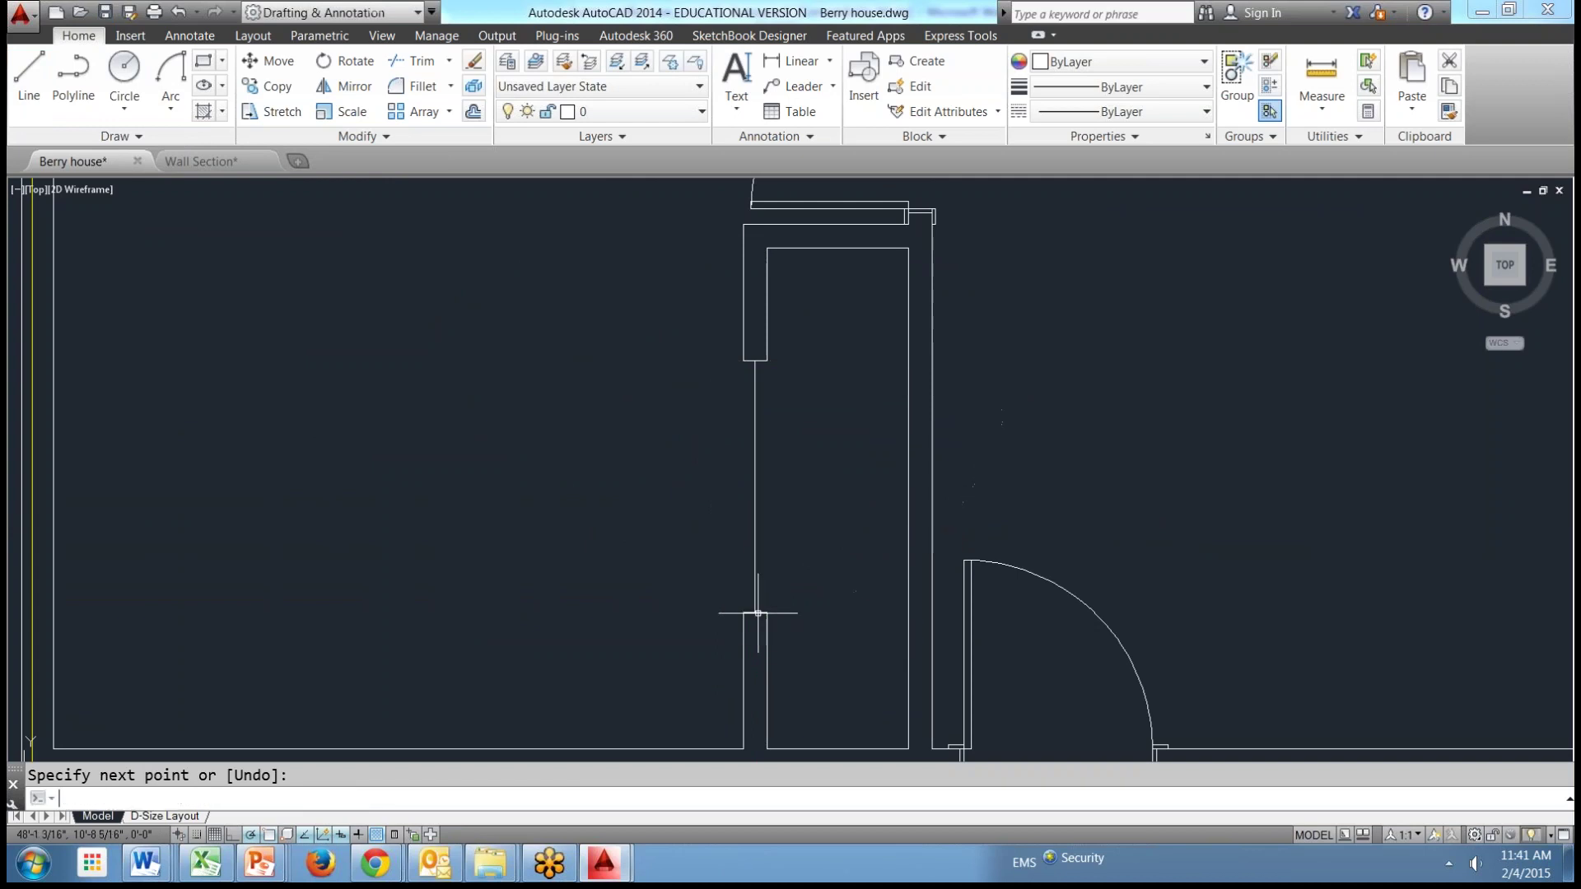
{"action": "key", "text": "Return"}
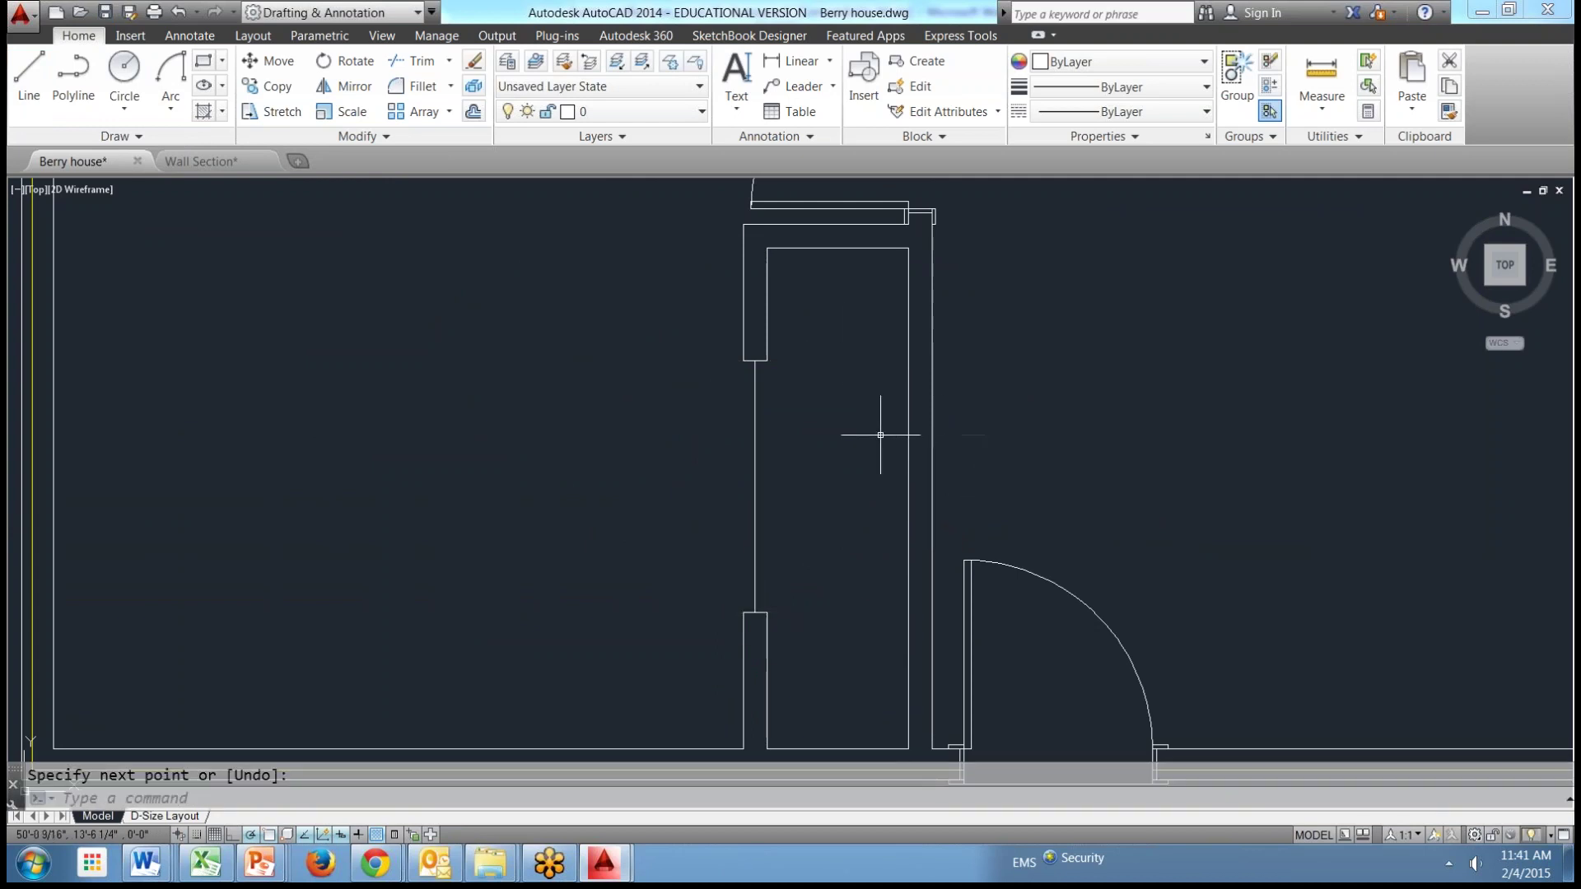
{"action": "key", "text": "Return"}
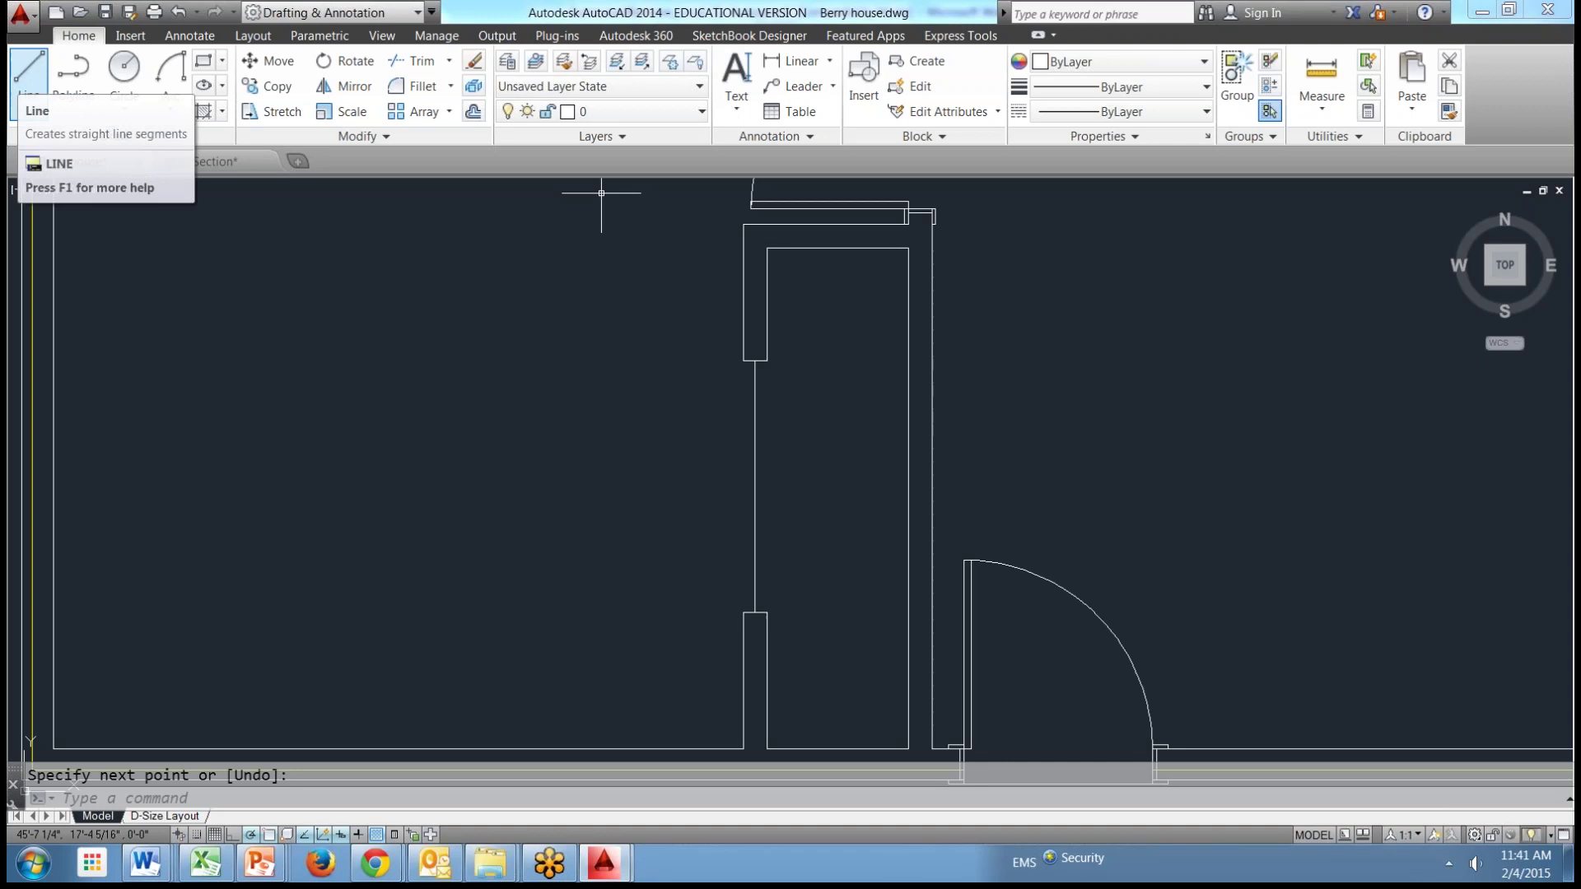
{"action": "left_click", "coordinate": [29, 83]}
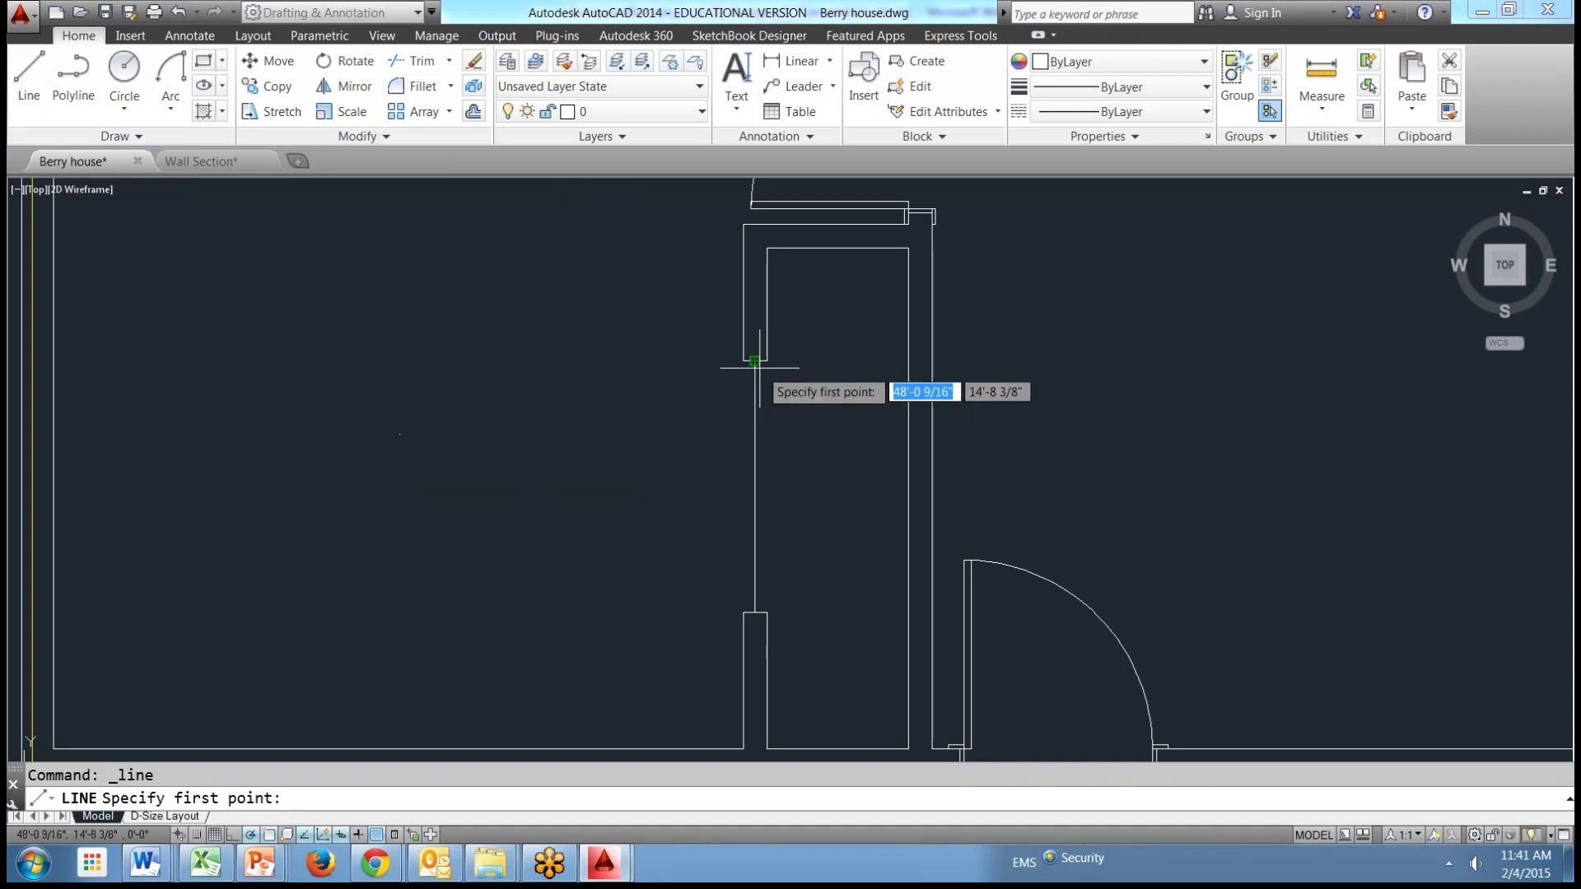
Step: Draw a 1'-0" line at 135° from the upper closet wall corner, correcting the angle from -45
{"action": "left_click", "coordinate": [755, 361]}
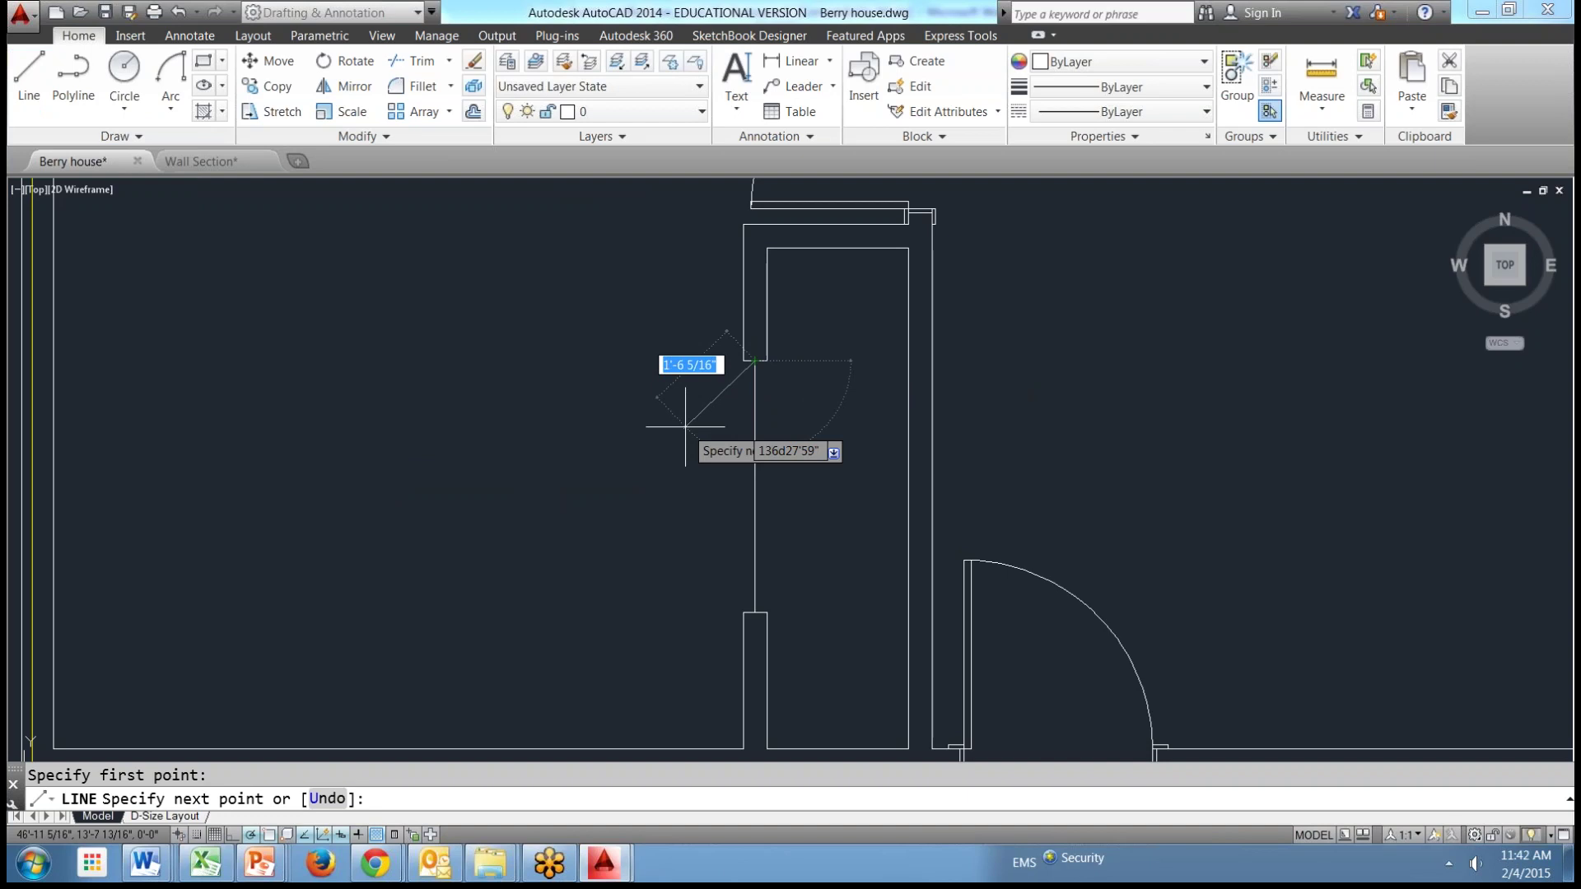
{"action": "type", "text": "1'"}
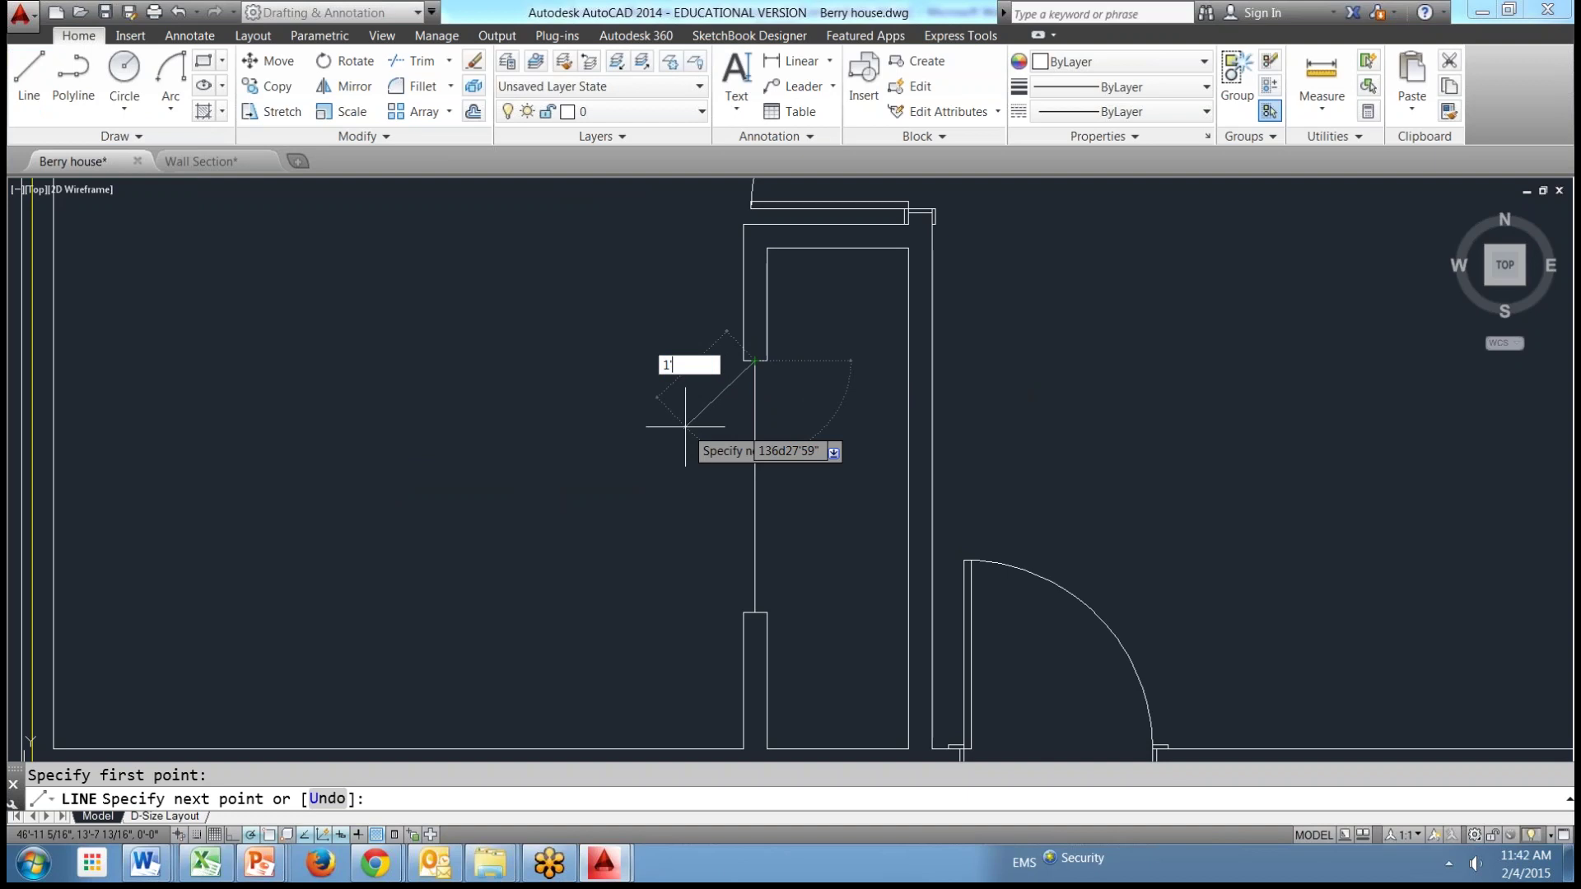
{"action": "key", "text": "Tab"}
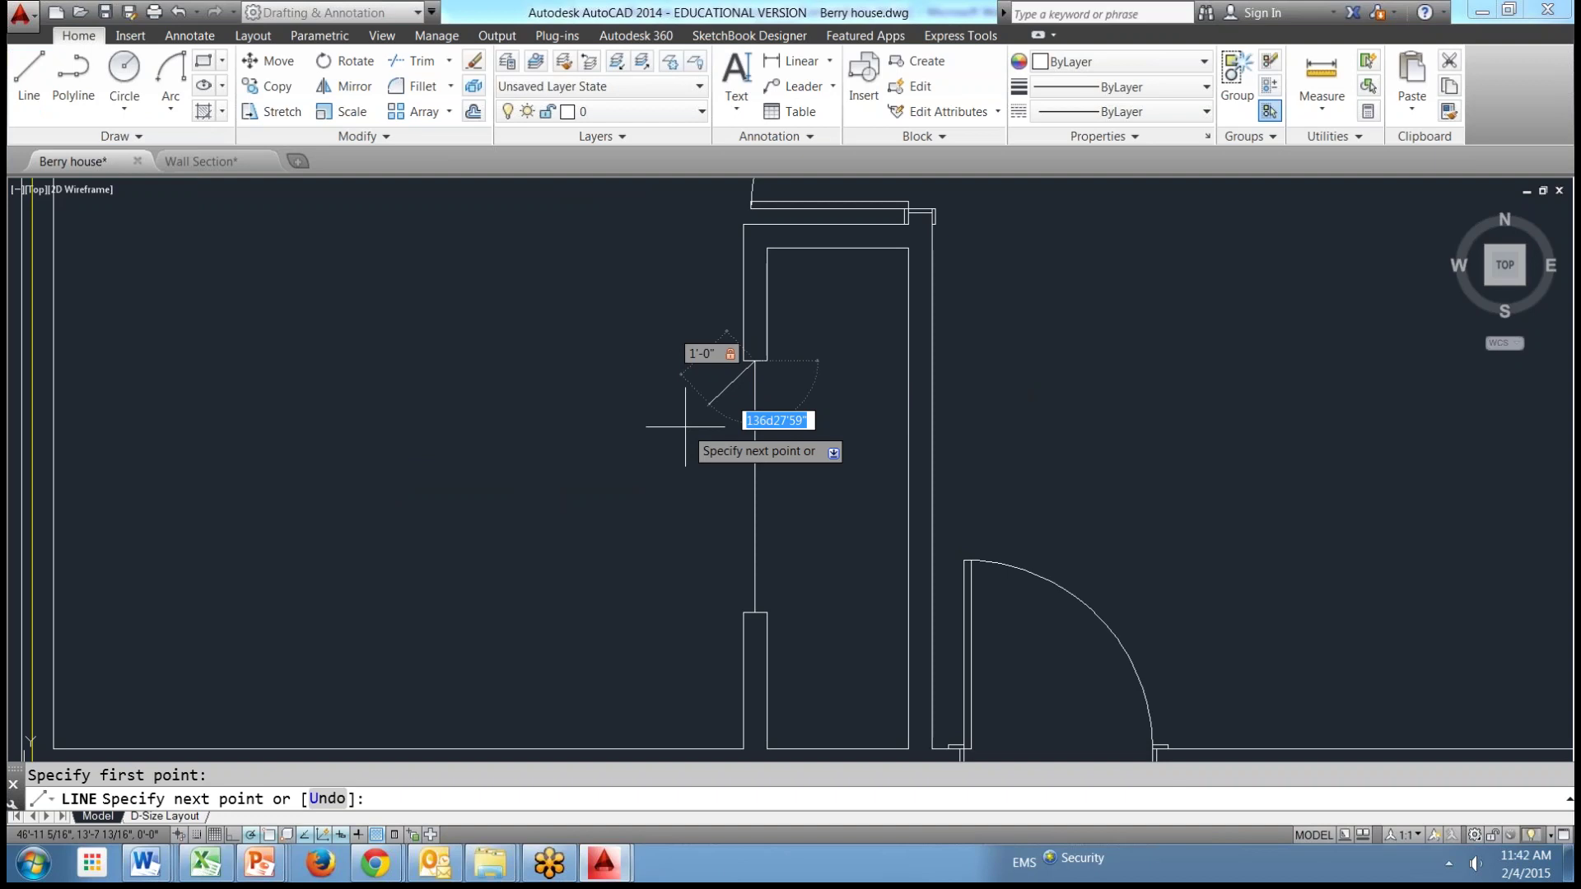
{"action": "type", "text": "-"}
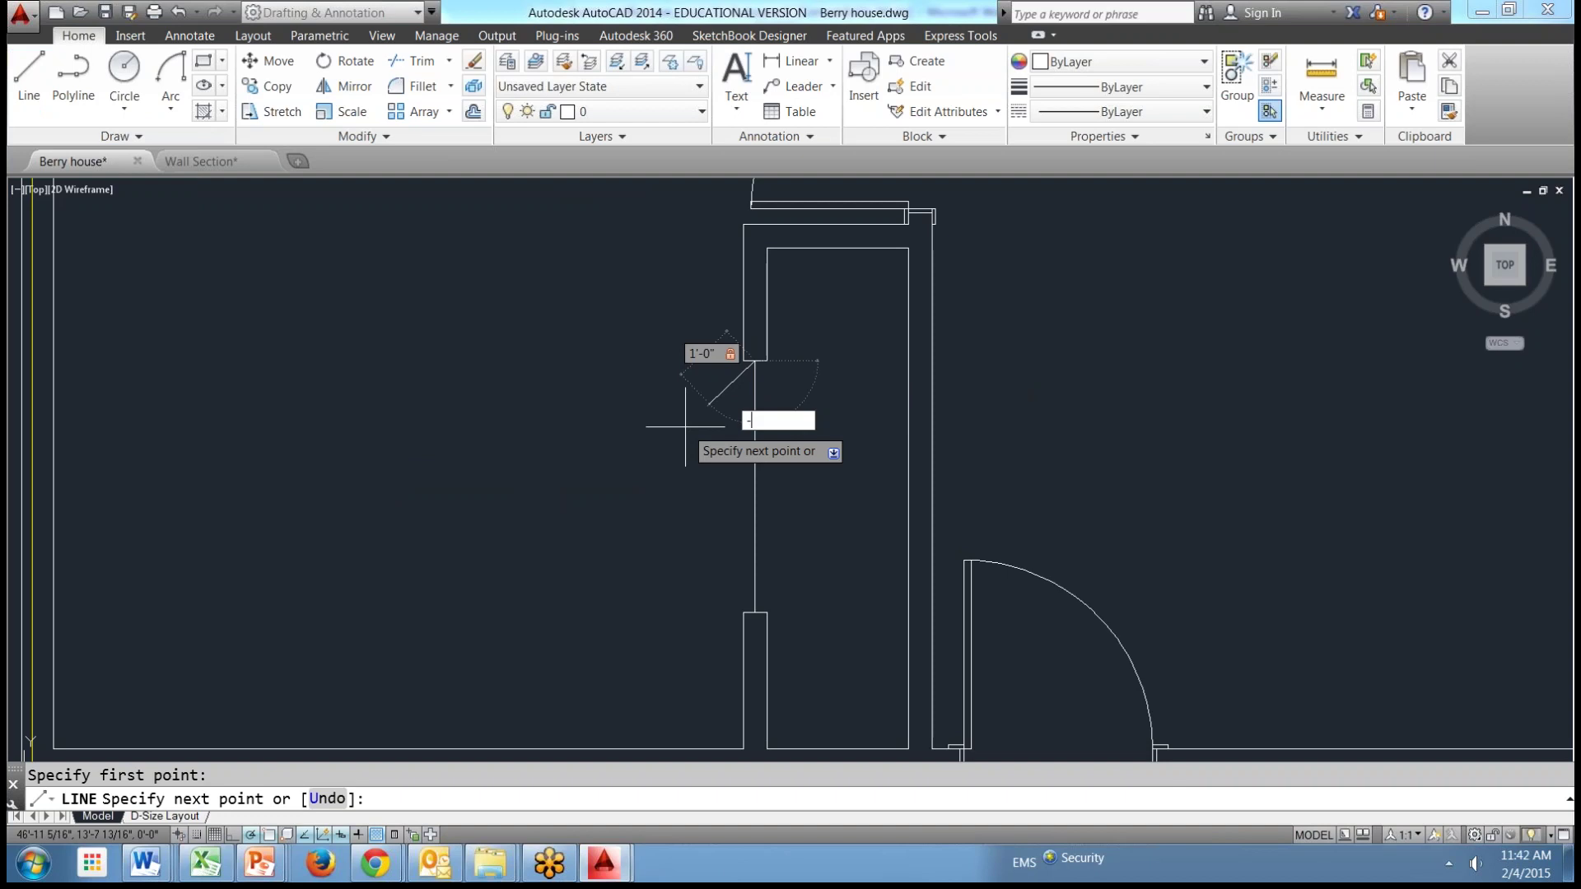
{"action": "type", "text": "45"}
{"action": "key", "text": "Tab"}
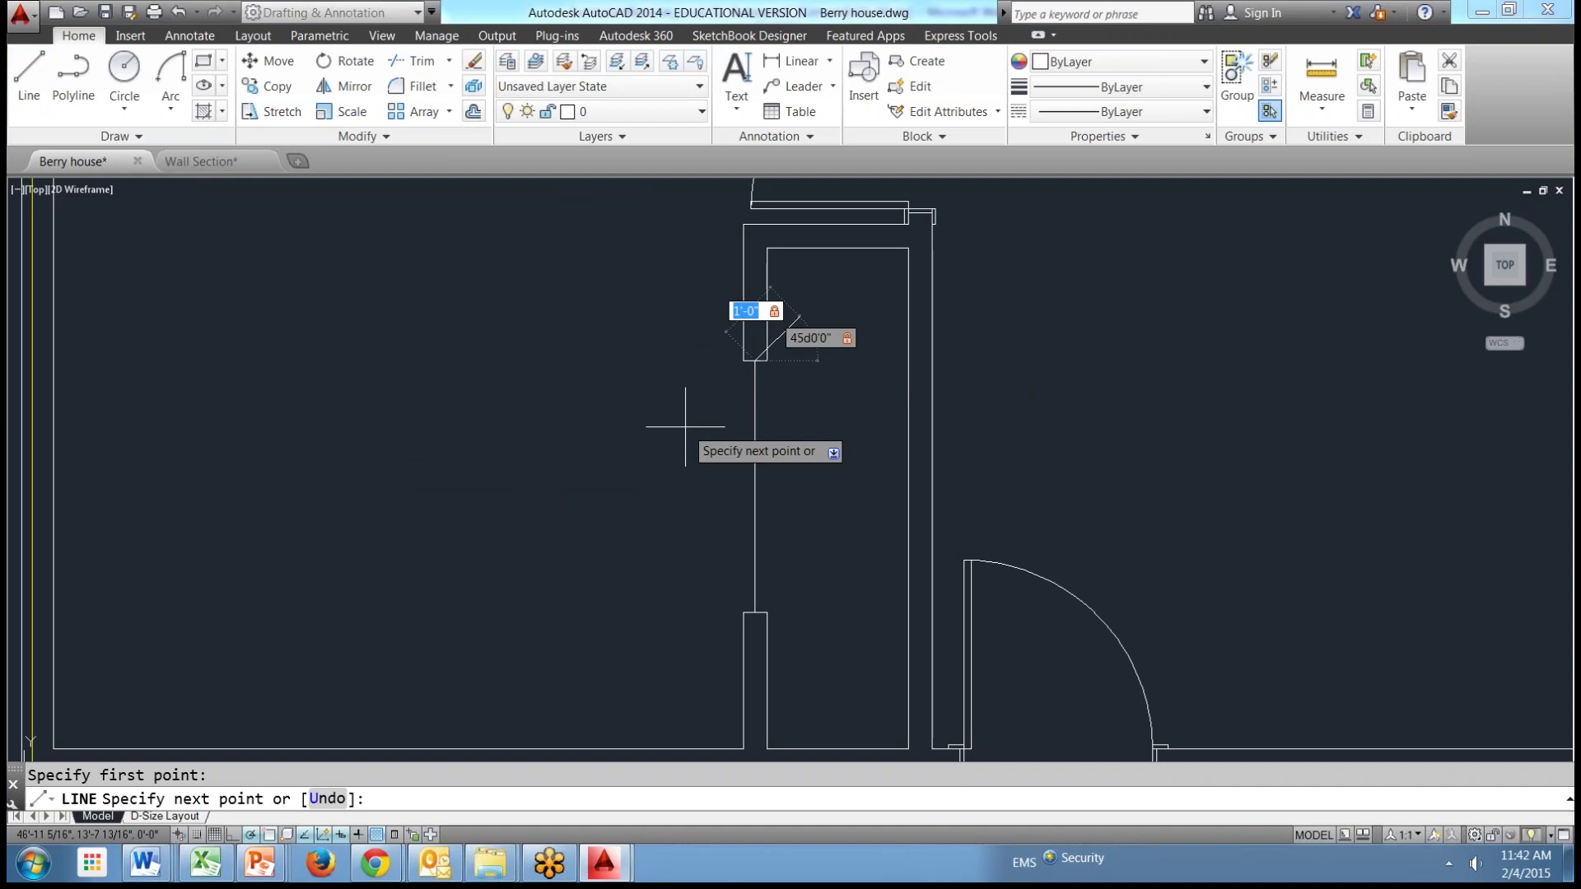
{"action": "key", "text": "Tab"}
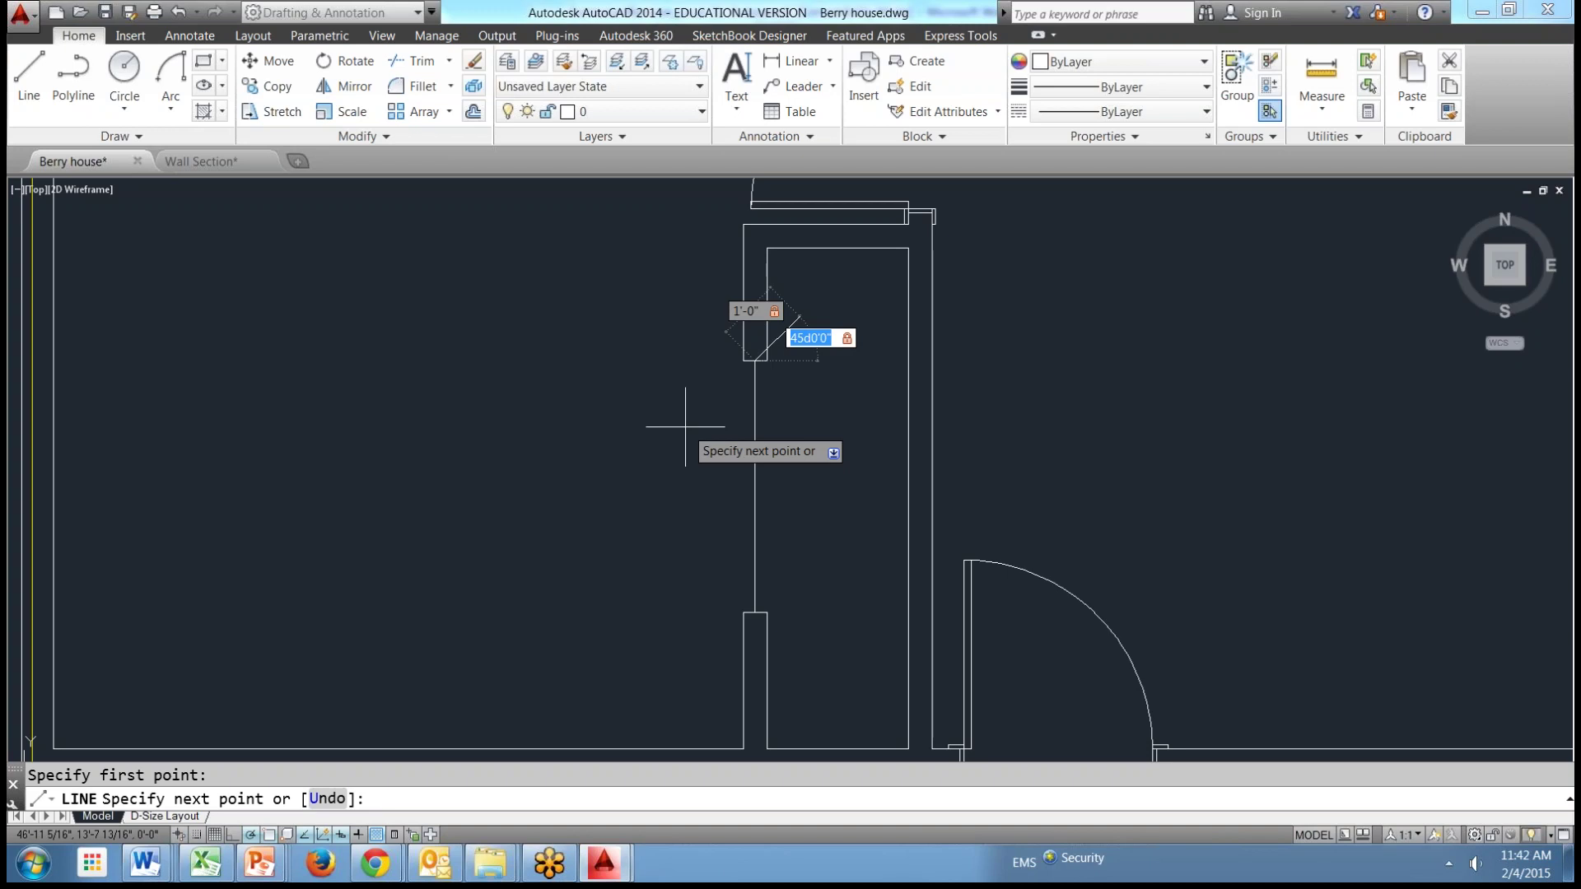
{"action": "type", "text": "135"}
{"action": "key", "text": "Tab"}
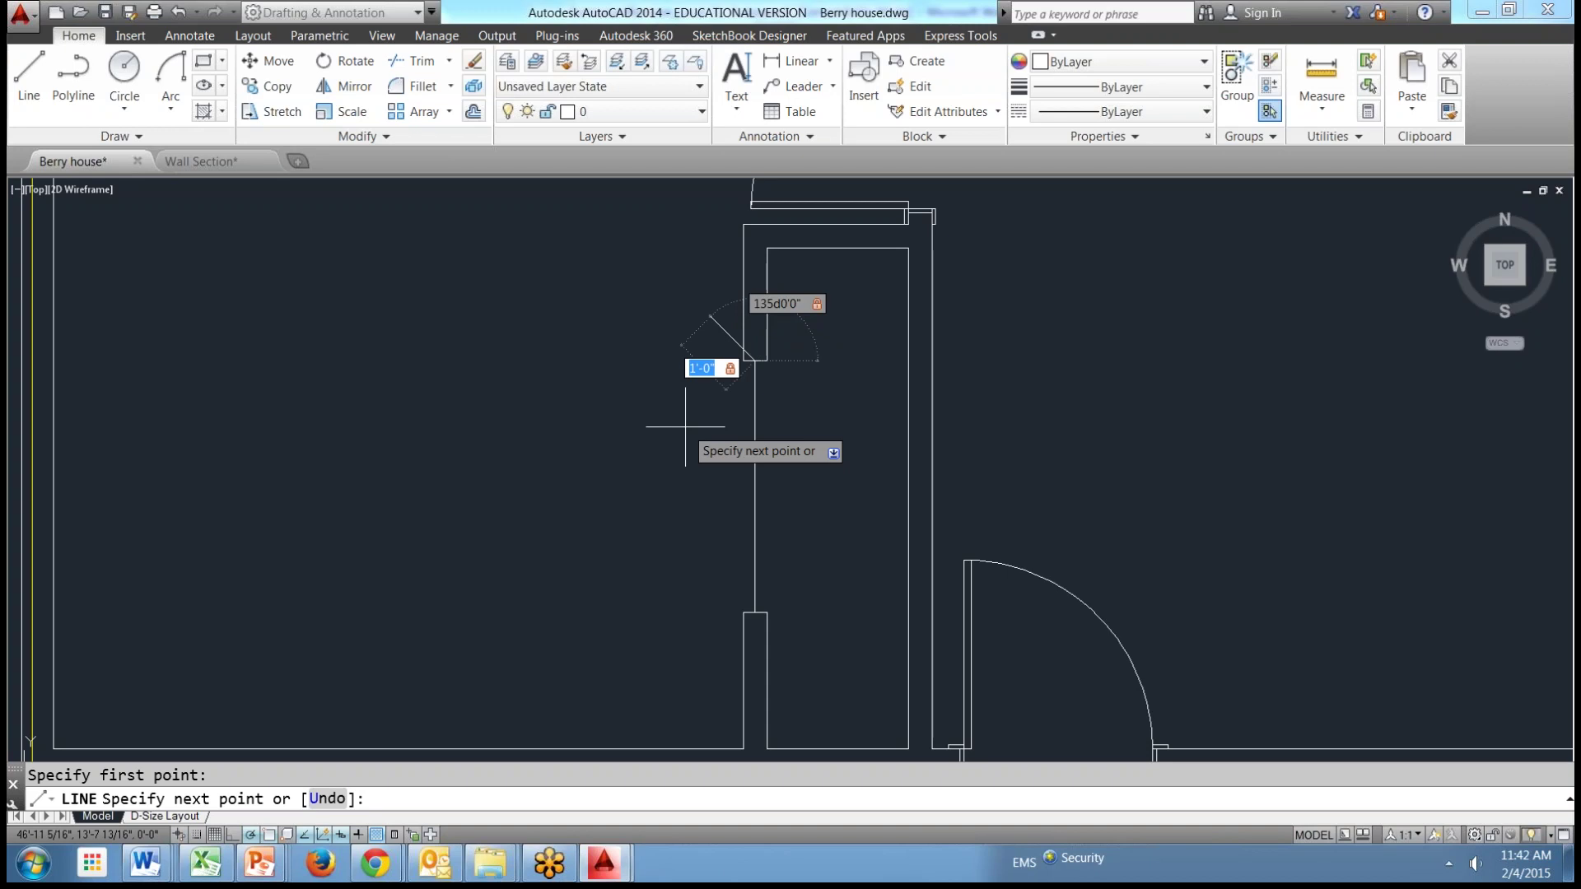
{"action": "key", "text": "Tab"}
{"action": "type", "text": "-"}
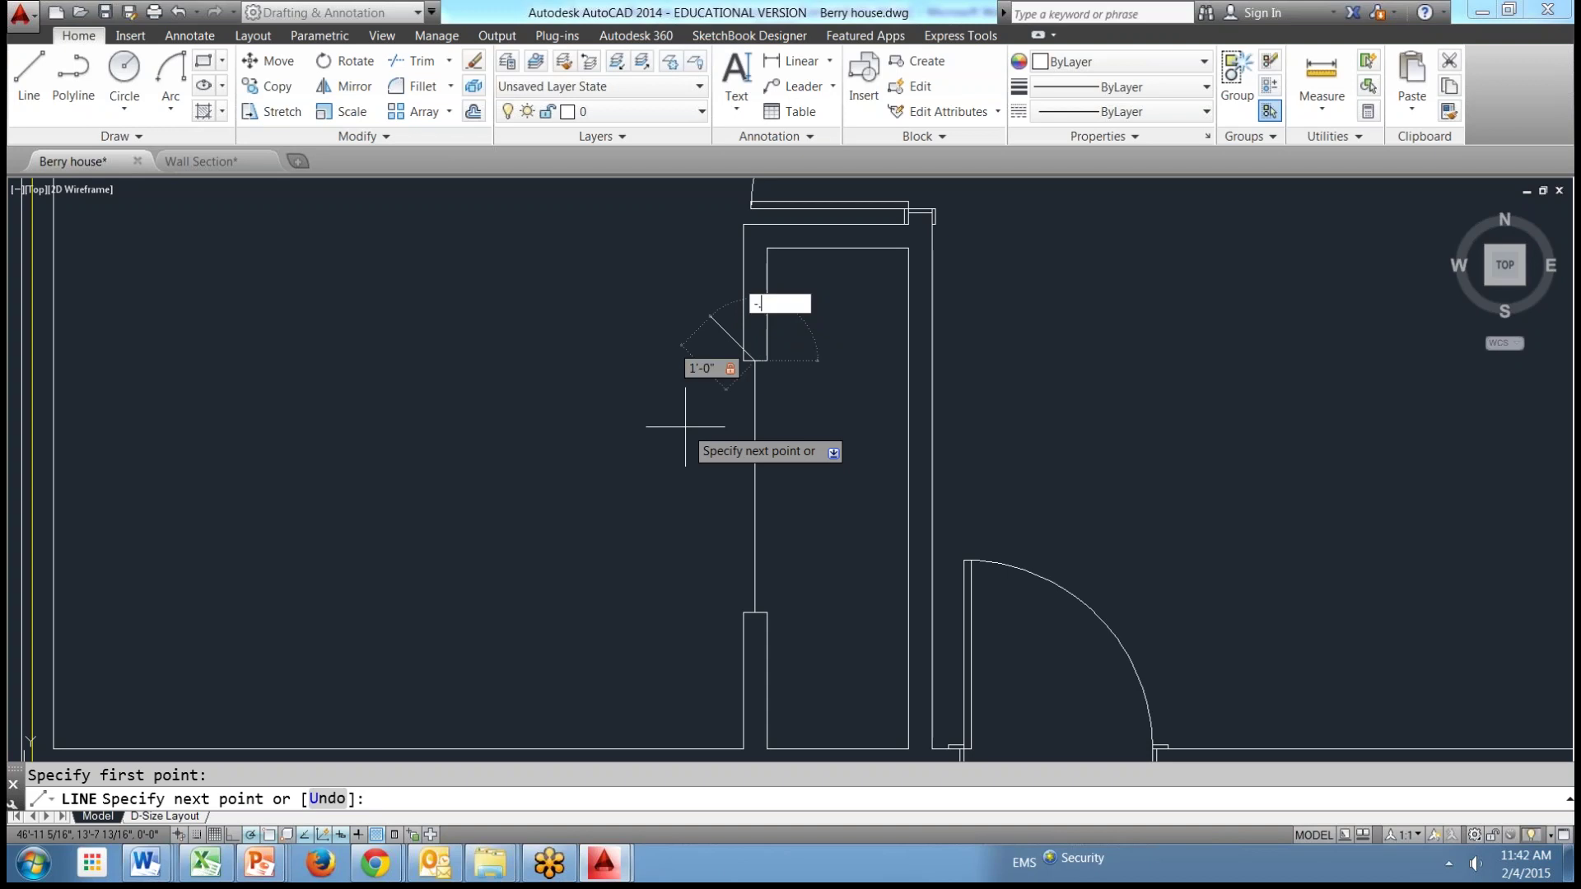
{"action": "type", "text": ".135"}
{"action": "key", "text": "BackSpace"}
{"action": "key", "text": "BackSpace"}
{"action": "key", "text": "BackSpace"}
{"action": "key", "text": "BackSpace"}
{"action": "type", "text": "1"}
{"action": "type", "text": "35"}
{"action": "key", "text": "Tab"}
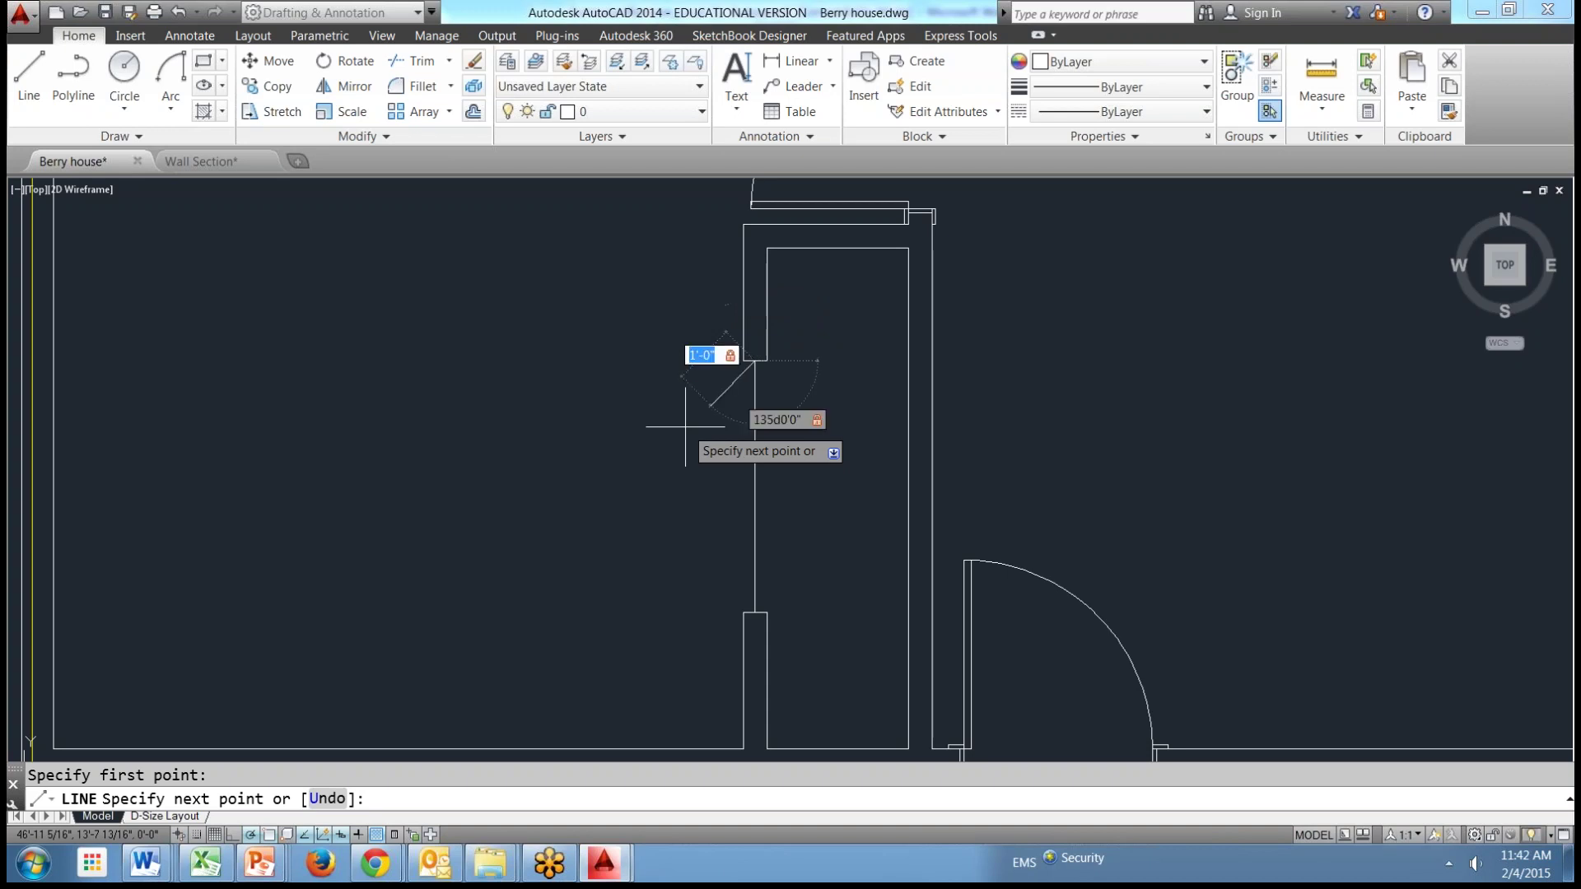
{"action": "key", "text": "Return"}
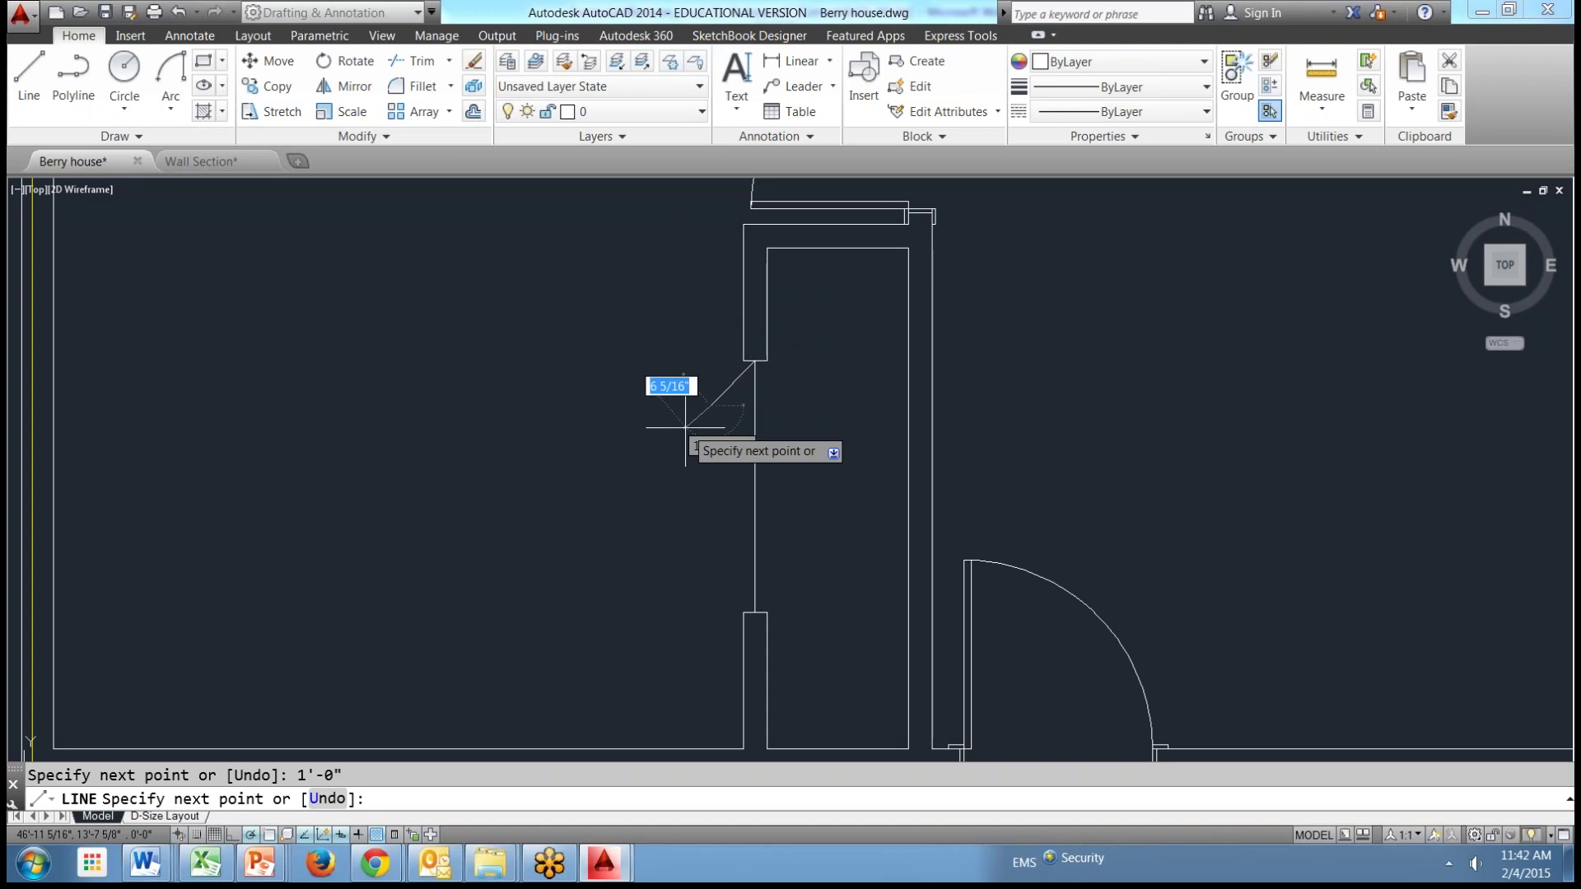
{"action": "key", "text": "Escape"}
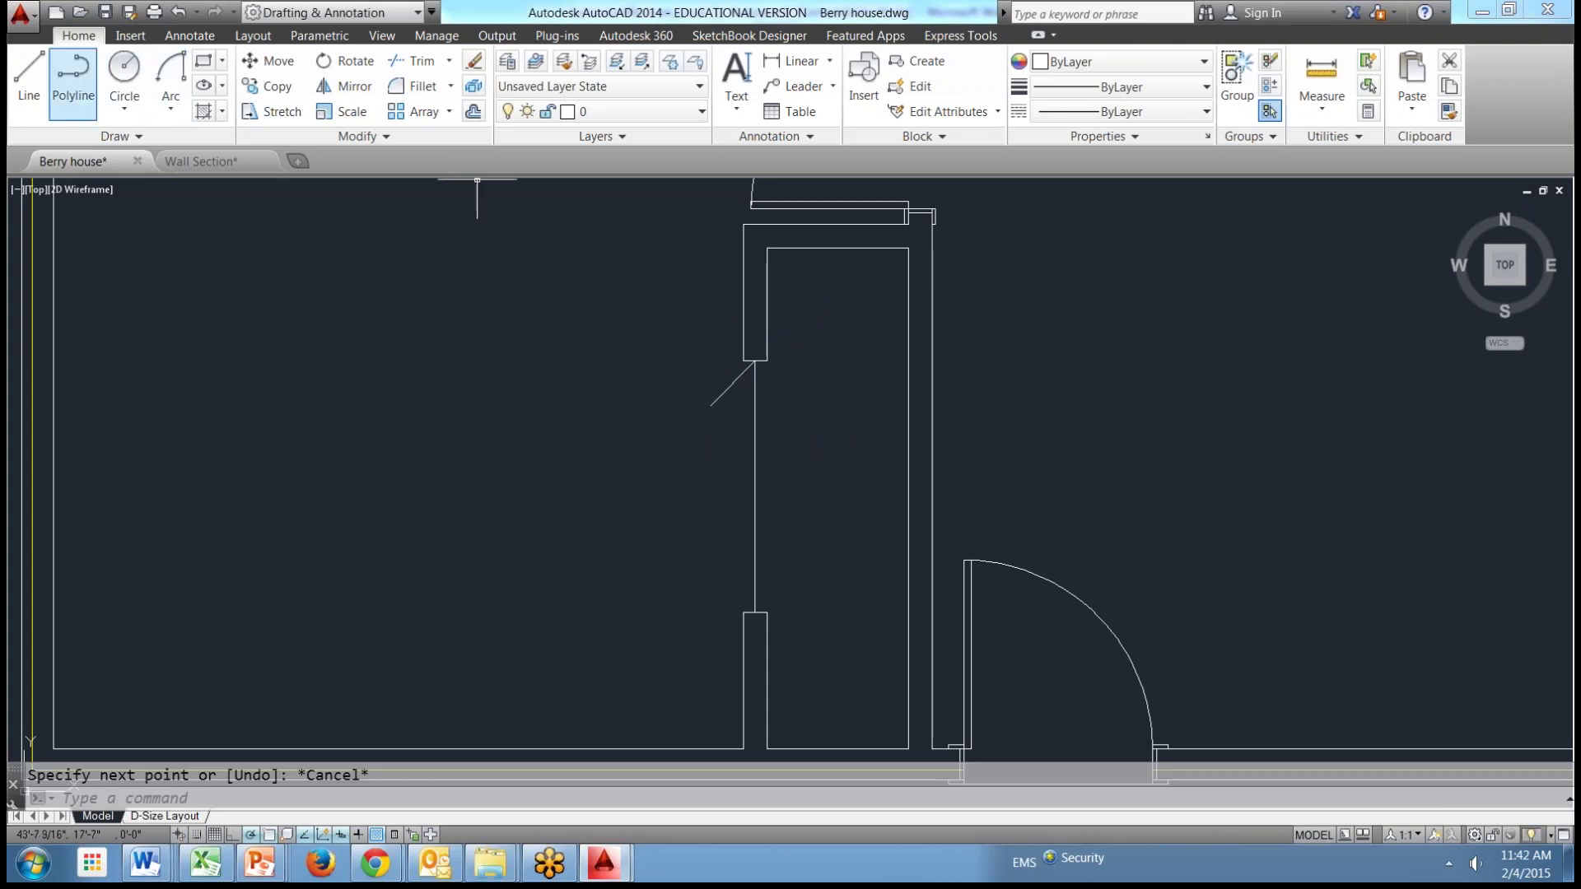
Step: Draw a 1'-0" line at 45° from the first diagonal's tip, closing the triangular notch
{"action": "left_click", "coordinate": [29, 73]}
{"action": "left_click", "coordinate": [710, 405]}
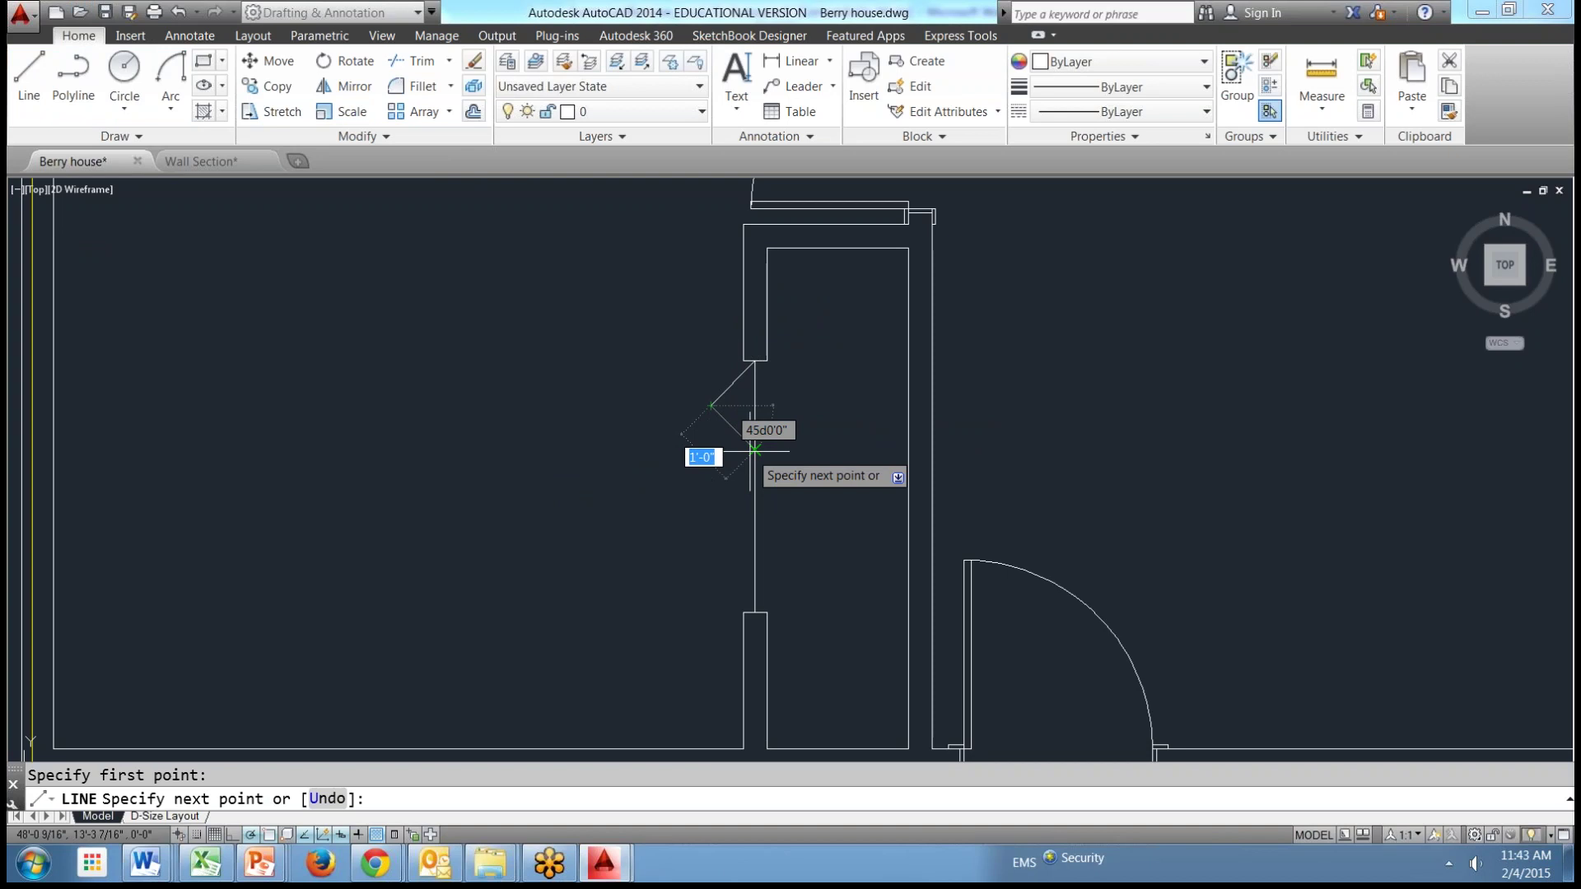
{"action": "type", "text": "1"}
{"action": "type", "text": "'"}
{"action": "key", "text": "Tab"}
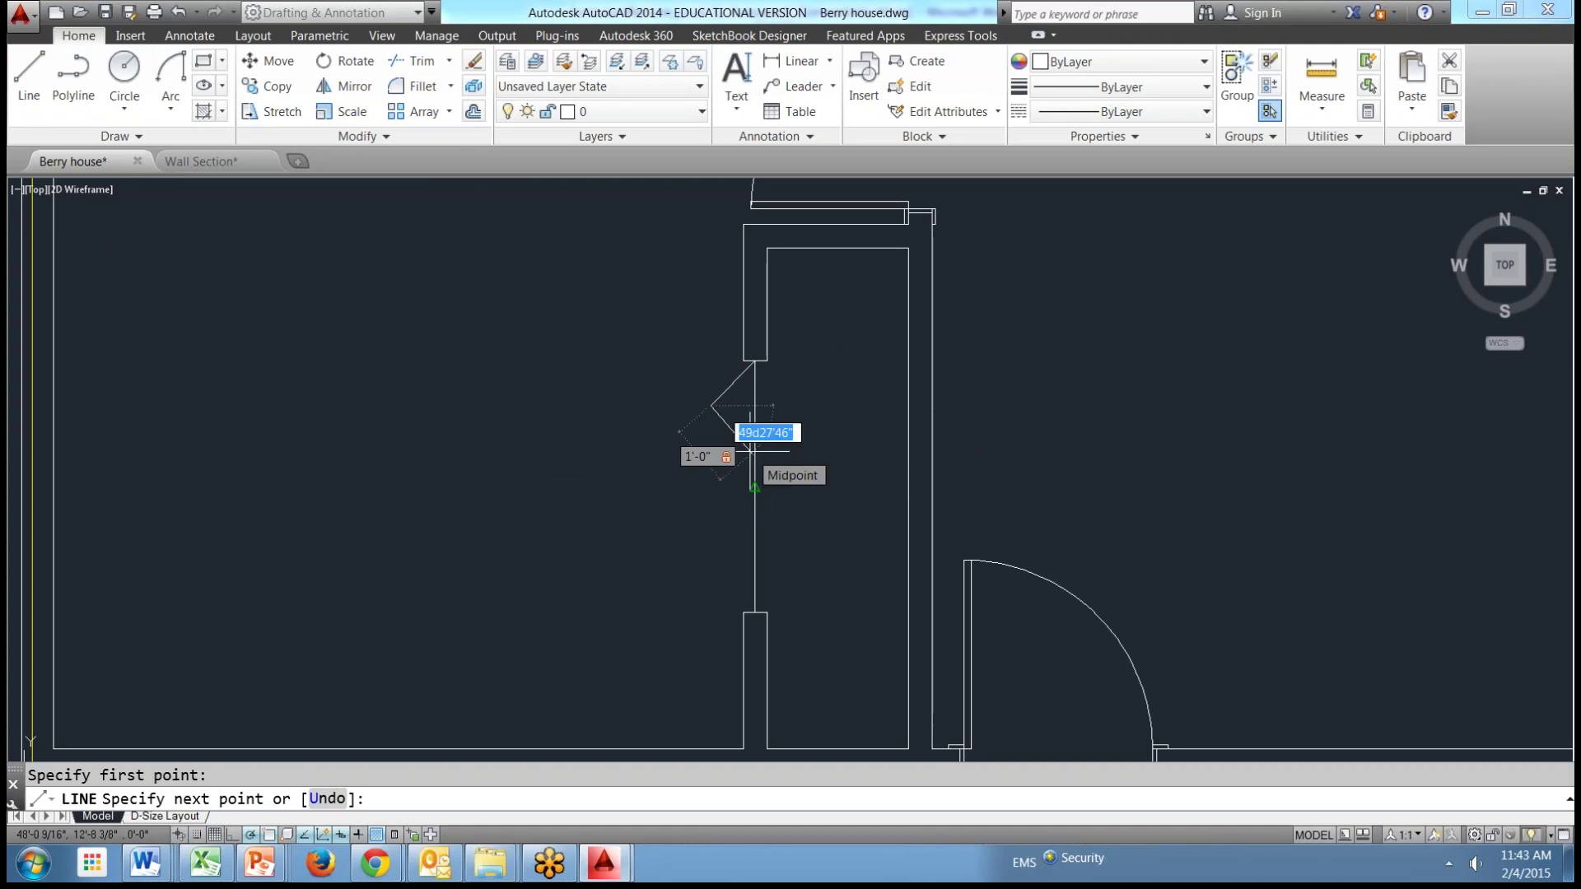
{"action": "type", "text": "45"}
{"action": "key", "text": "Tab"}
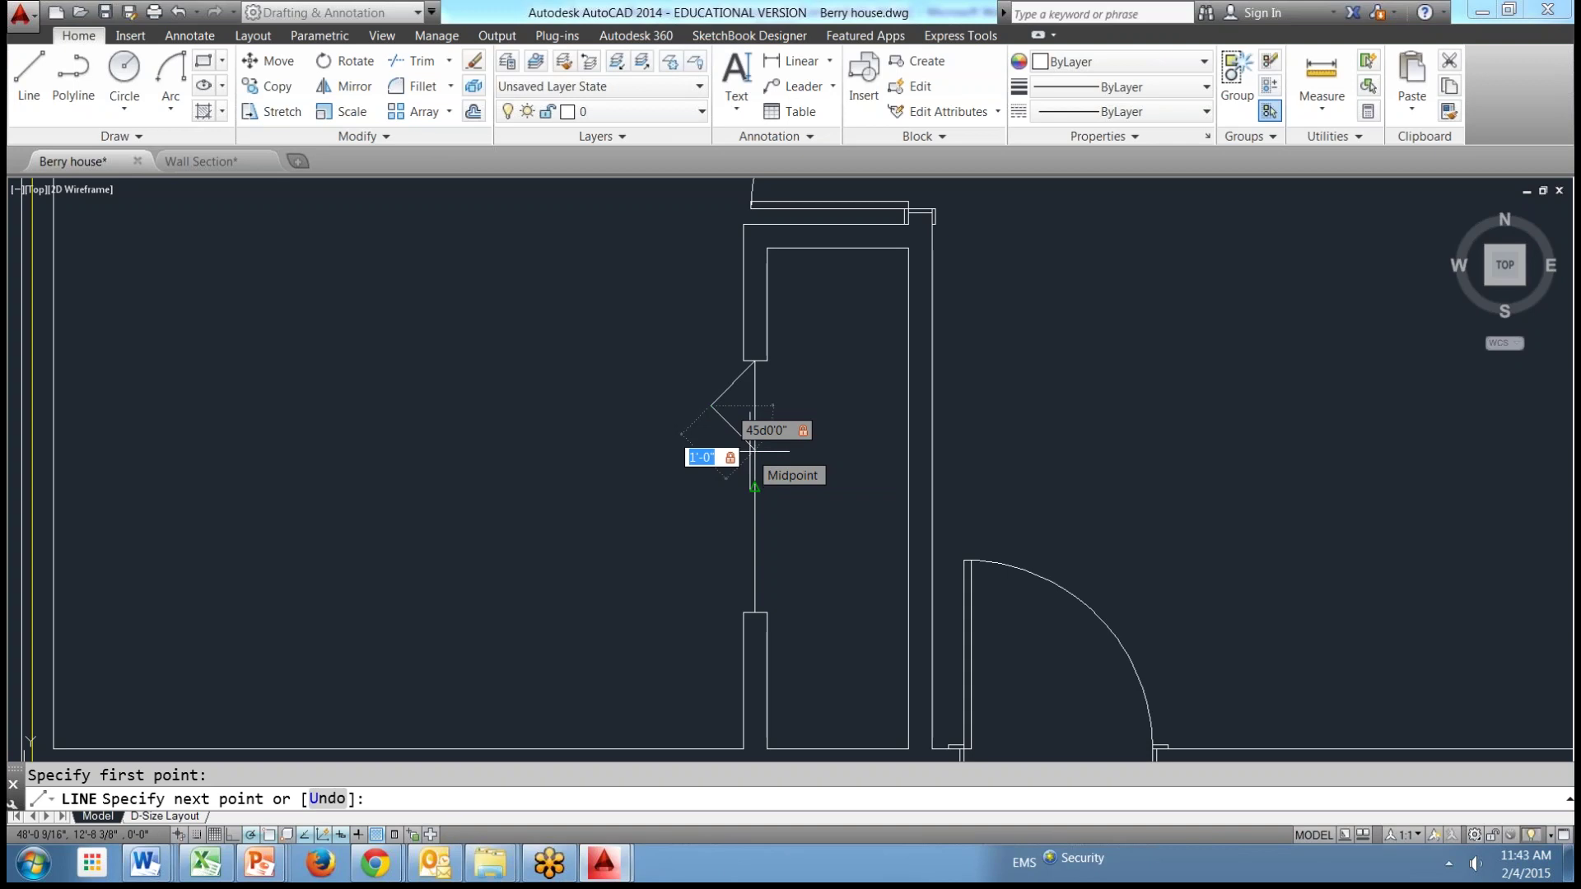
{"action": "key", "text": "Return"}
{"action": "key", "text": "Escape"}
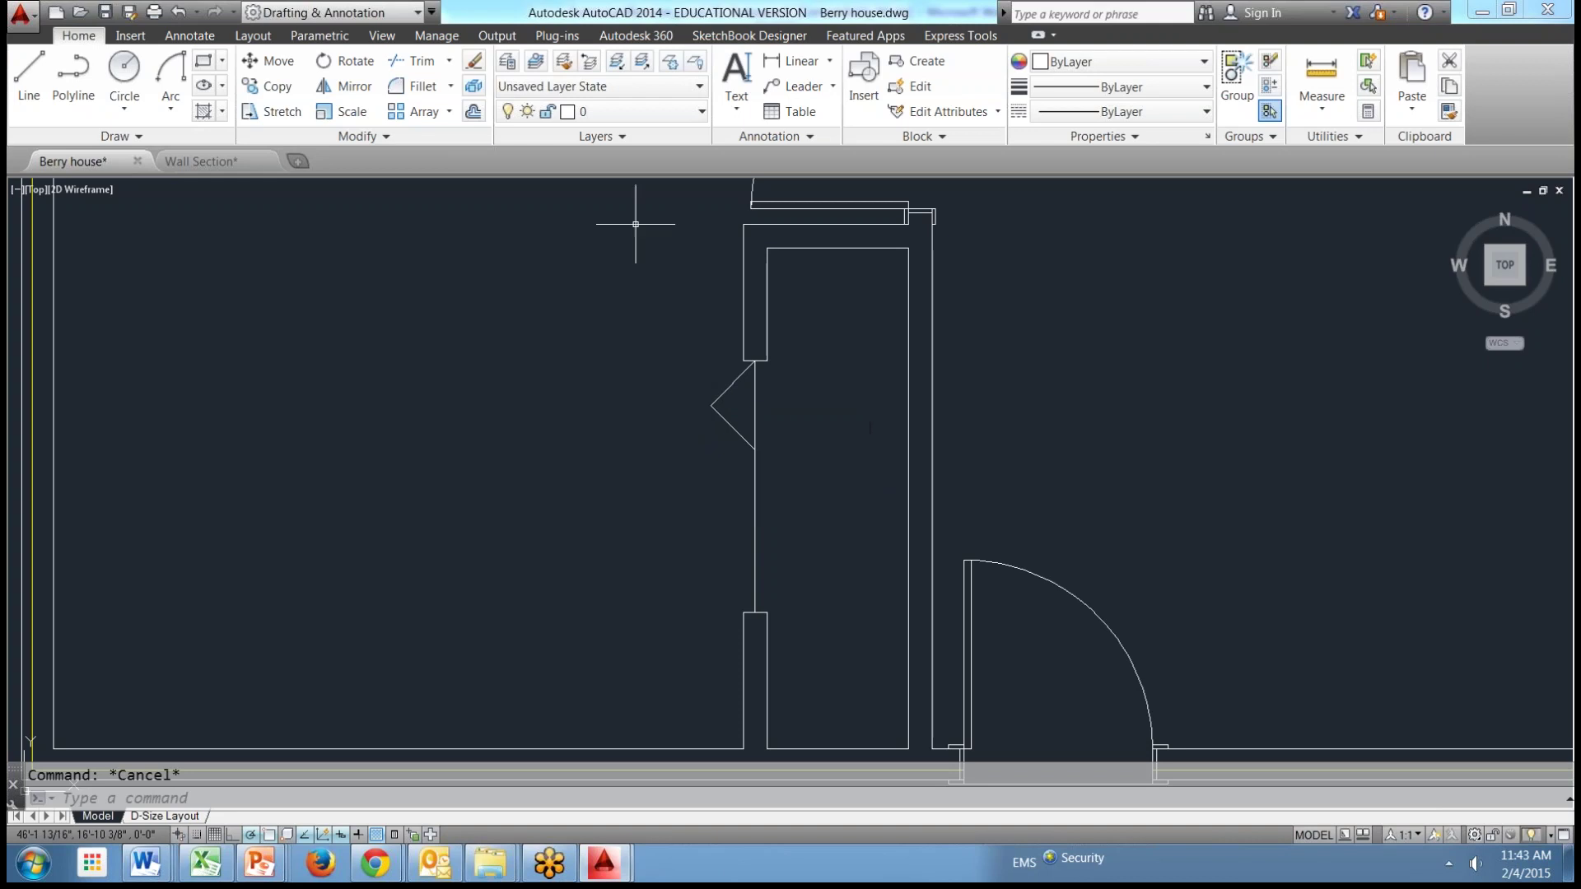
Step: Offset both diagonal jamb lines 1" toward their inner side
{"action": "type", "text": "o"}
{"action": "key", "text": "Return"}
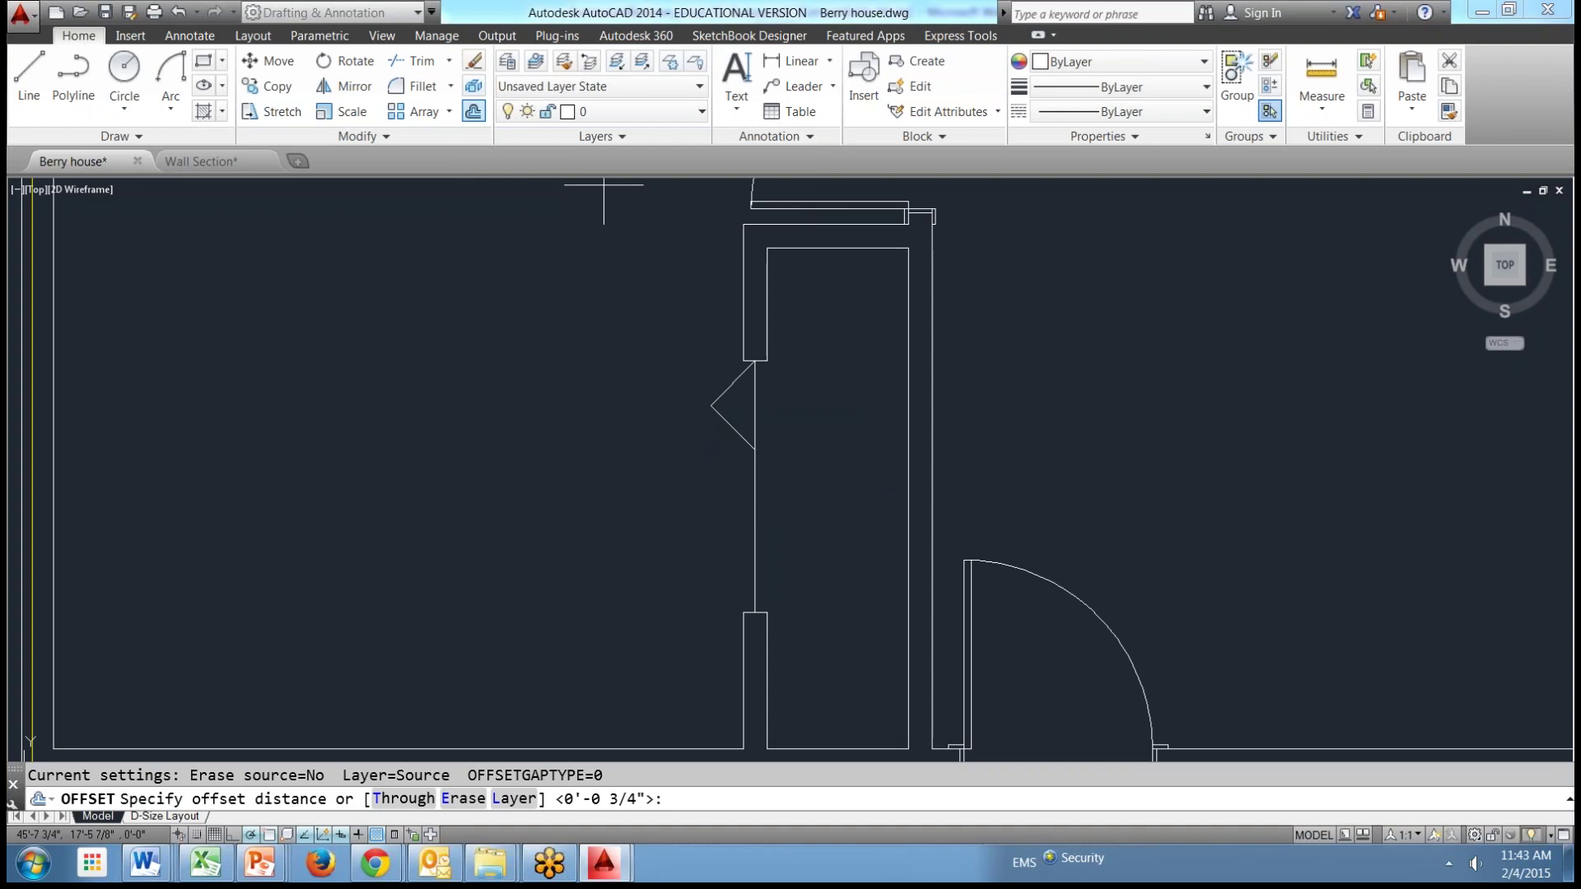
{"action": "type", "text": "1\""}
{"action": "key", "text": "Return"}
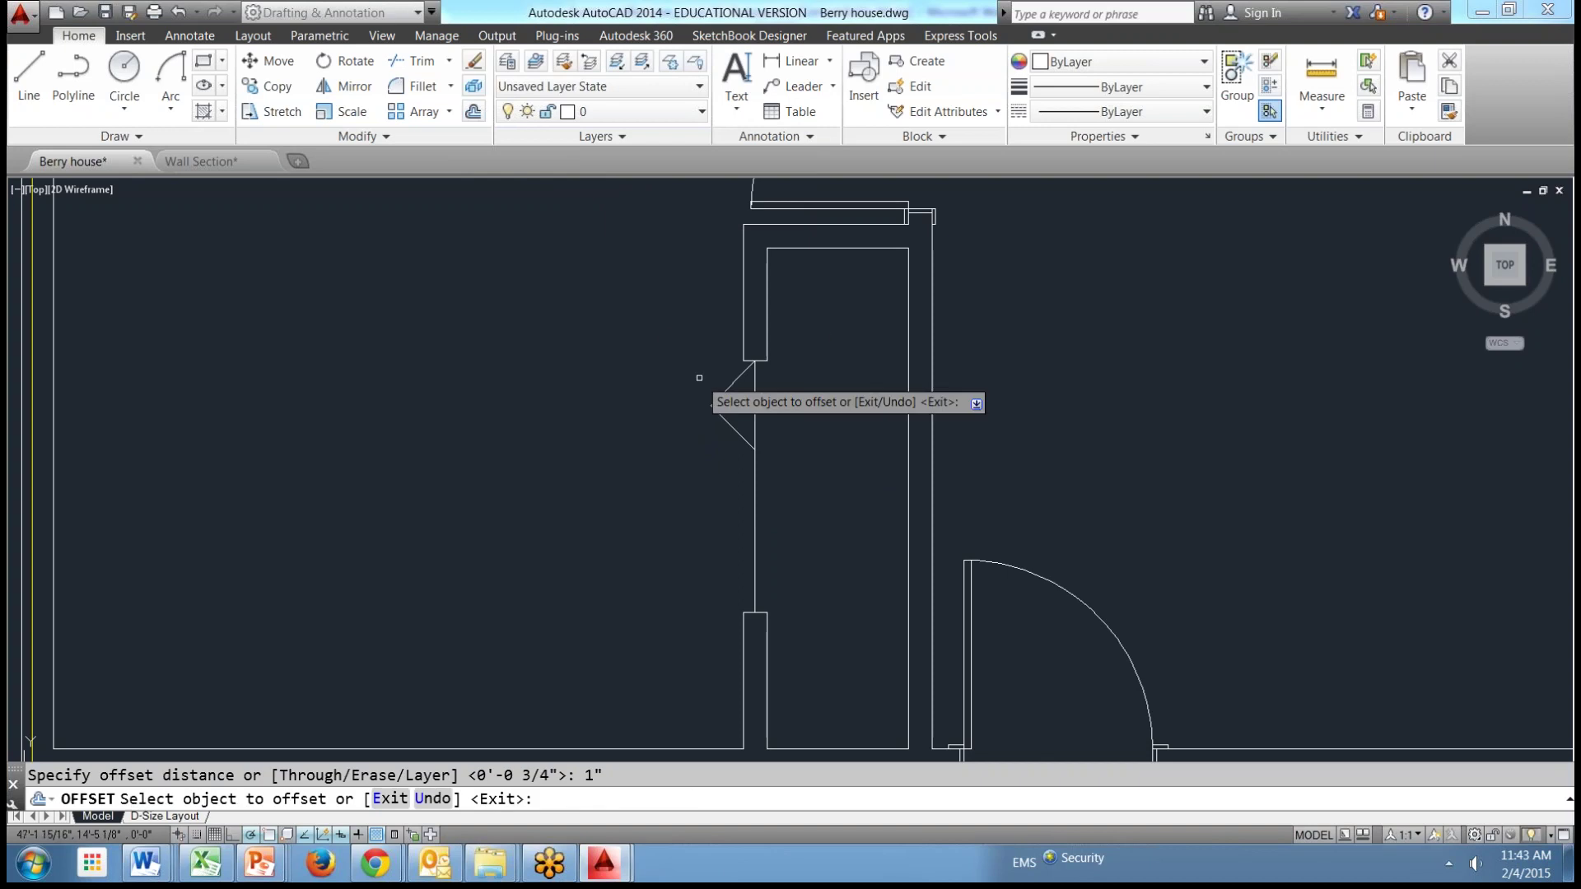
{"action": "left_click", "coordinate": [730, 386]}
{"action": "left_click", "coordinate": [762, 412]}
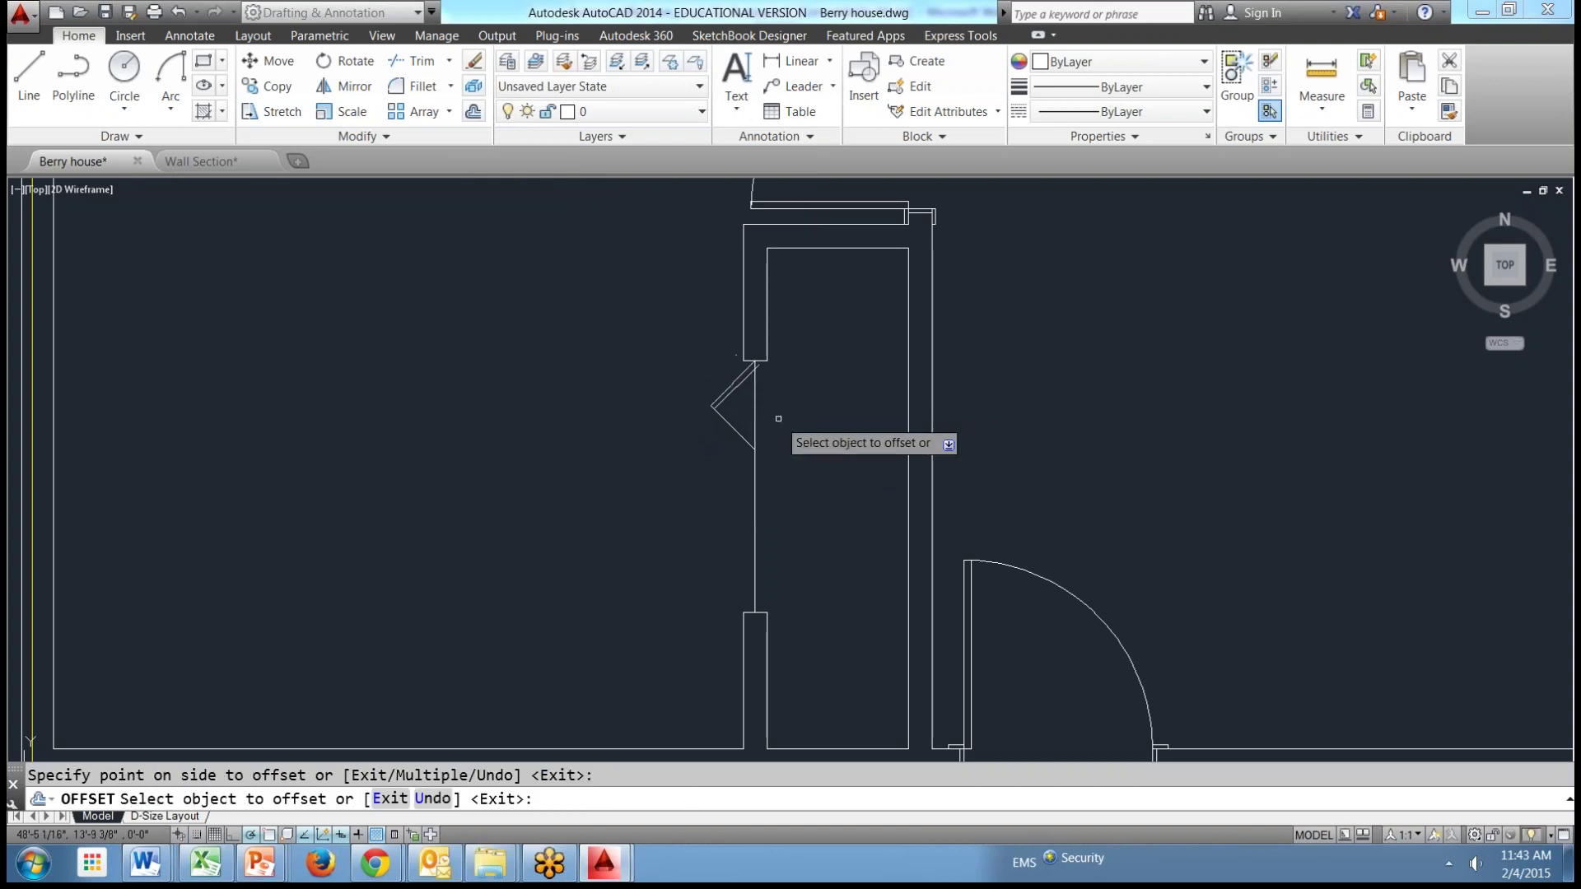
{"action": "left_click", "coordinate": [733, 427]}
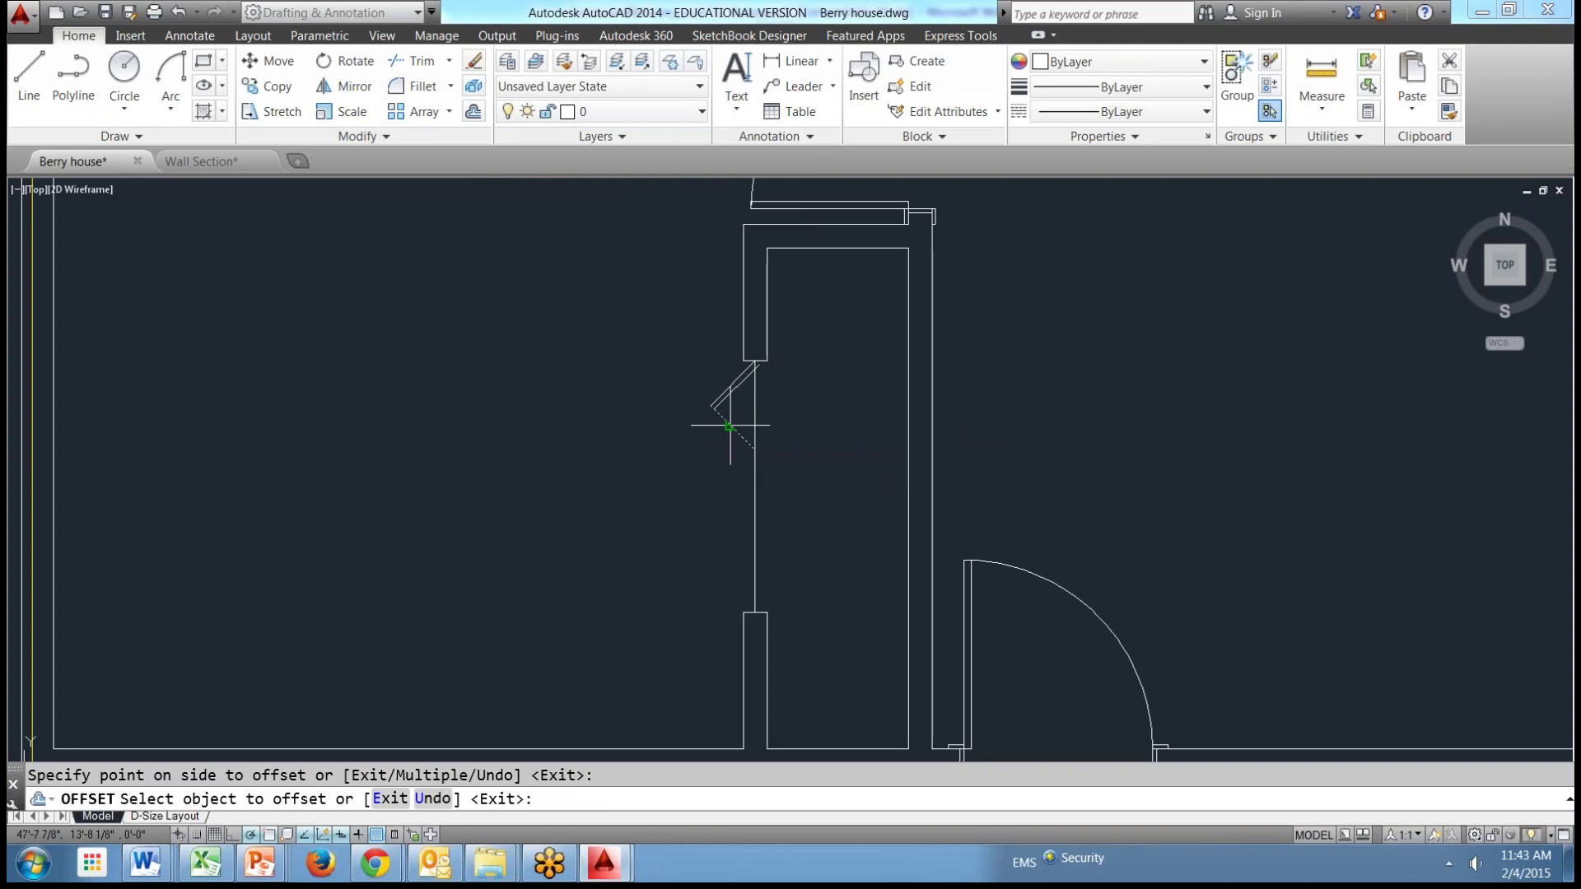
{"action": "key", "text": "Escape"}
Step: Cap the ends of the doubled diagonal panel with short closing lines
{"action": "scroll", "coordinate": [749, 396], "scroll_direction": "up", "scroll_amount": 4}
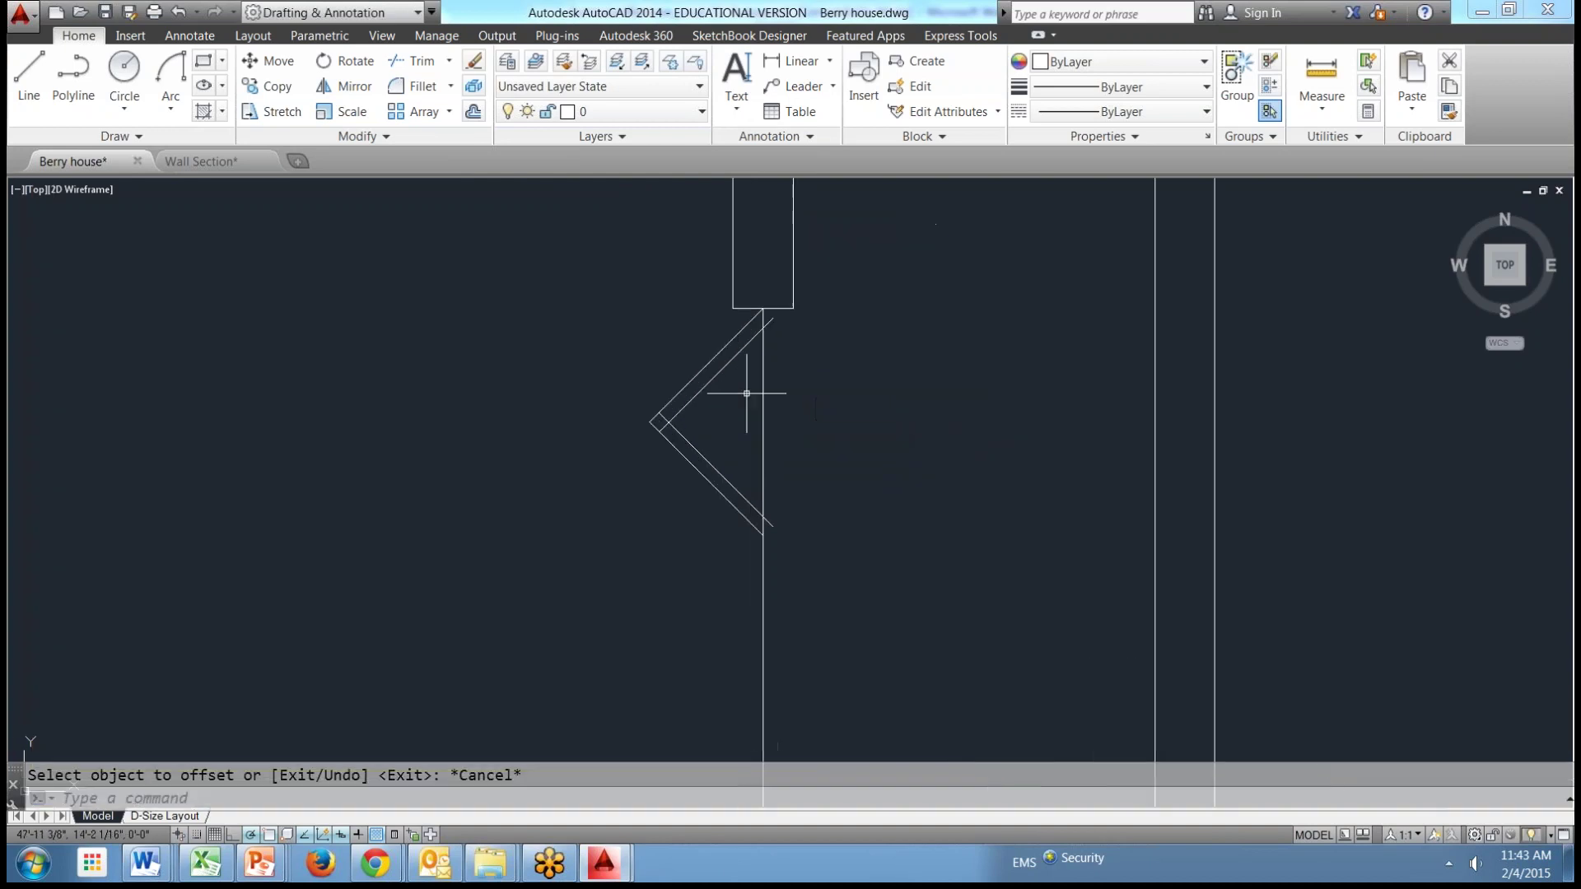
{"action": "scroll", "coordinate": [746, 393], "scroll_direction": "up", "scroll_amount": 2}
{"action": "middle_click_drag", "start_coordinate": [746, 392], "coordinate": [756, 393]}
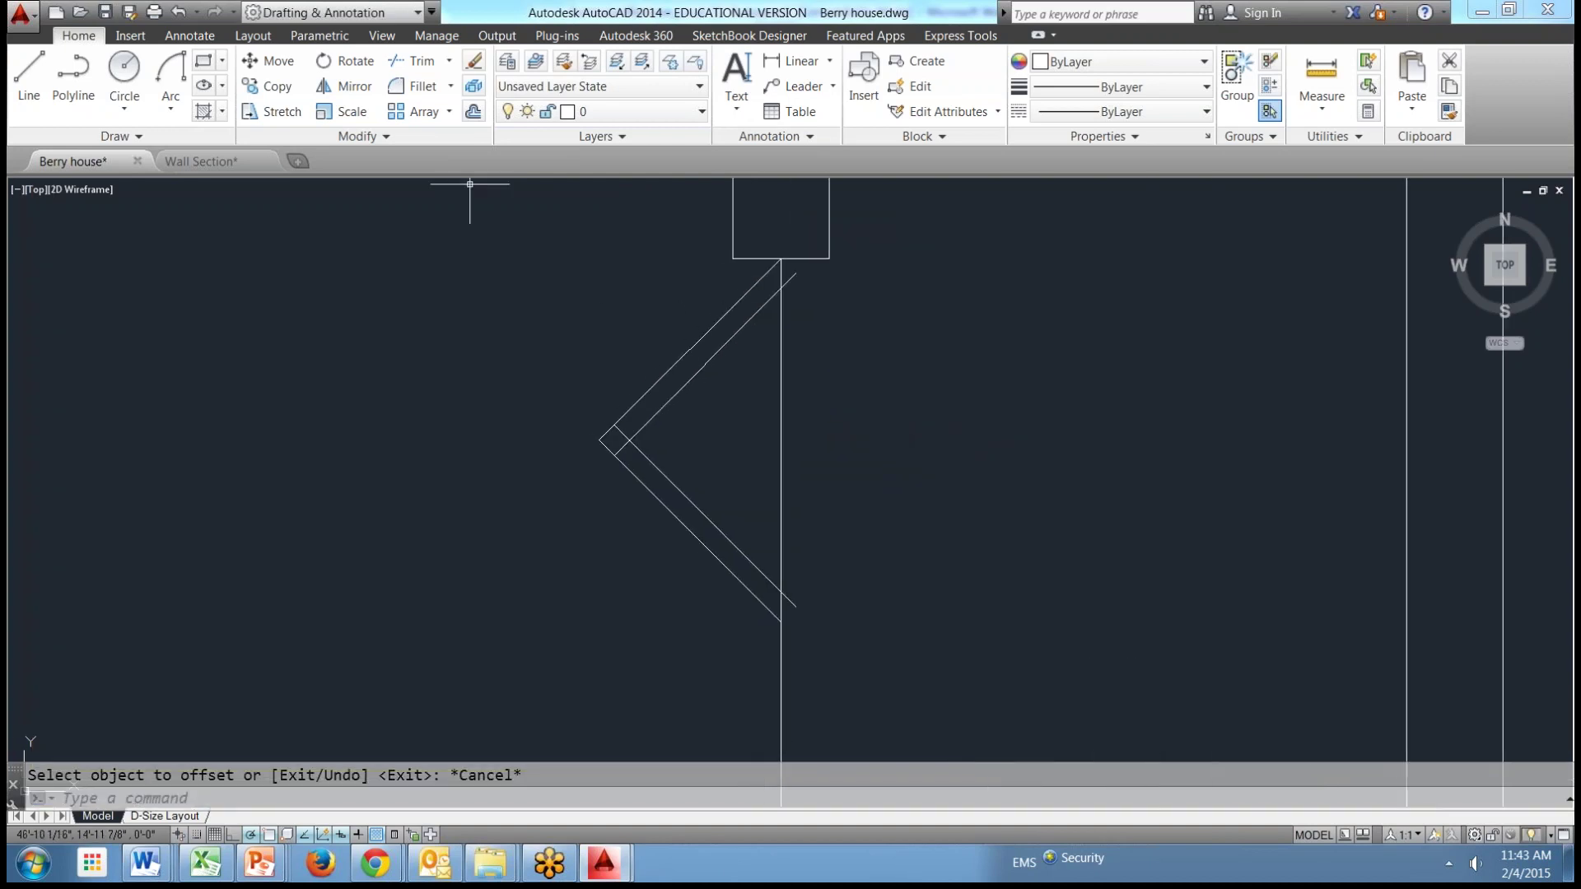
{"action": "left_click", "coordinate": [29, 70]}
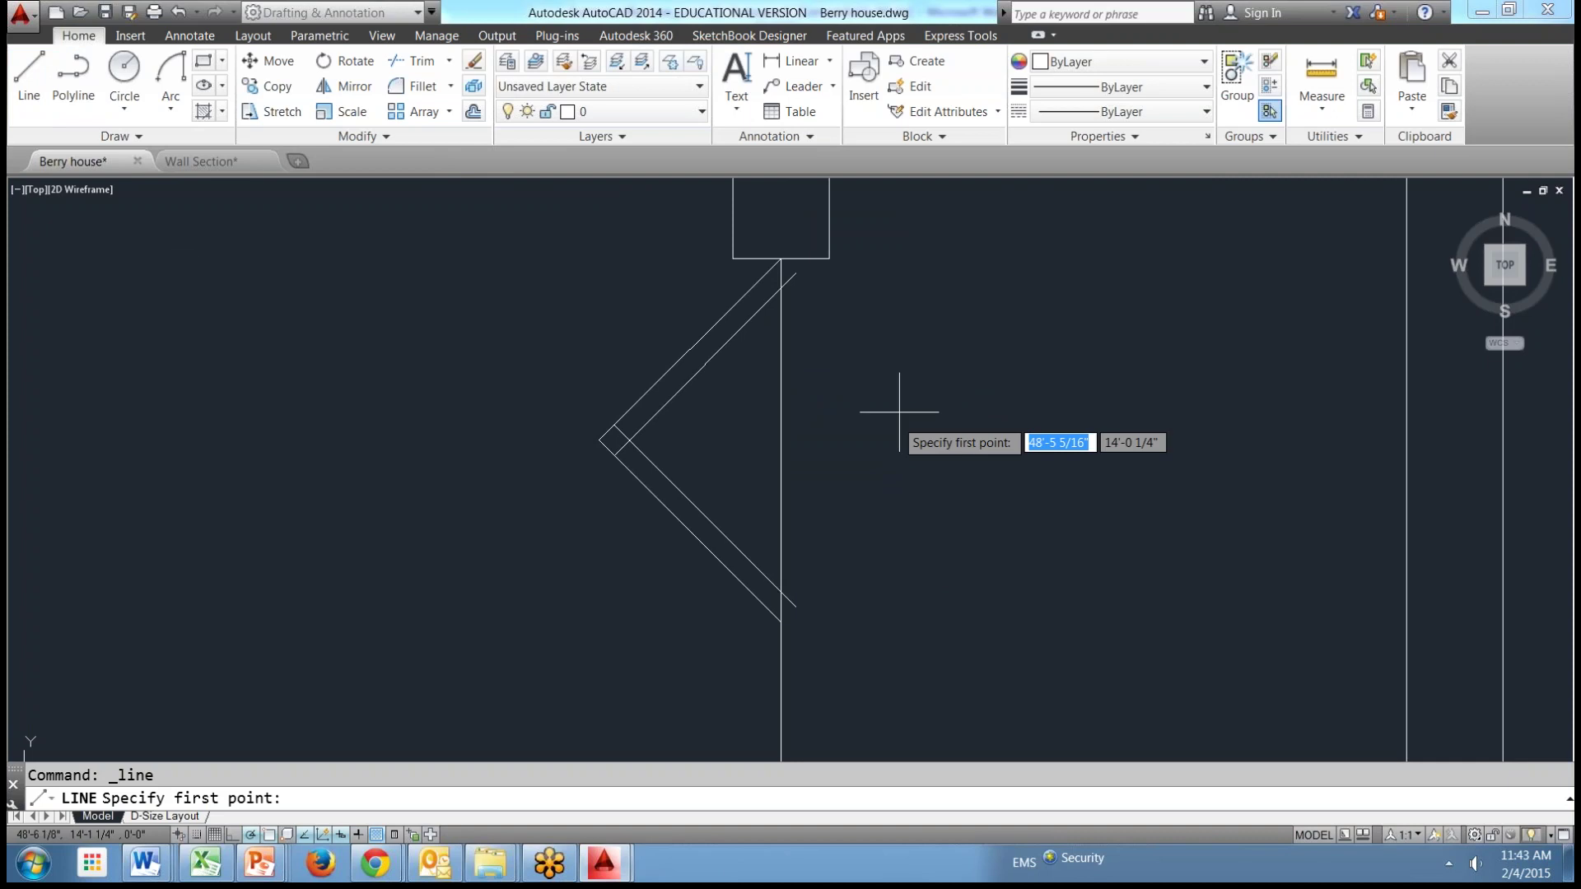
{"action": "left_click", "coordinate": [780, 260]}
{"action": "left_click", "coordinate": [780, 260]}
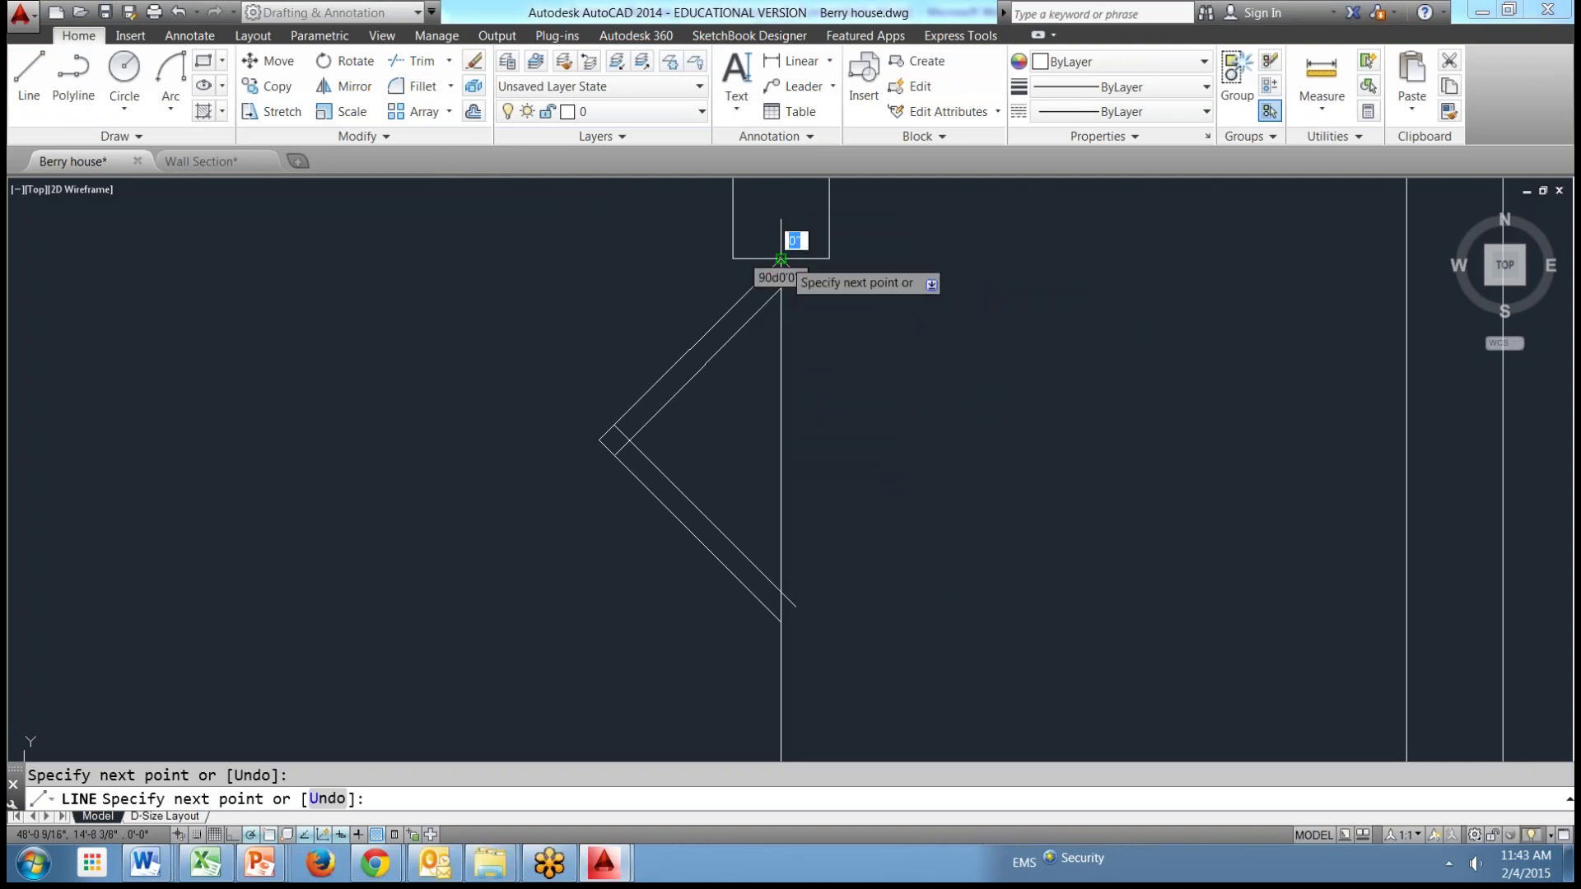
{"action": "key", "text": "Return"}
{"action": "key", "text": "Return"}
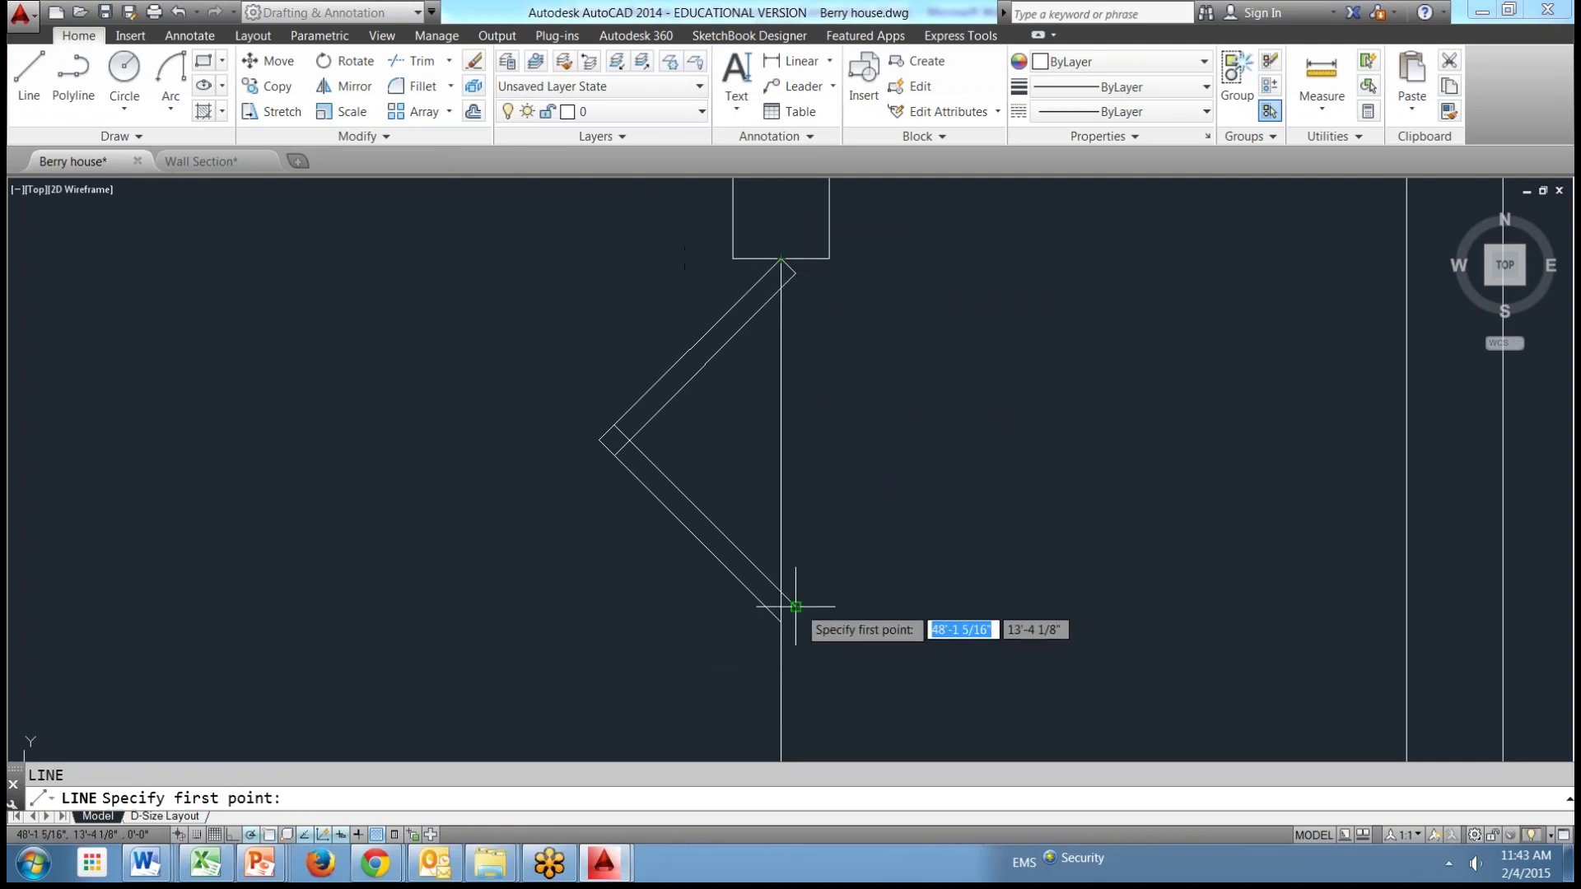
{"action": "left_click", "coordinate": [795, 606]}
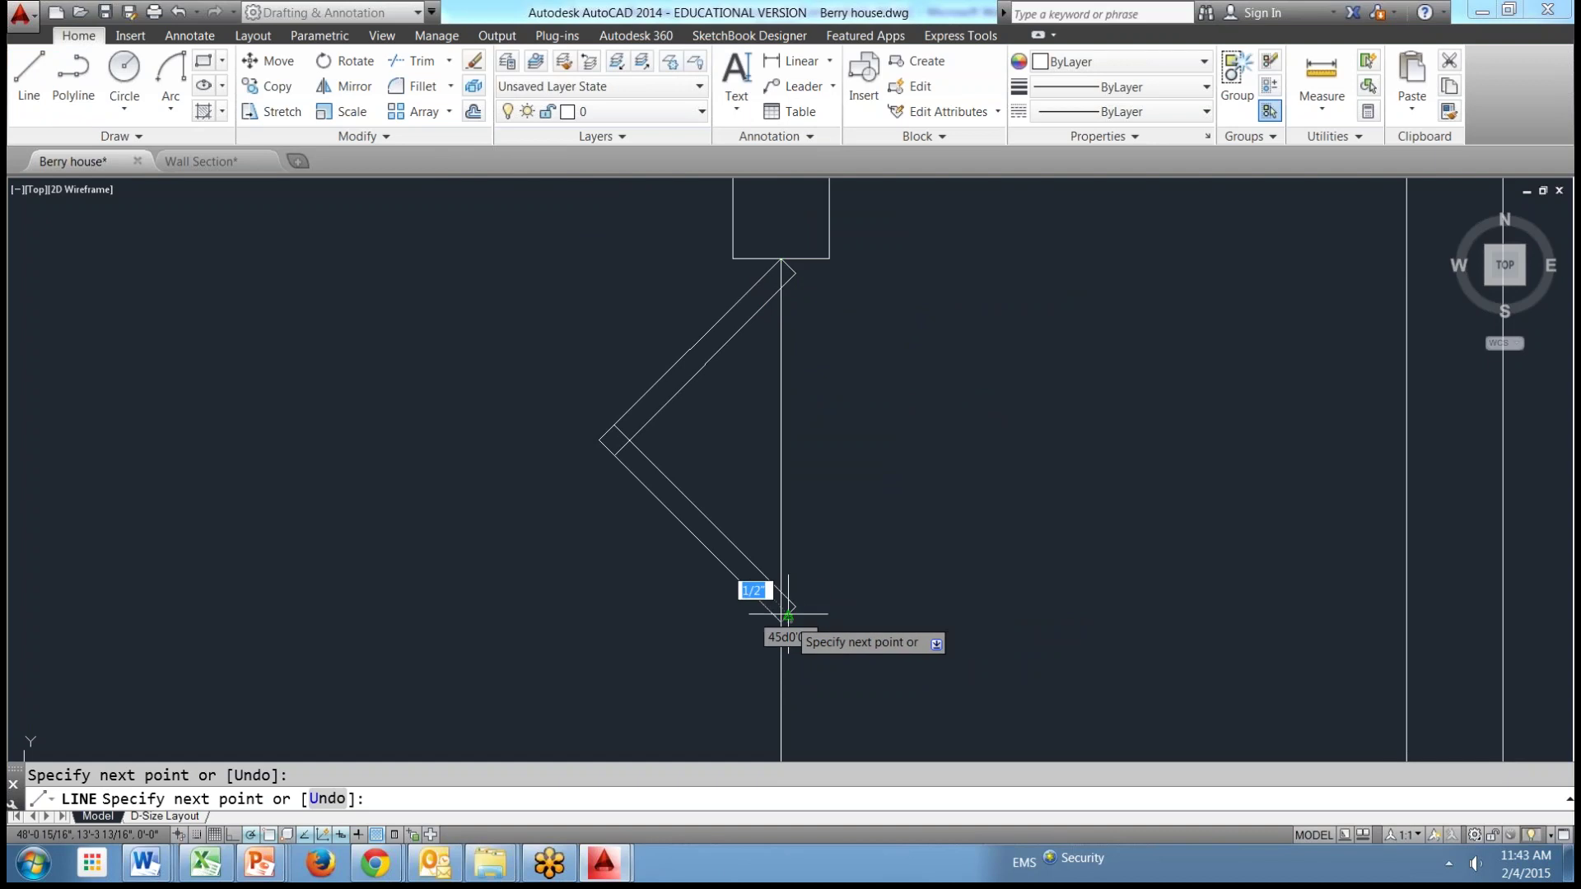
{"action": "key", "text": "Escape"}
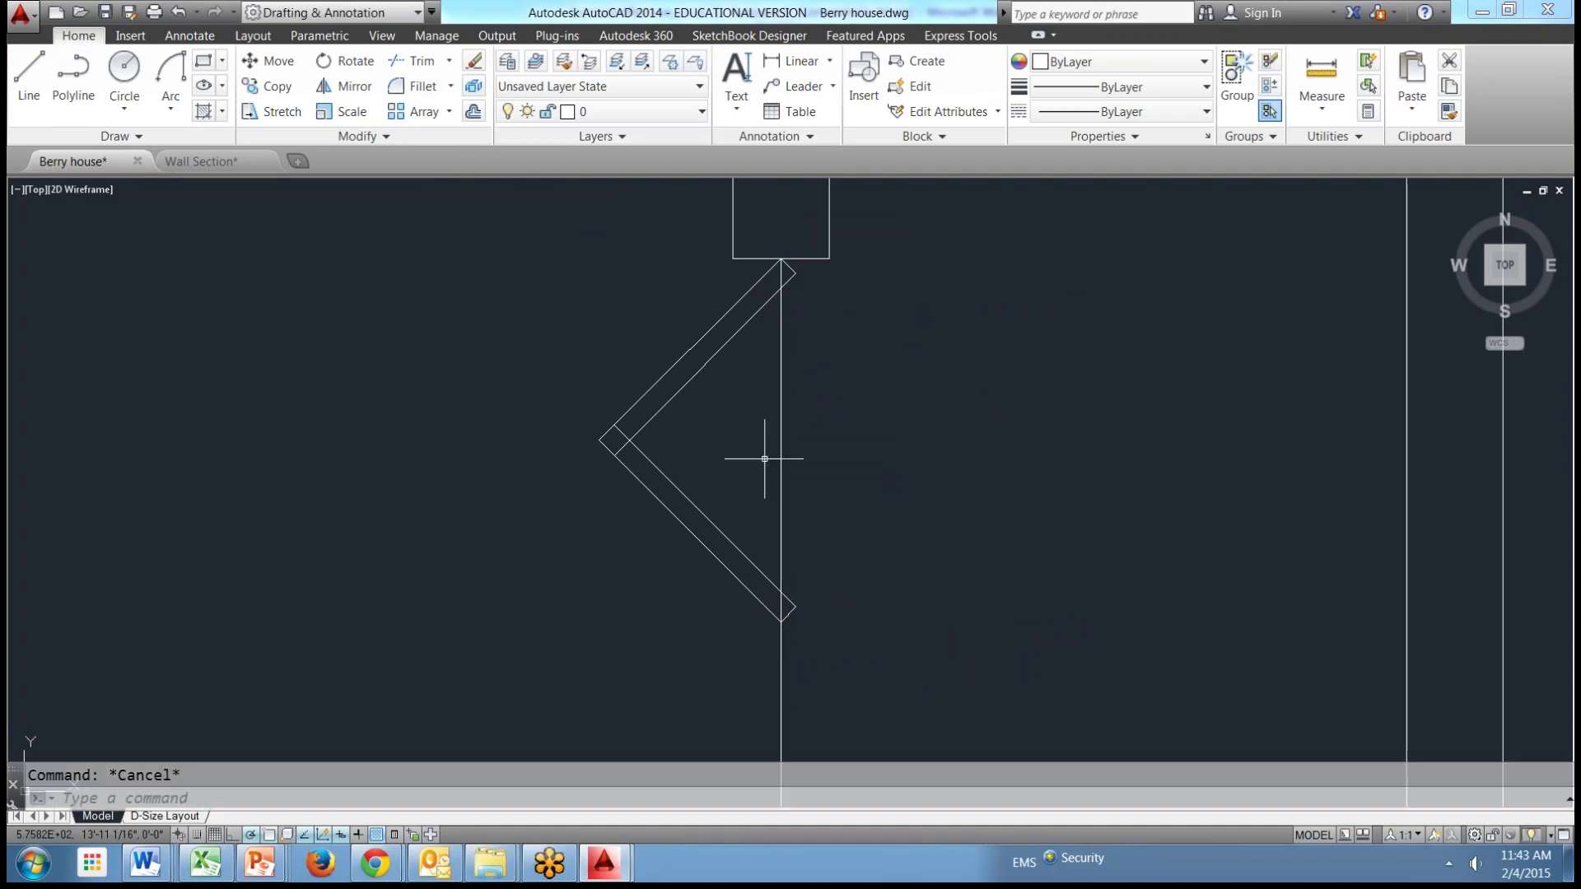
{"action": "scroll", "coordinate": [778, 458], "scroll_direction": "down", "scroll_amount": 3}
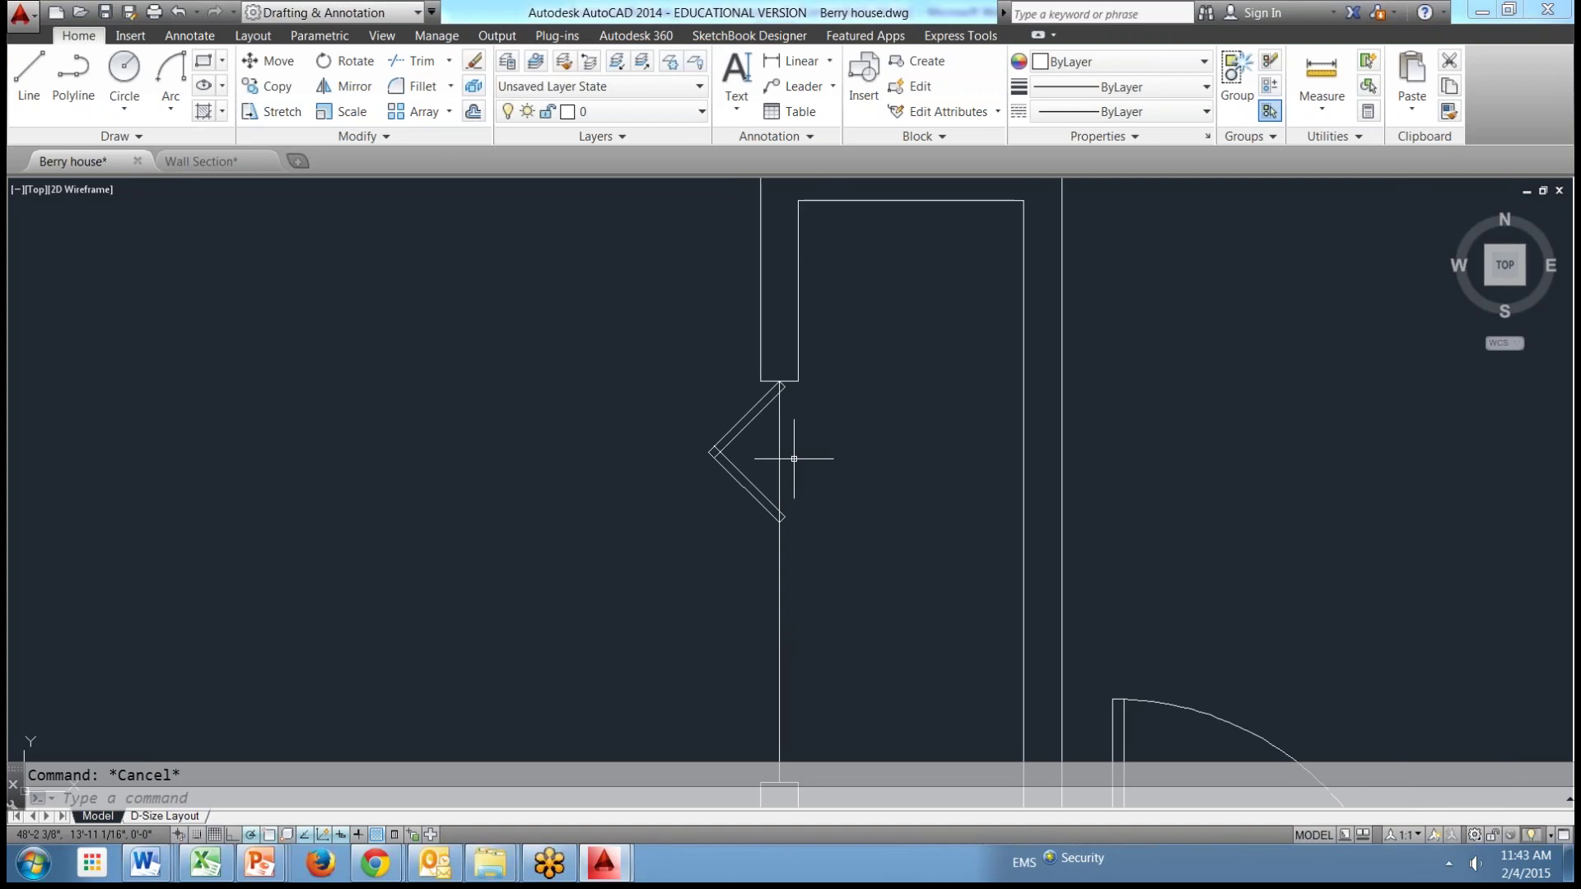
{"action": "scroll", "coordinate": [790, 452], "scroll_direction": "down", "scroll_amount": 1}
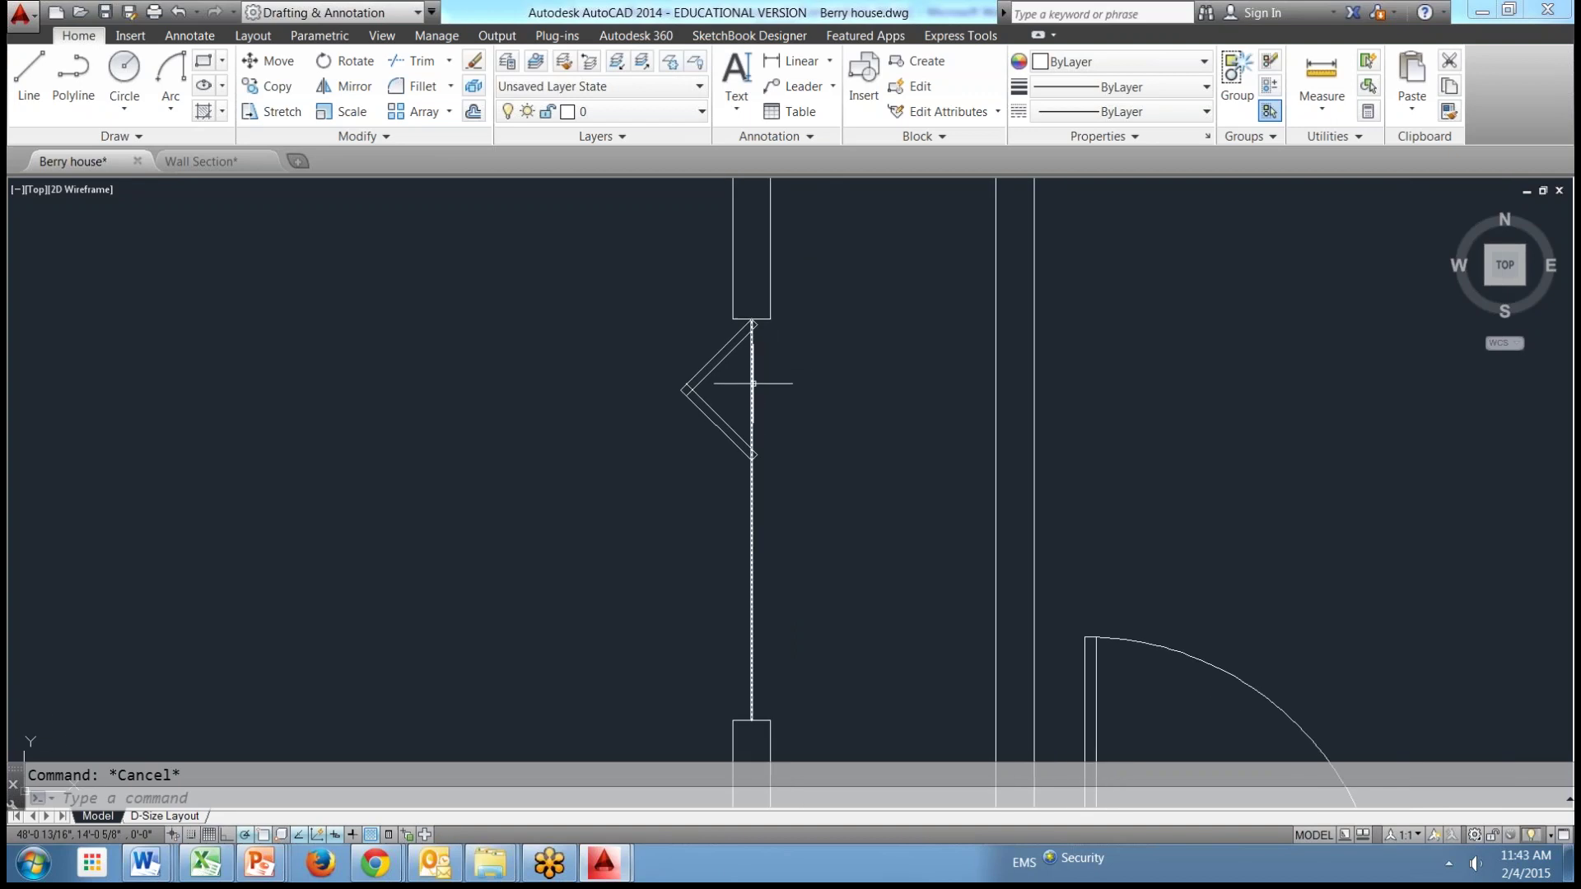
{"action": "scroll", "coordinate": [752, 346], "scroll_direction": "up", "scroll_amount": 2}
{"action": "scroll", "coordinate": [709, 412], "scroll_direction": "up", "scroll_amount": 2}
{"action": "scroll", "coordinate": [700, 444], "scroll_direction": "up", "scroll_amount": 1}
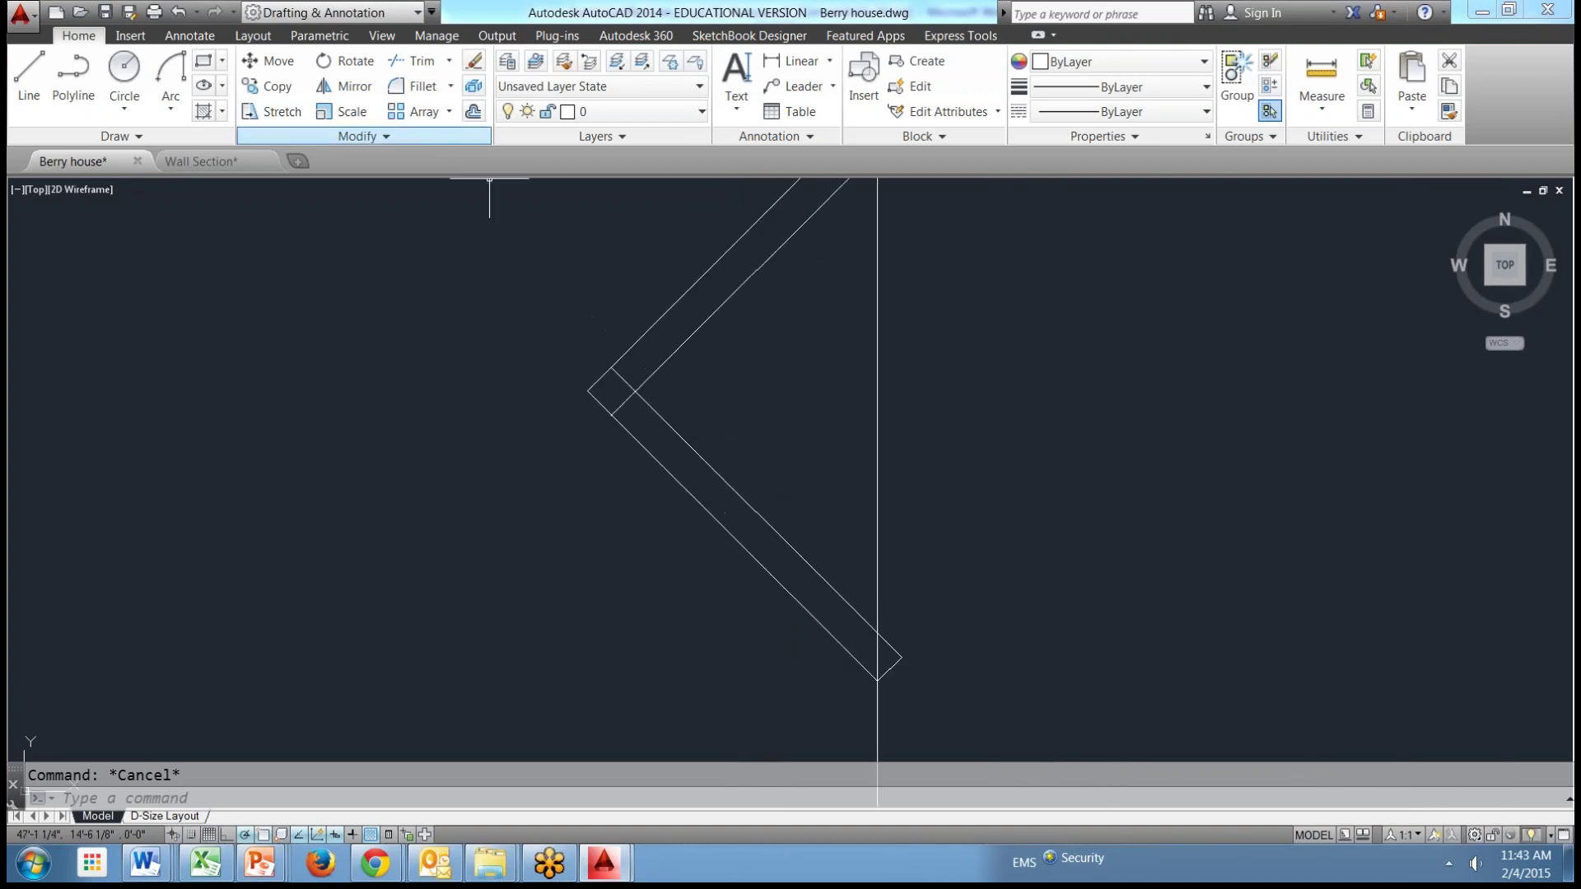
Step: Trim the overlapping corner stubs at the bend of the doubled jamb lines
{"action": "left_click", "coordinate": [412, 60]}
{"action": "key", "text": "Return"}
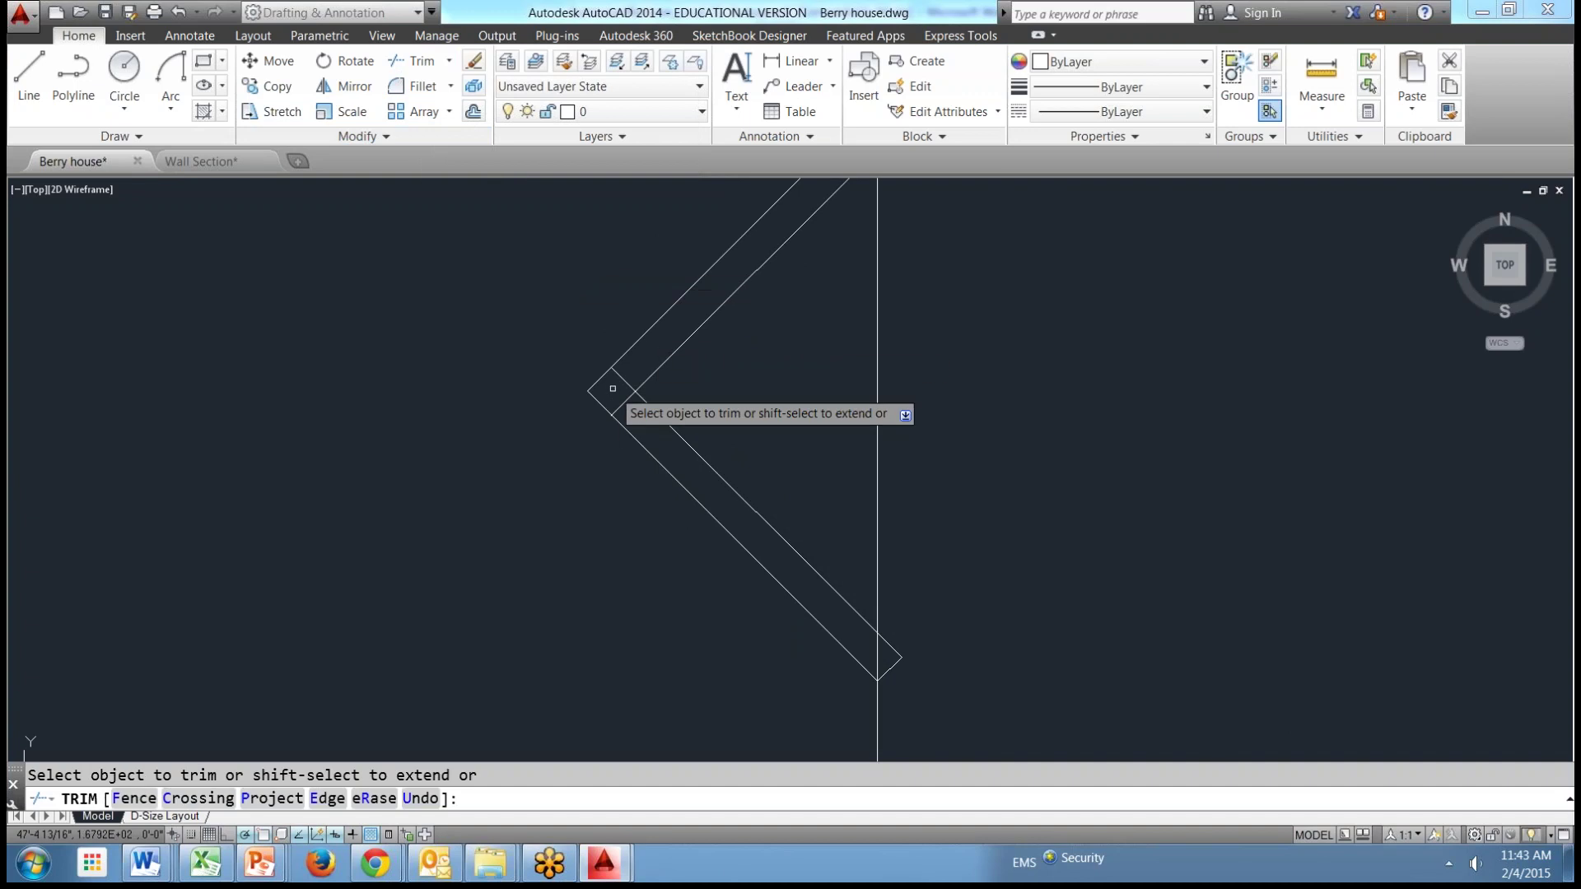
{"action": "left_click", "coordinate": [623, 380]}
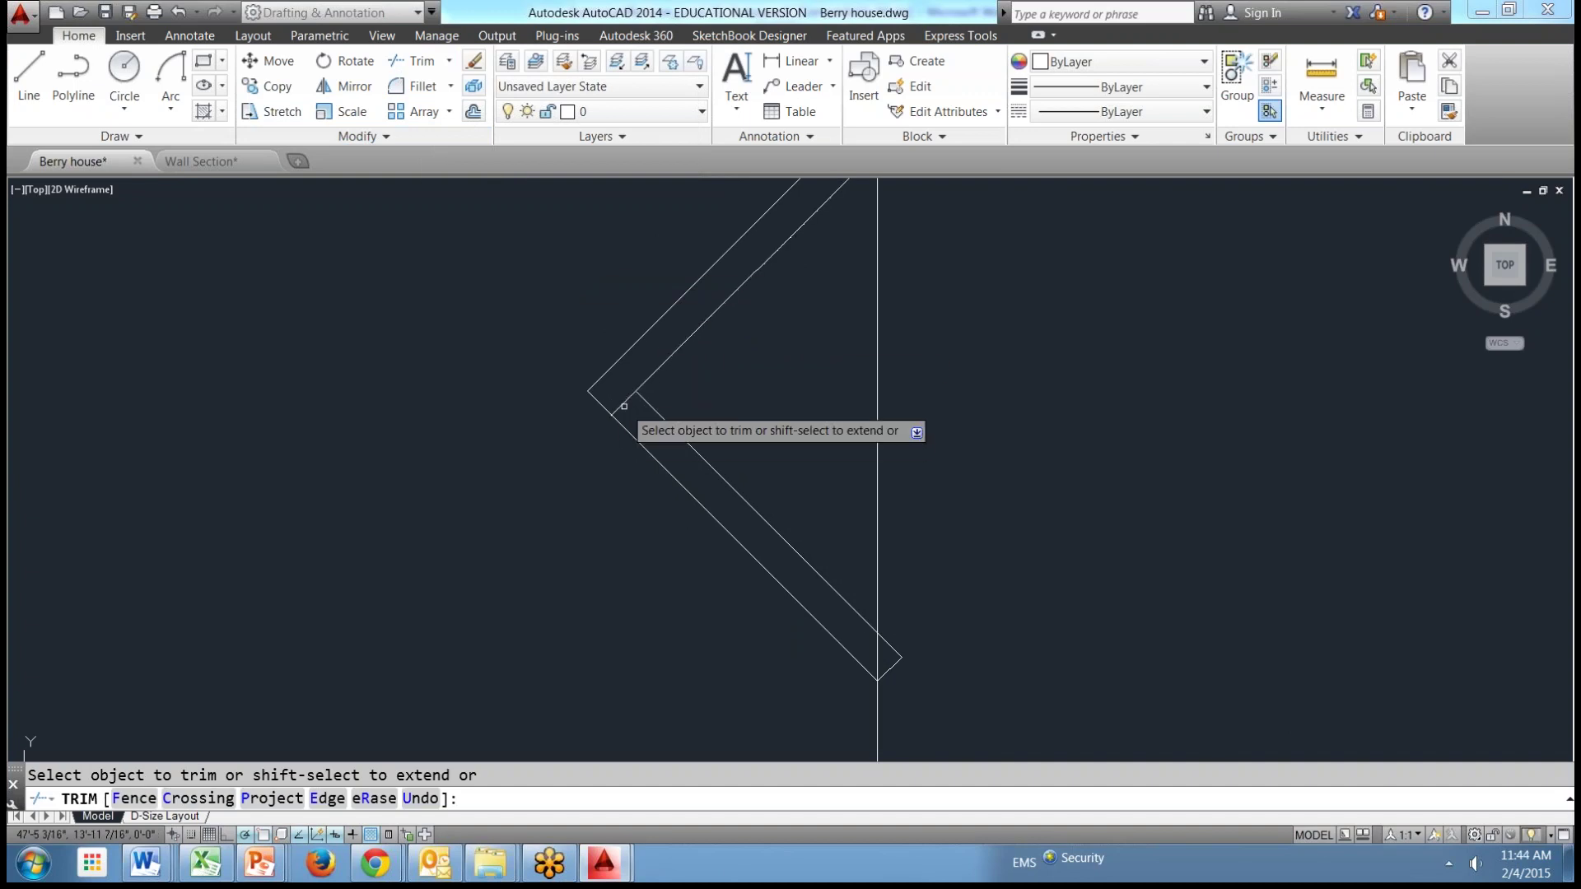
{"action": "left_click", "coordinate": [599, 380]}
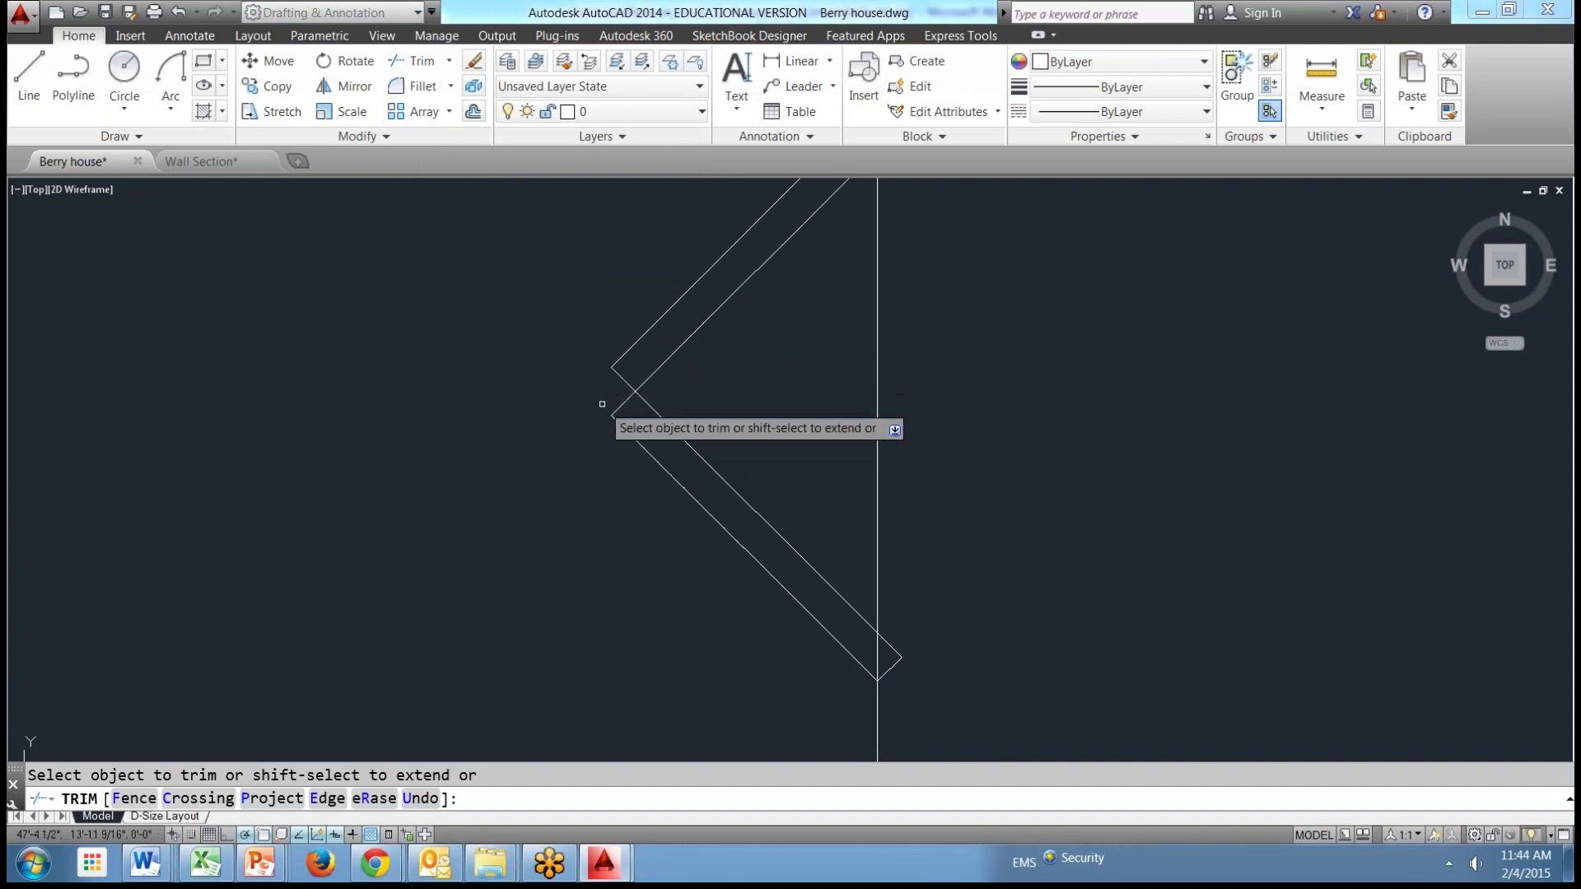
{"action": "right_click", "coordinate": [602, 404]}
{"action": "left_click", "coordinate": [655, 415]}
Step: Window-select all lines of the doubled V-shaped closet panel
{"action": "scroll", "coordinate": [663, 443], "scroll_direction": "down", "scroll_amount": 3}
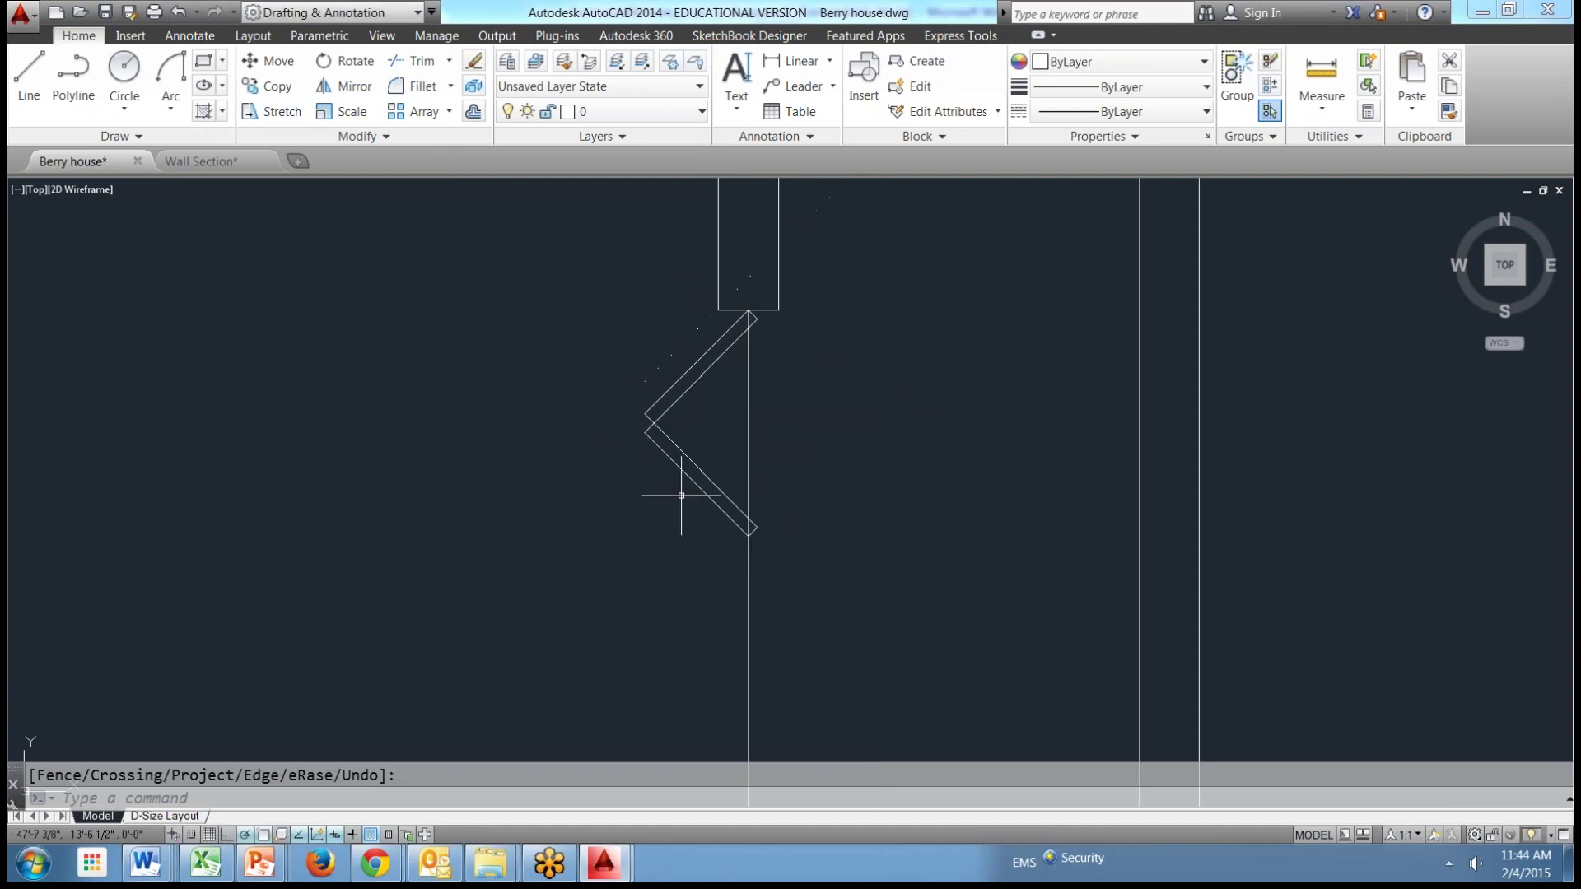
{"action": "scroll", "coordinate": [681, 494], "scroll_direction": "up", "scroll_amount": 1}
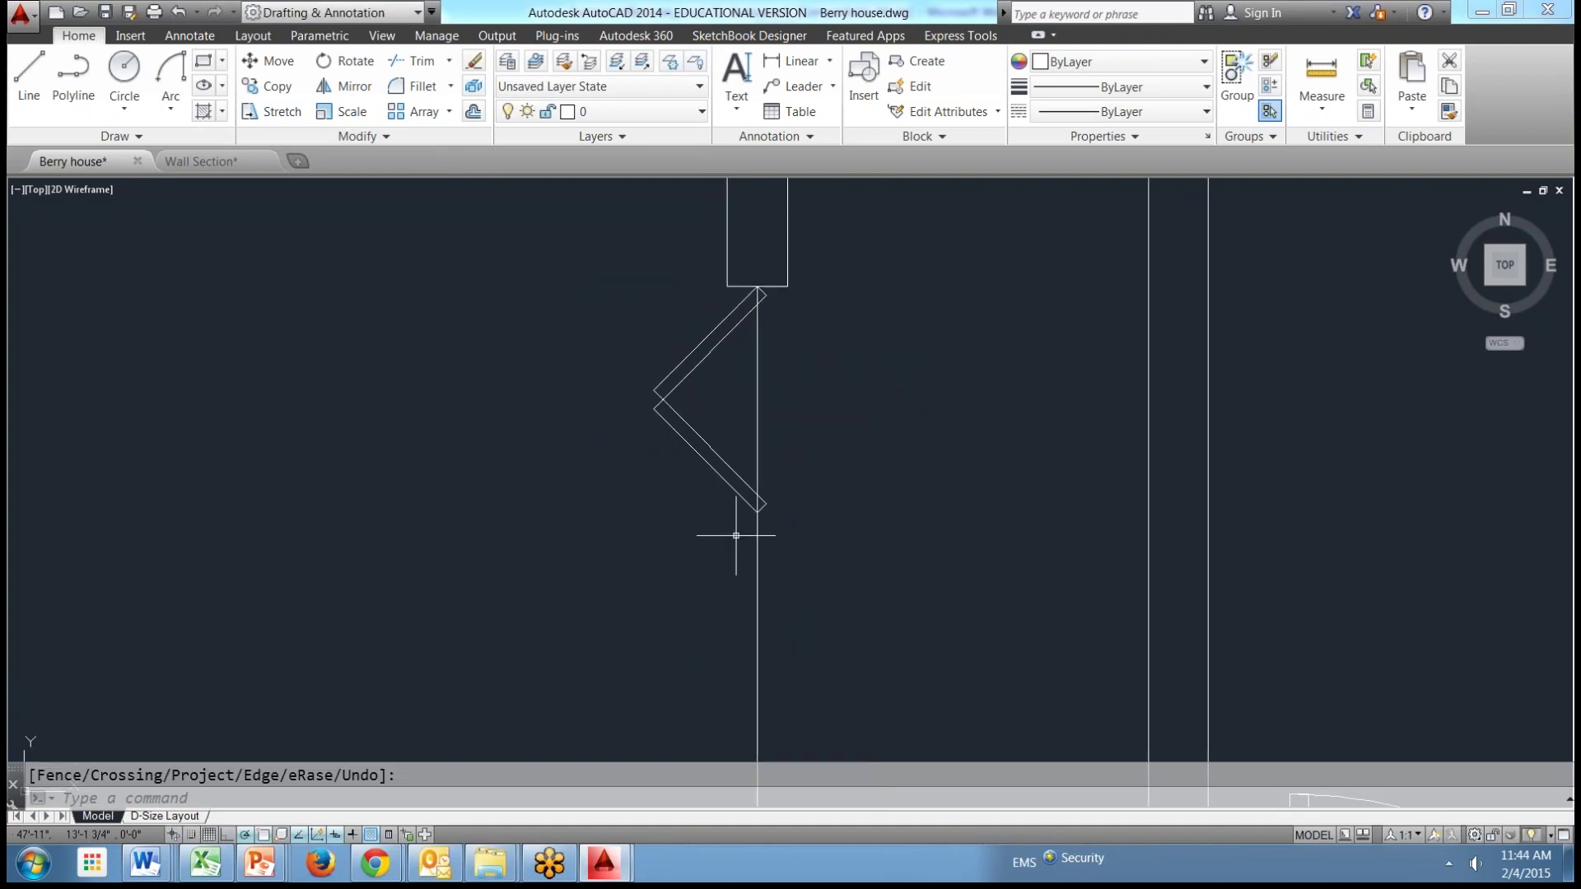
{"action": "scroll", "coordinate": [736, 537], "scroll_direction": "down", "scroll_amount": 2}
{"action": "scroll", "coordinate": [732, 543], "scroll_direction": "down", "scroll_amount": 2}
{"action": "scroll", "coordinate": [732, 546], "scroll_direction": "up", "scroll_amount": 4}
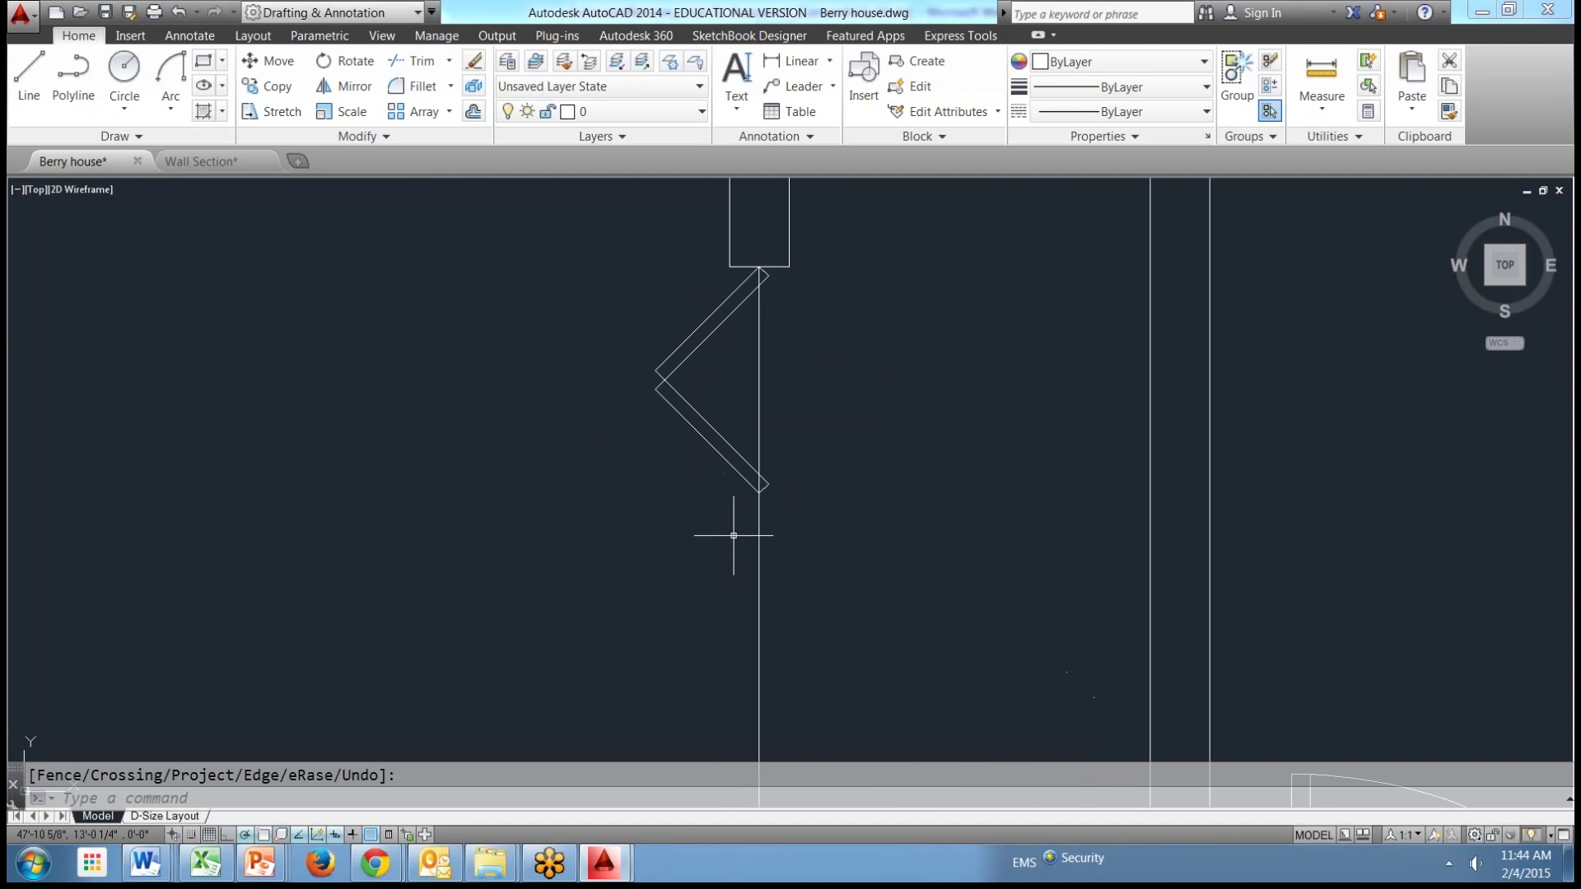
{"action": "left_click", "coordinate": [757, 492]}
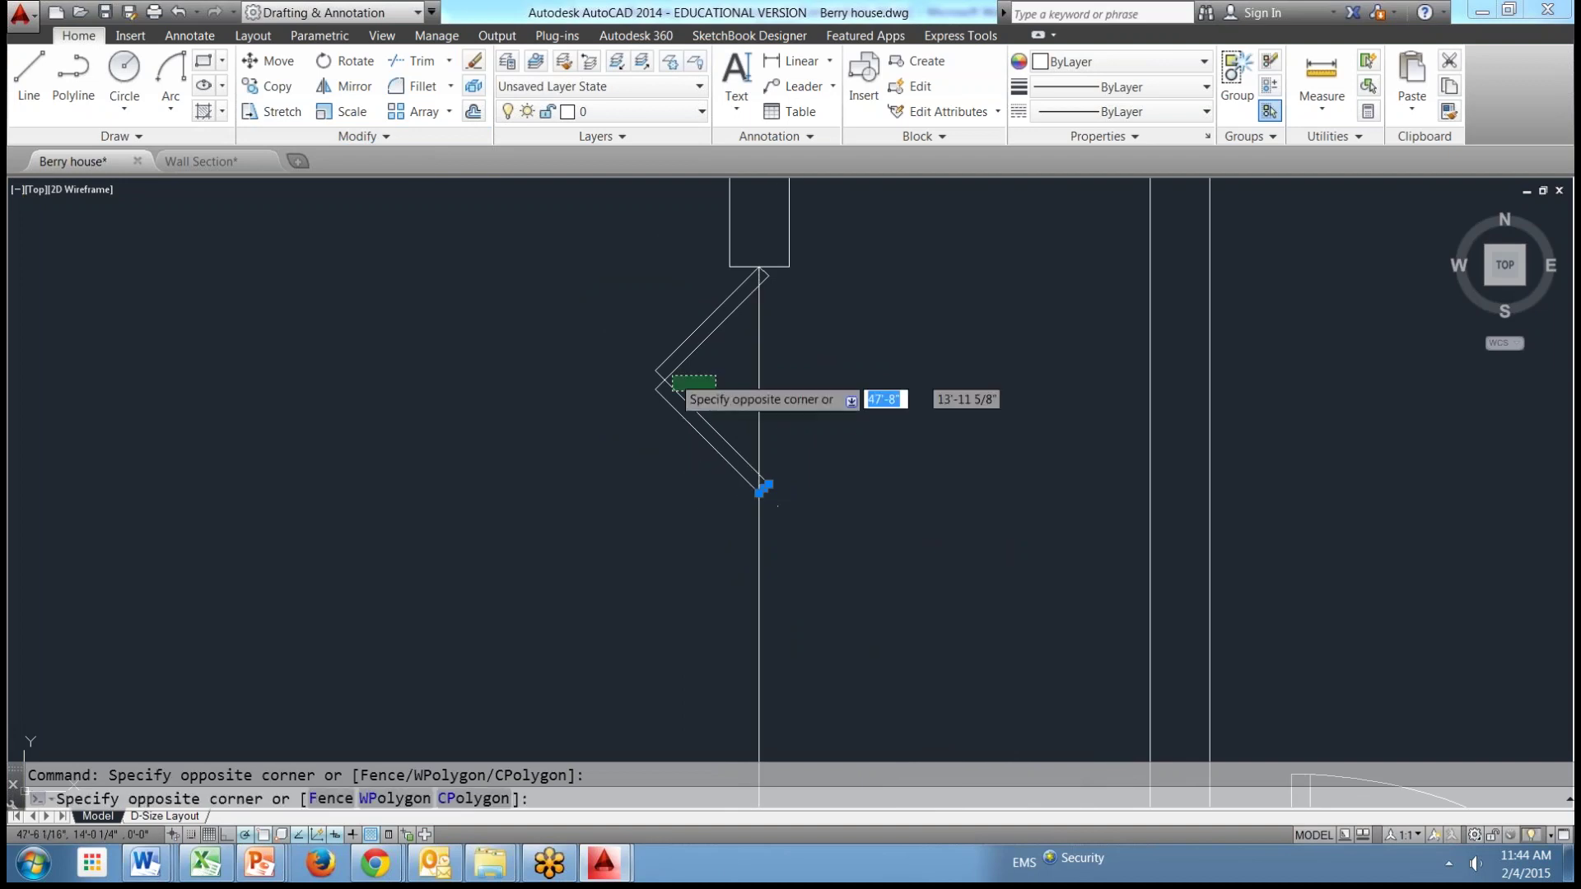
{"action": "left_click", "coordinate": [668, 377]}
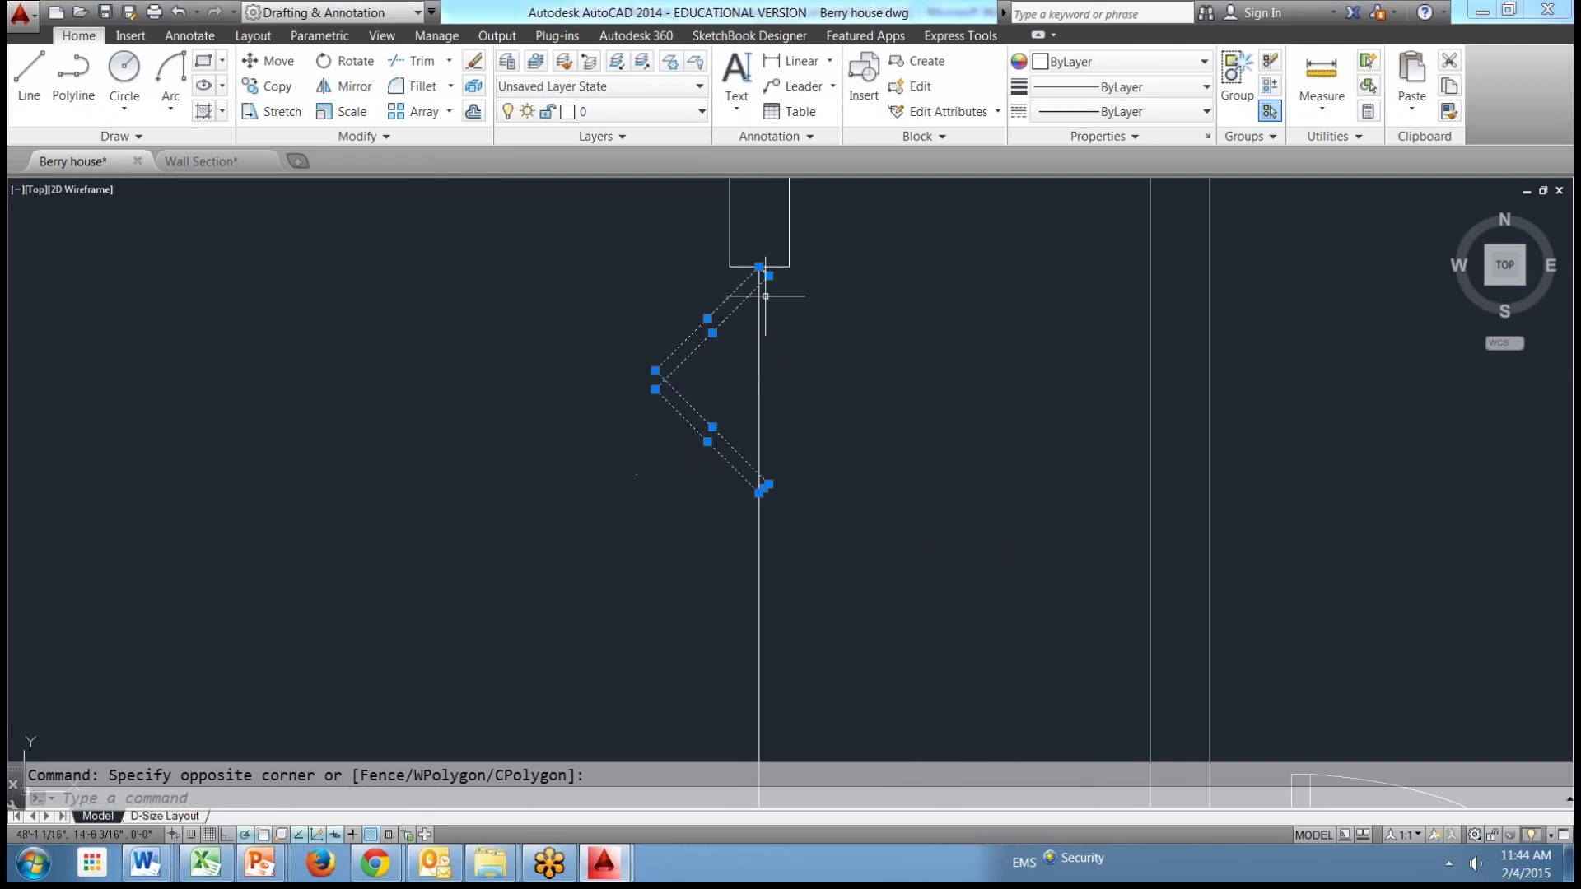
{"action": "left_click", "coordinate": [754, 256]}
{"action": "left_click", "coordinate": [783, 252]}
{"action": "scroll", "coordinate": [812, 318], "scroll_direction": "down", "scroll_amount": 1}
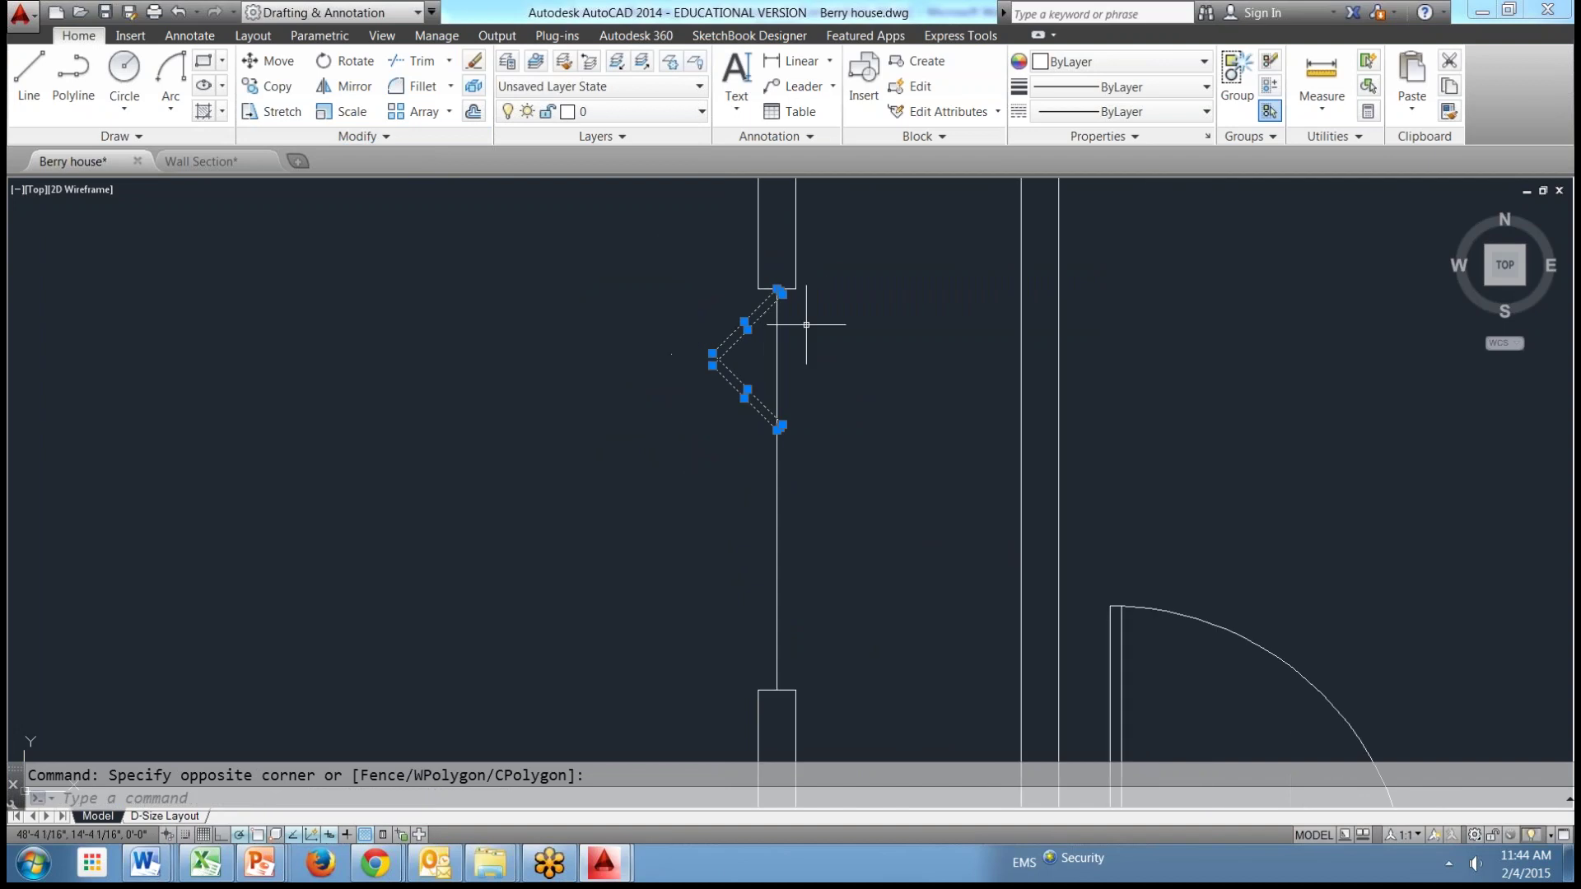
{"action": "scroll", "coordinate": [819, 339], "scroll_direction": "down", "scroll_amount": 1}
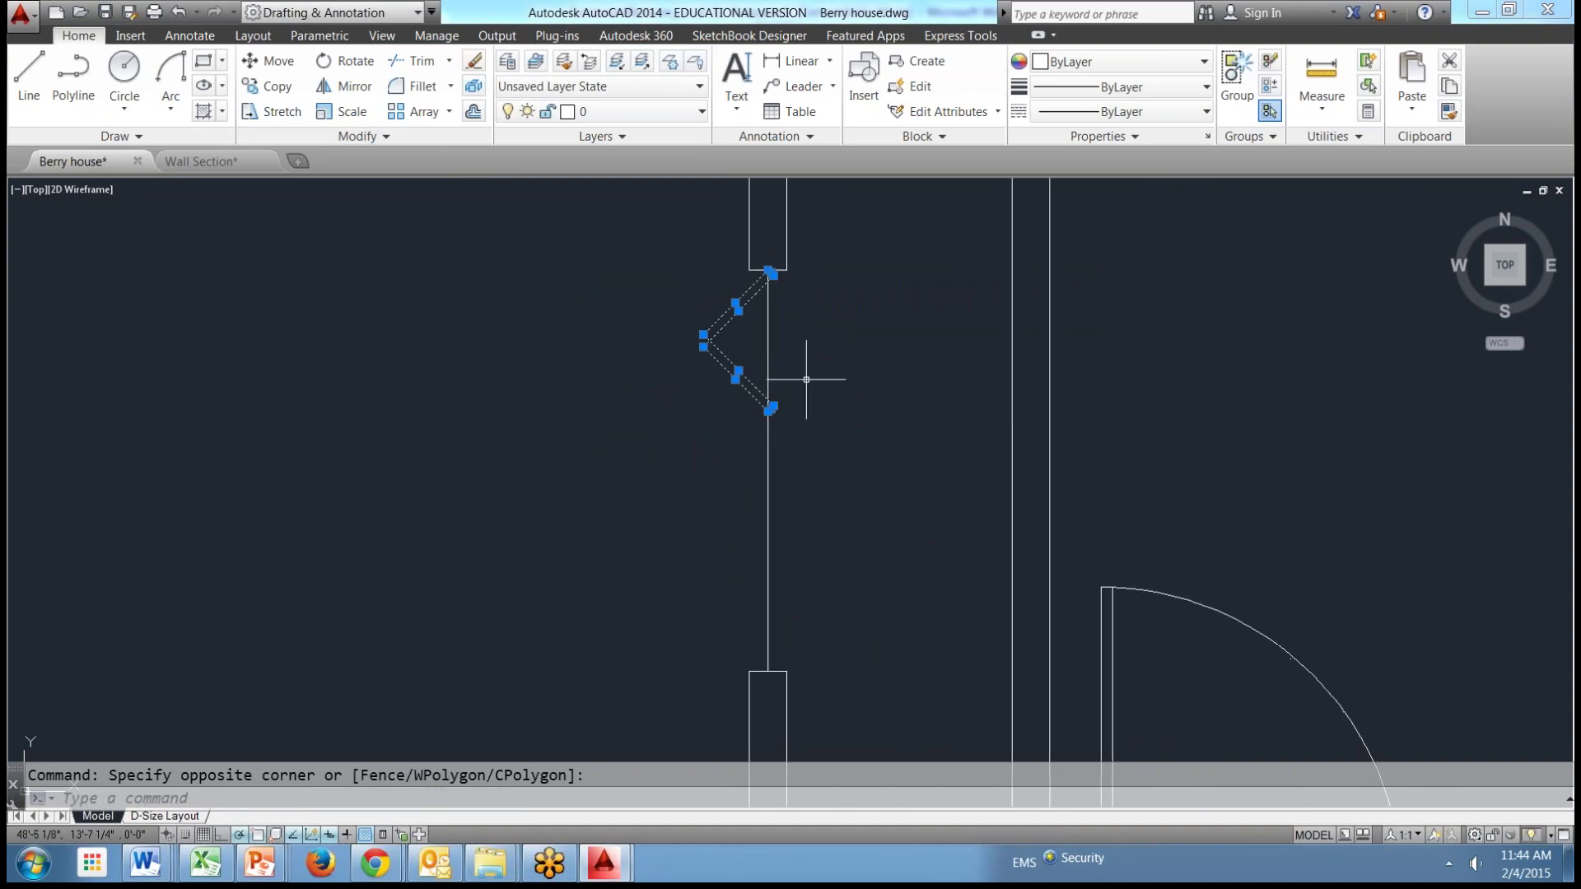
{"action": "middle_click_drag", "start_coordinate": [804, 395], "coordinate": [805, 373]}
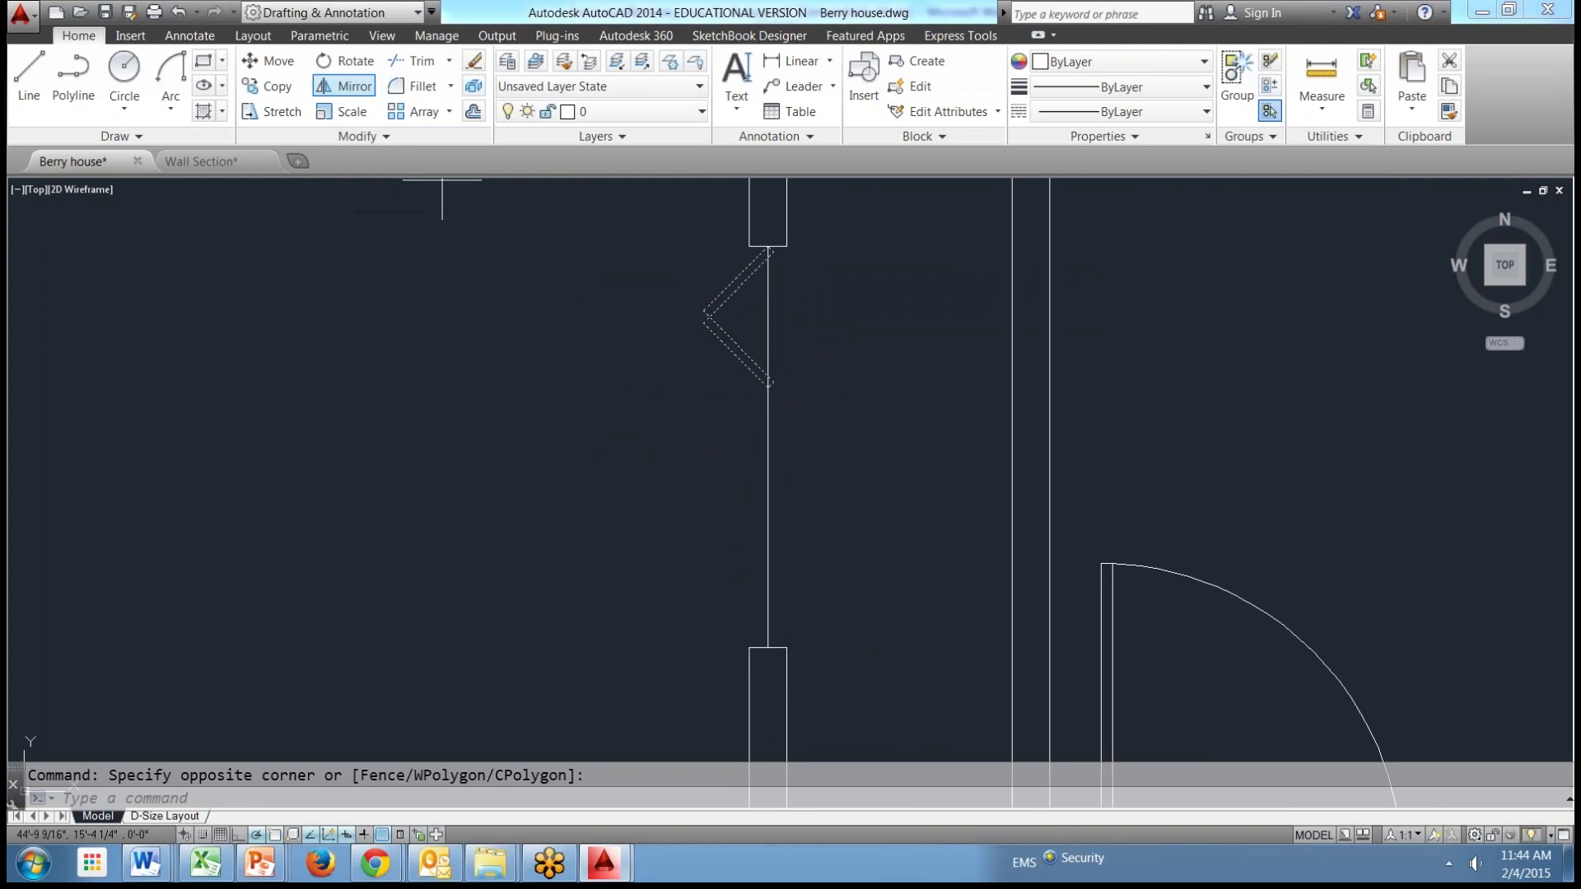
Step: Mirror the V-shaped panel across a horizontal line through the wall midpoint, keeping the original
{"action": "left_click", "coordinate": [346, 86]}
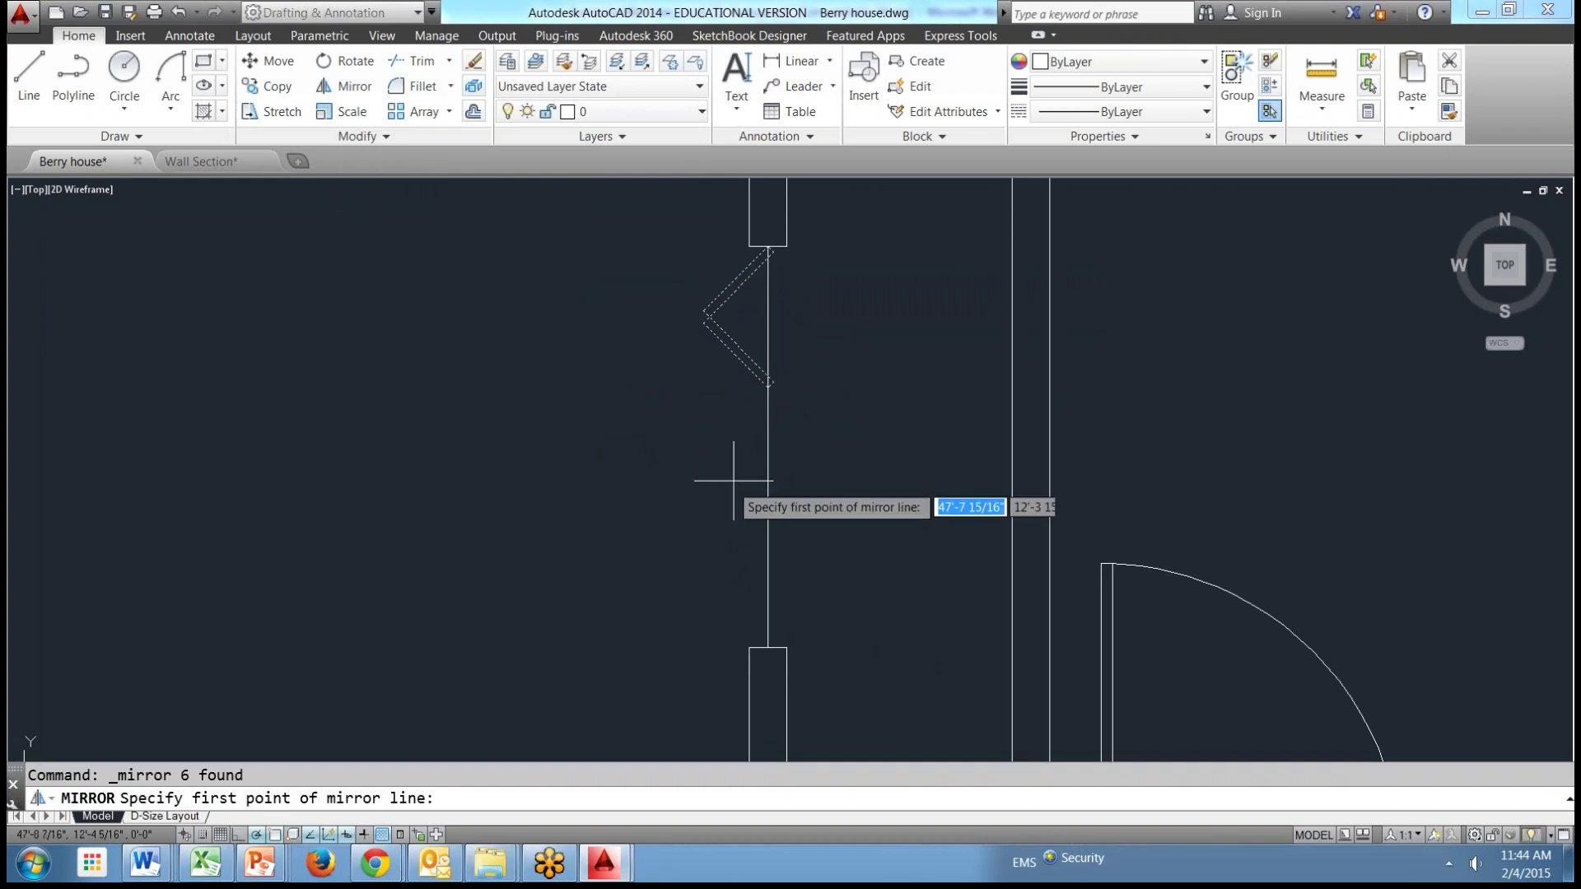
{"action": "left_click", "coordinate": [767, 447]}
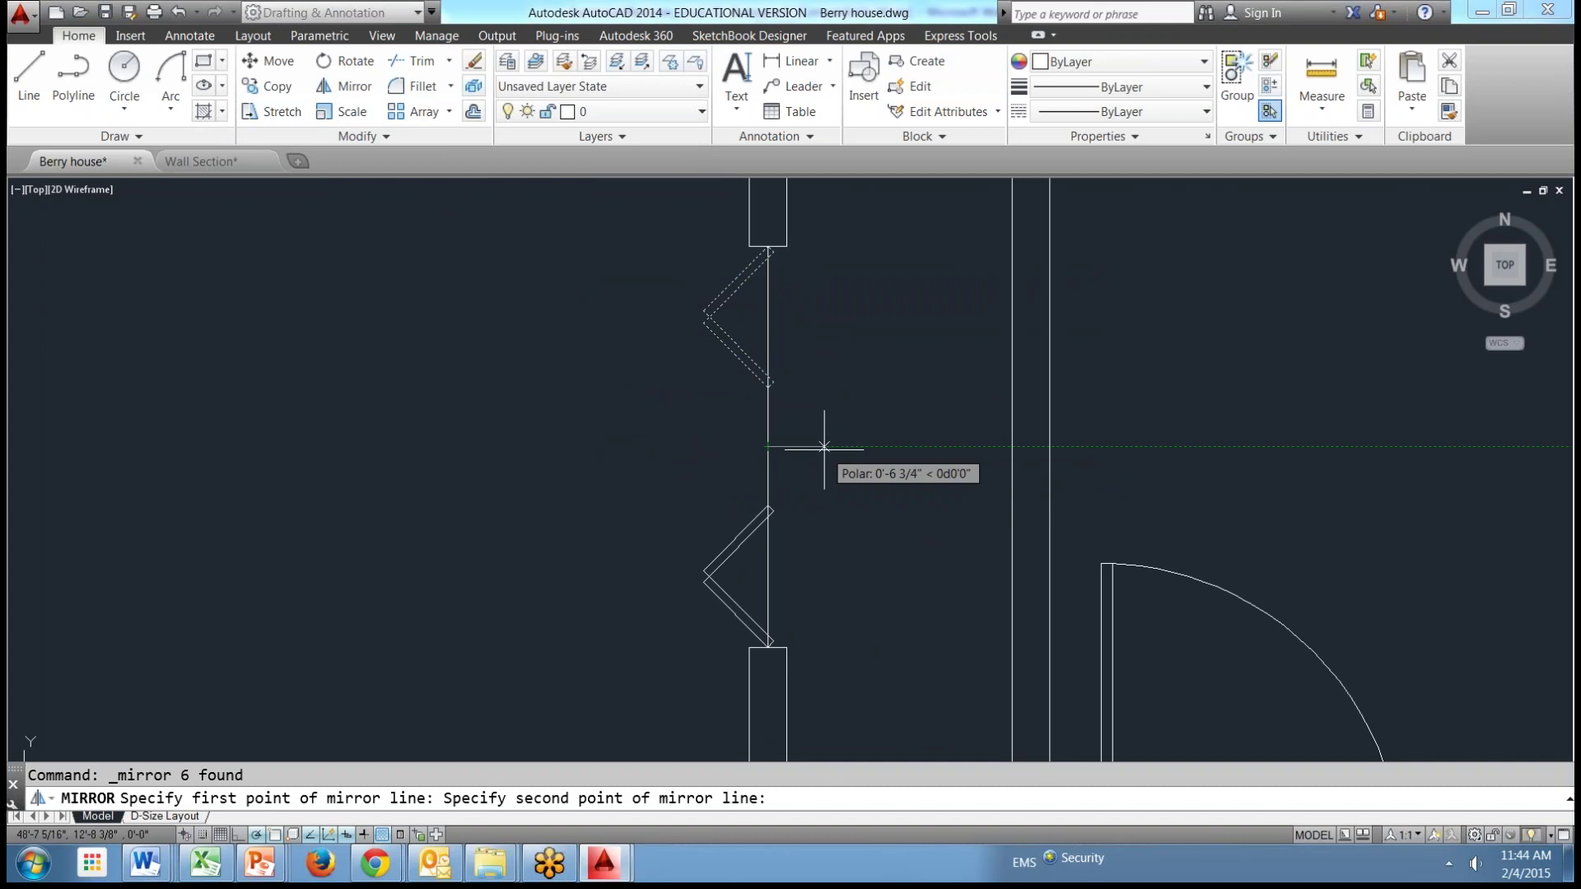
{"action": "left_click", "coordinate": [824, 448]}
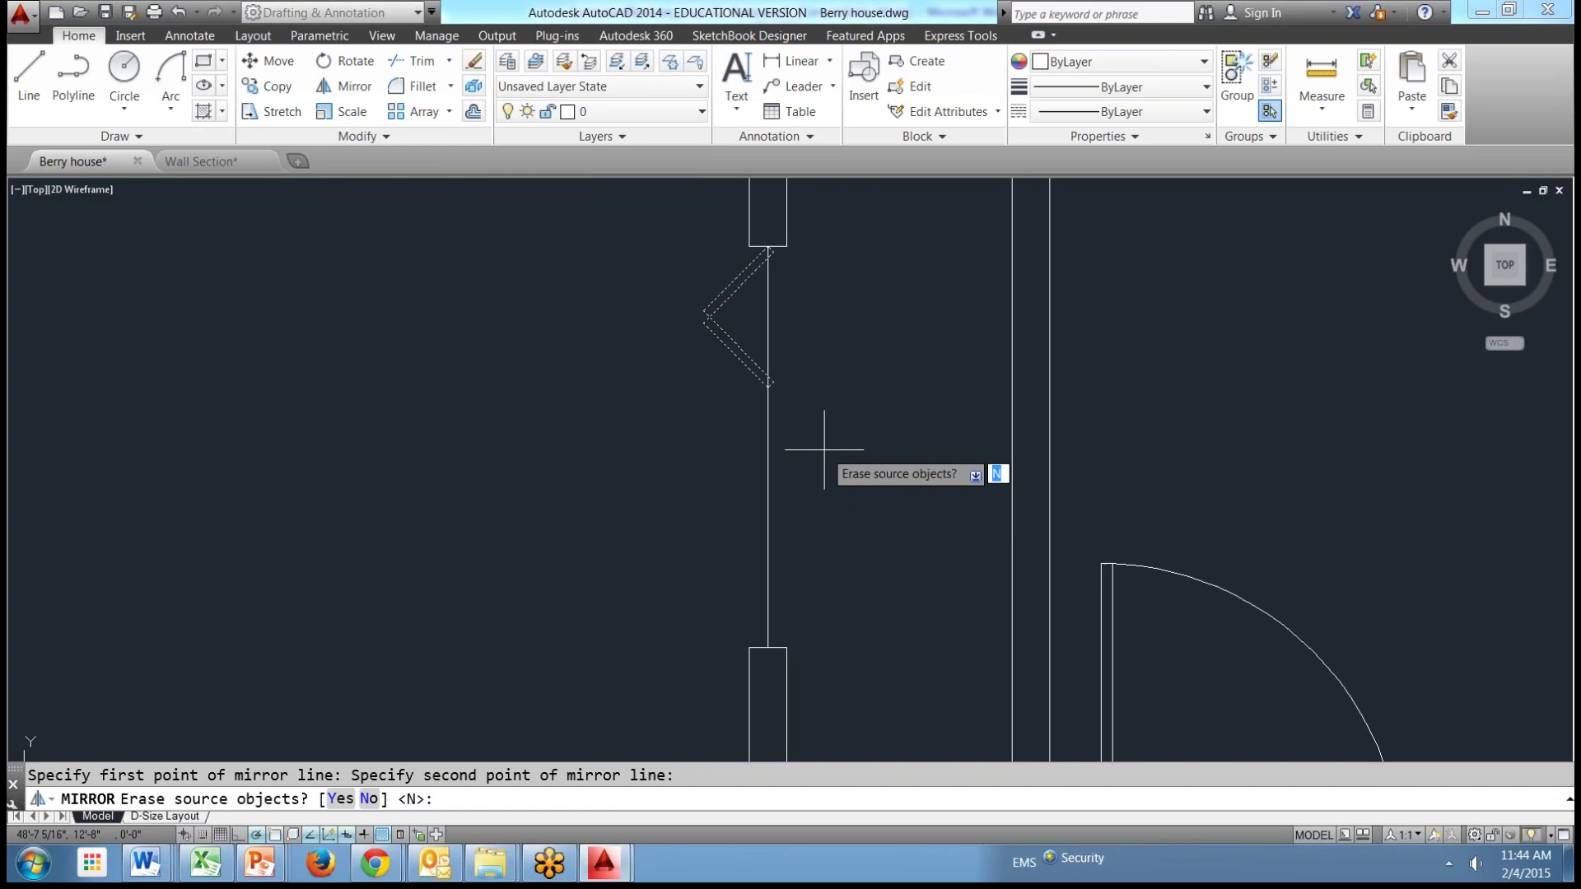
{"action": "key", "text": "Return"}
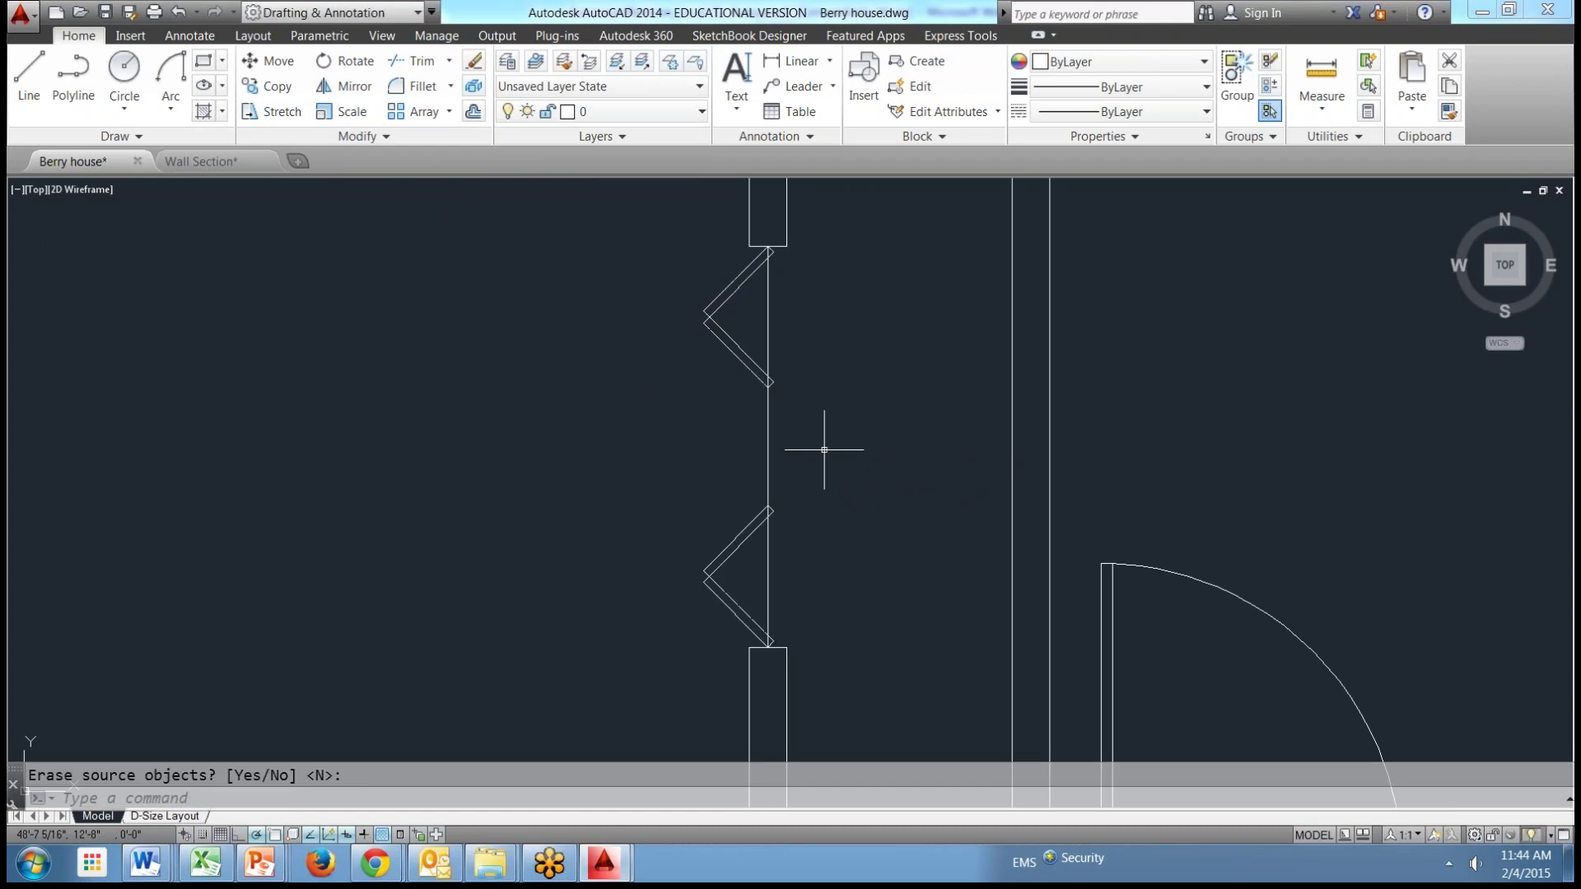
Step: Delete the straight wall line crossing the closet opening
{"action": "left_click", "coordinate": [824, 450]}
{"action": "left_click", "coordinate": [737, 442]}
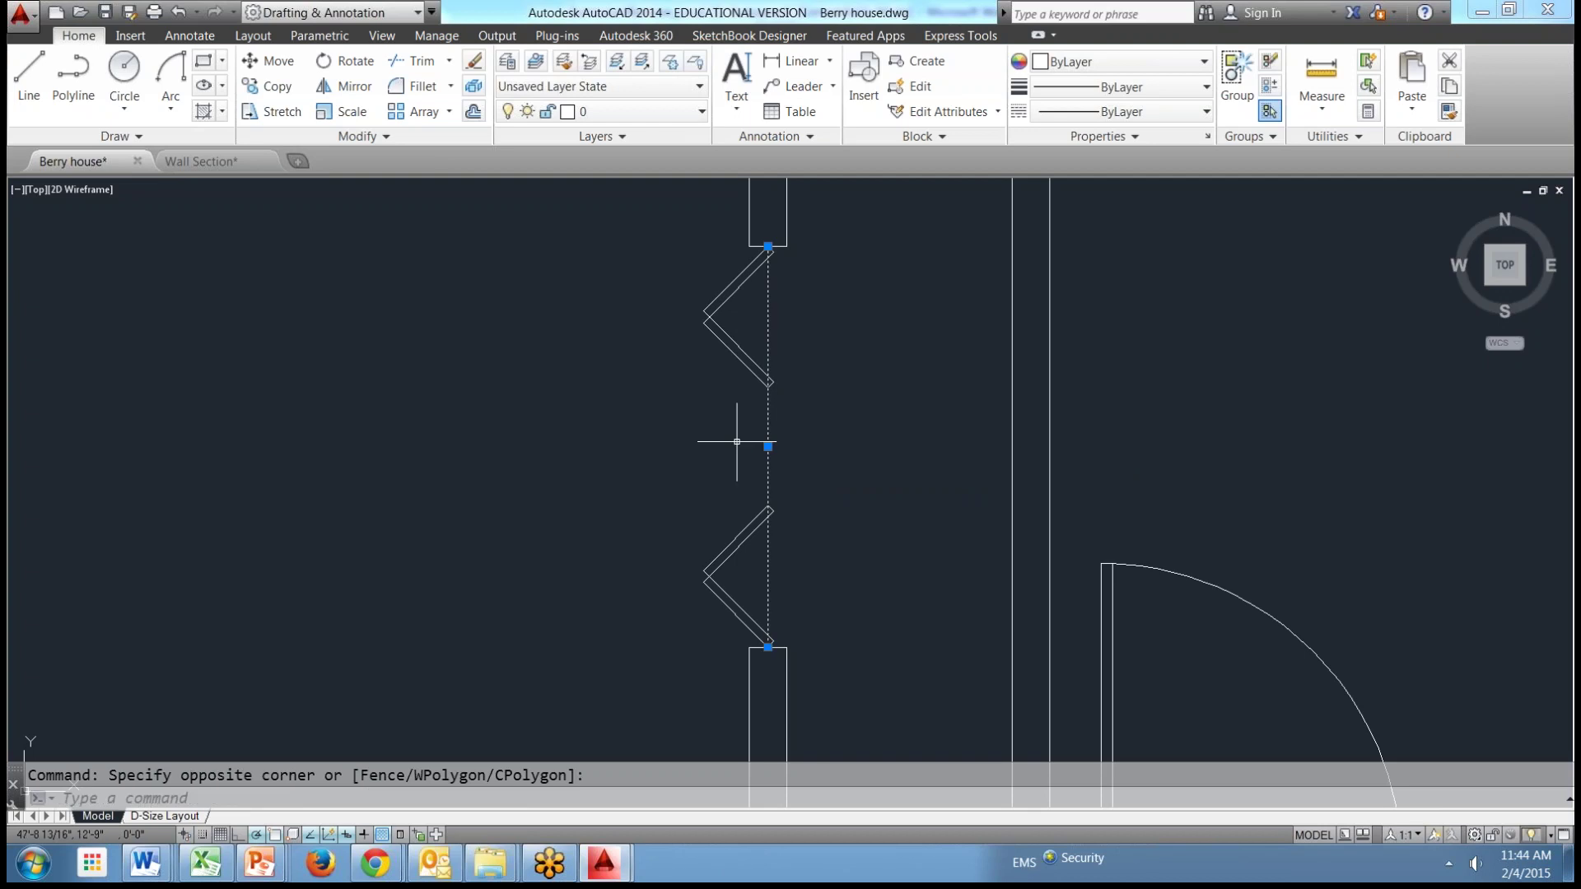
{"action": "key", "text": "Delete"}
{"action": "scroll", "coordinate": [737, 442], "scroll_direction": "down", "scroll_amount": 3}
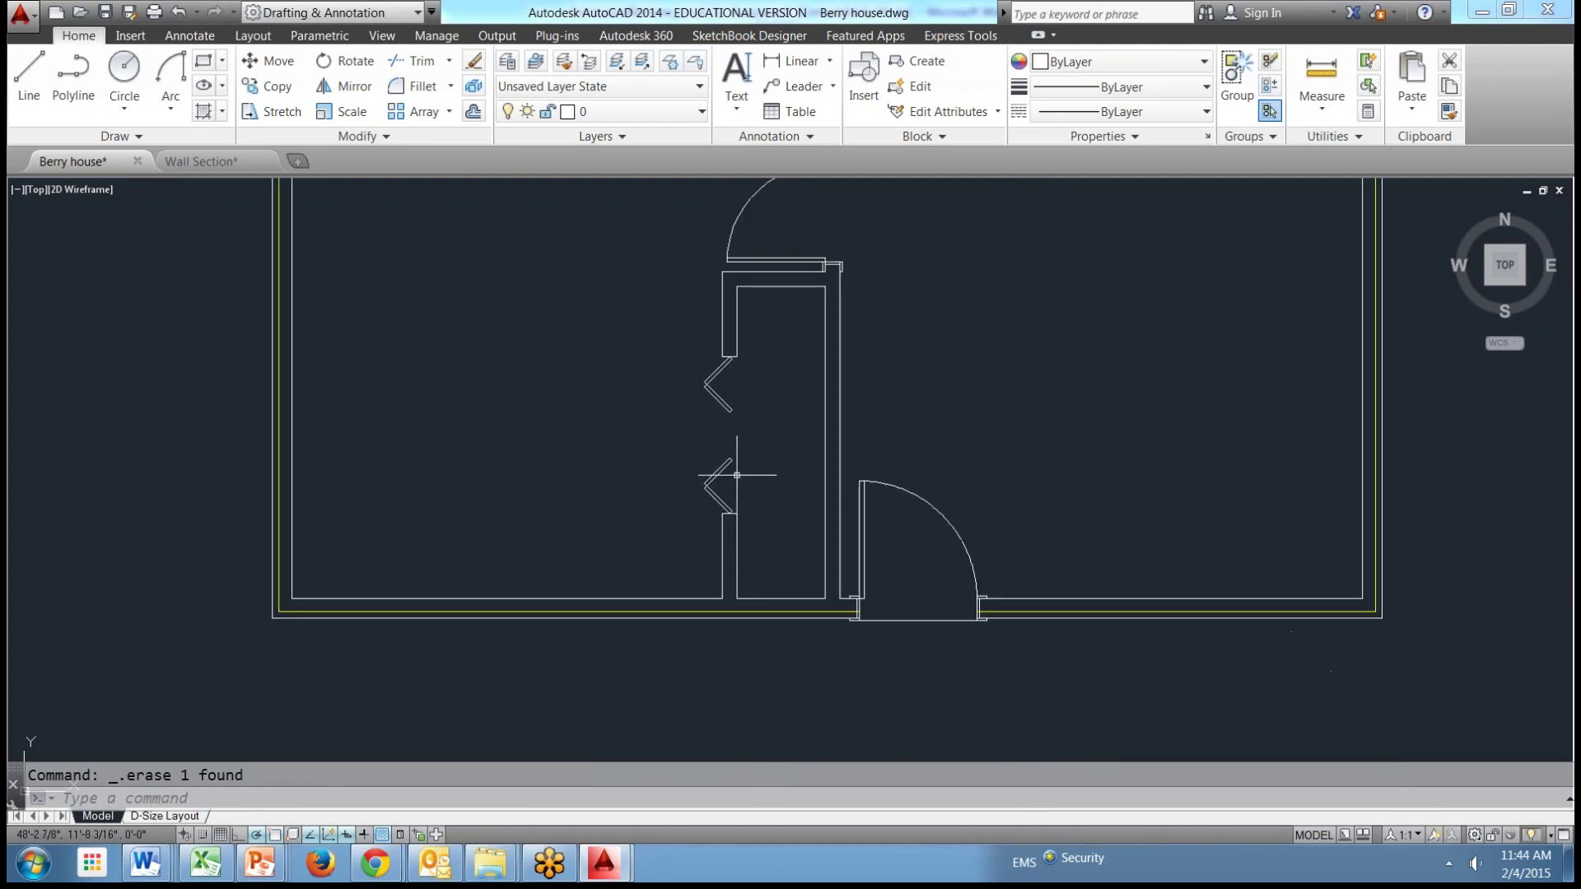
{"action": "scroll", "coordinate": [737, 475], "scroll_direction": "up", "scroll_amount": 2}
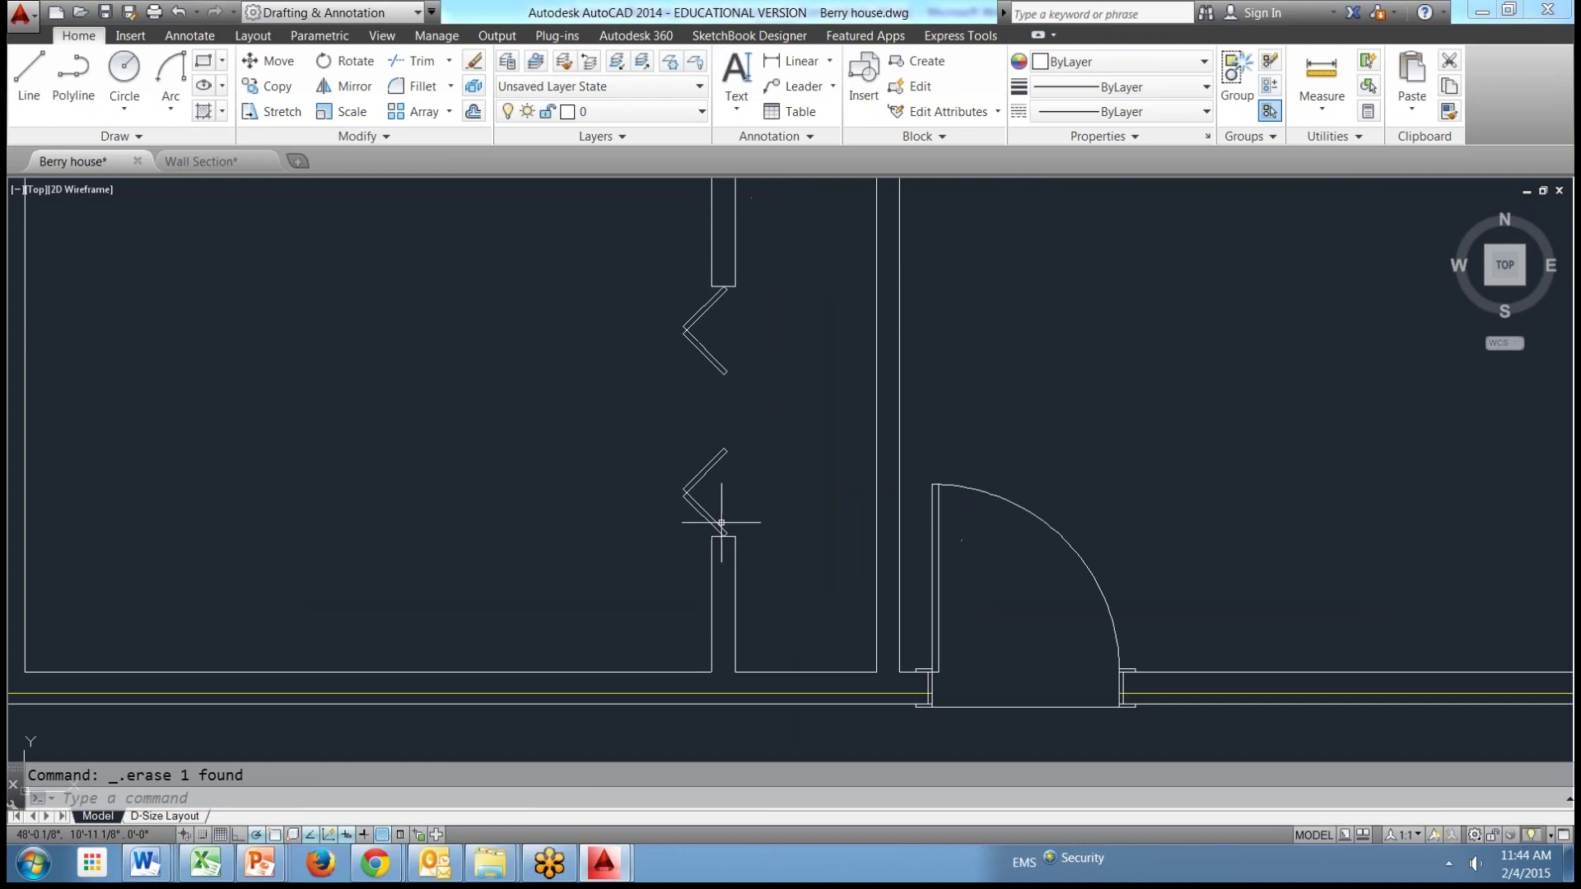
Step: Select both zigzag door leaves, then clear the selection and zoom in on the upper wall end
{"action": "left_click", "coordinate": [694, 541]}
{"action": "left_click", "coordinate": [607, 321]}
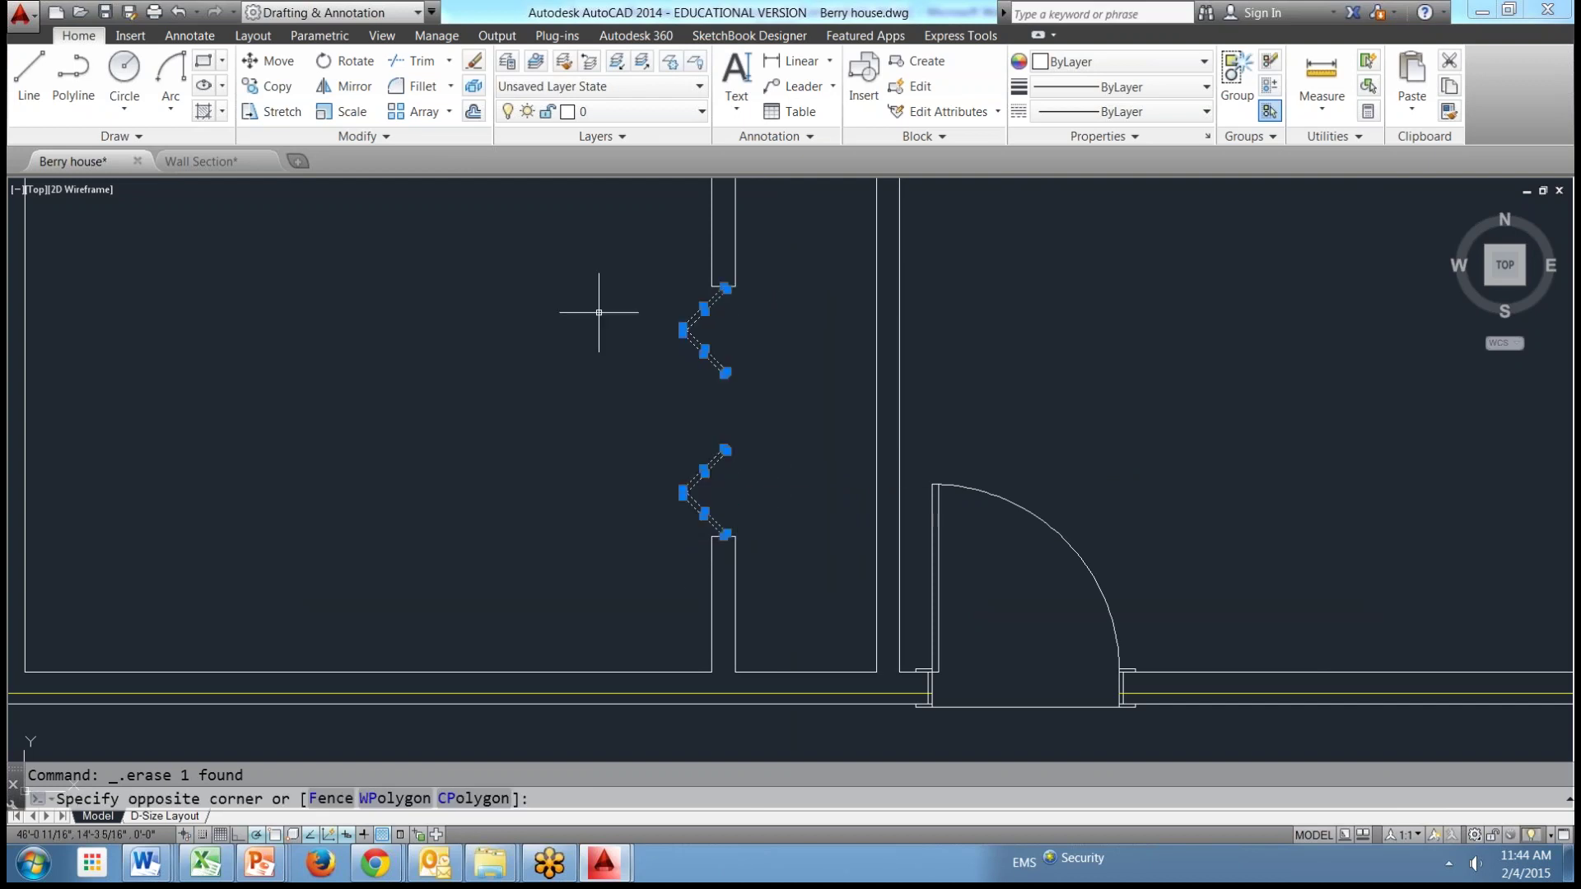
{"action": "left_click", "coordinate": [696, 572]}
{"action": "left_click", "coordinate": [692, 568]}
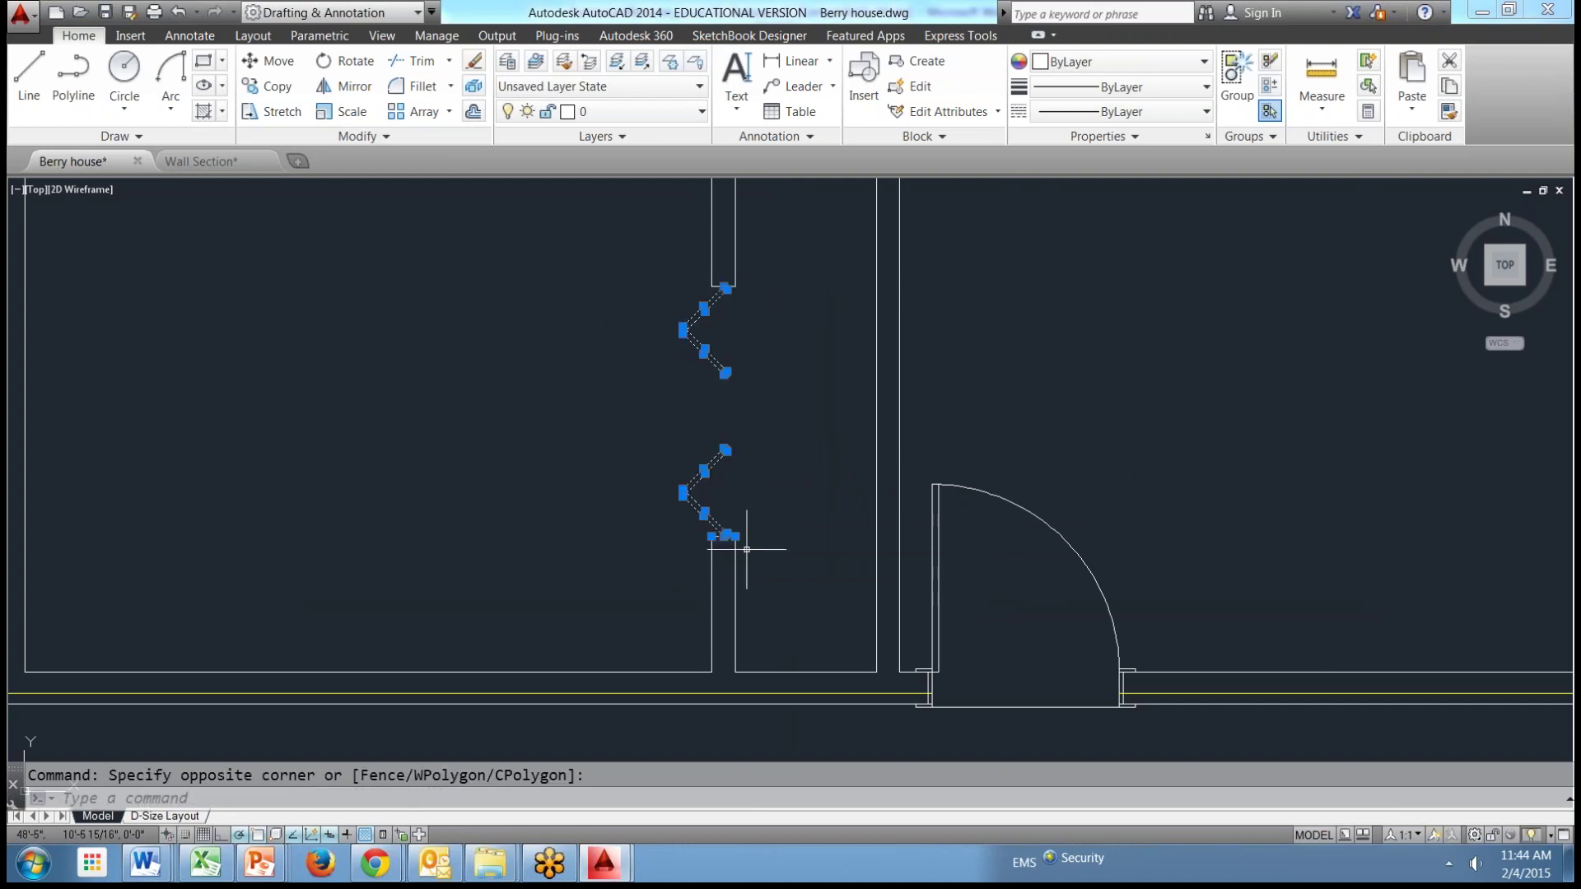
{"action": "scroll", "coordinate": [729, 526], "scroll_direction": "up", "scroll_amount": 4}
{"action": "scroll", "coordinate": [729, 526], "scroll_direction": "down", "scroll_amount": 4}
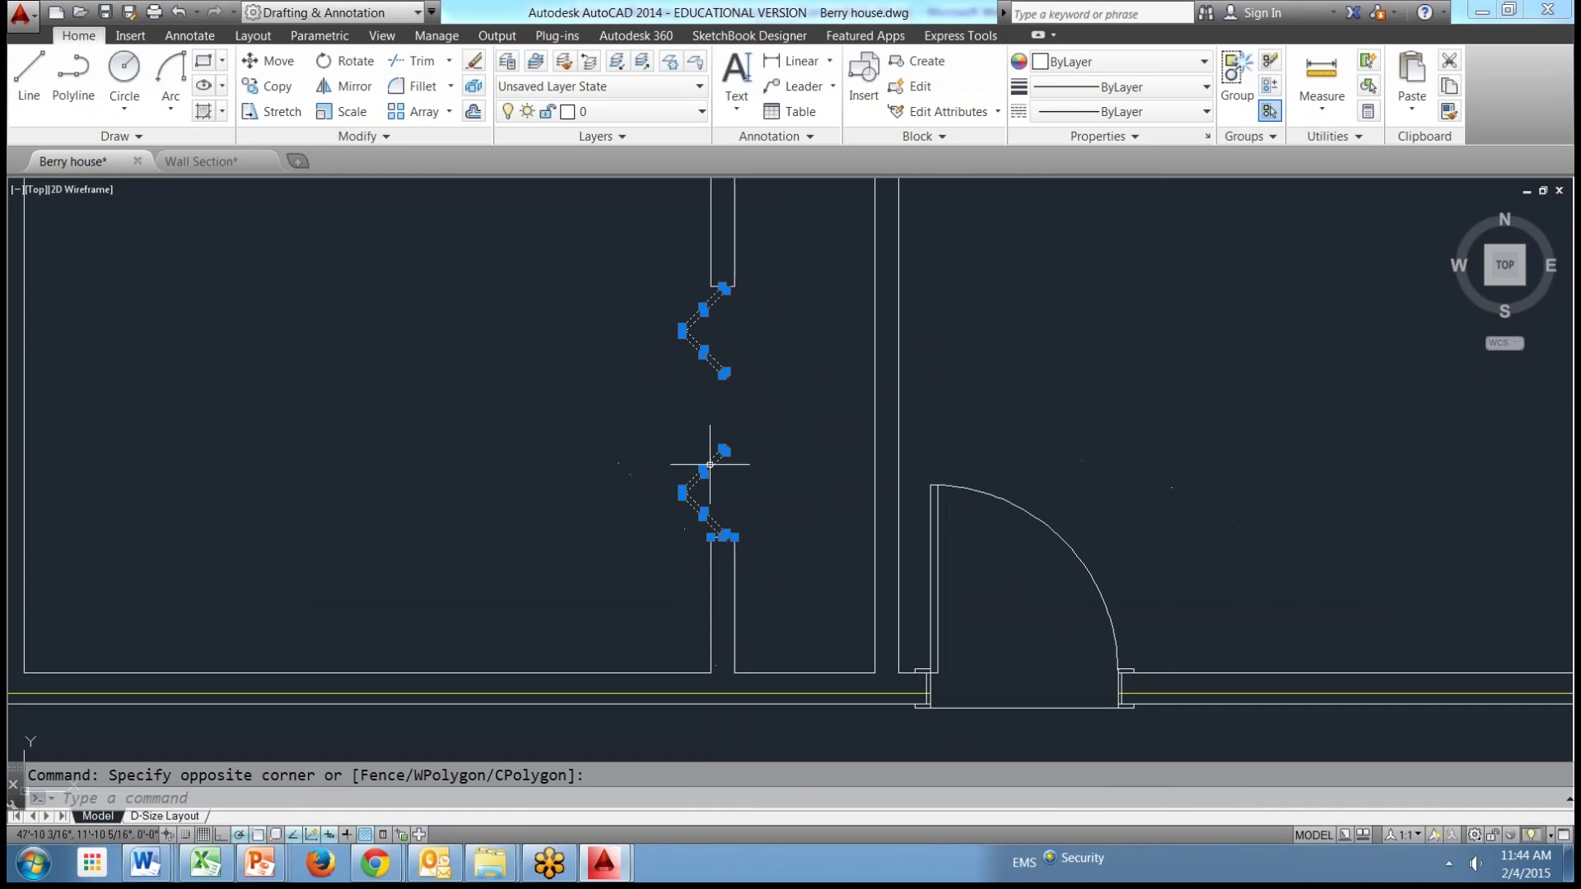
{"action": "key", "text": "Escape"}
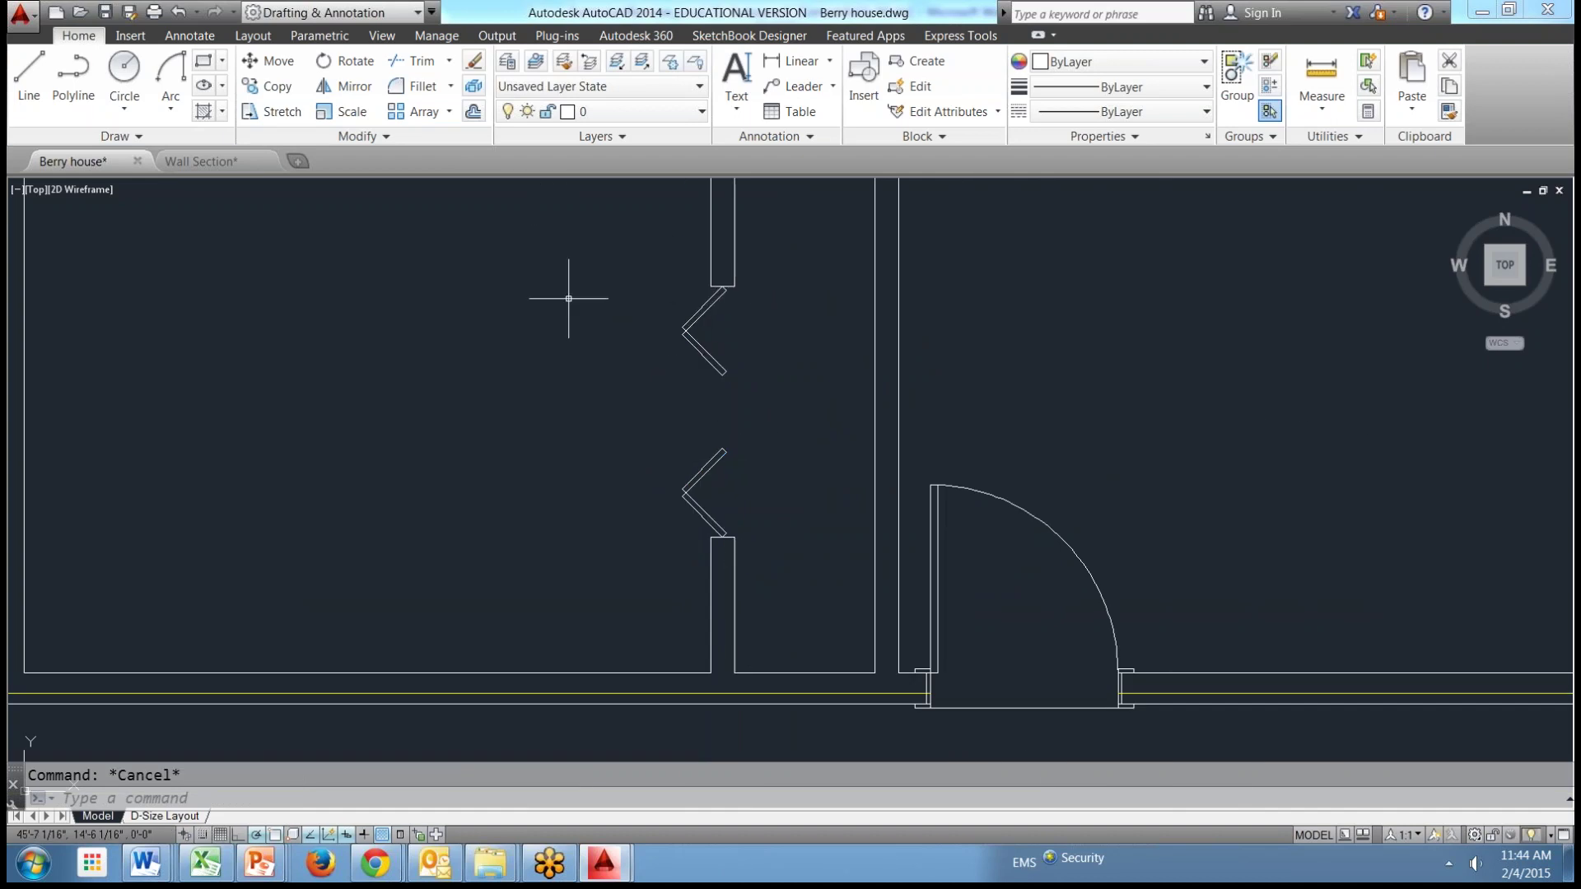
{"action": "scroll", "coordinate": [730, 264], "scroll_direction": "up", "scroll_amount": 2}
{"action": "scroll", "coordinate": [716, 354], "scroll_direction": "up", "scroll_amount": 3}
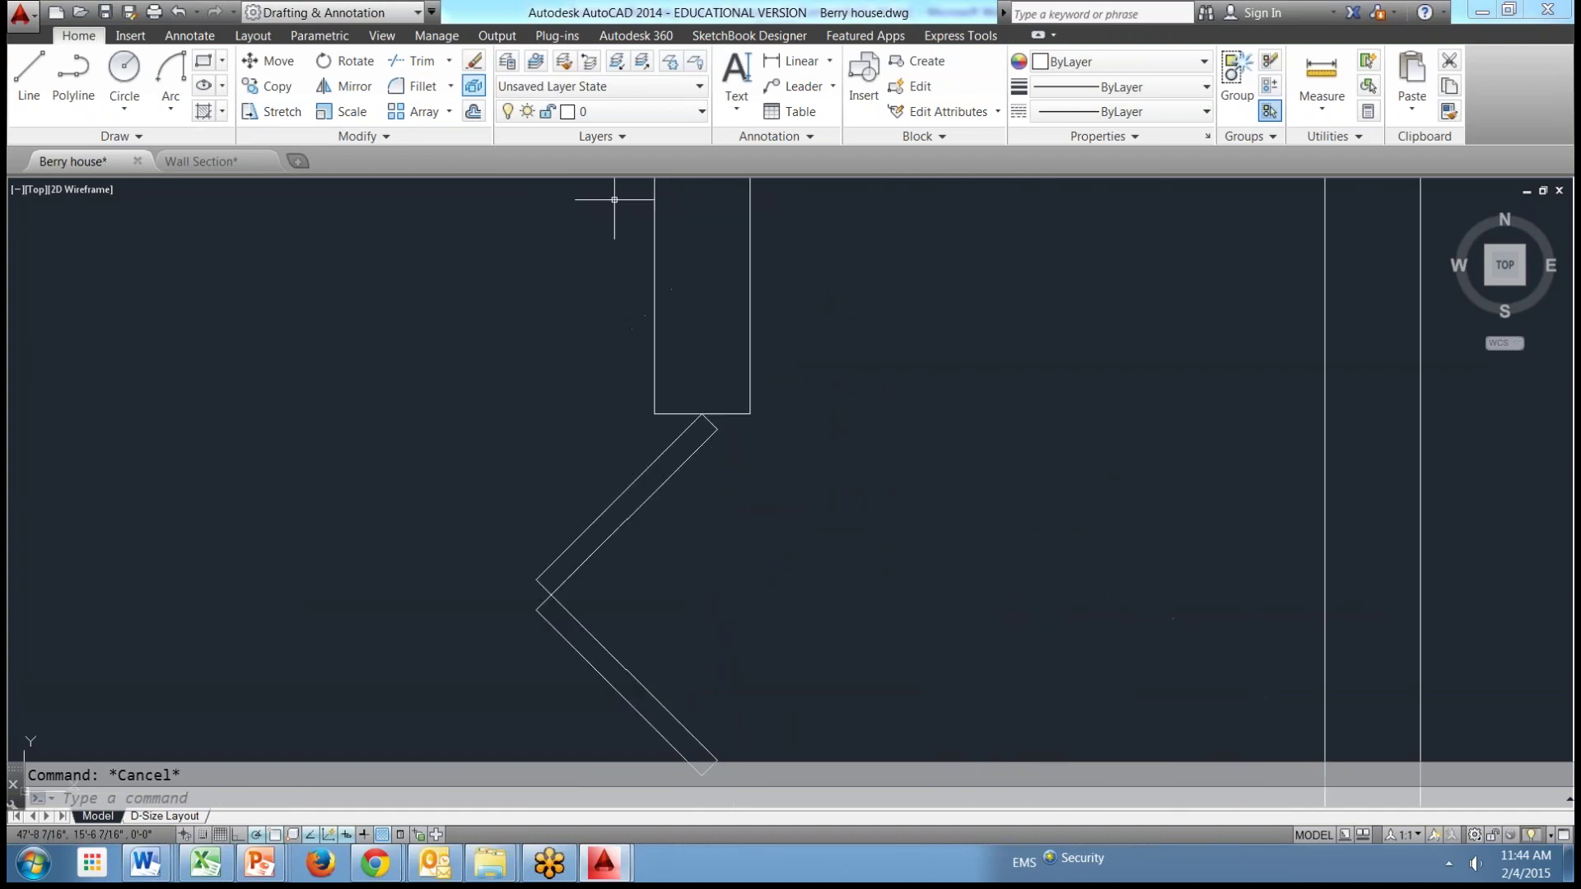
Step: Offset the wall end edges .75 inch inward to form the cap lines
{"action": "type", "text": "o"}
{"action": "key", "text": "Return"}
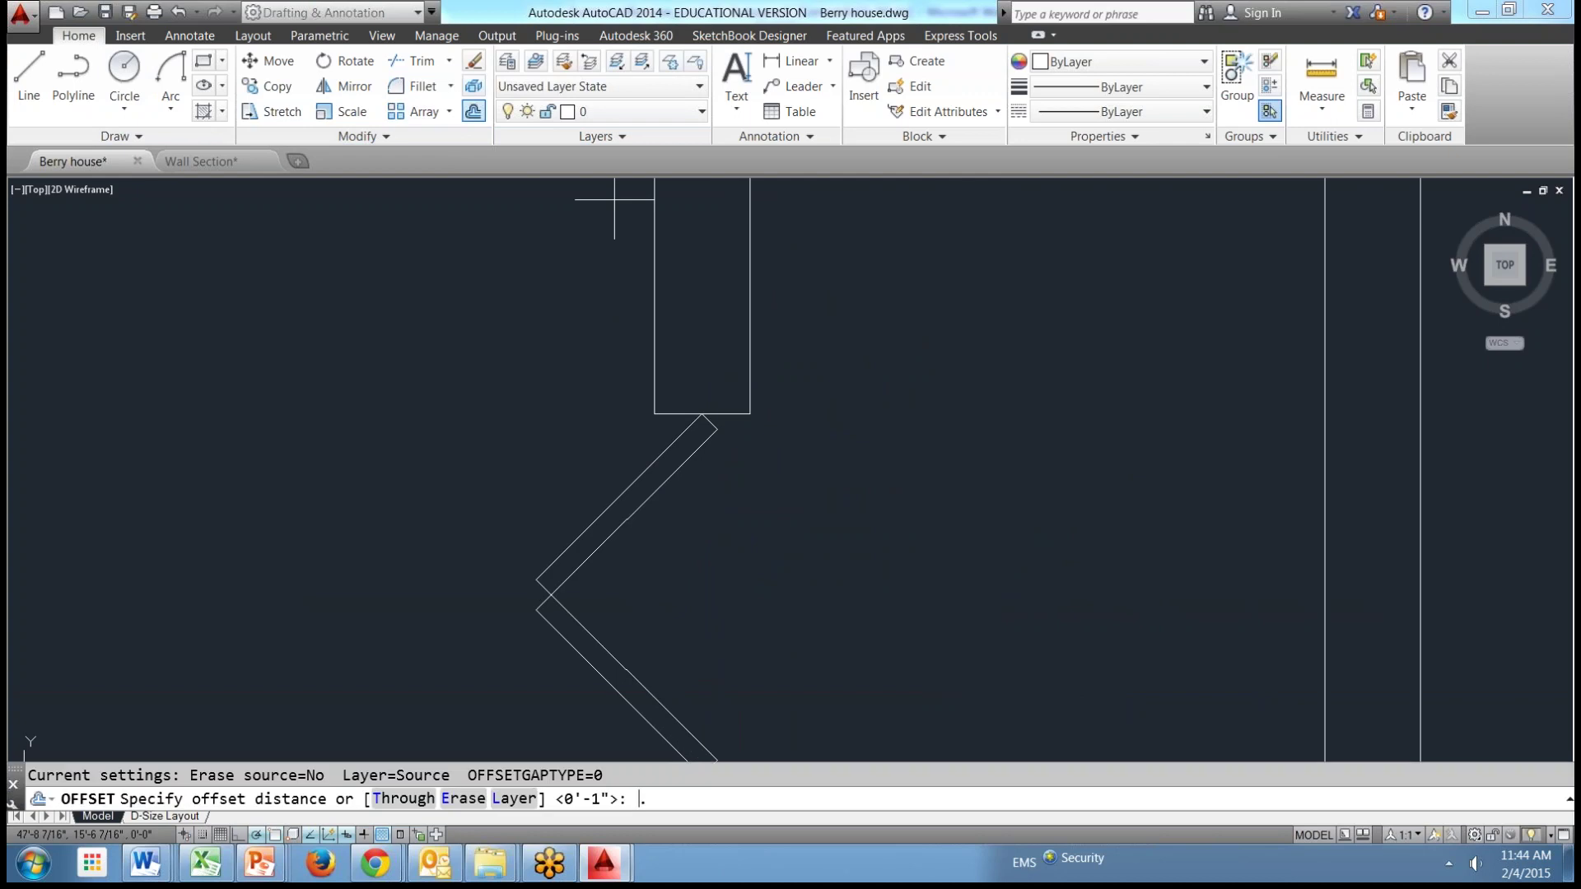
{"action": "type", "text": "75\""}
{"action": "key", "text": "Return"}
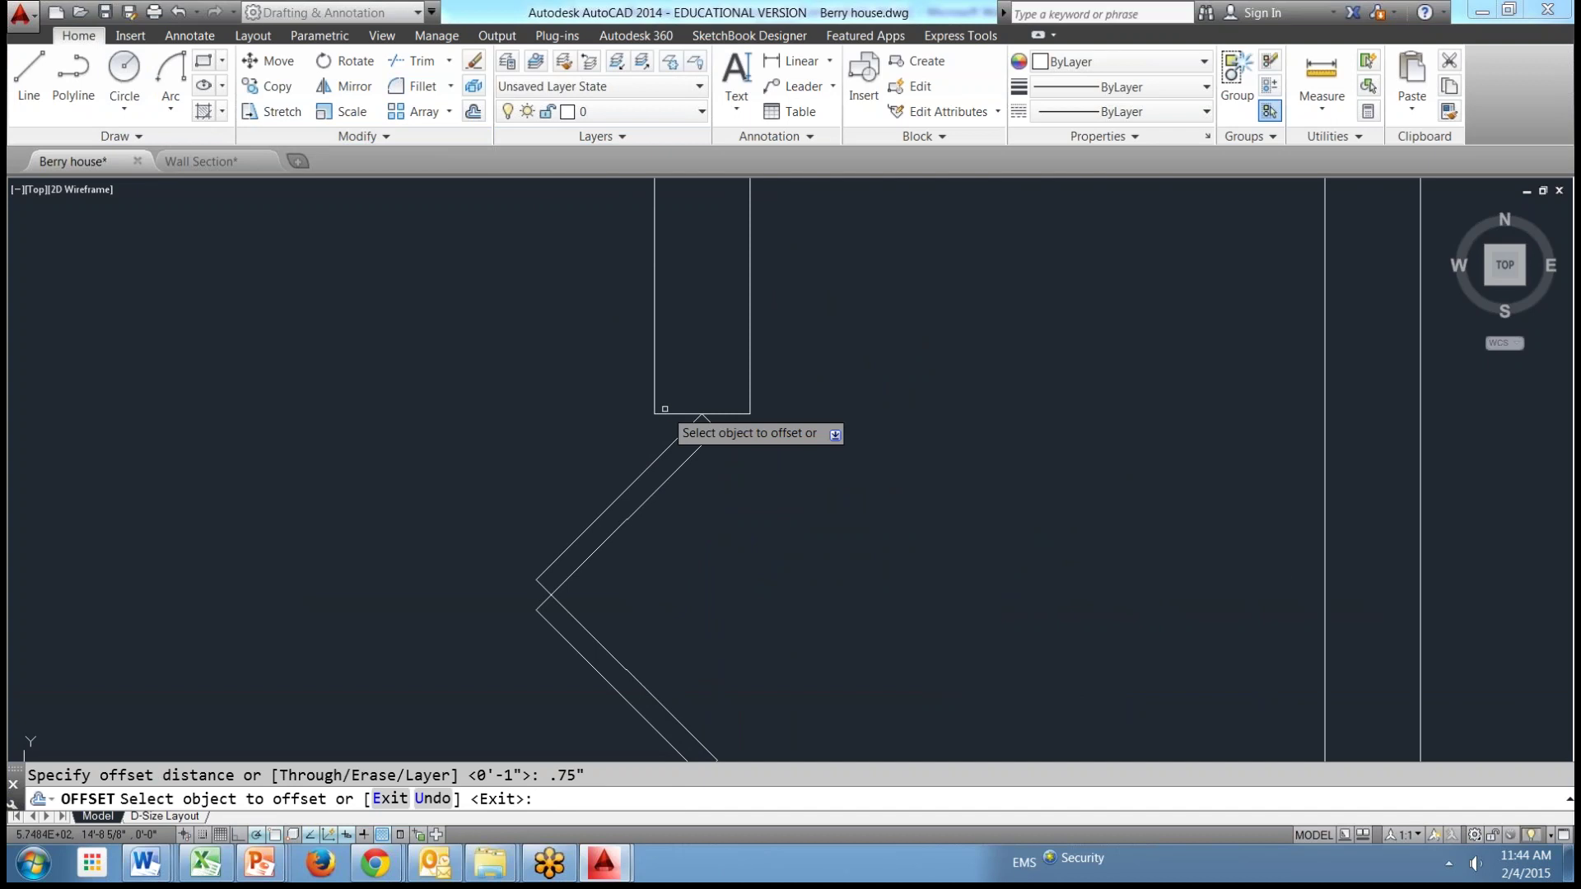
{"action": "left_click", "coordinate": [669, 413]}
{"action": "scroll", "coordinate": [763, 607], "scroll_direction": "down", "scroll_amount": 2}
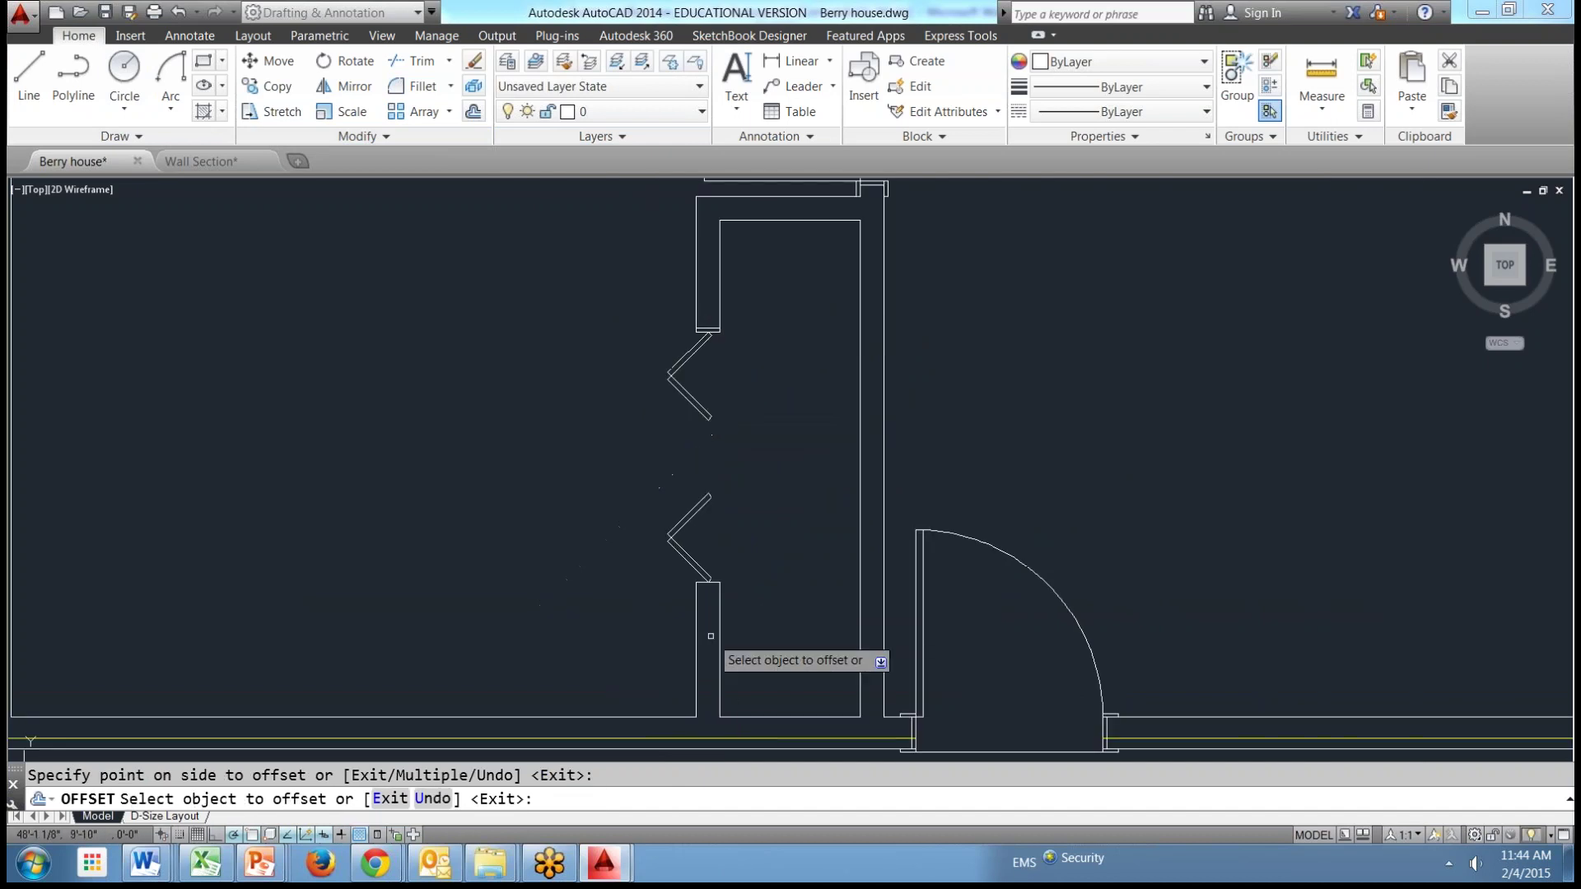
{"action": "scroll", "coordinate": [710, 632], "scroll_direction": "up", "scroll_amount": 2}
{"action": "left_click", "coordinate": [729, 476]}
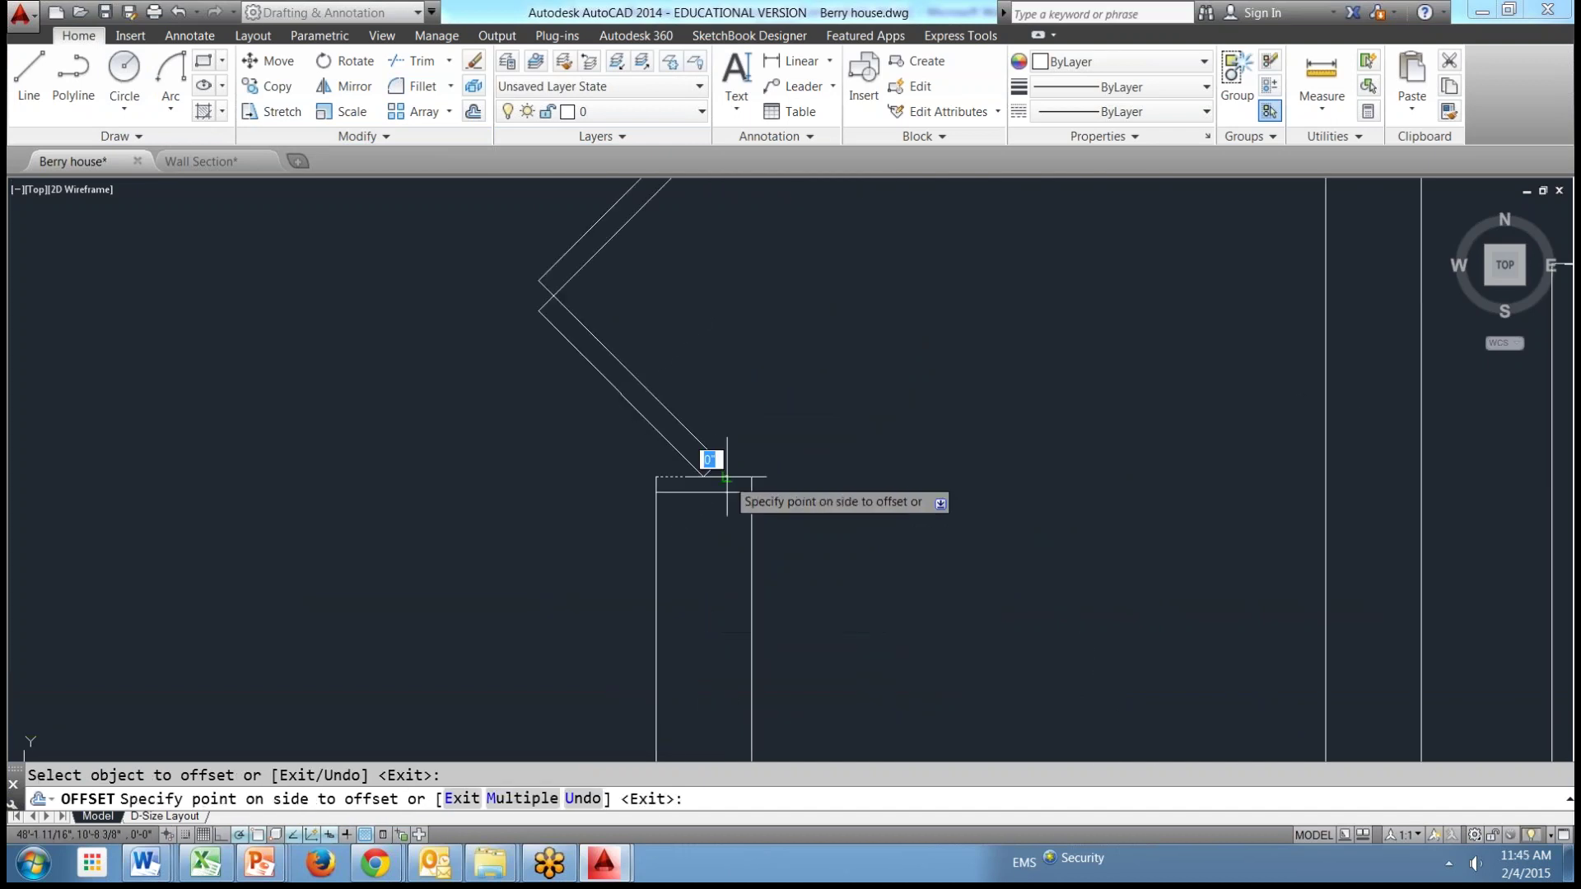
{"action": "left_click", "coordinate": [714, 527]}
{"action": "key", "text": "Escape"}
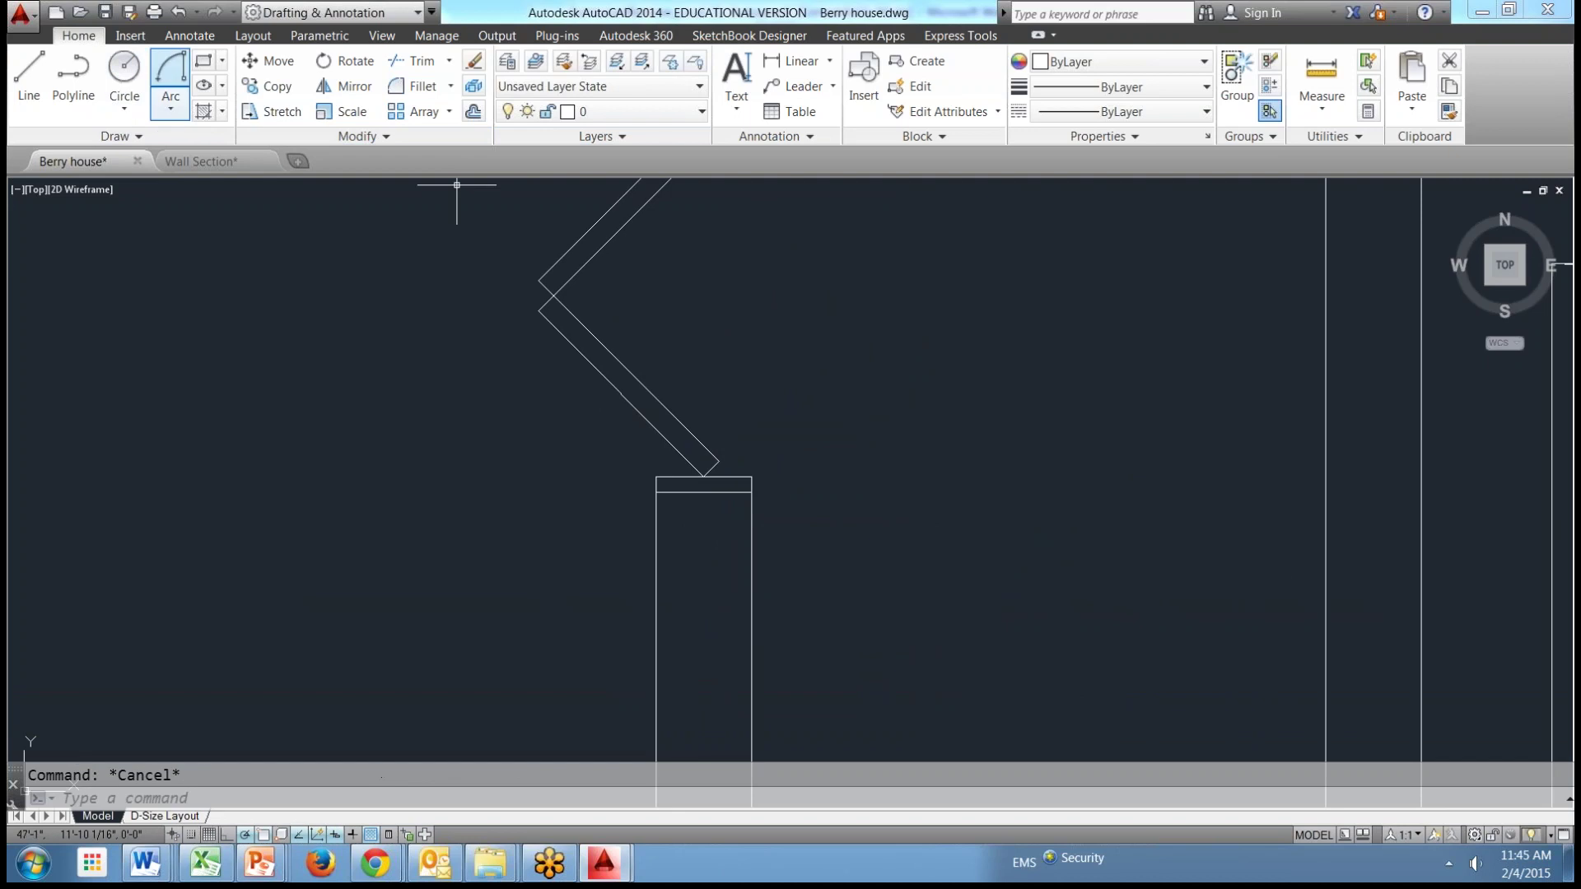
Step: Draw a .75 by 3 inch jamb rectangle at the wall end corner
{"action": "left_click", "coordinate": [204, 61]}
{"action": "left_click", "coordinate": [751, 477]}
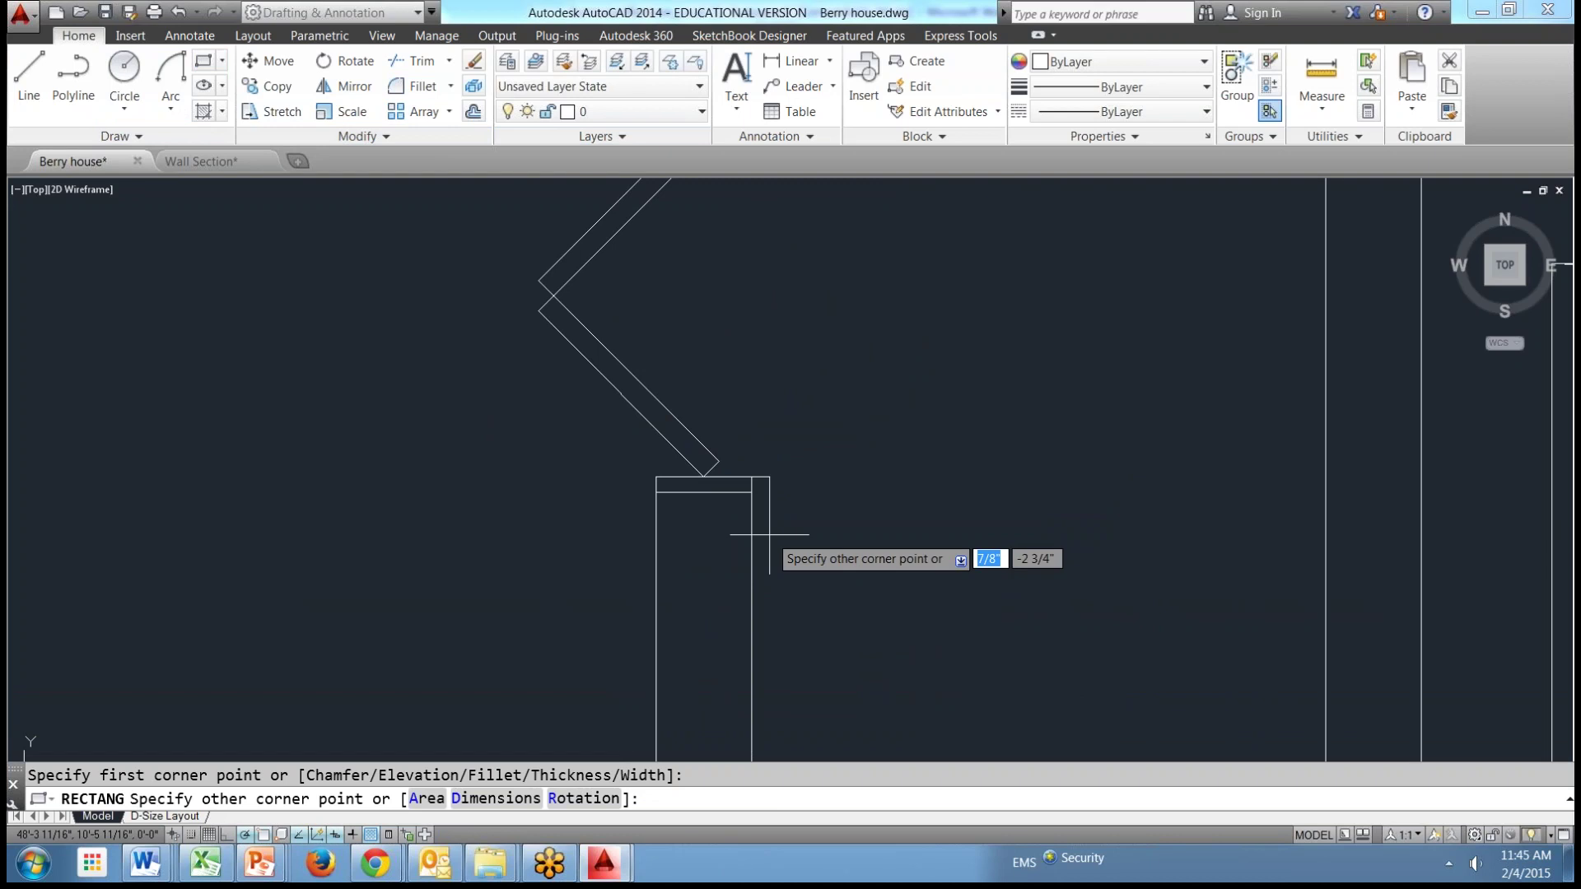
{"action": "type", "text": "."}
{"action": "type", "text": "75\""}
{"action": "key", "text": "Tab"}
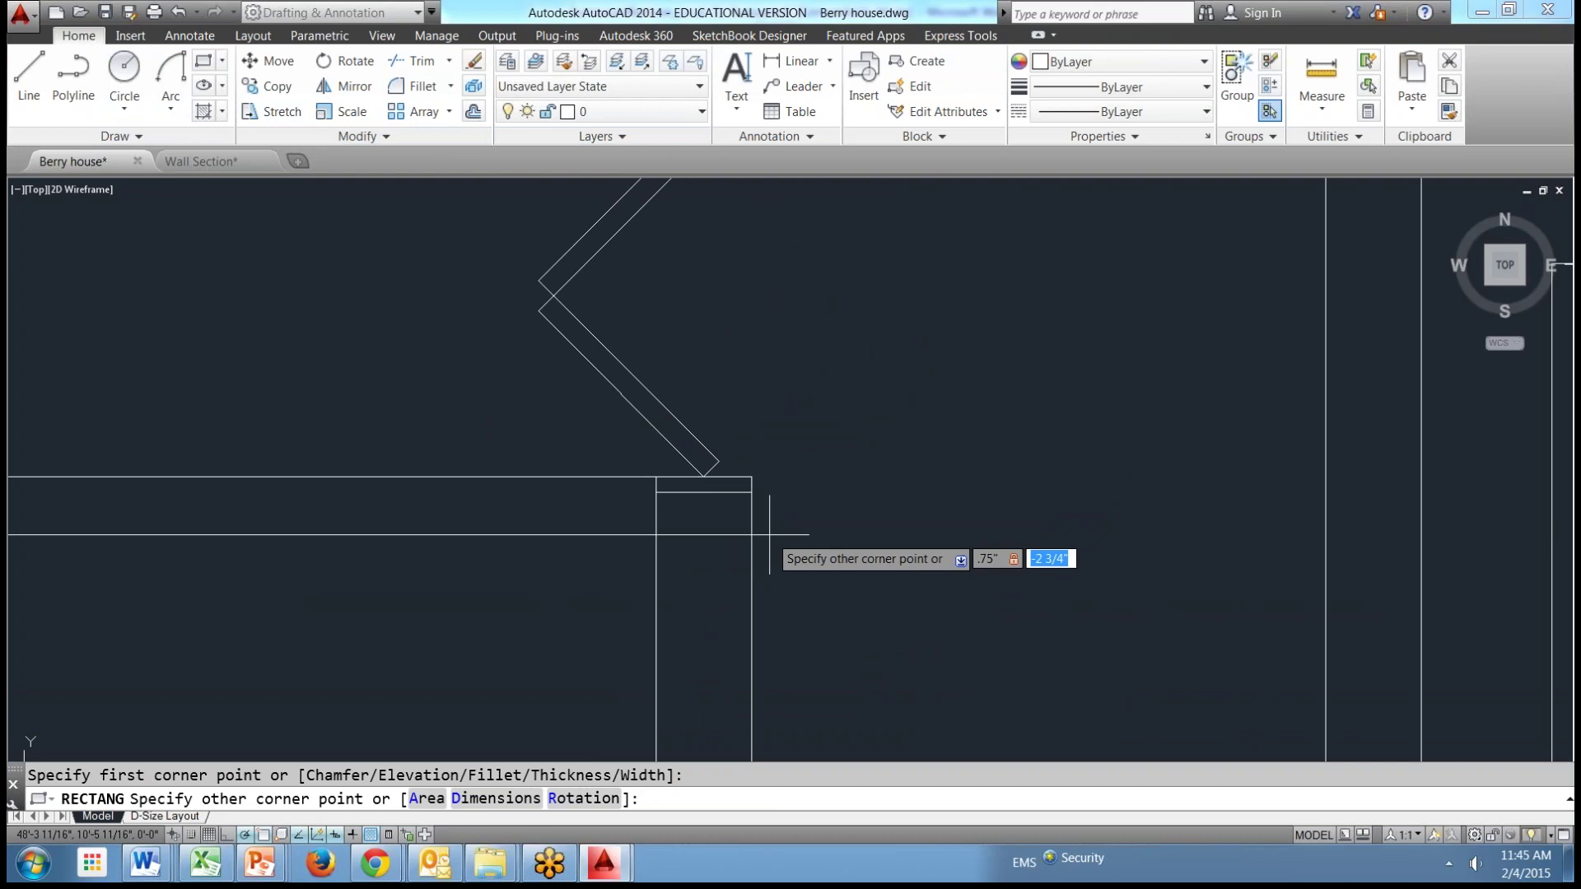
{"action": "type", "text": "3\""}
{"action": "key", "text": "Return"}
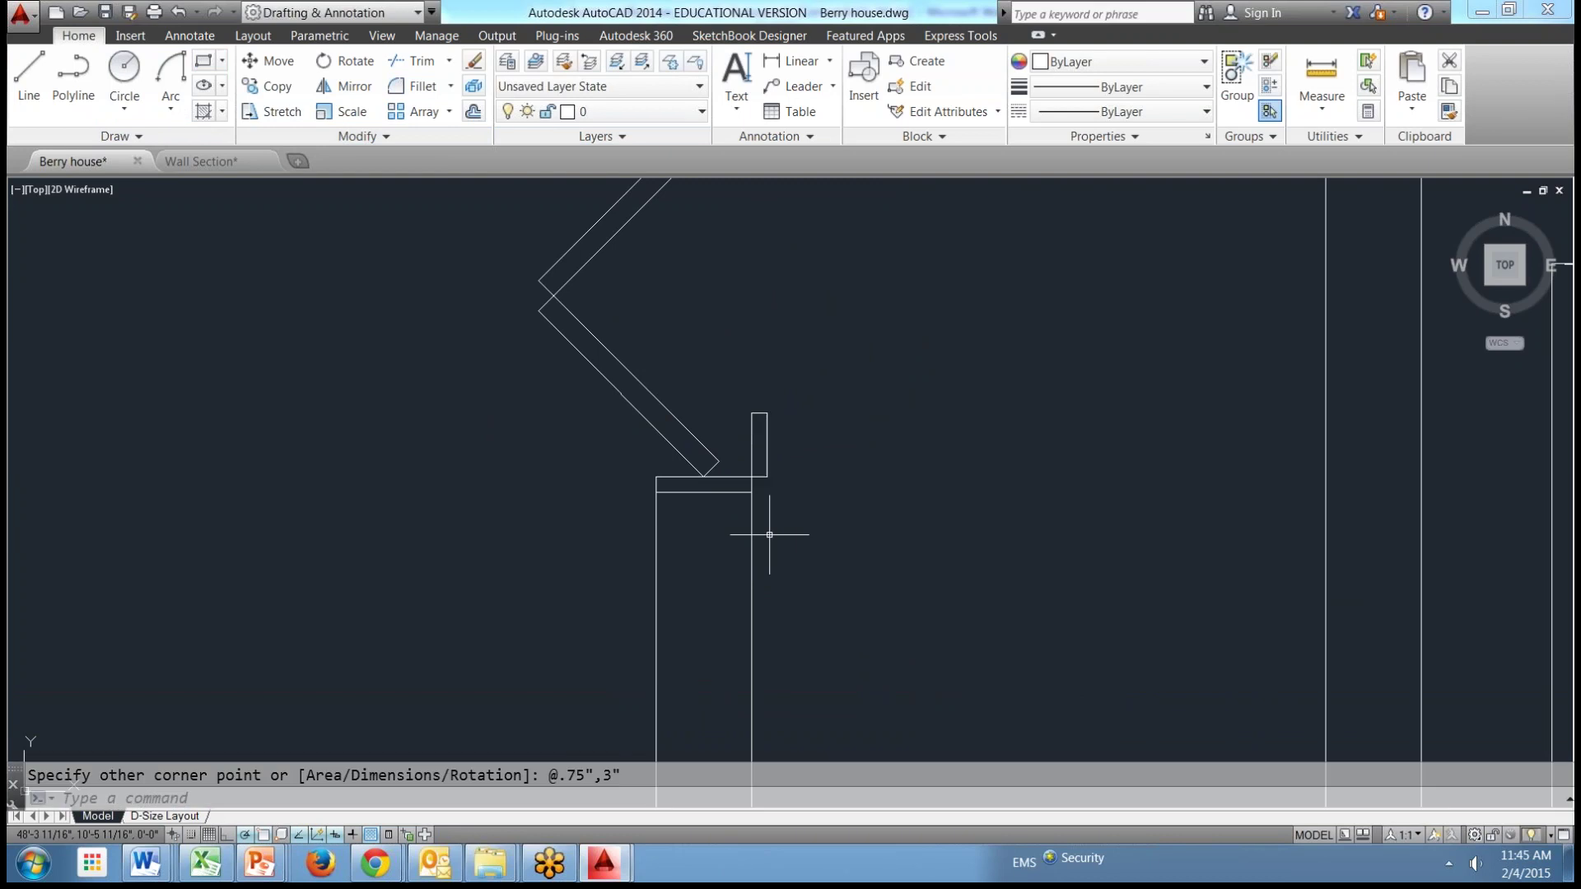
Step: Move the jamb down alongside the wall end and copy it to the left side
{"action": "left_click", "coordinate": [767, 445]}
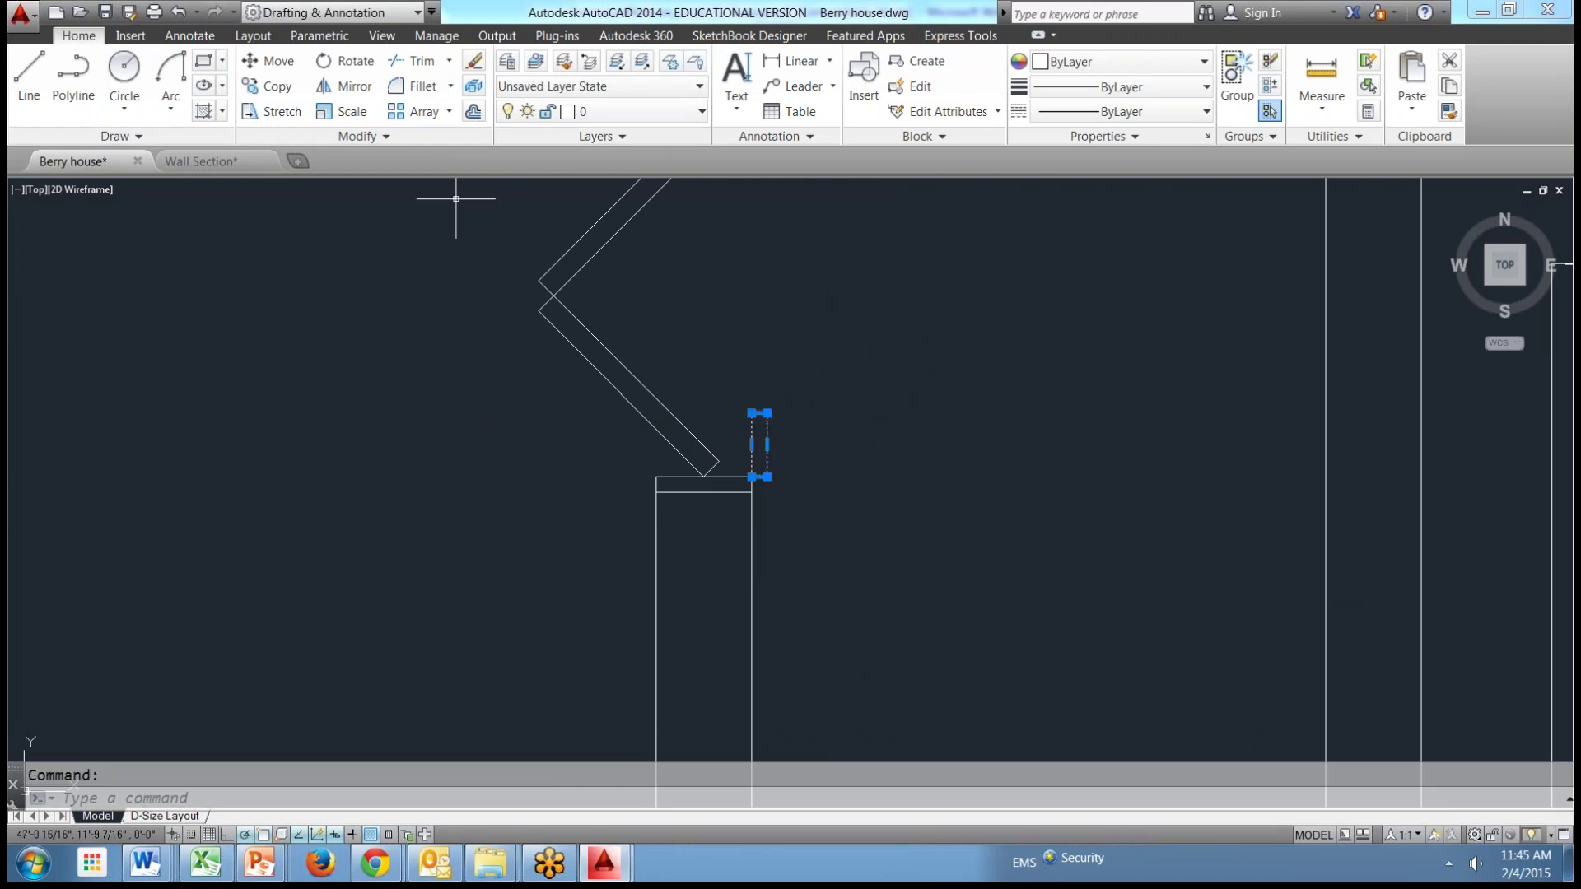
{"action": "left_click", "coordinate": [270, 61]}
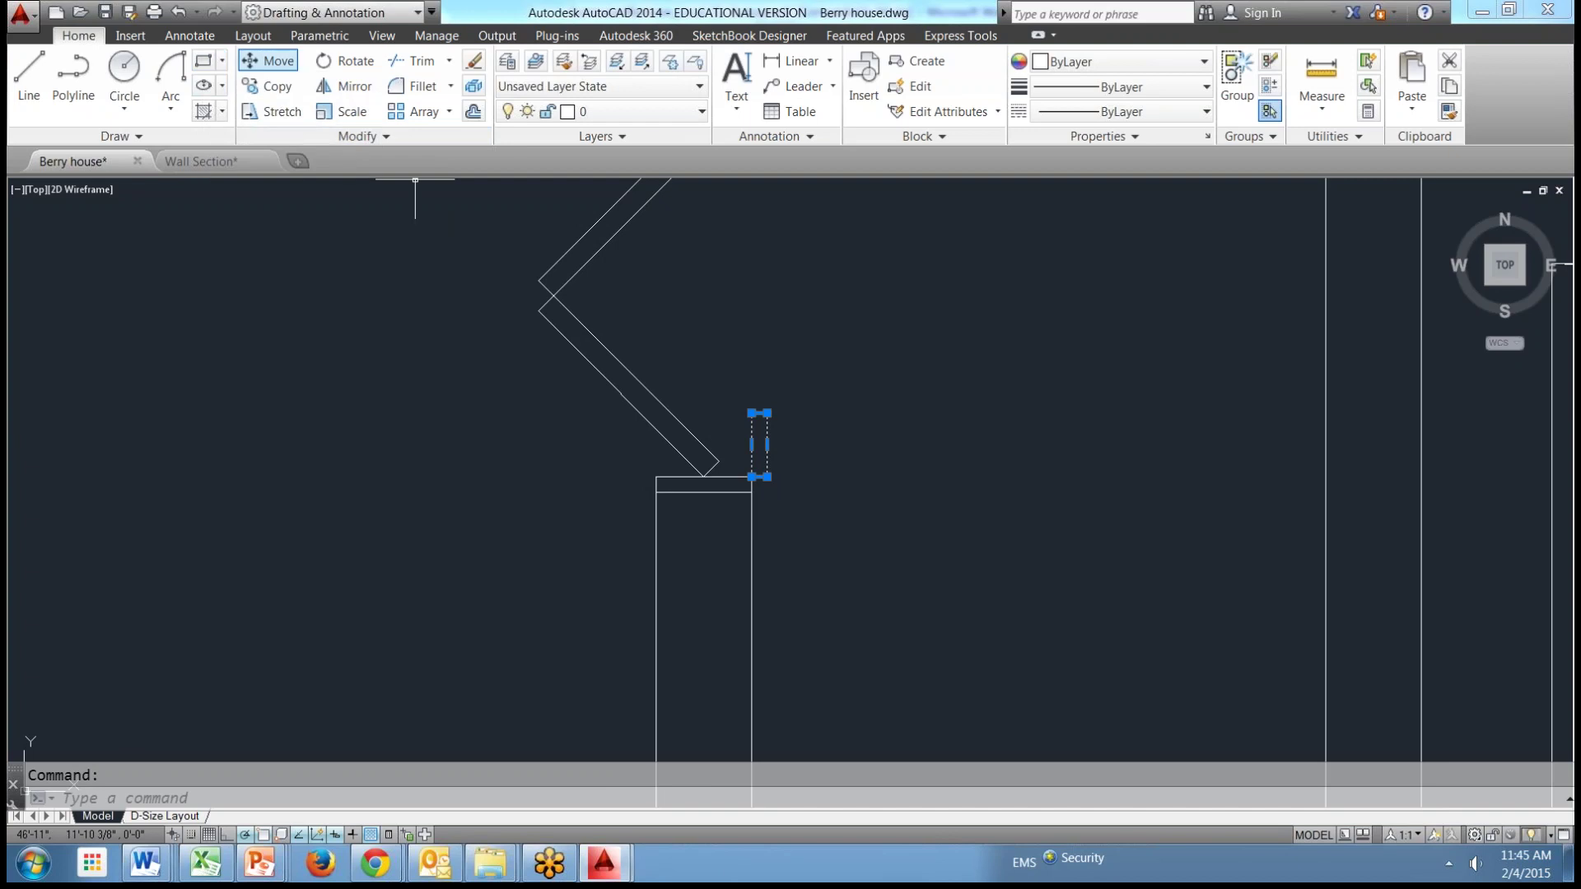
{"action": "left_click", "coordinate": [766, 476]}
{"action": "left_click", "coordinate": [768, 518]}
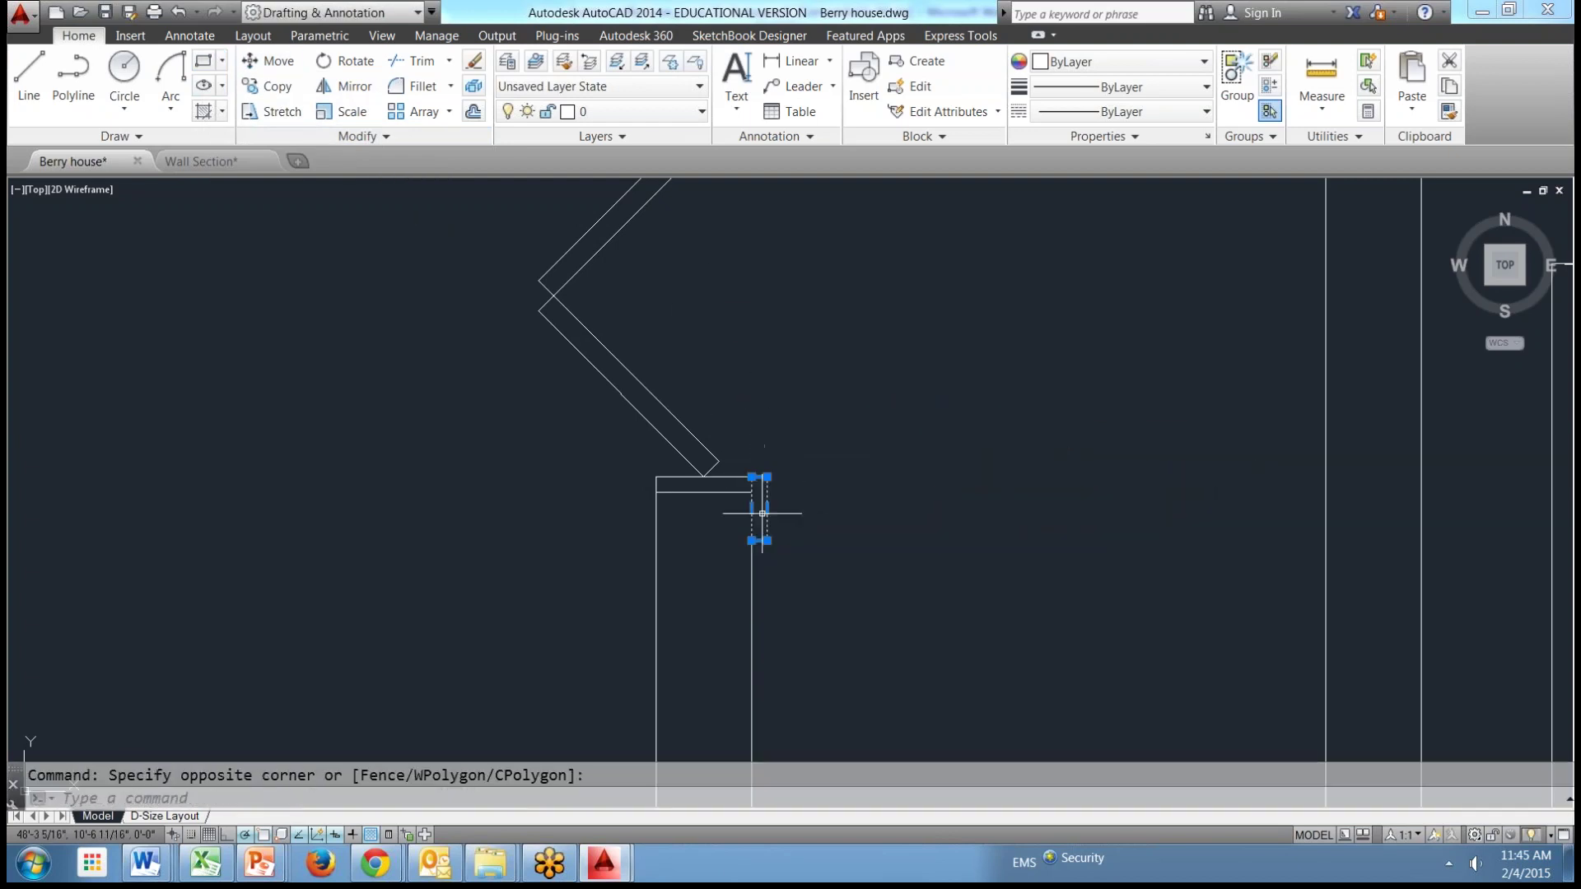
{"action": "left_click", "coordinate": [268, 86]}
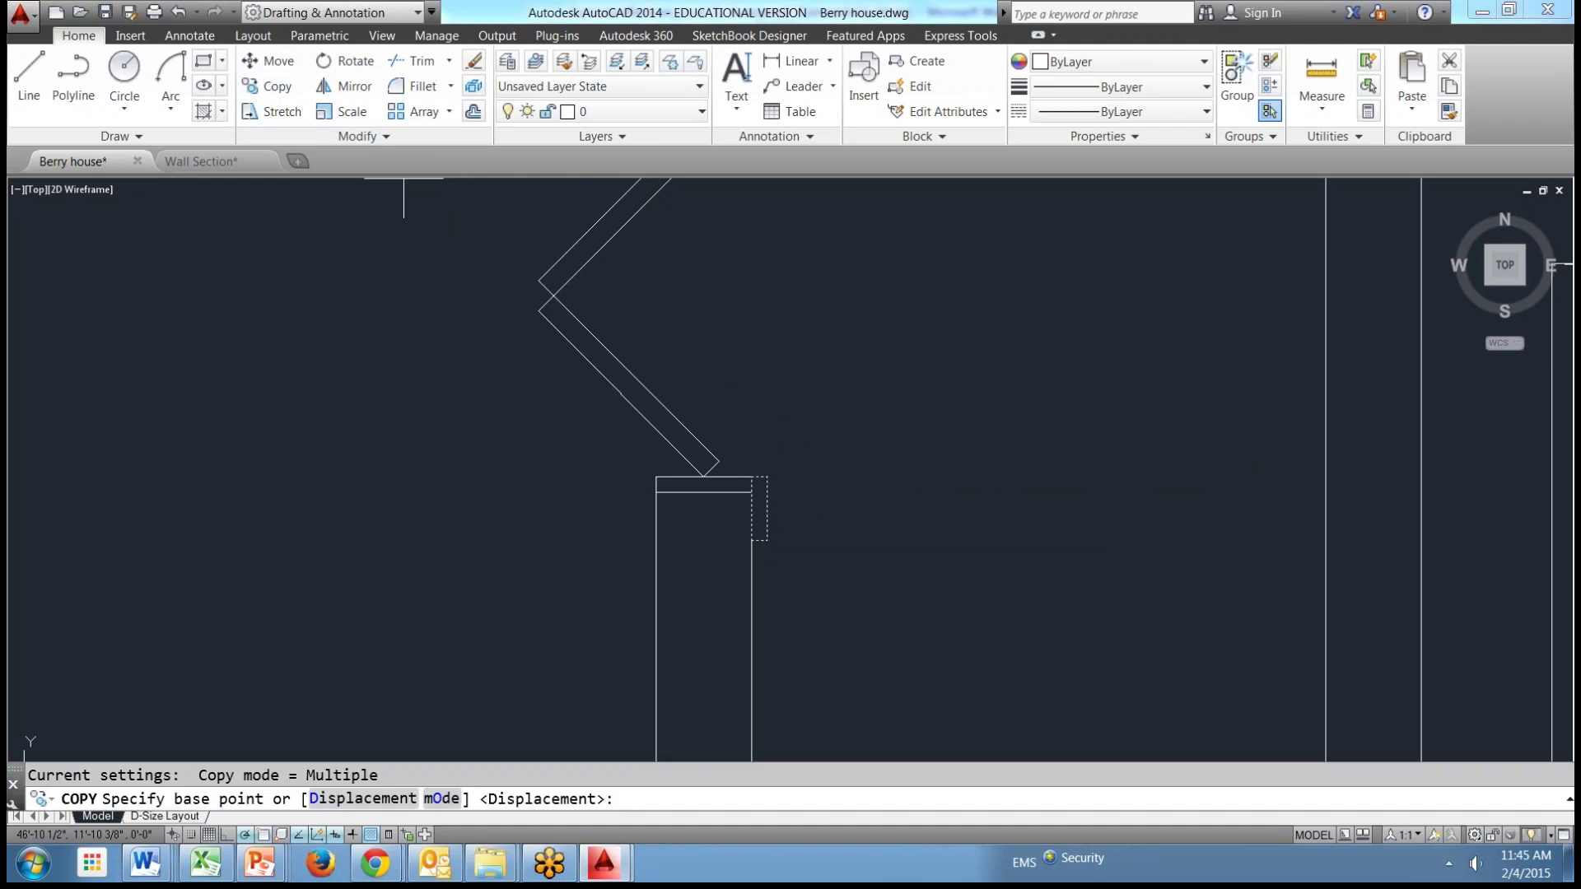
{"action": "left_click", "coordinate": [767, 476]}
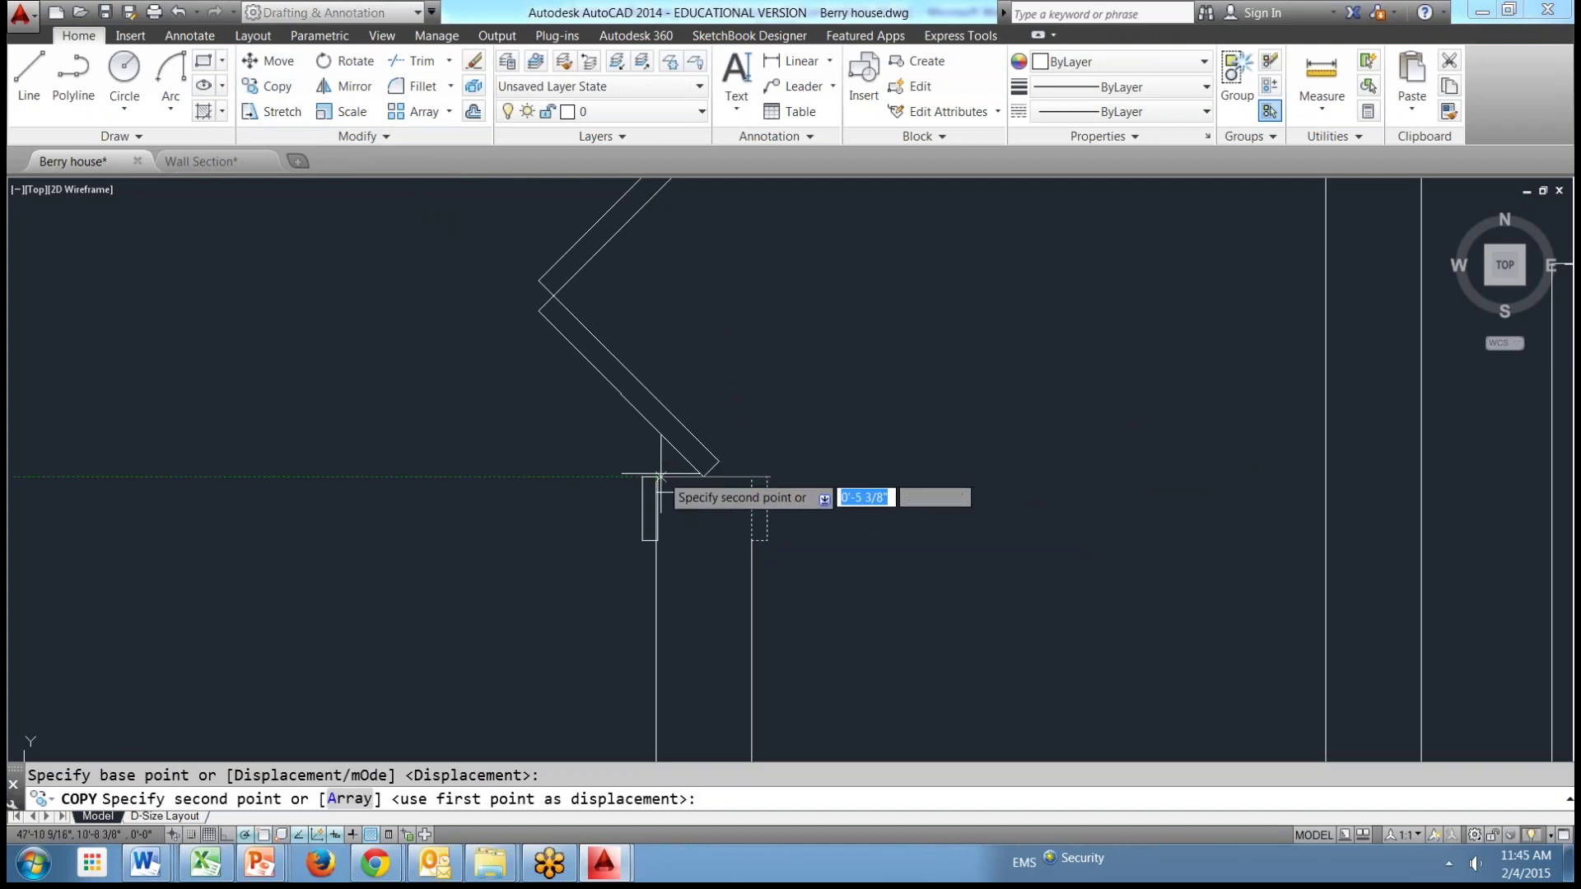
{"action": "key", "text": "Escape"}
{"action": "key", "text": "ctrl+z"}
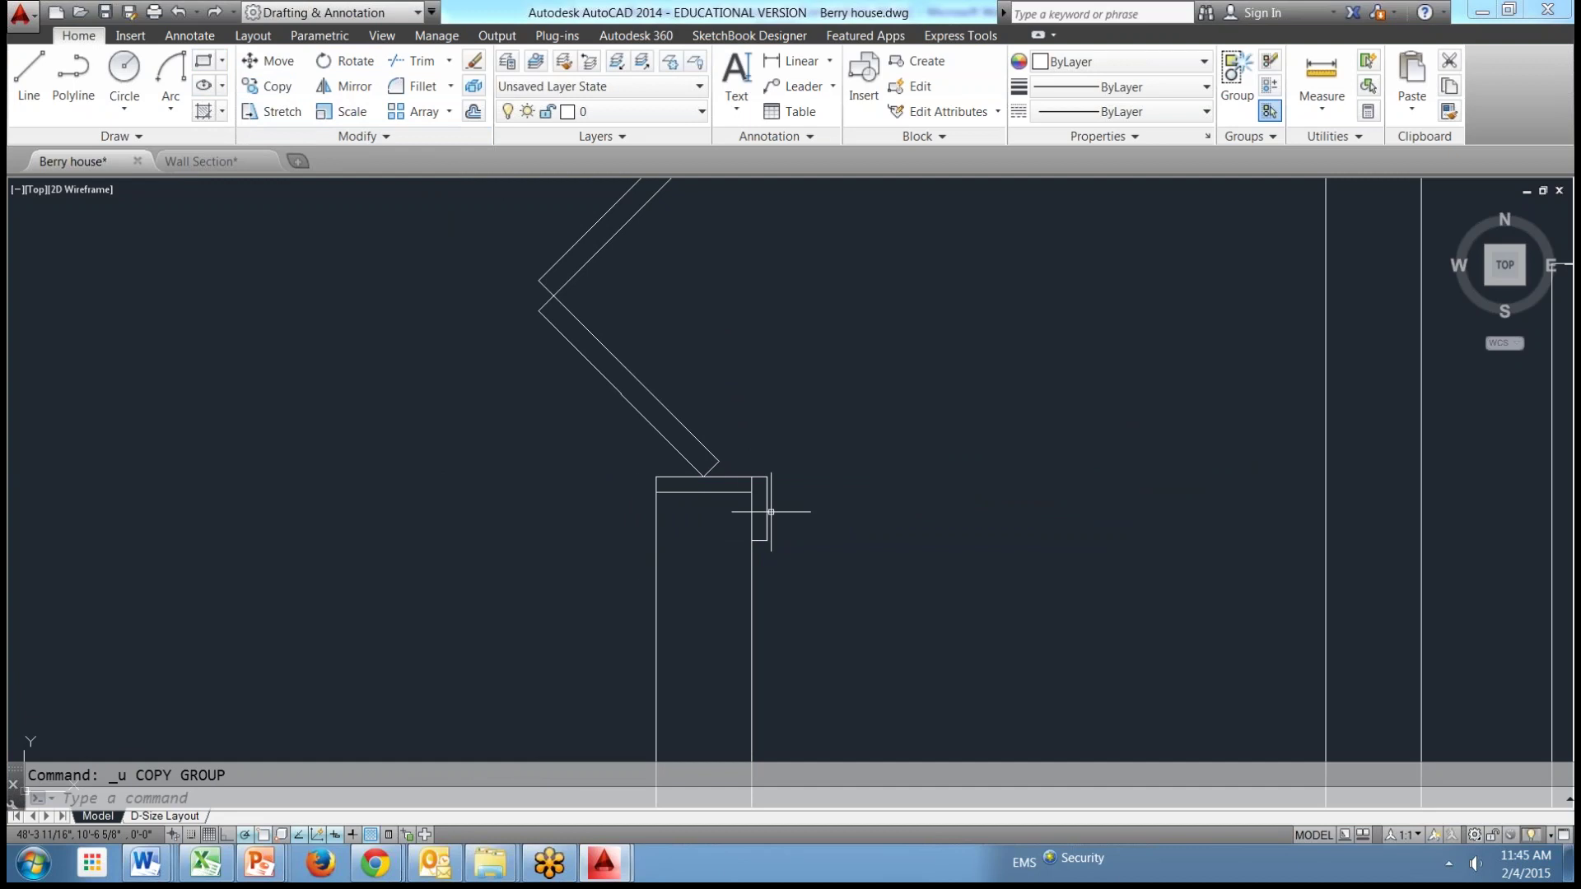
{"action": "left_click", "coordinate": [765, 514]}
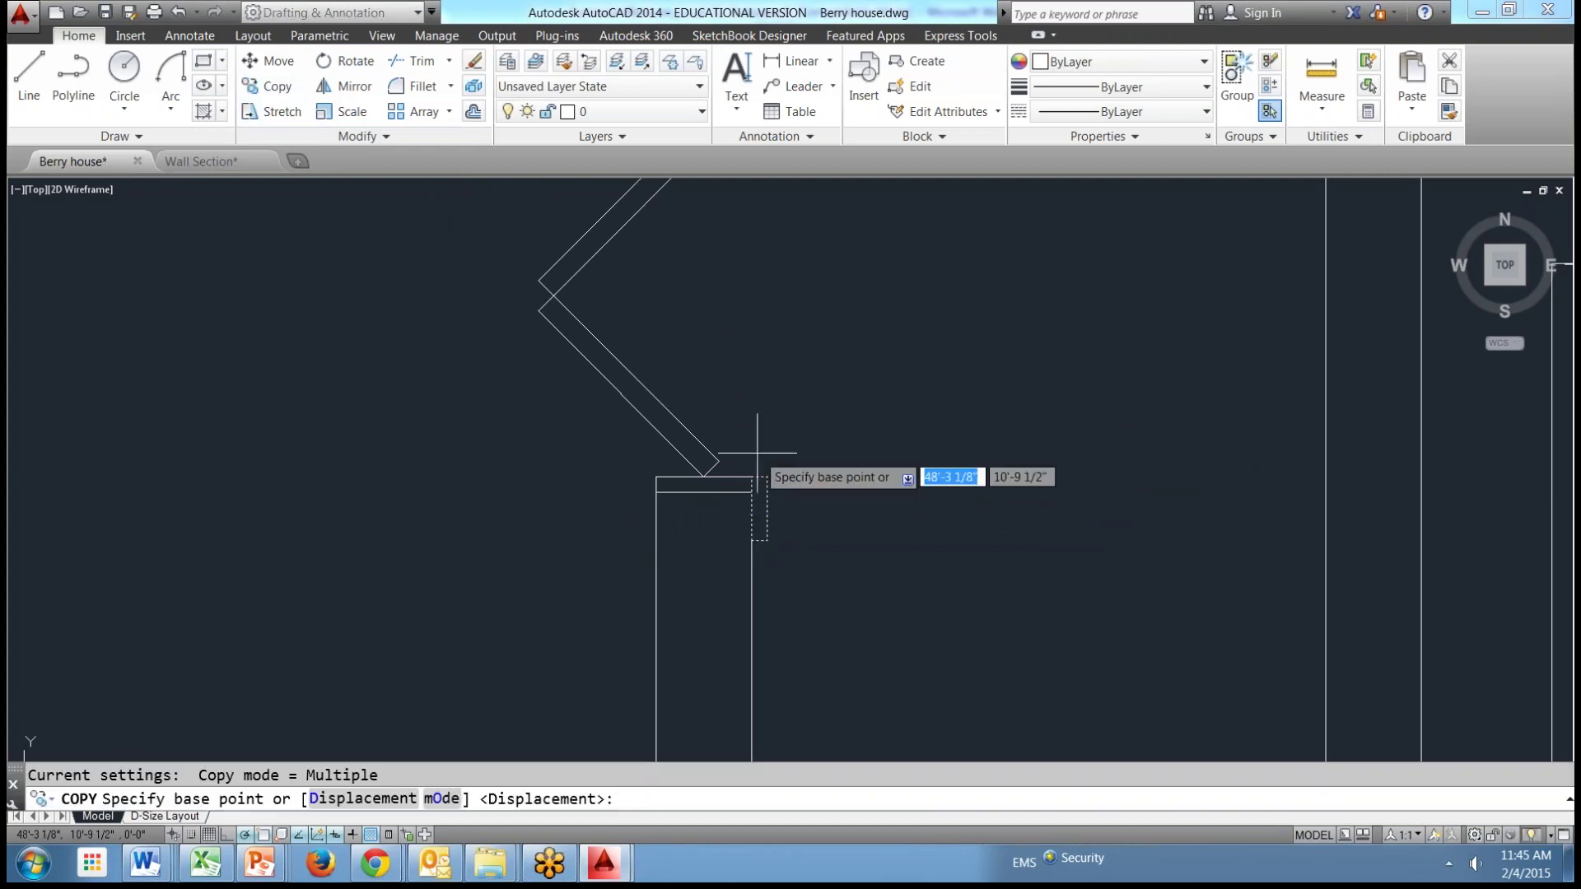
{"action": "left_click", "coordinate": [759, 477]}
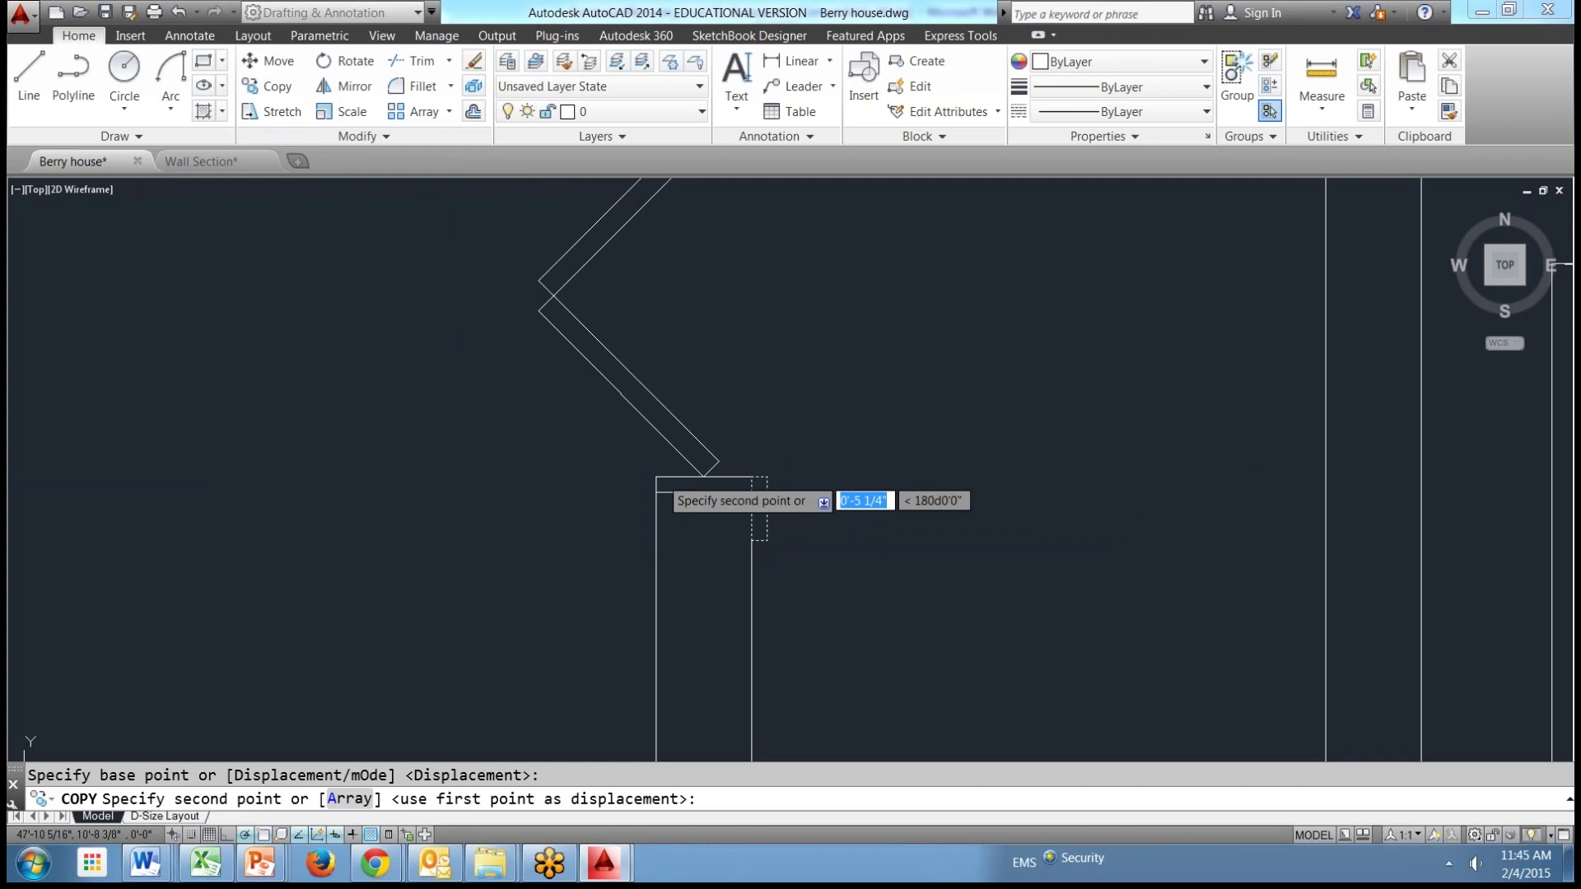
{"action": "left_click", "coordinate": [656, 477]}
{"action": "key", "text": "Escape"}
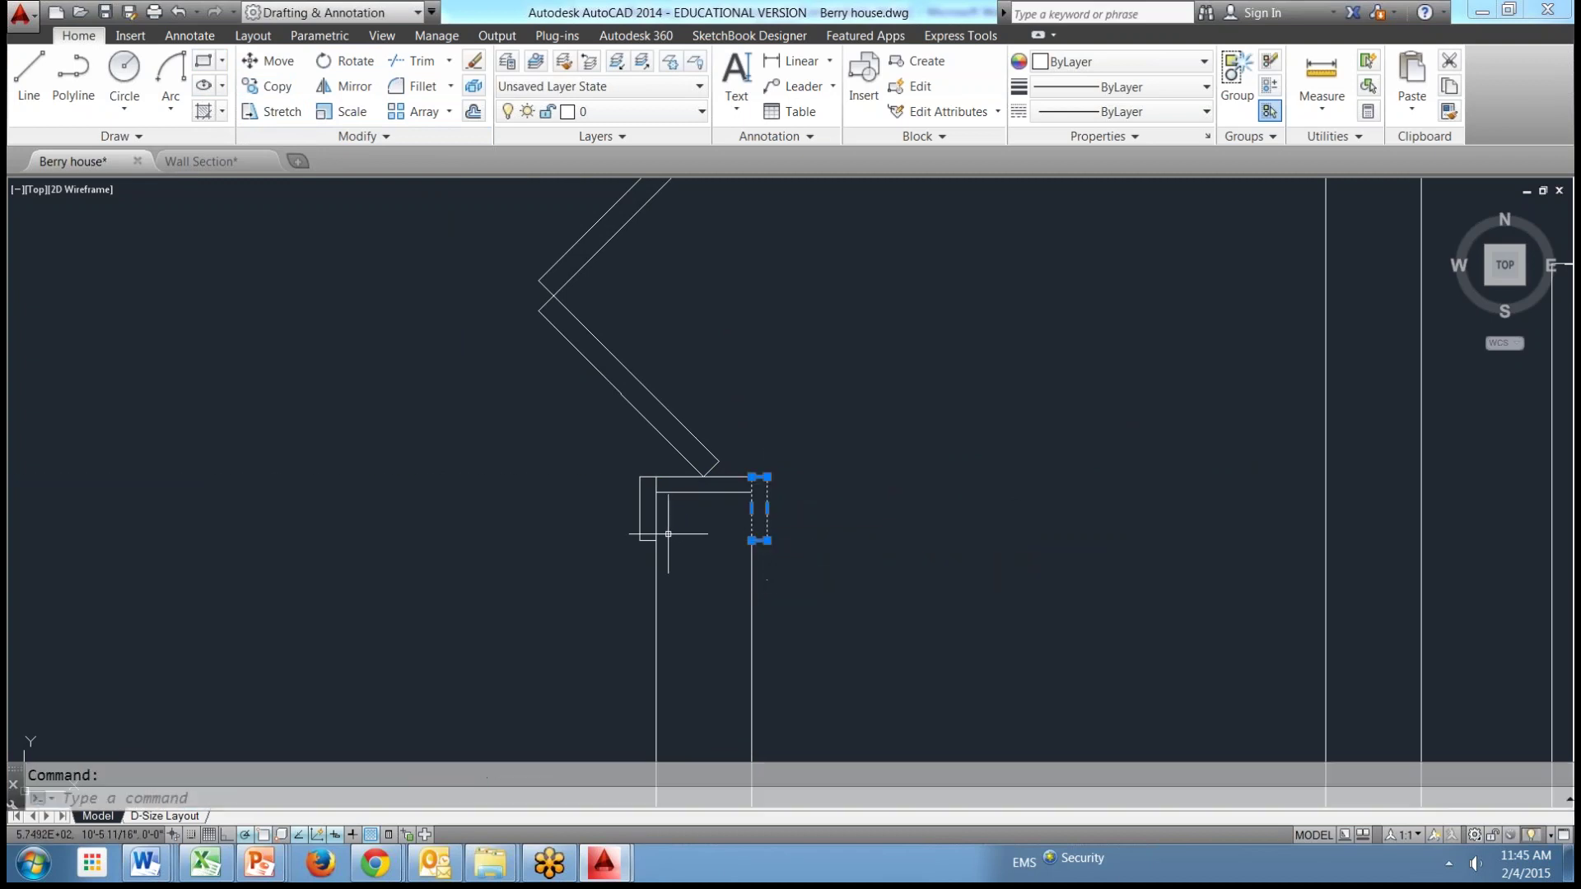
Step: Copy both jamb rectangles to the opposite wall end of the opening
{"action": "left_click", "coordinate": [640, 531]}
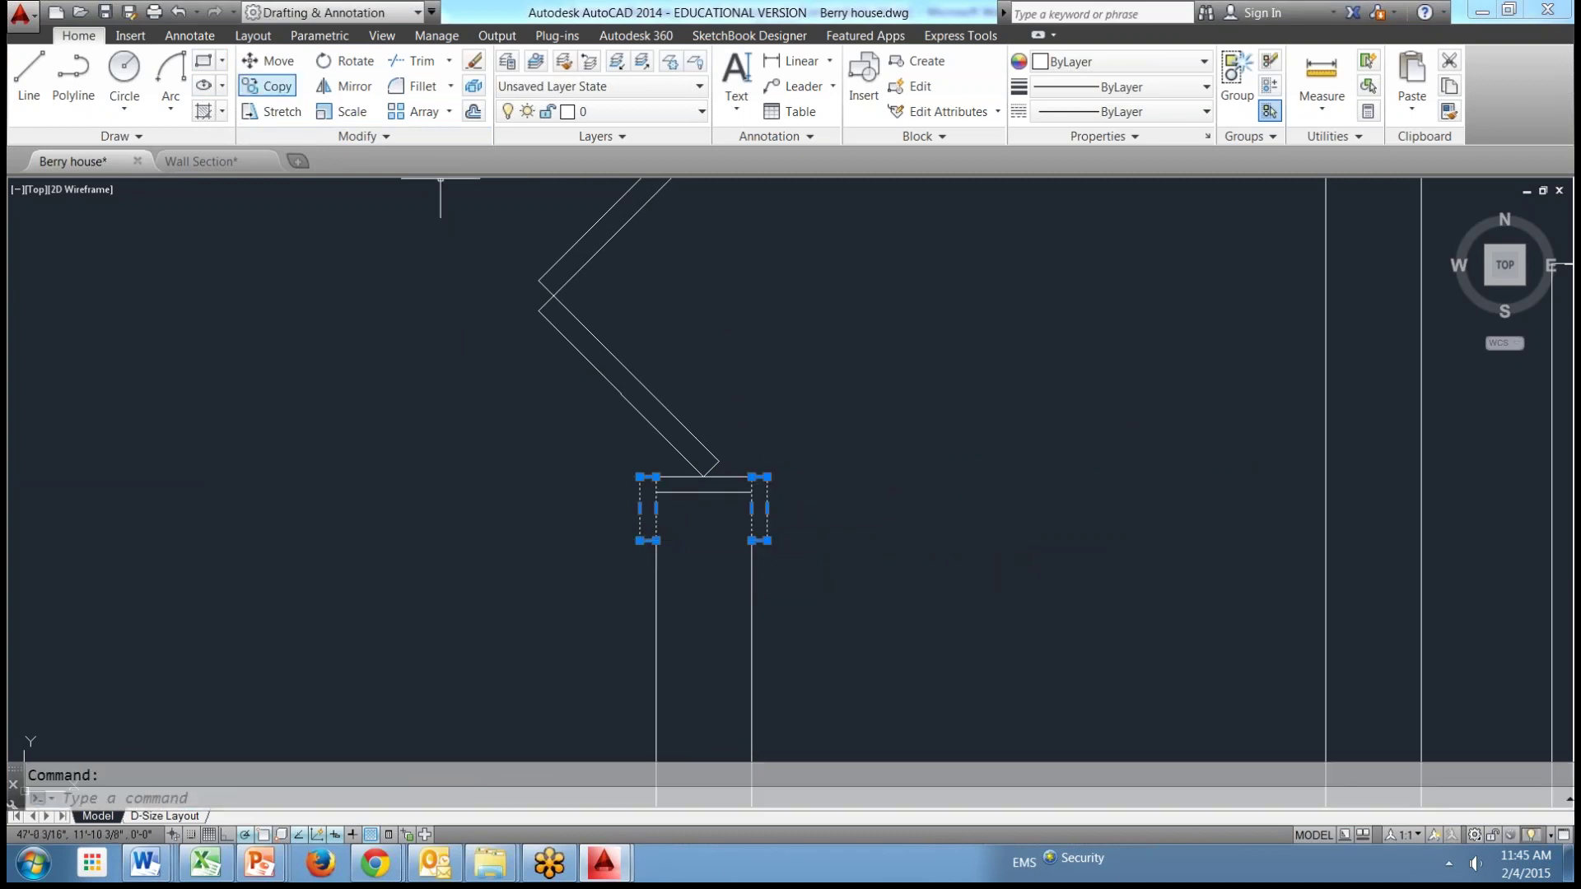
{"action": "left_click", "coordinate": [266, 86]}
{"action": "left_click", "coordinate": [752, 541]}
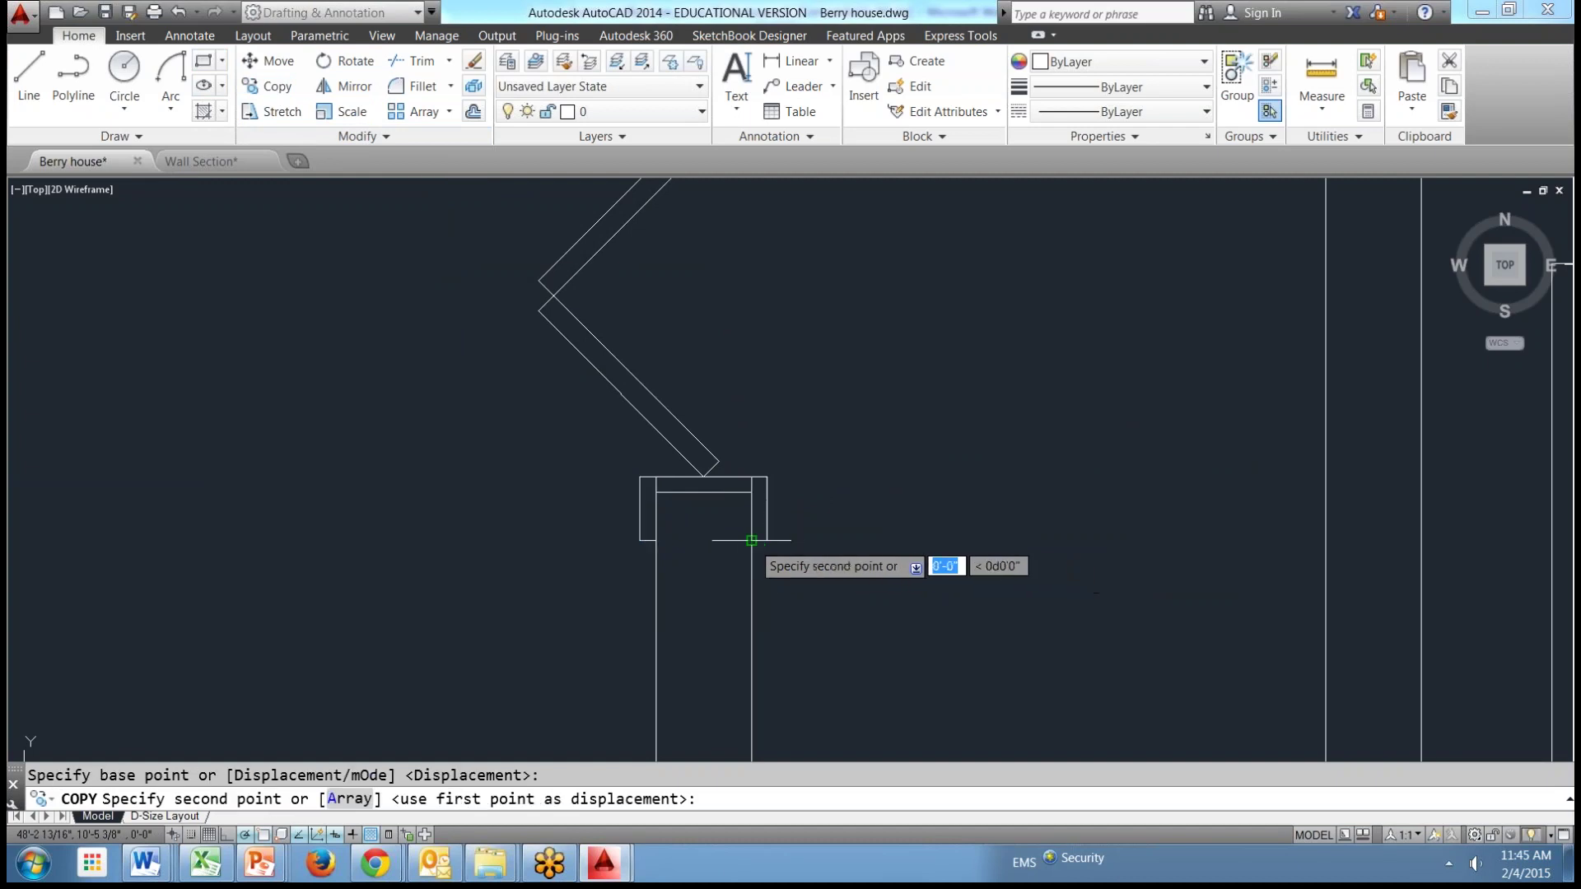
{"action": "middle_click_drag", "start_coordinate": [751, 541], "coordinate": [764, 655]}
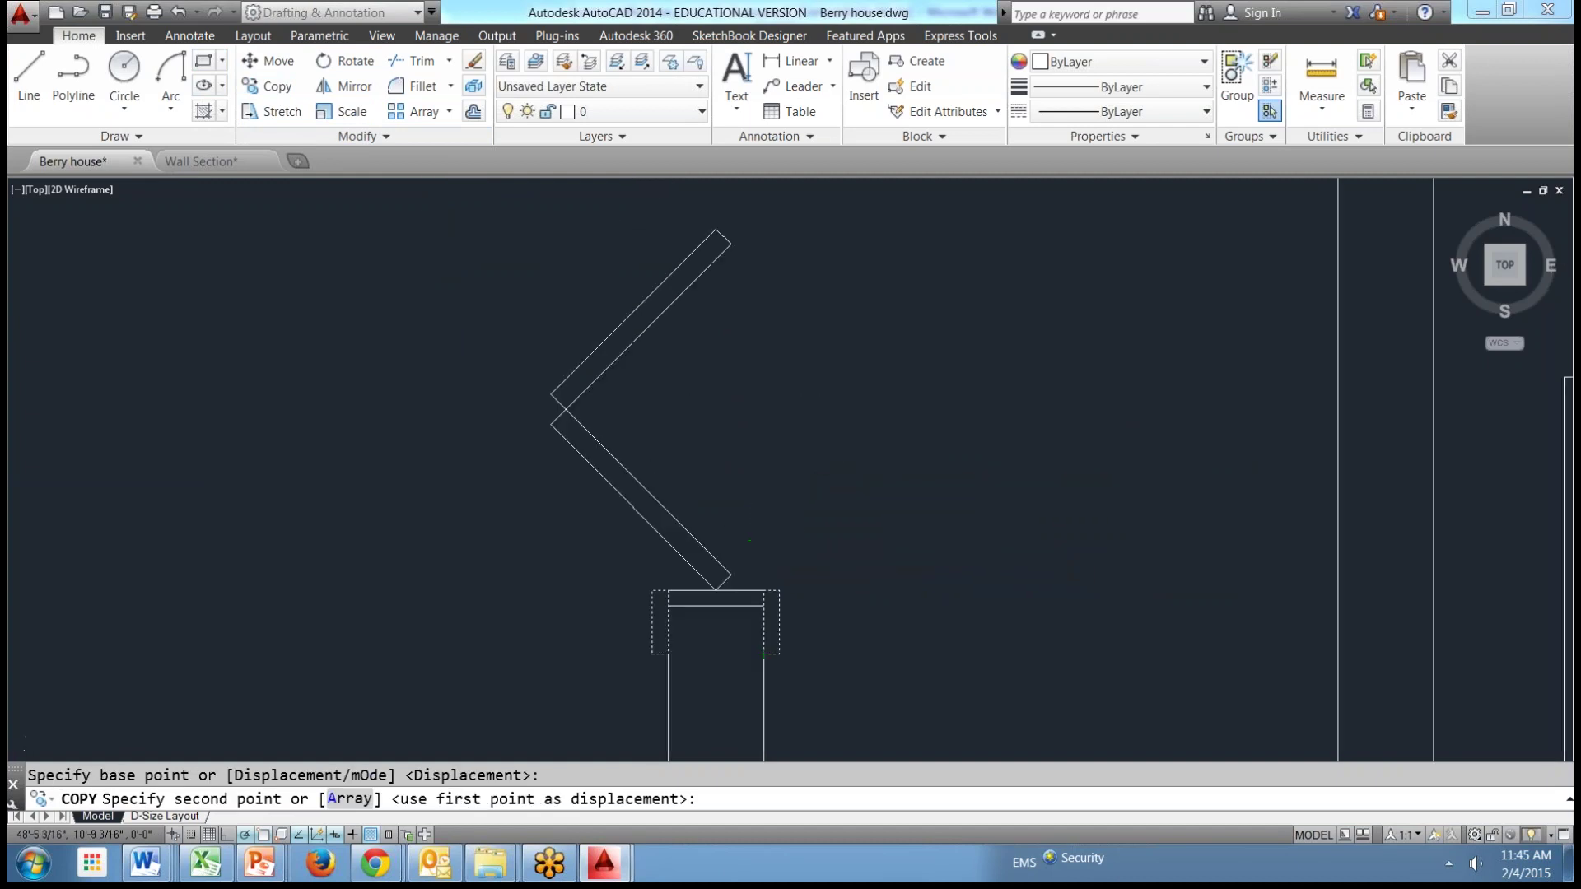
{"action": "scroll", "coordinate": [816, 659], "scroll_direction": "down", "scroll_amount": 3}
{"action": "scroll", "coordinate": [779, 429], "scroll_direction": "up", "scroll_amount": 3}
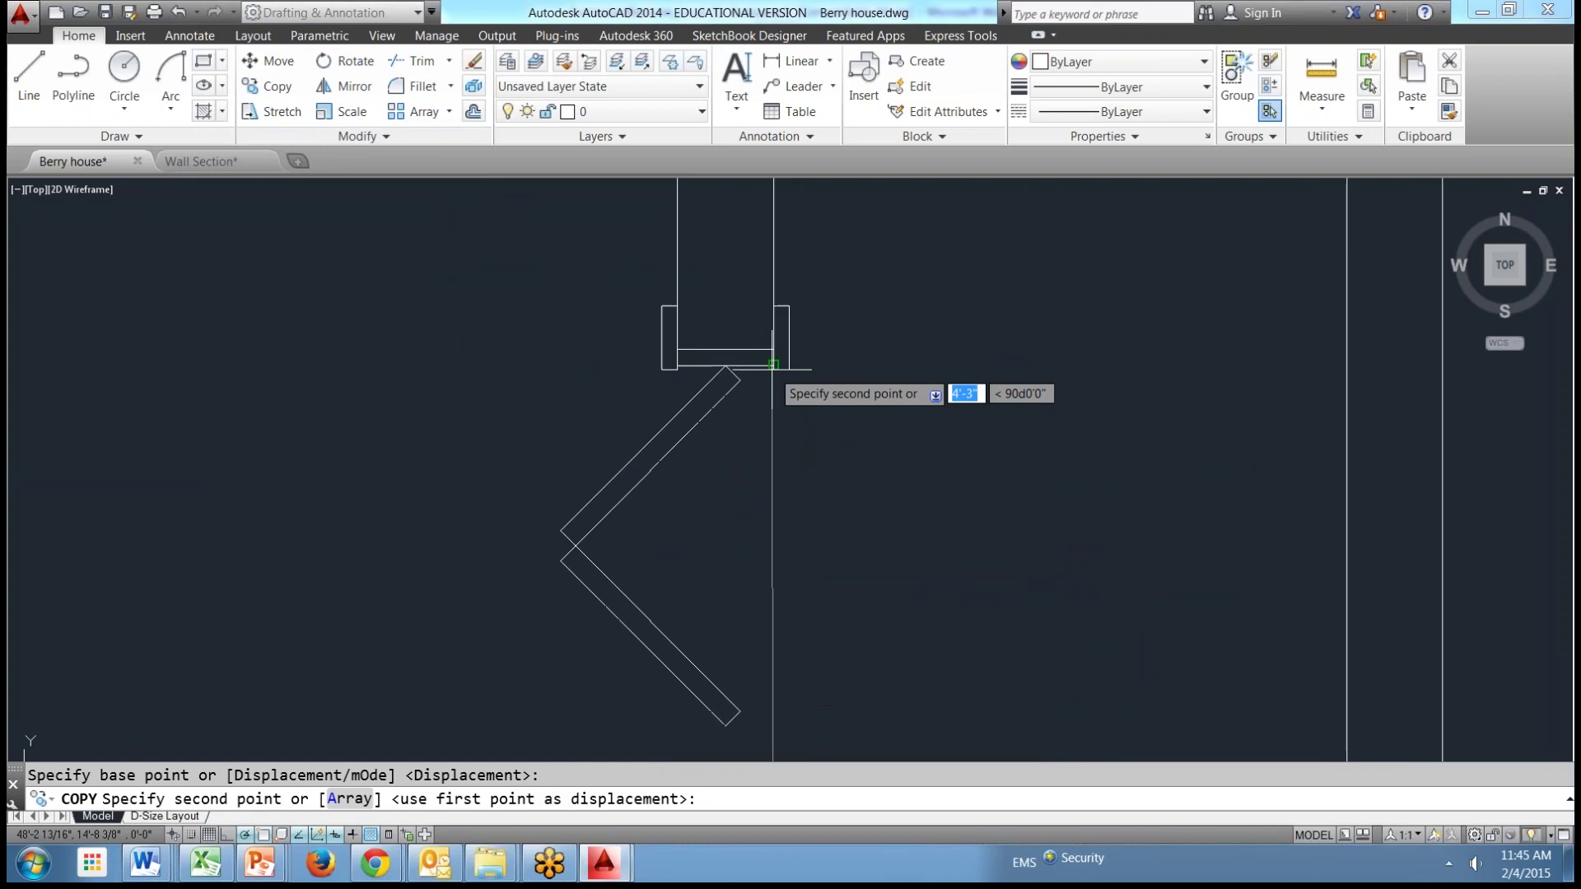
{"action": "left_click", "coordinate": [772, 364]}
{"action": "key", "text": "Escape"}
{"action": "scroll", "coordinate": [791, 406], "scroll_direction": "down", "scroll_amount": 2}
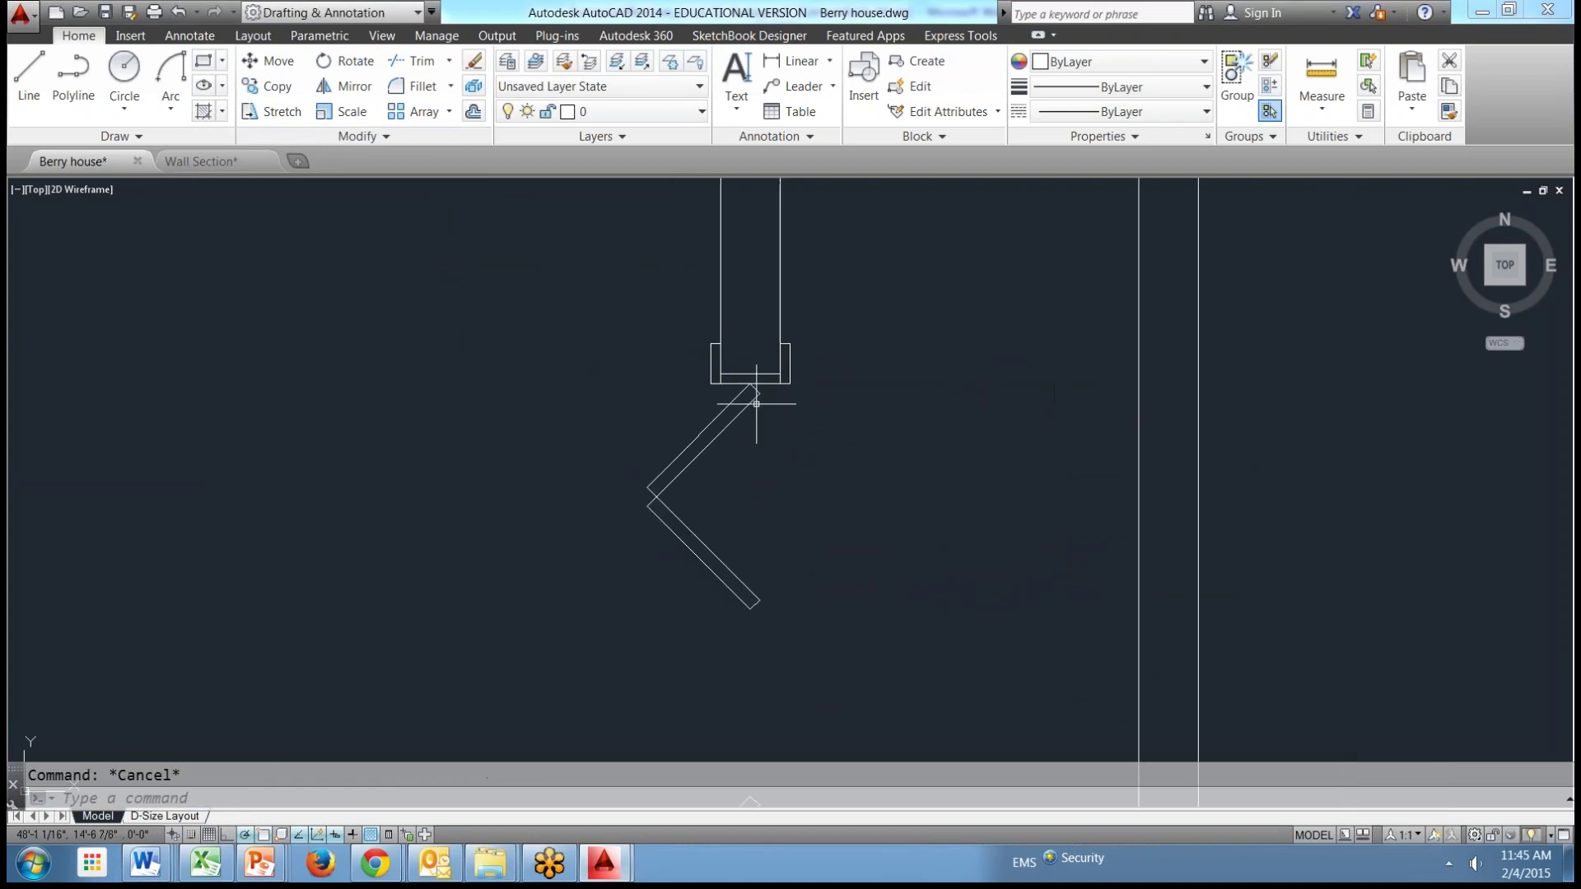
{"action": "left_click", "coordinate": [604, 647]}
Step: Make the bi-fold panels and jambs into block '48 Bi Fold door', based at the jamb corner
{"action": "left_click", "coordinate": [856, 349]}
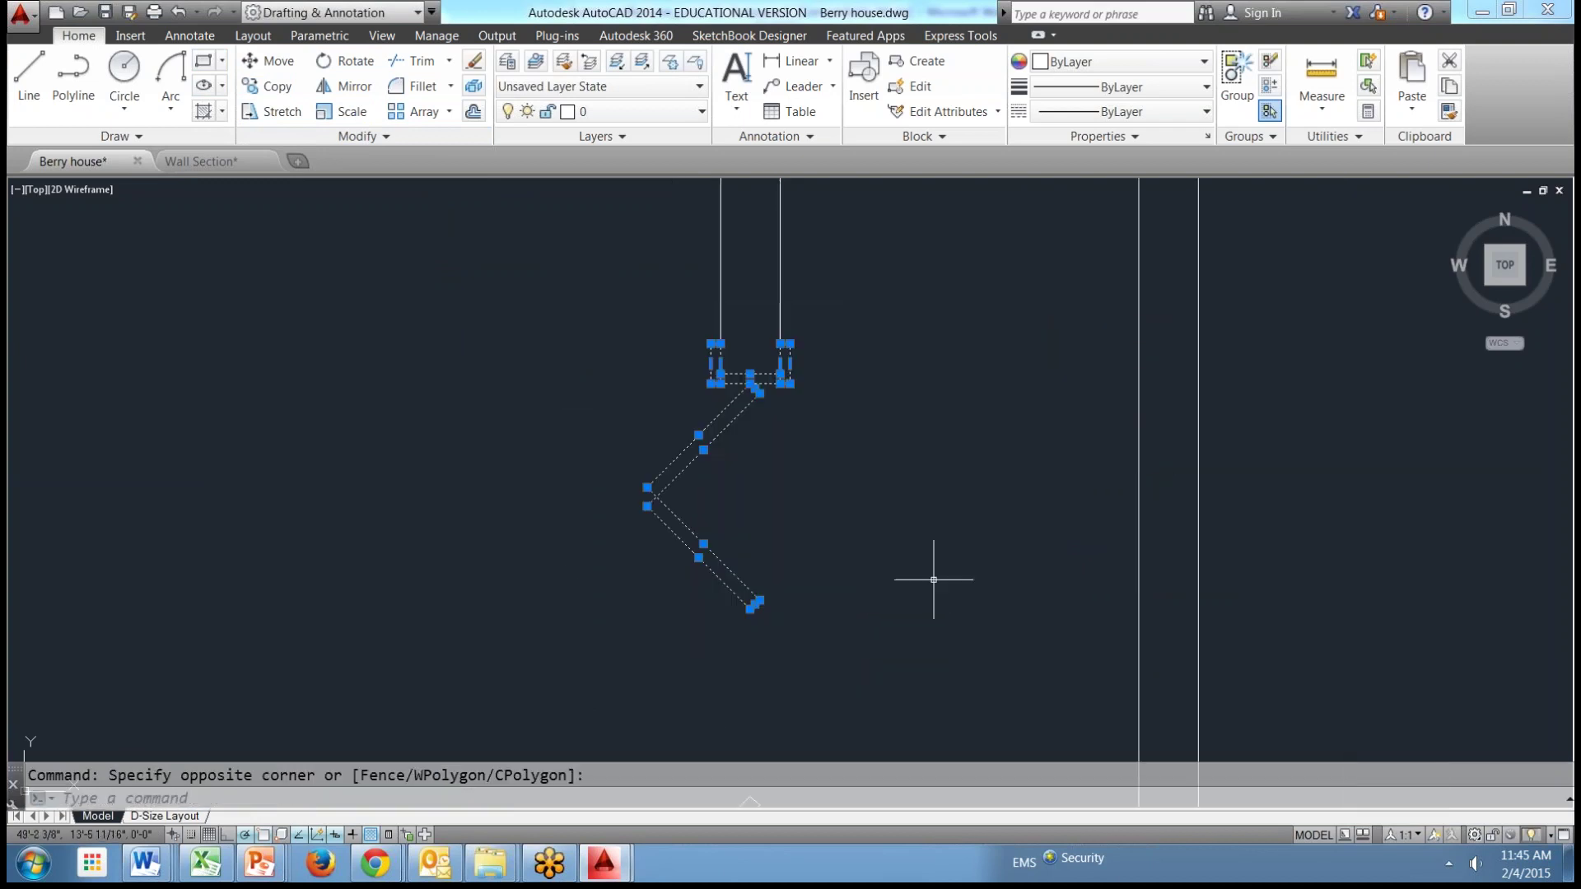
{"action": "middle_click_drag", "start_coordinate": [936, 572], "coordinate": [938, 283]}
{"action": "scroll", "coordinate": [857, 553], "scroll_direction": "down", "scroll_amount": 4}
{"action": "left_click", "coordinate": [731, 720]}
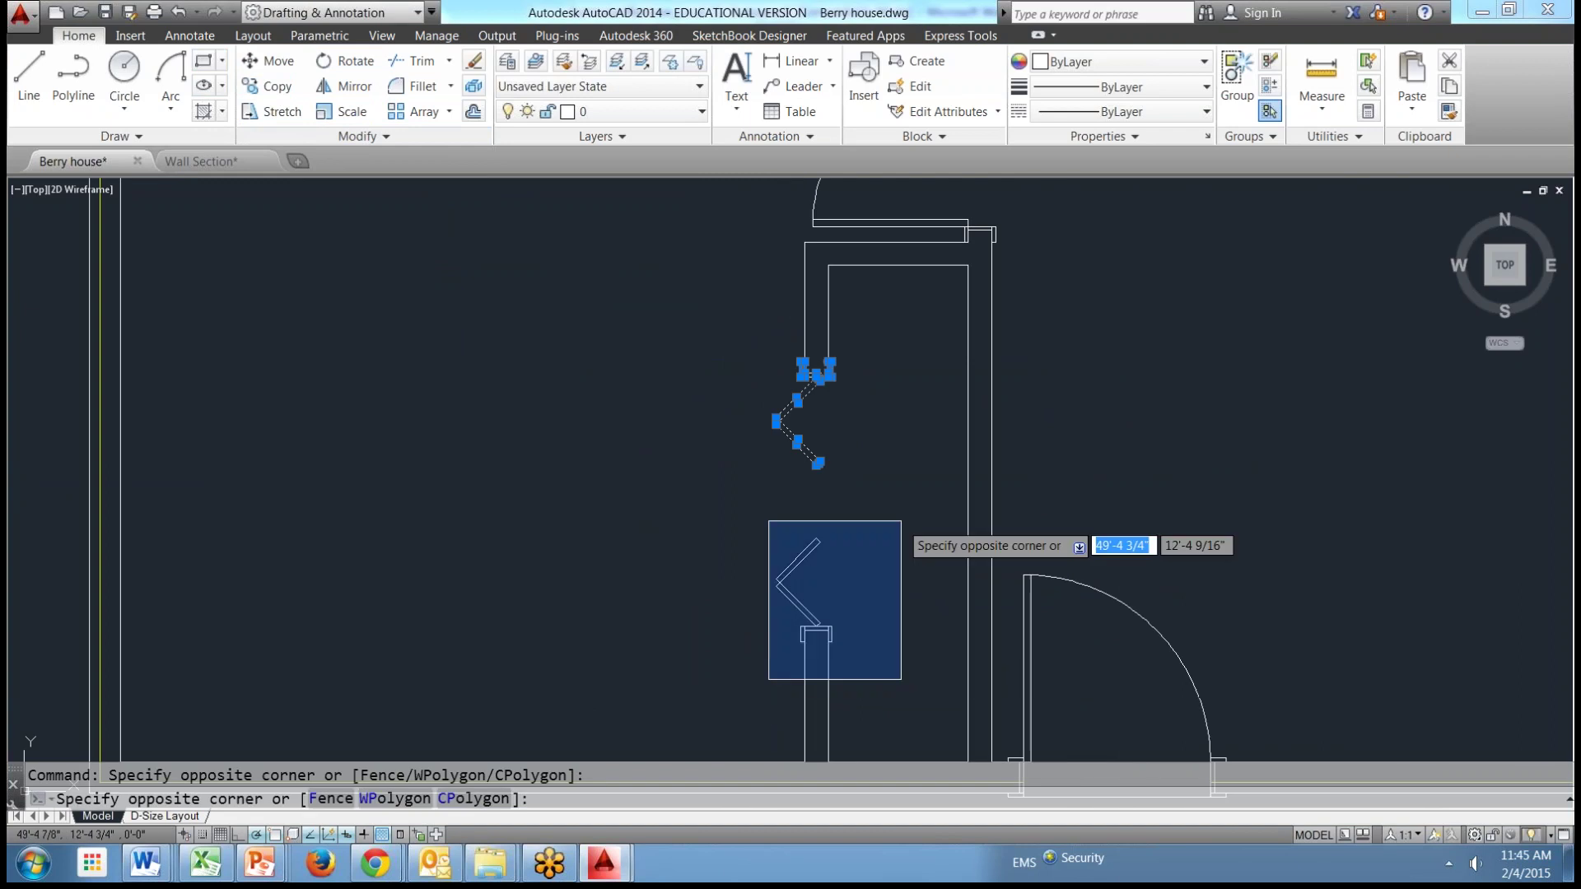
{"action": "left_click", "coordinate": [927, 511]}
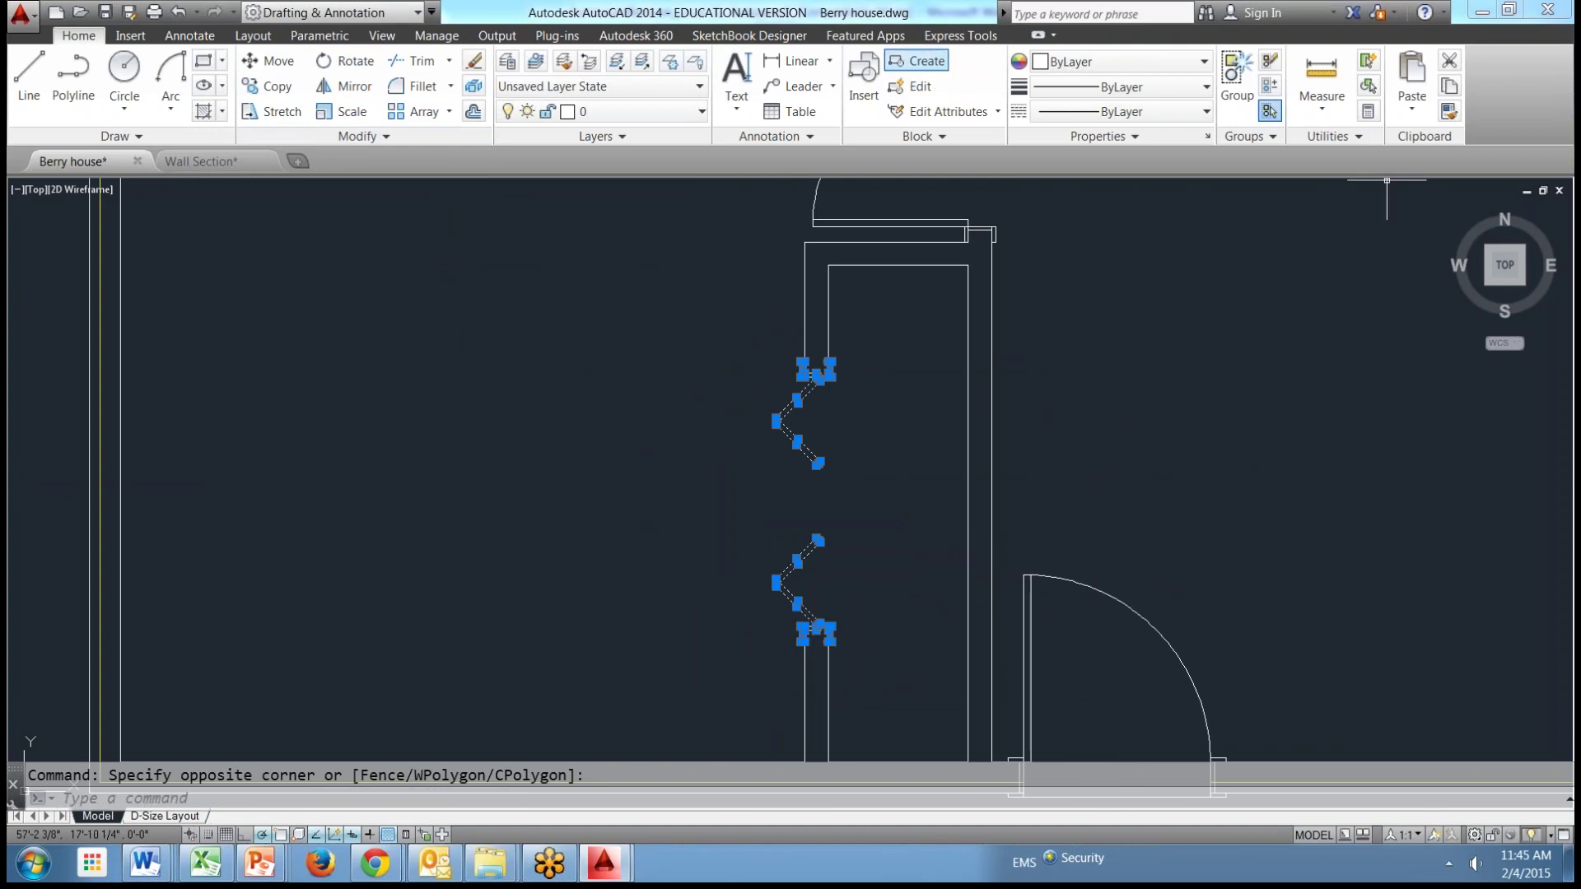
{"action": "left_click", "coordinate": [916, 60]}
{"action": "type", "text": "48 Bi Fold door"}
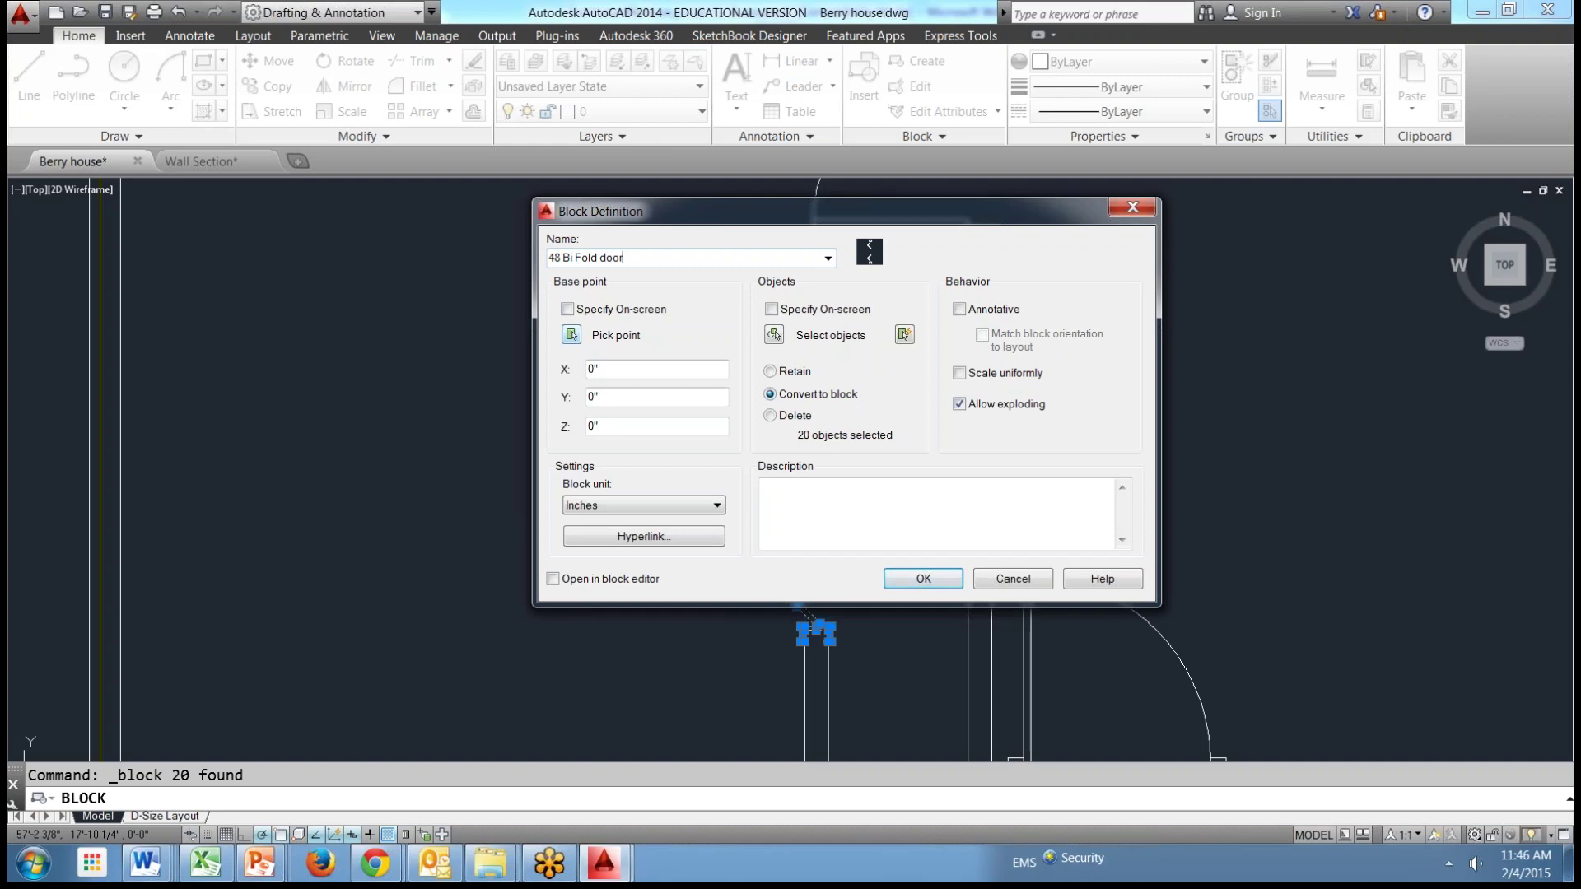
{"action": "left_click", "coordinate": [571, 334]}
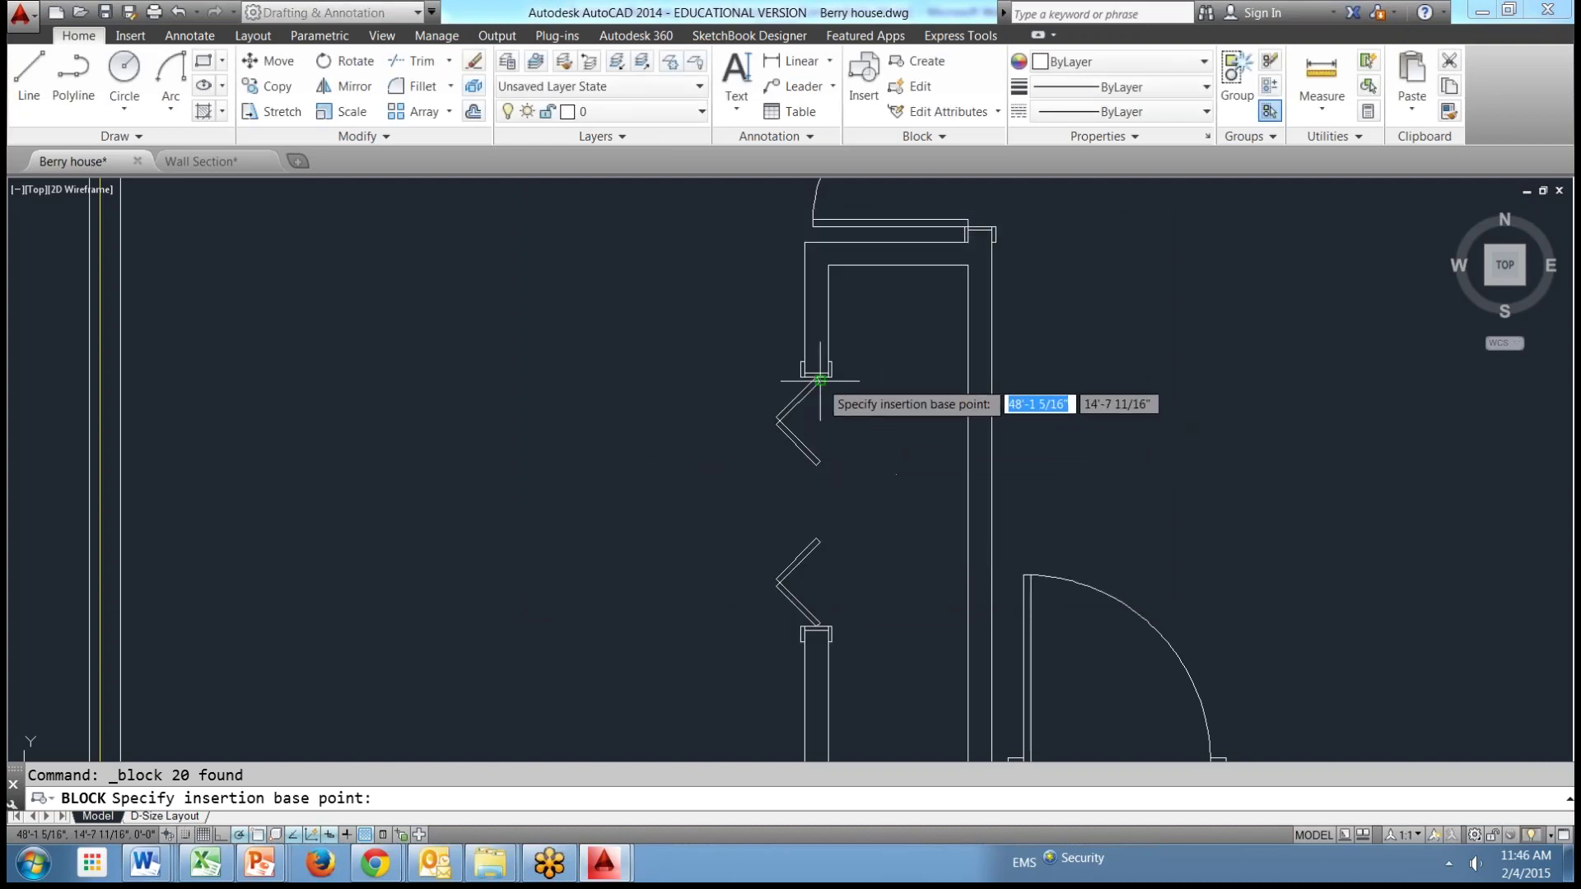
{"action": "scroll", "coordinate": [819, 380], "scroll_direction": "up", "scroll_amount": 7}
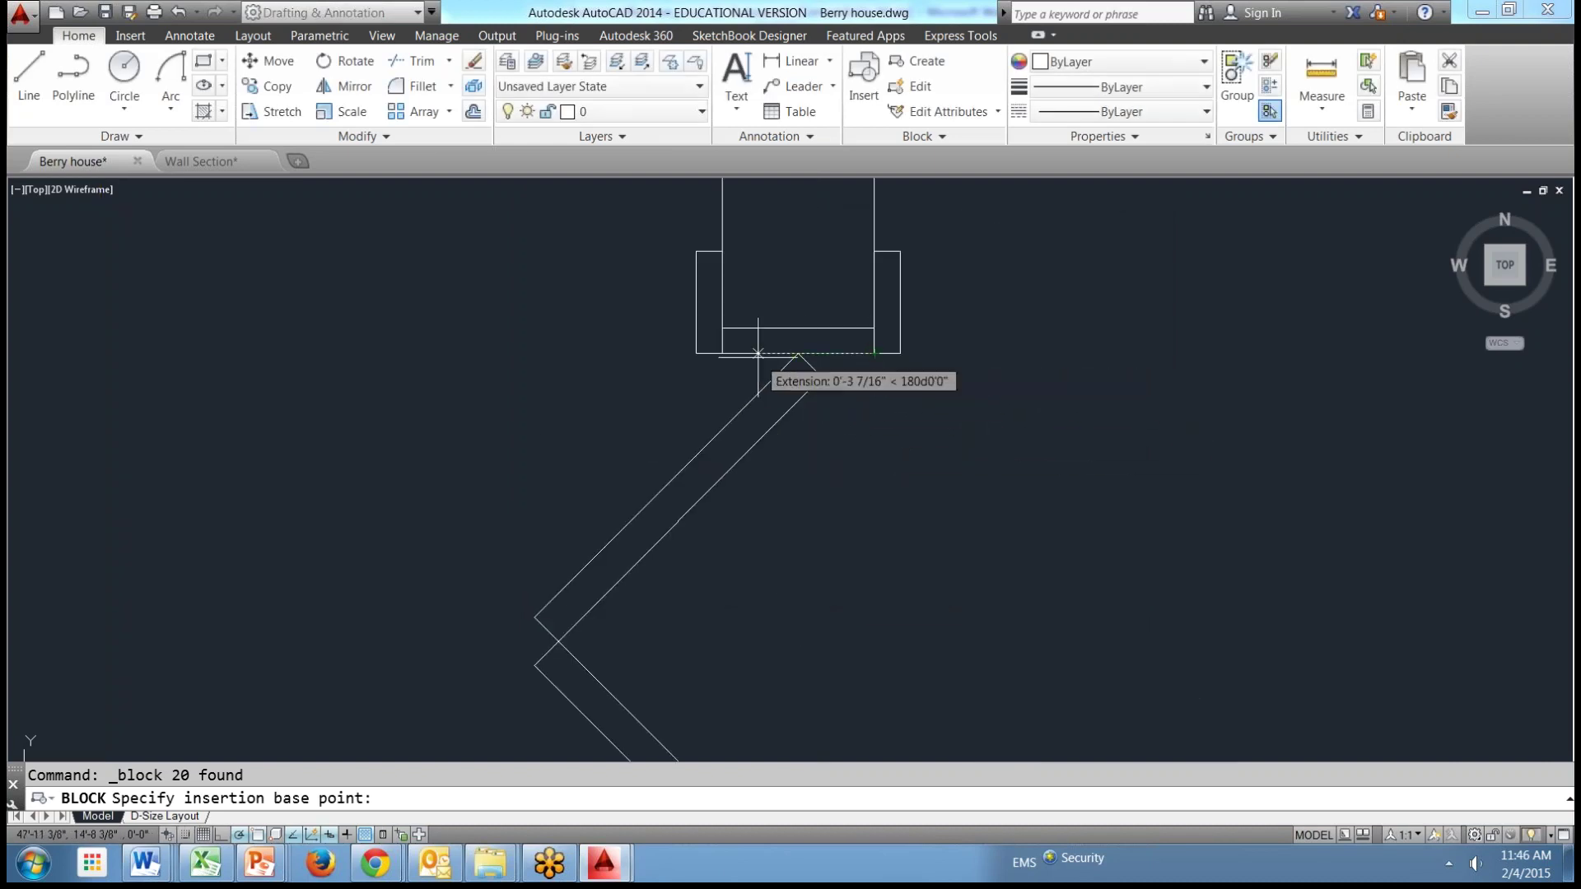
{"action": "left_click", "coordinate": [726, 353]}
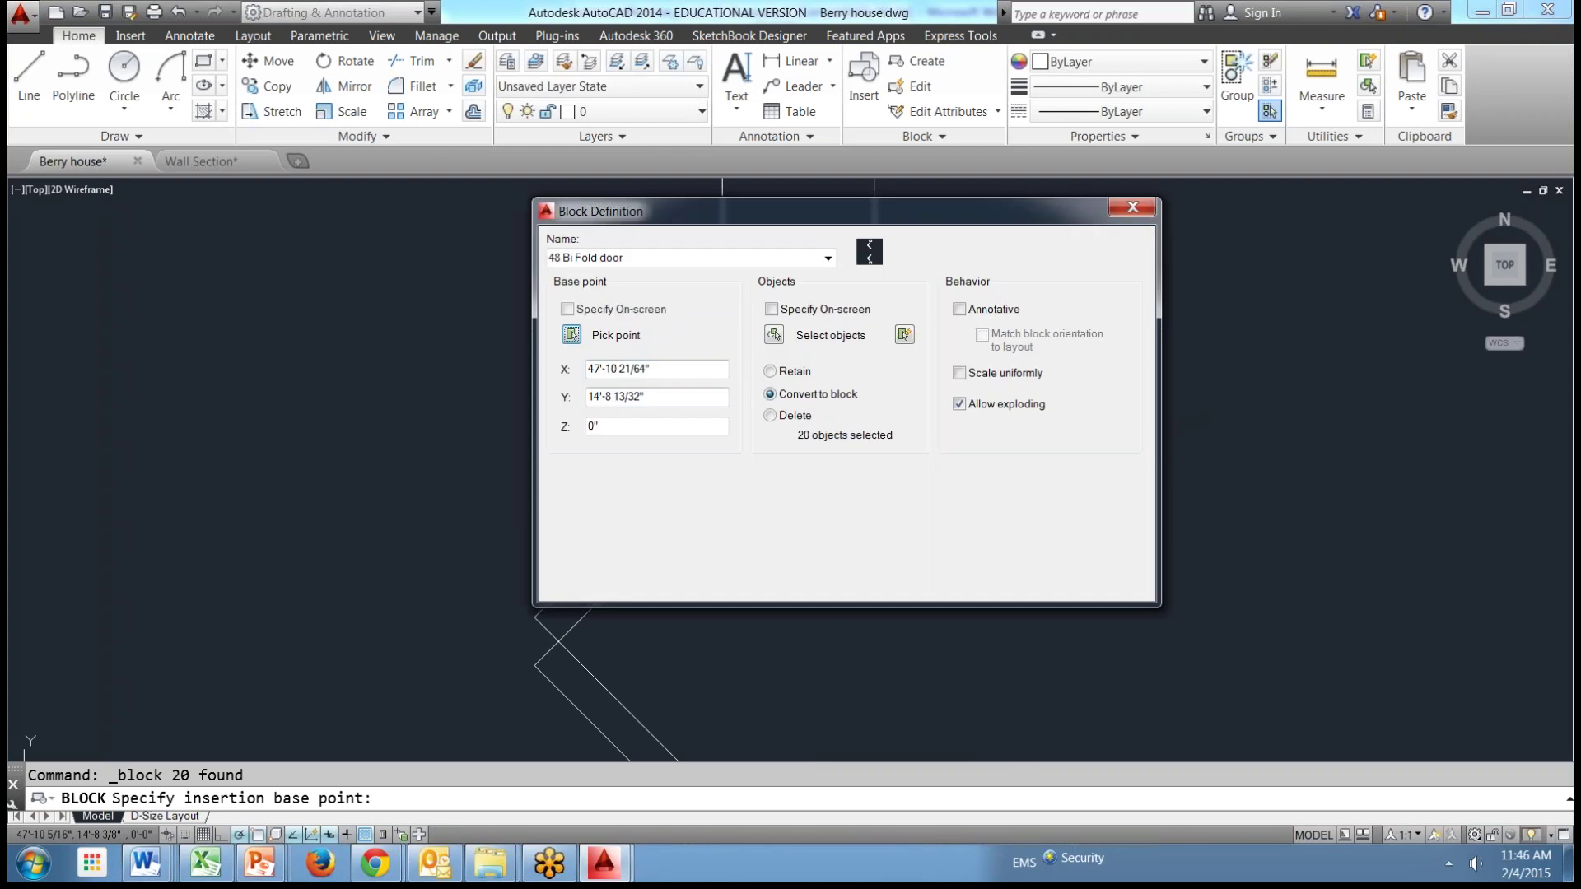
{"action": "left_click", "coordinate": [908, 578]}
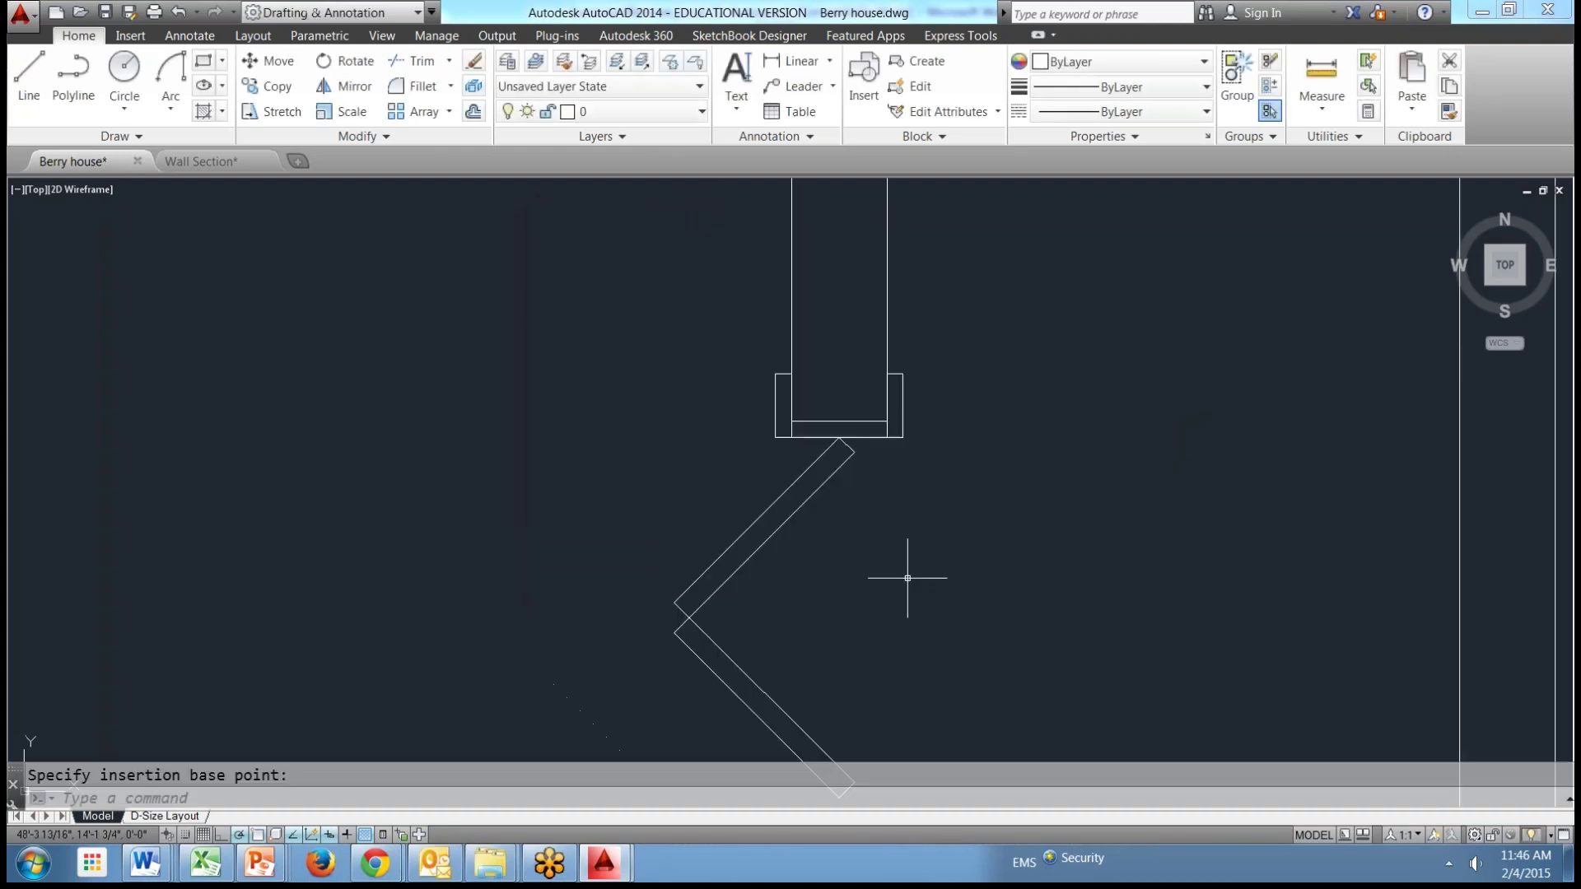
{"action": "scroll", "coordinate": [907, 578], "scroll_direction": "down", "scroll_amount": 4}
Step: Start inserting the door block, cancel placement with Esc, and recentre the floor plan
{"action": "left_click", "coordinate": [864, 82]}
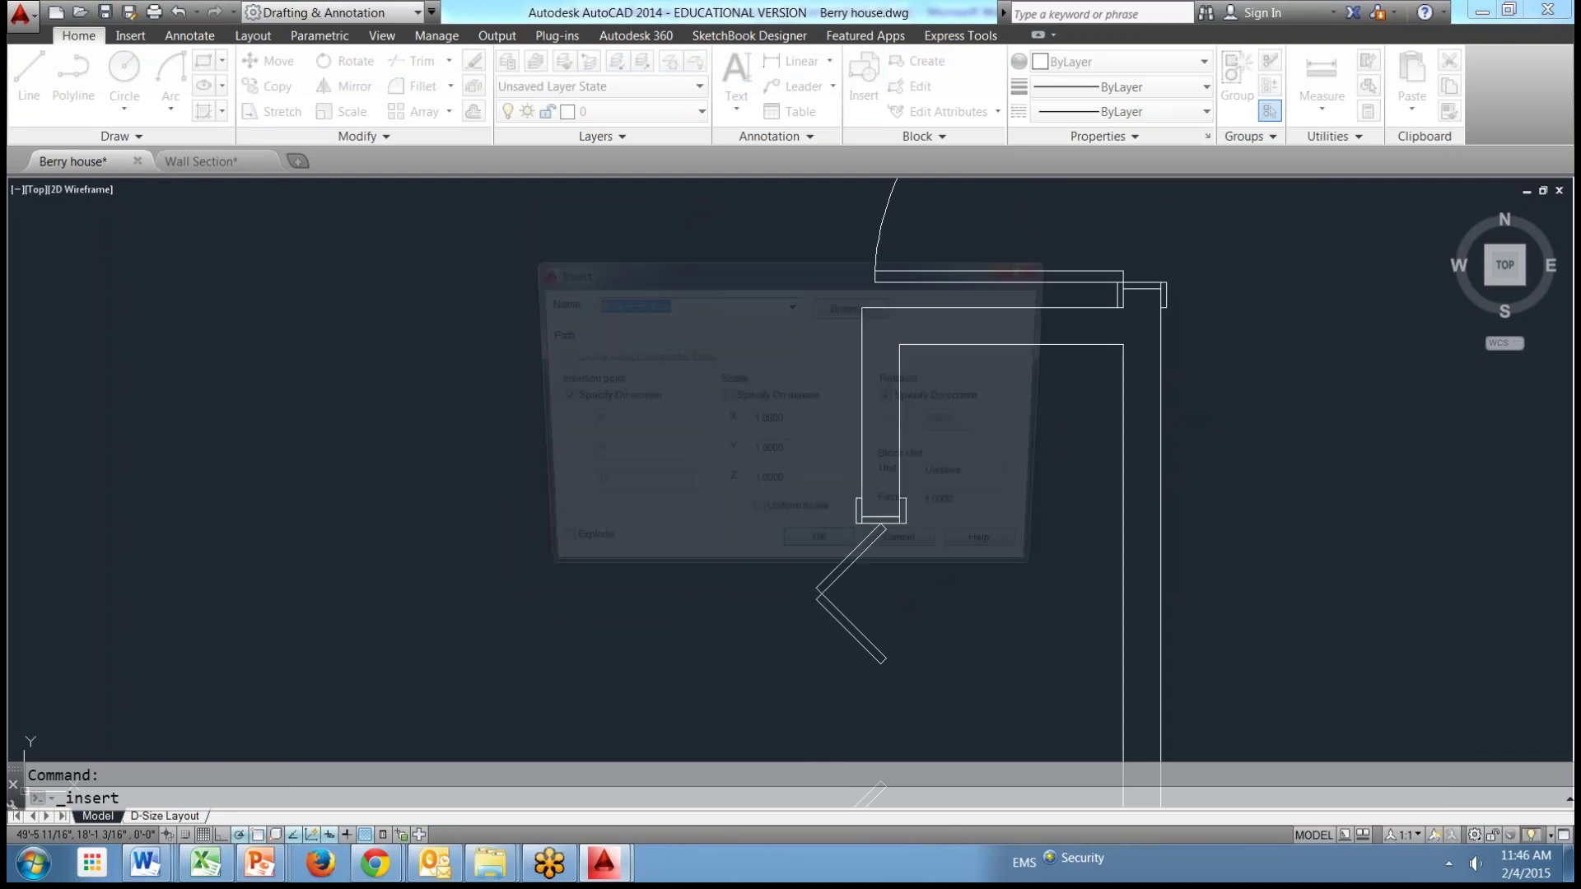
{"action": "left_click", "coordinate": [822, 556]}
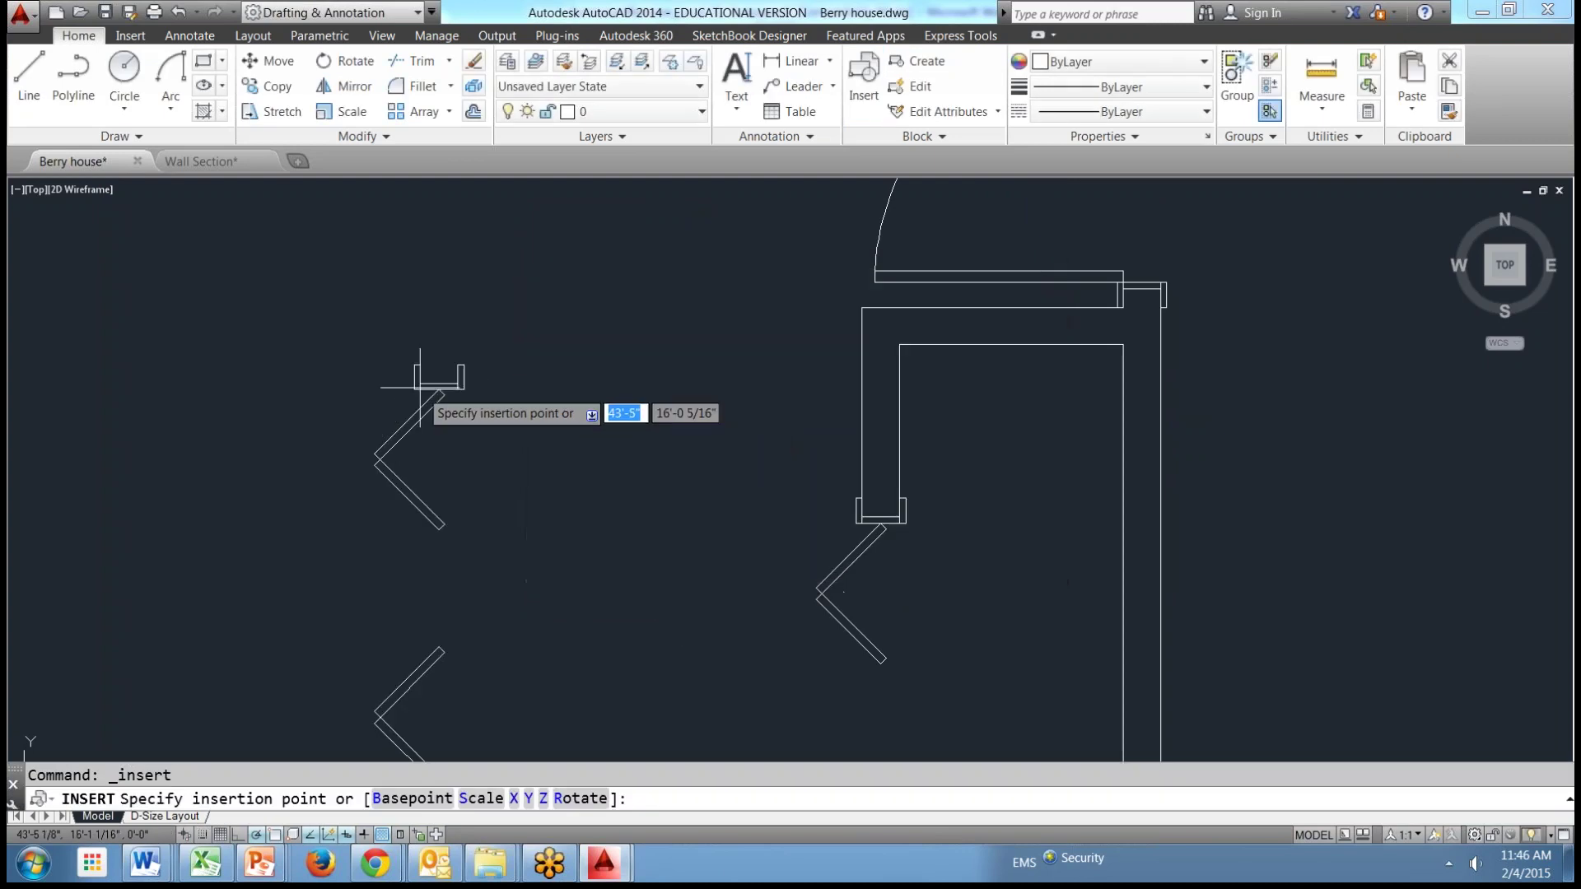
{"action": "scroll", "coordinate": [445, 355], "scroll_direction": "down", "scroll_amount": 3}
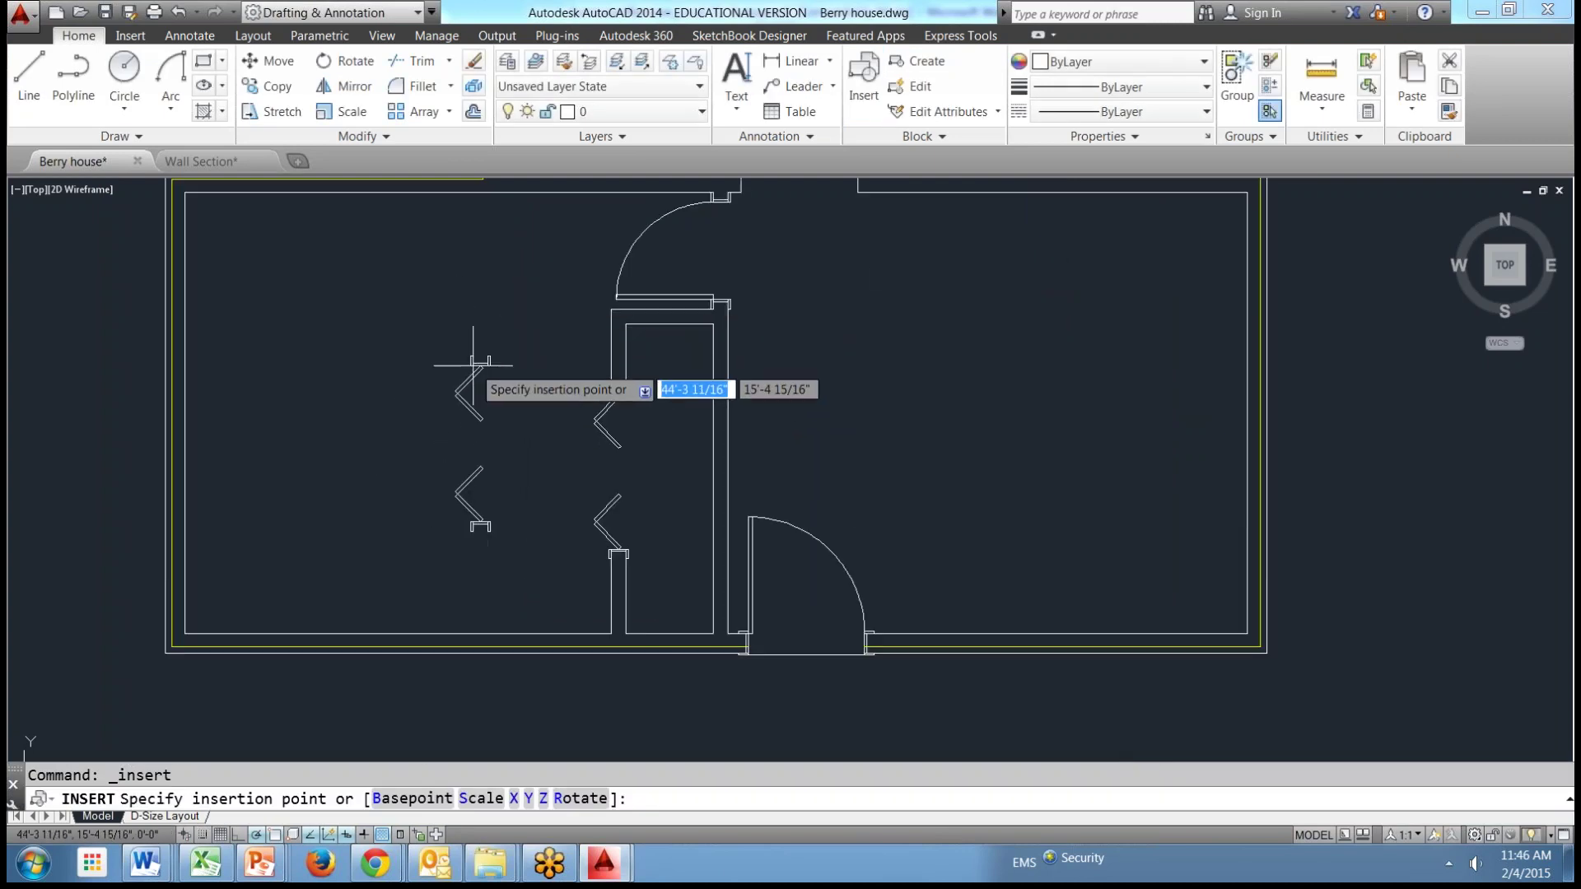
{"action": "scroll", "coordinate": [453, 396], "scroll_direction": "down", "scroll_amount": 4}
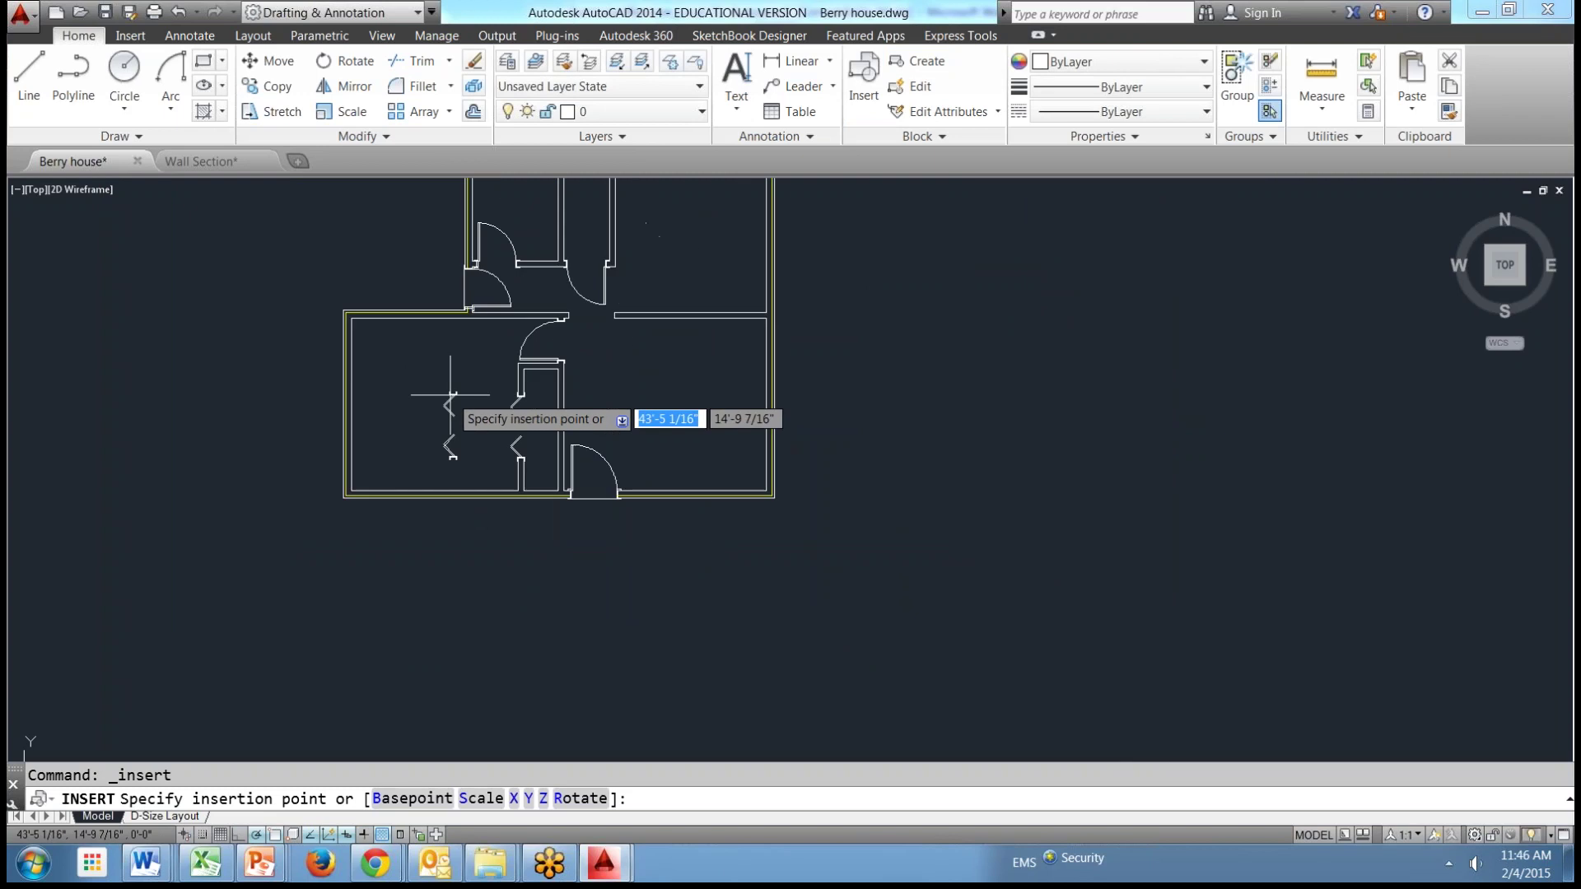
{"action": "middle_click_drag", "start_coordinate": [451, 395], "coordinate": [567, 621]}
{"action": "scroll", "coordinate": [565, 529], "scroll_direction": "up", "scroll_amount": 2}
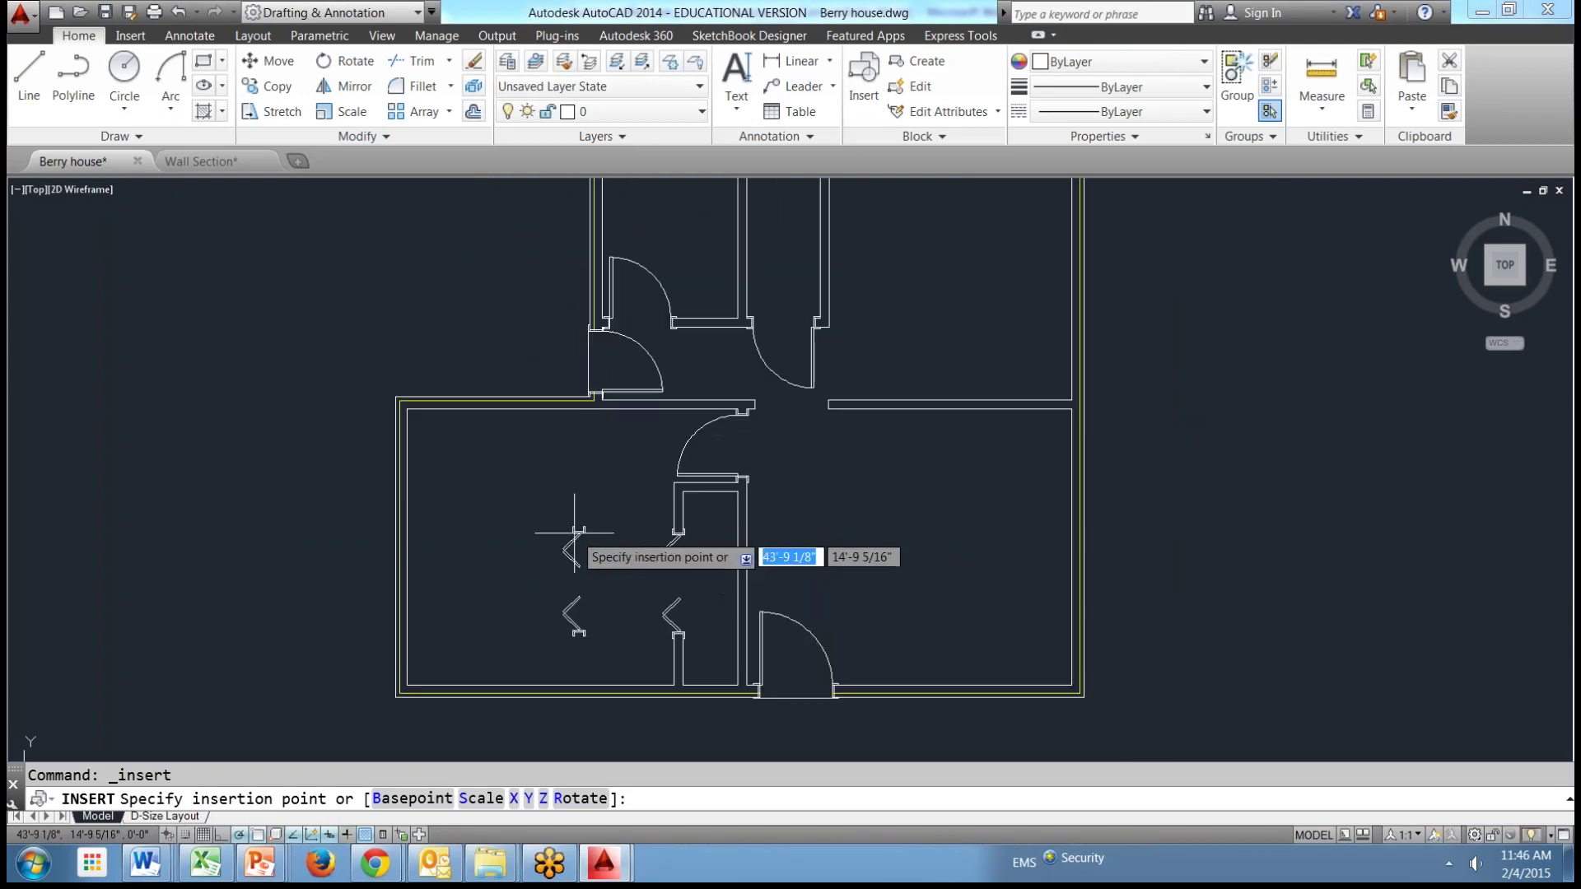
{"action": "key", "text": "Escape"}
{"action": "middle_click_drag", "start_coordinate": [575, 531], "coordinate": [622, 598]}
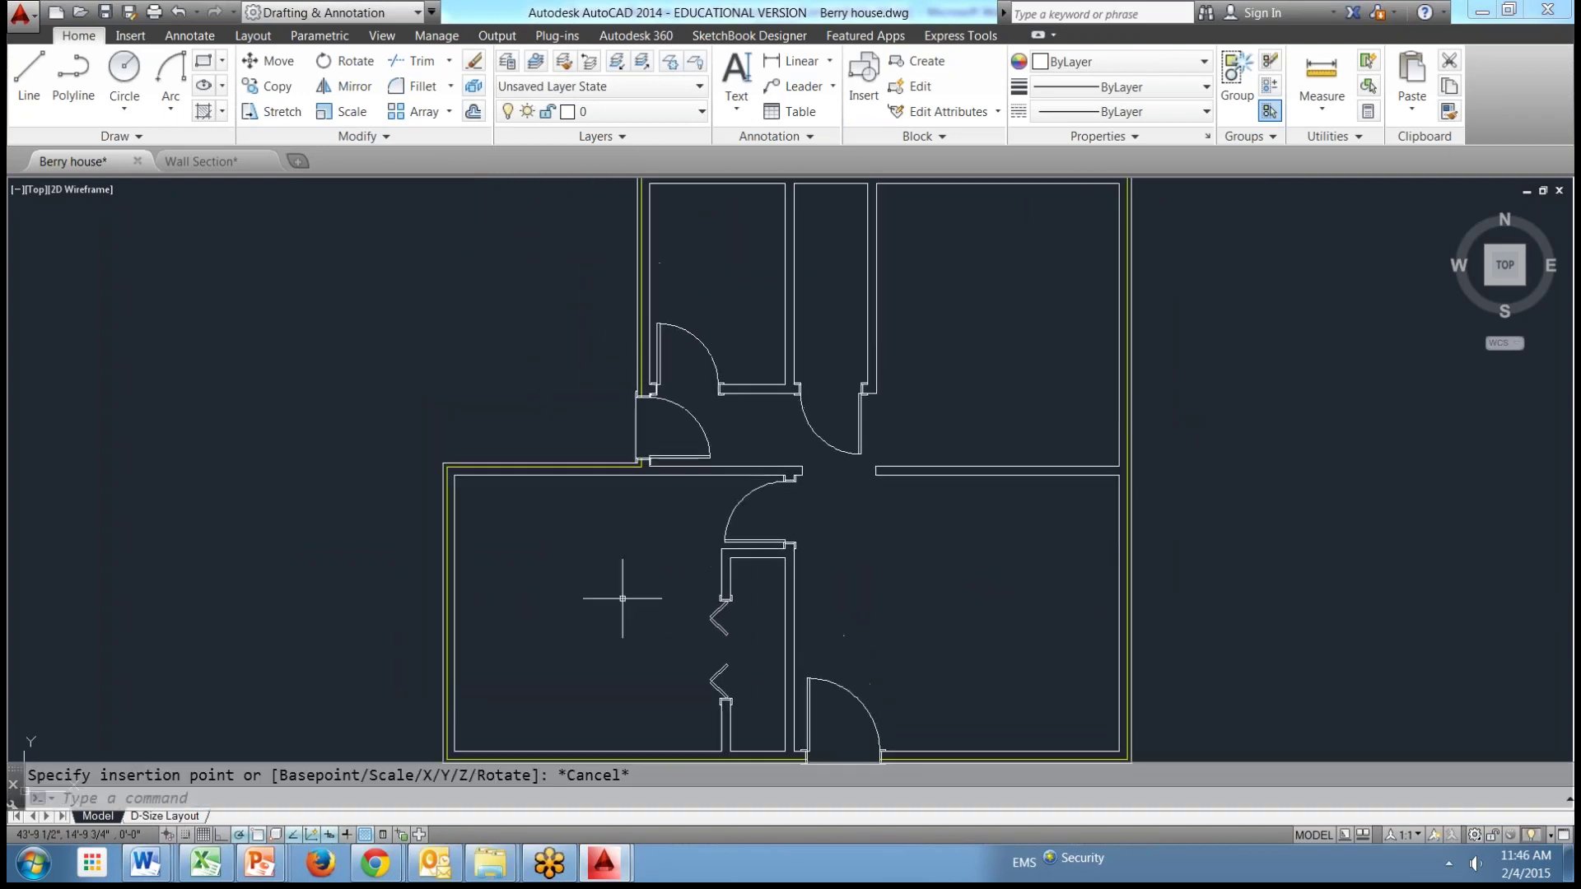
{"action": "scroll", "coordinate": [623, 599], "scroll_direction": "down", "scroll_amount": 2}
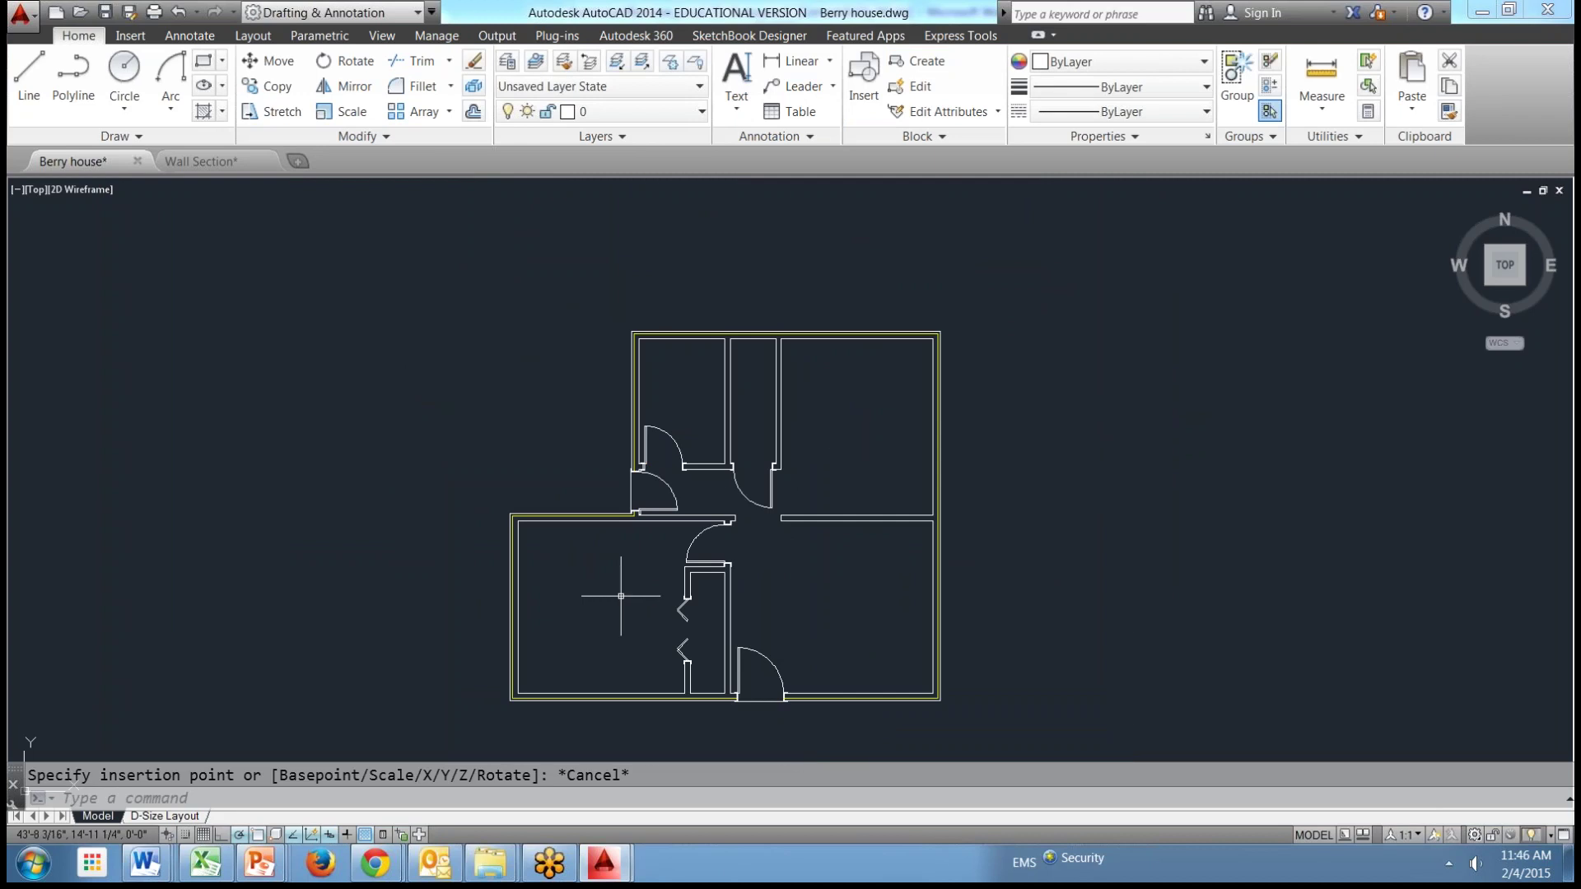
{"action": "middle_click_drag", "start_coordinate": [617, 582], "coordinate": [624, 562]}
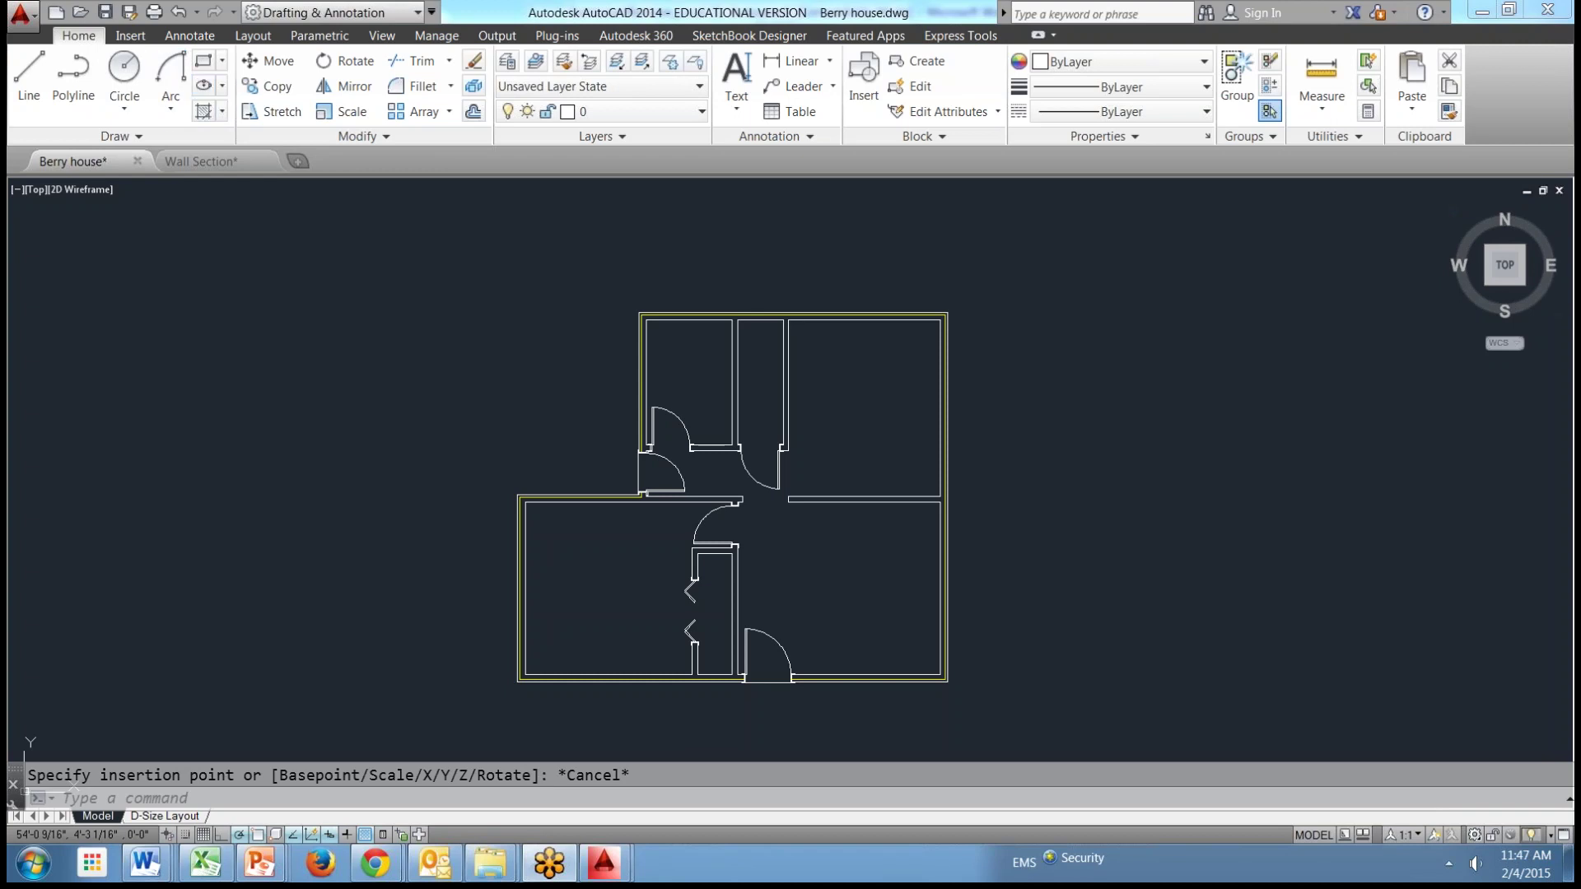
Step: Draw a short line across the outer top wall edge
{"action": "scroll", "coordinate": [692, 321], "scroll_direction": "up", "scroll_amount": 3}
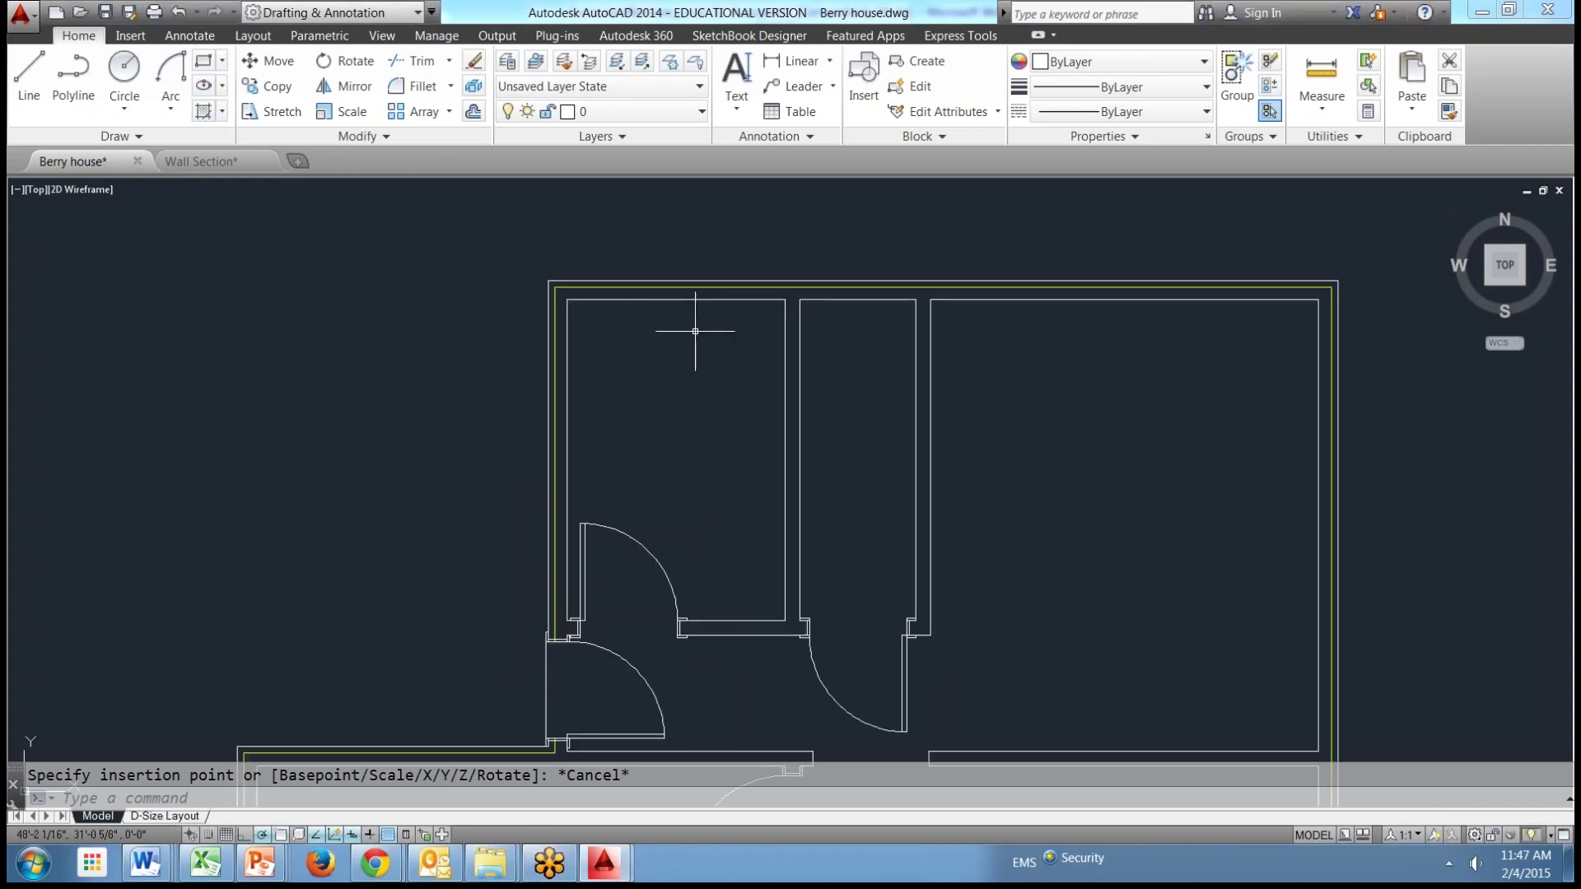
{"action": "scroll", "coordinate": [709, 329], "scroll_direction": "up", "scroll_amount": 3}
{"action": "middle_click_drag", "start_coordinate": [719, 357], "coordinate": [745, 372]}
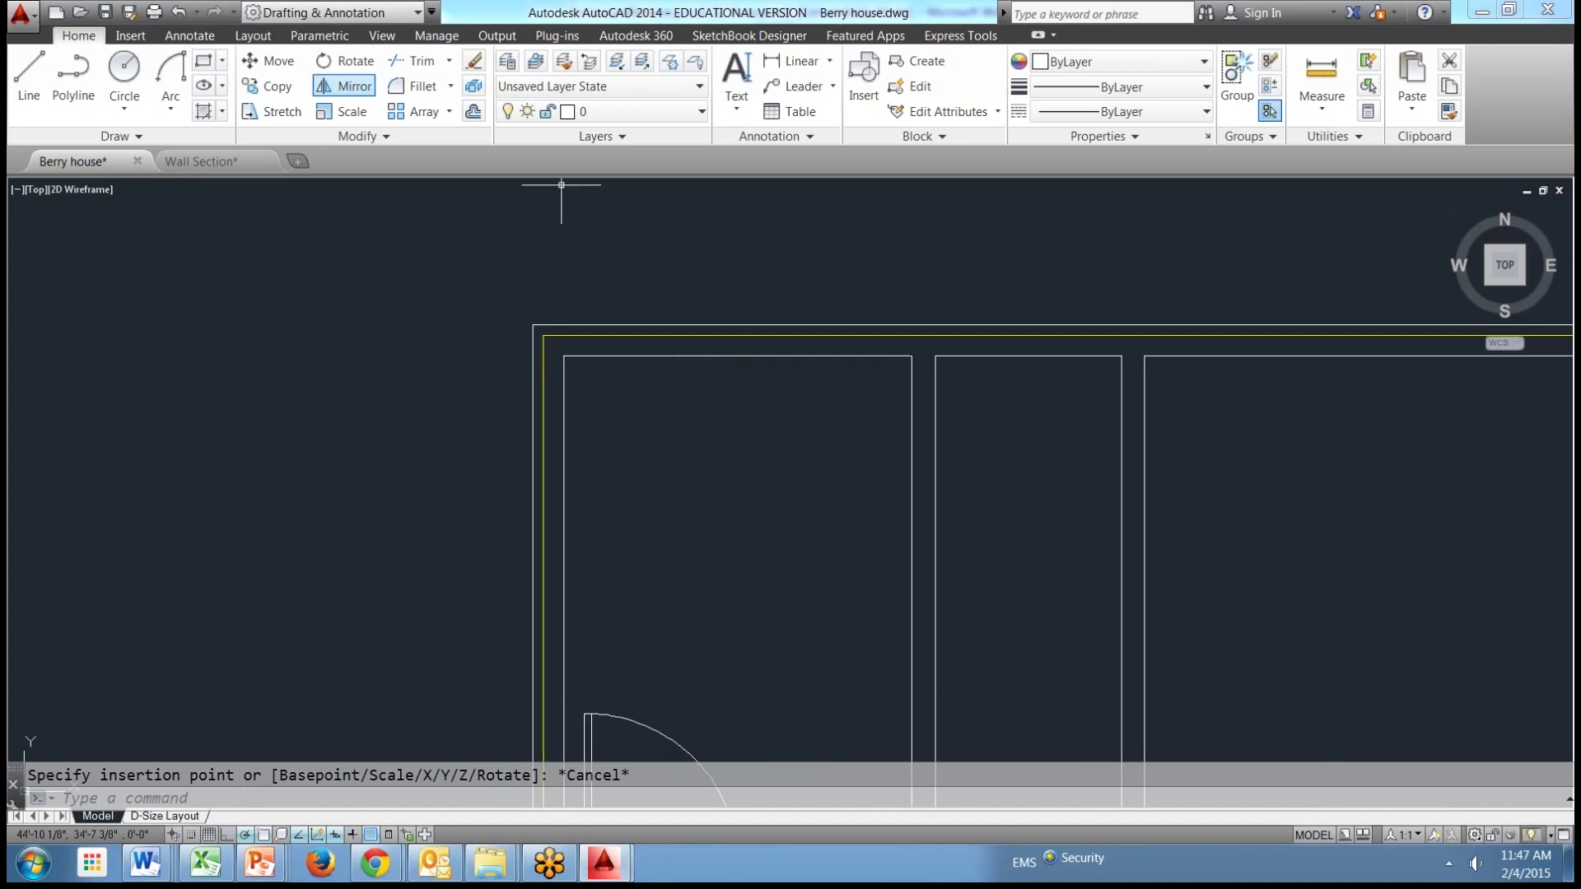
{"action": "left_click", "coordinate": [28, 78]}
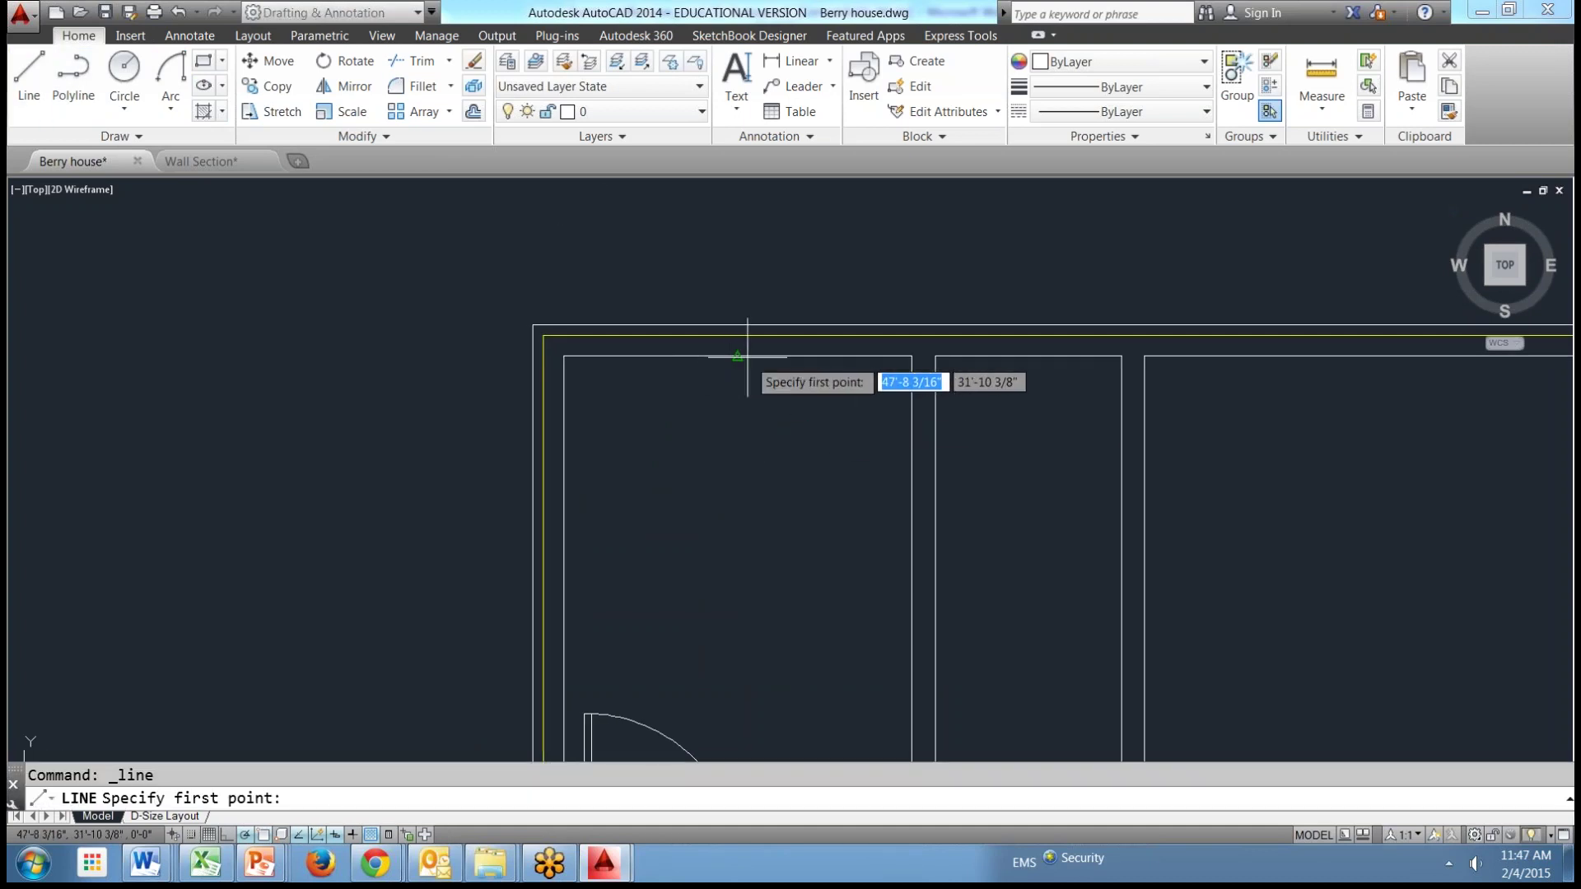
{"action": "left_click", "coordinate": [736, 330]}
{"action": "left_click", "coordinate": [737, 326]}
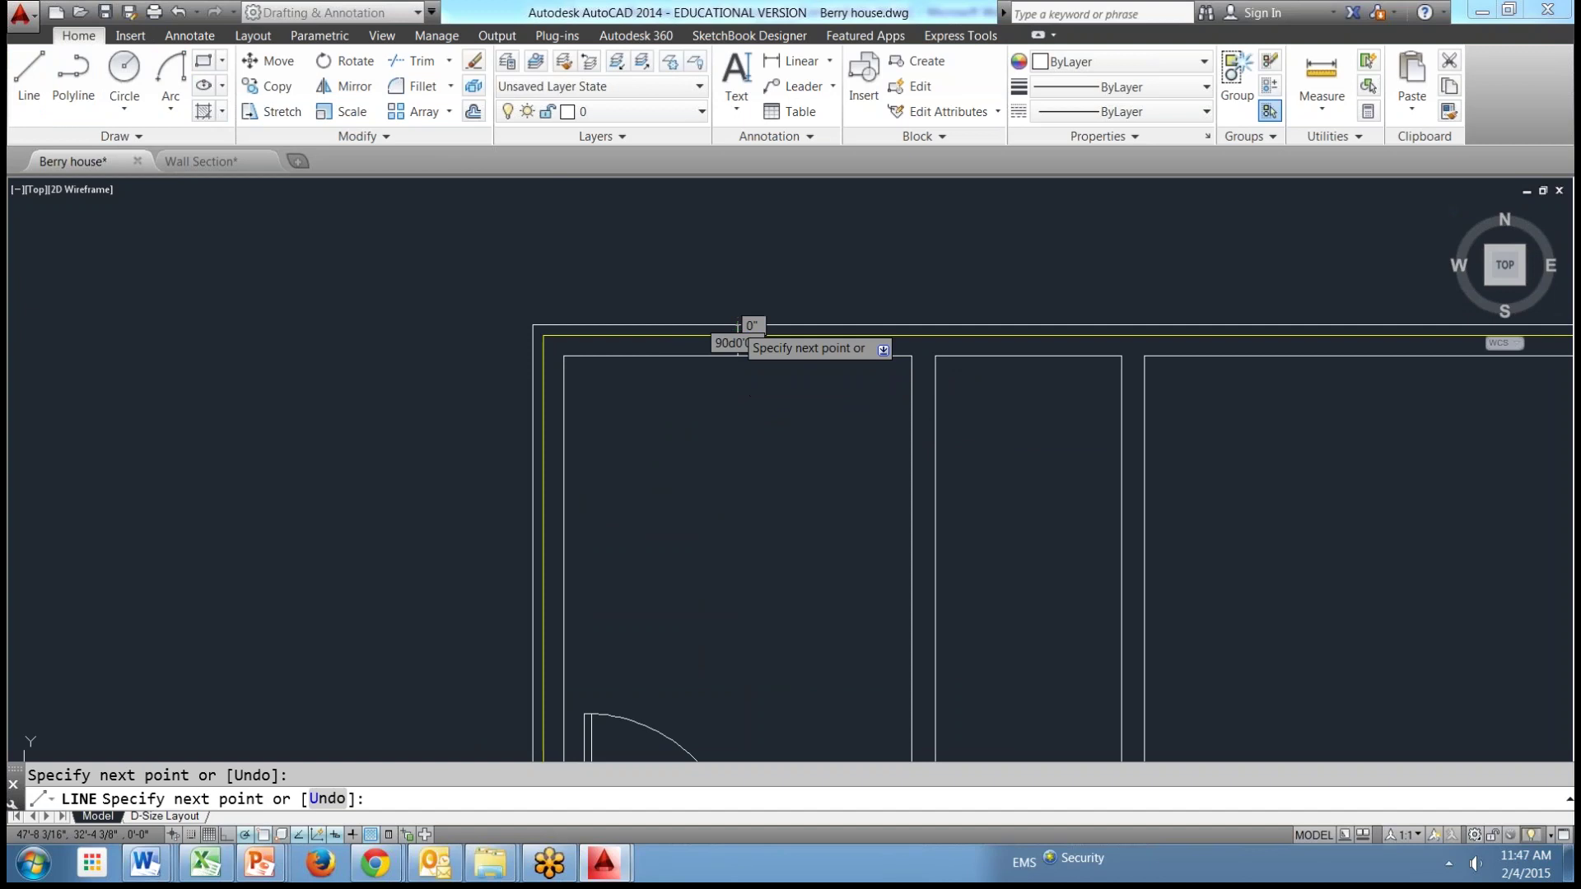
{"action": "key", "text": "Escape"}
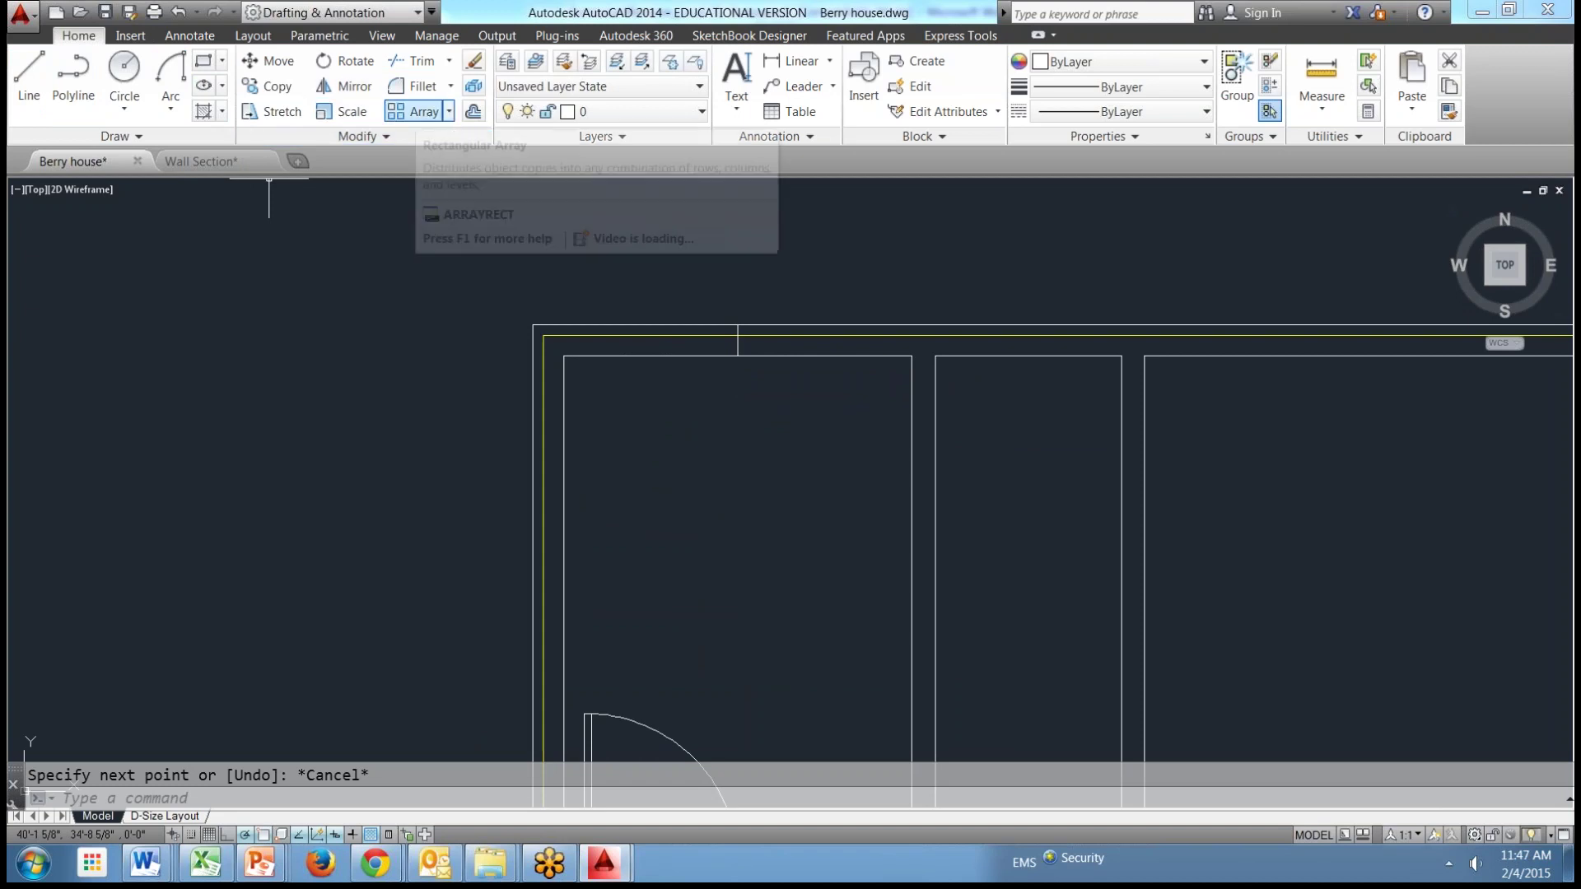
Step: Offset the short wall line 1' to each side to mark the opening
{"action": "left_click", "coordinate": [474, 111]}
{"action": "type", "text": "1'"}
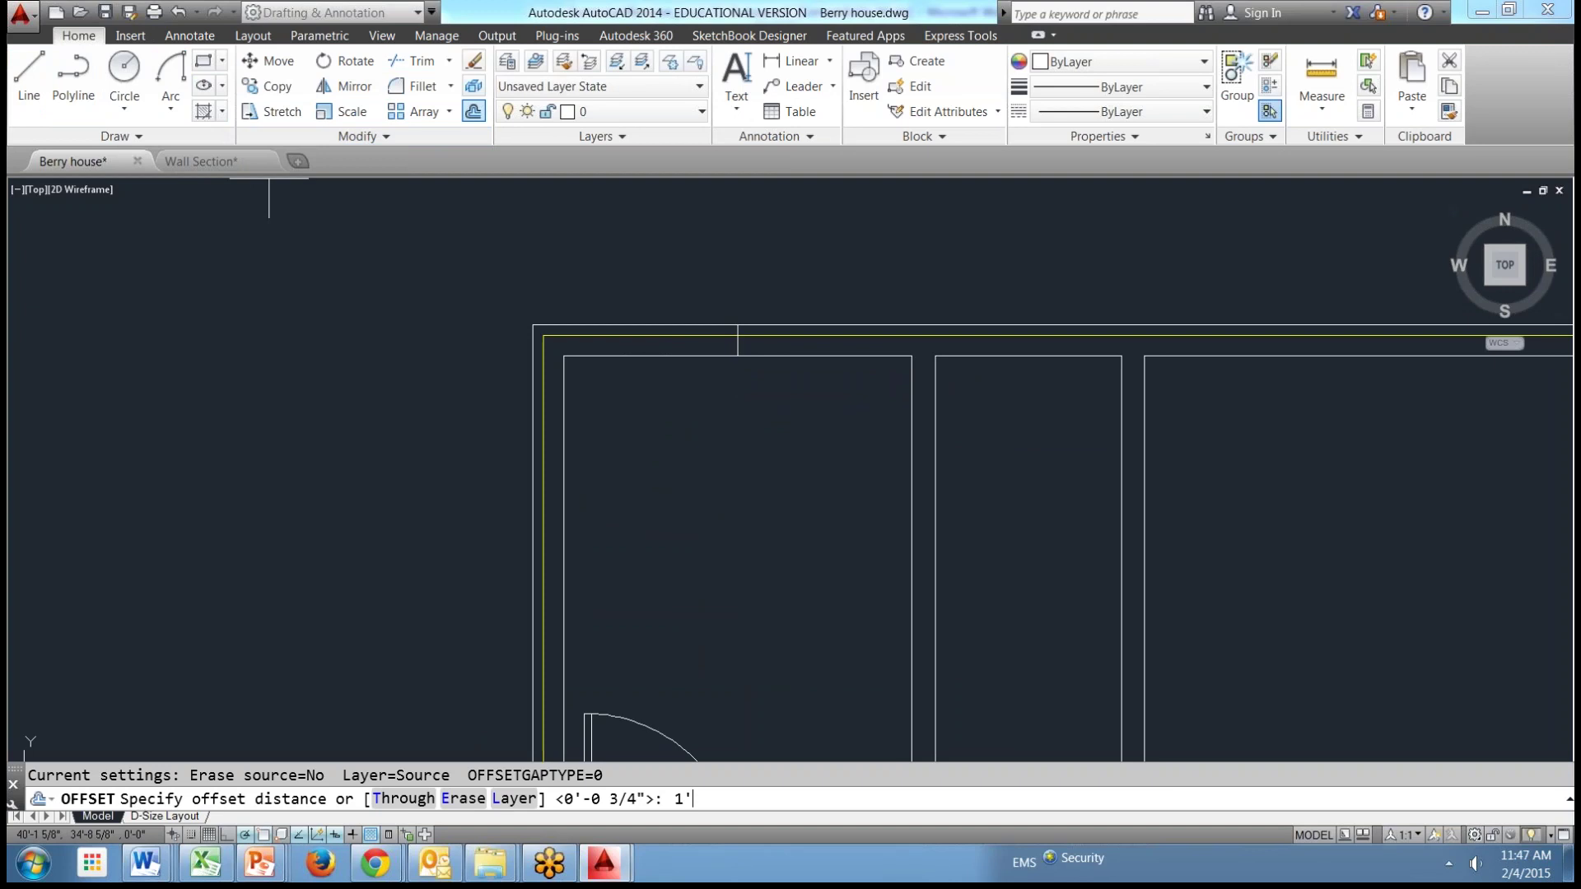
{"action": "key", "text": "Return"}
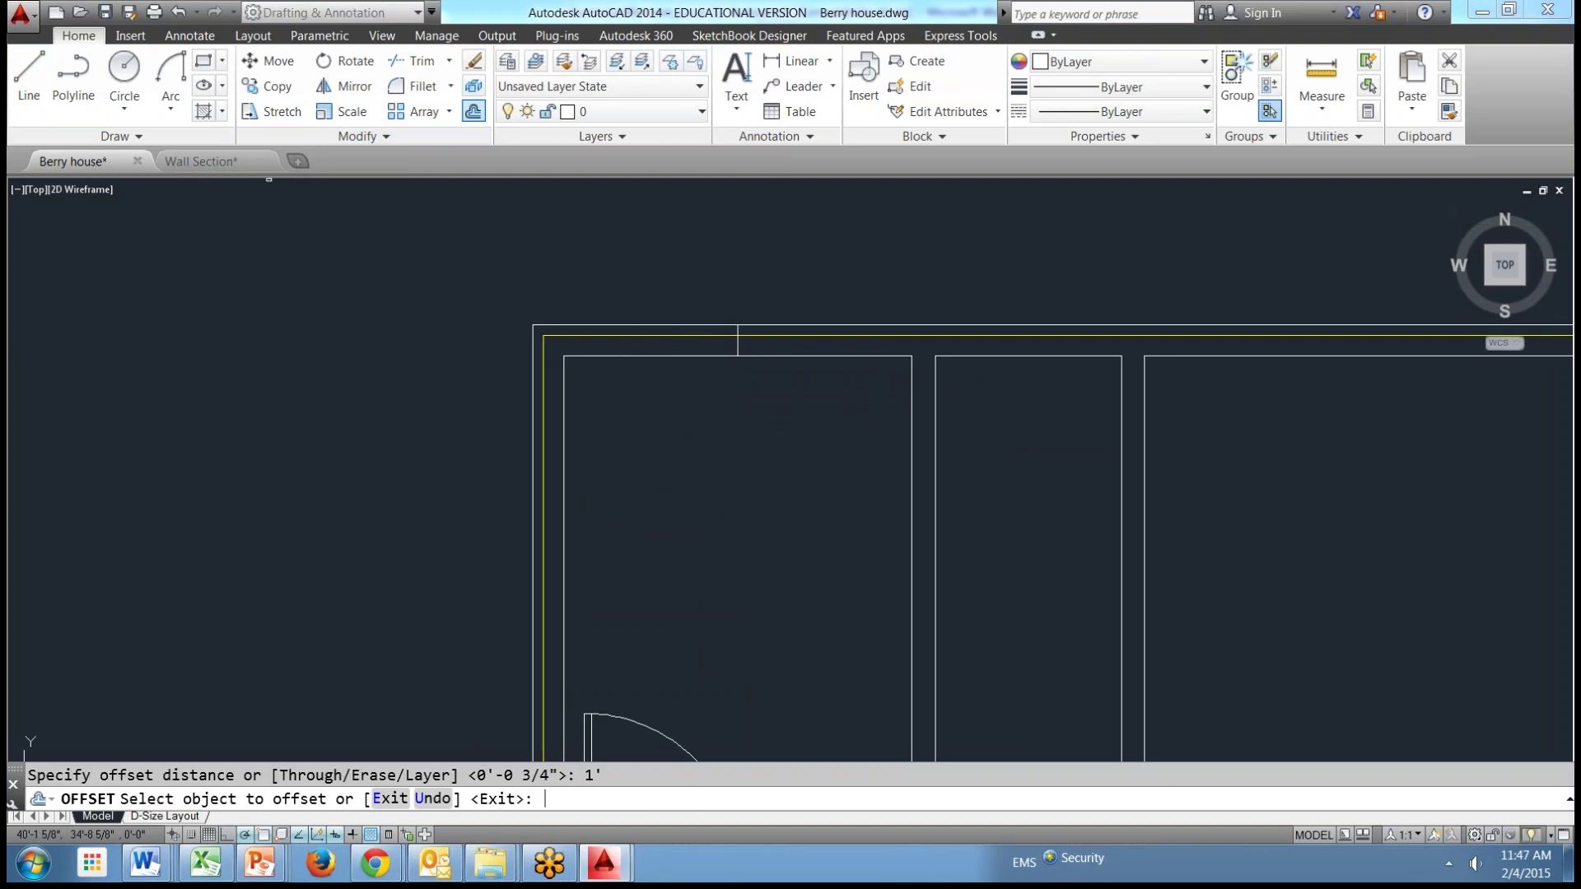
{"action": "left_click", "coordinate": [738, 348]}
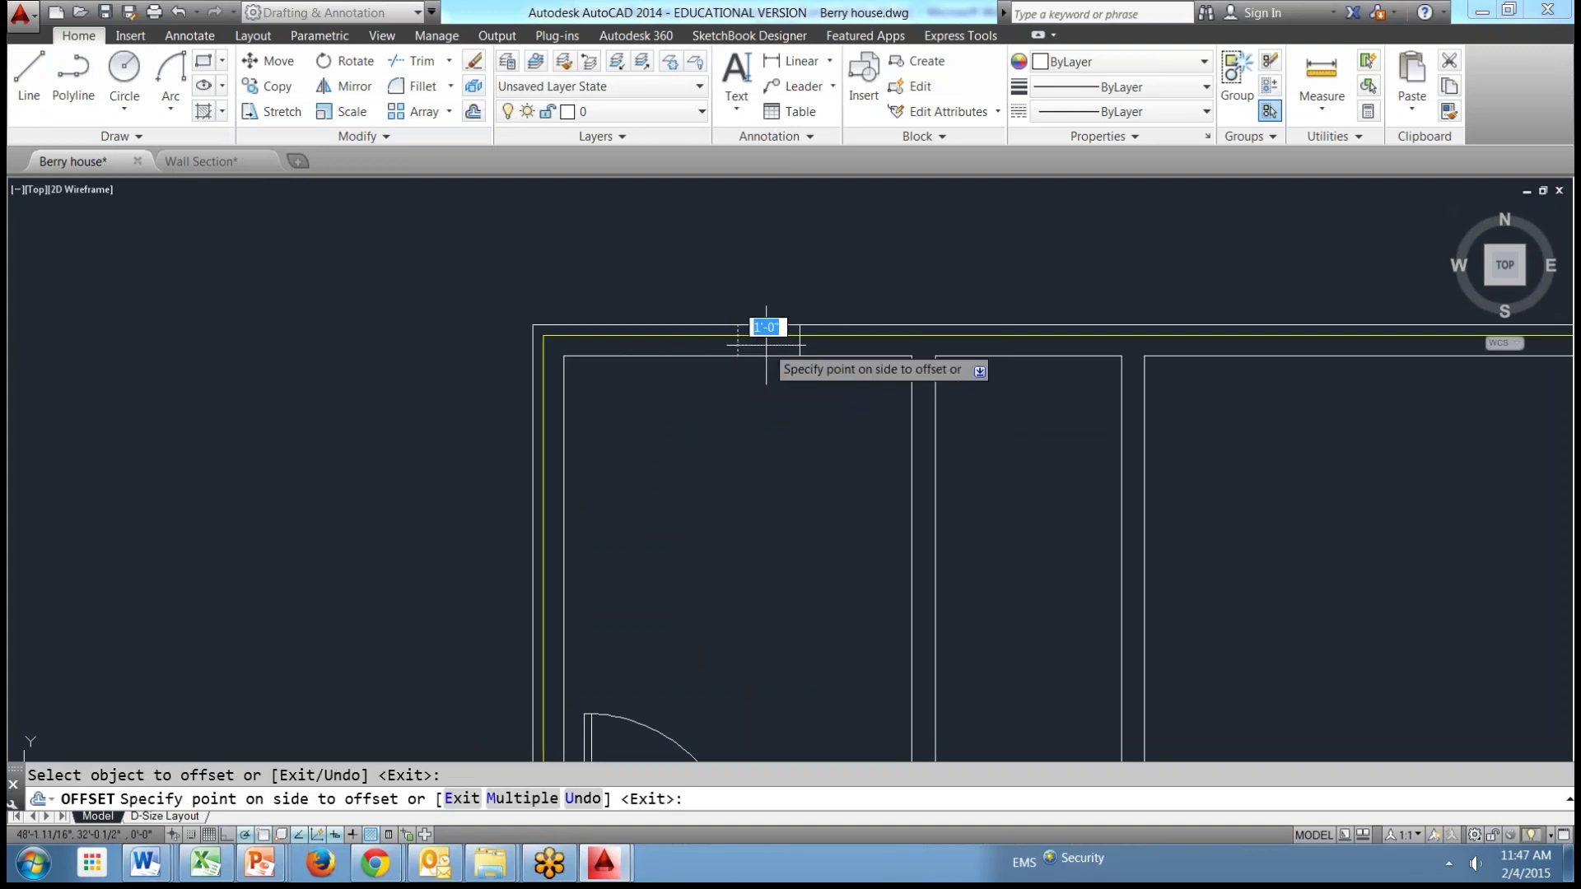
{"action": "left_click", "coordinate": [805, 343]}
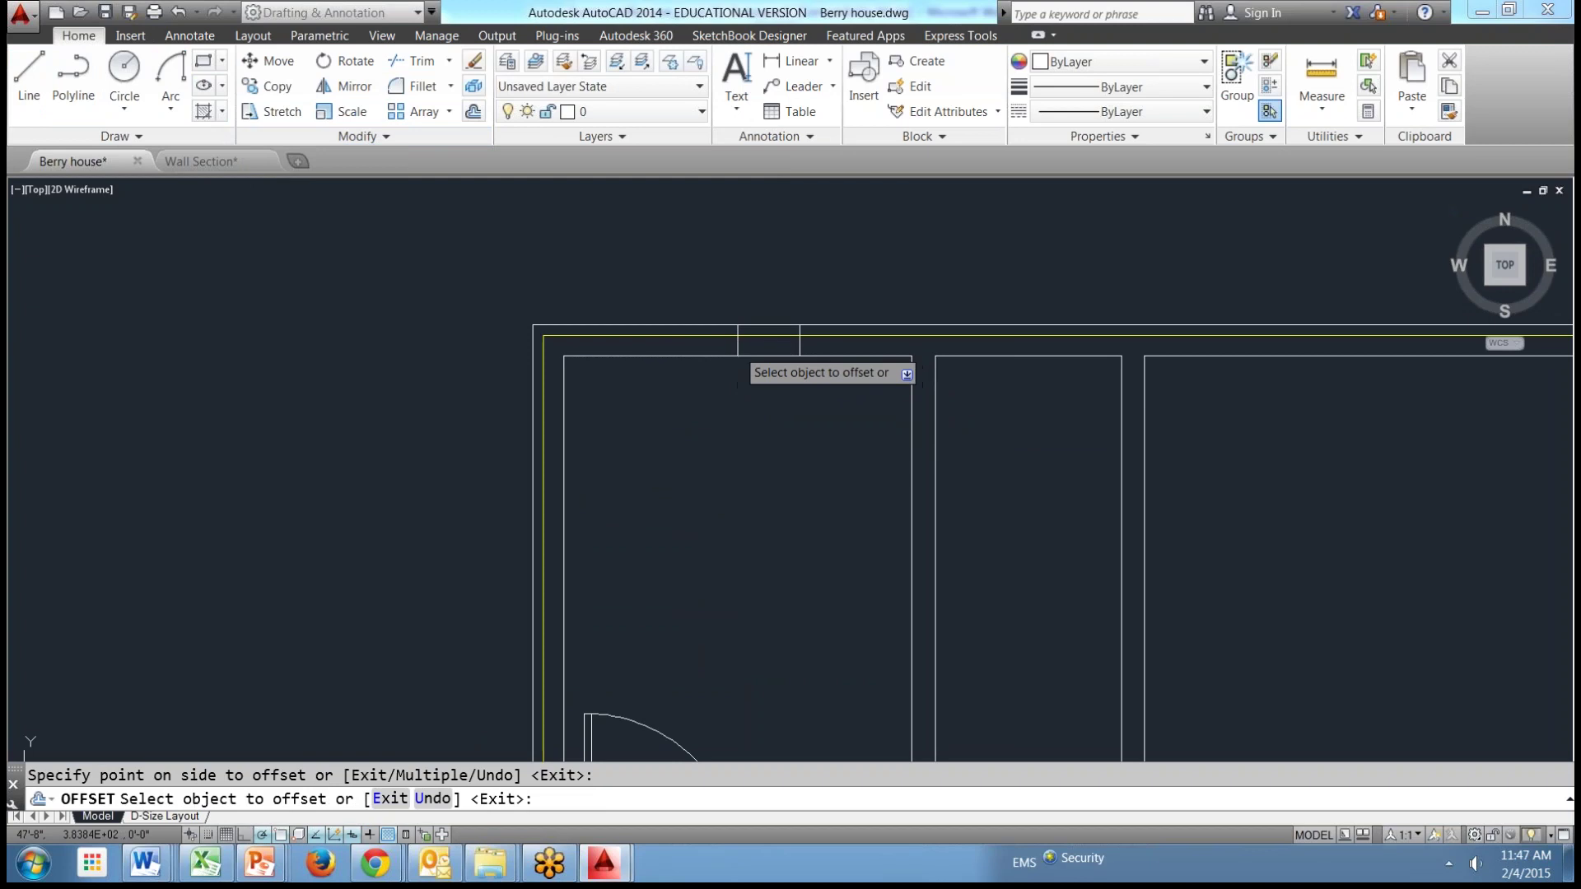
{"action": "left_click", "coordinate": [737, 346]}
{"action": "left_click", "coordinate": [665, 344]}
{"action": "key", "text": "Escape"}
Step: Offset the opening's side lines .75 inch outward for the jambs
{"action": "left_click", "coordinate": [738, 347]}
{"action": "type", "text": ".75\""}
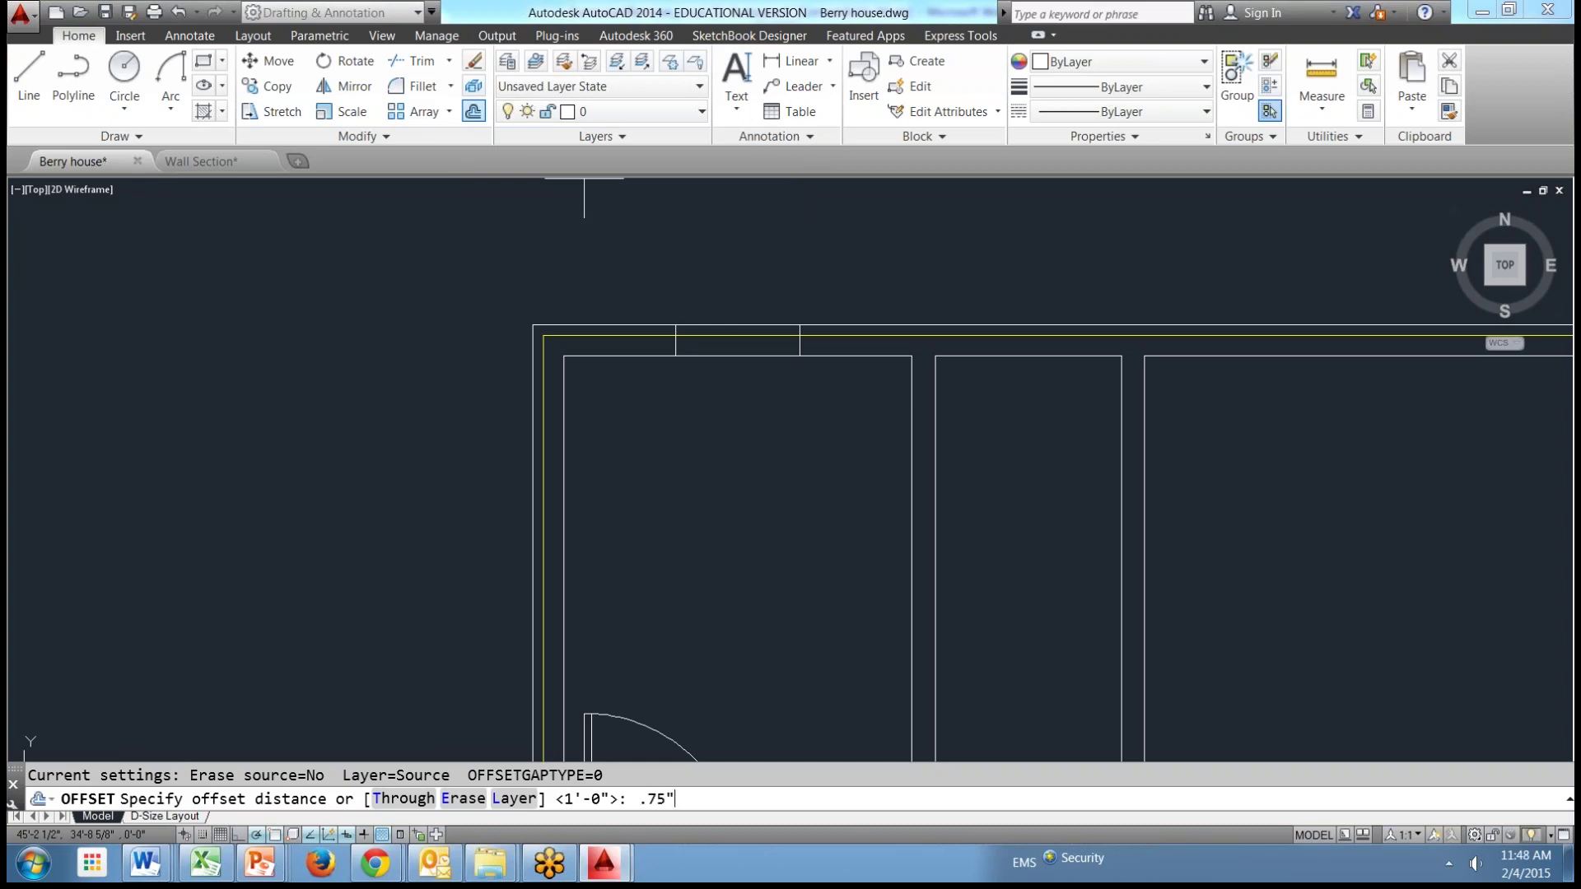
{"action": "key", "text": "Return"}
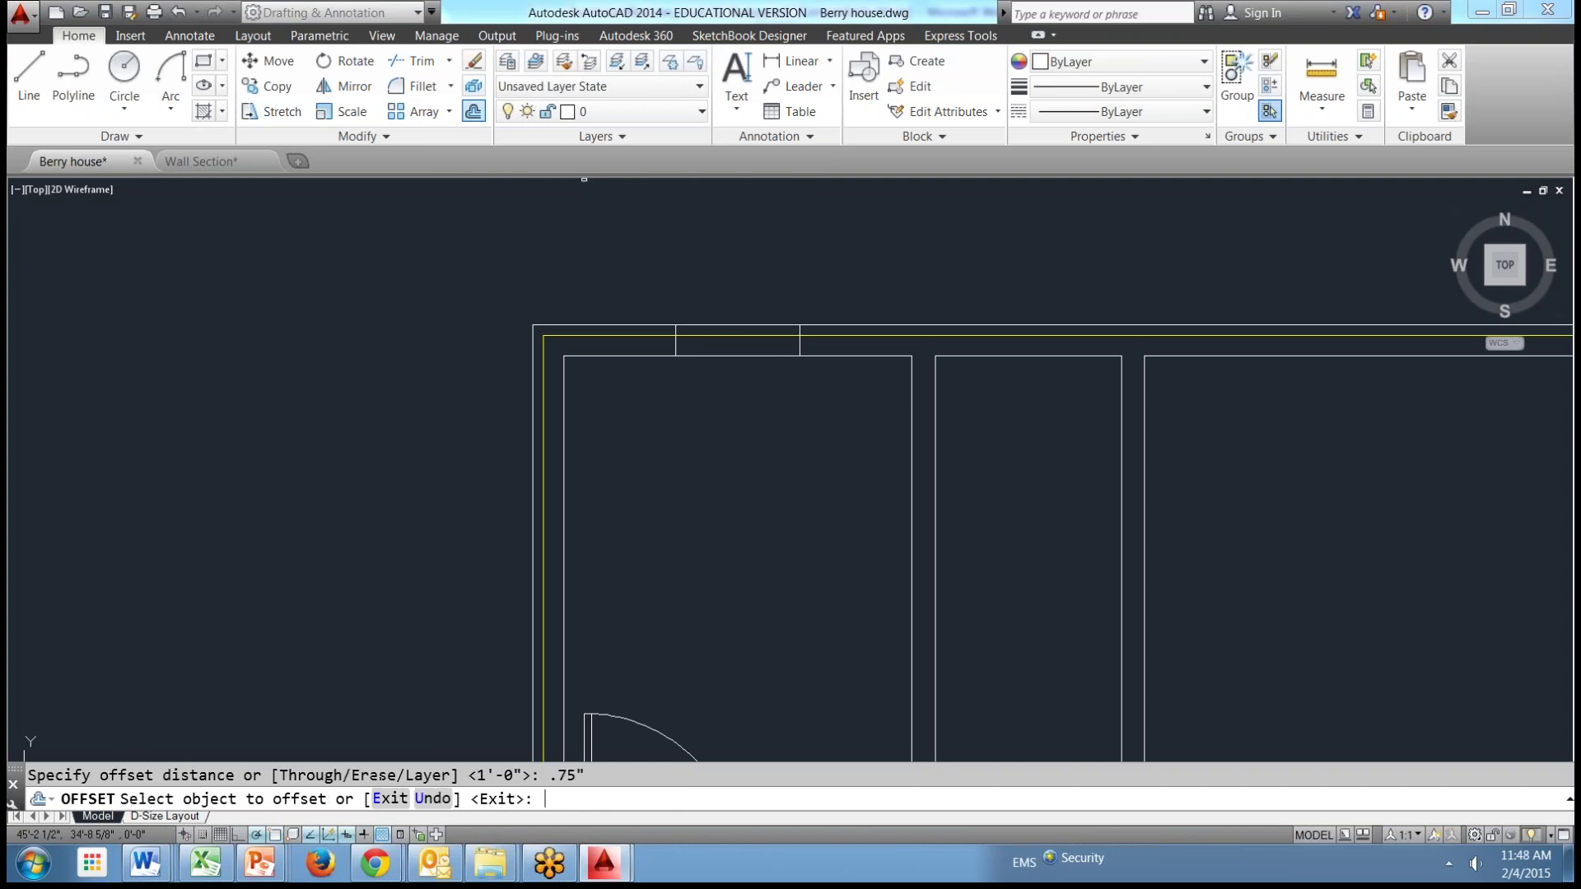
{"action": "left_click", "coordinate": [675, 344]}
{"action": "left_click", "coordinate": [634, 344]}
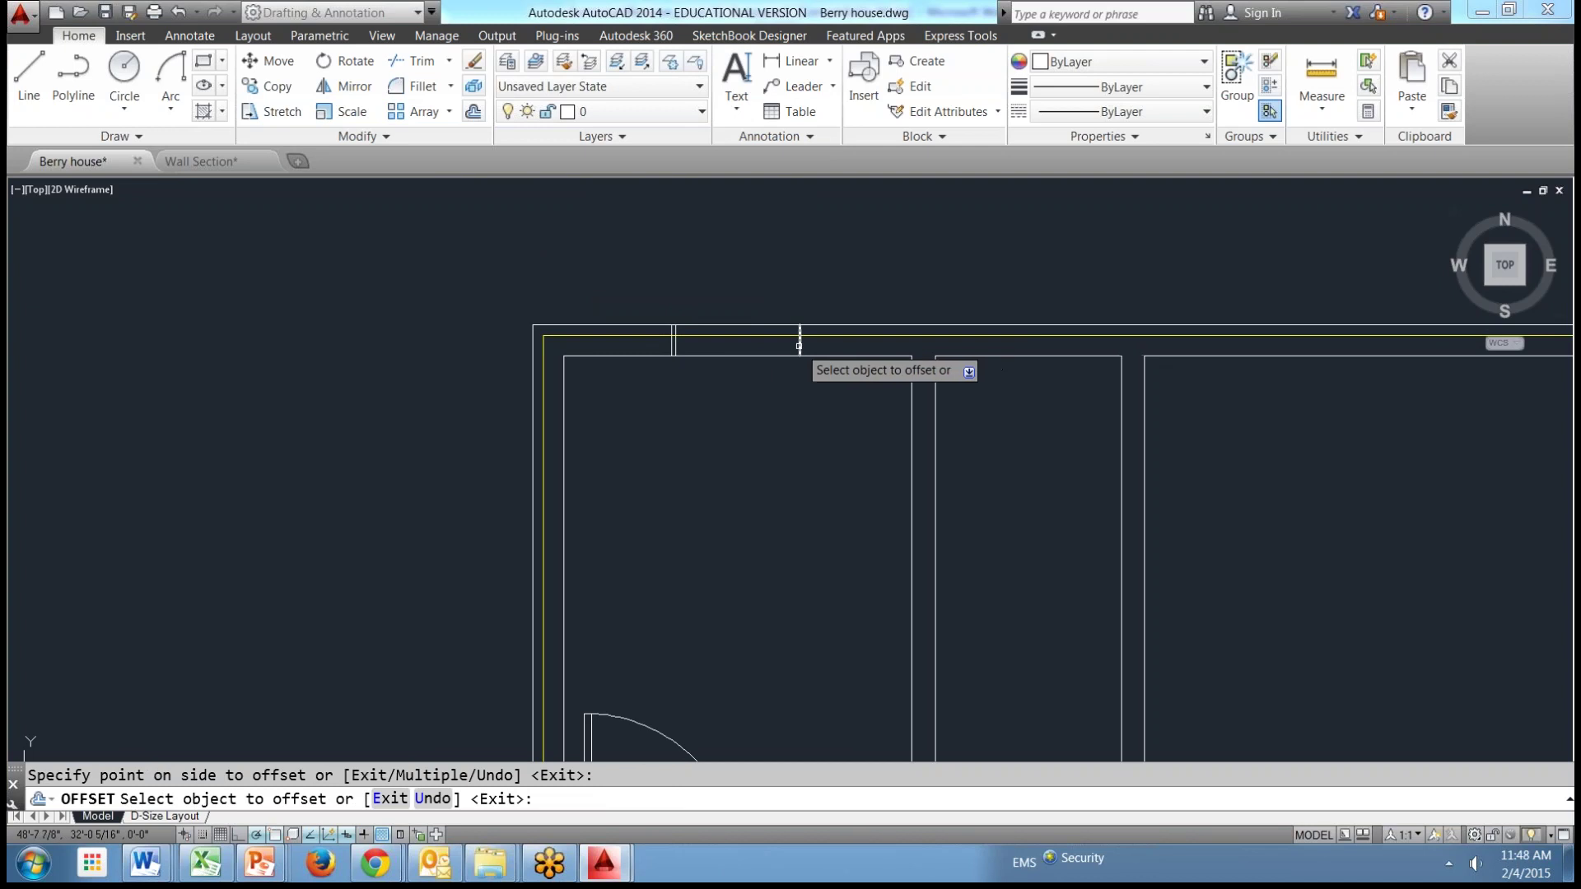
{"action": "left_click", "coordinate": [800, 344]}
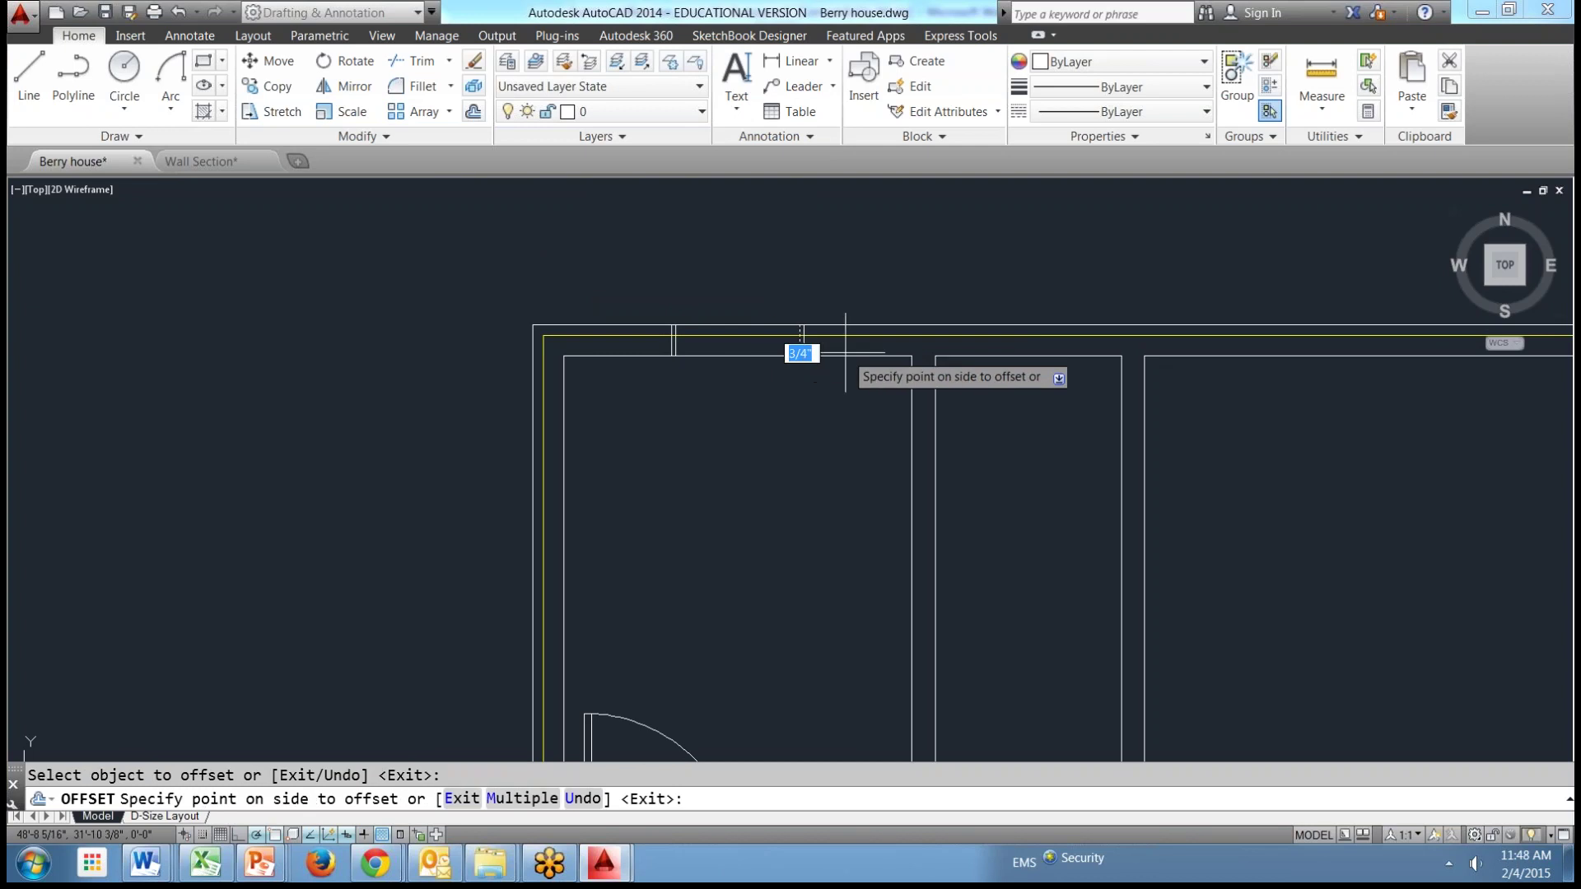
{"action": "key", "text": "Escape"}
{"action": "scroll", "coordinate": [728, 343], "scroll_direction": "up", "scroll_amount": 2}
{"action": "scroll", "coordinate": [727, 343], "scroll_direction": "up", "scroll_amount": 2}
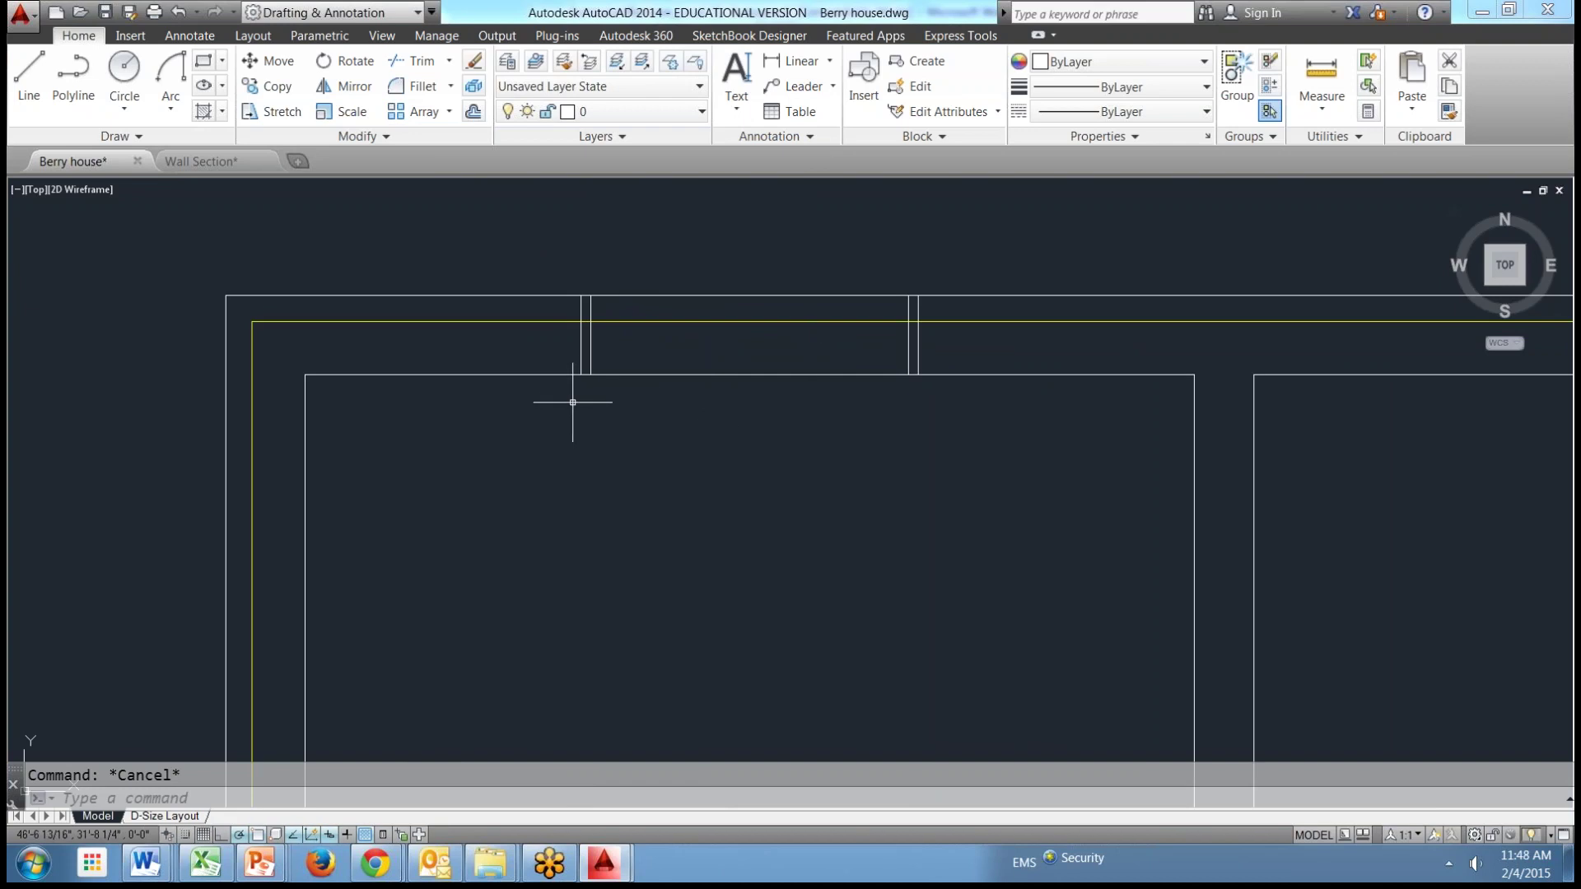
Step: Draw a line across the opening between the jambs and offset it 1 inch
{"action": "key", "text": "l"}
{"action": "key", "text": "Return"}
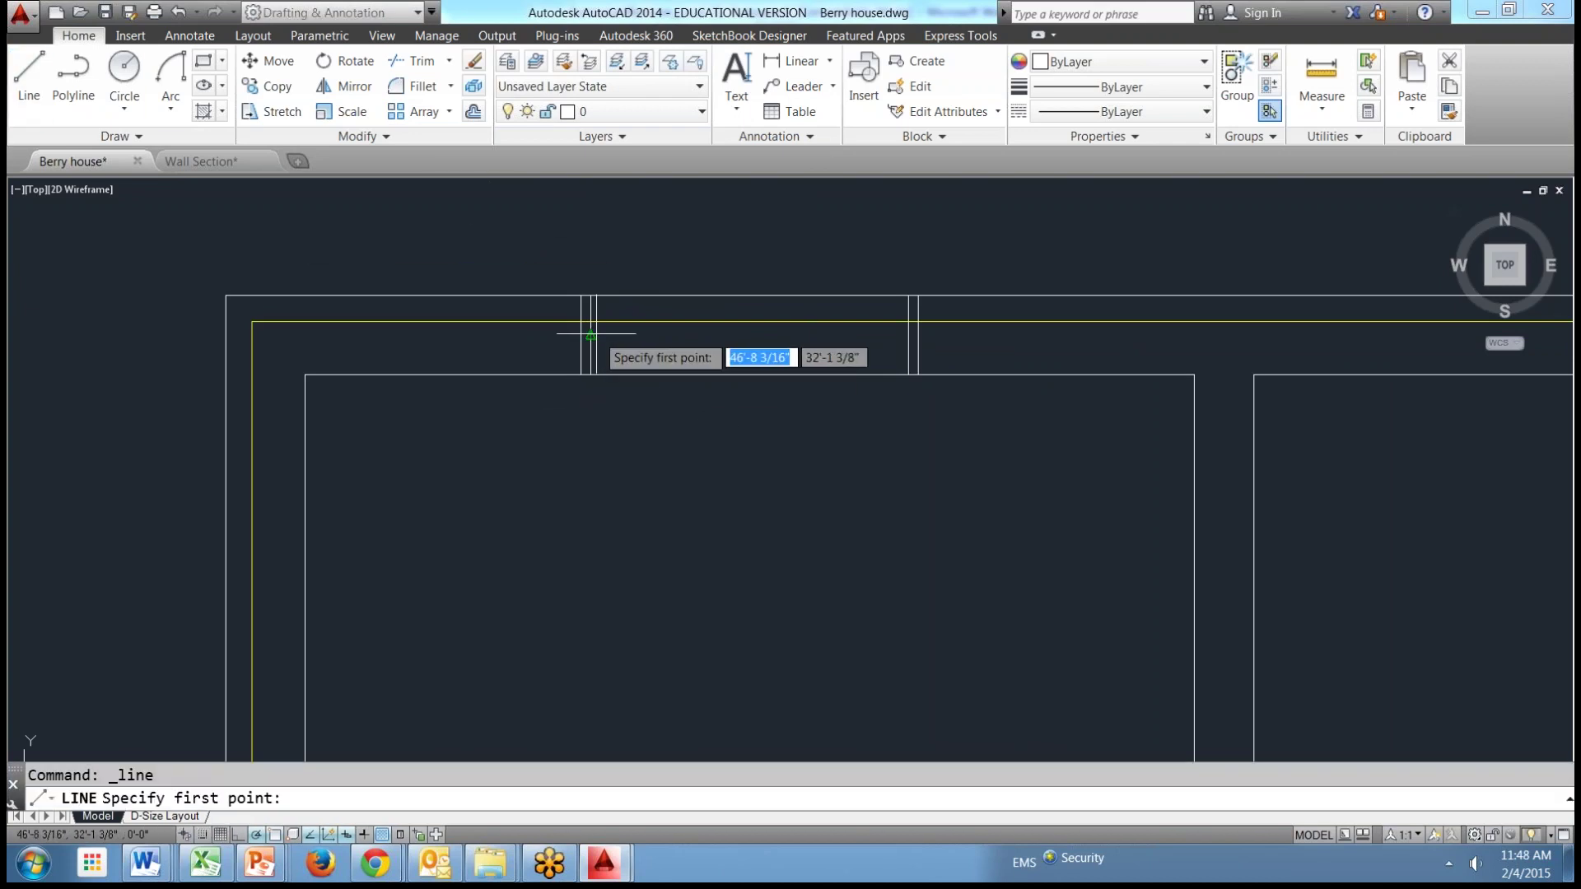
{"action": "left_click", "coordinate": [589, 335]}
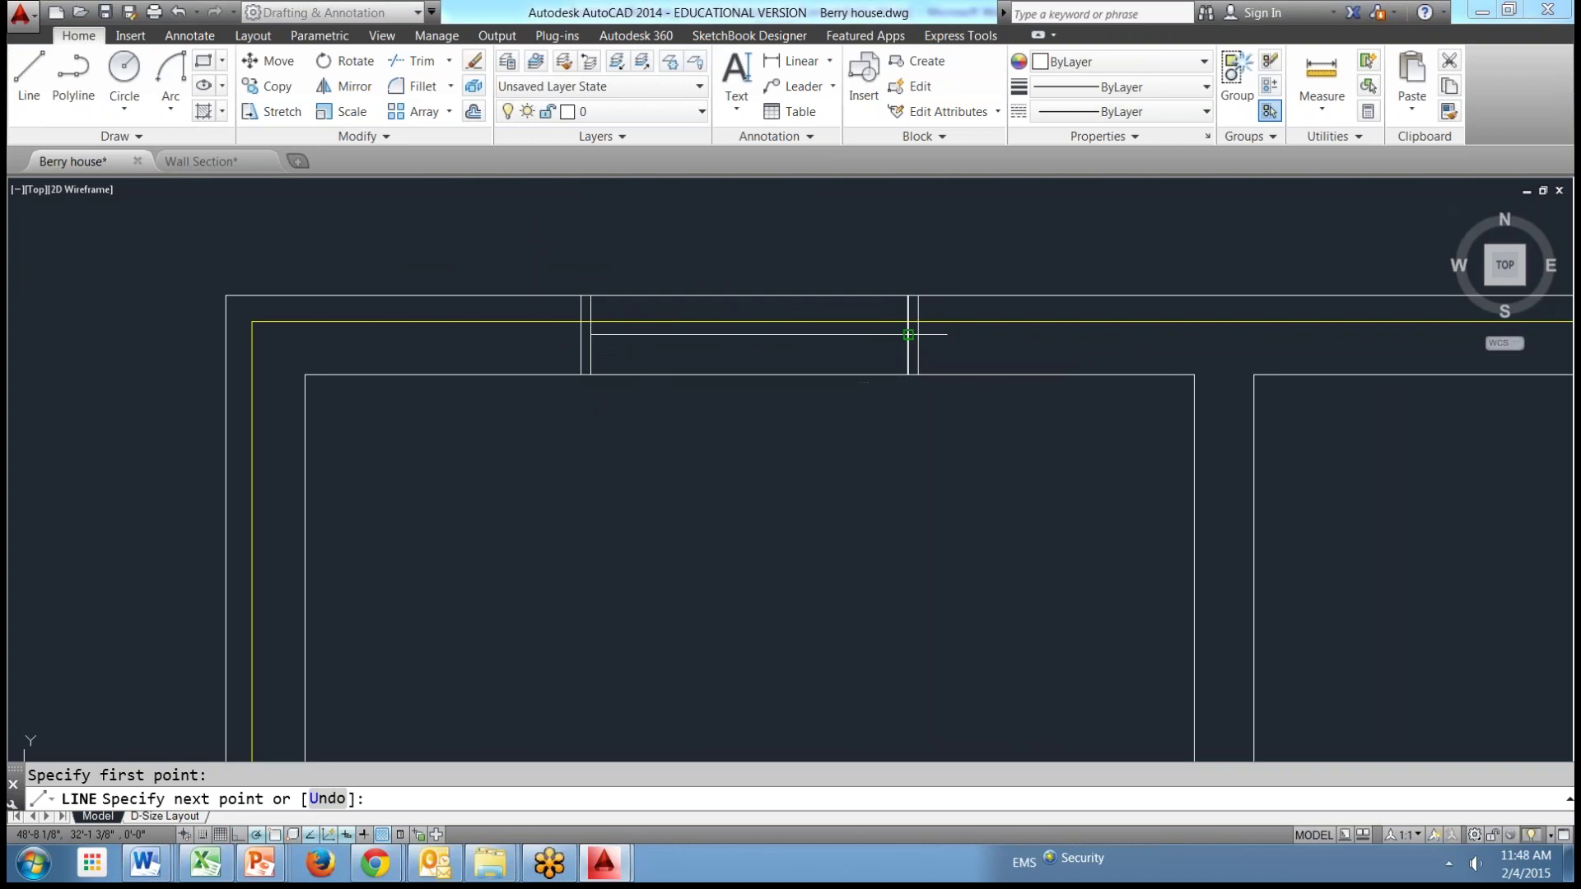
{"action": "left_click", "coordinate": [909, 335]}
{"action": "key", "text": "Escape"}
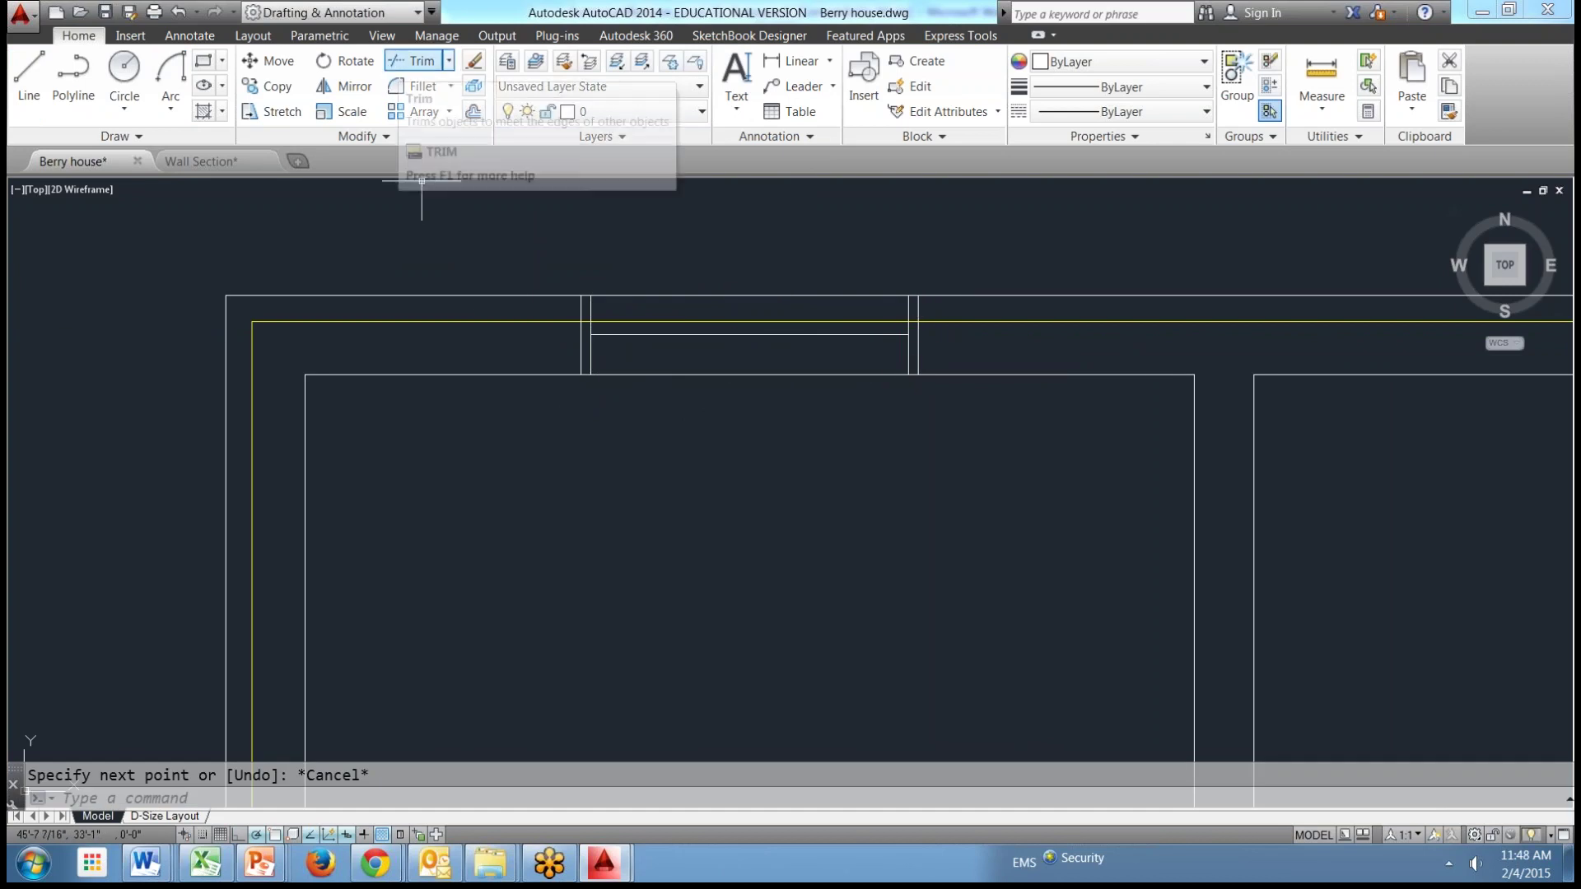
{"action": "left_click", "coordinate": [474, 111]}
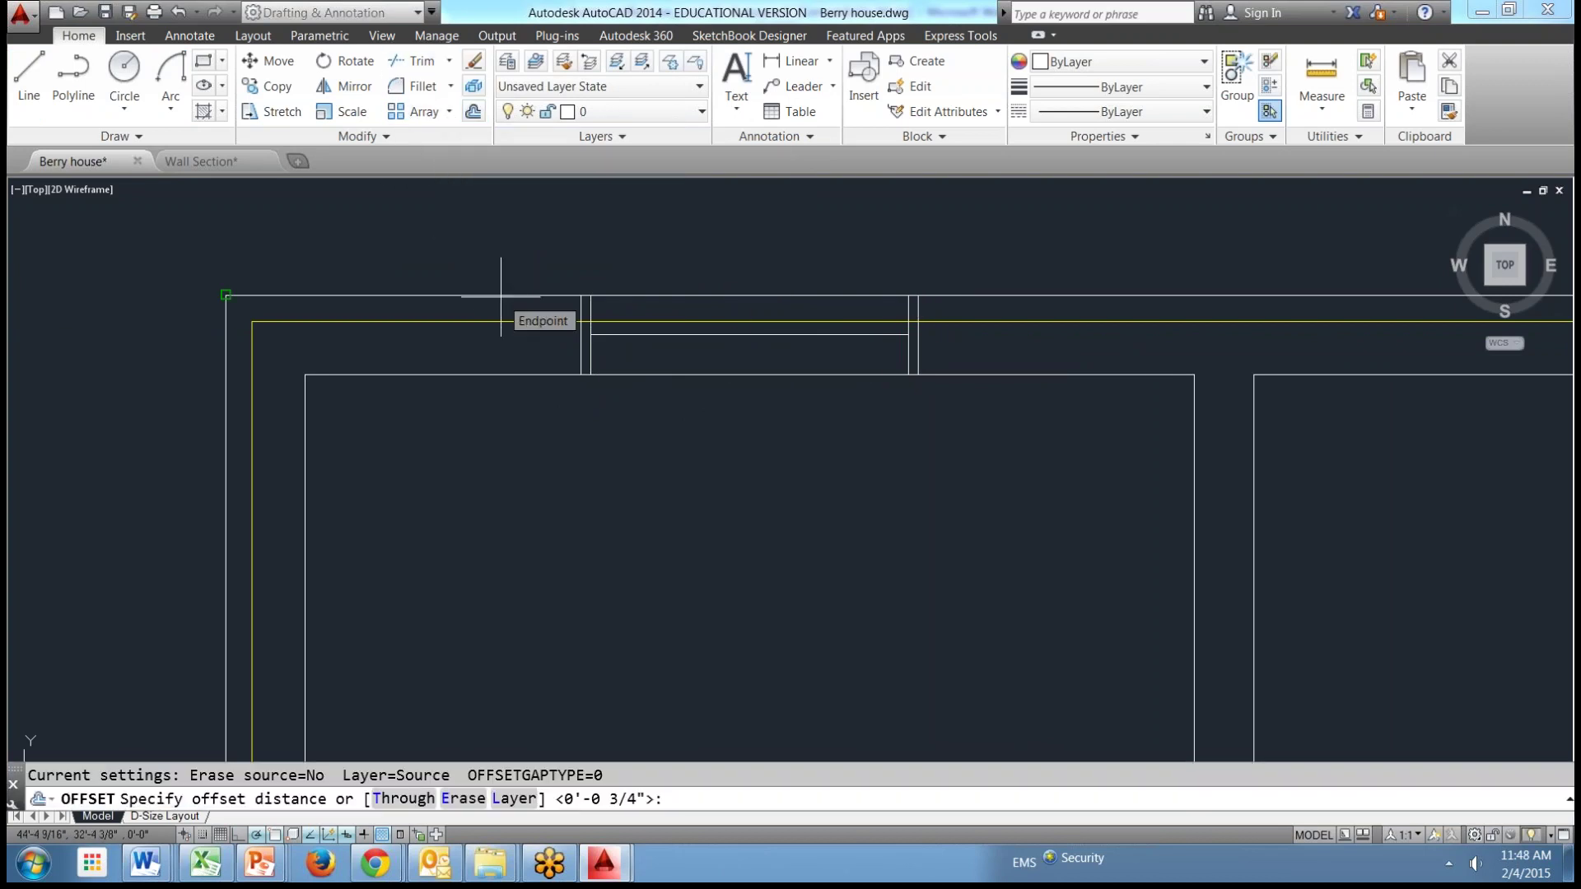
{"action": "type", "text": "1"}
{"action": "key", "text": "Return"}
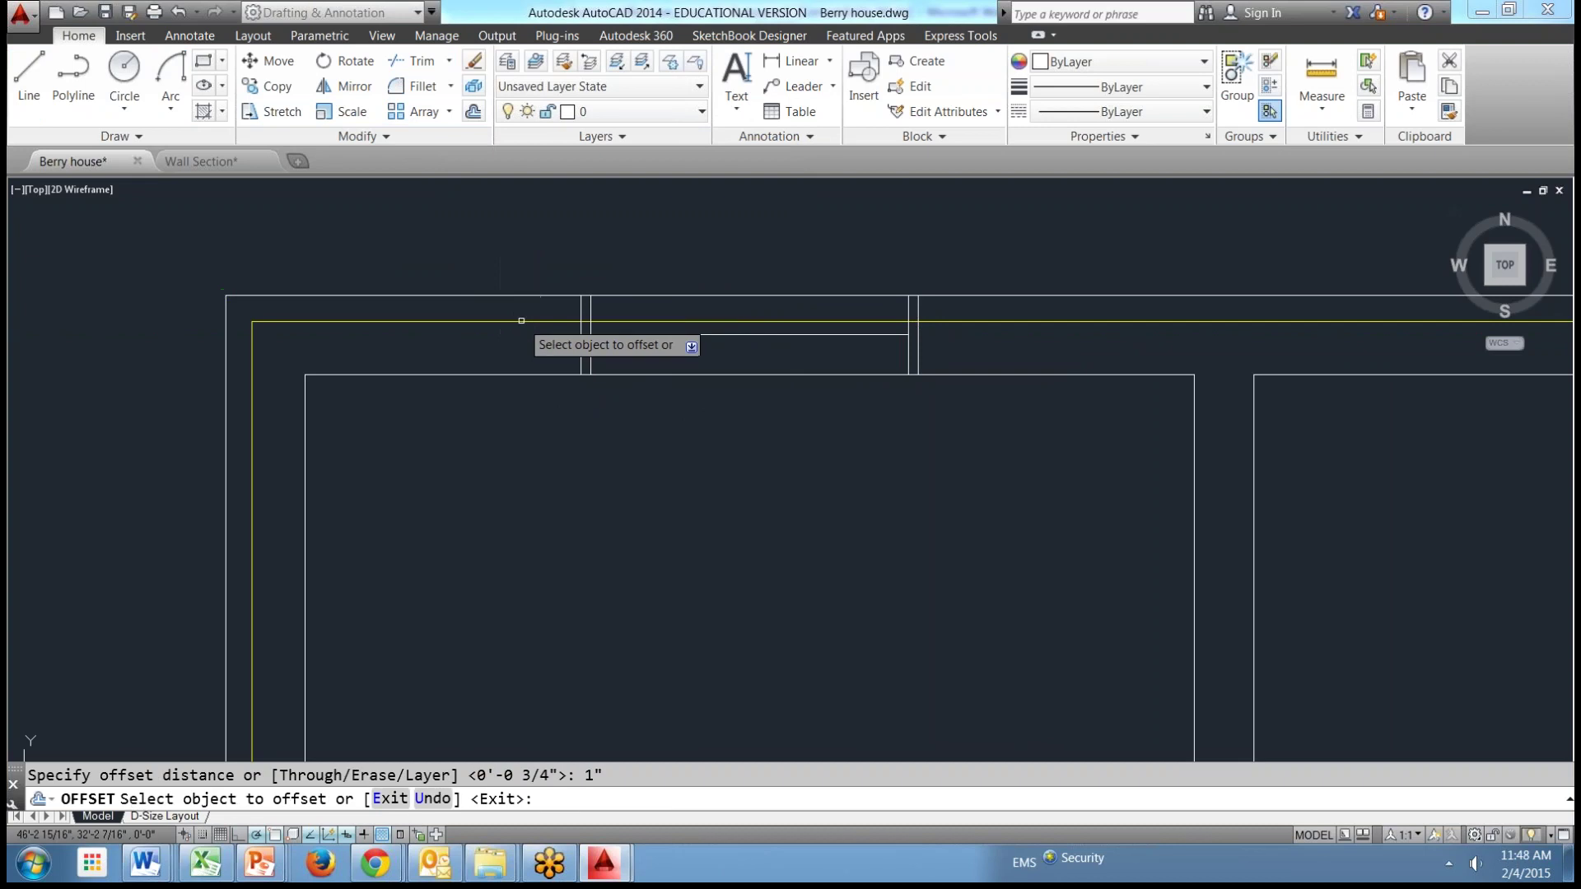
{"action": "left_click", "coordinate": [607, 333]}
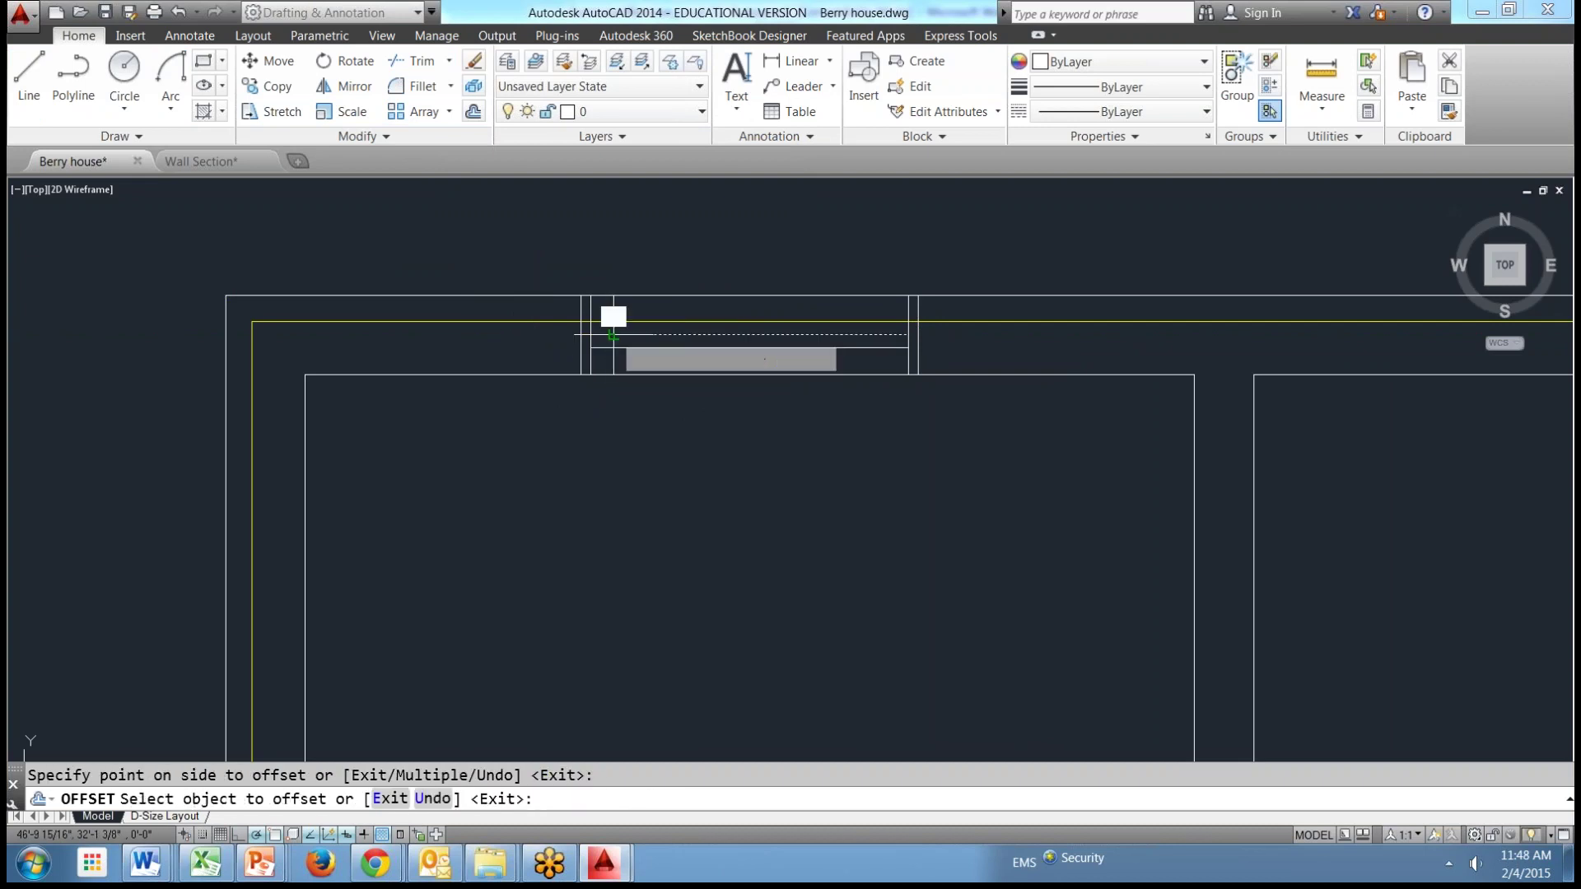
{"action": "left_click", "coordinate": [609, 335]}
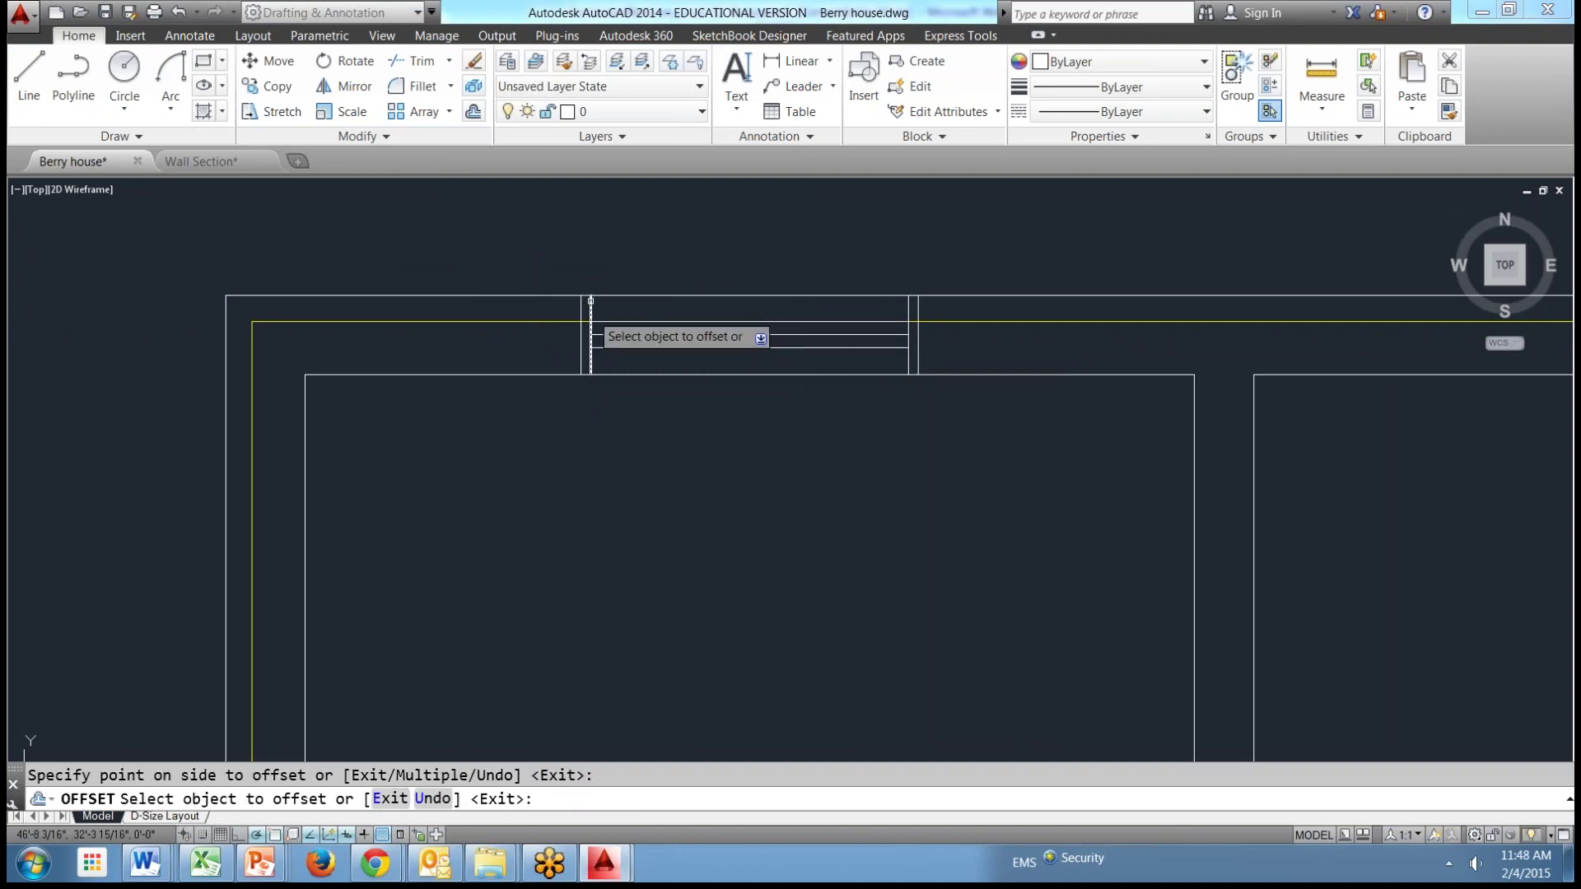
{"action": "key", "text": "Escape"}
Step: Offset the wall lines 2 inches inside the opening and erase the extra vertical line
{"action": "key", "text": "Return"}
{"action": "type", "text": "2"}
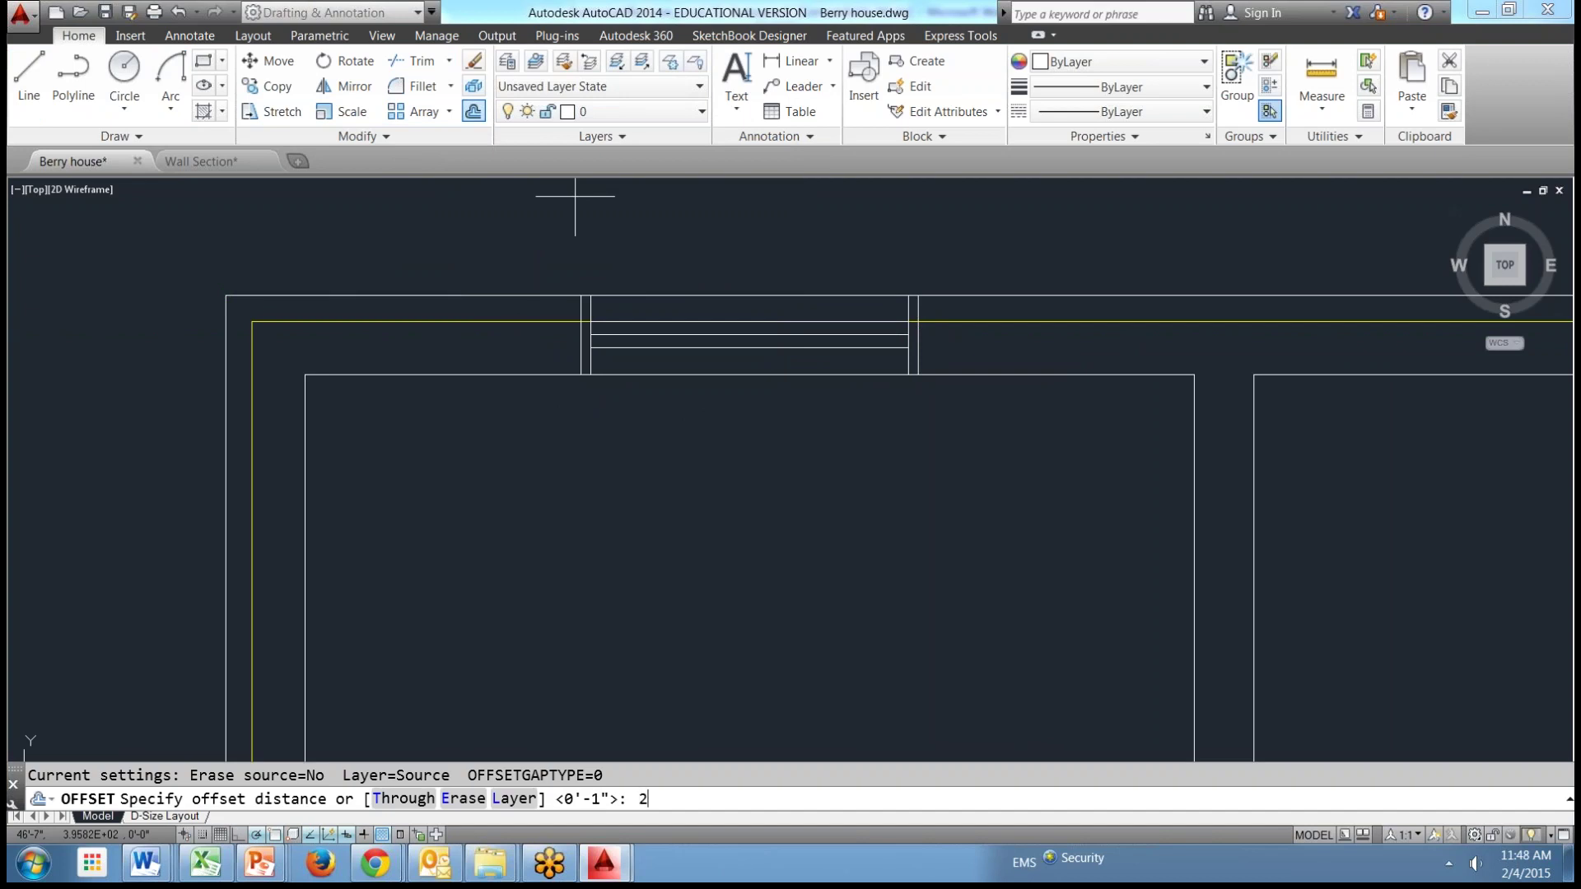
{"action": "type", "text": "\""}
{"action": "key", "text": "Return"}
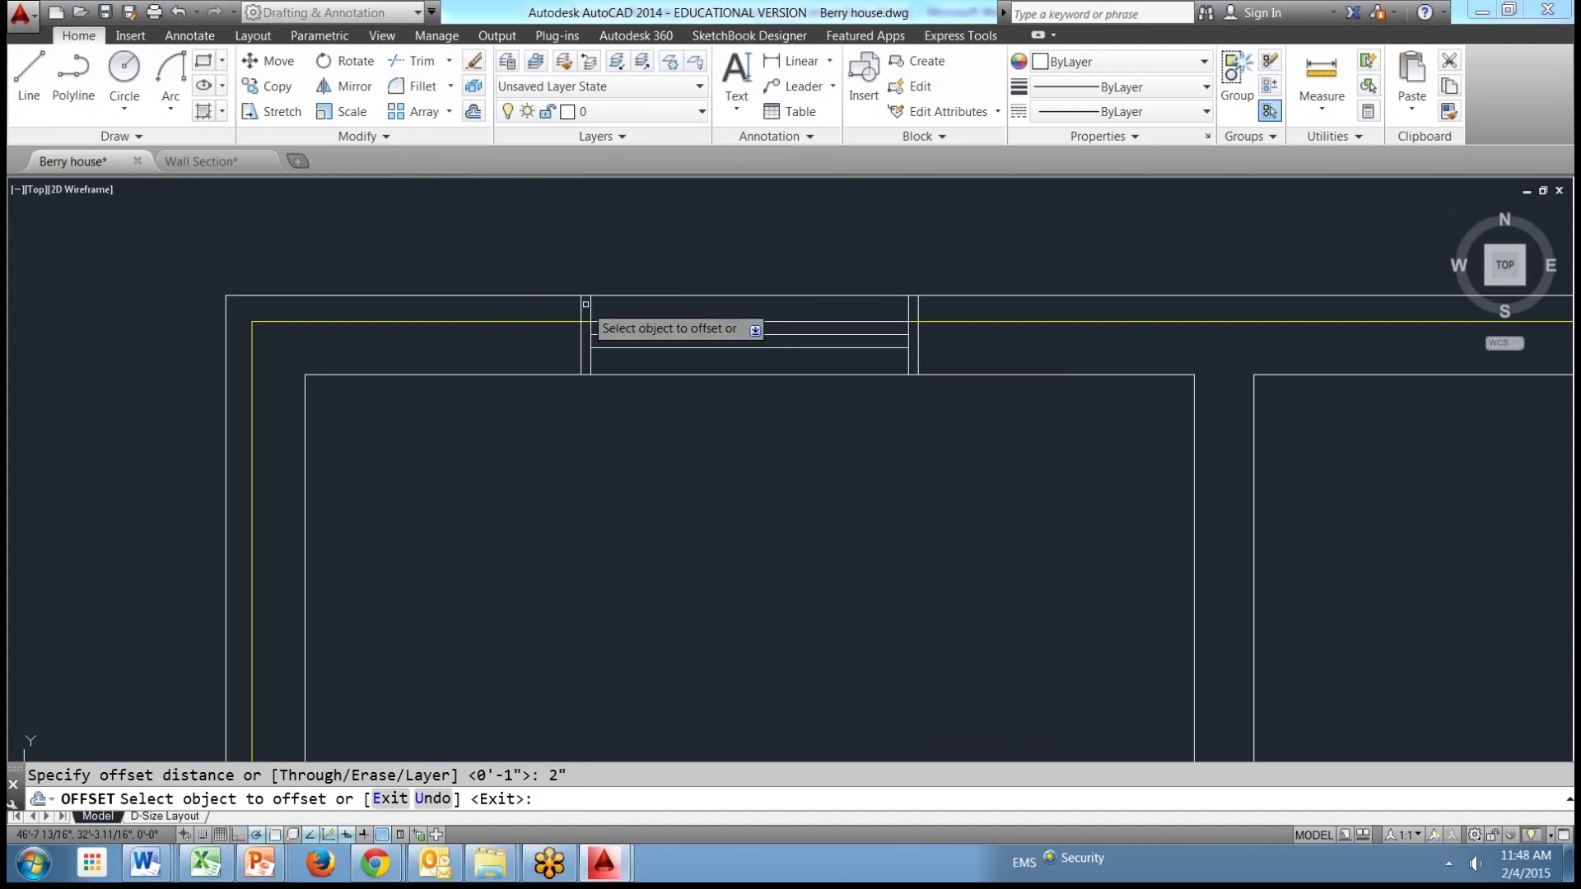
{"action": "left_click", "coordinate": [591, 307]}
{"action": "left_click", "coordinate": [650, 305]}
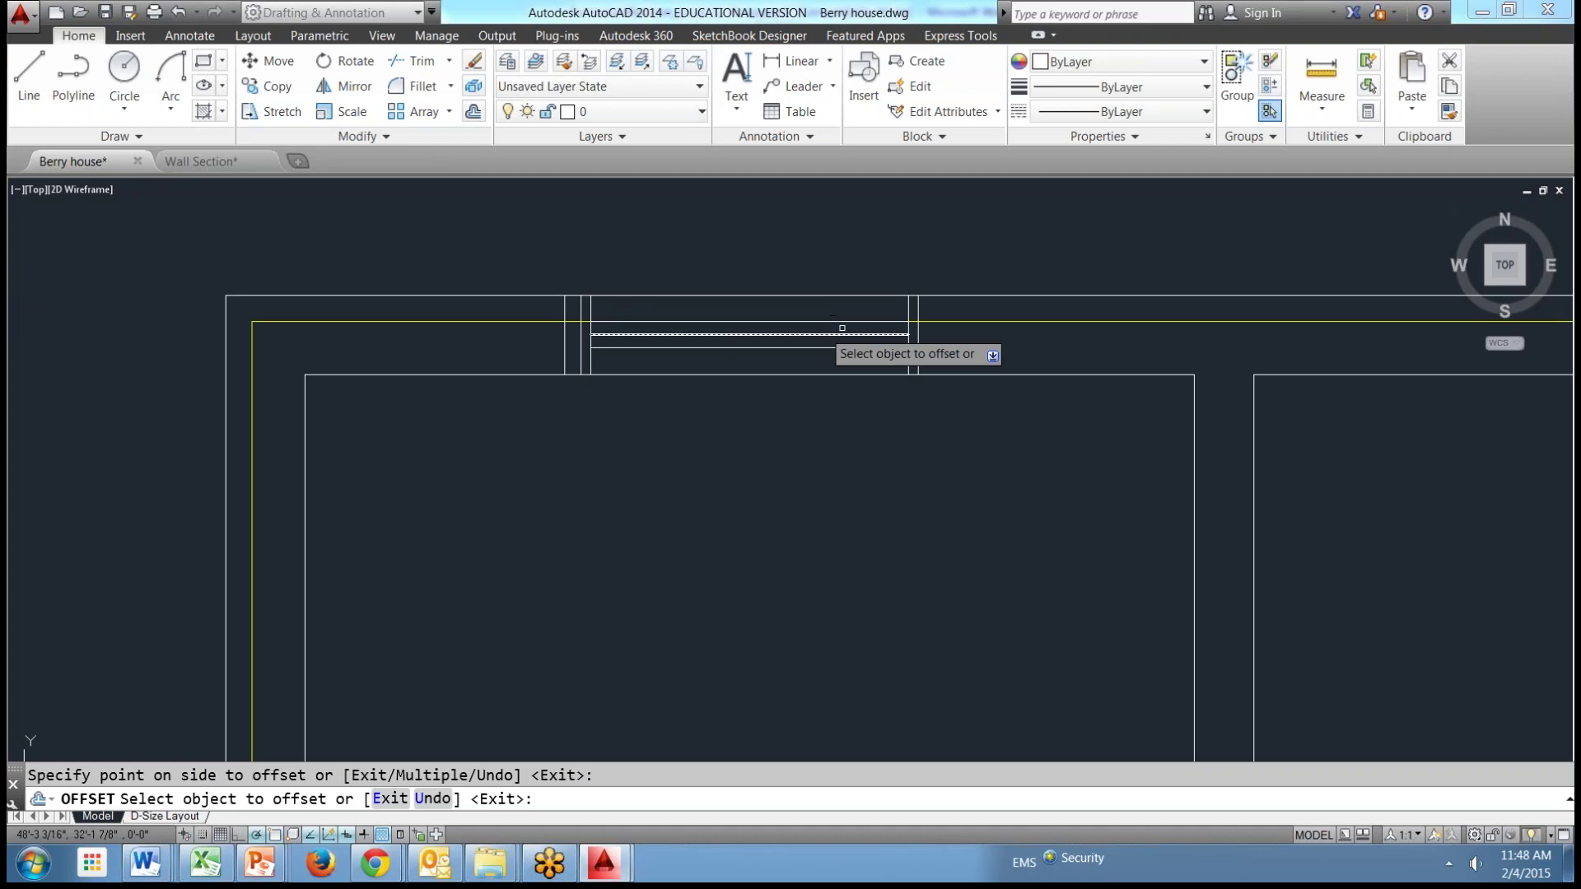
{"action": "left_click", "coordinate": [909, 311]}
{"action": "left_click", "coordinate": [852, 308]}
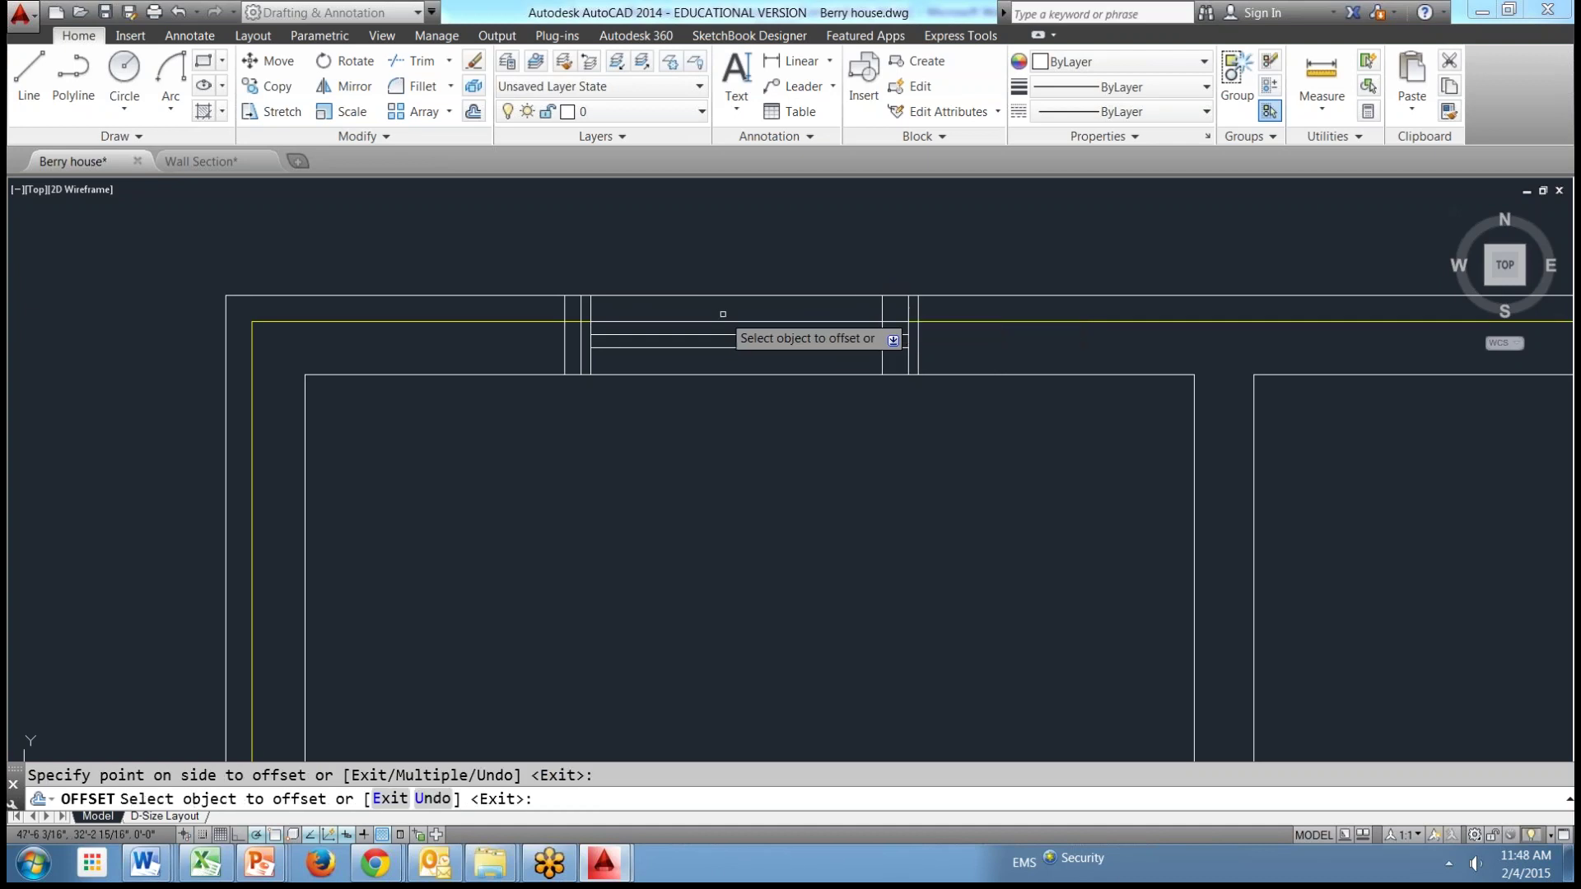
{"action": "left_click", "coordinate": [589, 310]}
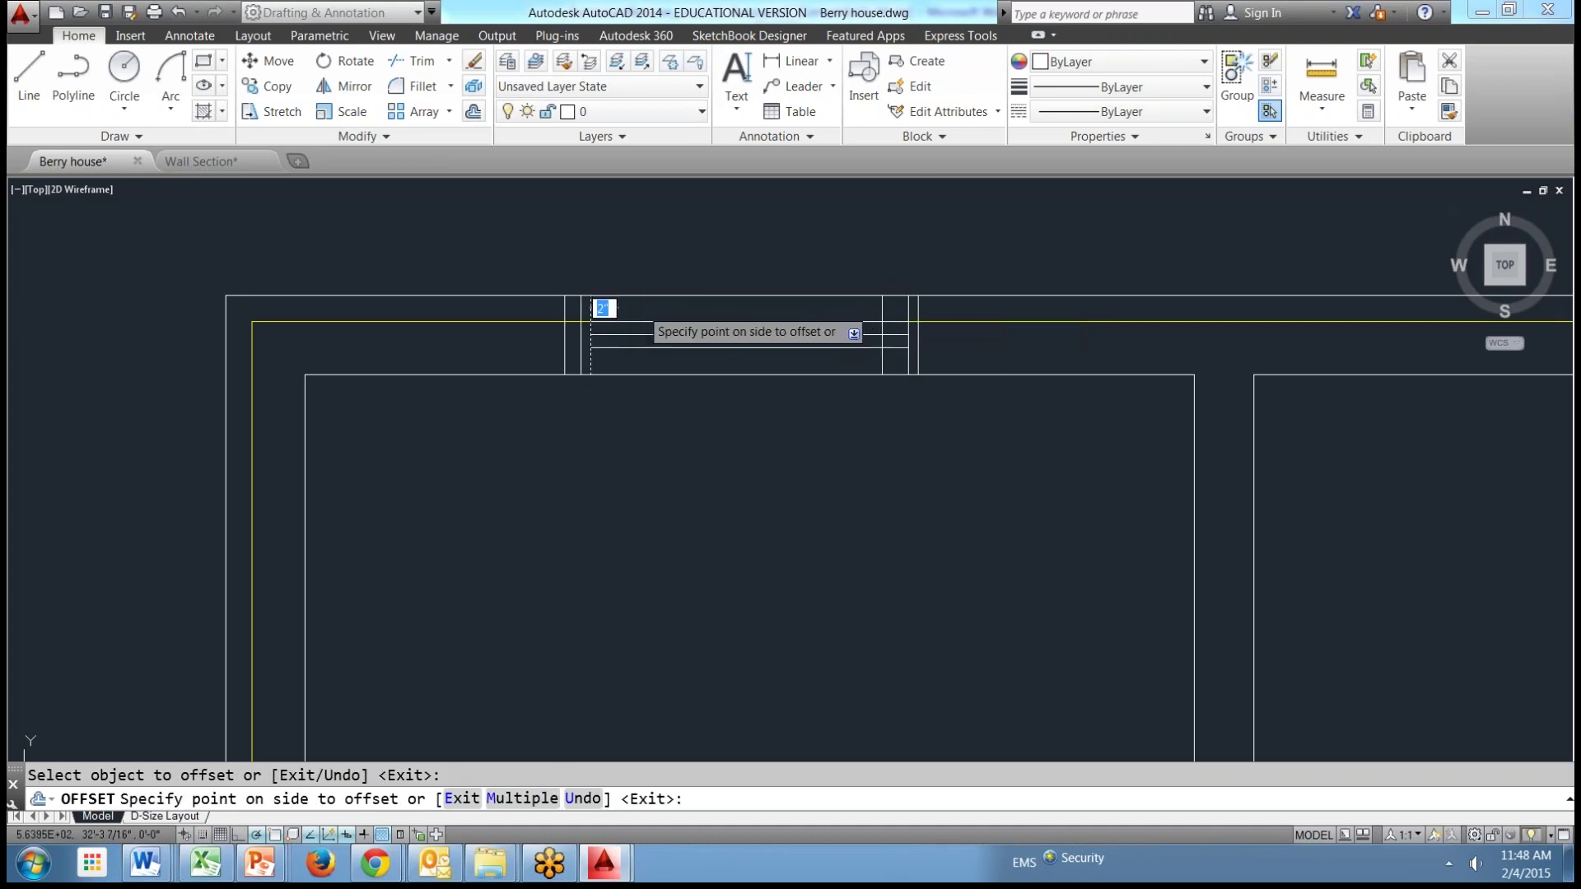
{"action": "left_click", "coordinate": [613, 329]}
{"action": "key", "text": "Escape"}
{"action": "key", "text": "Escape"}
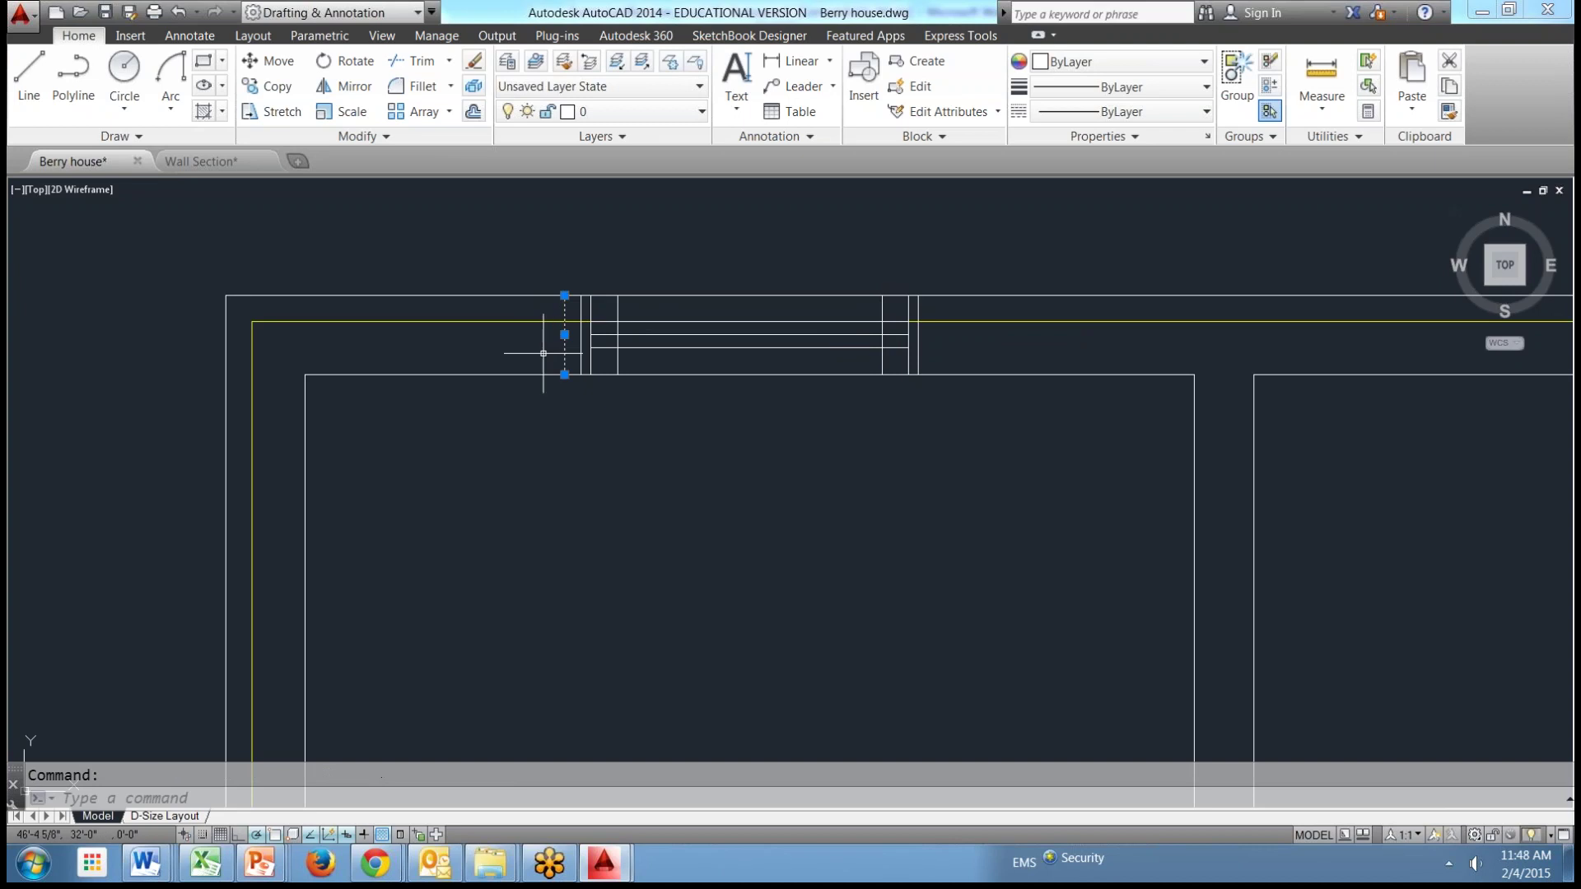
{"action": "key", "text": "Delete"}
{"action": "scroll", "coordinate": [665, 410], "scroll_direction": "up", "scroll_amount": 2}
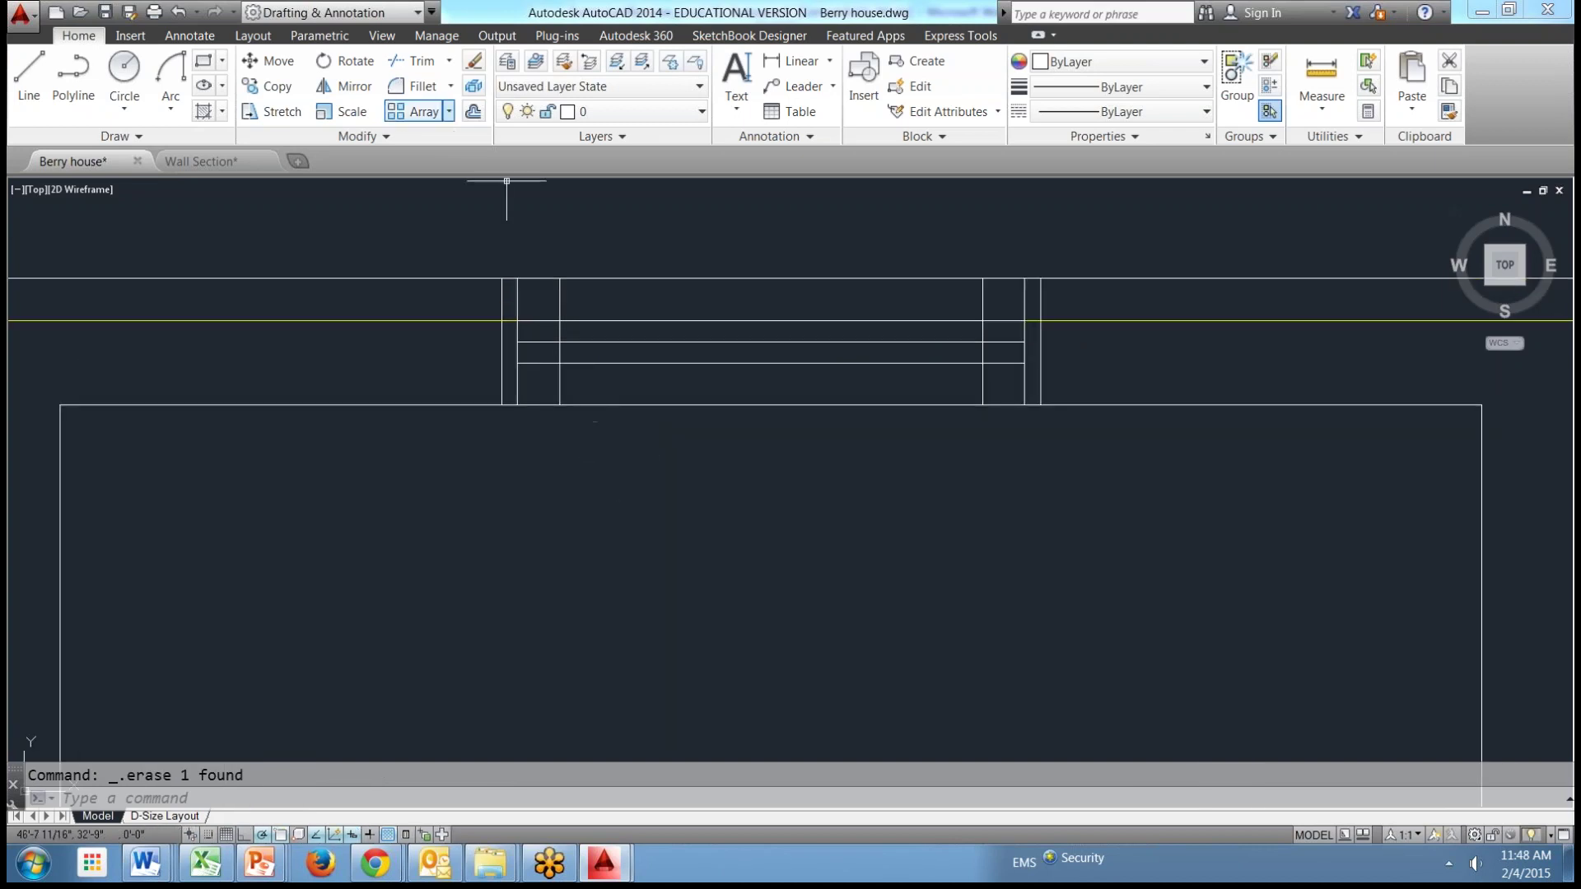
Step: Trim the jamb line pieces, lower line middle and header's left end in the opening
{"action": "left_click", "coordinate": [414, 60]}
{"action": "key", "text": "Return"}
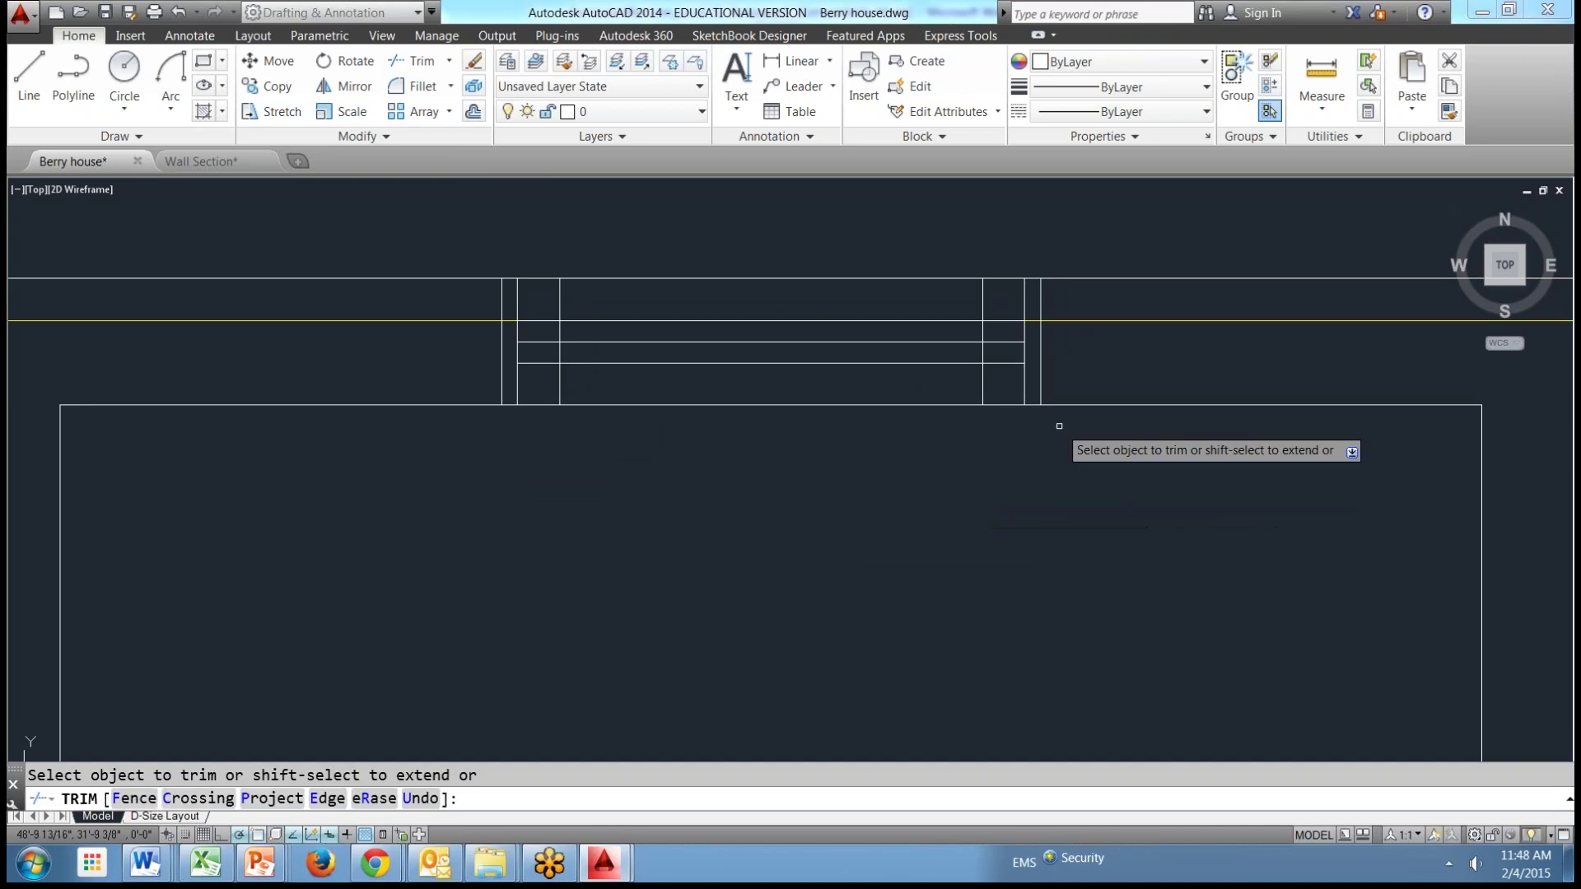
{"action": "left_click", "coordinate": [984, 301]}
{"action": "left_click", "coordinate": [983, 381]}
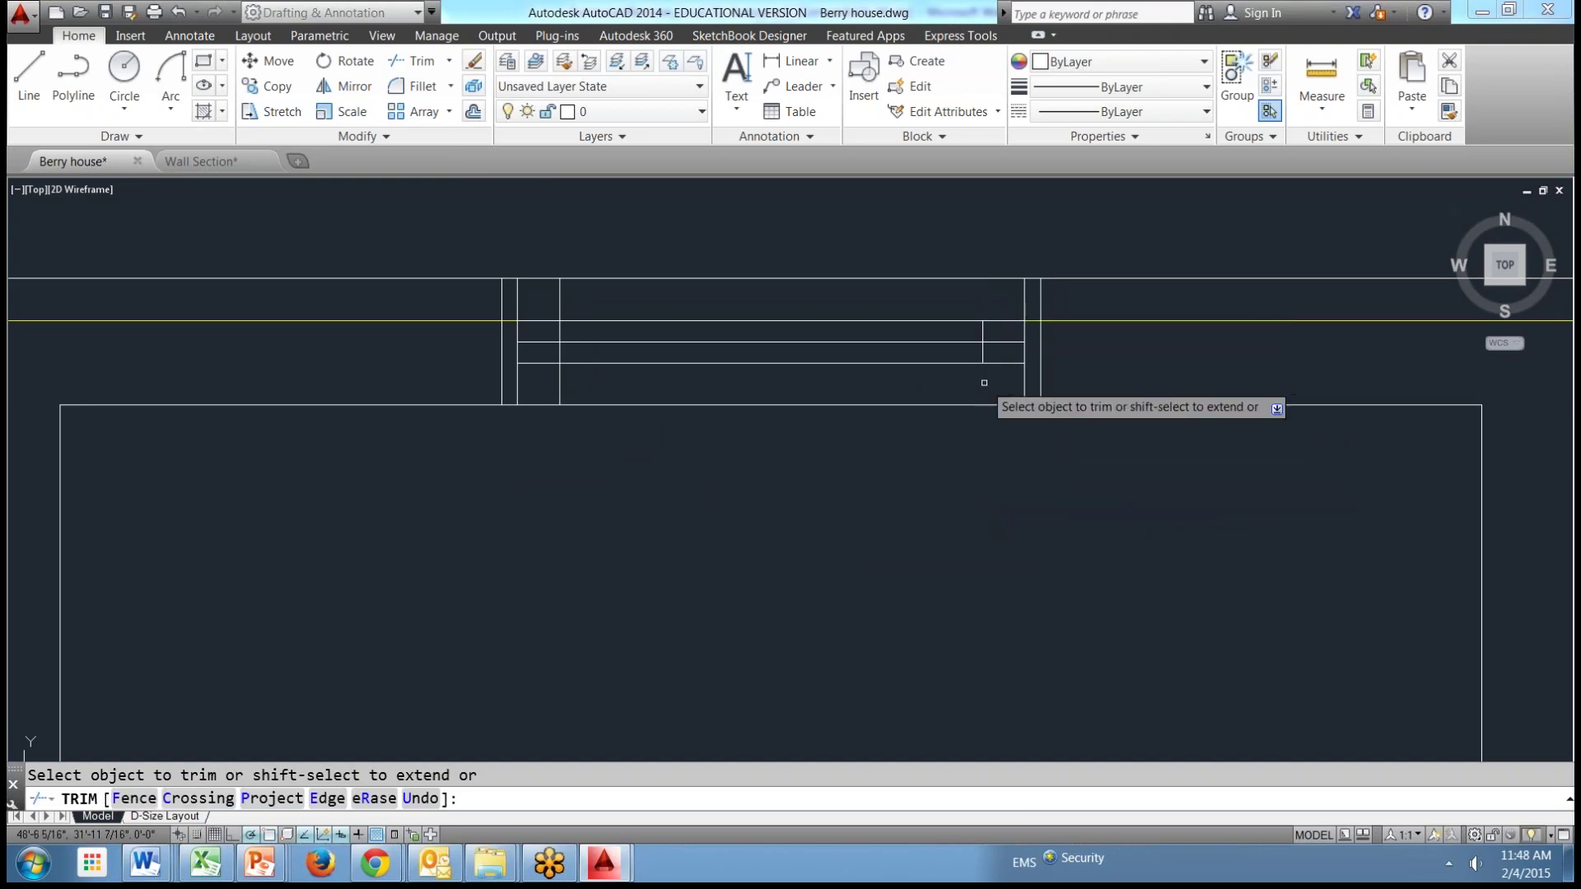
{"action": "left_click", "coordinate": [557, 384]}
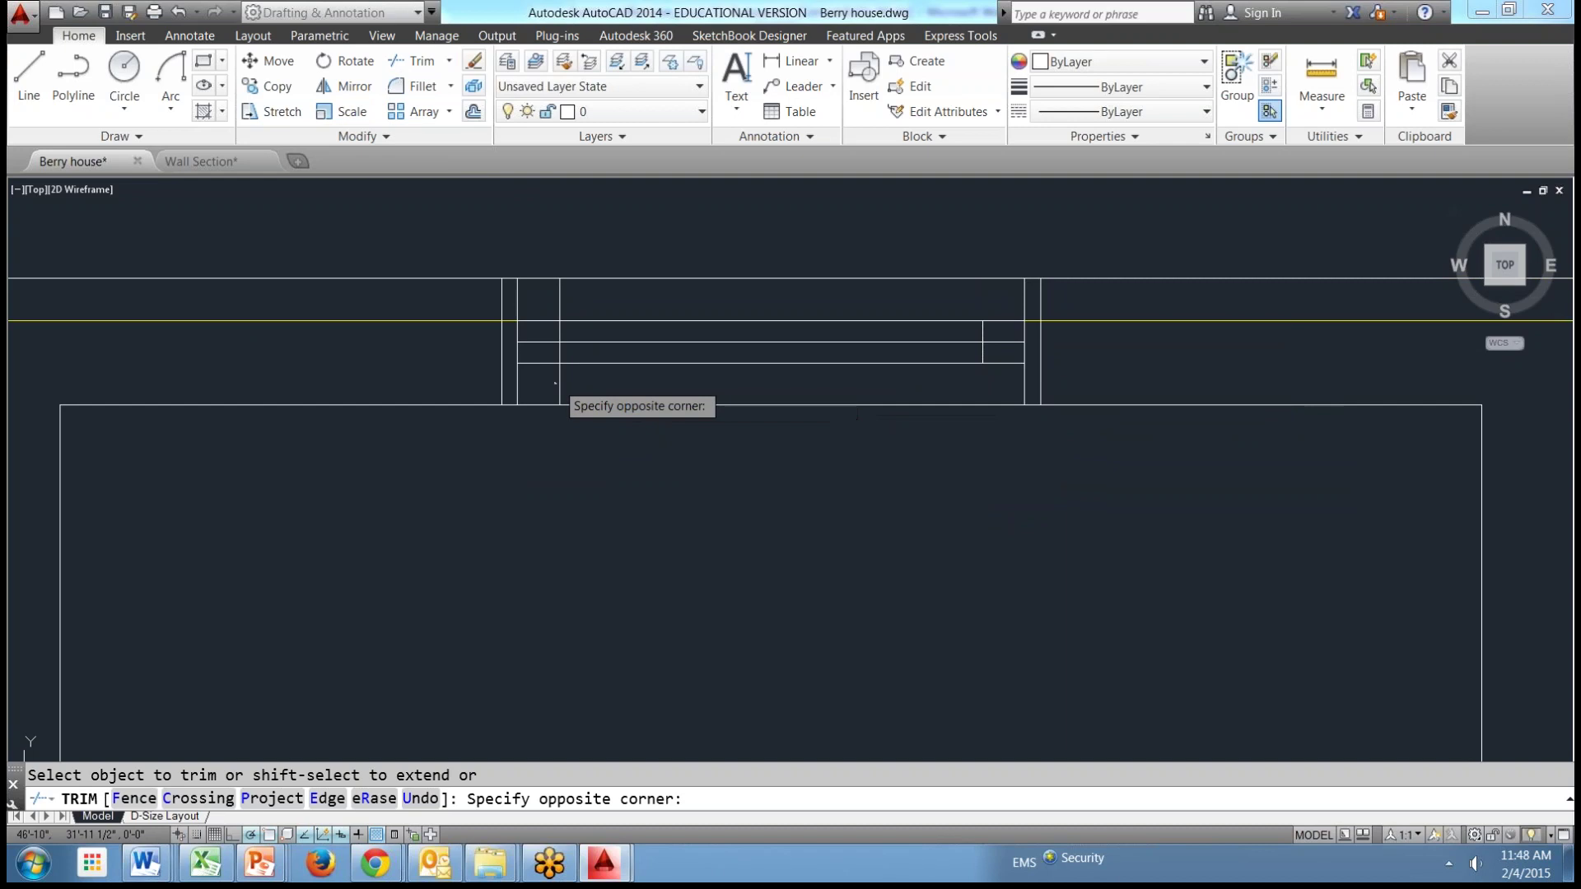
{"action": "left_click", "coordinate": [642, 374]}
{"action": "left_click", "coordinate": [636, 333]}
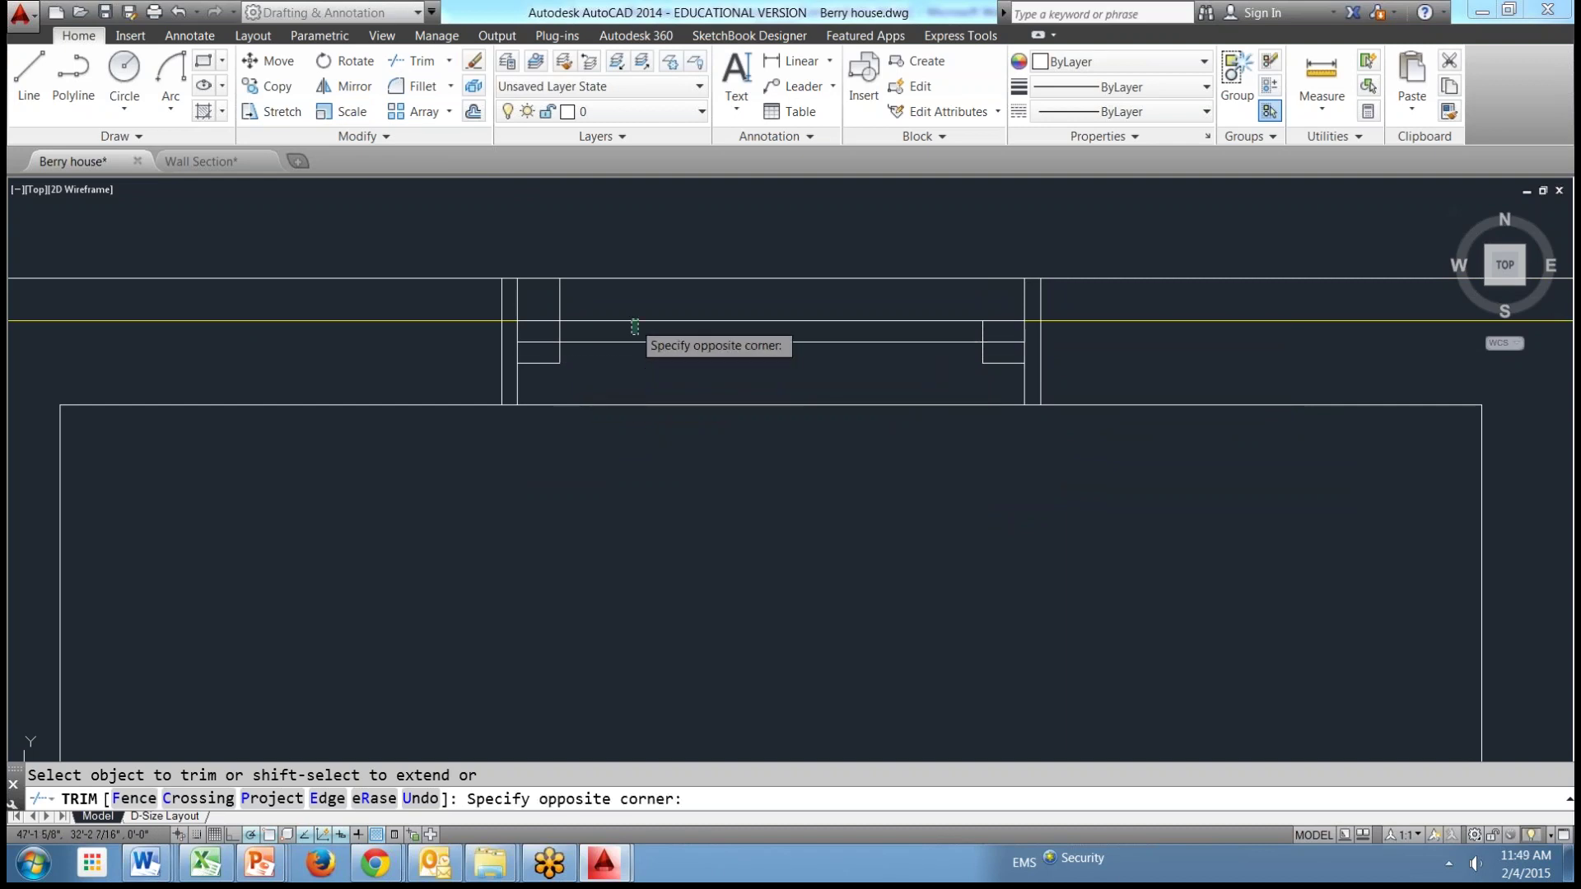
{"action": "left_click", "coordinate": [631, 325]}
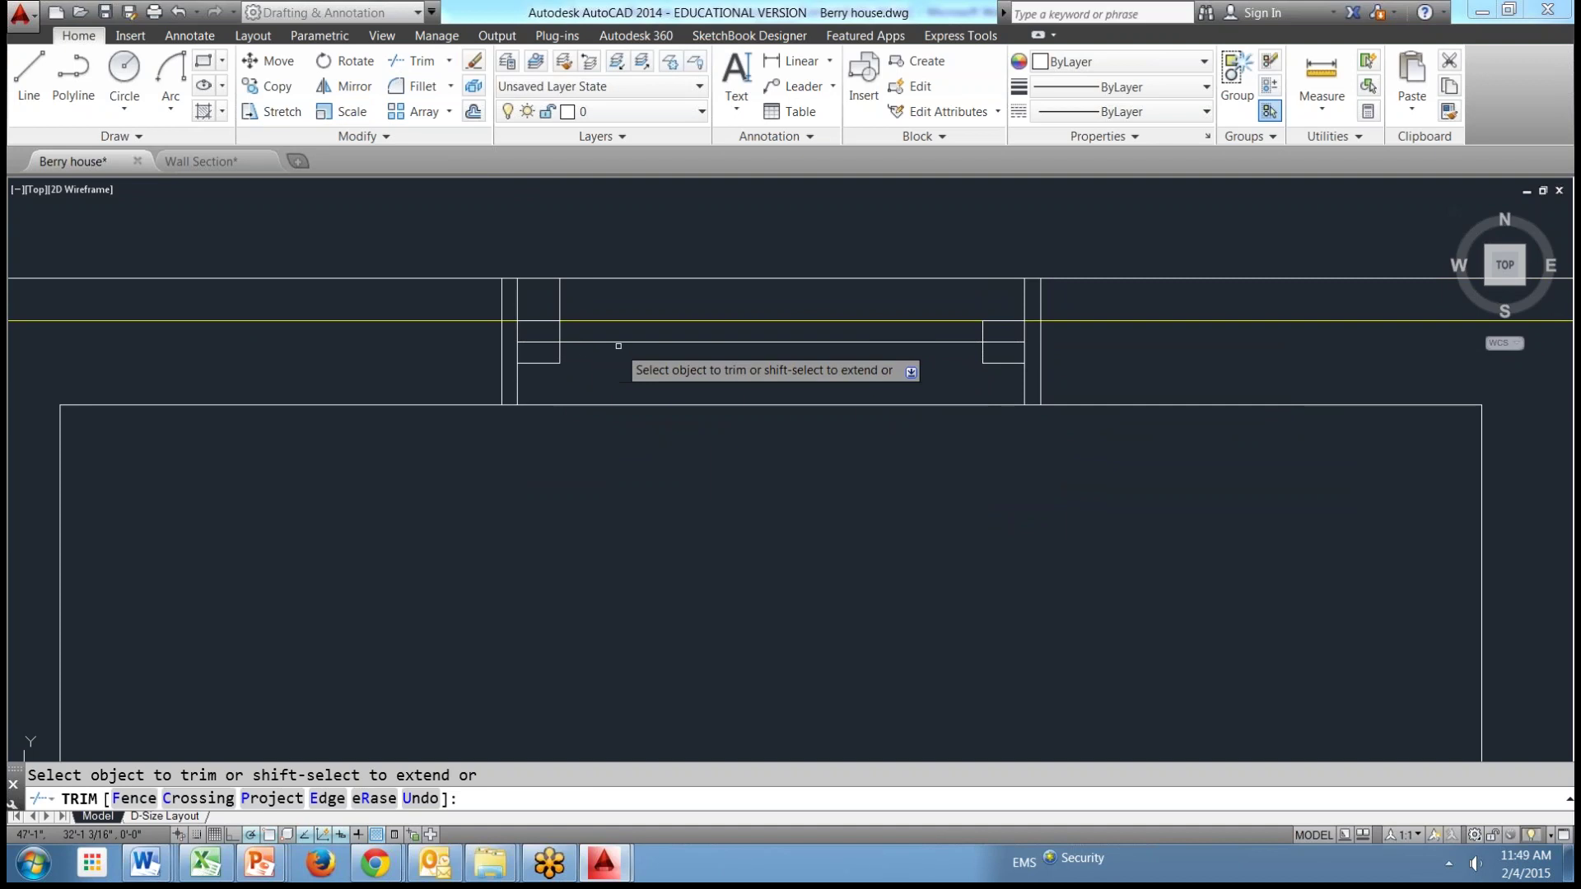
{"action": "left_click", "coordinate": [561, 290]}
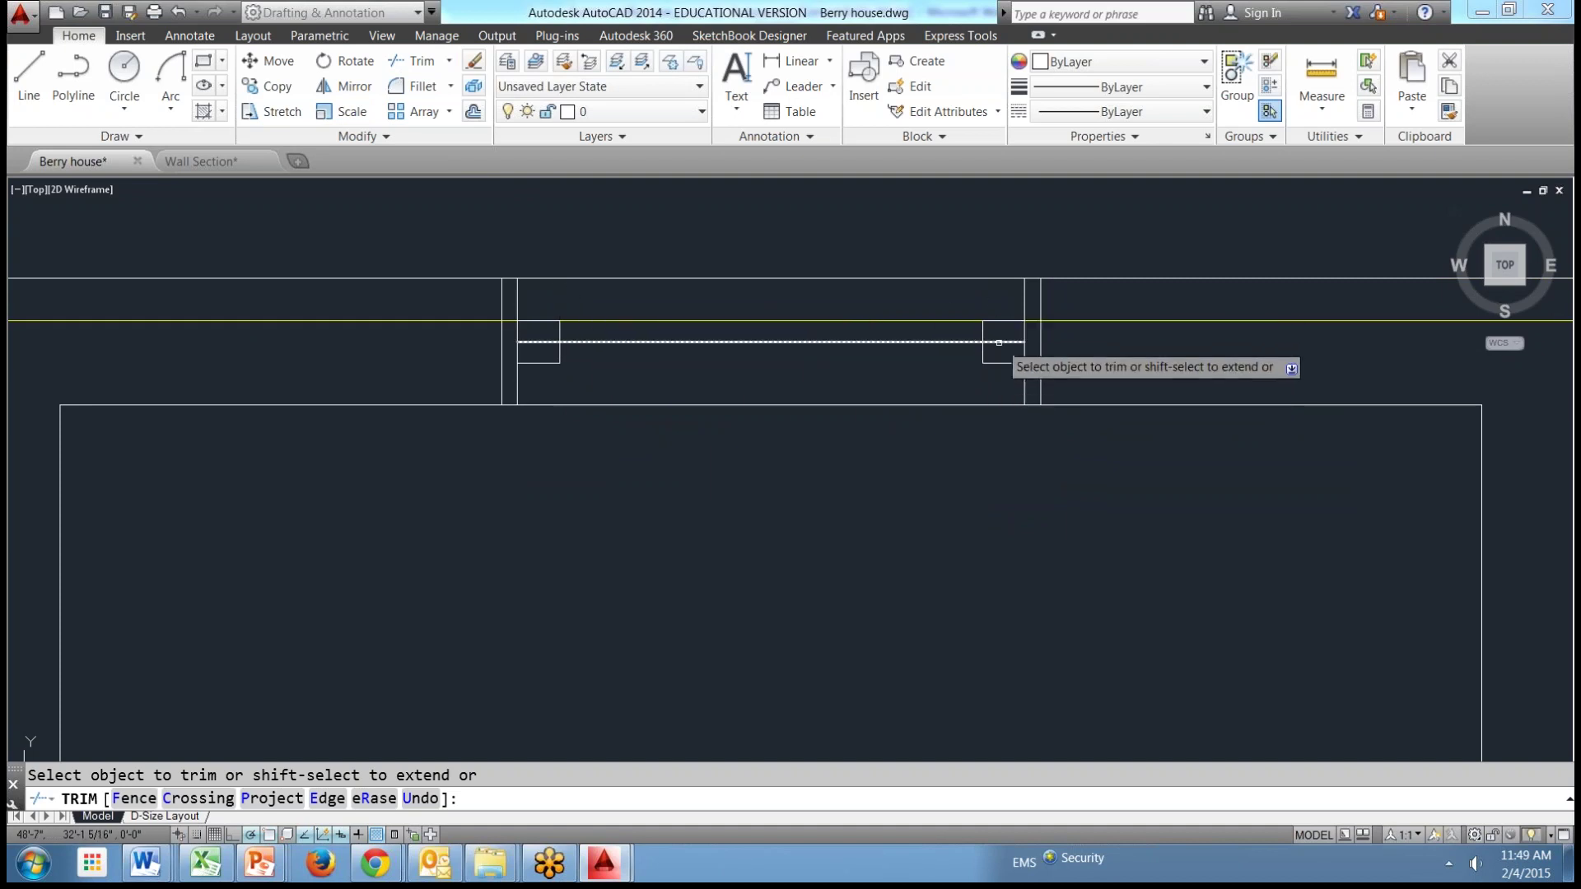
{"action": "left_click", "coordinate": [514, 339]}
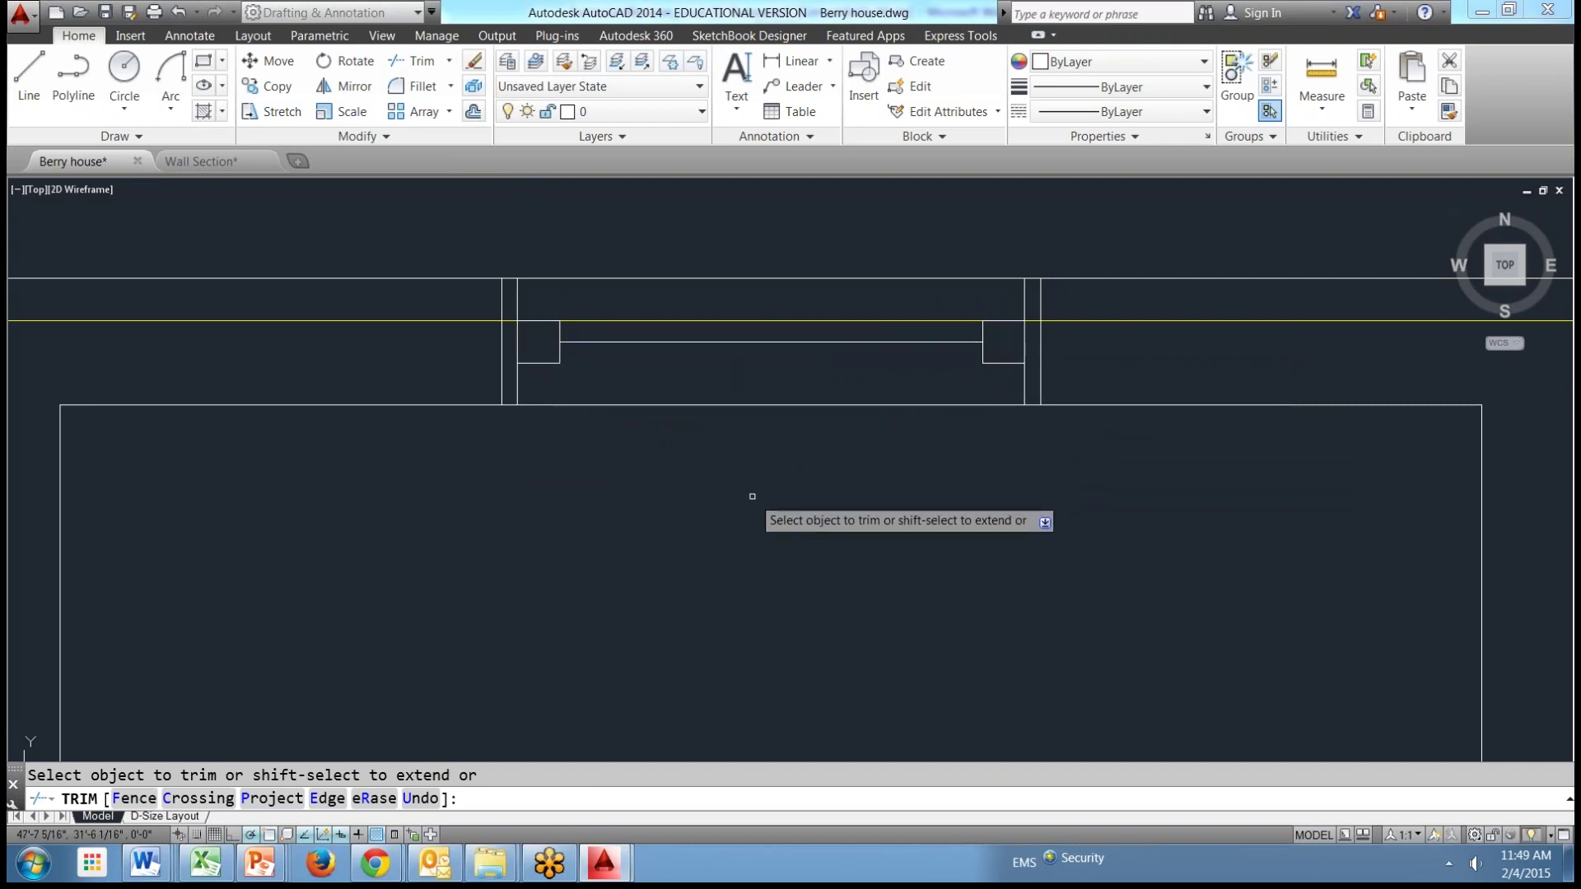
{"action": "key", "text": "Escape"}
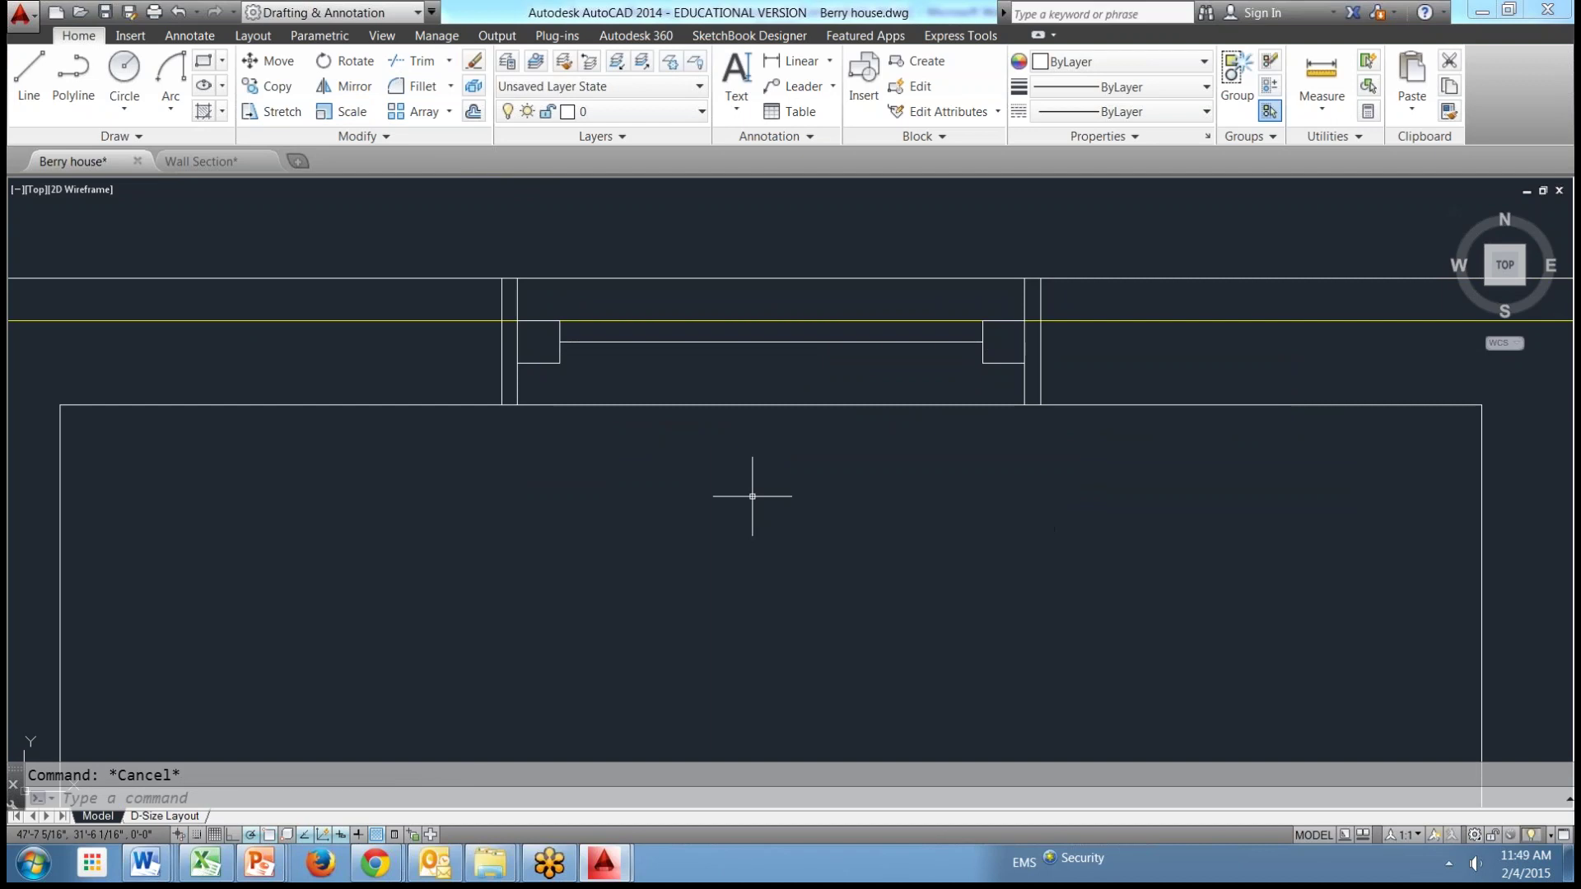
Step: Draw a 3 by 3/4 inch rectangle at the right jamb corner
{"action": "left_click", "coordinate": [203, 61]}
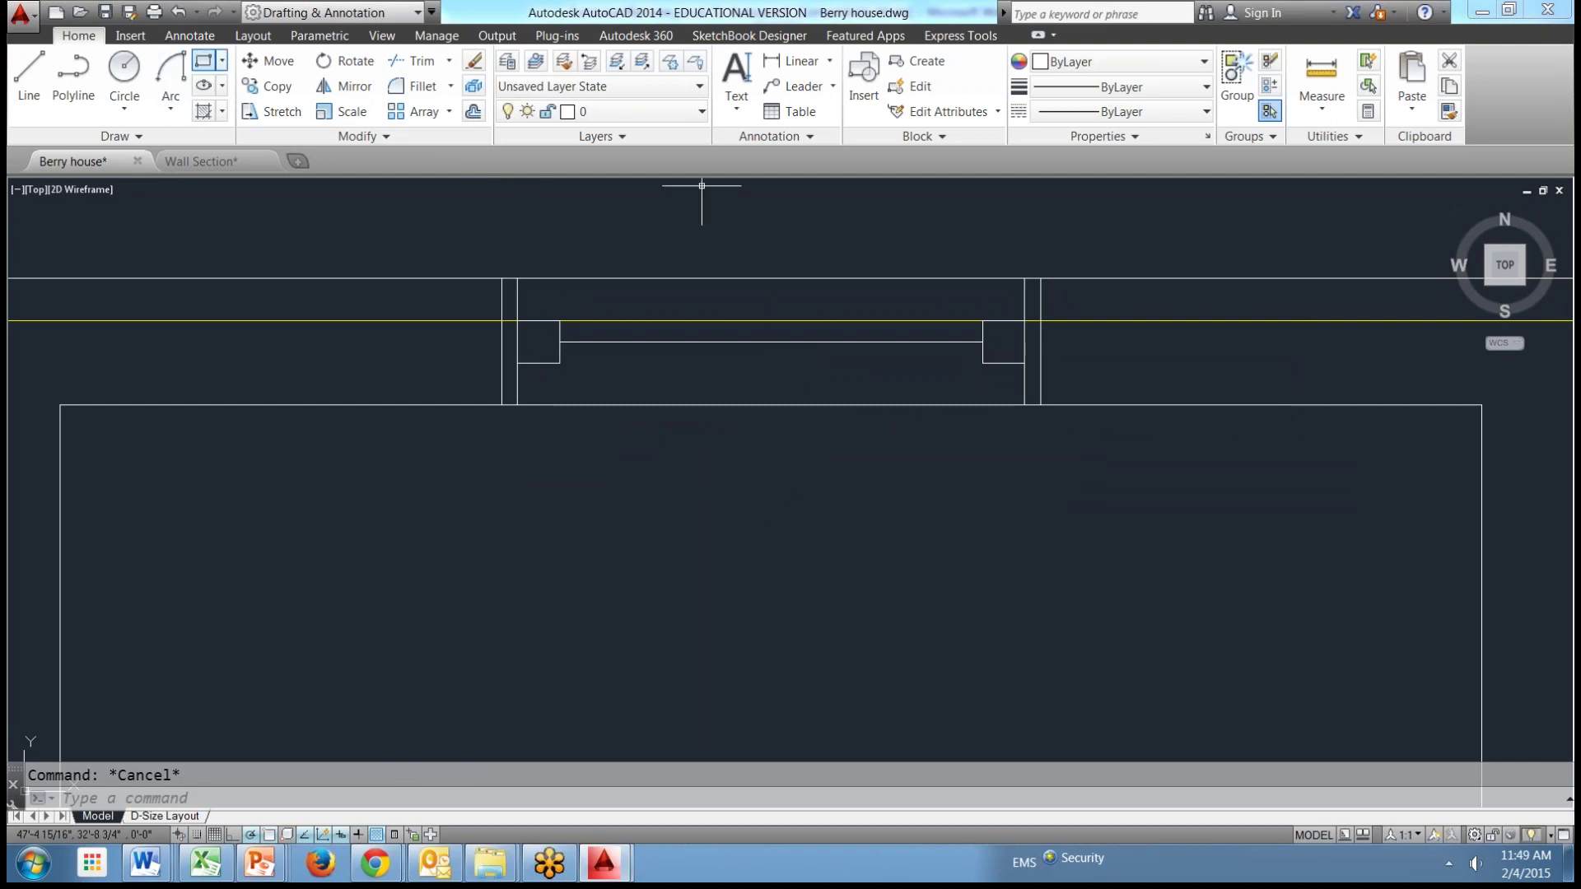
{"action": "left_click", "coordinate": [1027, 271]}
{"action": "type", "text": "3'"}
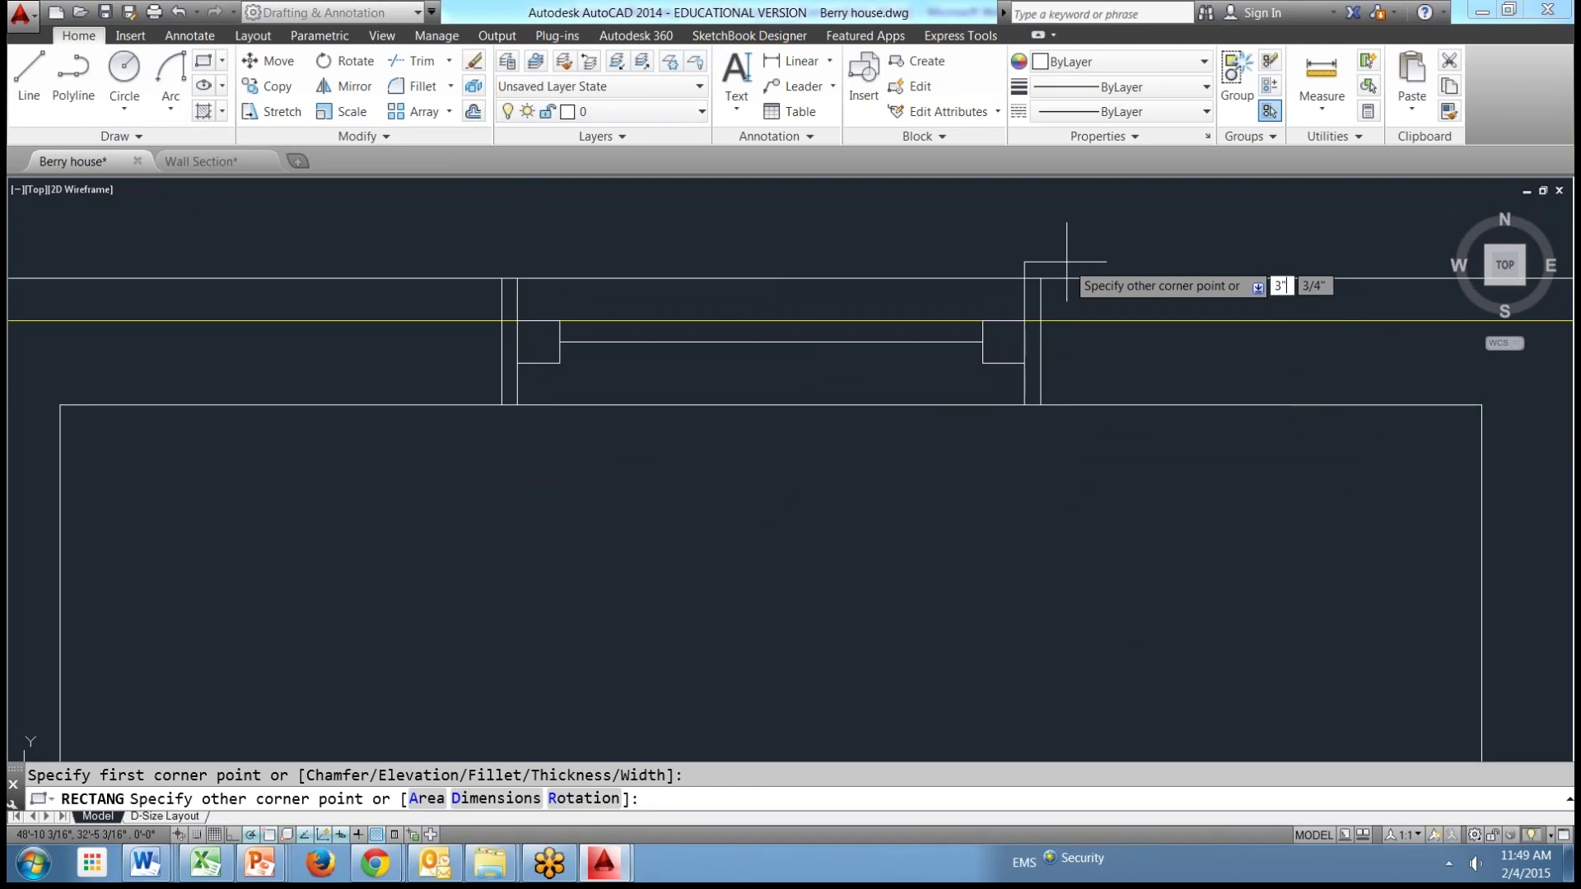
{"action": "key", "text": "Tab"}
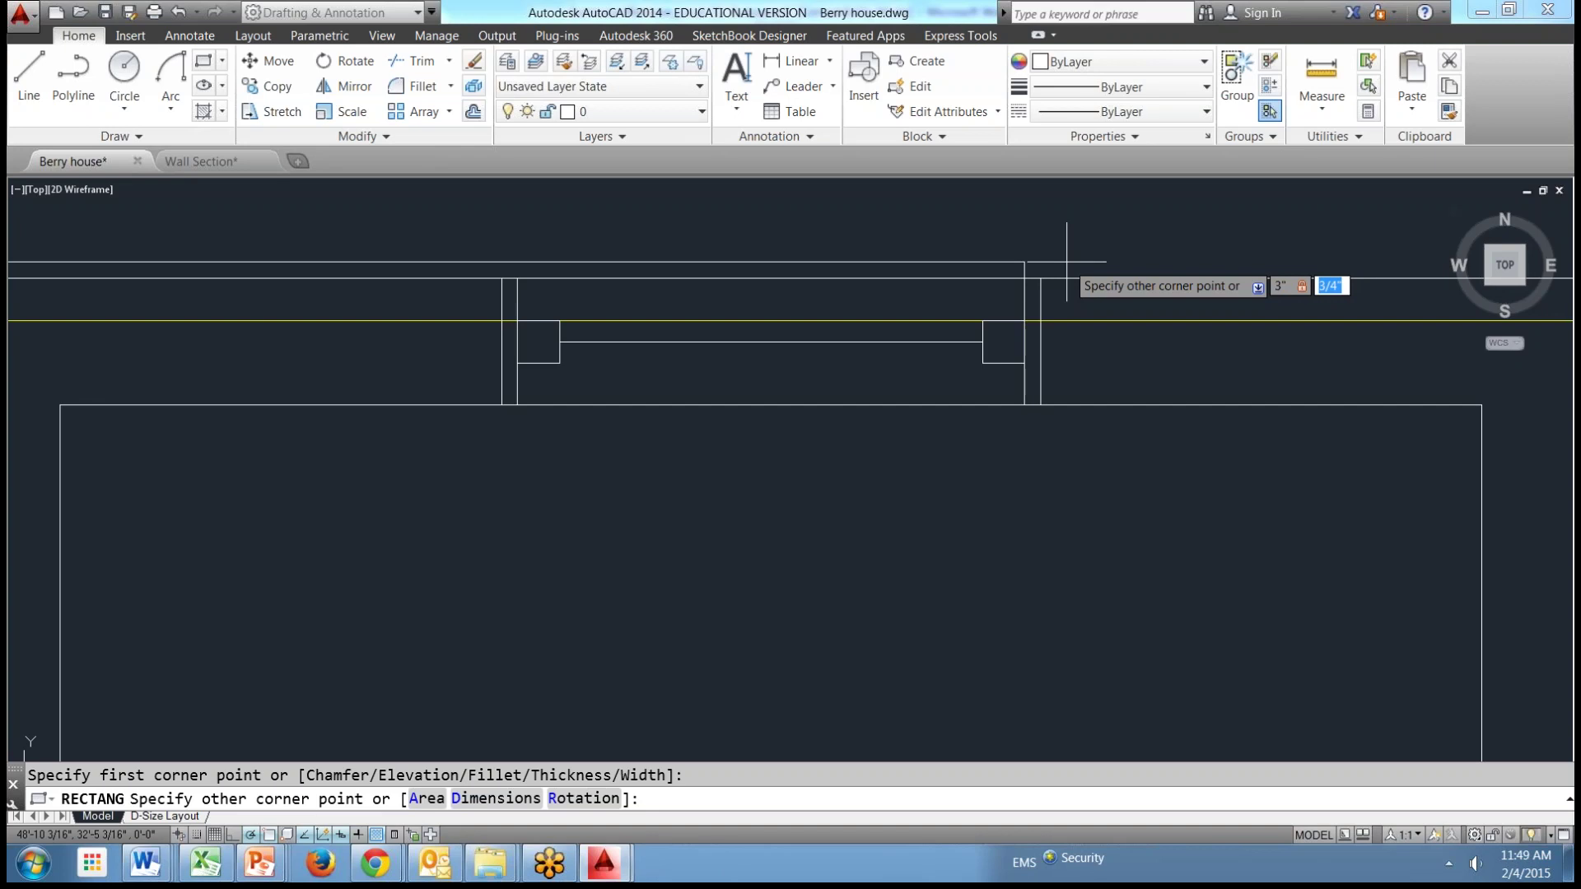
{"action": "key", "text": "Return"}
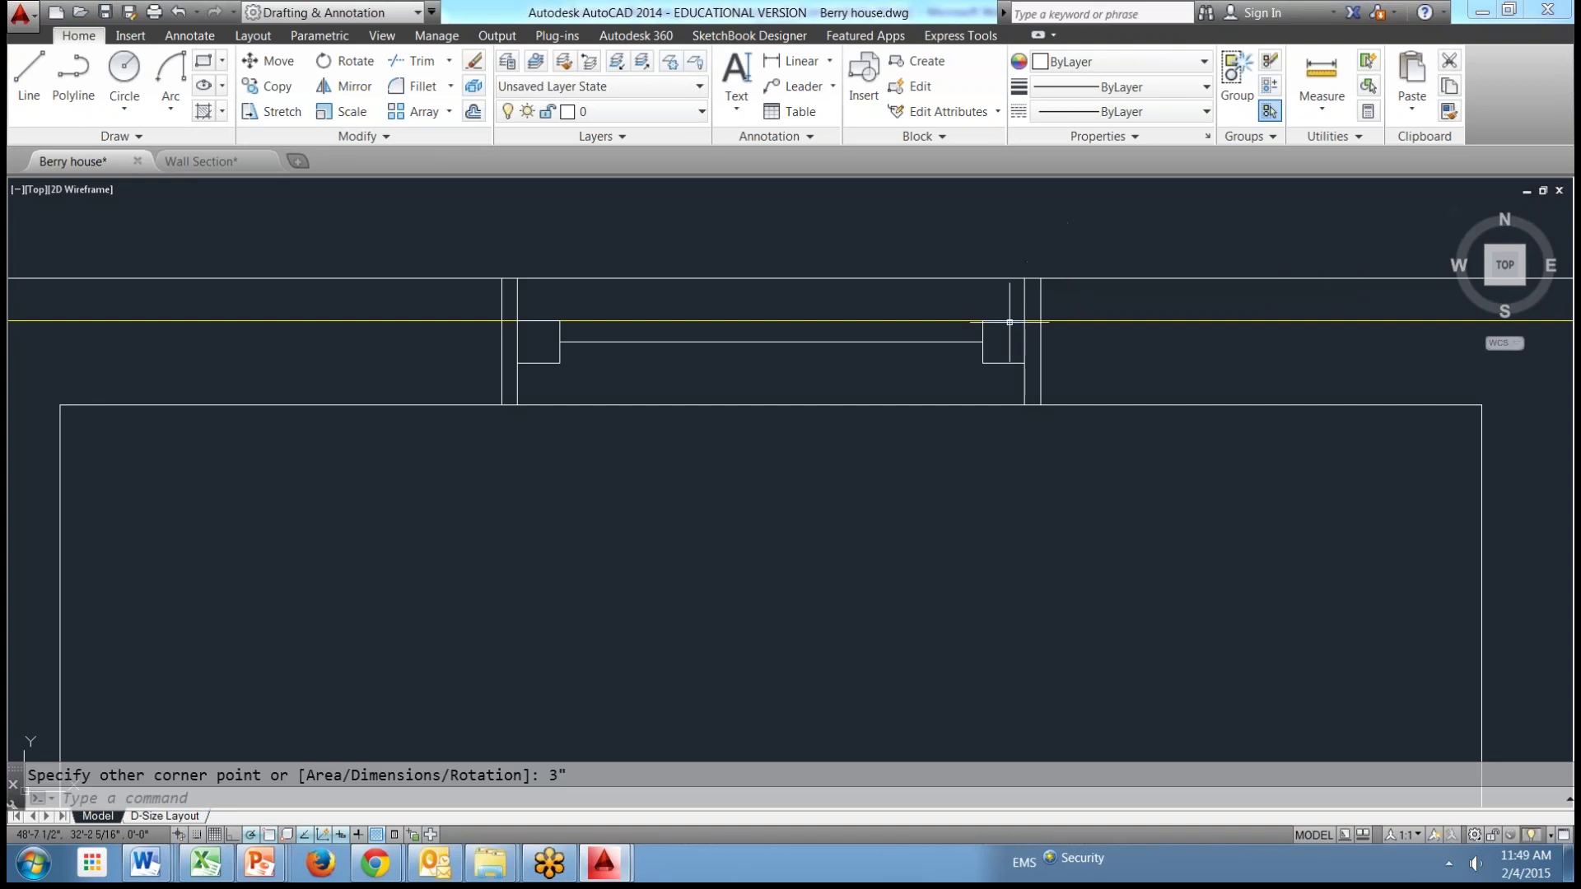
{"action": "scroll", "coordinate": [1005, 328], "scroll_direction": "down", "scroll_amount": 5}
{"action": "scroll", "coordinate": [1016, 399], "scroll_direction": "down", "scroll_amount": 1}
{"action": "scroll", "coordinate": [947, 247], "scroll_direction": "up", "scroll_amount": 1}
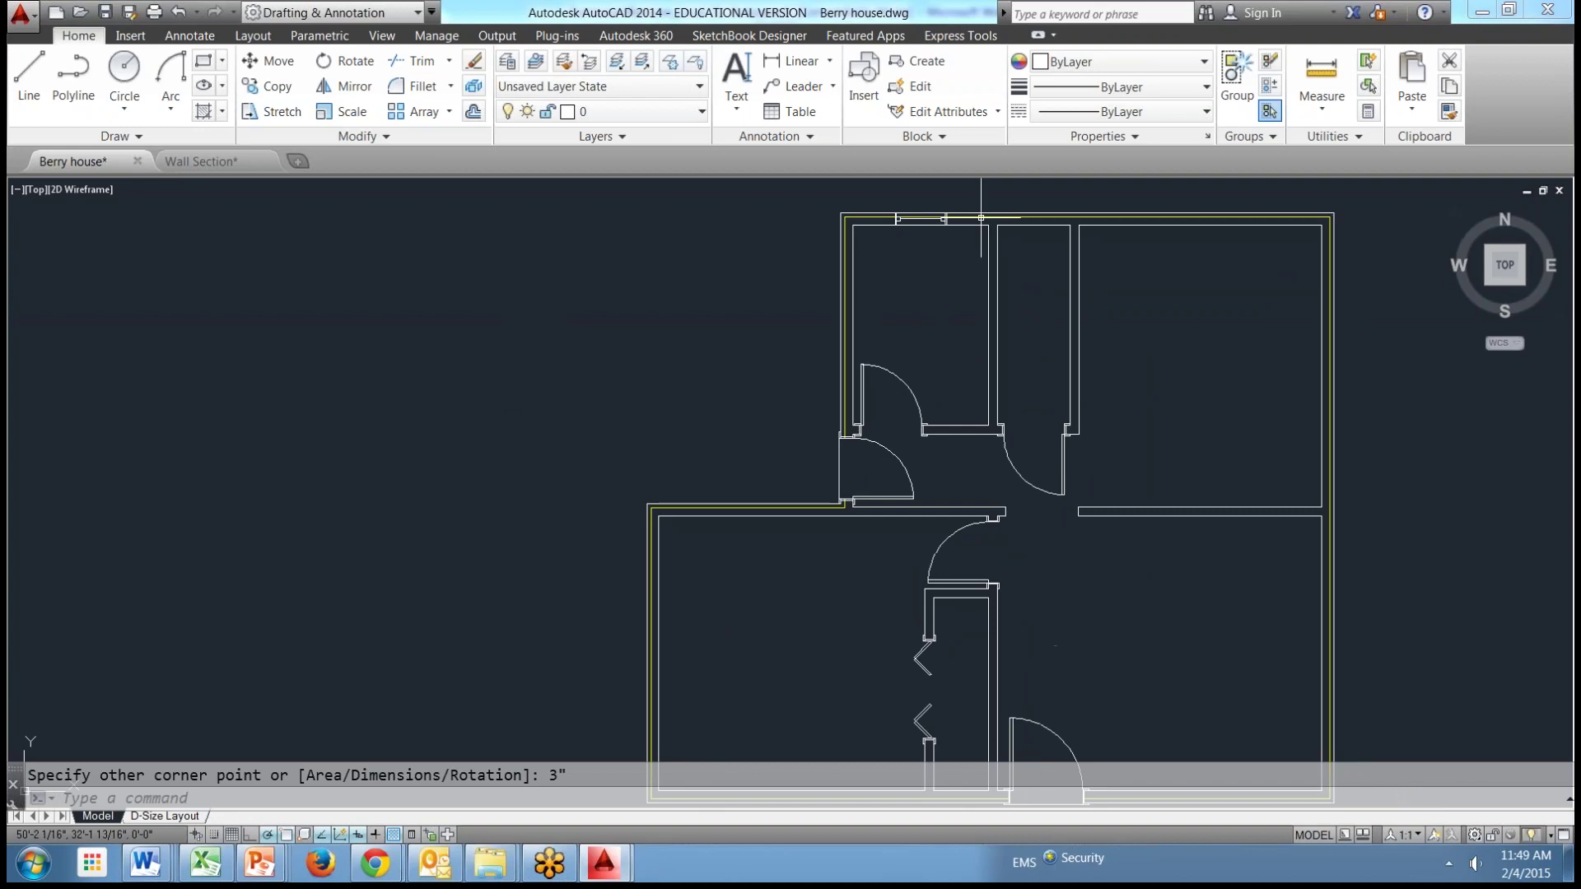
{"action": "scroll", "coordinate": [933, 279], "scroll_direction": "up", "scroll_amount": 2}
{"action": "scroll", "coordinate": [910, 343], "scroll_direction": "up", "scroll_amount": 8}
{"action": "scroll", "coordinate": [803, 344], "scroll_direction": "up", "scroll_amount": 1}
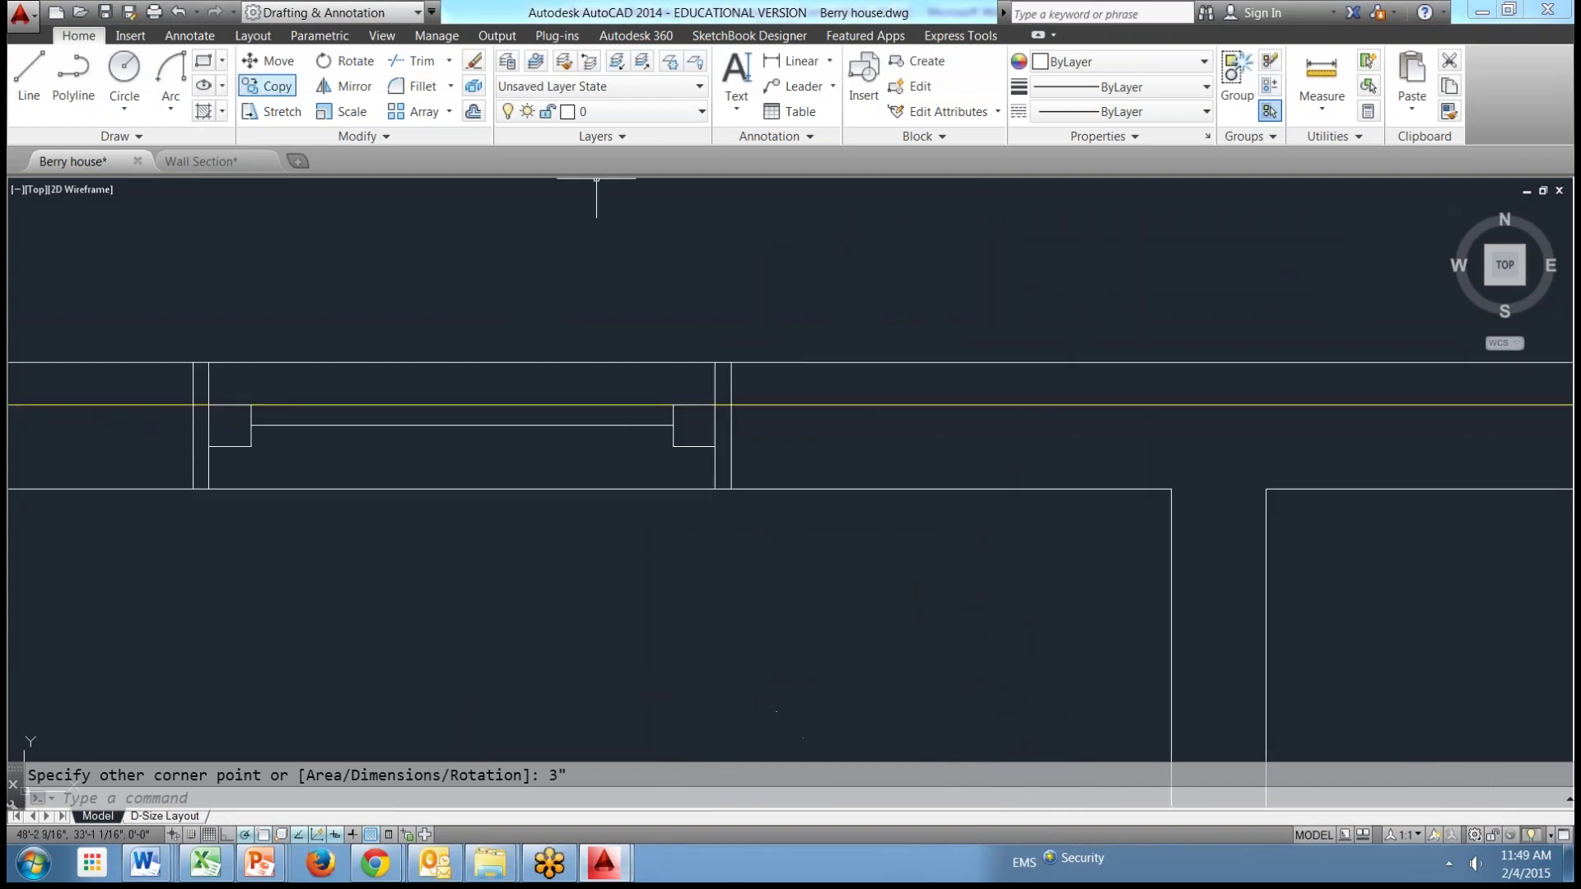
Step: Add another 3 by 3/4 inch trim rectangle at the right jamb's outer corner
{"action": "left_click", "coordinate": [203, 60]}
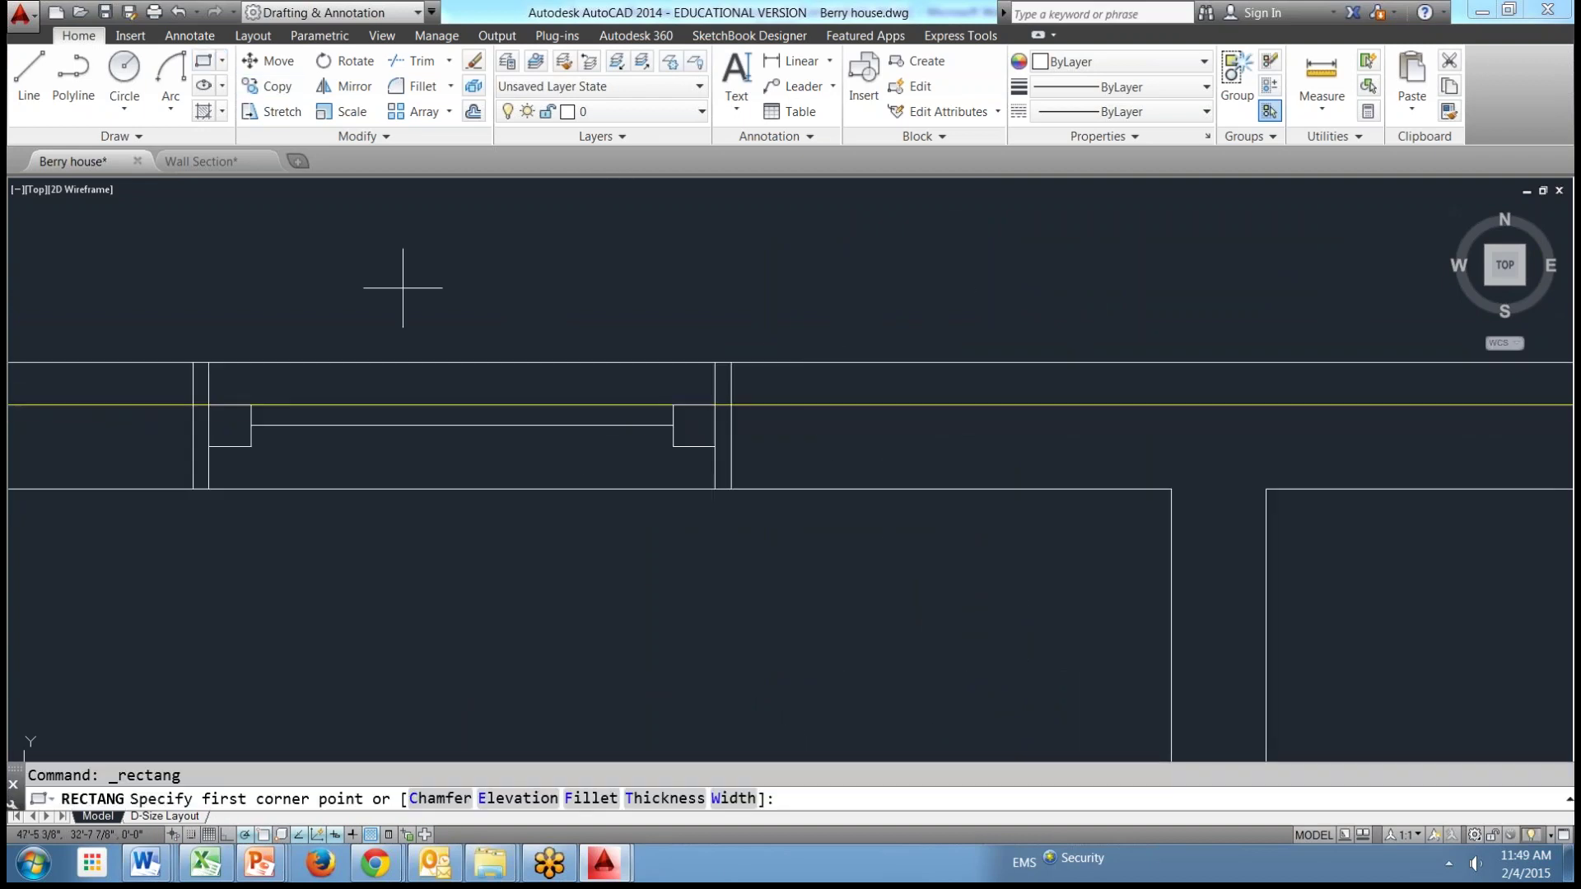
{"action": "left_click", "coordinate": [715, 362]}
{"action": "type", "text": "3\""}
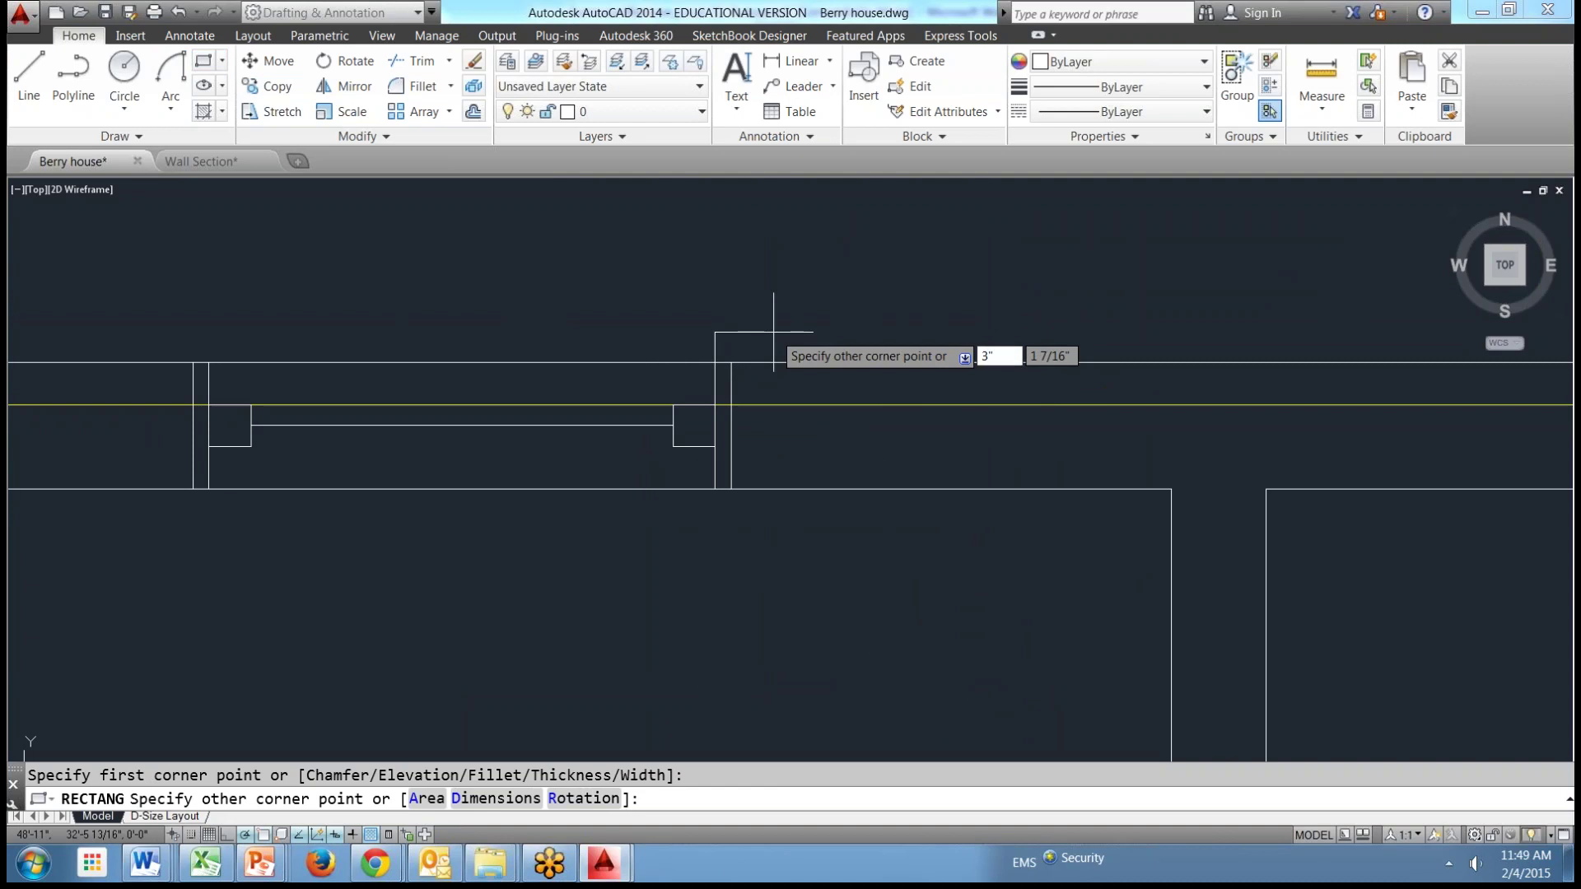
{"action": "key", "text": "Tab"}
{"action": "type", "text": "3/4\""}
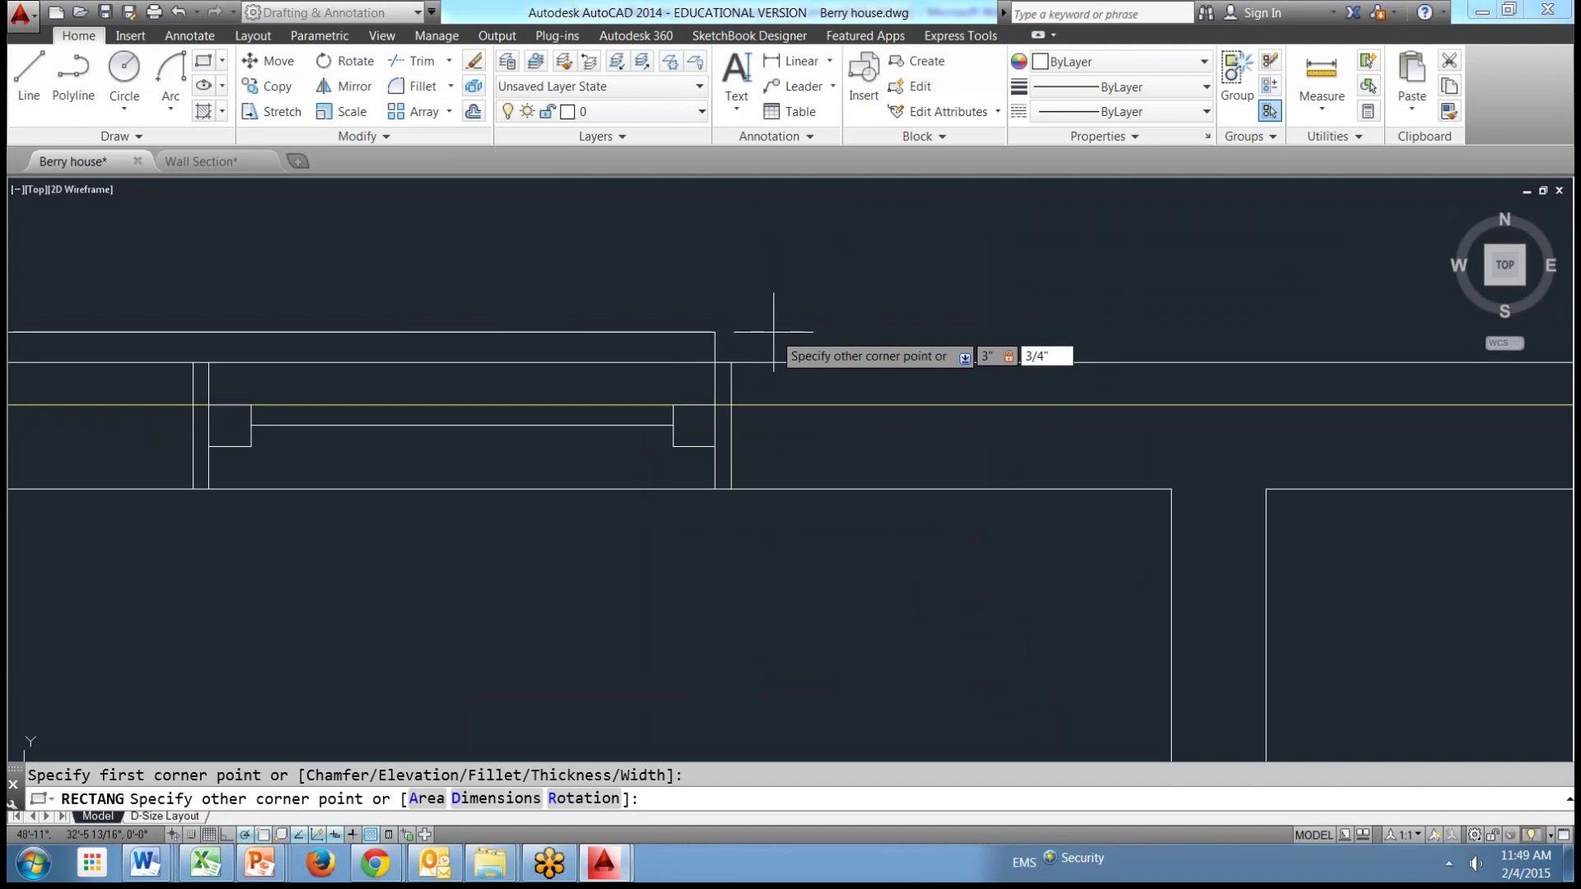
{"action": "key", "text": "Return"}
{"action": "left_click", "coordinate": [748, 344]}
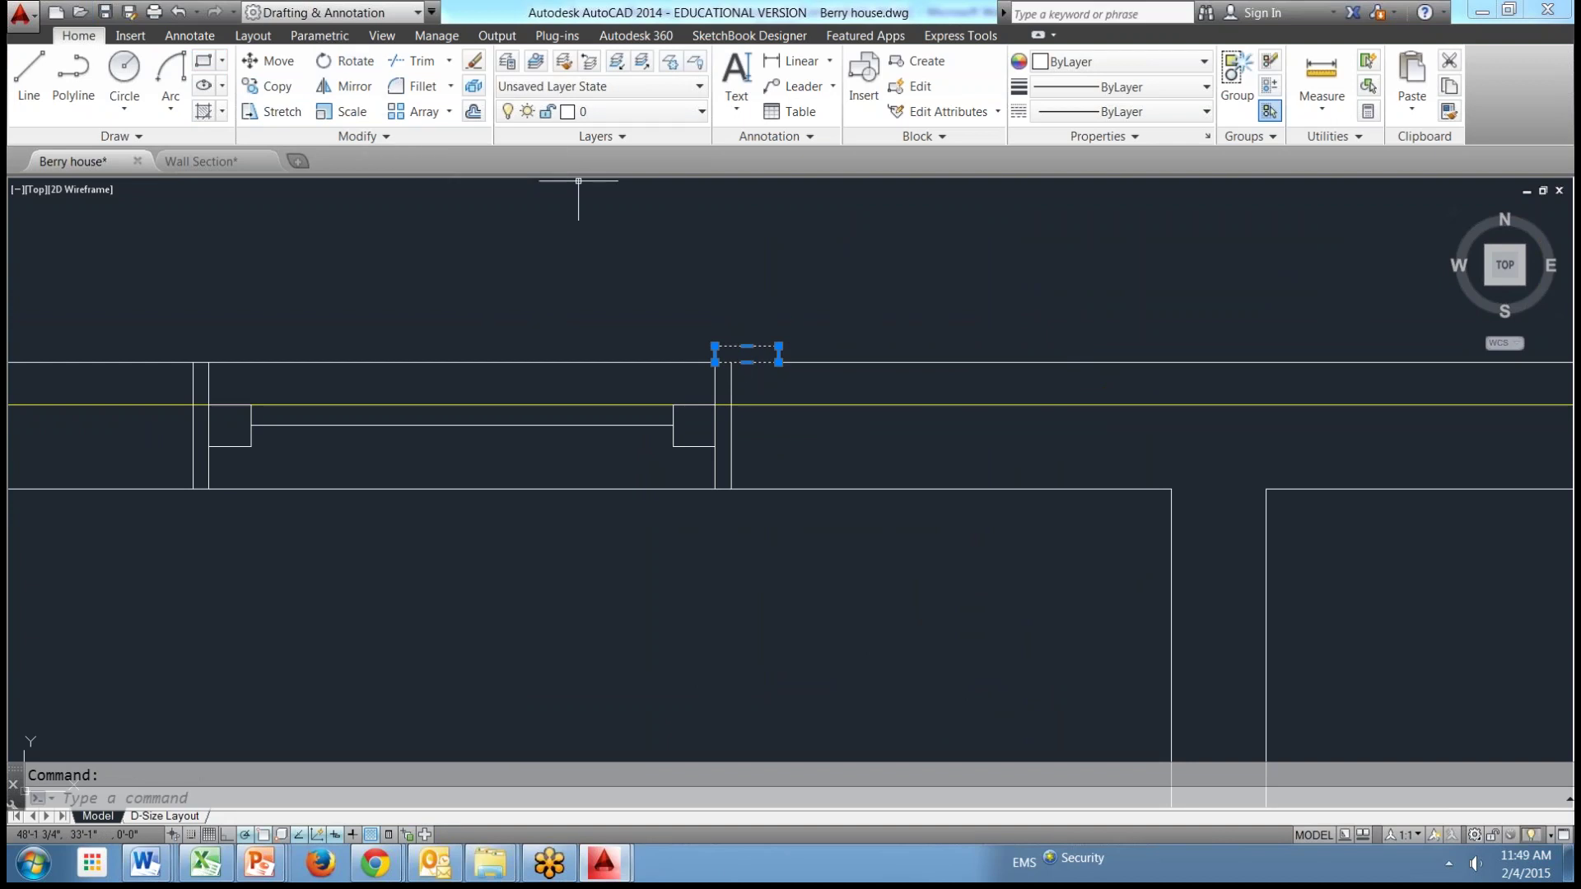
{"action": "left_click", "coordinate": [268, 86]}
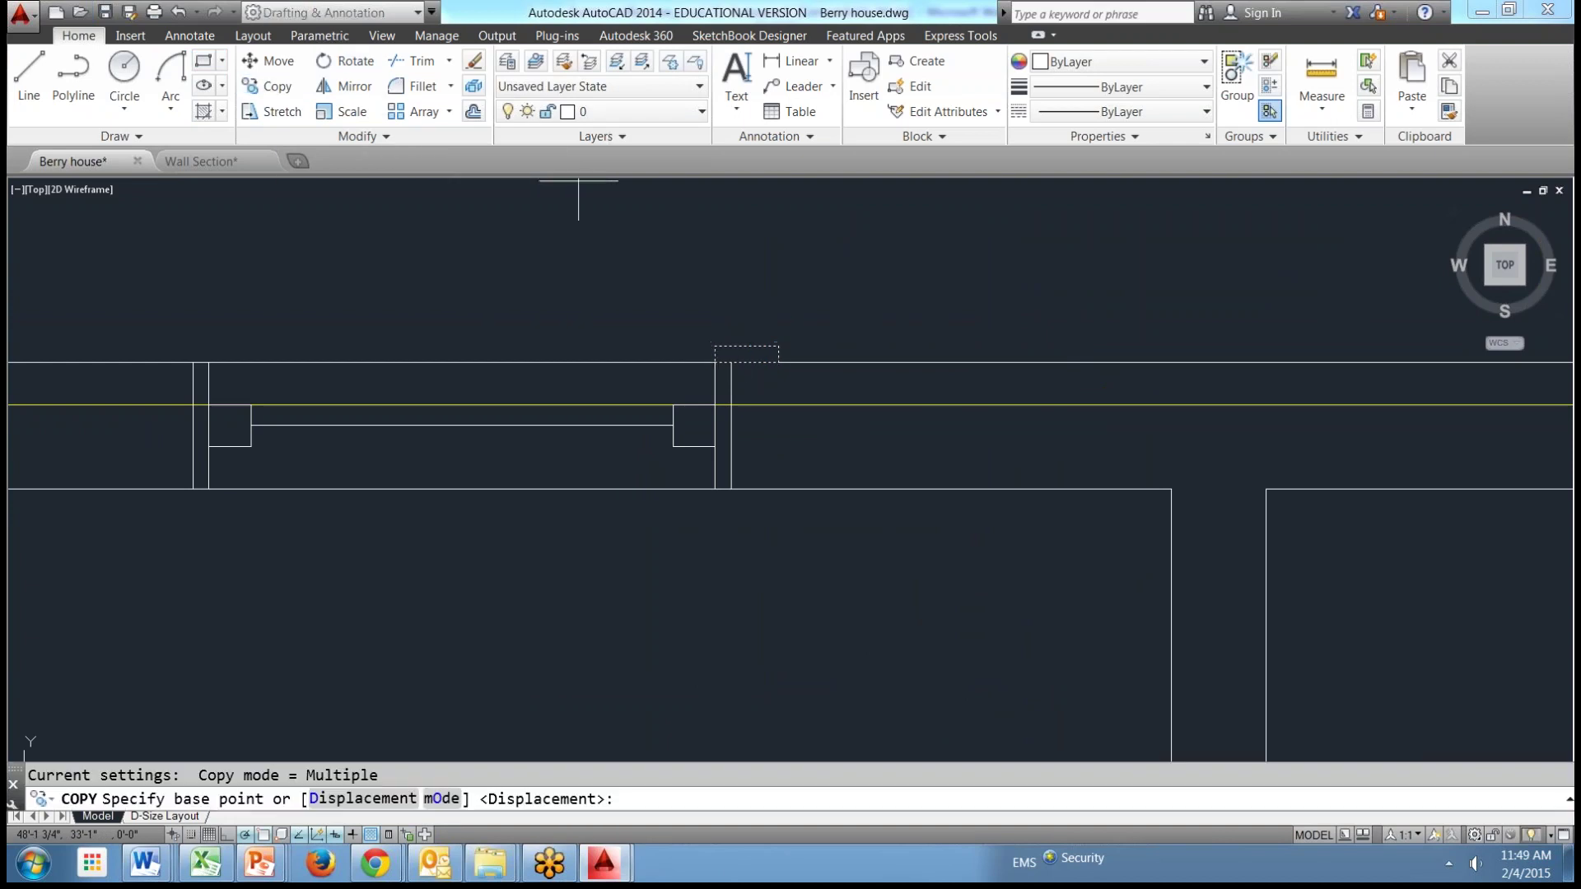
Step: Copy the trim rectangle to the left jamb, then copy both rectangles to the inner wall face
{"action": "left_click", "coordinate": [778, 363]}
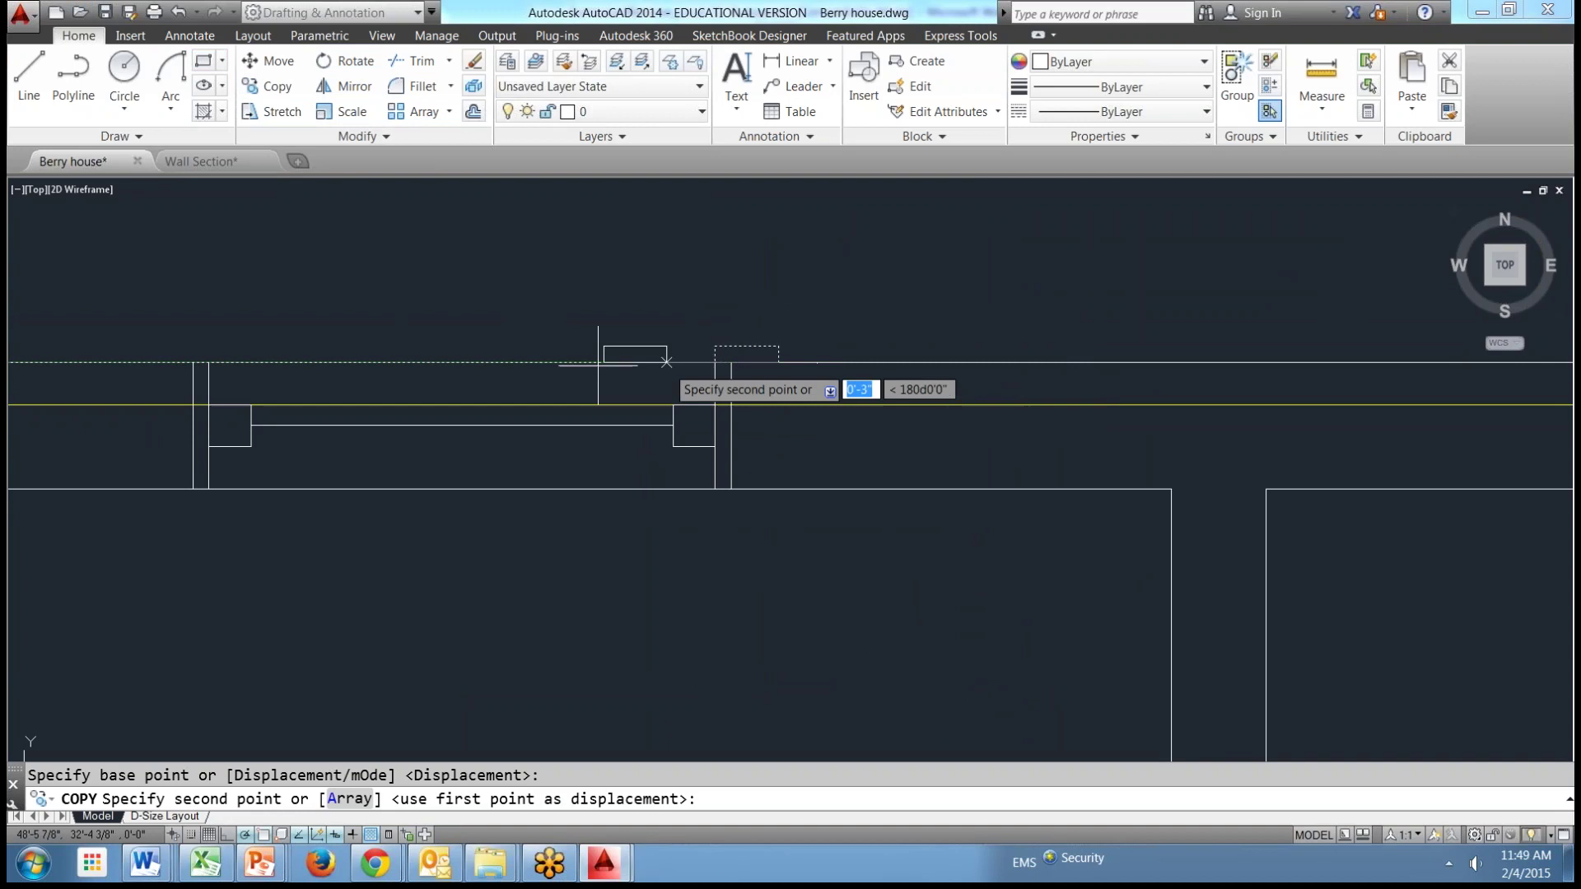
{"action": "left_click", "coordinate": [209, 363]}
{"action": "key", "text": "Escape"}
{"action": "left_click", "coordinate": [808, 316]}
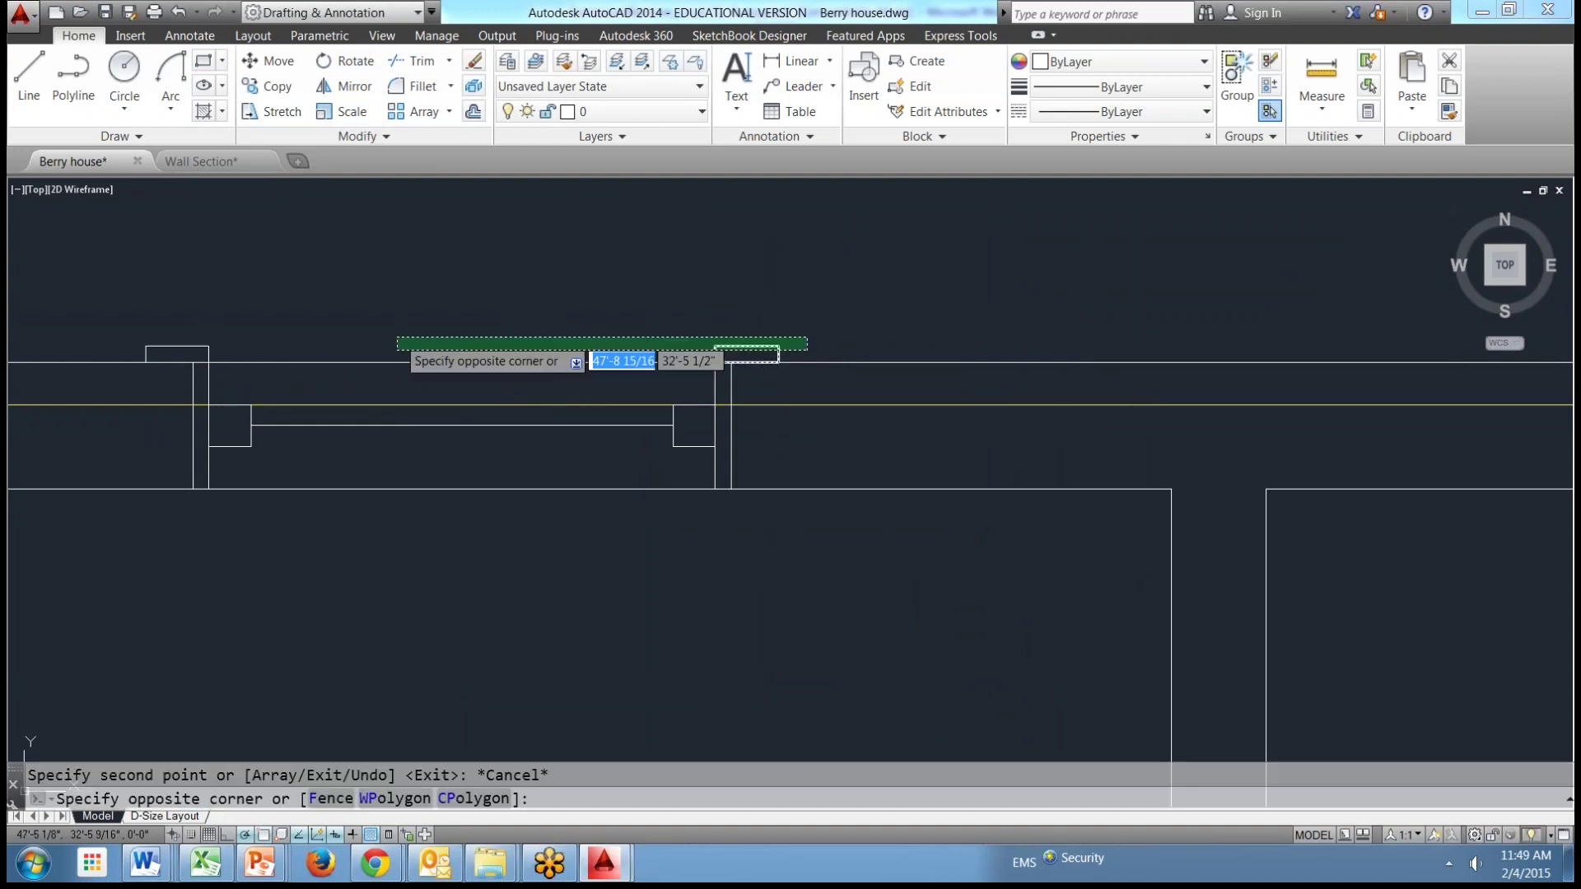
{"action": "left_click", "coordinate": [154, 350]}
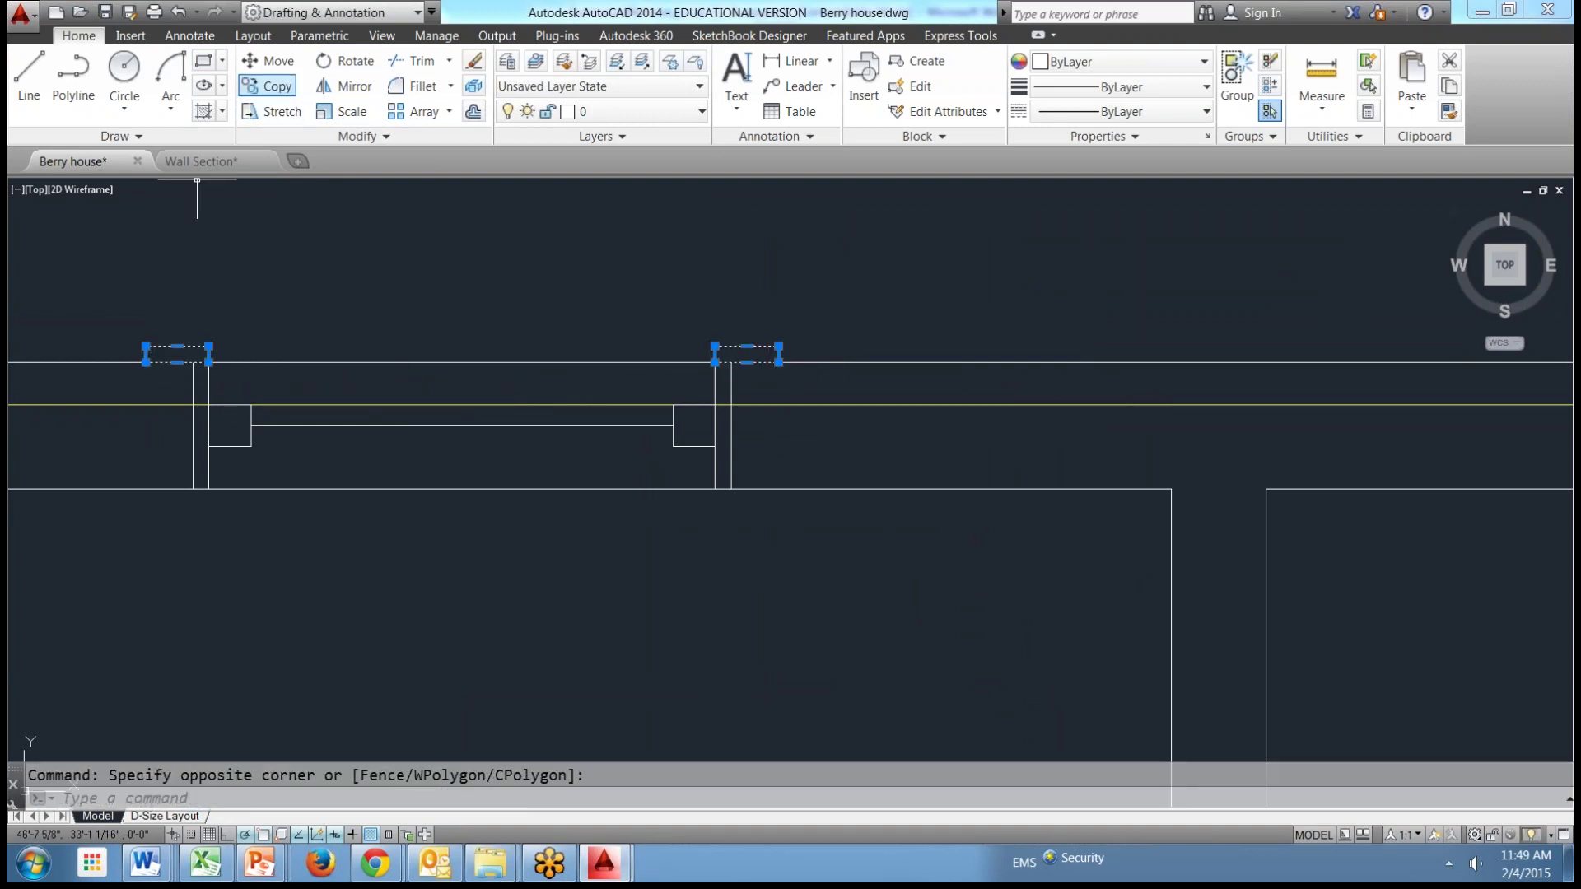
{"action": "left_click", "coordinate": [268, 86]}
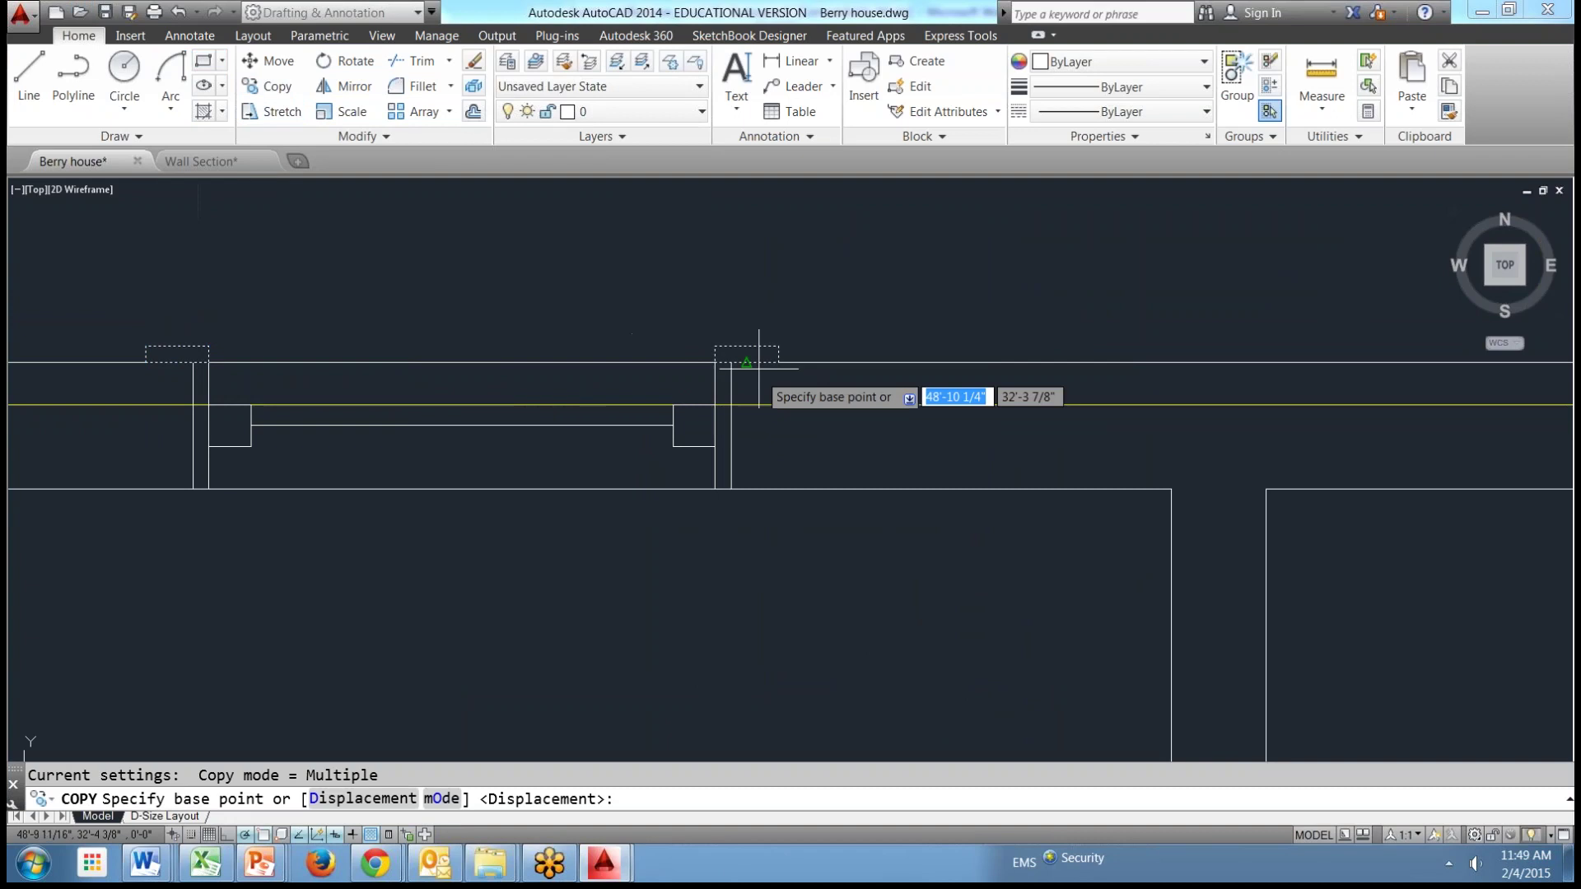
{"action": "left_click", "coordinate": [715, 346]}
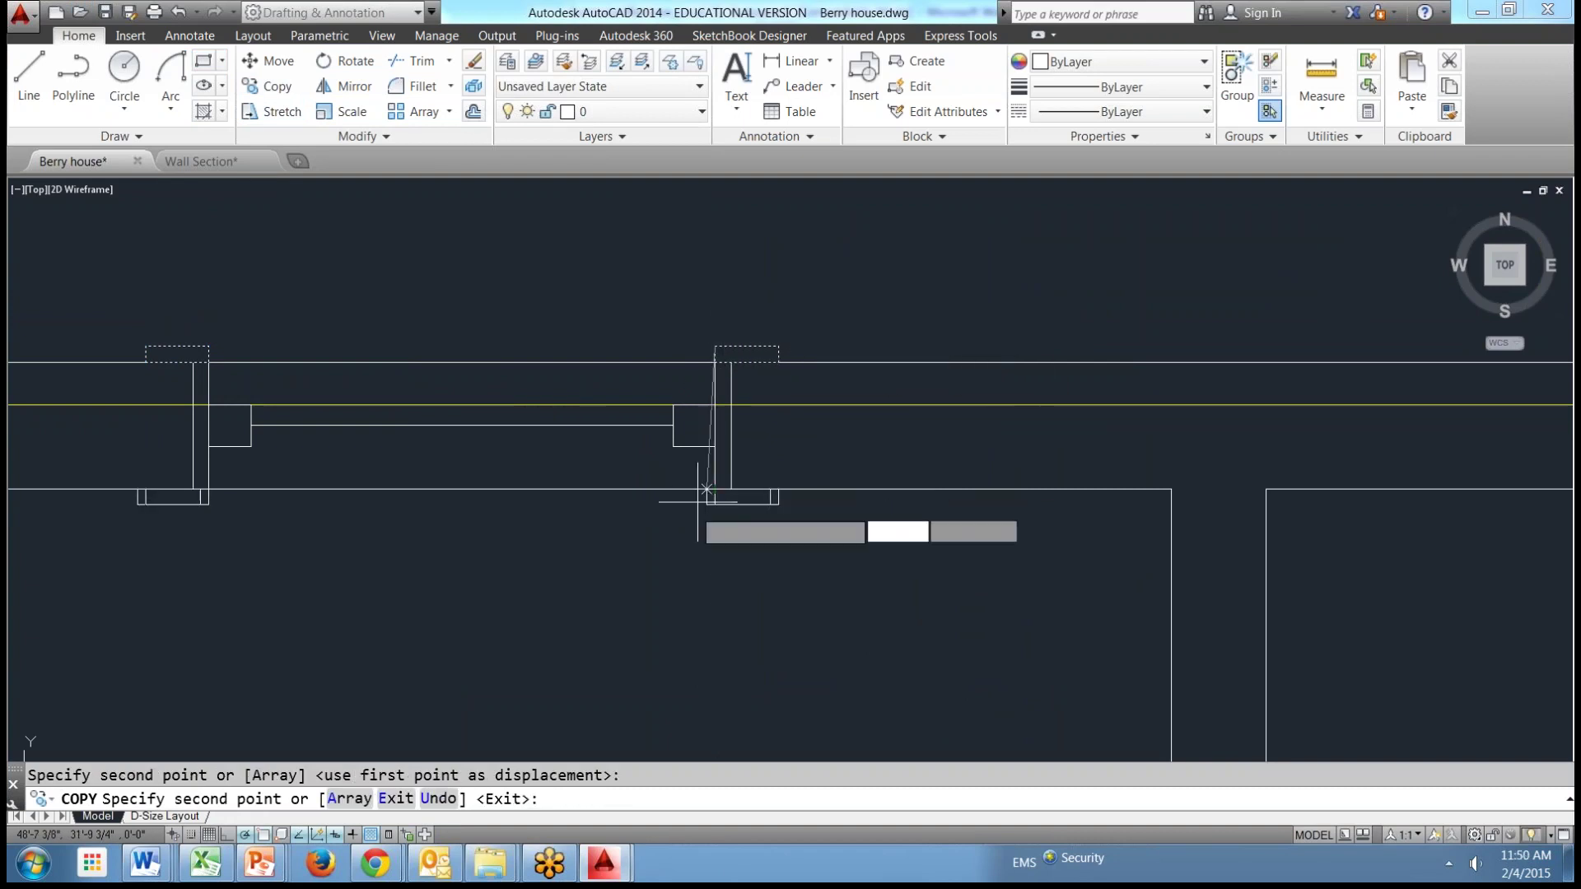
{"action": "key", "text": "Escape"}
Step: Window-select the opening's 16 jamb and trim objects and begin defining them as a block
{"action": "scroll", "coordinate": [670, 564], "scroll_direction": "down", "scroll_amount": 3}
{"action": "left_click", "coordinate": [344, 600]}
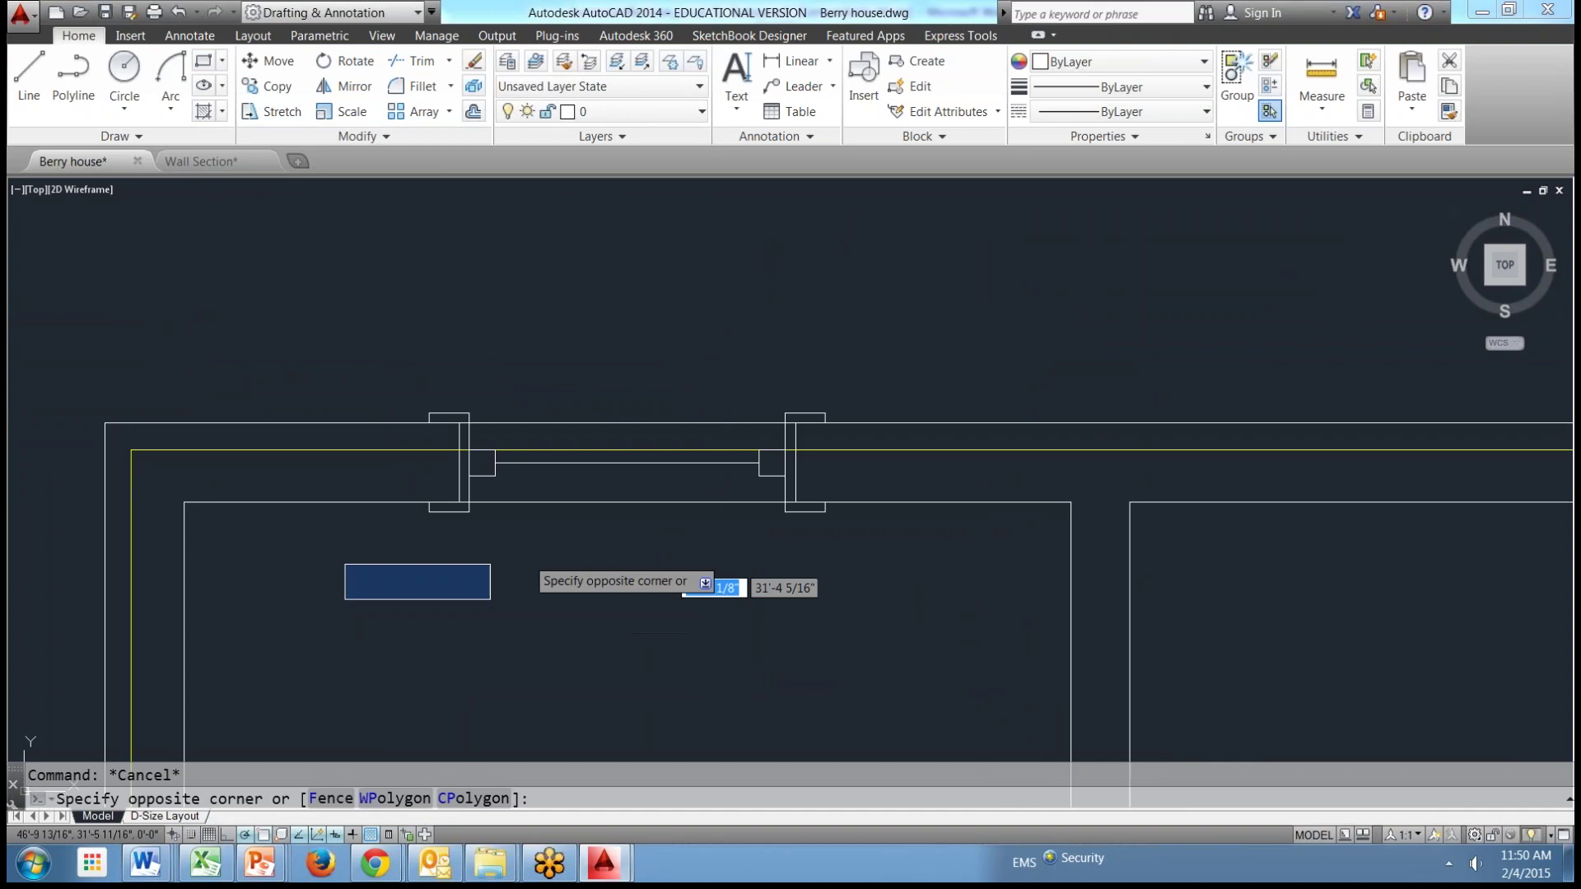
{"action": "left_click", "coordinate": [924, 331]}
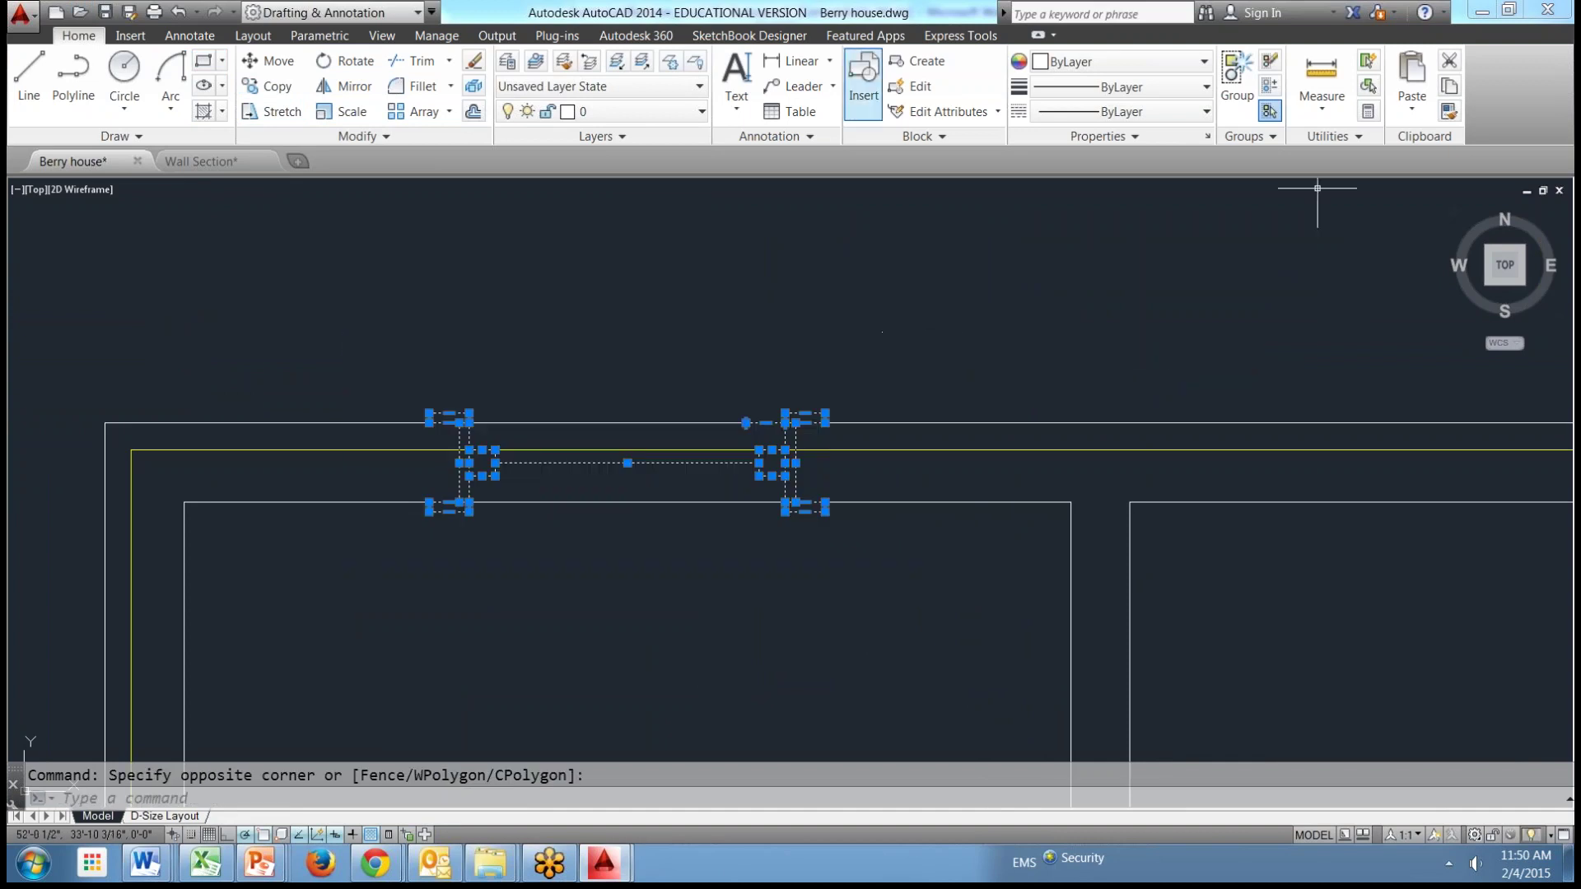
{"action": "left_click", "coordinate": [914, 61]}
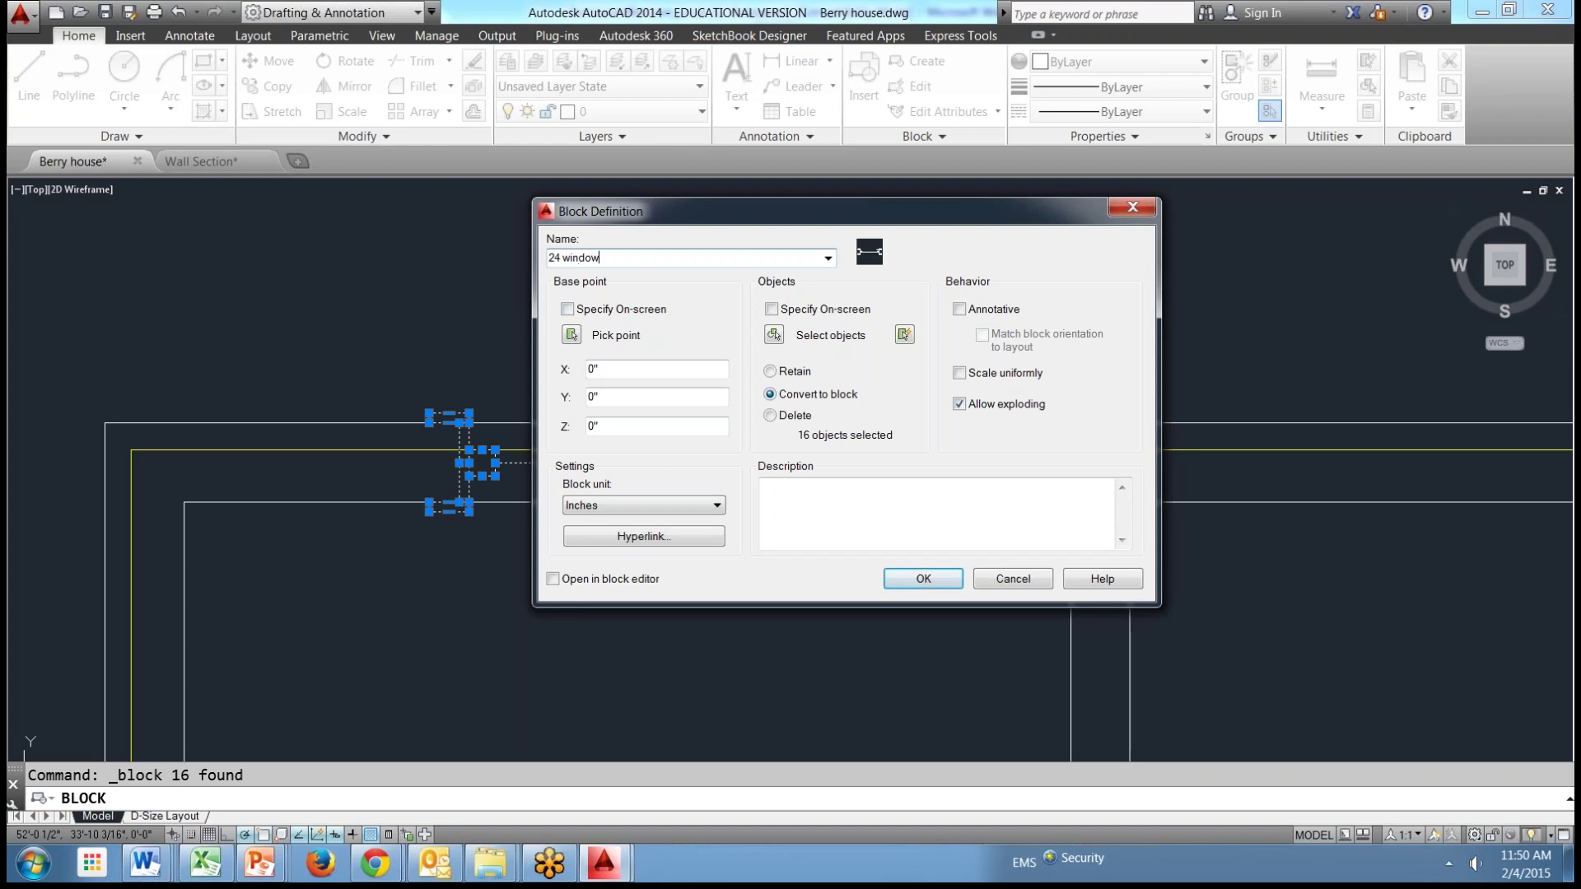
Step: Set the window's midpoint as base point and create the '24 window' block from the 16 objects
{"action": "left_click", "coordinate": [572, 335]}
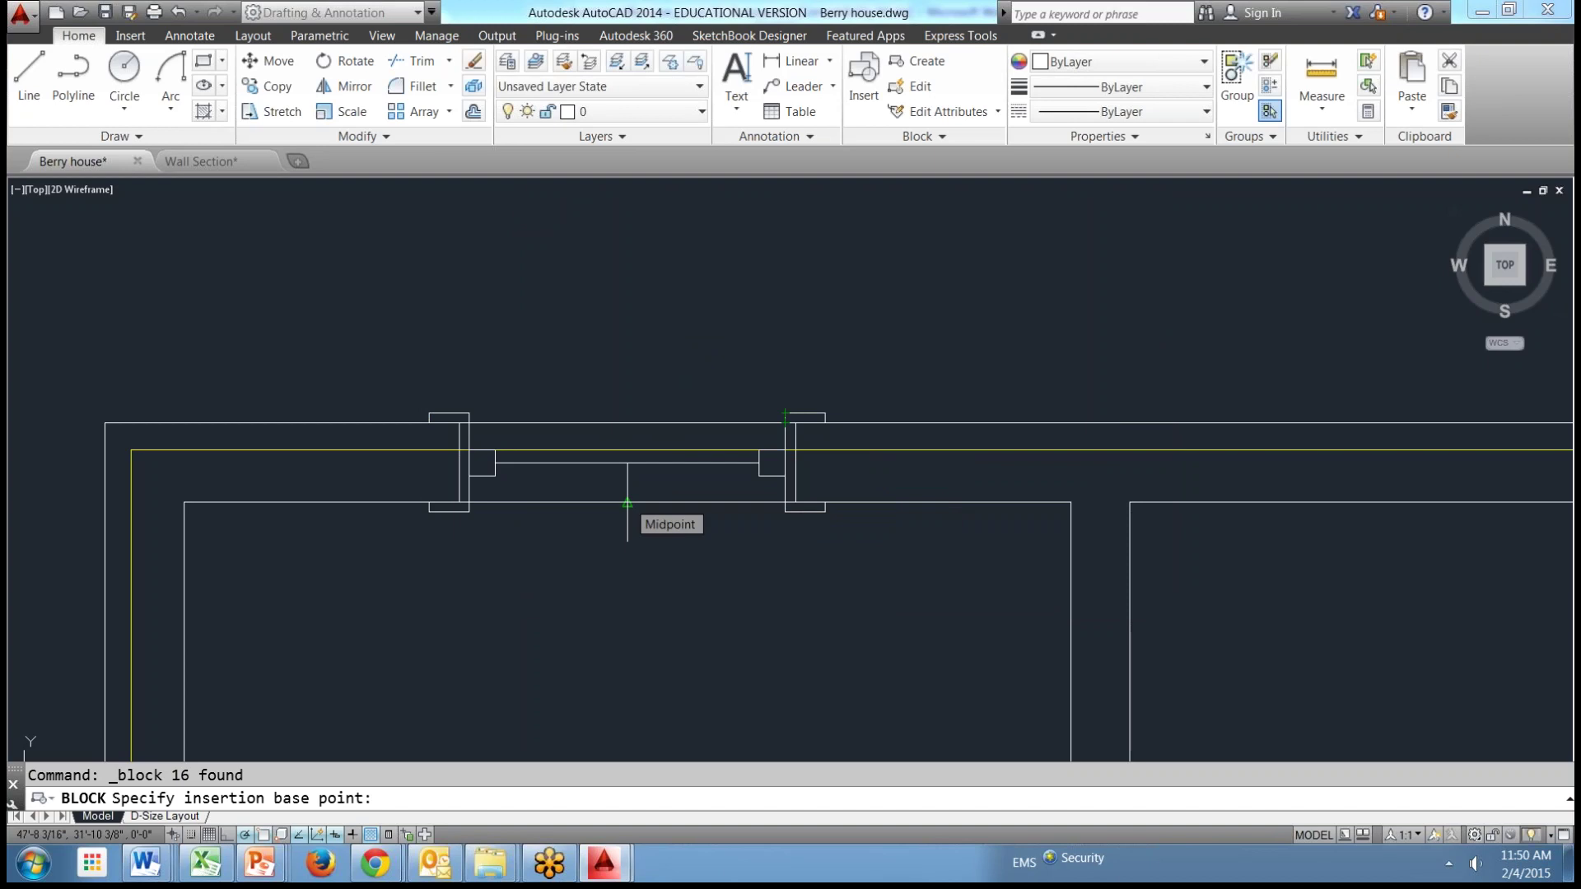
{"action": "left_click", "coordinate": [627, 502]}
{"action": "left_click", "coordinate": [923, 579]}
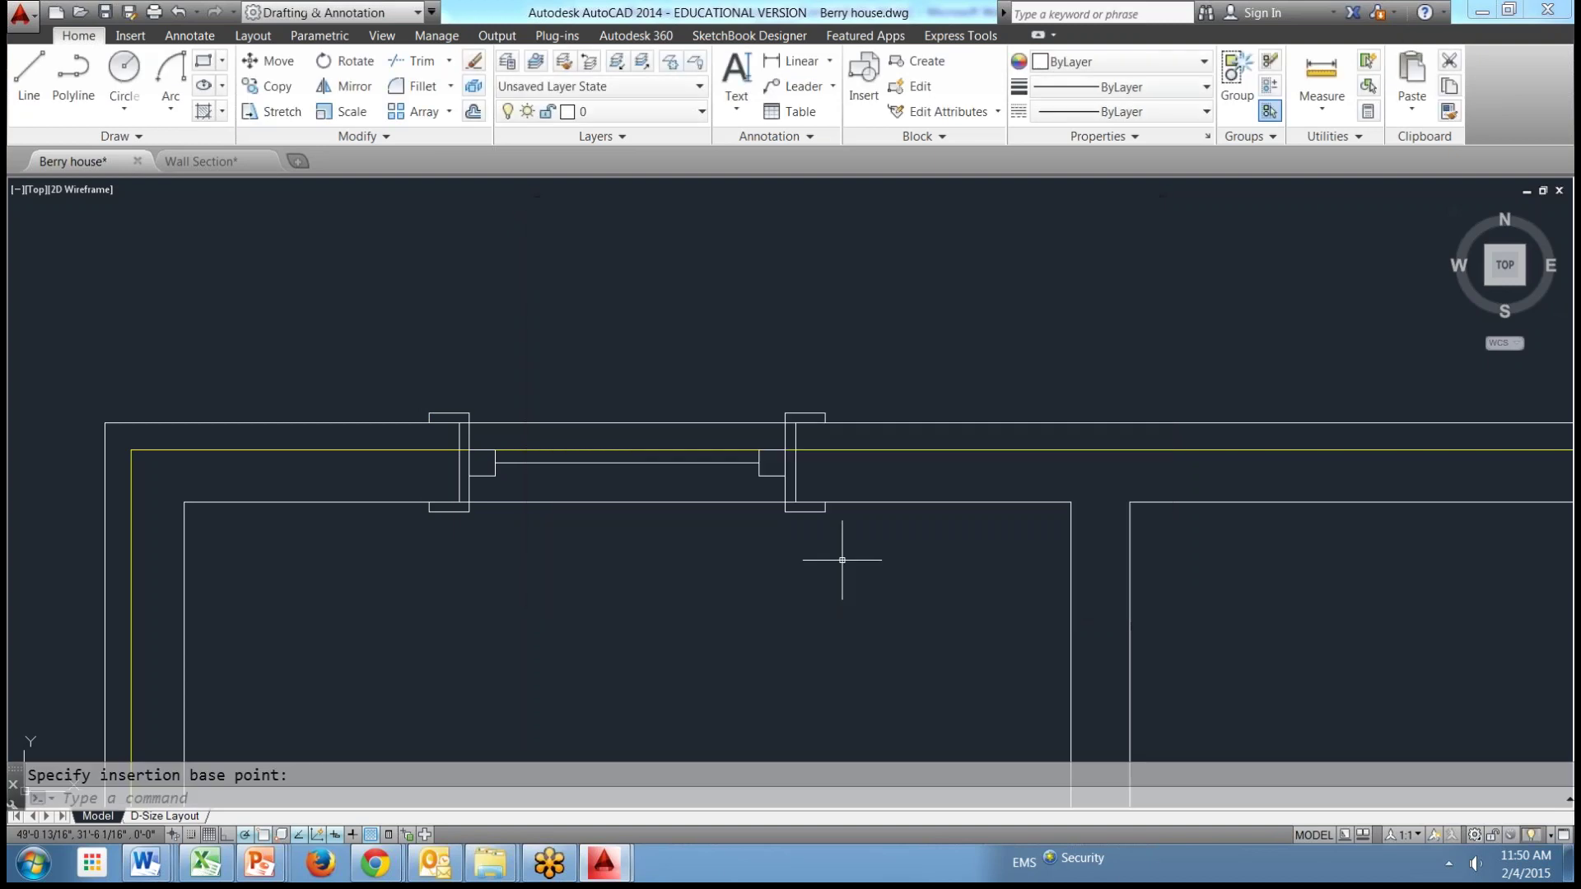
{"action": "scroll", "coordinate": [716, 541], "scroll_direction": "down", "scroll_amount": 4}
{"action": "middle_click_drag", "start_coordinate": [805, 558], "coordinate": [659, 454]}
{"action": "middle_click_drag", "start_coordinate": [620, 736], "coordinate": [366, 739]}
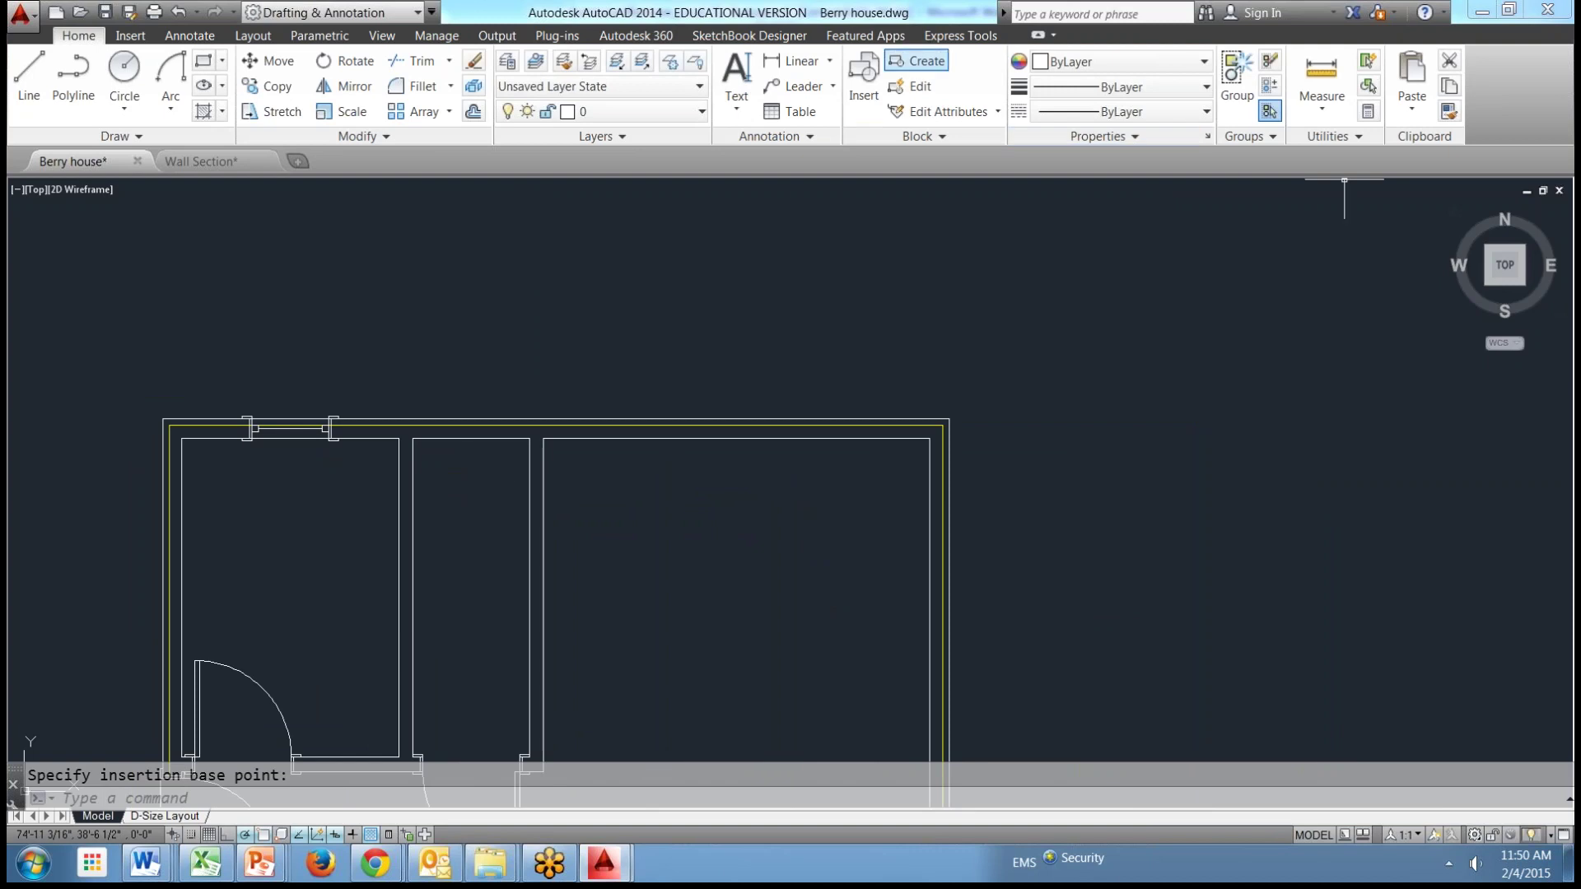
Step: Insert a horizontal 24 window block into the right room's top wall
{"action": "left_click", "coordinate": [864, 83]}
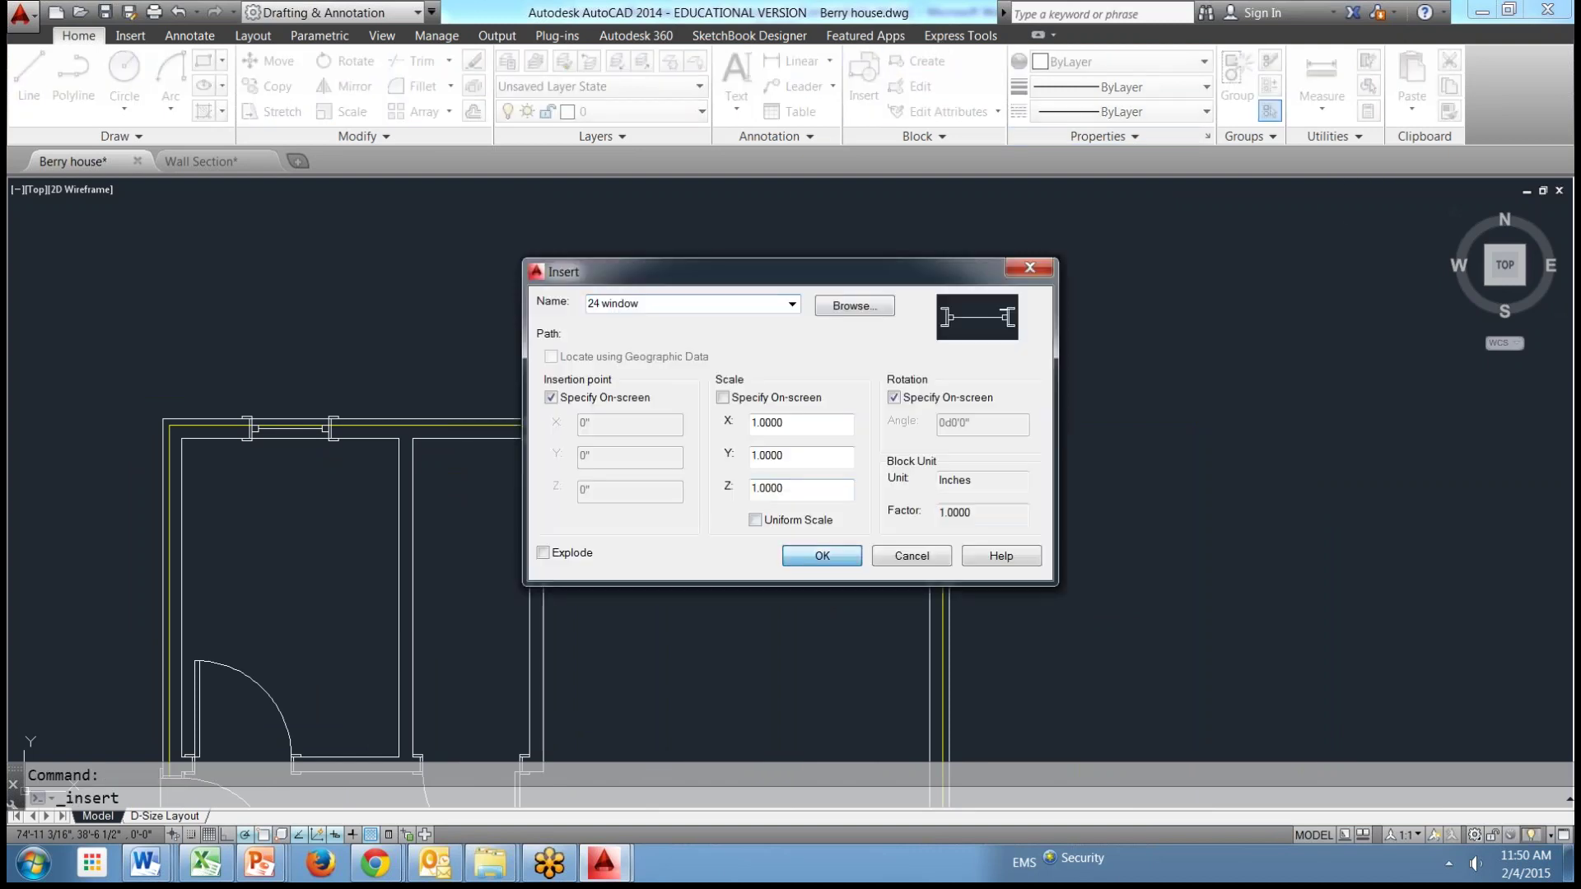
{"action": "left_click", "coordinate": [822, 556]}
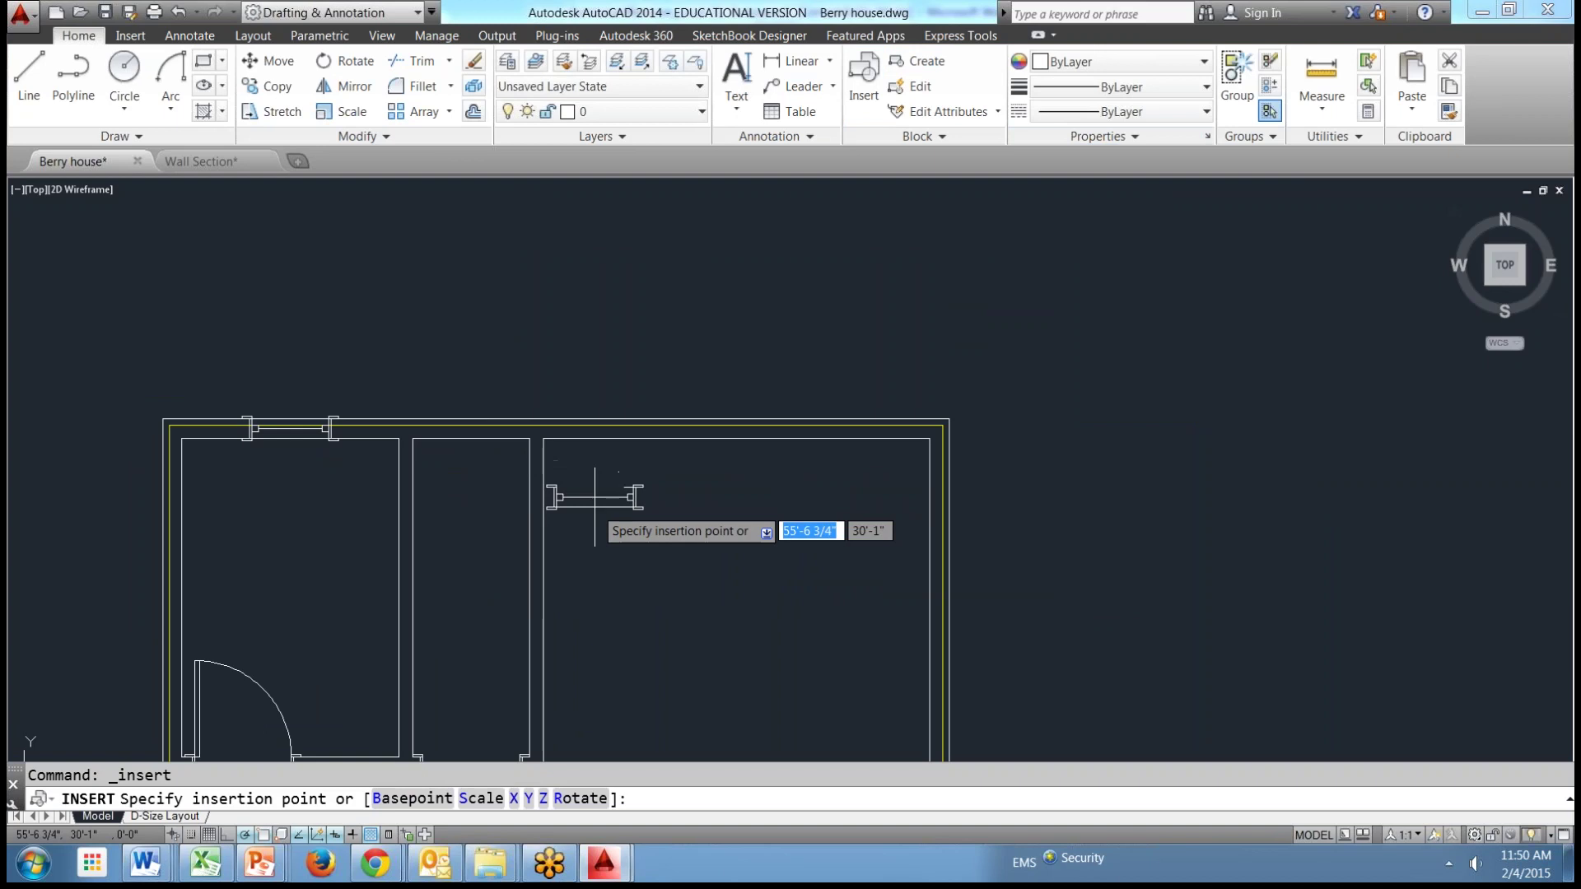
{"action": "left_click", "coordinate": [735, 428]}
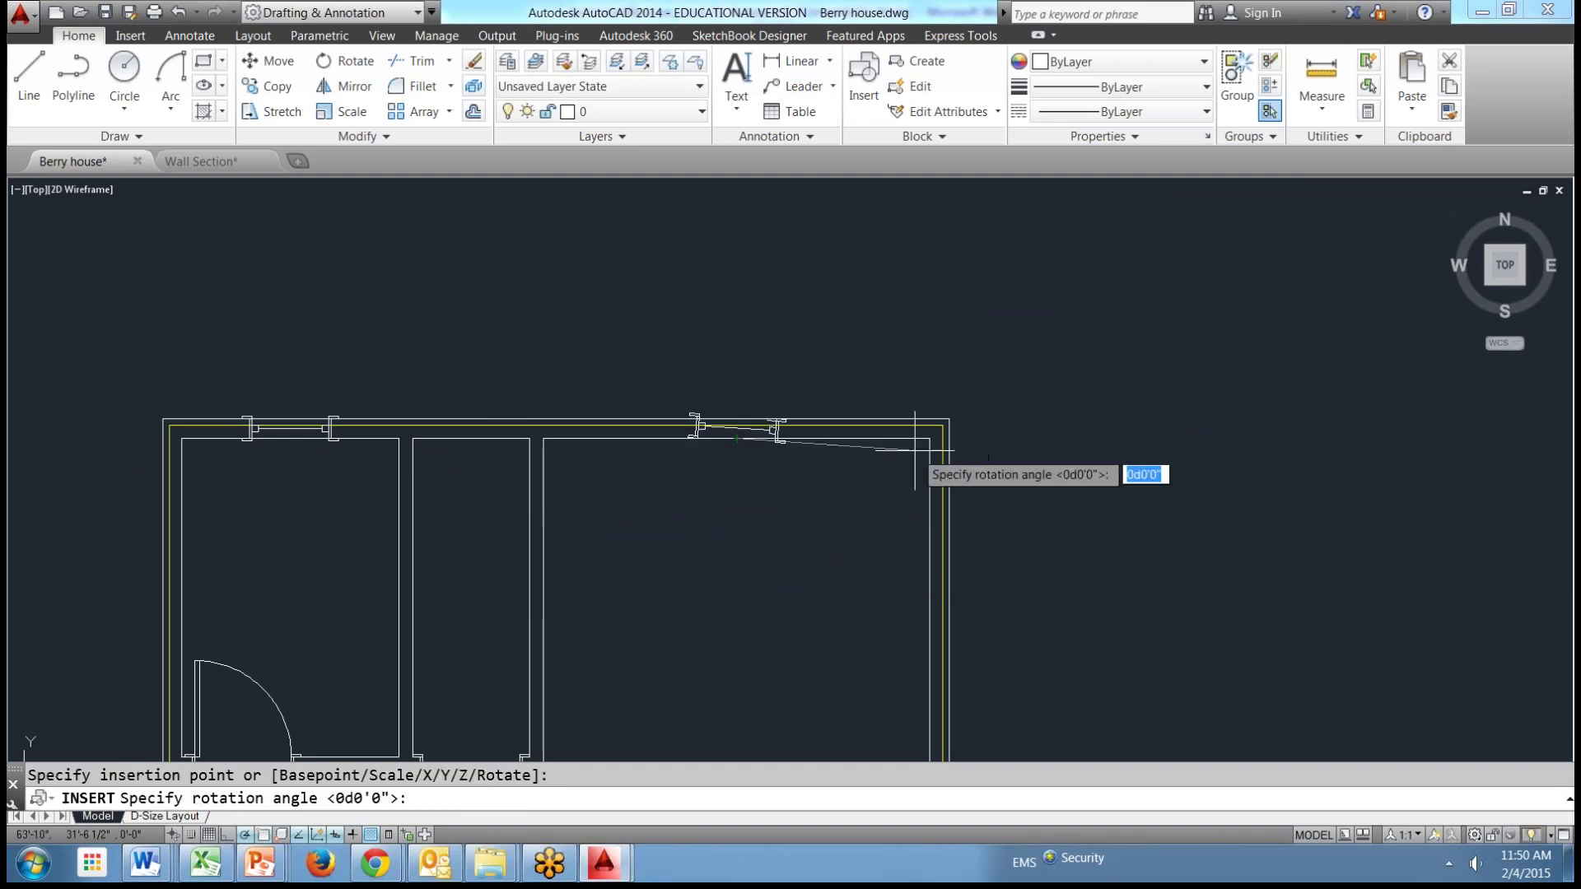
{"action": "left_click", "coordinate": [868, 438]}
{"action": "middle_click_drag", "start_coordinate": [945, 556], "coordinate": [929, 395]}
Step: Insert a 24 window 36" from the right wall's midpoint, rotated 270° to run vertically
{"action": "key", "text": "Return"}
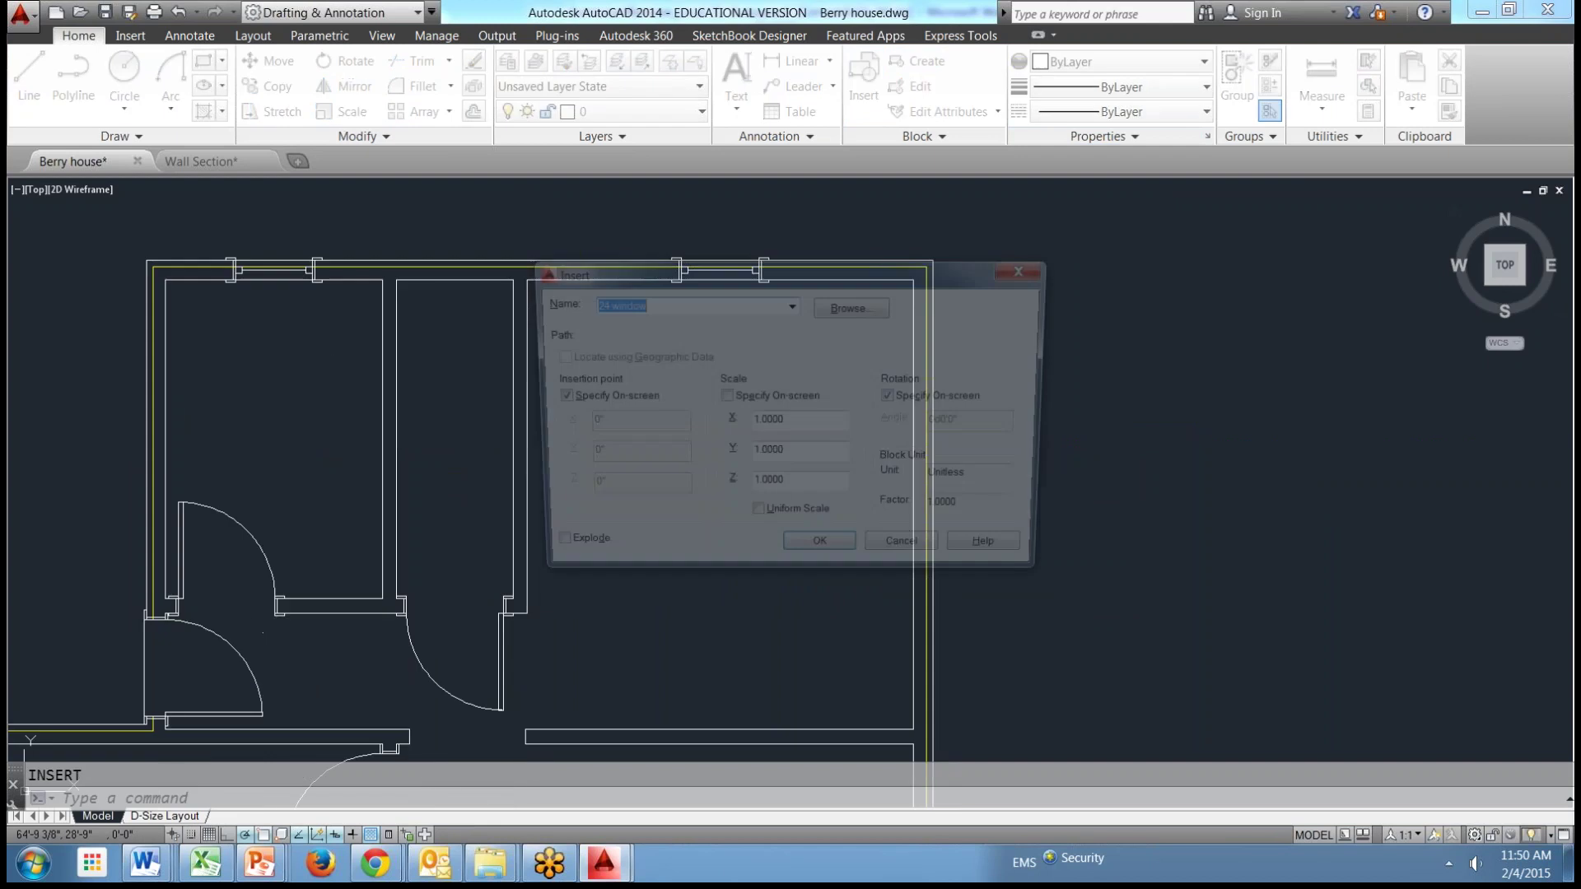
{"action": "key", "text": "Return"}
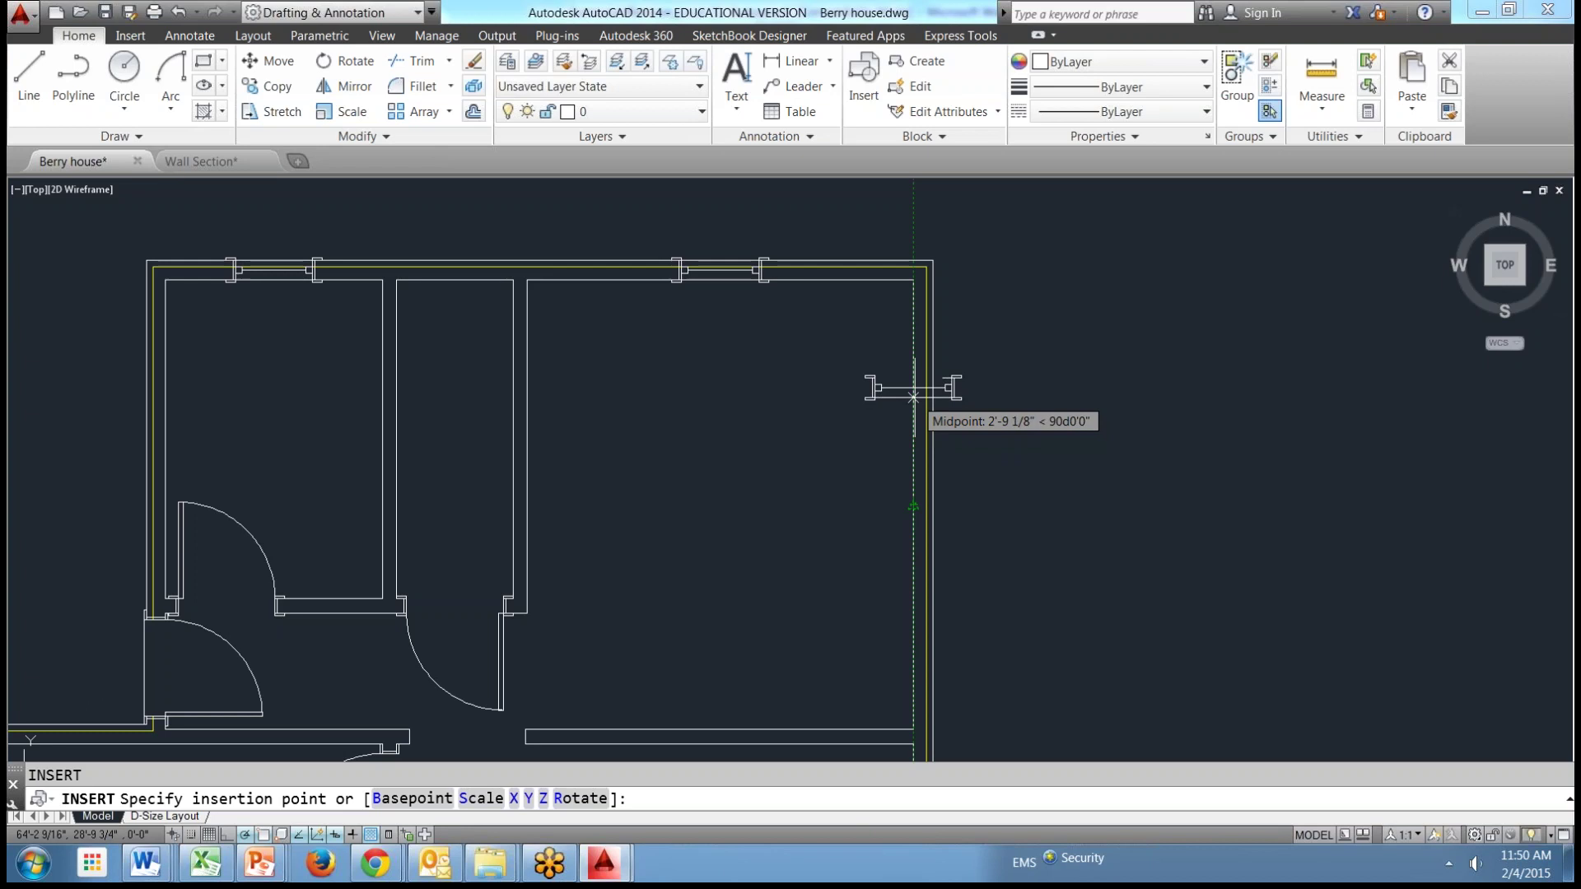
{"action": "type", "text": "36\""}
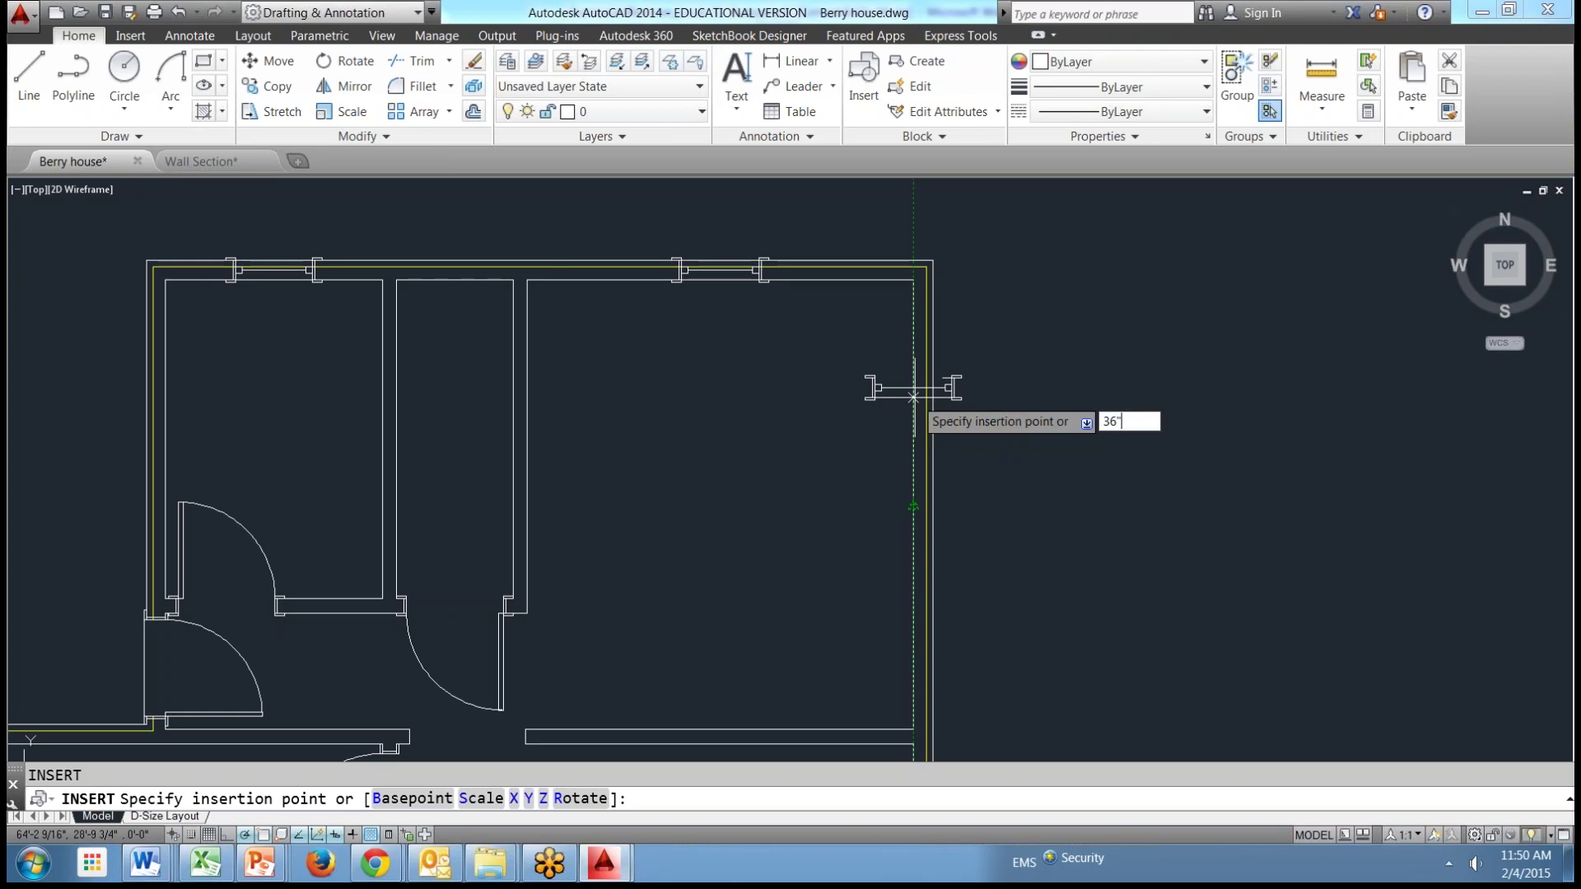
{"action": "key", "text": "Return"}
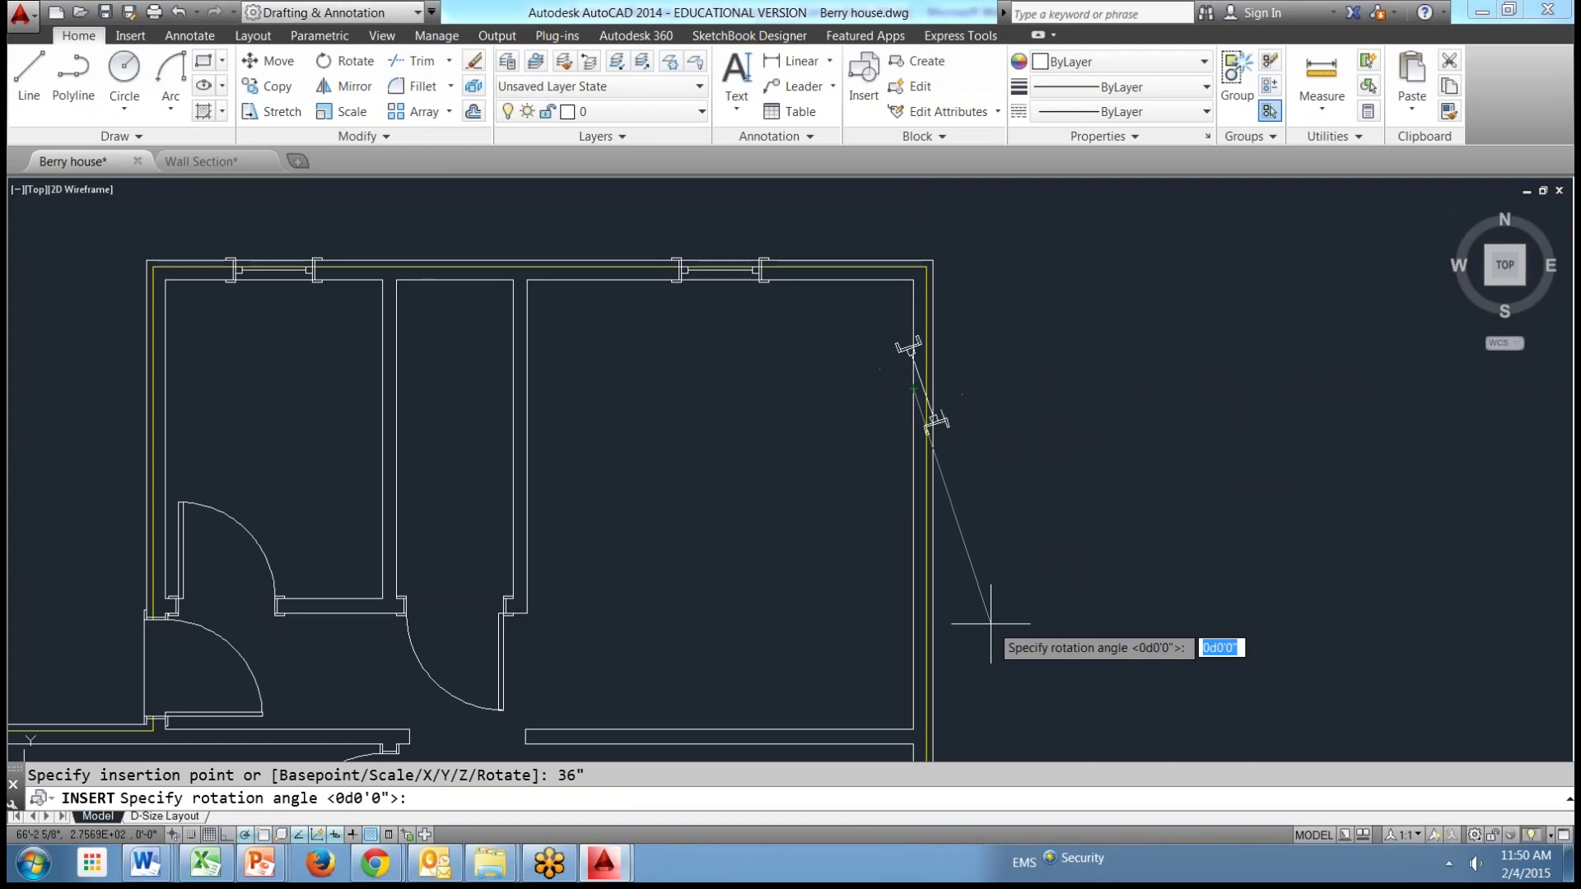
{"action": "left_click", "coordinate": [914, 677]}
Step: Insert another vertical 24 window 36" below the previous one on the right wall
{"action": "key", "text": "Return"}
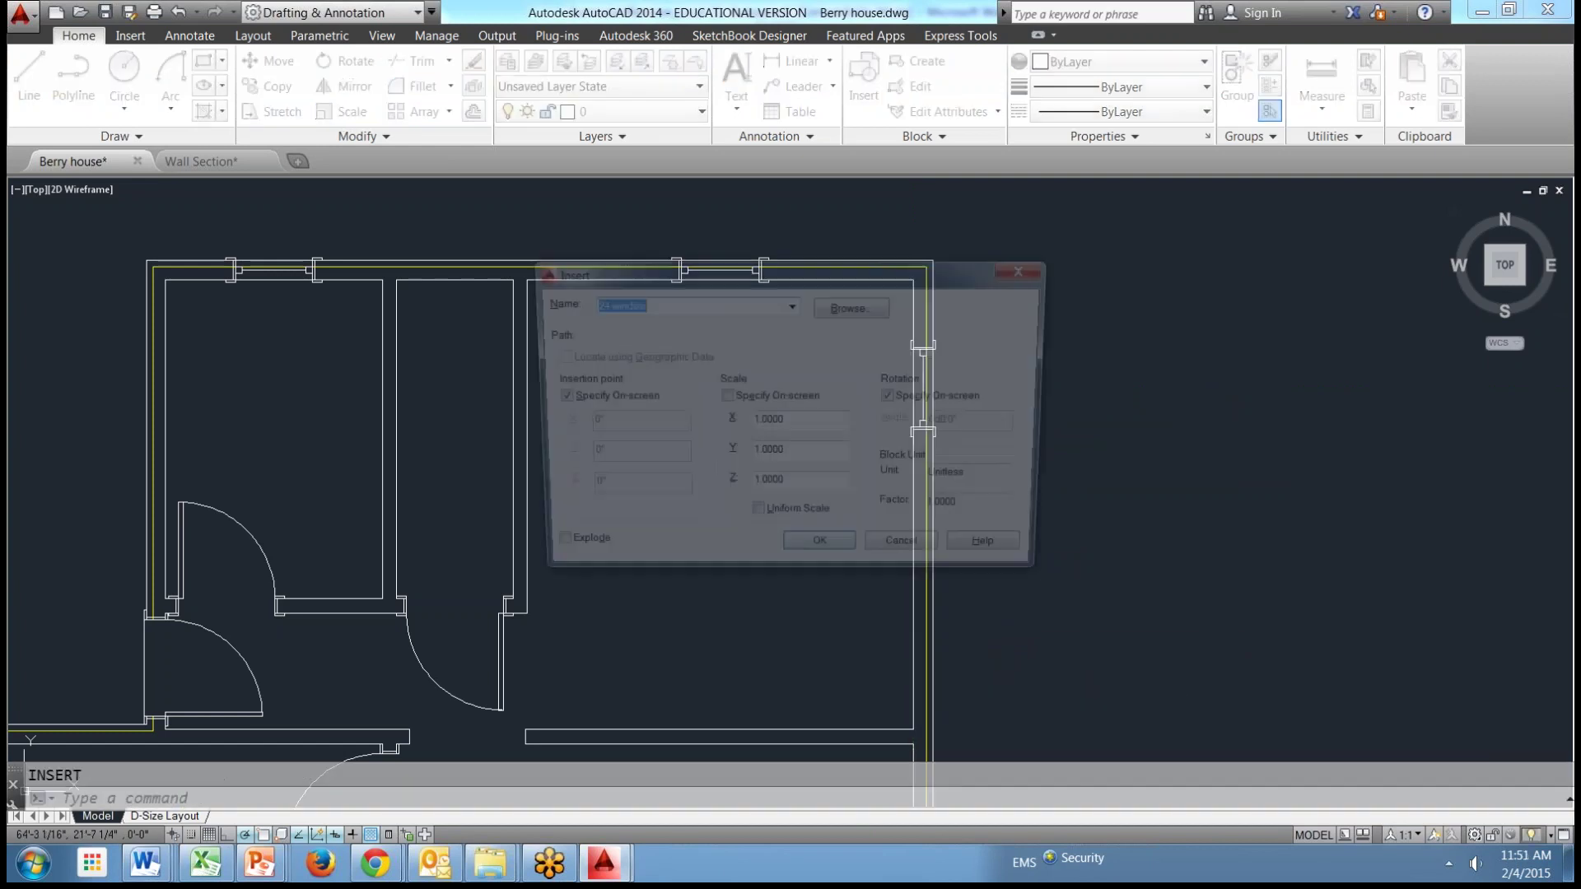
{"action": "key", "text": "Return"}
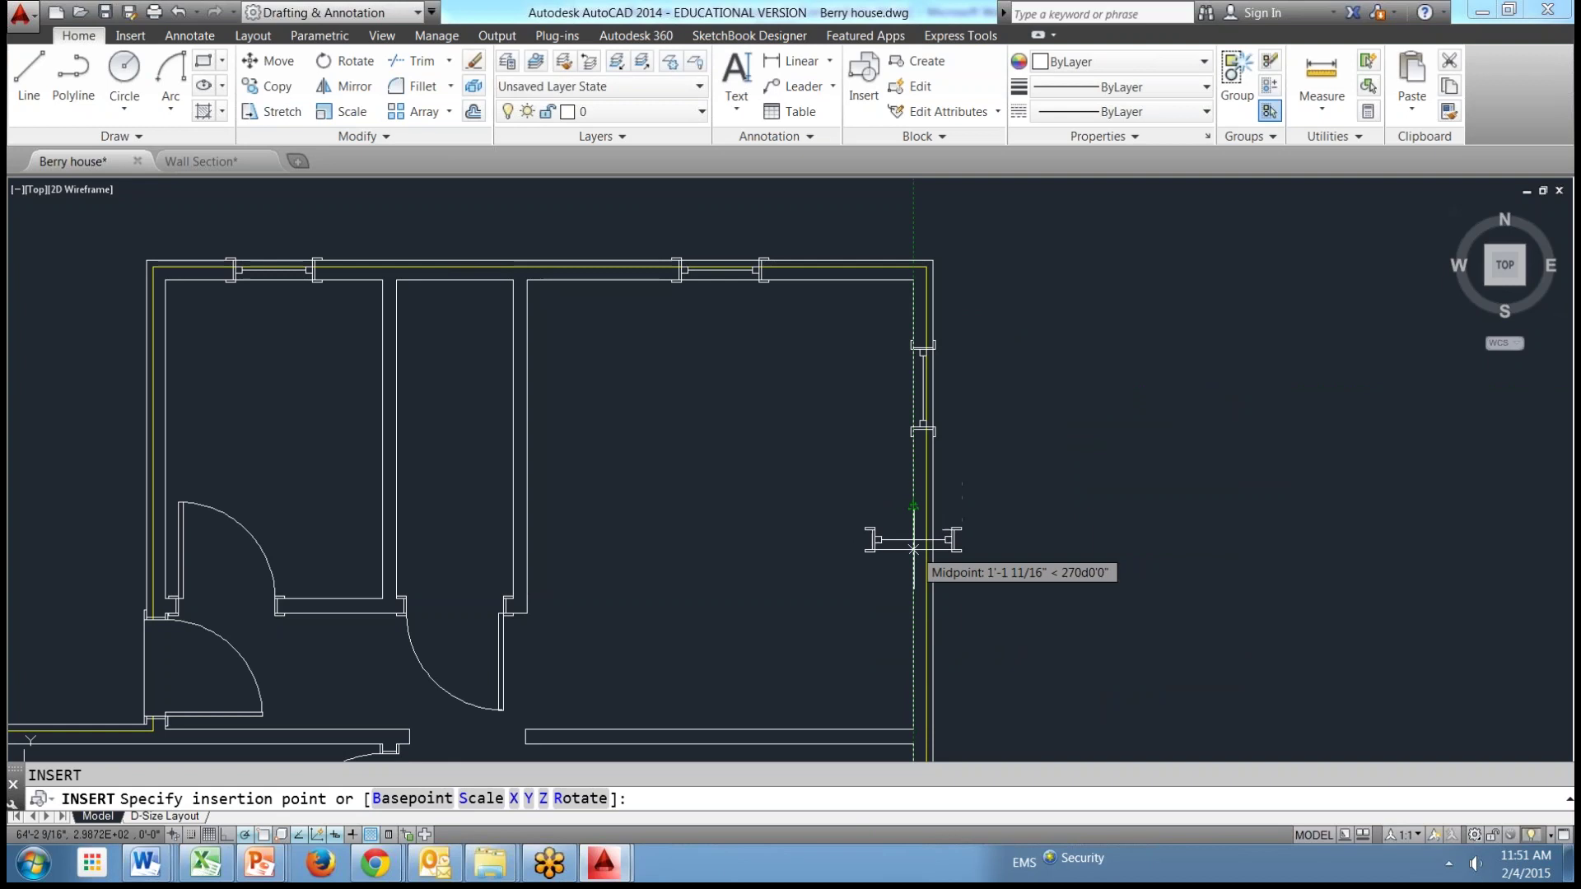
{"action": "type", "text": "36"}
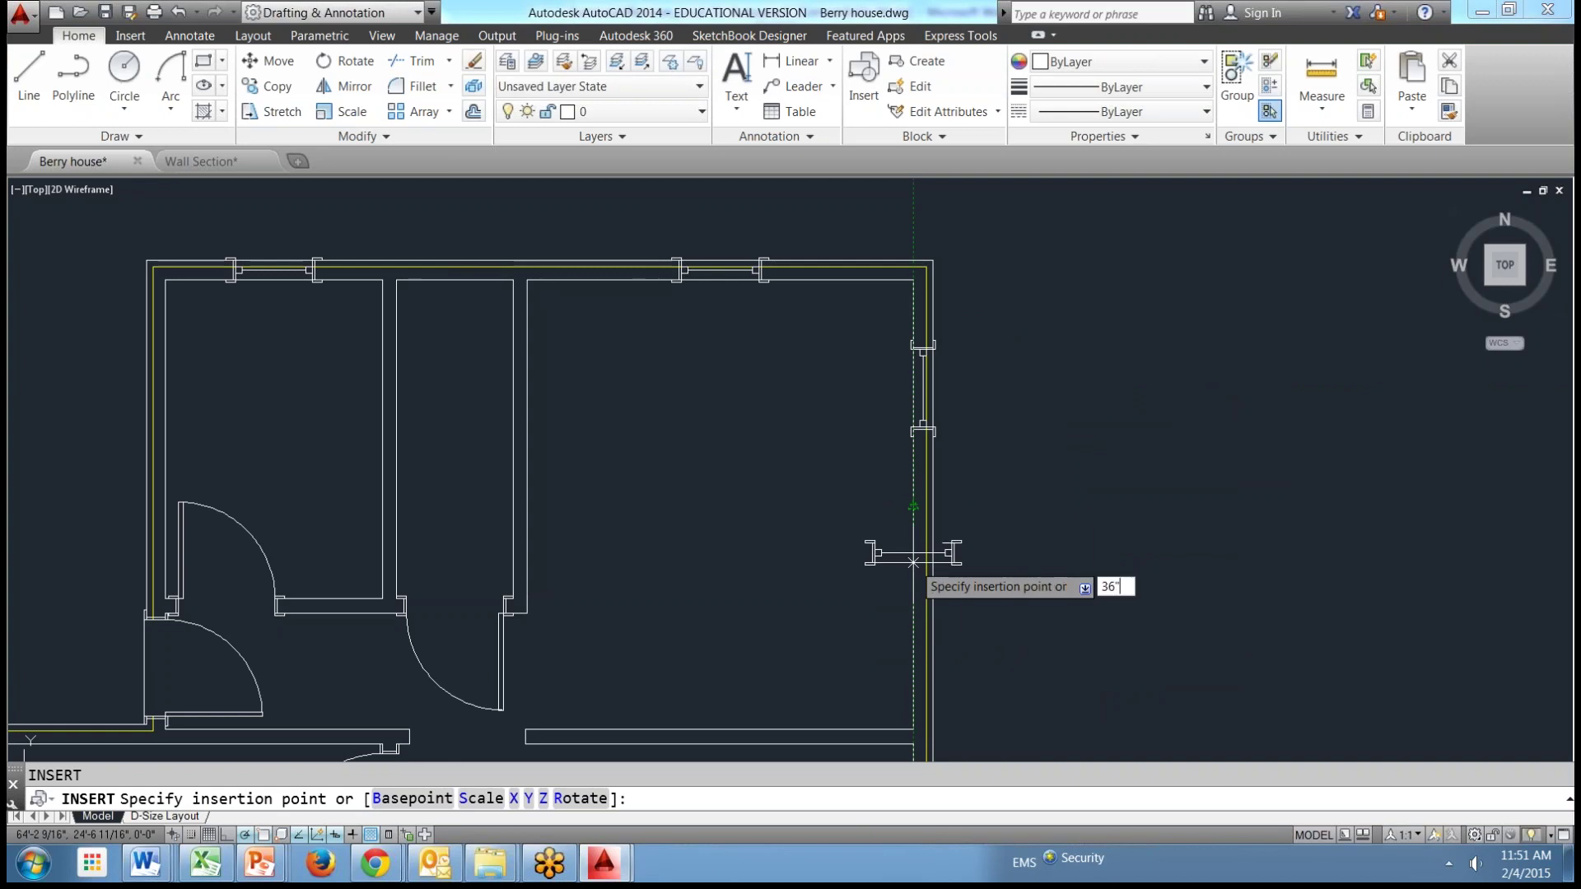
{"action": "key", "text": "Return"}
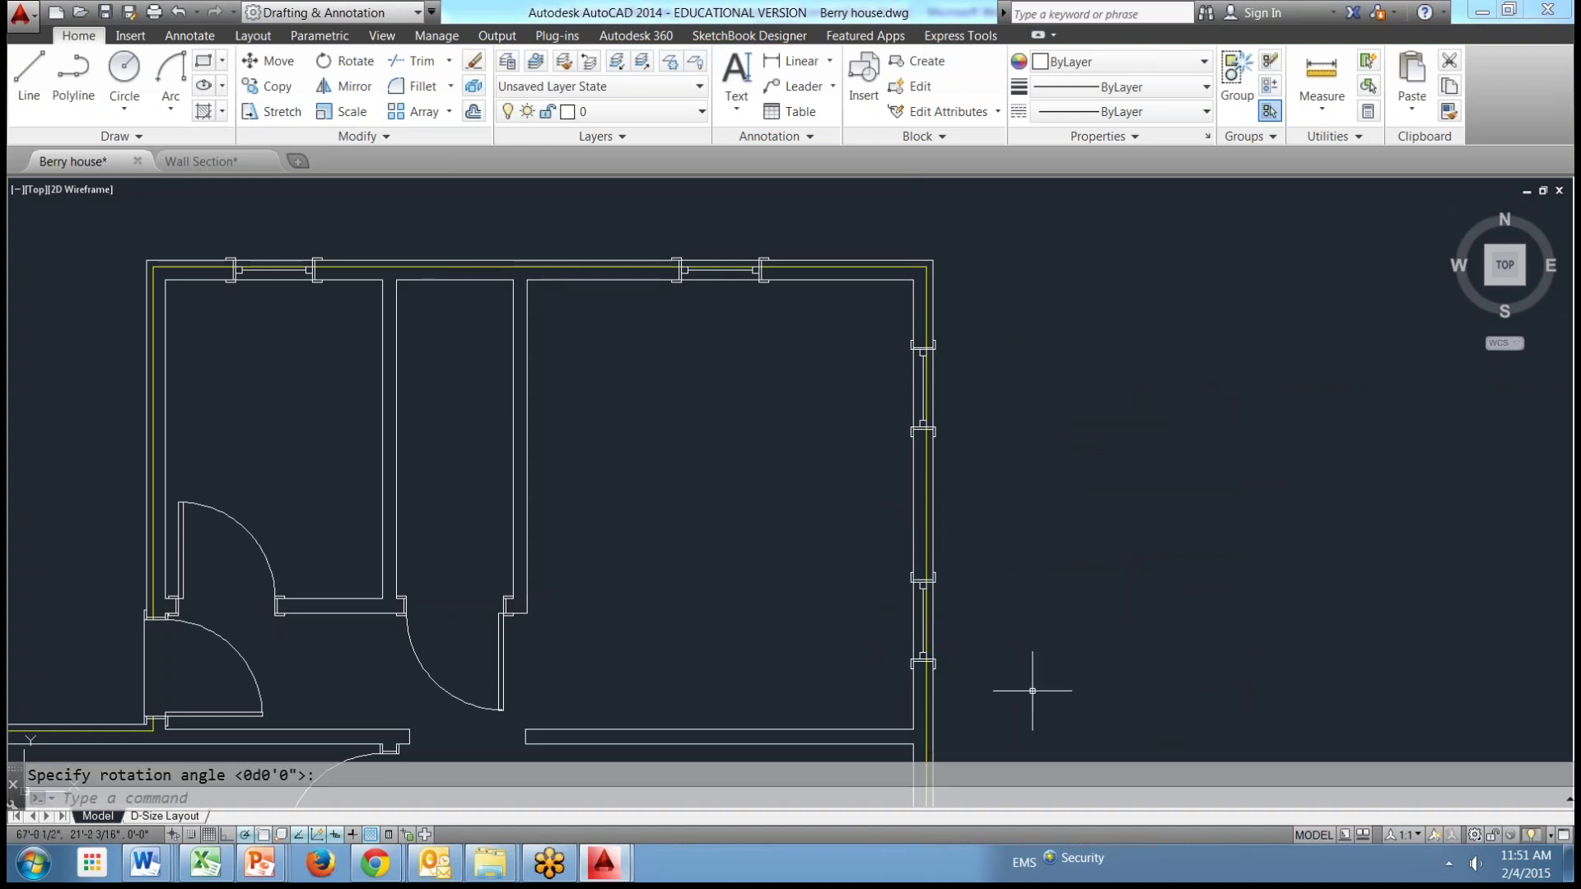
{"action": "key", "text": "Escape"}
{"action": "middle_click_drag", "start_coordinate": [1091, 591], "coordinate": [1139, 395]}
{"action": "scroll", "coordinate": [1137, 392], "scroll_direction": "down", "scroll_amount": 4}
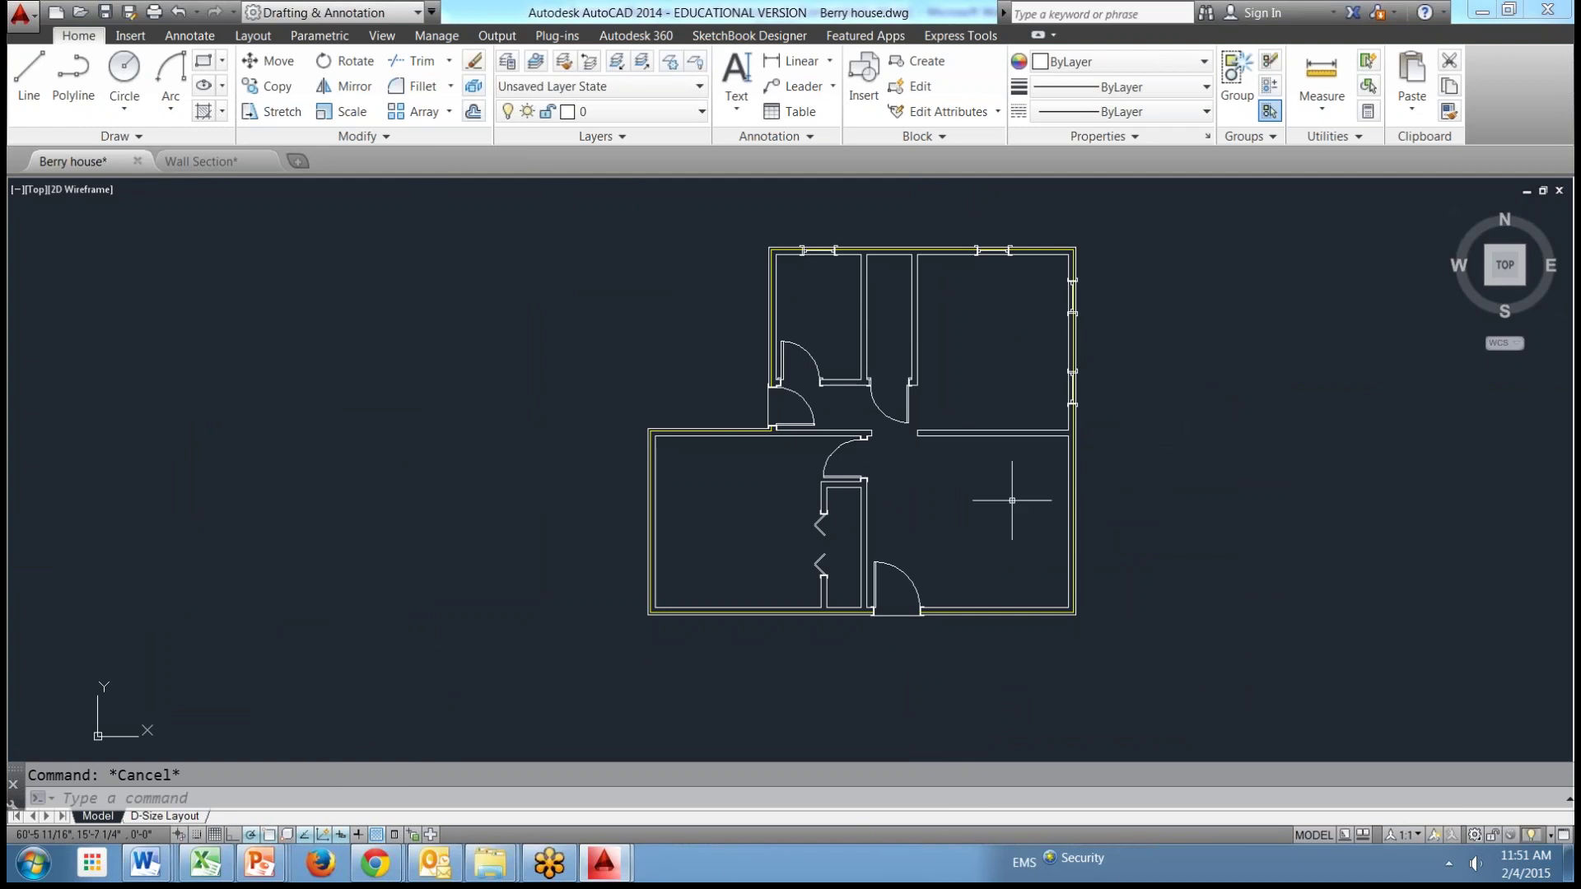
Step: Insert a vertical 24 window 36" along the lower room's right wall
{"action": "type", "text": "i"}
{"action": "key", "text": "Return"}
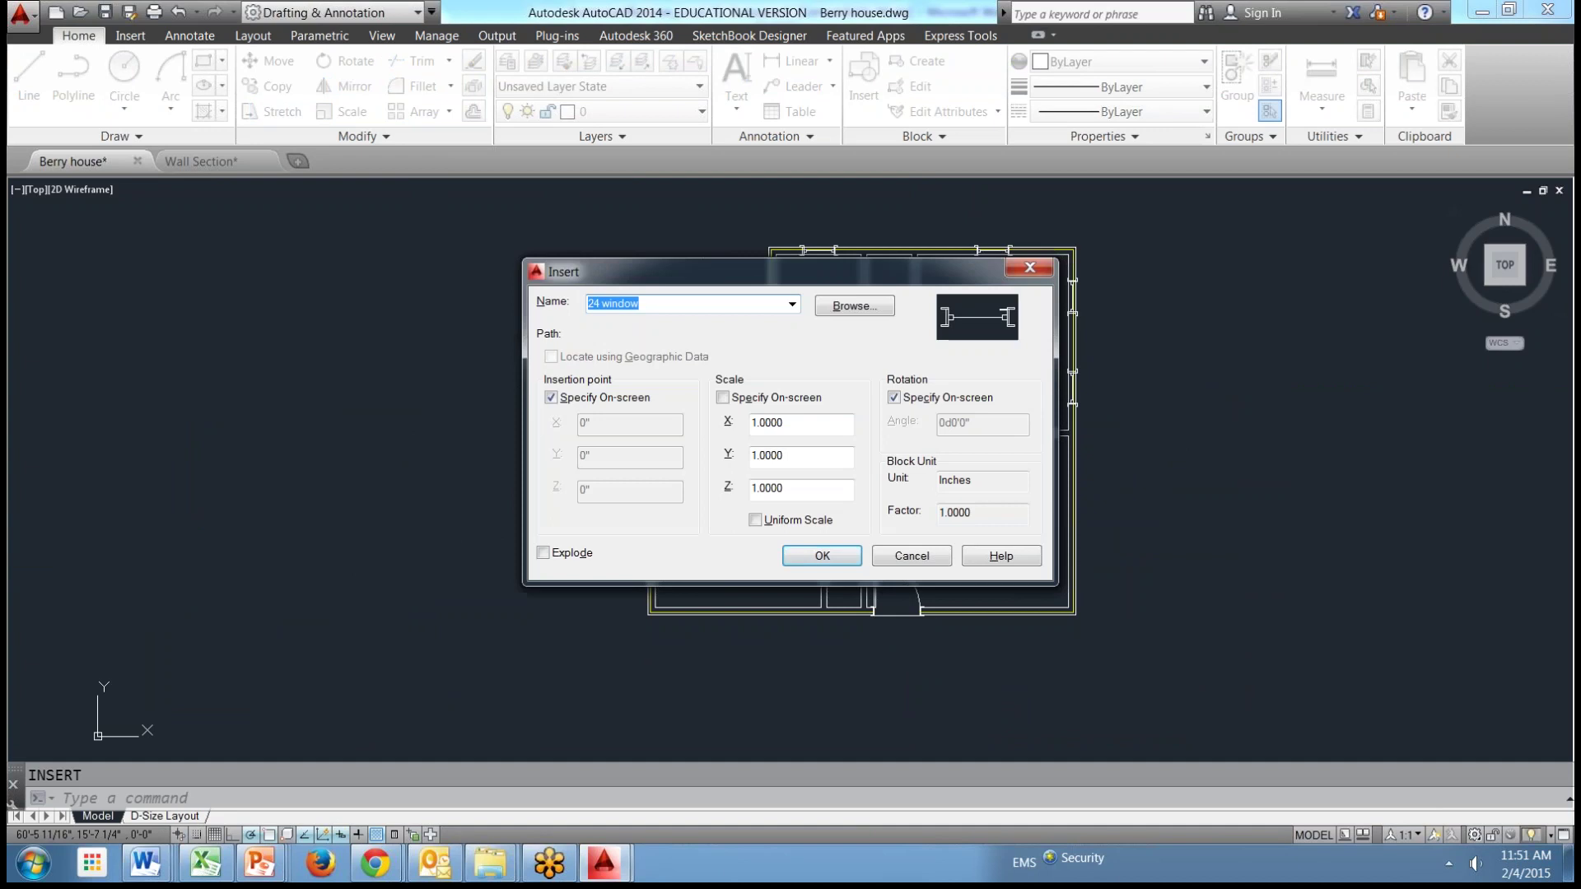
{"action": "key", "text": "Return"}
{"action": "scroll", "coordinate": [1066, 514], "scroll_direction": "up", "scroll_amount": 4}
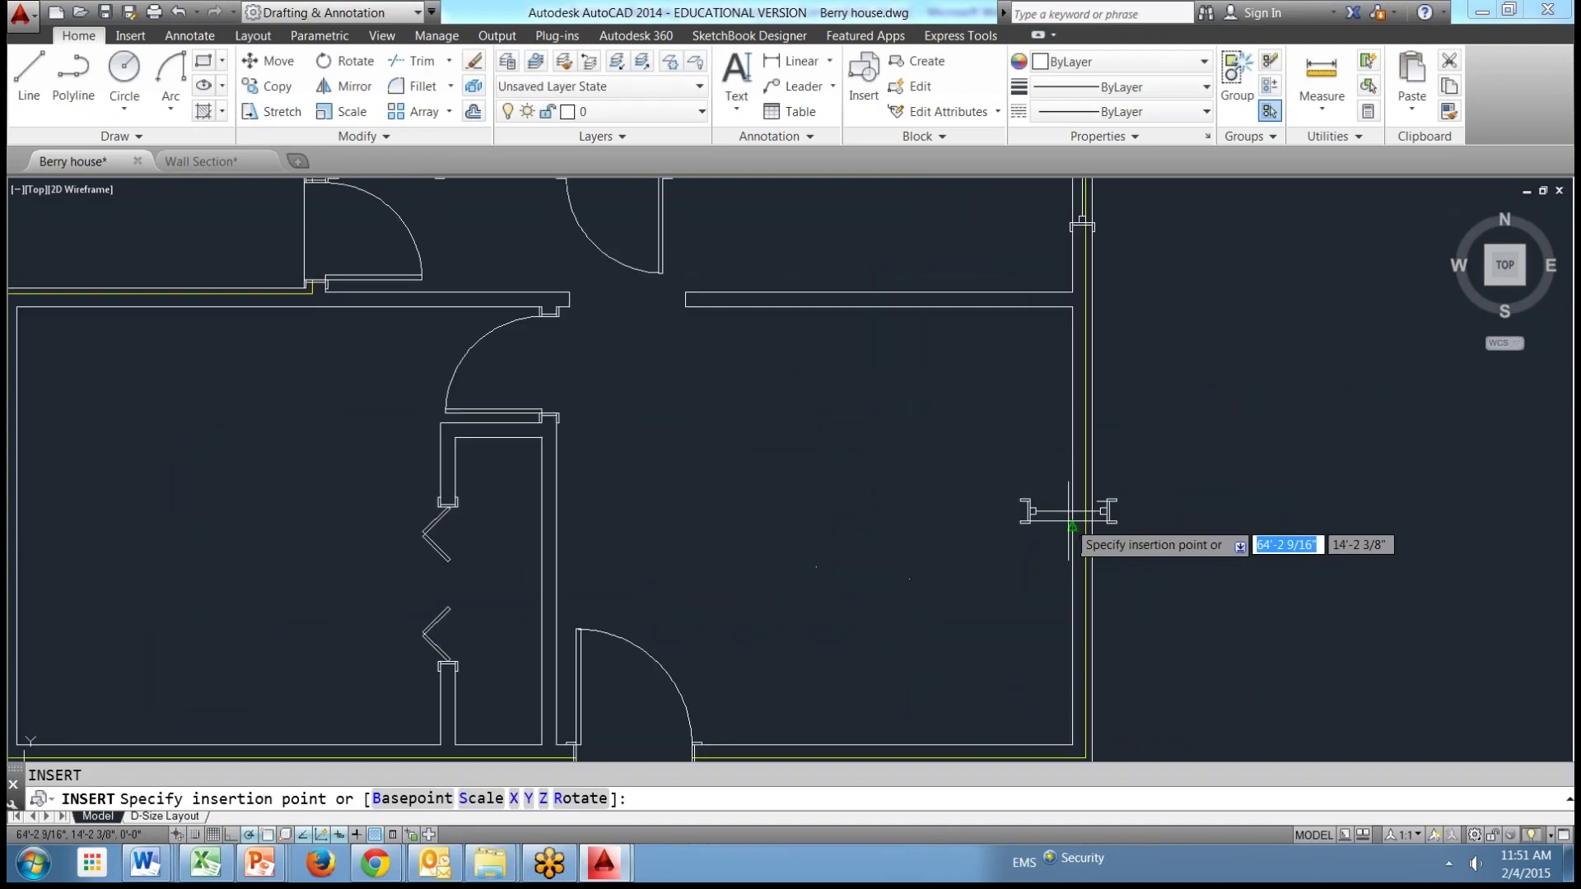
{"action": "type", "text": "36\""}
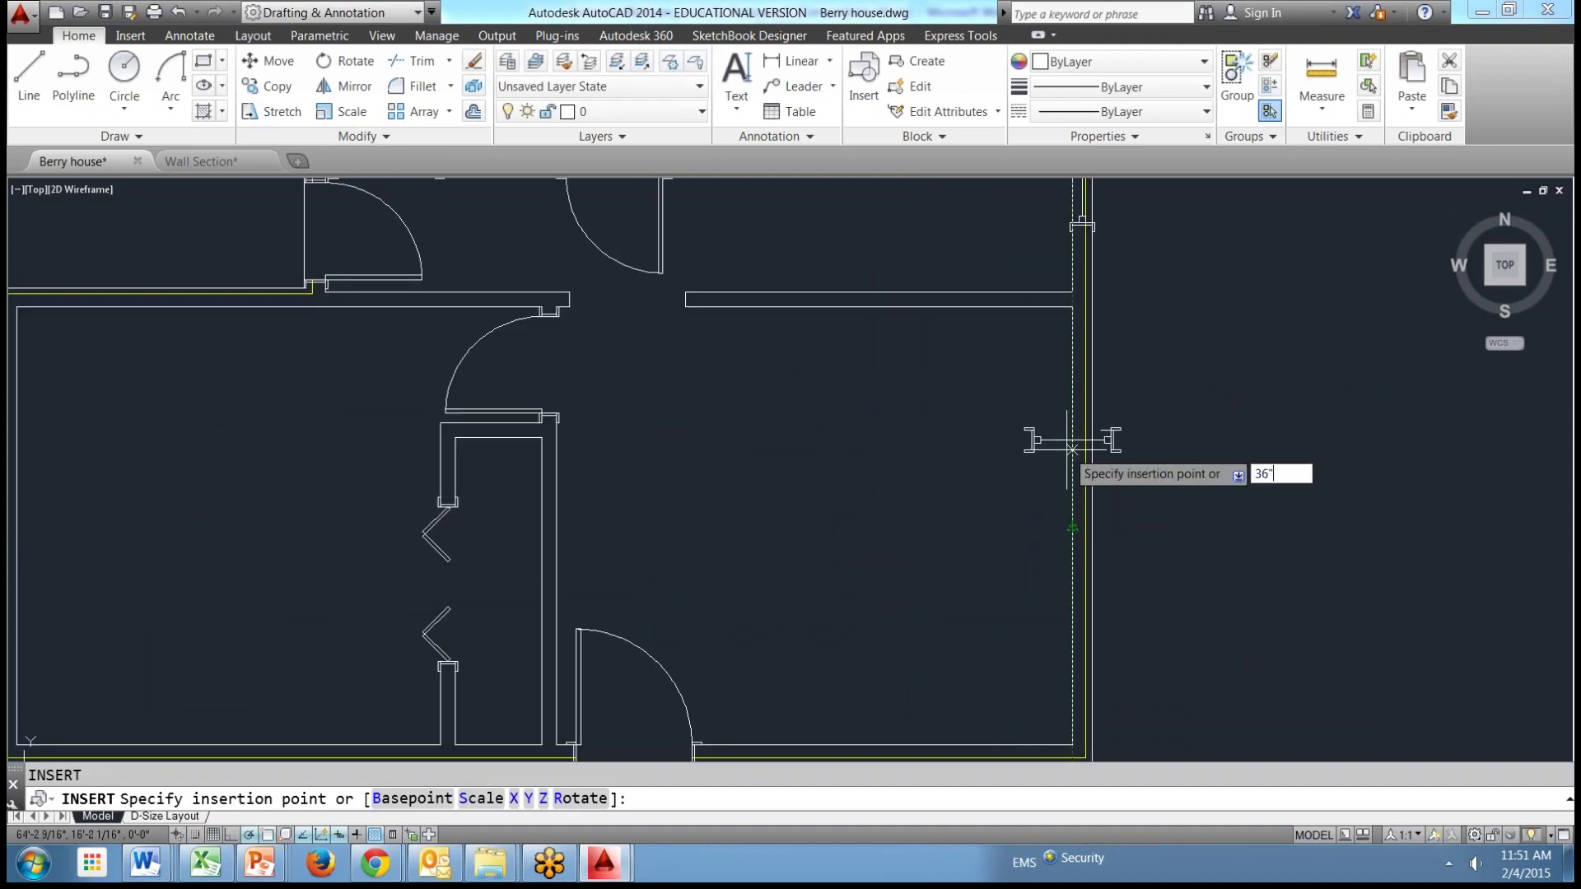
{"action": "key", "text": "Return"}
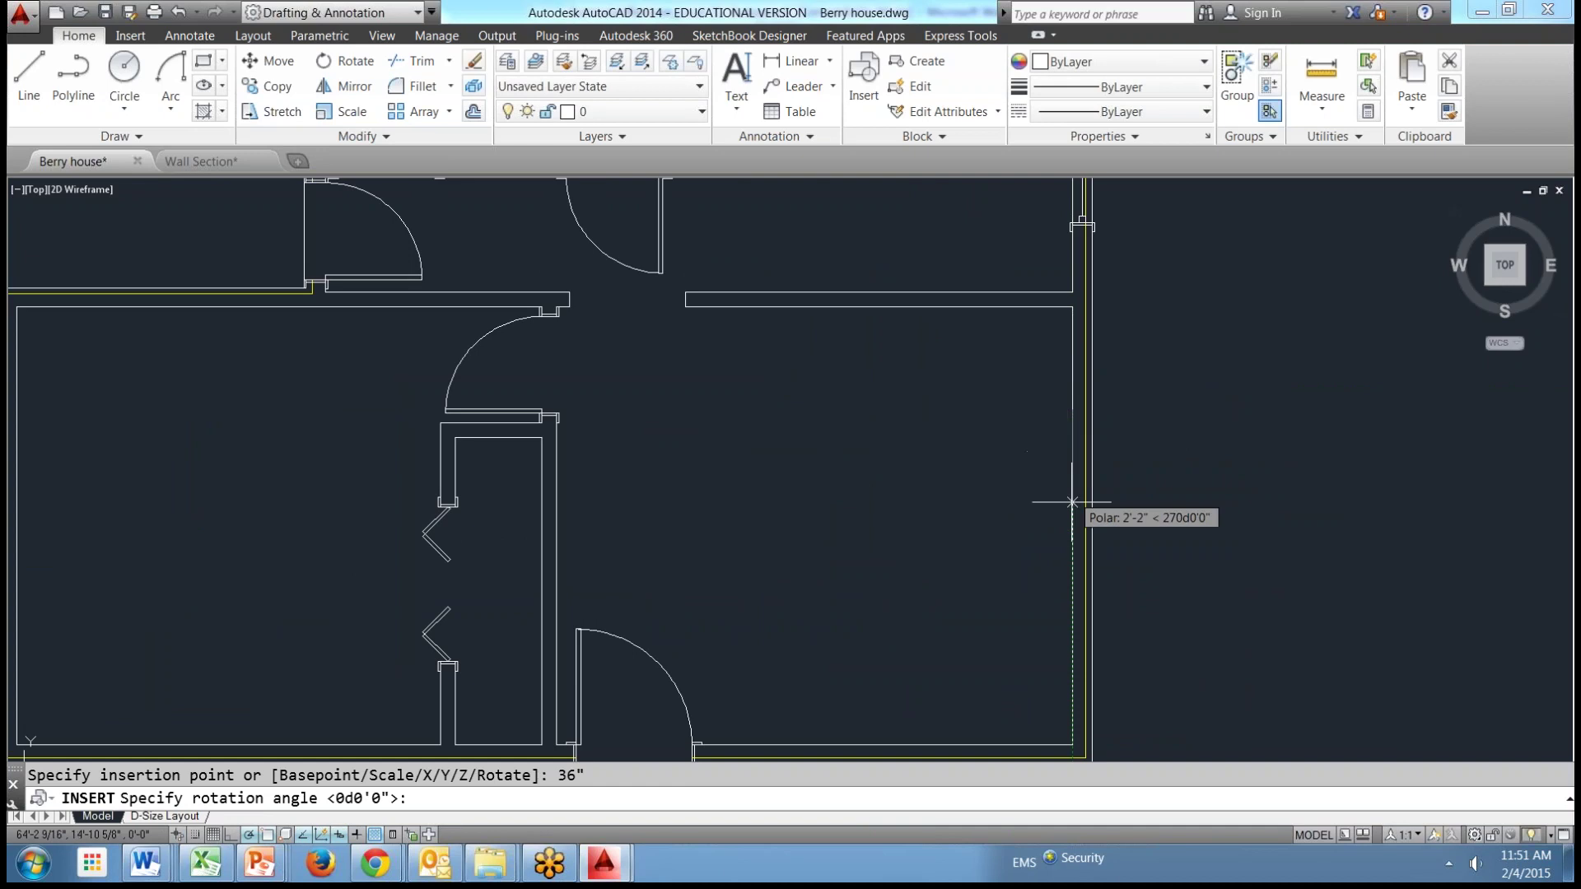
{"action": "left_click", "coordinate": [1073, 537]}
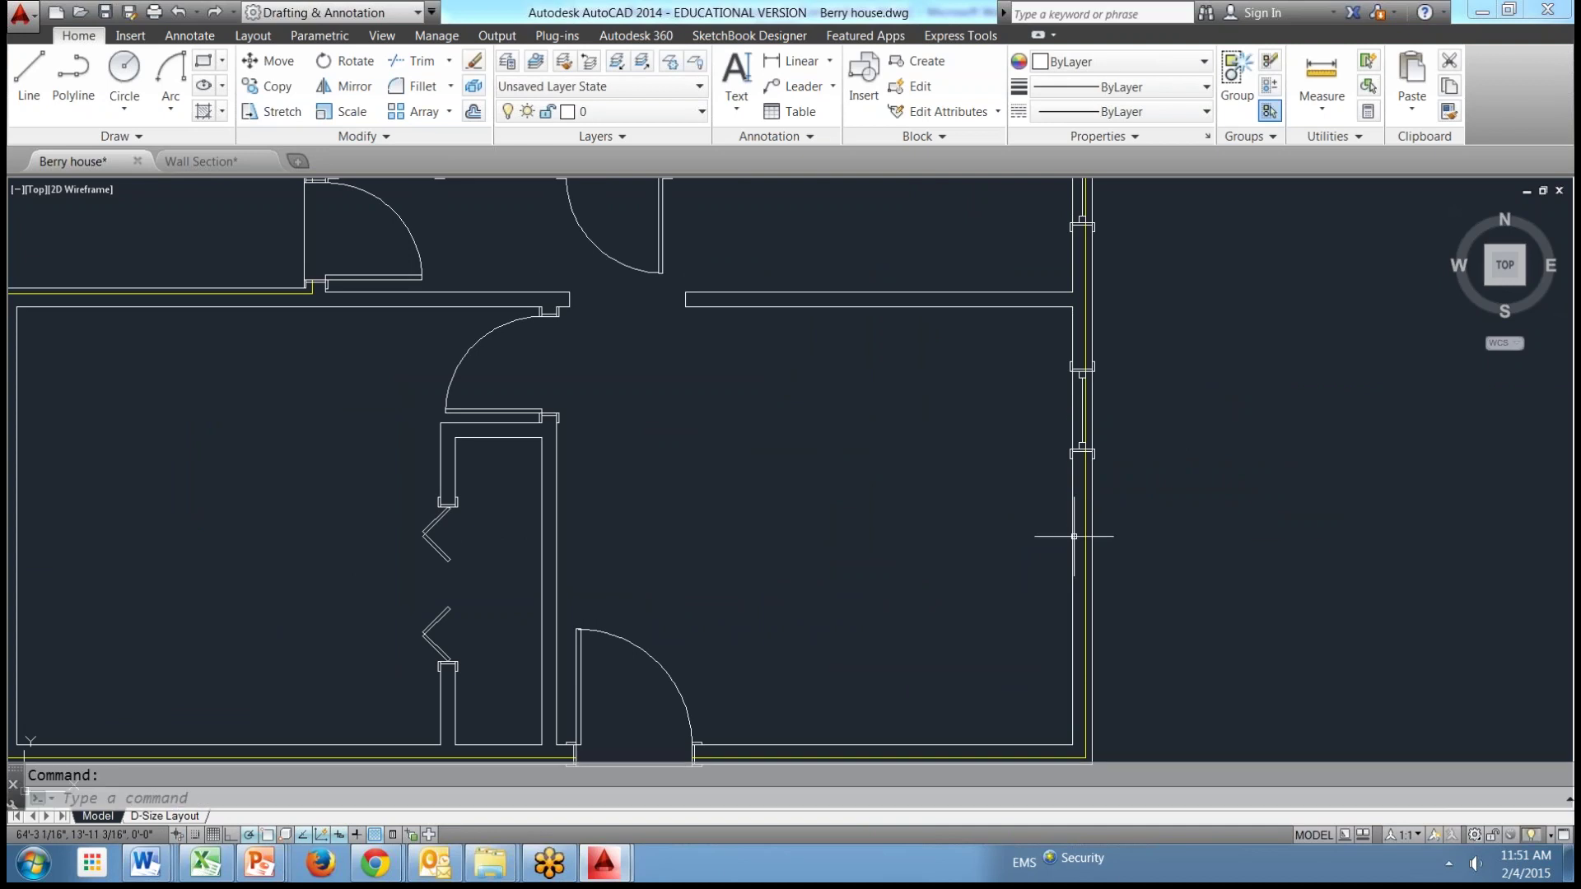
Step: Insert a second vertical 24 window 36" further down the right wall
{"action": "key", "text": "Return"}
{"action": "key", "text": "Return"}
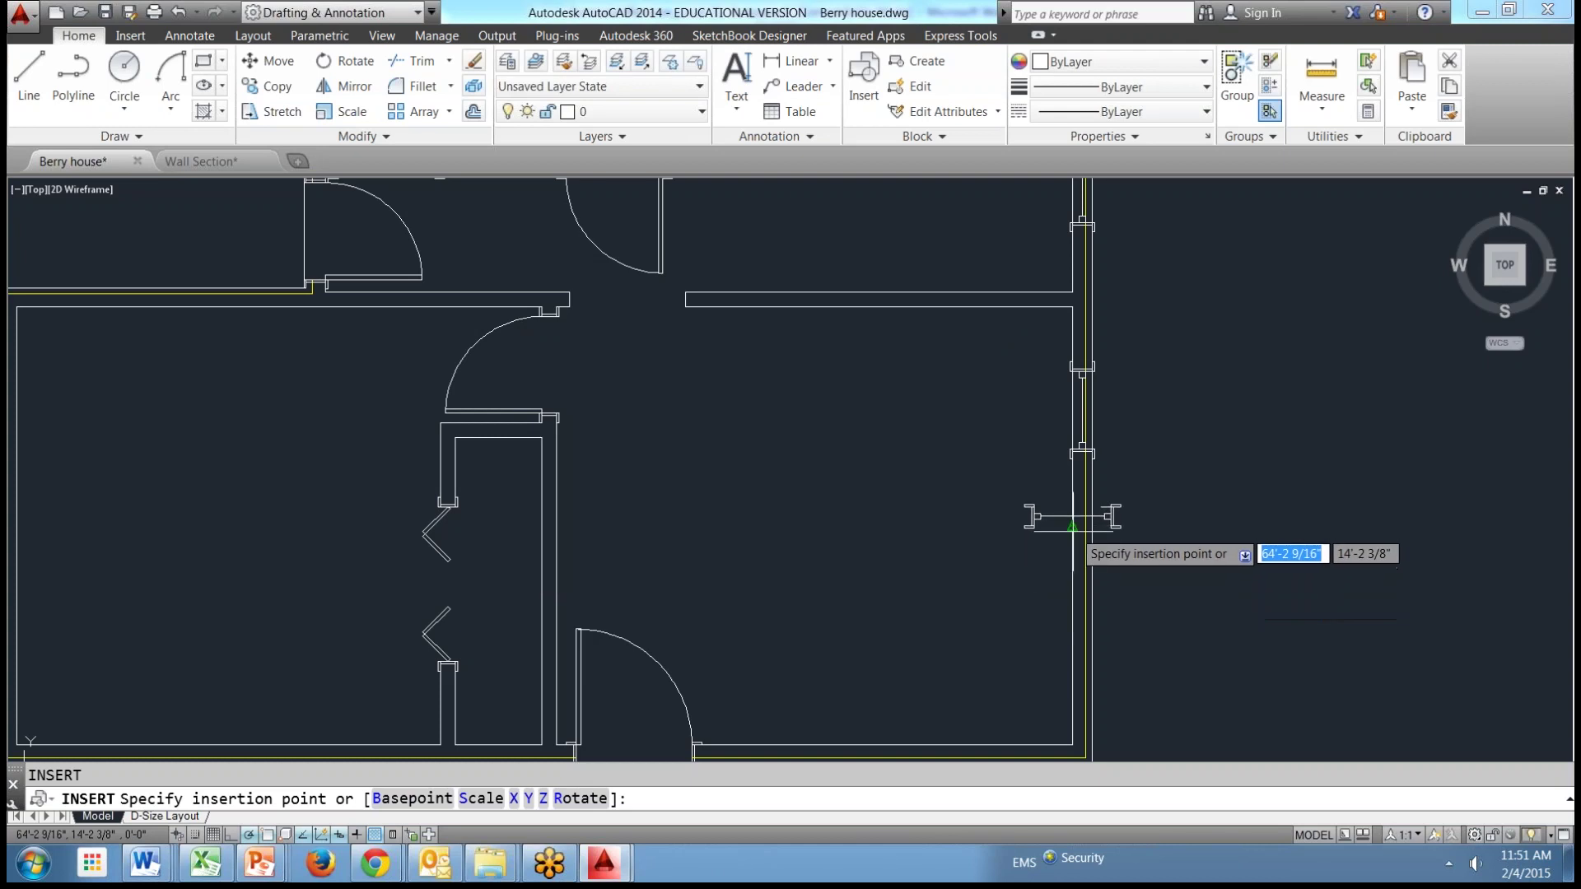
{"action": "type", "text": "36"}
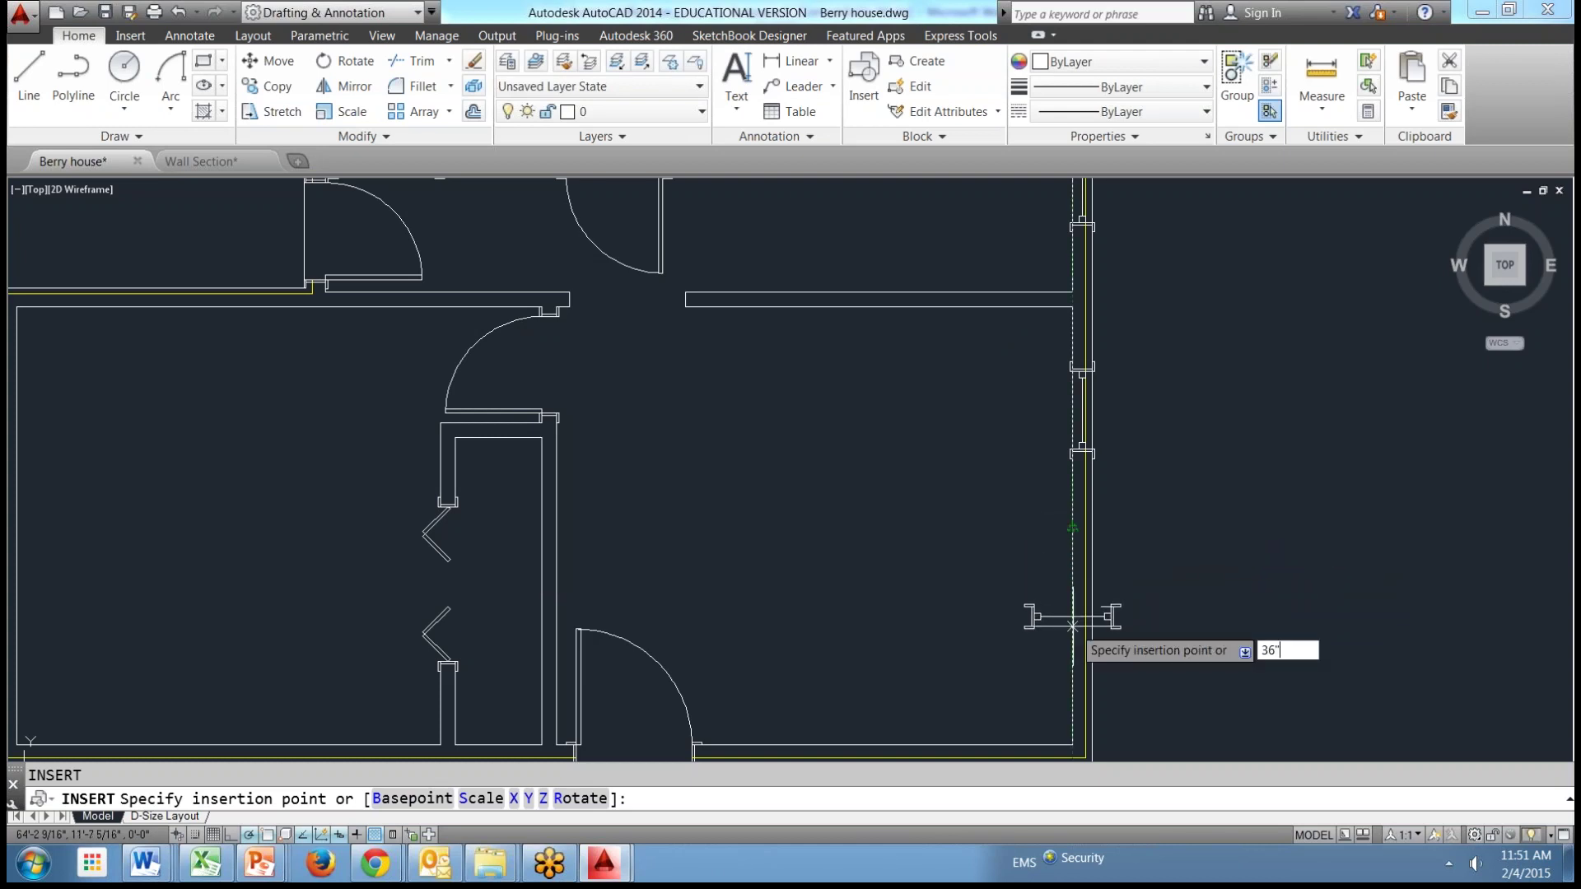
{"action": "key", "text": "Return"}
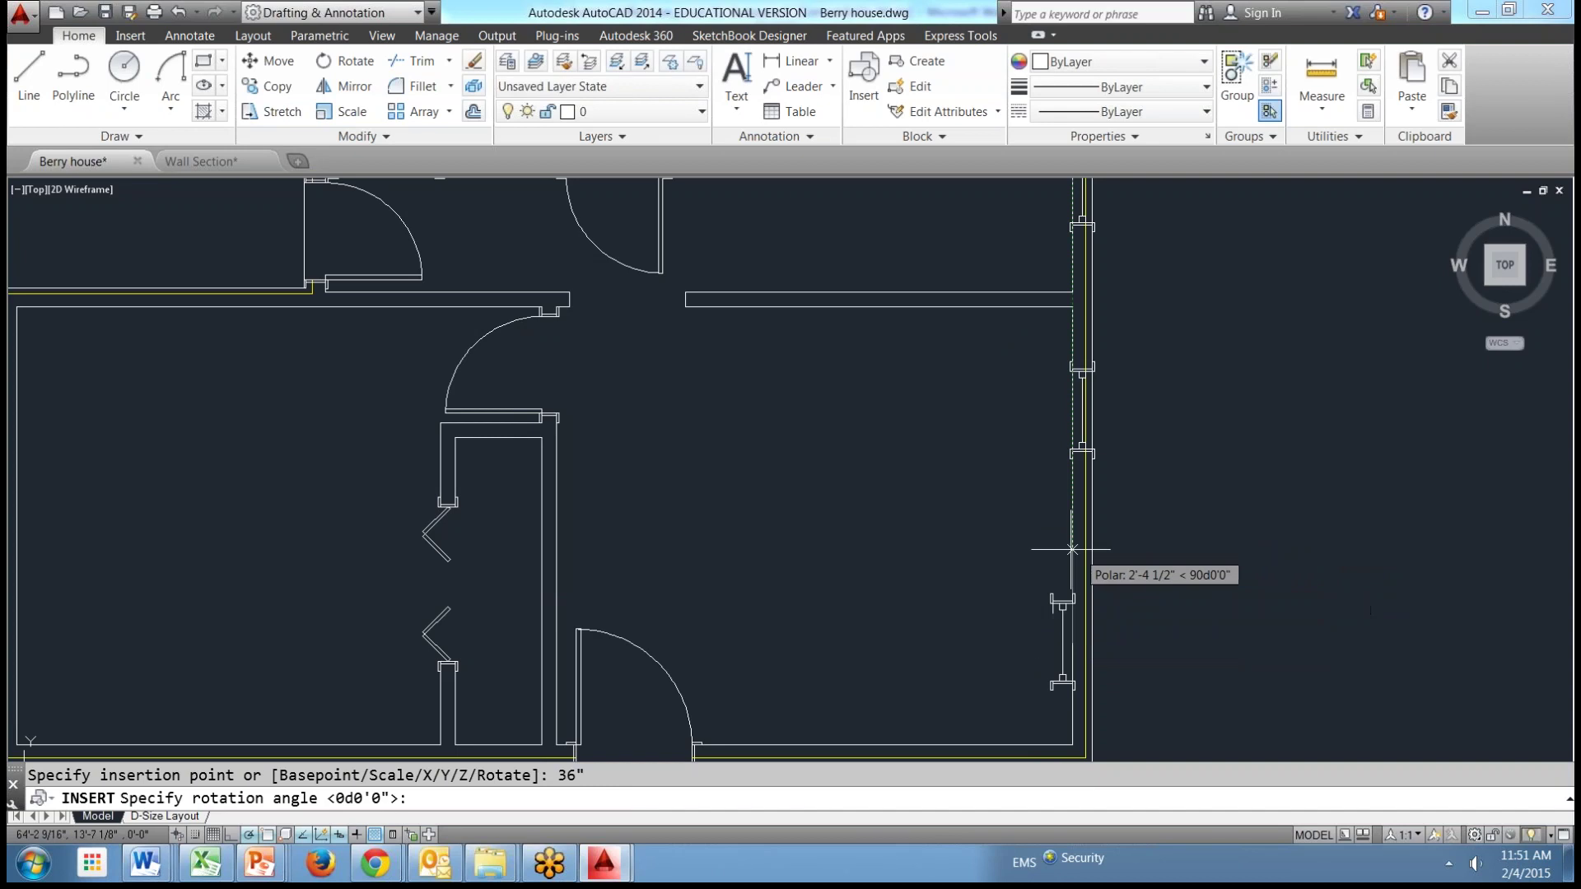
{"action": "left_click", "coordinate": [1070, 744]}
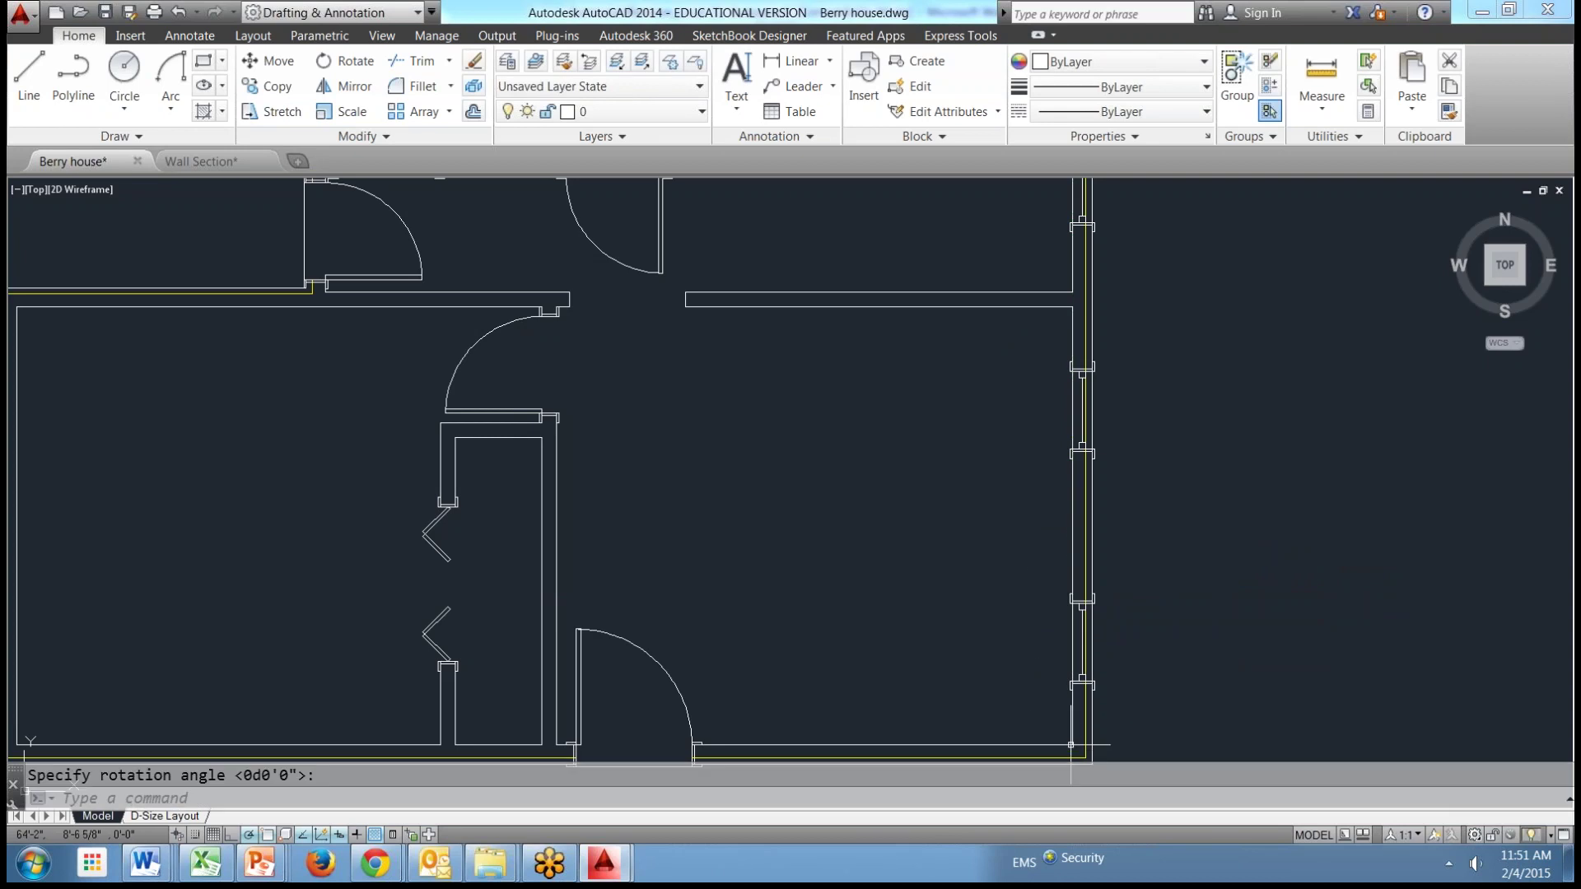
{"action": "scroll", "coordinate": [1161, 568], "scroll_direction": "down", "scroll_amount": 4}
{"action": "middle_click_drag", "start_coordinate": [1185, 584], "coordinate": [1186, 440]}
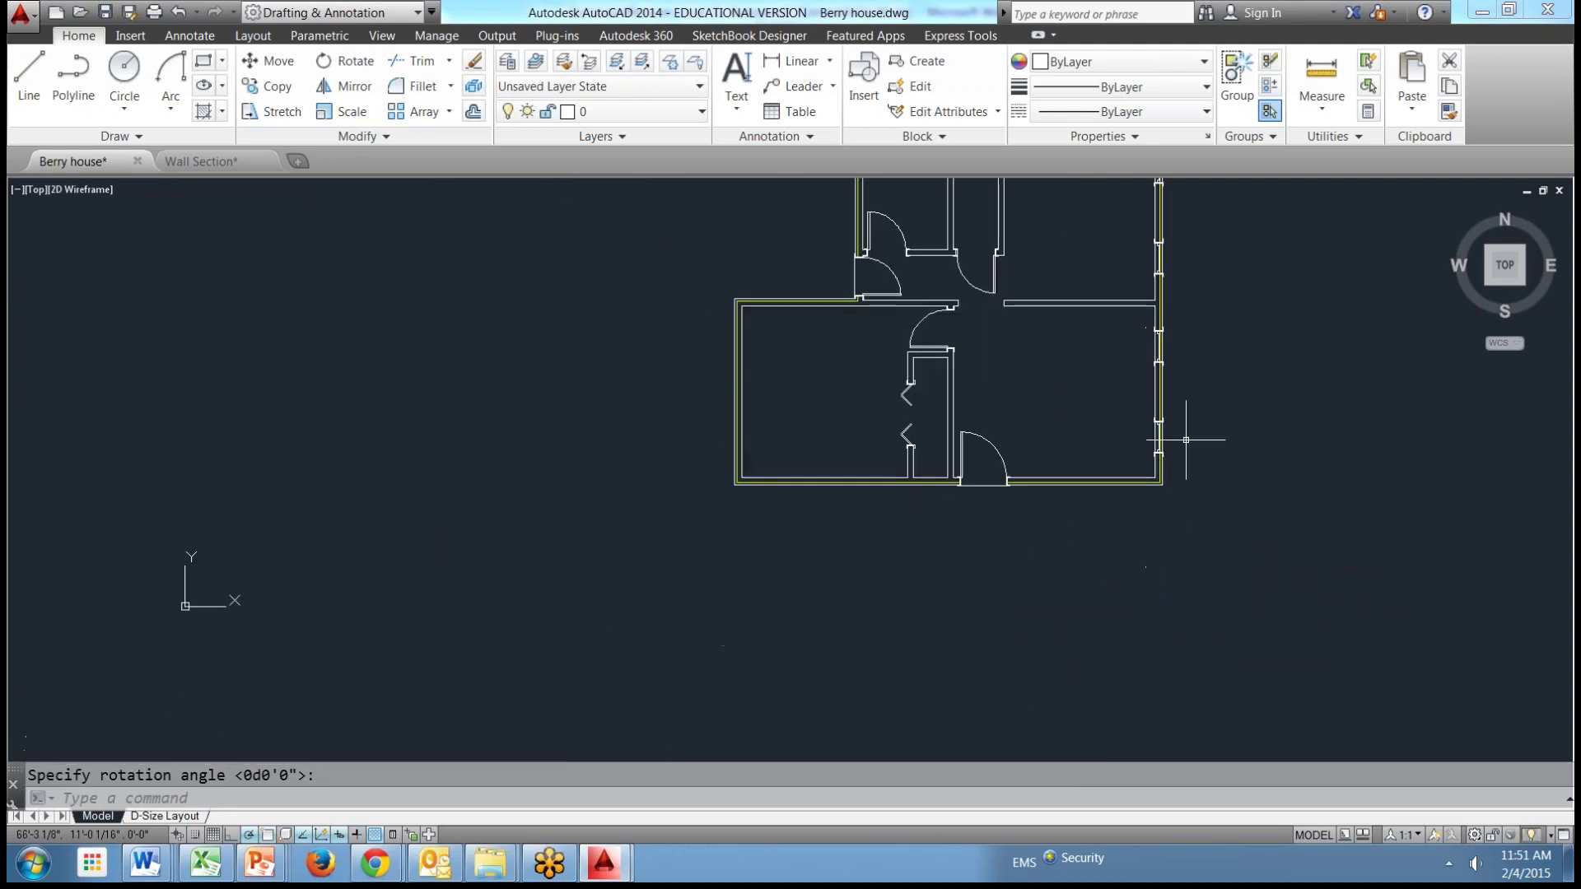
{"action": "scroll", "coordinate": [1128, 322], "scroll_direction": "up", "scroll_amount": 2}
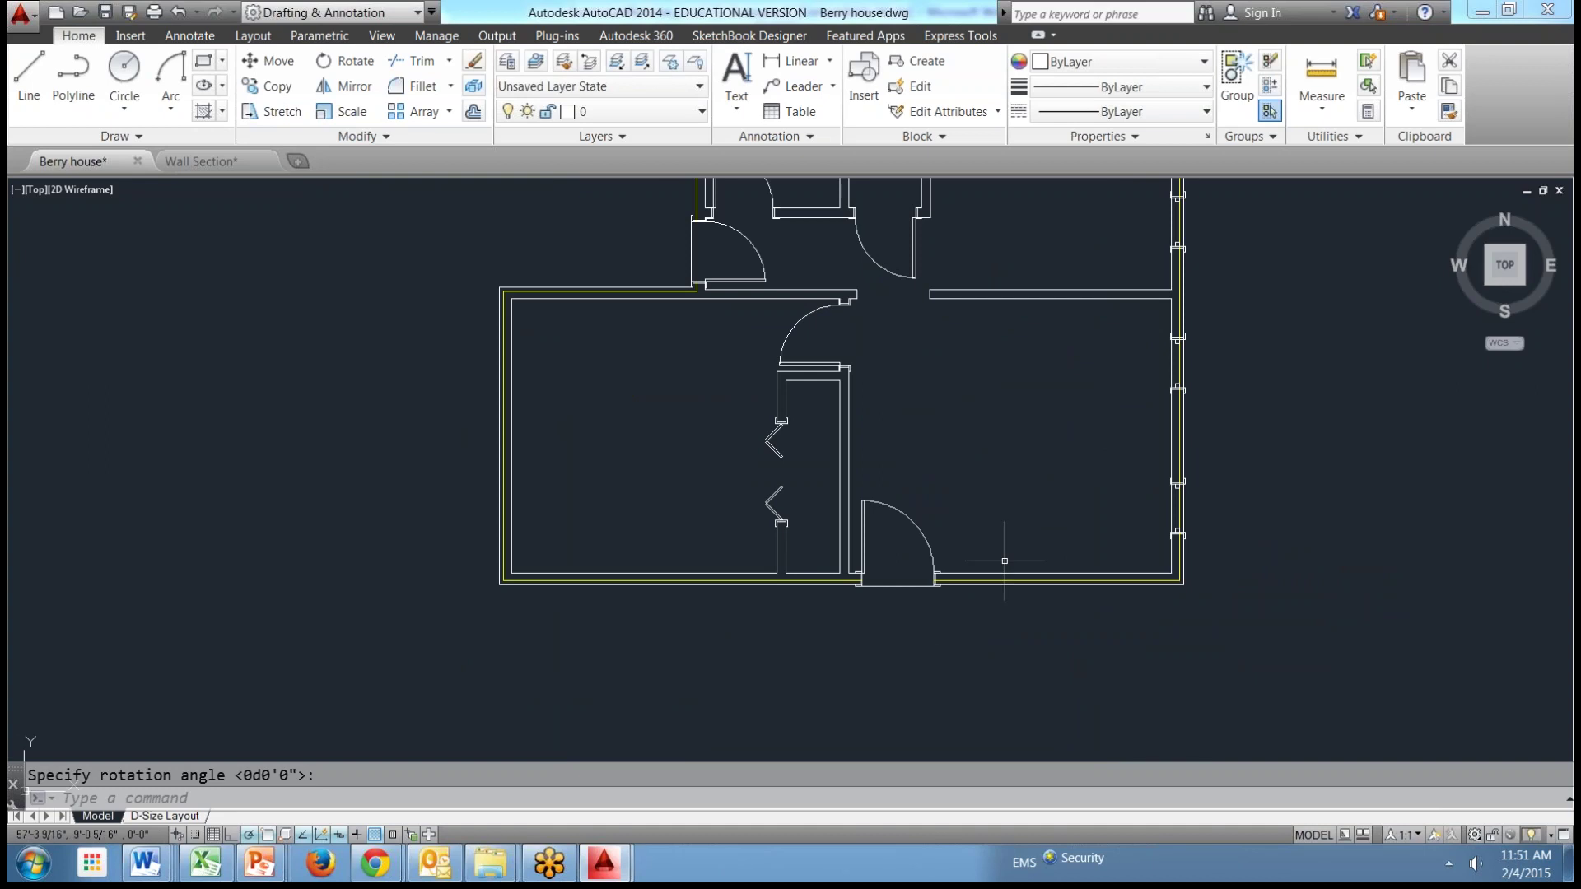
Step: Insert a horizontal 24 window into the lower-left room's bottom wall
{"action": "key", "text": "Return"}
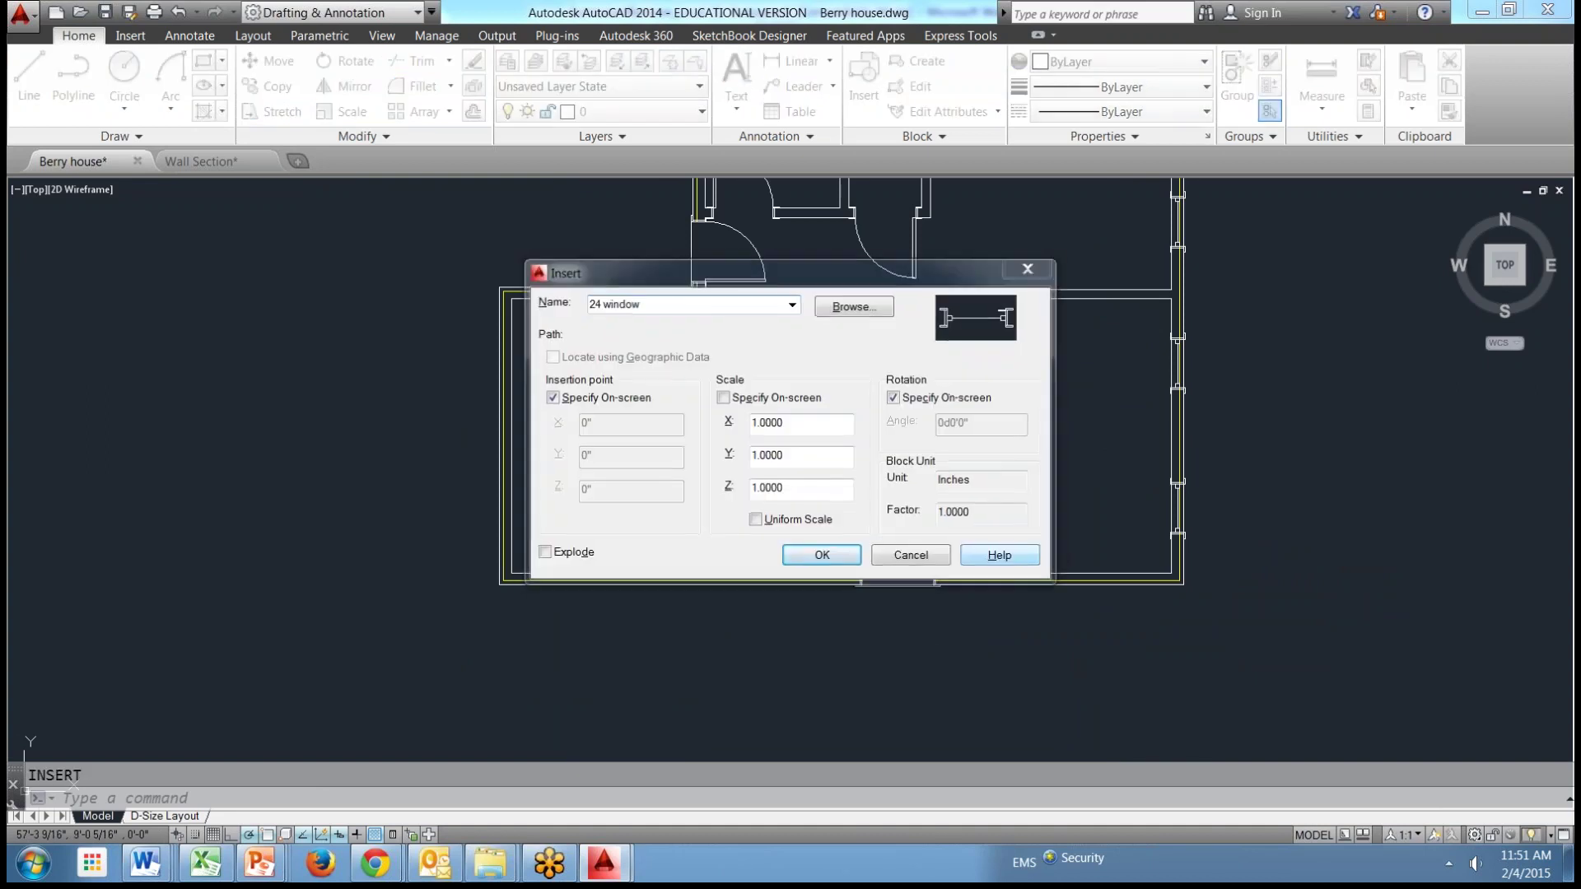
{"action": "key", "text": "Return"}
{"action": "scroll", "coordinate": [514, 543], "scroll_direction": "up", "scroll_amount": 5}
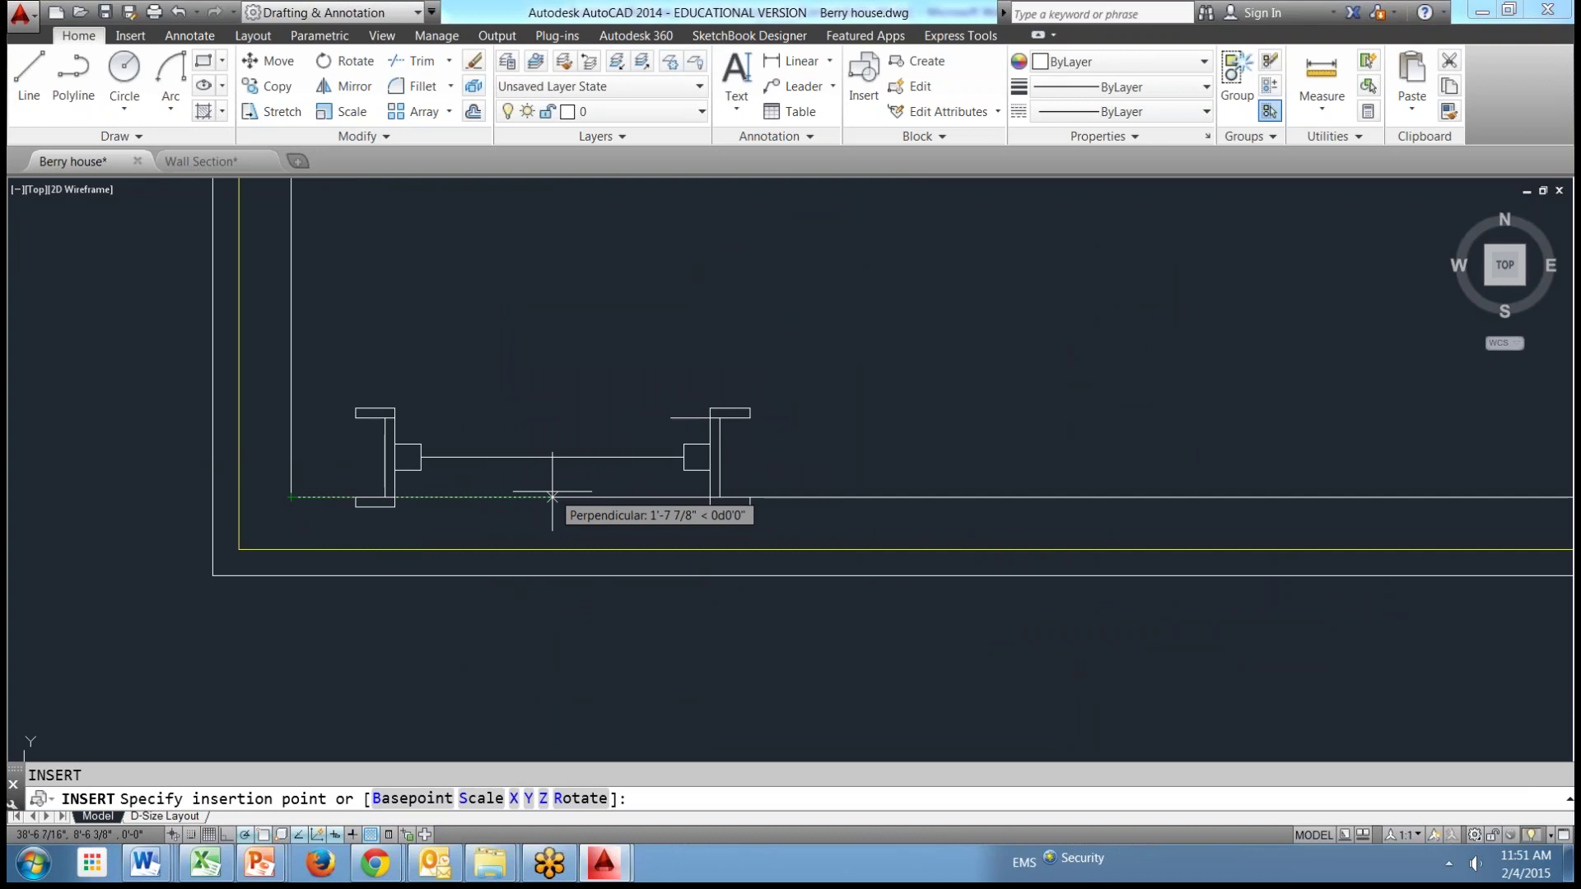
{"action": "left_click", "coordinate": [655, 497]}
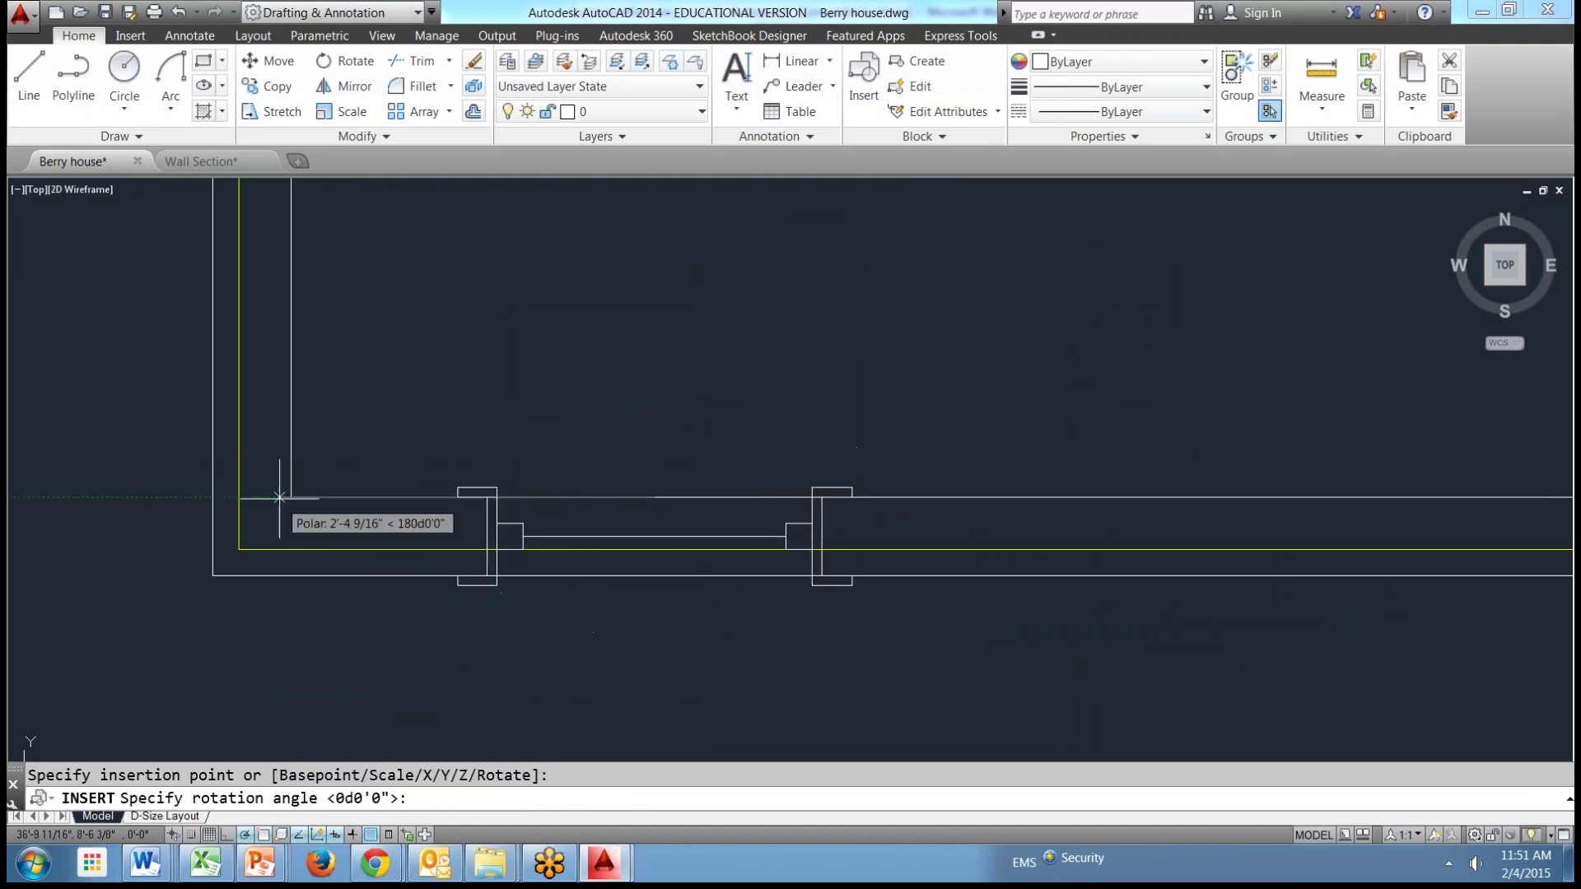
{"action": "left_click", "coordinate": [404, 504]}
{"action": "scroll", "coordinate": [404, 504], "scroll_direction": "down", "scroll_amount": 3}
{"action": "middle_click_drag", "start_coordinate": [577, 528], "coordinate": [692, 580]}
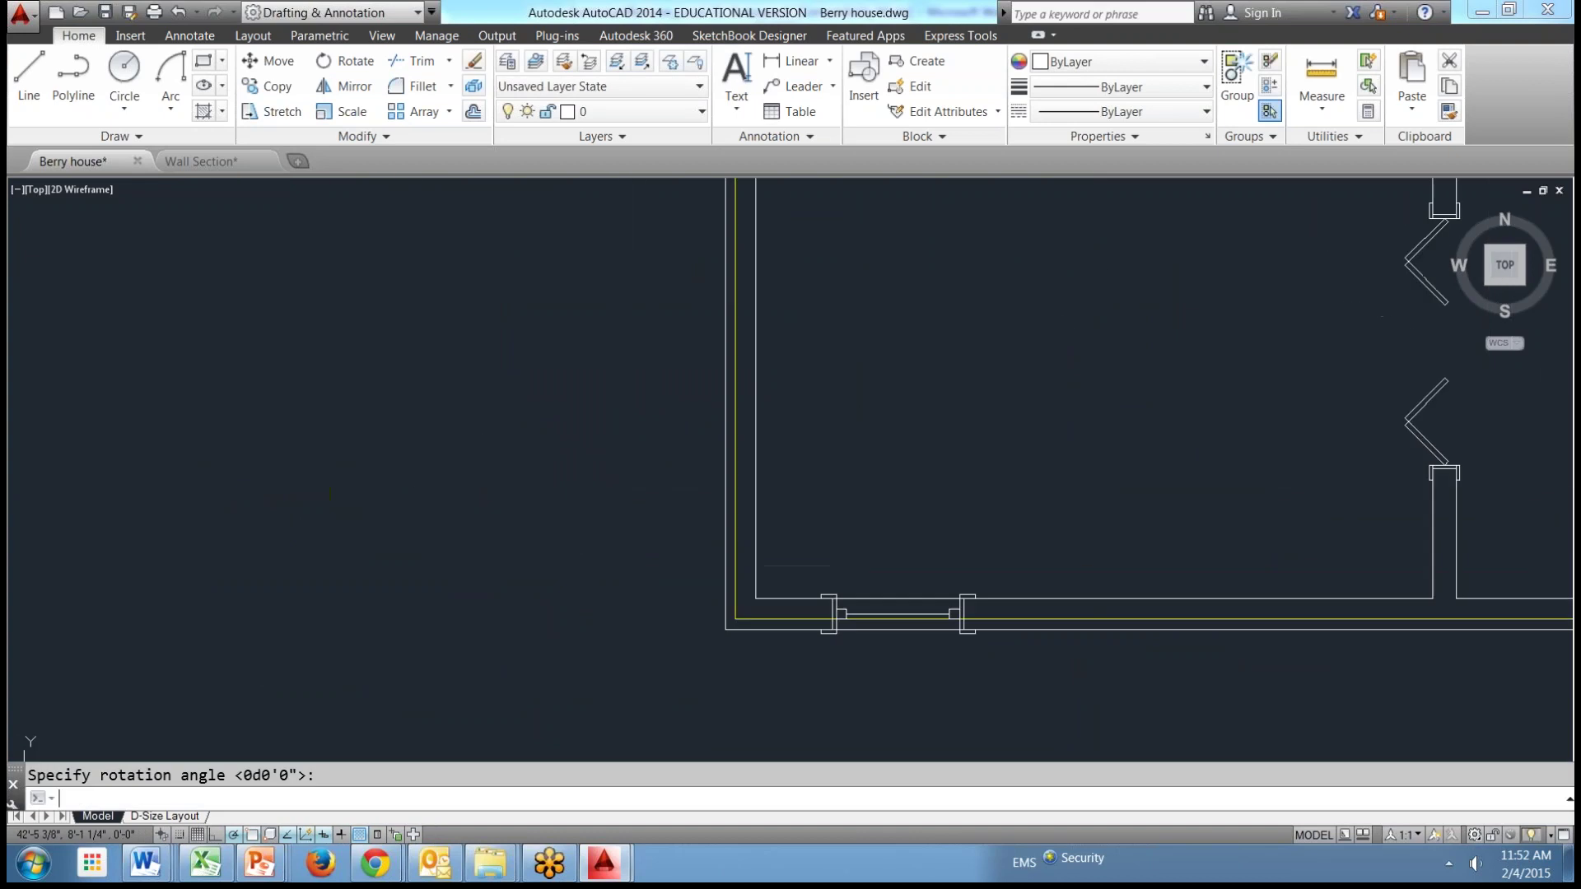
Step: Insert a vertical 24 window into the lower-left room's left wall
{"action": "key", "text": "Return"}
{"action": "key", "text": "Return"}
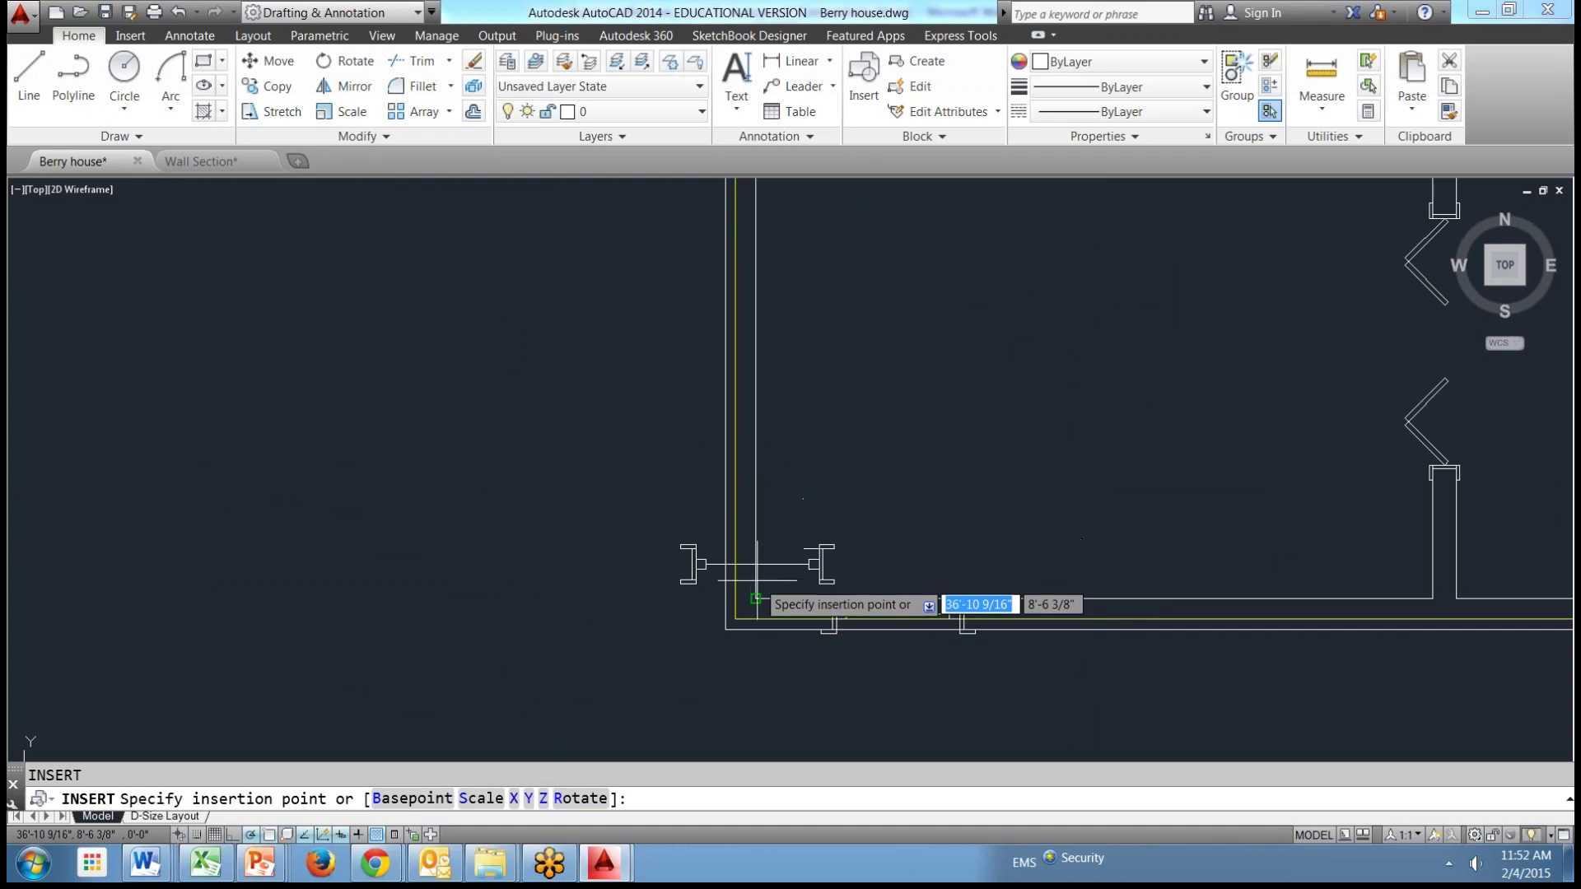
{"action": "left_click", "coordinate": [756, 511]}
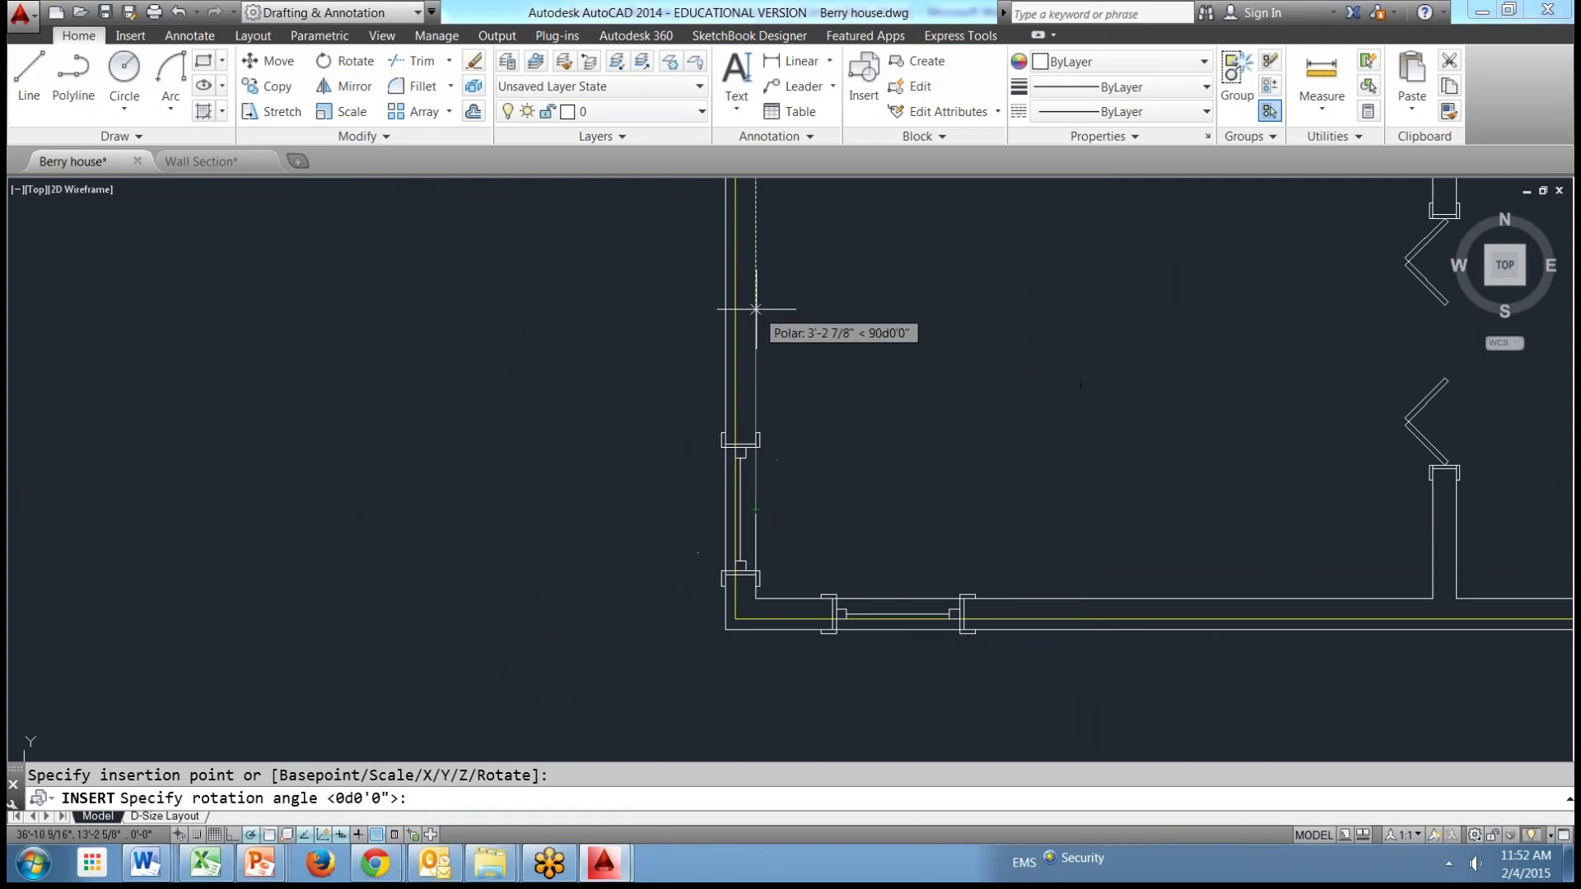
{"action": "key", "text": "Escape"}
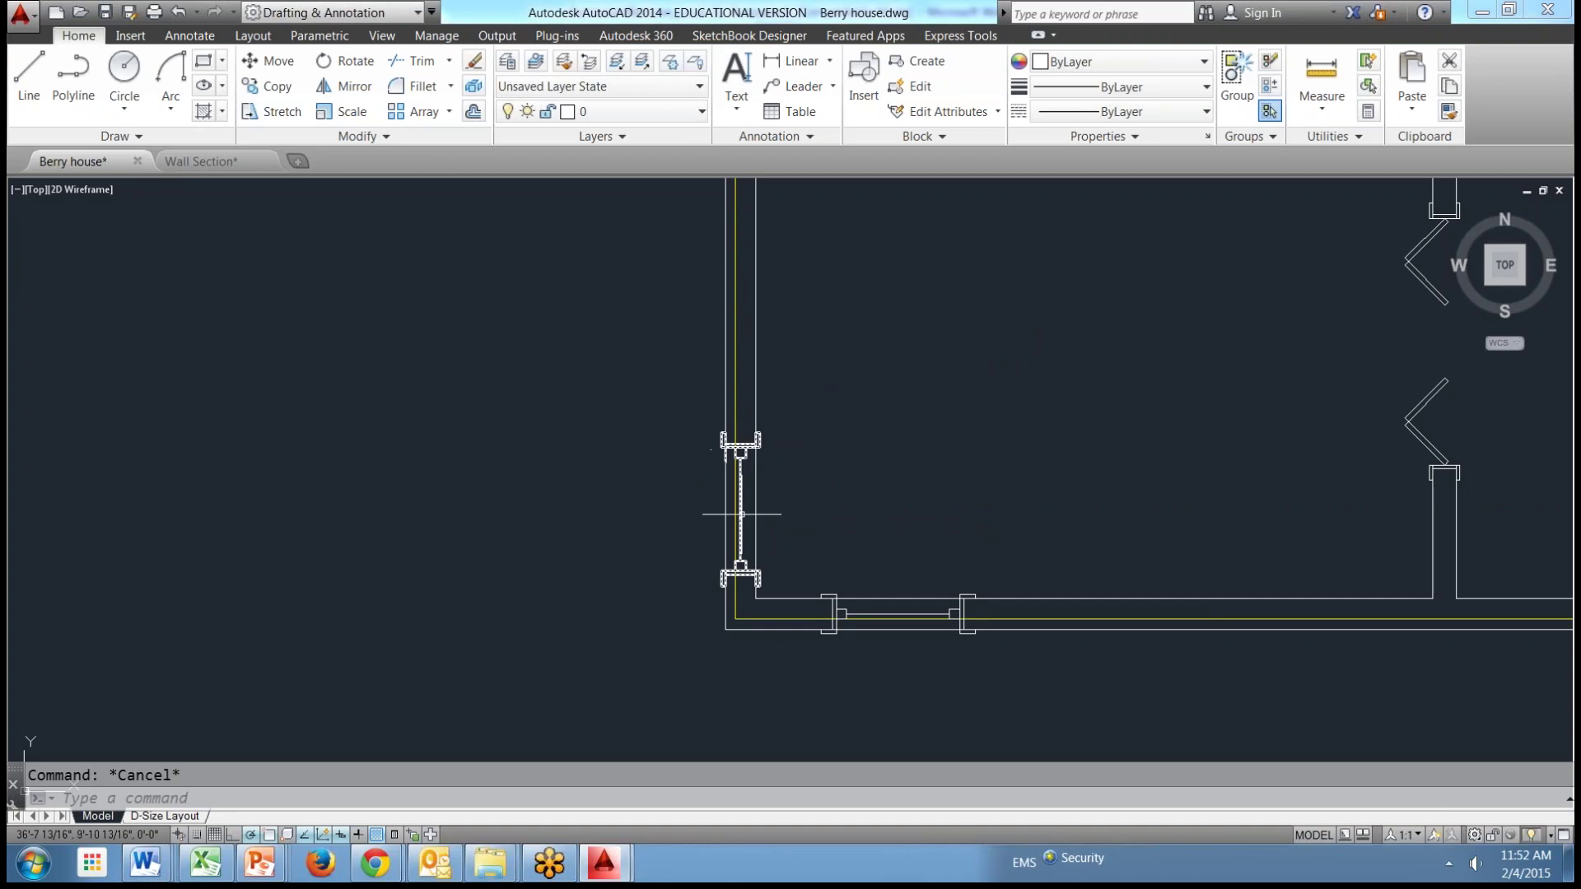
{"action": "left_click", "coordinate": [741, 511]}
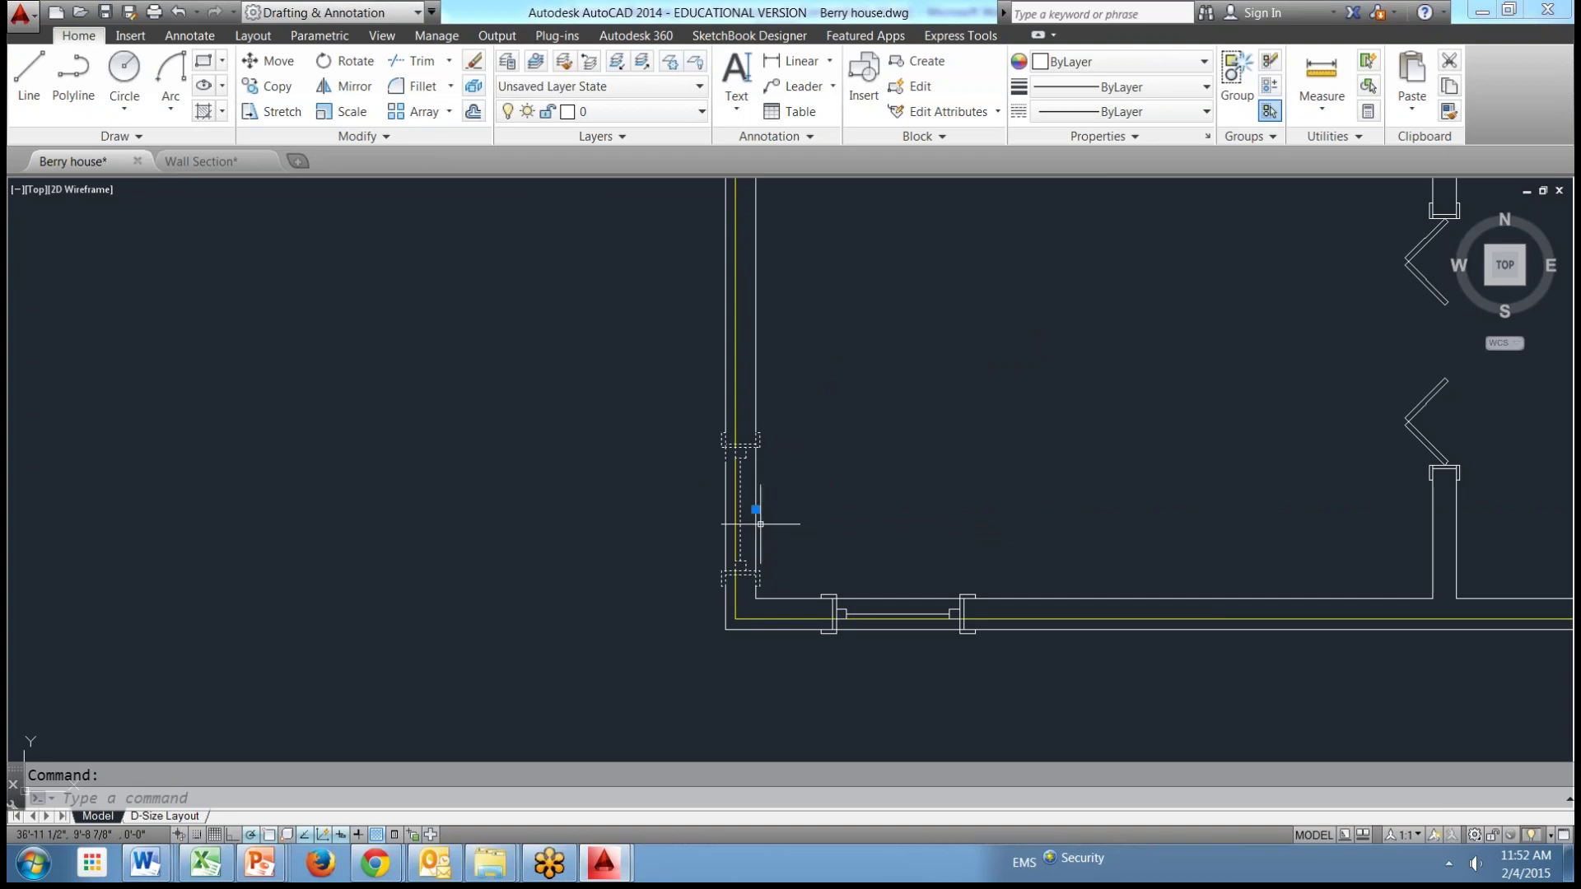
{"action": "left_click", "coordinate": [755, 510]}
{"action": "key", "text": "Escape"}
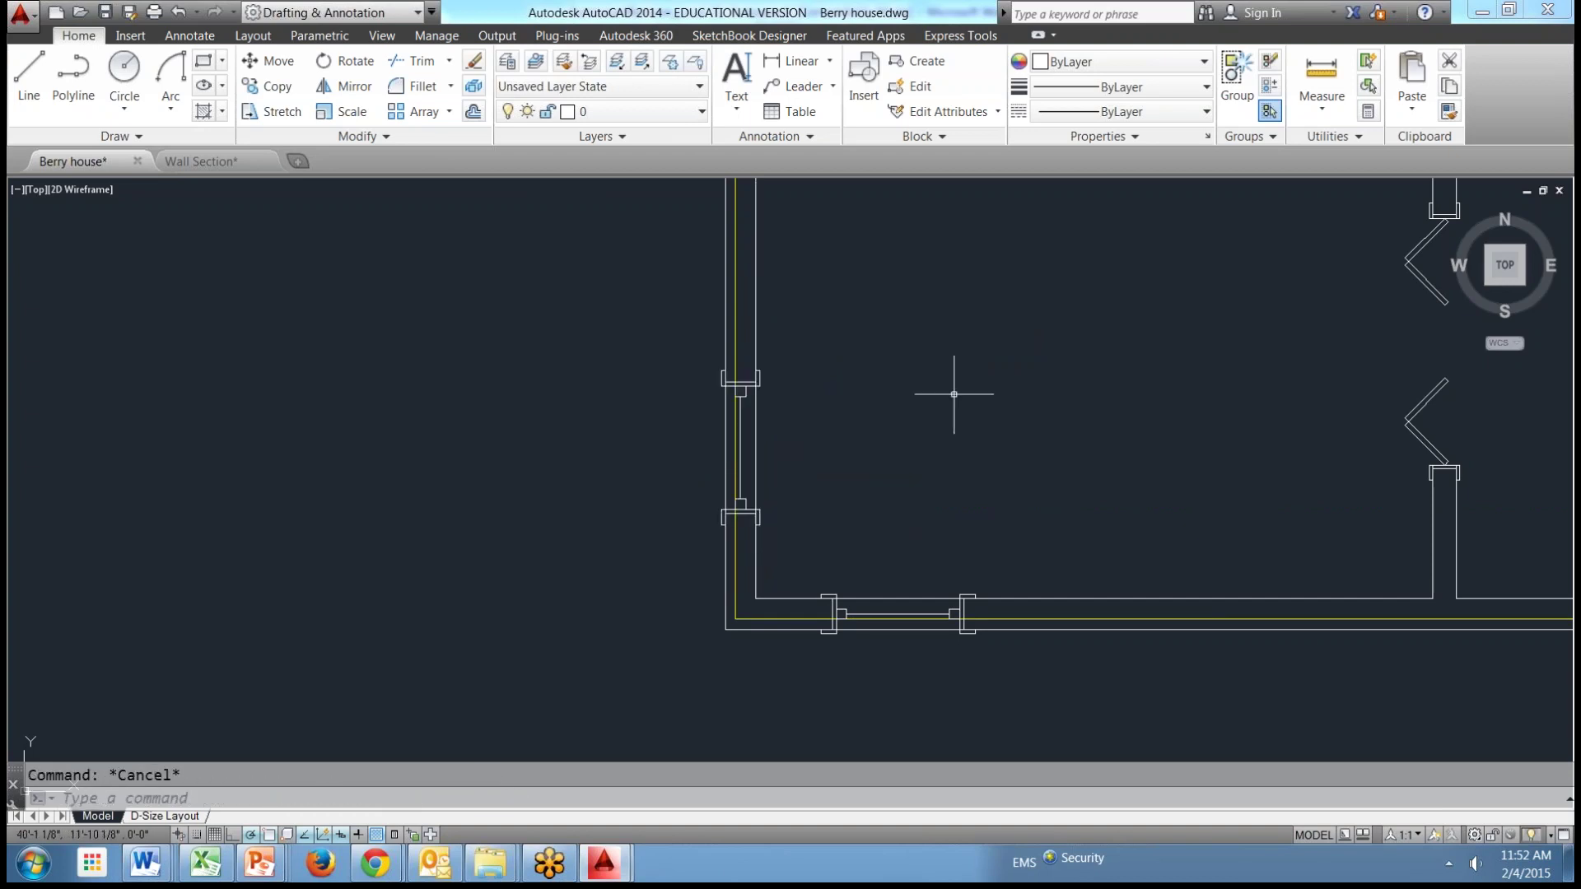
{"action": "scroll", "coordinate": [939, 424], "scroll_direction": "down", "scroll_amount": 5}
{"action": "middle_click_drag", "start_coordinate": [939, 424], "coordinate": [601, 411]}
{"action": "scroll", "coordinate": [628, 494], "scroll_direction": "down", "scroll_amount": 2}
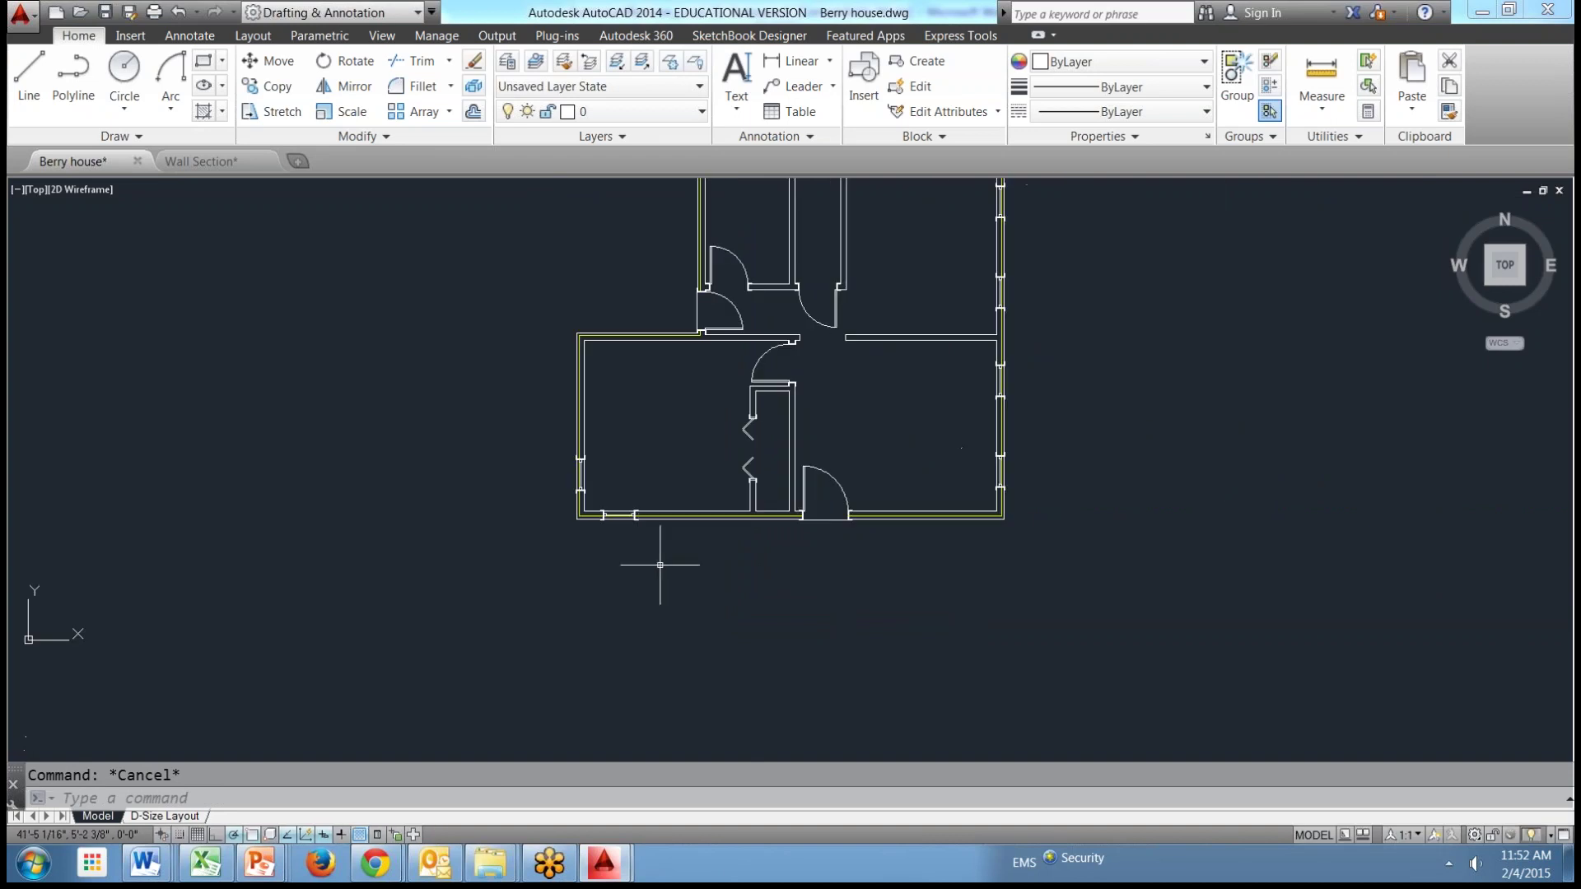
{"action": "middle_click_drag", "start_coordinate": [653, 558], "coordinate": [414, 558]}
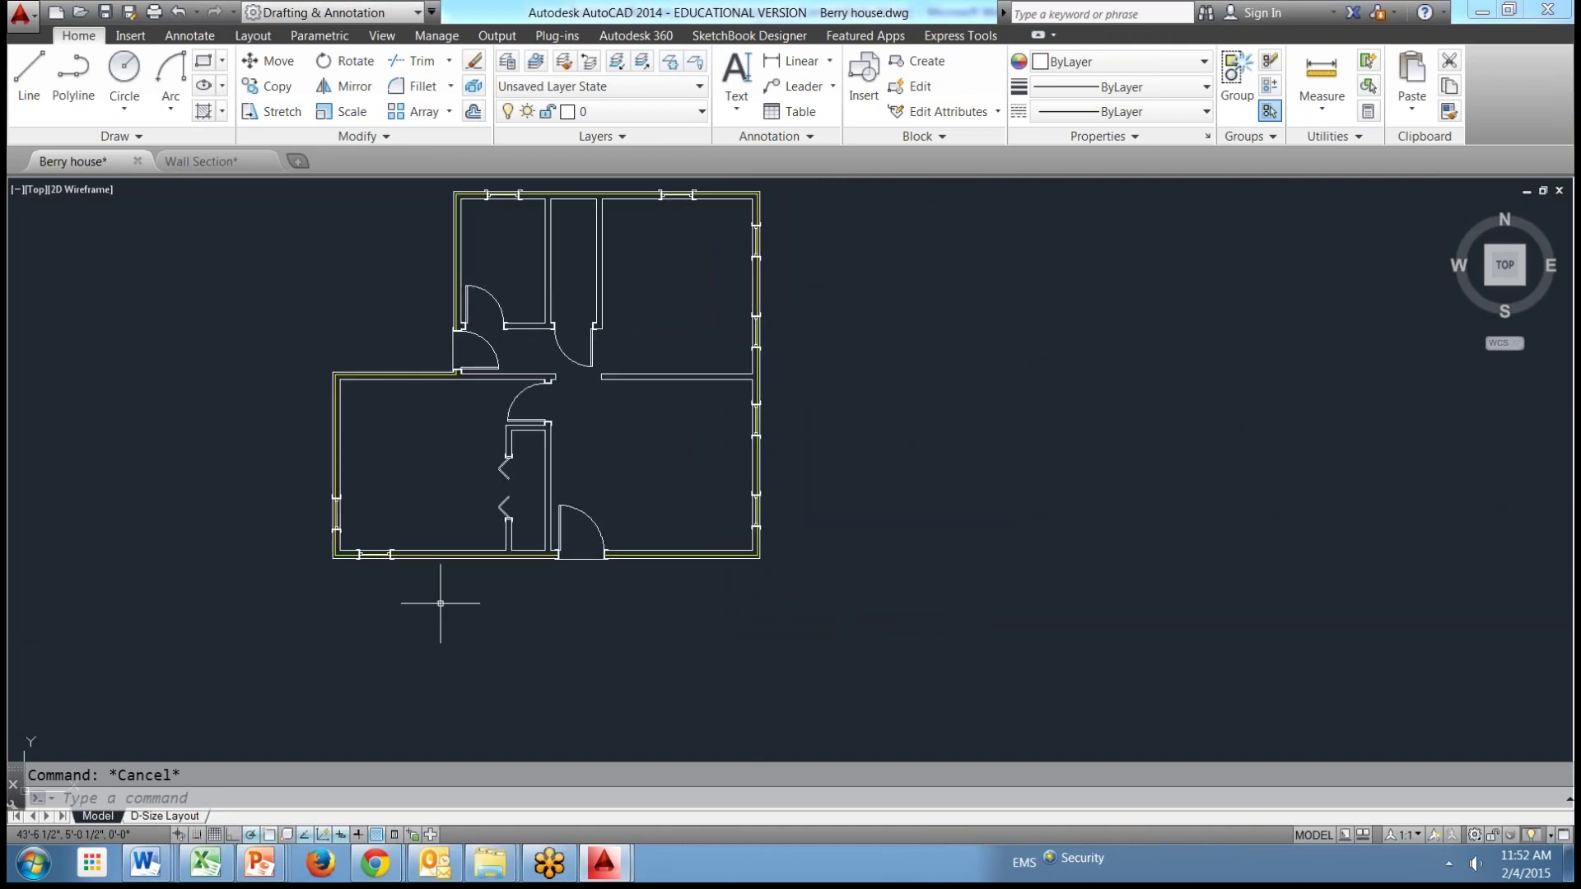
{"action": "scroll", "coordinate": [642, 572], "scroll_direction": "up", "scroll_amount": 4}
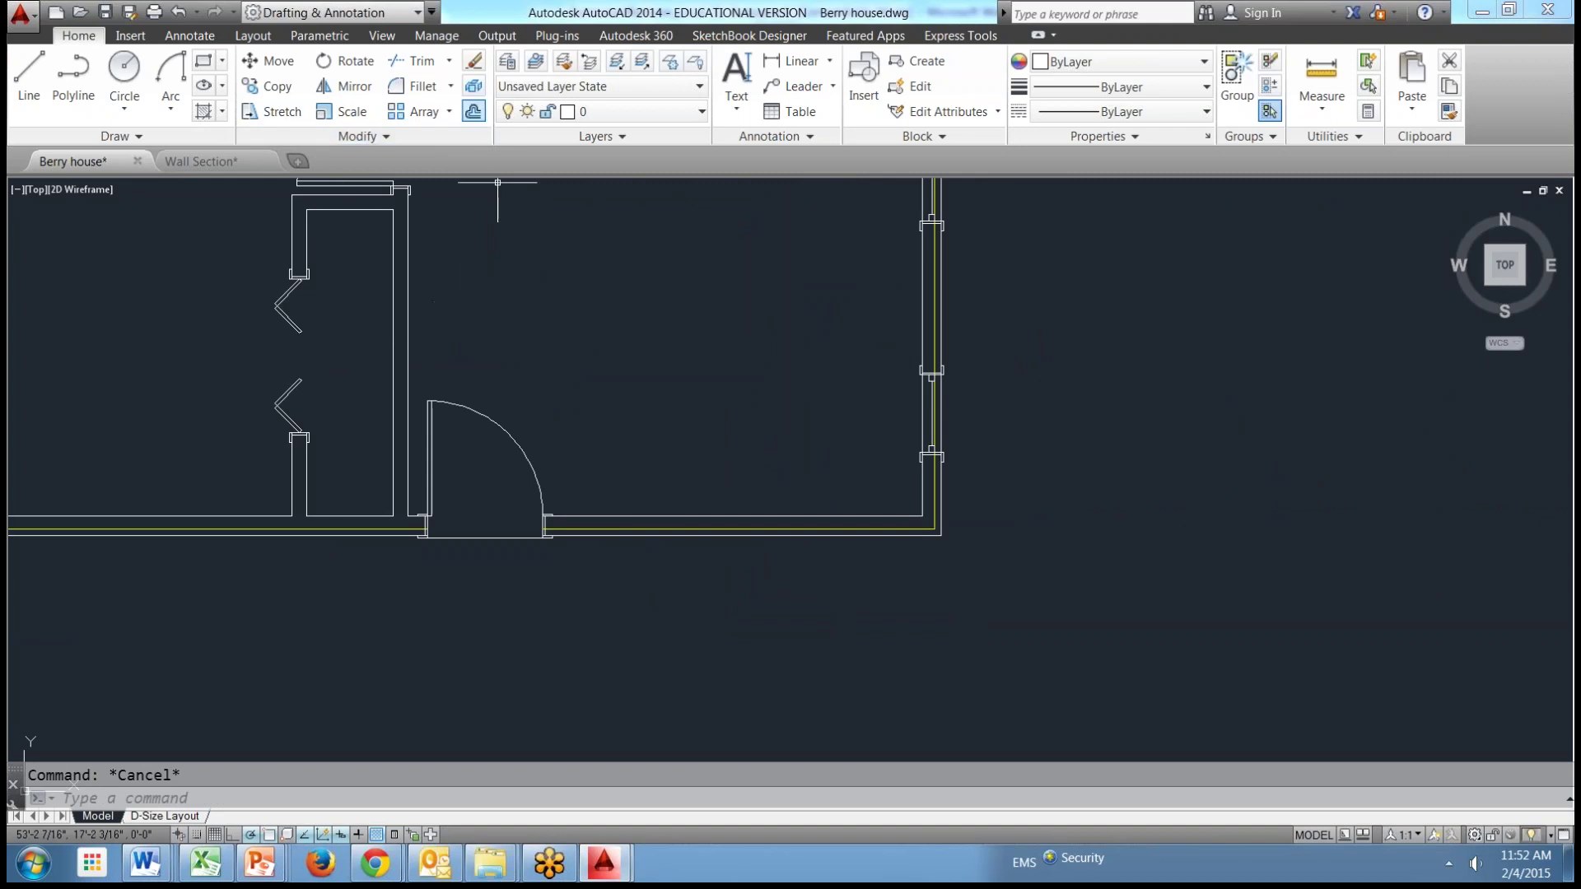
Step: Insert a horizontal 24 window in the bottom wall at a 1'3/4" offset
{"action": "type", "text": "i"}
{"action": "key", "text": "Return"}
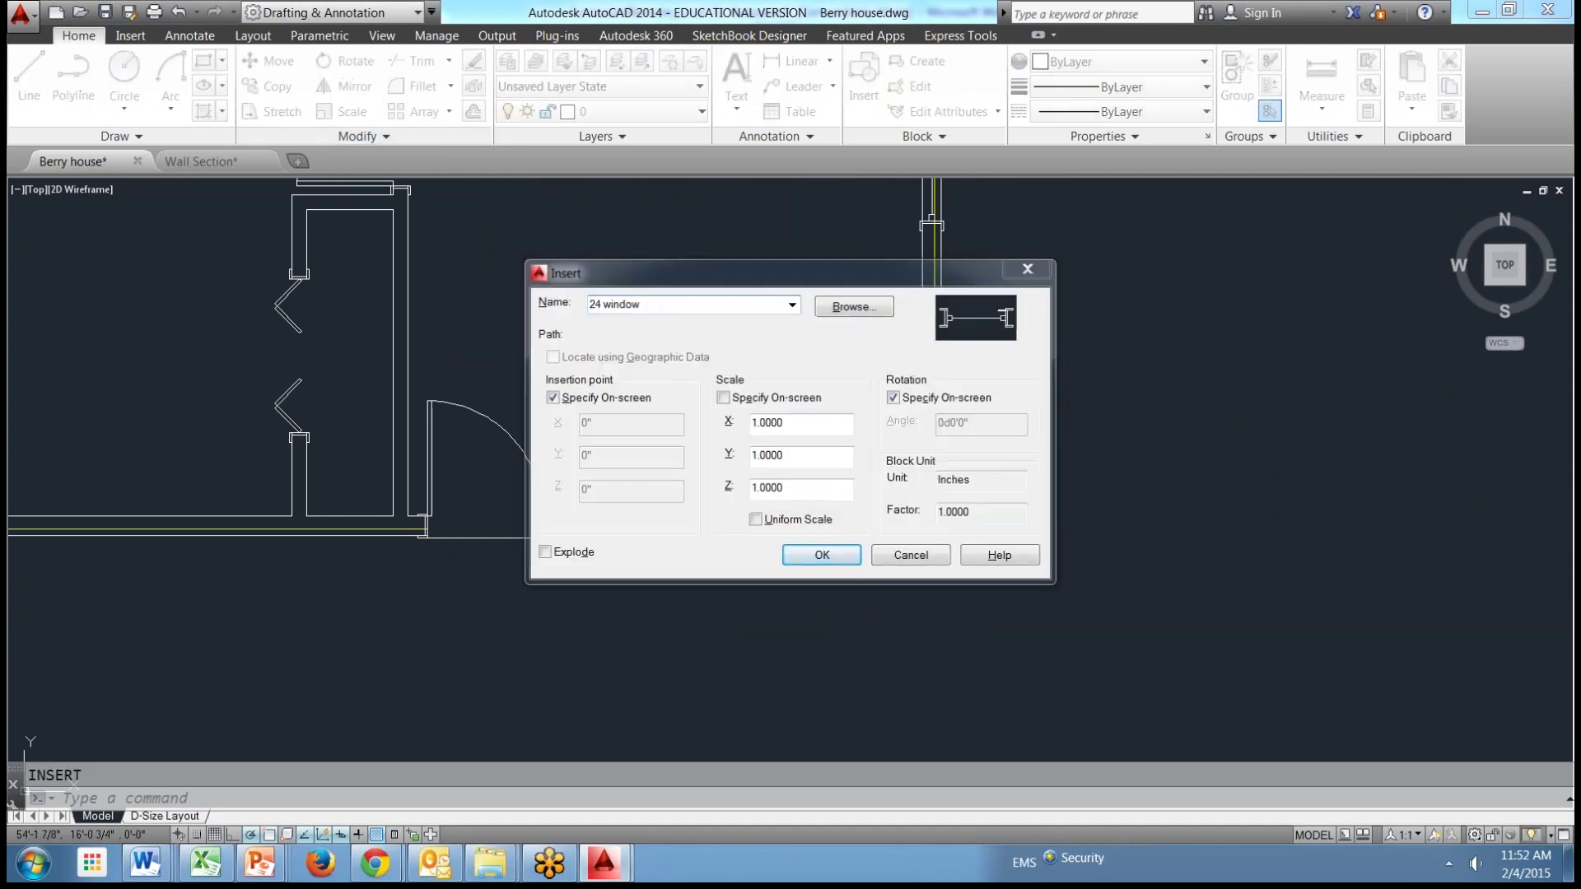
{"action": "key", "text": "Return"}
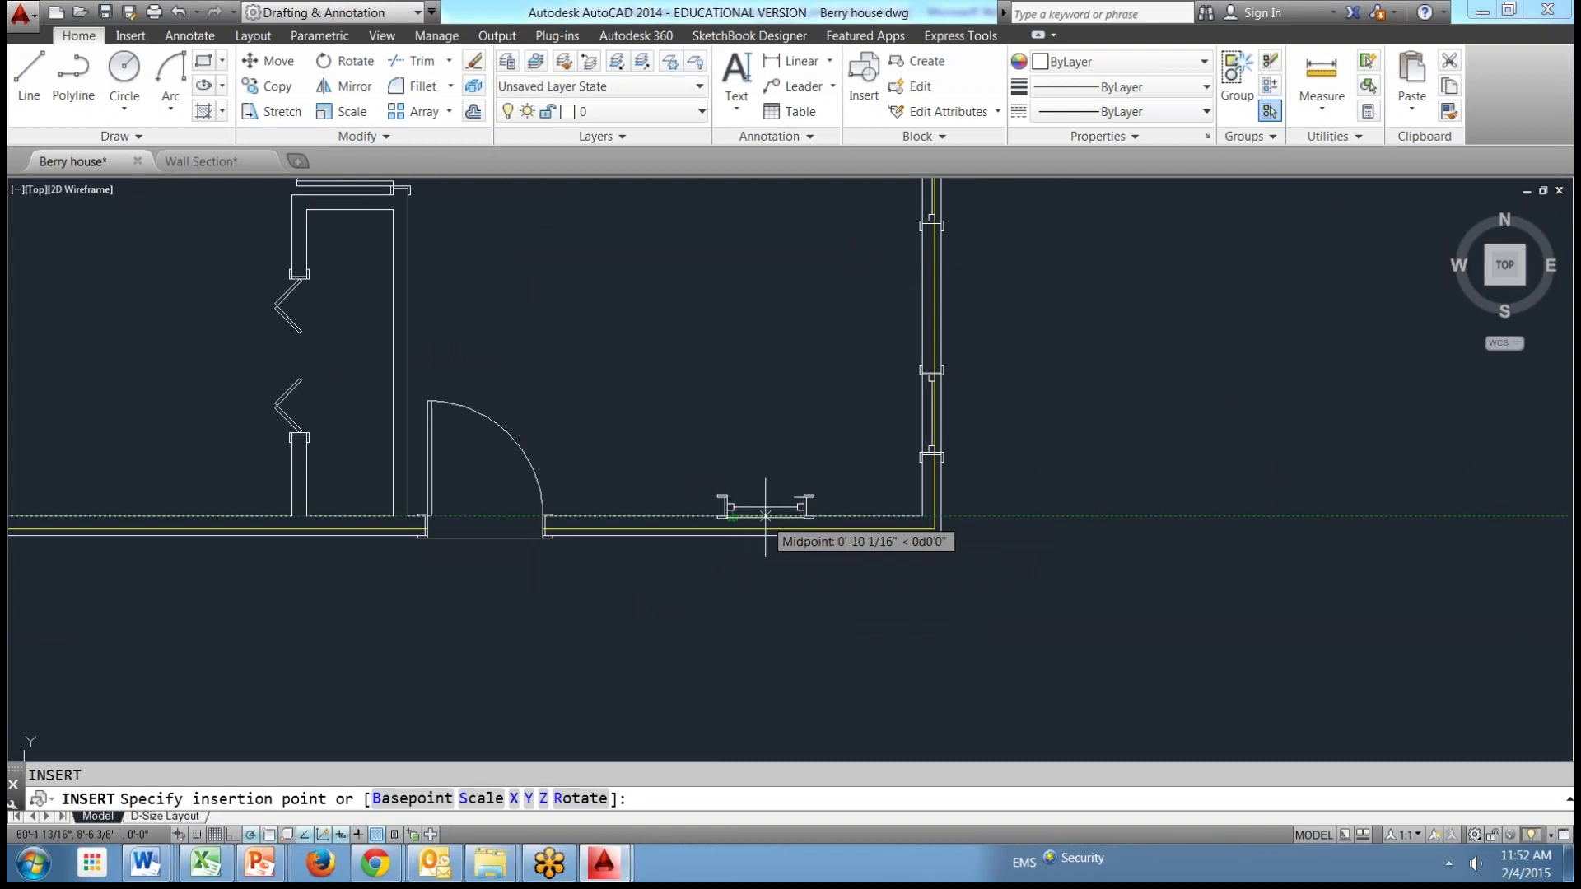
{"action": "scroll", "coordinate": [782, 517], "scroll_direction": "up", "scroll_amount": 2}
{"action": "scroll", "coordinate": [780, 517], "scroll_direction": "up", "scroll_amount": 2}
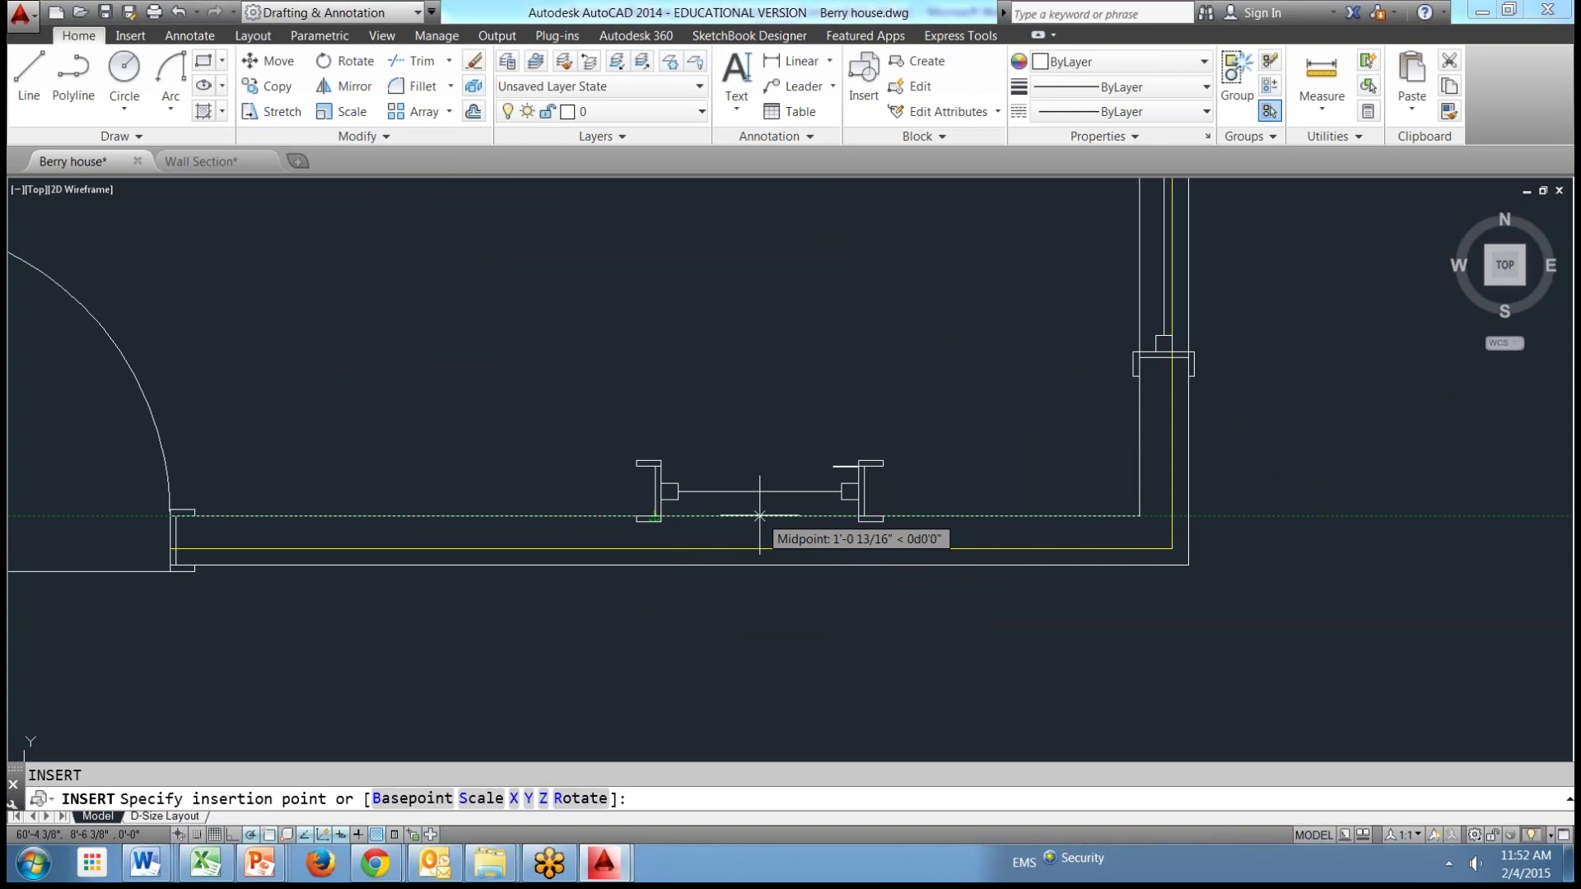
{"action": "type", "text": "1"}
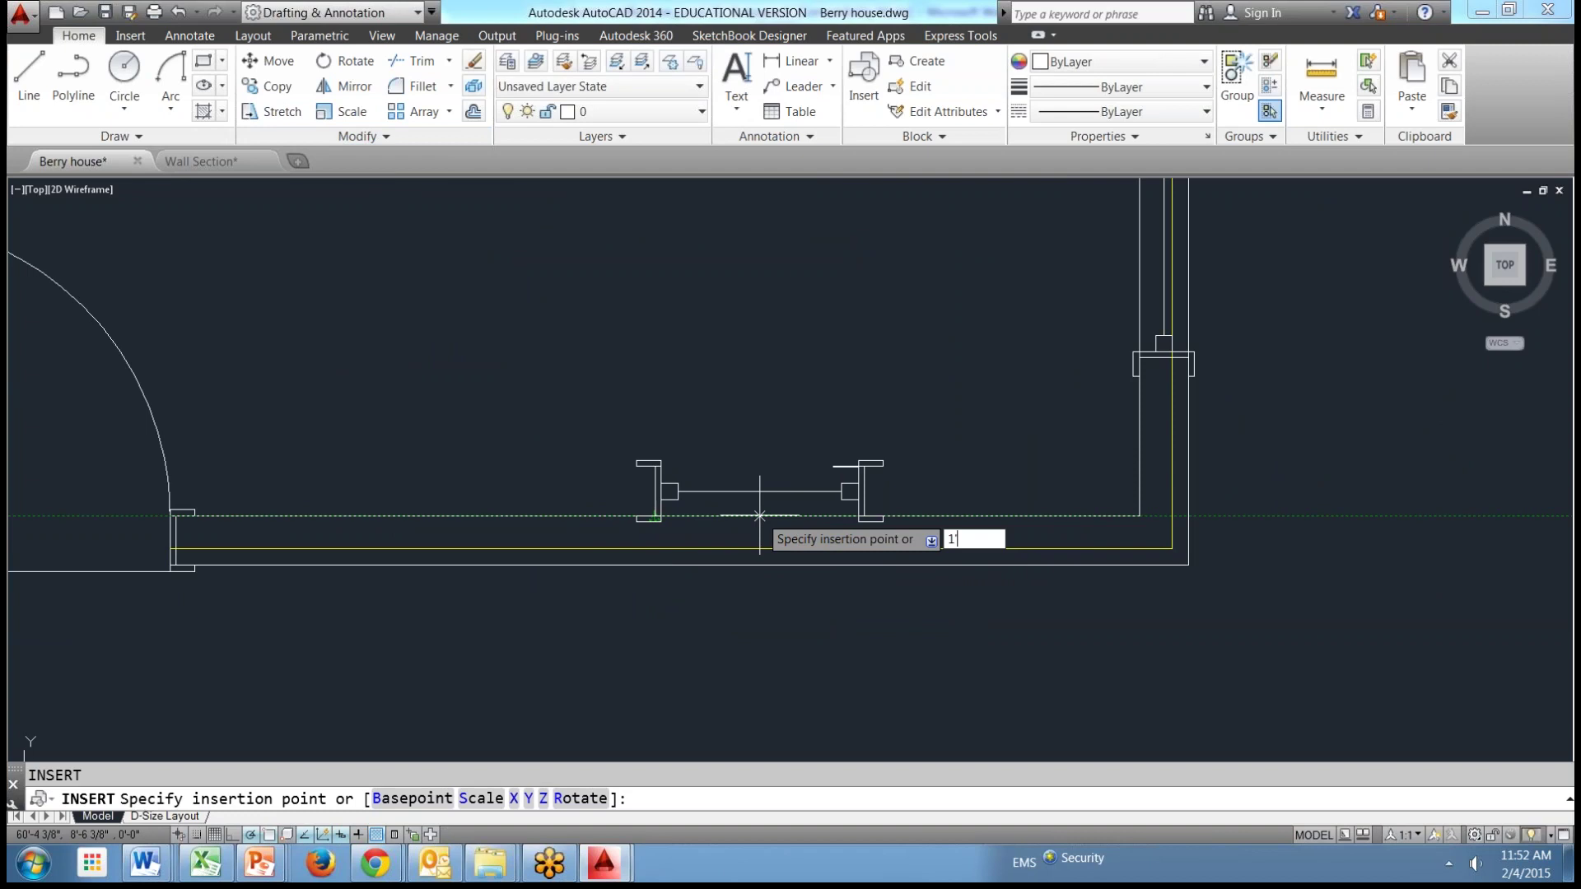
{"action": "type", "text": "-6"}
{"action": "type", "text": " 1/2"}
{"action": "key", "text": "BackSpace"}
{"action": "key", "text": "BackSpace"}
{"action": "key", "text": "BackSpace"}
{"action": "type", "text": "1'3/4\""}
{"action": "key", "text": "Return"}
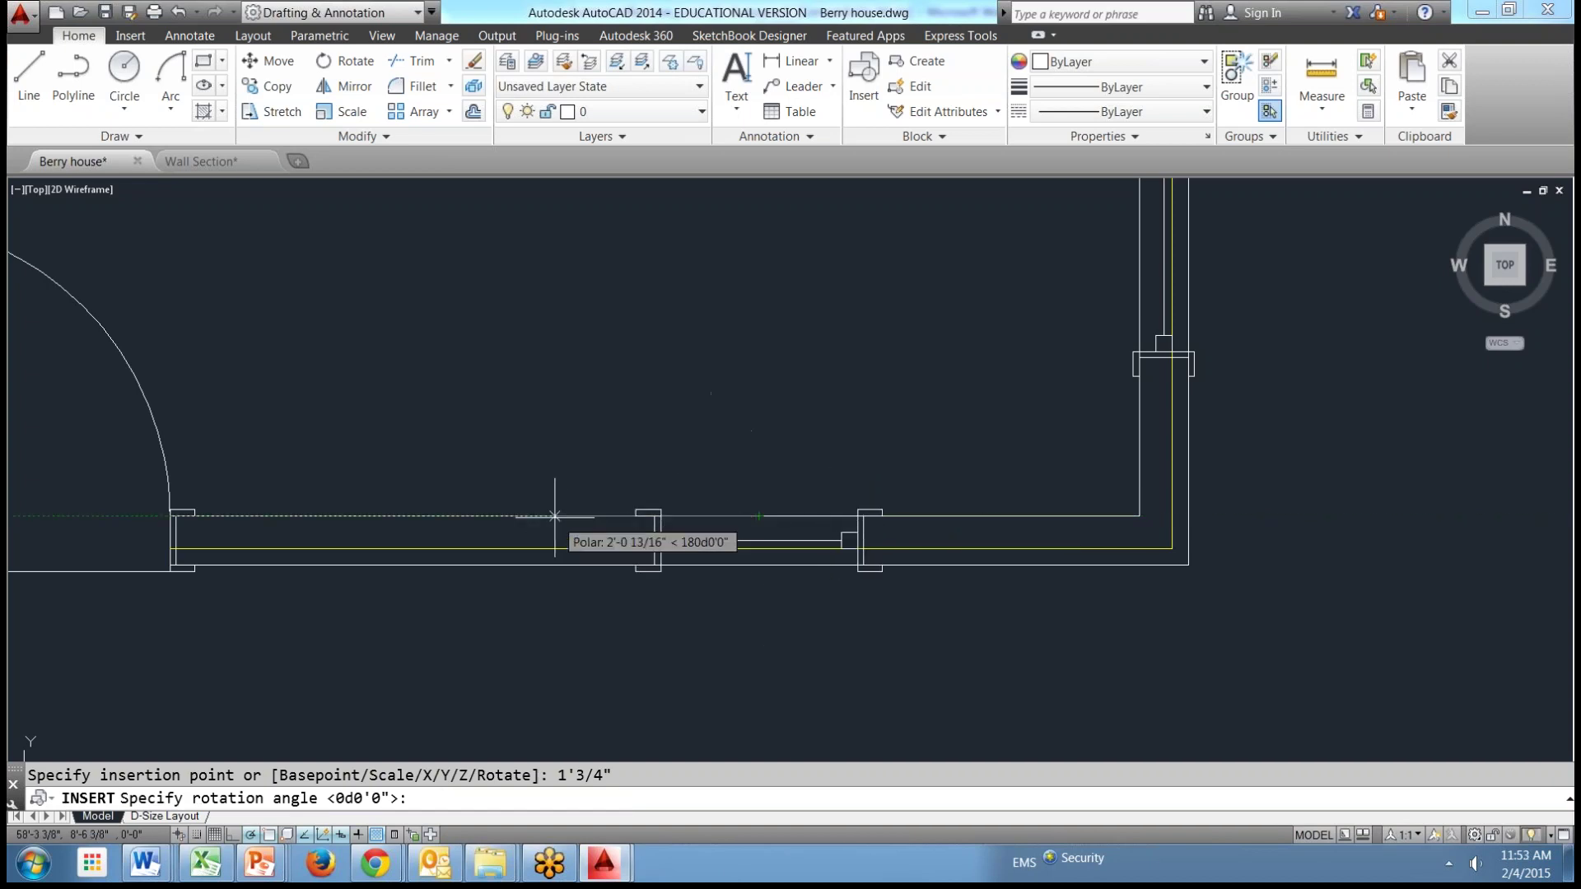
{"action": "key", "text": "Return"}
Step: Start placing a second 24 window on the bottom wall, then cancel it
{"action": "key", "text": "Return"}
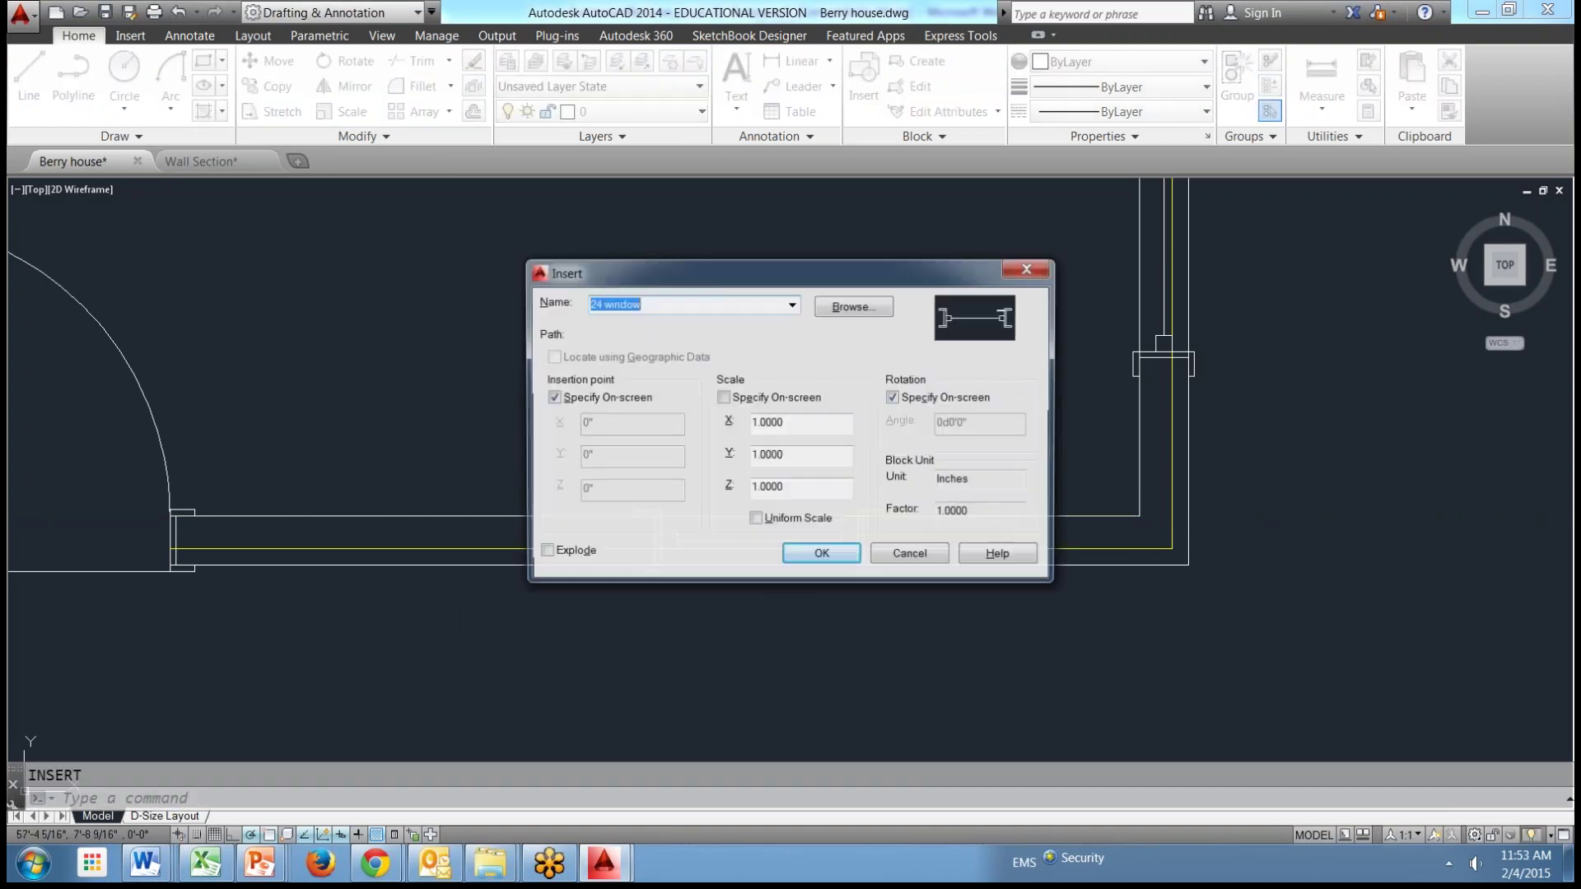
{"action": "key", "text": "Return"}
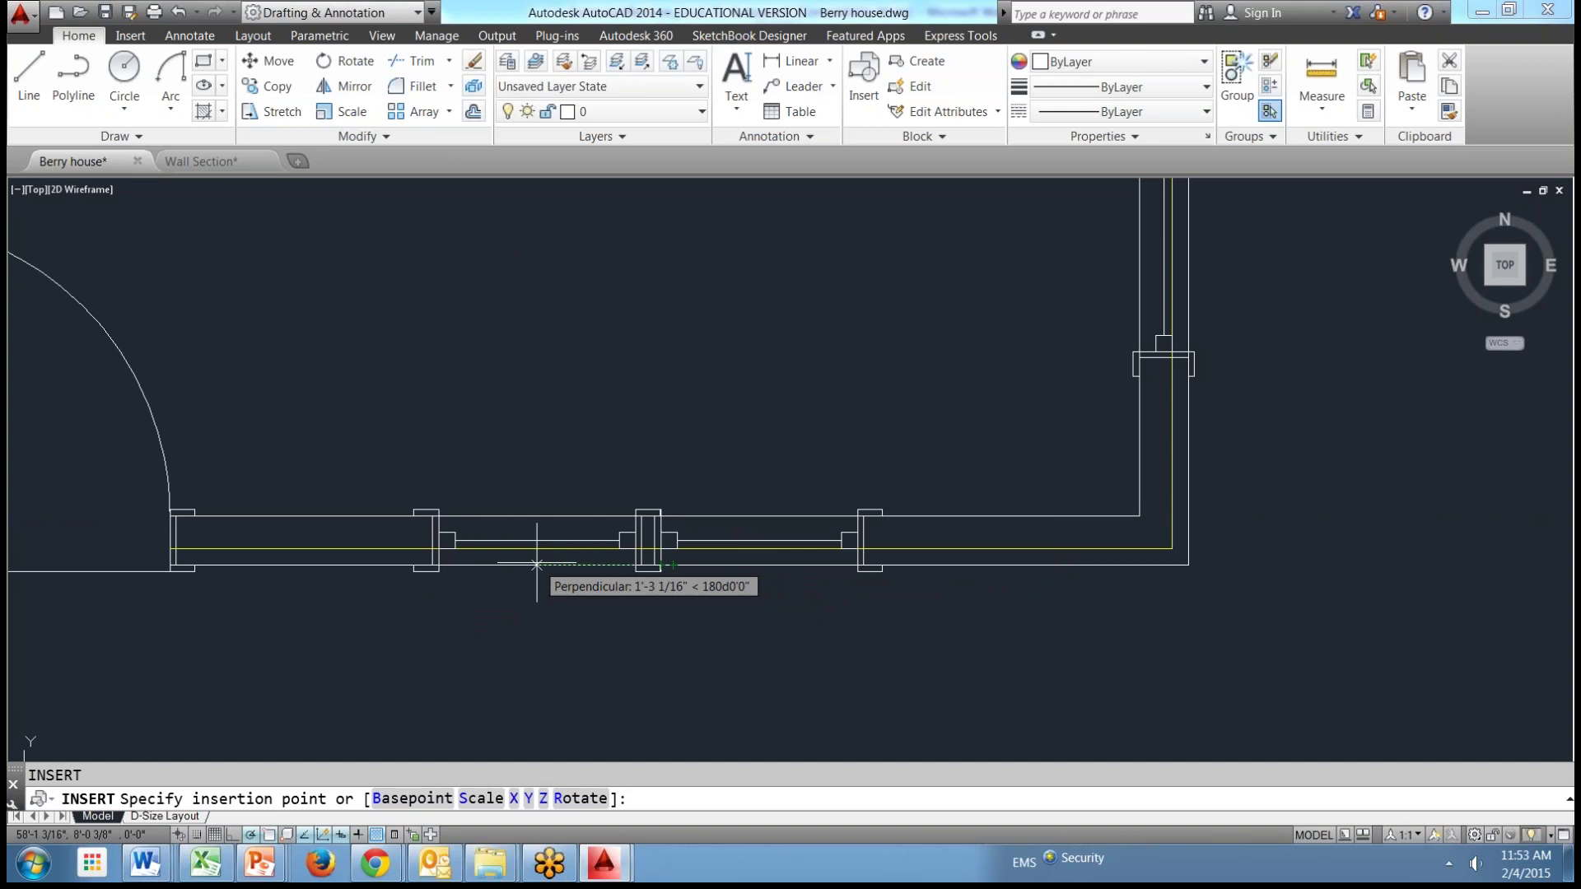
{"action": "left_click", "coordinate": [537, 565]}
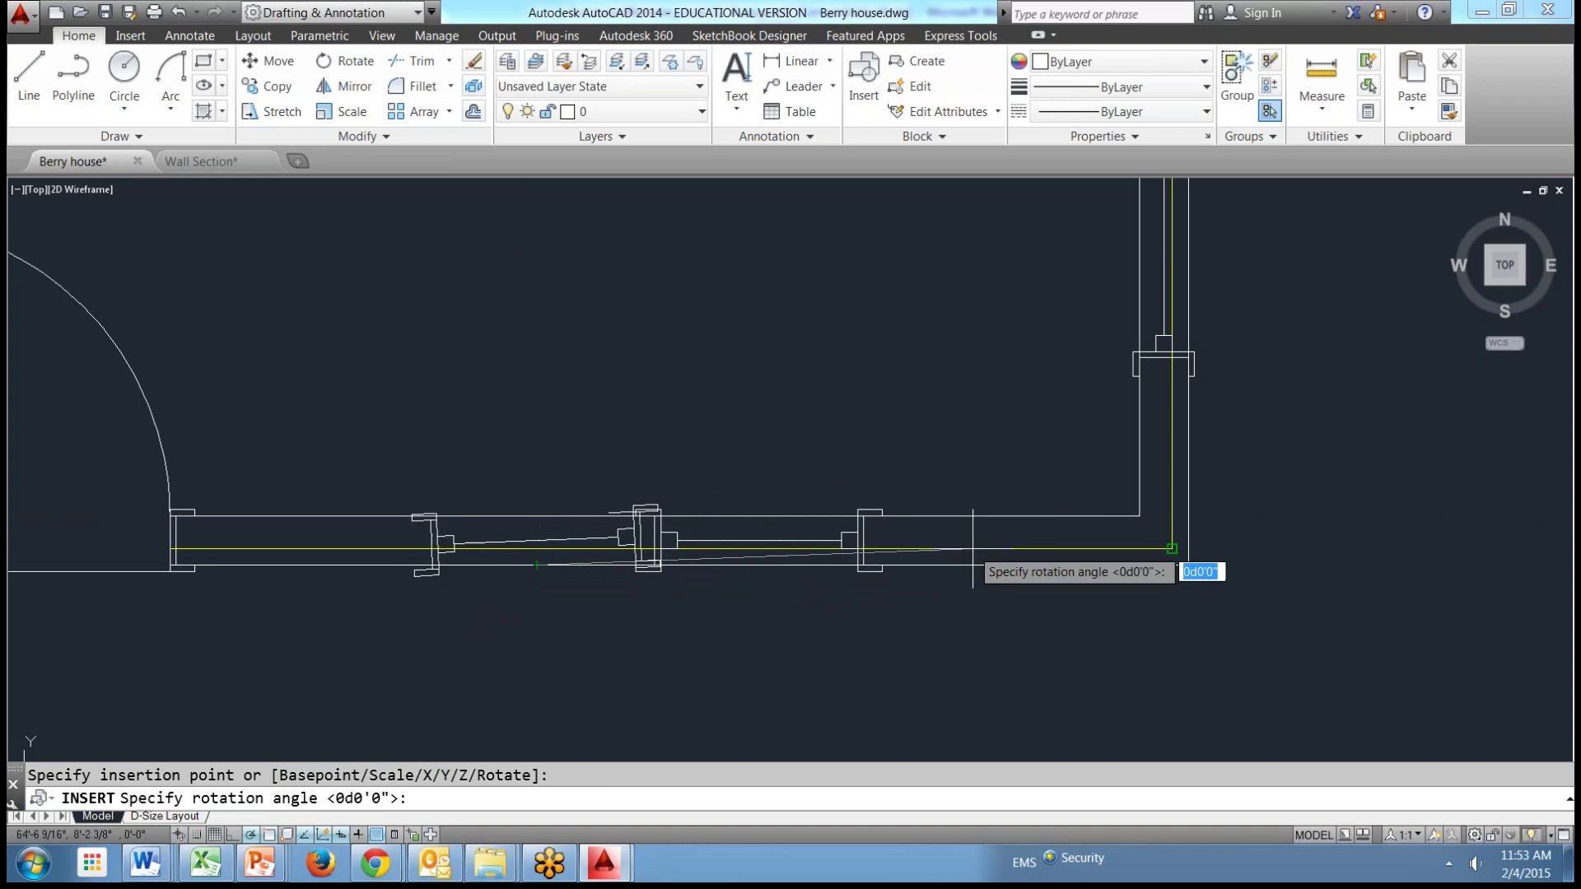
{"action": "left_click", "coordinate": [1072, 558]}
{"action": "key", "text": "Escape"}
{"action": "scroll", "coordinate": [600, 547], "scroll_direction": "up", "scroll_amount": 7}
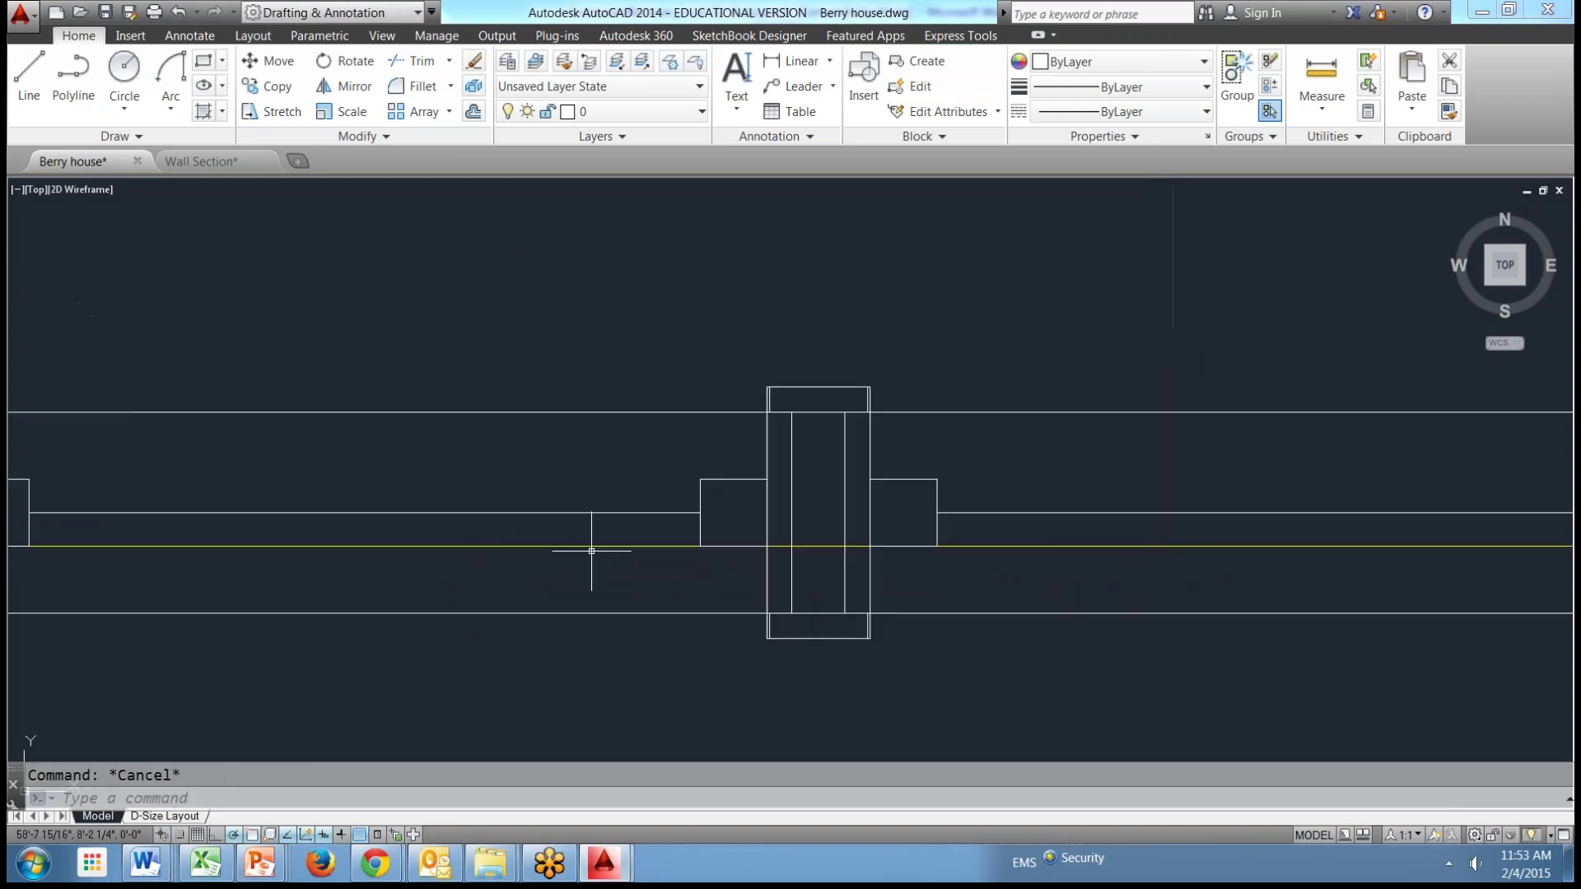
{"action": "scroll", "coordinate": [708, 544], "scroll_direction": "up", "scroll_amount": 3}
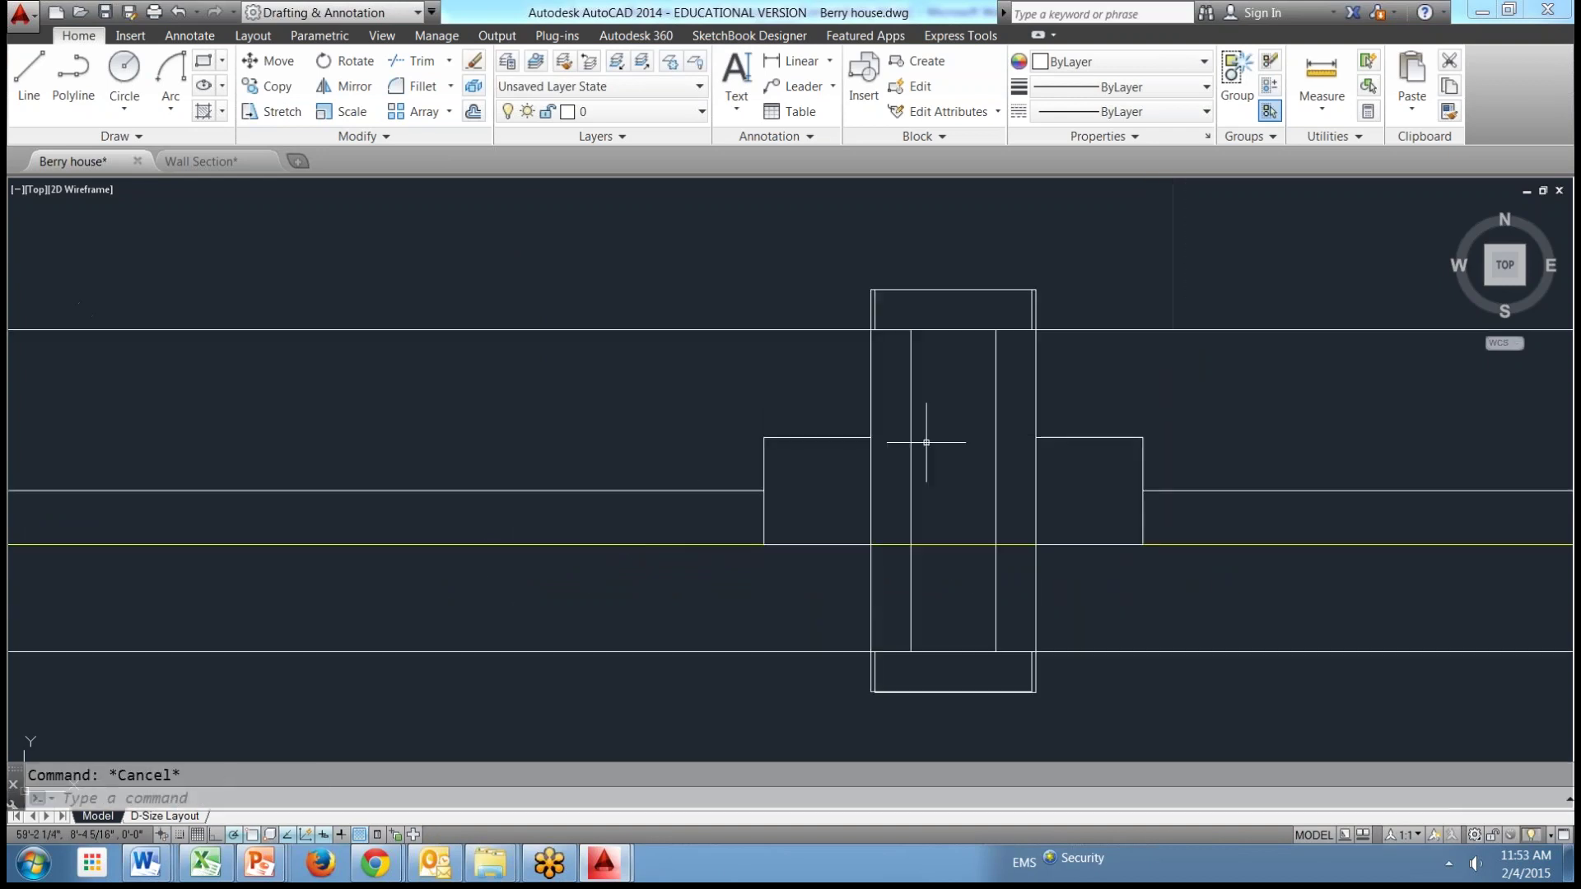
{"action": "left_click", "coordinate": [784, 439]}
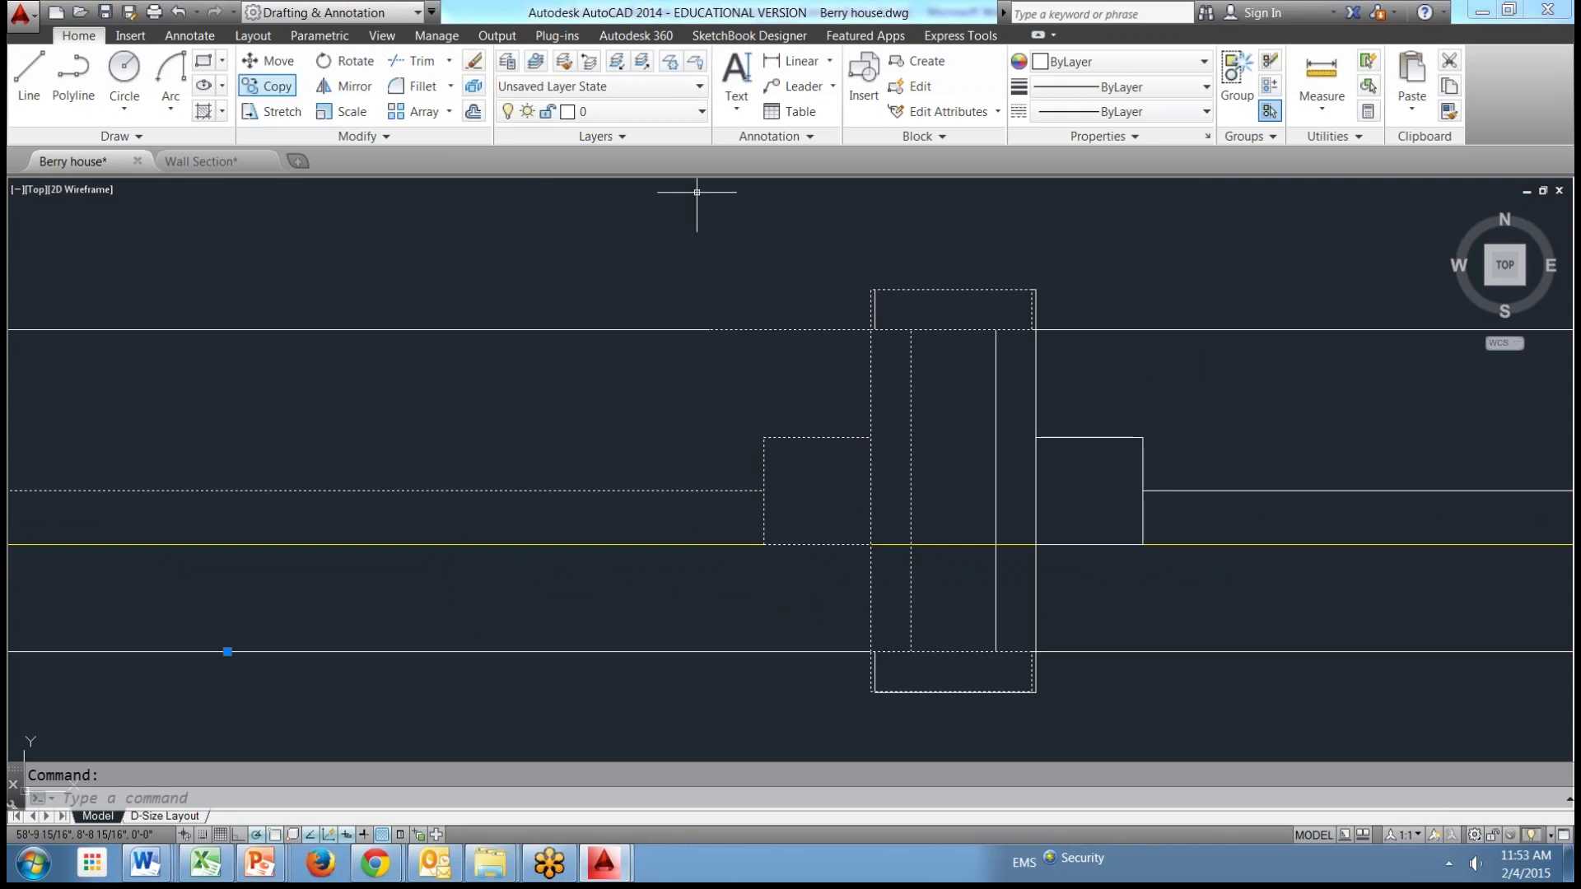
{"action": "left_click", "coordinate": [267, 60]}
{"action": "scroll", "coordinate": [818, 272], "scroll_direction": "up", "scroll_amount": 3}
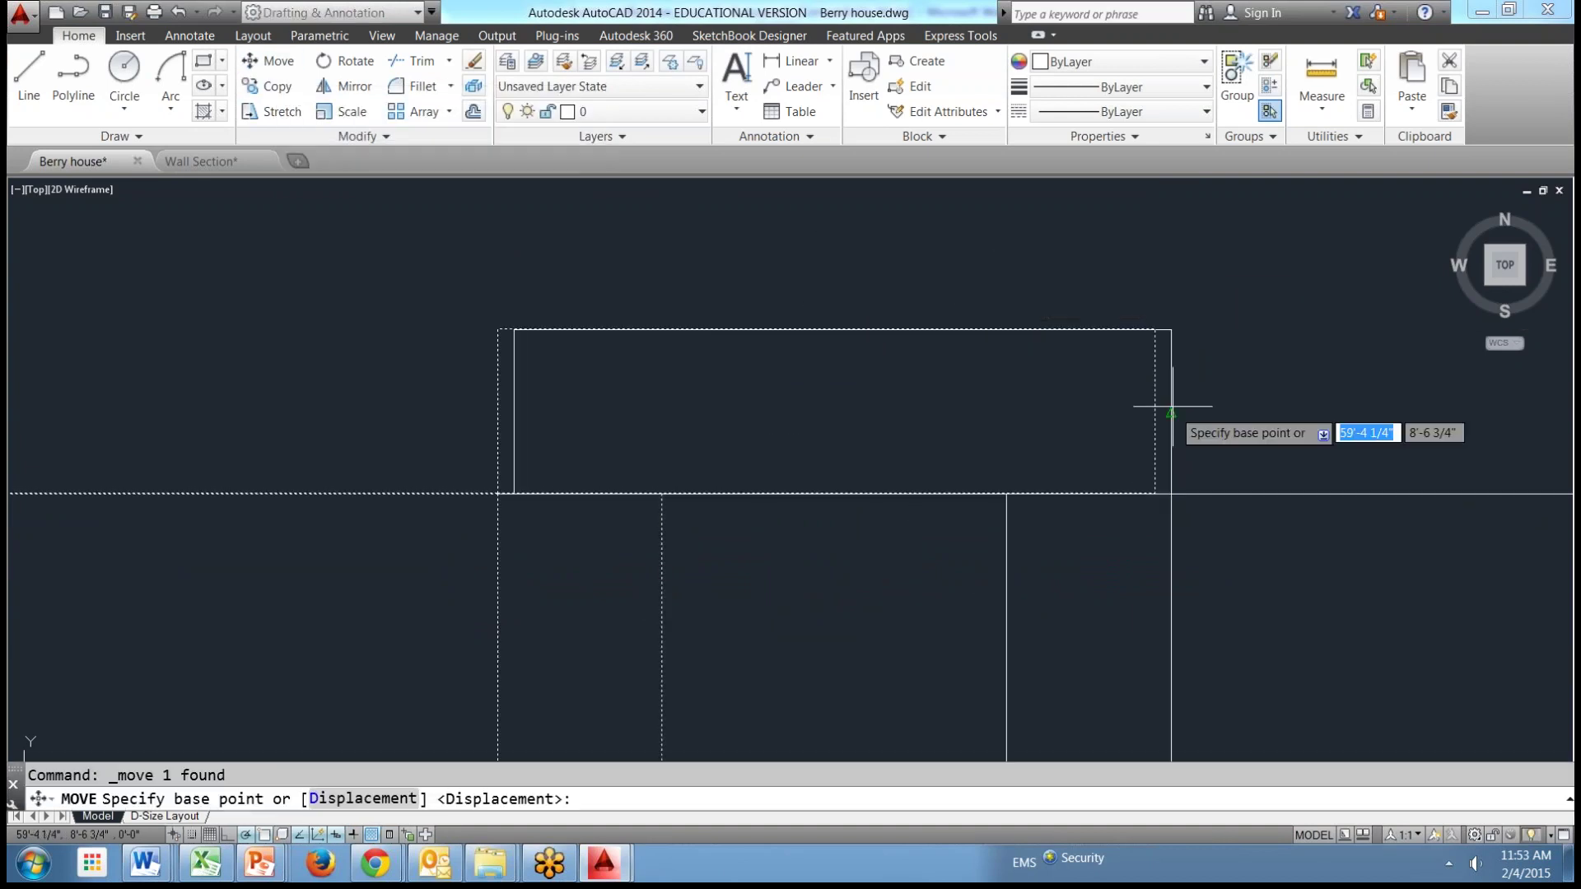
{"action": "left_click", "coordinate": [1155, 330]}
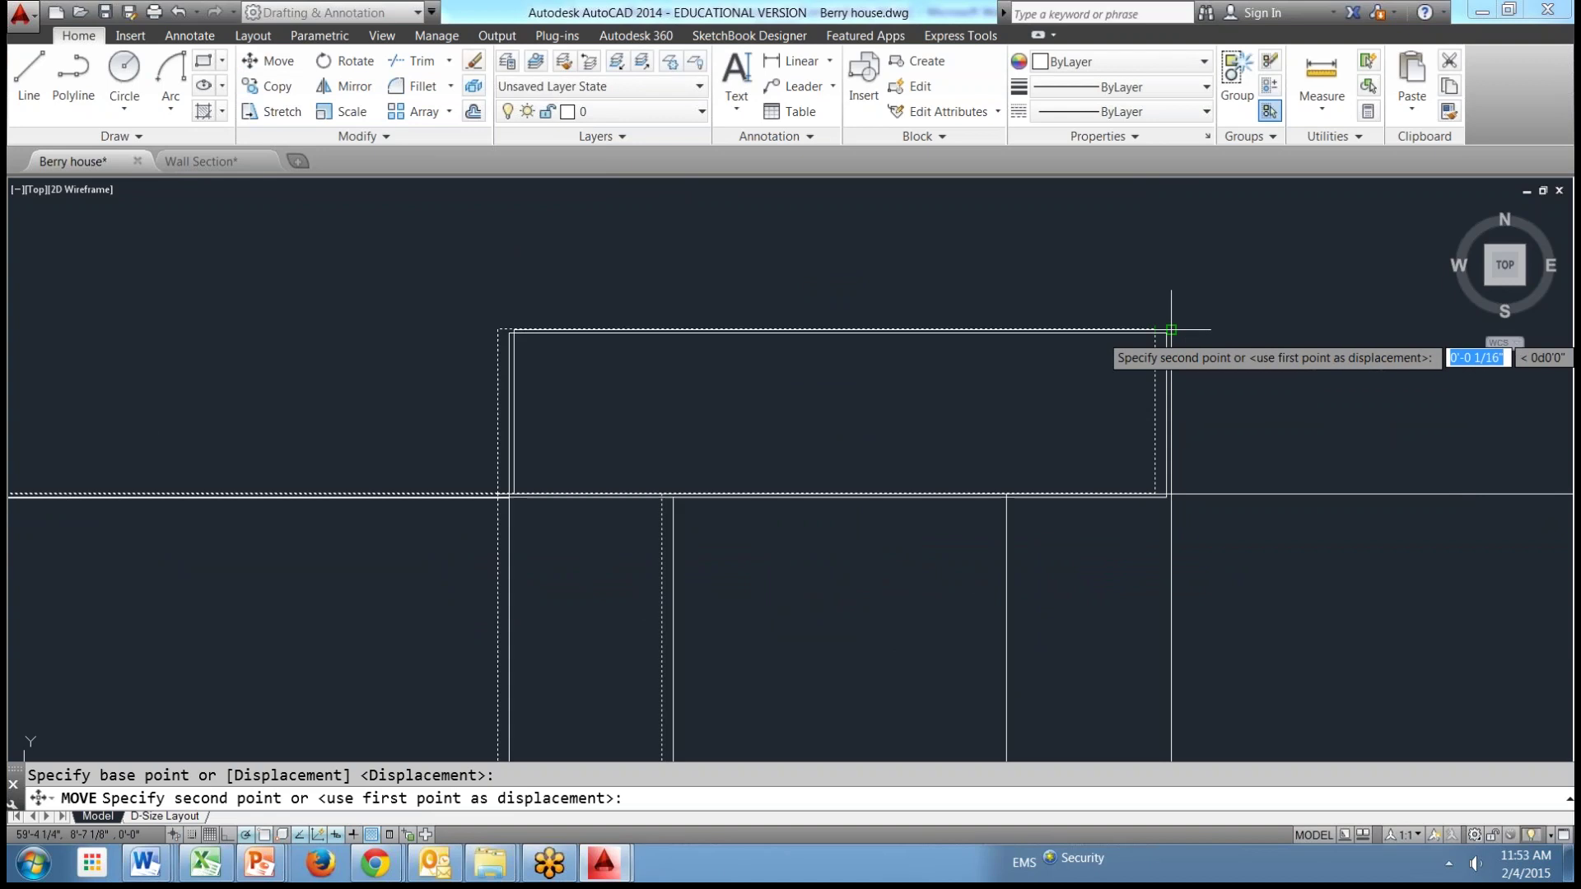
{"action": "key", "text": "Escape"}
{"action": "scroll", "coordinate": [1210, 262], "scroll_direction": "down", "scroll_amount": 2}
{"action": "scroll", "coordinate": [1210, 262], "scroll_direction": "down", "scroll_amount": 3}
{"action": "middle_click_drag", "start_coordinate": [1164, 462], "coordinate": [900, 470]}
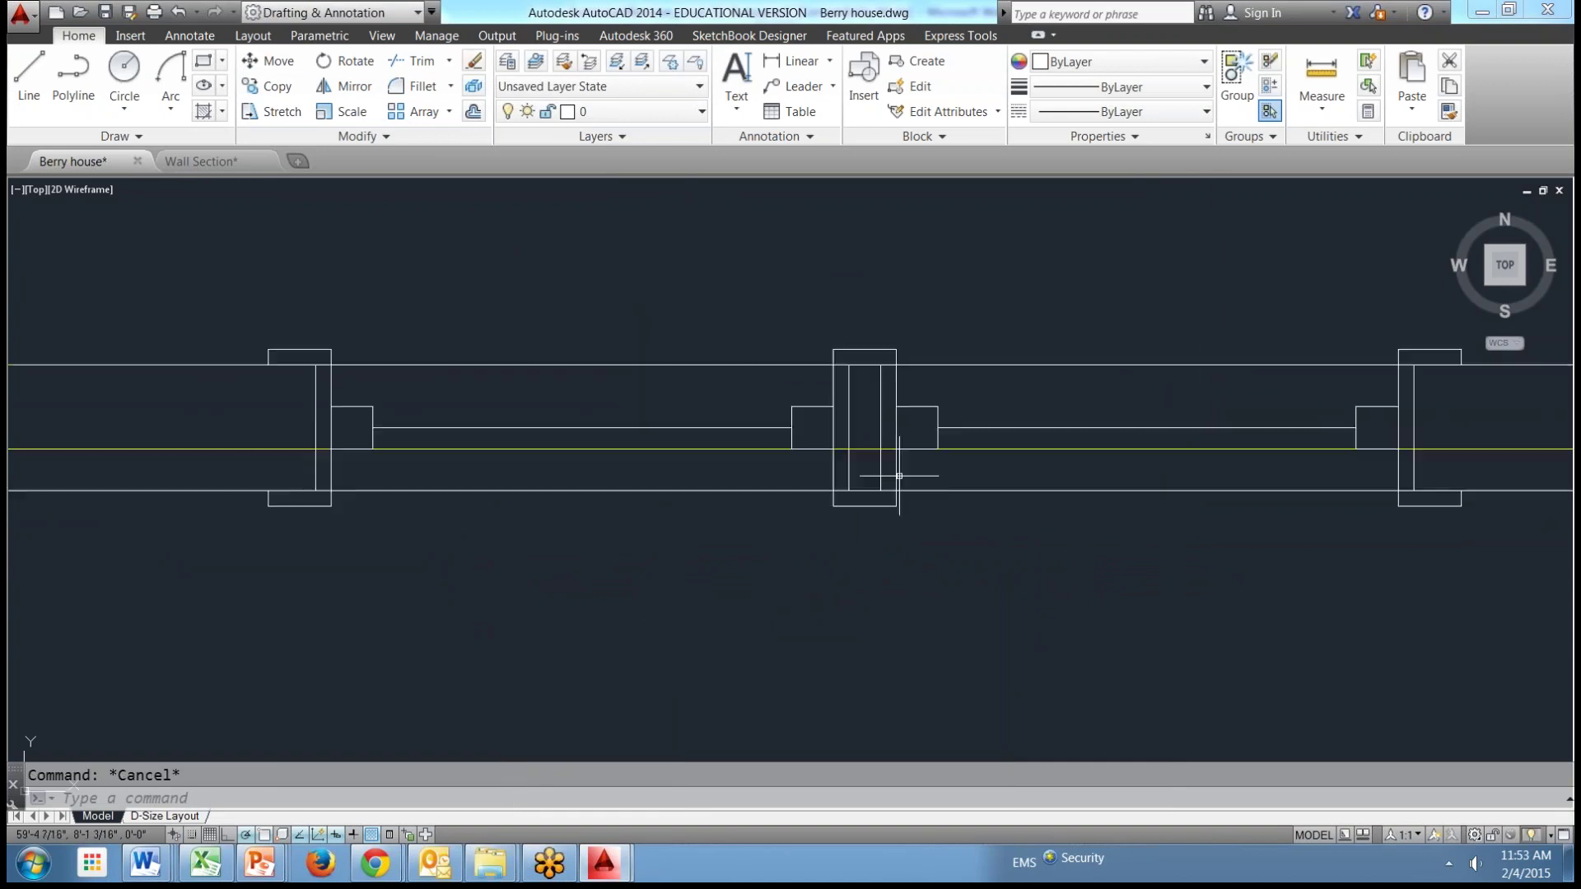
{"action": "scroll", "coordinate": [812, 656], "scroll_direction": "down", "scroll_amount": 2}
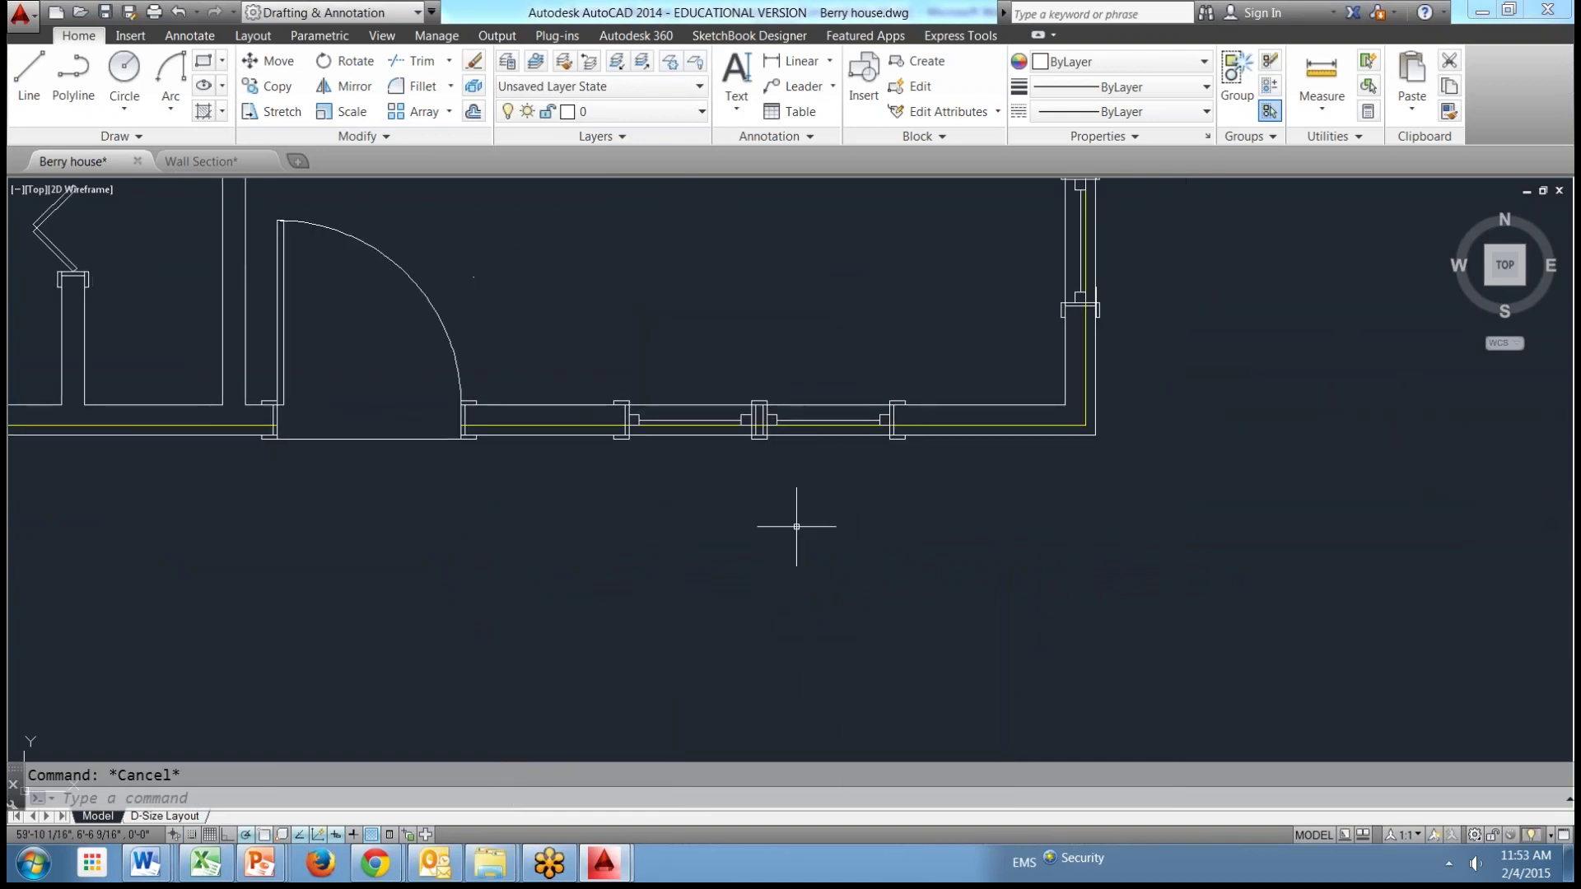
{"action": "scroll", "coordinate": [798, 529], "scroll_direction": "down", "scroll_amount": 2}
{"action": "middle_click_drag", "start_coordinate": [791, 571], "coordinate": [823, 619]}
{"action": "scroll", "coordinate": [848, 653], "scroll_direction": "down", "scroll_amount": 3}
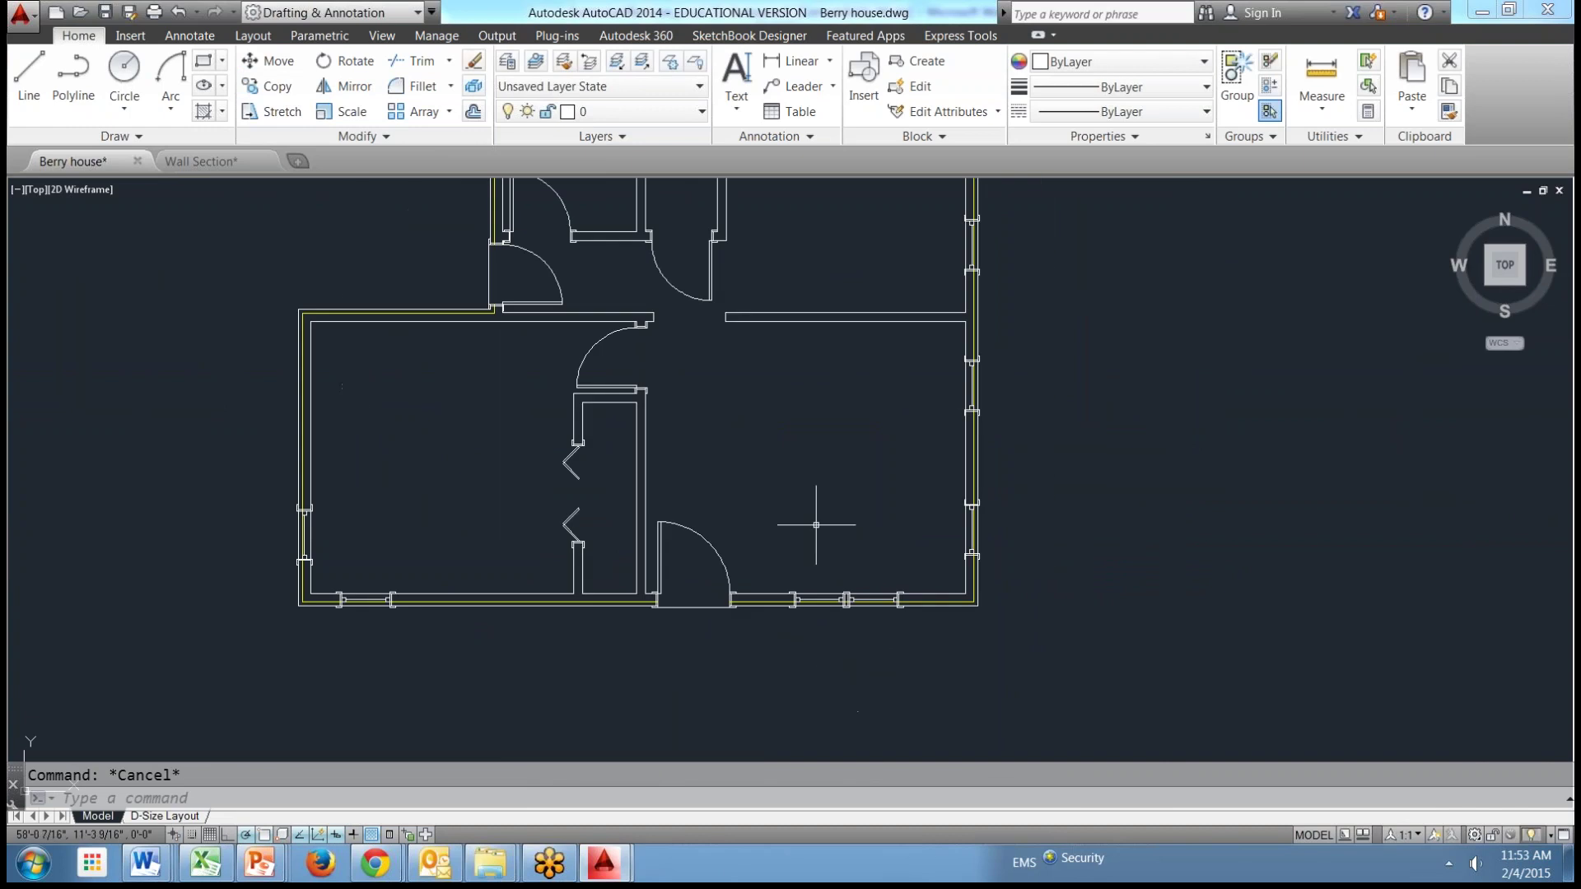
{"action": "mouse_move", "coordinate": [823, 522]}
{"action": "middle_mouse_down"}
{"action": "mouse_move", "coordinate": [882, 575]}
{"action": "mouse_move", "coordinate": [904, 557]}
{"action": "middle_mouse_up"}
{"action": "scroll", "coordinate": [884, 555], "scroll_direction": "down", "scroll_amount": 1}
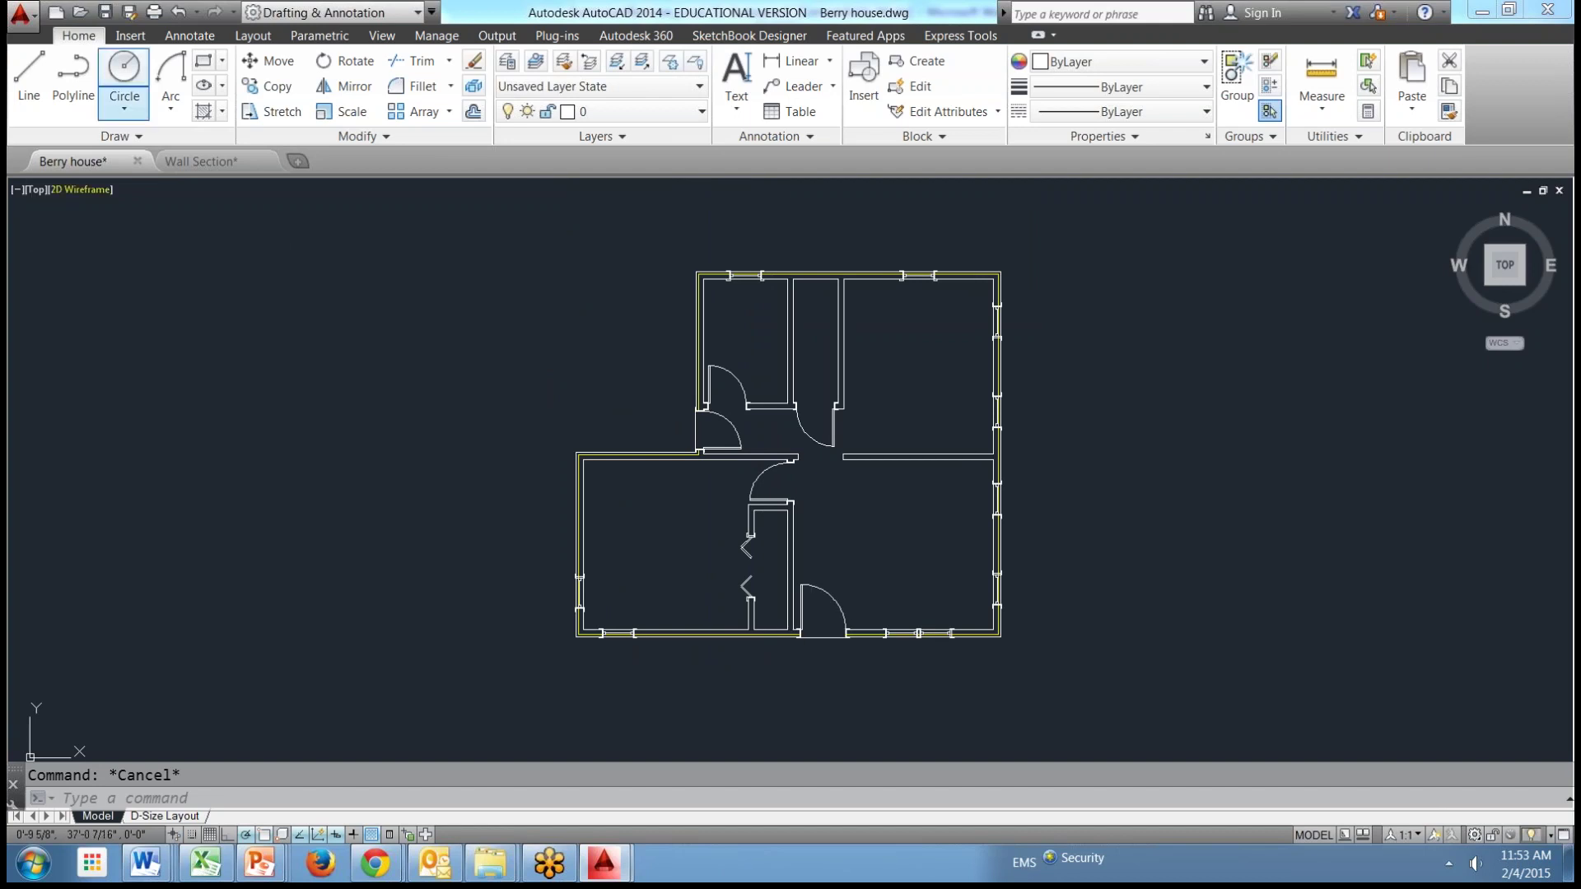
Step: Draw a 16' by 6' rectangle from a wall corner, then delete it as misplaced
{"action": "left_click", "coordinate": [203, 60]}
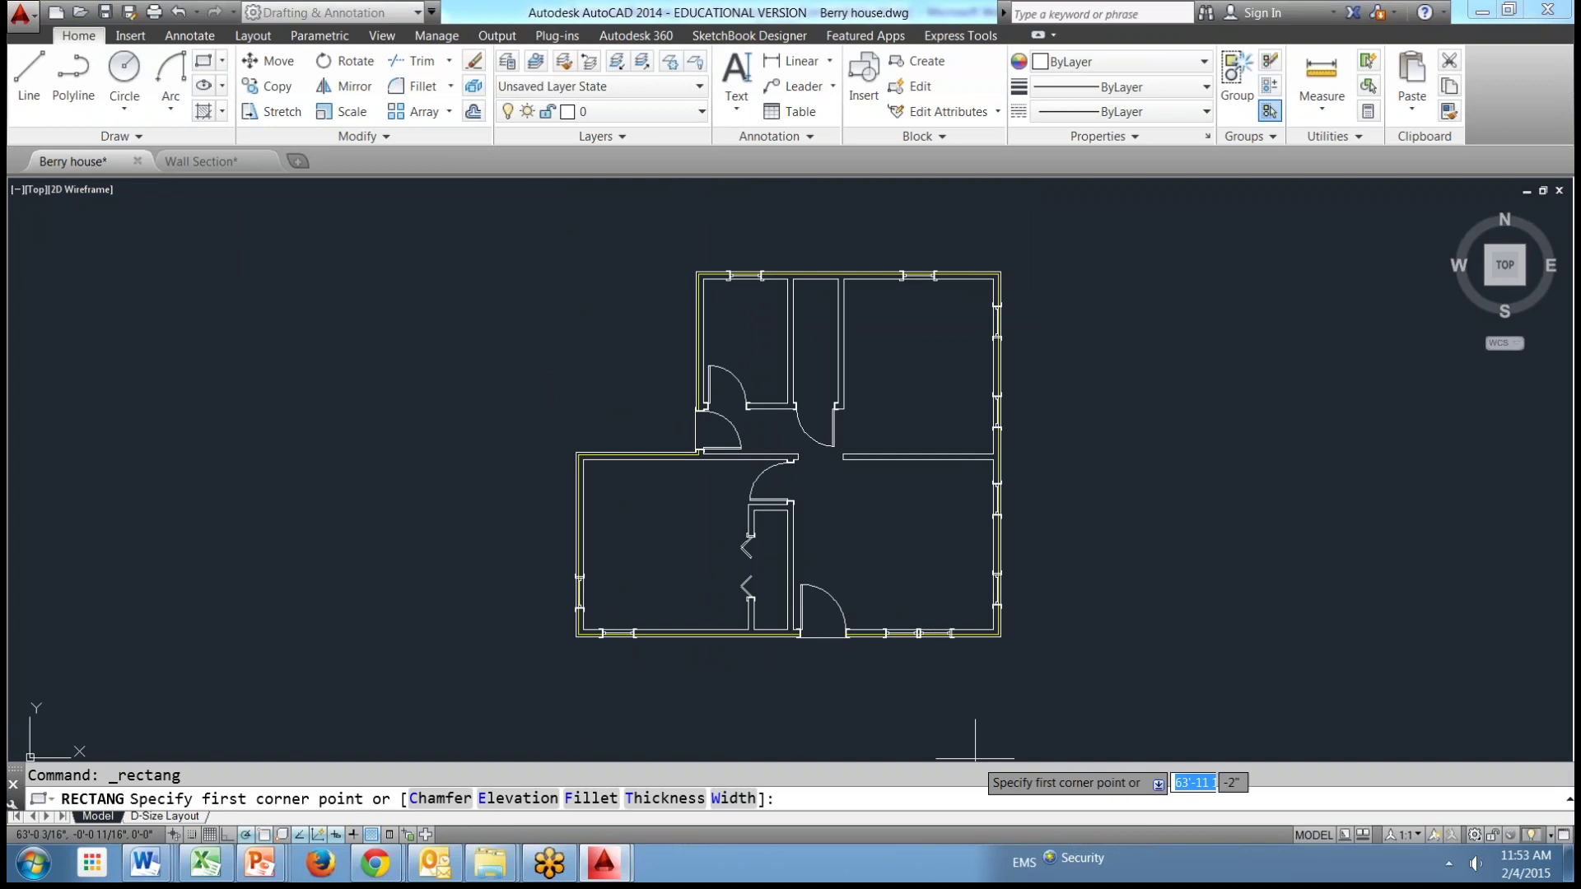
{"action": "scroll", "coordinate": [823, 576], "scroll_direction": "up", "scroll_amount": 3}
{"action": "middle_click_drag", "start_coordinate": [1059, 430], "coordinate": [1059, 607]}
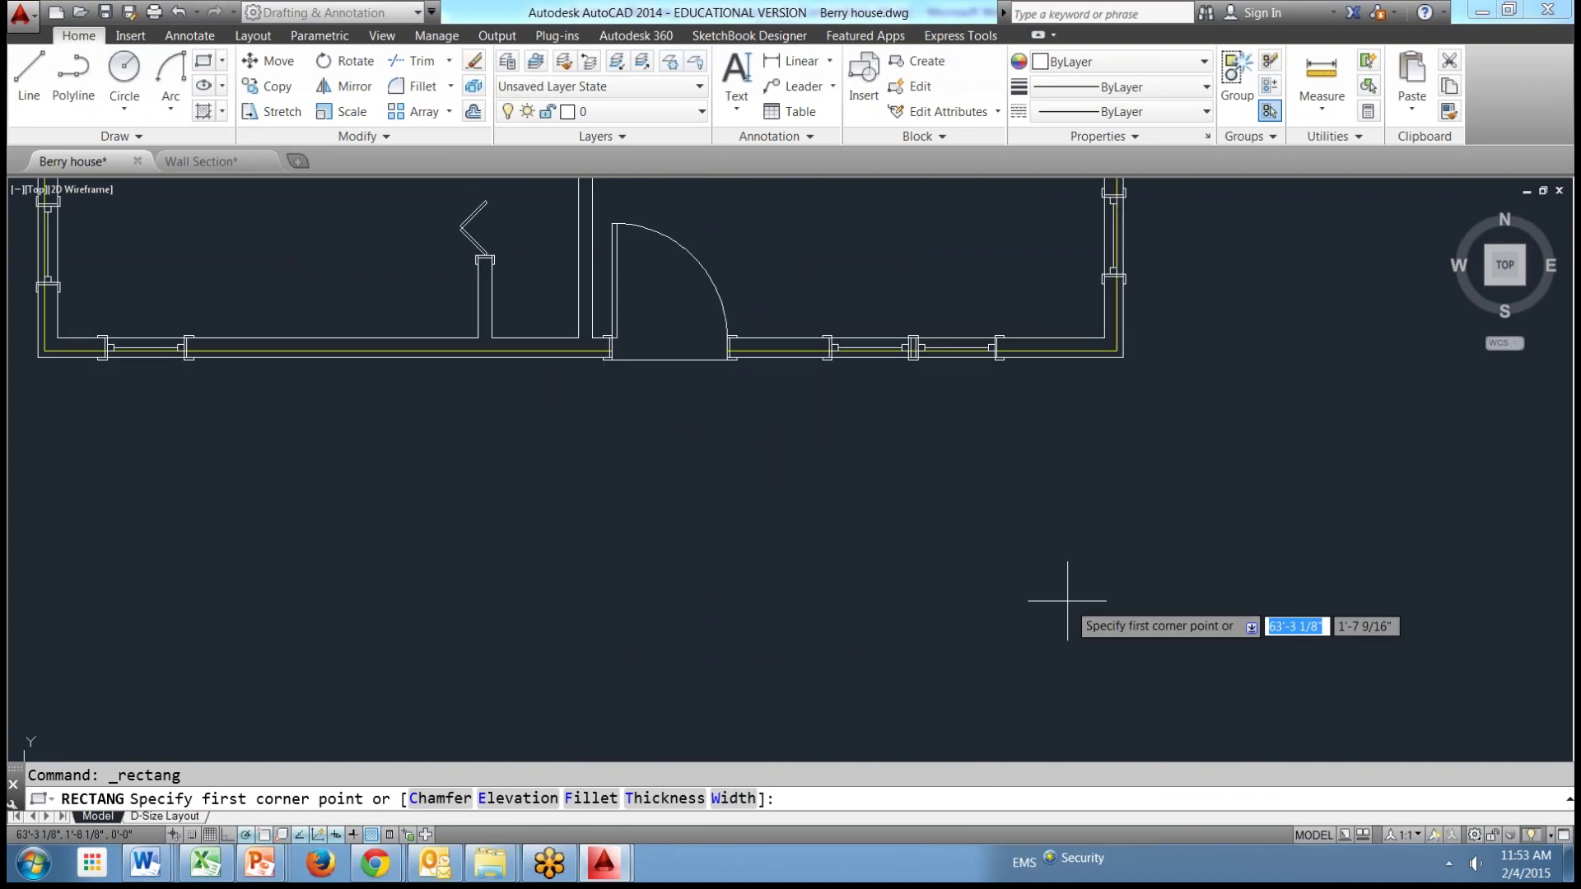
{"action": "left_click", "coordinate": [1122, 358]}
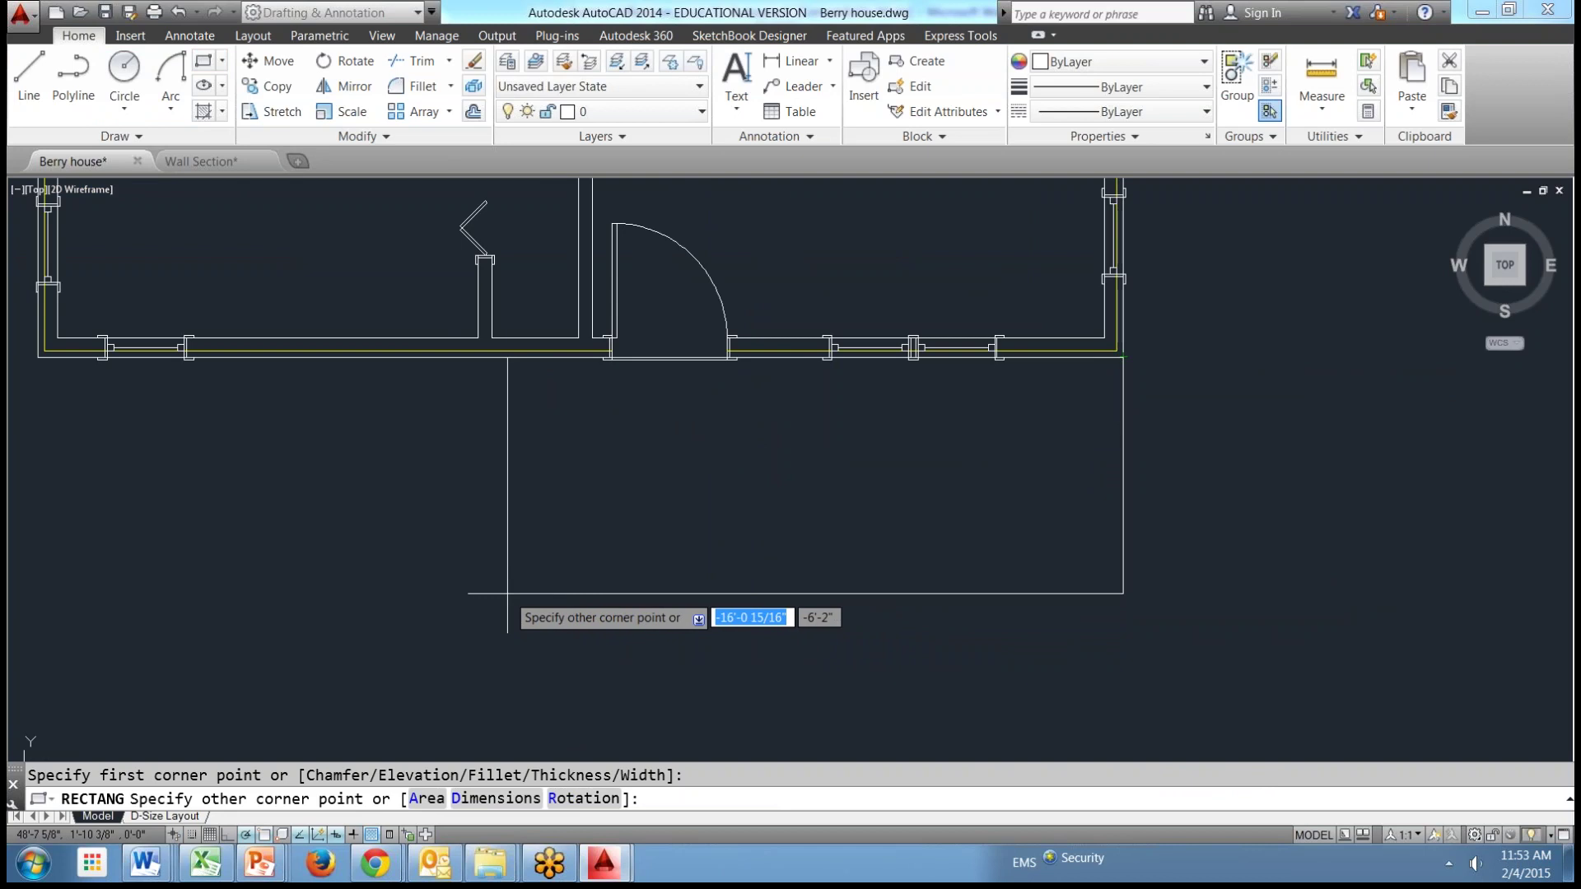
{"action": "type", "text": "16"}
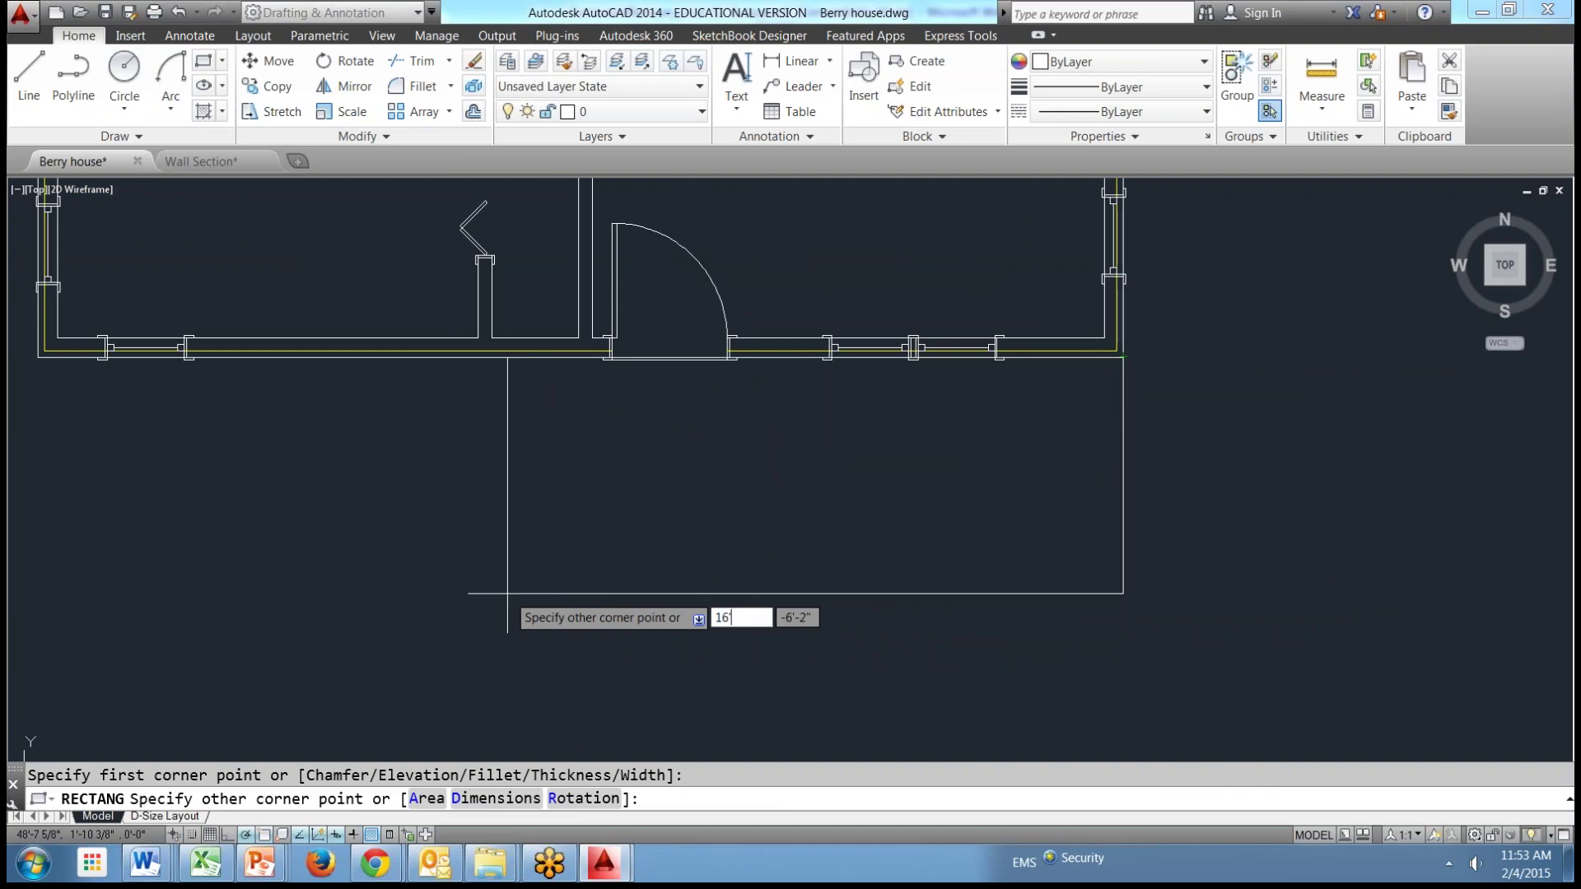
{"action": "key", "text": "Tab"}
{"action": "type", "text": "6'"}
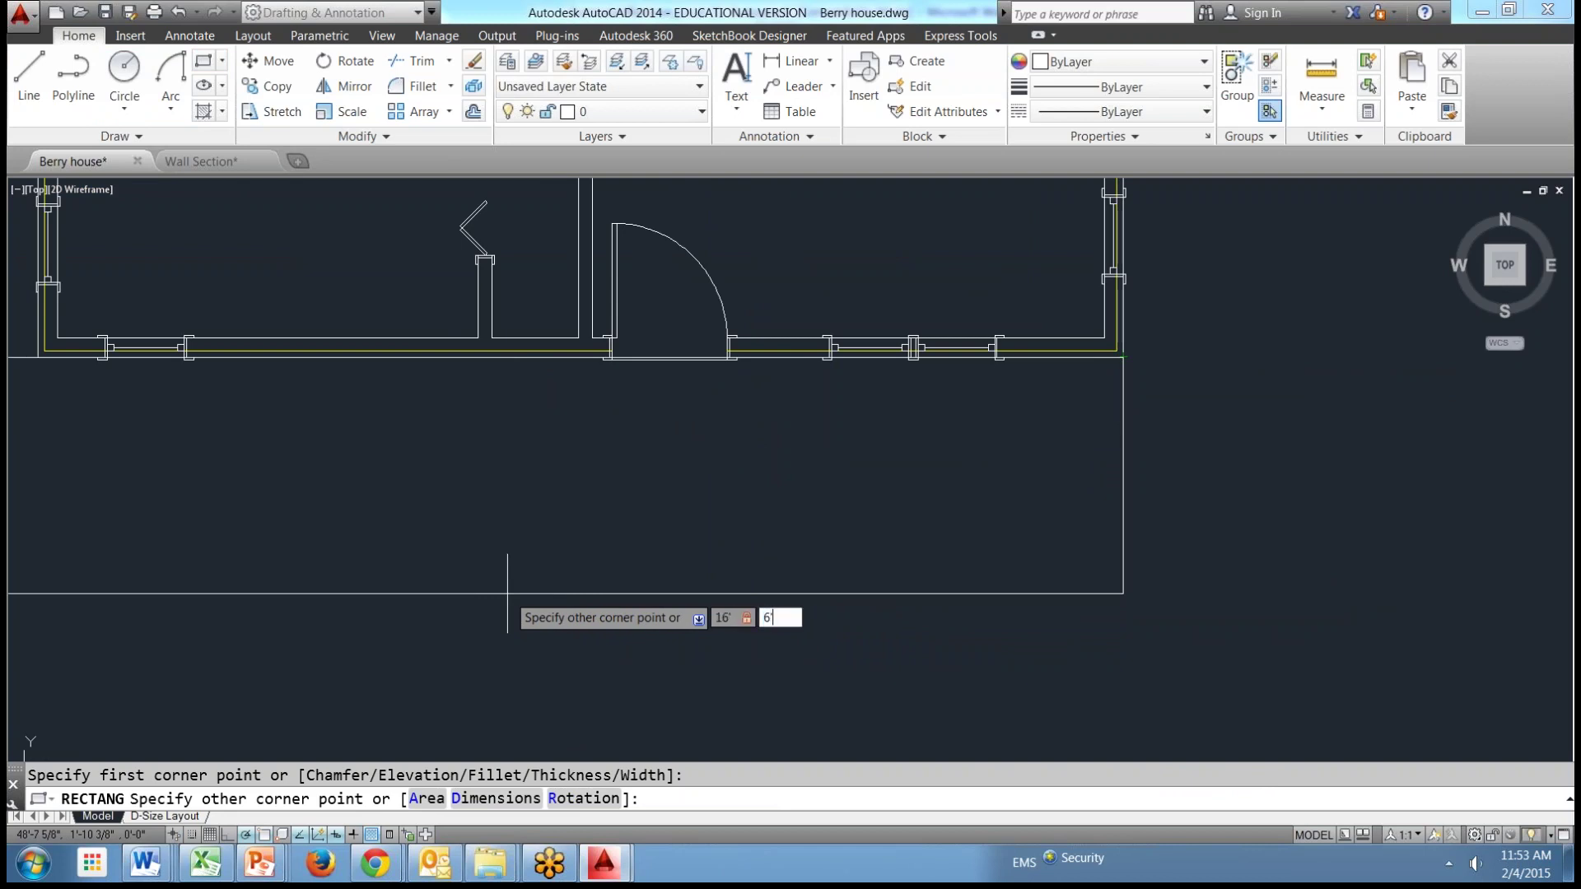
{"action": "key", "text": "Return"}
{"action": "scroll", "coordinate": [560, 600], "scroll_direction": "down", "scroll_amount": 5}
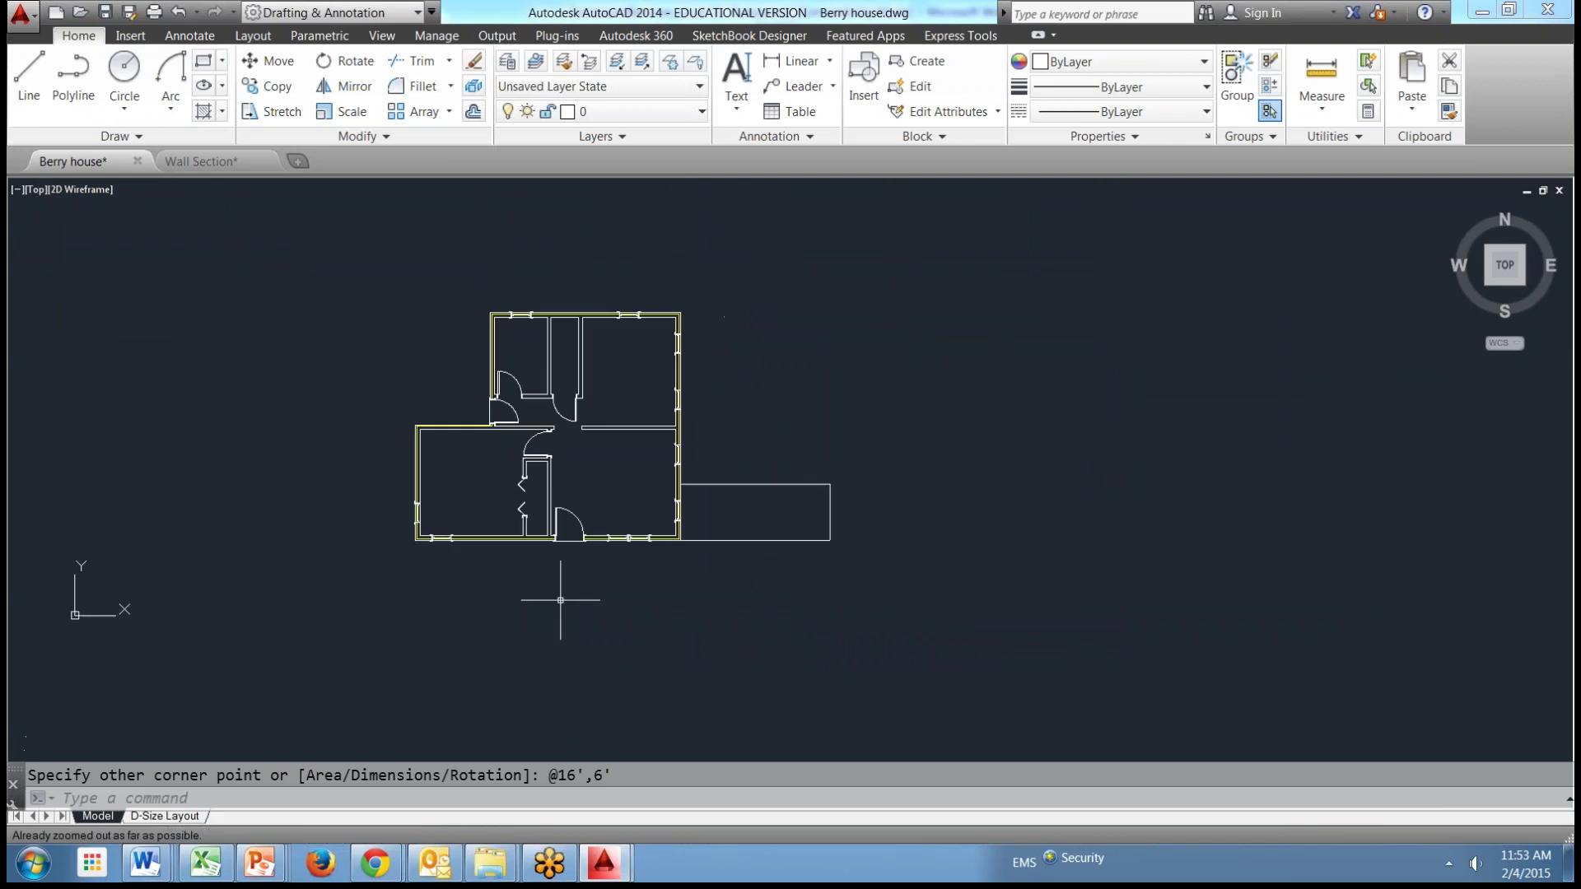
{"action": "left_click", "coordinate": [733, 541]}
{"action": "key", "text": "Delete"}
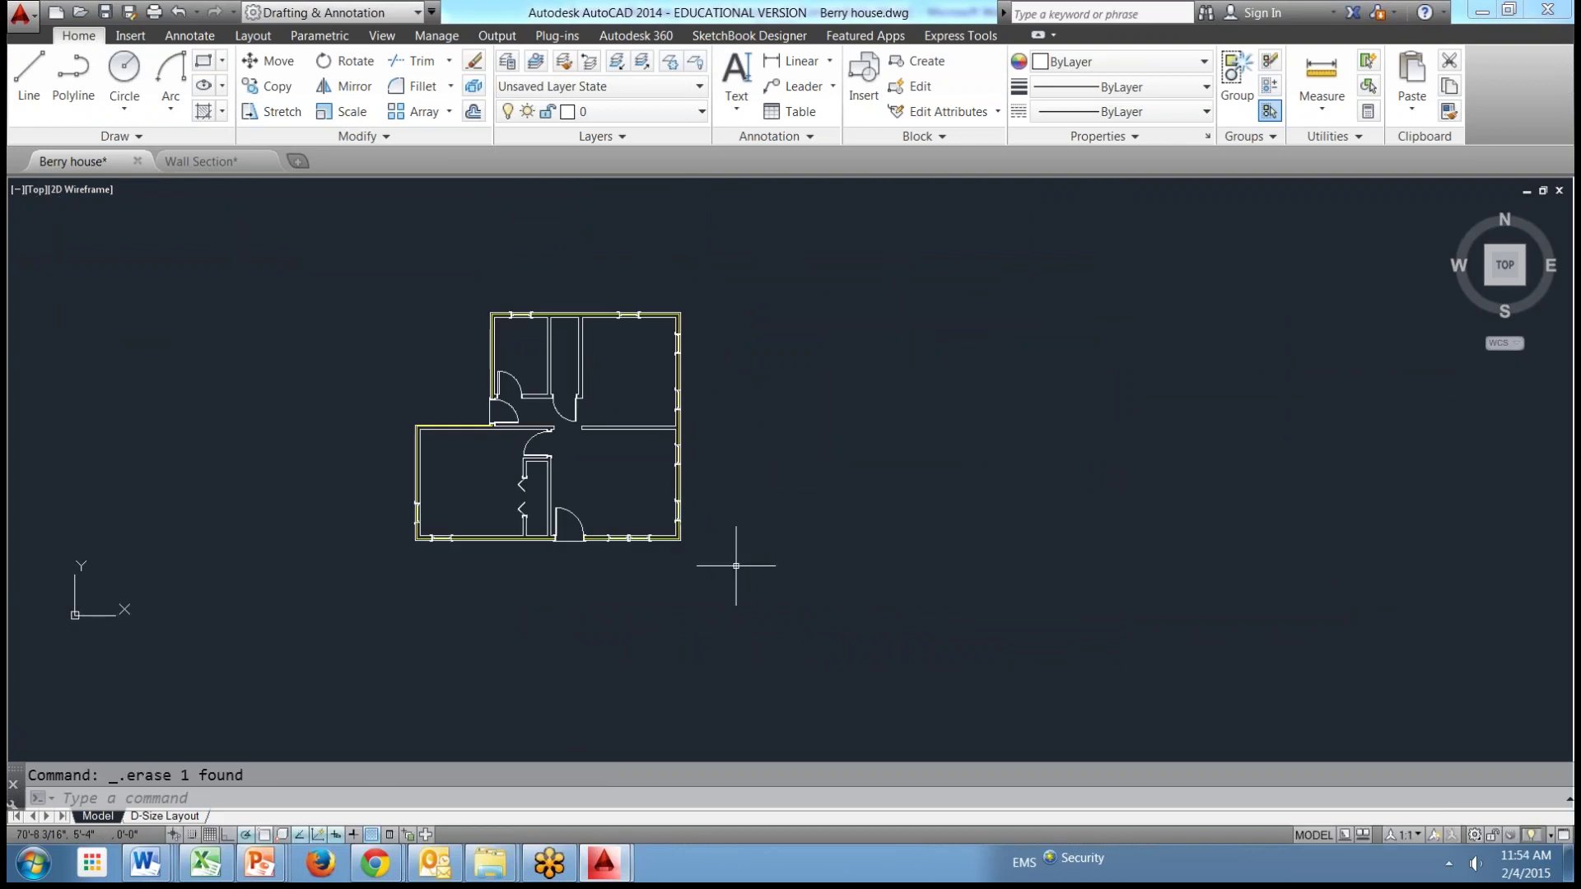
Step: Draw the porch rectangle from the house's bottom-right corner to @-16',-6'
{"action": "left_click", "coordinate": [204, 60]}
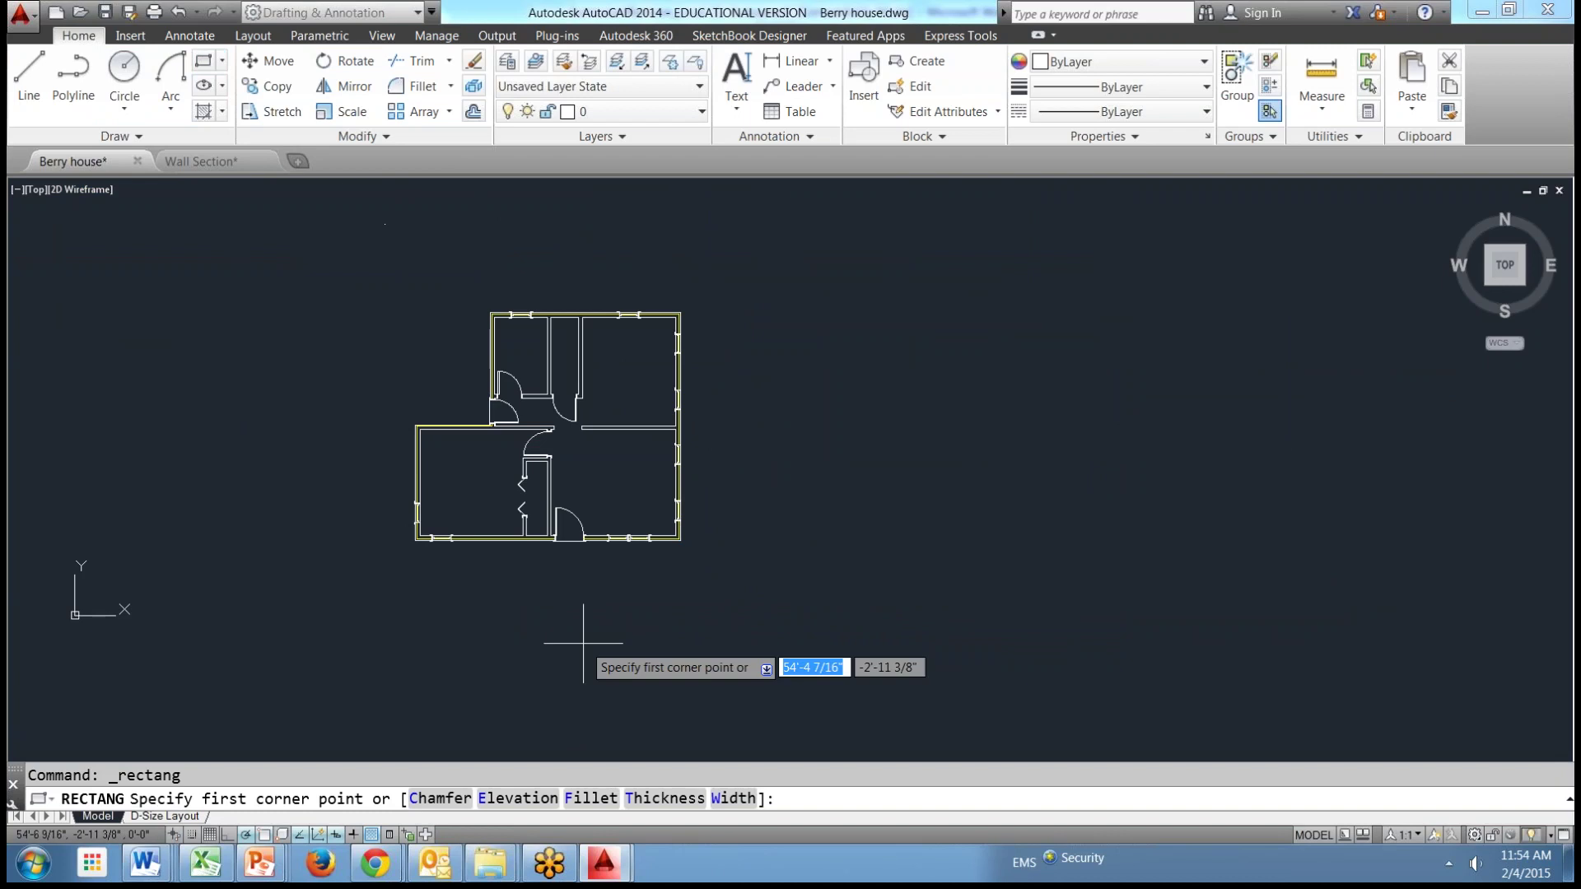
{"action": "scroll", "coordinate": [638, 347], "scroll_direction": "up", "scroll_amount": 5}
{"action": "left_click", "coordinate": [844, 196]}
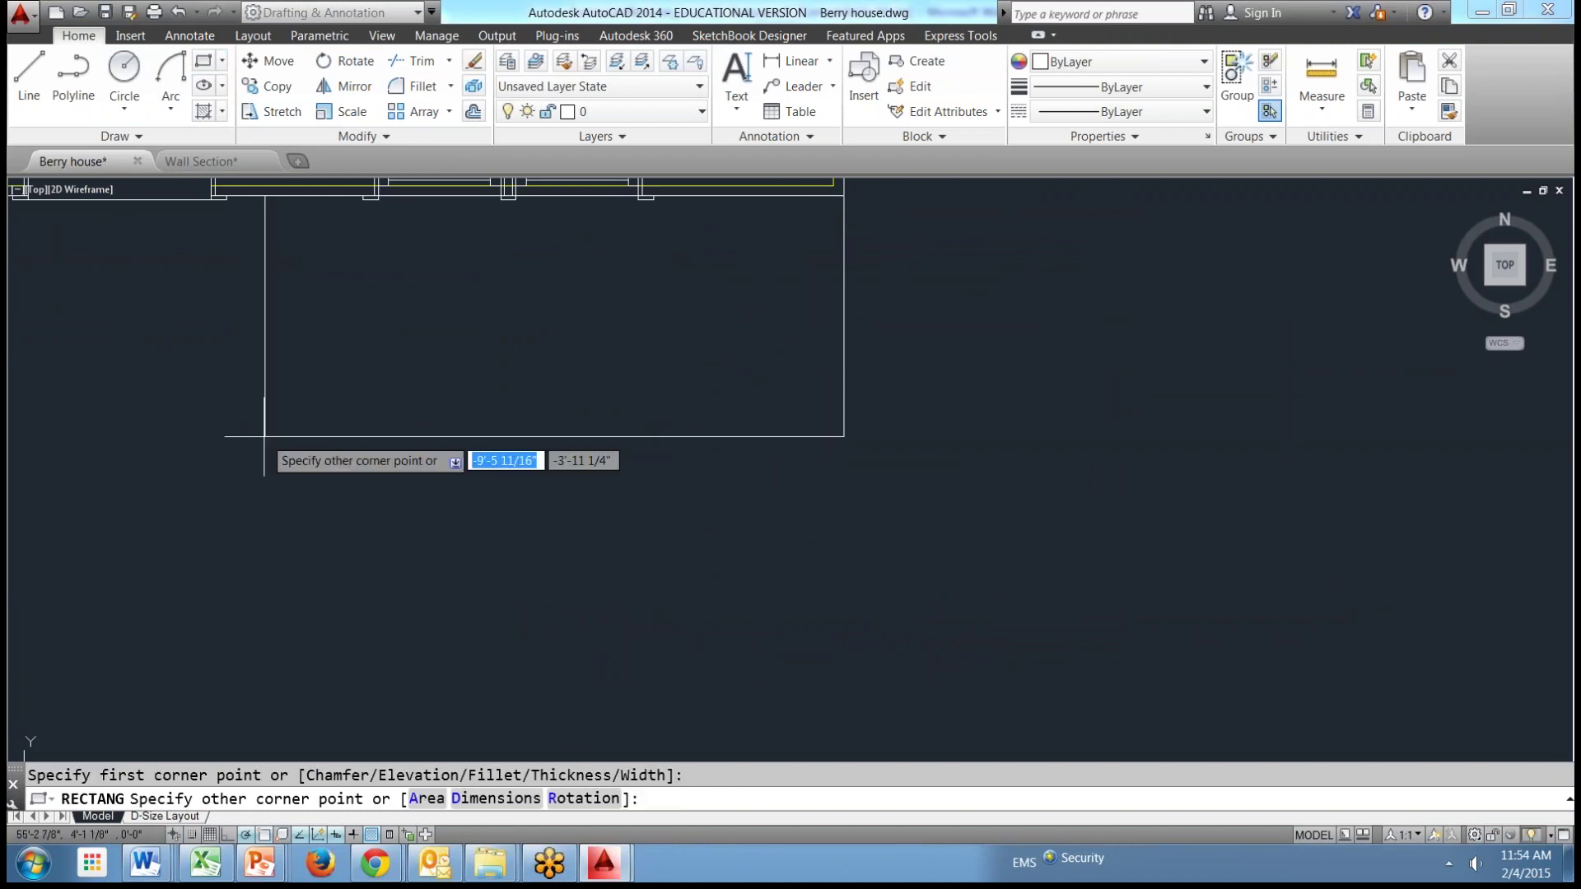
{"action": "middle_click_drag", "start_coordinate": [261, 444], "coordinate": [286, 533]}
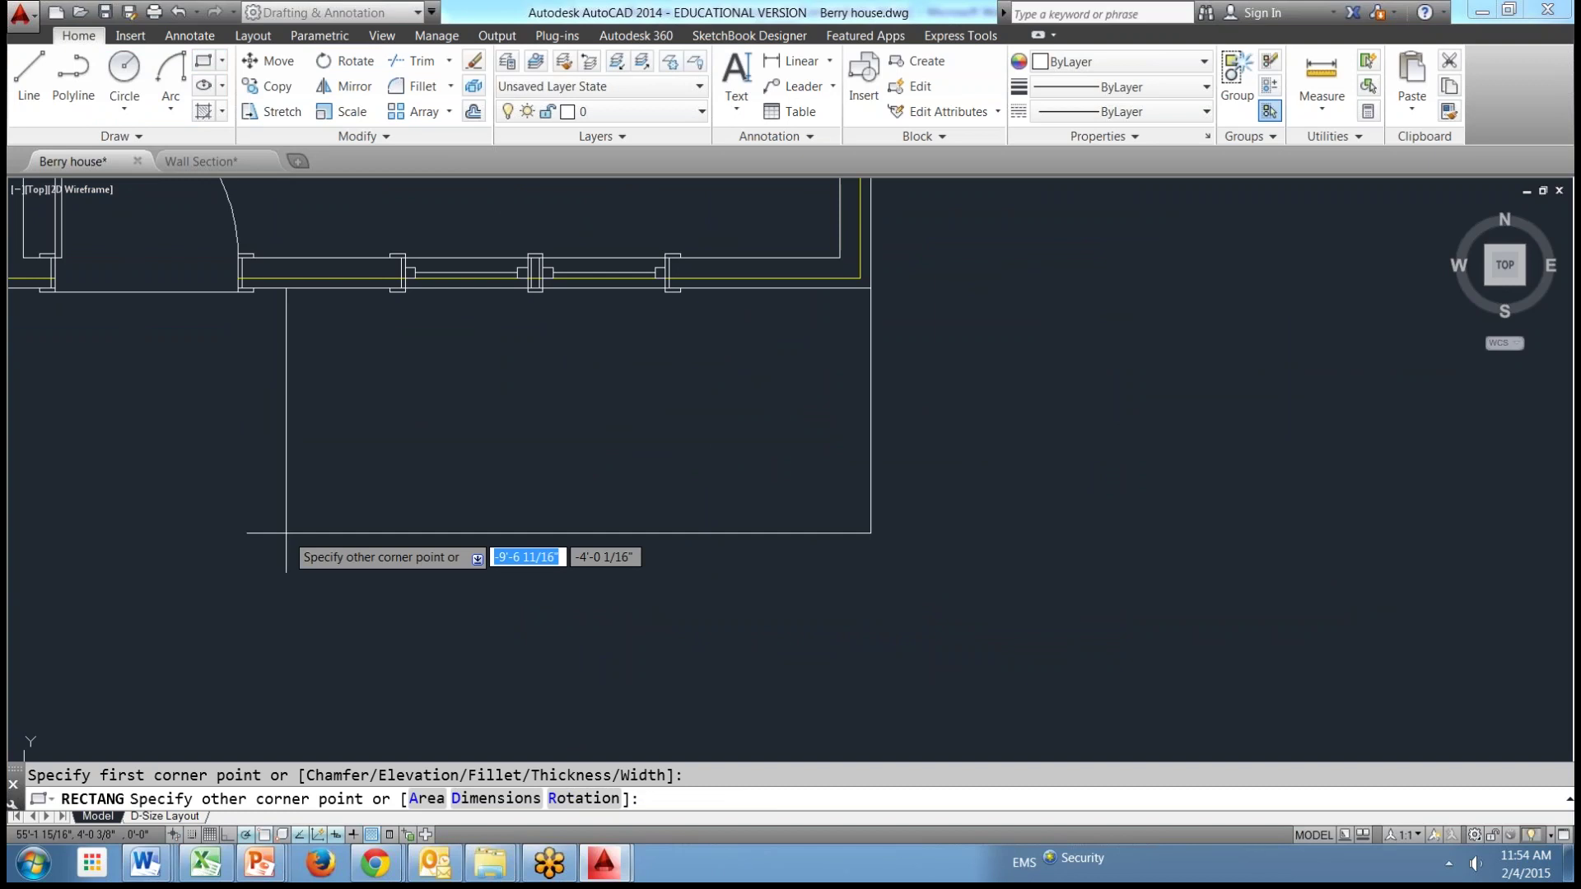
{"action": "type", "text": "-16"}
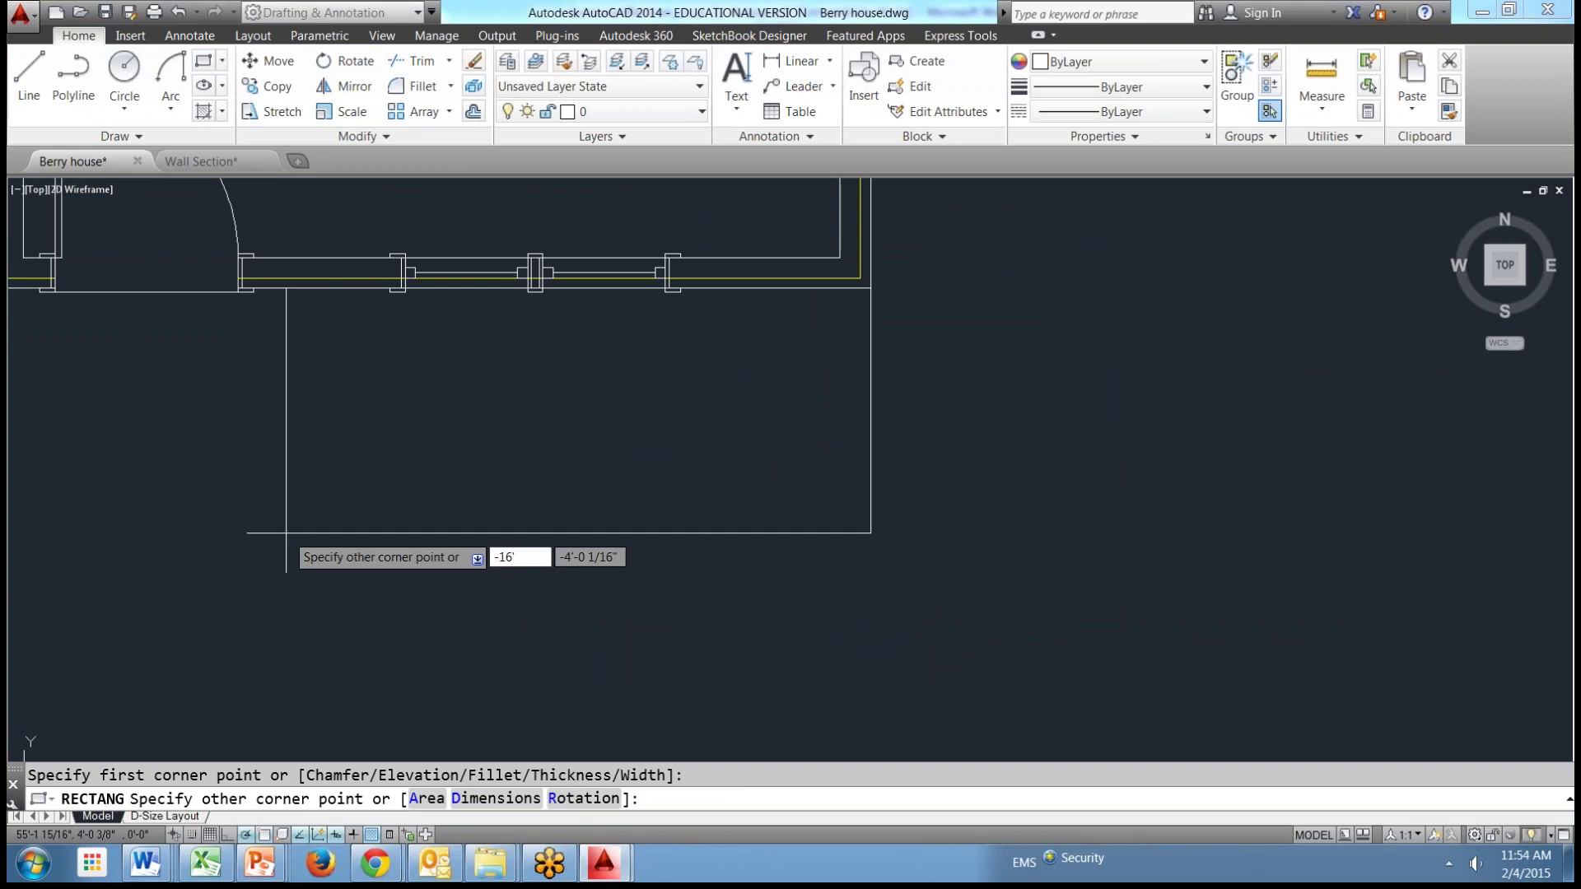
{"action": "key", "text": "Tab"}
{"action": "type", "text": "-6"}
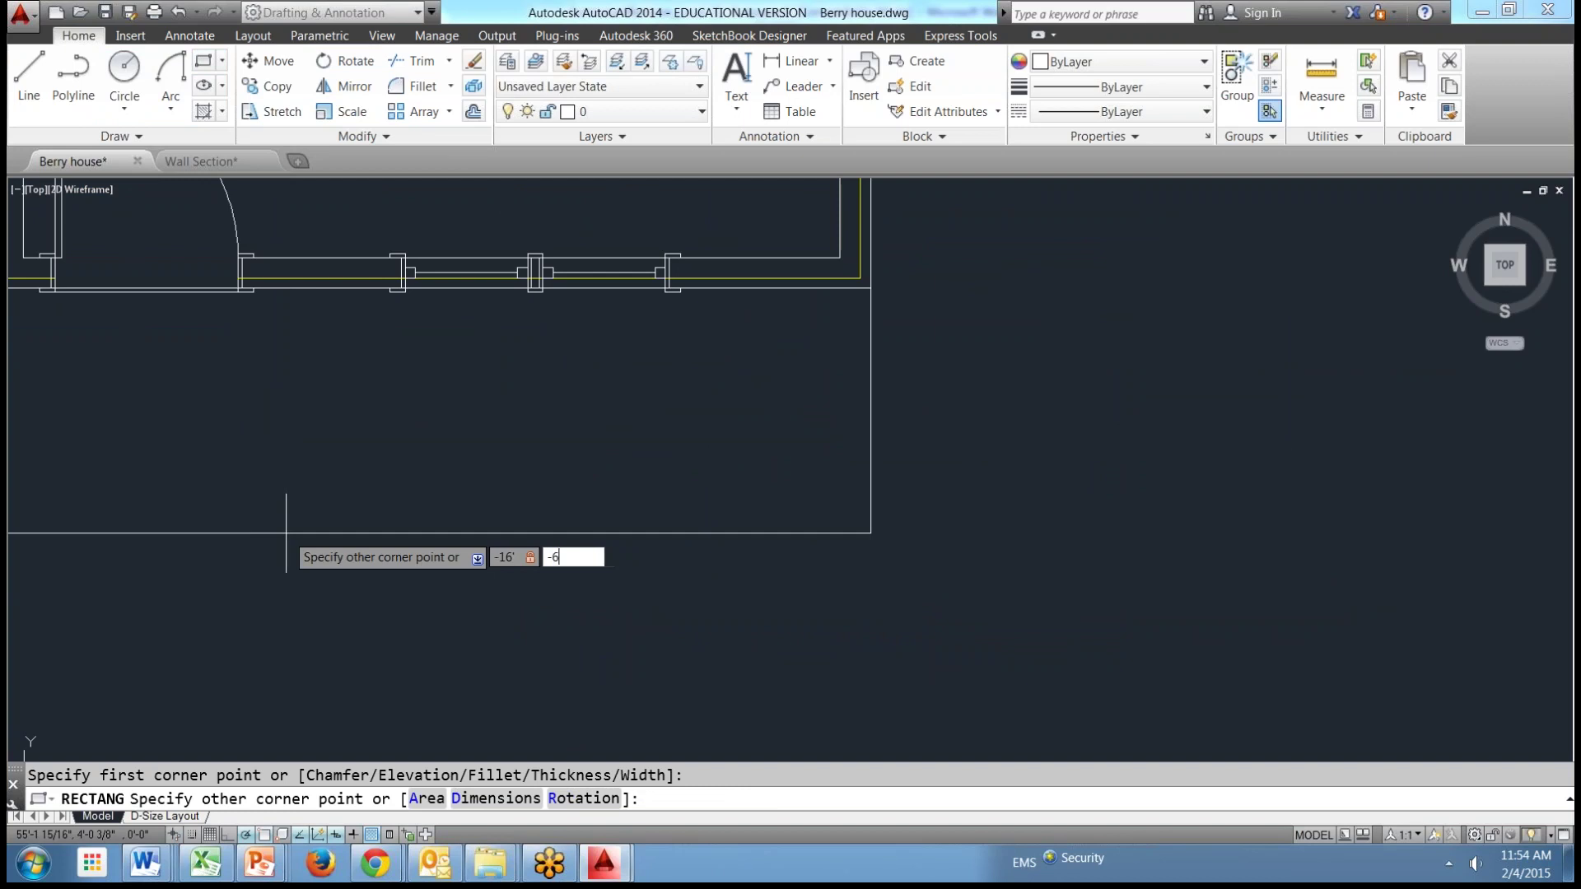
{"action": "key", "text": "Return"}
{"action": "scroll", "coordinate": [288, 527], "scroll_direction": "down", "scroll_amount": 2}
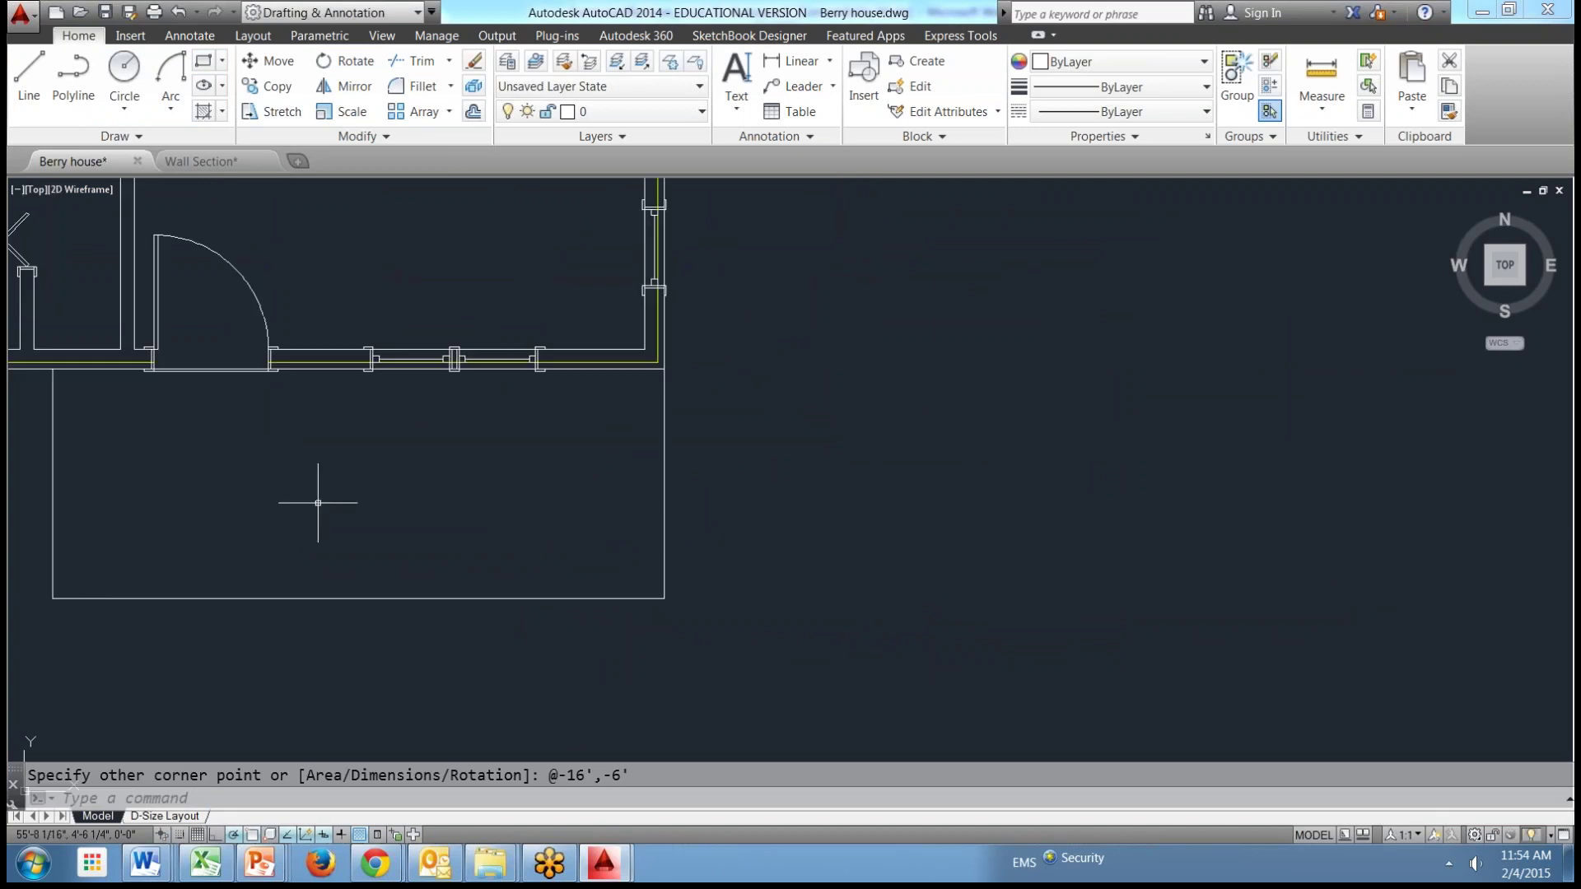
{"action": "scroll", "coordinate": [324, 505], "scroll_direction": "down", "scroll_amount": 2}
{"action": "scroll", "coordinate": [342, 495], "scroll_direction": "down", "scroll_amount": 2}
{"action": "middle_click_drag", "start_coordinate": [582, 502], "coordinate": [752, 646]}
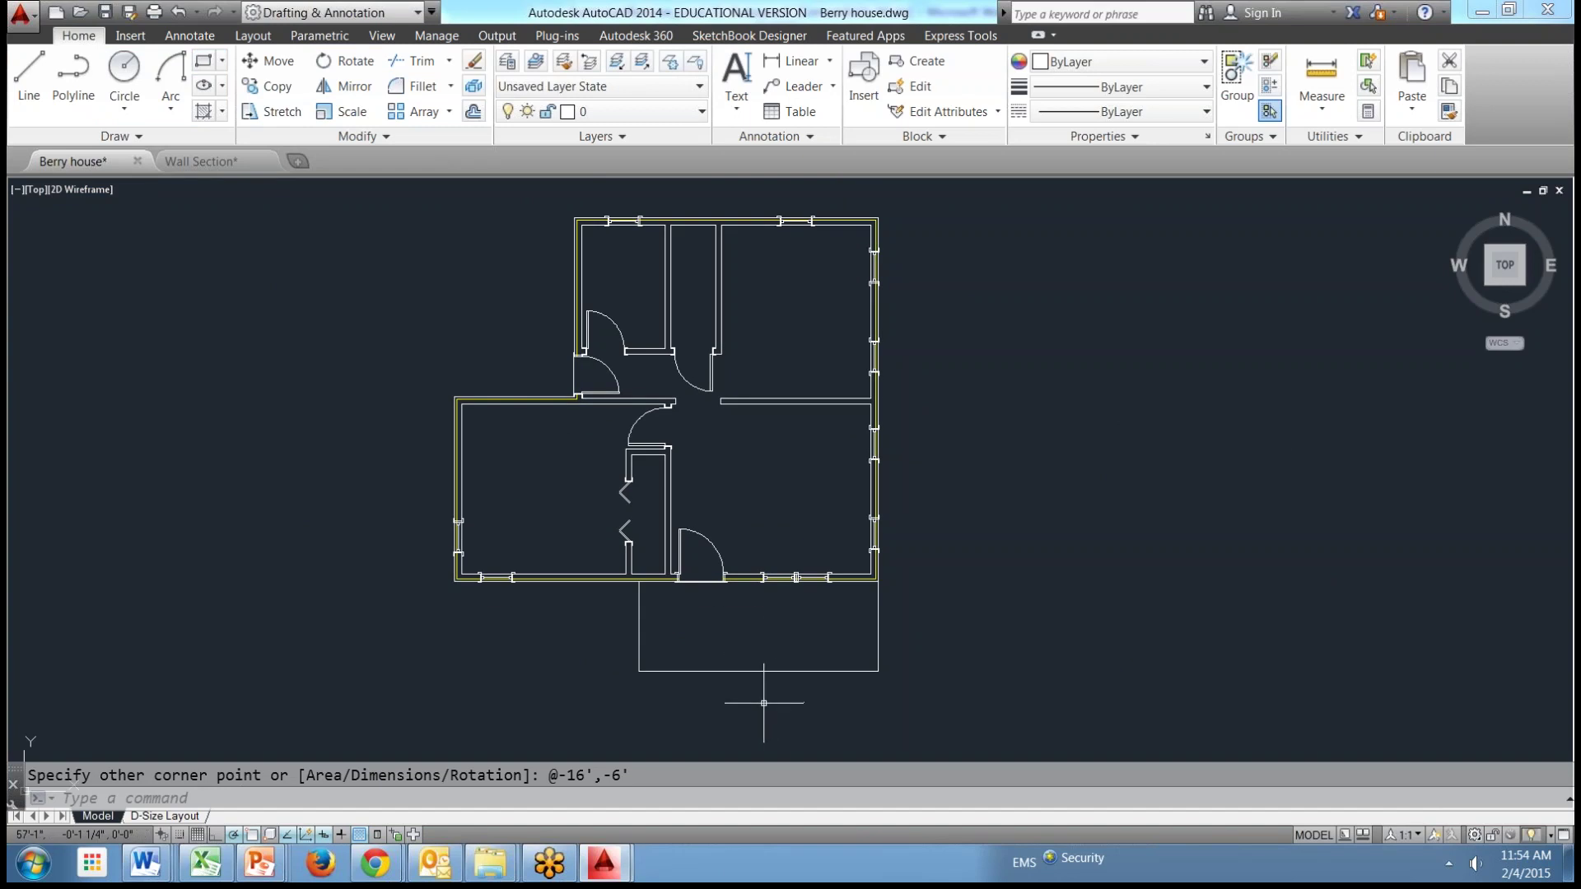
{"action": "middle_click_drag", "start_coordinate": [741, 695], "coordinate": [756, 705]}
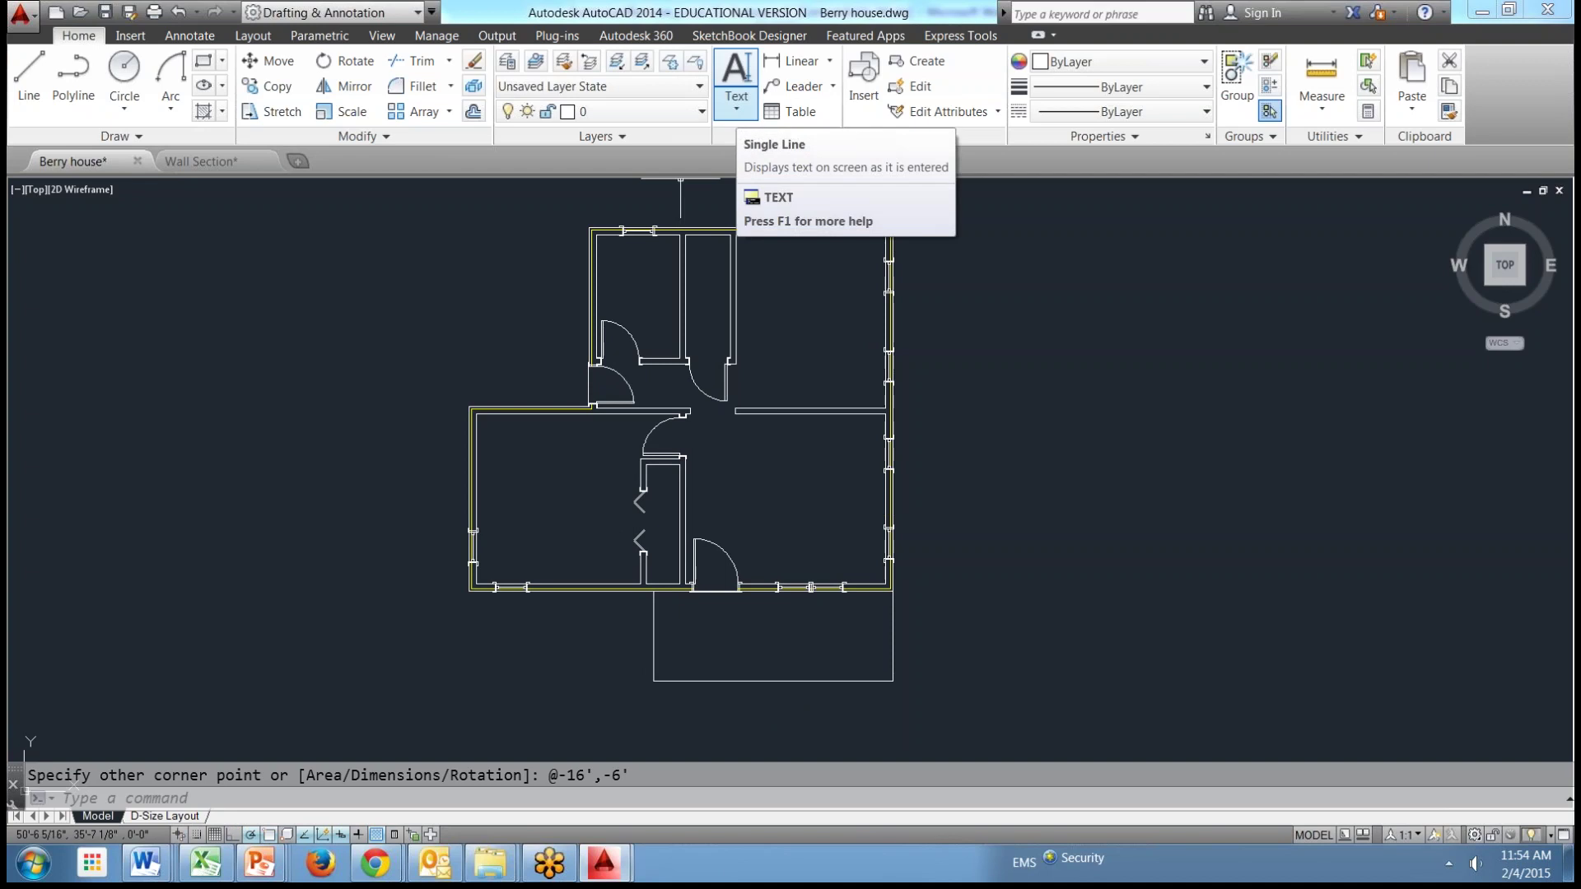
Step: Add a 10"-high single-line 'Kitchen' label in the upper-right room
{"action": "left_click", "coordinate": [736, 108]}
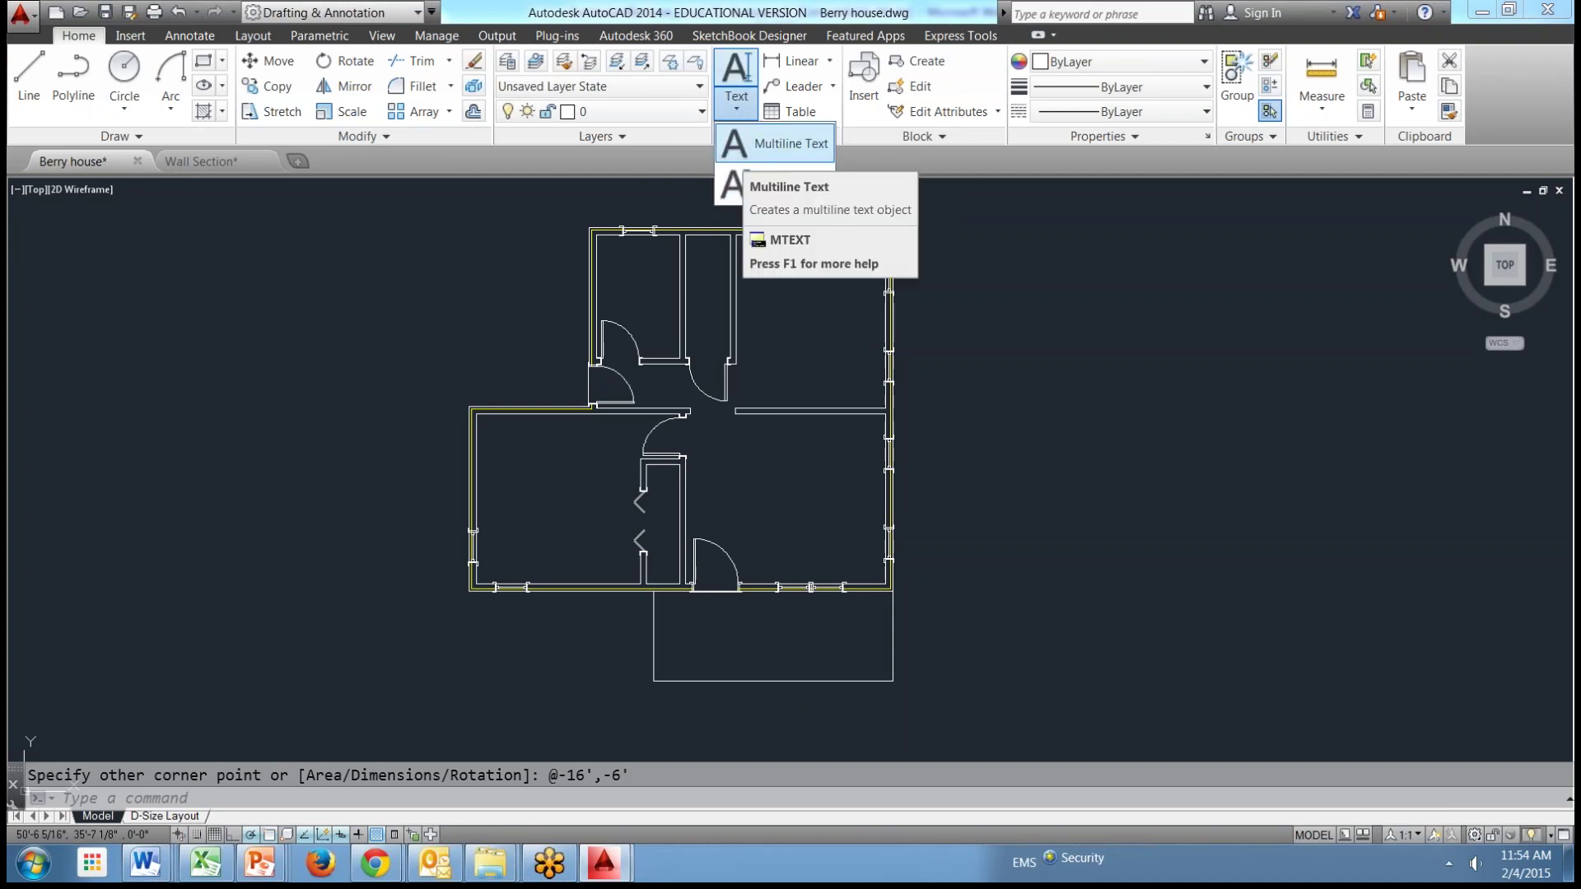
{"action": "left_click", "coordinate": [779, 184]}
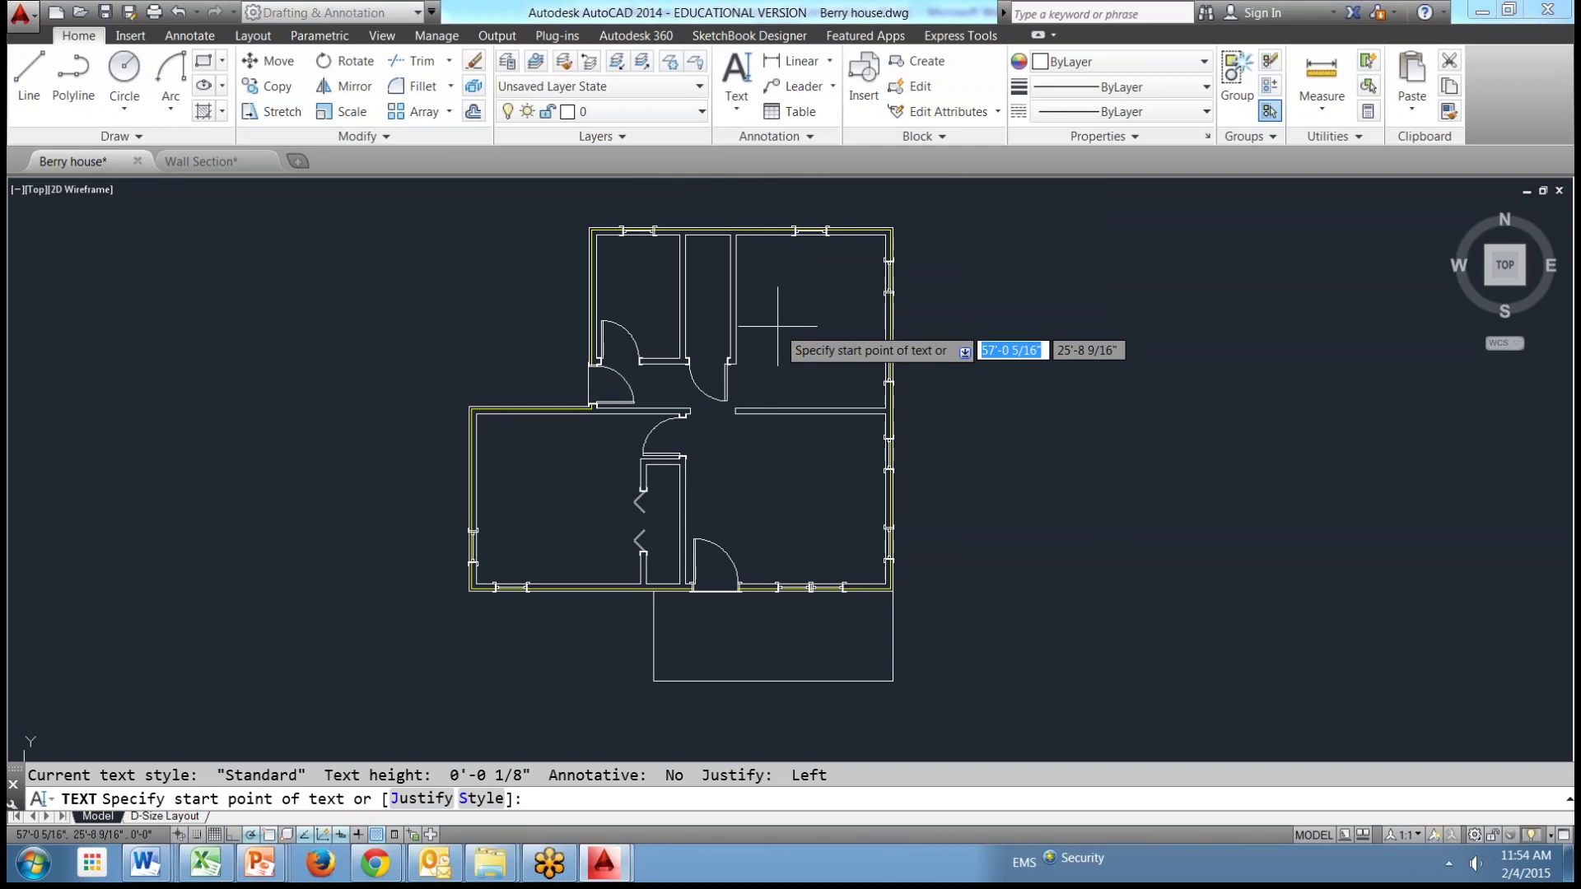
{"action": "left_click", "coordinate": [777, 326]}
{"action": "scroll", "coordinate": [776, 320], "scroll_direction": "up", "scroll_amount": 4}
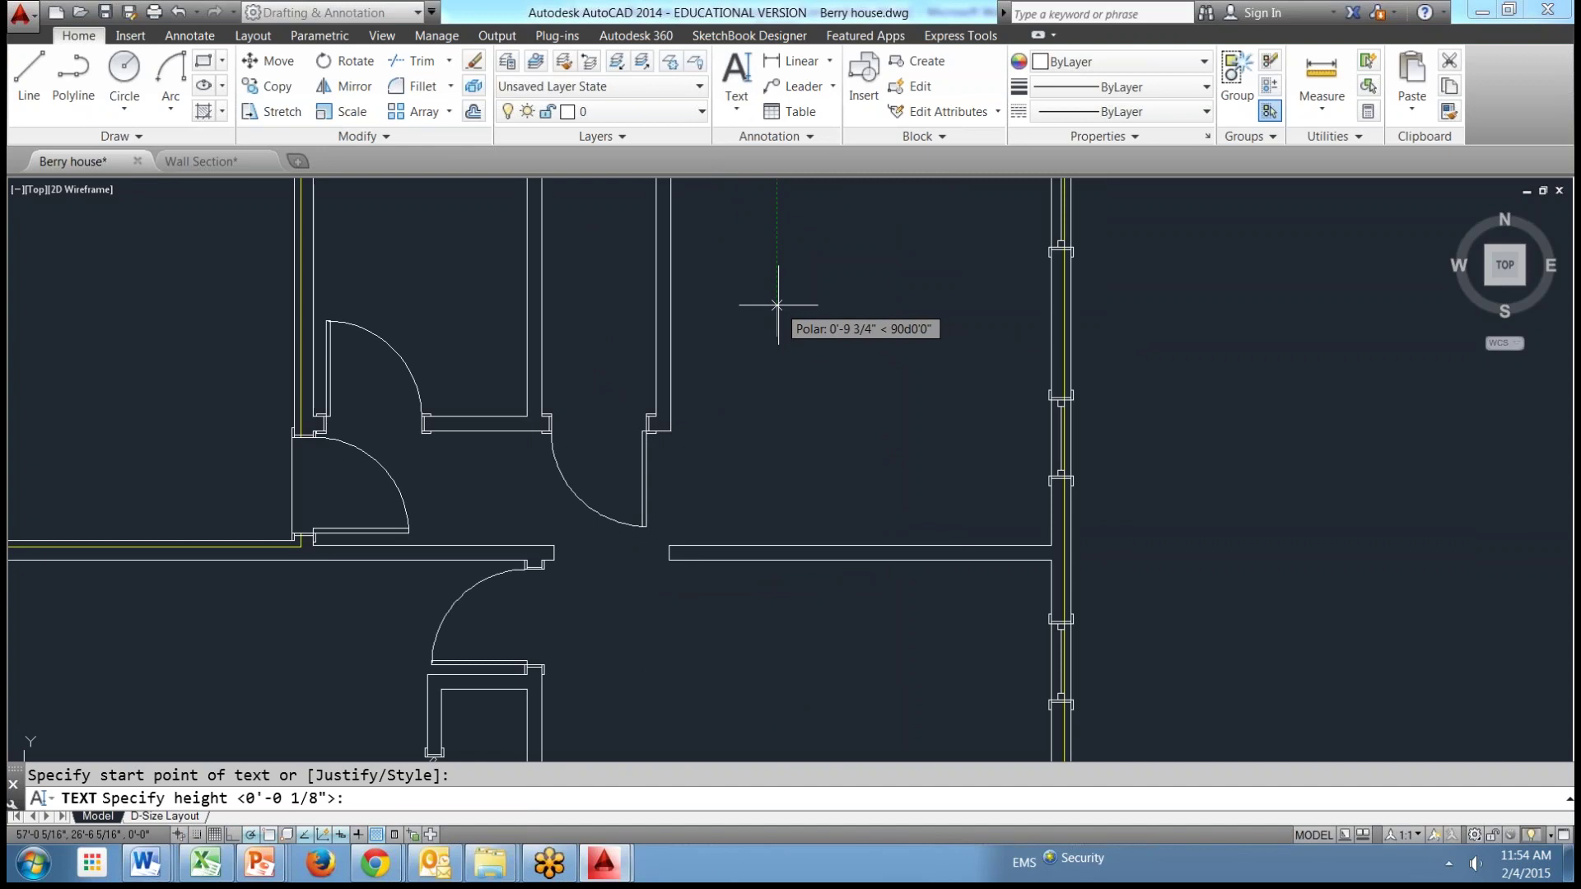
{"action": "type", "text": "10\""}
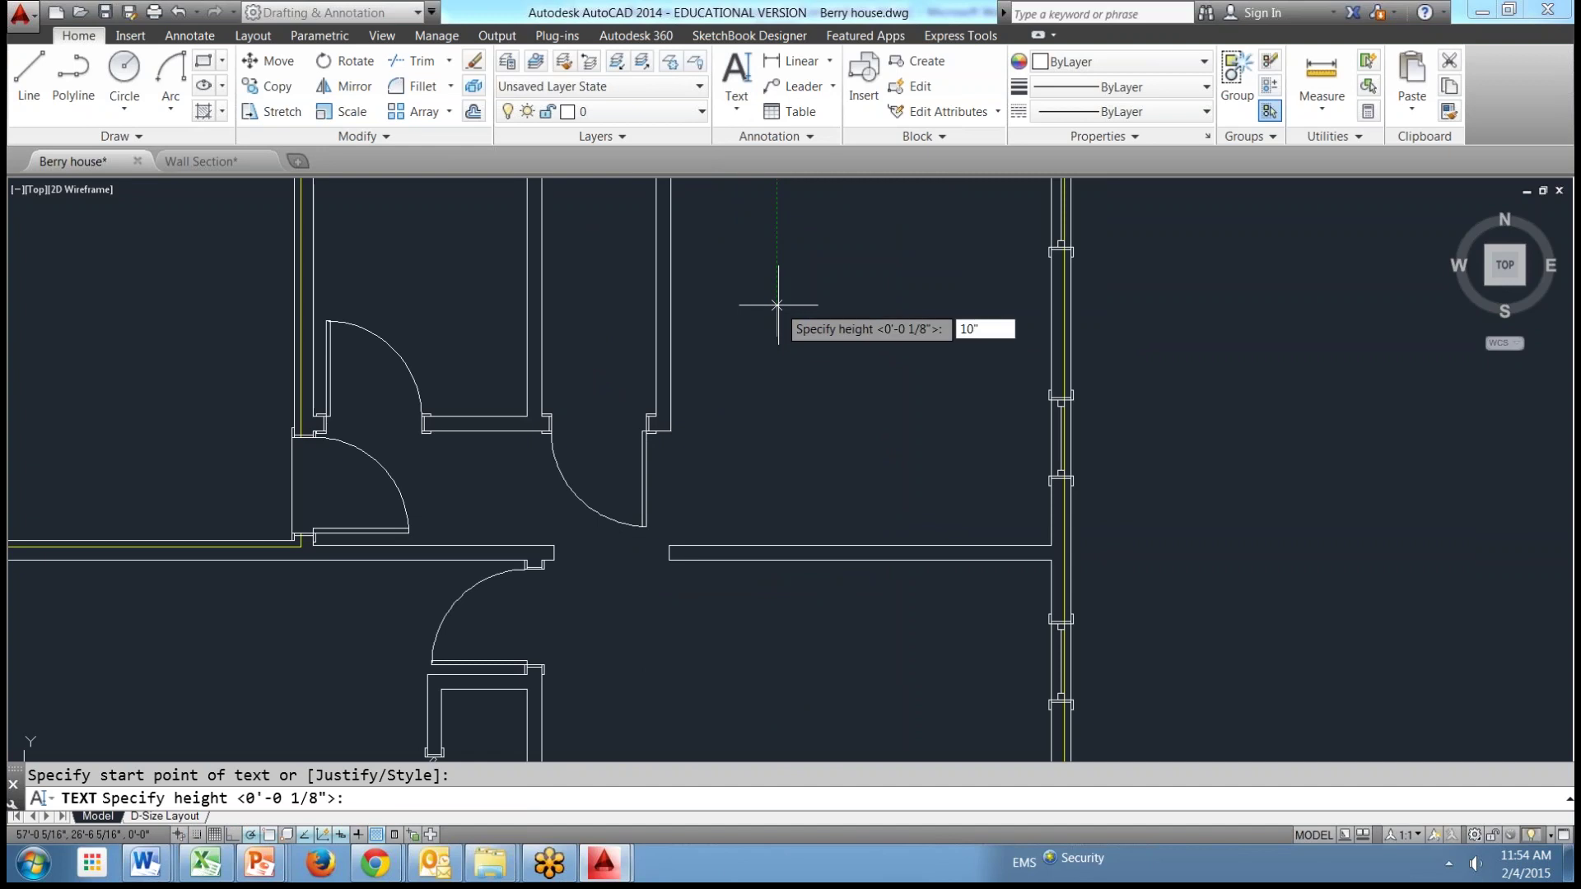
{"action": "key", "text": "Return"}
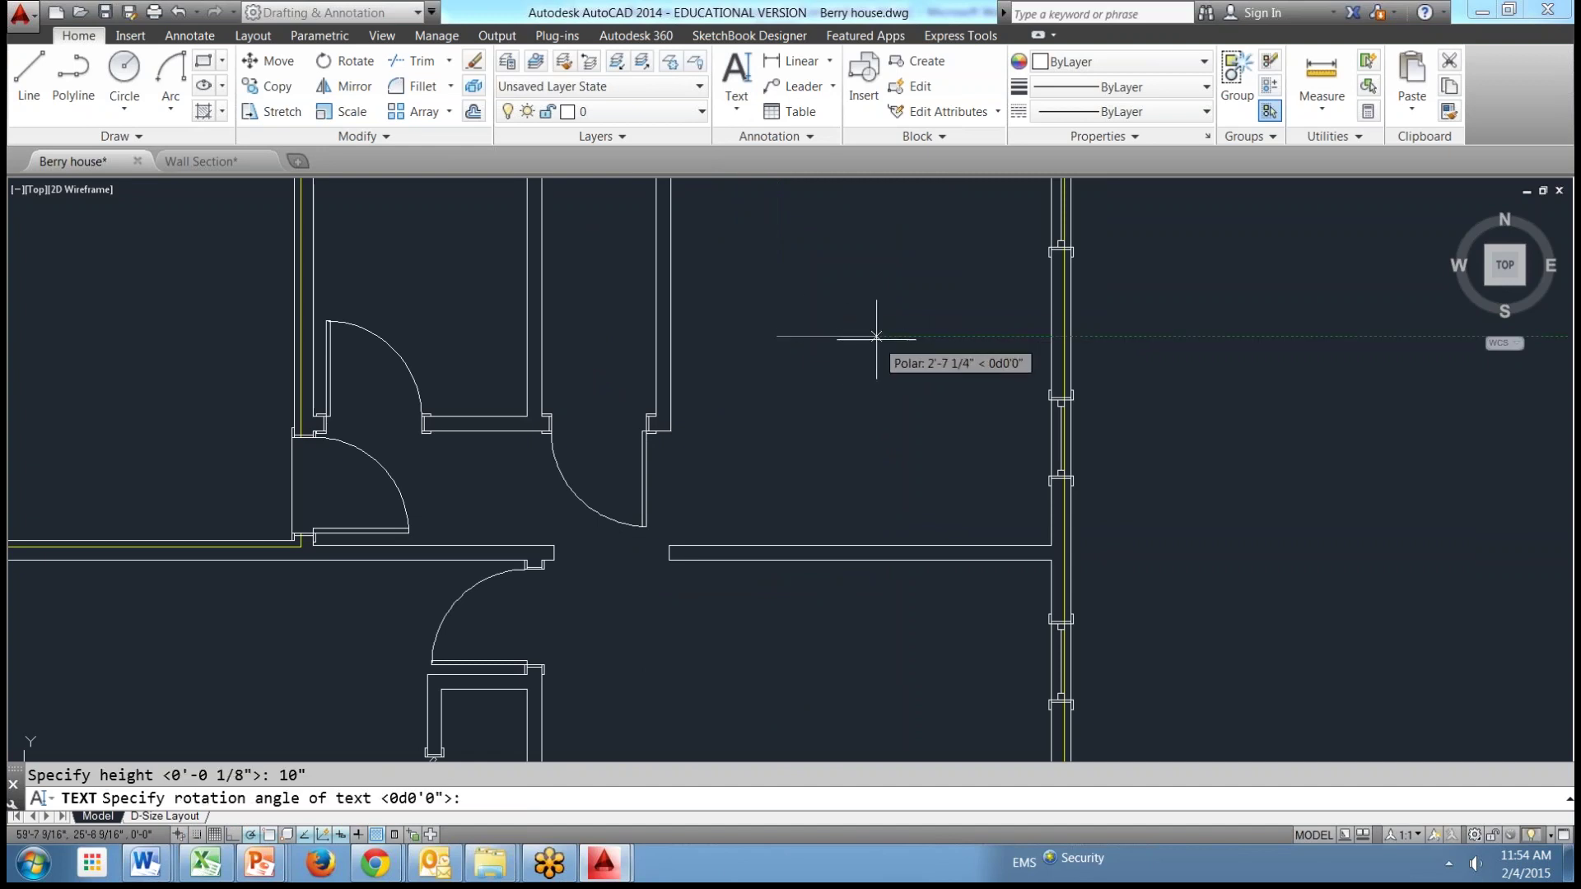
{"action": "key", "text": "Return"}
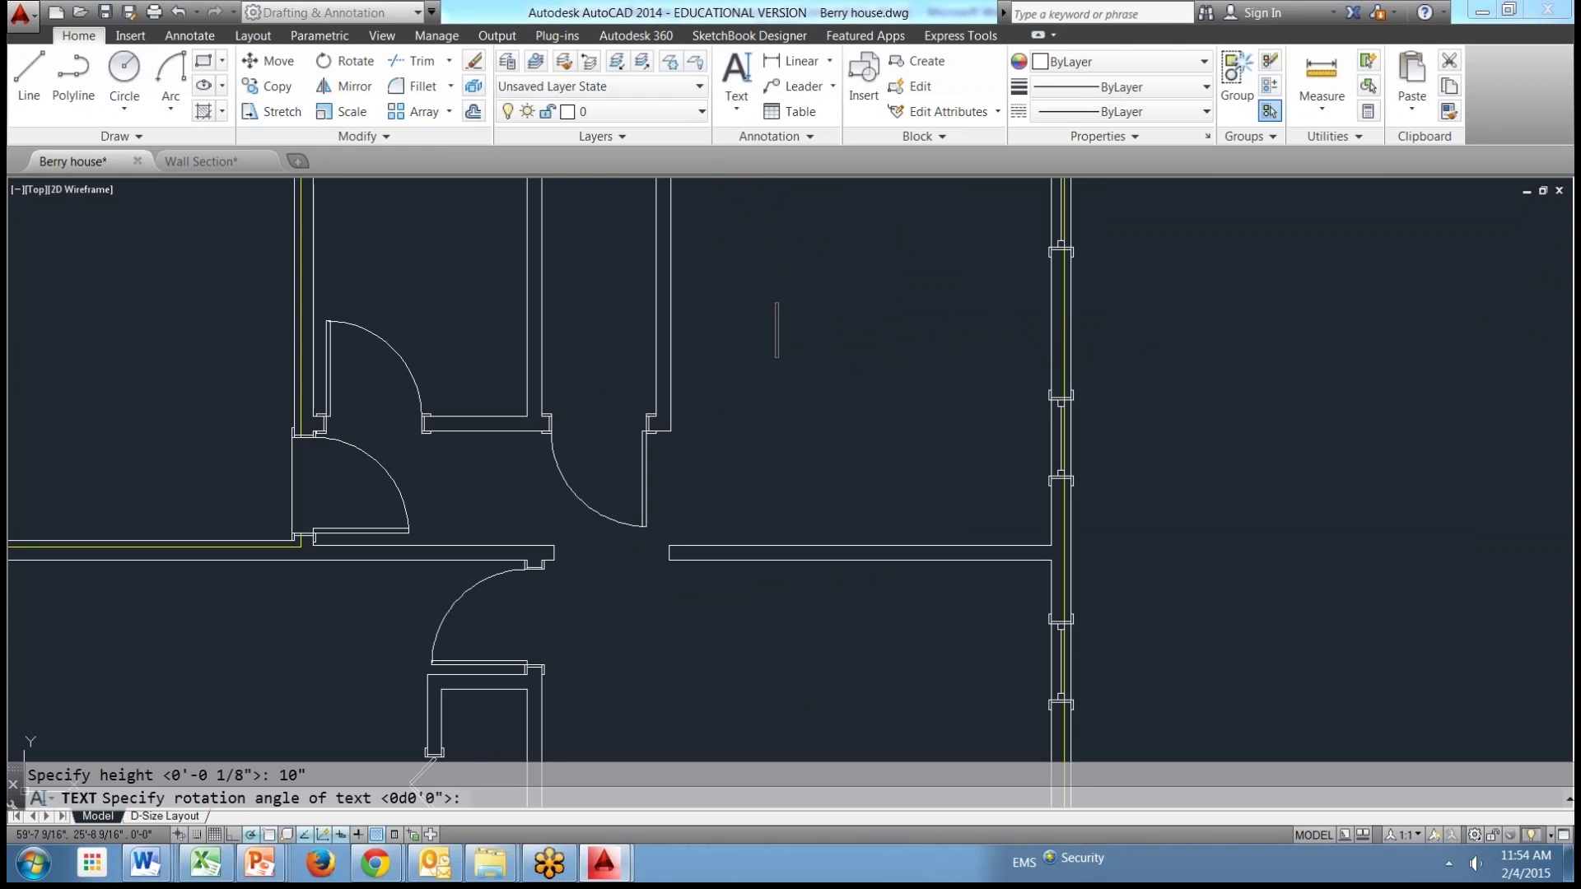
{"action": "type", "text": "Kitchen"}
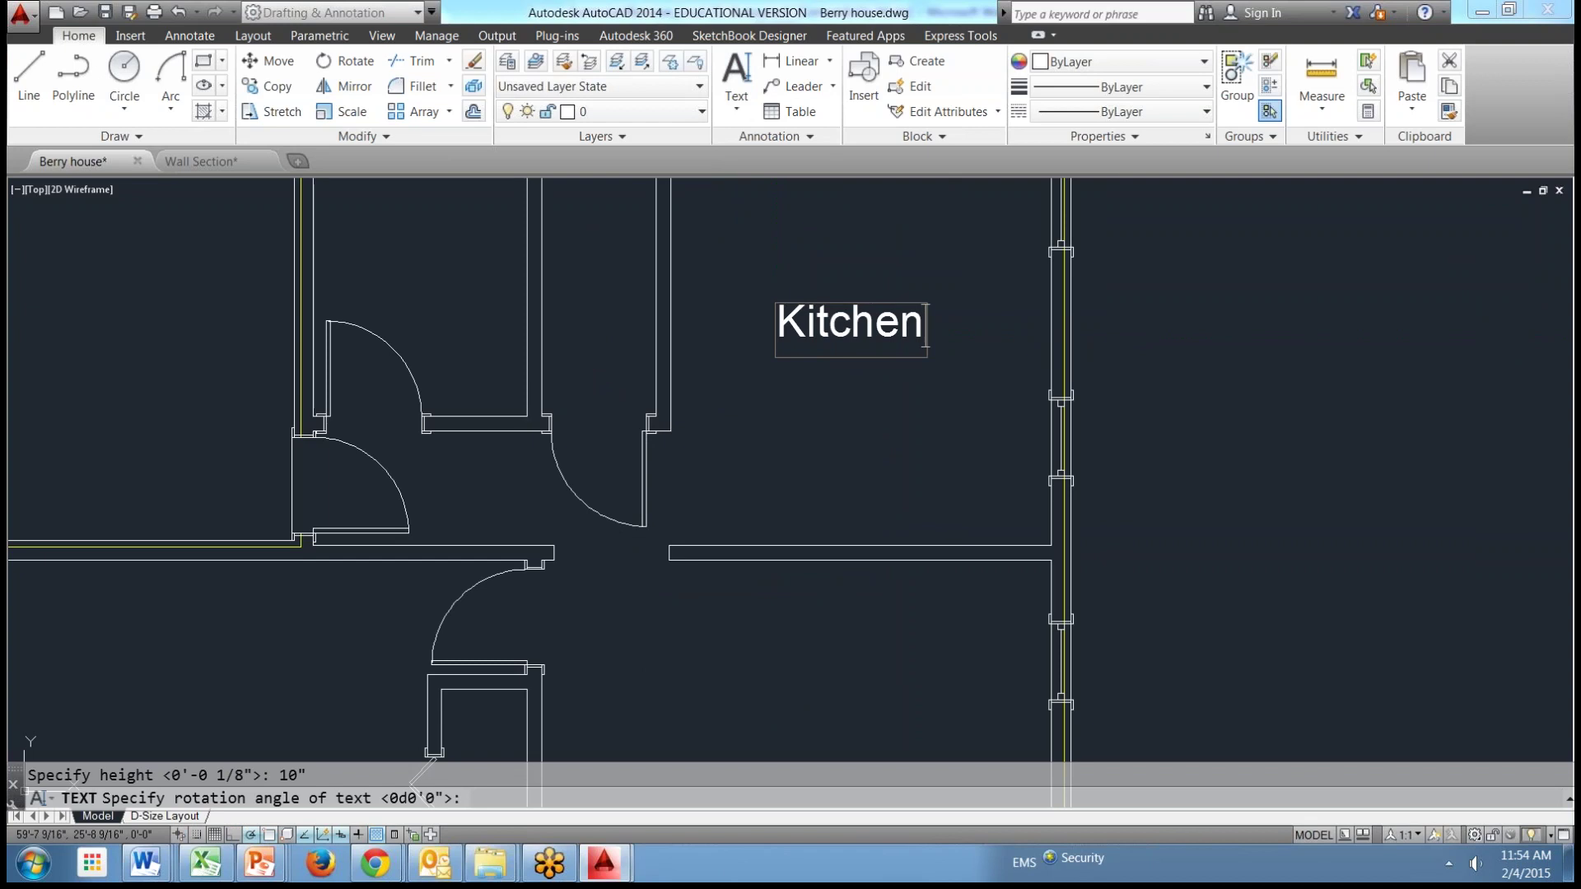
{"action": "key", "text": "Return"}
{"action": "key", "text": "Return"}
{"action": "scroll", "coordinate": [875, 340], "scroll_direction": "down", "scroll_amount": 6}
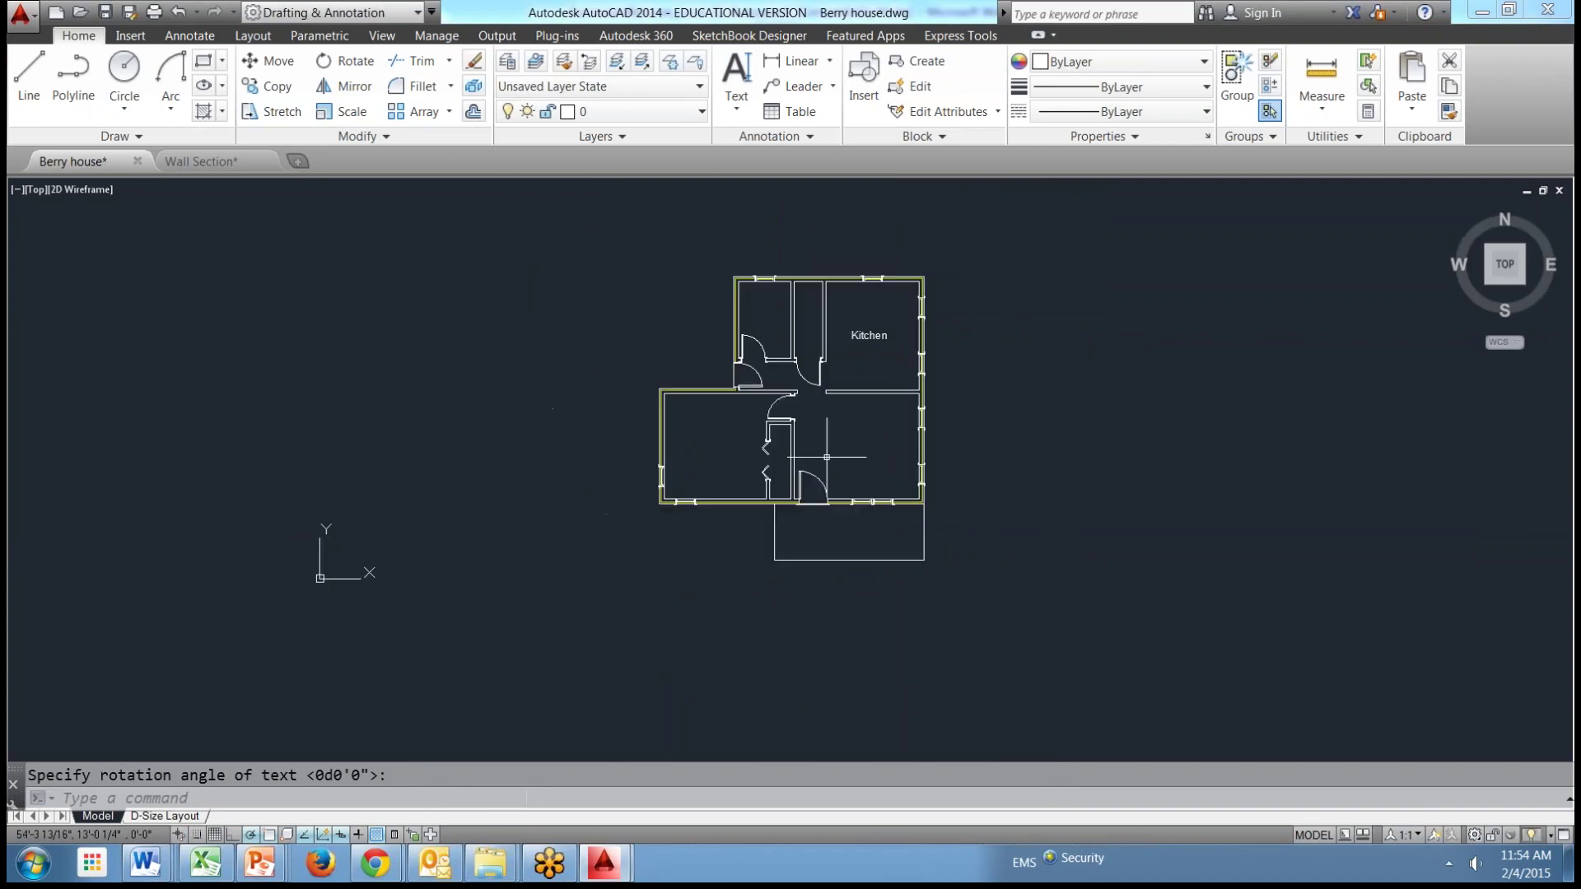
Step: Add a 'Living Room' label in the lower-right room
{"action": "key", "text": "Return"}
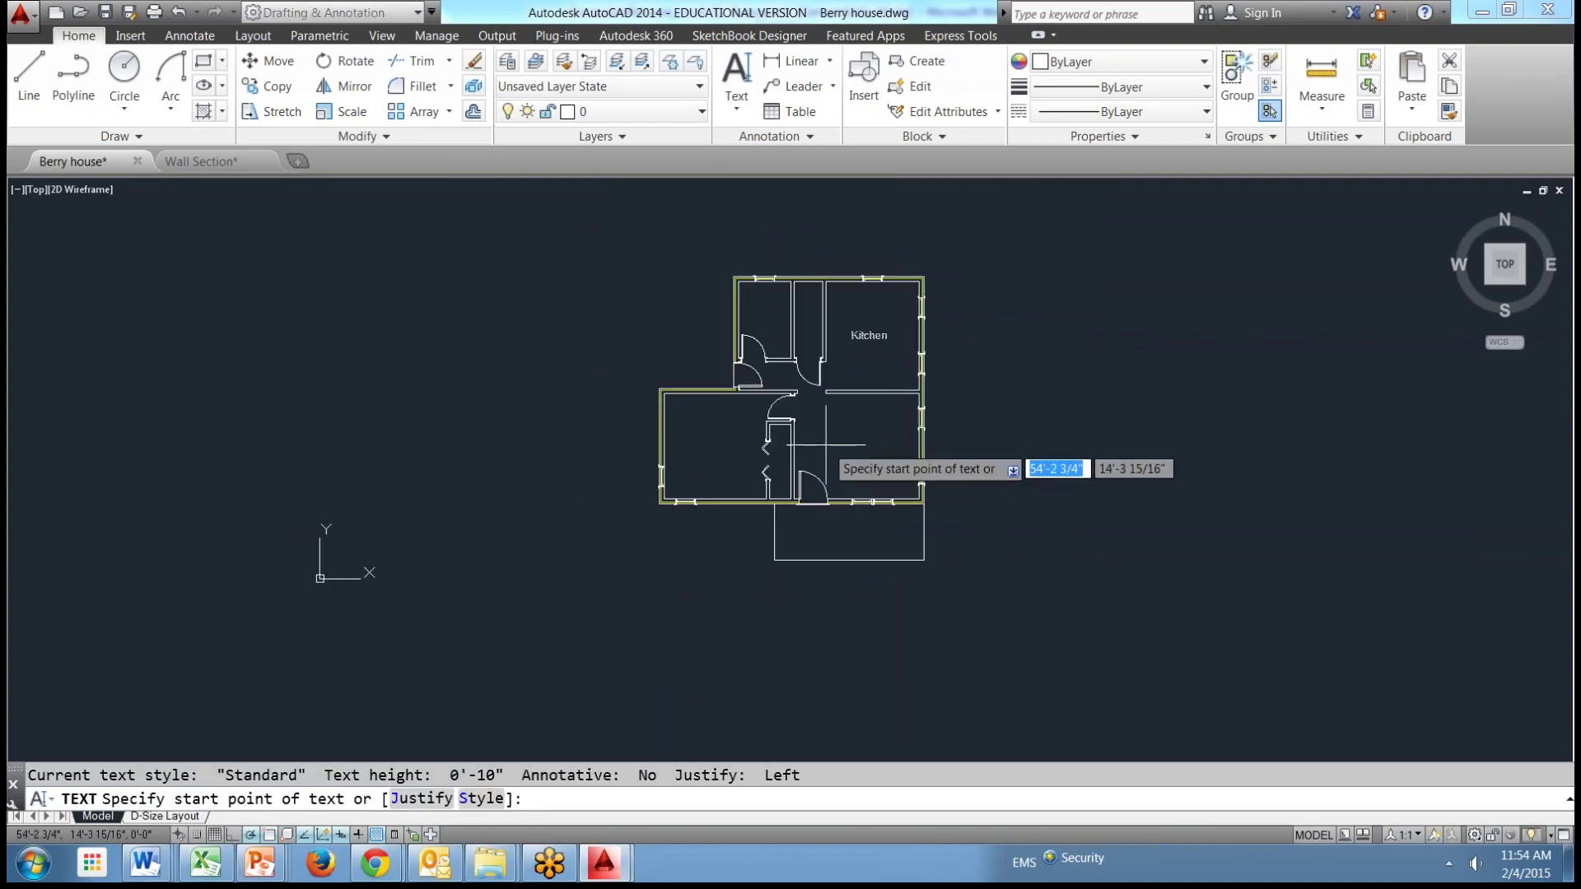
{"action": "left_click", "coordinate": [826, 446]}
{"action": "key", "text": "Return"}
{"action": "key", "text": "Return"}
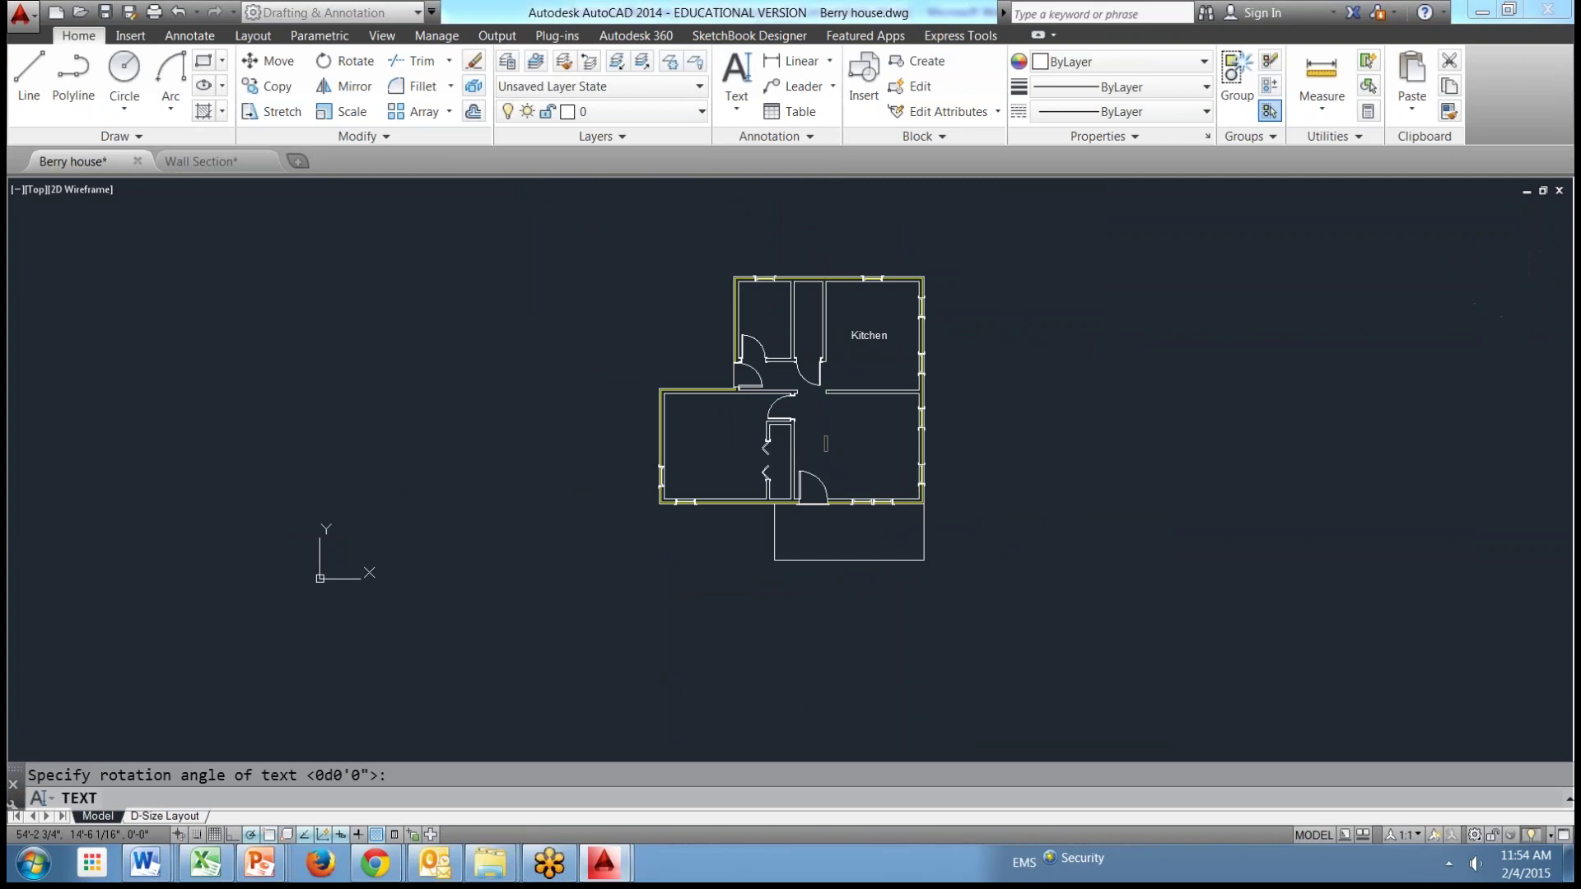
{"action": "type", "text": "Li"}
{"action": "type", "text": "ver"}
{"action": "key", "text": "BackSpace"}
{"action": "key", "text": "BackSpace"}
{"action": "type", "text": "in"}
{"action": "type", "text": "g"}
{"action": "type", "text": " Room"}
{"action": "key", "text": "Return"}
{"action": "key", "text": "Return"}
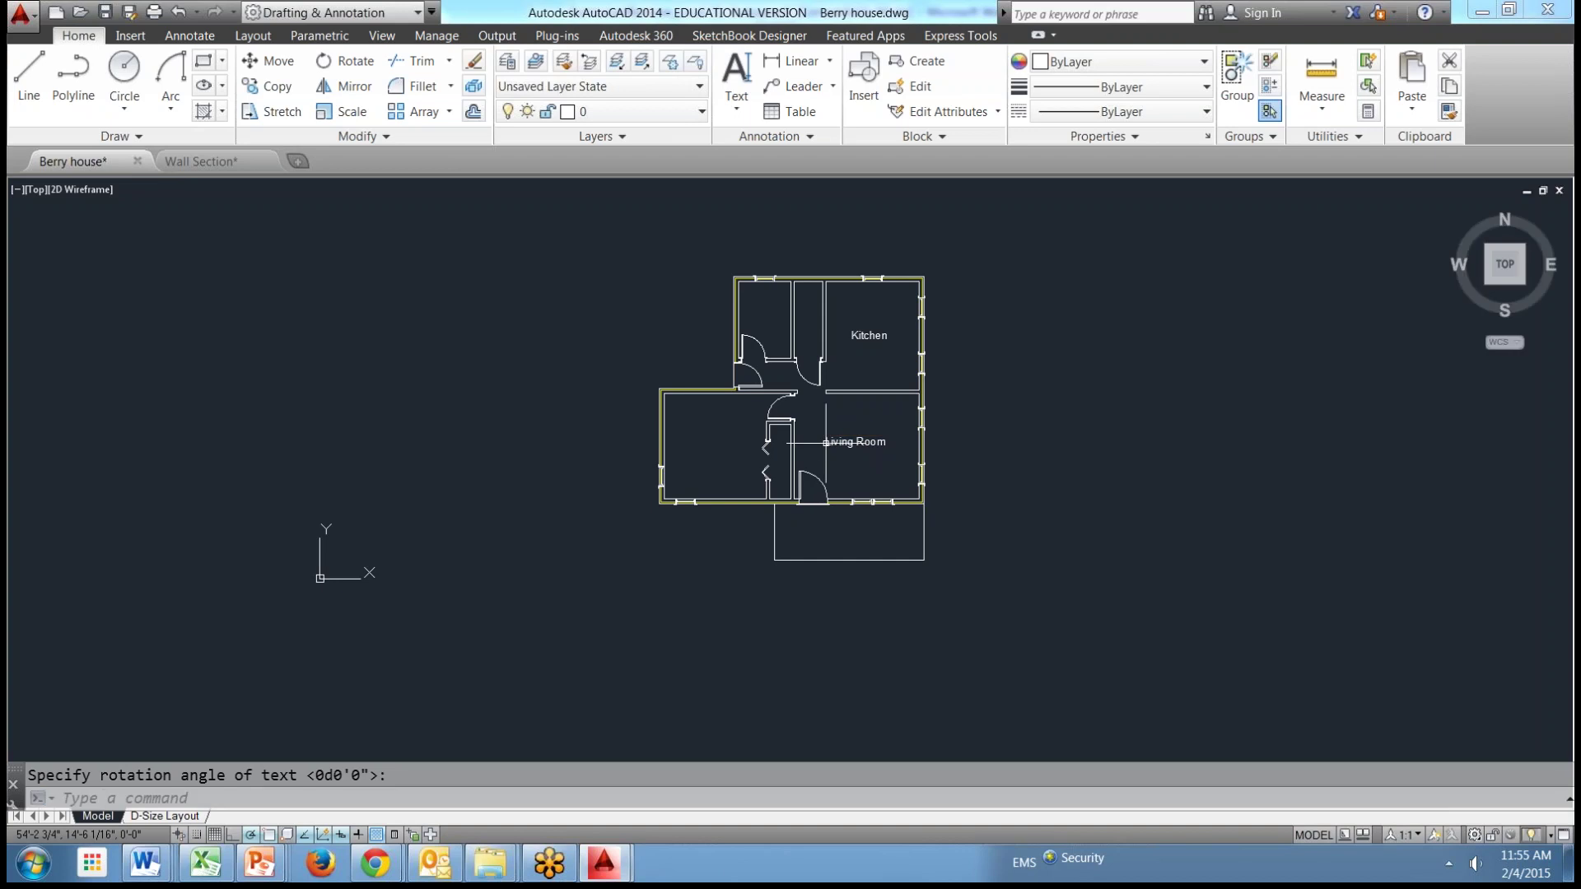
Step: Add a 'Bed Room' label in the lower-left room, fixing the typo
{"action": "key", "text": "Return"}
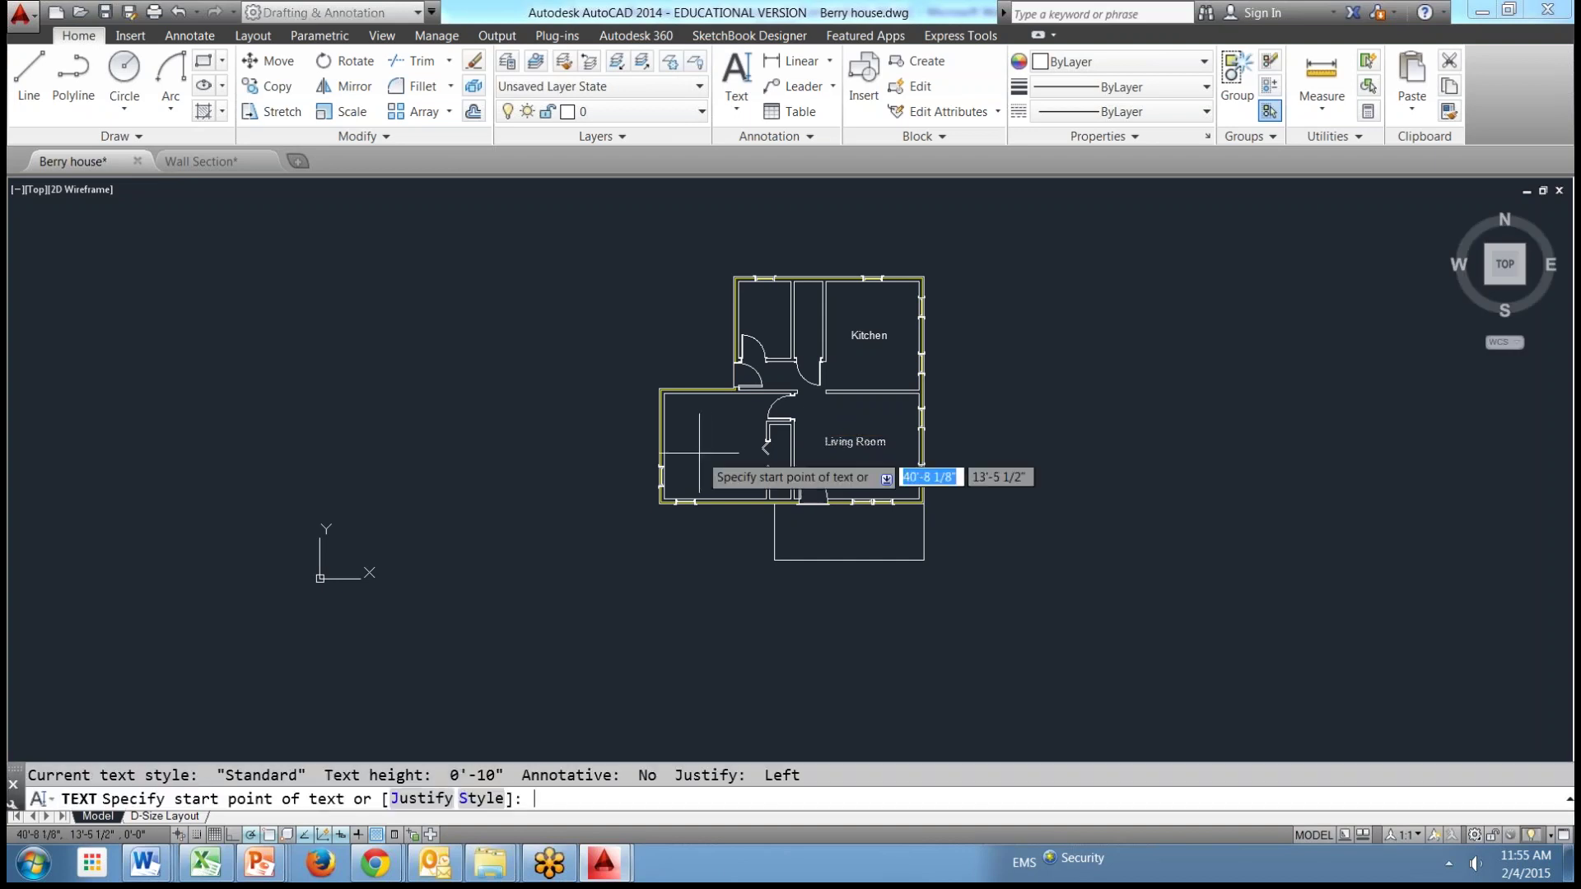
{"action": "left_click", "coordinate": [699, 453]}
{"action": "key", "text": "Return"}
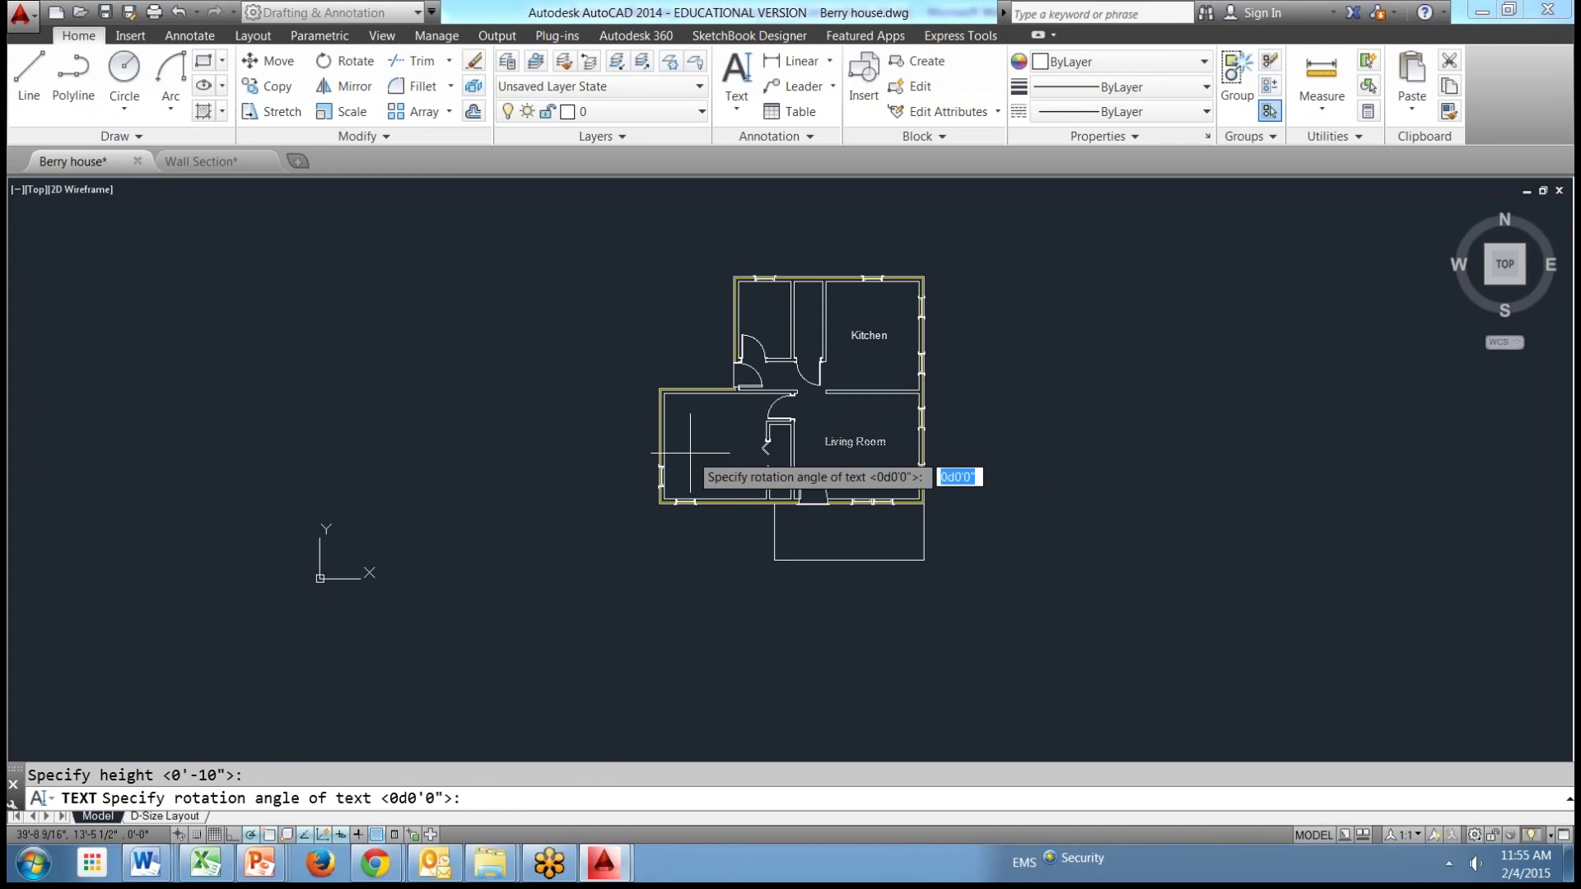
{"action": "key", "text": "Return"}
{"action": "type", "text": "B"}
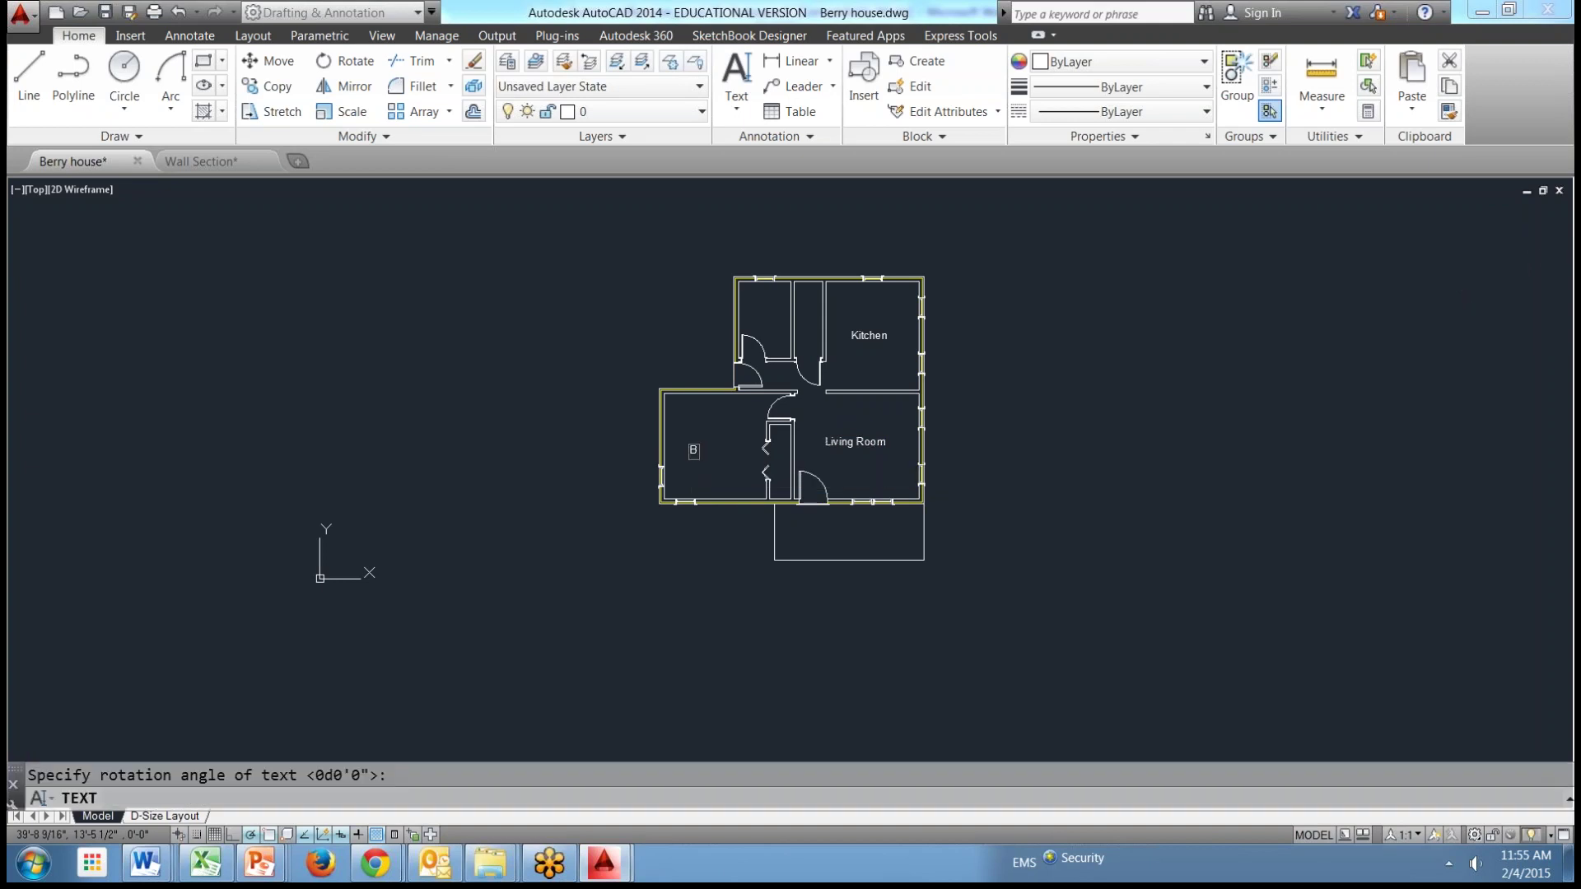
{"action": "type", "text": "ed Ro"}
{"action": "type", "text": "ob"}
{"action": "key", "text": "BackSpace"}
{"action": "type", "text": "m"}
{"action": "key", "text": "Return"}
{"action": "key", "text": "Return"}
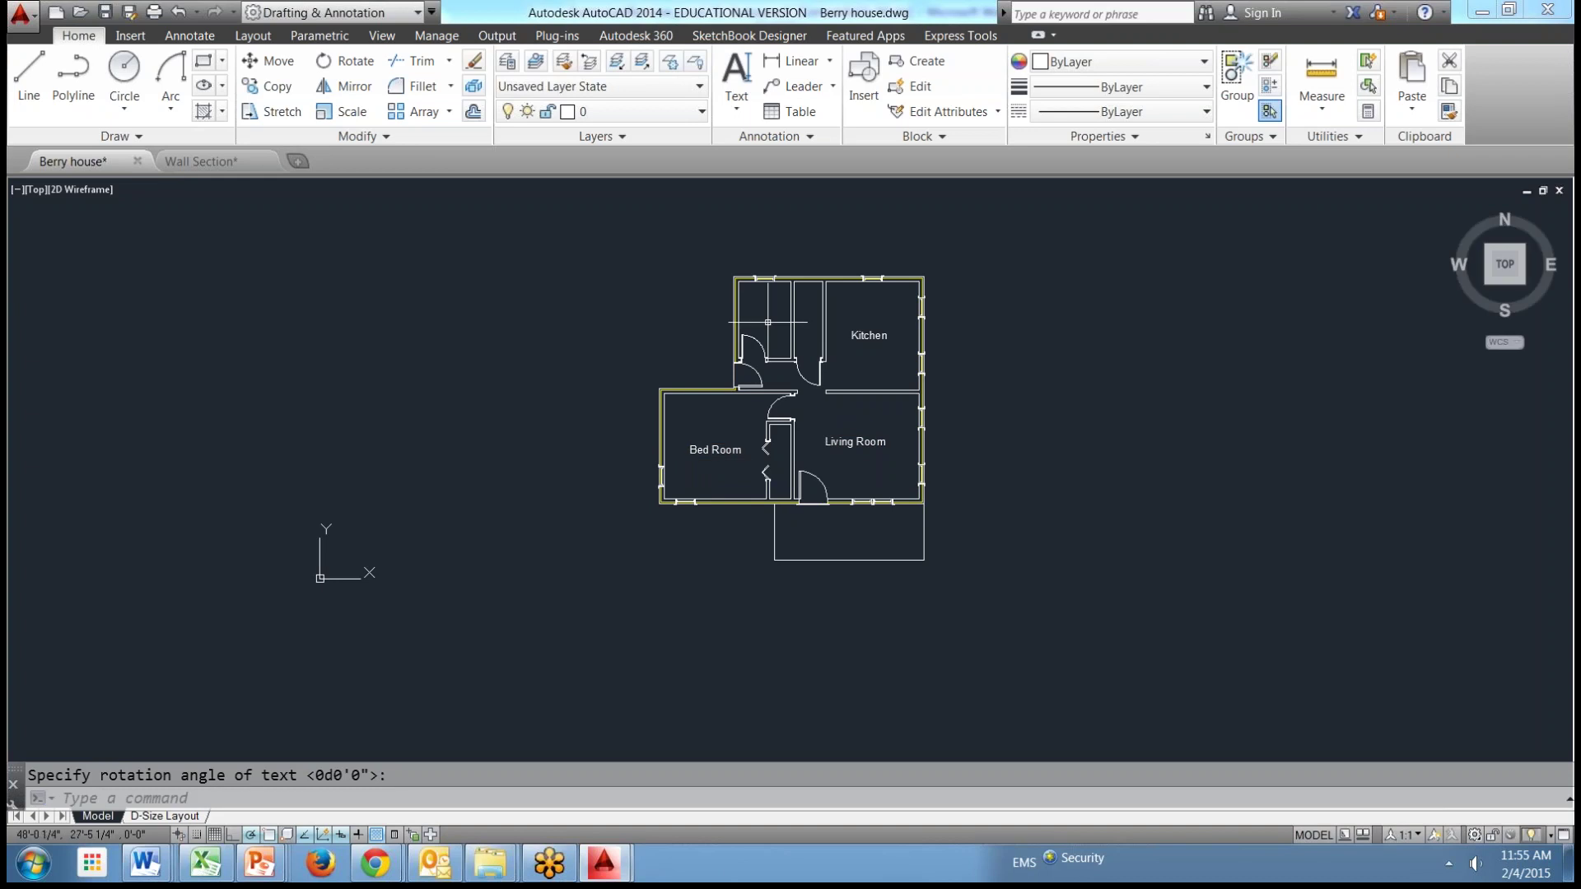
{"action": "scroll", "coordinate": [755, 310], "scroll_direction": "up", "scroll_amount": 4}
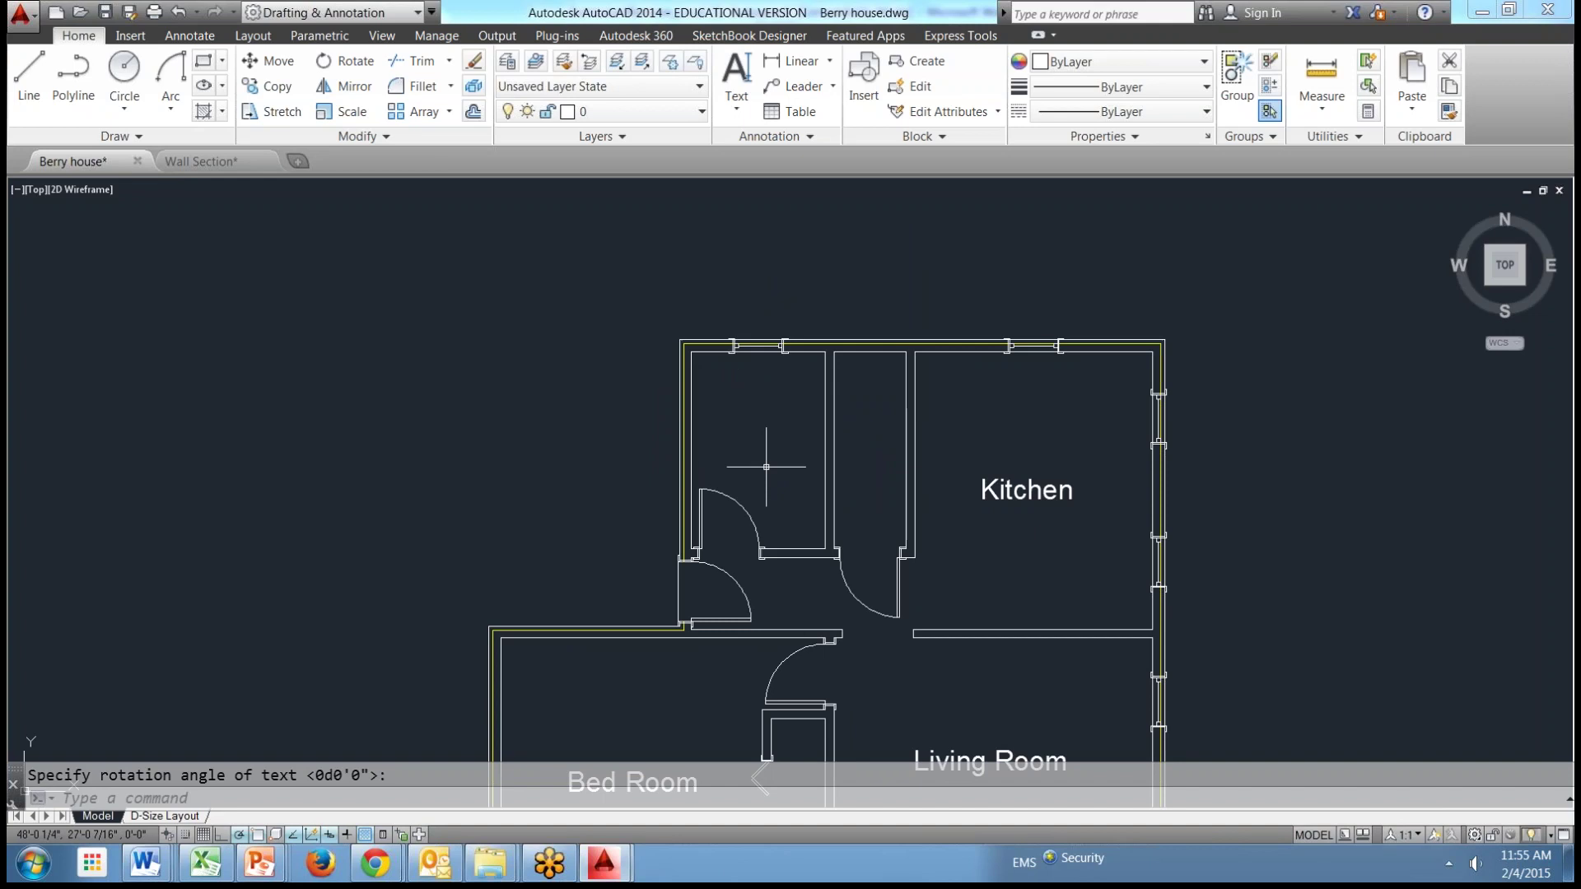
Step: Add a vertical 0'-10" 'Bath' label in the narrow upper room
{"action": "left_click", "coordinate": [772, 501]}
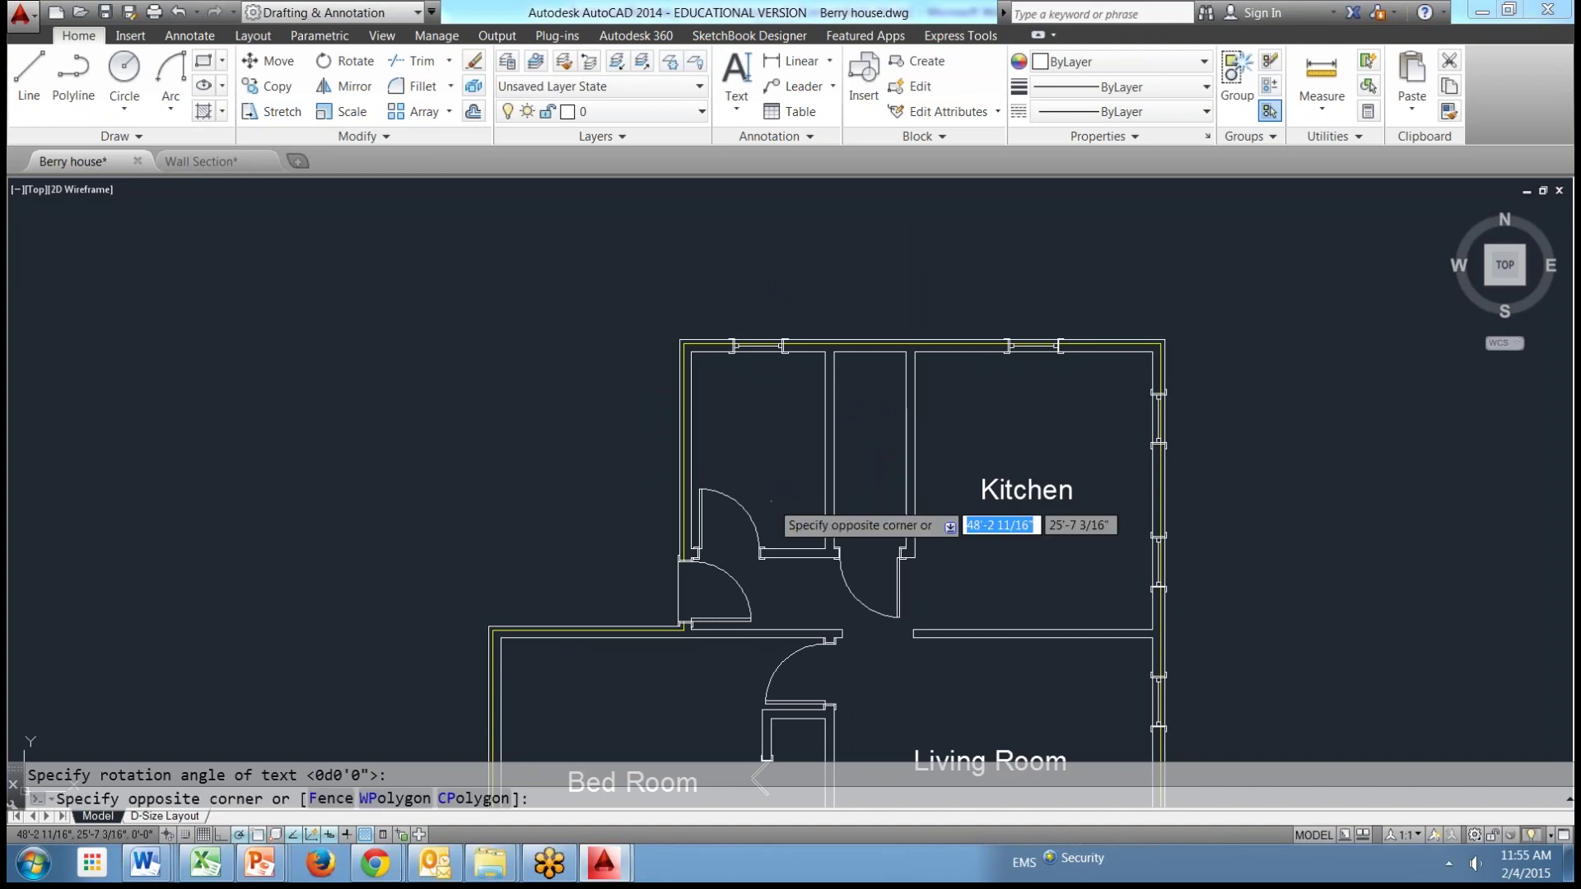
{"action": "key", "text": "Return"}
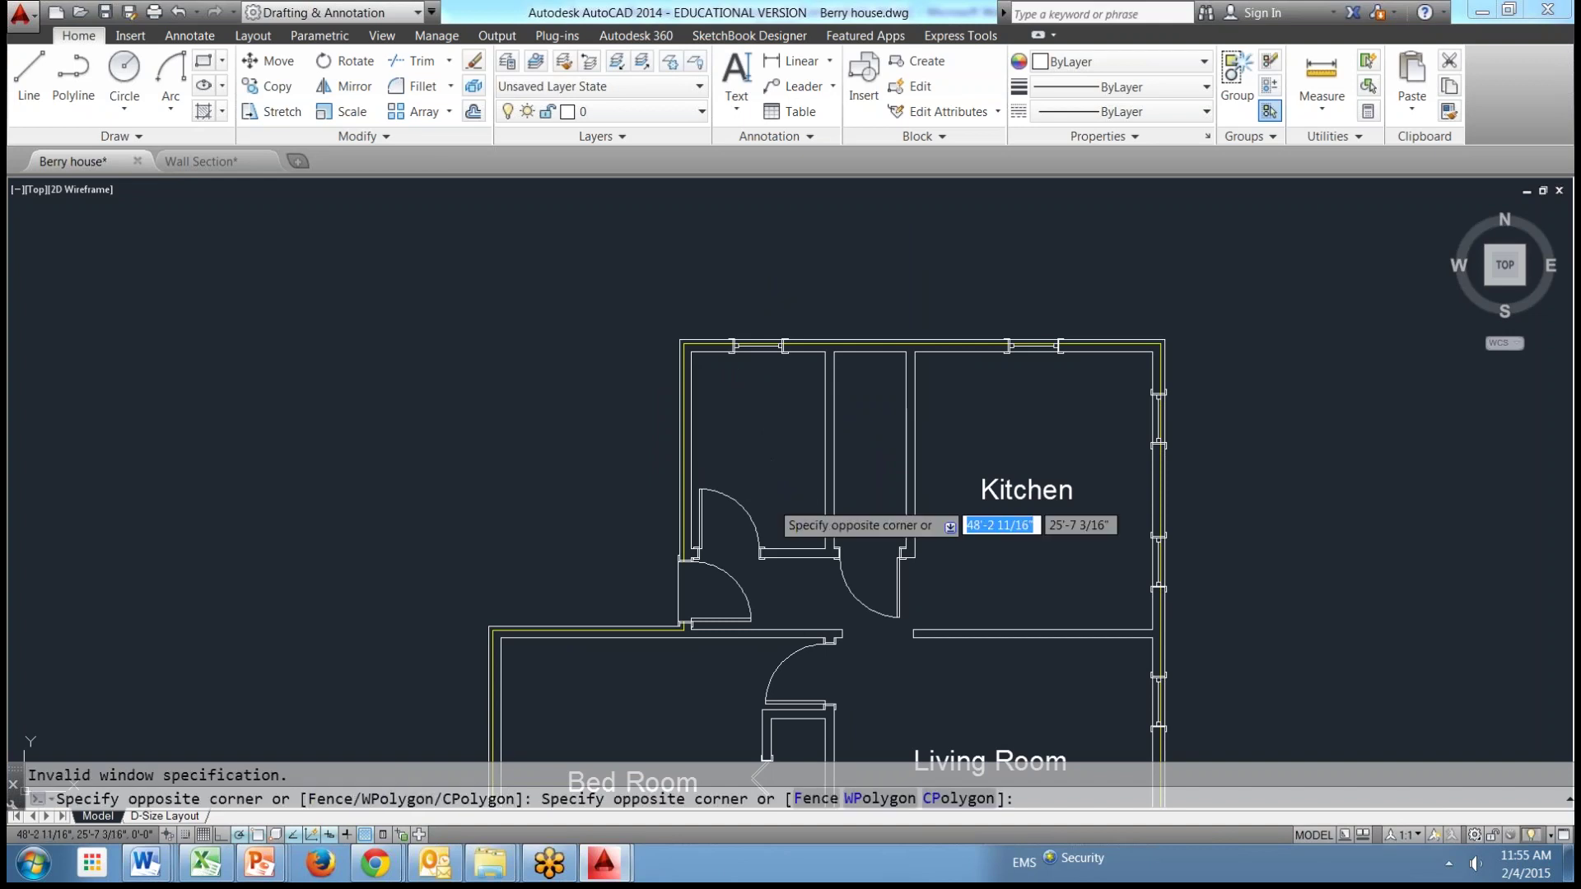
{"action": "key", "text": "Escape"}
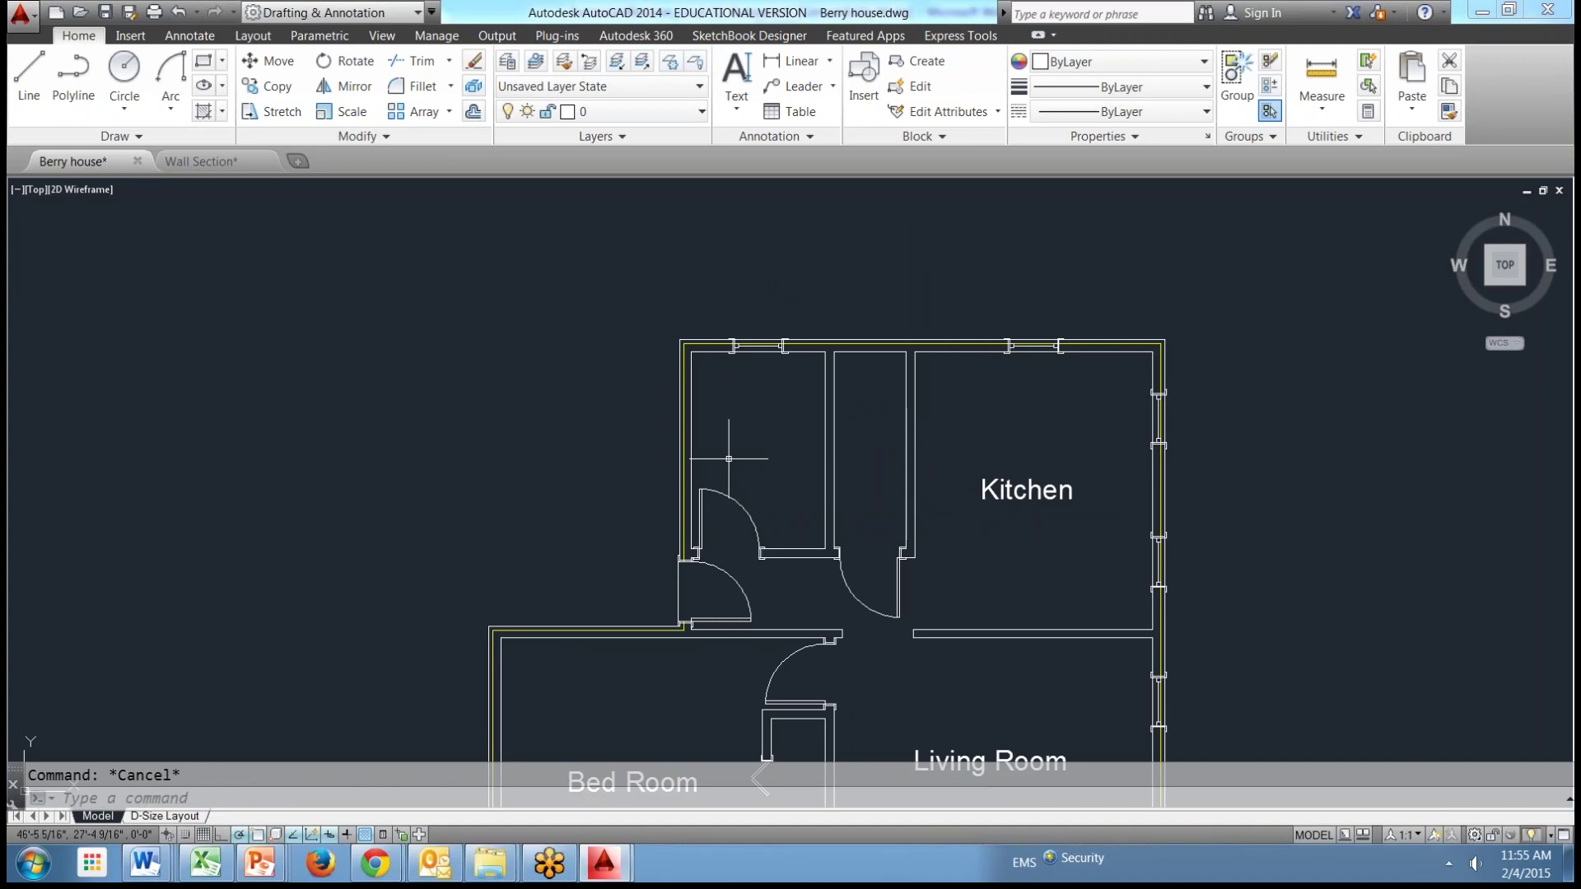
{"action": "key", "text": "Return"}
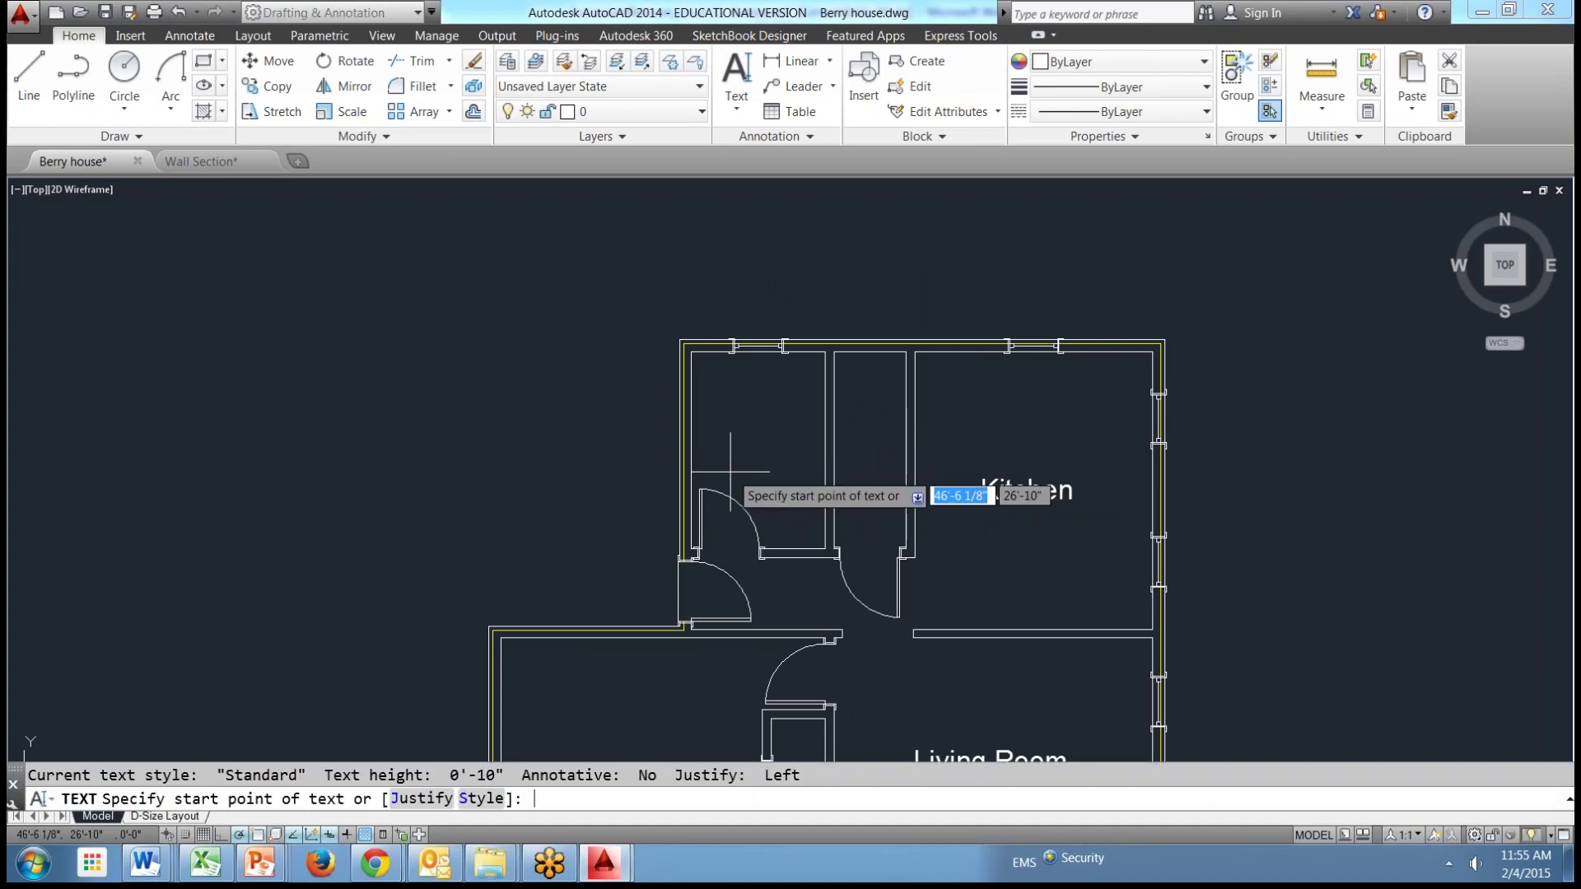
{"action": "left_click", "coordinate": [778, 495]}
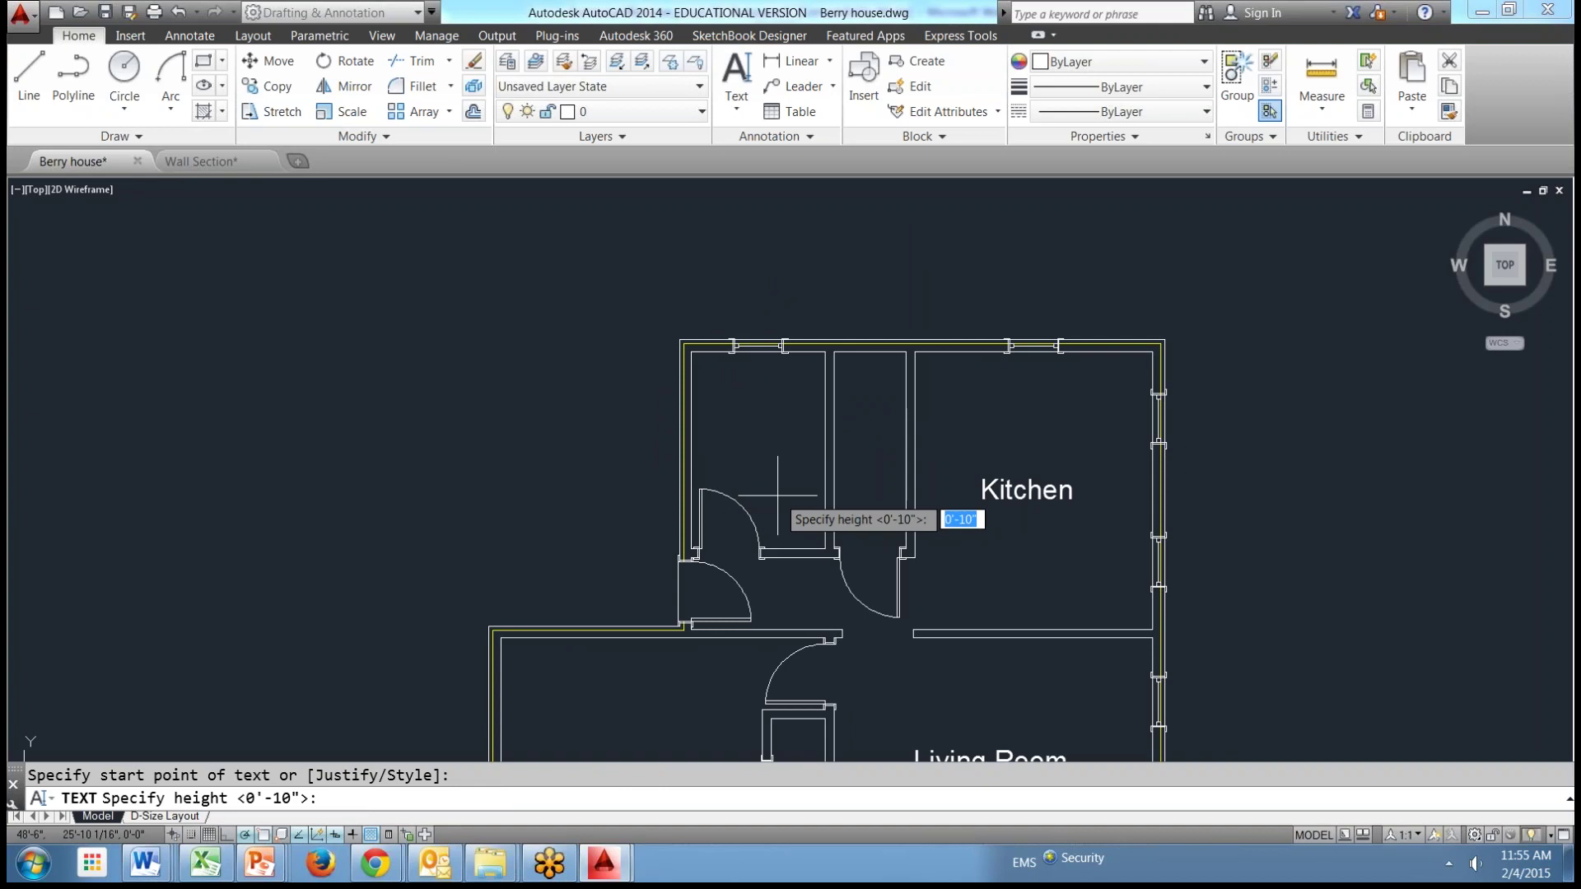
{"action": "key", "text": "Return"}
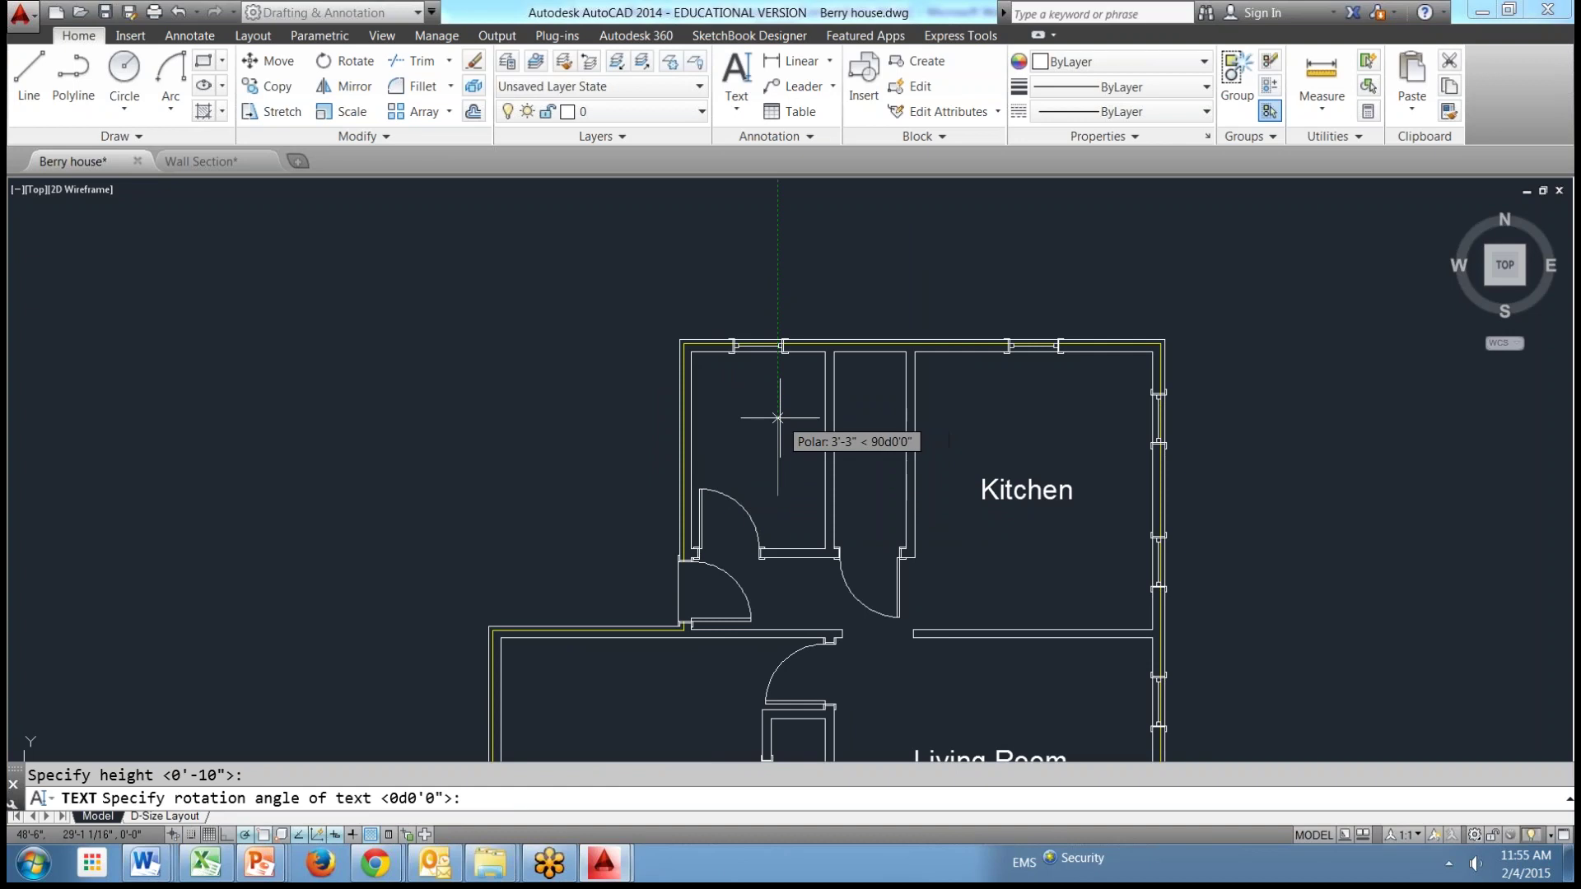
{"action": "key", "text": "Return"}
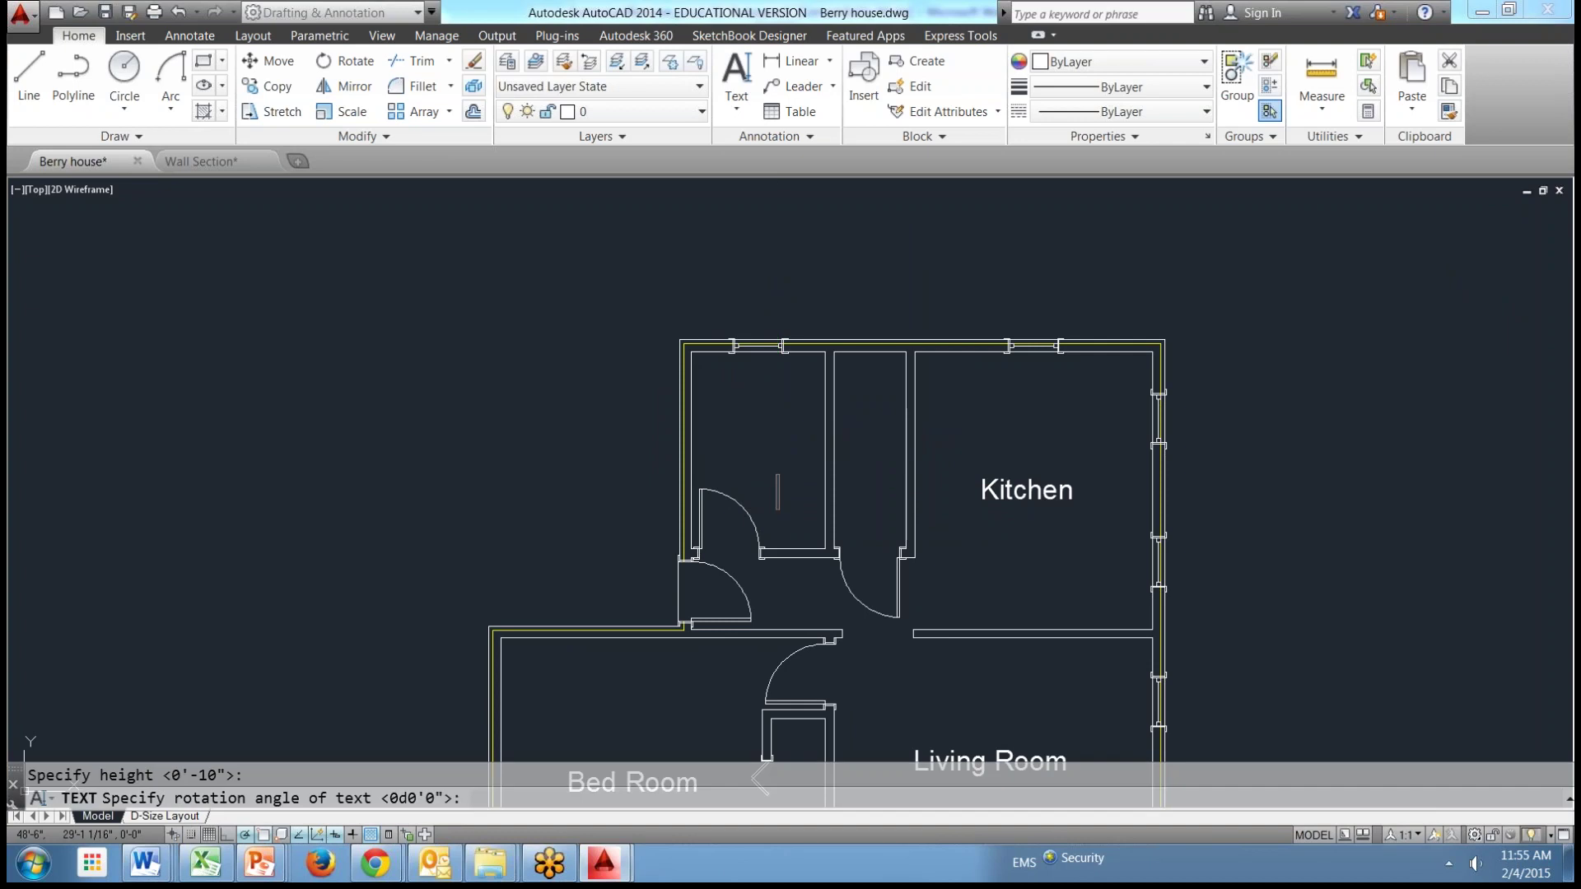
{"action": "type", "text": "Bath"}
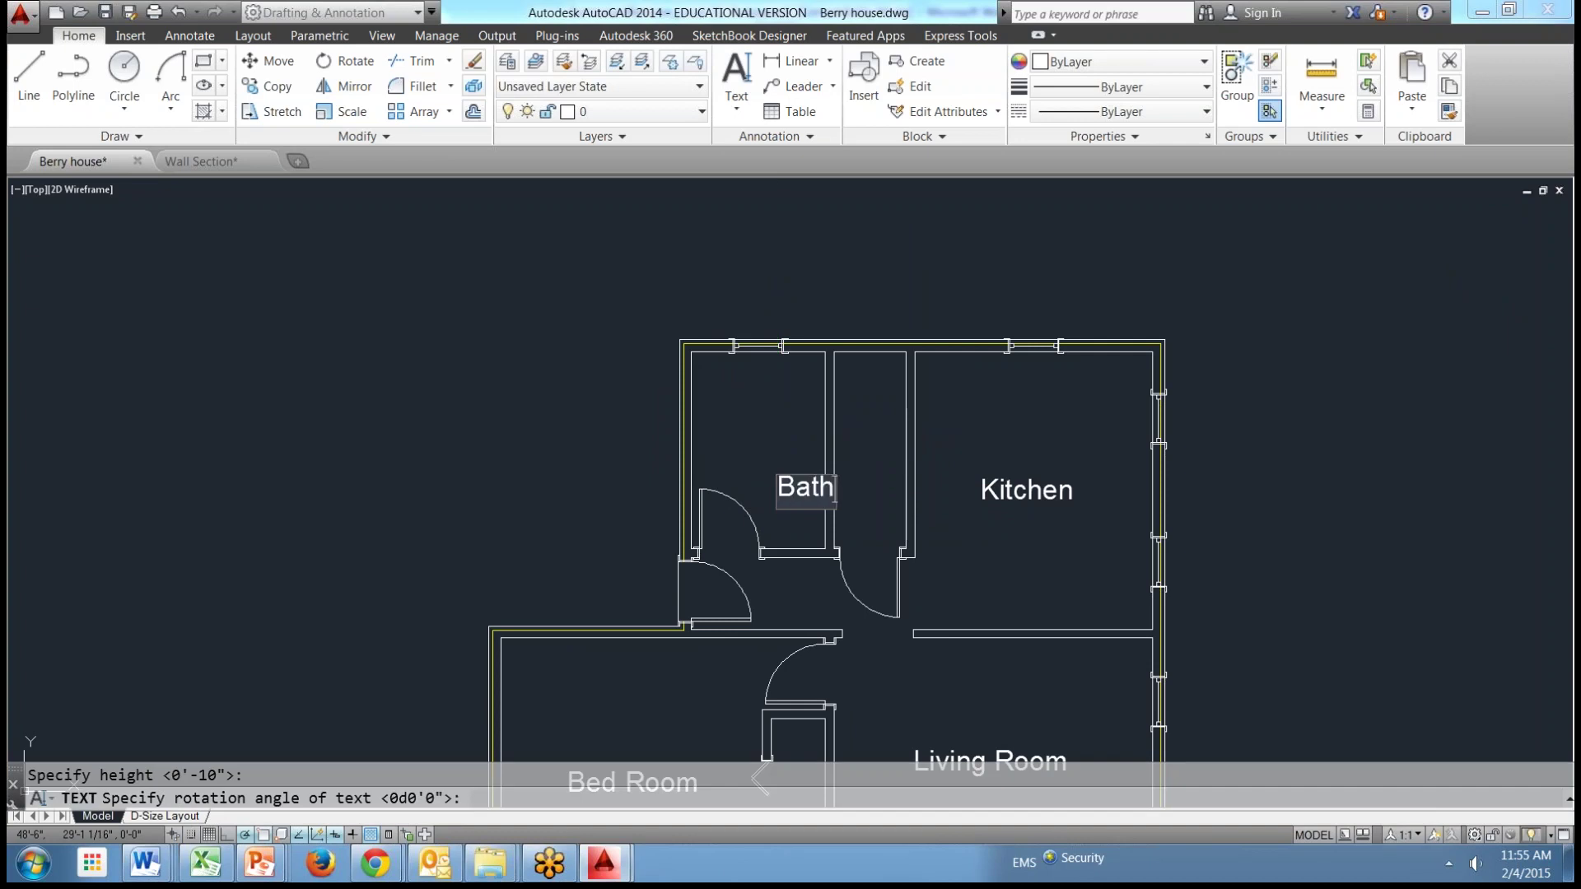
{"action": "key", "text": "Return"}
{"action": "key", "text": "Return"}
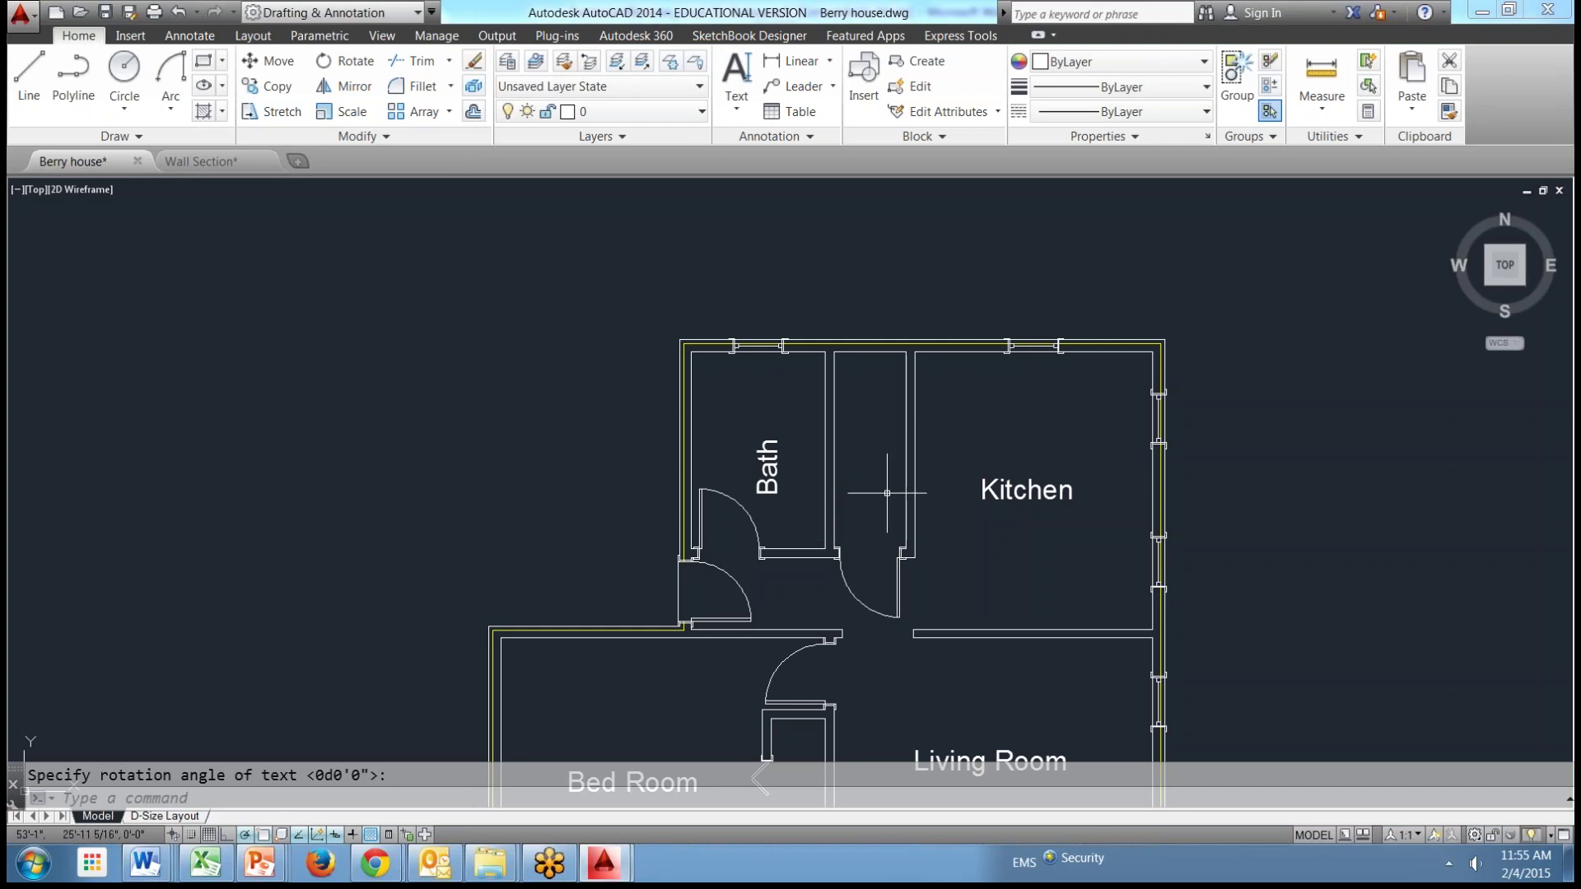
Step: Add a vertical 'Stairs' label in the other narrow upper room
{"action": "key", "text": "Return"}
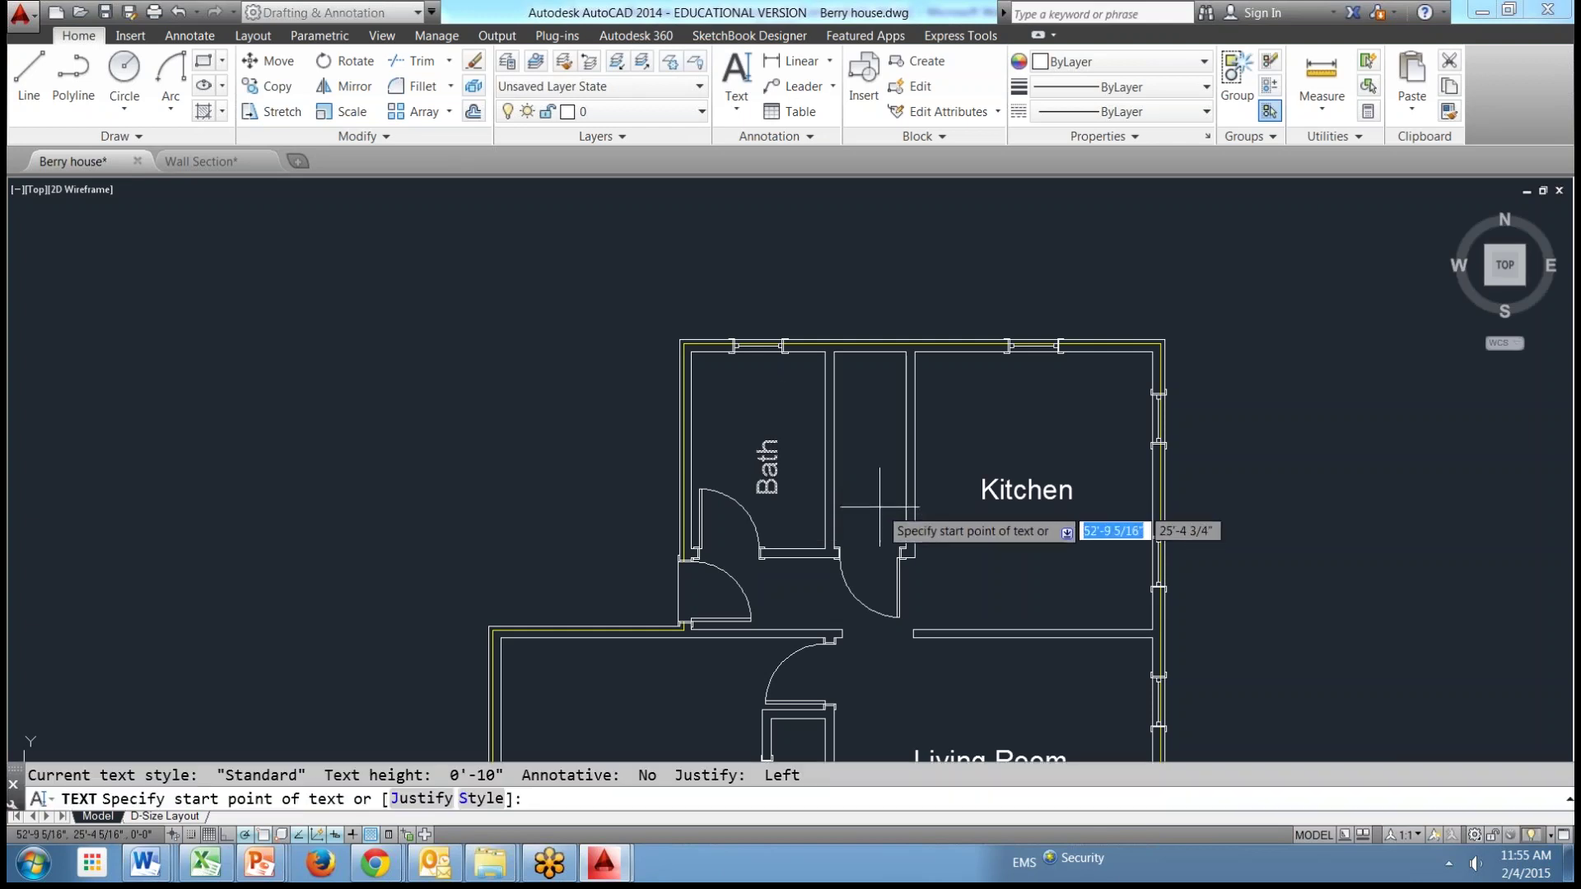
{"action": "left_click", "coordinate": [880, 502]}
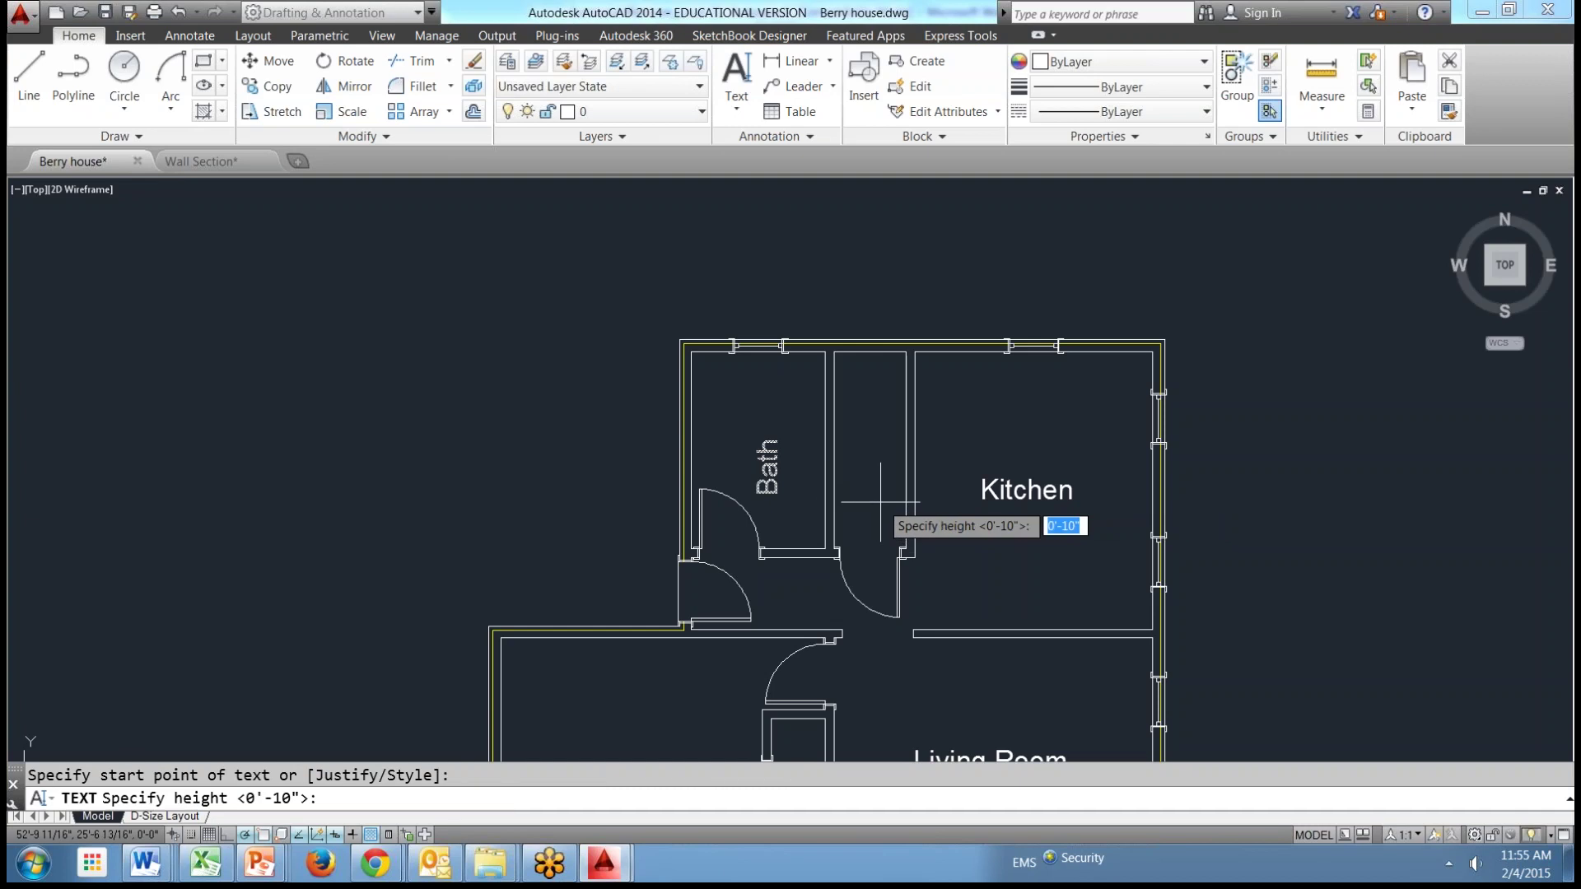
{"action": "key", "text": "Return"}
{"action": "key", "text": "Return"}
{"action": "type", "text": "Stairs"}
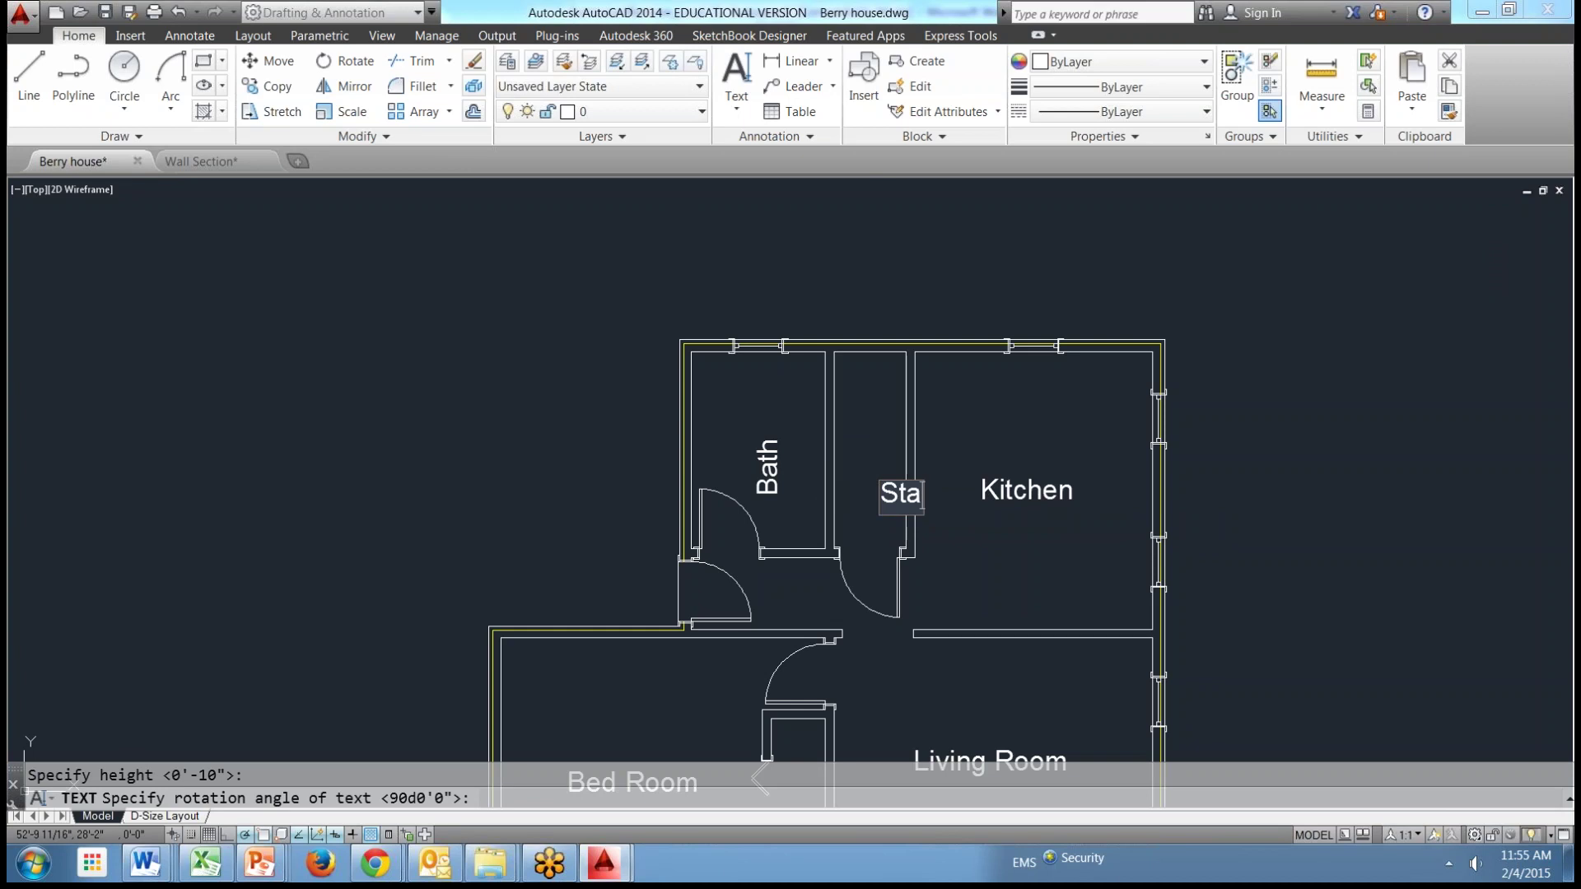
{"action": "key", "text": "Return"}
{"action": "key", "text": "Return"}
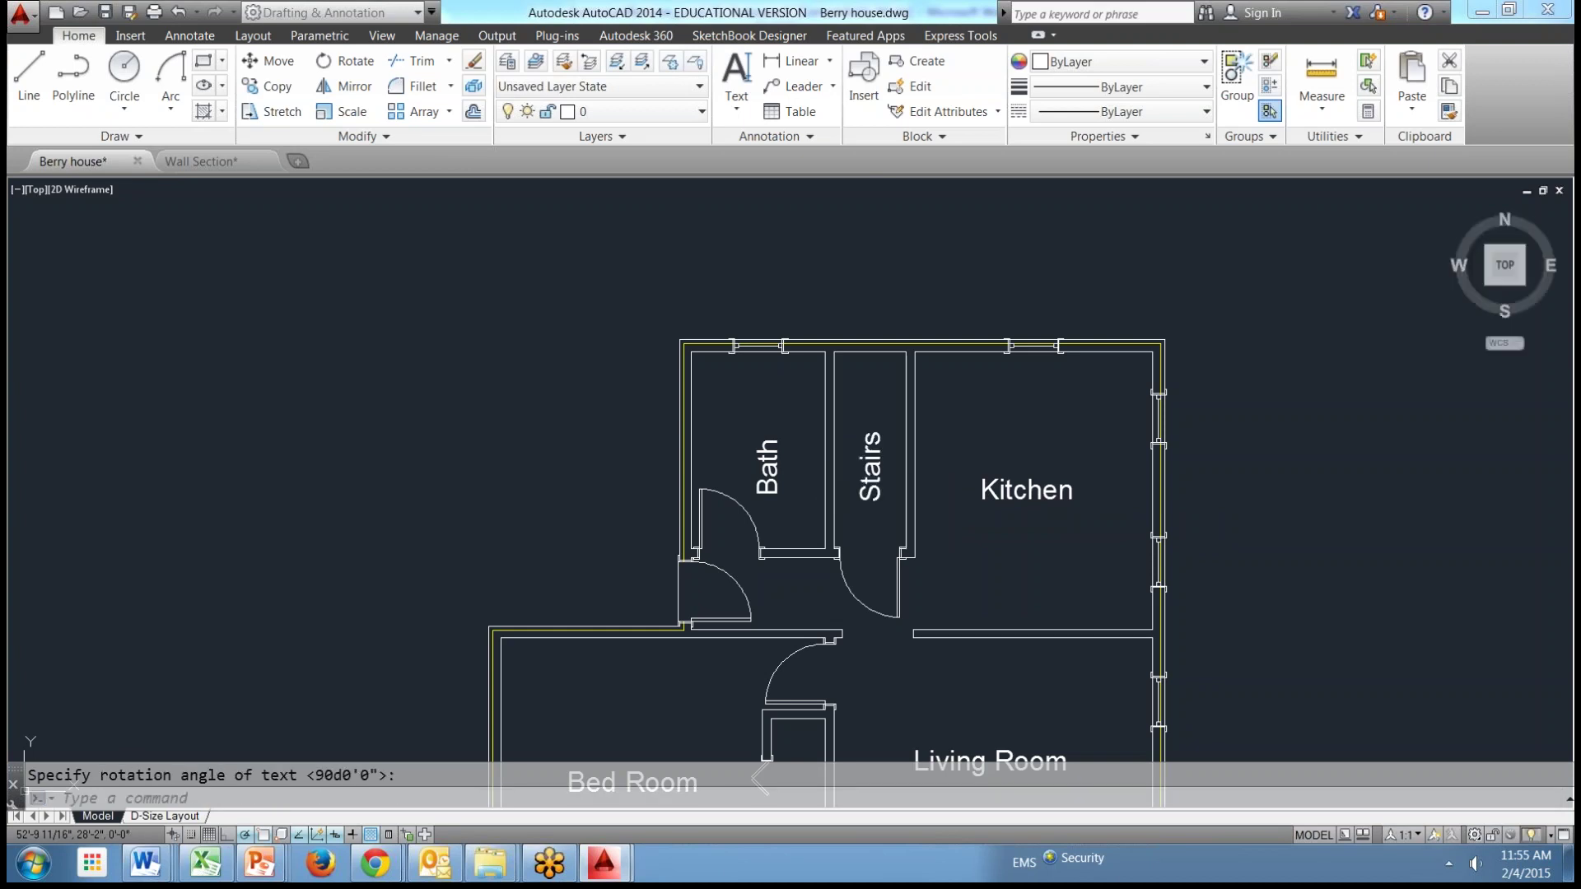
{"action": "scroll", "coordinate": [891, 438], "scroll_direction": "down", "scroll_amount": 3}
{"action": "scroll", "coordinate": [923, 554], "scroll_direction": "up", "scroll_amount": 1}
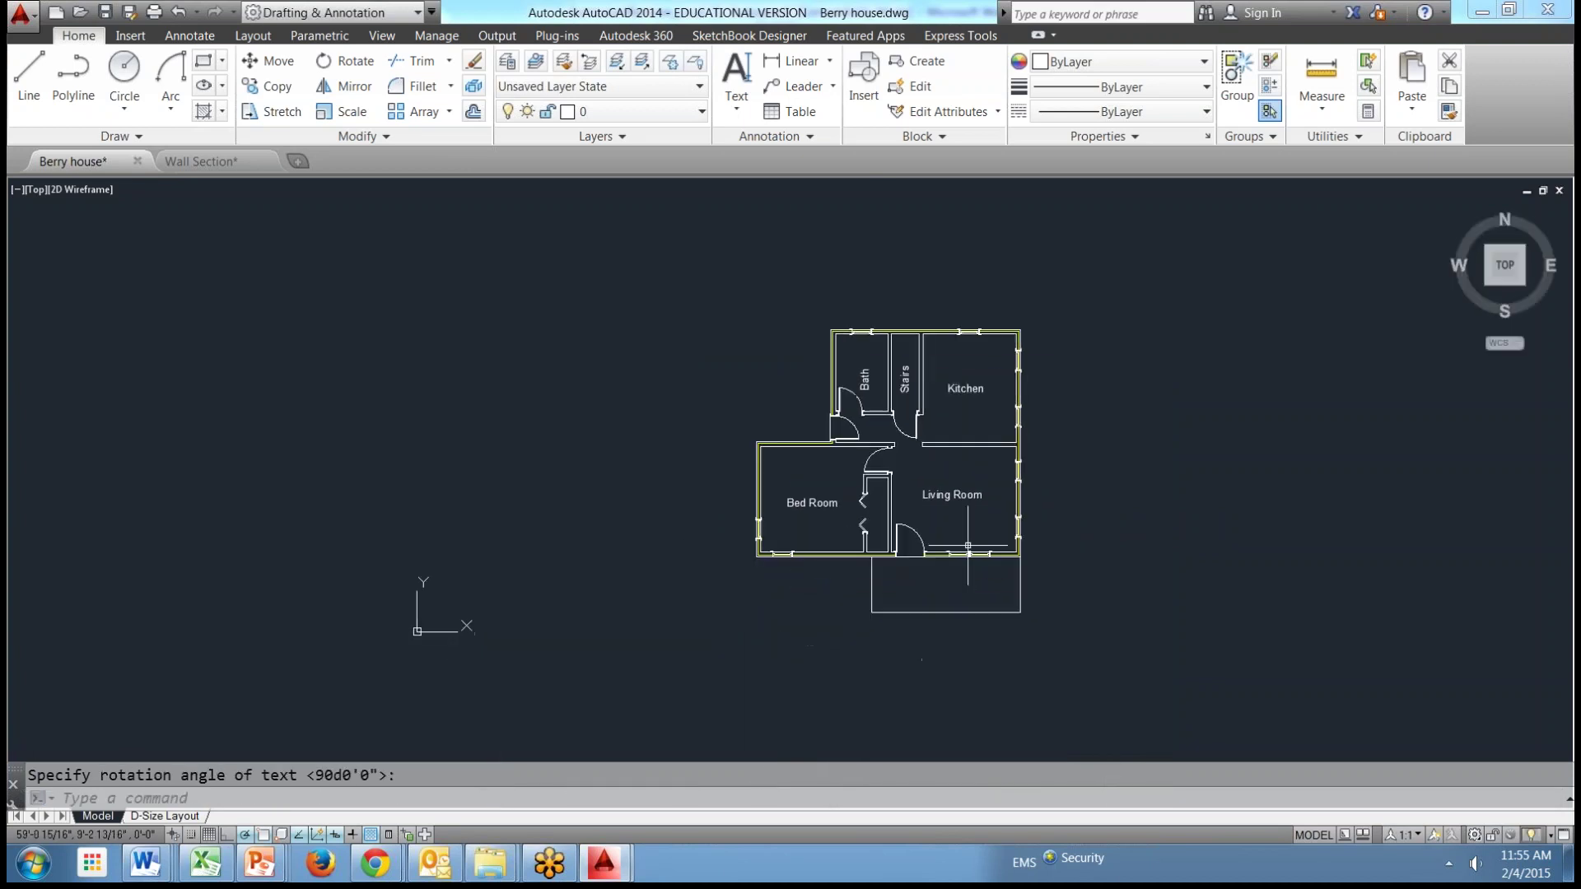
{"action": "scroll", "coordinate": [923, 554], "scroll_direction": "up", "scroll_amount": 2}
{"action": "mouse_move", "coordinate": [877, 473]}
{"action": "middle_mouse_down"}
{"action": "mouse_move", "coordinate": [852, 539]}
{"action": "mouse_move", "coordinate": [807, 537]}
{"action": "middle_mouse_up"}
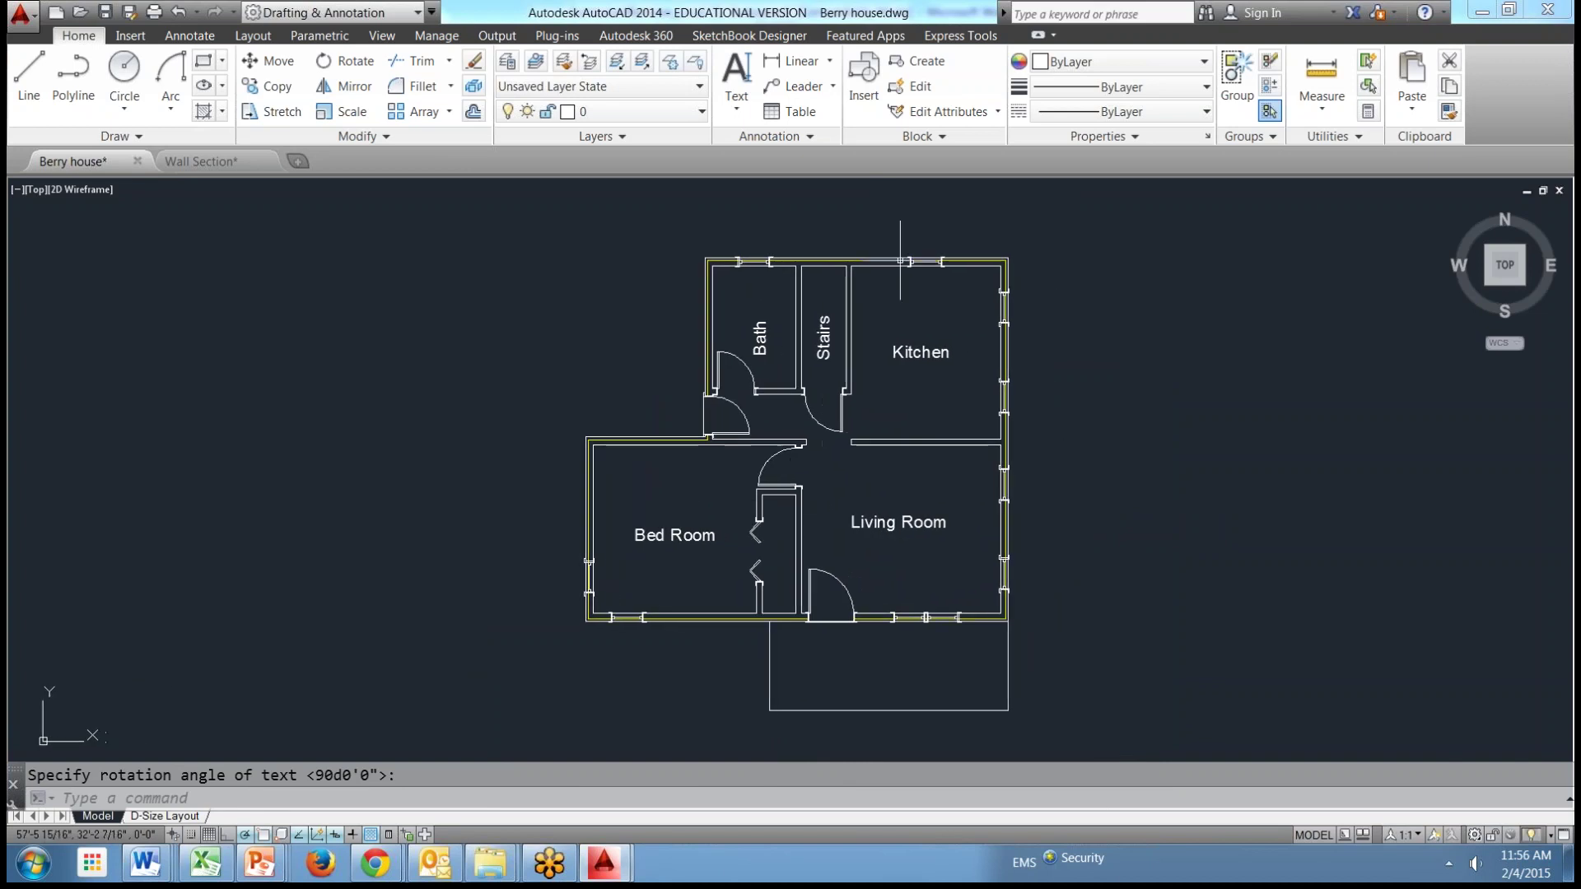
Step: Place a trial 24'-0" linear dimension along the right wall of the plan
{"action": "scroll", "coordinate": [997, 267], "scroll_direction": "up", "scroll_amount": 6}
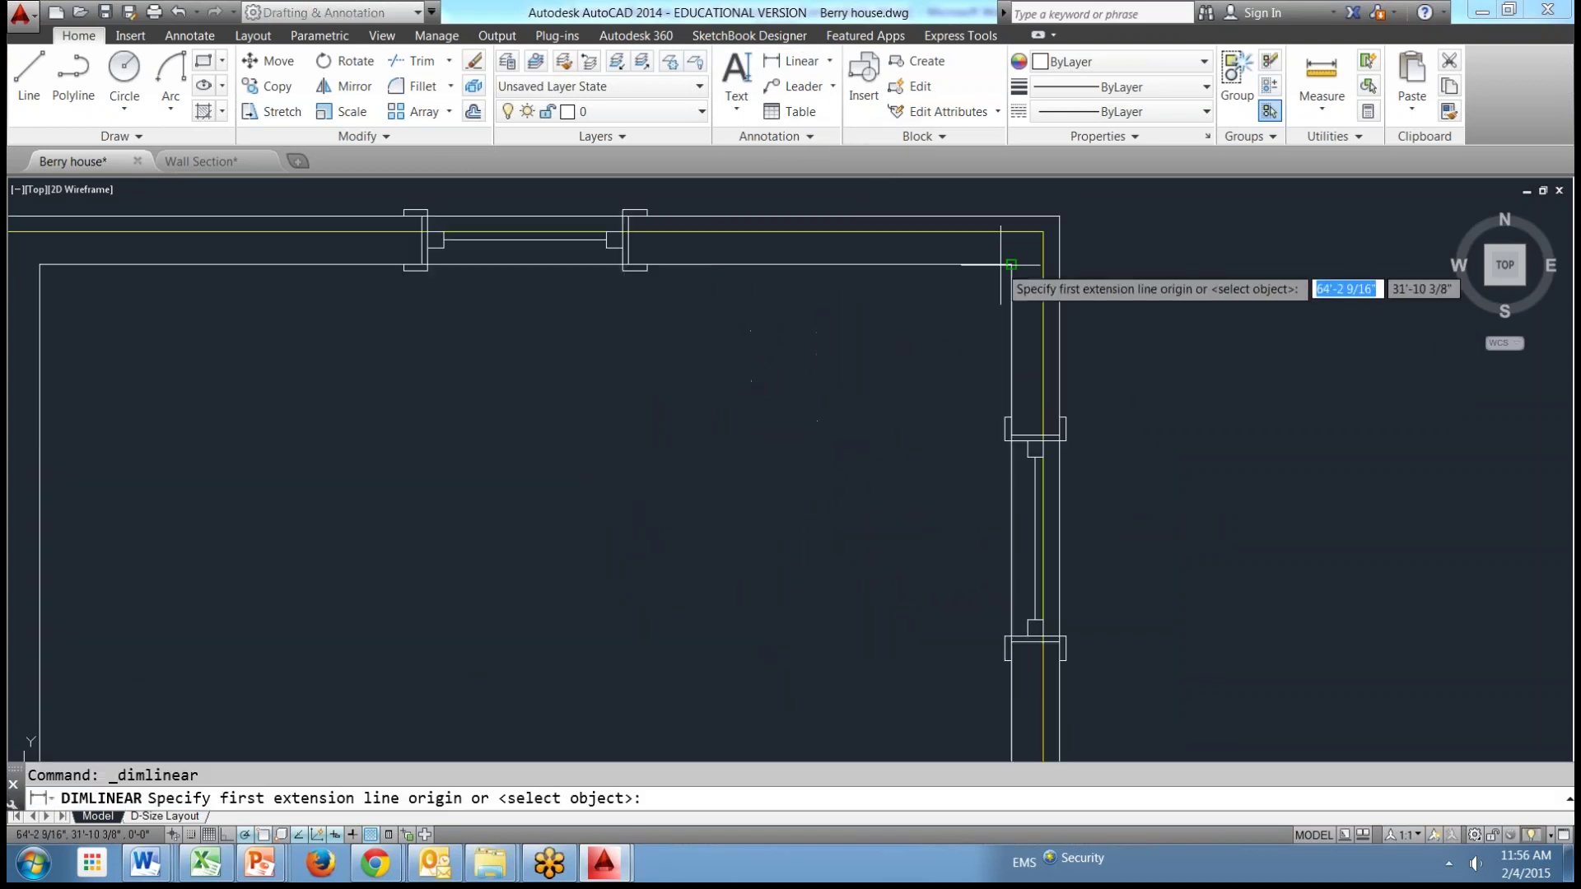
{"action": "left_click", "coordinate": [1043, 232]}
{"action": "scroll", "coordinate": [1005, 247], "scroll_direction": "down", "scroll_amount": 5}
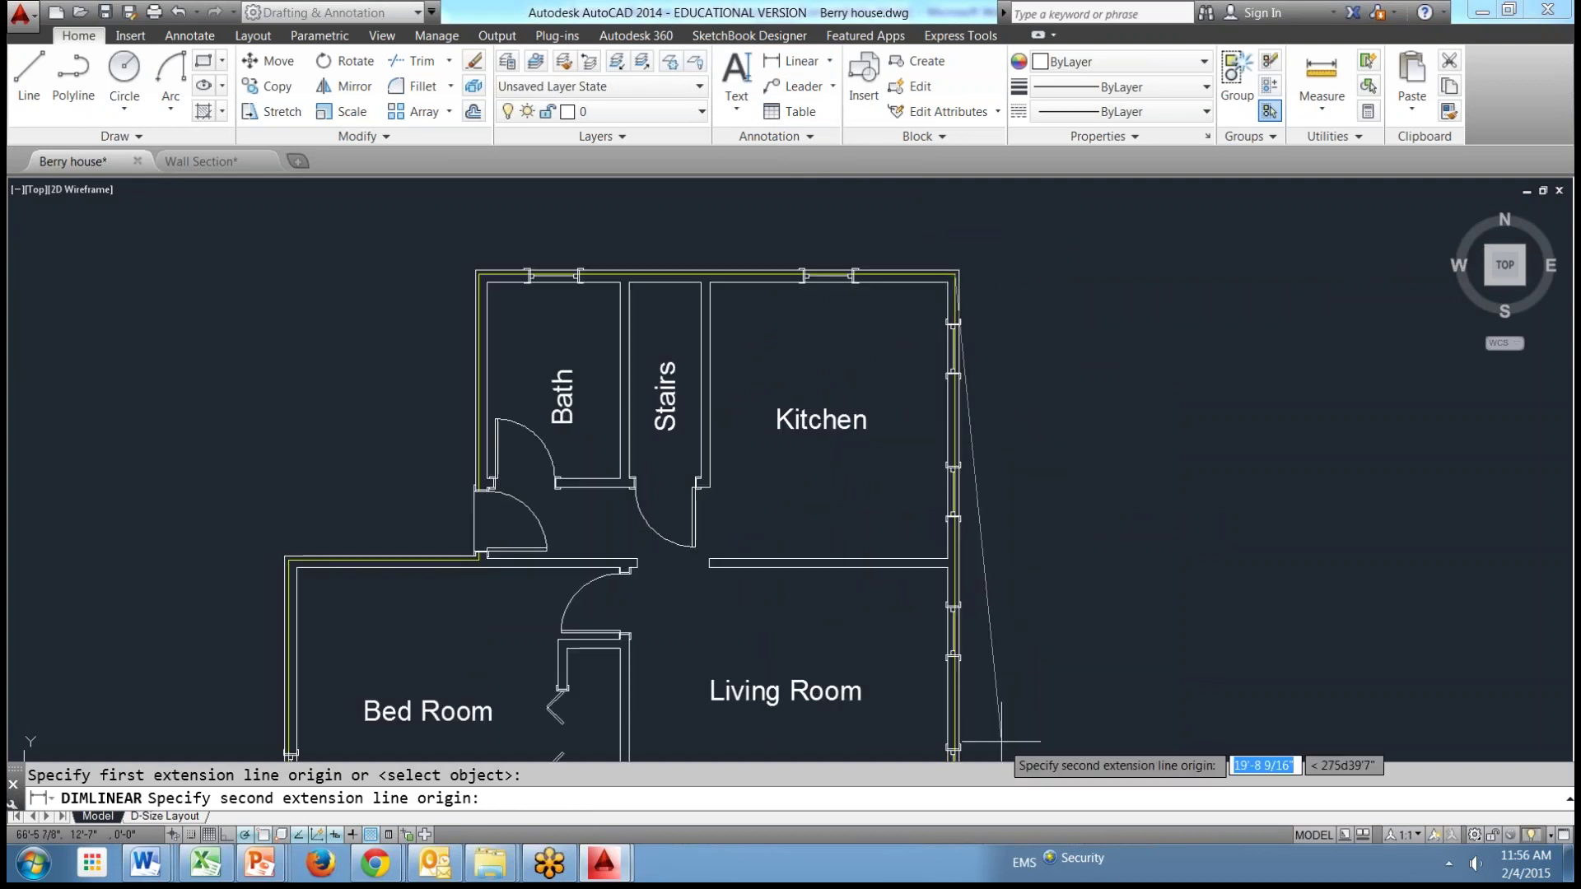
{"action": "middle_click_drag", "start_coordinate": [935, 338], "coordinate": [918, 198]}
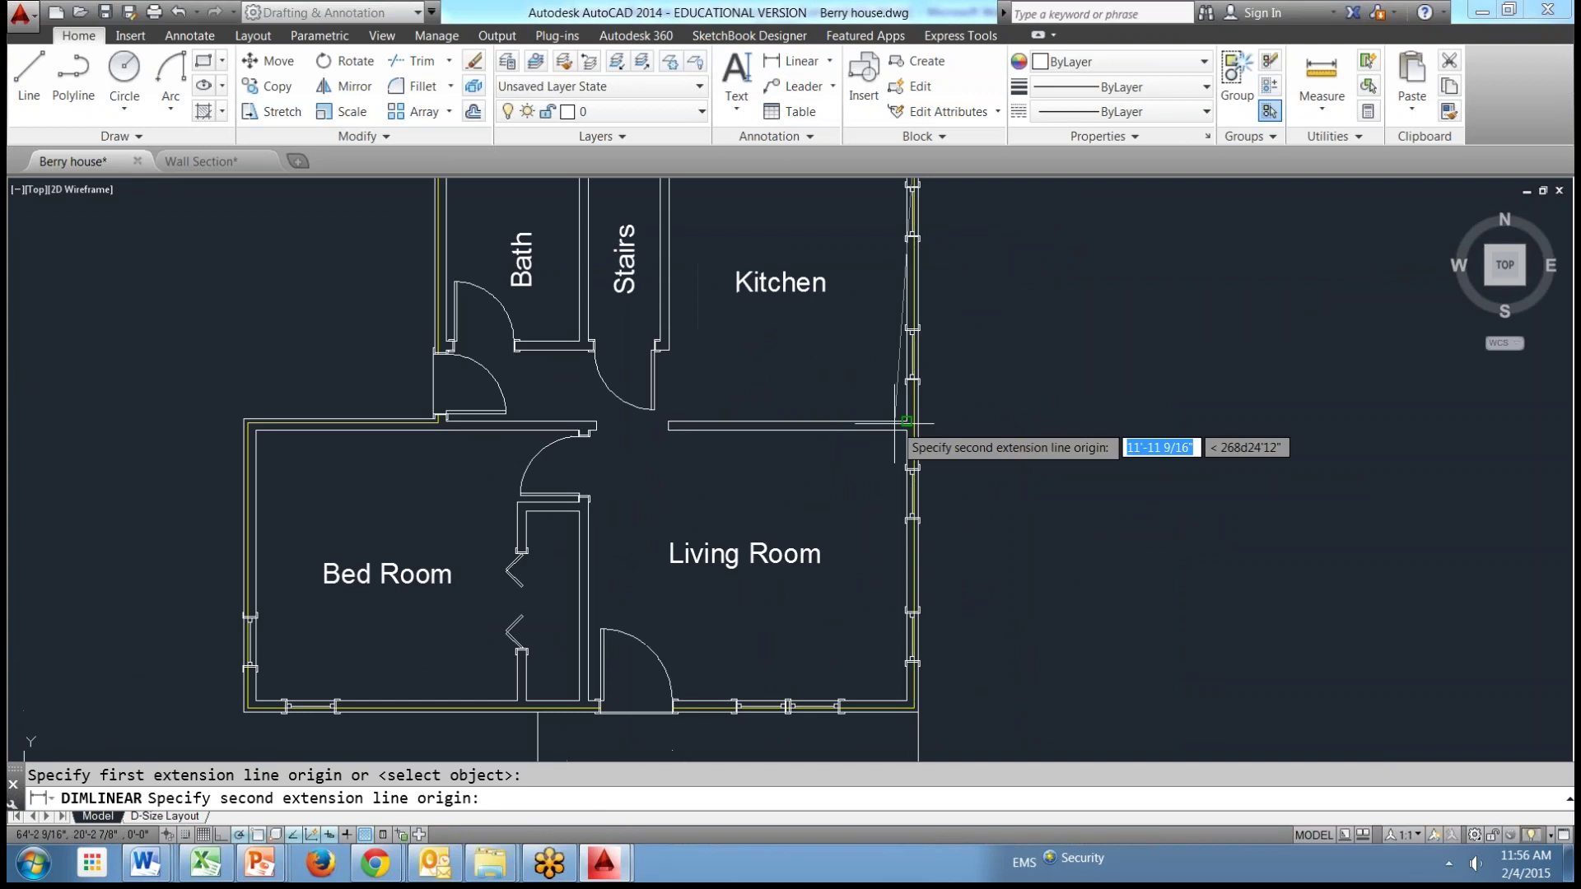
{"action": "left_click", "coordinate": [915, 709]}
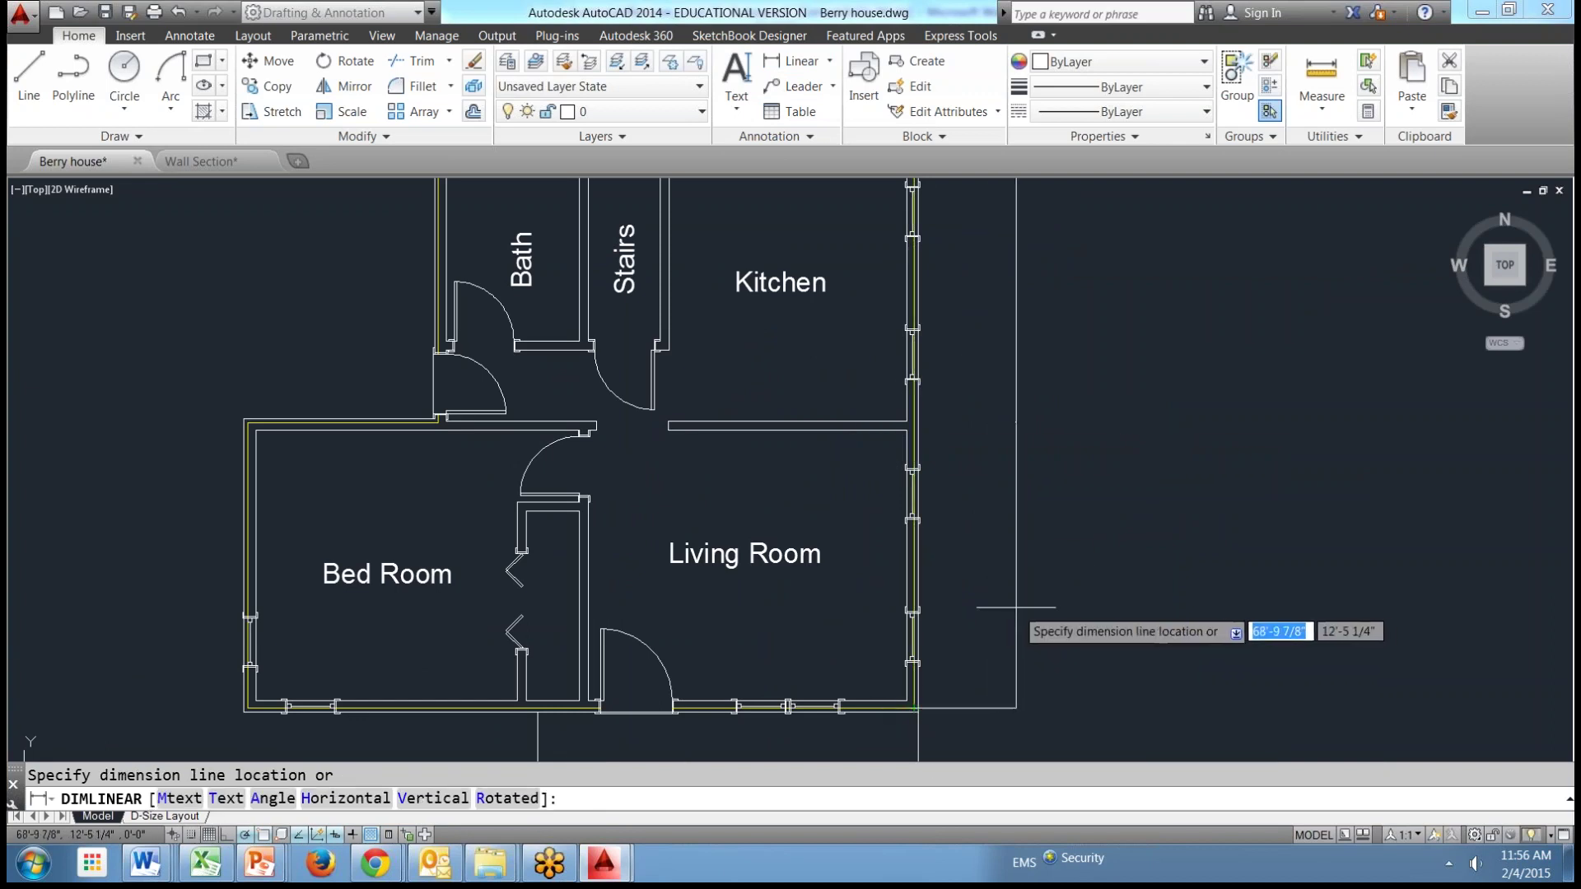
{"action": "left_click", "coordinate": [1017, 608]}
Step: Erase the 24'-0" dimension so no dimension remains on the plan
{"action": "scroll", "coordinate": [1021, 412], "scroll_direction": "up", "scroll_amount": 3}
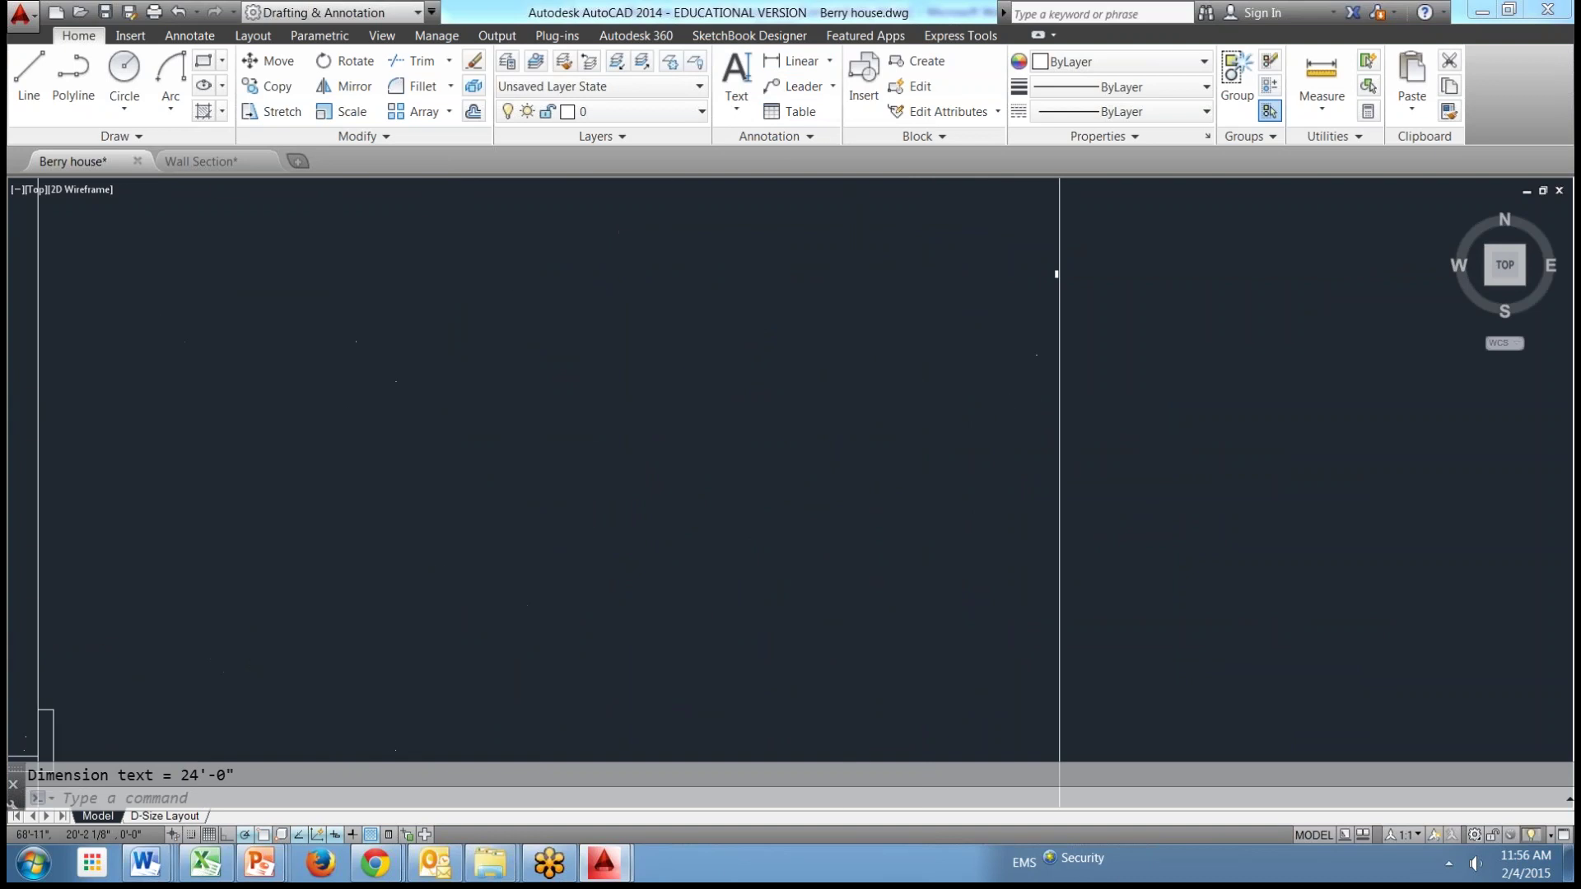
{"action": "scroll", "coordinate": [1063, 270], "scroll_direction": "down", "scroll_amount": 1}
{"action": "scroll", "coordinate": [869, 280], "scroll_direction": "down", "scroll_amount": 4}
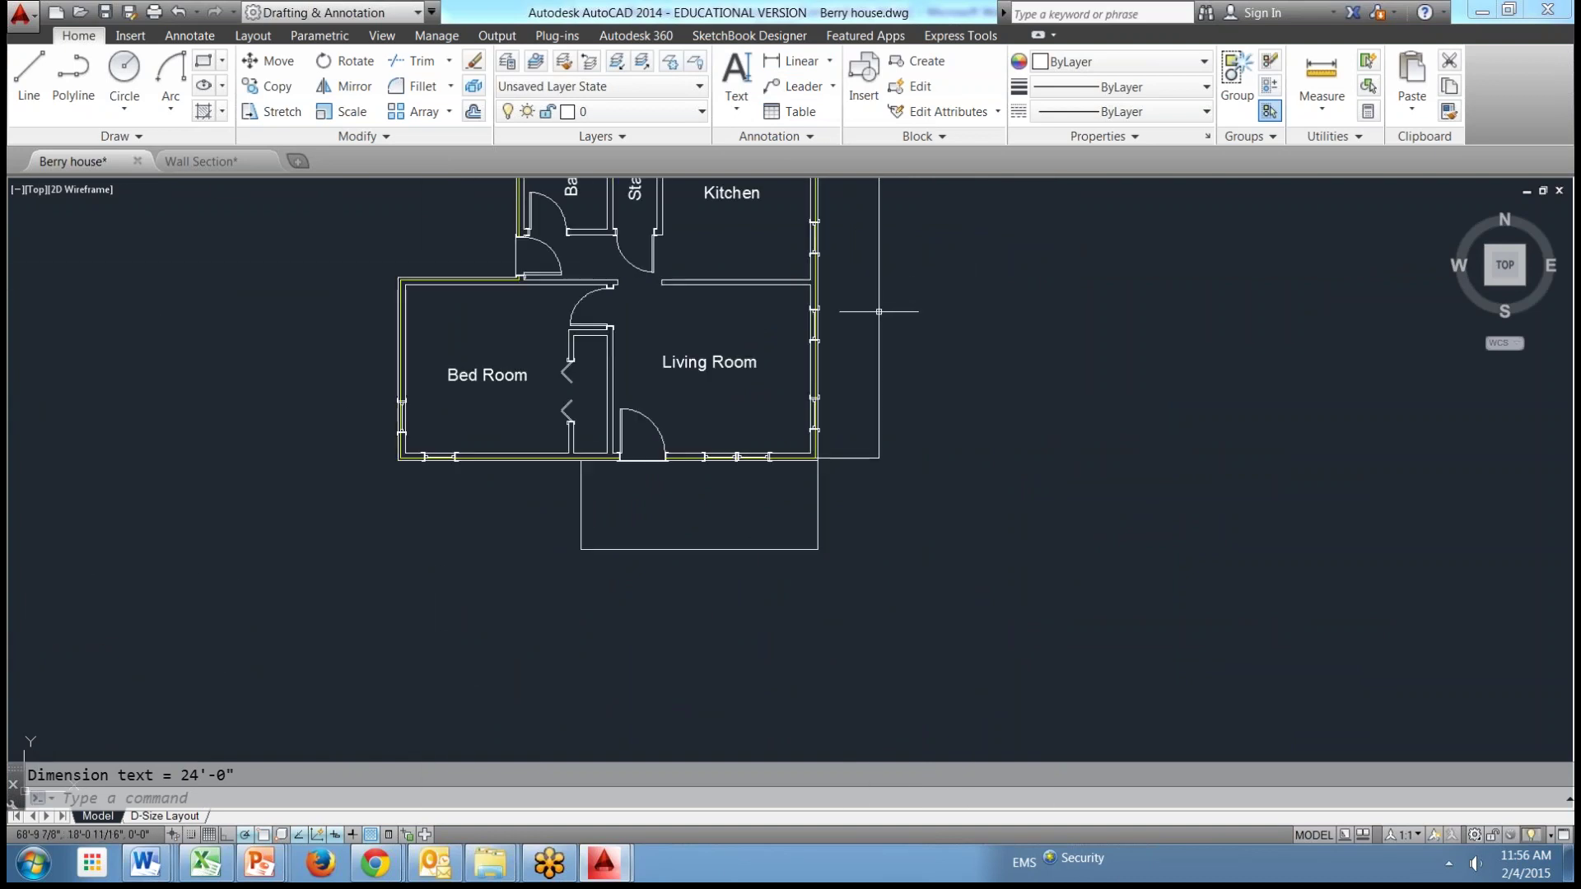
{"action": "left_click", "coordinate": [878, 311]}
{"action": "scroll", "coordinate": [988, 461], "scroll_direction": "down", "scroll_amount": 2}
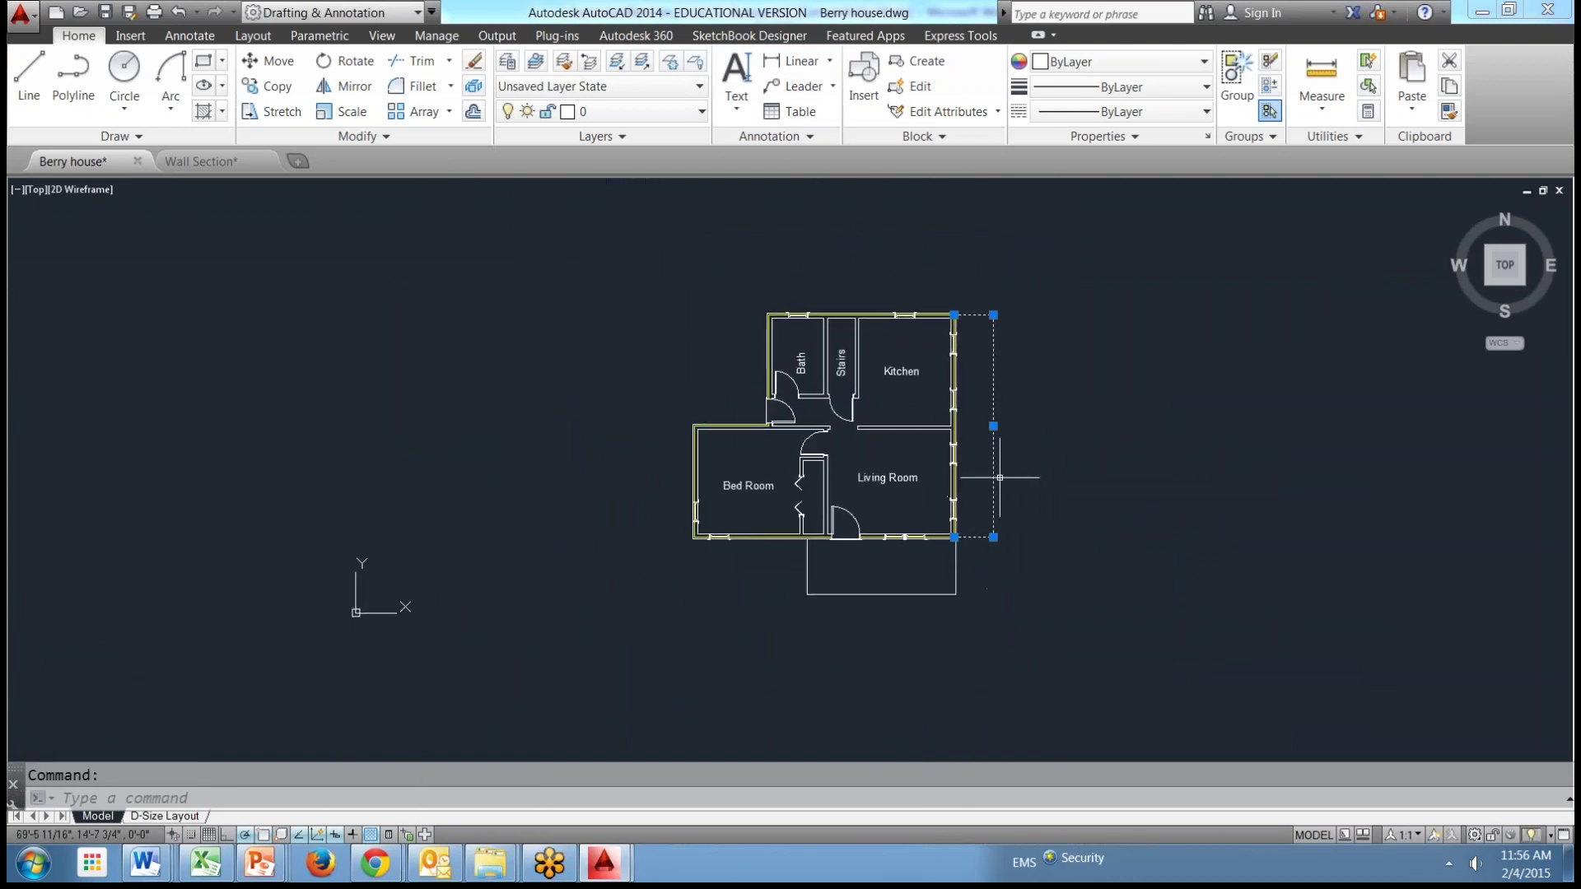
{"action": "key", "text": "Delete"}
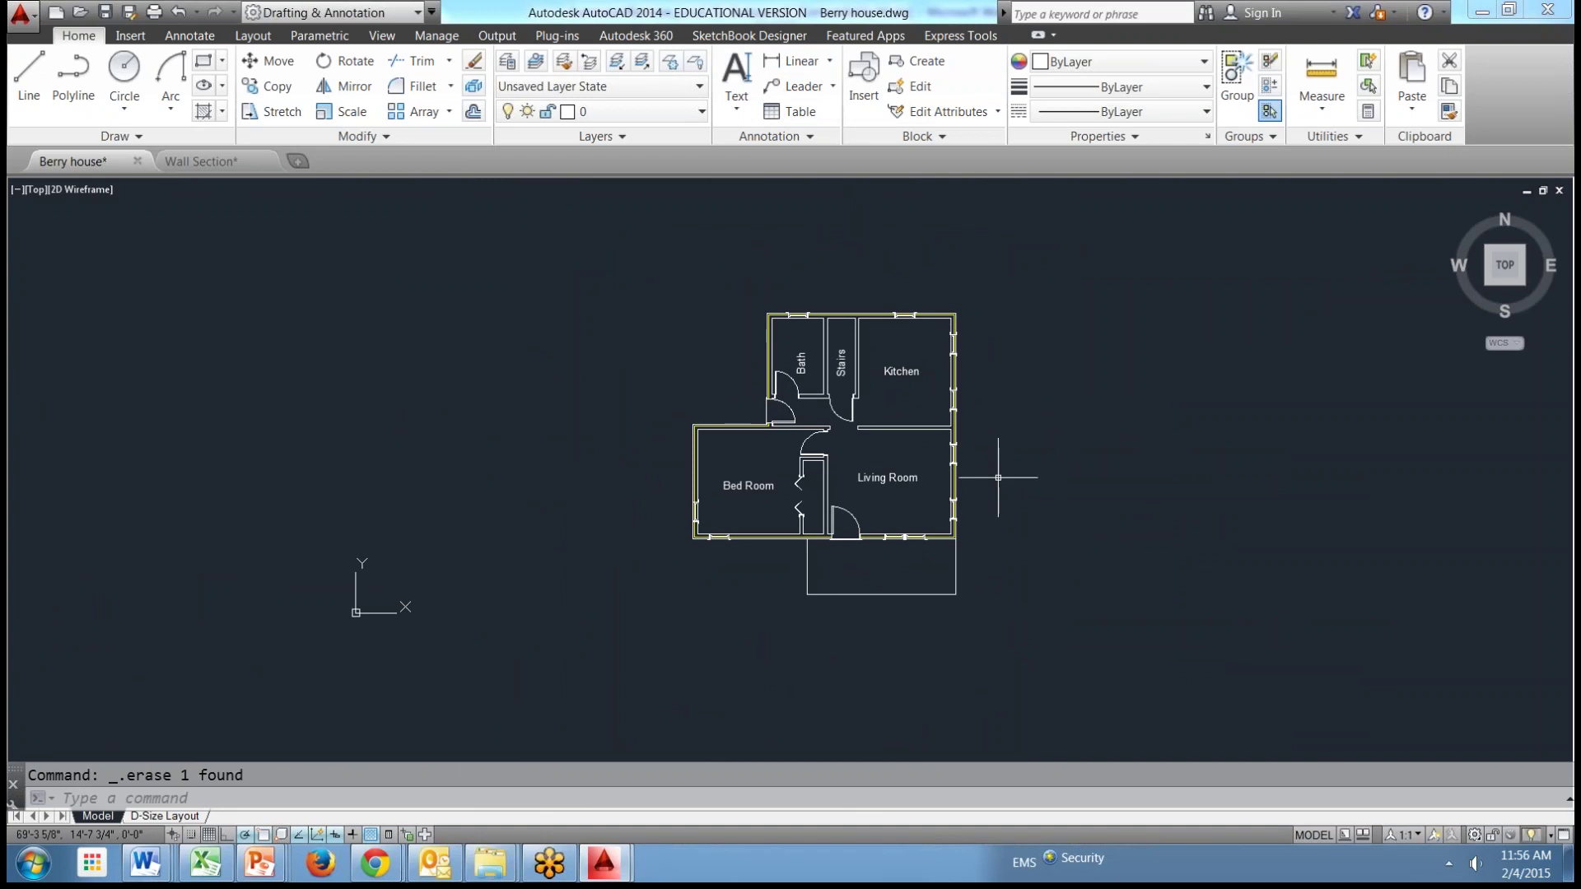
Step: Recenter the view and save the labelled Berry house drawing
{"action": "scroll", "coordinate": [999, 477], "scroll_direction": "up", "scroll_amount": 2}
{"action": "middle_click_drag", "start_coordinate": [964, 442], "coordinate": [989, 478]}
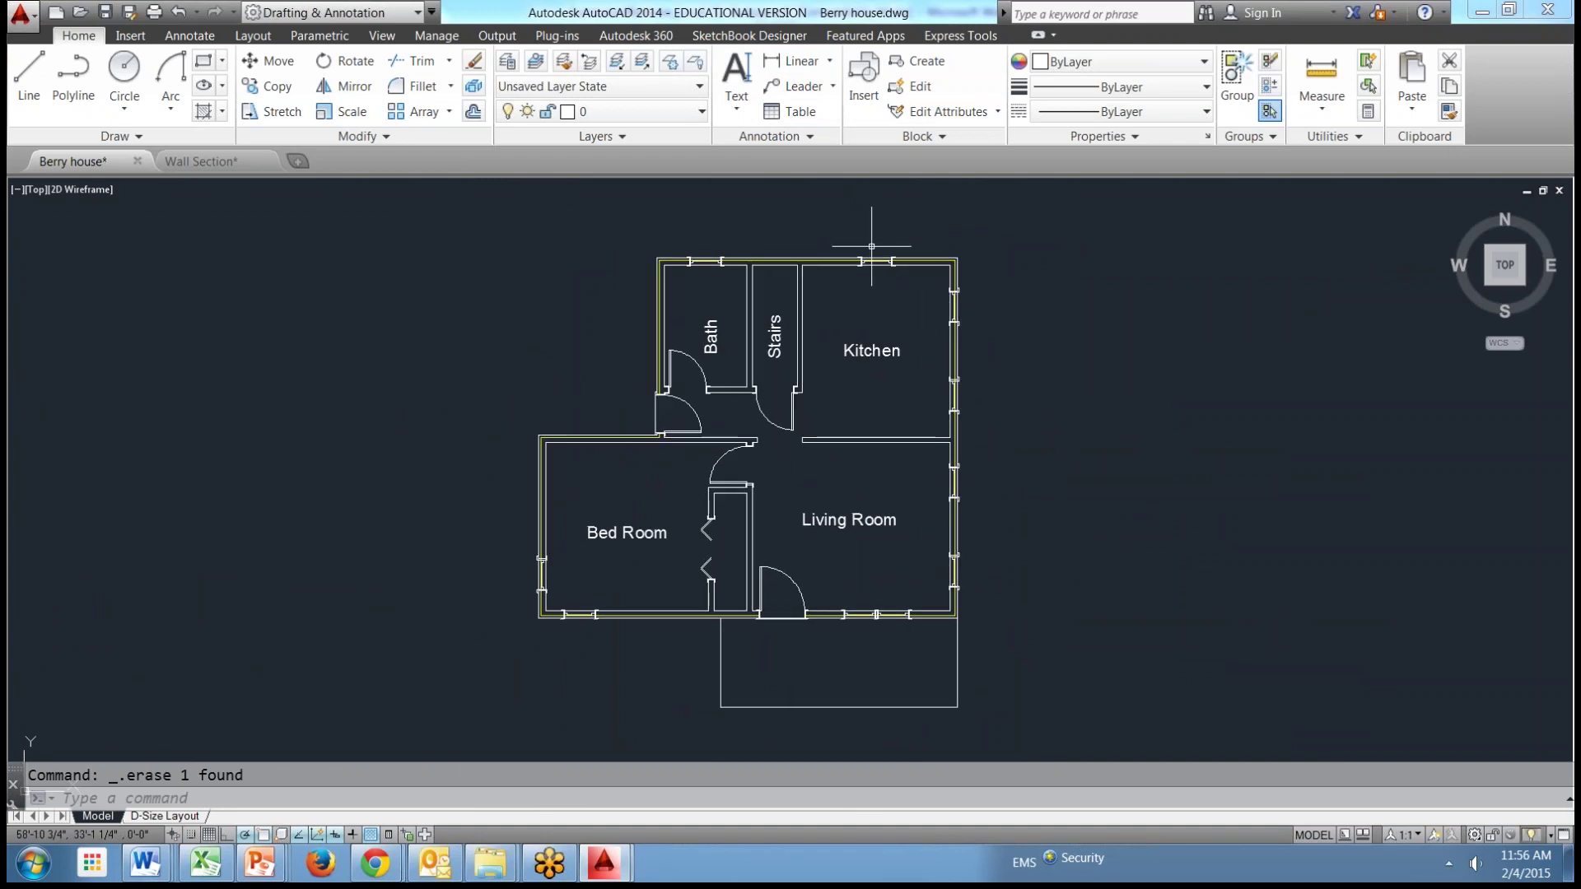
{"action": "key", "text": "ctrl+s"}
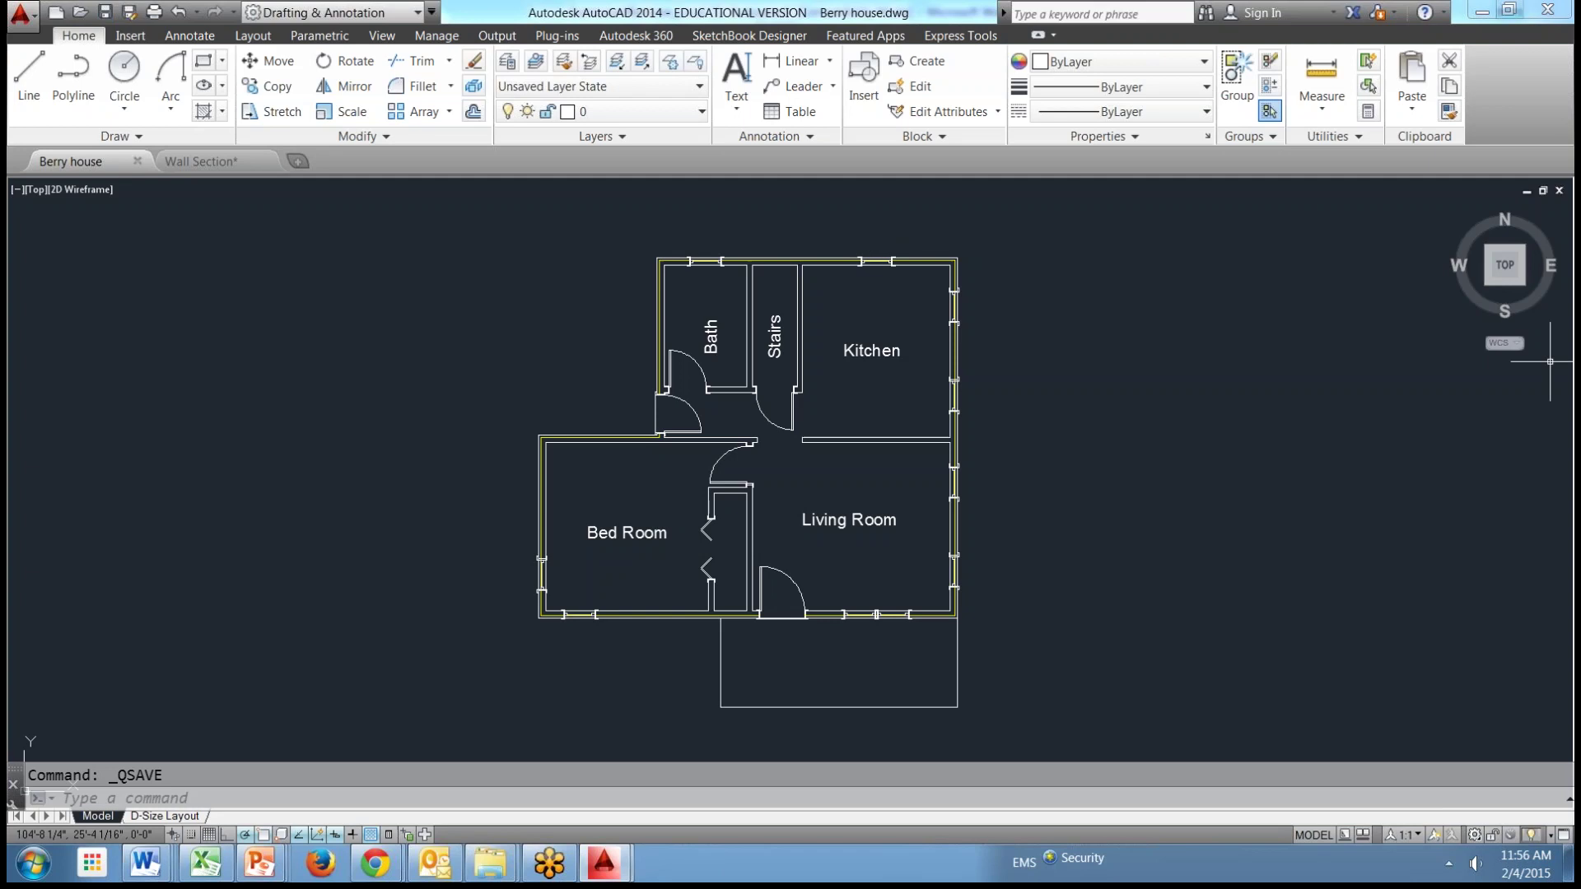